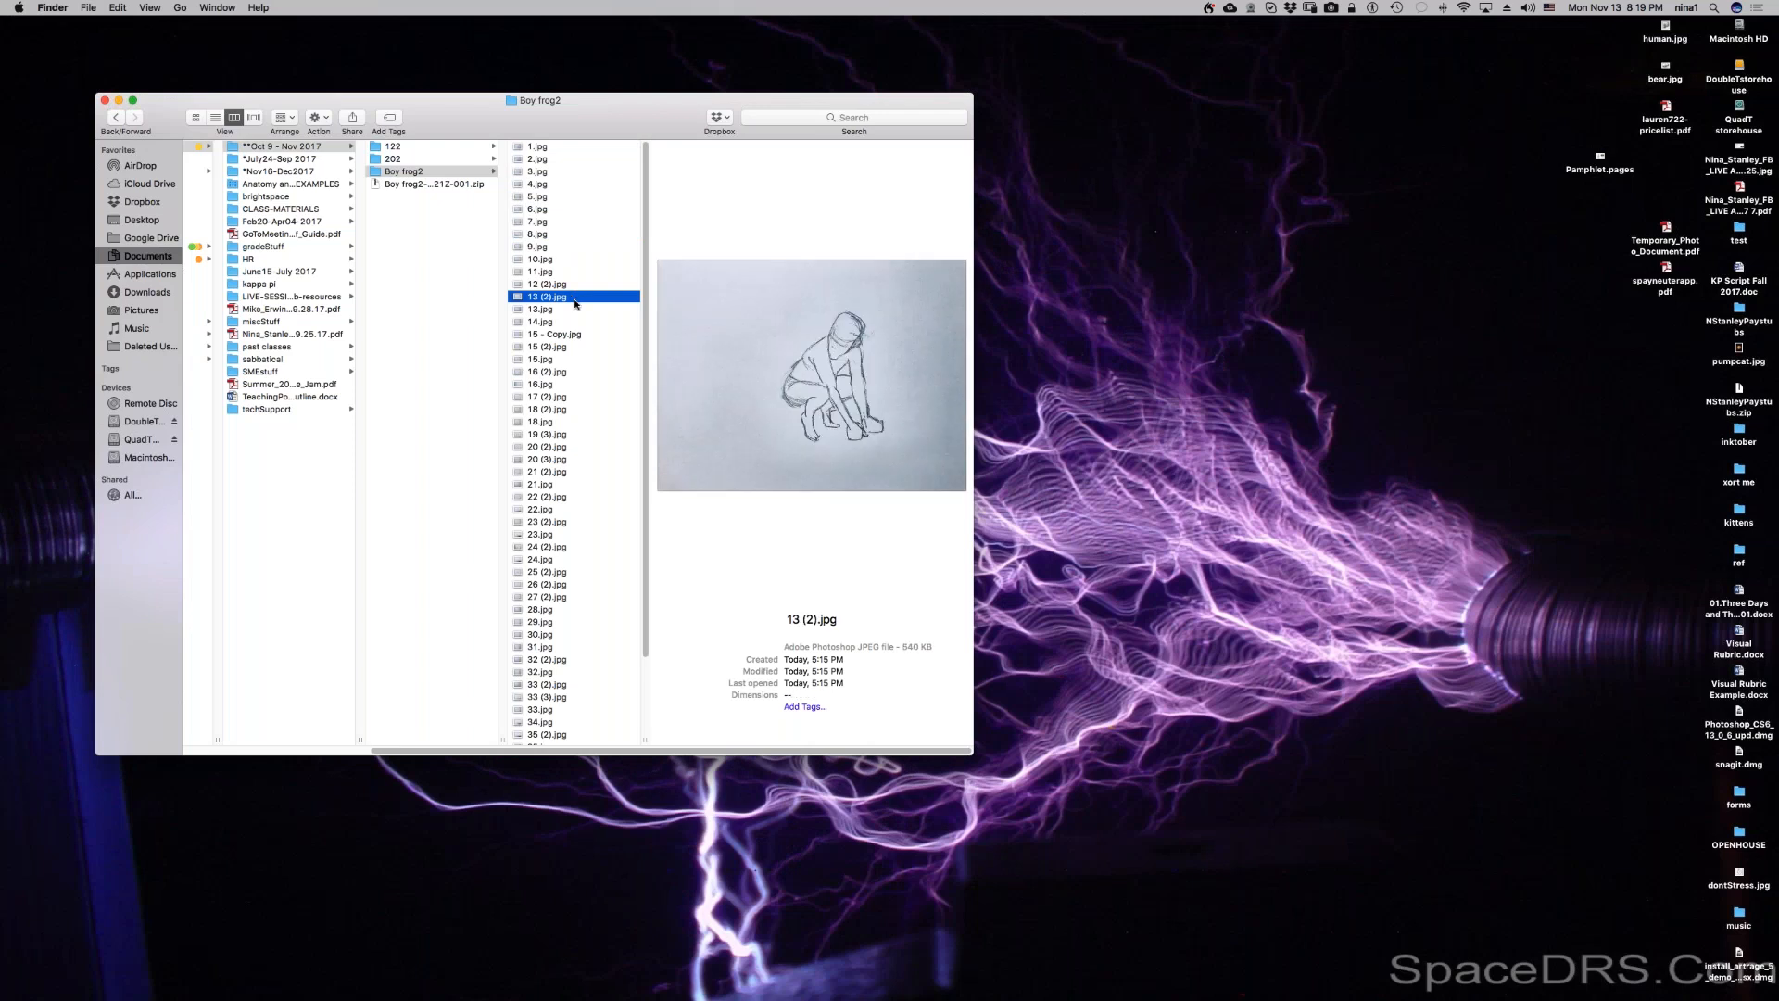
Step: Preview the boy drawings in the Boy frog2 folder, from 13 (2).jpg through 19 (3).jpg and back to 15 - Copy.jpg
key(Down)
click(585, 348)
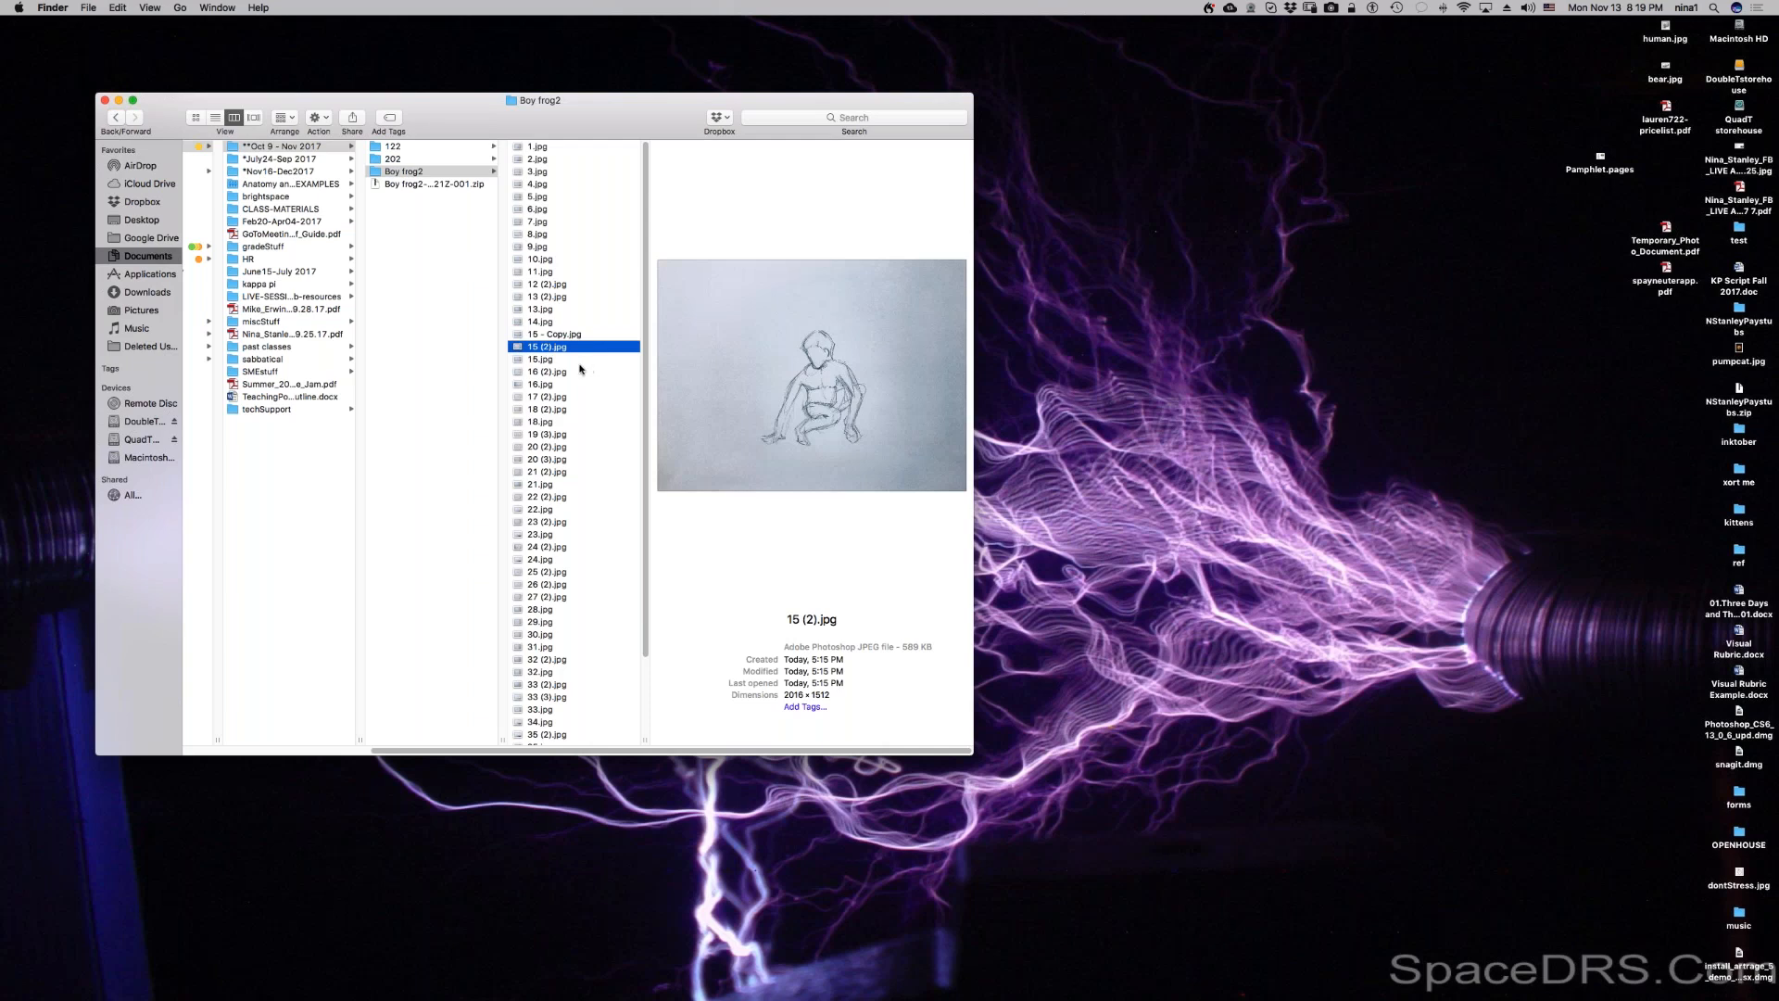
click(568, 371)
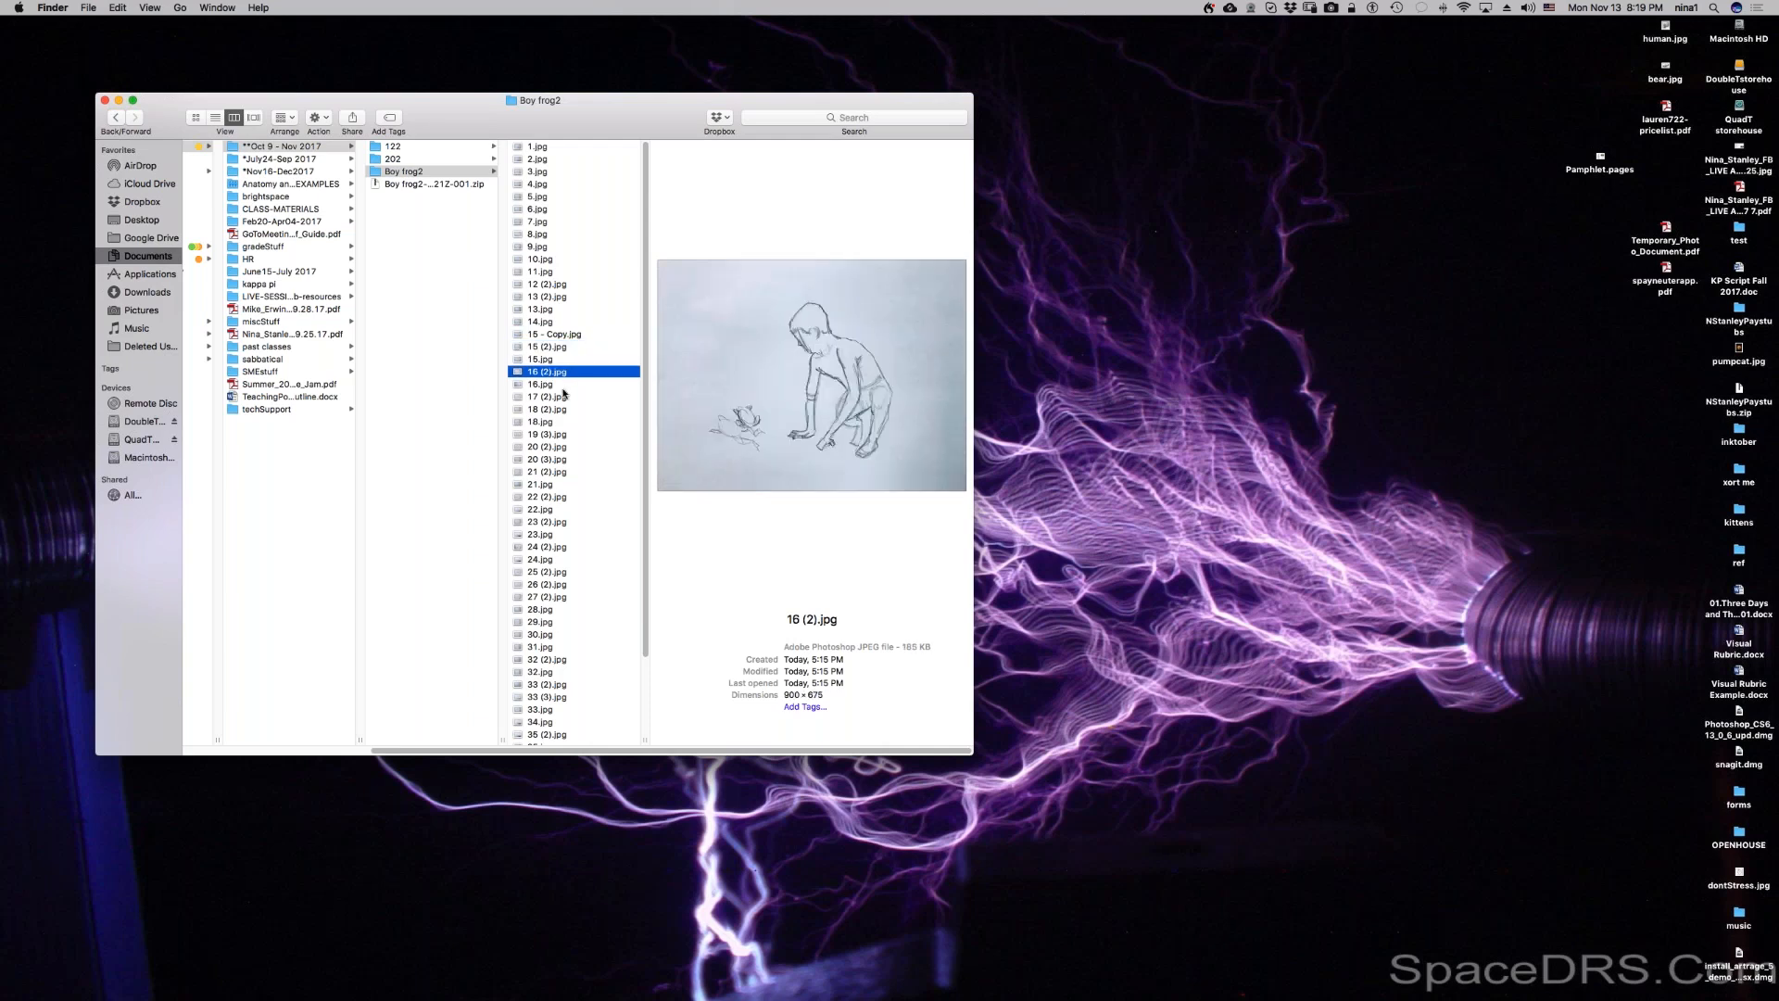
click(562, 397)
click(559, 423)
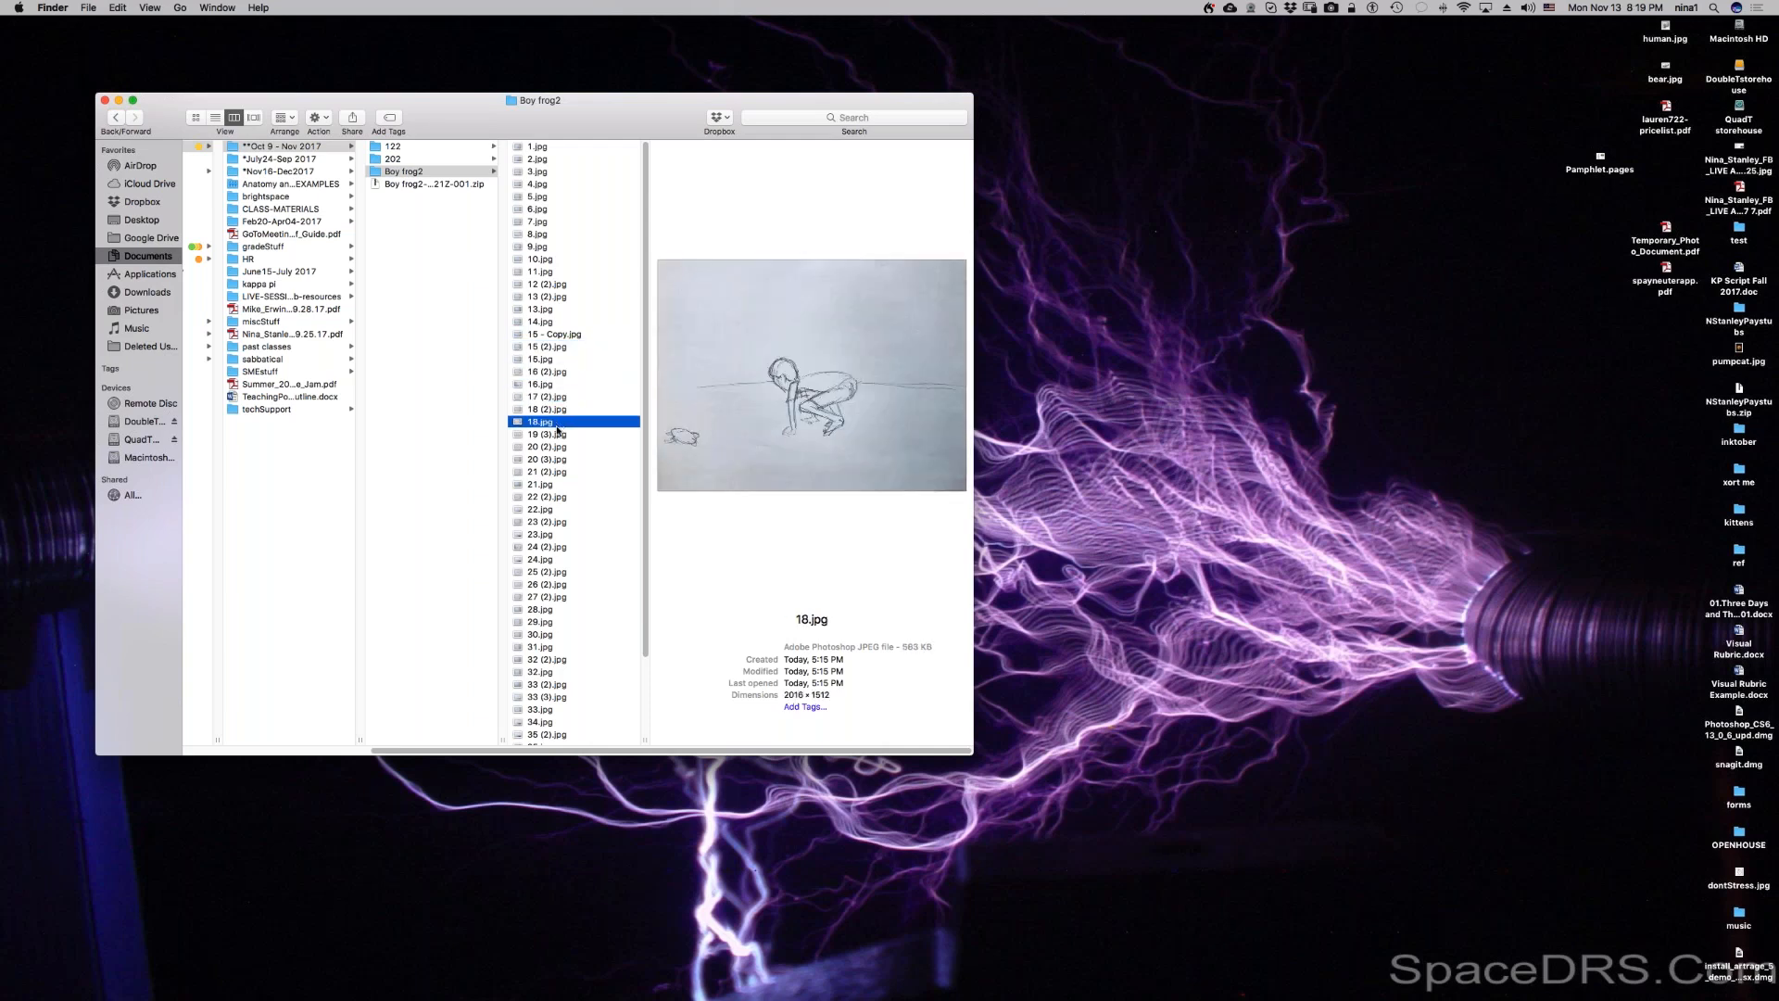
click(552, 436)
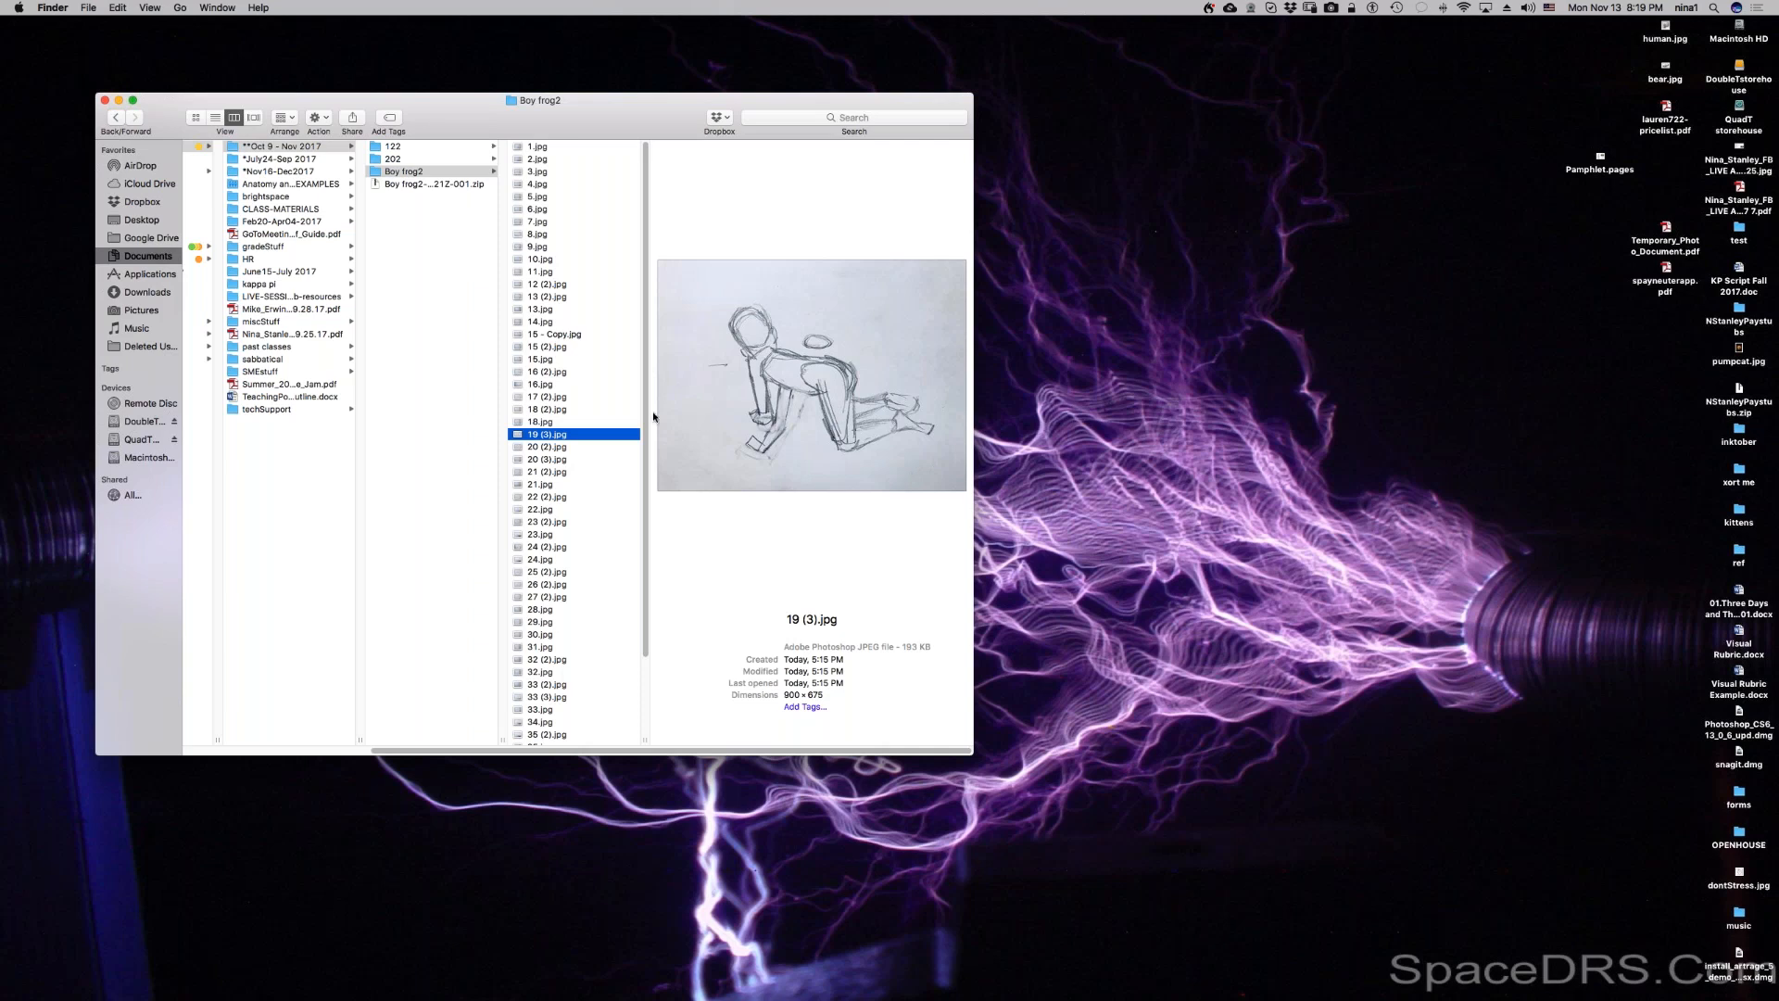
click(582, 415)
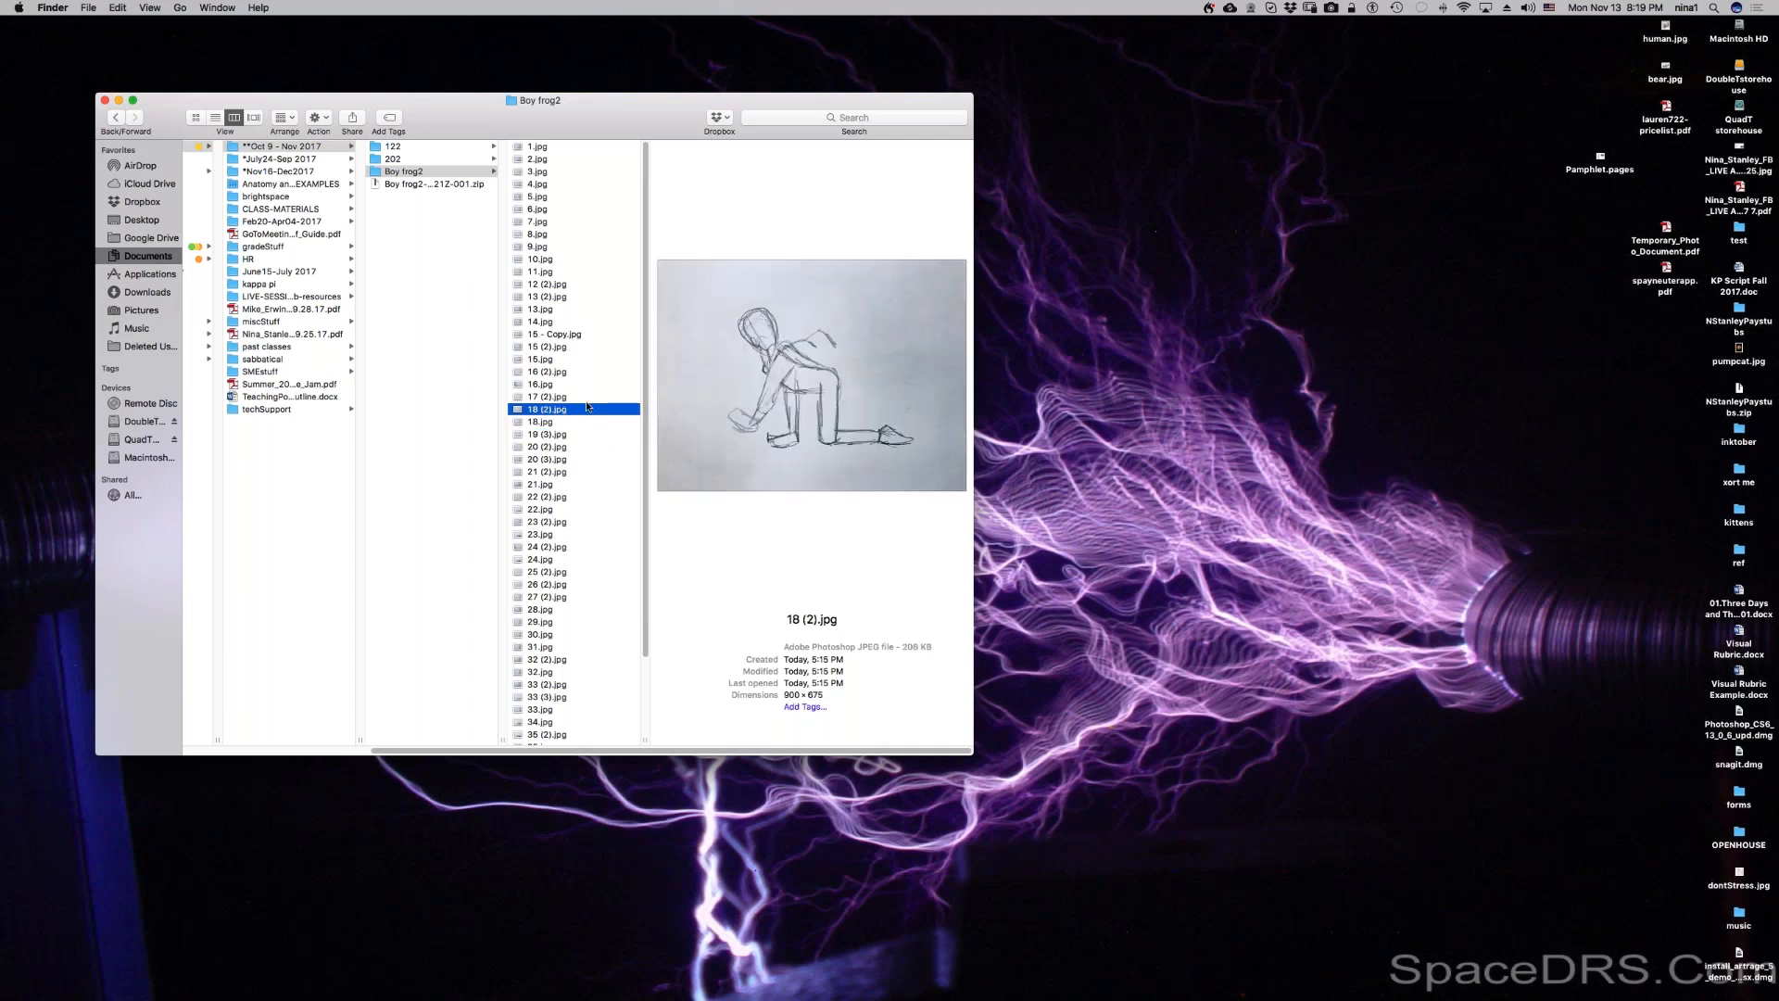
click(574, 399)
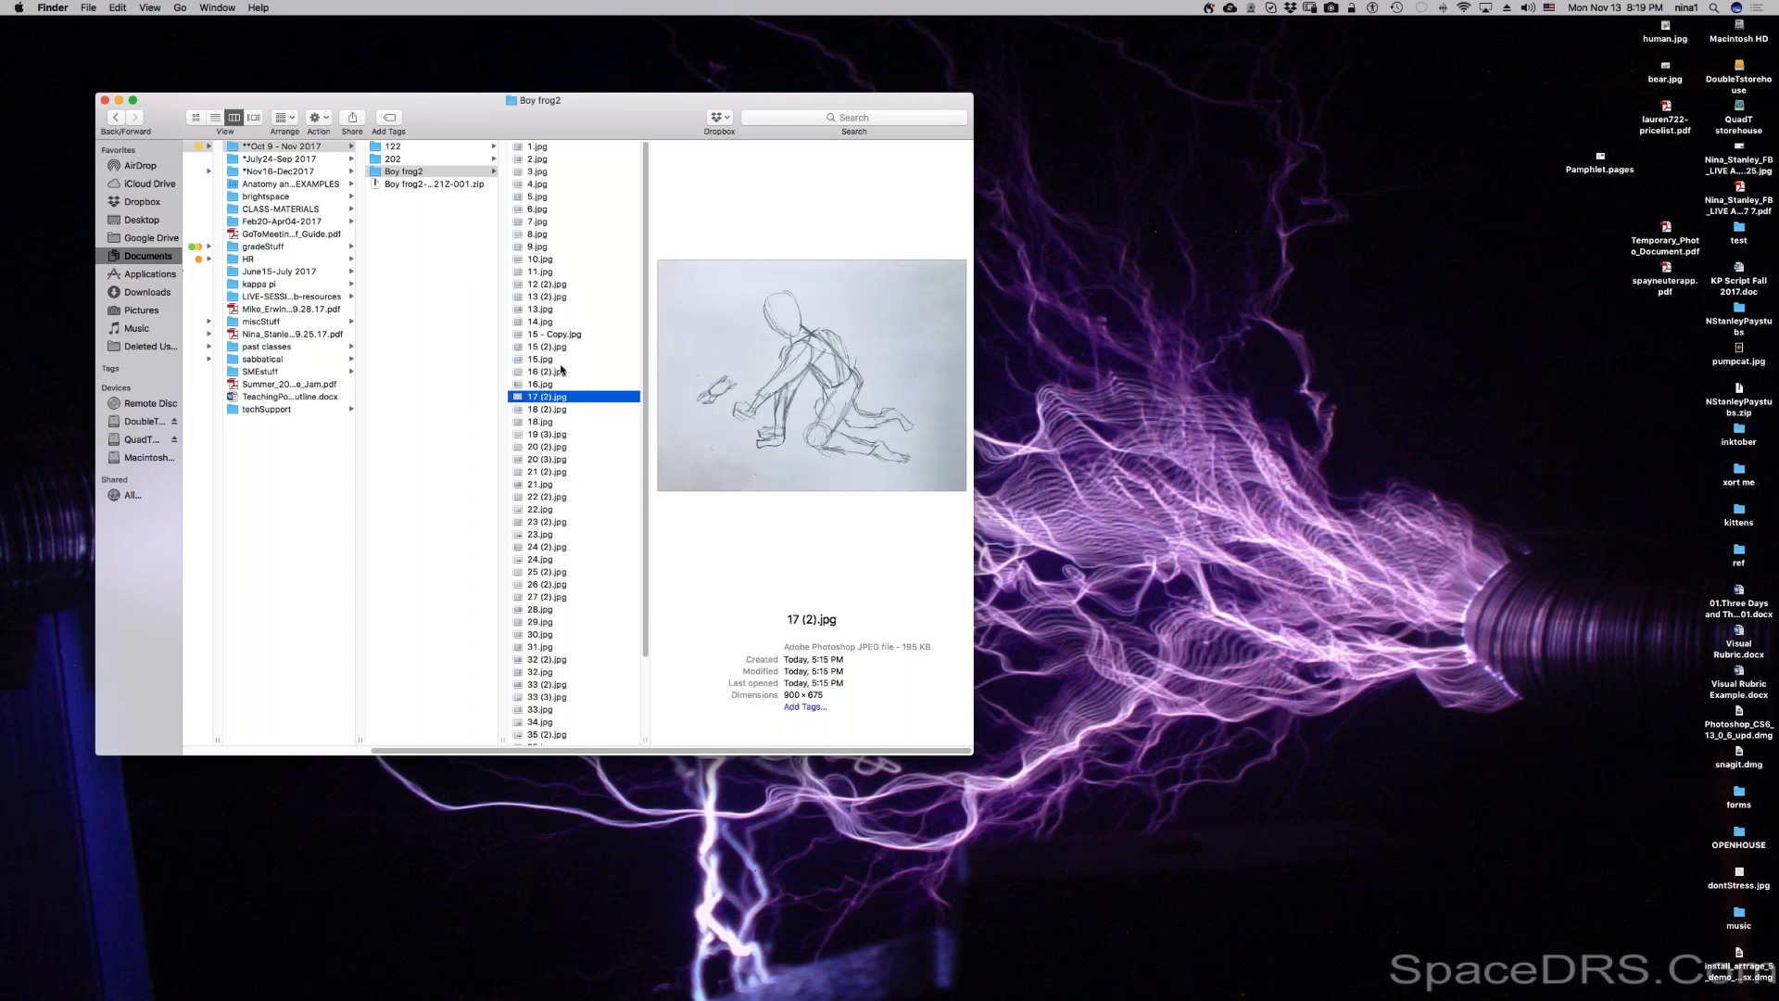
click(570, 373)
click(578, 348)
click(583, 335)
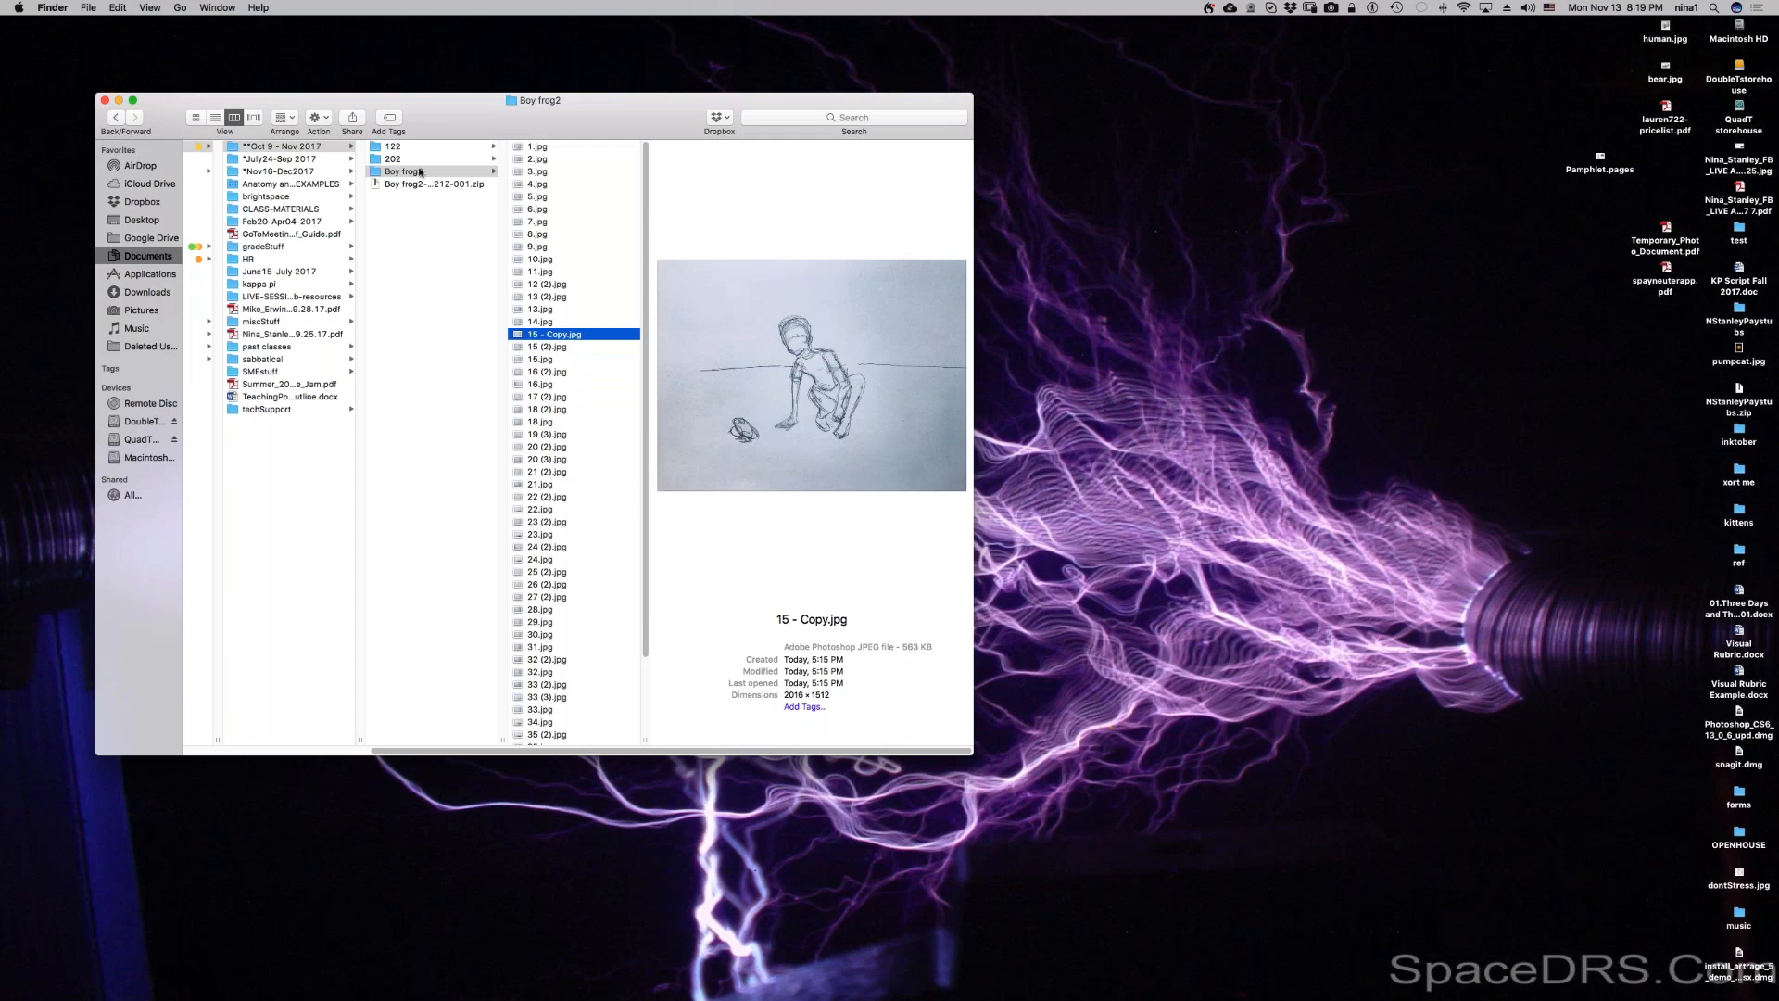
Step: Create a new folder named testFolder inside the **Oct 9 - Nov 2017 folder
click(390, 253)
right_click(403, 247)
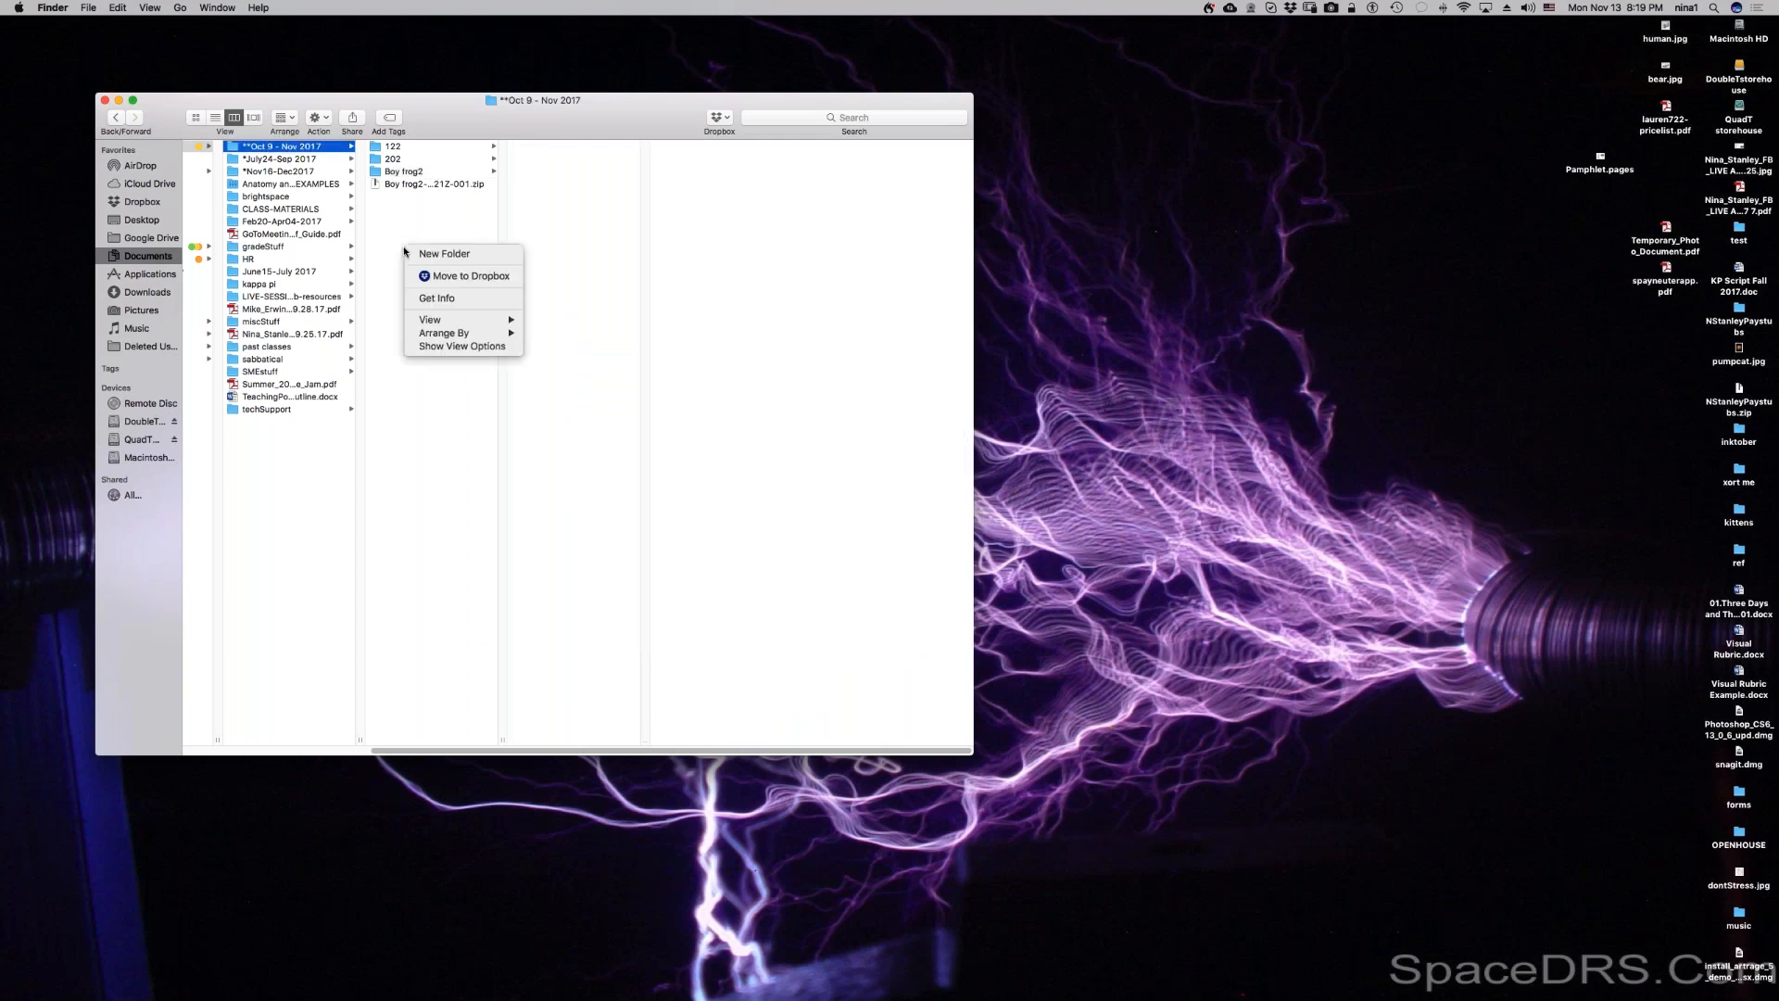
click(435, 259)
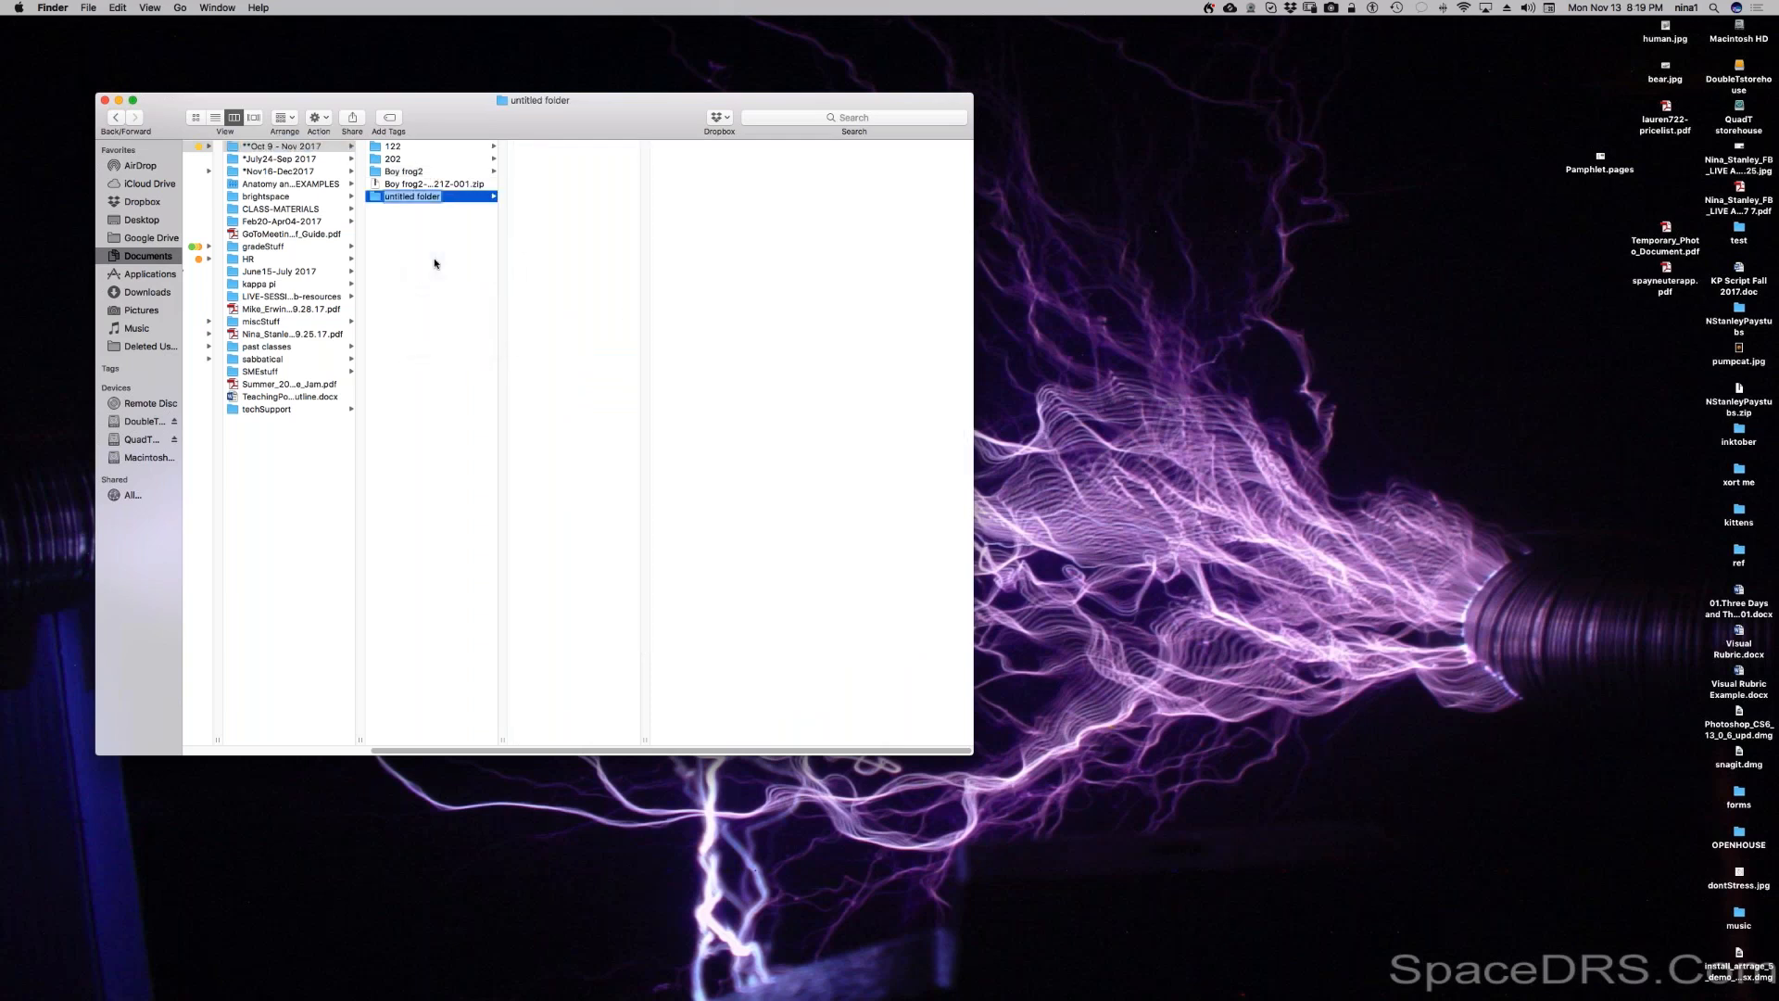
text(testFolder)
click(434, 262)
Step: Open 1.jpg from the Boy frog2 folder in Photoshop, reposition its window and put the Finder window away
click(442, 174)
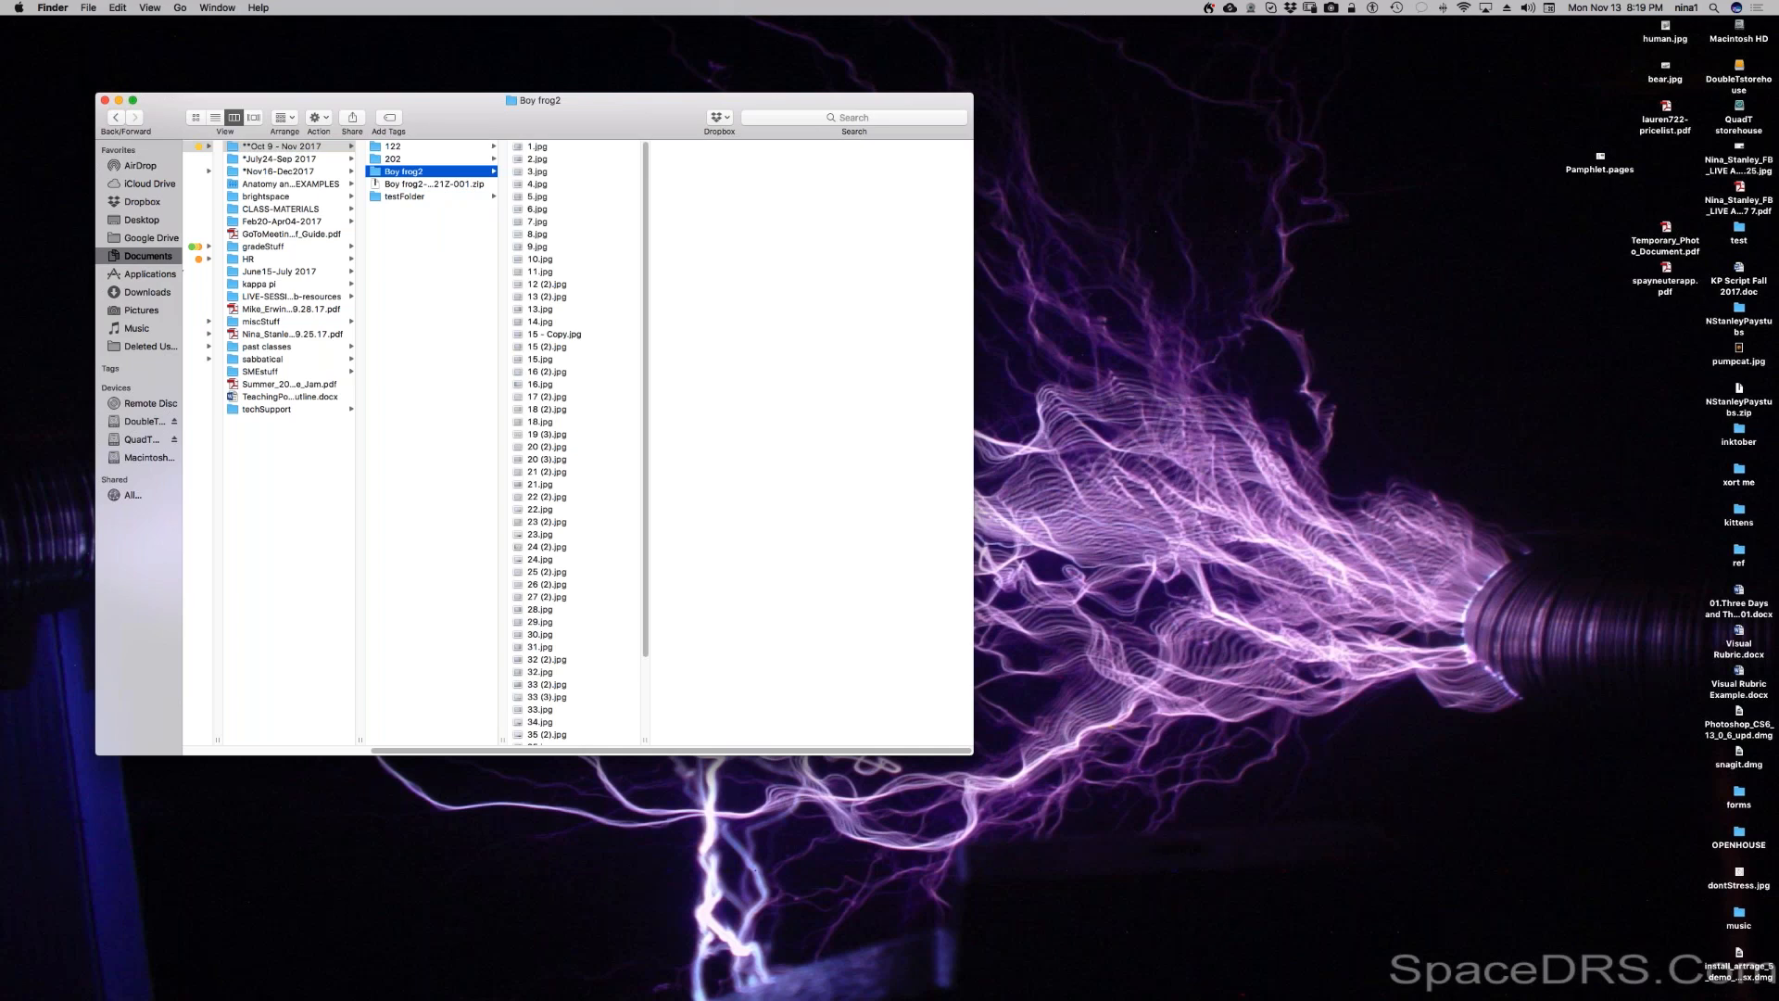
key(super+Tab)
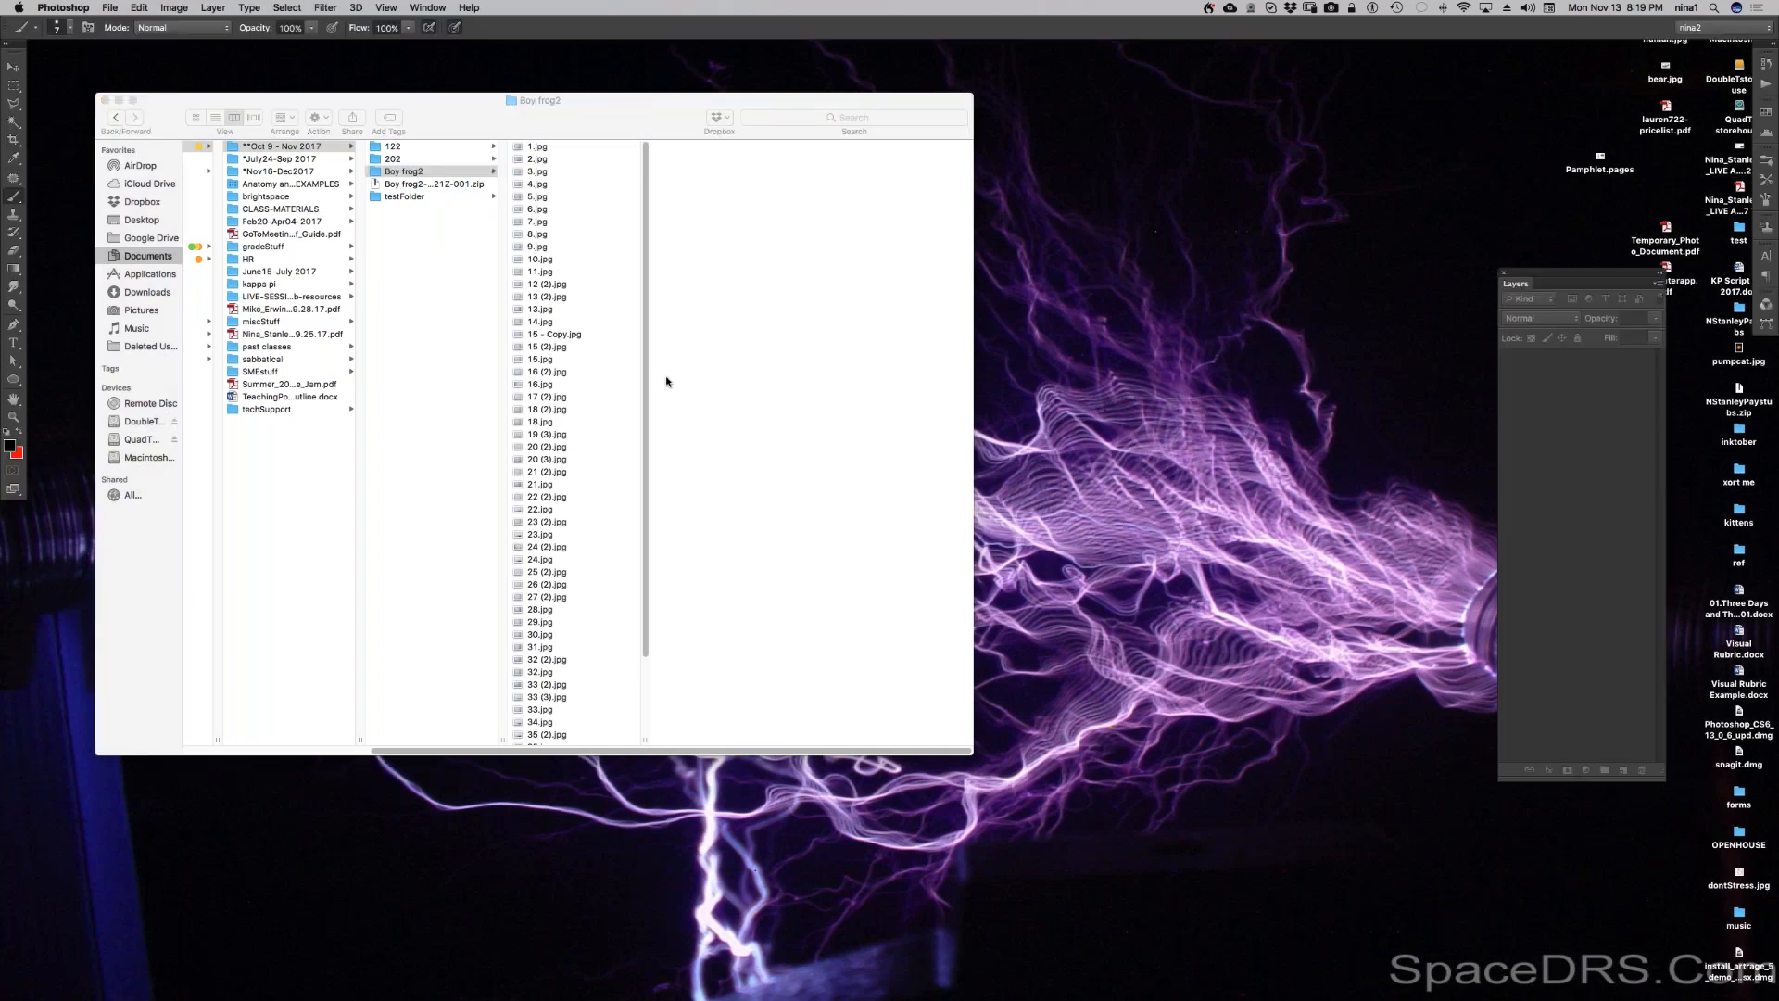
click(590, 109)
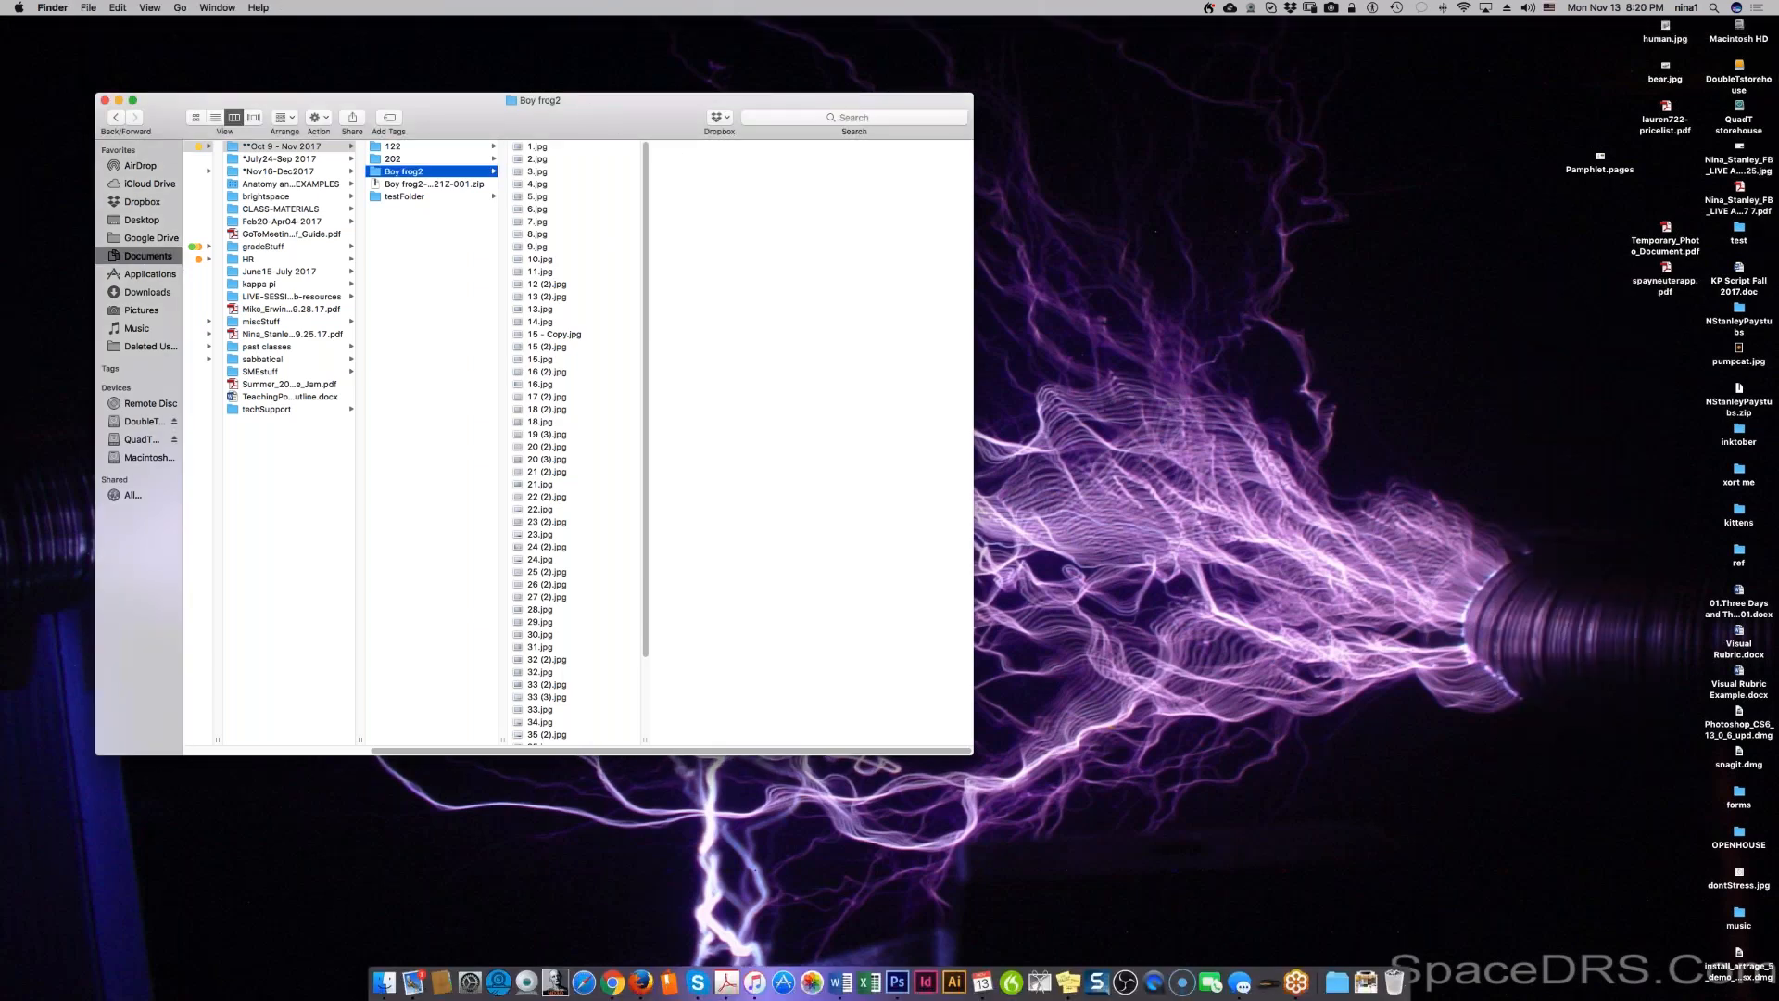
key(super+Tab)
click(445, 478)
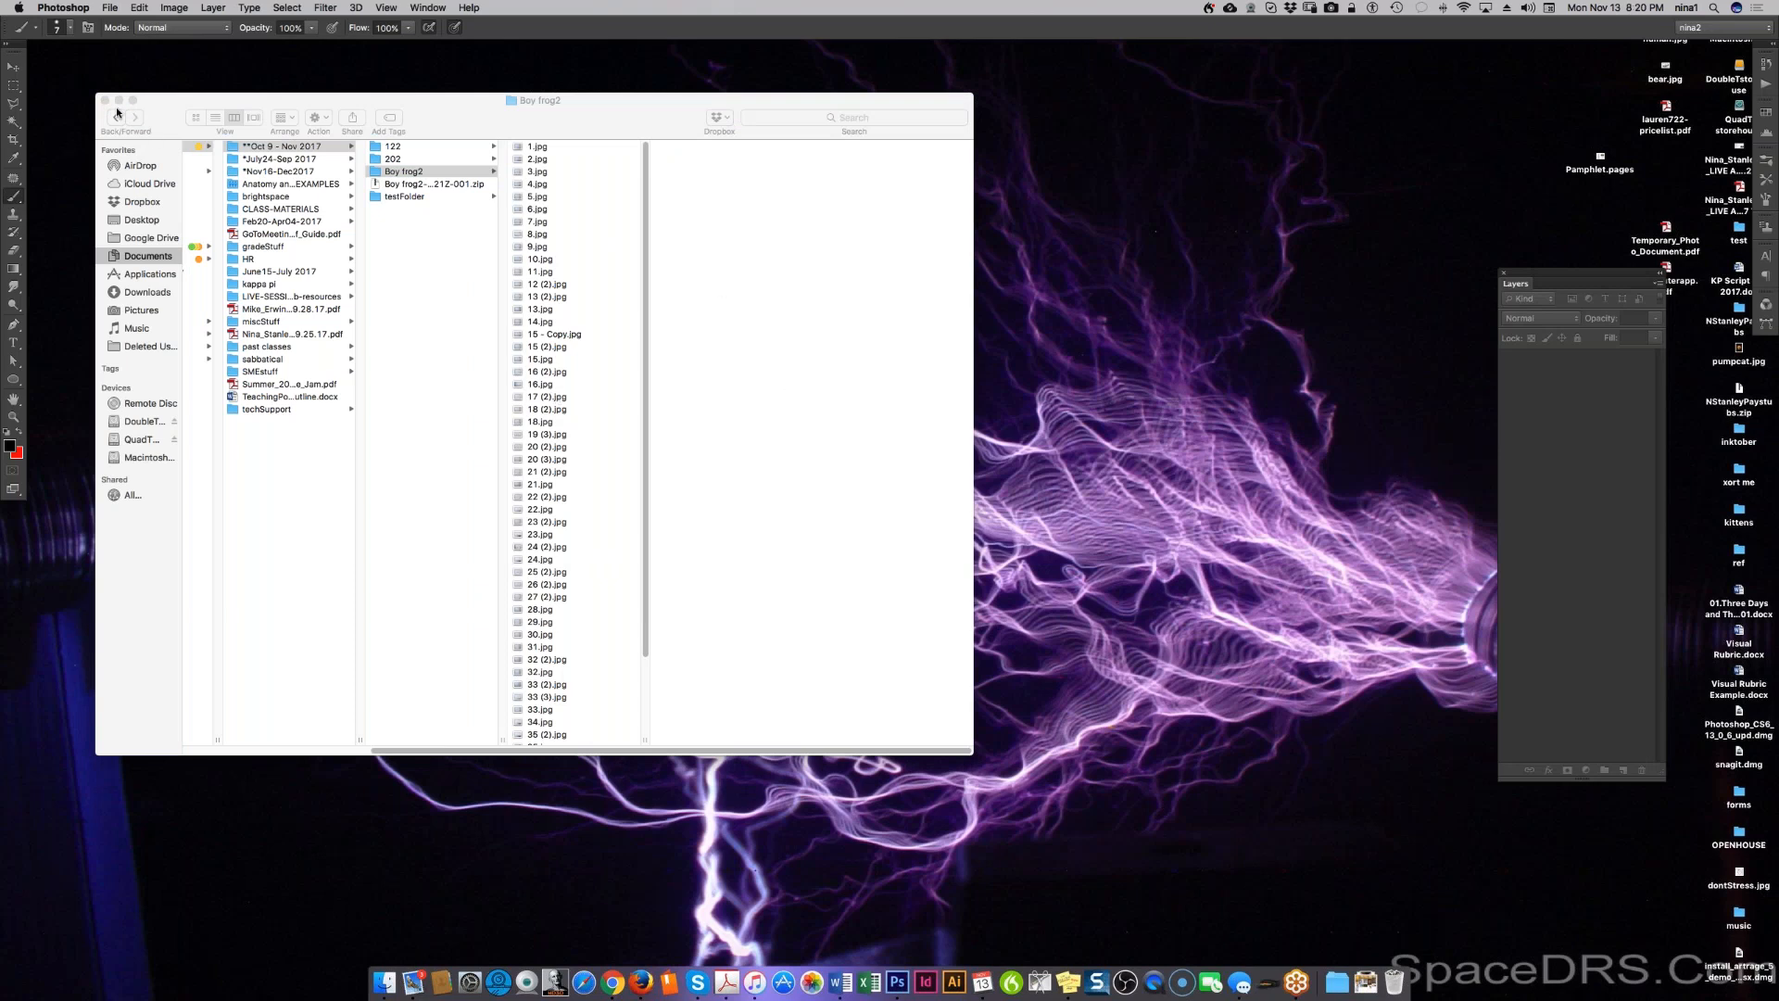
click(561, 151)
double_click(539, 148)
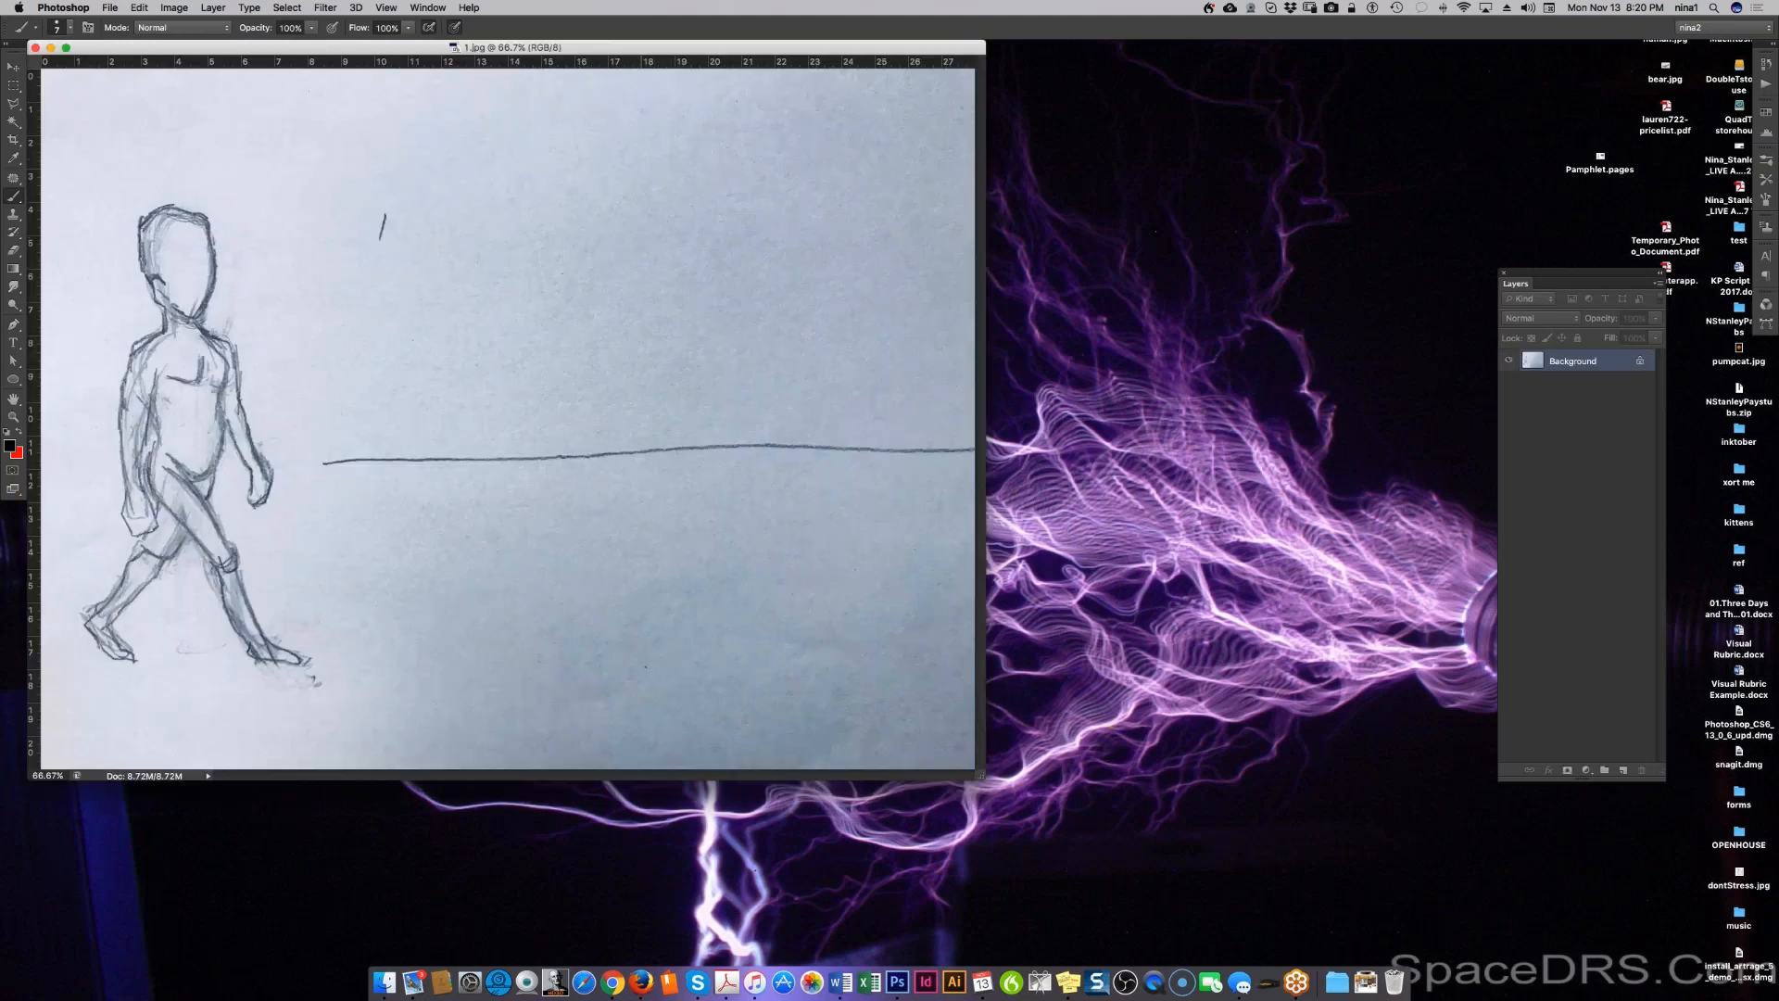
drag(640, 52, 839, 187)
click(118, 99)
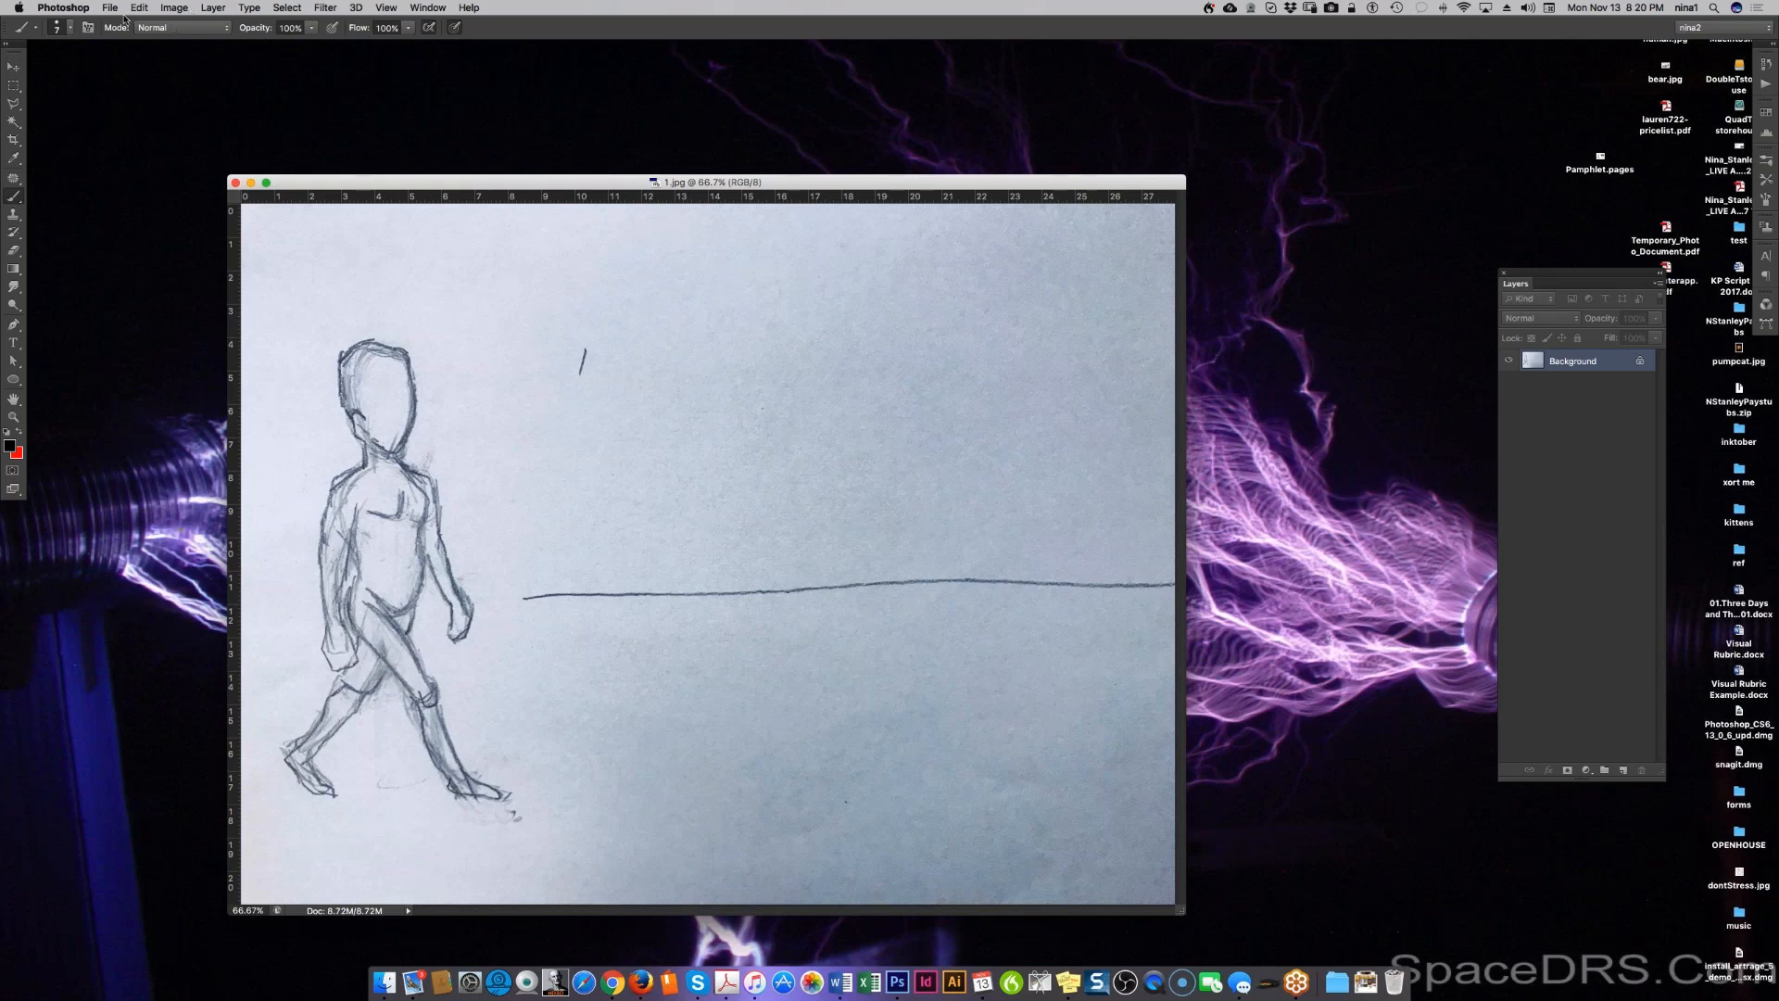
Step: Try a Levels adjustment on the walking boy drawing with input levels 128, 1.19 and 202, and cancel it
key(super+l)
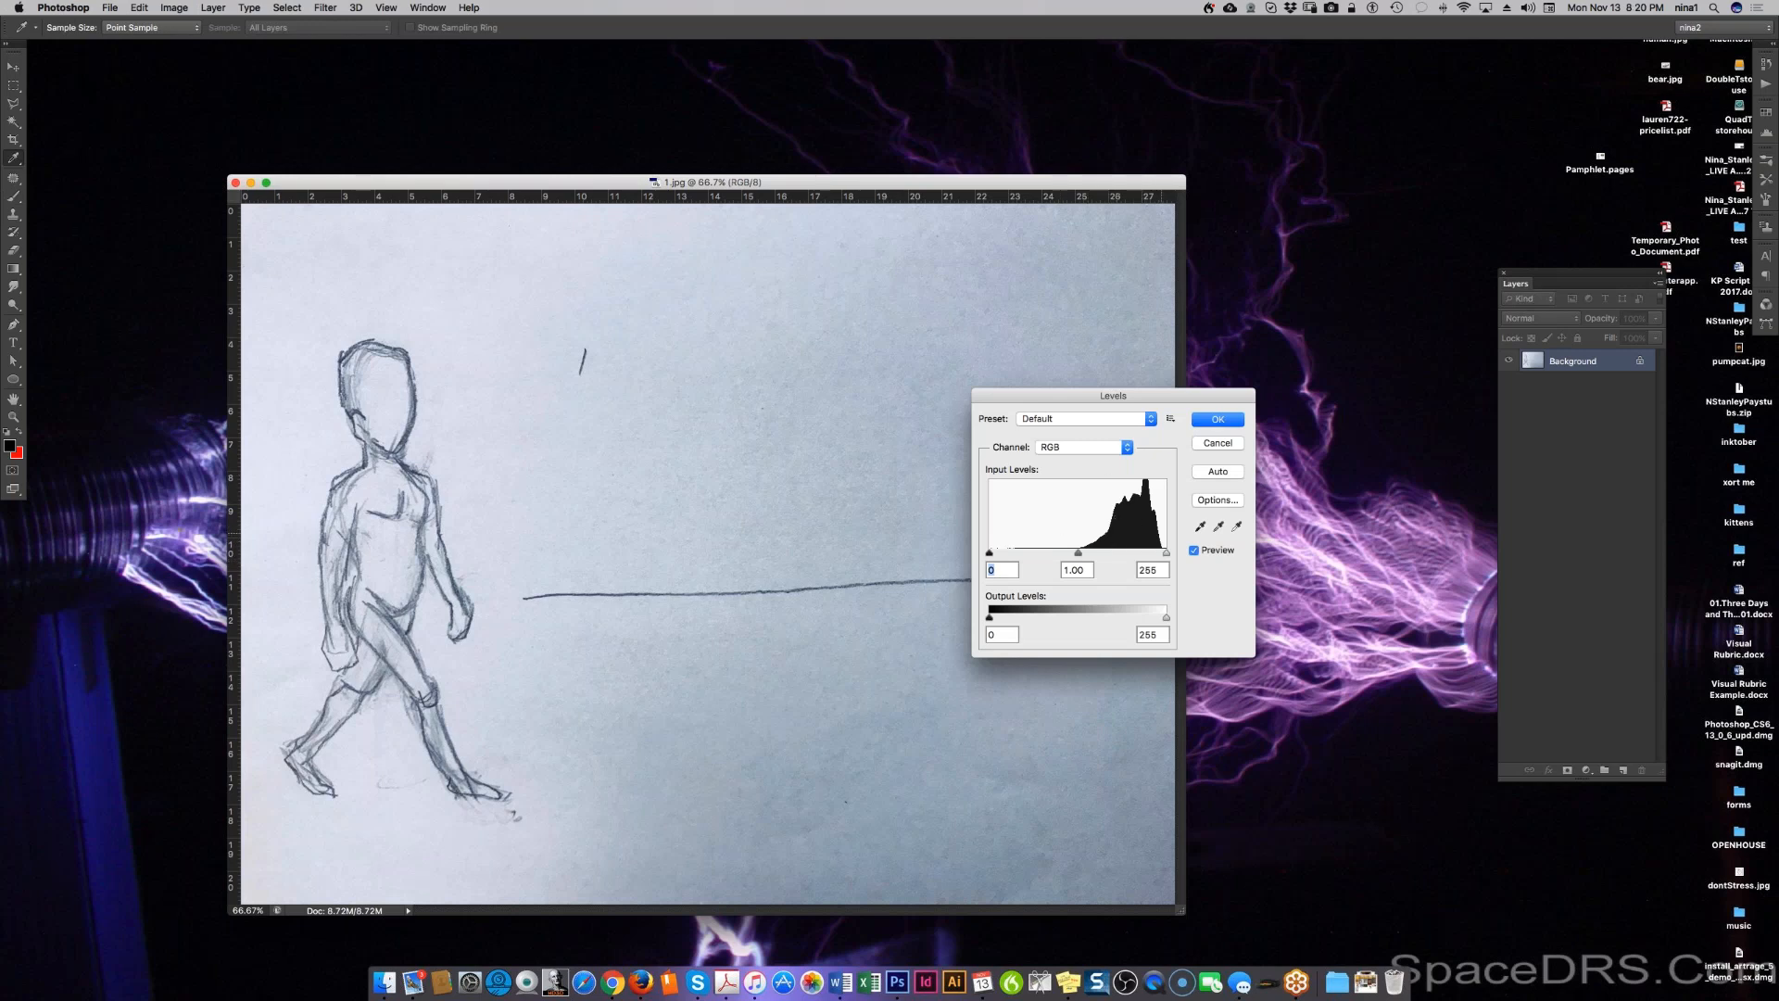
drag(989, 553, 1104, 554)
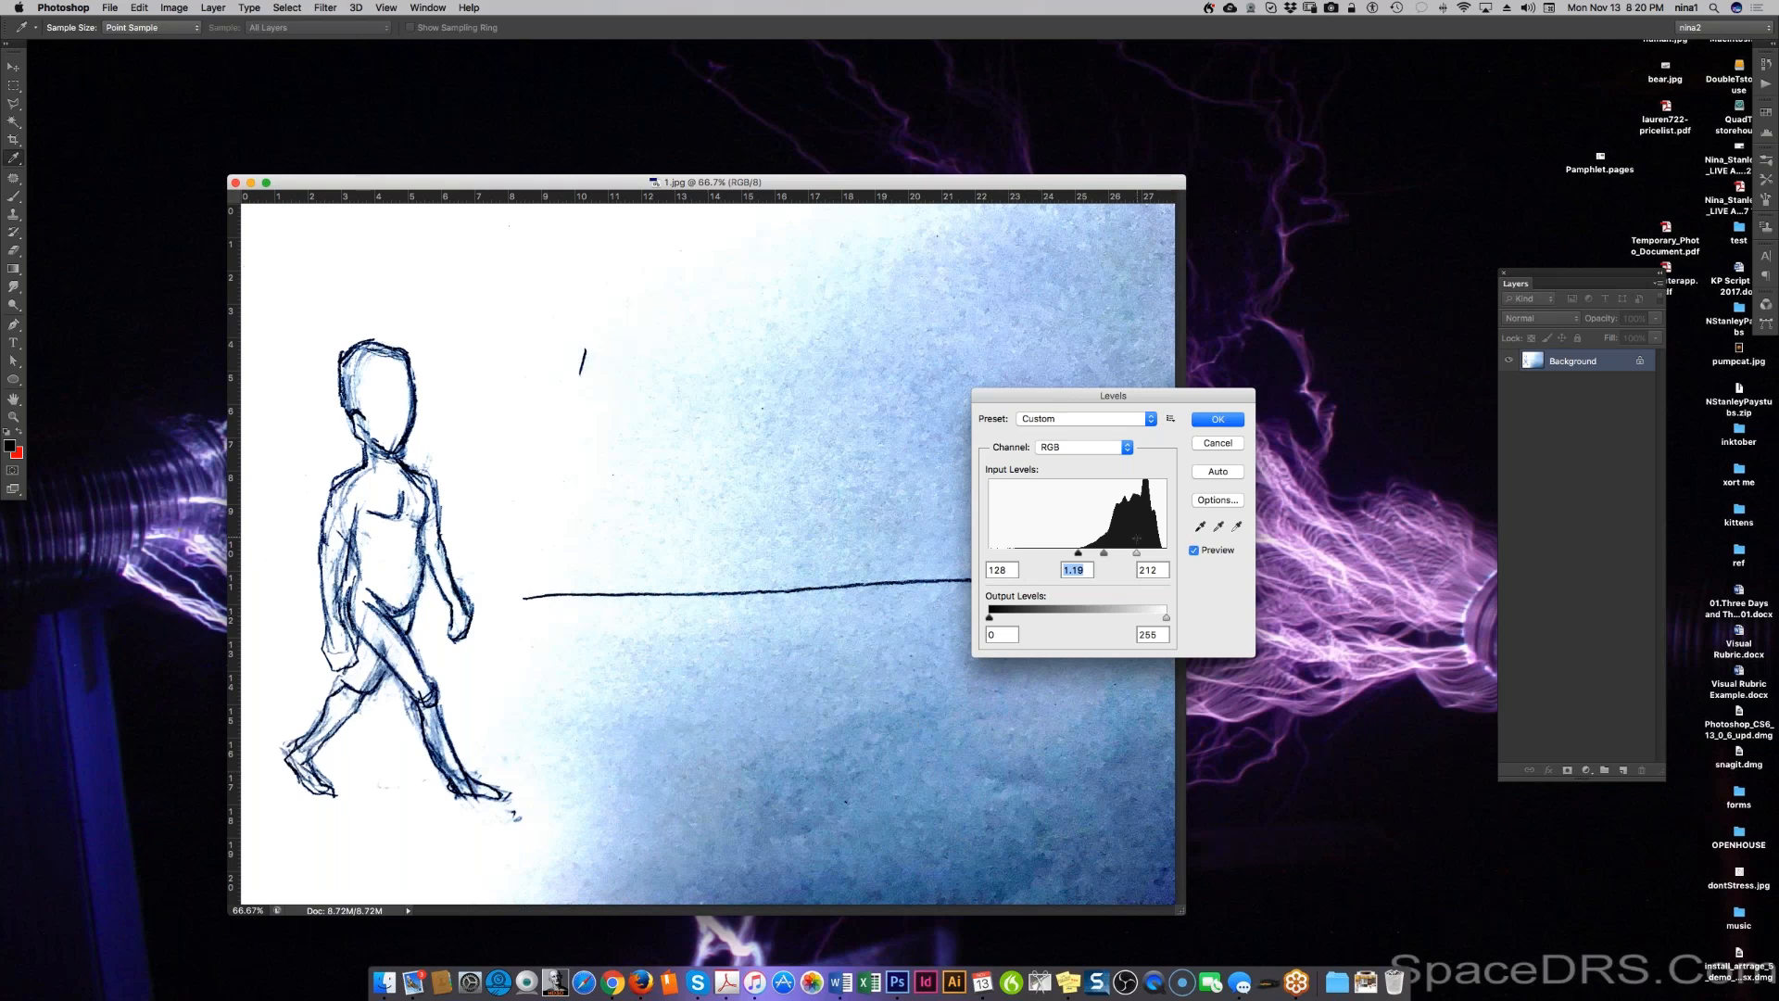
drag(1135, 553, 1129, 555)
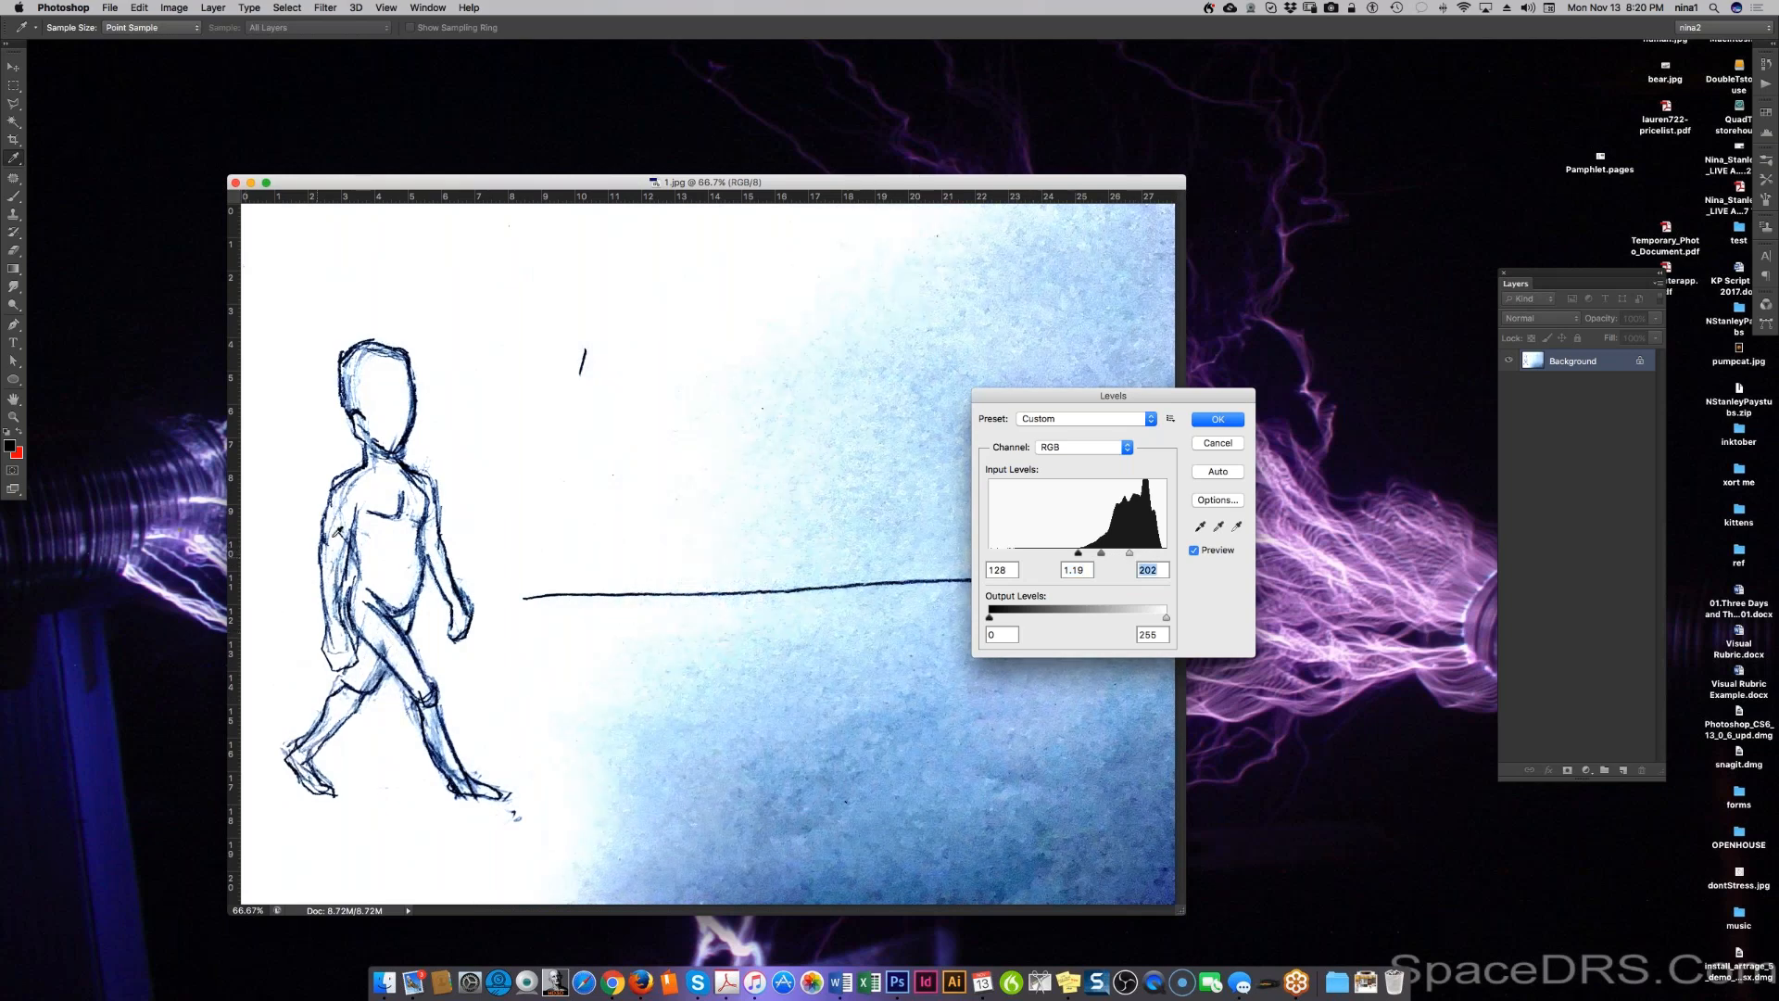
click(1223, 444)
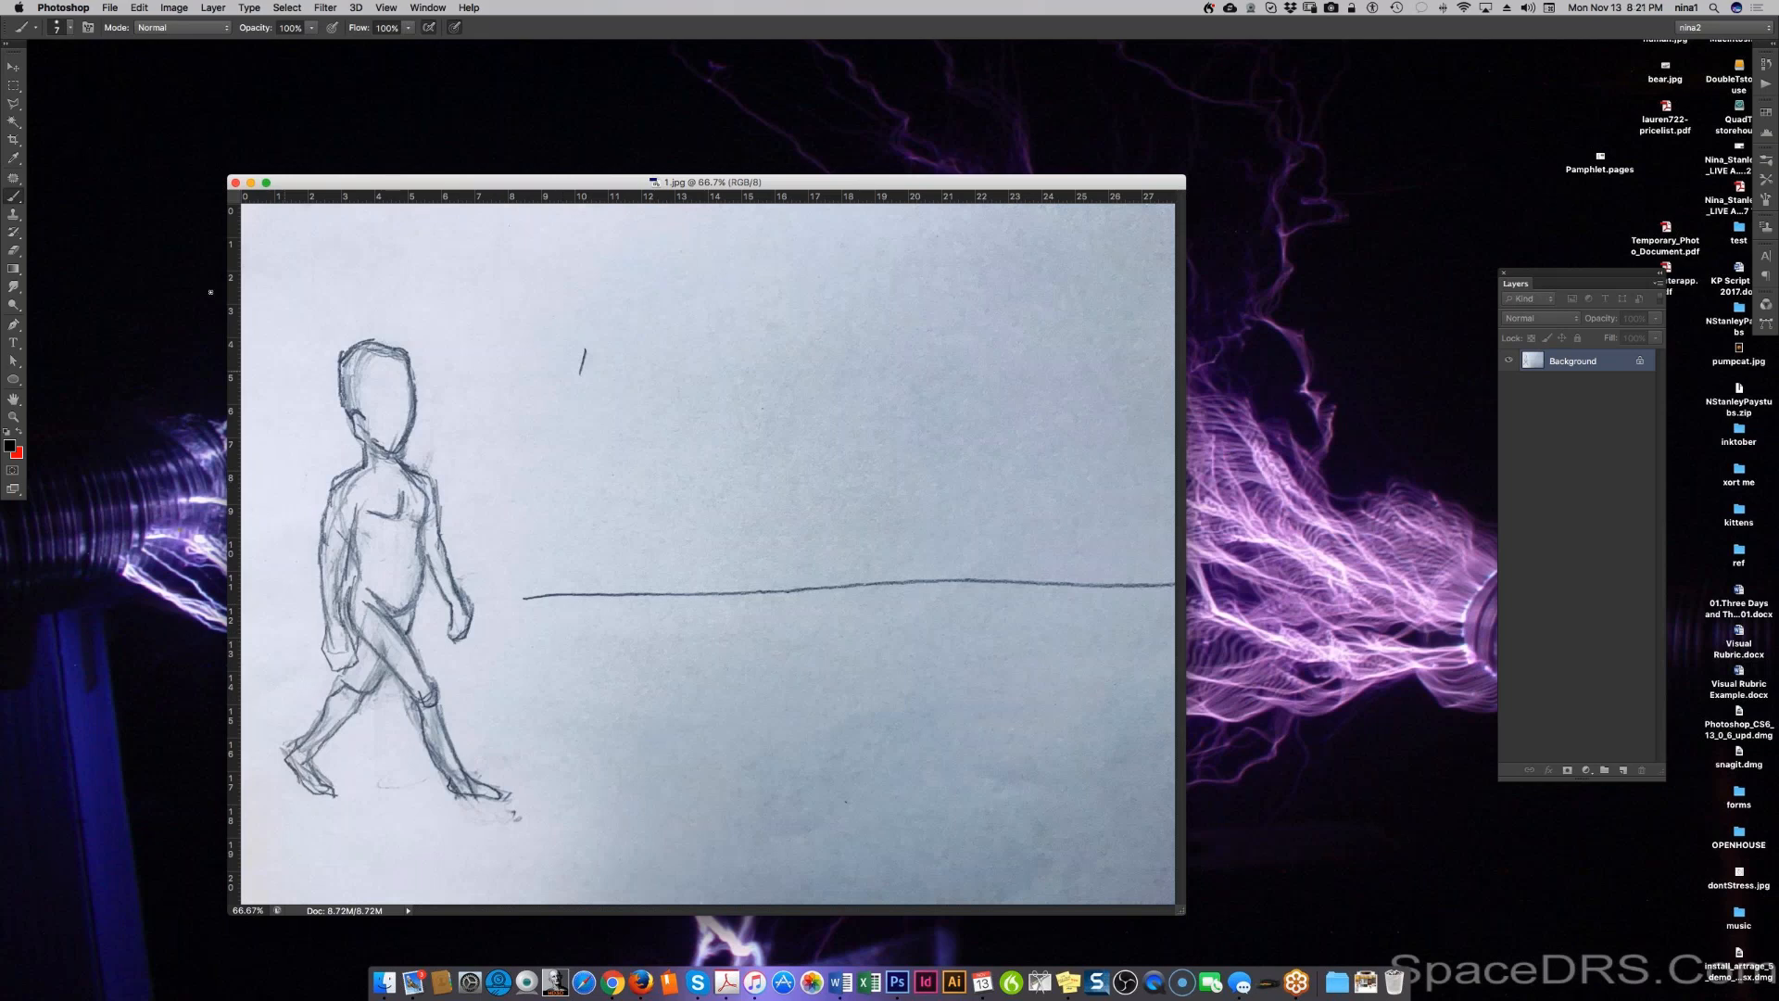
Step: Try a Hue/Saturation adjustment on the drawing with saturation -100 and lightness +29, and cancel it
click(139, 8)
mouse_move(110, 8)
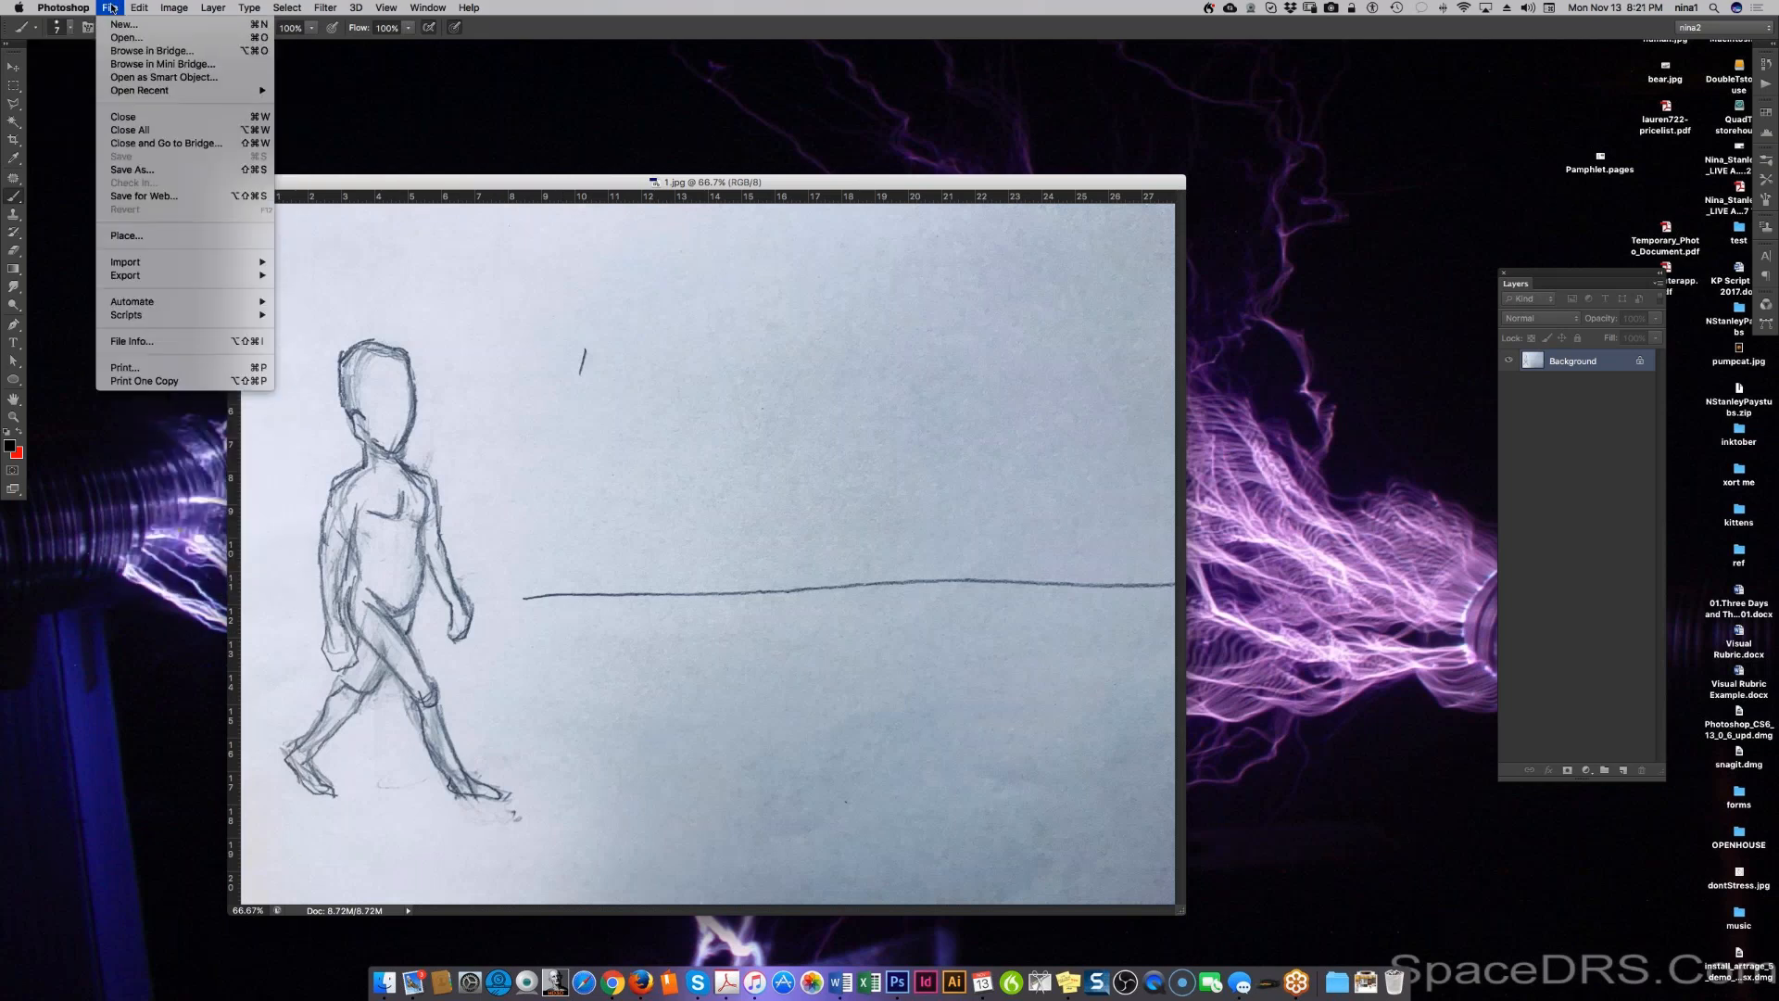
mouse_move(174, 8)
mouse_move(223, 51)
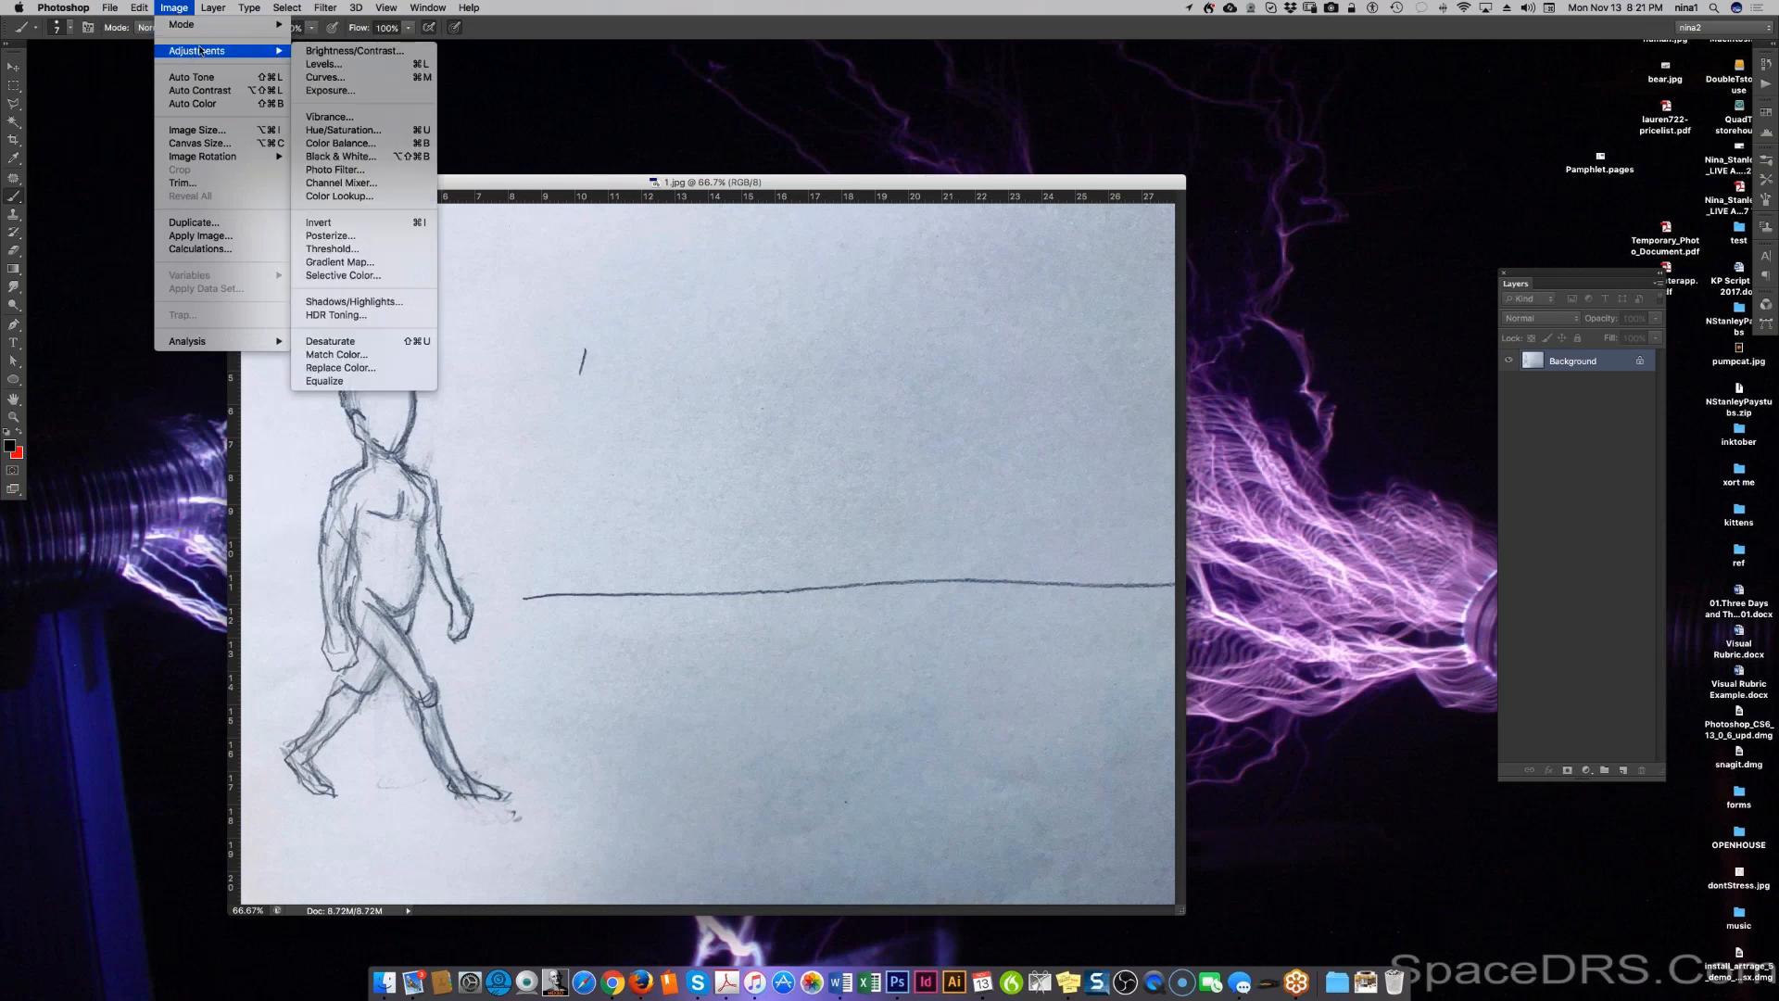
click(363, 133)
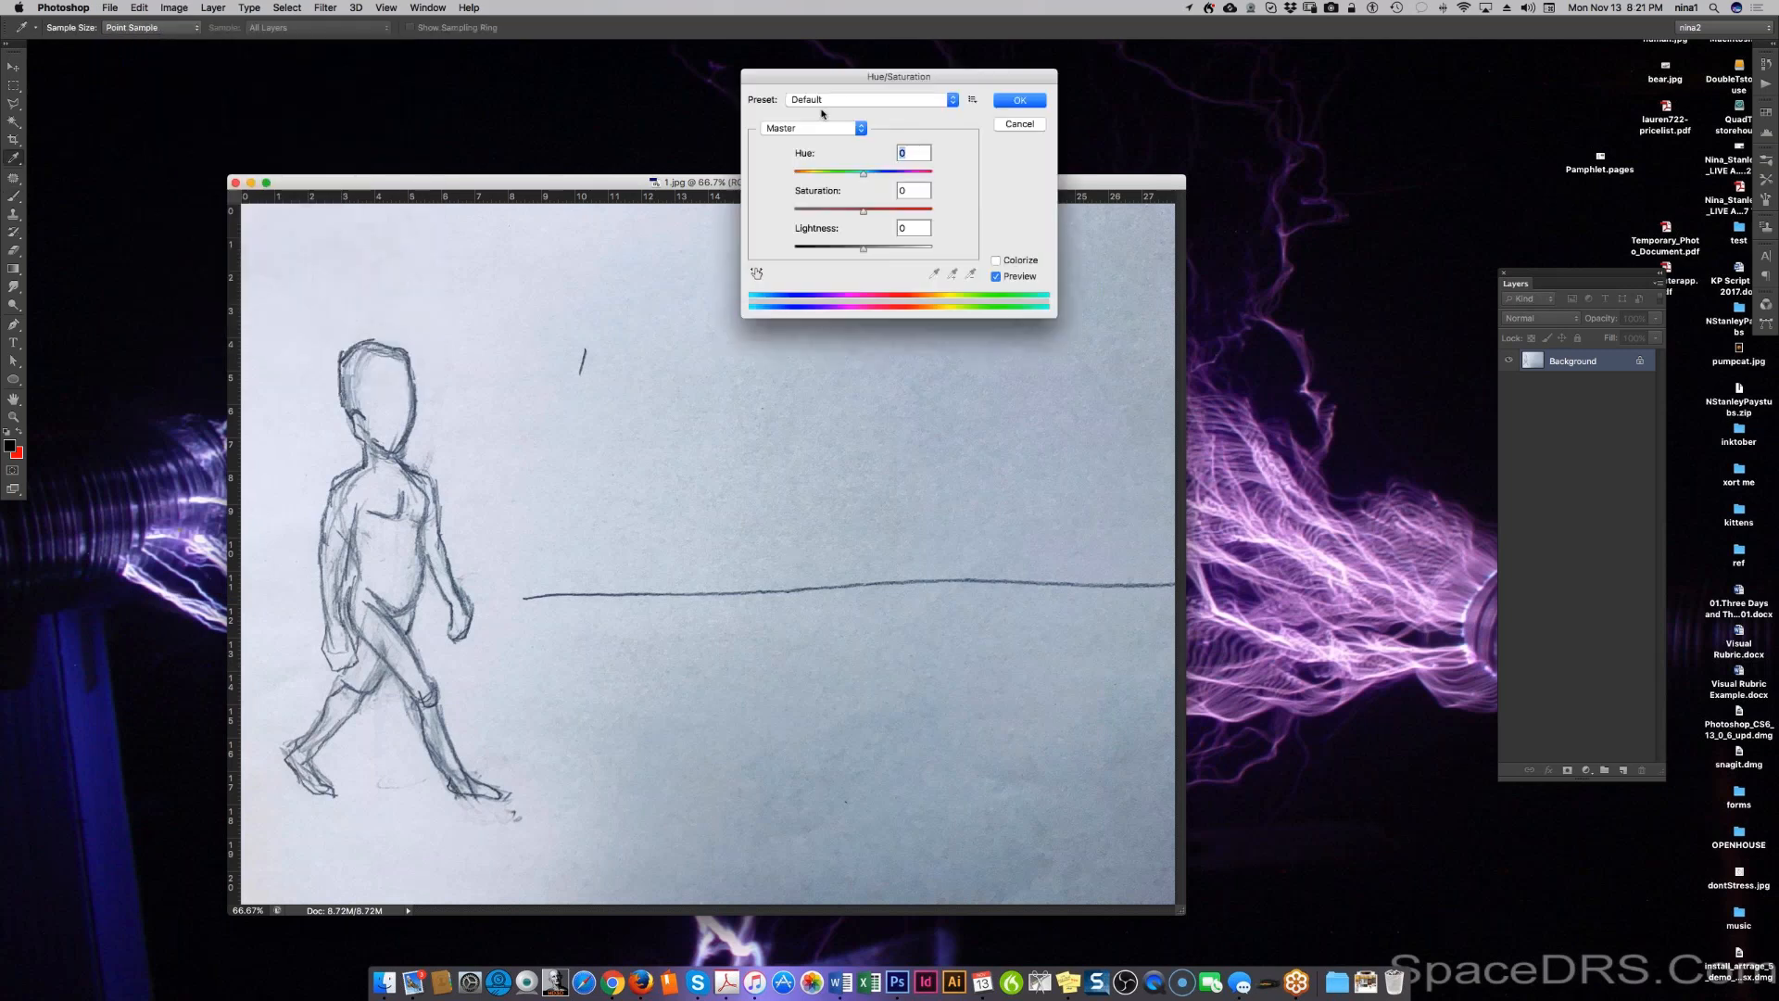
click(804, 215)
drag(804, 216, 734, 217)
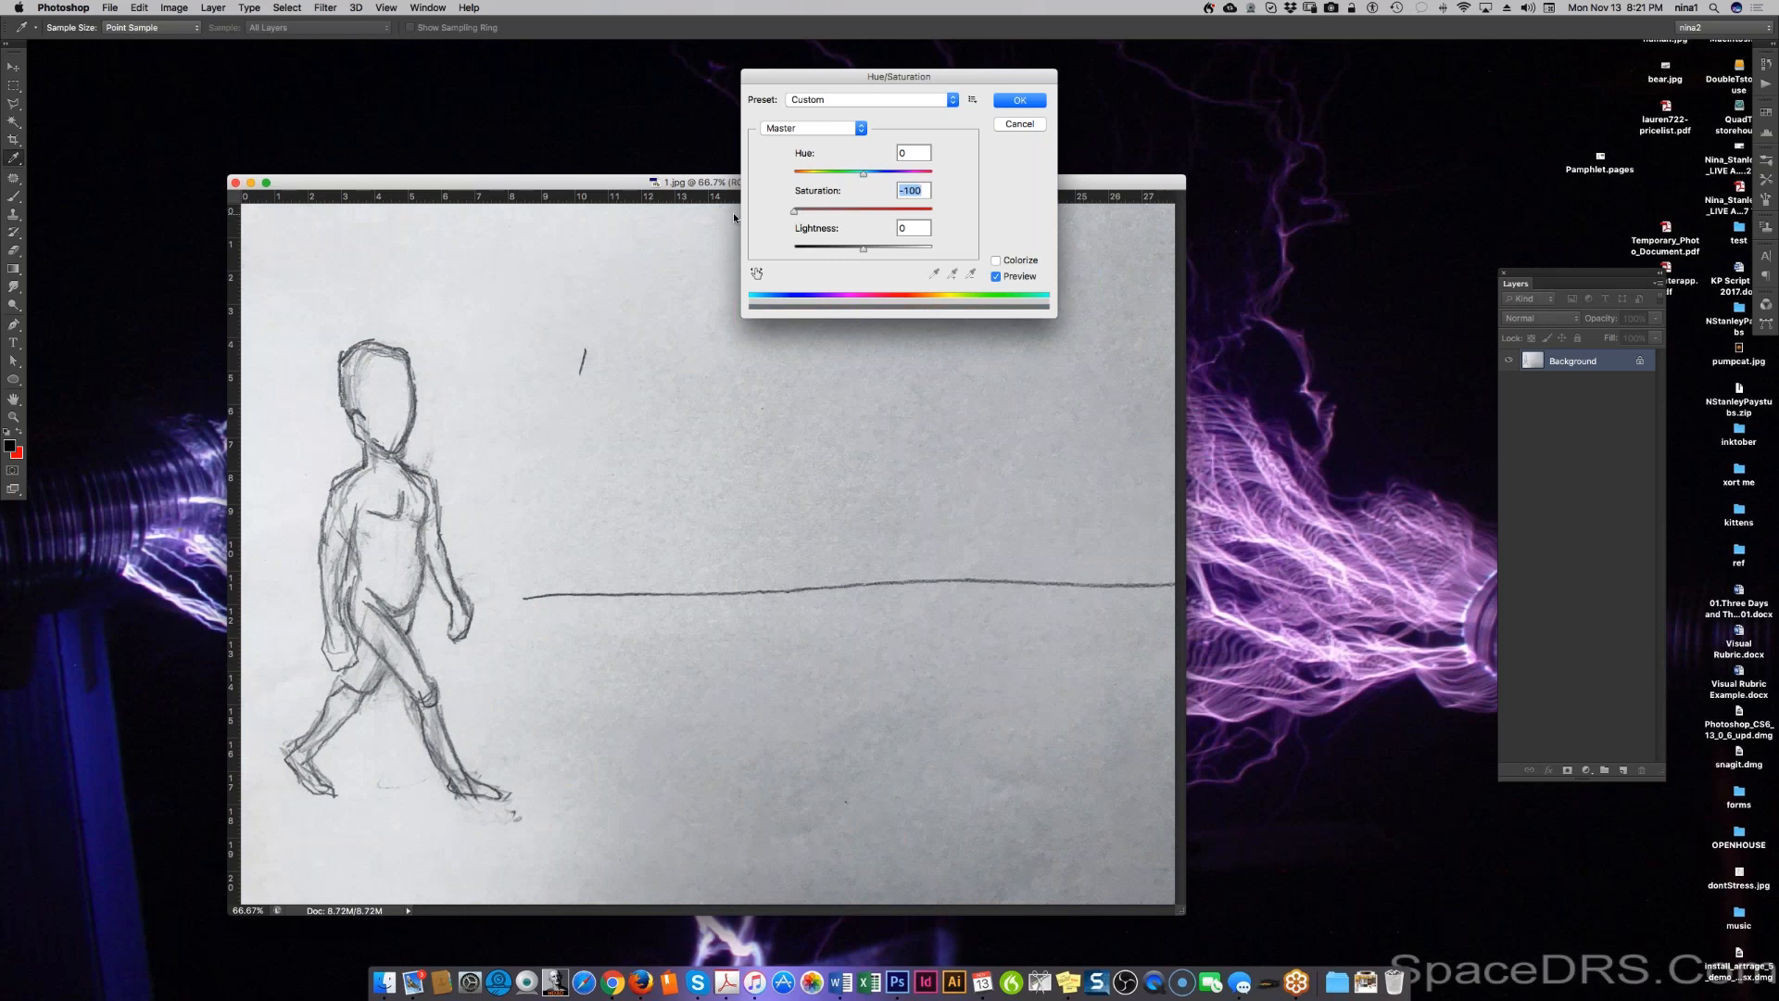
drag(864, 246, 883, 254)
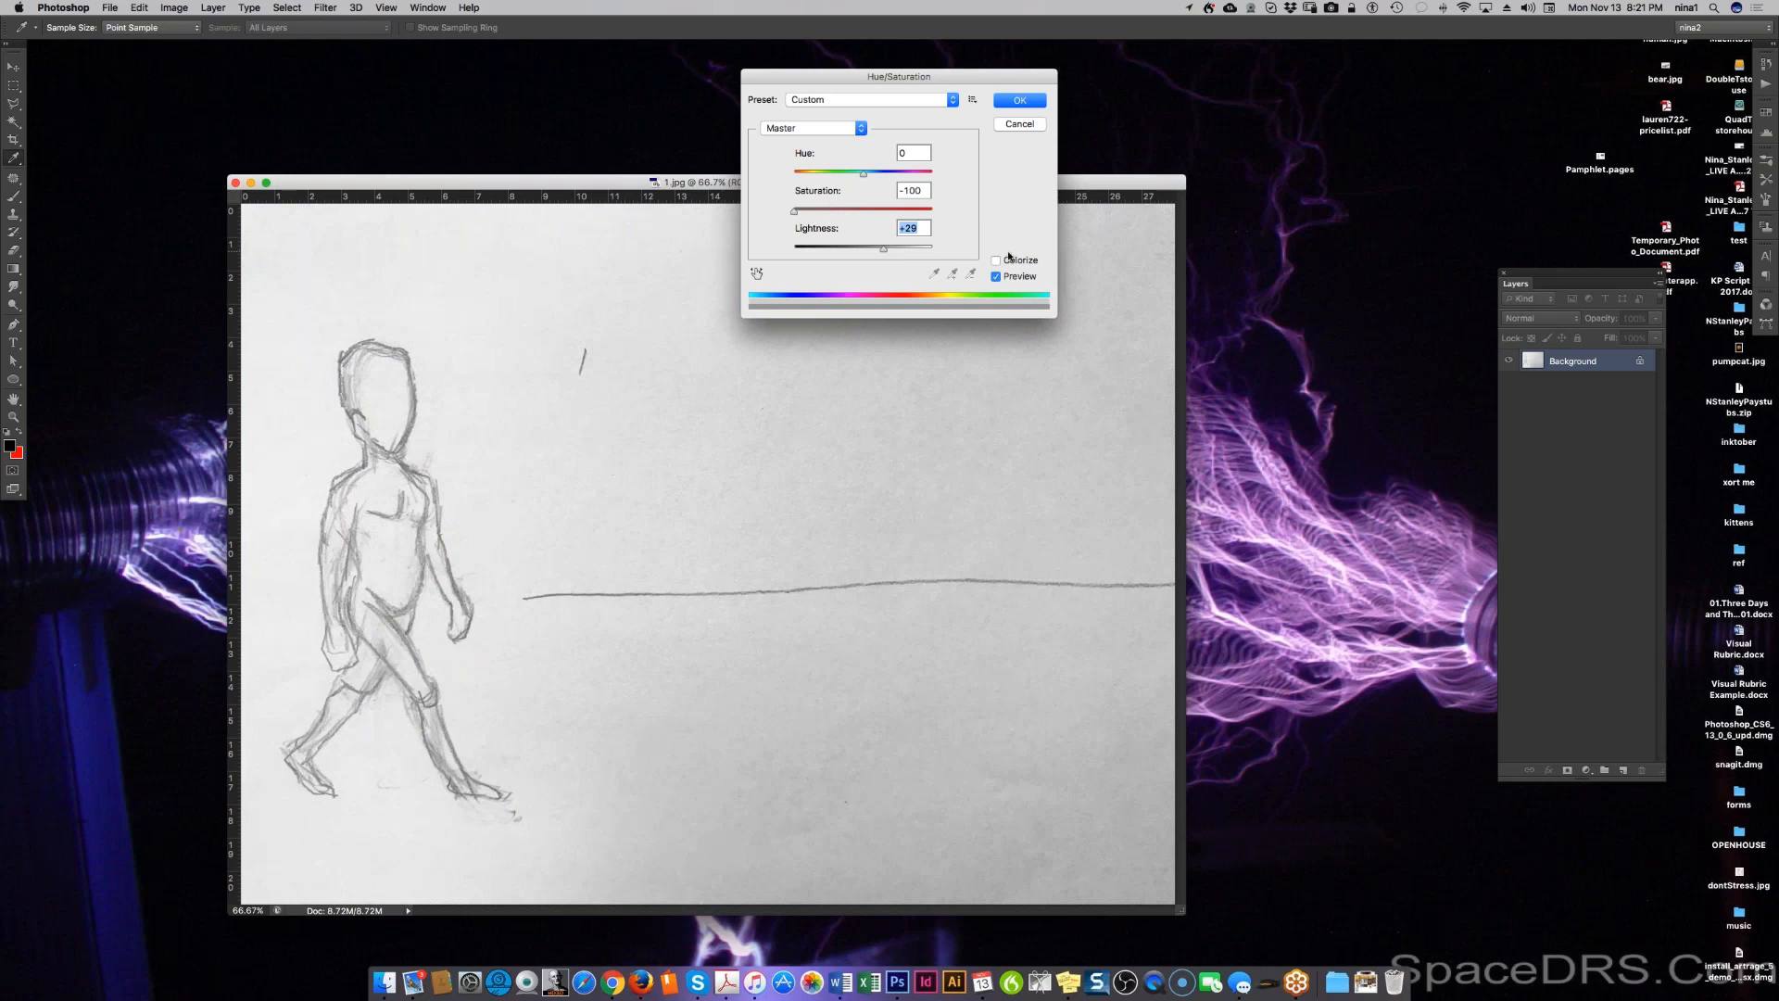
click(1018, 125)
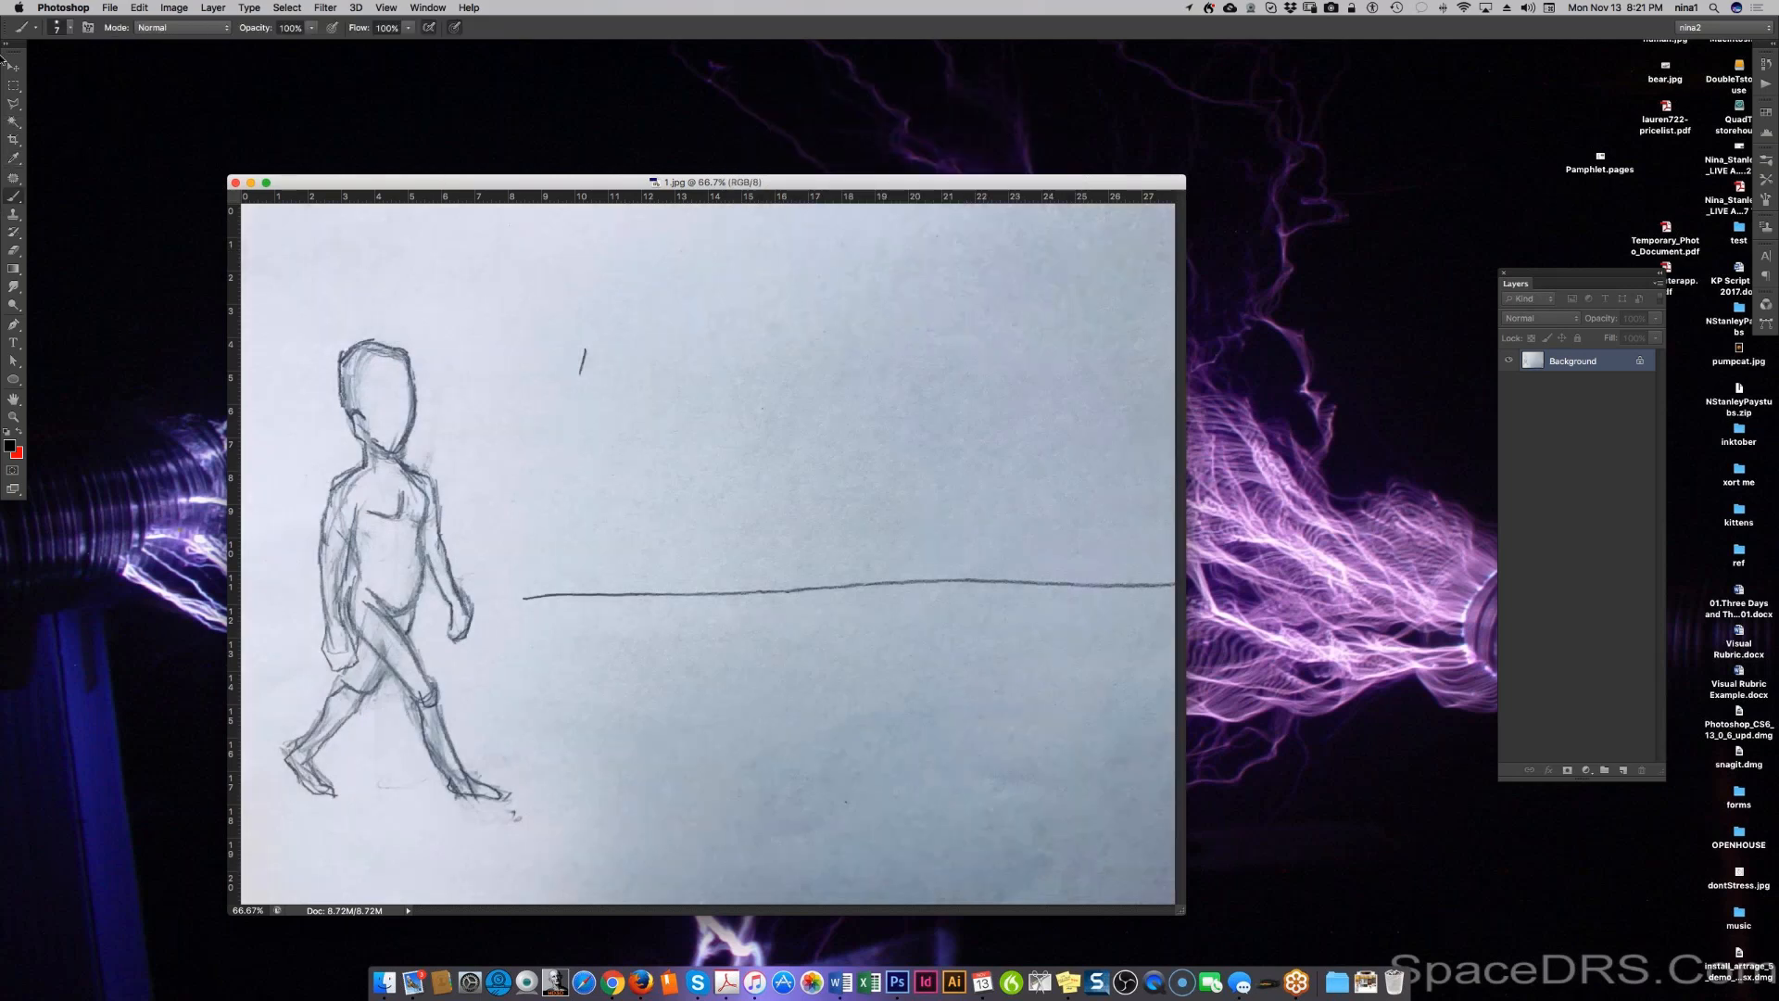
Step: Try a Curves adjustment with input/output points 87/0, 220/233 and 122/40 on the drawing, and undo it
click(174, 7)
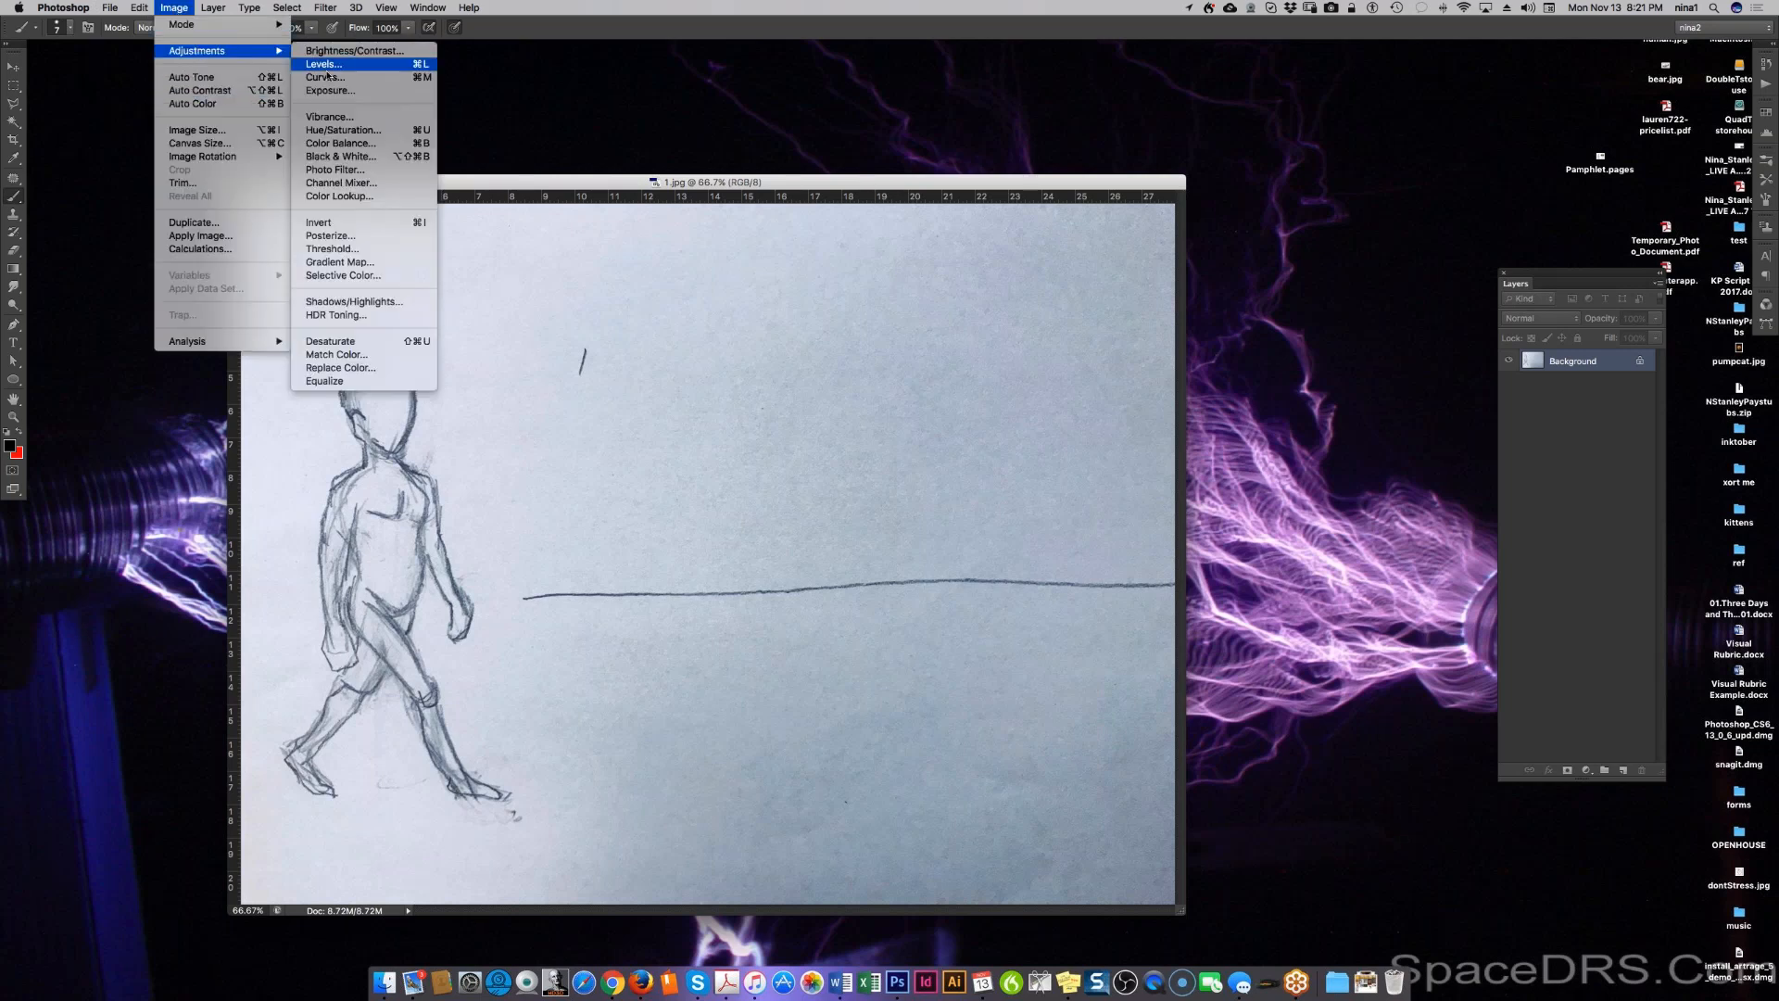
click(326, 78)
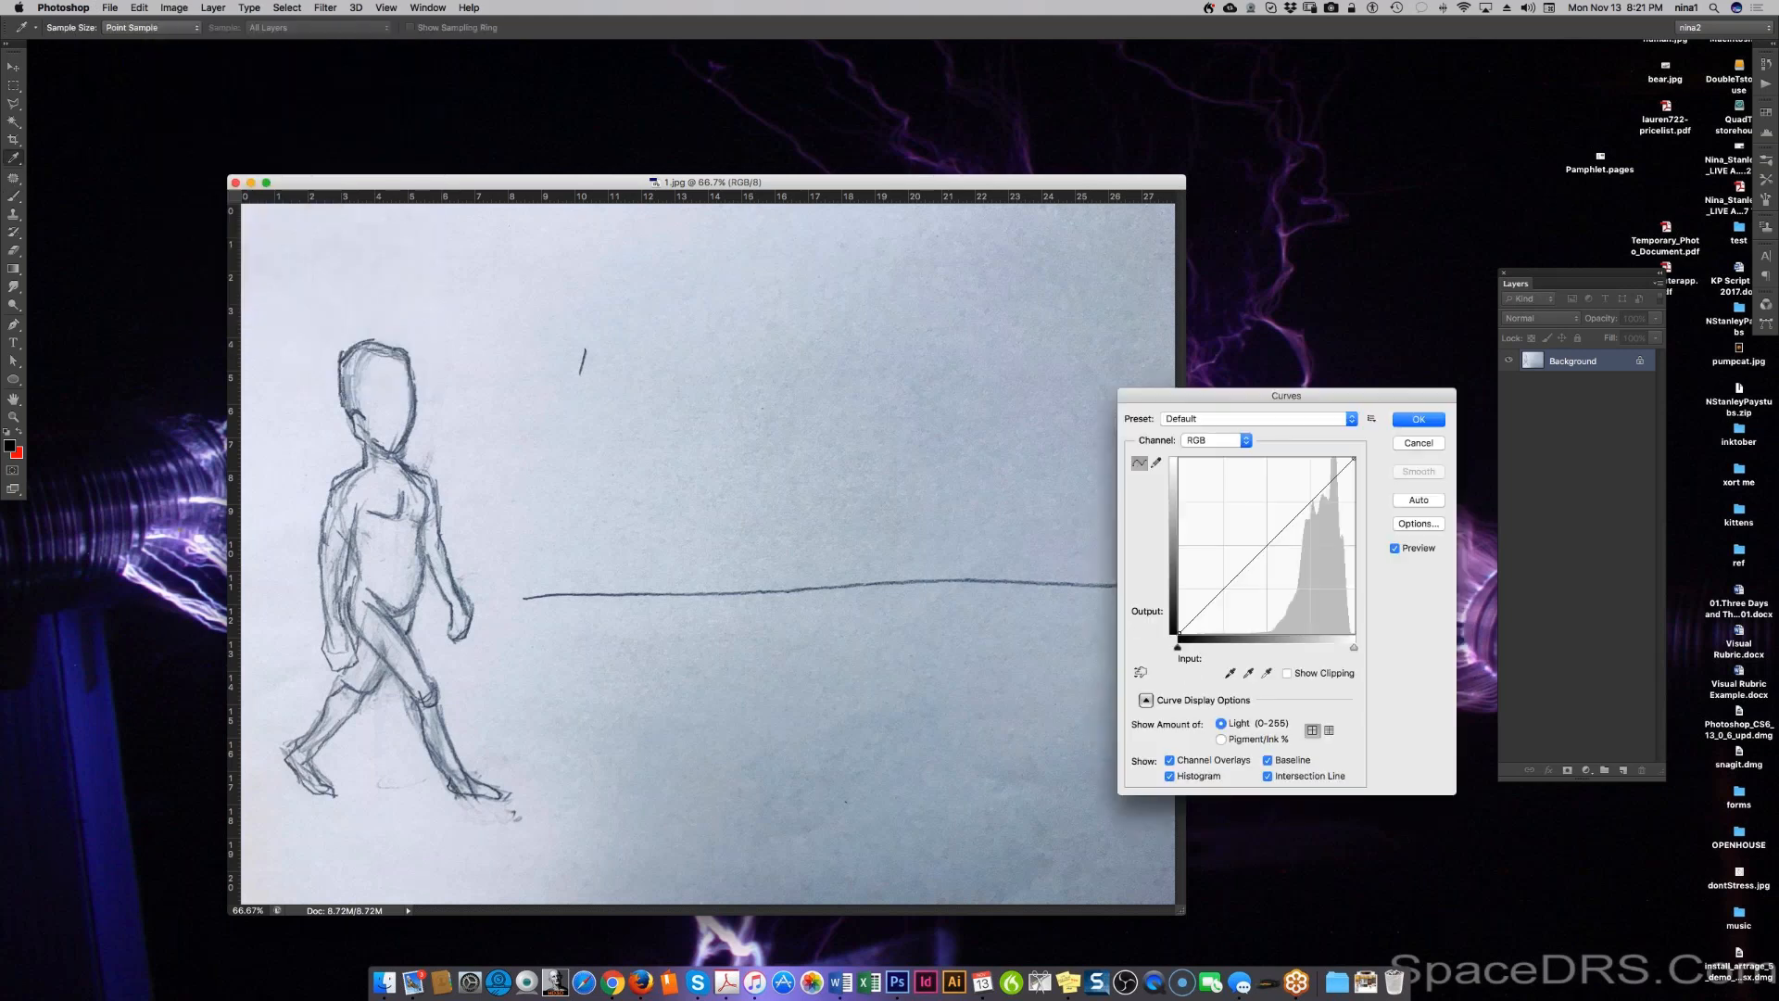
drag(1178, 634, 1239, 633)
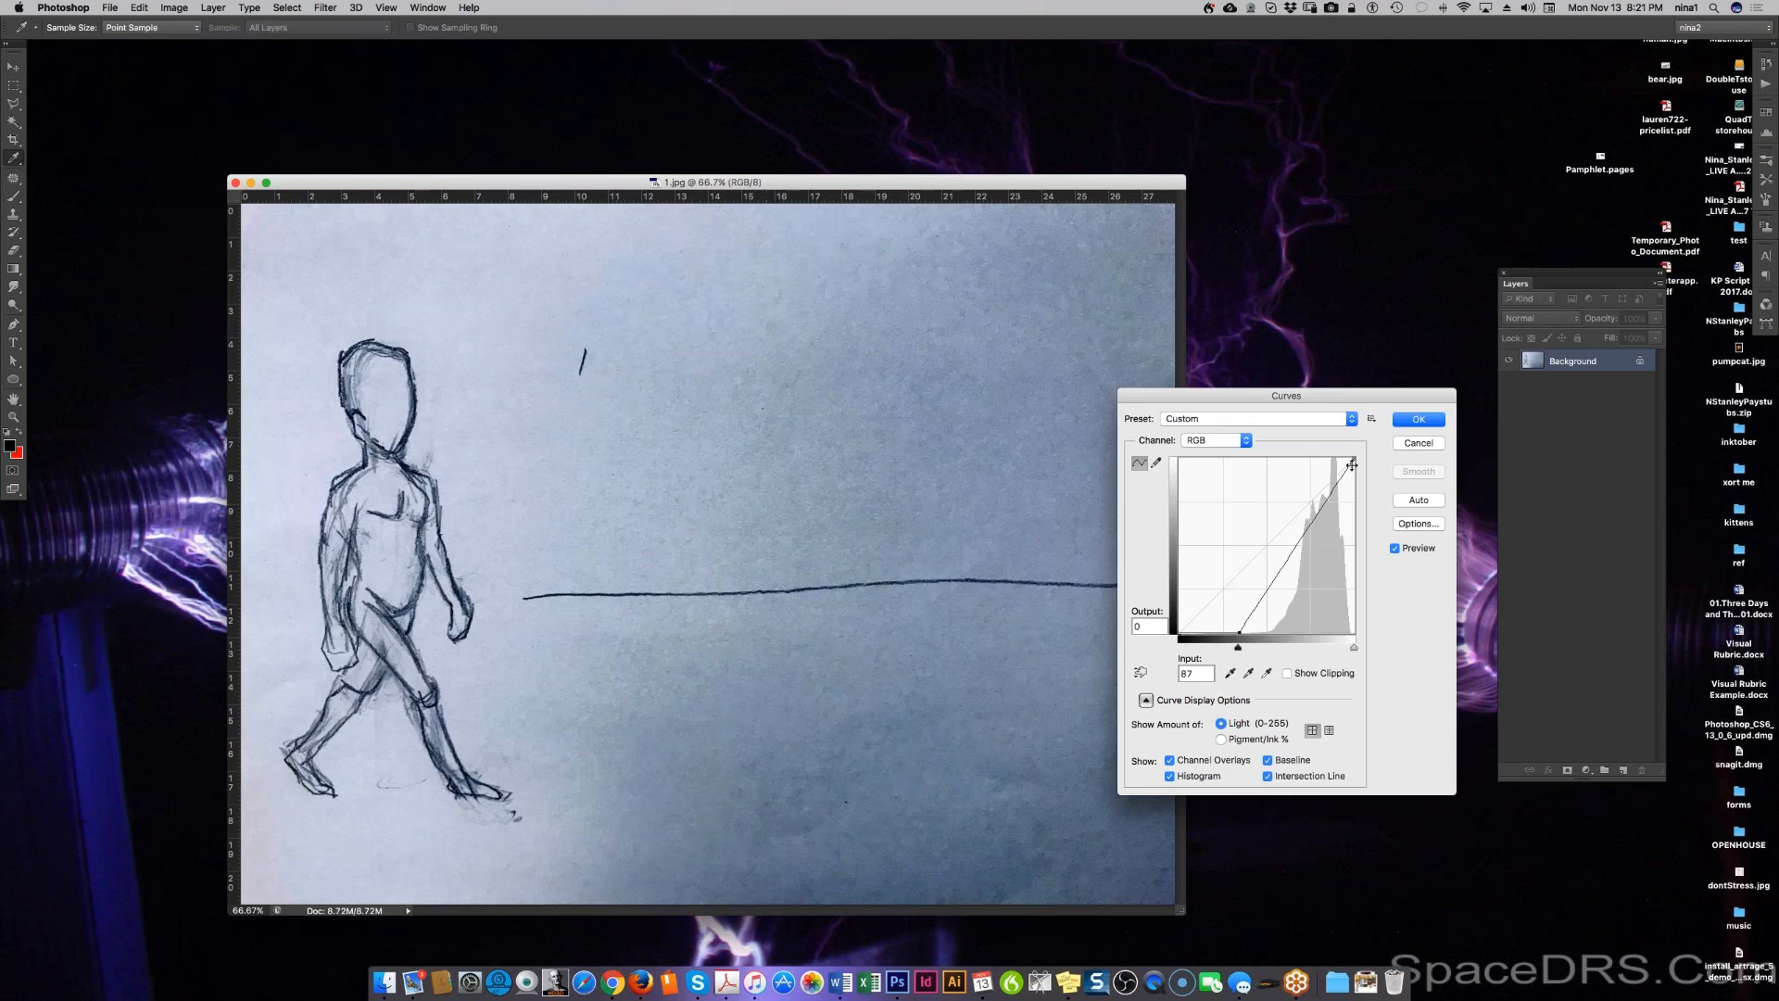
drag(1332, 490, 1330, 474)
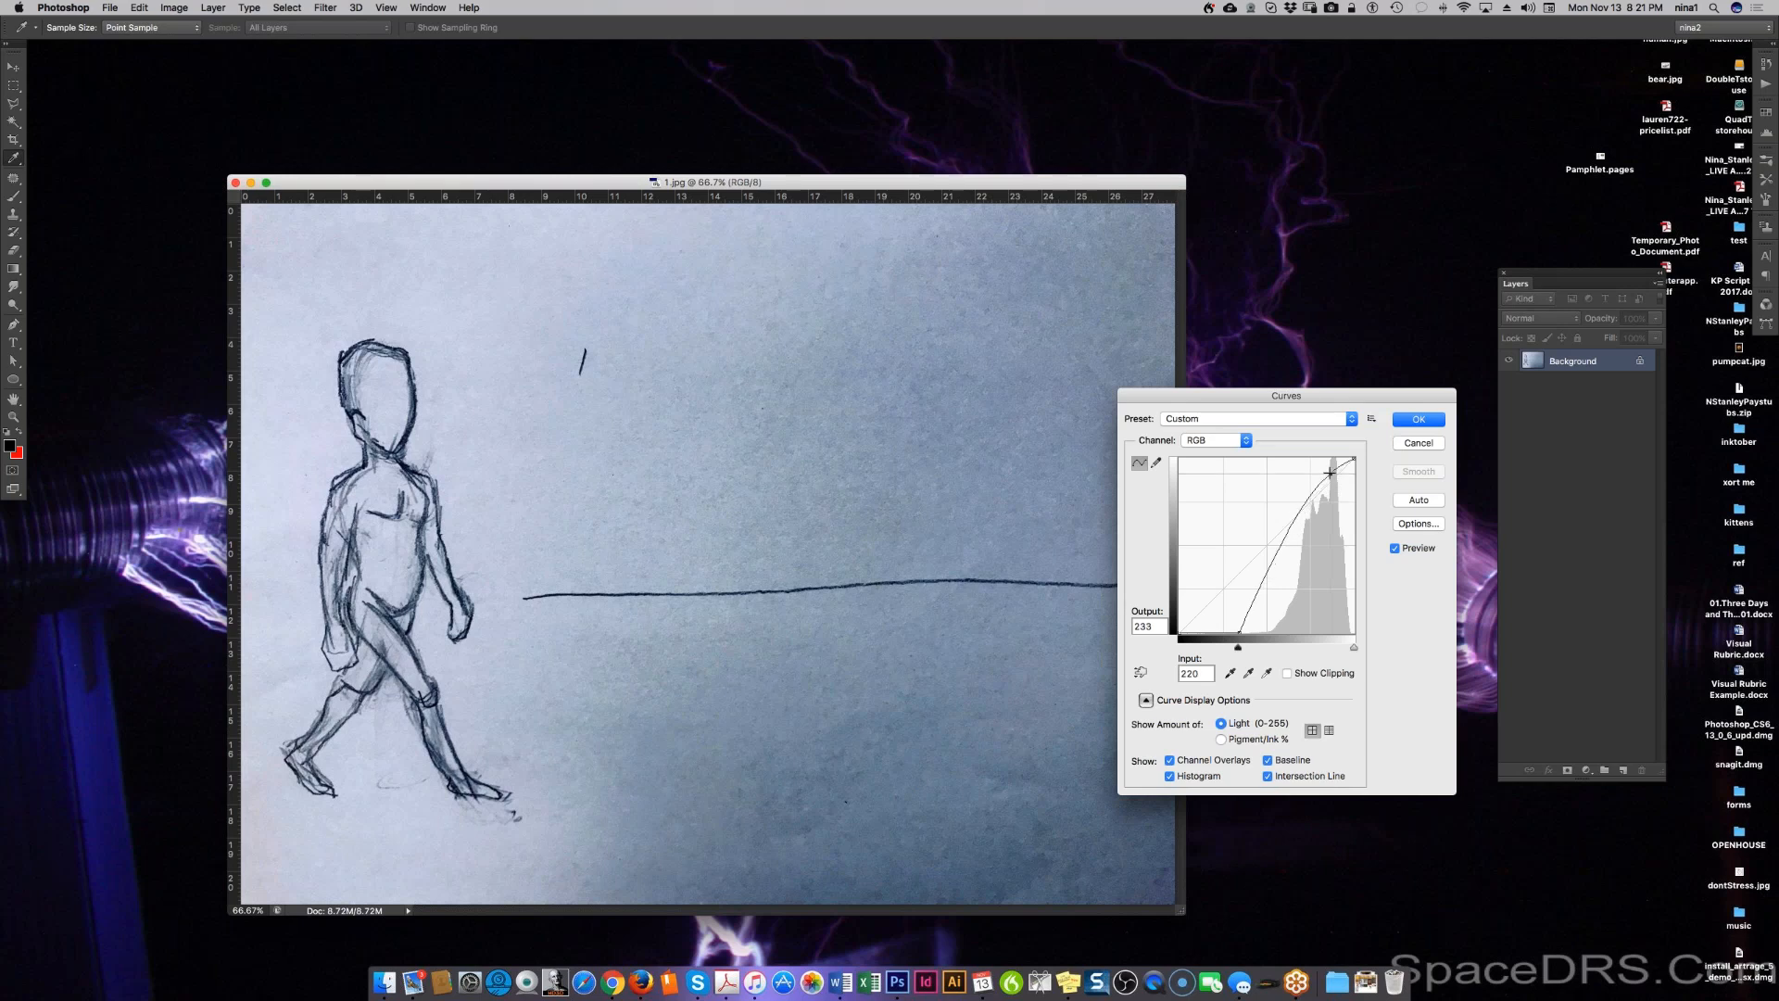
mouse_move(1251, 609)
mouse_down()
mouse_move(1274, 619)
mouse_move(1263, 605)
mouse_up()
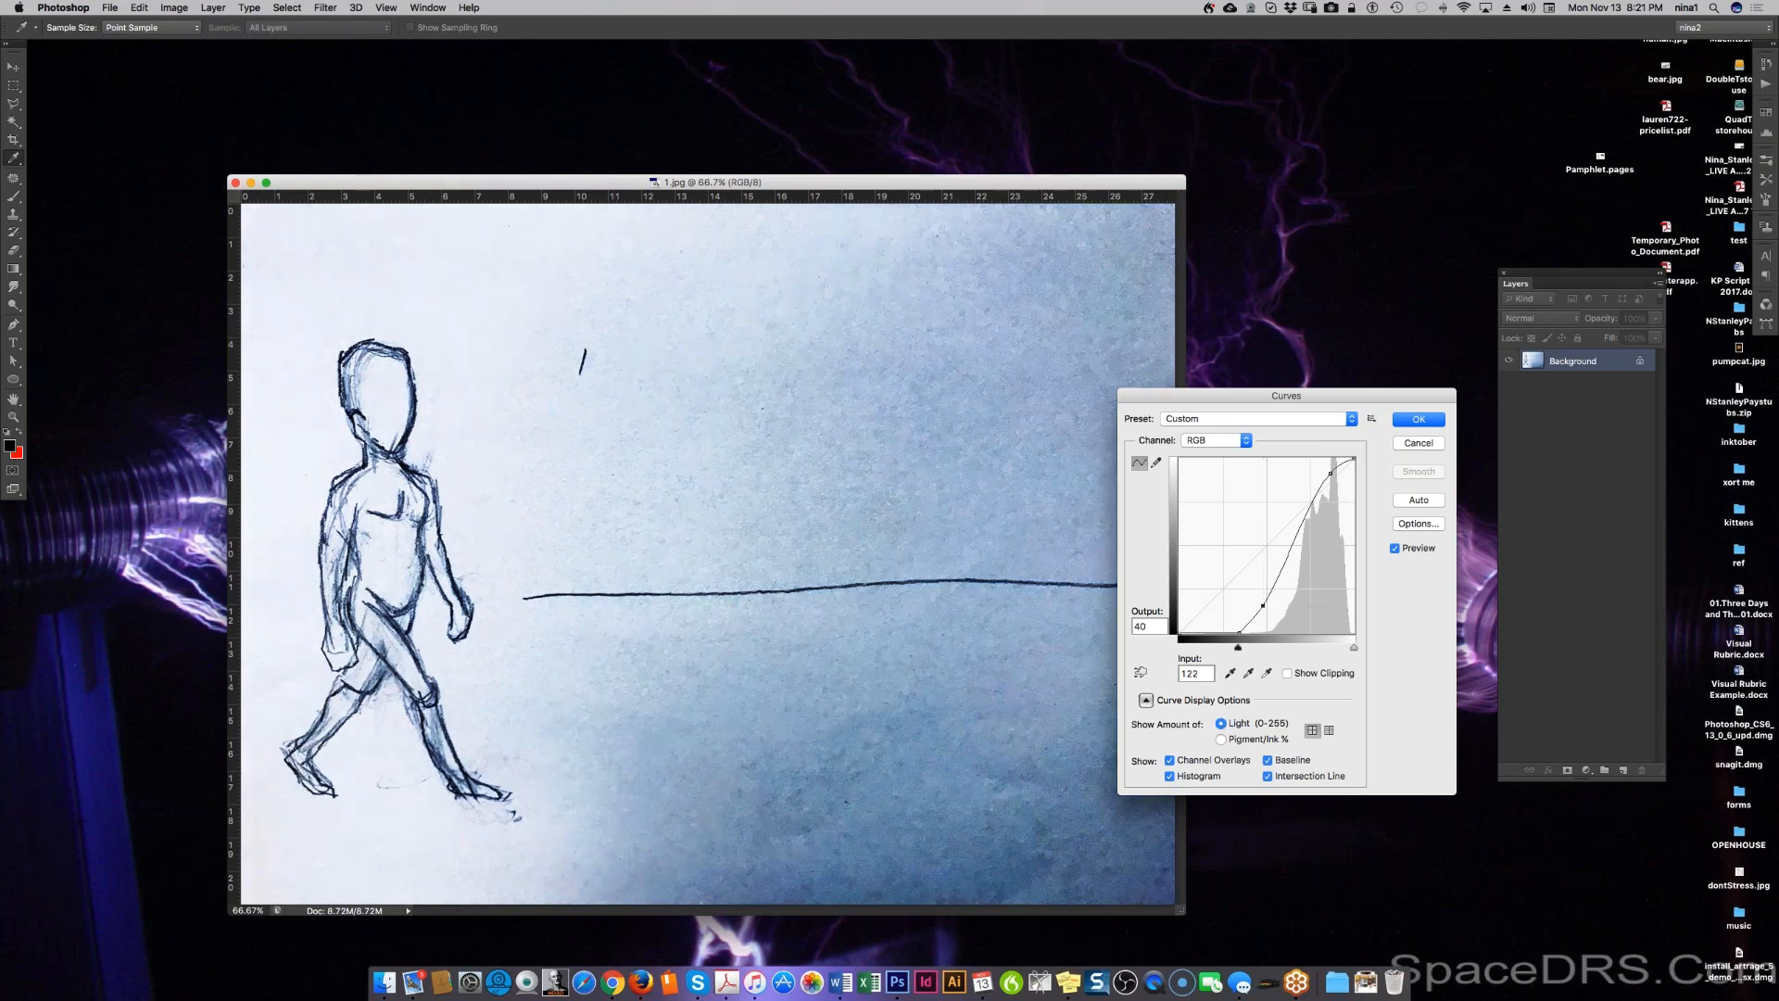
click(1408, 420)
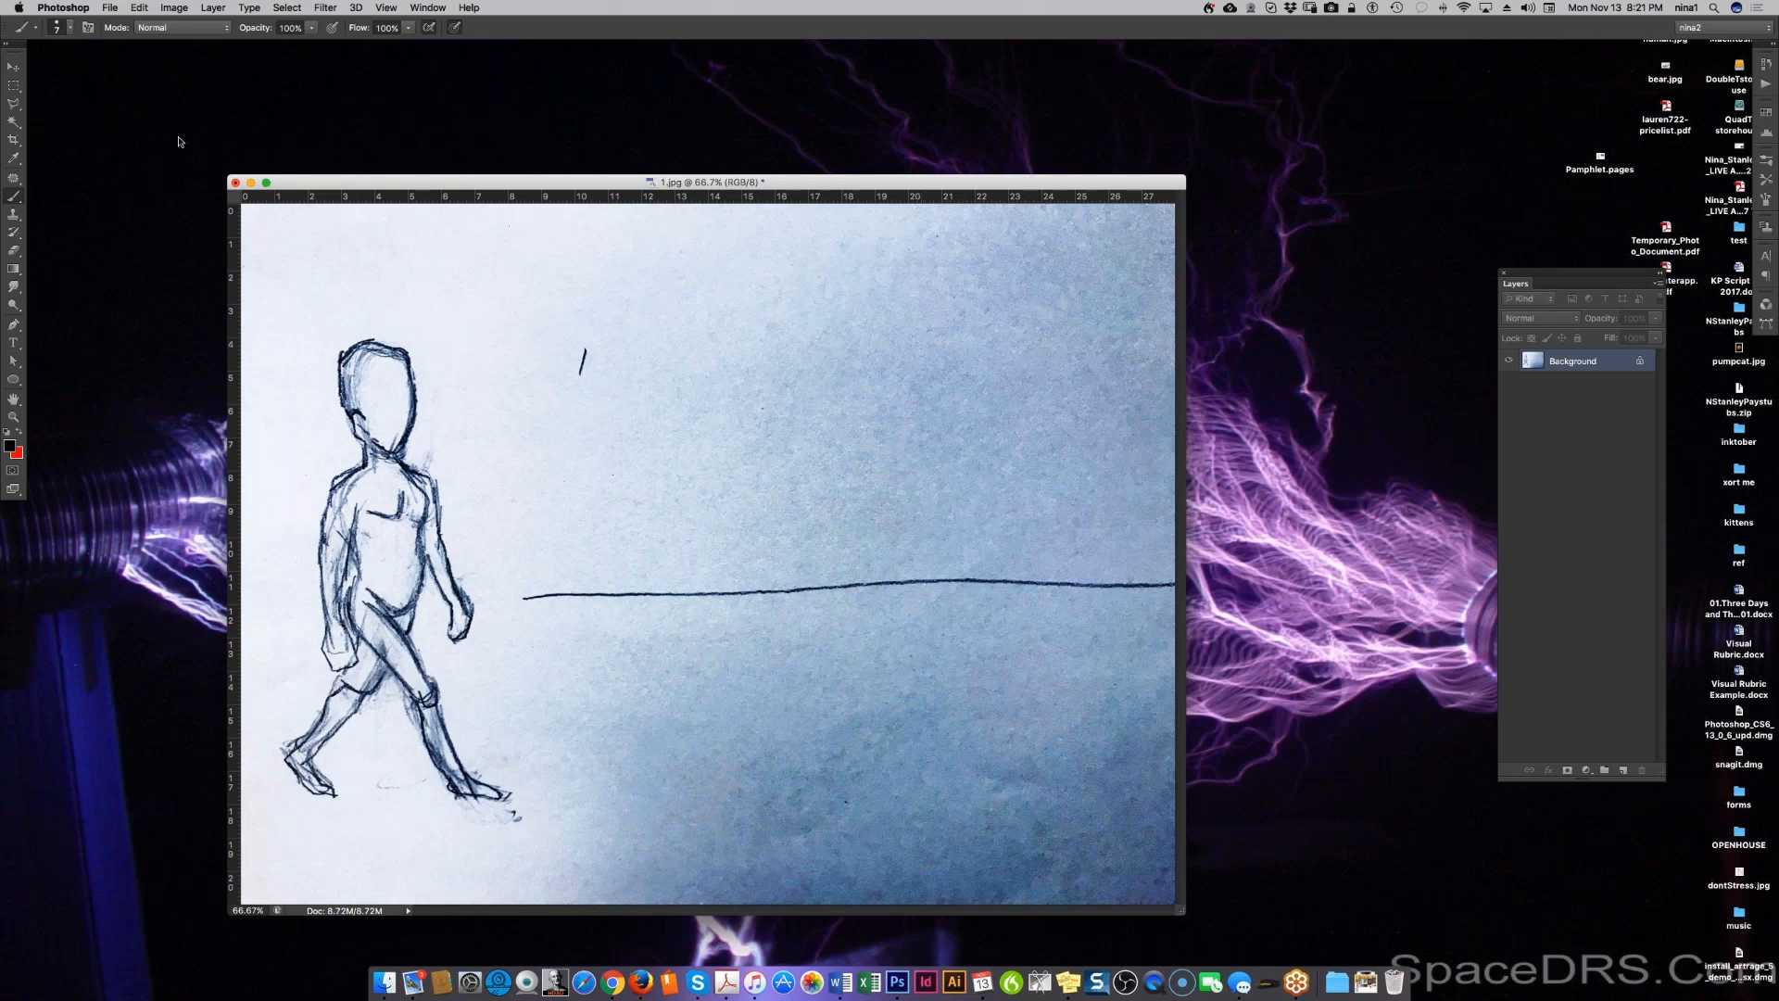
key(super+z)
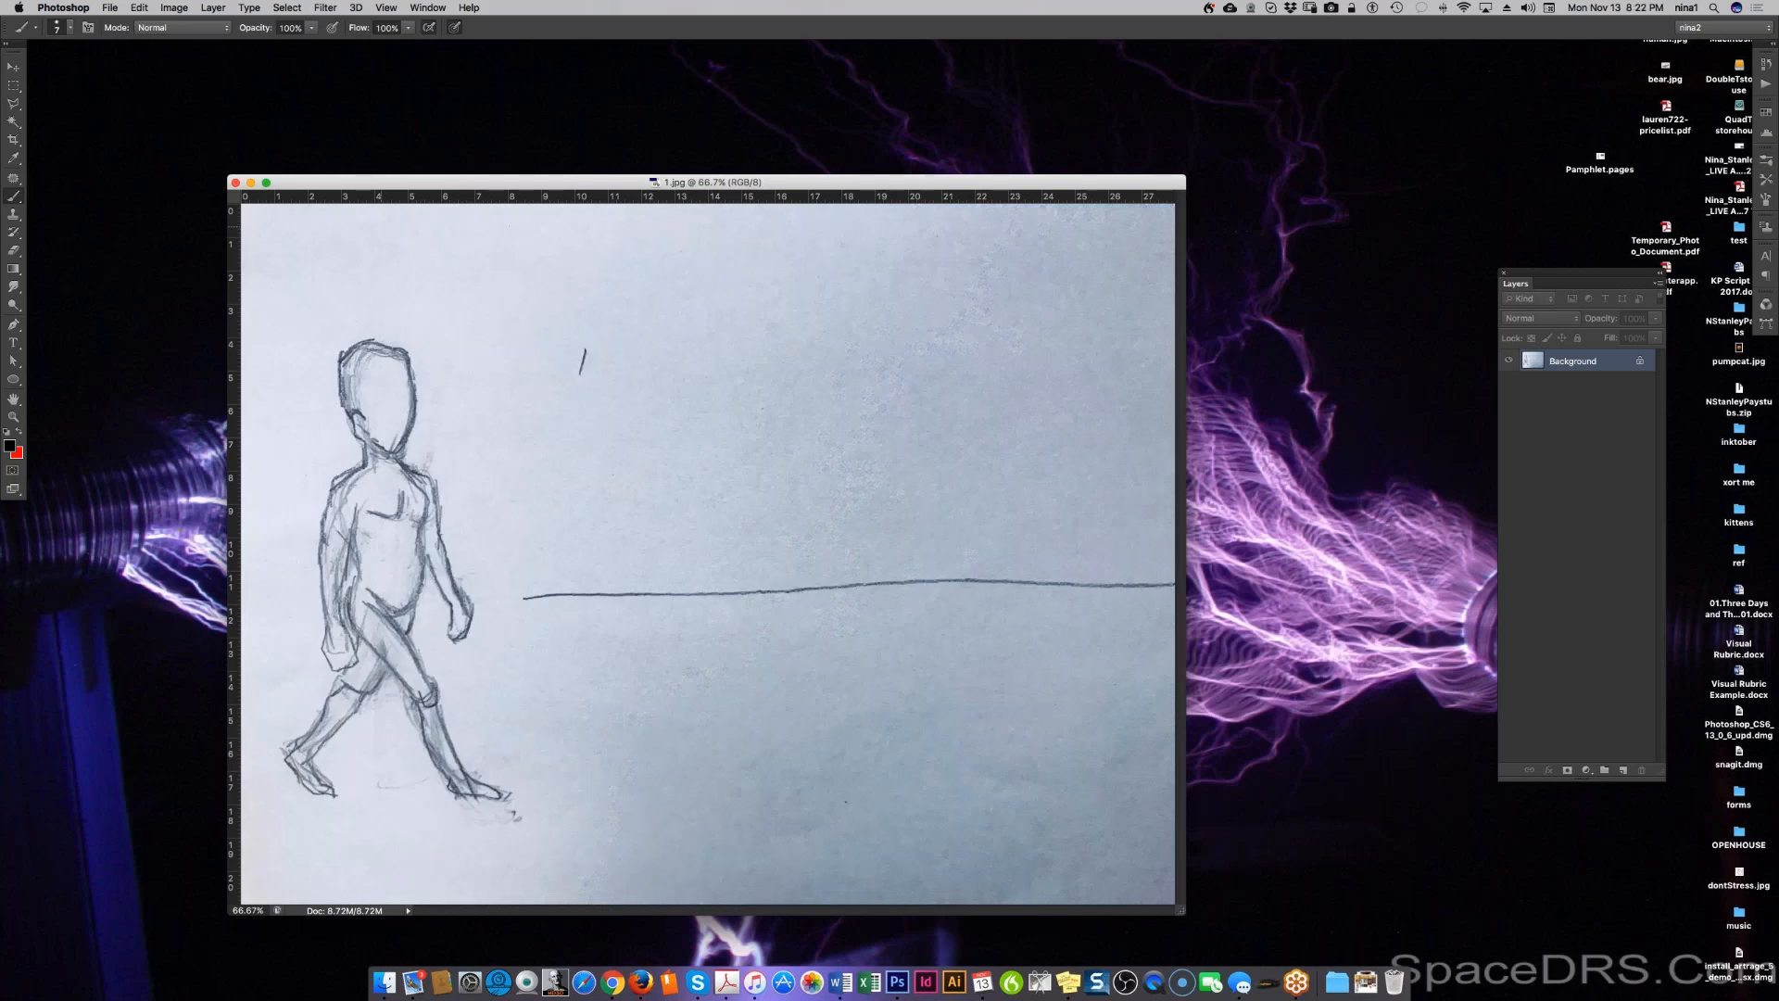
Step: Open the drawings 4.jpg through 8.jpg from the Boy frog2 folder
click(109, 8)
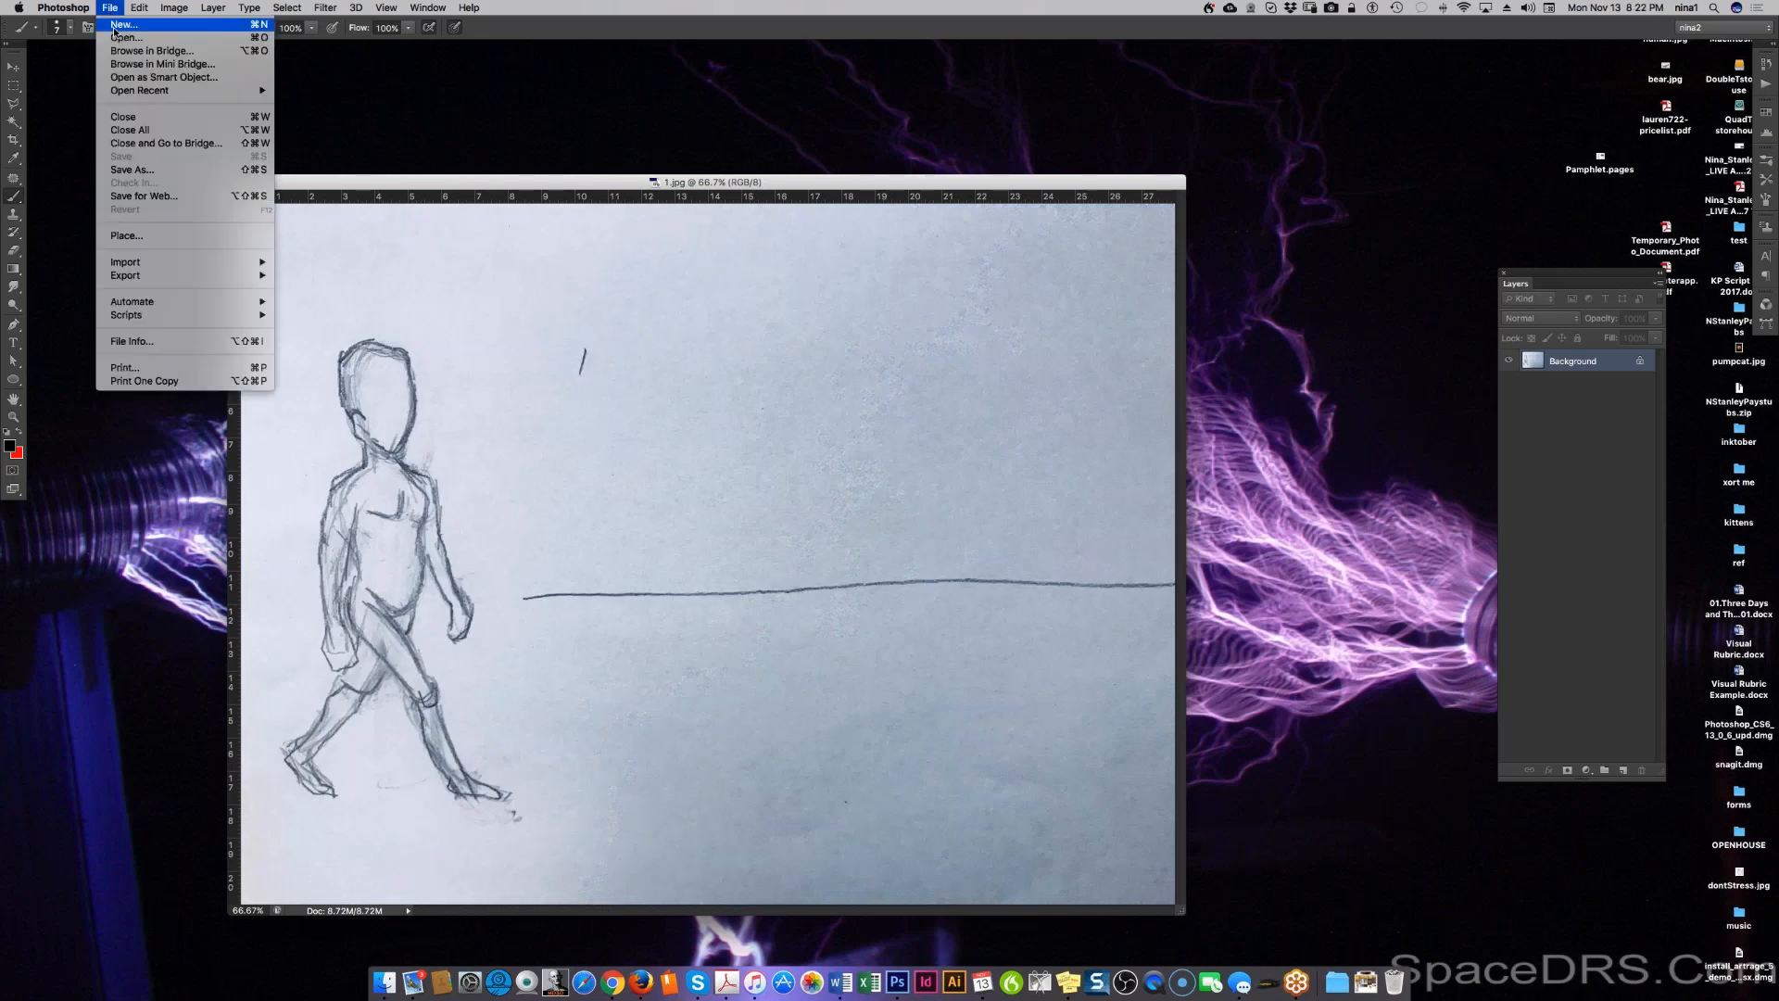
click(117, 37)
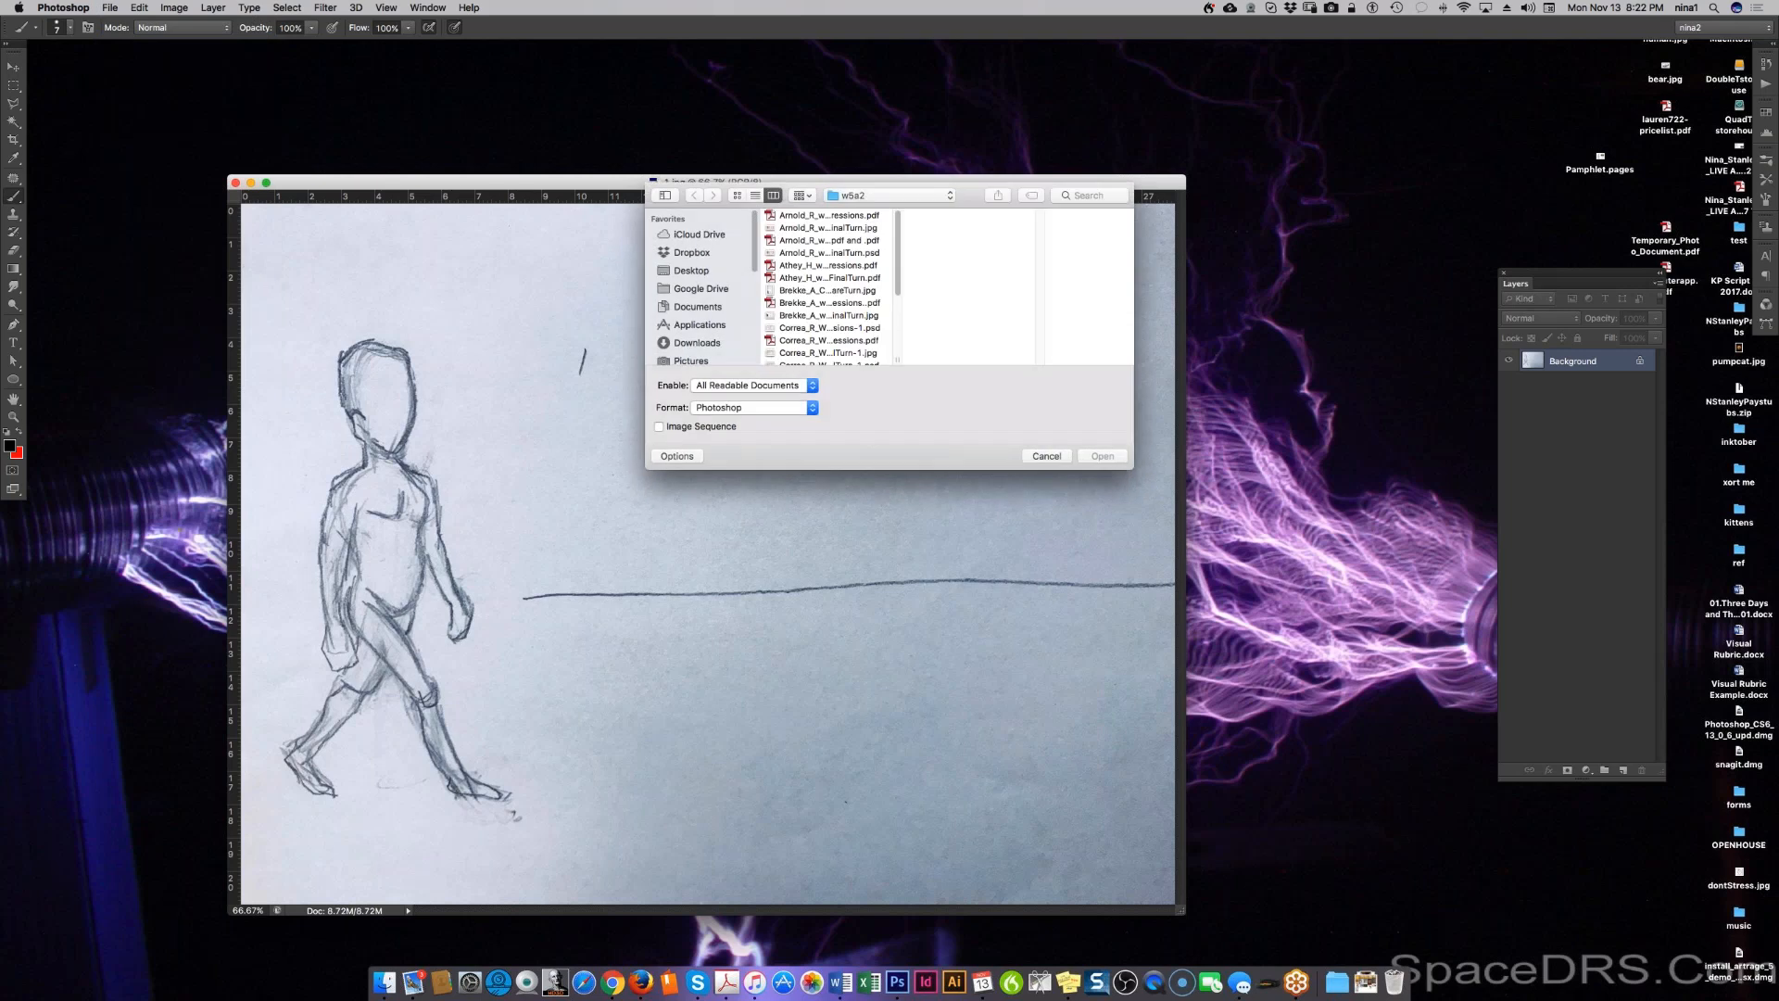
click(854, 194)
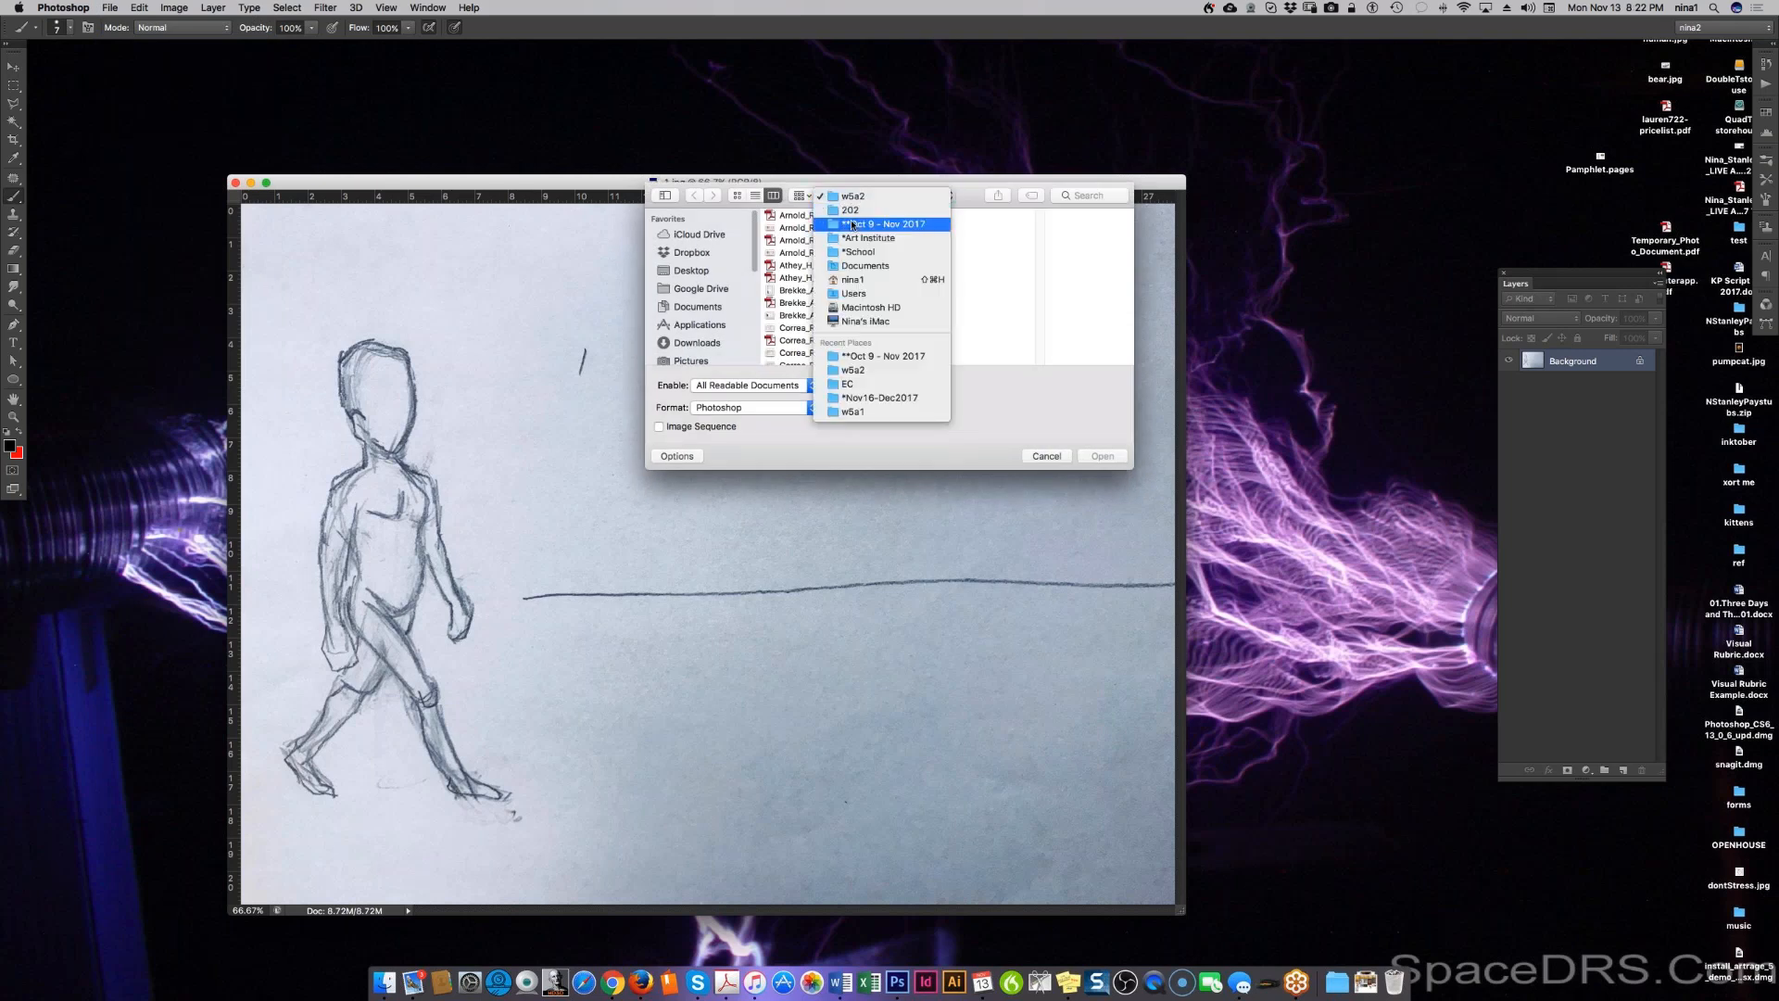
click(852, 224)
click(1078, 241)
click(1035, 252)
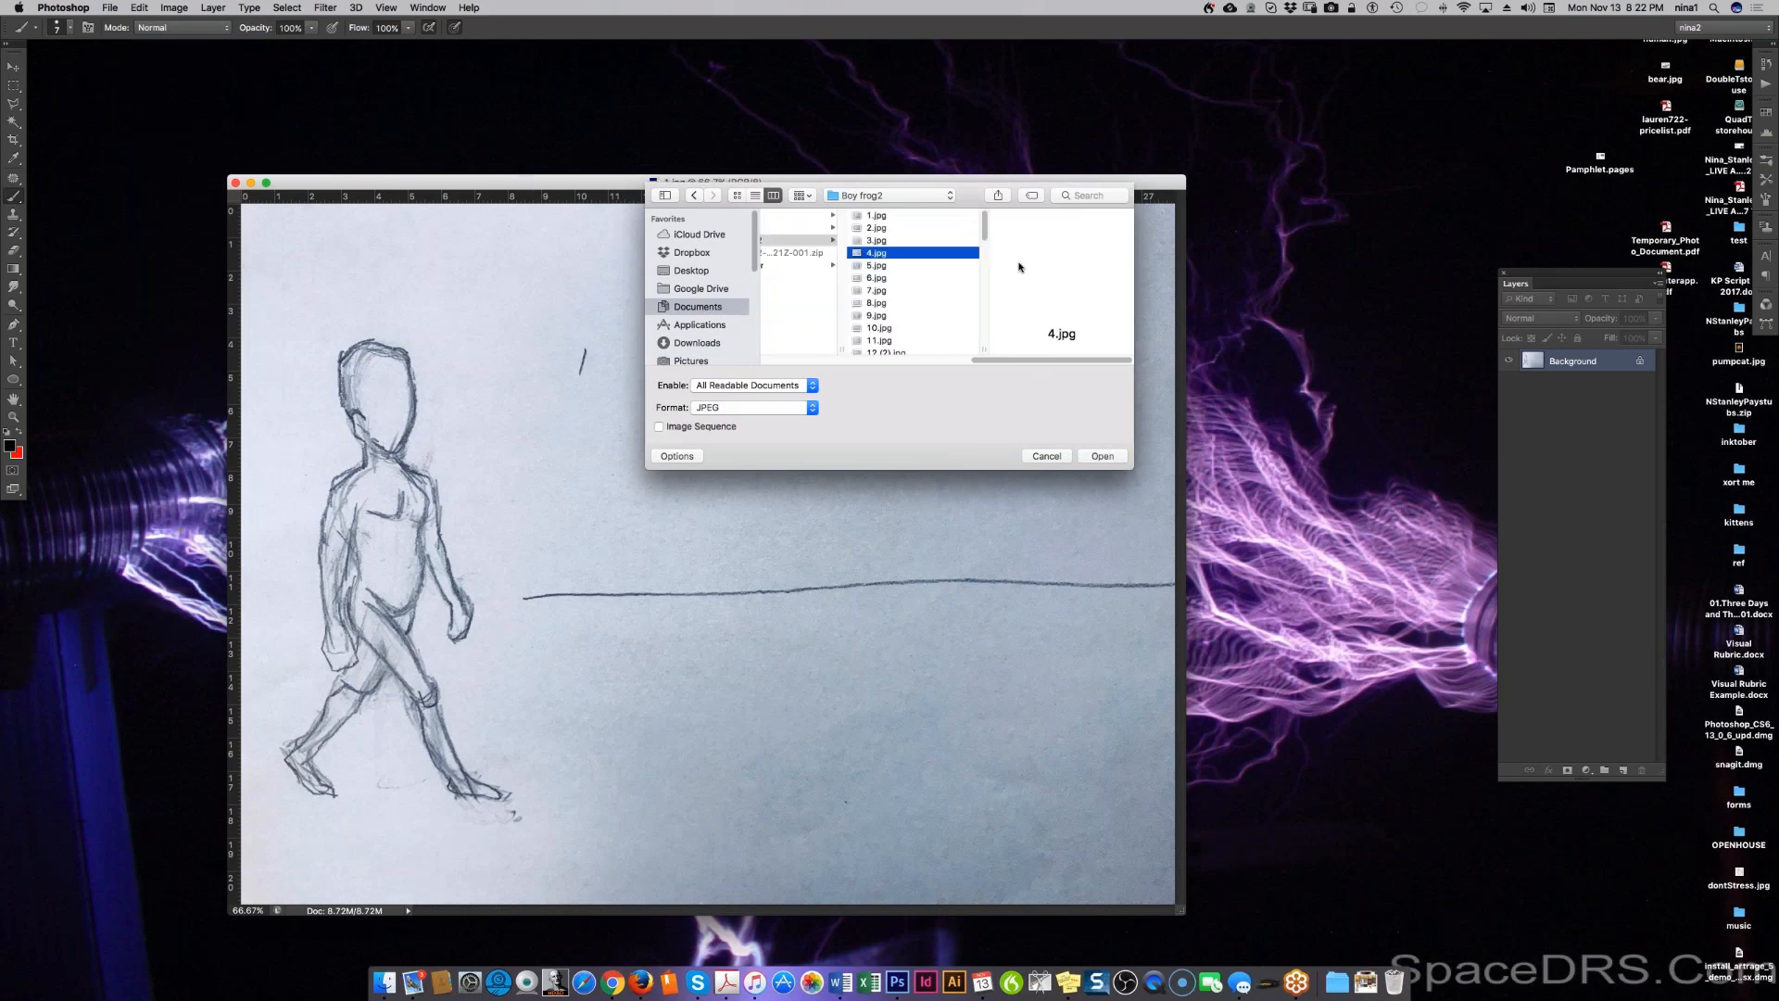
shift+click(896, 305)
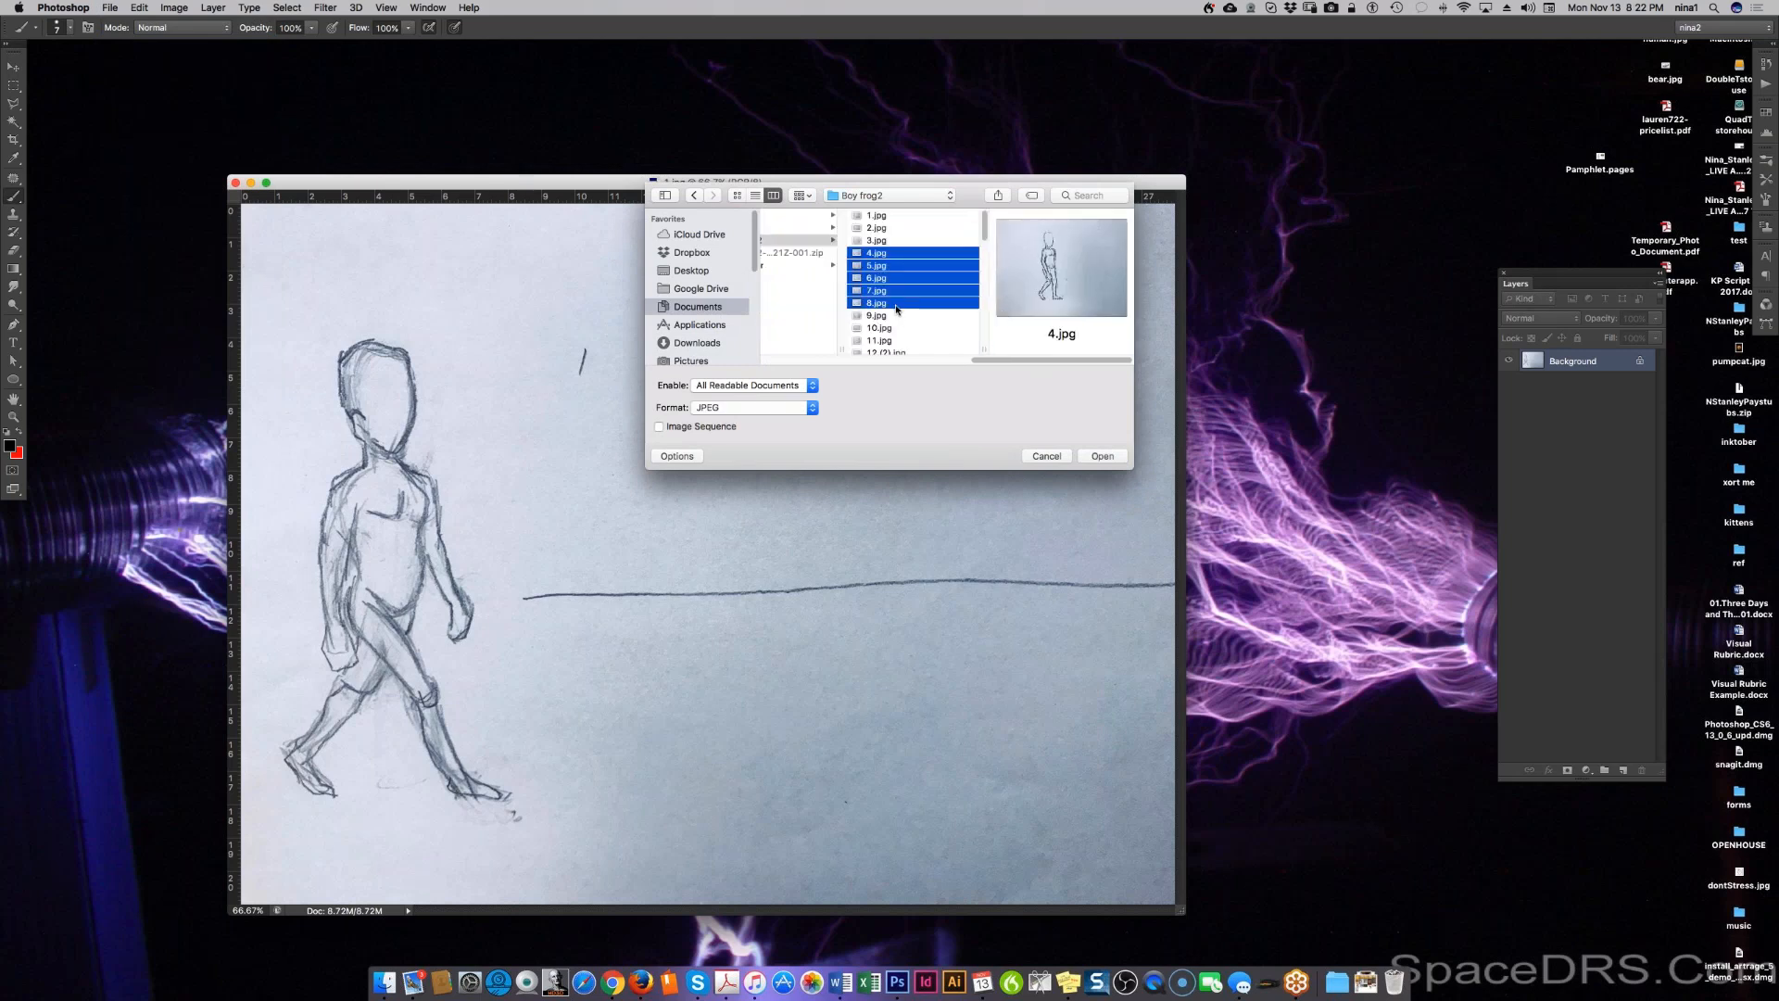
click(1102, 456)
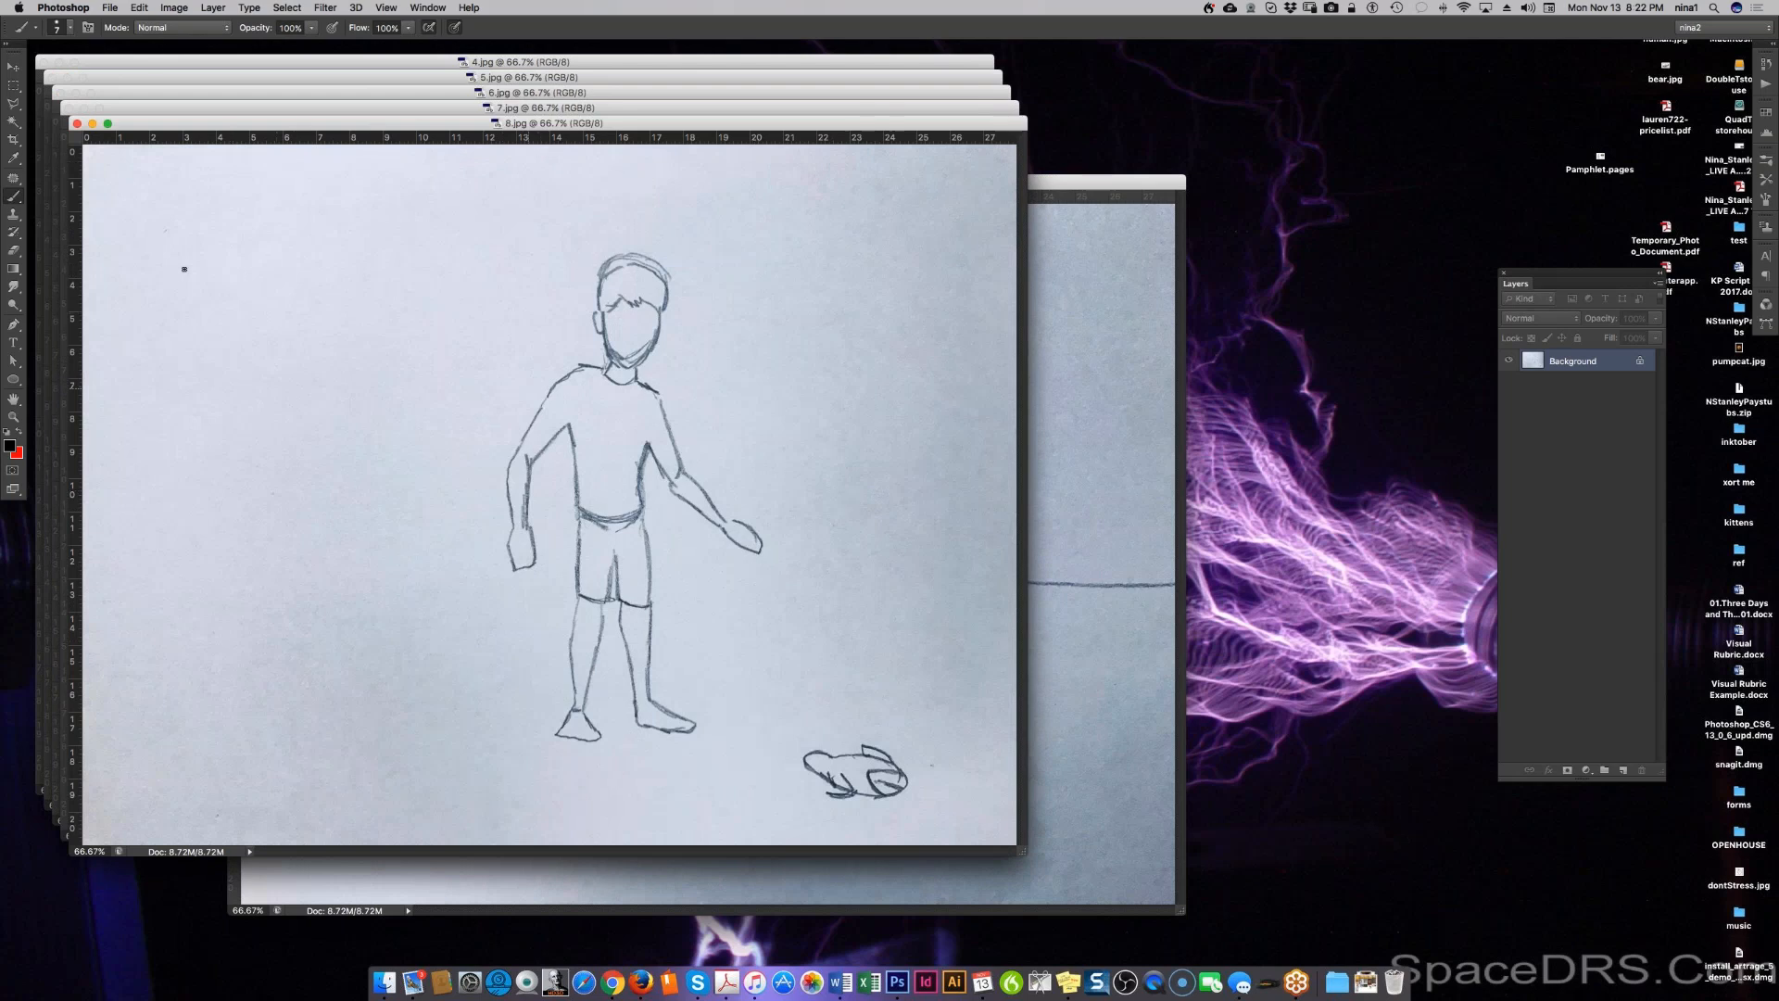
Step: Try a Levels adjustment on 8.jpg with Auto and input levels 104, 1.00 and 211, cancel it and return to the Brush tool
key(super+l)
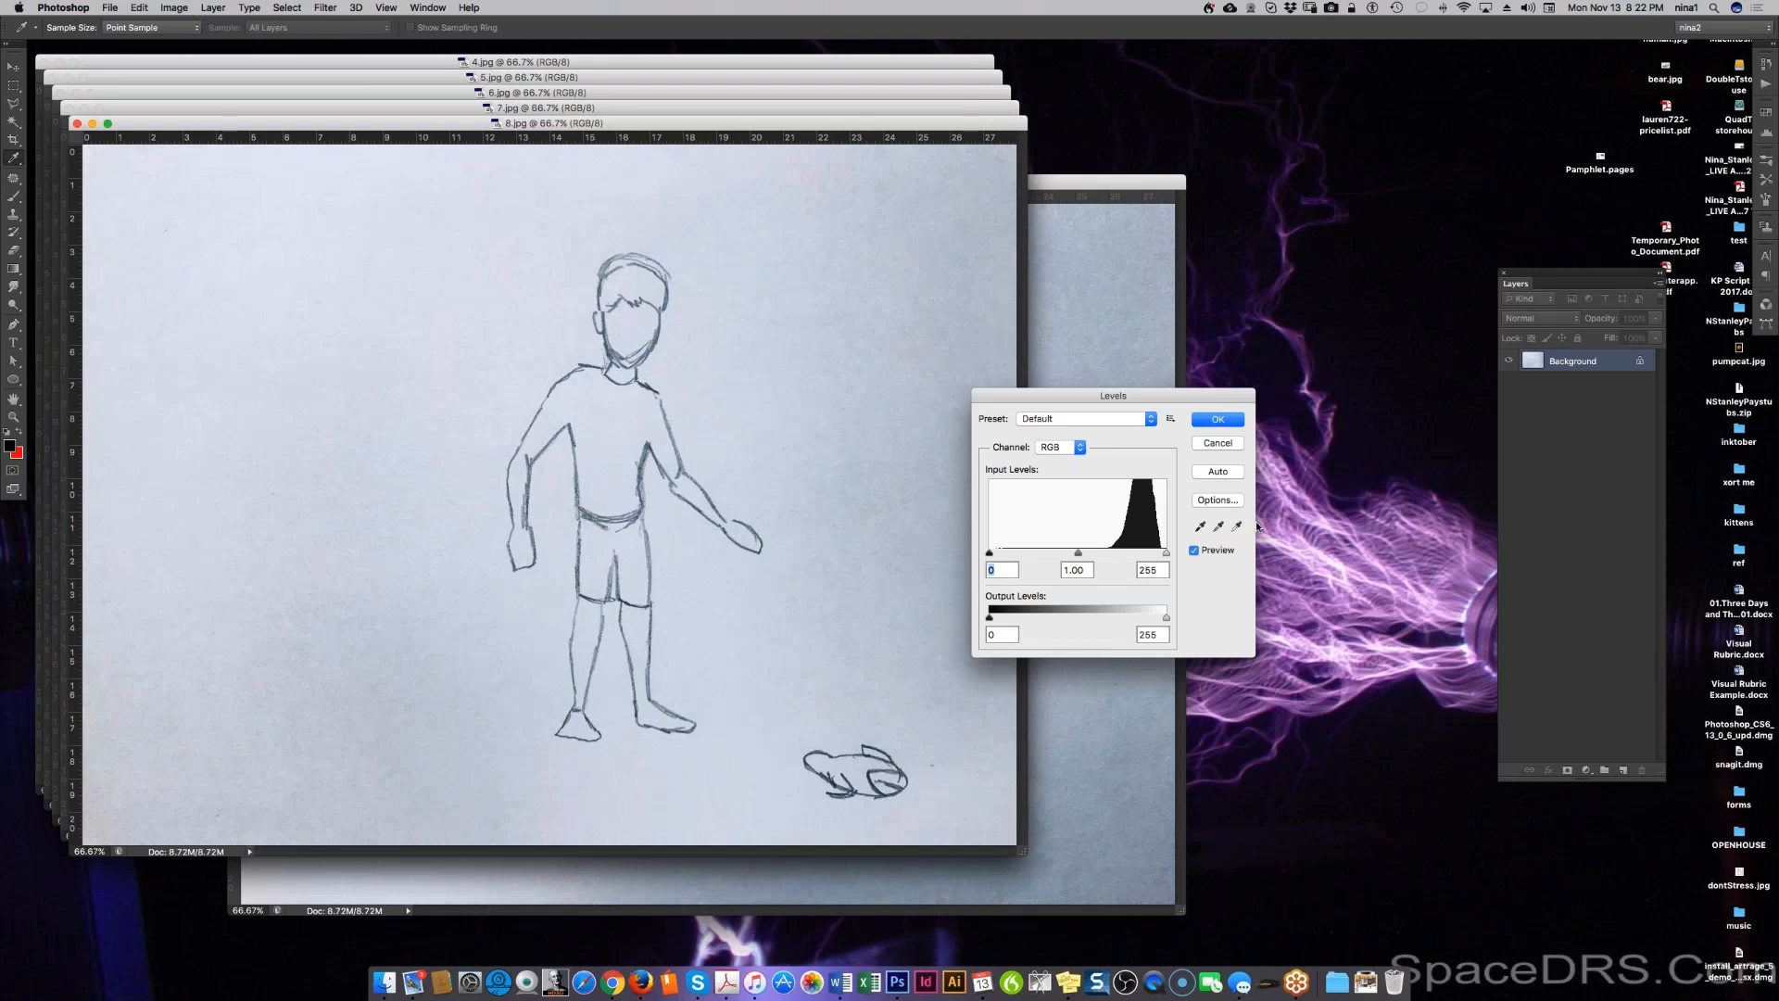
click(1199, 472)
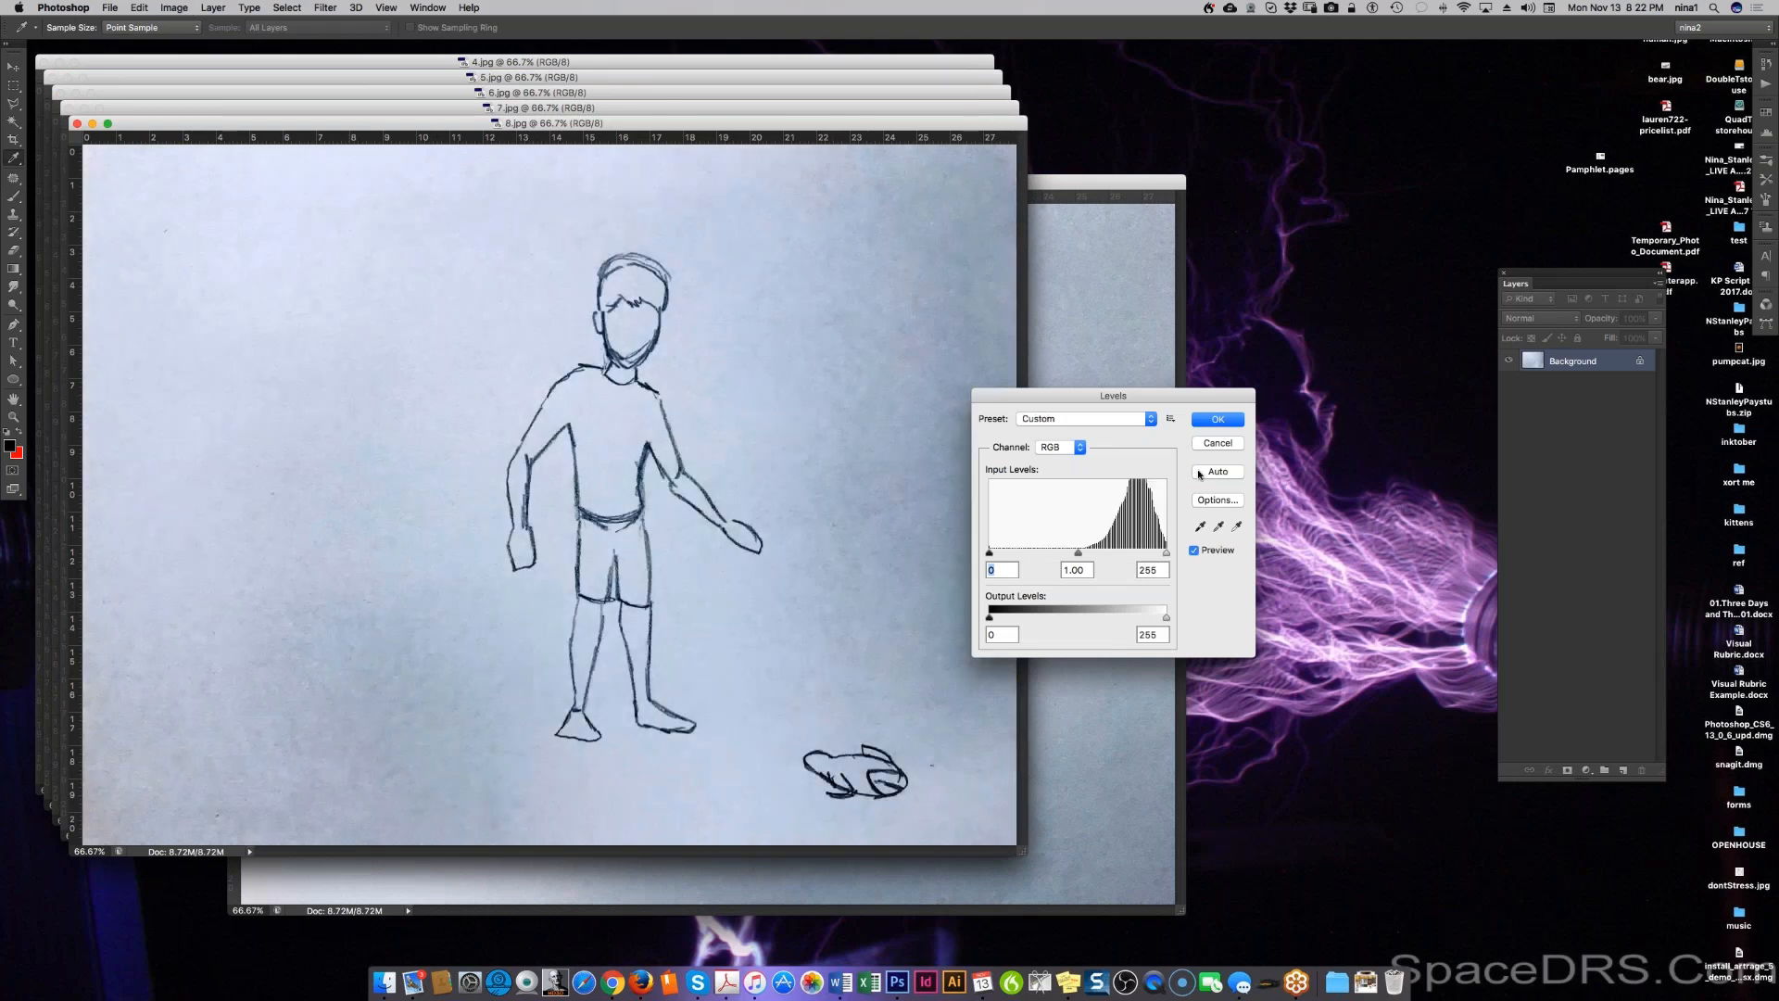
drag(989, 553, 1136, 552)
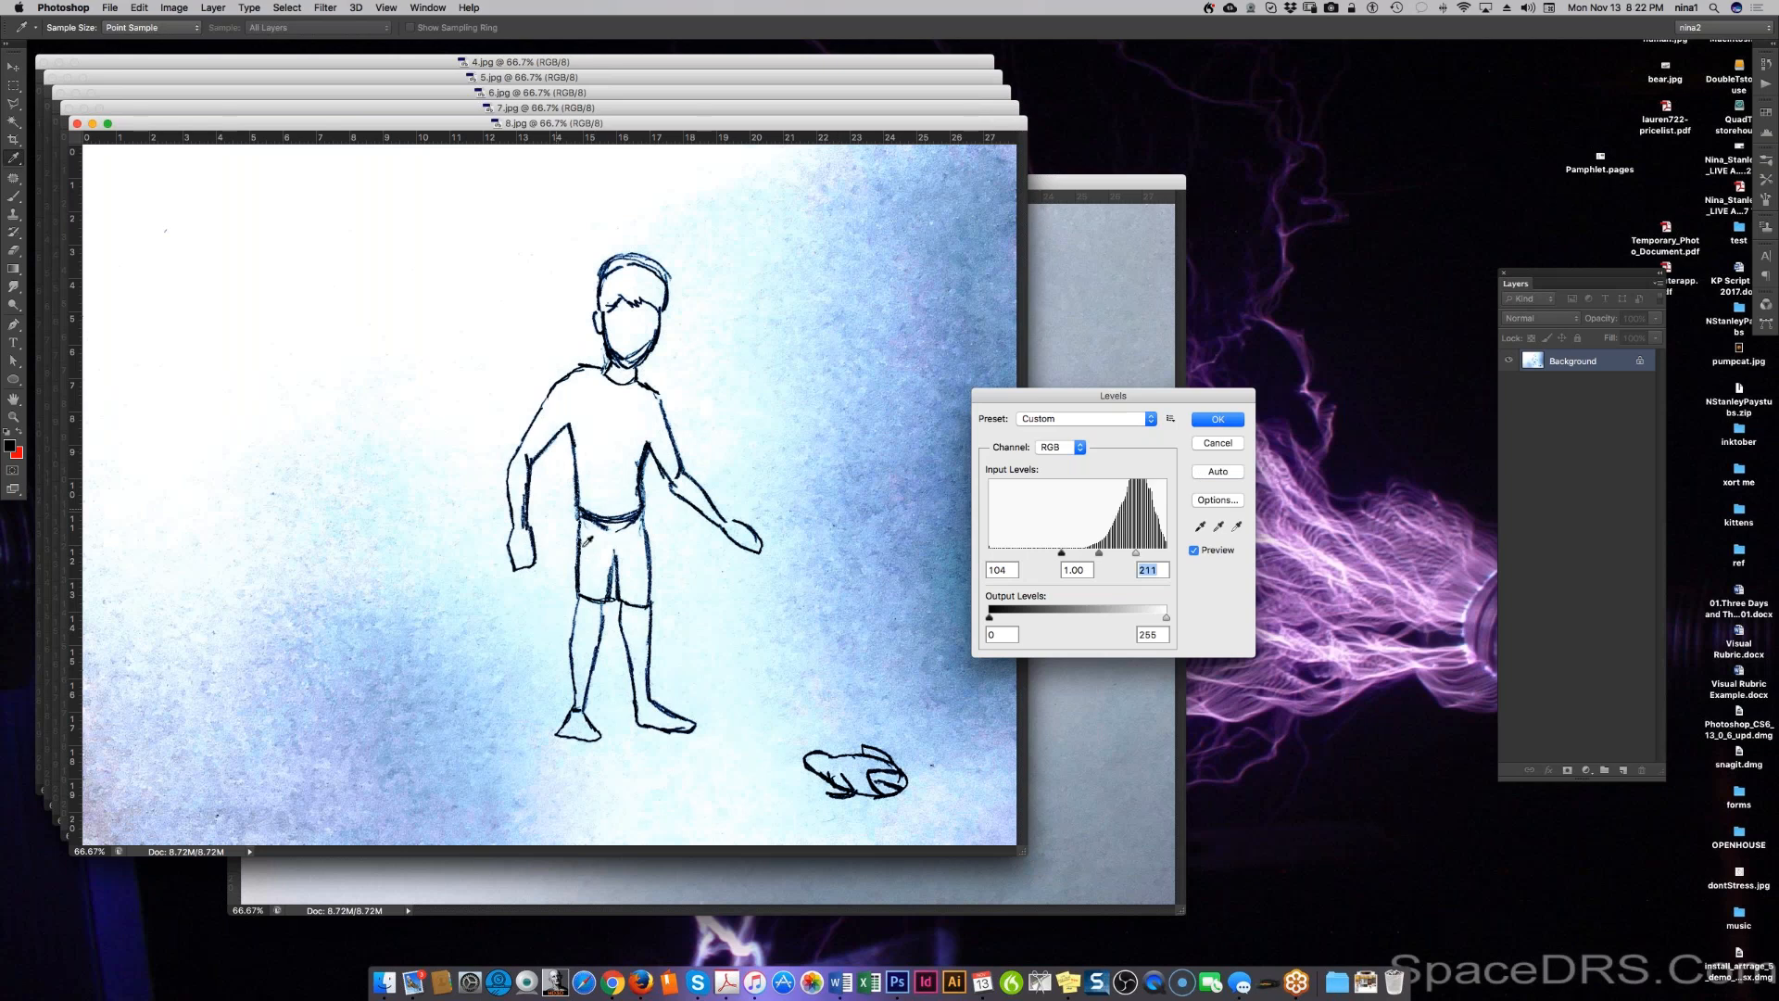
click(1221, 443)
key(b)
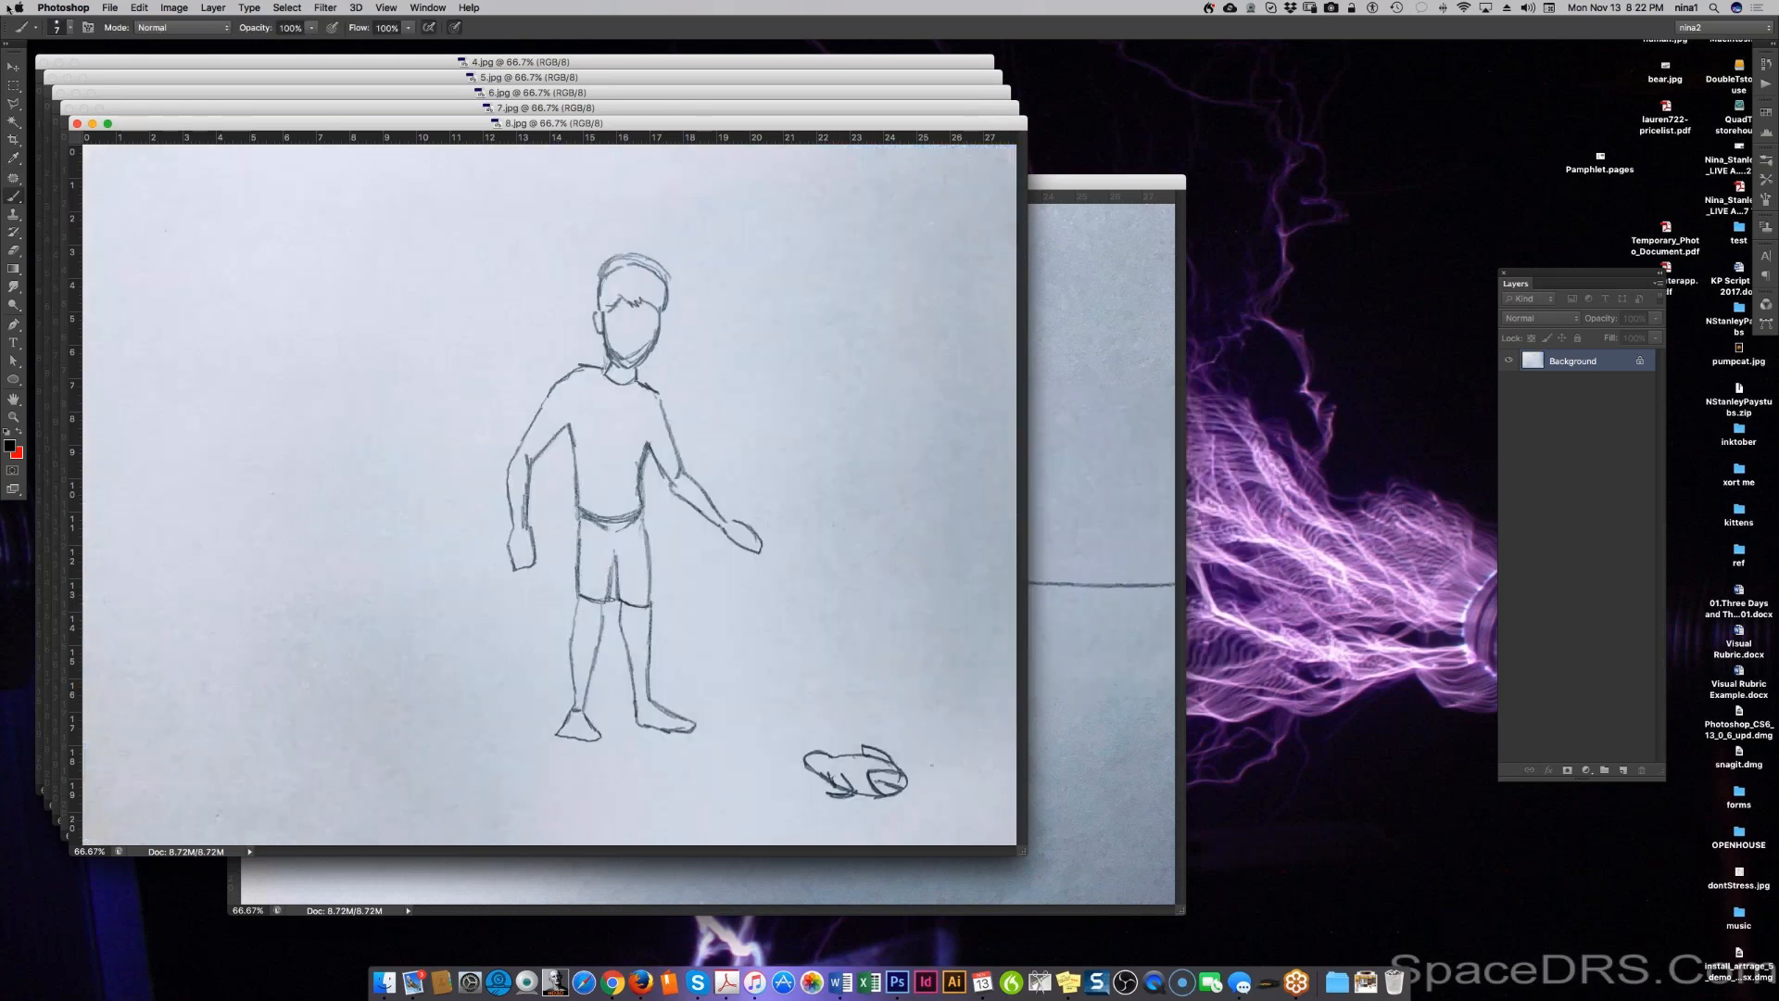
Step: Close the drawings 8.jpg, 7.jpg, 6.jpg, 5.jpg and 4.jpg, leaving only 1.jpg open
click(77, 124)
click(68, 108)
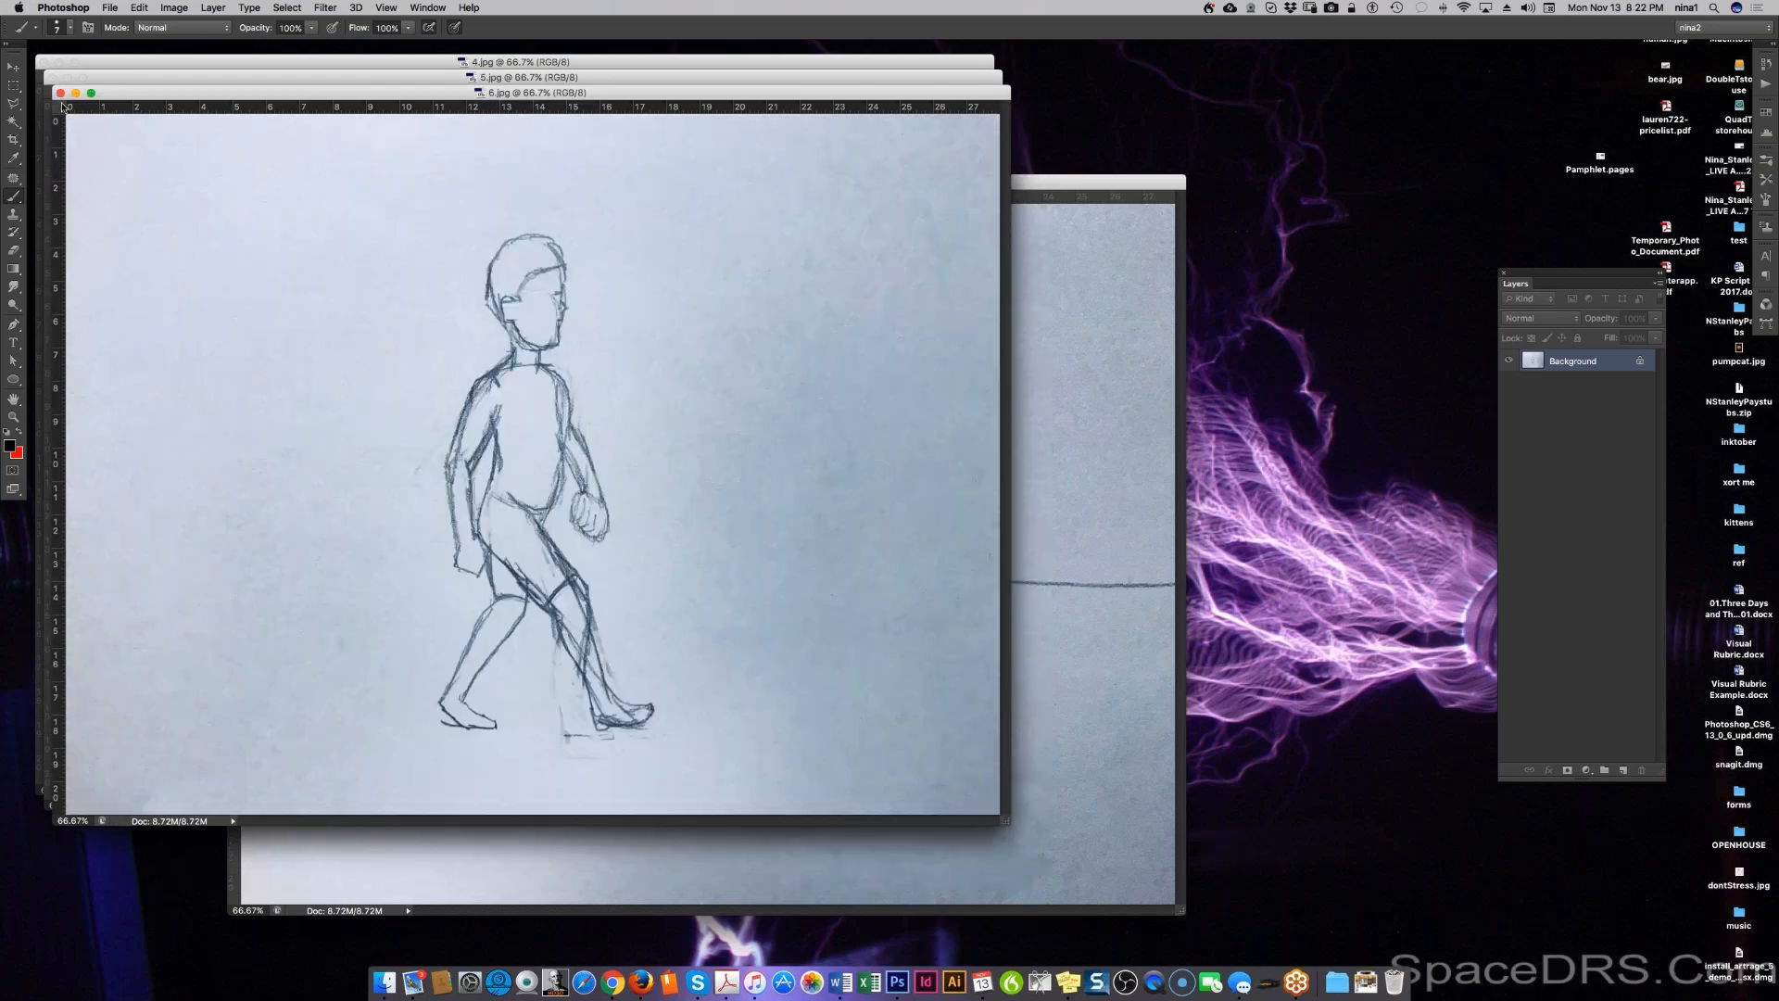
click(58, 93)
click(51, 77)
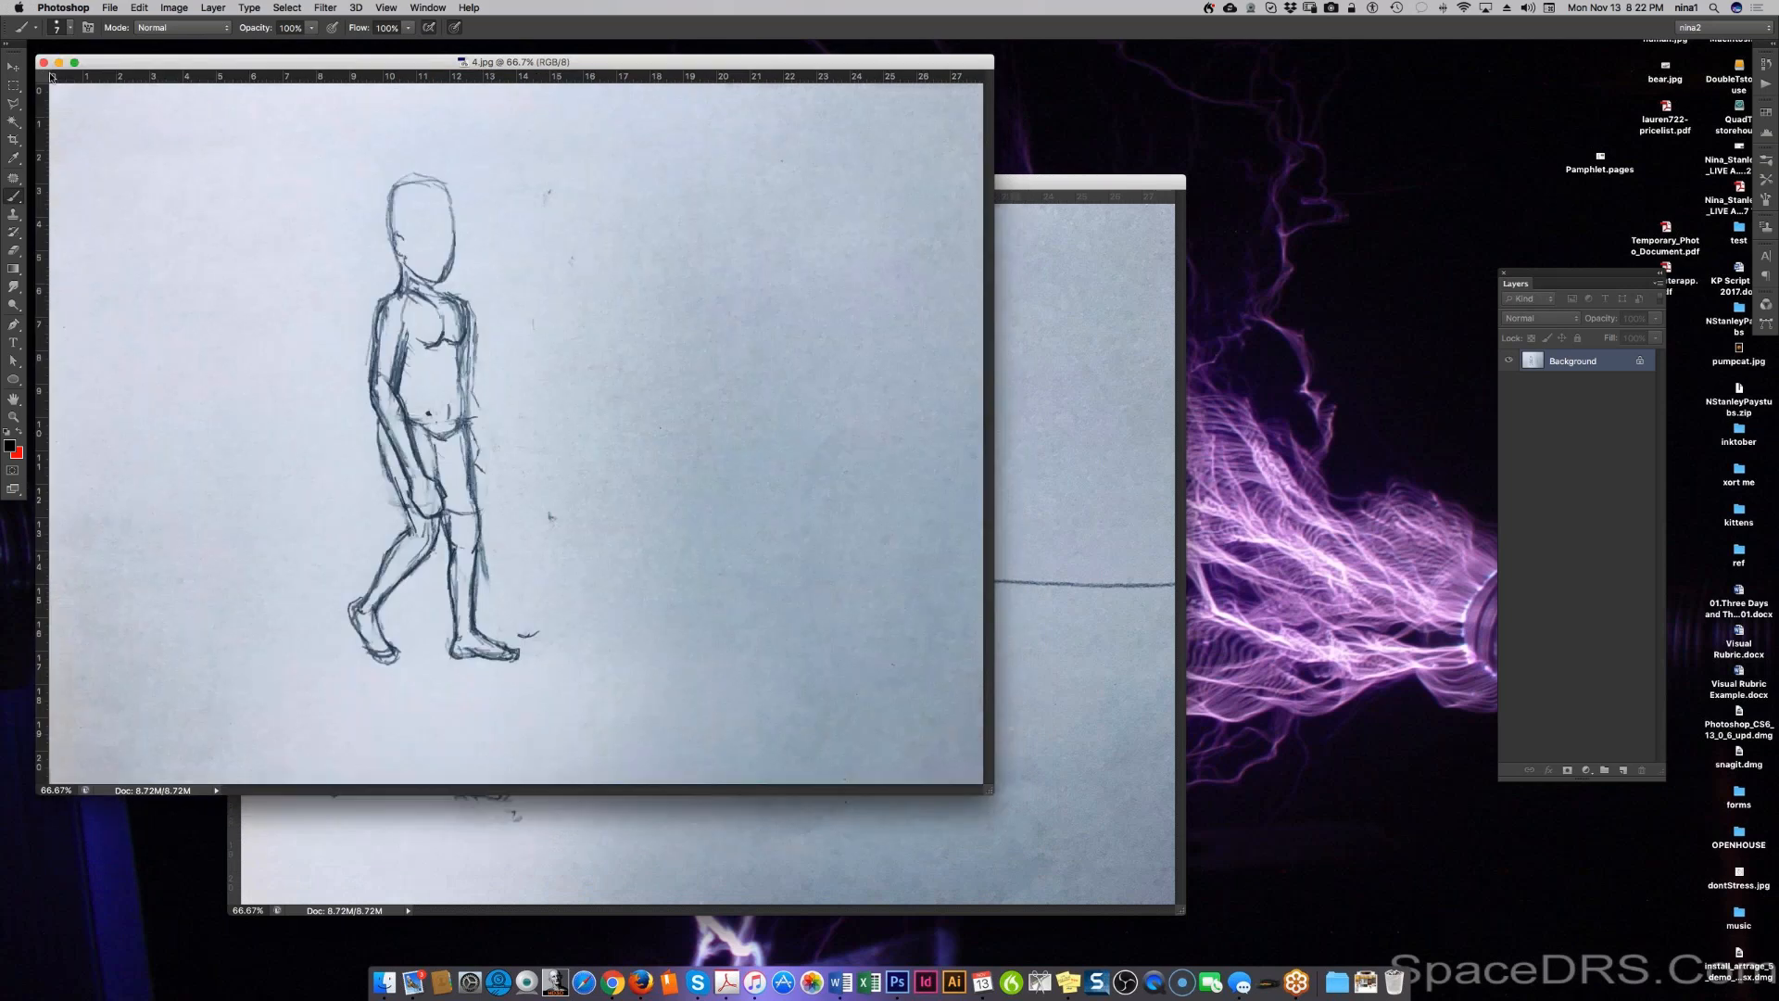
click(43, 62)
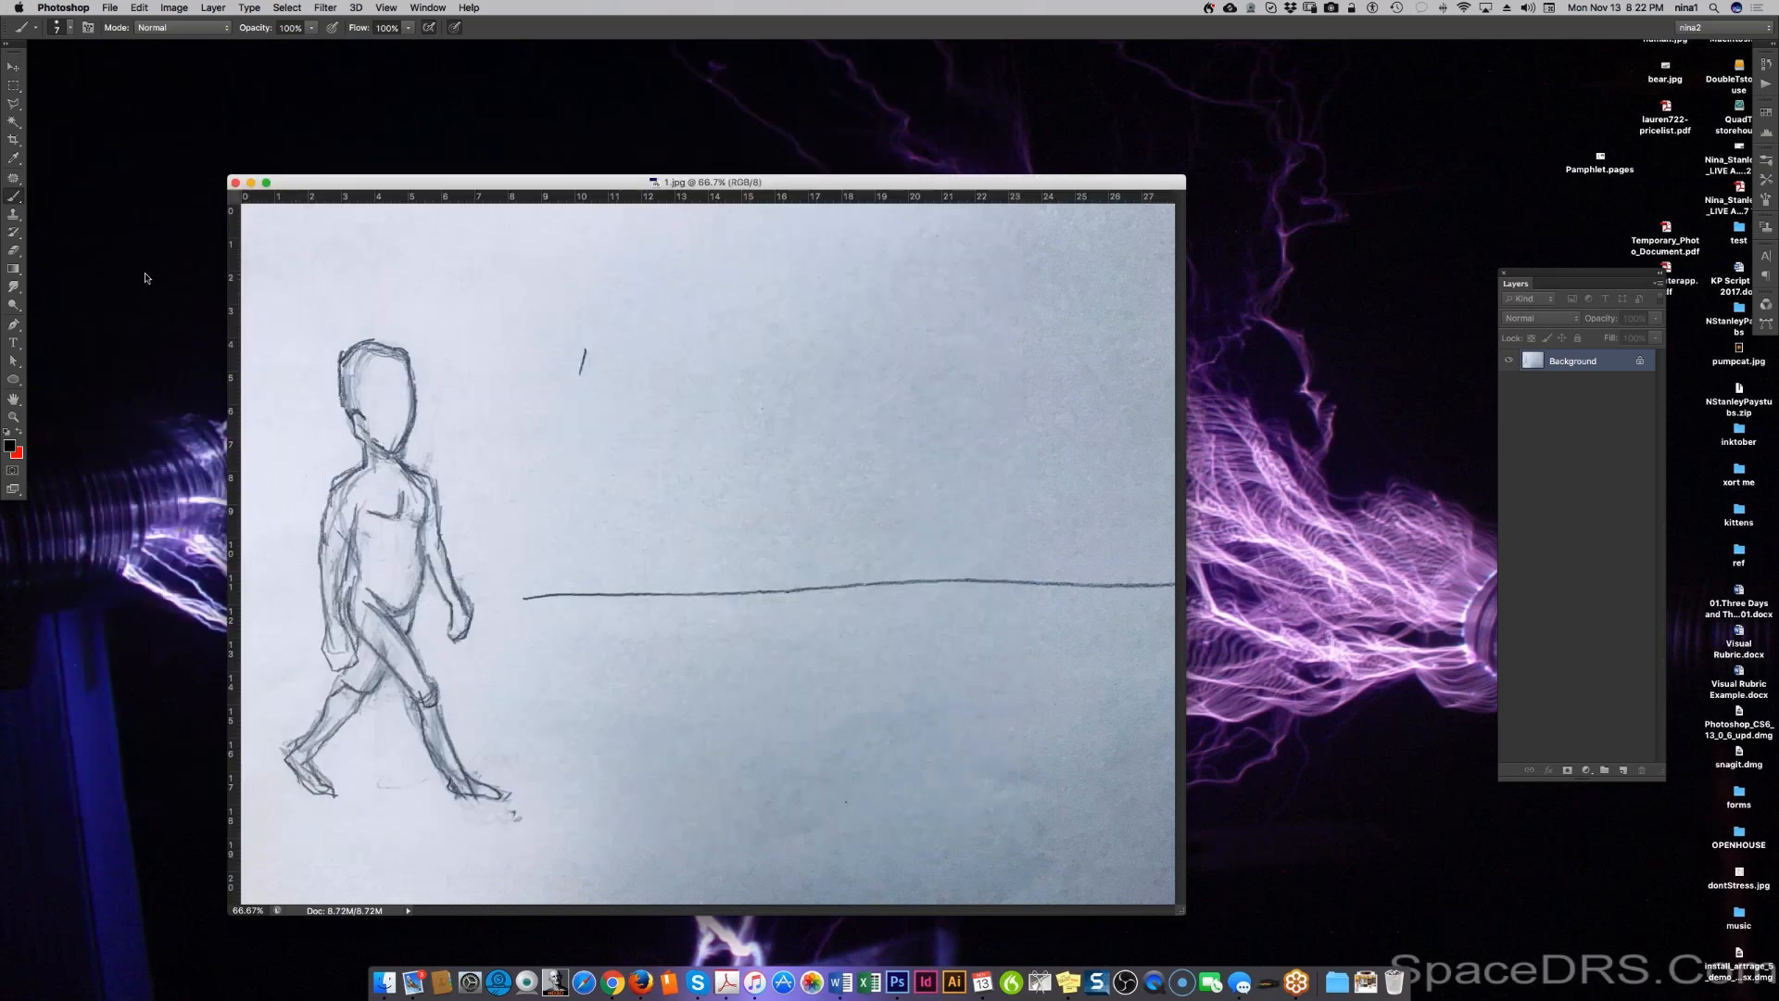
Step: Try a Hue/Saturation adjustment on 1.jpg with saturation -100 and lightness +26, and cancel it
key(super+u)
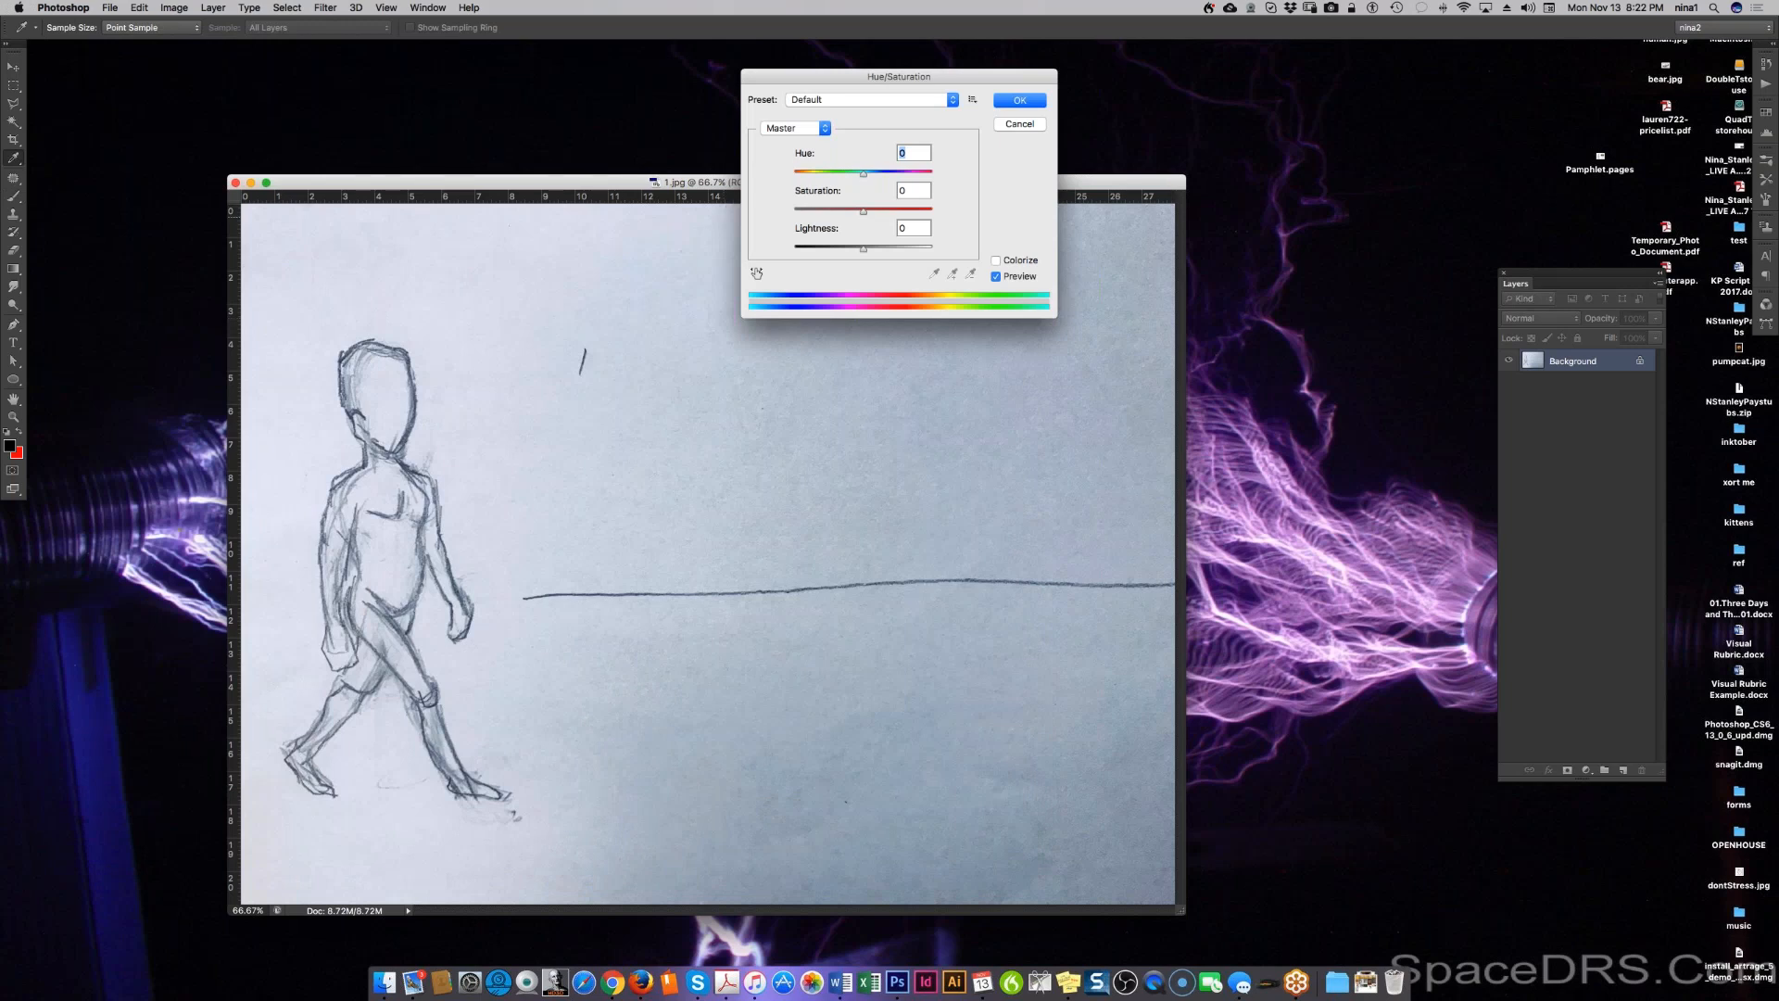
mouse_move(863, 212)
mouse_down()
mouse_move(795, 211)
mouse_move(873, 247)
mouse_up()
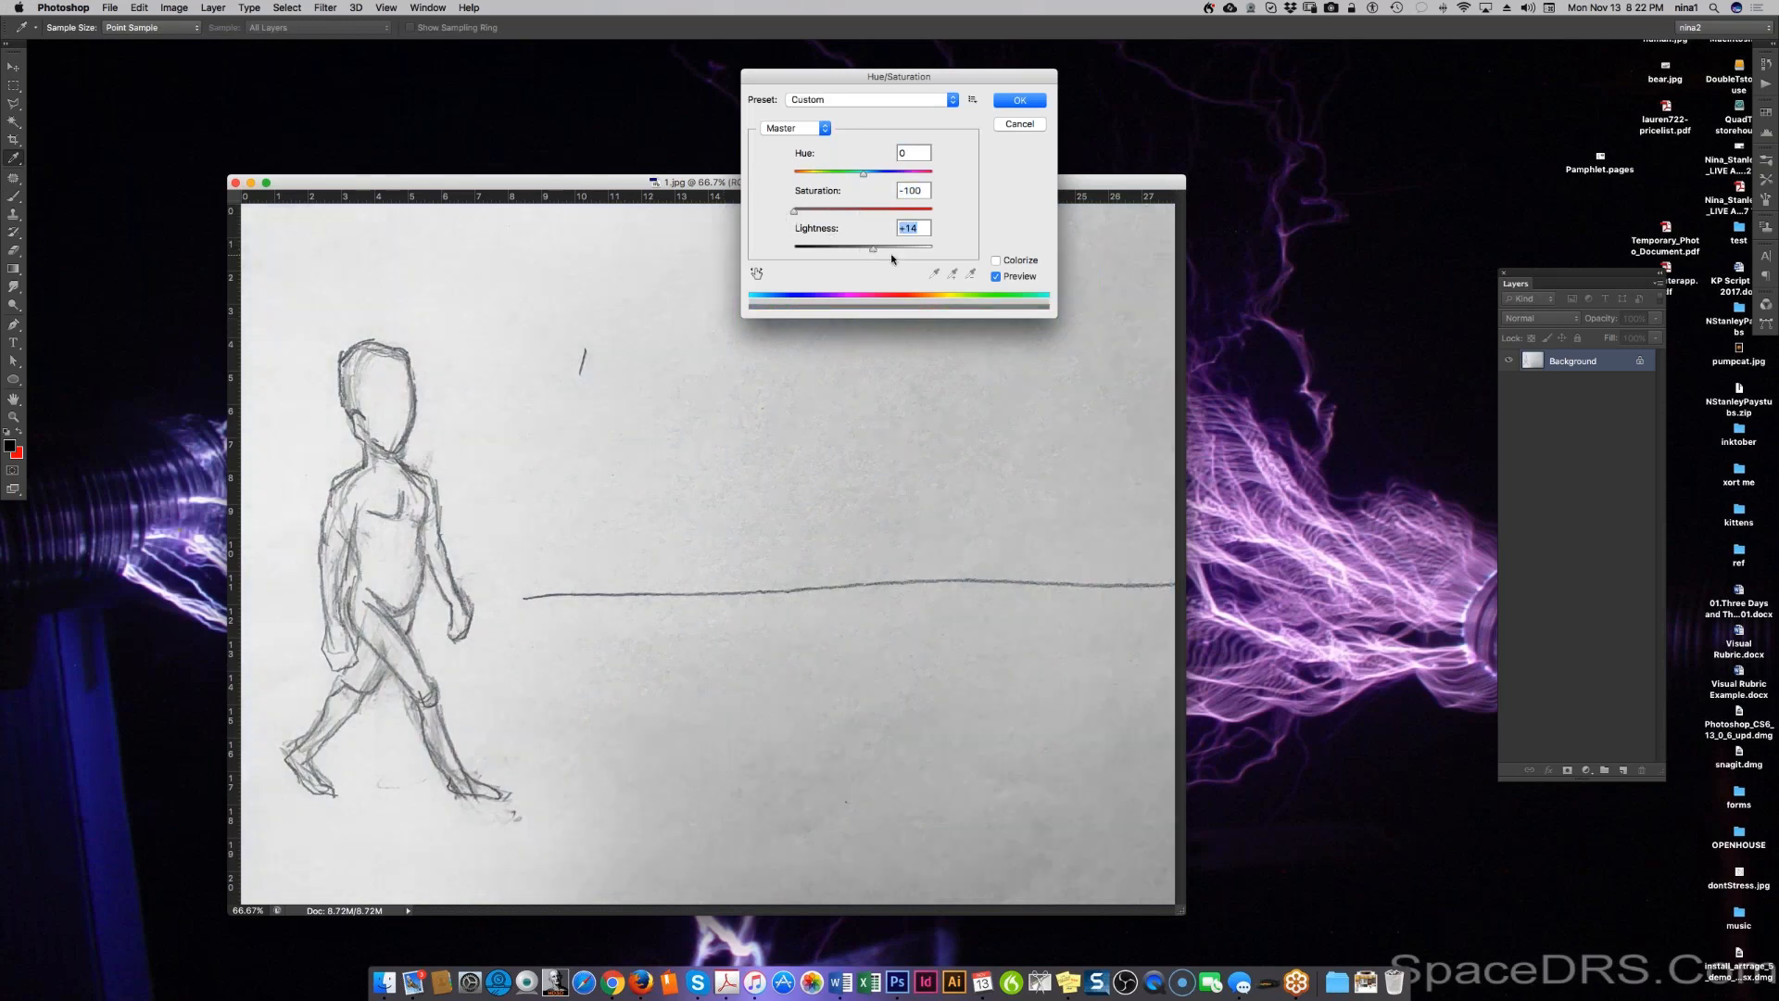
click(889, 248)
mouse_move(890, 250)
mouse_down()
mouse_move(871, 250)
mouse_move(904, 250)
mouse_move(881, 249)
mouse_up()
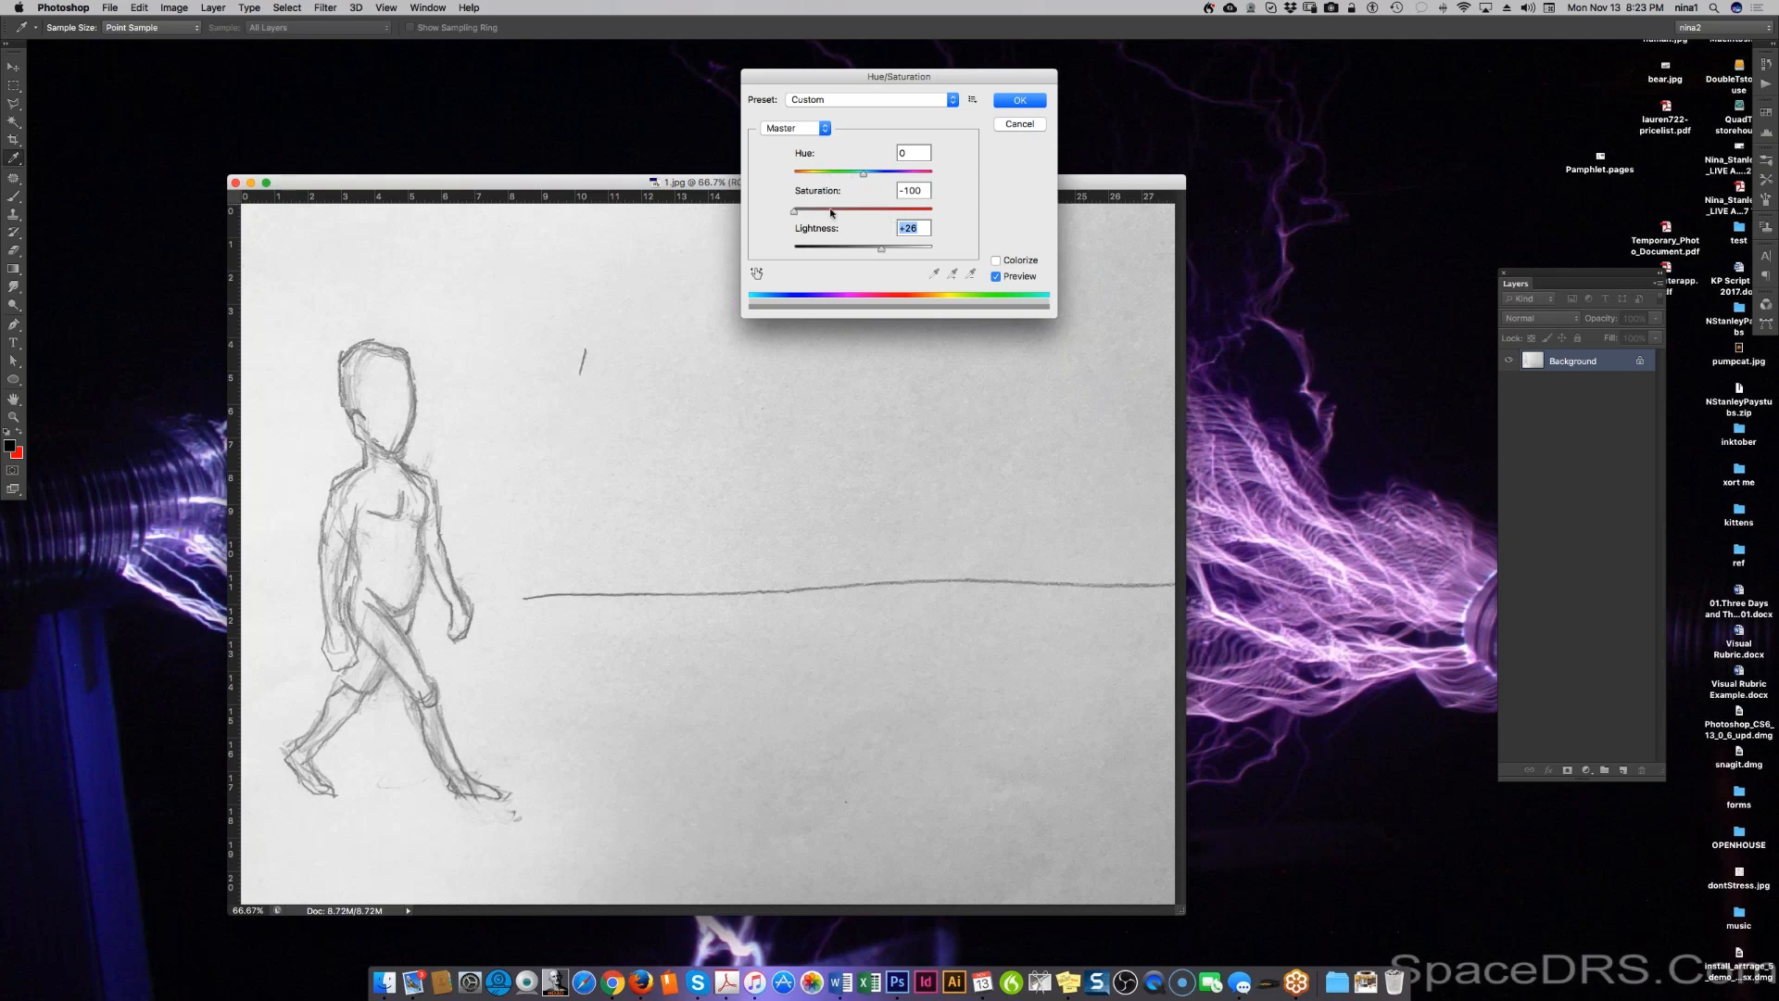
click(1019, 125)
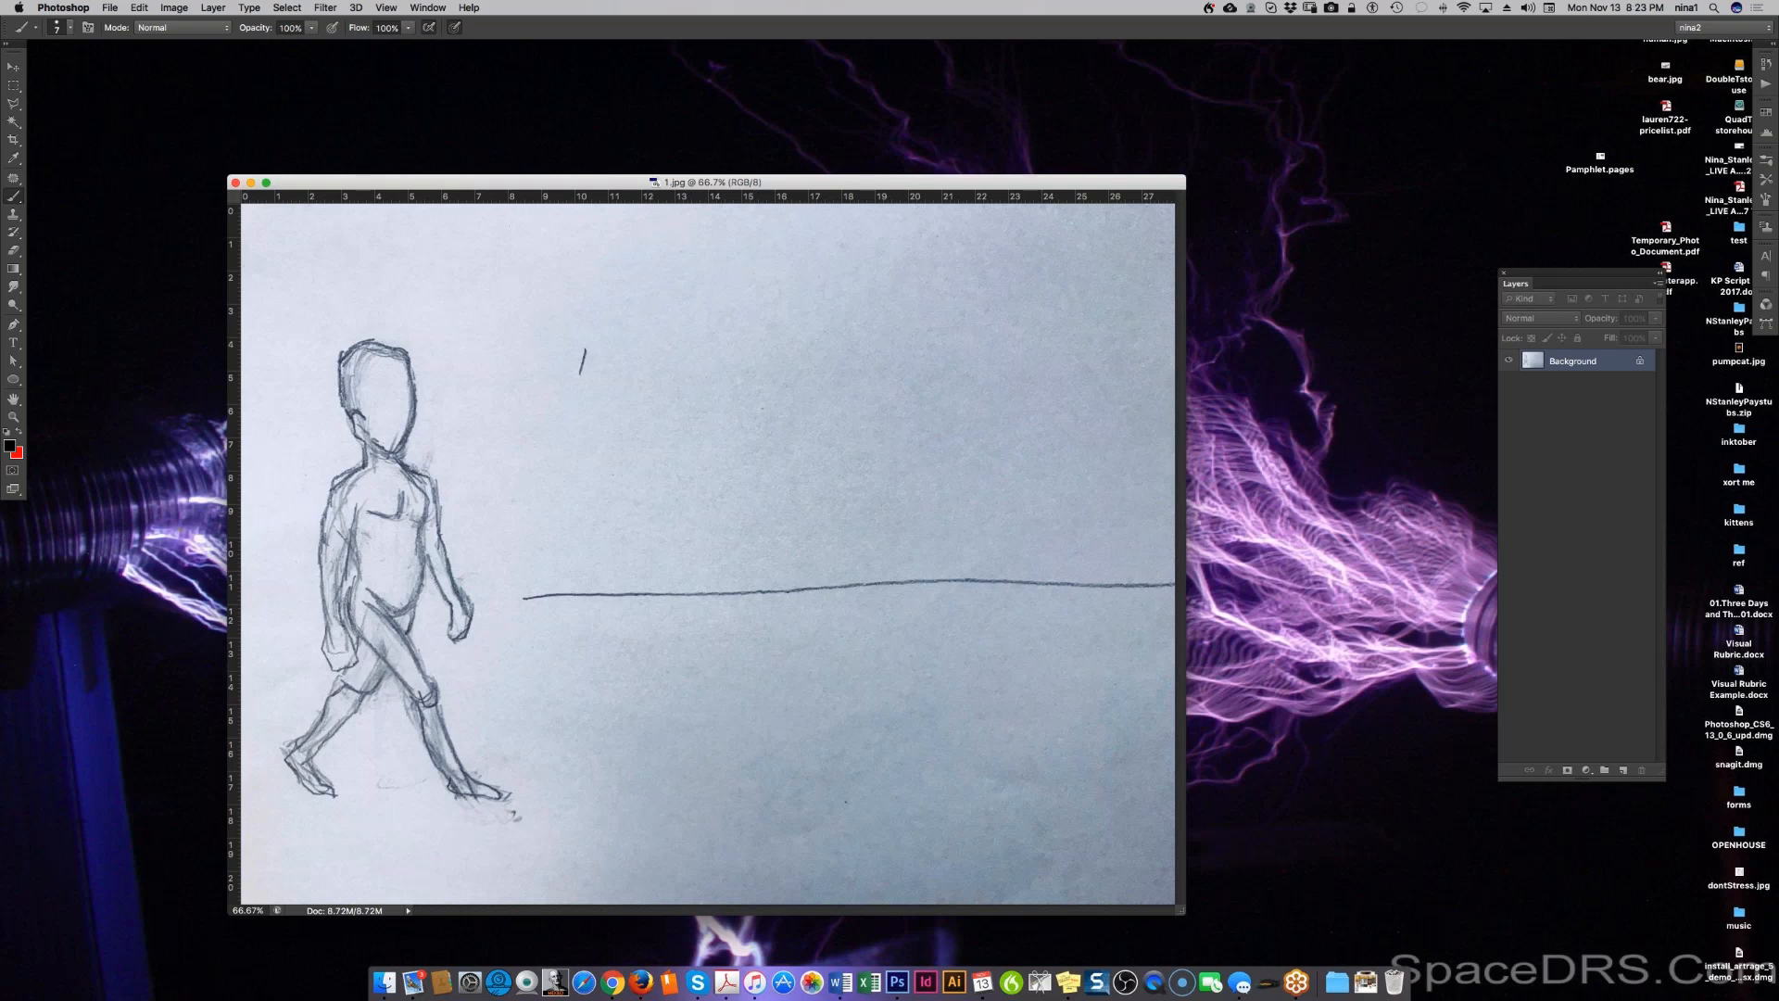
Step: Show the Actions panel as a tall floating panel beside the drawing and collapse the first action set
click(1766, 84)
drag(1668, 52, 1288, 136)
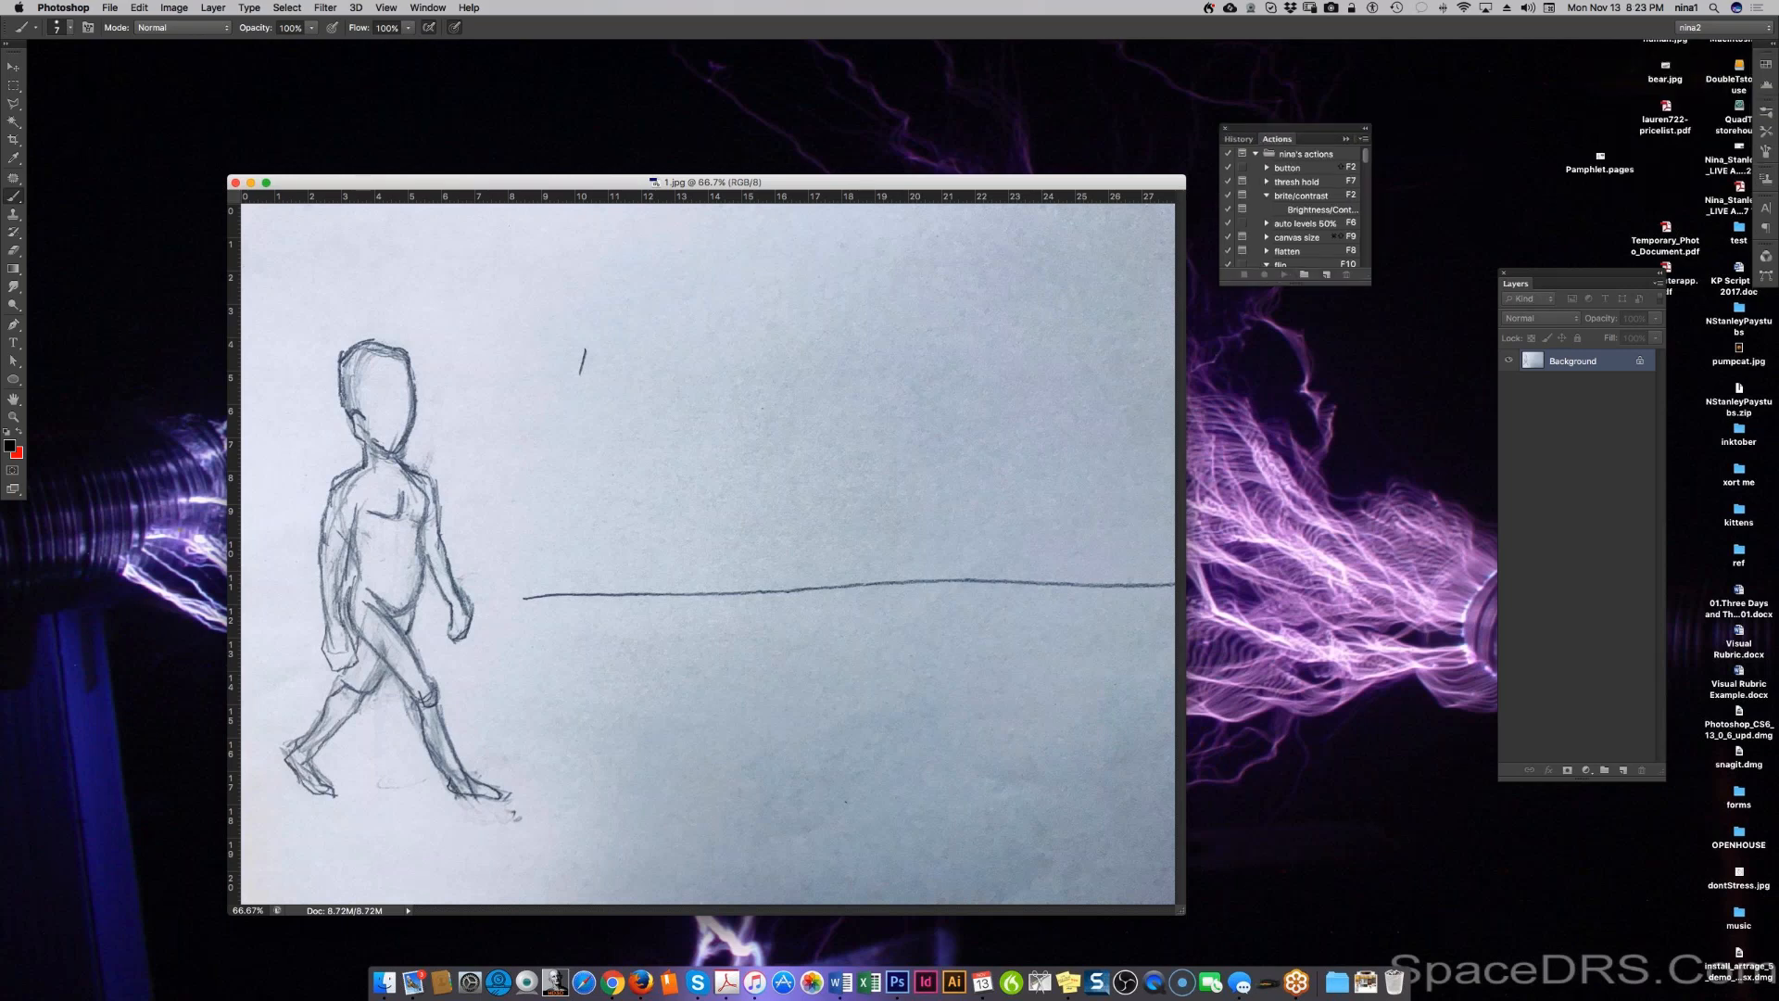
drag(1289, 312, 1289, 847)
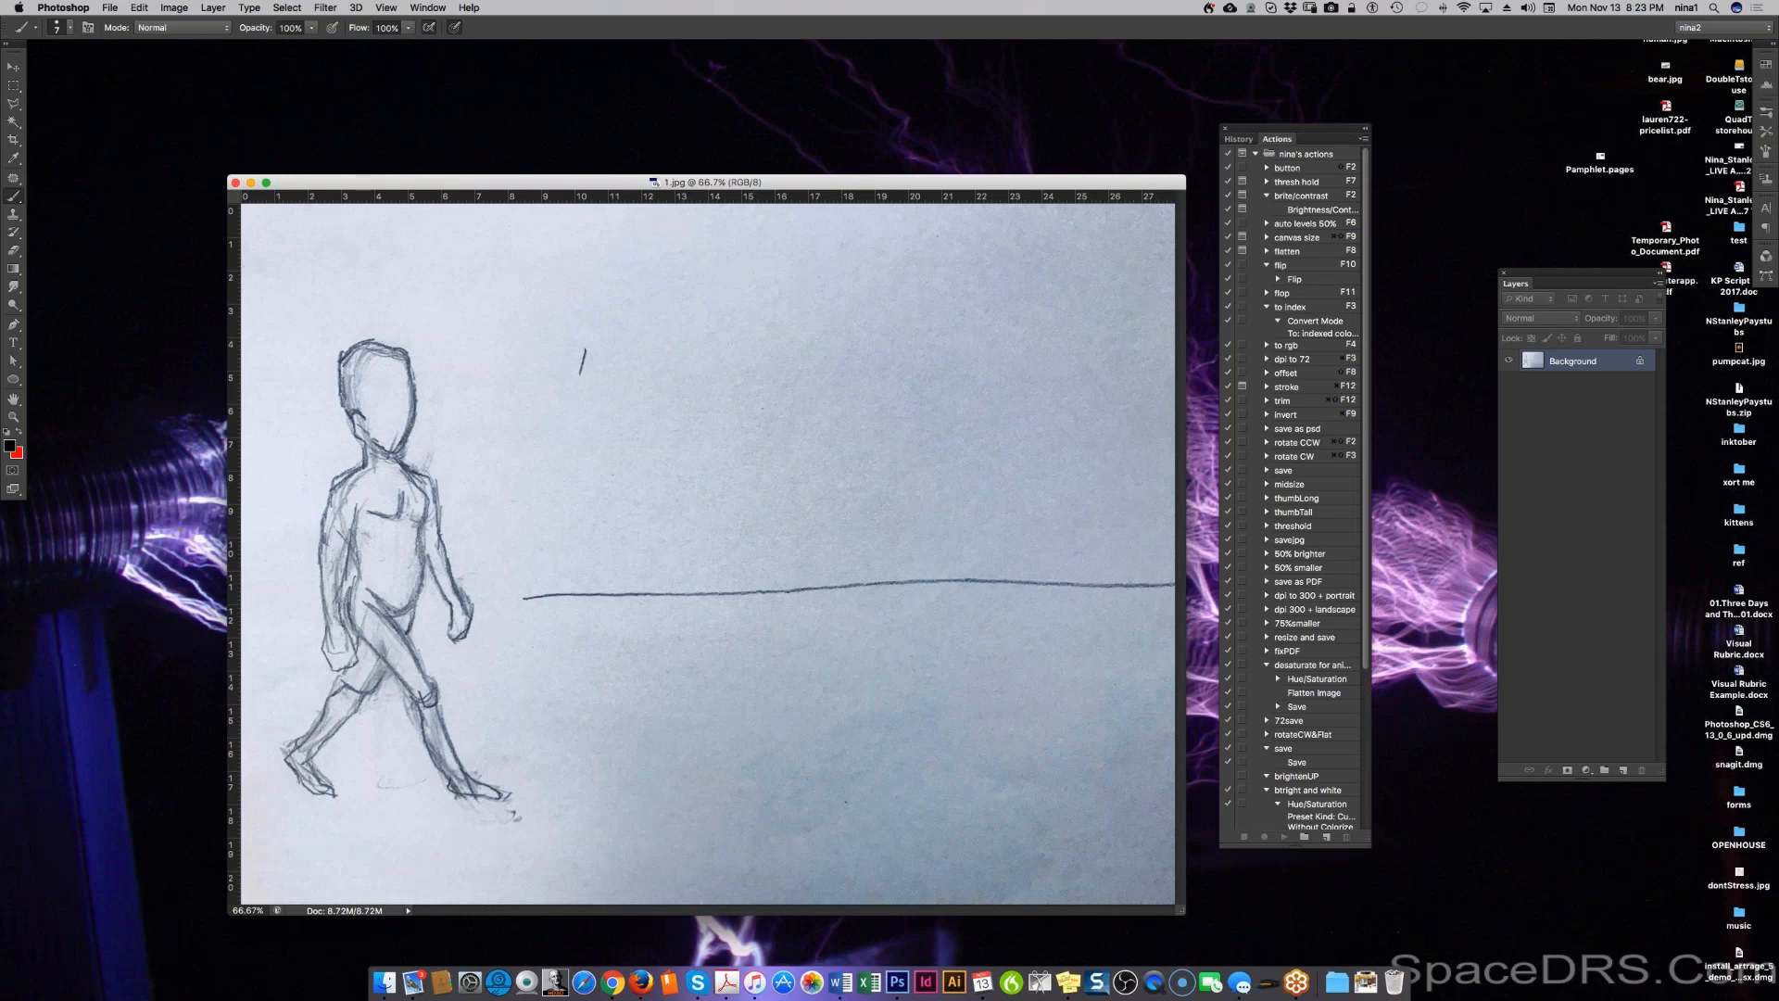
click(1257, 153)
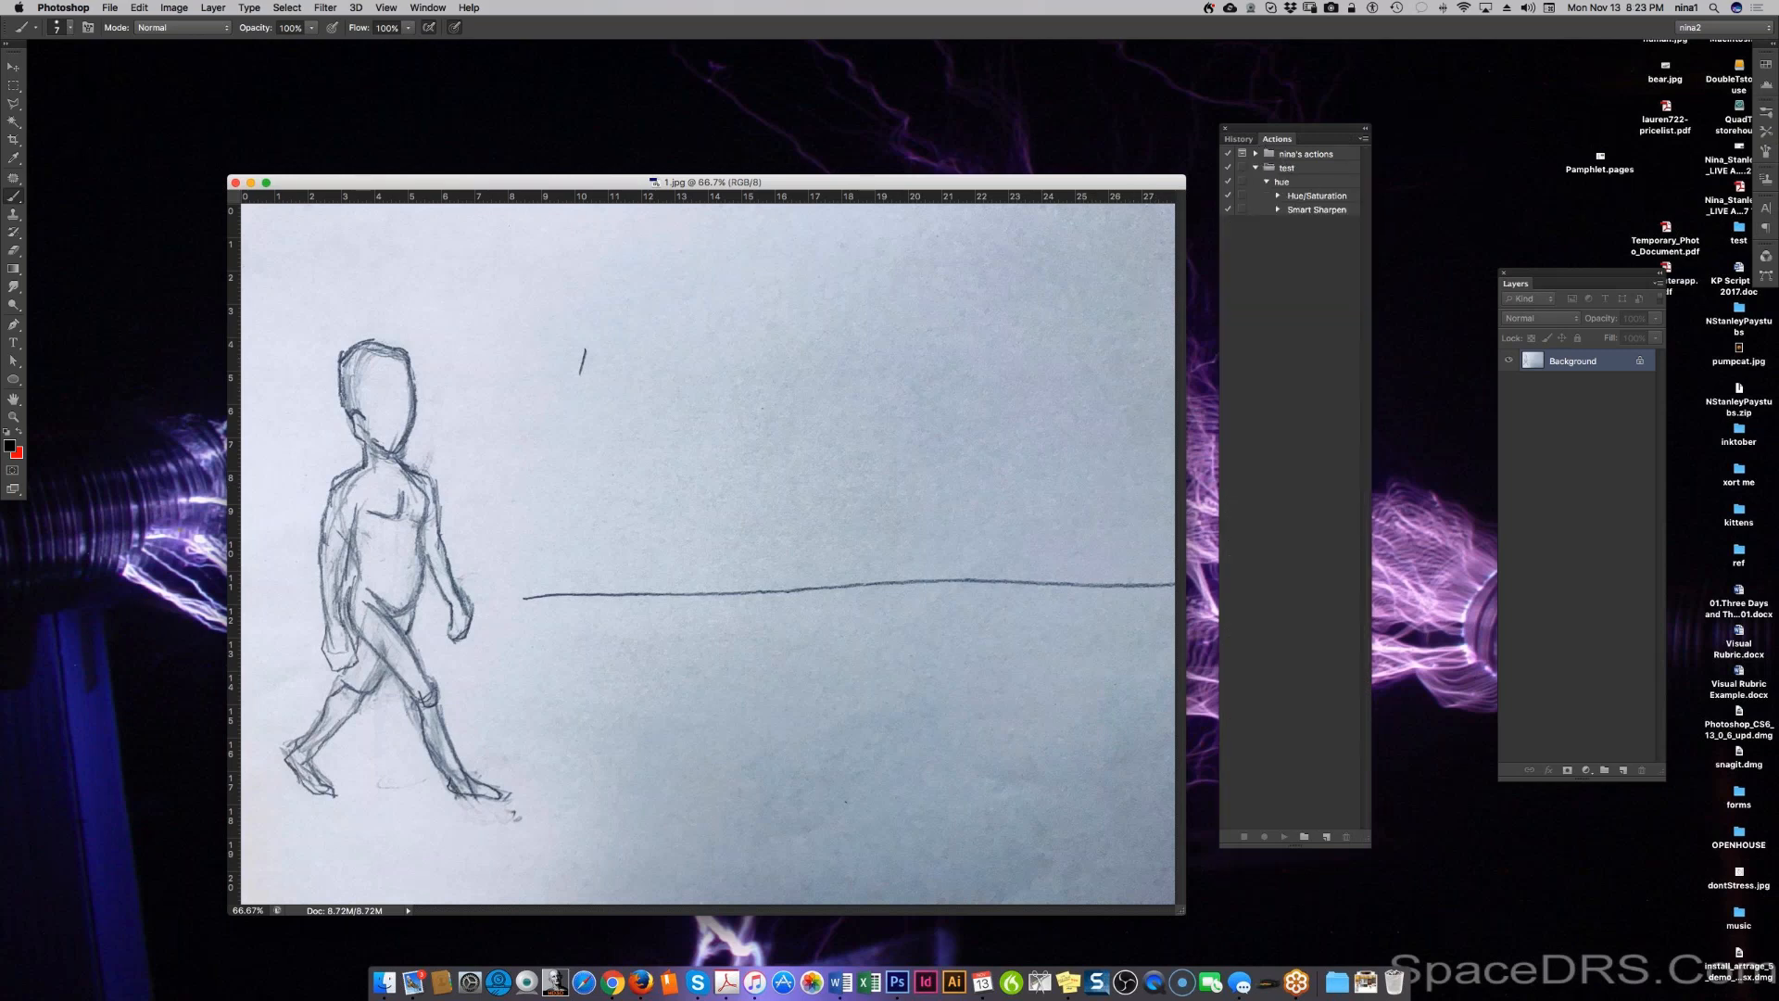
Step: Play the hue action from the test set on the drawing and expand the settings of its Hue/Saturation and Smart Sharpen steps
click(1288, 167)
click(1283, 181)
click(1284, 837)
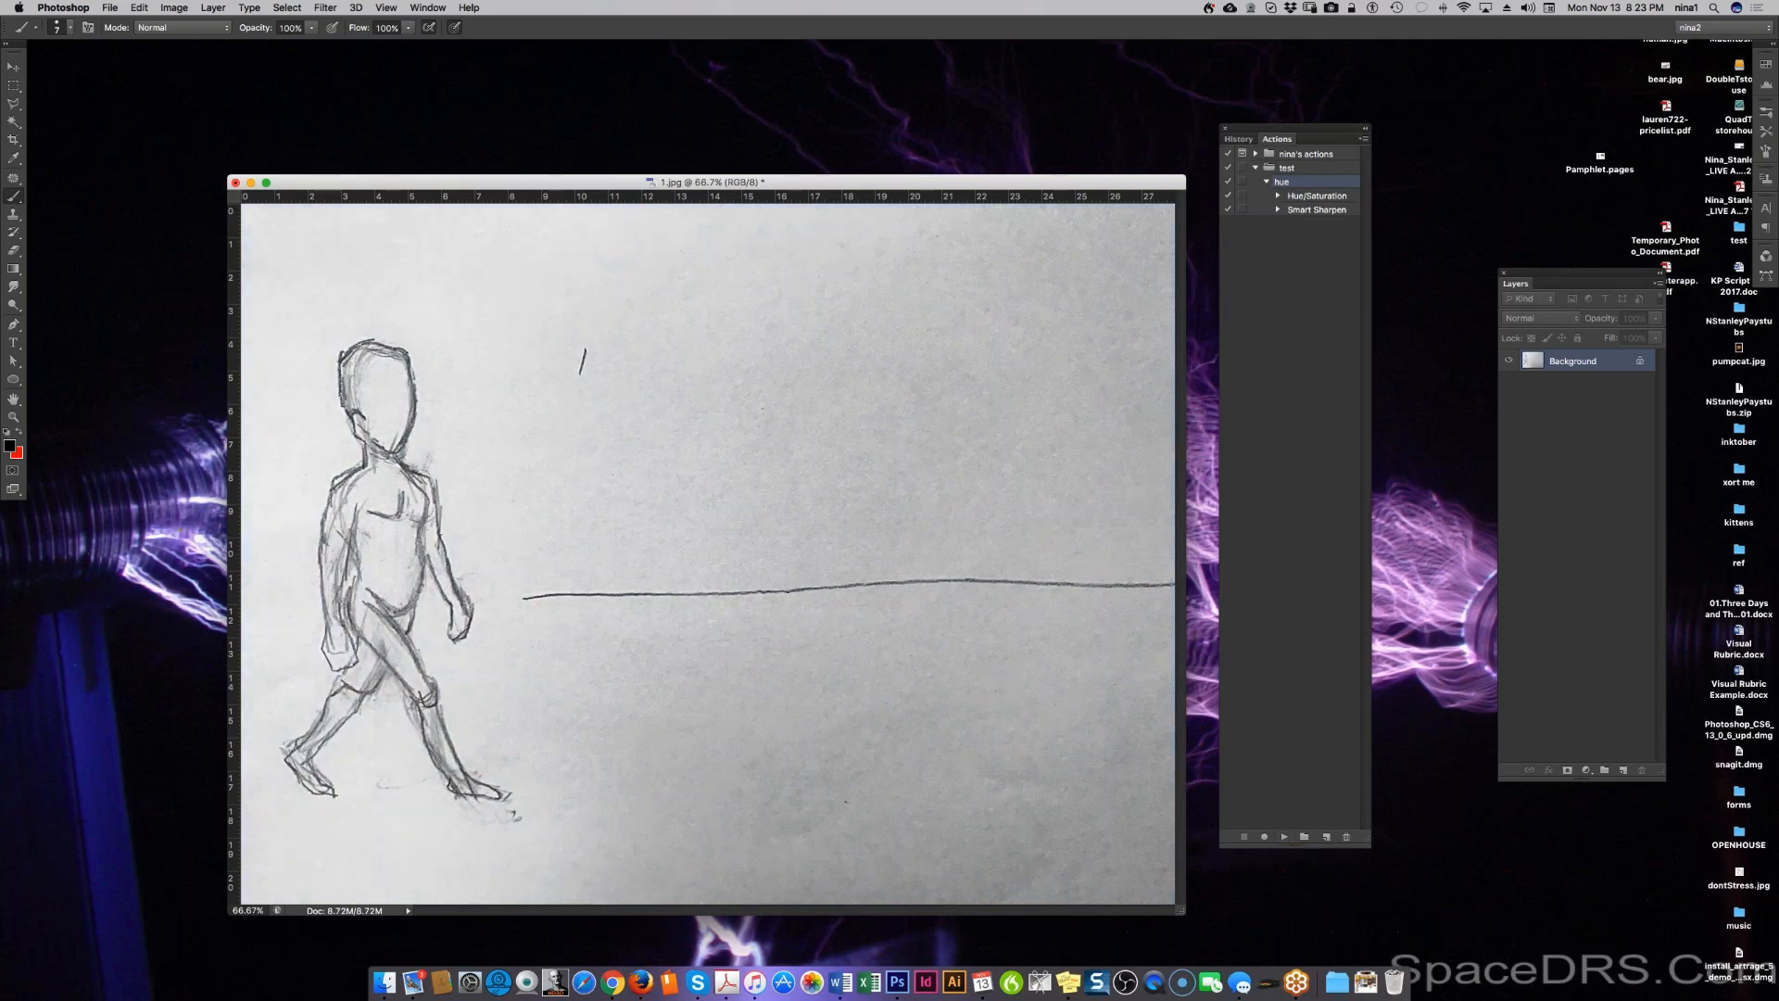
click(1278, 195)
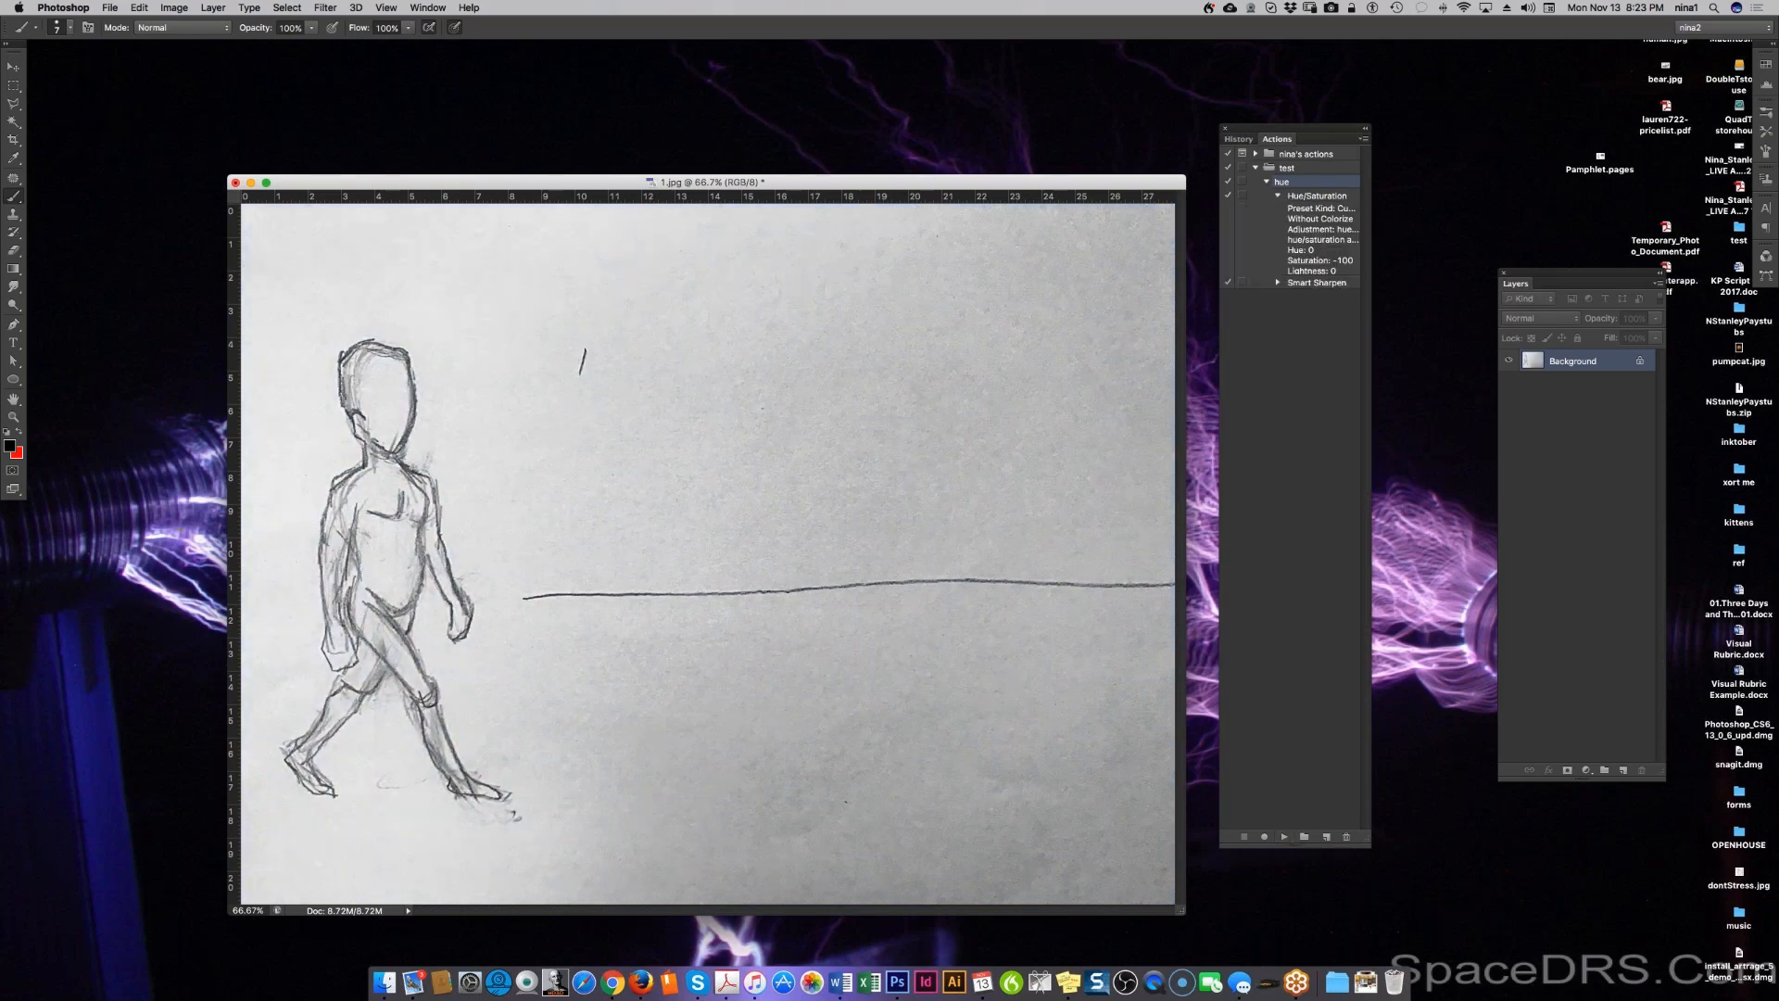
click(1278, 283)
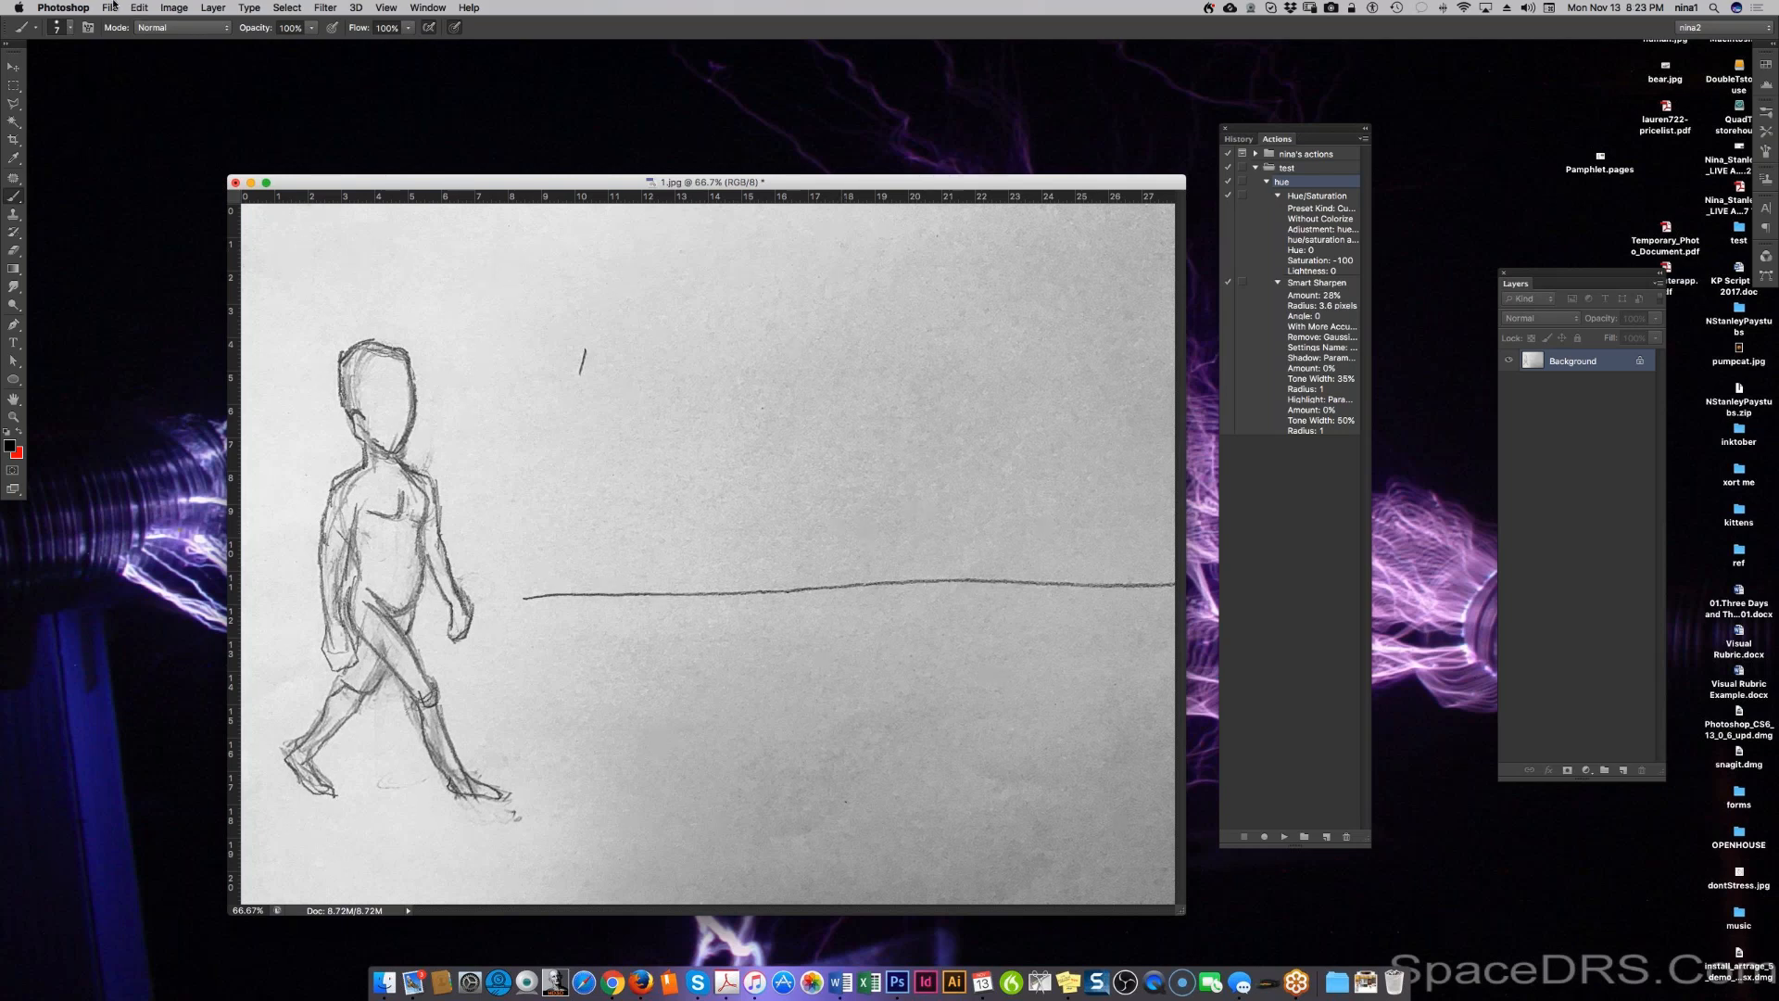
Step: Revert 1.jpg to its saved version and delete the hue action from the test set
click(110, 9)
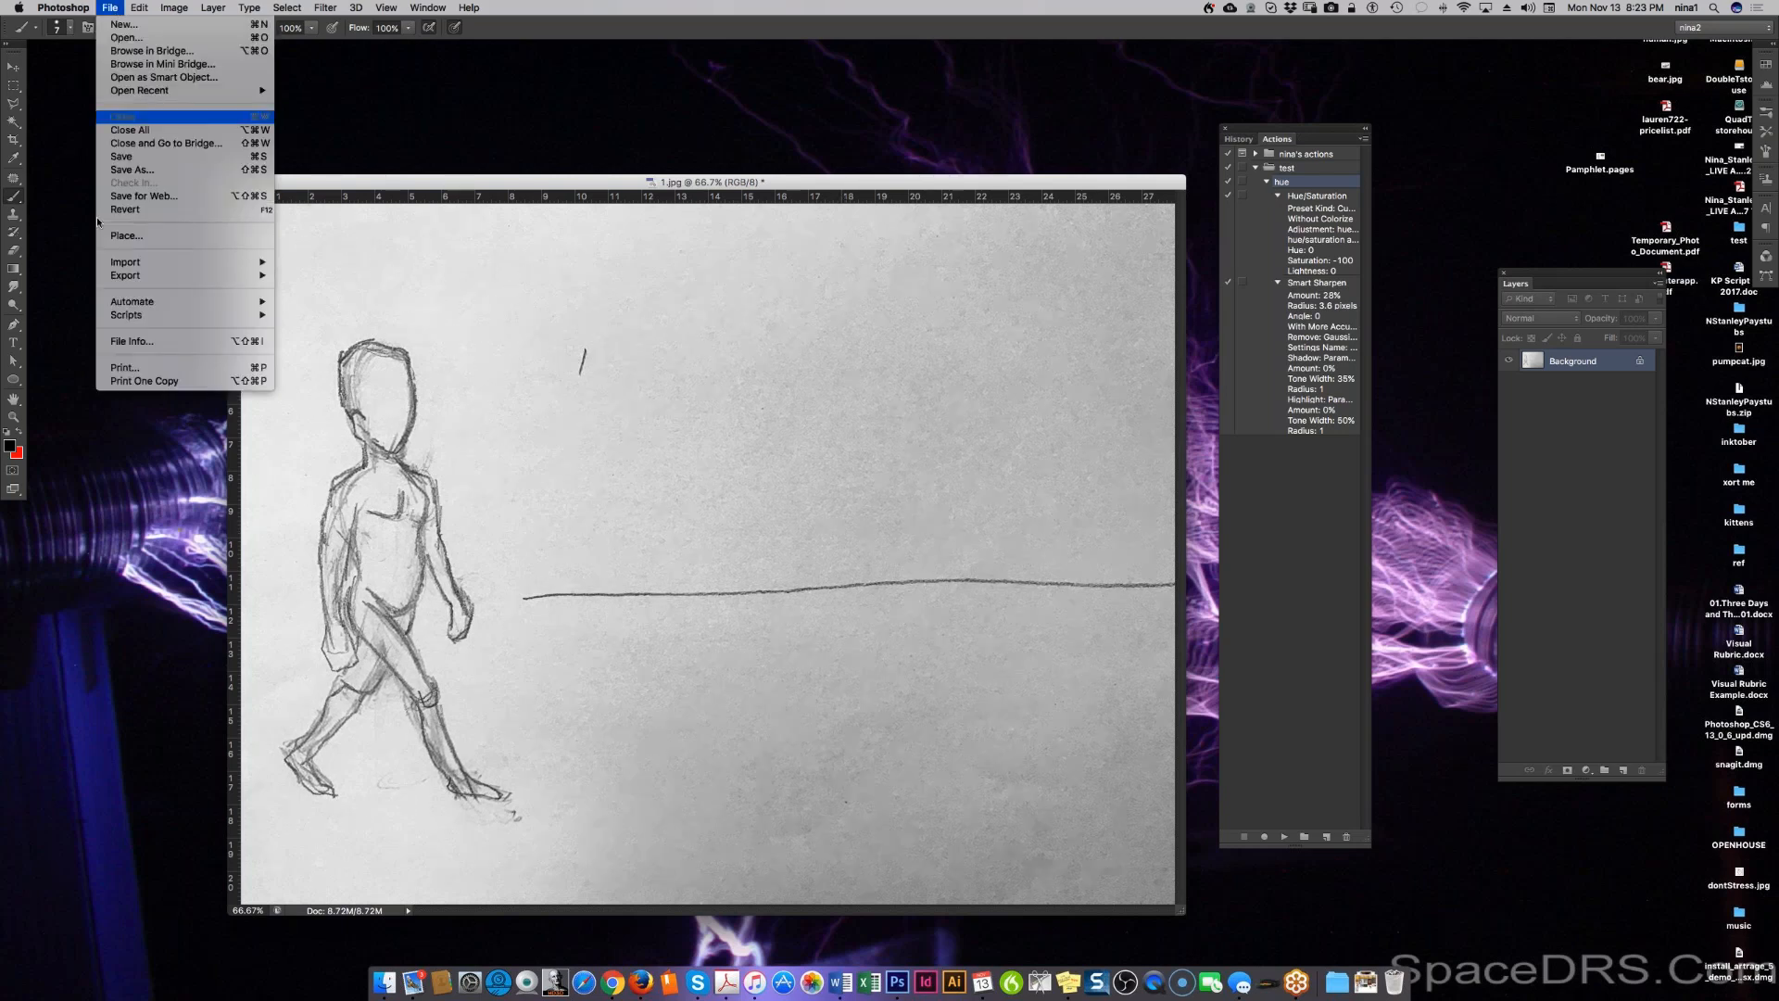
click(145, 211)
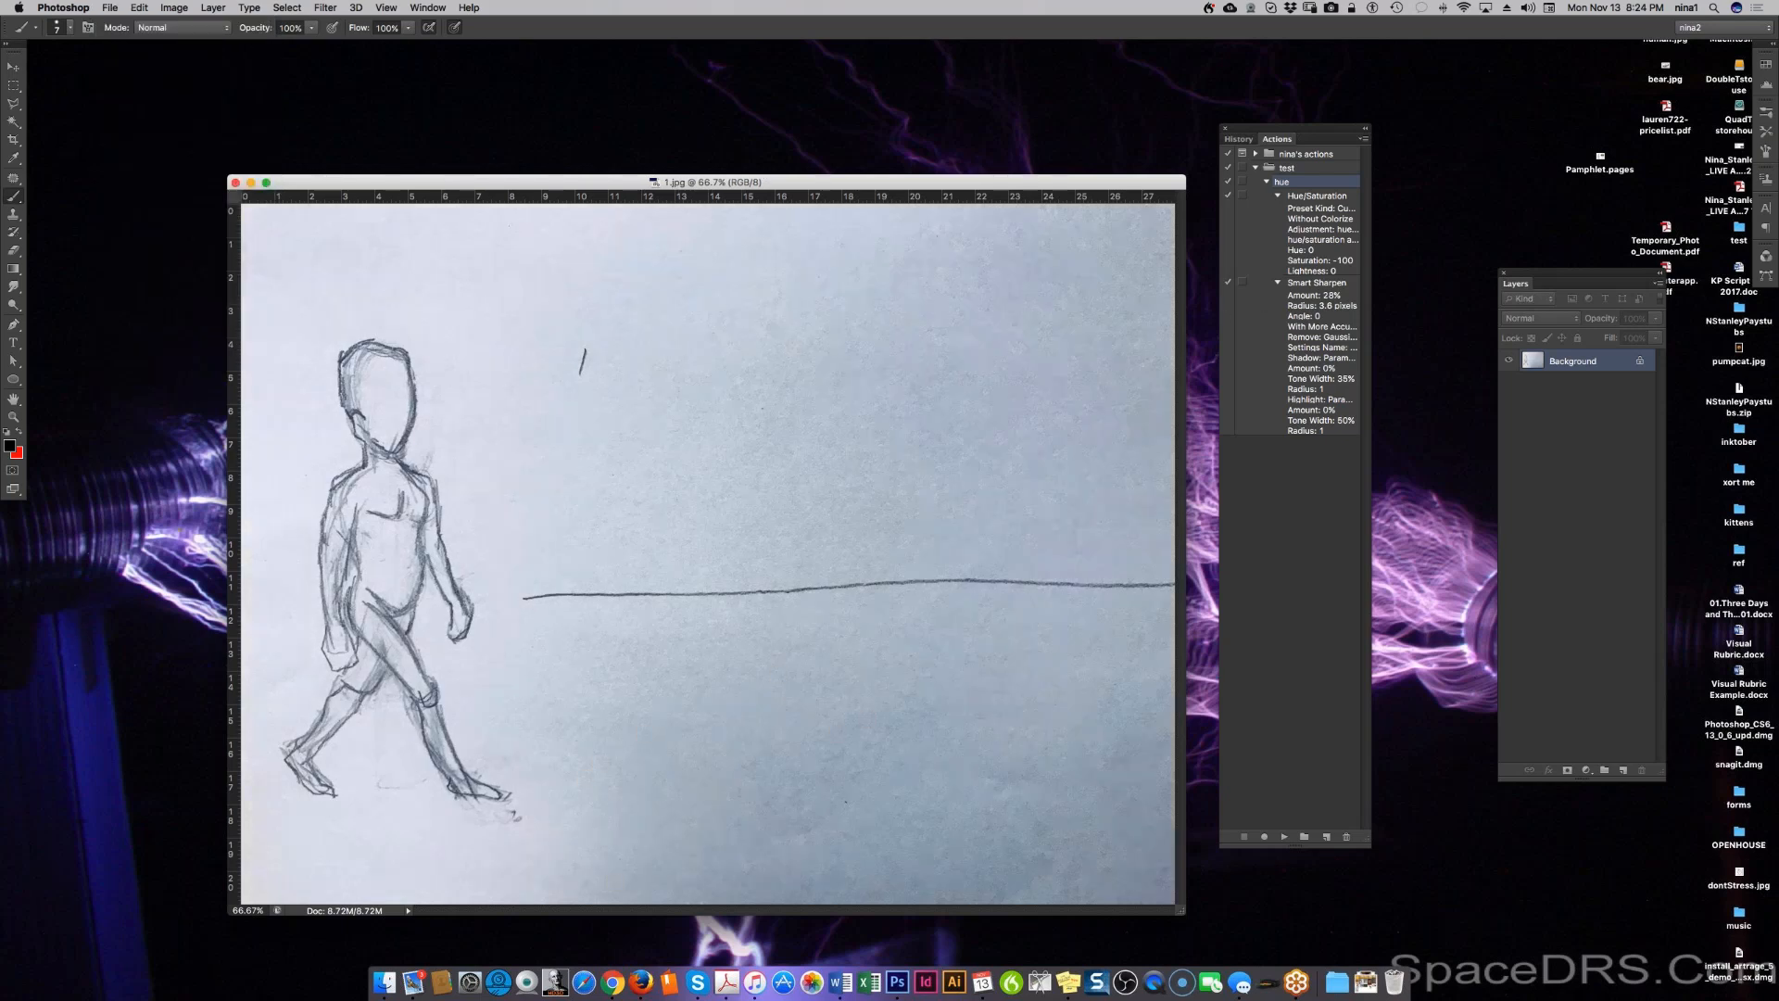
drag(1302, 185, 1346, 837)
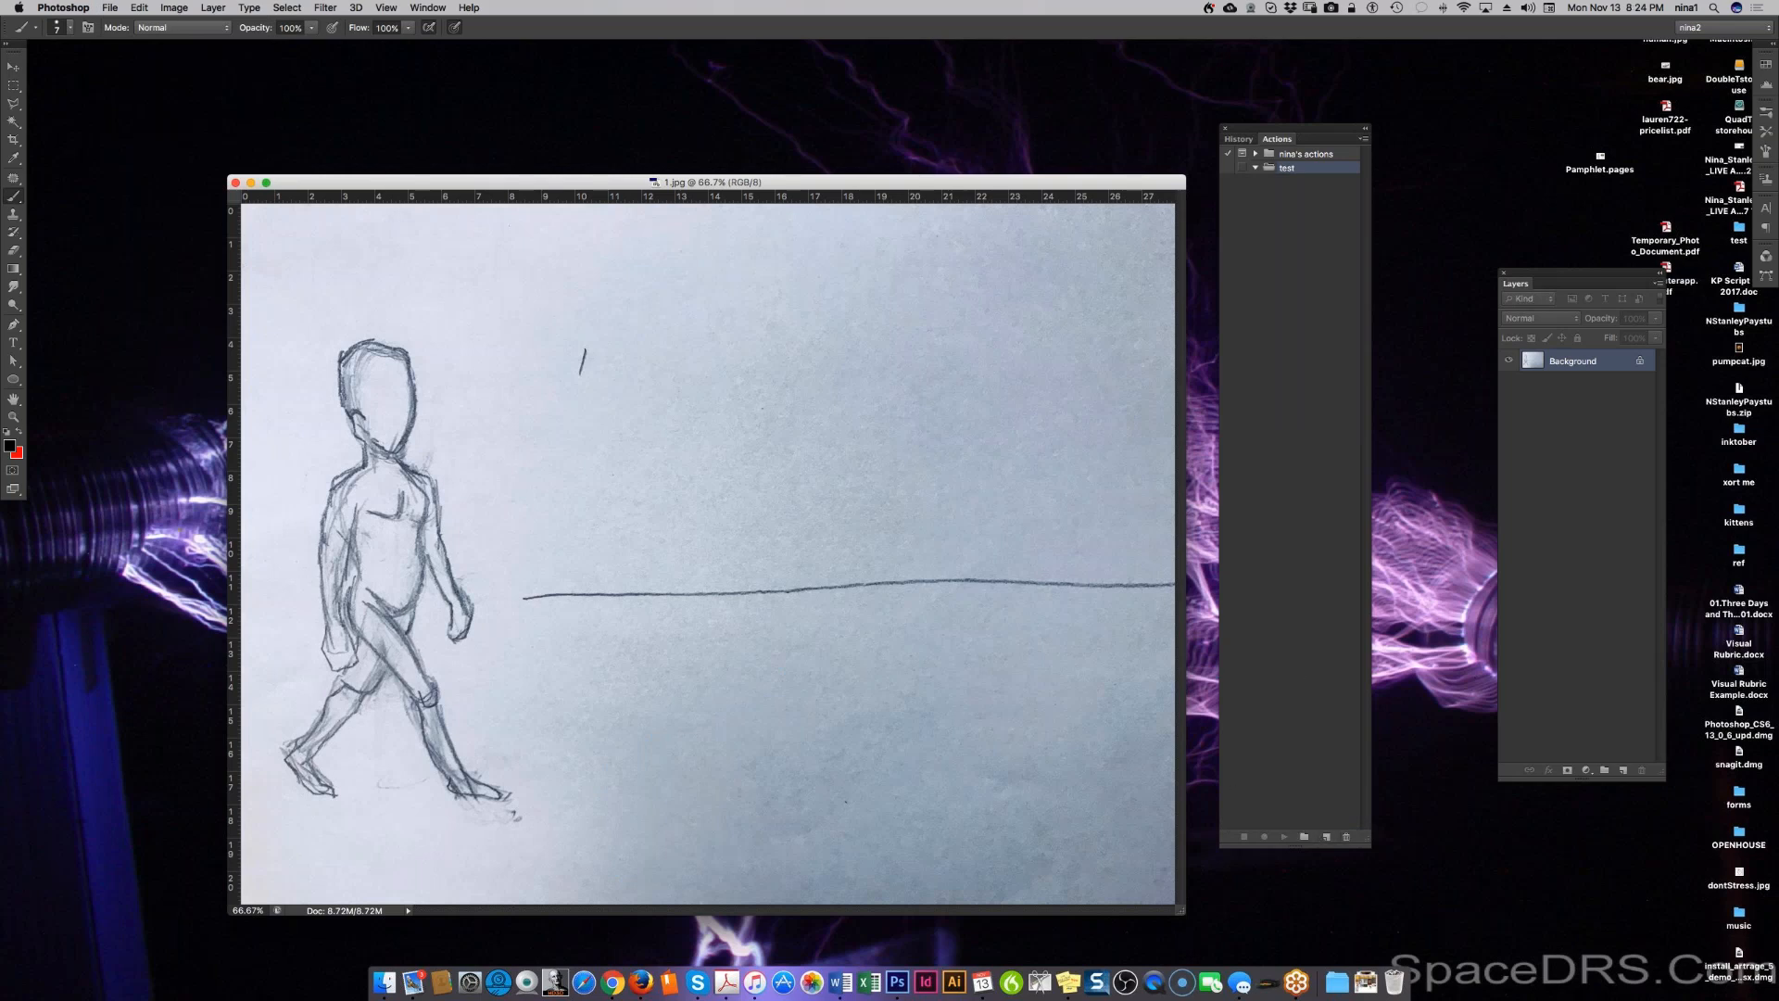
Step: Reposition the drawing's window and start recording a new action named "hue and sharpen" in the test set, with no function key or color
drag(819, 192, 785, 164)
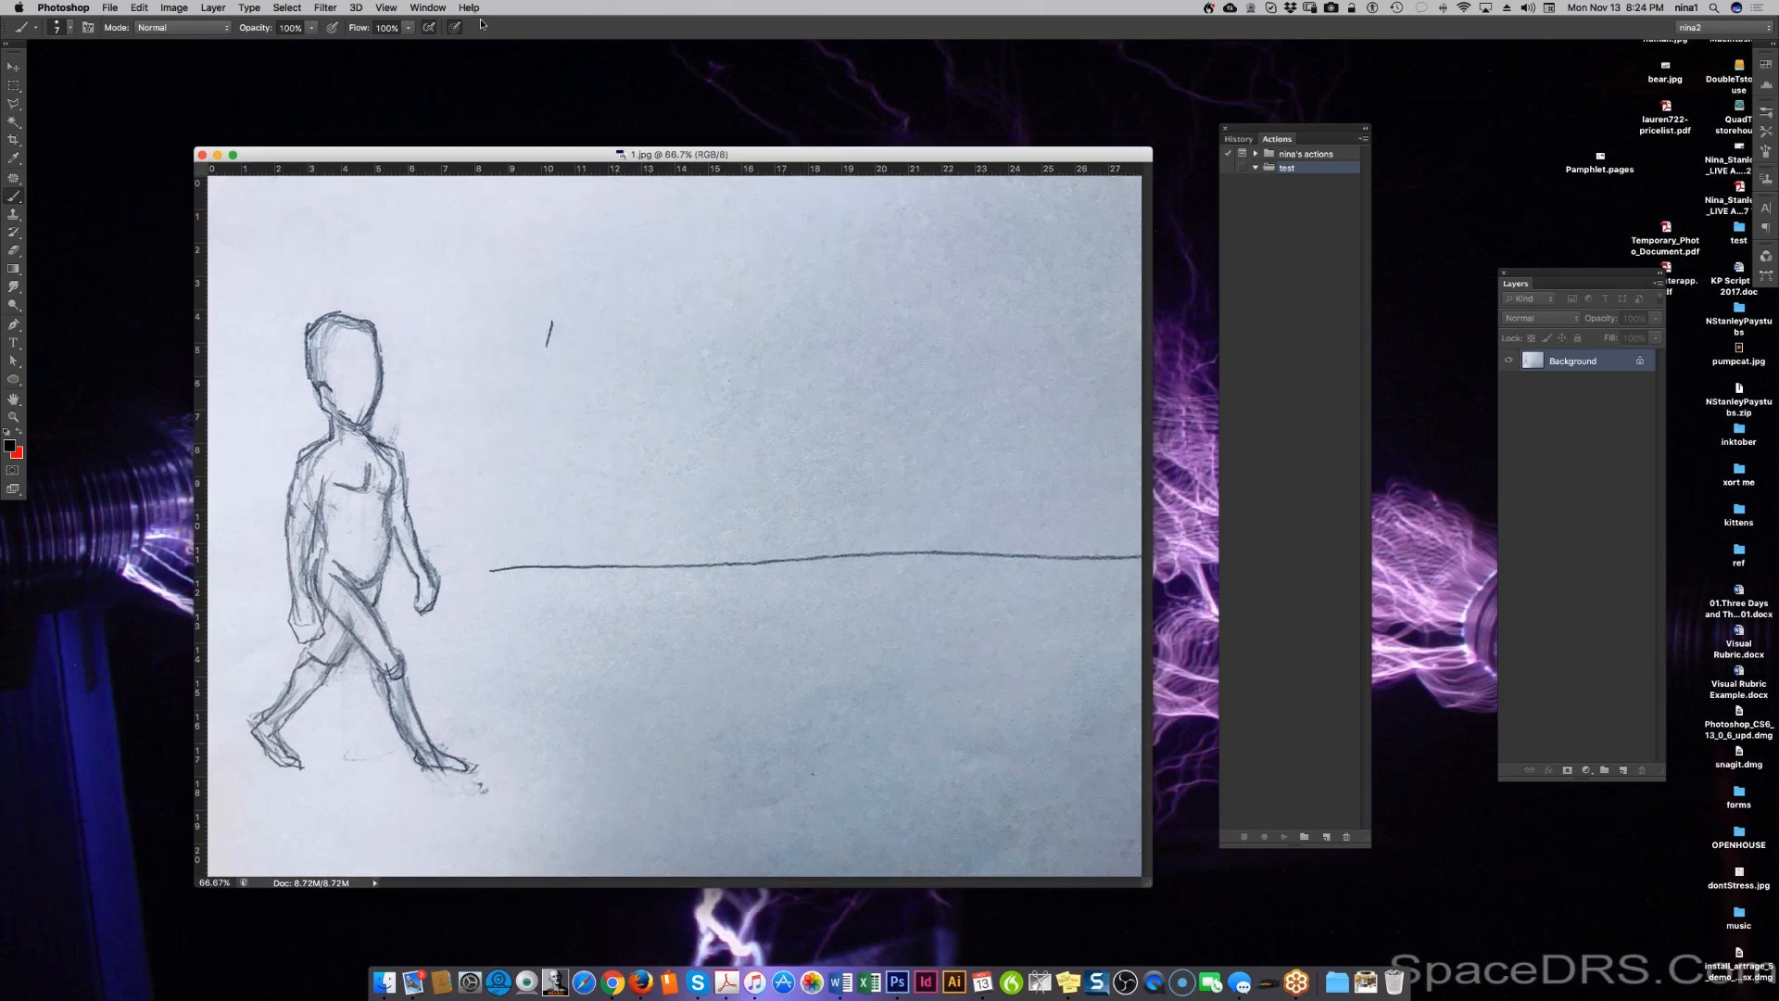
click(1330, 839)
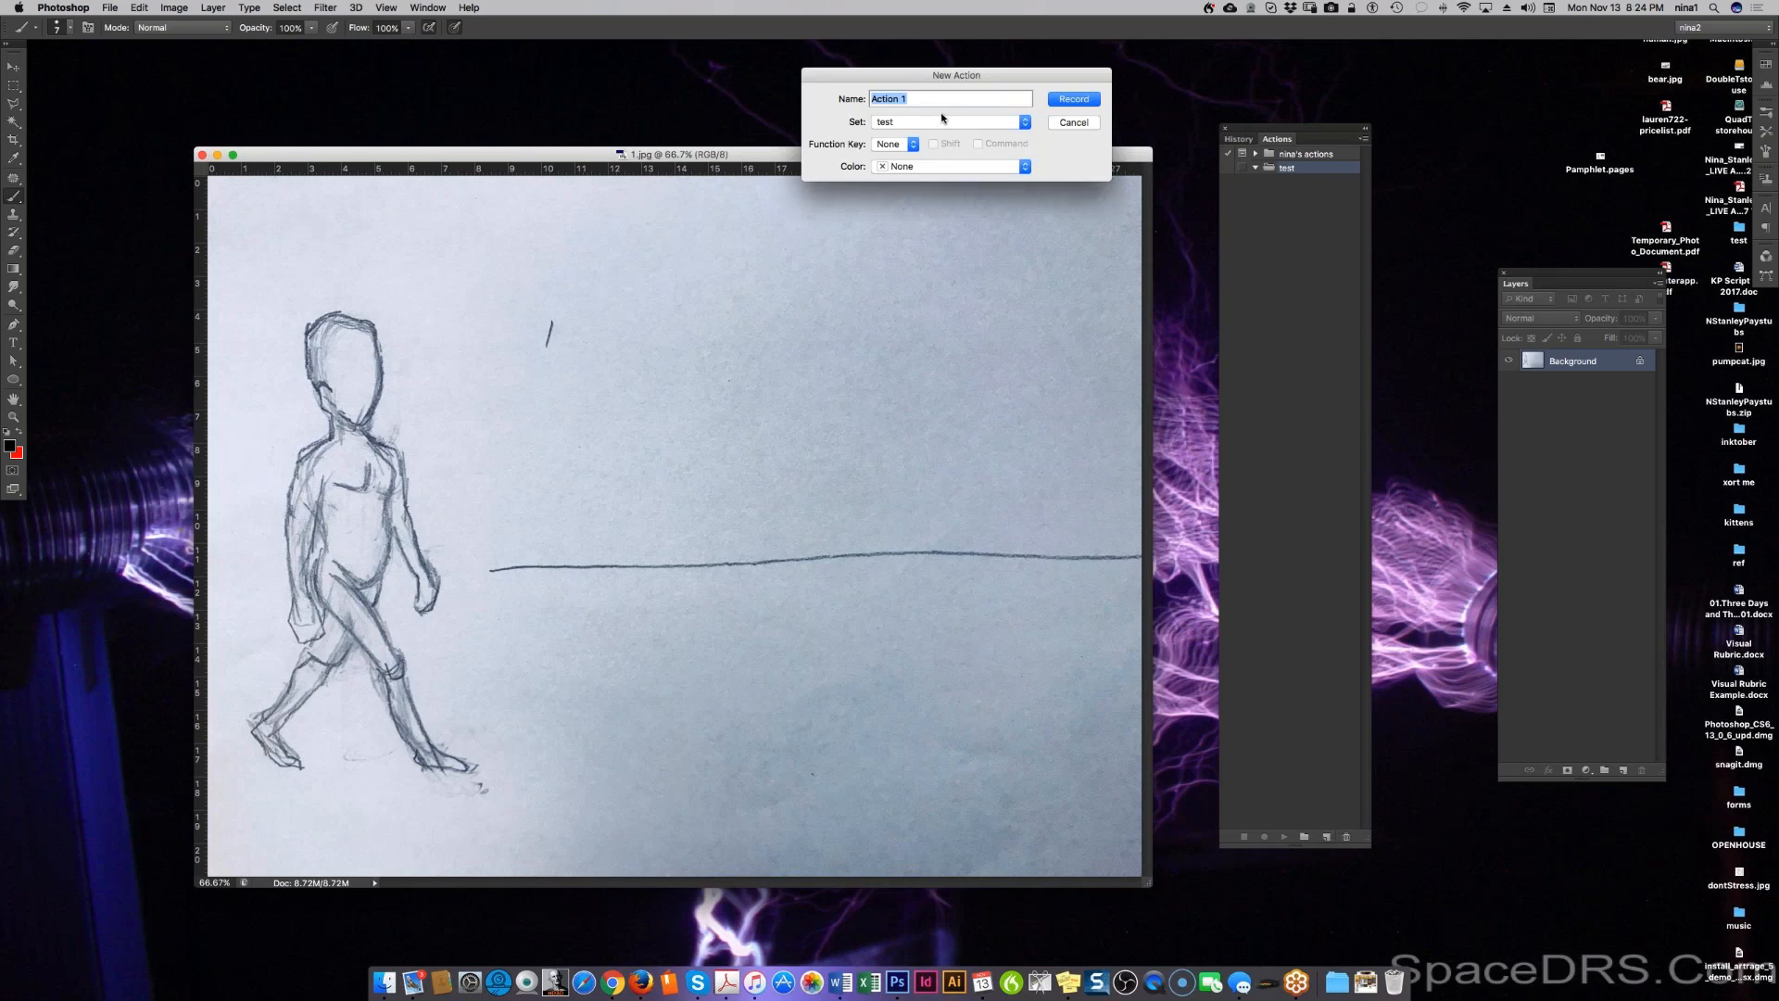
text(hue and sharpen)
click(907, 144)
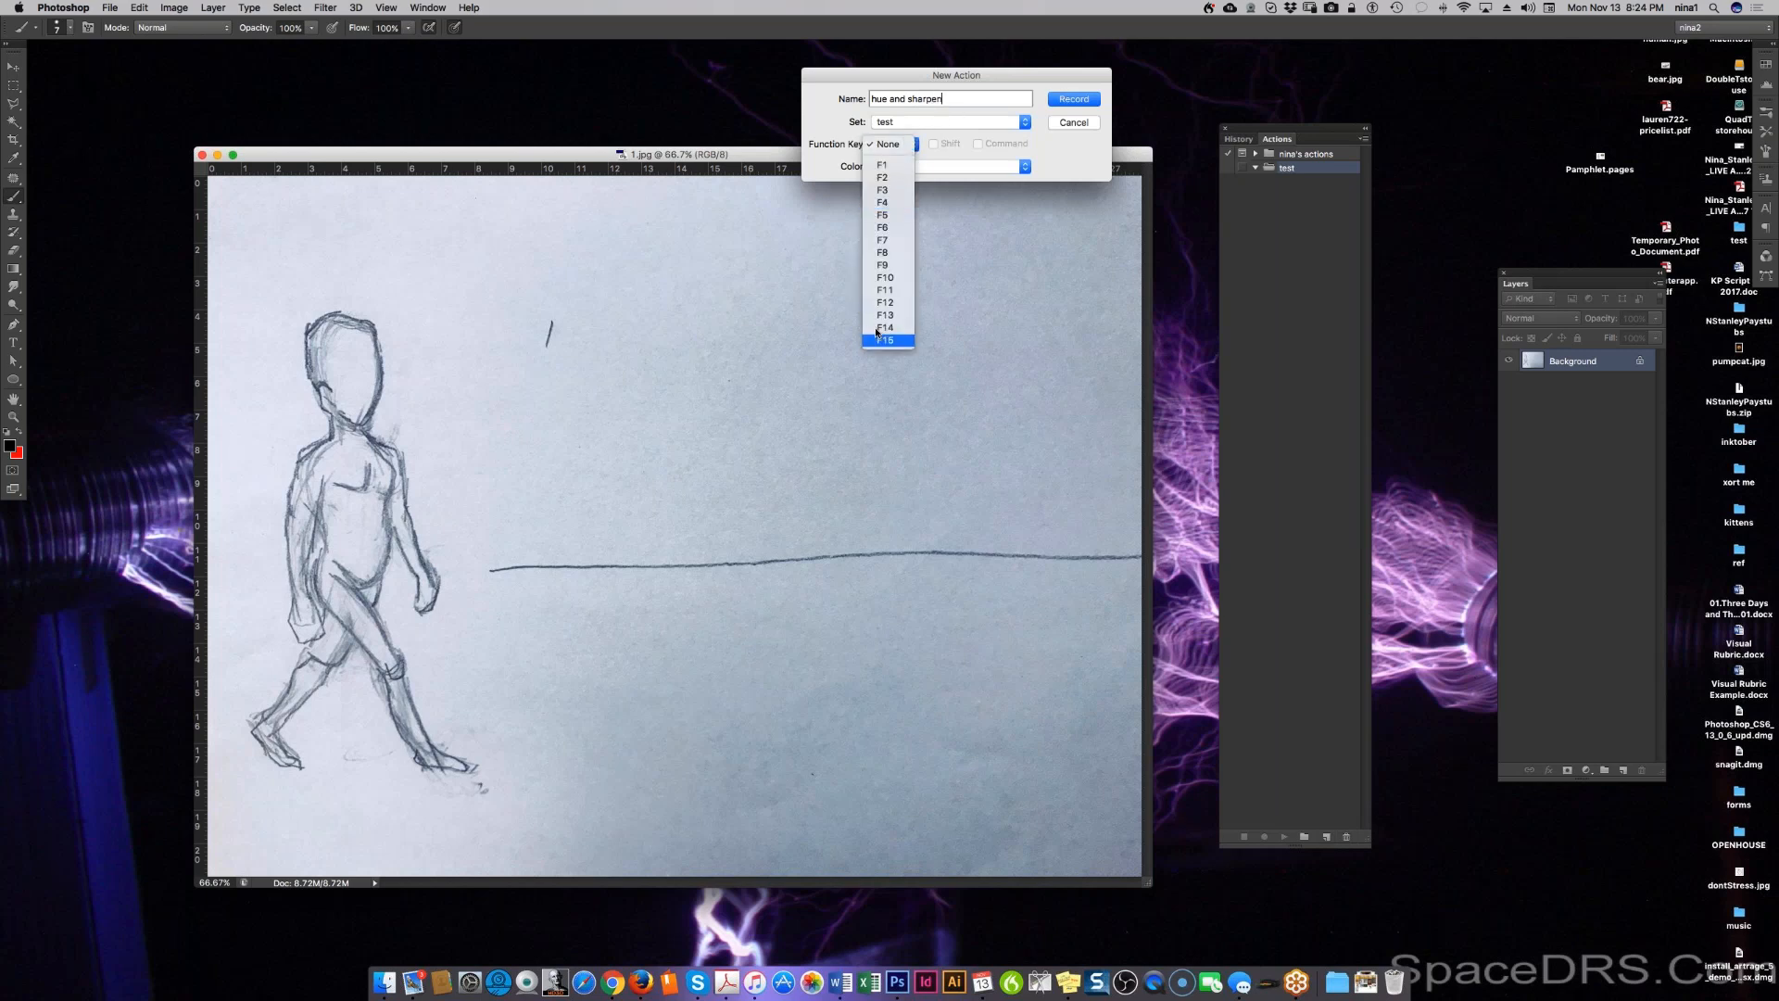
click(941, 152)
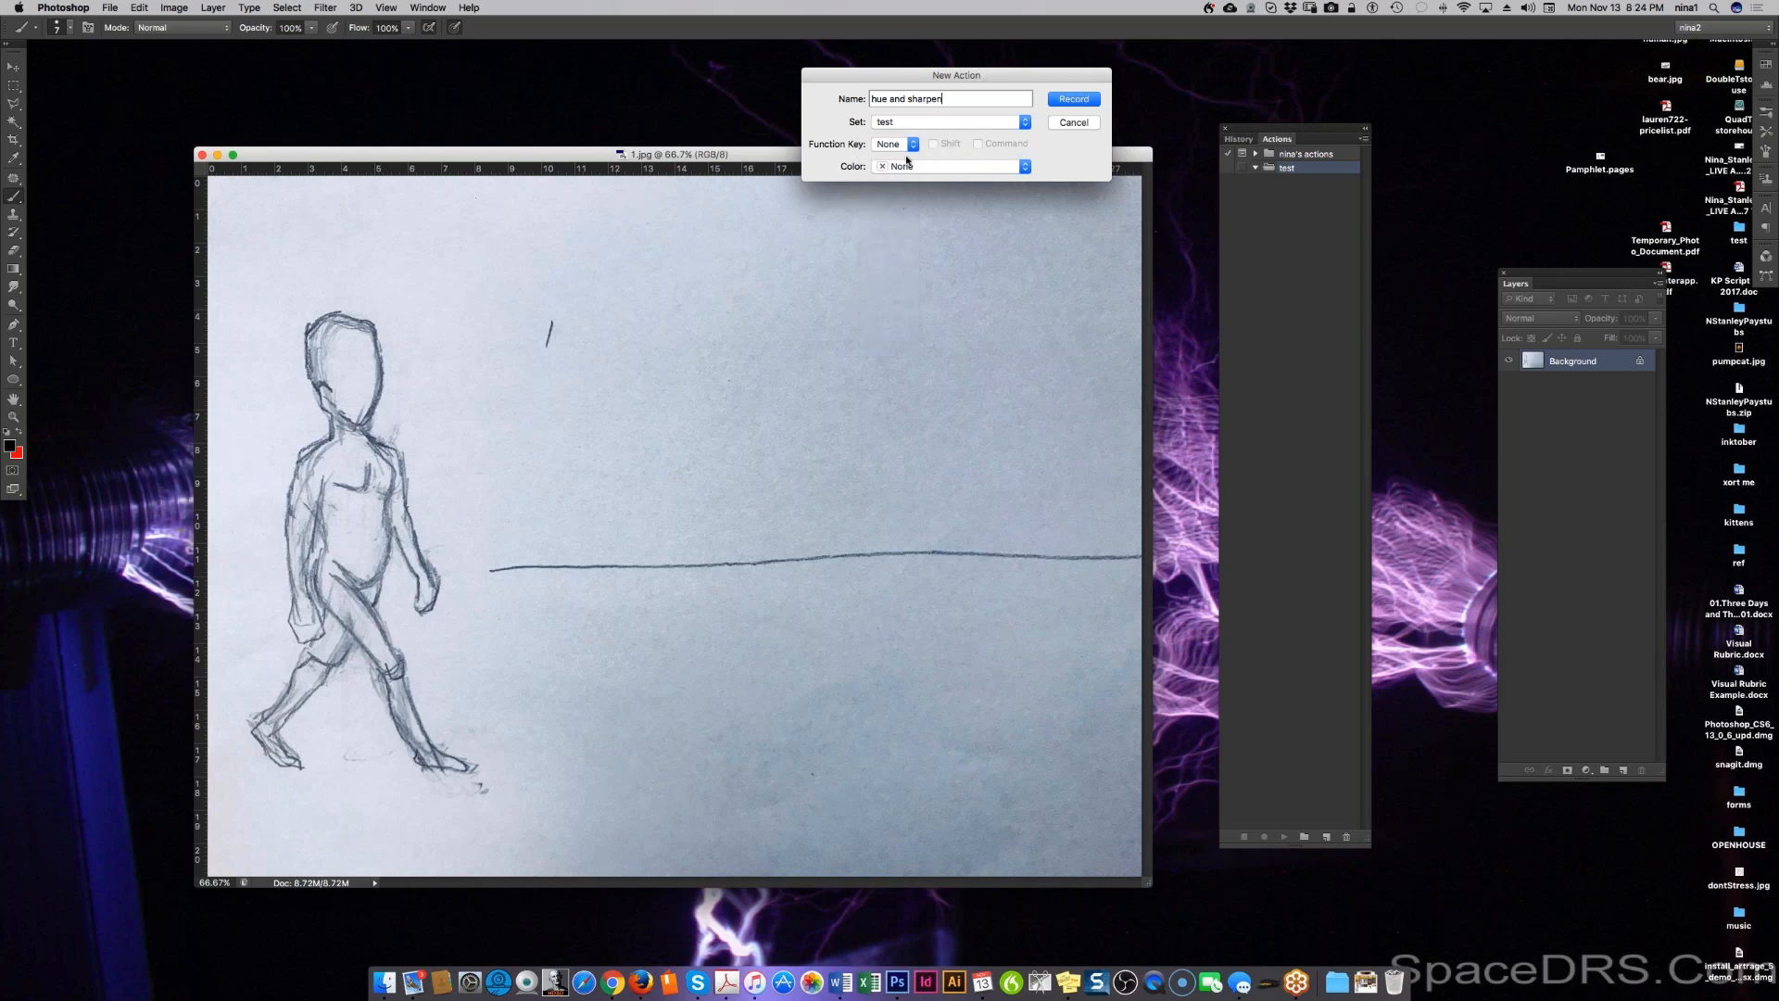
click(878, 143)
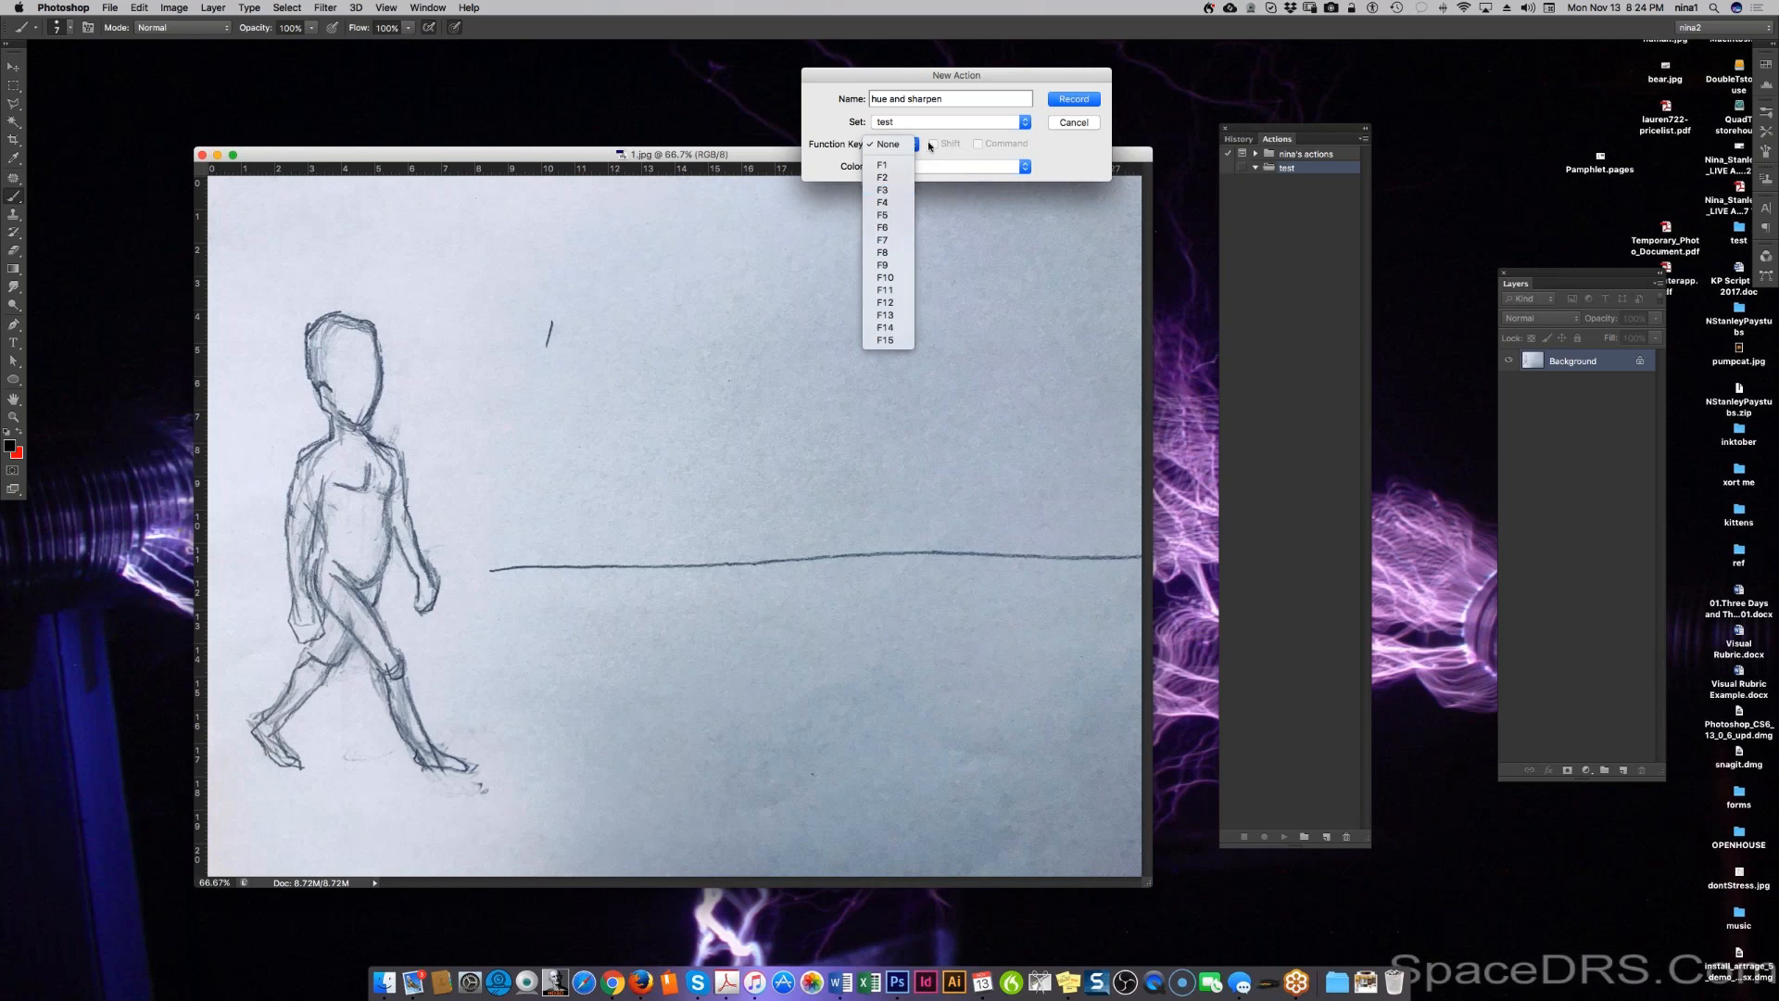
click(1068, 164)
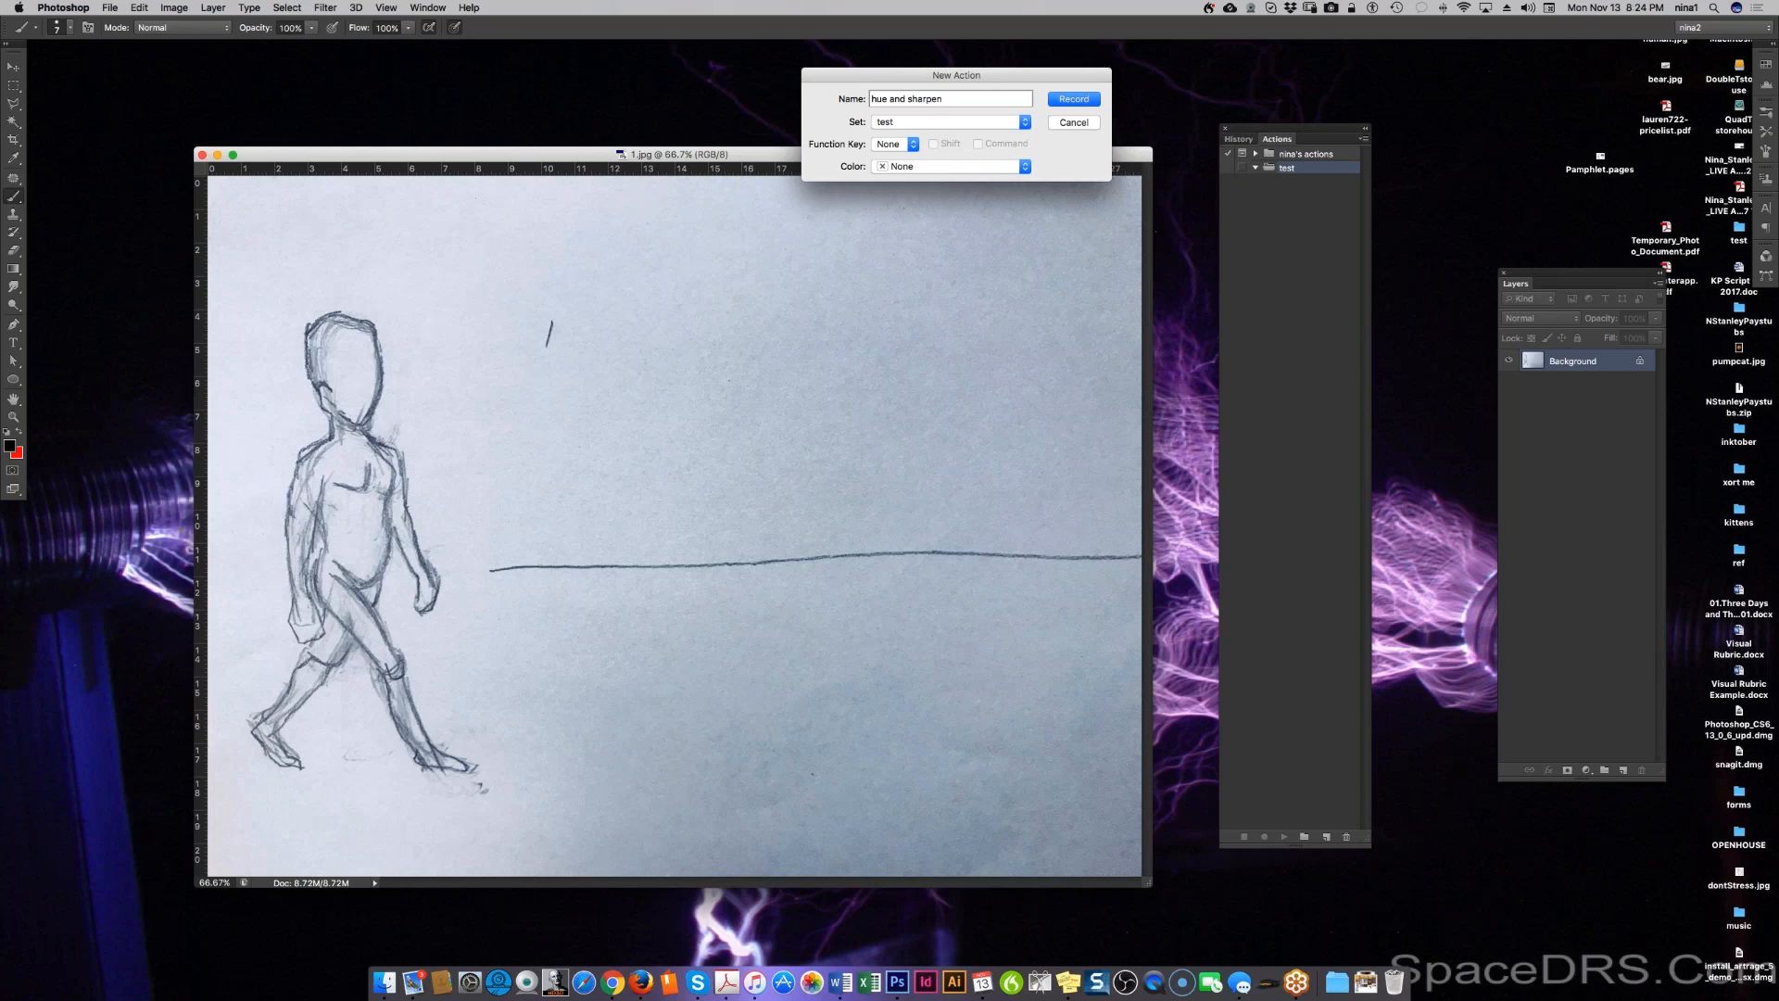
click(1075, 103)
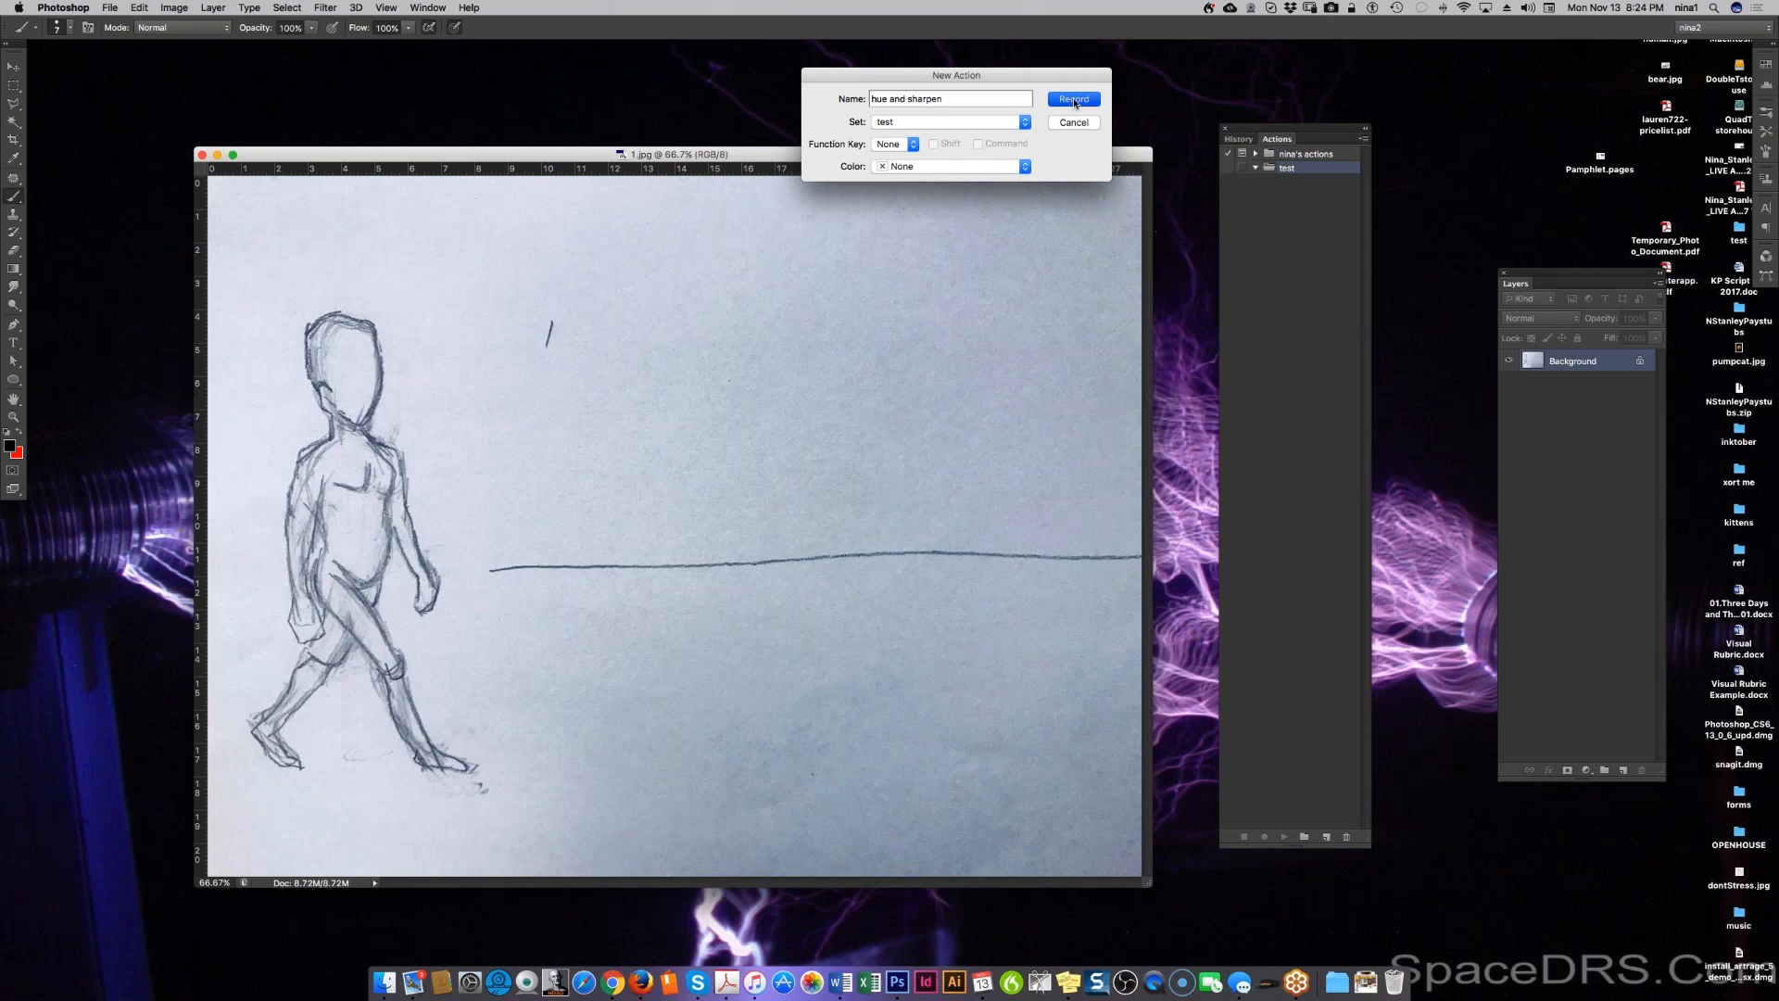
Step: Record a Hue/Saturation adjustment on 1.jpg with Saturation -100 and Lightness +18
click(163, 8)
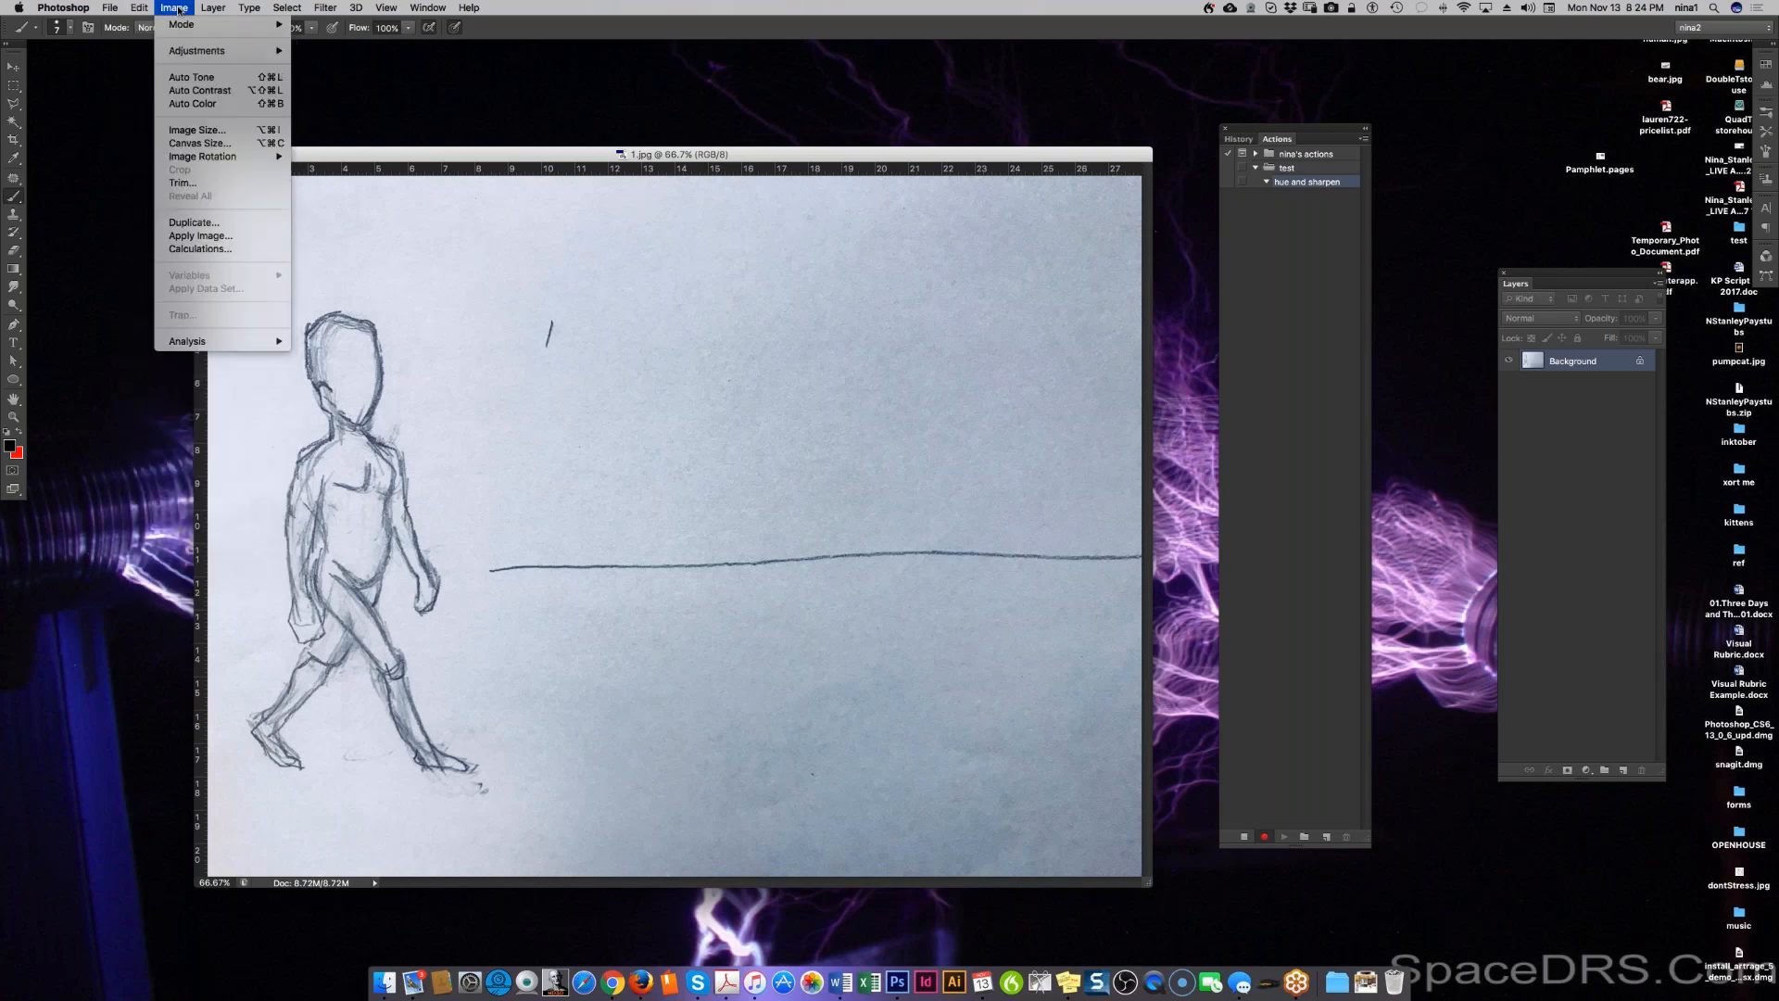
mouse_move(182, 57)
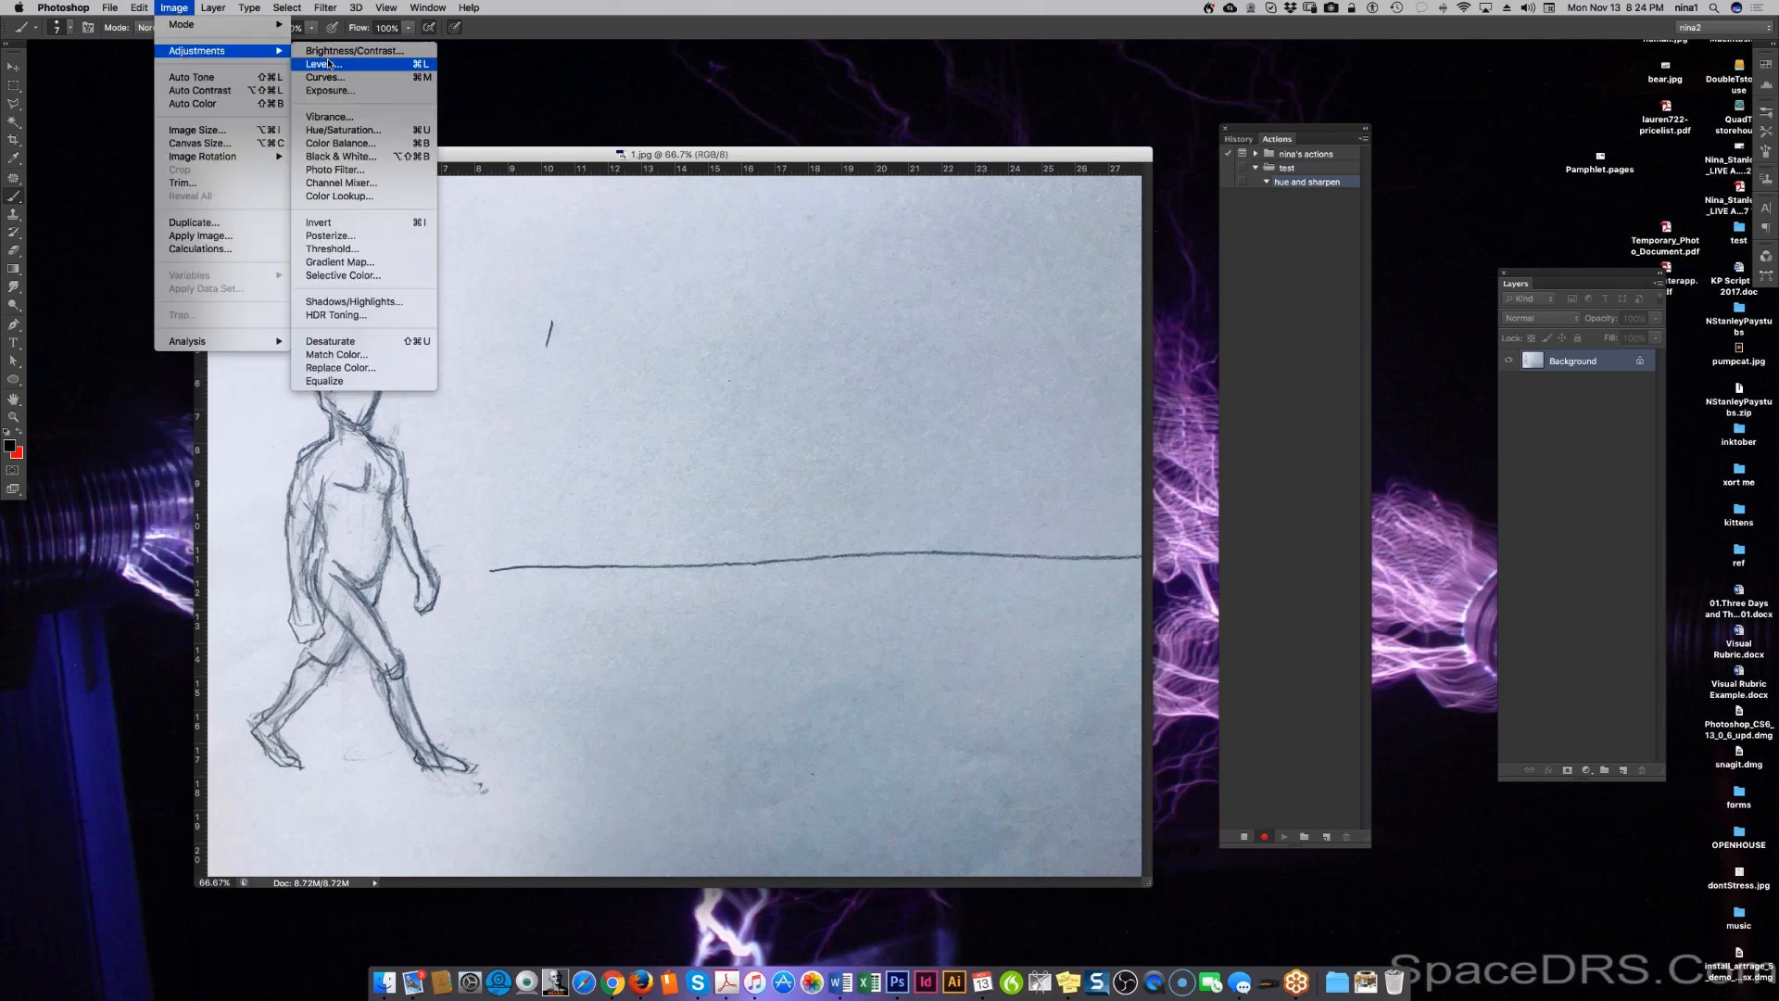
click(338, 131)
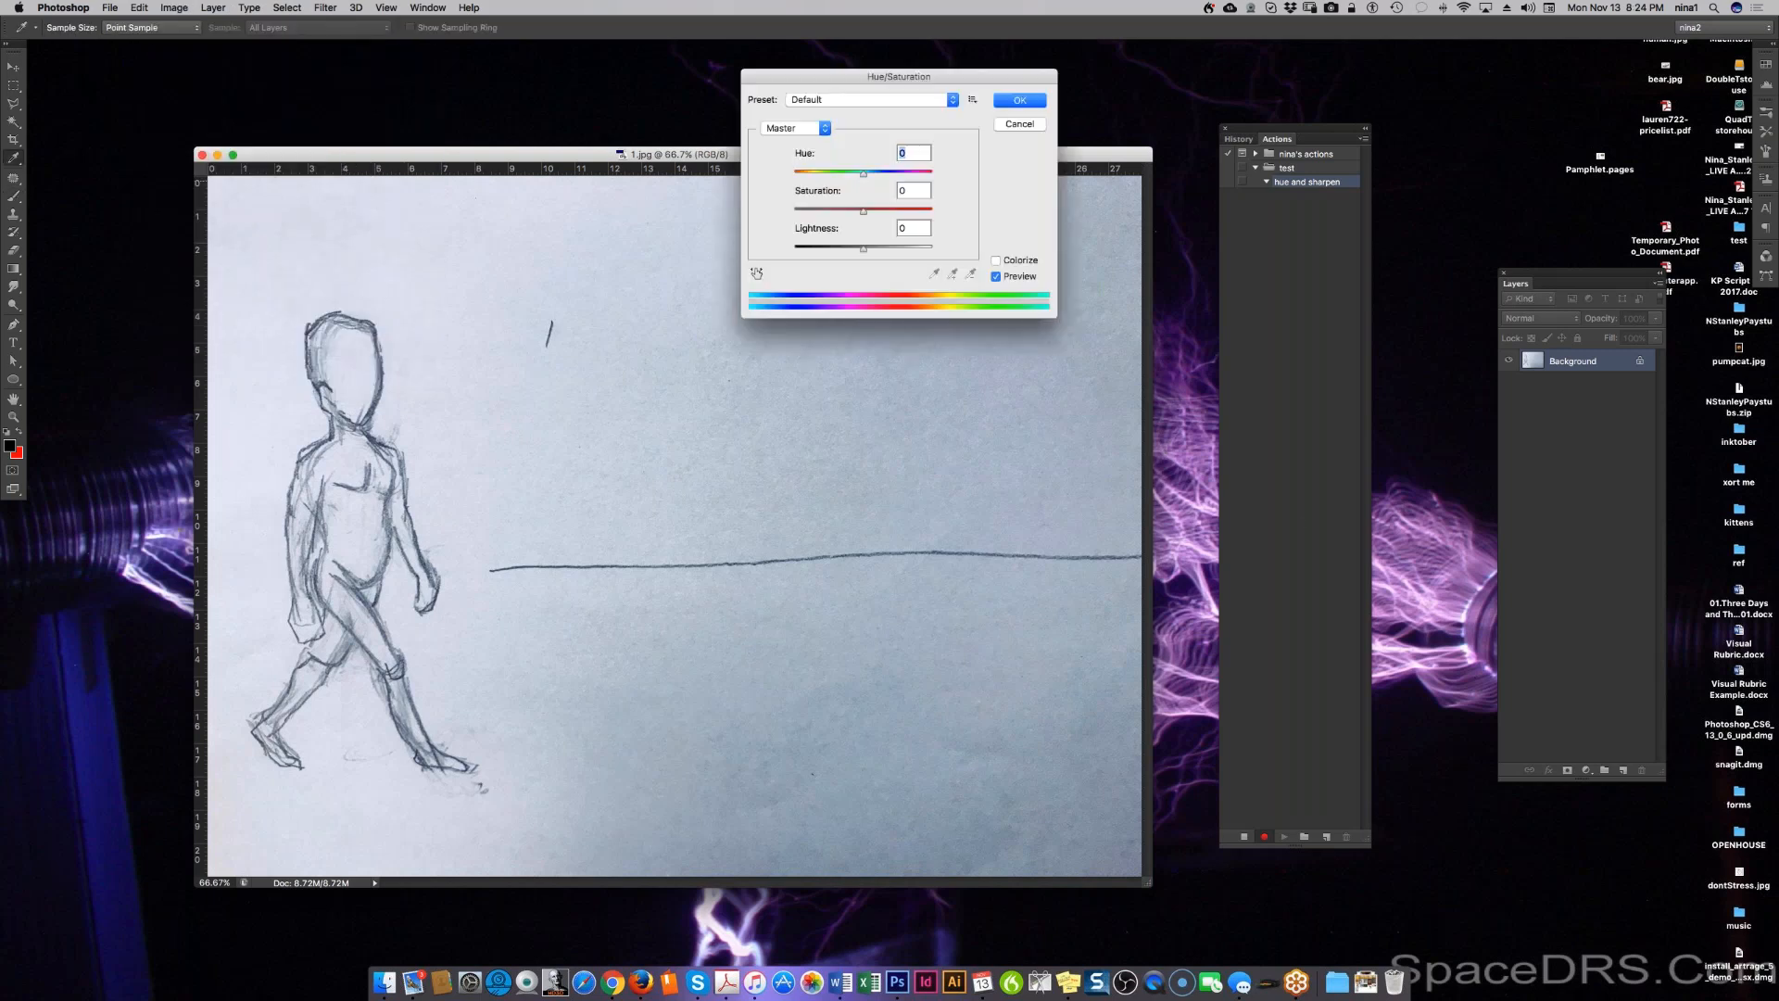
drag(863, 211, 749, 219)
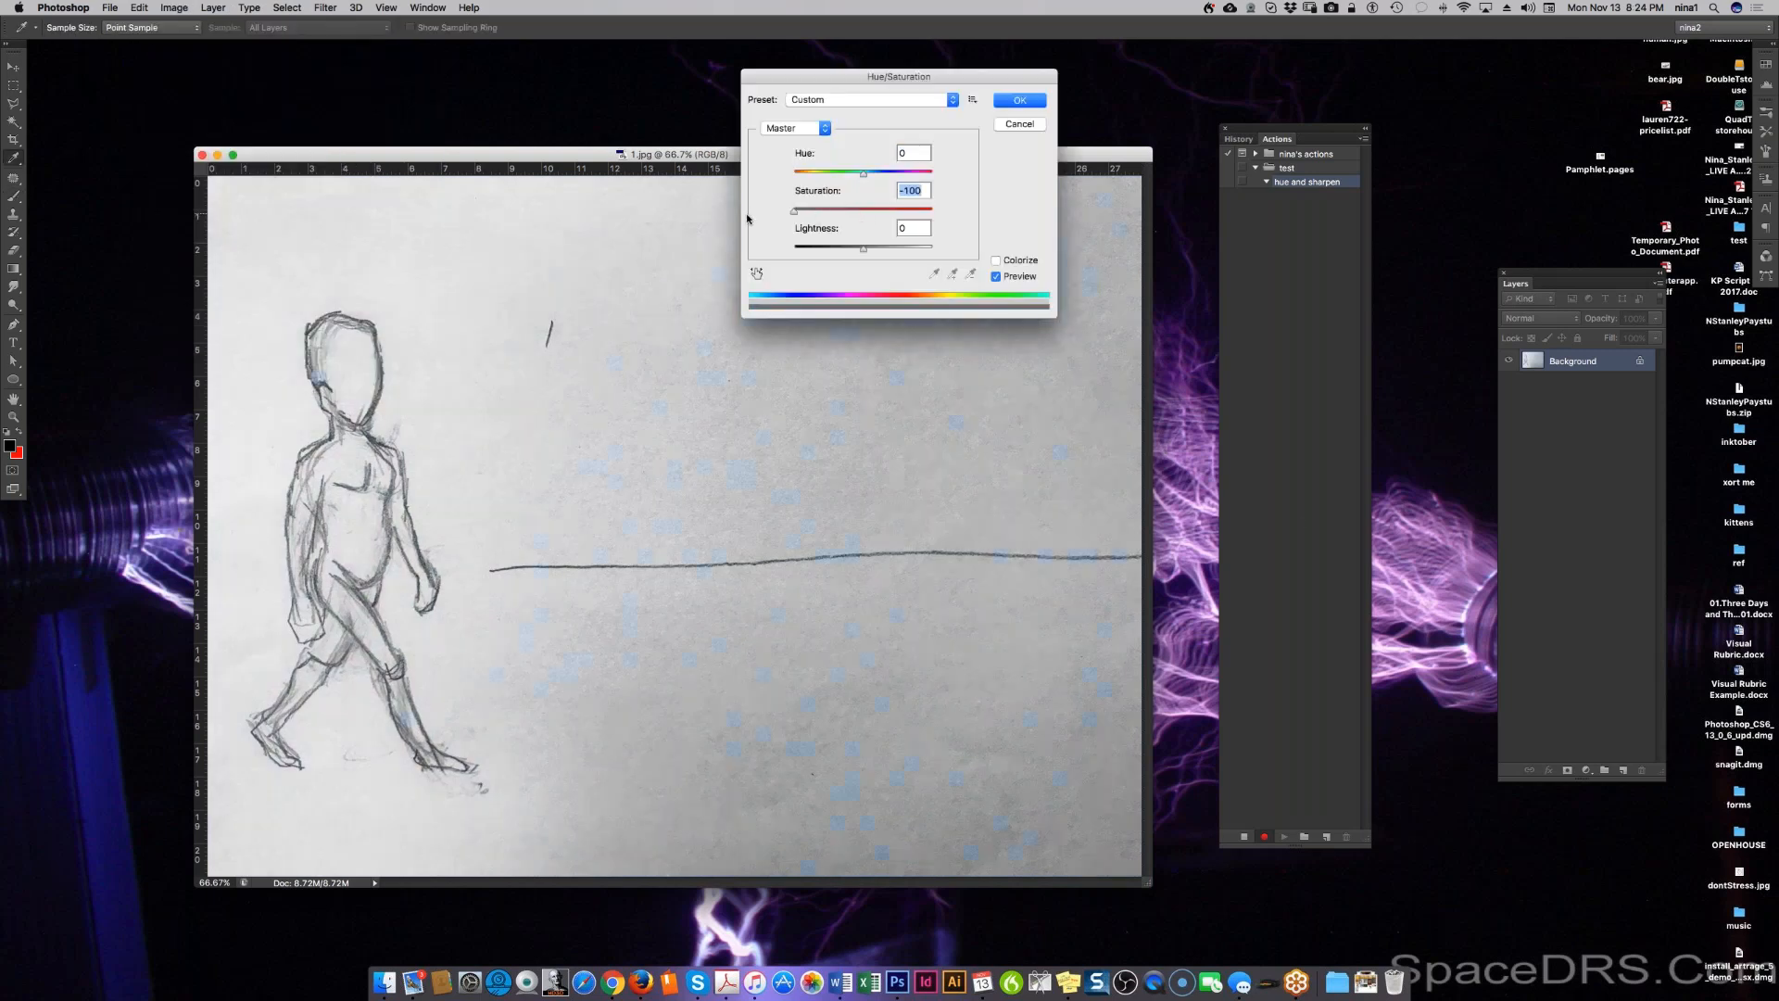
drag(863, 248, 878, 252)
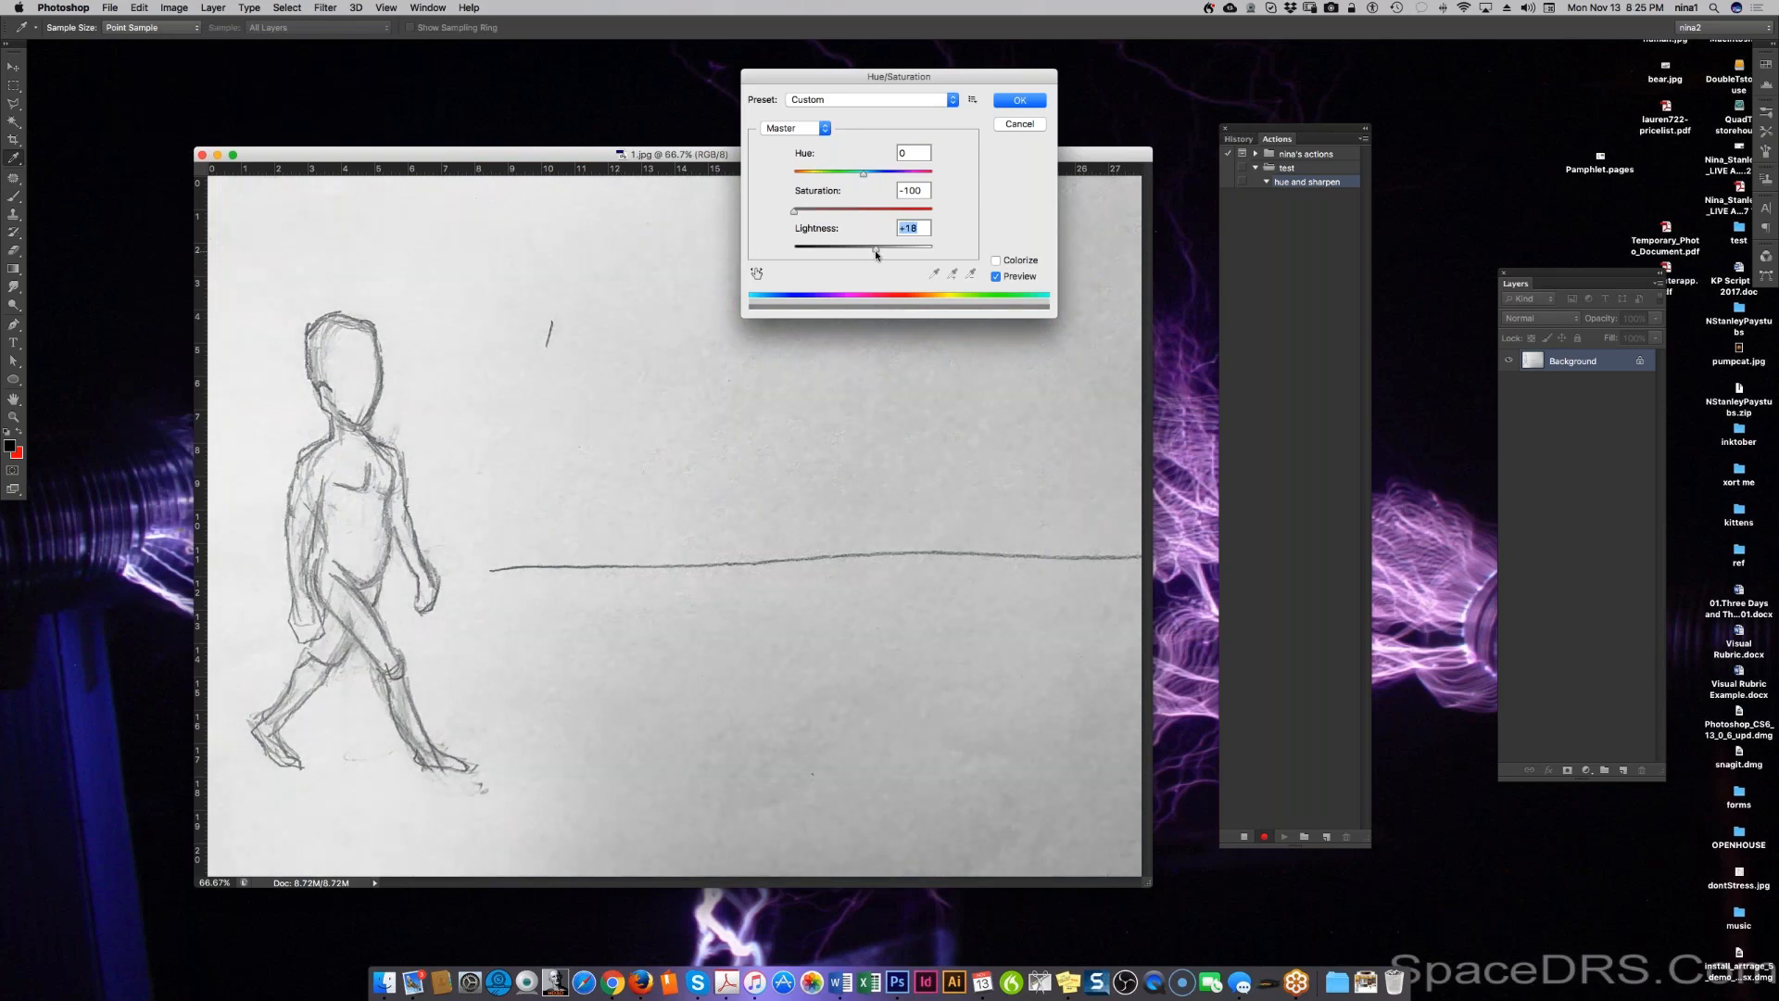
click(1020, 100)
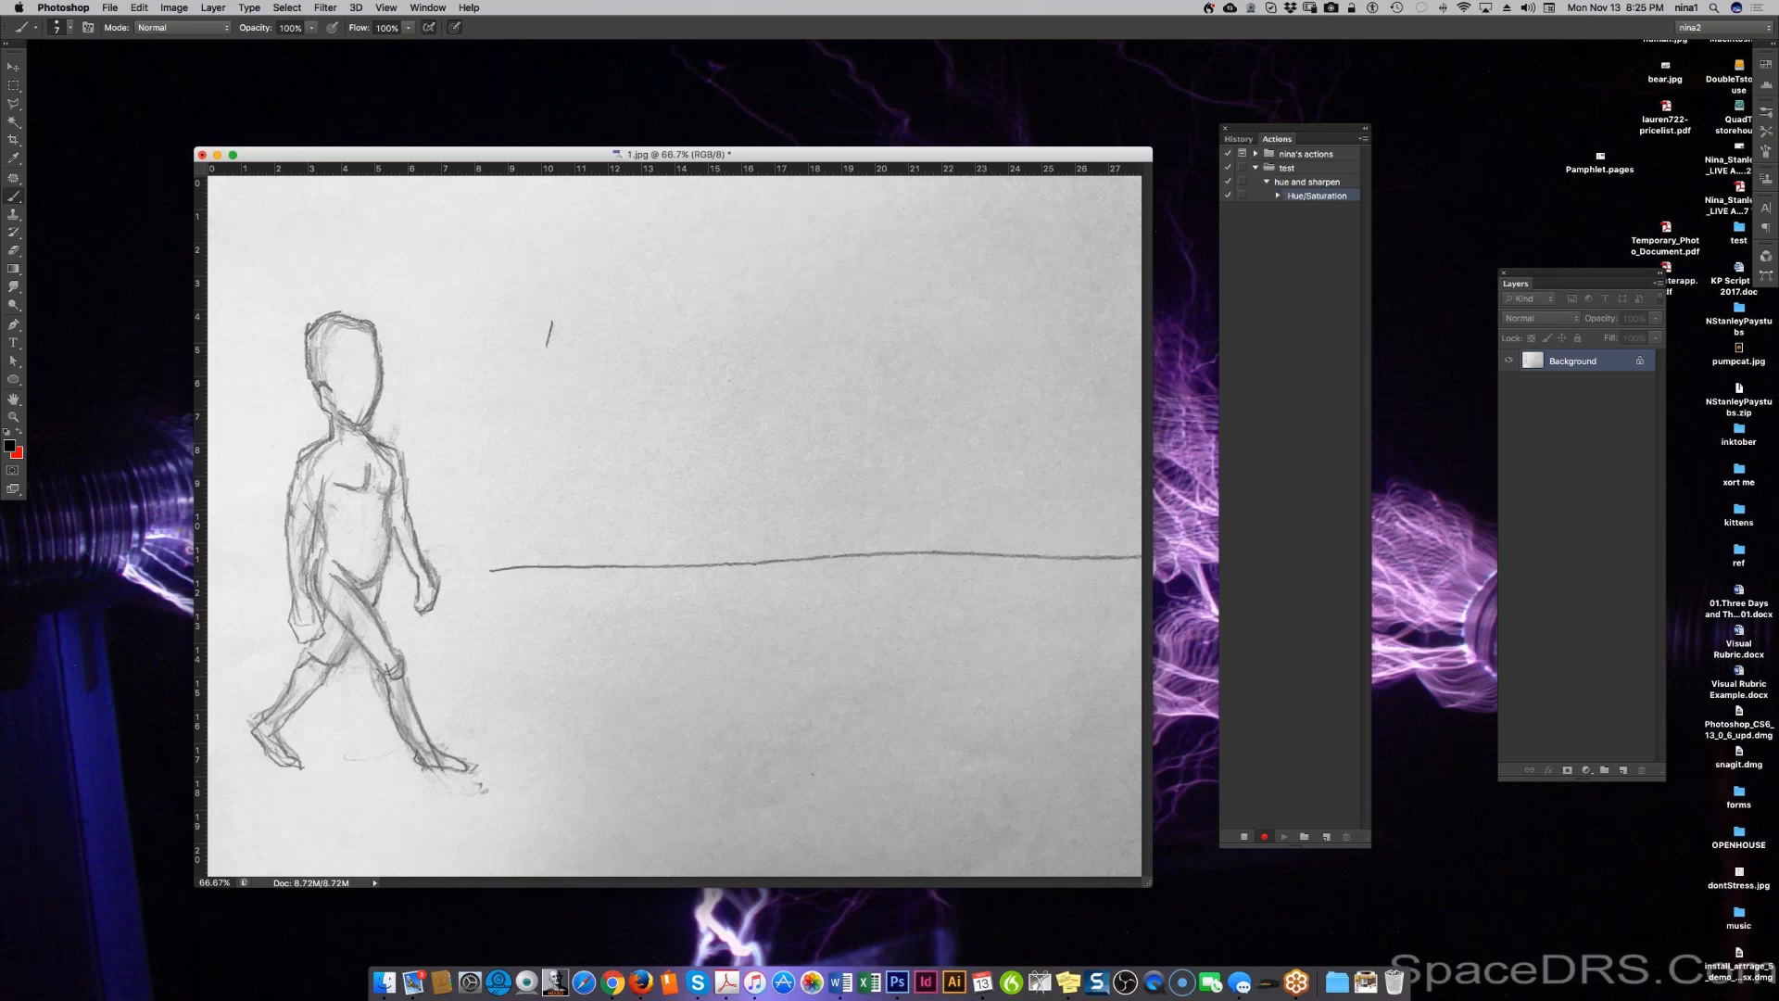
Step: Record a Smart Sharpen pass with the last-used filter settings and stop recording the action
click(324, 9)
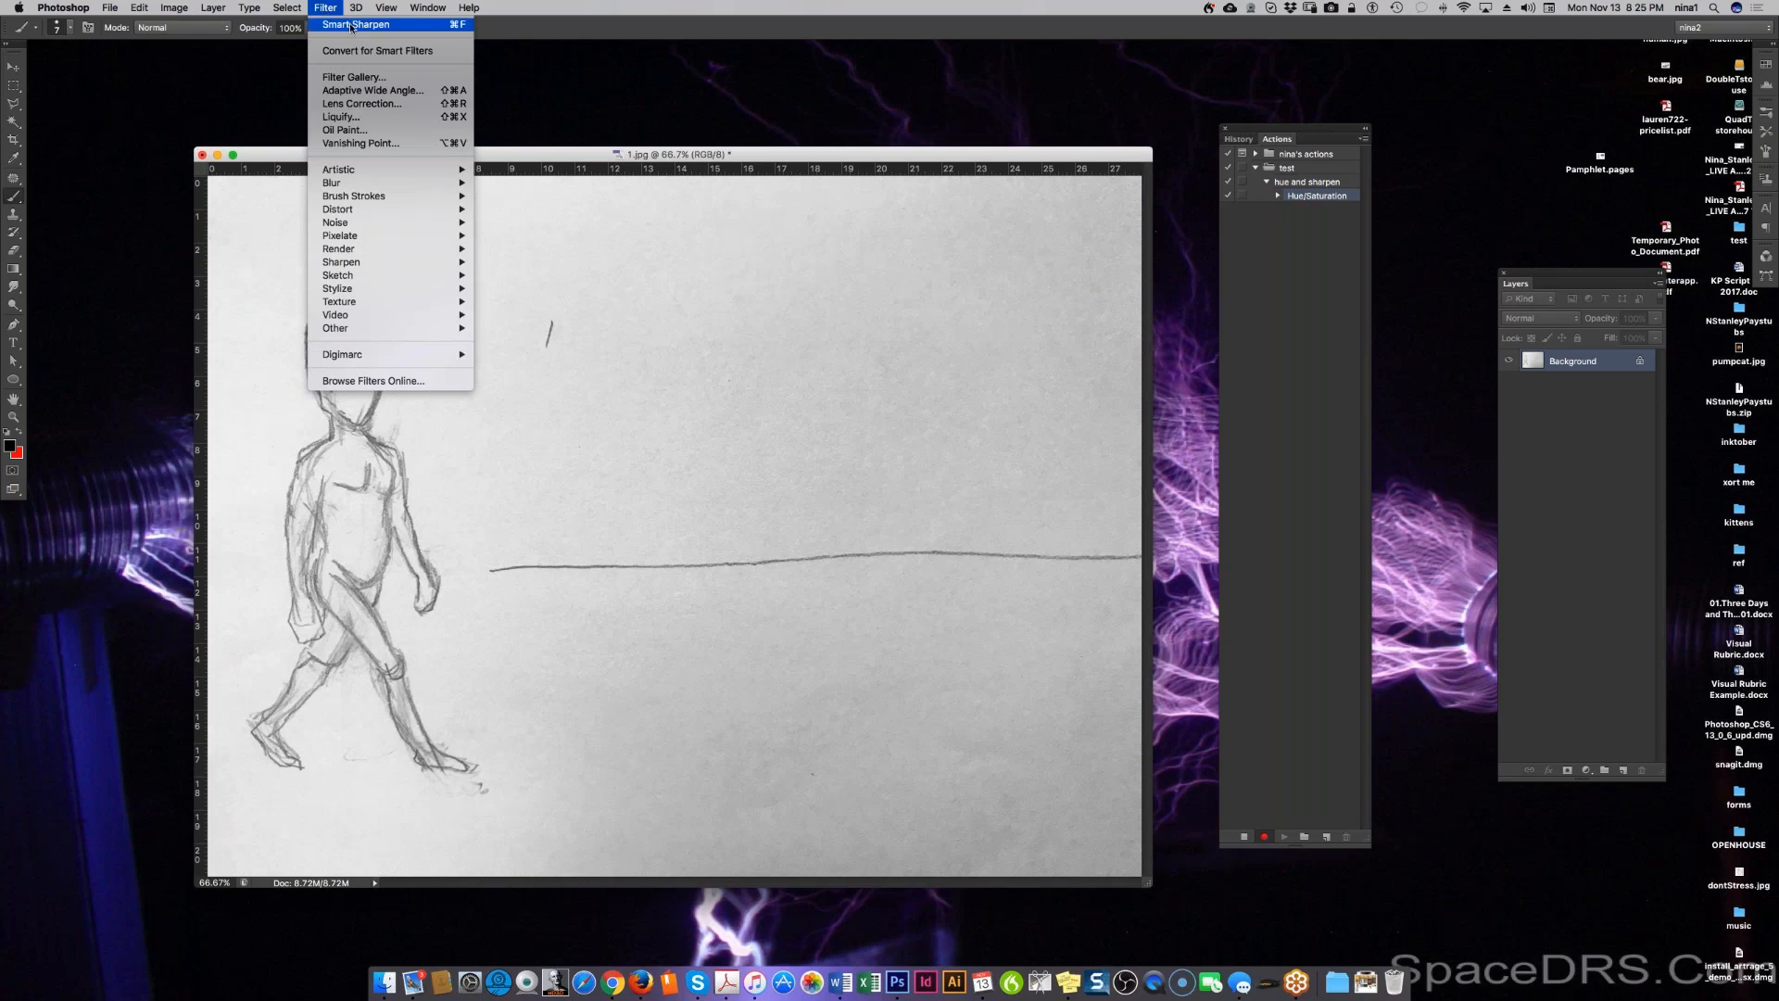
click(357, 25)
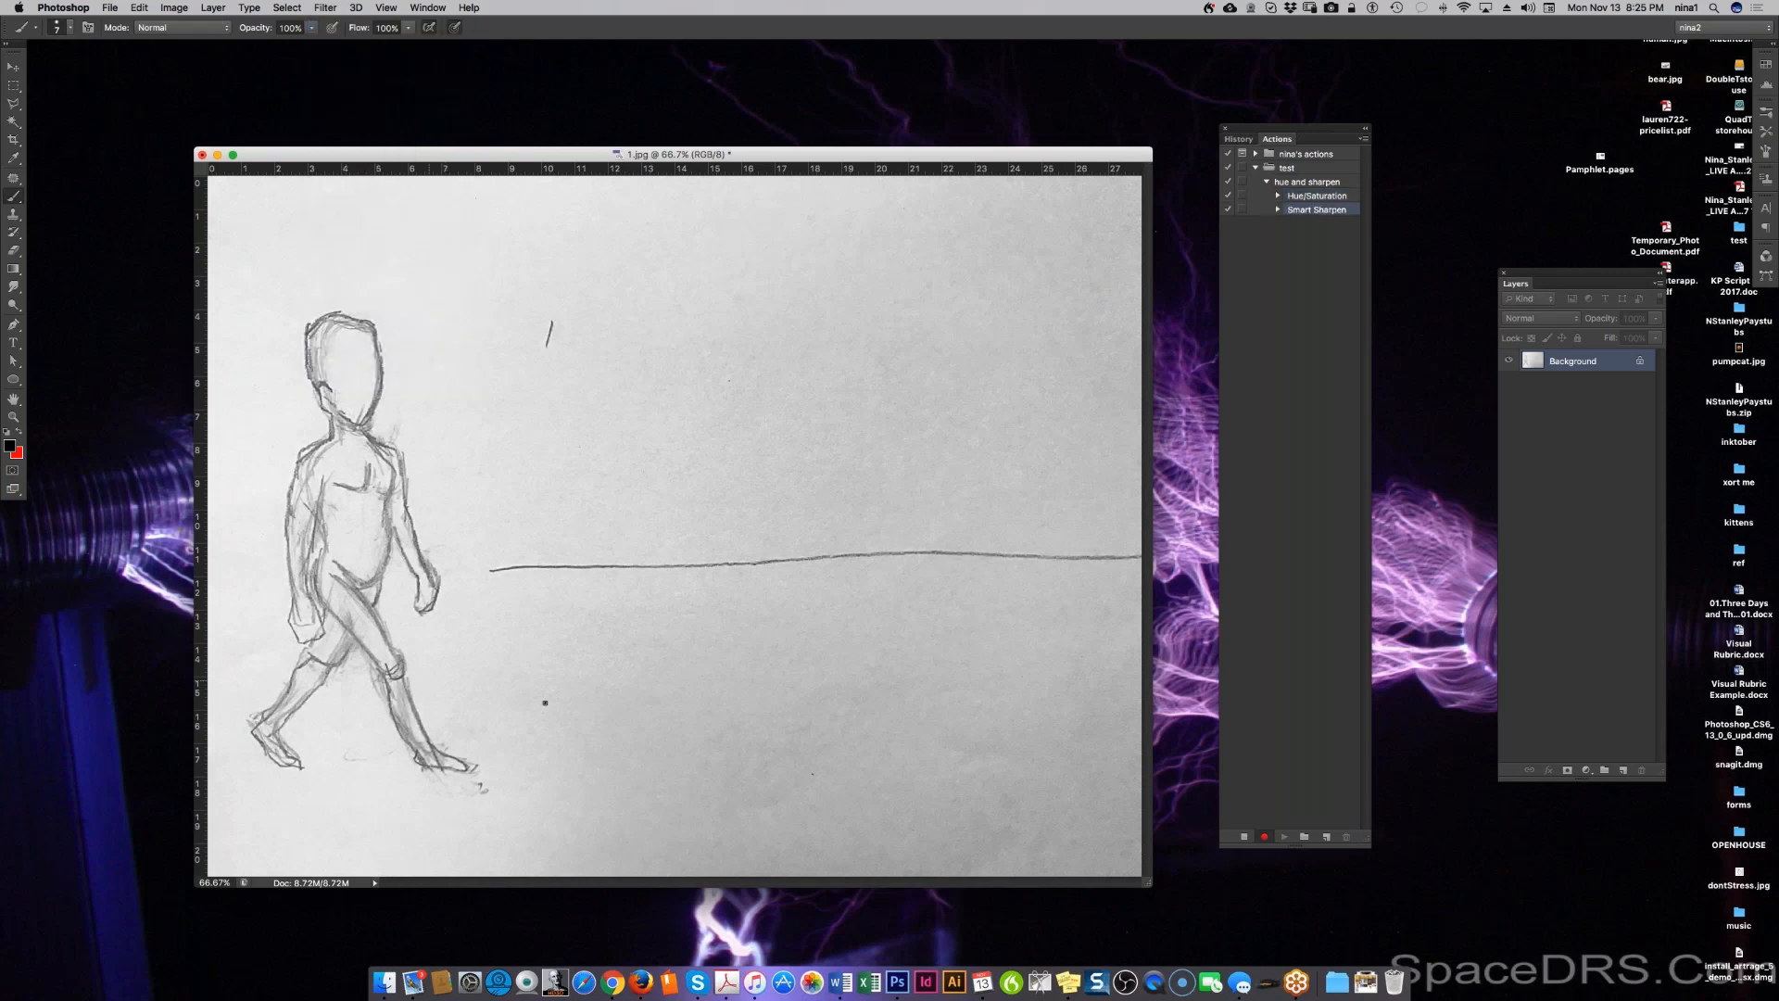
click(1244, 838)
Step: Close 1.jpg without saving its changes and open the Batch automation command
click(202, 155)
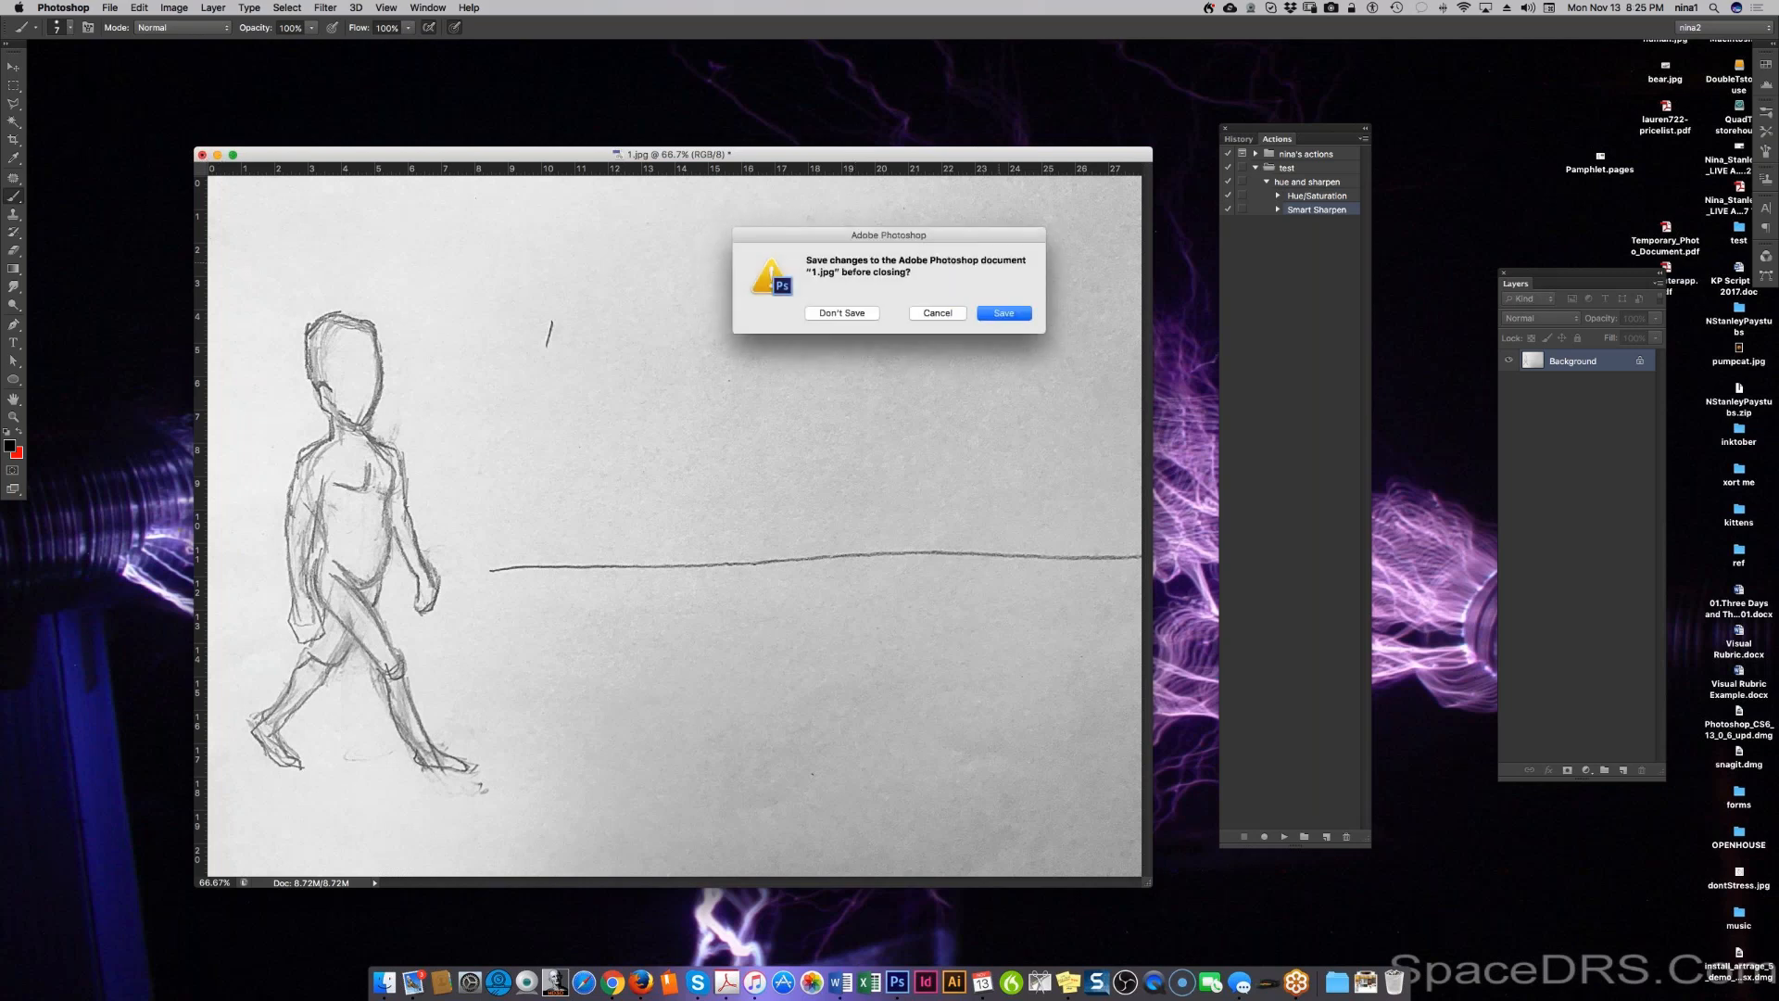
click(843, 313)
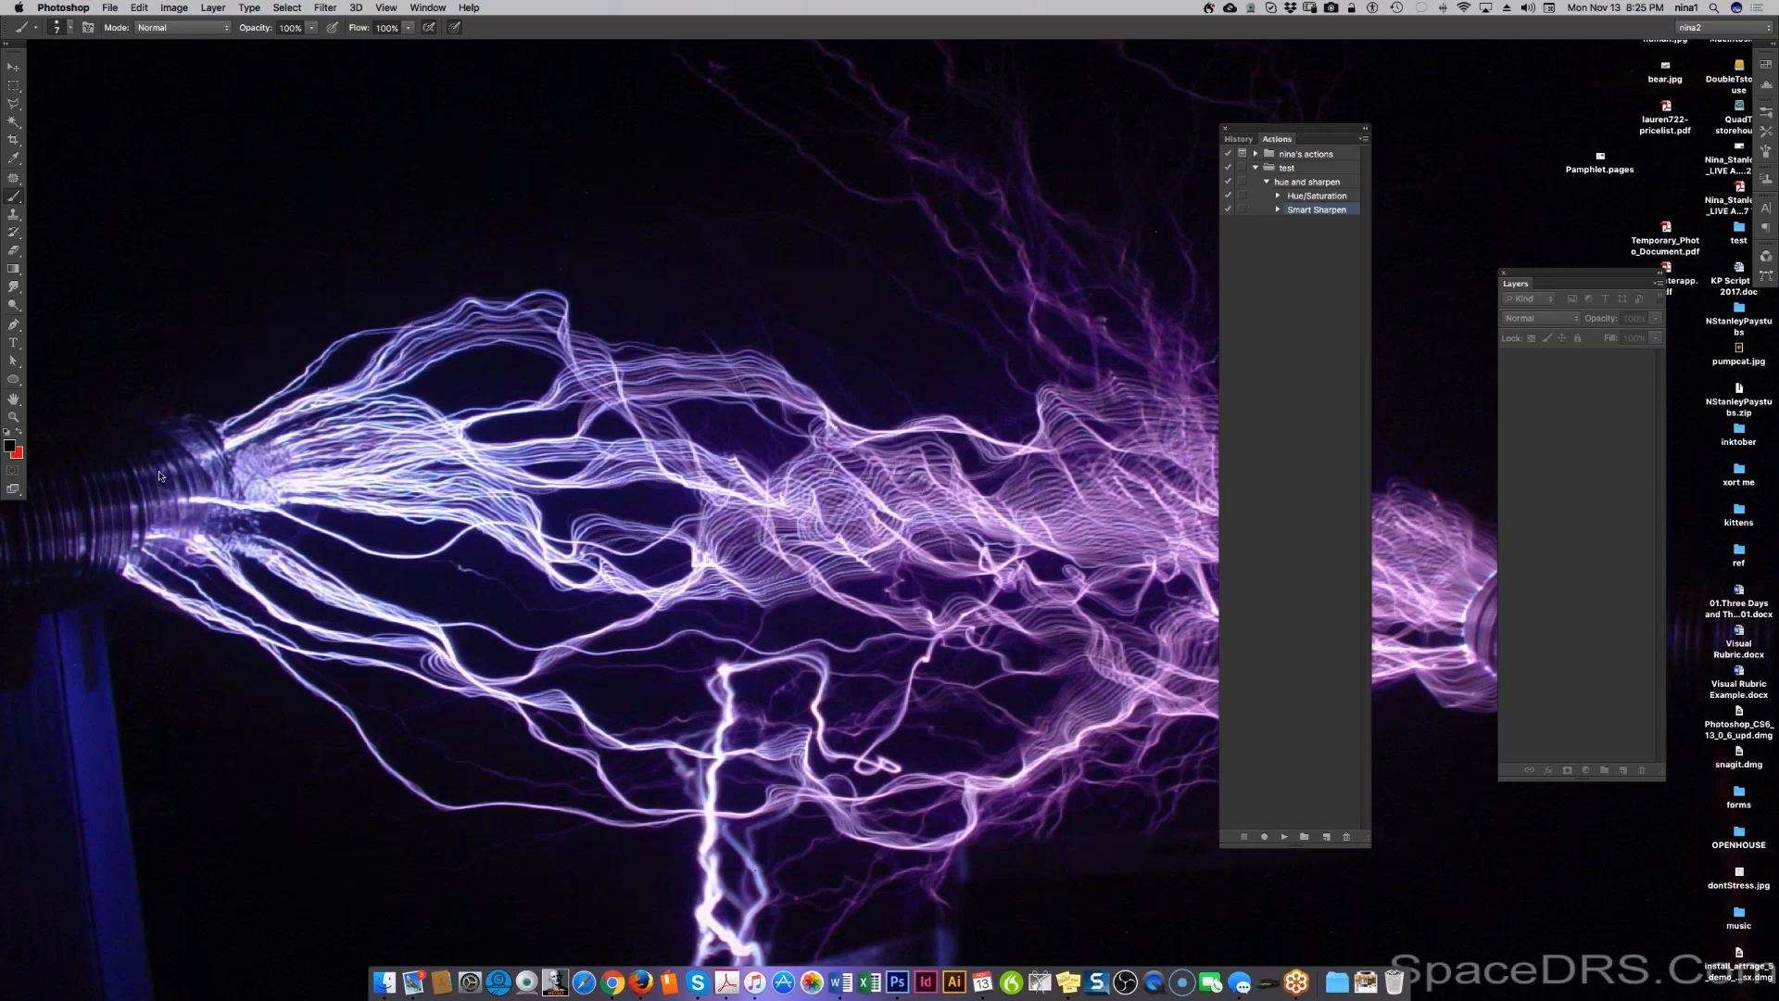
click(113, 8)
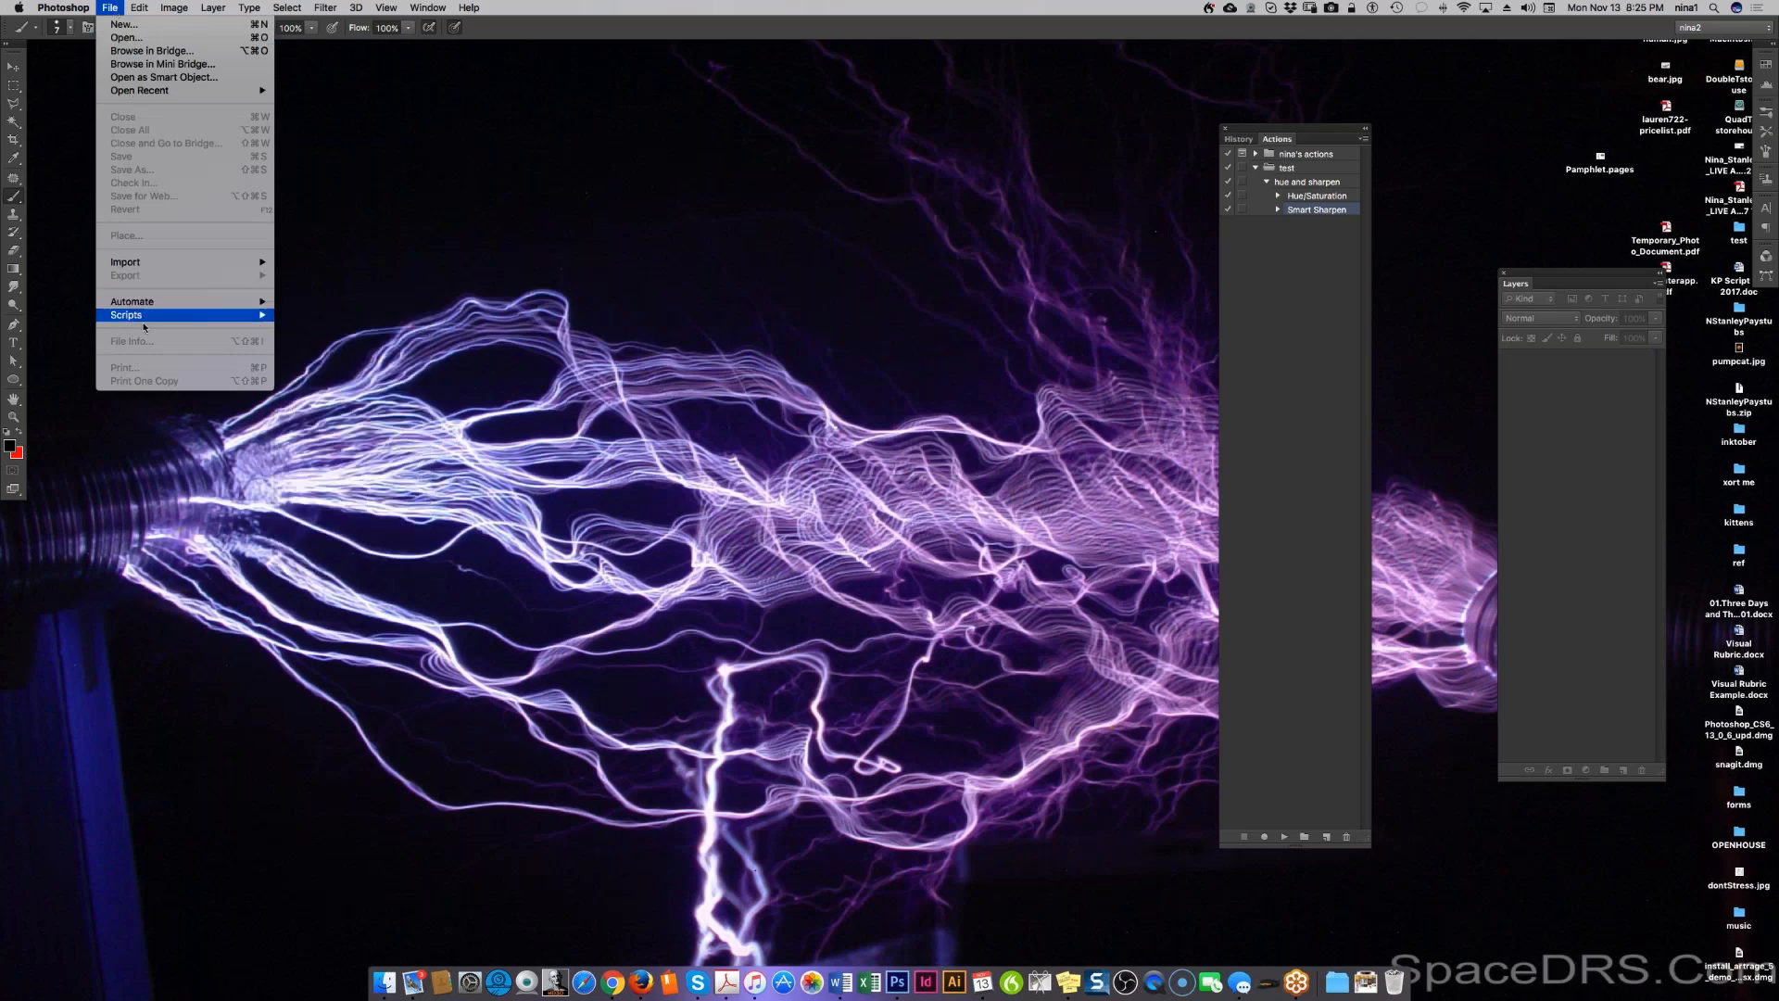
mouse_move(150, 320)
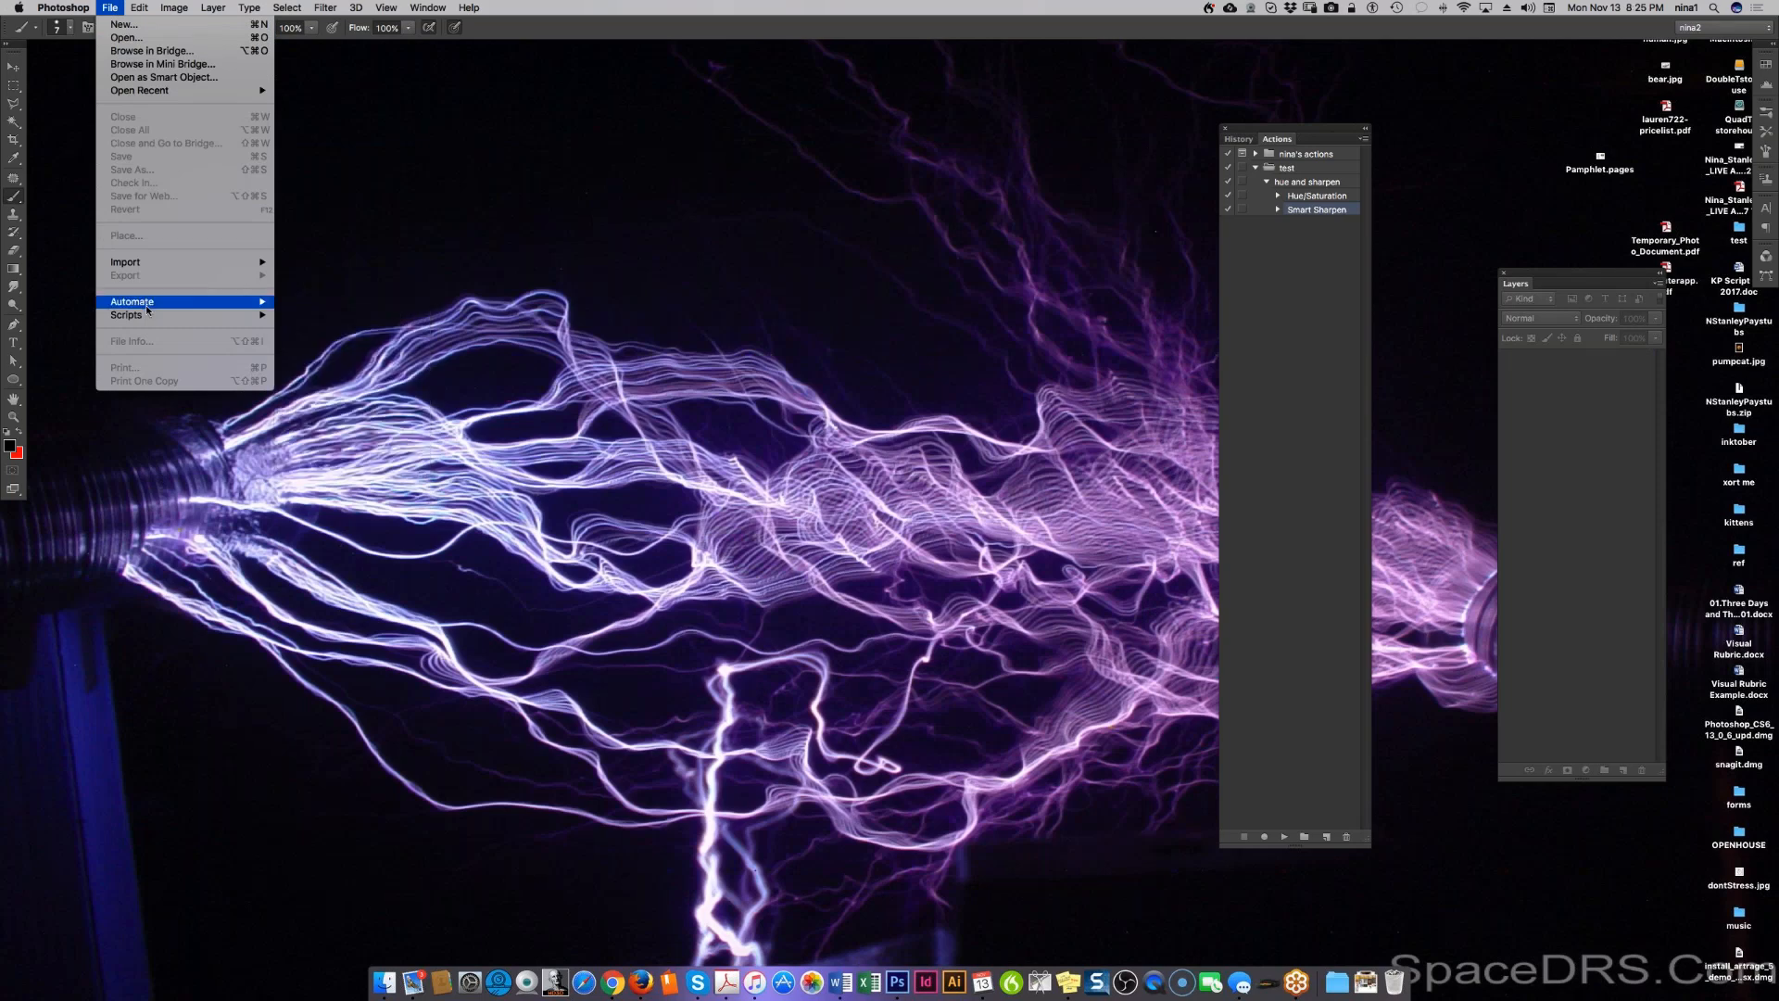
mouse_move(170, 316)
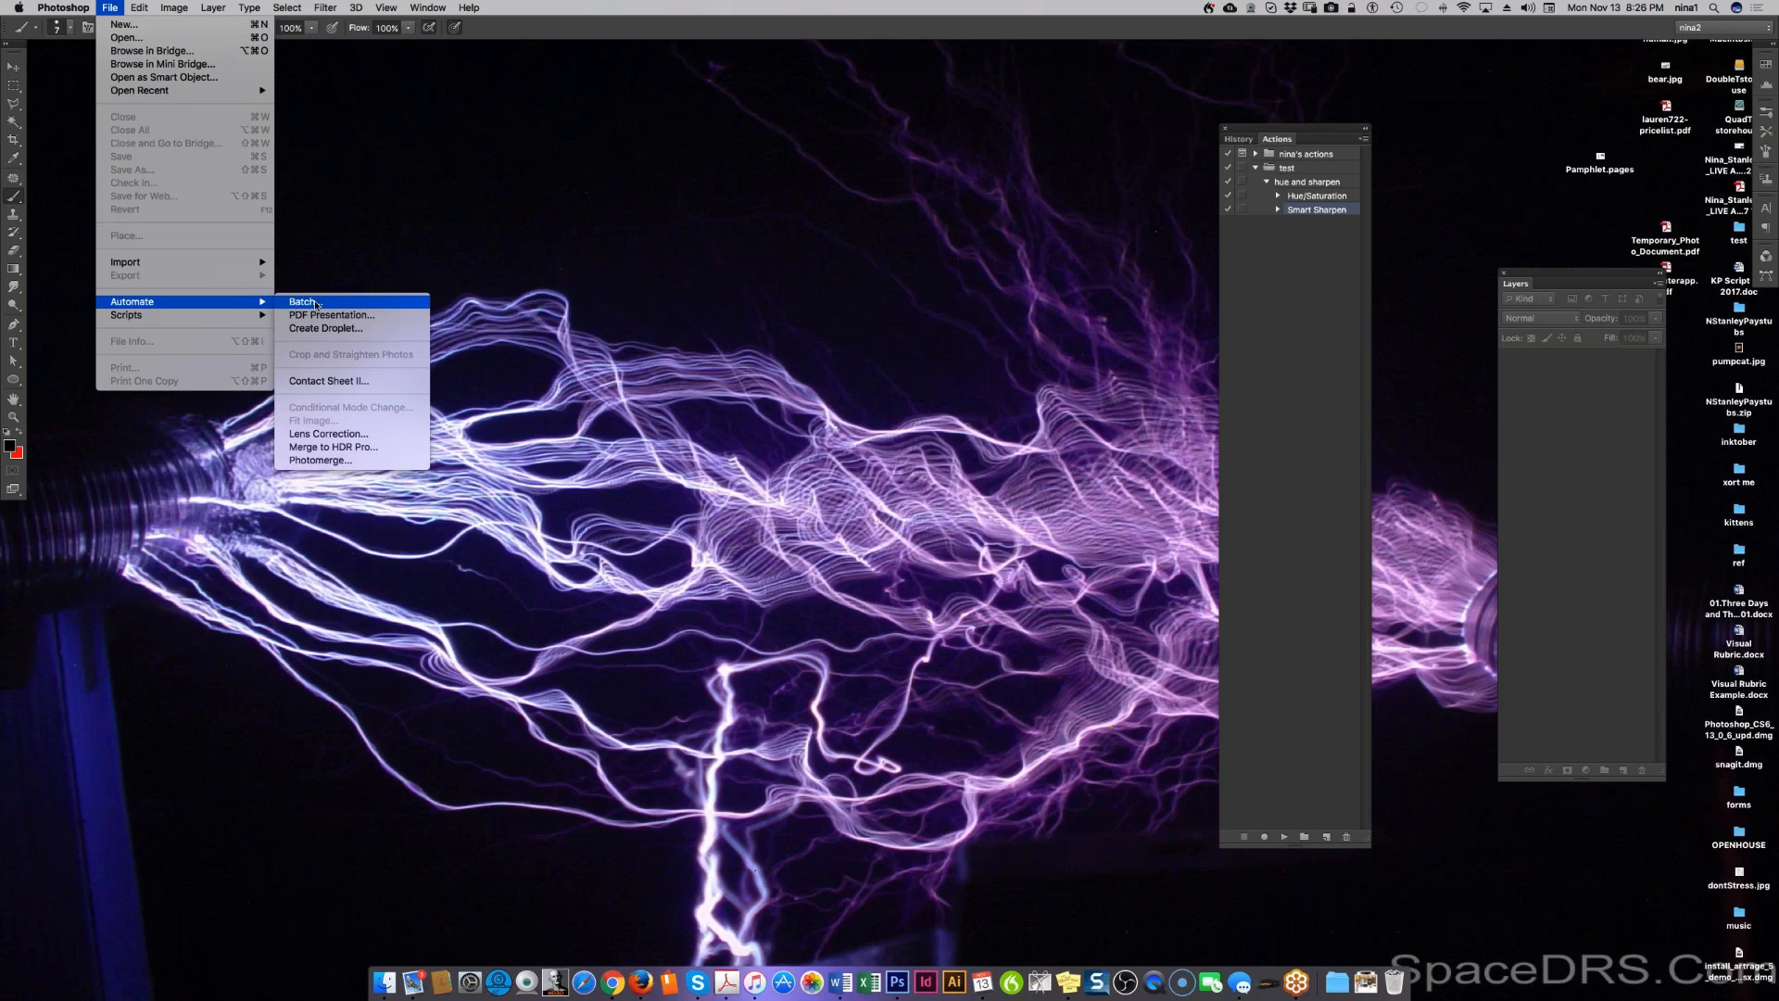
click(316, 304)
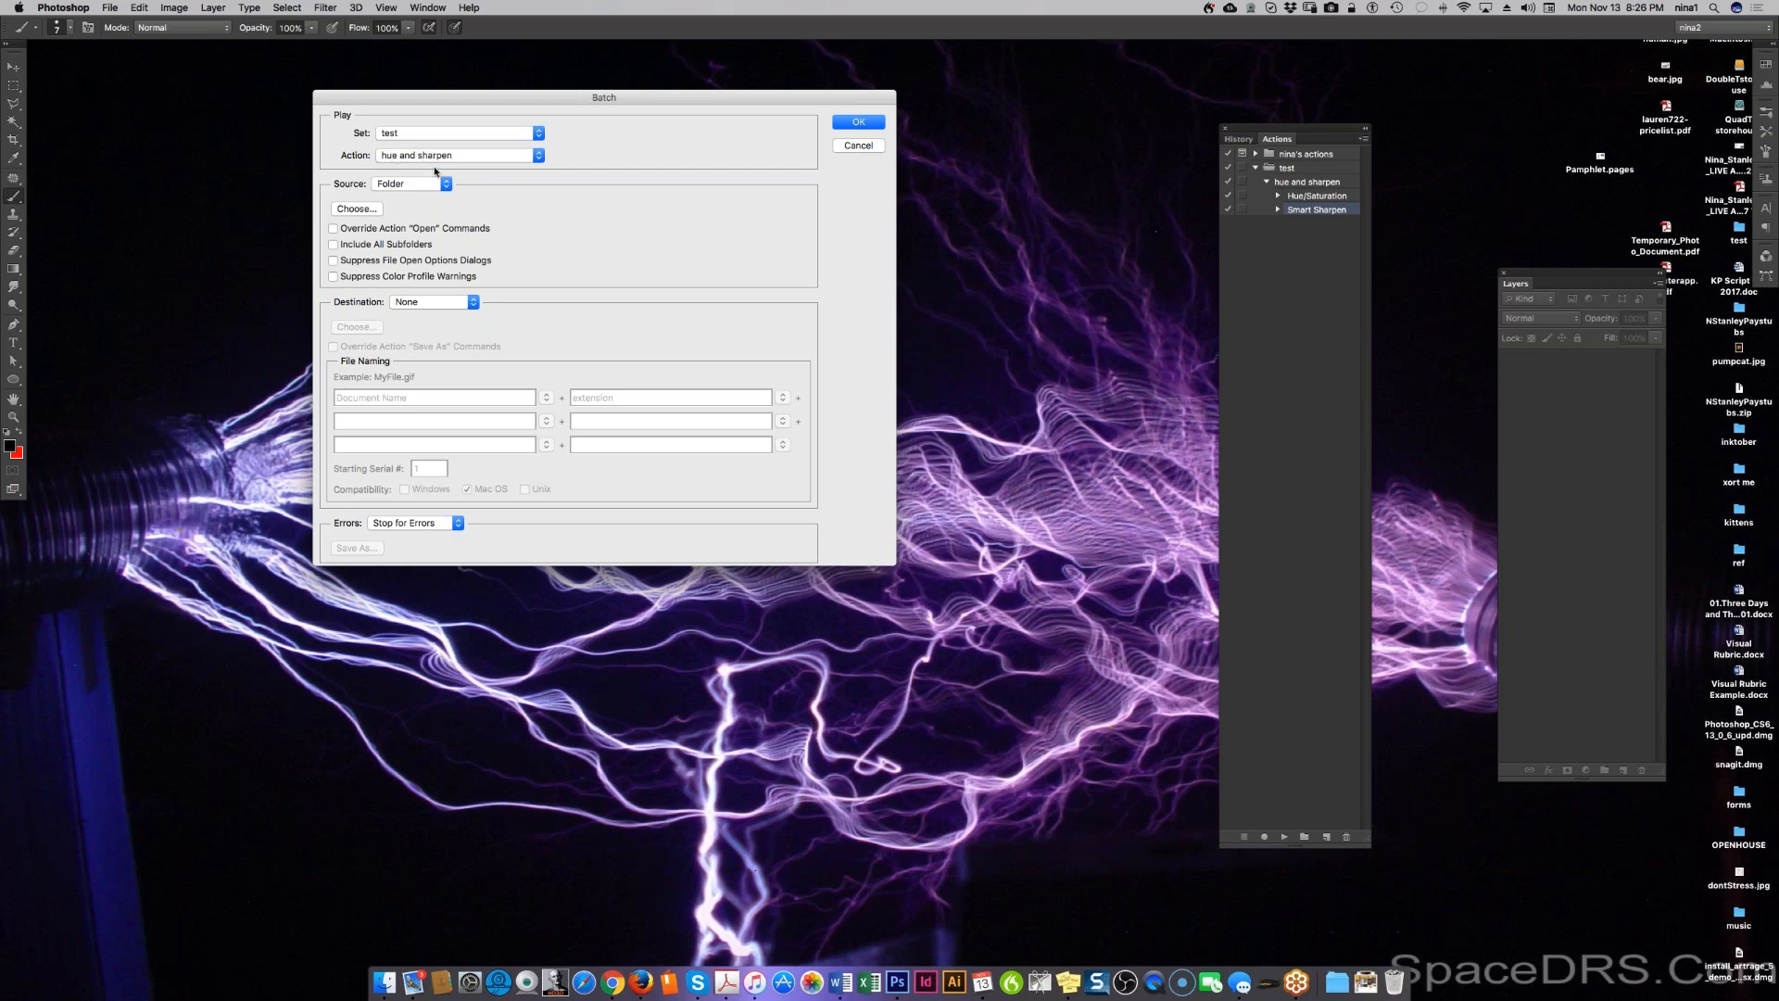
Step: Set the source of the hue and sharpen batch to the Boy frog2 folder
click(409, 184)
click(408, 184)
click(357, 209)
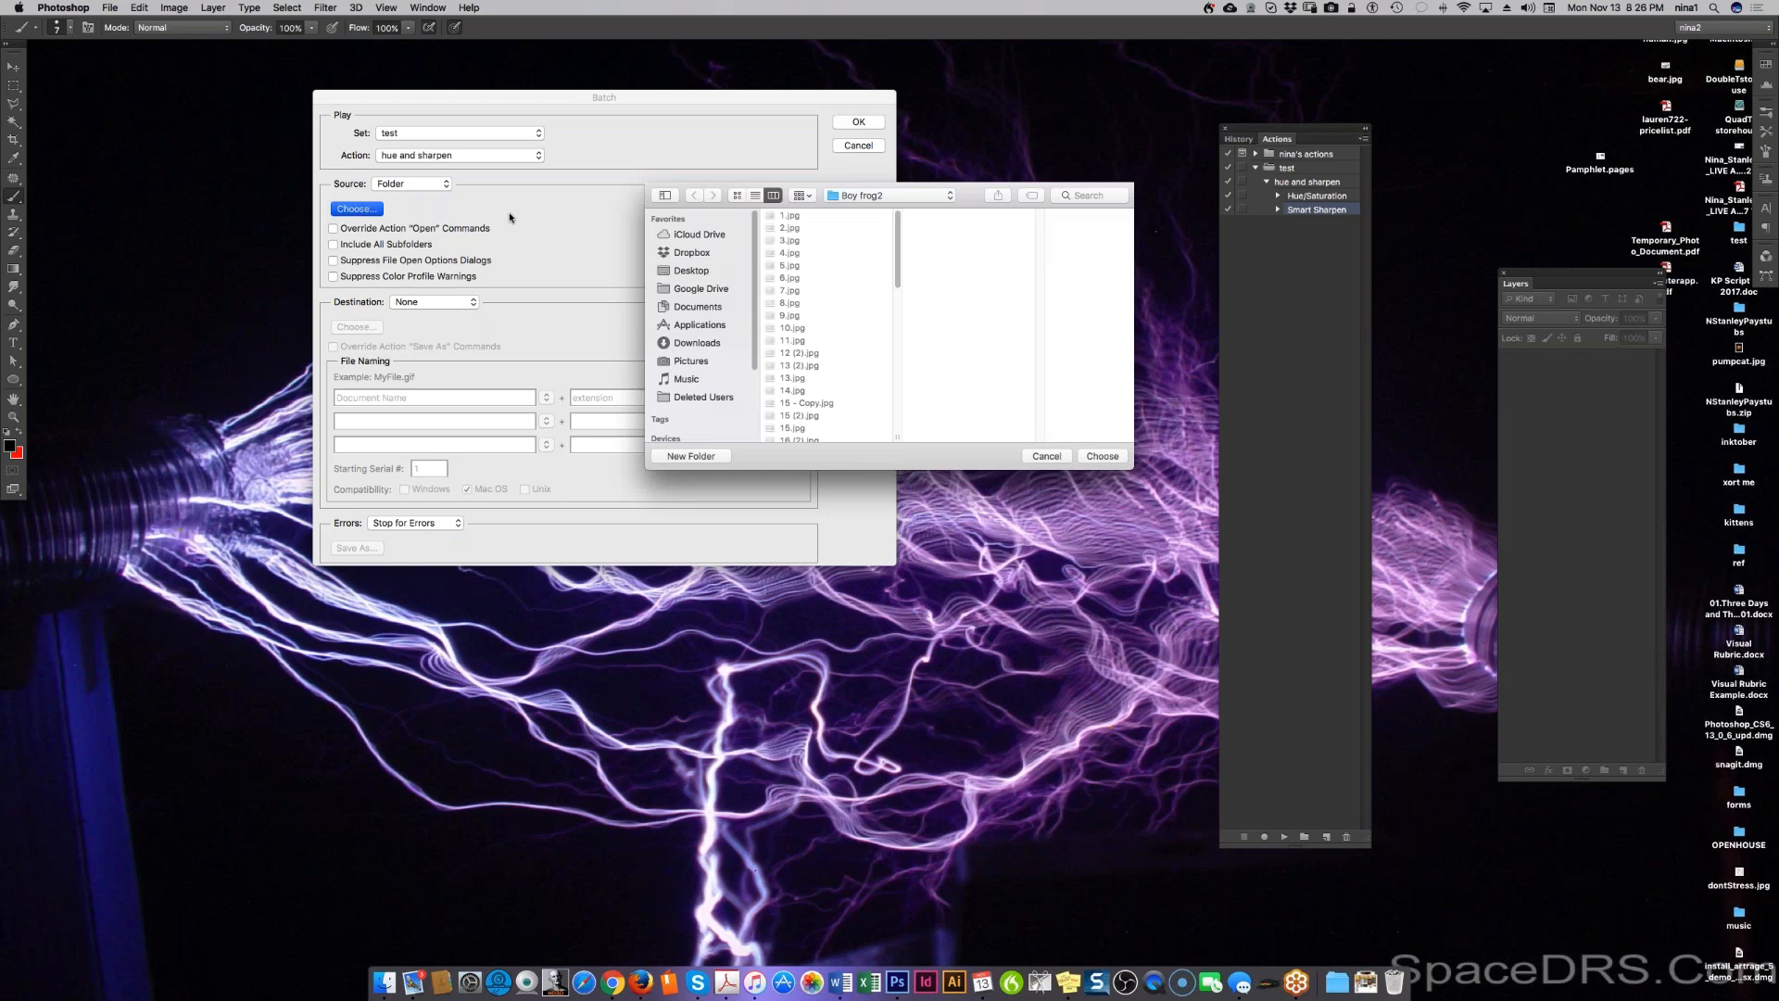
click(862, 196)
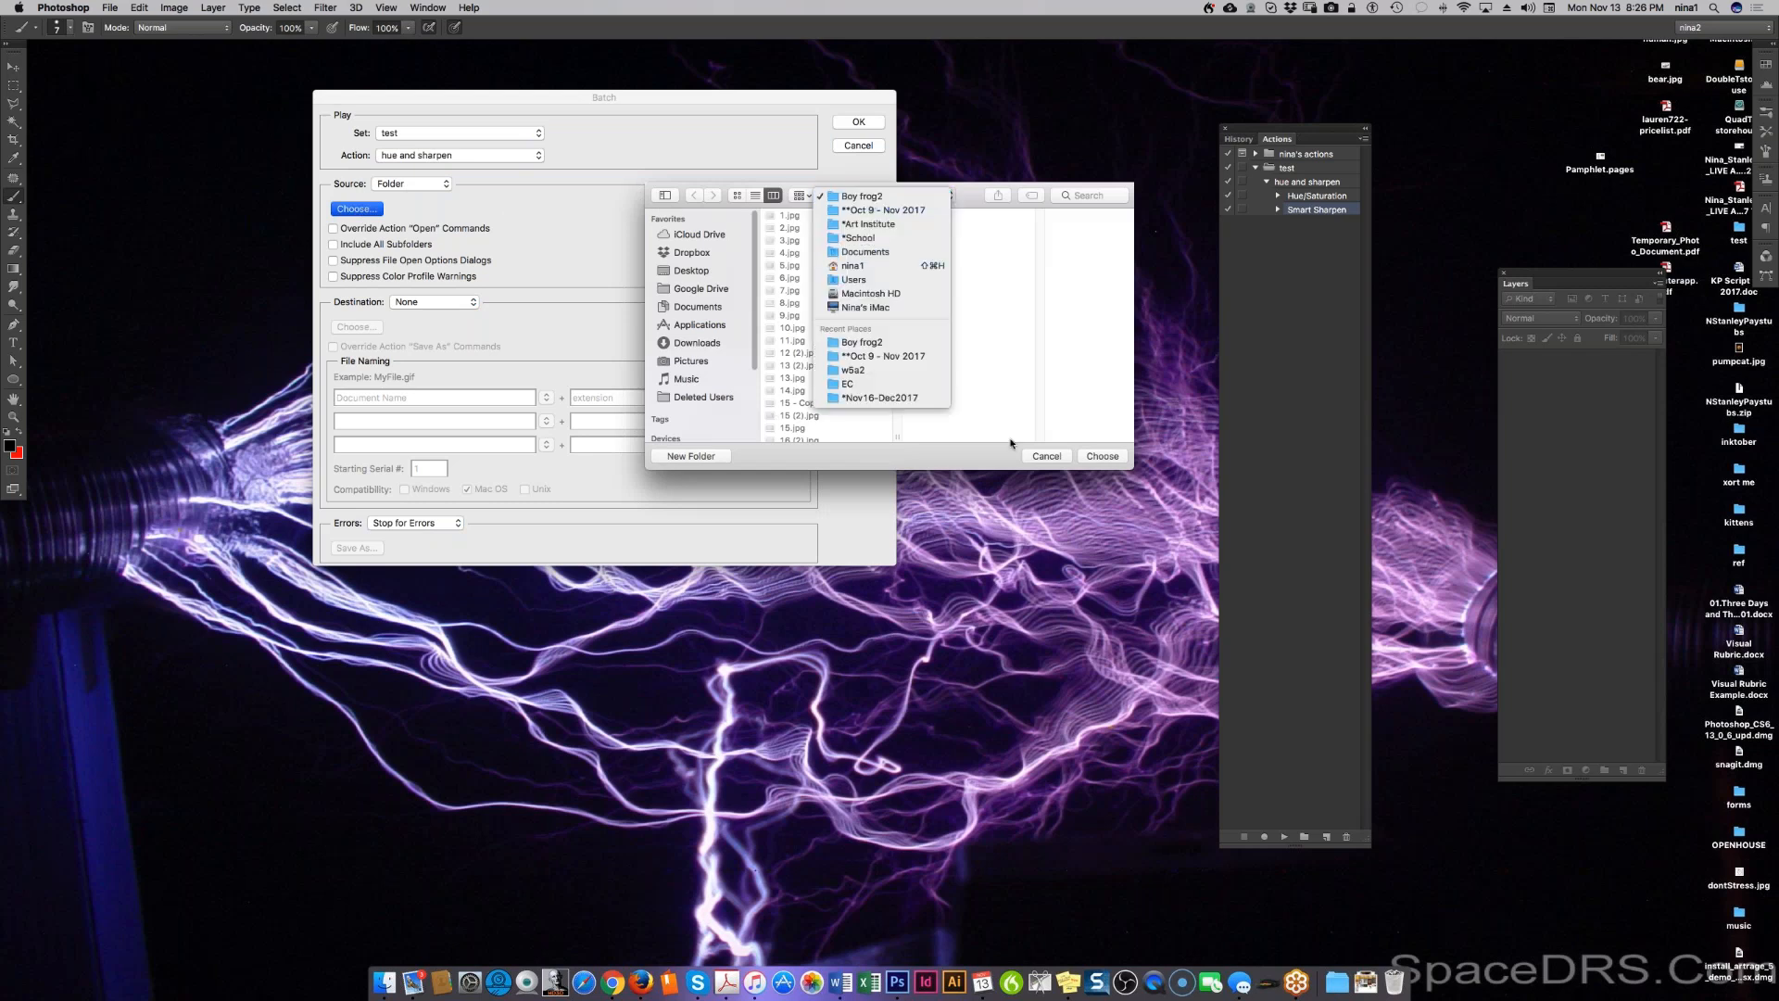
click(1091, 455)
click(1090, 456)
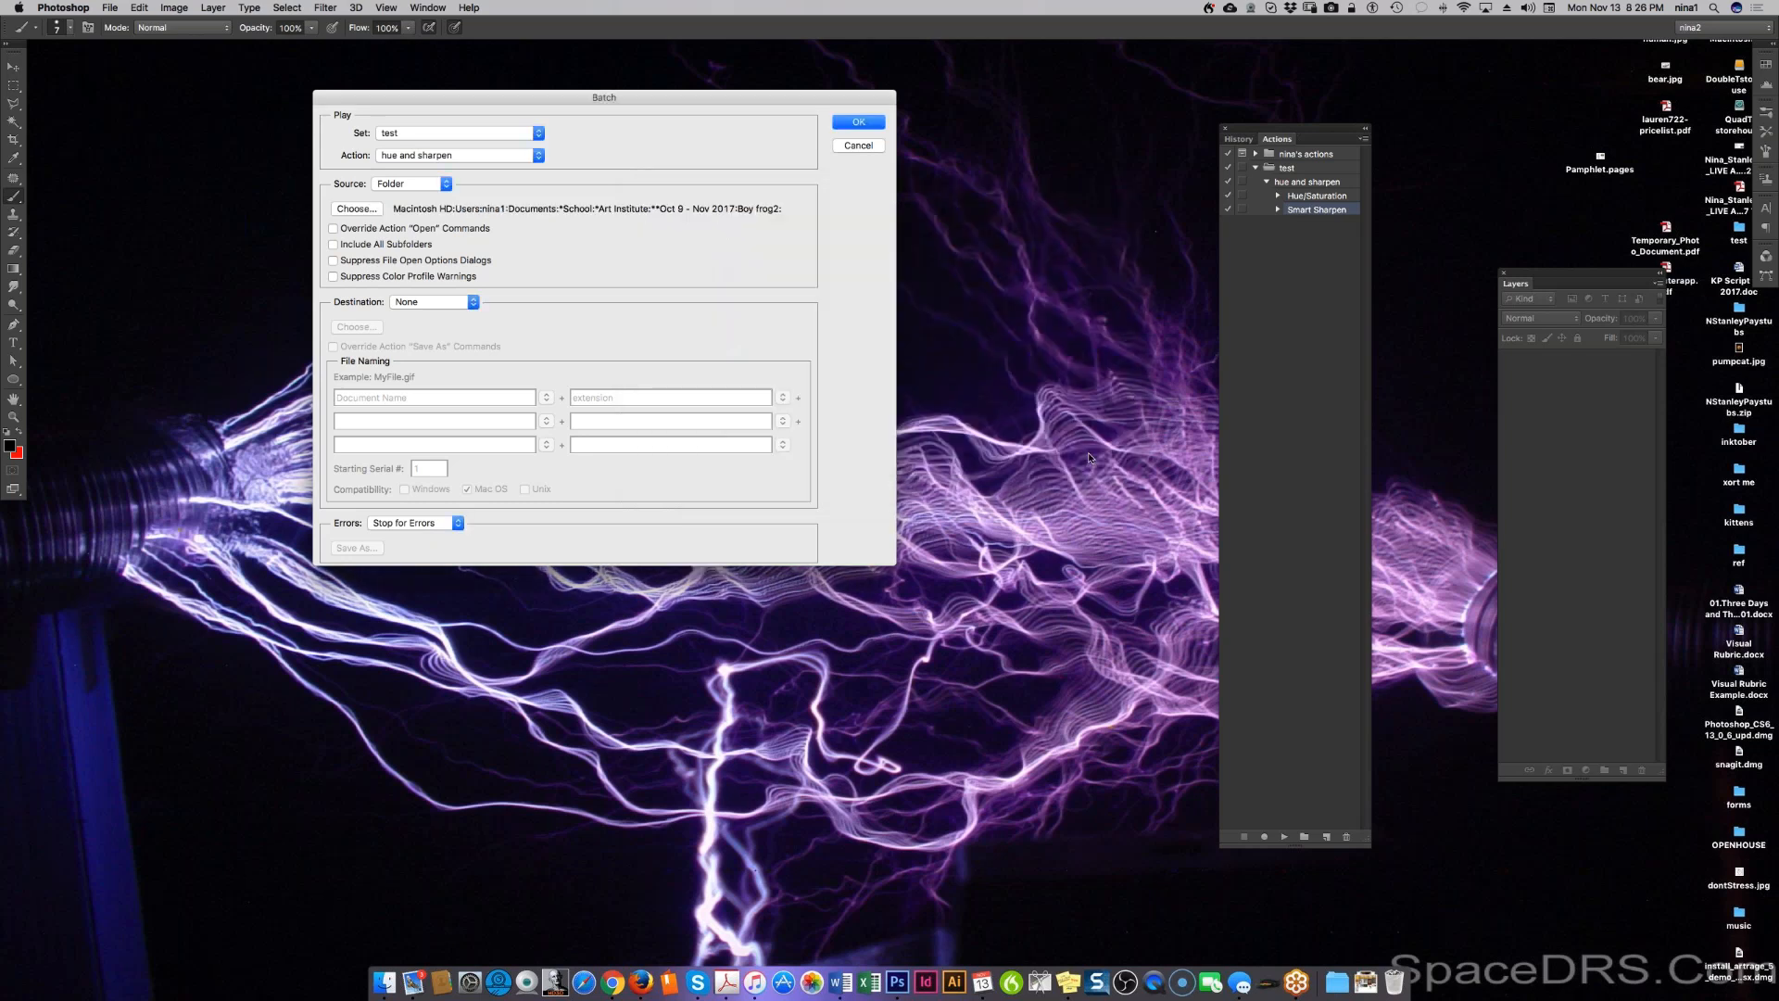
Step: Set the batch destination to testFolder inside **Oct 9 - Nov 2017, override the action's "Save As" commands, and run the batch
click(408, 304)
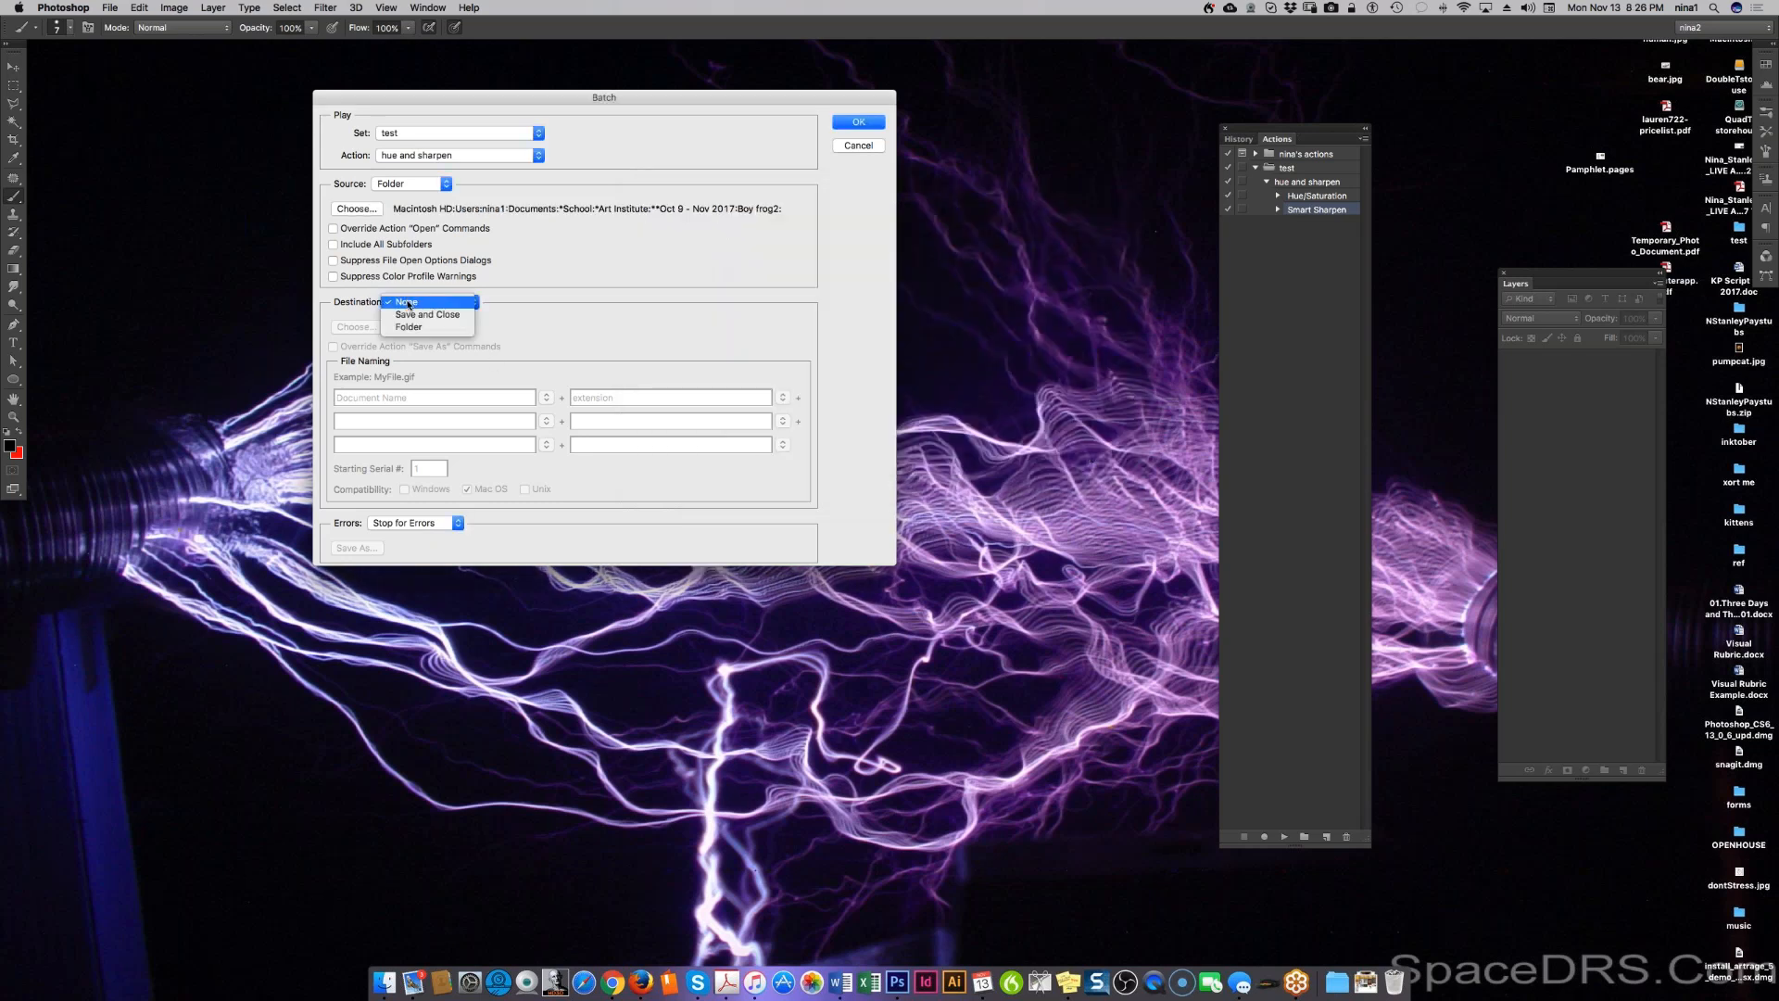
click(427, 327)
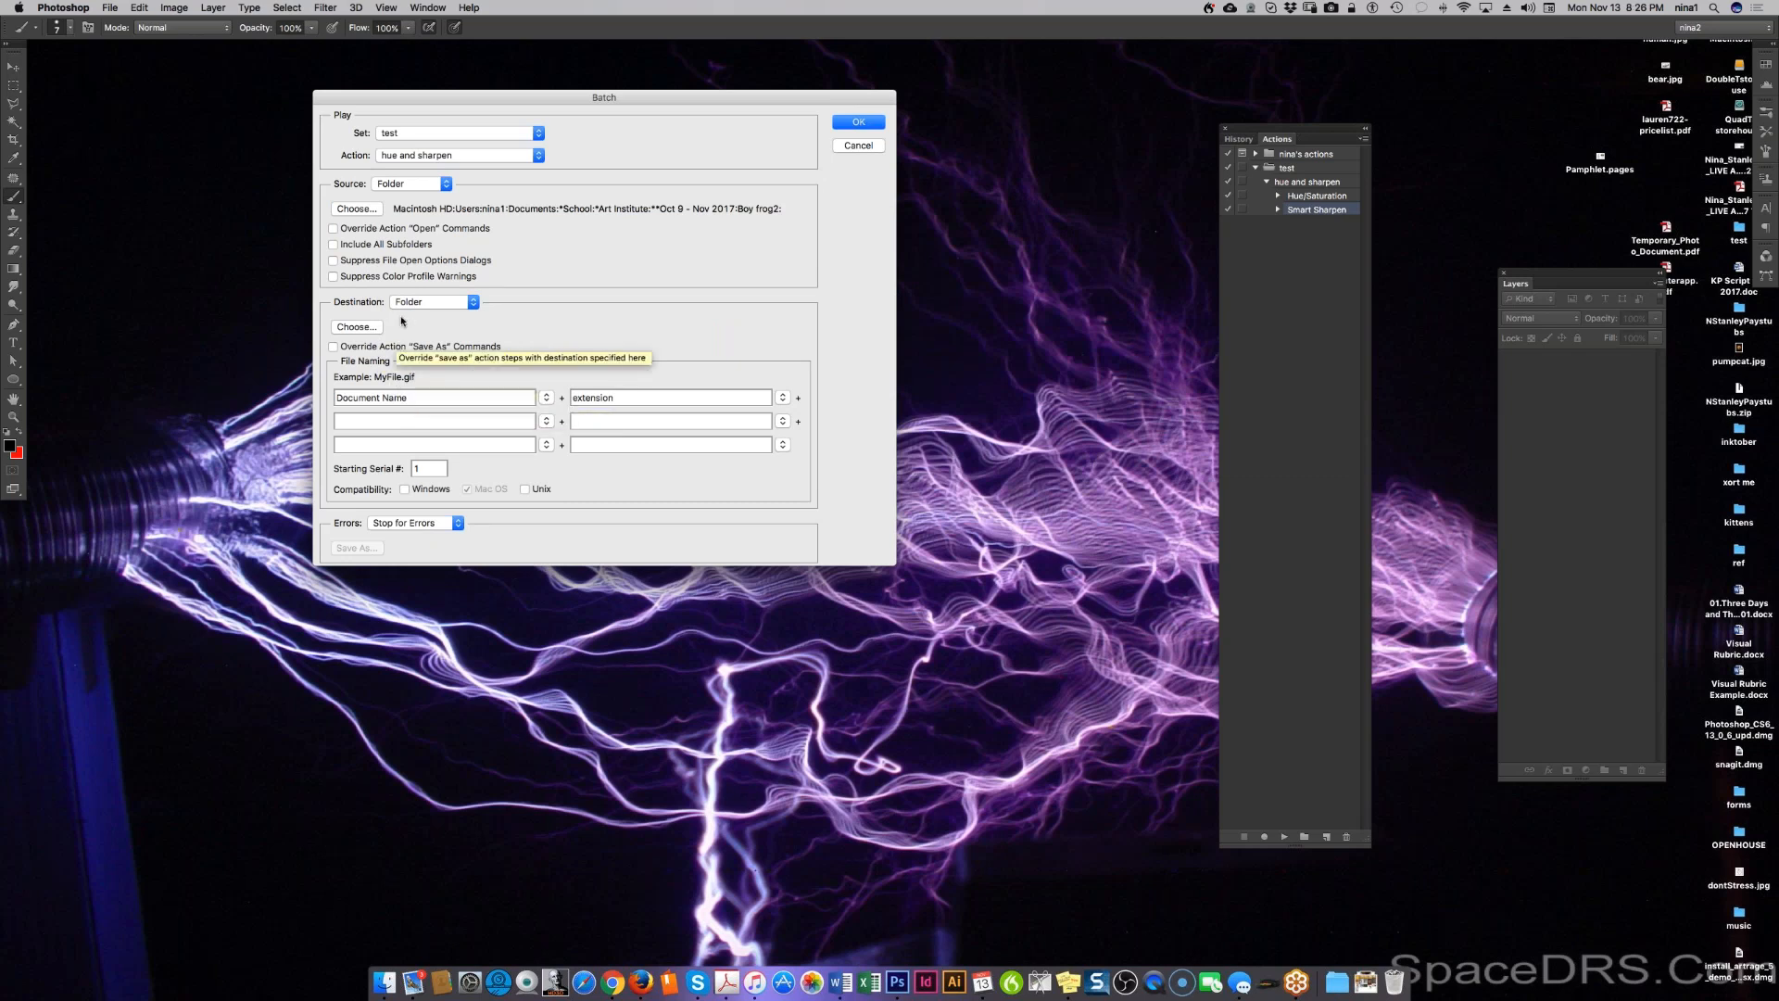
click(439, 302)
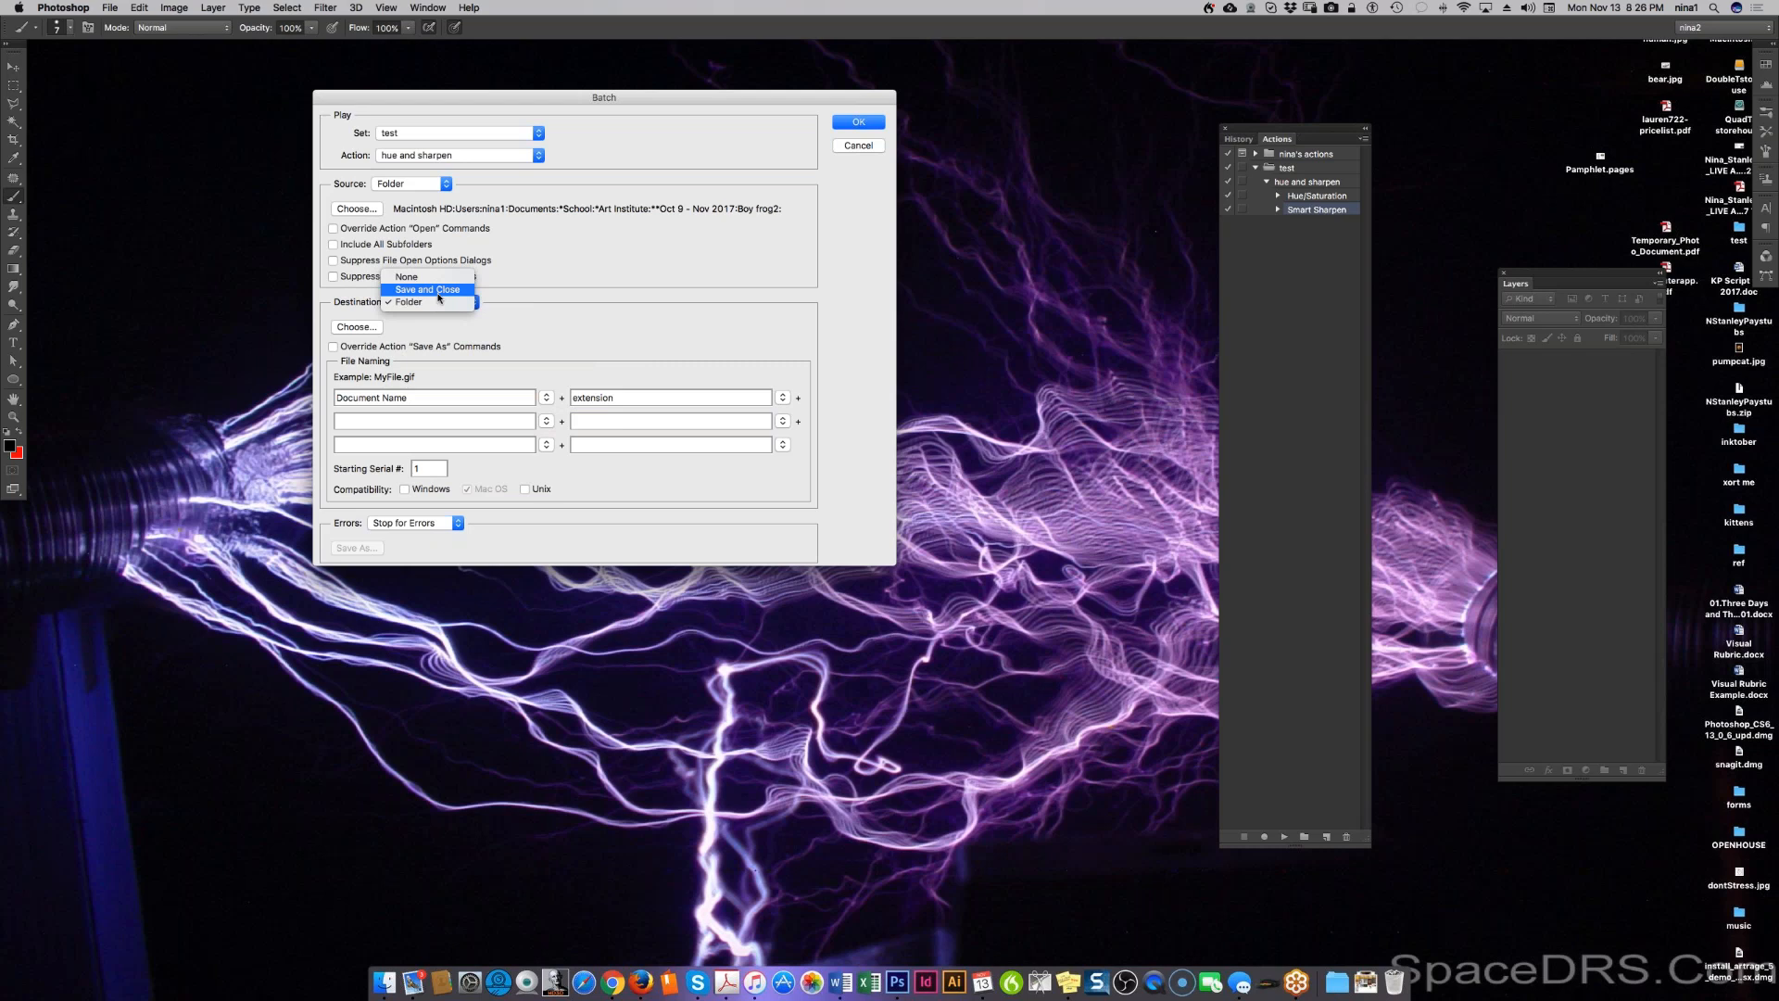
click(437, 302)
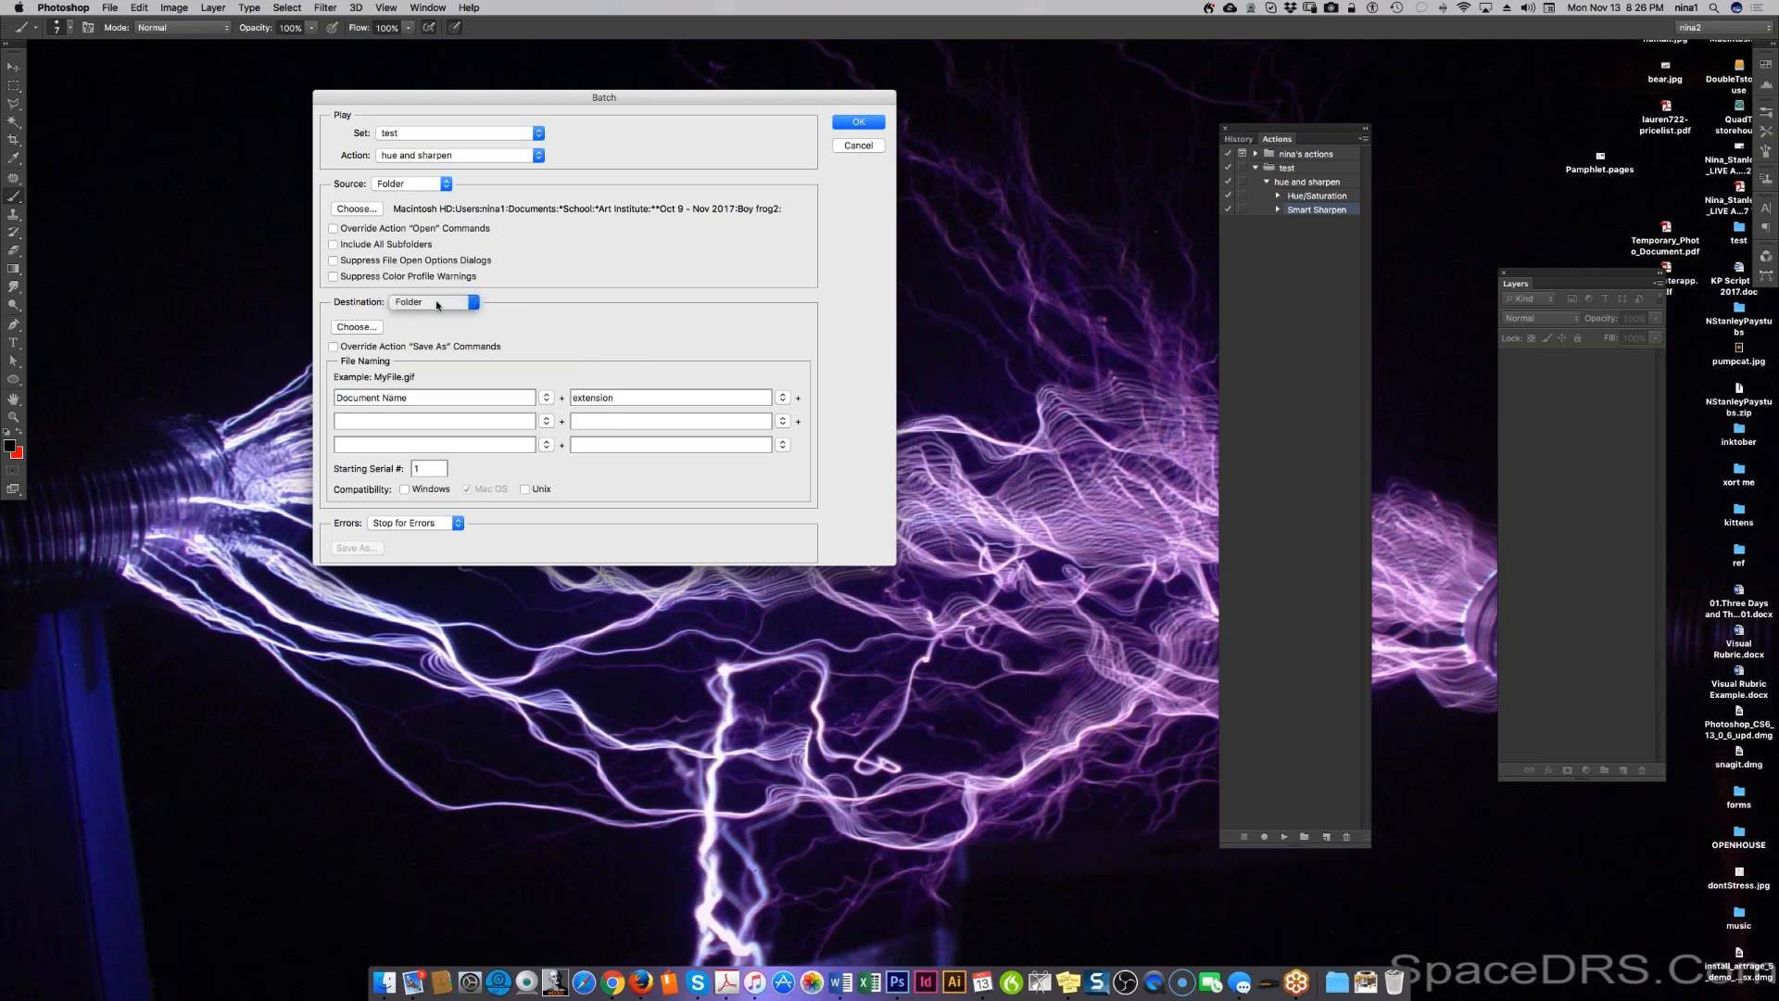
click(356, 326)
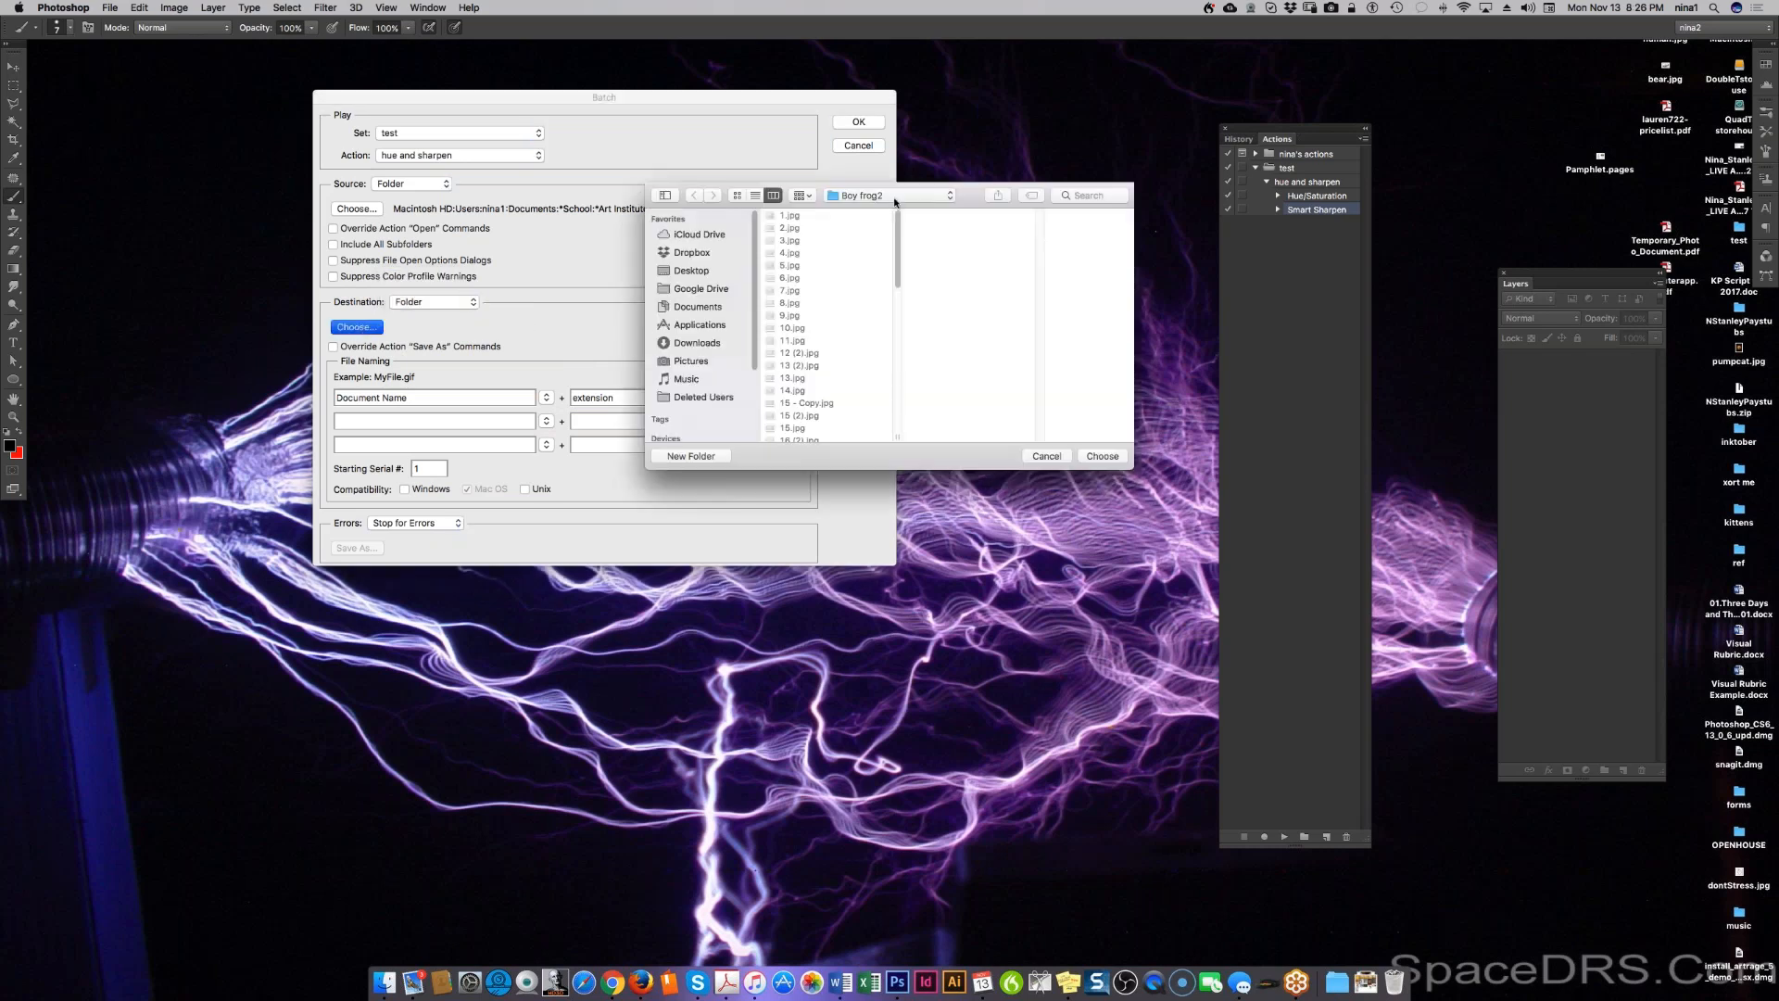
click(894, 198)
click(888, 209)
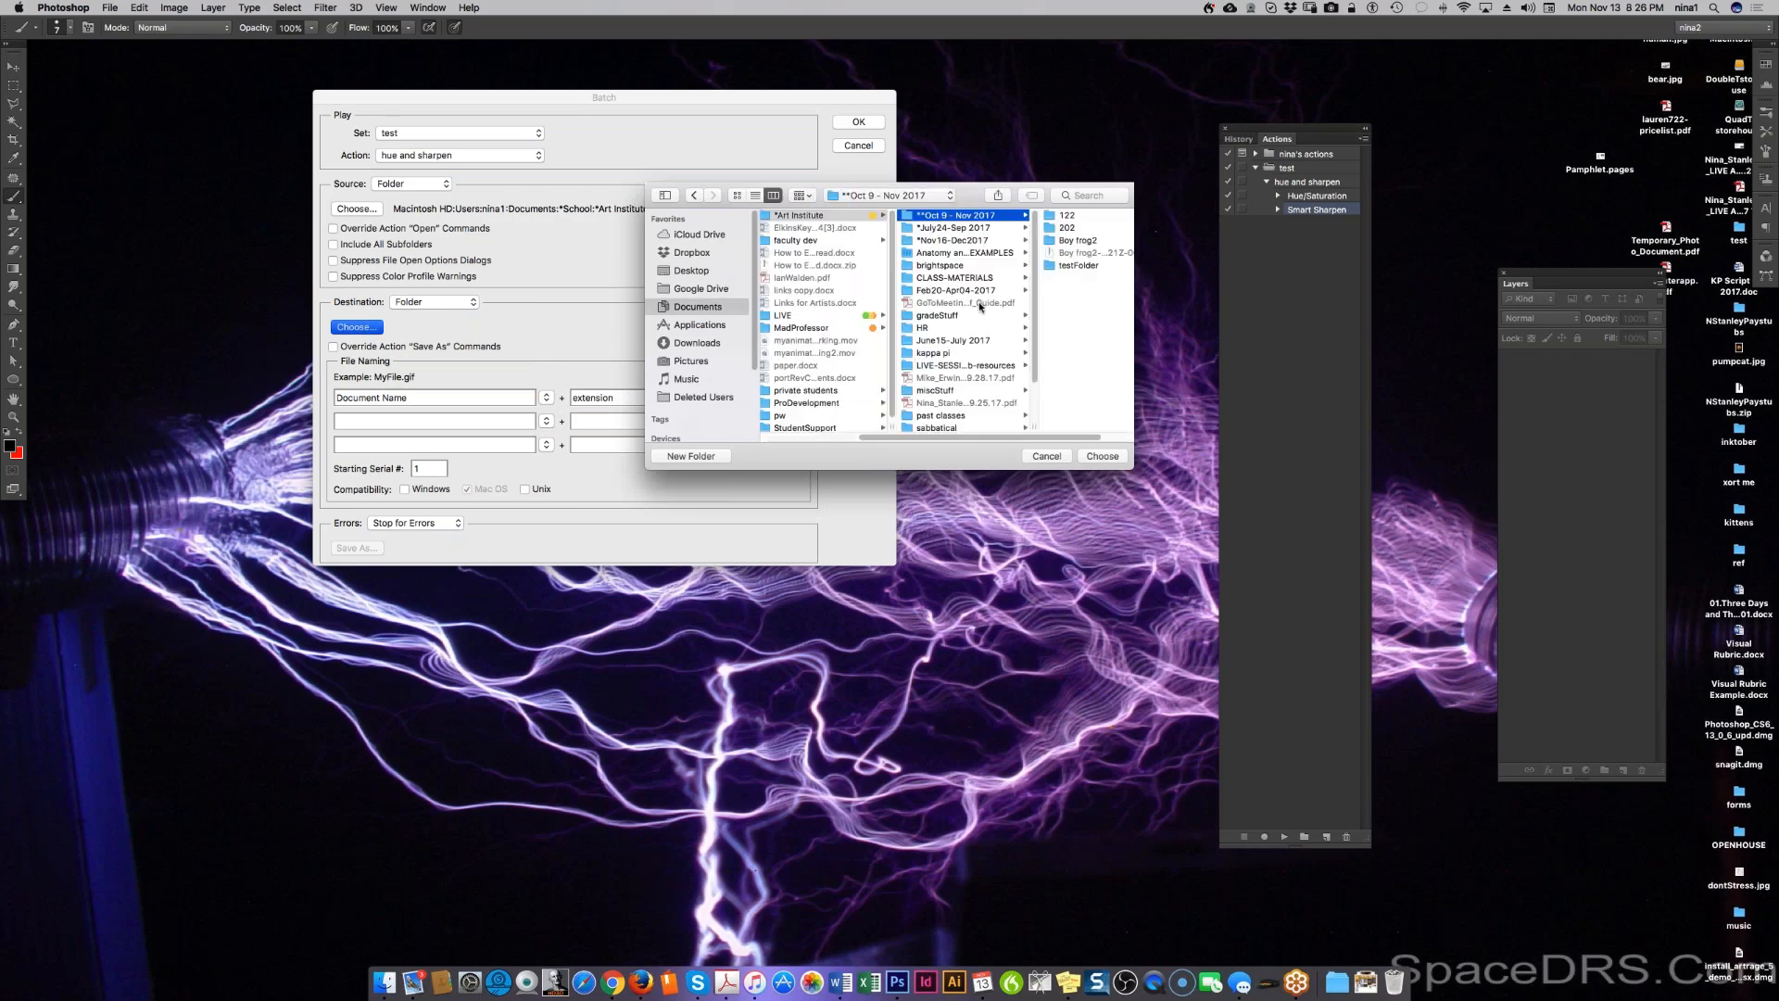
click(1078, 266)
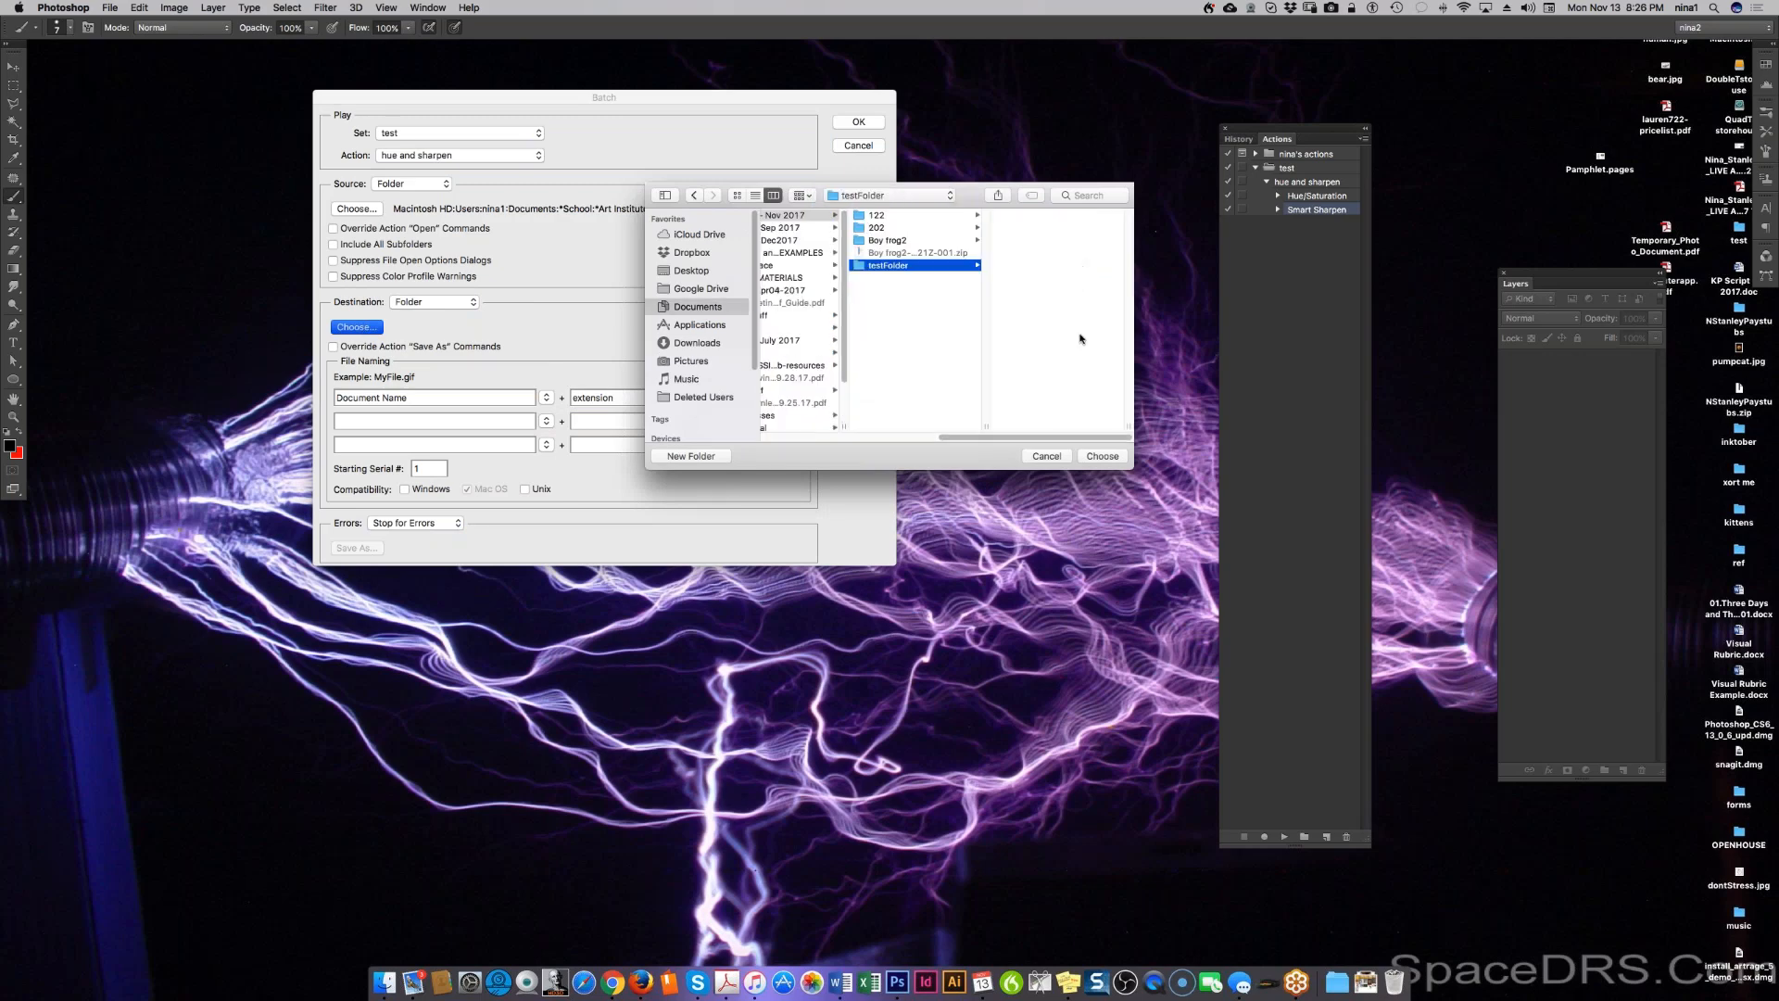
click(1114, 459)
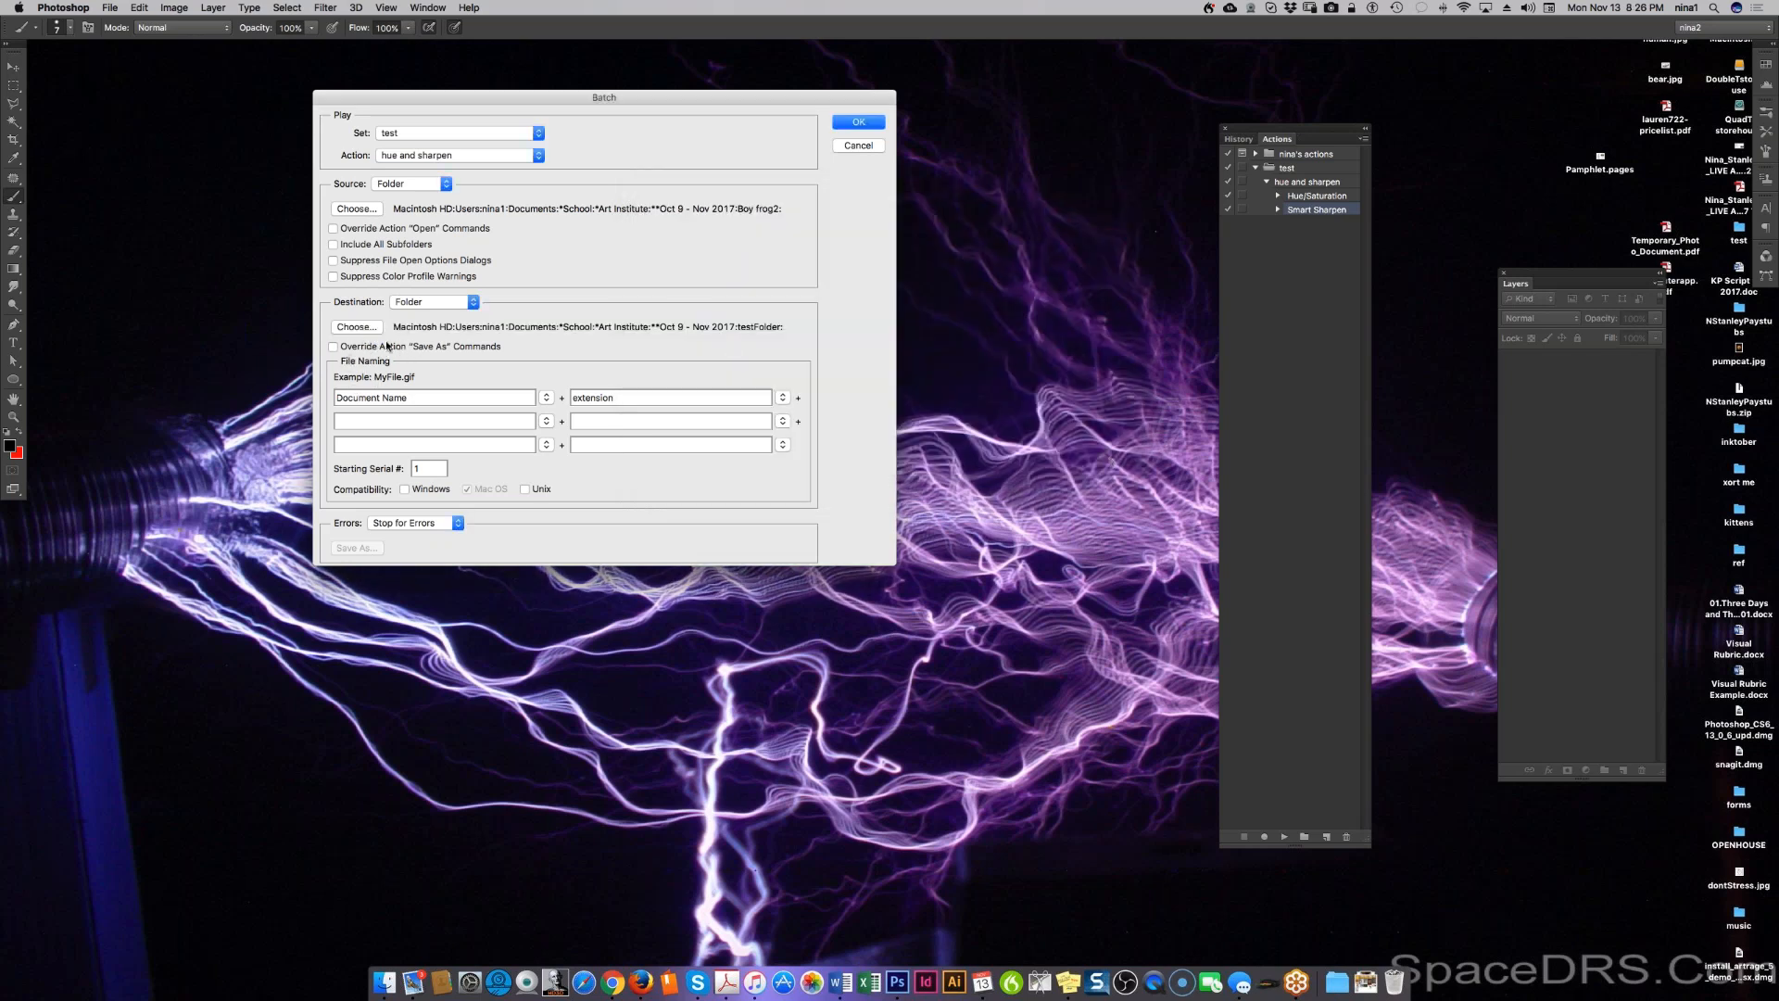
click(333, 347)
click(873, 124)
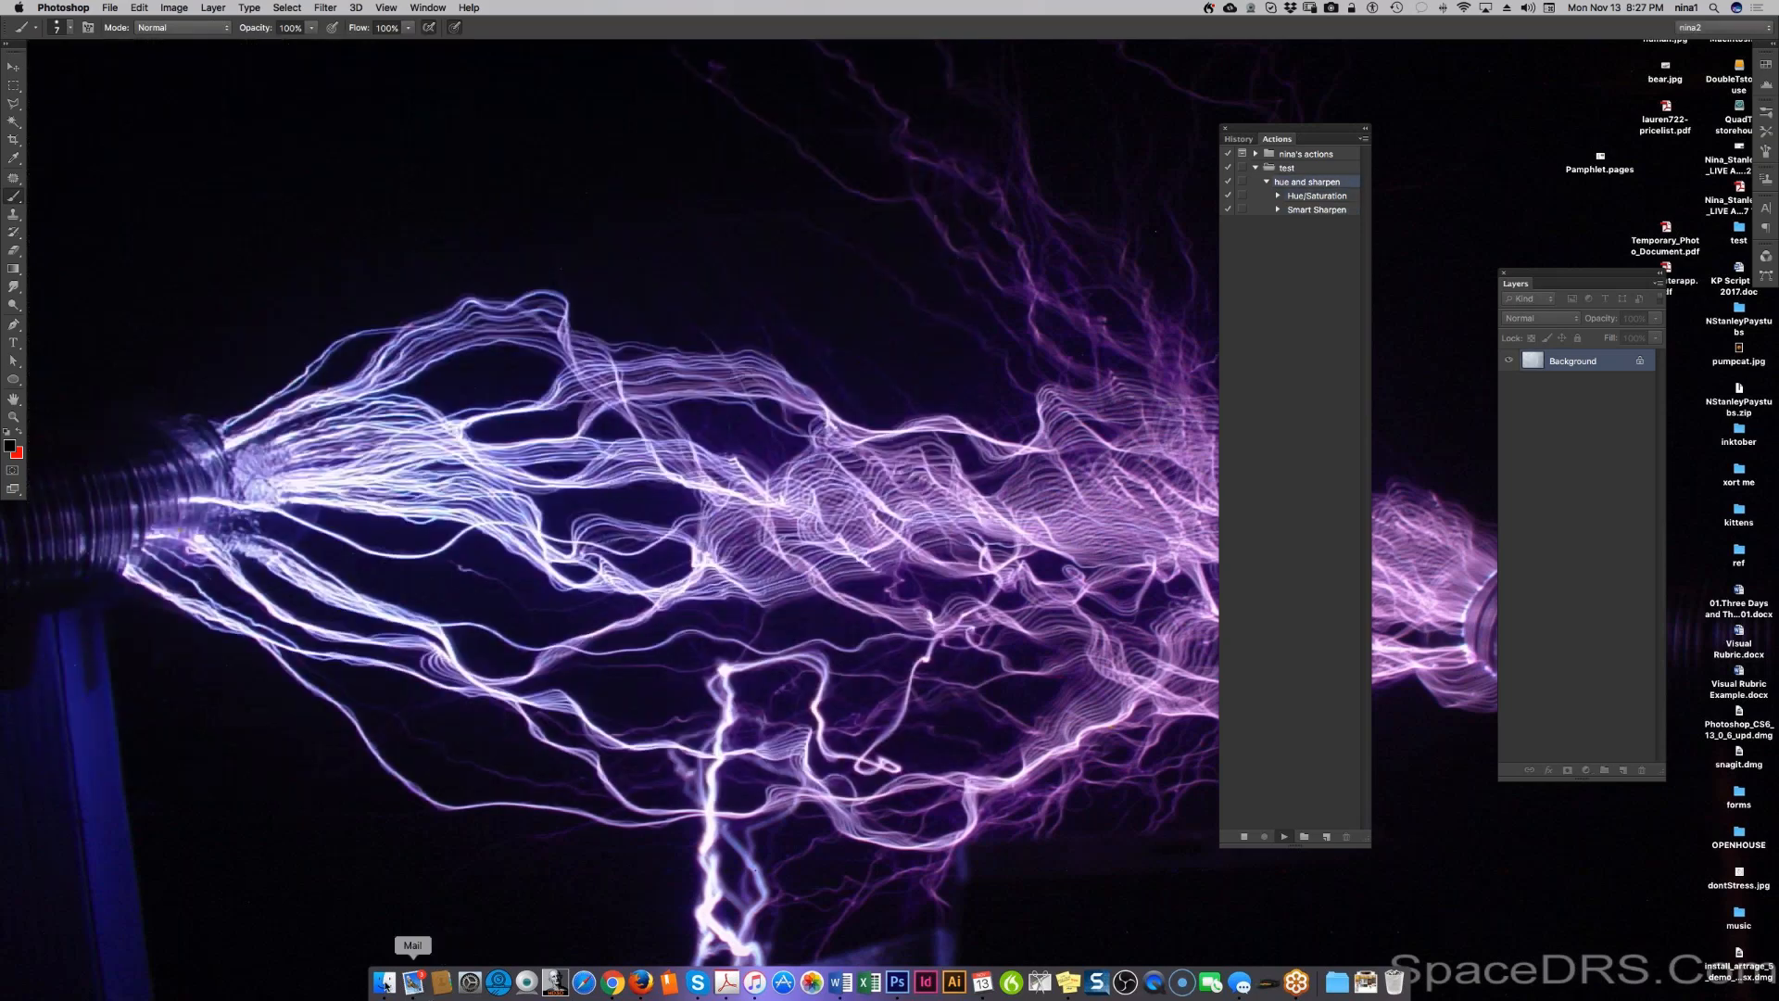
Step: Switch to Finder, check testFolder for the batch's output files, and close the Finder window
click(387, 983)
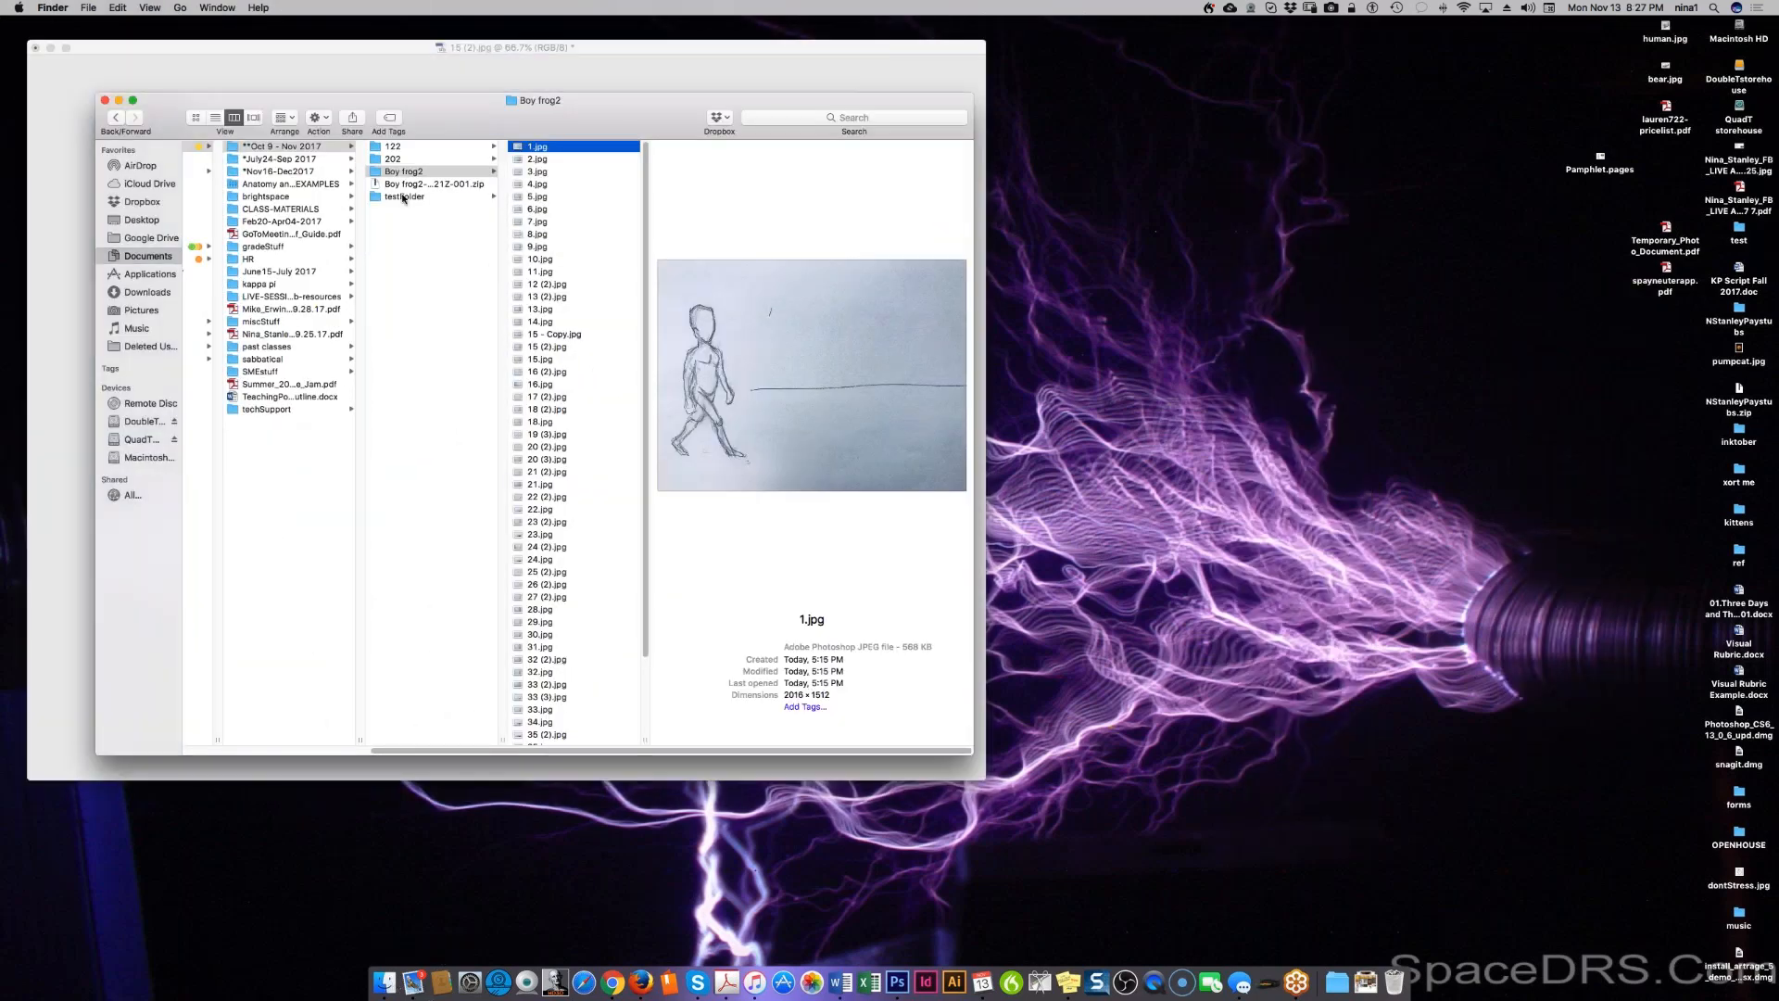
click(398, 196)
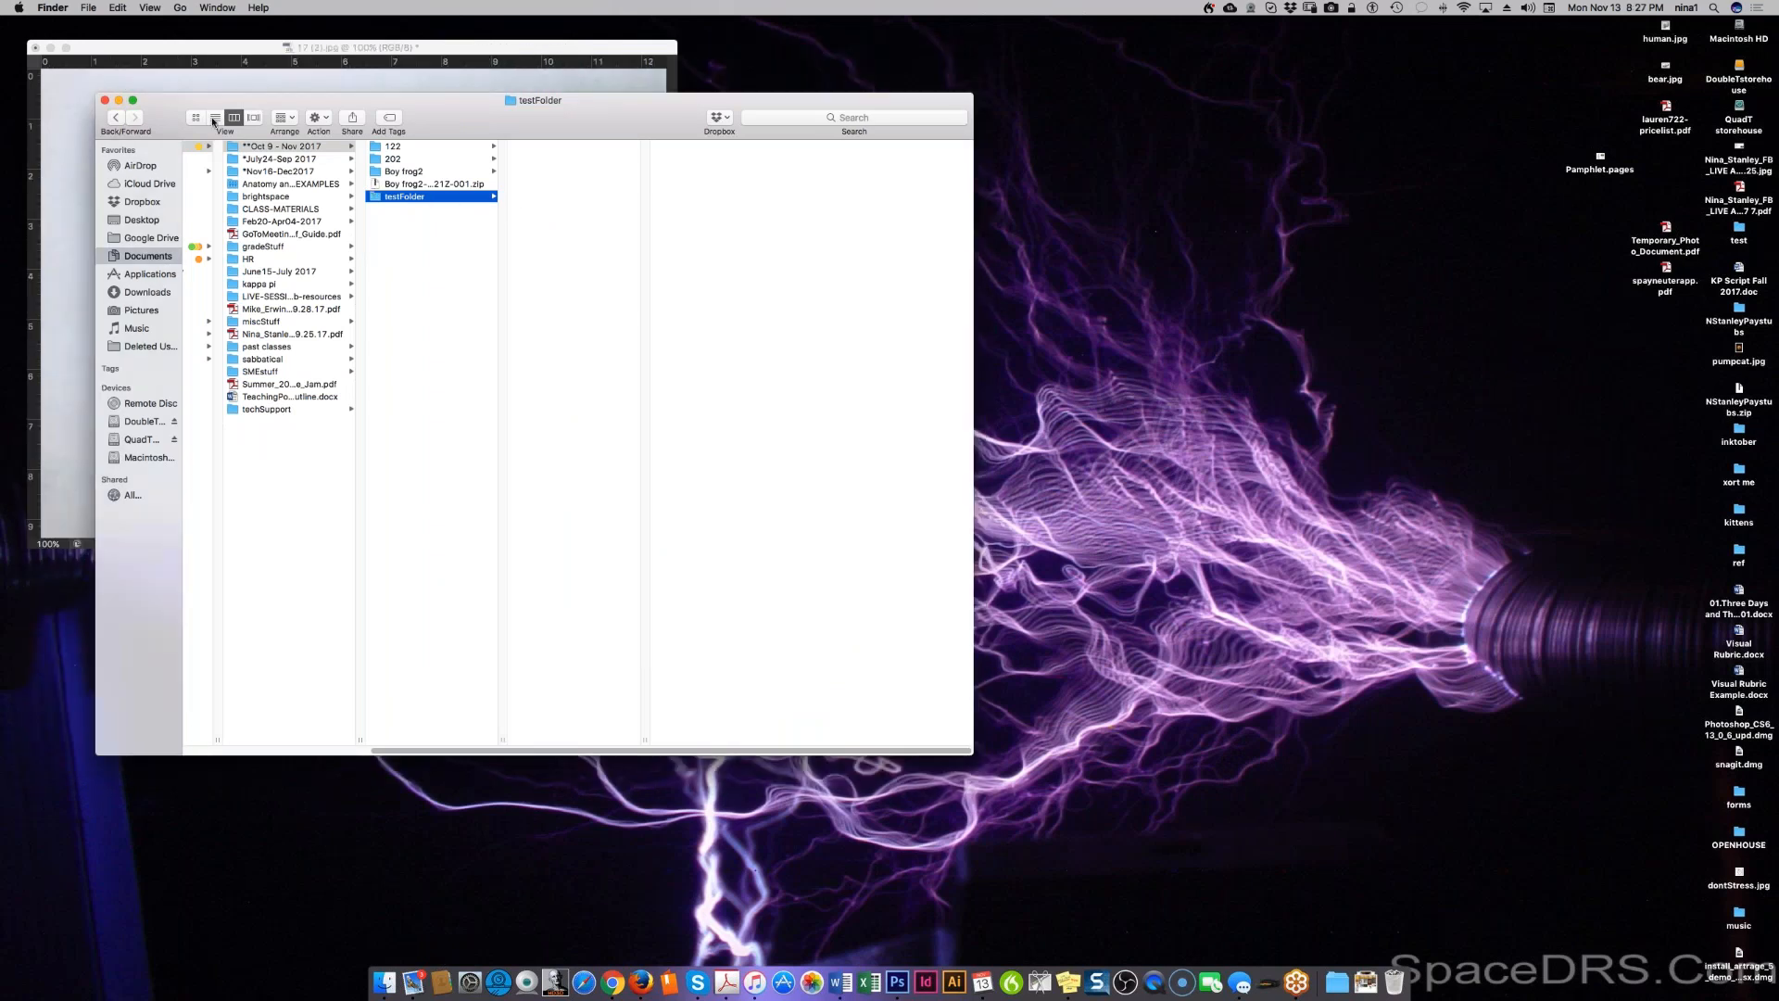
click(104, 100)
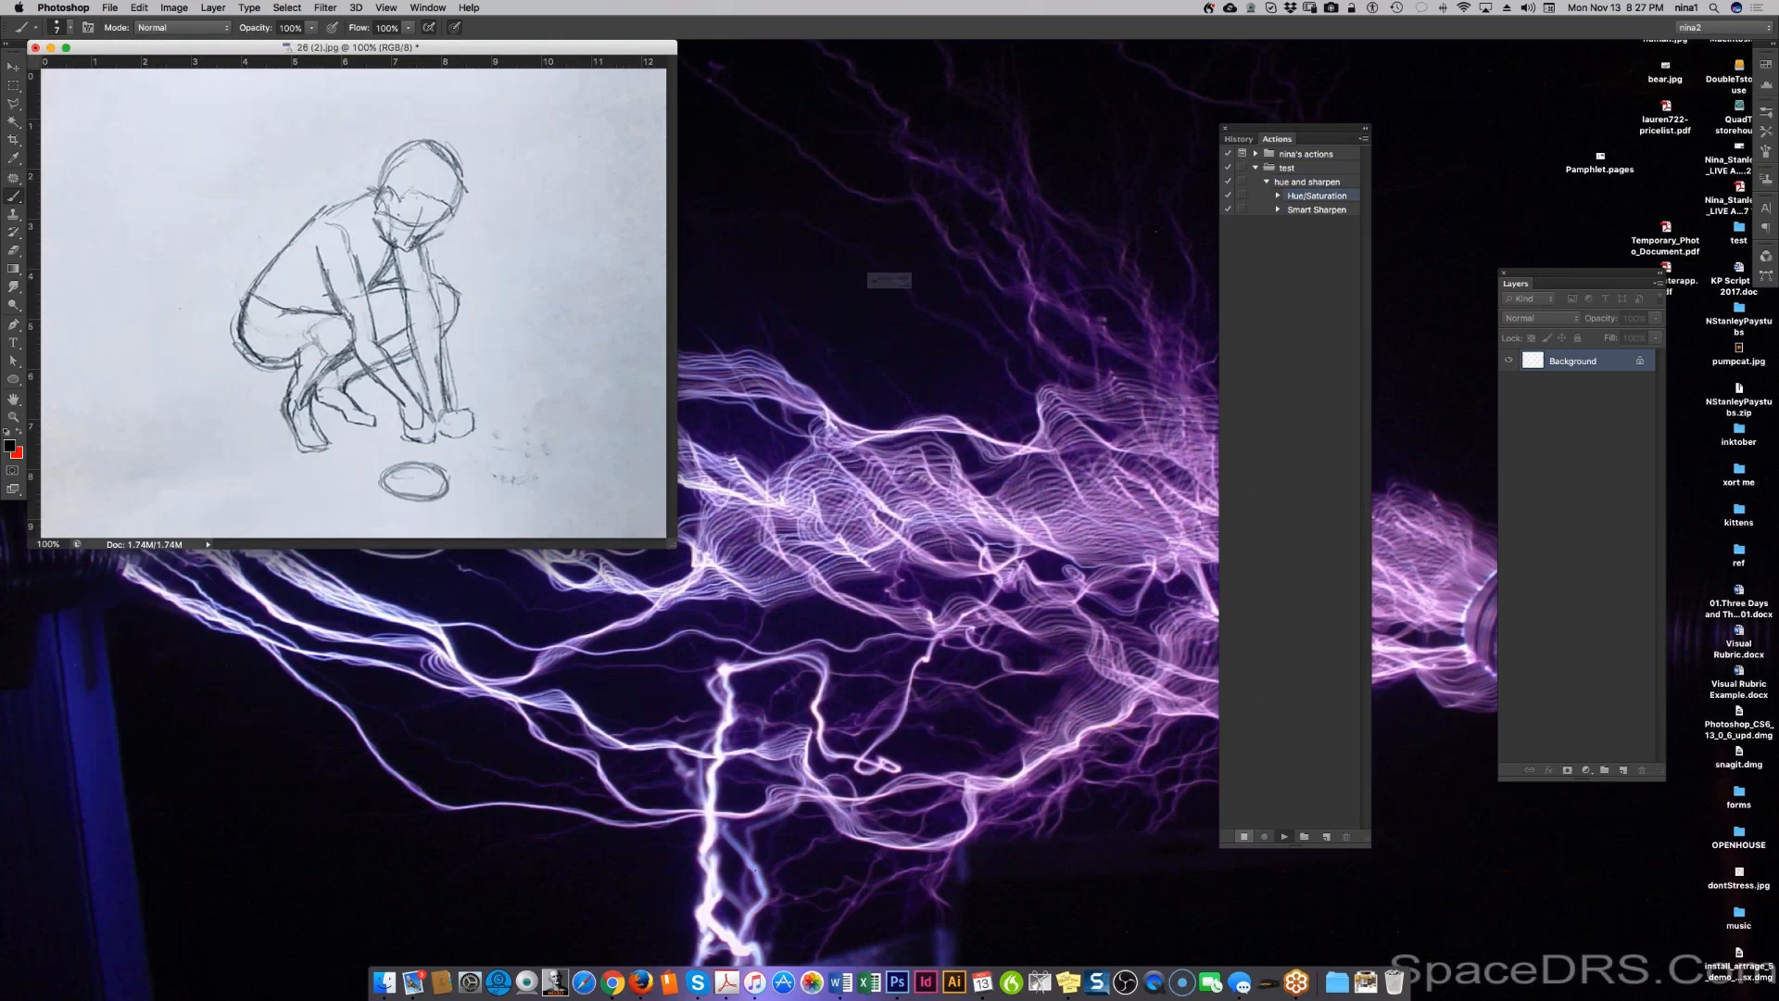
Step: Stop the running batch, keeping 26 (2).jpg open, and delete the hue and sharpen action from the test set
click(917, 314)
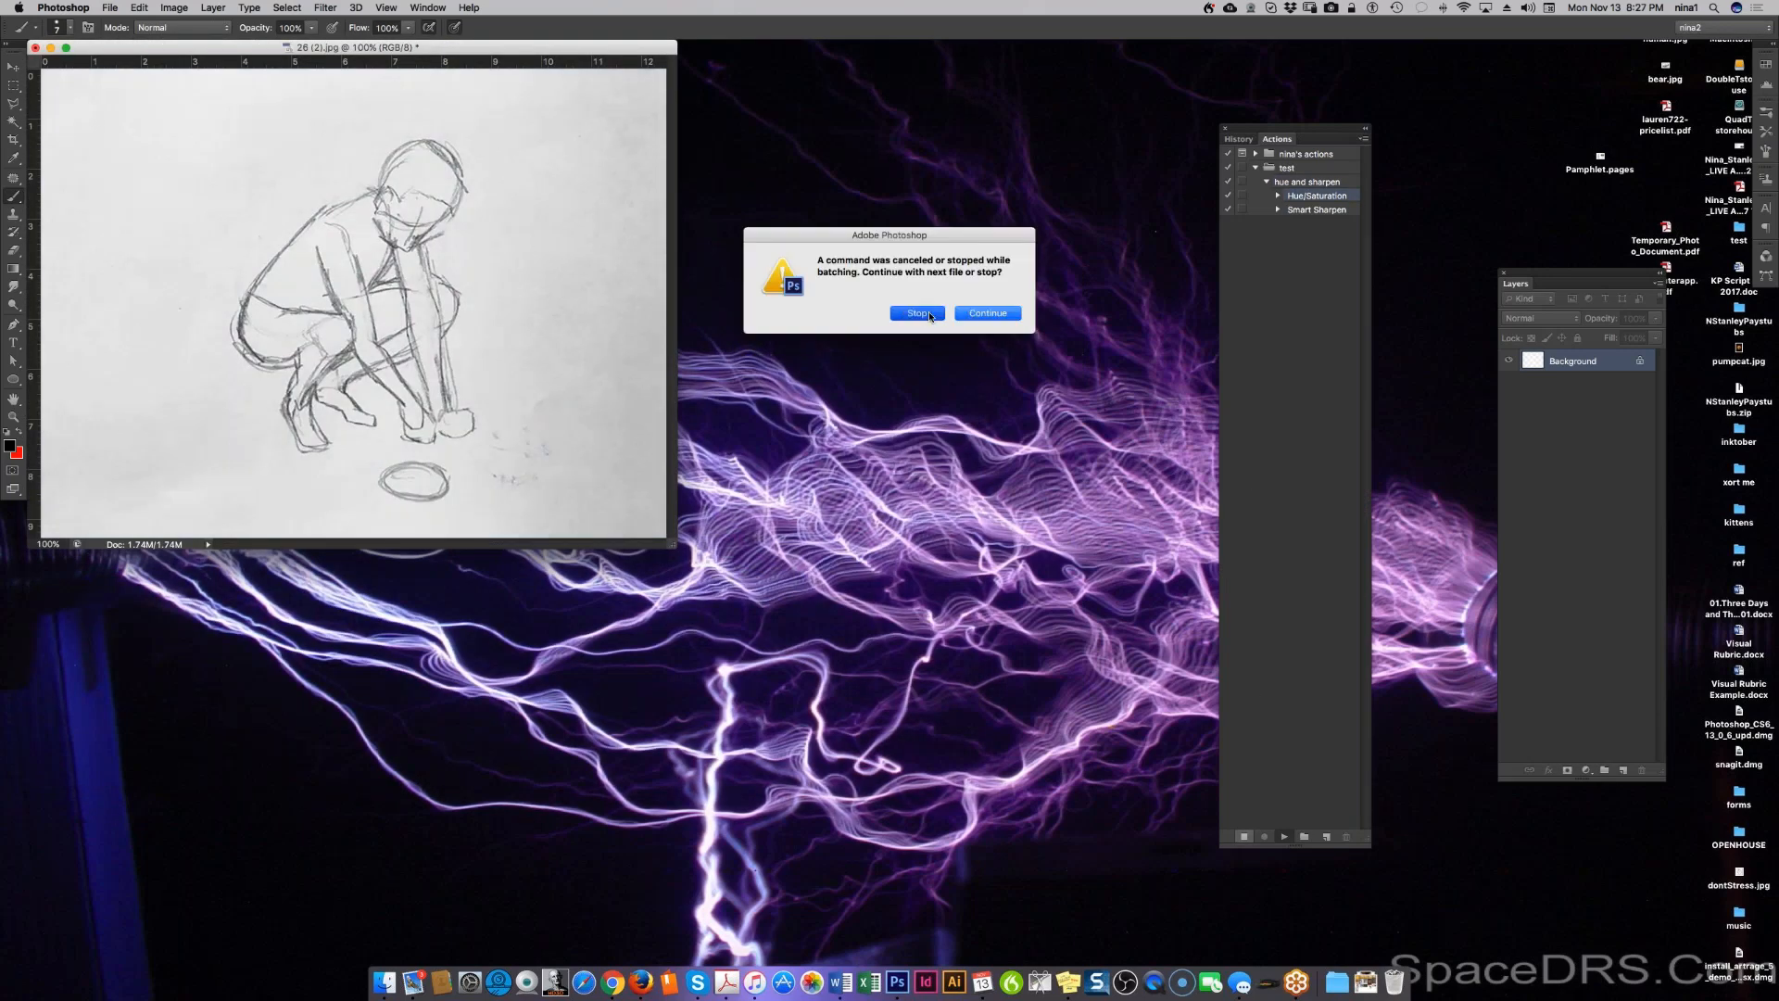
click(35, 47)
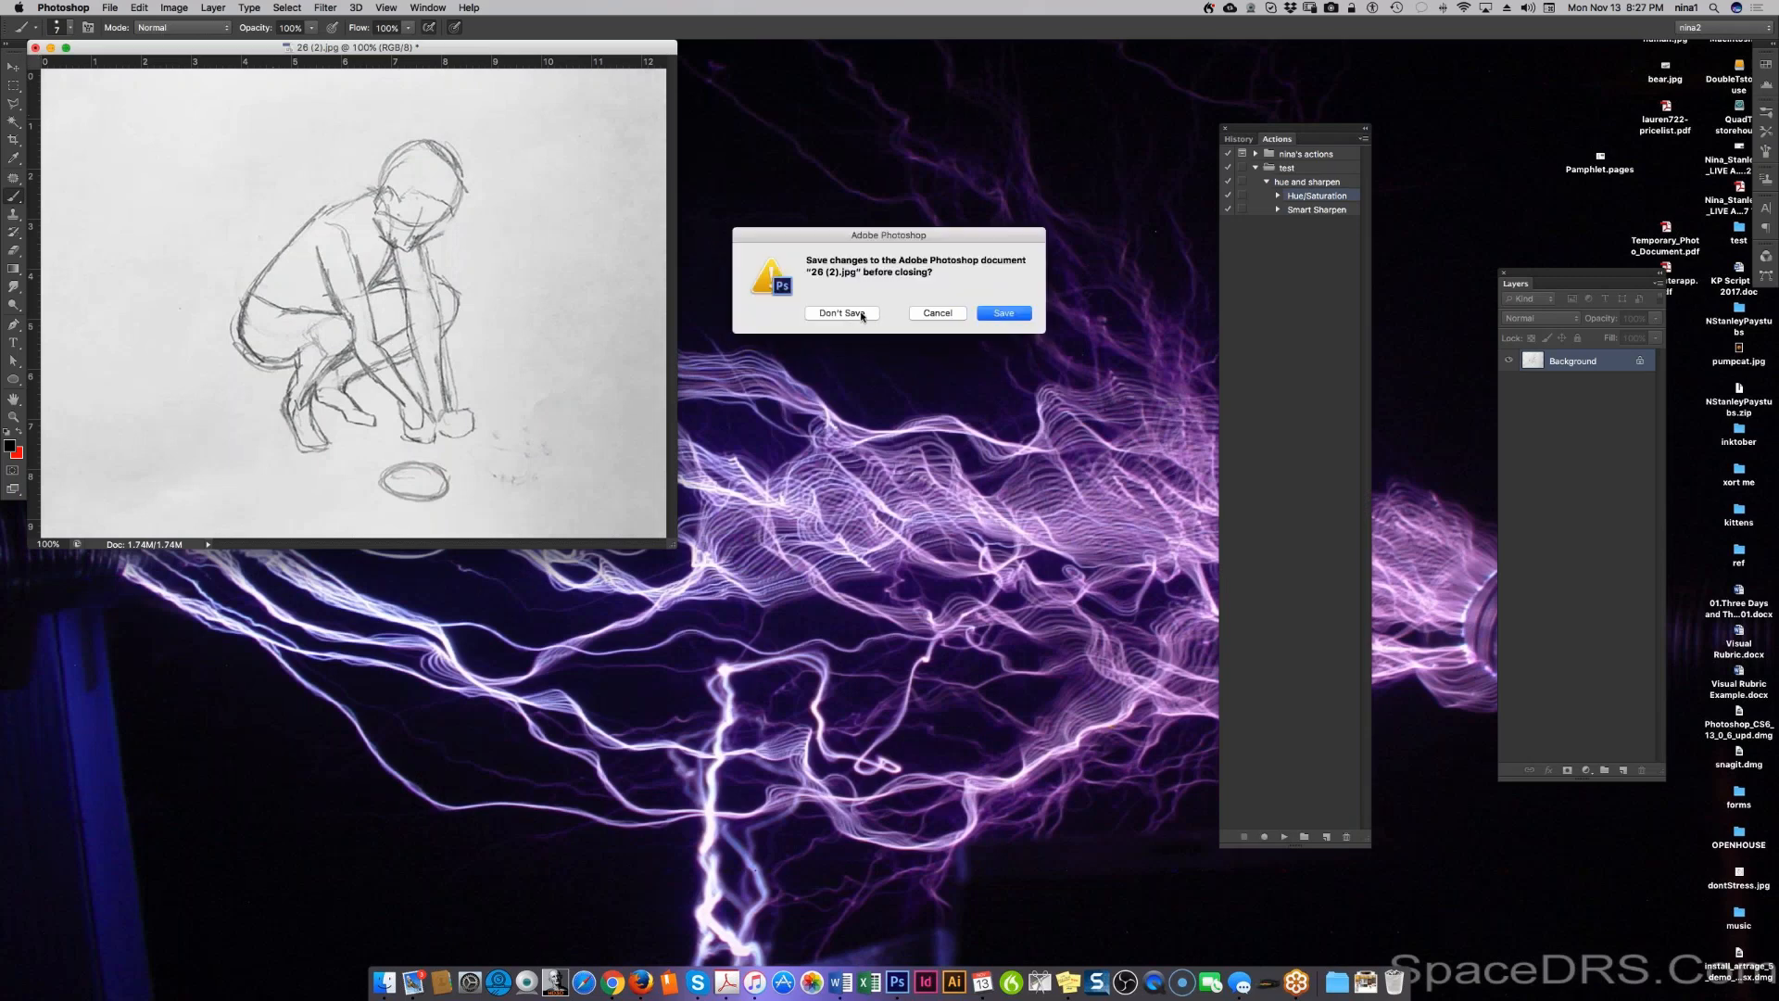
click(945, 315)
click(1320, 210)
drag(1306, 181, 1346, 837)
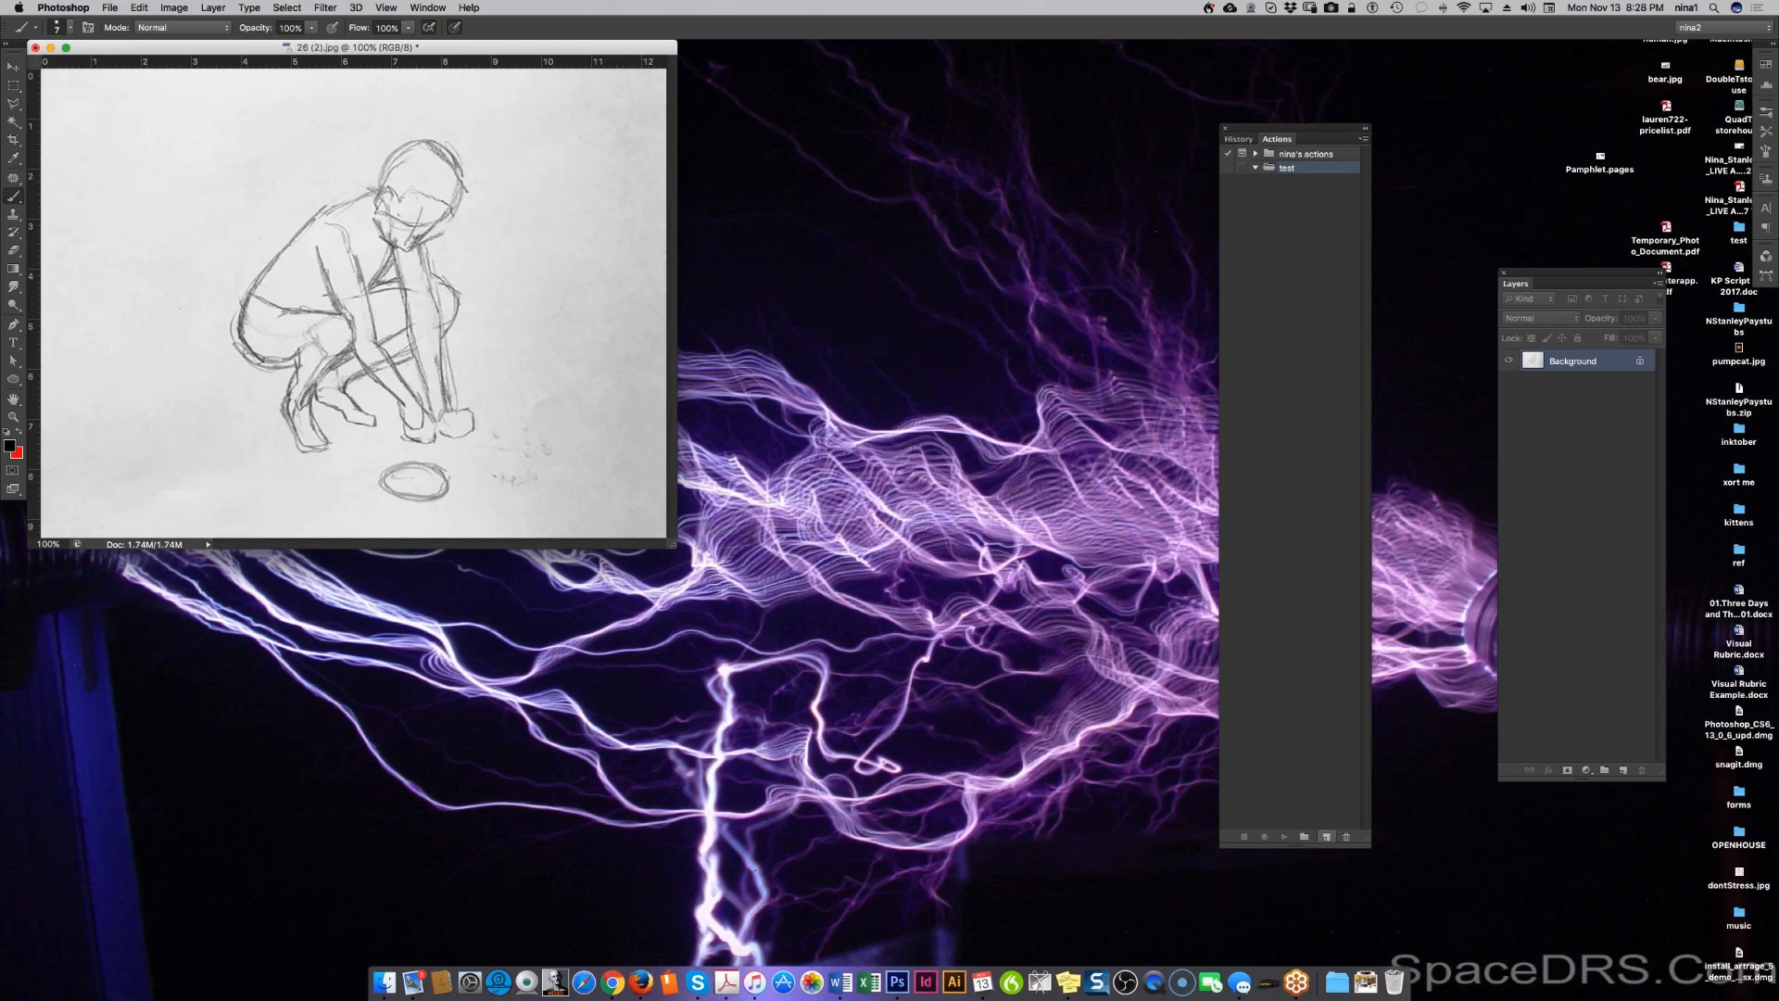
Step: Start recording a new action named "hue and sharpen" in the test set, with no function key or color
click(1326, 837)
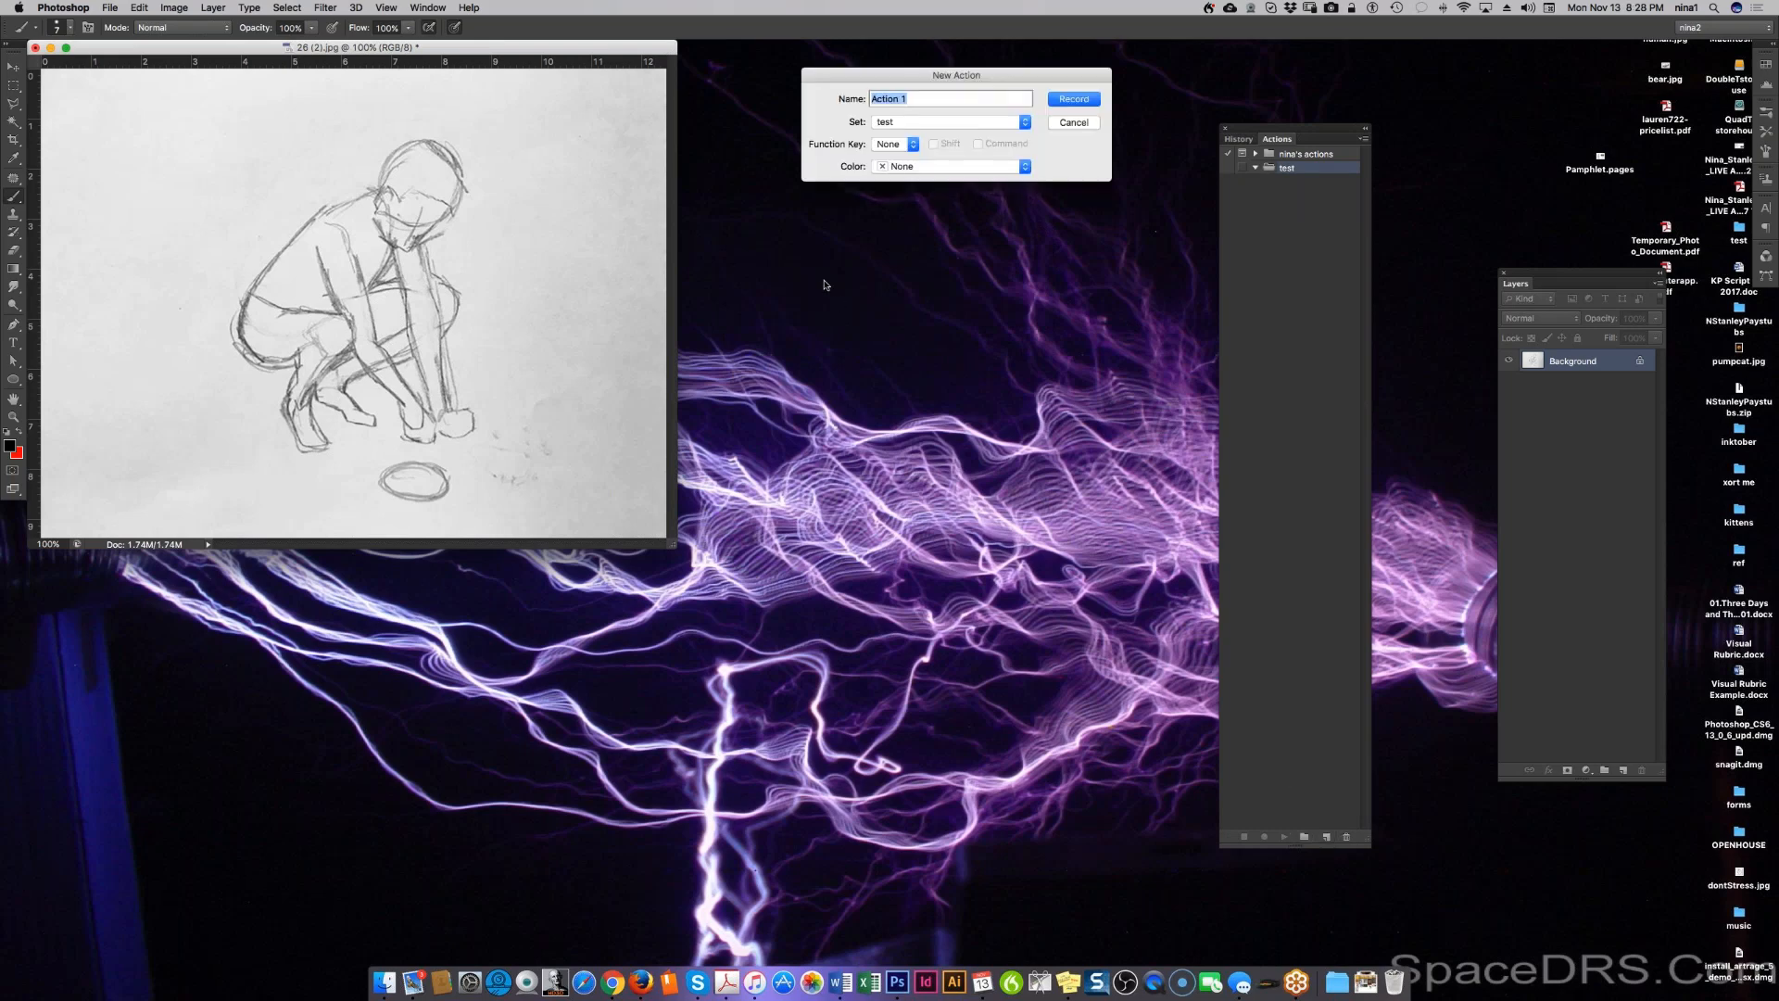
text(hug)
text( and sharpen)
click(1072, 98)
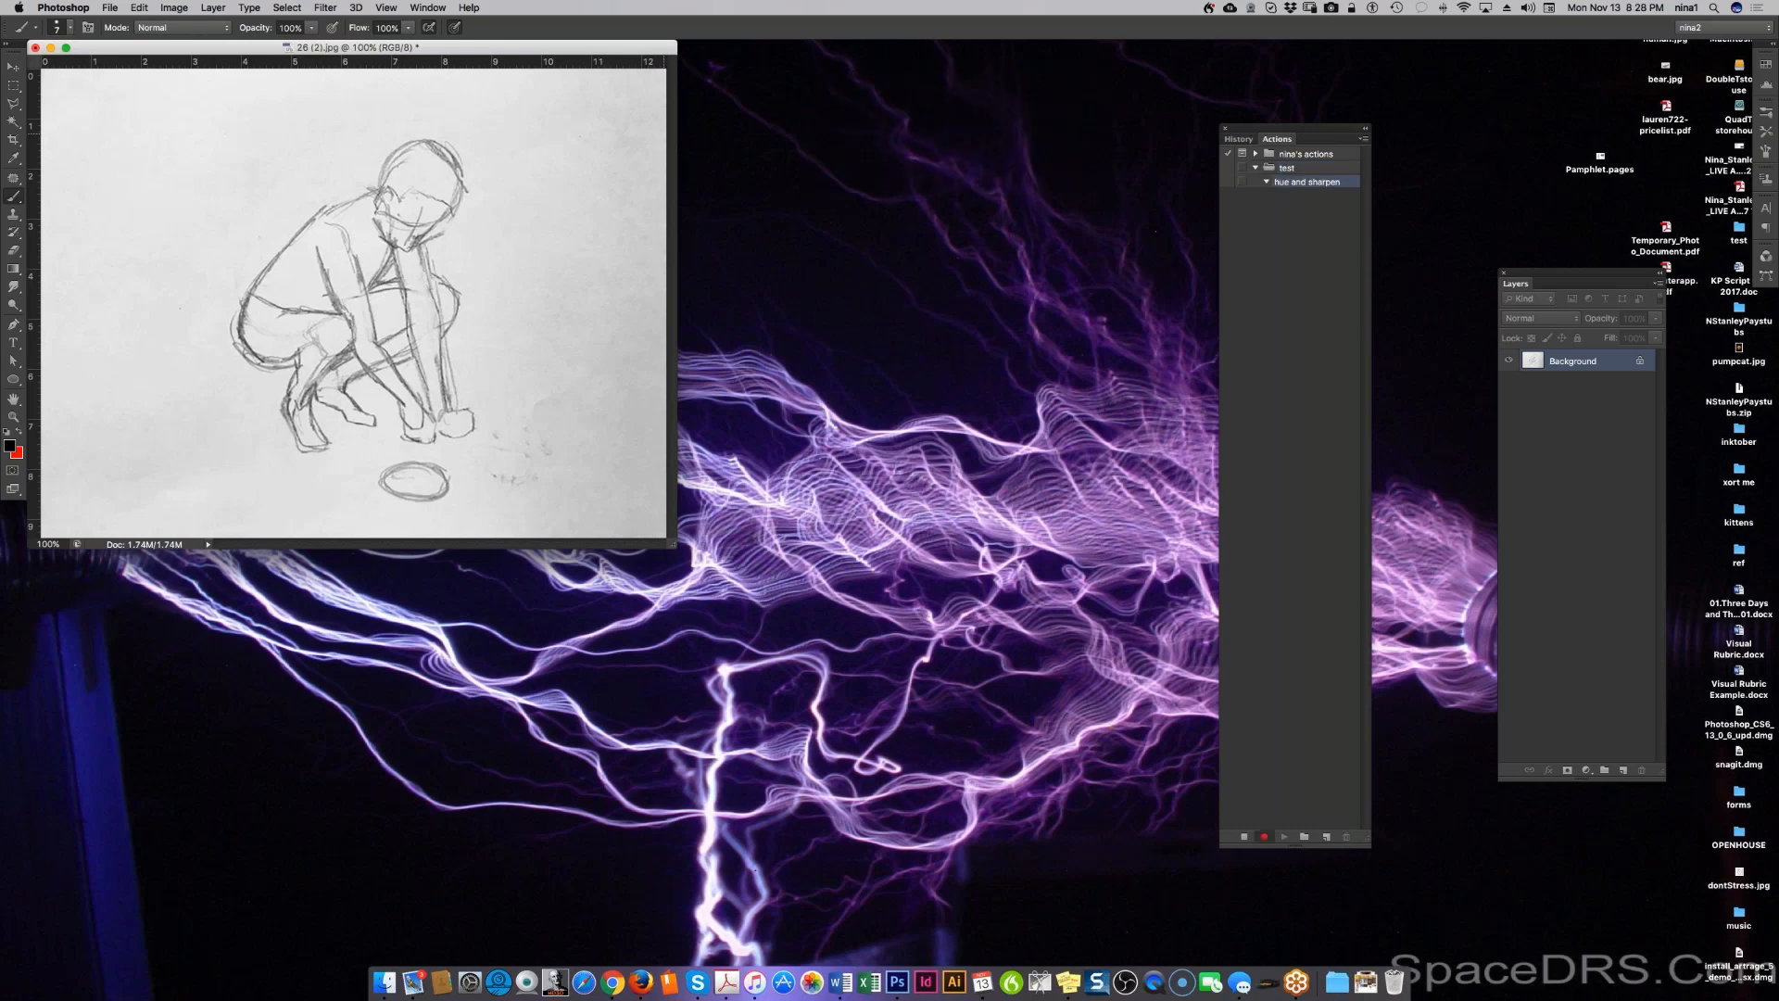
click(140, 7)
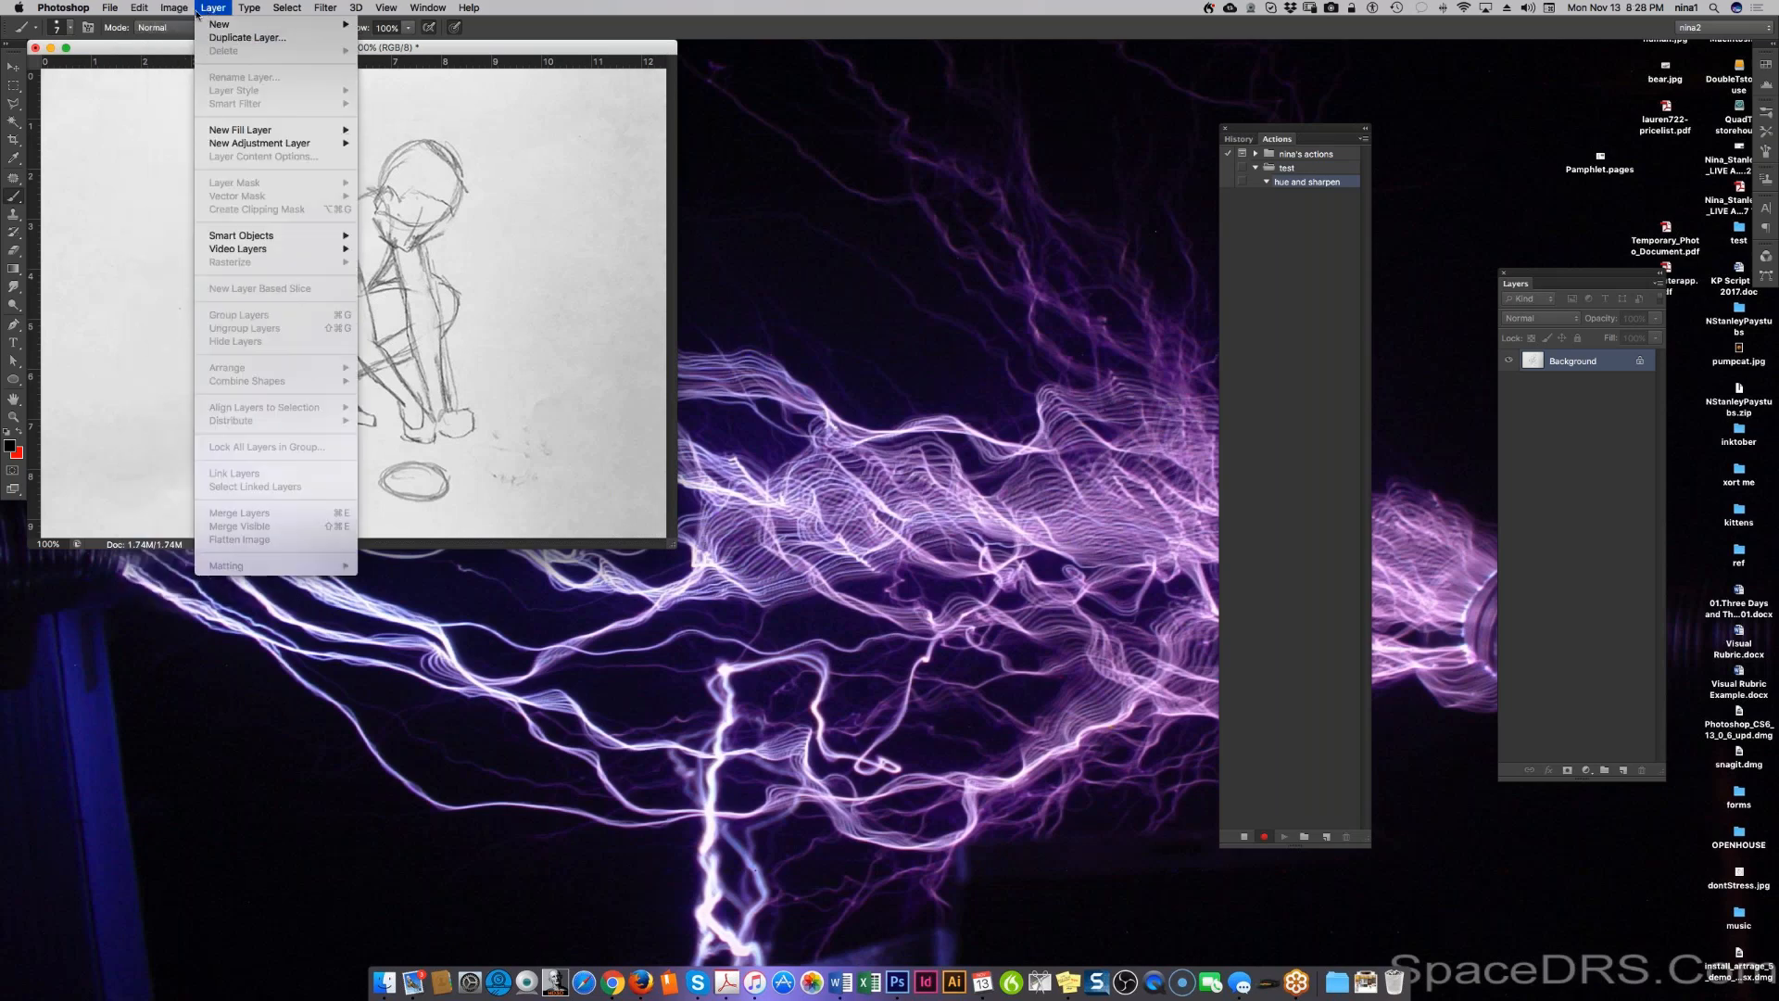
Step: Record a Hue/Saturation adjustment on the drawing with Saturation at -100 and Lightness at +16
mouse_move(236, 51)
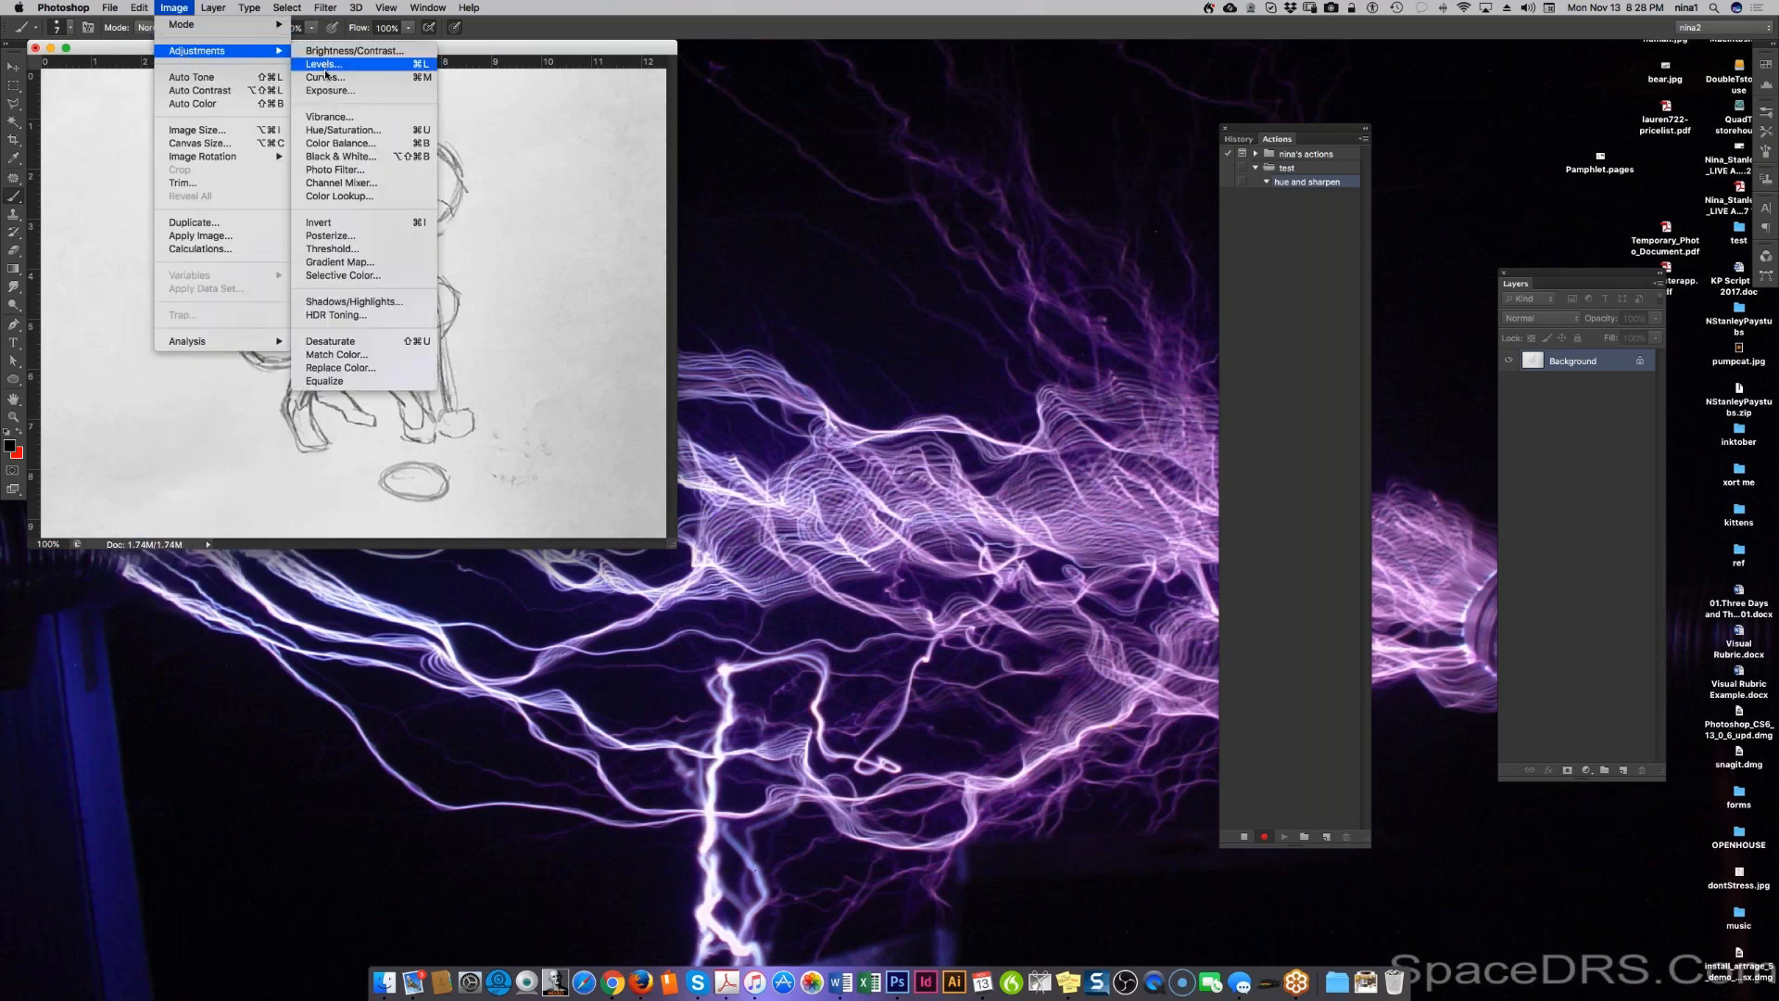
click(367, 131)
click(791, 211)
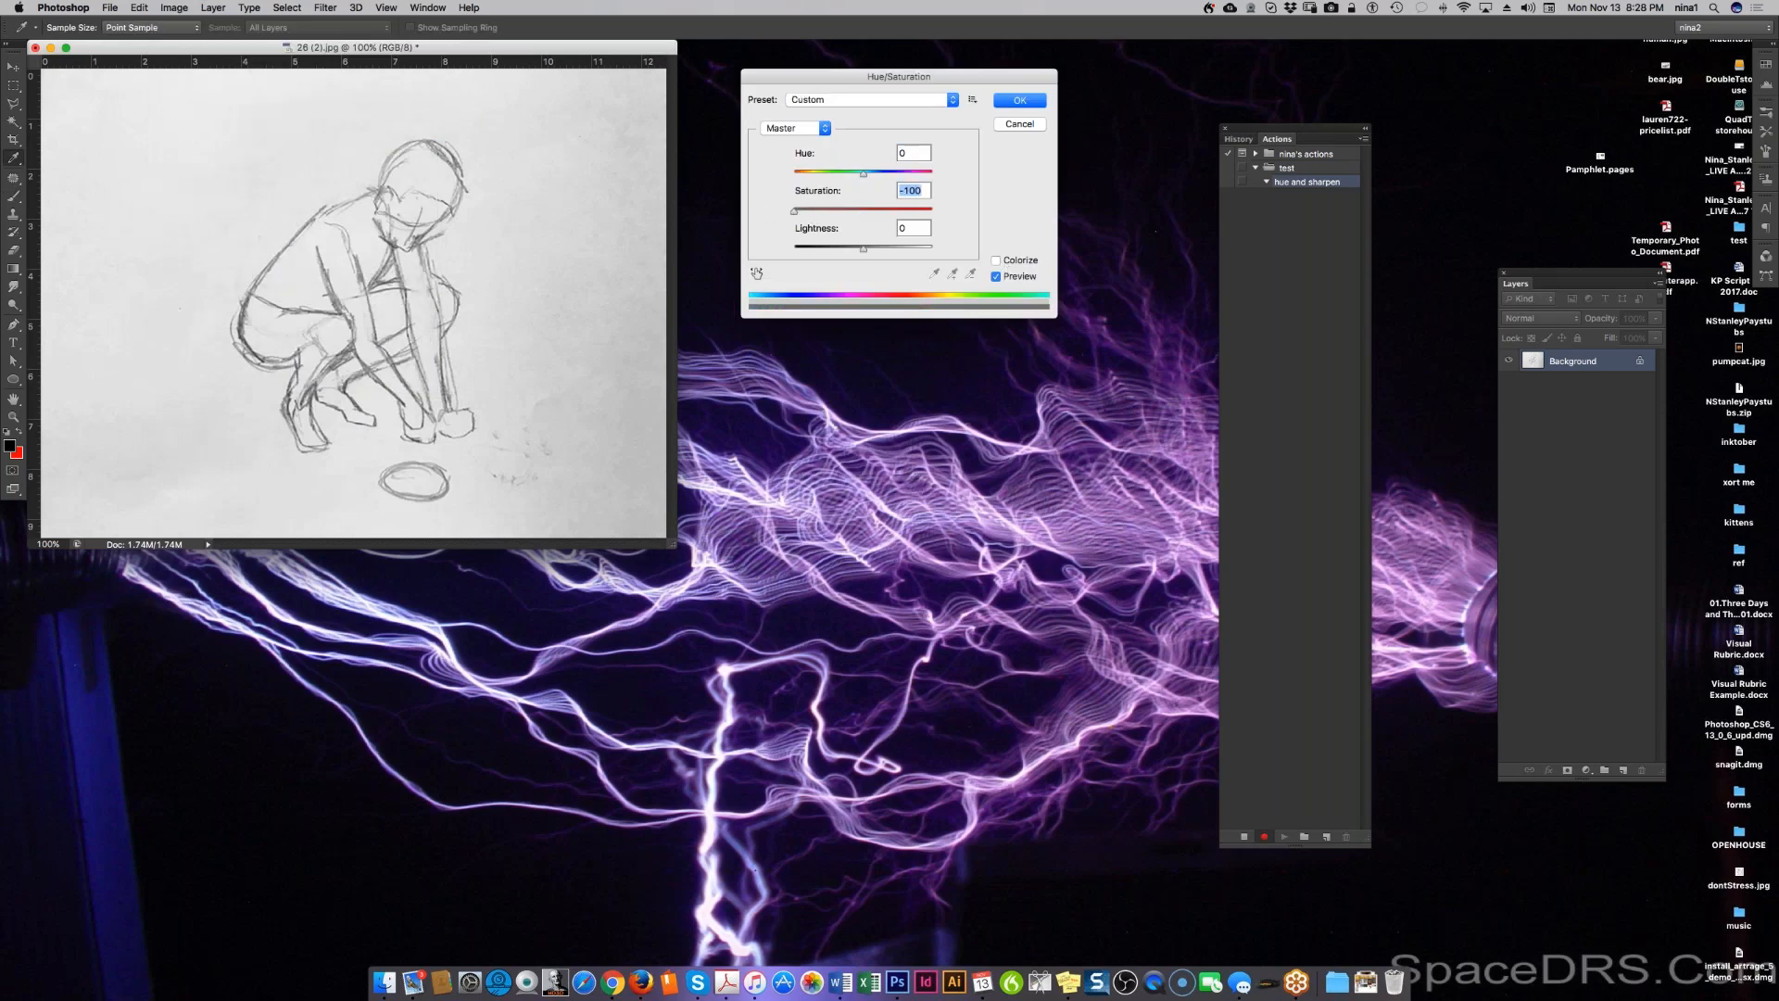
drag(862, 248, 873, 249)
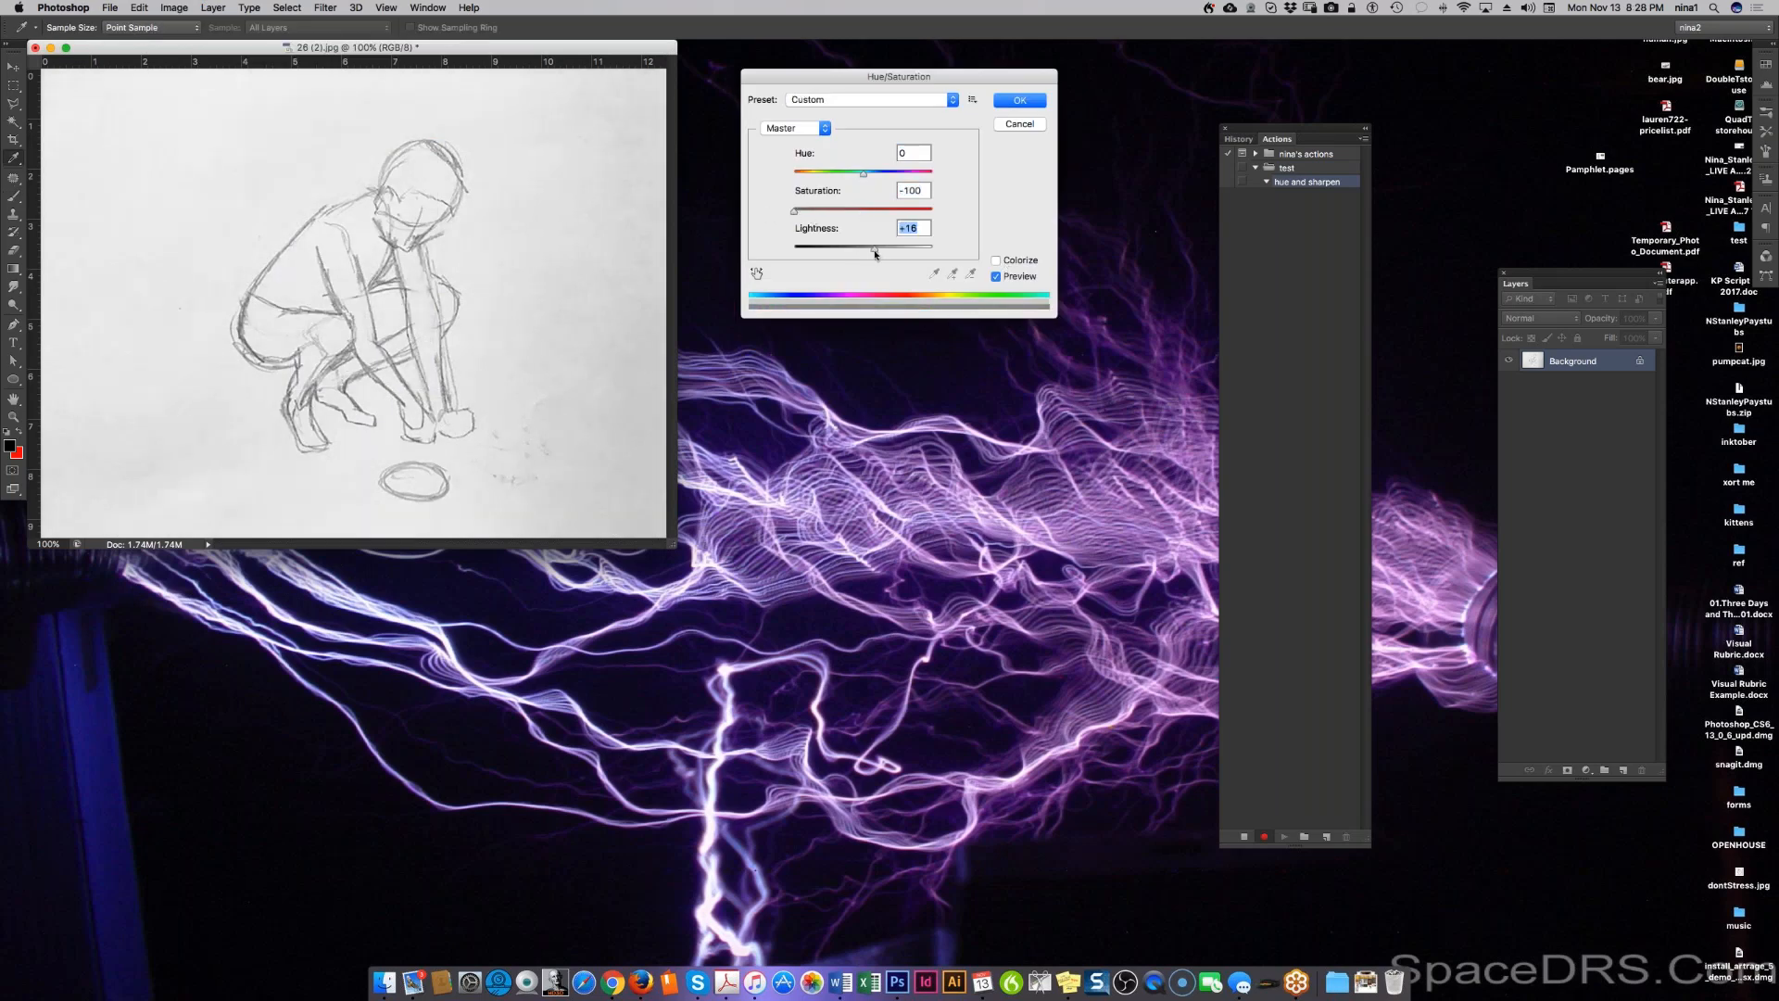
click(1019, 100)
key(b)
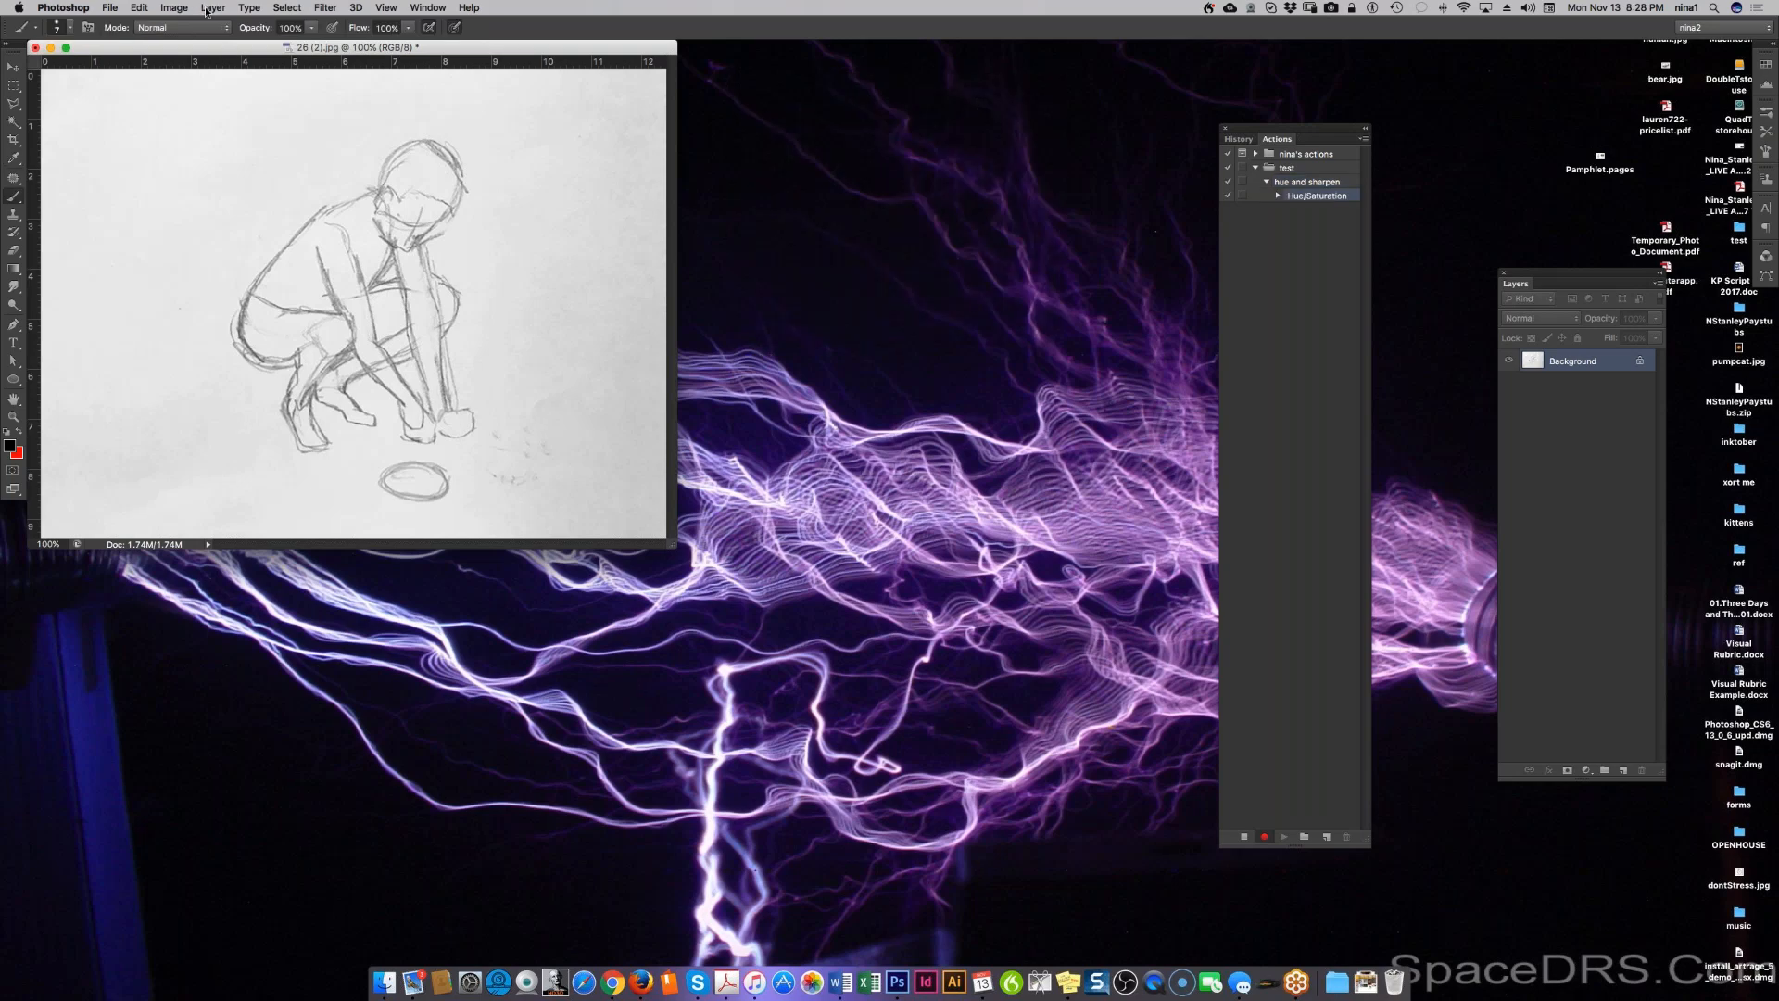
Step: Insert the Smart Sharpen filter into the hue and sharpen action as a recorded menu item
click(325, 7)
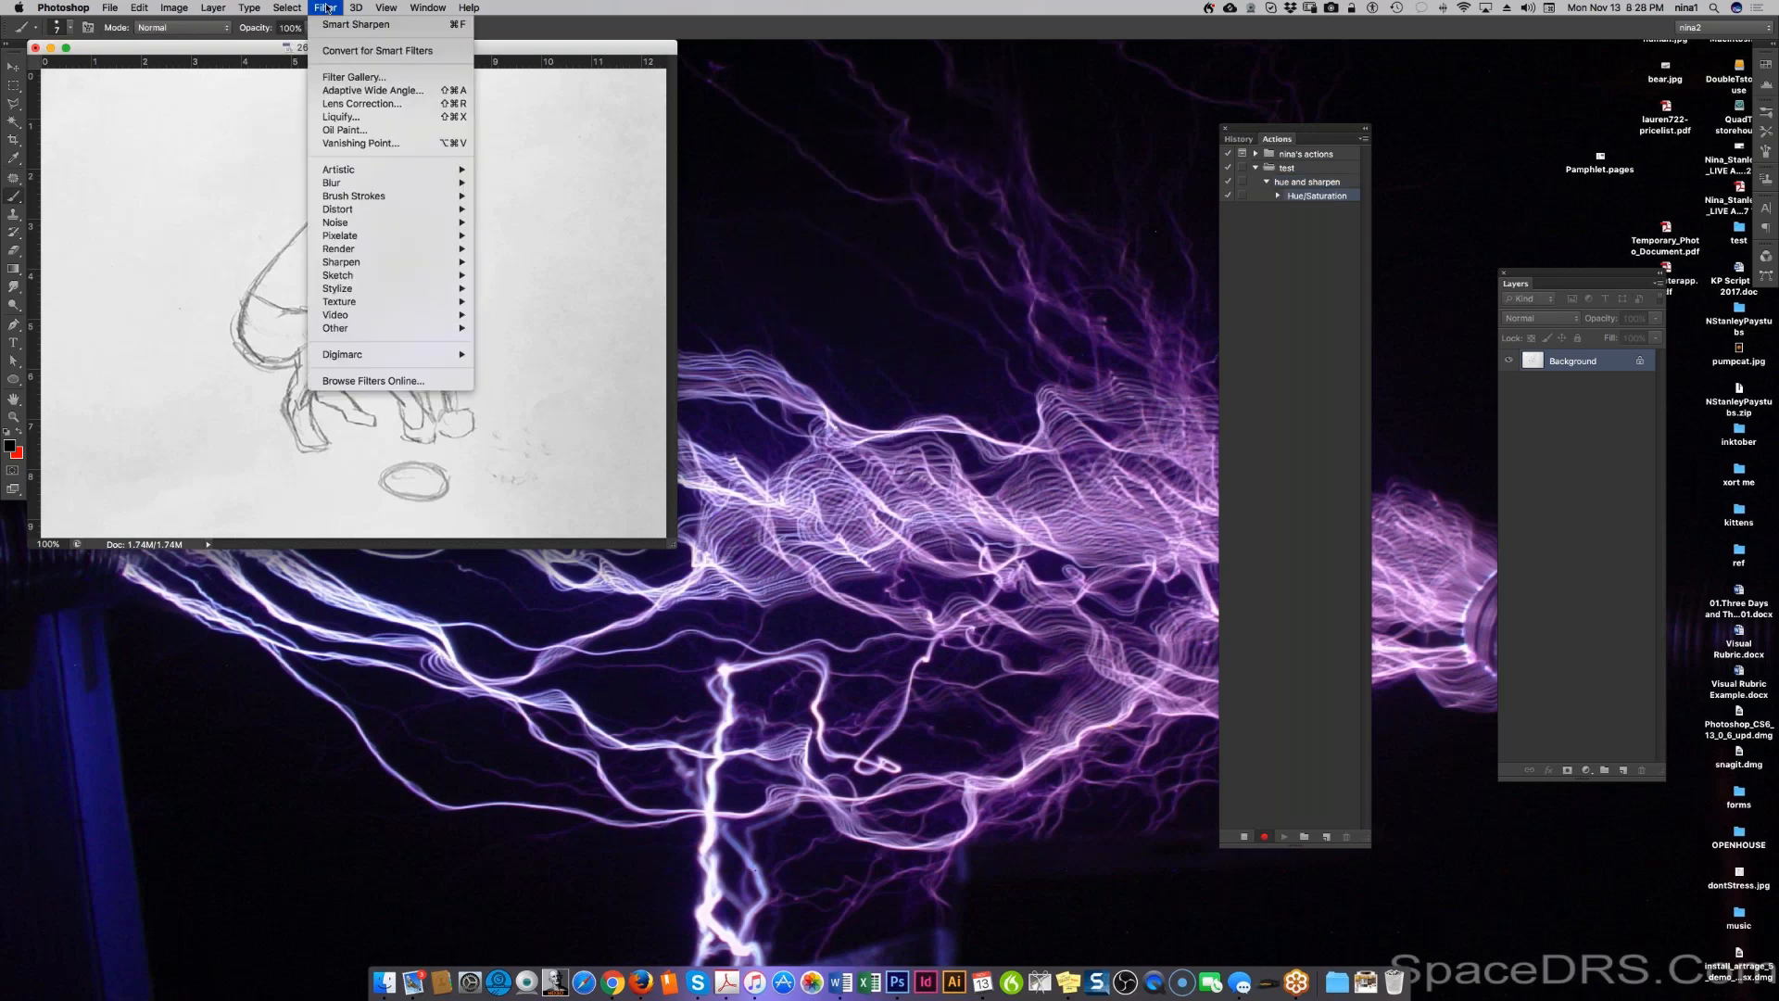
click(342, 116)
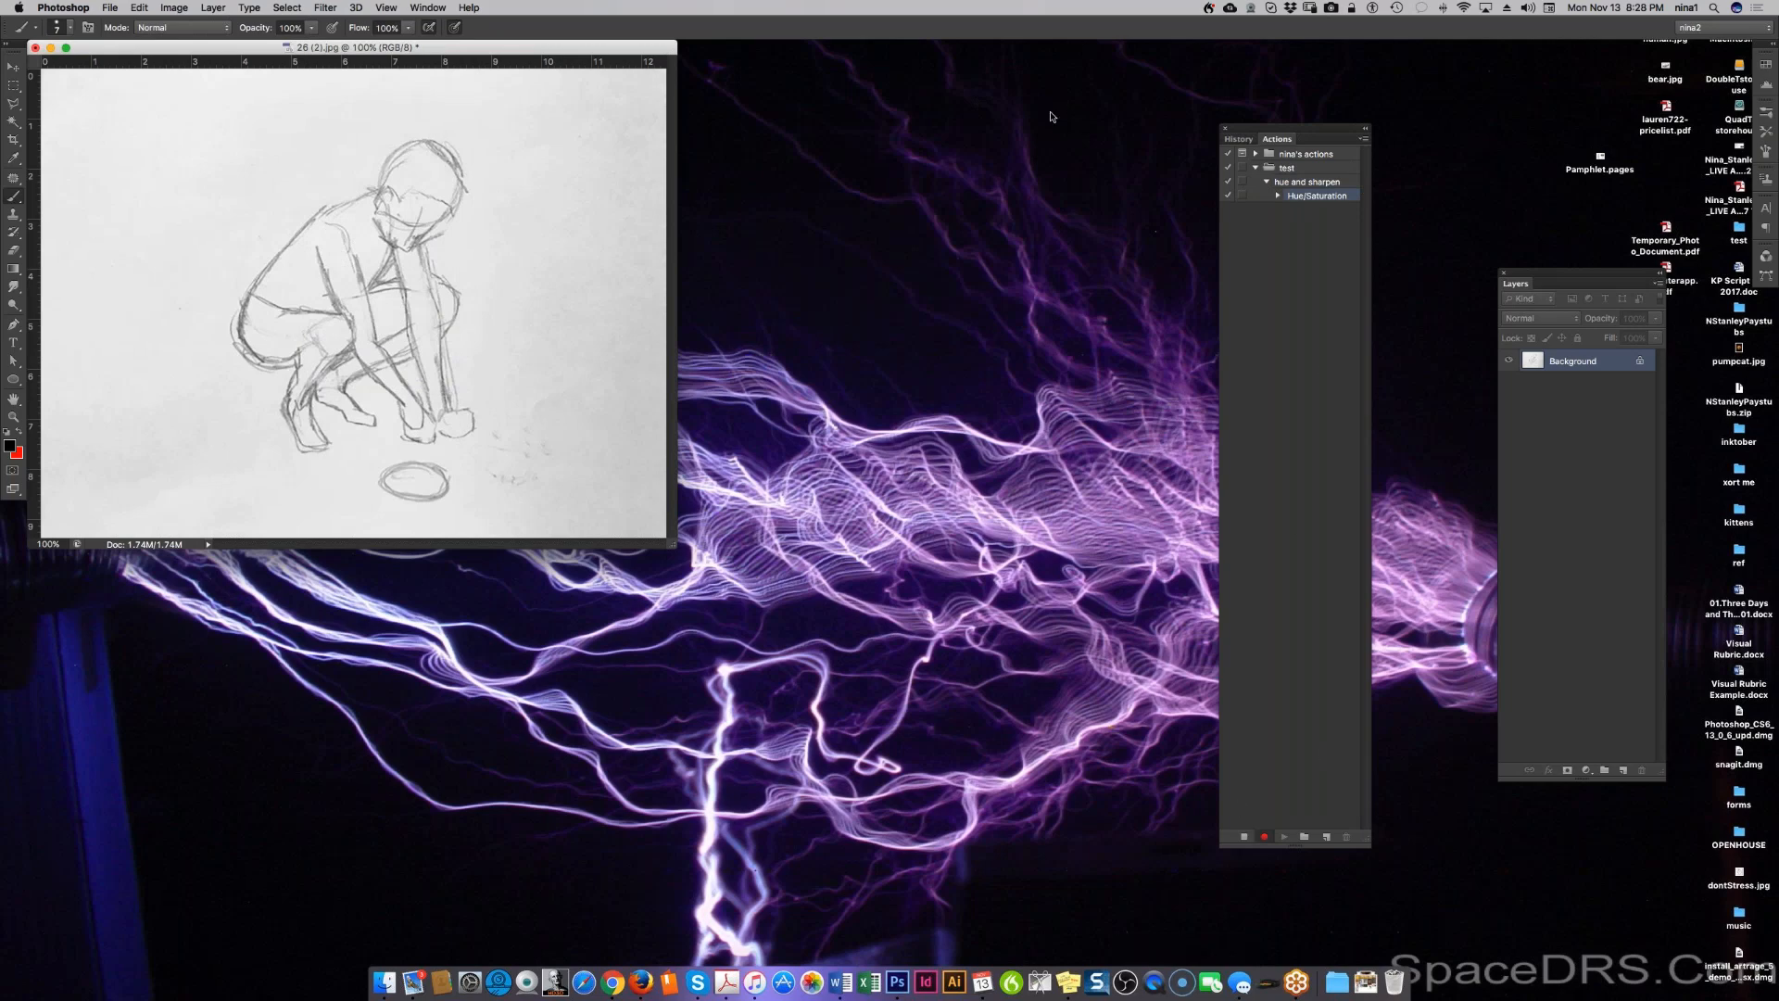
click(1363, 139)
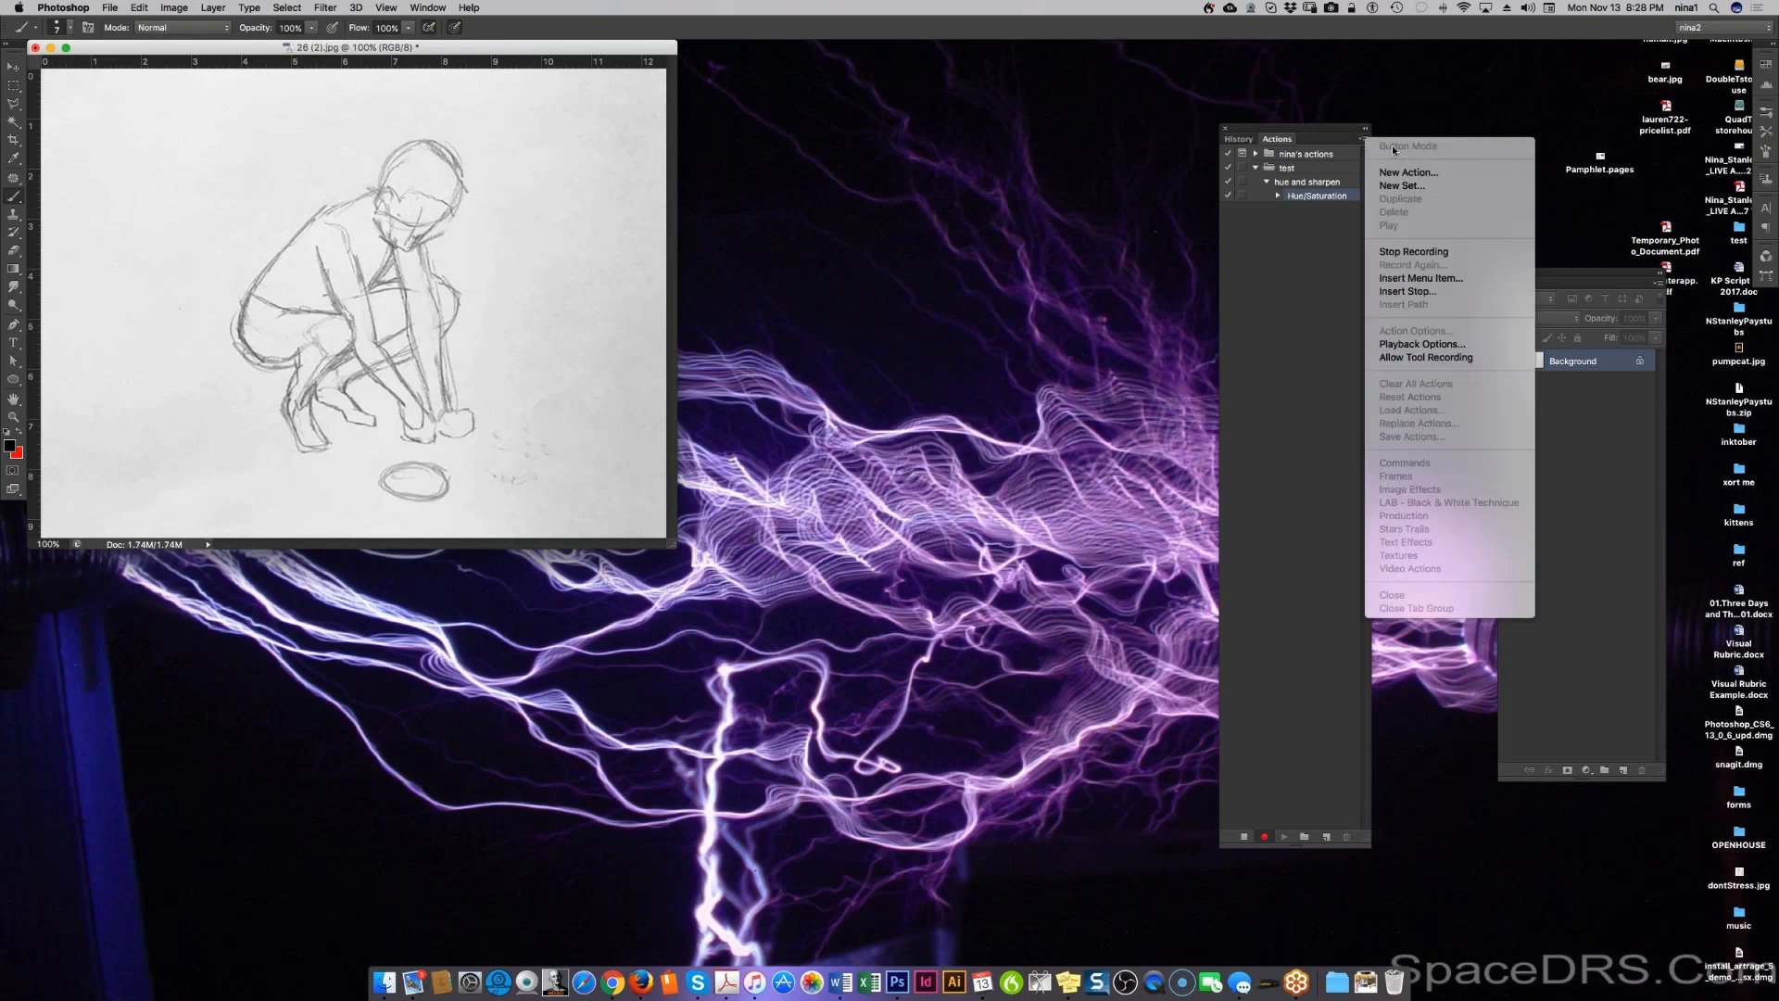
click(1423, 278)
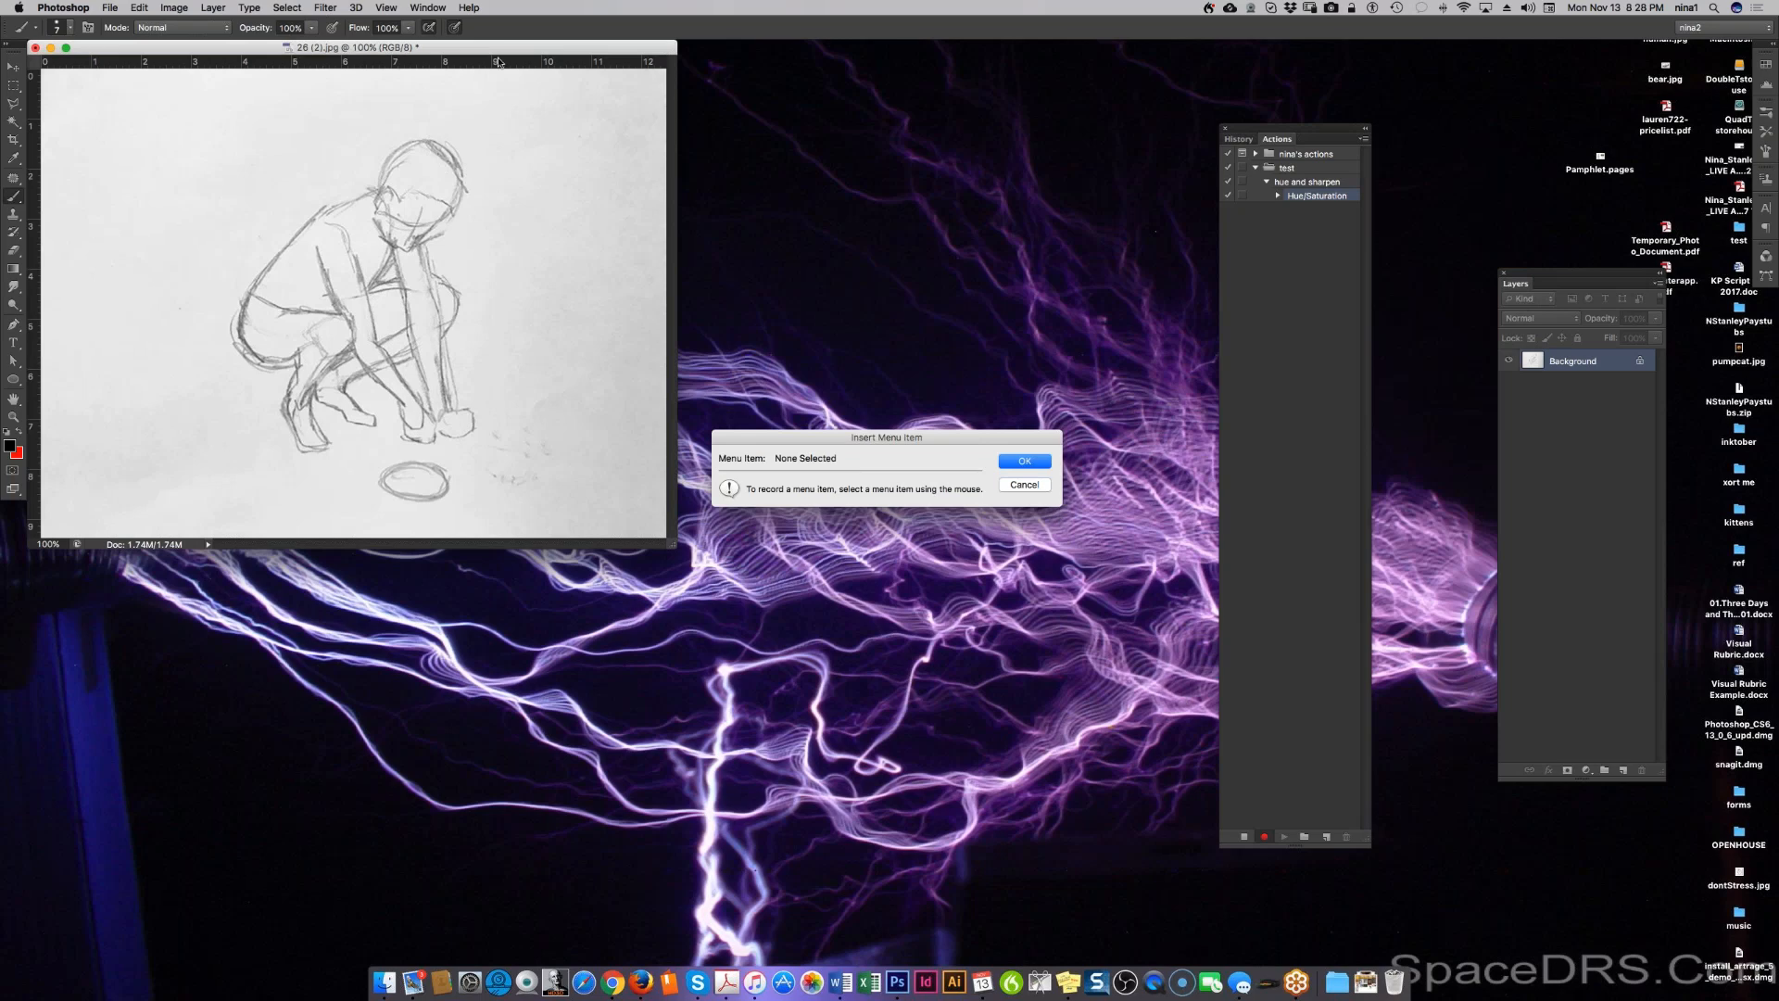
click(327, 9)
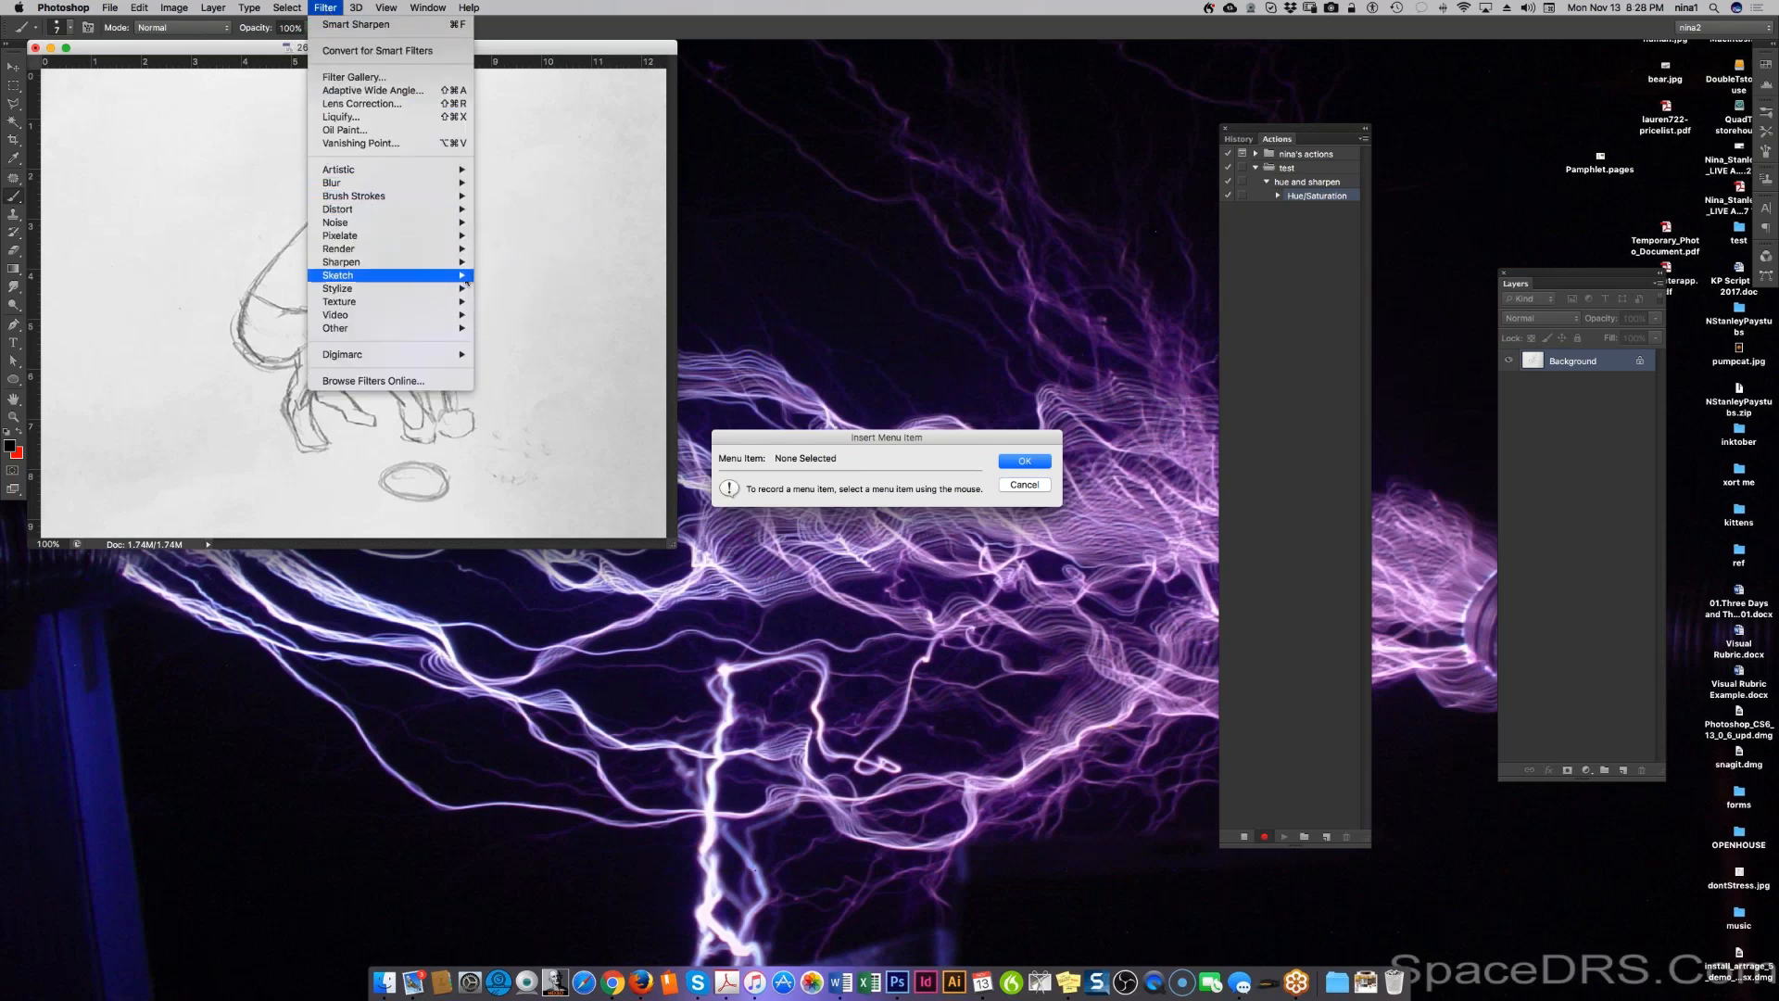
mouse_move(460, 262)
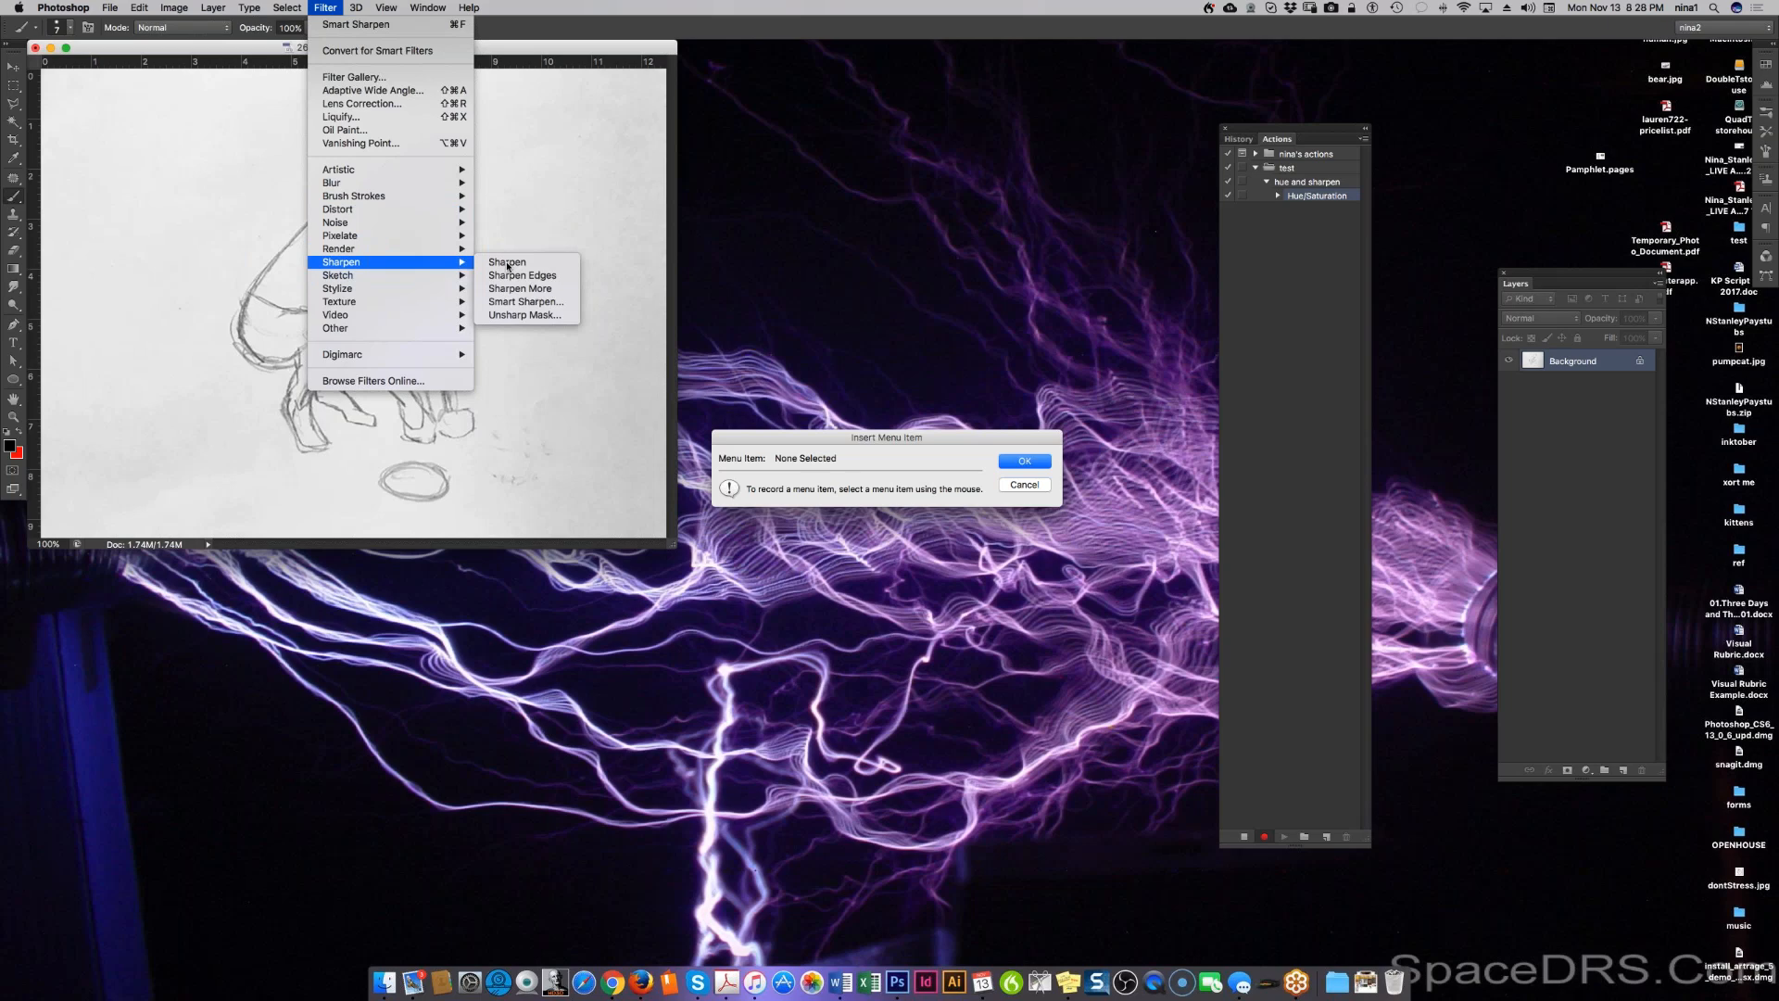
click(554, 302)
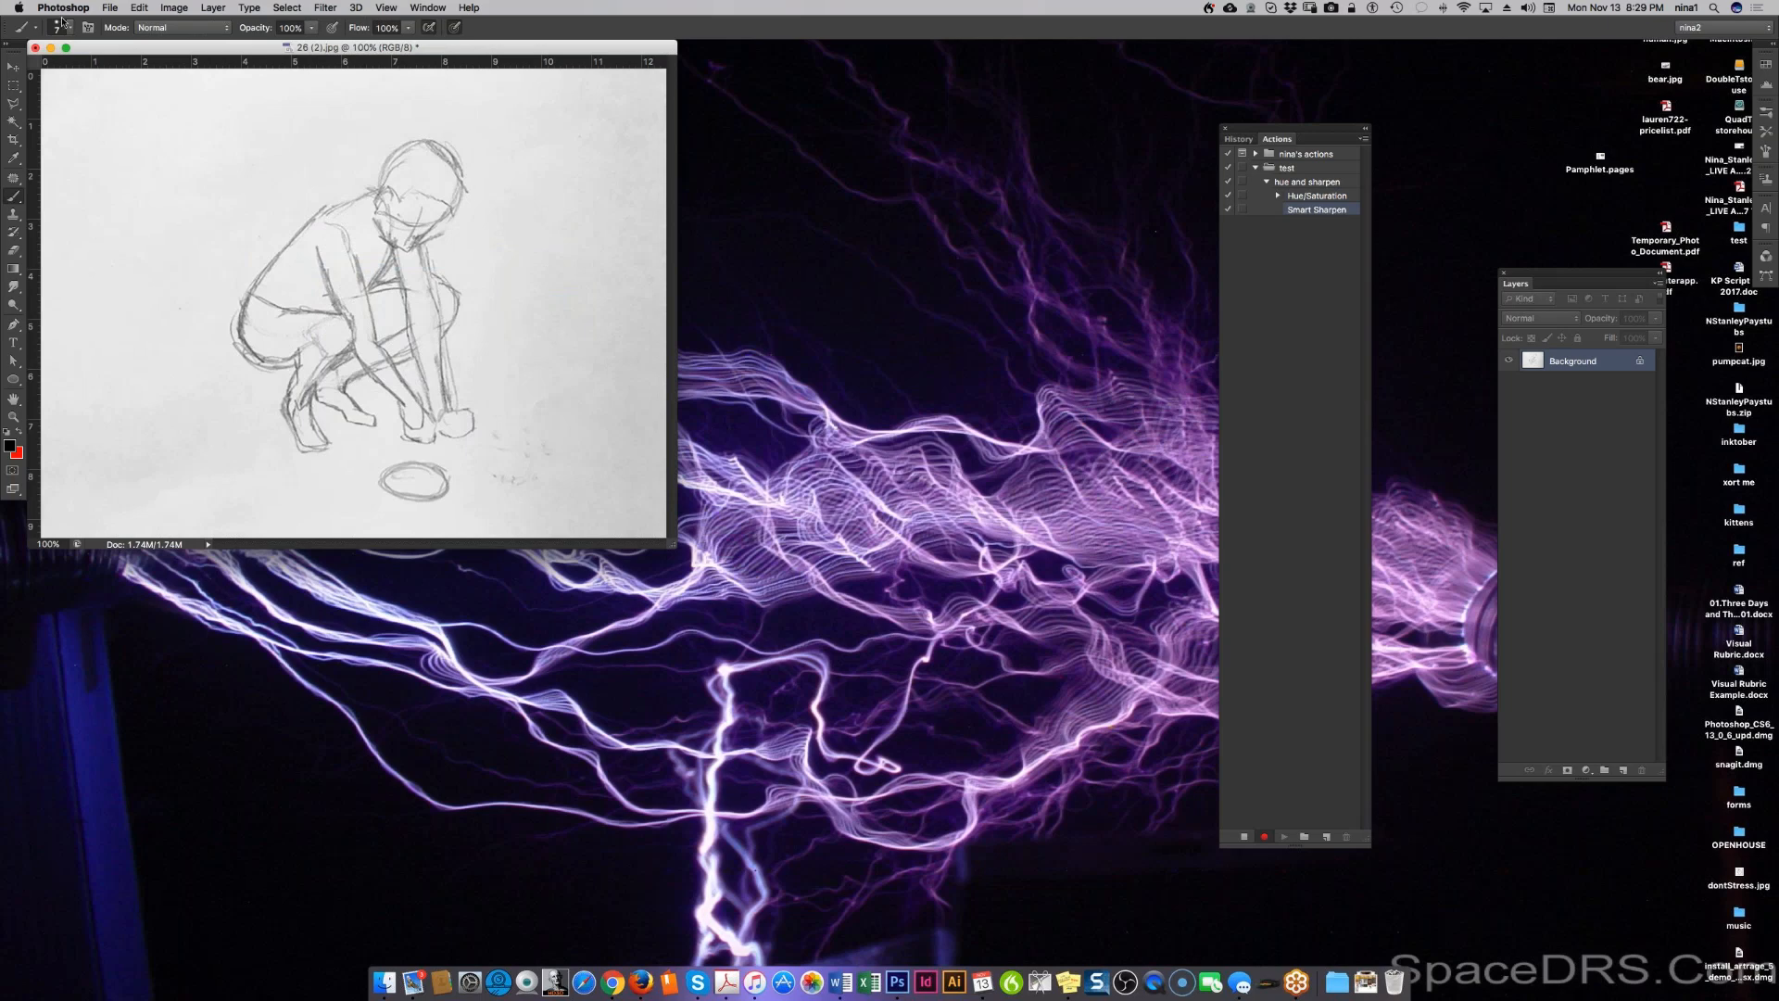
Step: Start saving the drawing under Save As, with testFolder inside **Oct 9 - Nov 2017 as the destination
click(112, 10)
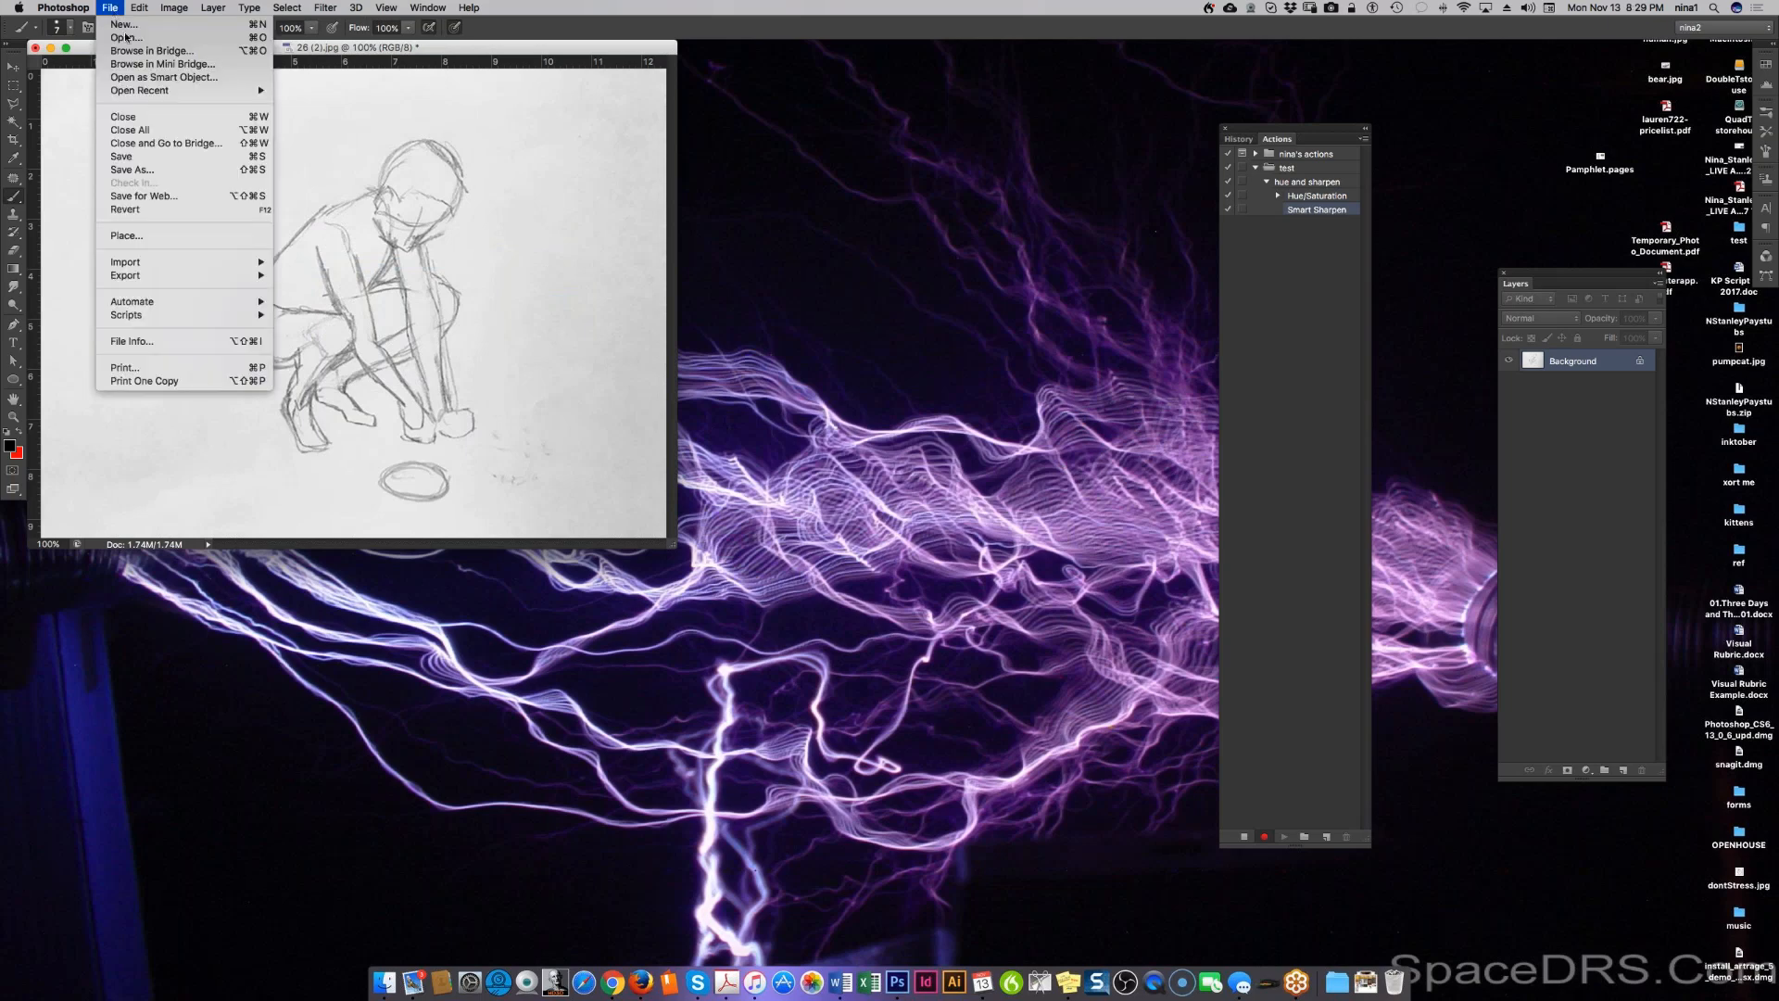
click(181, 170)
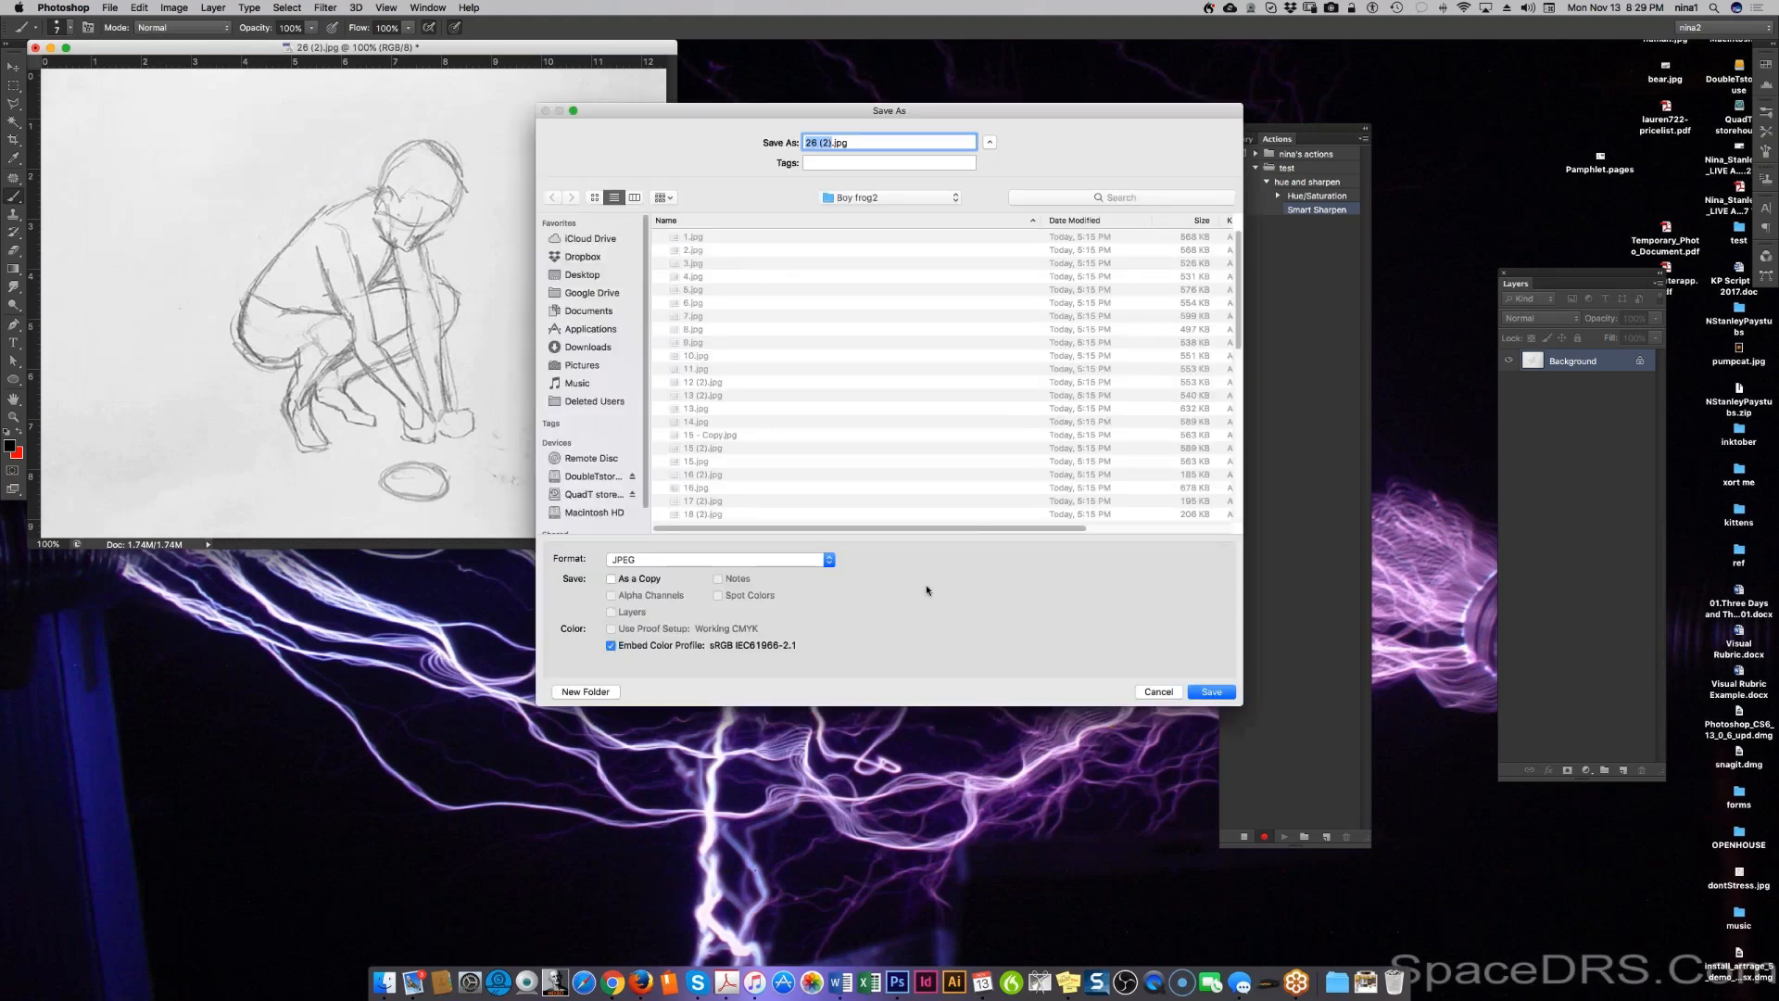
click(871, 199)
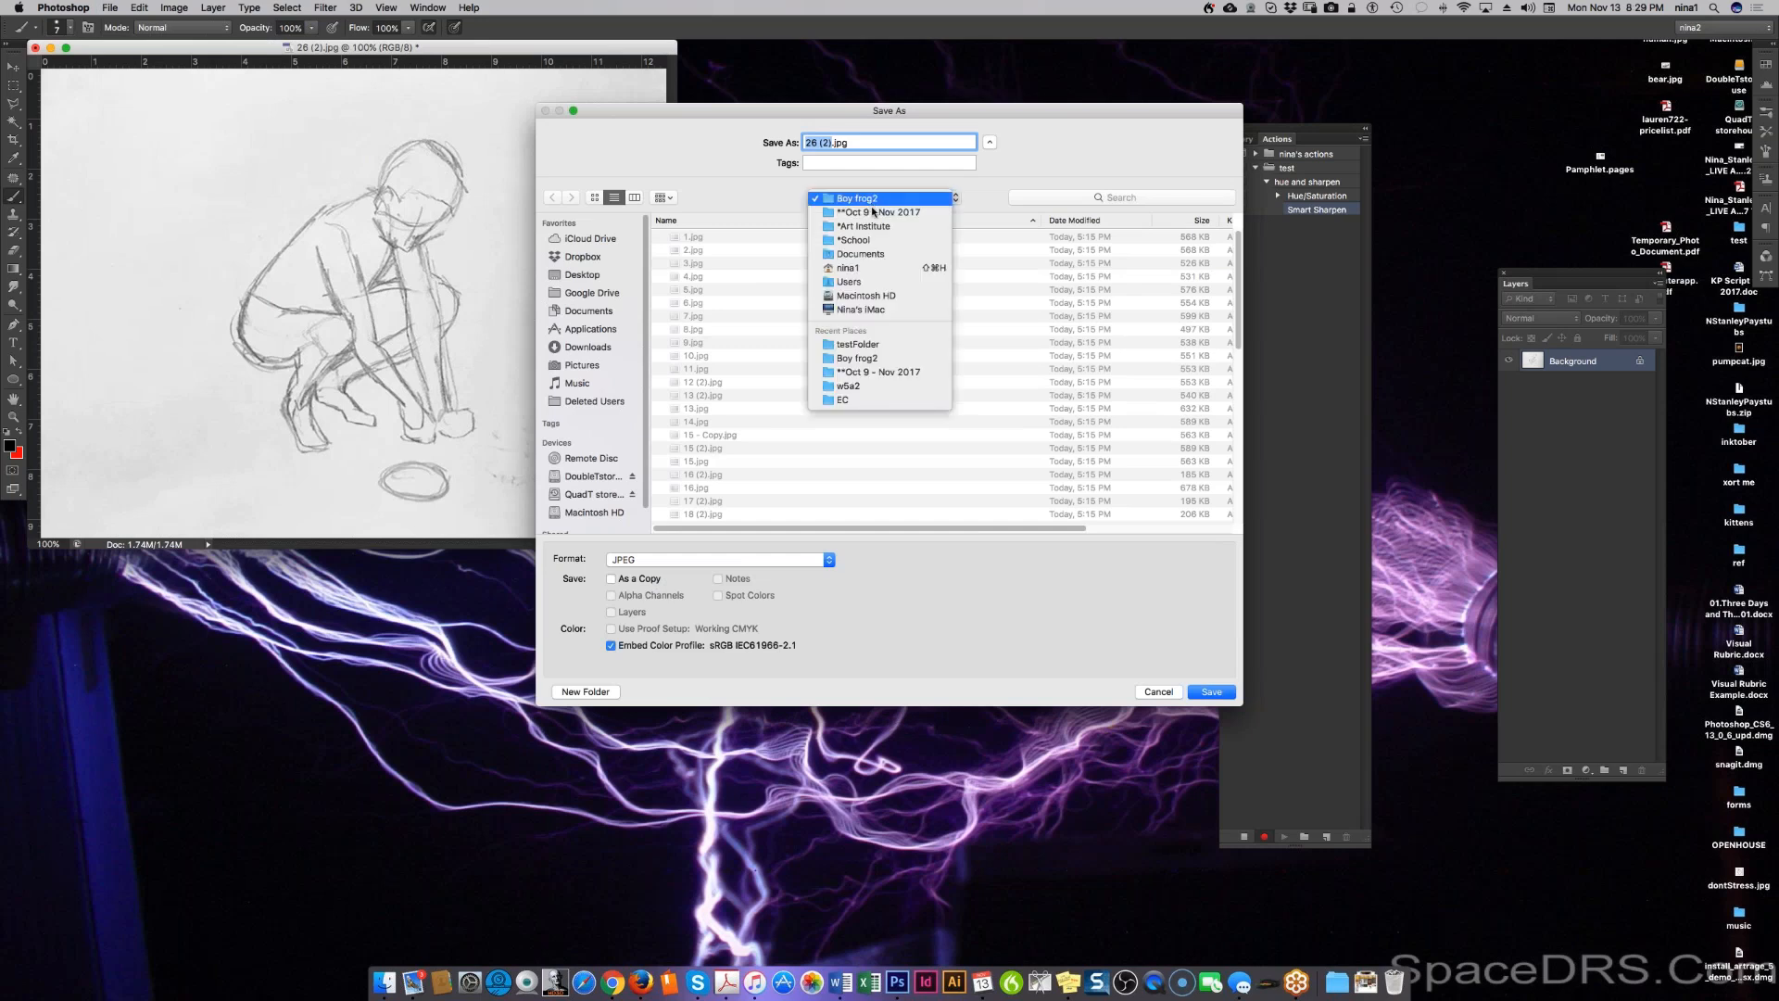
click(871, 212)
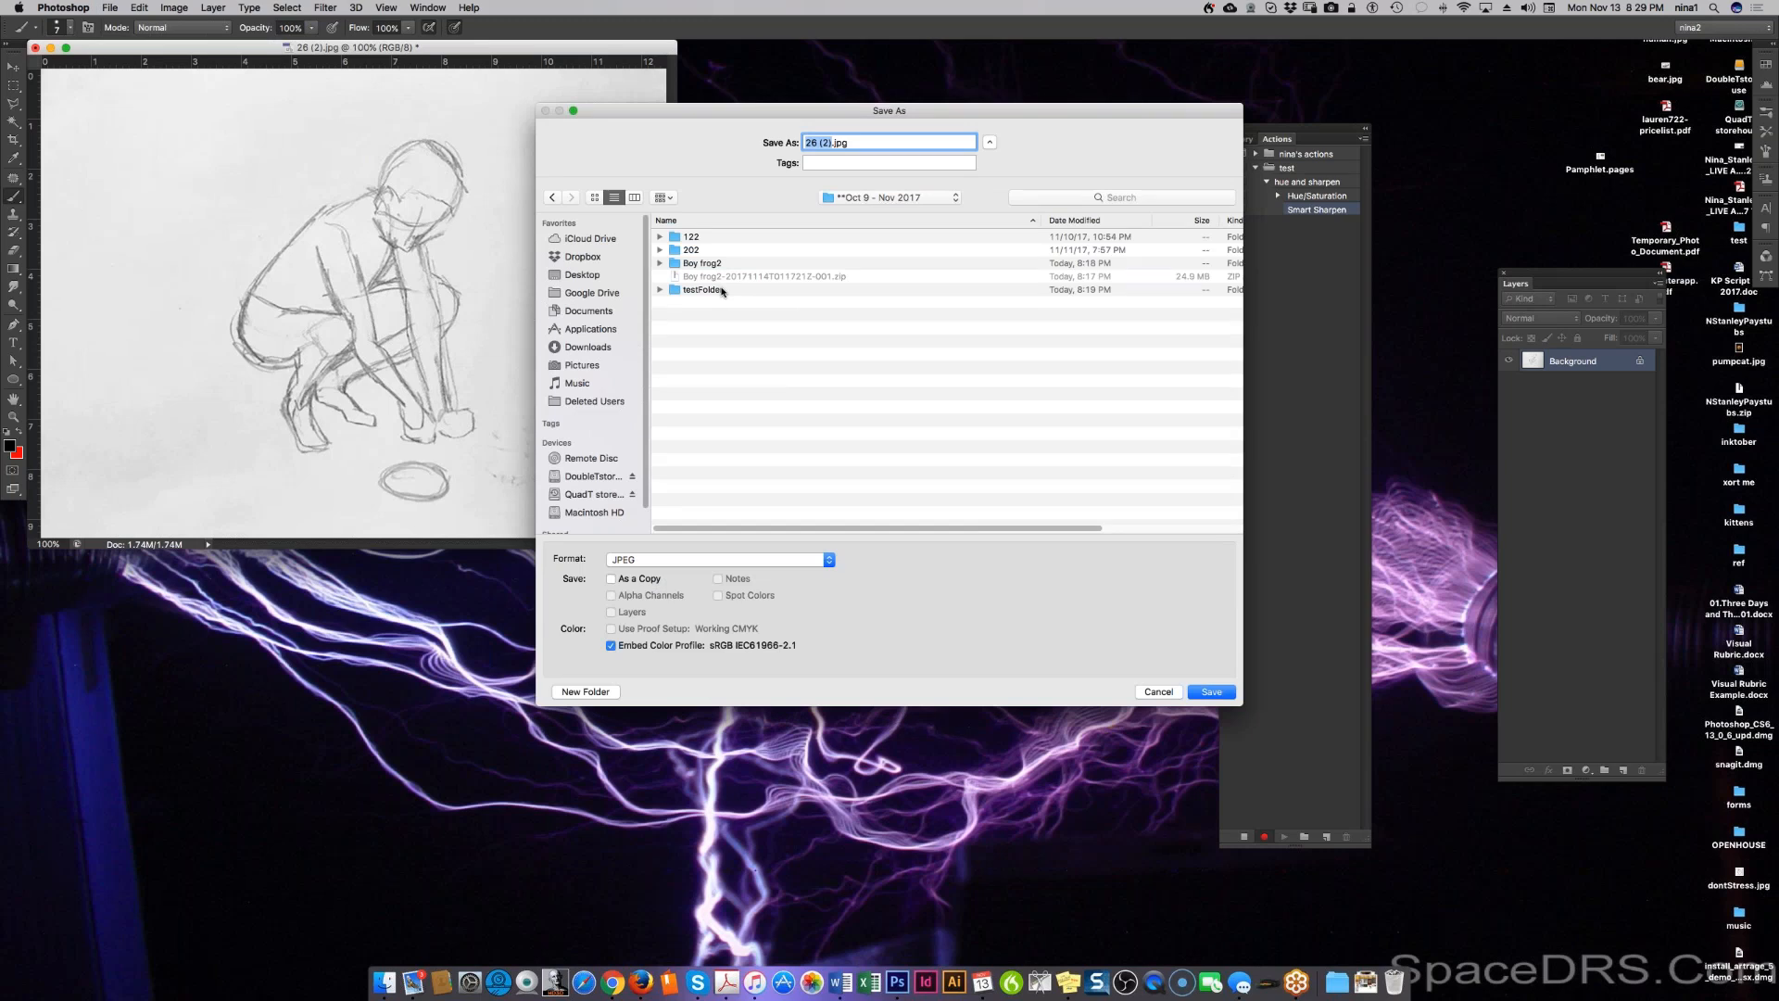
click(722, 292)
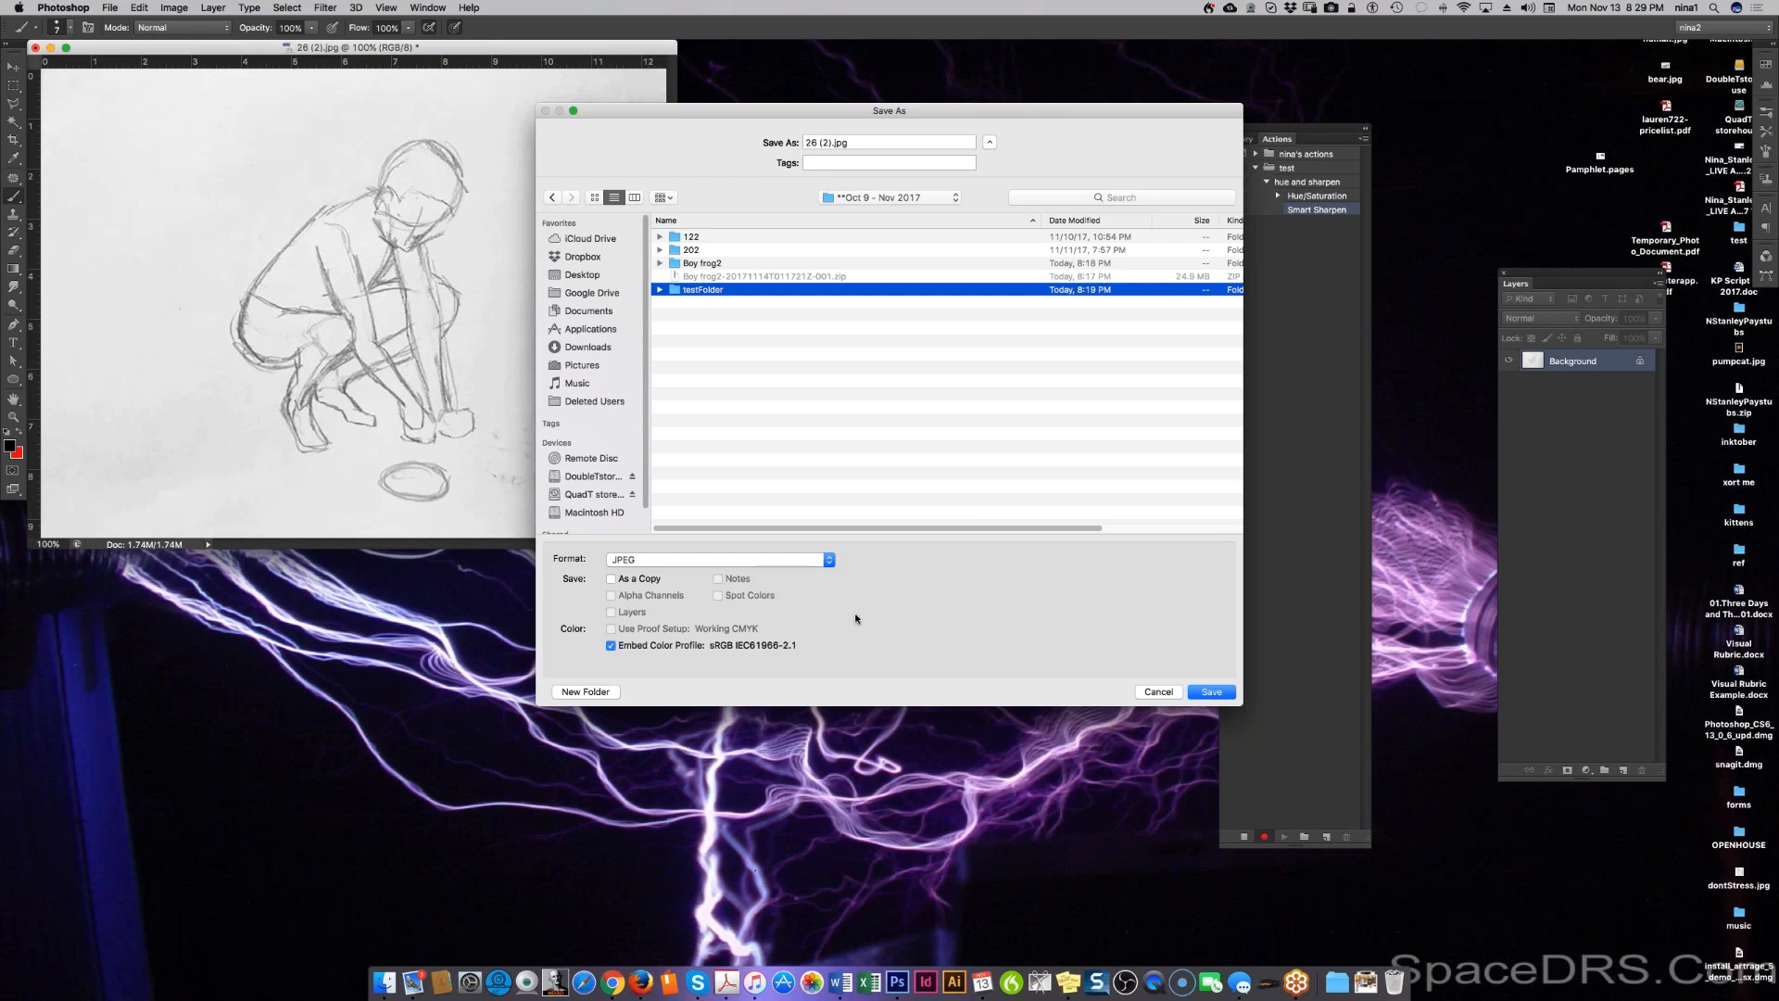
click(1209, 695)
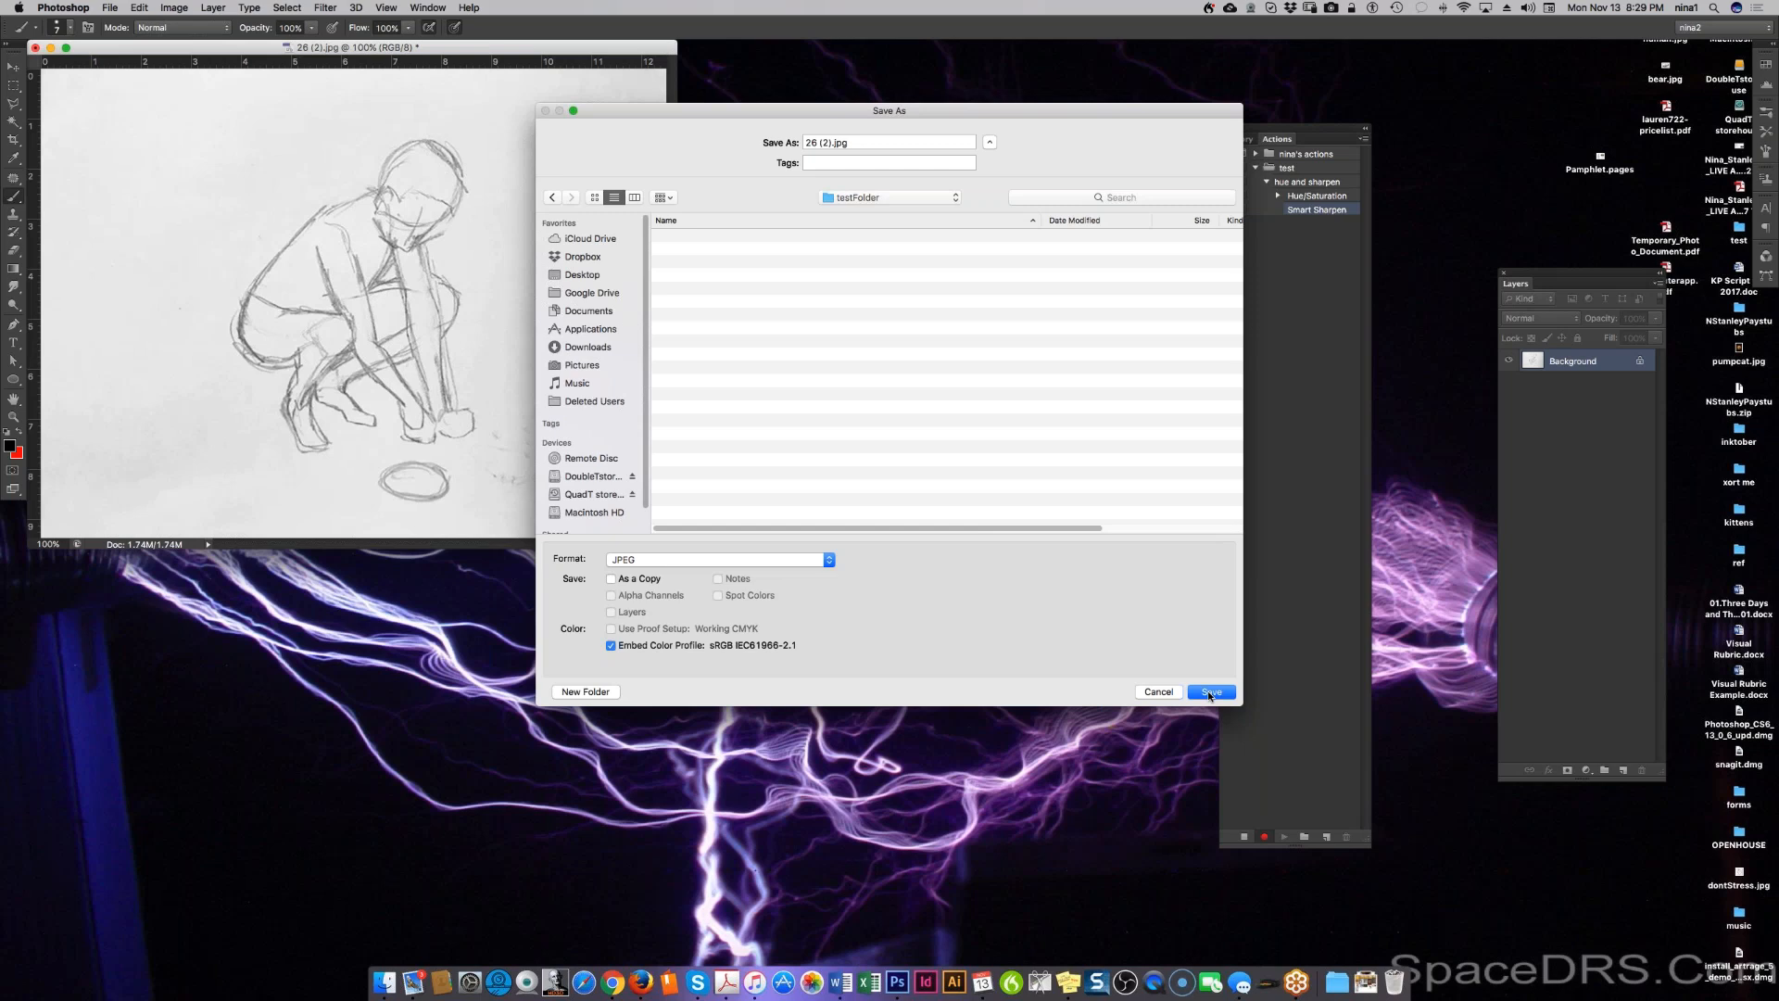
Step: Save the drawing as a BMP using the OS/2 file format at 24-bit depth
click(643, 559)
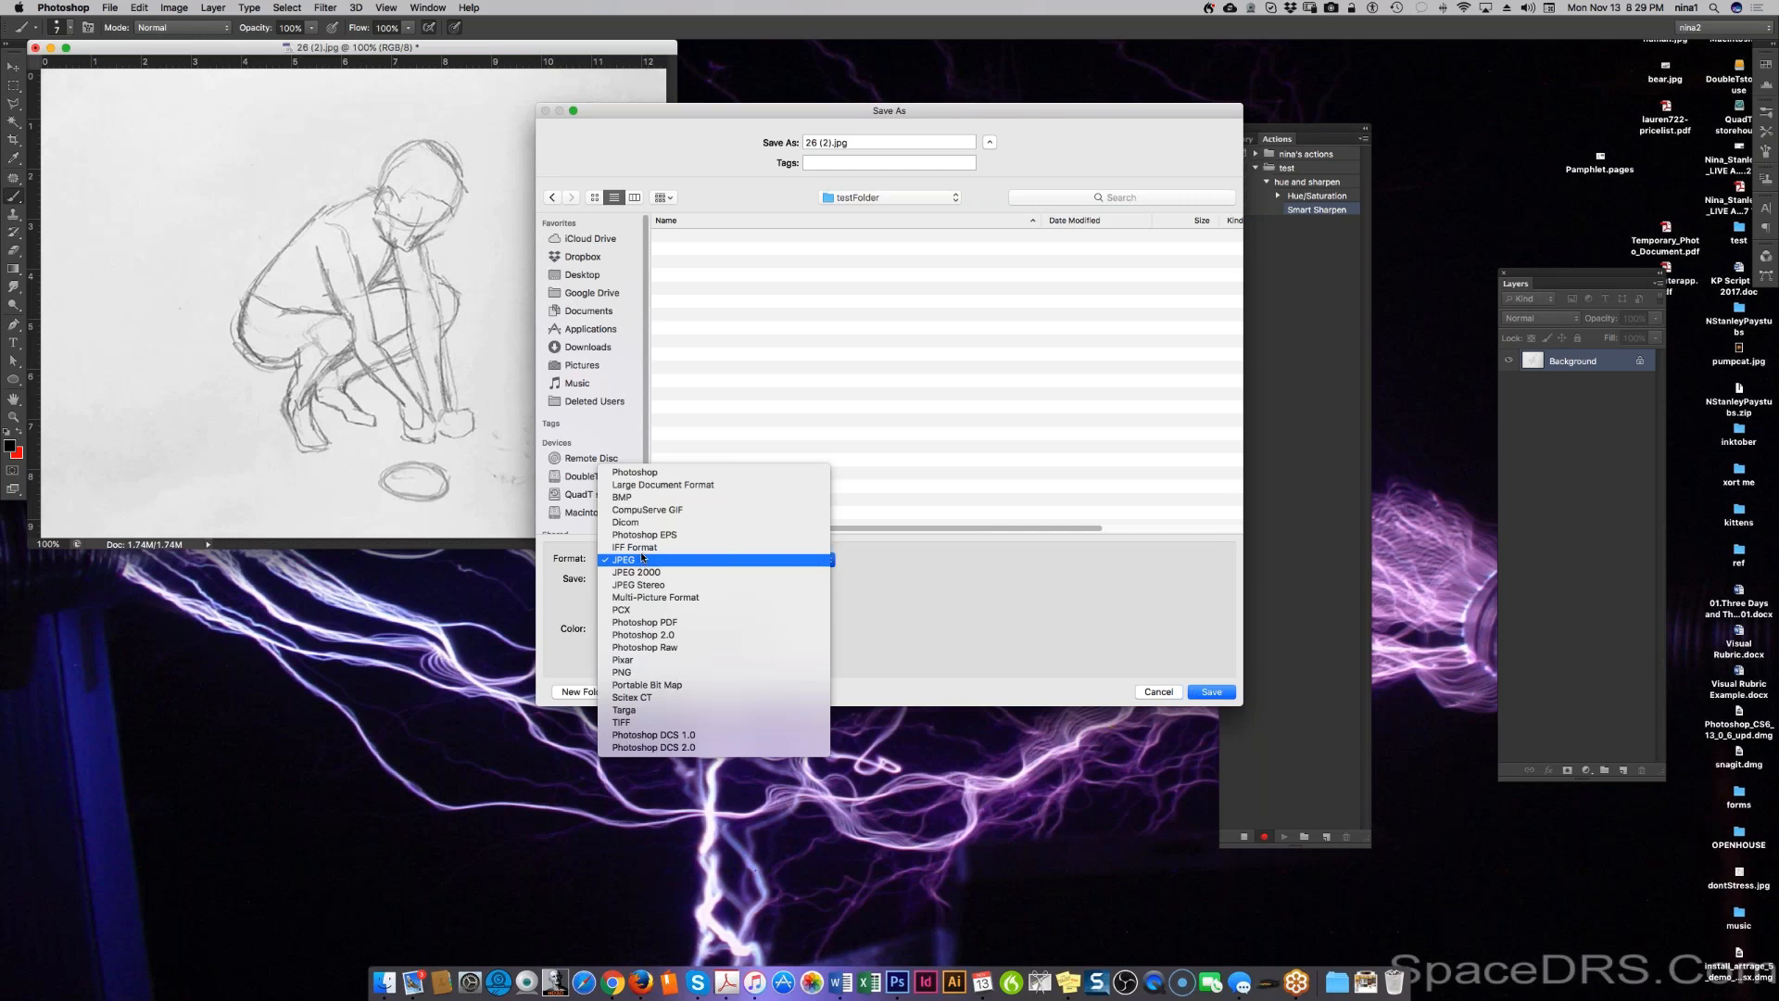
click(643, 497)
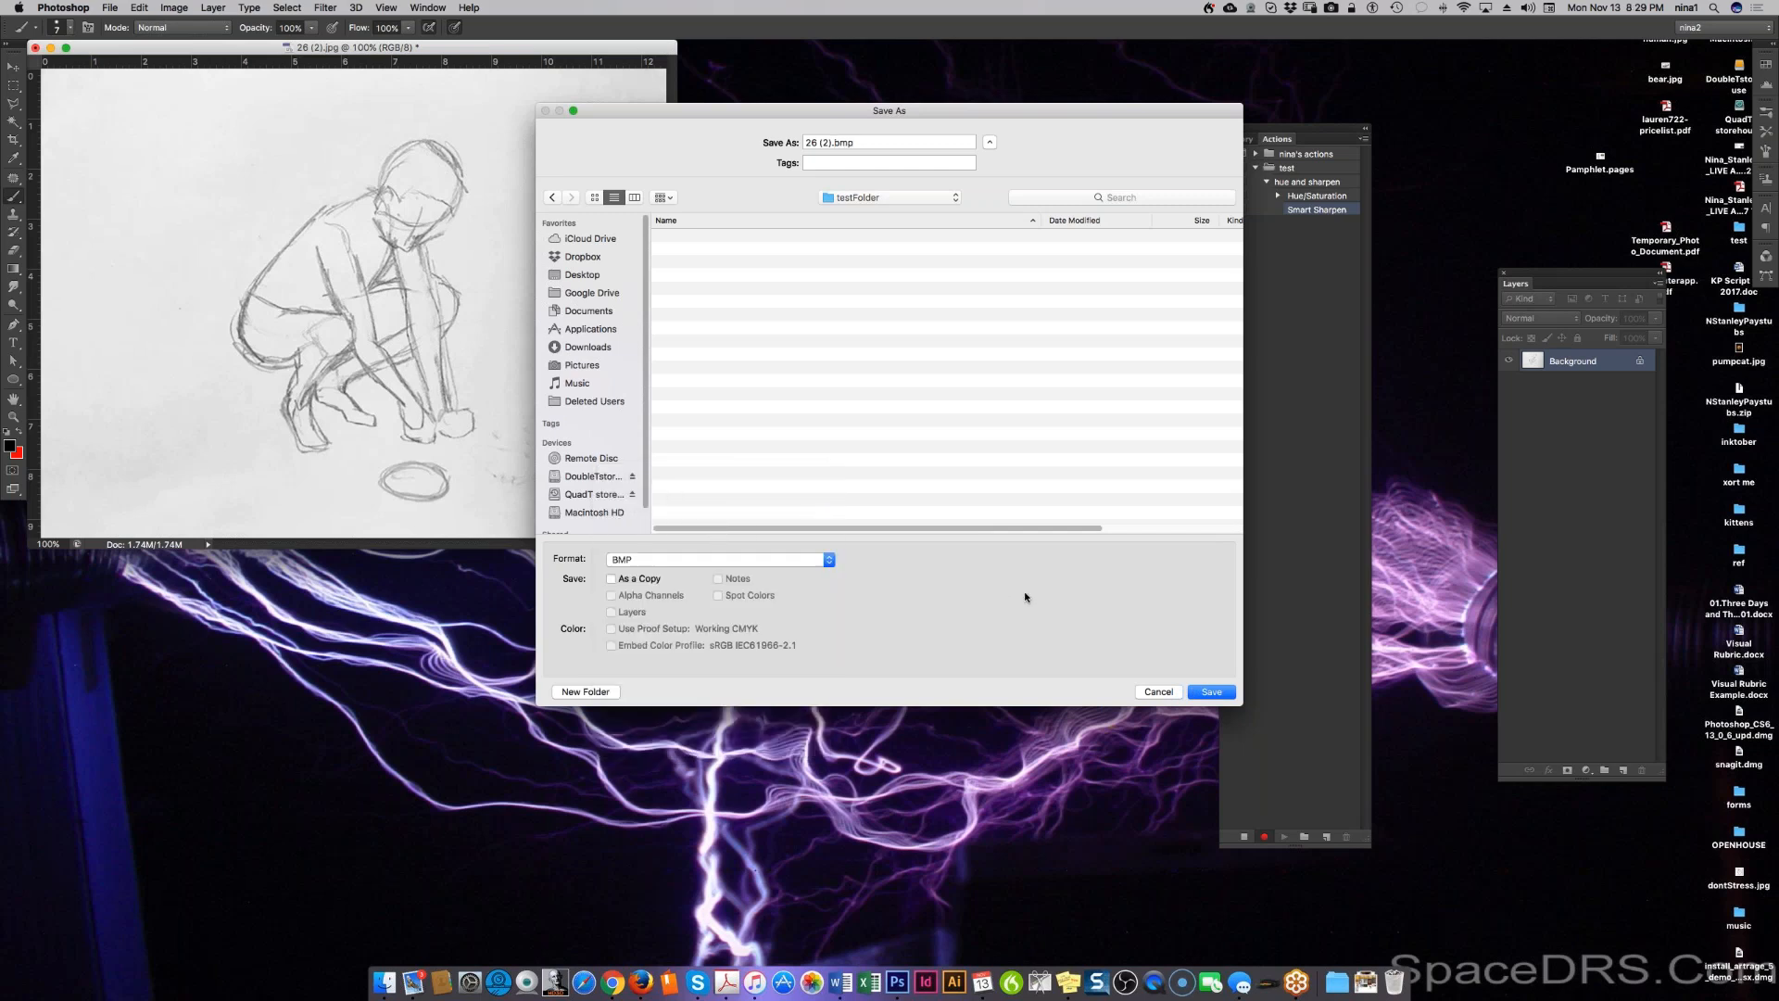
click(662, 561)
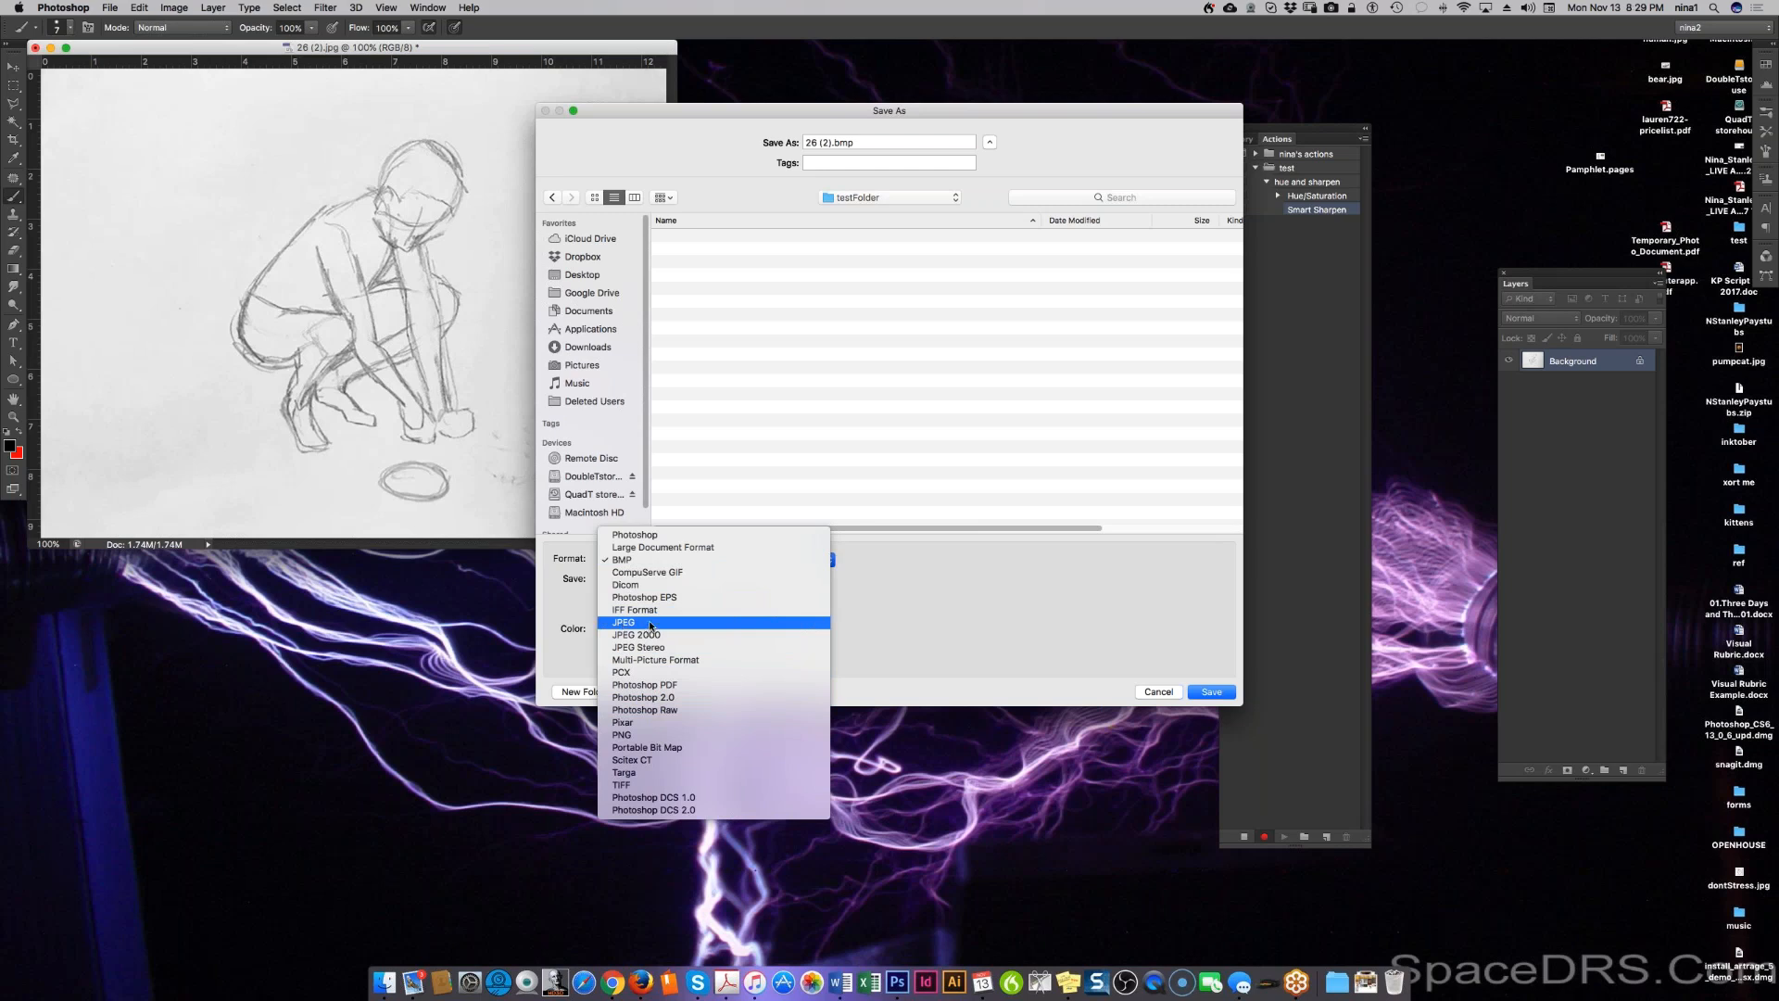
click(649, 561)
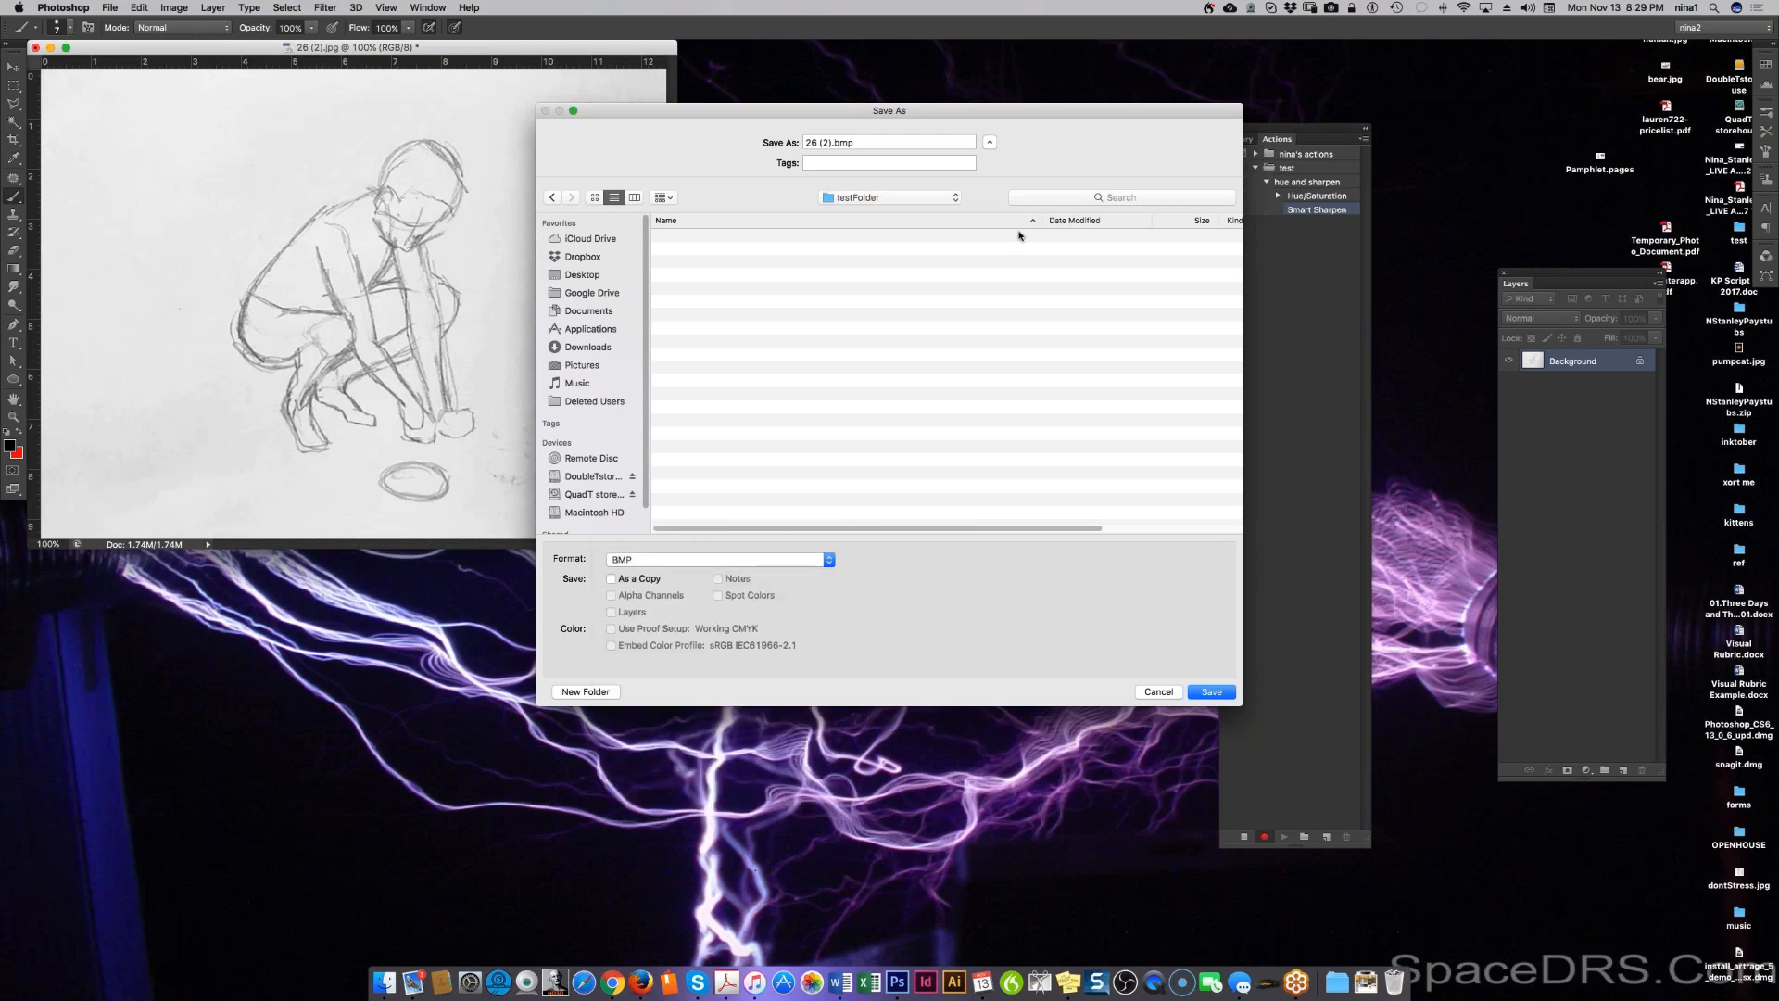
click(1227, 693)
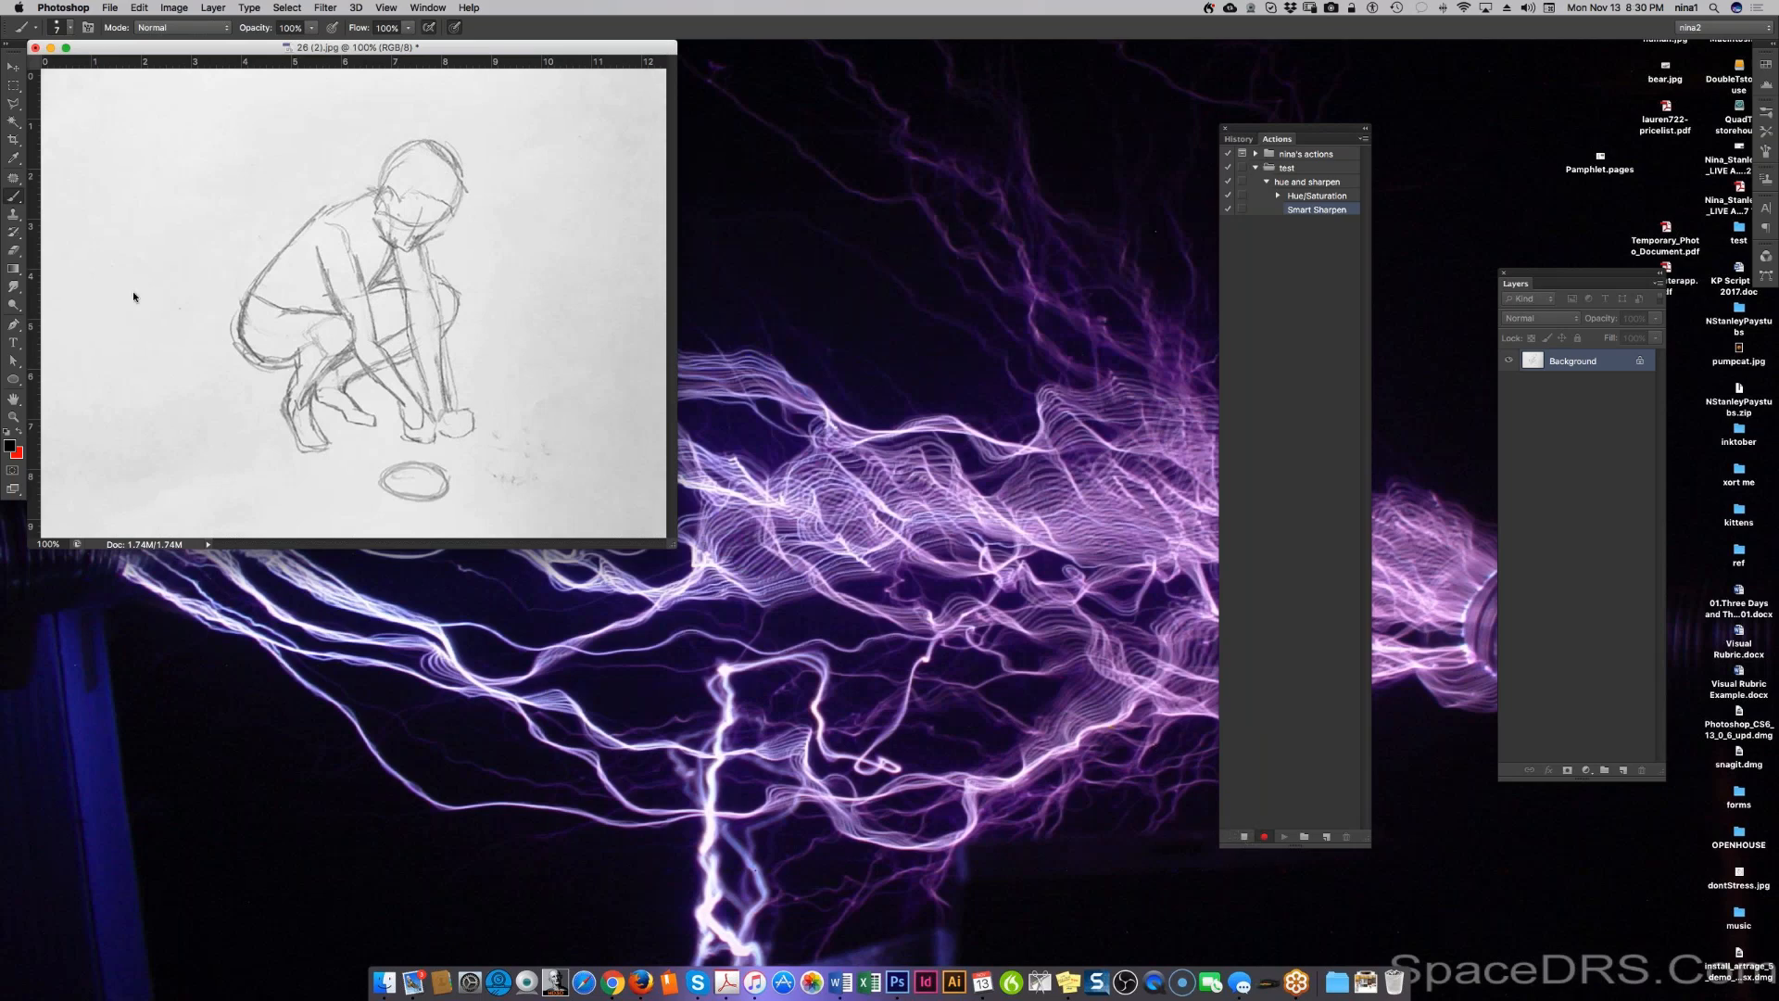
key(super+s)
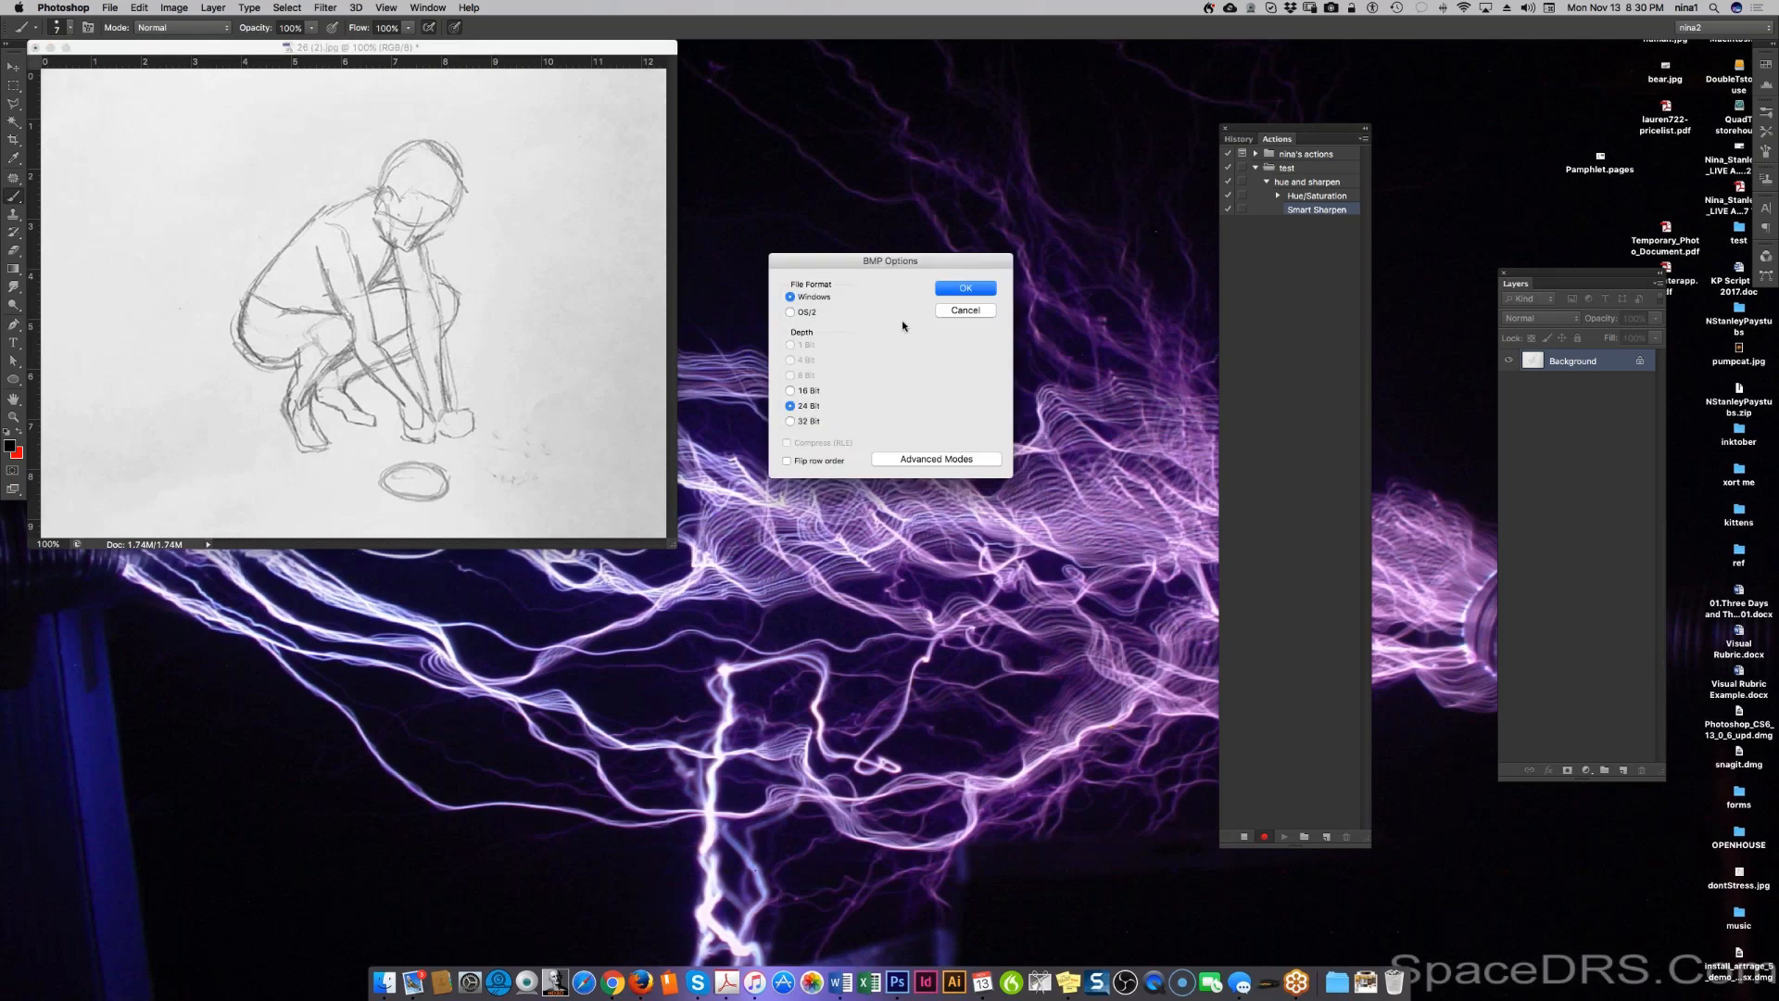
click(790, 311)
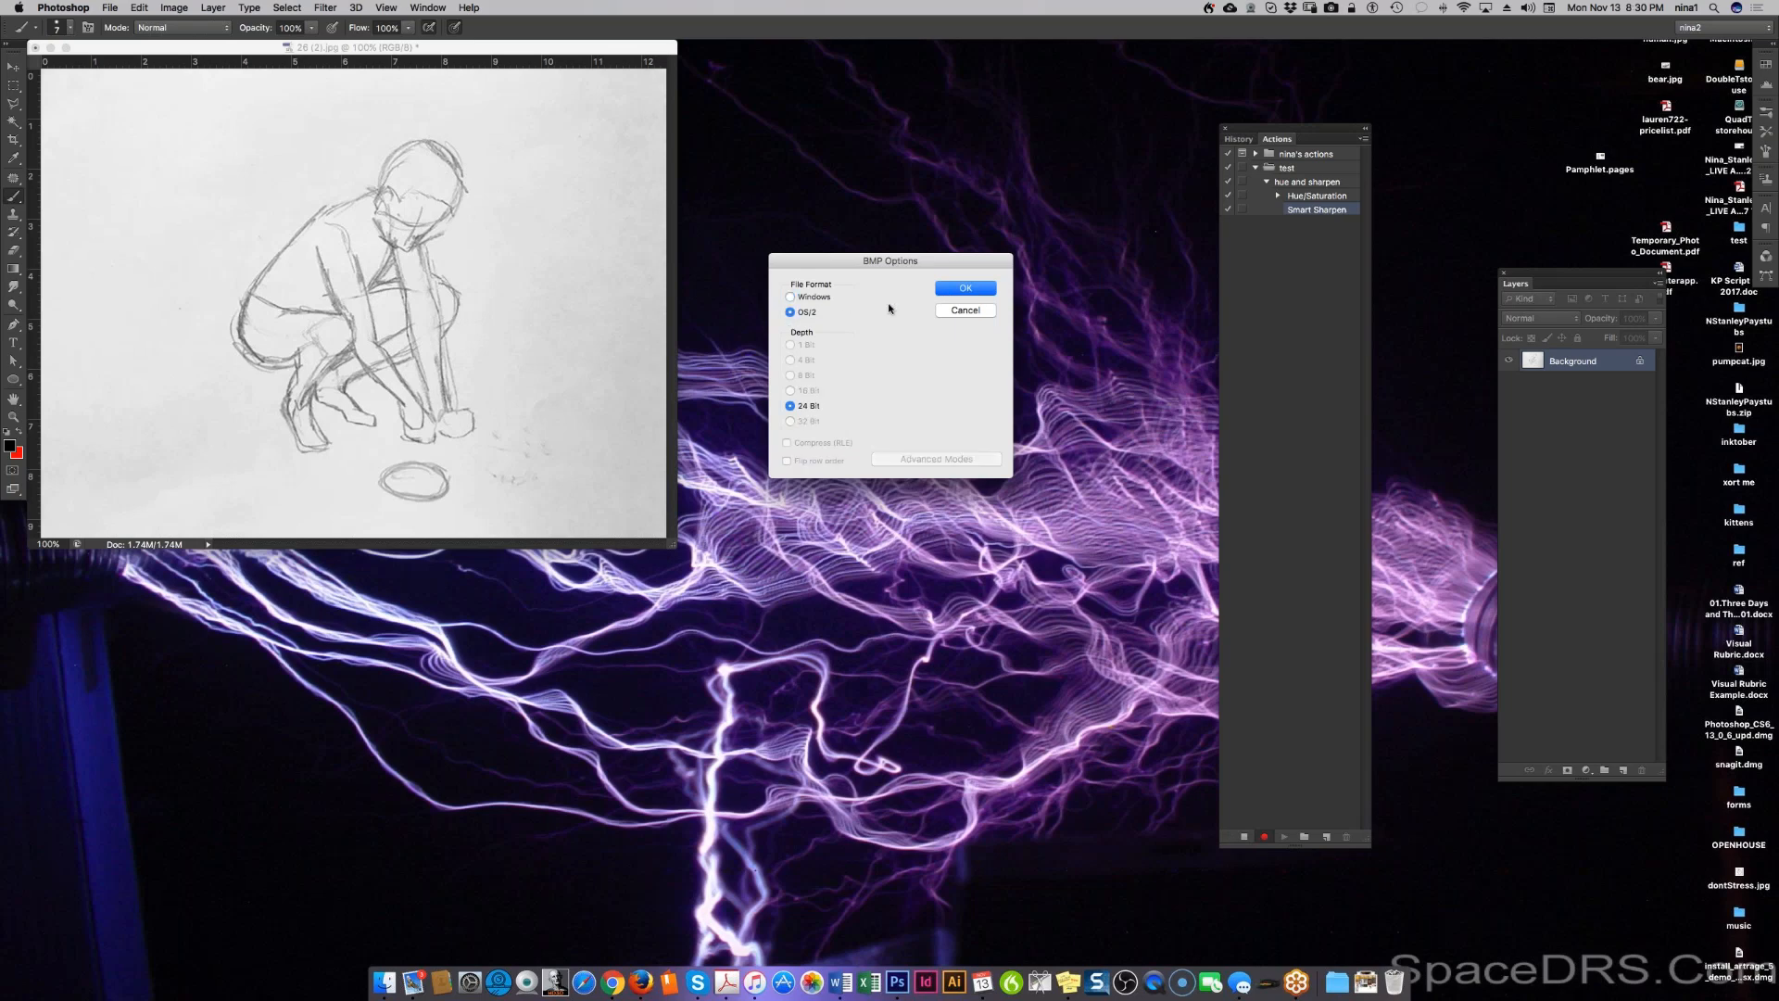
click(965, 289)
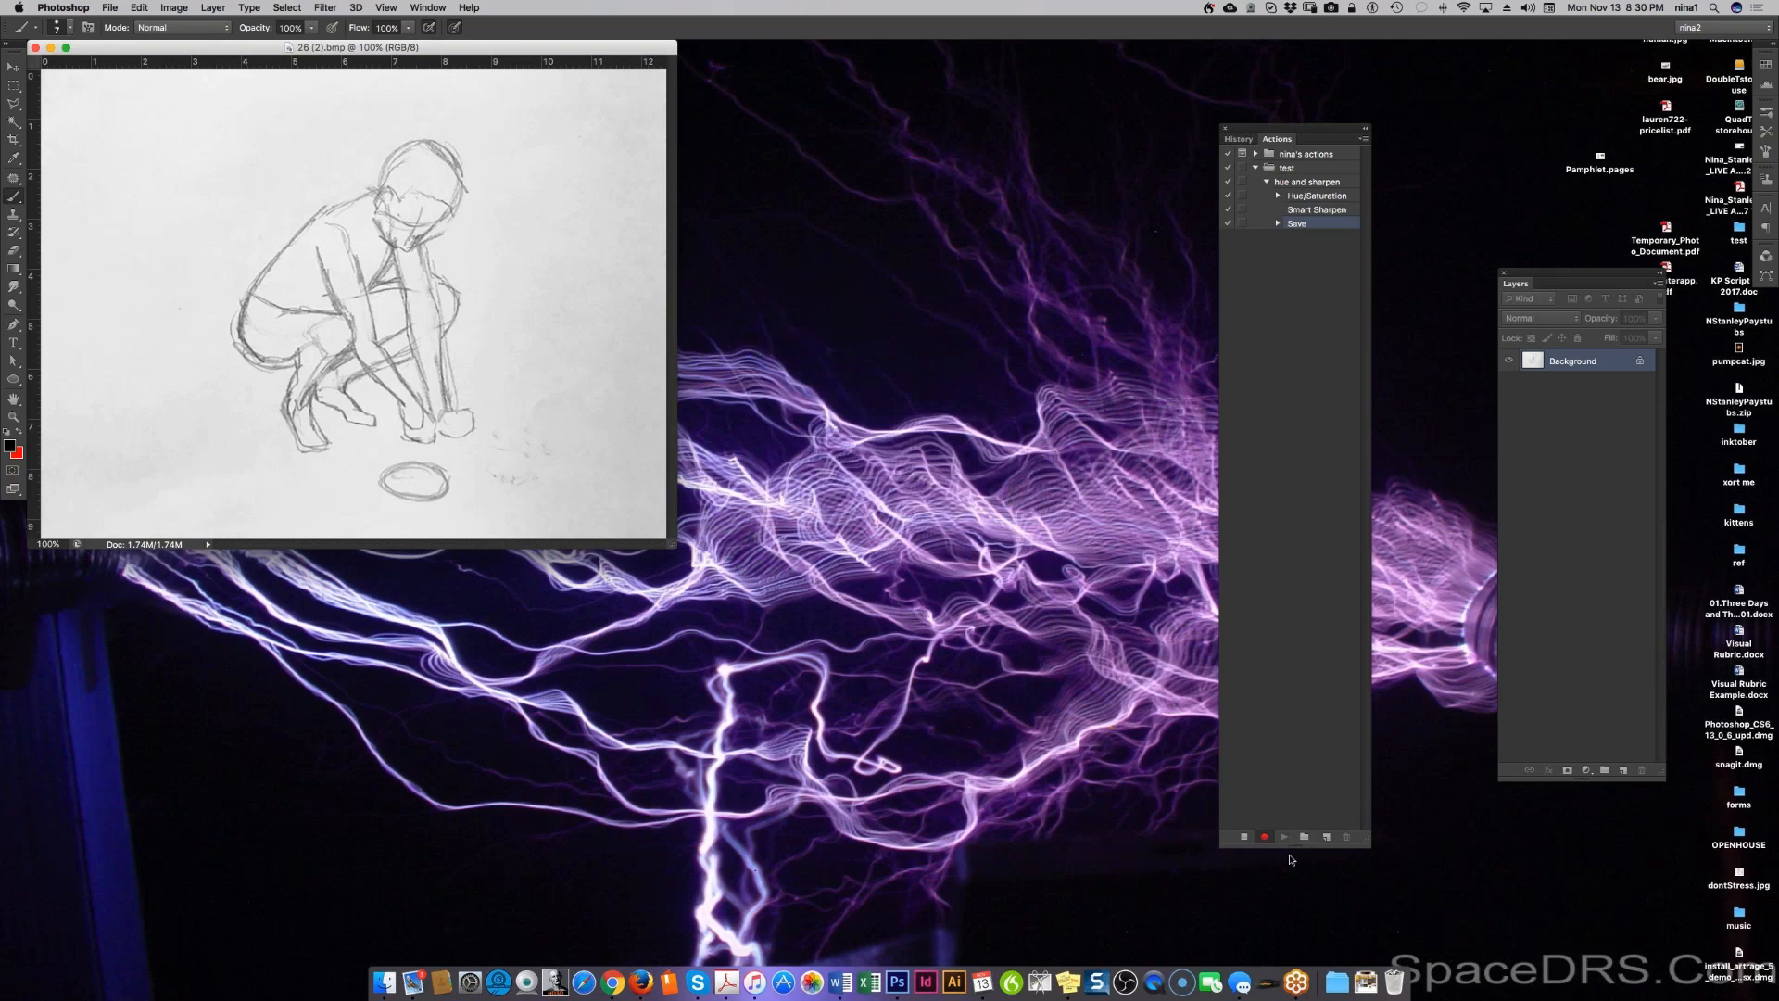
Step: Stop recording the hue and sharpen action and close the saved drawing
click(1243, 837)
click(35, 47)
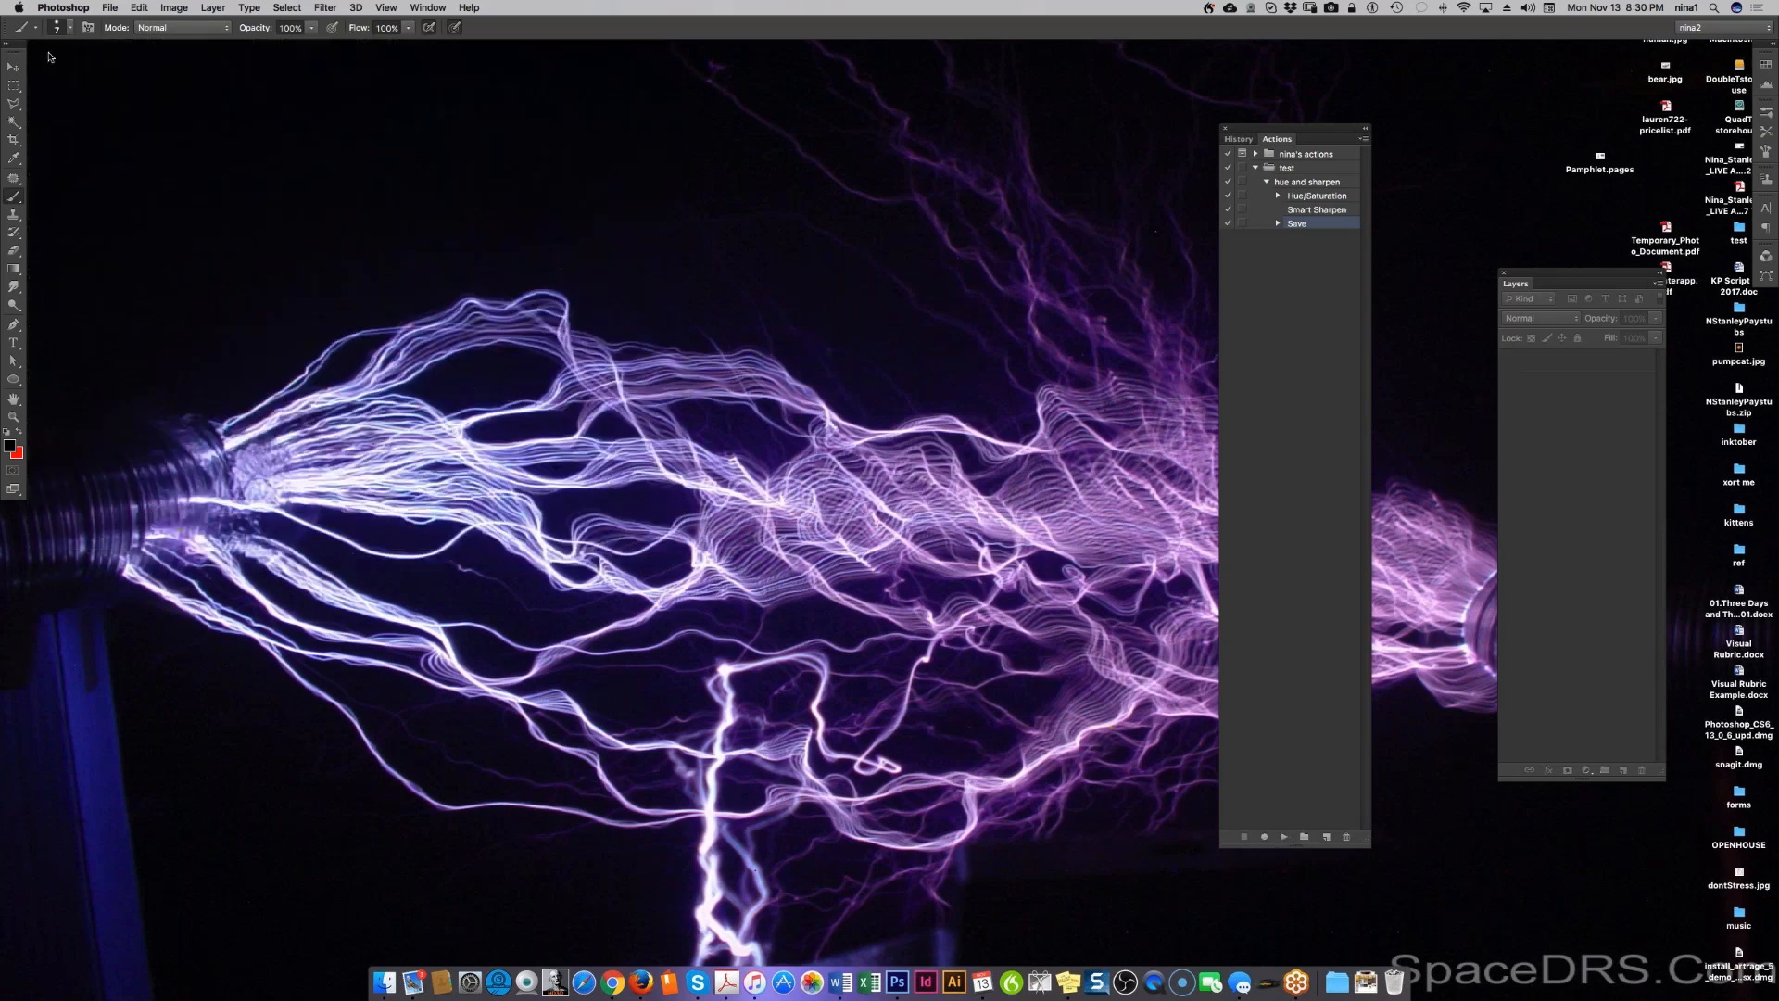
Step: Switch to Finder and check the saved 26 (2).bmp in *School > *Art Institute > **Oct 9 - Nov 2017 > testFolder
click(385, 982)
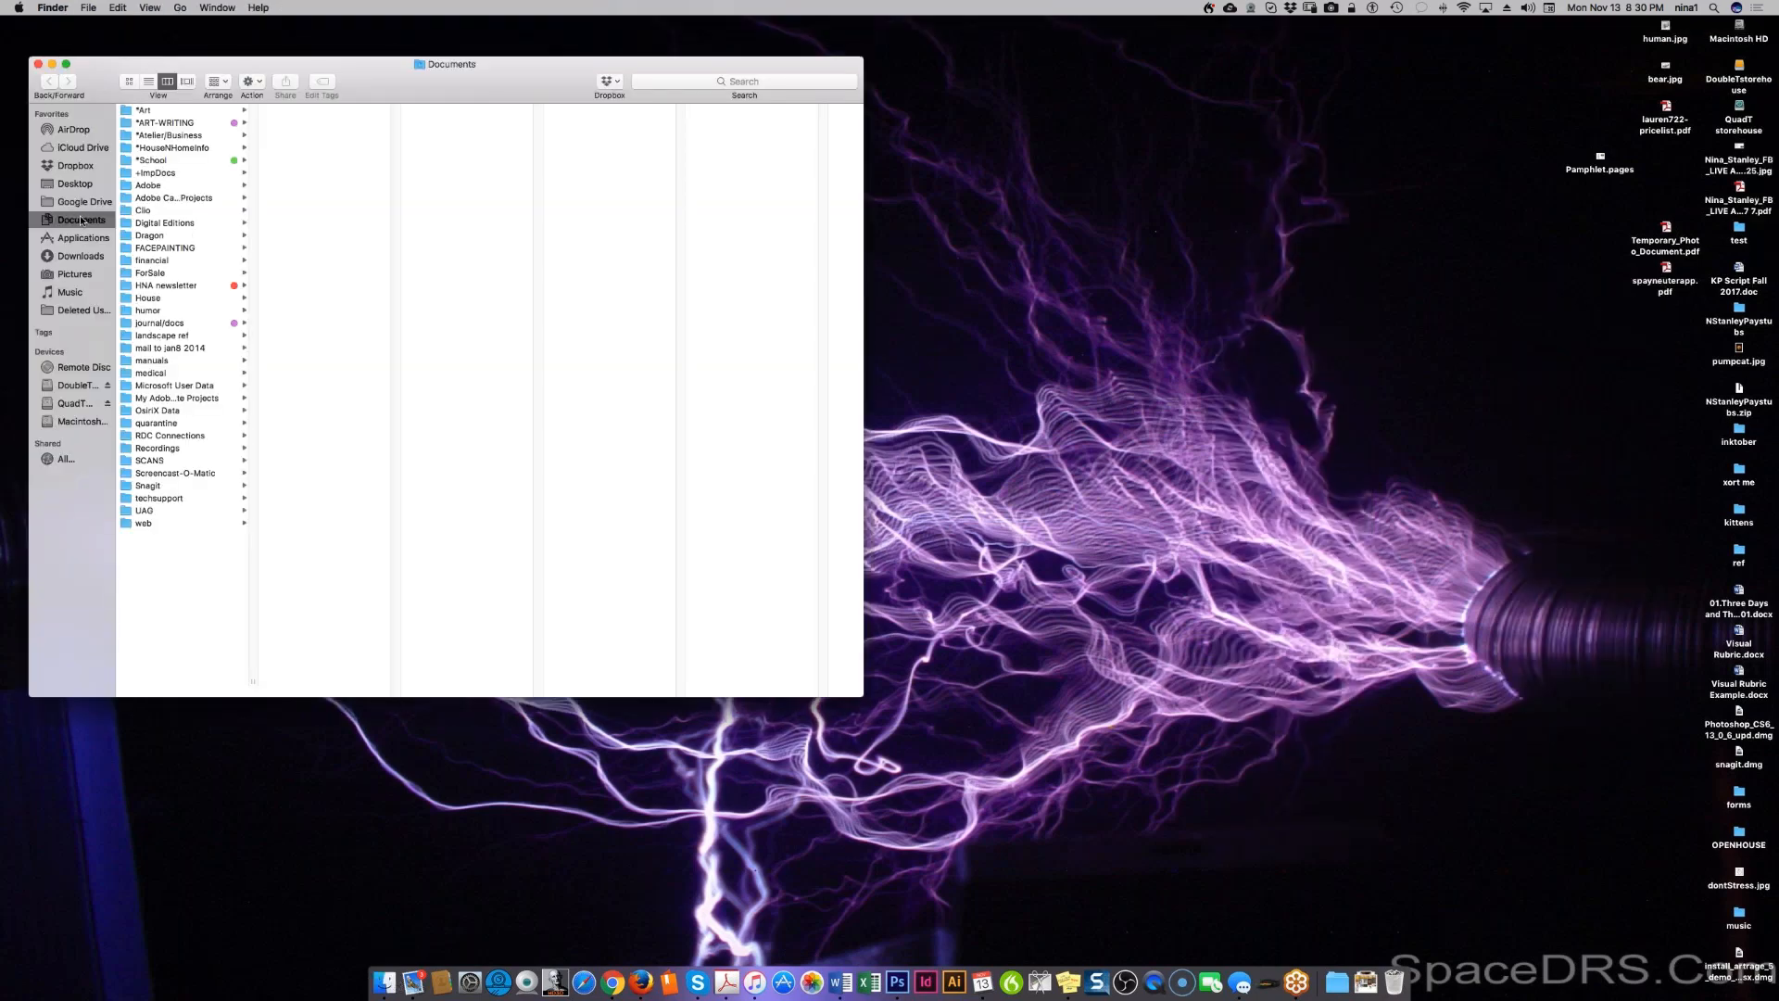
click(164, 161)
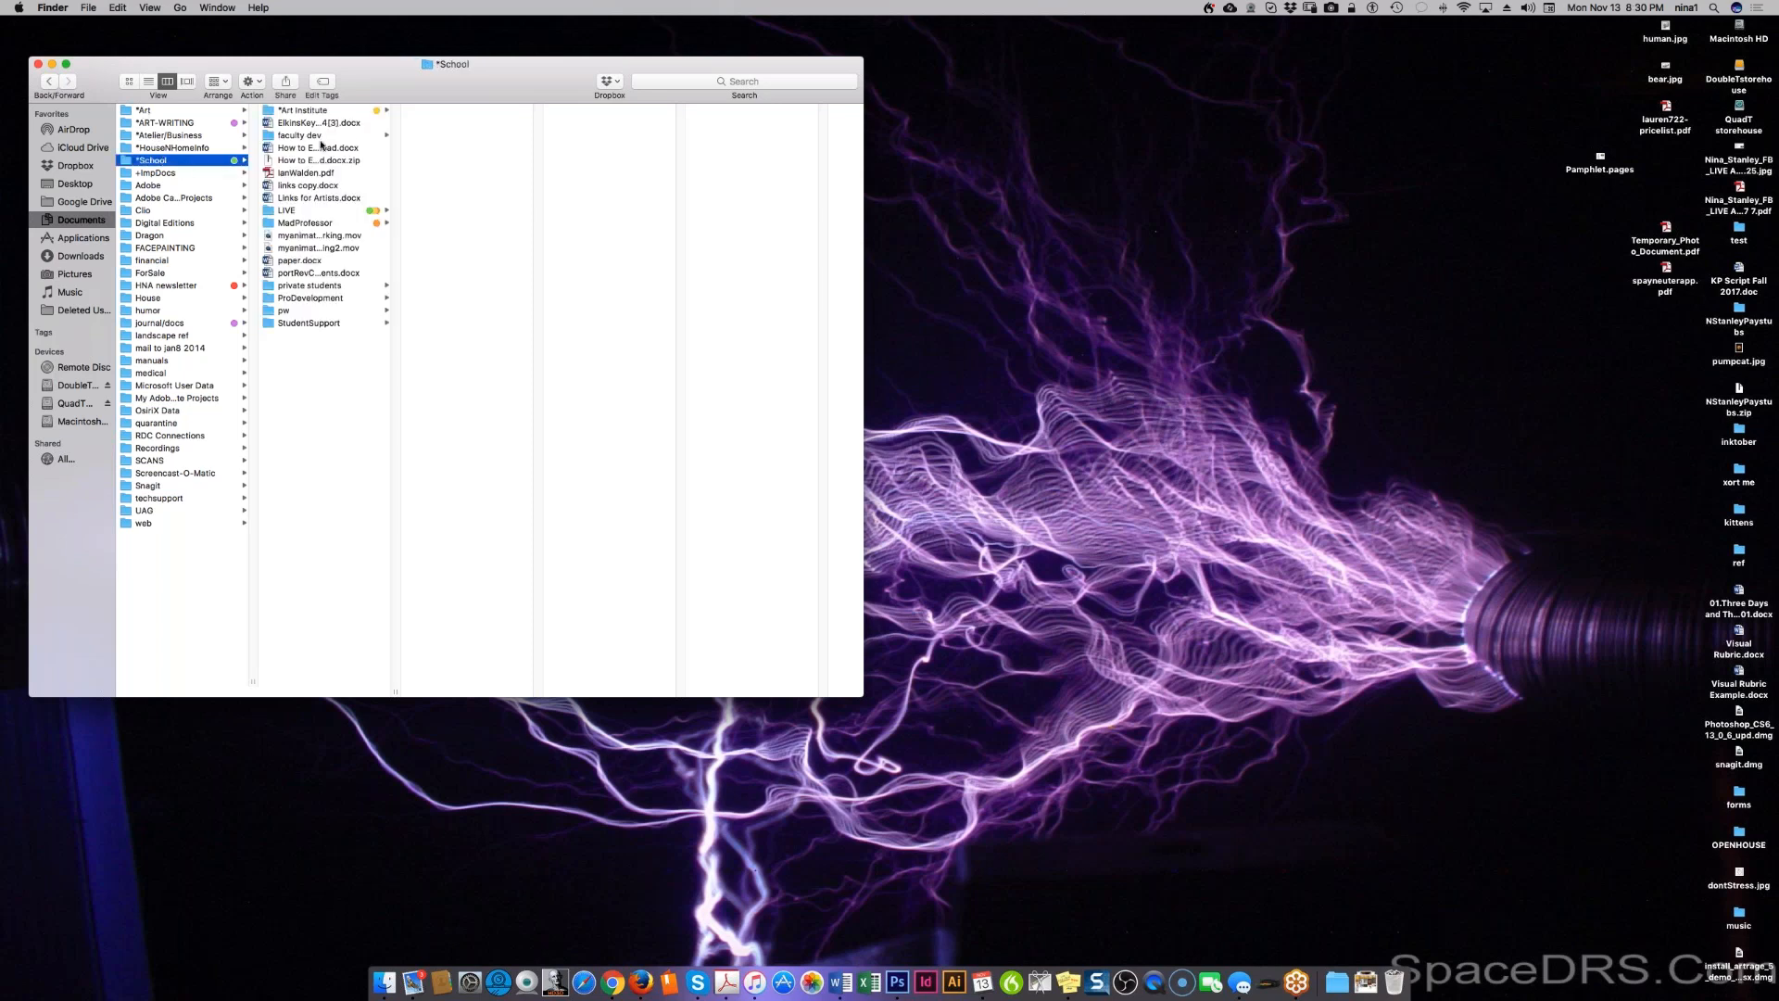
click(333, 112)
click(428, 113)
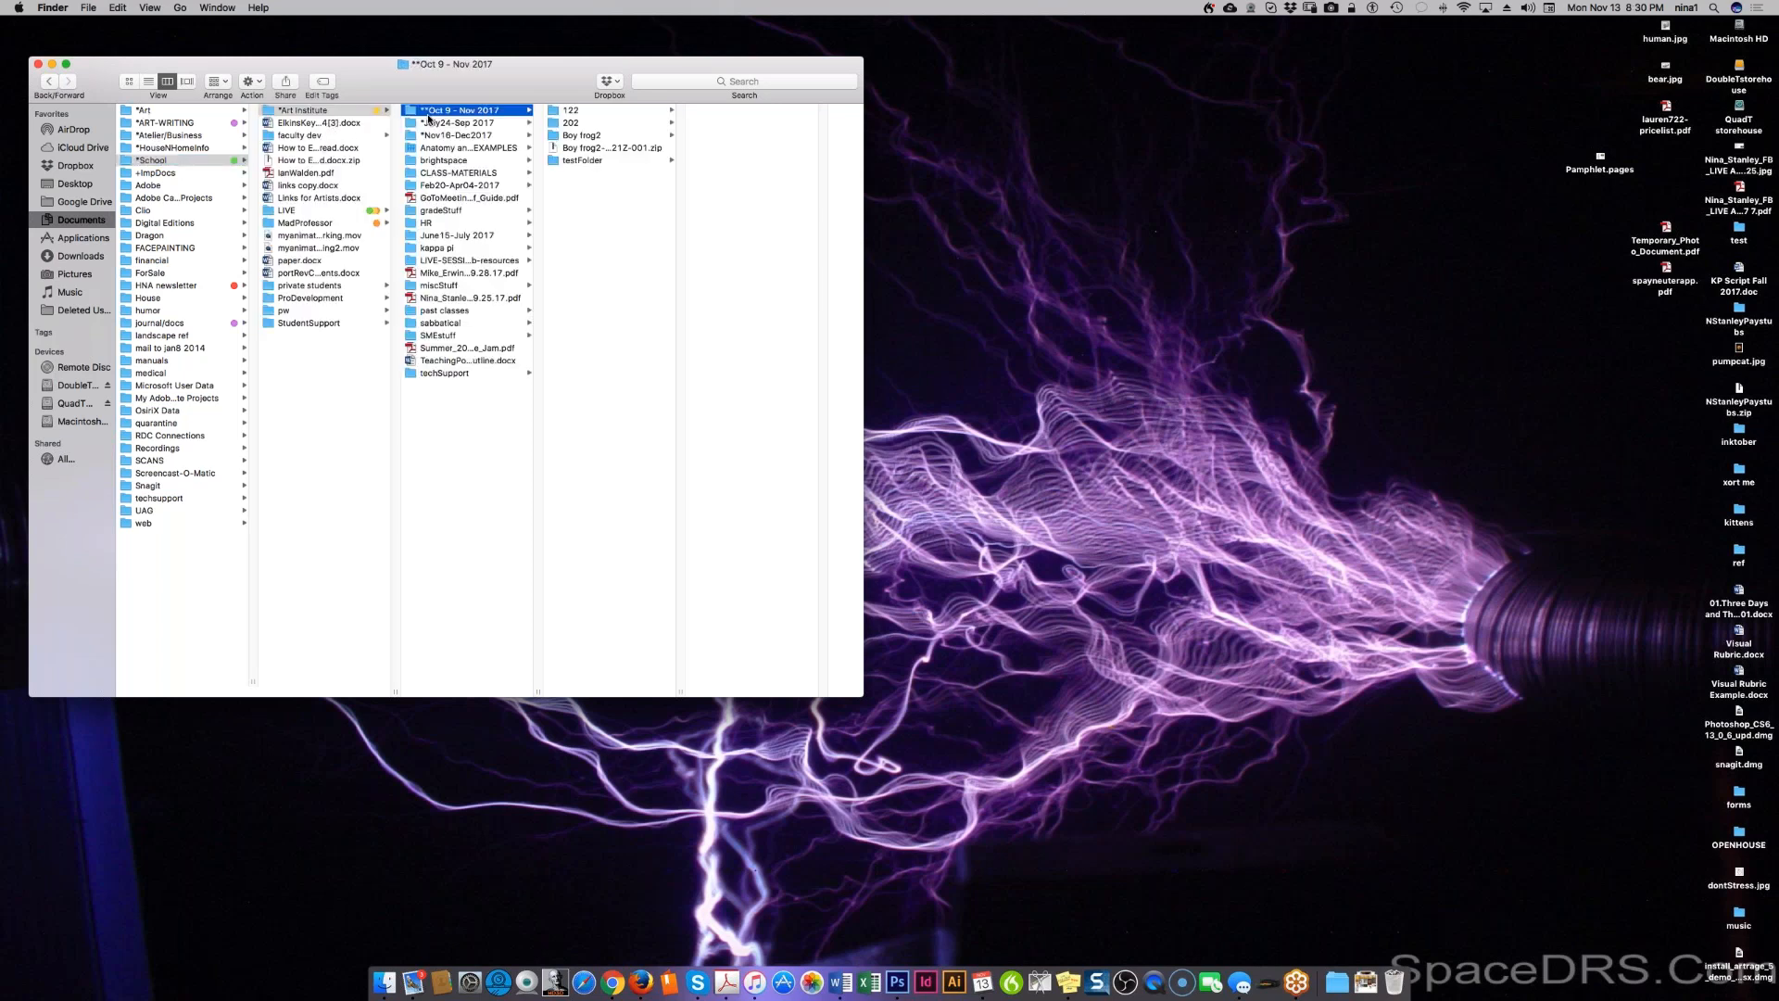
click(604, 161)
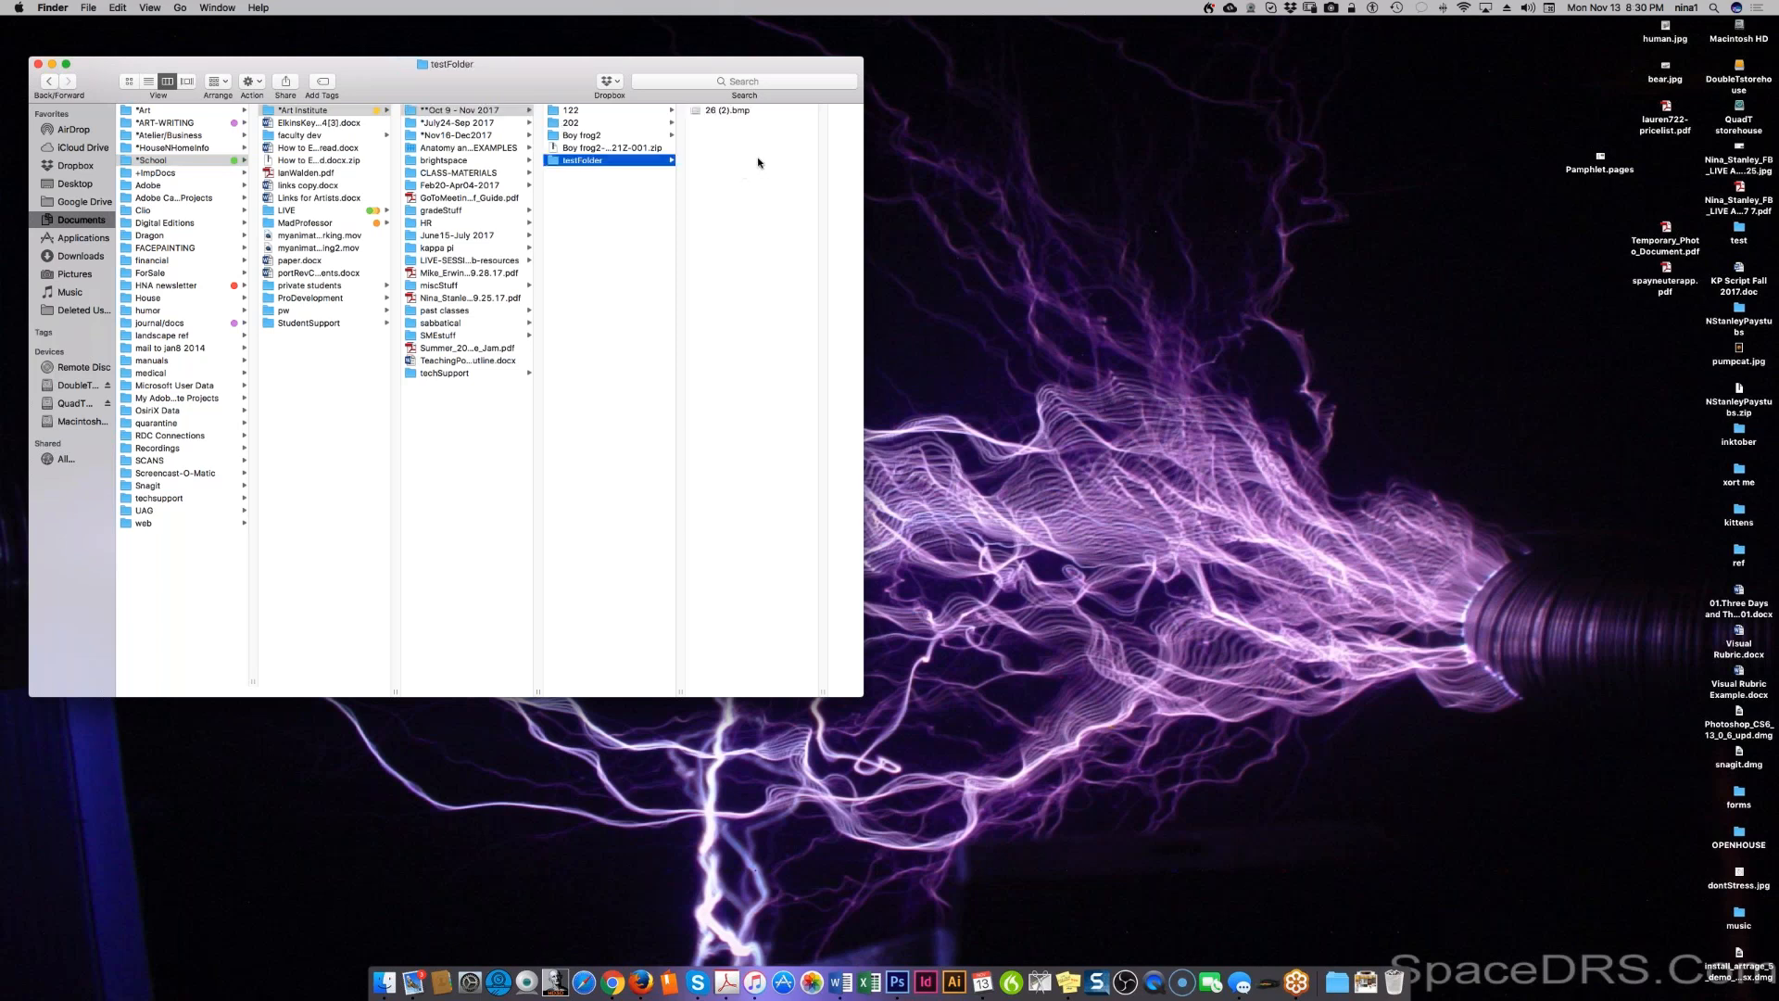
click(741, 111)
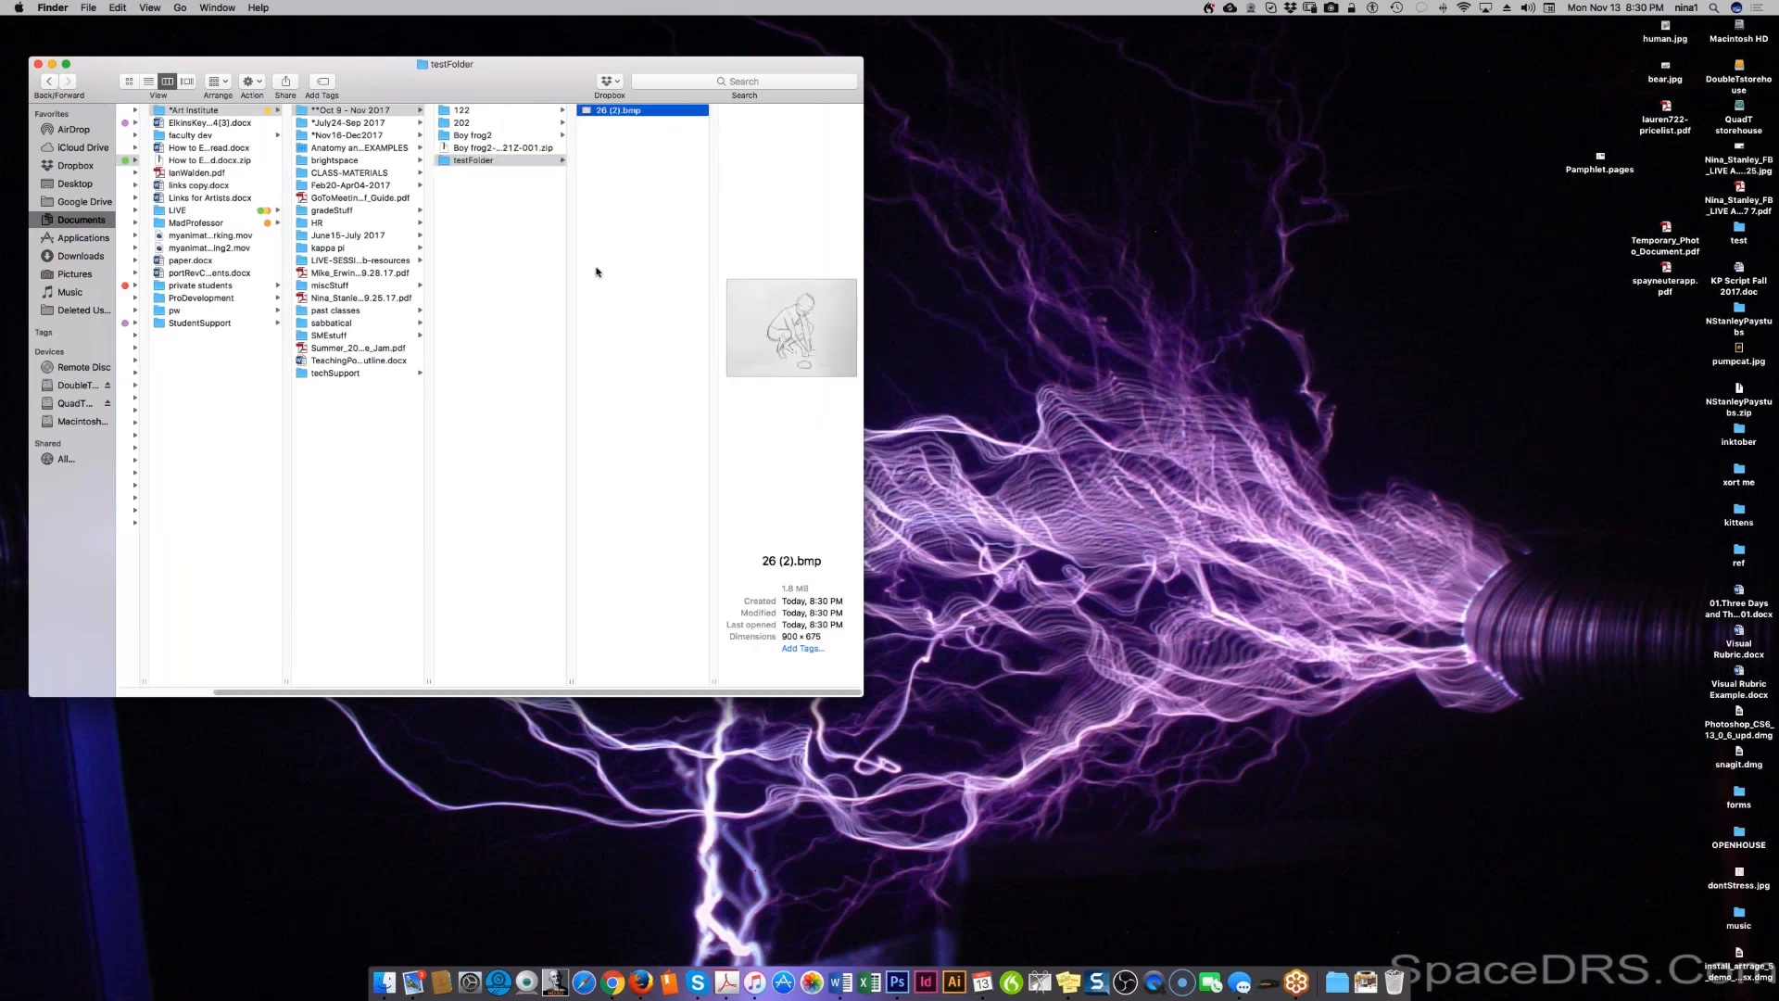
Step: Move 26 (2).bmp to the trash and check the contents of testFolder and the Boy frog2 source folder
right_click(609, 113)
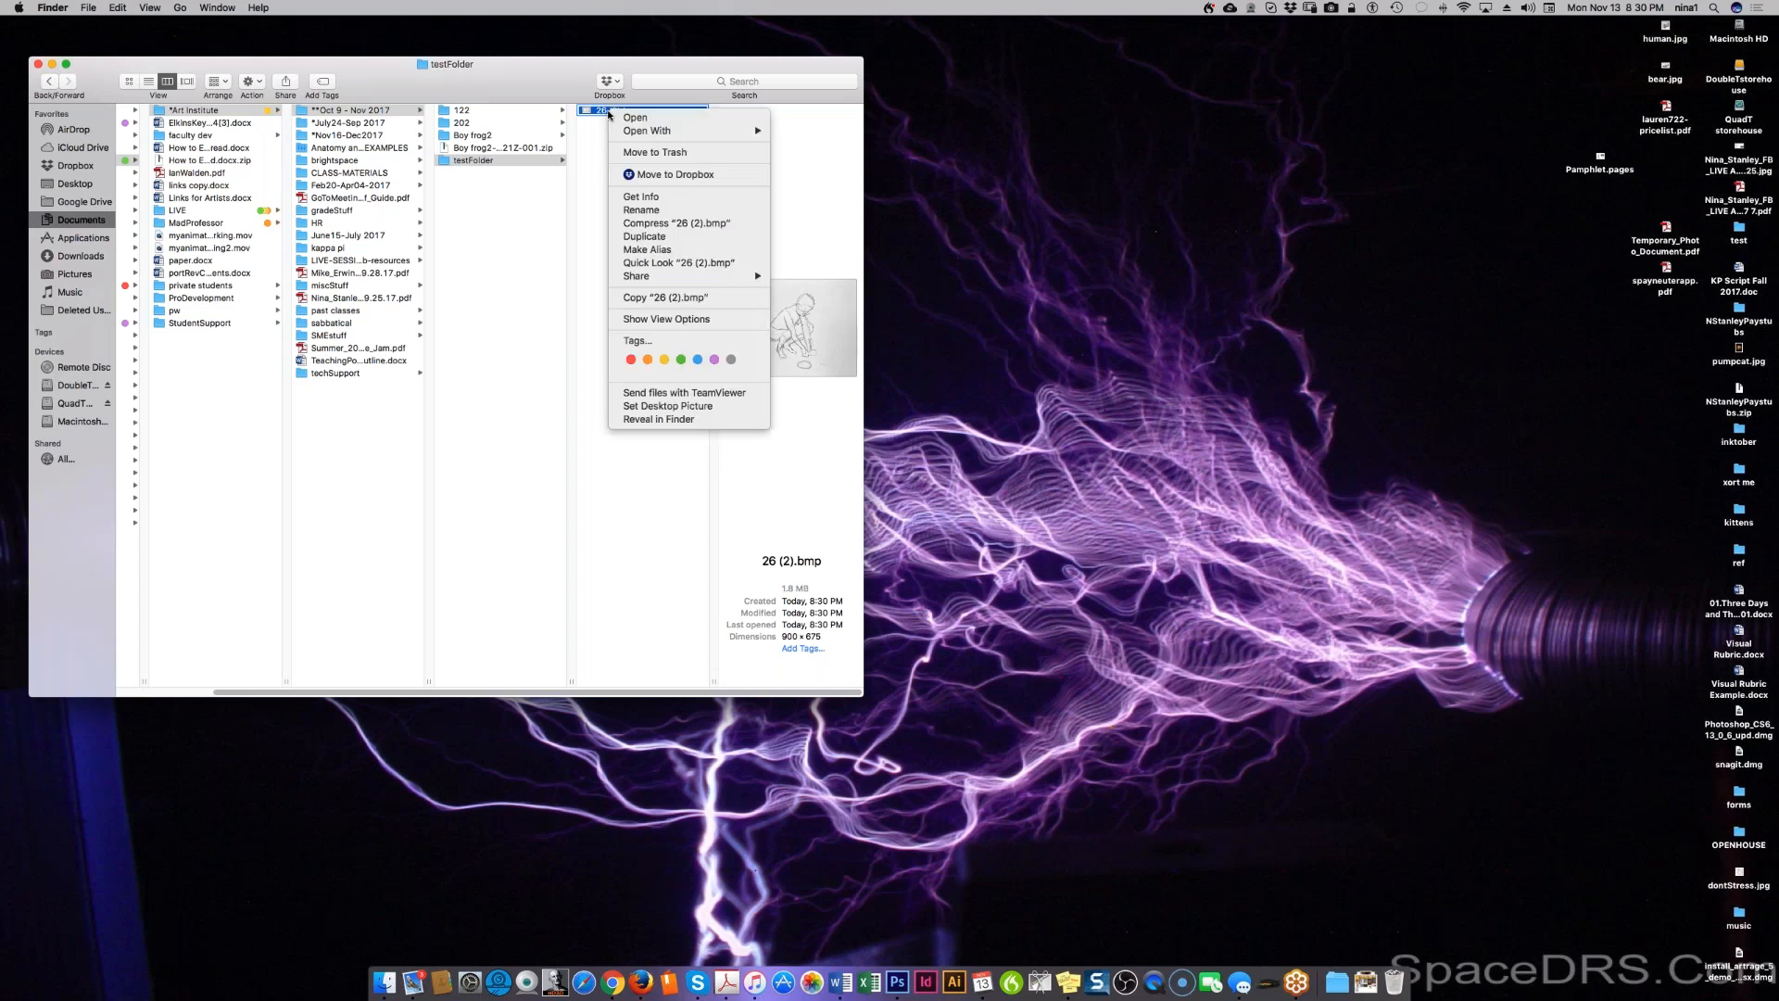
click(656, 154)
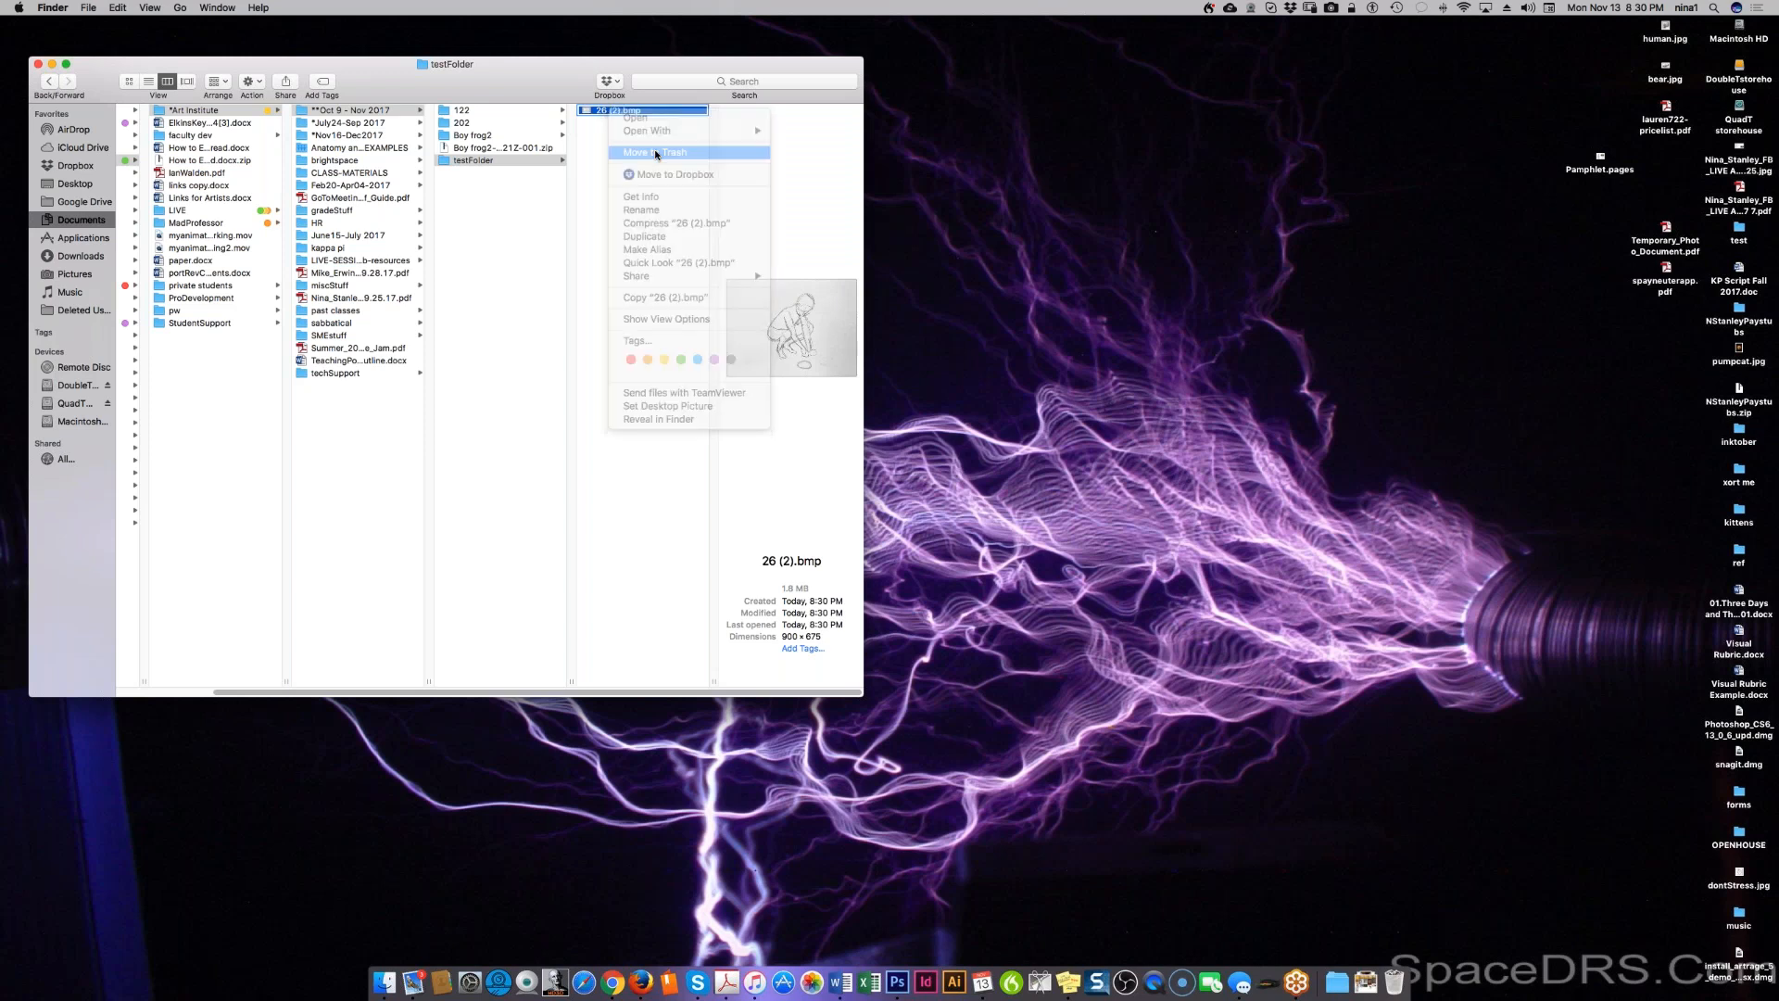
key(Left)
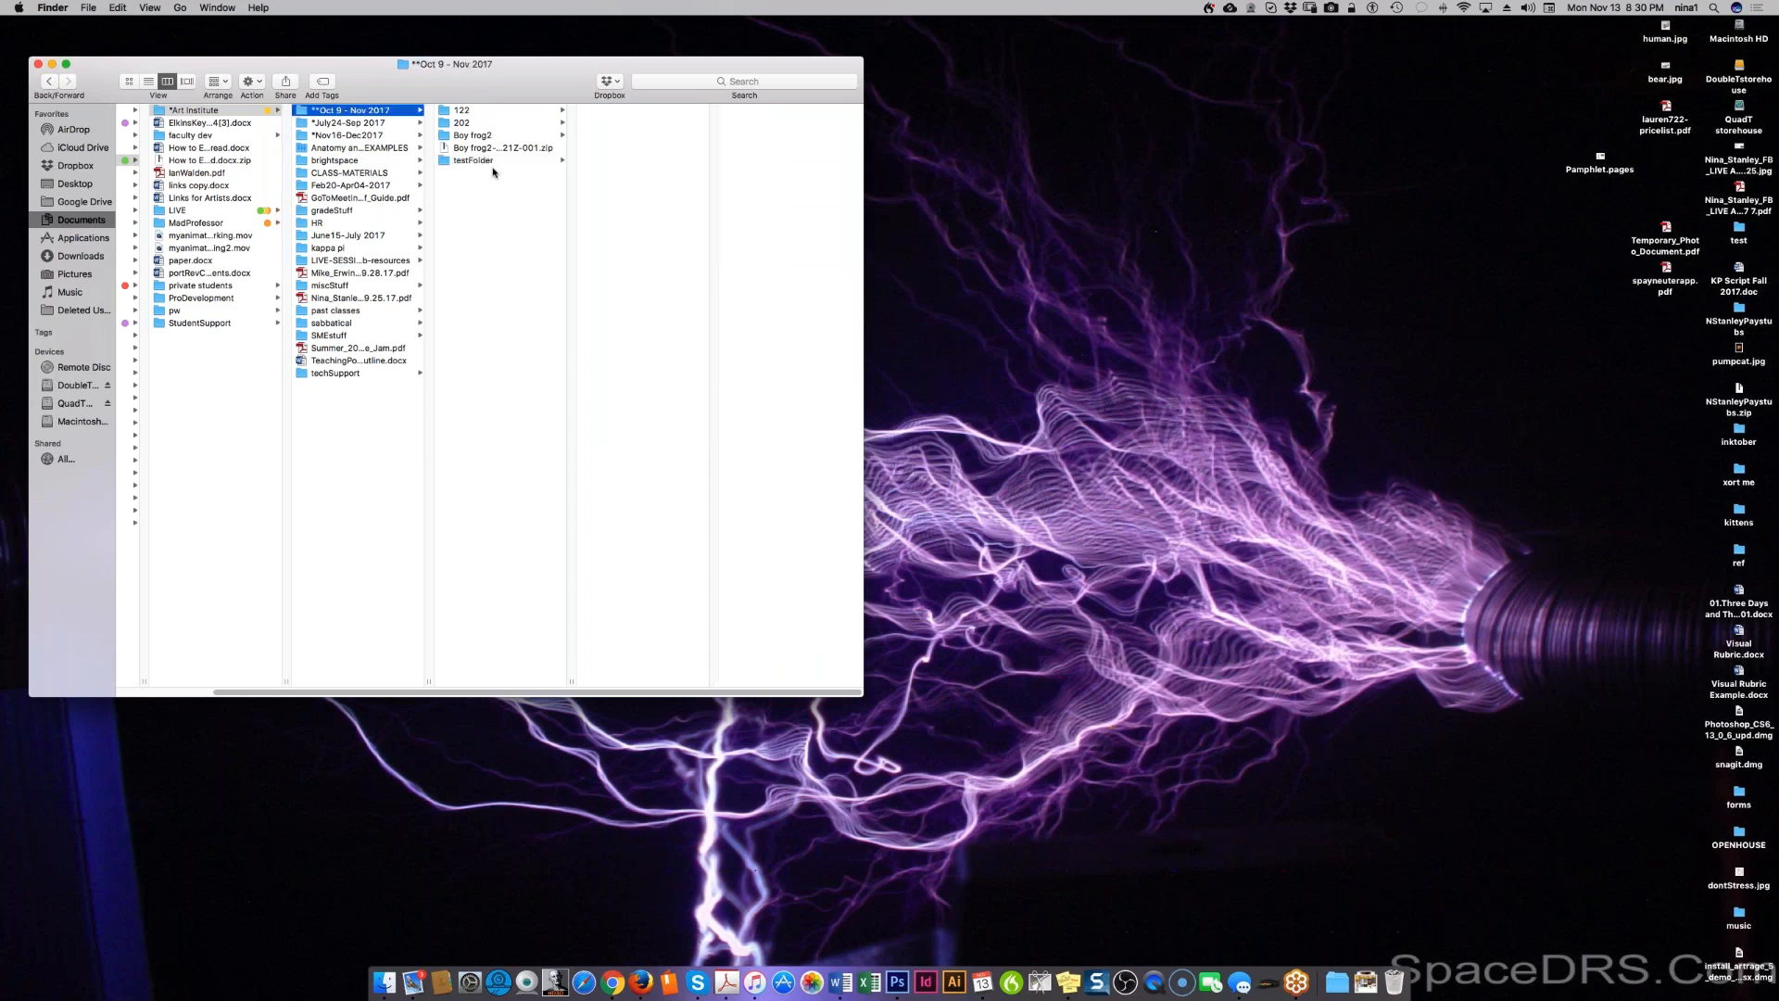
click(491, 161)
click(491, 136)
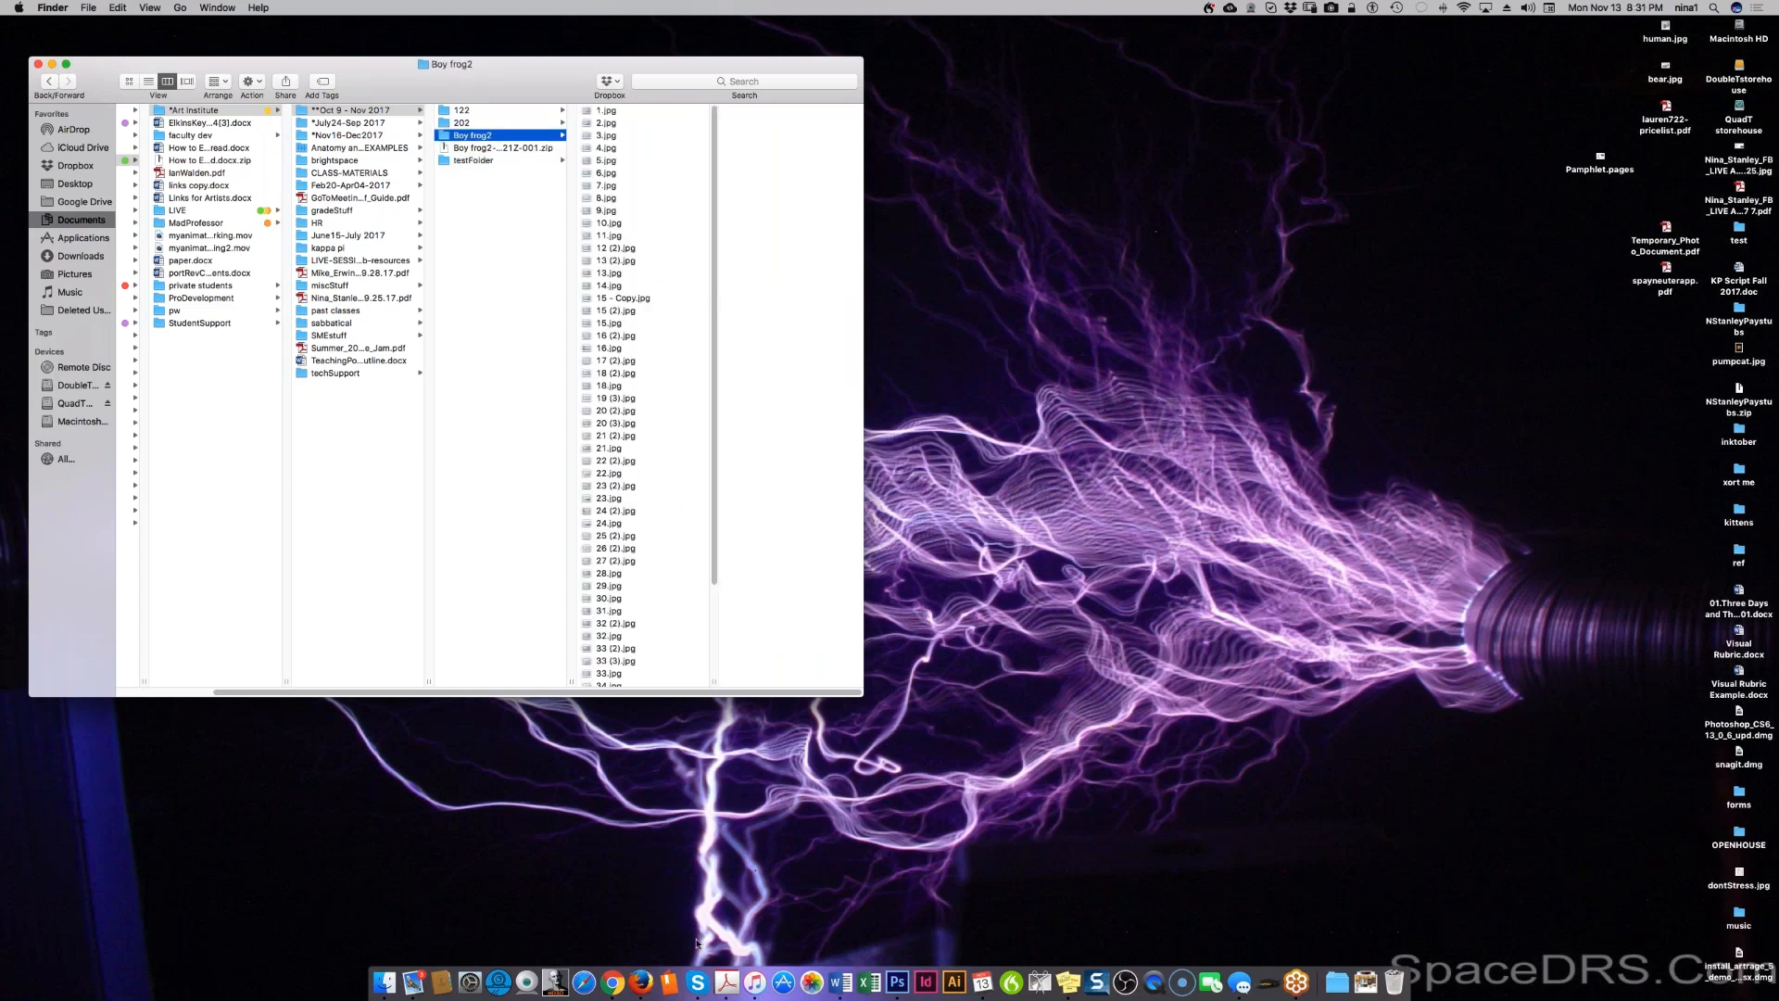
Step: Switch to Photoshop and batch-run hue and sharpen on the Boy frog2 folder into testFolder, stopping at the first image's Smart Sharpen
click(897, 982)
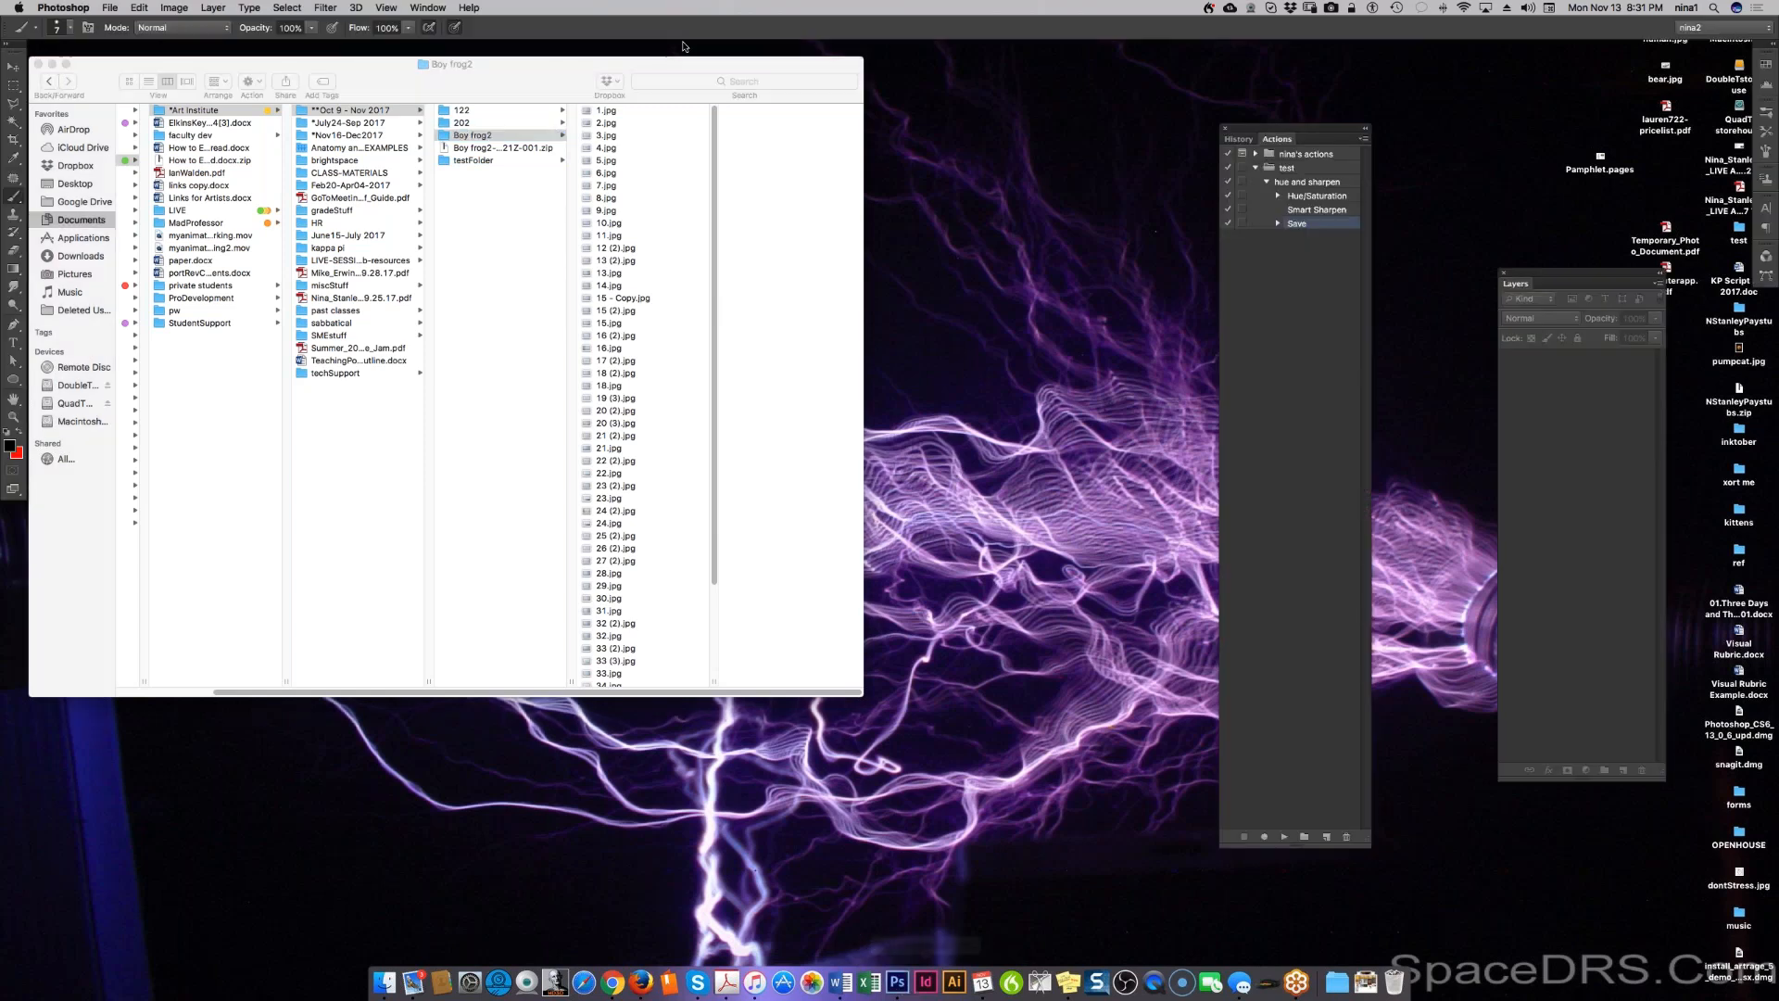
click(110, 8)
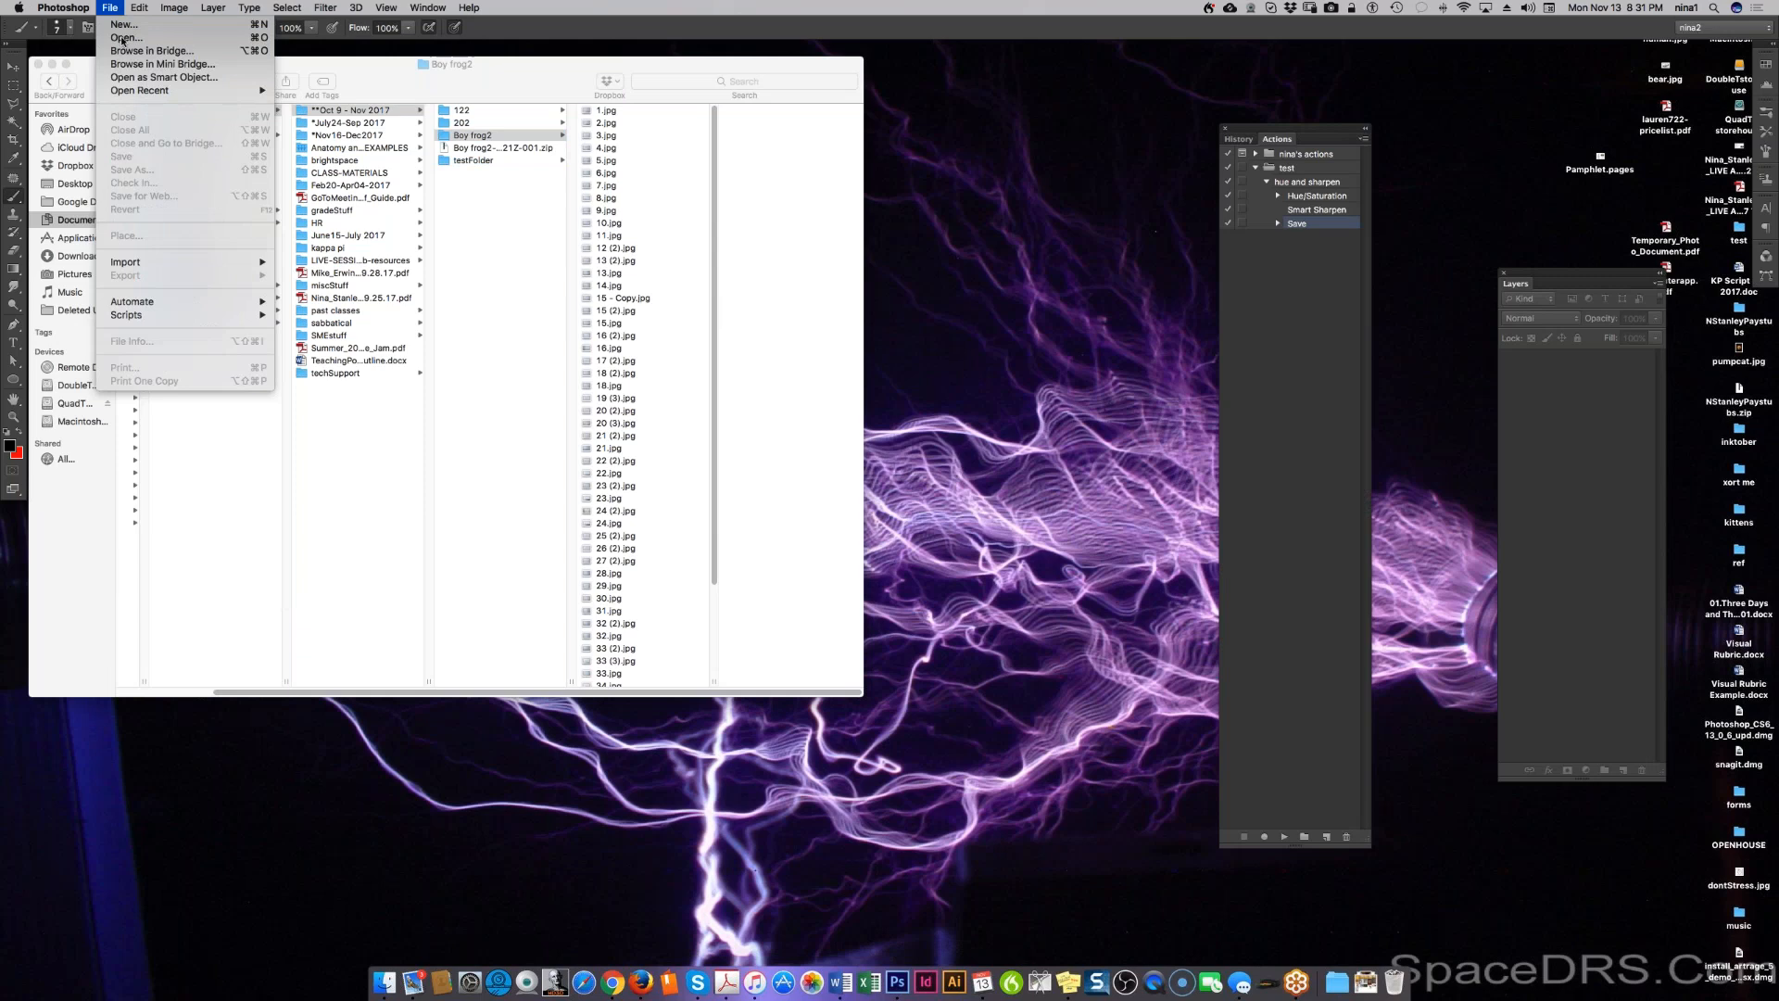
mouse_move(126, 305)
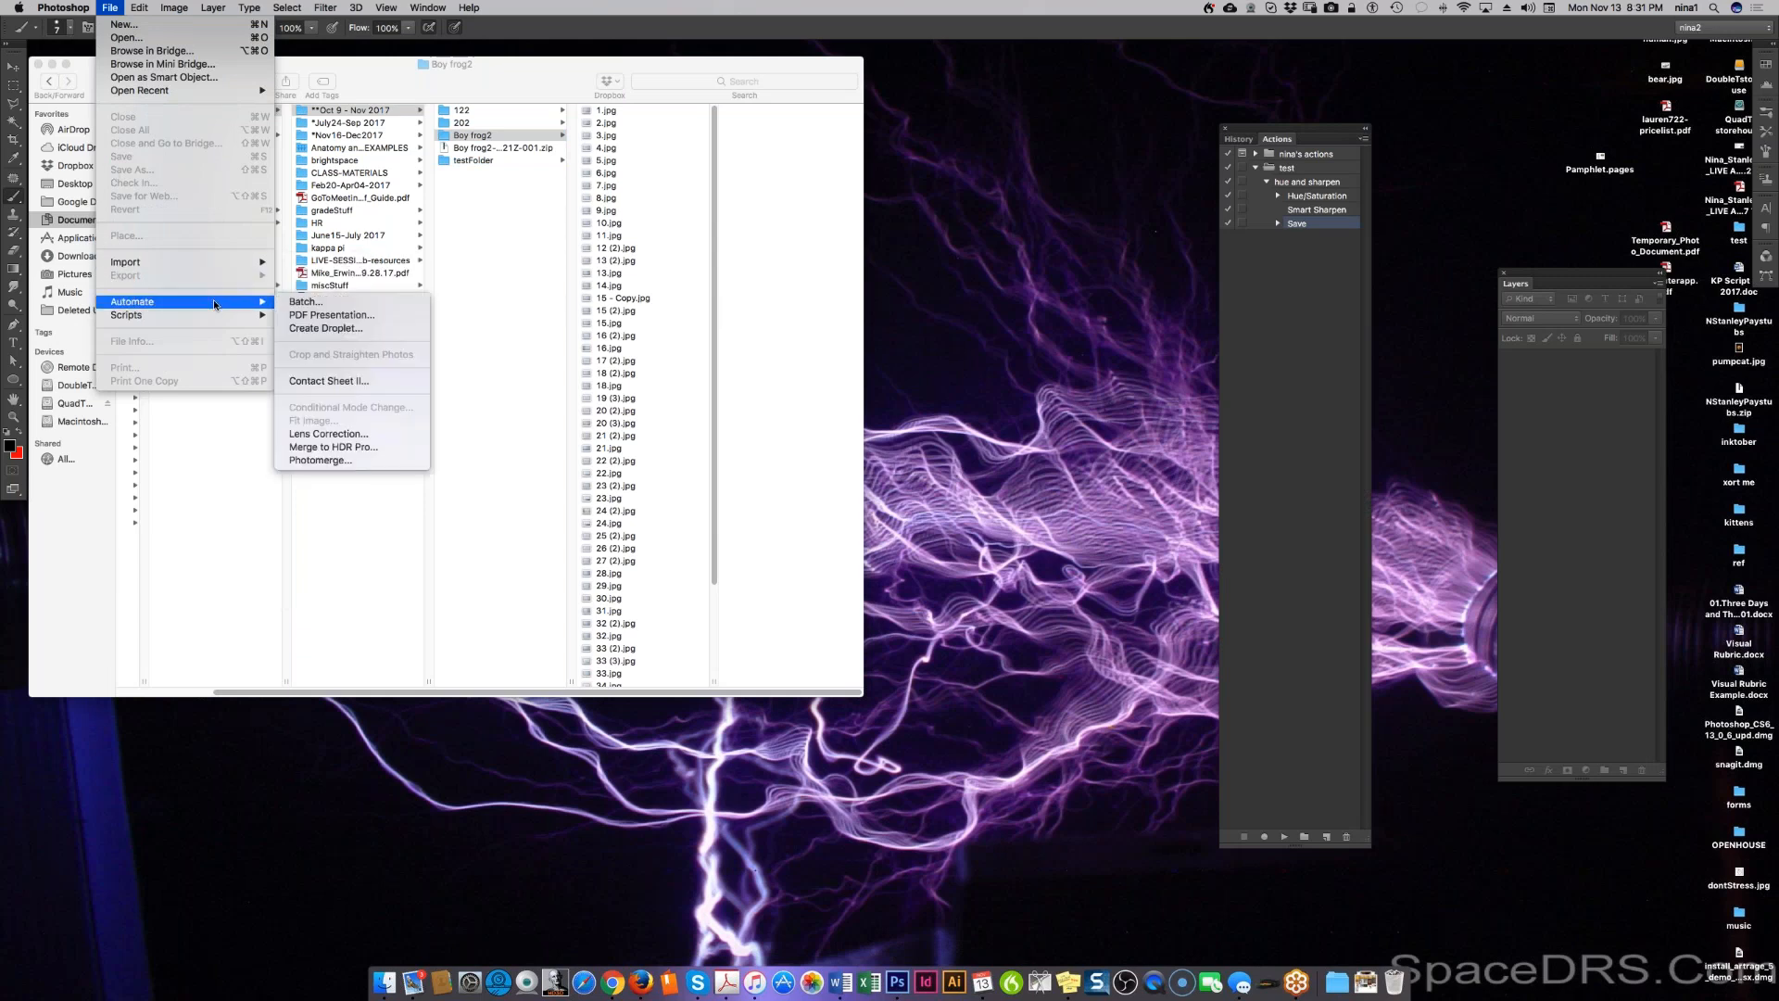
click(296, 304)
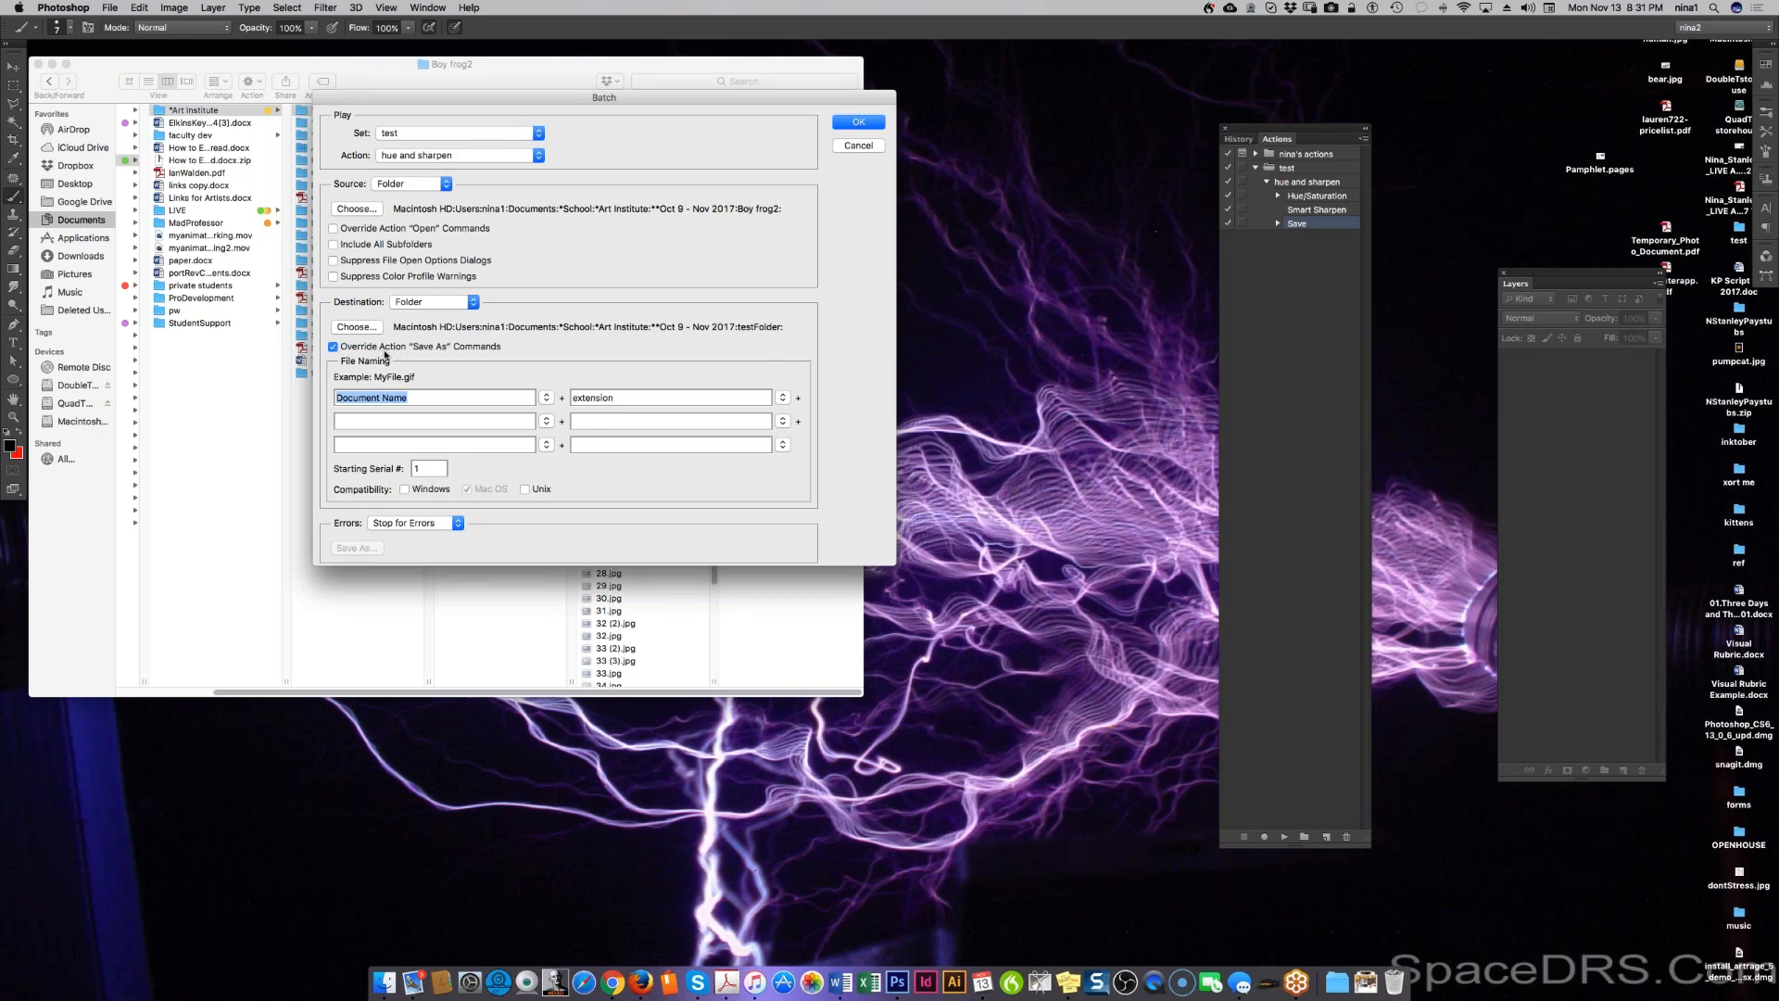
click(869, 123)
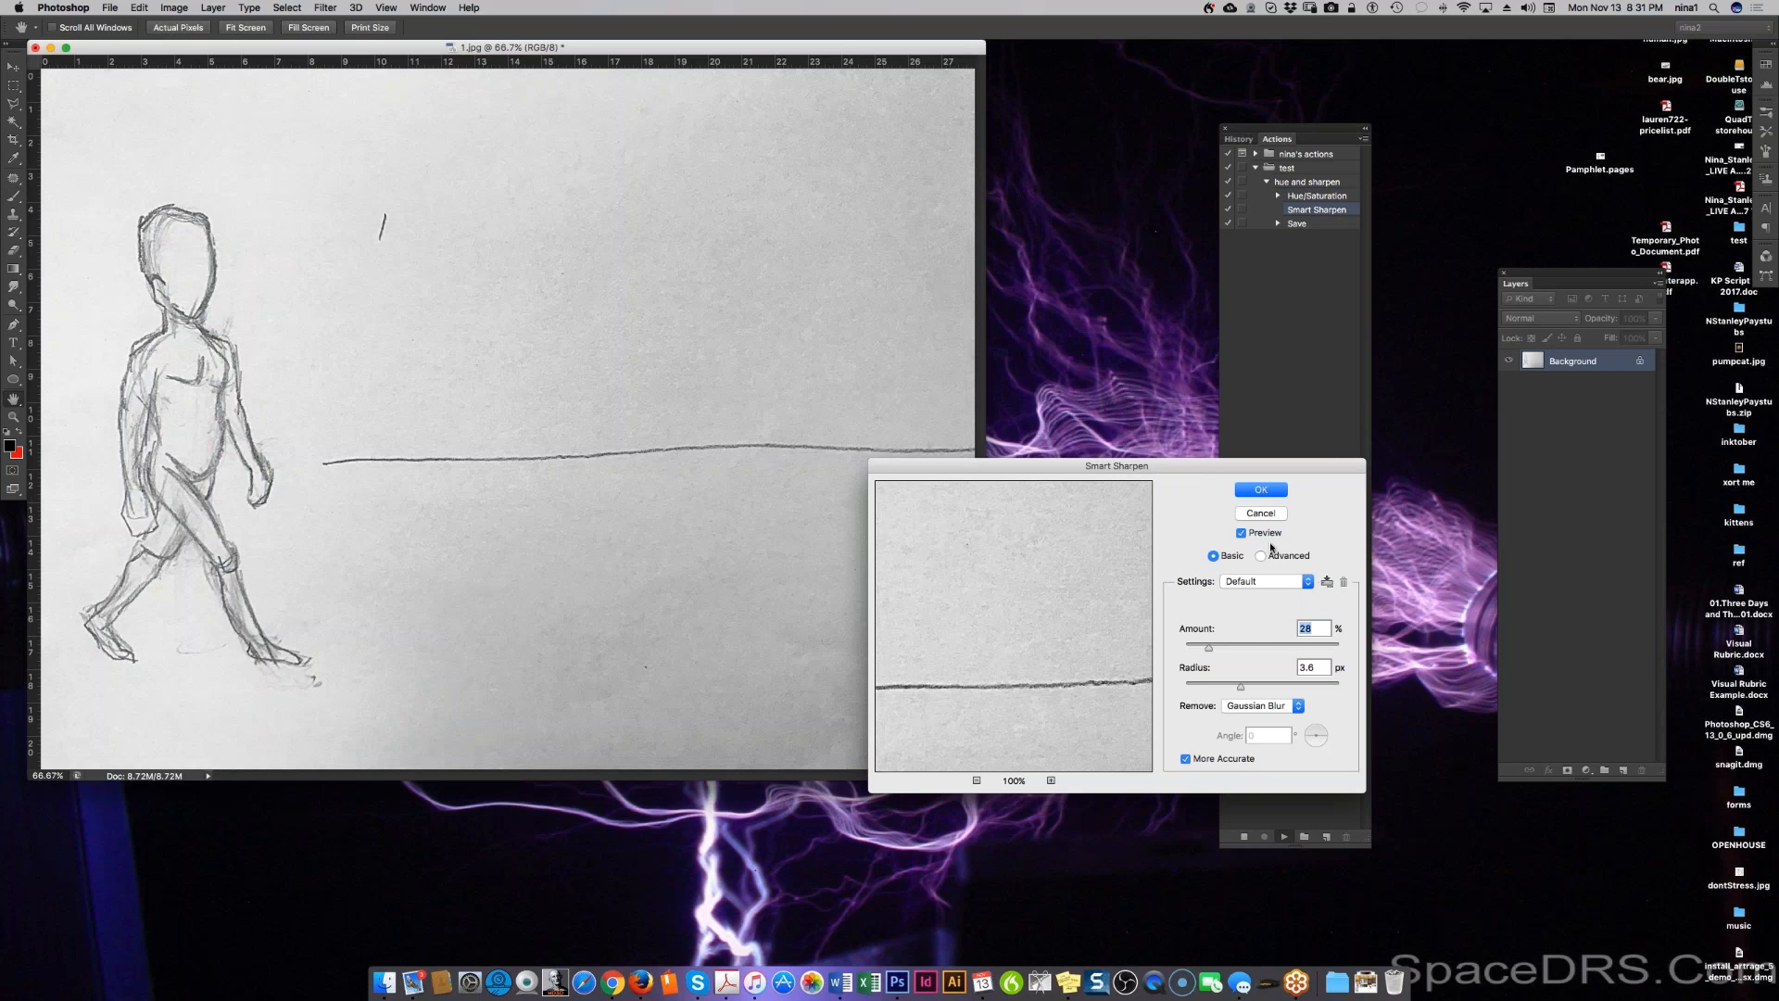
click(1246, 512)
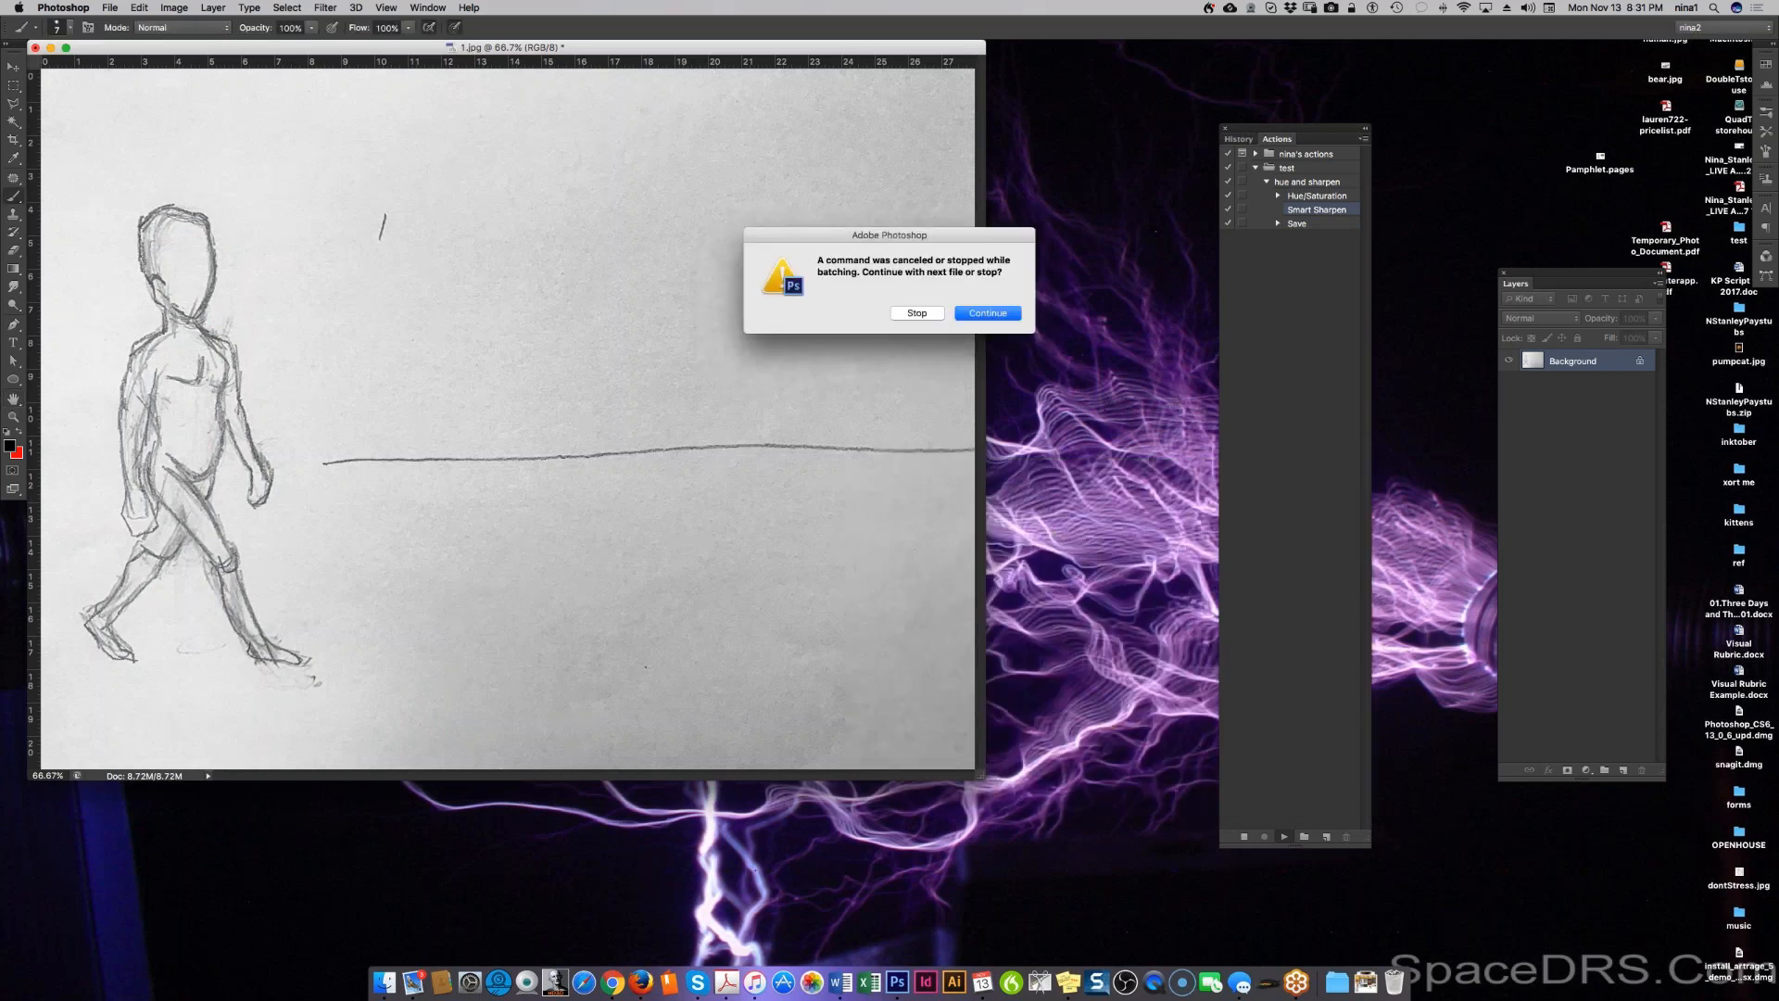
click(917, 314)
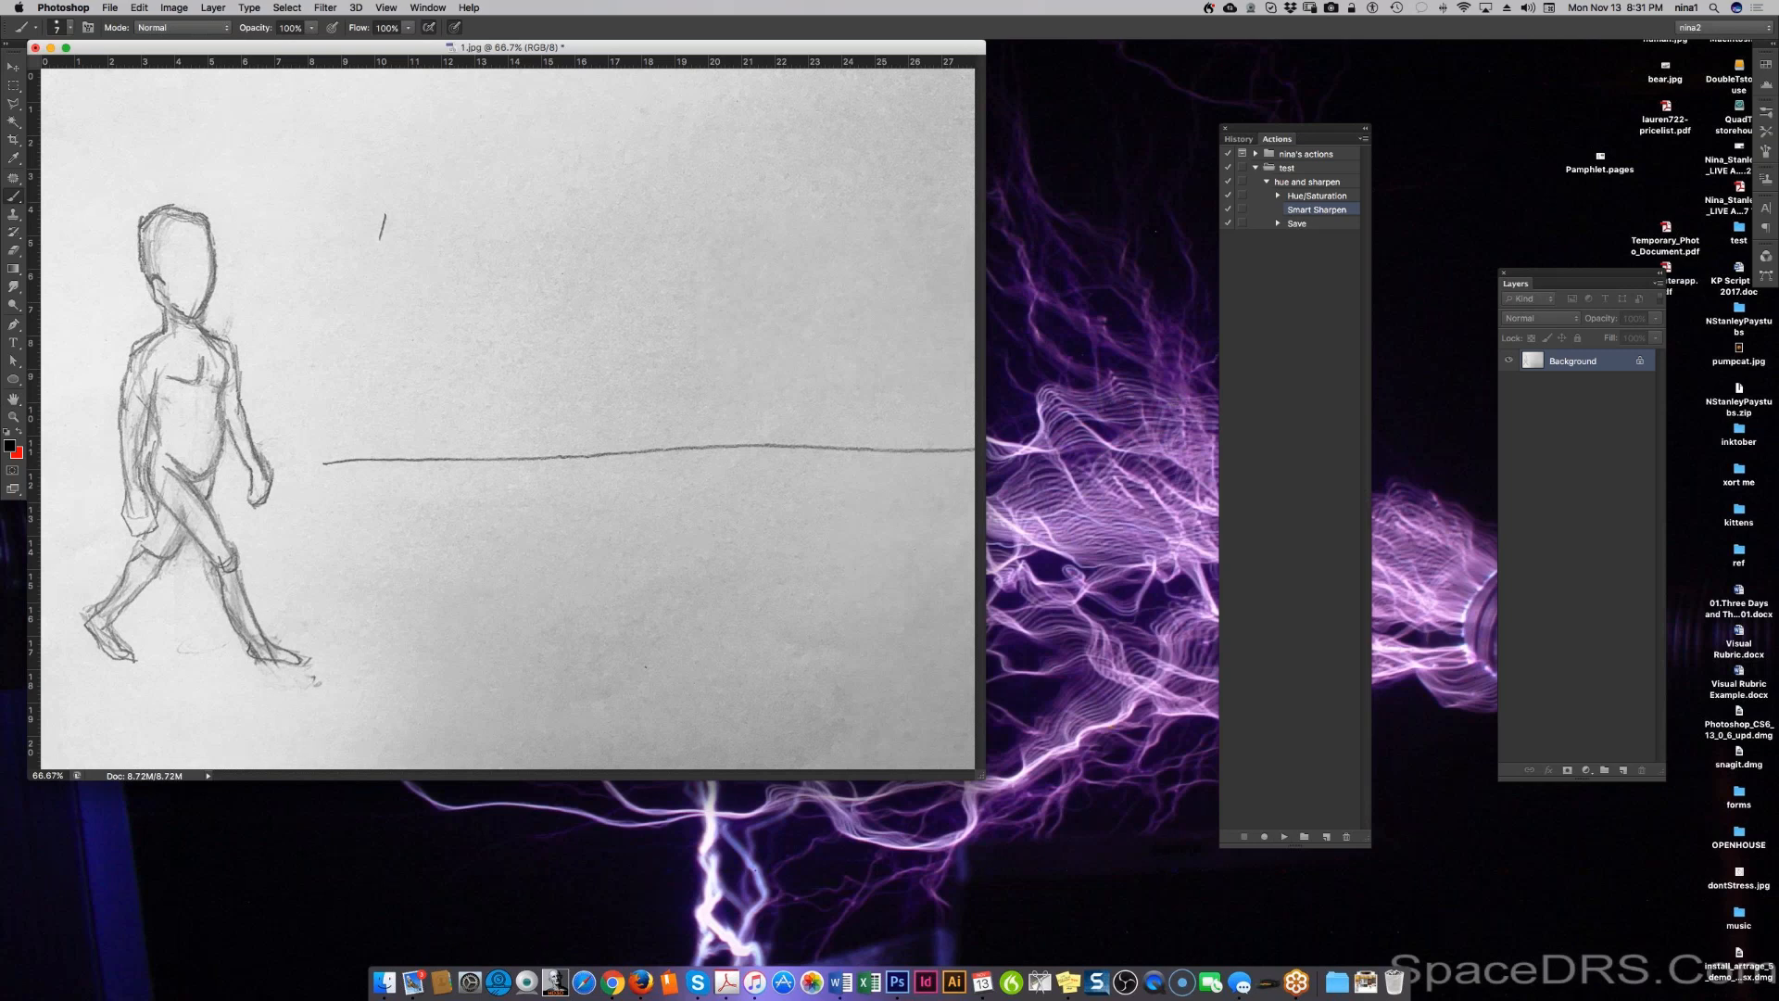
Step: Delete the hue and sharpen action from the test set
drag(1306, 182, 1346, 836)
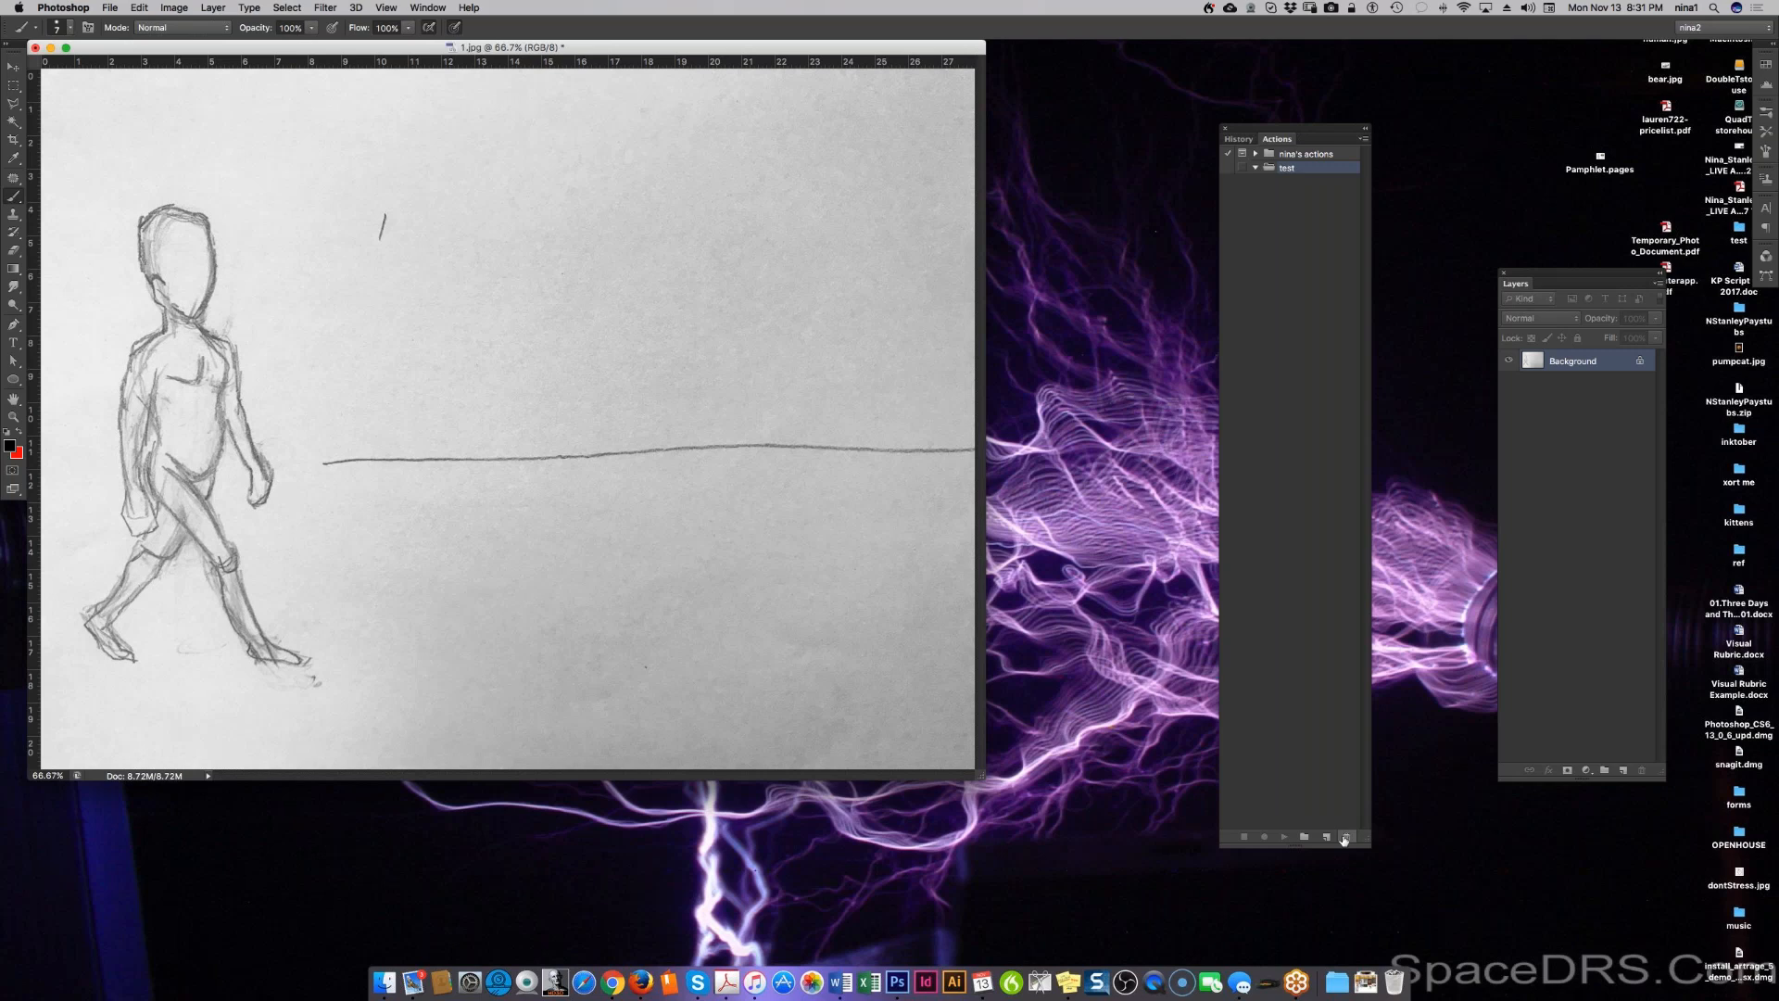
click(1289, 797)
click(1327, 837)
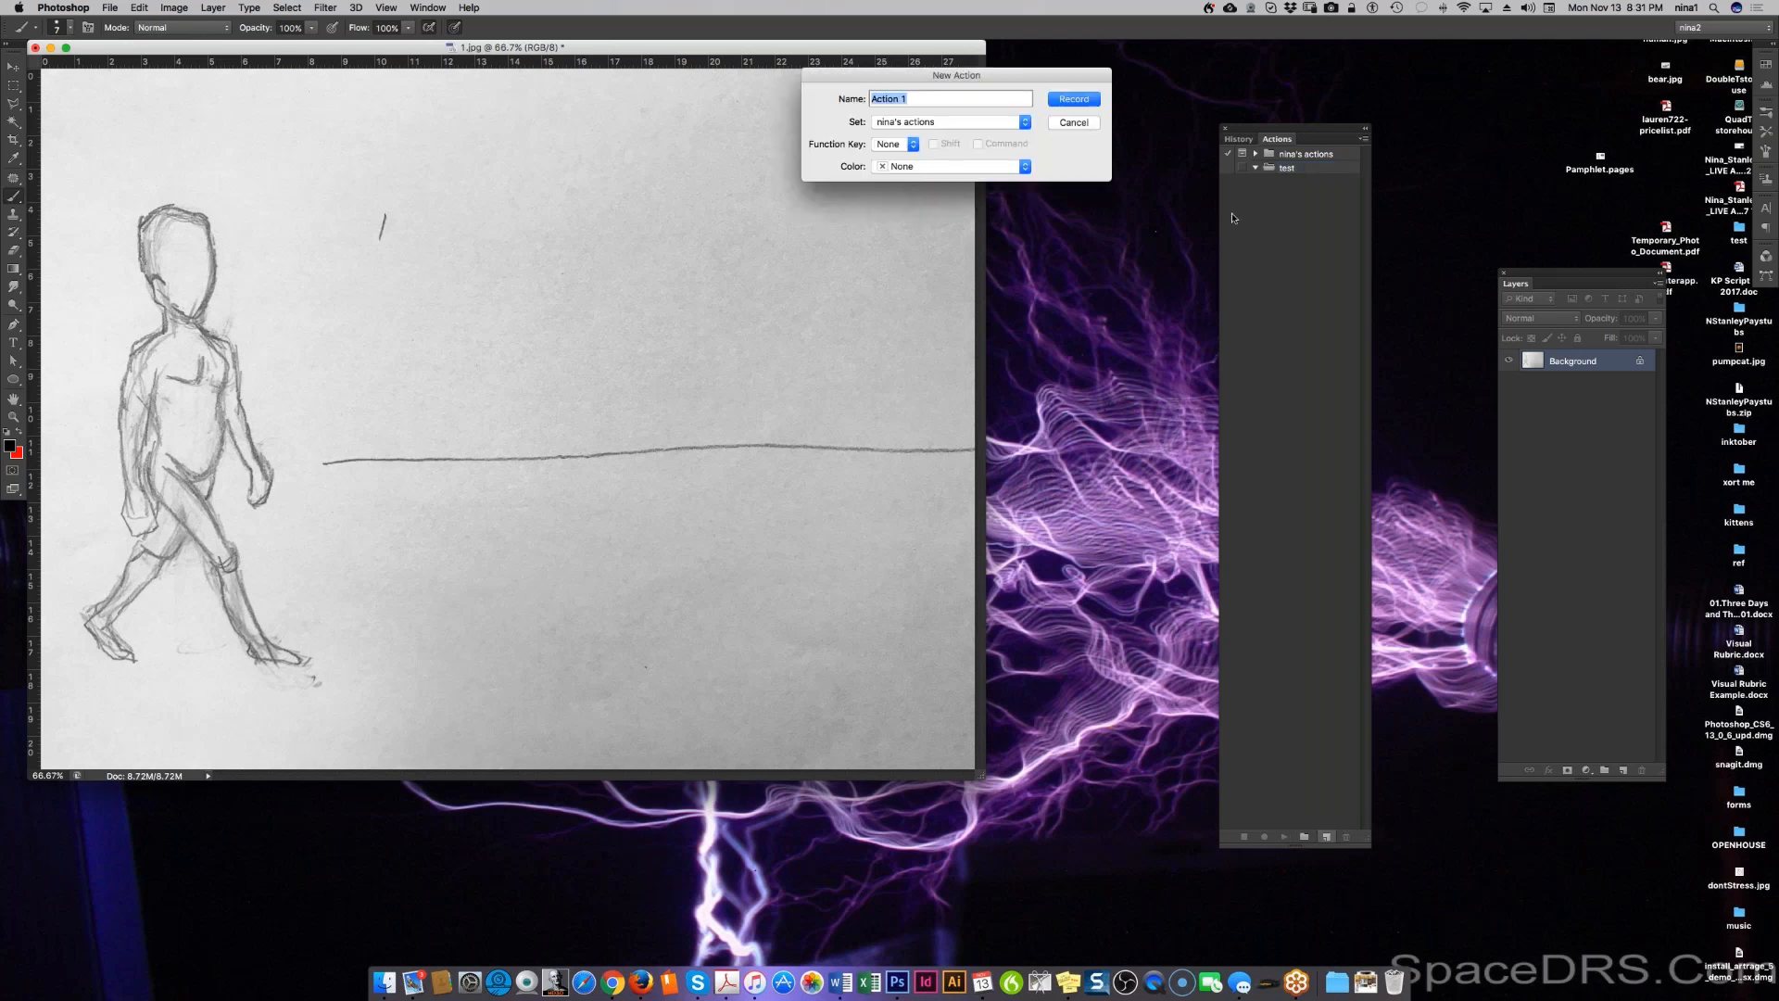
click(1073, 123)
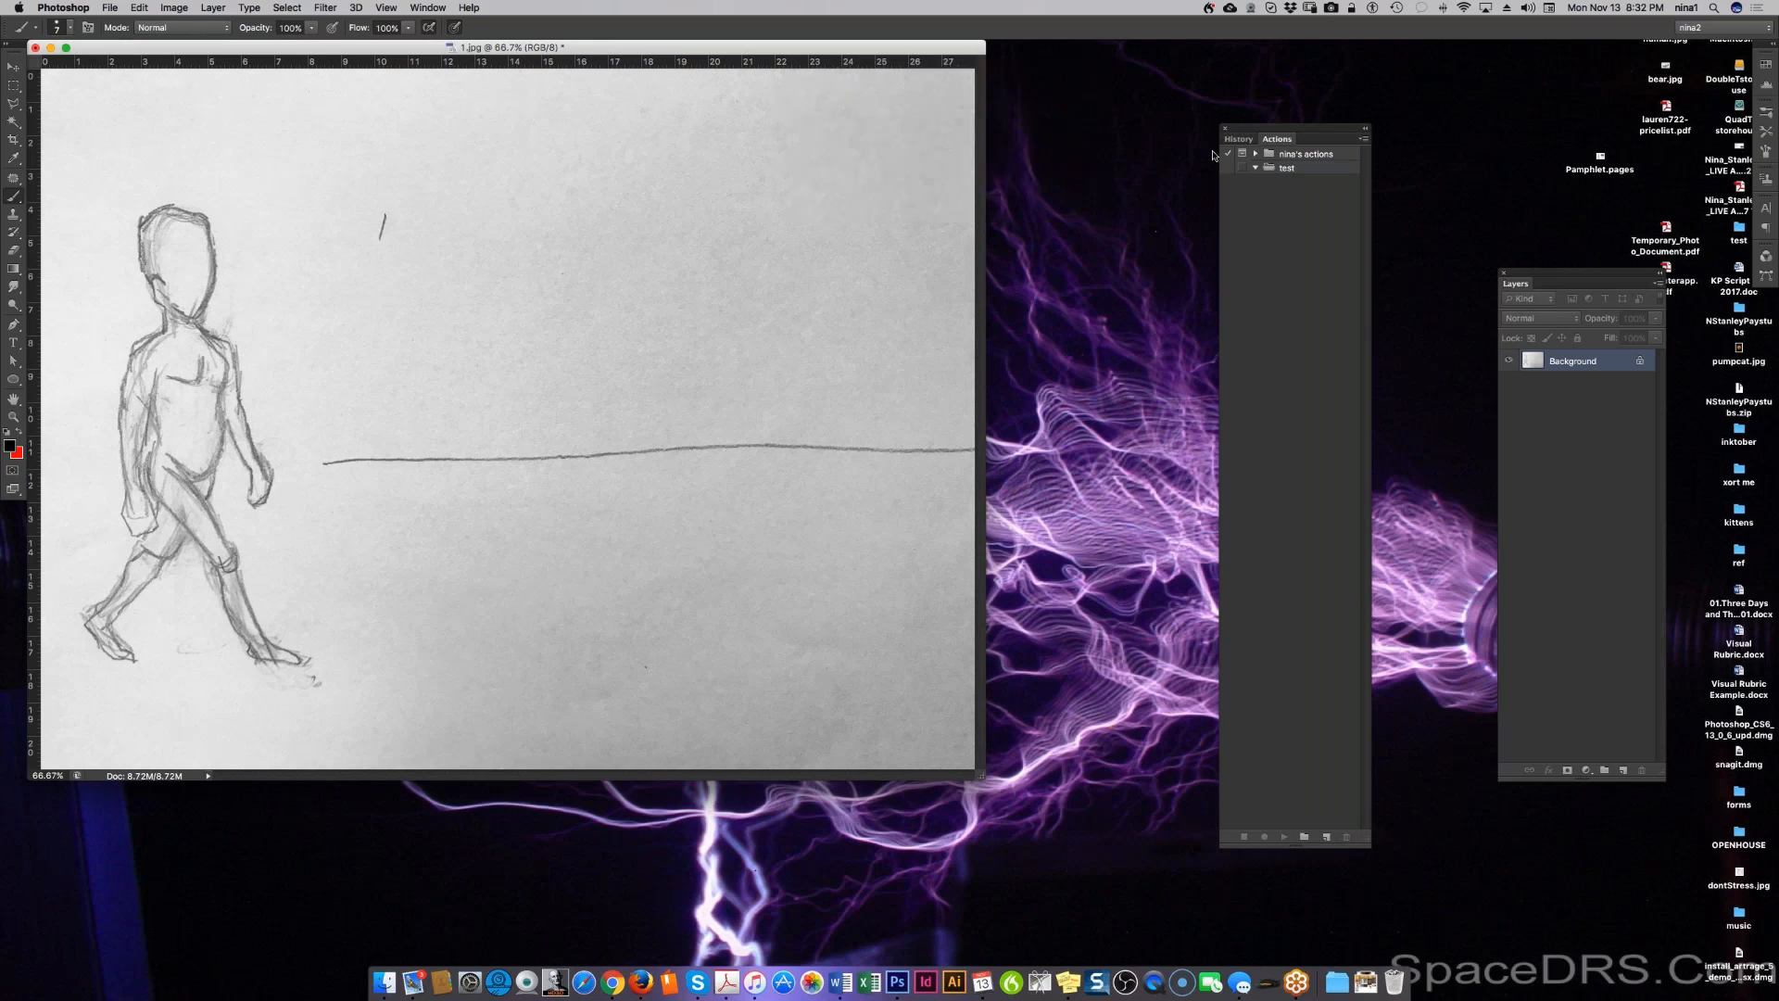
Step: Create an action named AGAIN in the test set and start recording it
click(1297, 168)
click(1326, 836)
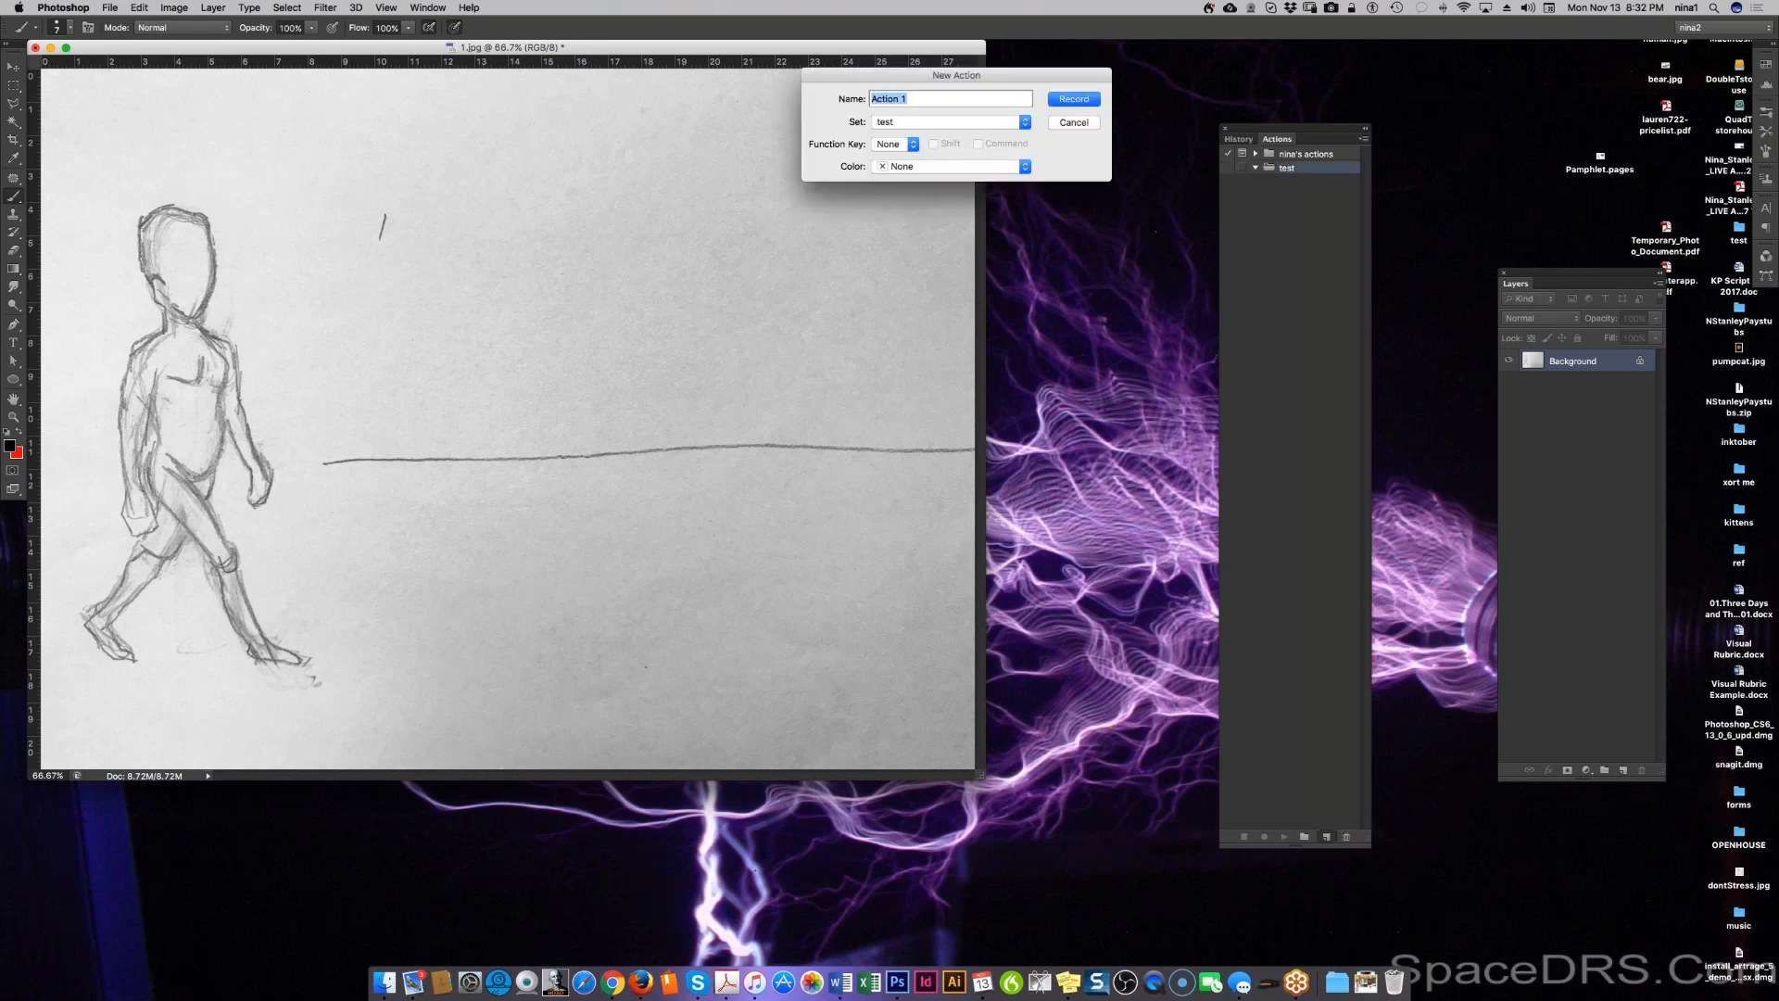
click(964, 119)
click(965, 121)
text(AGAIN)
click(1074, 100)
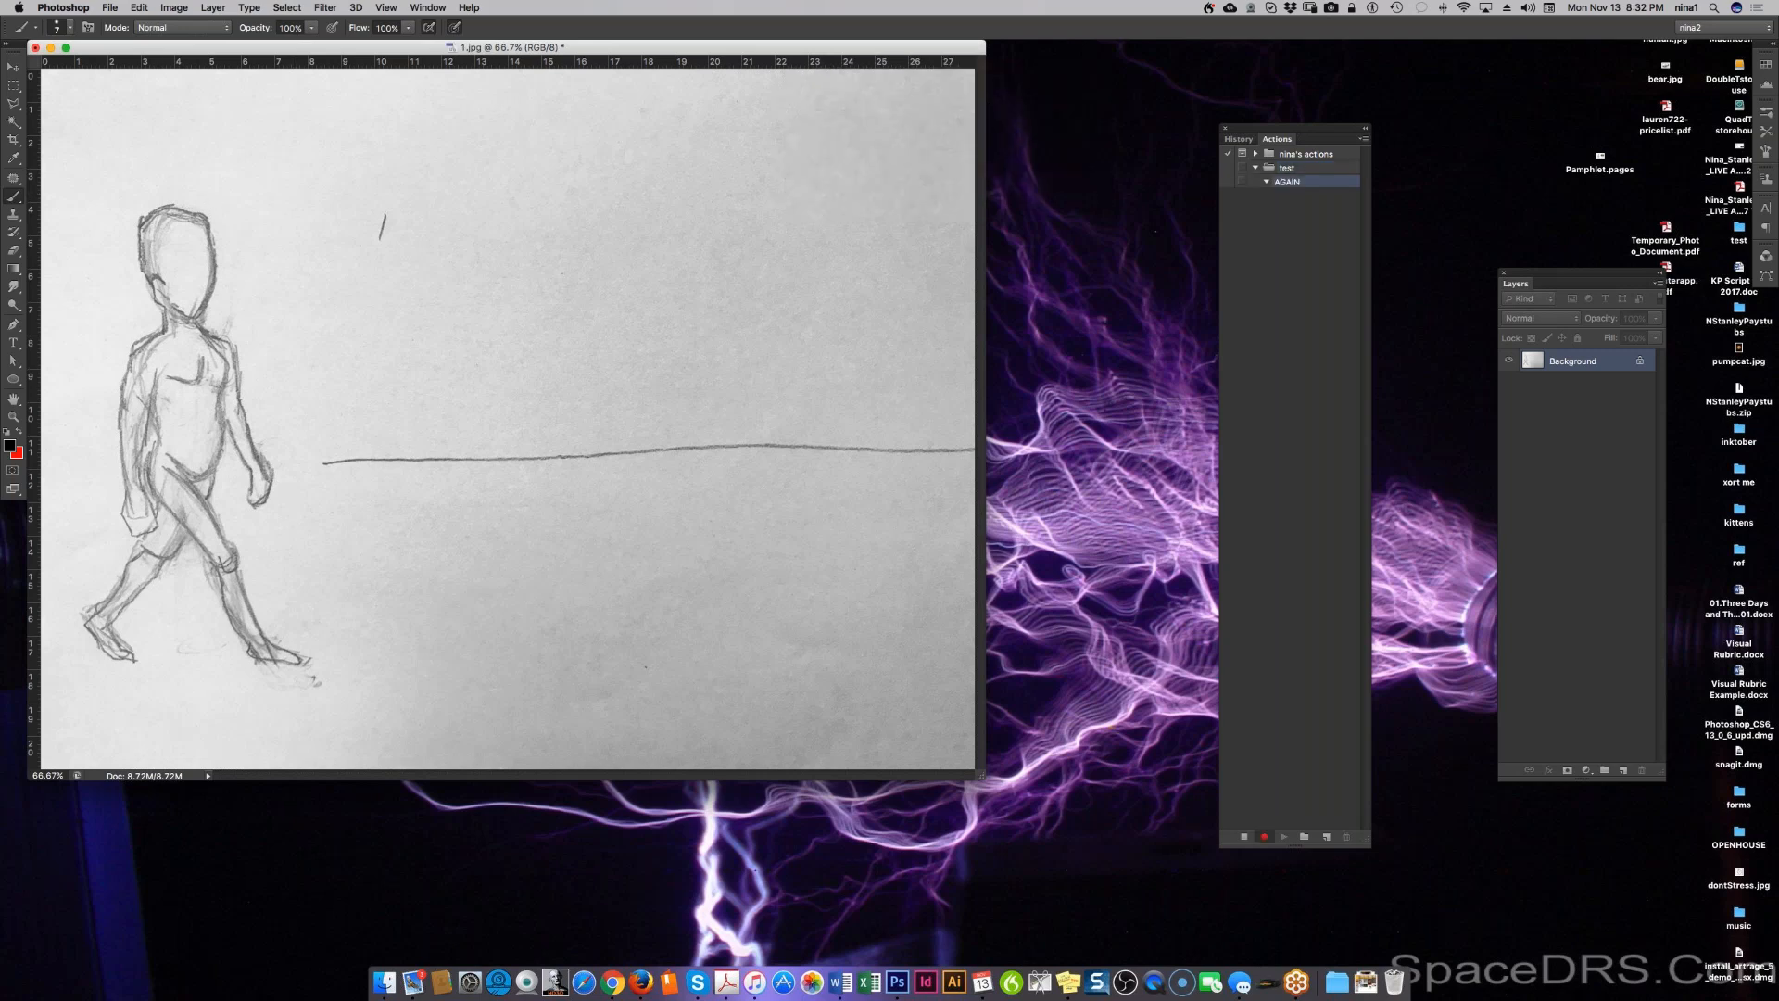
Step: Apply Hue/Saturation to 1.jpg with saturation -100 and lightness 13, and expand the recorded adjustment's settings
click(174, 7)
mouse_move(180, 52)
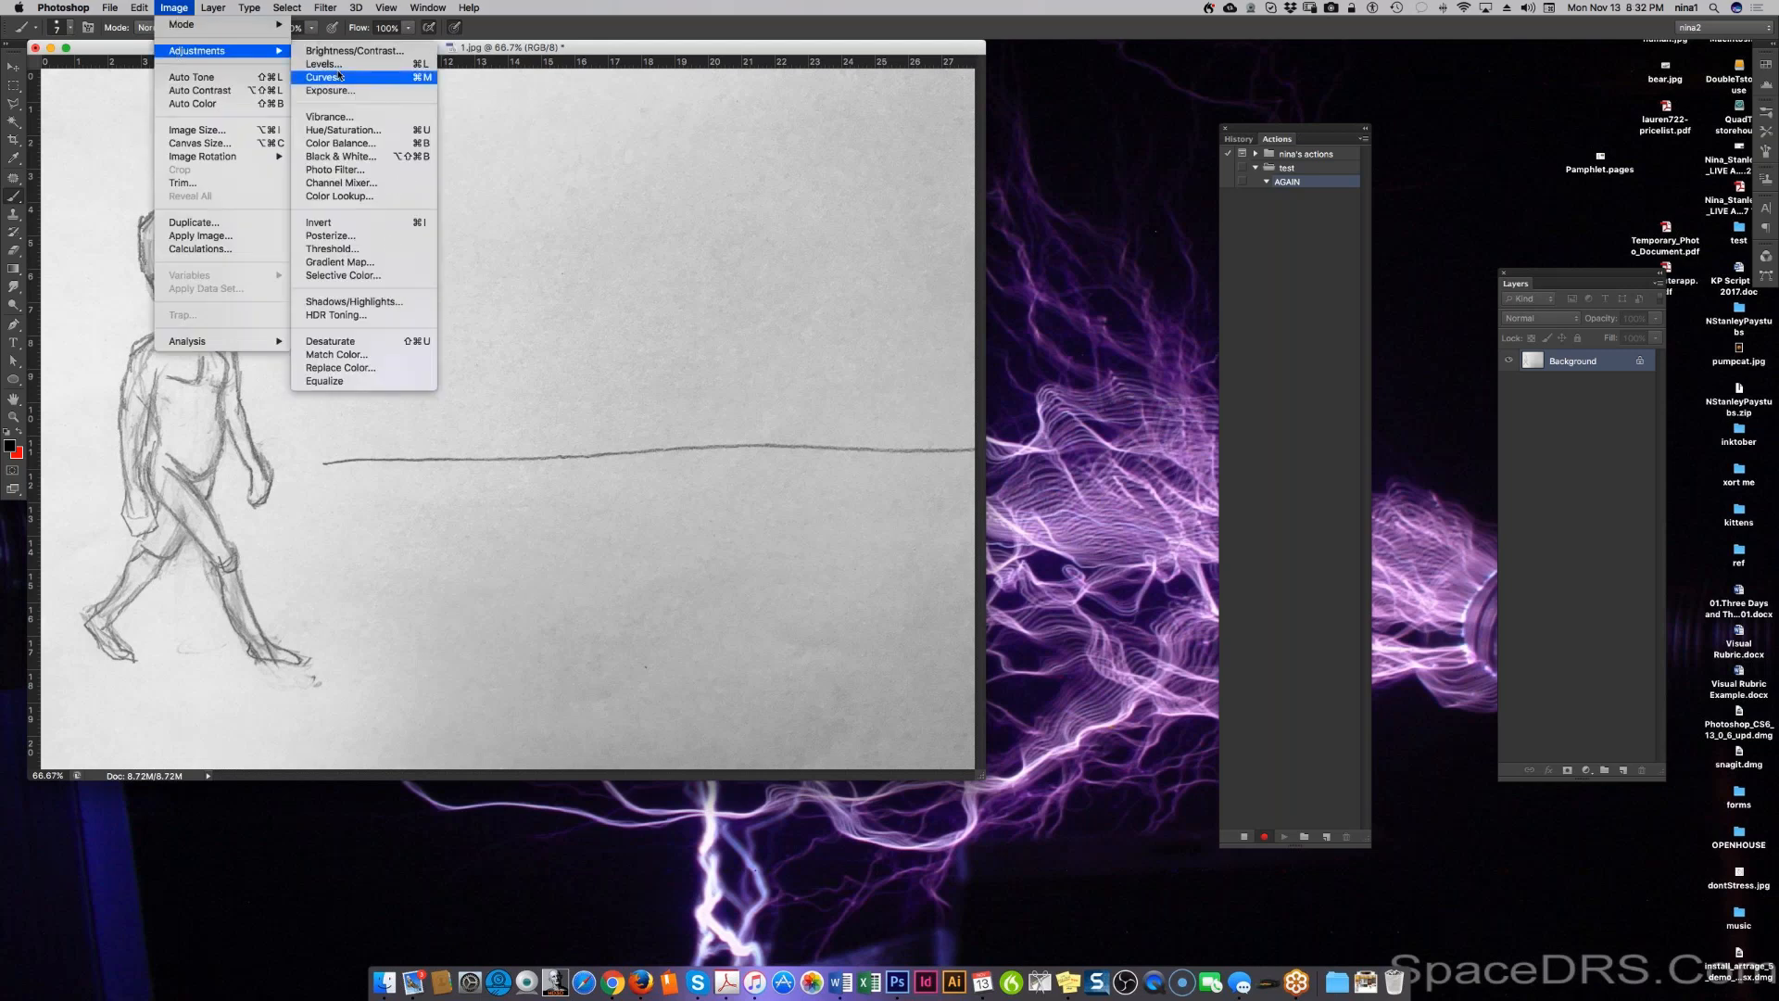
click(343, 131)
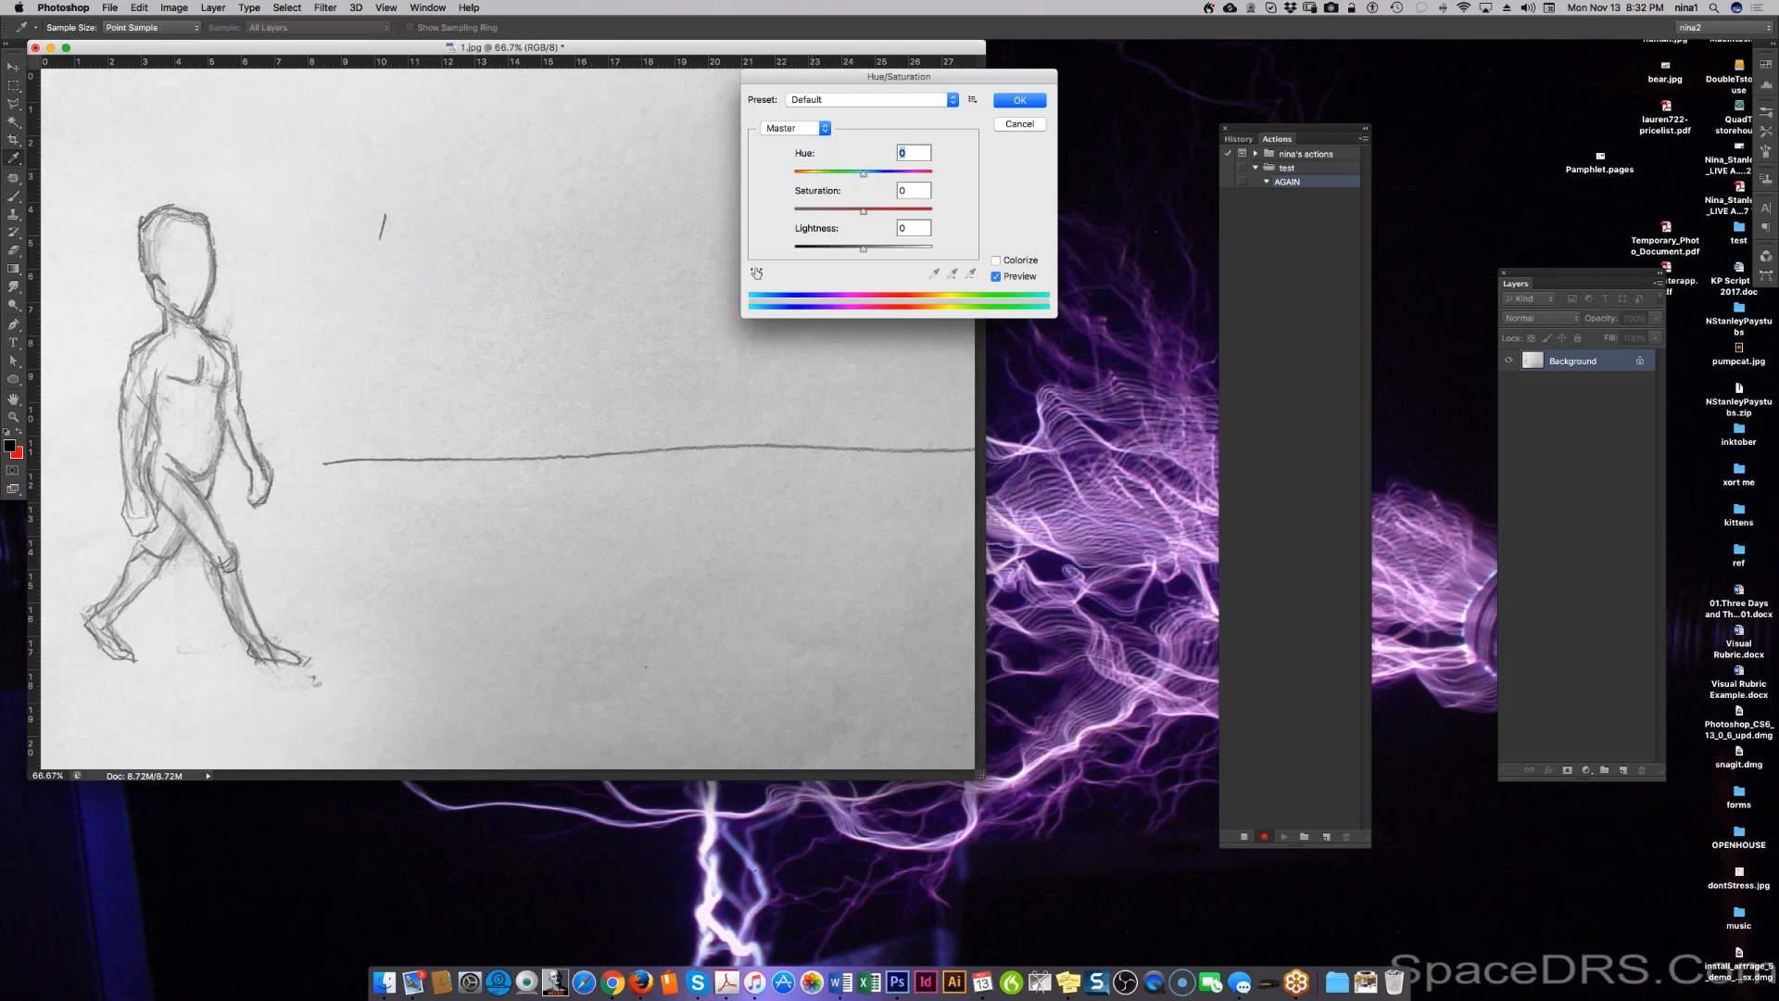
drag(802, 210, 871, 249)
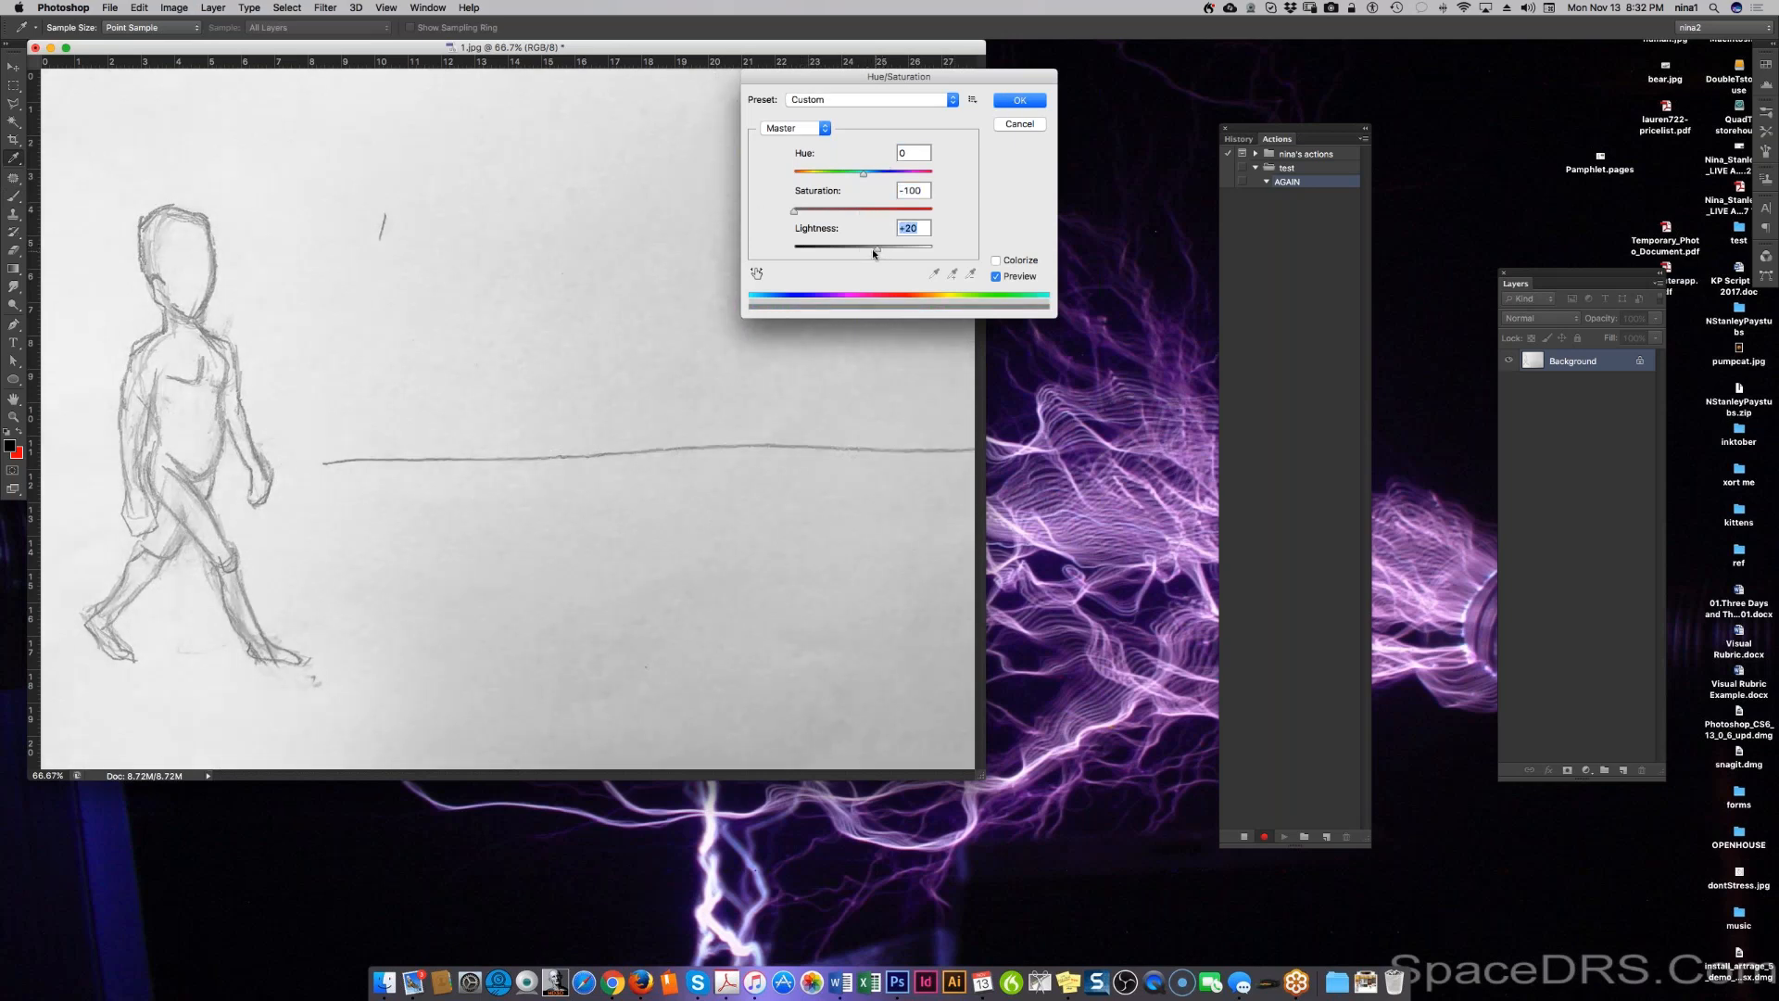
click(1015, 102)
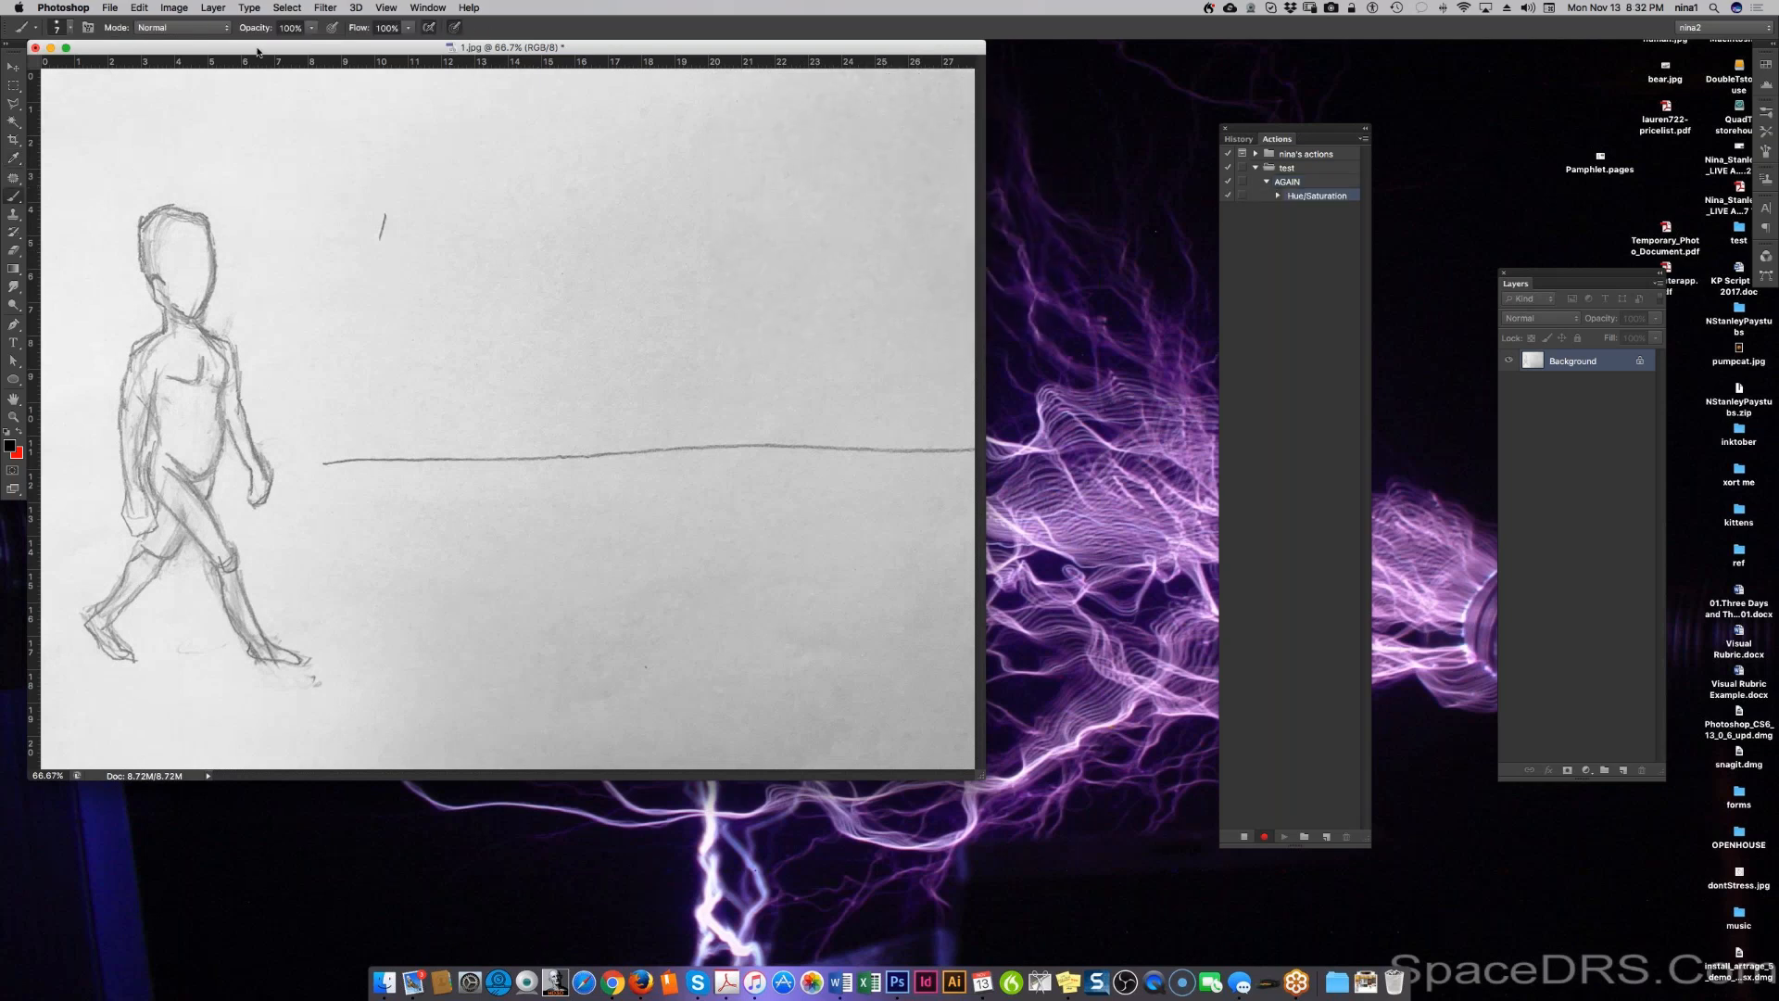
click(1278, 195)
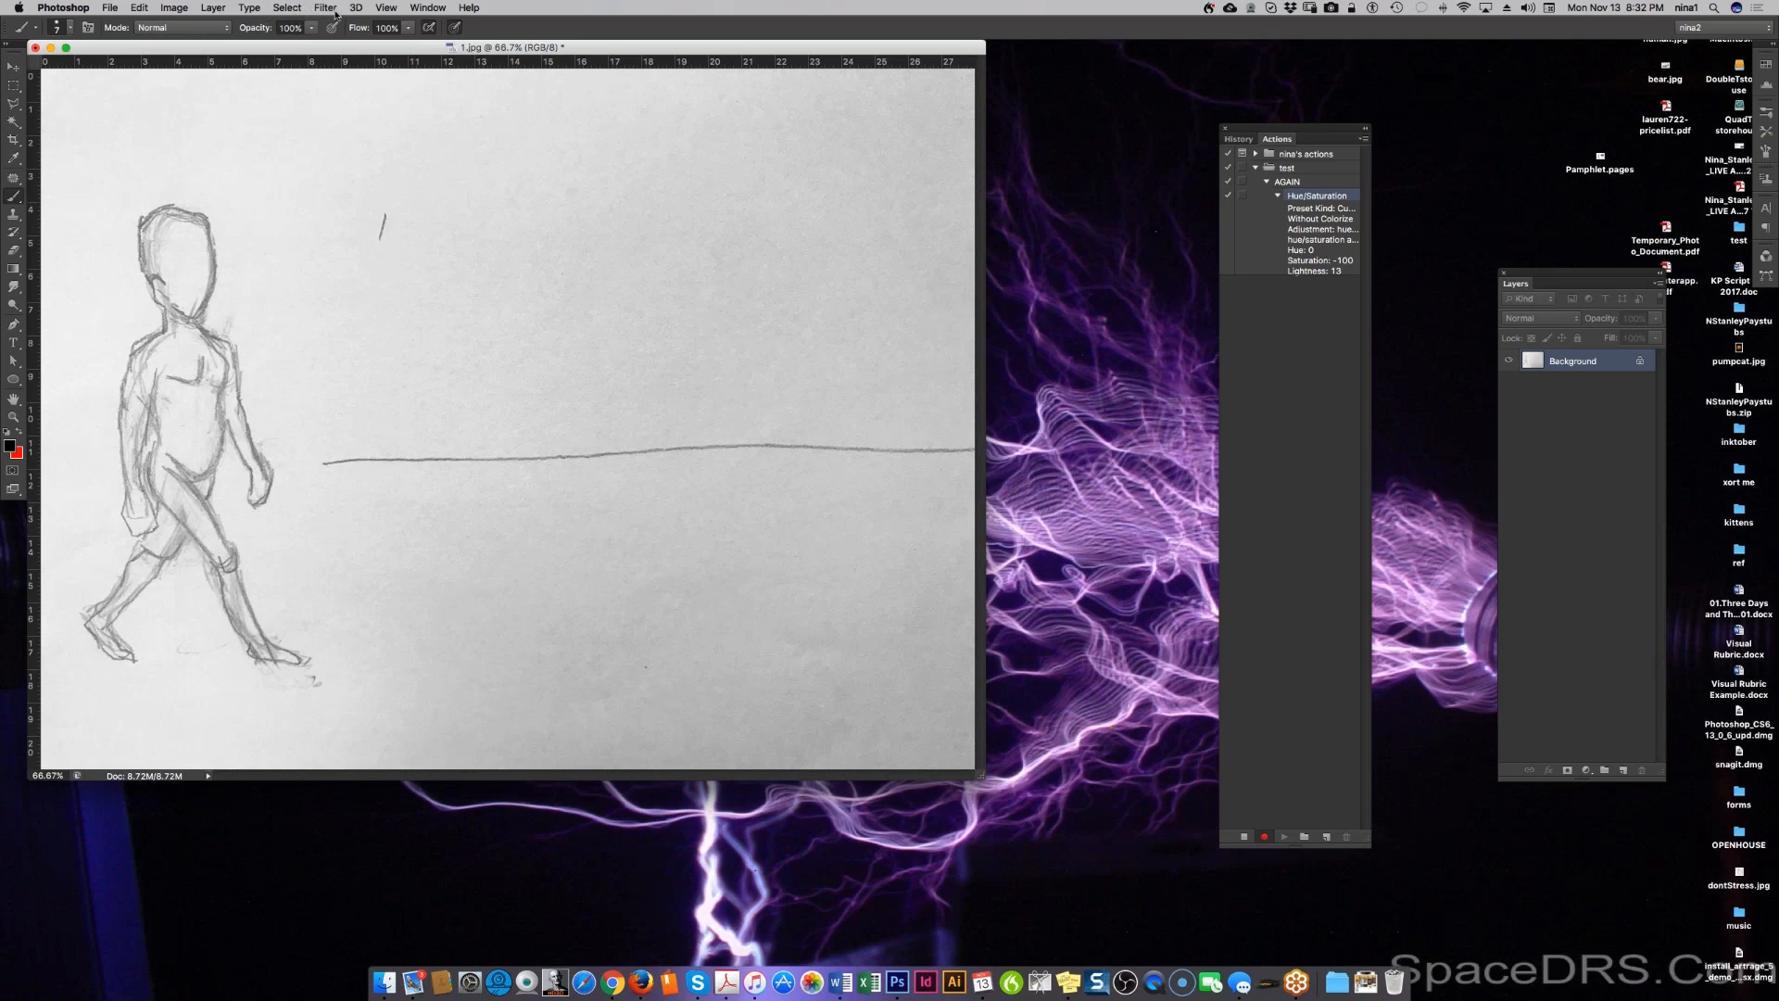
Step: Apply Smart Sharpen with amount 24%, radius 2.0 px and Gaussian Blur removal, and expand its recorded settings
click(289, 7)
click(297, 10)
click(350, 9)
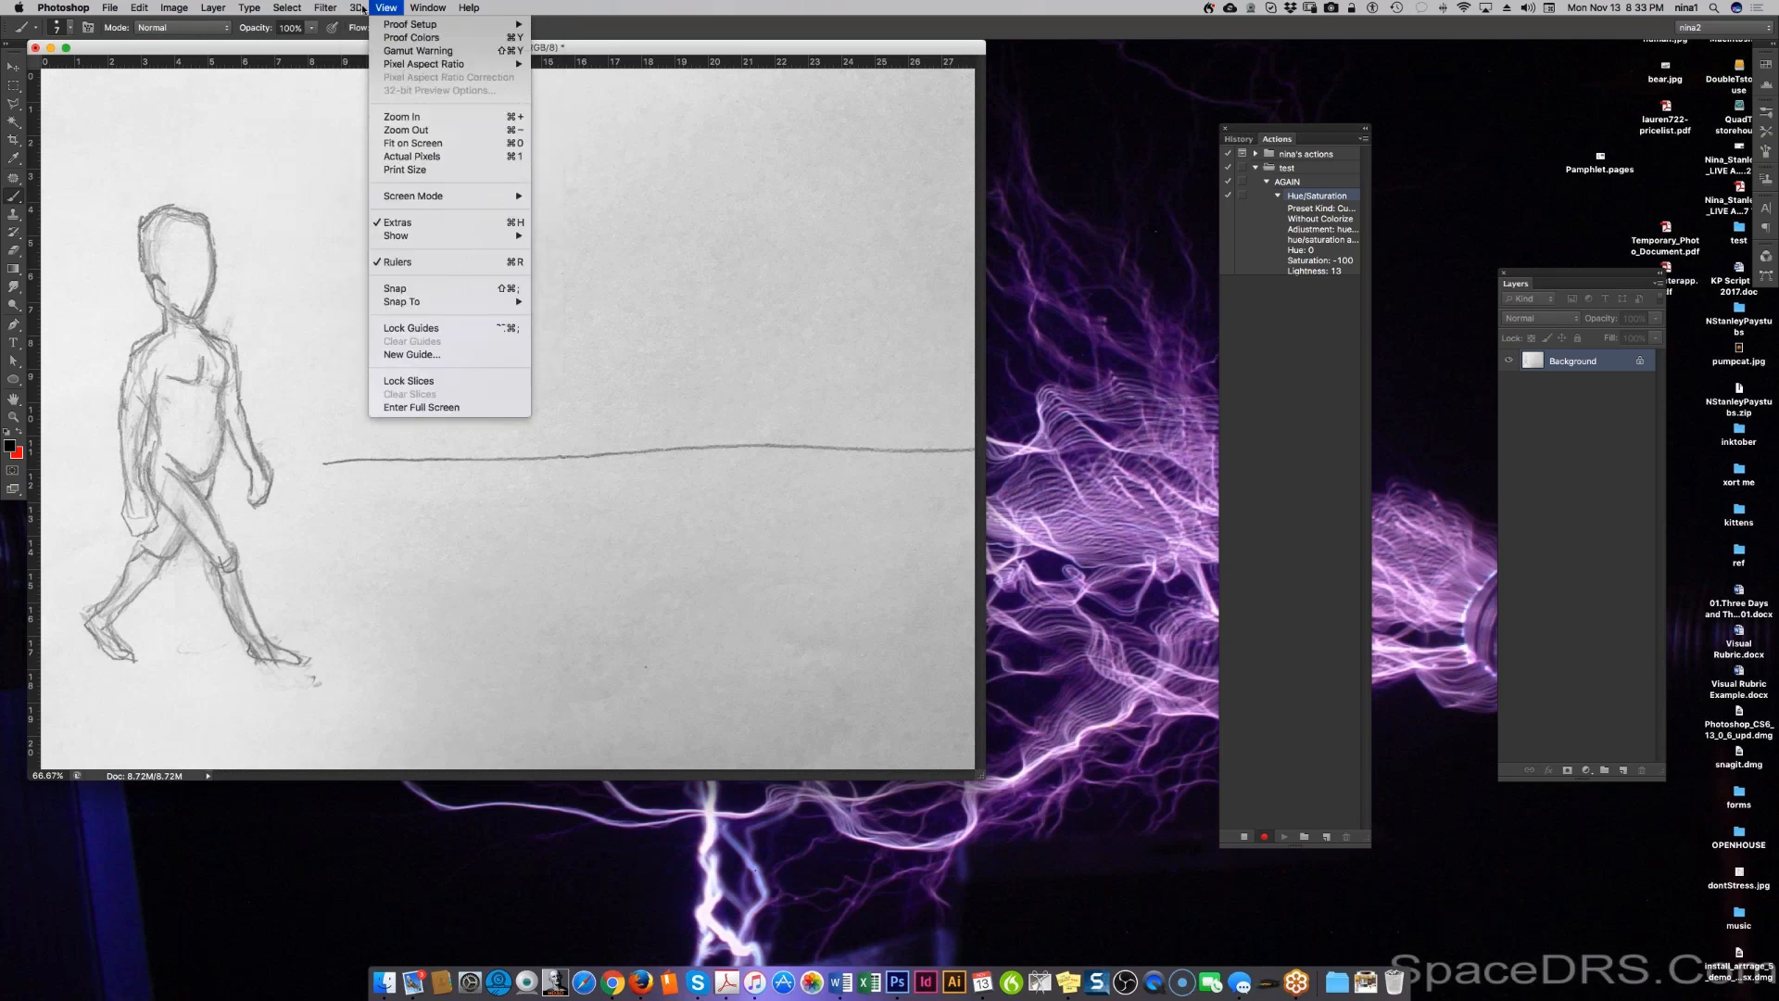
mouse_move(389, 262)
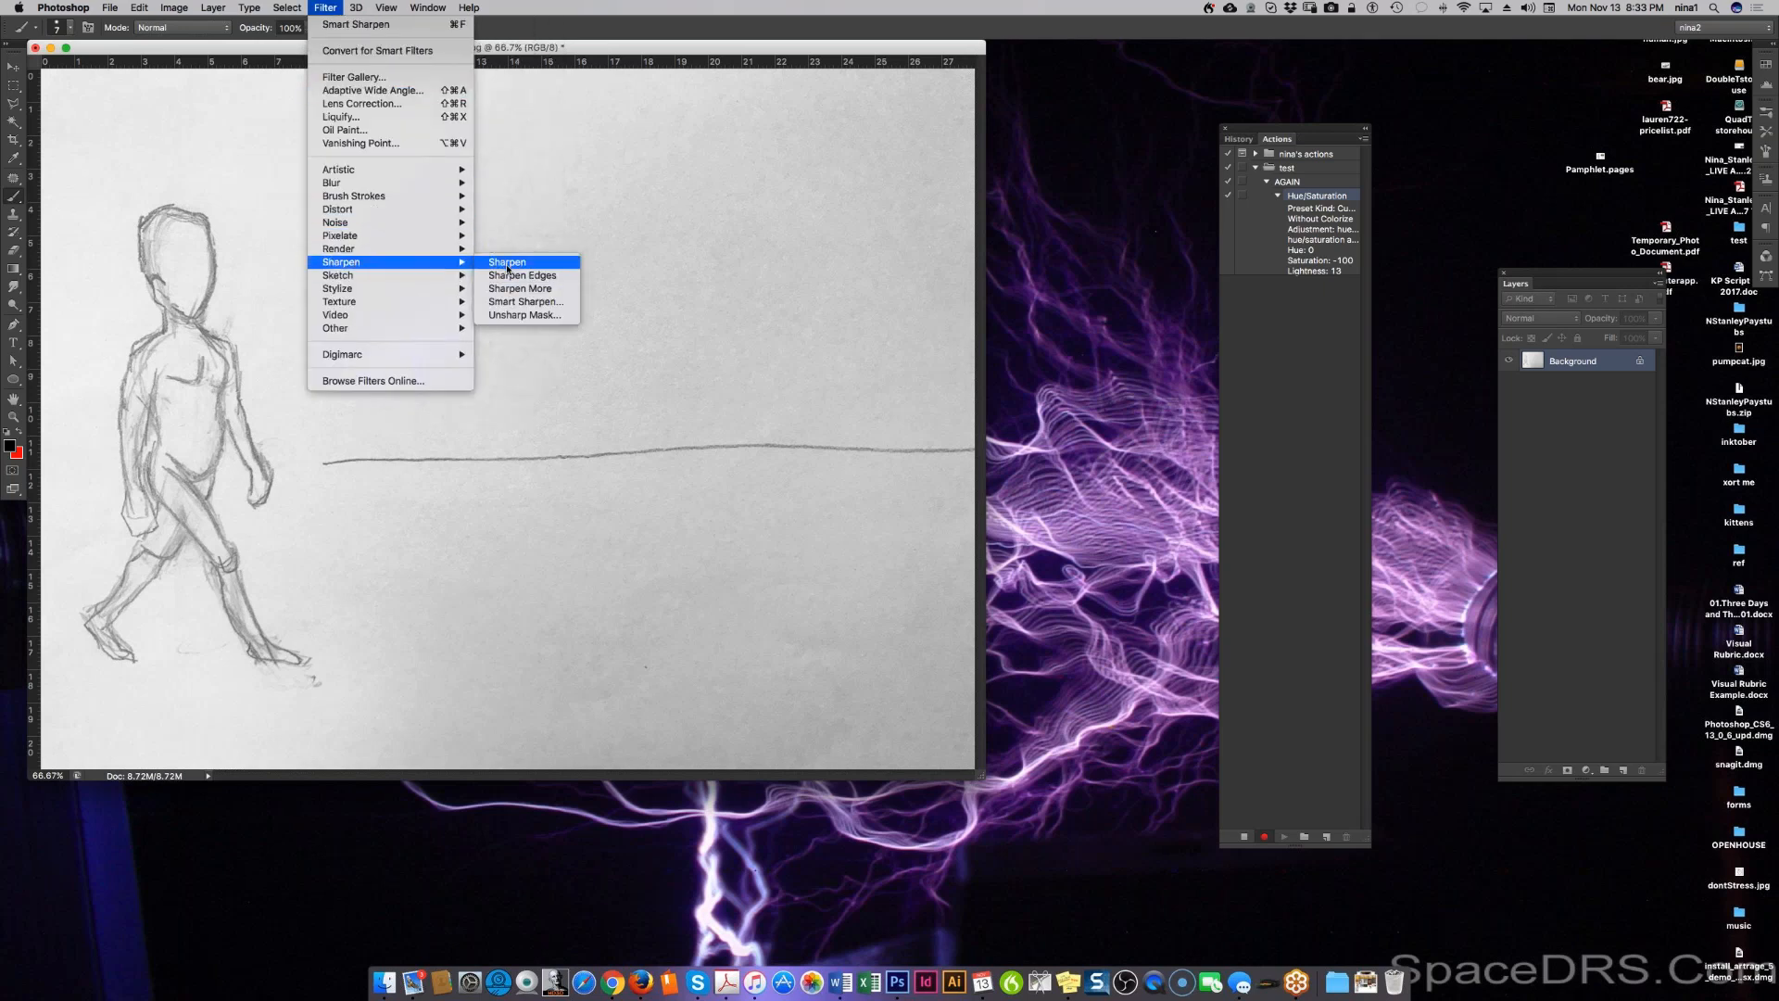
click(551, 304)
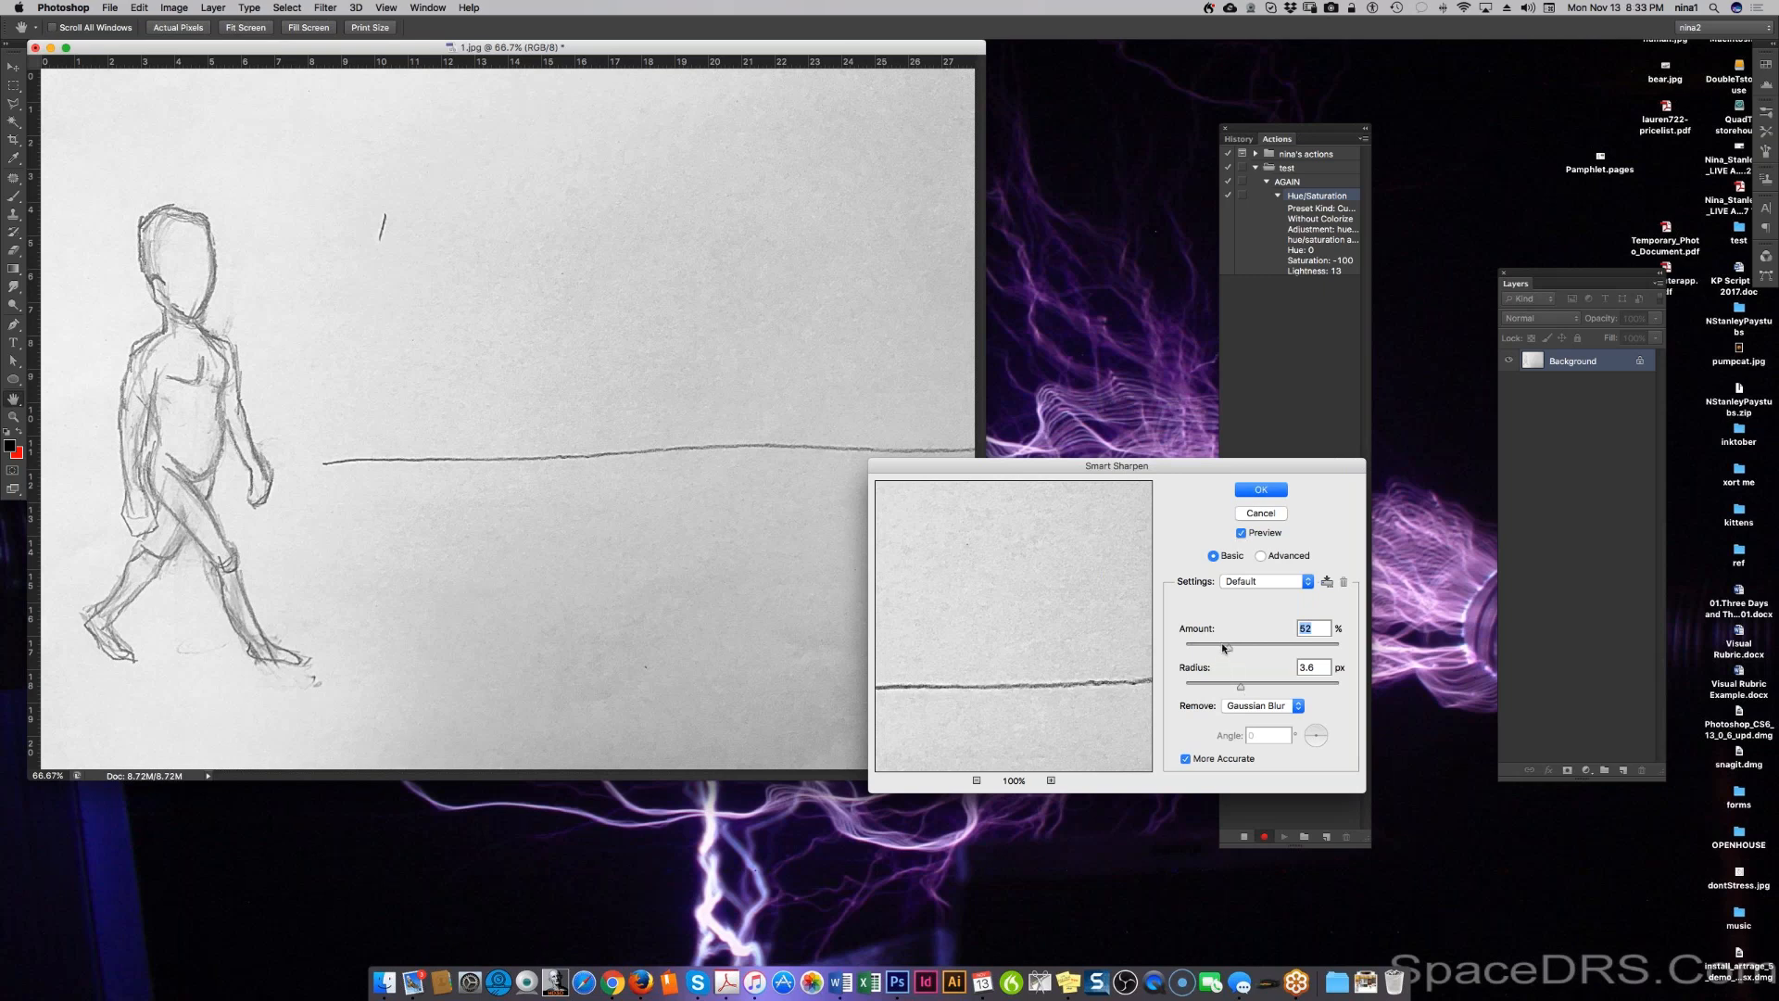
click(1251, 706)
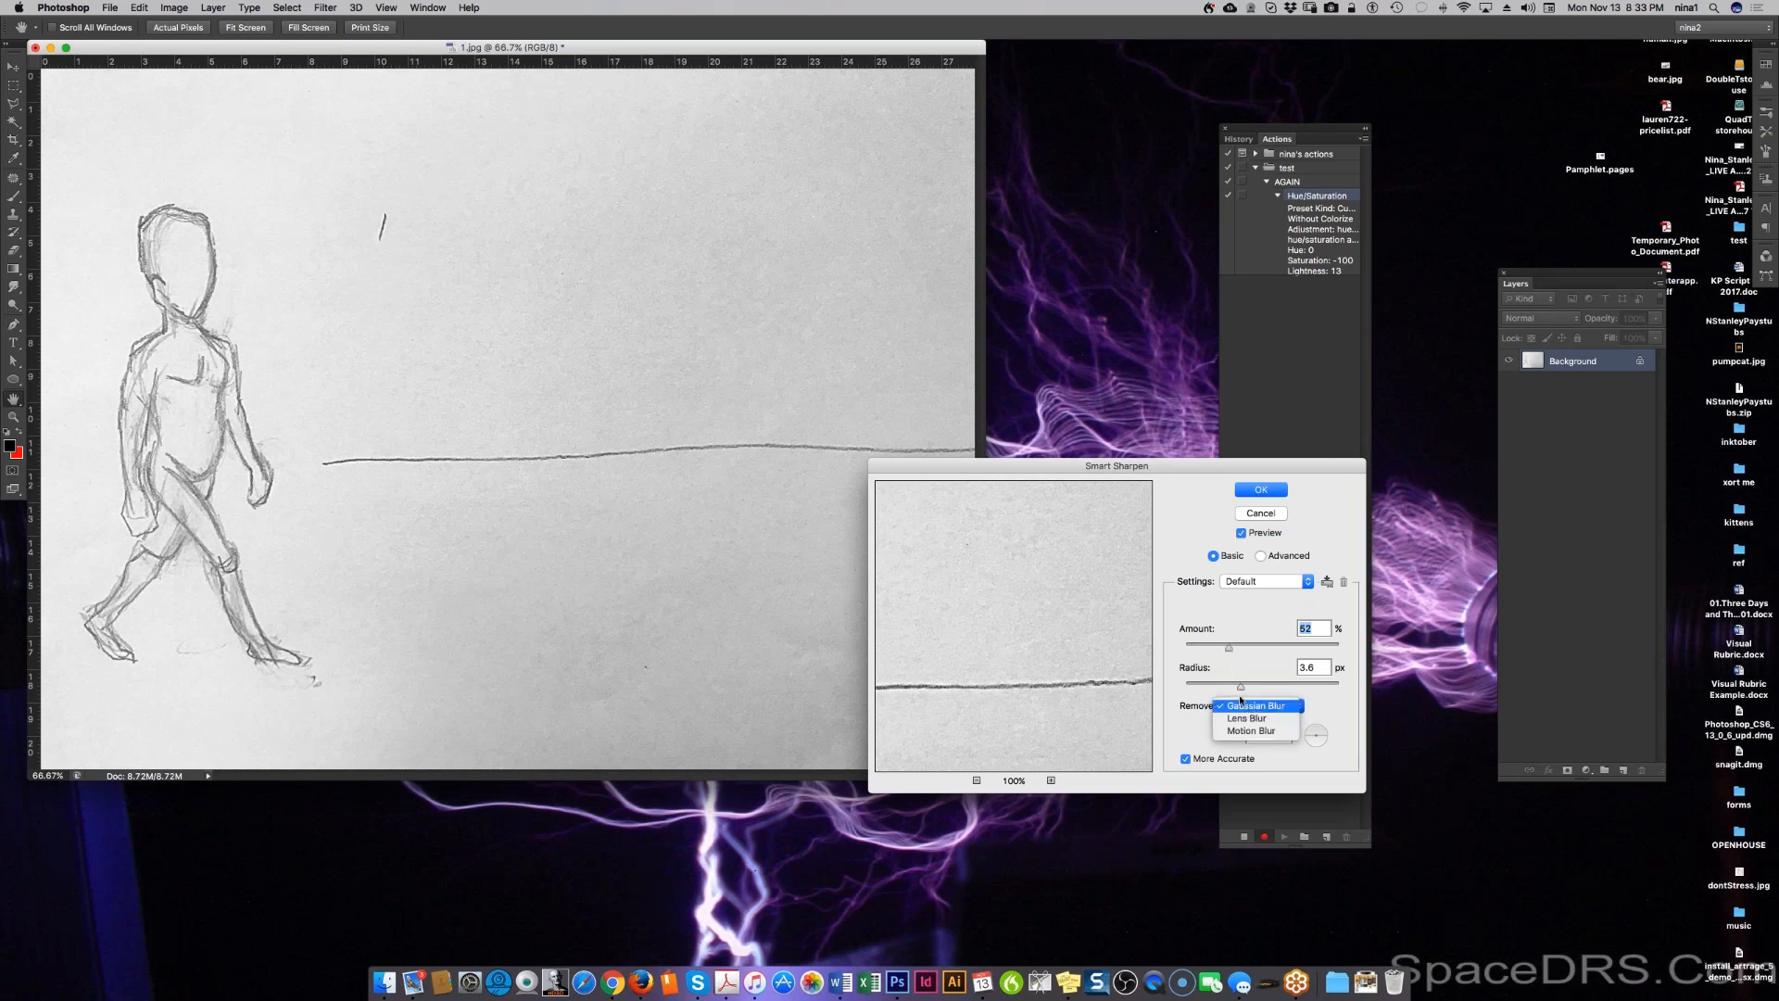
click(1243, 669)
mouse_move(1241, 686)
mouse_down()
mouse_move(1277, 687)
mouse_move(1245, 687)
mouse_move(1205, 648)
mouse_move(1222, 686)
mouse_up()
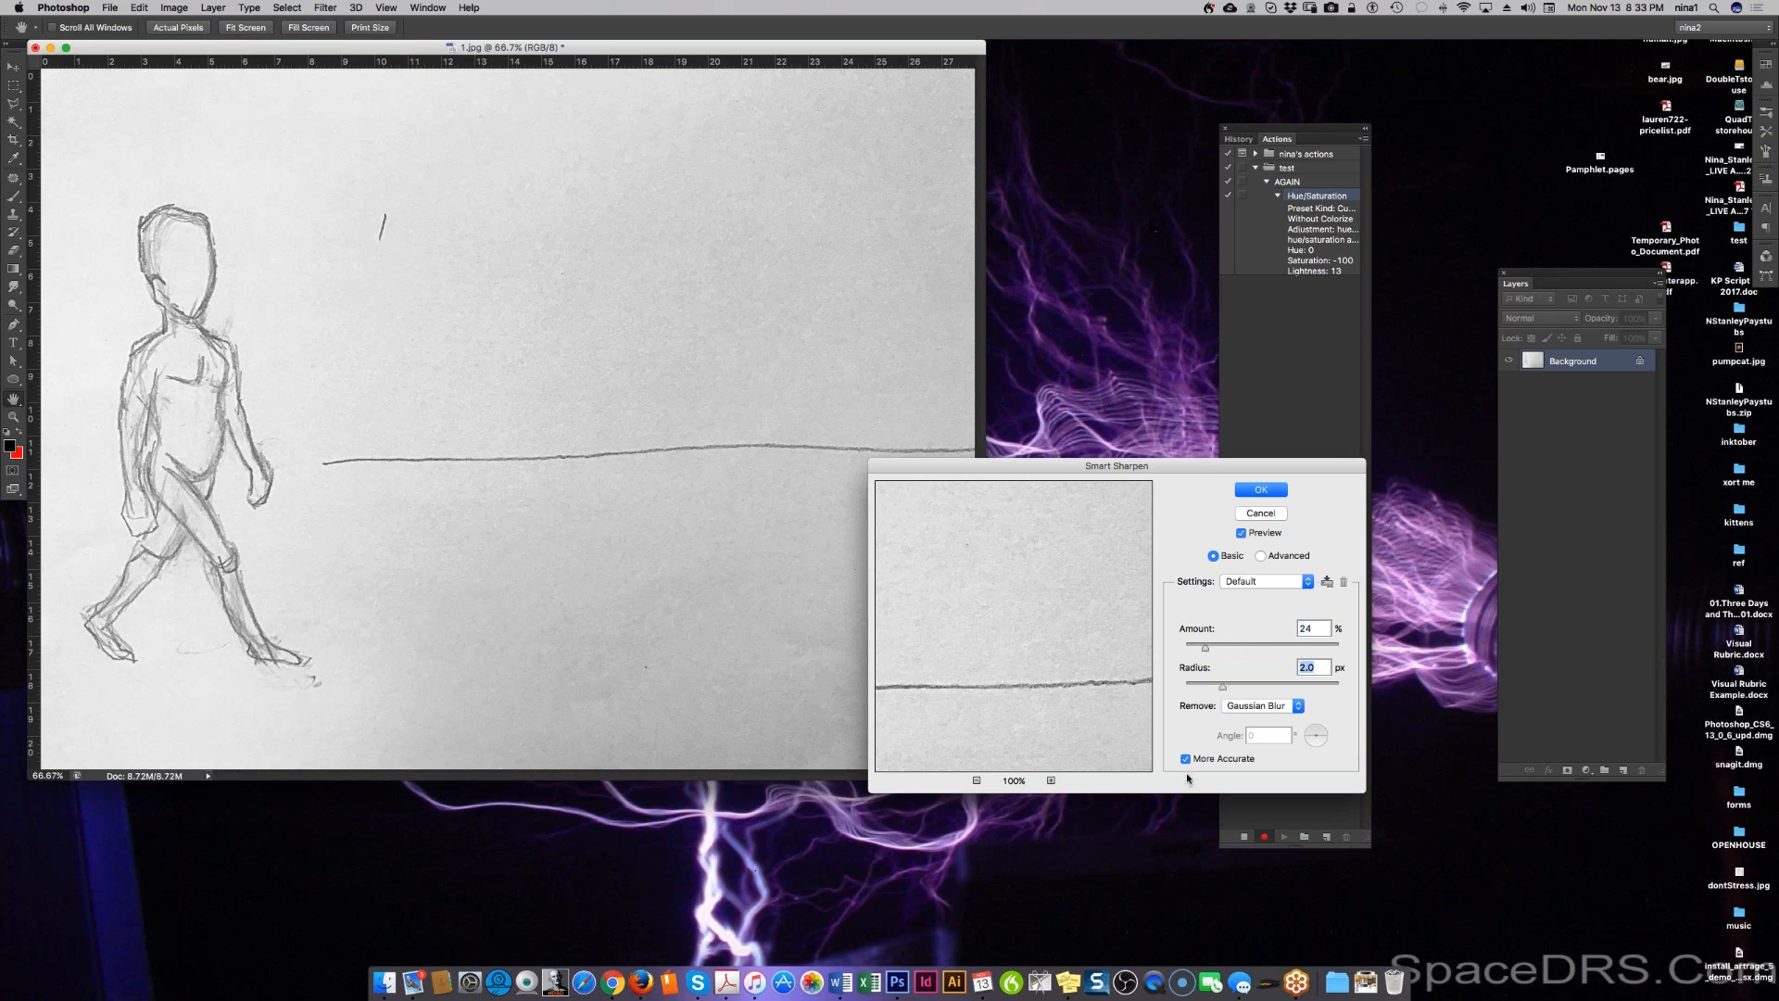
click(1272, 490)
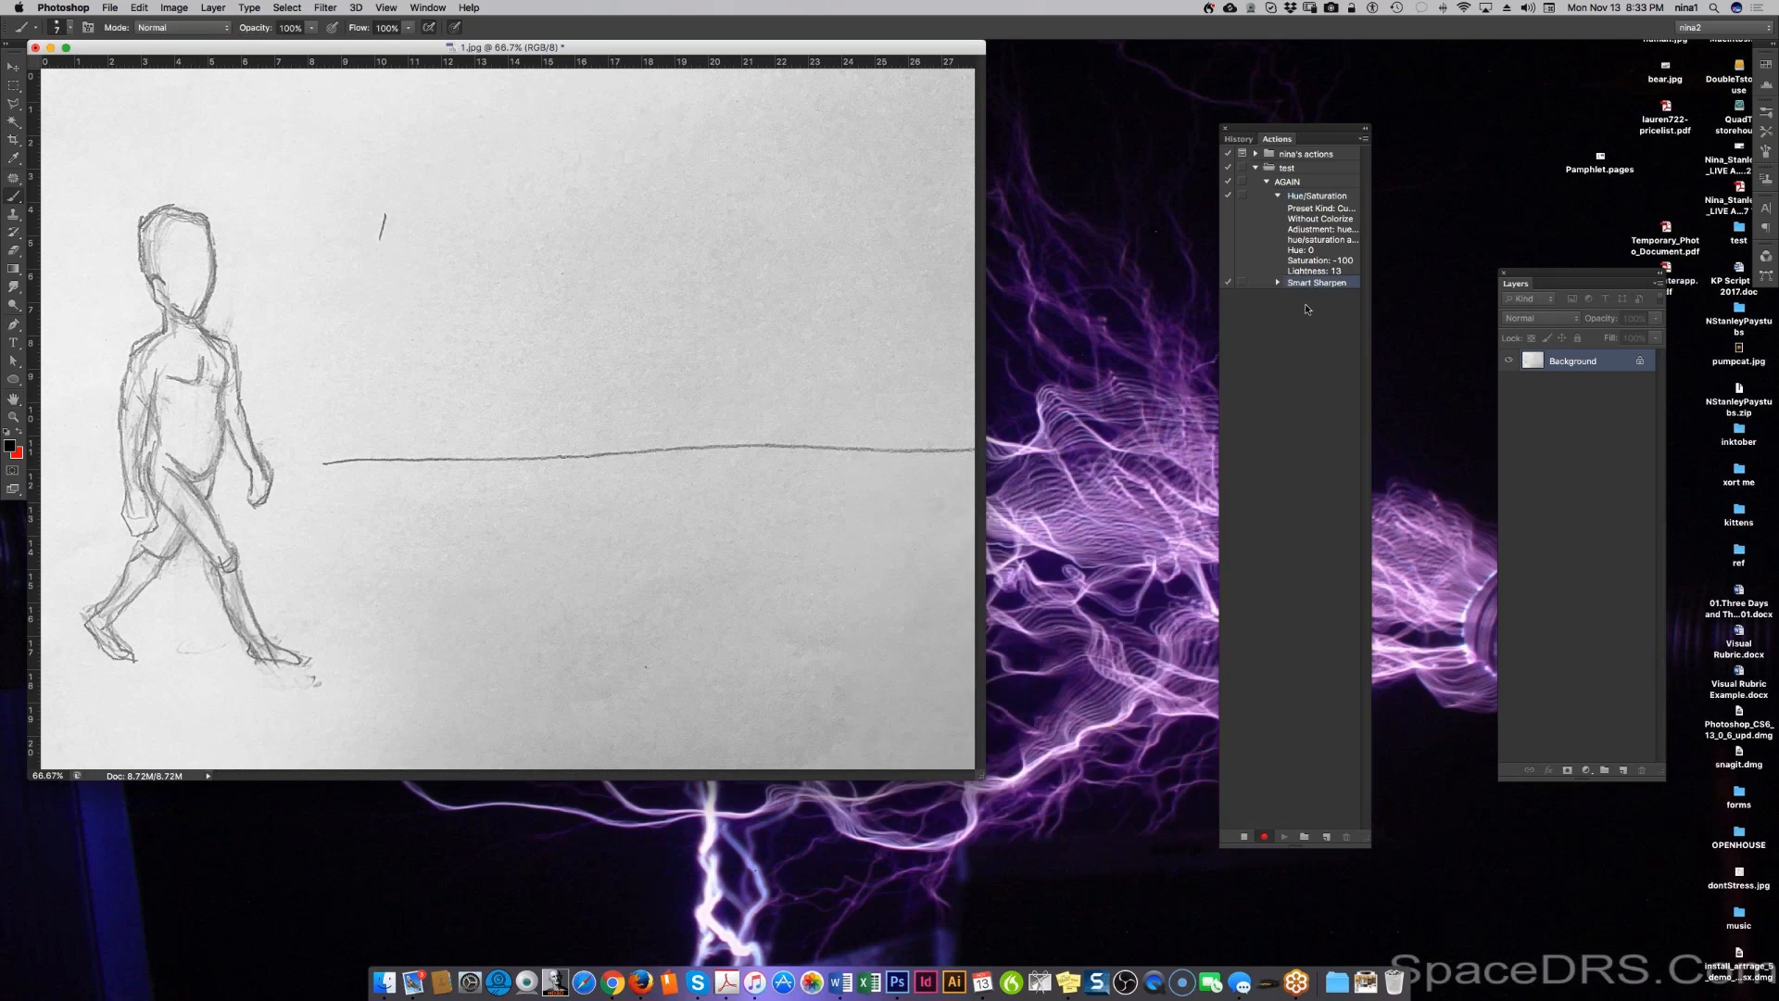
click(1277, 283)
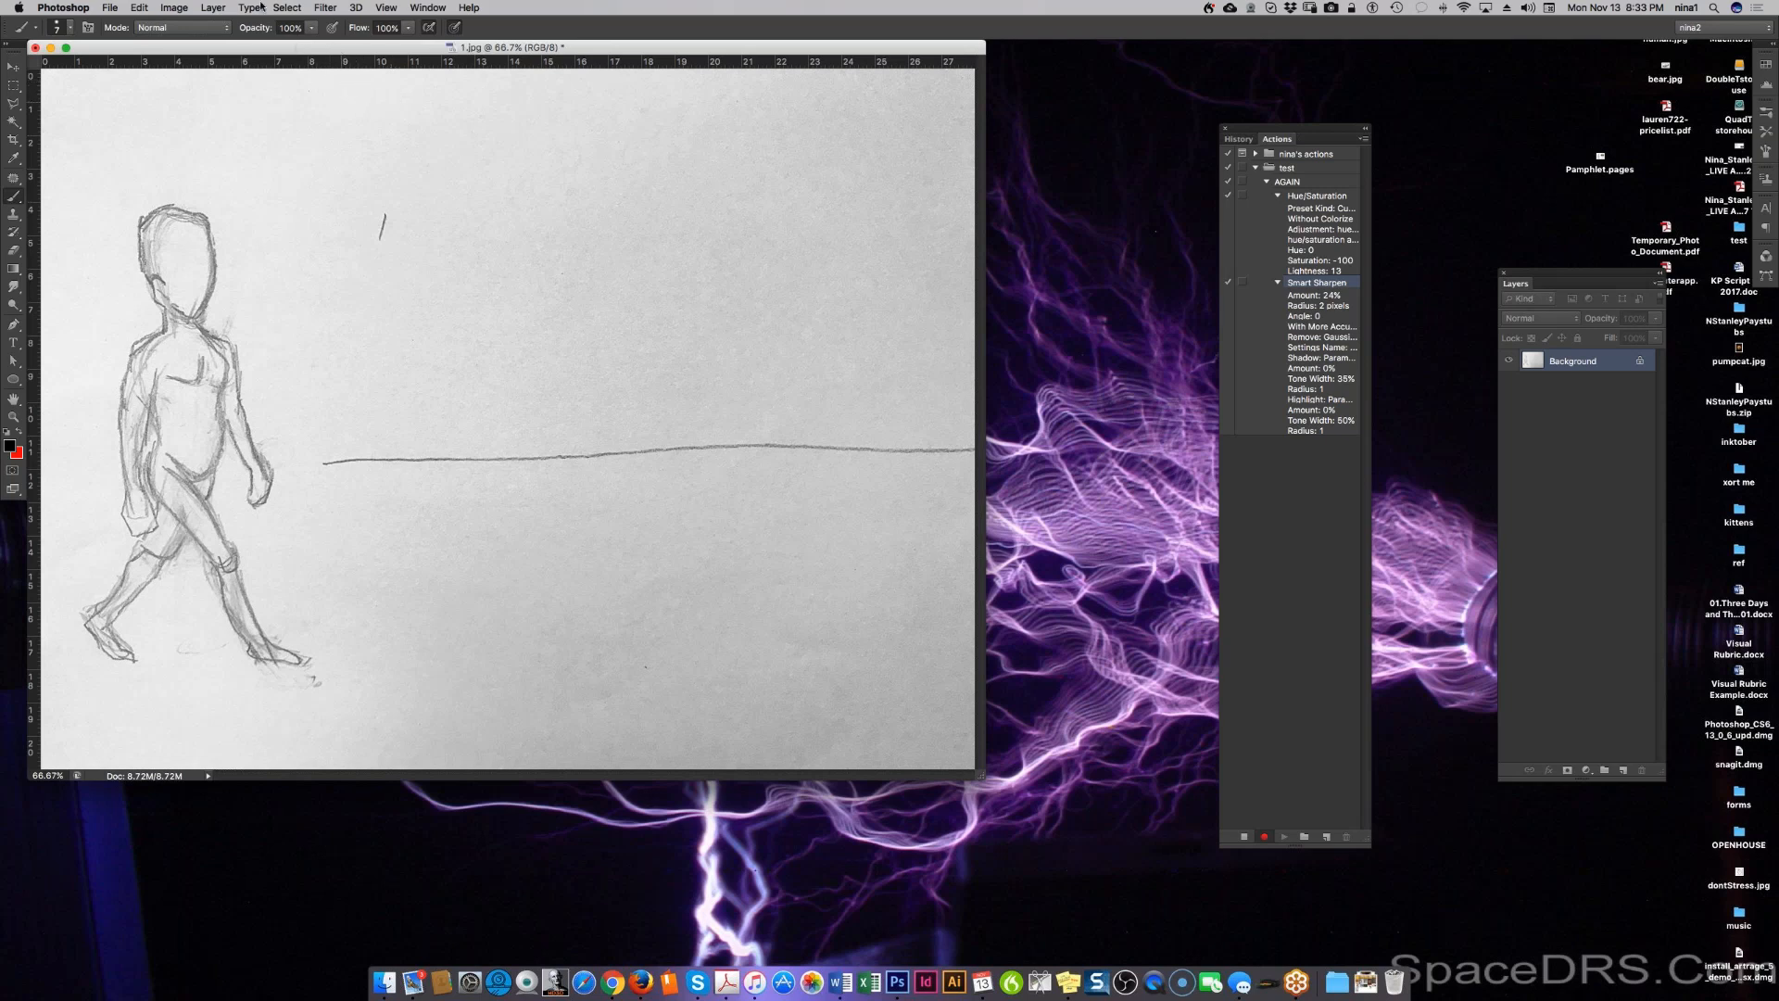
Step: Set the drawing to save as 1.bmp in BMP format inside testFolder under **Oct 9 - Nov 2017
click(109, 8)
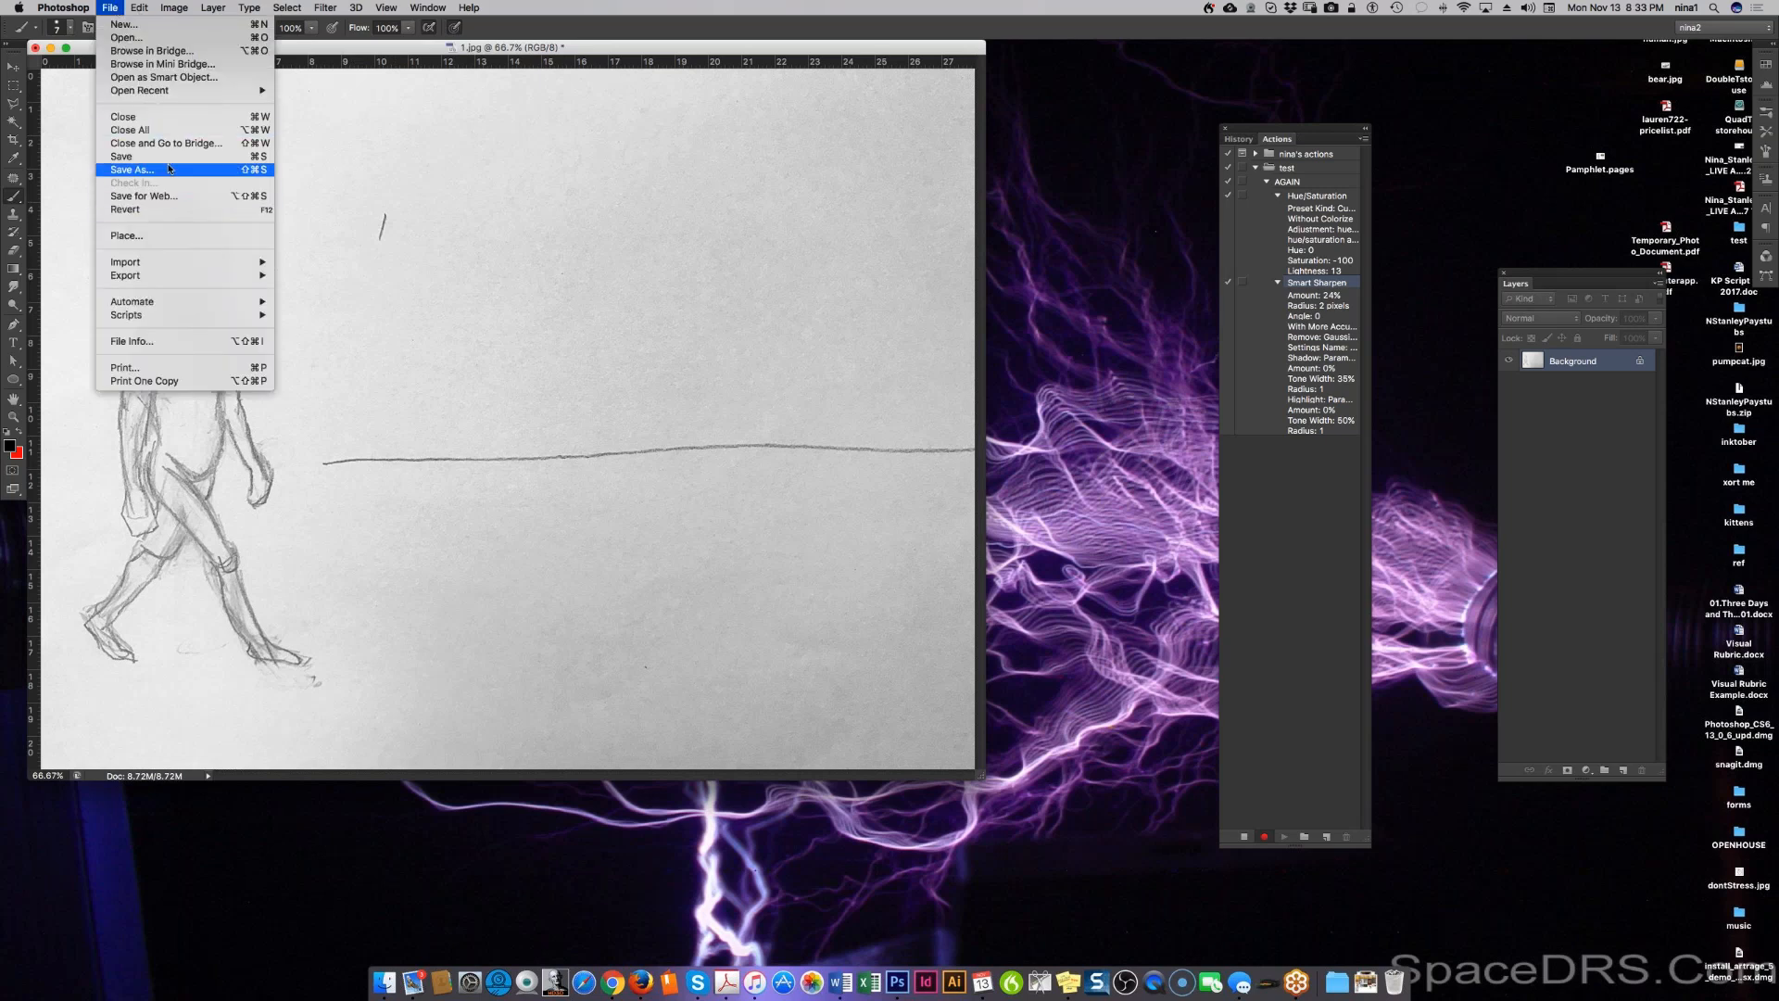
click(132, 170)
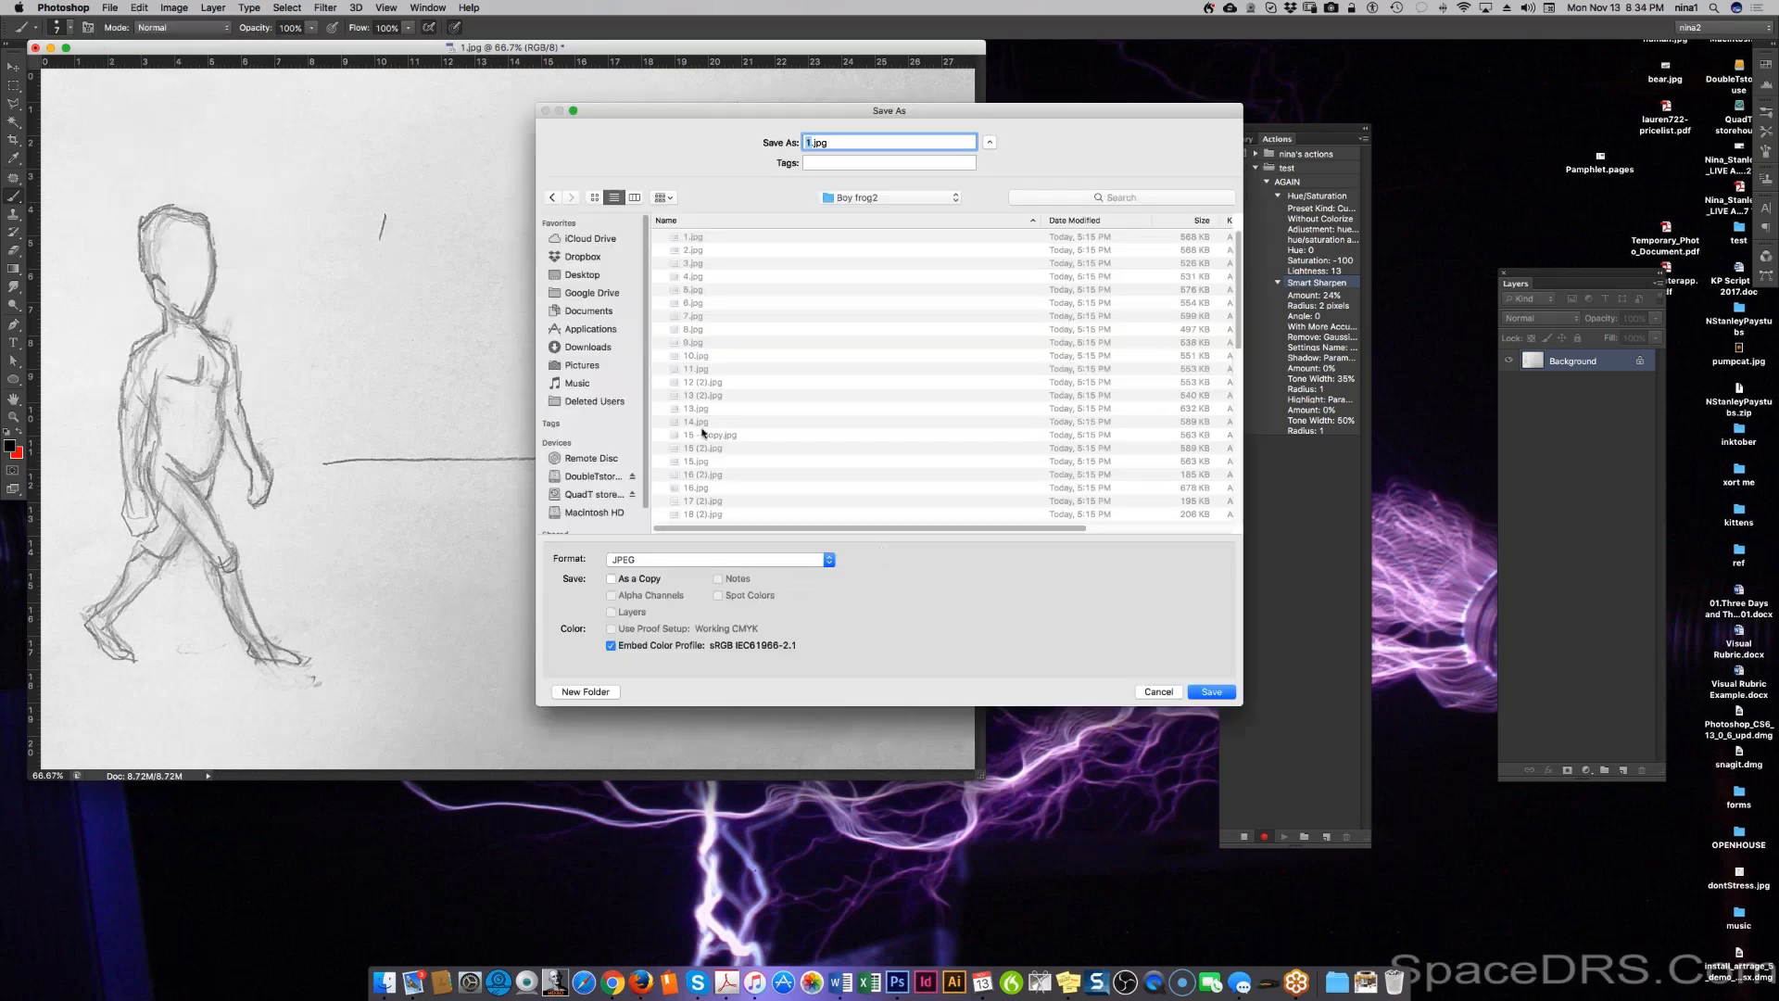
click(721, 561)
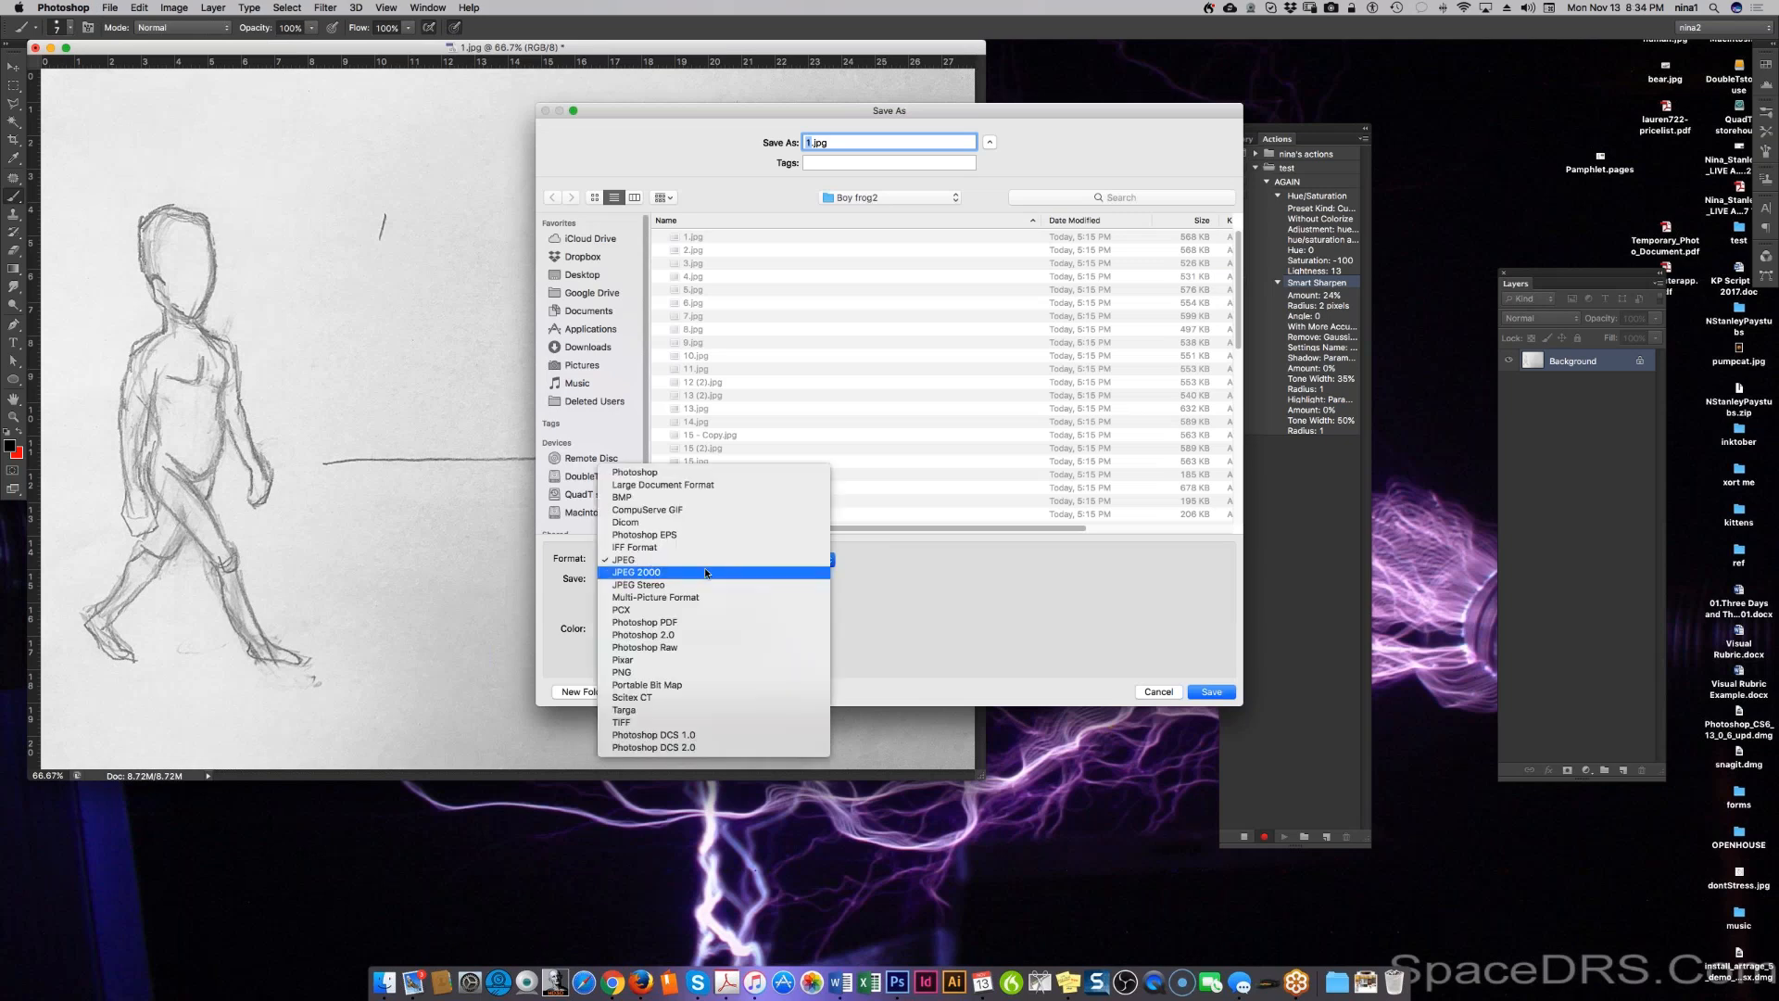
click(696, 498)
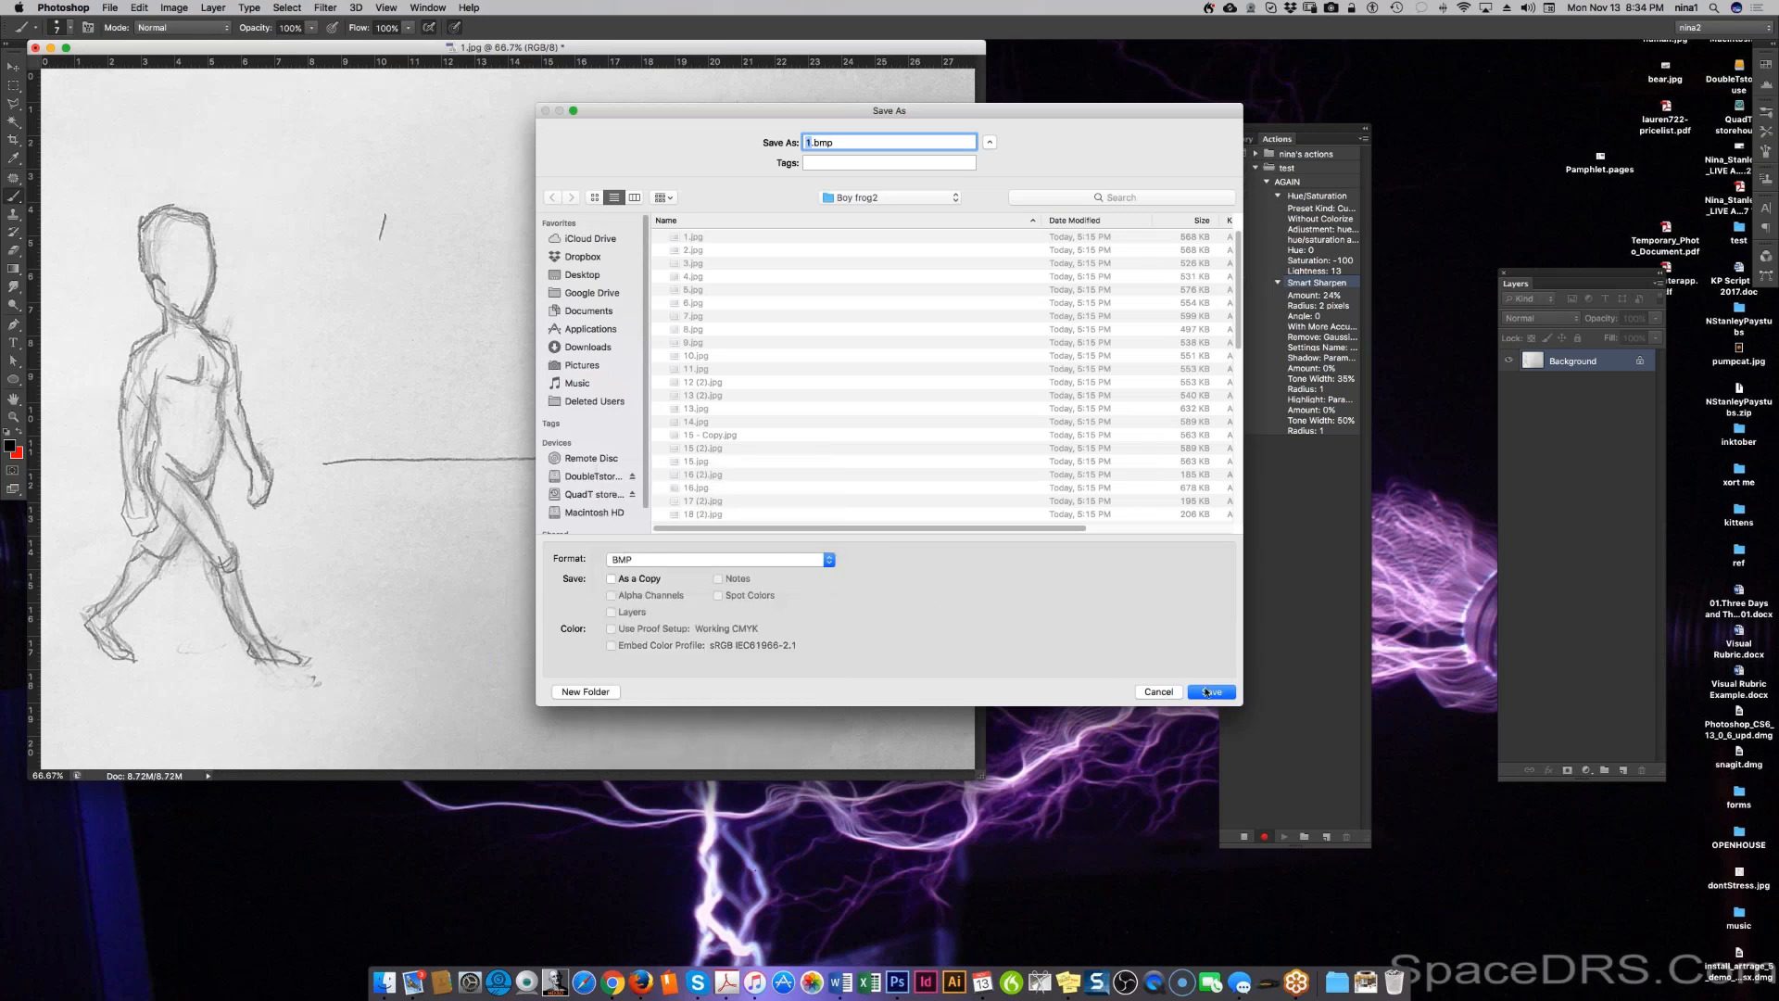
click(886, 198)
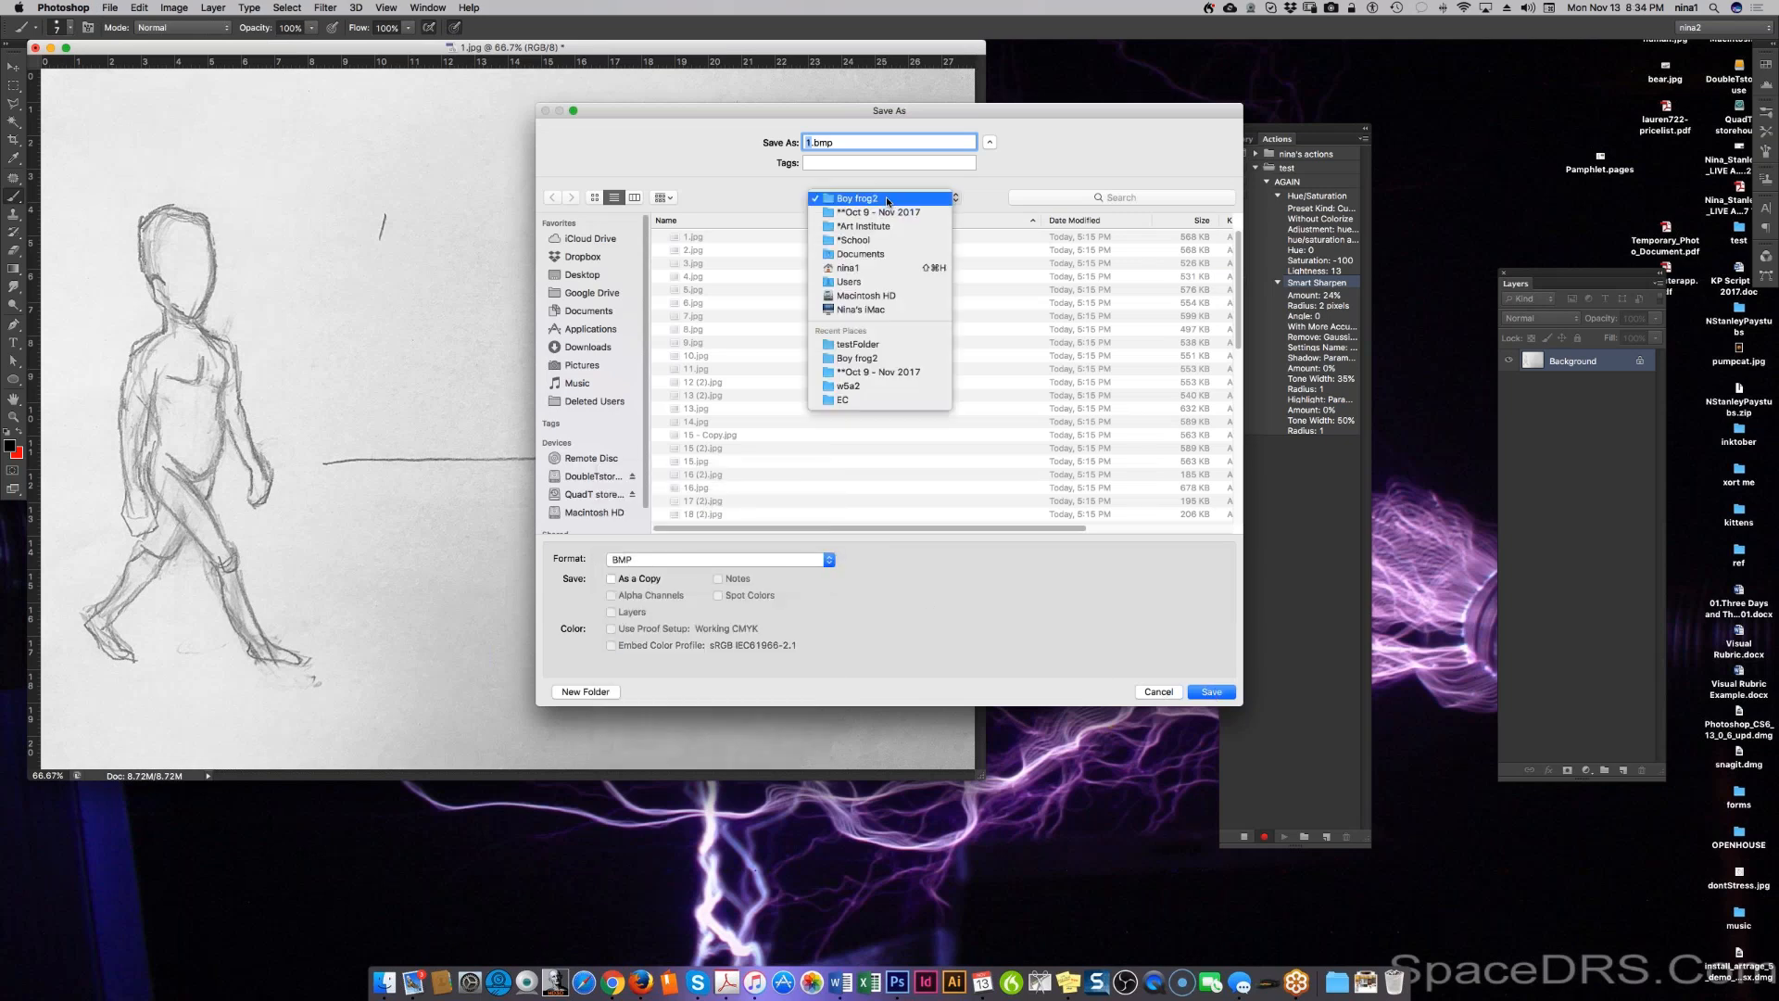
click(889, 213)
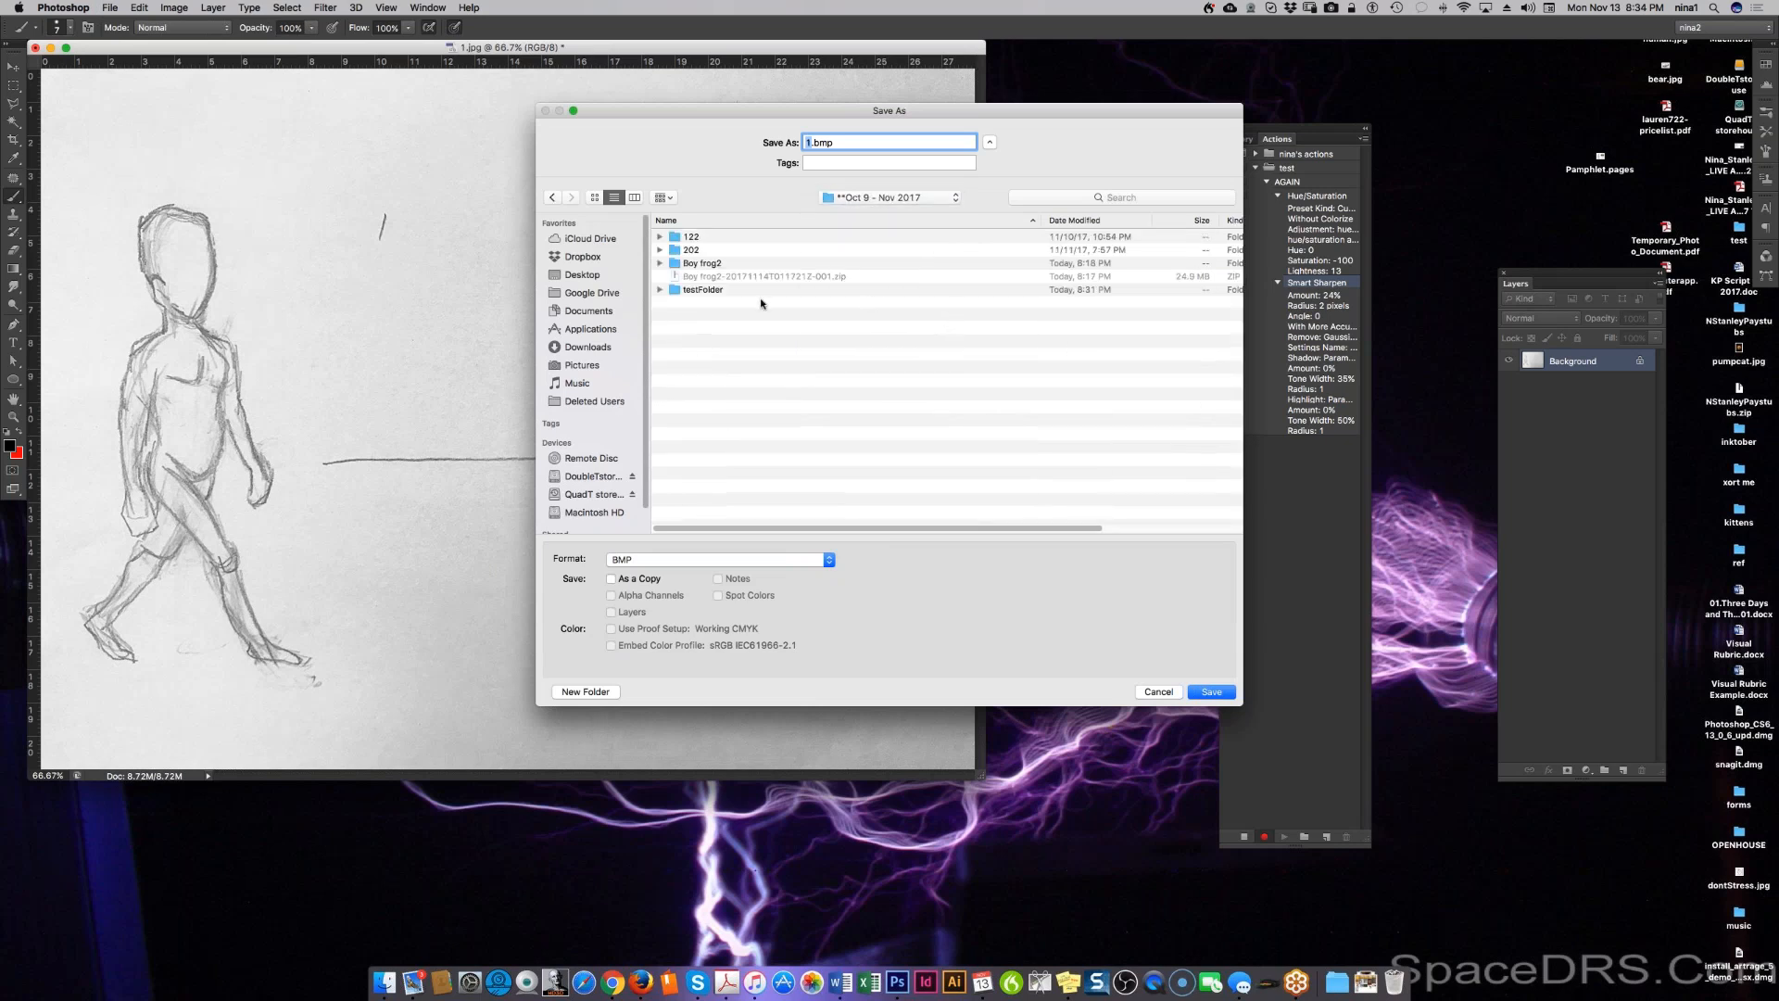
click(735, 295)
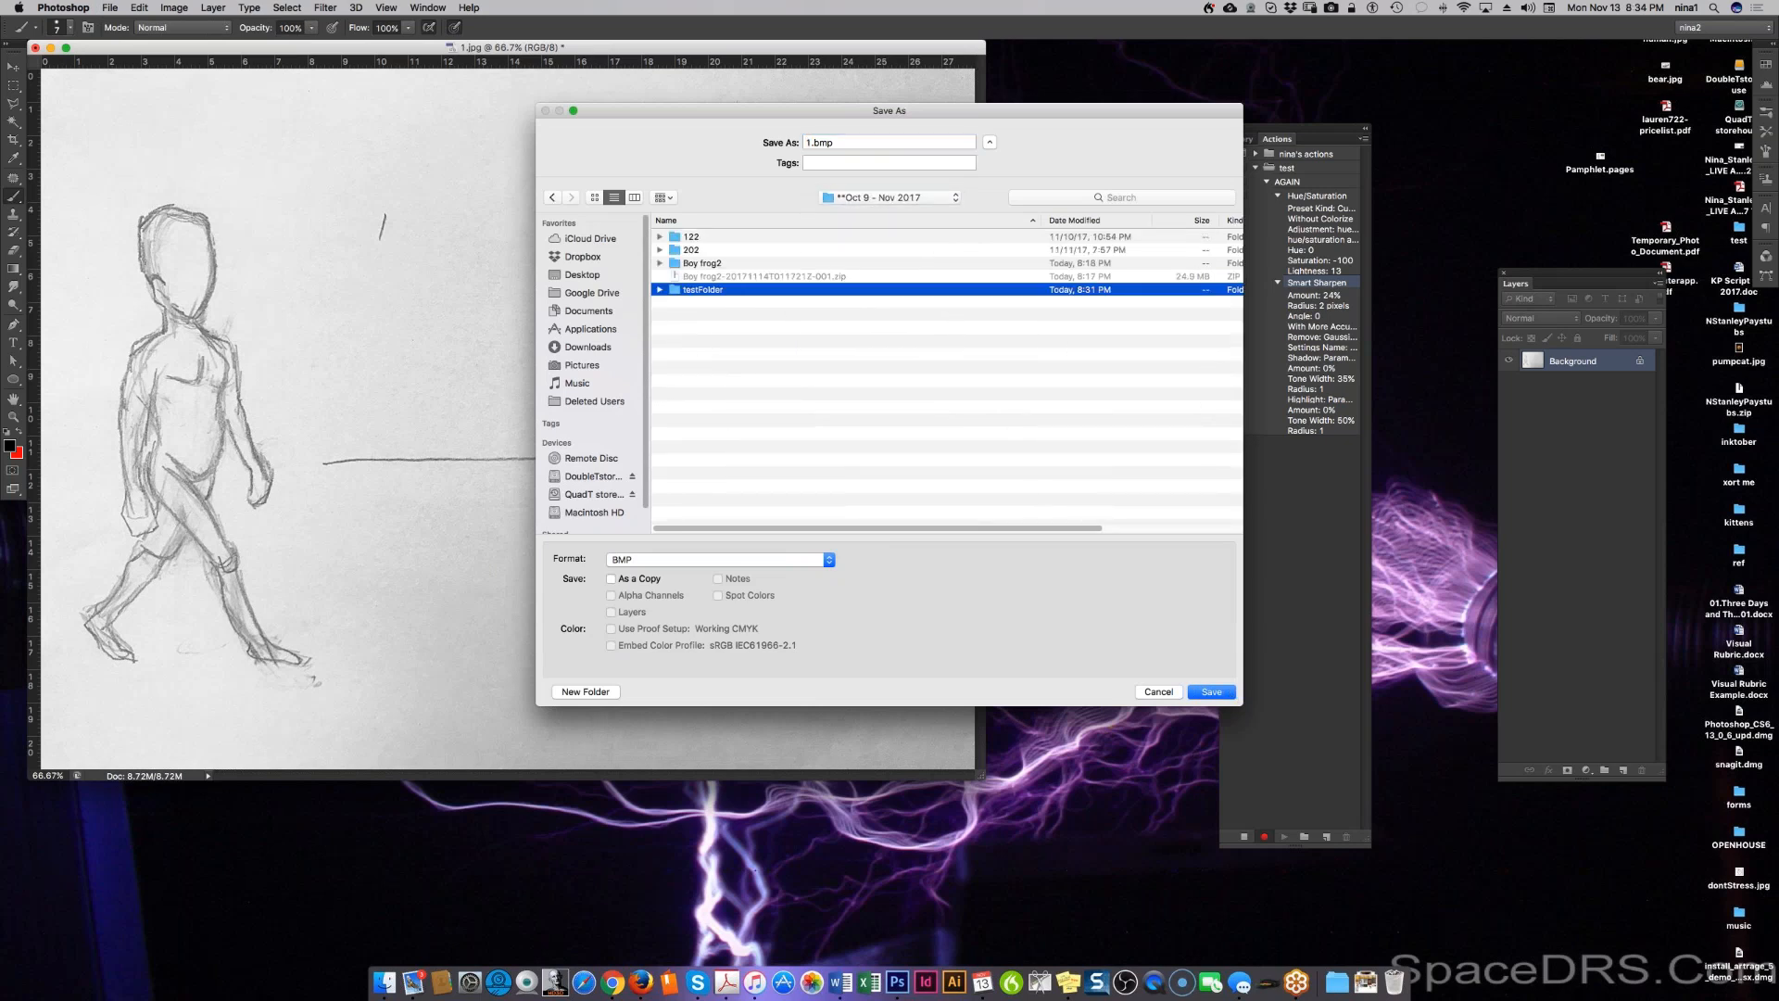
click(1229, 695)
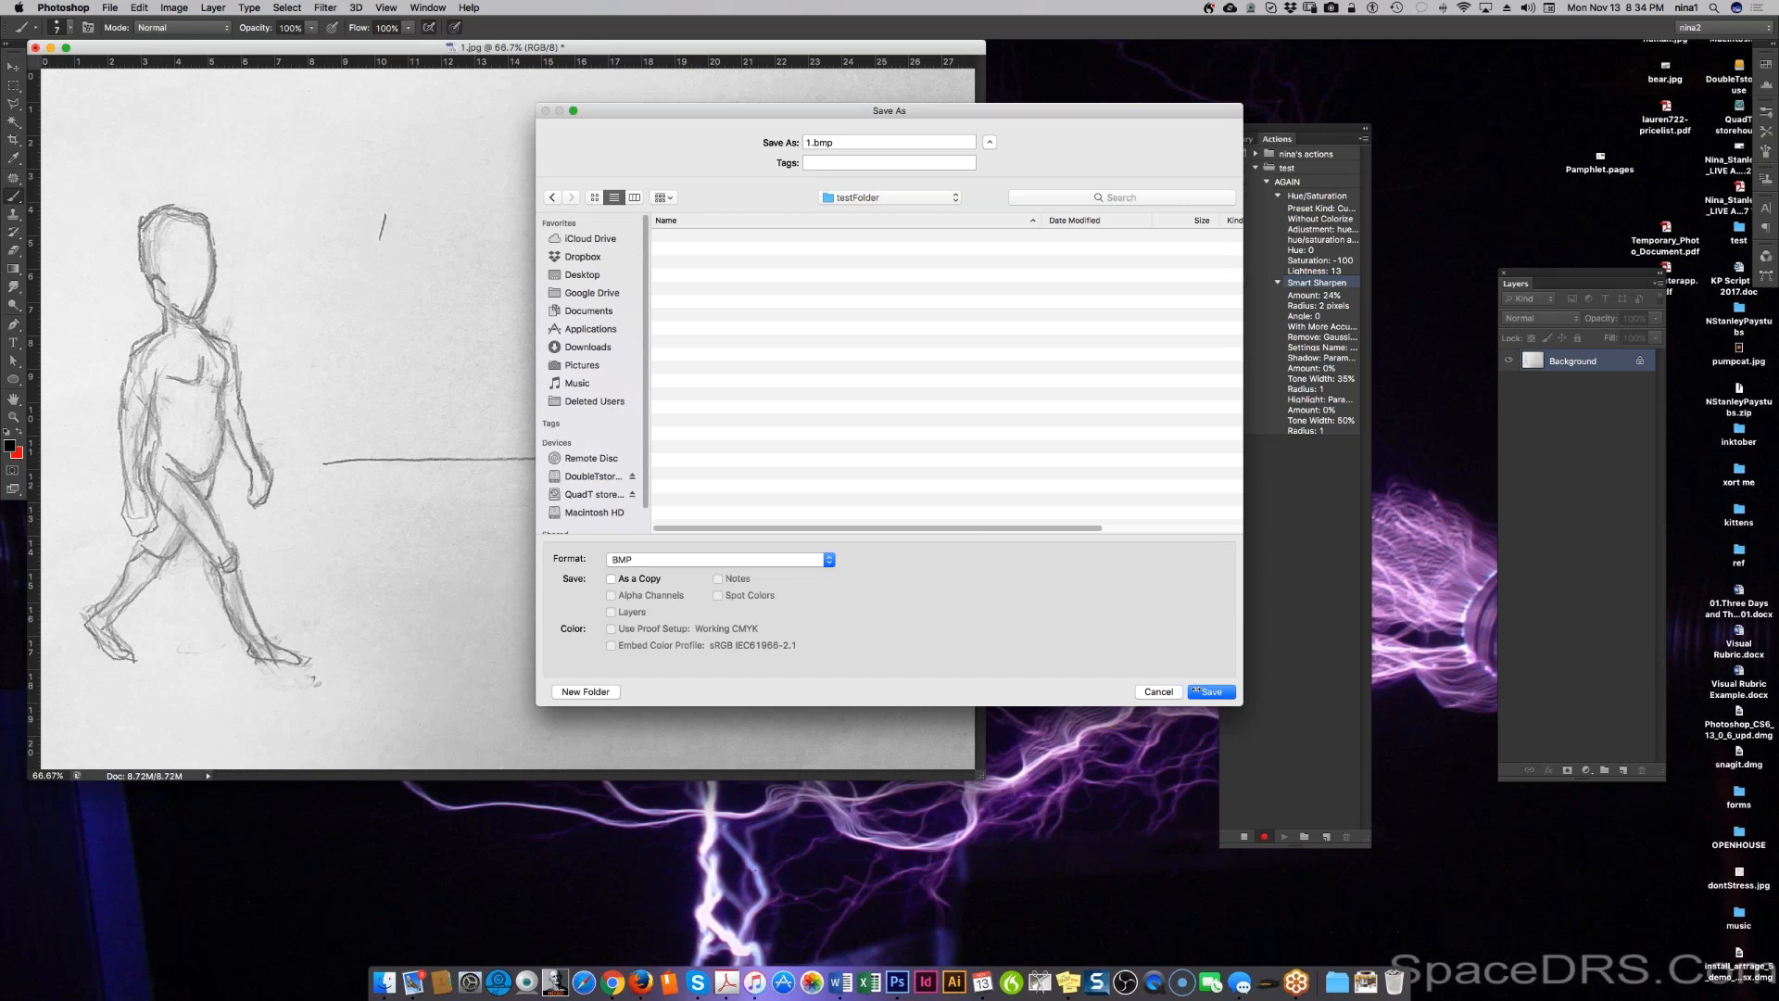
Step: Save 1.bmp with the OS/2 file format at 24-bit depth and stop recording AGAIN, expanding its Save settings
click(1203, 692)
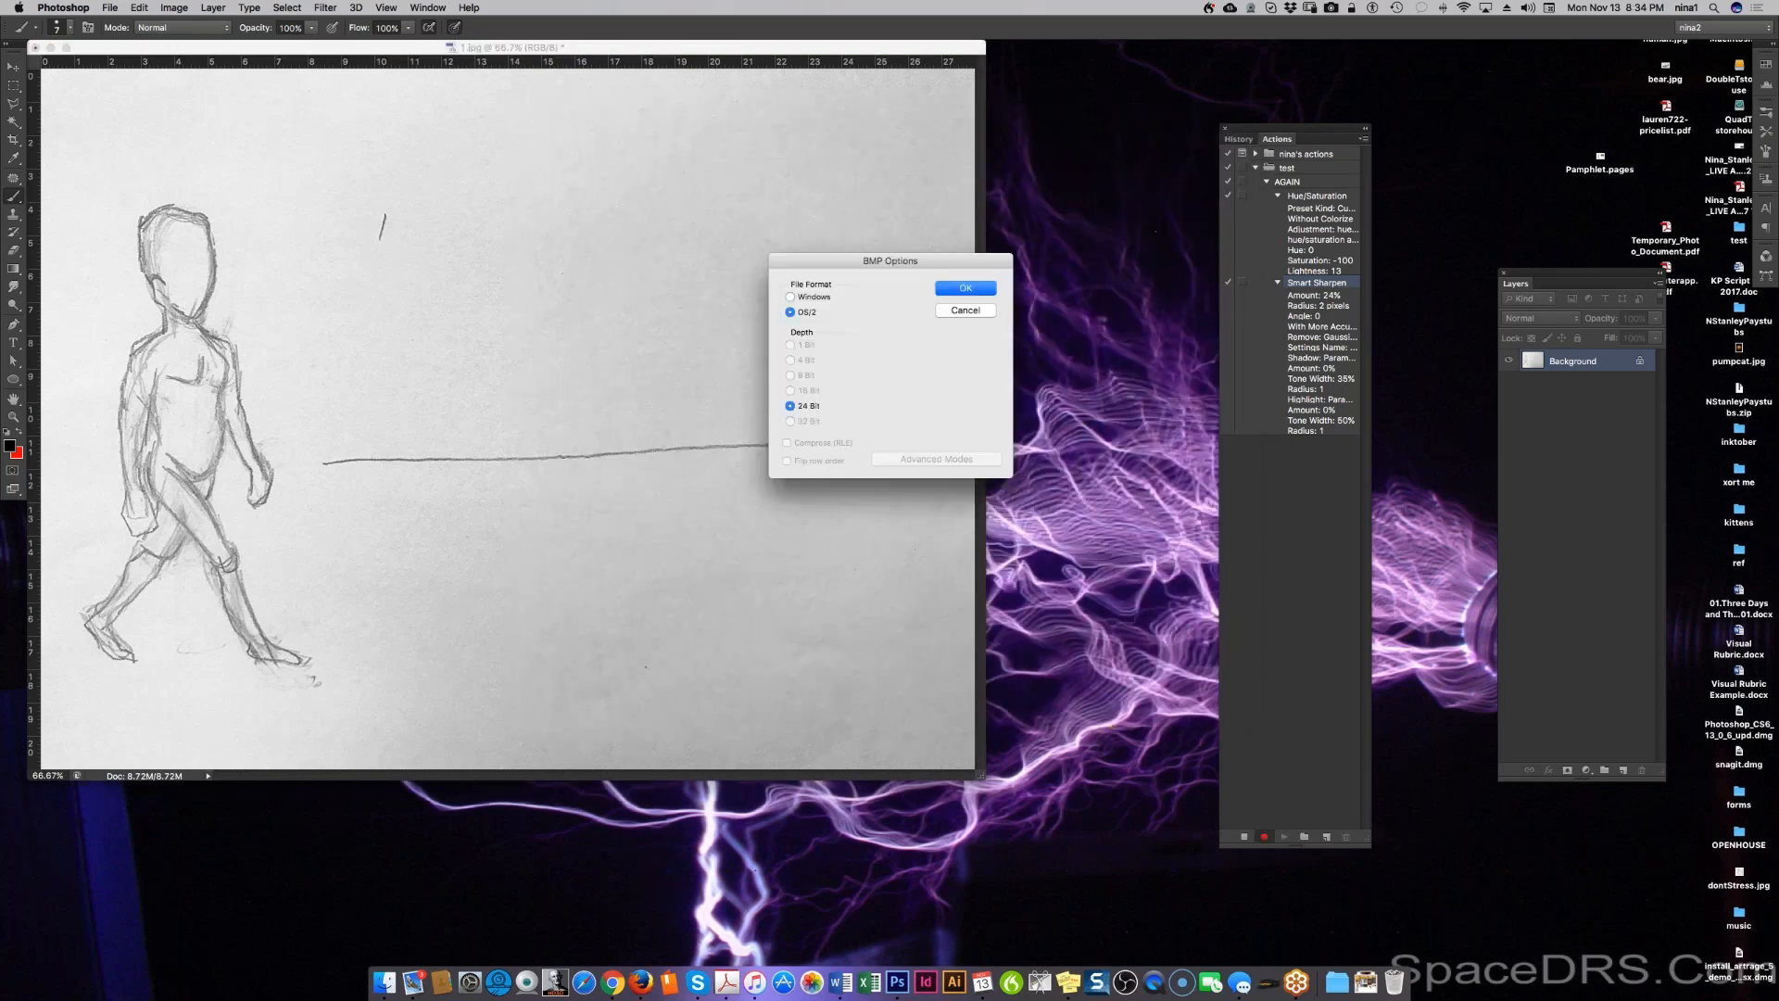
click(966, 288)
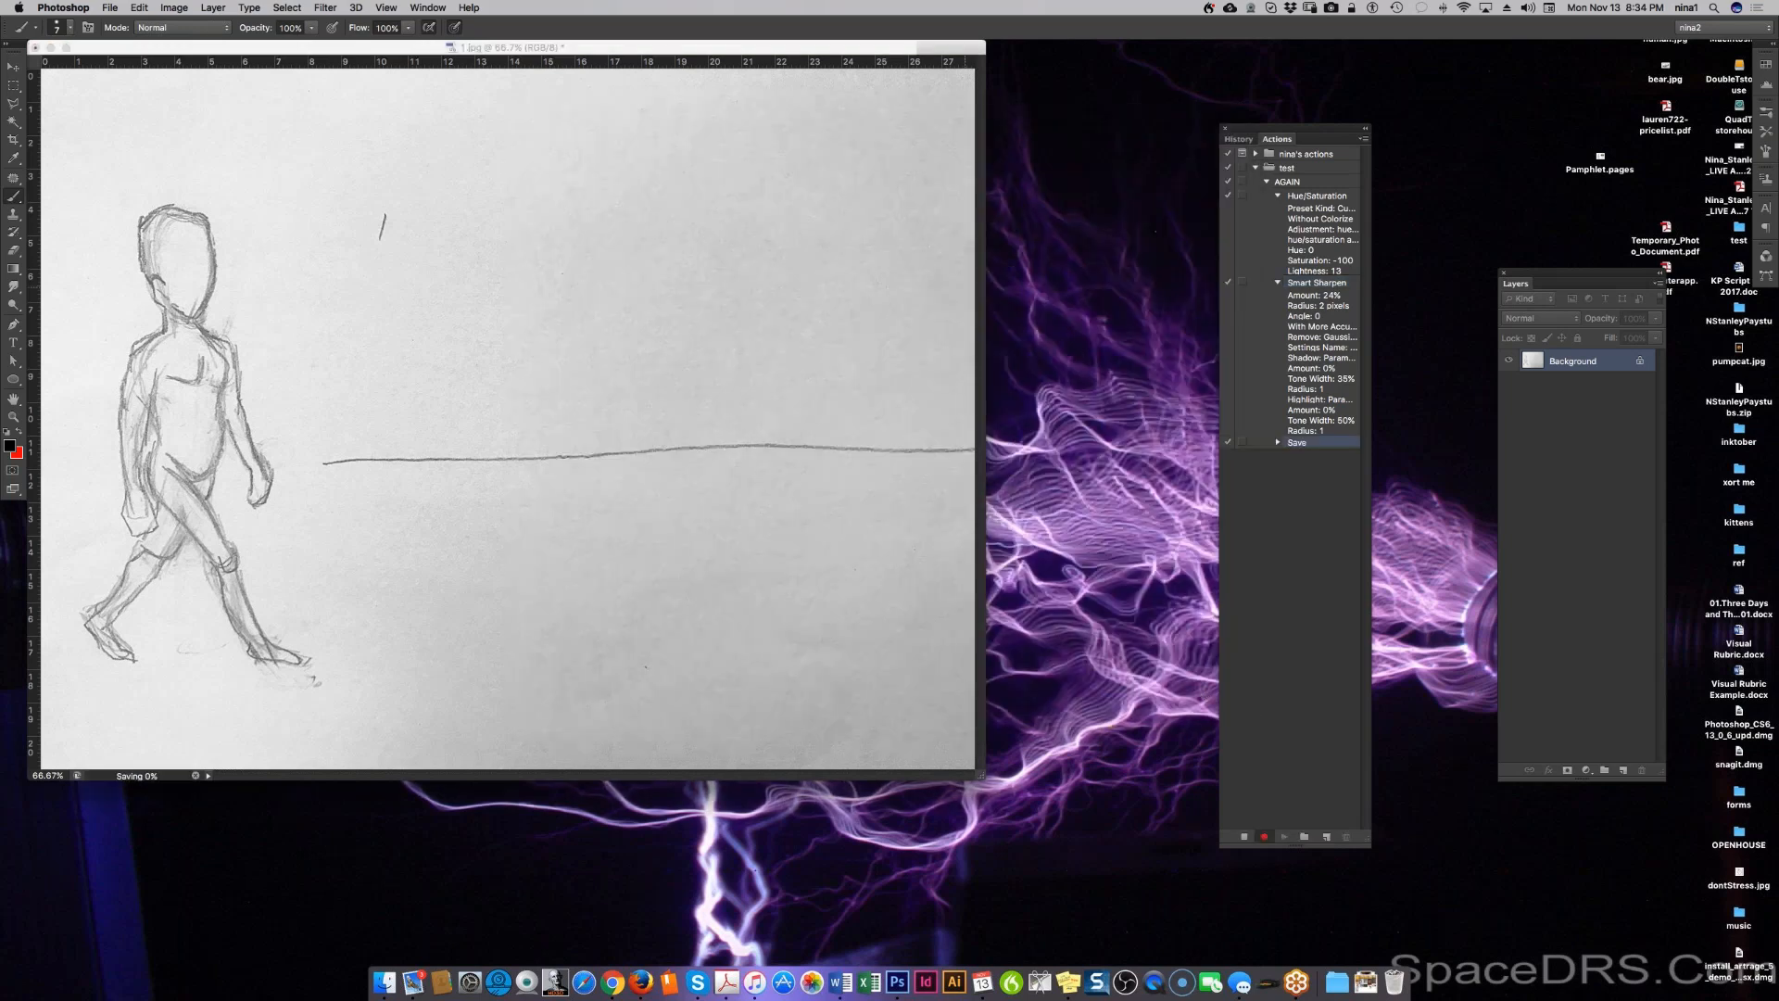
click(1244, 835)
click(1277, 443)
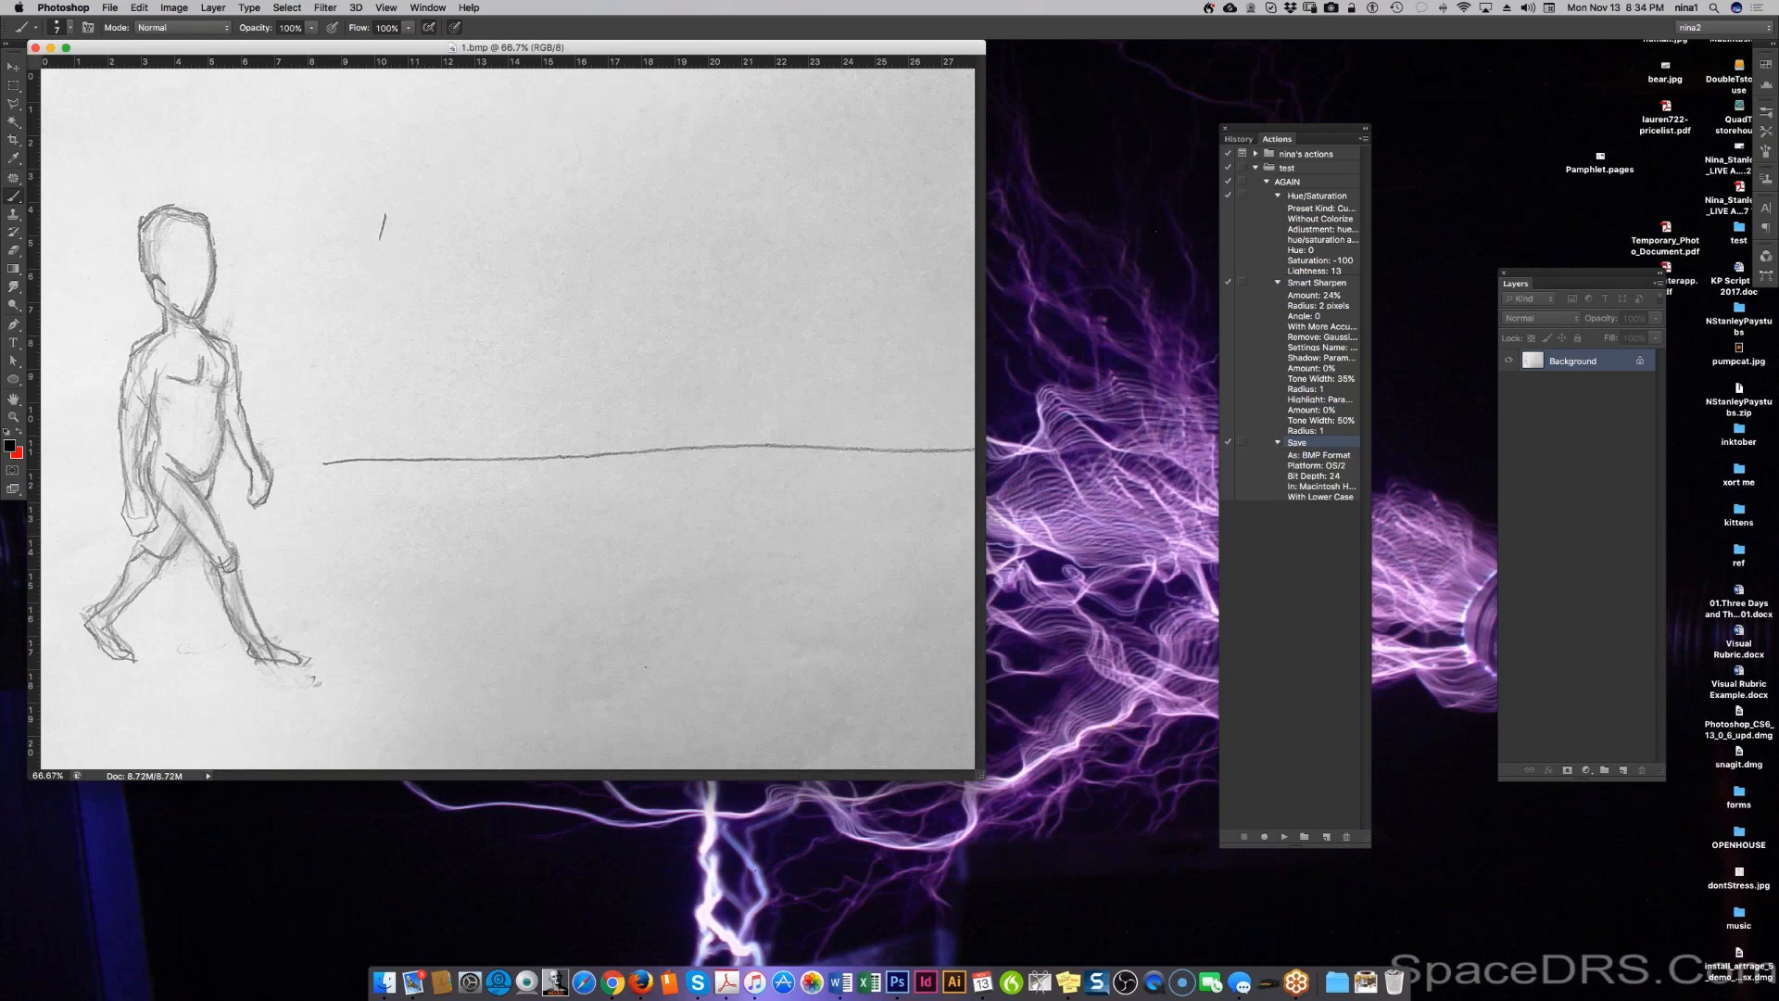
Step: Widen the Actions panel to show the recorded AGAIN settings in full, and close the 1.bmp drawing
drag(1370, 491, 1539, 491)
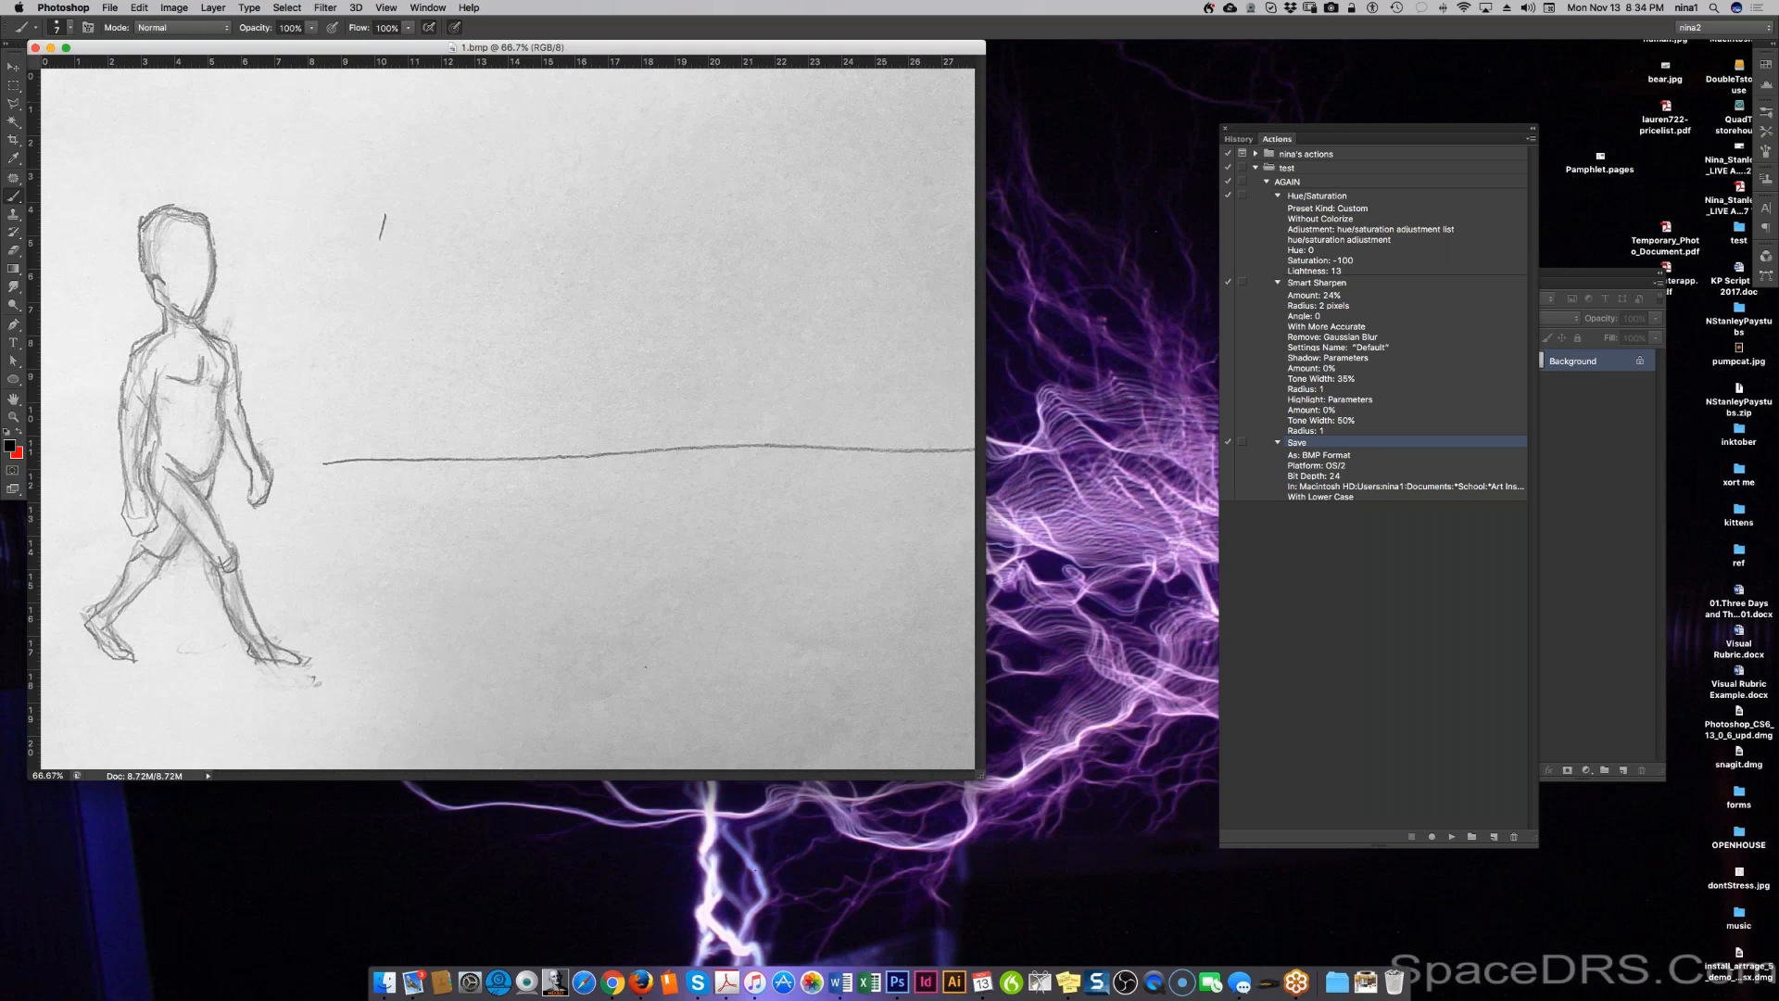
click(35, 48)
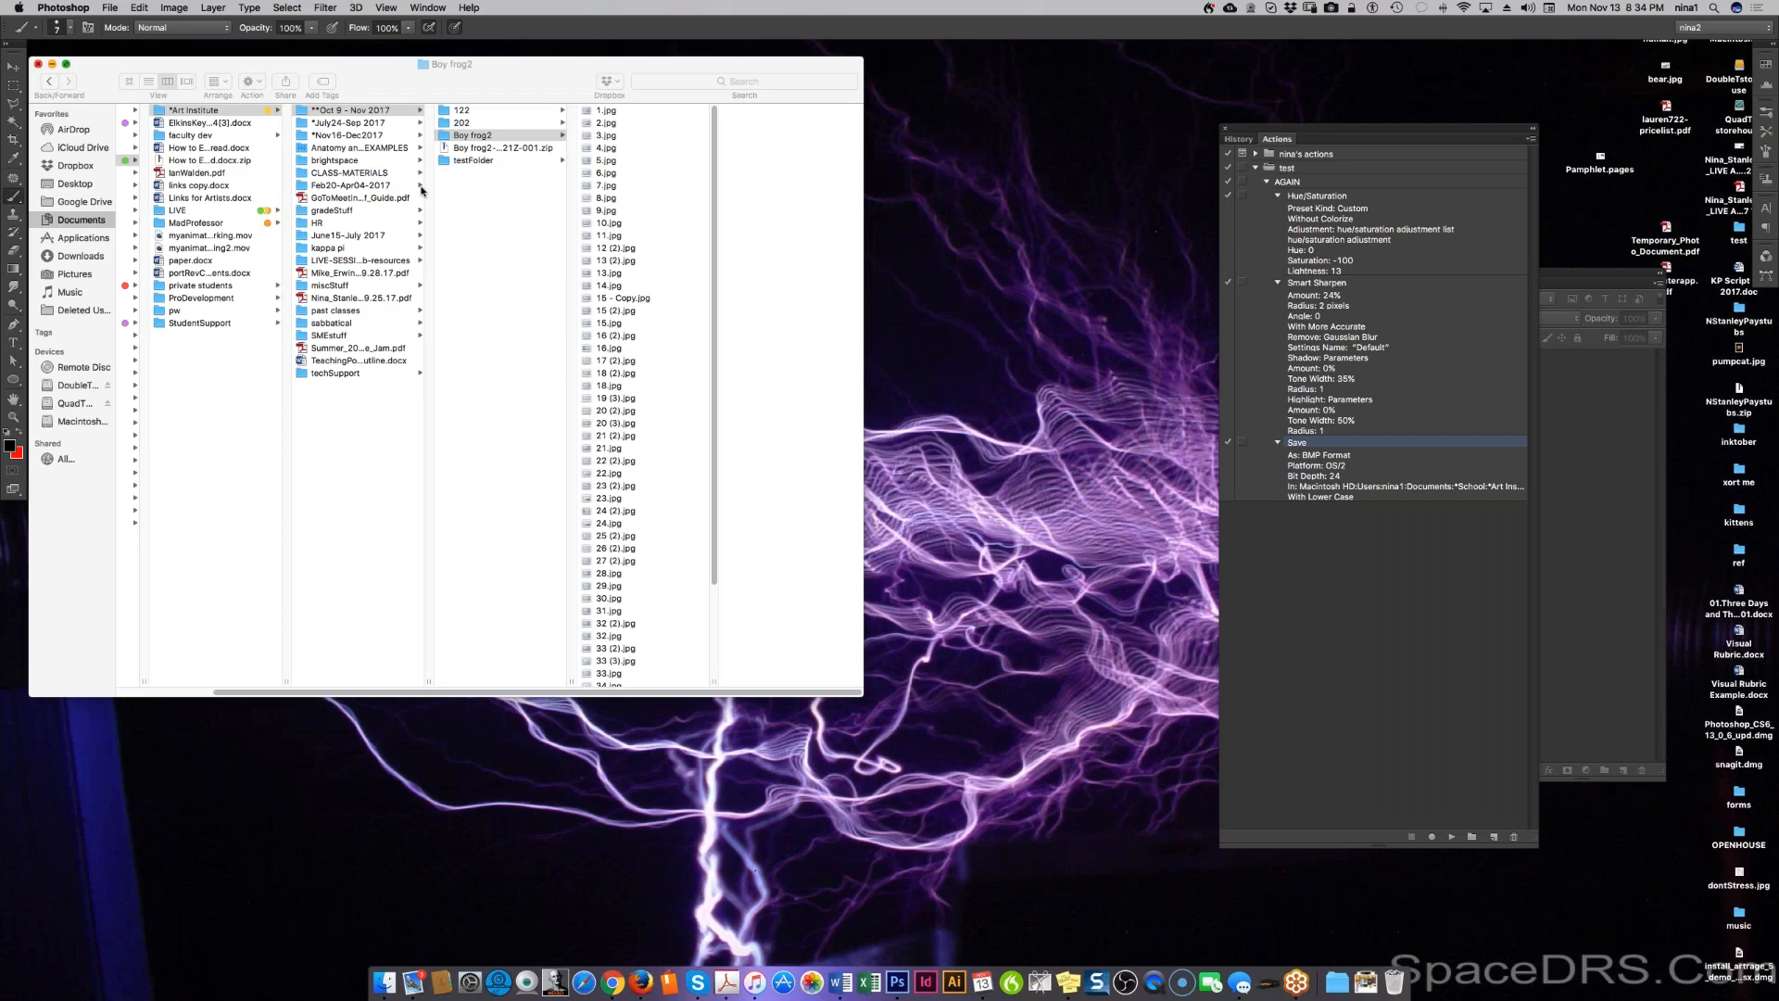
Step: Switch to Finder, delete the 1.bmp test file from testFolder, and go back to the Boy frog2 folder
click(469, 163)
click(470, 161)
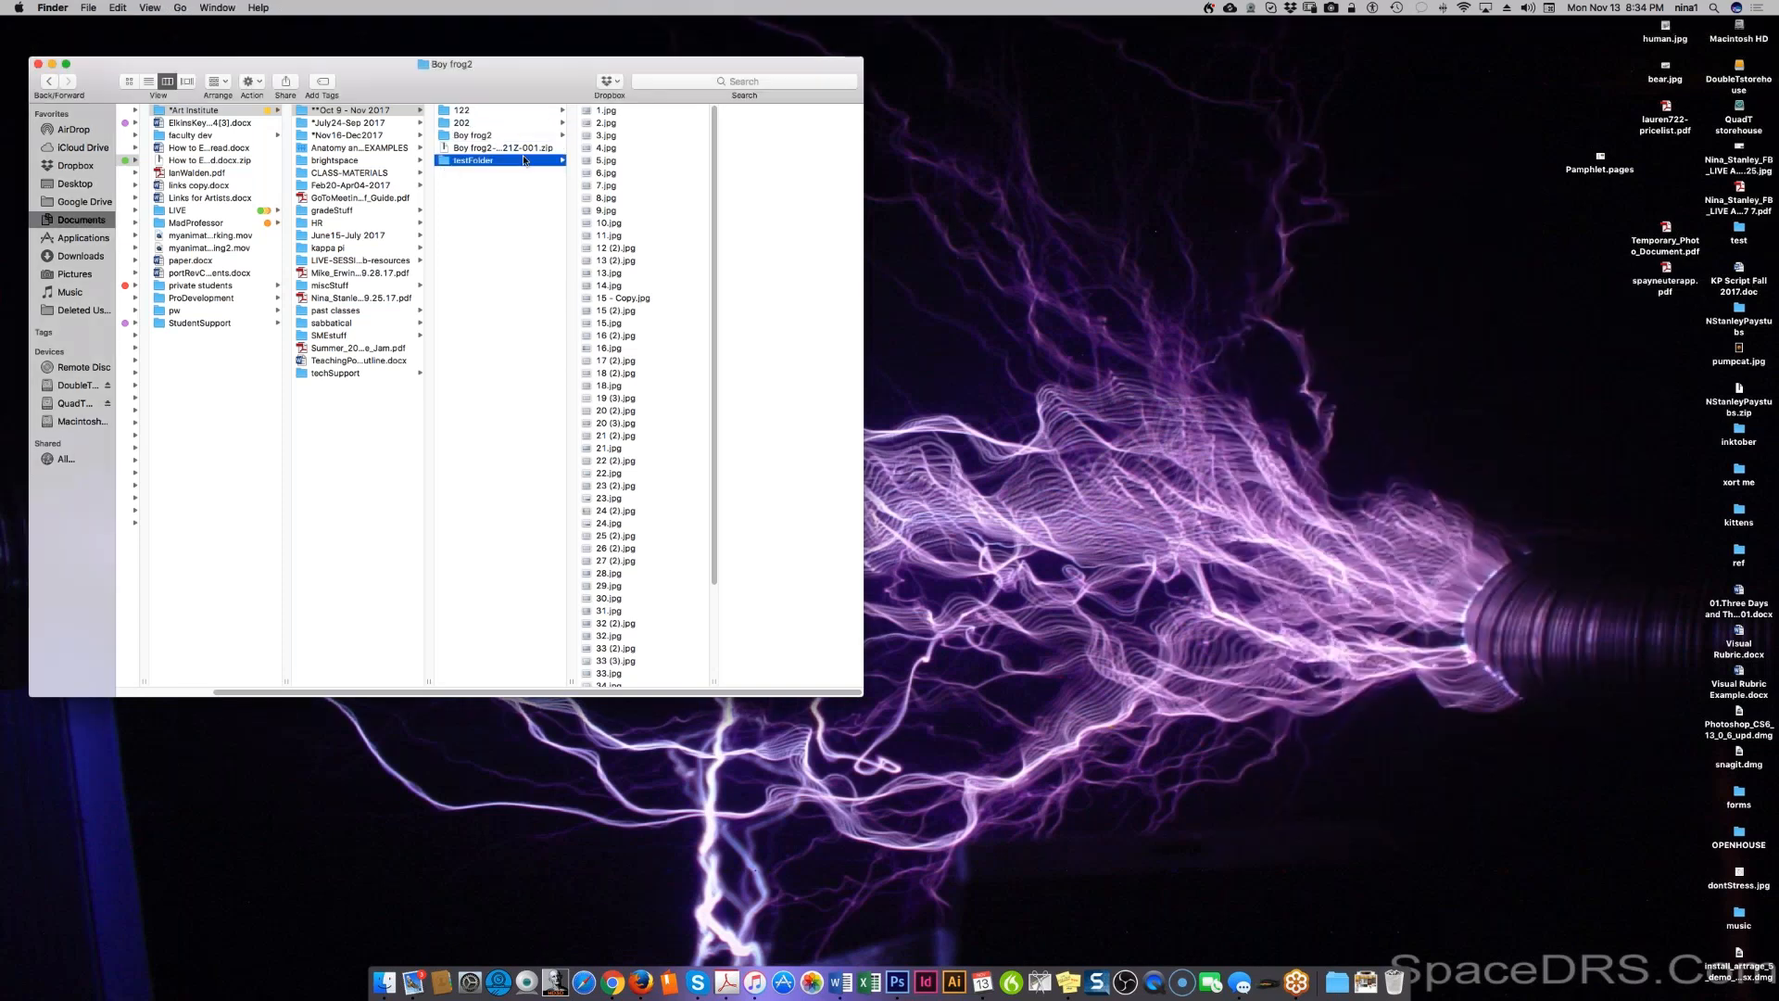
click(609, 111)
right_click(611, 112)
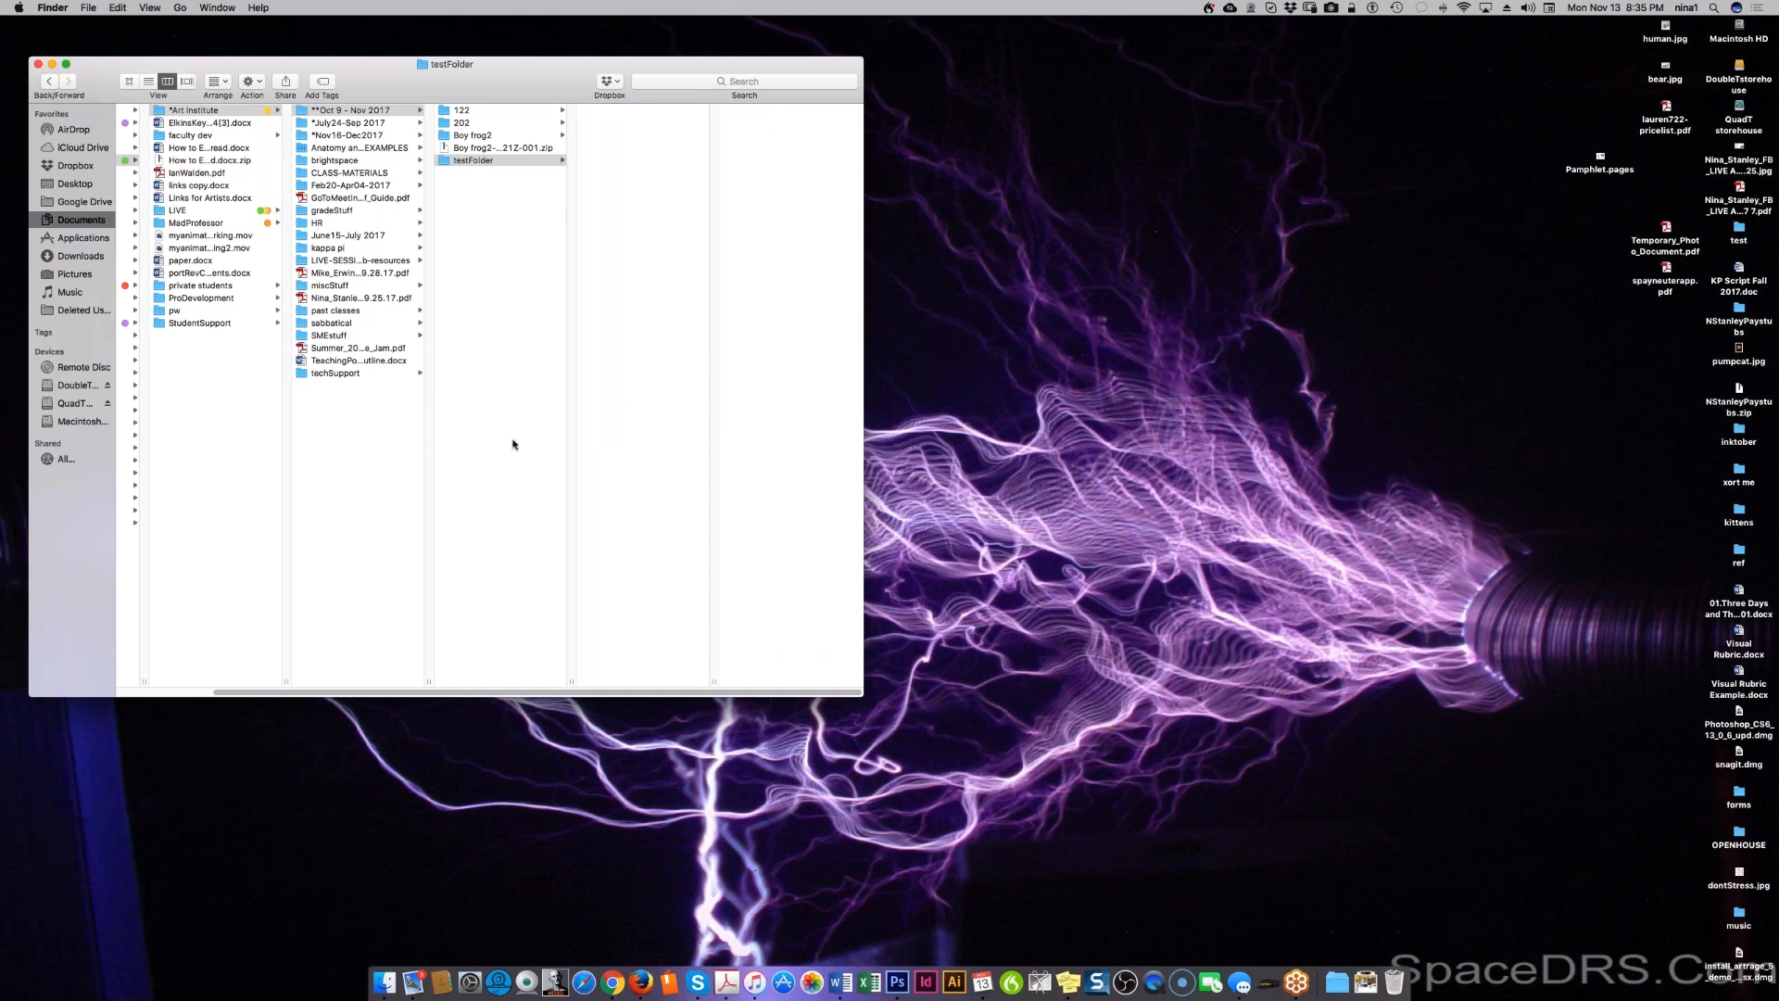
click(477, 138)
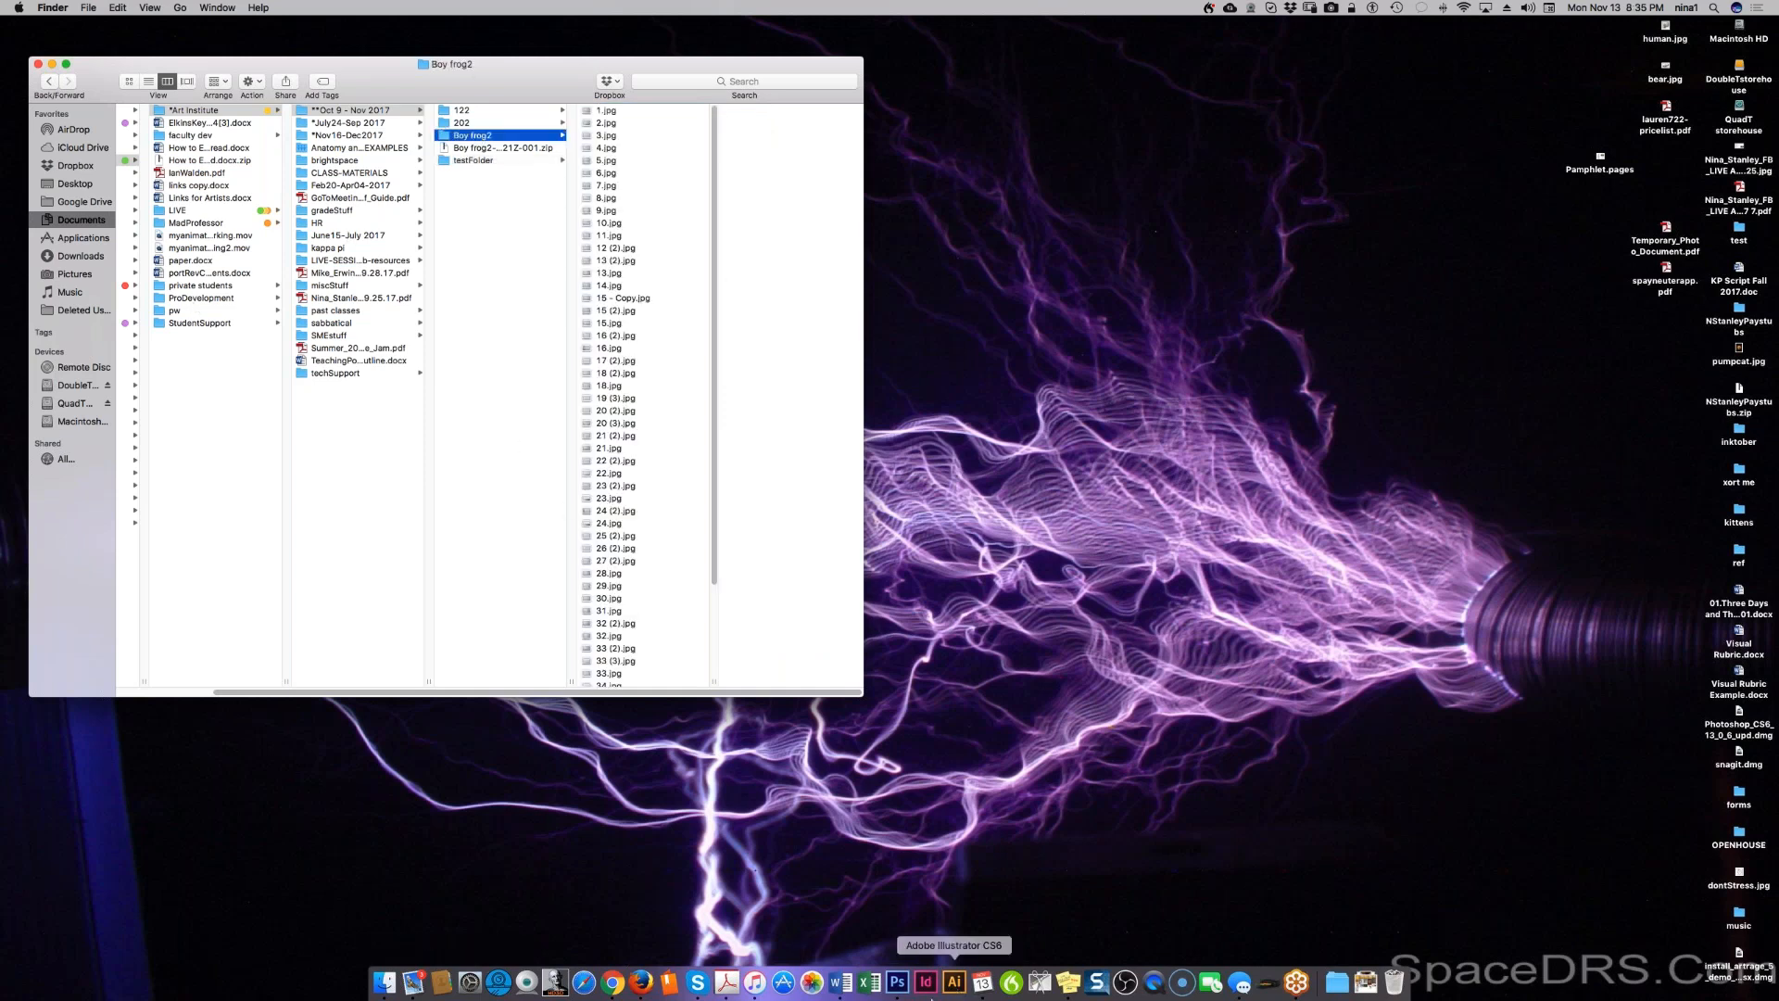
Step: In Photoshop, set up a Batch with the AGAIN action, keeping the "Save As" override on, and set the starting serial number to 01
click(897, 982)
click(110, 8)
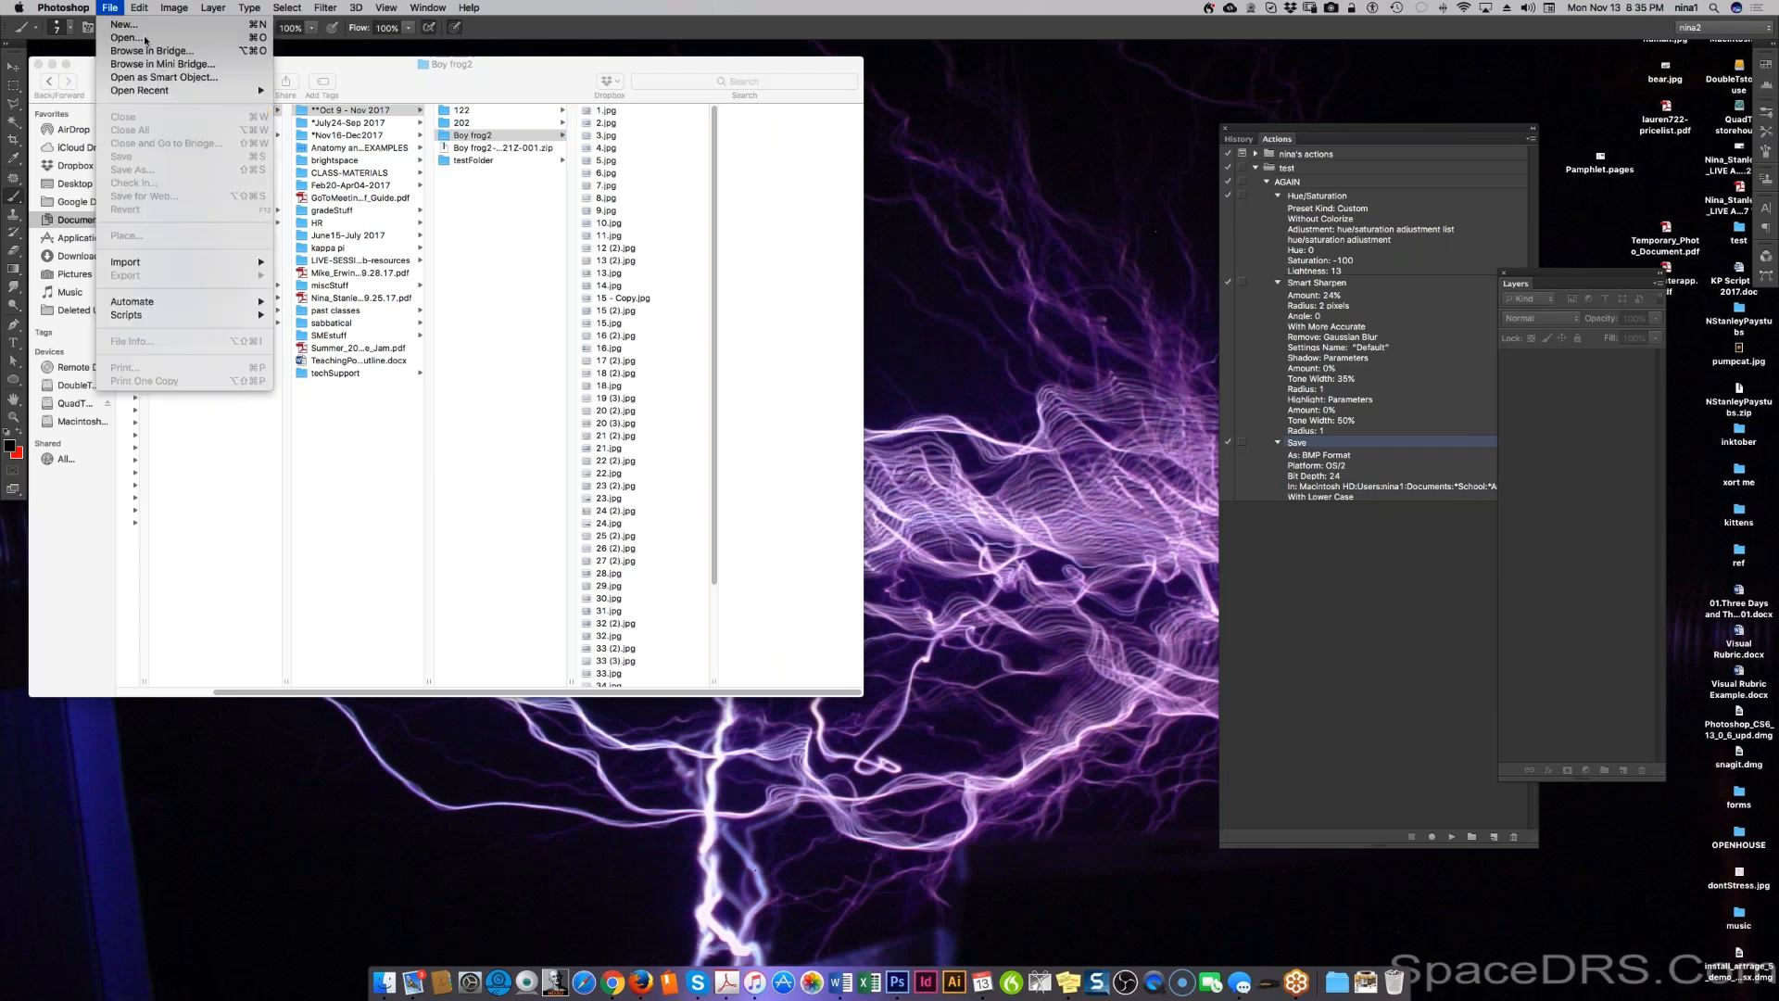
mouse_move(132, 301)
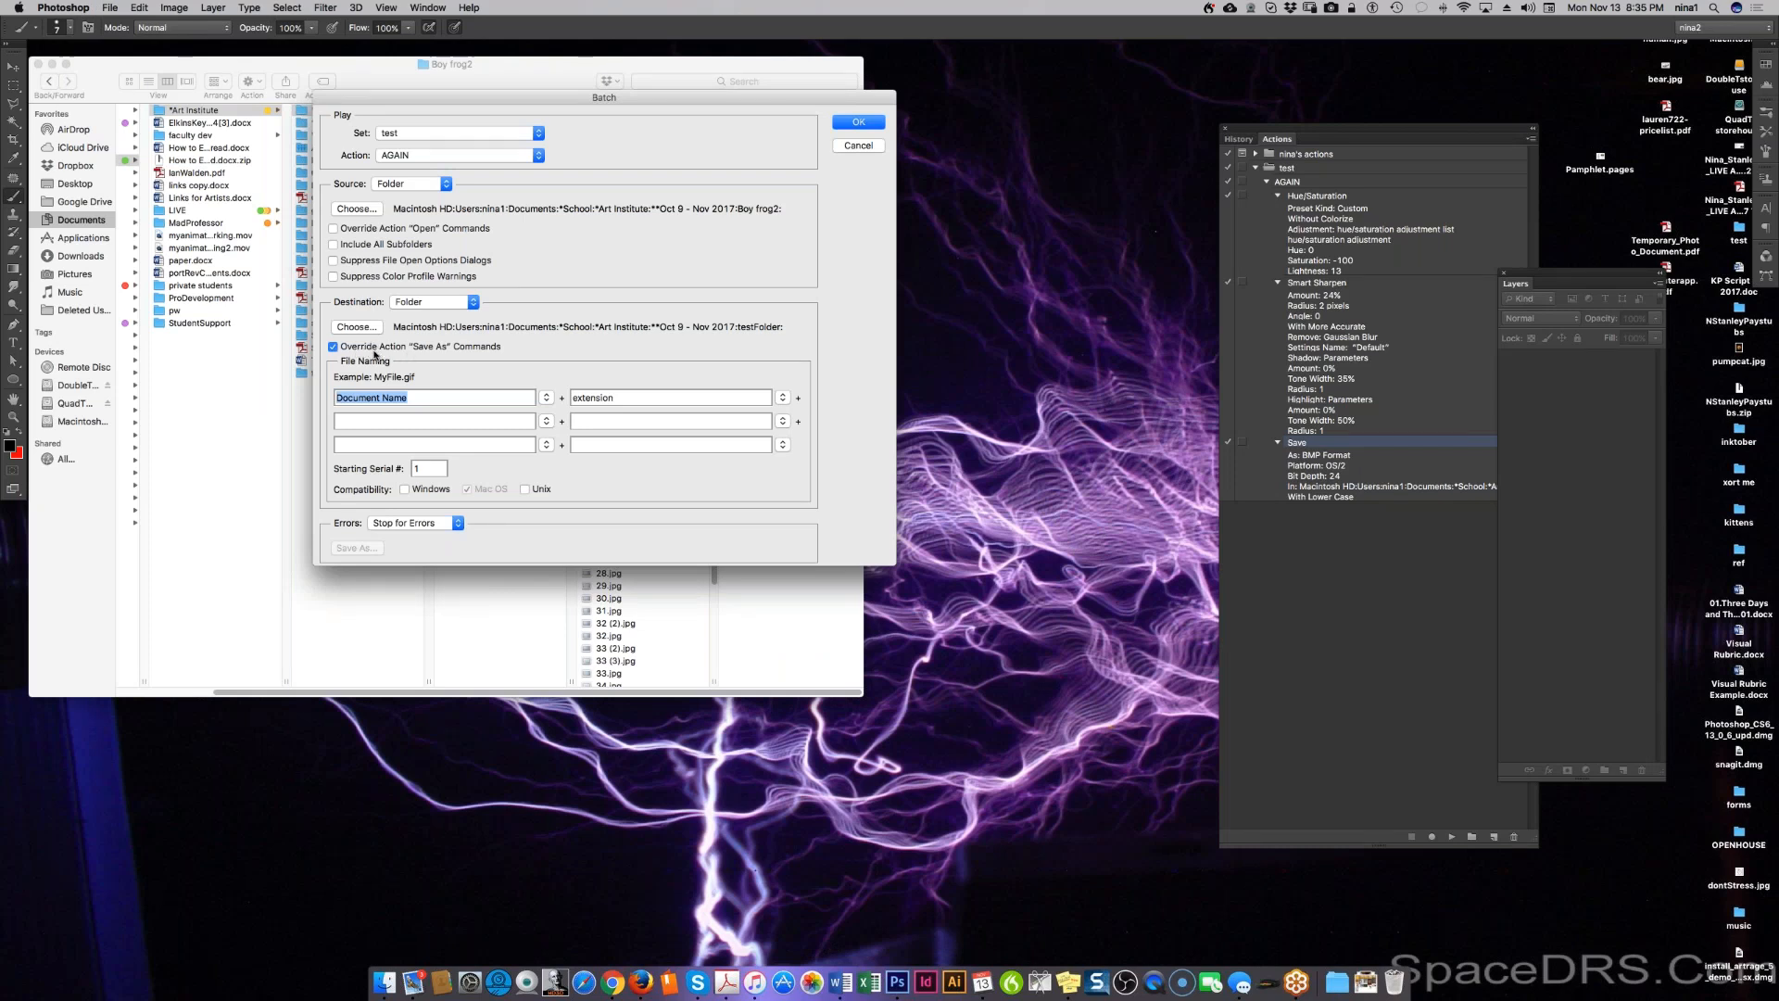
click(334, 347)
click(343, 350)
click(414, 468)
text(0)
Step: Set the batch file naming to Document Name + 2 Digit Serial Number + extension, and run the batch
click(409, 399)
click(783, 397)
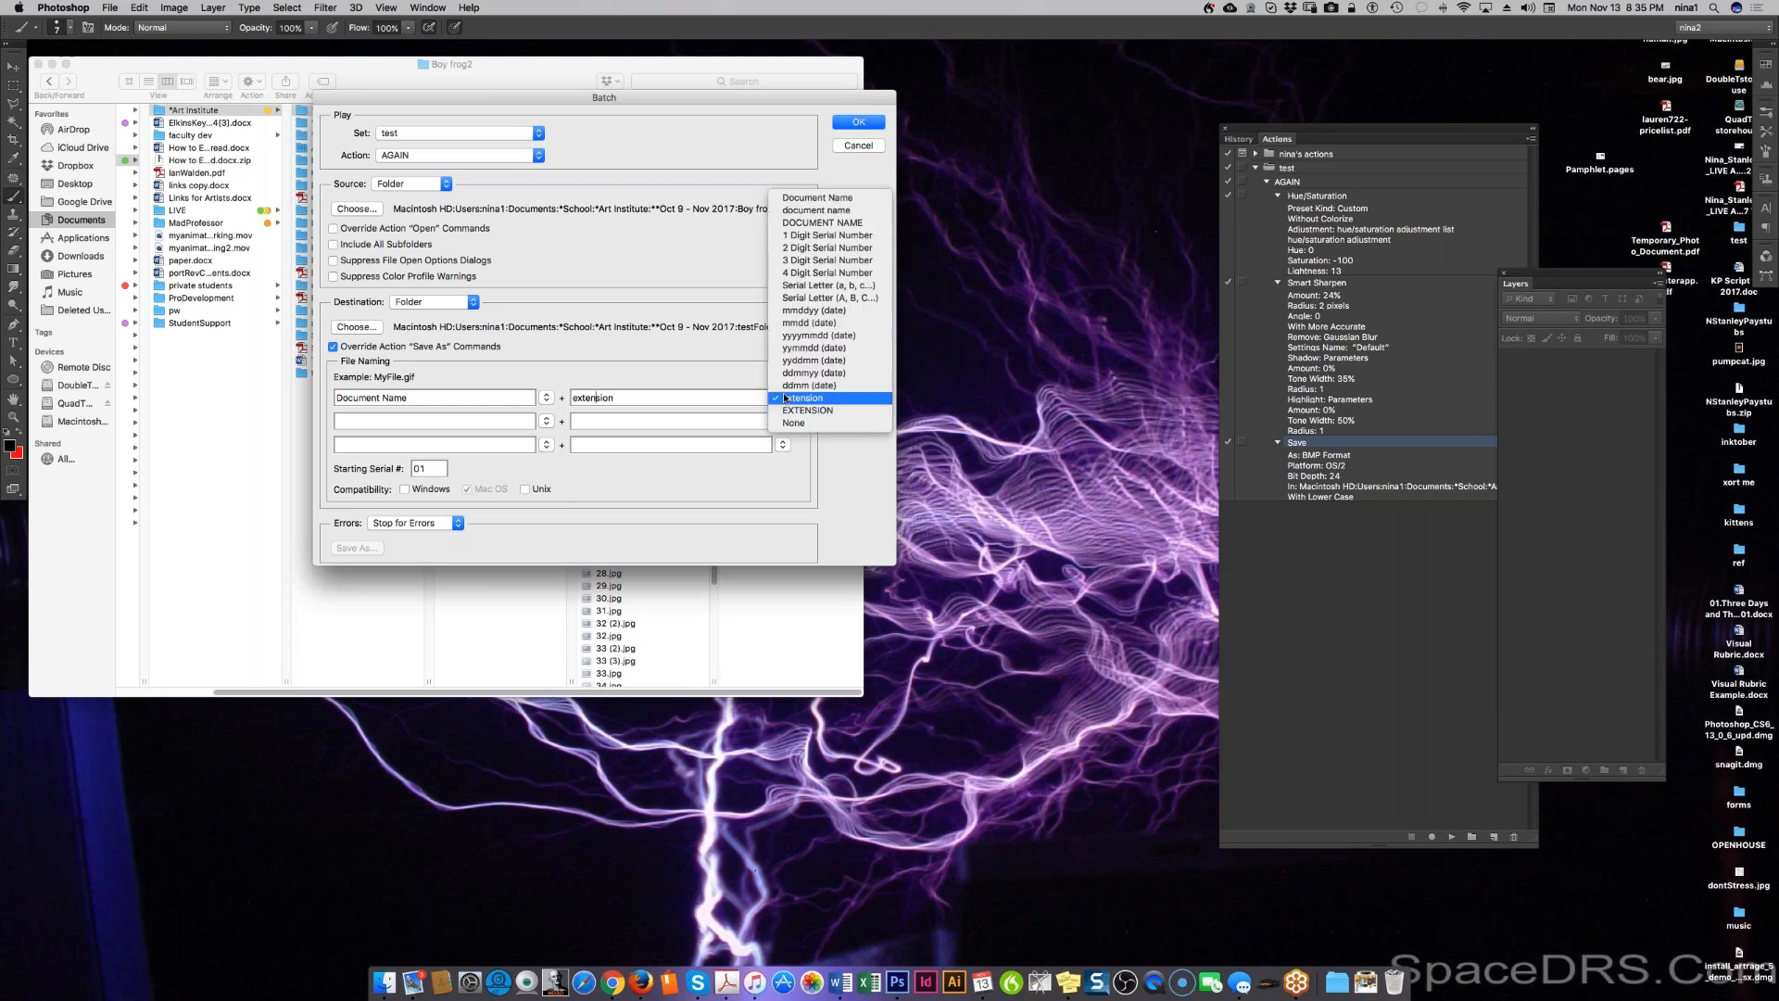
click(801, 248)
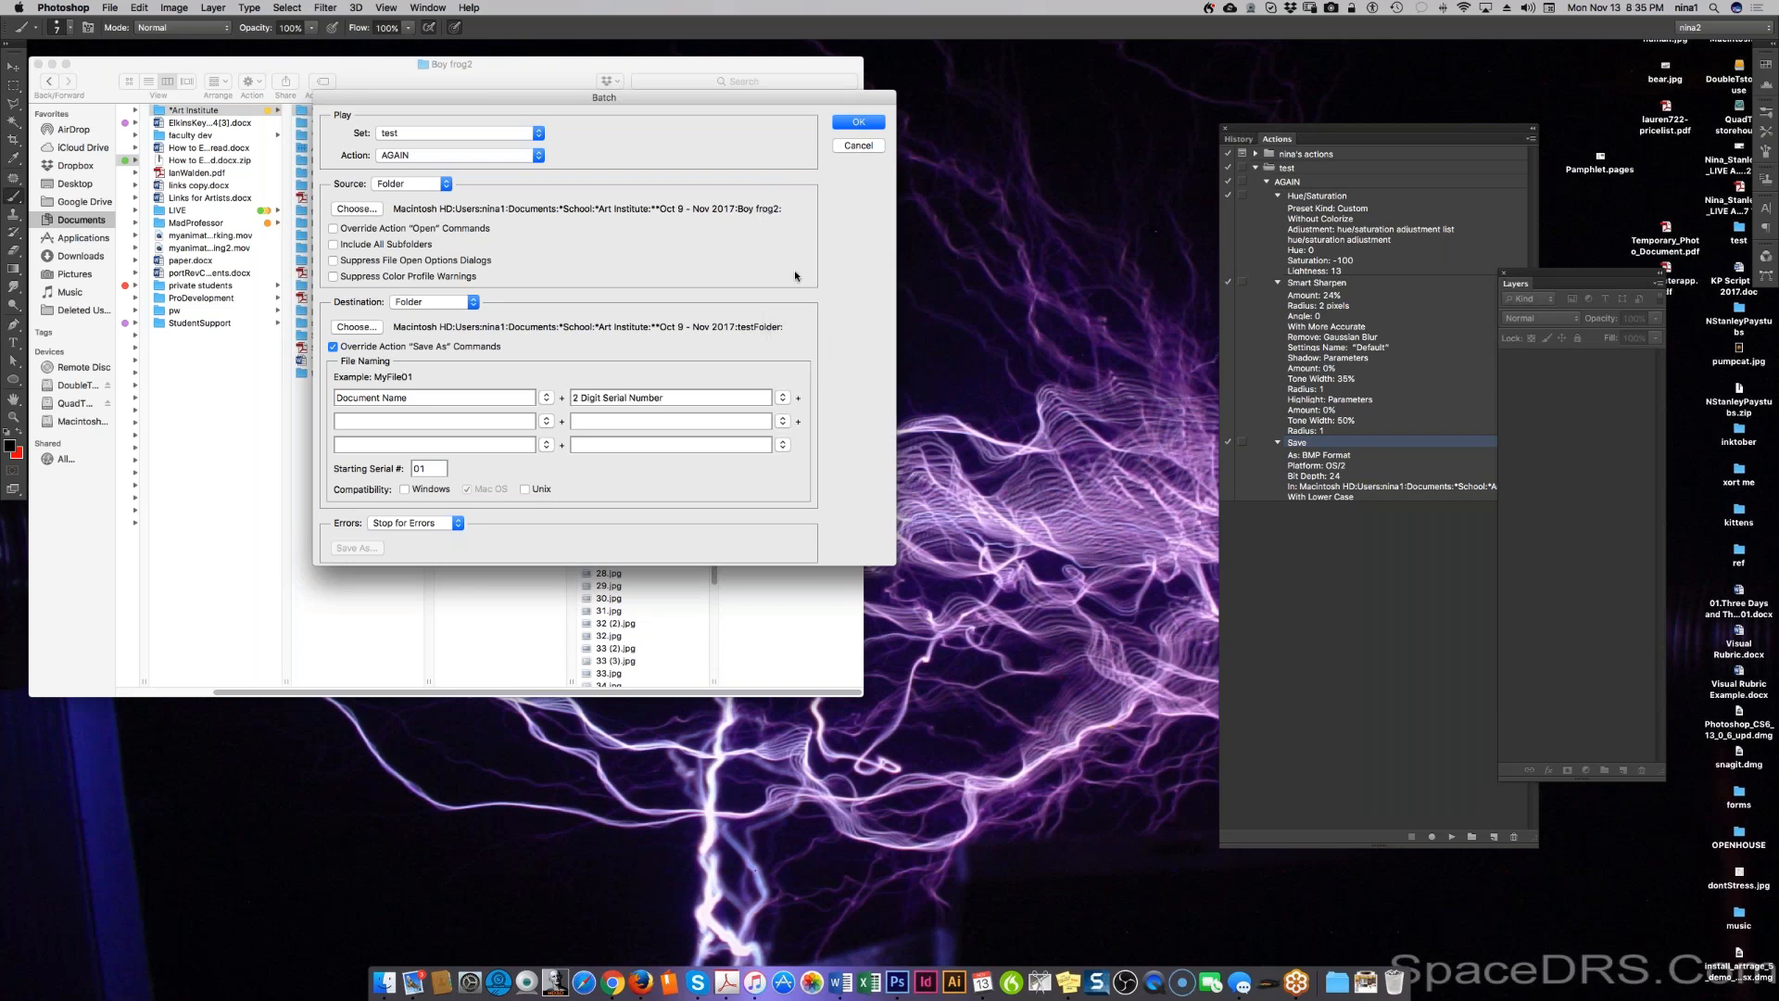
click(546, 421)
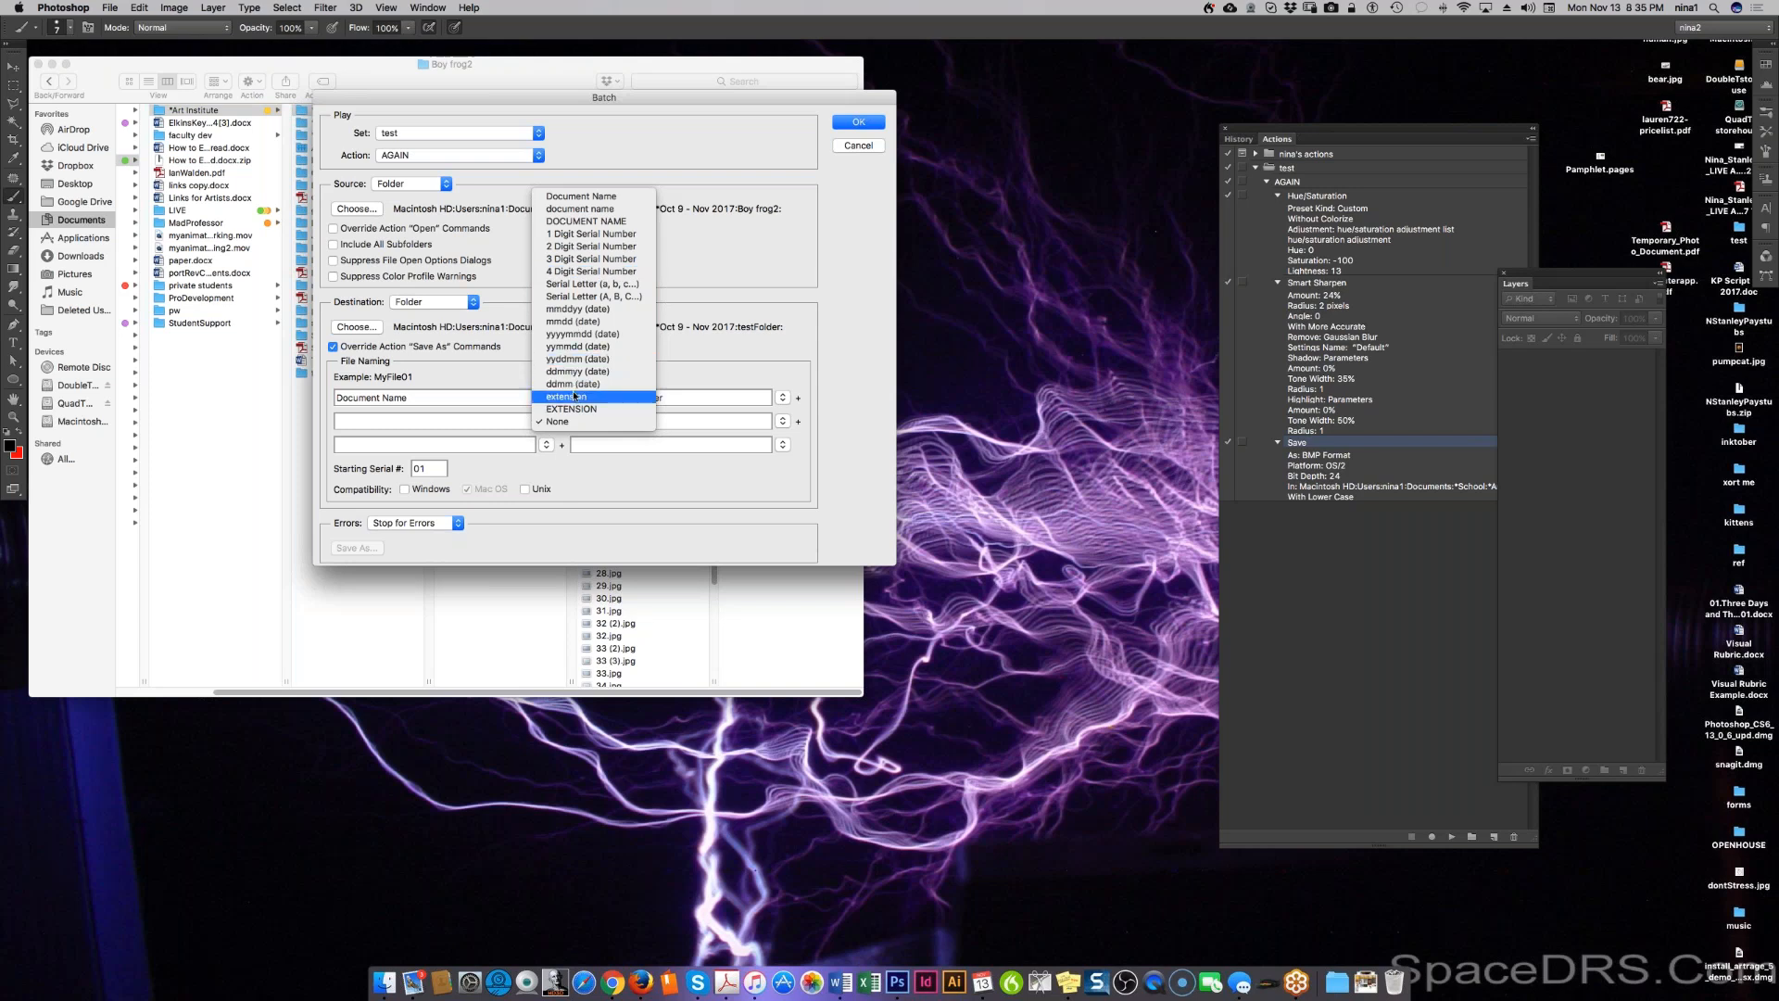
click(573, 397)
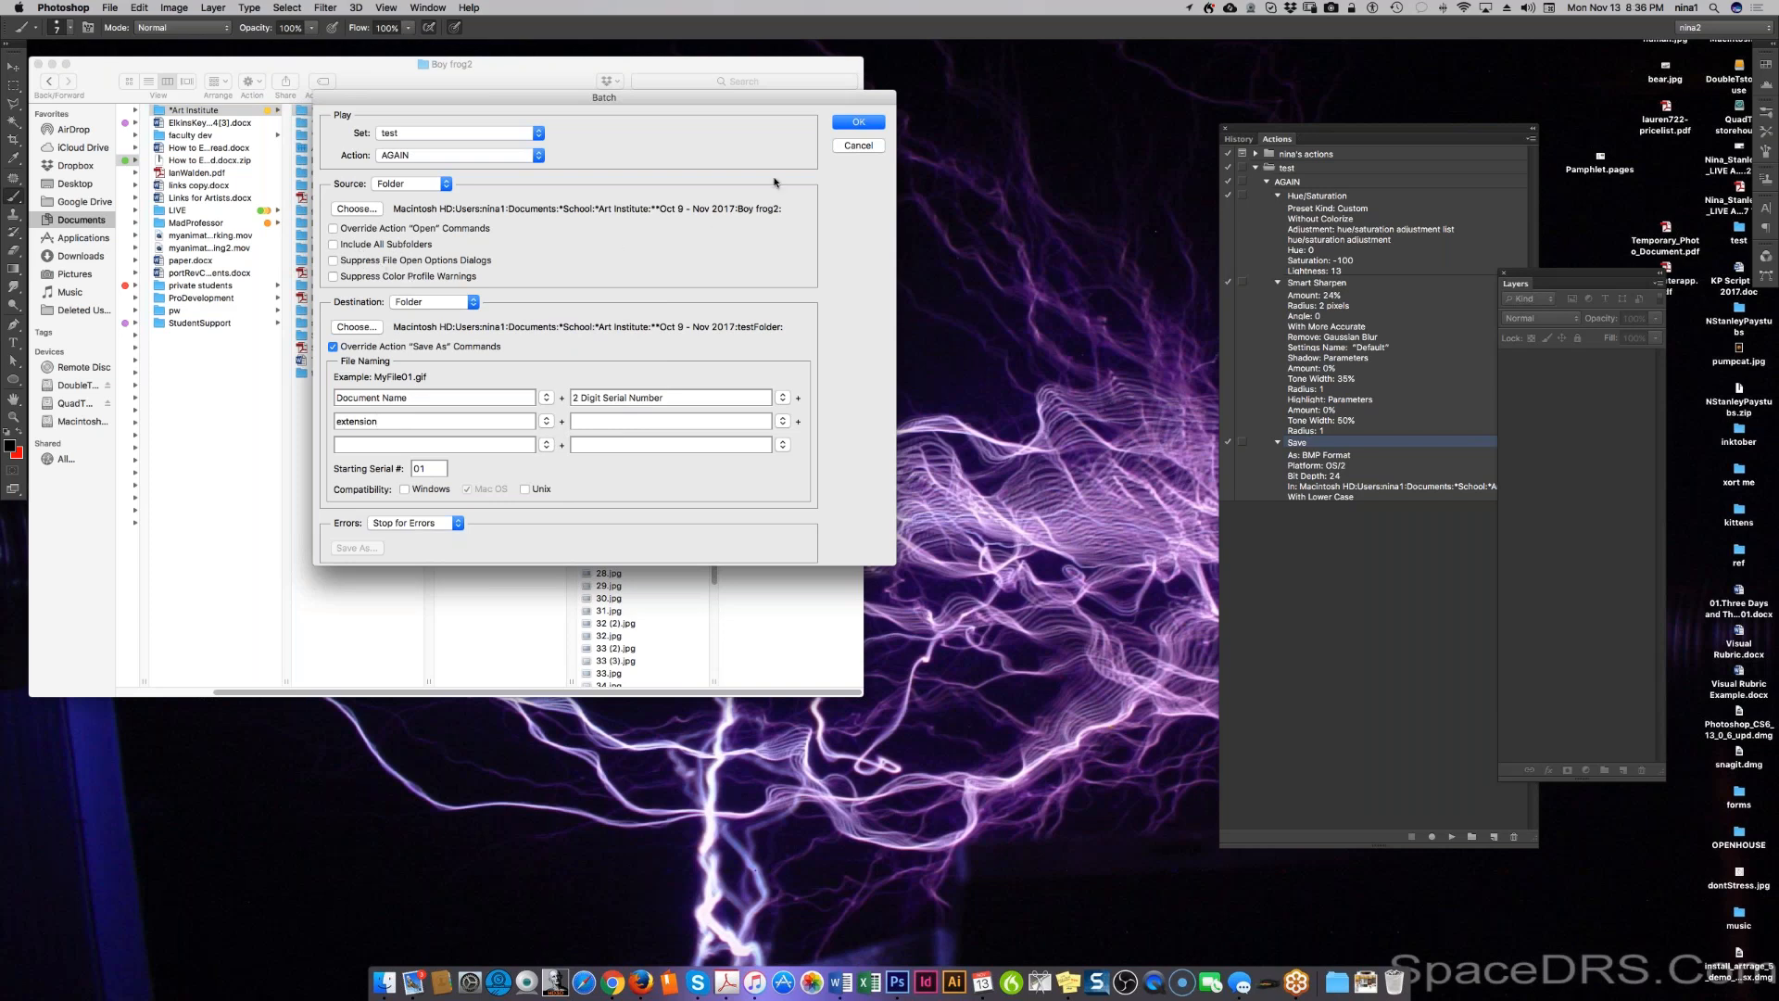
click(861, 123)
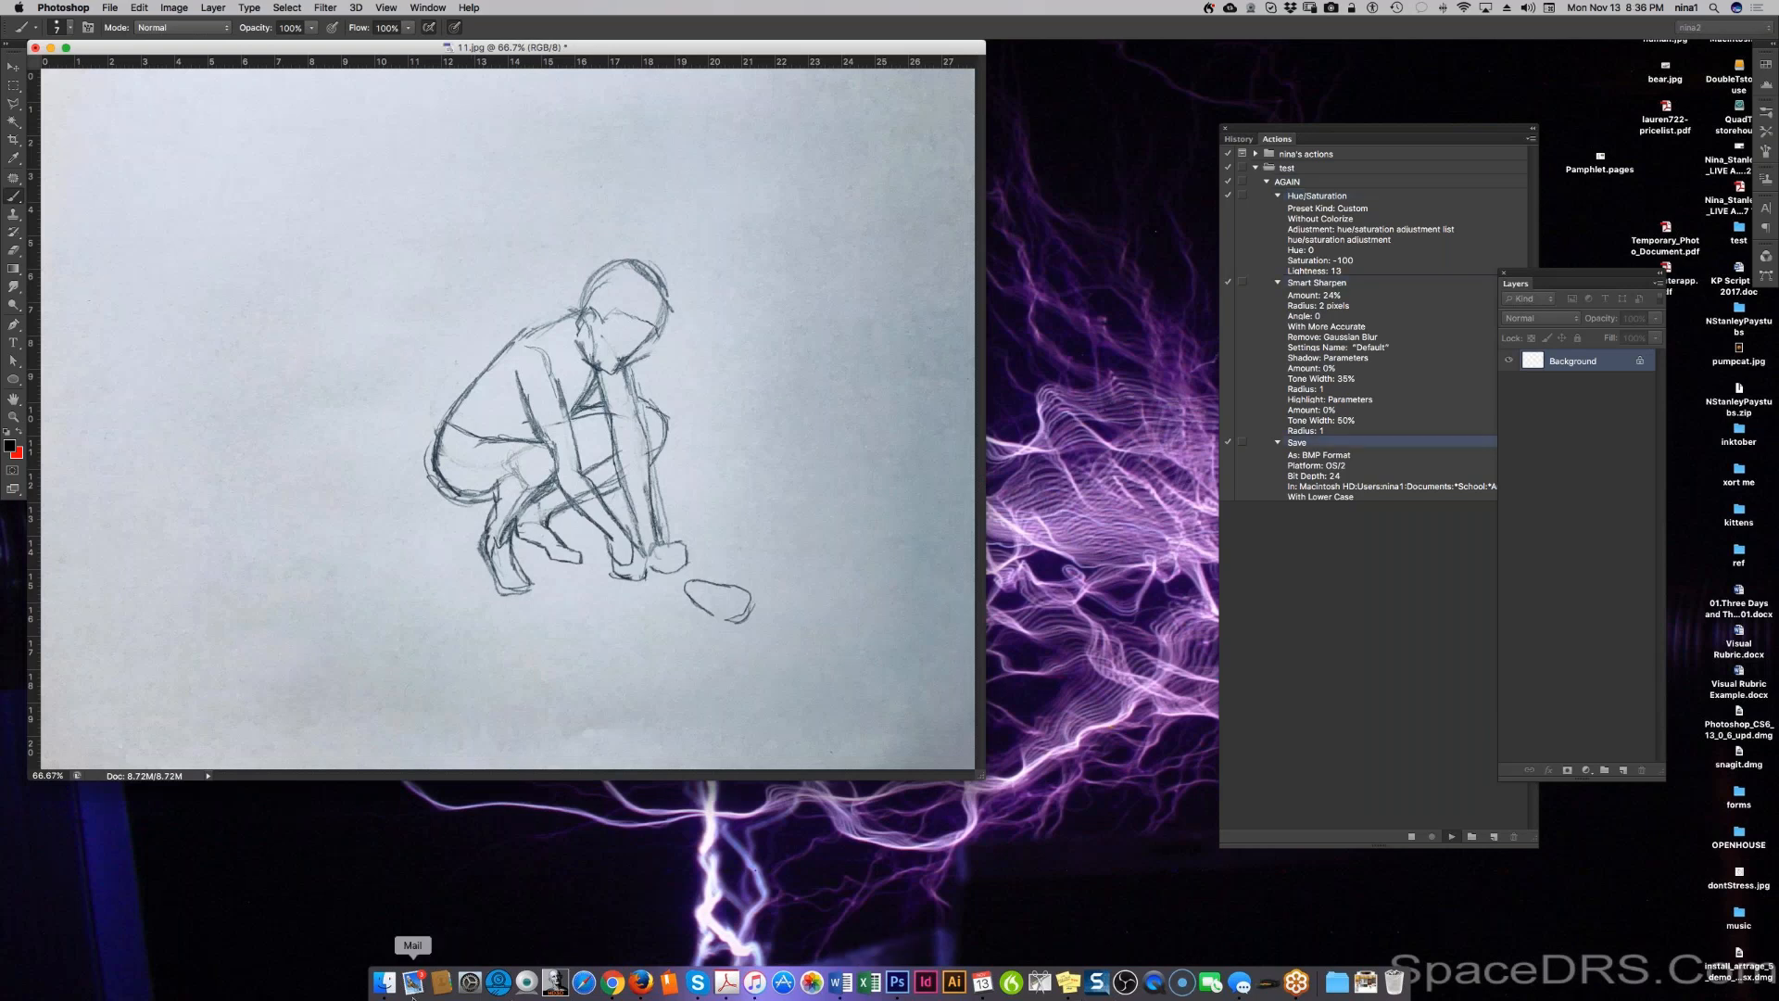
Step: Switch to Finder, move its window clear of the drawings, and compare the testFolder output with the Boy frog2 originals
click(384, 982)
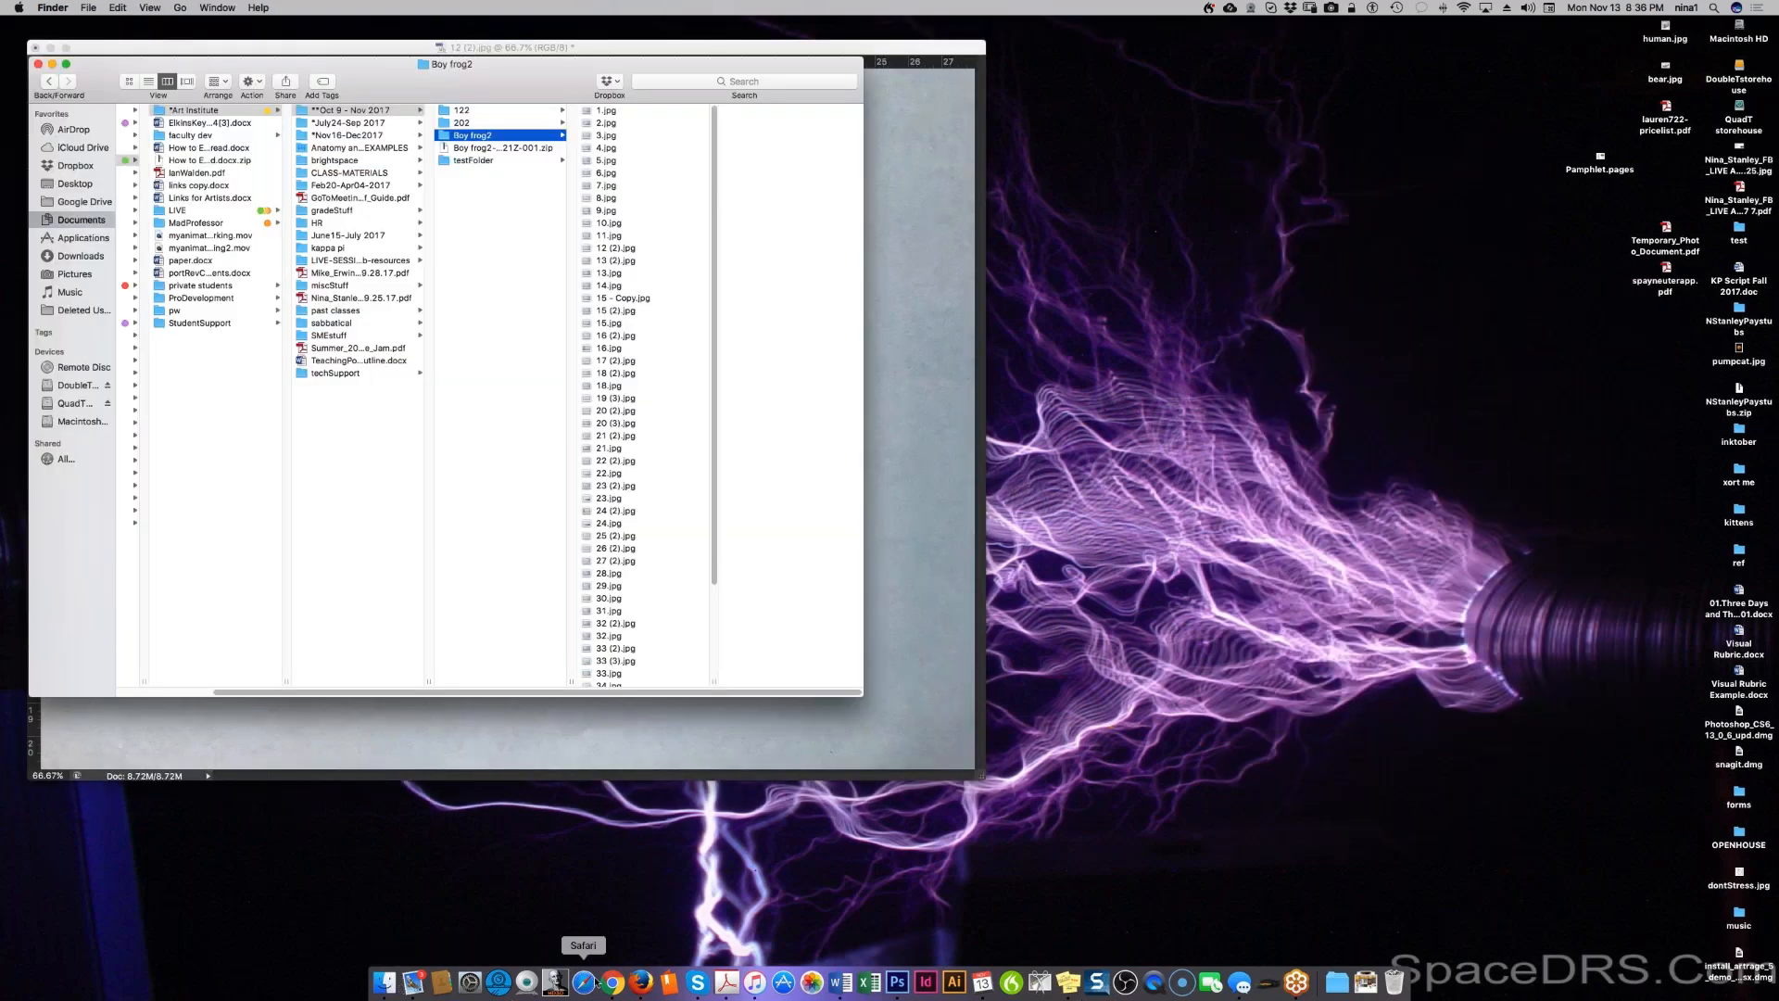
click(493, 161)
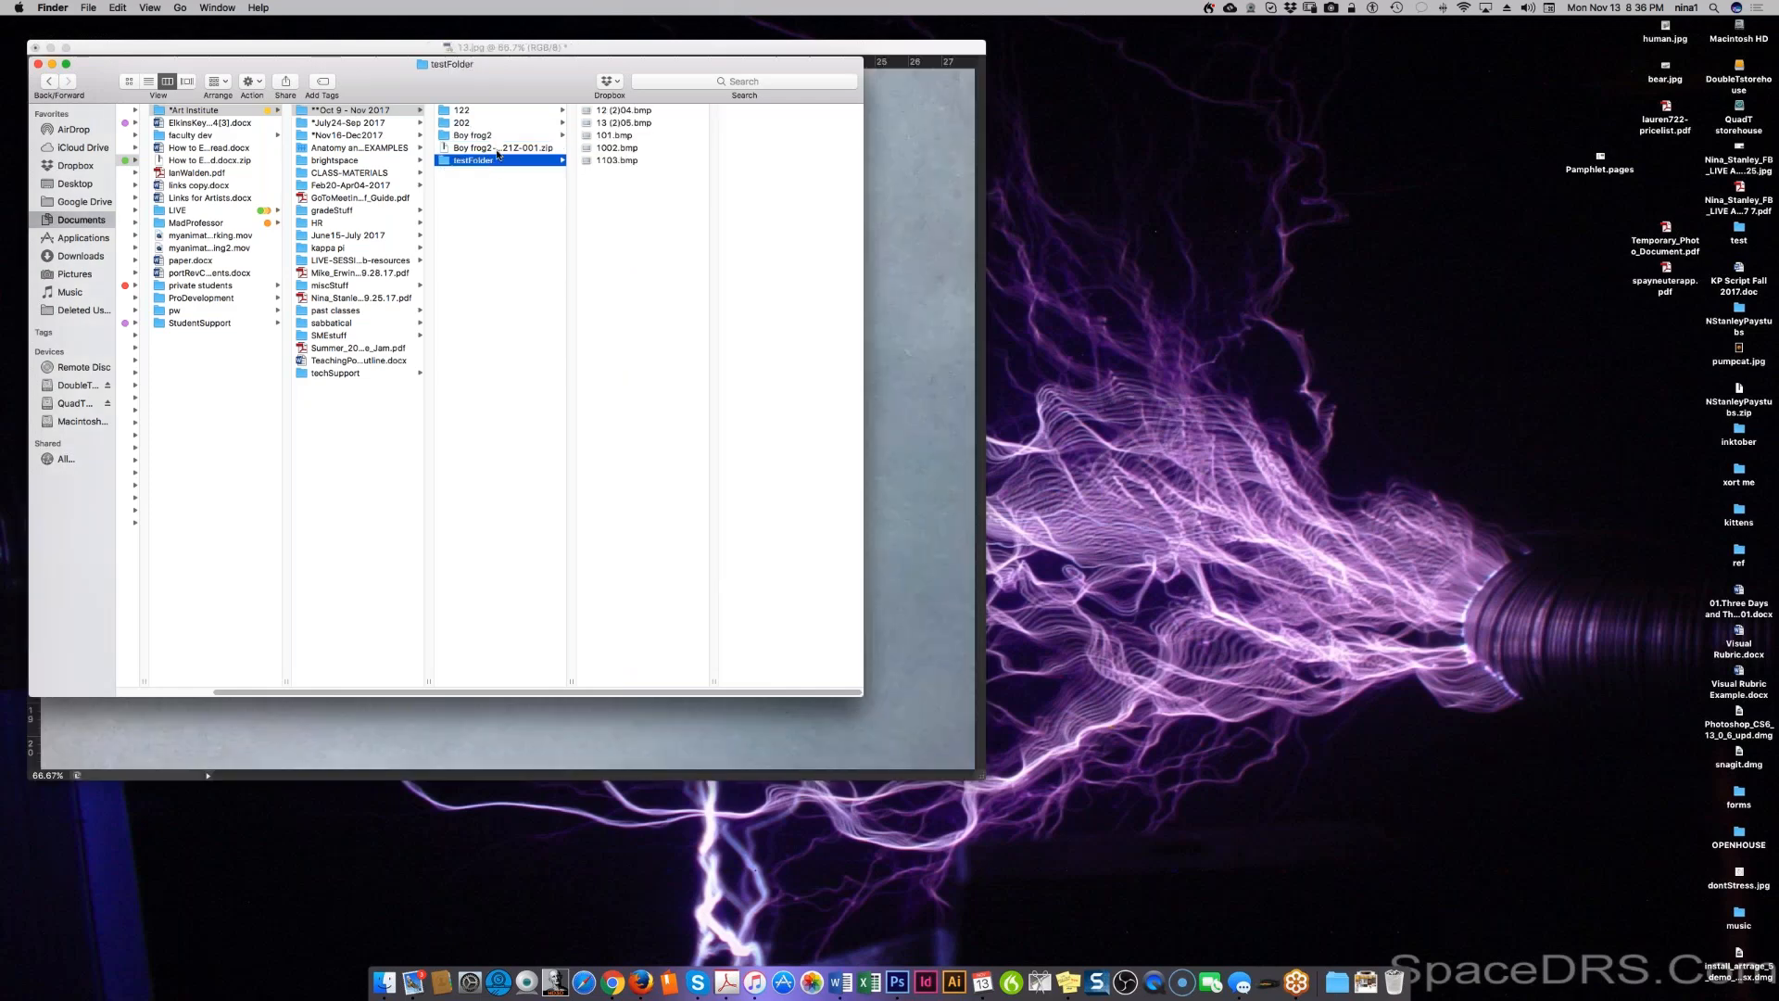
drag(521, 86, 1293, 202)
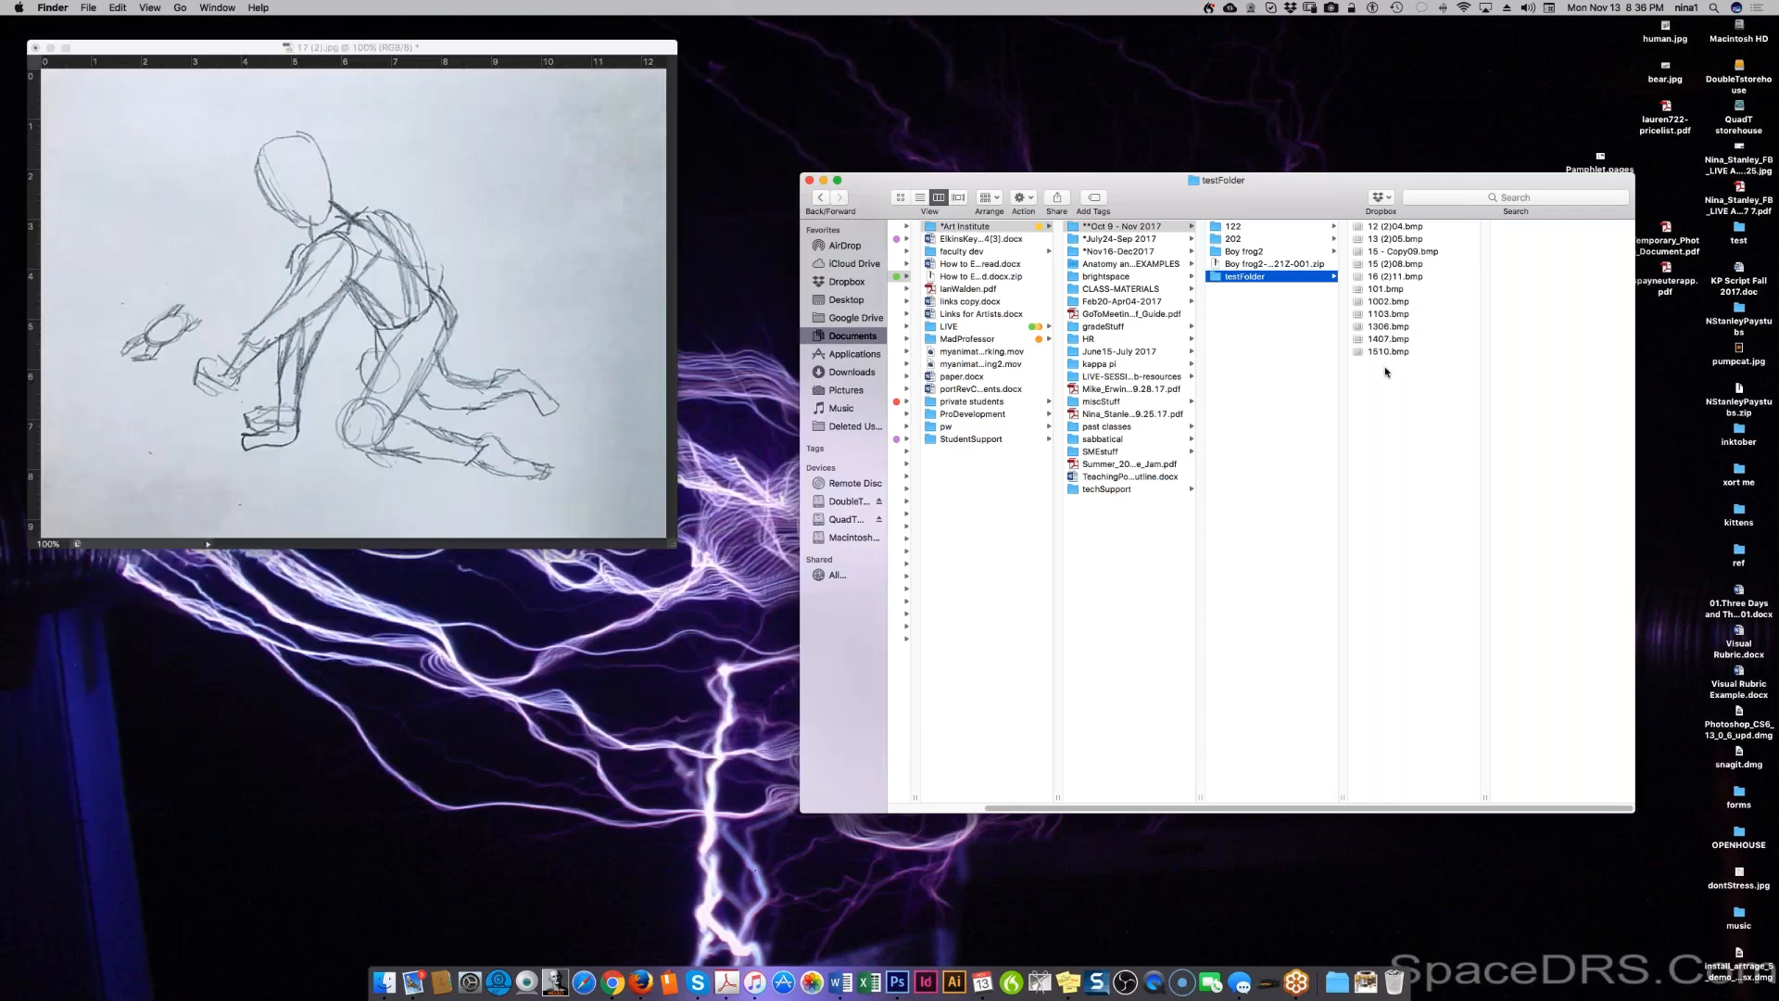
click(1240, 253)
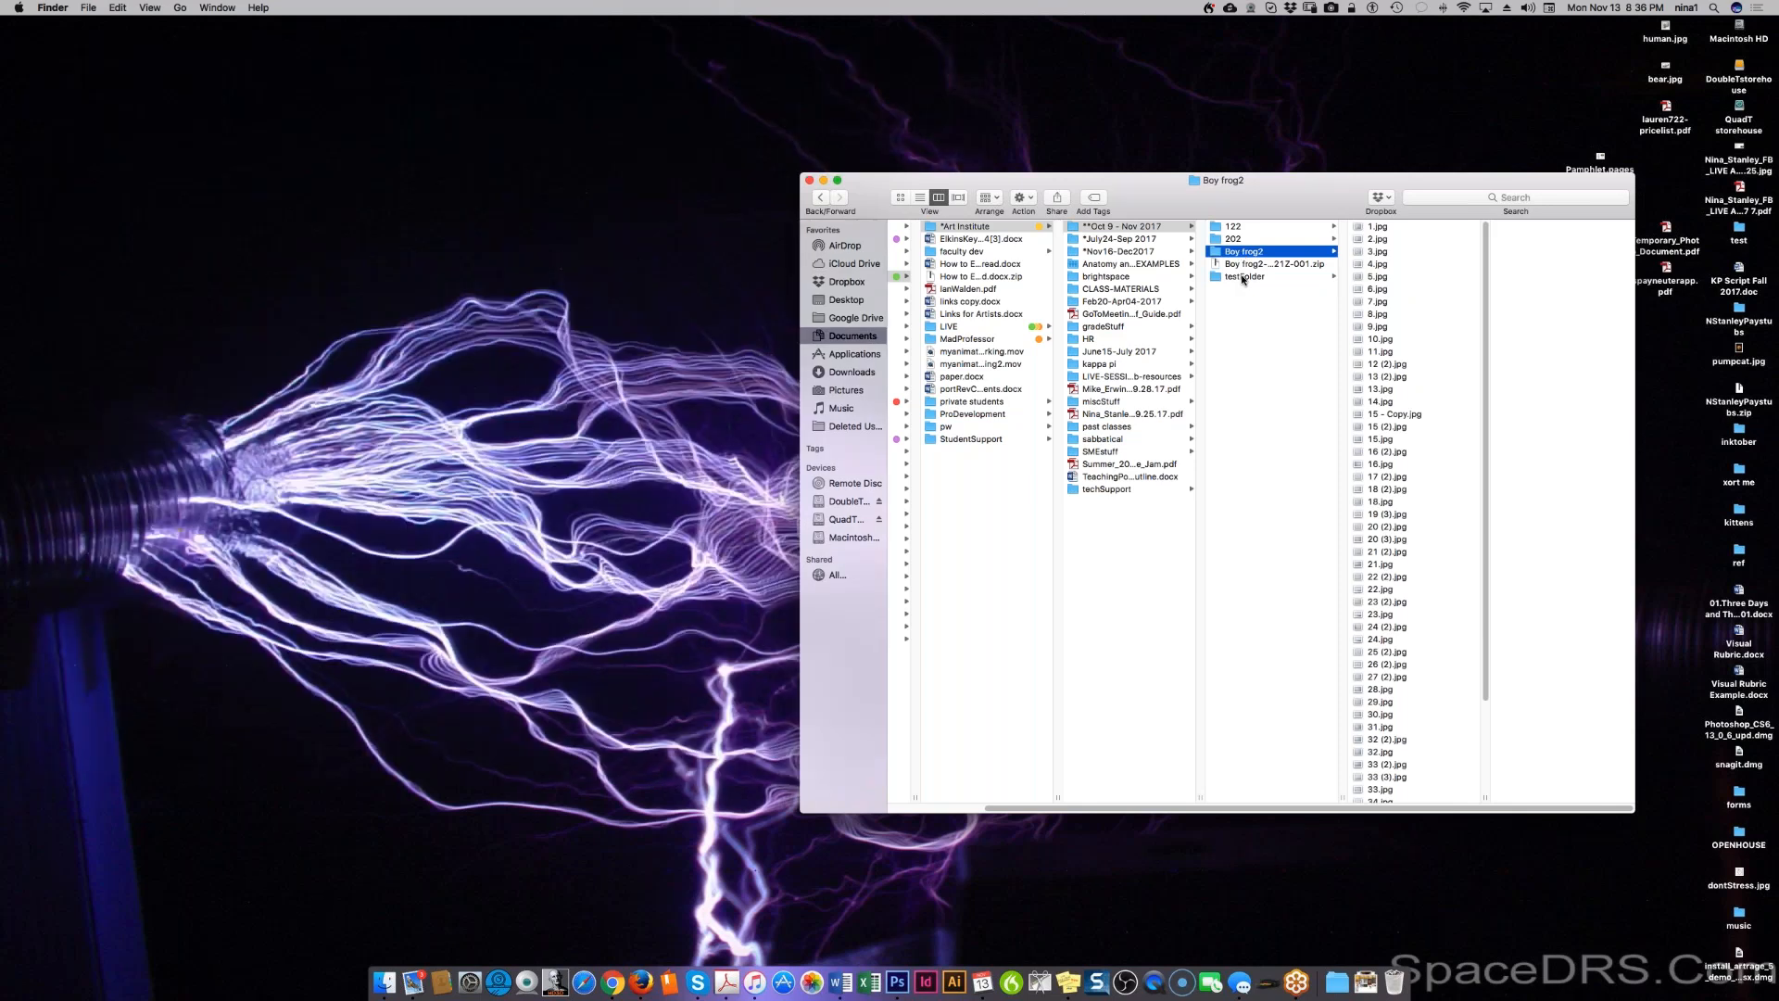
click(1243, 277)
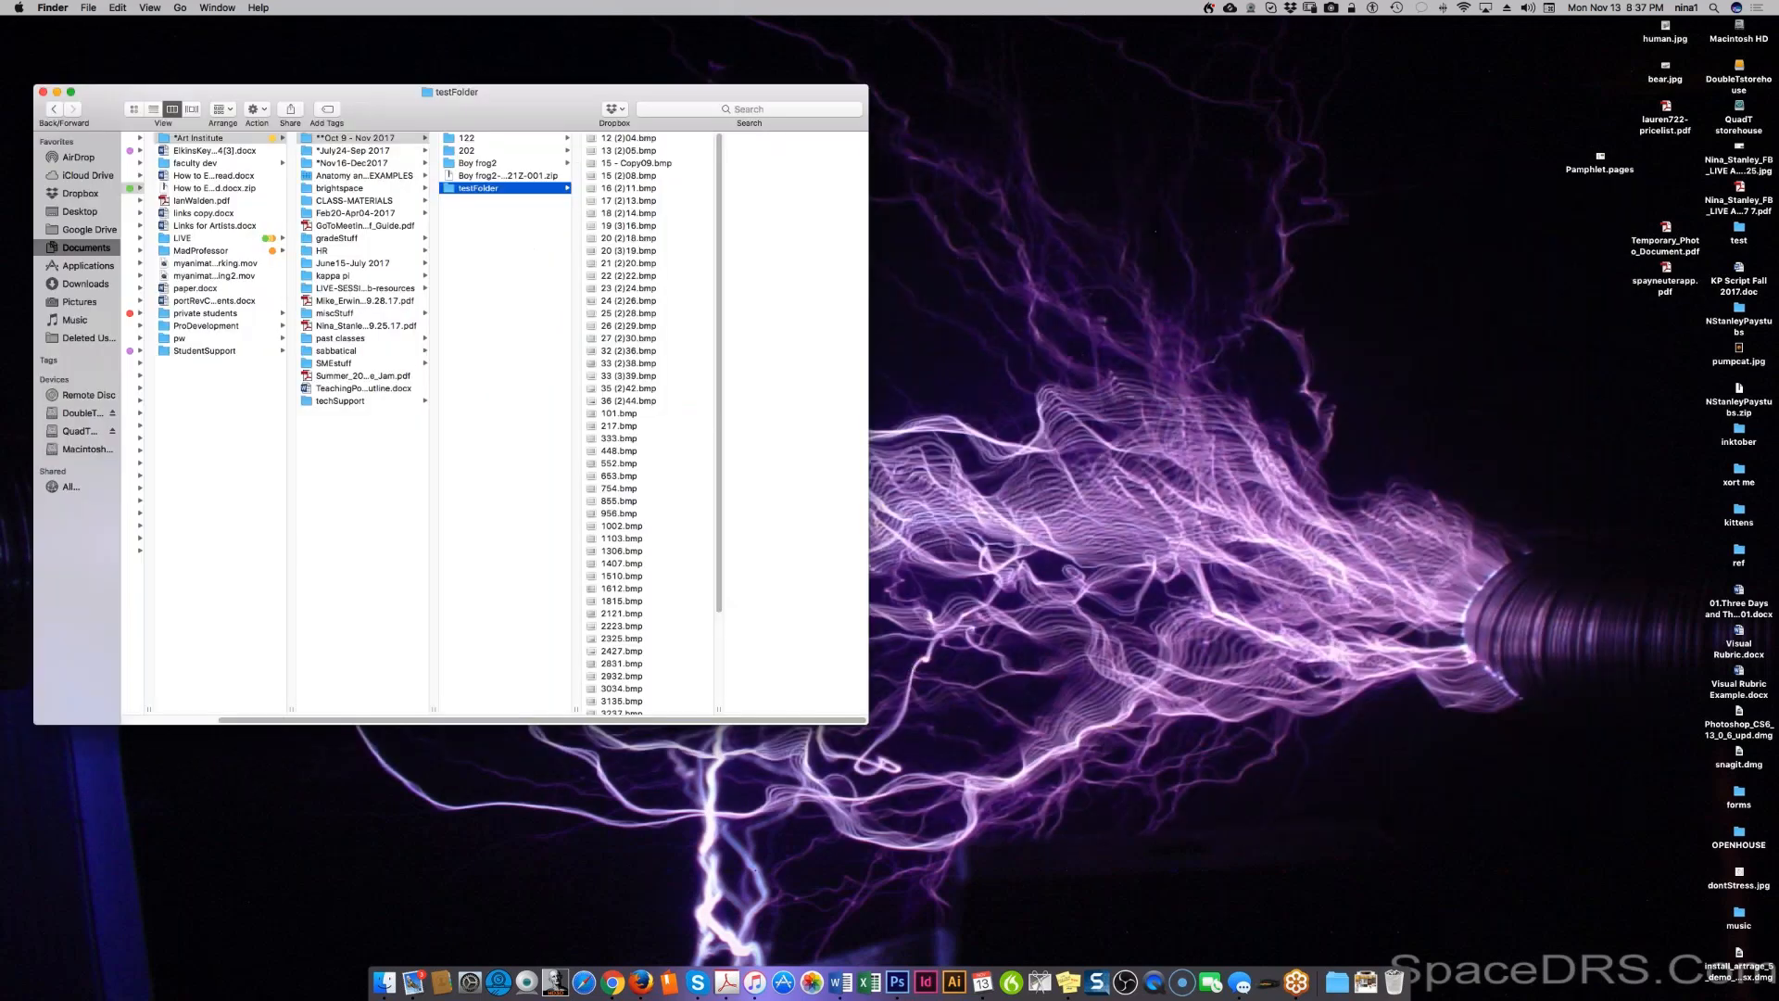
Step: Enlarge the Finder window and preview several processed drawings in testFolder, including 4351.bmp, 24 (2)26.bmp, 20 (3)19.bmp and 19 (3)16.bmp
drag(867, 723, 1271, 898)
click(748, 828)
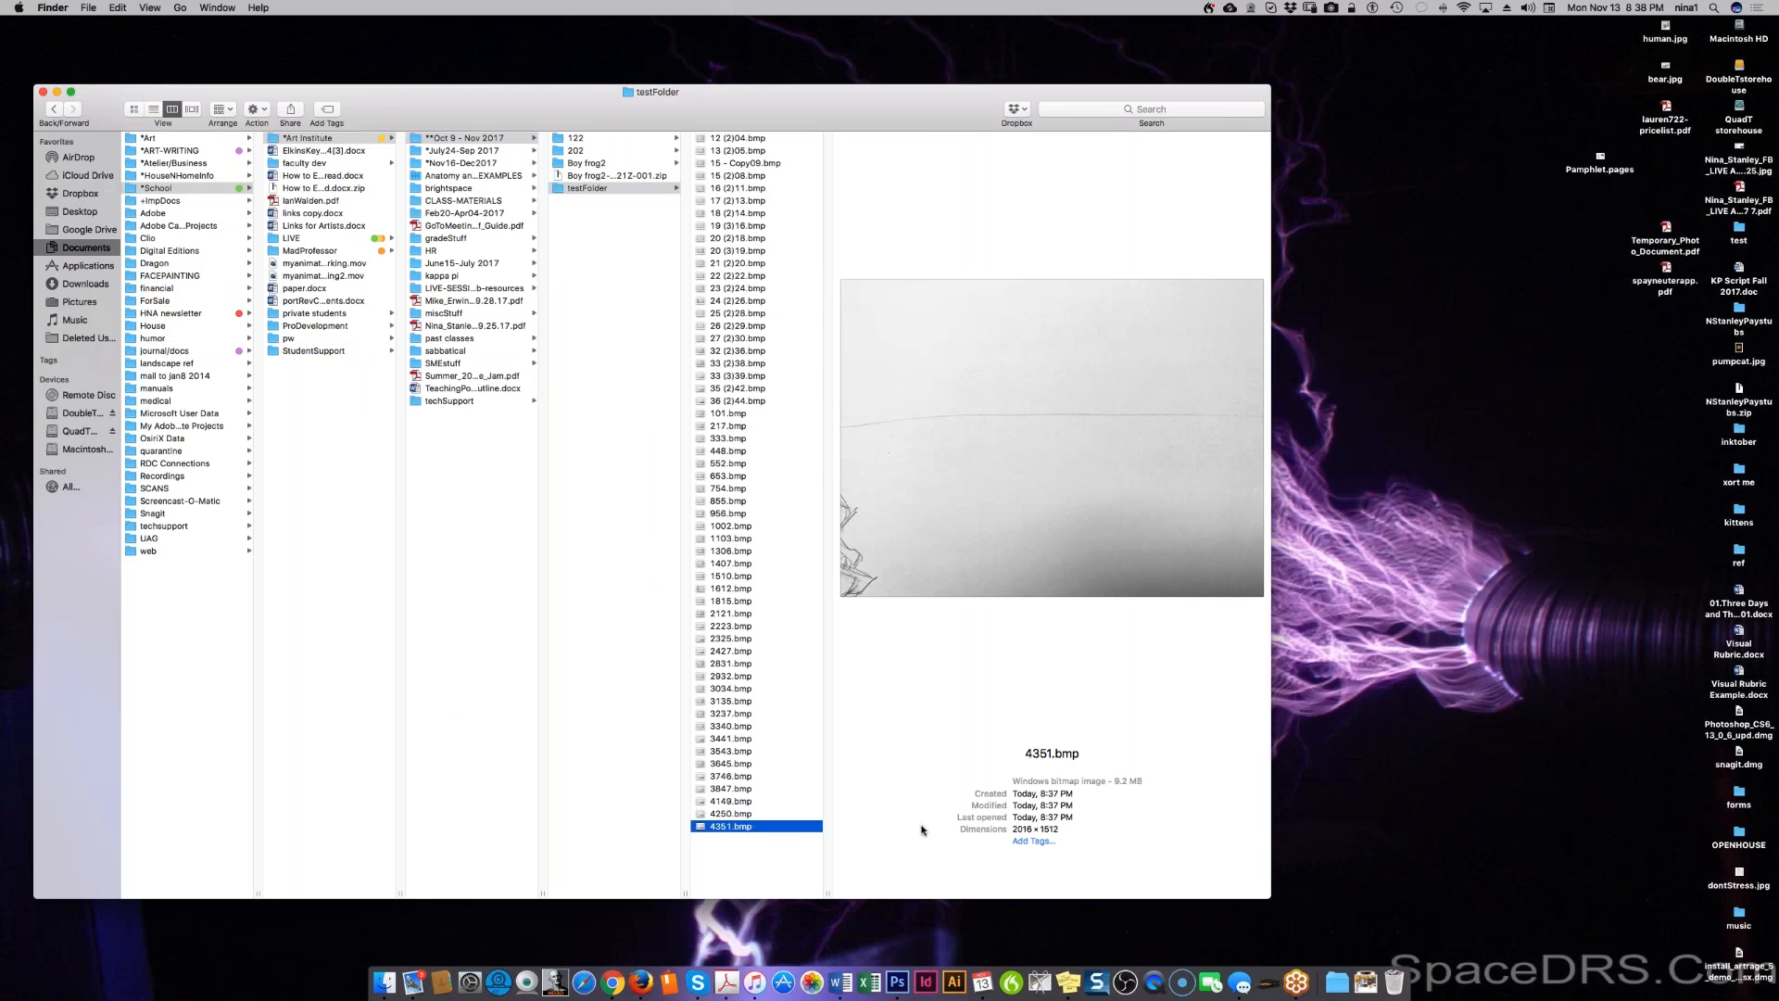
click(734, 365)
click(746, 300)
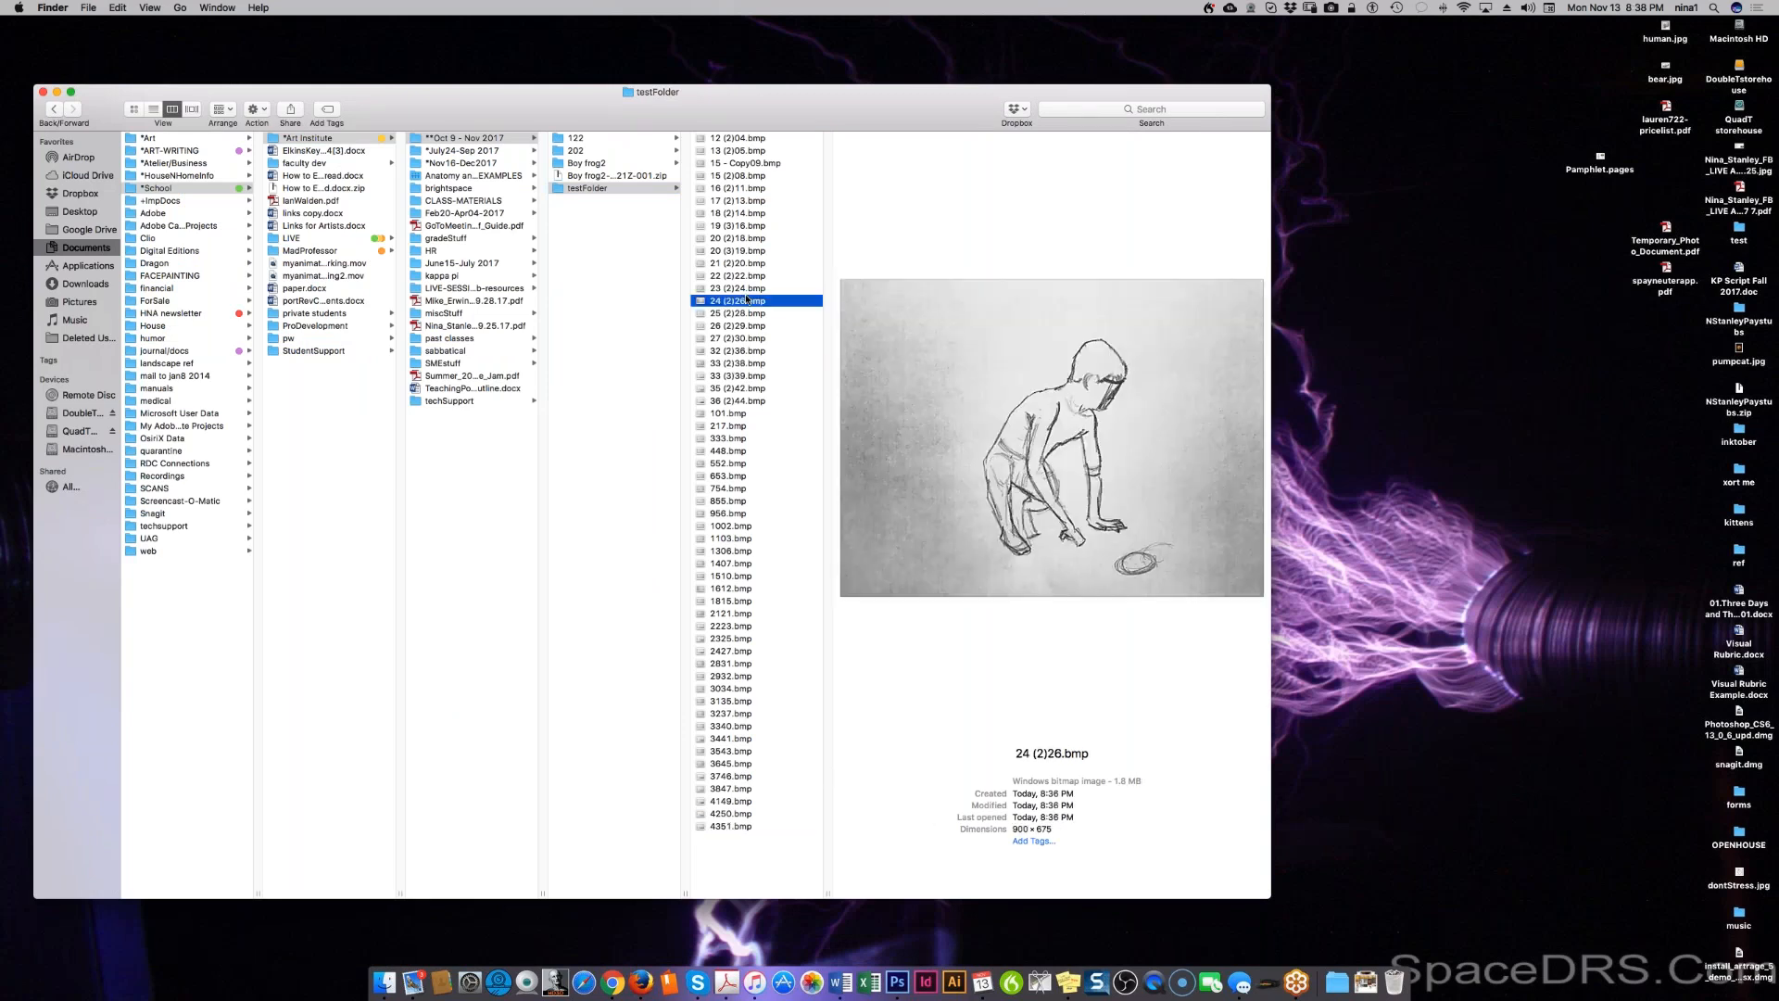
click(747, 251)
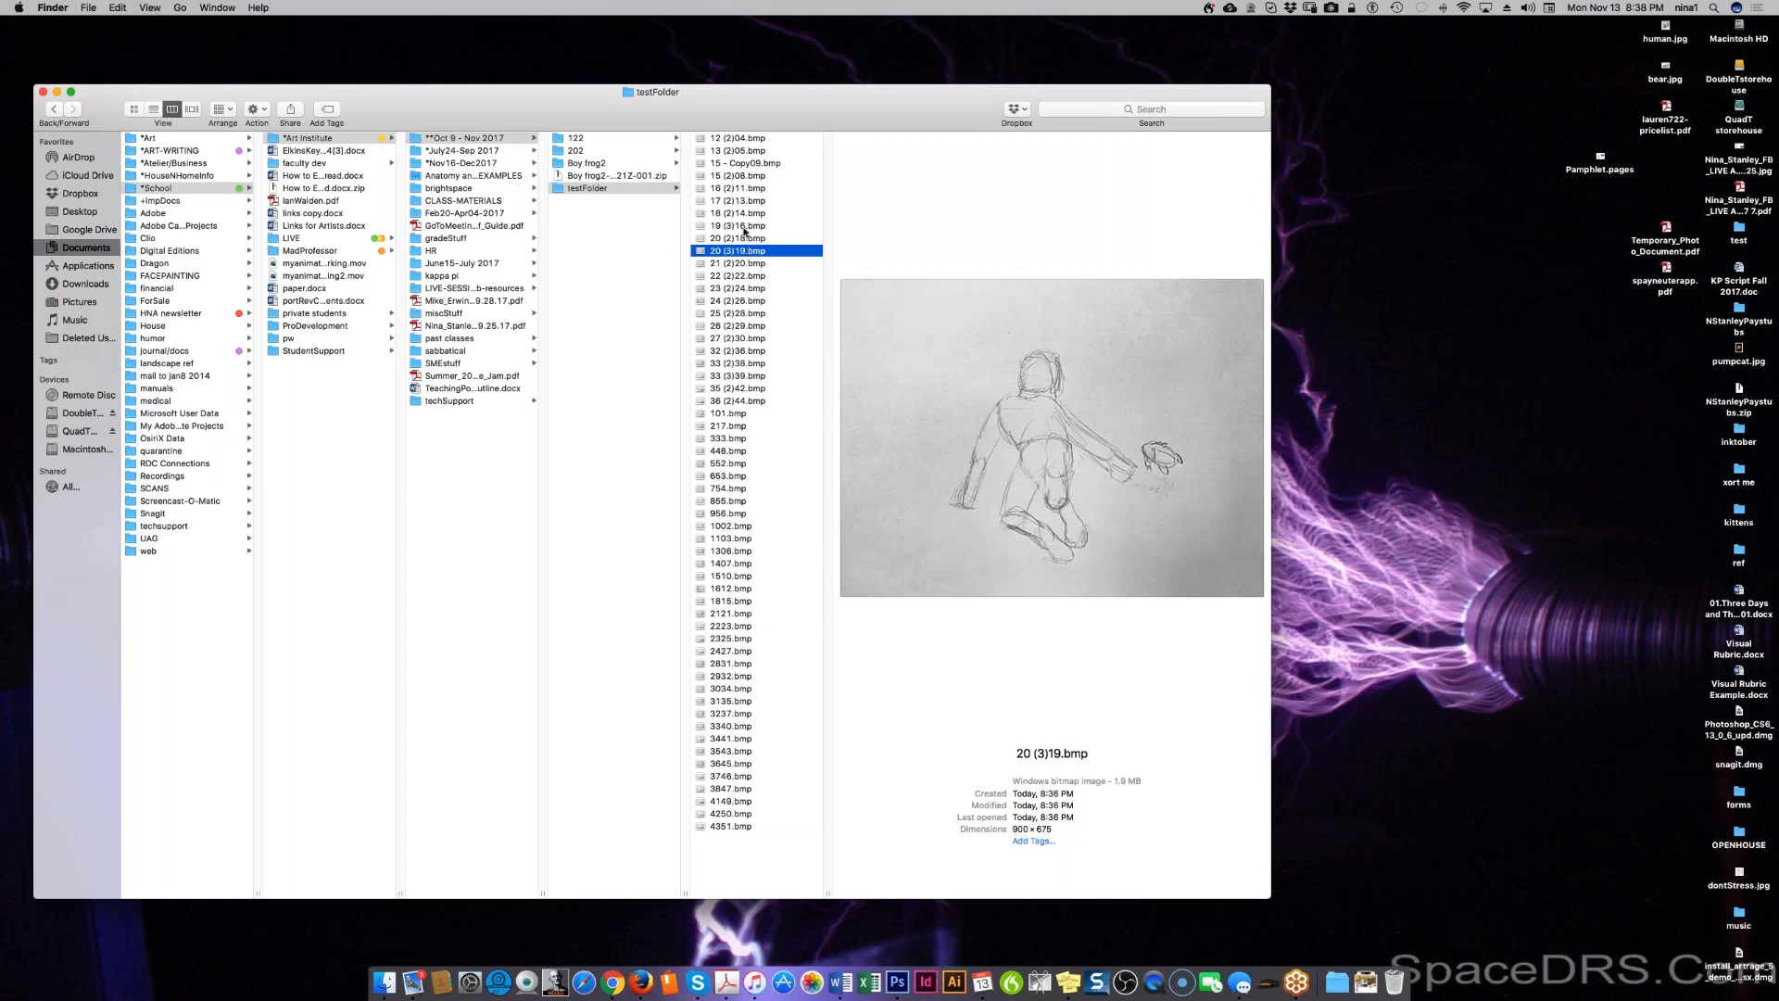
click(745, 227)
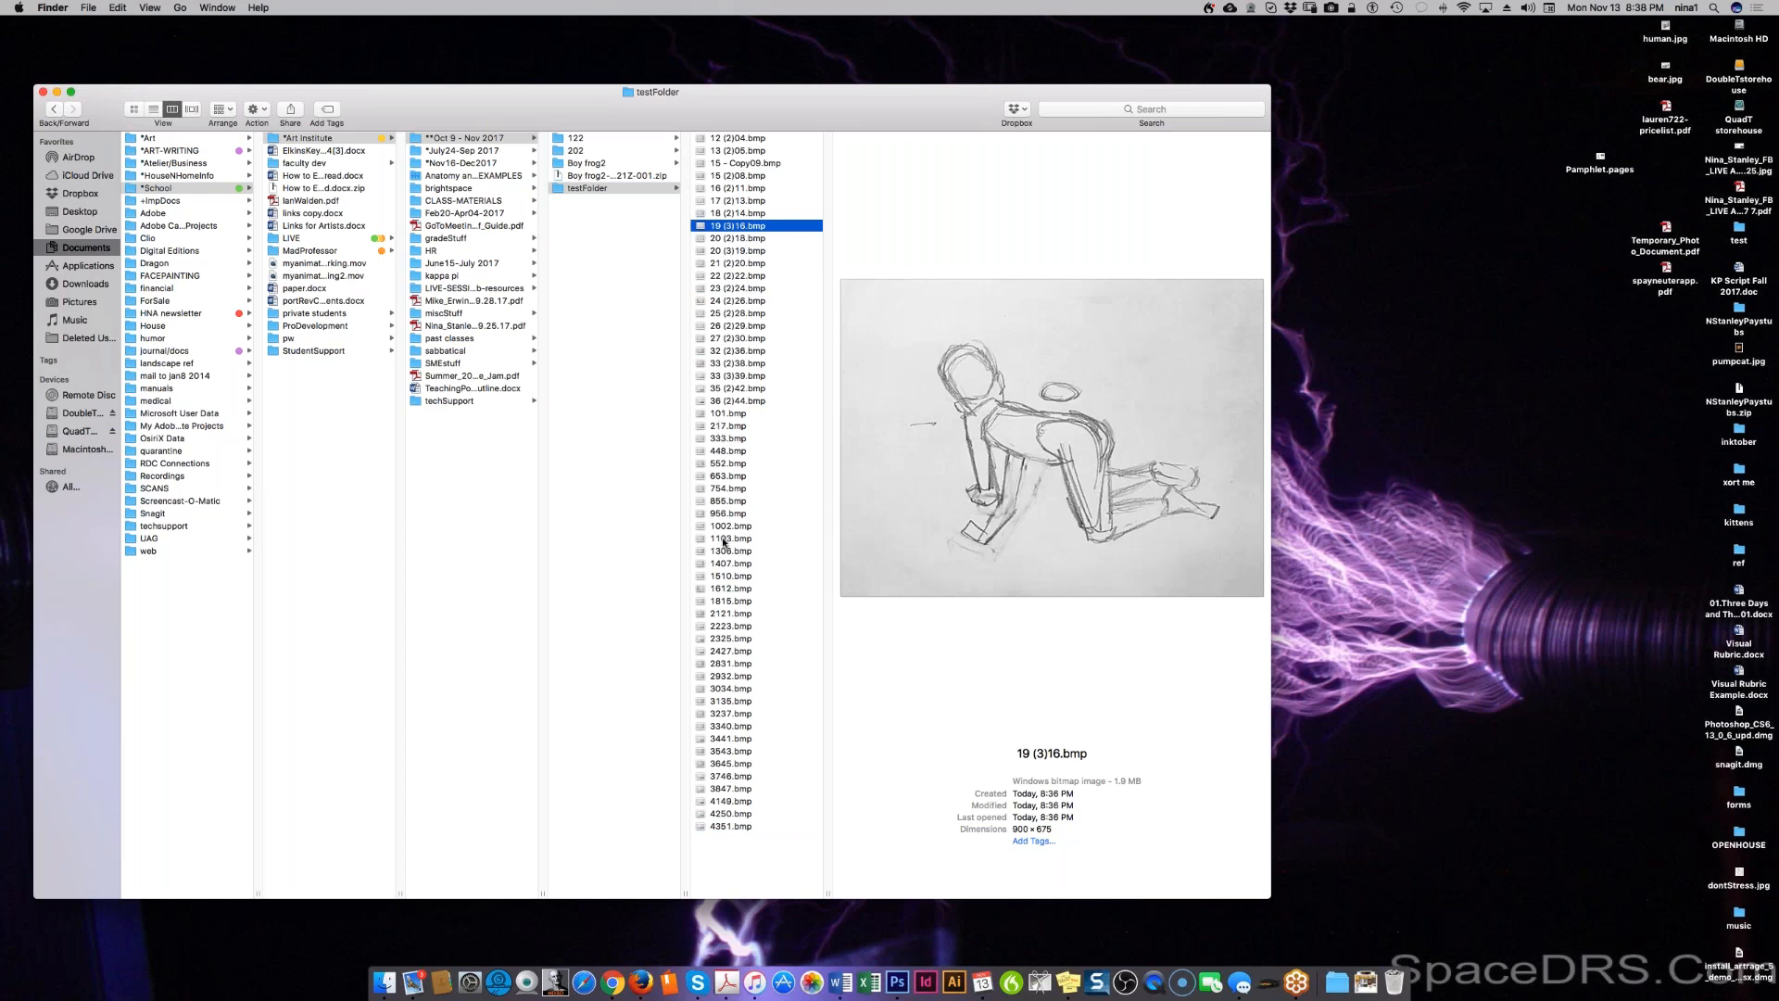
click(736, 140)
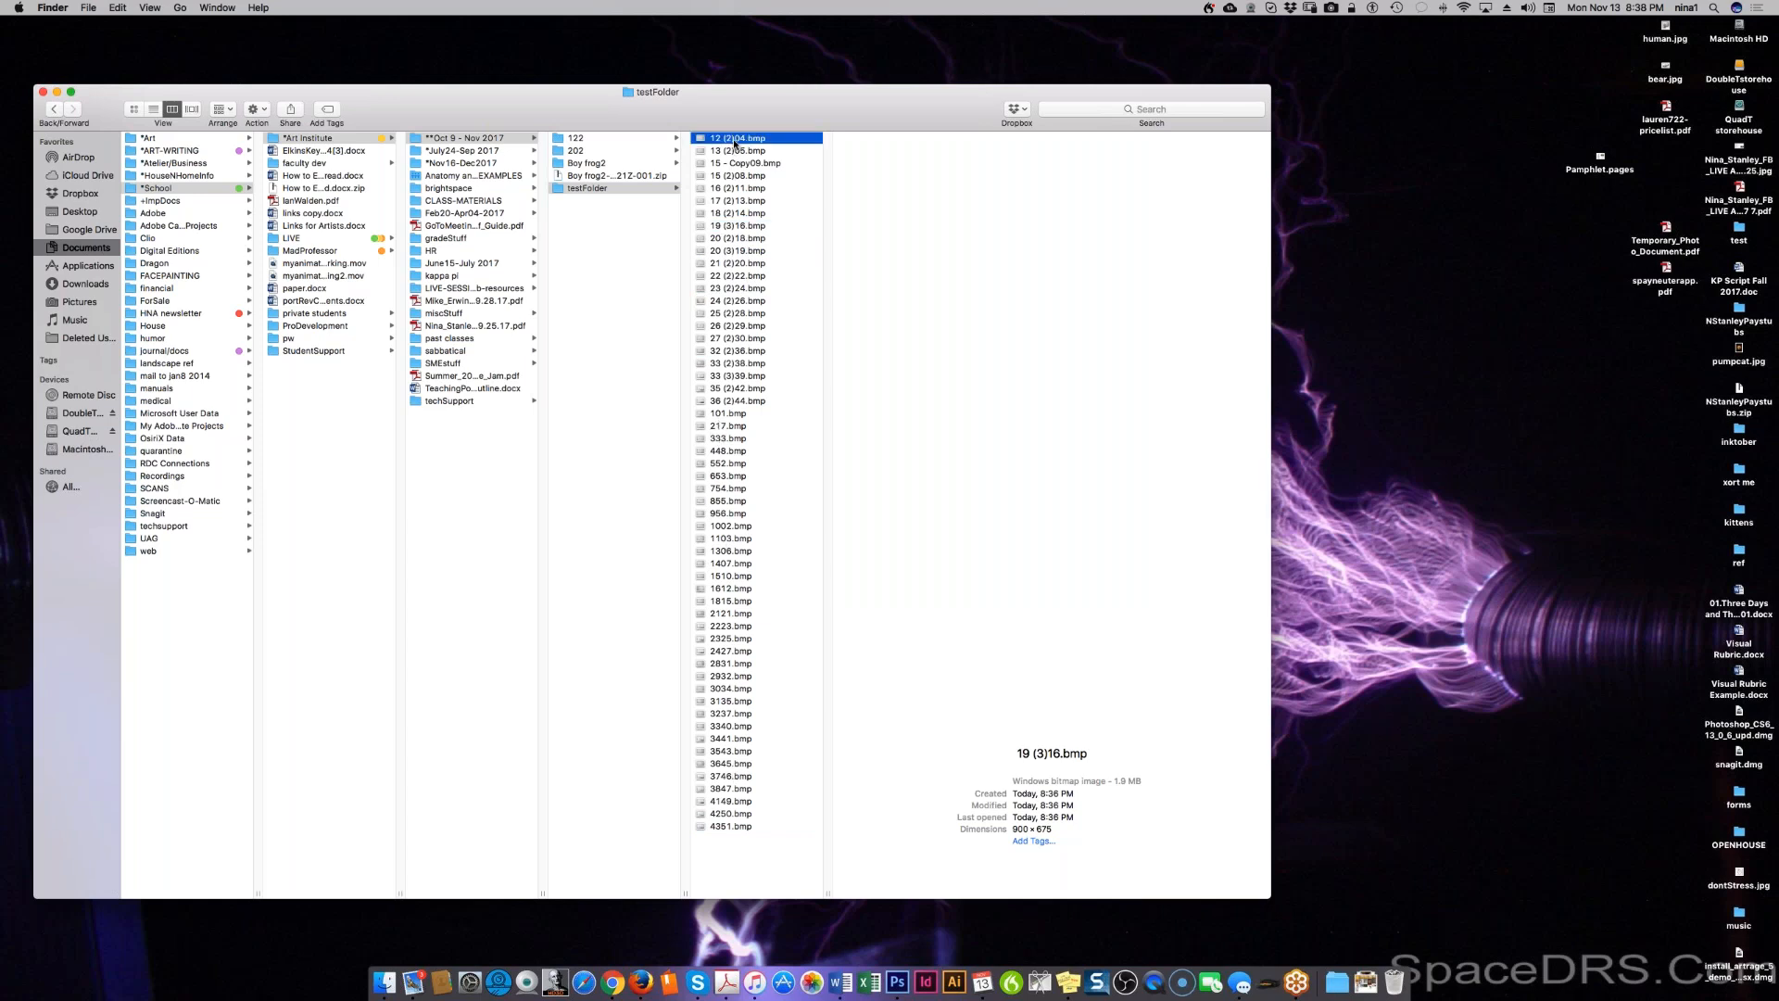
Step: In the Boy frog2 folder, rename 1.jpg, 2.jpg and 3.jpg as 01.jpg, 02.jpg and 03.jpg
key(Left)
click(574, 164)
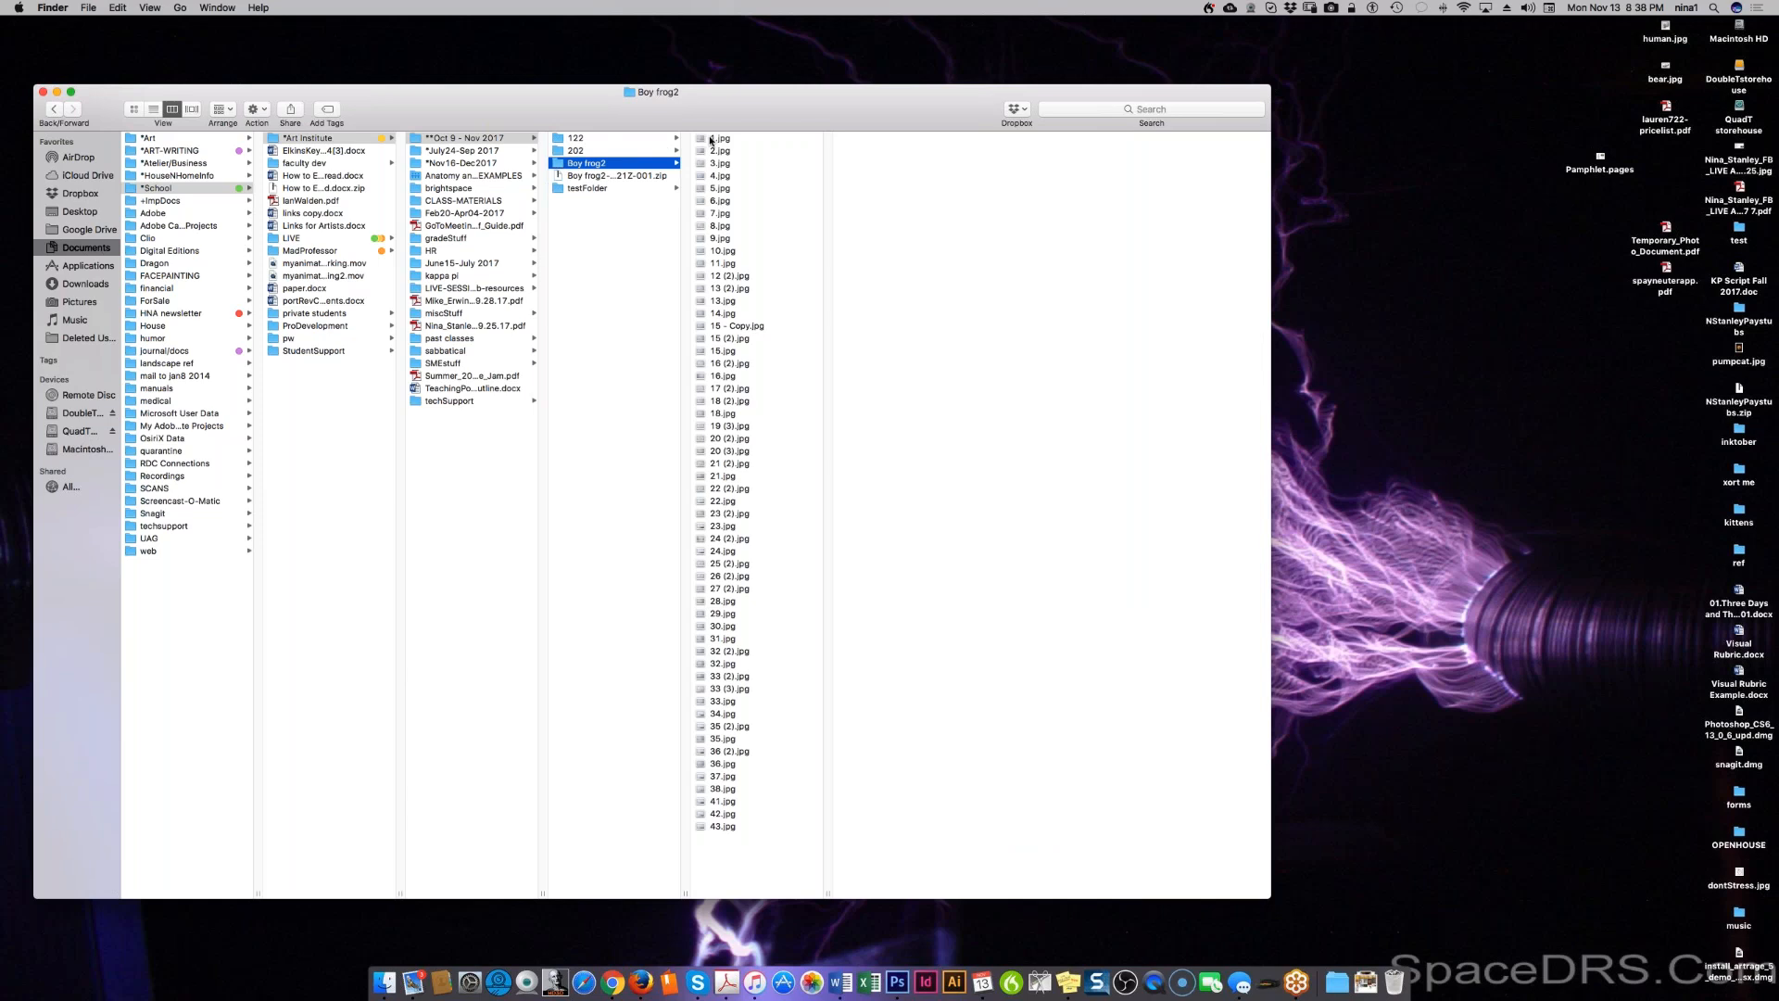
click(713, 140)
click(713, 141)
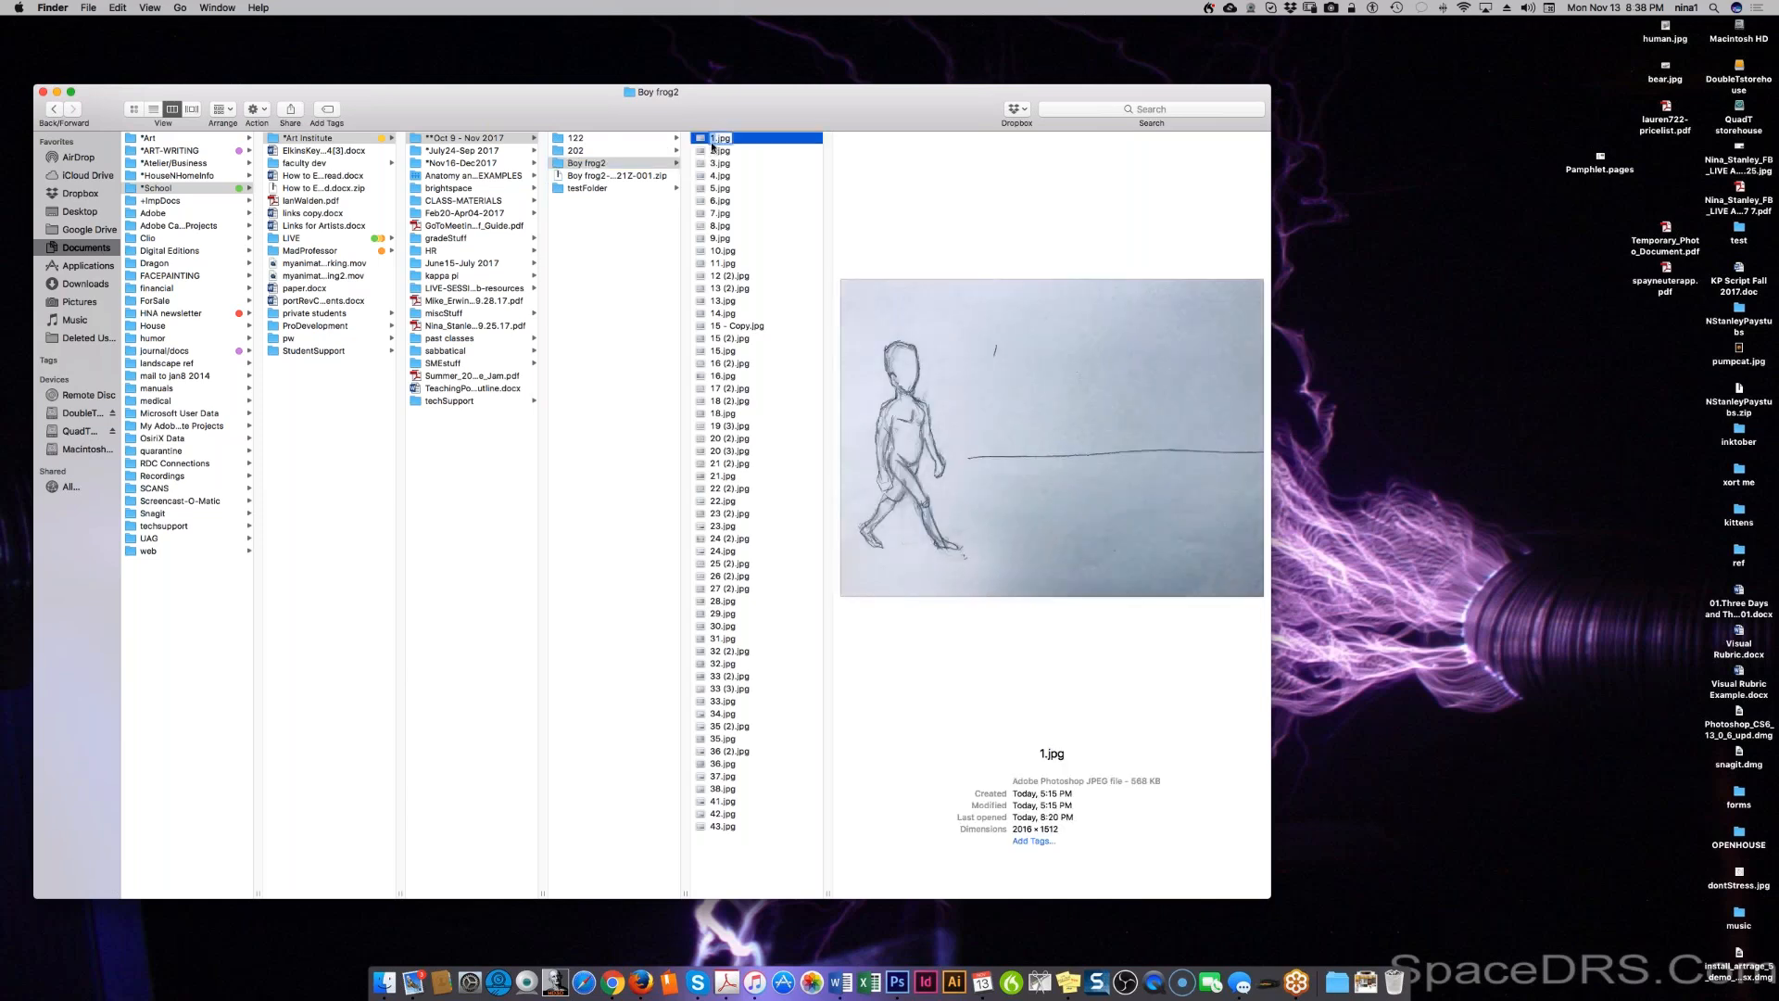
text(0)
key(Tab)
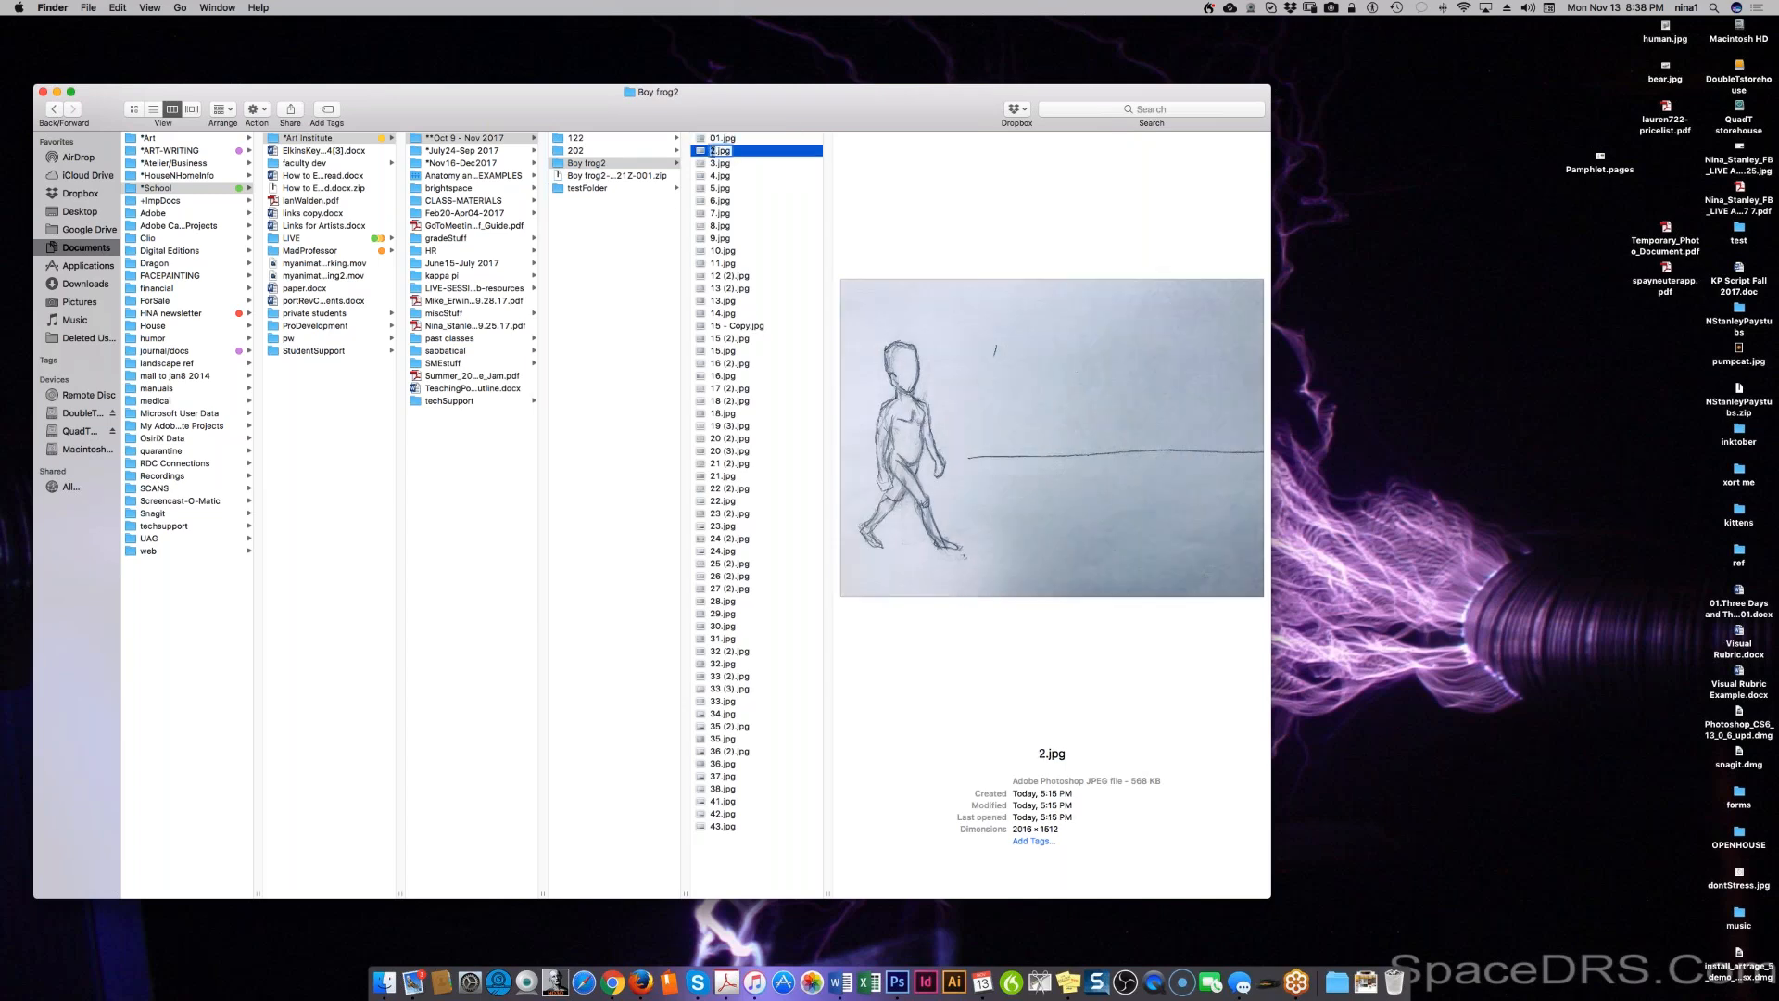
click(711, 150)
text(0)
key(Tab)
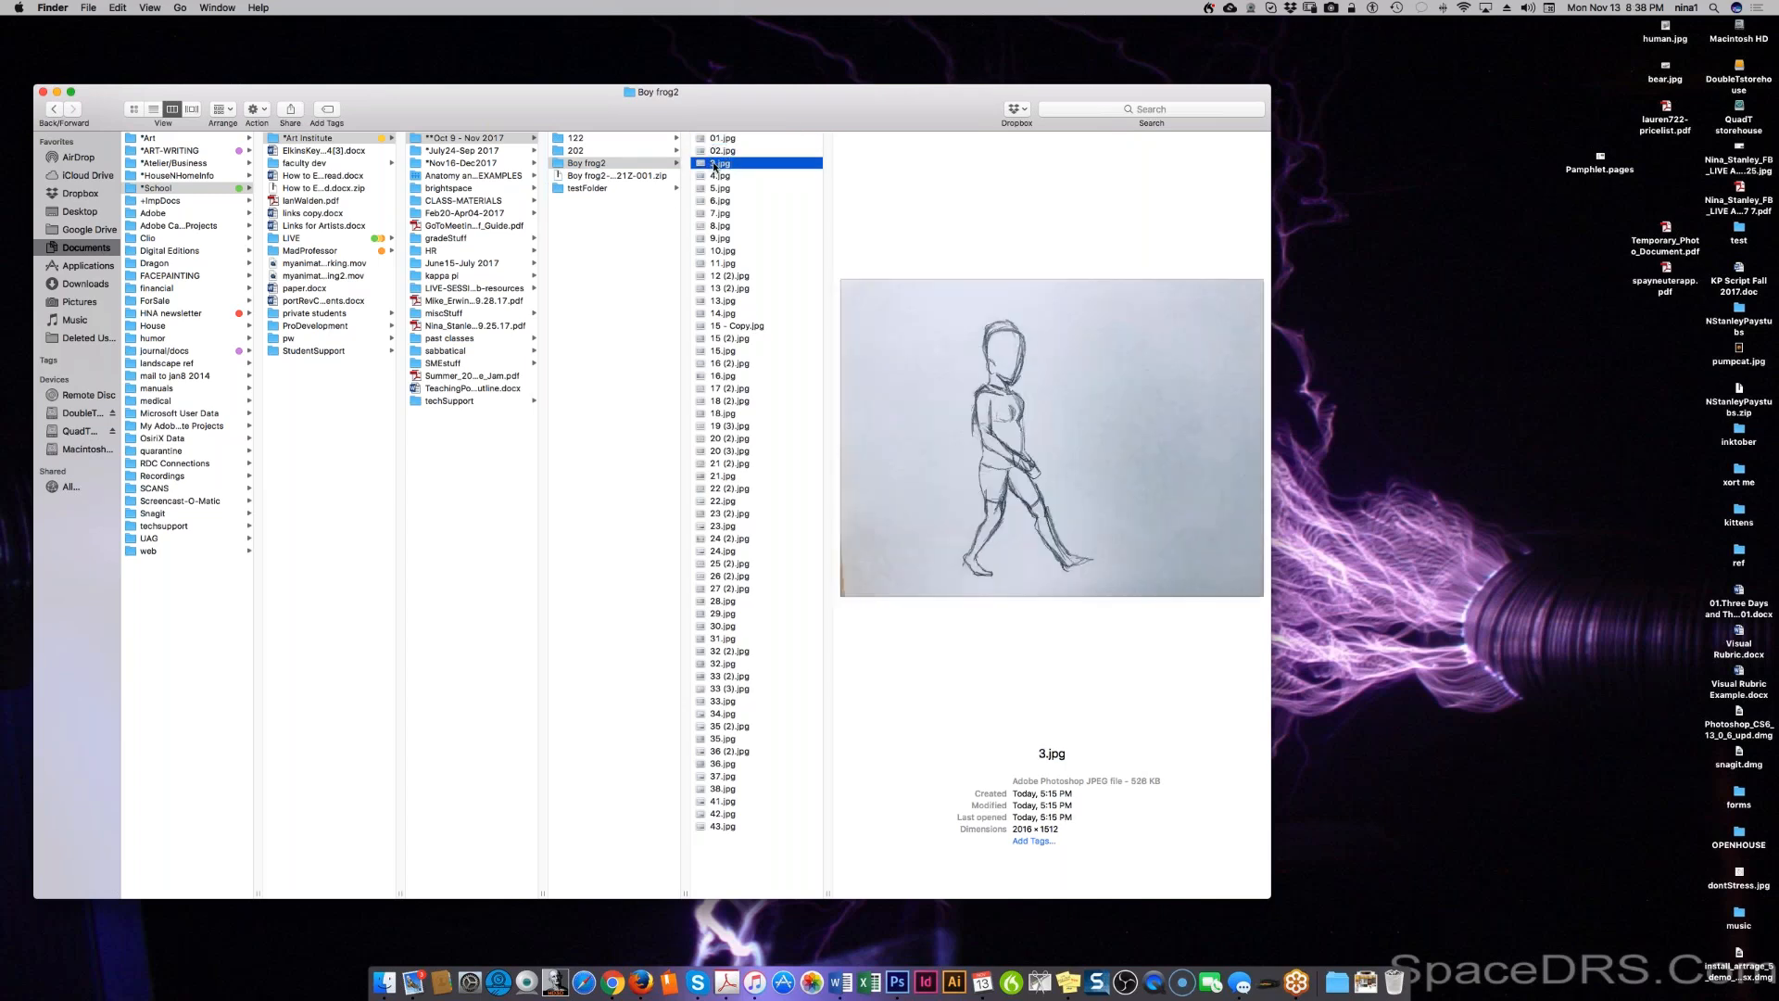
click(711, 163)
text(0)
key(Tab)
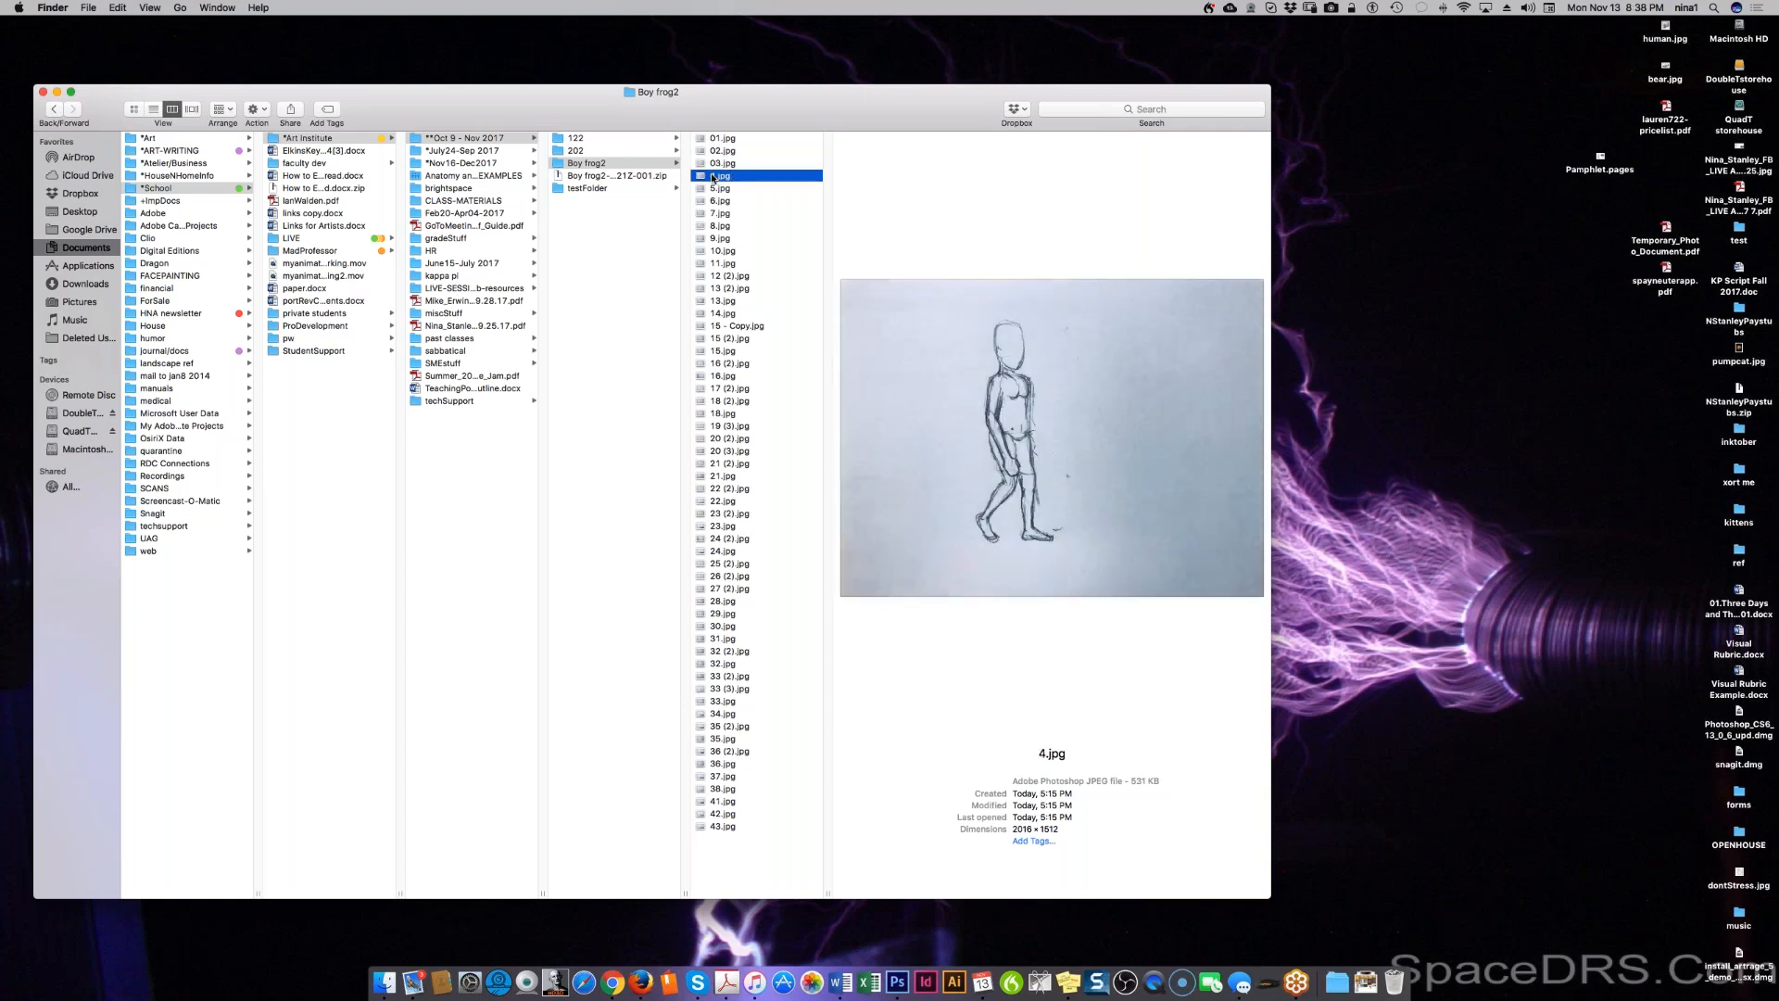
Step: Rename 4.jpg, 5.jpg and 6.jpg in Boy frog2 as 04.jpg, 05.jpg and 06.jpg
click(711, 176)
text(0)
key(Tab)
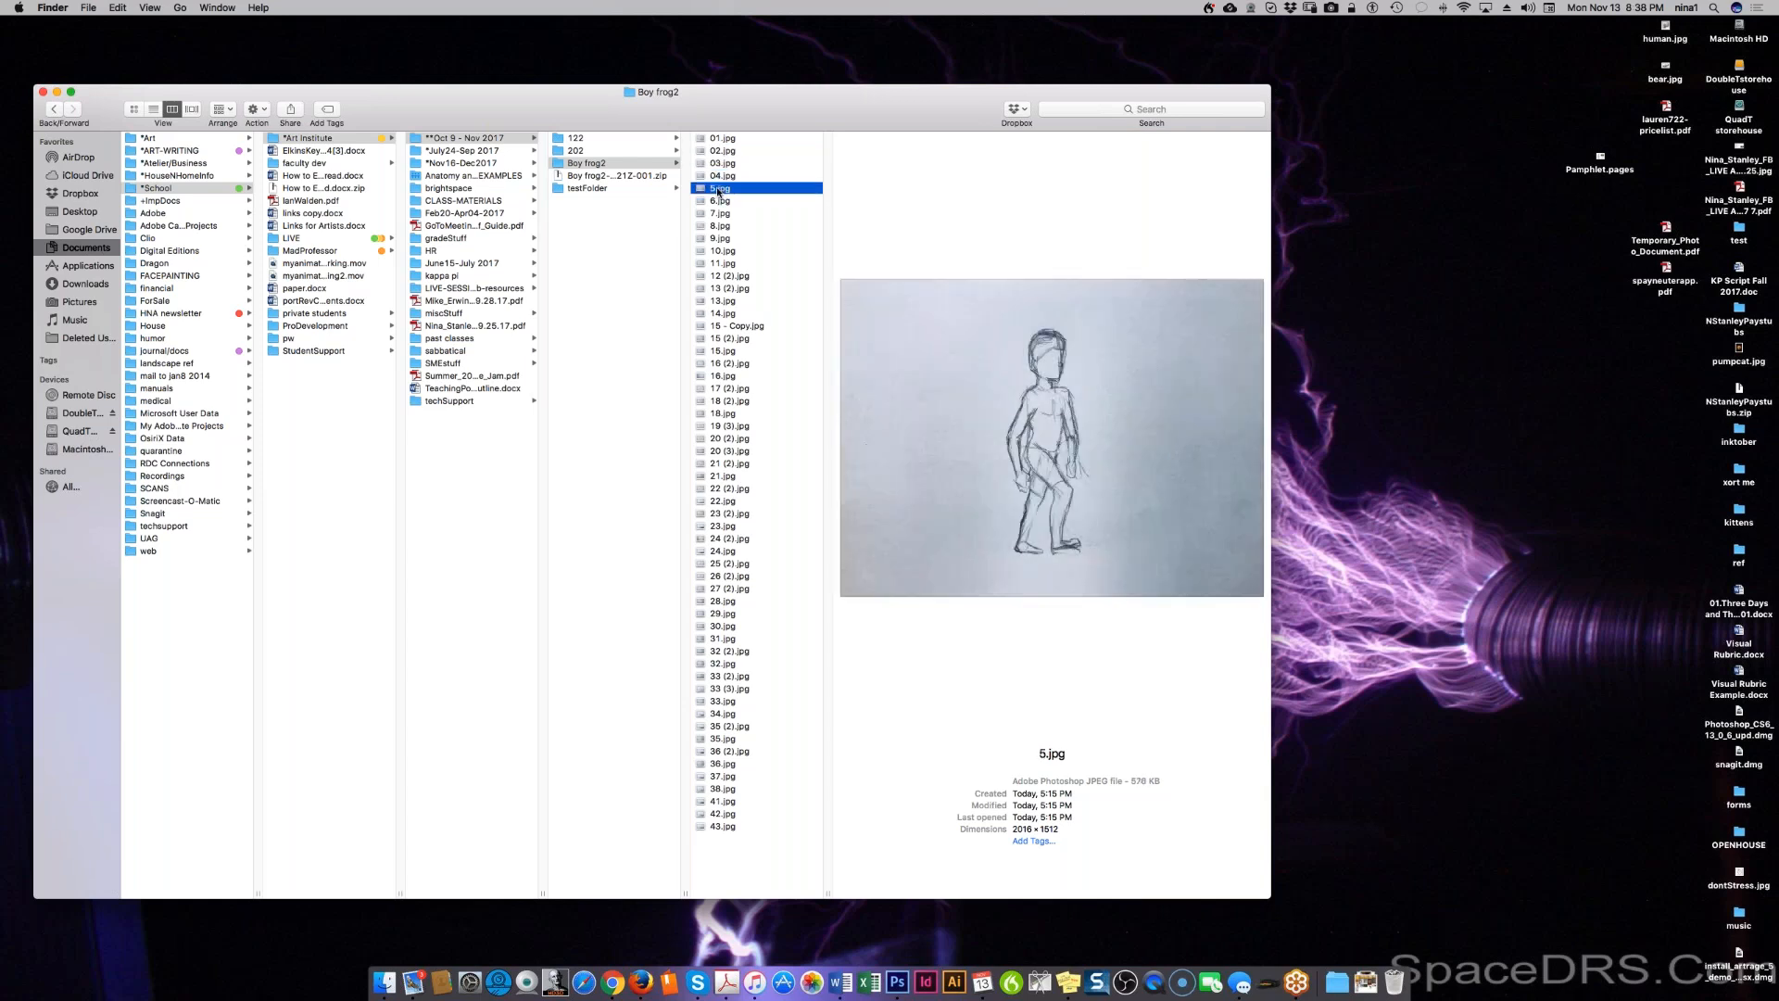
click(712, 188)
text(0)
key(Tab)
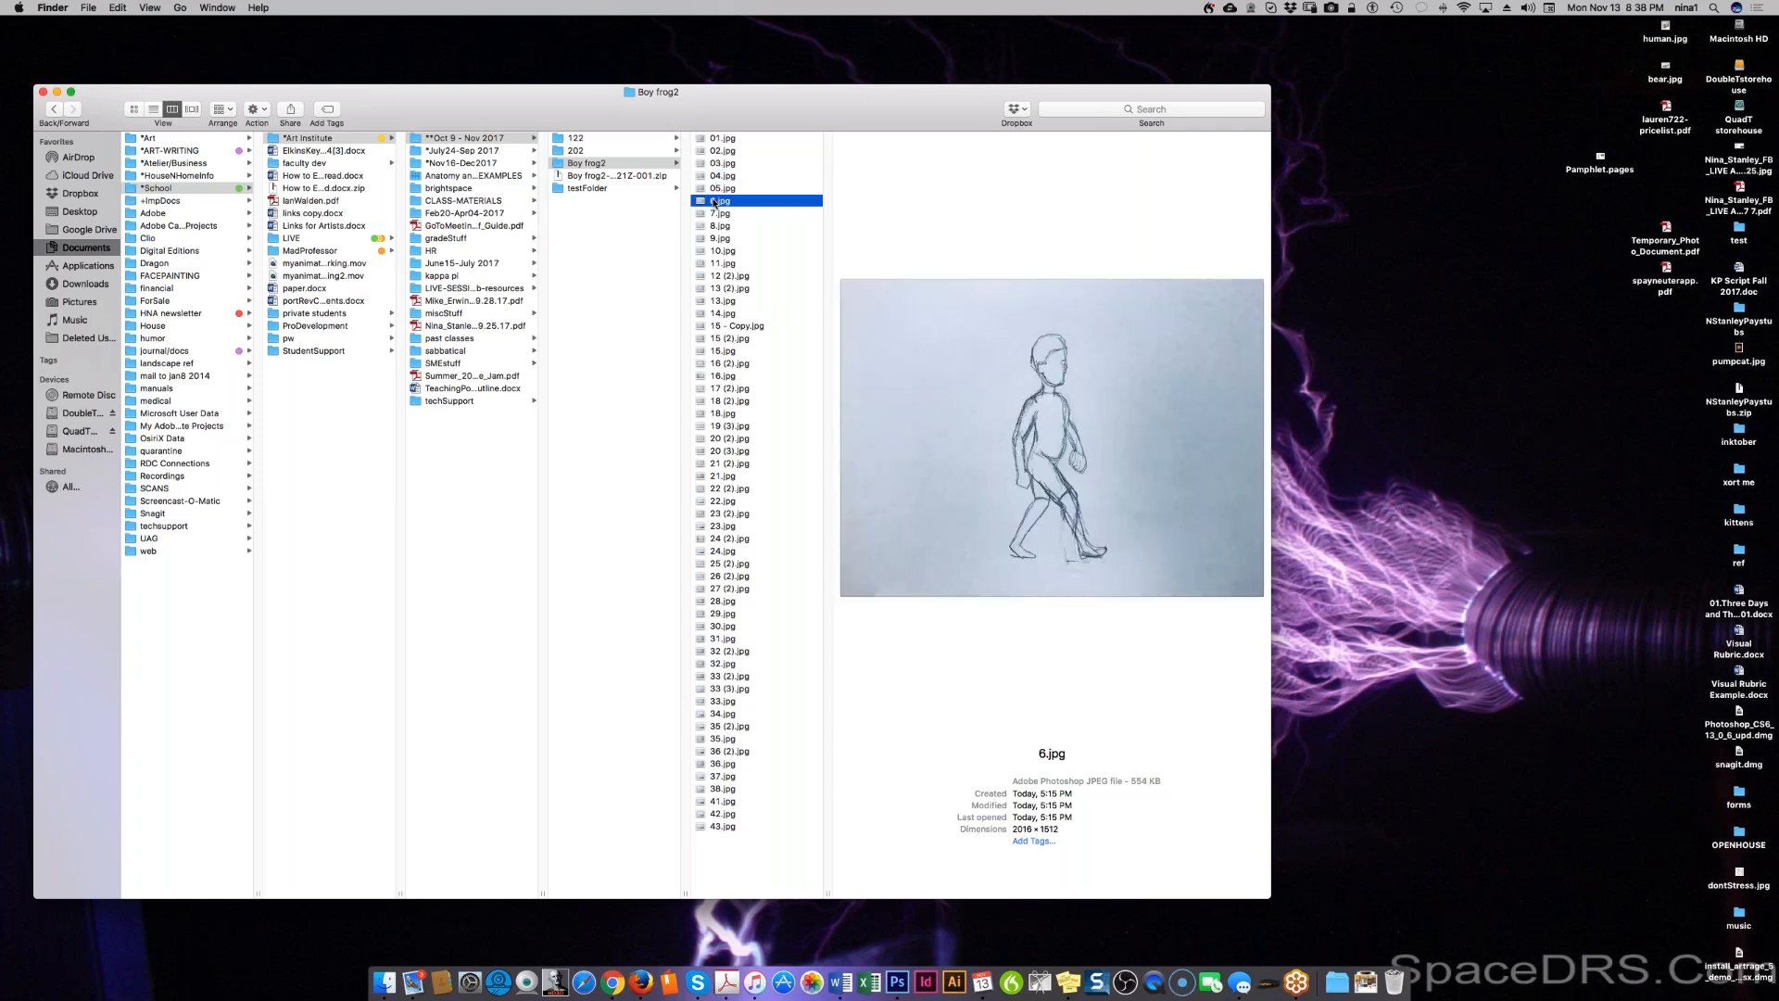
click(712, 201)
text(0)
key(Tab)
Step: Rename 7.jpg, 8.jpg and 9.jpg in Boy frog2 as 07.jpg, 08.jpg and 09.jpg
click(712, 214)
text(0)
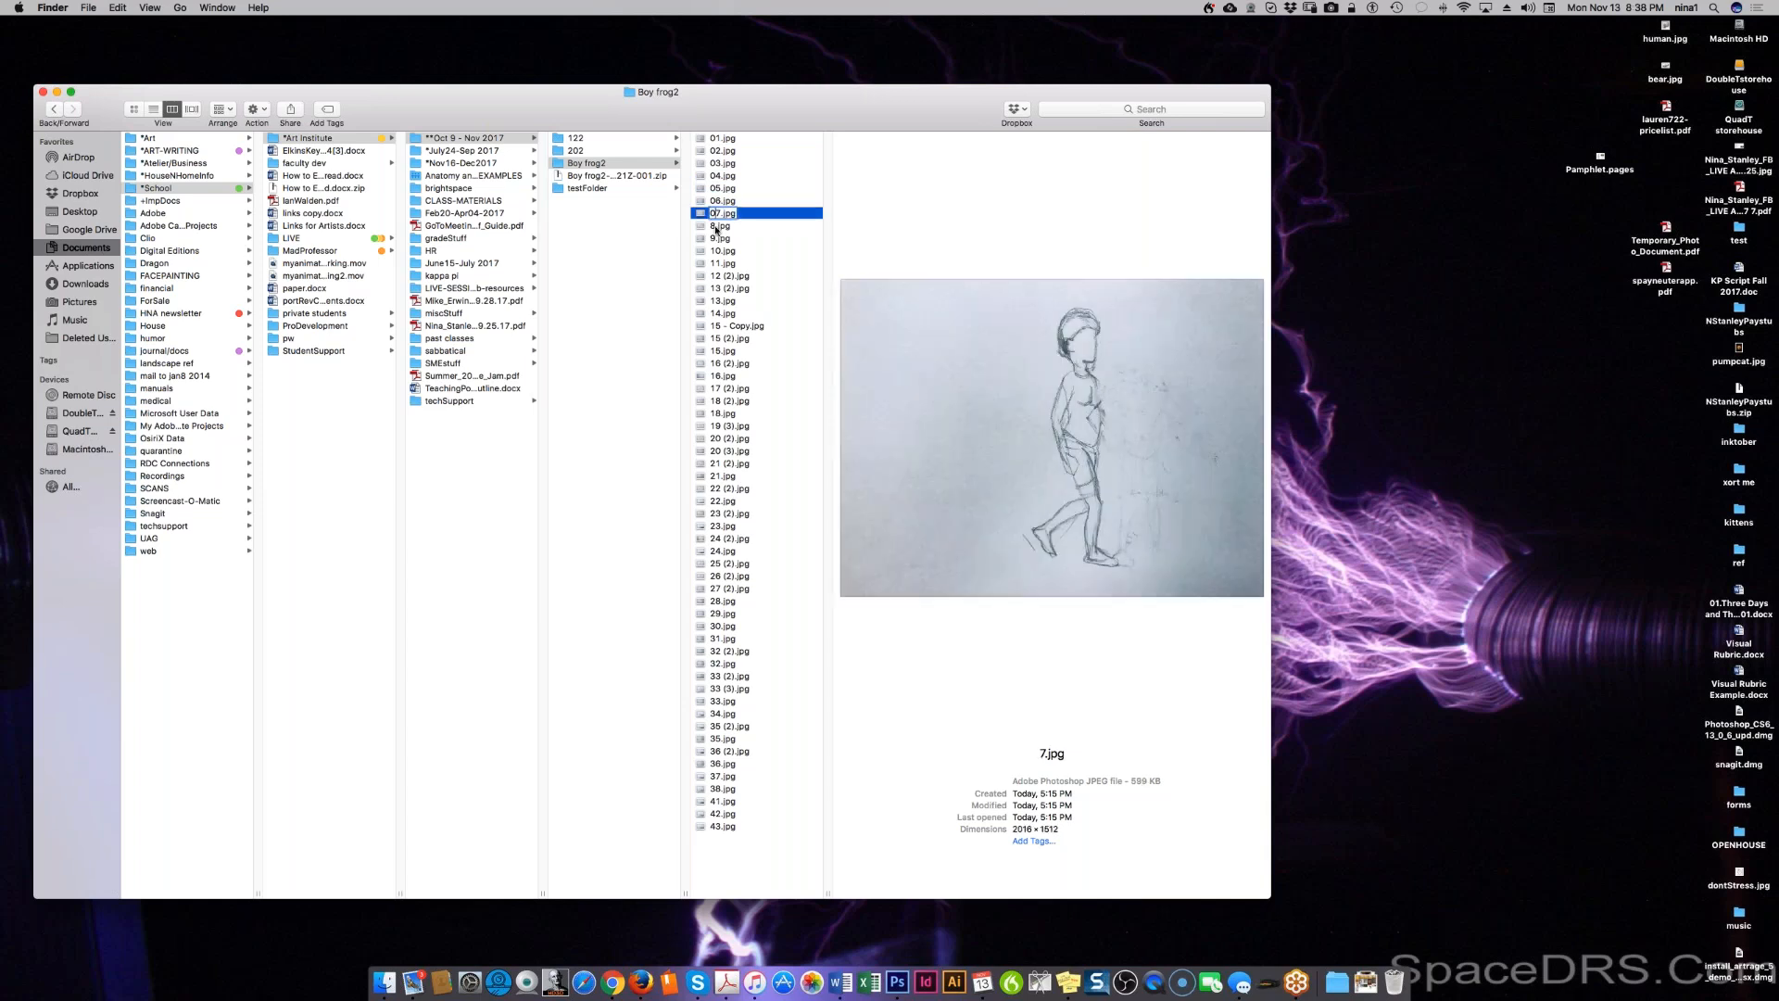
key(Tab)
click(713, 226)
text(0)
key(Tab)
click(712, 239)
text(0)
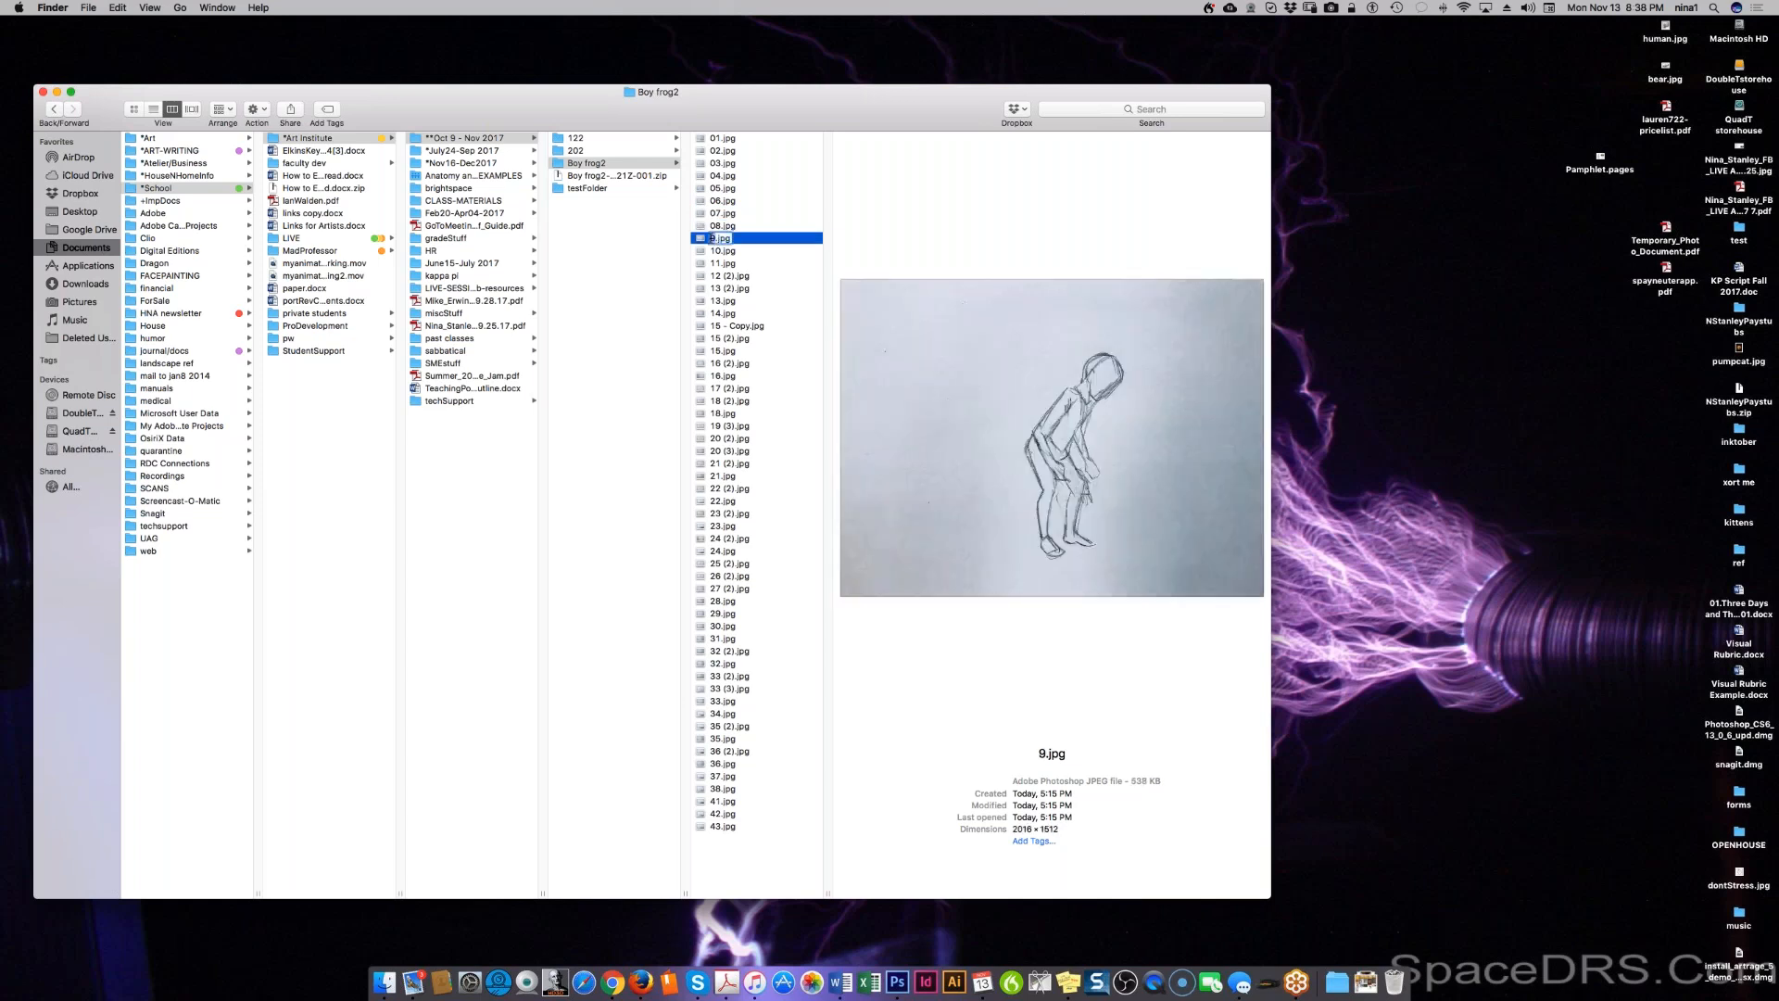
key(Tab)
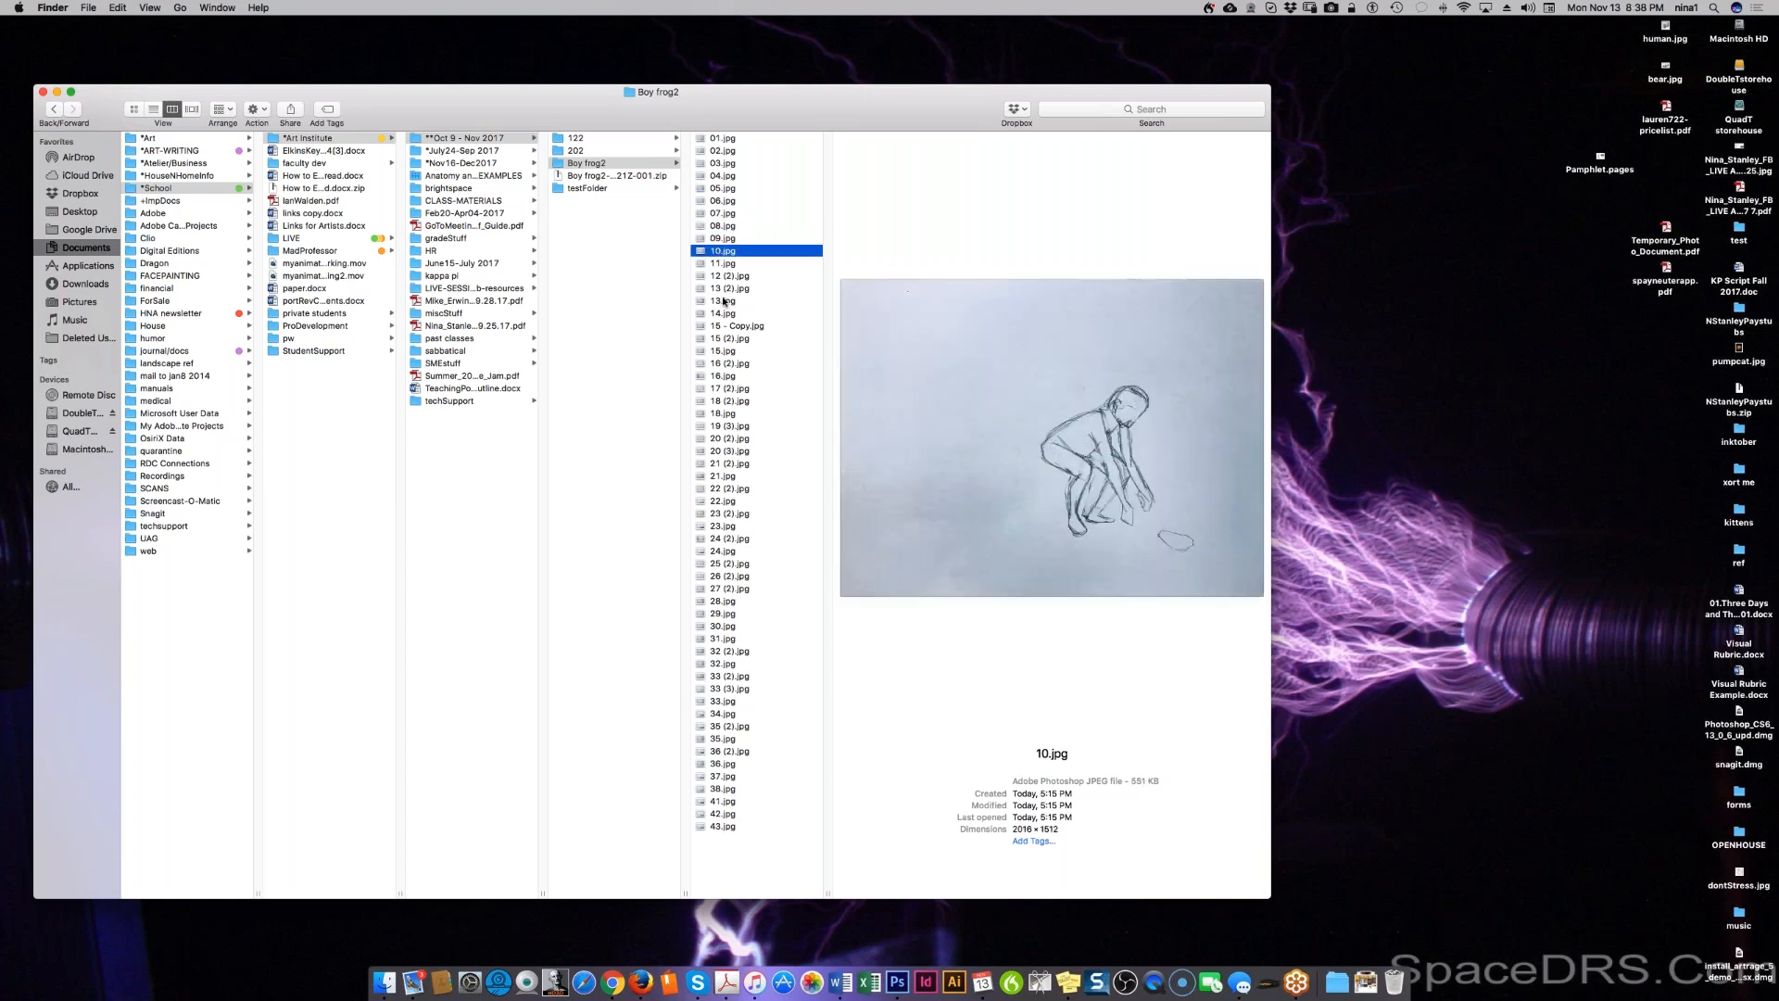
Step: Rename 12 (2).jpg in Boy frog2 as 12.jpg by removing the " (2)" suffix
click(731, 276)
click(735, 277)
click(735, 277)
key(BackSpace)
key(BackSpace)
key(BackSpace)
key(BackSpace)
Step: Try to rename 13 (2).jpg in Boy frog2 as 13.jpg by removing its " (2)" suffix
click(737, 289)
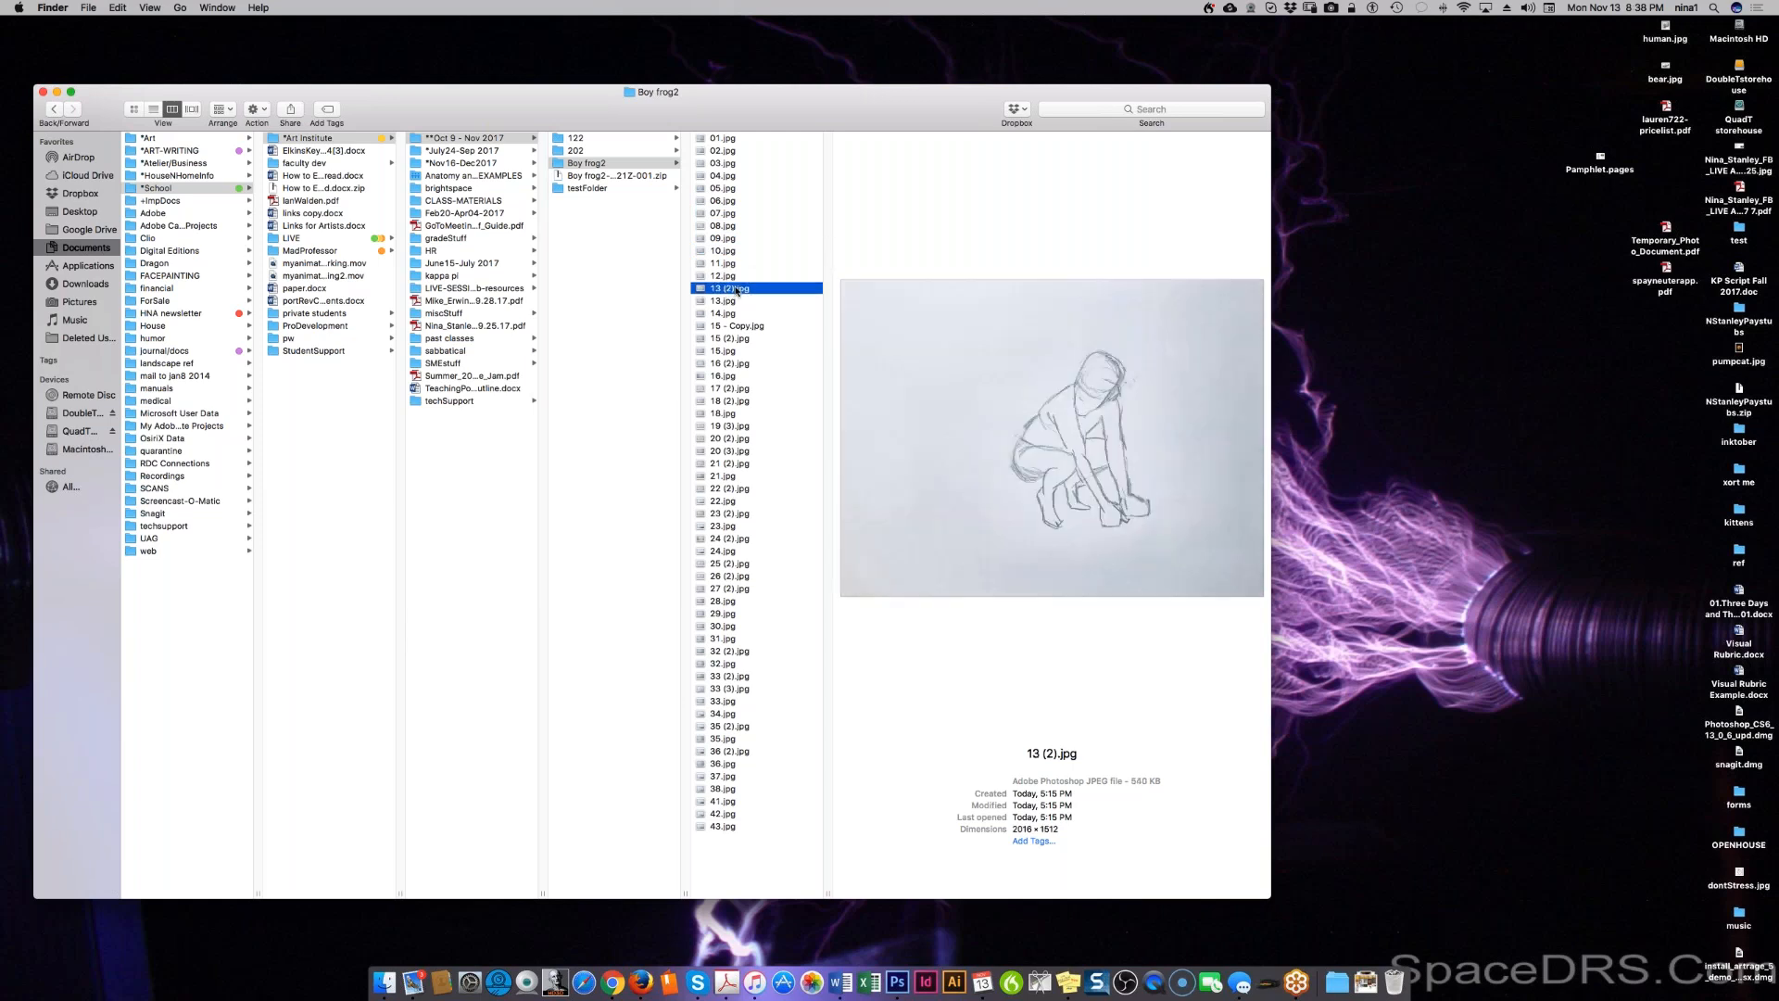
click(737, 289)
click(736, 289)
key(BackSpace)
key(BackSpace)
key(BackSpace)
key(BackSpace)
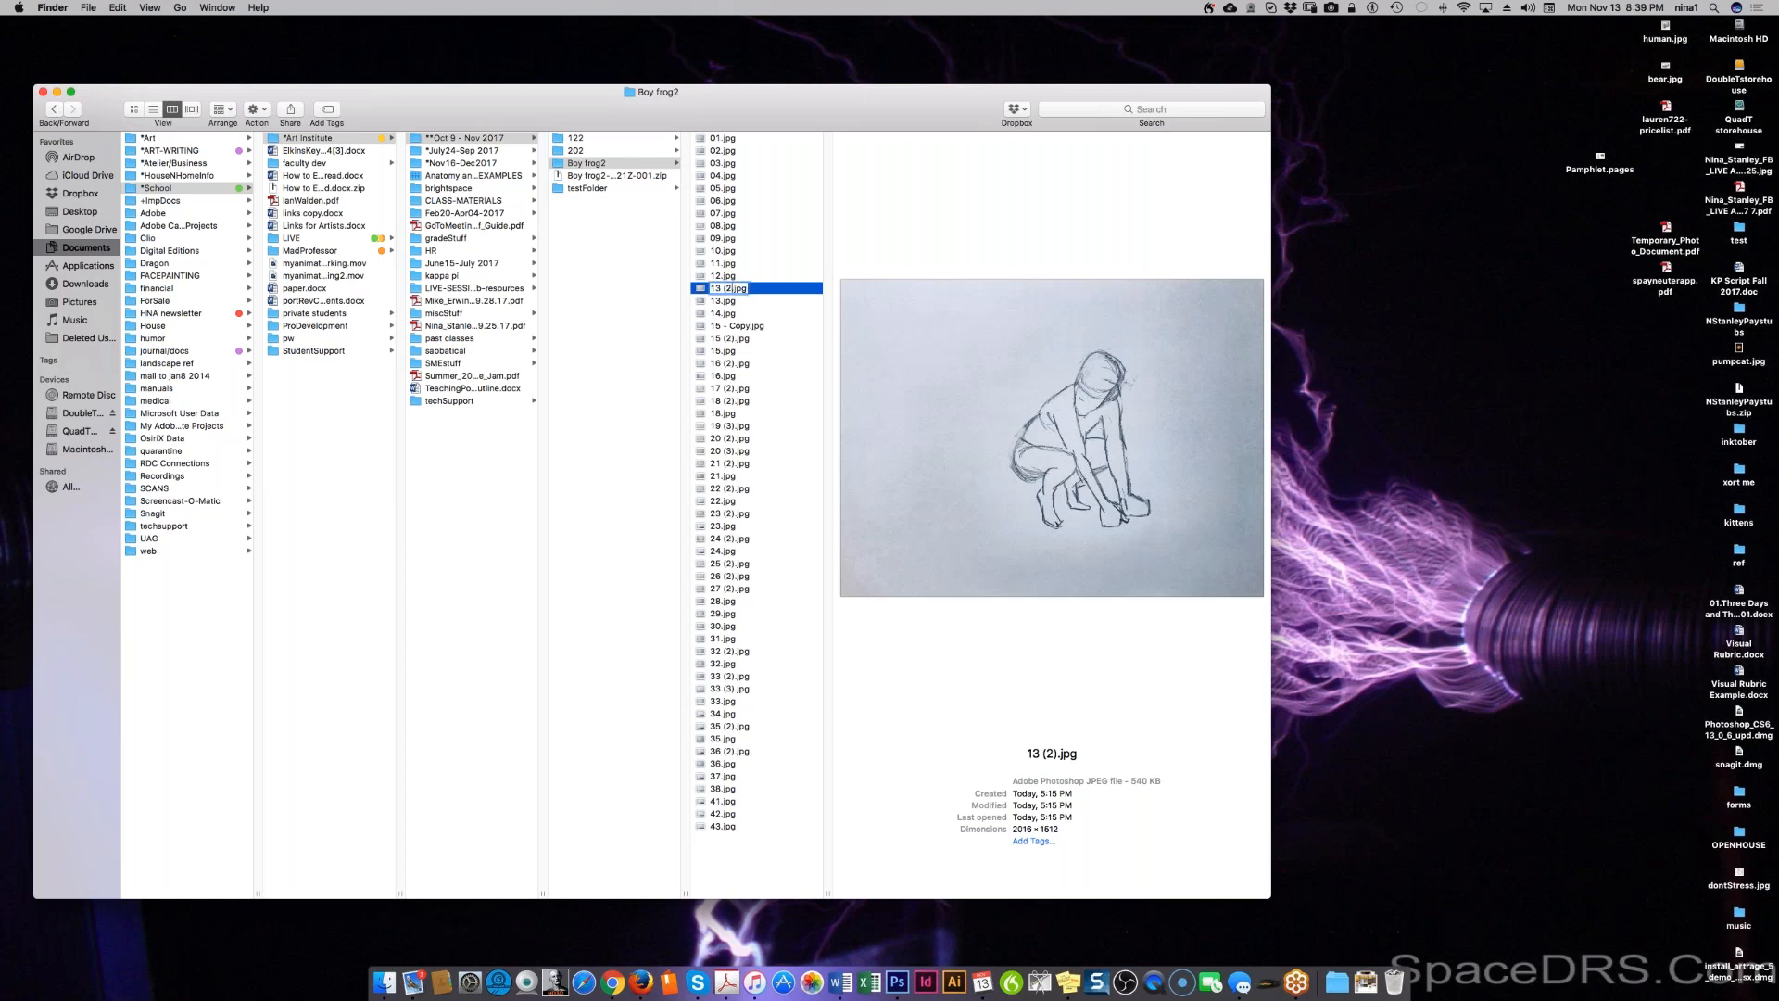
click(735, 327)
click(993, 313)
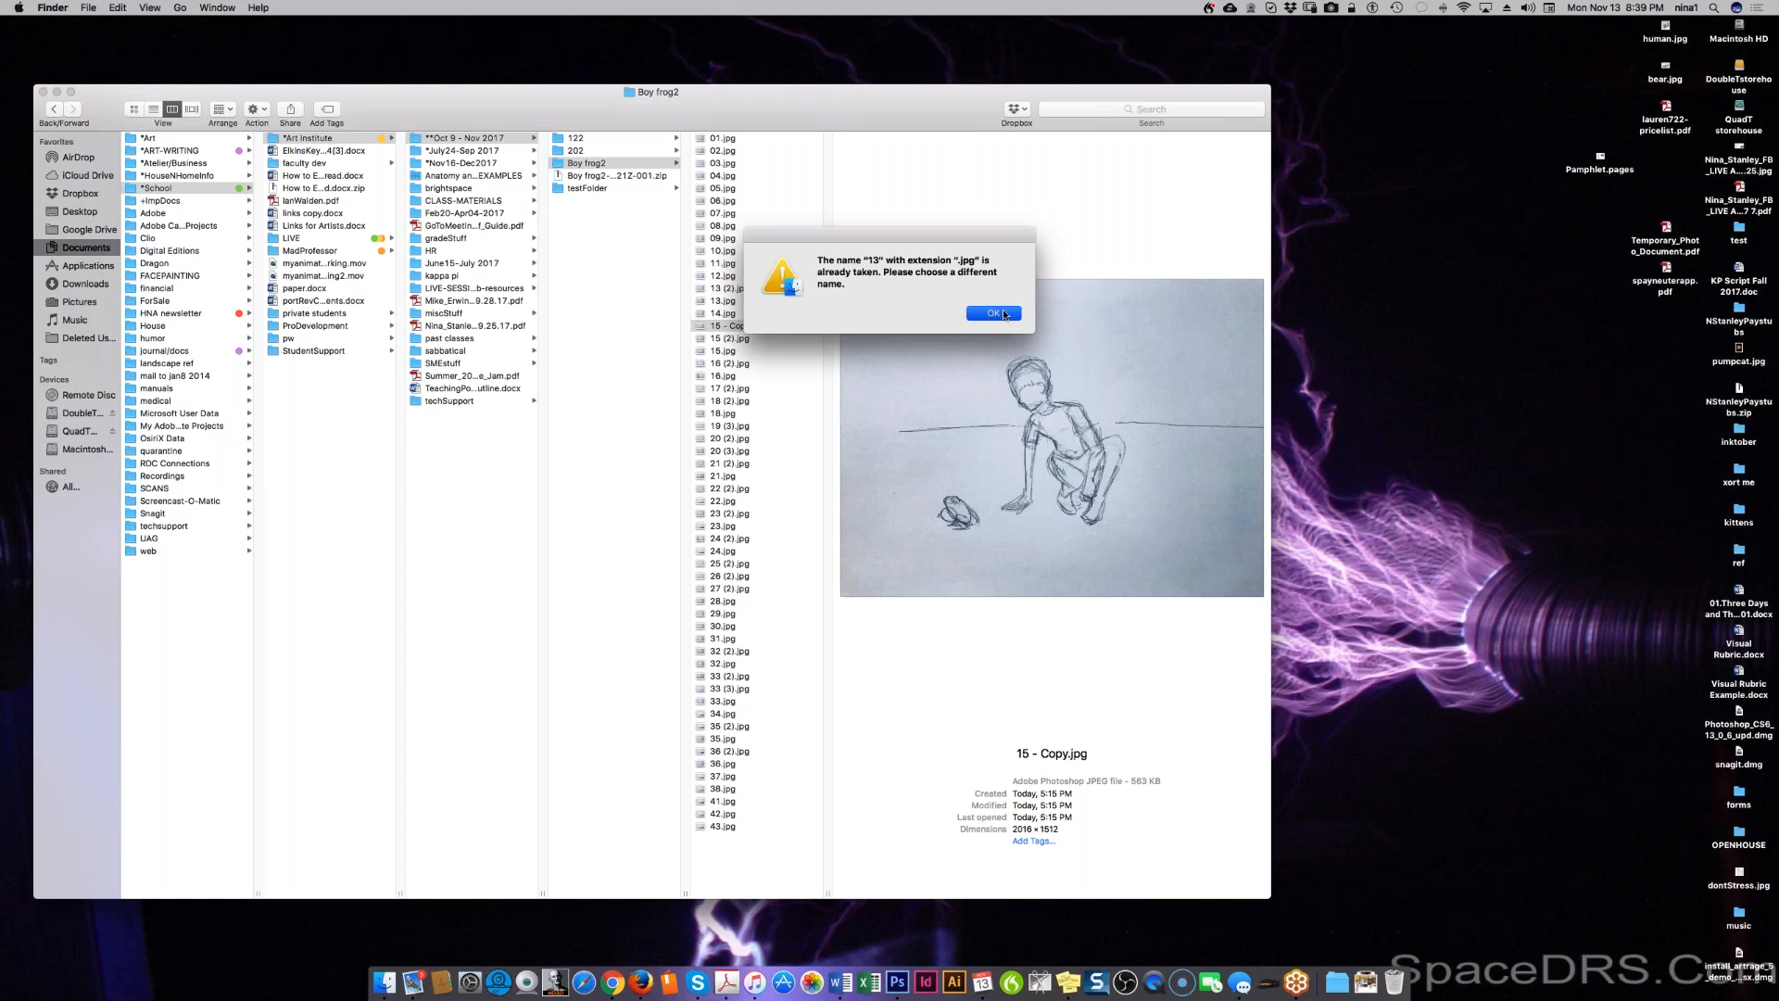
Step: Compare the 13 (2).jpg, 13.jpg and 14.jpg drawings in Boy frog2, and rename 13.jpg as 13-1.jpg
click(725, 289)
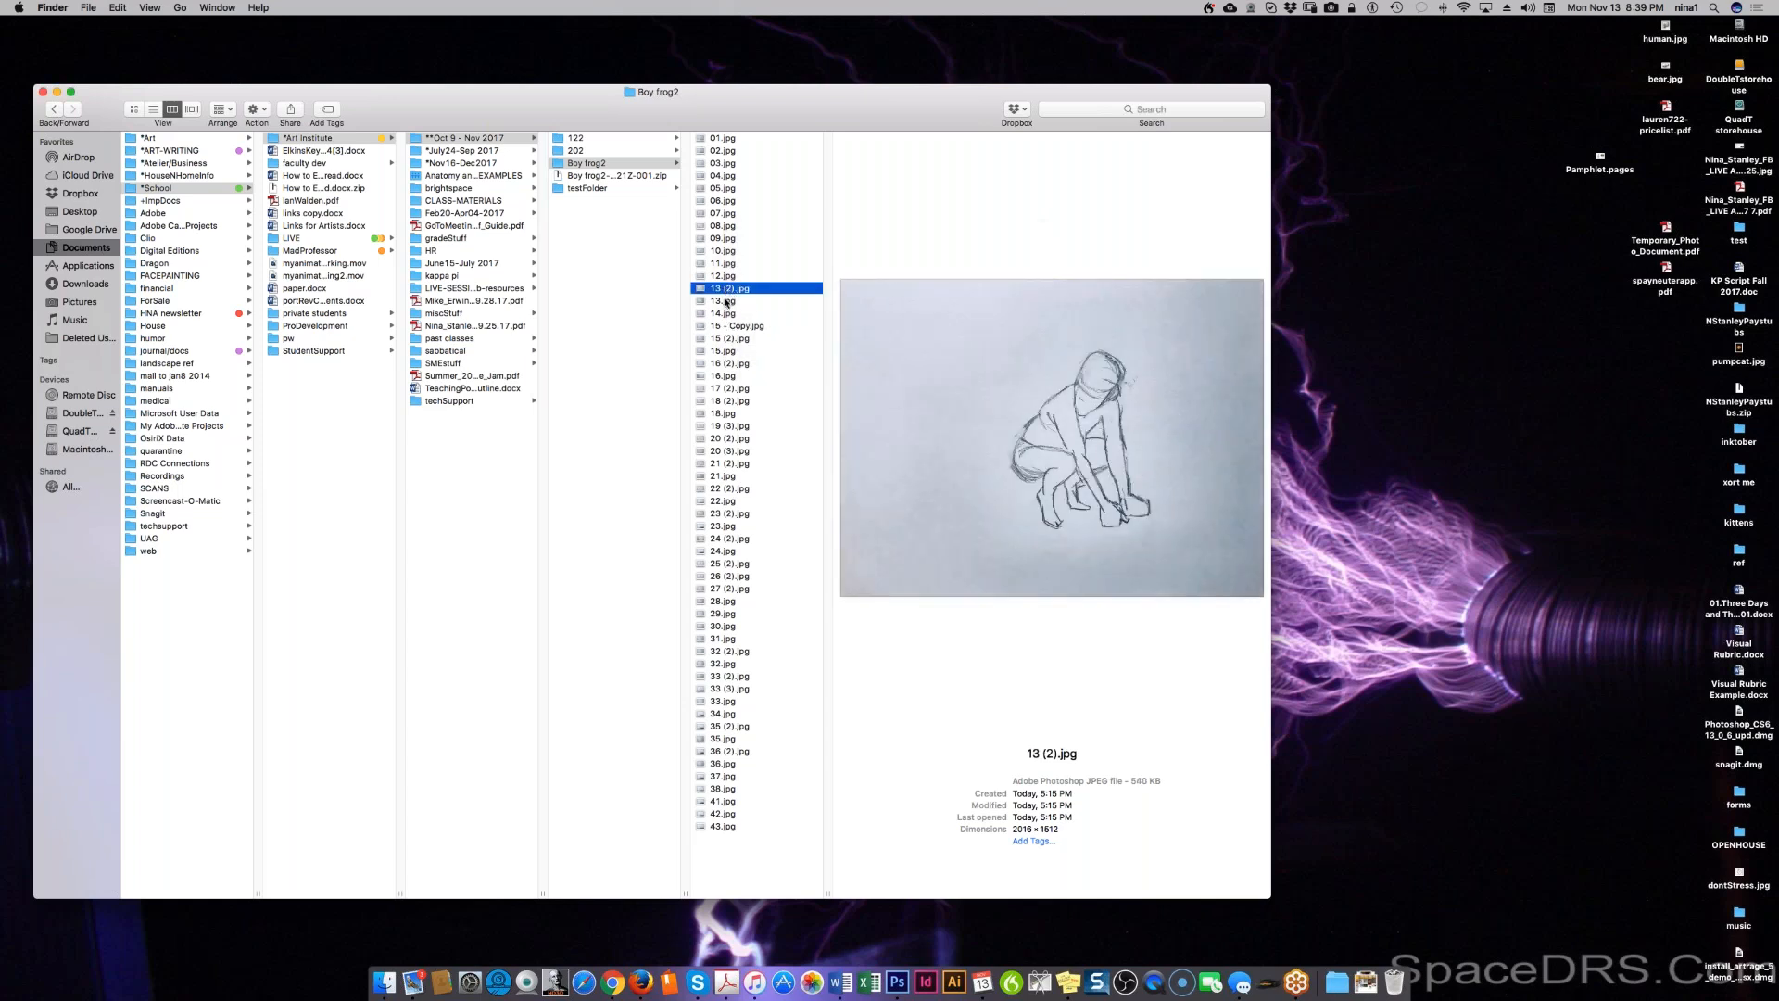
click(726, 301)
click(727, 289)
click(728, 304)
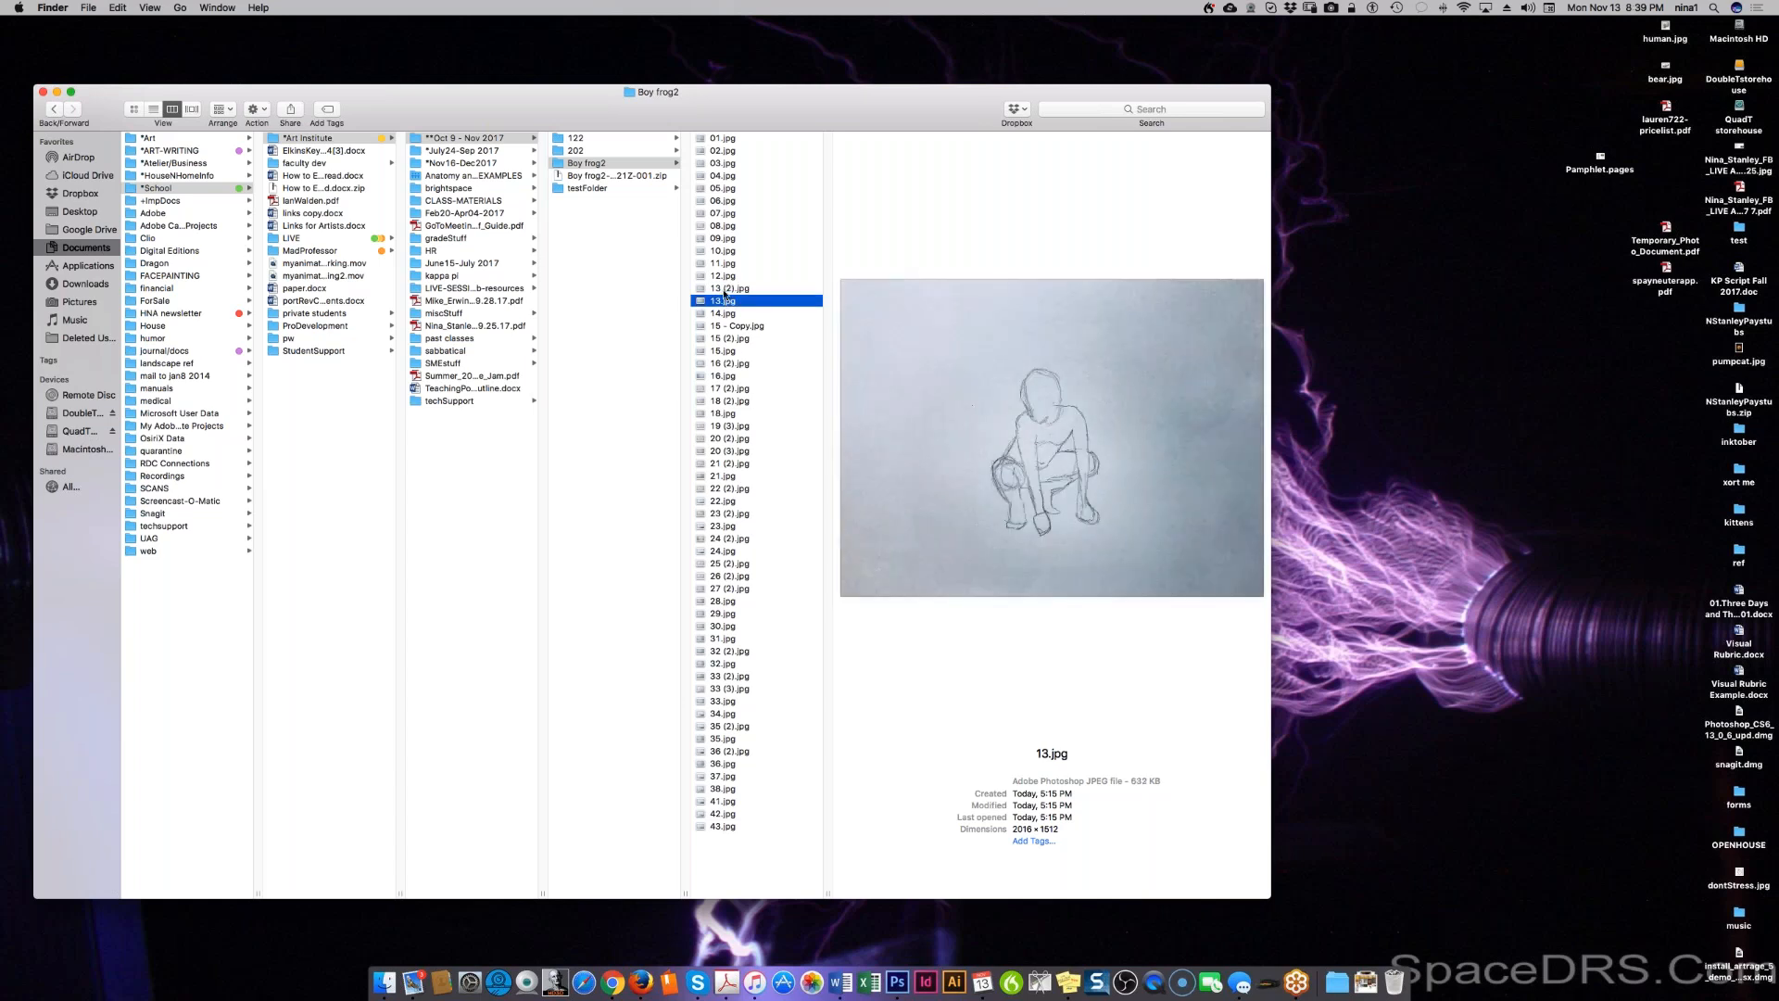
click(726, 290)
click(727, 305)
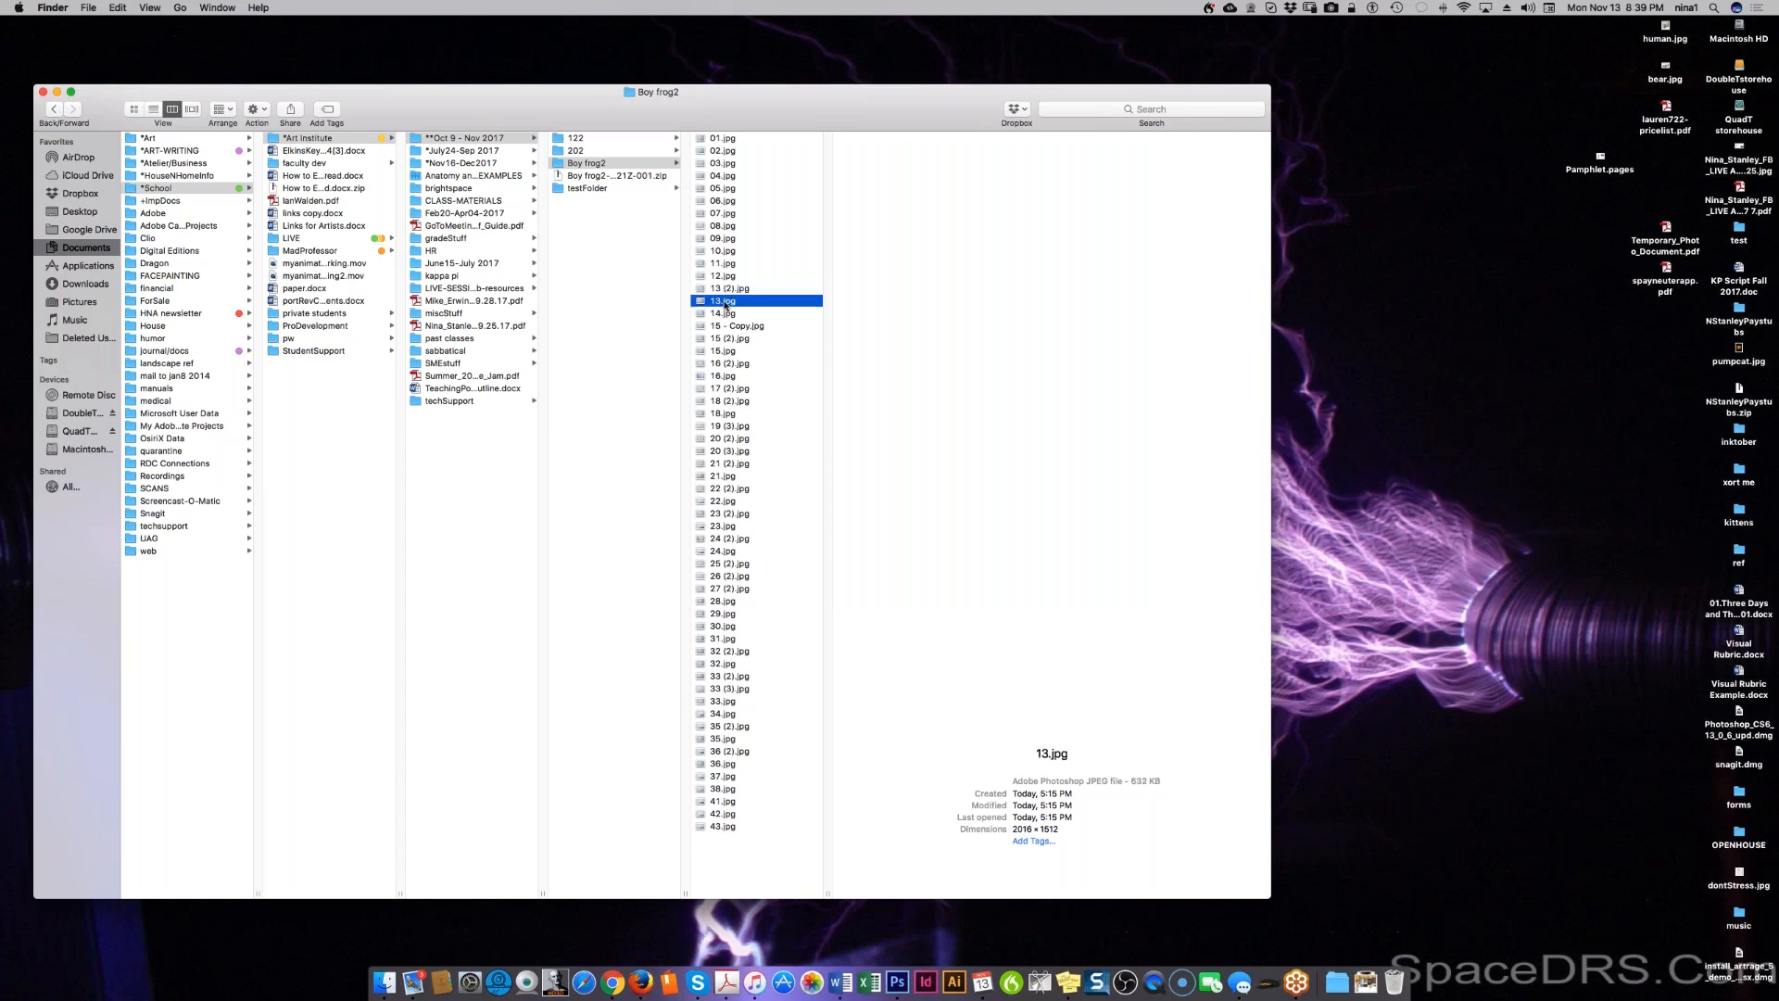
click(726, 314)
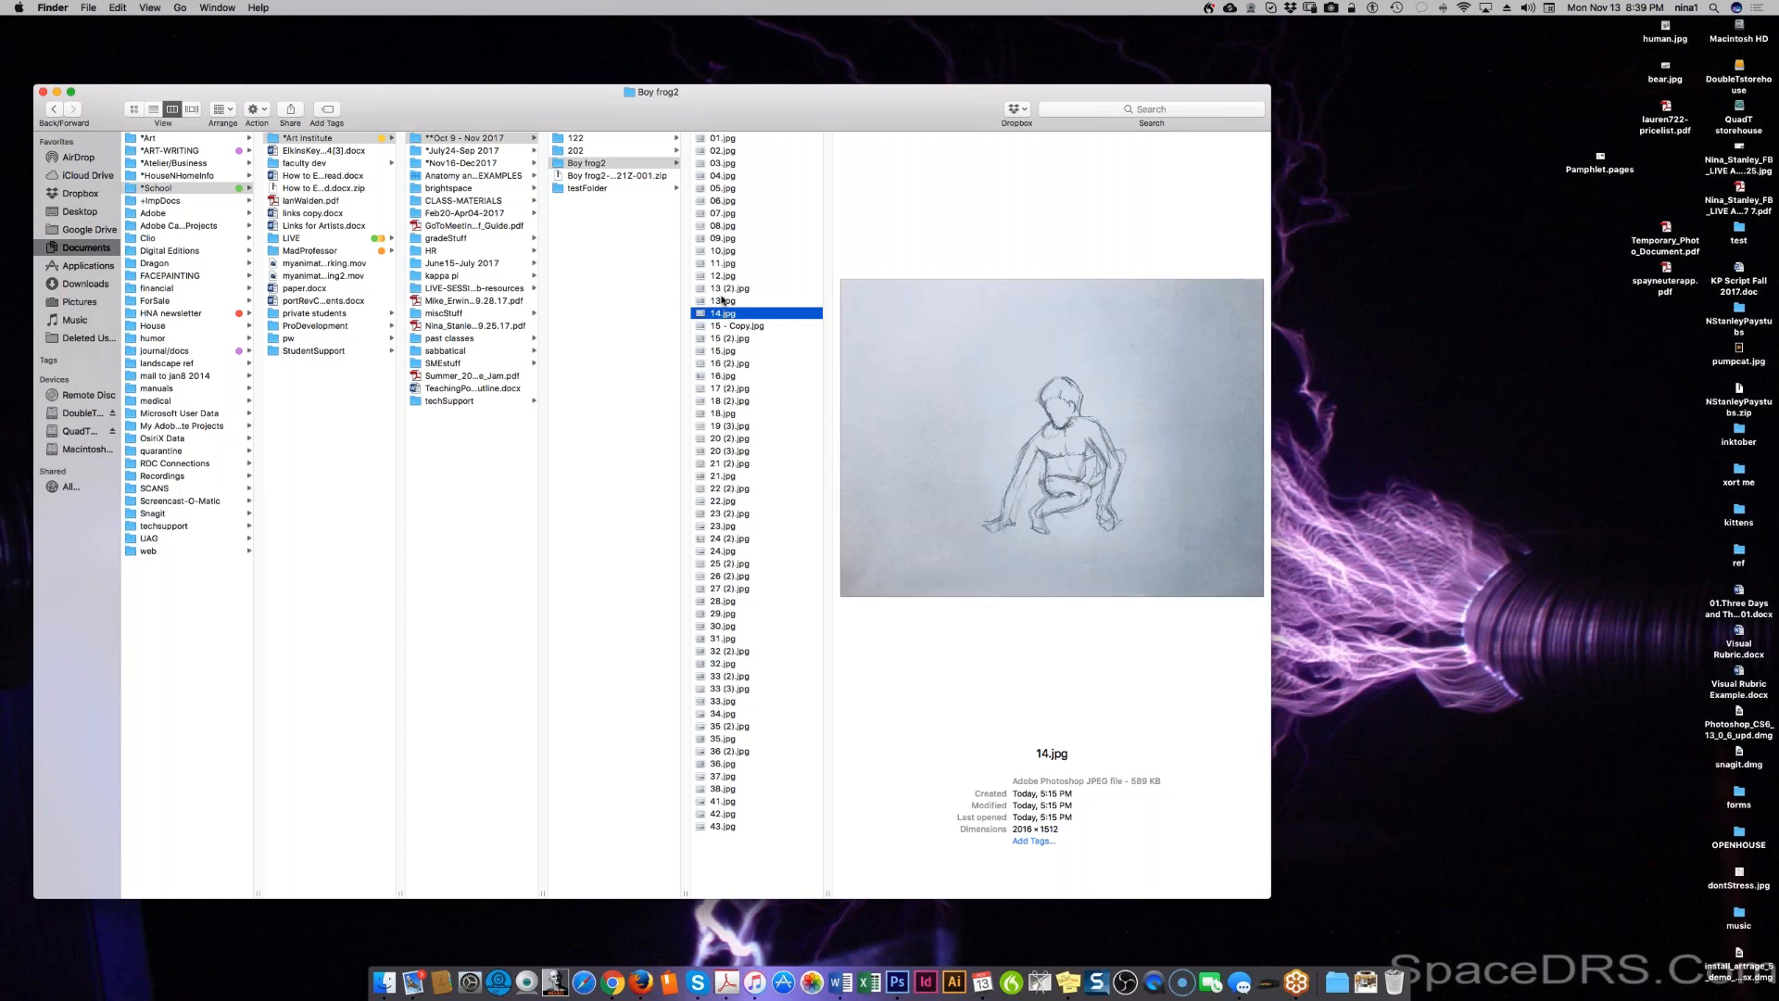
click(723, 301)
click(722, 302)
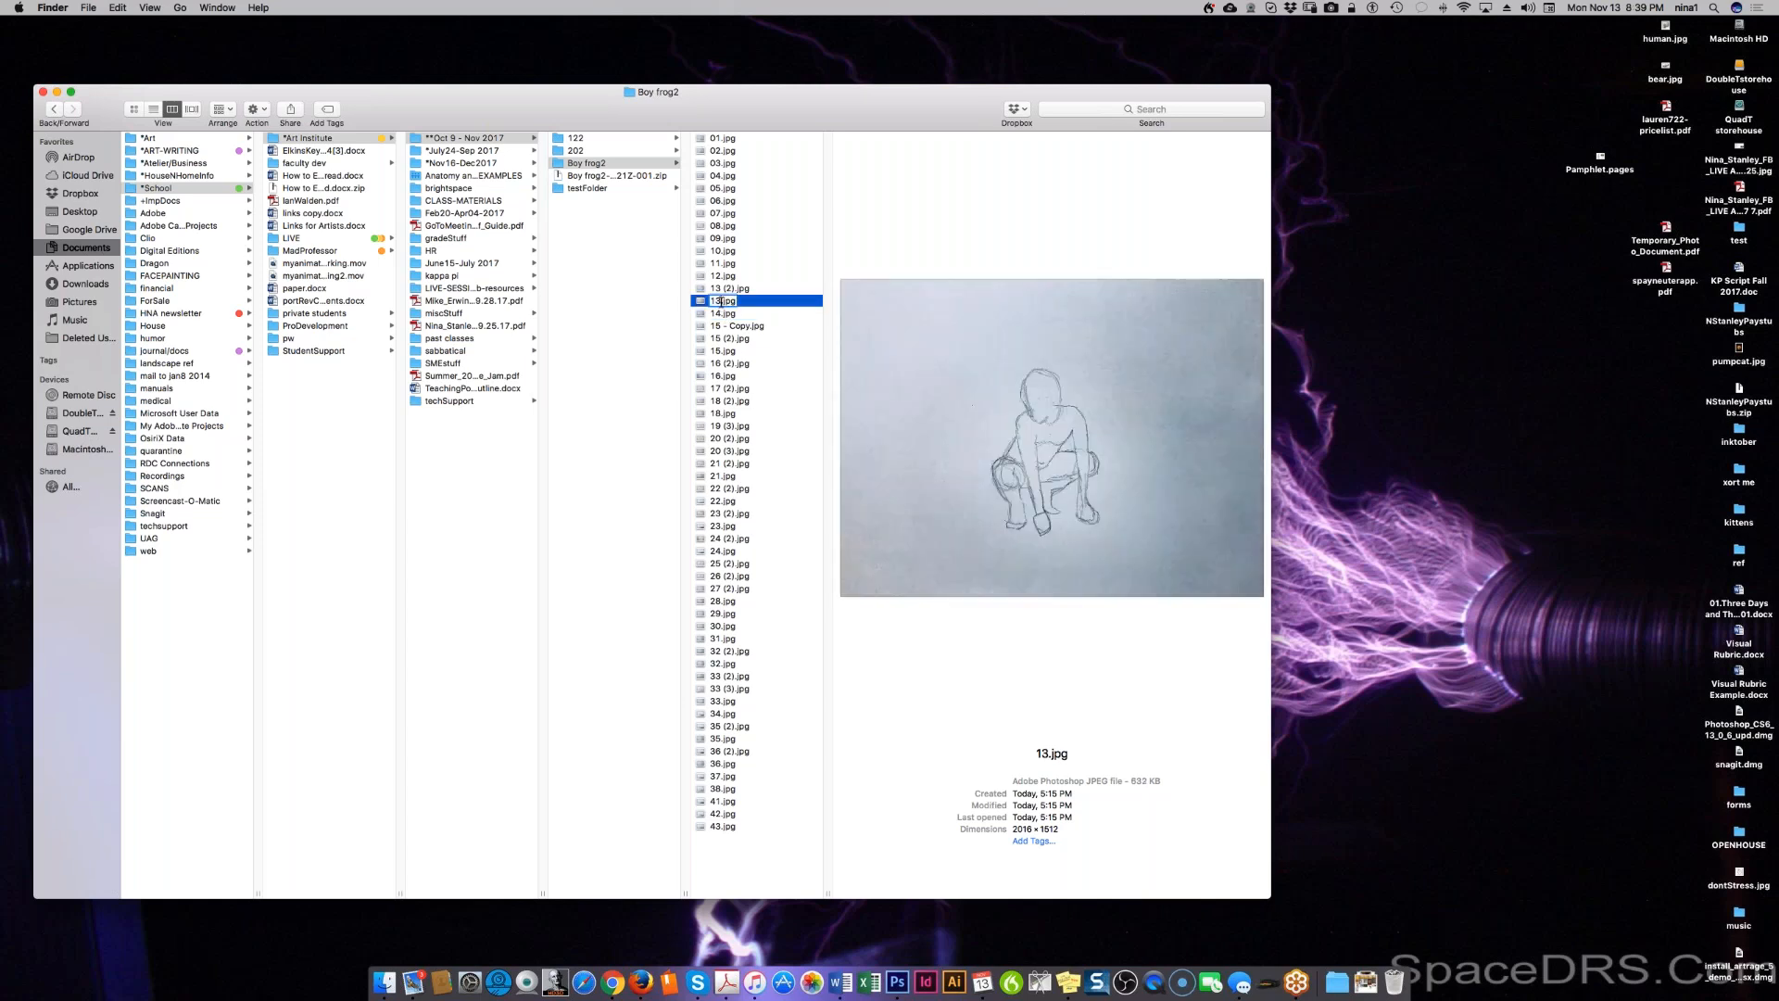
text(-1)
Step: Rename 13 (2).jpg in Boy frog2 as 13.jpg by removing its " (2)" suffix
click(733, 289)
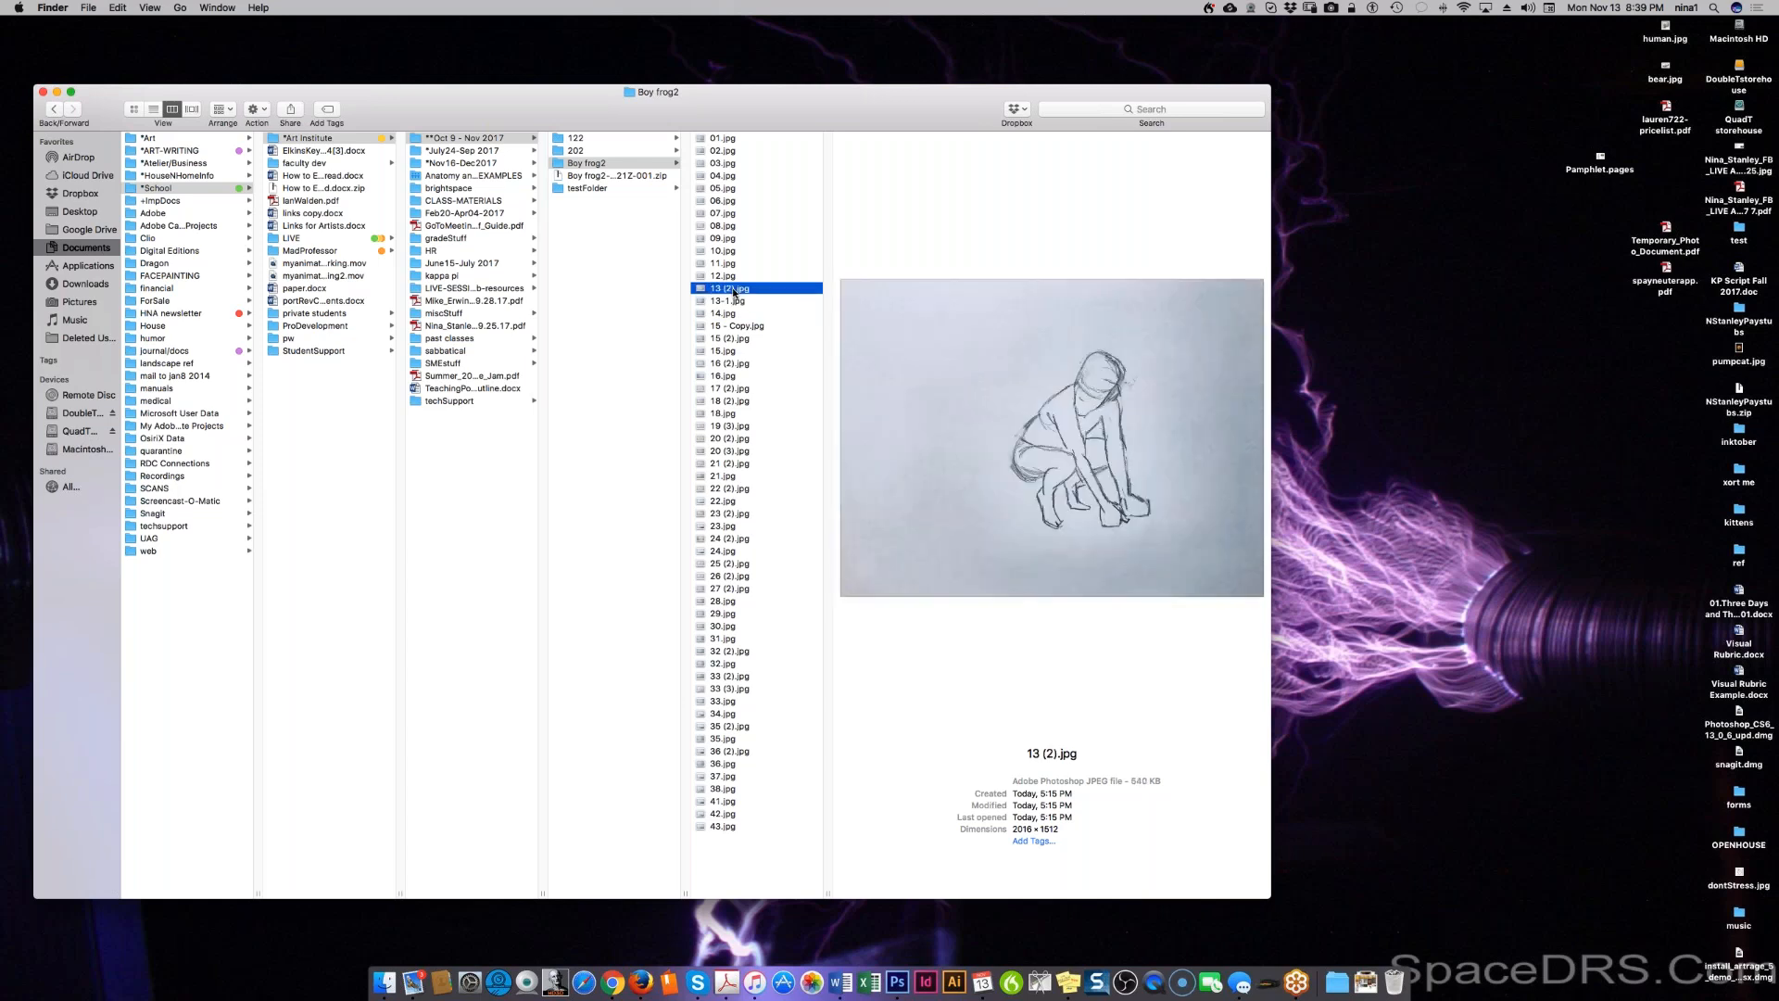
click(732, 289)
key(BackSpace)
key(BackSpace)
key(BackSpace)
key(BackSpace)
Step: Compare 15 - Copy.jpg with the neighbouring 14 and 15 drawings, and move 15 - Copy.jpg to the Trash
click(731, 327)
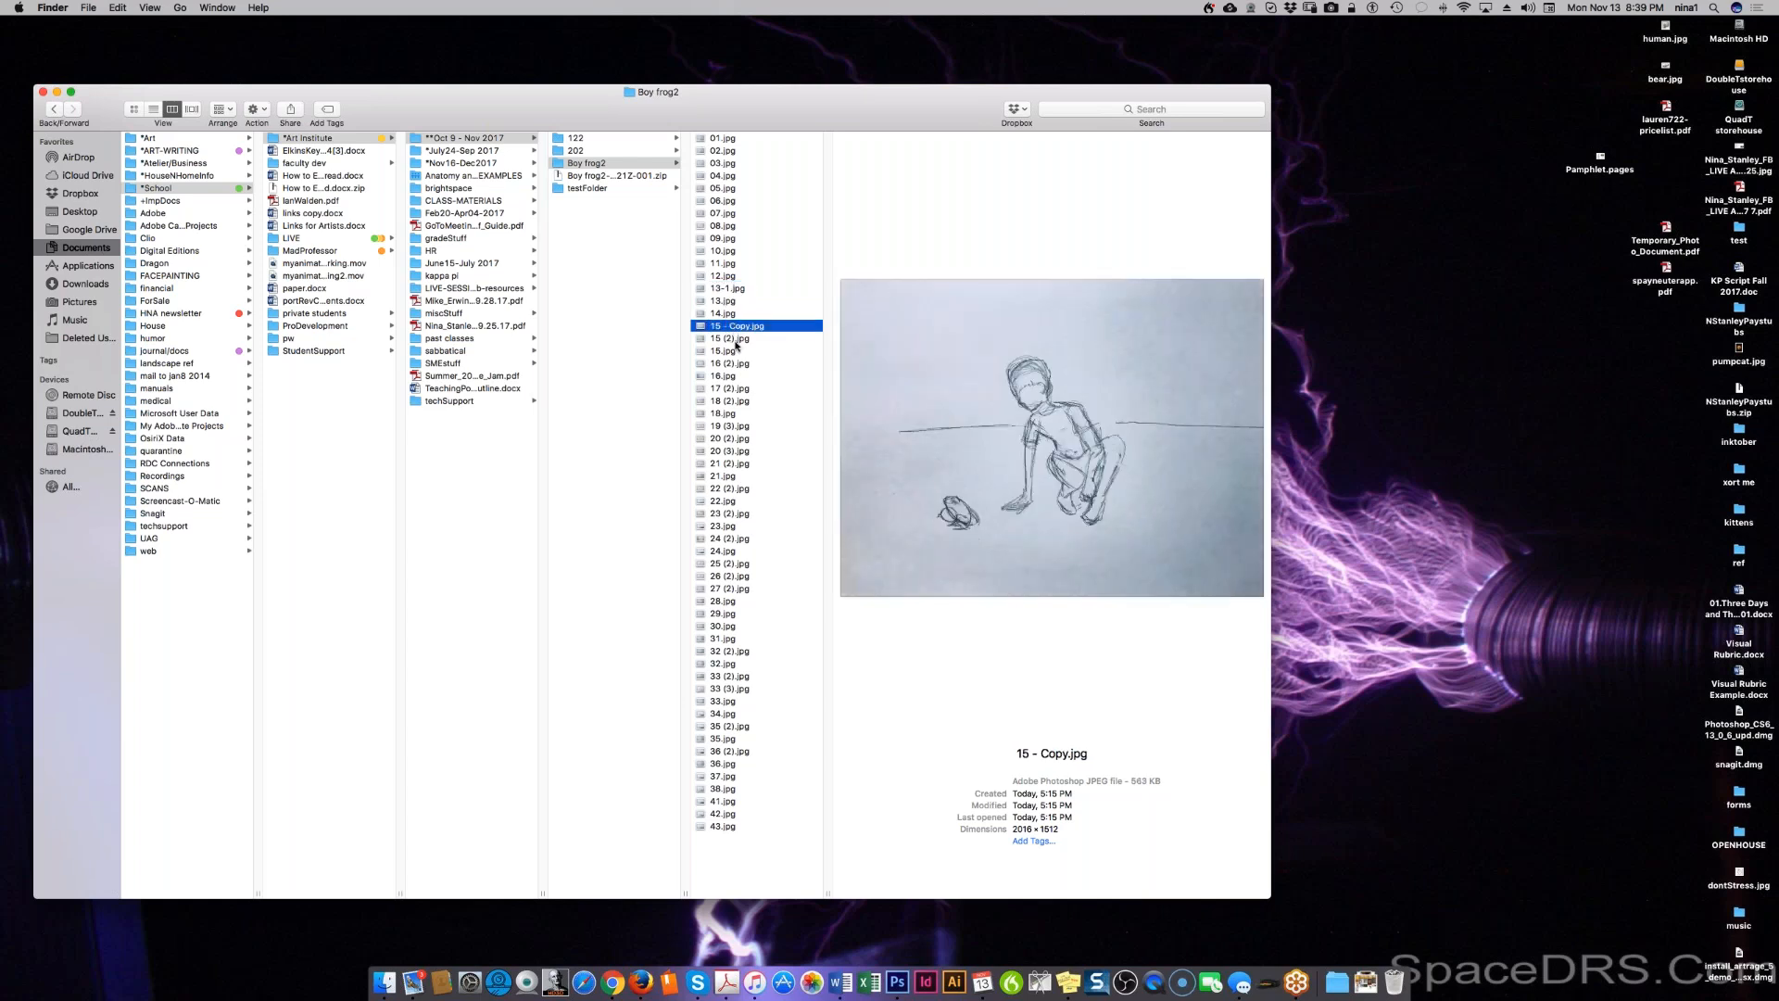
click(748, 328)
click(754, 341)
click(747, 352)
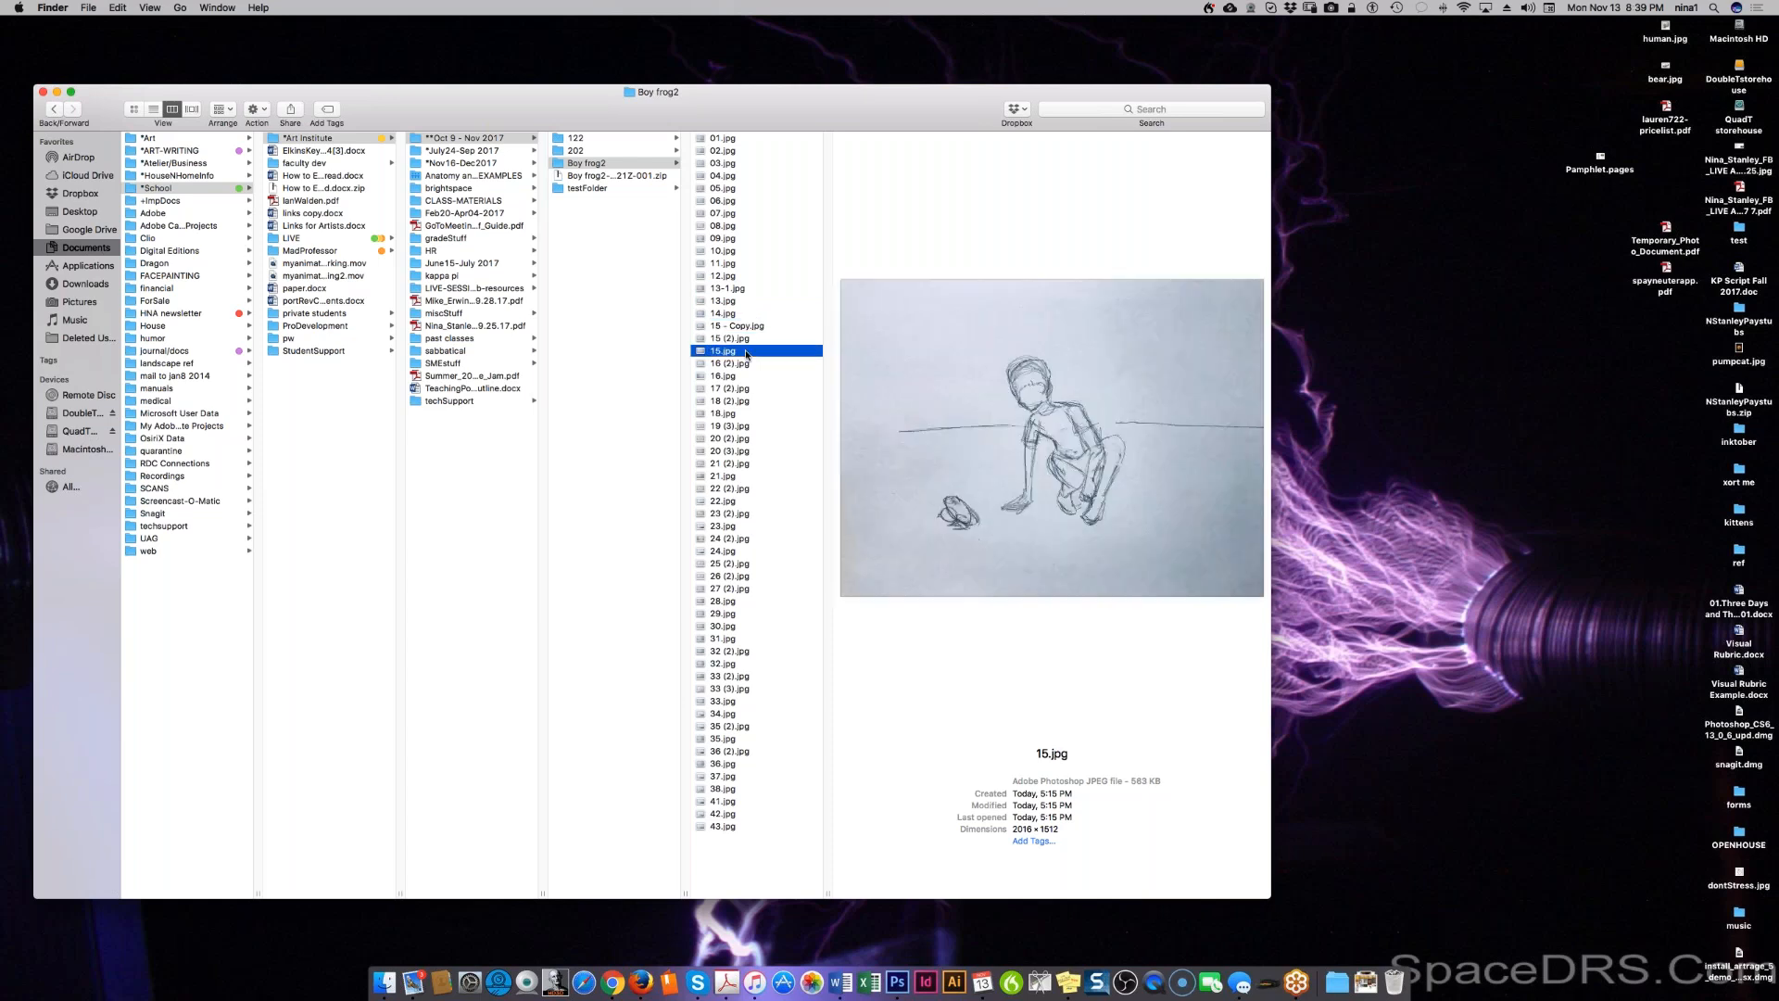
click(745, 327)
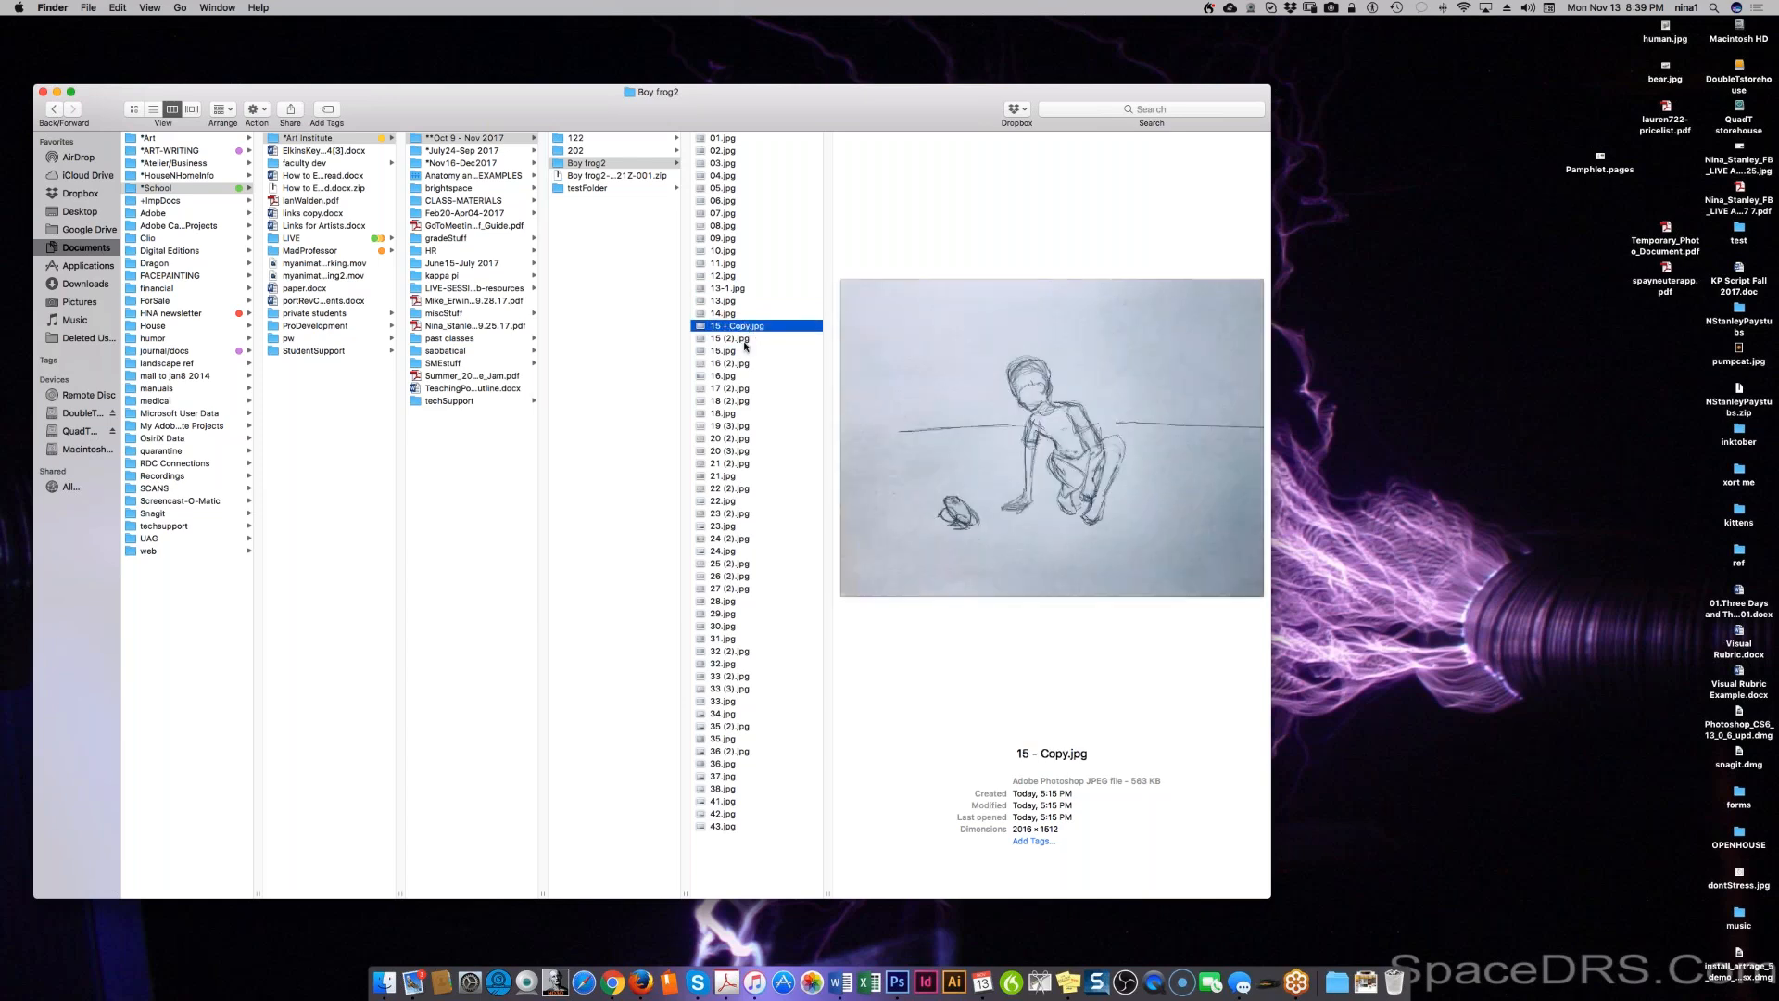
click(745, 351)
click(745, 316)
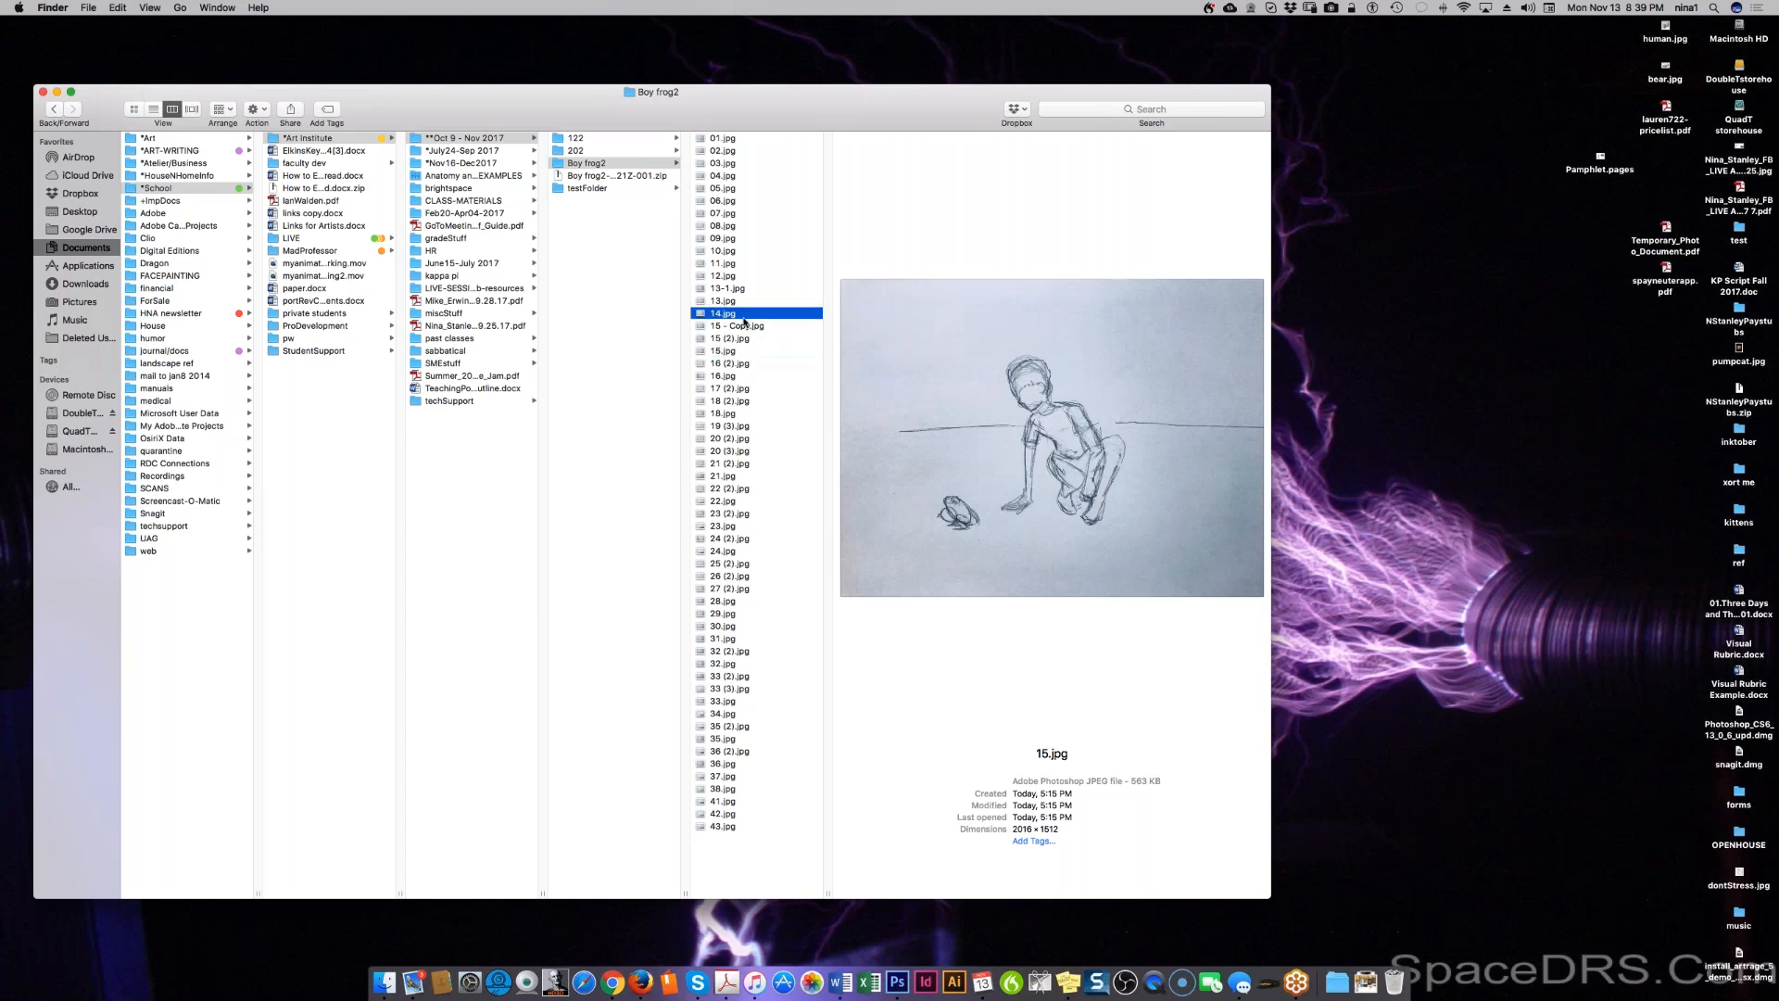
click(743, 326)
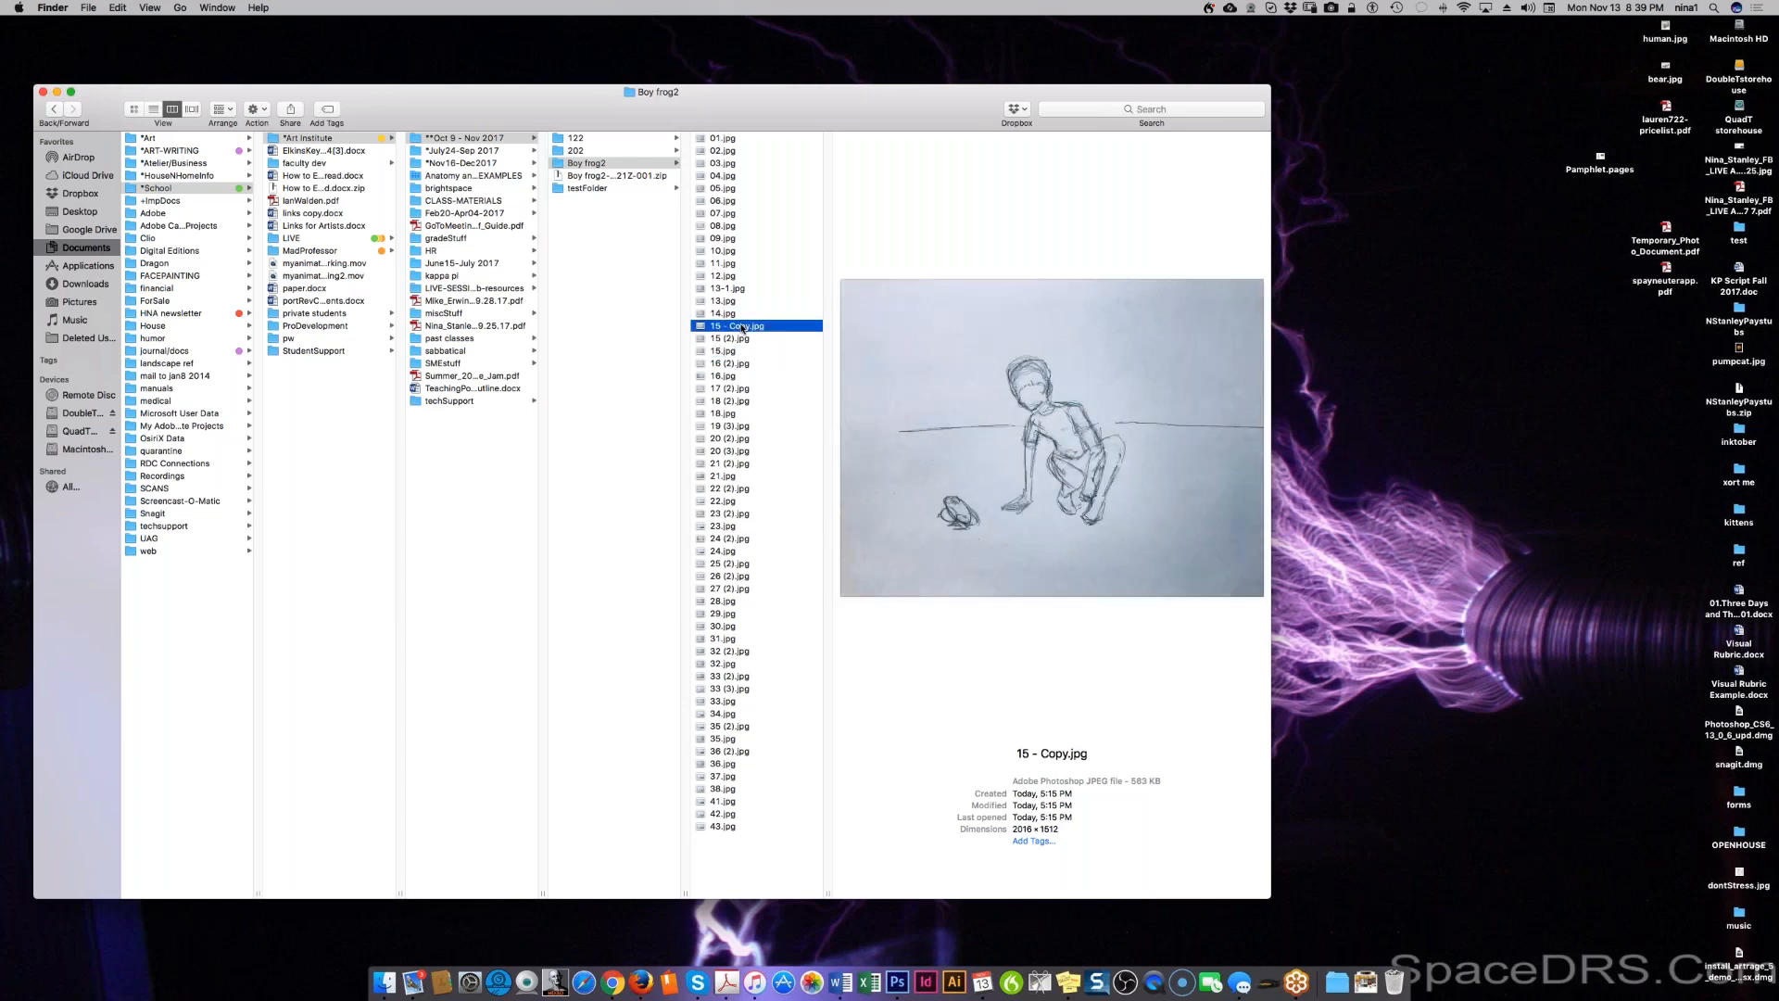
click(742, 352)
click(747, 326)
right_click(750, 324)
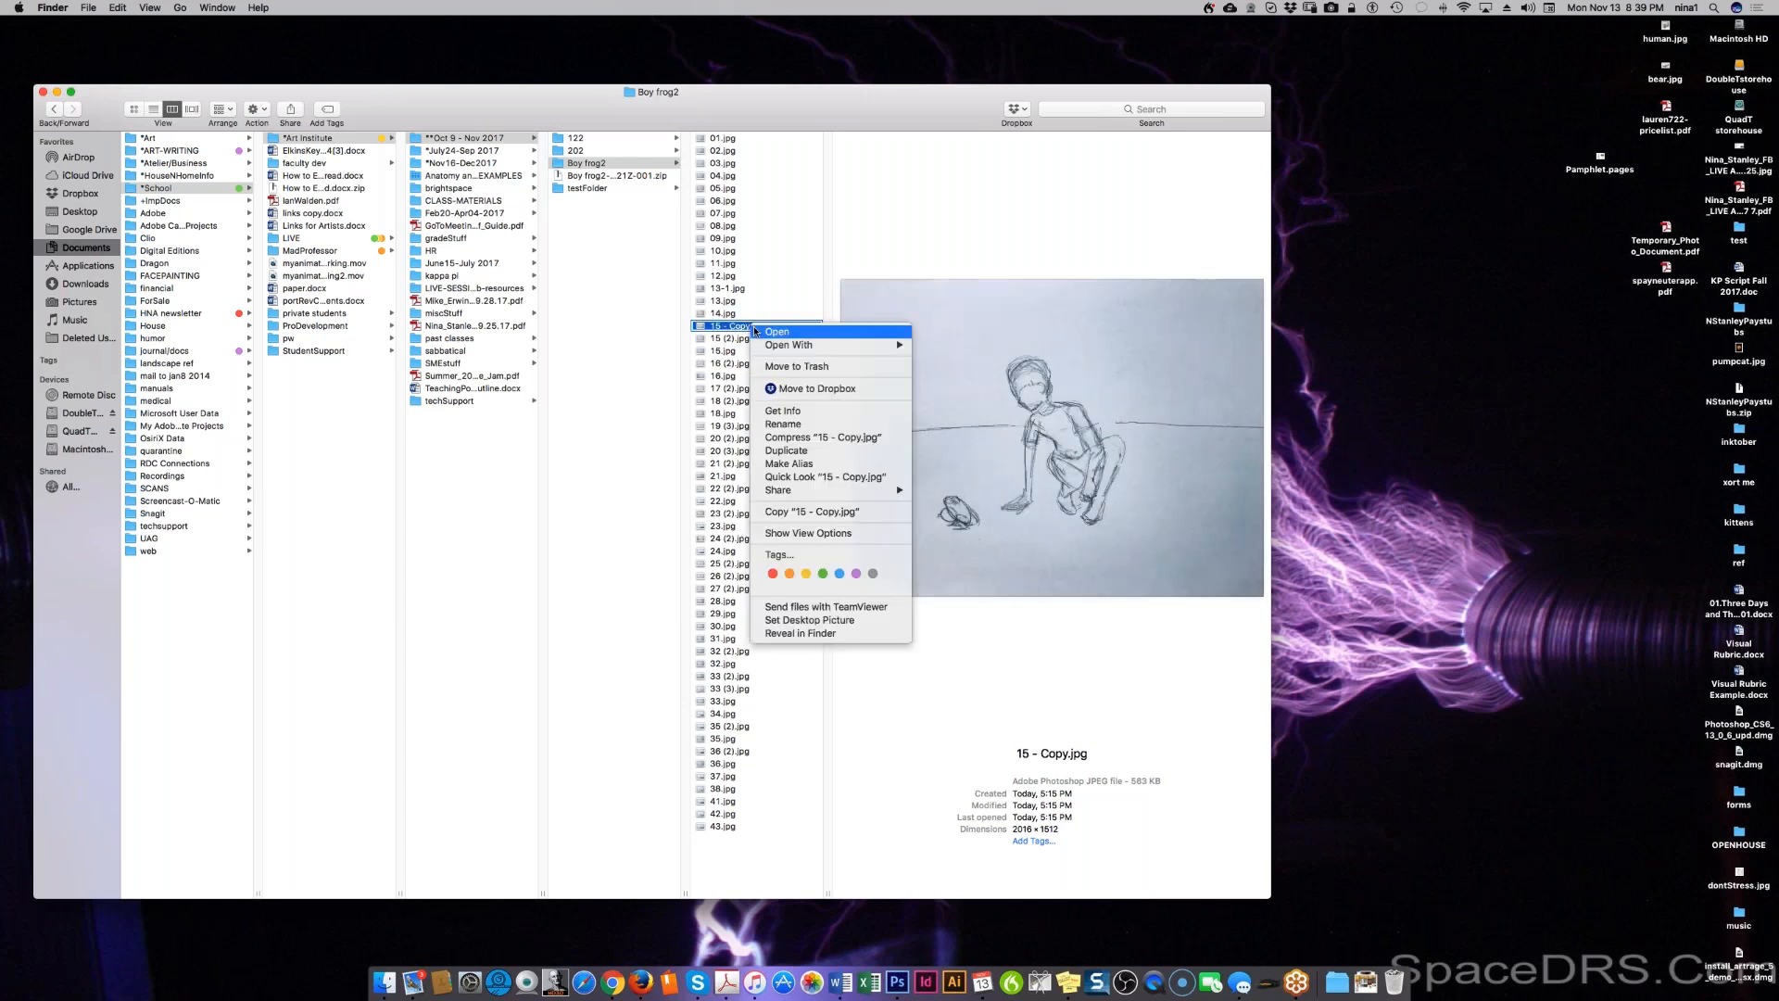
click(772, 366)
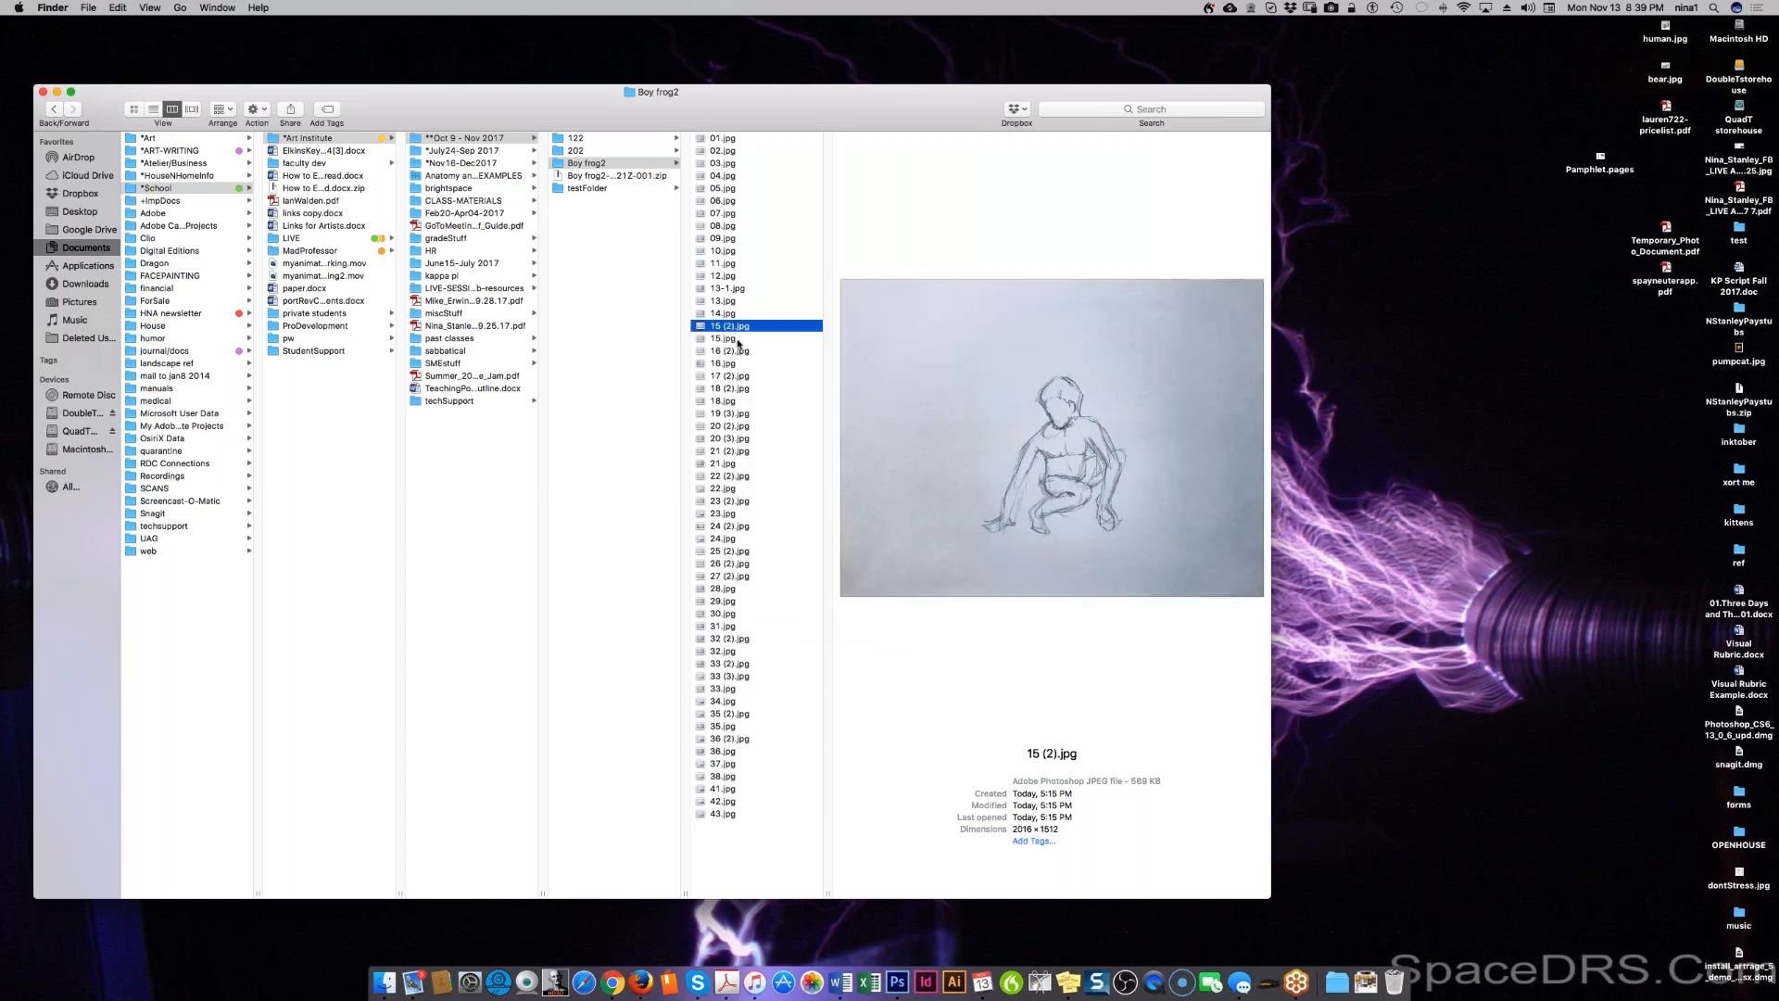
Step: Undo the move of 15 - Copy.jpg to the Trash
click(739, 340)
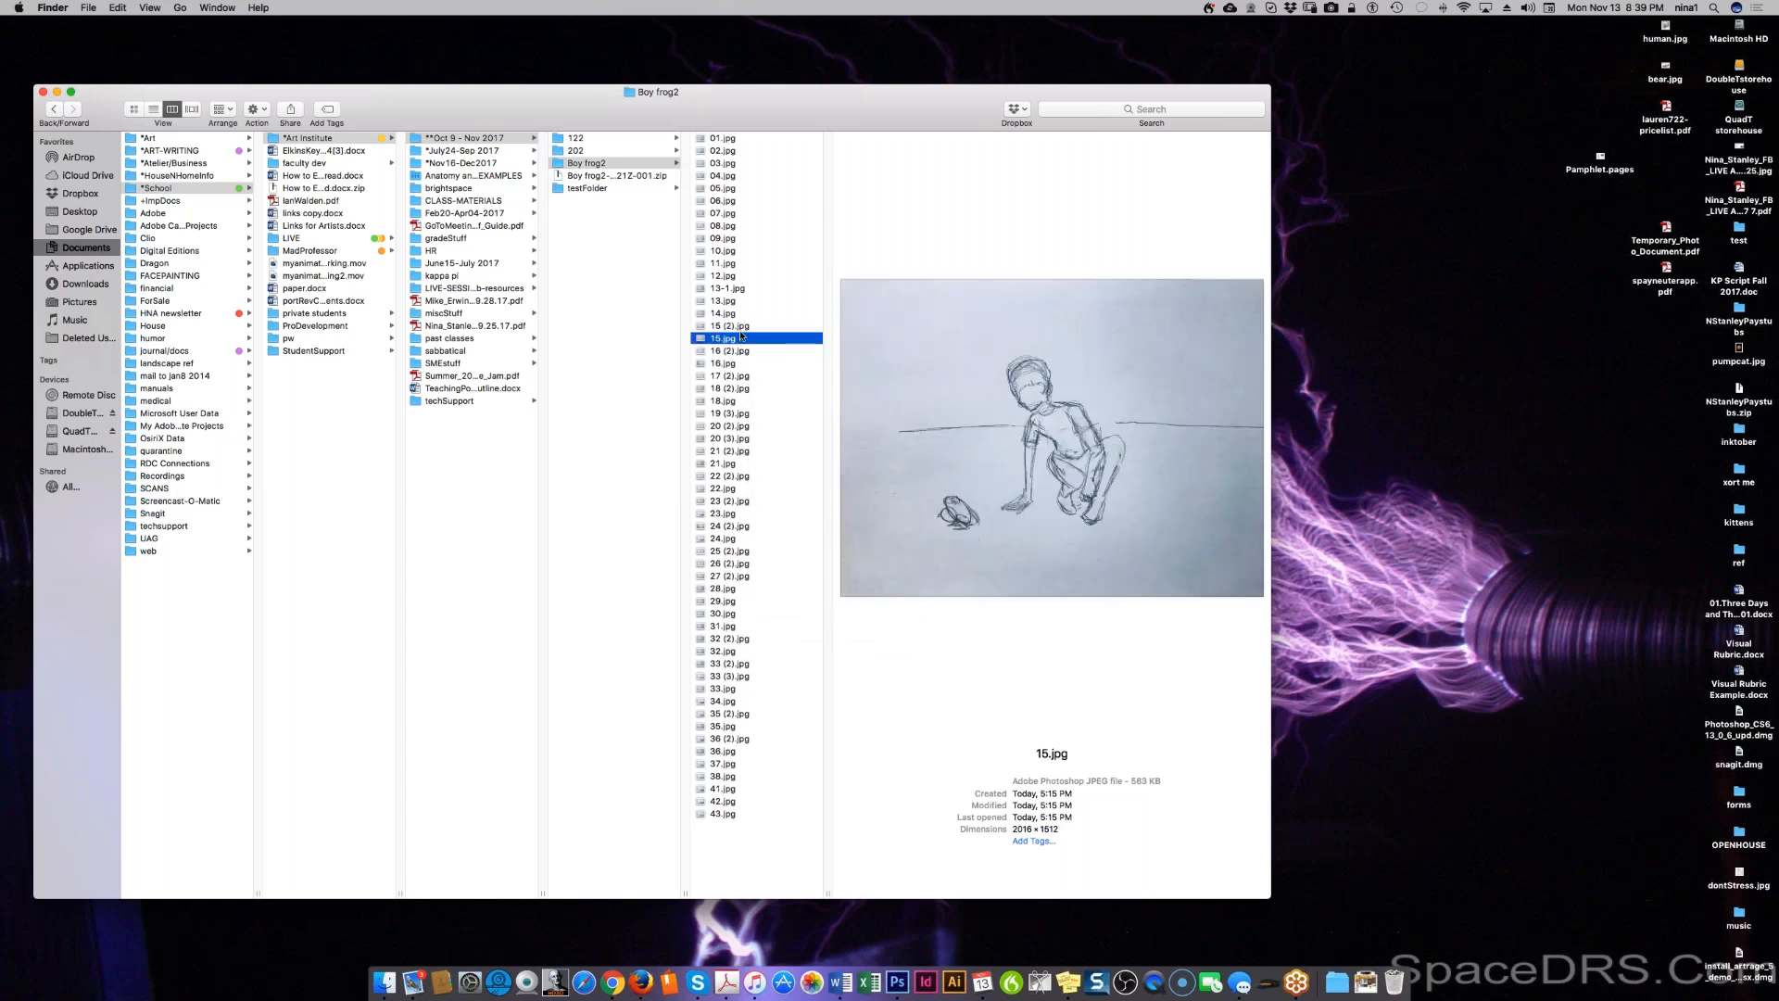
key(super+z)
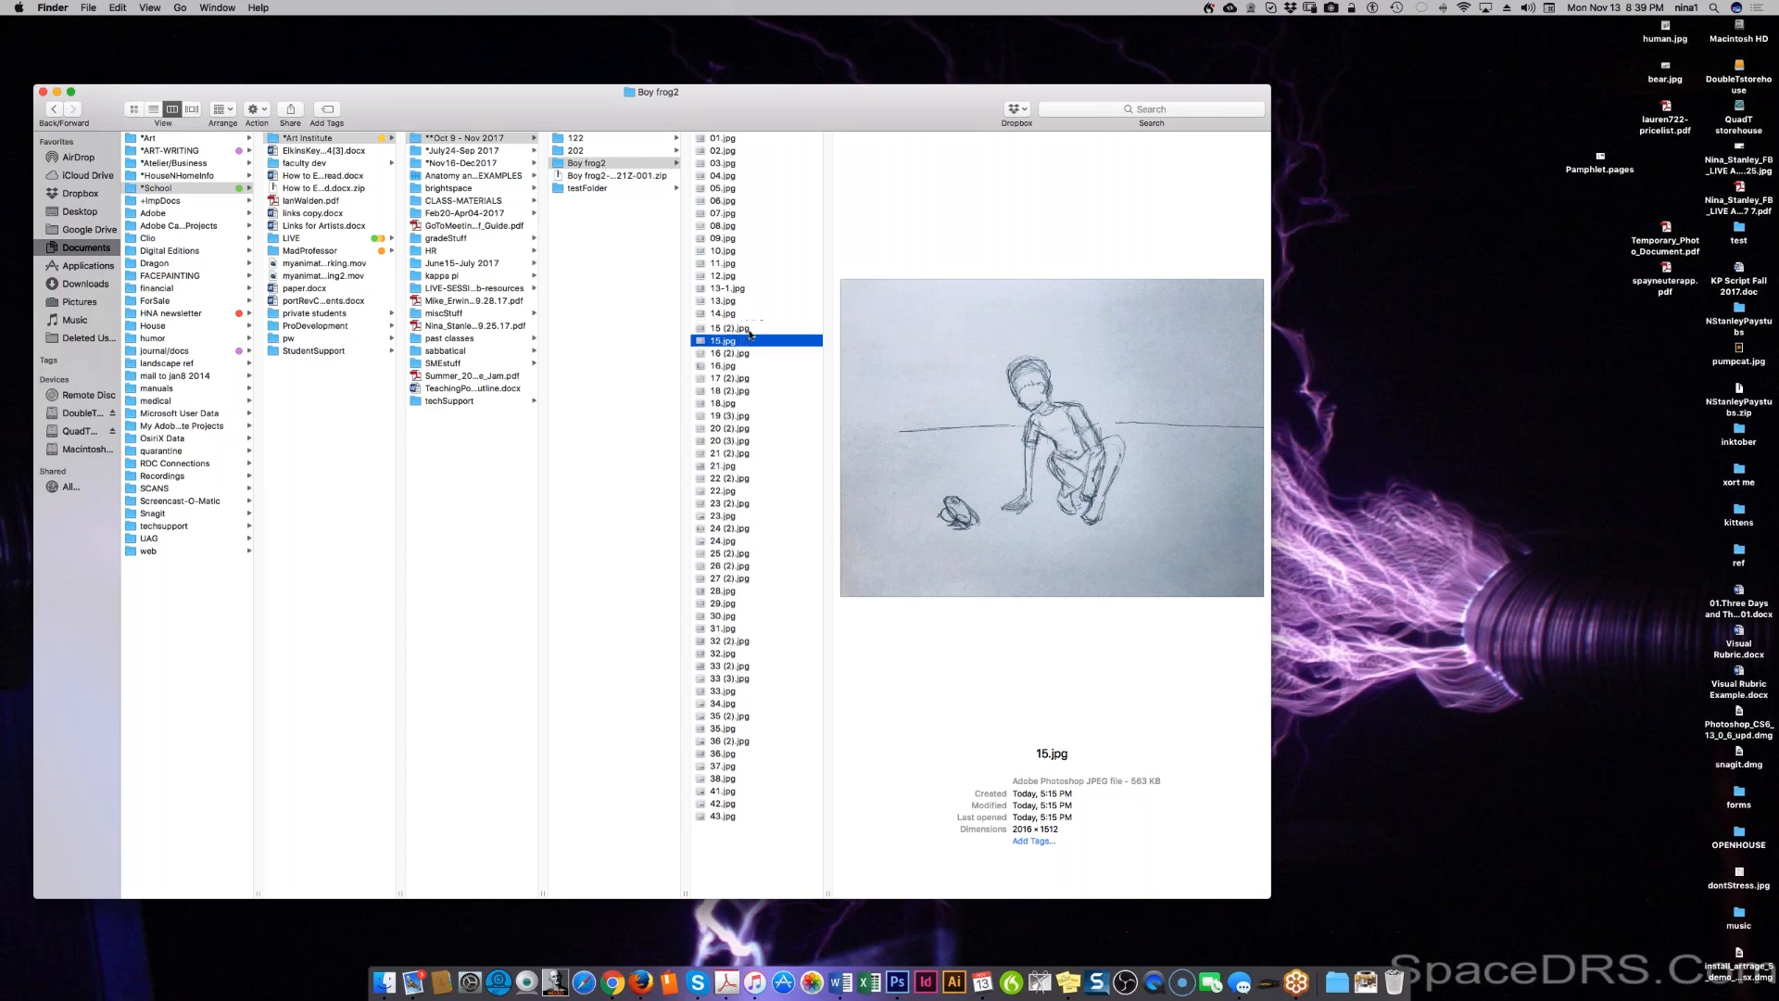
click(755, 352)
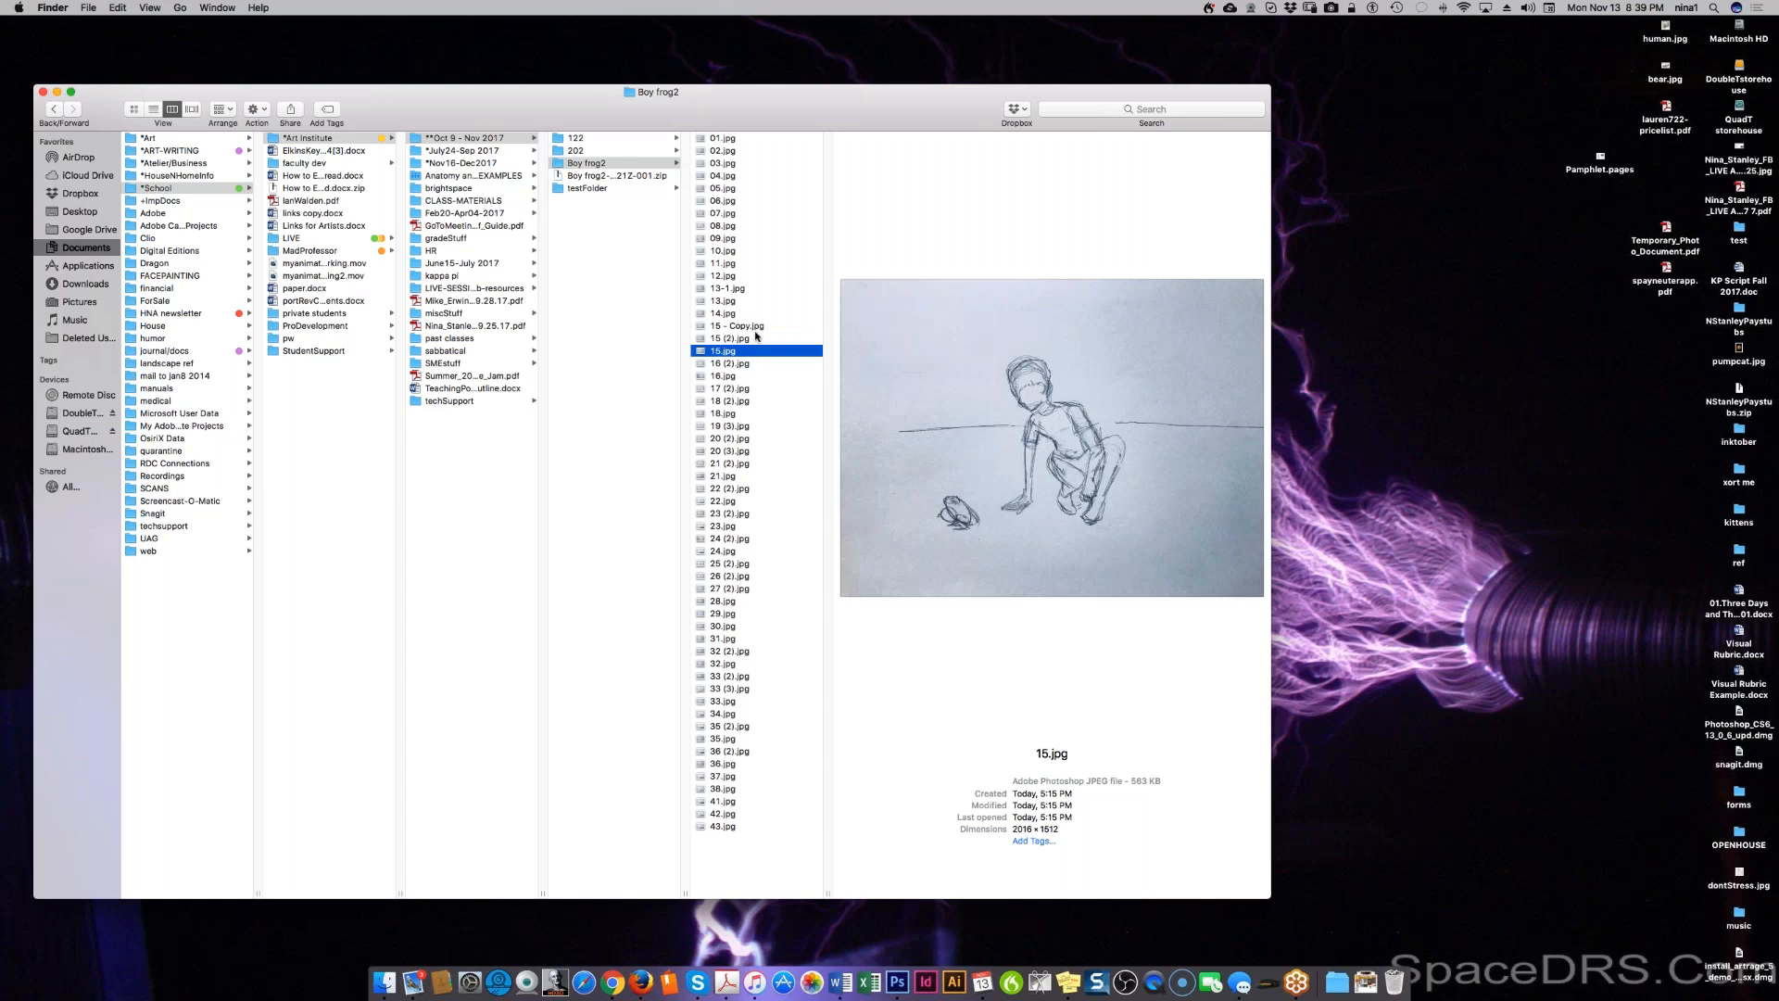
Step: Check 15 - Copy.jpg against 15.jpg once more, and move the duplicate 15 - Copy.jpg to the Trash
click(758, 327)
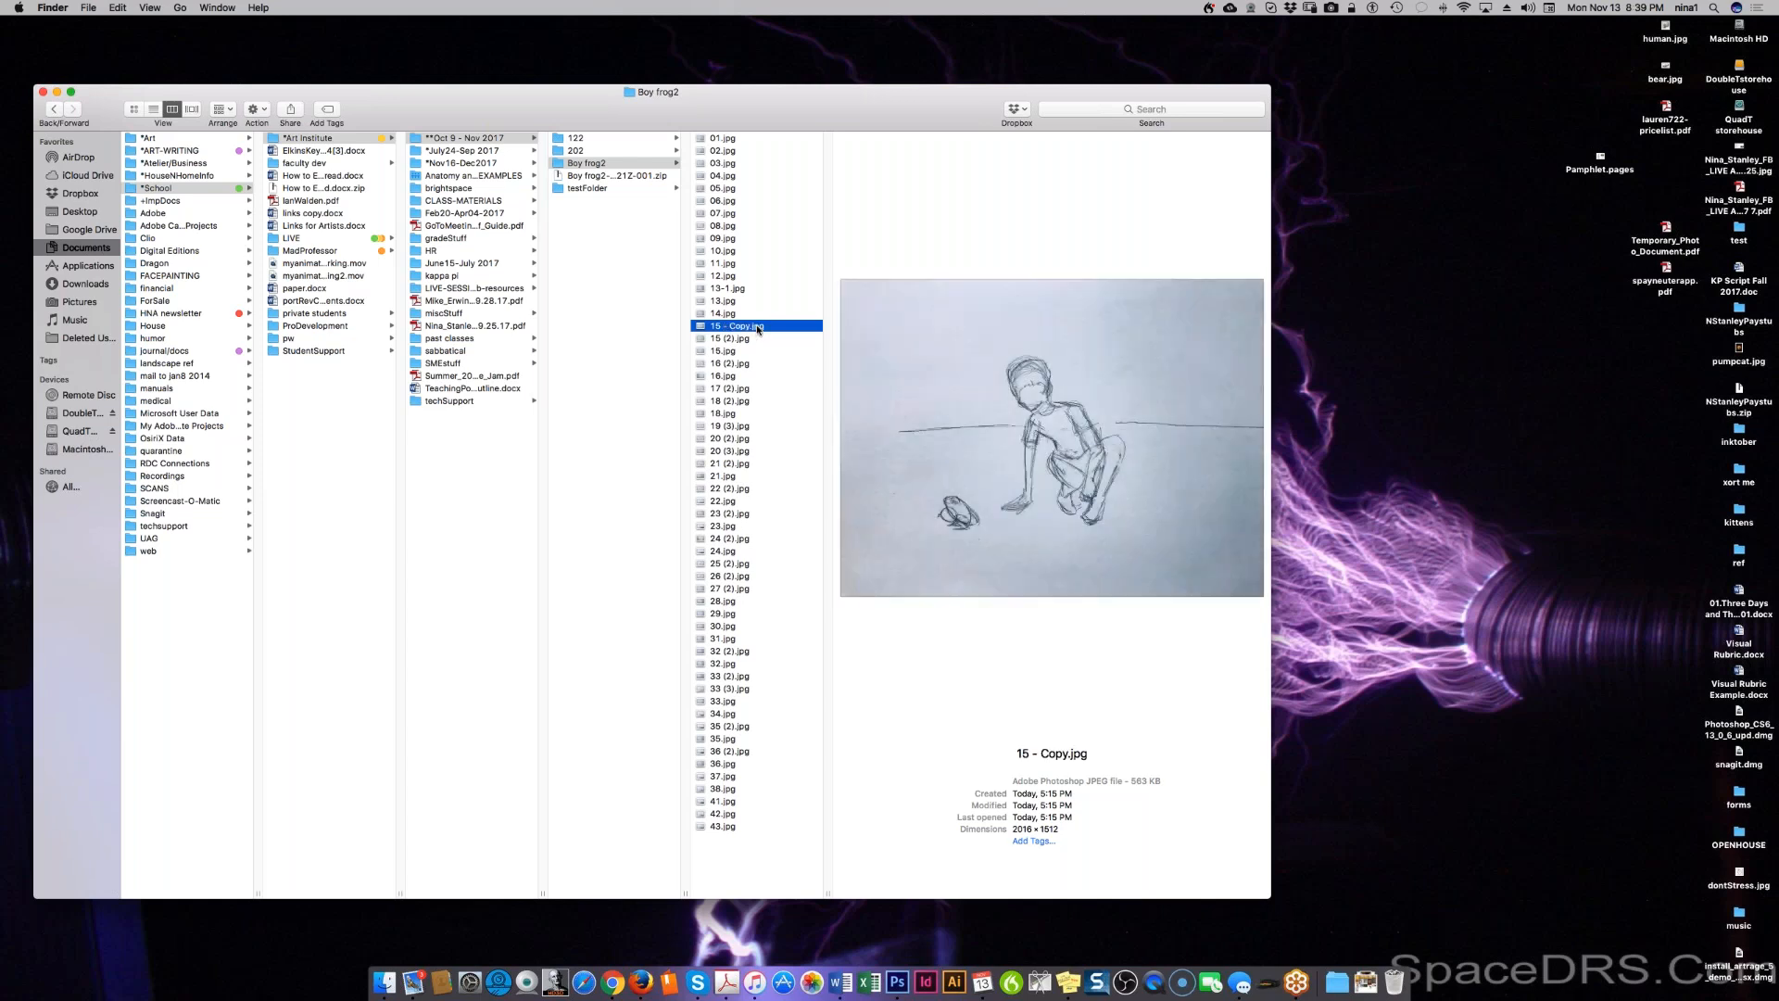
click(757, 350)
click(755, 327)
right_click(753, 328)
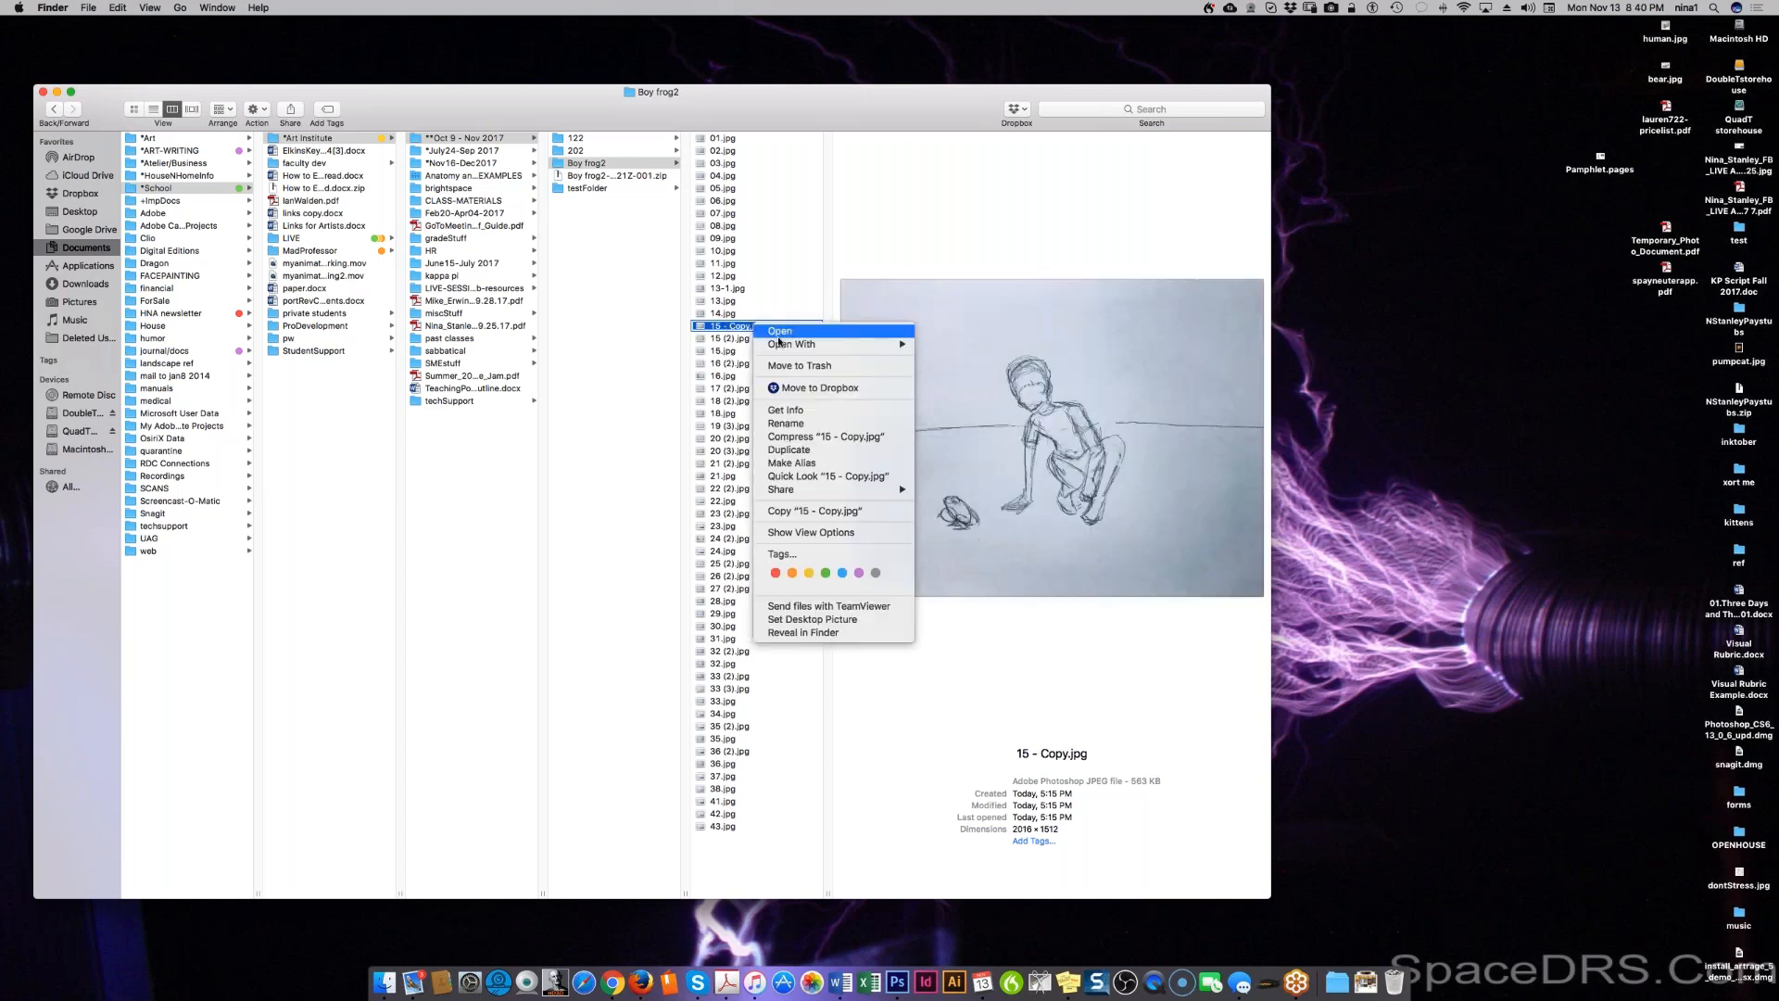
click(803, 370)
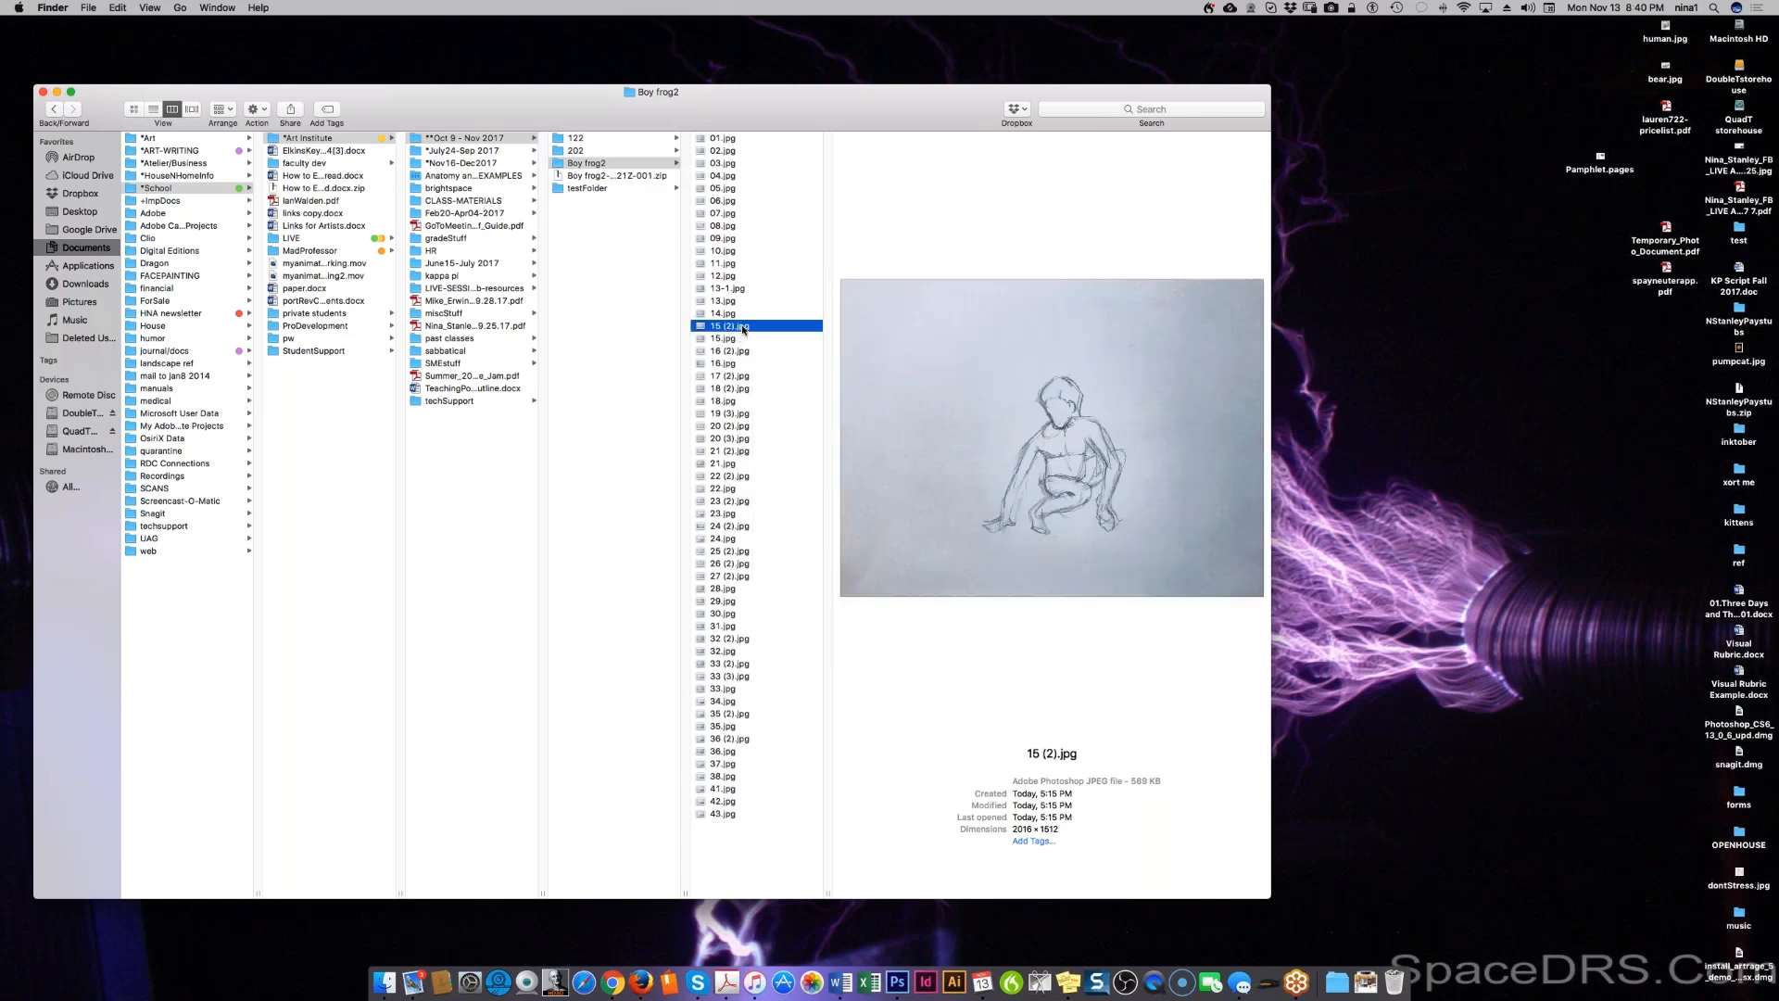
Step: Compare 15 (2).jpg with 14.jpg and 15.jpg, and move 15 (2).jpg to the Trash
click(739, 340)
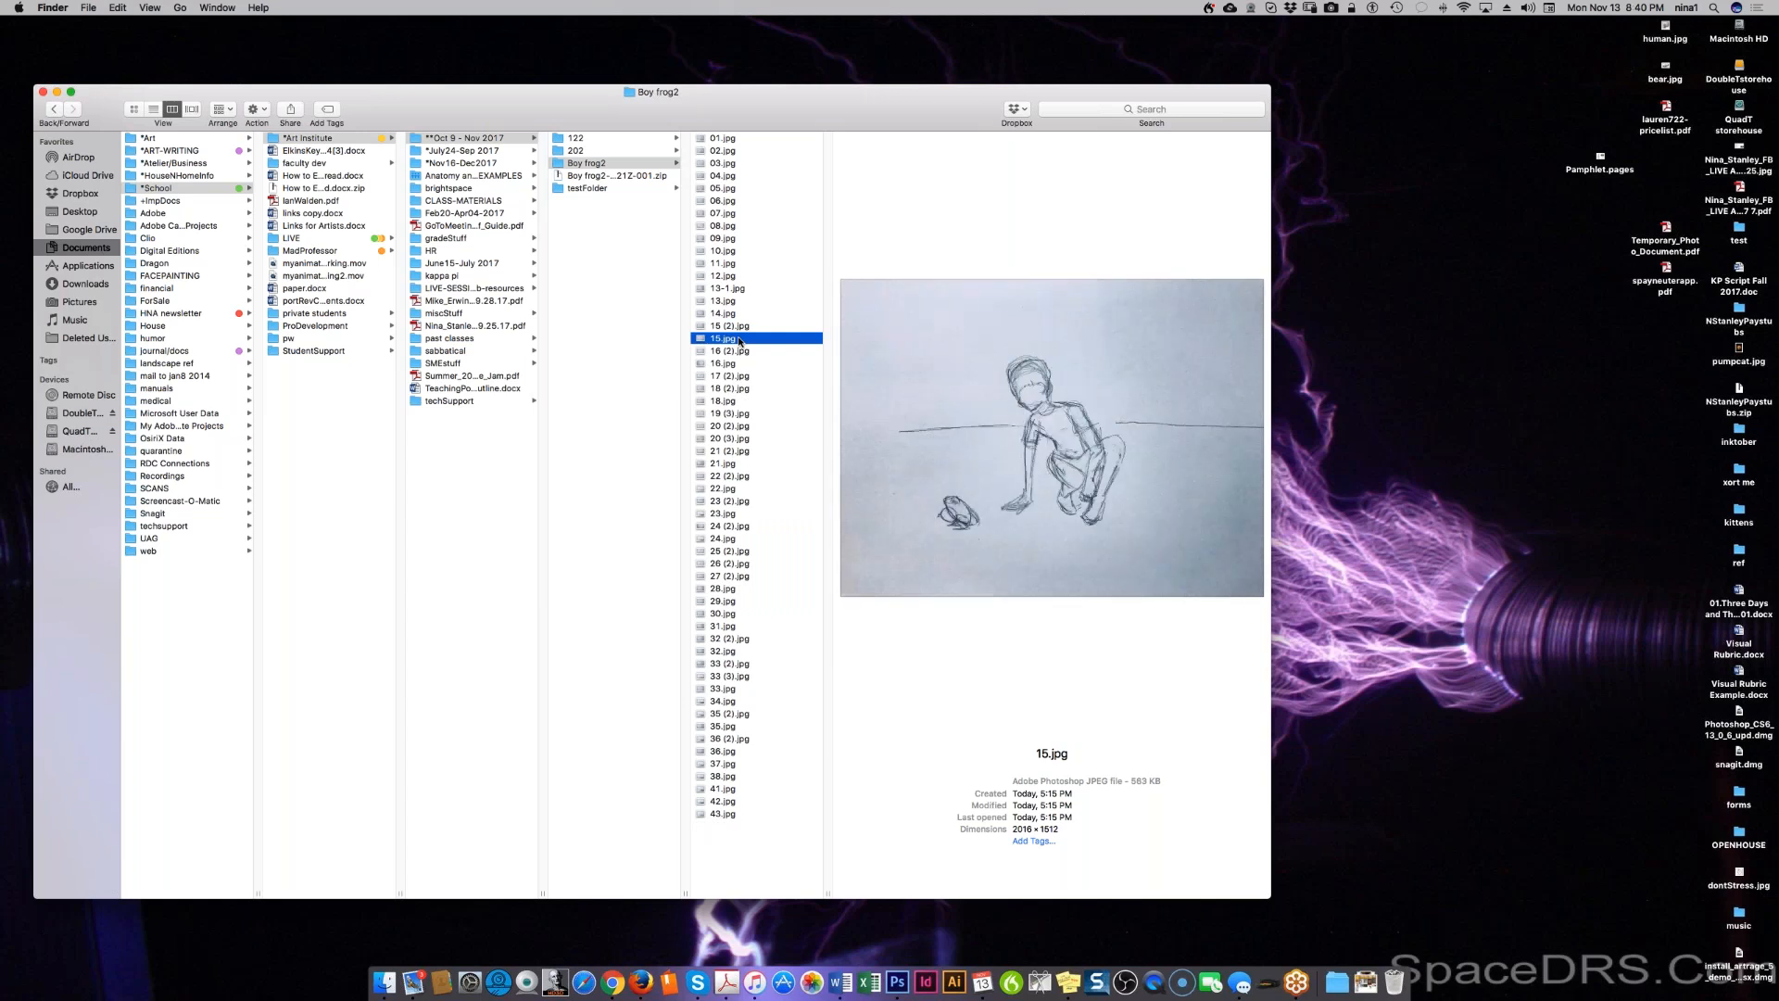
click(740, 352)
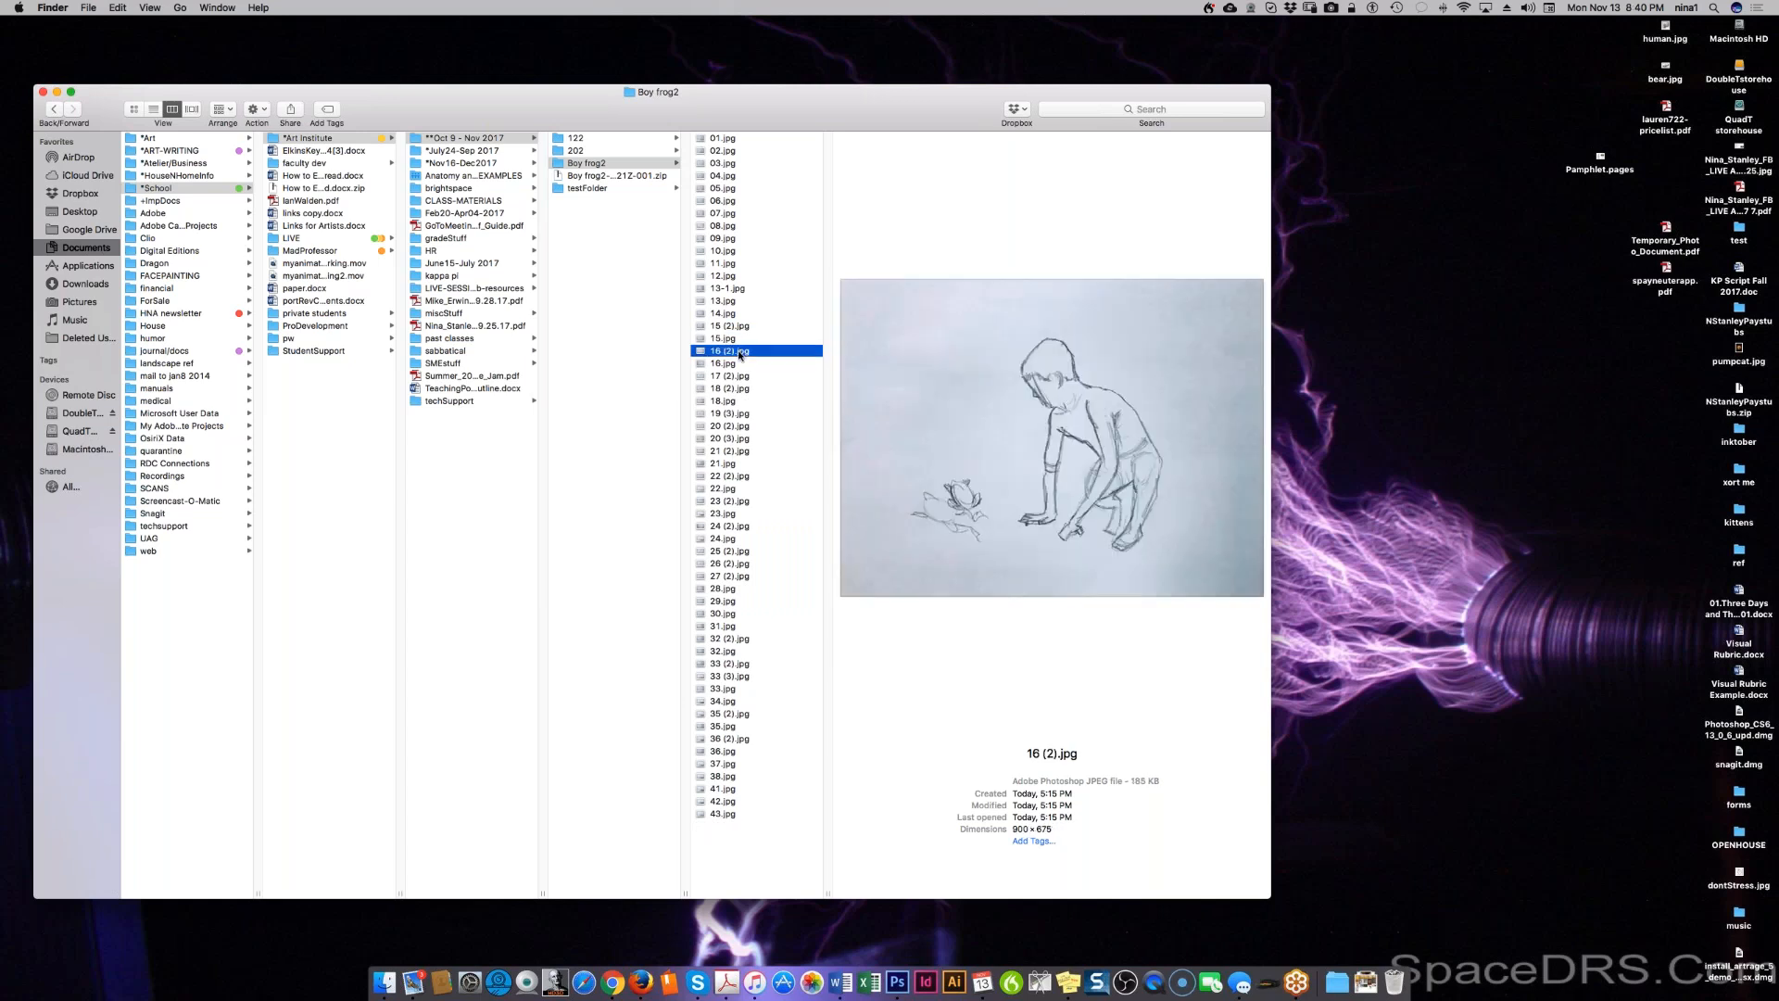
click(739, 340)
click(740, 326)
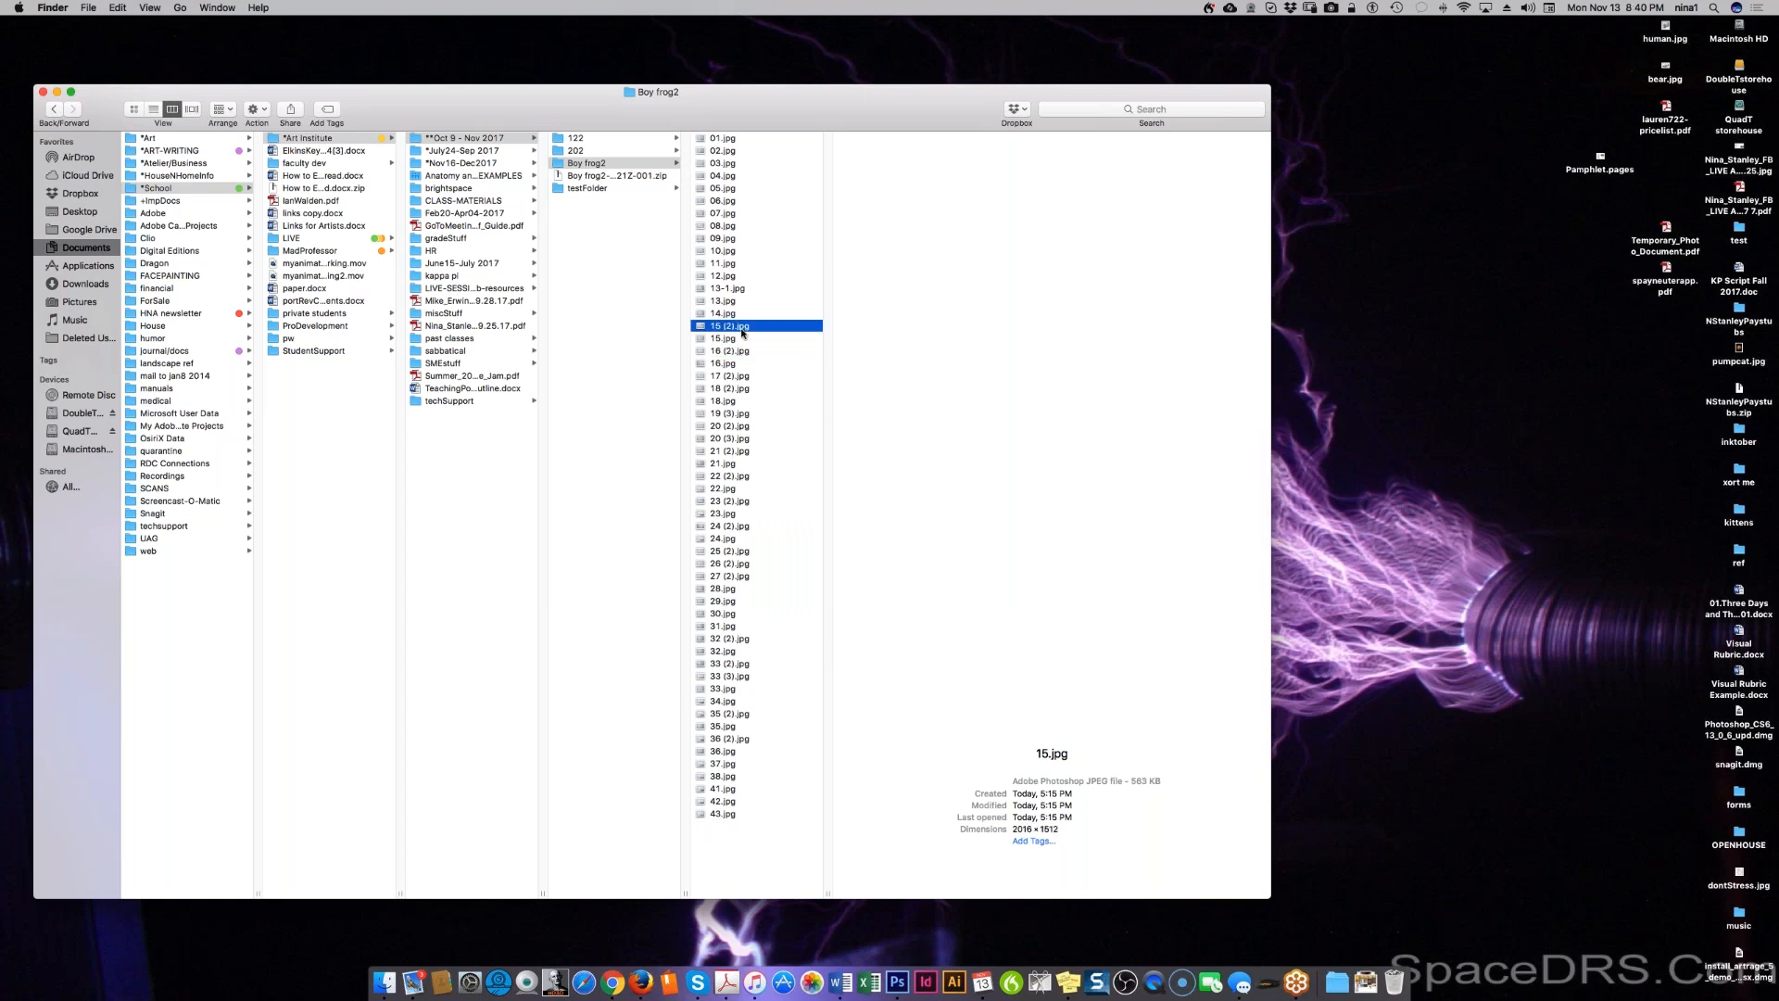
click(741, 315)
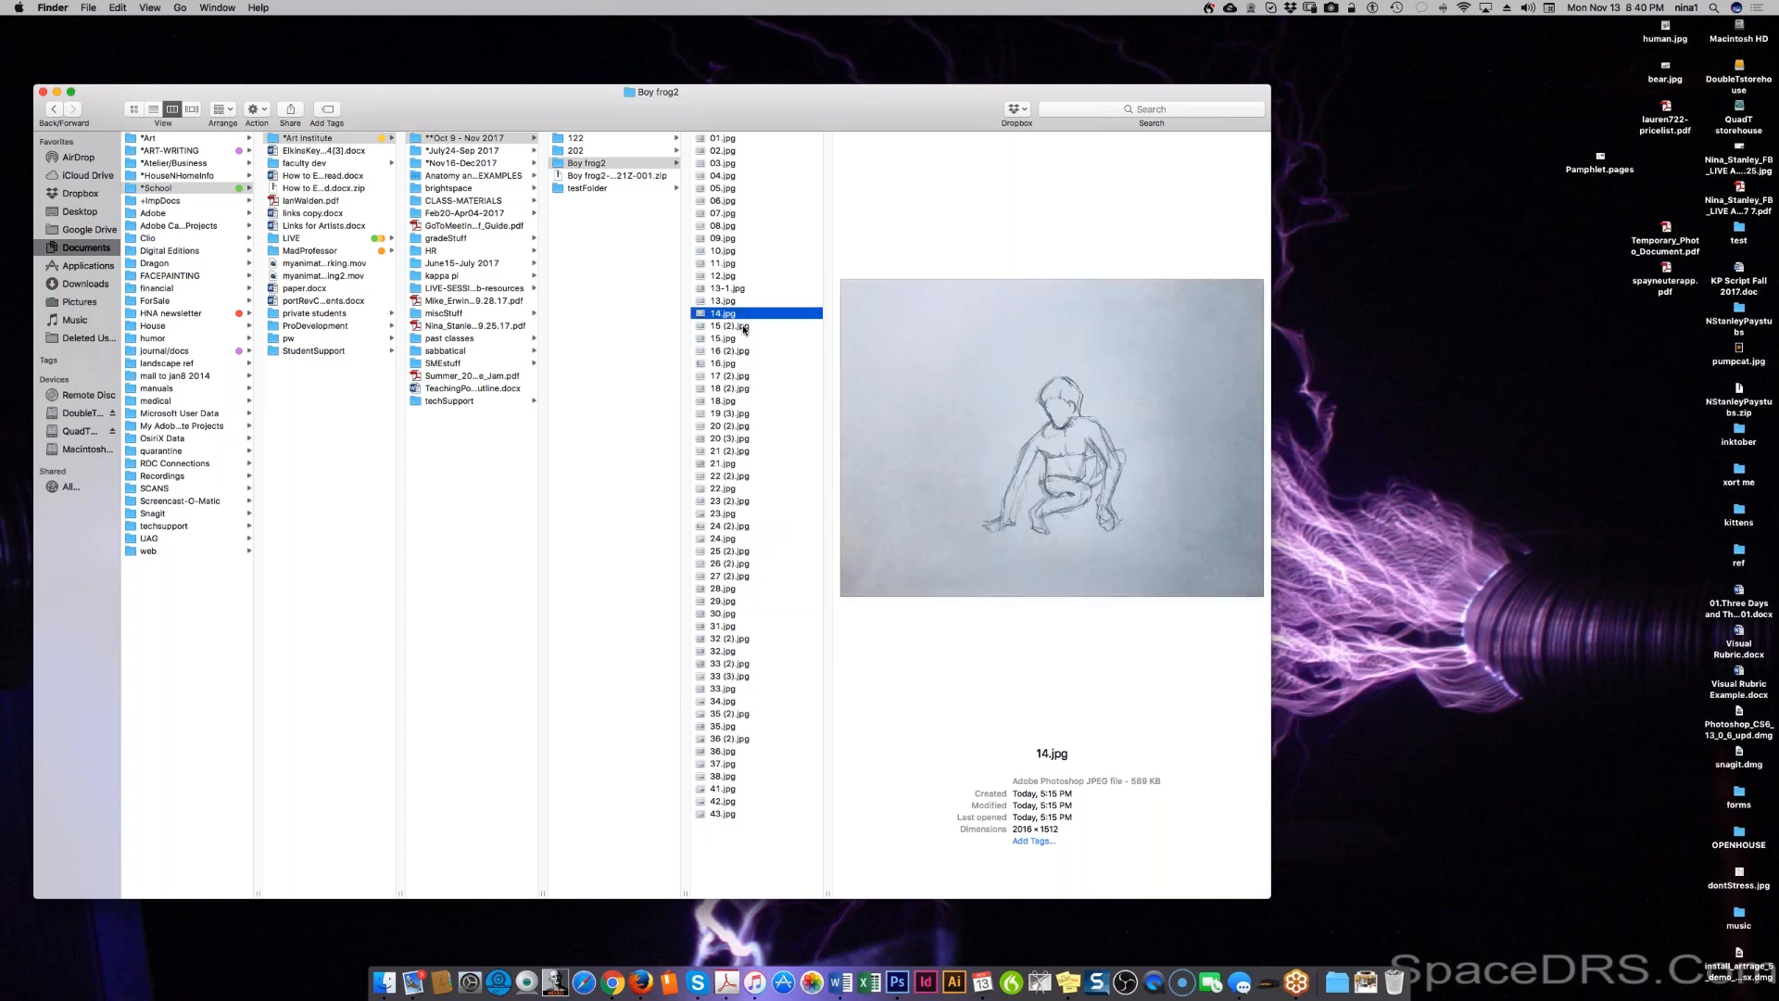
click(740, 339)
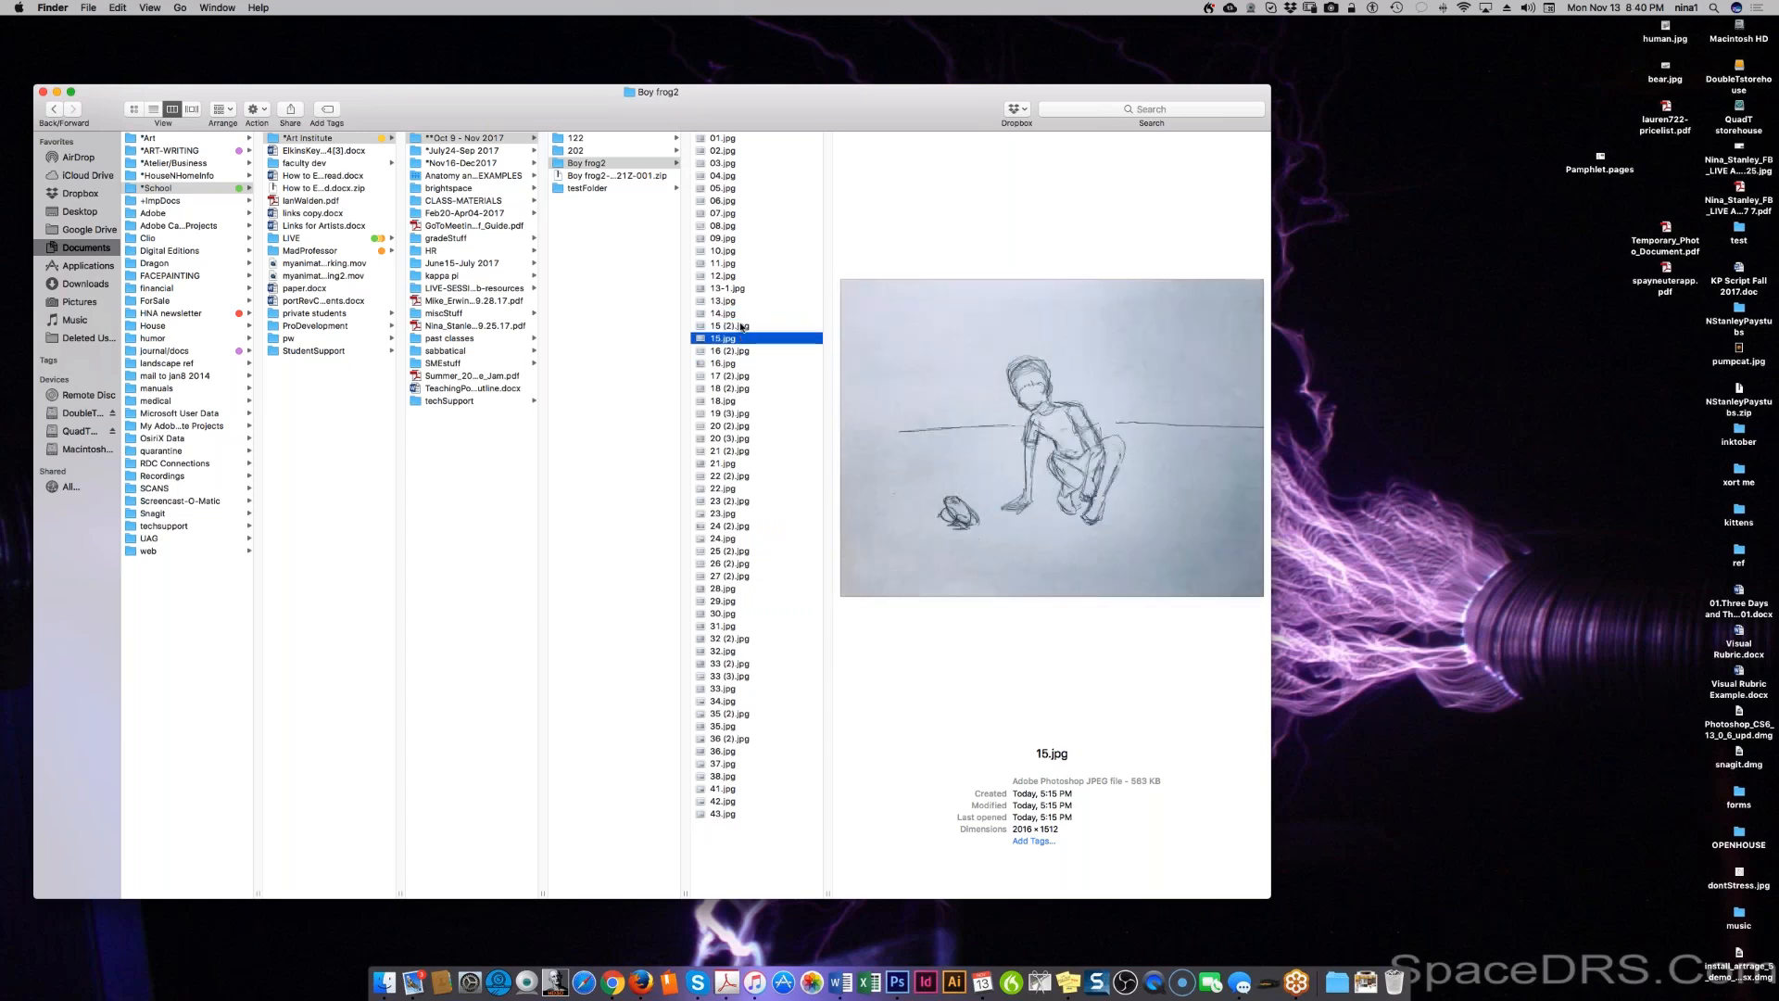
click(741, 326)
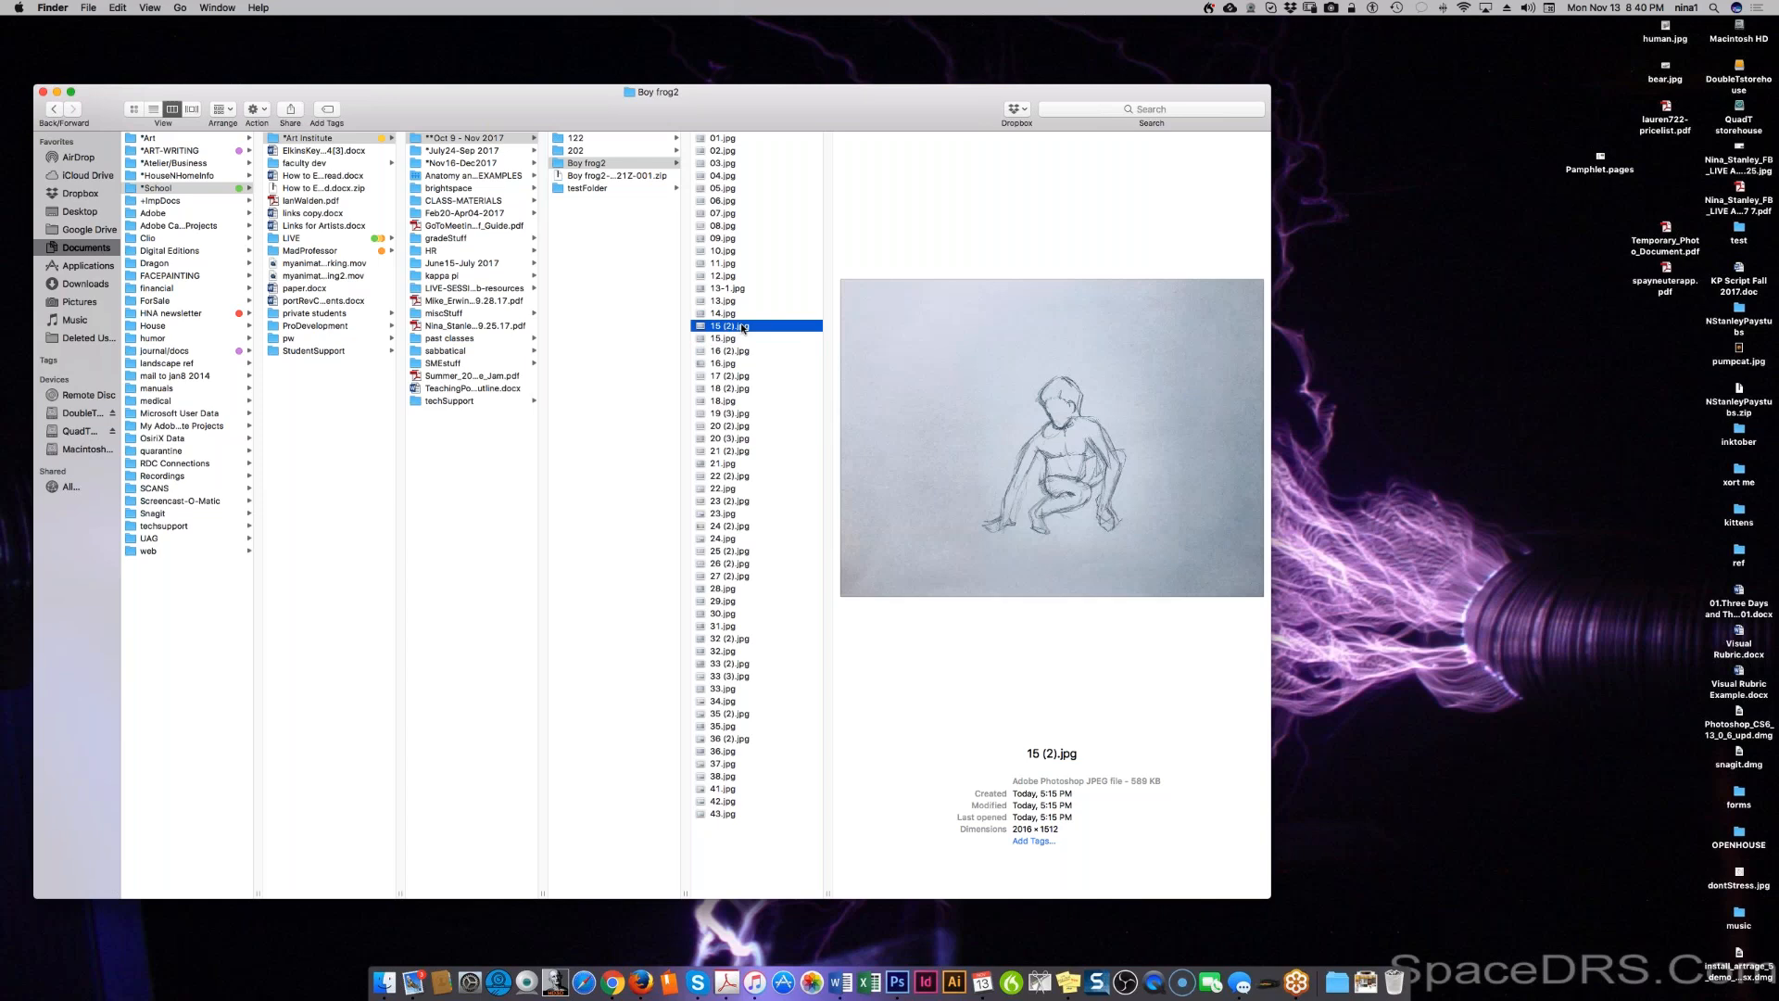
click(741, 315)
click(745, 327)
right_click(745, 326)
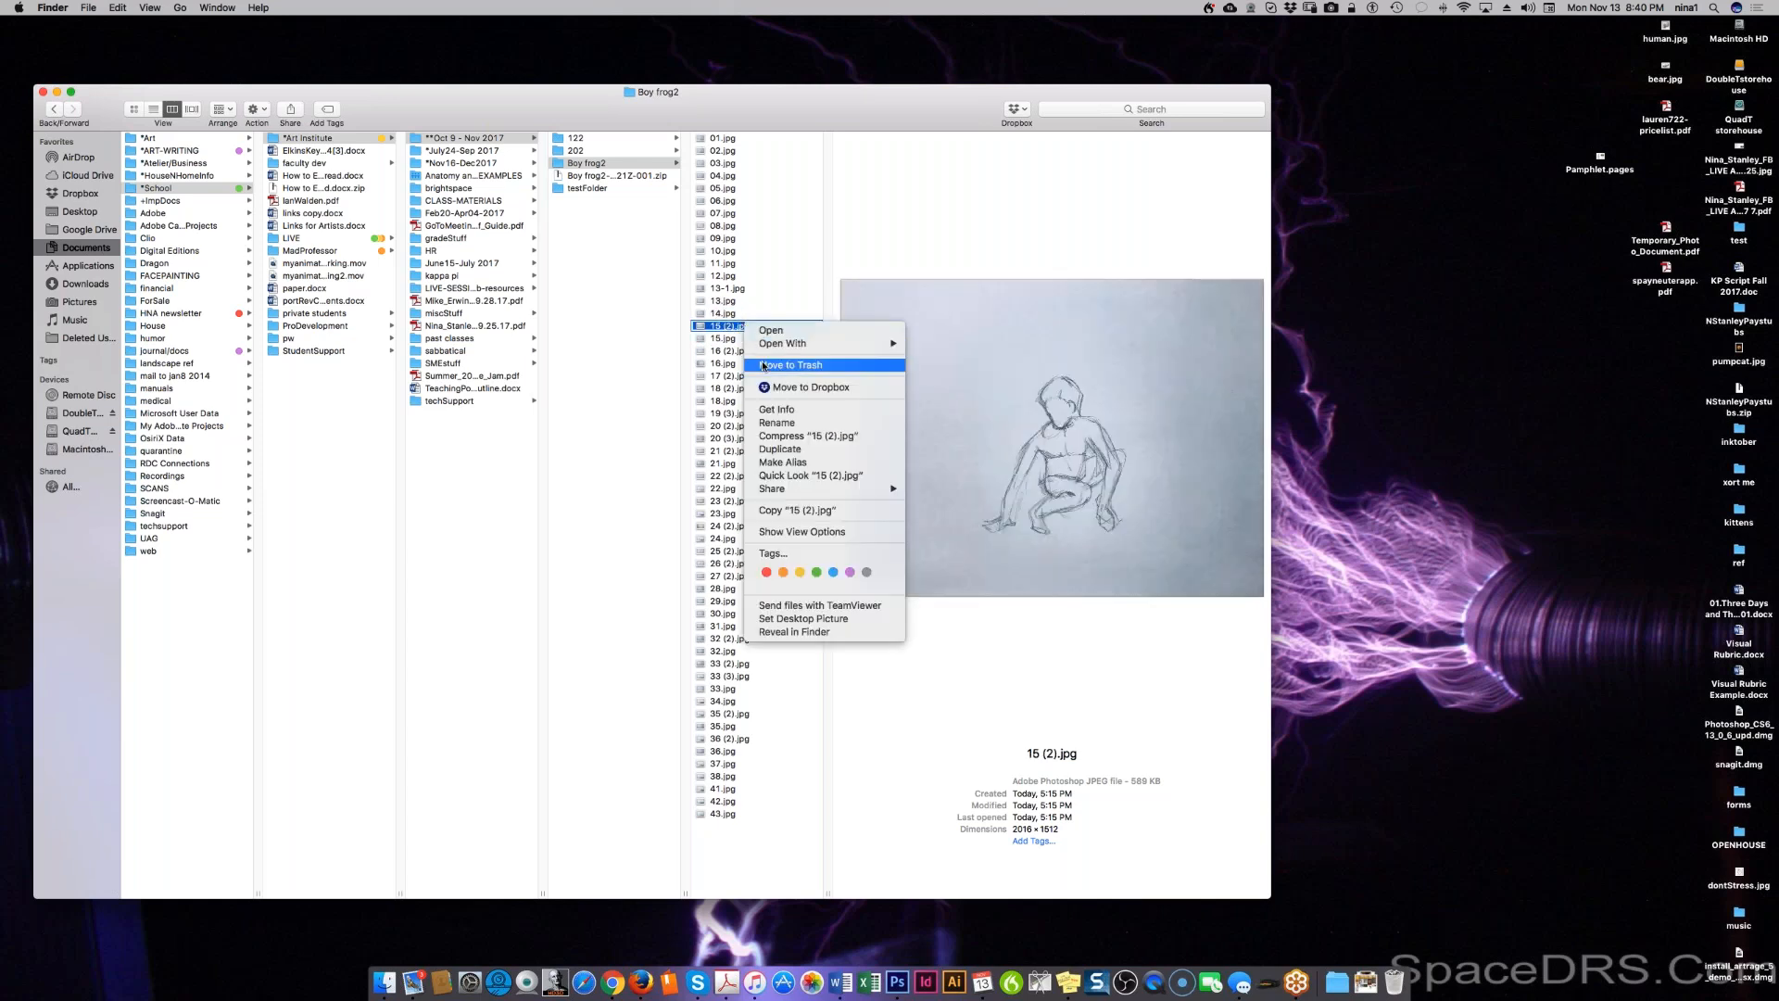
click(766, 364)
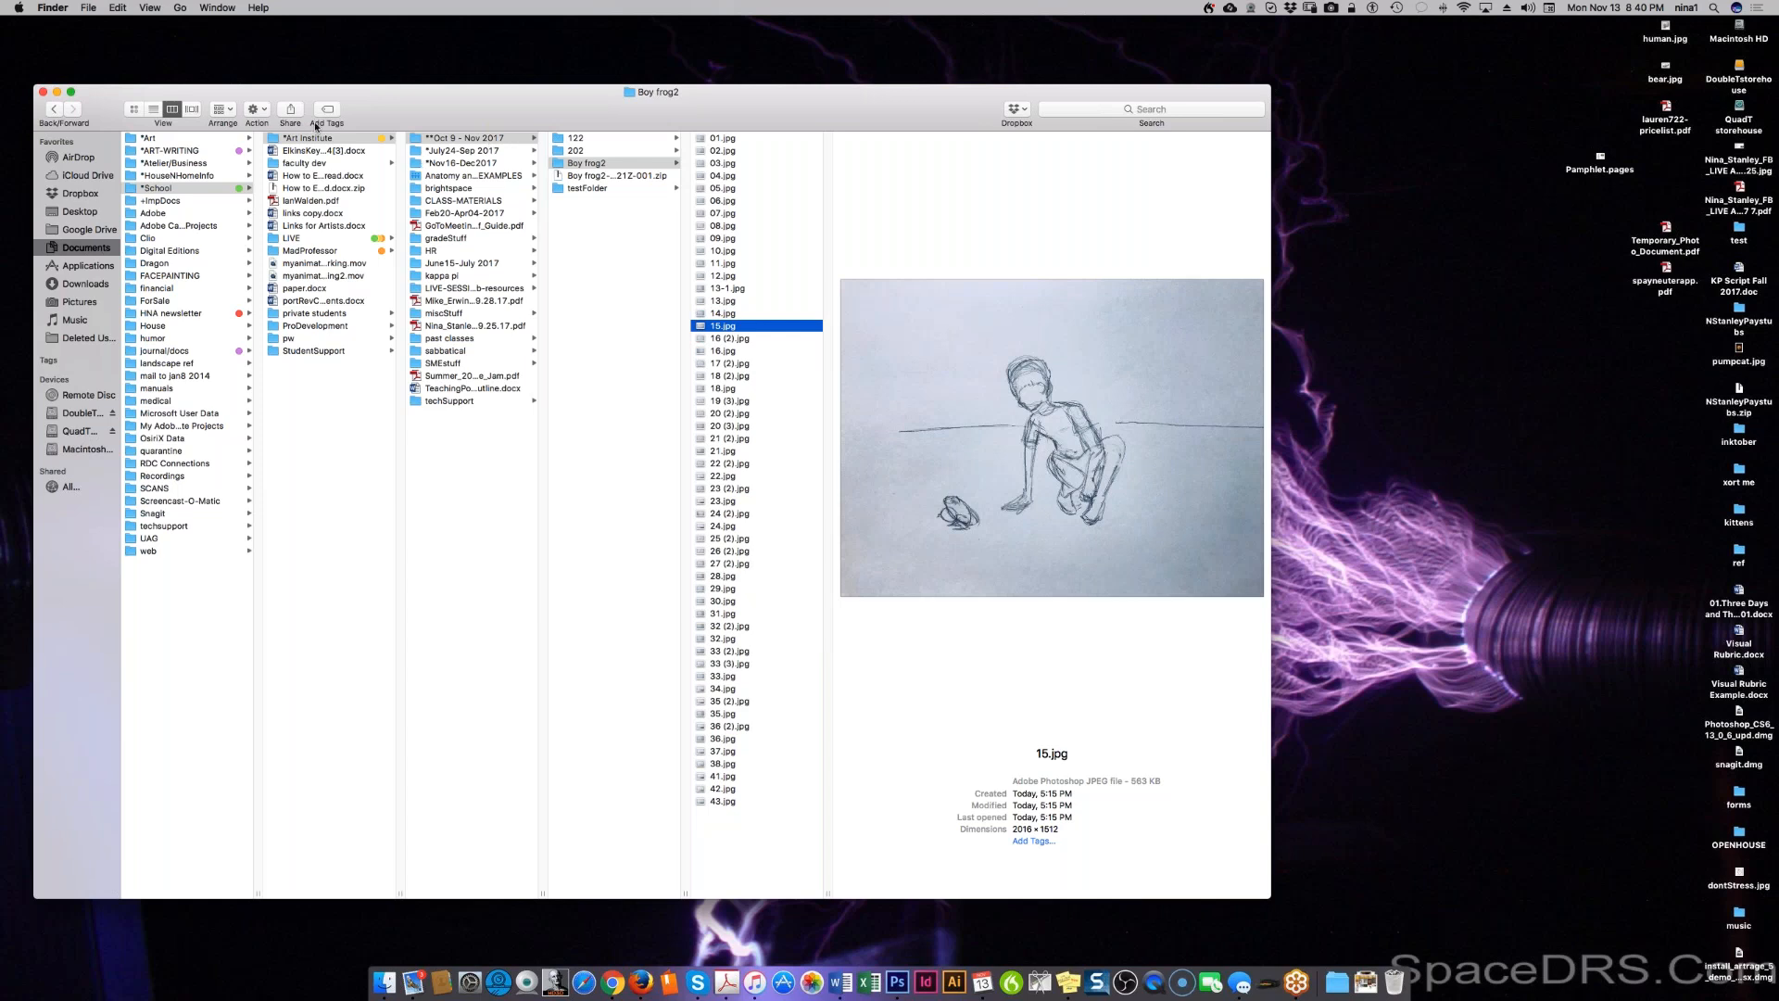
Step: Display Boy frog2 in Cover Flow view and flip through the drawings from 15.jpg back to the first frames
click(135, 109)
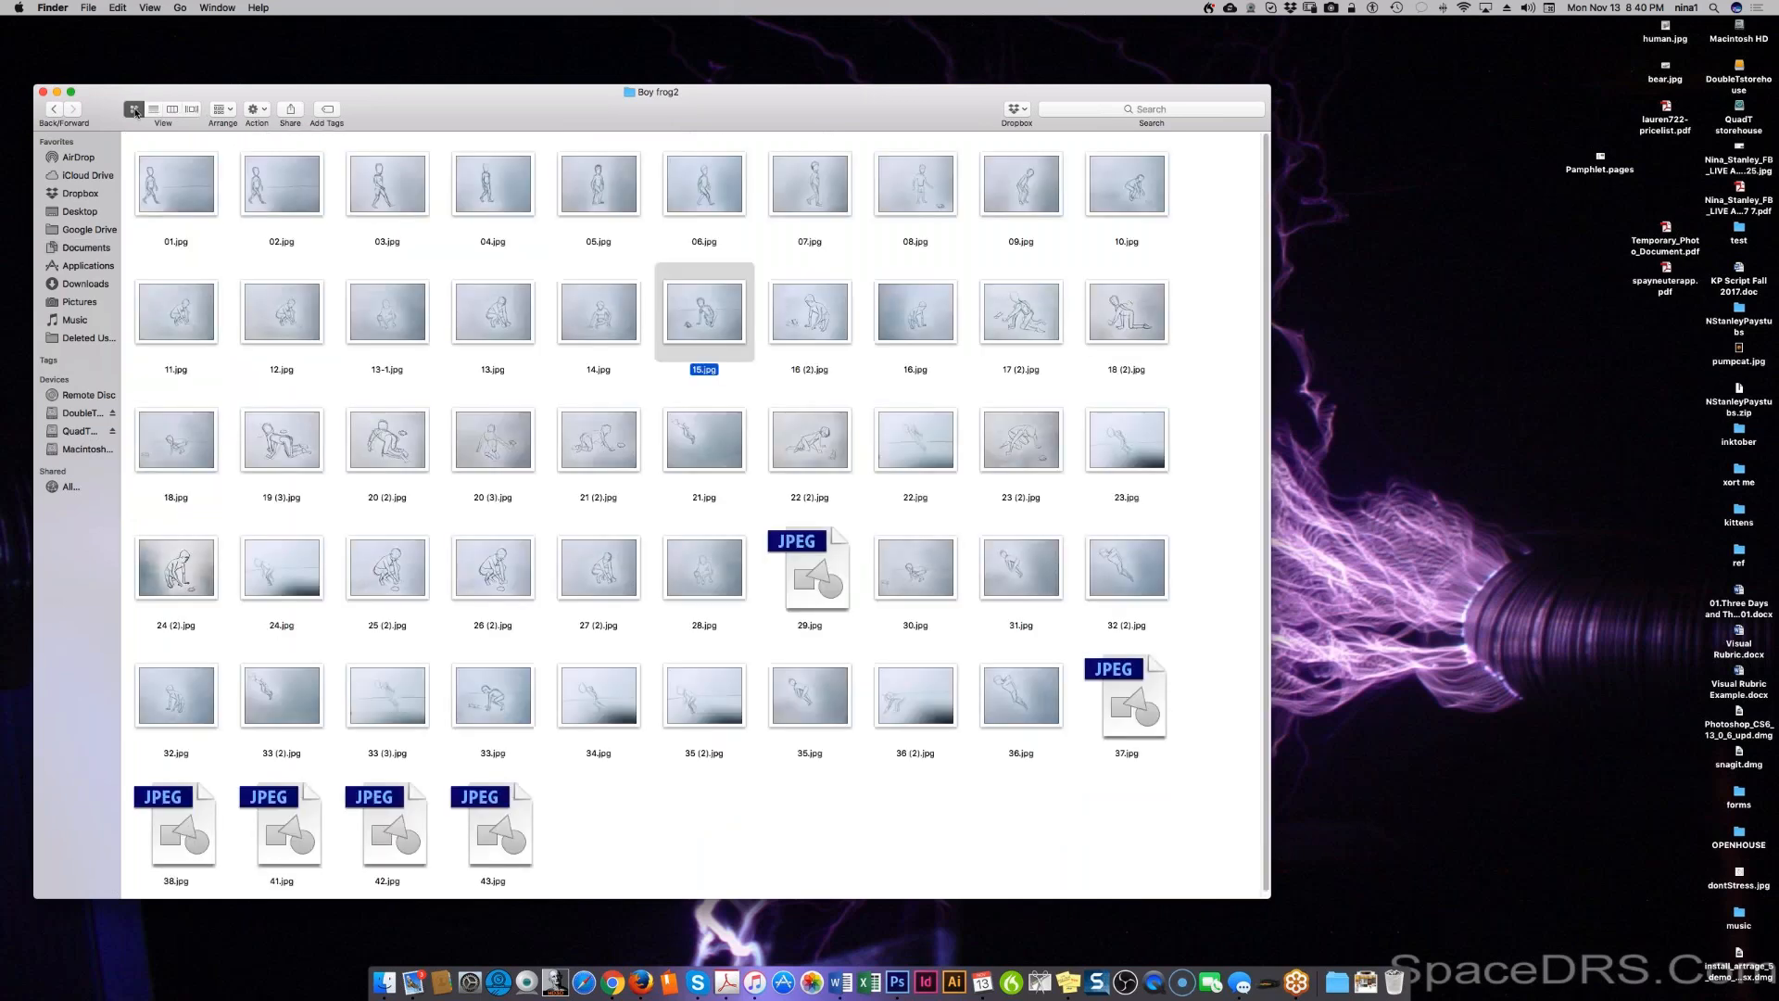
click(192, 109)
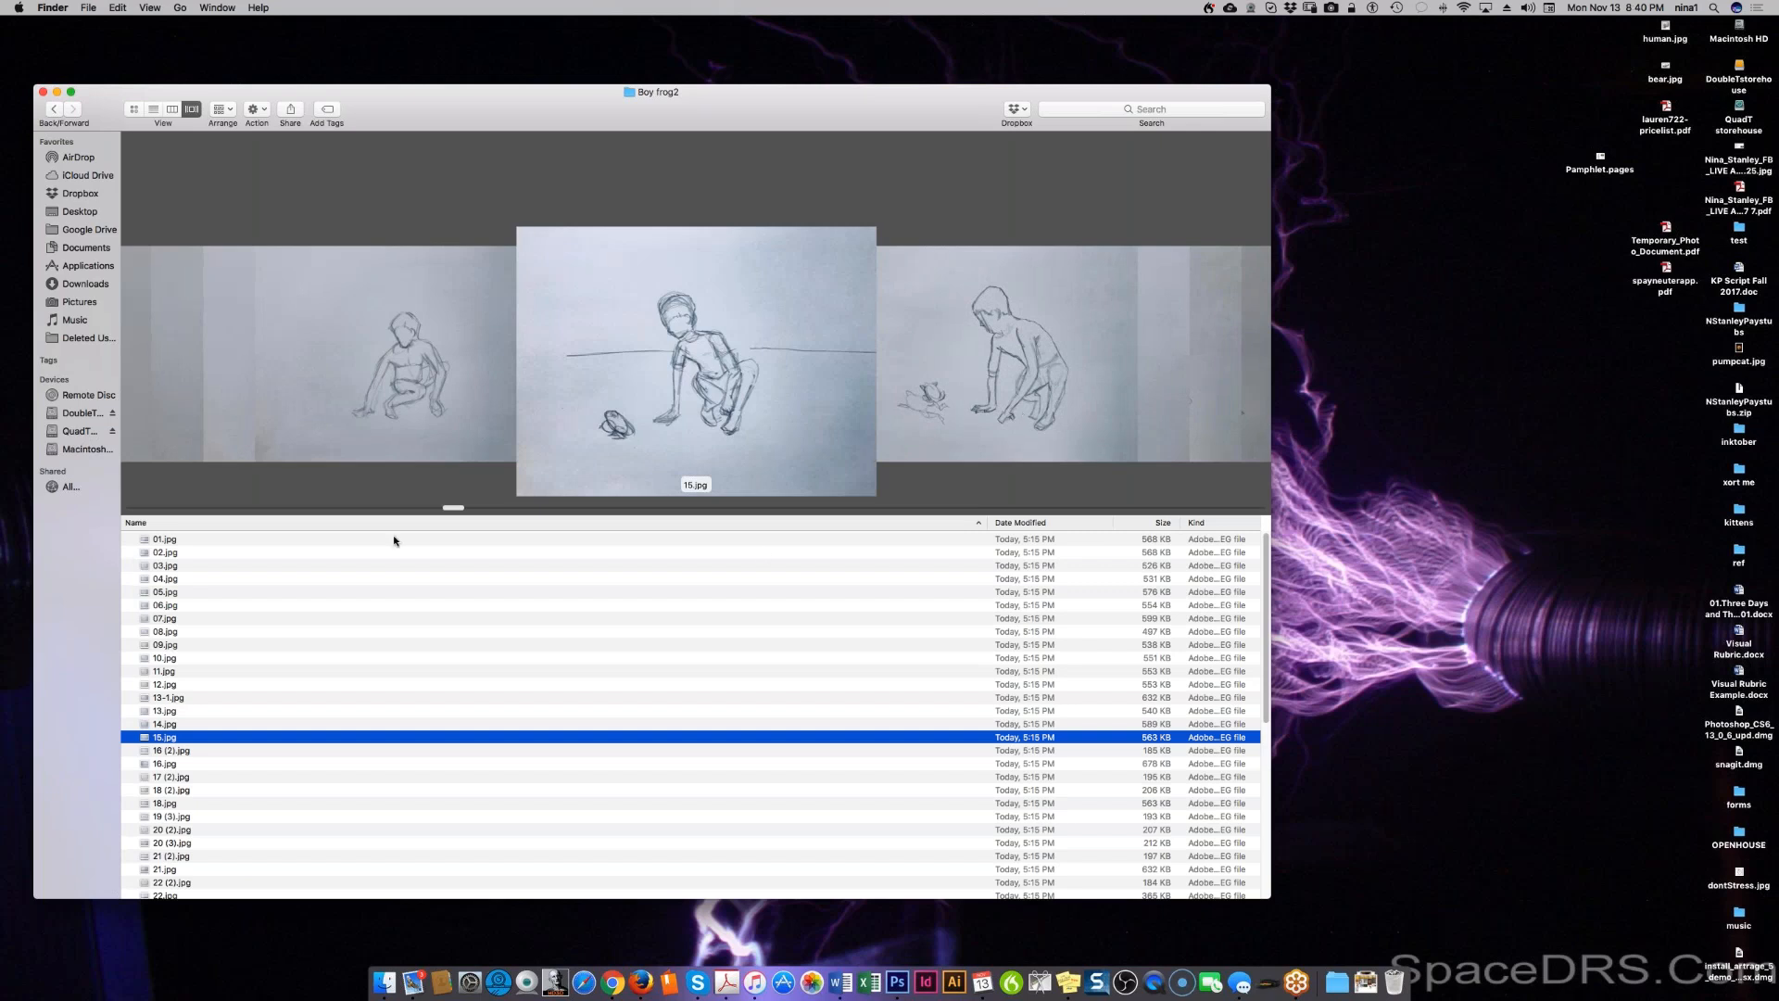
key(Right)
key(Left)
key(Left)
key(Left)
key(Left)
key(Left)
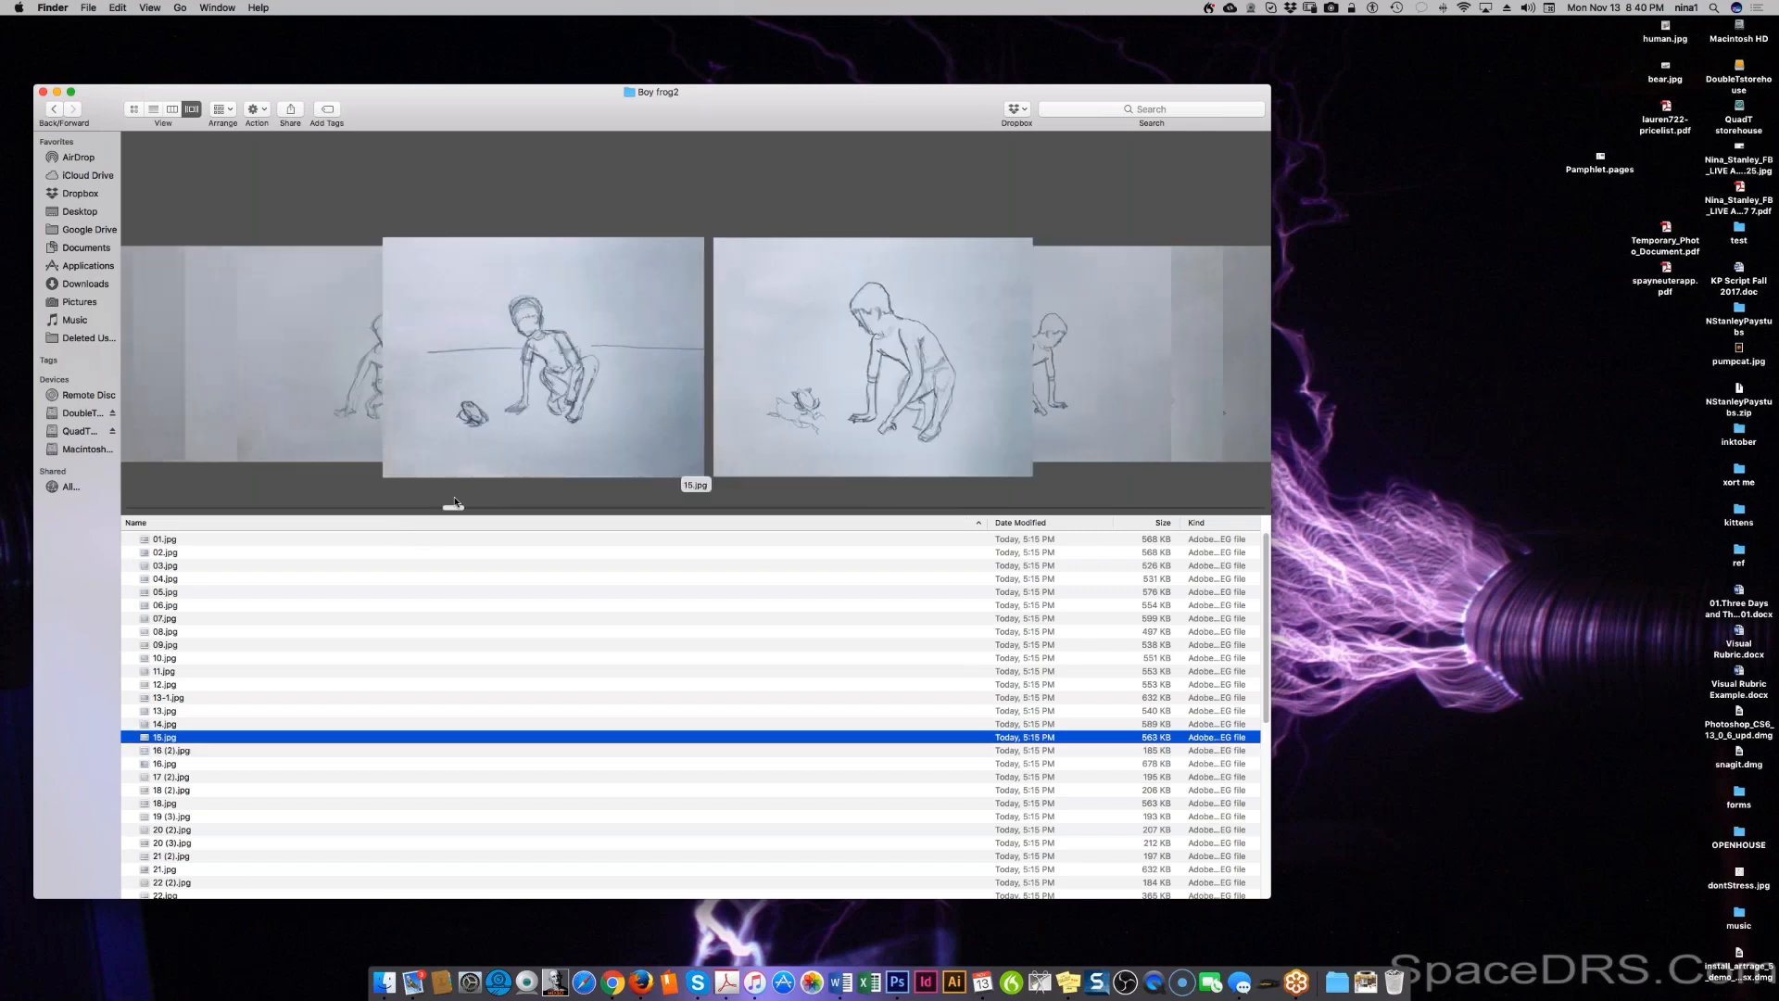
key(Left)
key(Left)
key(Left)
key(Left)
key(Left)
key(Left)
key(Left)
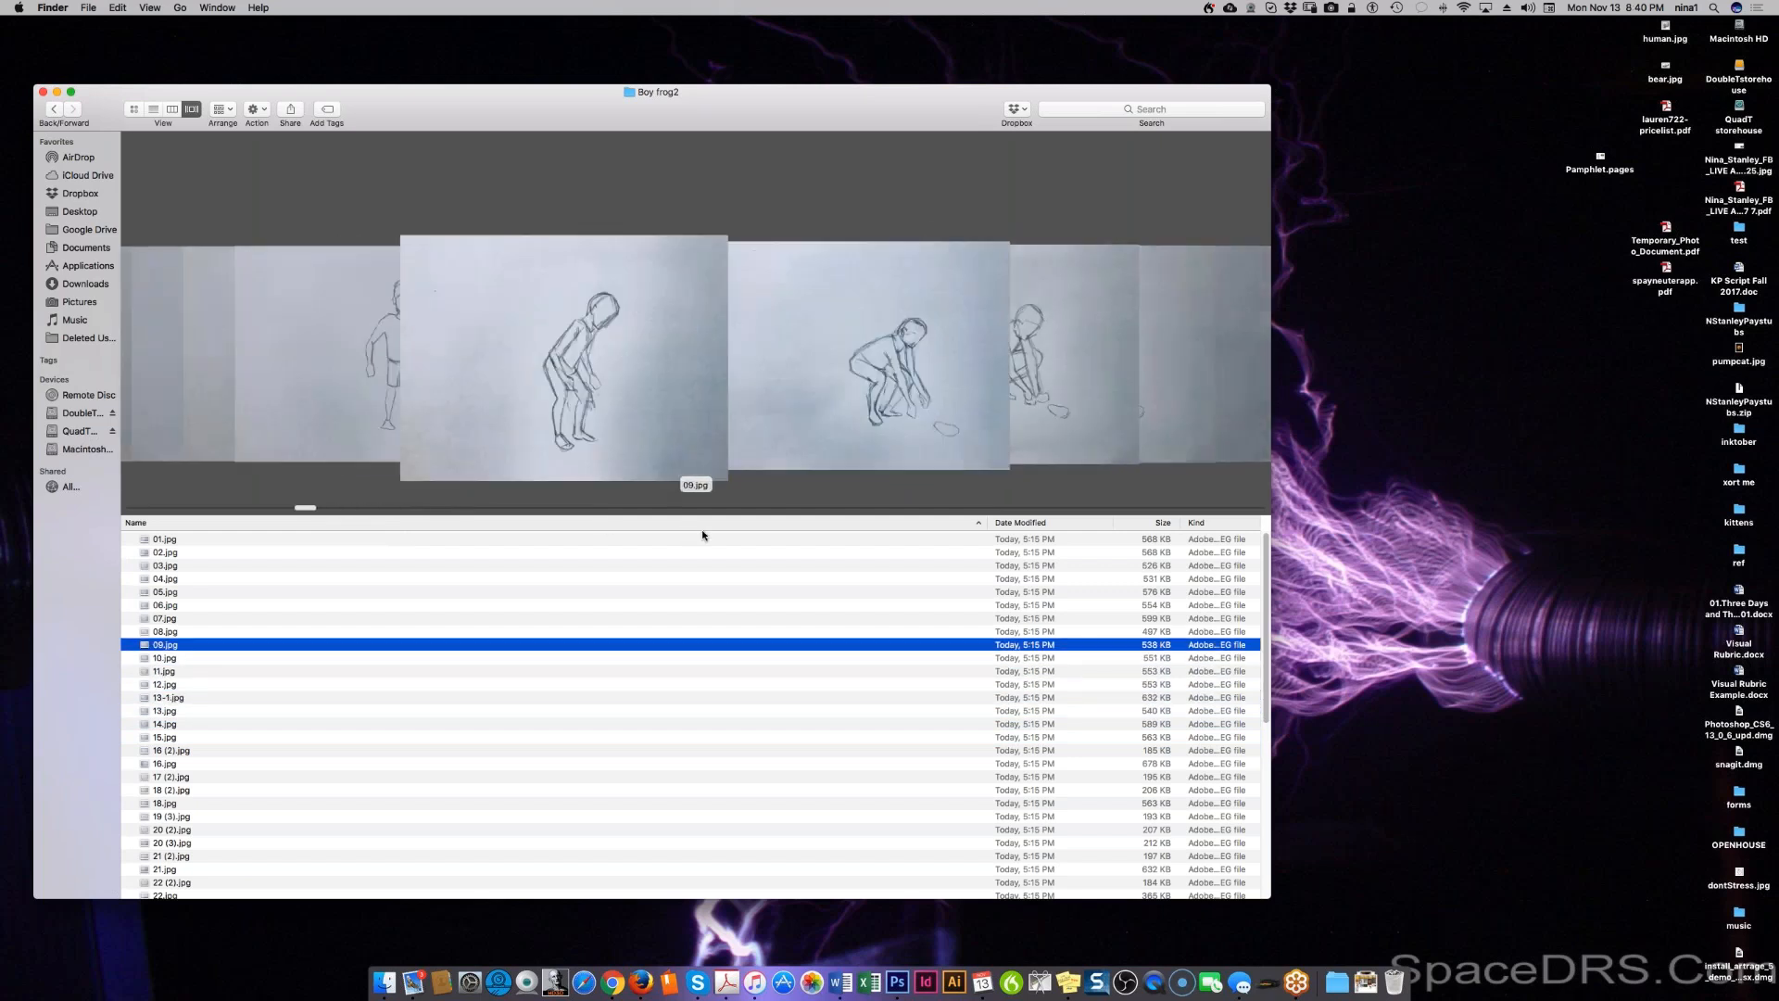
key(Left)
key(Left)
key(Left)
key(Left)
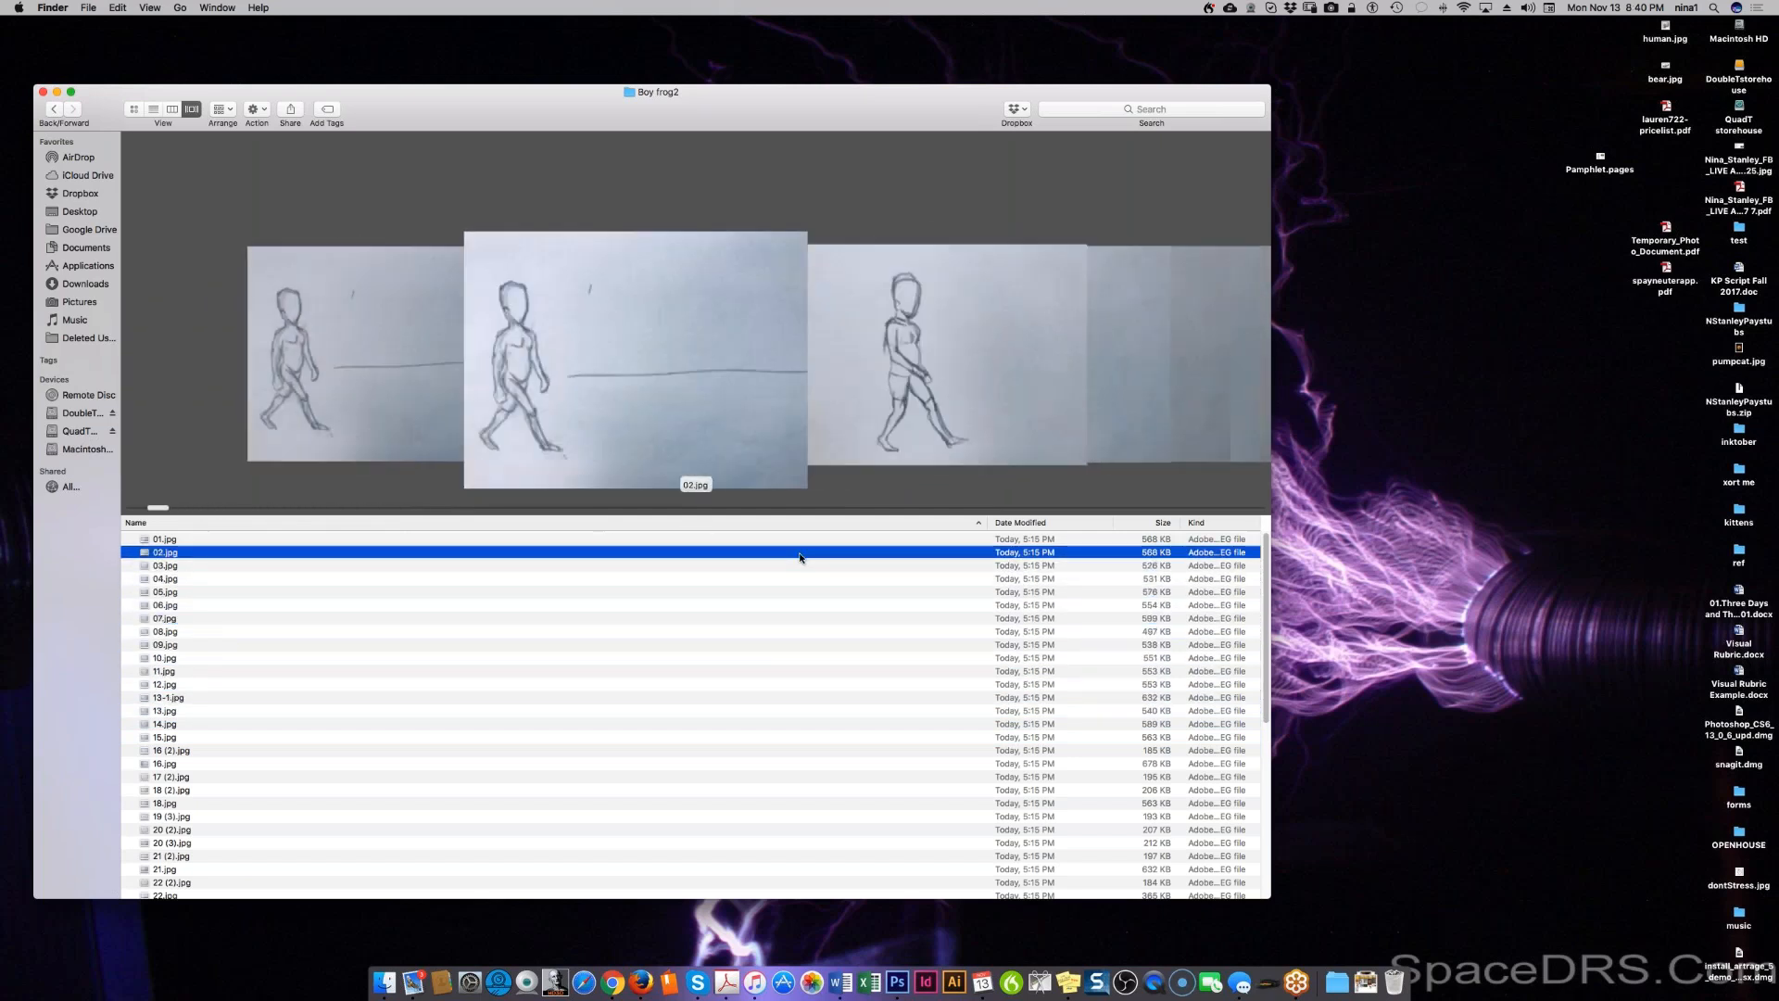
Step: Compare the 01.jpg, 02.jpg and 03.jpg drawings by flipping back and forth between them
key(Right)
key(Right)
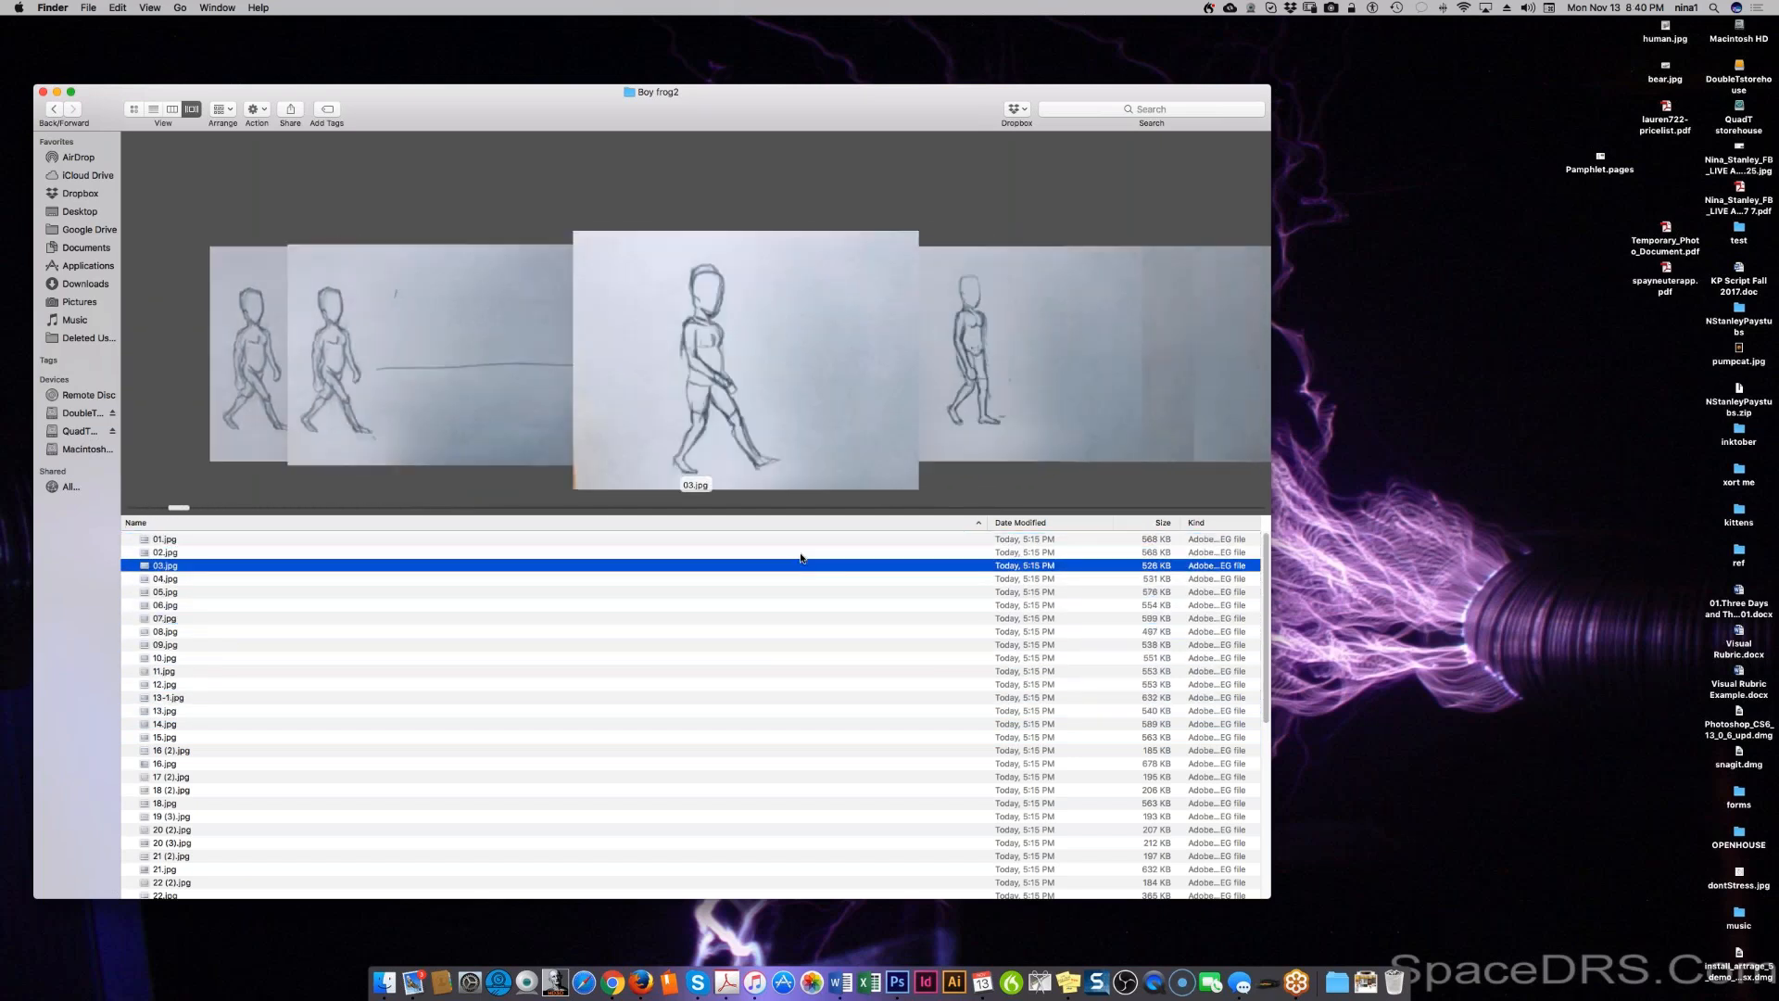
key(Left)
key(Left)
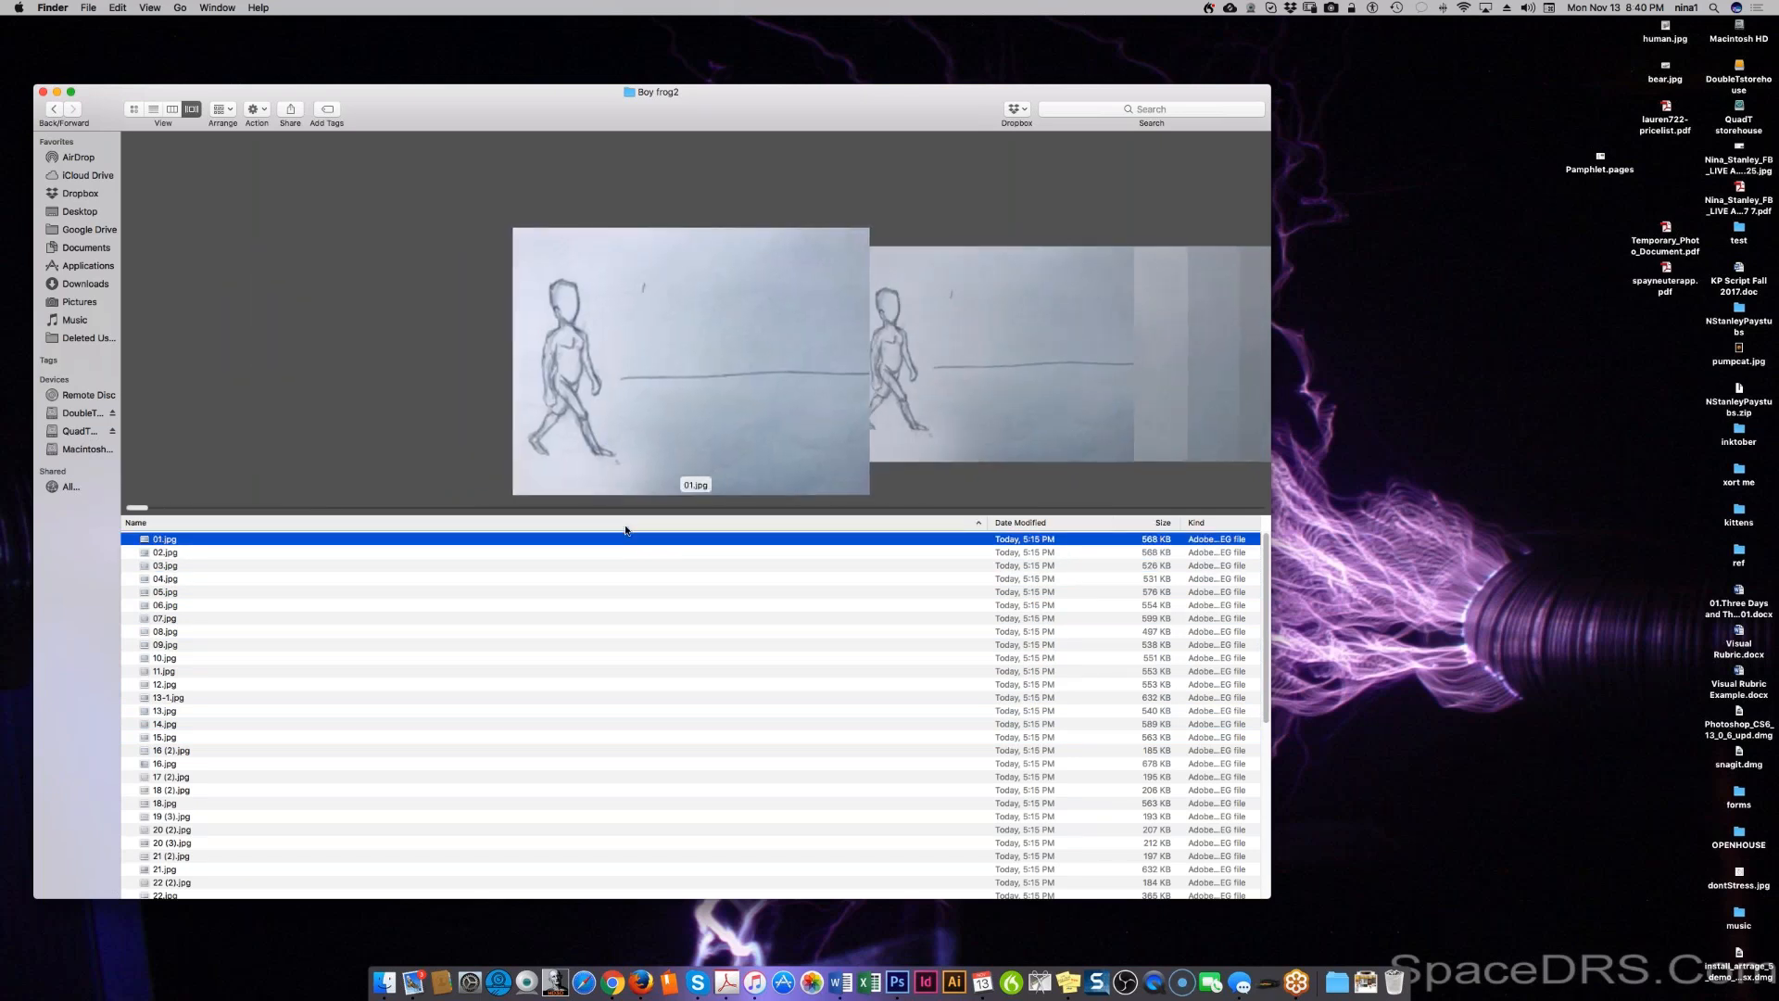
key(Right)
key(Left)
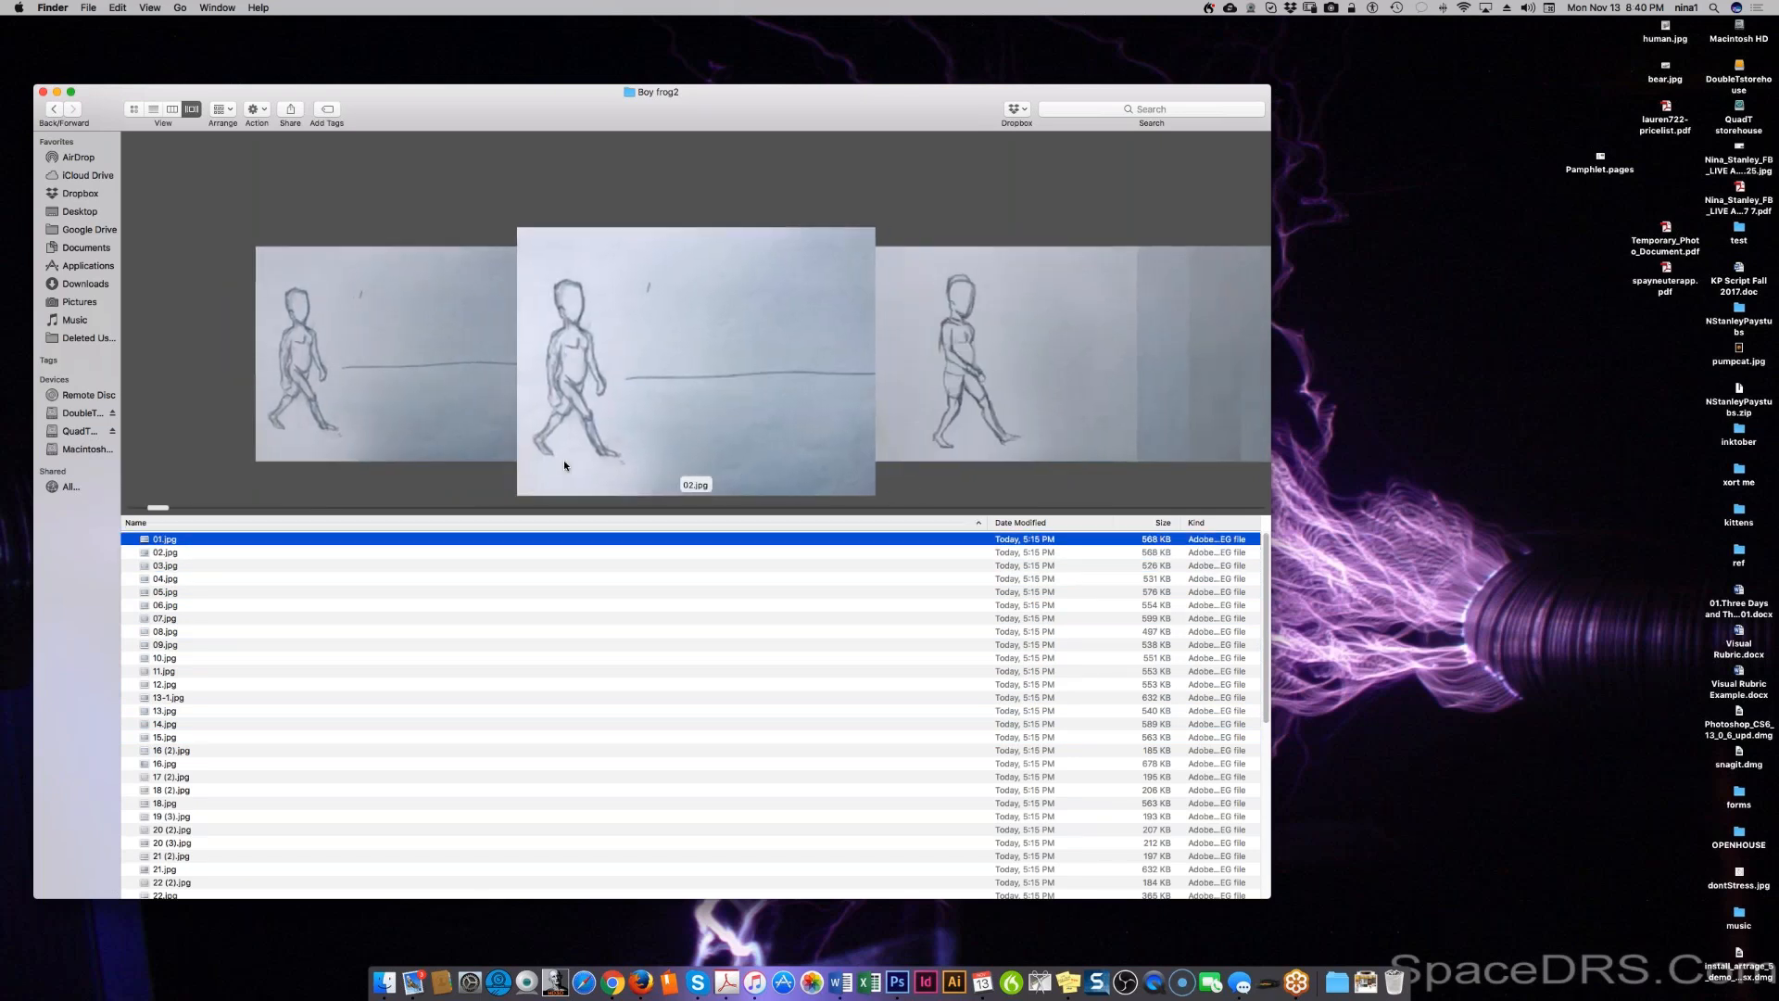
Step: Compare 02.jpg with 01.jpg once more and move the duplicate 02.jpg to the Trash
key(Right)
key(Left)
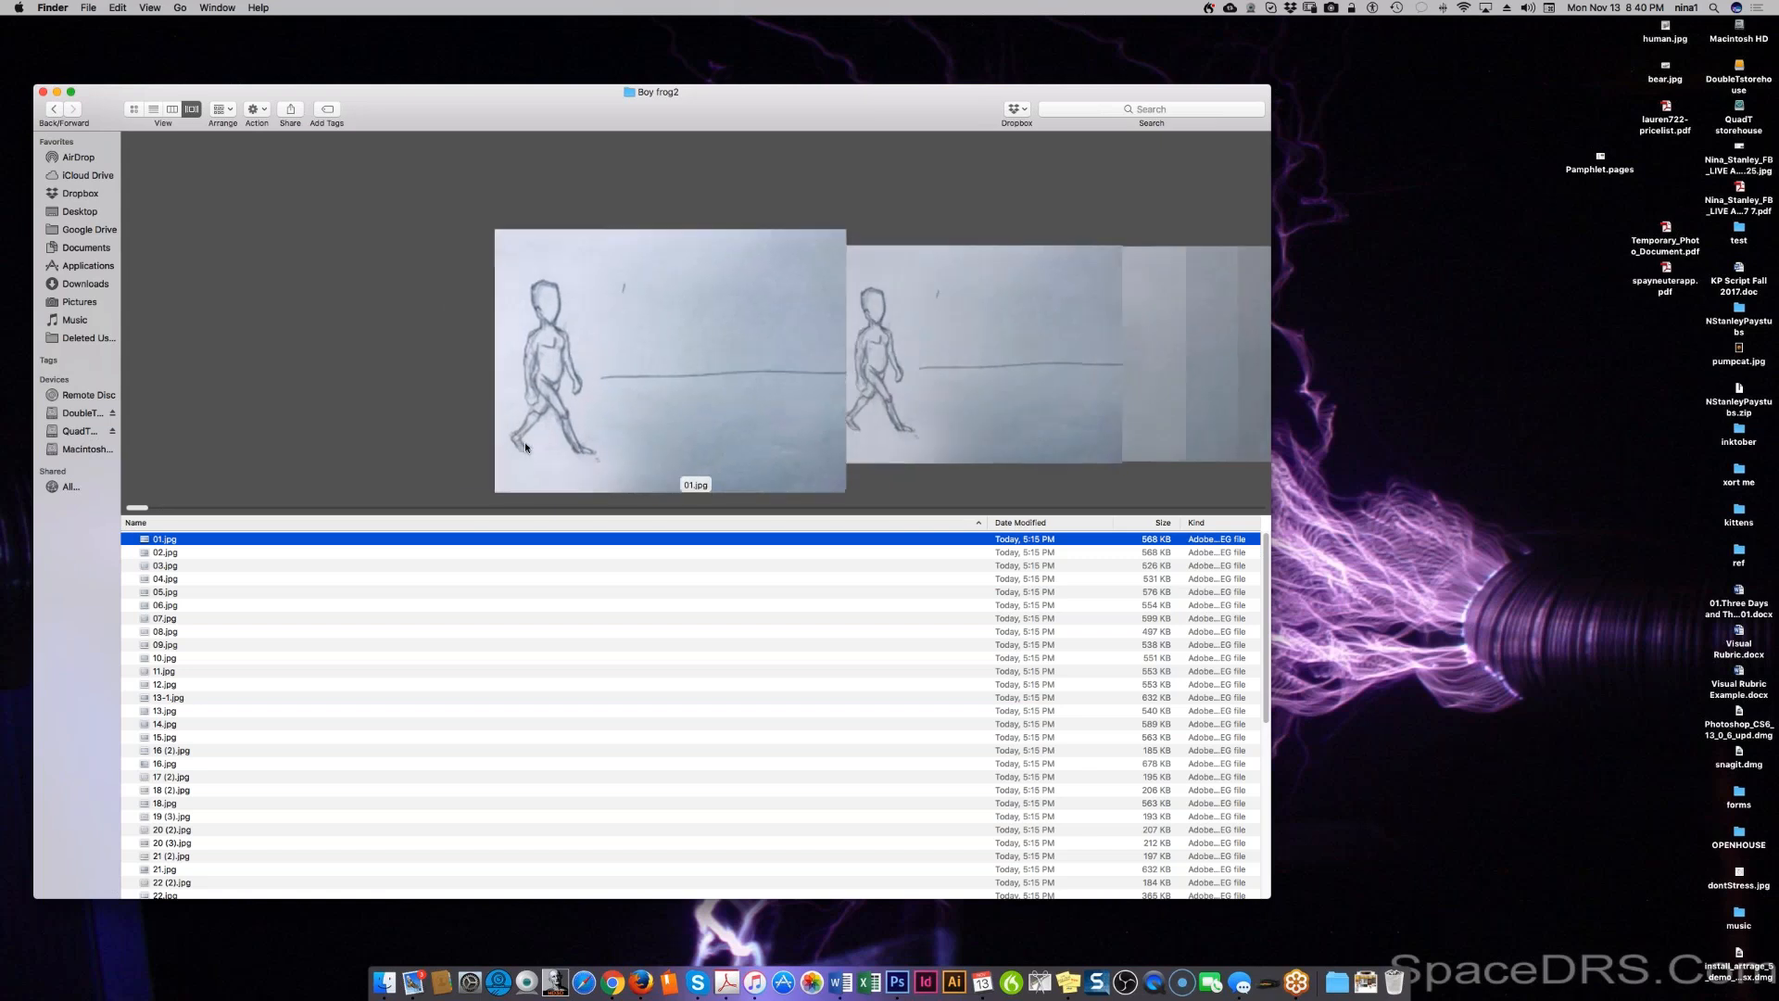
key(Right)
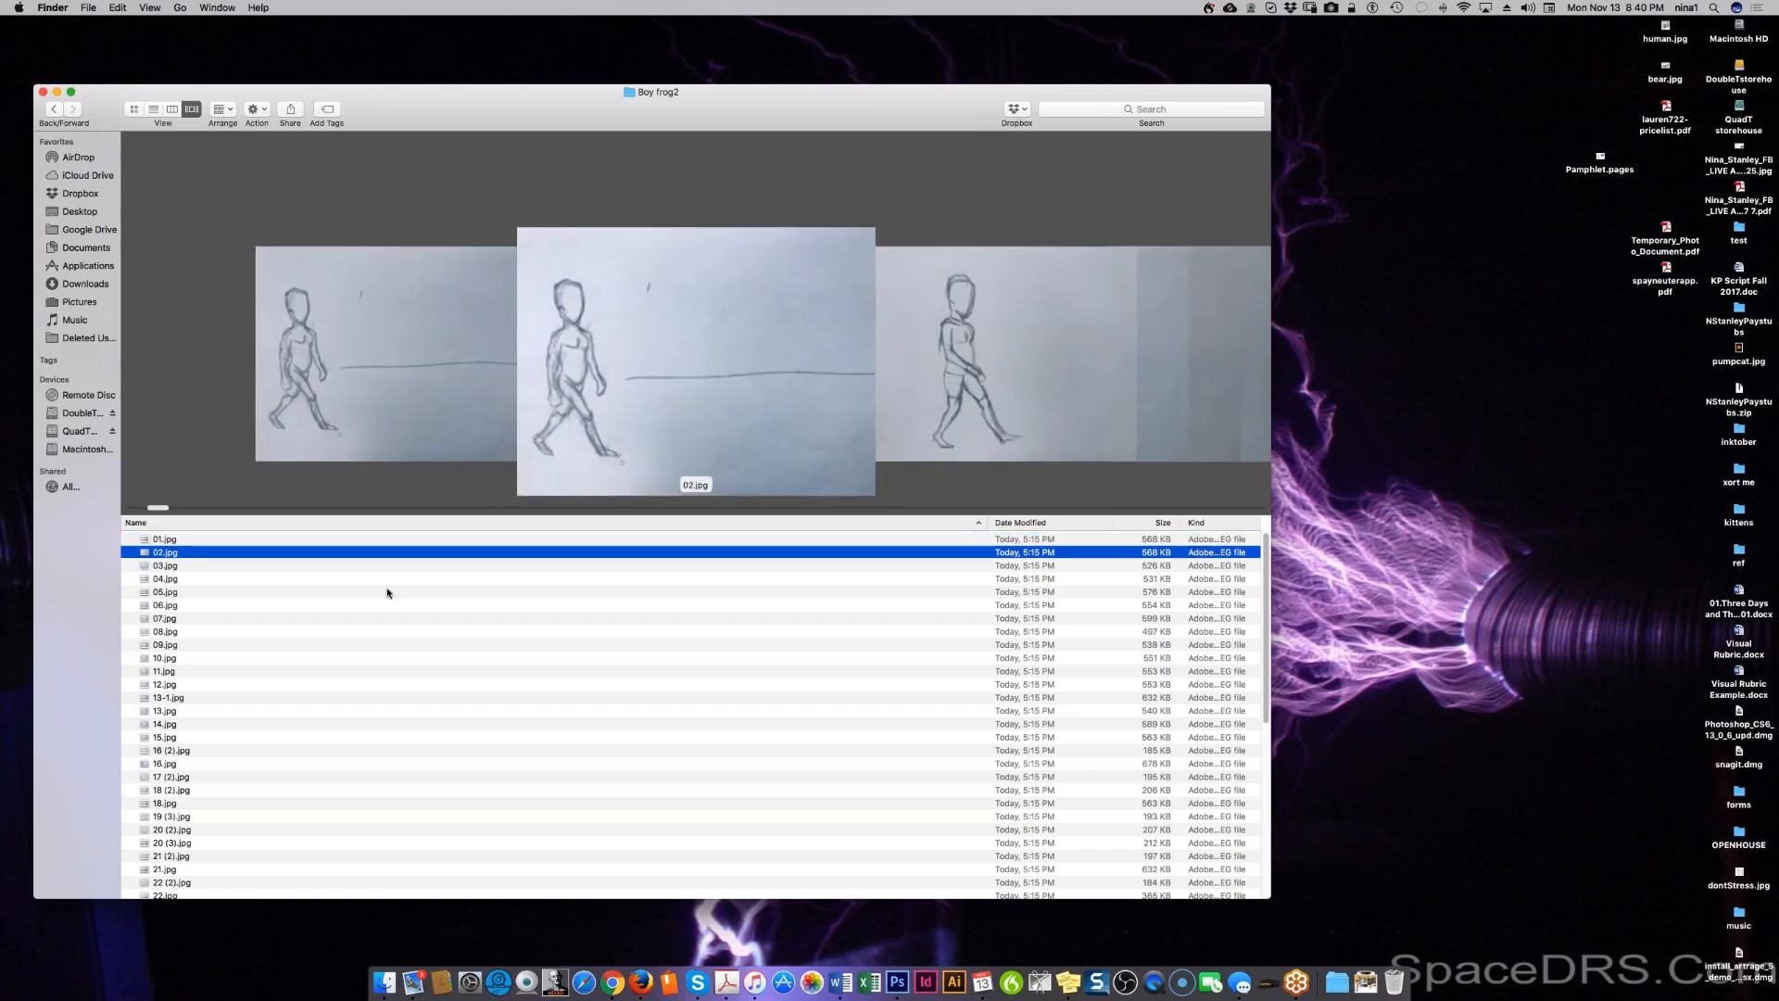
right_click(199, 554)
click(236, 597)
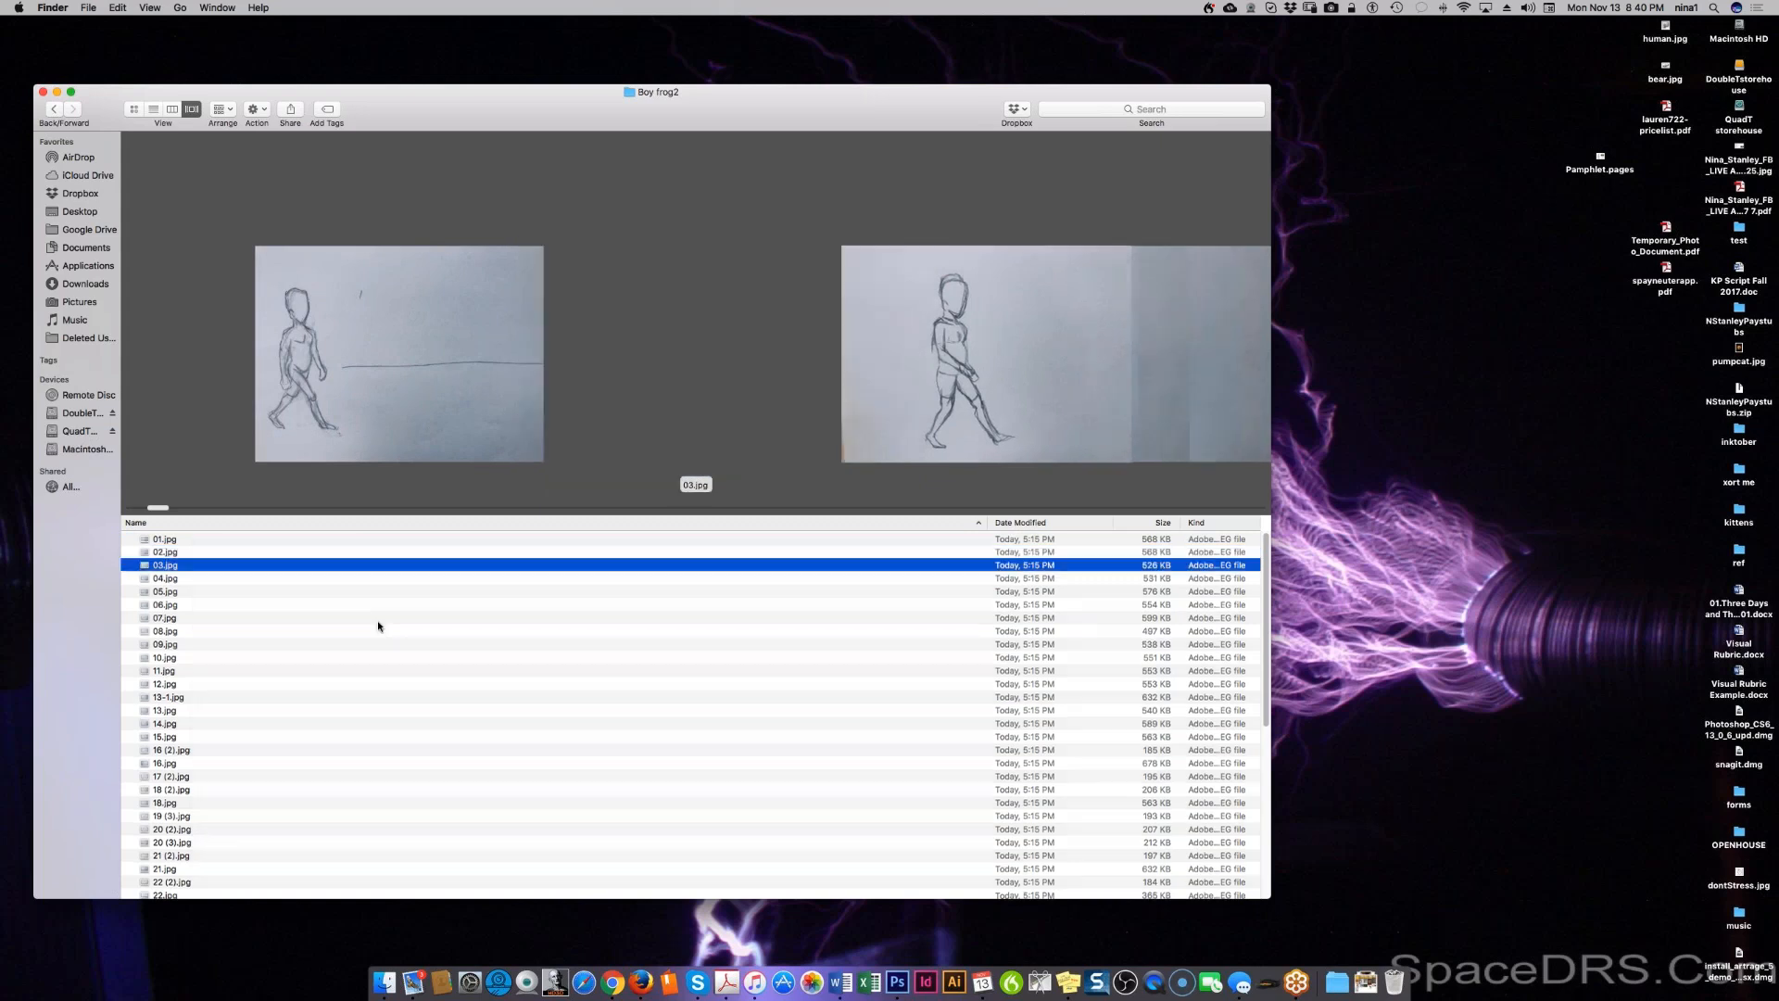
Step: Flip through the Boy frog2 drawings from 03.jpg to 11.jpg to check for duplicates and frame order
key(Down)
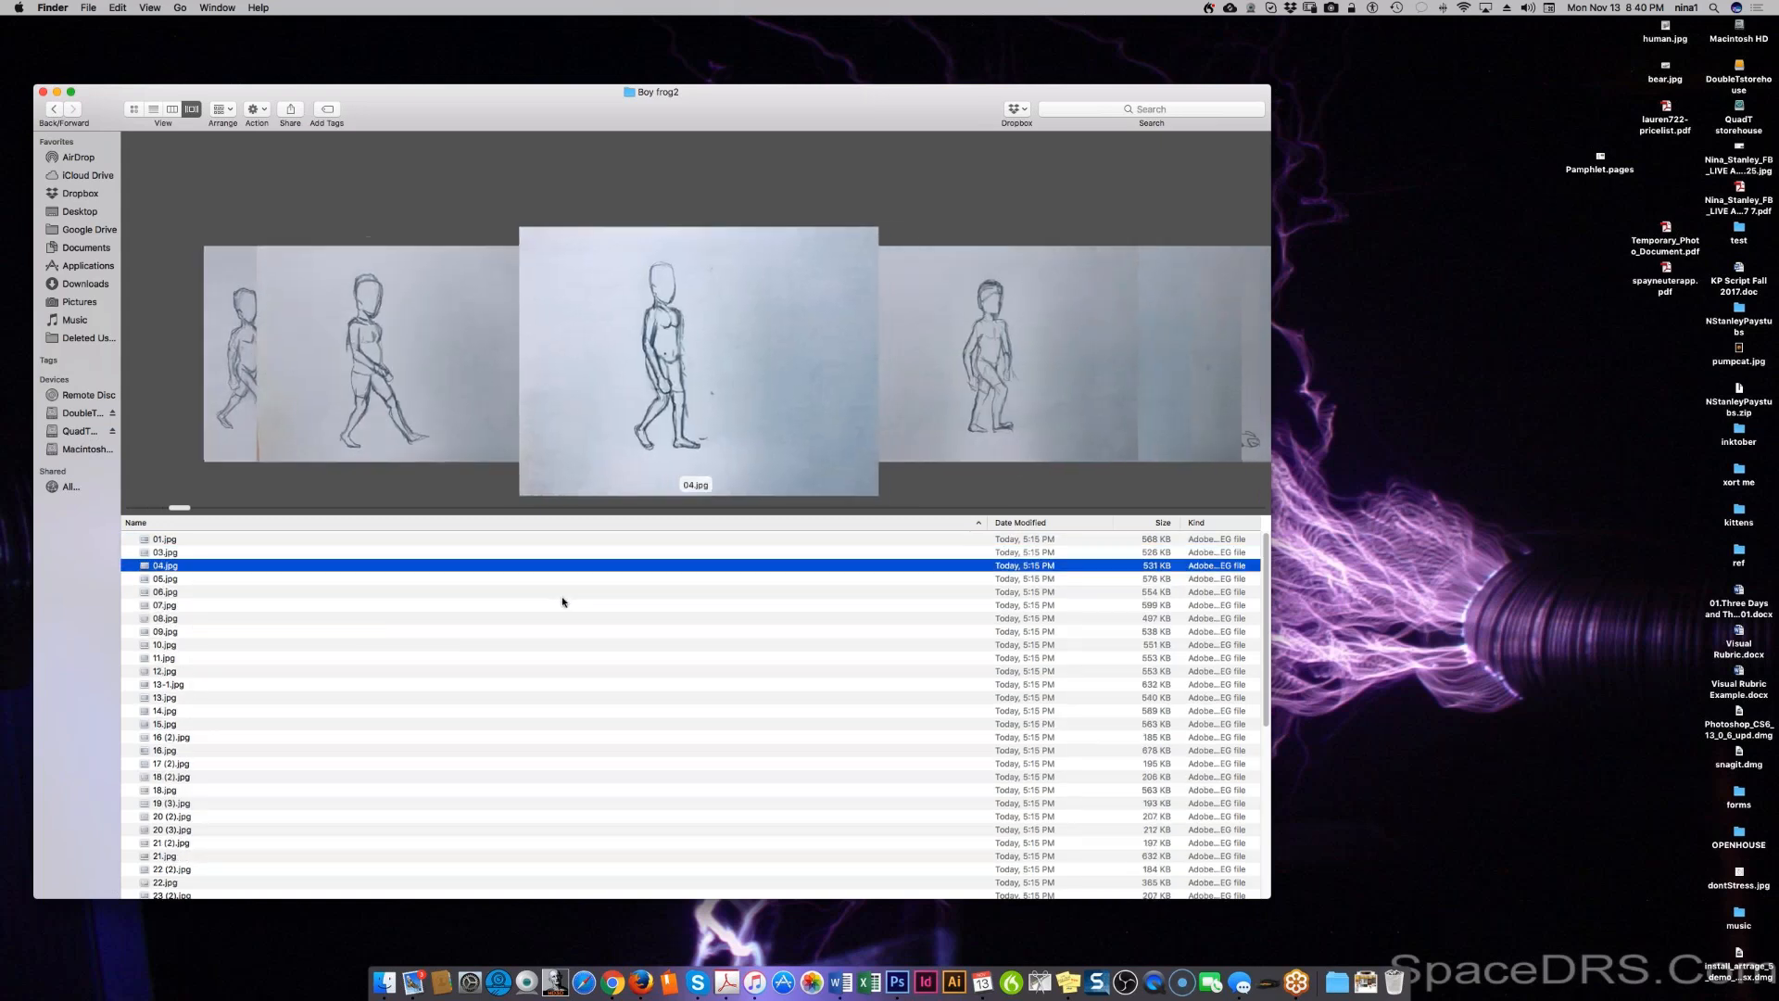
key(Down)
key(Down)
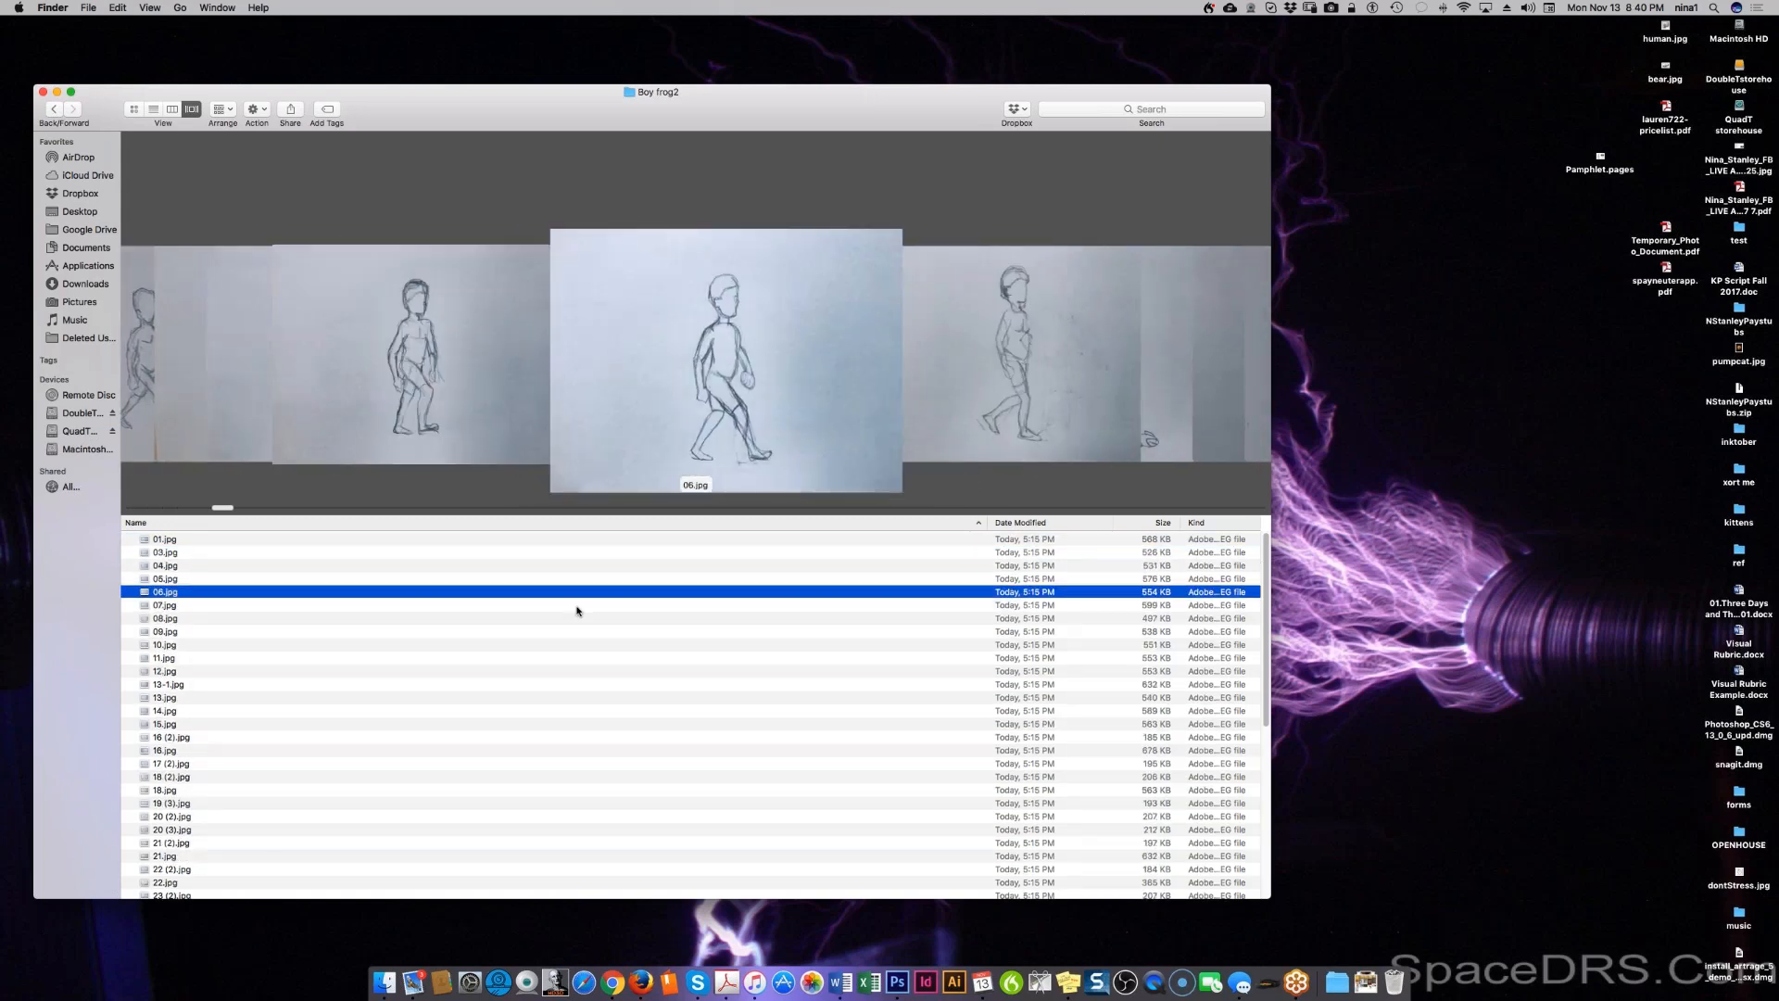
key(Down)
key(Down)
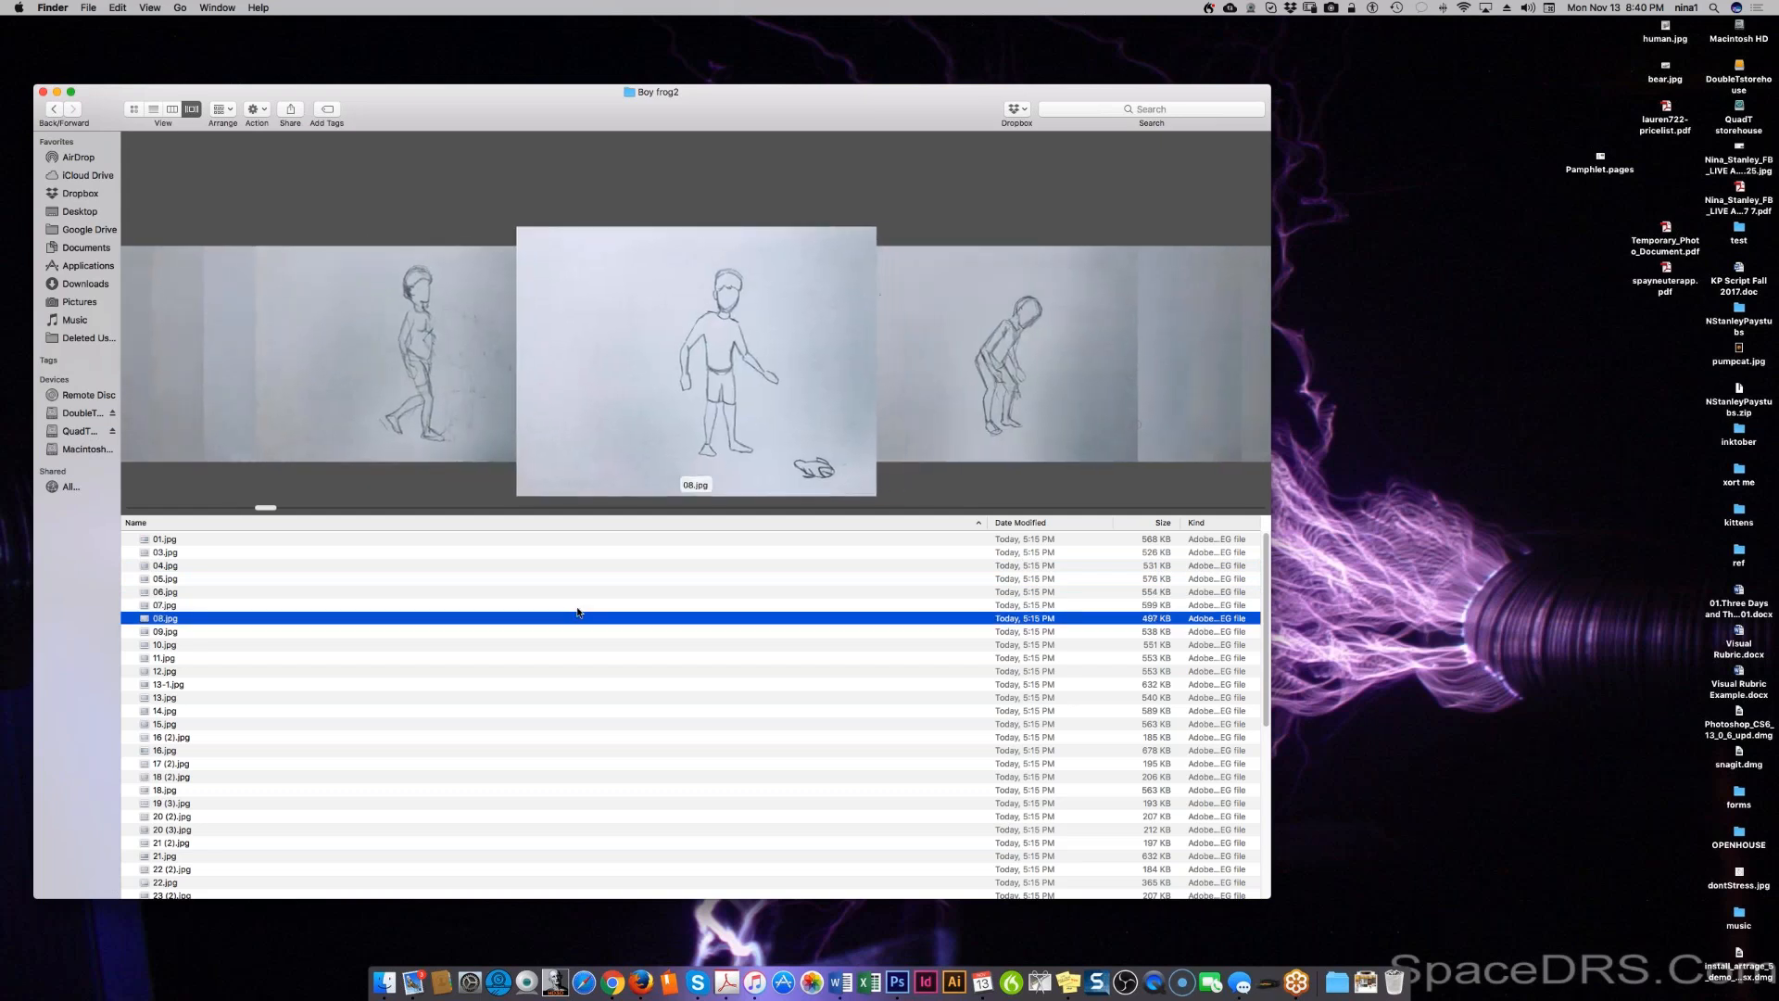
key(Down)
key(Down)
key(Down)
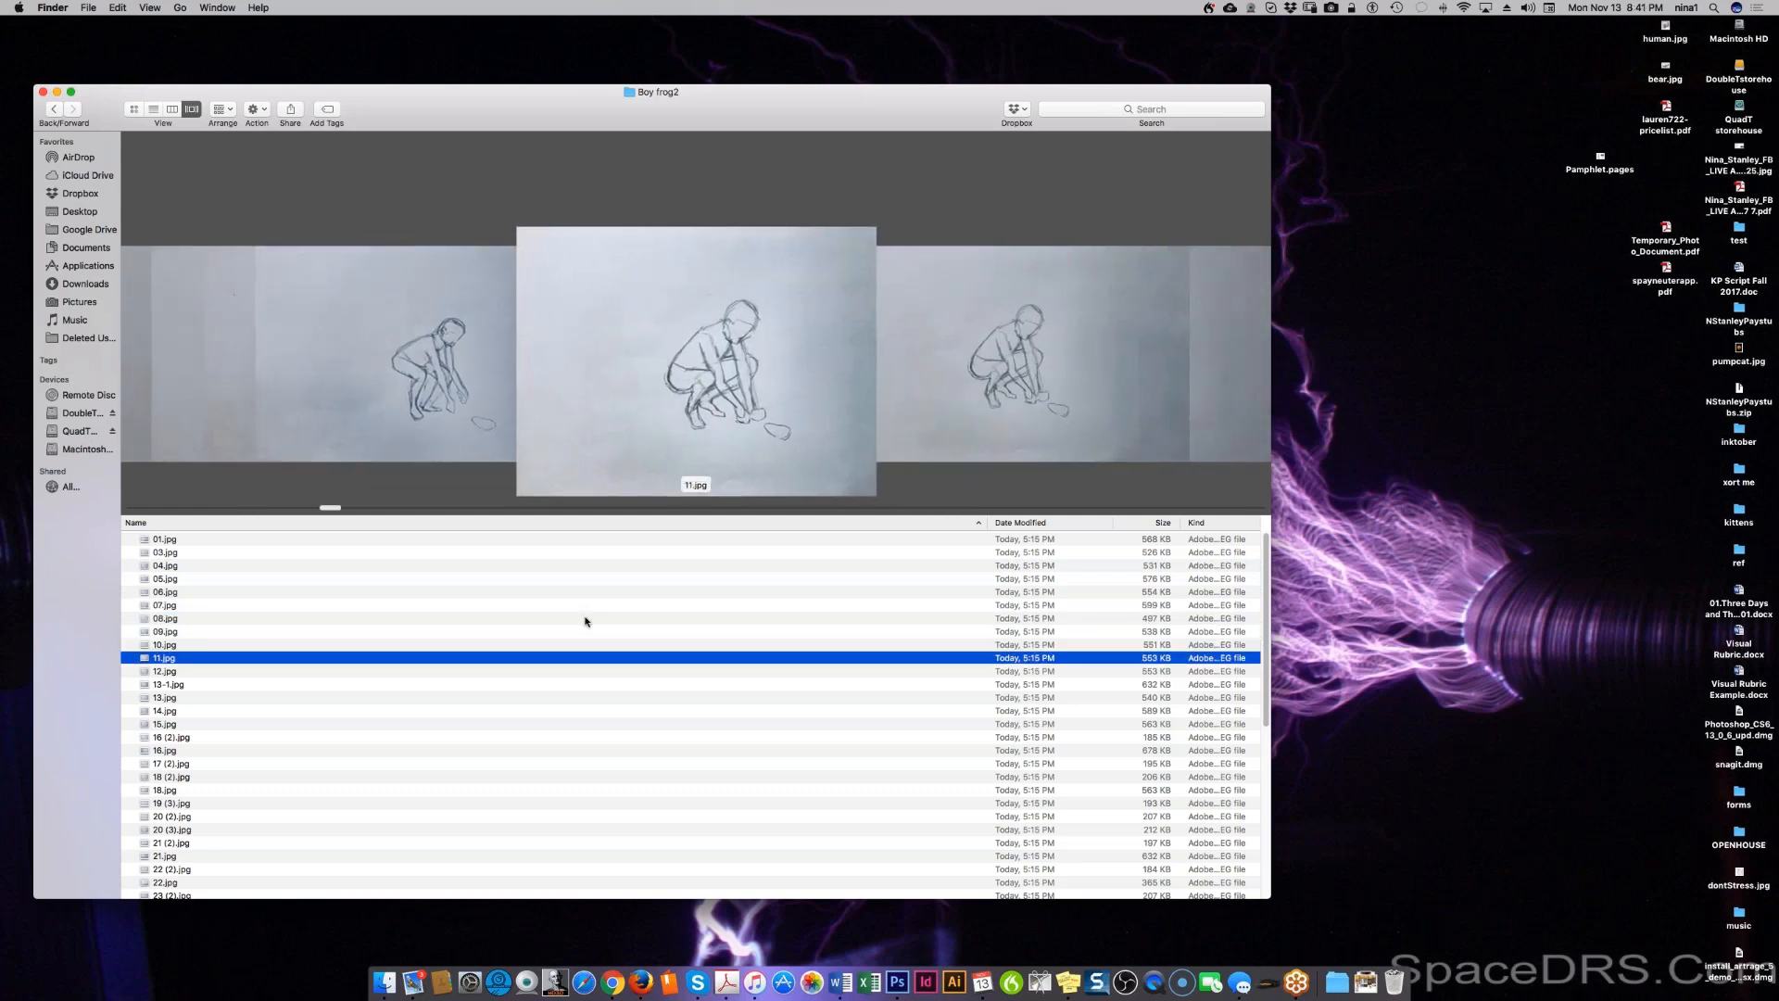
Step: Compare the 11.jpg, 12.jpg and 13-1.jpg drawings by flipping back and forth between them
key(Down)
key(Up)
key(Down)
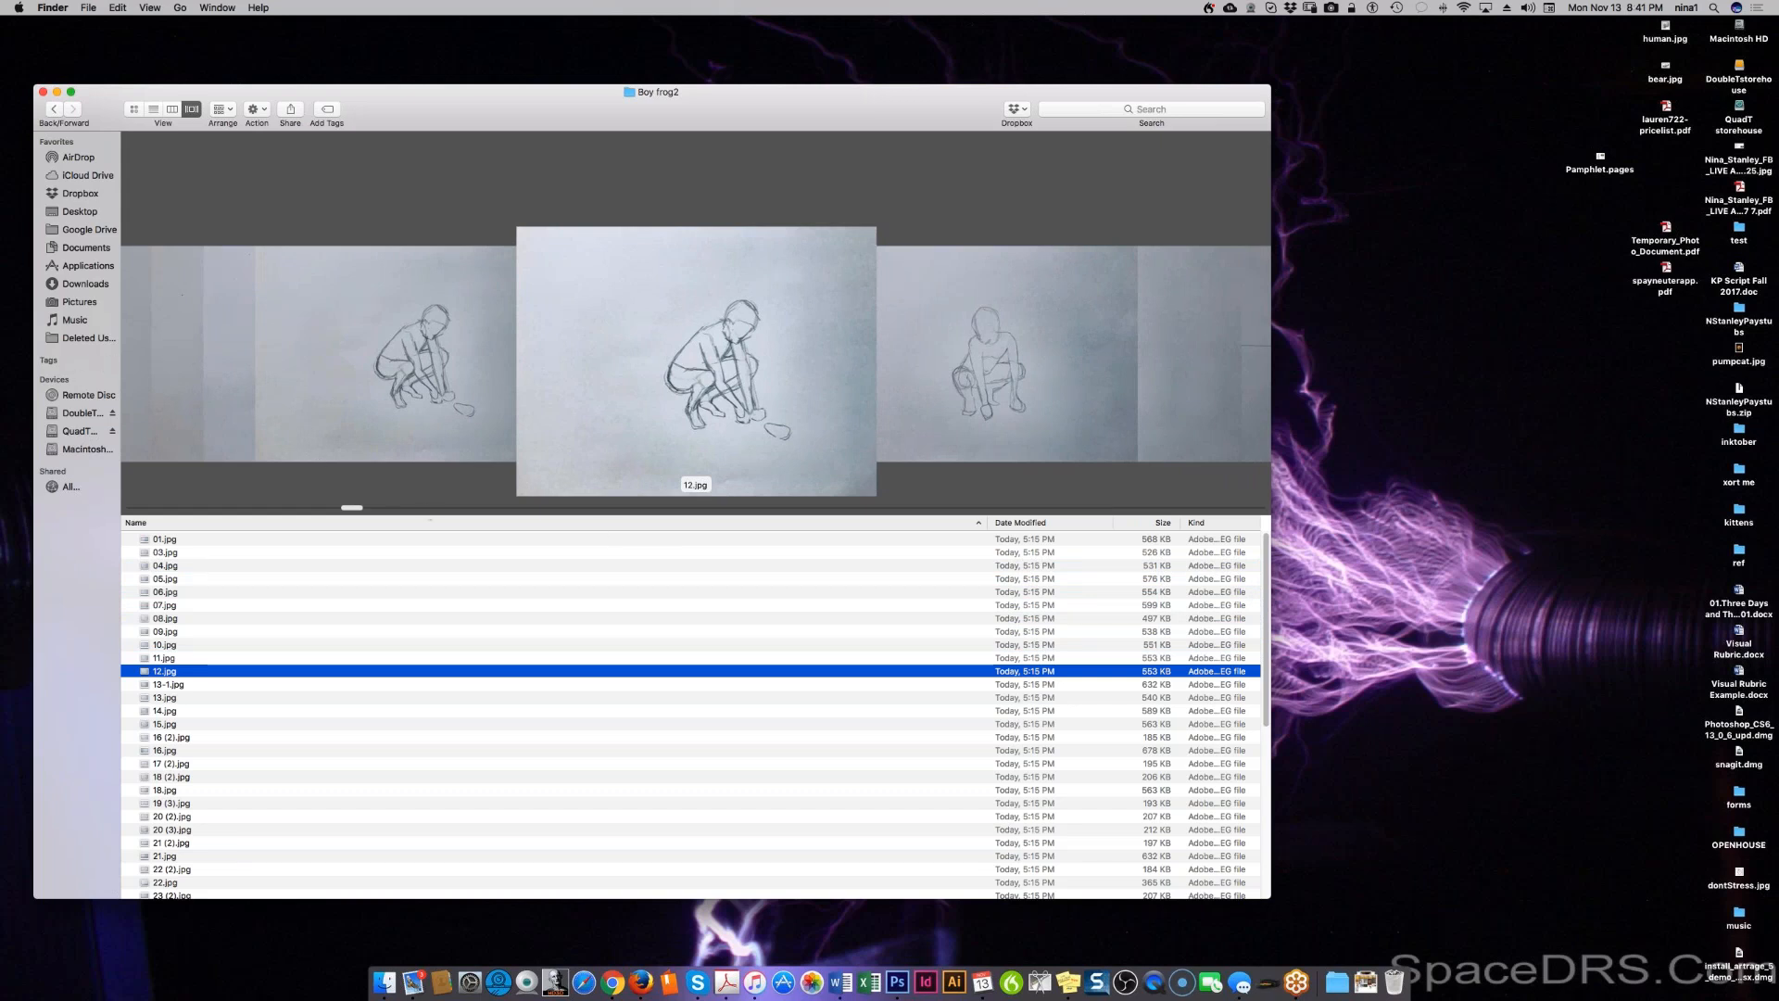
right_click(431, 524)
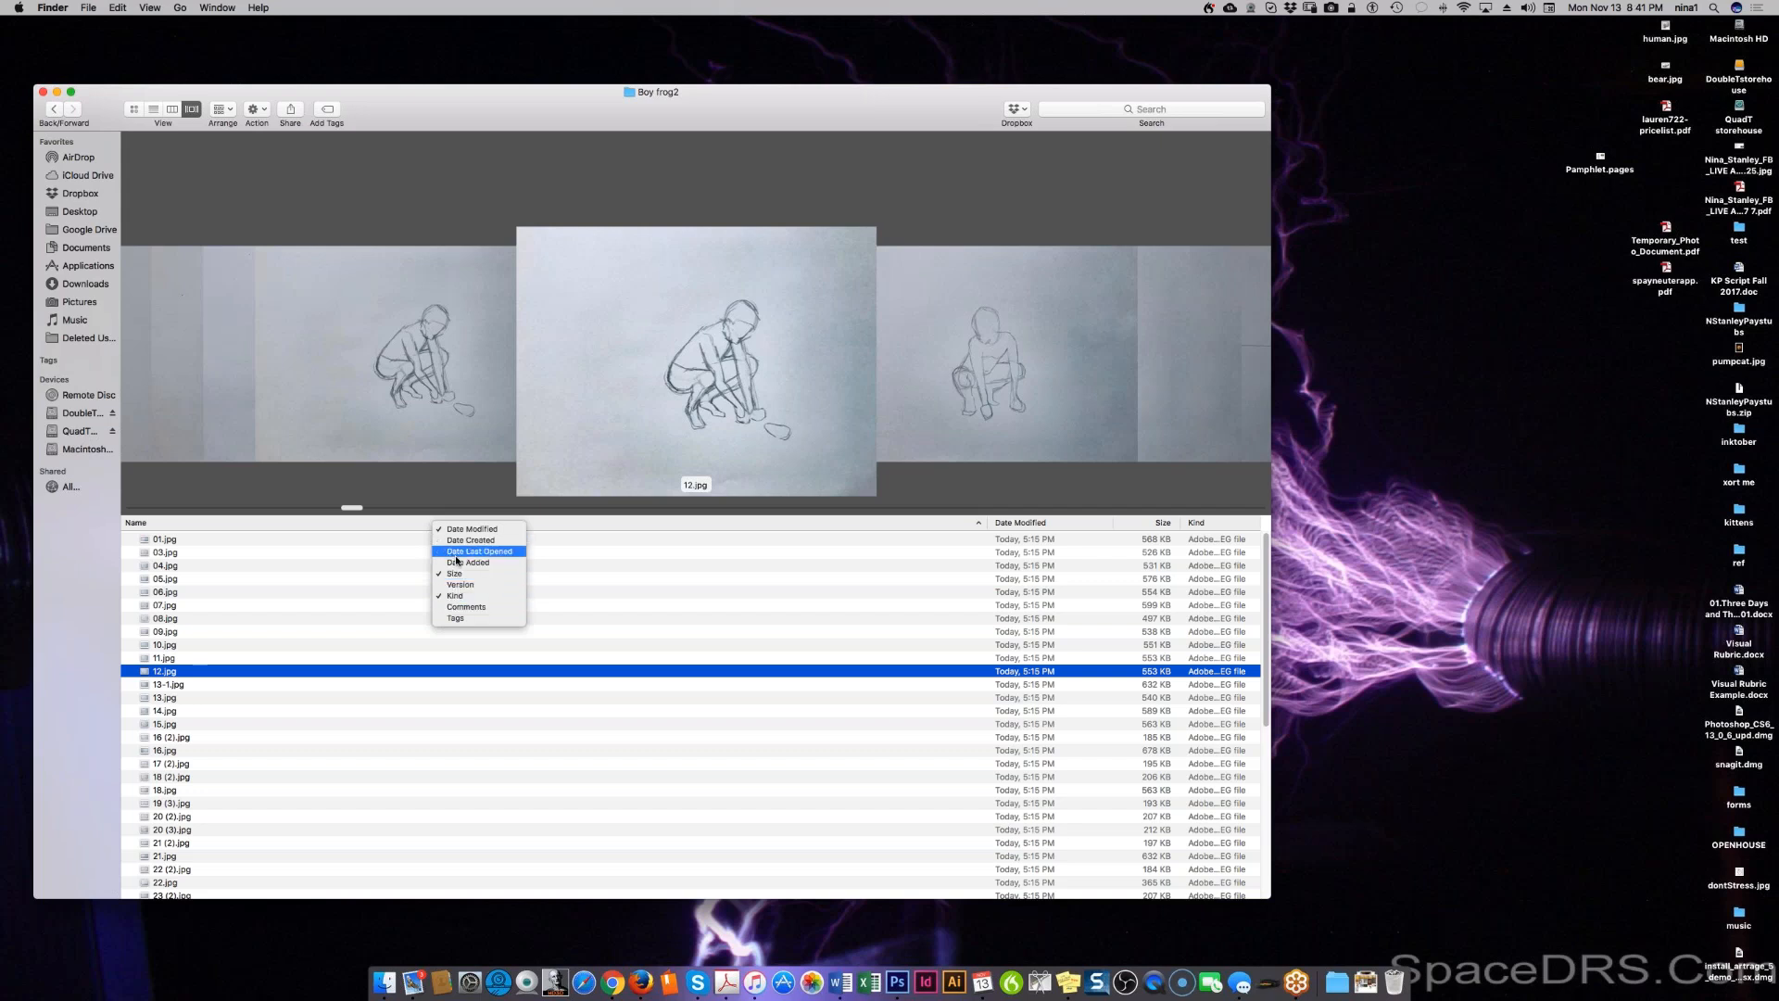
click(544, 518)
key(Down)
key(Up)
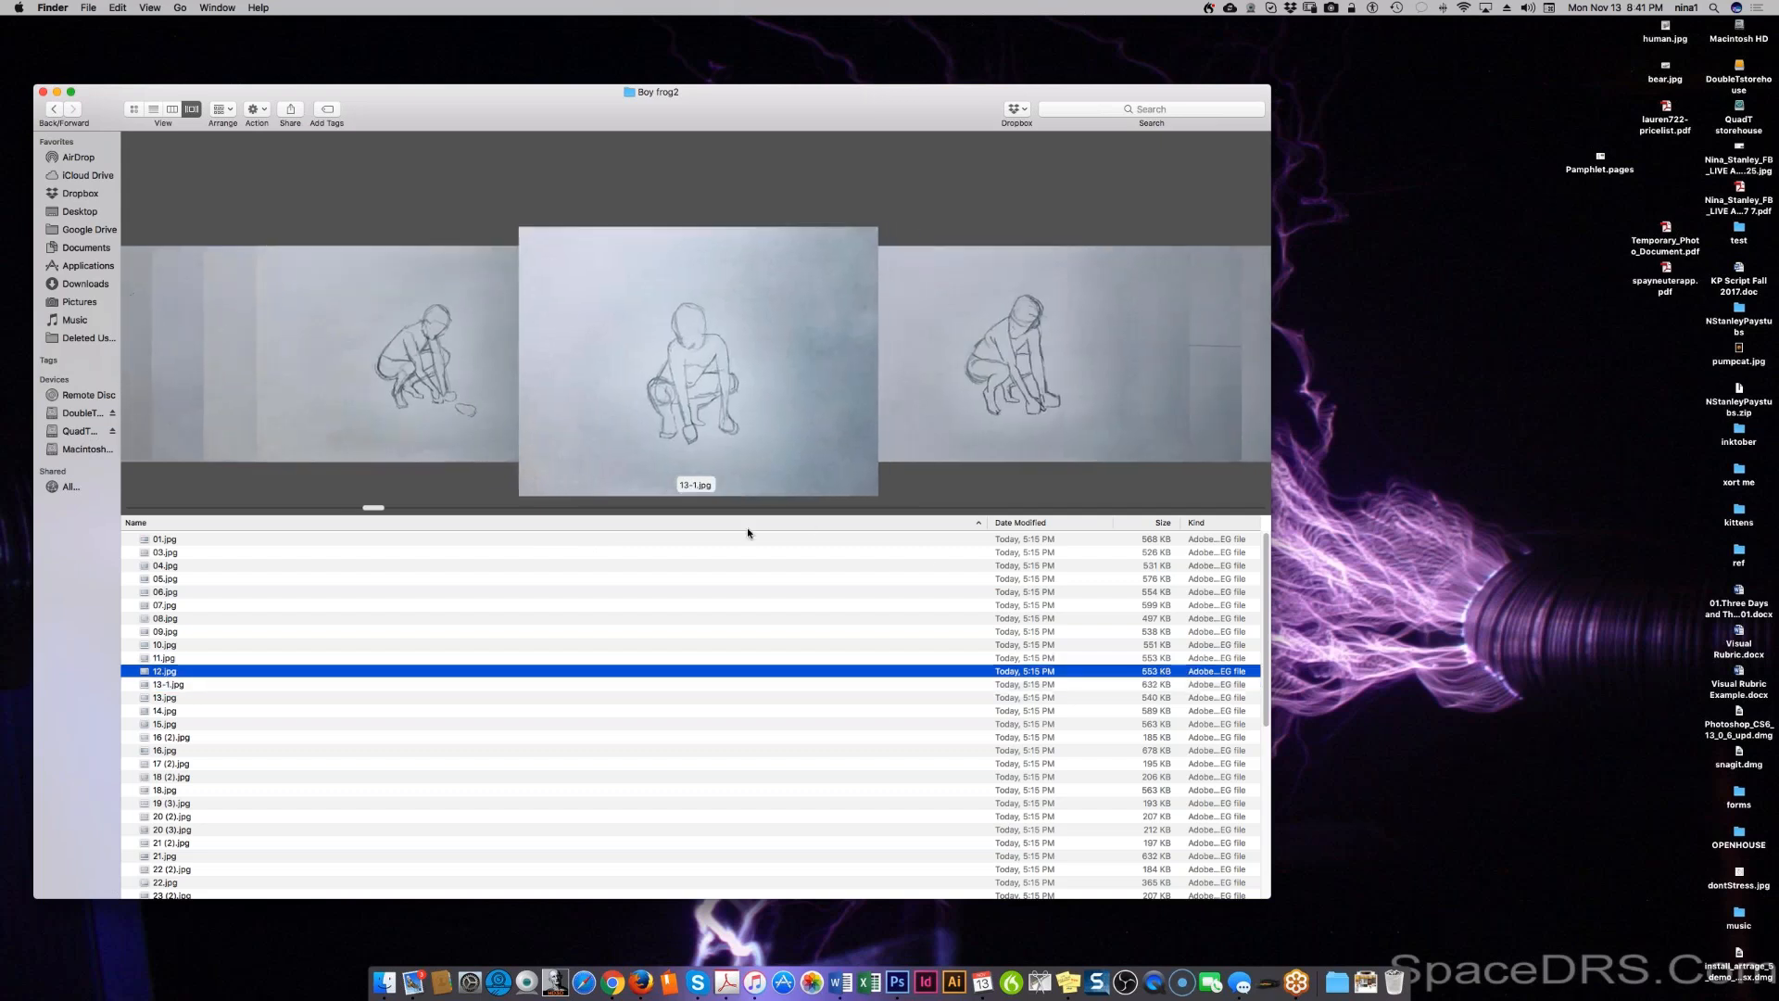
key(Up)
key(Down)
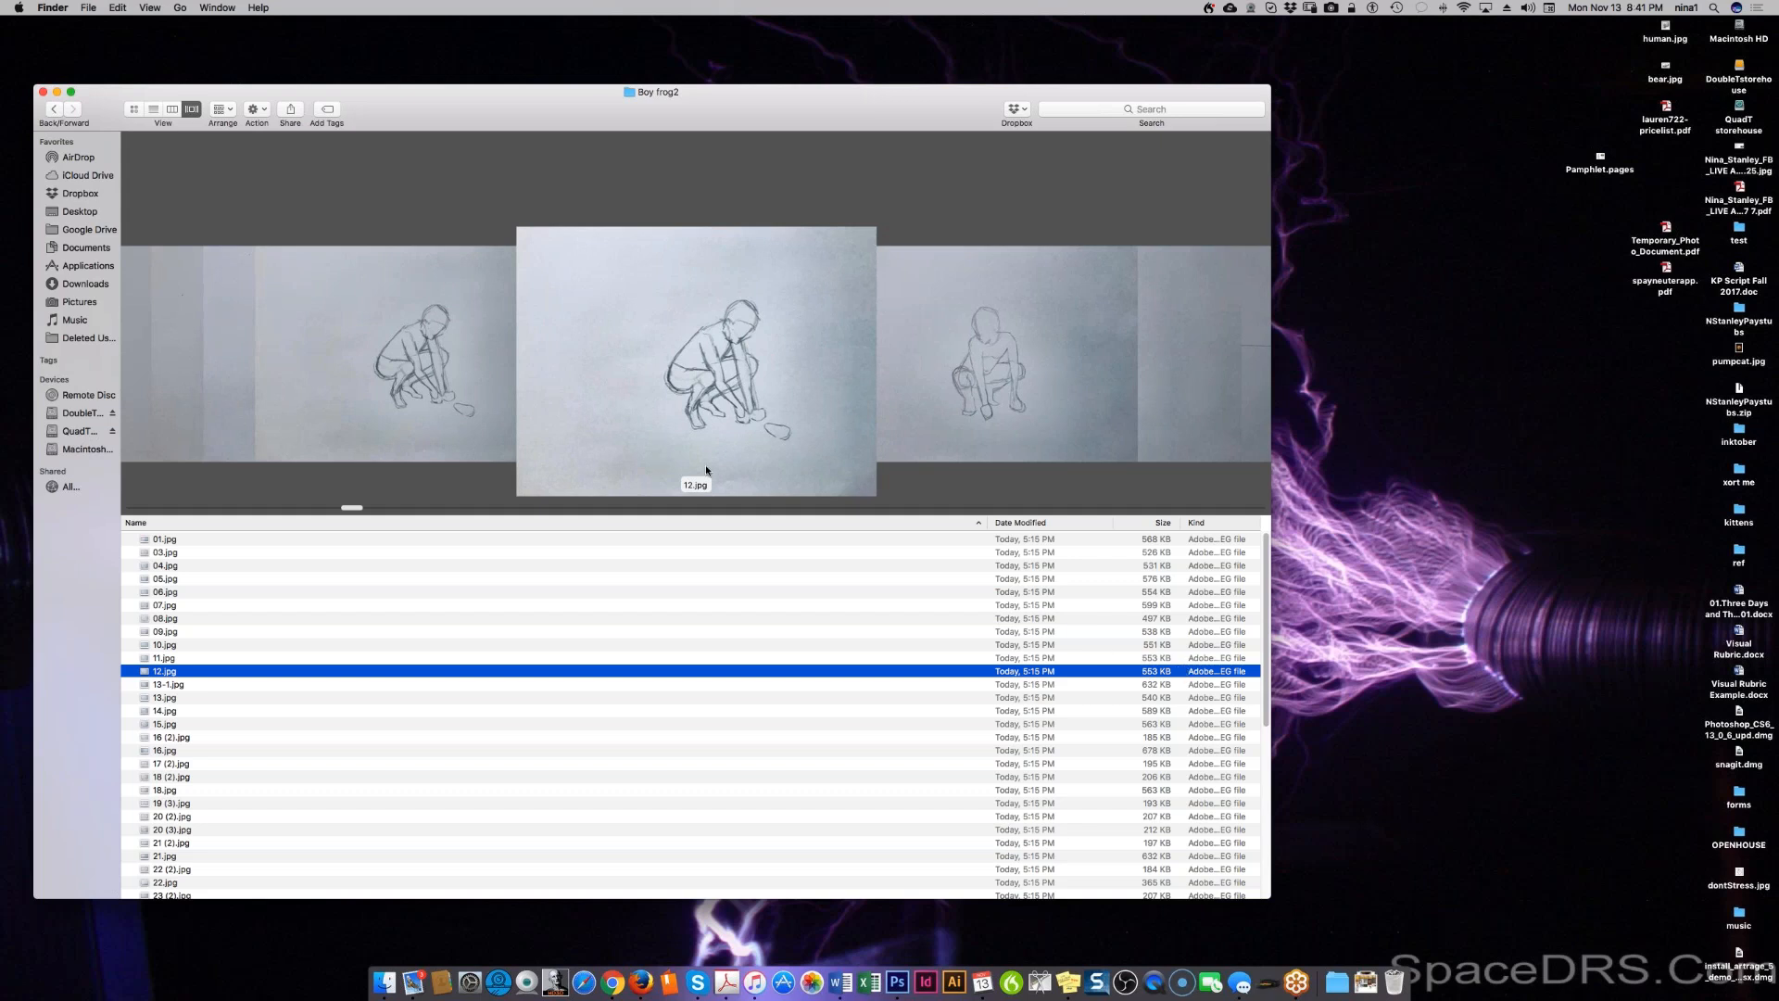
Step: Recheck 12.jpg against 11.jpg and 13-1.jpg, and move the duplicate 12.jpg to the Trash
right_click(231, 679)
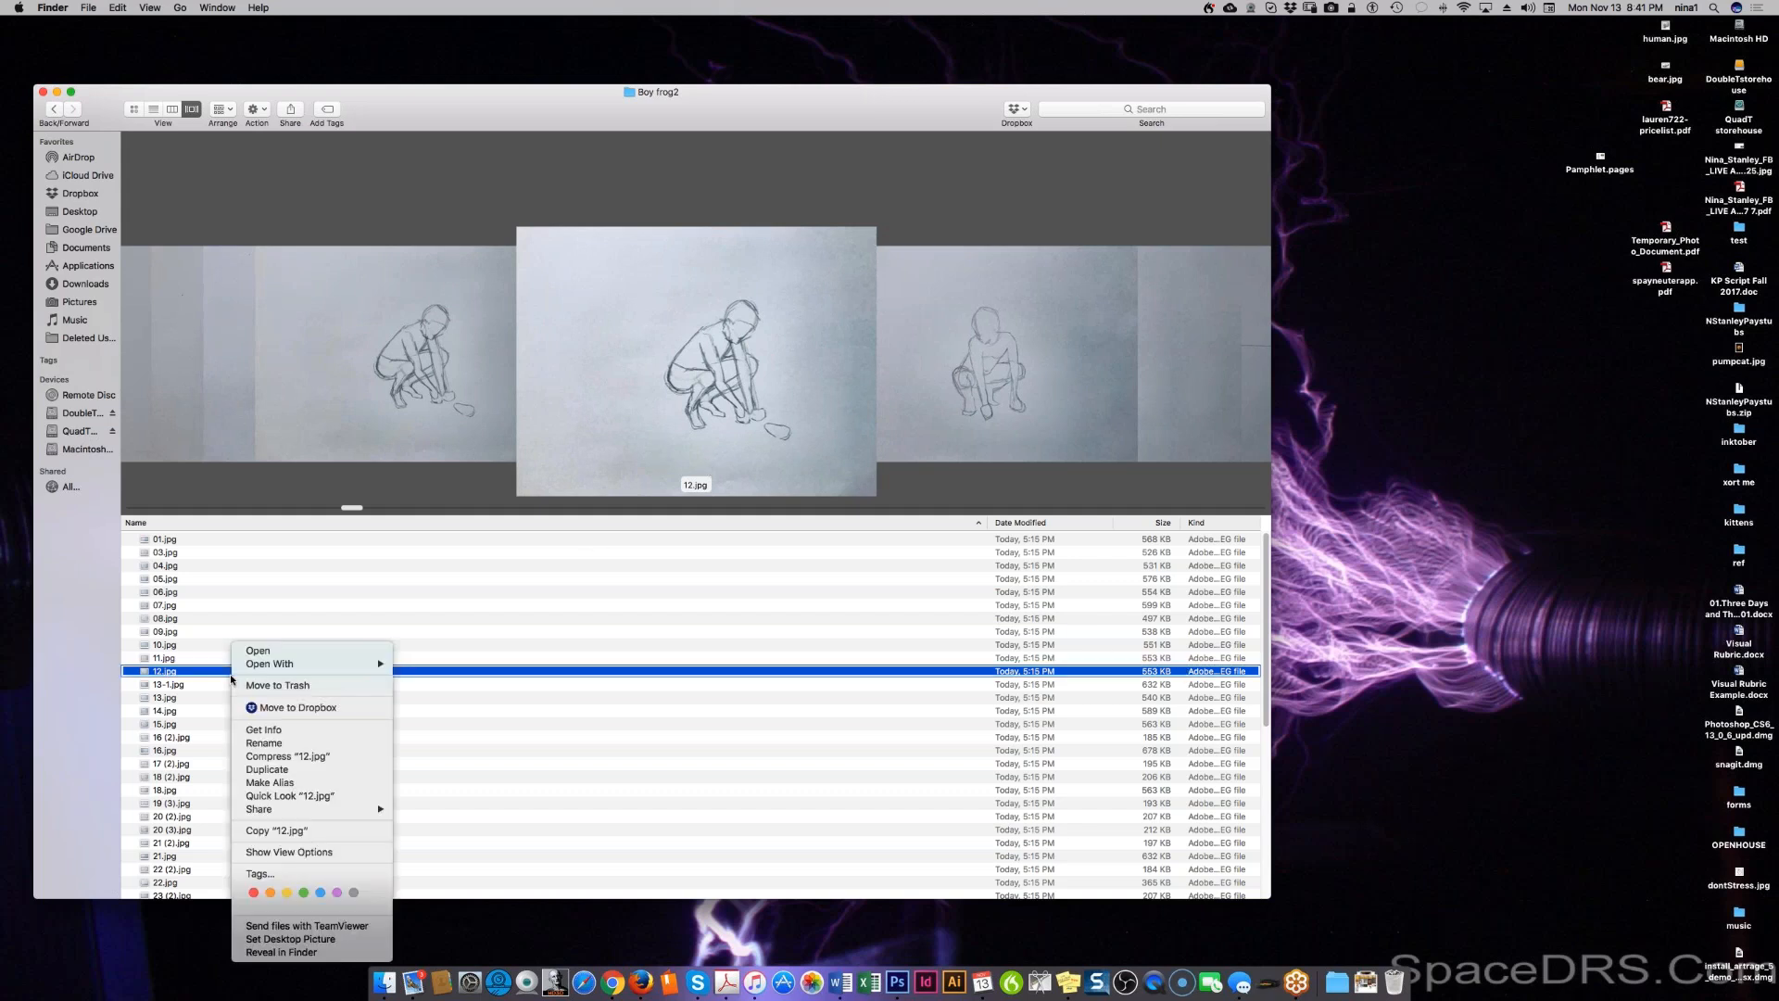
click(188, 688)
click(188, 687)
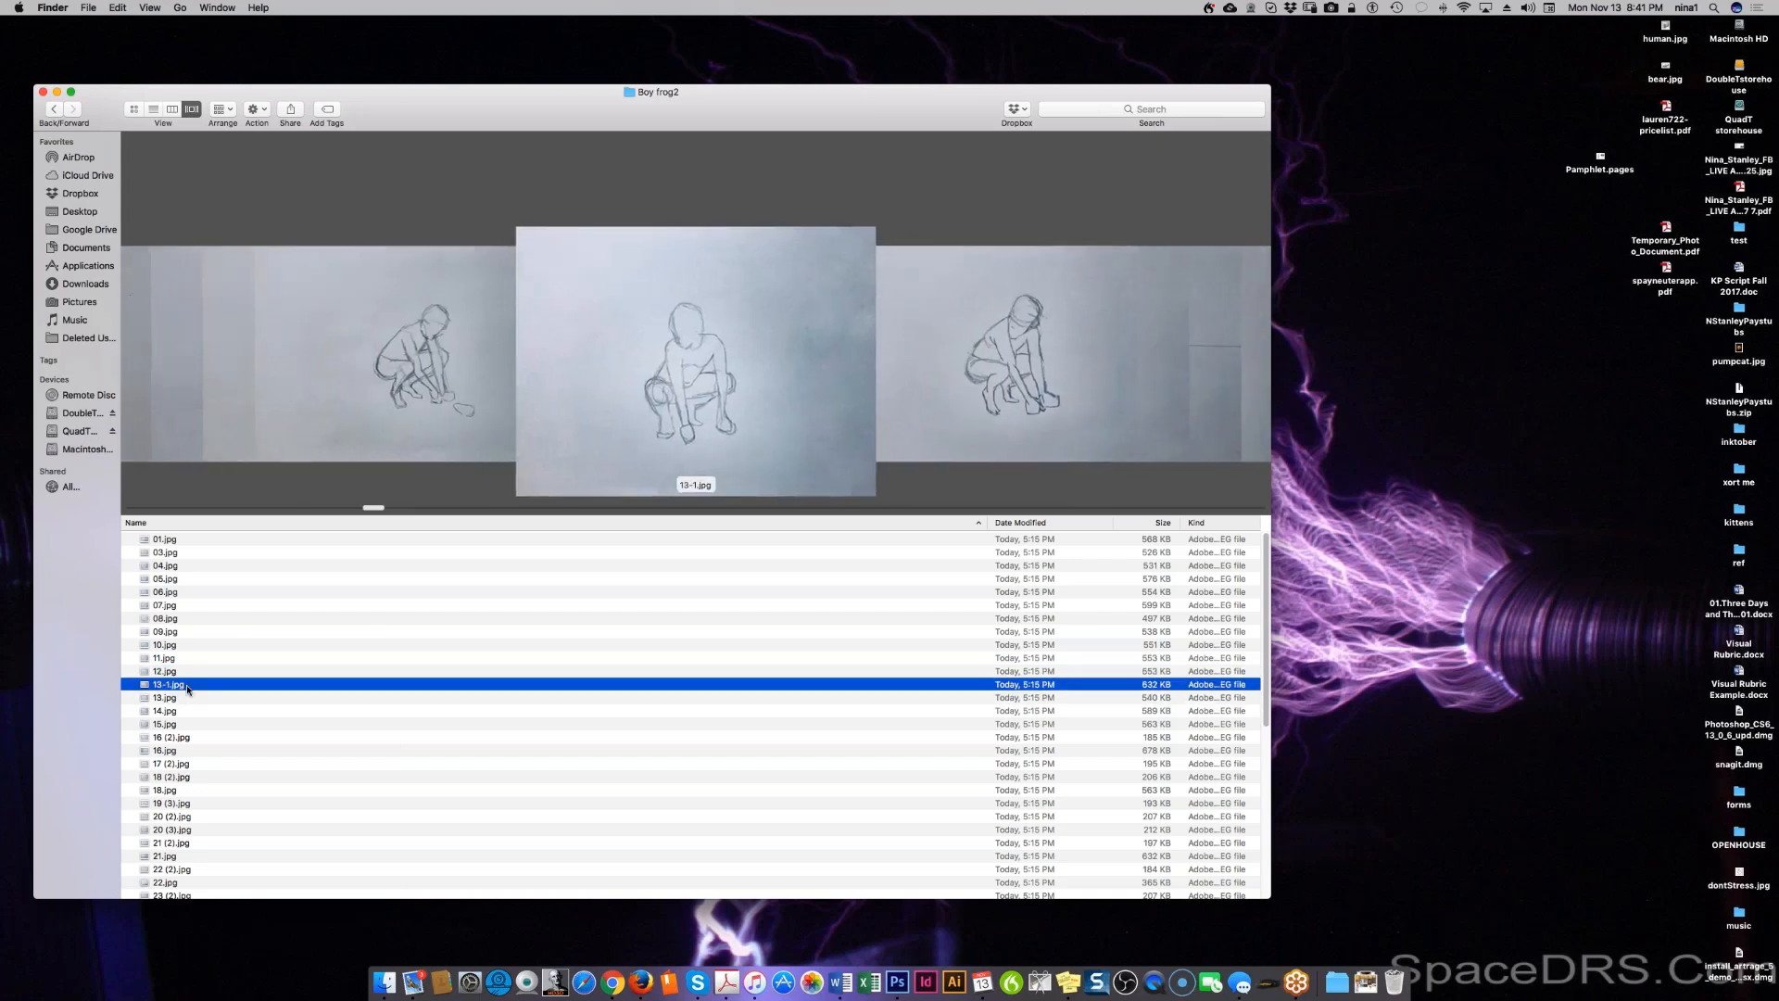
right_click(188, 687)
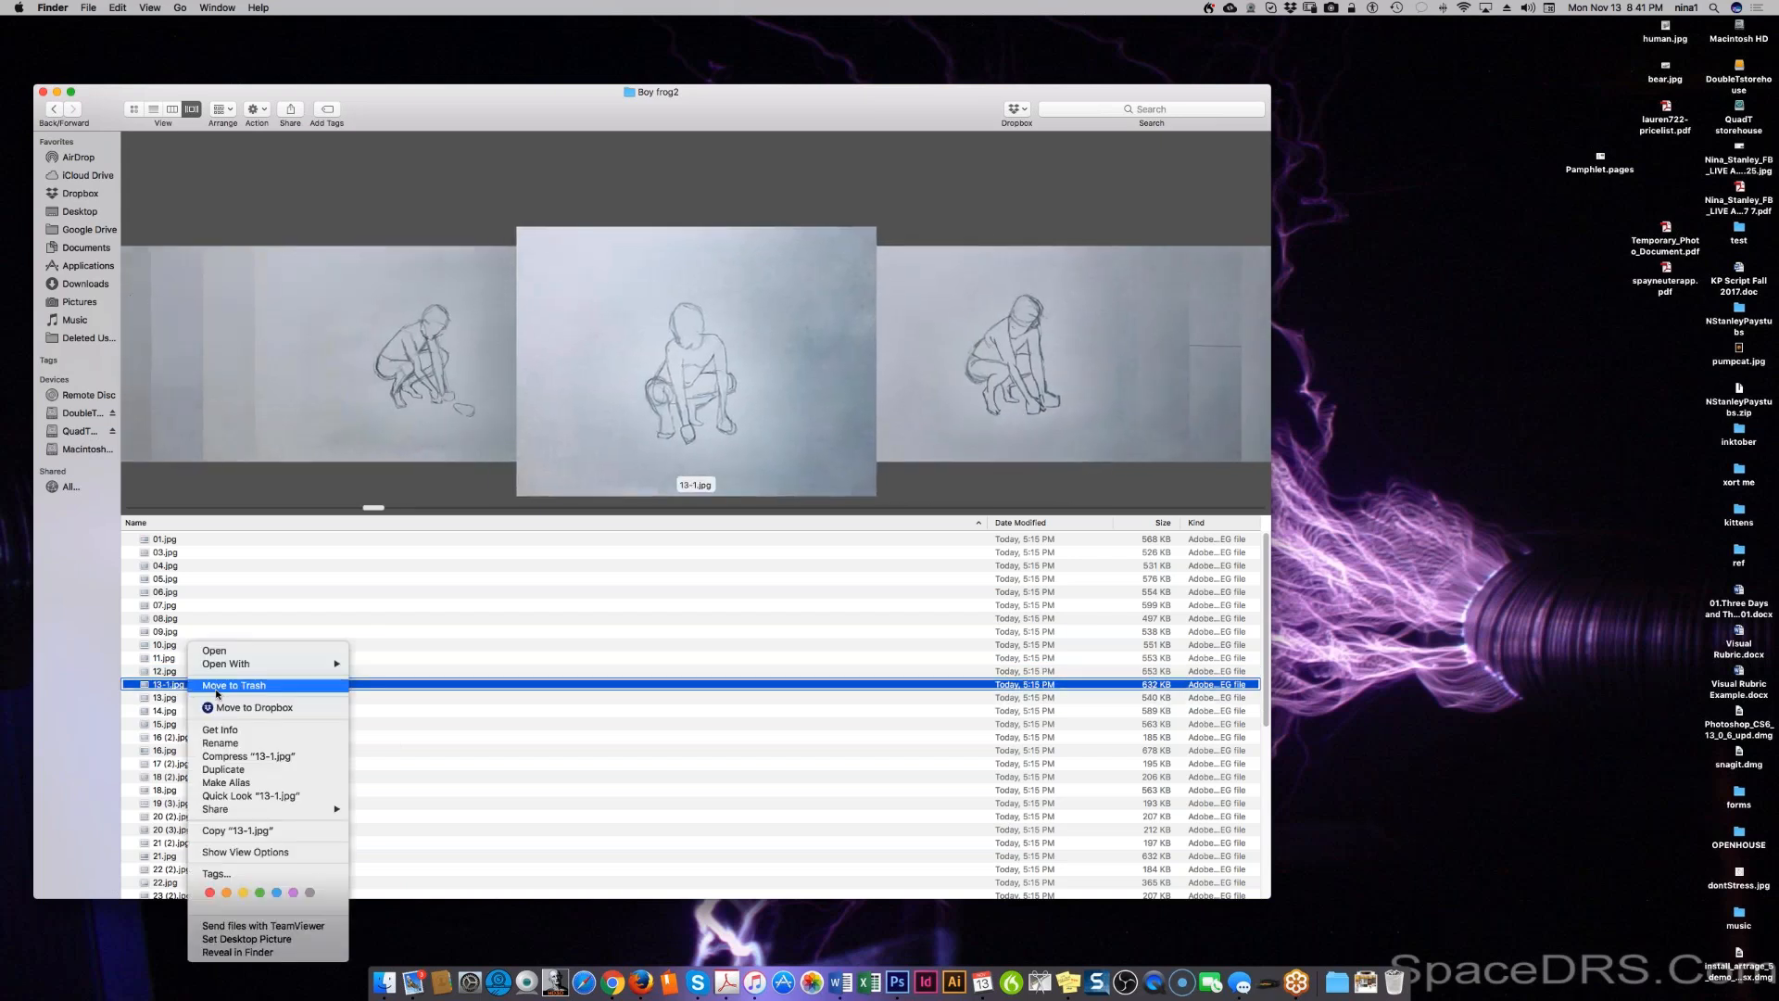
click(457, 688)
key(Up)
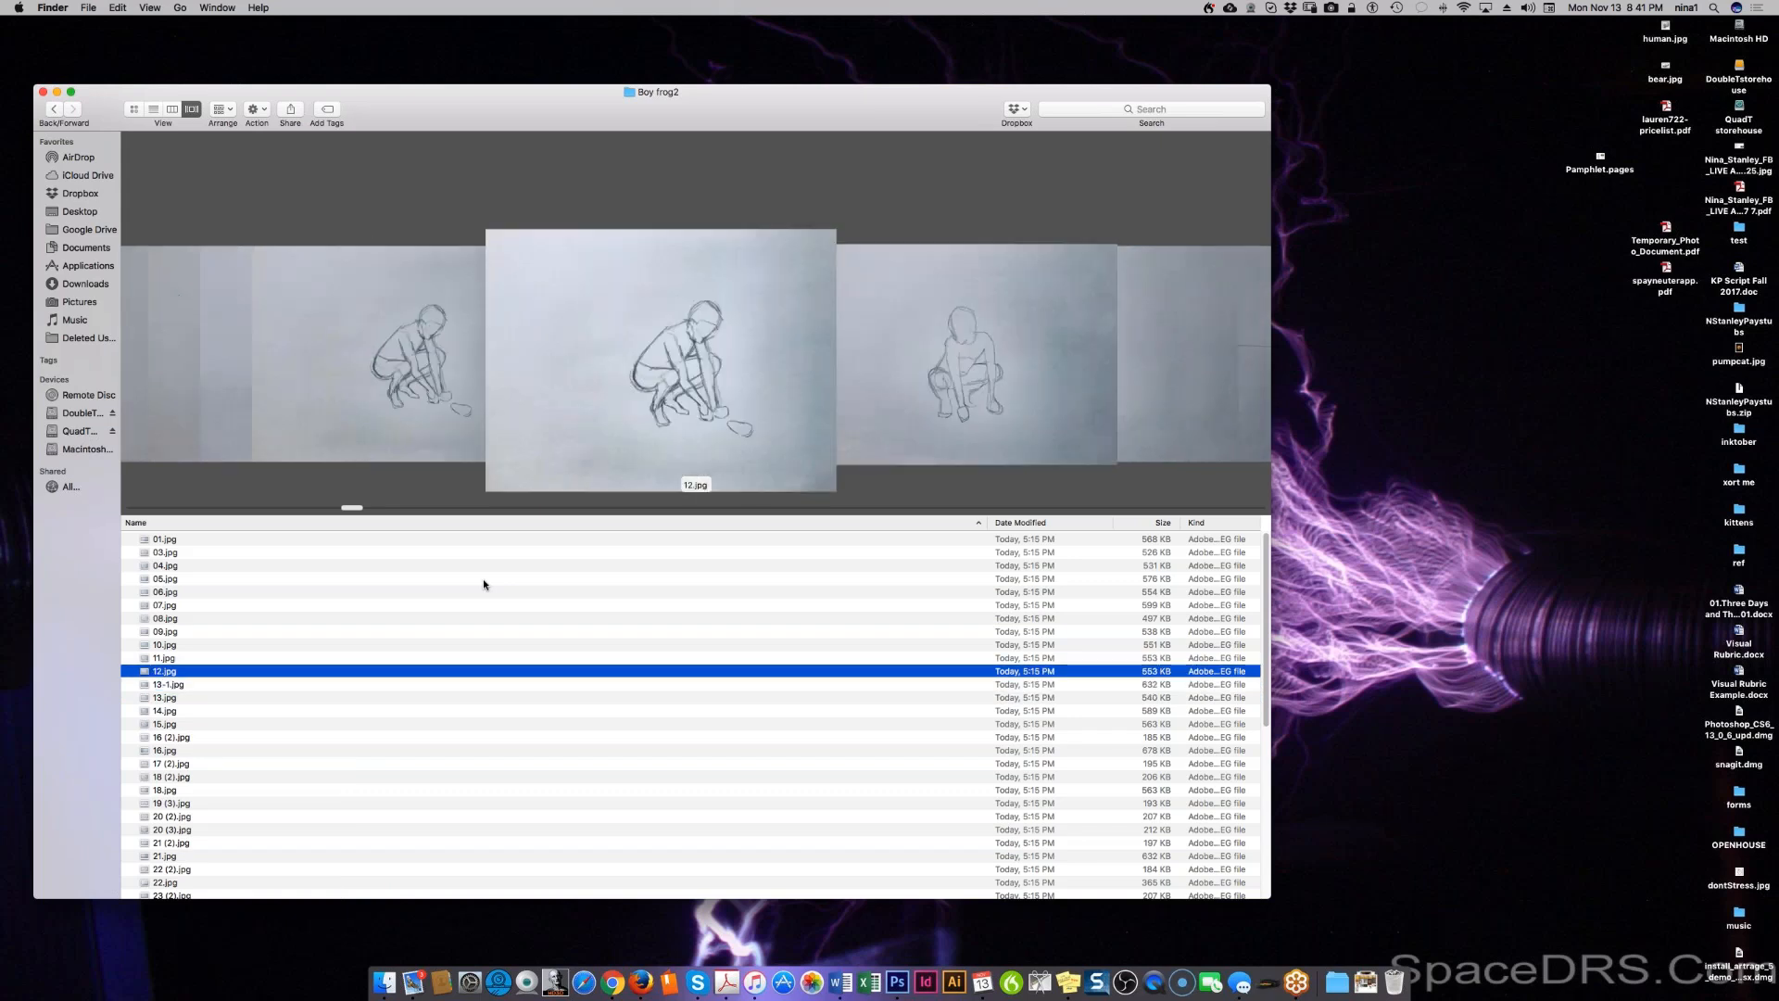
key(Up)
key(Down)
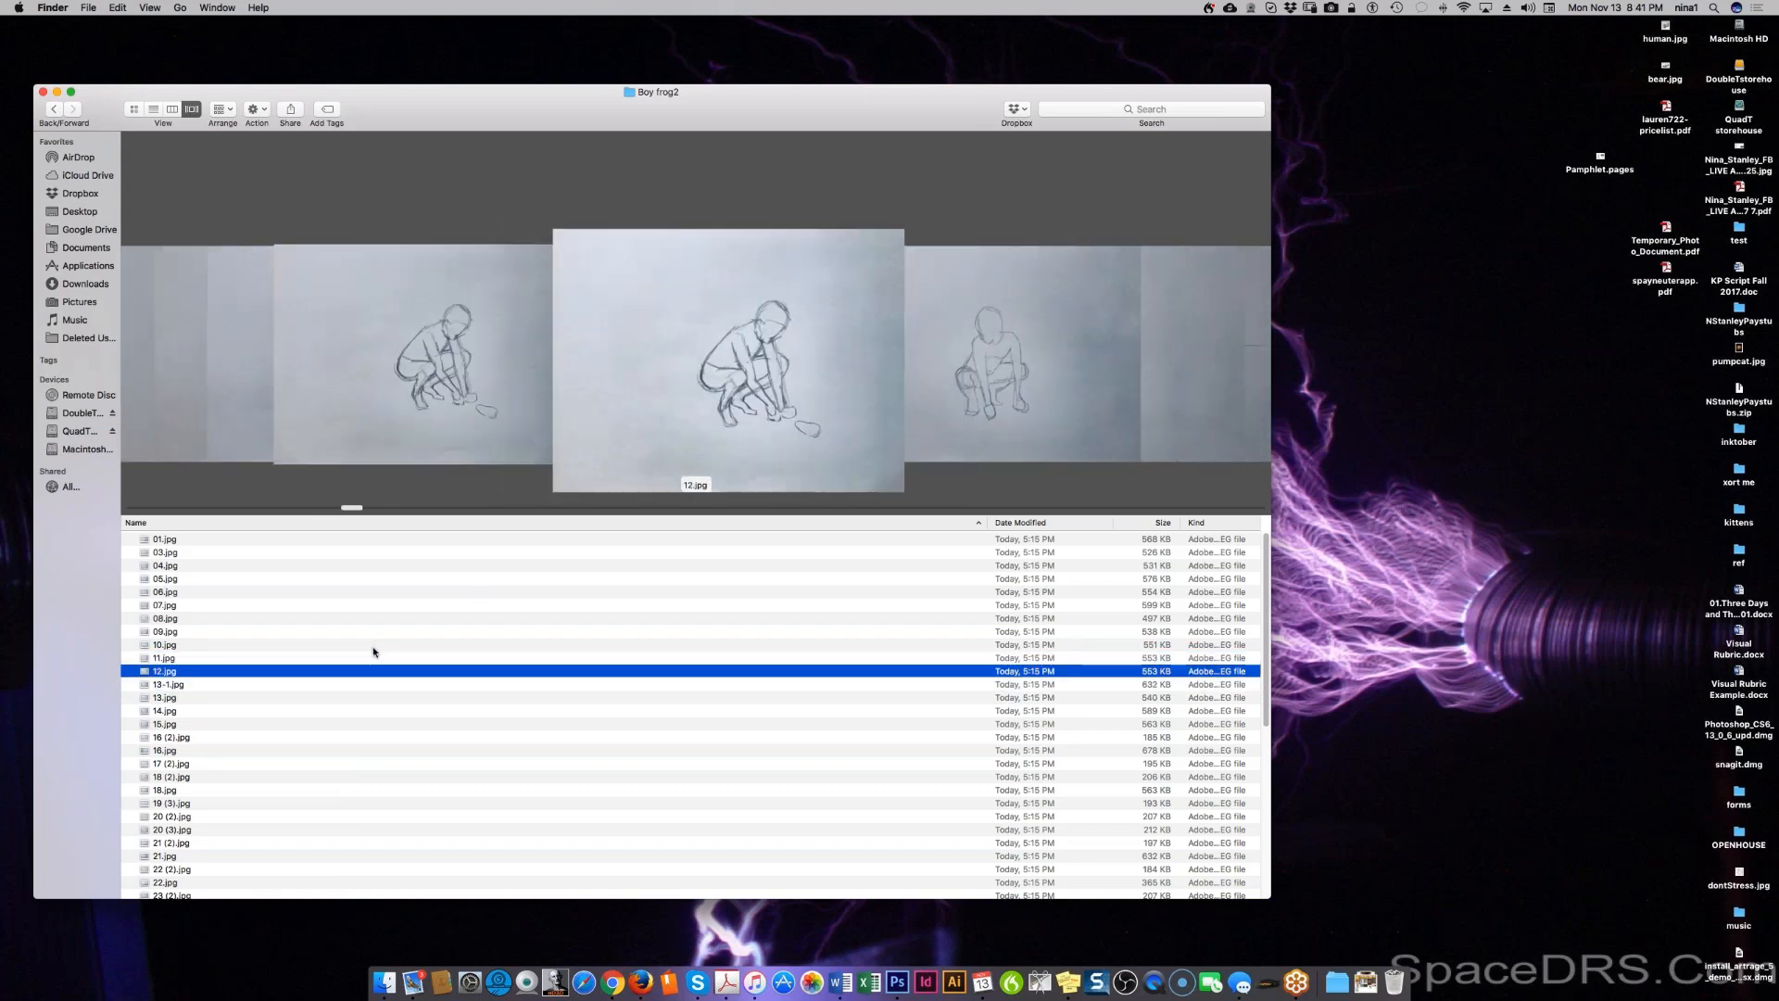
right_click(167, 675)
click(190, 686)
Step: Rename 13-1.jpg as 12.jpg
click(172, 670)
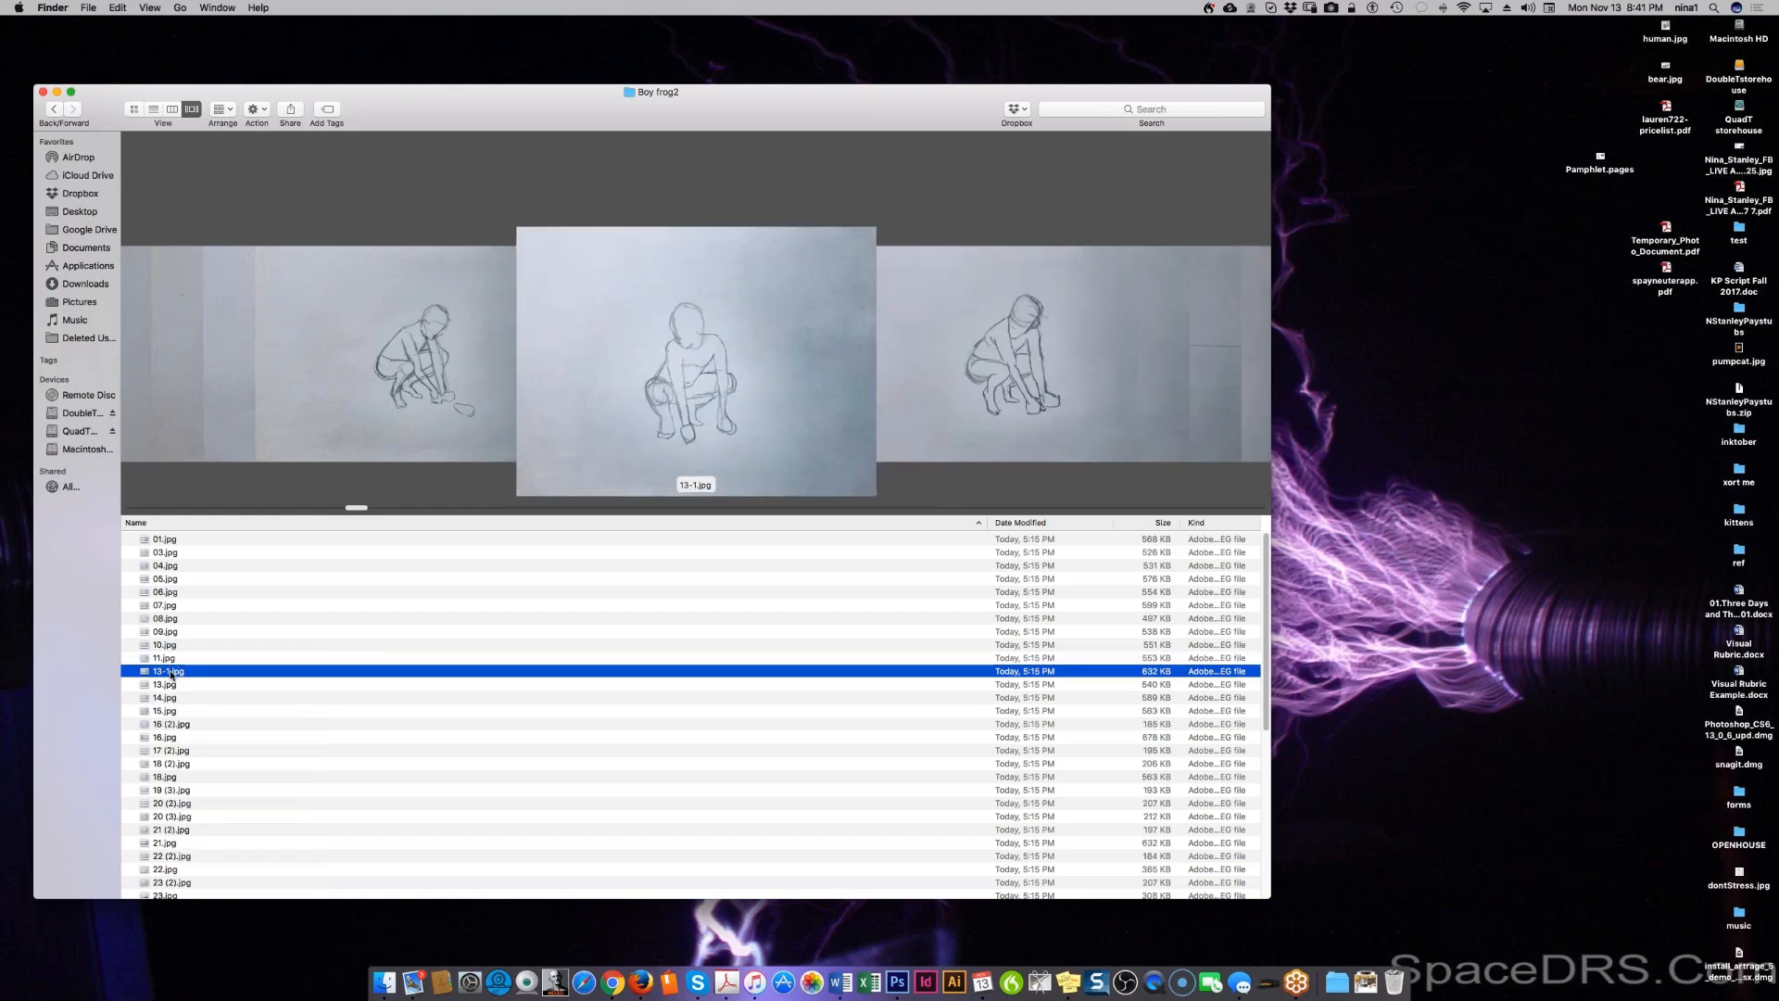
text(1)
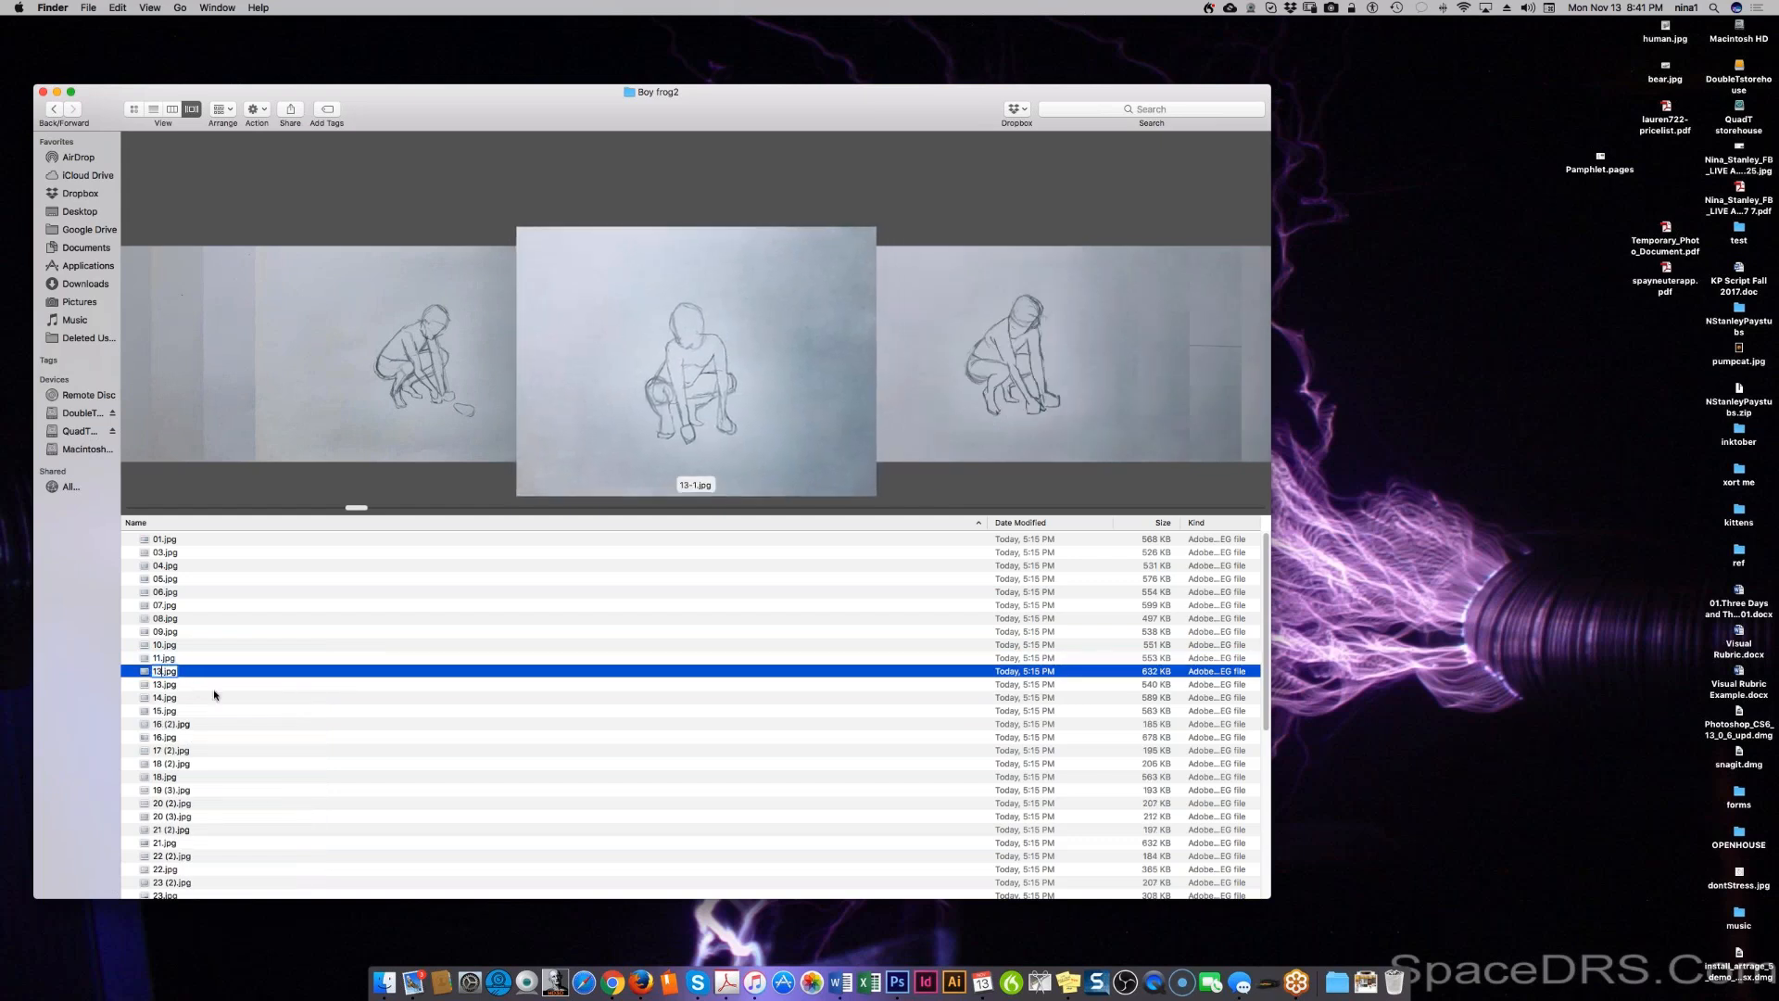
text(2)
key(Return)
Step: Flip through the drawings from 12.jpg to 16.jpg to check the frame order
key(Down)
key(Down)
key(Down)
key(Up)
key(Up)
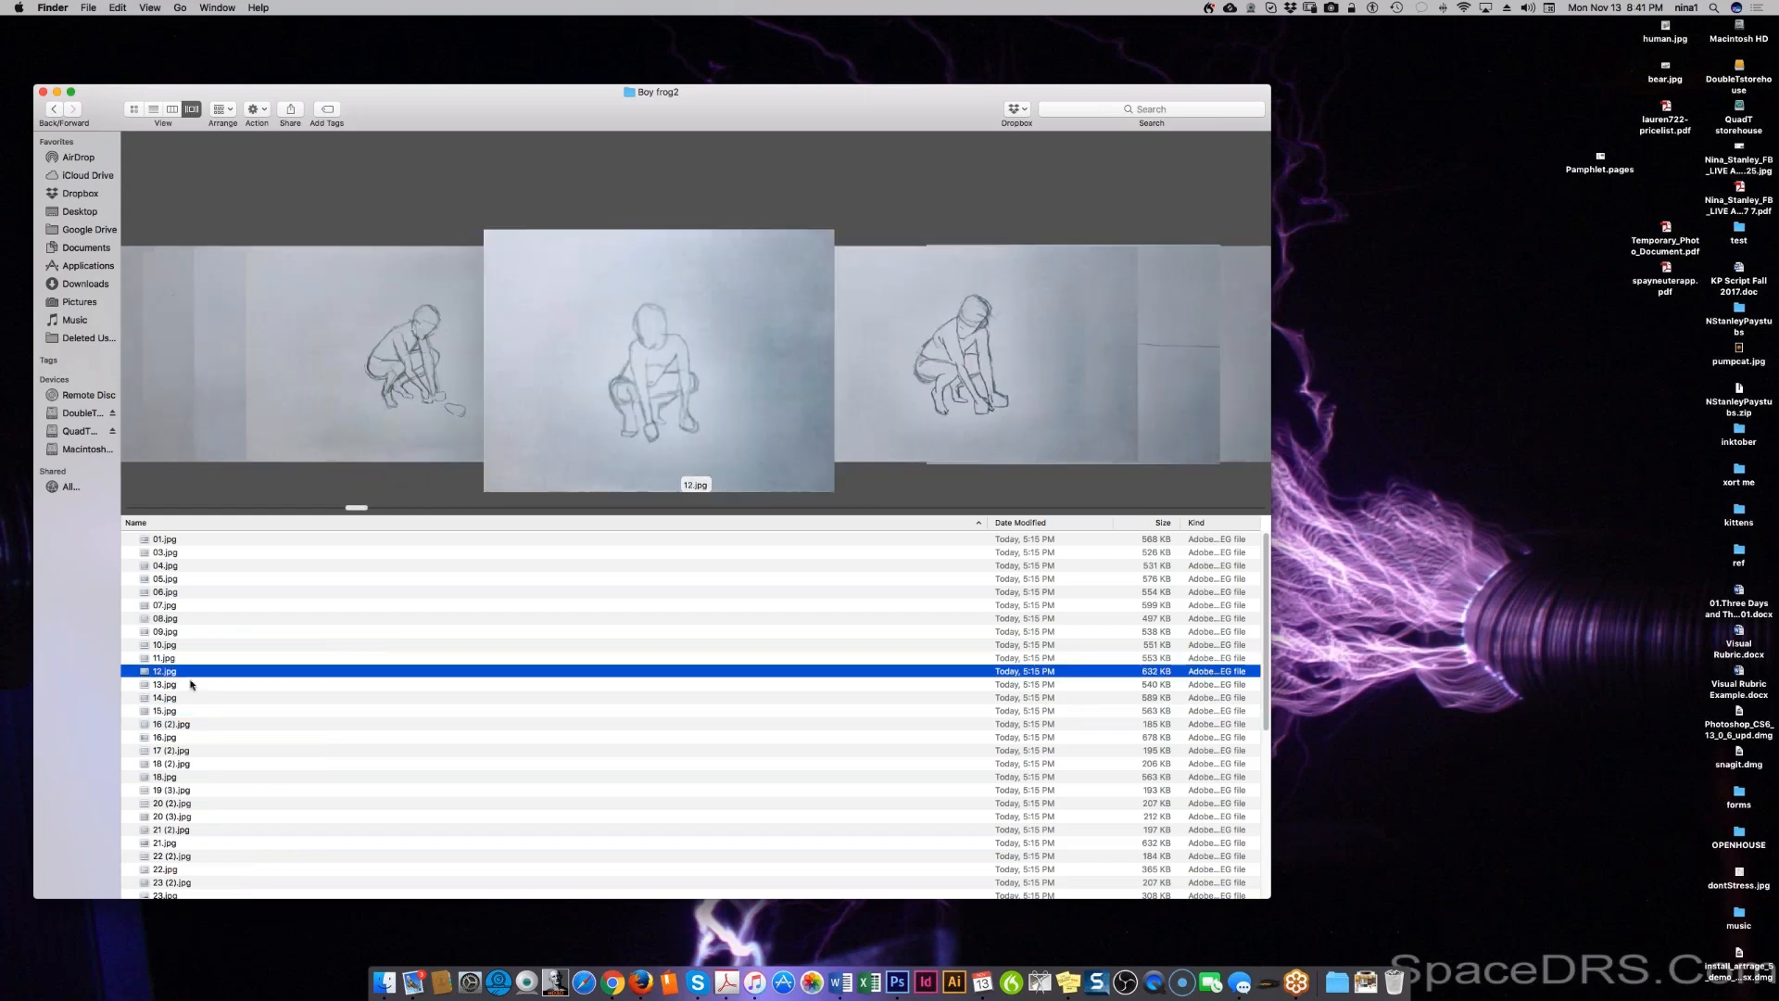
key(Down)
key(Down)
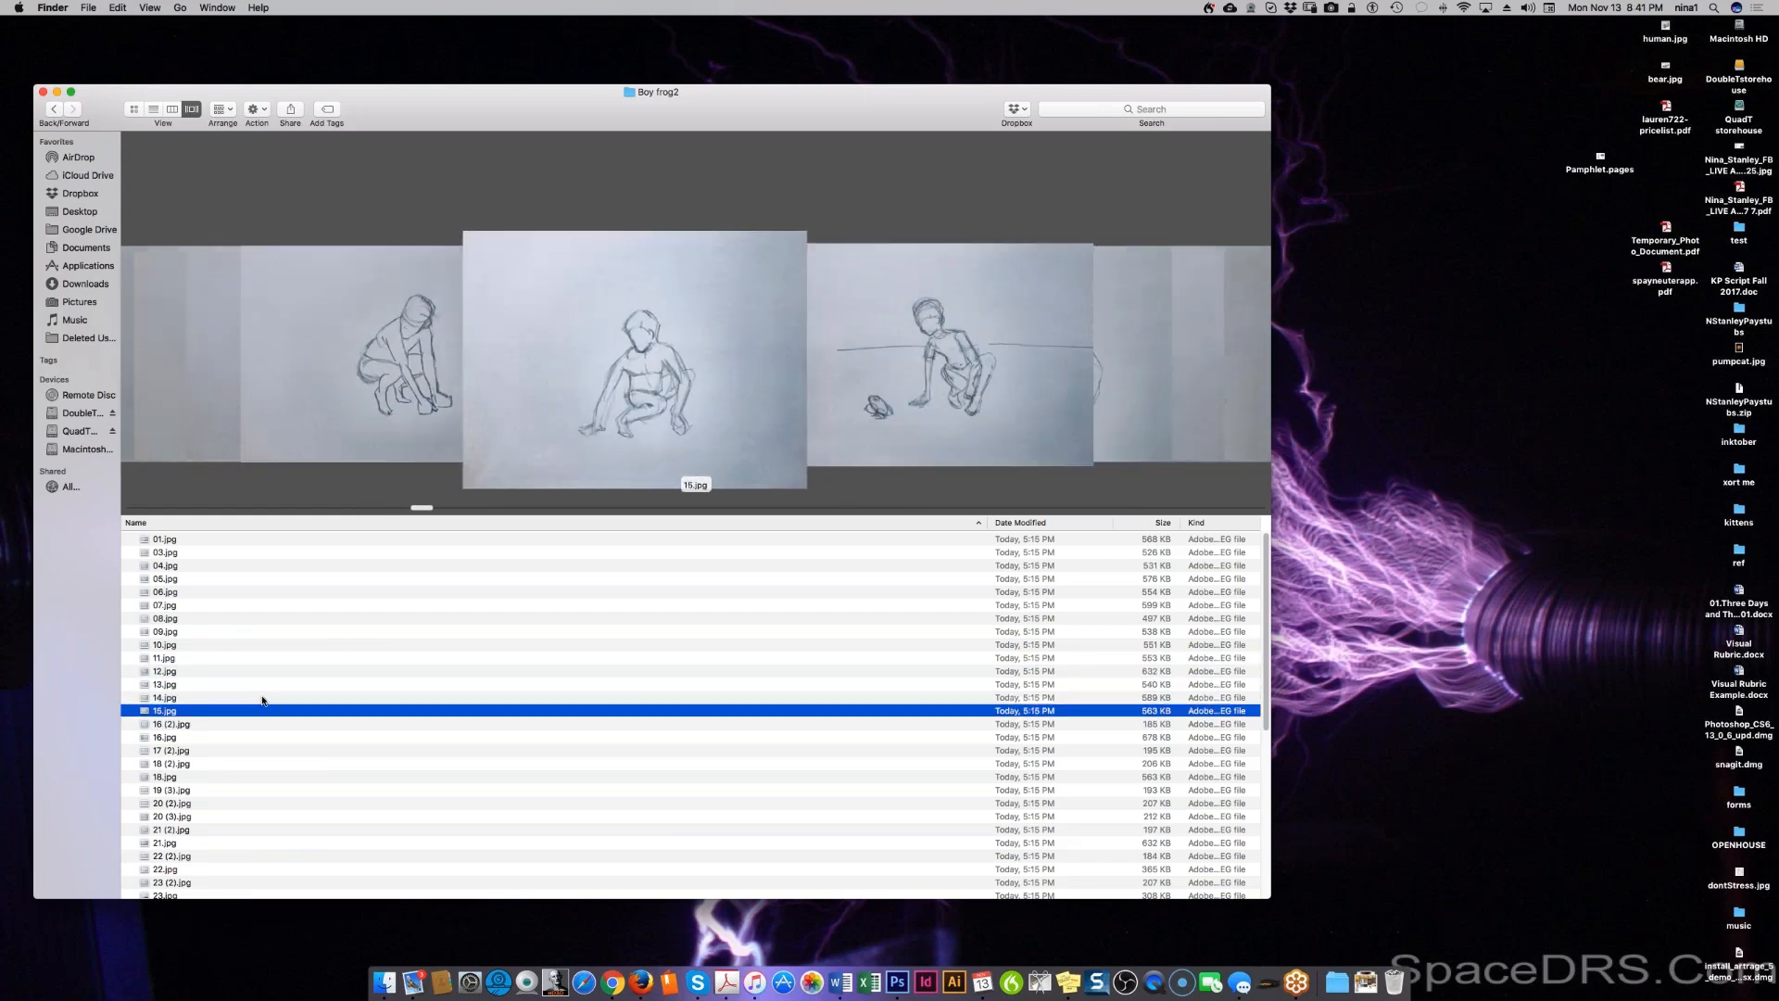
key(Down)
key(Down)
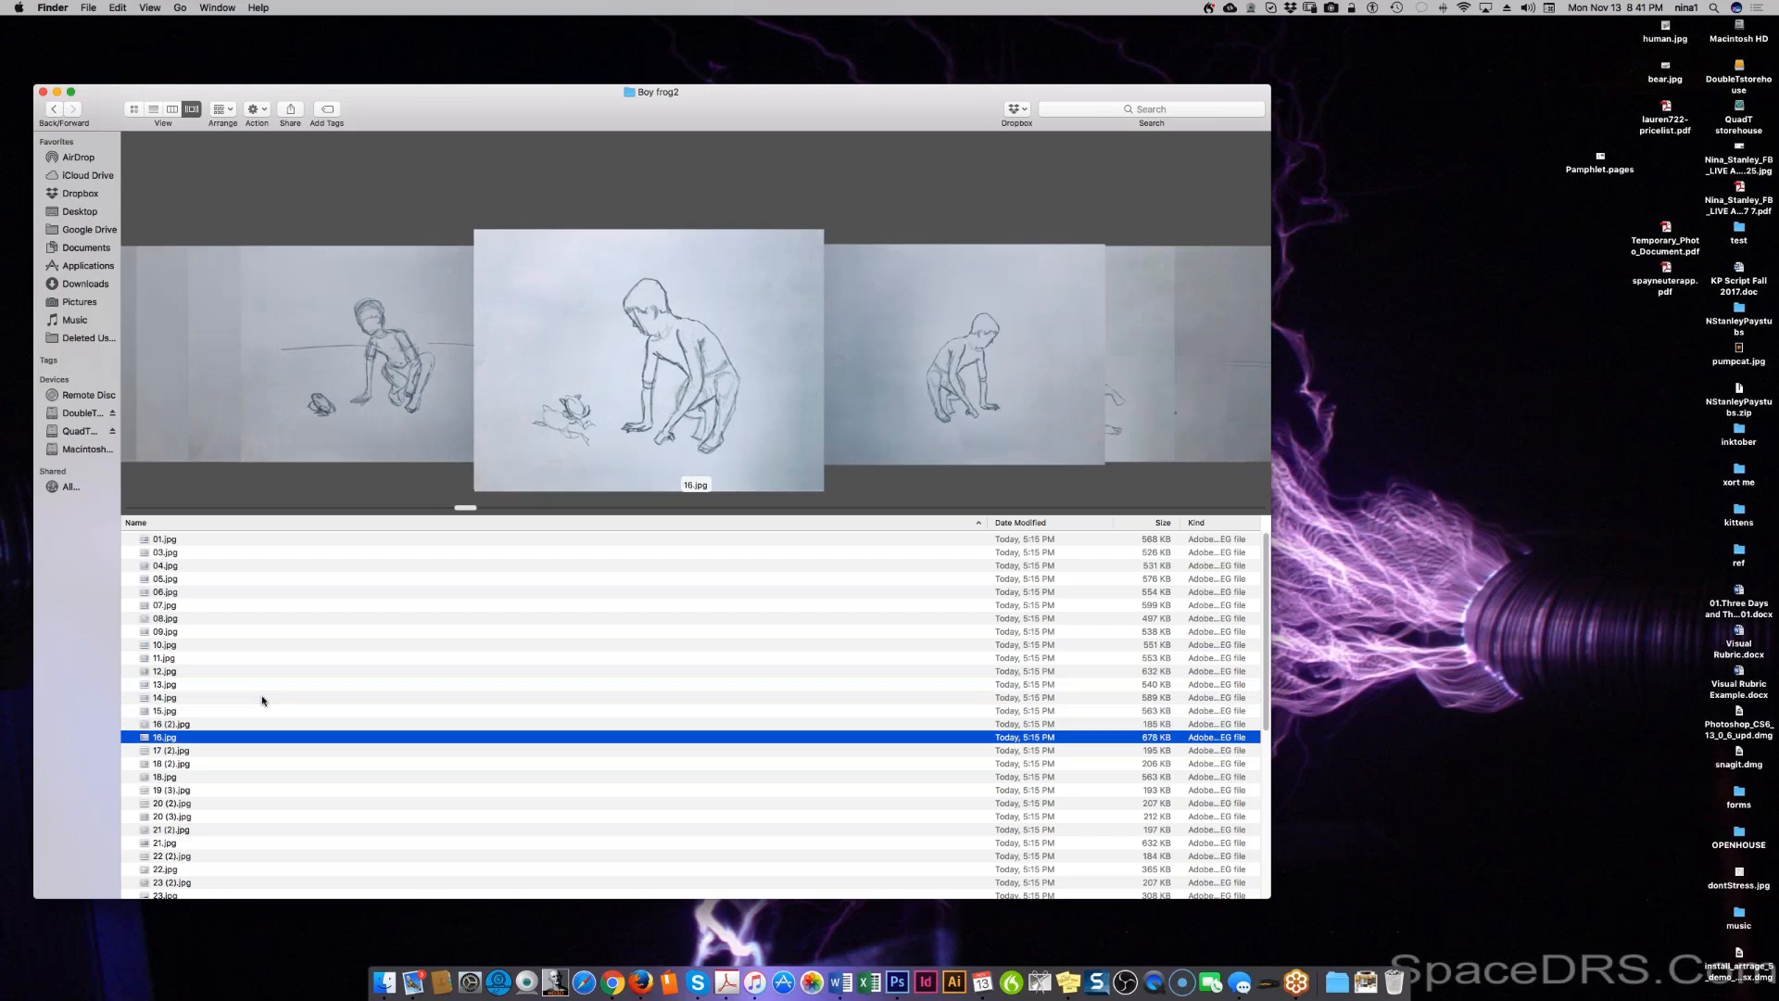
Step: Compare 16 (2).jpg and 16.jpg with the neighbouring drawings from 14.jpg to 17 (2).jpg
key(Up)
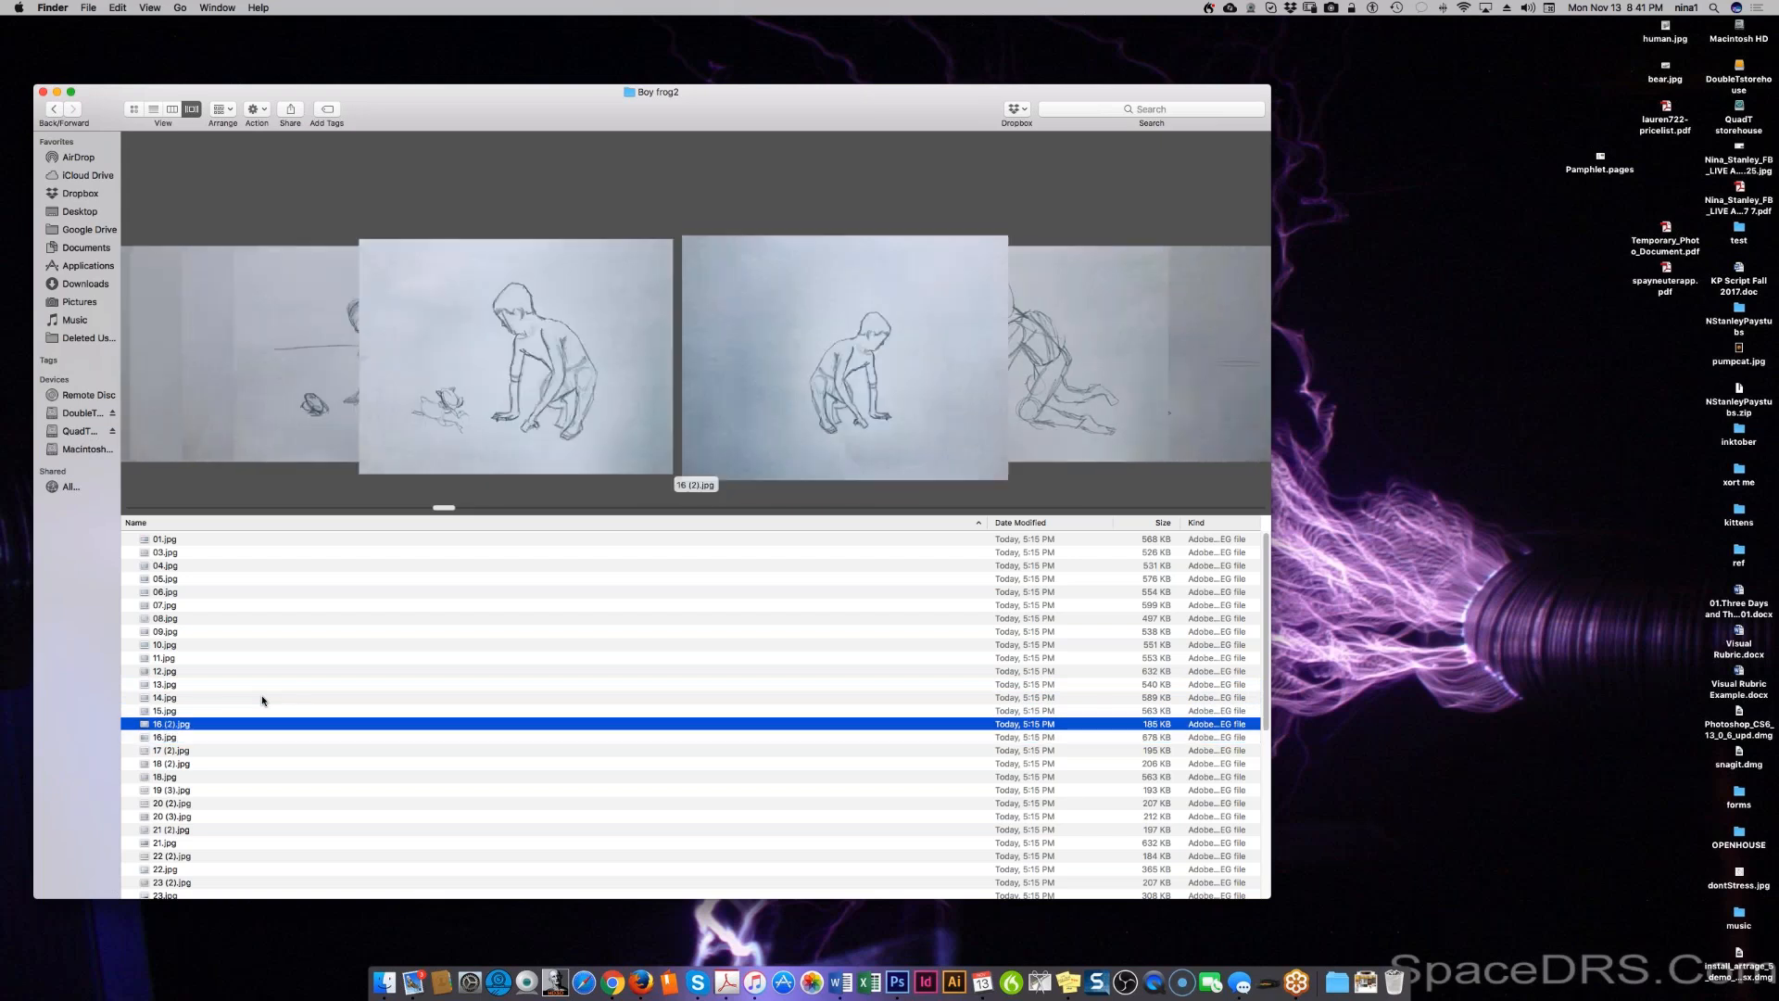
key(Down)
key(Down)
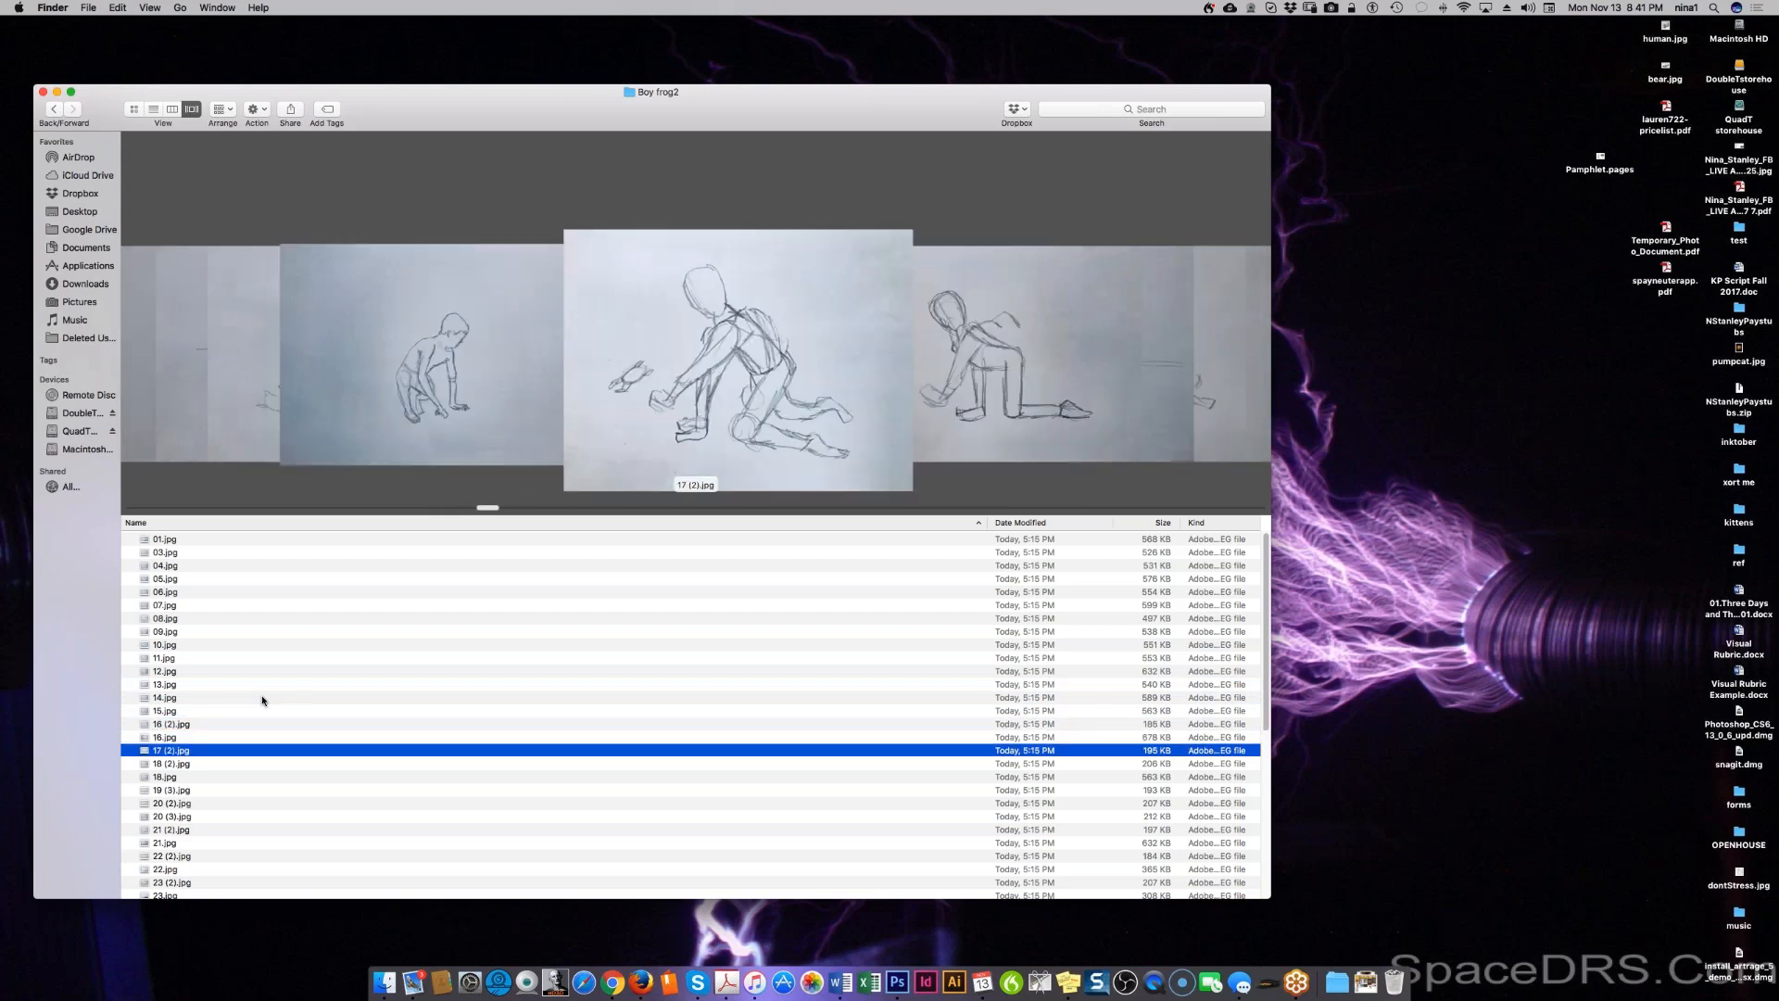
key(Up)
key(Up)
key(Up)
key(Up)
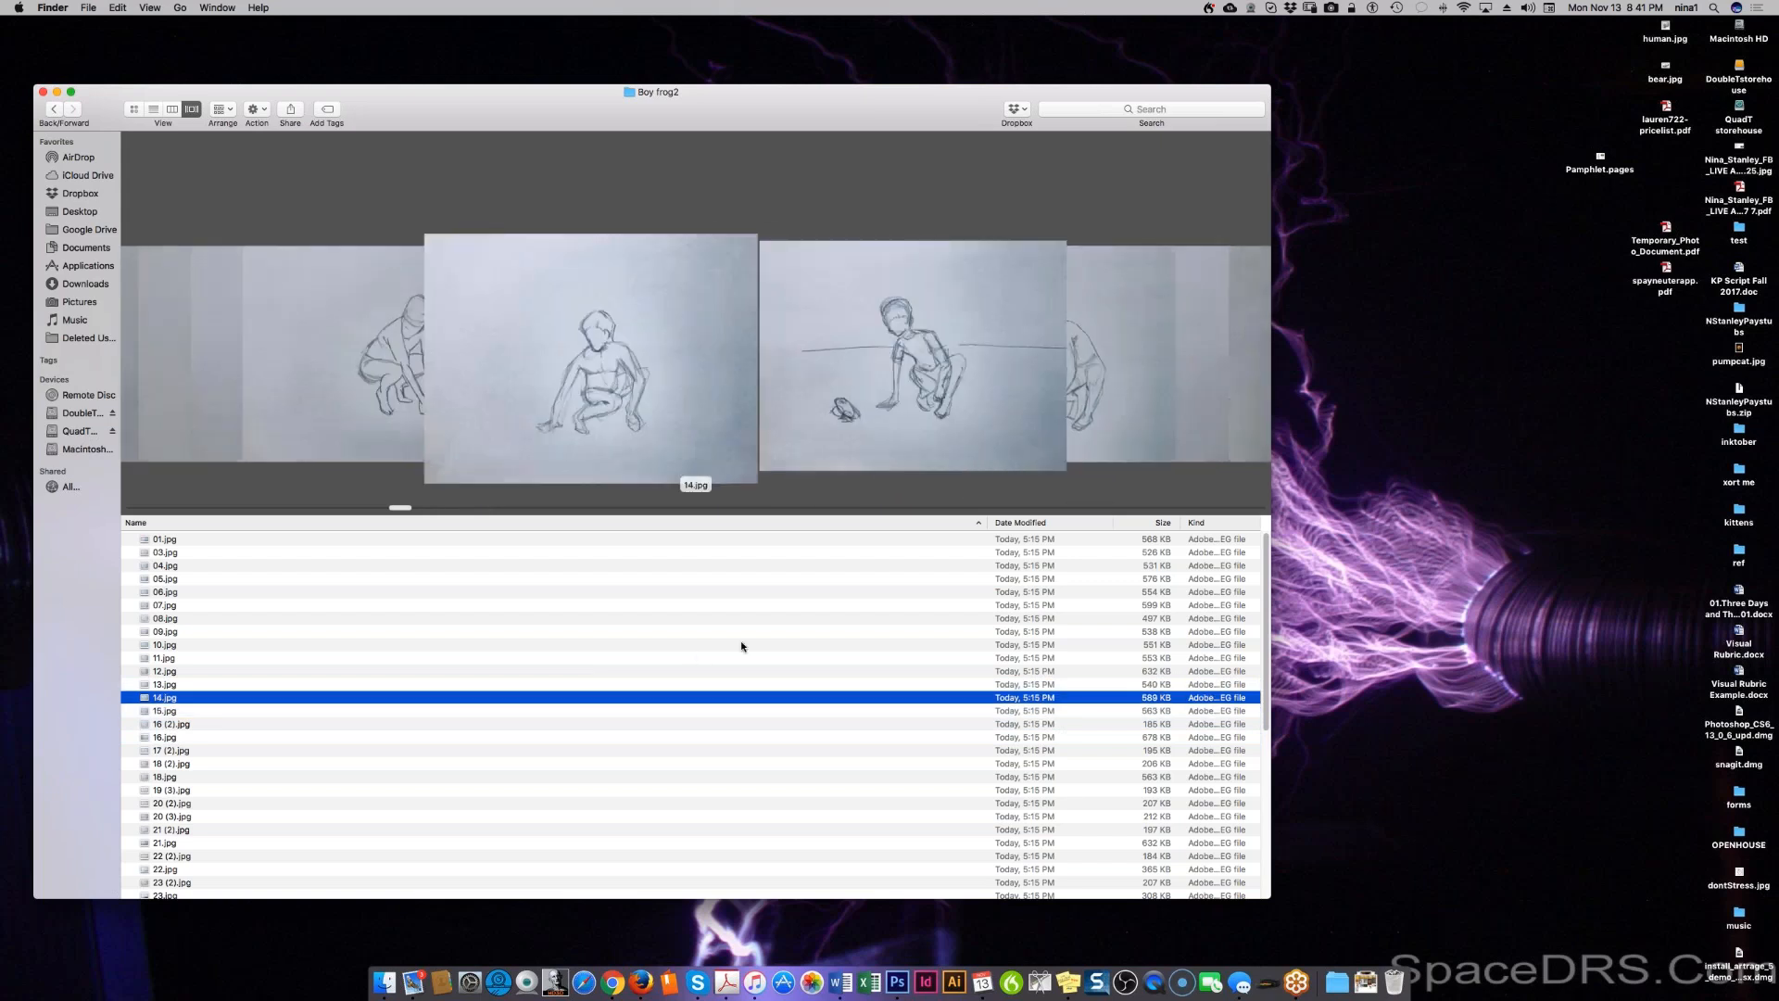
key(Down)
key(Down)
key(Down)
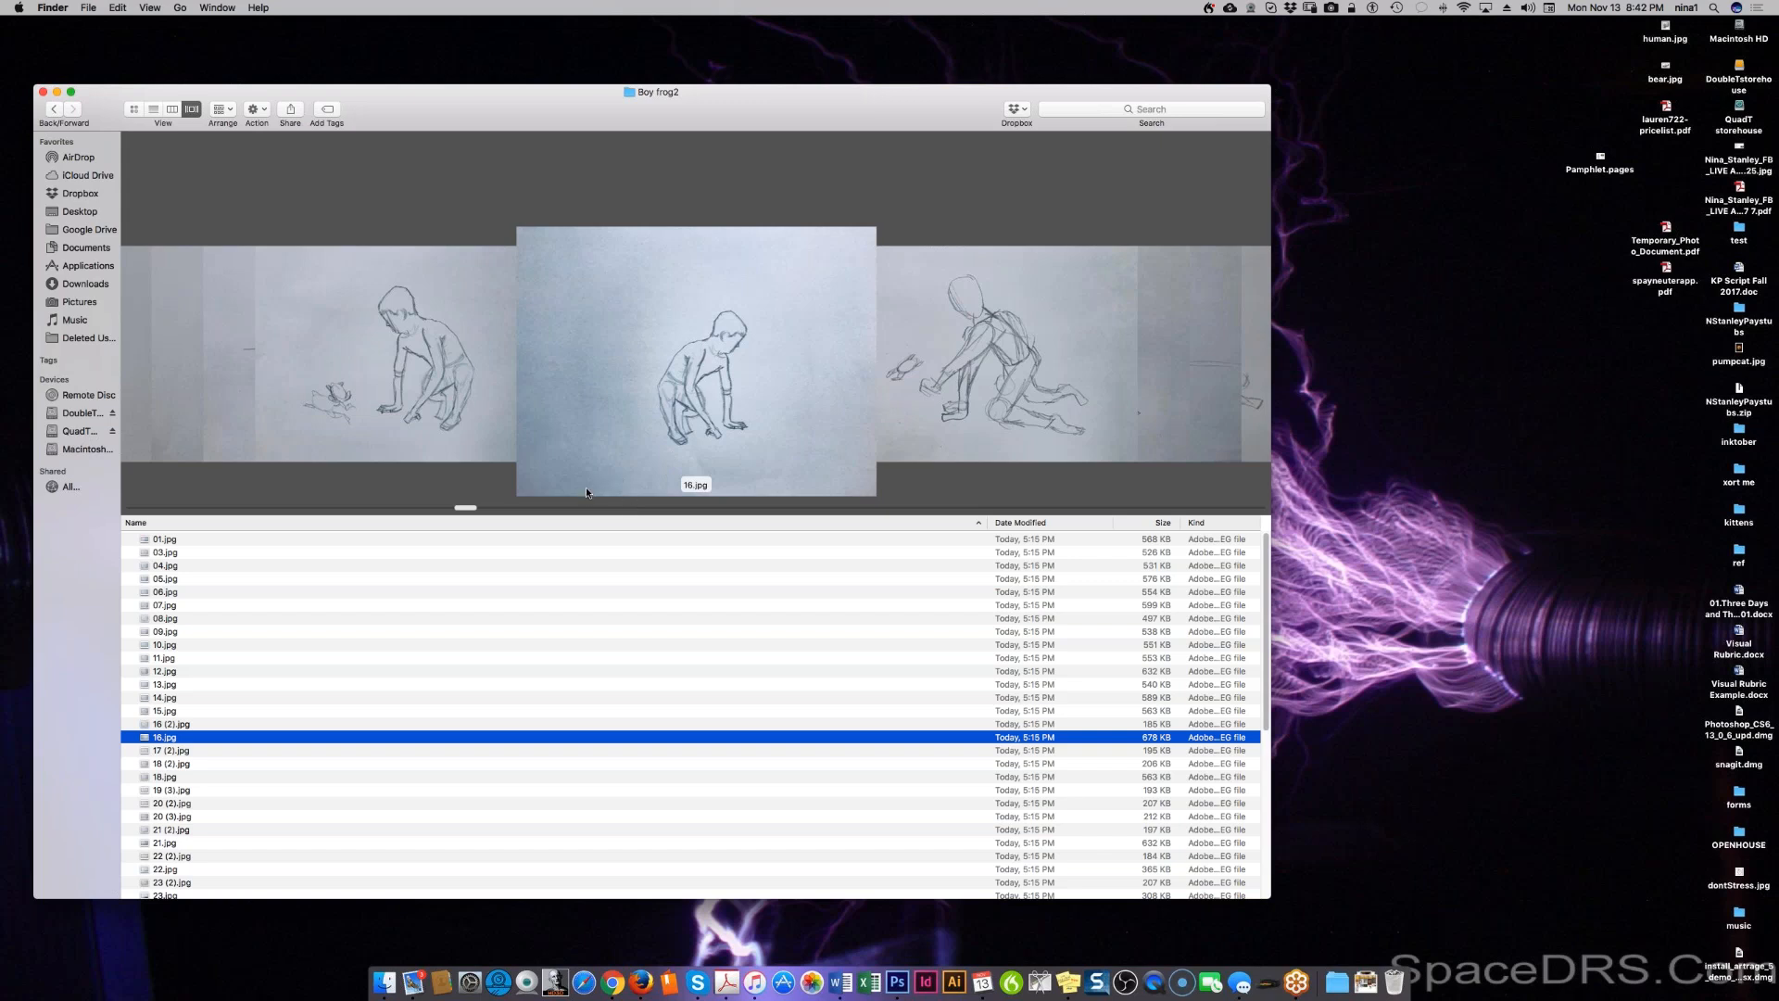
Step: Go up to the **Oct 9 - Nov 2017 folder and reopen Boy frog2 in its own window
key(super+Up)
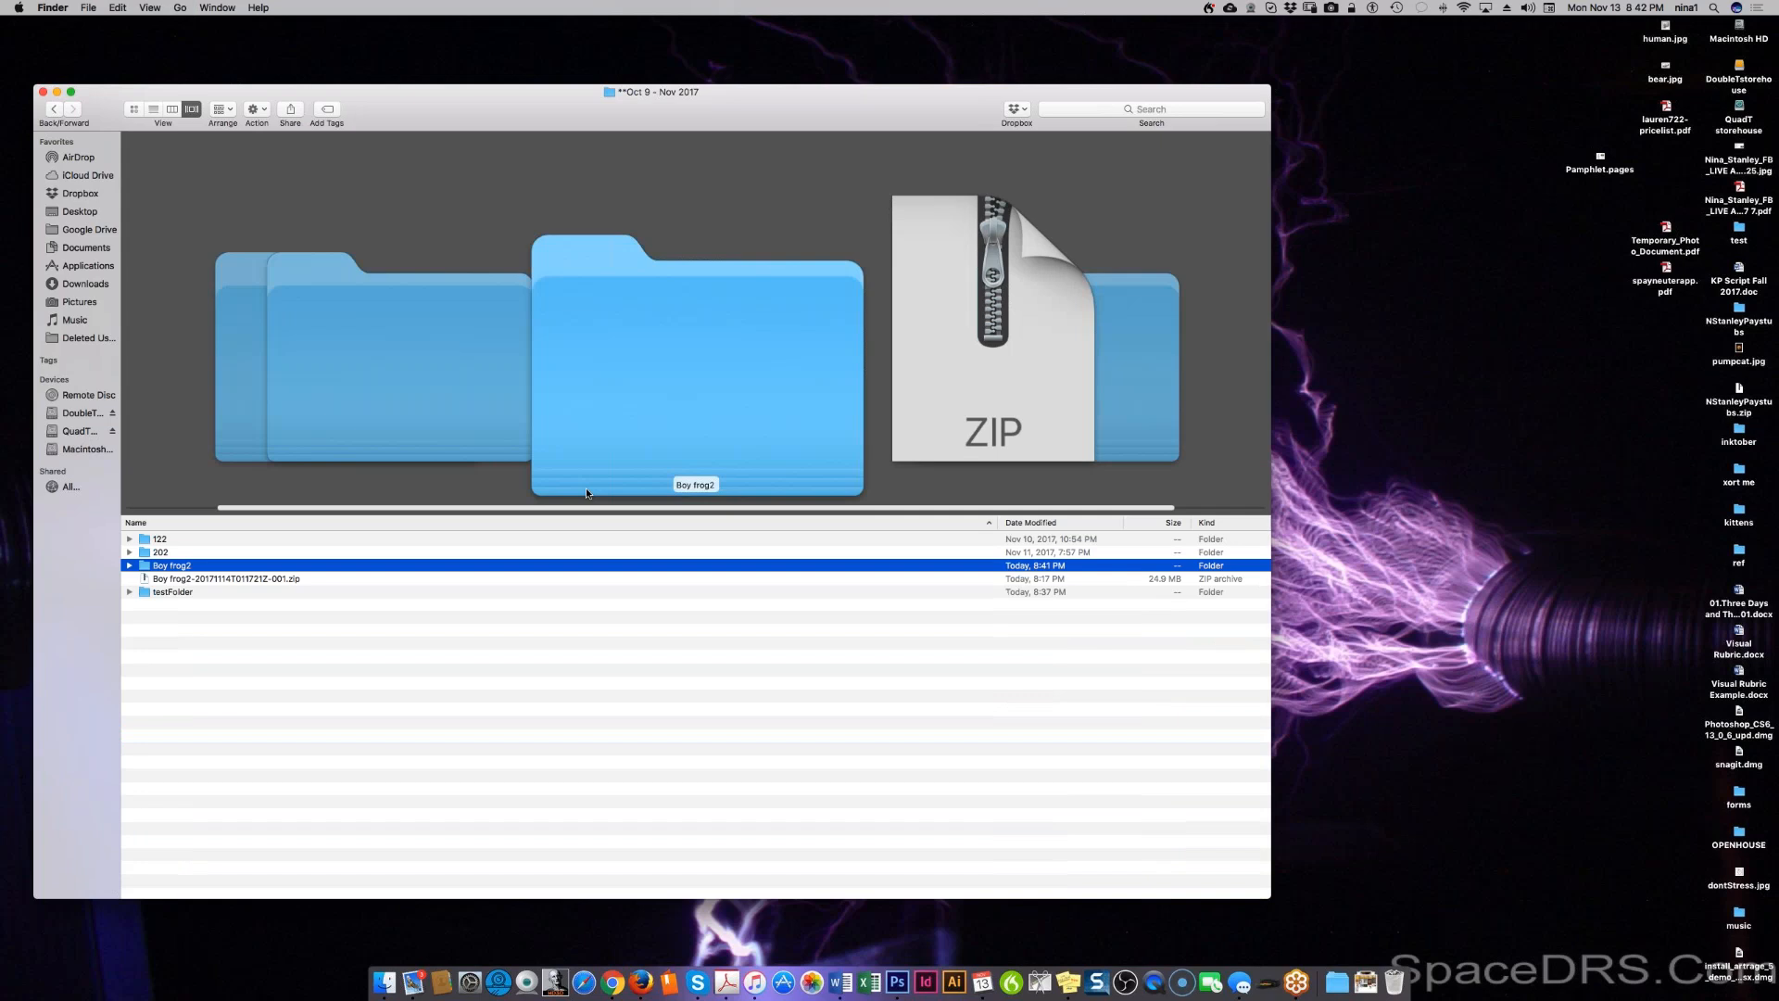
click(127, 565)
double_click(725, 405)
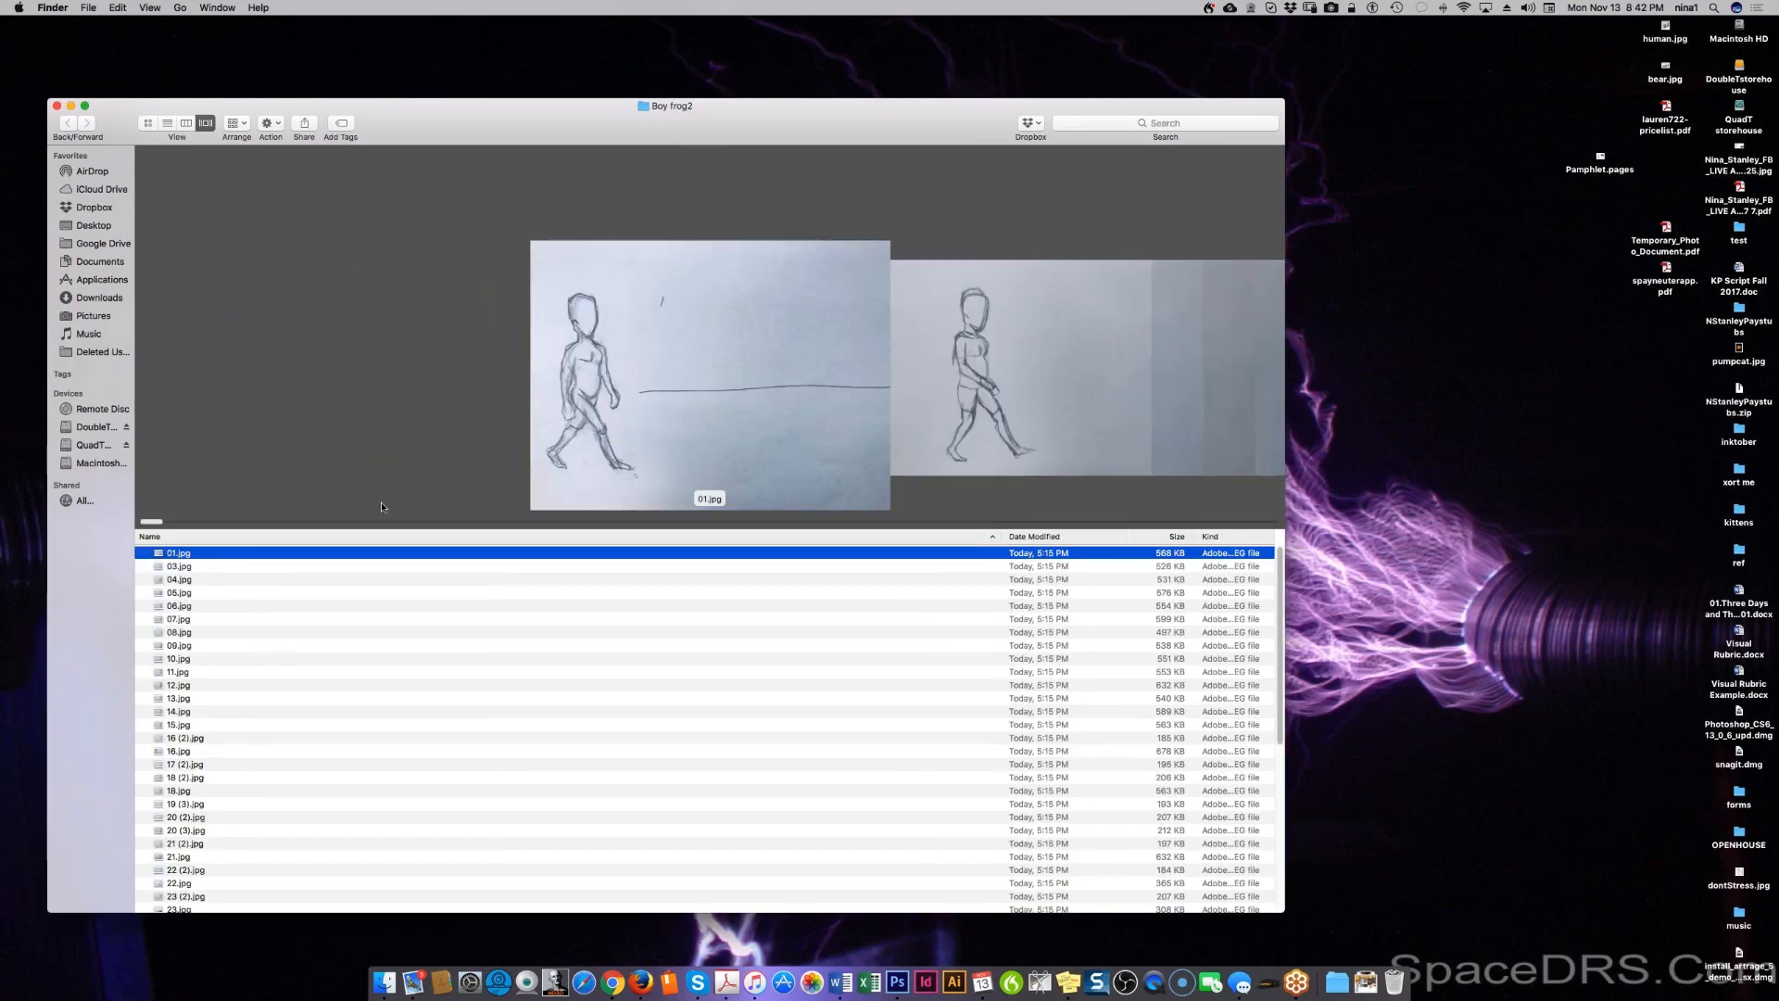
Step: Review the walking and crouching drawings in sequence from 03.jpg to 11.jpg
shift+click(220, 566)
click(246, 561)
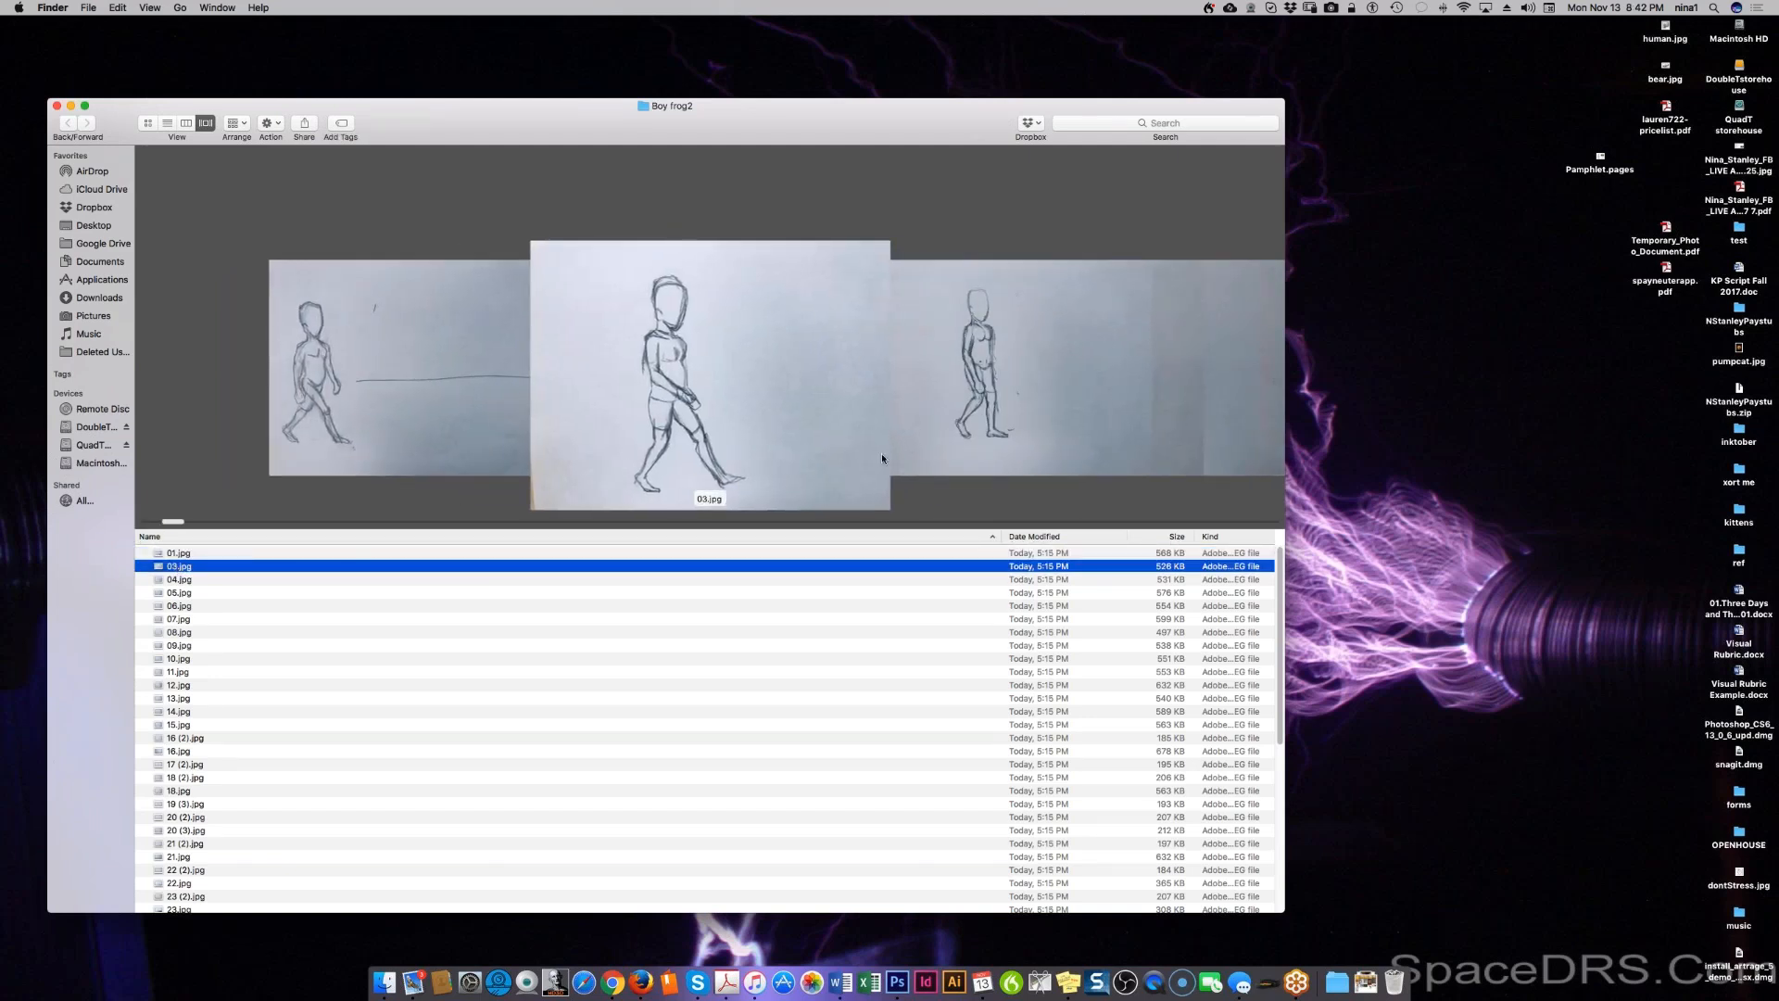
key(Right)
key(Right)
key(Right)
key(Right)
key(Right)
key(Right)
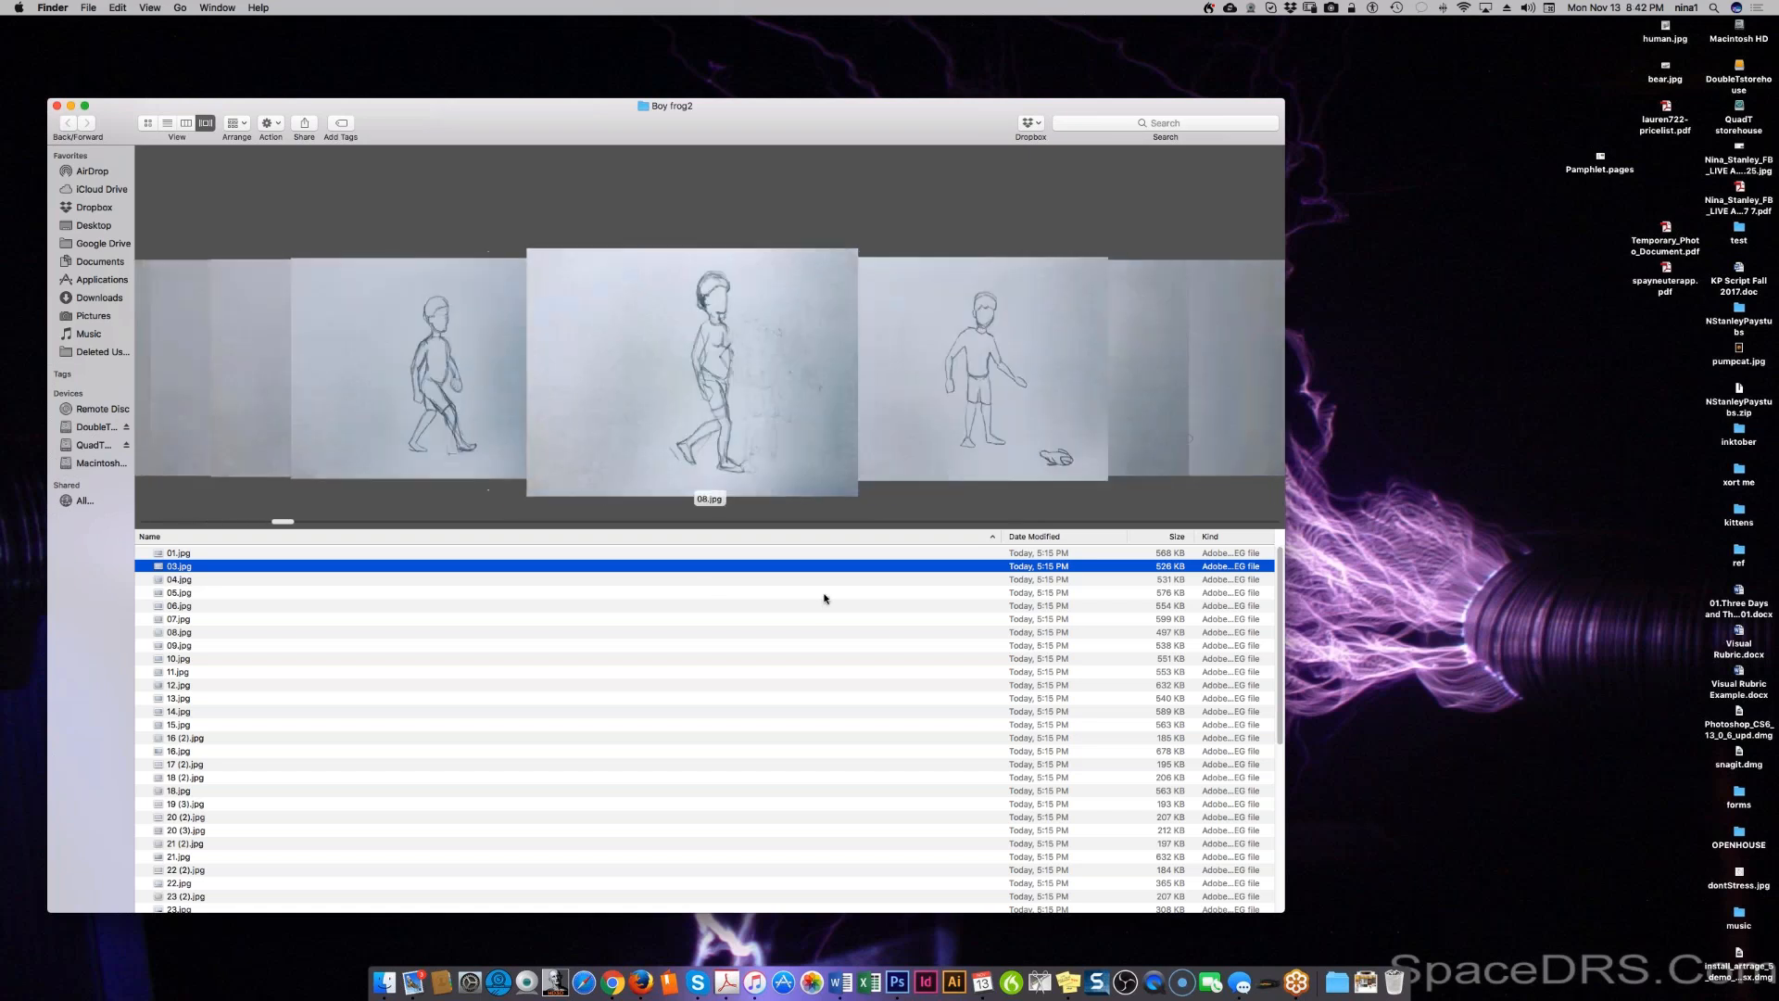
key(Right)
key(Right)
key(Right)
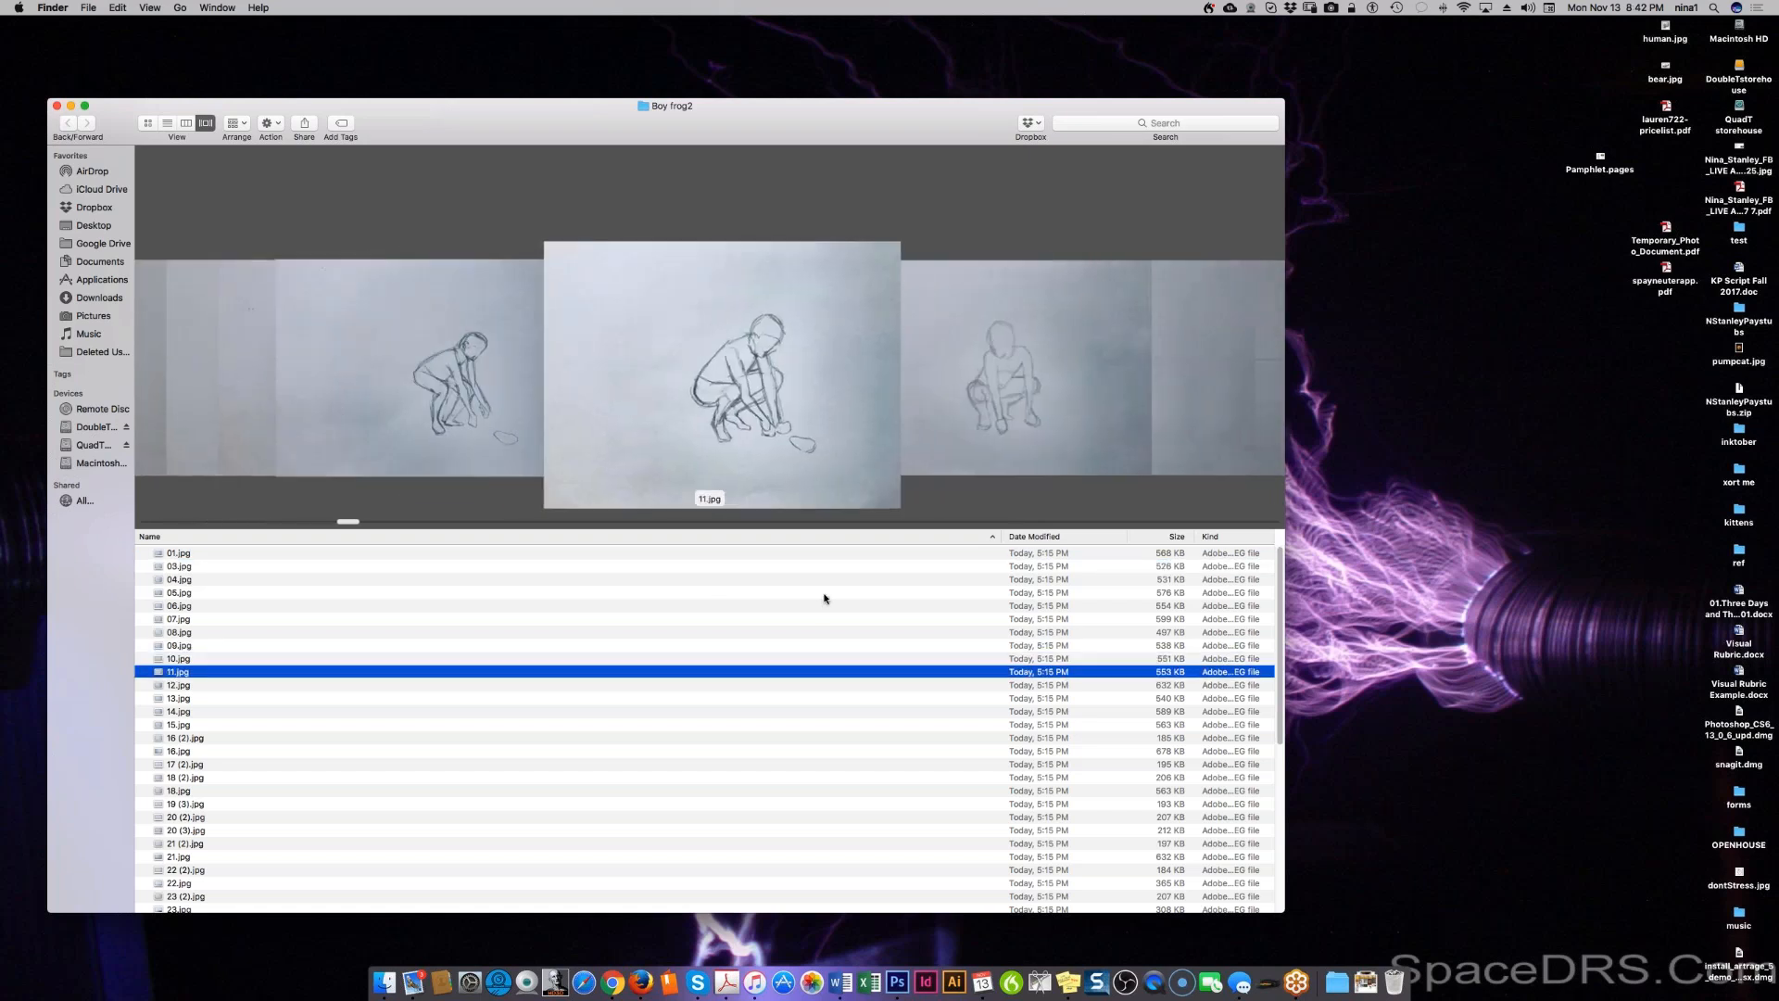
Step: Continue reviewing the drawing sequence from 12.jpg through 16 (2).jpg and 16.jpg to 17 (2).jpg
key(Right)
key(Right)
key(Right)
key(Right)
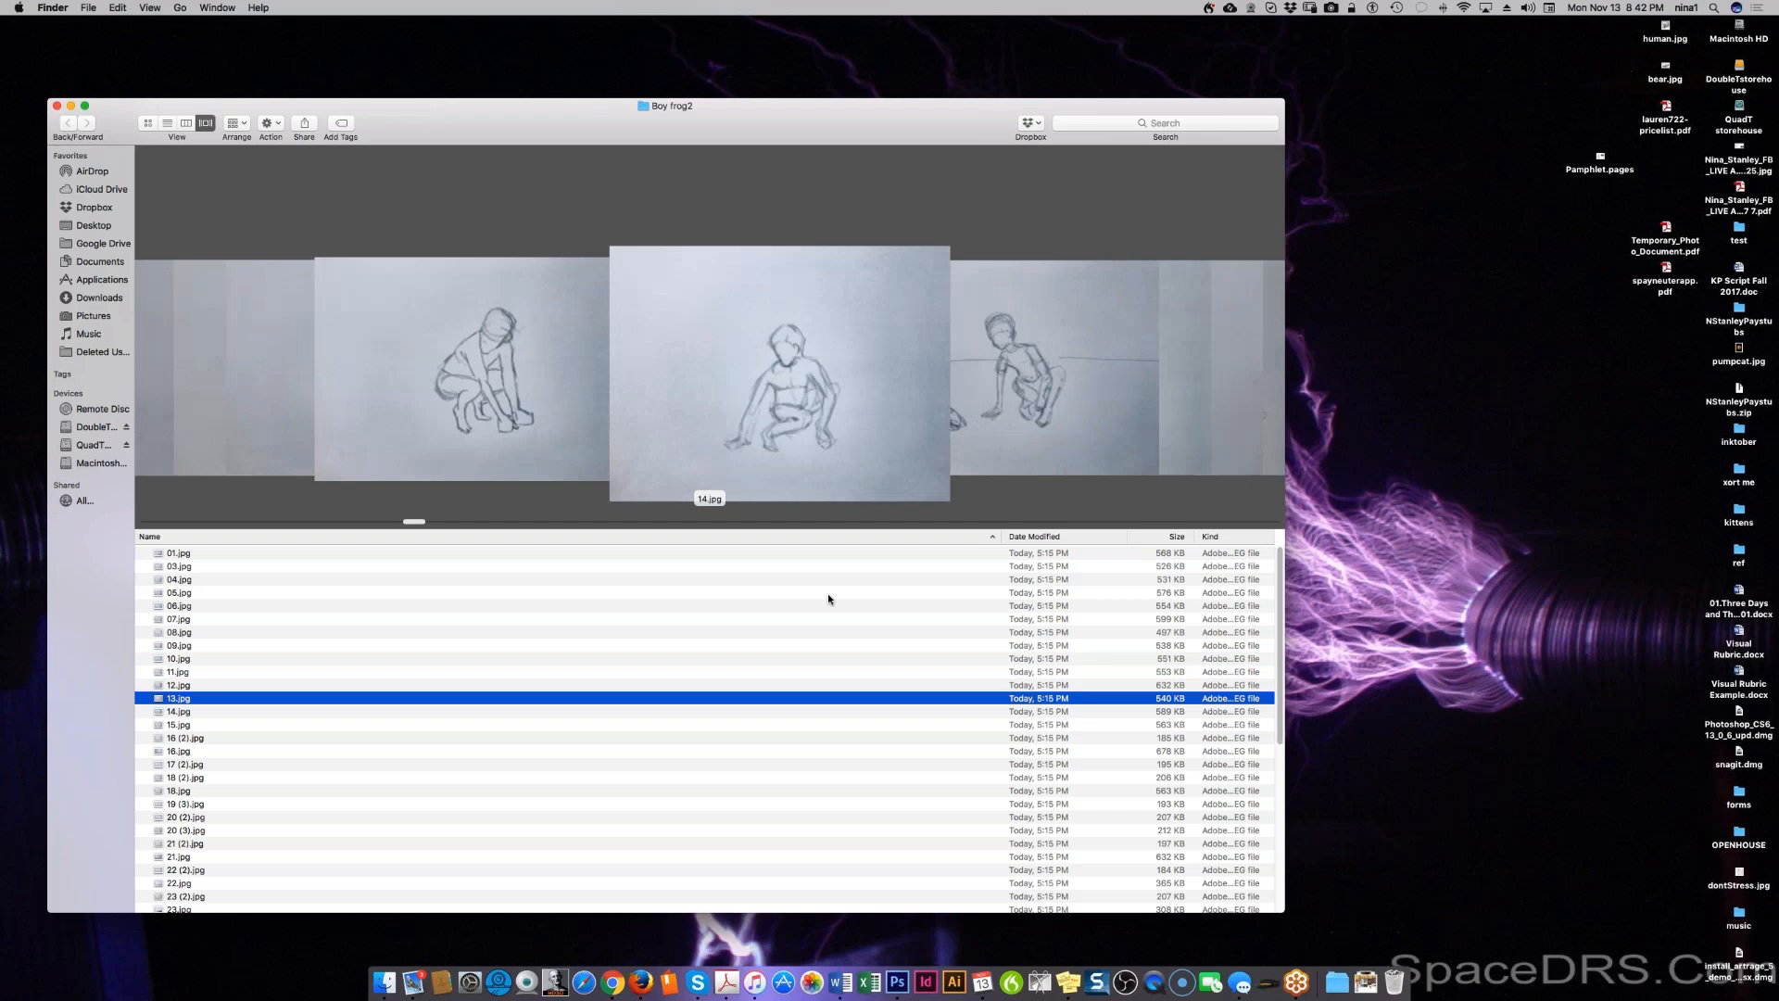
key(Right)
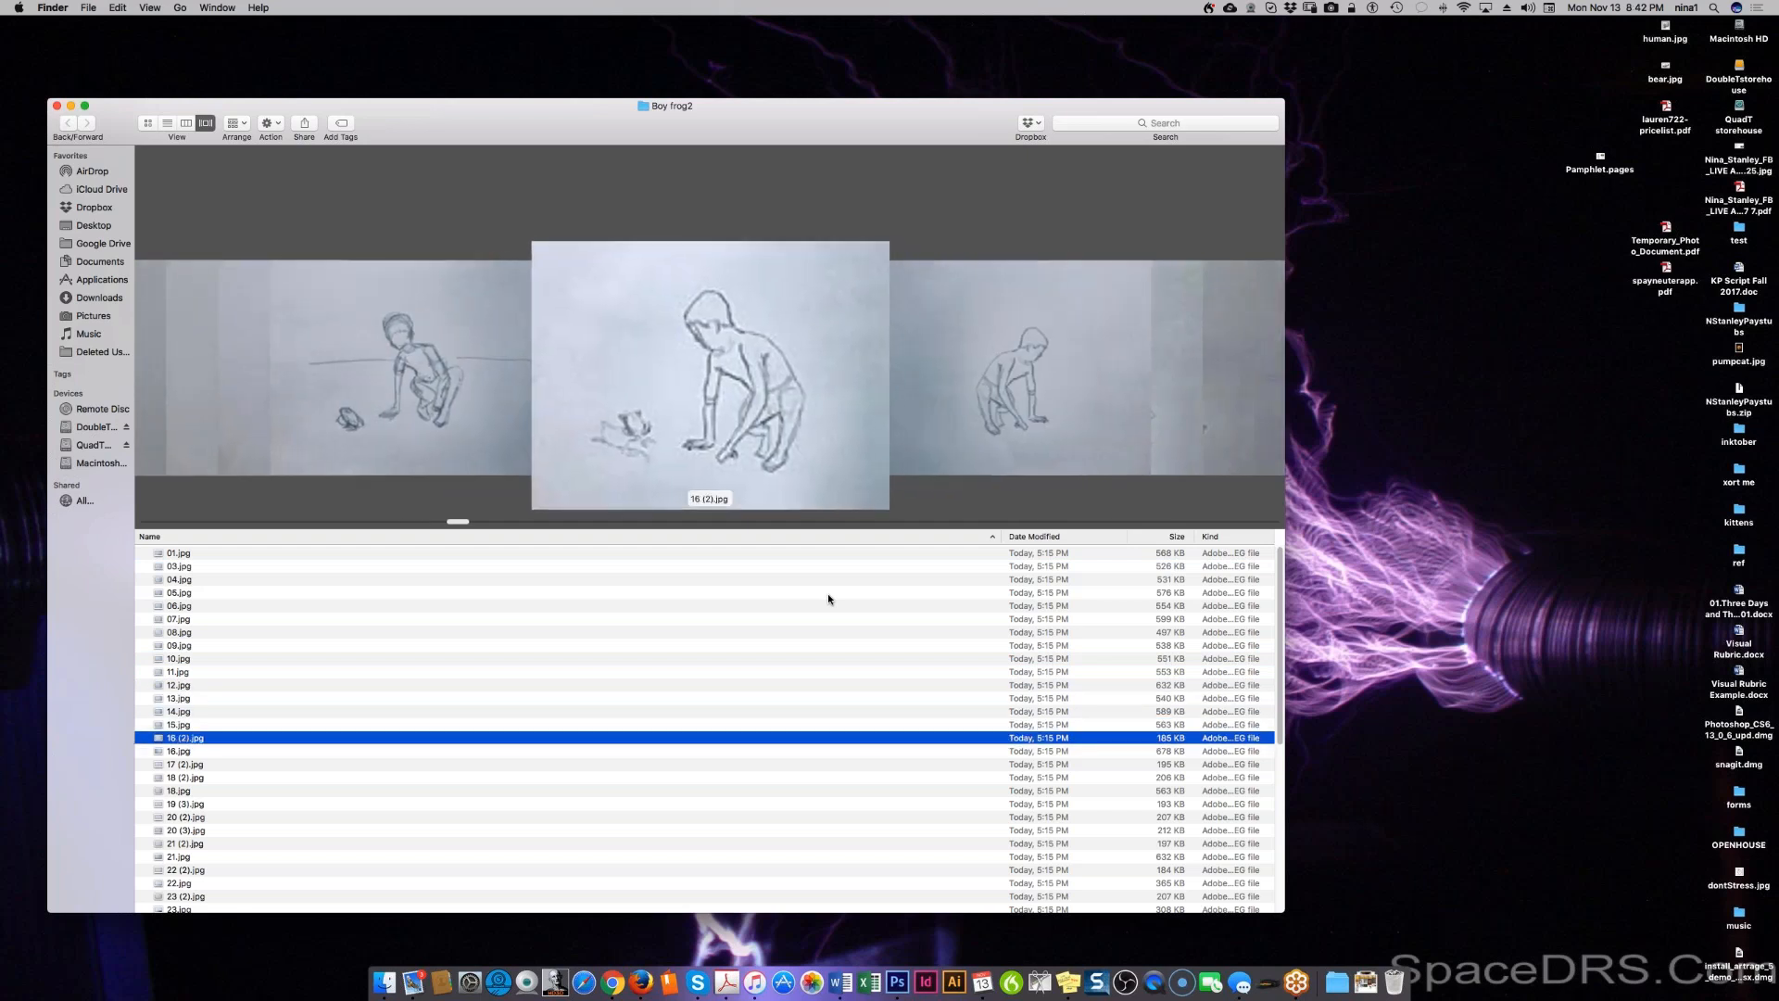
key(Right)
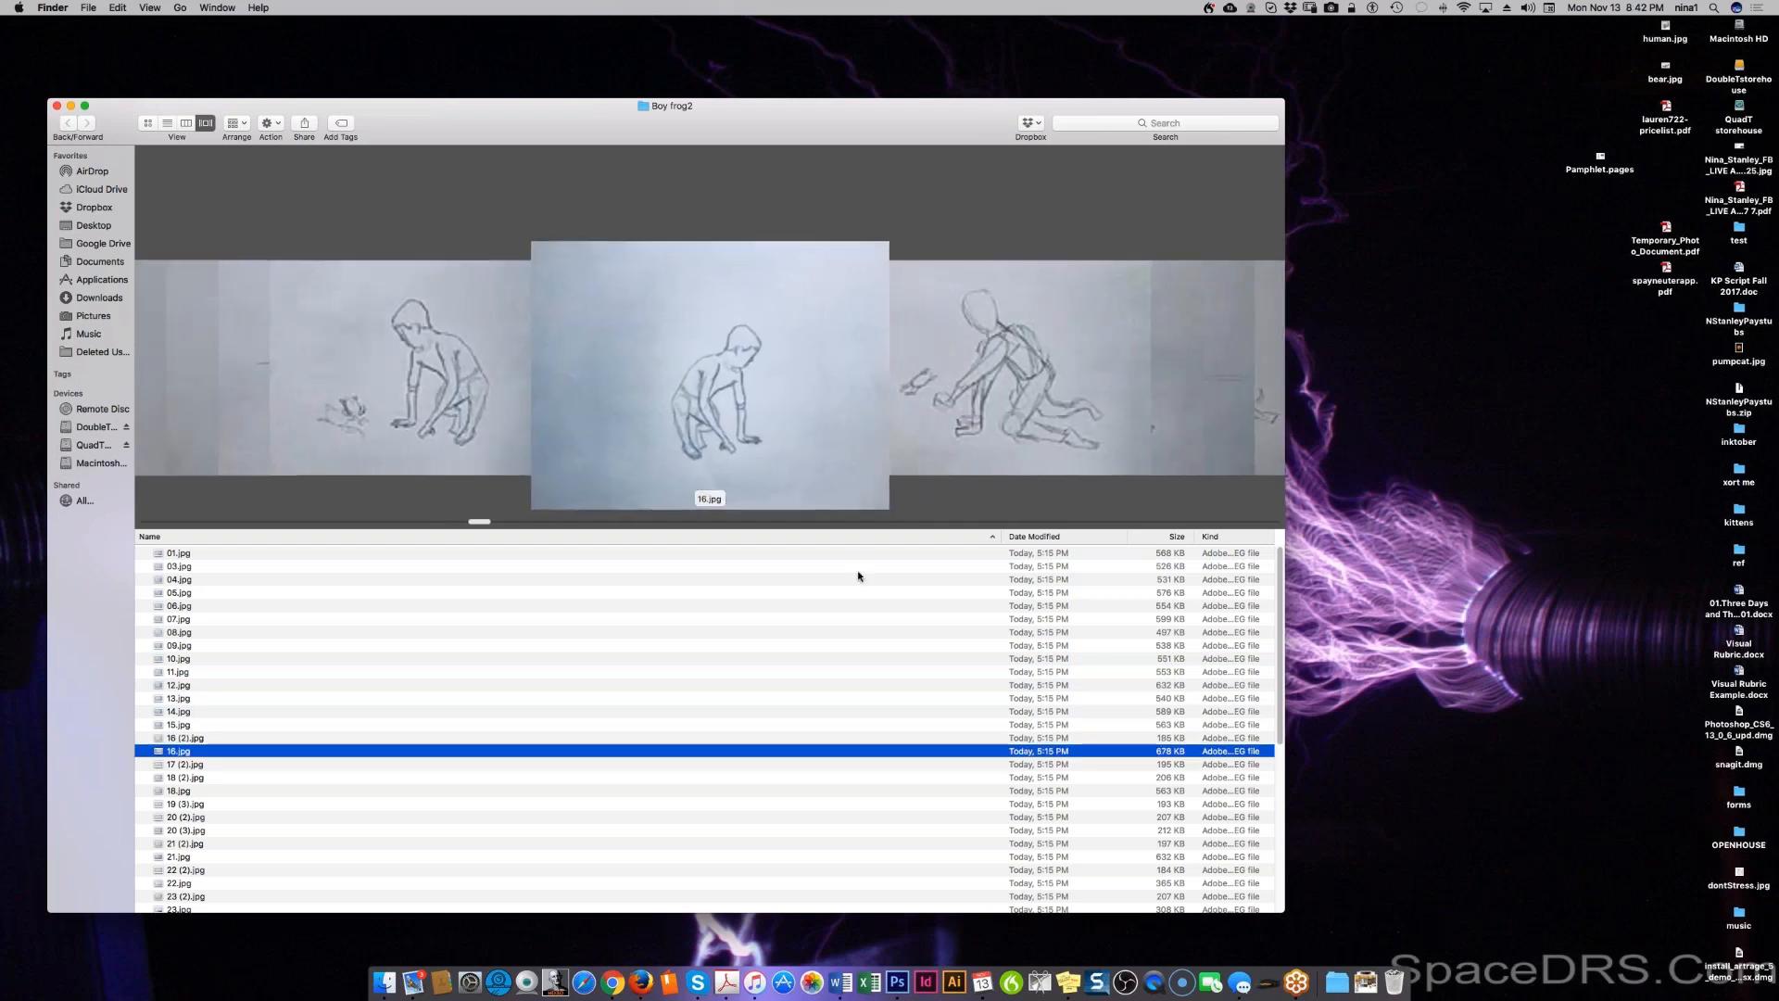
scroll(794, 547, down, 5)
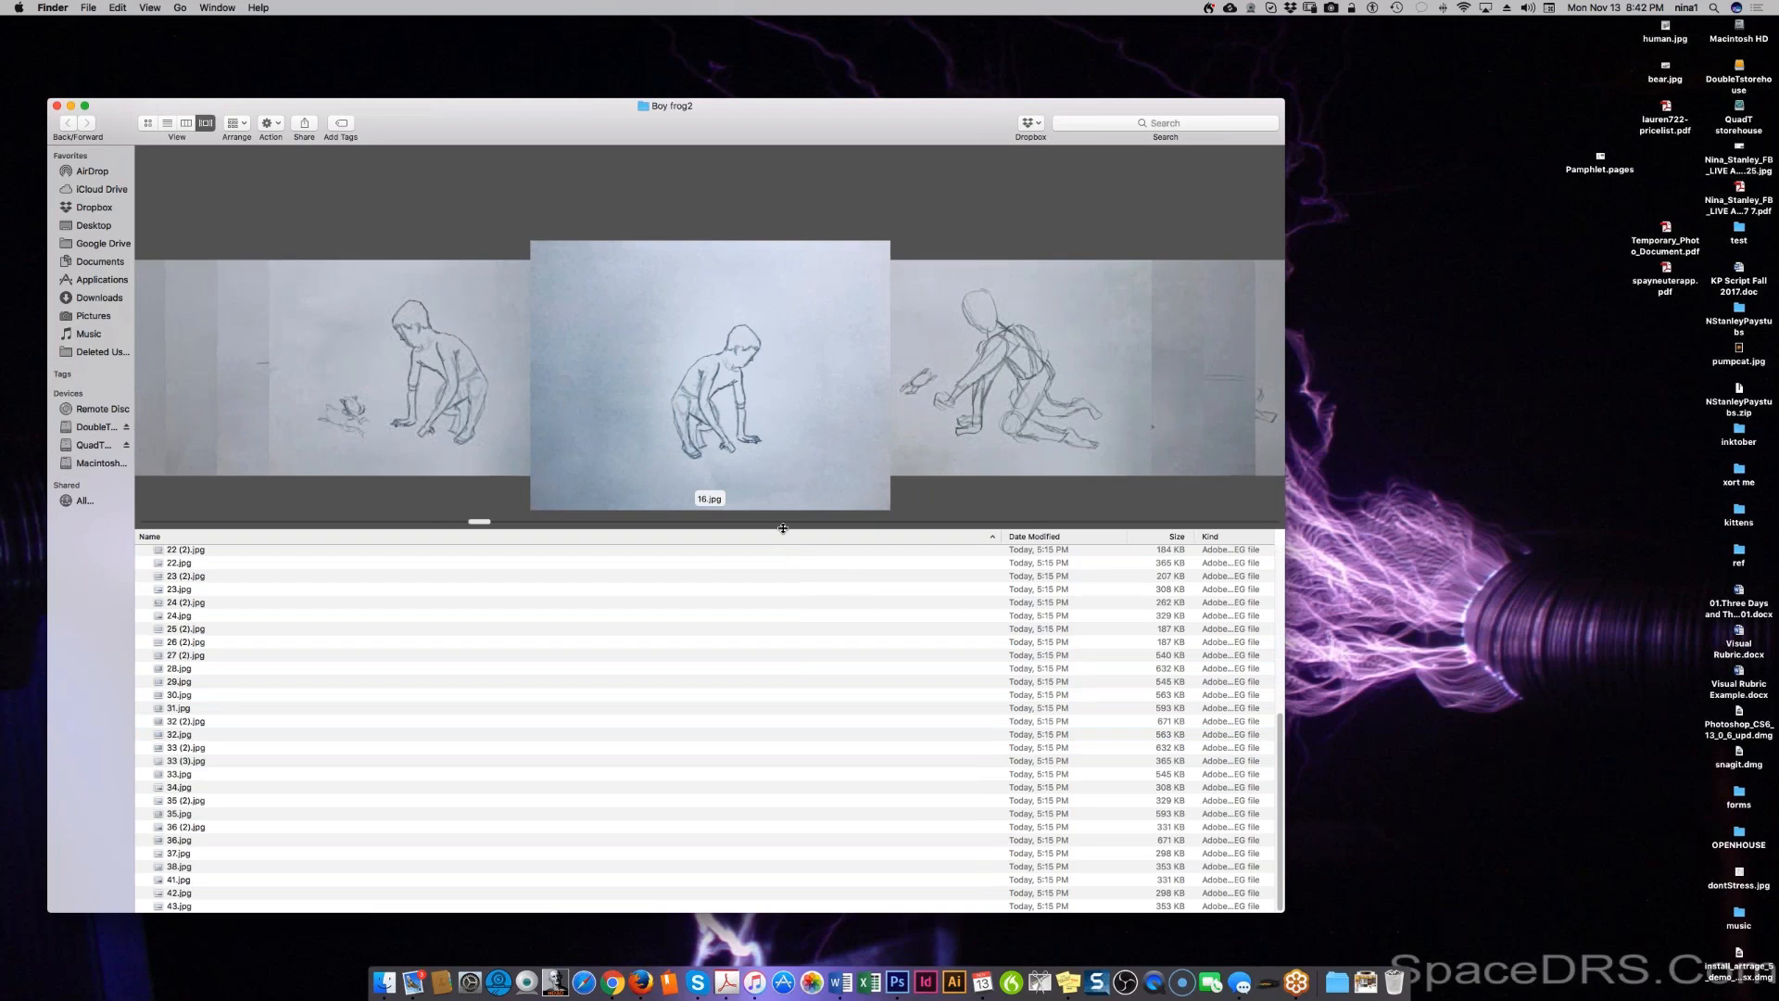
key(Right)
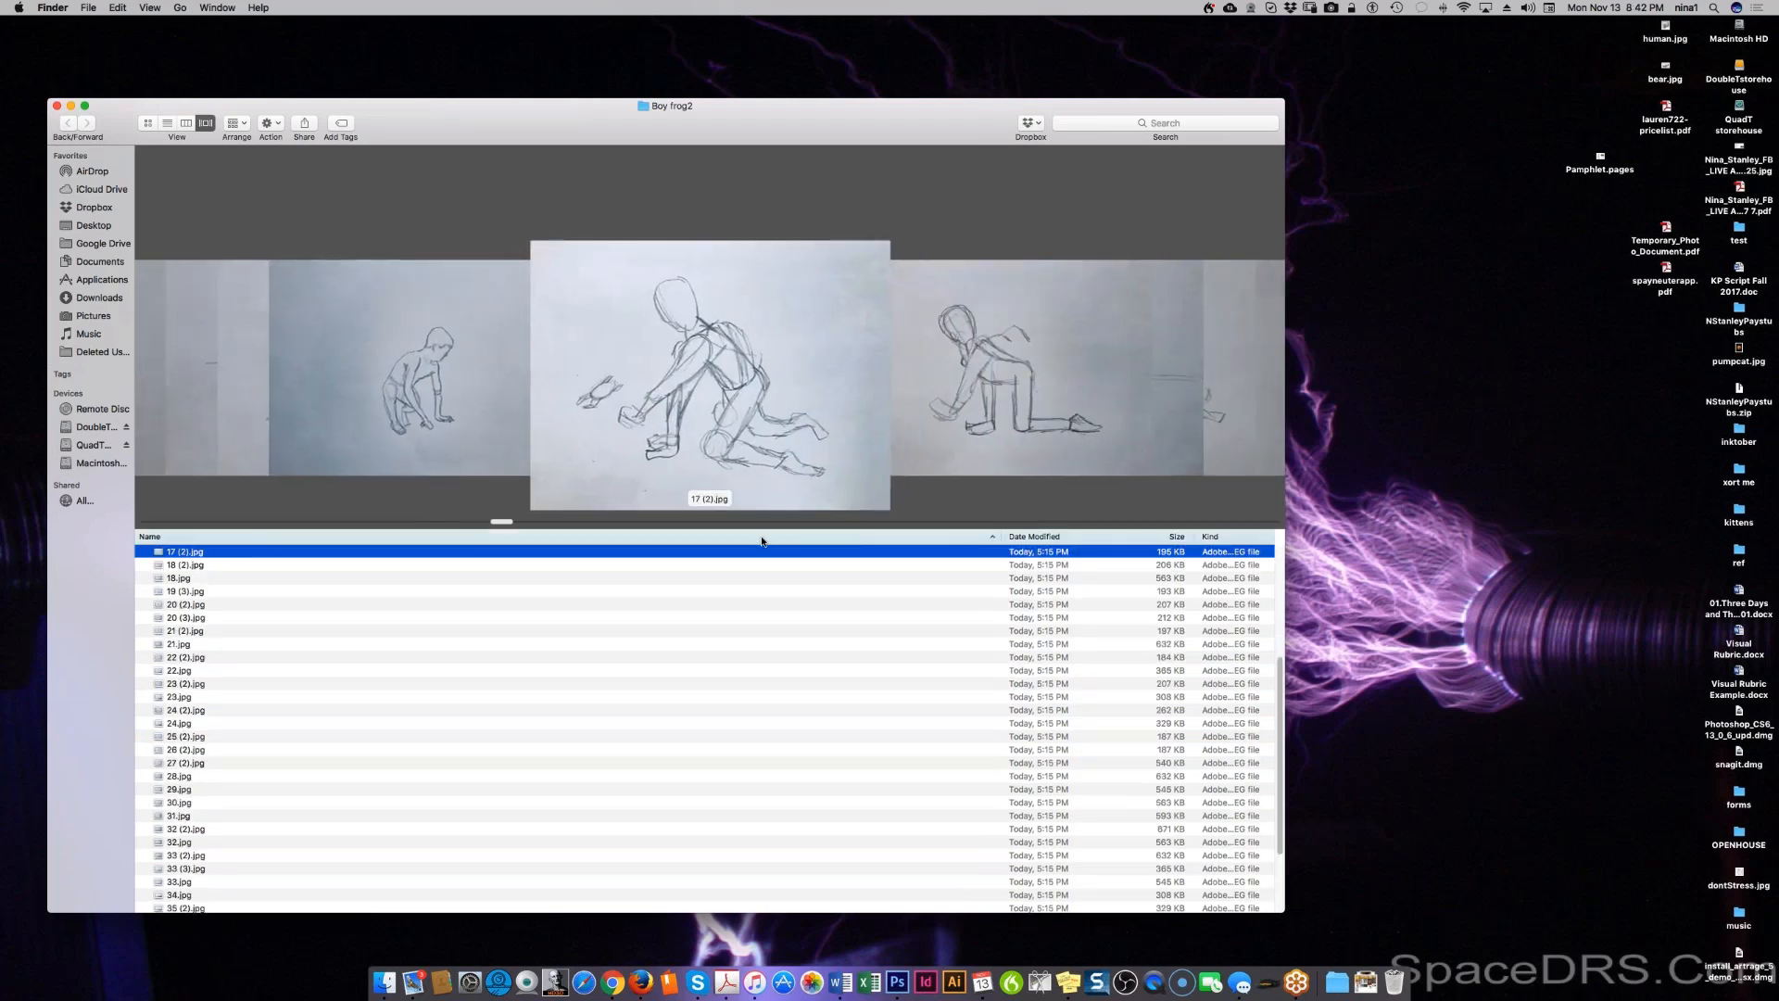
Step: Compare 16.jpg with 16 (2).jpg and 17 (2).jpg, and move 16.jpg to the trash
key(Left)
key(Left)
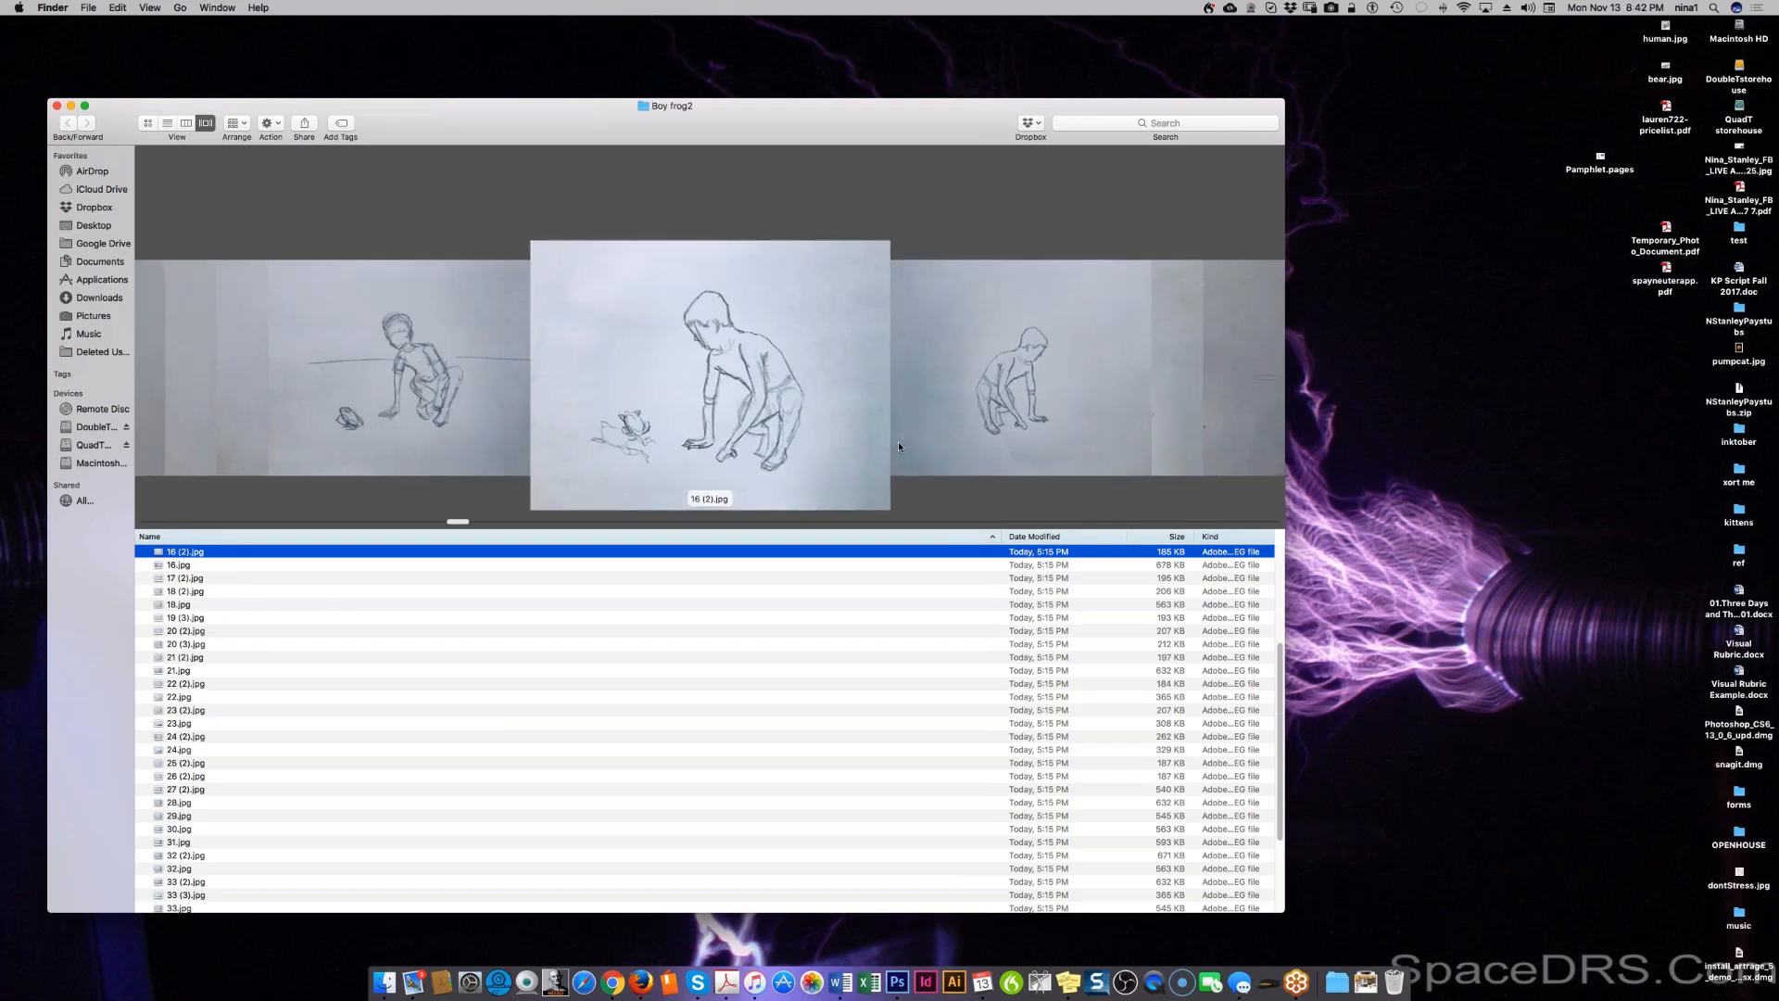
key(Right)
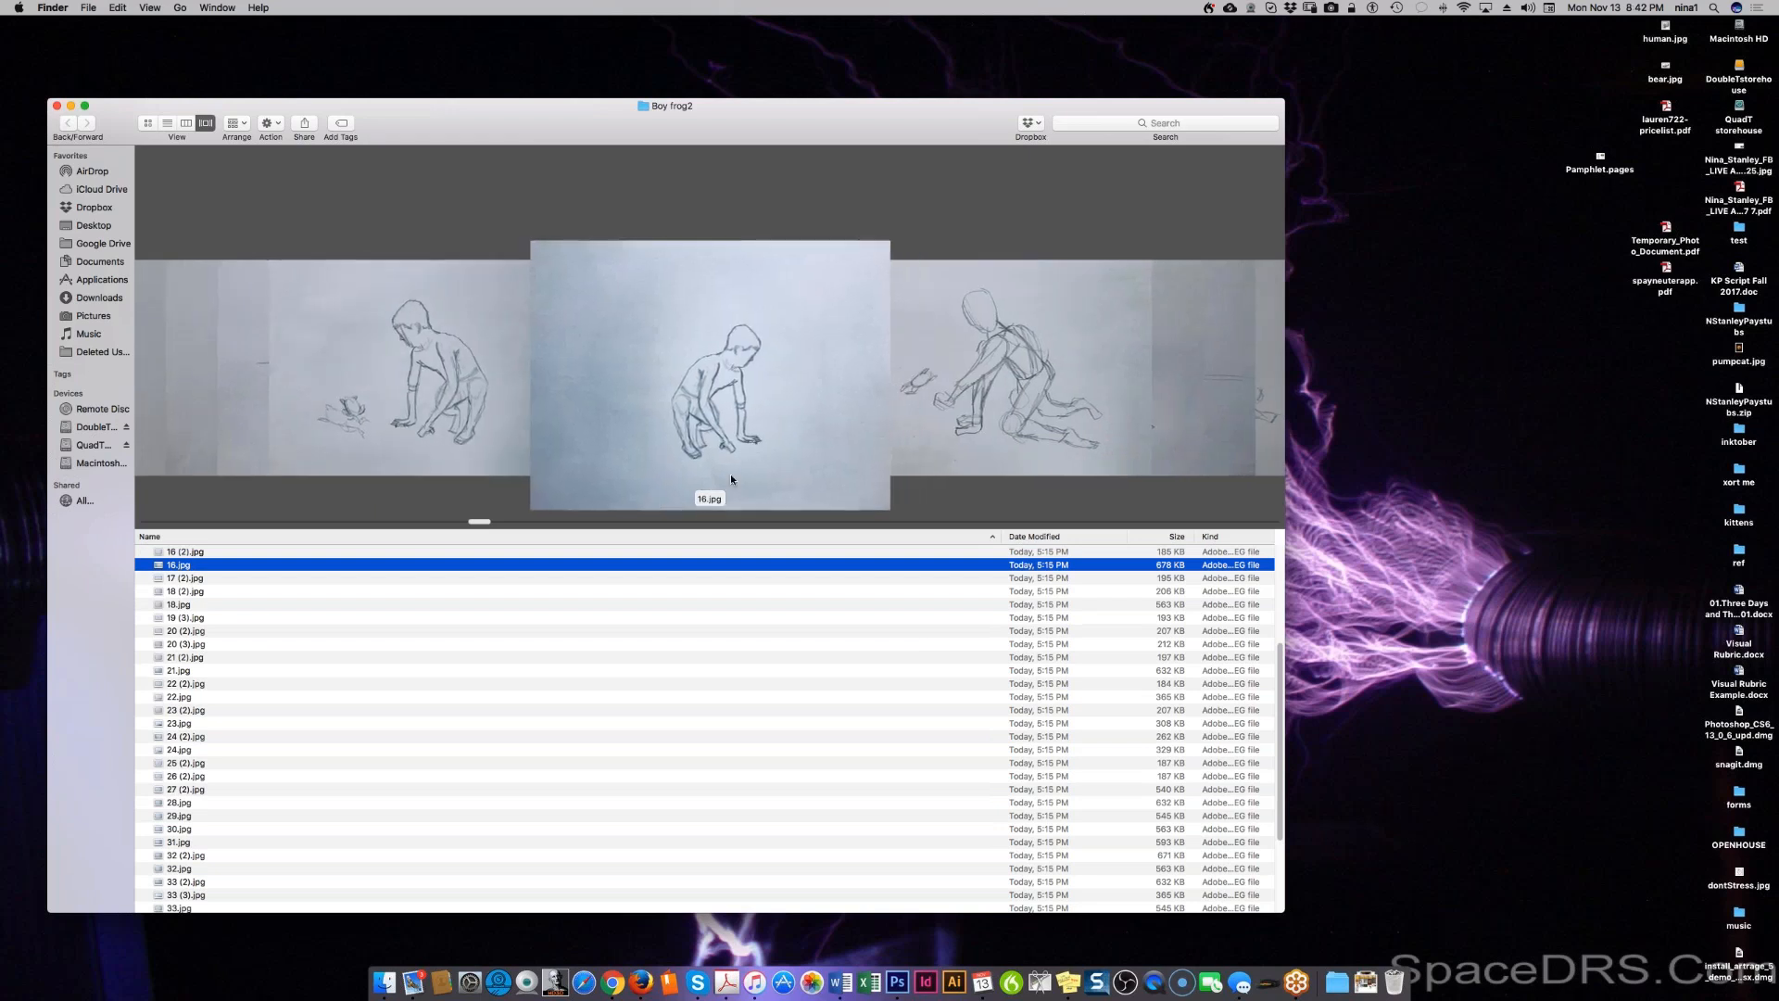
right_click(609, 564)
click(628, 603)
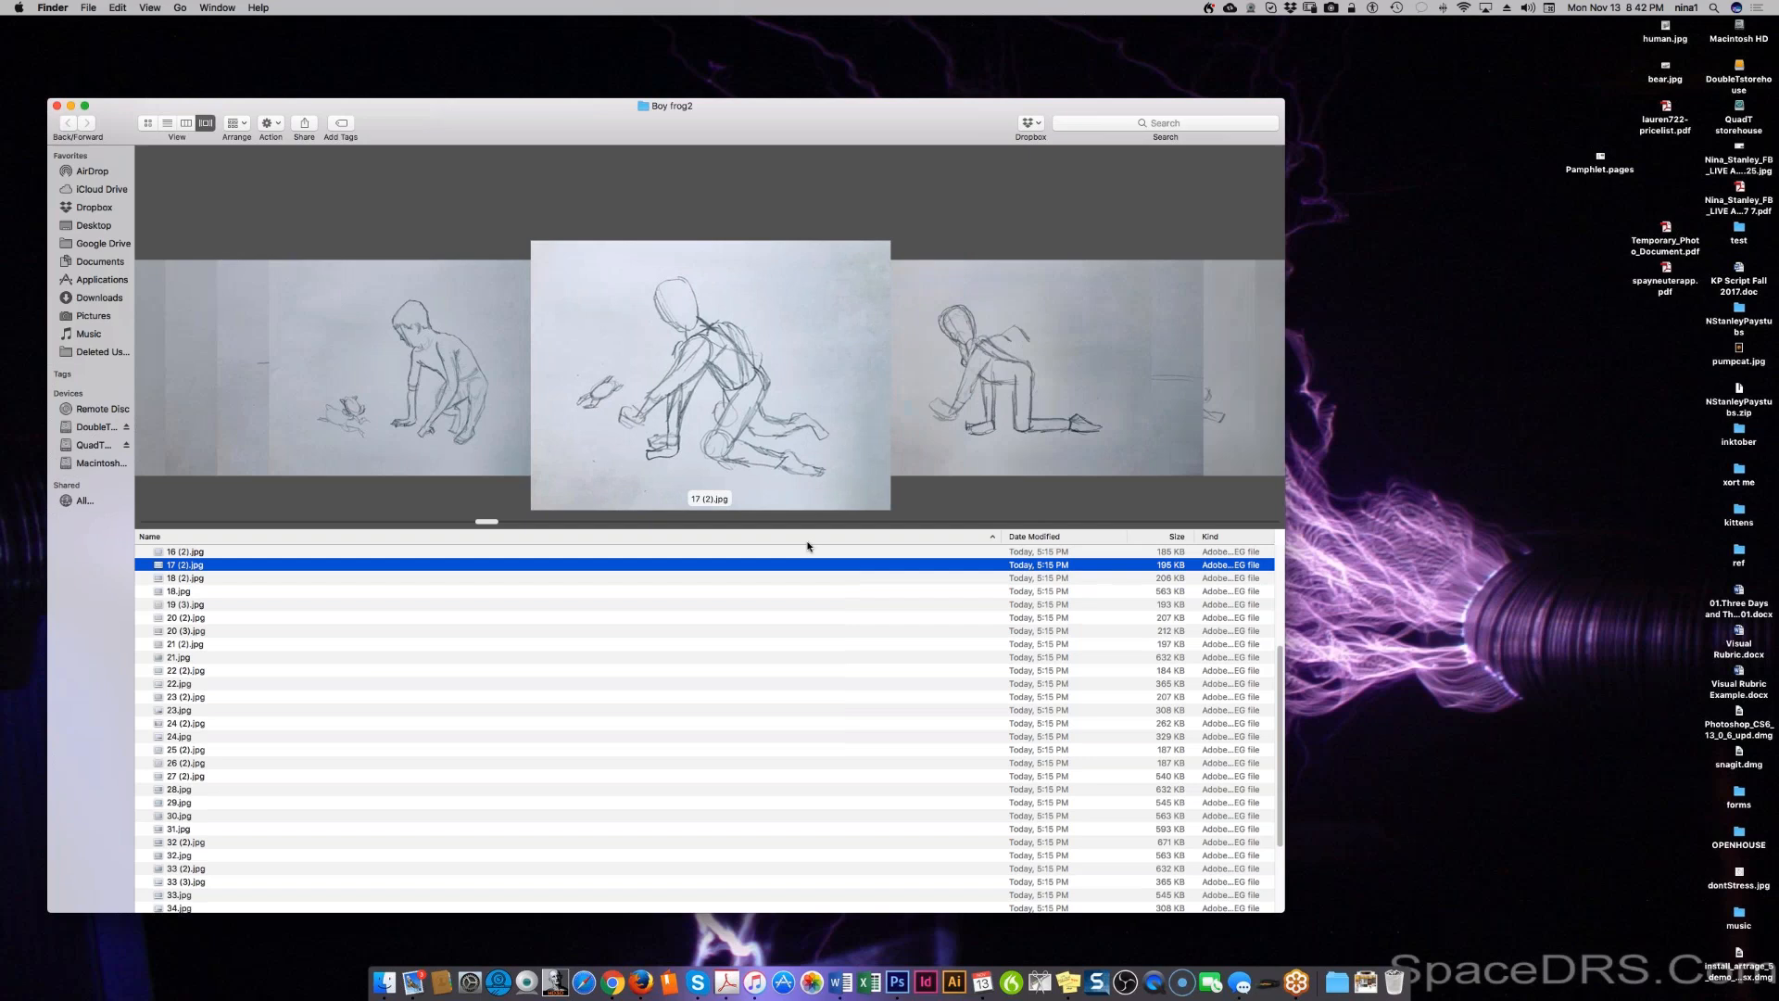
Step: Check 18 (2).jpg, and review the drawings backwards from the last file, 43.jpg, to 22 (2).jpg
key(Right)
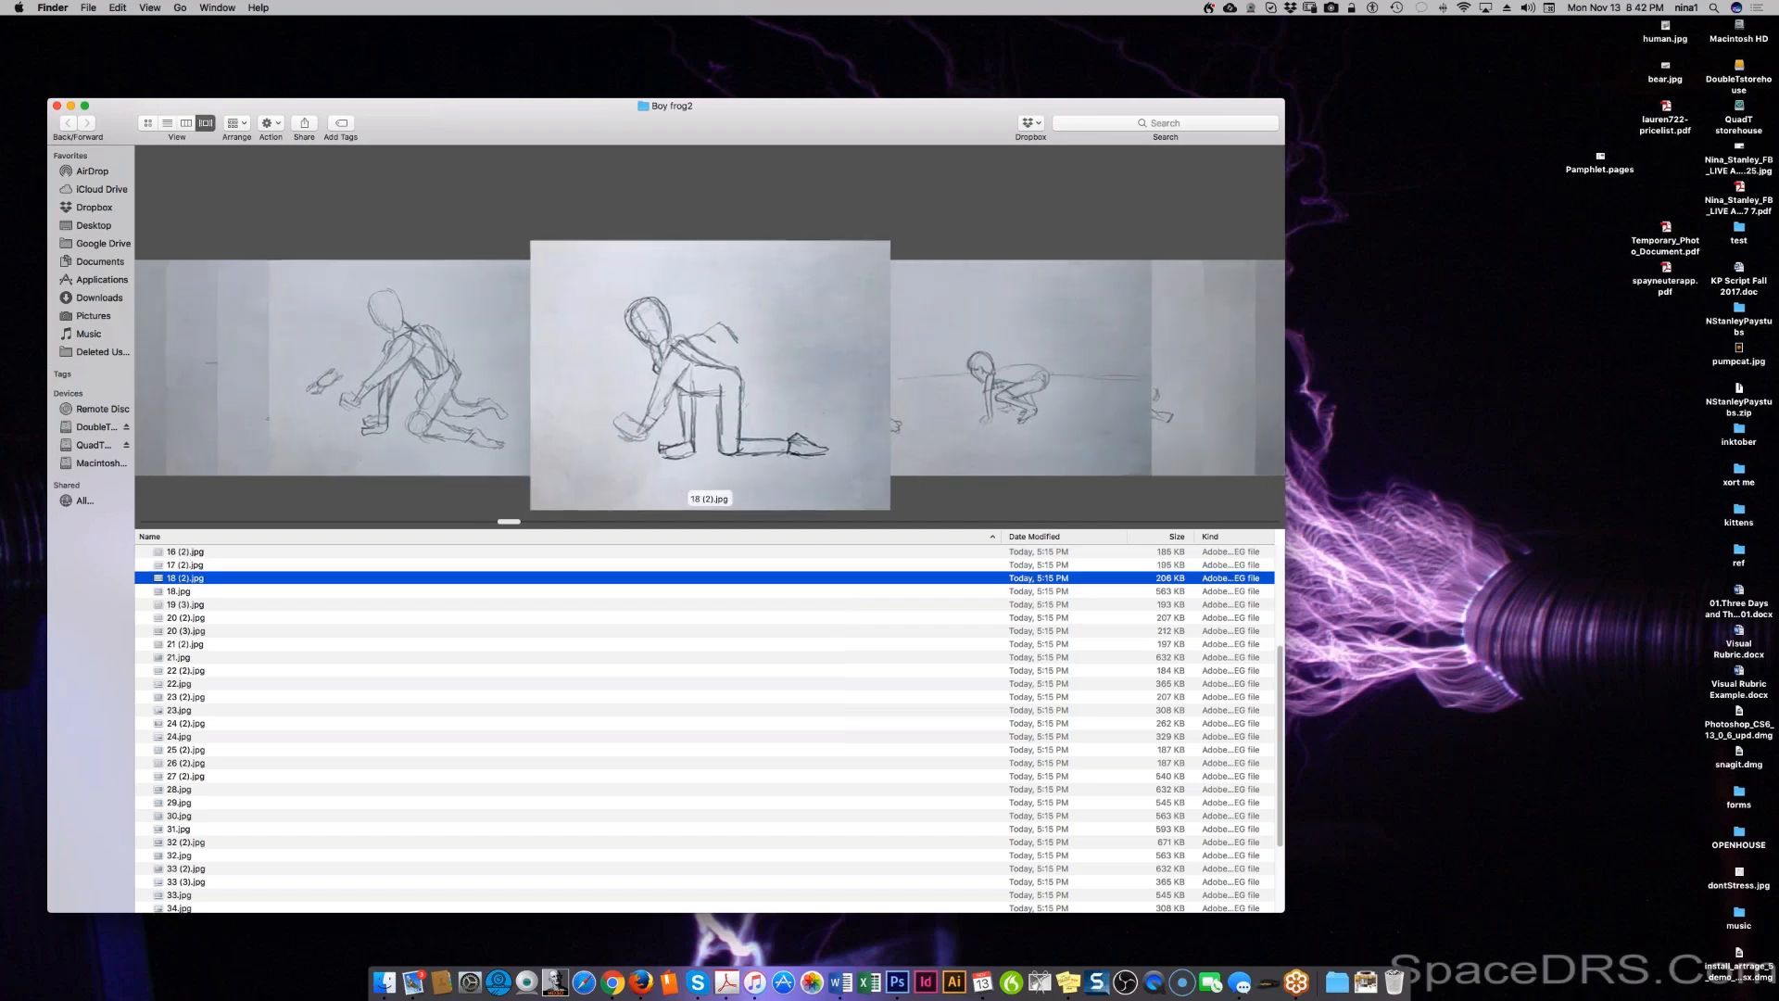
key(alt+Down)
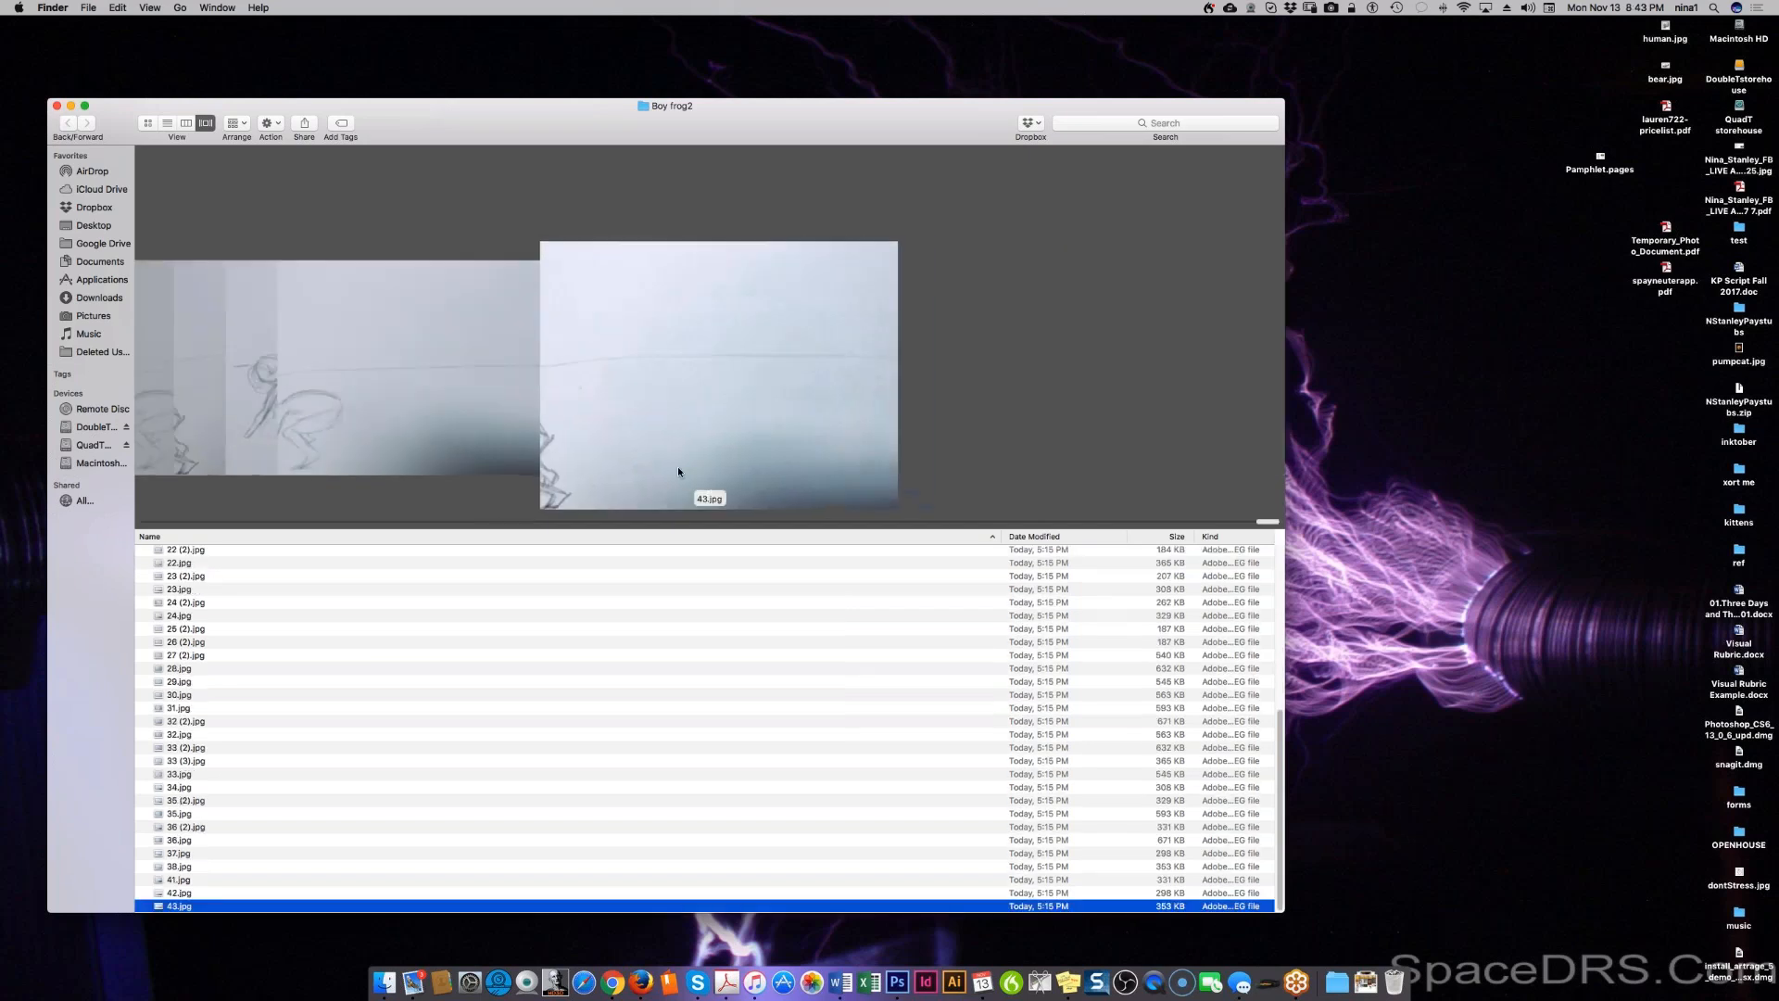
key(Up)
key(Up)
key(Up)
key(Up)
key(Up)
key(Up)
key(Up)
key(Up)
key(Up)
key(Up)
key(Up)
key(Up)
key(Up)
key(Up)
key(Up)
key(Up)
key(Up)
key(Up)
key(Up)
key(Up)
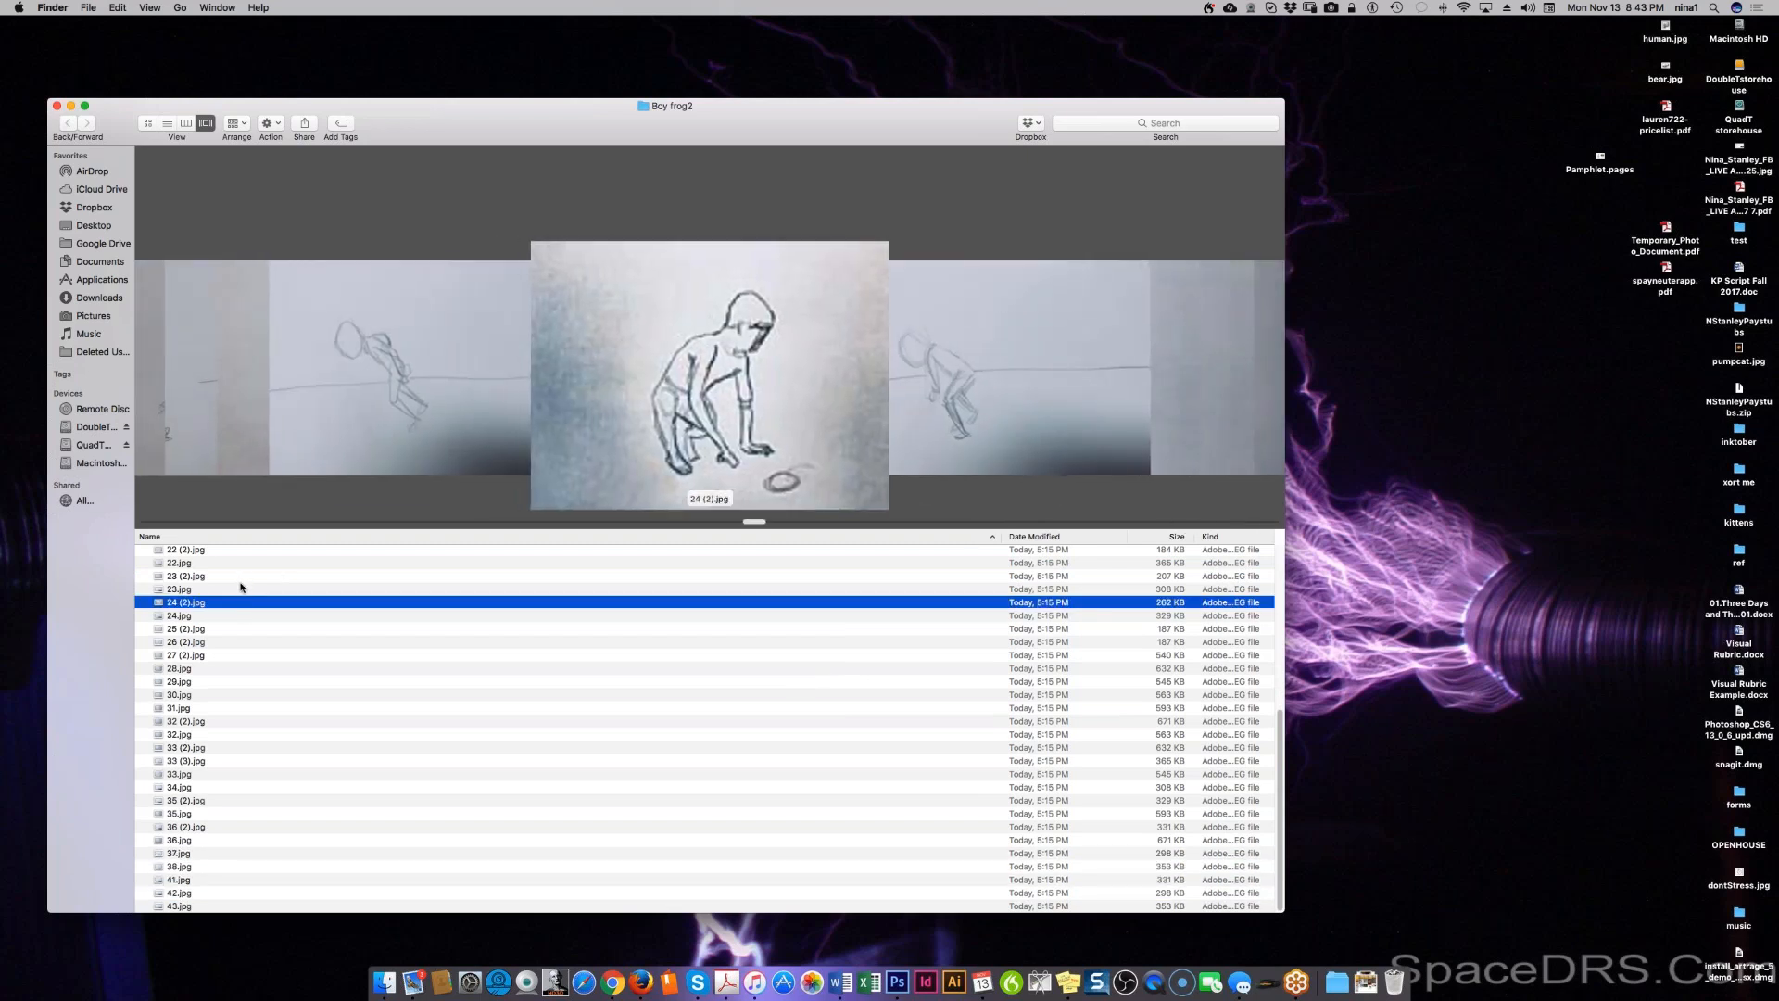
key(Up)
key(Up)
key(Up)
key(Up)
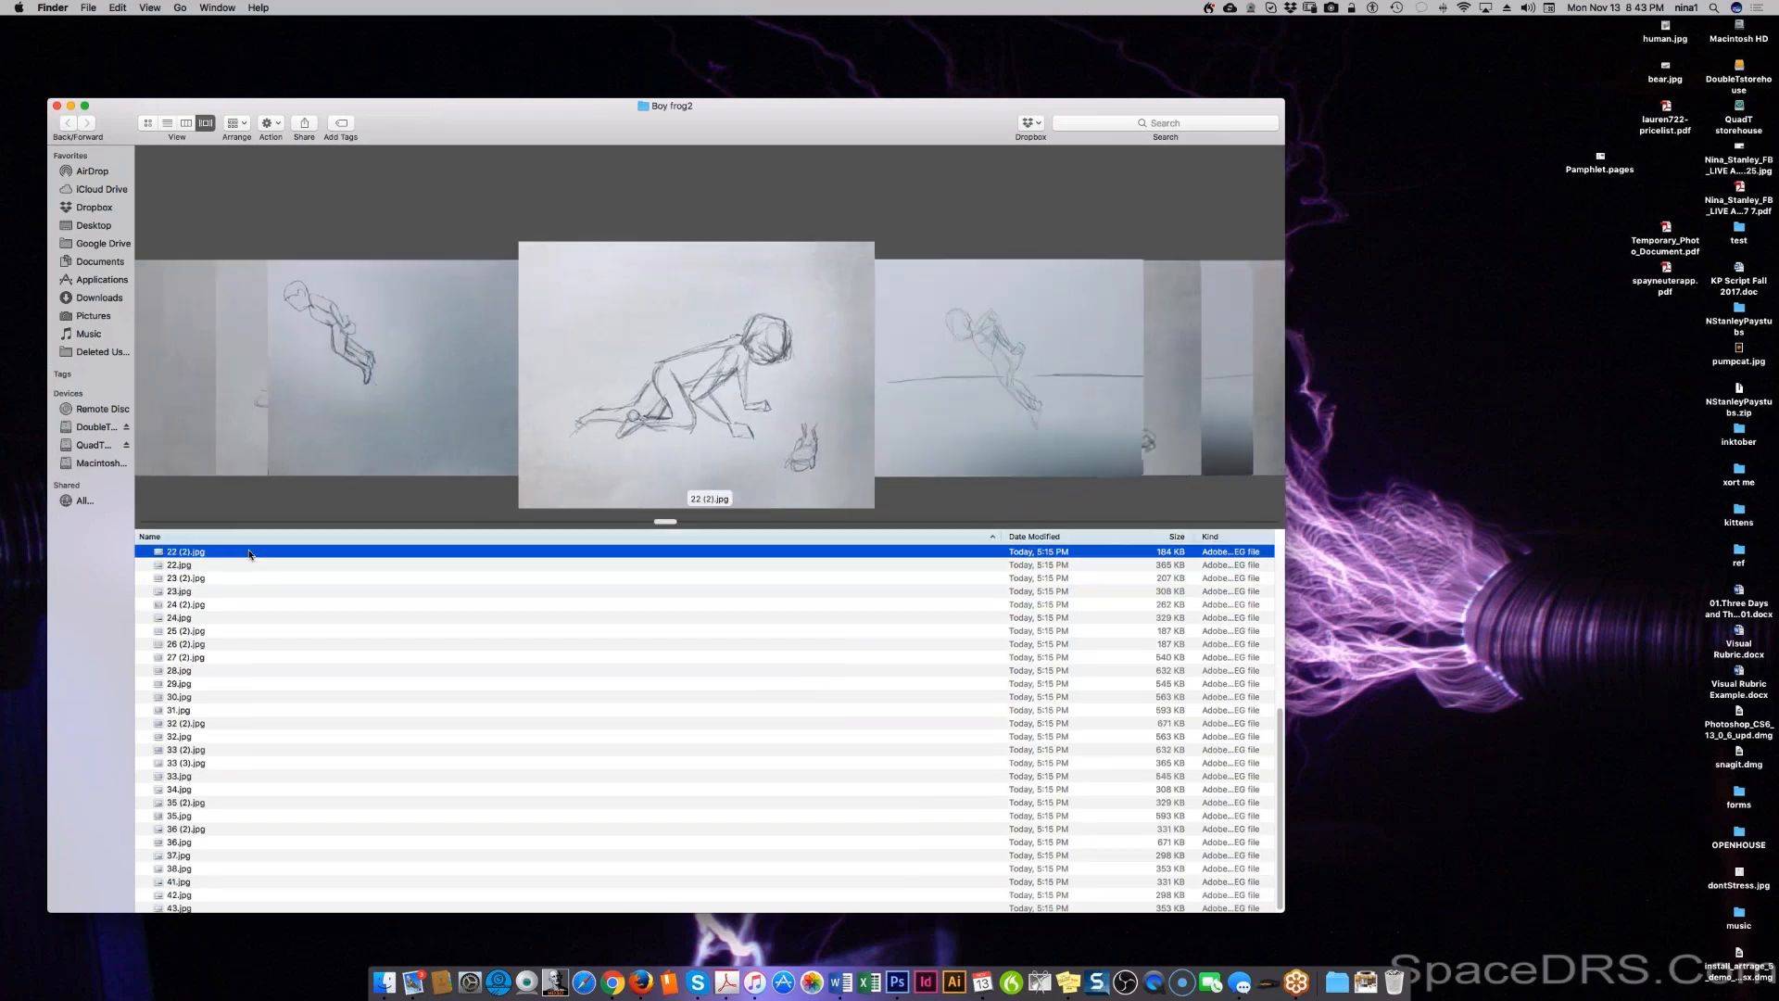
Step: Compare the poses in 22.jpg and 18.jpg with the drawings around them
scroll(257, 575, up, 6)
click(266, 585)
key(alt+Down)
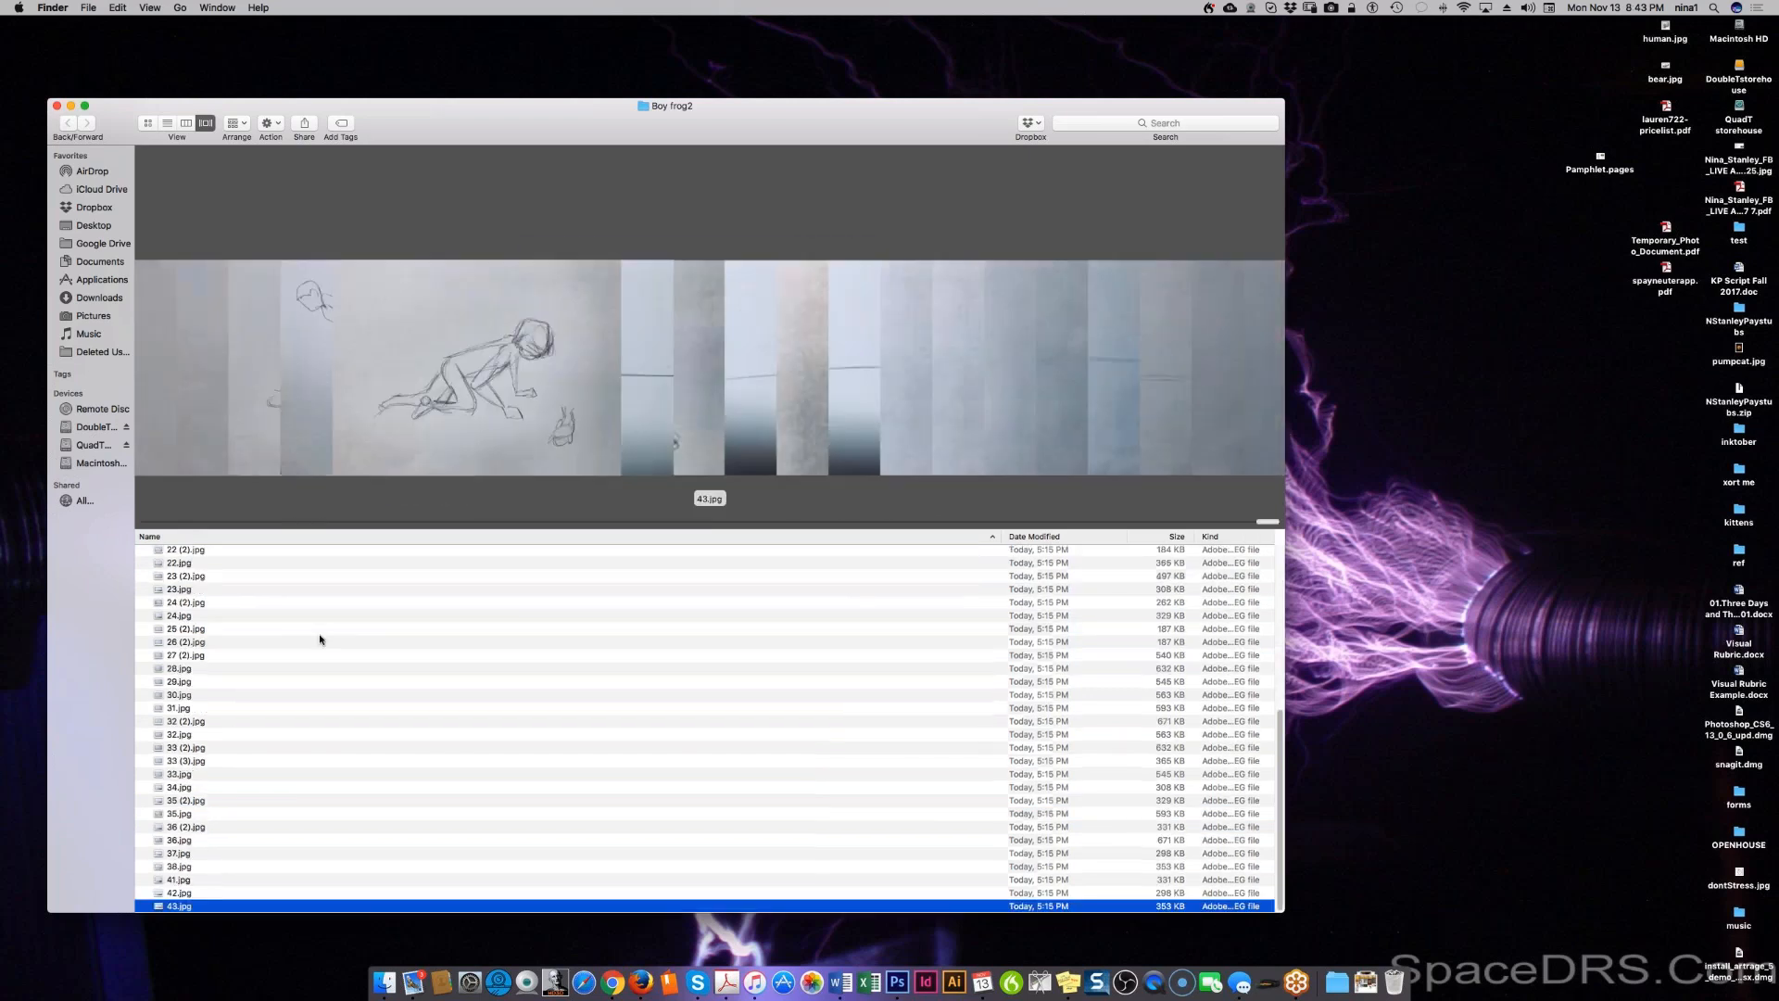
click(231, 590)
click(230, 565)
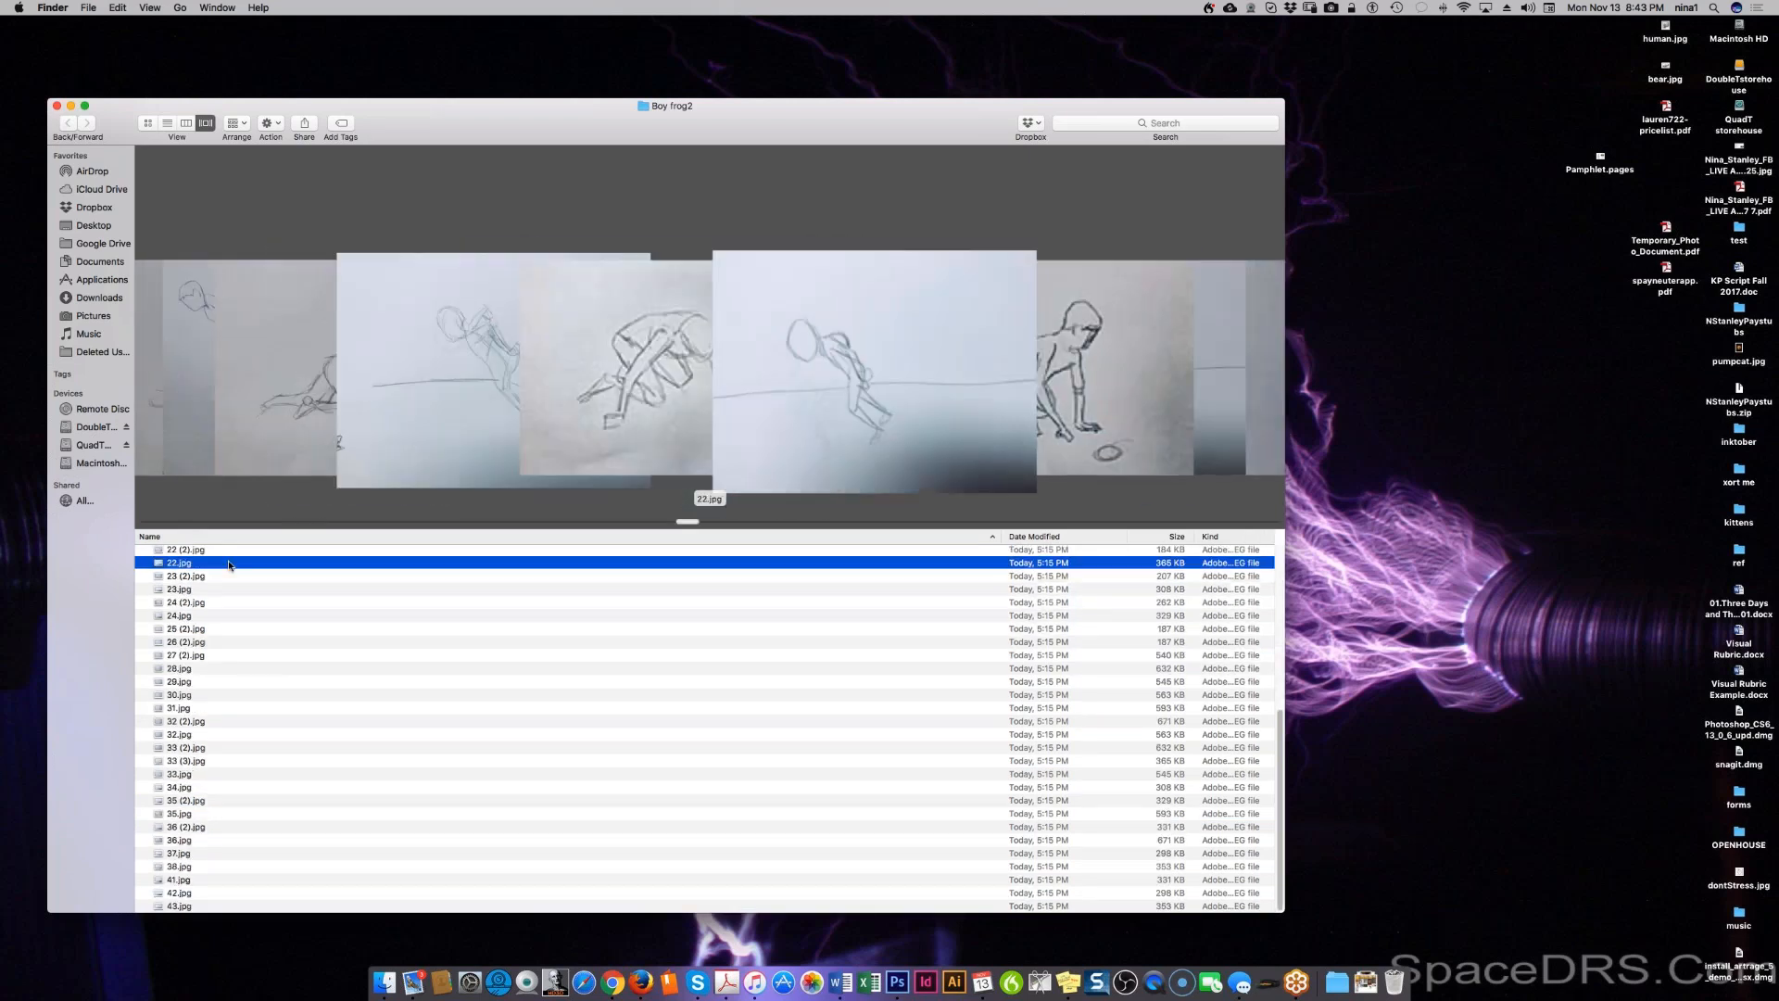
scroll(231, 566, up, 3)
click(241, 603)
scroll(242, 612, up, 5)
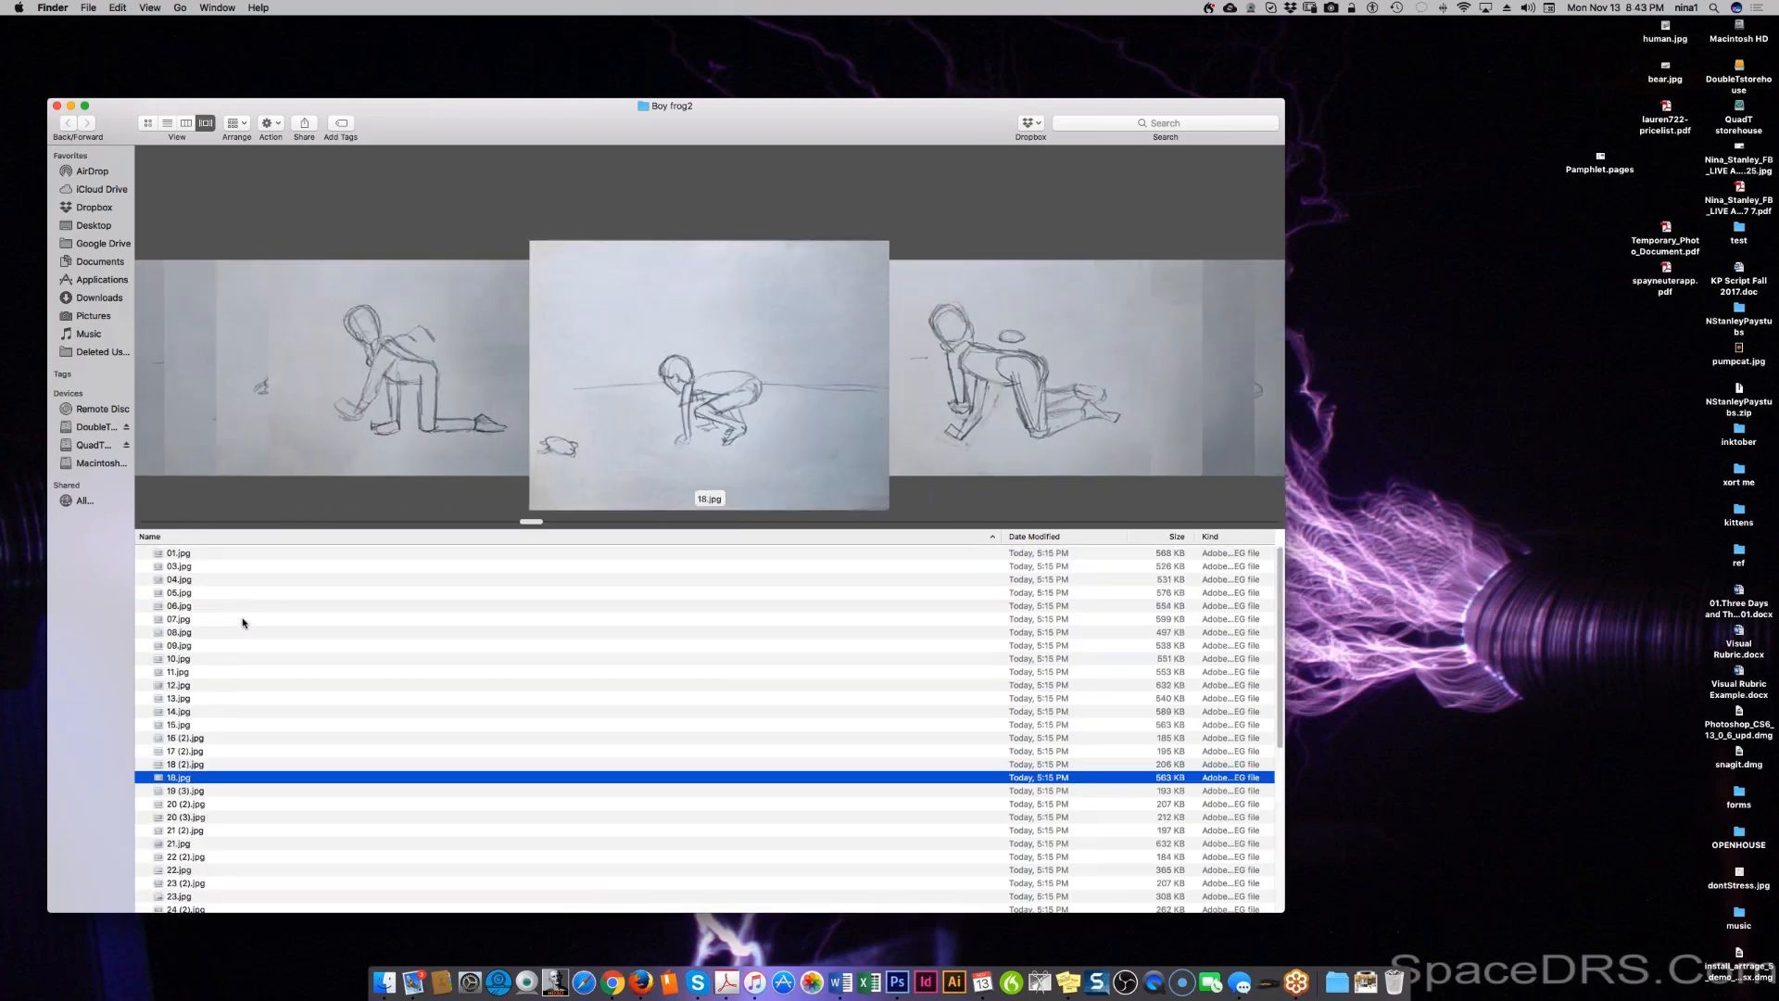
Step: Review the crouching and crawling drawings in sequence from 12.jpg to 21 (2).jpg
click(246, 632)
click(247, 686)
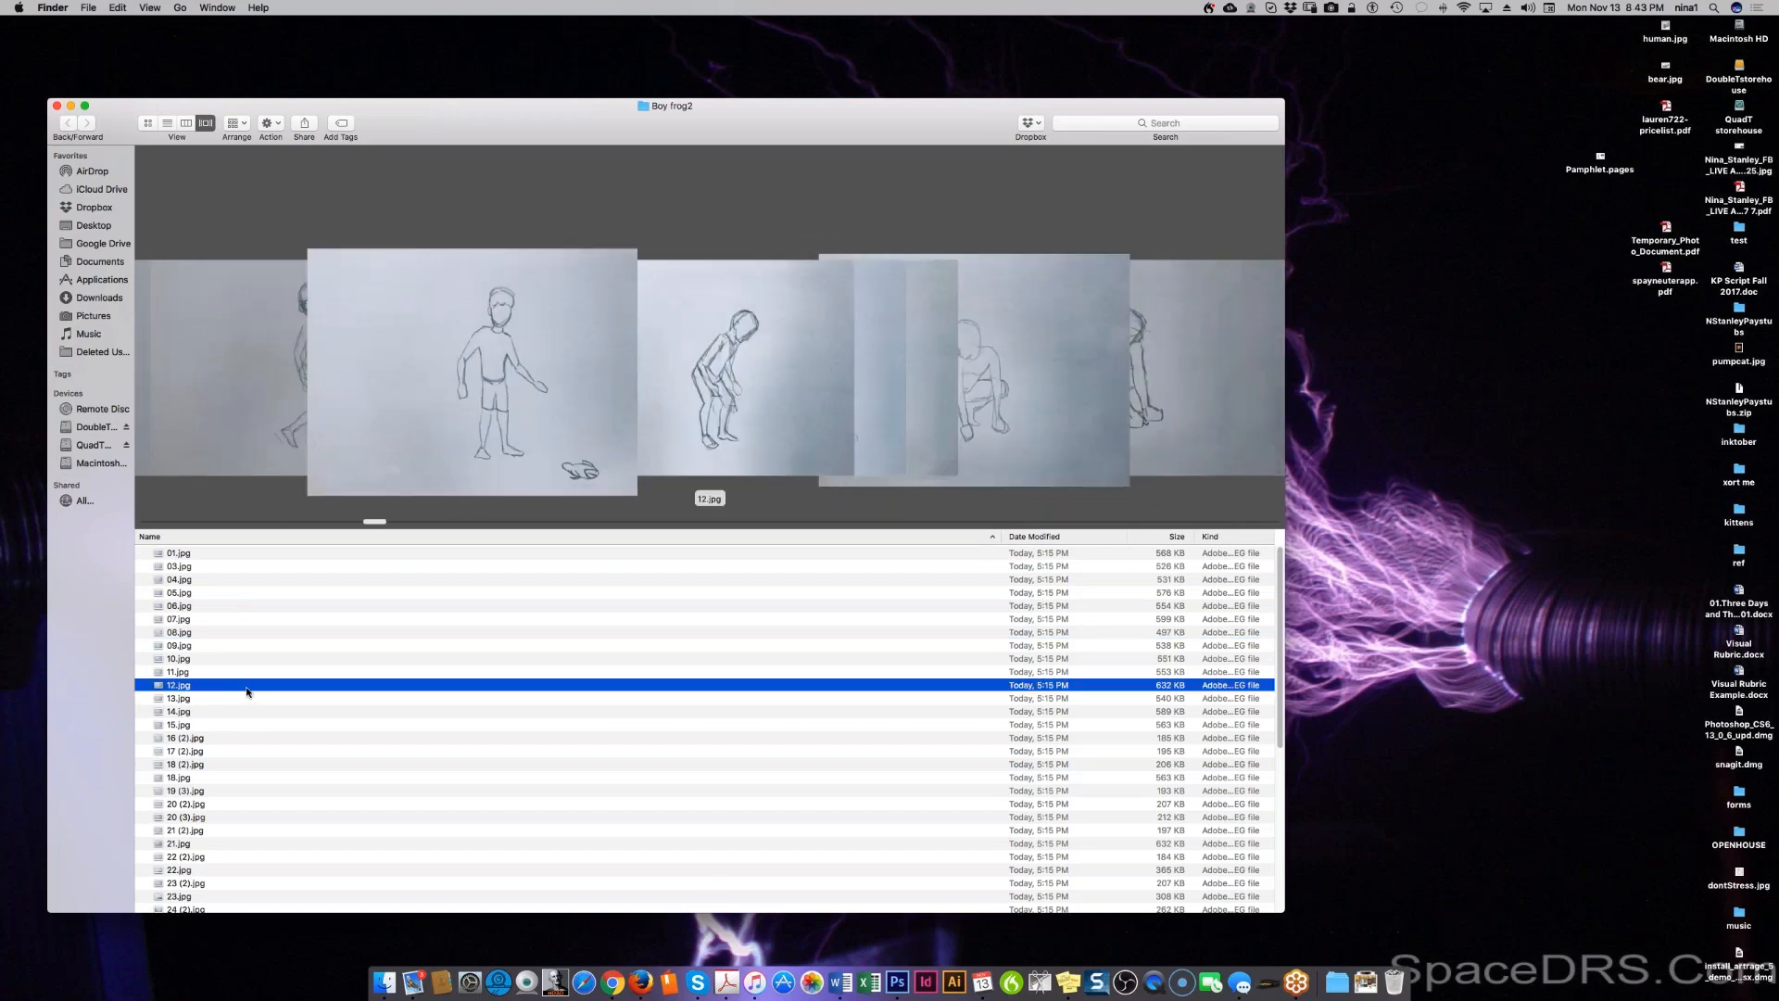
key(Down)
key(Down)
key(Down)
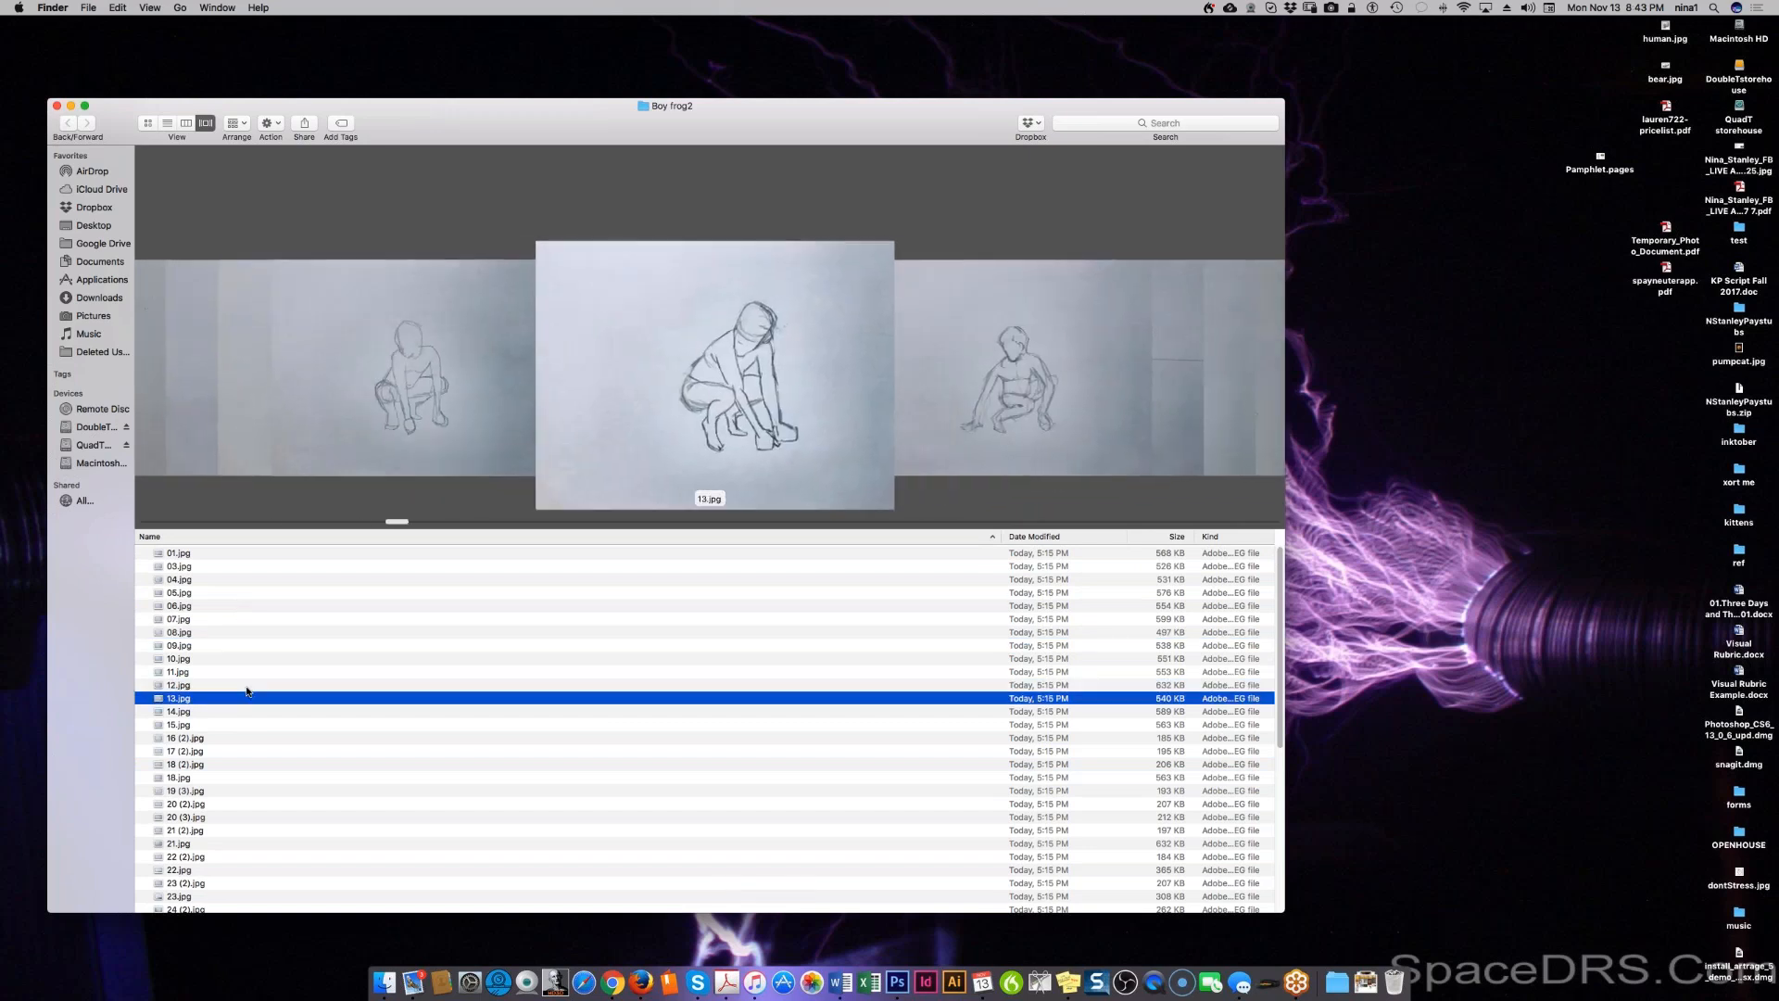
key(Down)
key(Down)
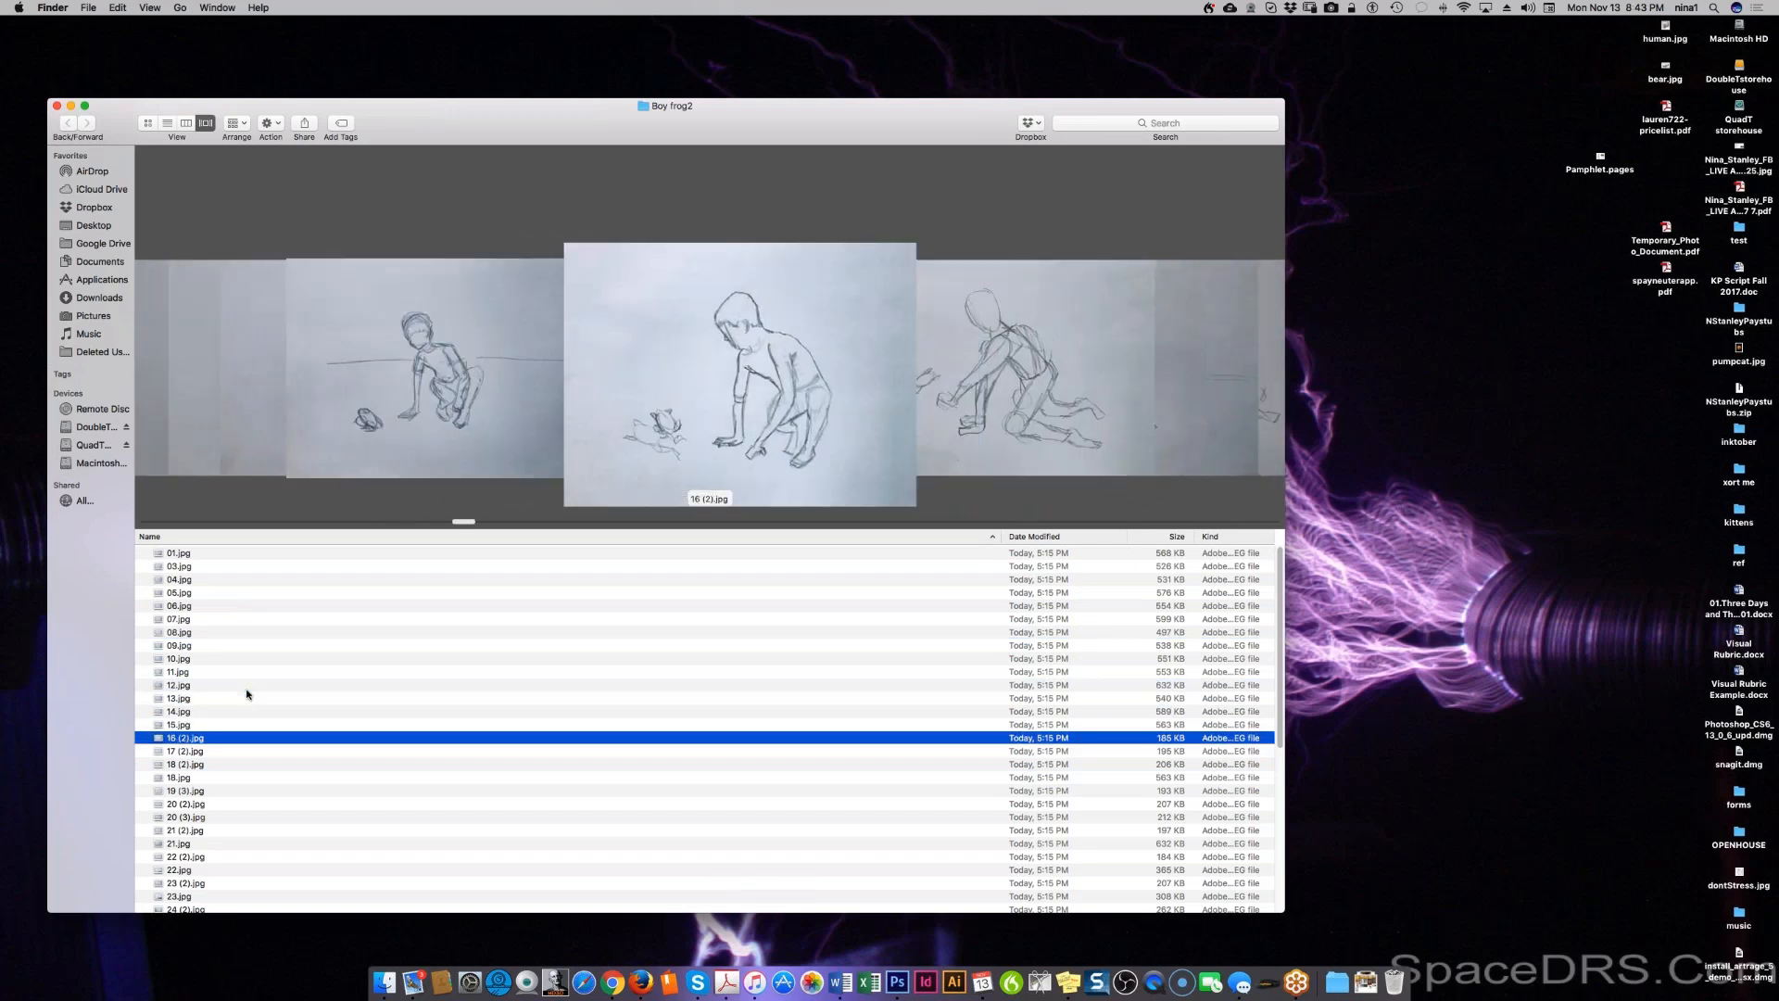
key(Down)
key(Down)
key(Down)
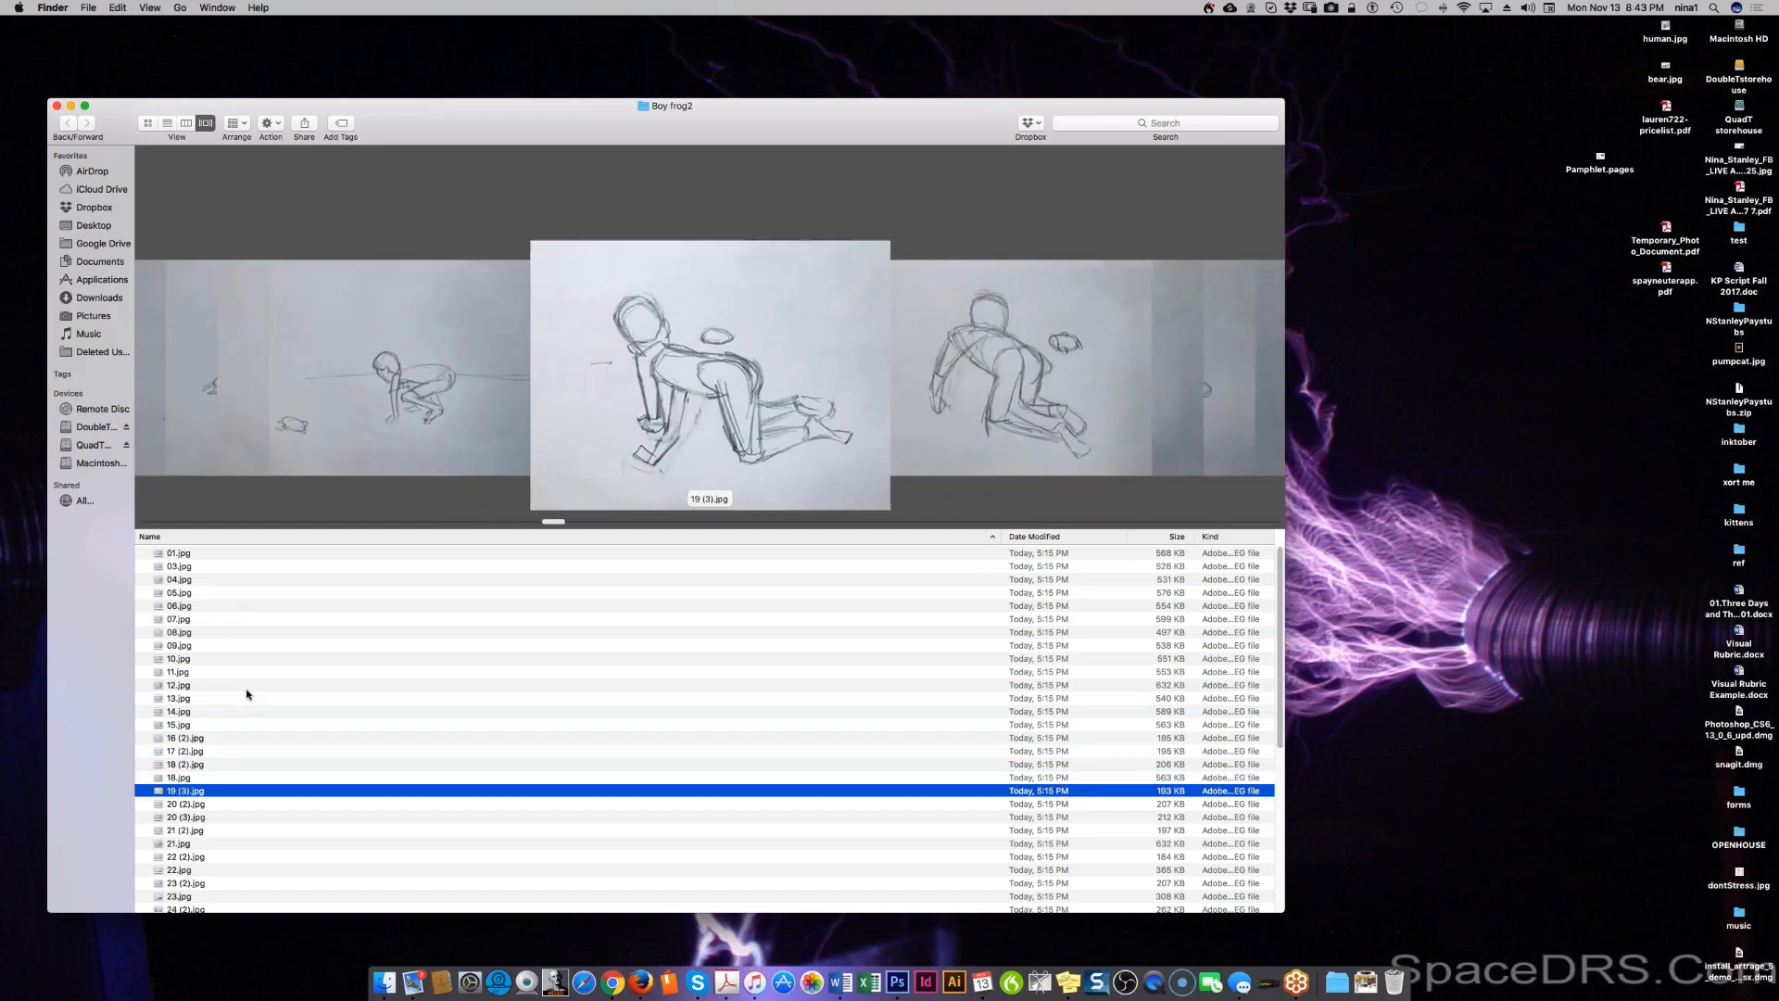
key(Down)
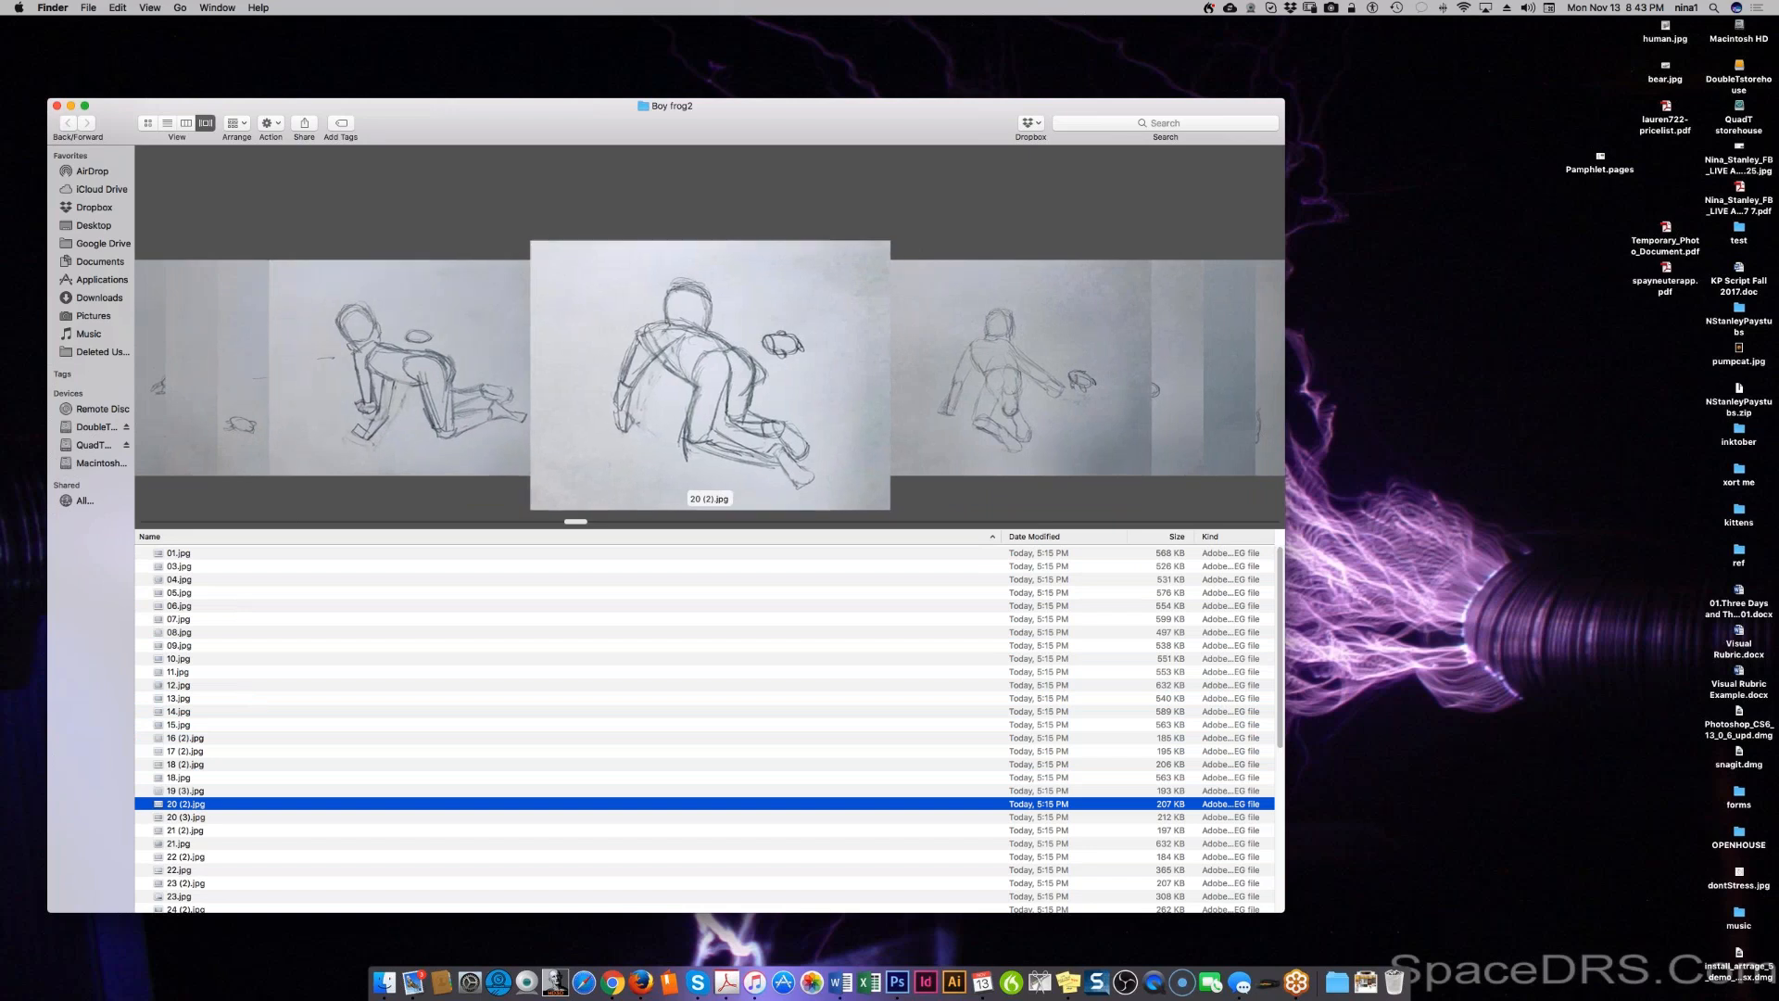
key(Down)
key(Down)
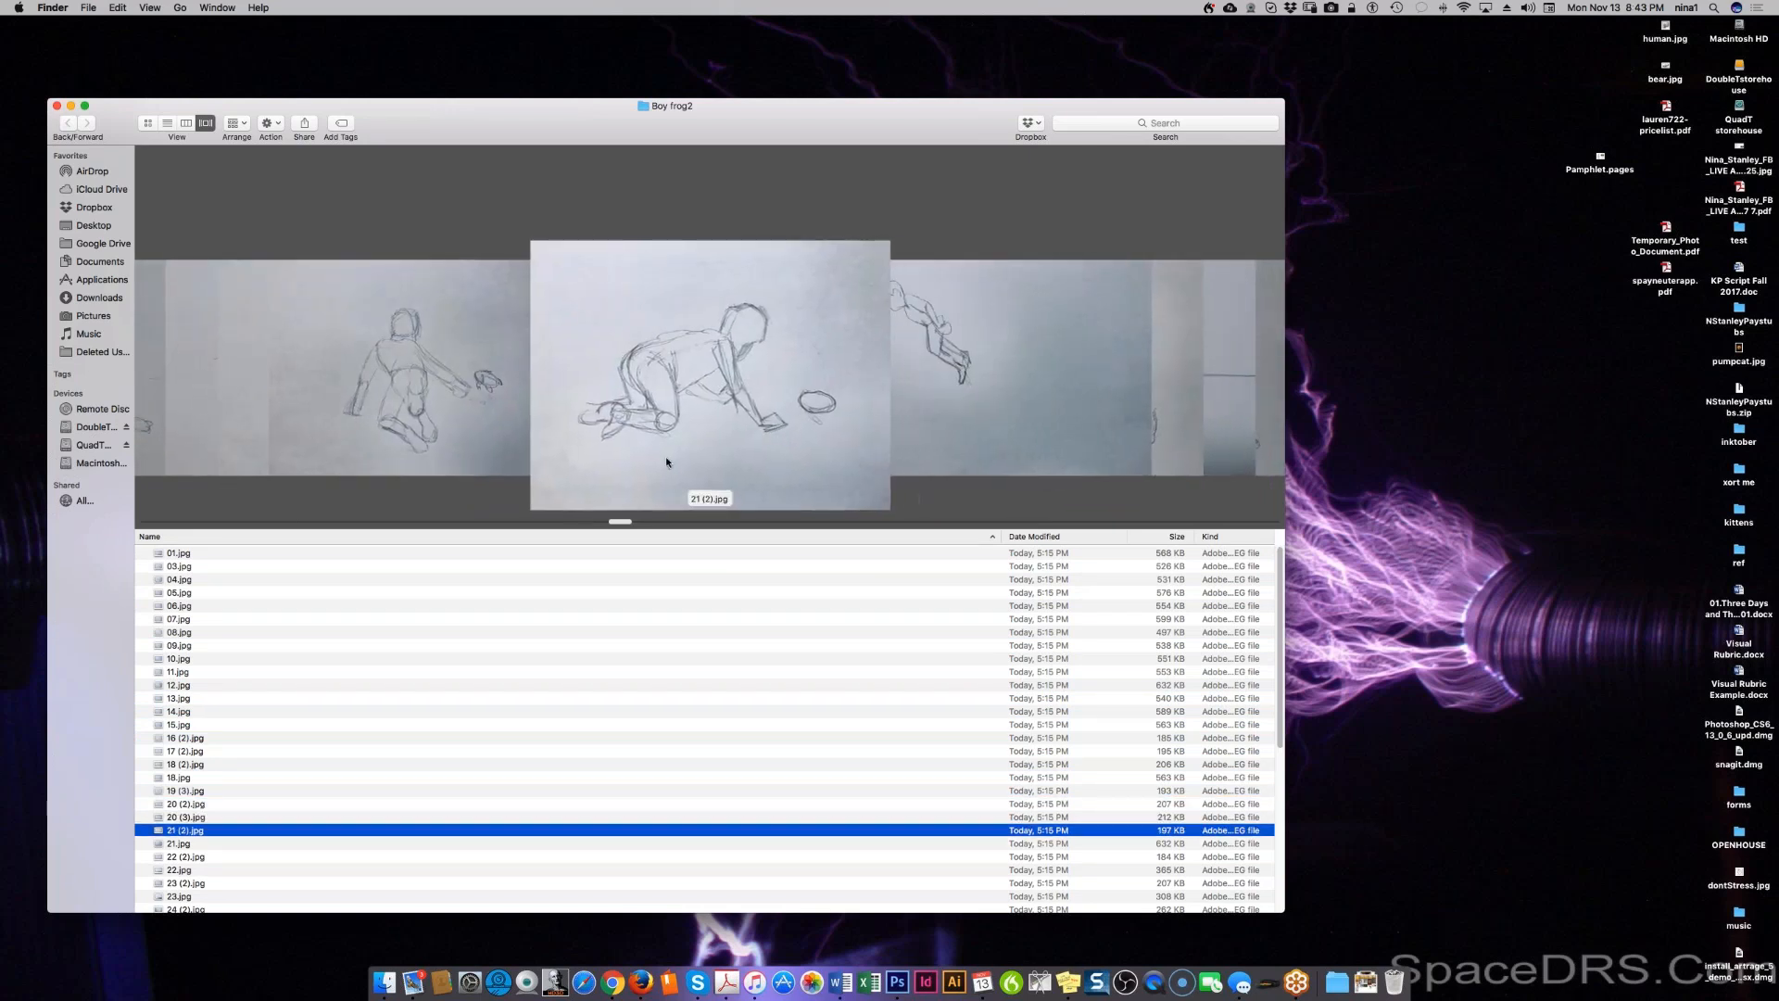
Step: Rename the jumping drawing 21.jpg as 50.jpg
key(Down)
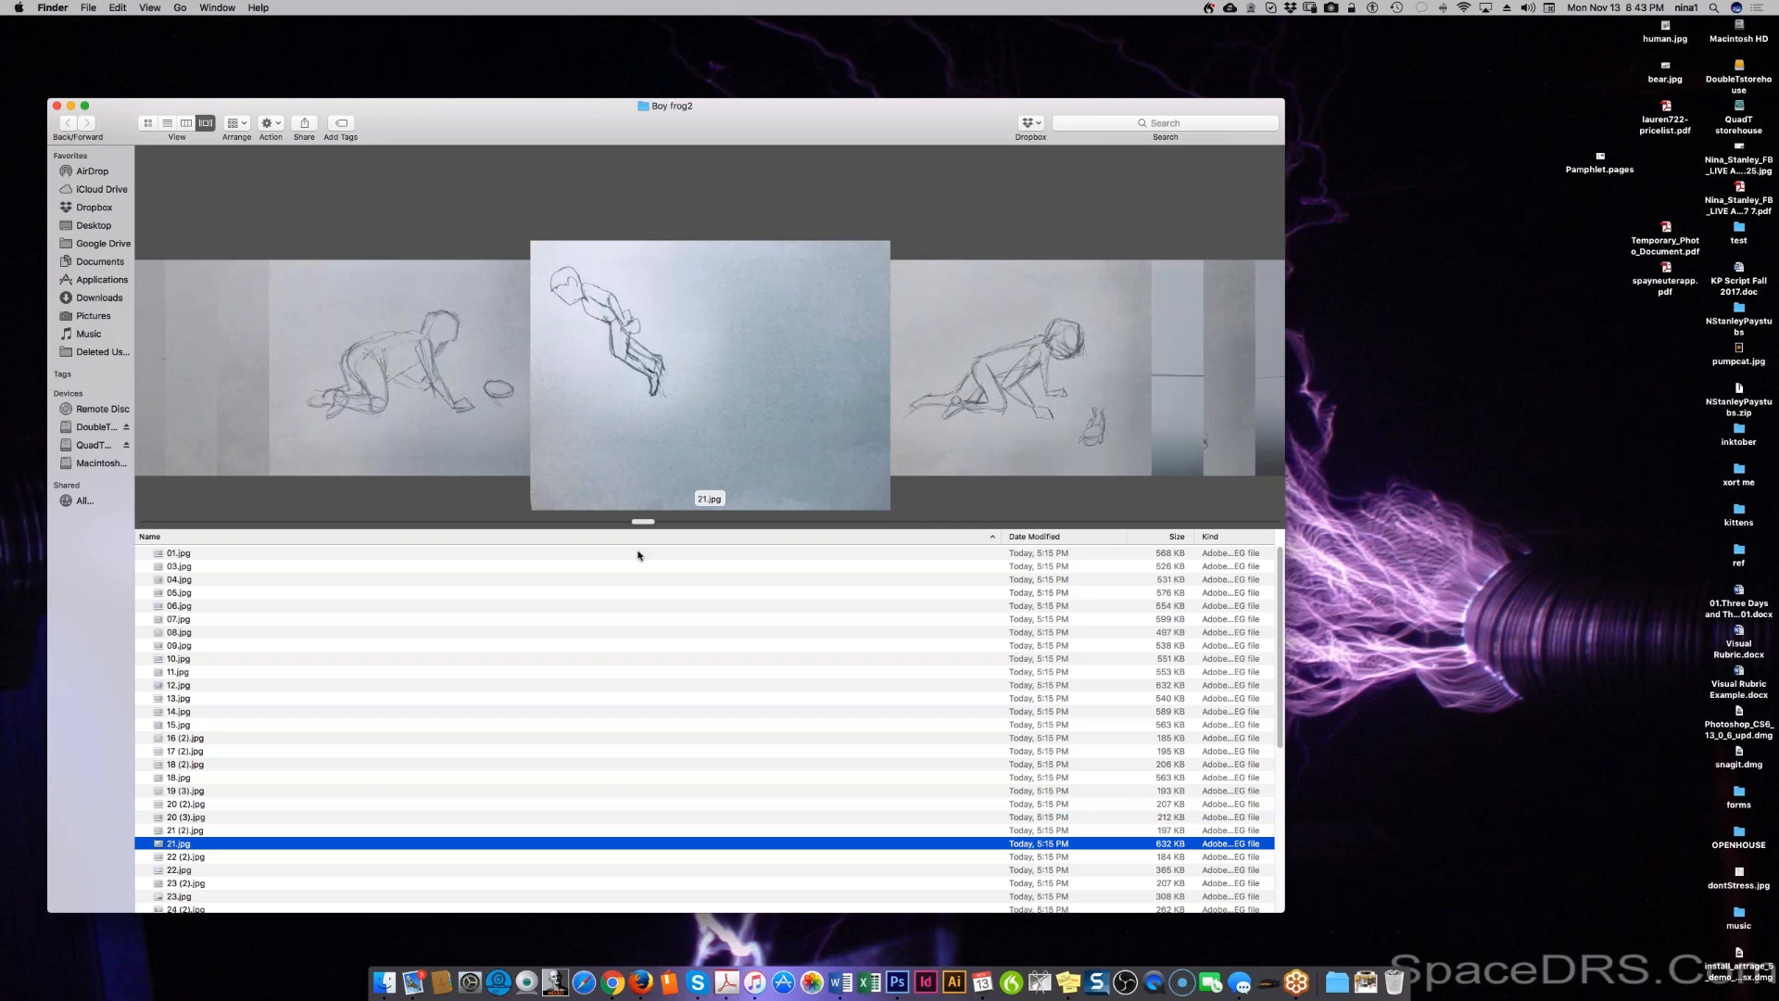
click(169, 844)
text(50)
key(Return)
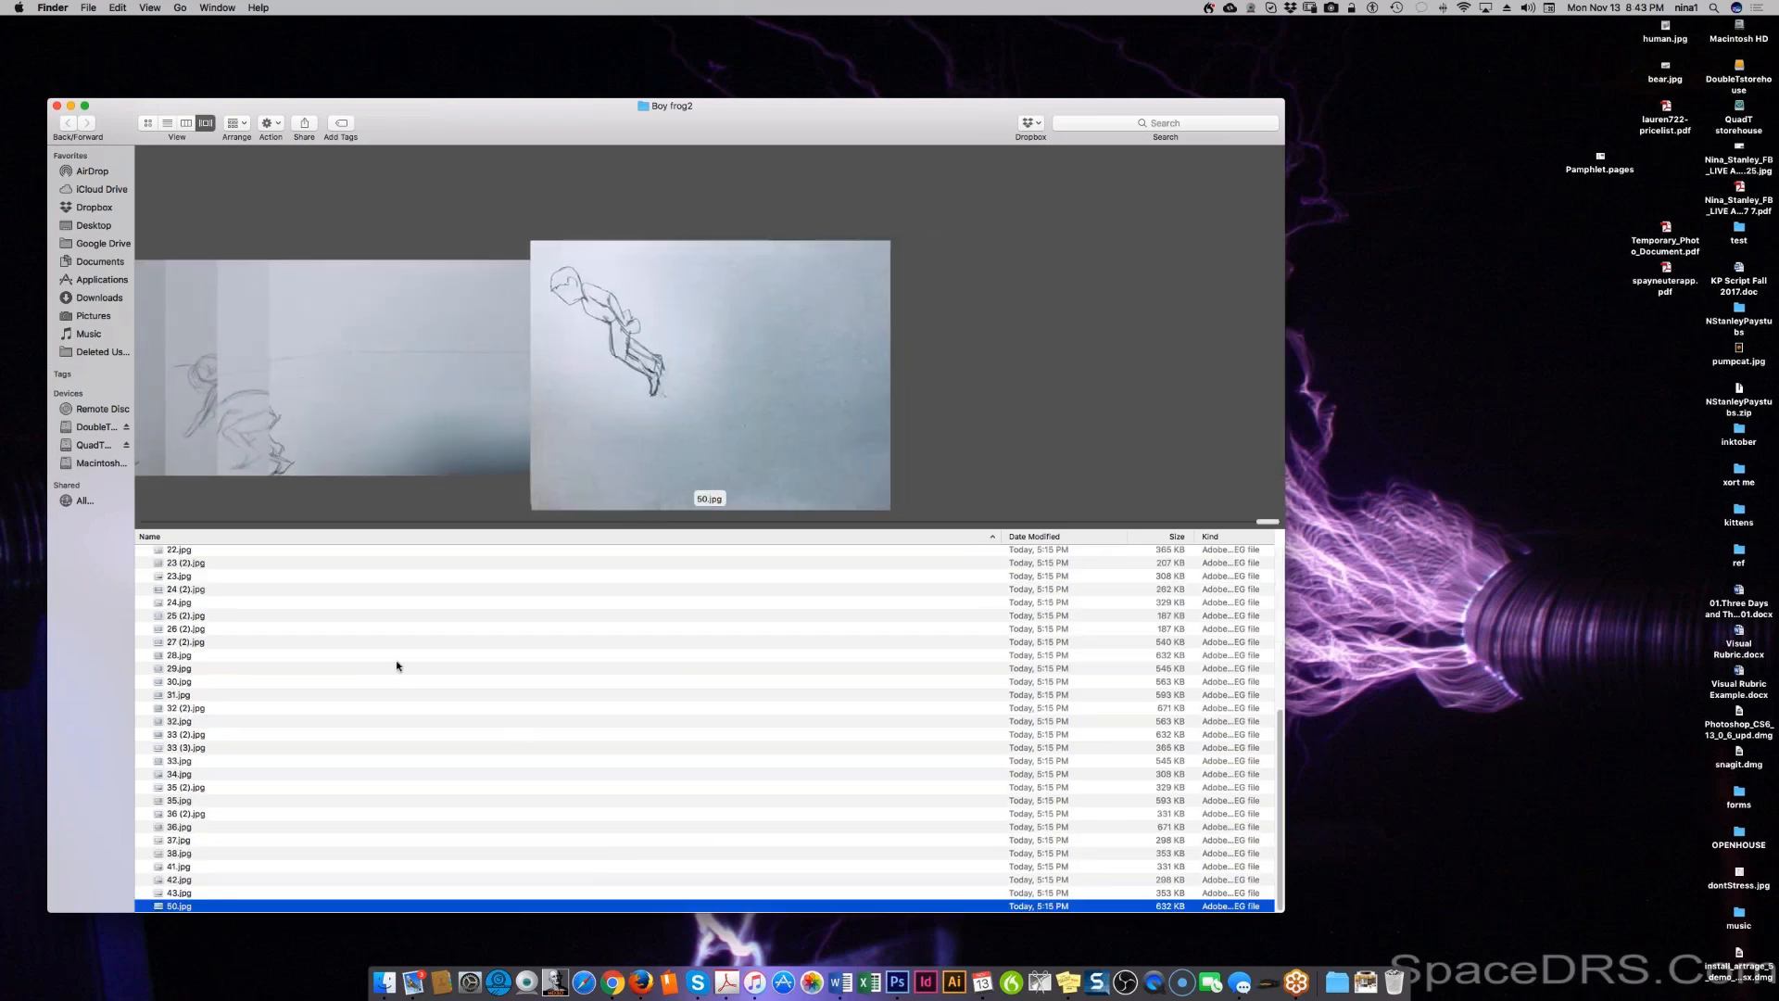
Step: Check the drawings from 19 (3).jpg onward and rename the jumping drawing 22.jpg as 52.jpg
scroll(397, 665, up, 4)
click(275, 656)
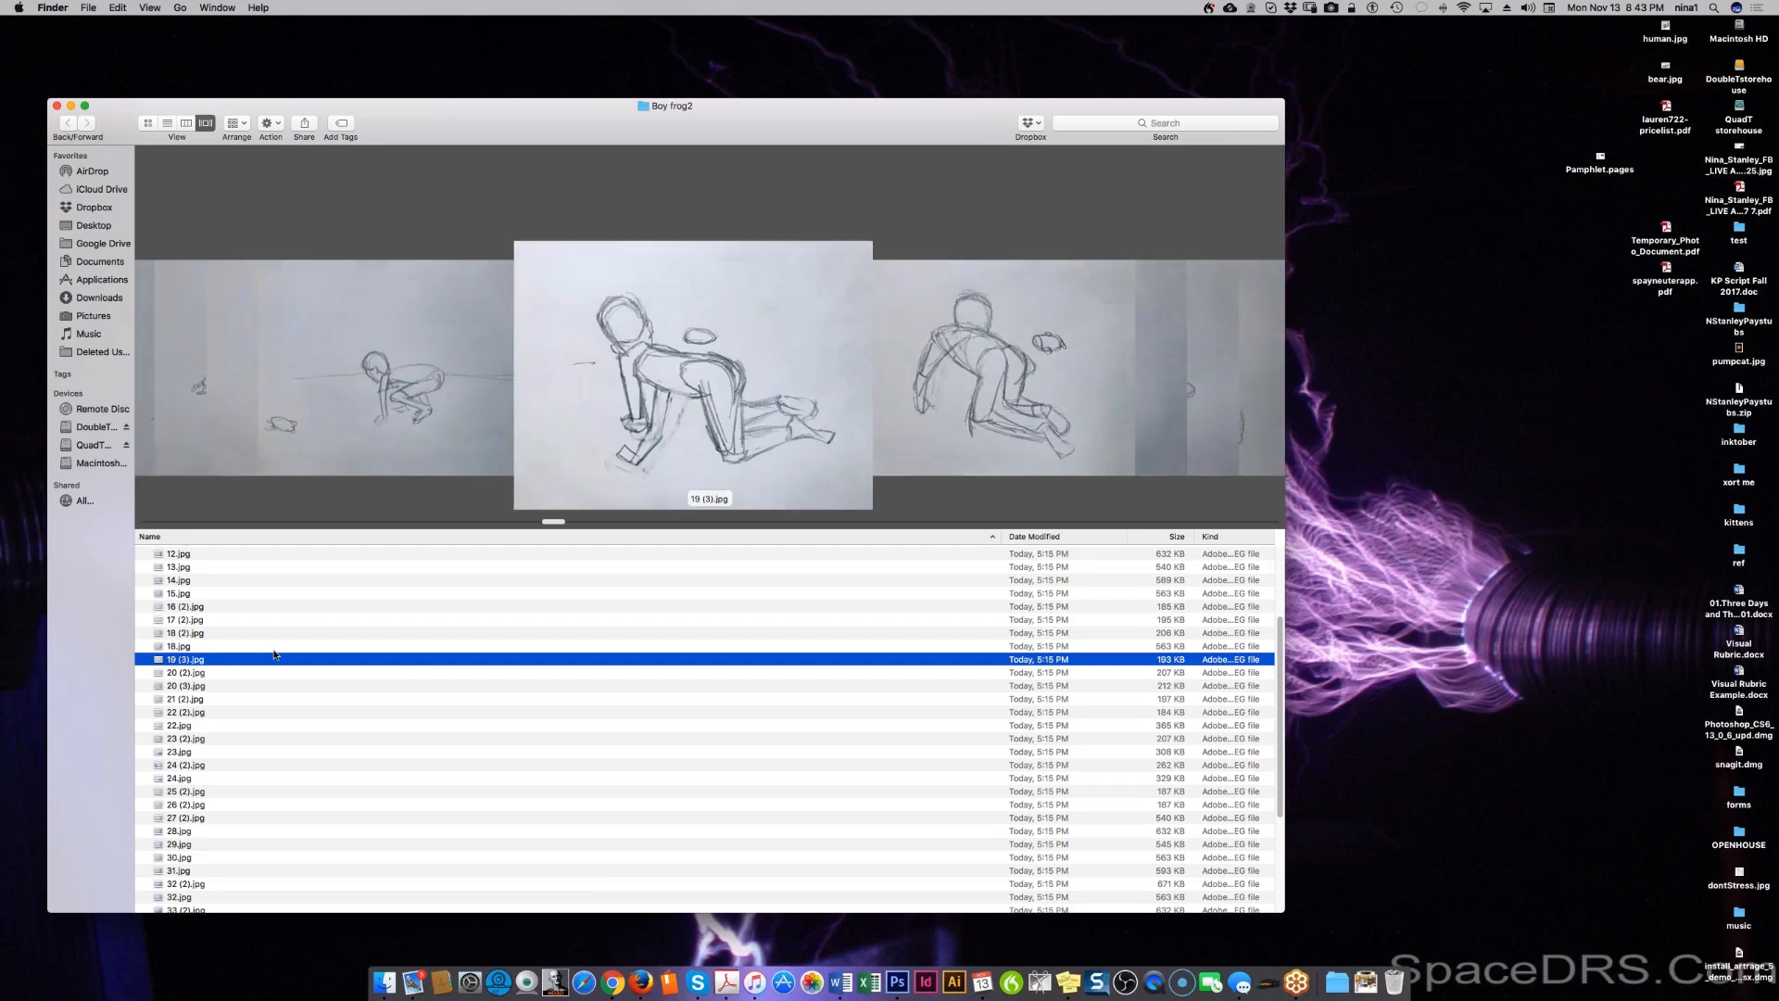
key(Down)
key(Down)
key(Down)
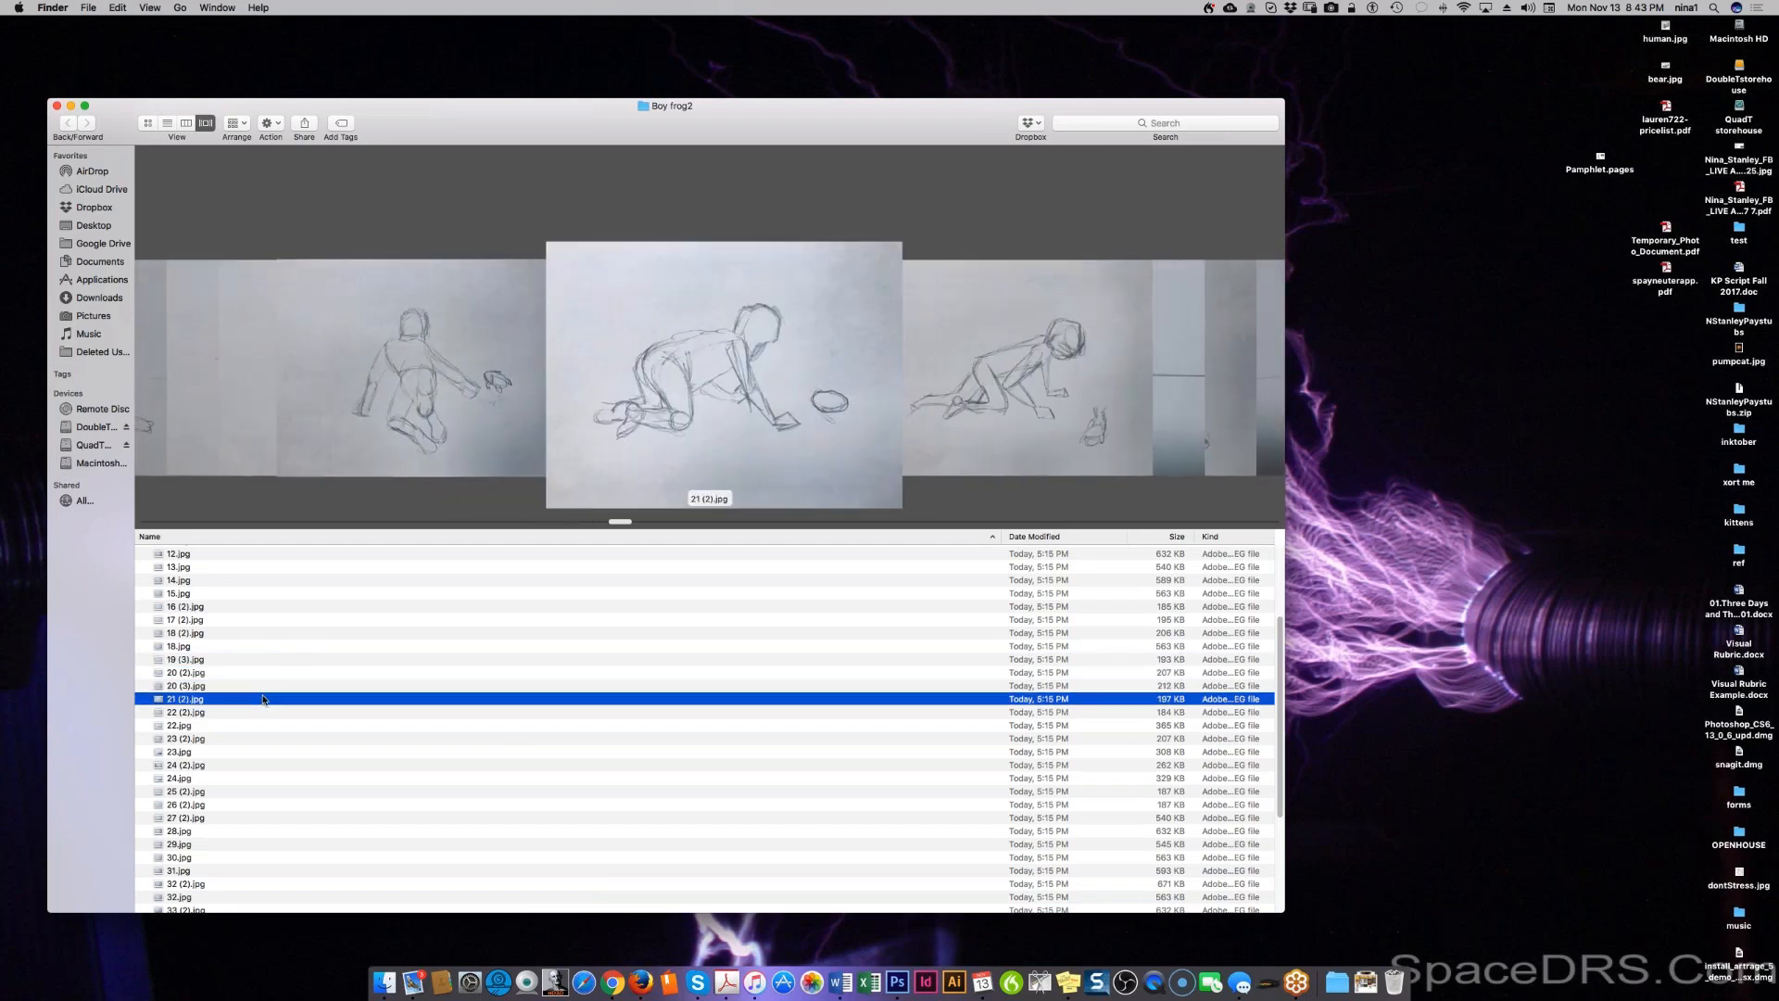
key(Down)
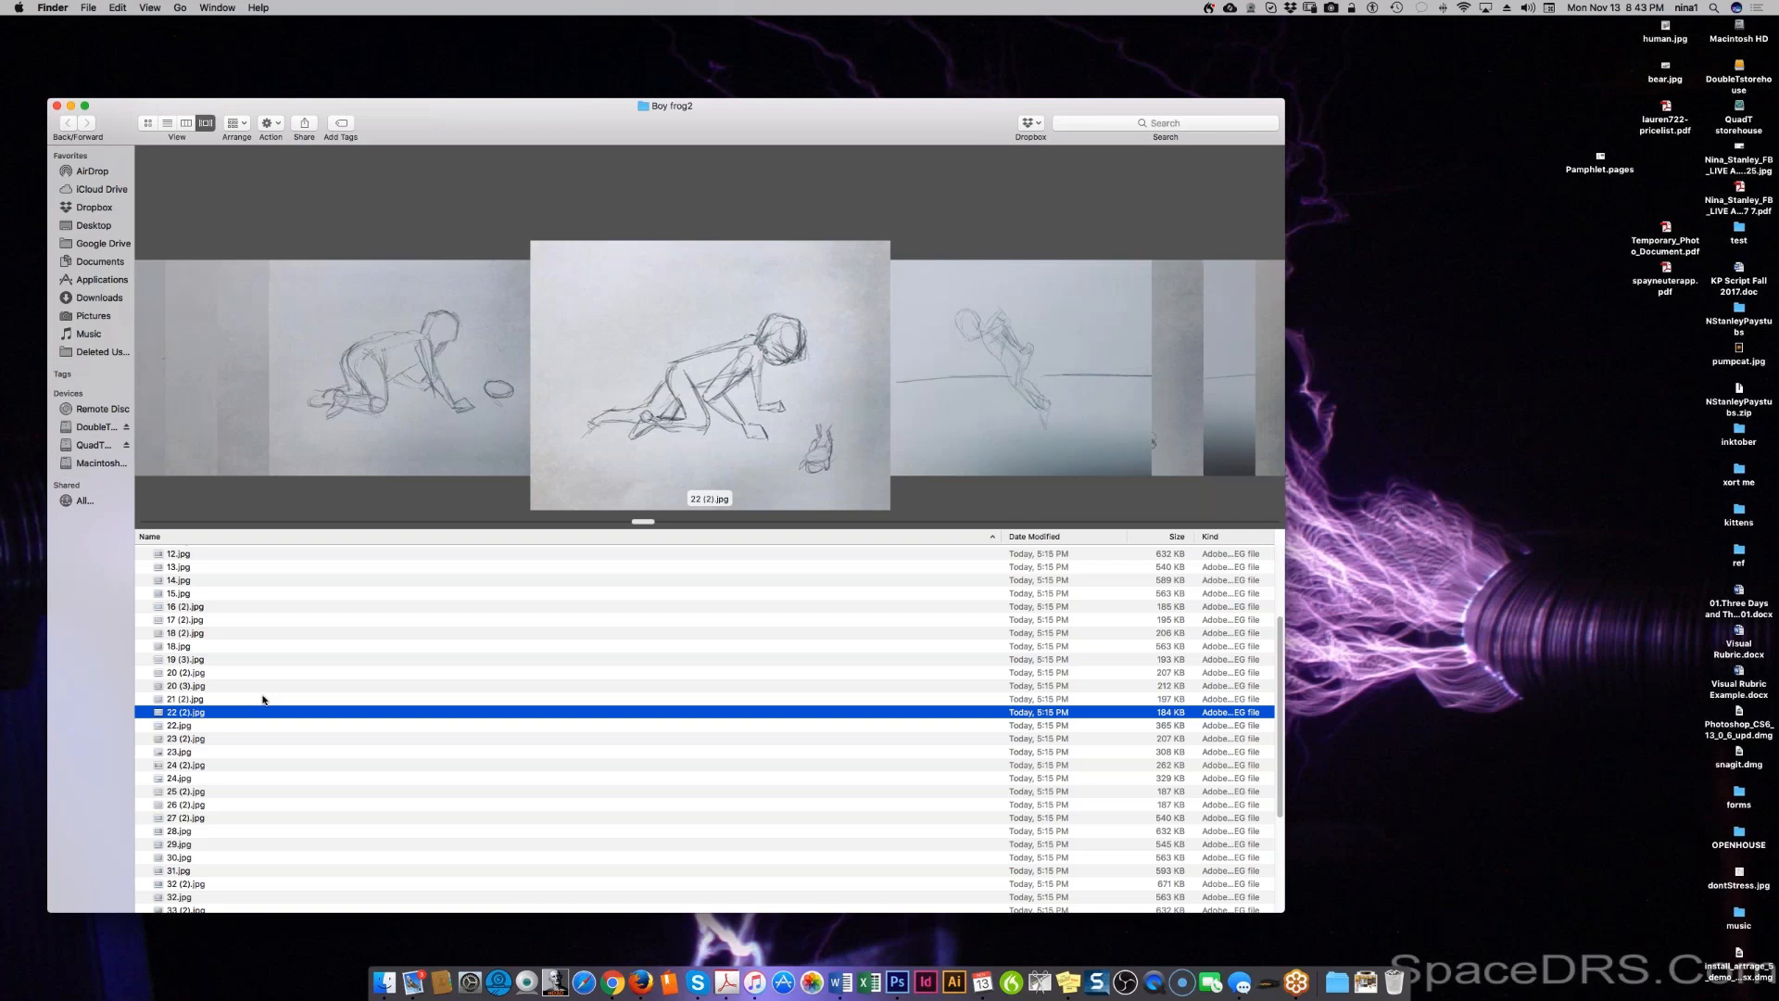
key(Down)
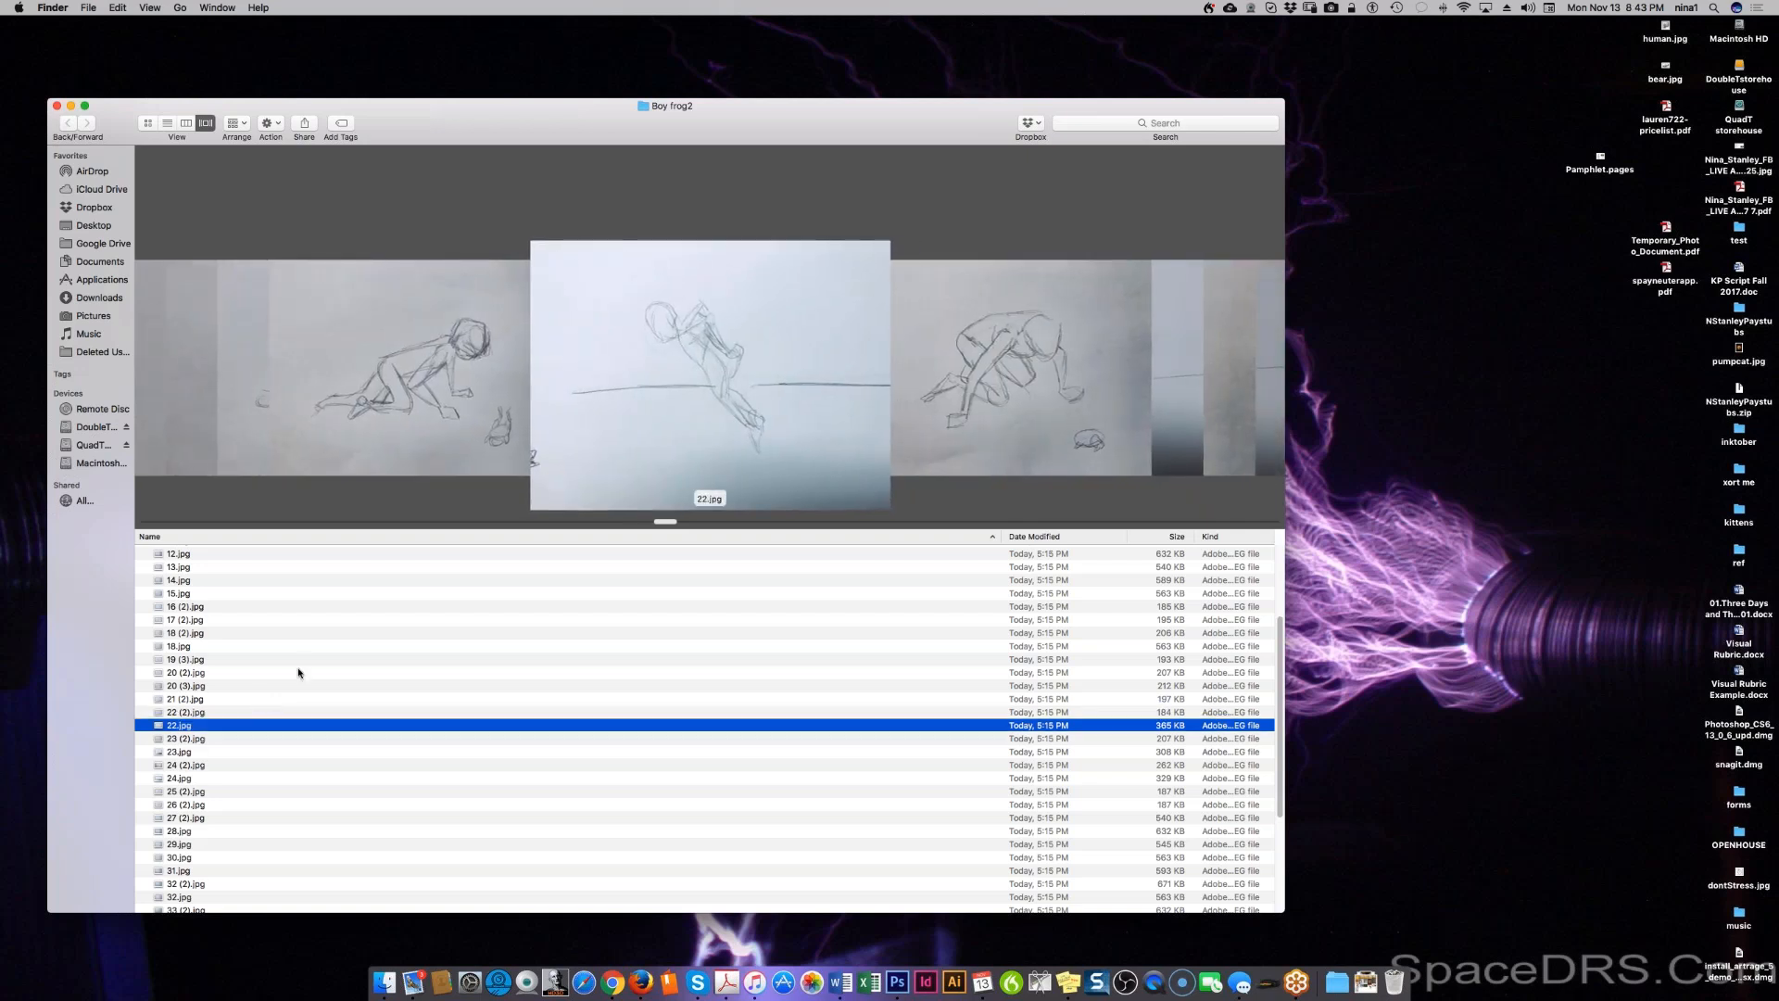
double_click(178, 727)
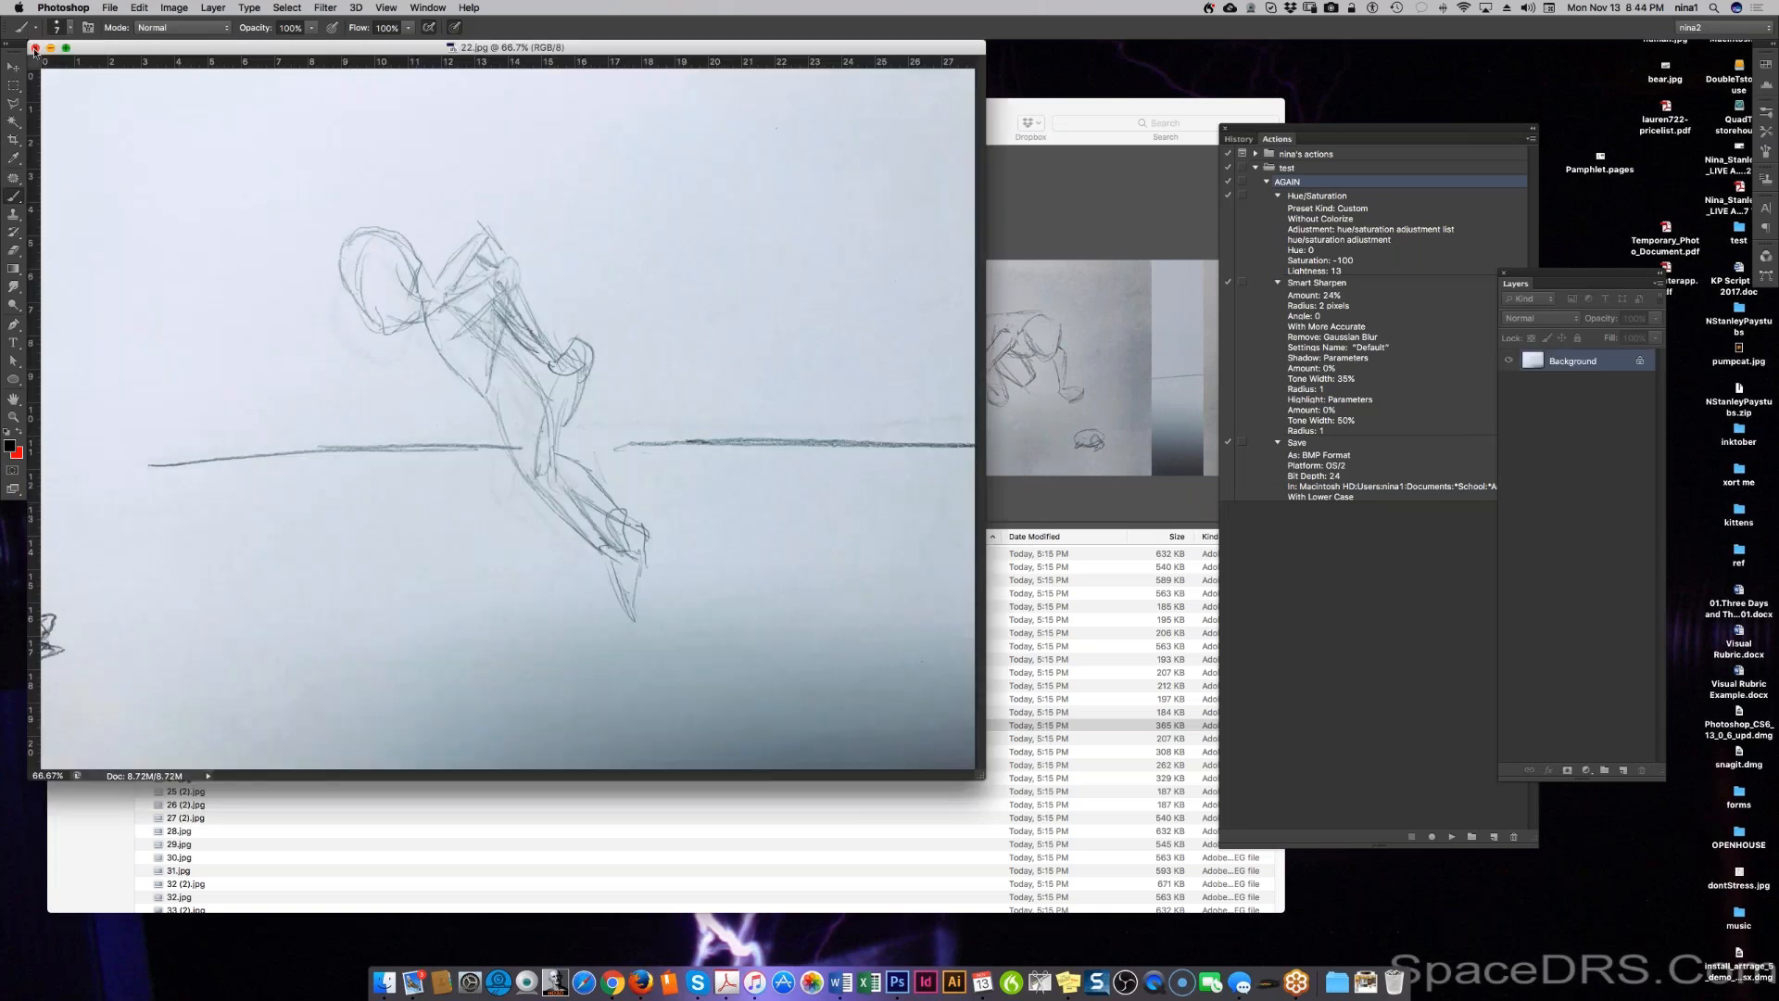
click(35, 48)
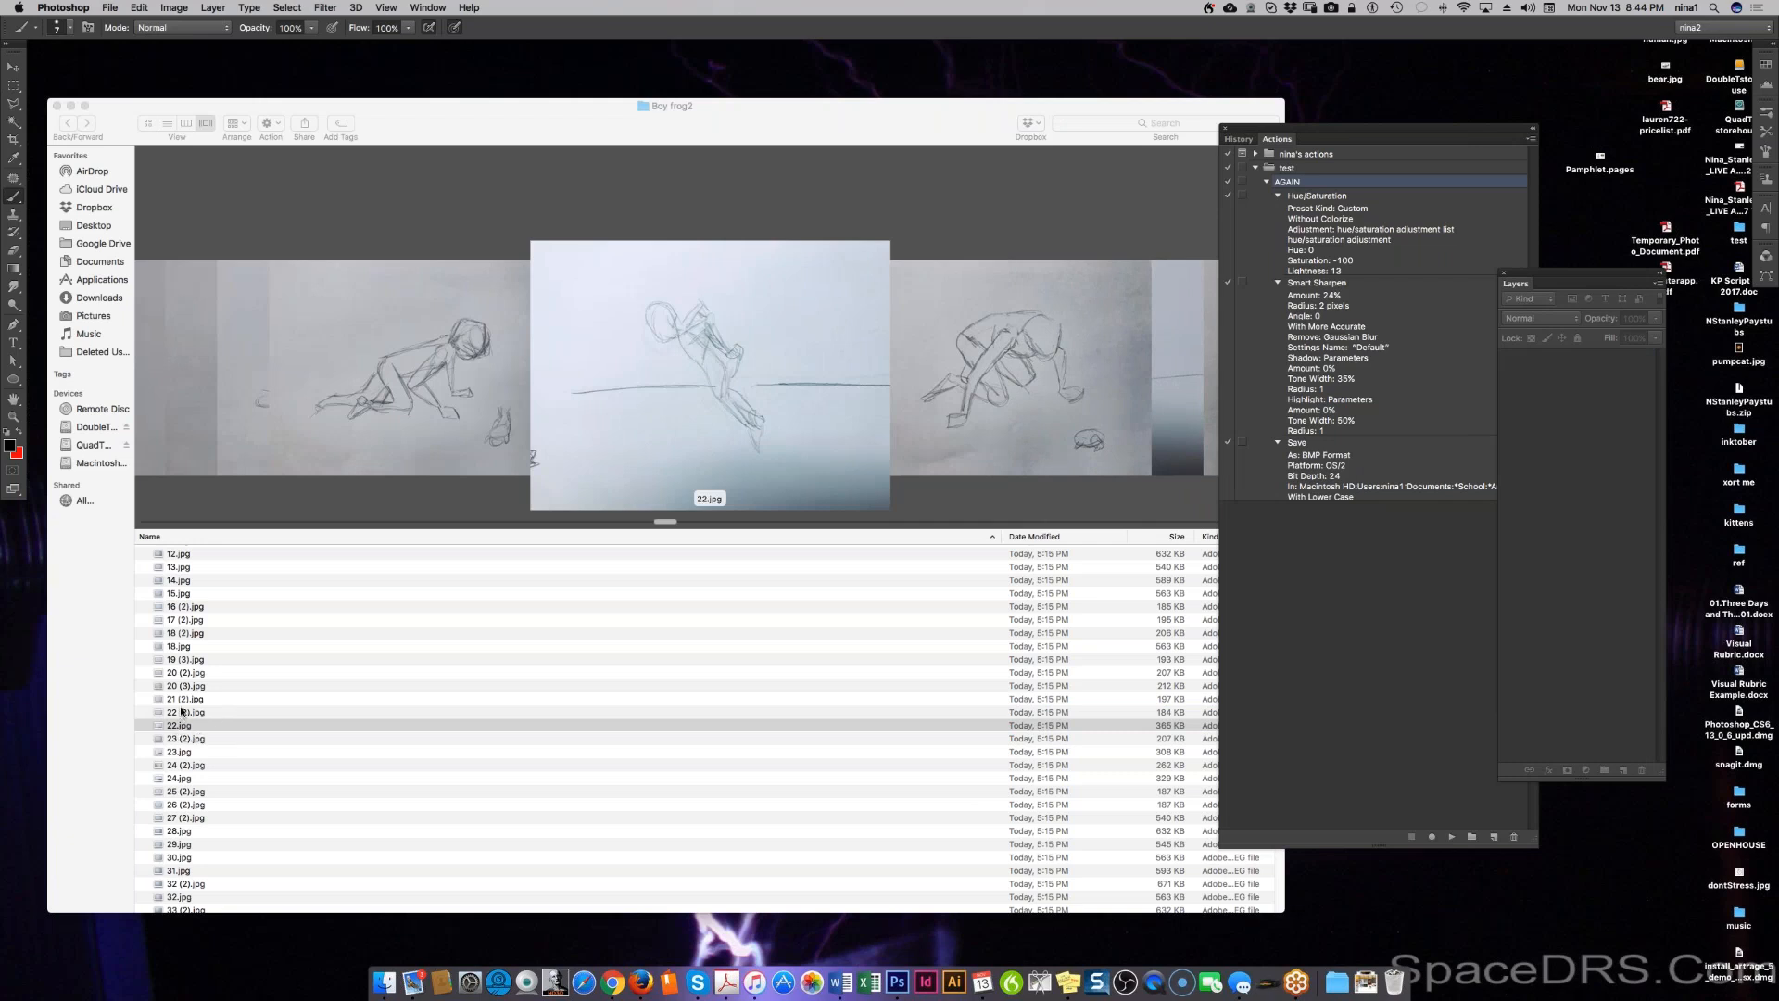
click(175, 728)
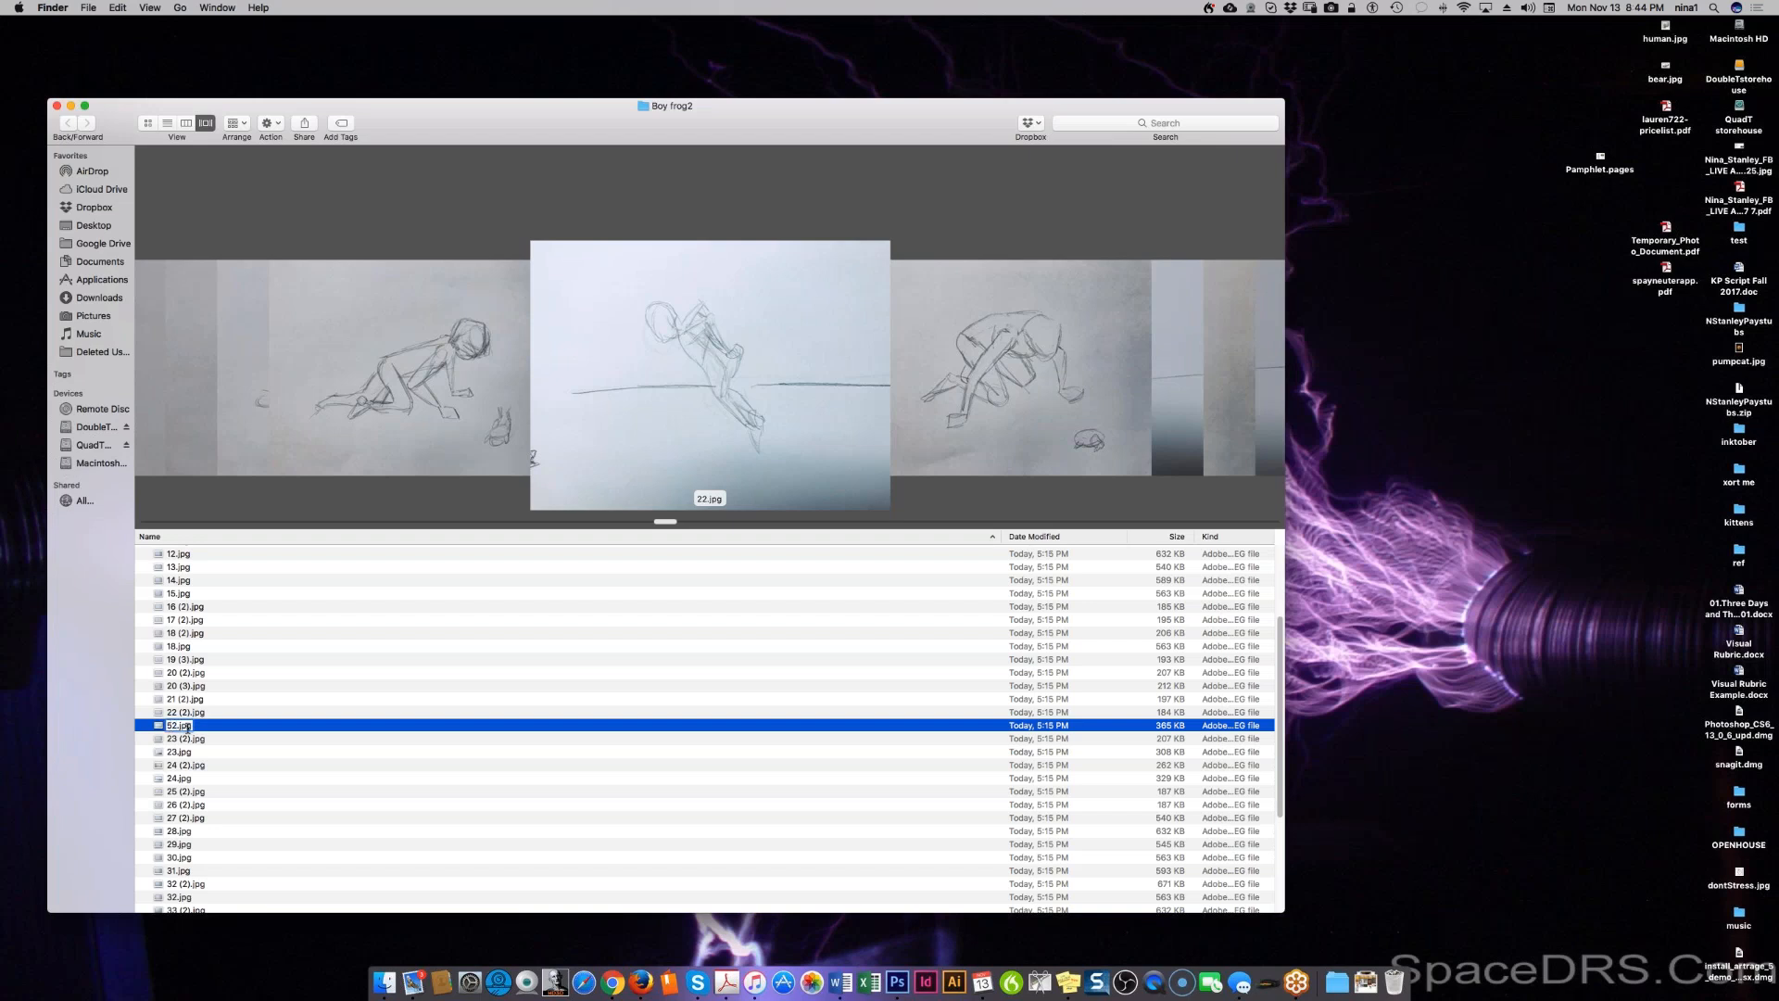
key(Return)
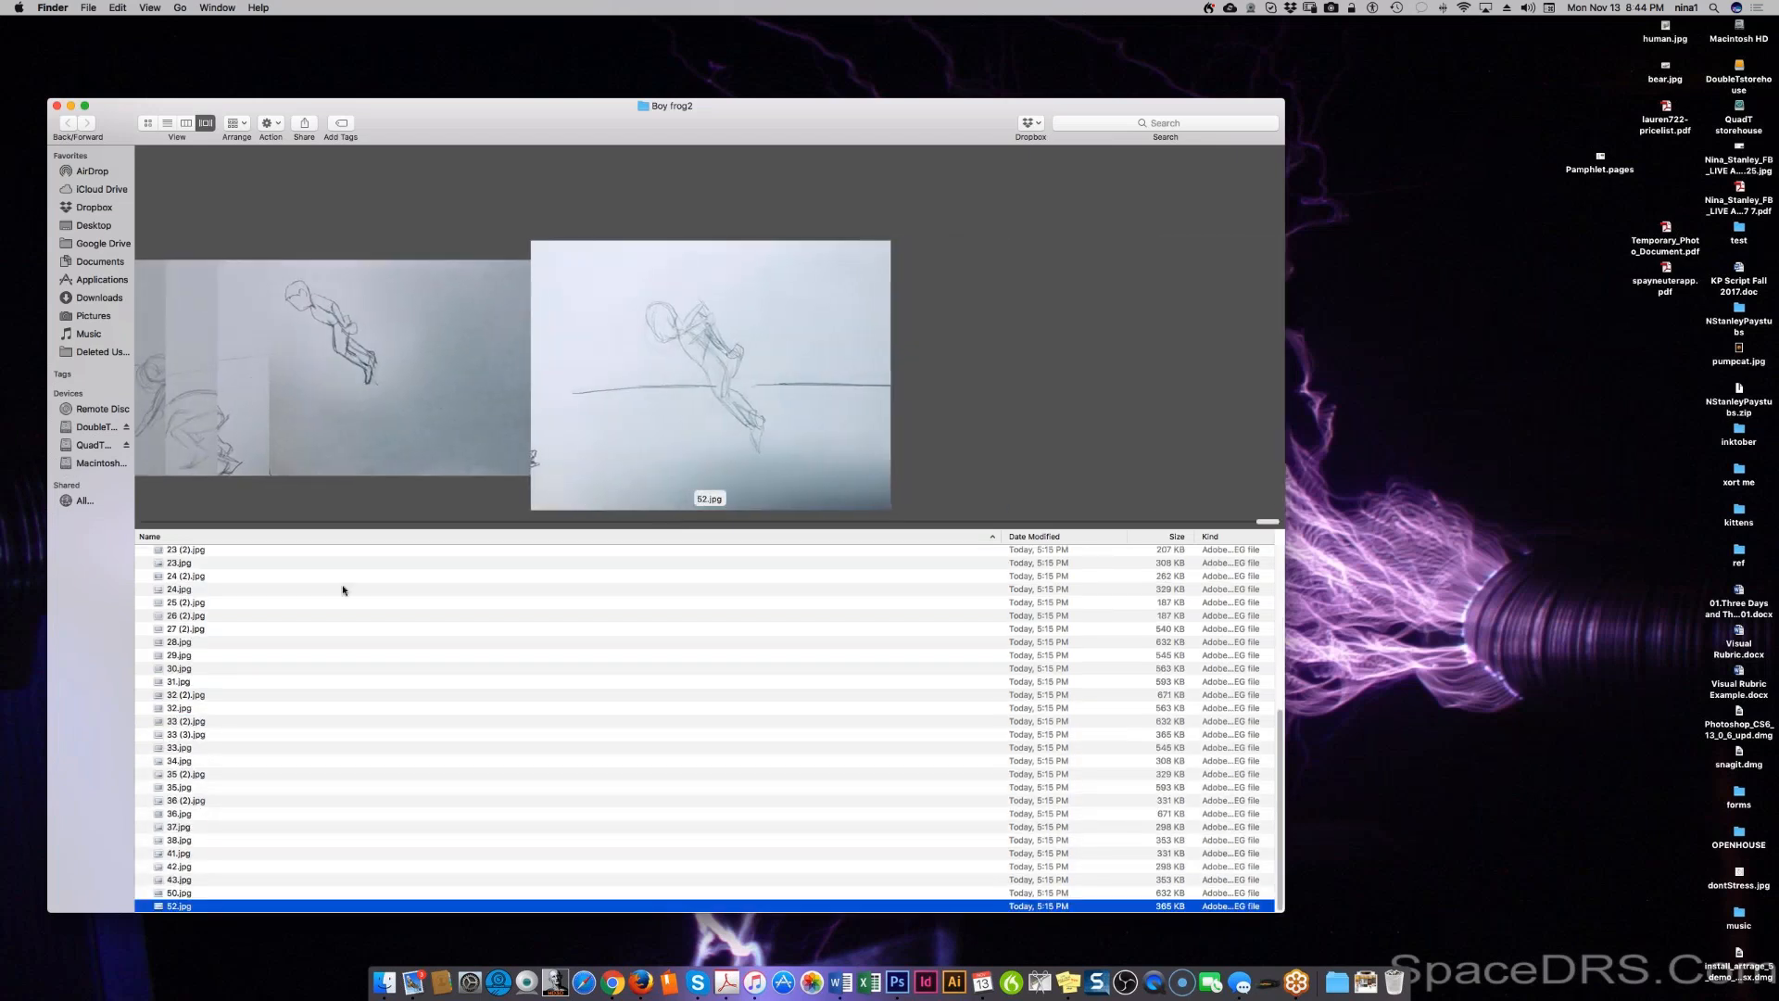
Step: Rename the landing drawing 23.jpg, which follows 23 (2).jpg, as 53.jpg
scroll(260, 595, up, 1)
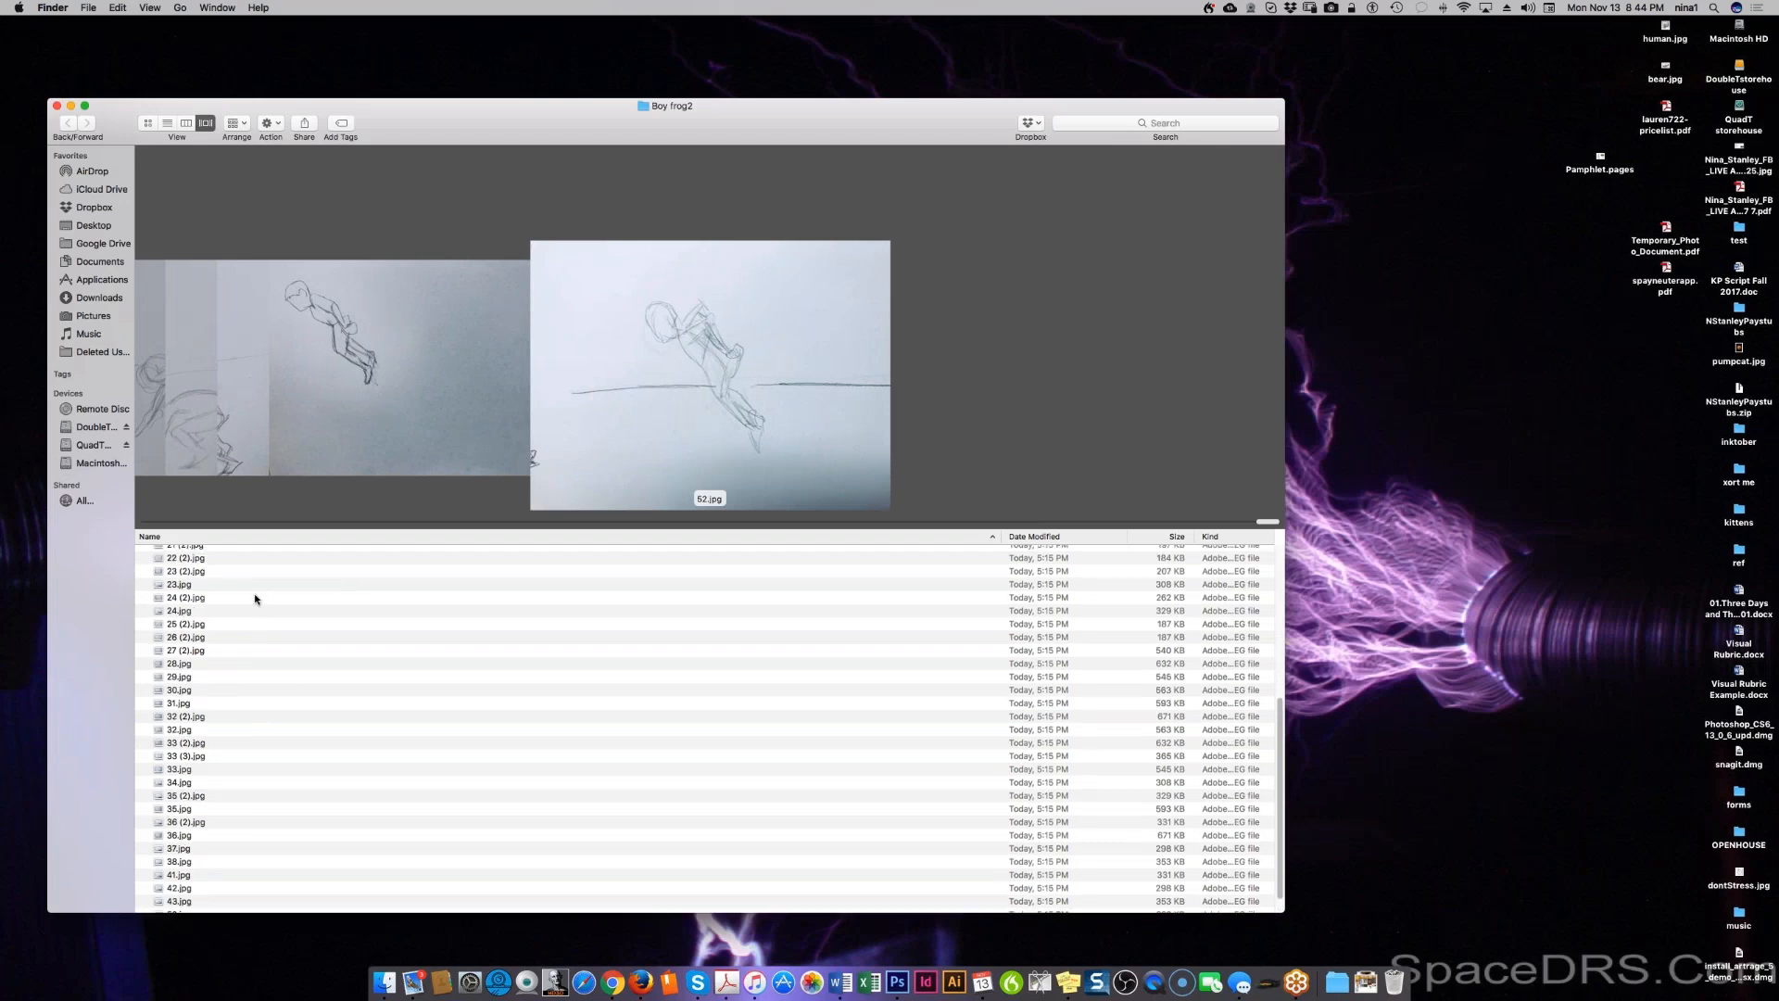
click(260, 560)
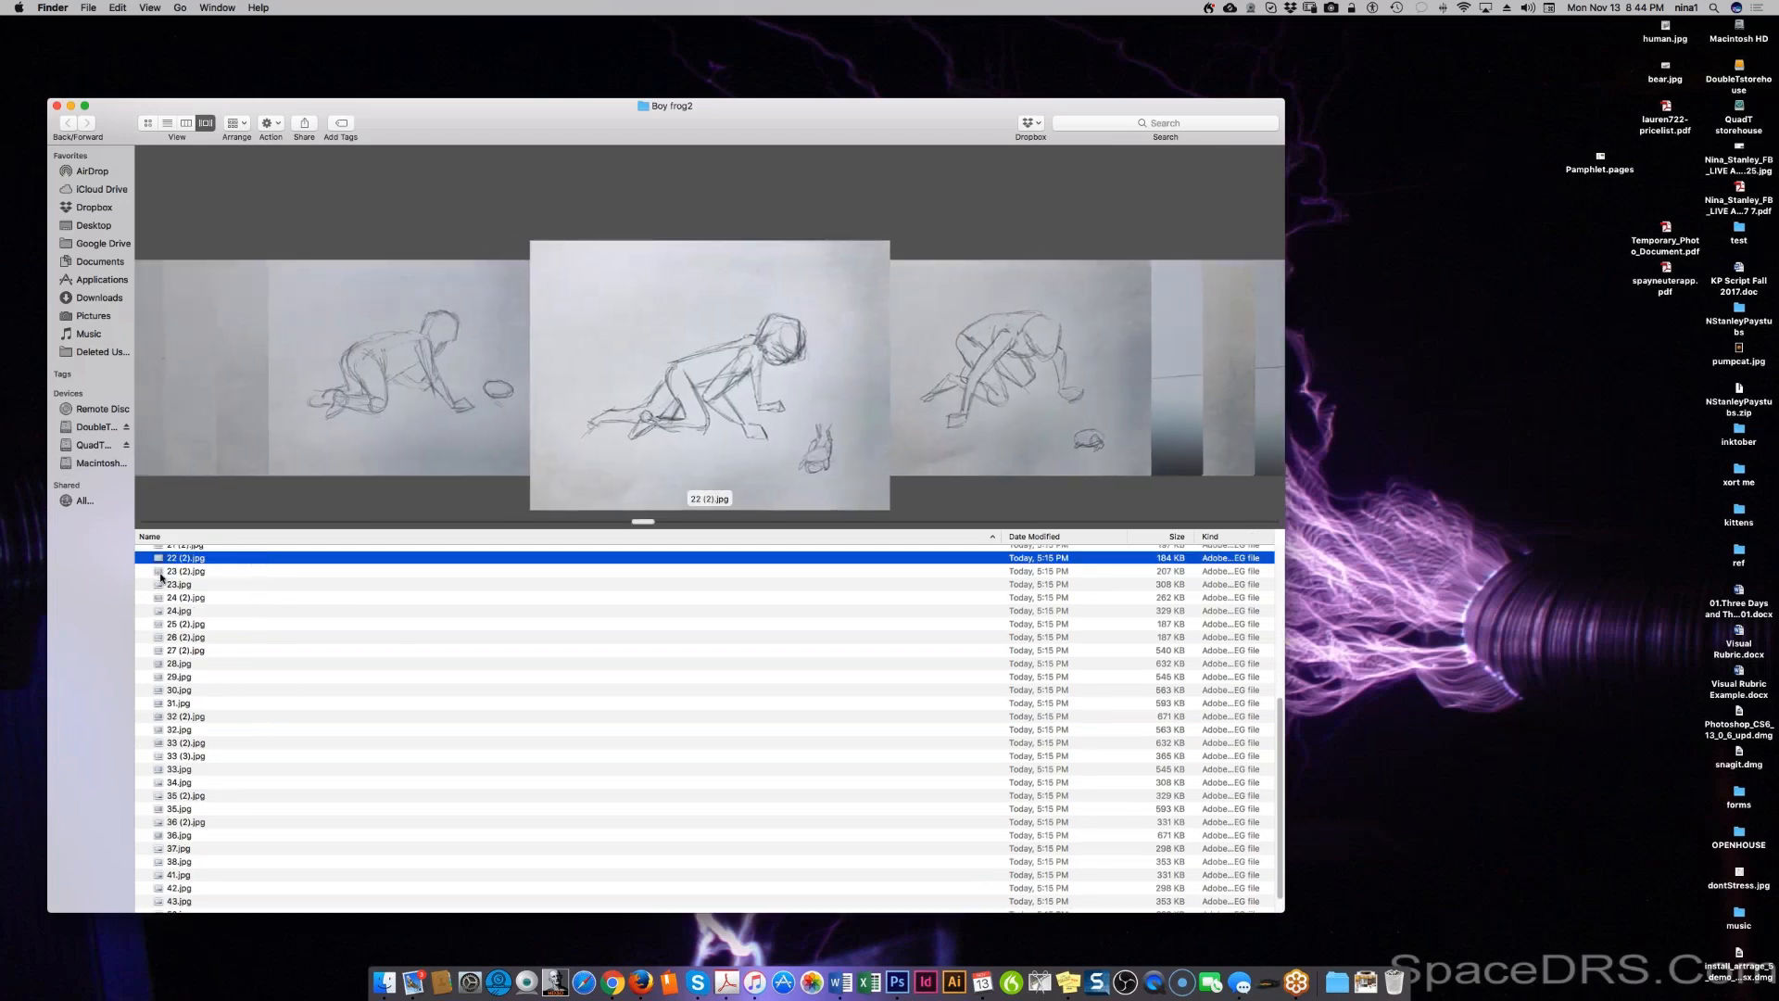
key(Down)
key(Down)
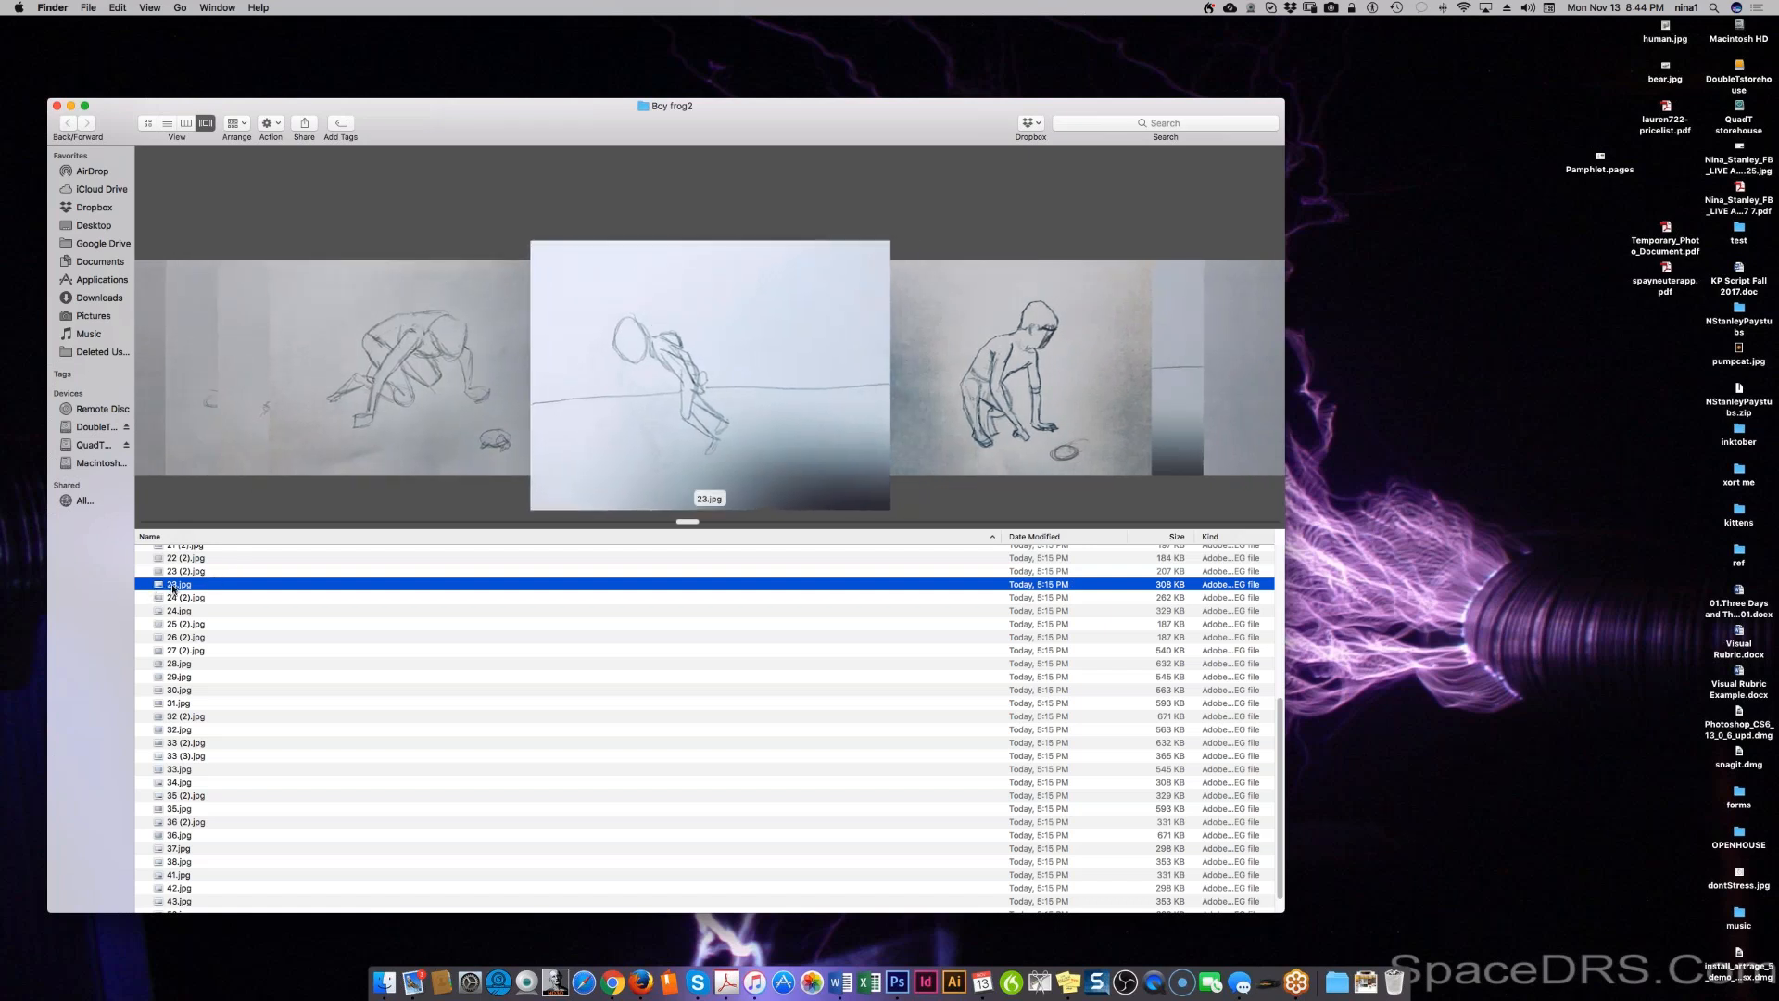
key(Return)
Step: Rename the drawing 24.jpg, which follows 24 (2).jpg, as 54.jpg
click(220, 608)
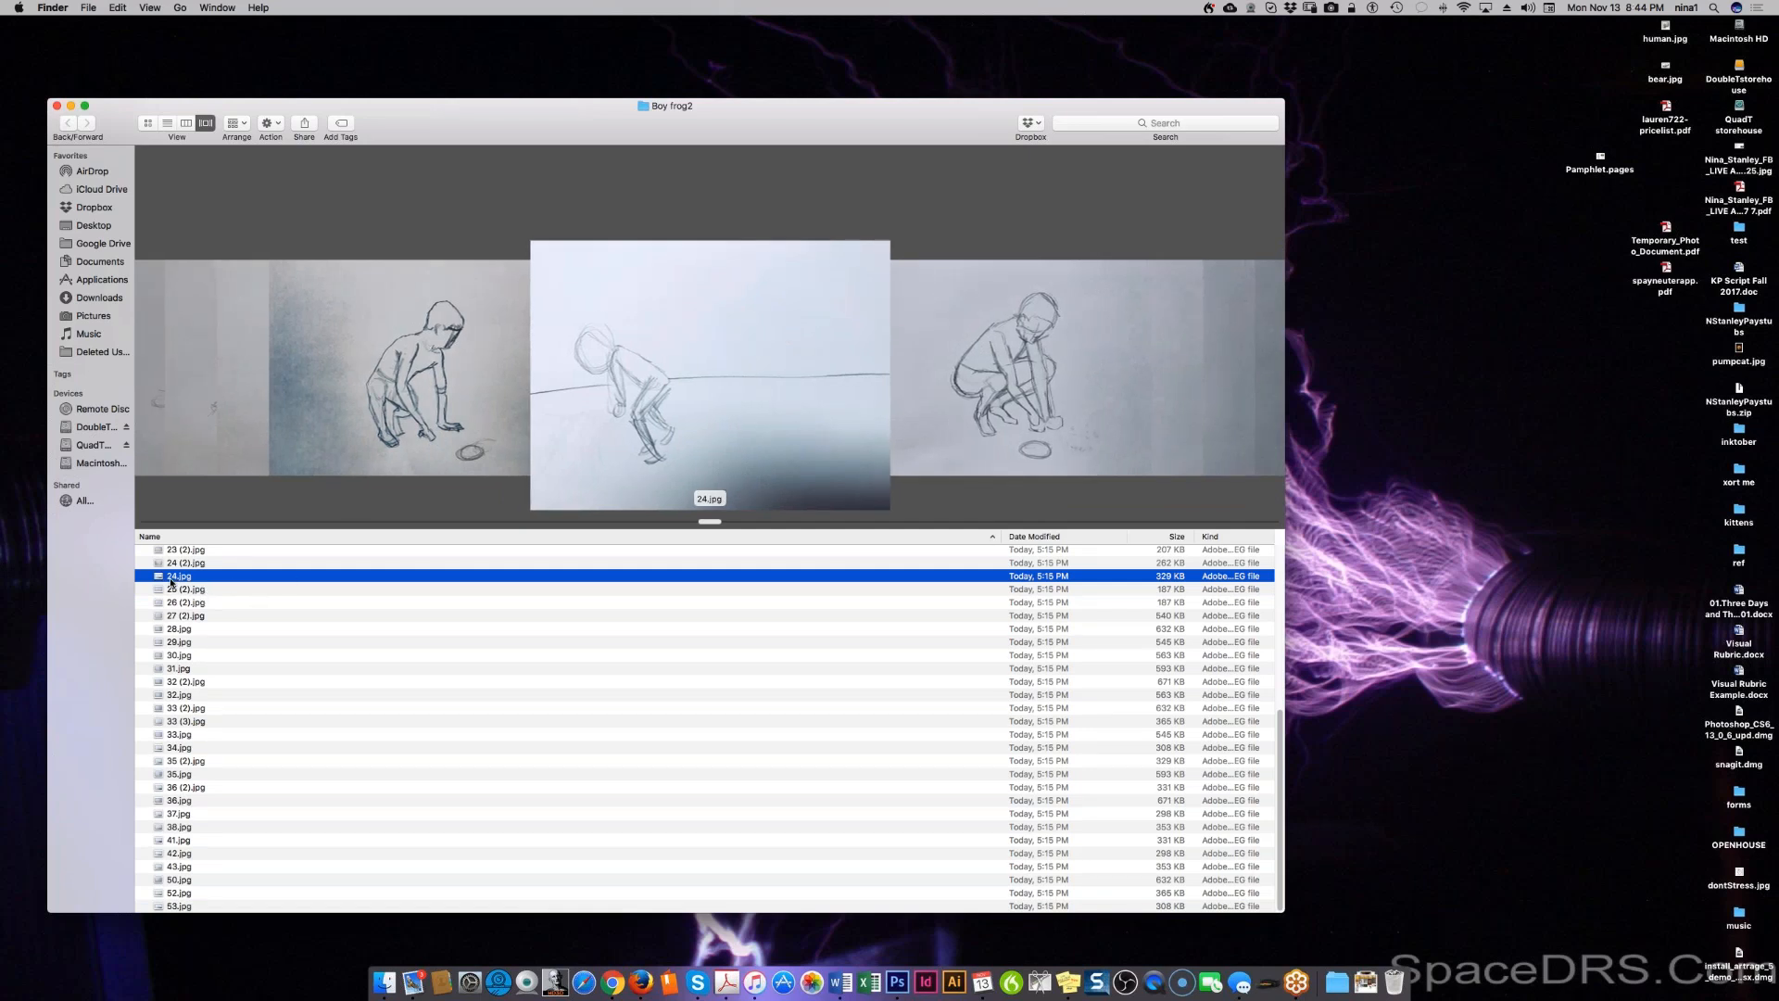
click(172, 577)
key(Return)
Step: Review the remaining drawings in sequence from 24 (2).jpg to 33 (2).jpg for order and duplicates
click(210, 564)
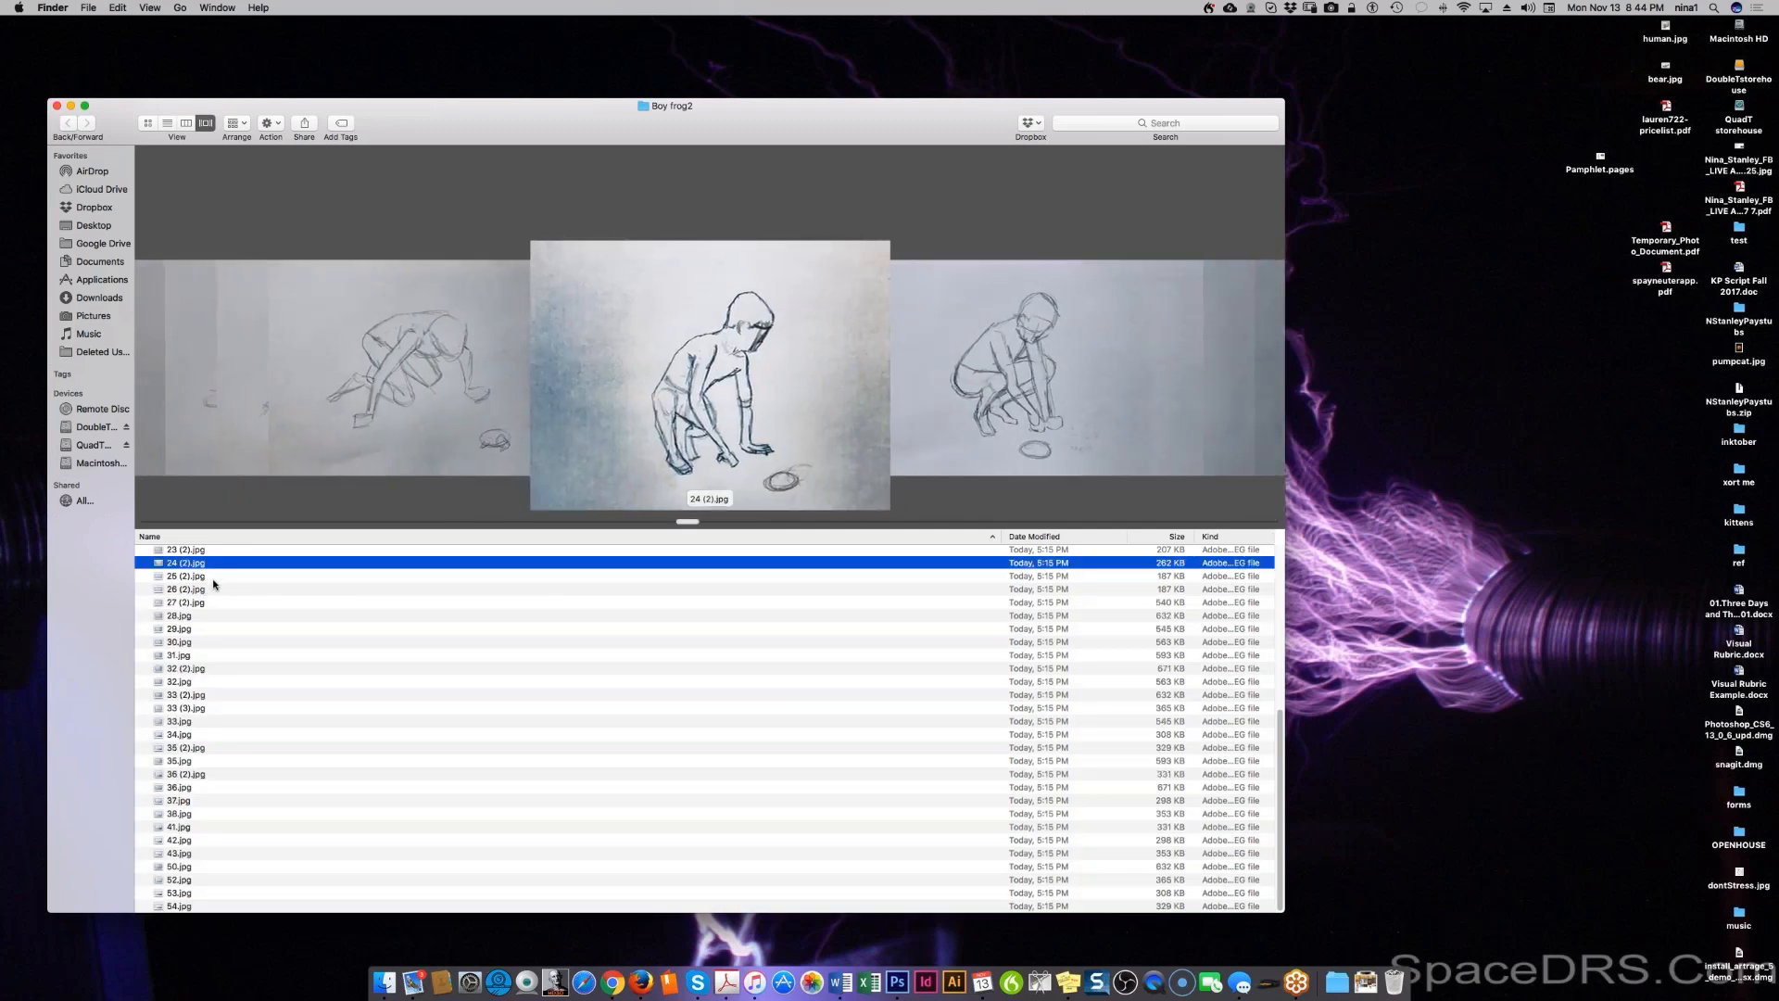
key(Down)
key(Down)
key(Down)
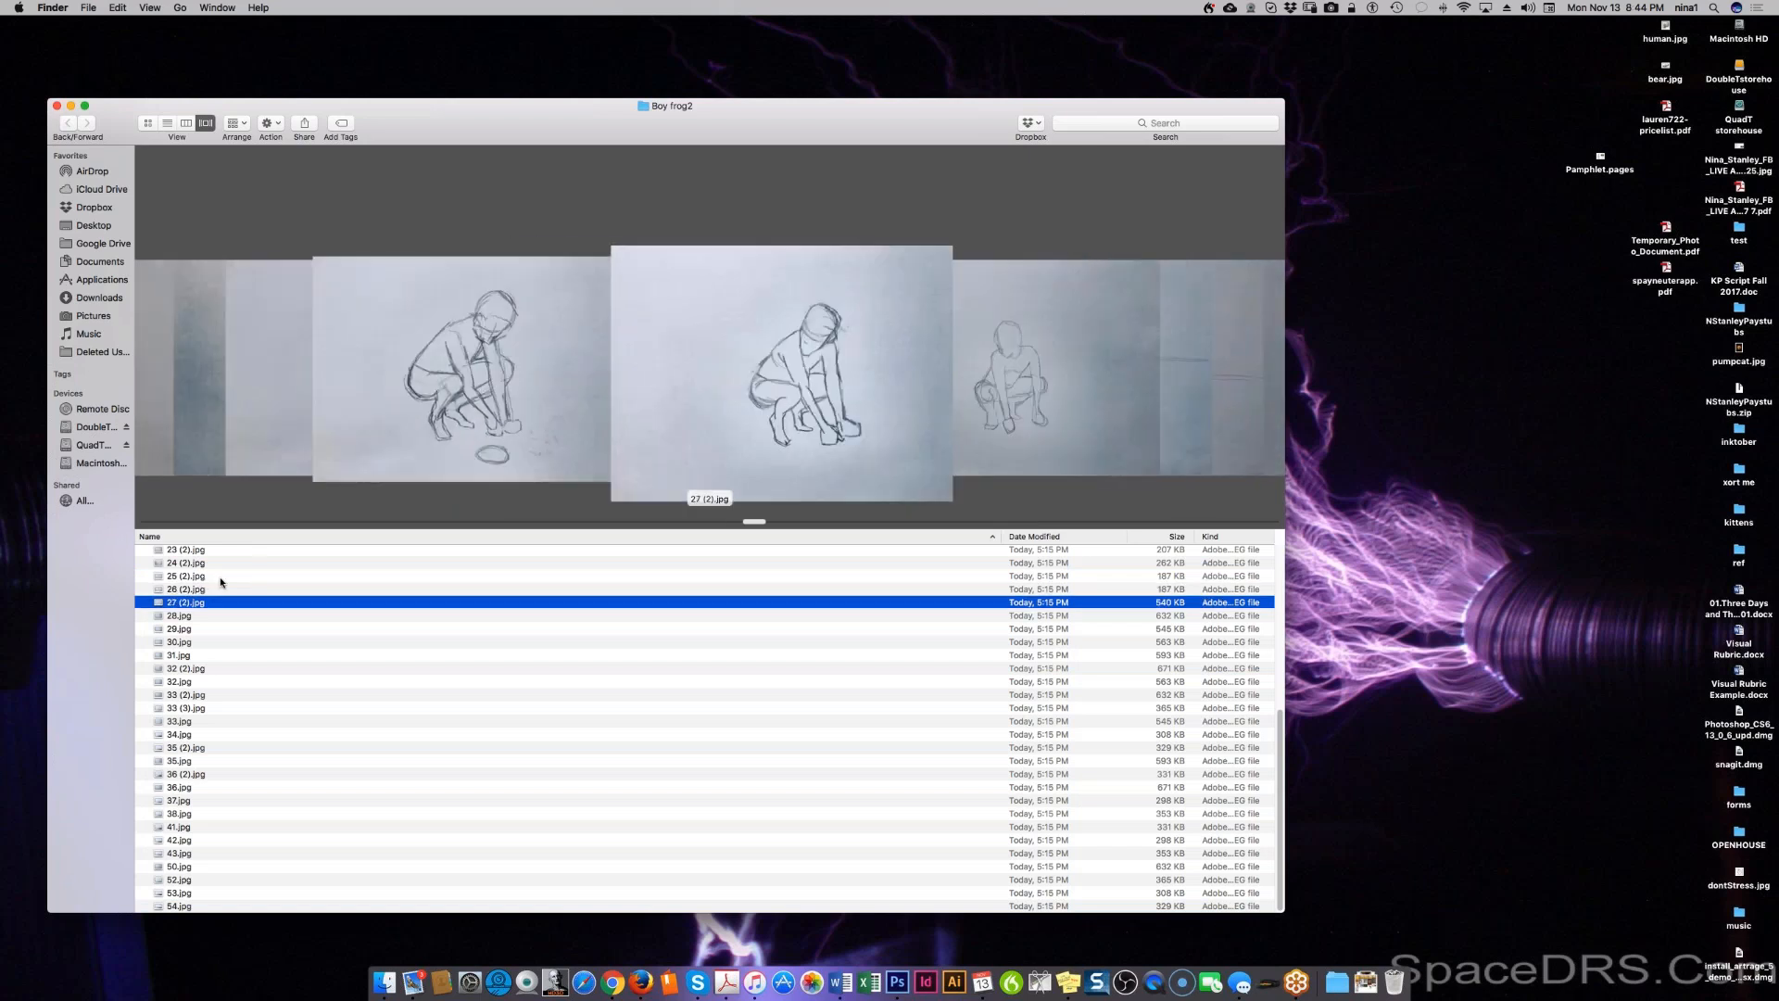
key(Down)
key(Down)
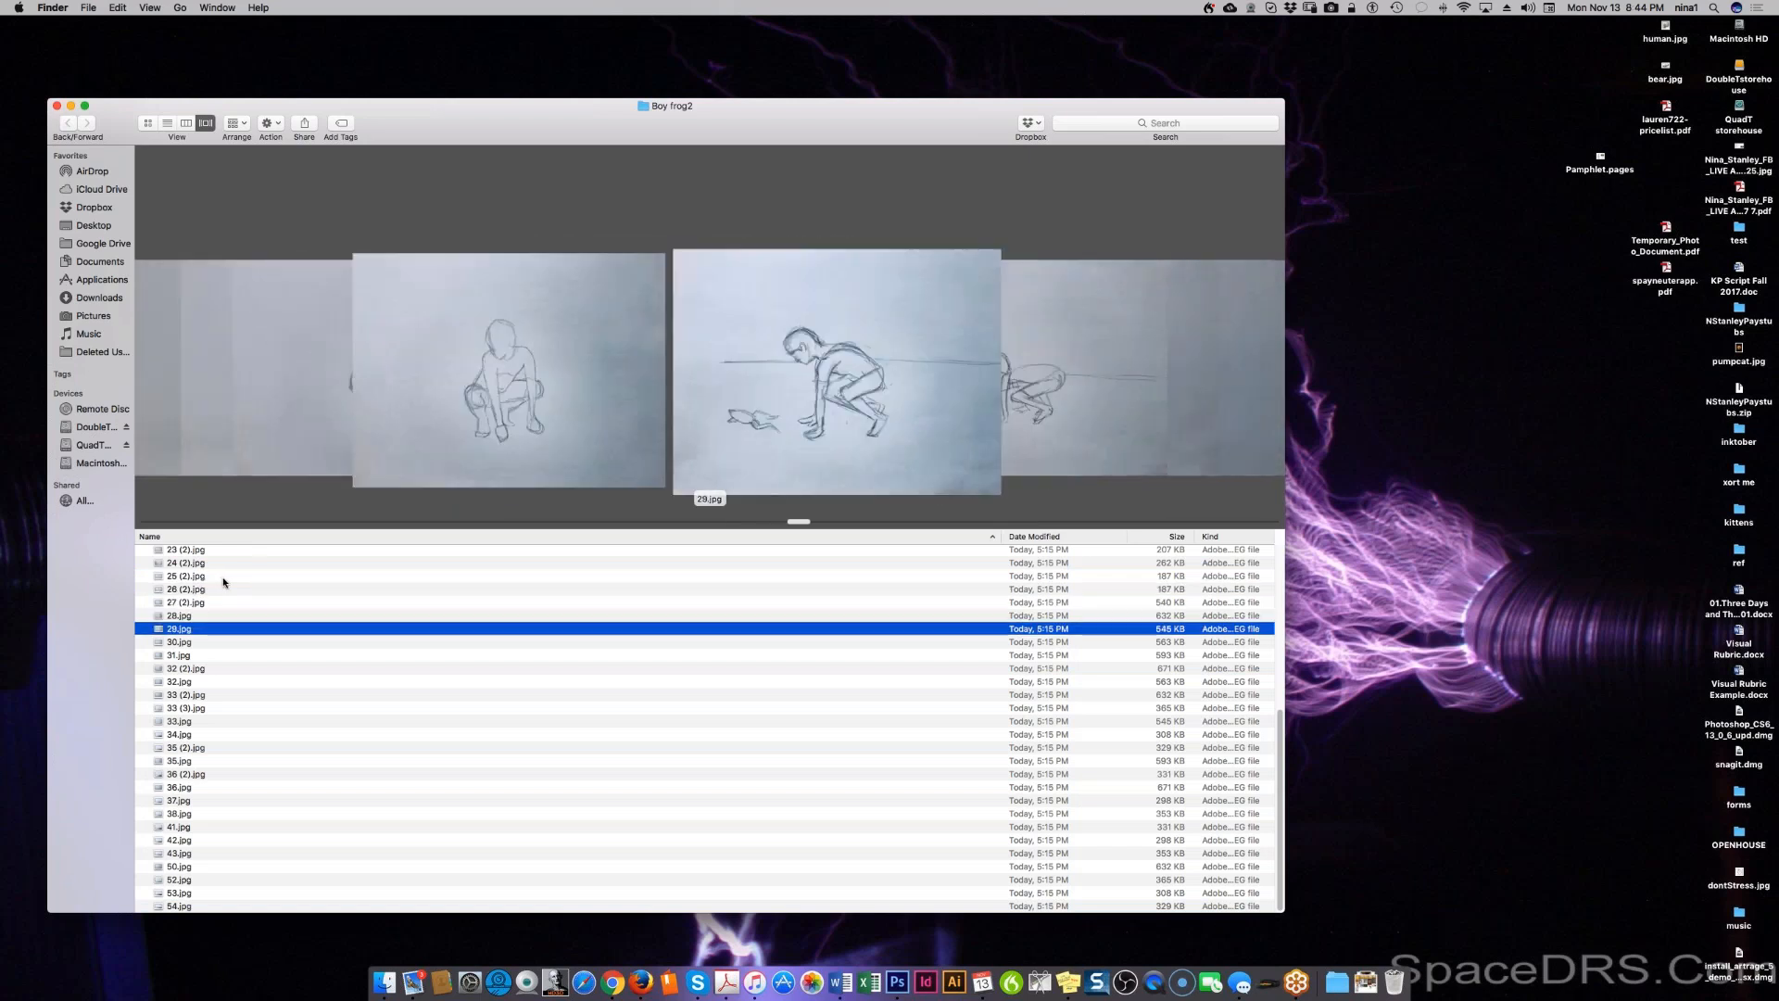
key(Down)
key(Down)
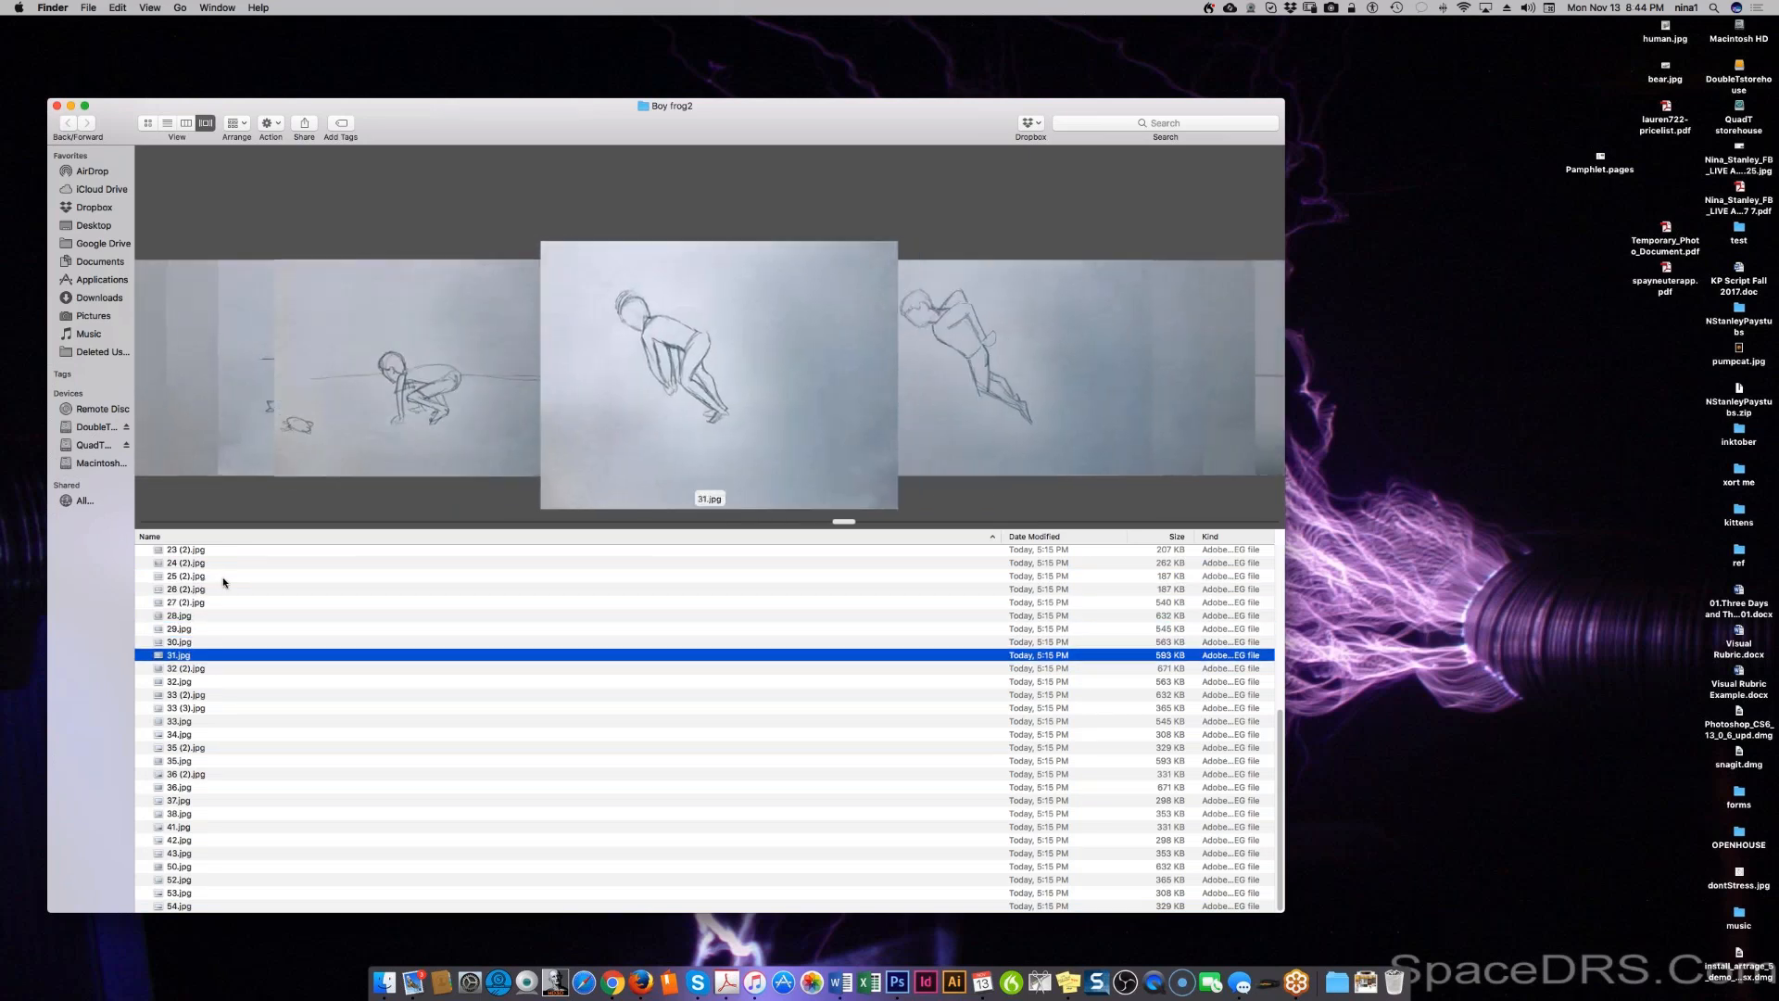
key(Down)
key(Down)
key(Down)
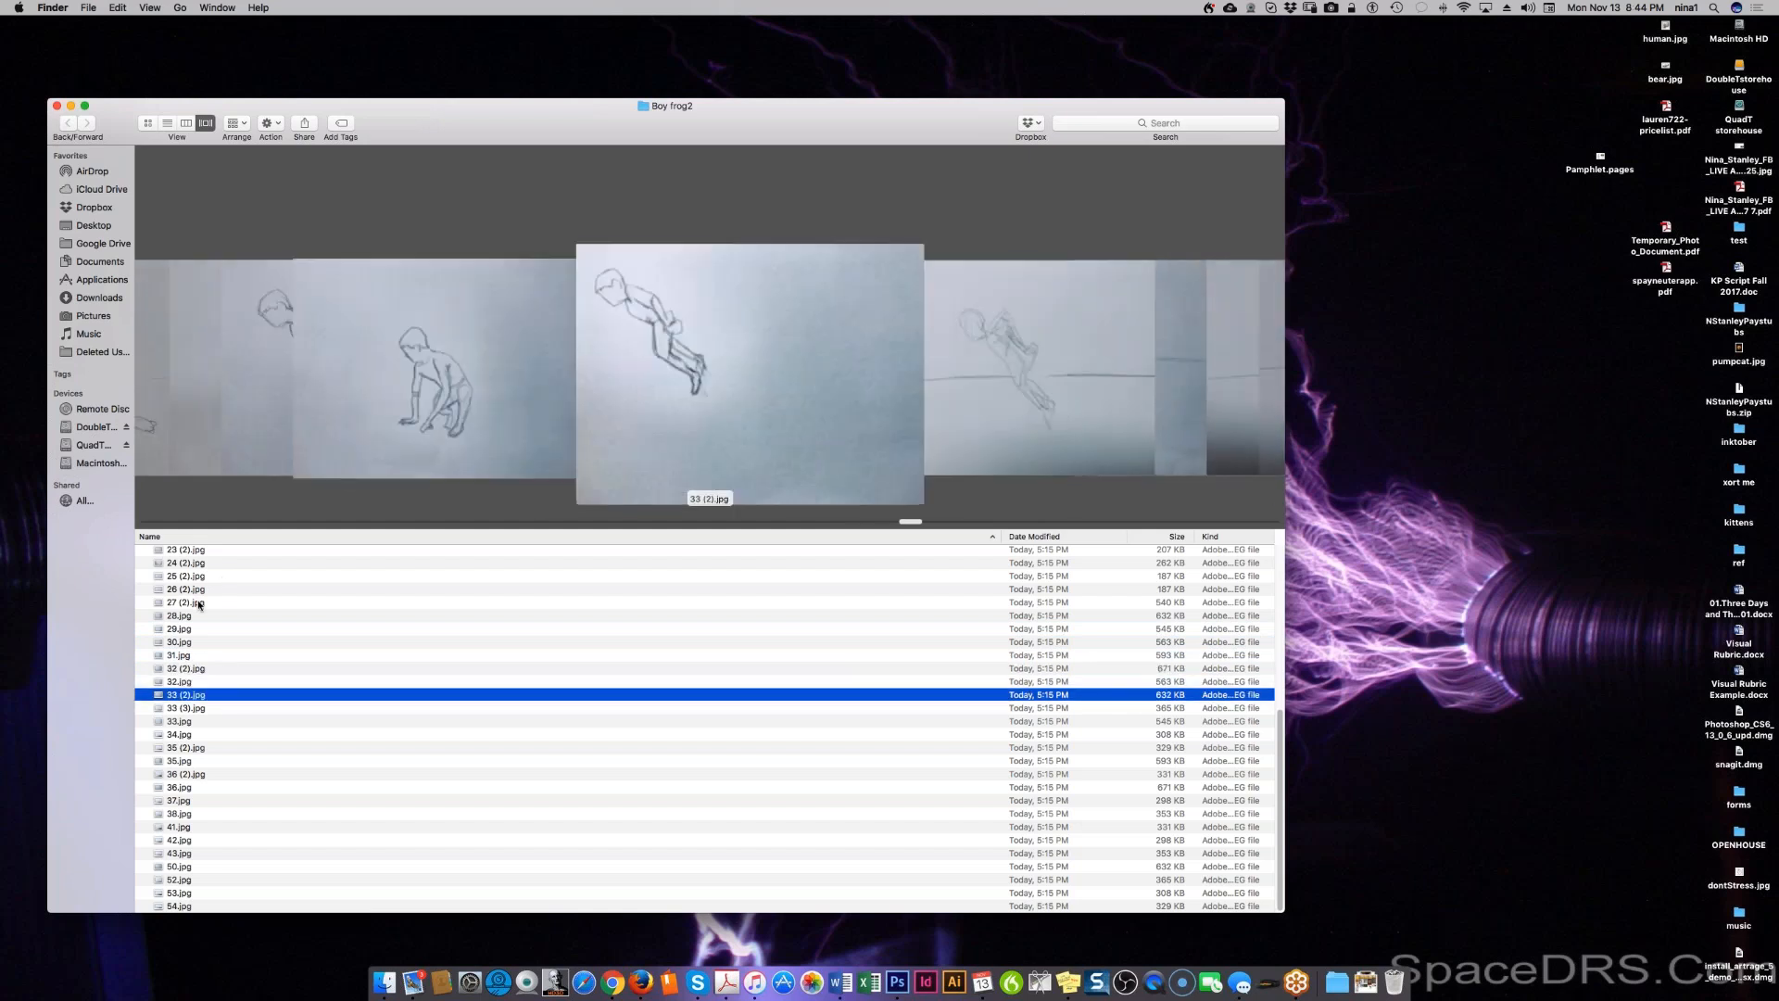
Step: Review the drawings in sequence from 33 (2).jpg through 54.jpg for order and duplicates
key(Down)
key(Down)
key(Down)
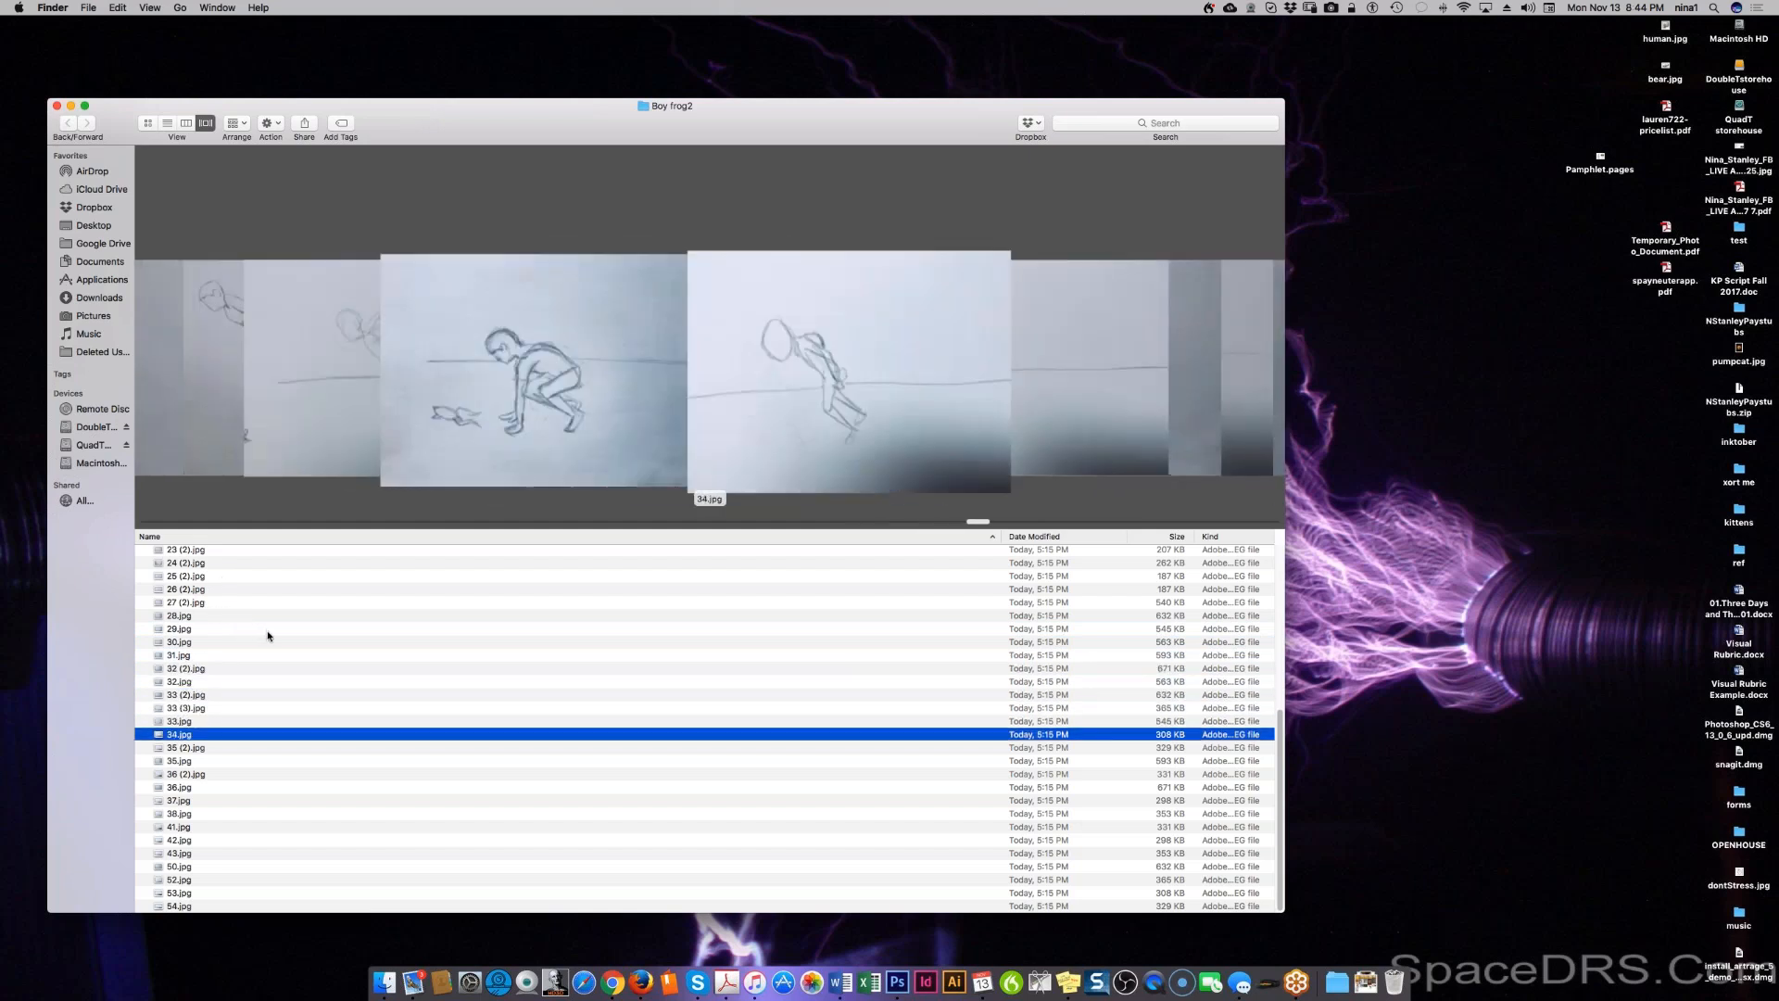
key(Down)
key(Down)
key(Down)
key(Down)
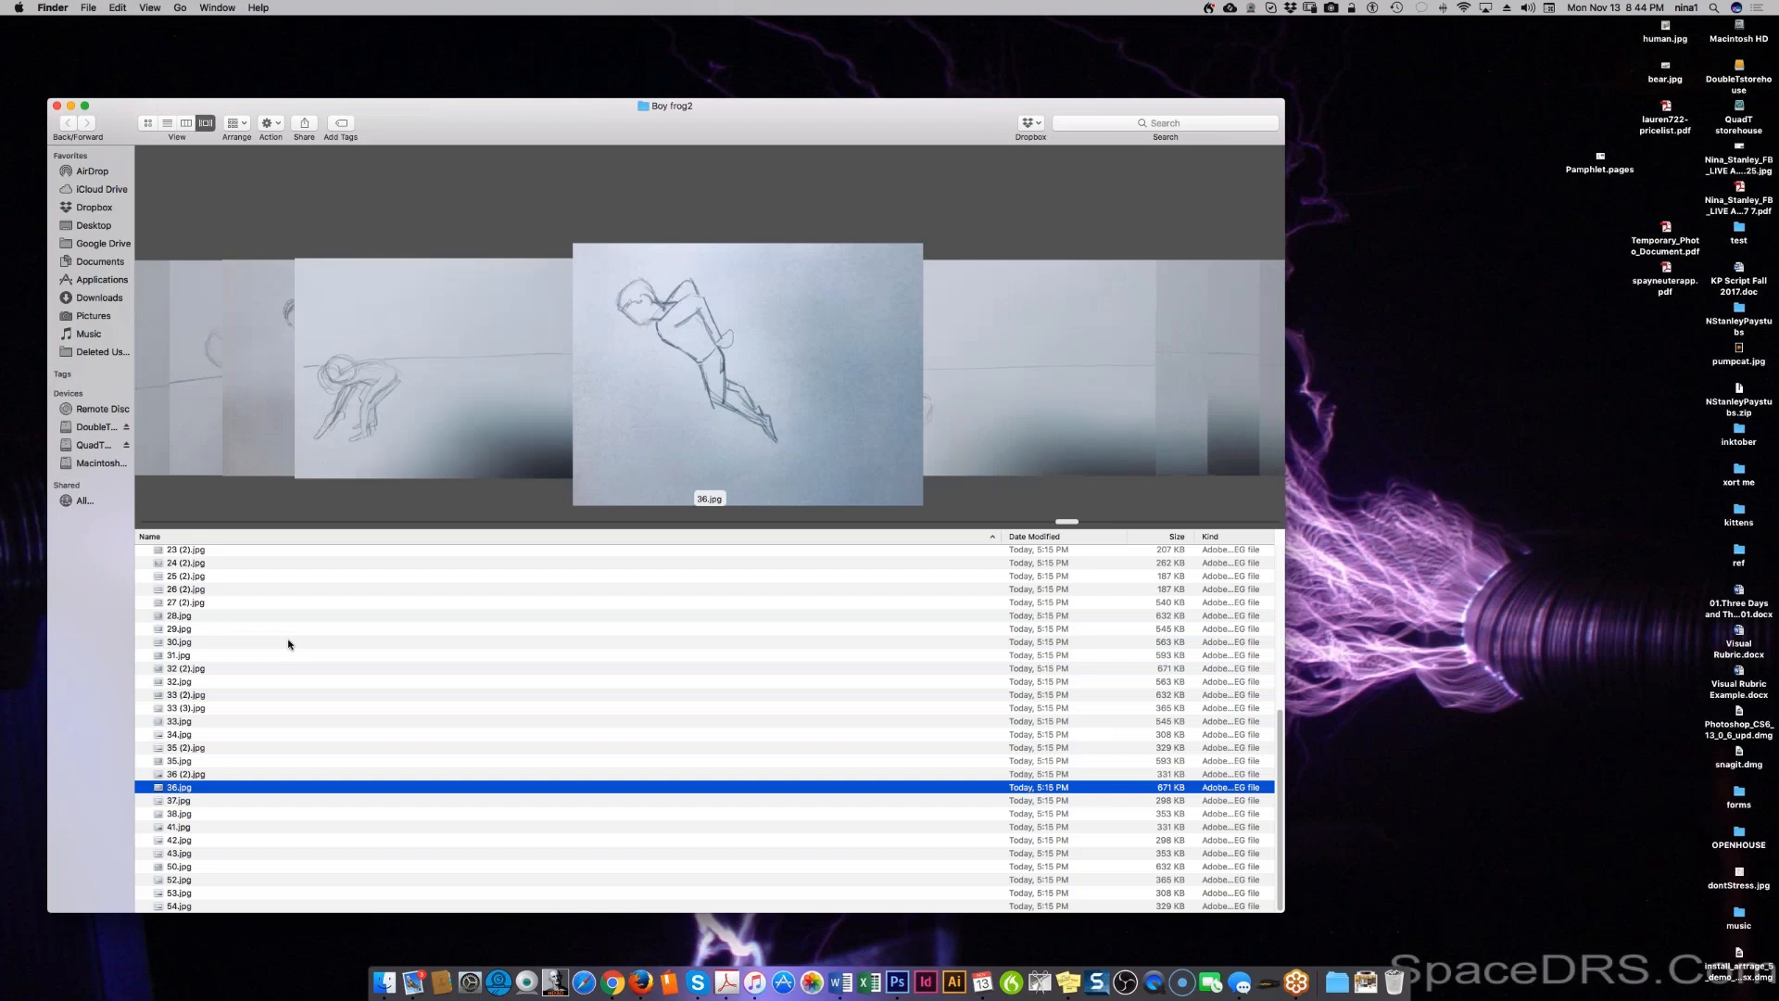
key(Down)
key(Down)
key(Down)
key(Down)
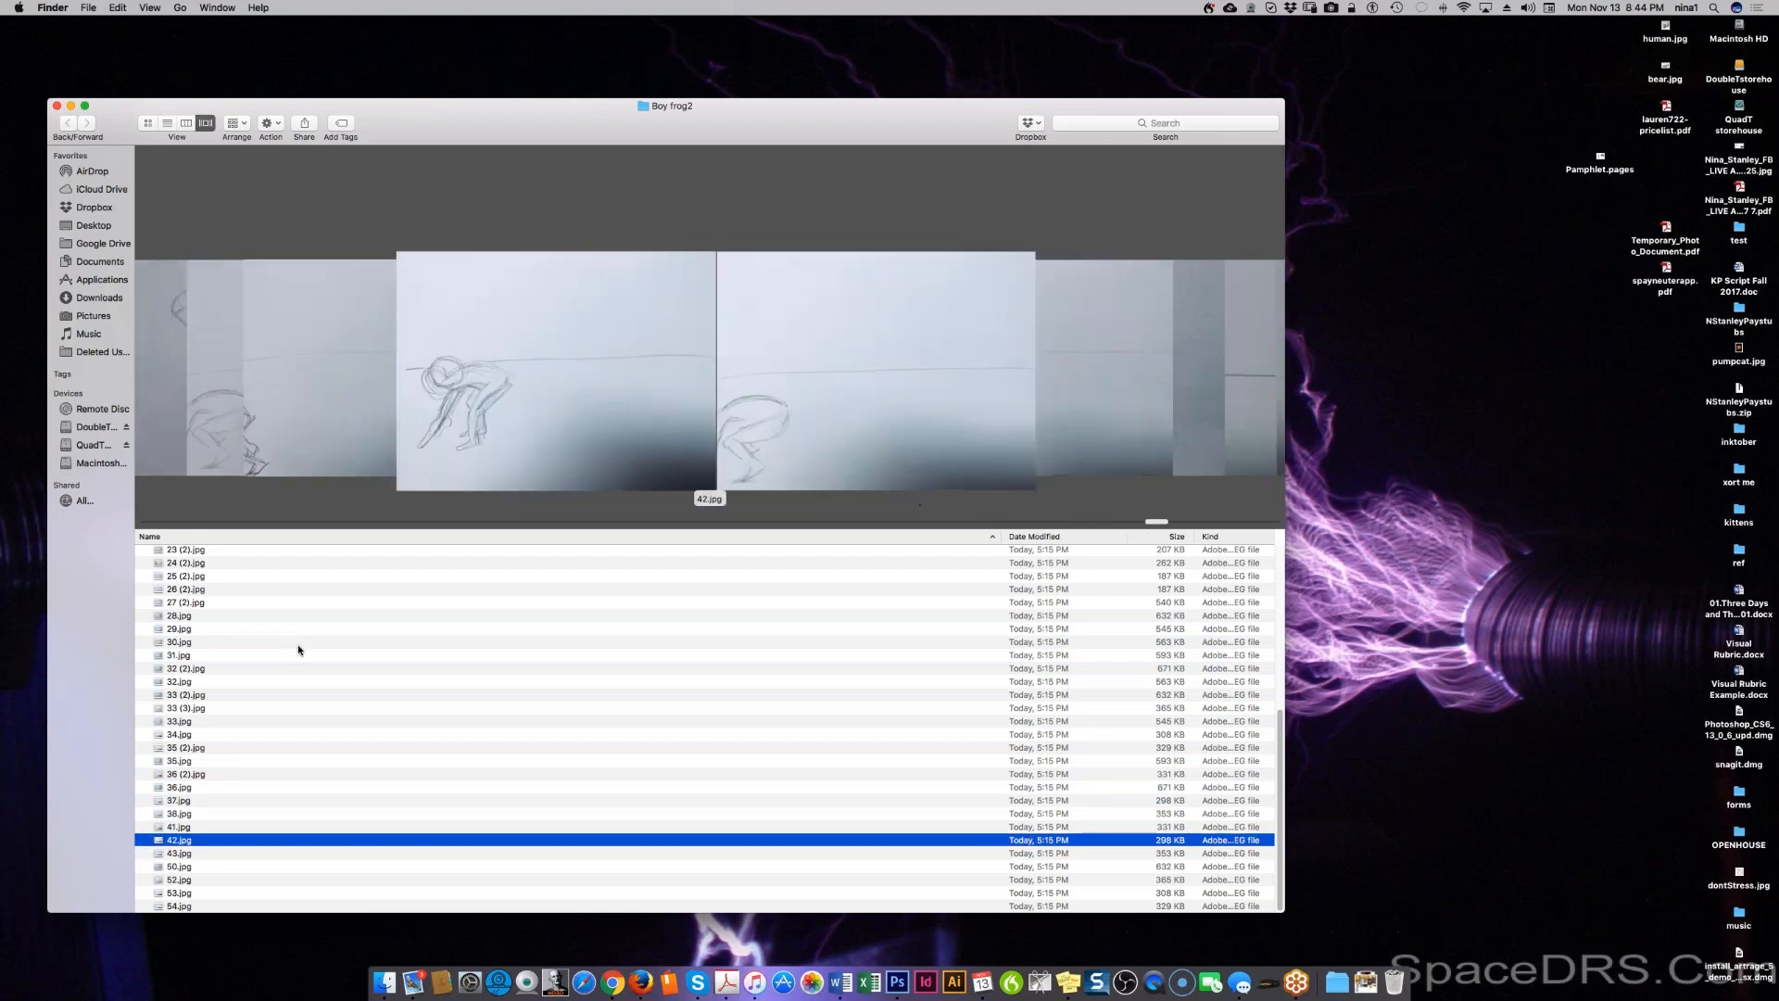
key(Down)
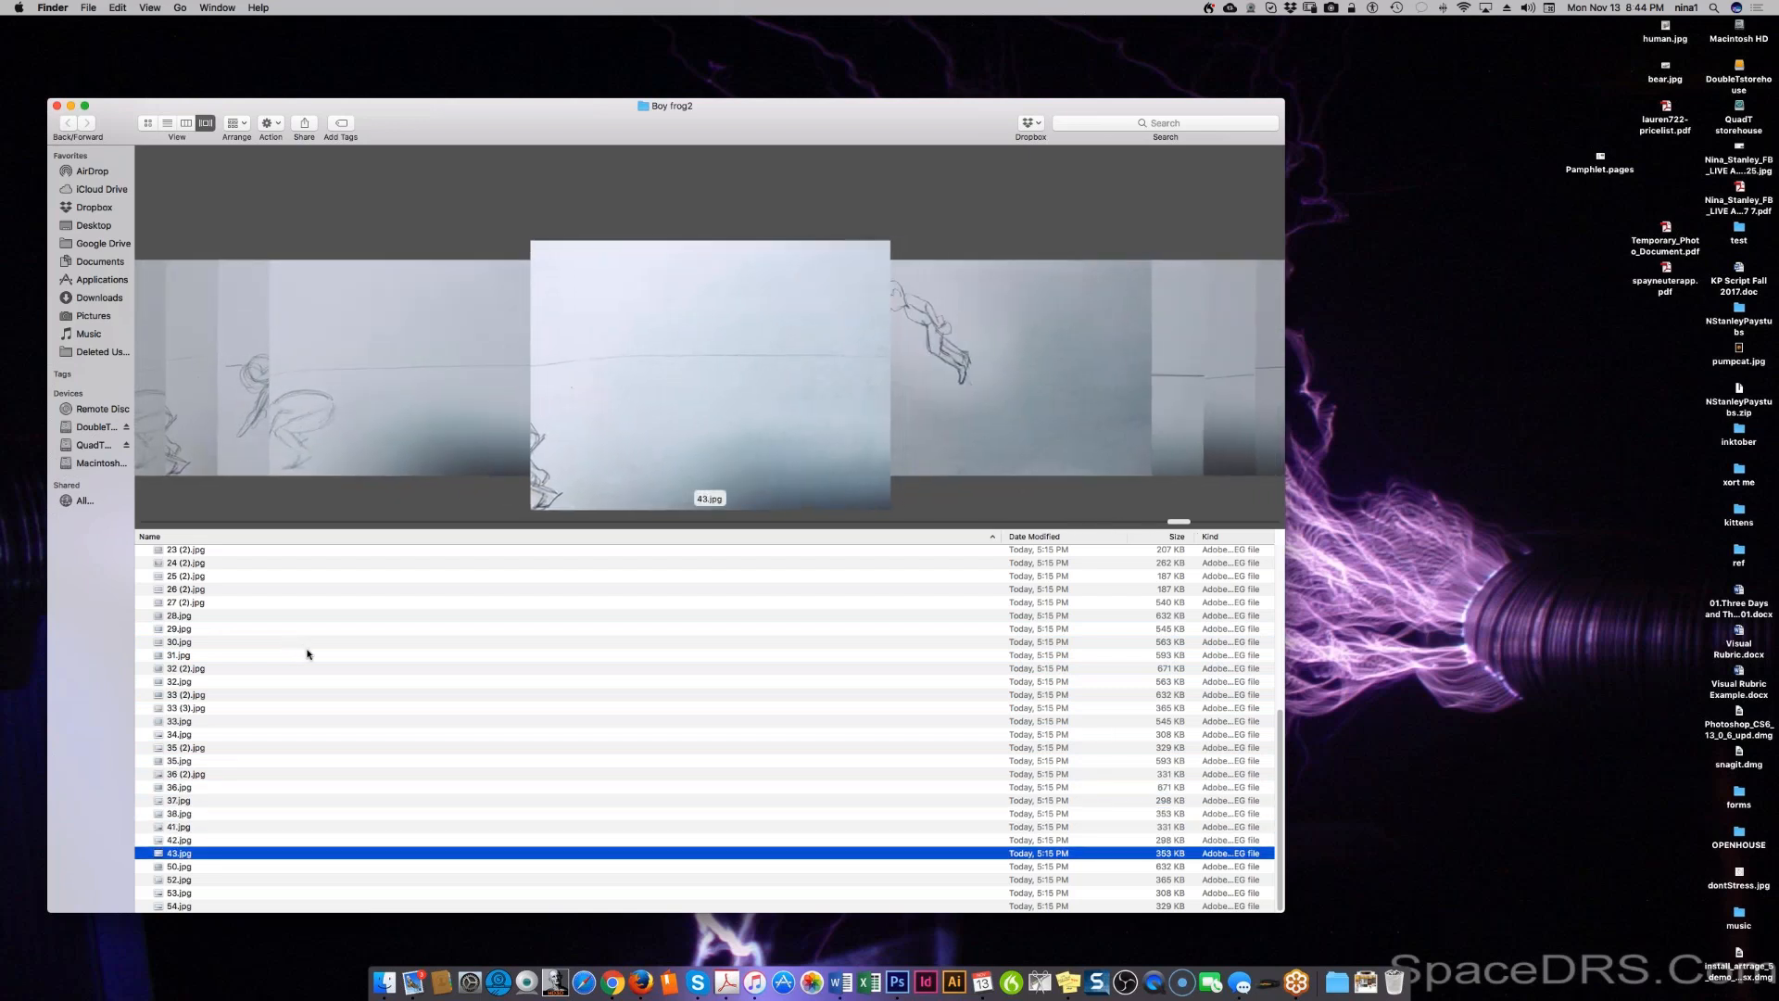
key(Down)
key(Down)
key(Down)
key(Down)
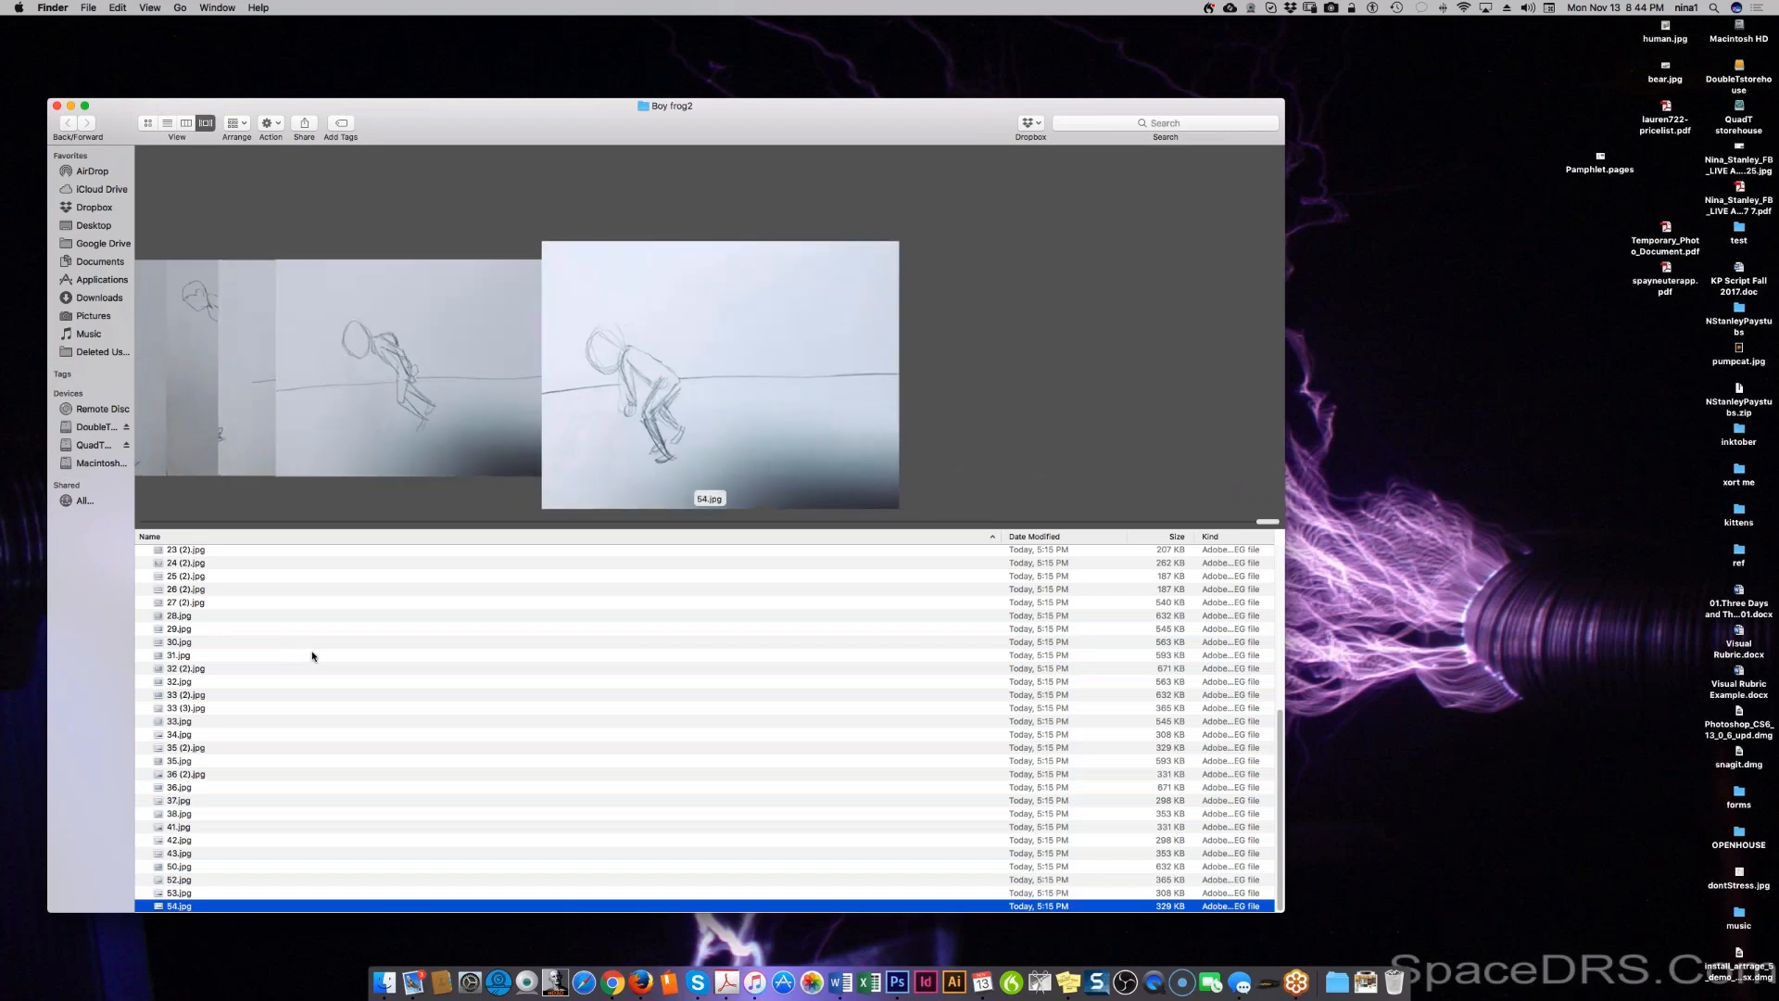
Step: Play through all the Boy frog2 drawings in reverse, from 54.jpg back to 01.jpg, to check the motion sequence
key(Up)
key(Up)
key(Up)
key(Up)
key(Up)
key(Up)
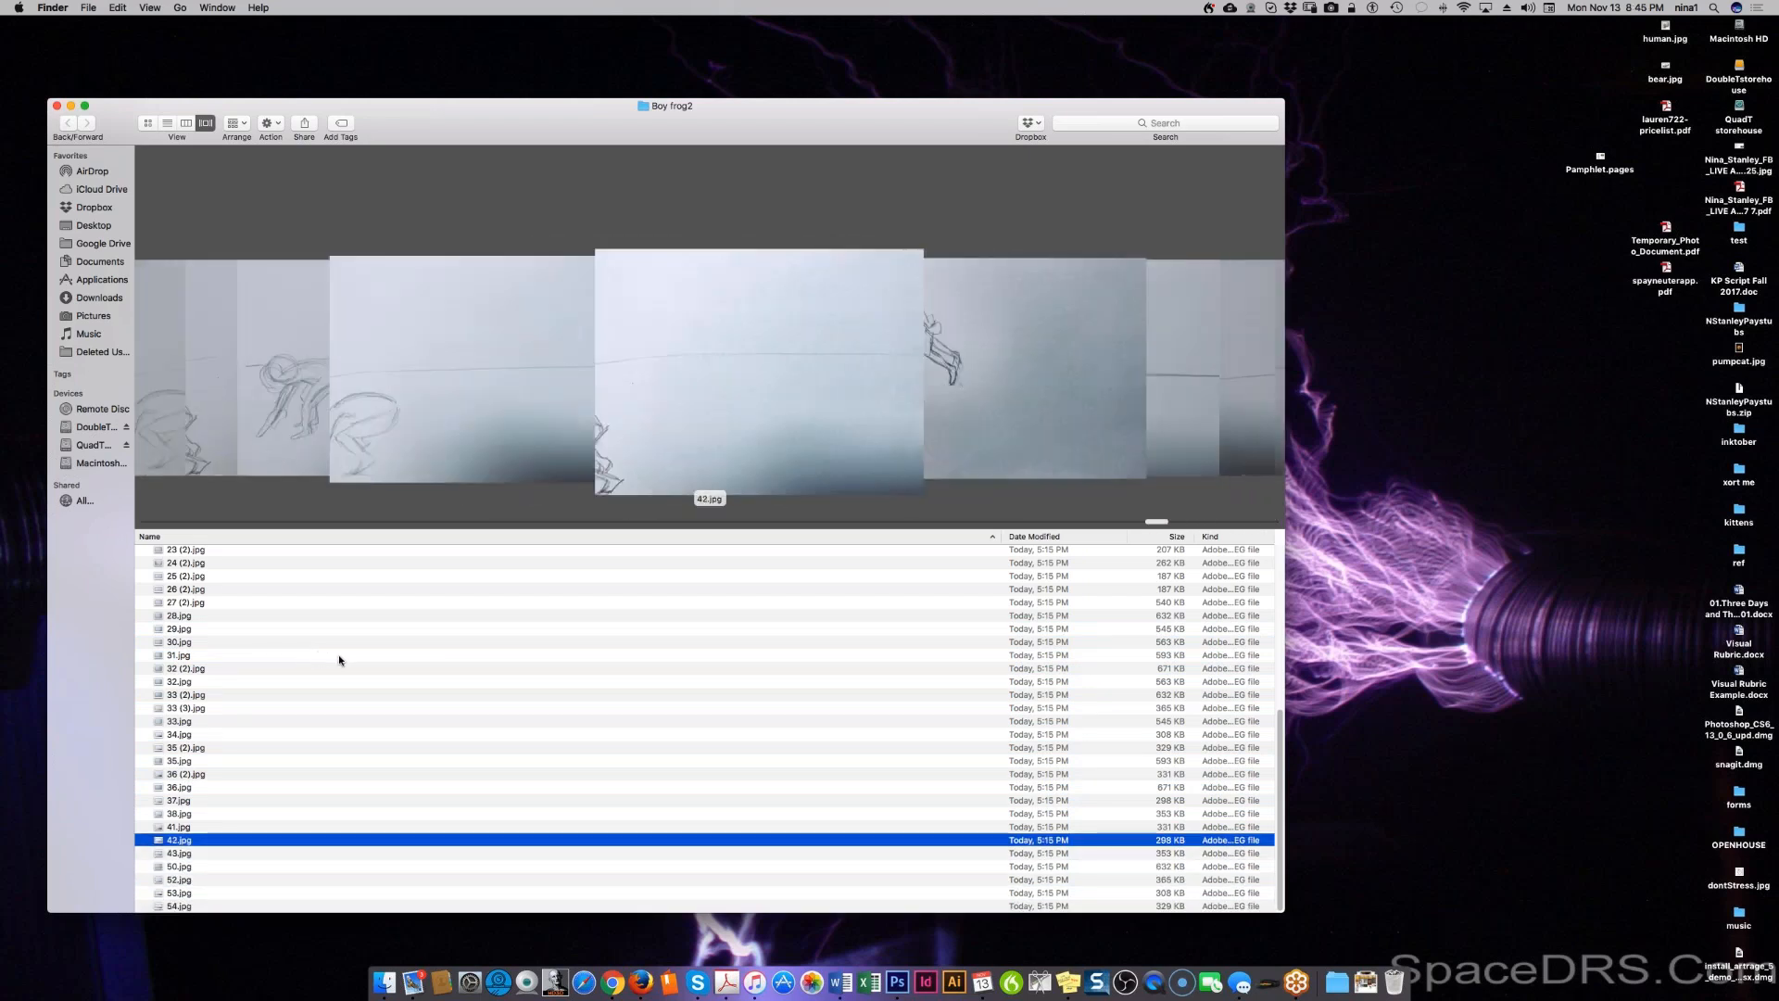
key(Up)
key(Up)
key(Up)
key(Up)
key(Up)
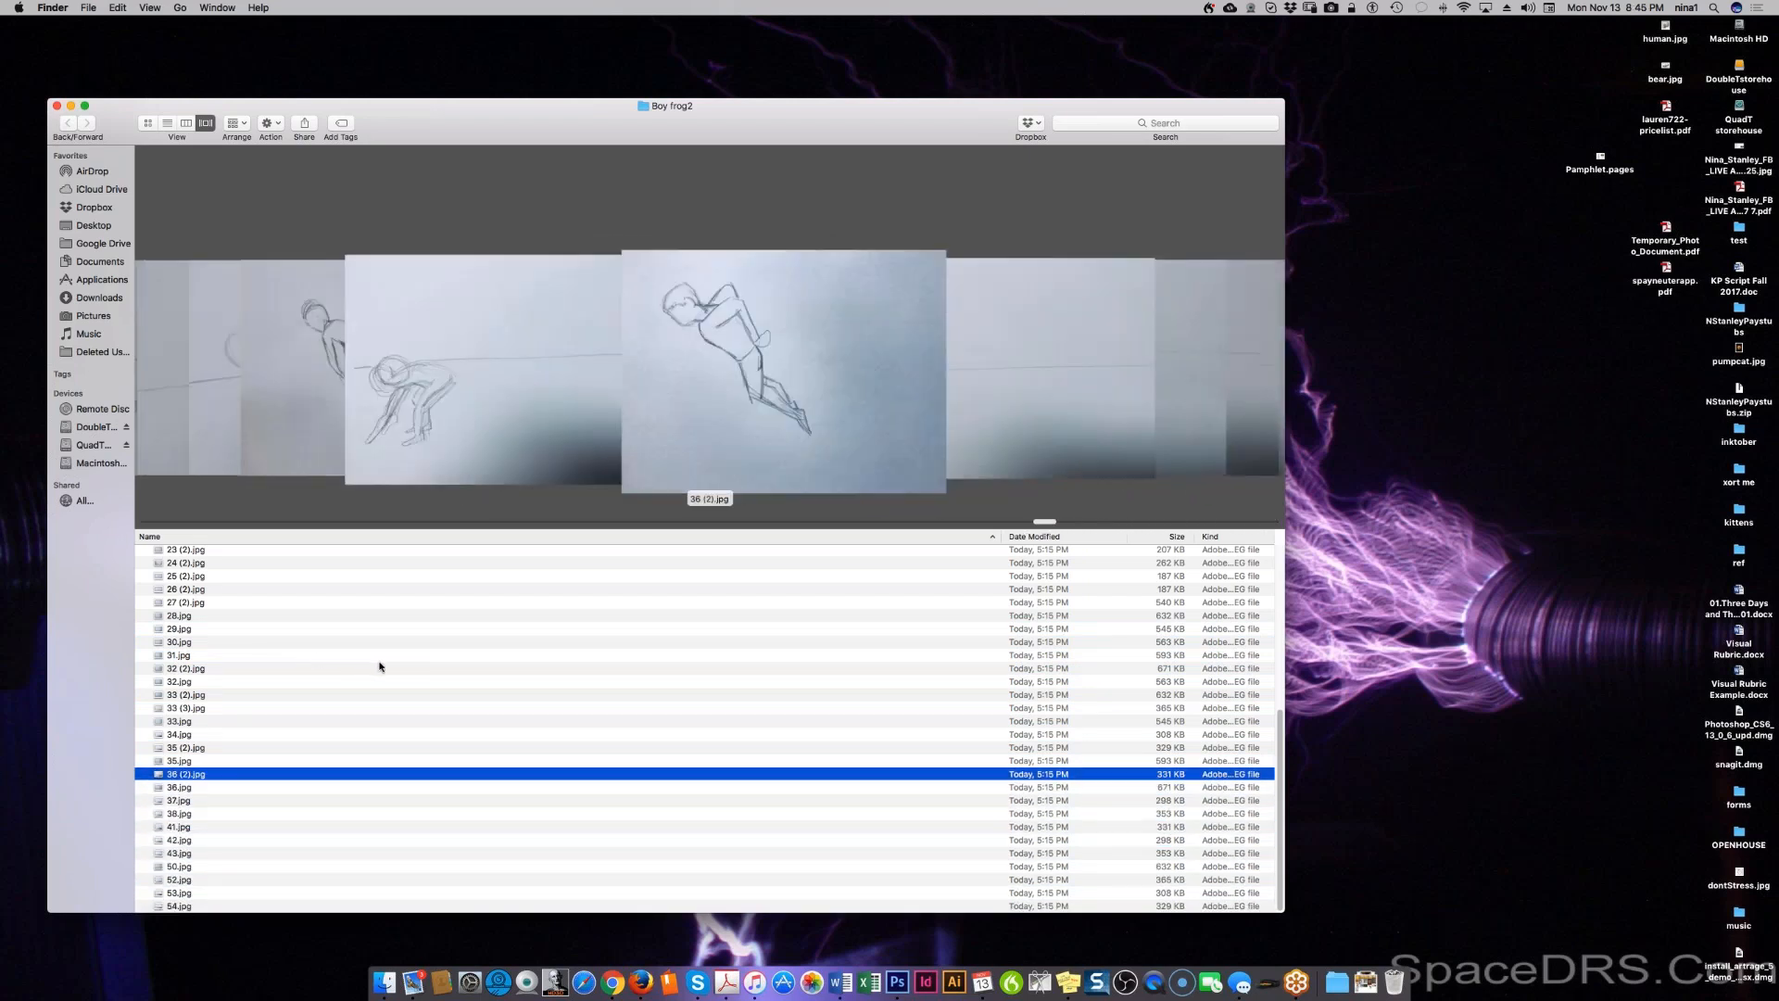
key(Up)
key(Up)
key(Up)
key(Up)
key(Up)
key(Up)
key(Up)
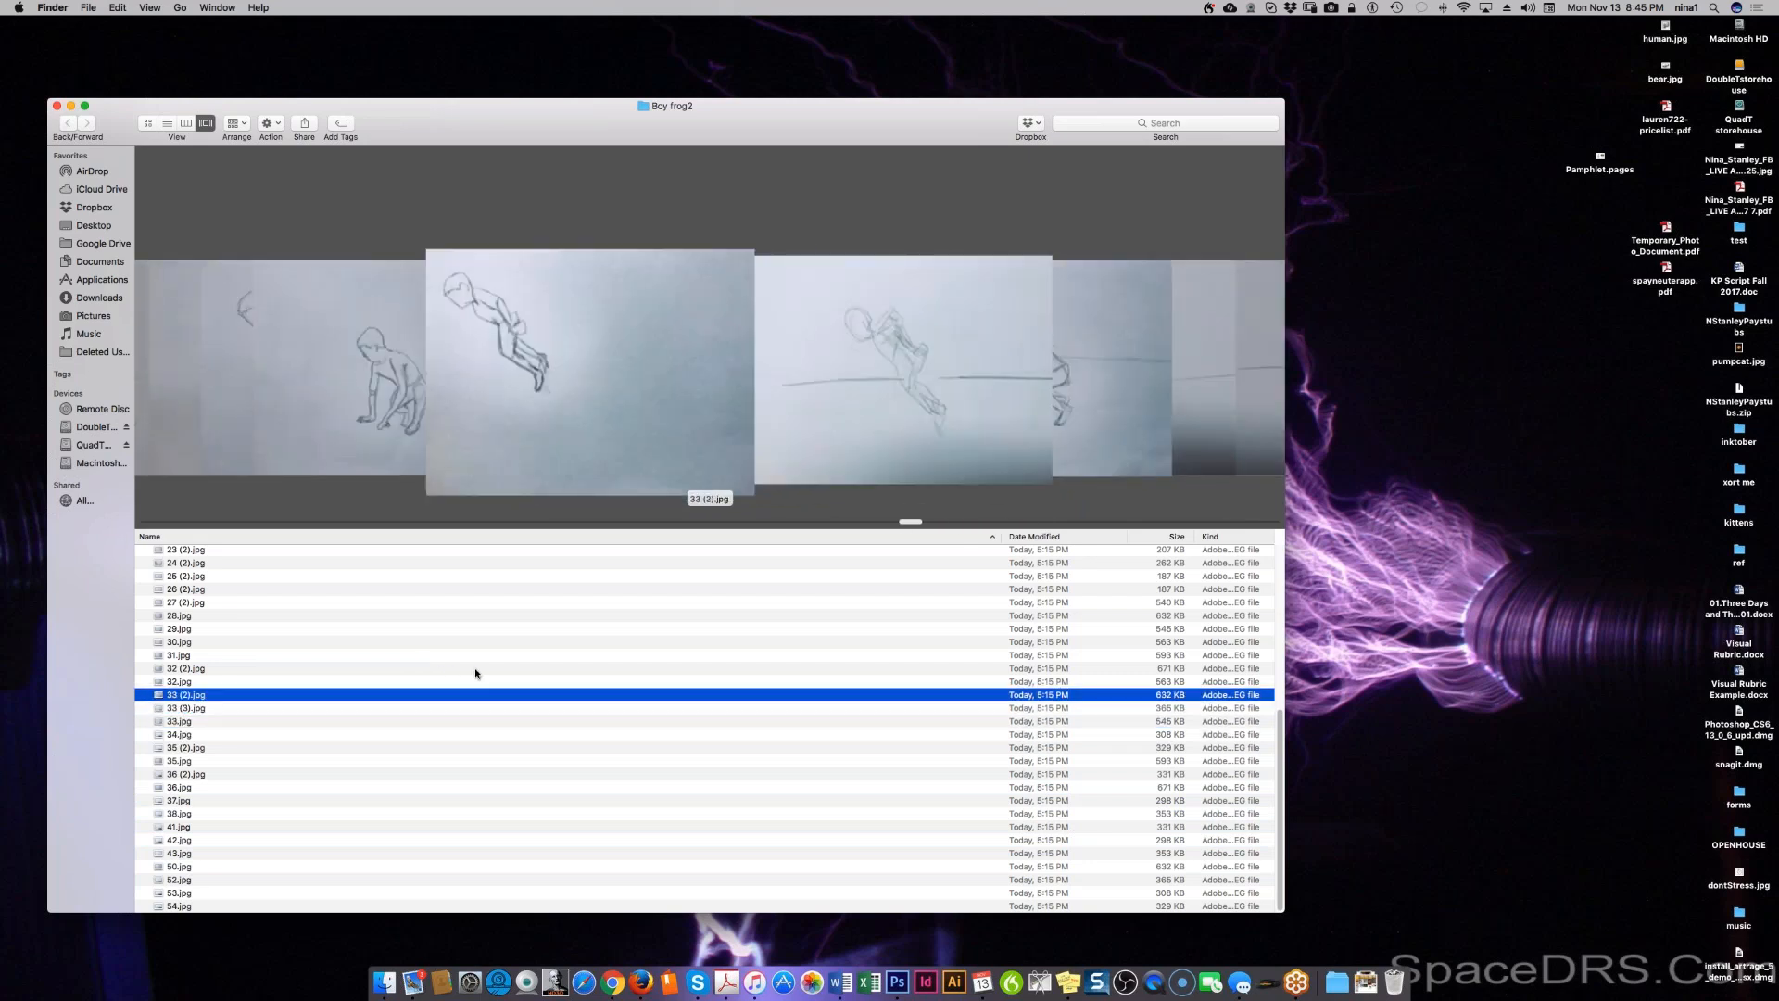
key(Up)
key(Up)
key(Up)
key(Up)
key(Up)
key(Up)
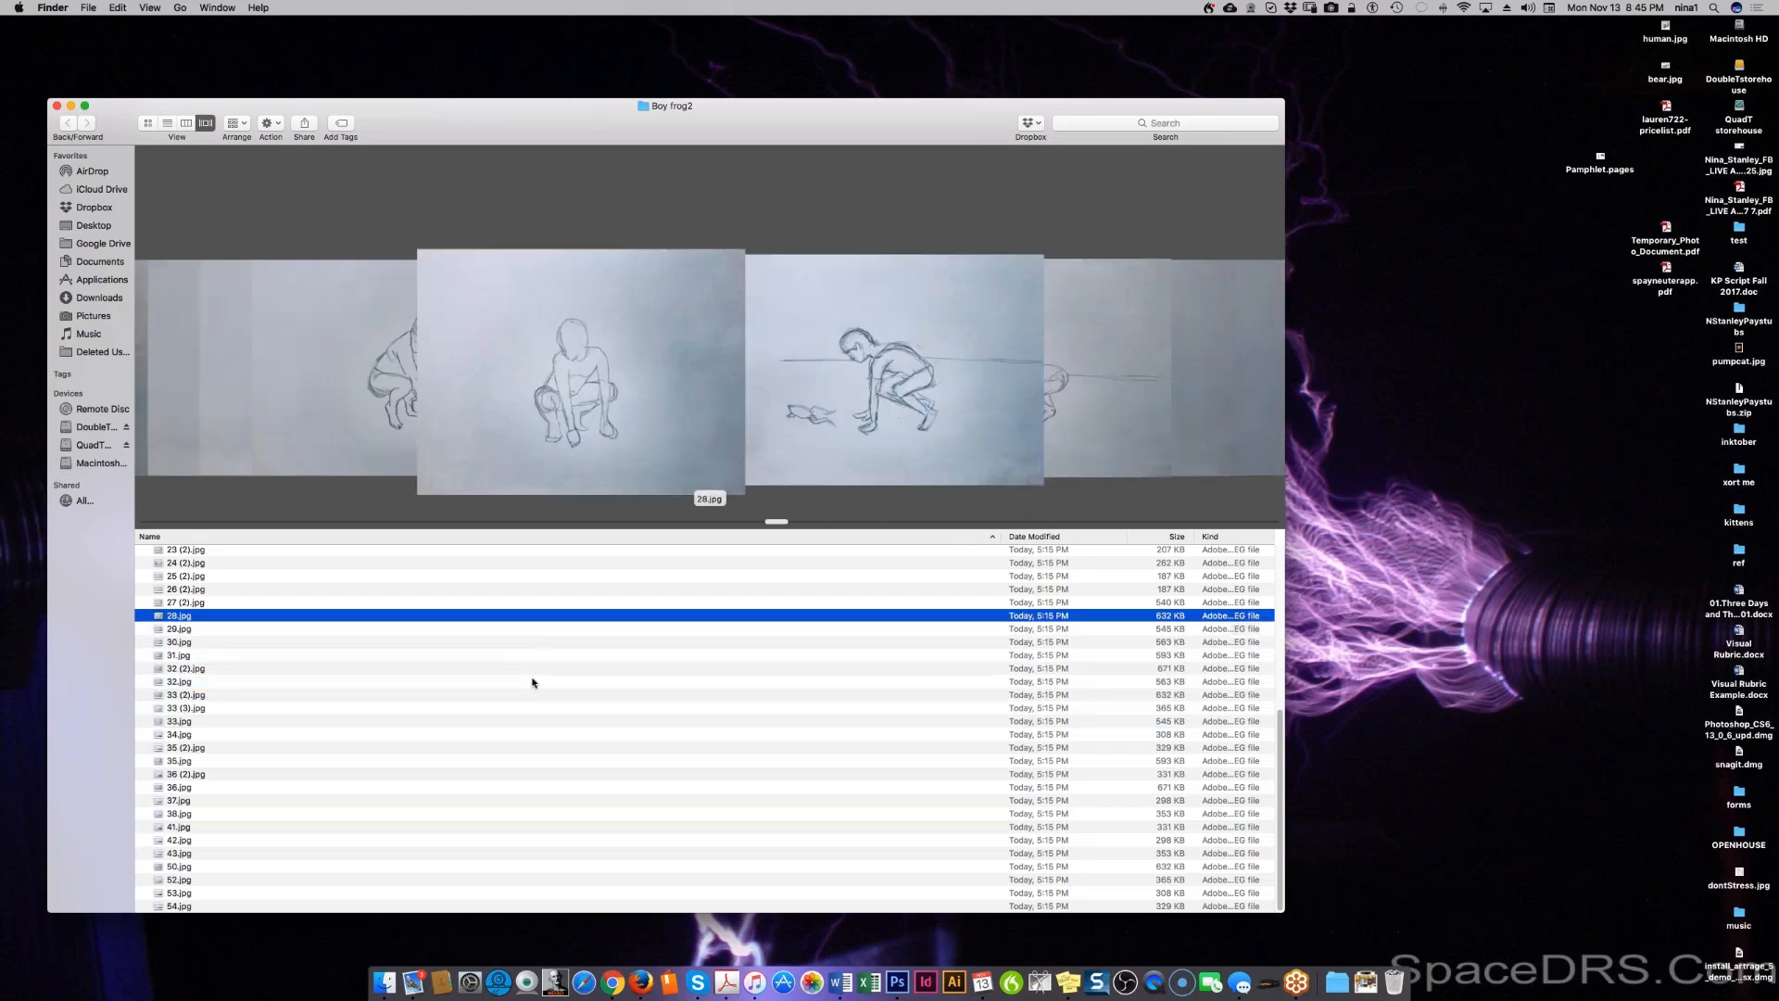
key(Up)
key(Up)
key(Up)
key(Up)
key(Up)
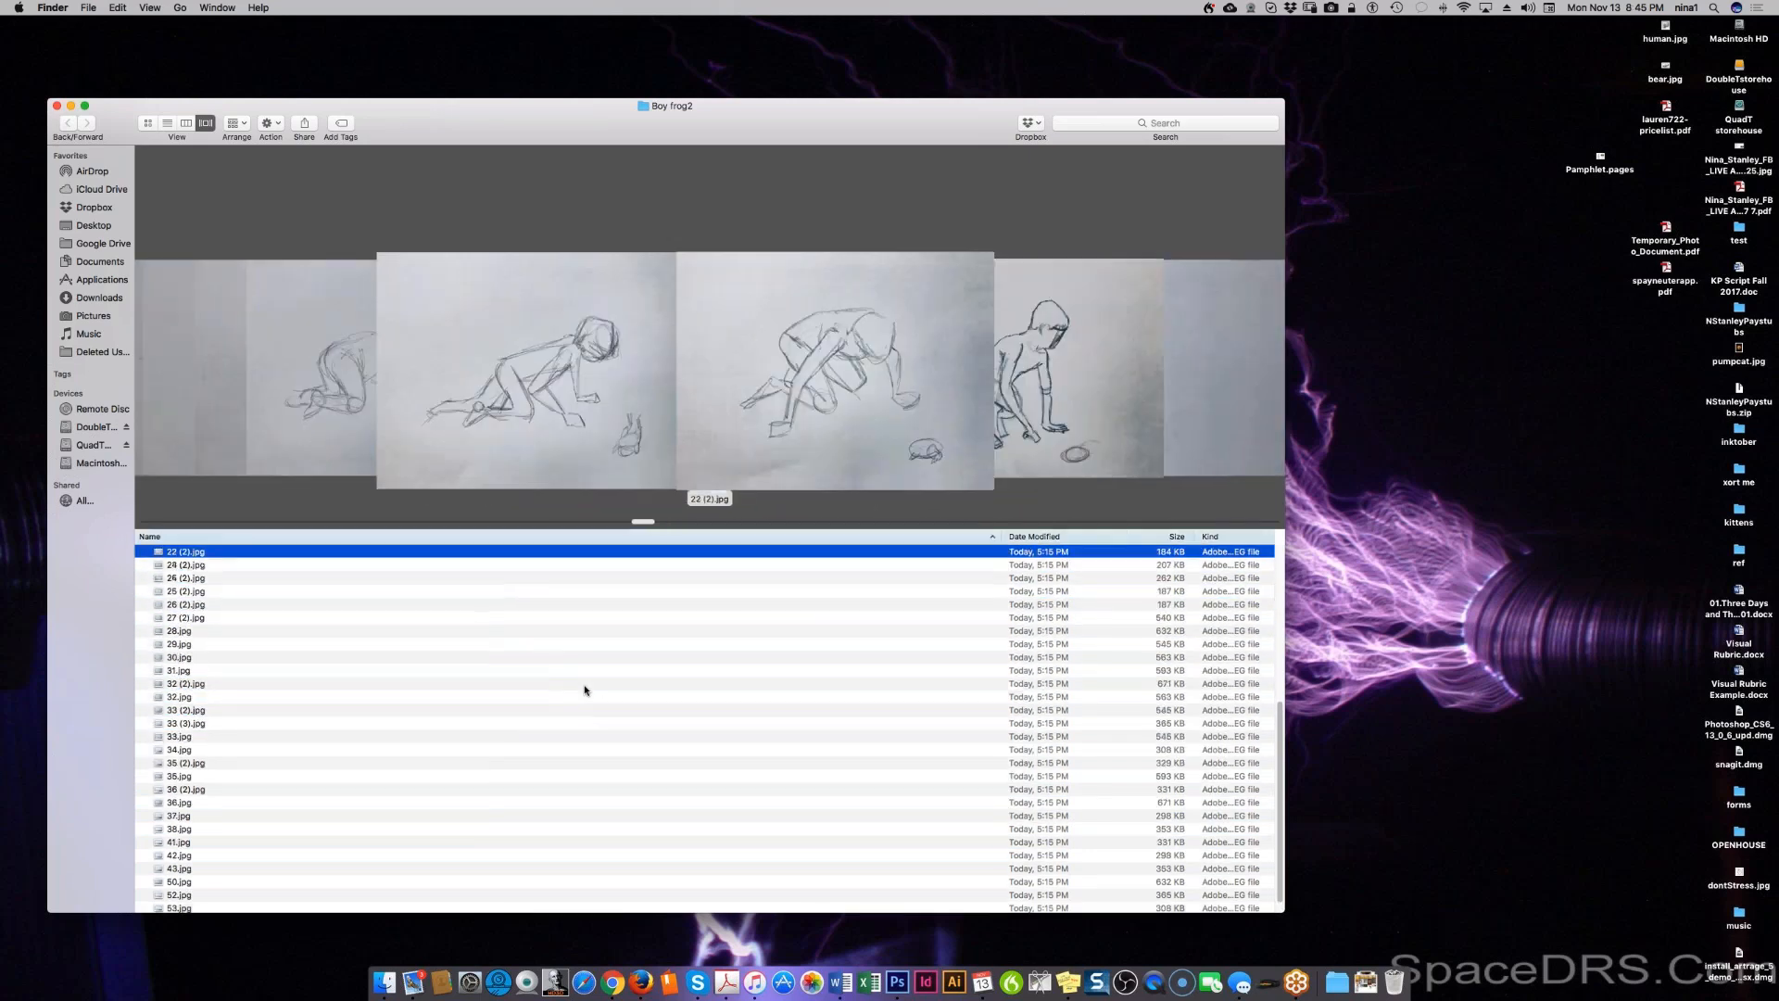
key(Up)
key(Up)
key(Up)
key(Up)
key(Up)
key(Up)
key(Up)
key(Up)
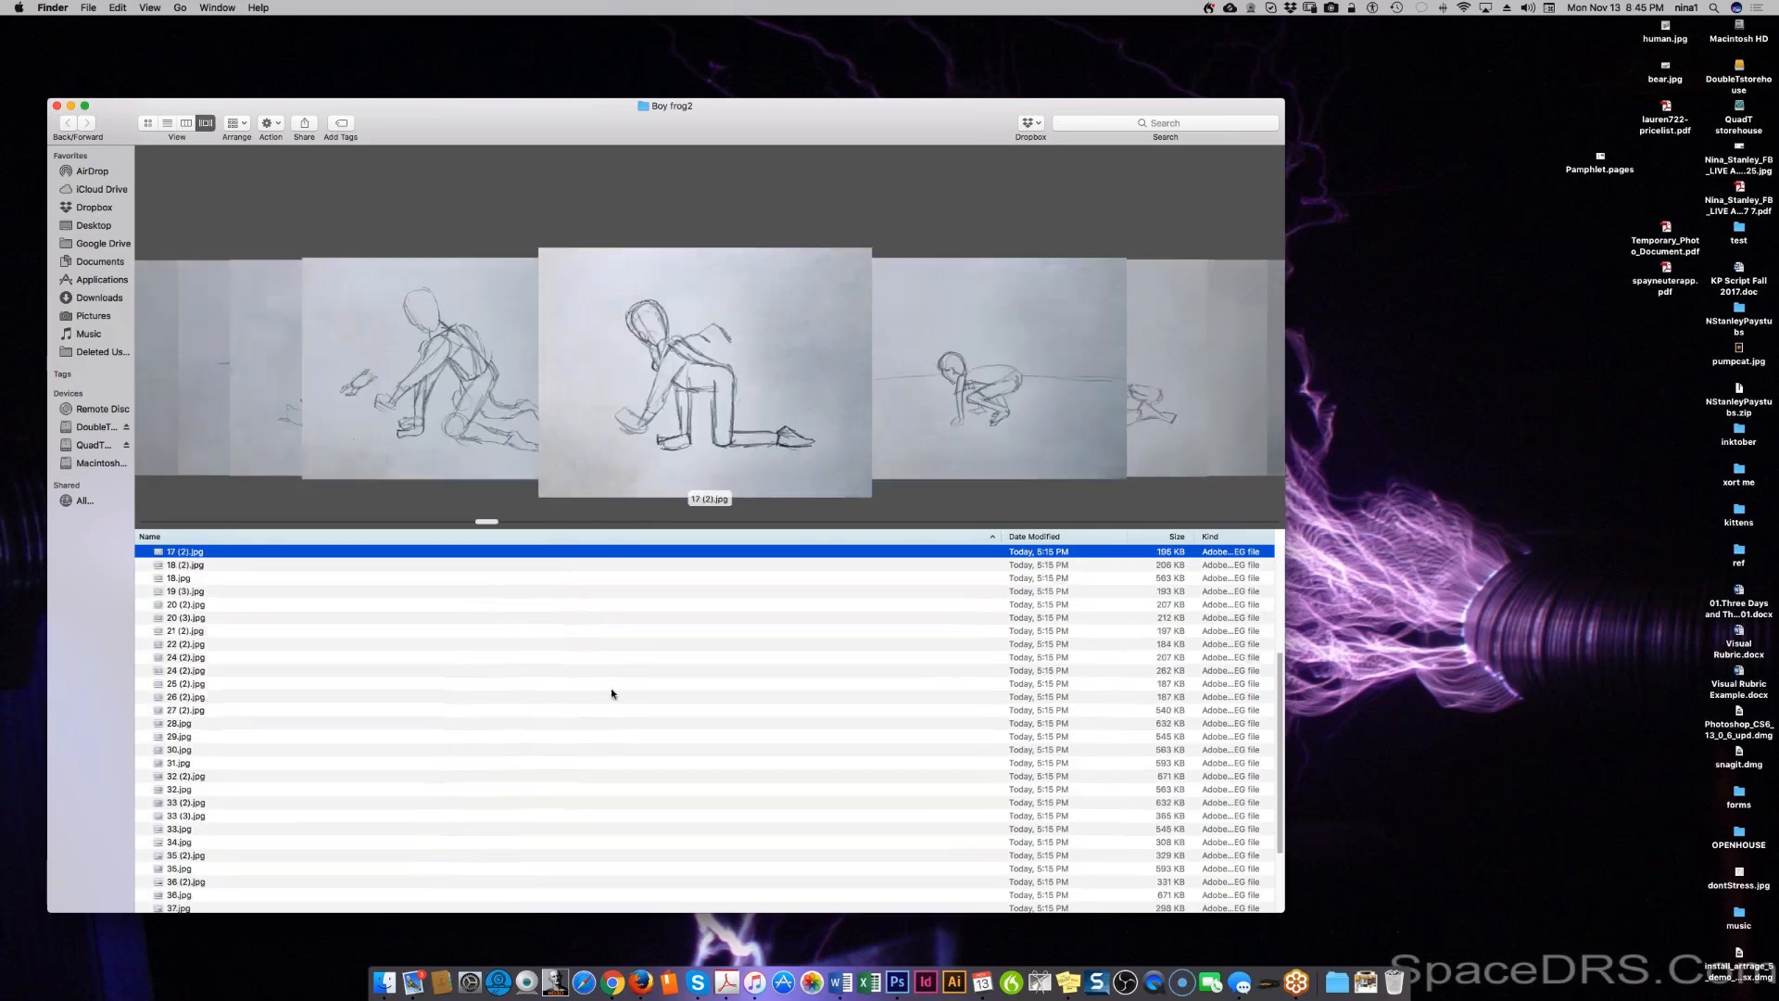
key(Up)
key(Up)
key(Up)
key(Up)
key(Up)
key(Up)
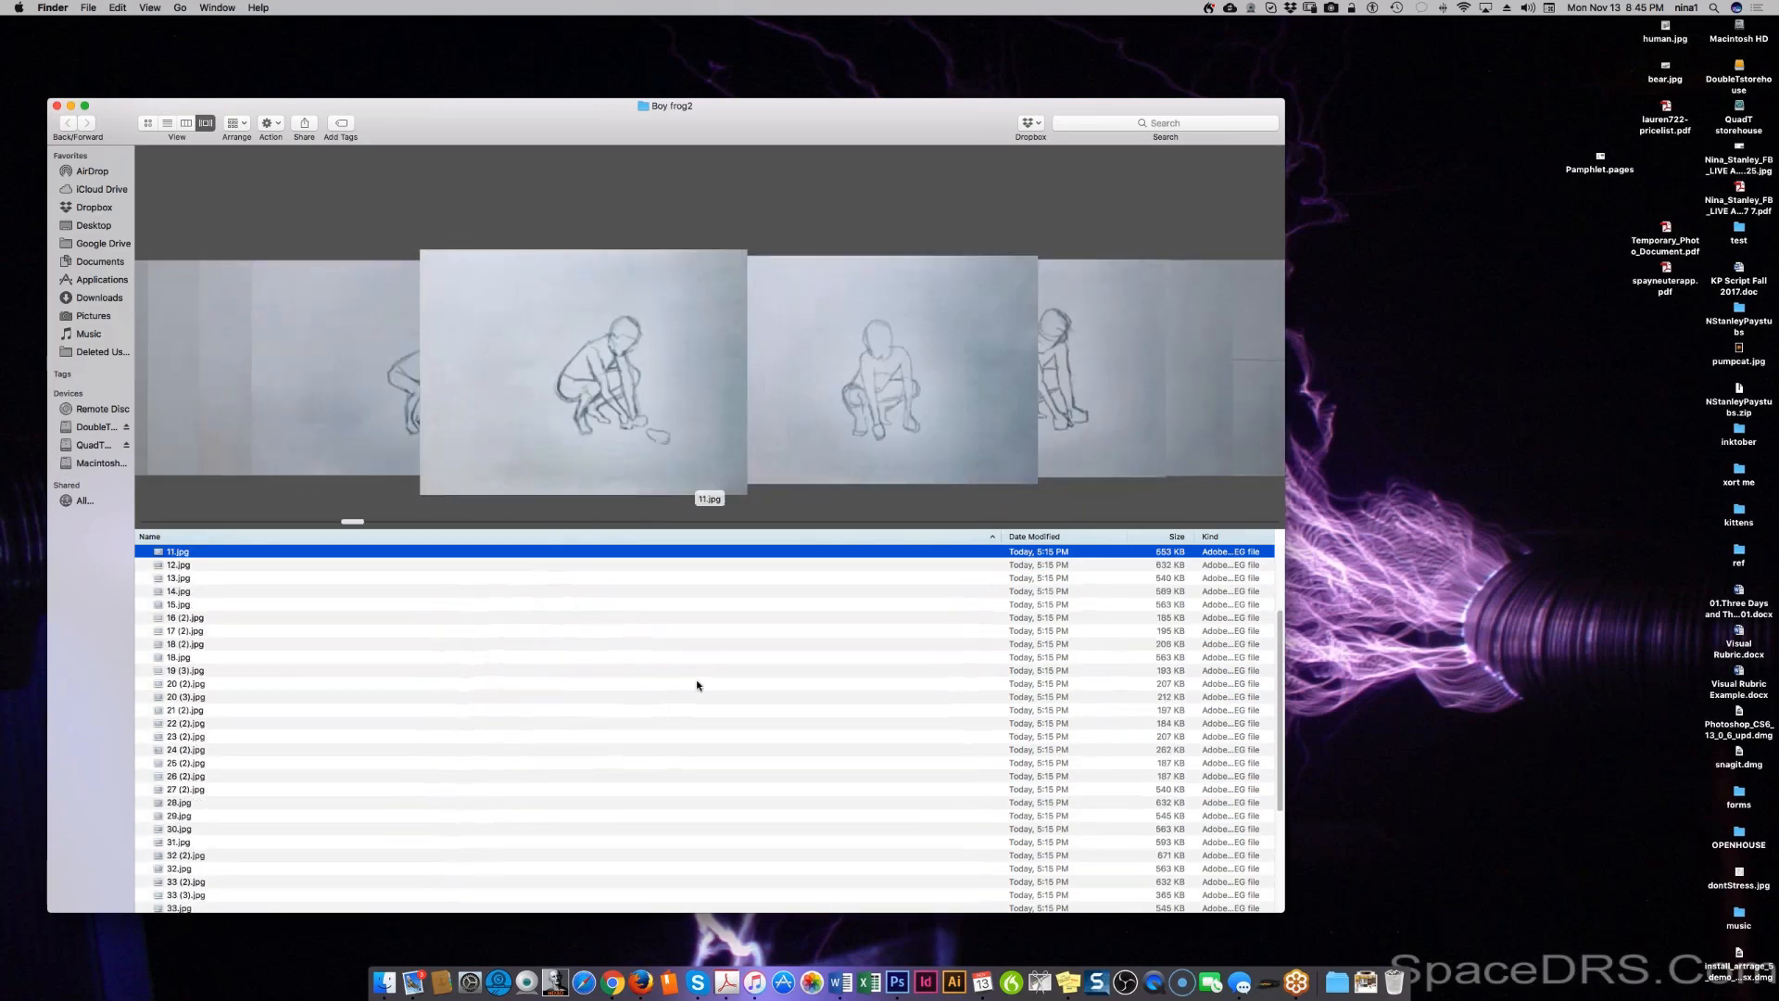
key(Up)
key(Up)
key(Up)
key(Up)
key(Up)
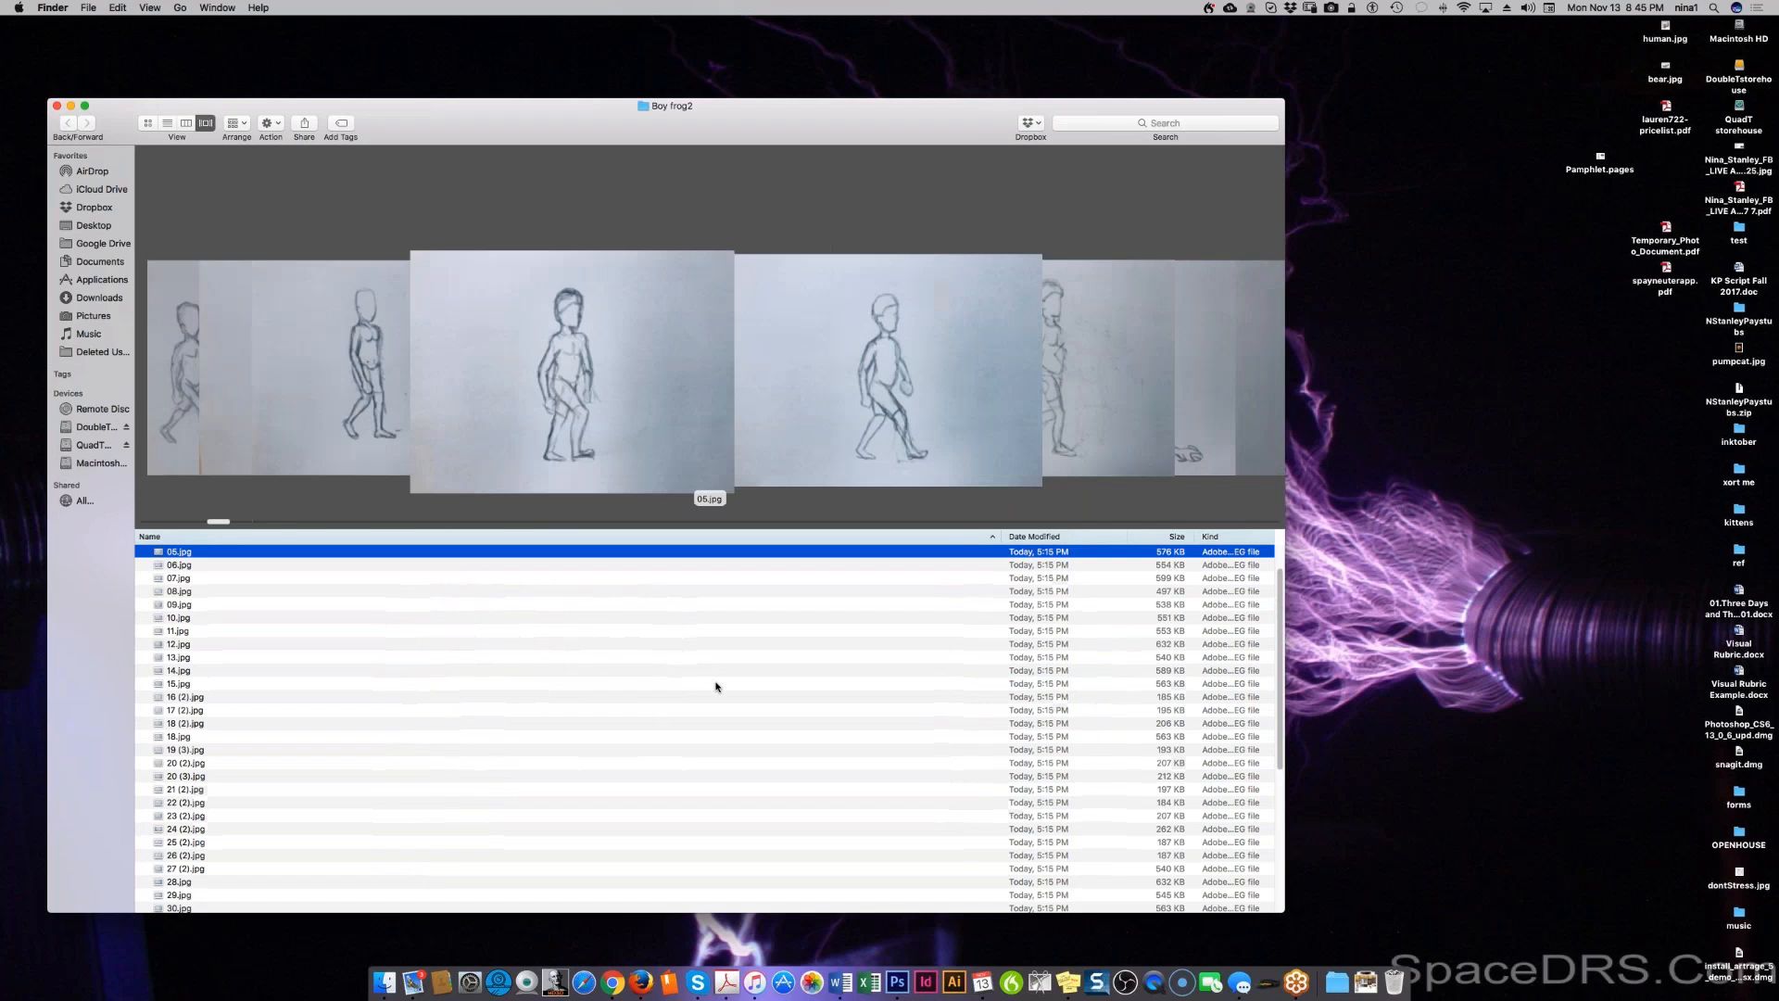
key(Up)
key(Up)
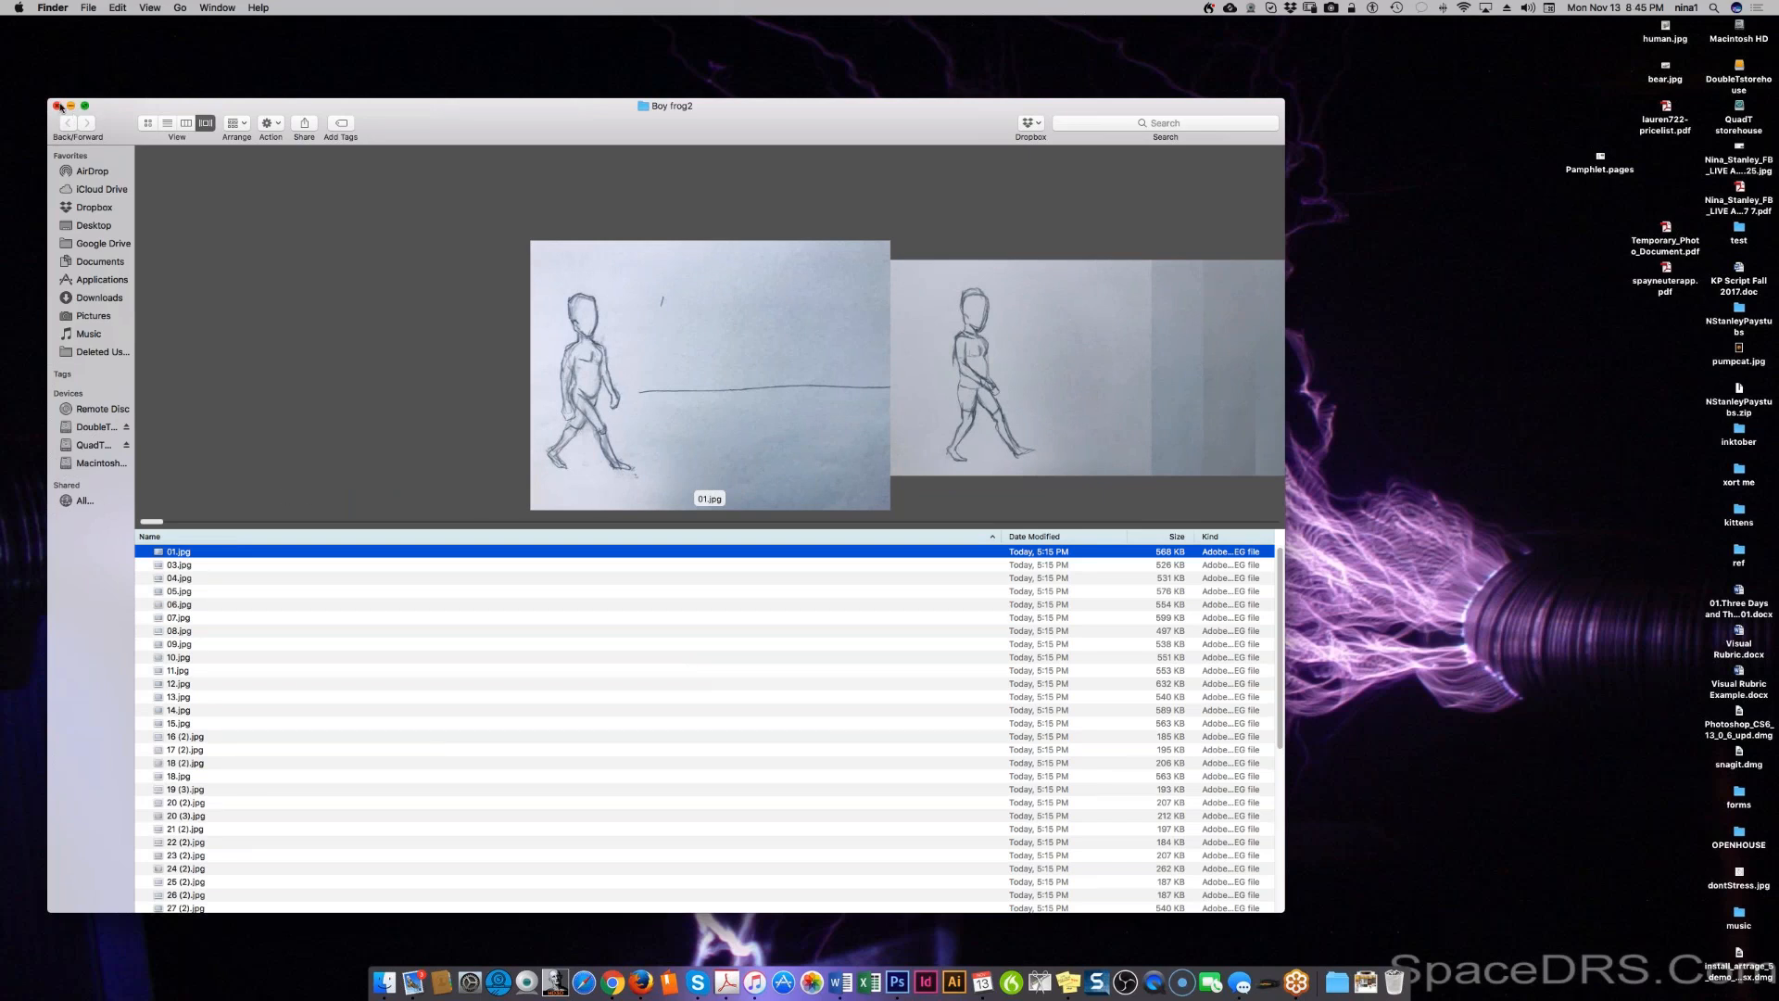
Step: Show the folders as columns and move all the BMP files in testFolder to the Trash
click(168, 124)
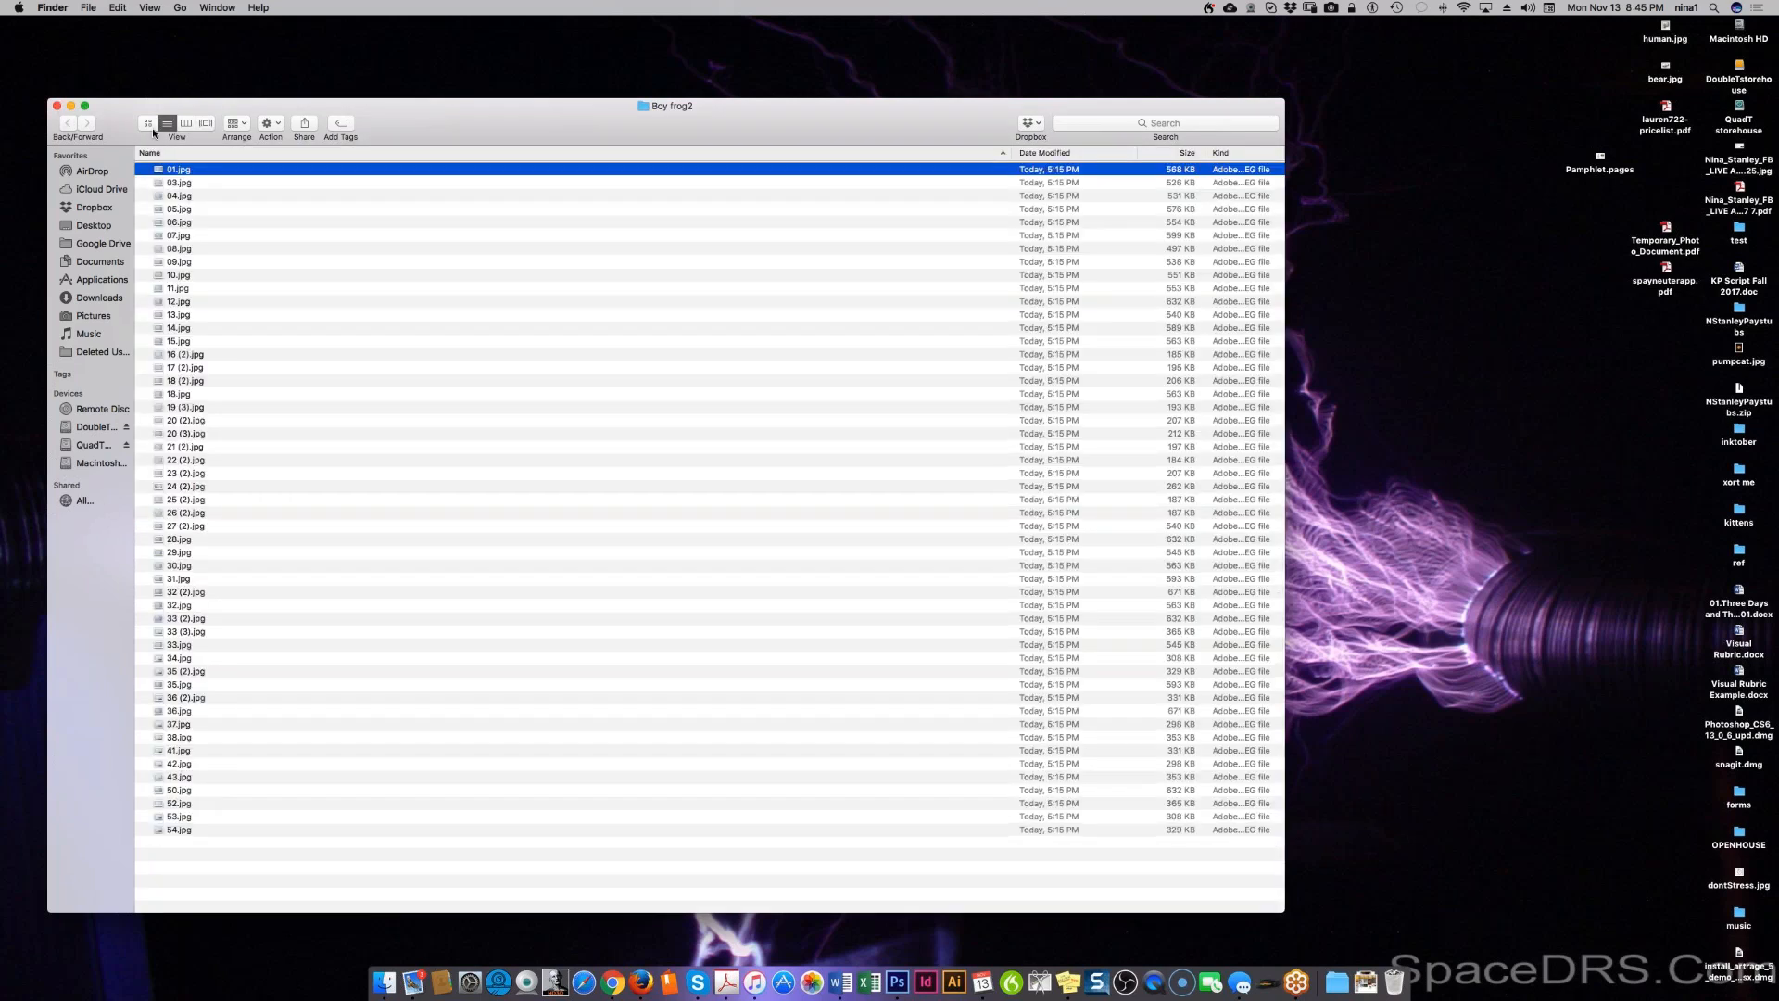
click(185, 124)
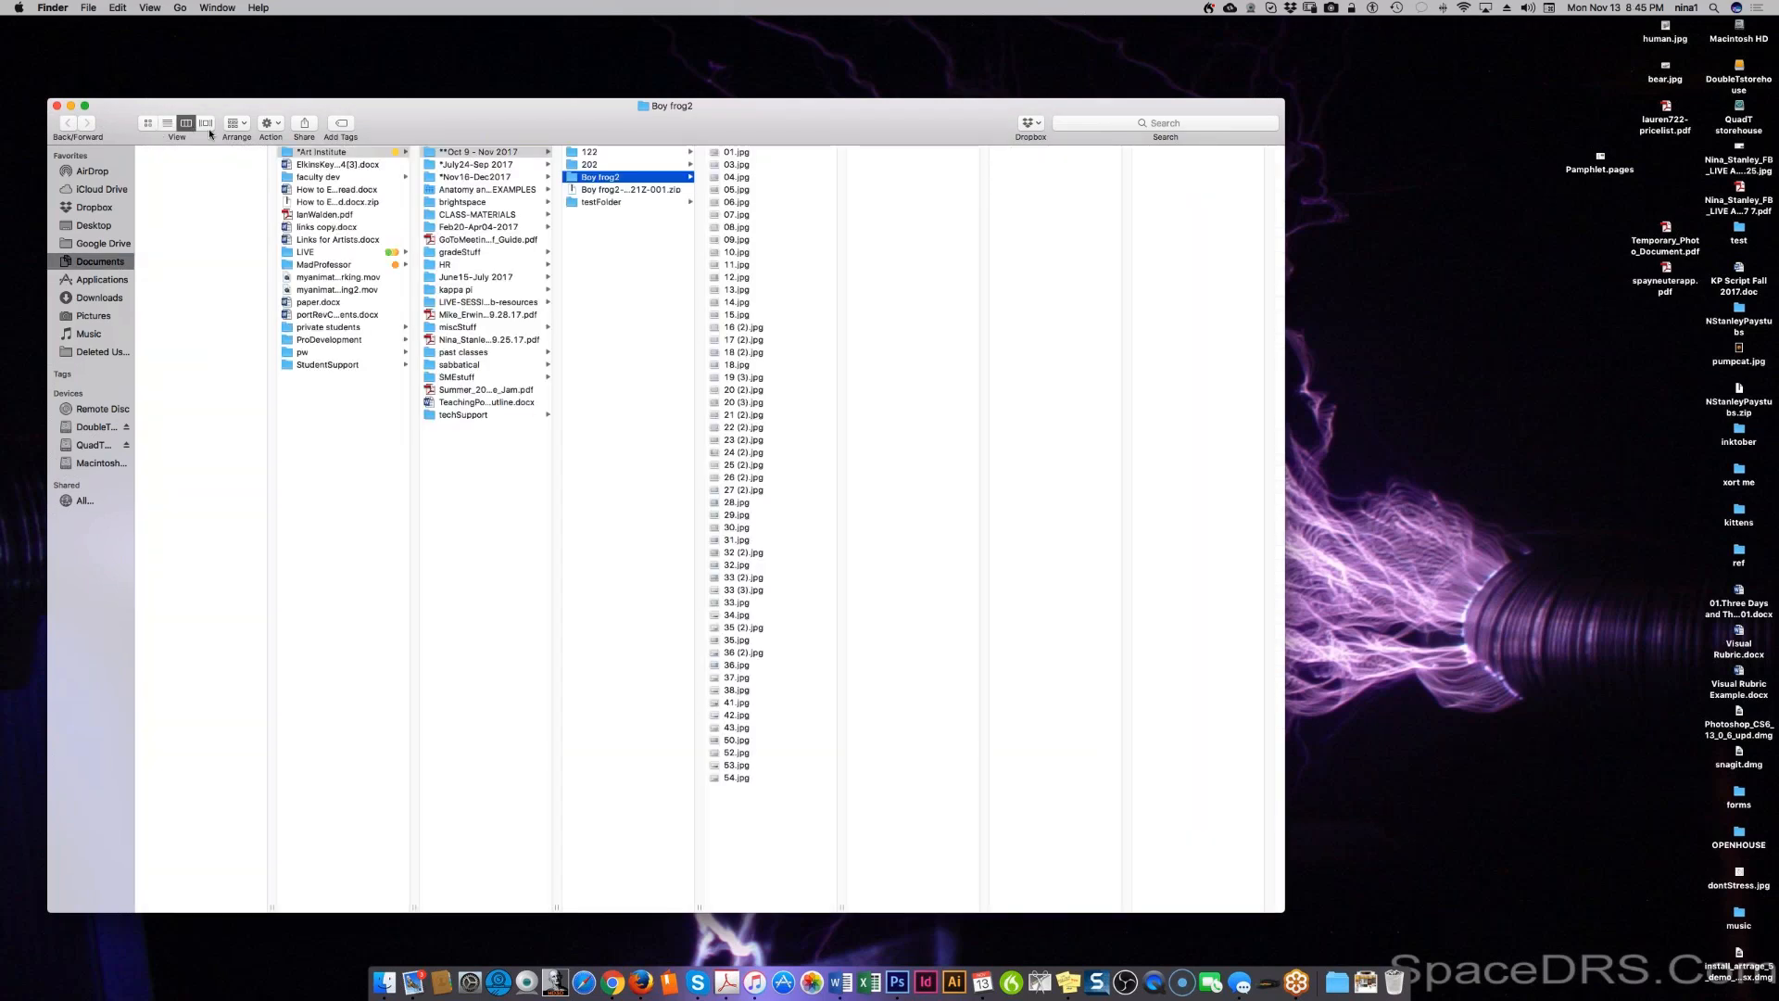
click(646, 213)
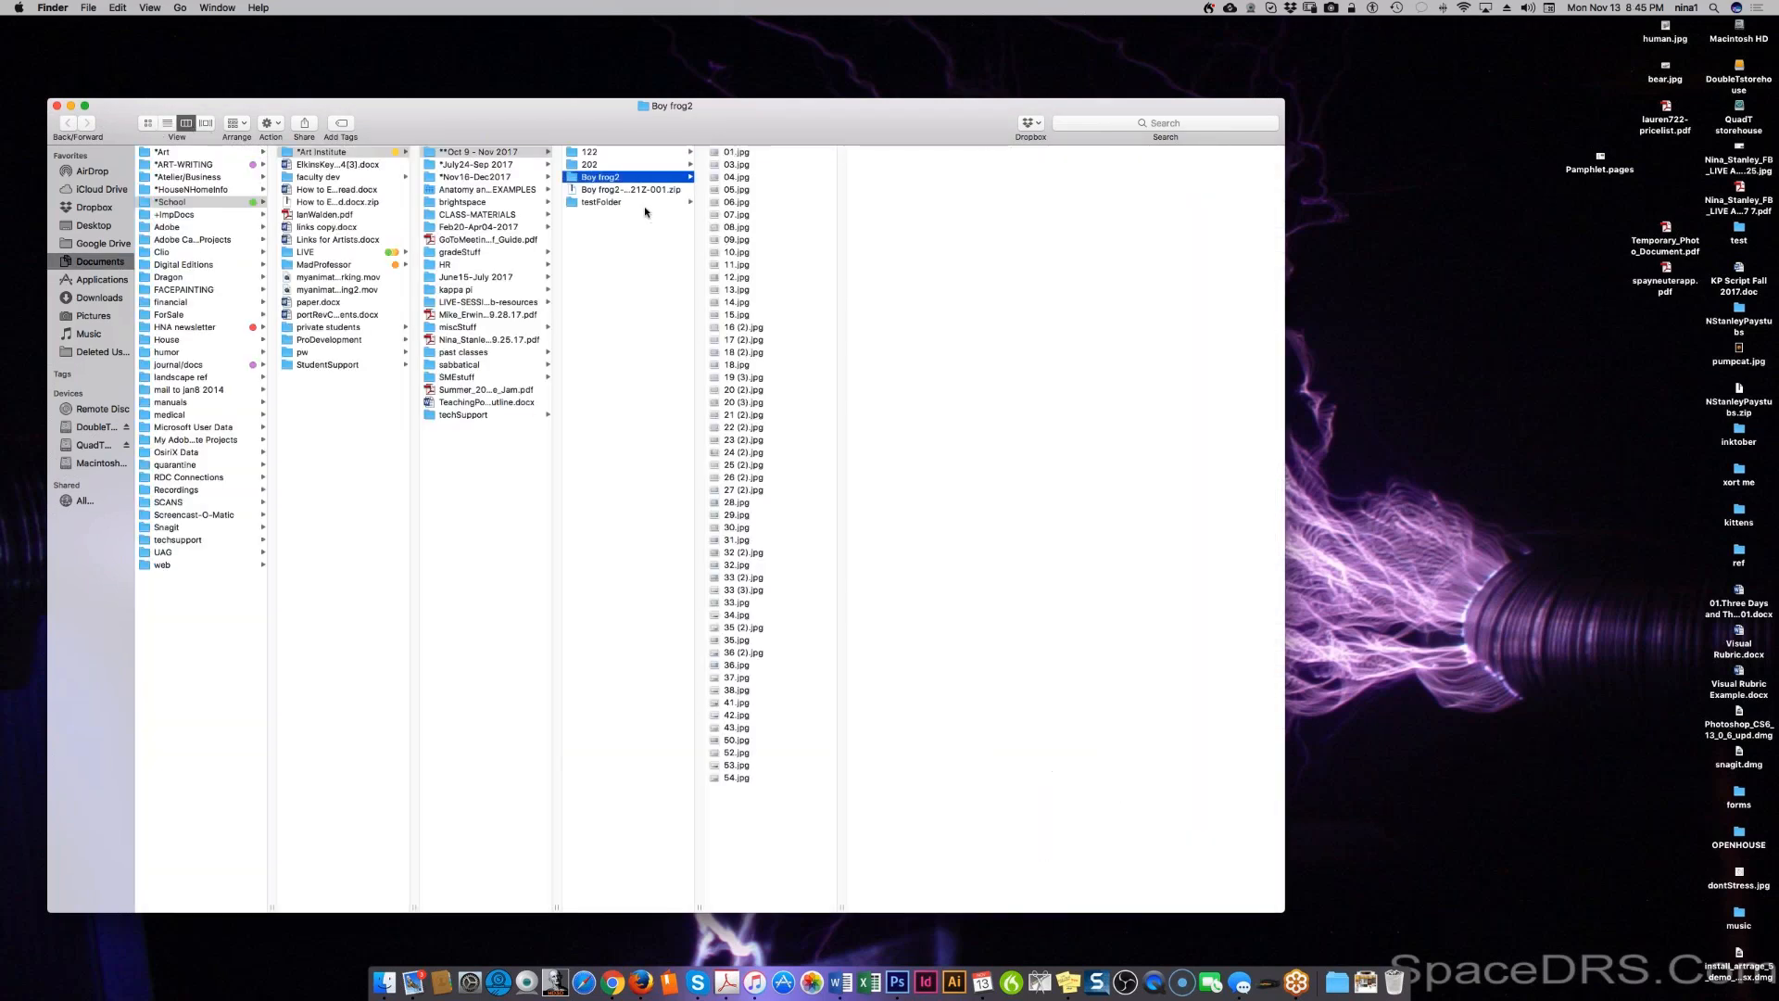
click(646, 205)
drag(810, 889, 741, 104)
right_click(760, 175)
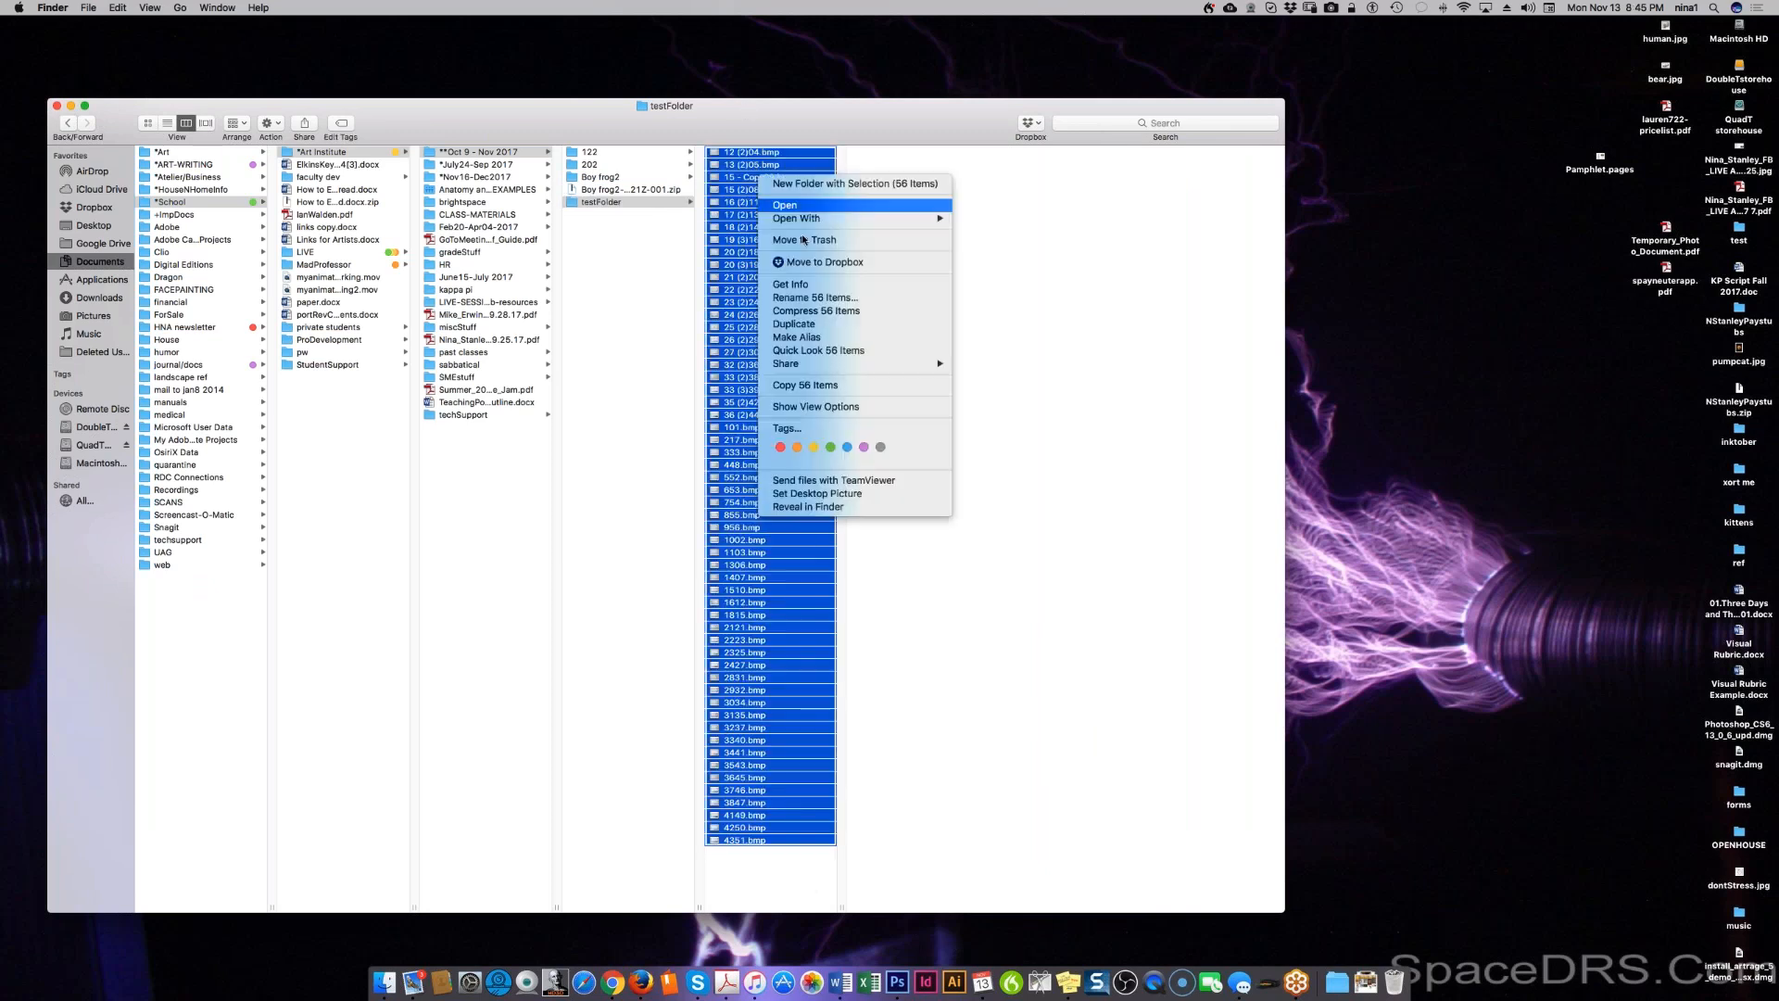
click(804, 241)
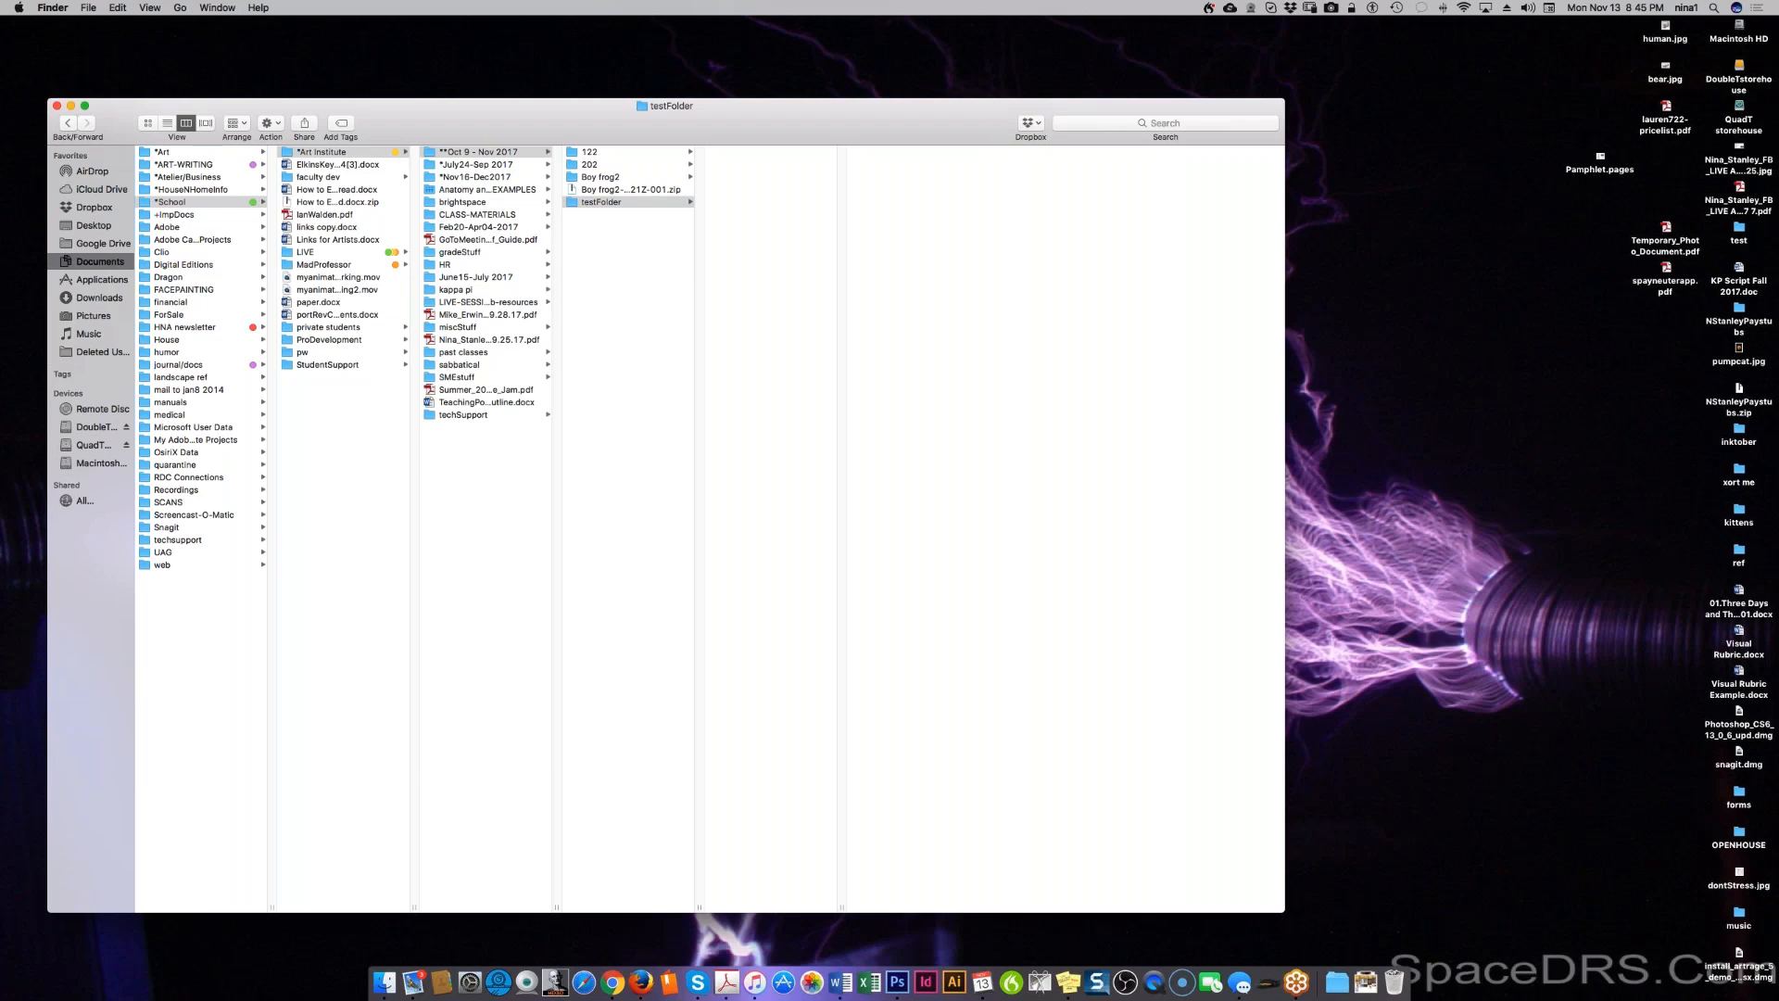
Step: Compare the pixel dimensions of sample drawings across the Boy frog2 folder, including 10.jpg, 20 (2).jpg, 09.jpg, 23 (2).jpg and 35.jpg
click(589, 179)
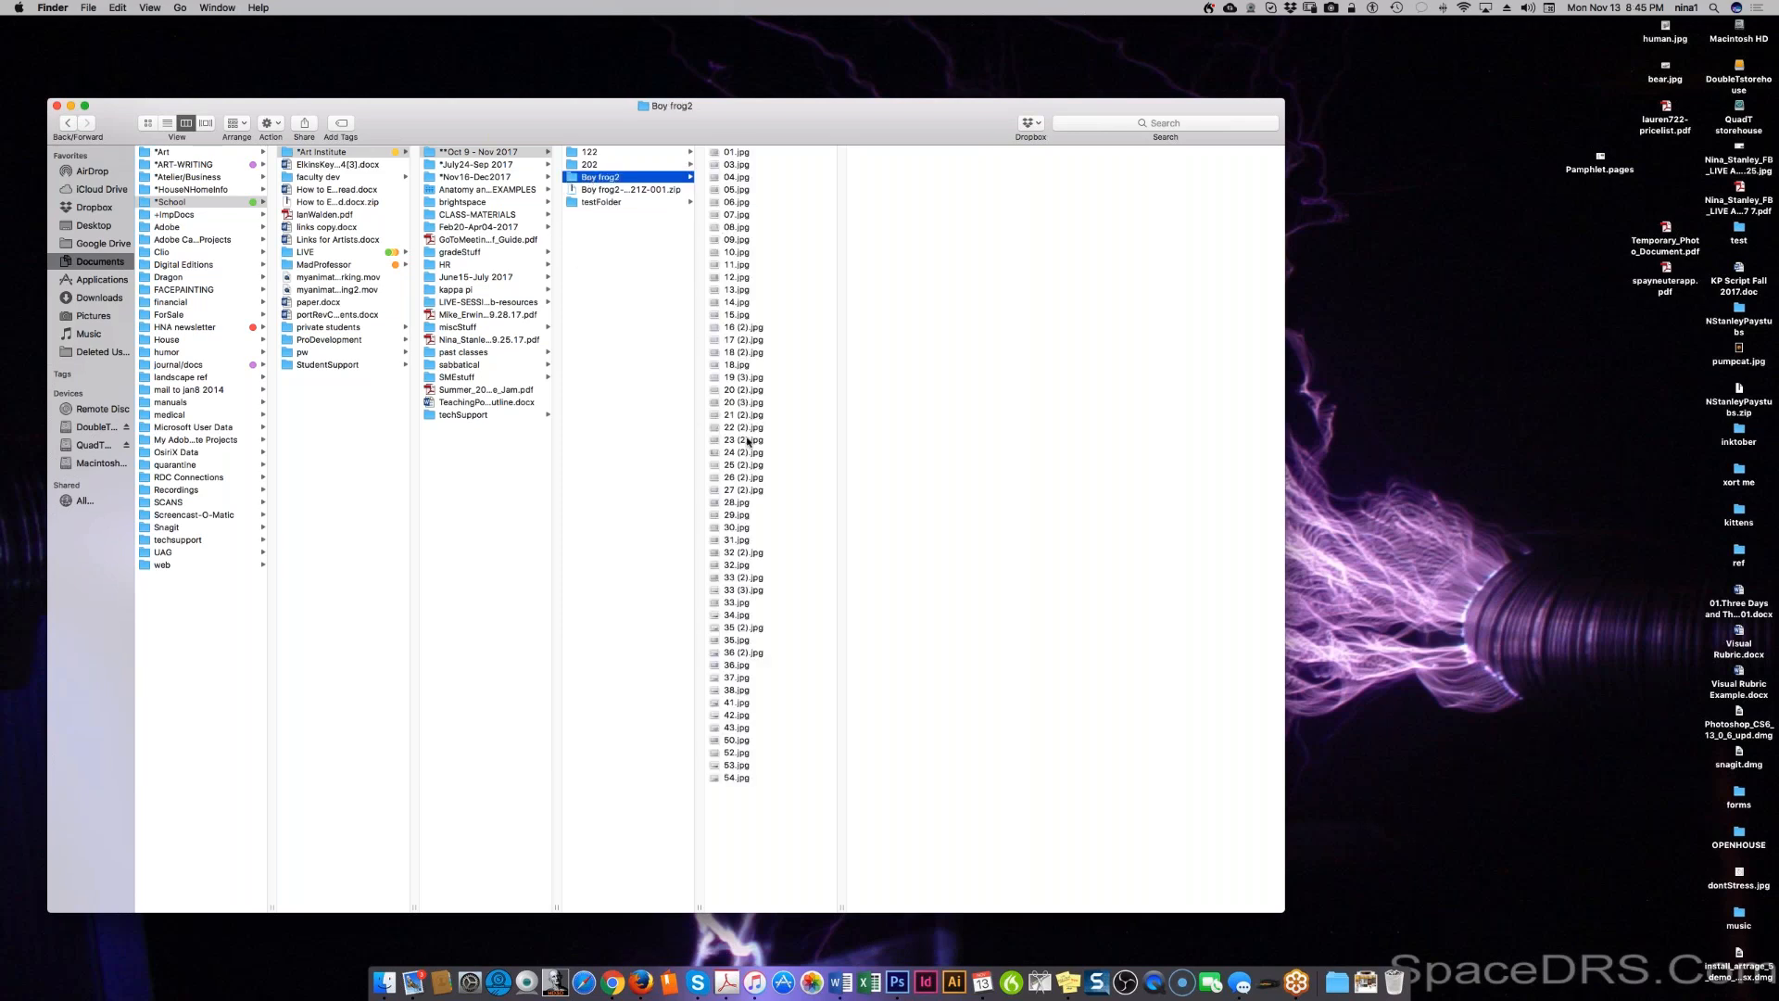
click(734, 253)
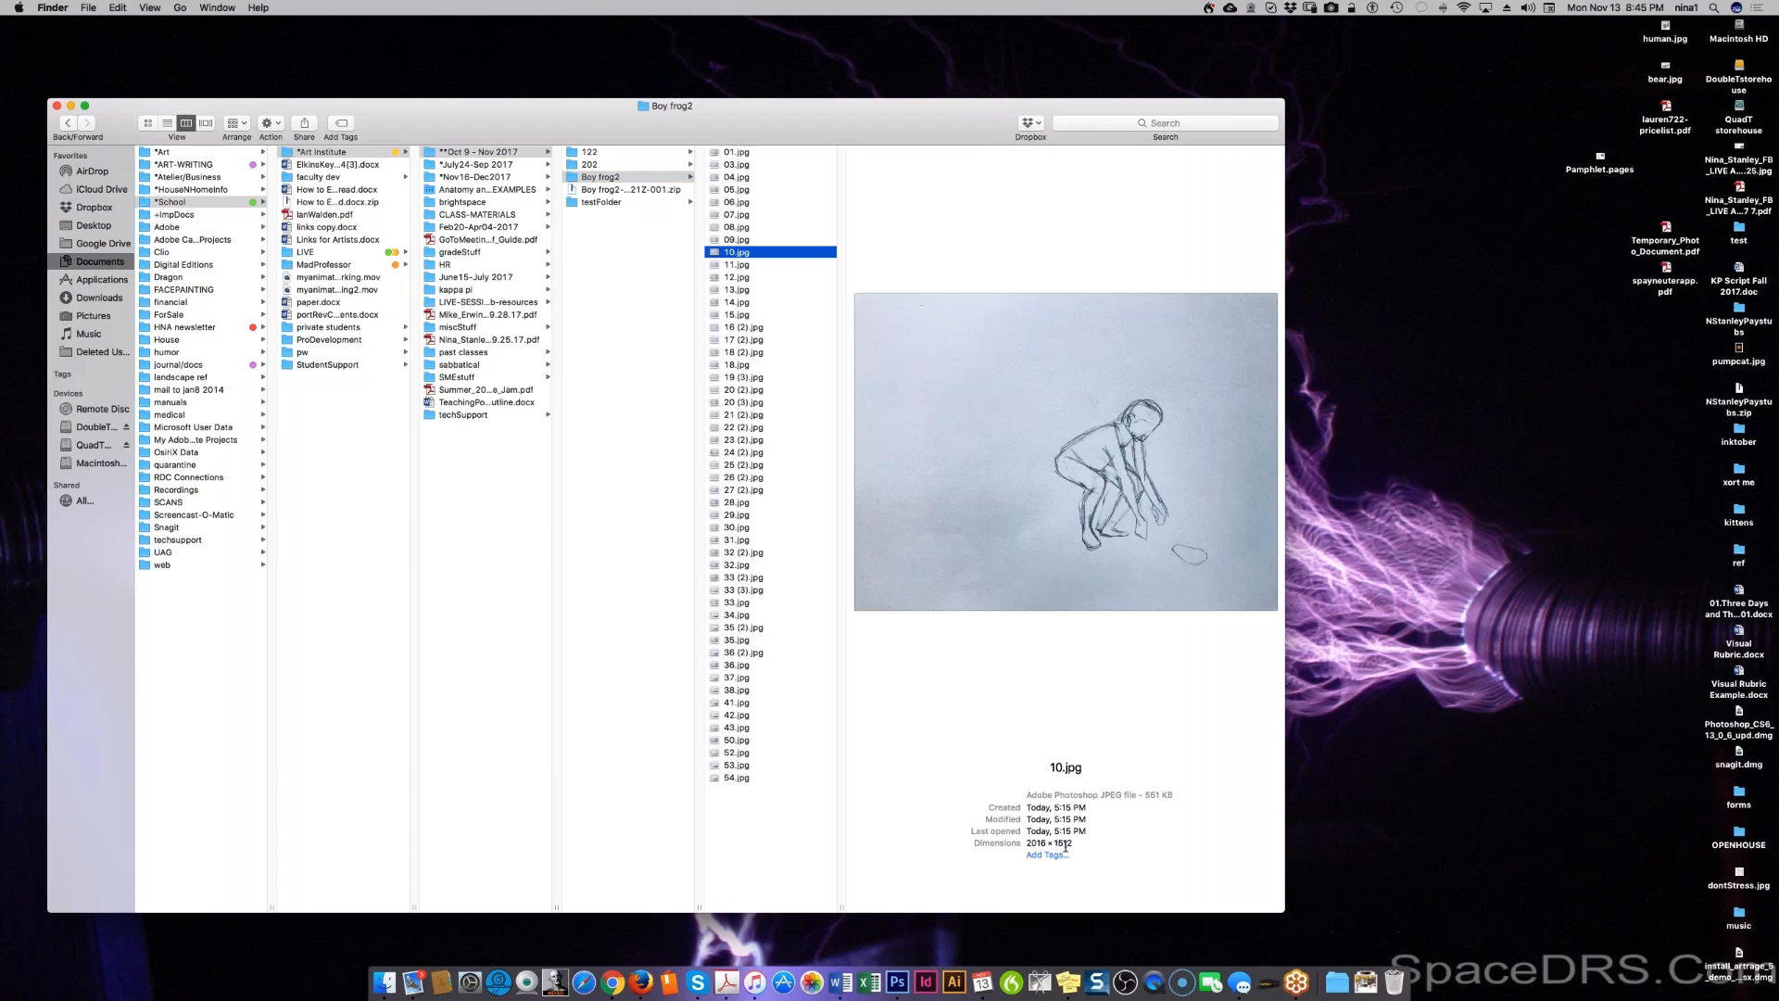
click(737, 241)
click(758, 216)
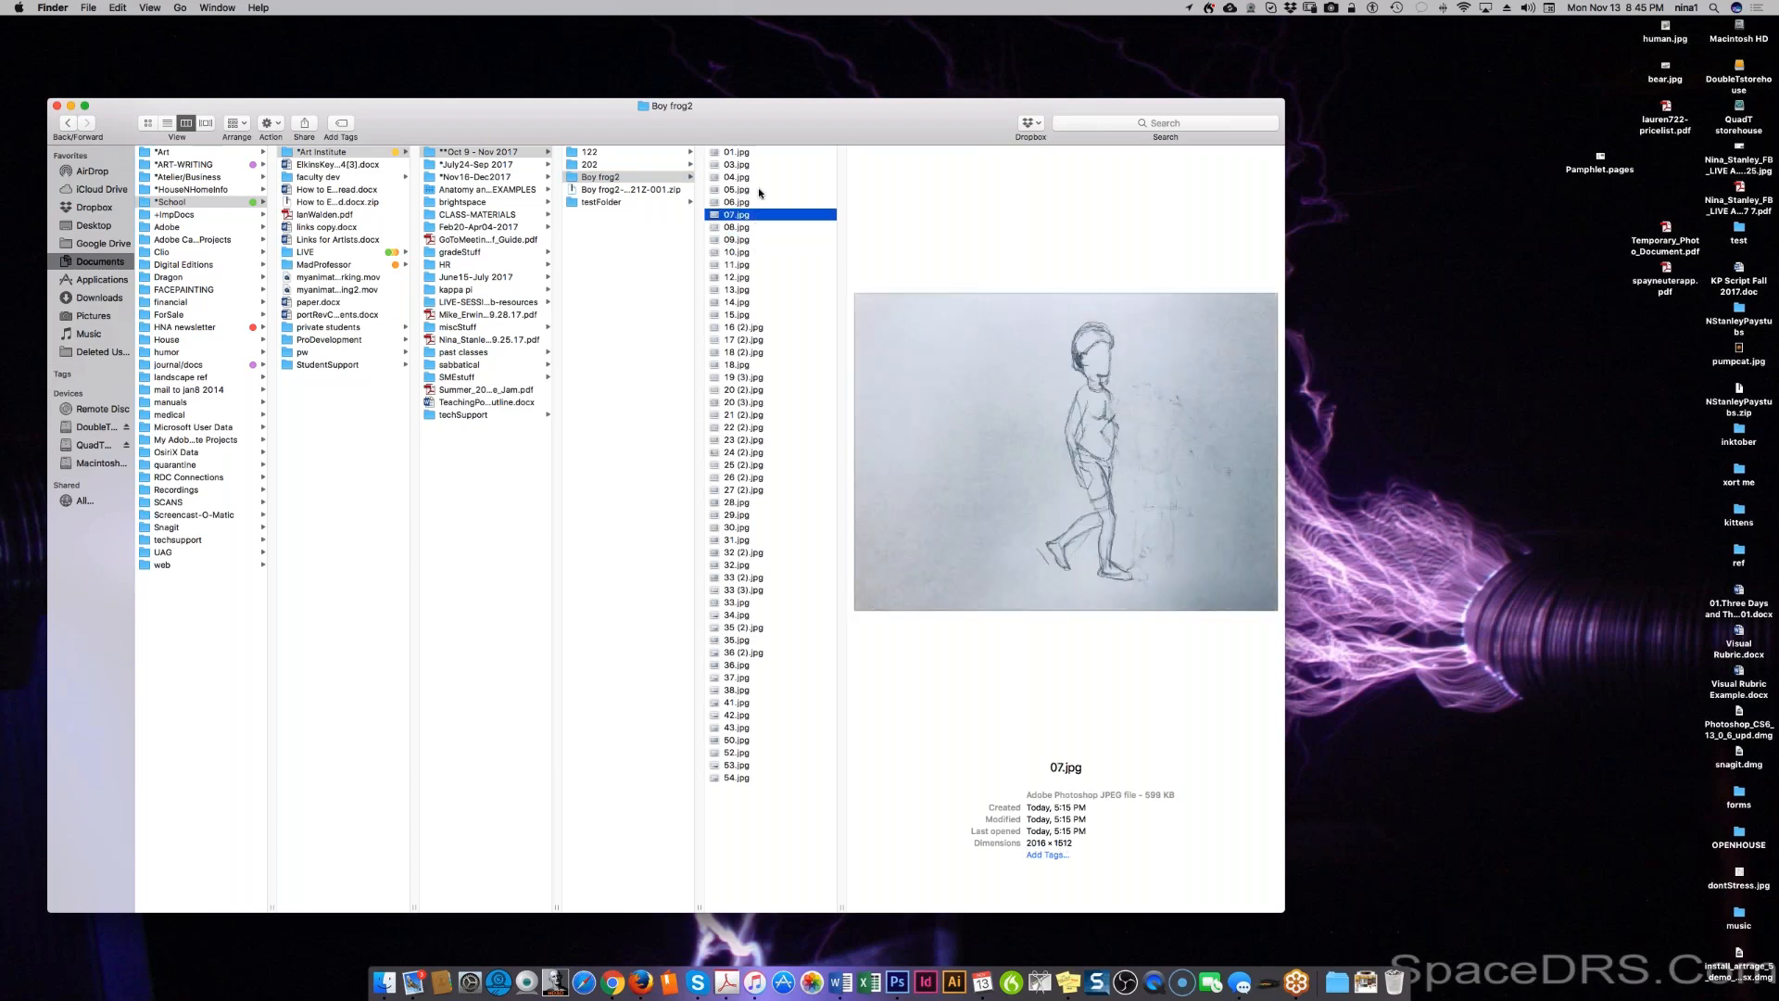
click(760, 190)
click(756, 154)
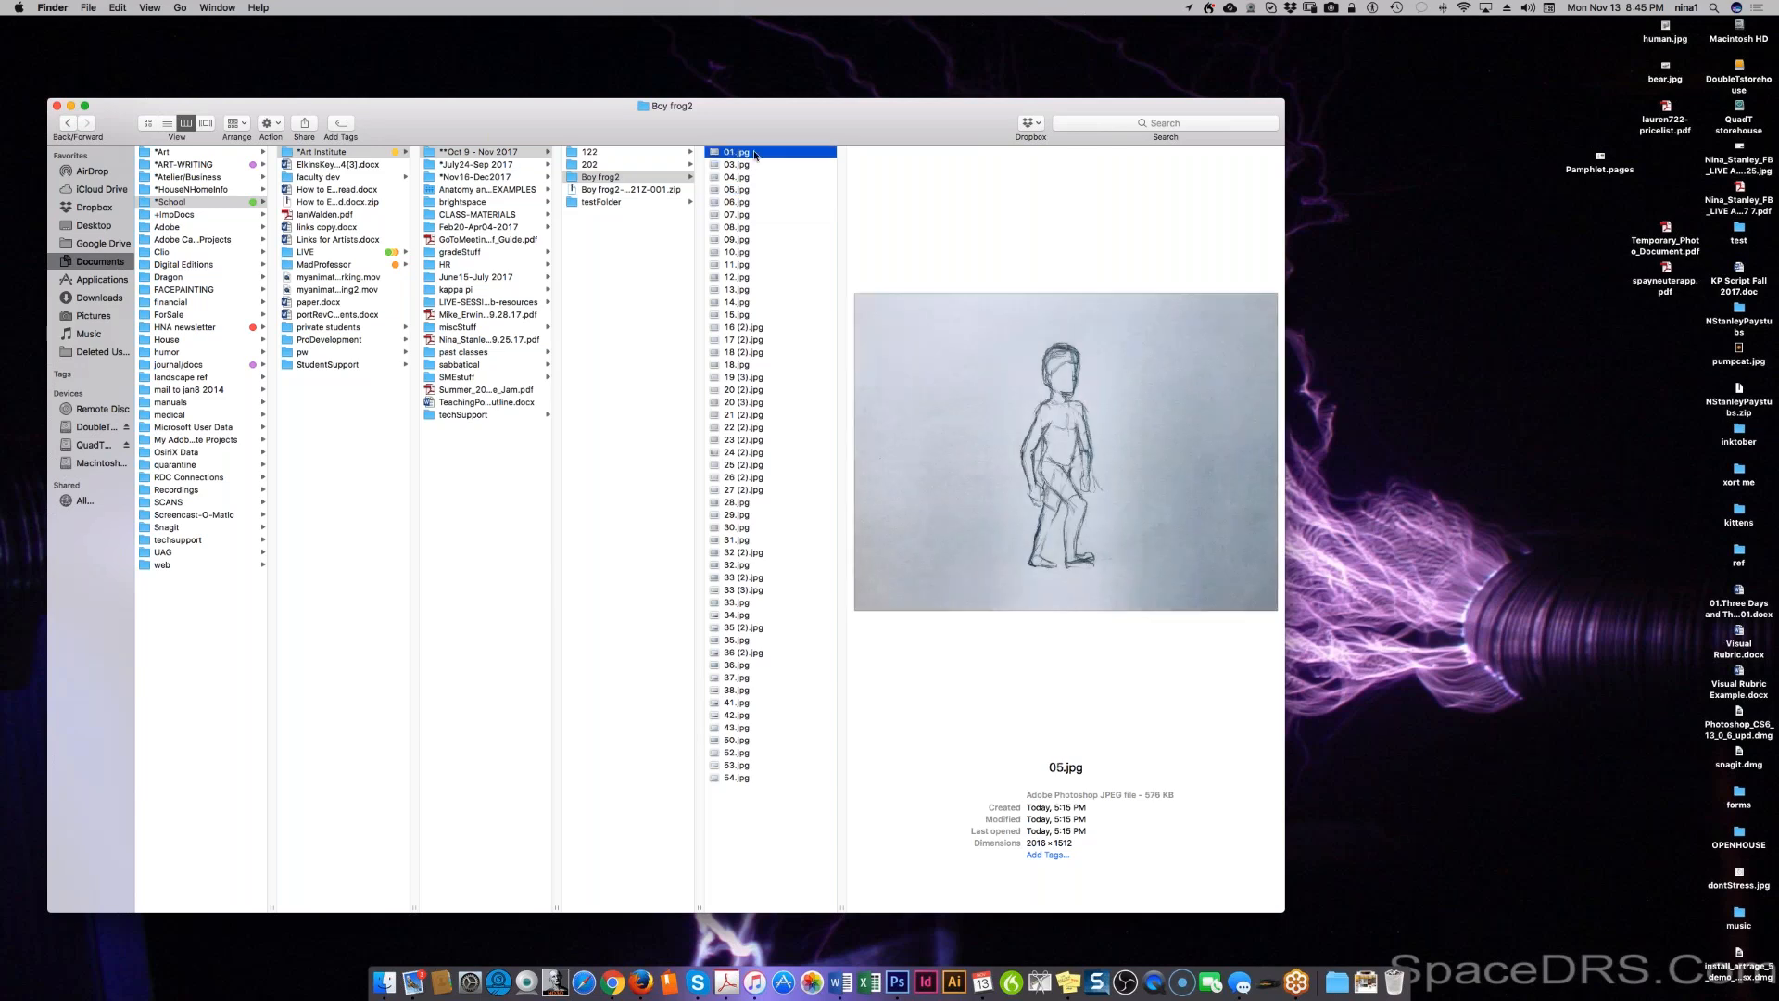
click(761, 390)
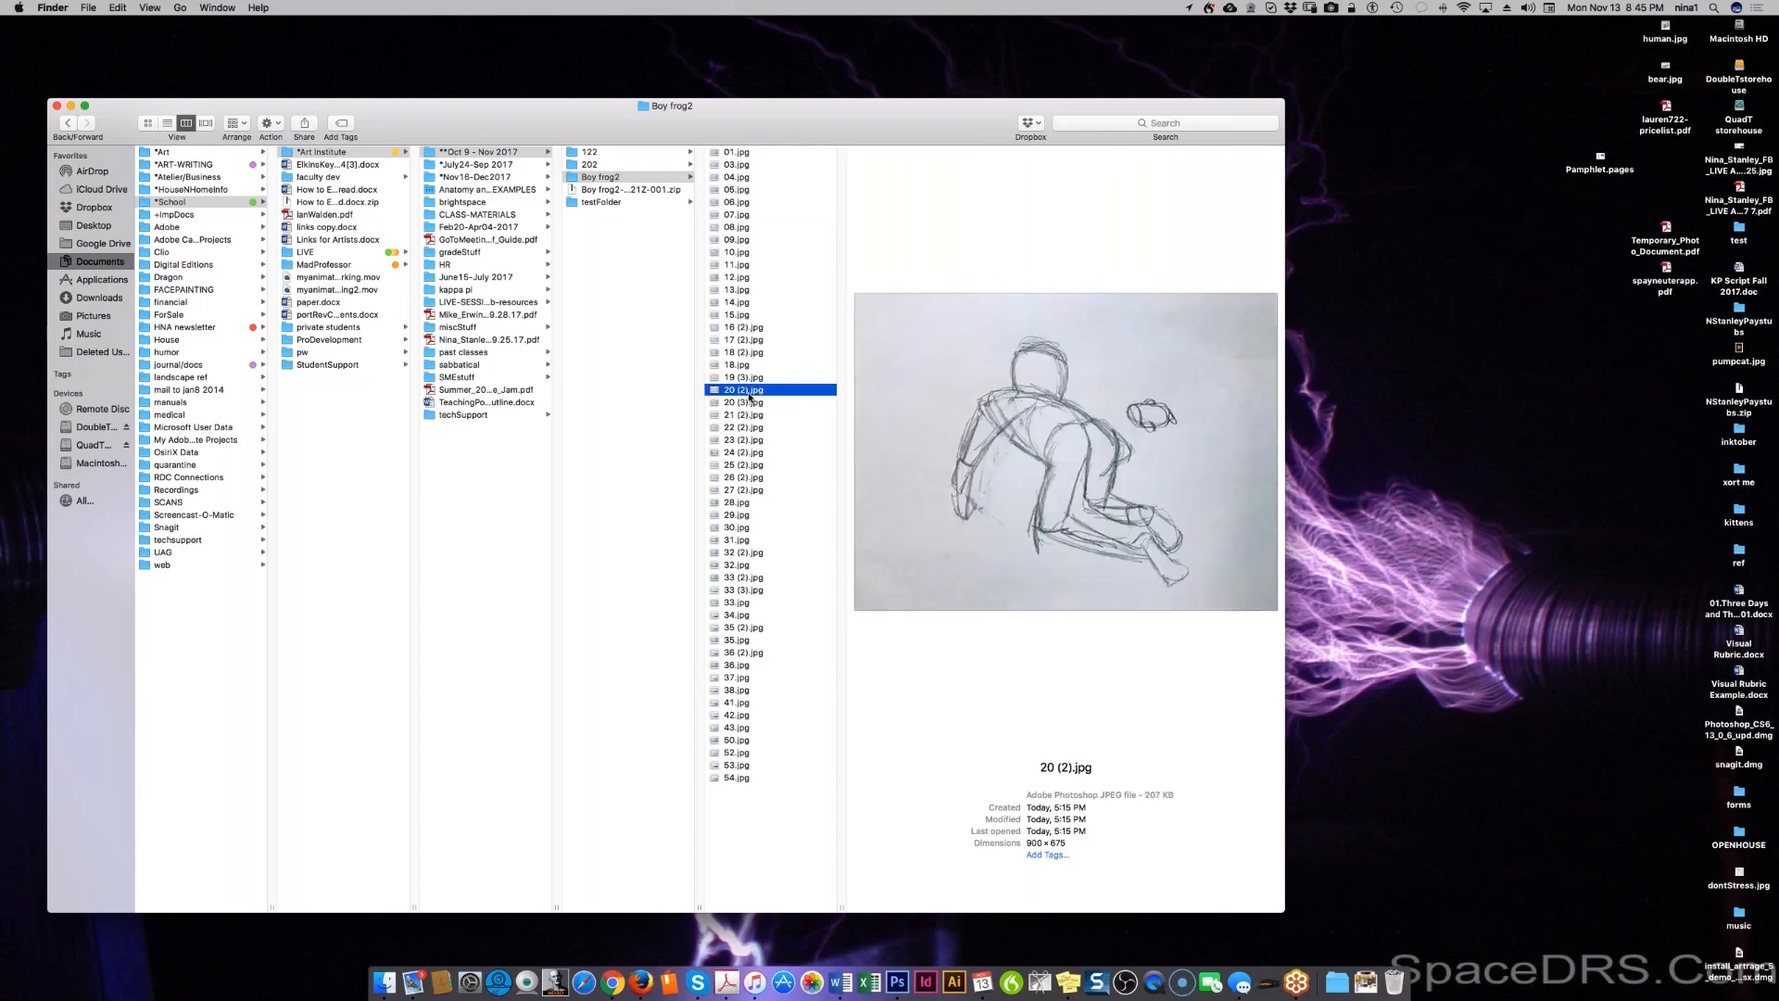
click(744, 240)
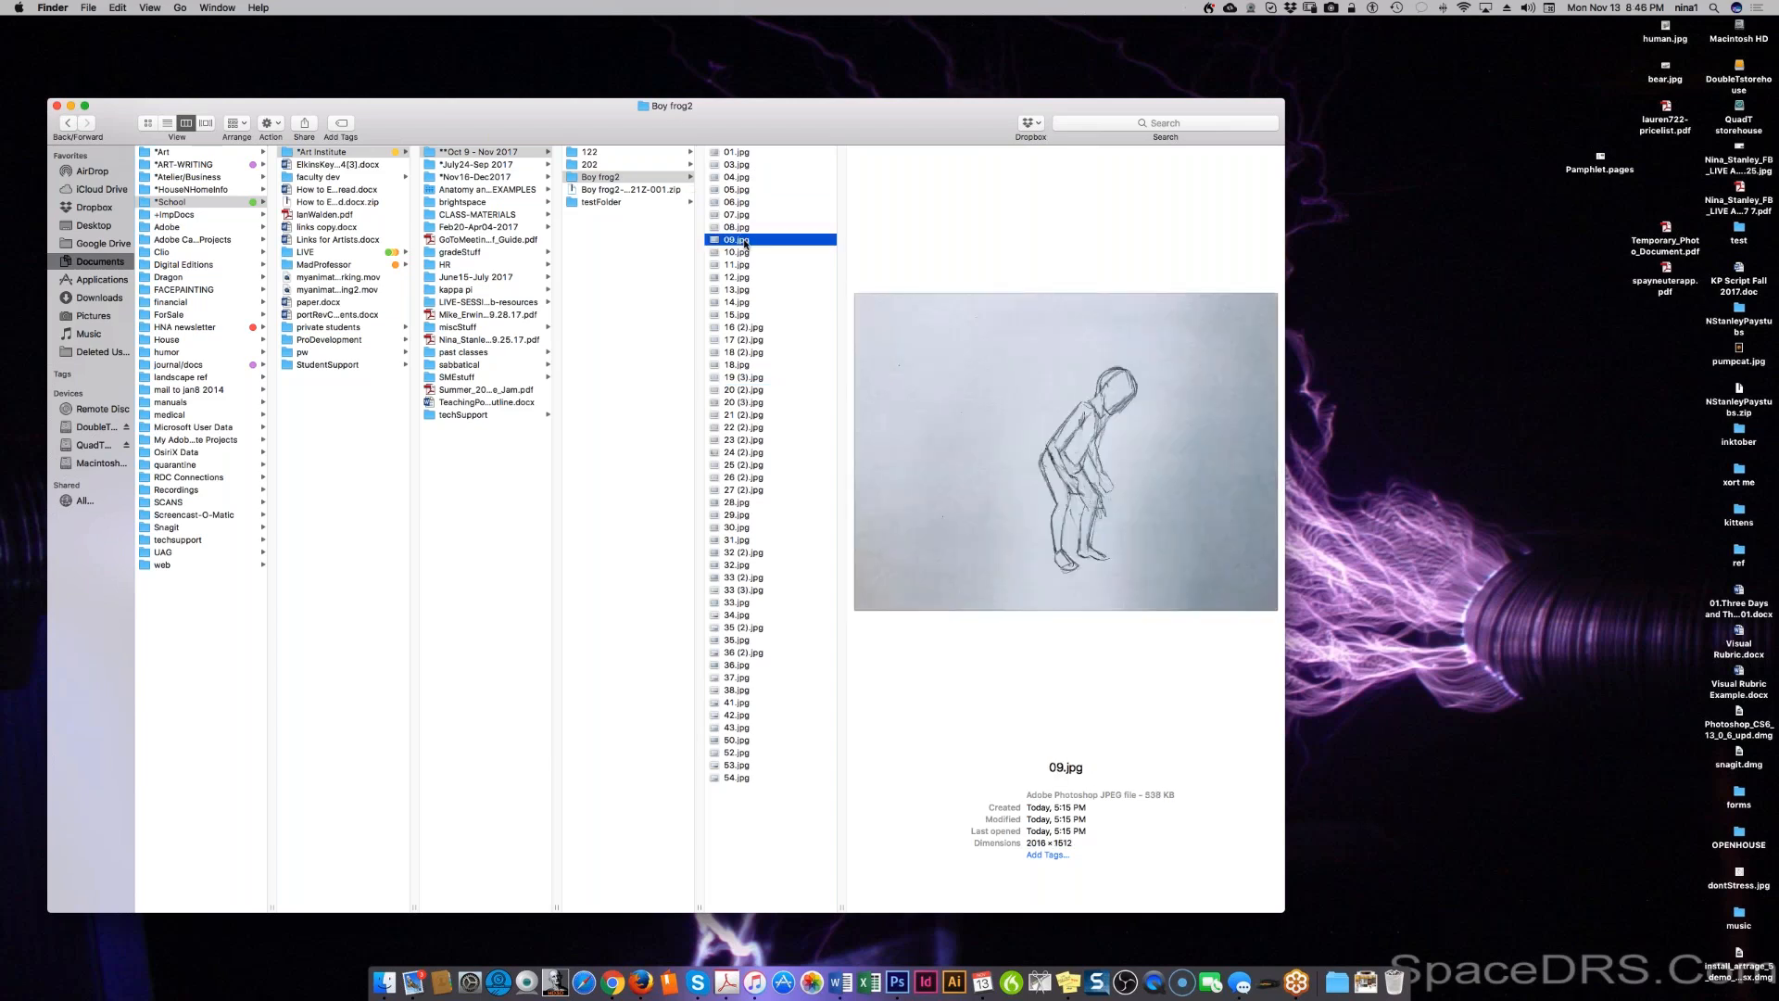
click(776, 444)
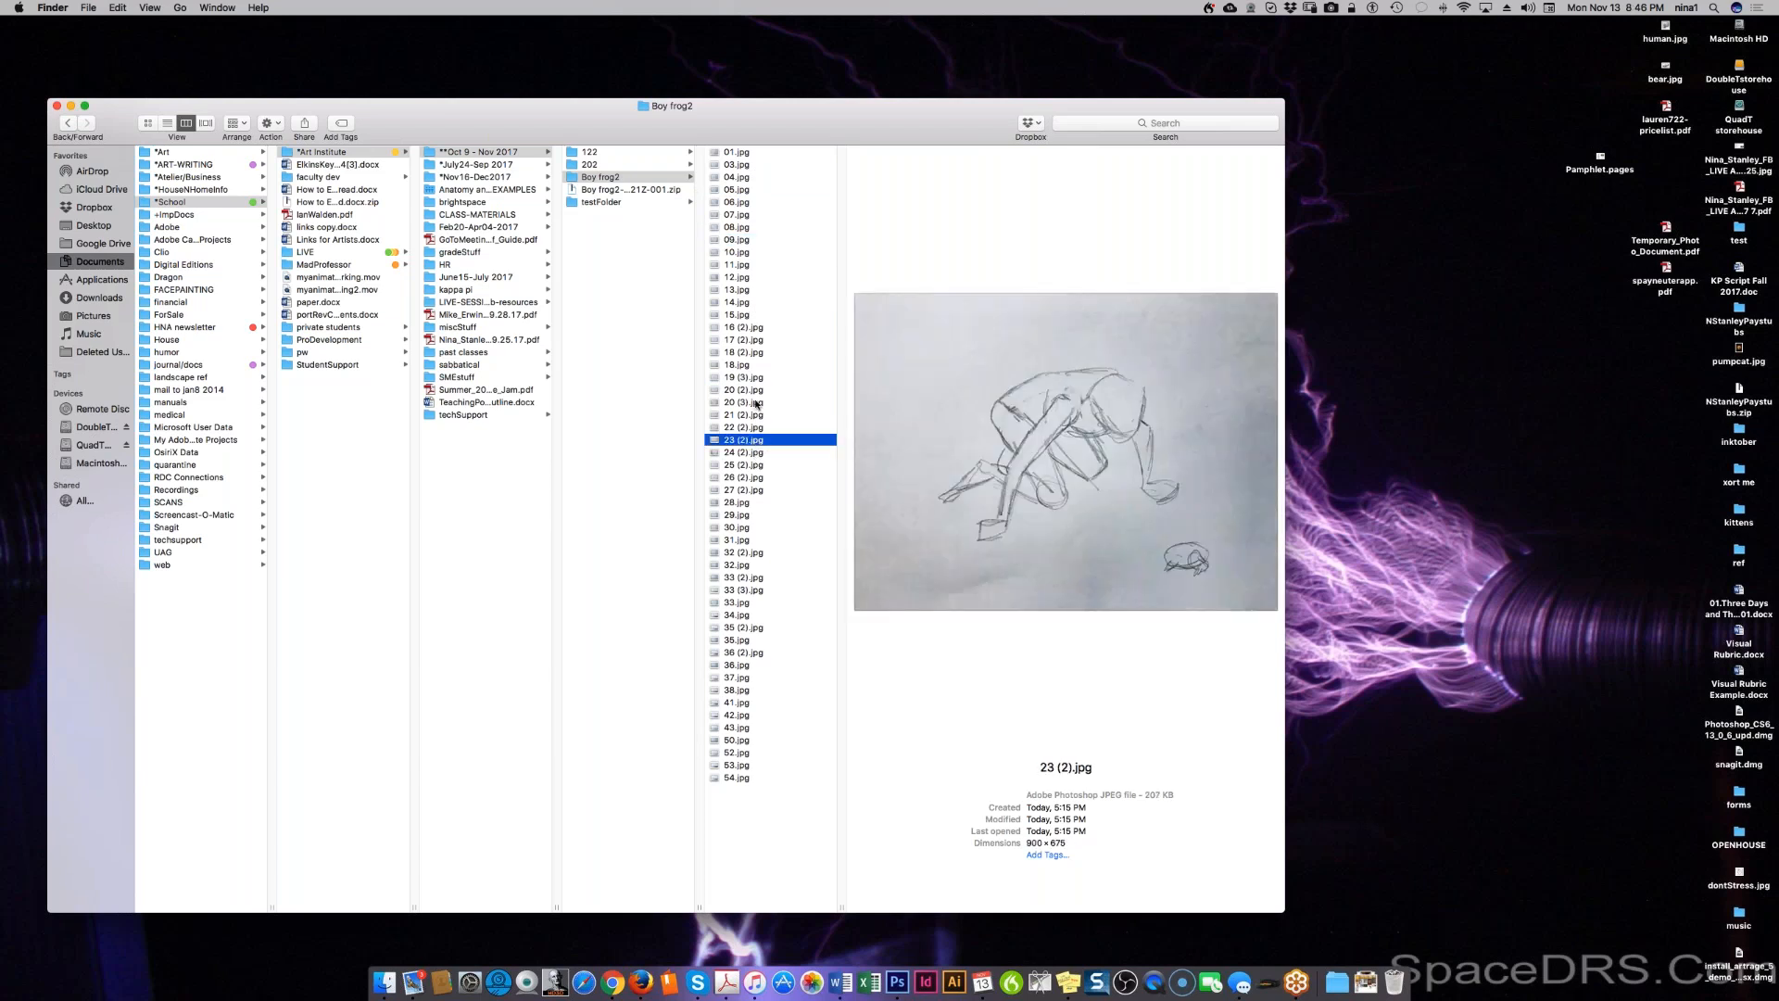
click(756, 404)
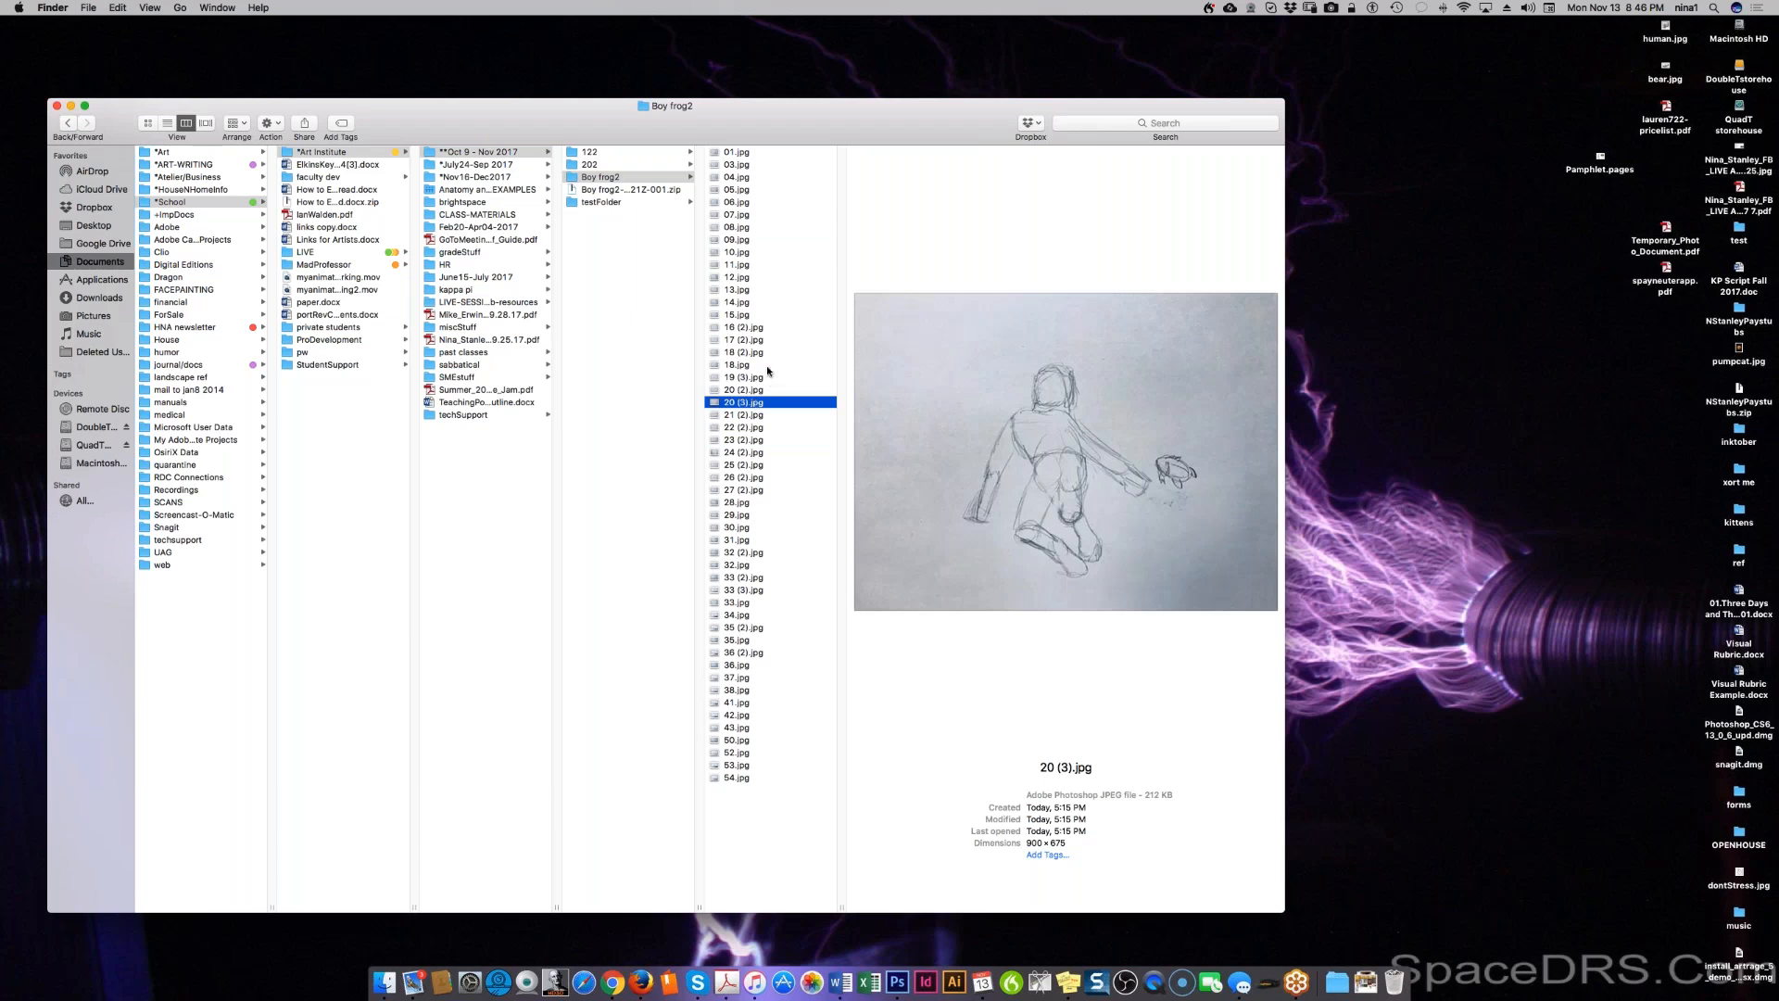
click(768, 366)
click(787, 477)
click(771, 515)
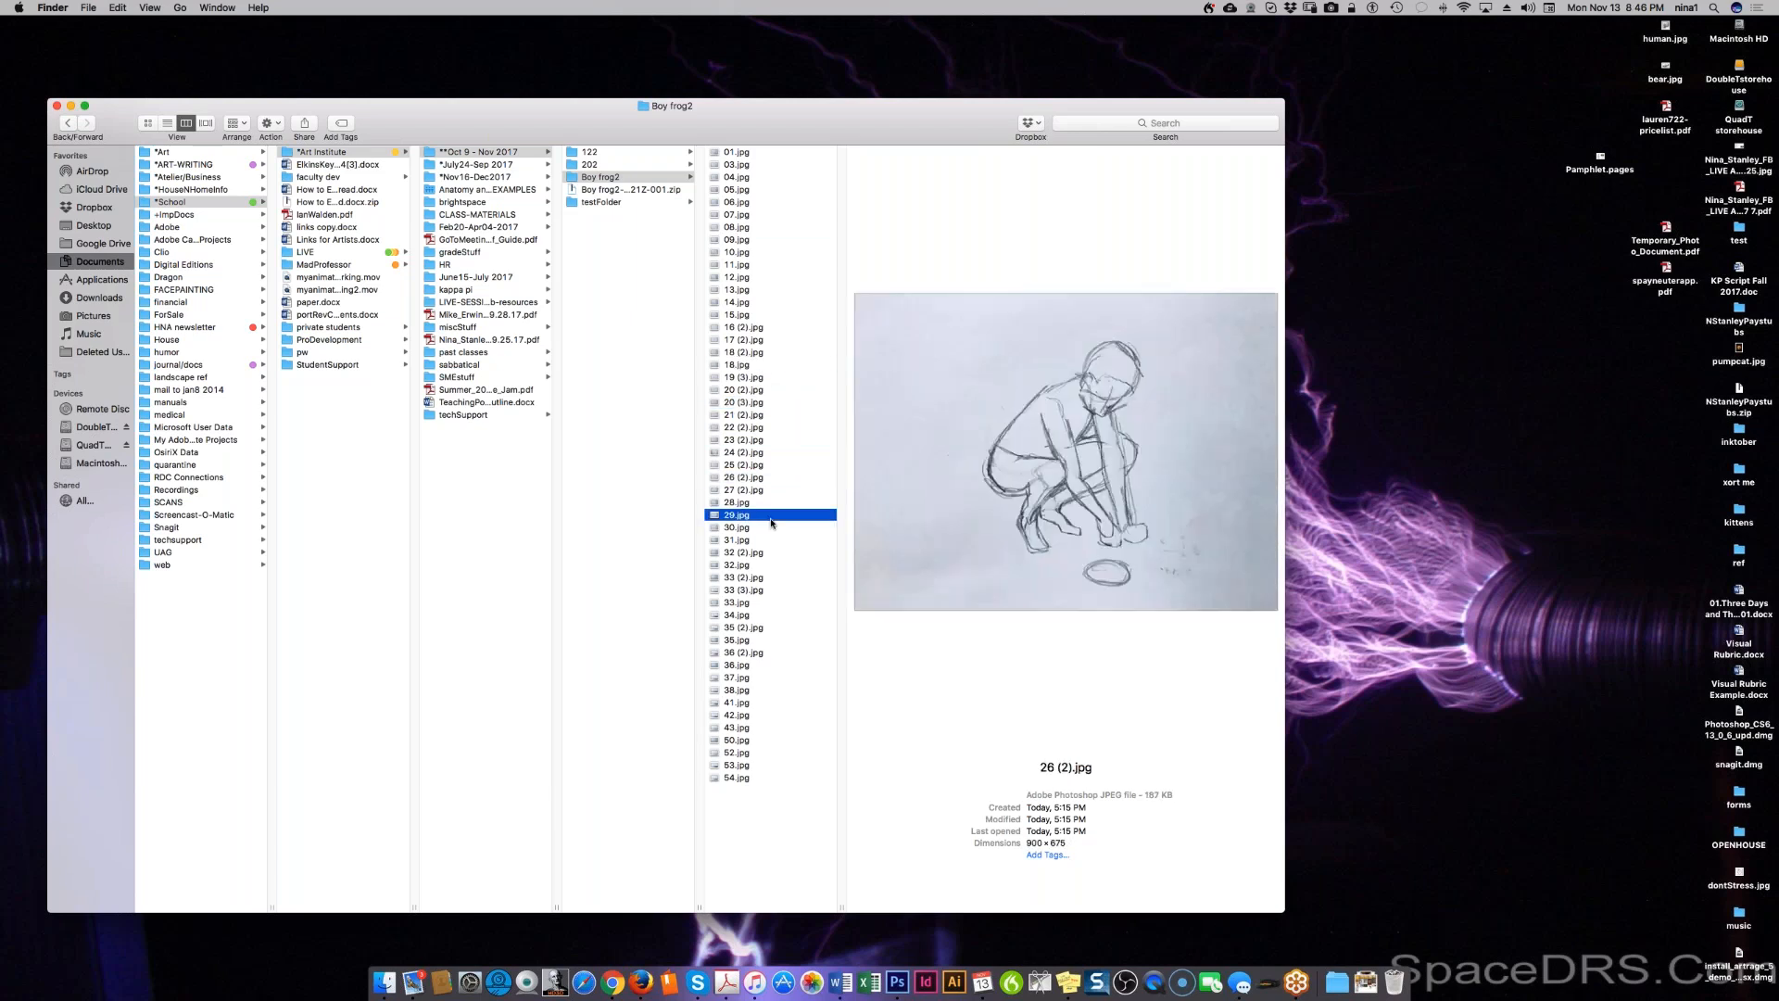
click(765, 564)
click(762, 614)
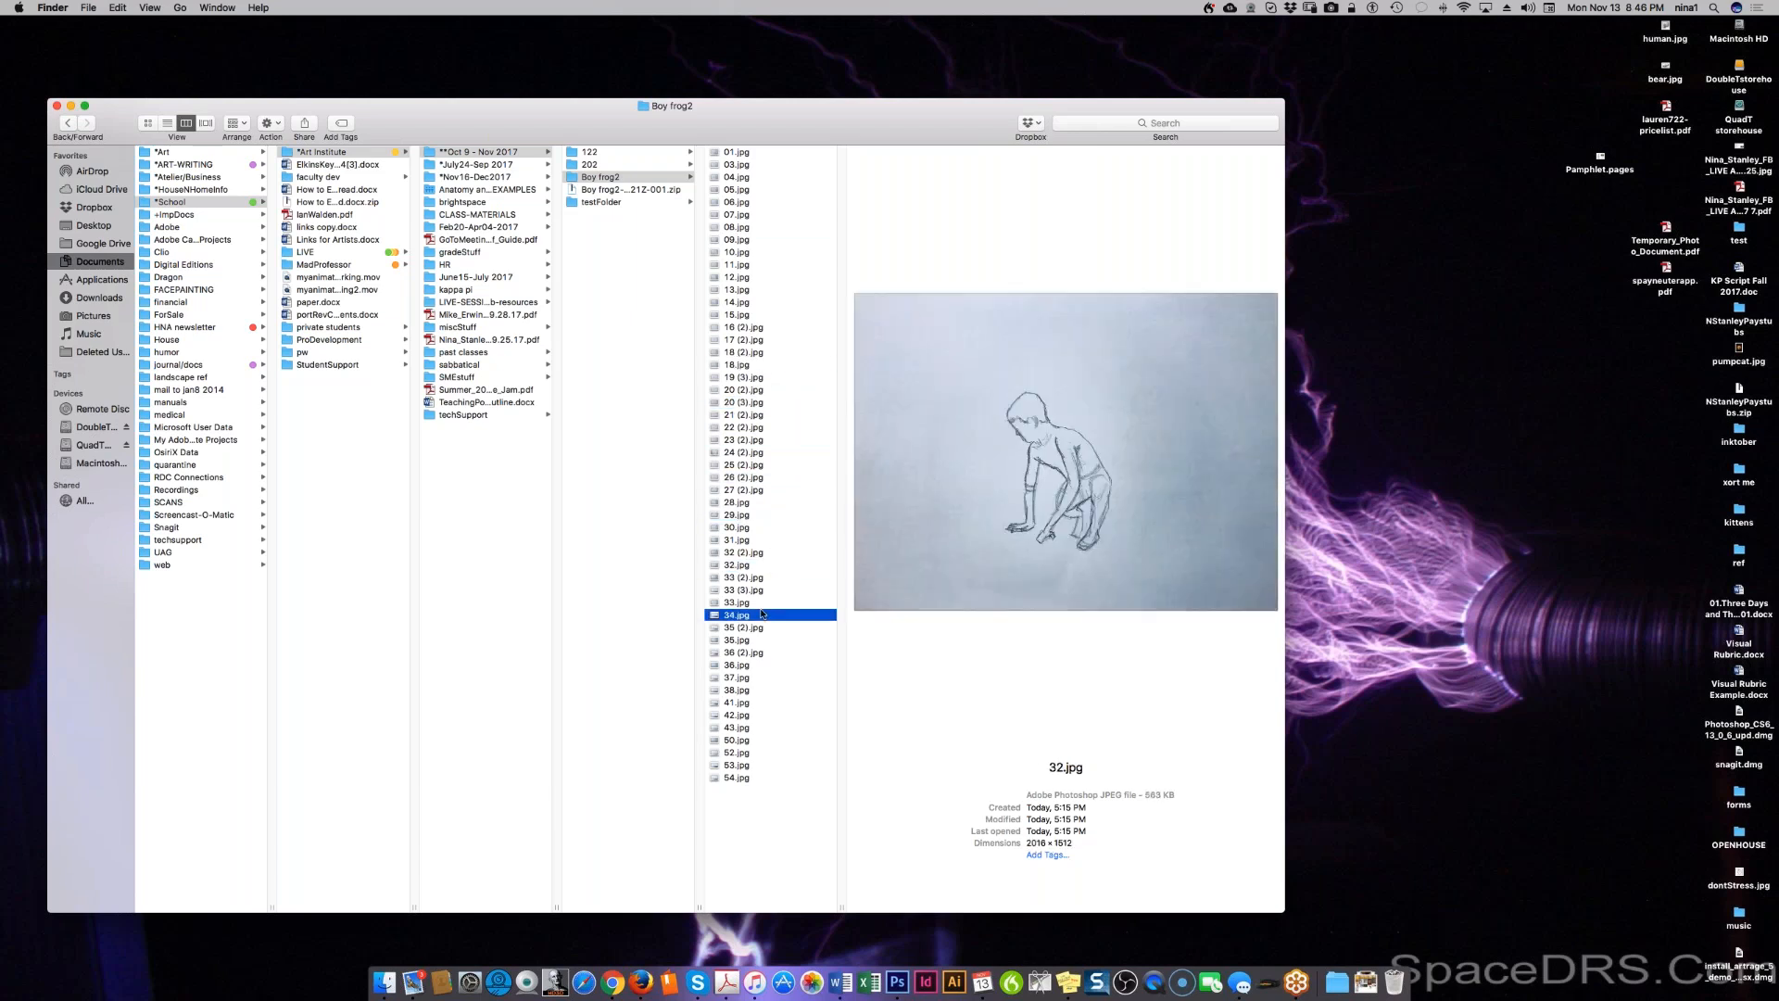
key(Down)
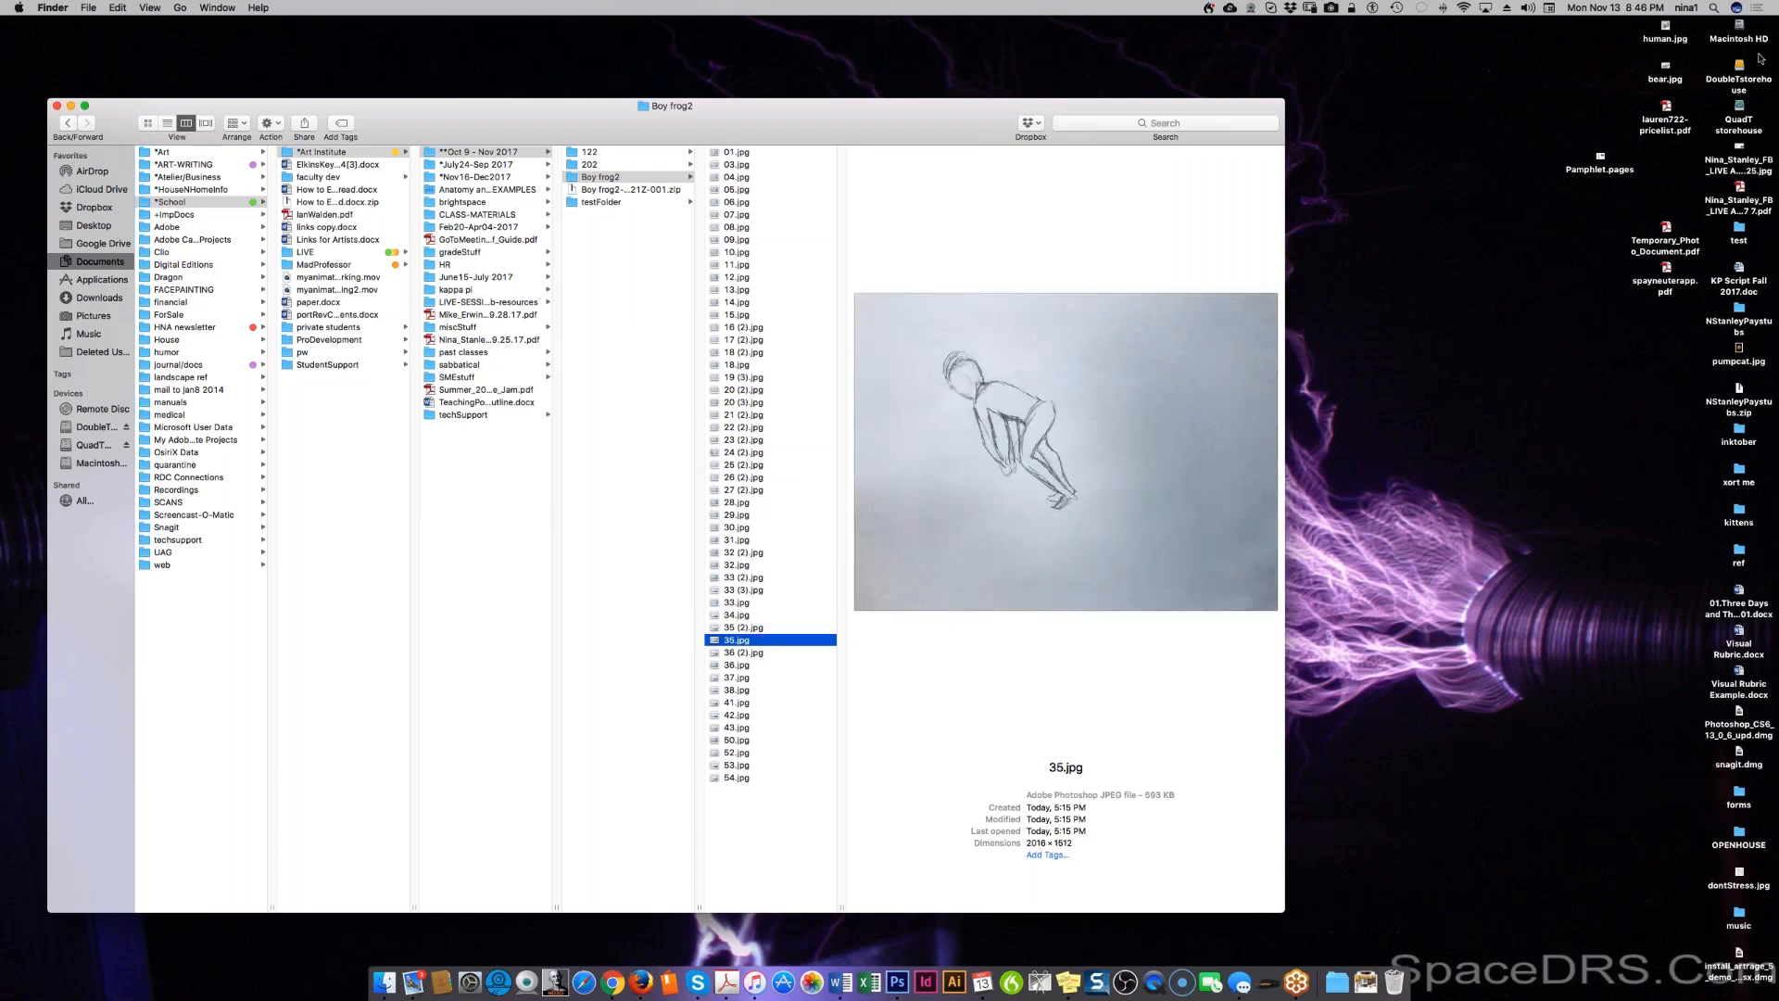
Step: Switch to Photoshop and delete the AGAIN action from the test set
click(903, 986)
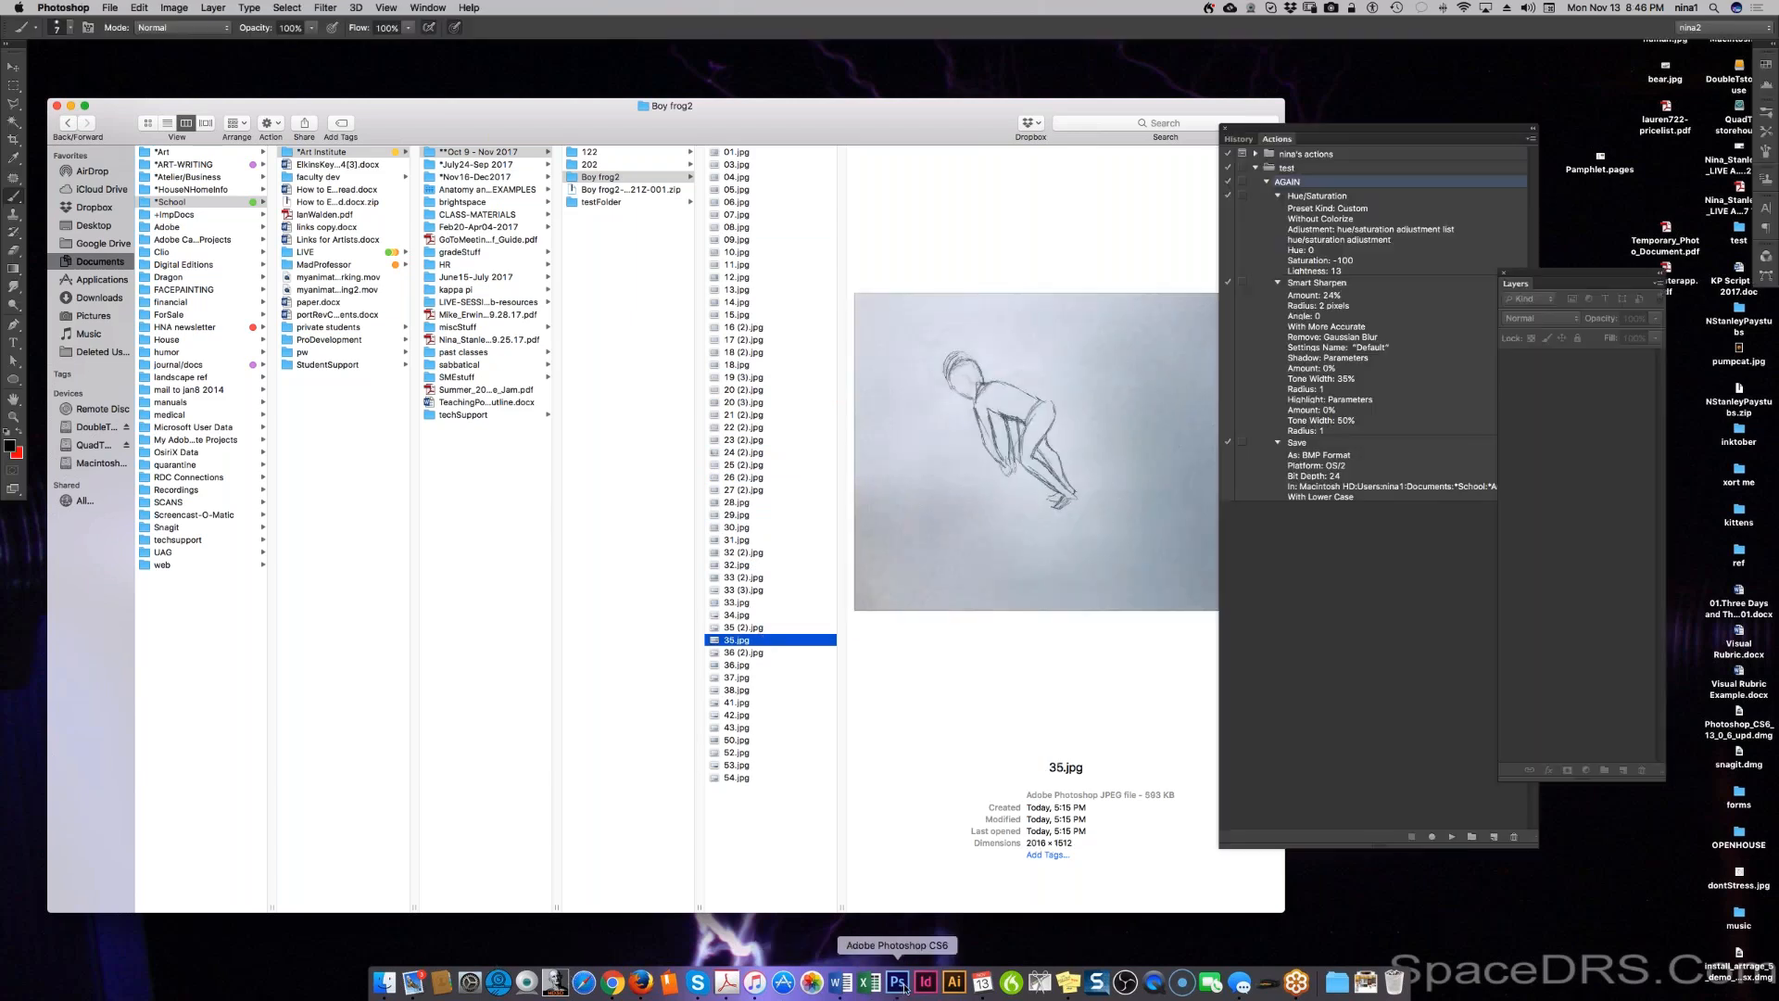
click(1346, 599)
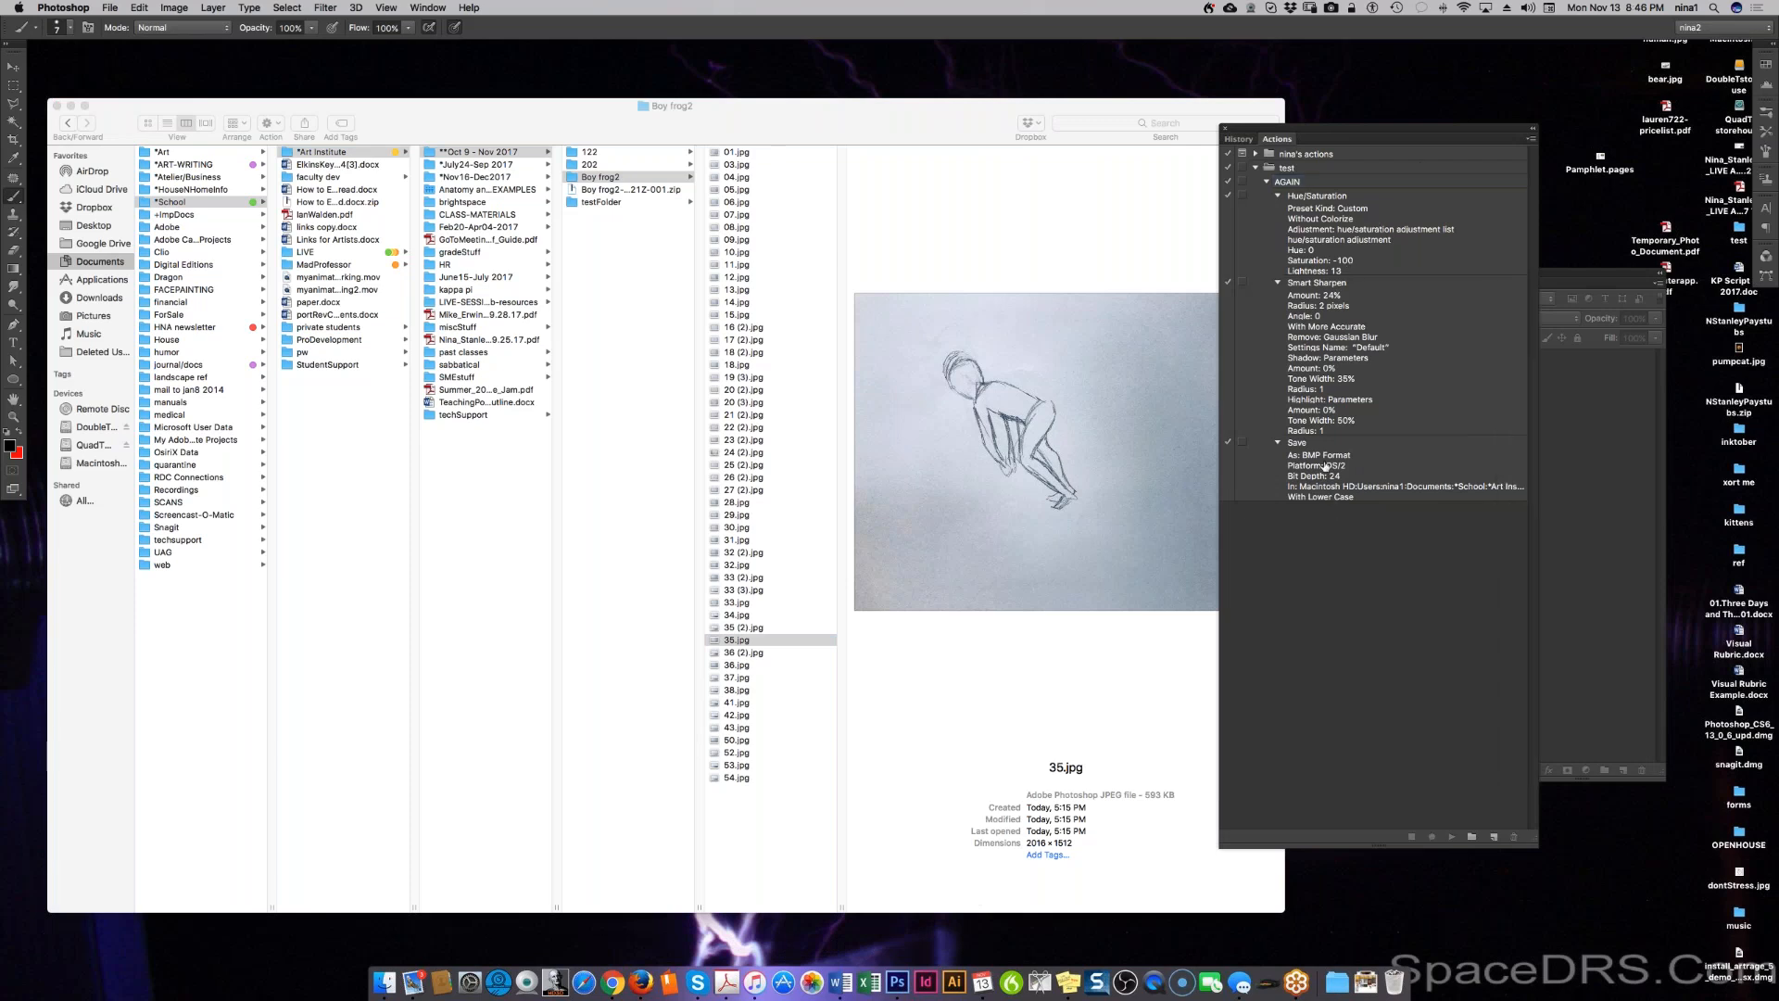
drag(1308, 185, 1512, 837)
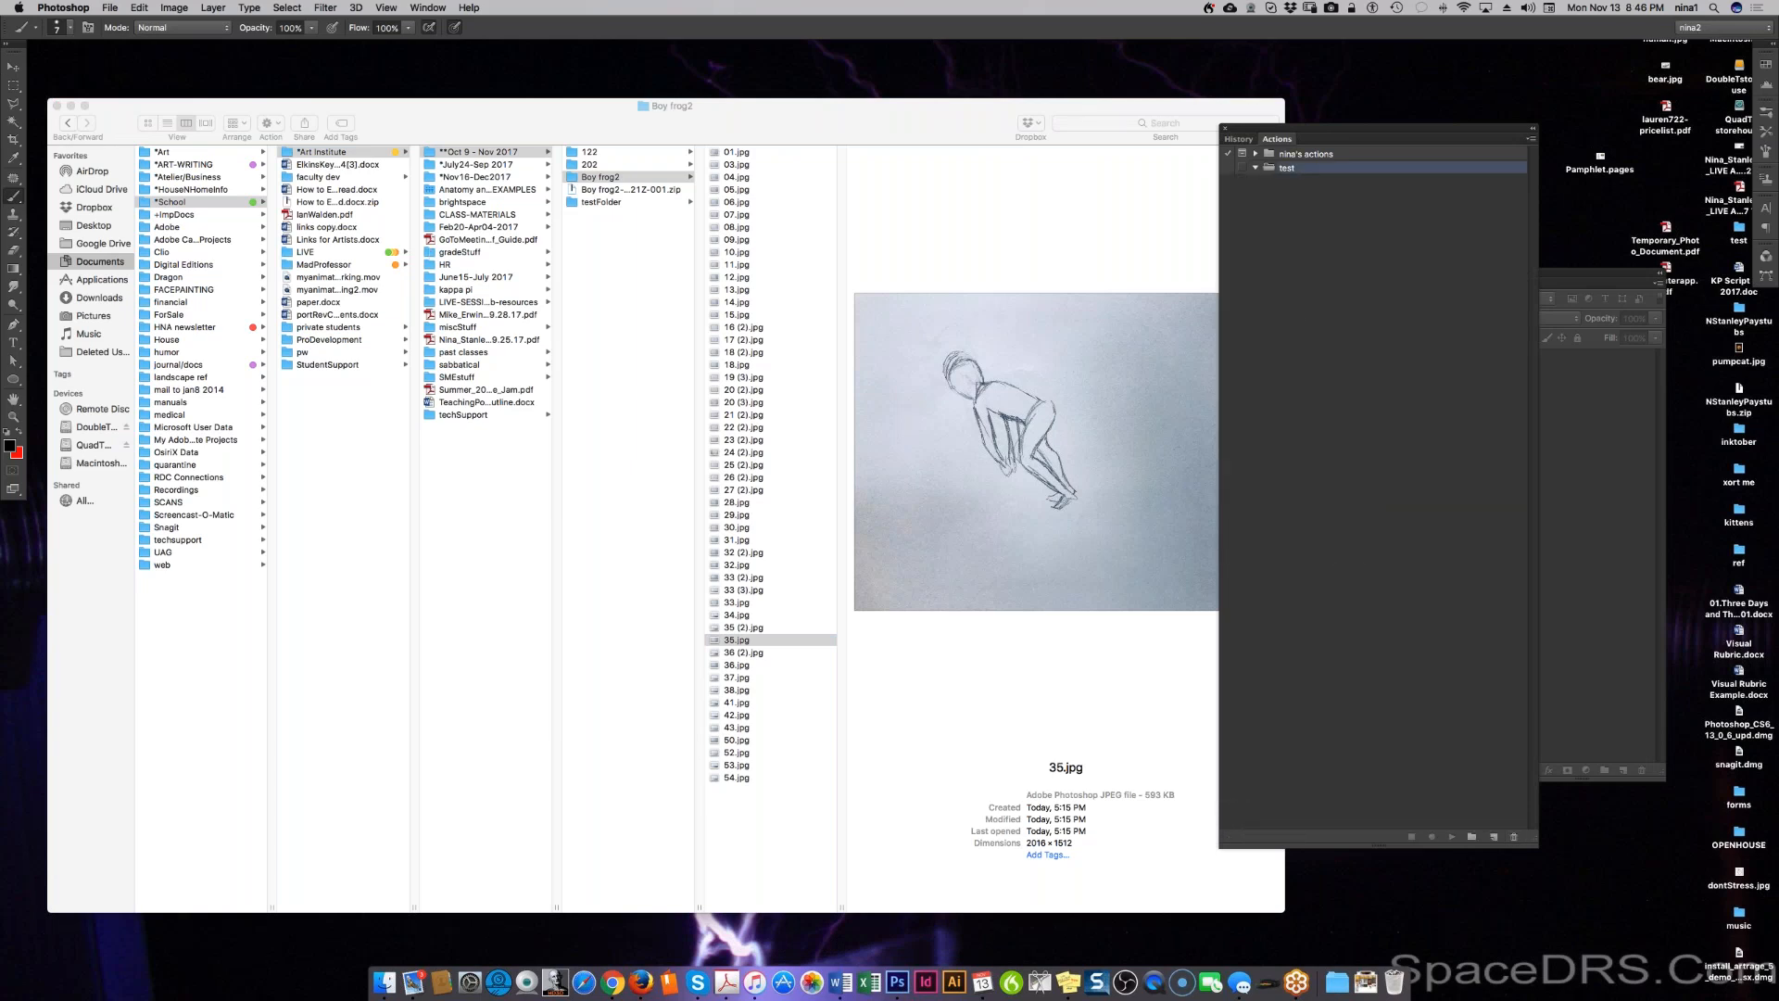
Step: Open the drawing 05.jpg from the Boy frog2 folder in Photoshop
click(748, 190)
click(746, 191)
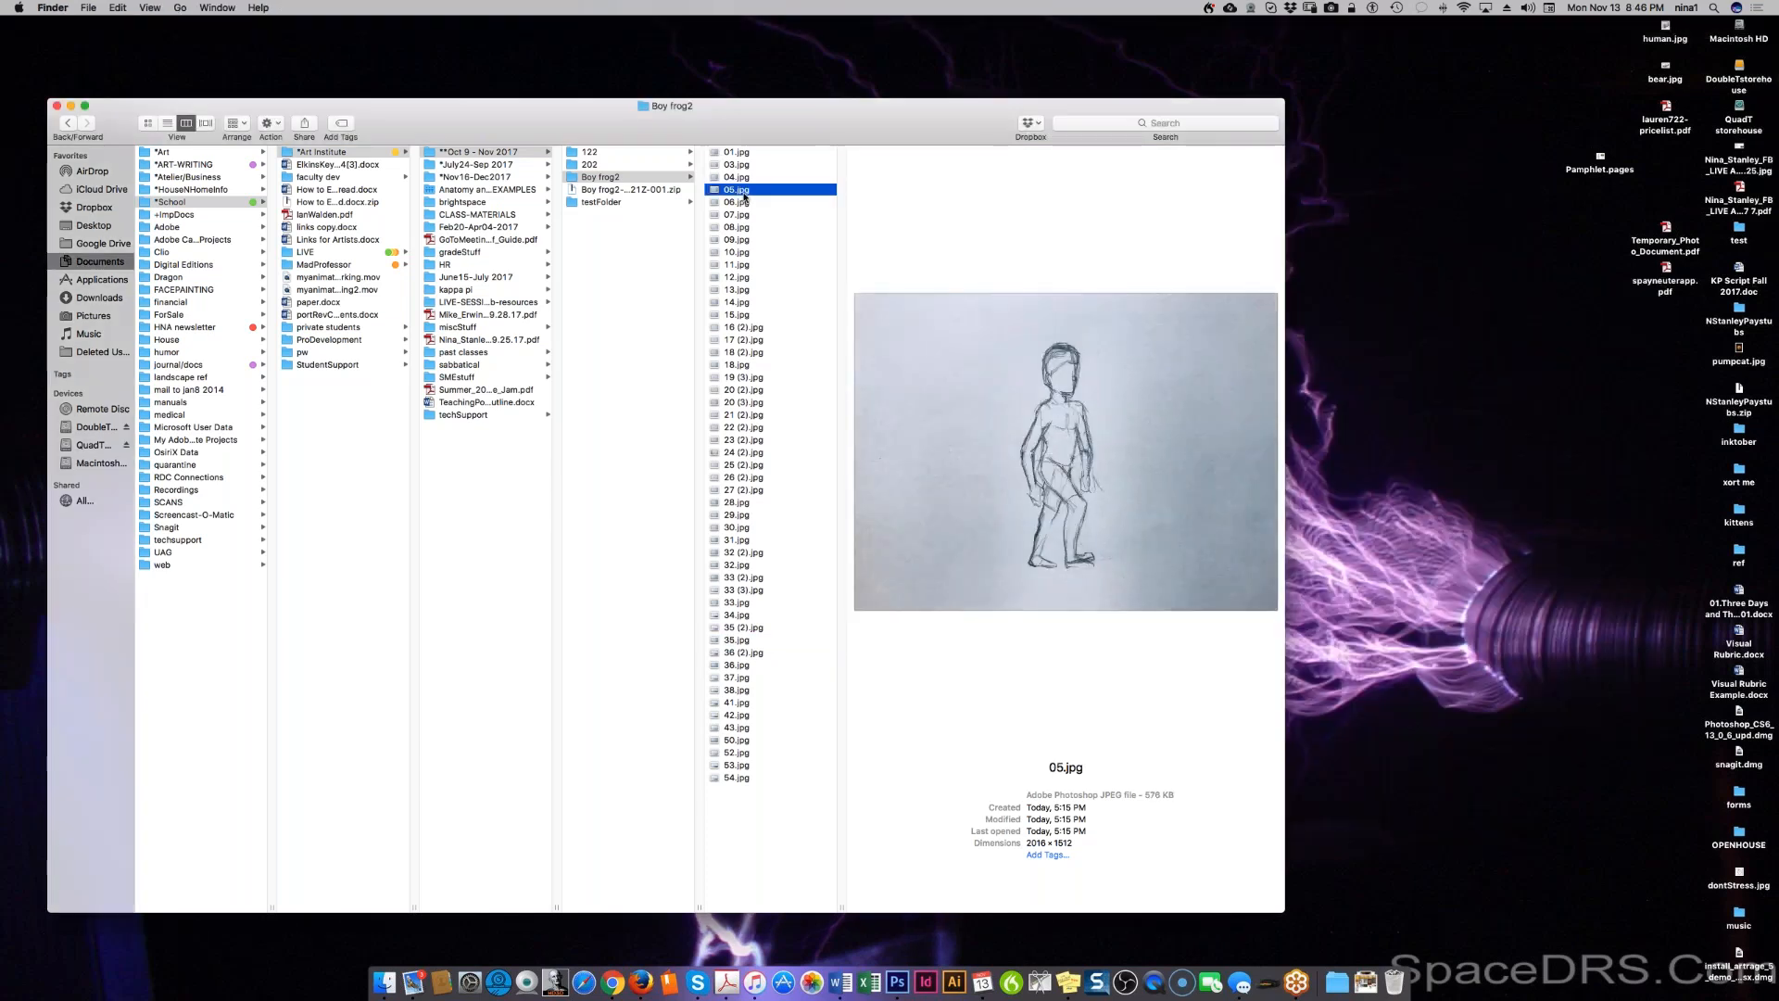
double_click(747, 190)
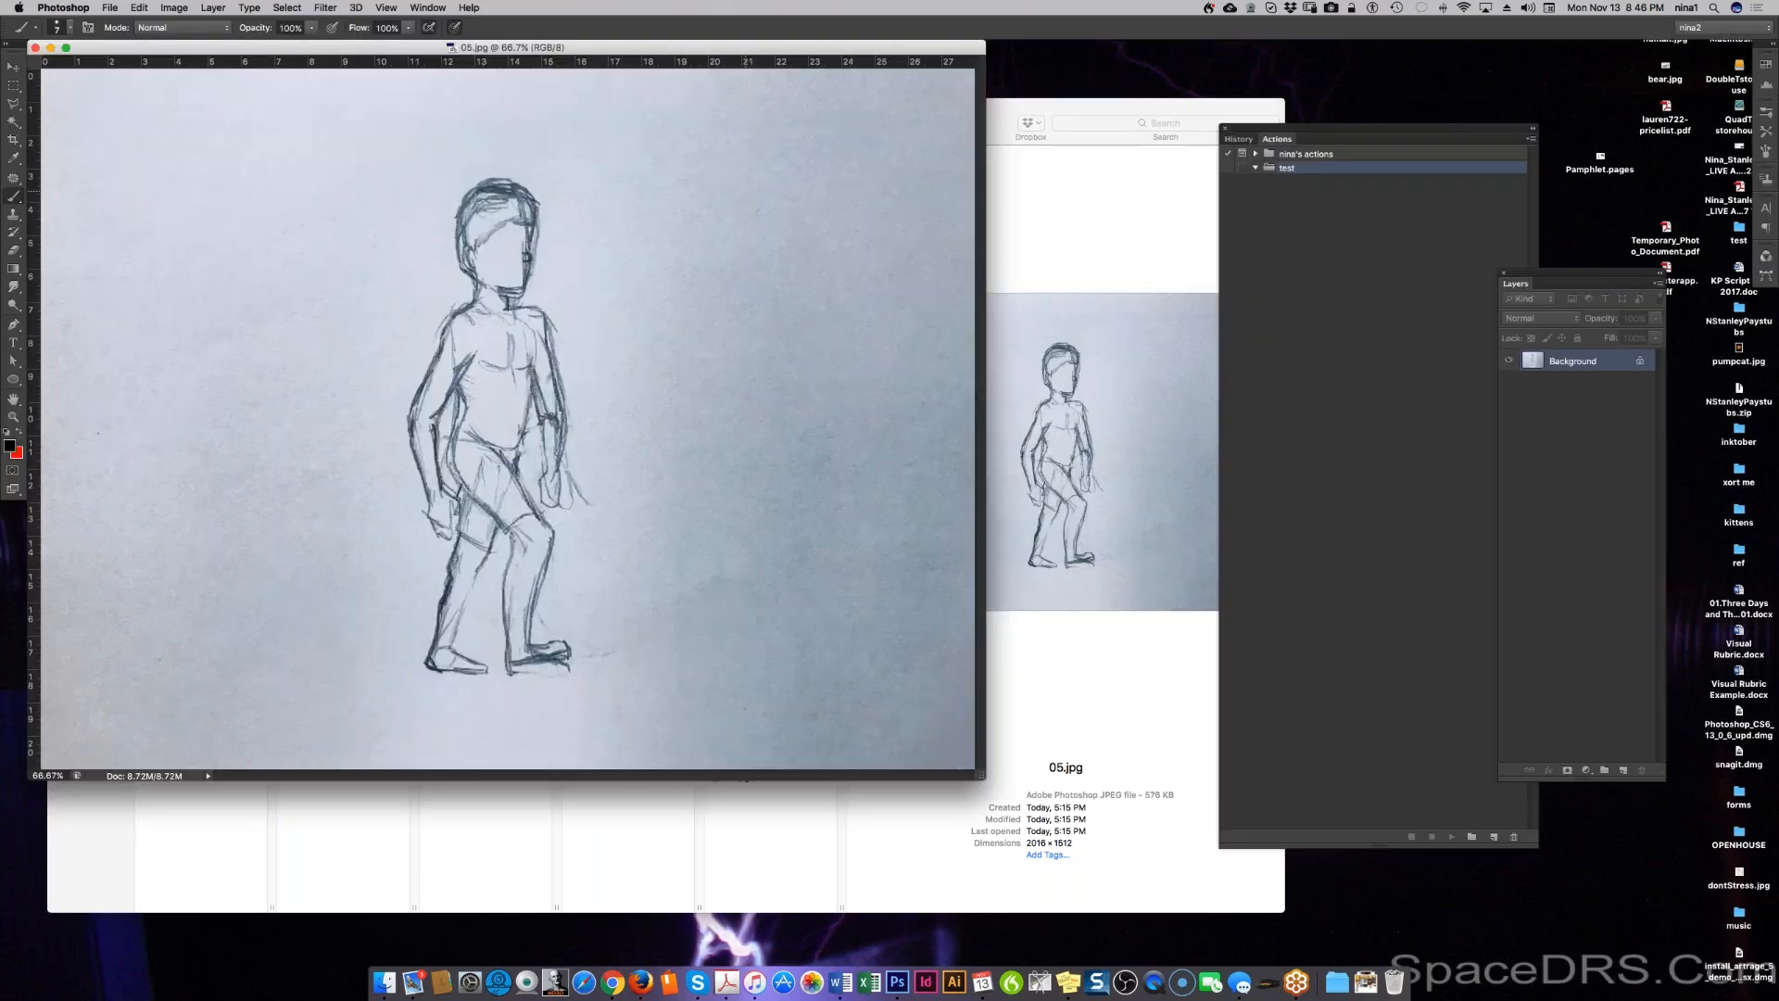
Step: Create a new action in the test set with the default name and start recording it
click(1302, 349)
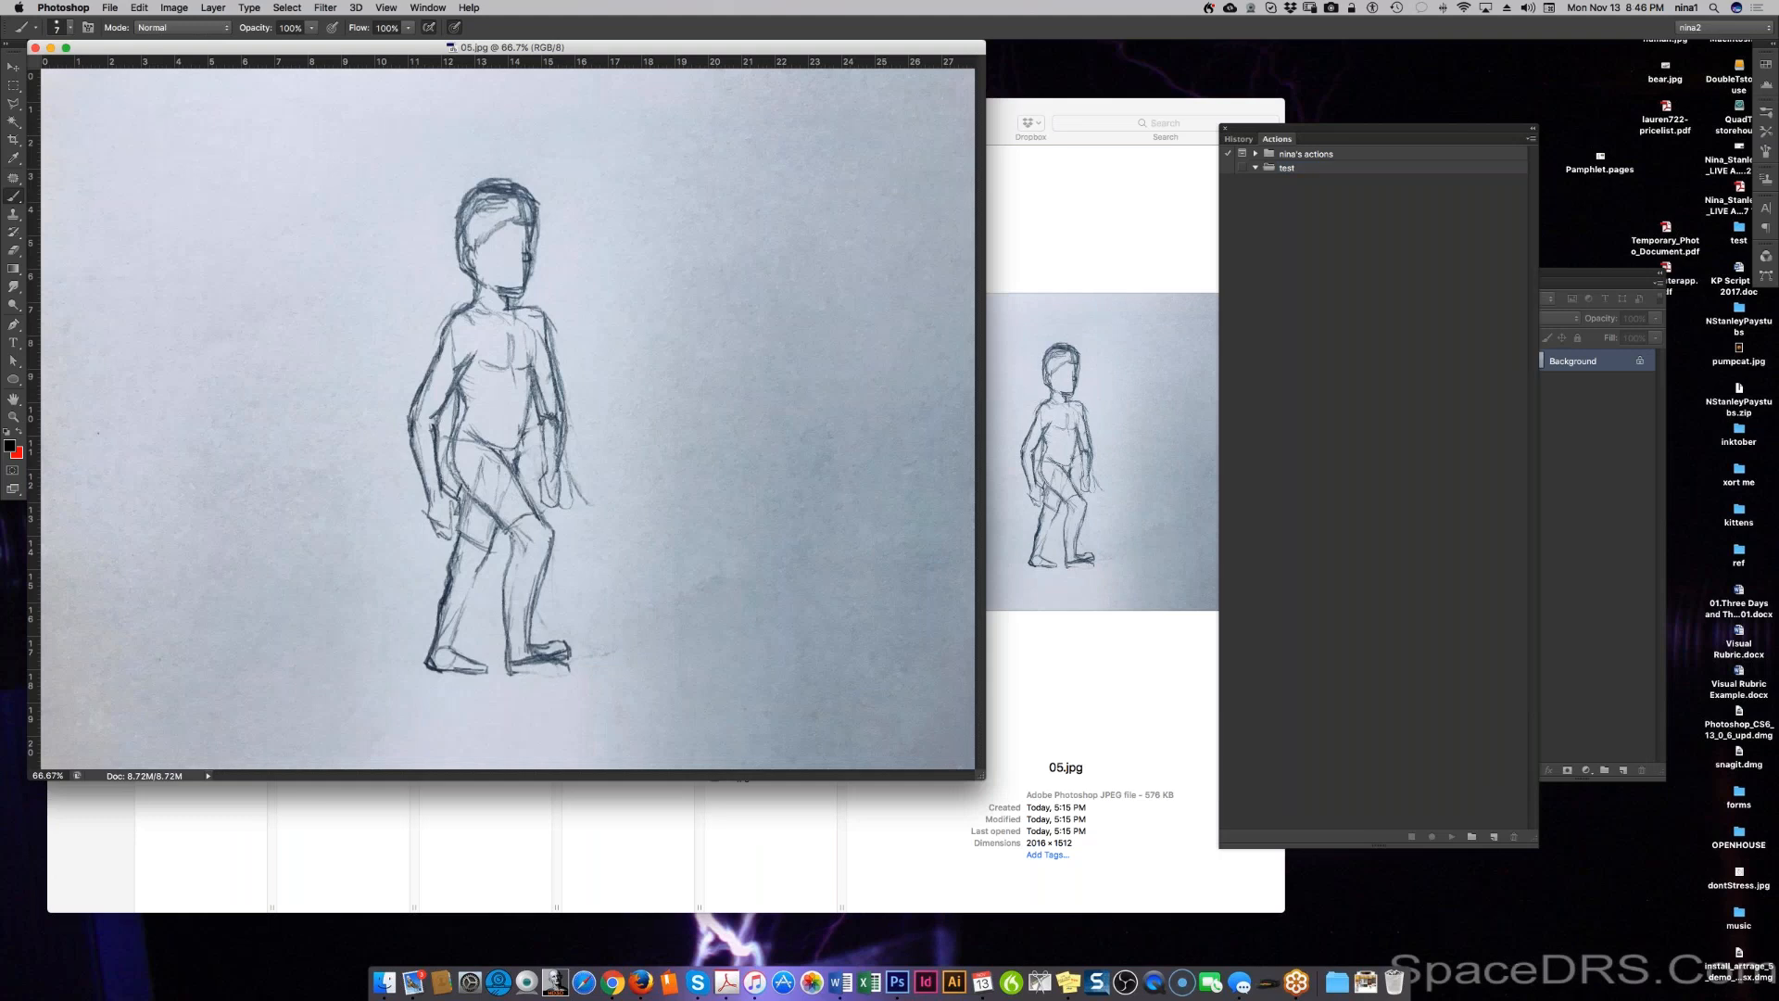
click(1302, 168)
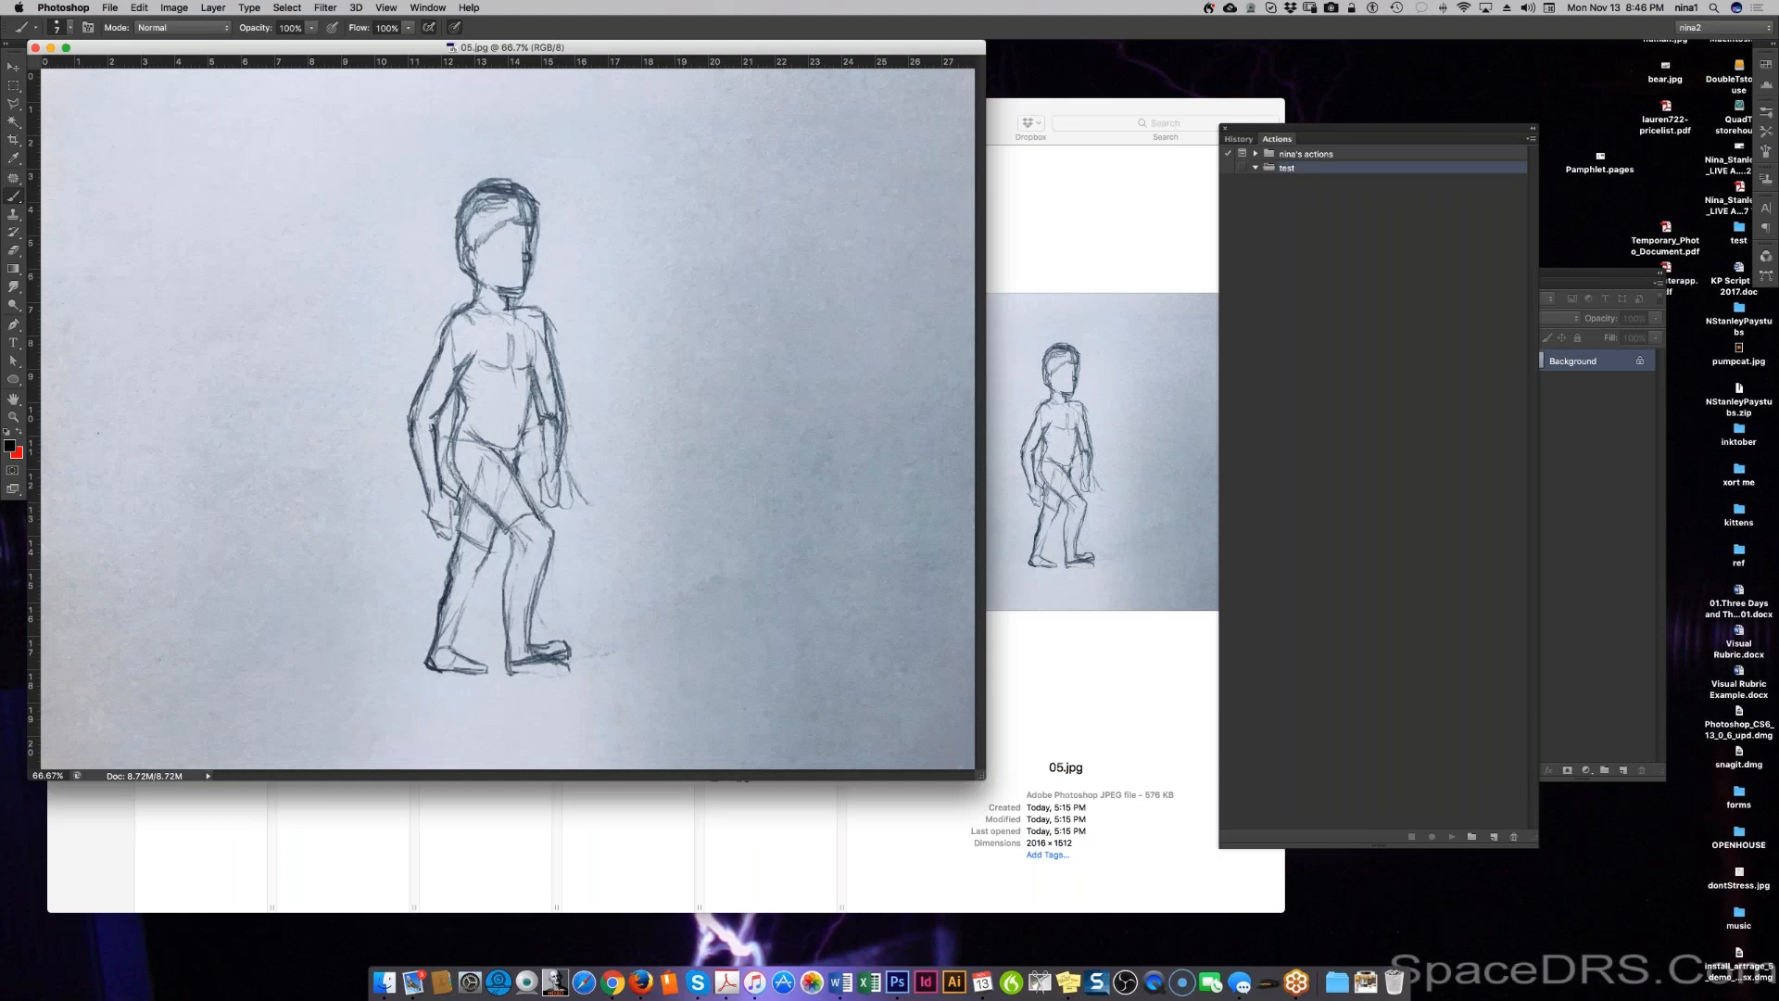
click(1492, 837)
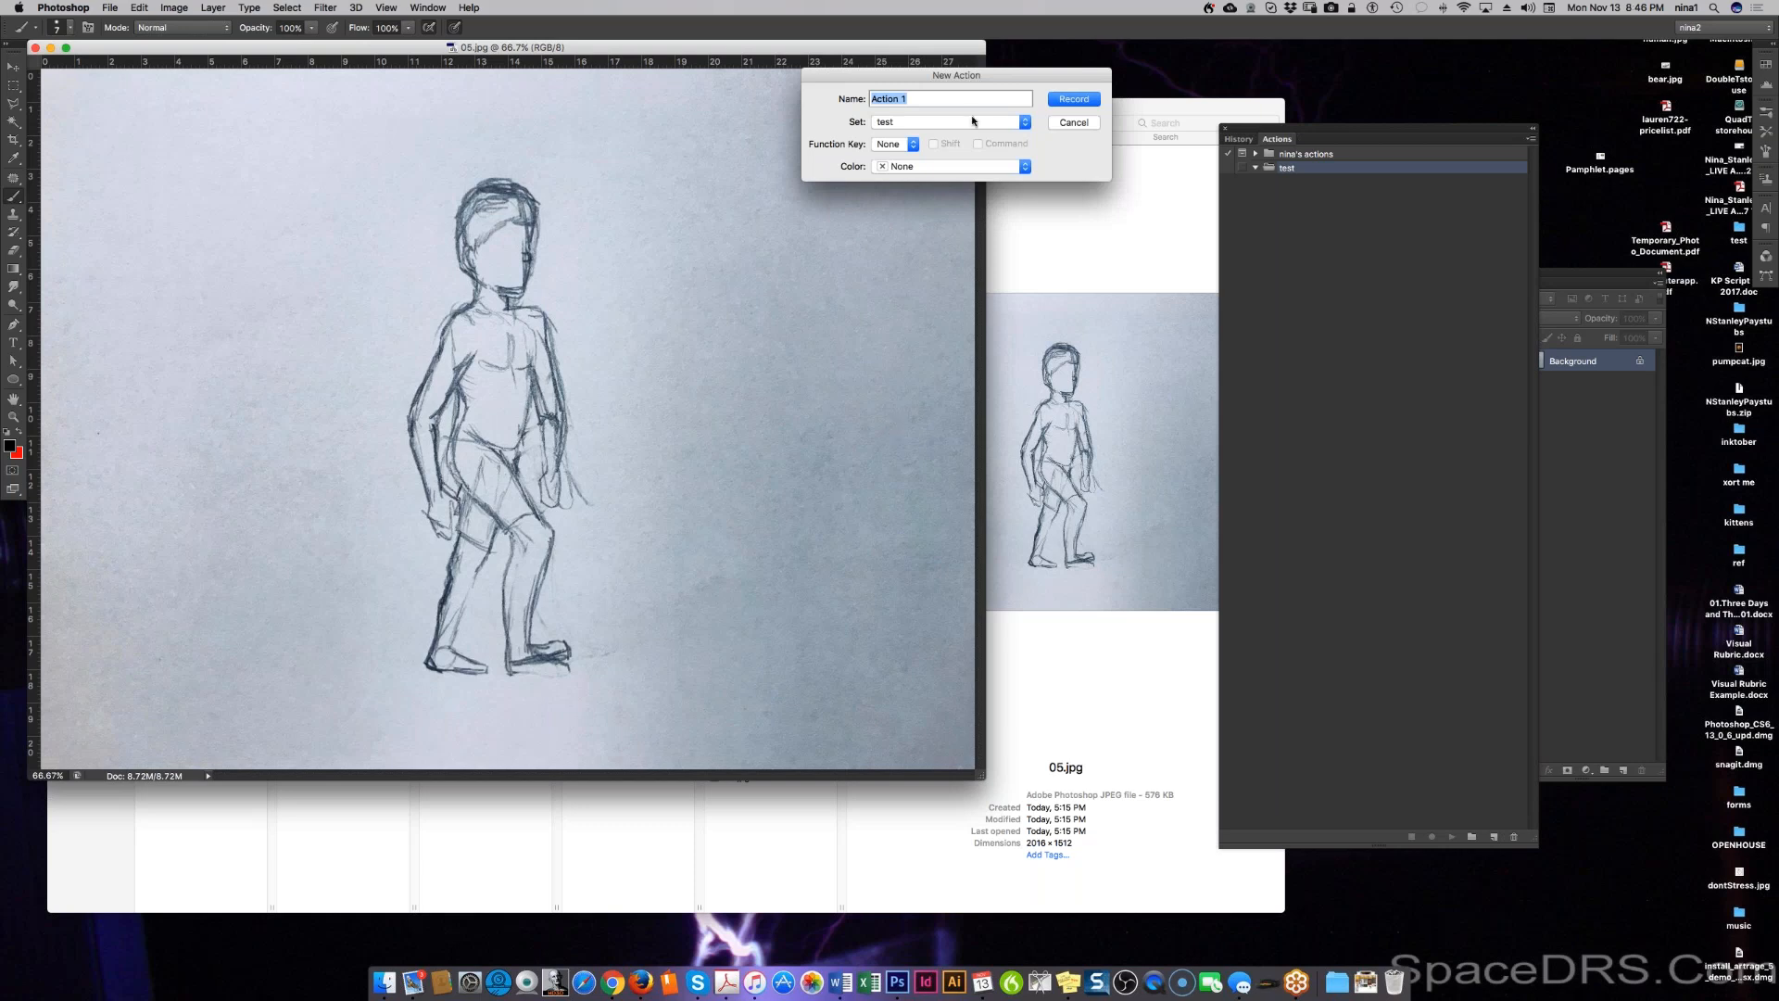
click(1074, 99)
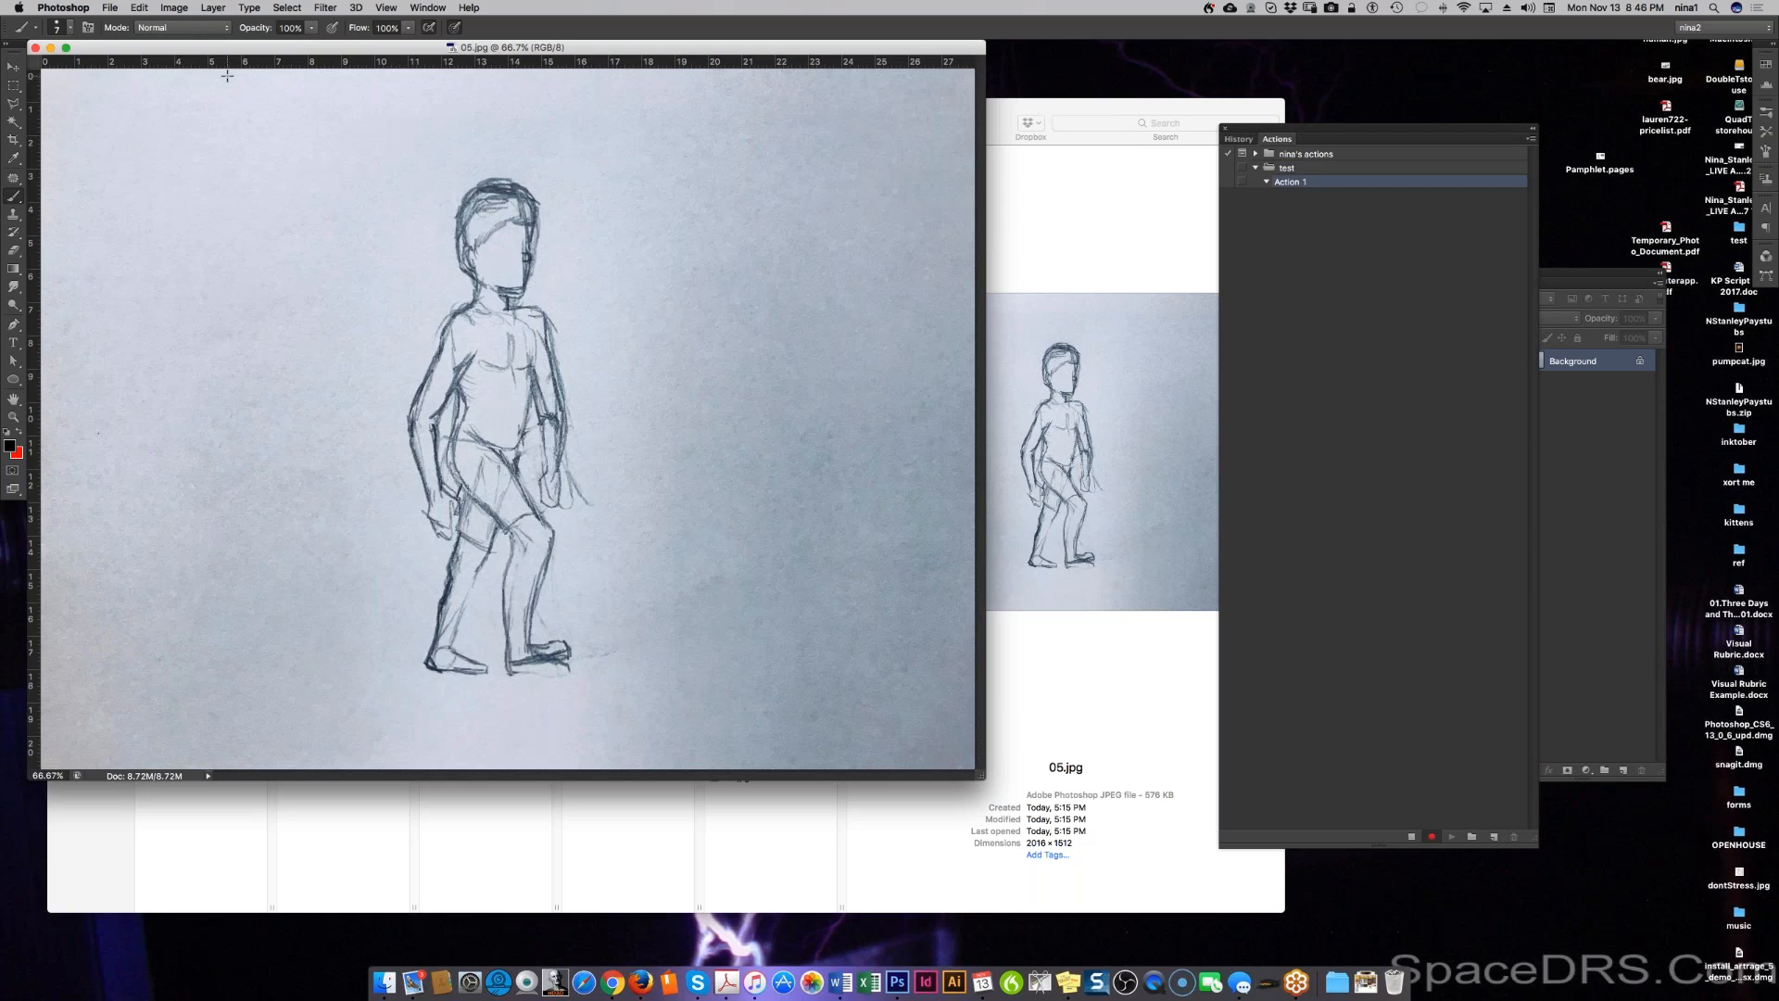
Step: Apply a Hue/Saturation adjustment to the drawing with saturation -100 and lightness +17
click(176, 9)
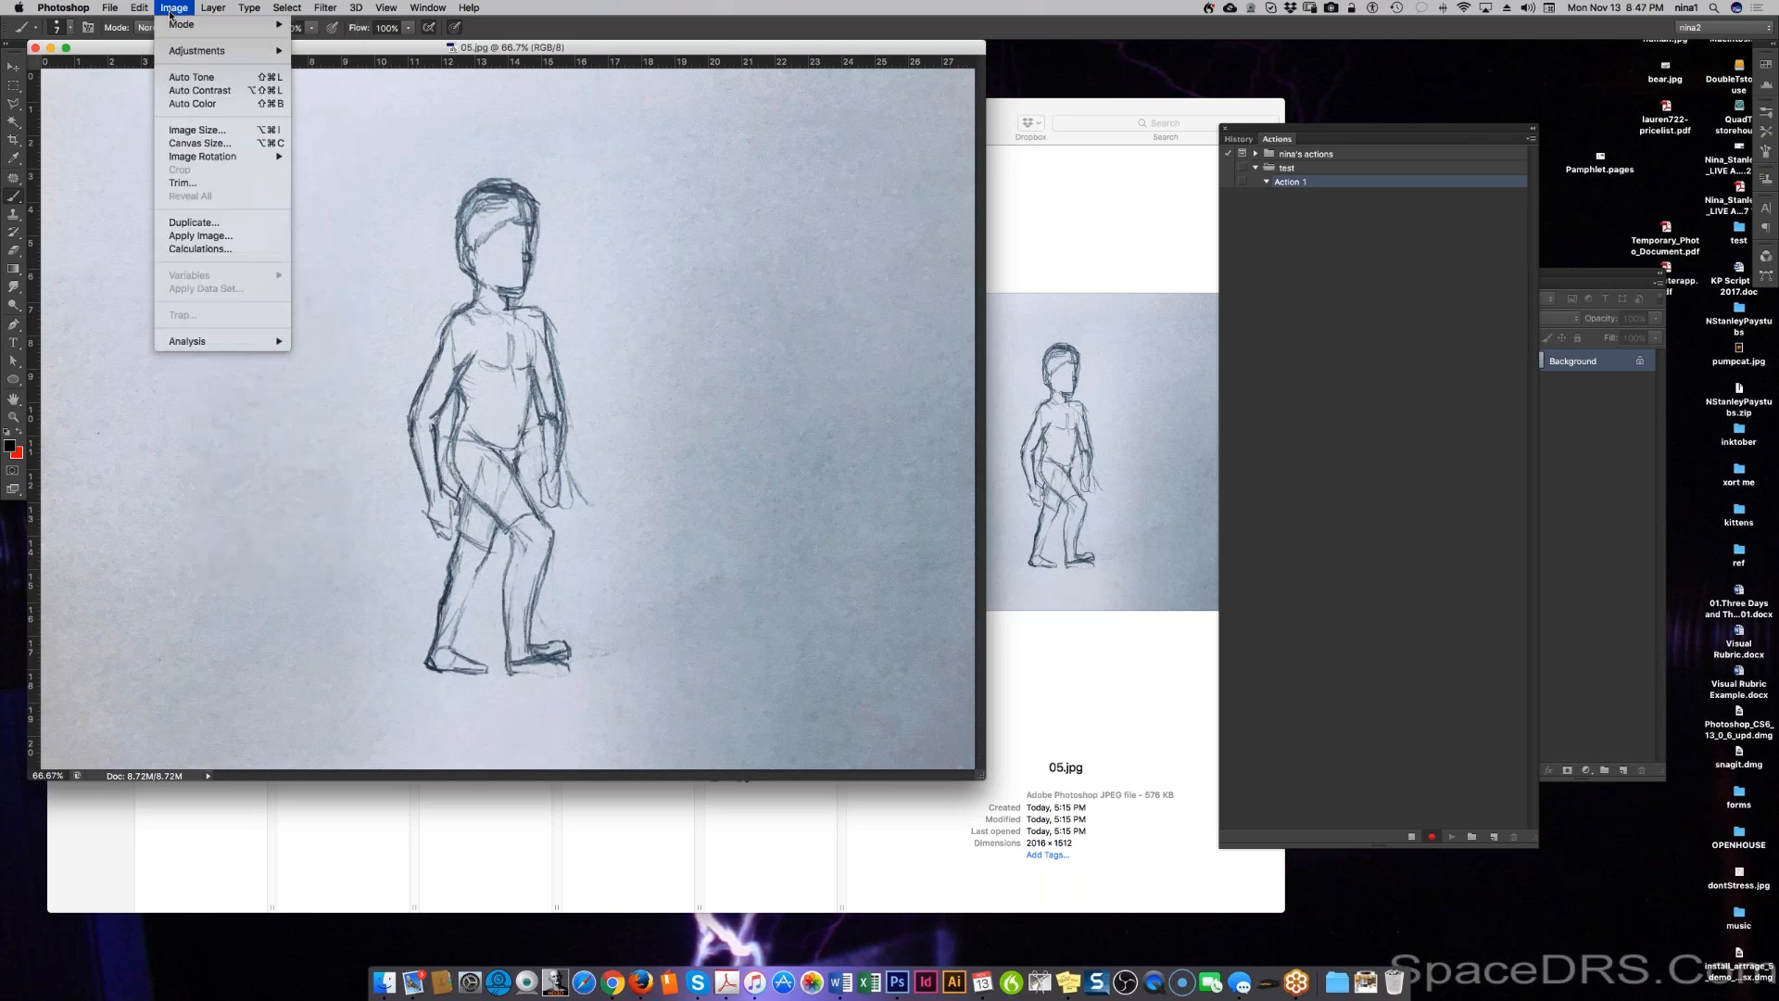
mouse_move(190, 52)
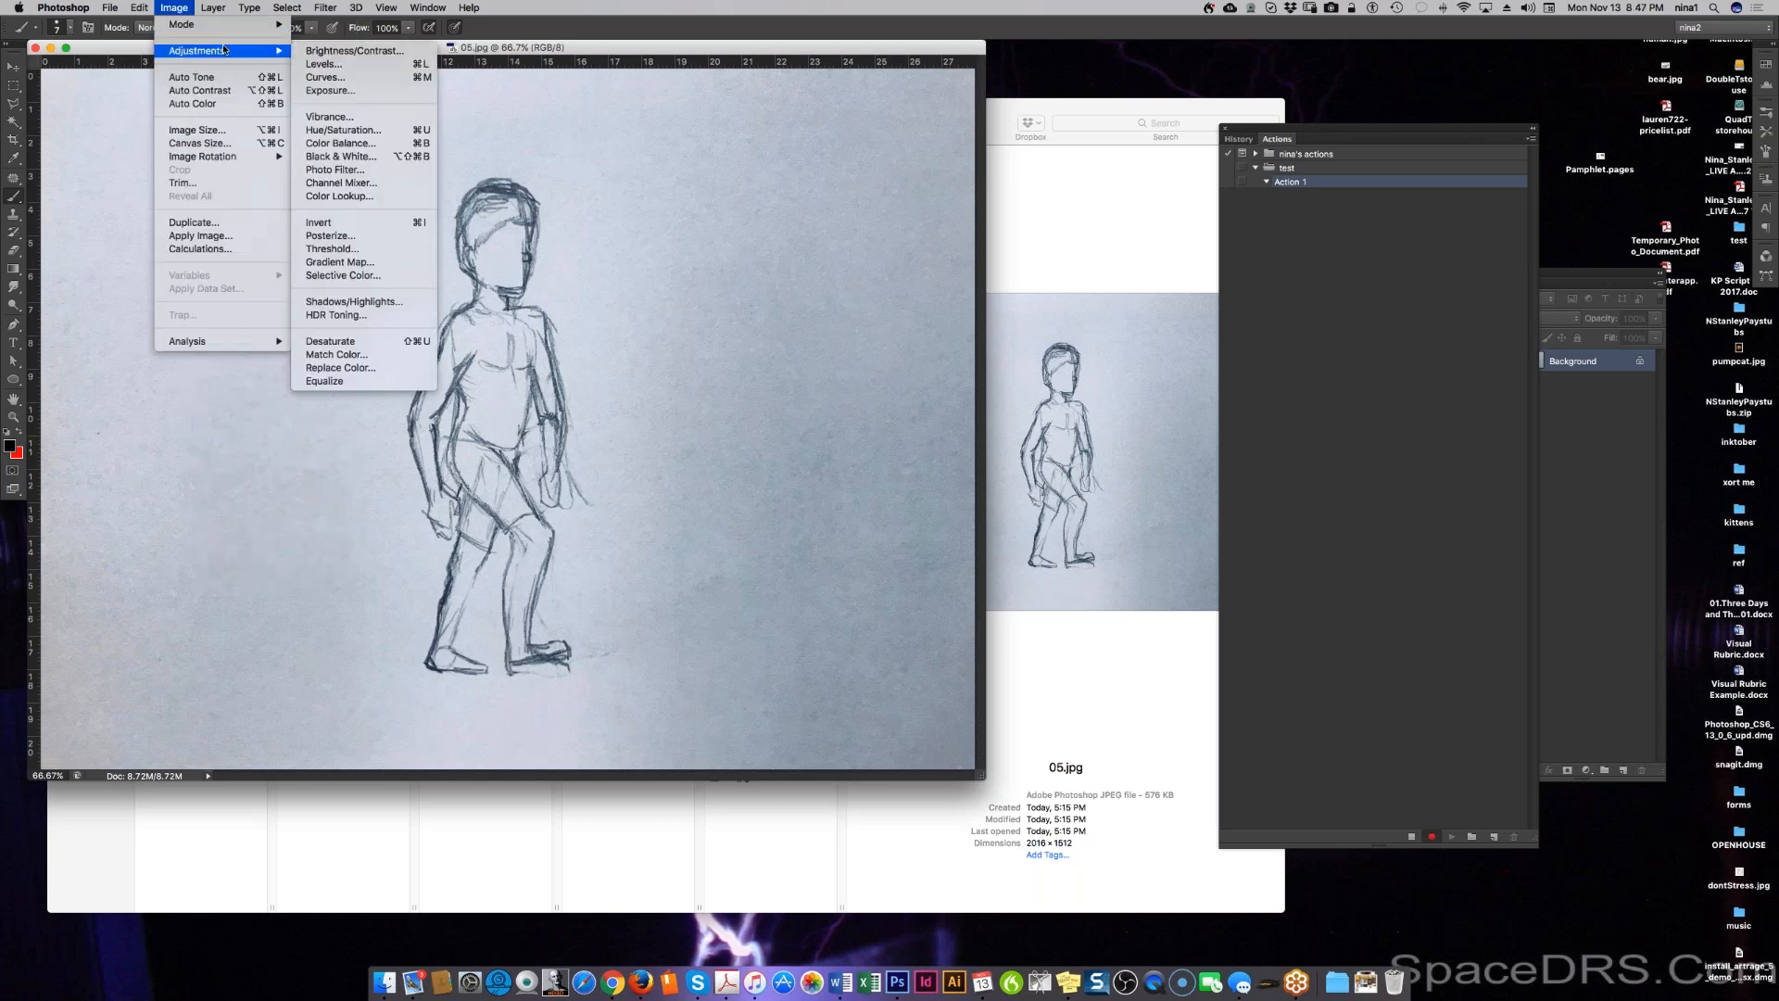
click(331, 132)
click(793, 212)
click(874, 249)
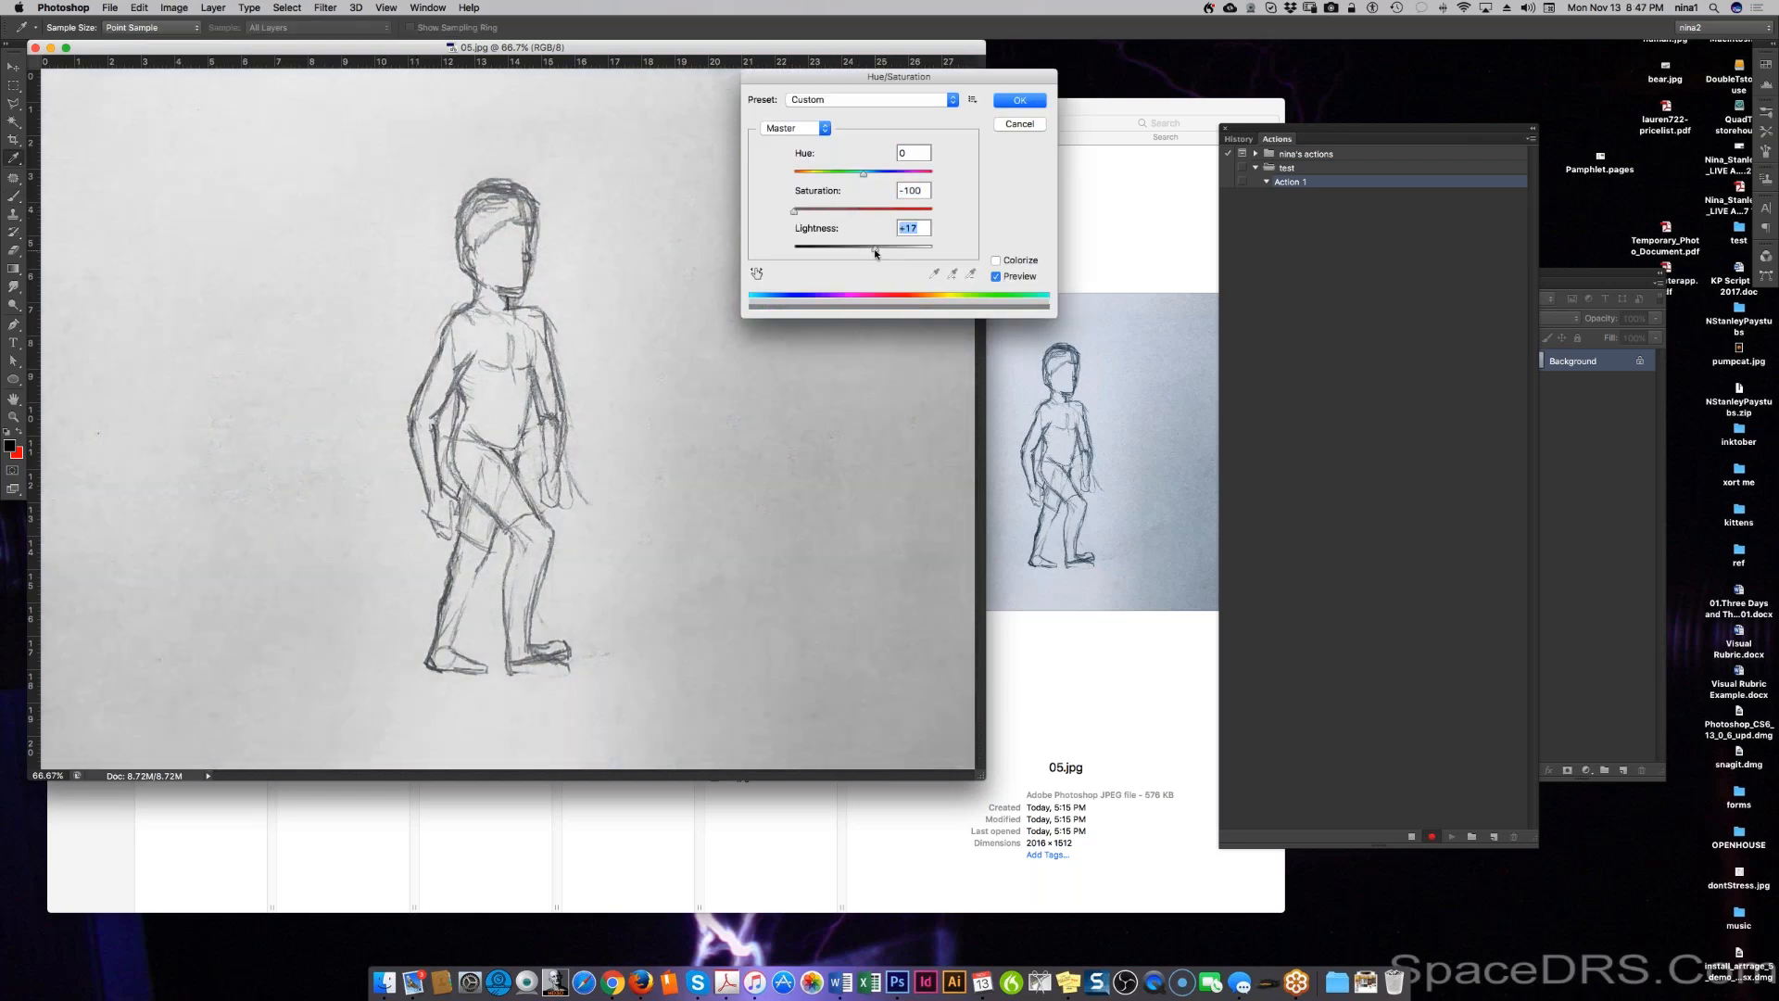
click(1017, 100)
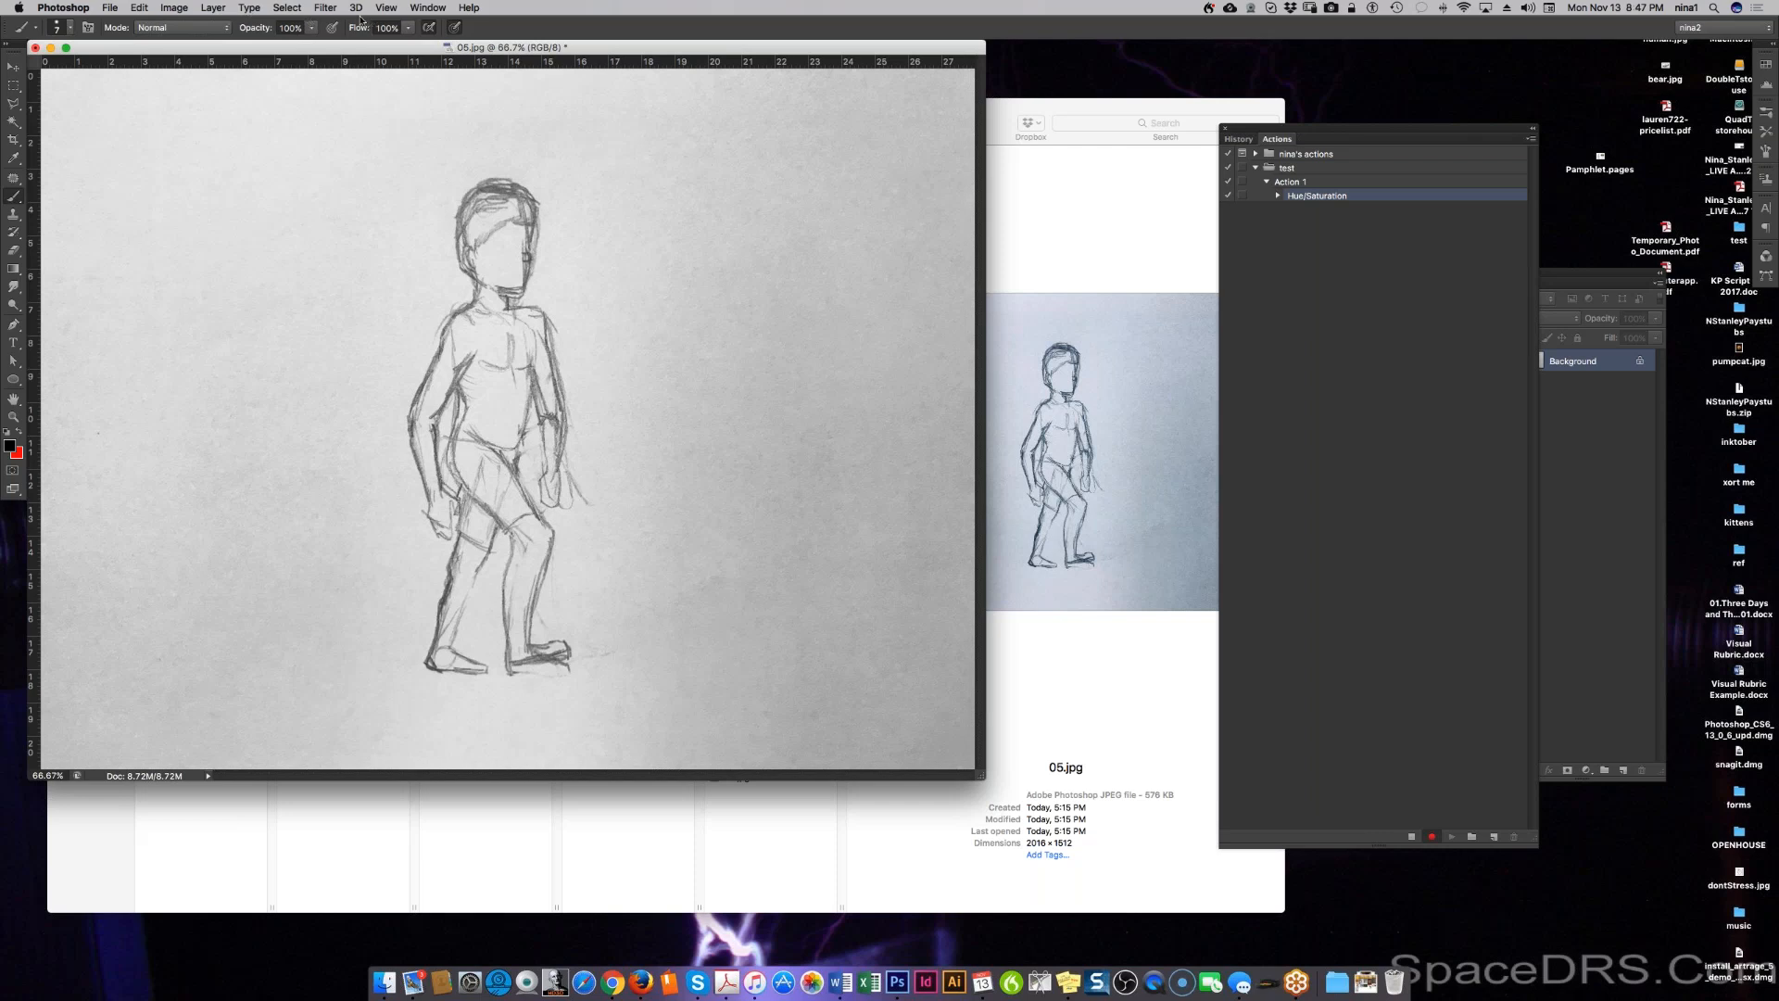
Step: Apply the basic Sharpen filter to the desaturated drawing
click(325, 8)
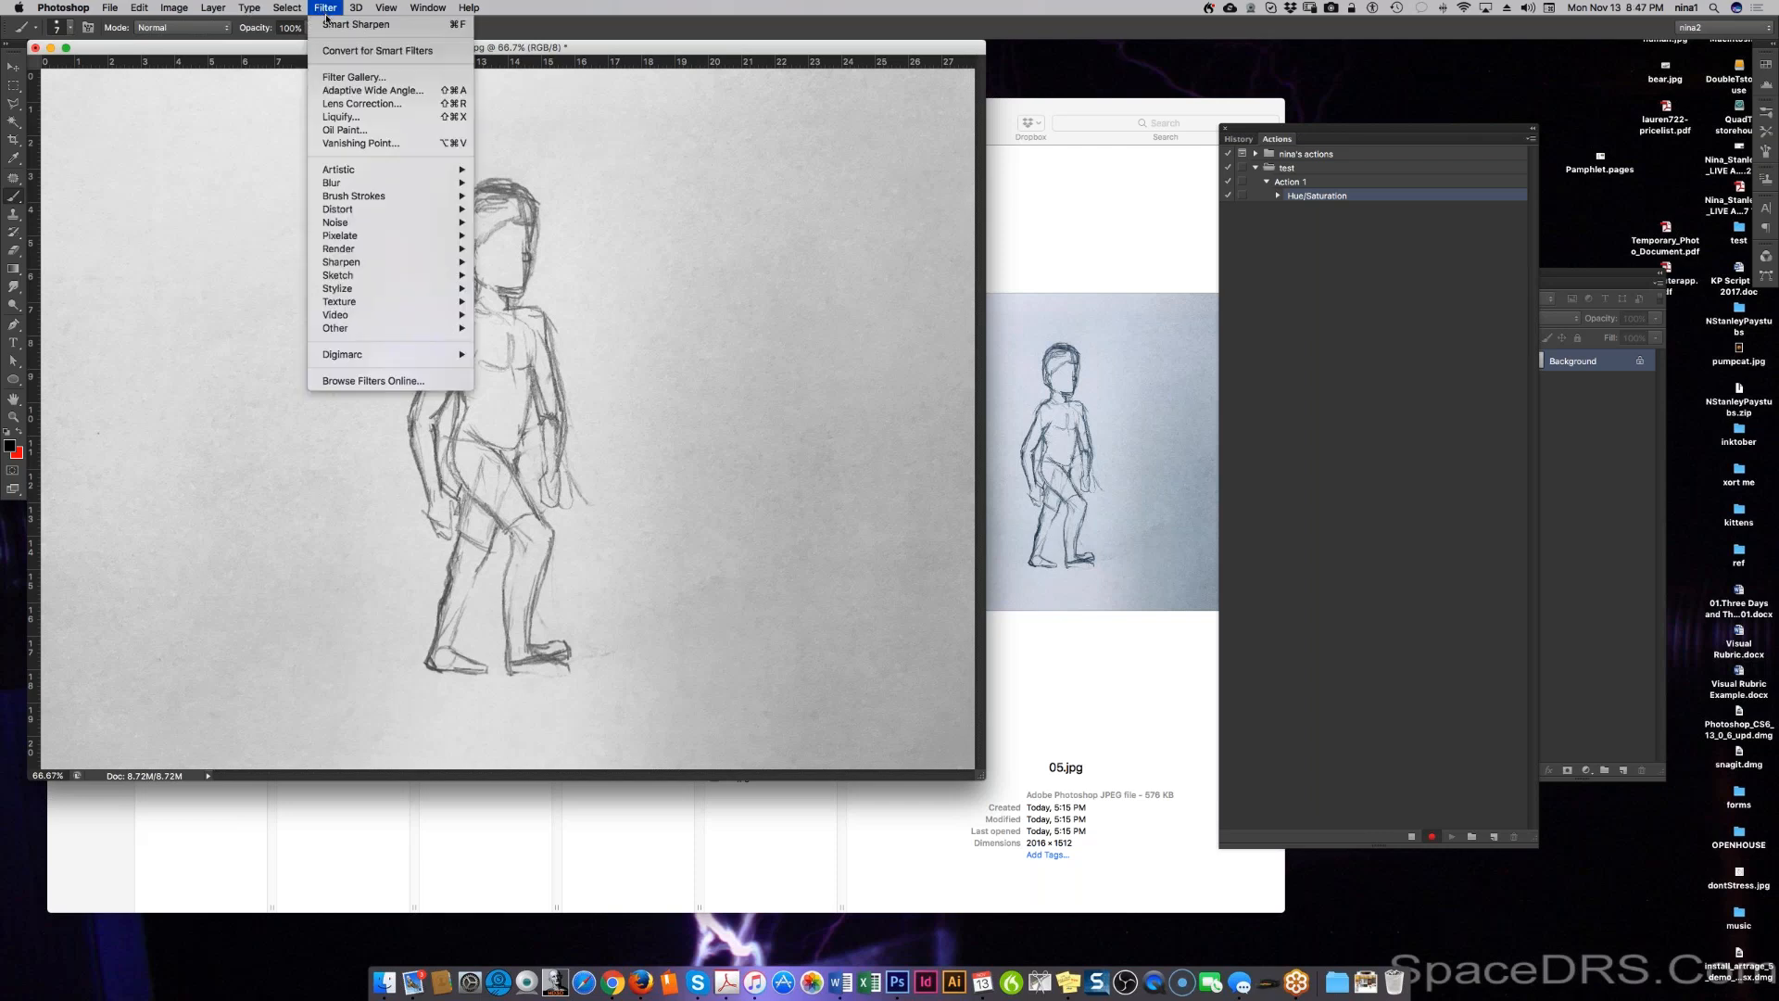
mouse_move(352, 200)
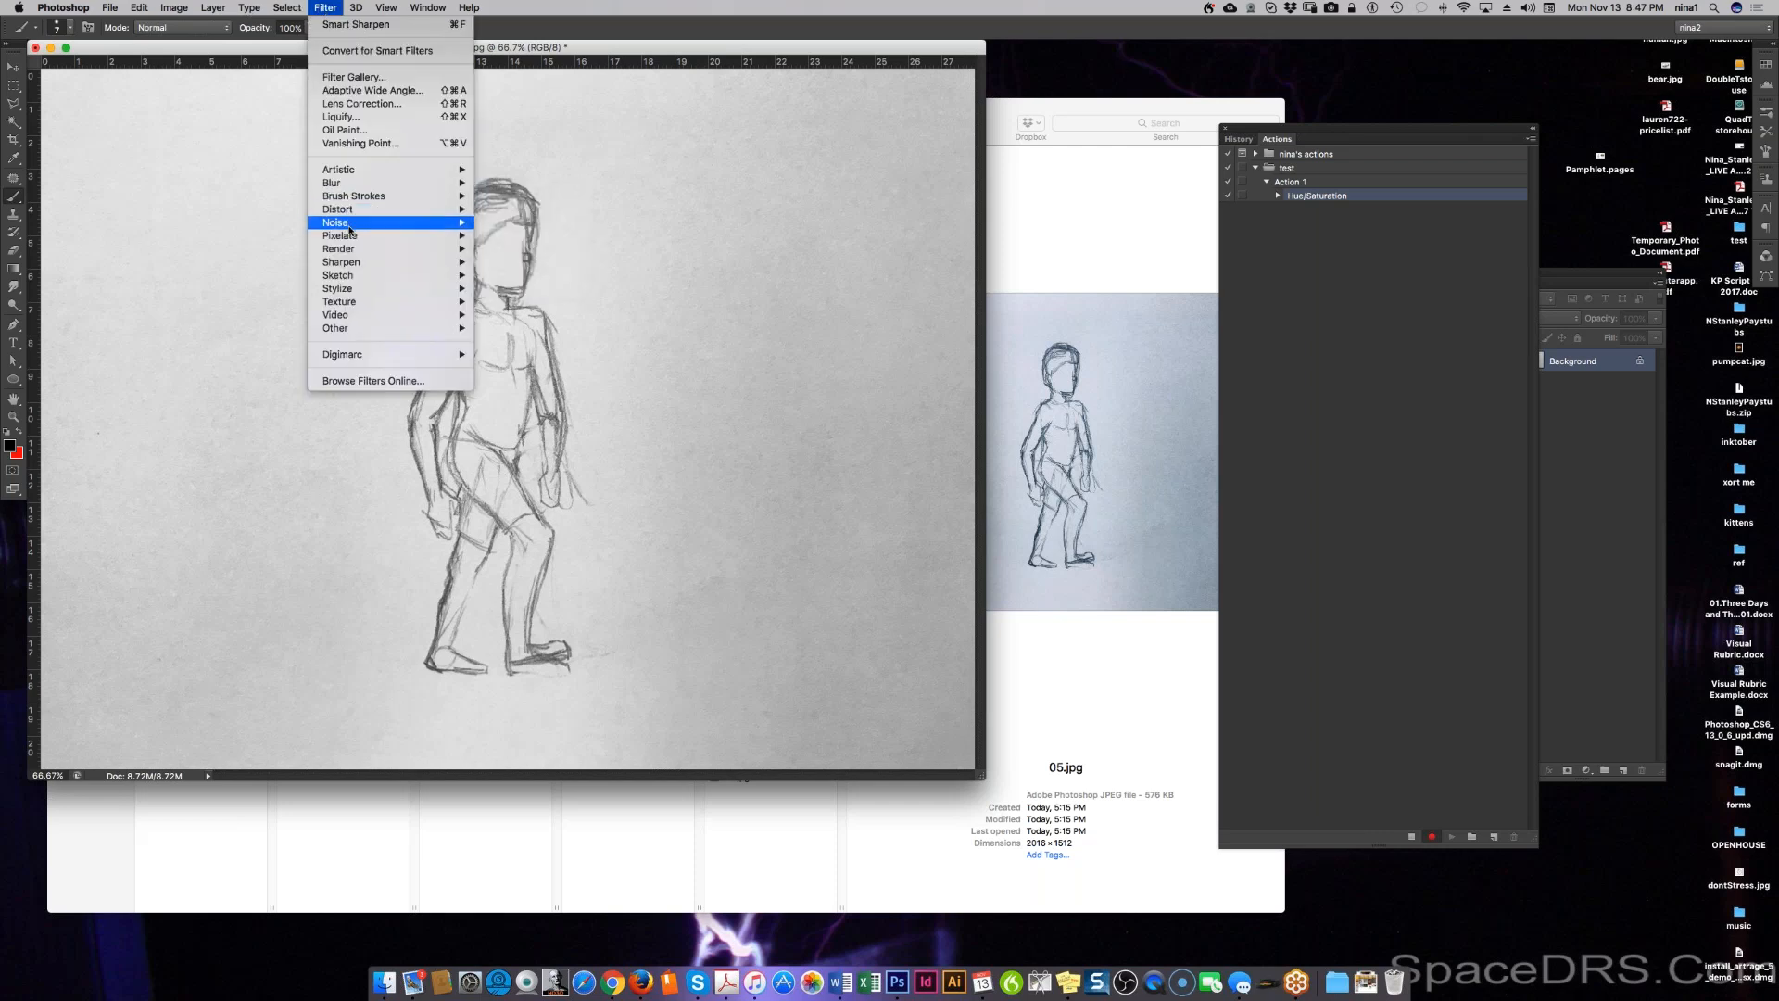
mouse_move(350, 264)
click(497, 264)
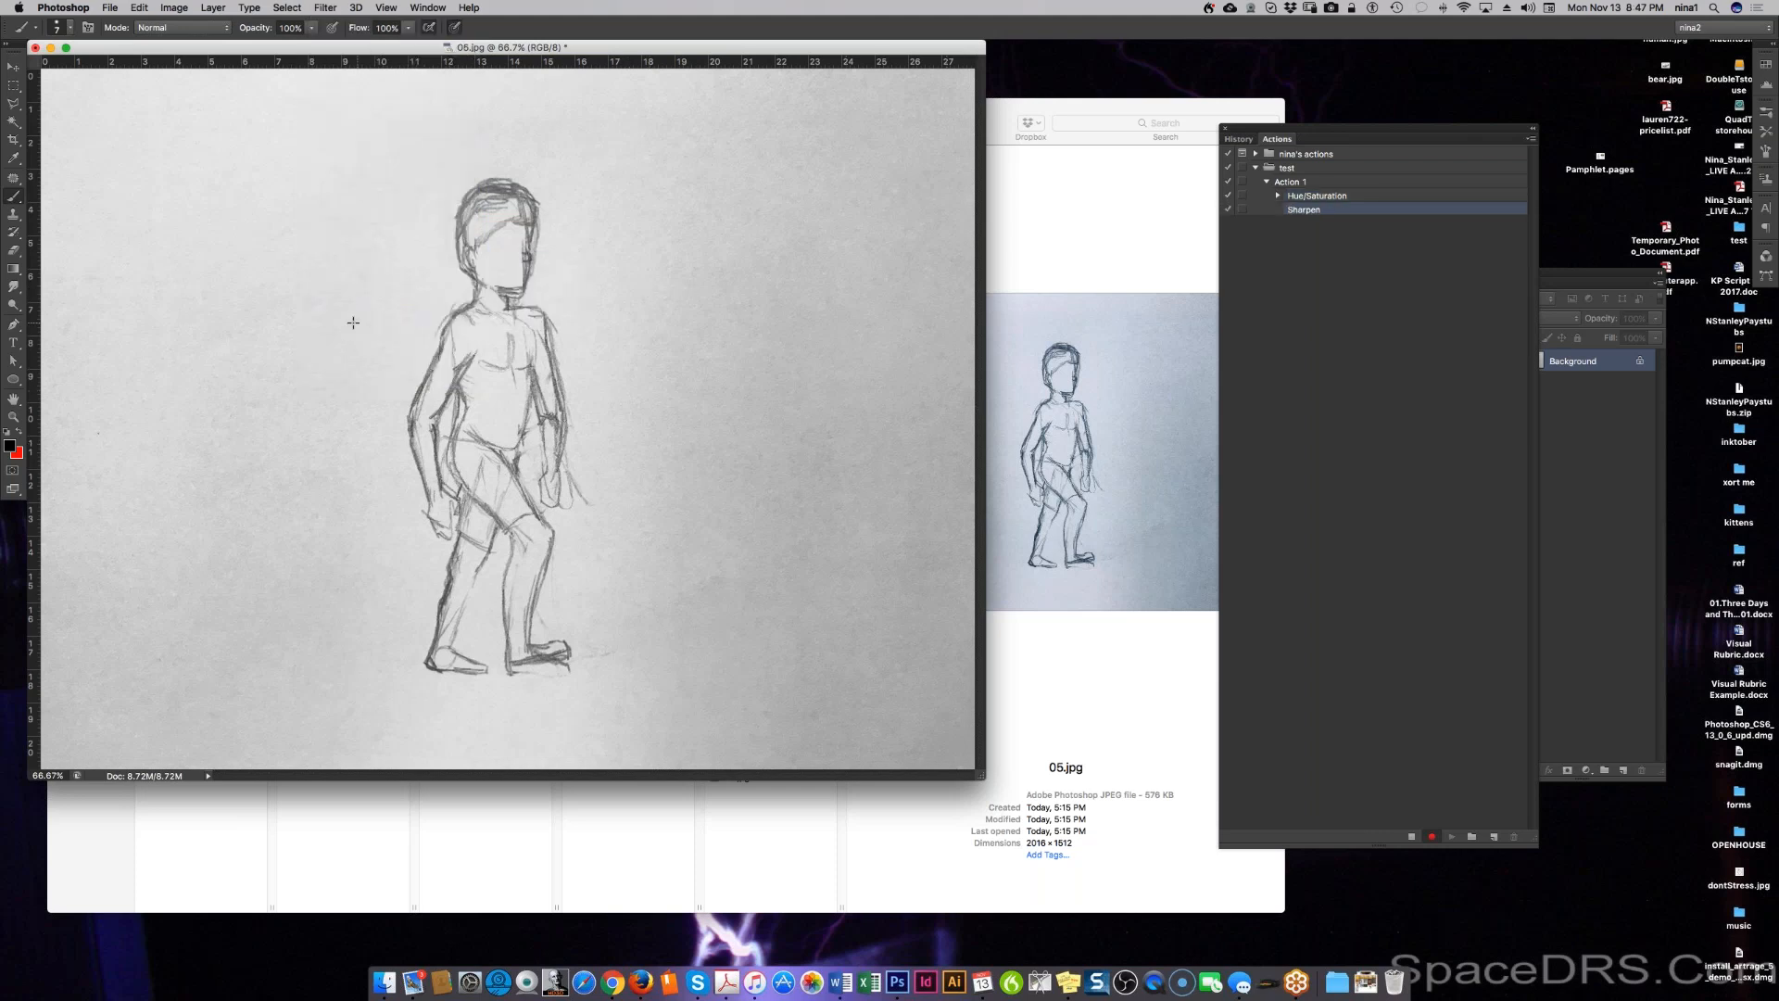
Step: Apply a Levels adjustment to the drawing with RGB input levels of 107, 2.00 and 225
click(110, 8)
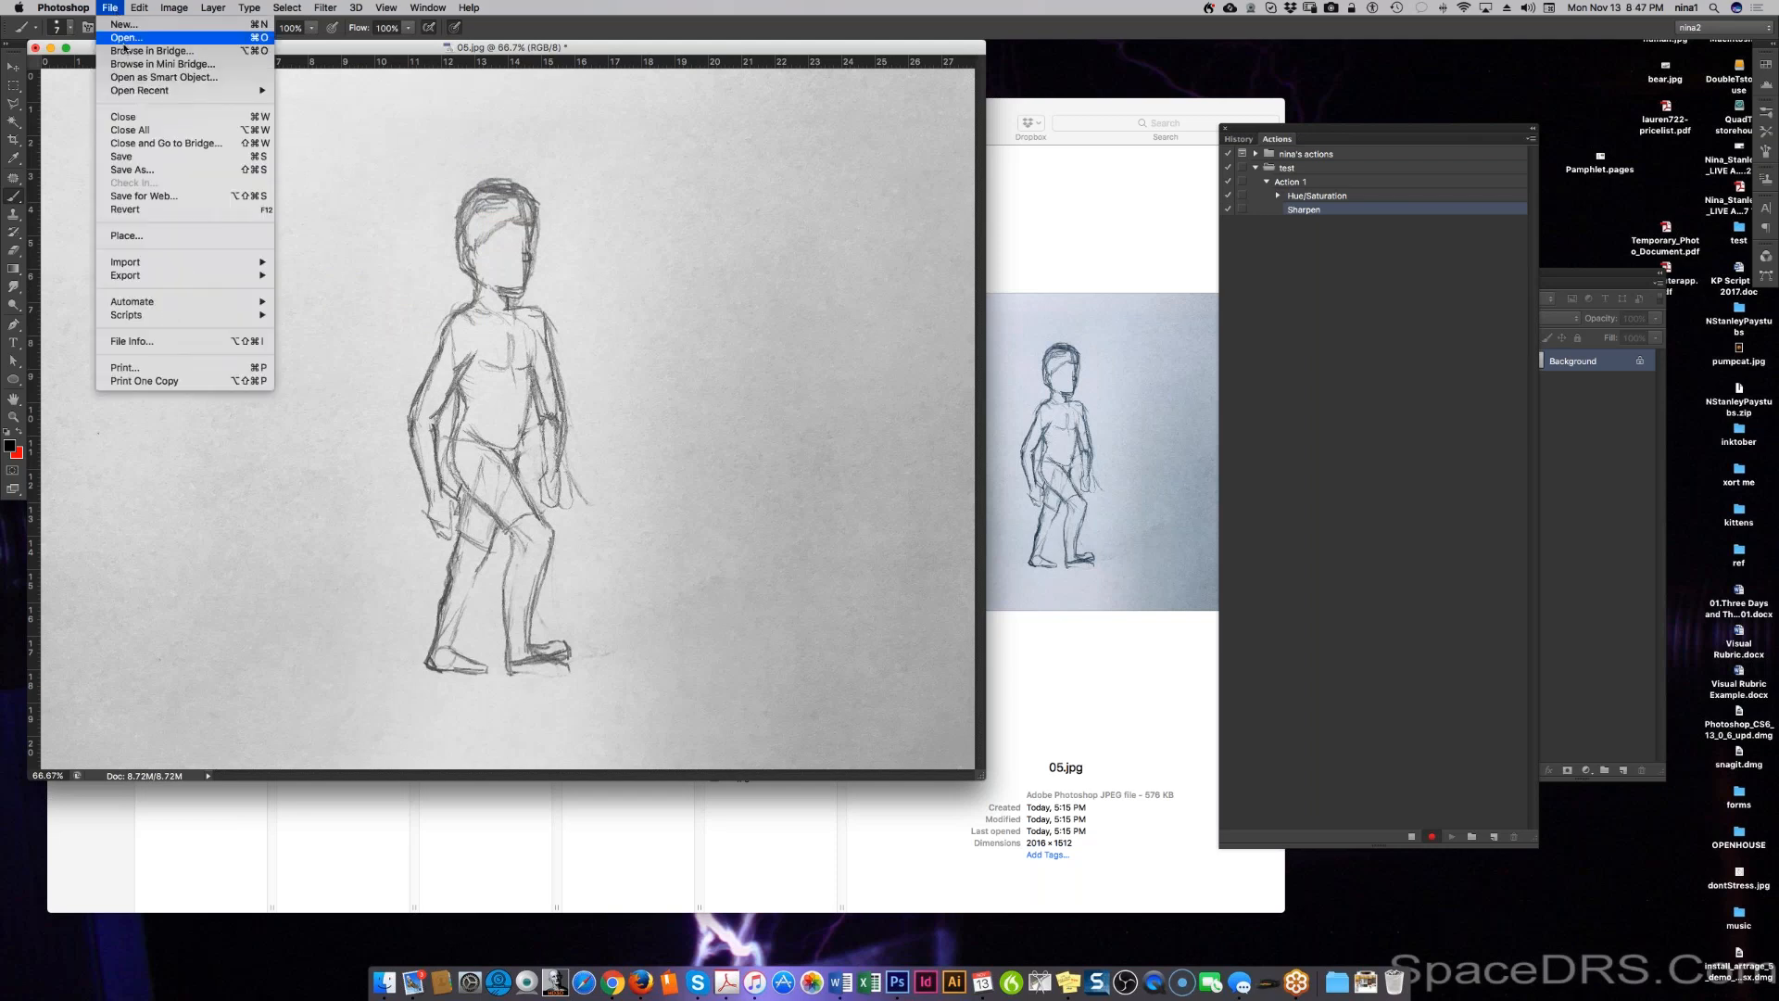
mouse_move(139, 9)
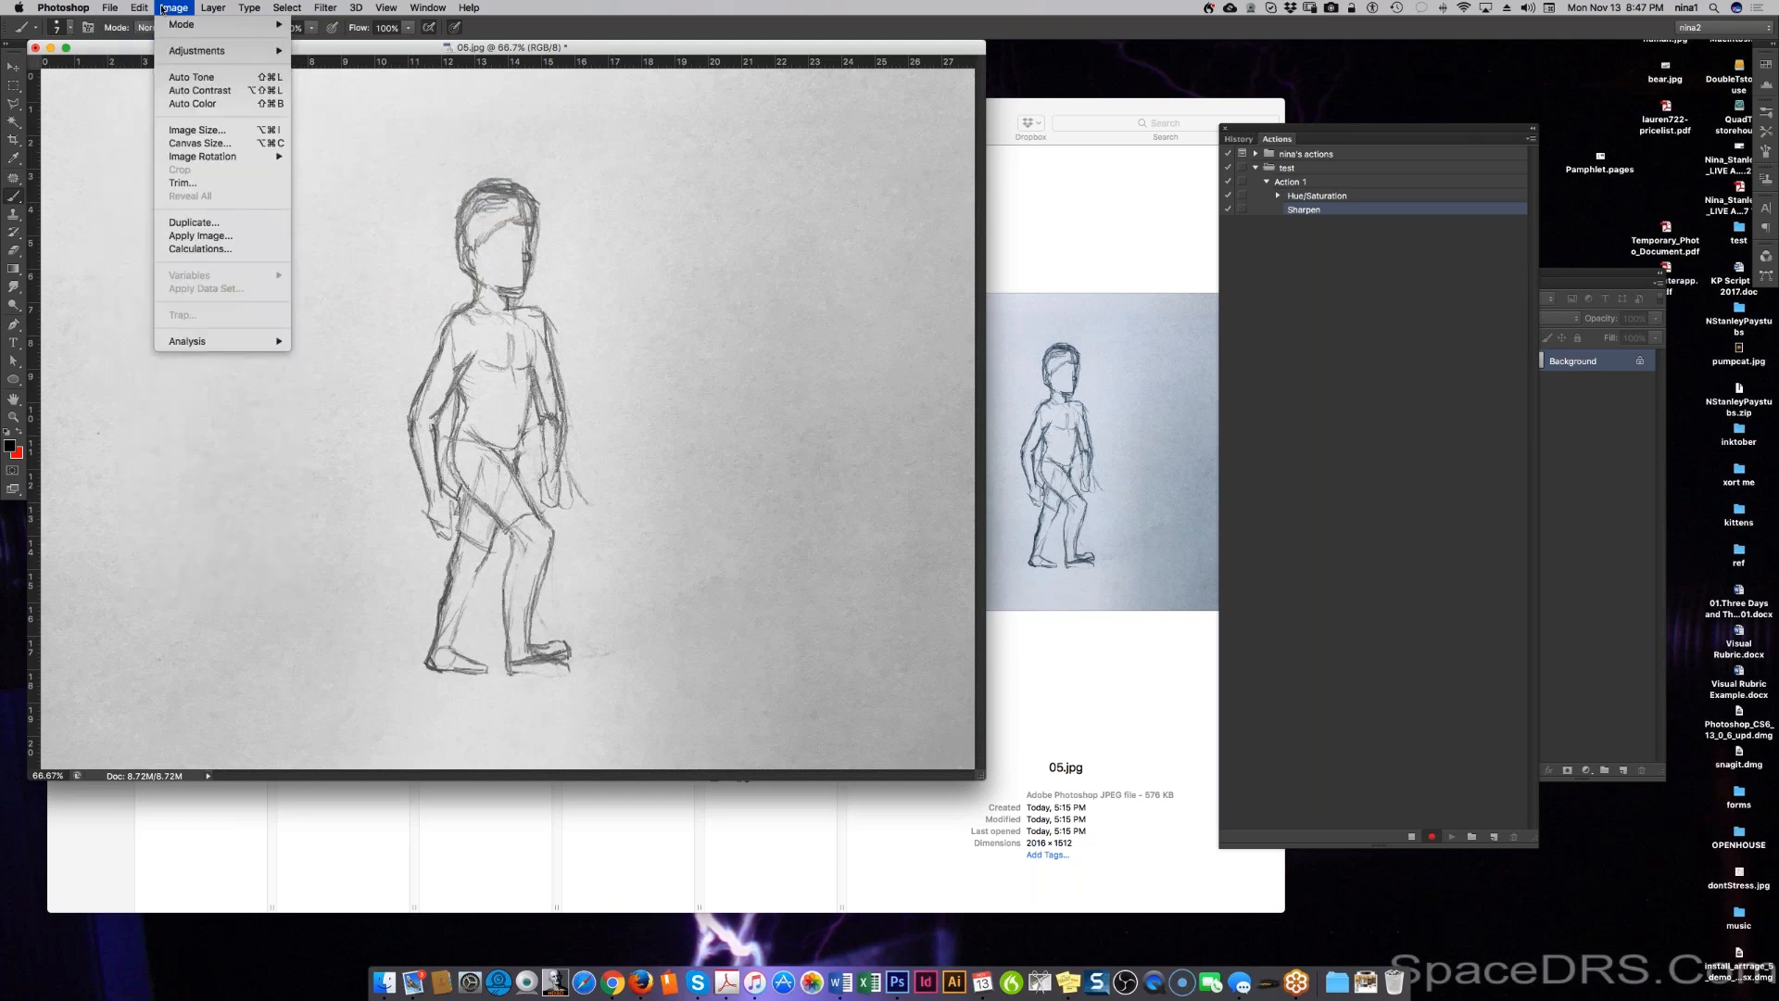
mouse_move(193, 54)
click(309, 64)
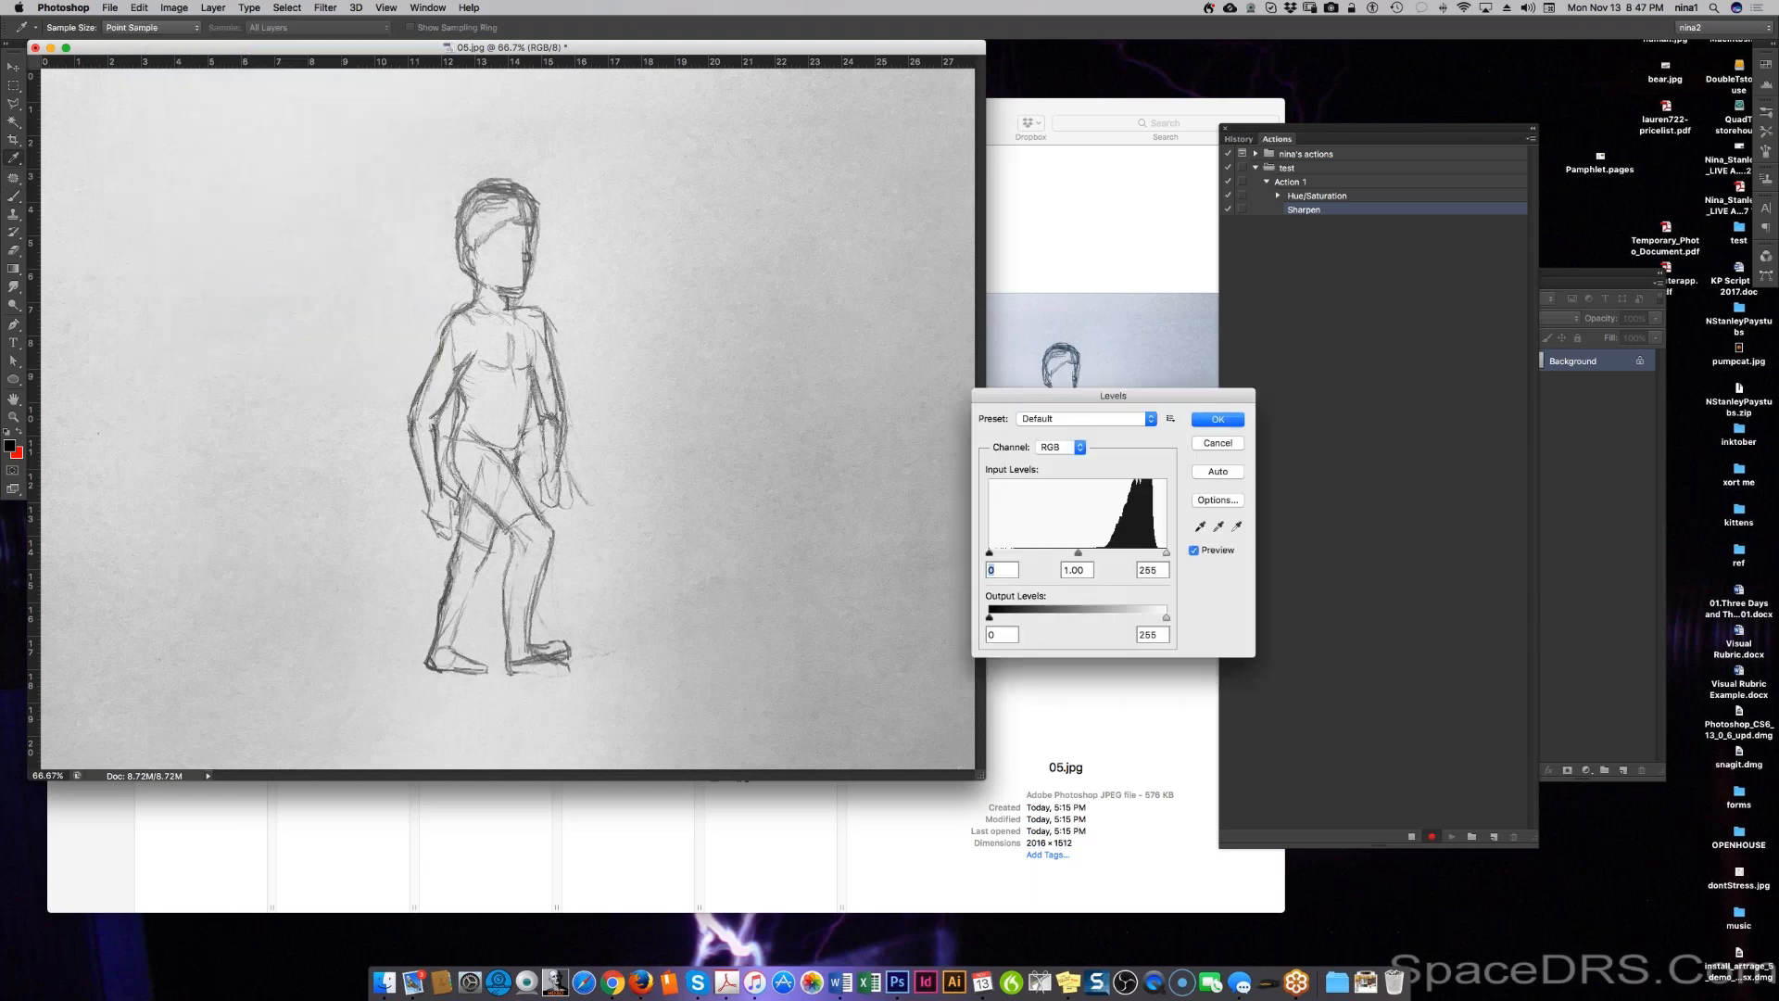
drag(989, 552, 1043, 555)
drag(1162, 556, 1147, 555)
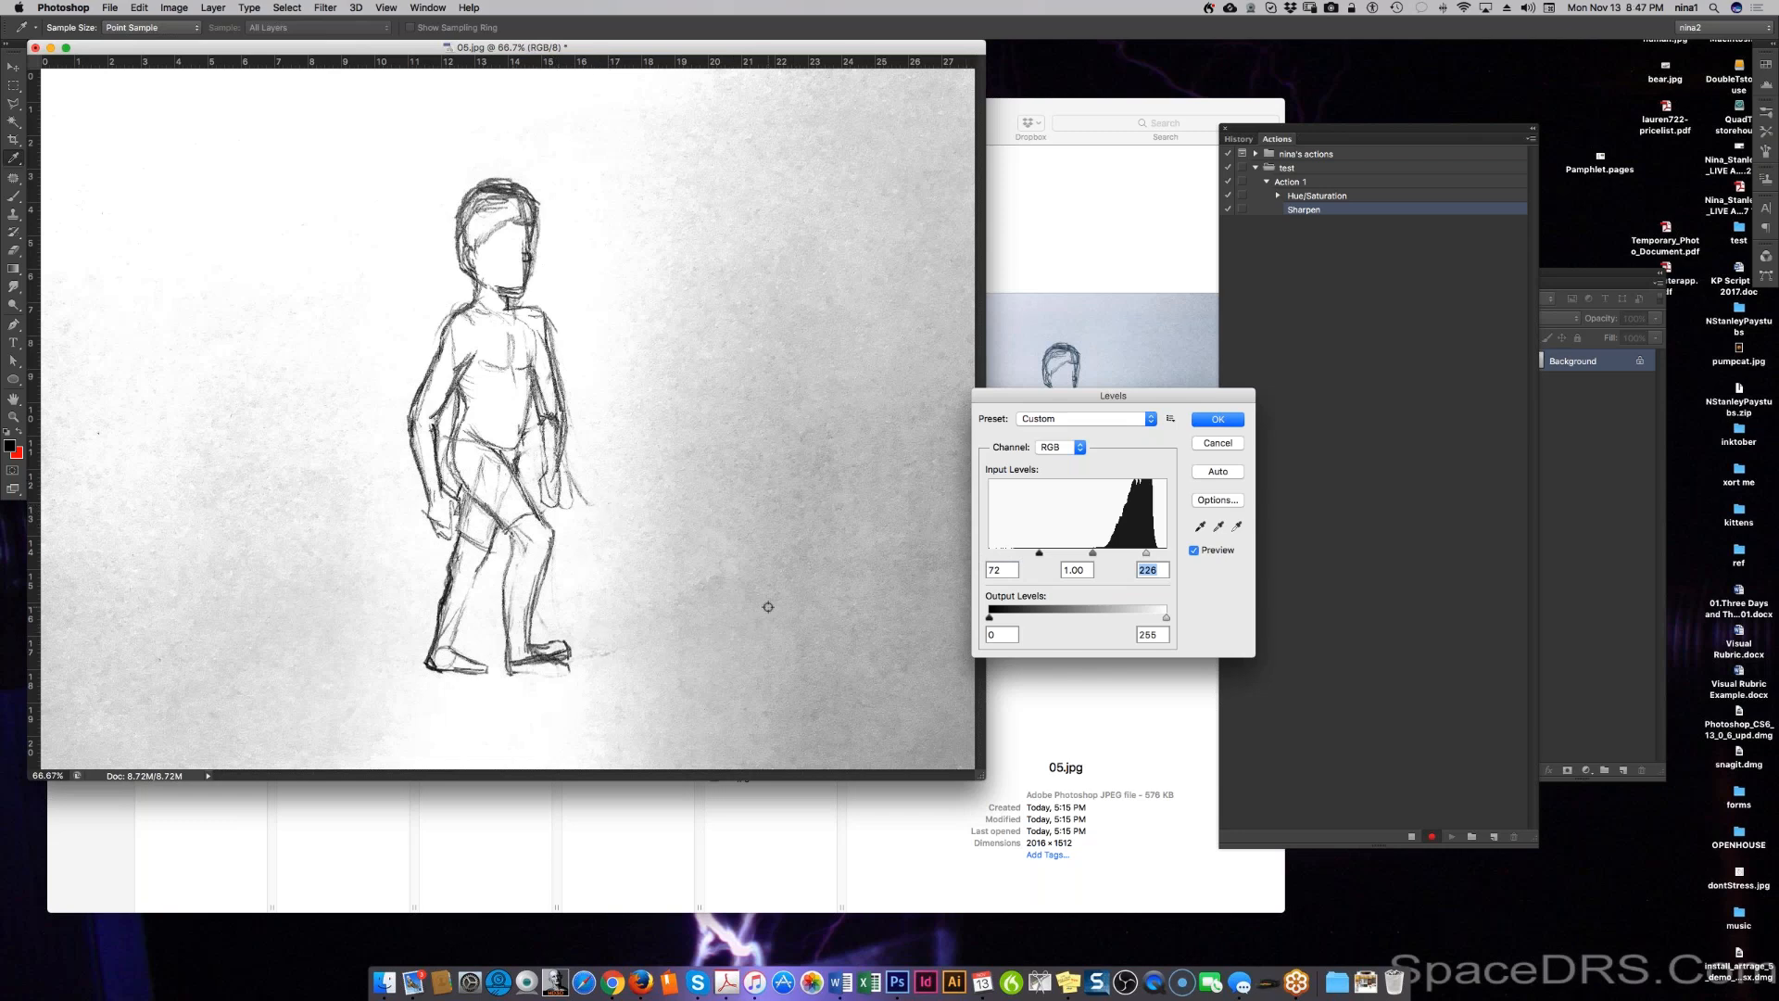
drag(1093, 553, 1072, 557)
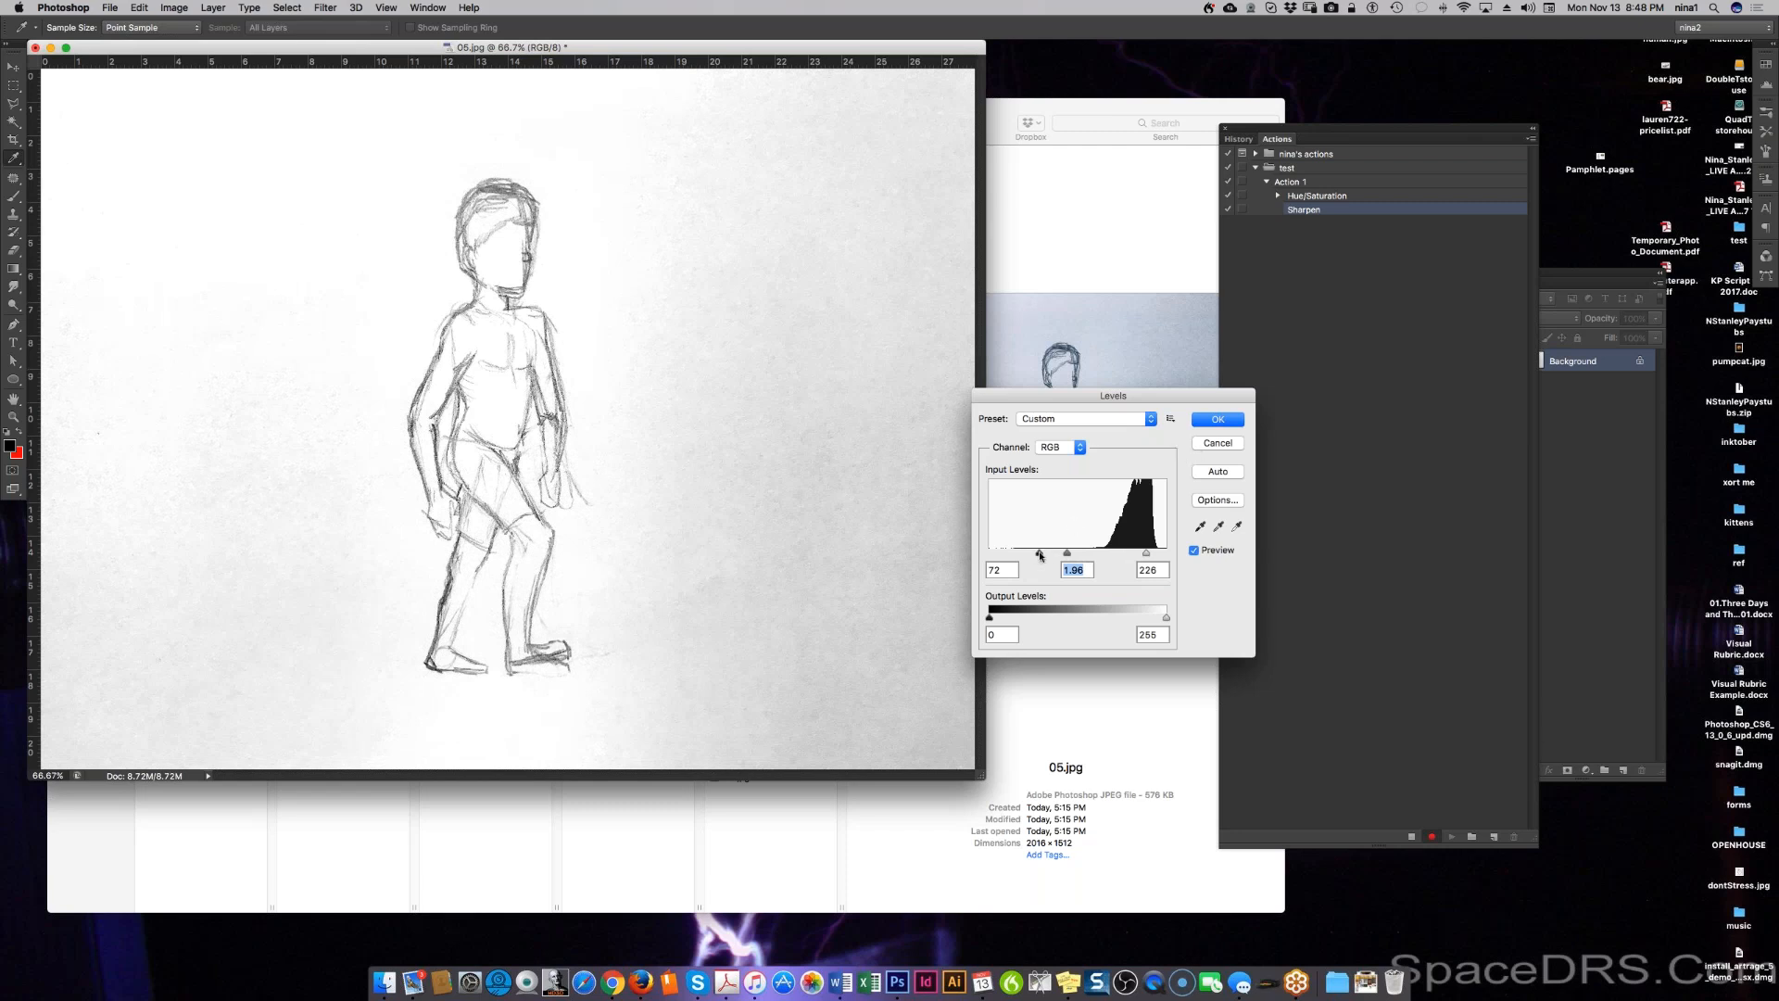
drag(1039, 555, 1148, 553)
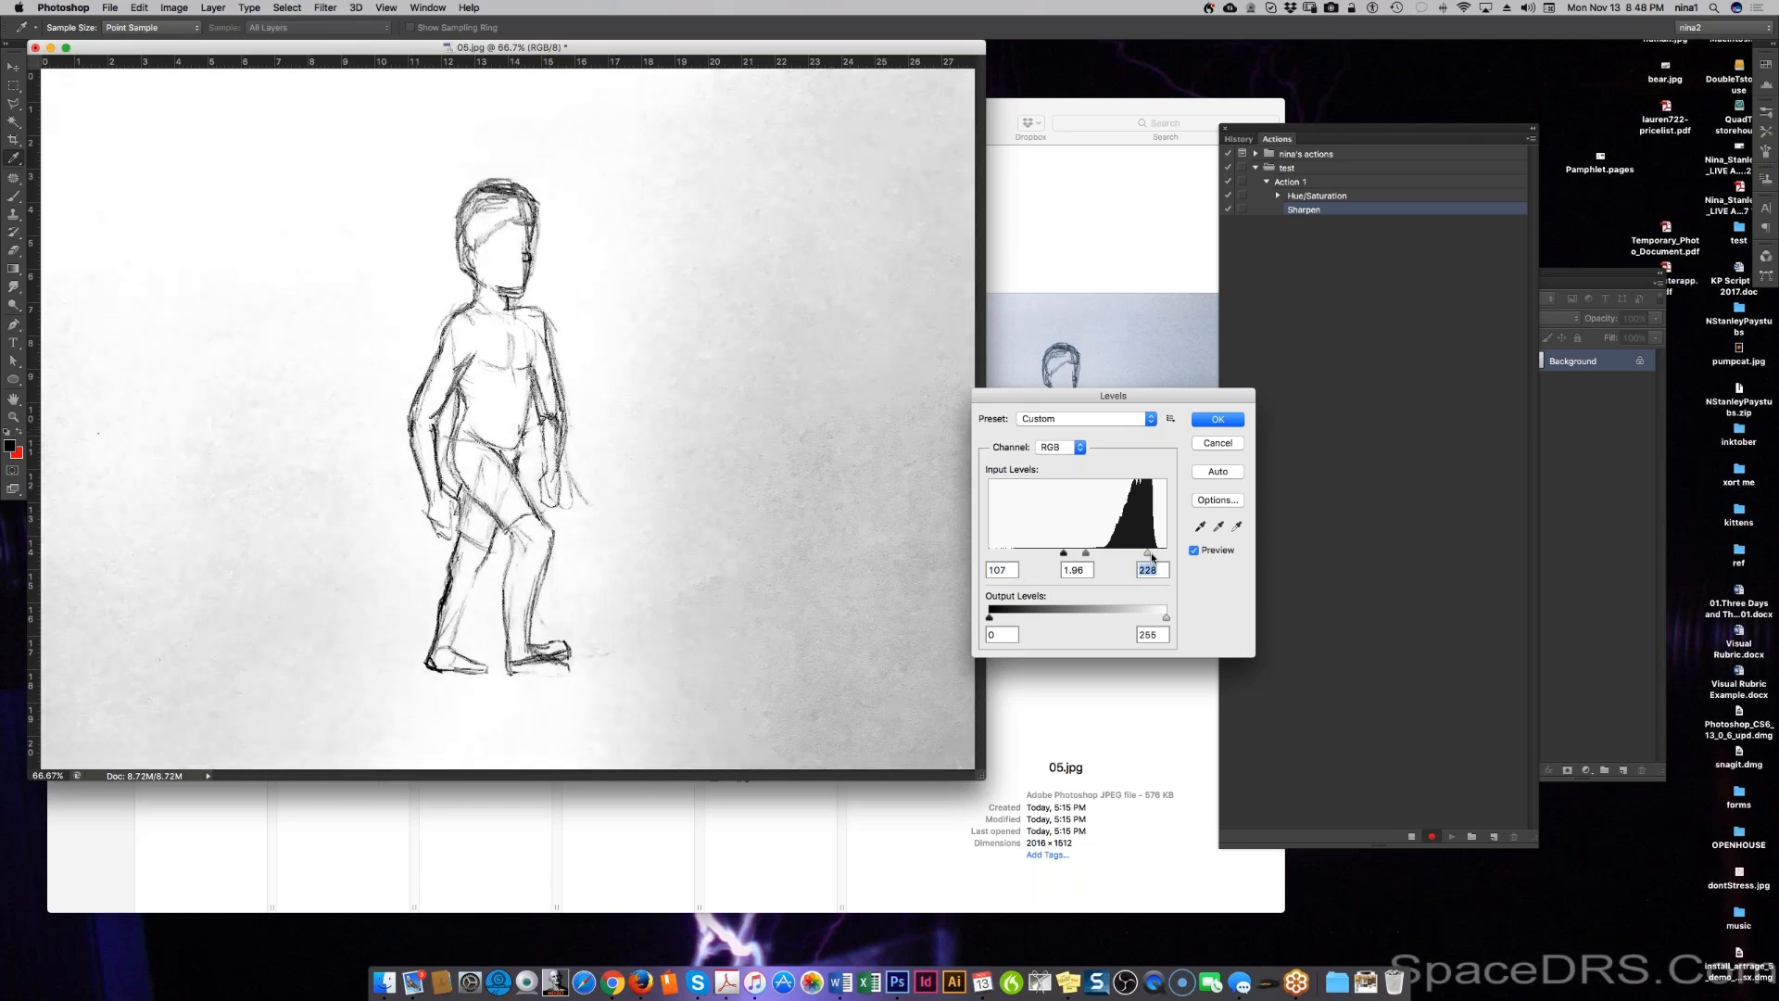
drag(1150, 556, 1094, 554)
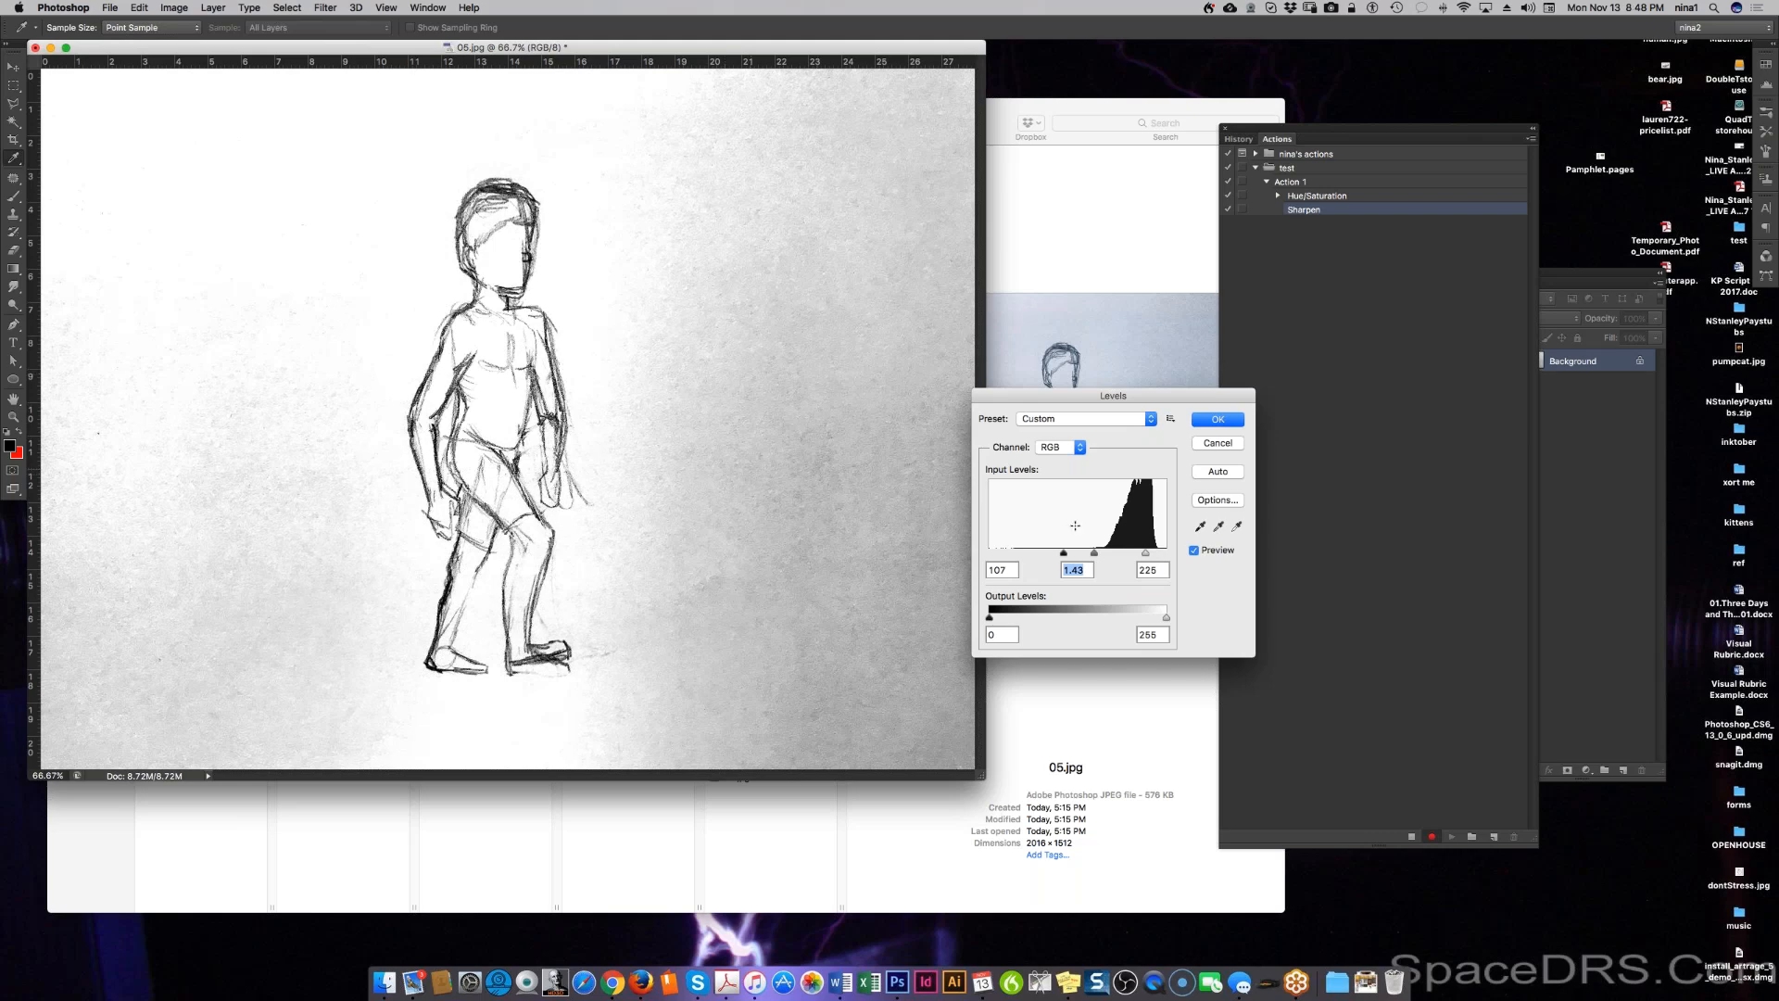
drag(1092, 554, 1086, 555)
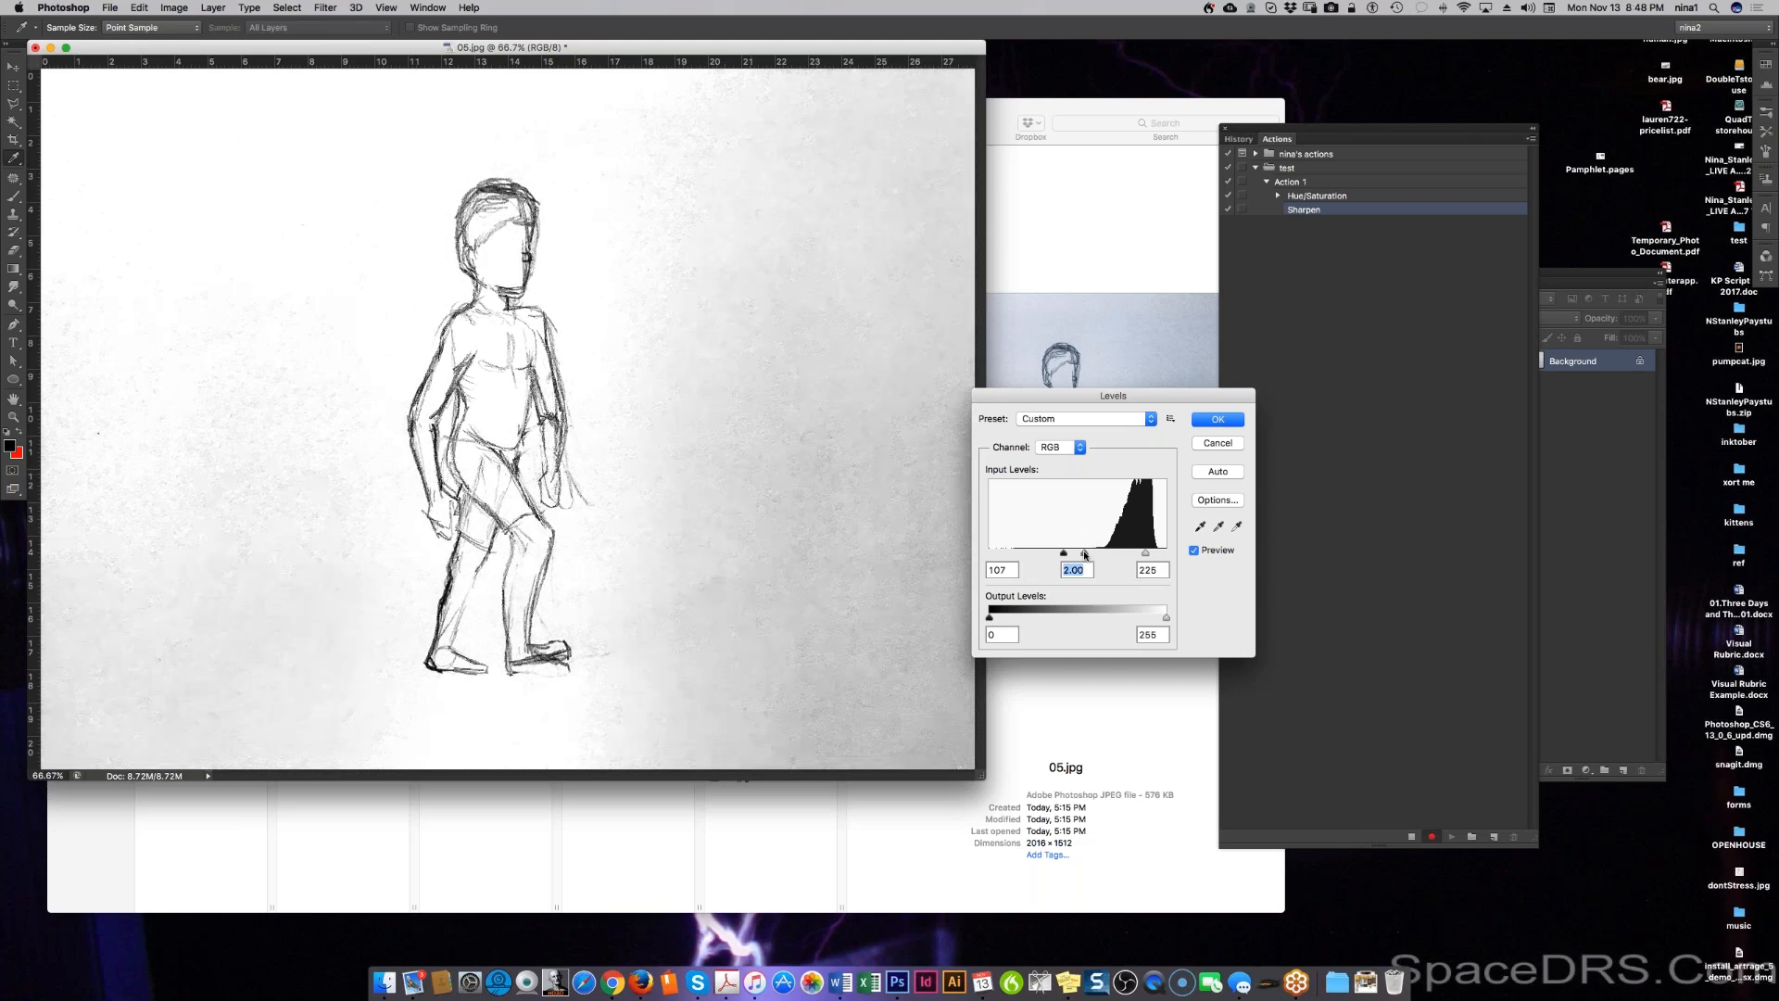
click(1217, 420)
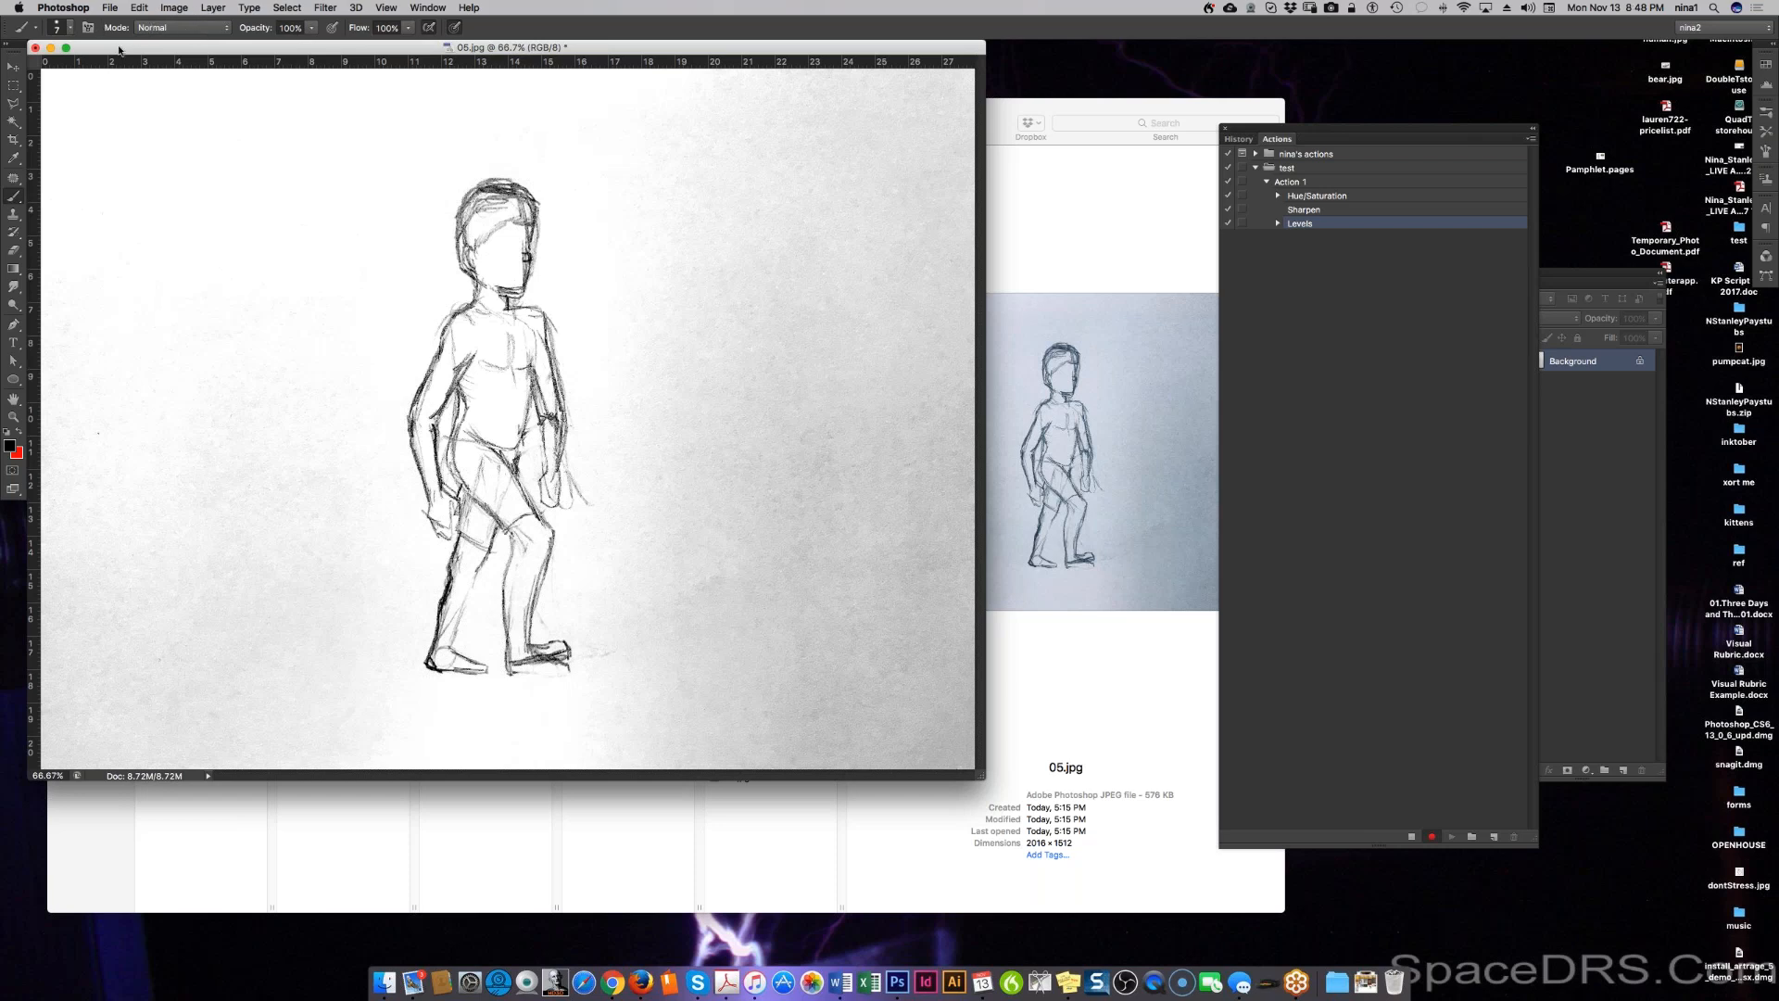
click(169, 9)
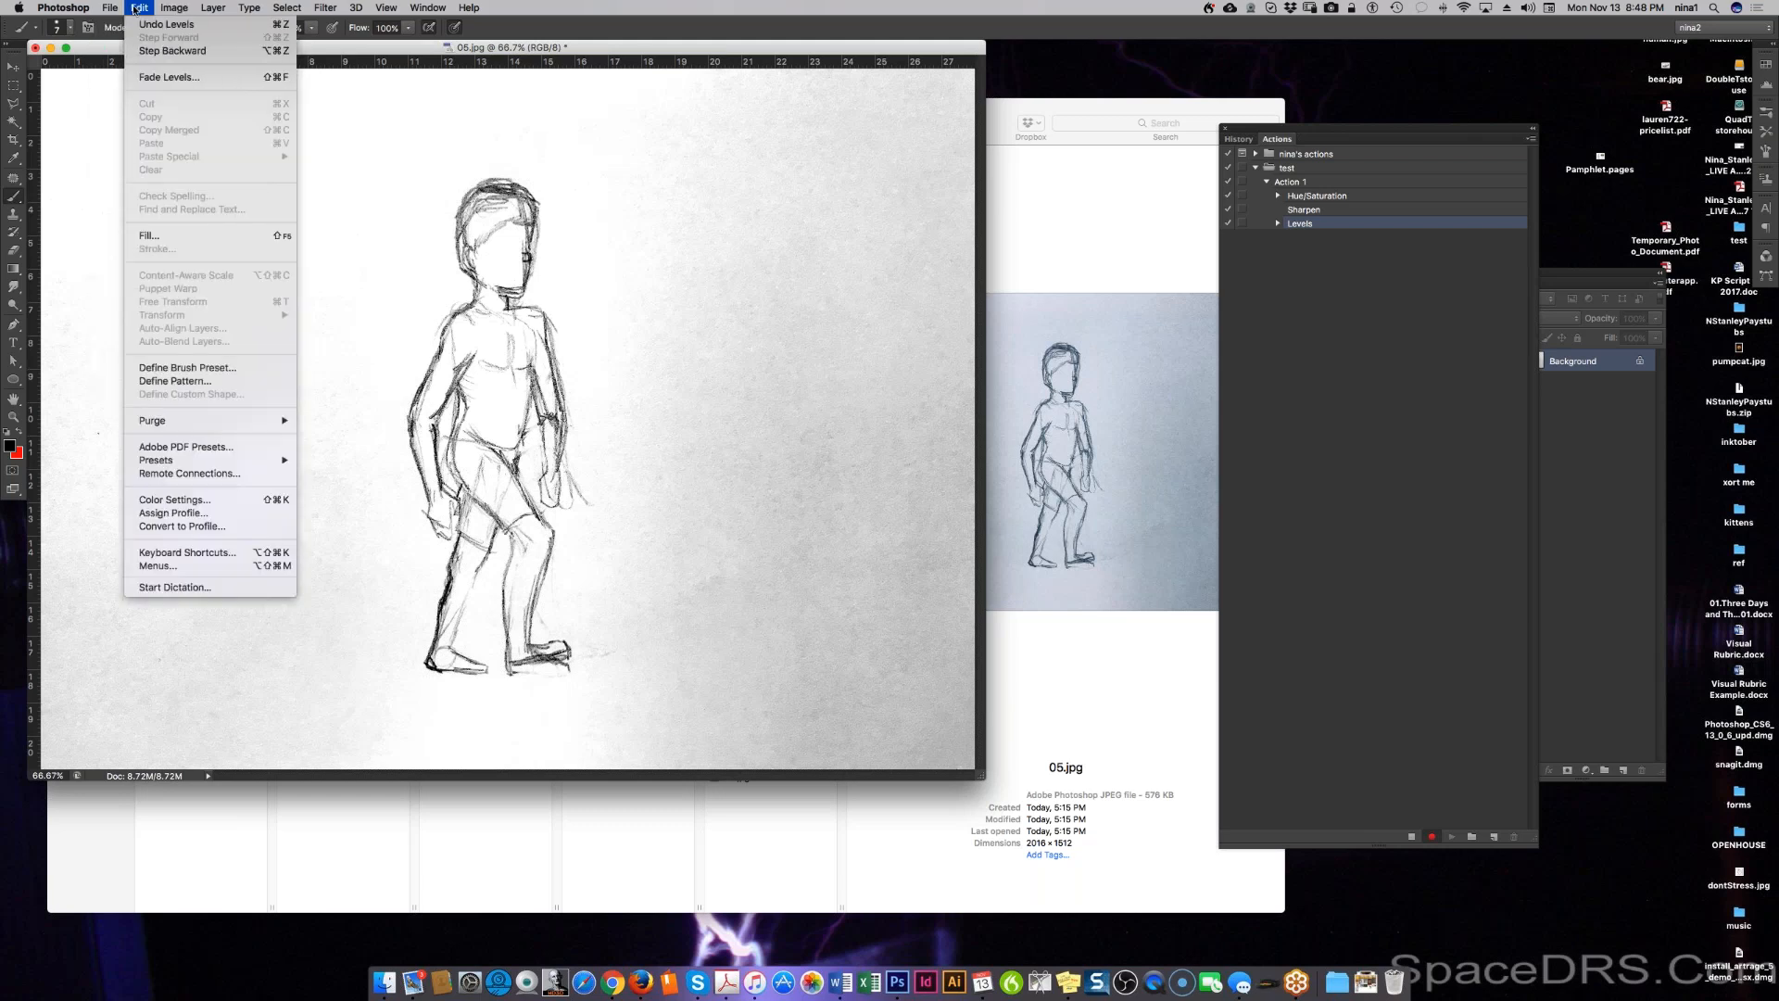
mouse_move(213, 7)
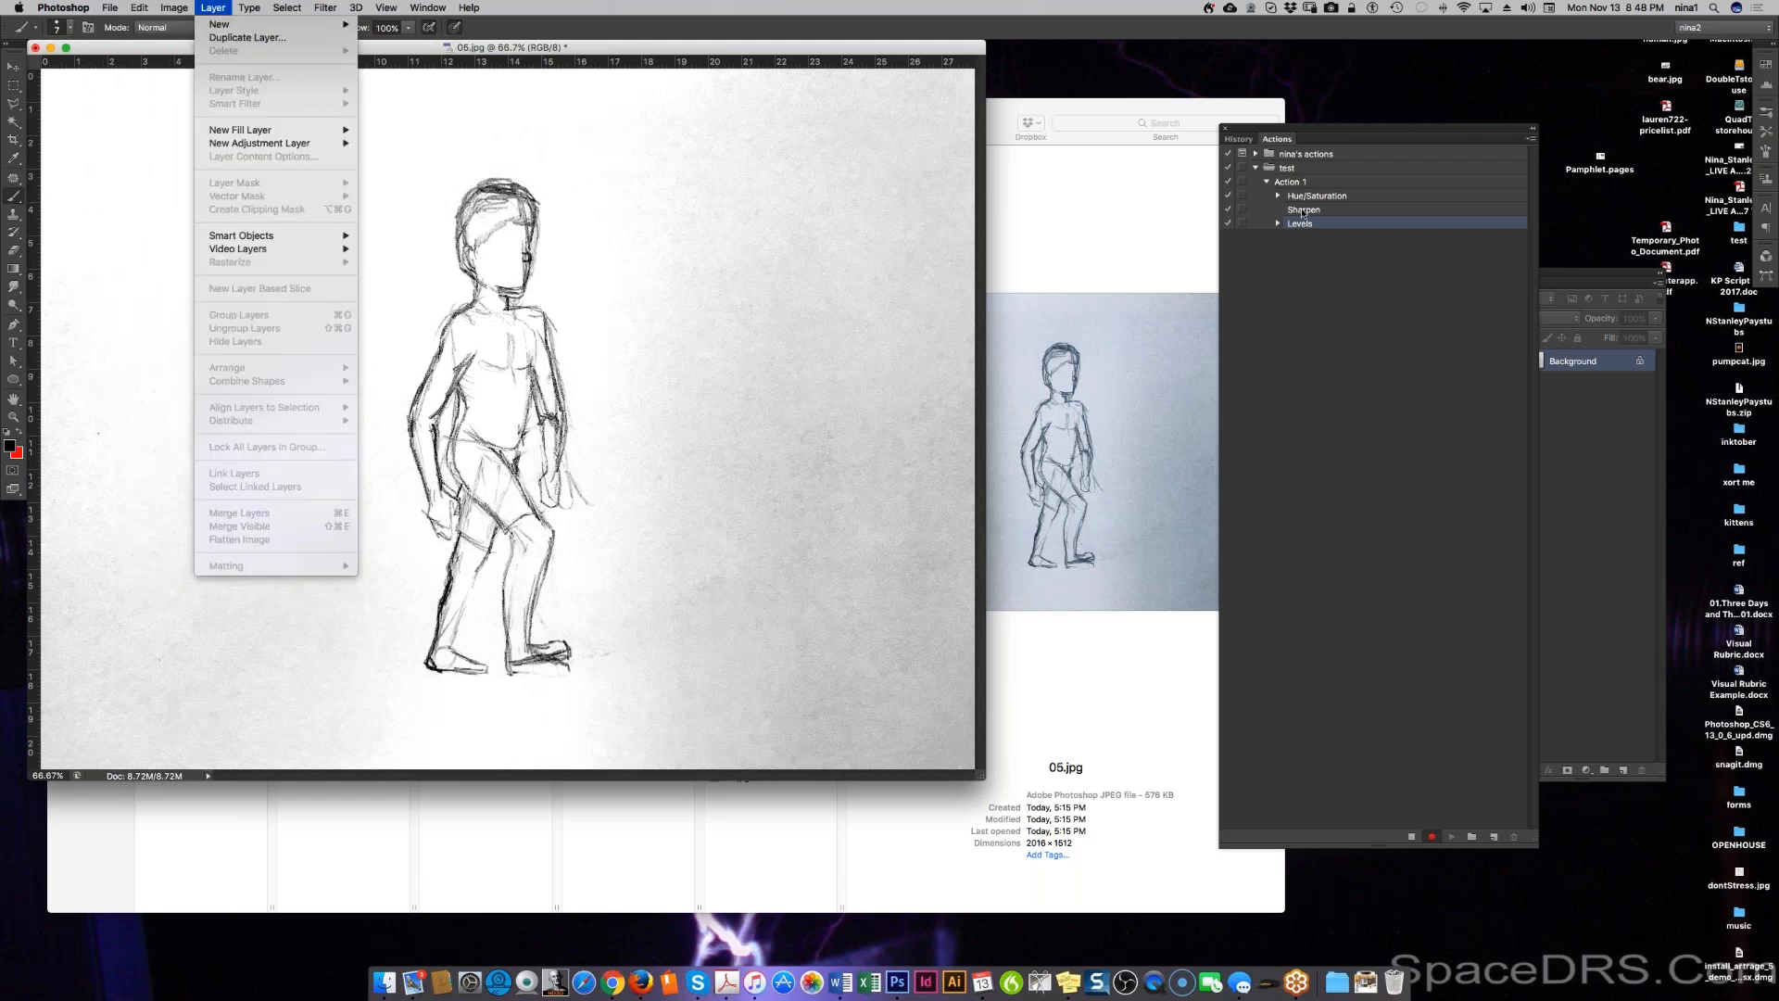
click(423, 52)
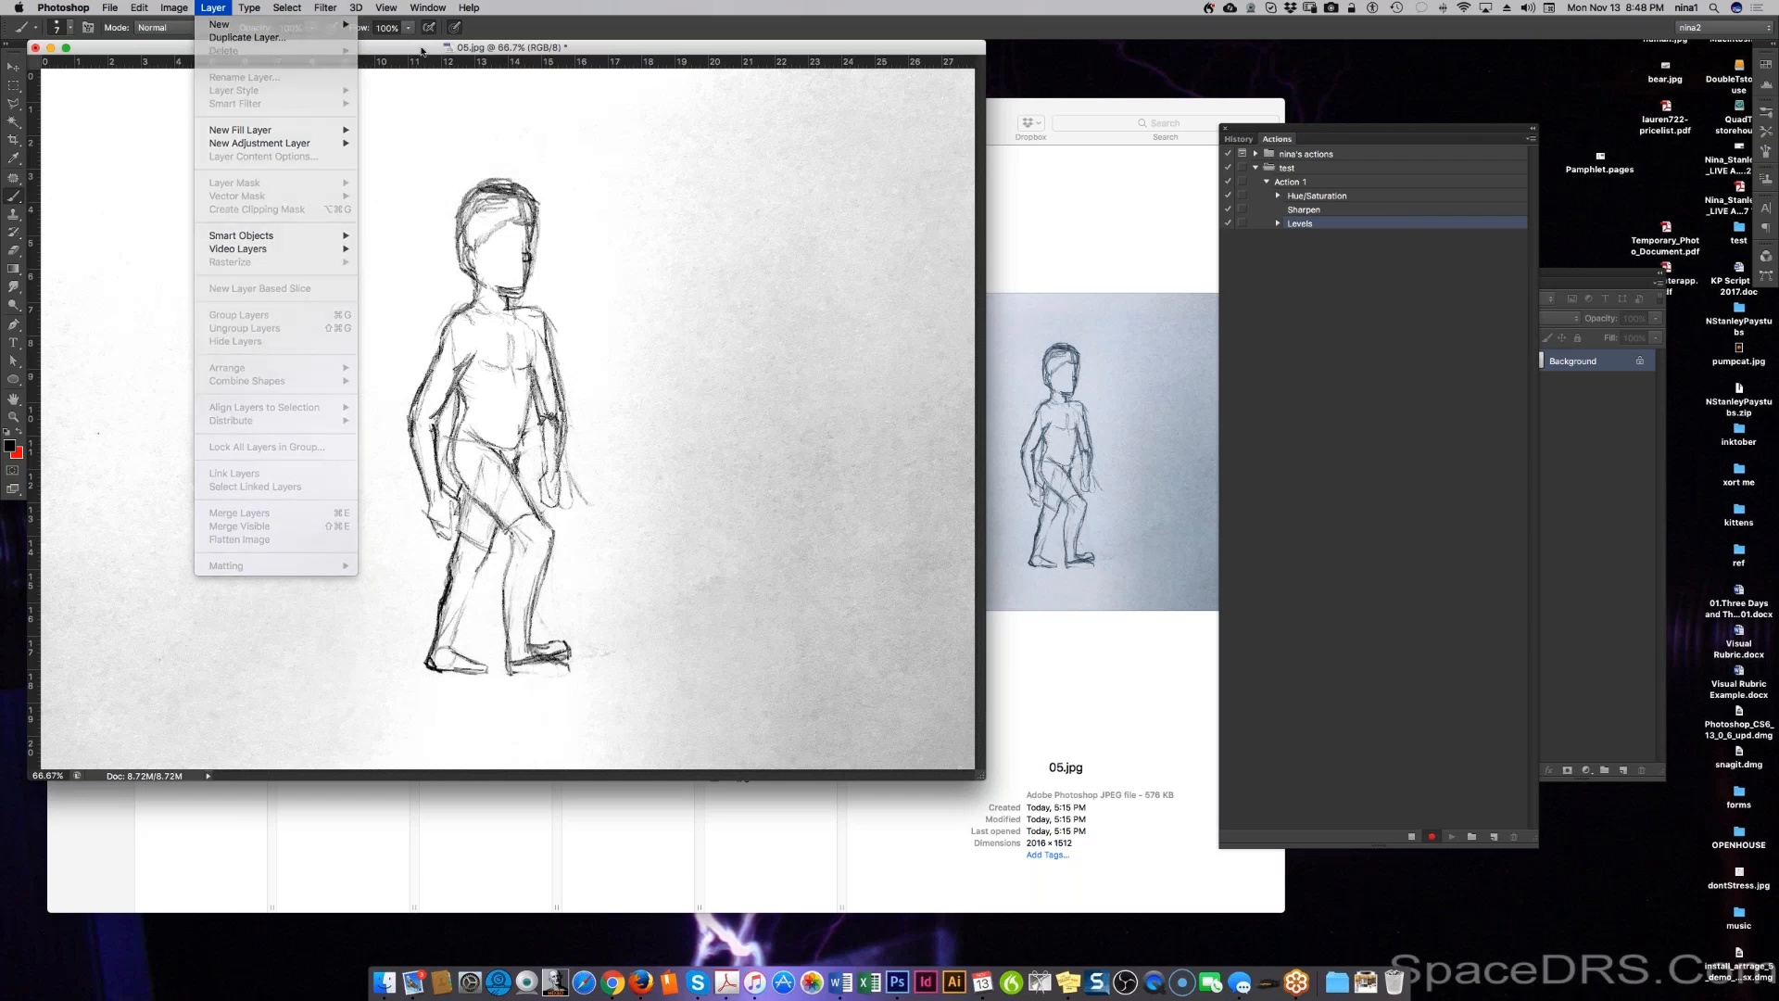
click(173, 8)
mouse_move(194, 53)
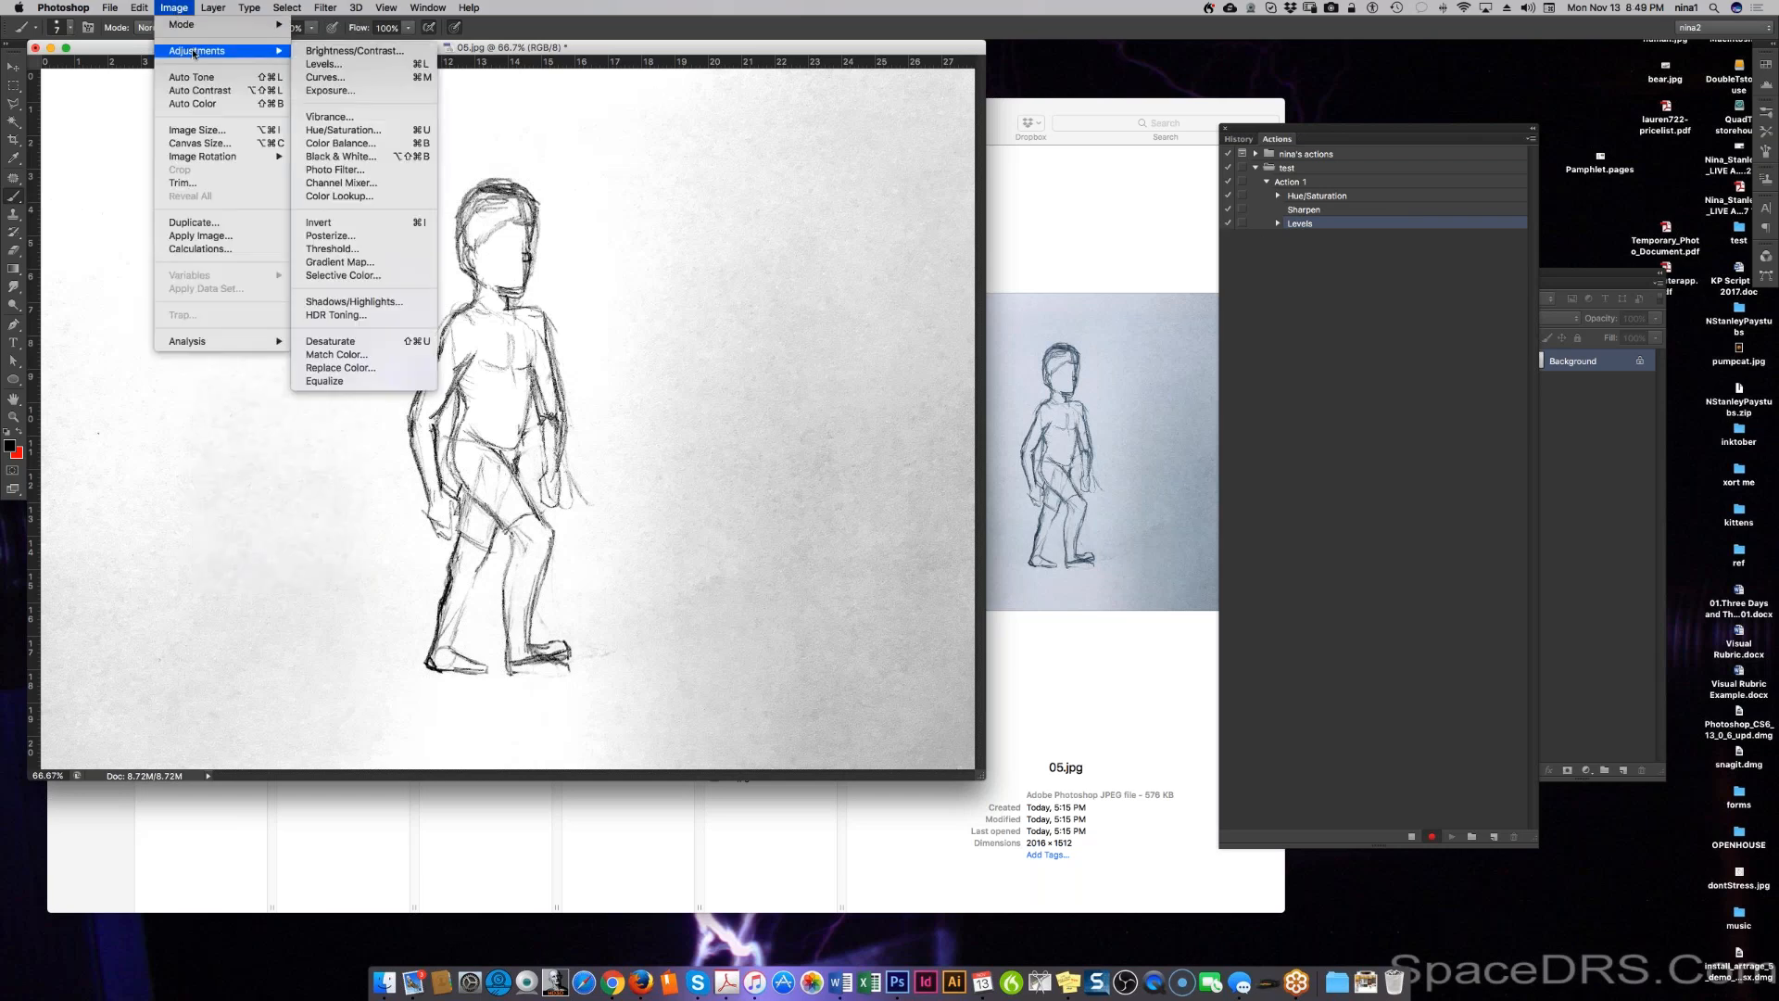
click(378, 251)
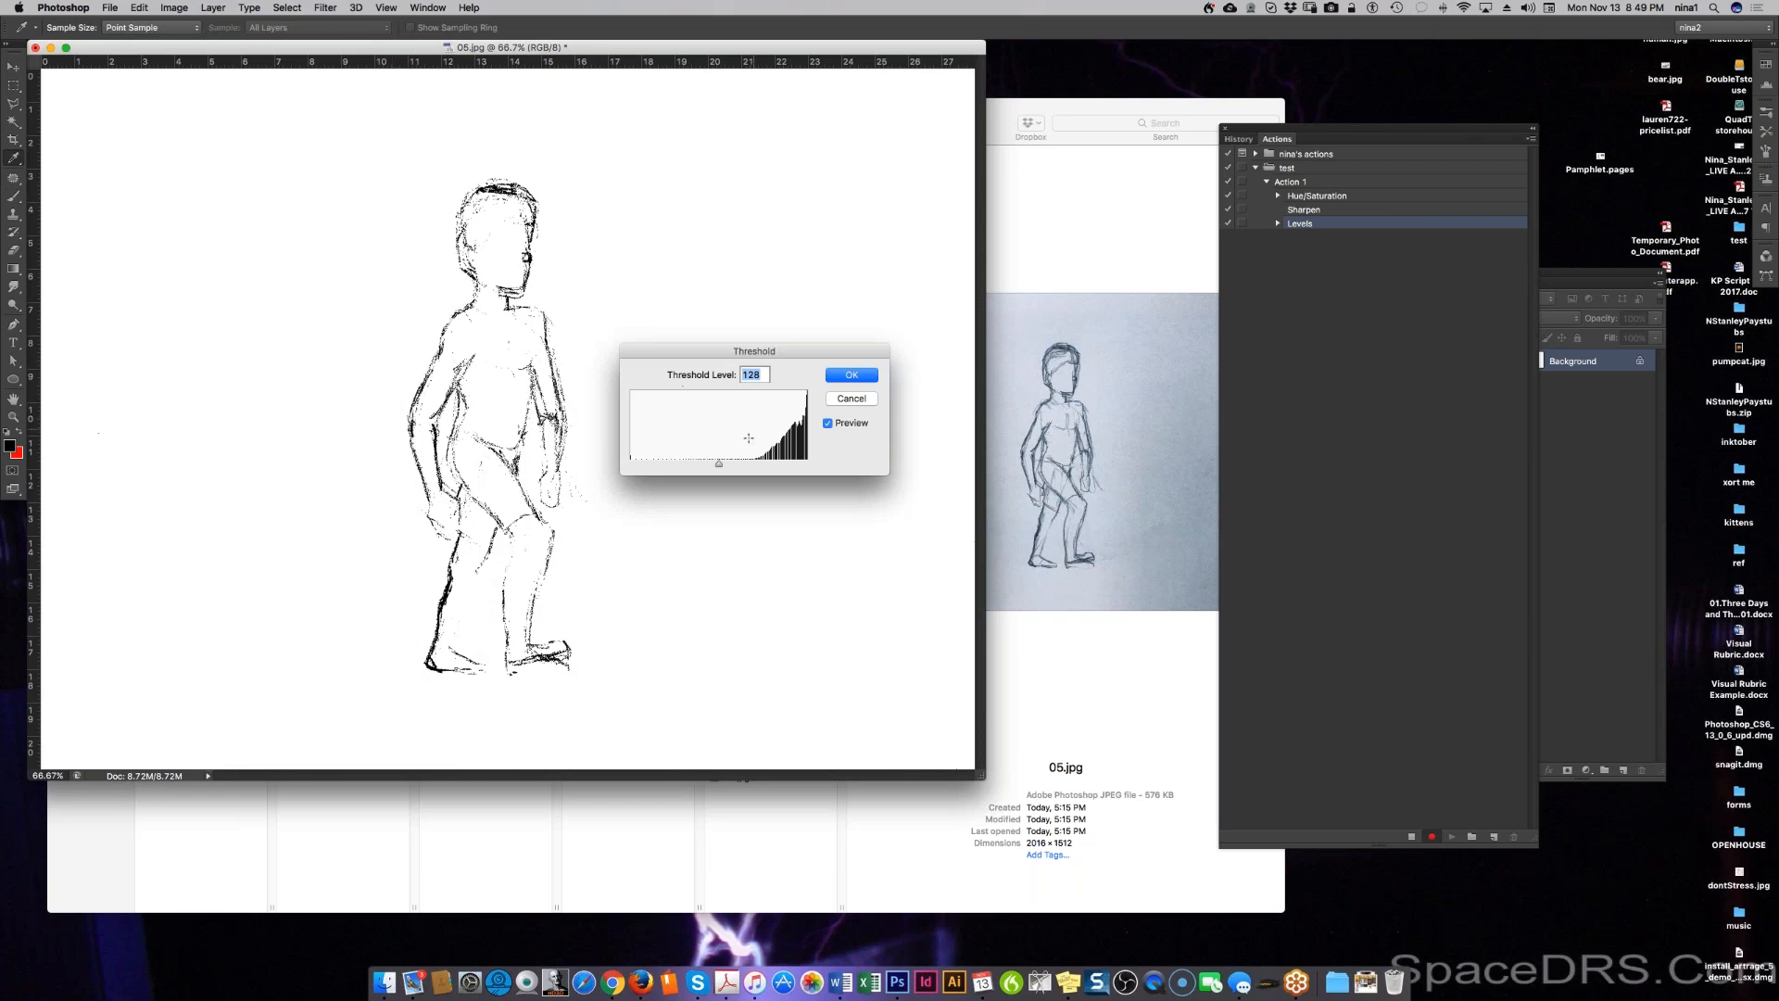
drag(752, 465, 770, 469)
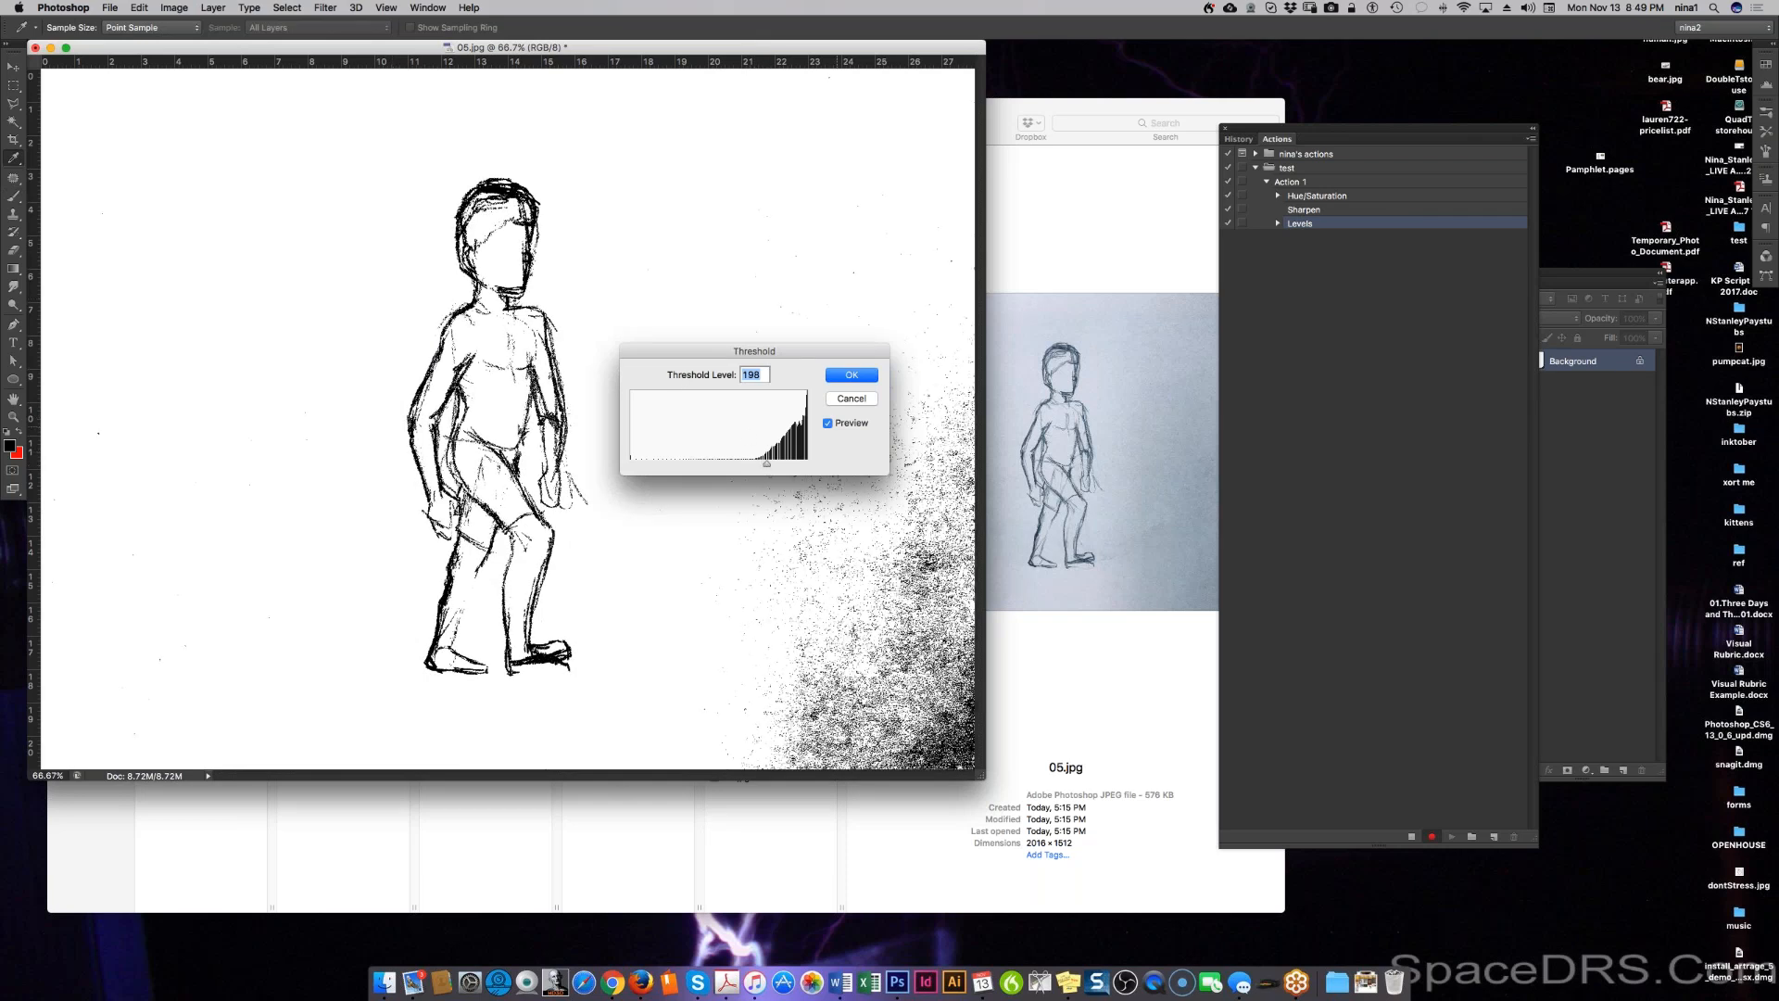
click(850, 398)
key(b)
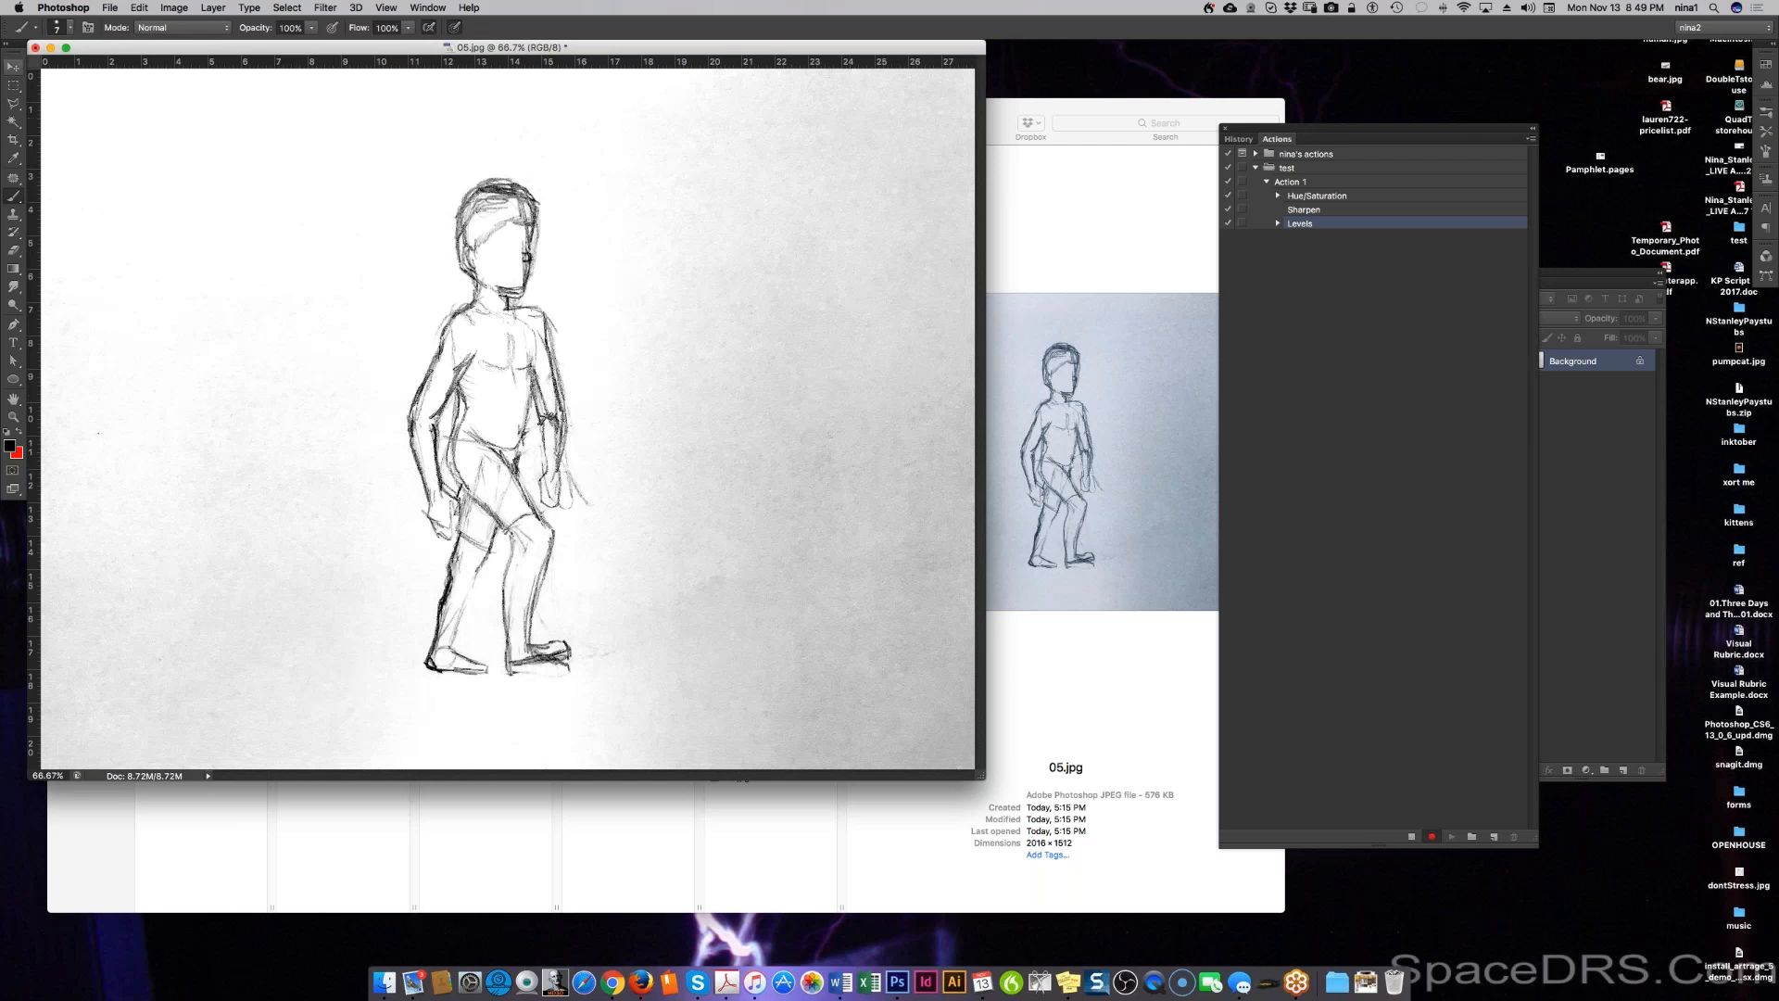
Step: Open the Image Size settings for the drawing
click(174, 8)
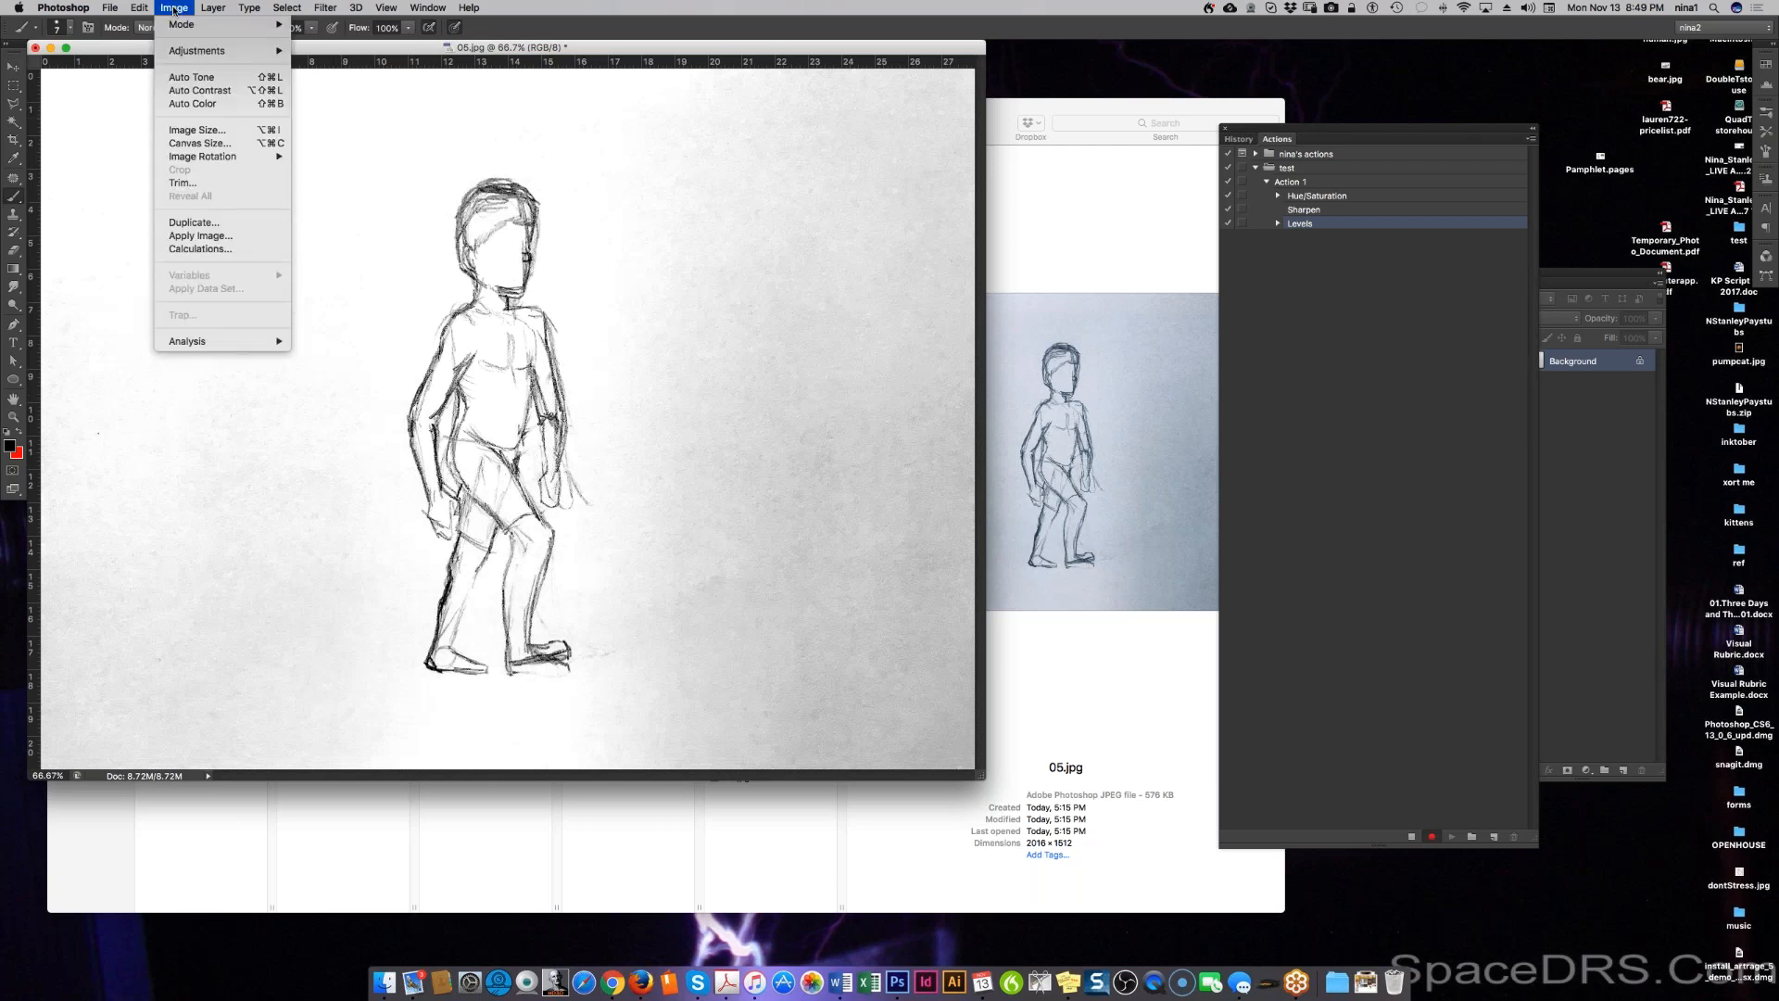
click(217, 129)
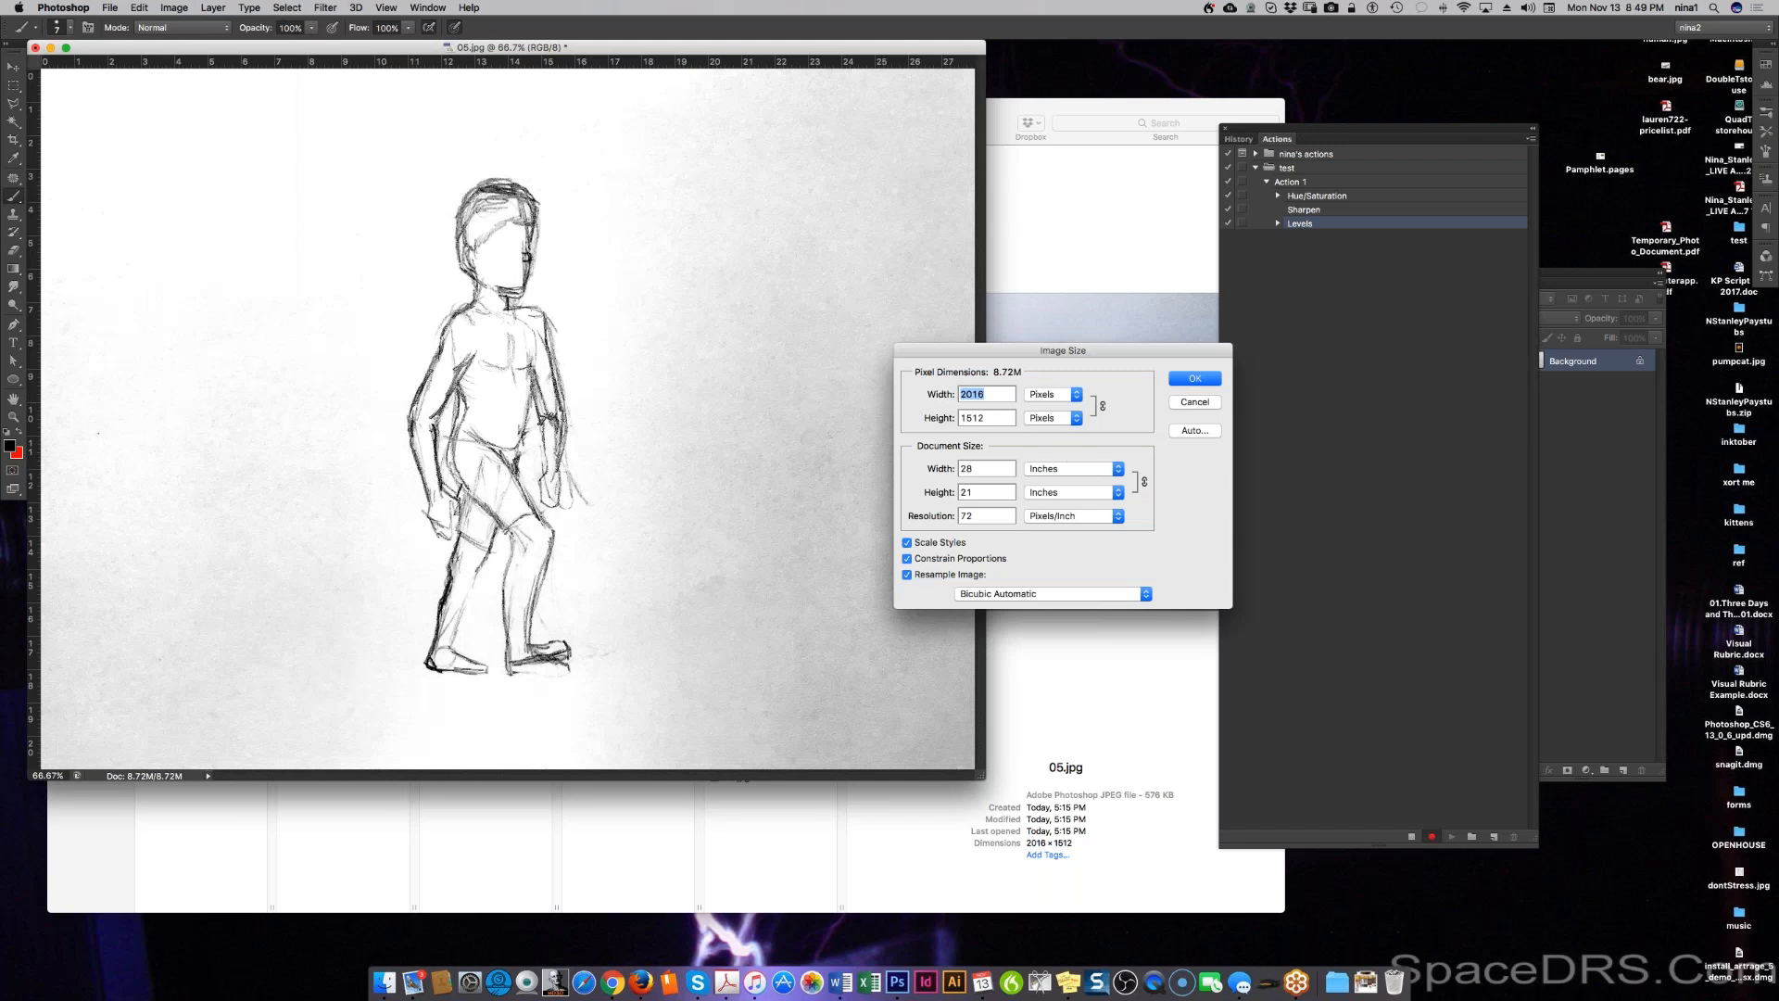
Step: Resize the image to 900 pixels wide with proportions constrained
text(900)
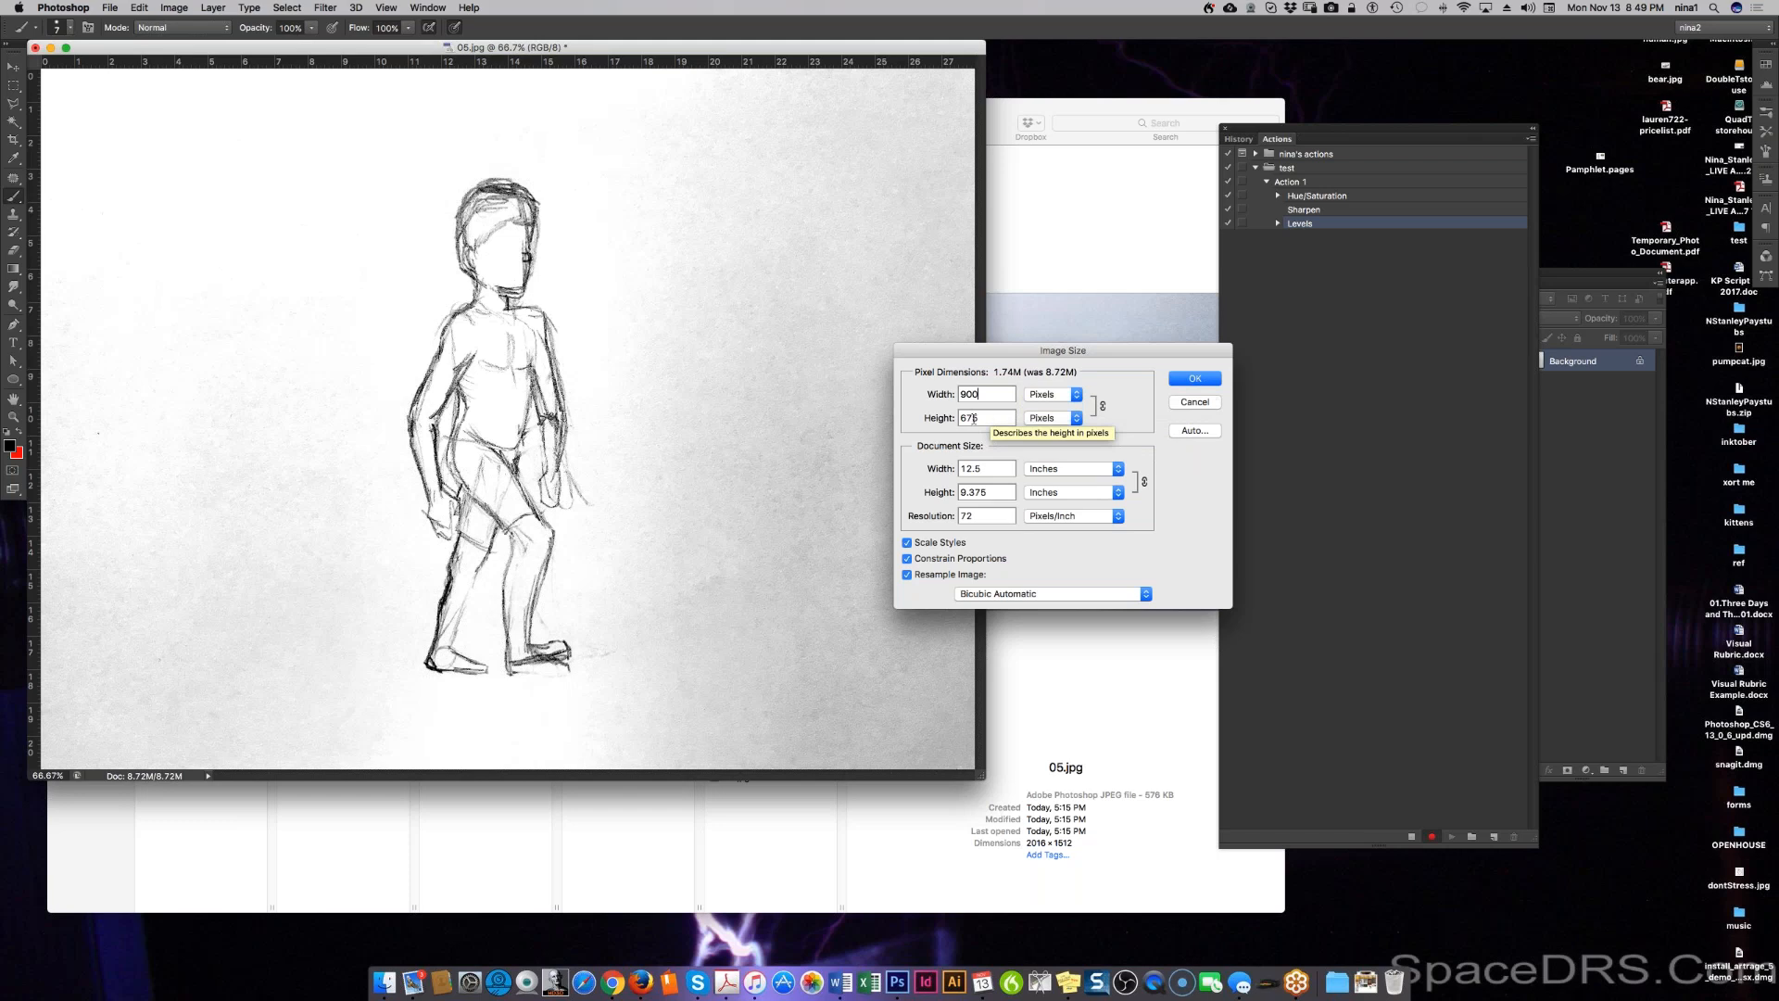
click(1199, 380)
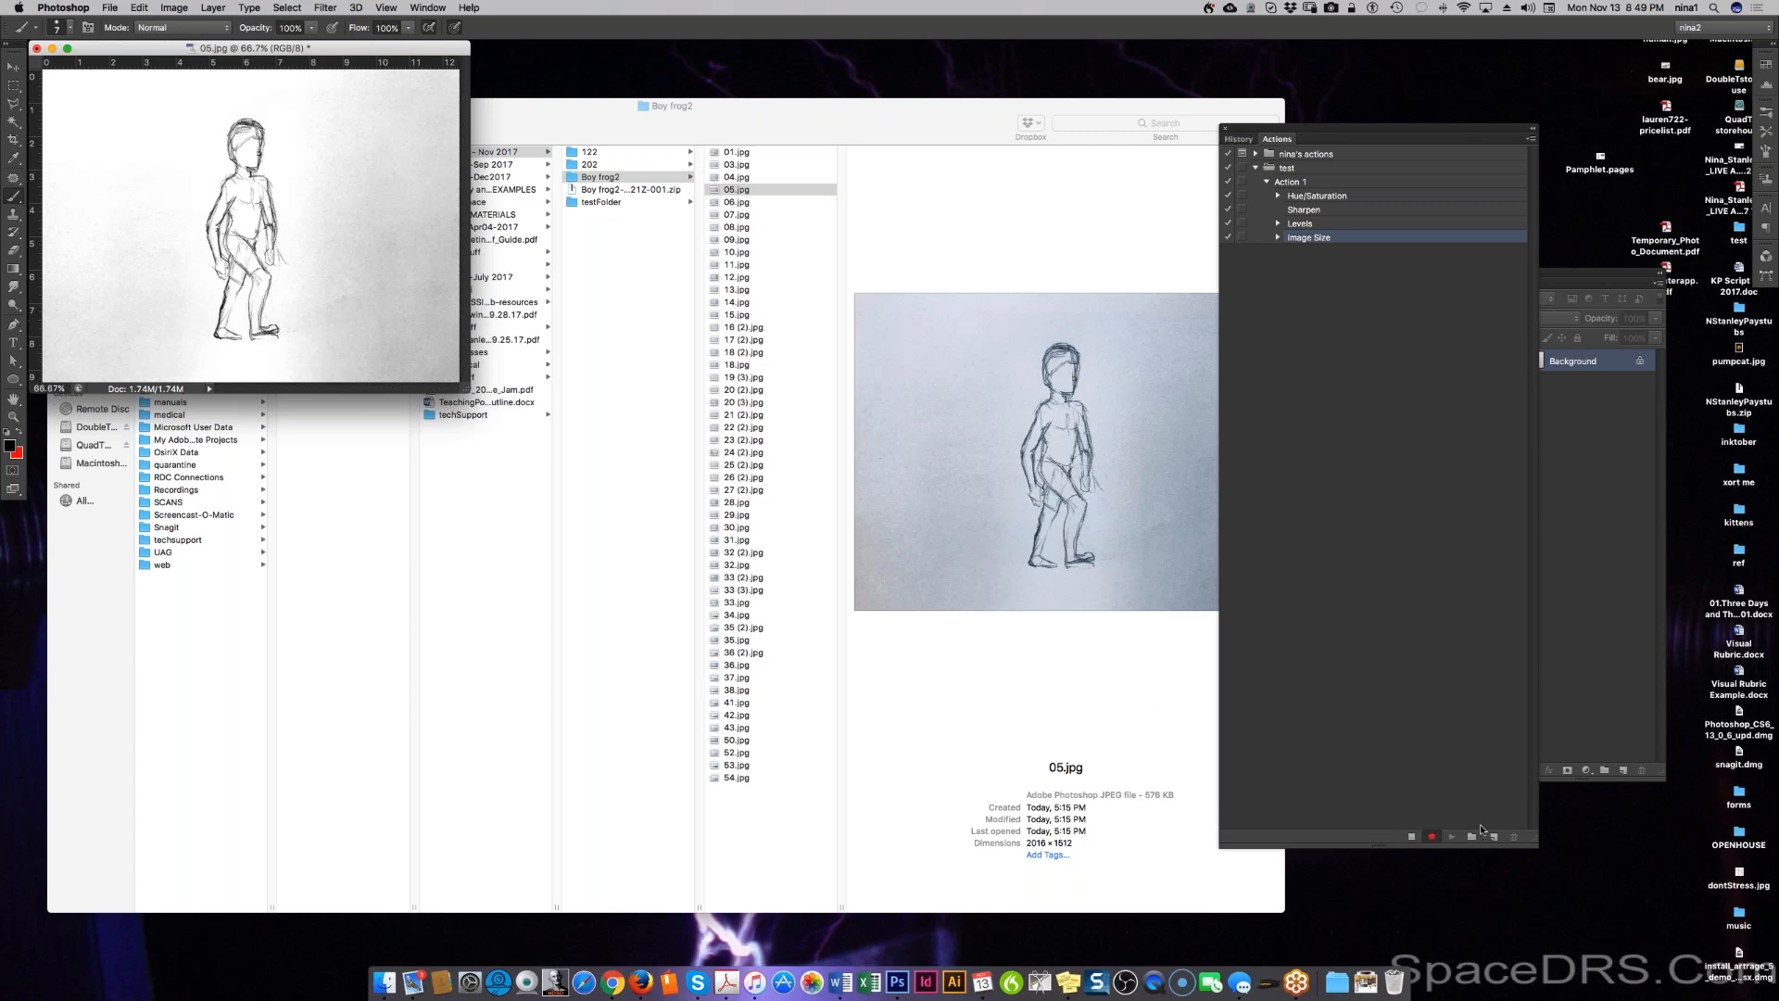
Step: Save the edited 05.jpg as a JPEG in testFolder inside **Oct 9 - Nov 2017, with quality 12 Maximum and Progressive format
click(109, 7)
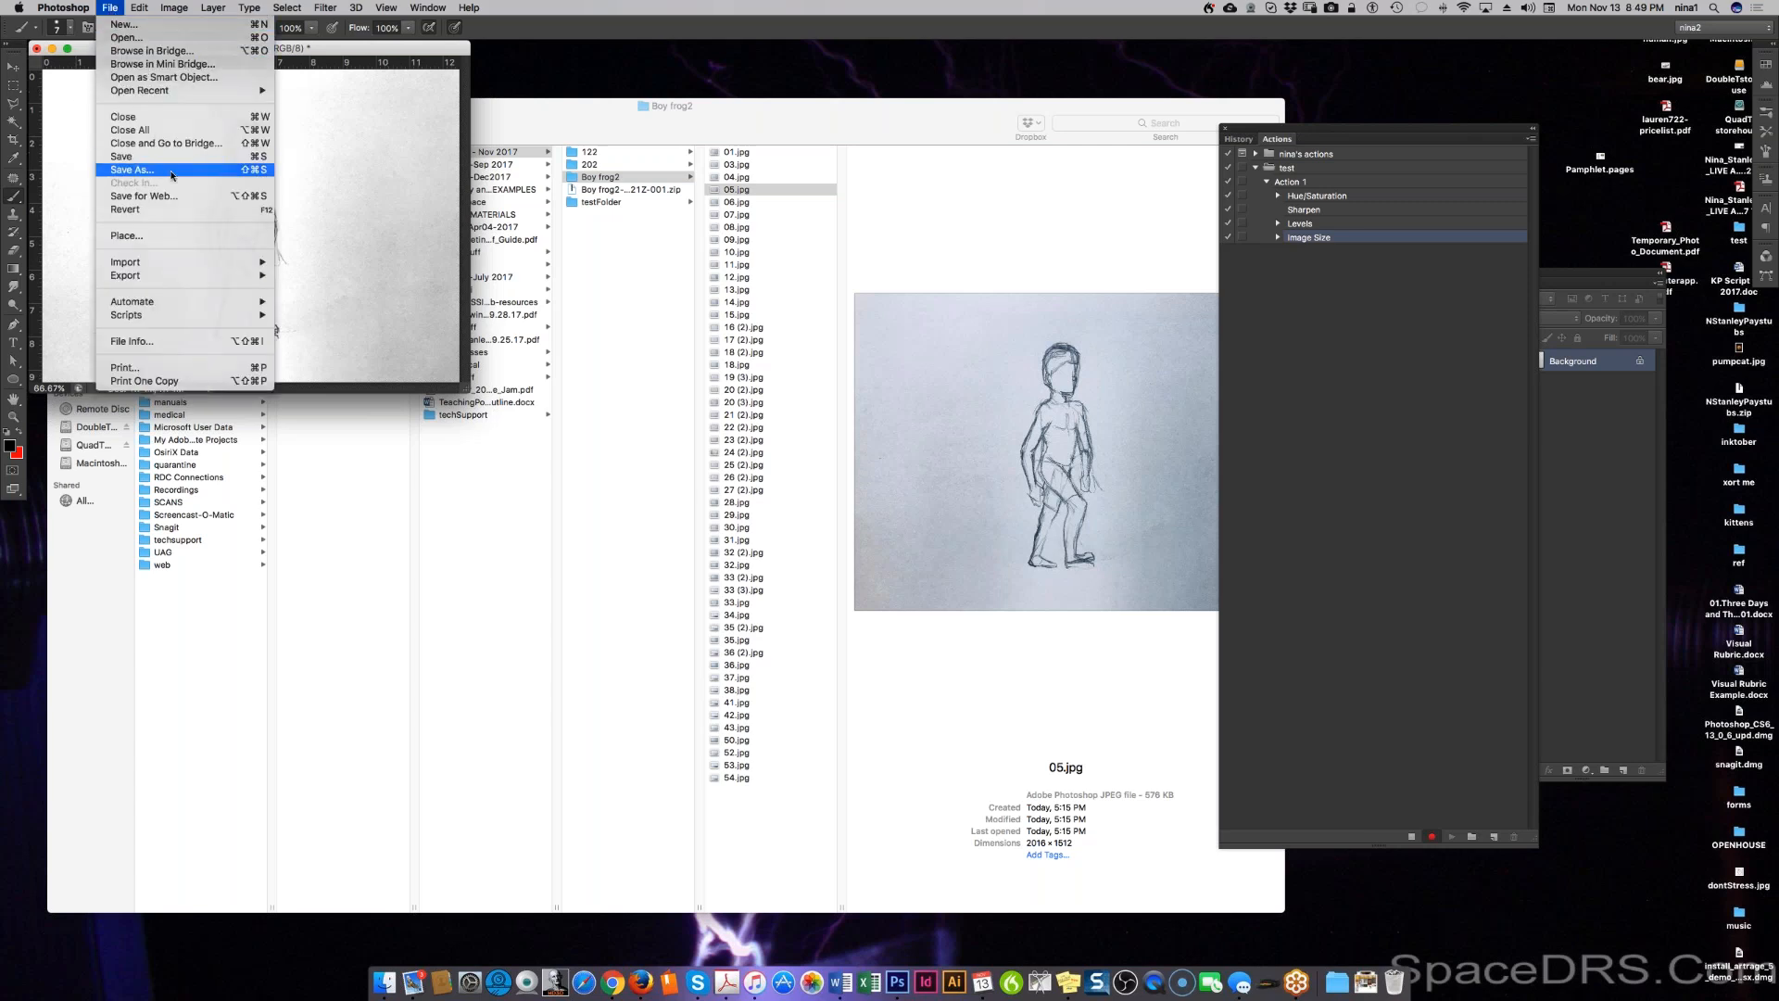
click(139, 170)
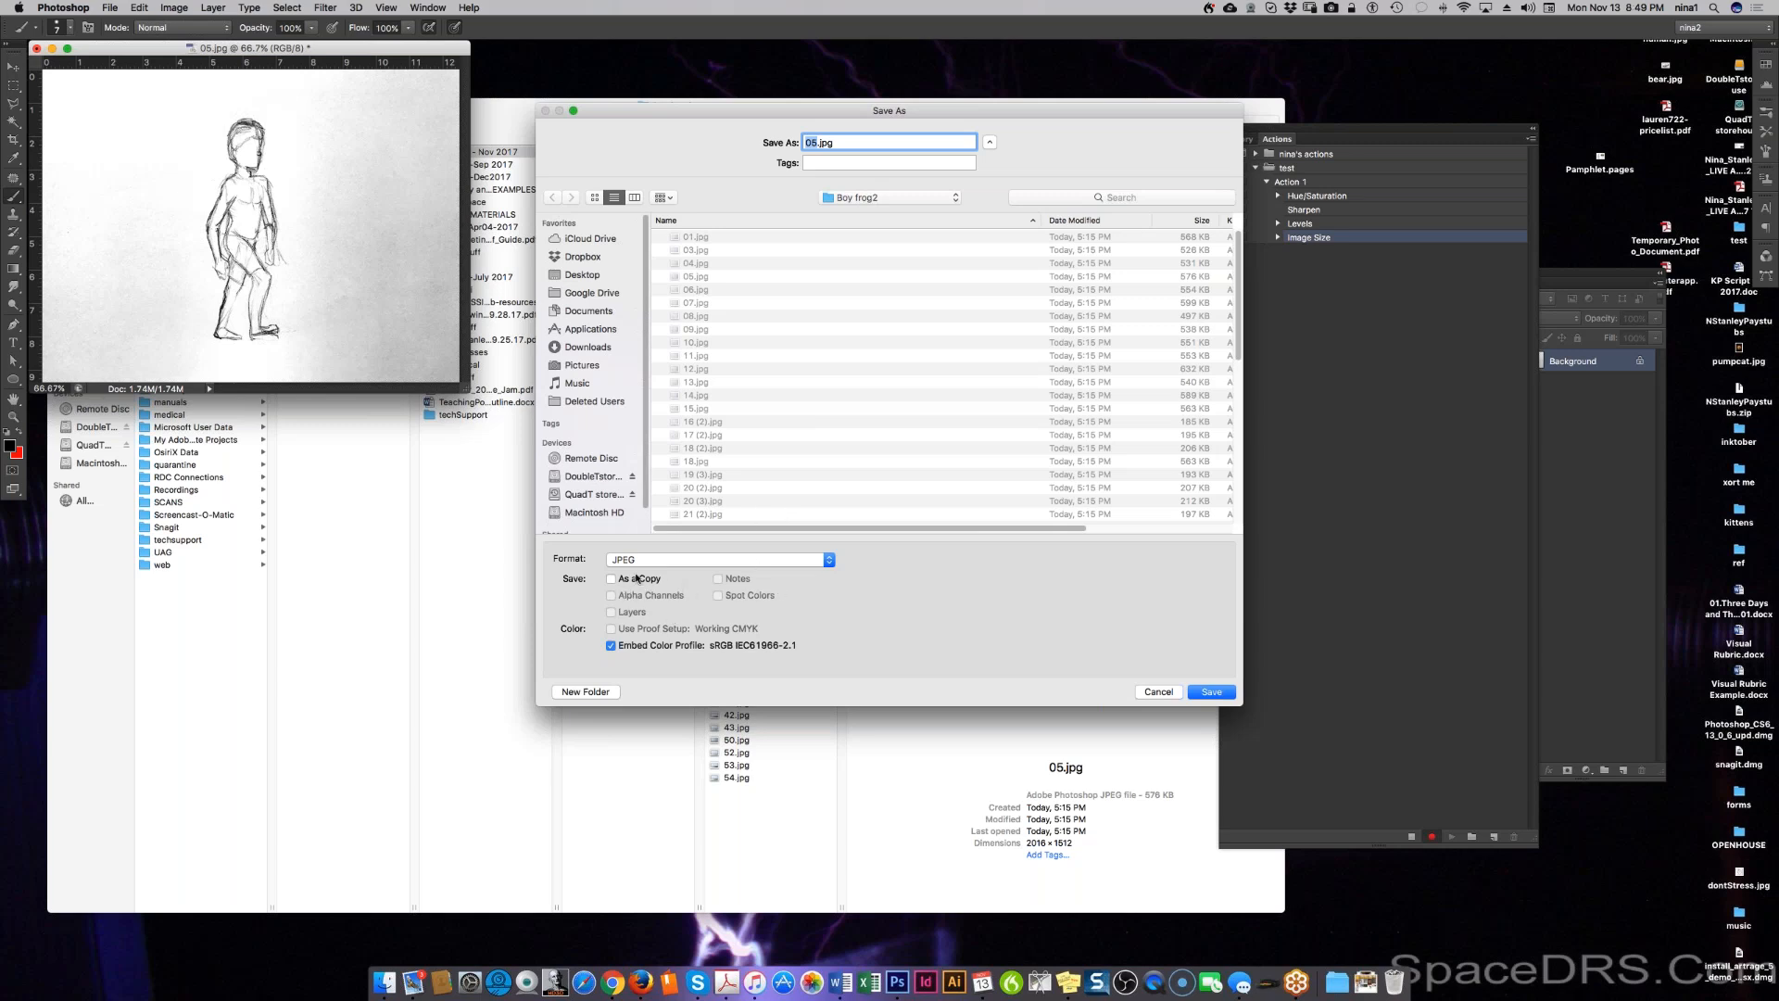
click(883, 200)
click(885, 212)
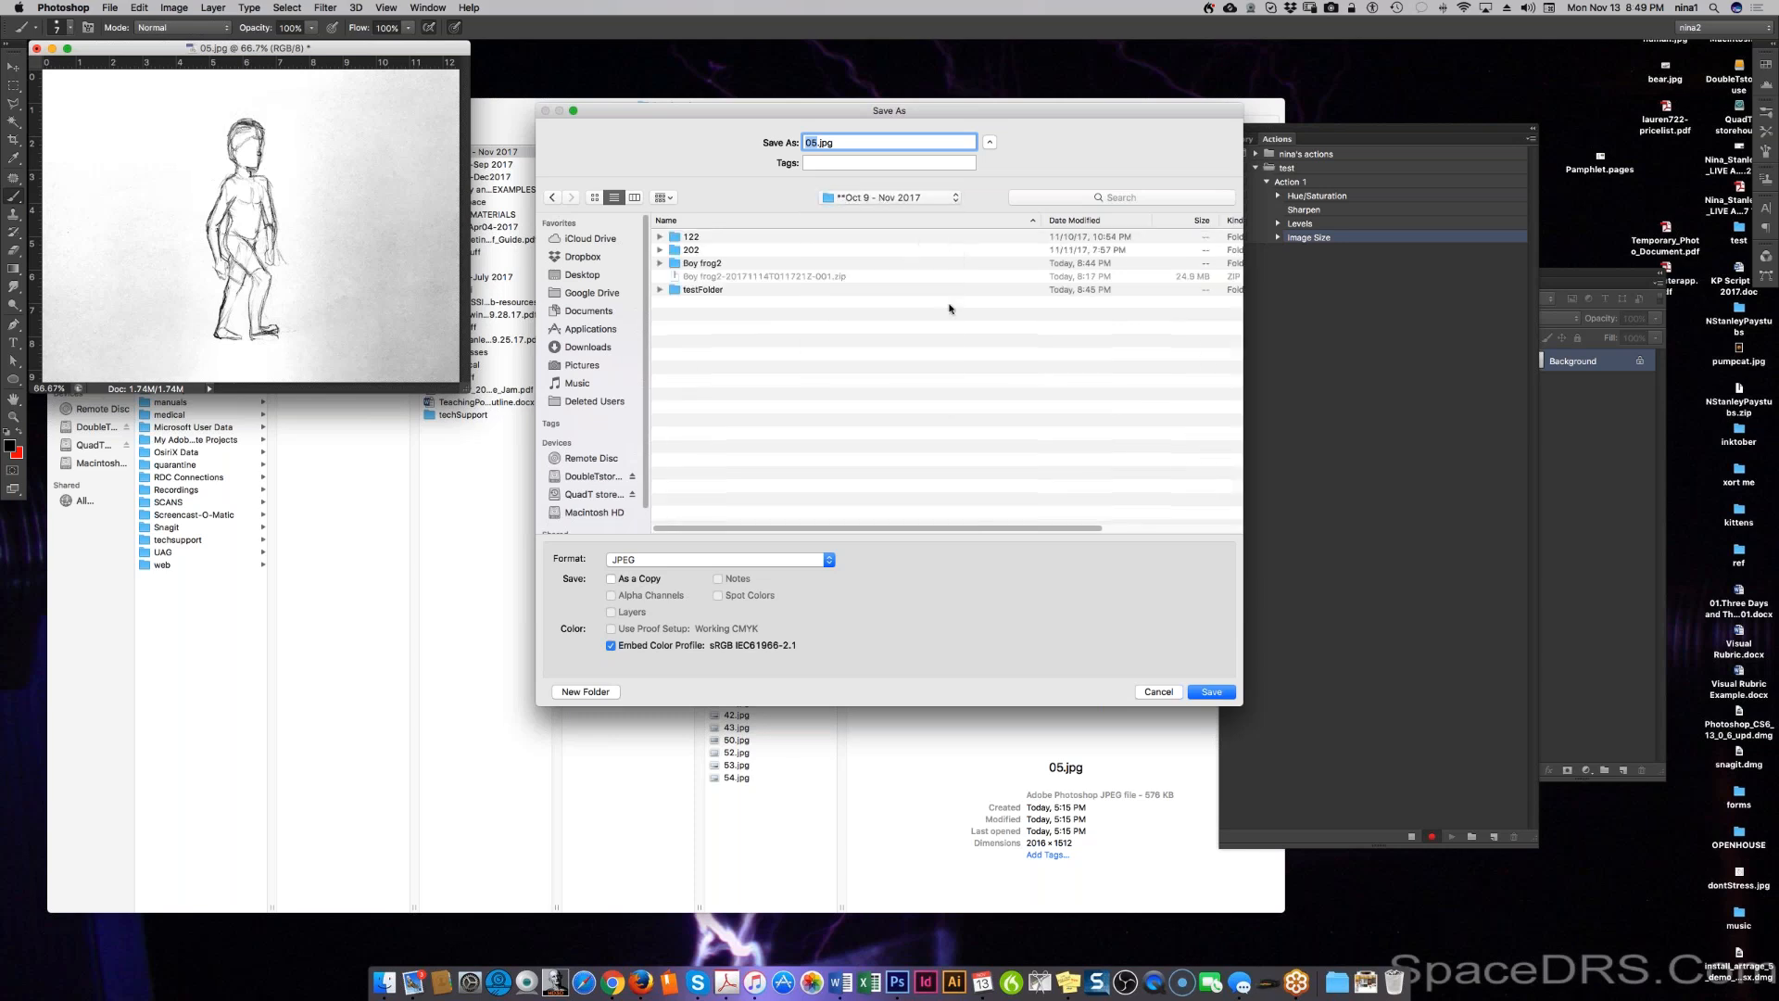
click(708, 291)
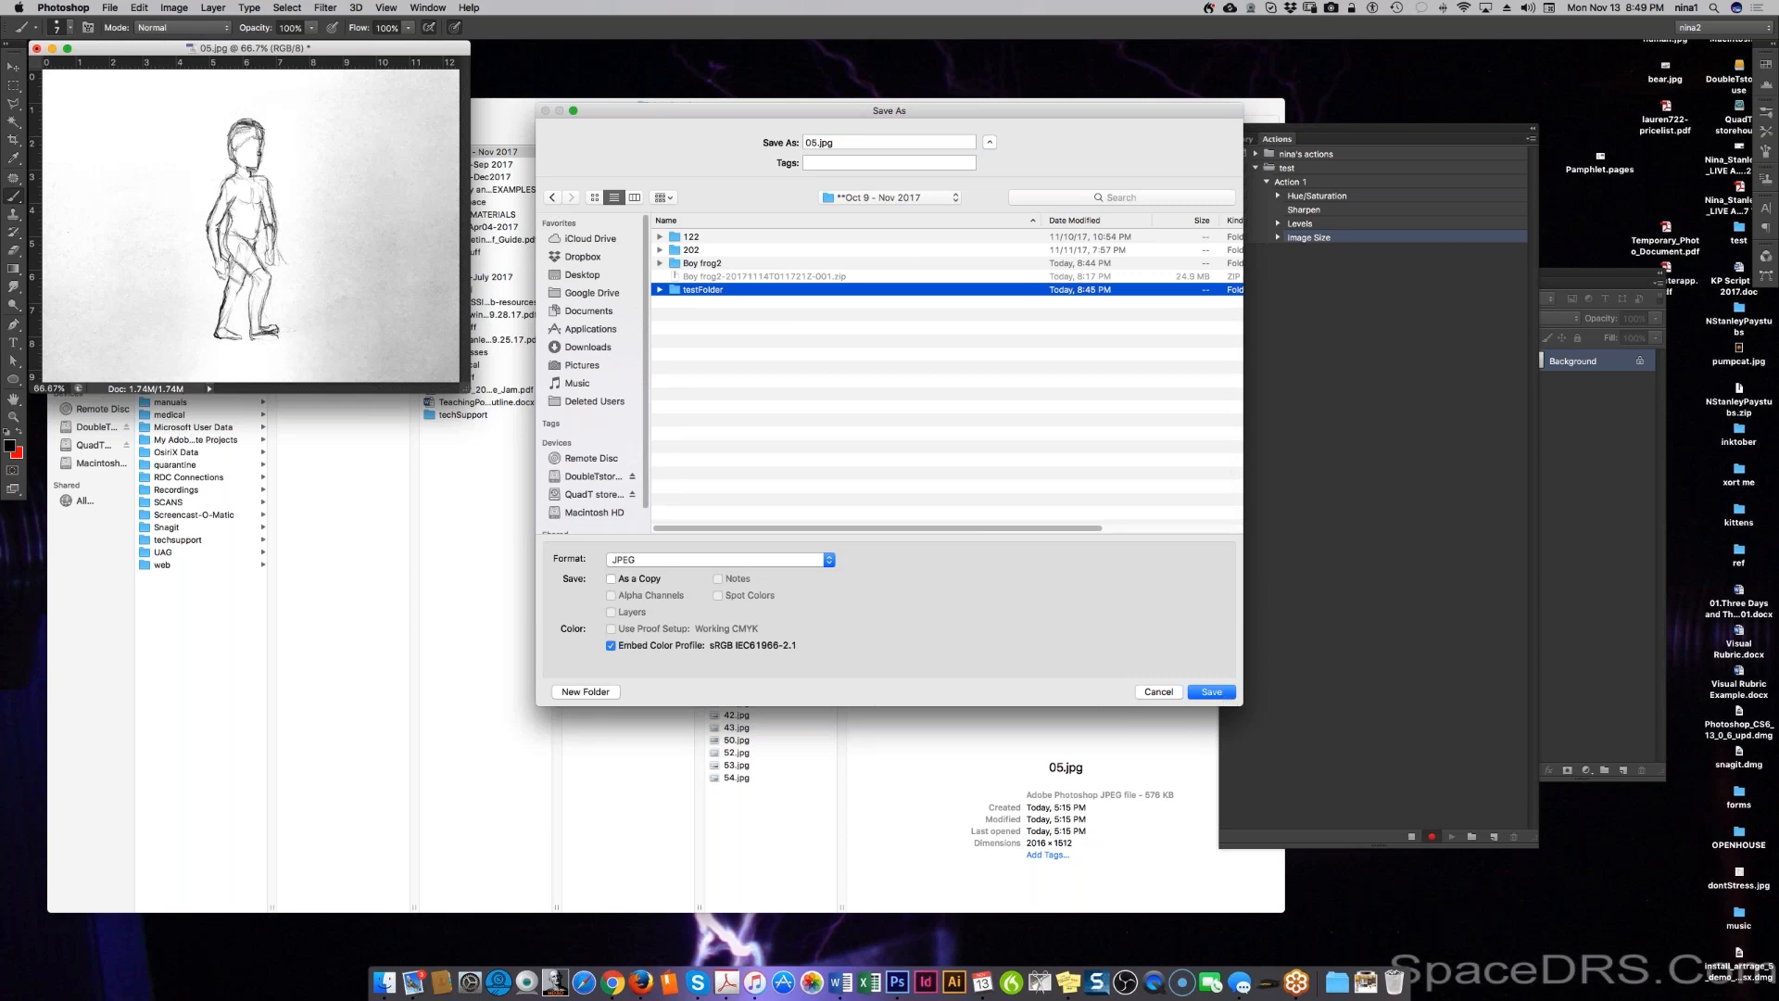
click(1216, 692)
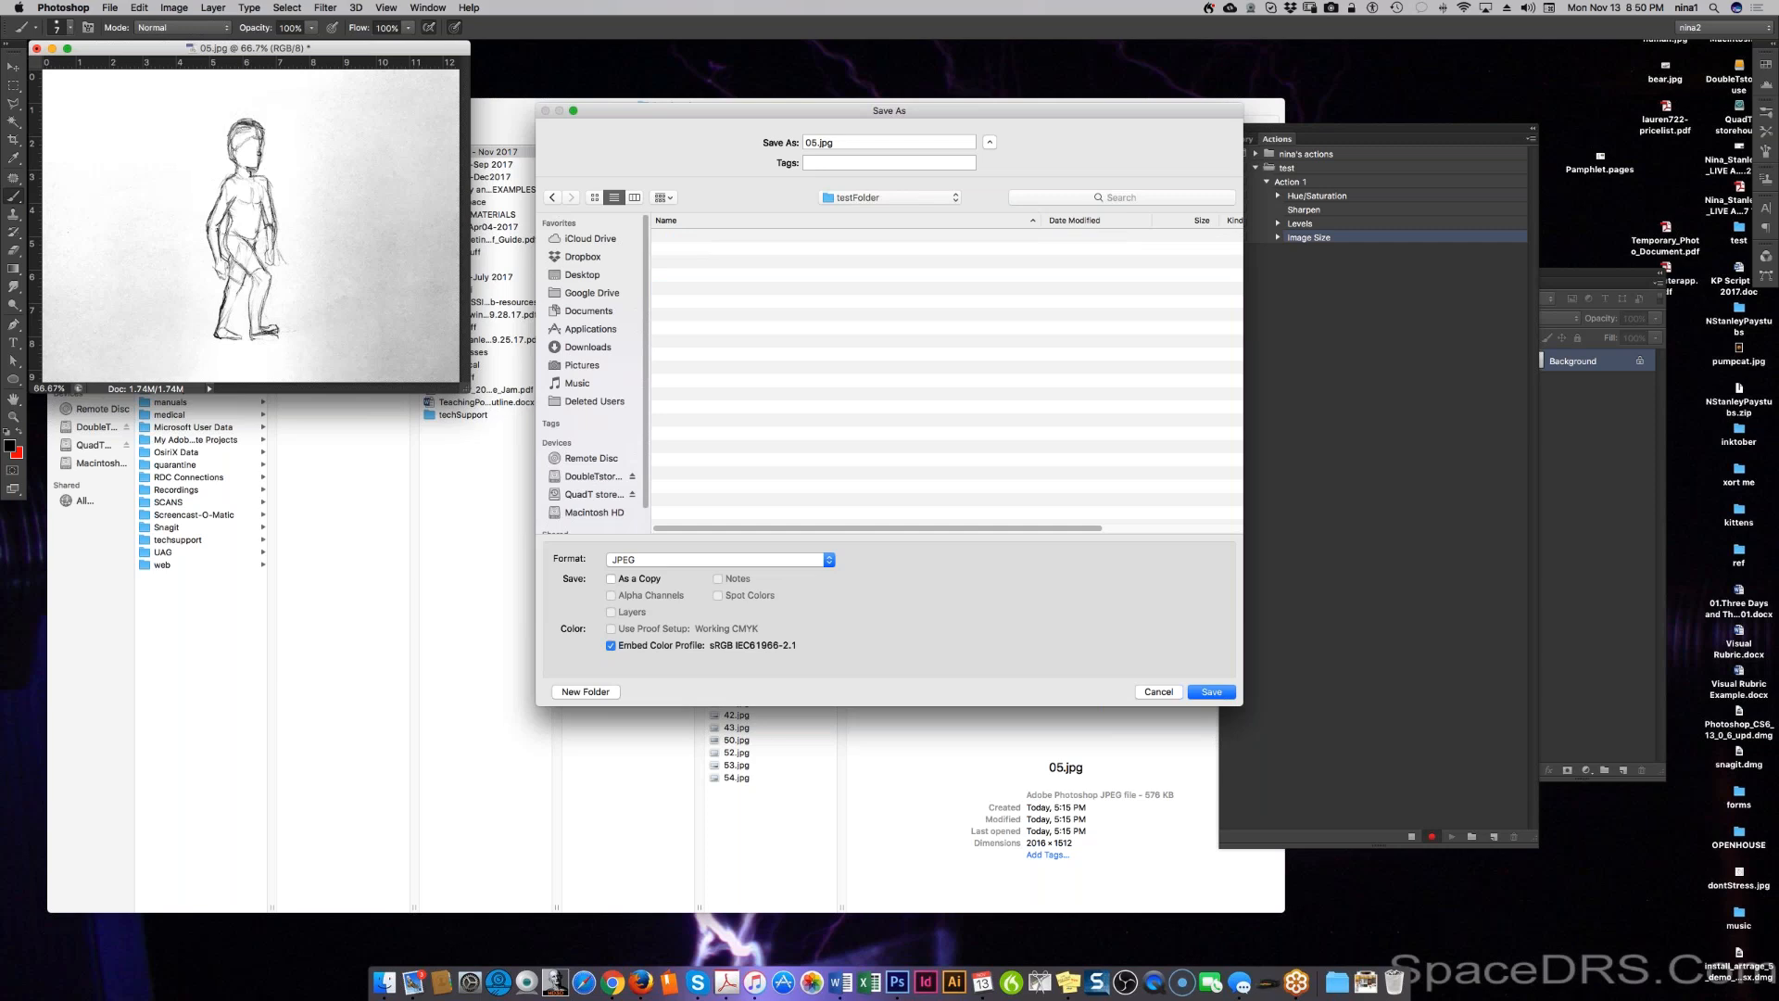
click(1209, 692)
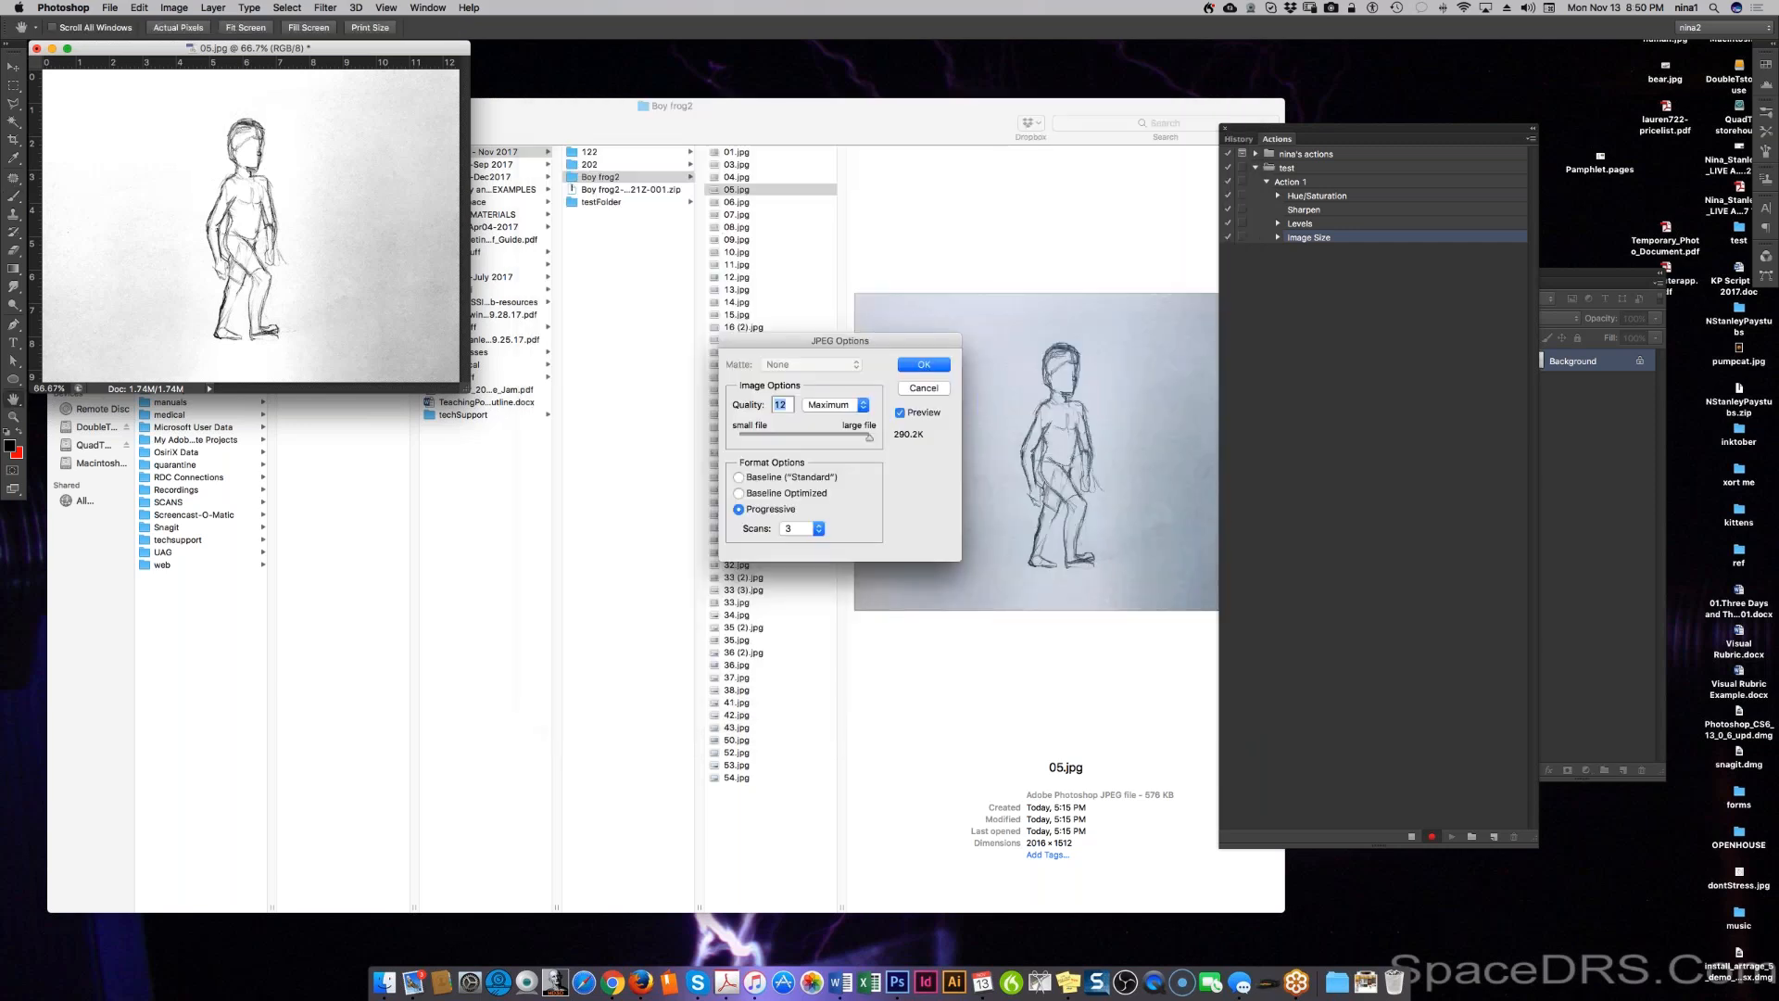
click(924, 365)
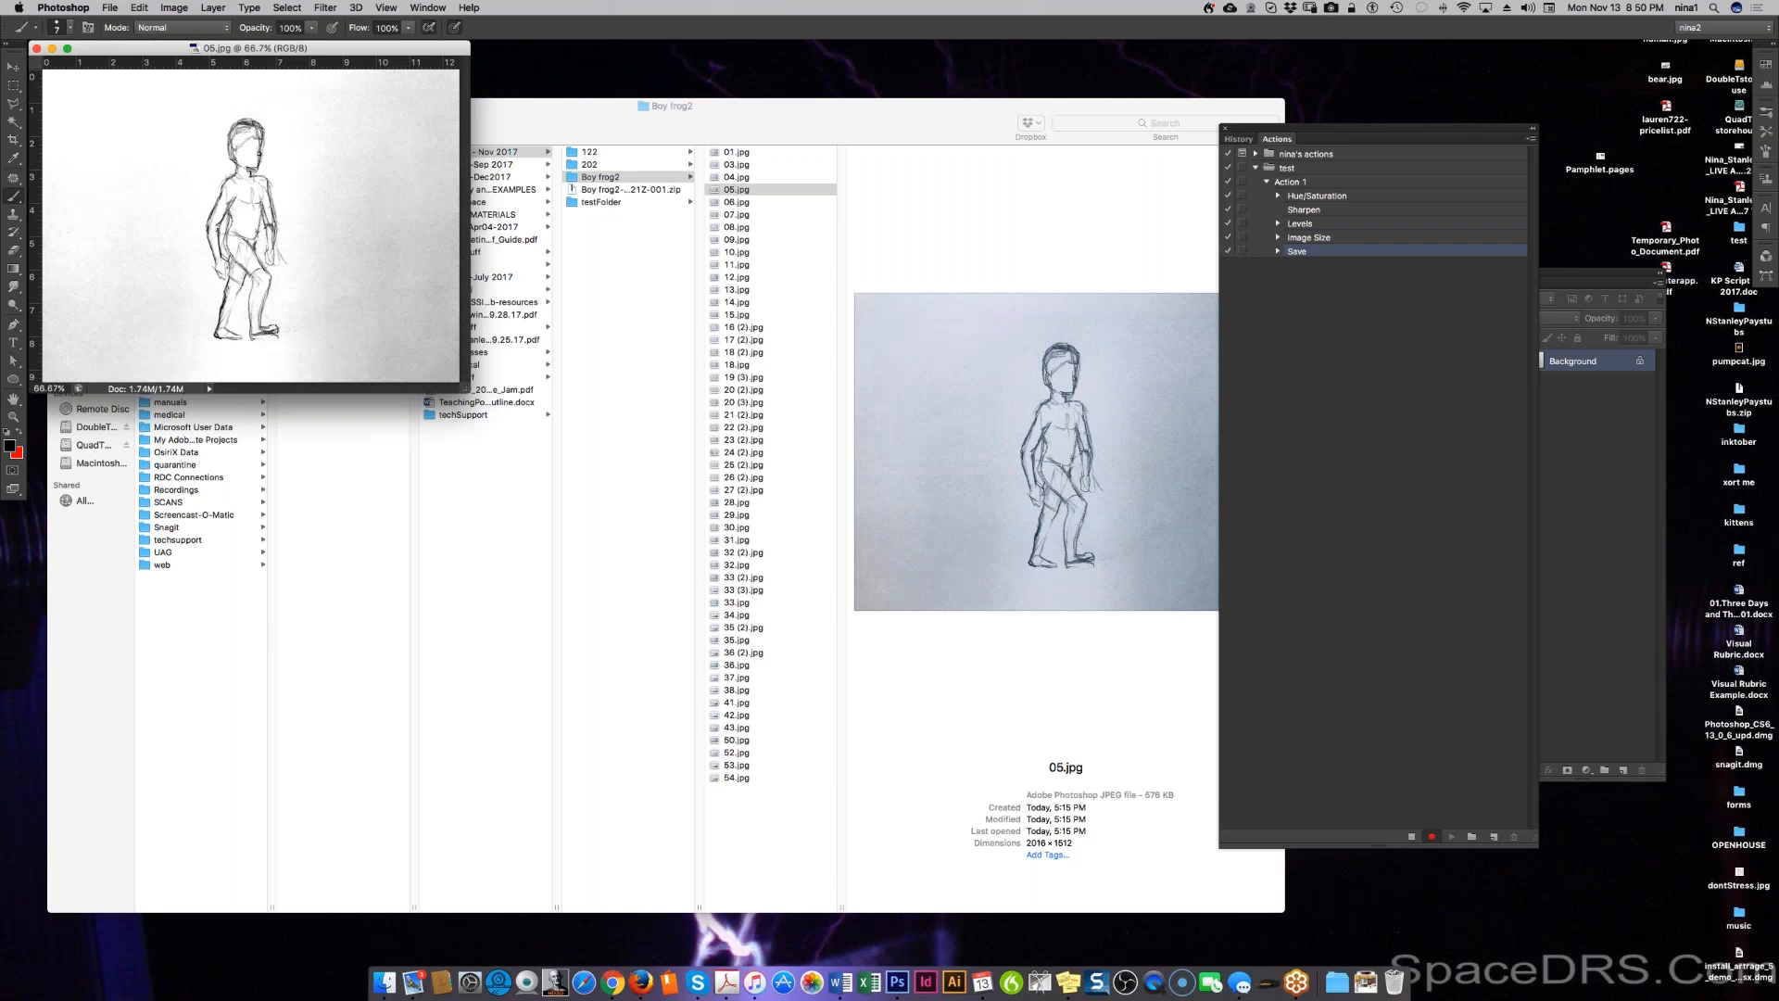
Step: Stop recording the action and close the 05.jpg document
click(1411, 836)
click(37, 48)
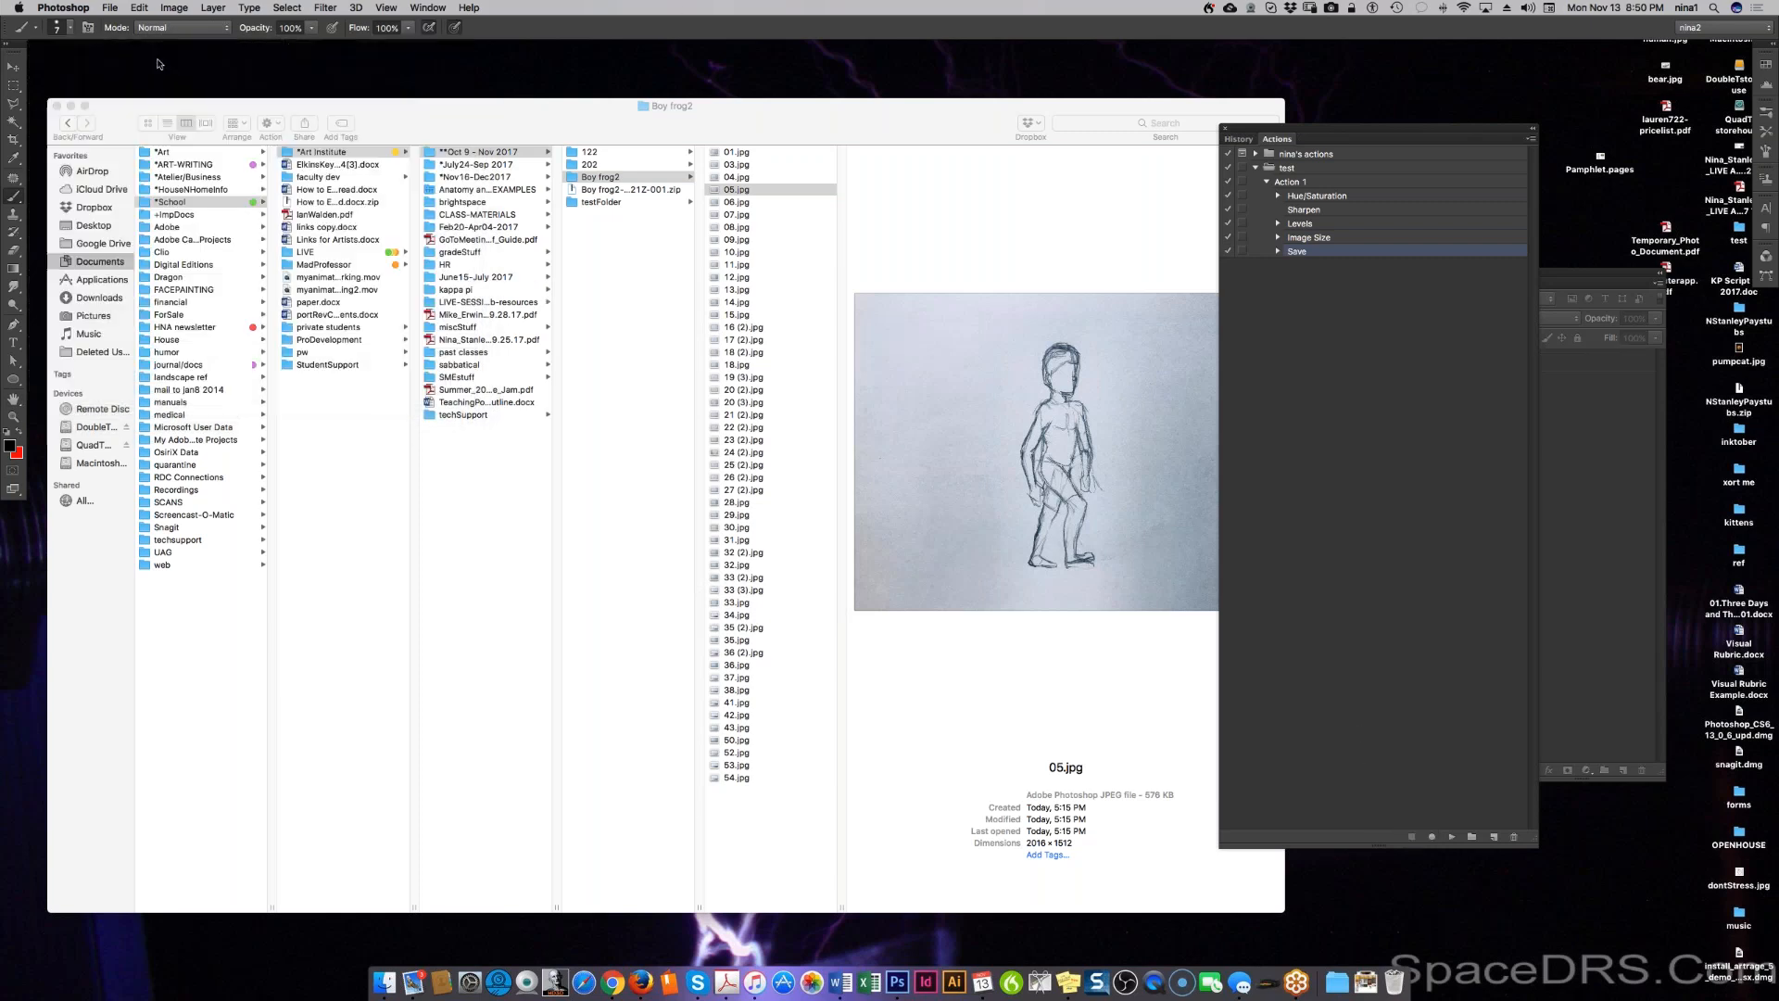
Step: Switch to Finder, delete the trial 05.jpg from testFolder, and display the Boy frog2 folder
click(620, 204)
click(620, 202)
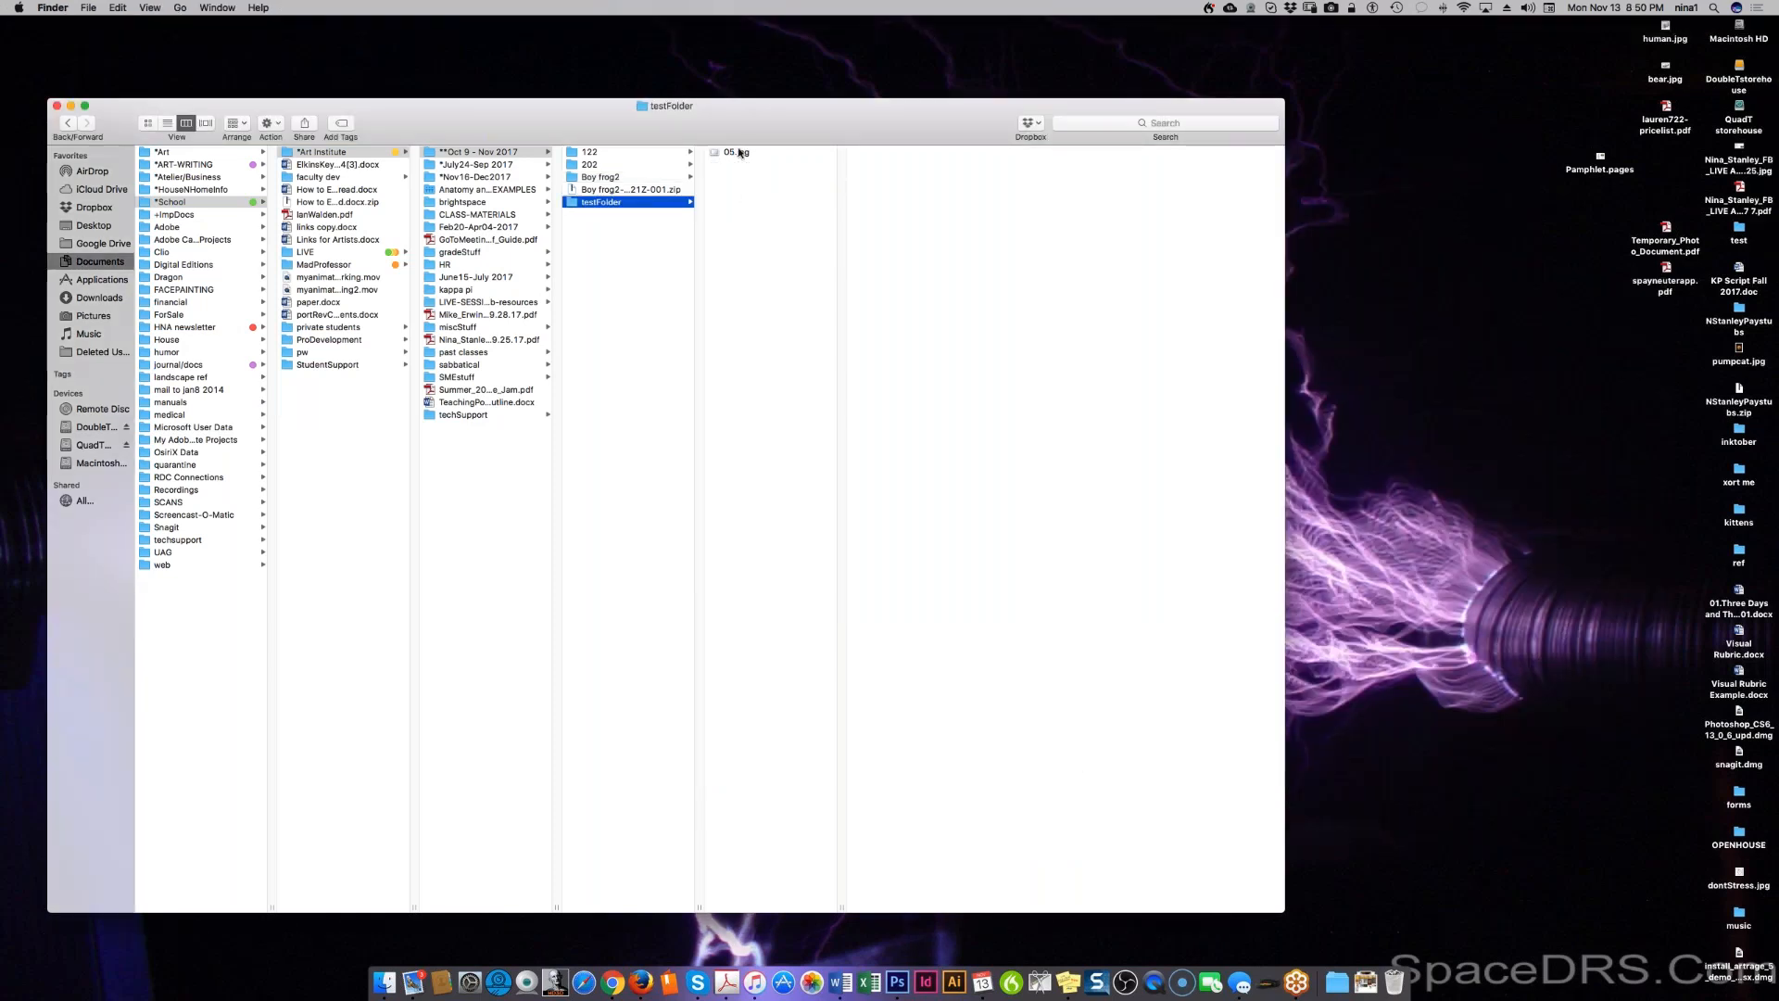
click(740, 153)
right_click(739, 153)
click(761, 188)
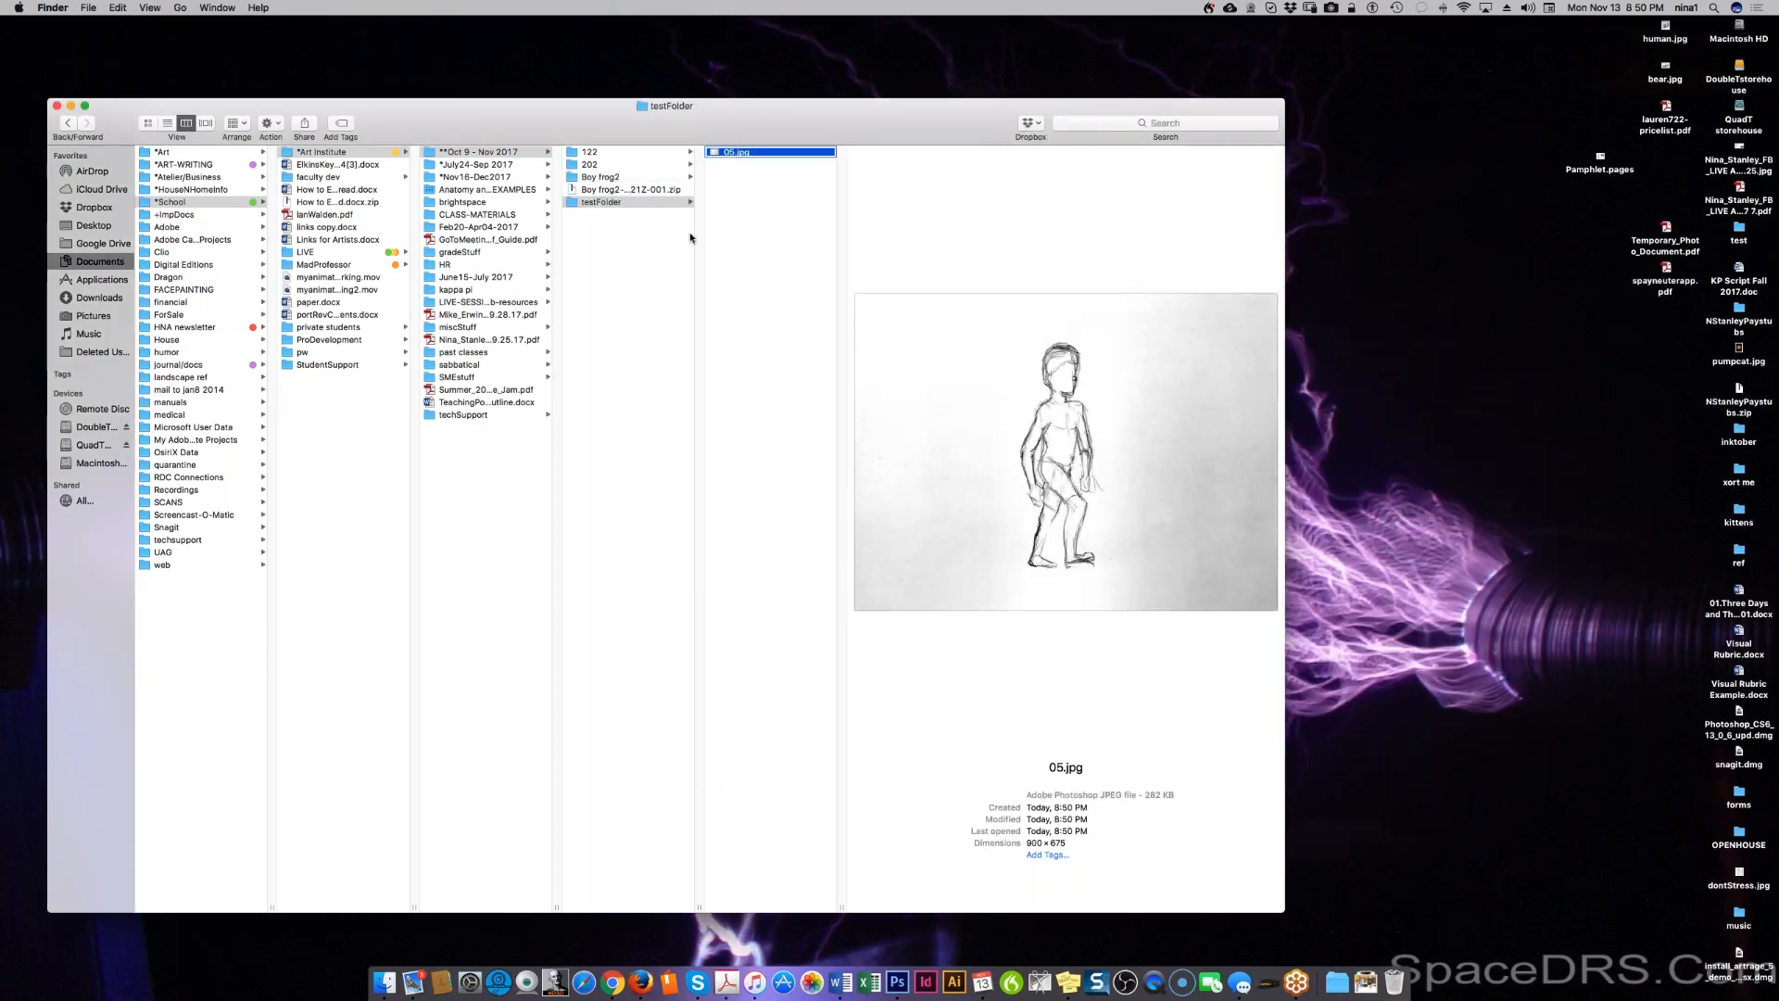
click(593, 176)
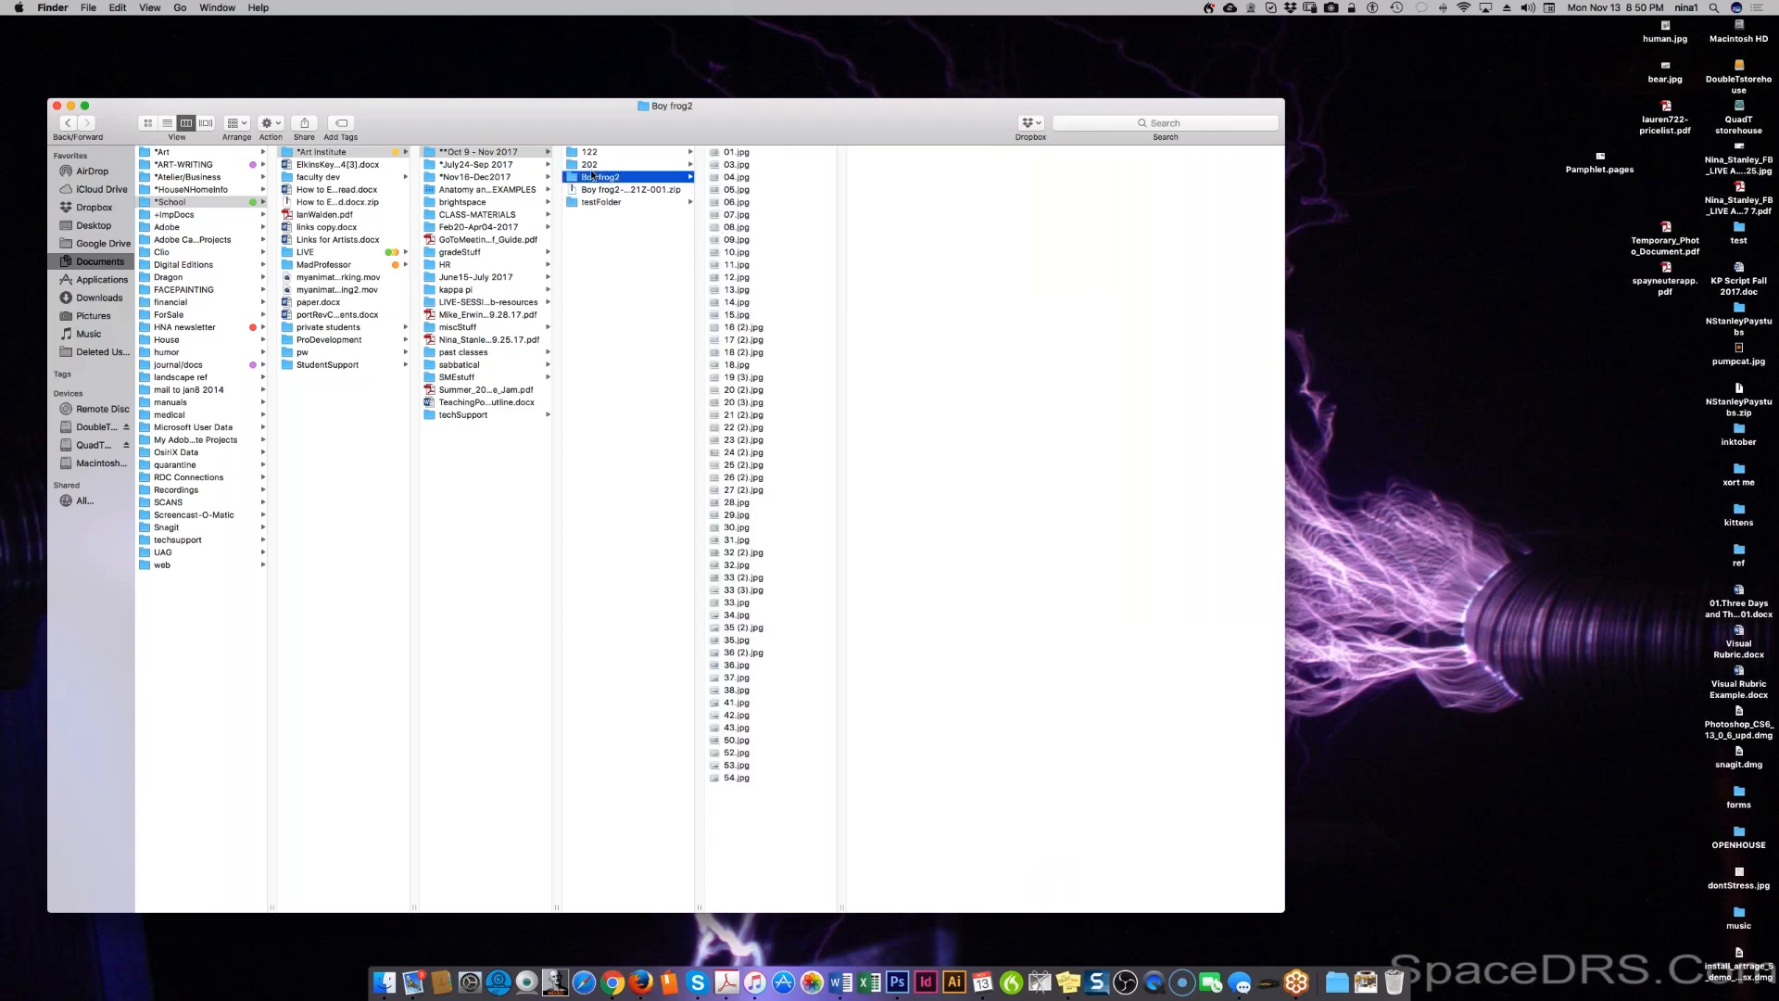
Step: In Photoshop, open the Batch automation and set the name part after Document Name to extension
click(912, 989)
click(109, 8)
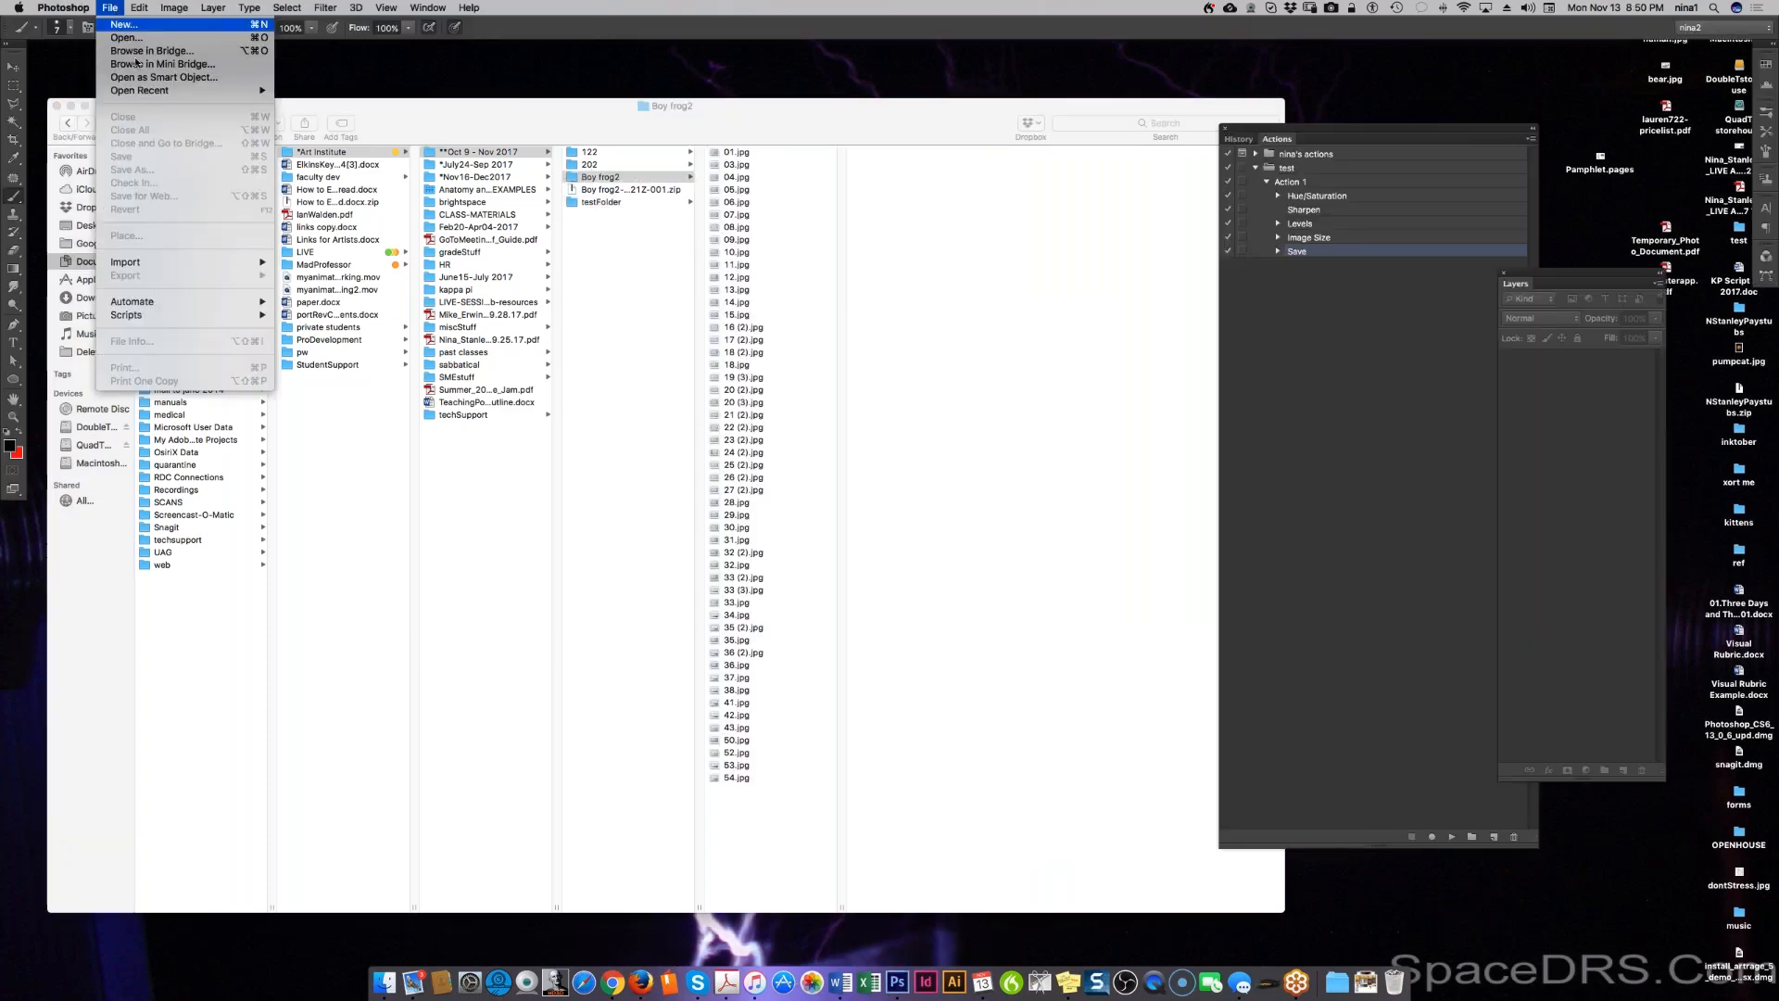
mouse_move(188, 307)
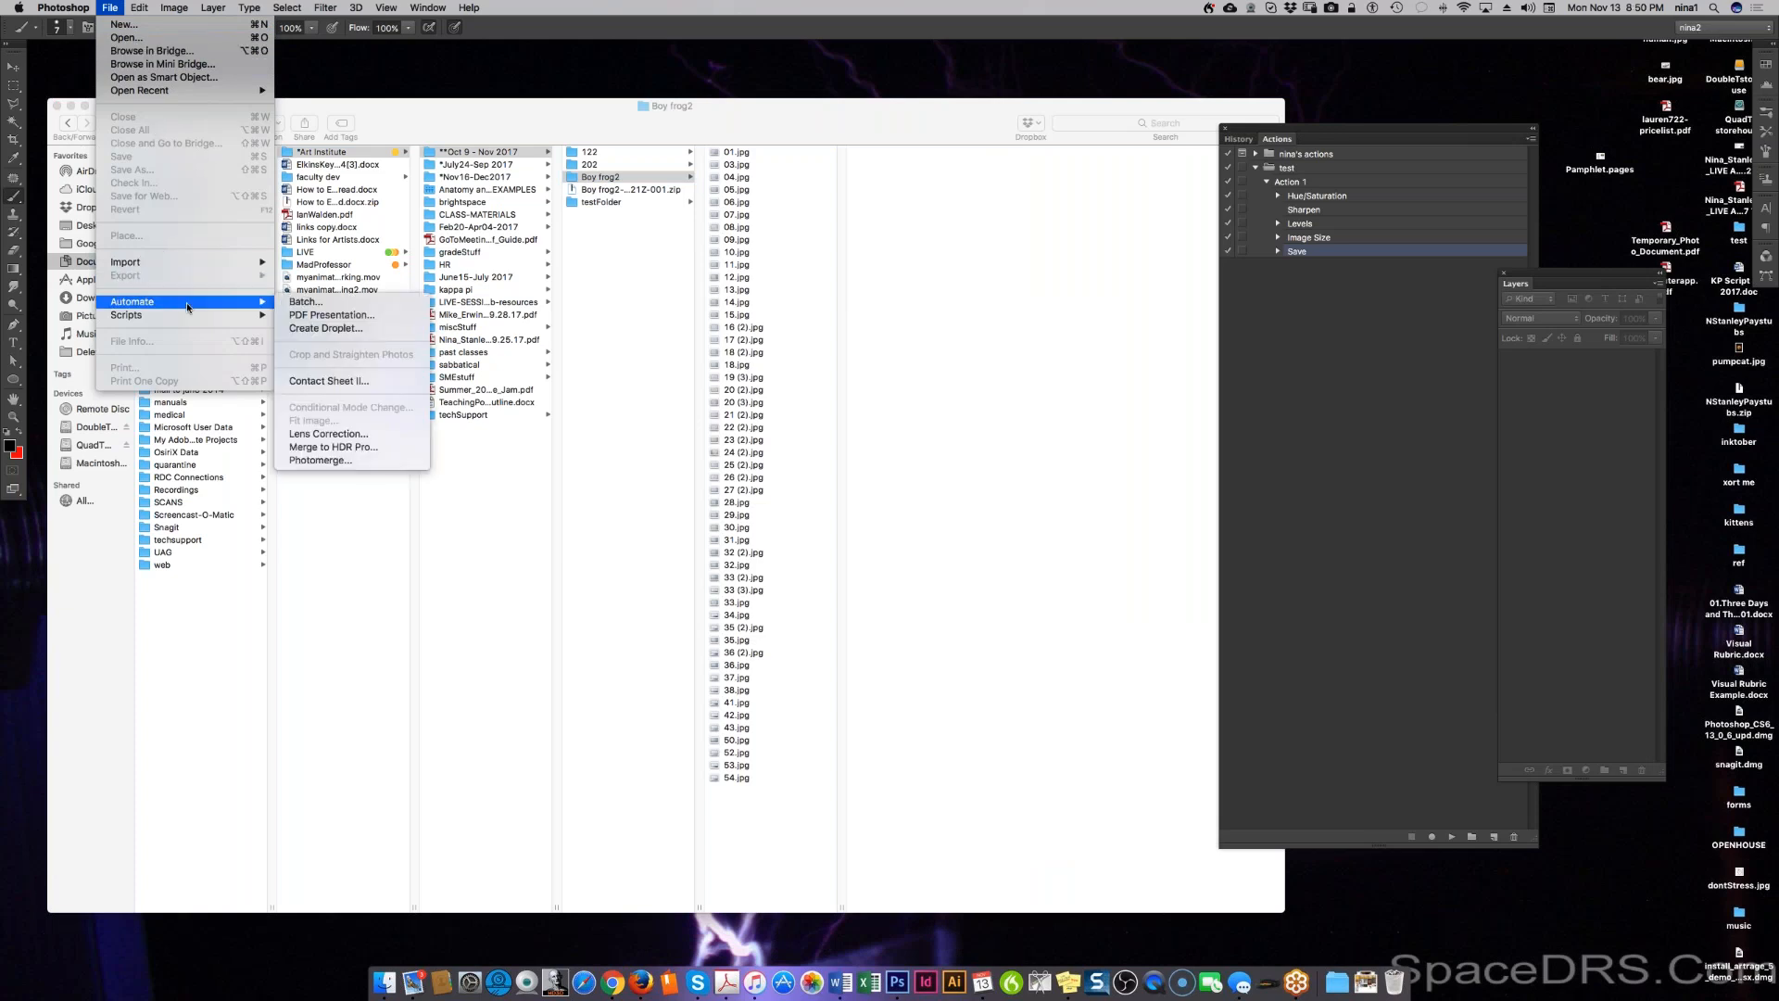
click(292, 302)
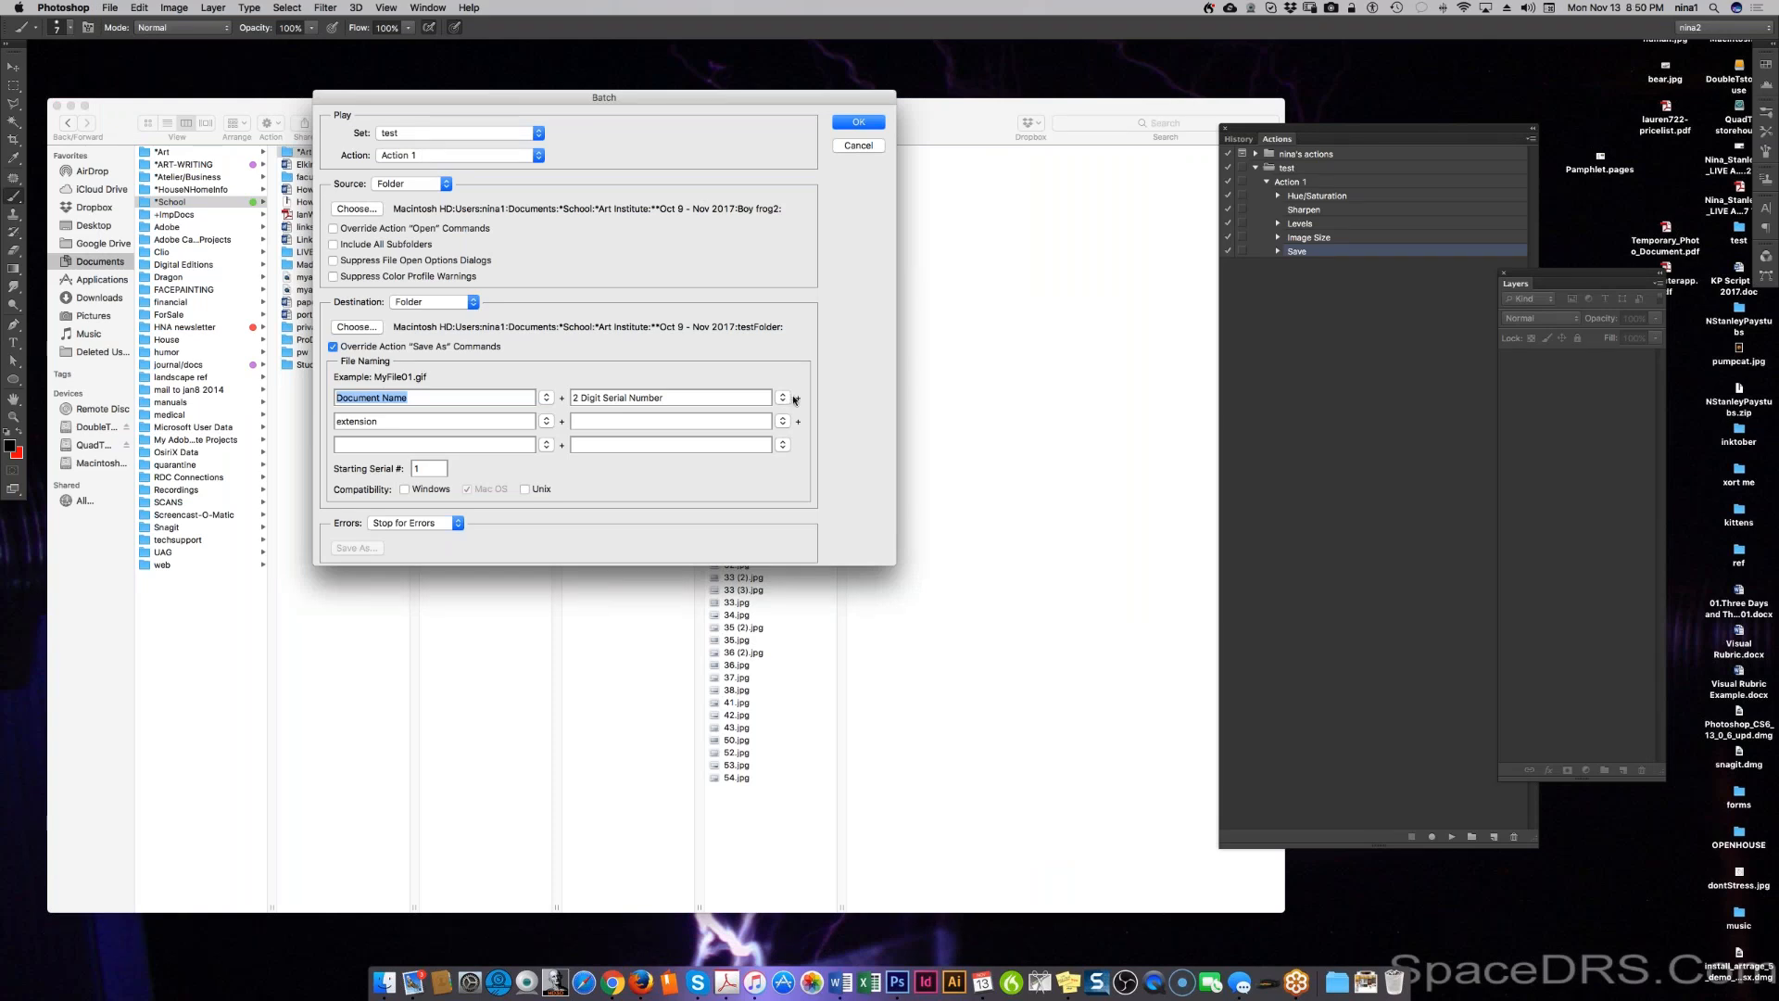
click(663, 398)
click(783, 397)
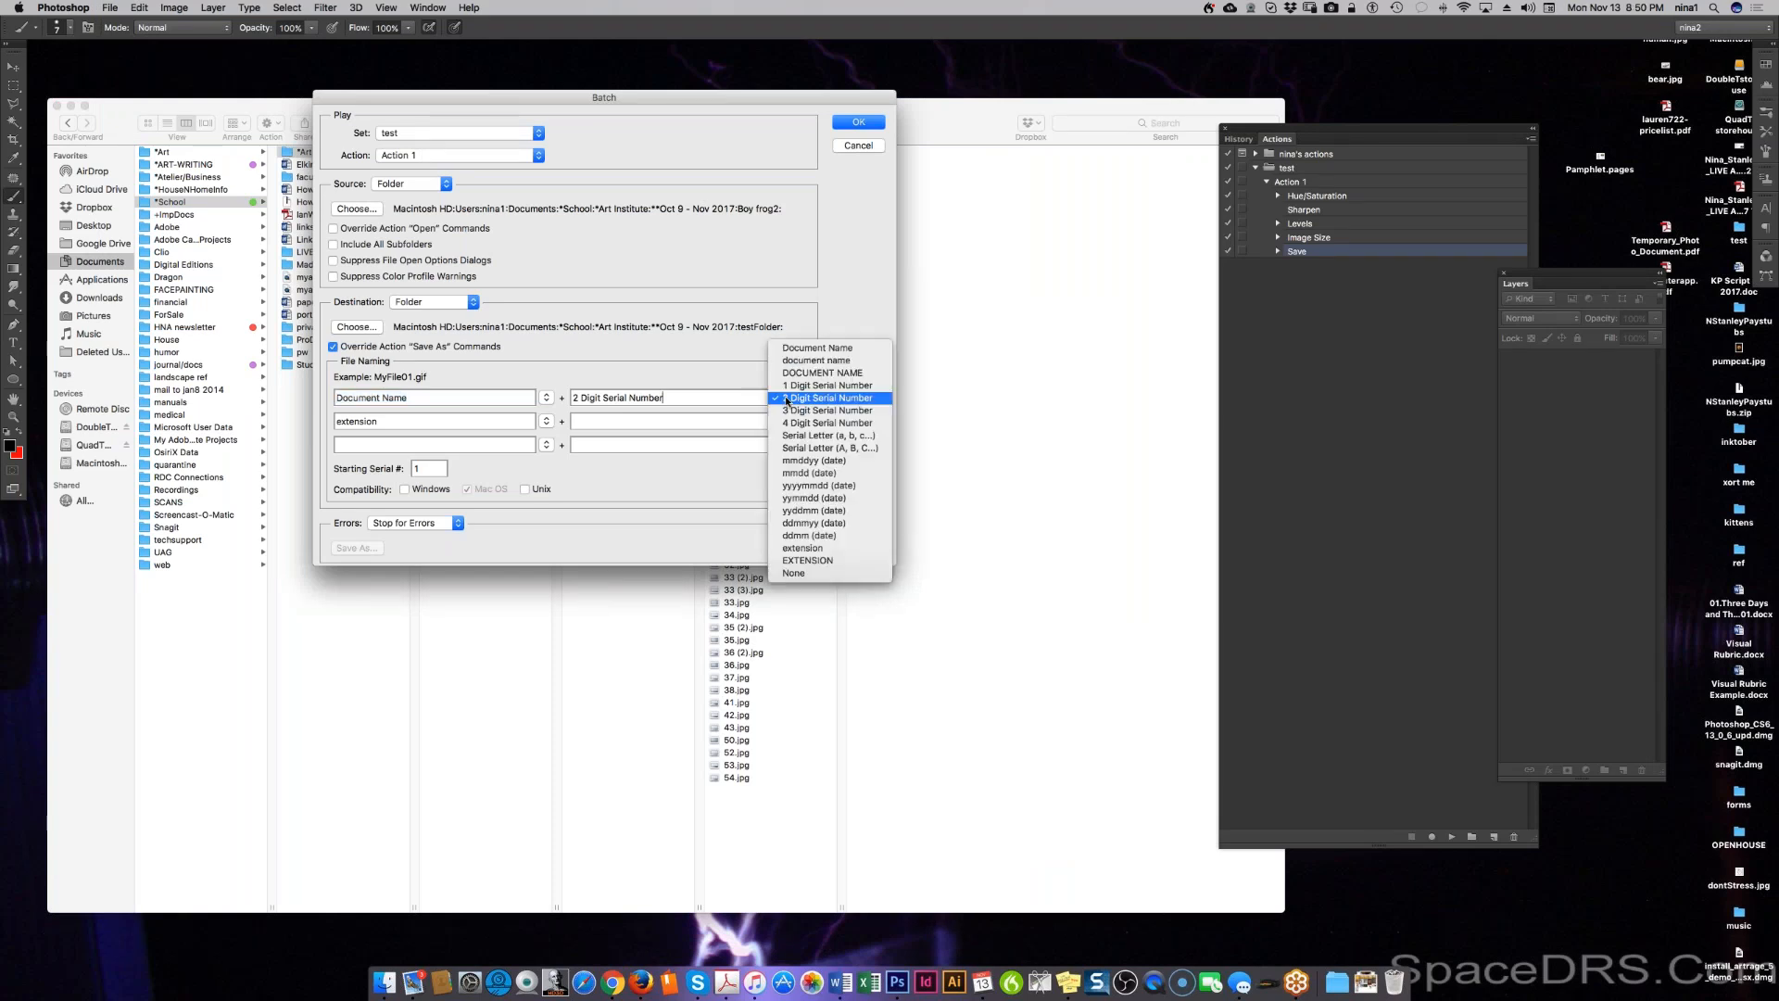
click(797, 552)
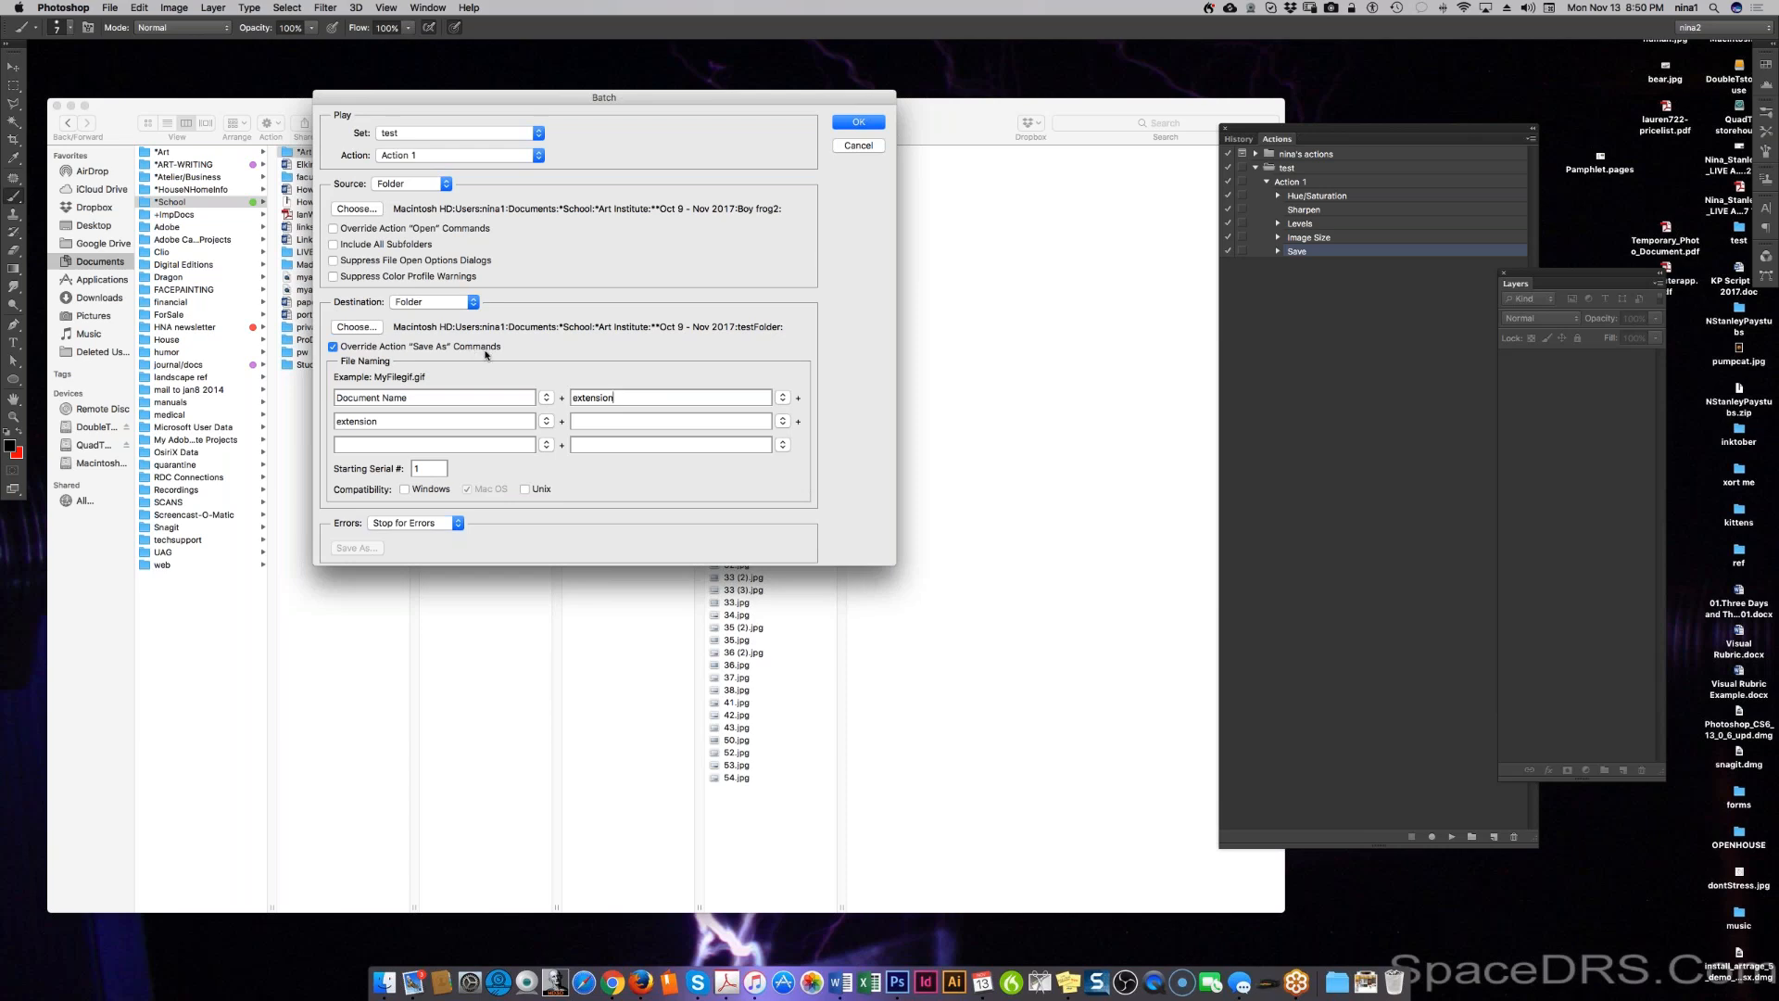
Step: Run the batch with Action 1 from Boy frog2 to testFolder, keeping the override of the action's Save As commands enabled
click(367, 349)
click(367, 350)
click(872, 128)
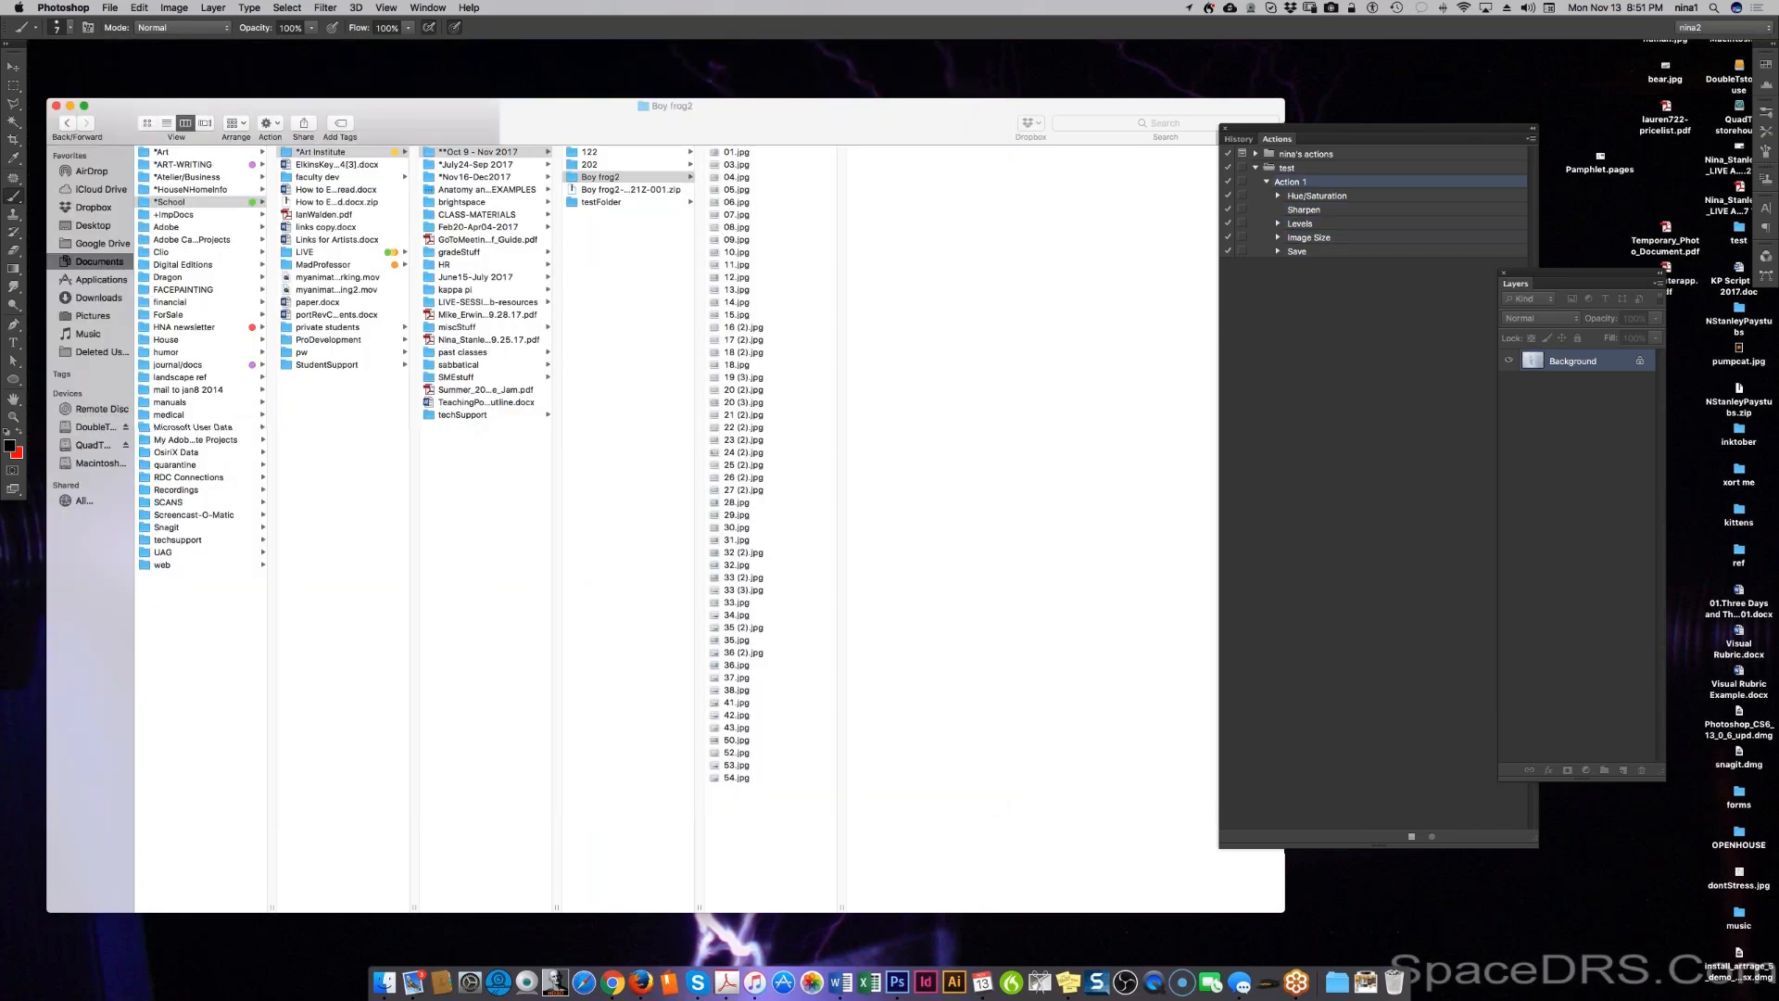
Step: Check testFolder in Finder during the batch, move the window aside, and preview originals 08.jpg and 22 (2).jpg in Boy frog2
click(649, 204)
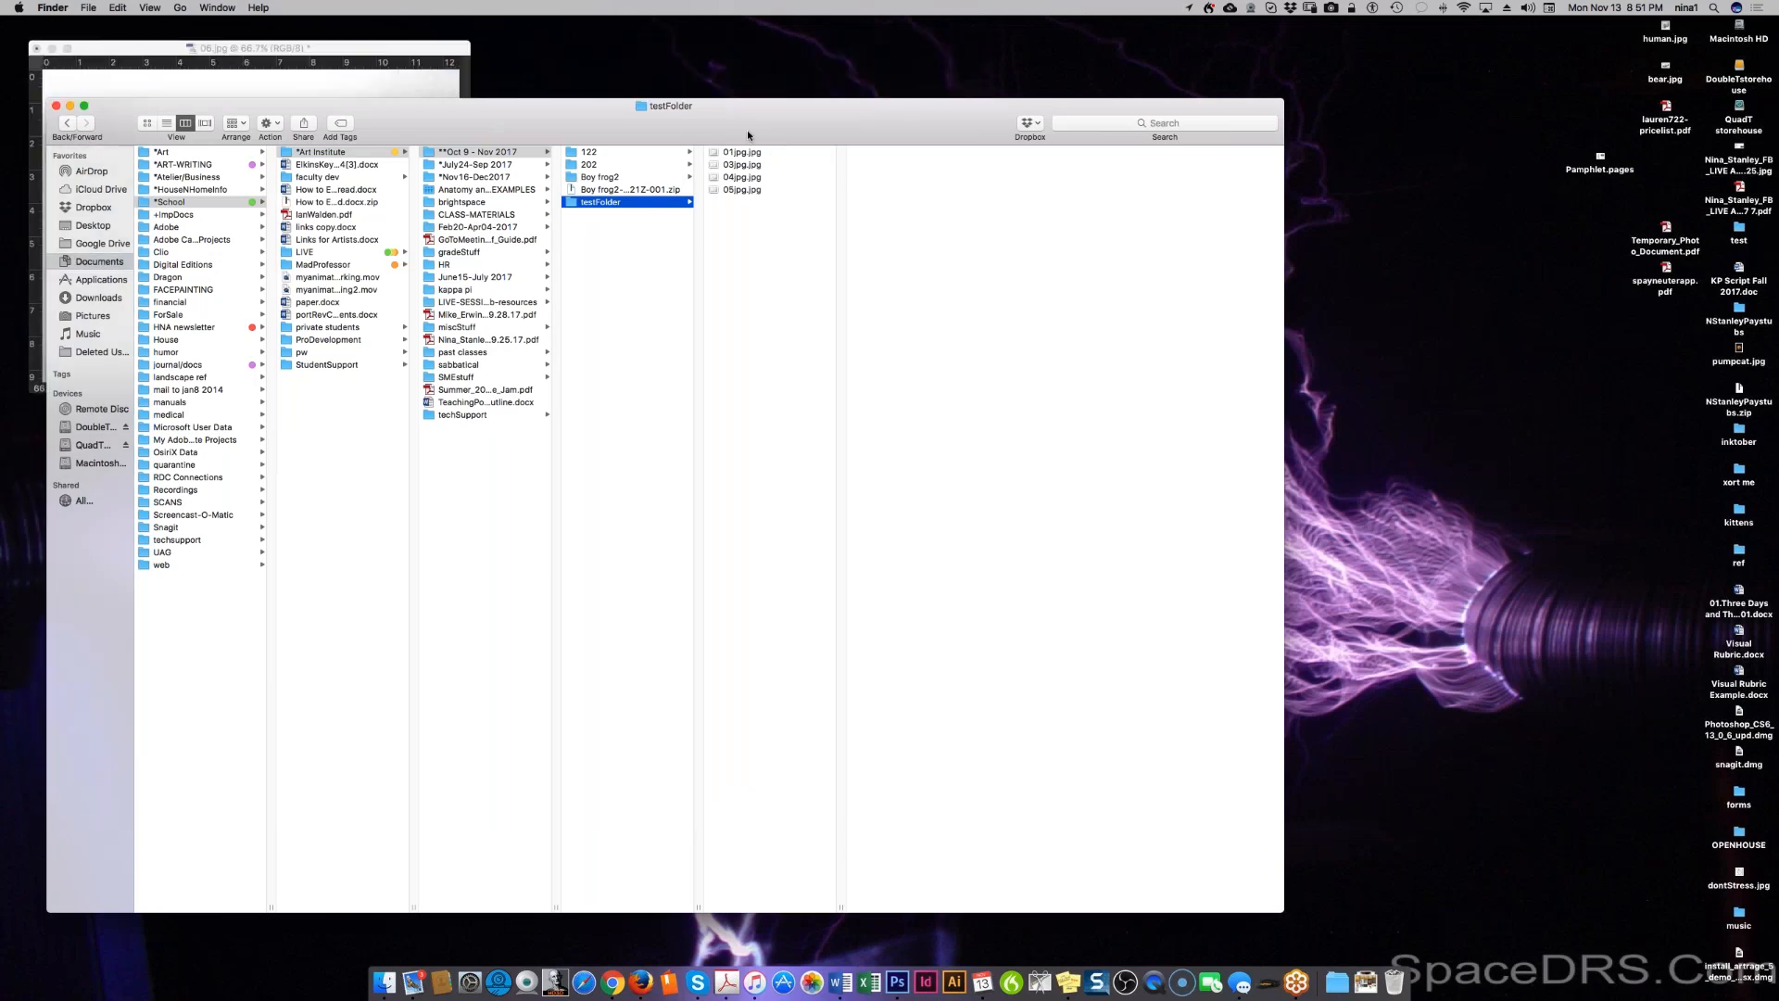
drag(747, 130, 1371, 143)
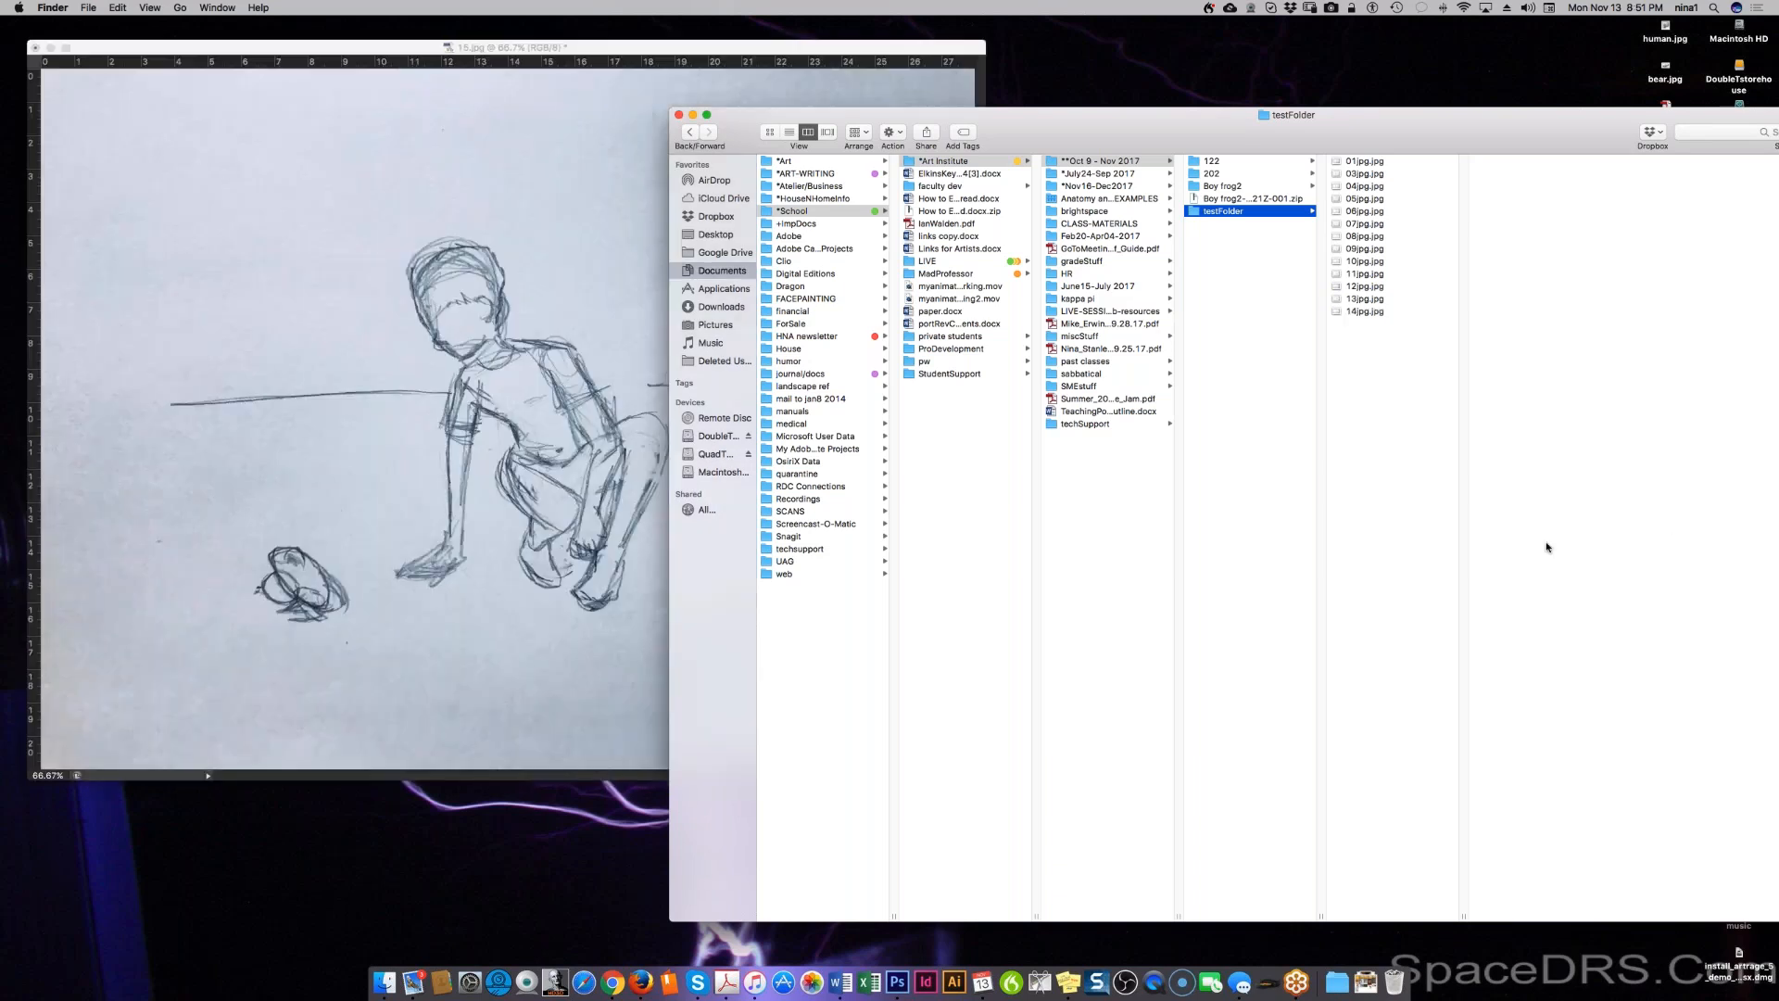
click(1230, 174)
click(1246, 198)
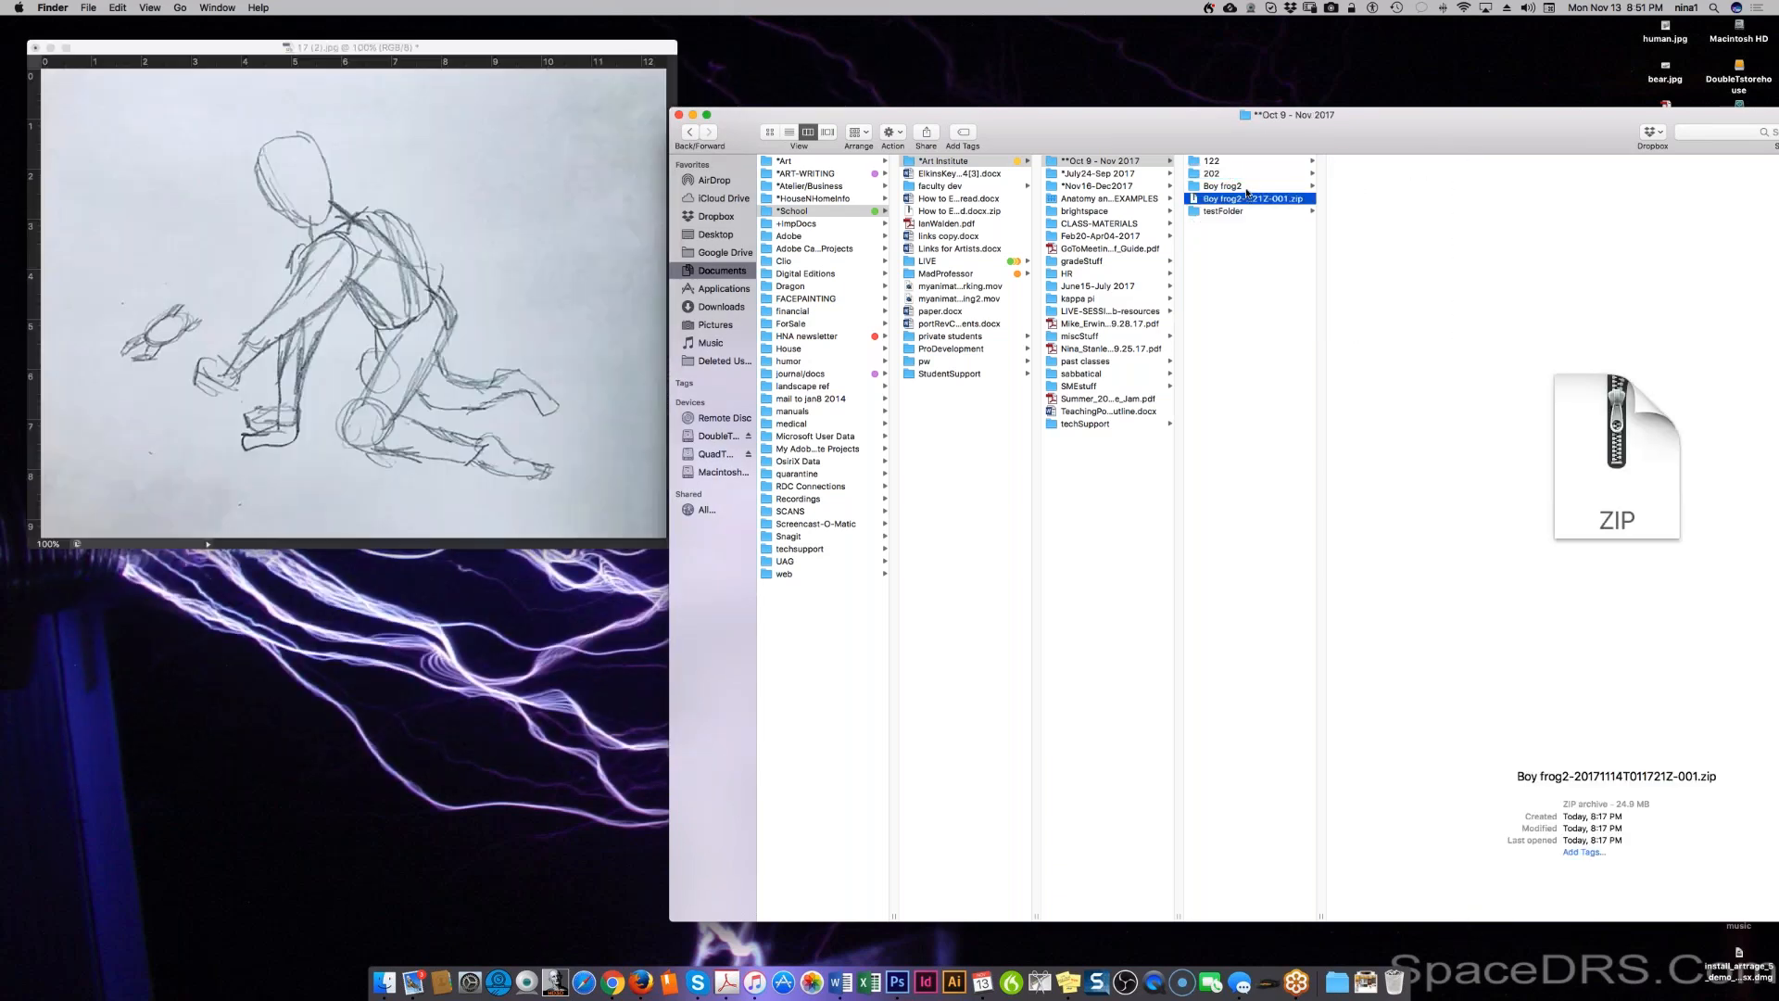
click(1240, 187)
click(1348, 236)
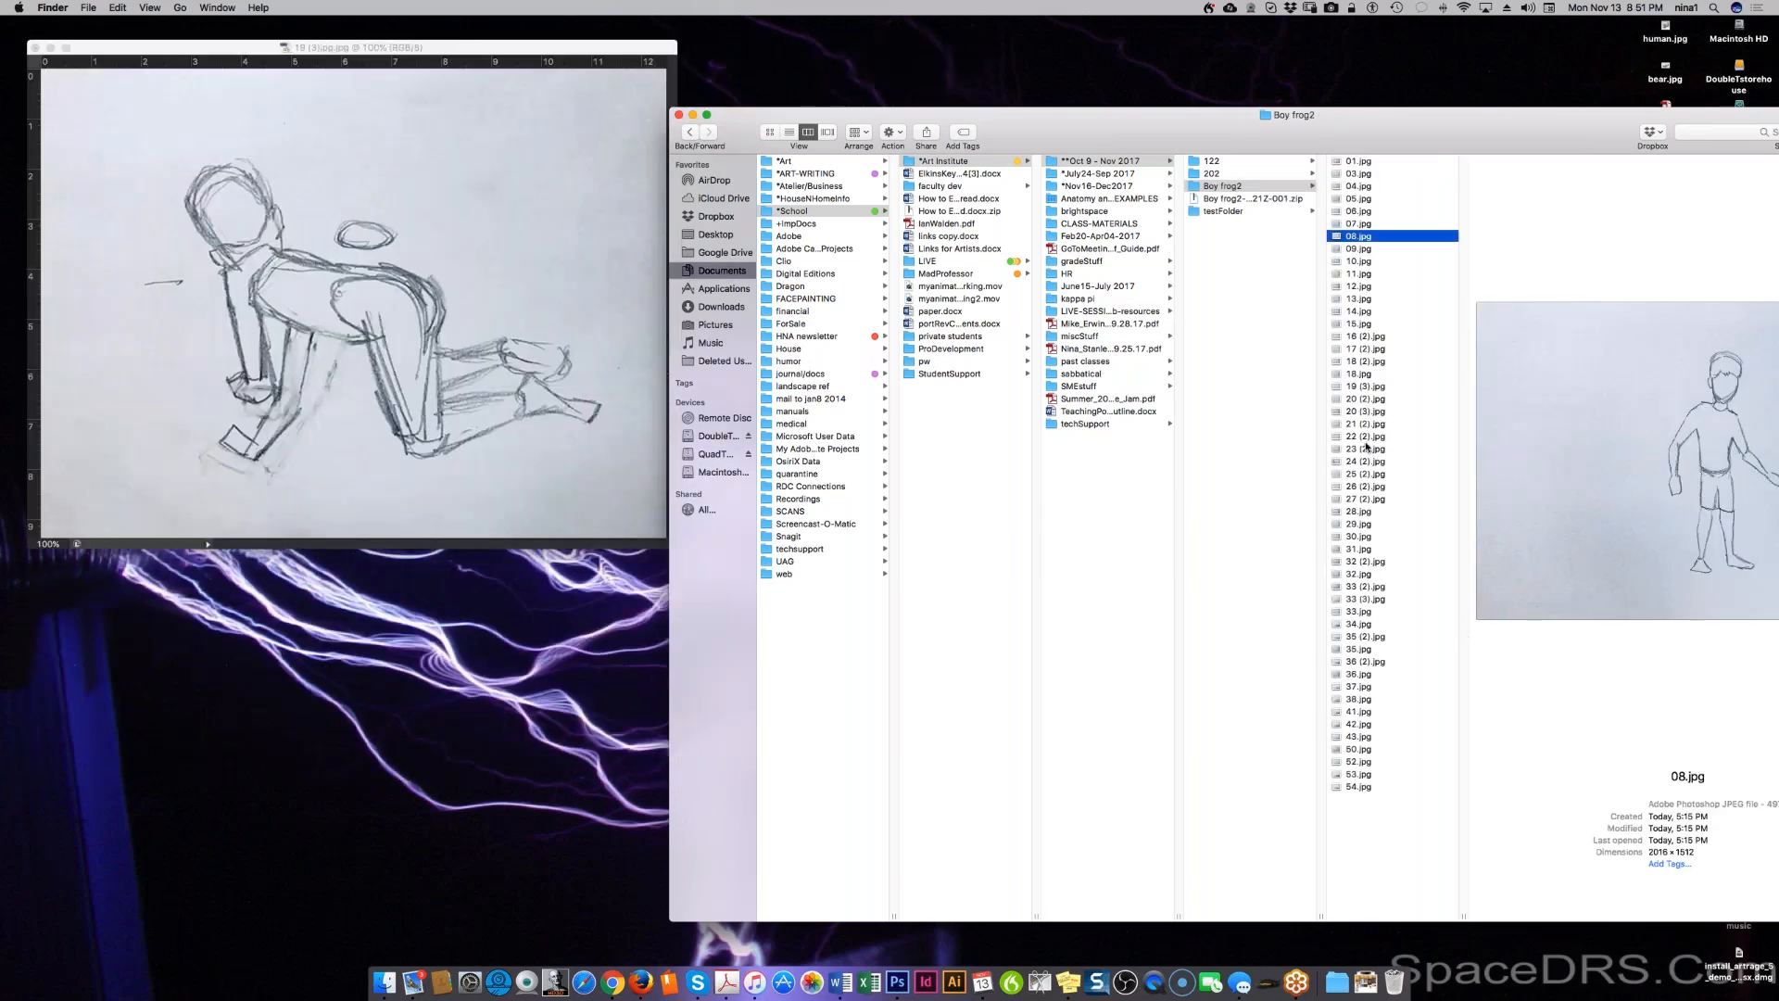
click(1369, 437)
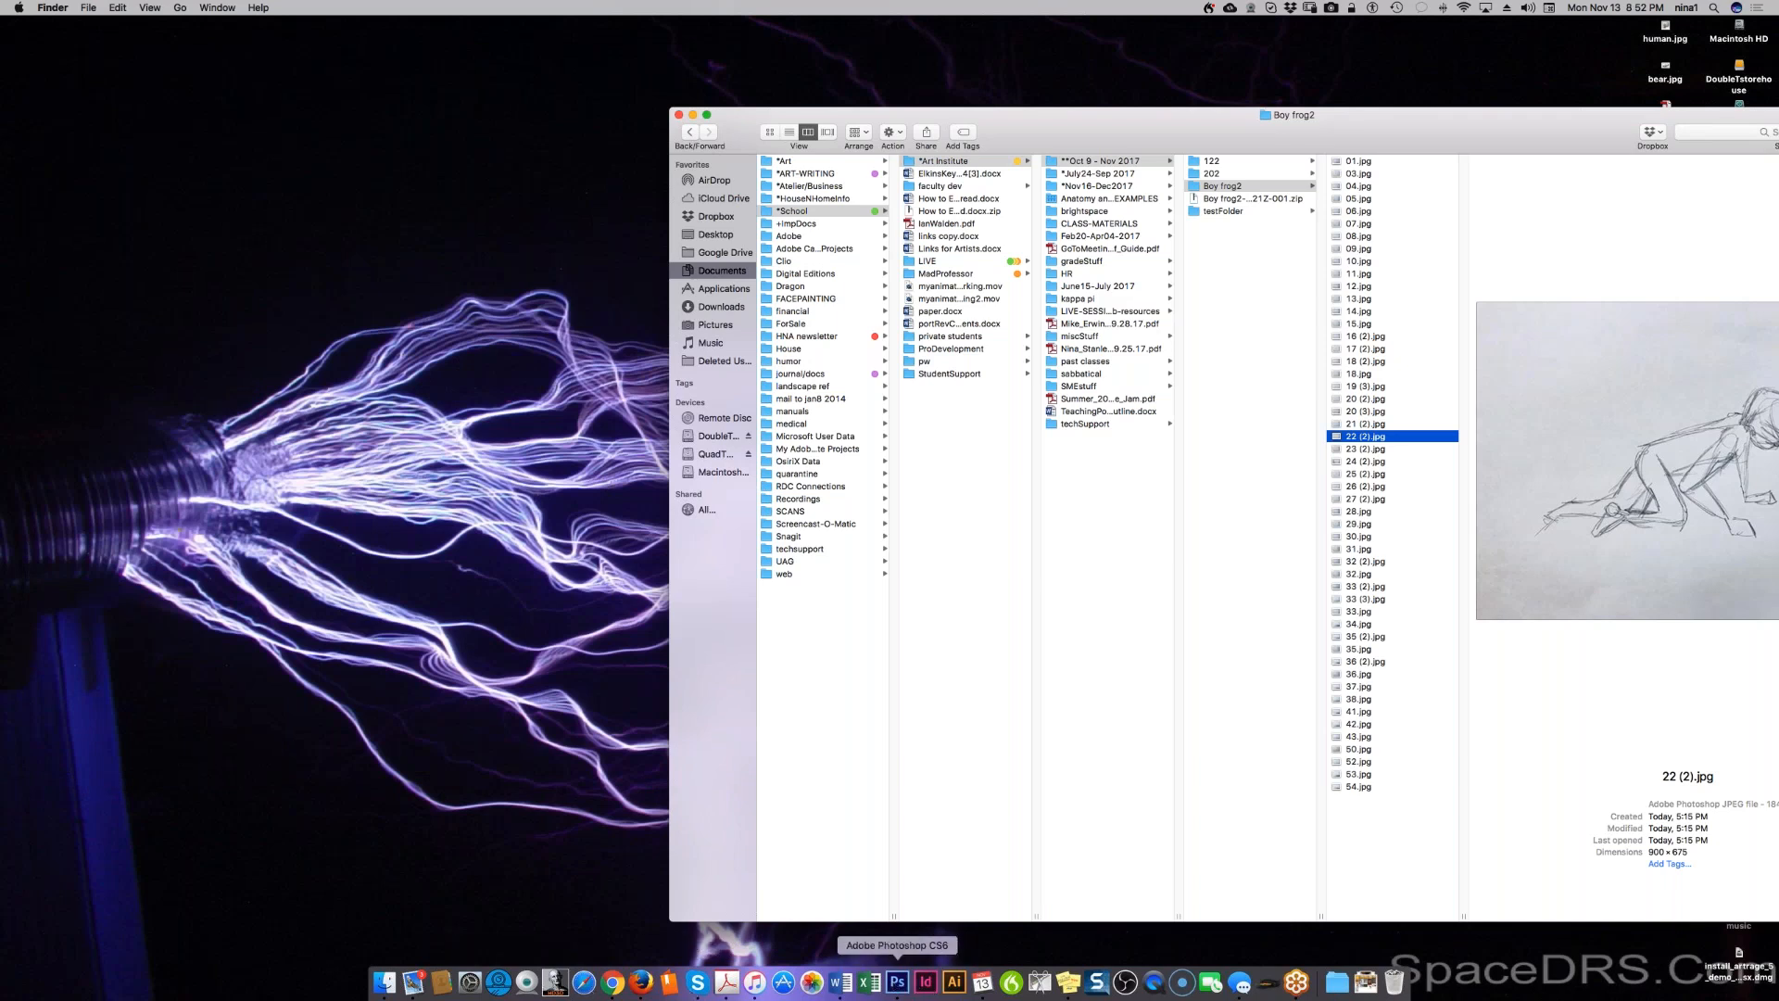
Step: Inspect the batch output in testFolder by previewing 19 (3)jpg.jpg, 20 (2)jpg.jpg and 20 (3)jpg.jpg
click(1255, 213)
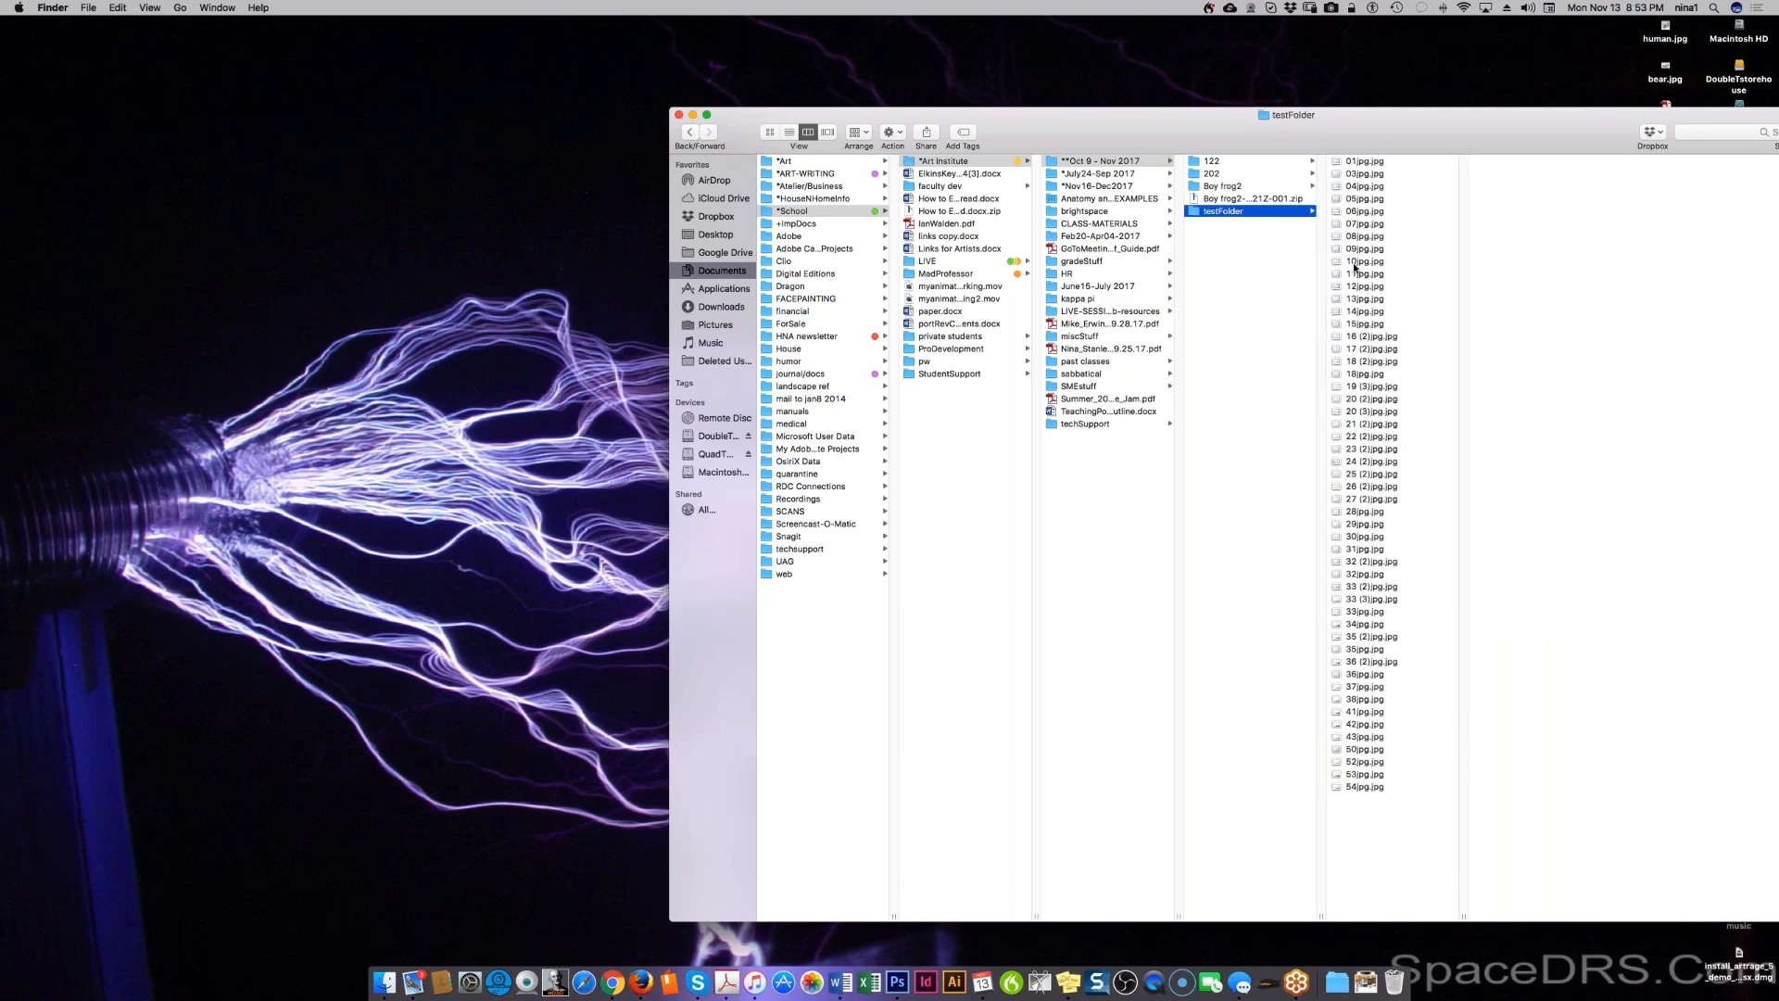
click(1366, 388)
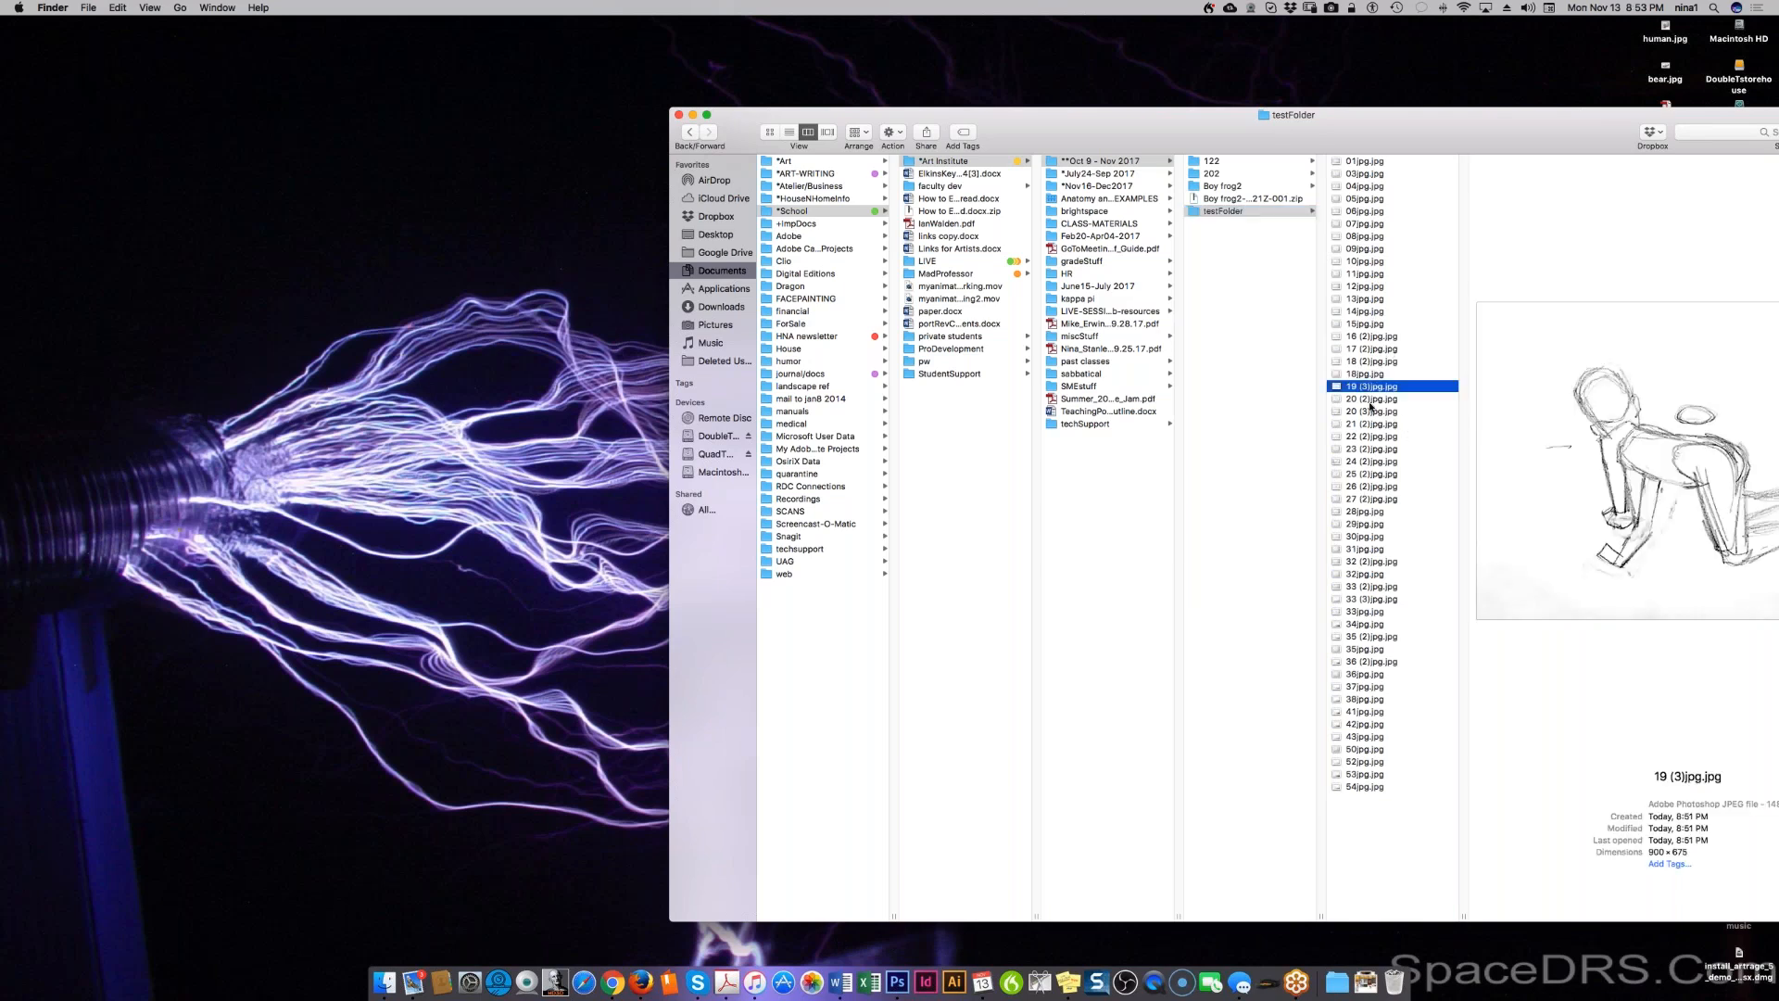
click(1369, 399)
click(1371, 412)
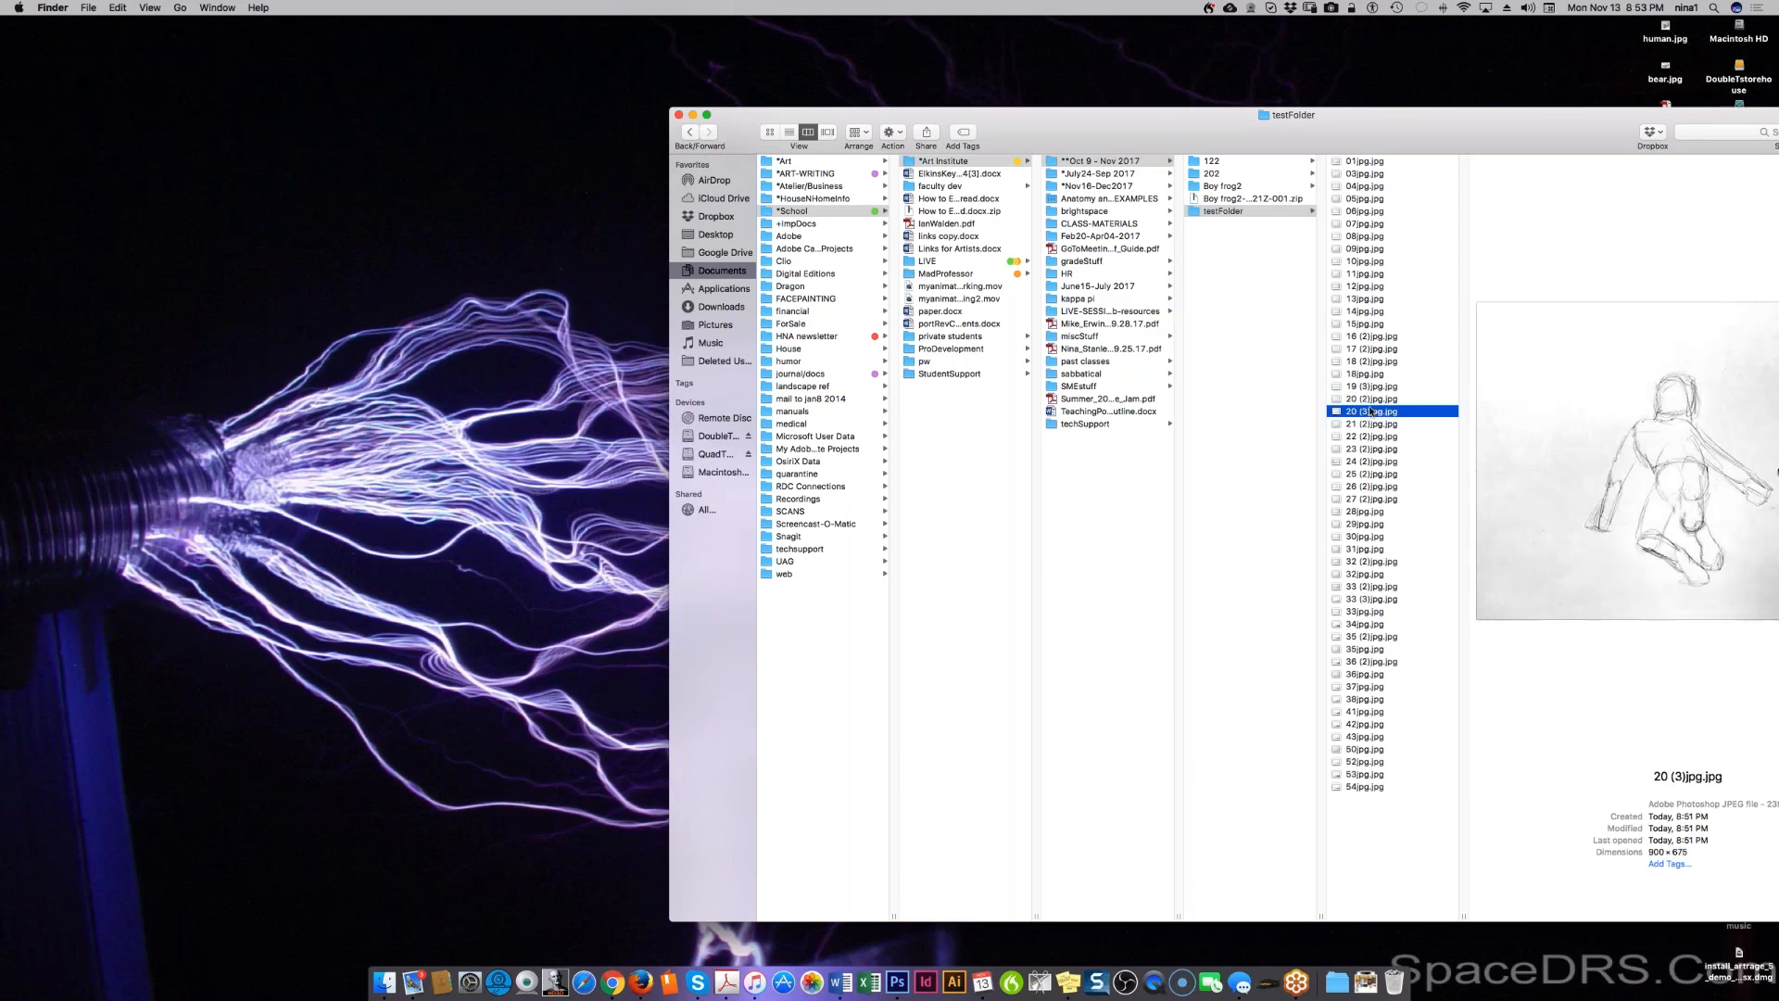
key(Return)
click(1371, 400)
click(1370, 410)
key(Up)
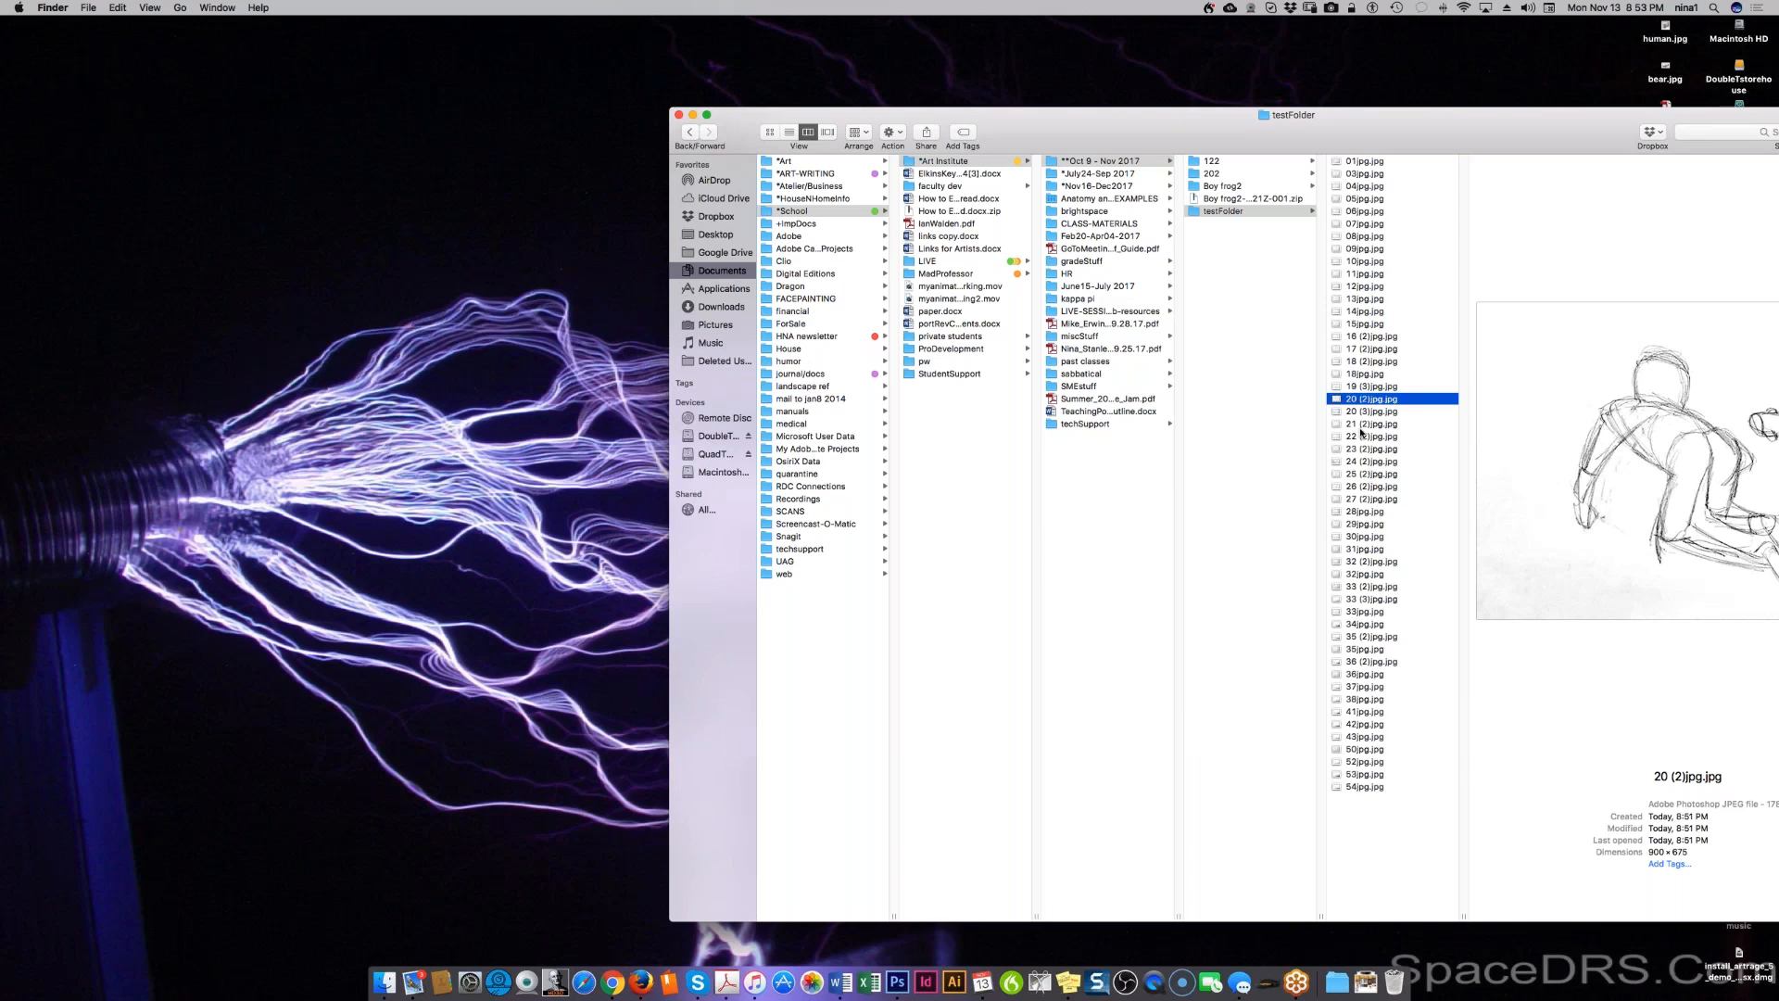
Step: In Photoshop, load all JPEG files from testFolder into one document as layers with the Load Files into Stack script
click(898, 984)
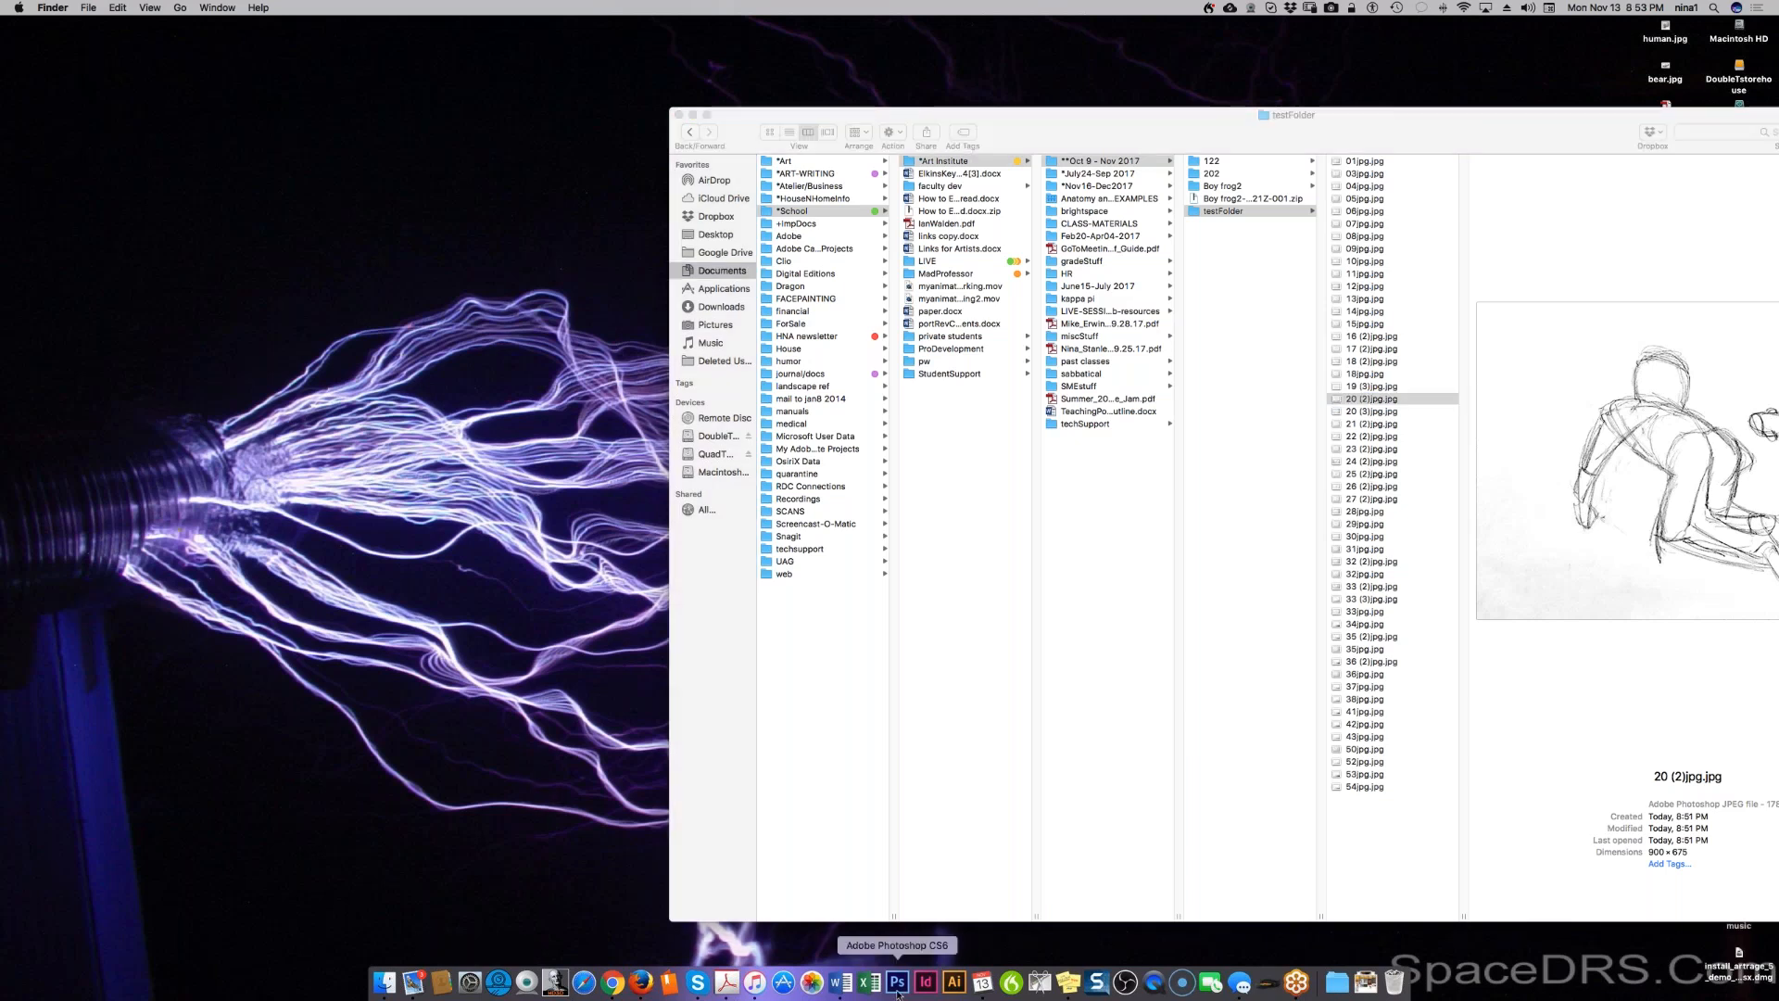
click(108, 8)
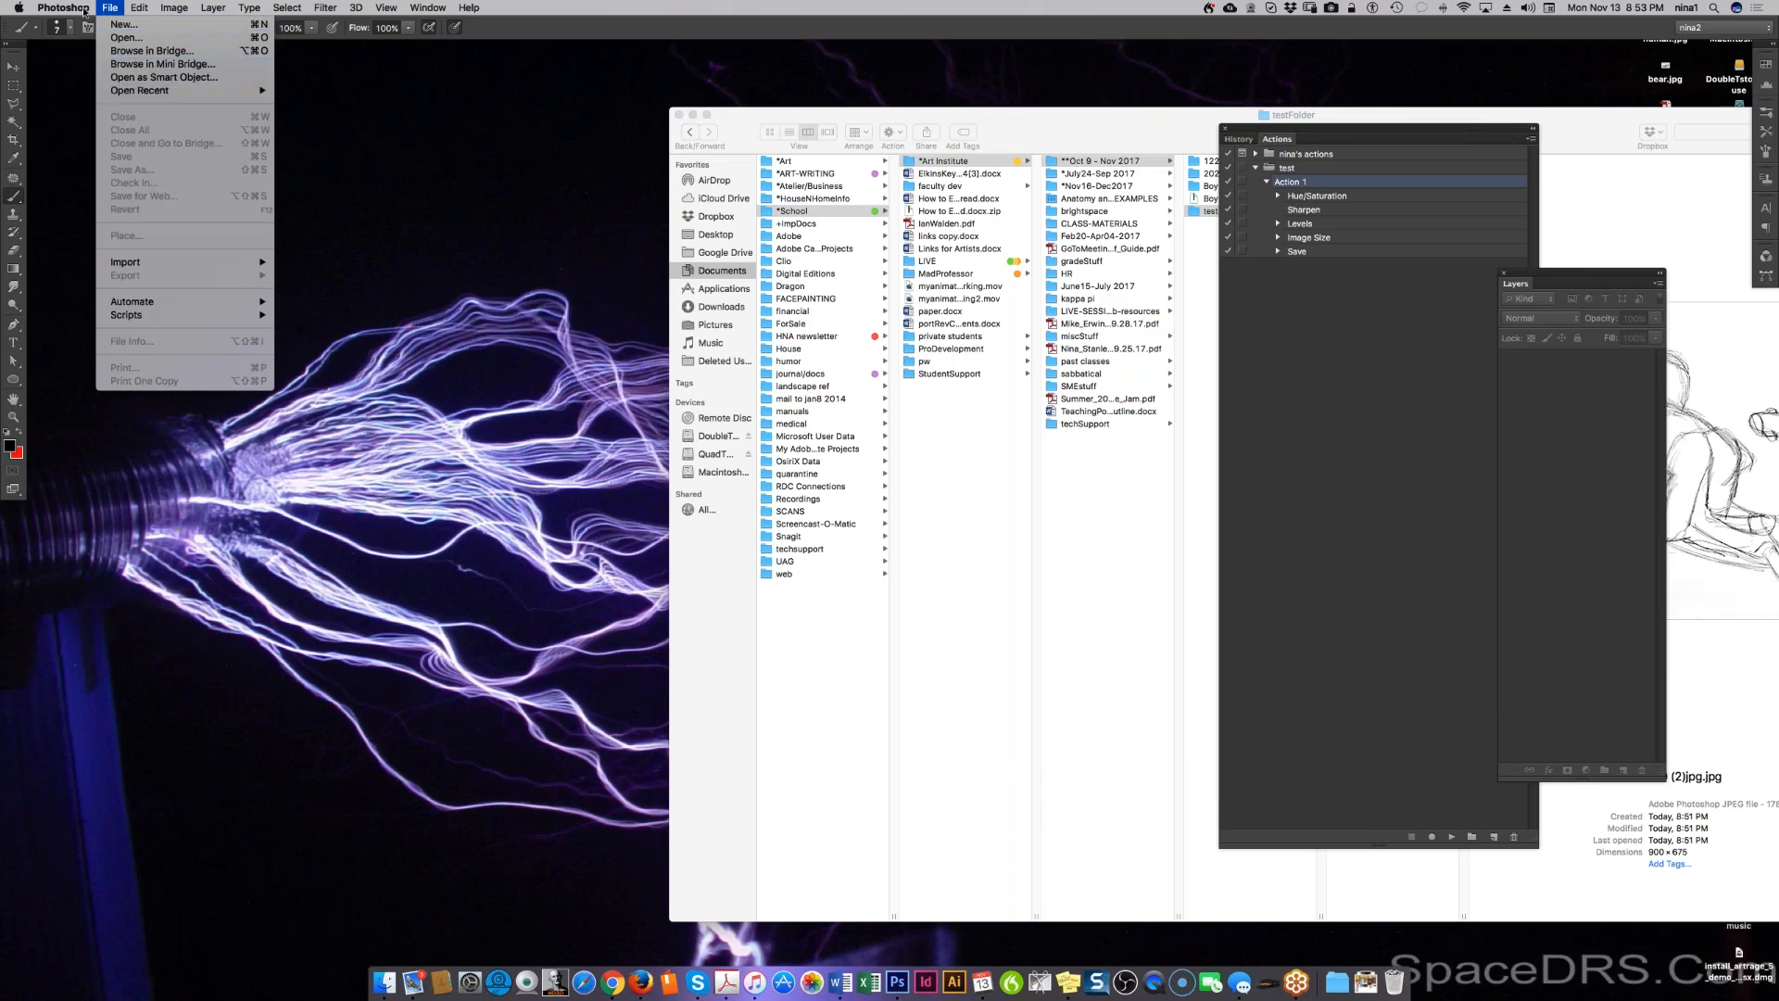
mouse_move(79, 11)
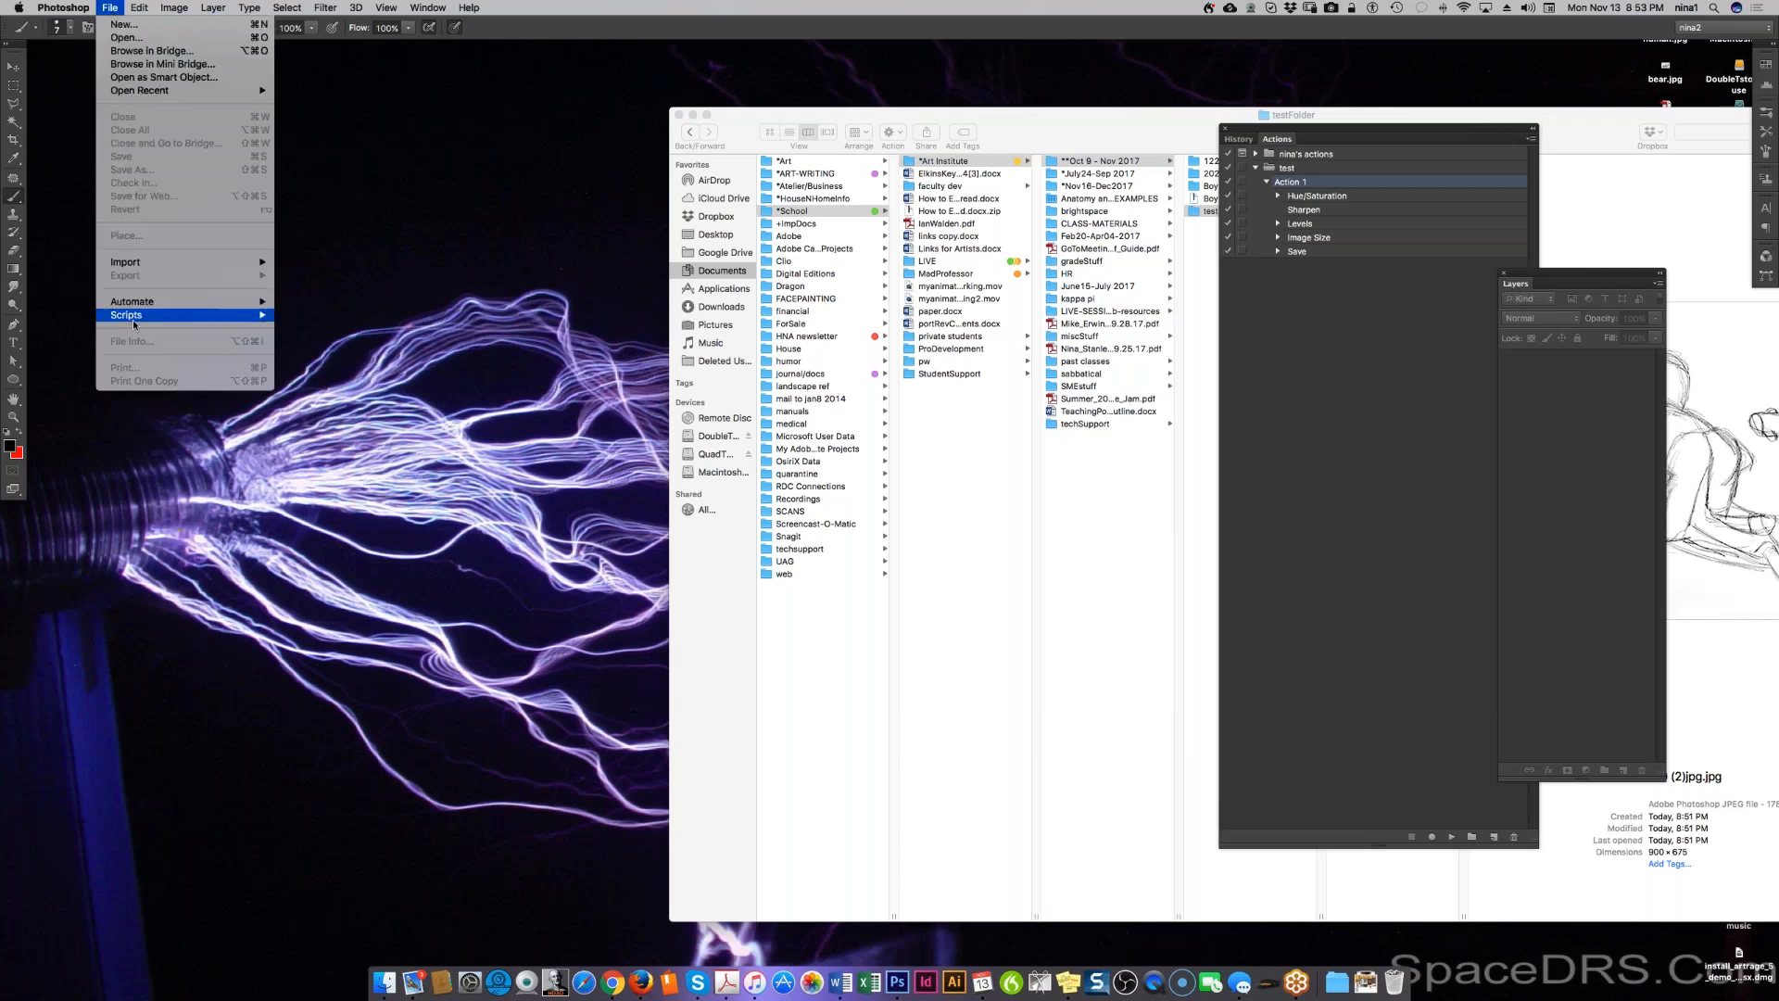
mouse_move(231, 315)
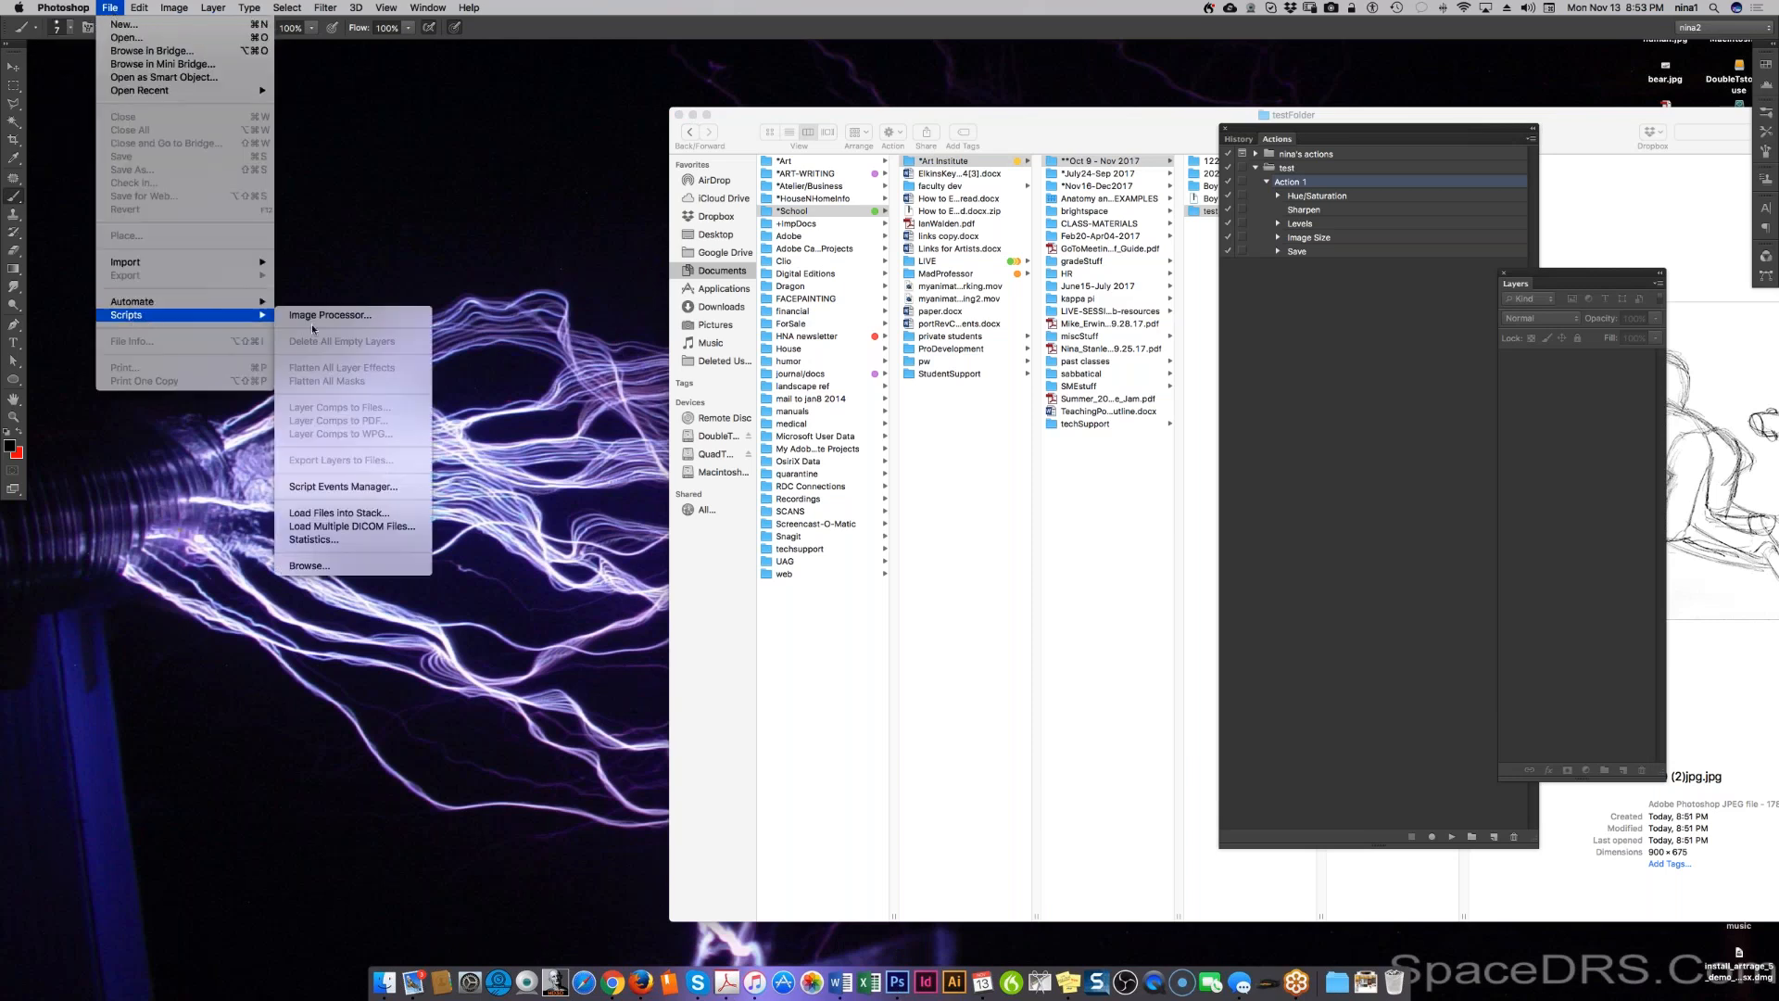
click(375, 513)
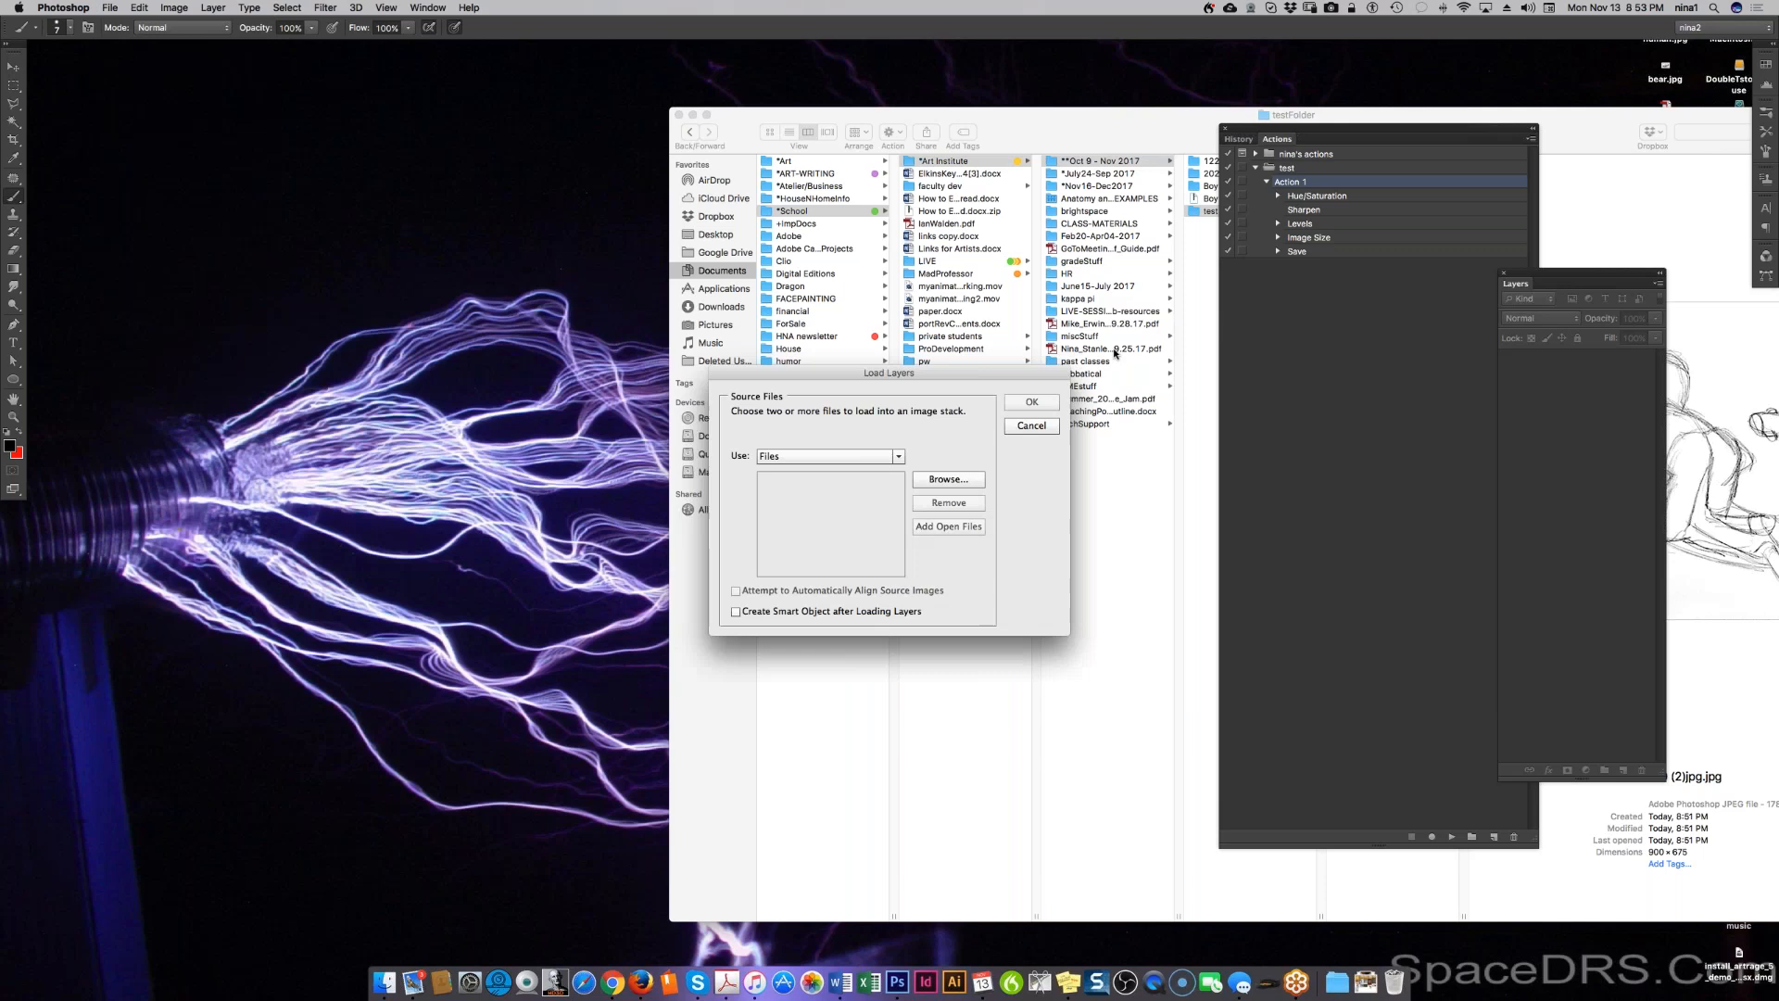
click(945, 478)
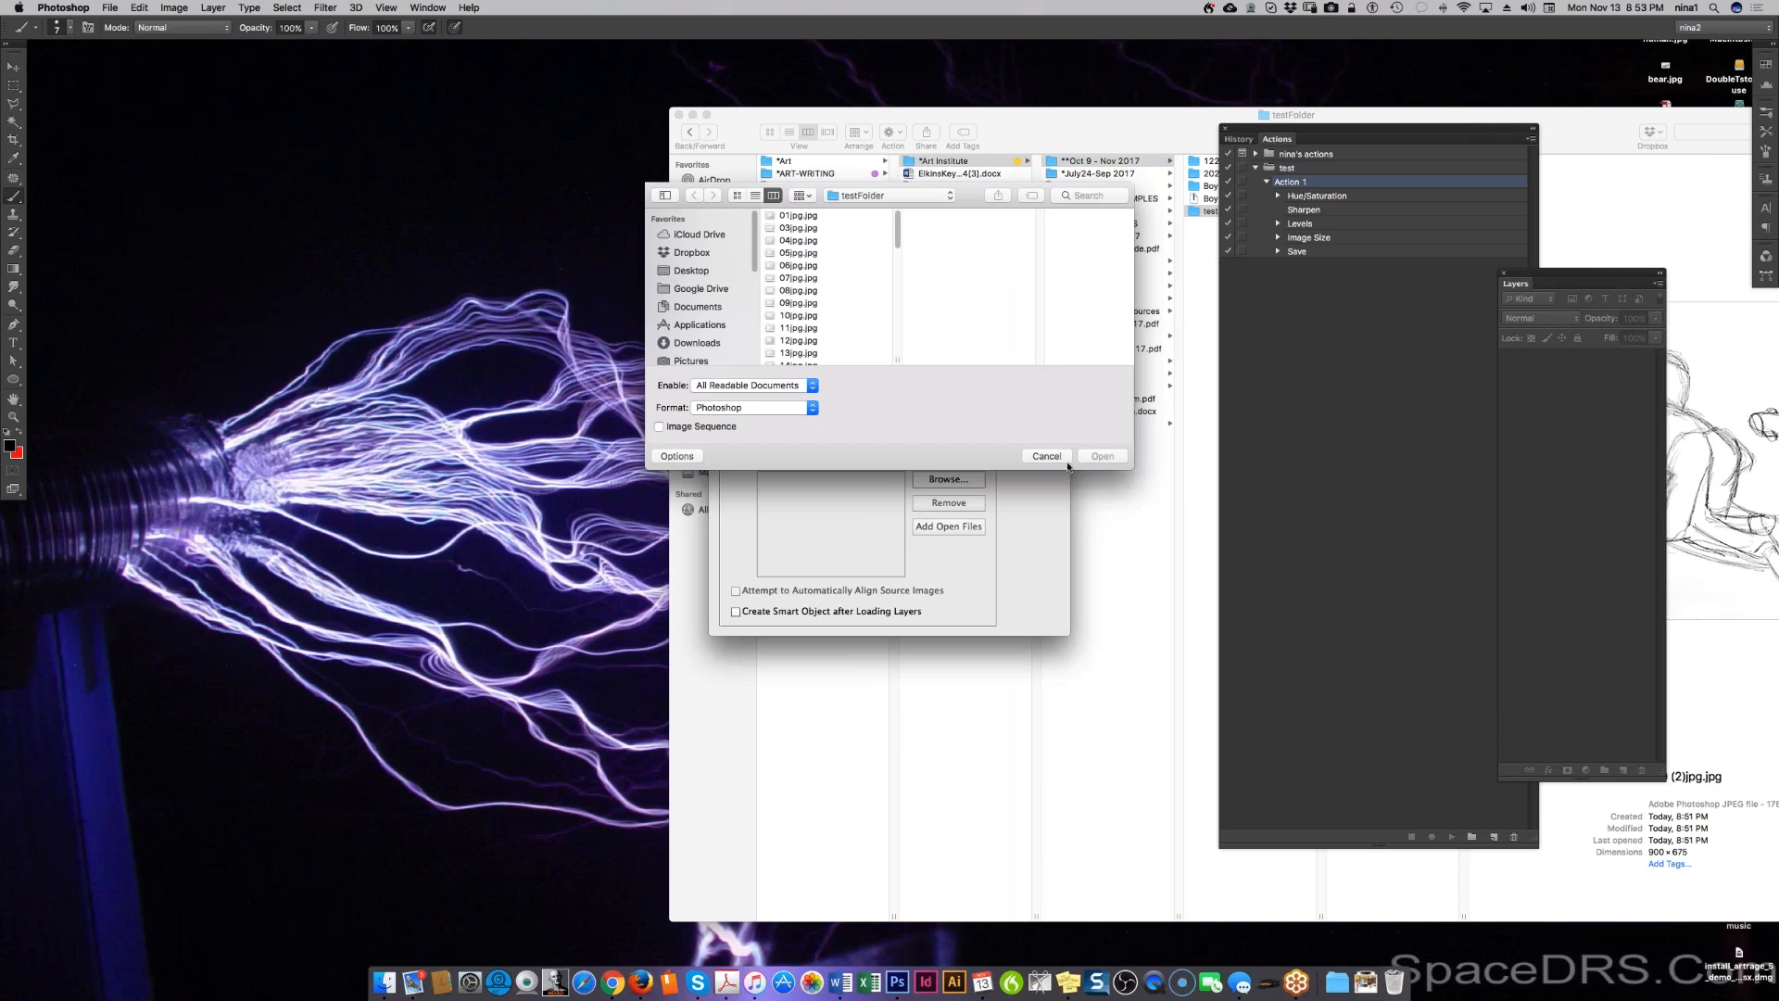
click(880, 290)
click(865, 227)
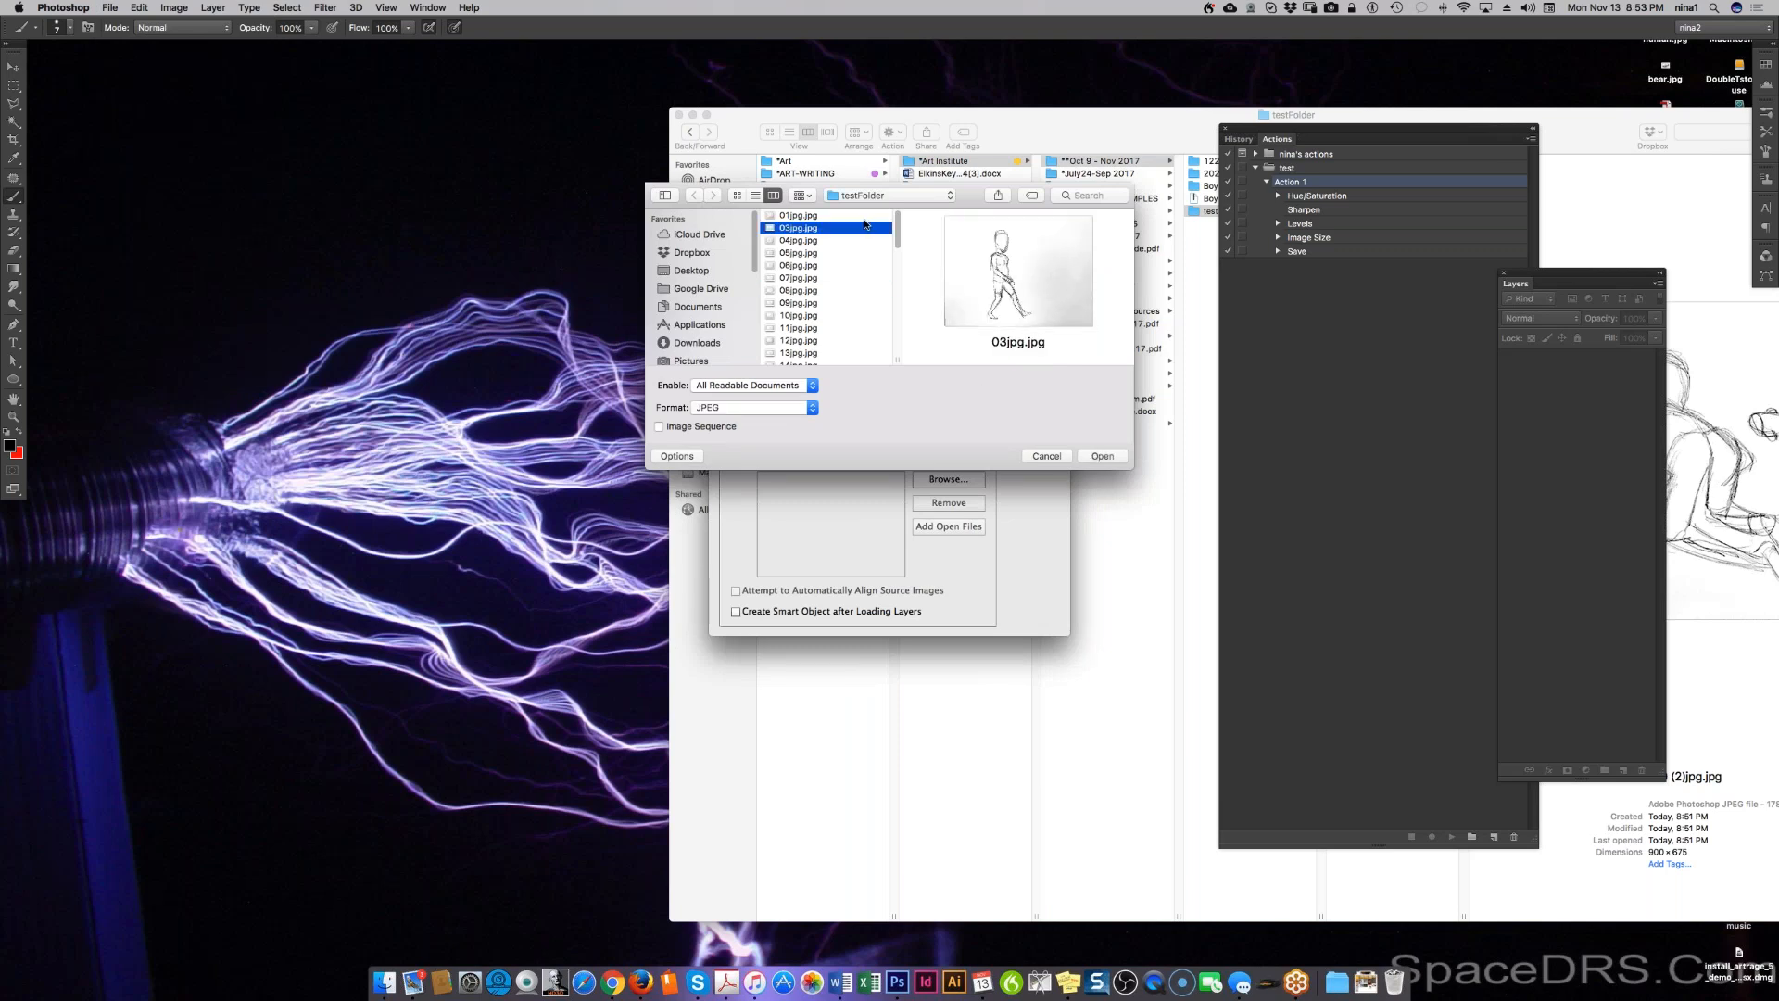
key(super+a)
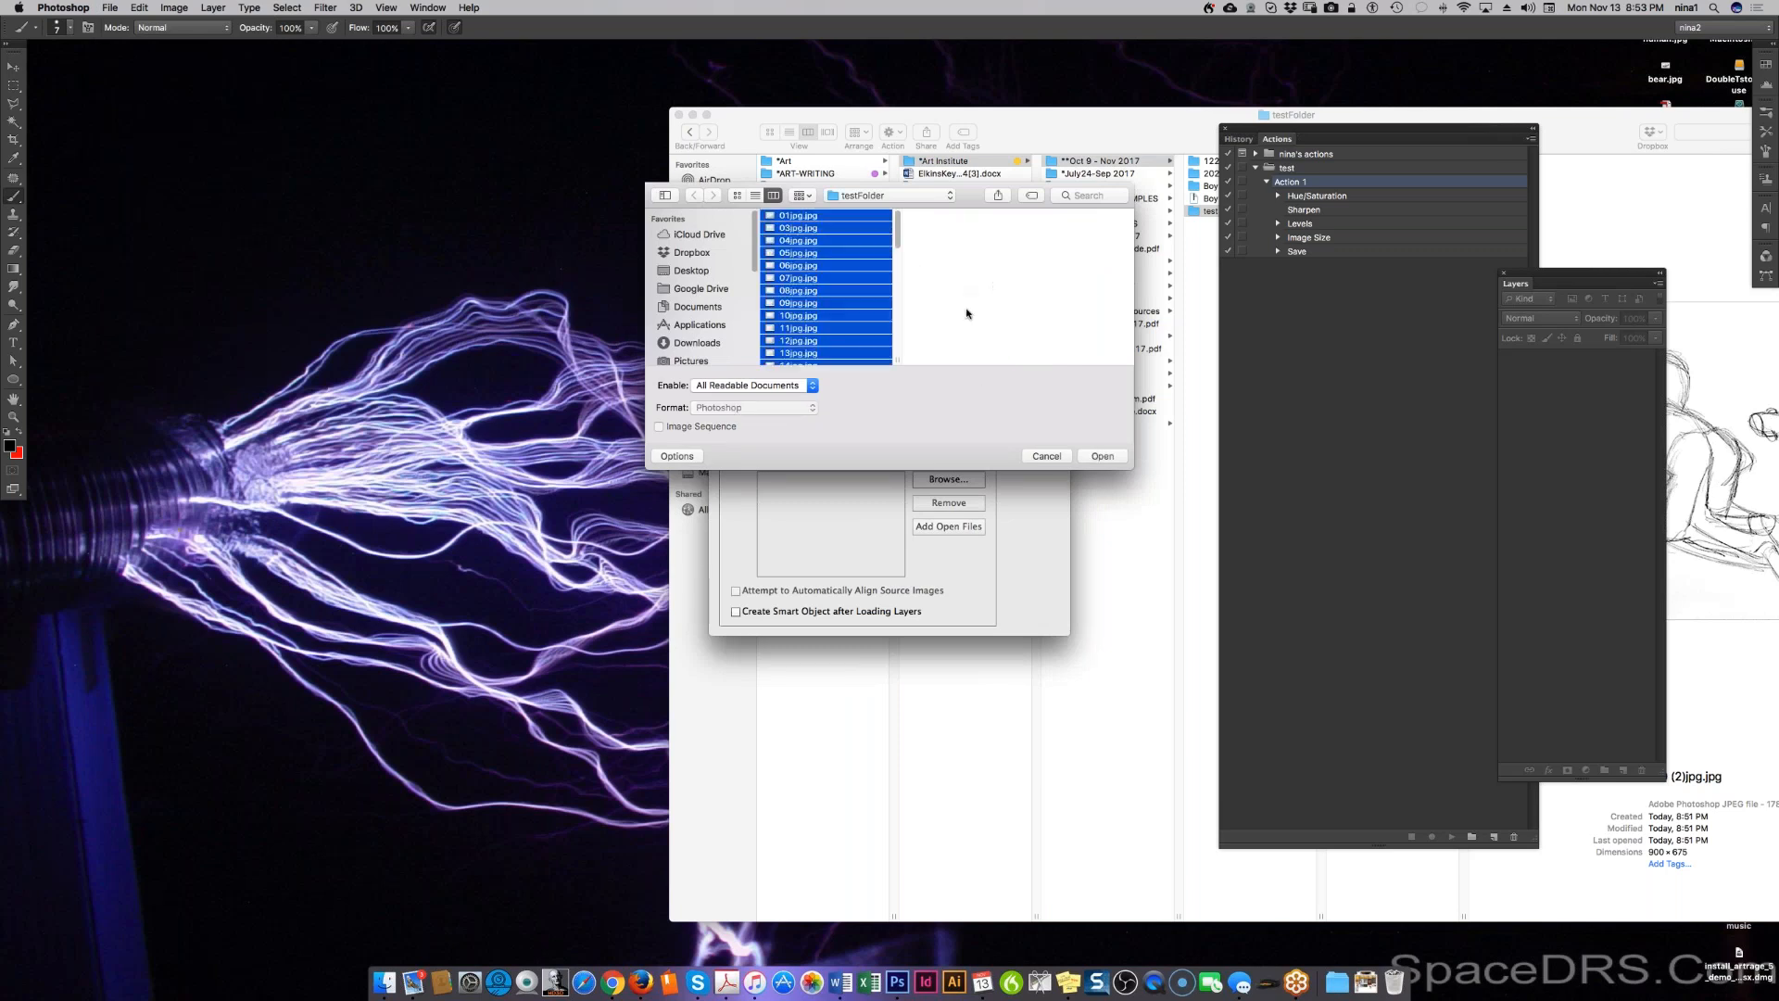
click(1100, 456)
click(1034, 403)
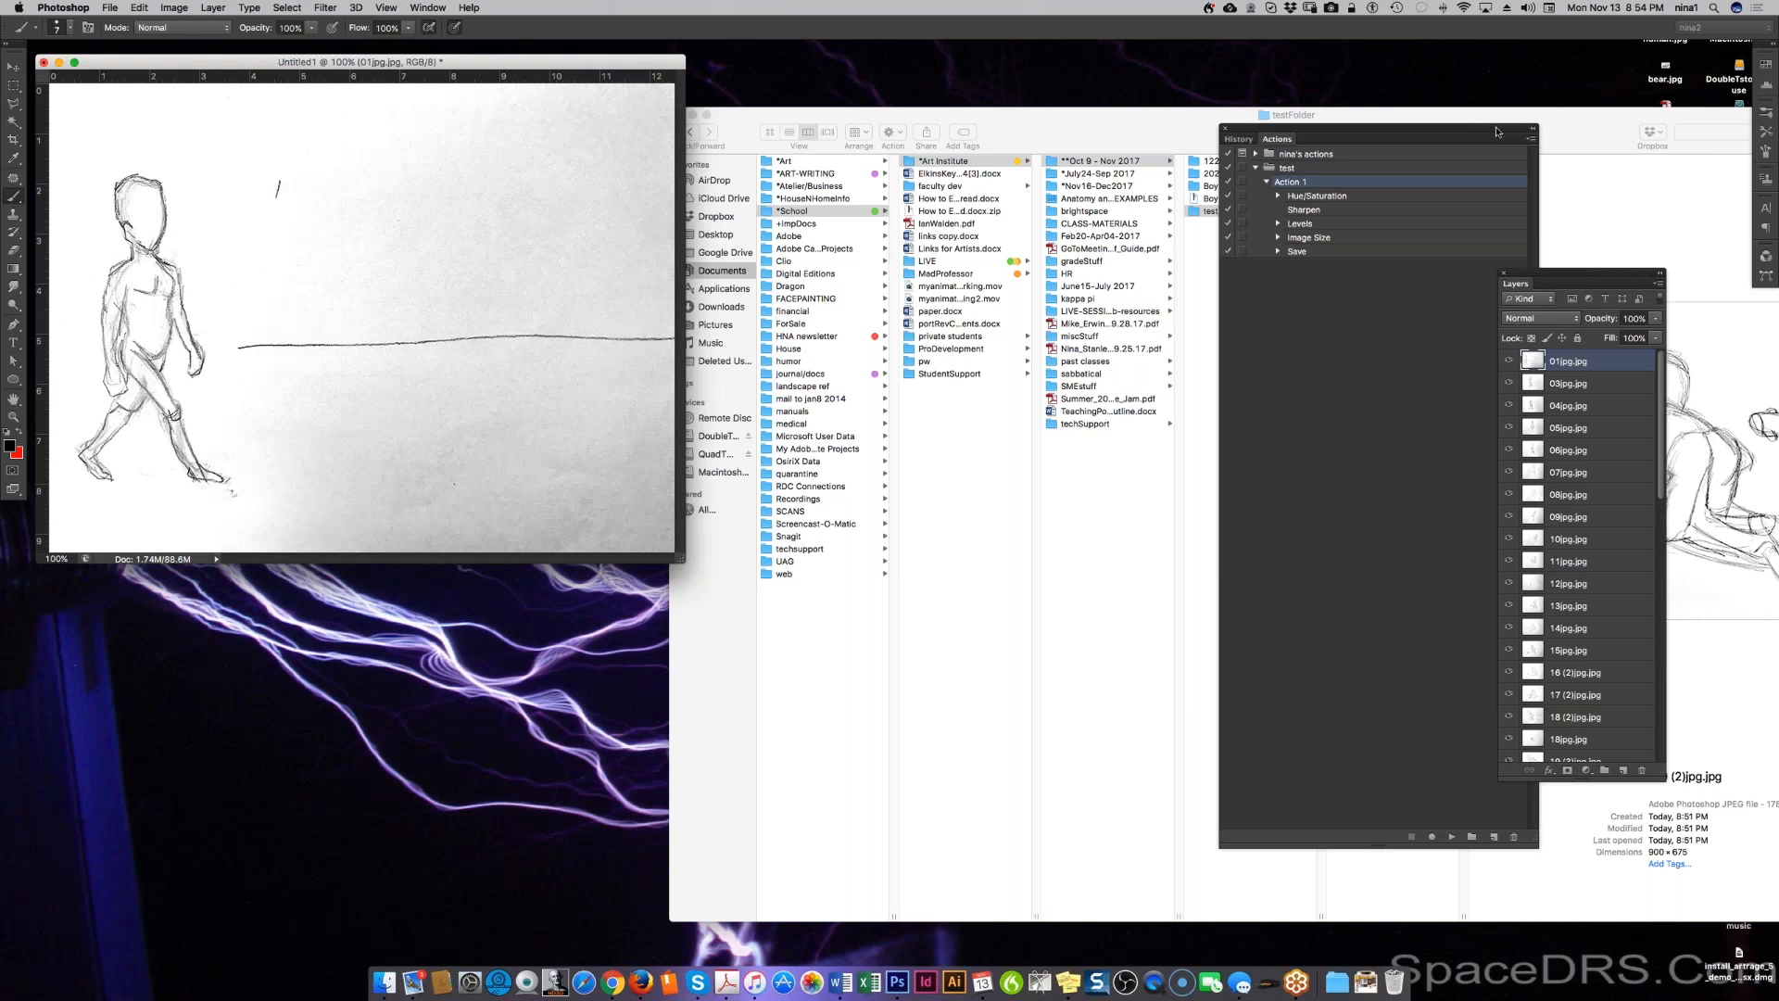
Step: Collapse the Actions palette, dock it at the screen edge, and minimize the Finder window behind the document
click(1530, 132)
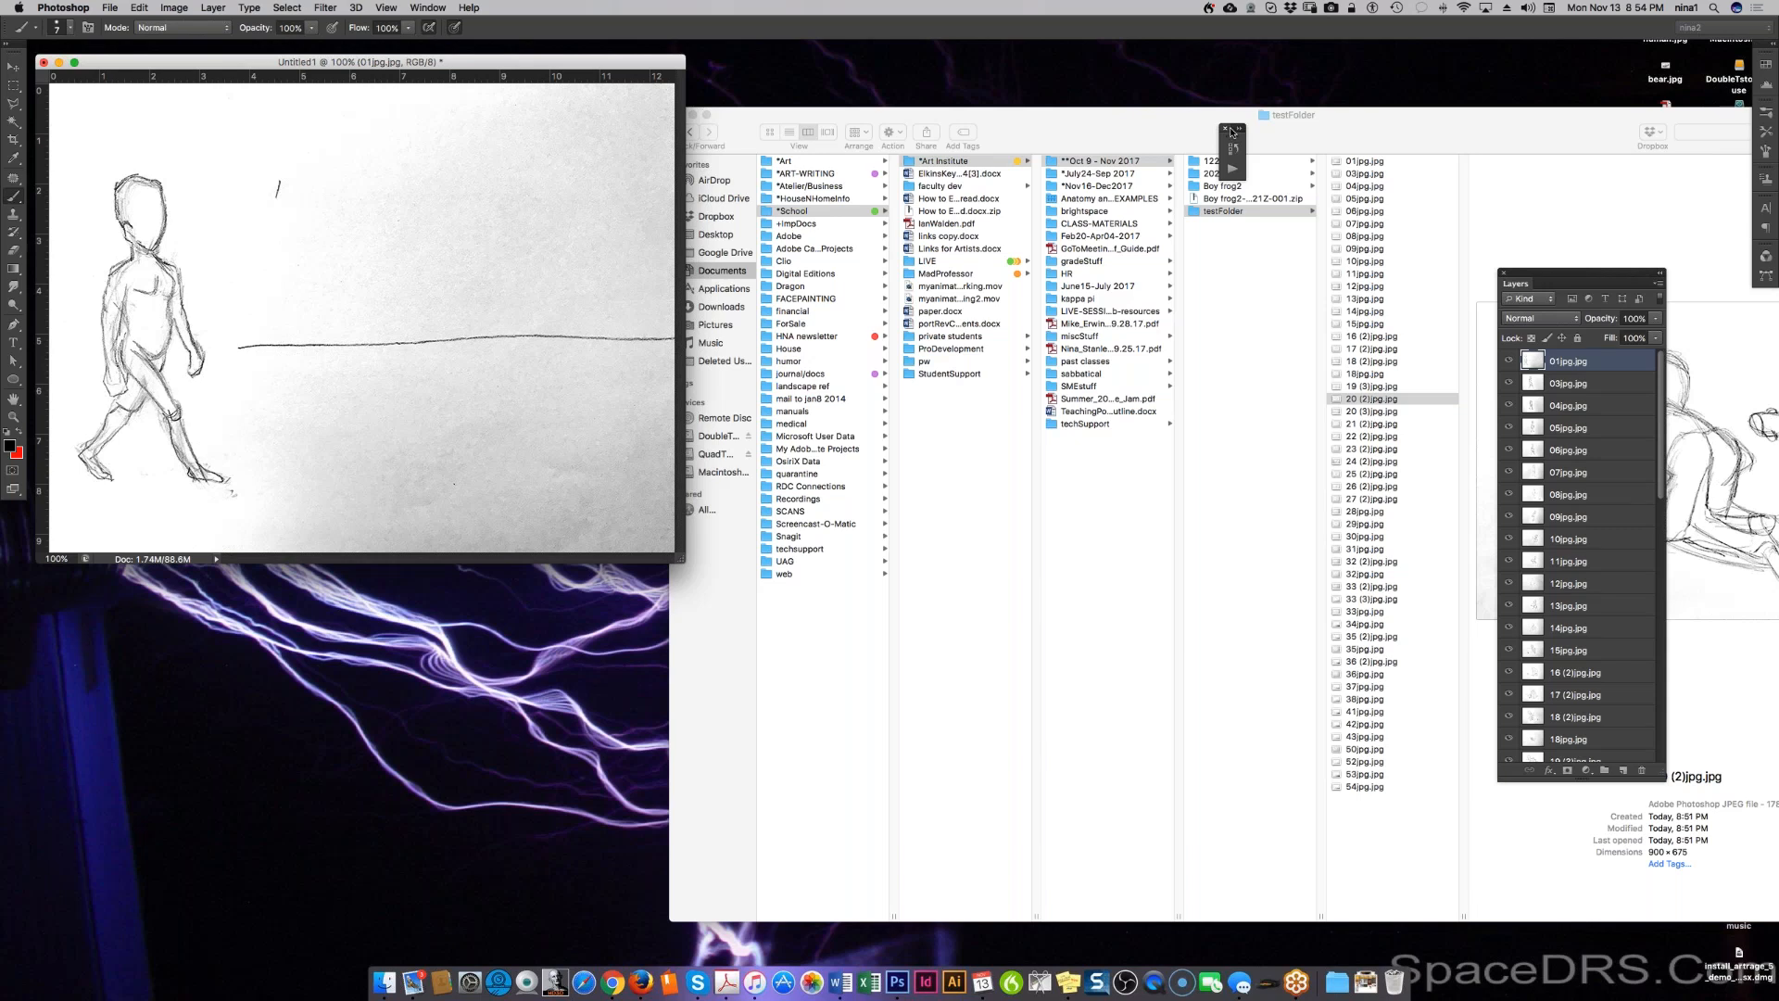
drag(1232, 134, 1772, 295)
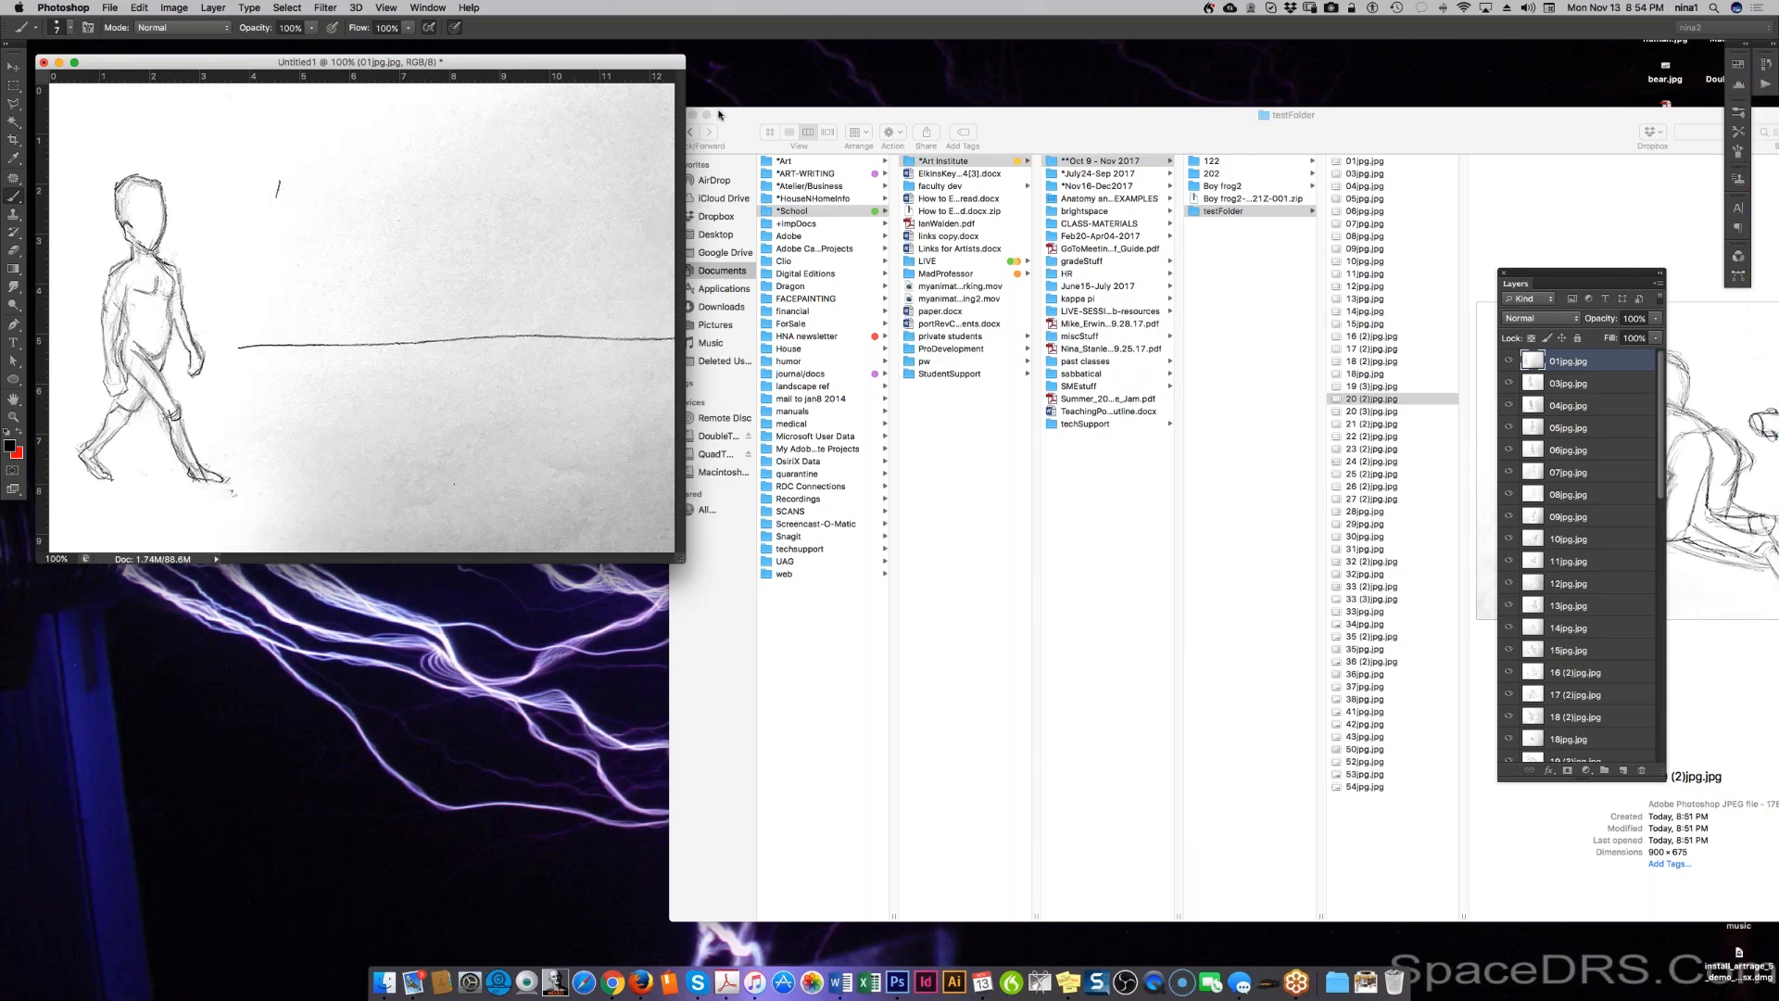
click(701, 118)
click(693, 116)
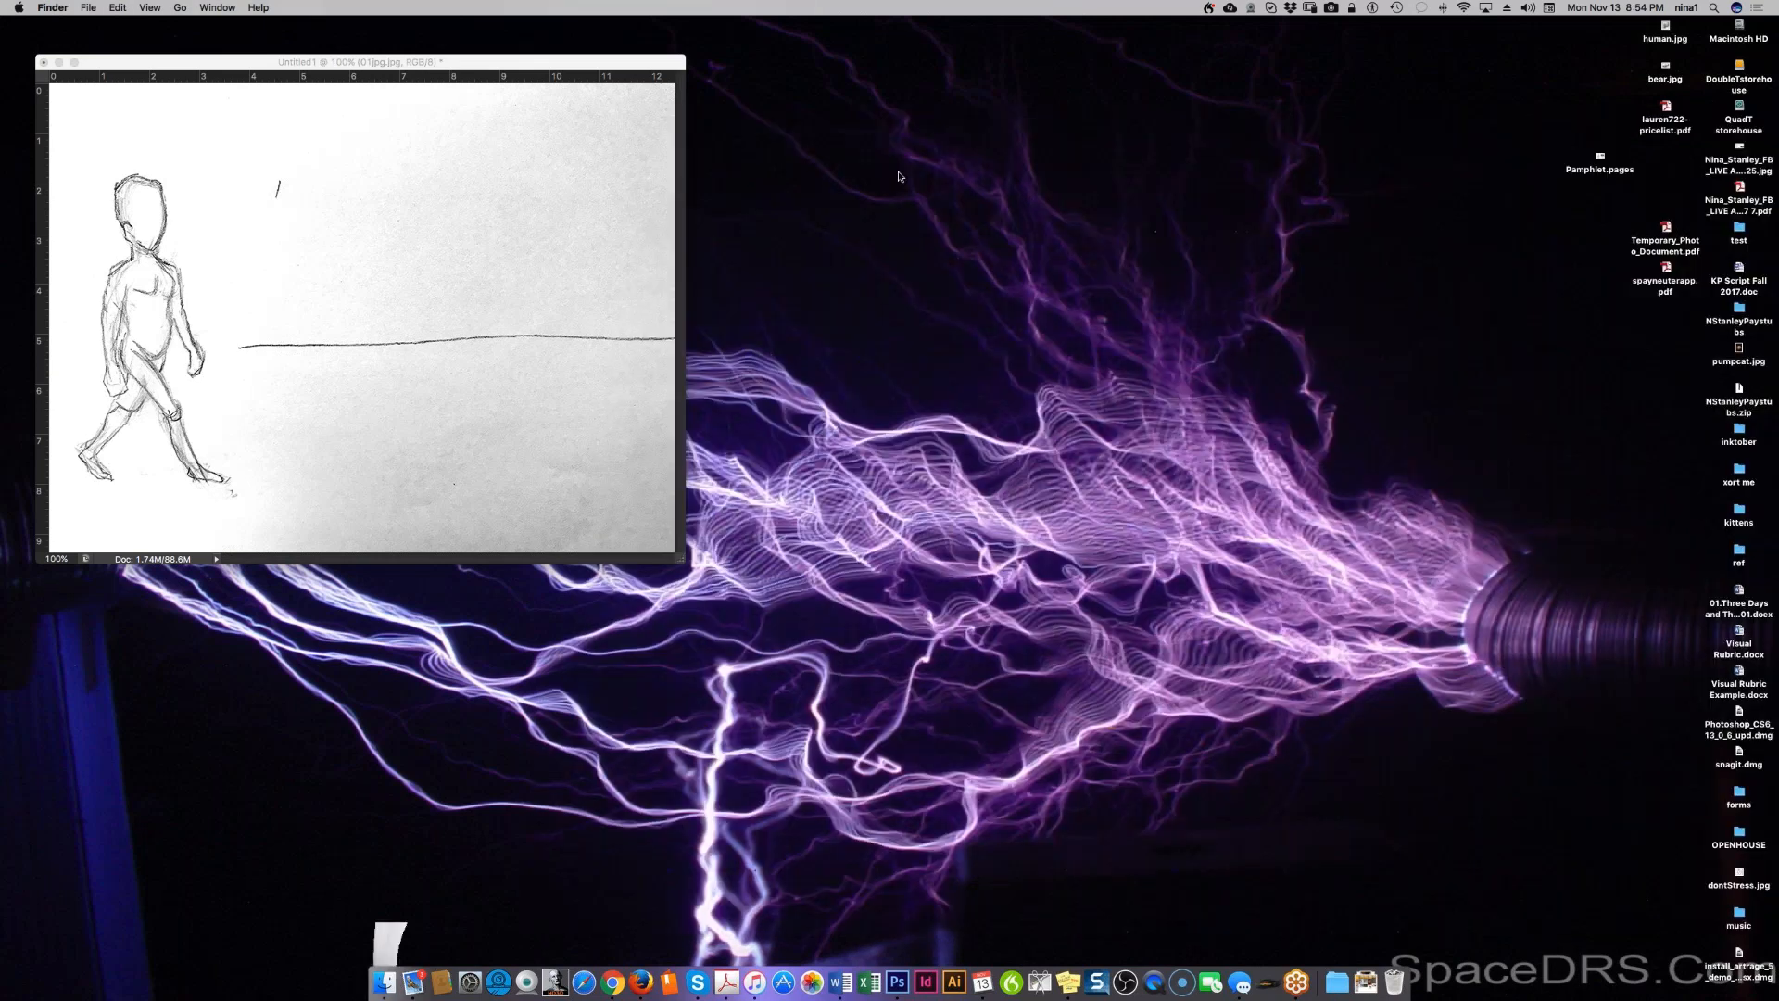
Step: Bring the stacked document forward, move the Layers palette beside it, and enlarge the palette to list more layers
click(562, 61)
drag(1512, 261, 888, 89)
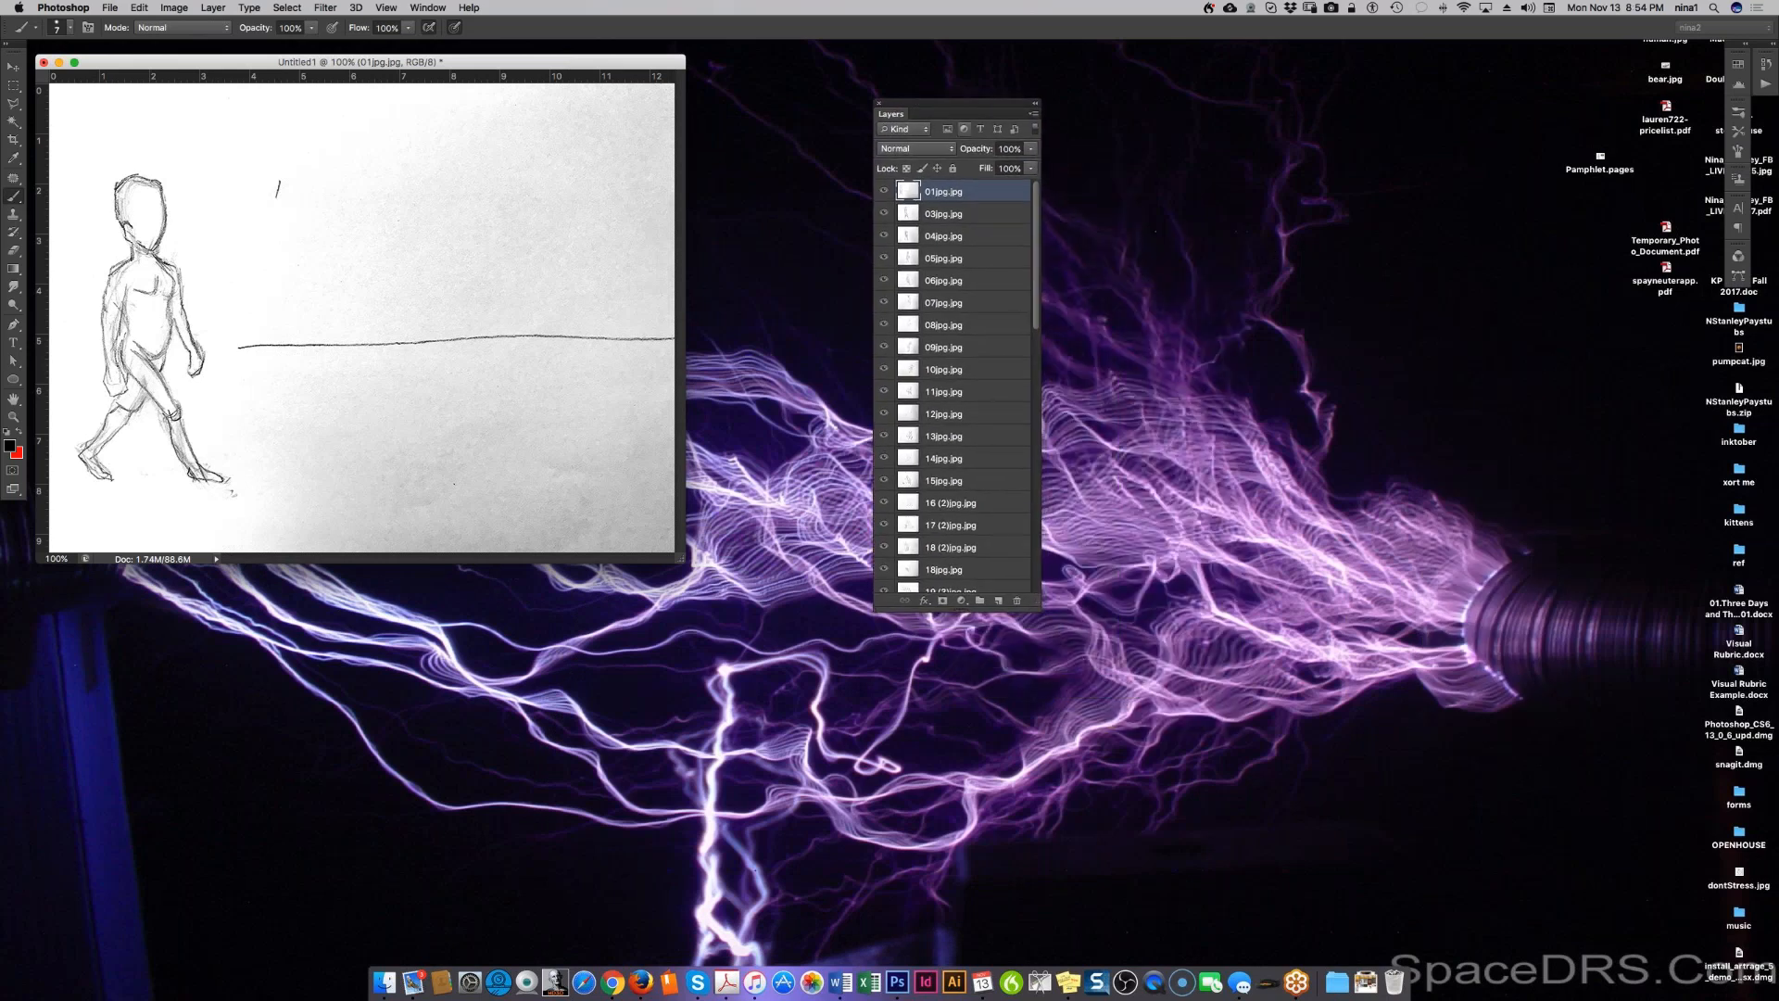
drag(1037, 605, 1407, 903)
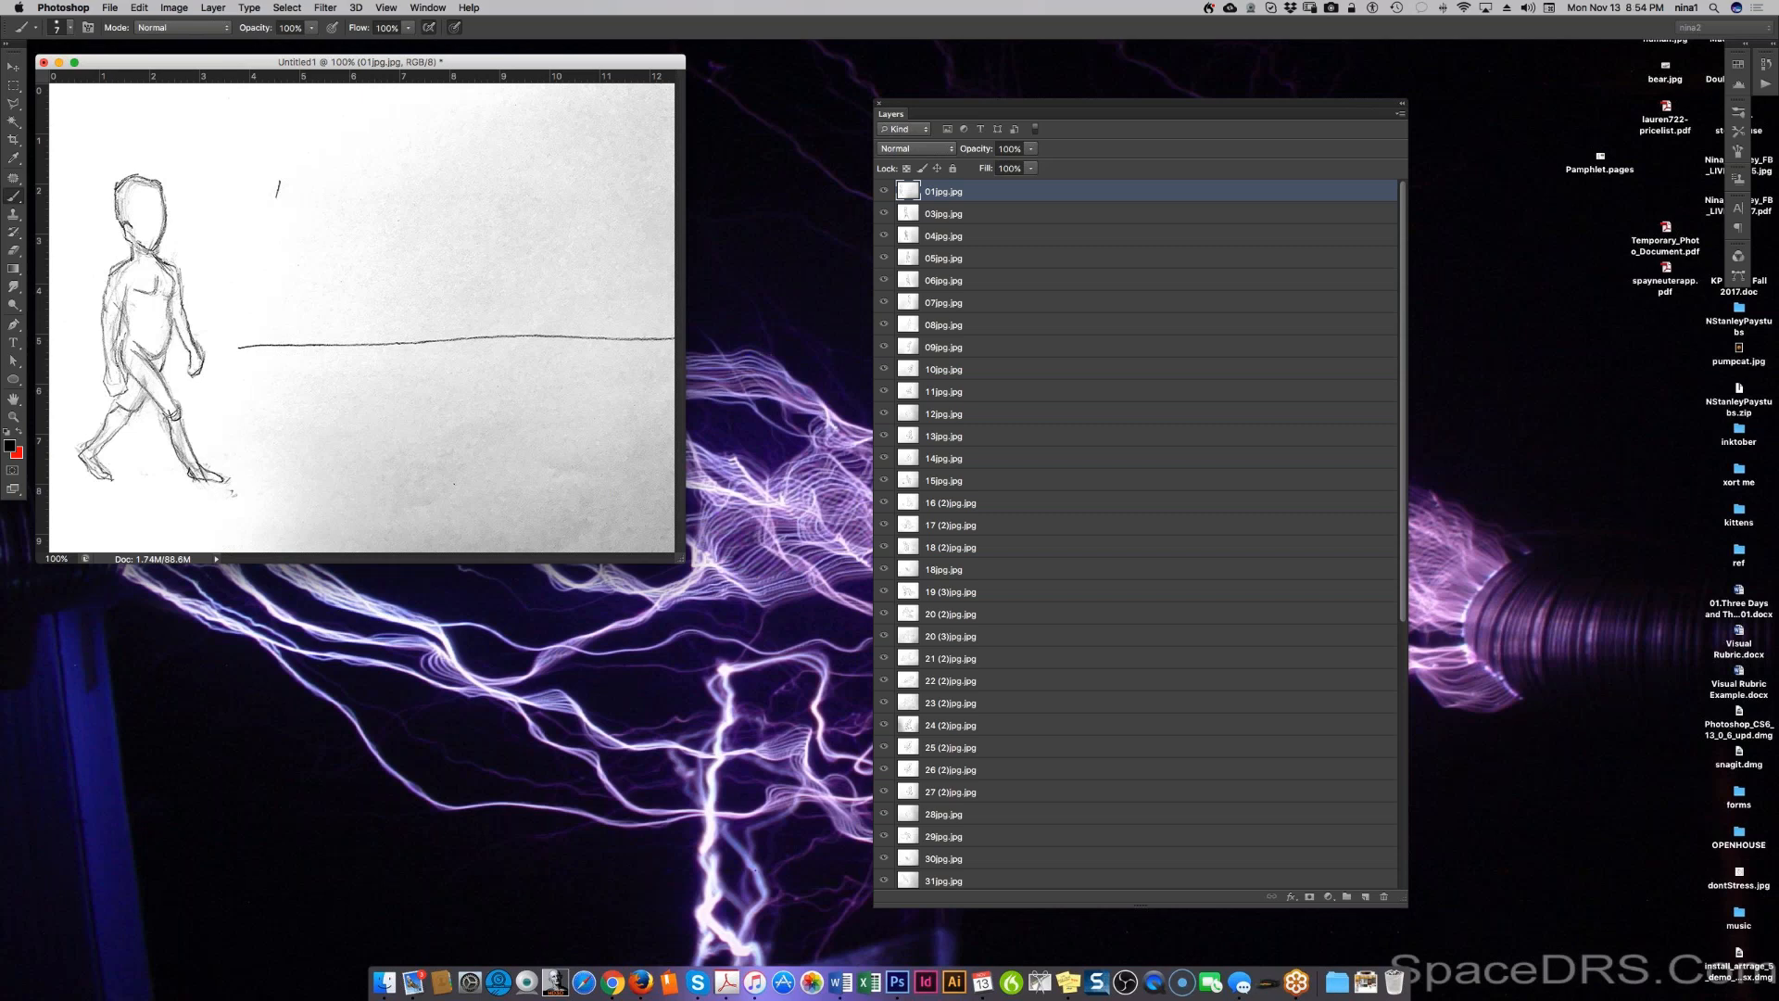
Step: Isolate the visibility of layer 01jpg.jpg and flip down through the stack one layer at a time, continuing into a second pass to 33jpg.jpg
alt+click(884, 192)
key(alt+[)
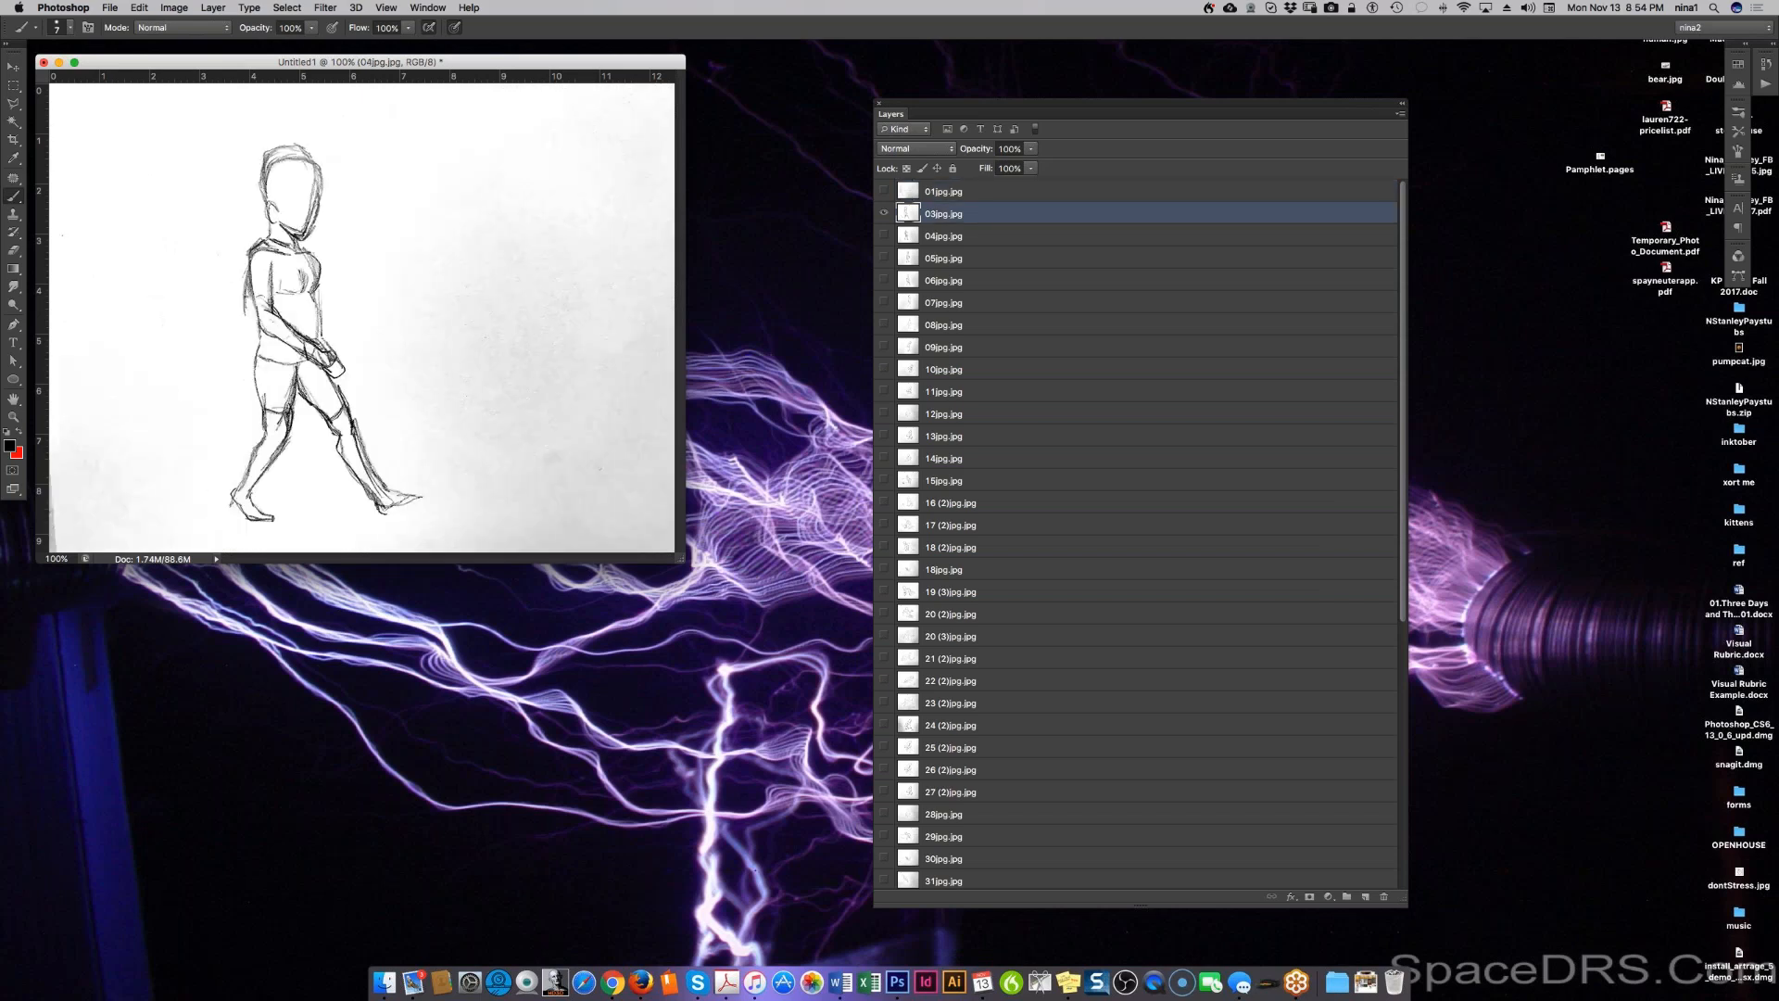
key(alt+[)
key(alt+[)
key(alt+[)
key(alt+[)
key(alt+[)
key(alt+[)
key(alt+[)
key(alt+[)
key(alt+[)
key(alt+[)
key(alt+[)
key(alt+[)
key(alt+[)
key(alt+[)
key(alt+[)
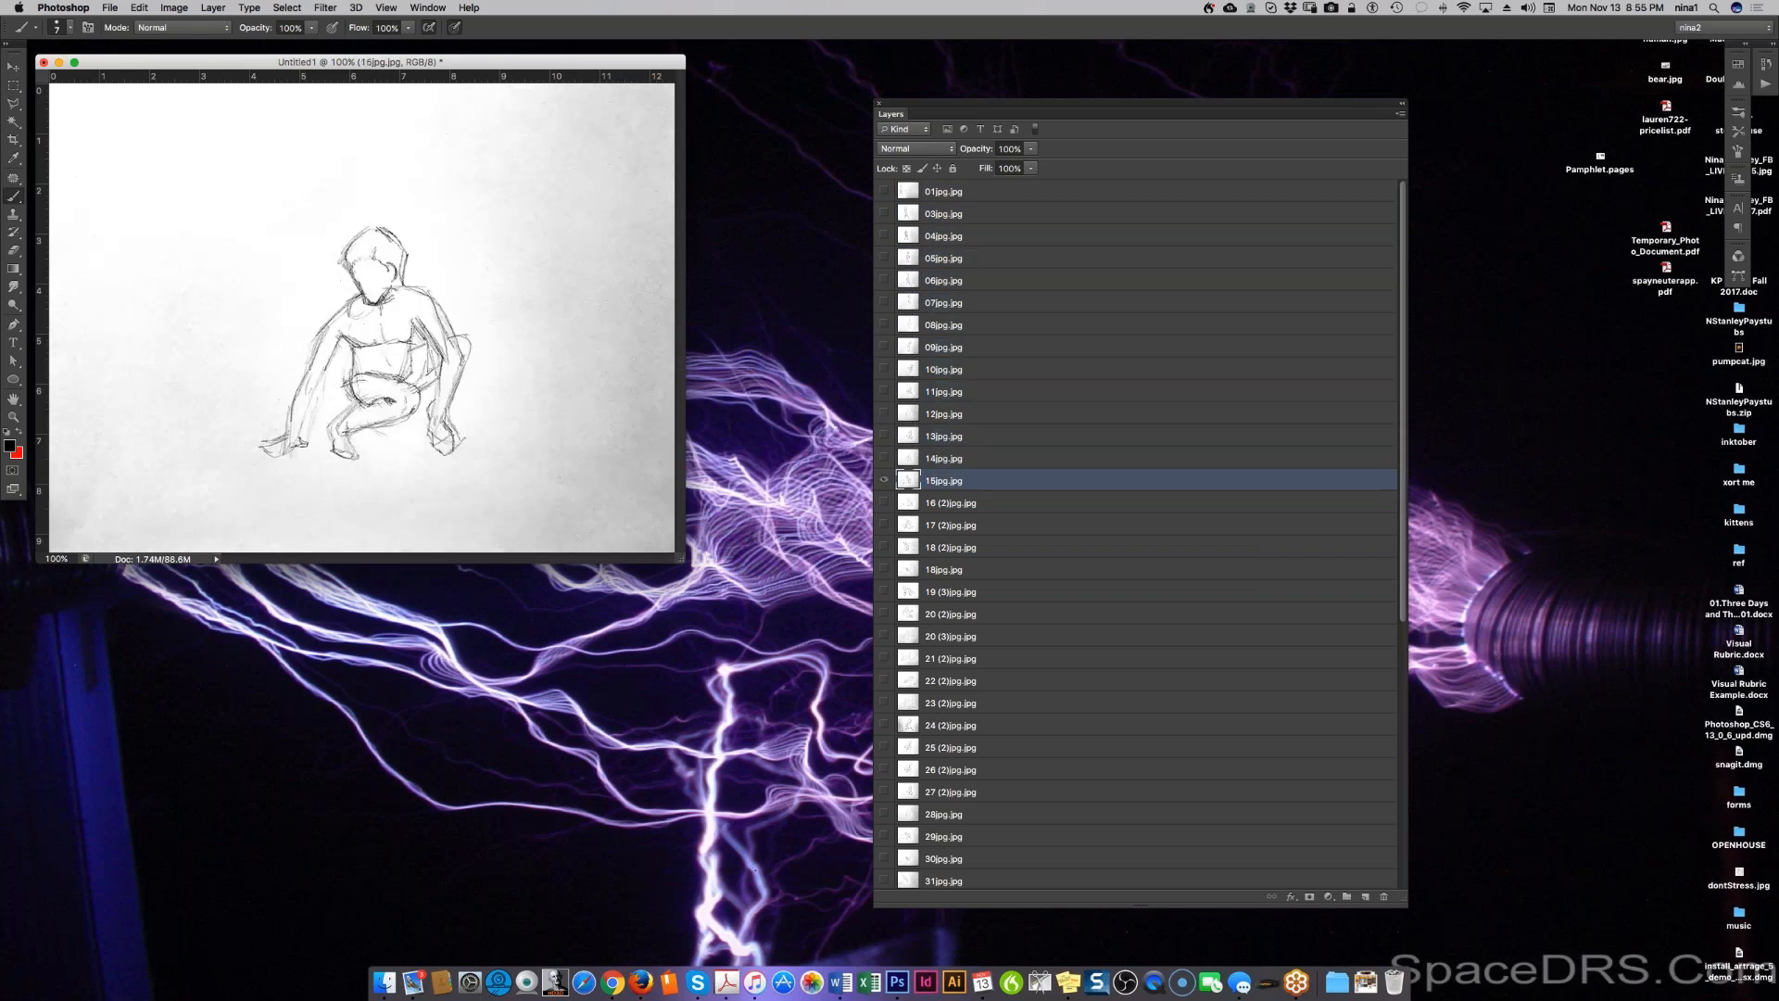
key(alt+[)
key(alt+[)
key(alt+[)
key(alt+[)
key(alt+[)
key(alt+[)
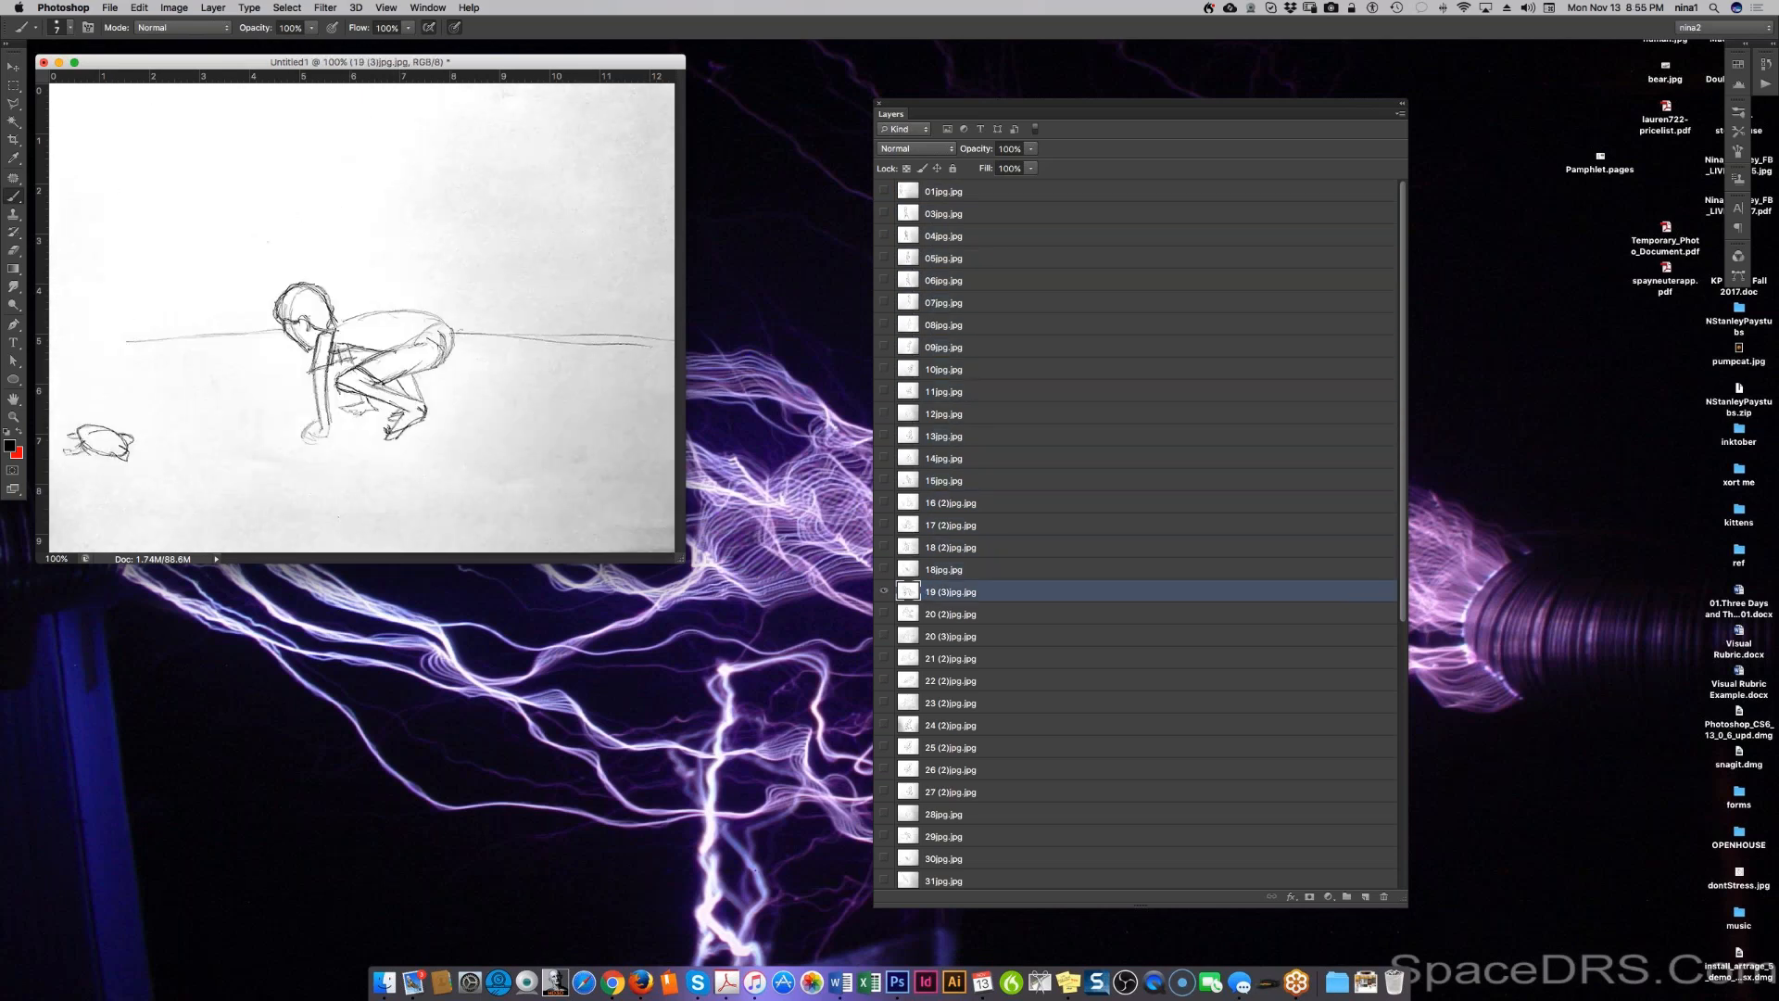
key(alt+[)
key(alt+[)
key(alt+[)
key(alt+[)
key(alt+[)
key(alt+[)
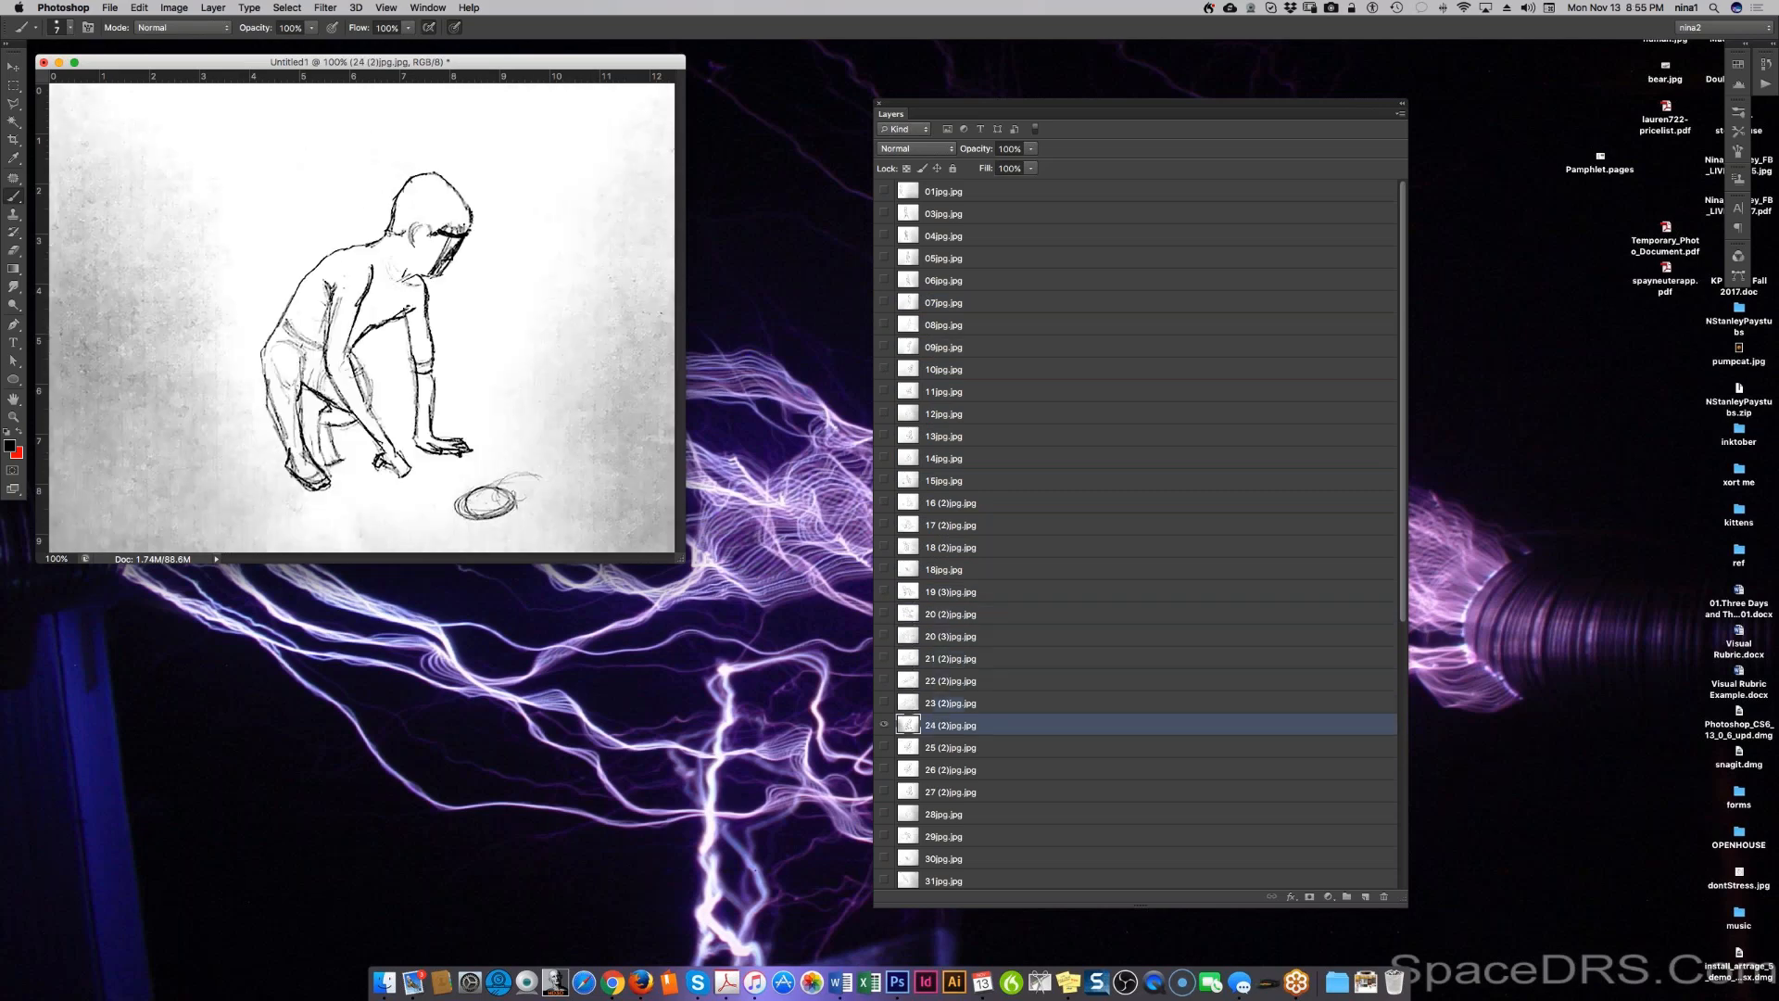
key(alt+[)
key(alt+[)
key(alt+[)
key(alt+[)
key(alt+[)
key(alt+[)
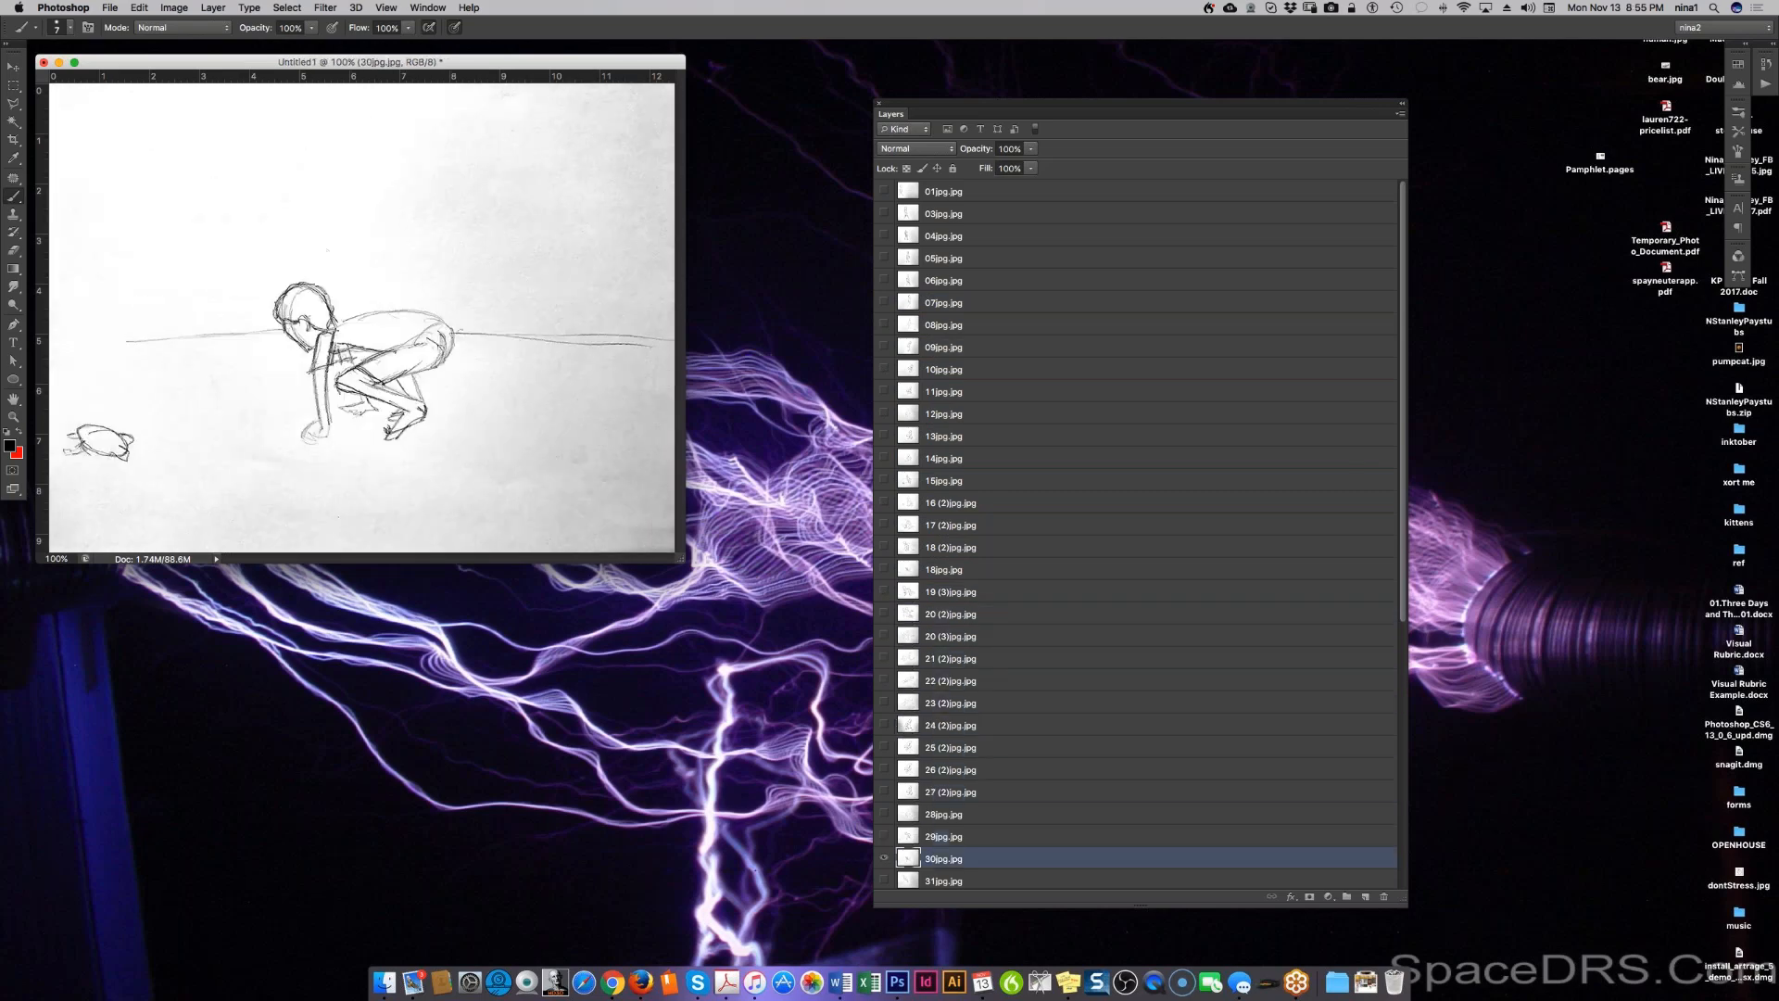
key(alt+[)
key(alt+[)
key(alt+[)
key(alt+[)
key(alt+[)
key(alt+[)
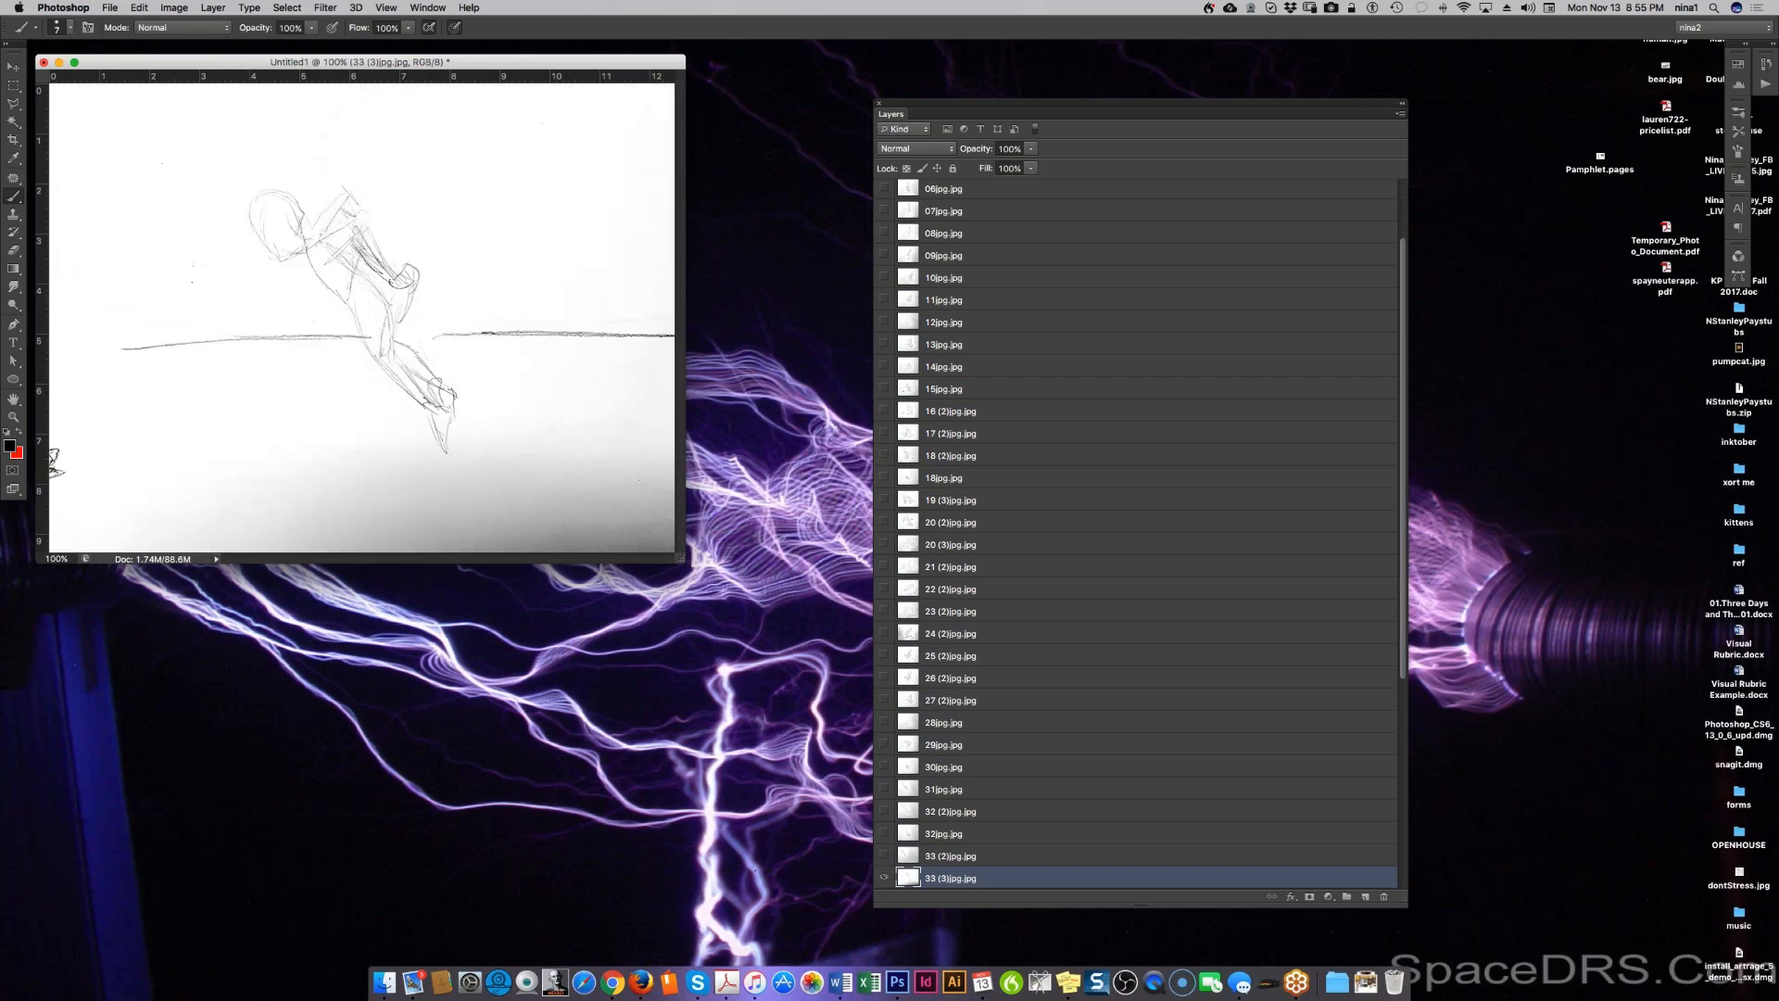
key(alt+[)
key(alt+[)
key(alt+[)
key(alt+[)
key(alt+[)
key(alt+[)
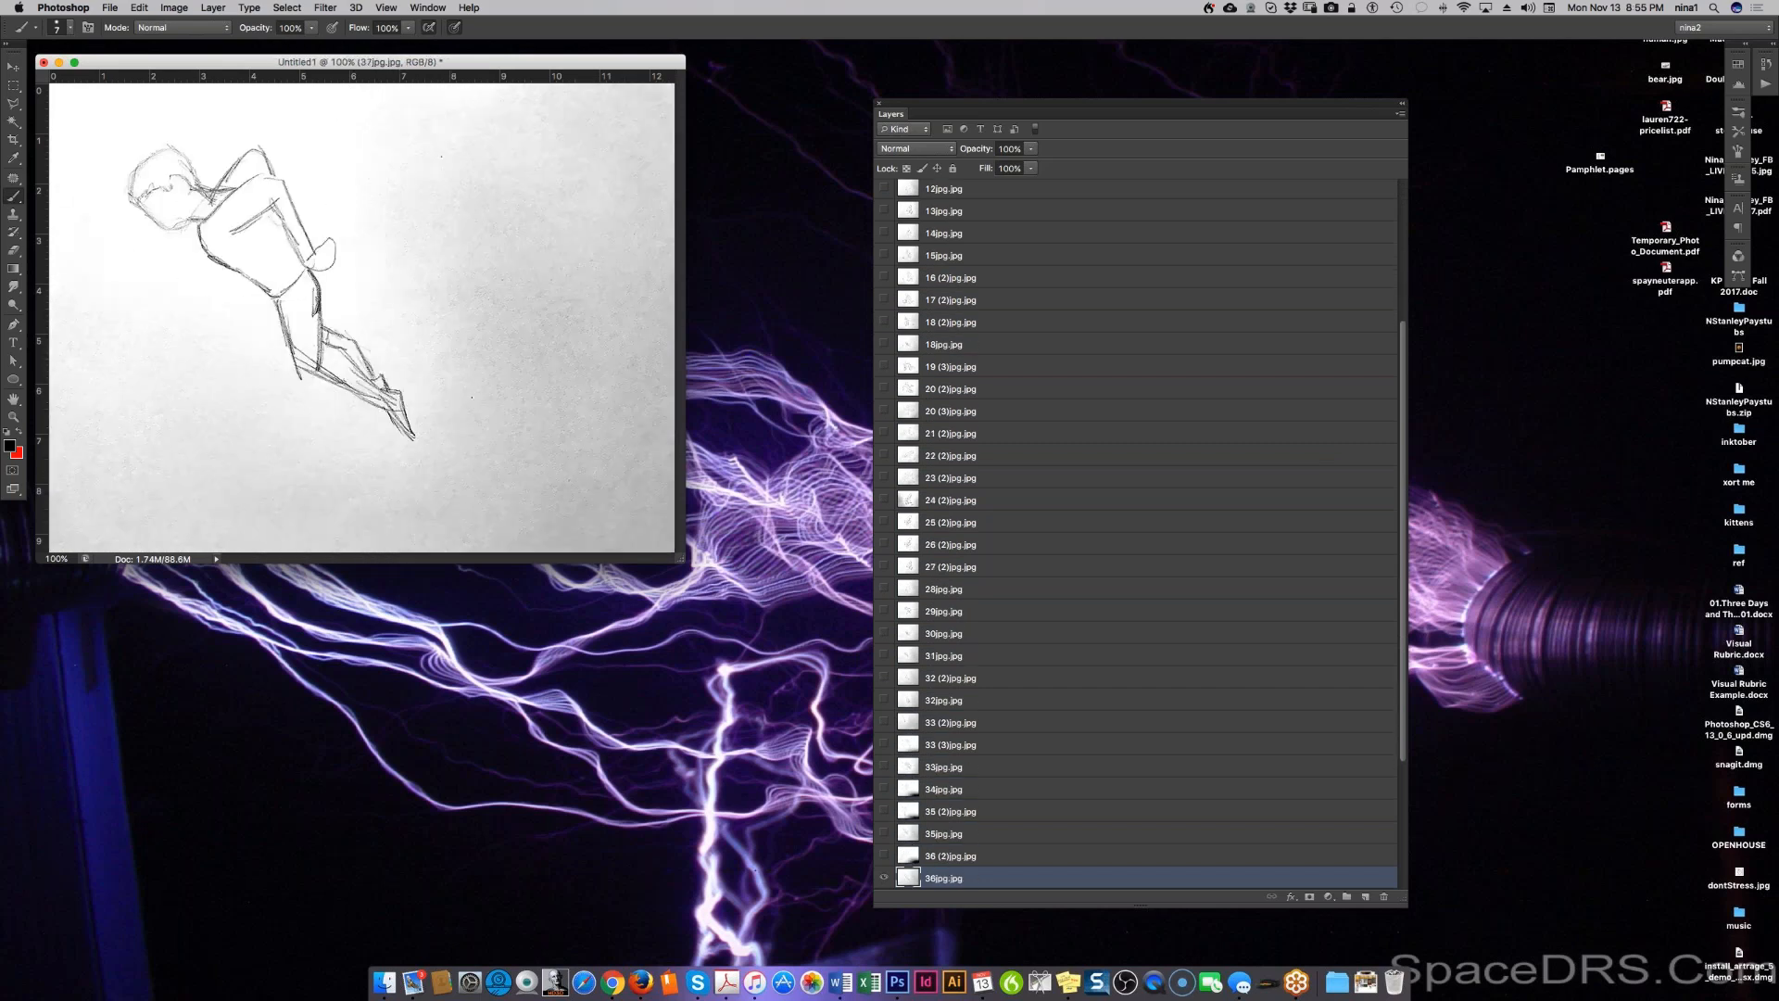
key(alt+[)
key(alt+[)
key(alt+[)
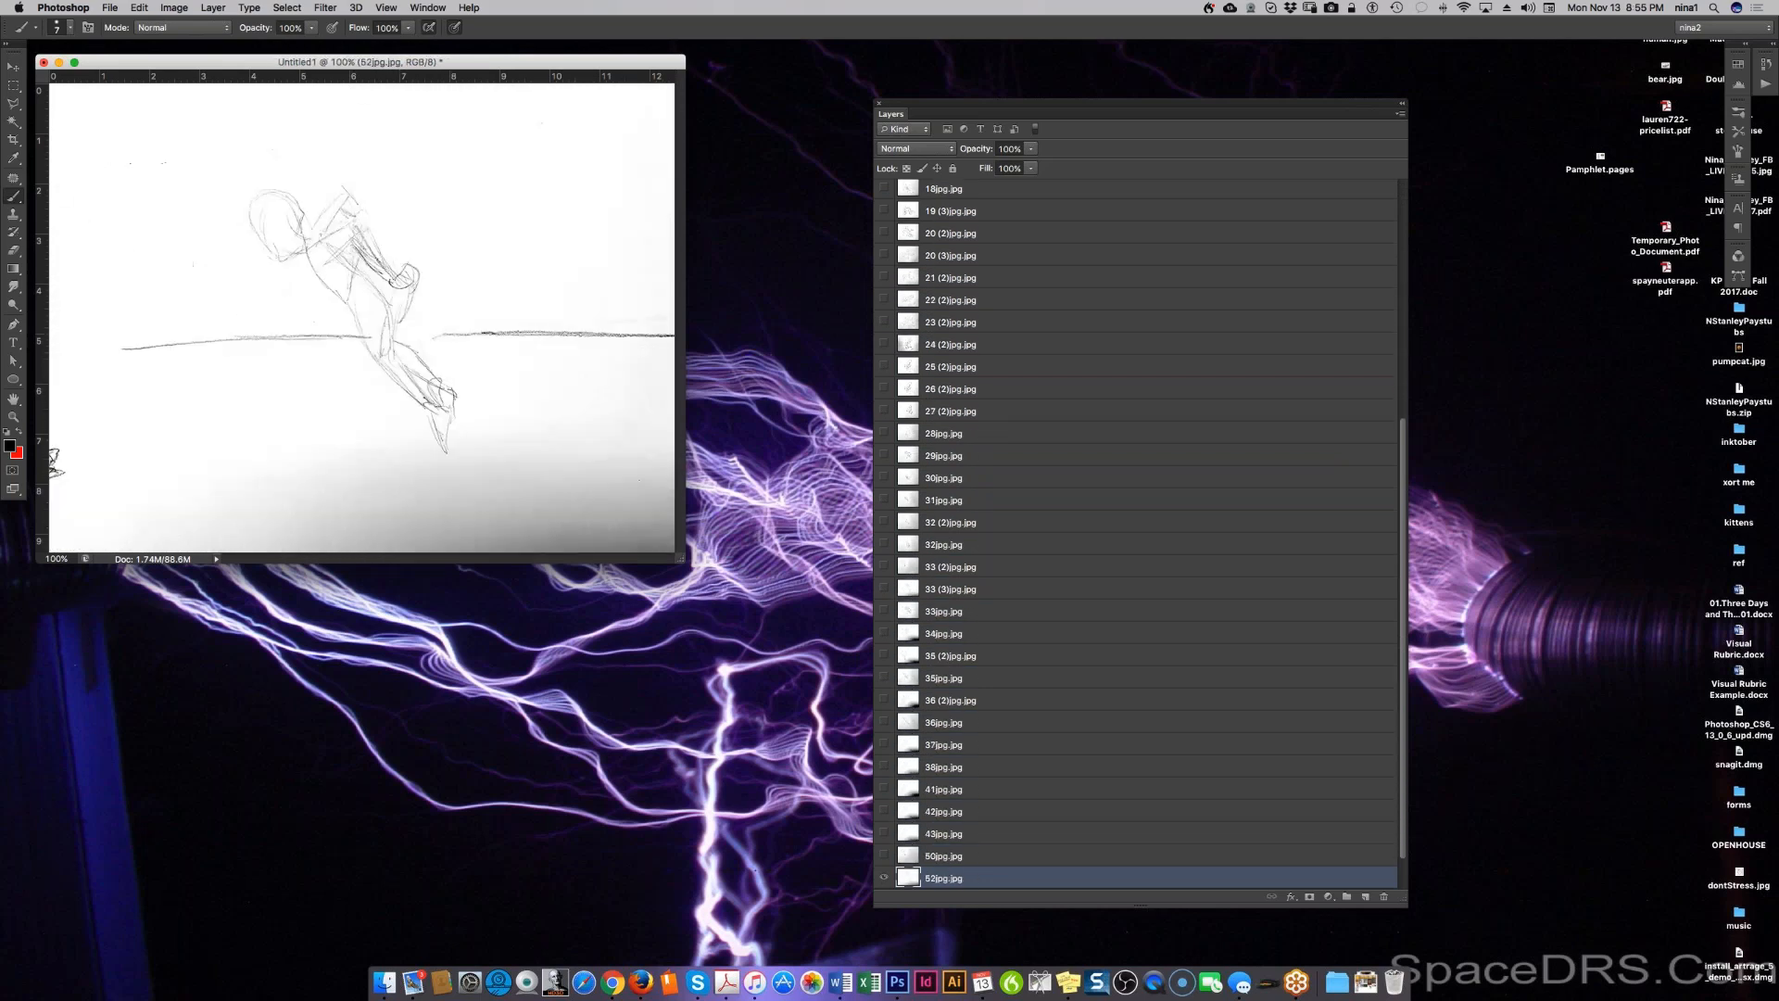
key(alt+[)
key(alt+[)
key(alt+[)
key(alt+[)
key(alt+[)
key(alt+[)
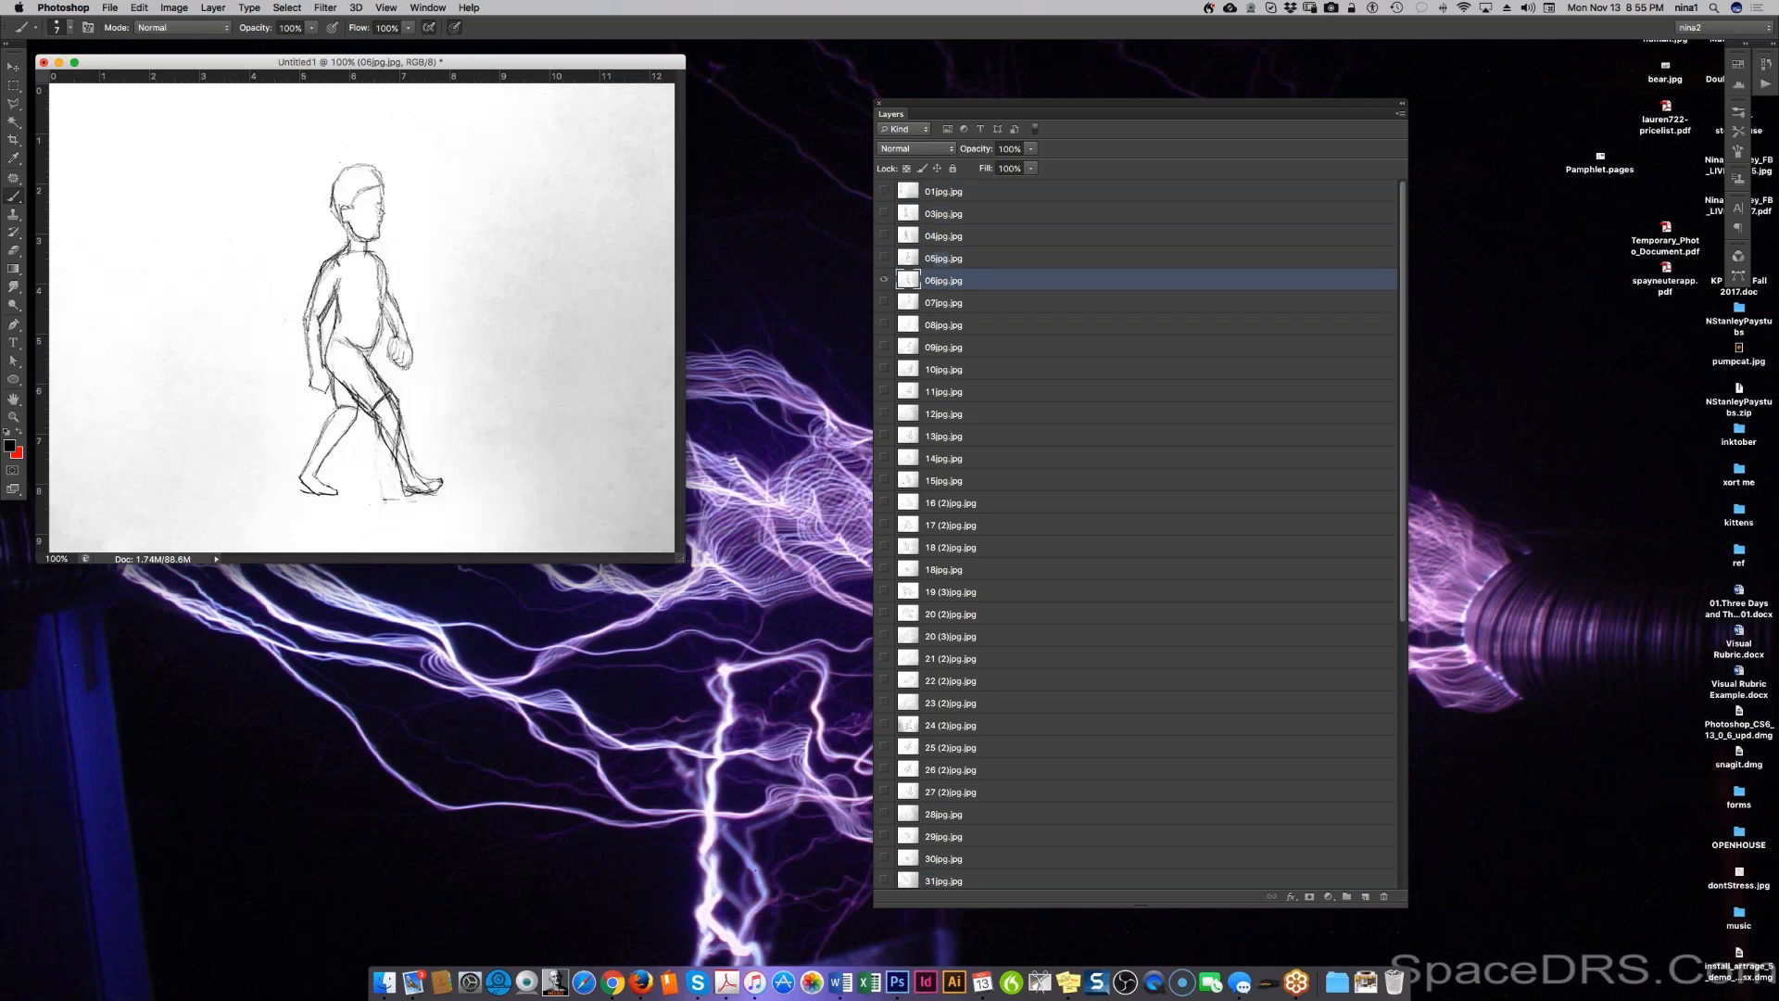
key(alt+[)
key(alt+[)
key(alt+[)
key(alt+[)
key(alt+[)
key(alt+[)
key(alt+[)
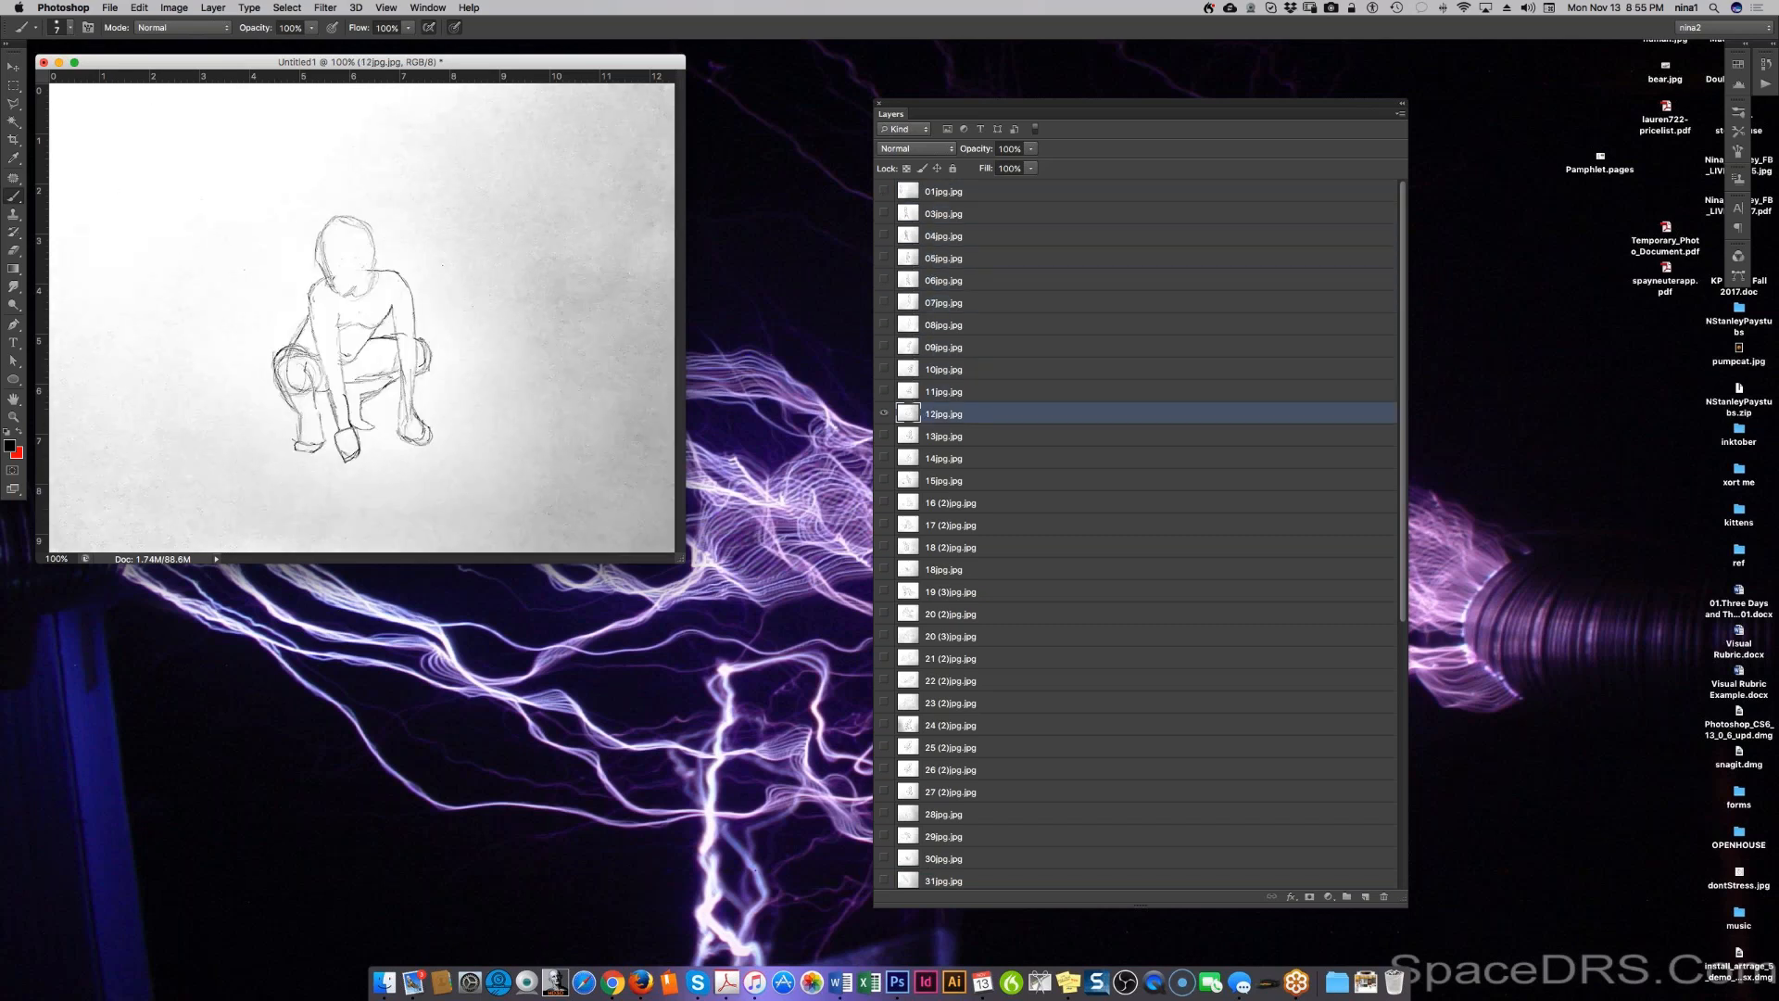
key(alt+[)
key(alt+[)
key(alt+[)
key(alt+[)
key(alt+[)
key(alt+[)
key(alt+[)
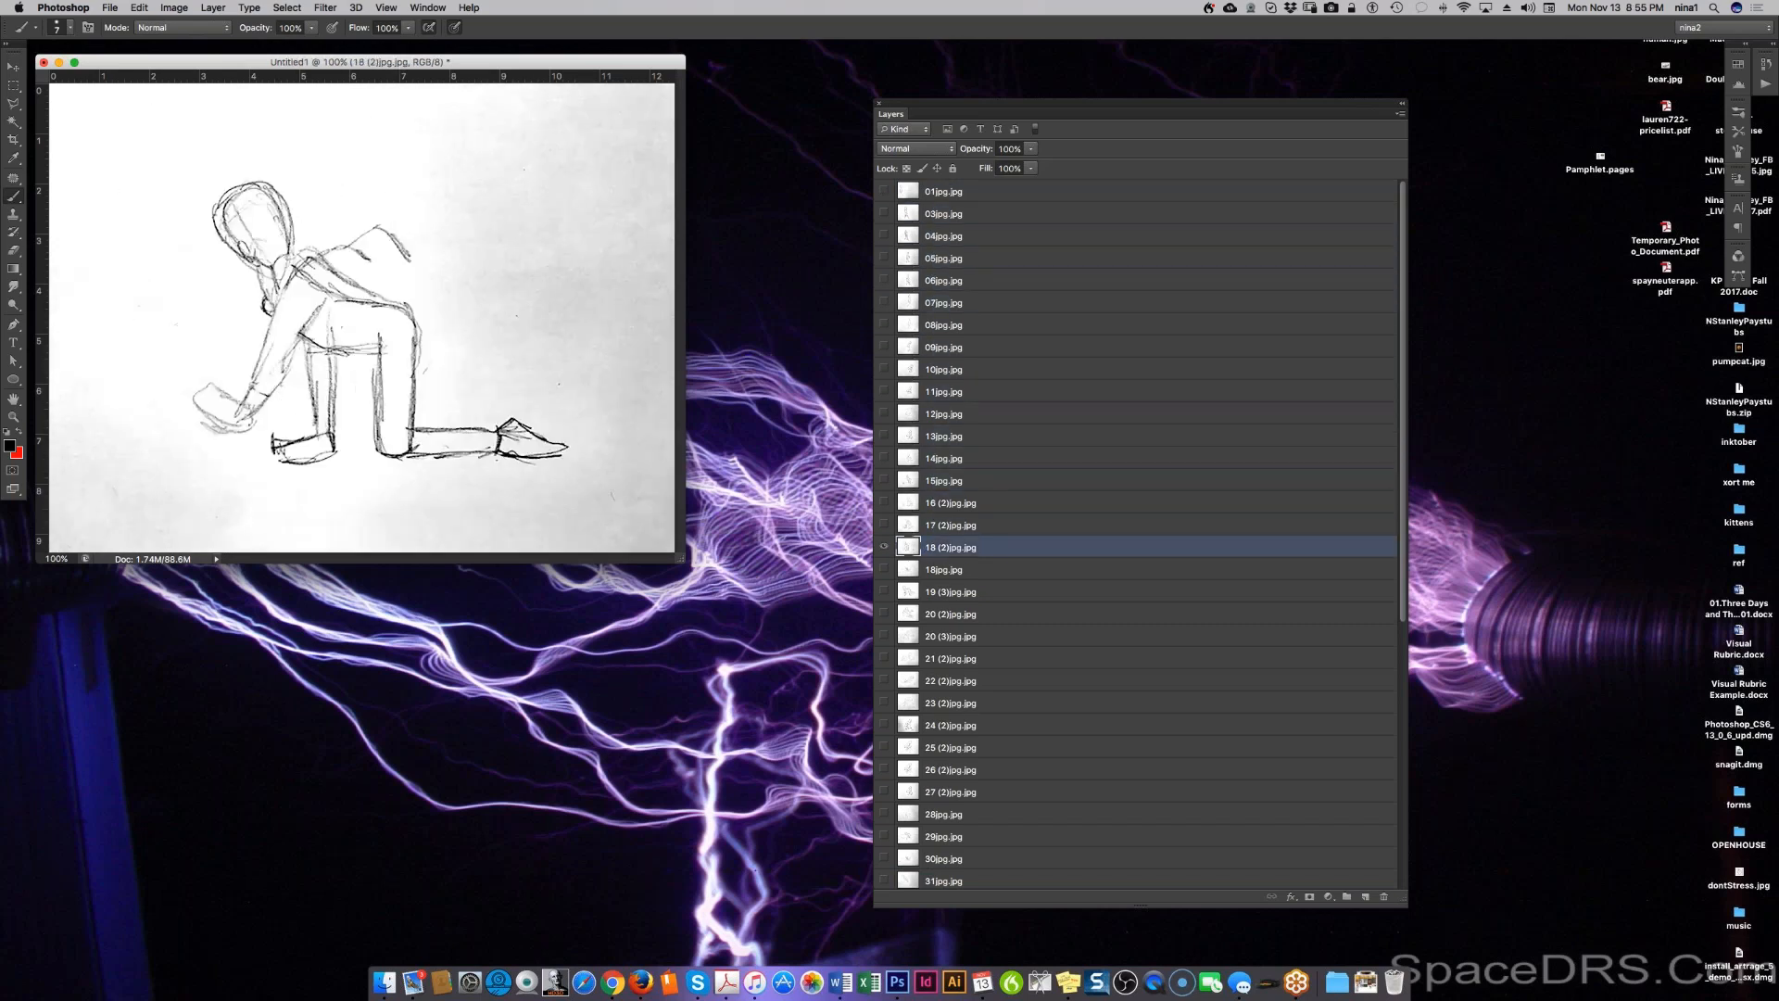
key(alt+[)
key(alt+[)
key(alt+[)
key(alt+[)
key(alt+[)
key(alt+[)
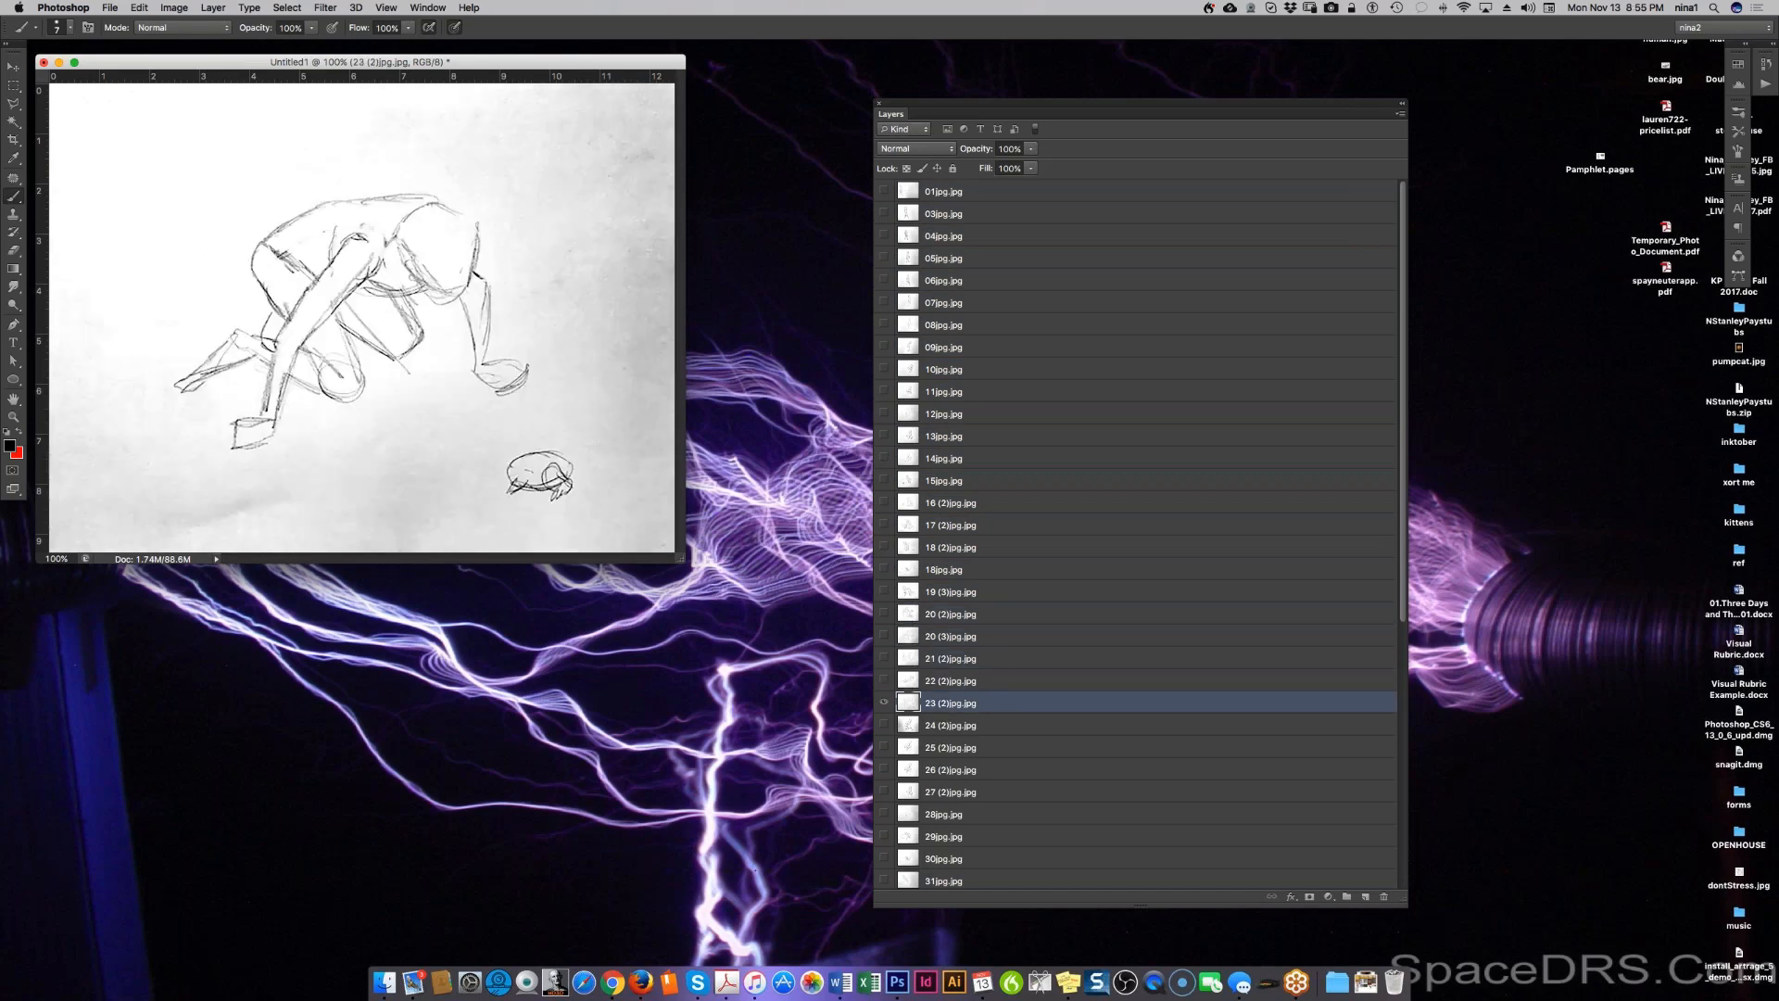
key(alt+[)
key(alt+[)
key(alt+[)
key(alt+[)
key(alt+[)
key(alt+[)
key(alt+[)
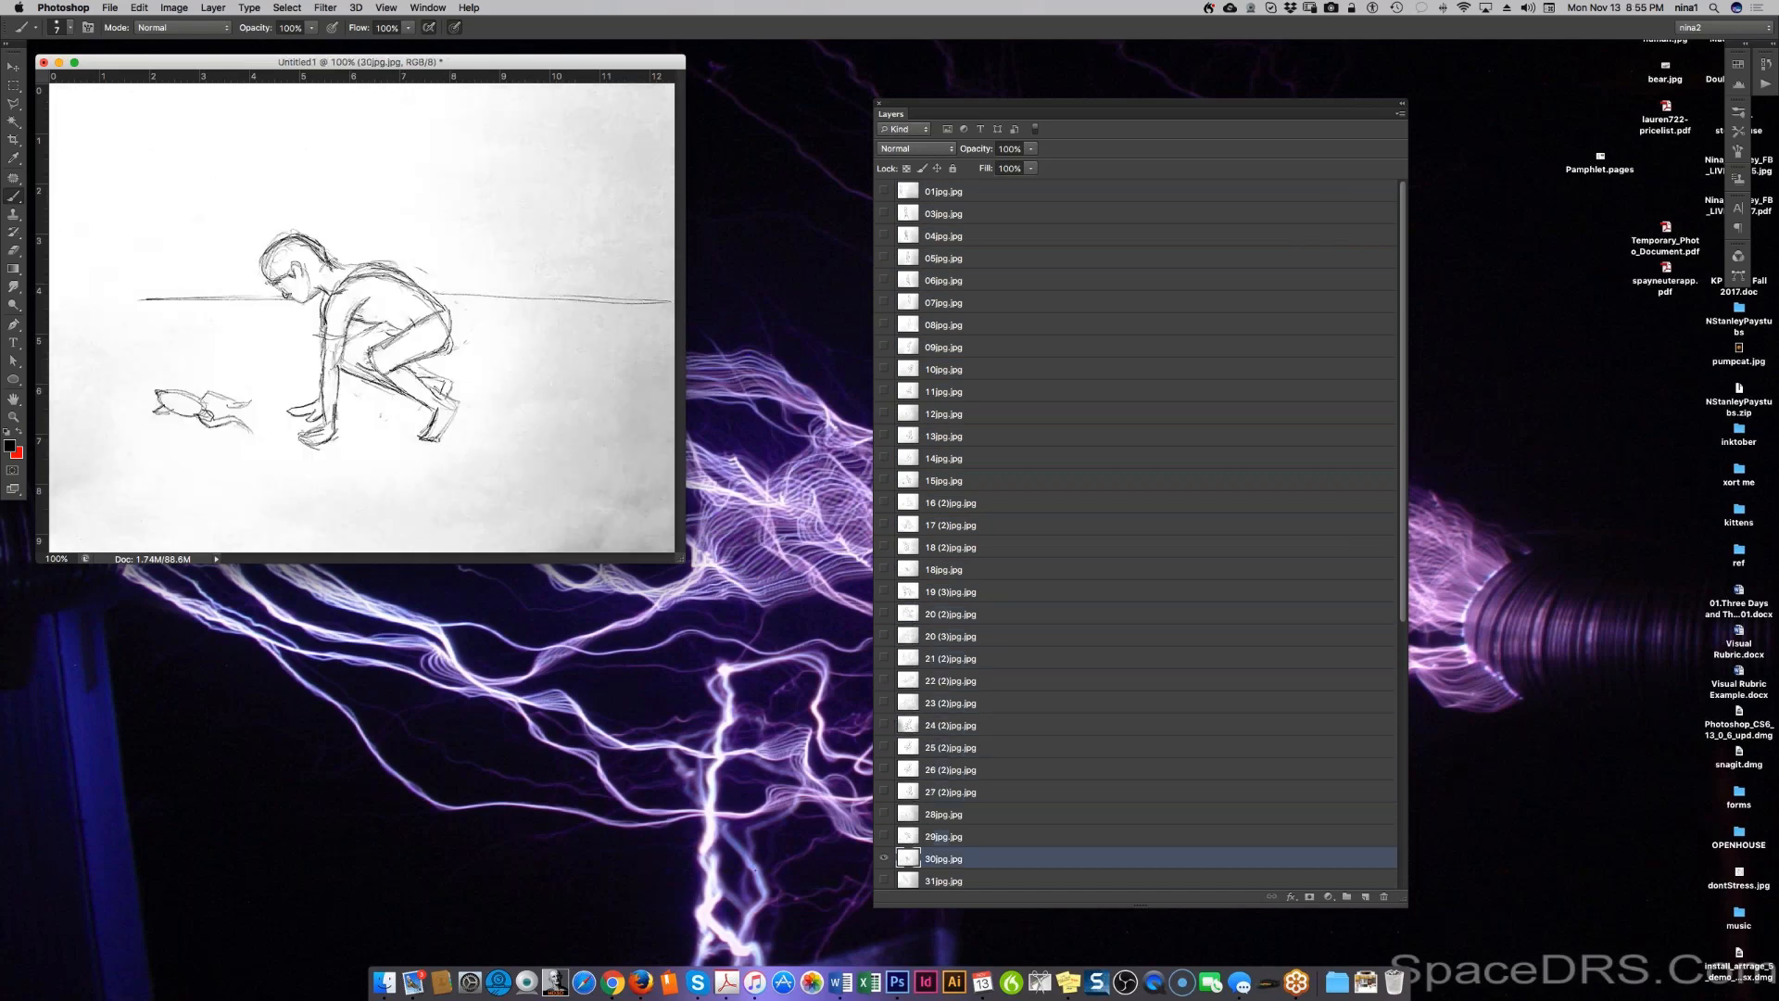
key(alt+[)
key(alt+[)
key(alt+[)
key(alt+[)
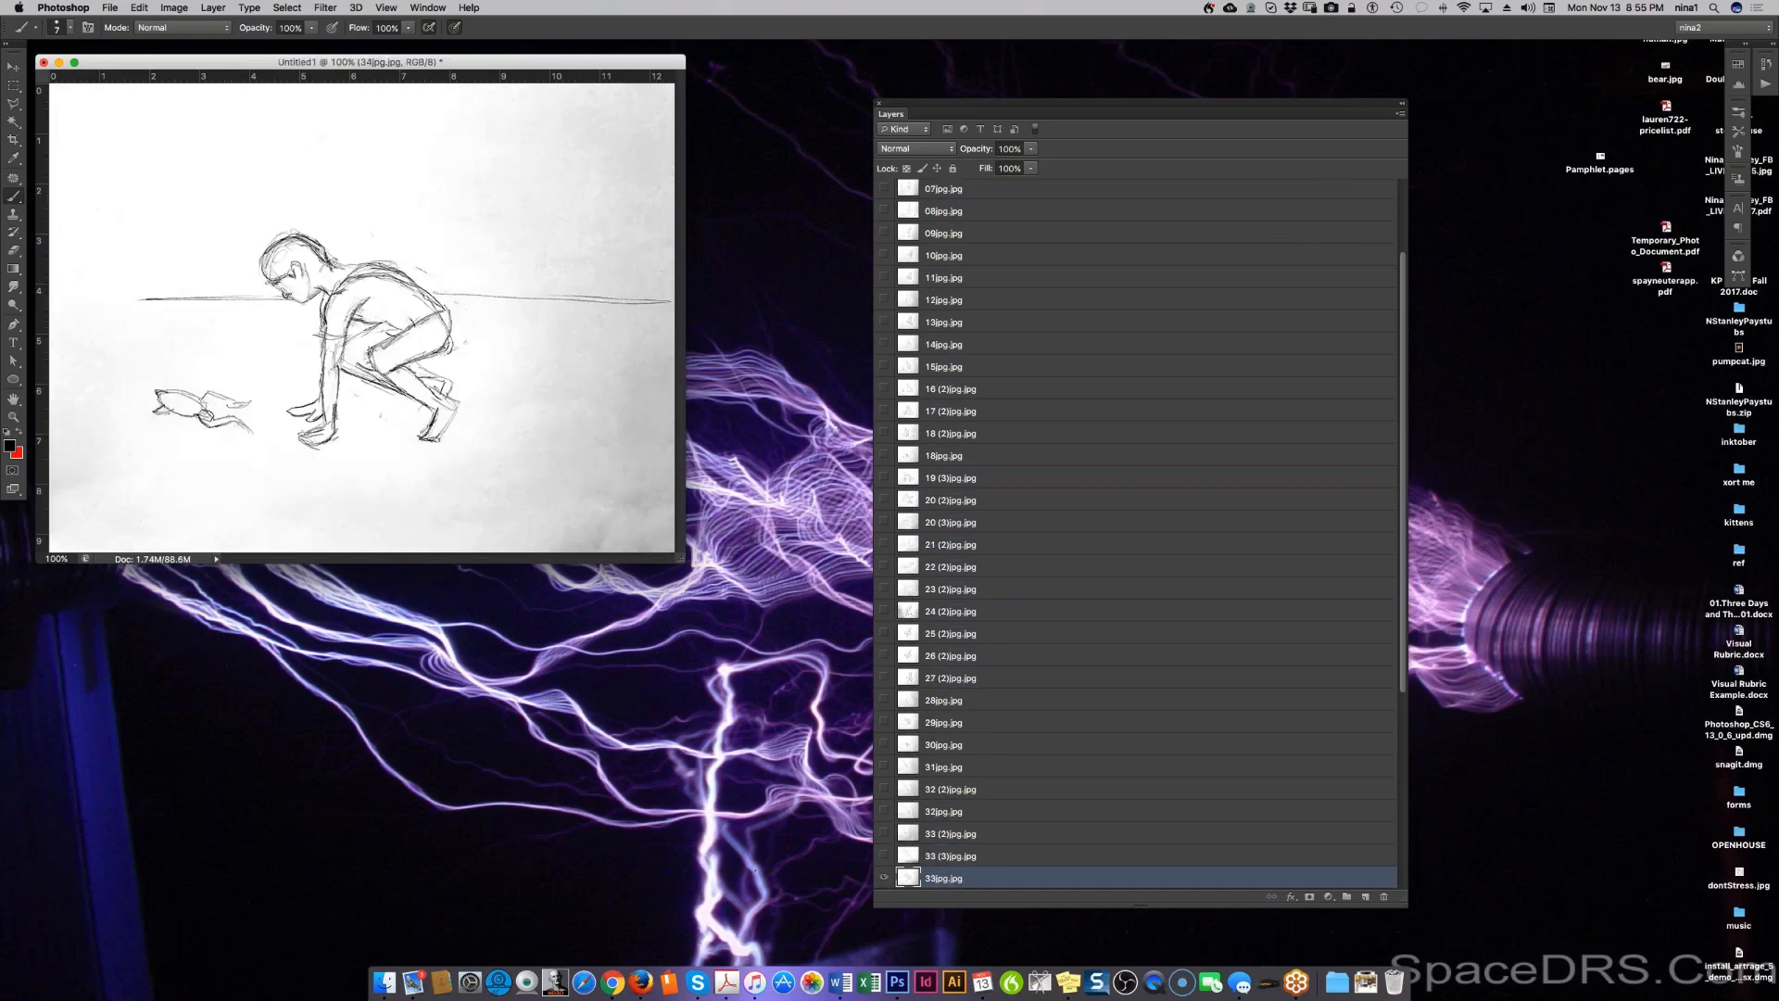
Step: Flip back and forth one layer at a time between 33jpg.jpg and 31jpg.jpg to compare neighbouring drawings
key(alt+])
key(alt+])
key(alt+])
key(alt+])
key(alt+])
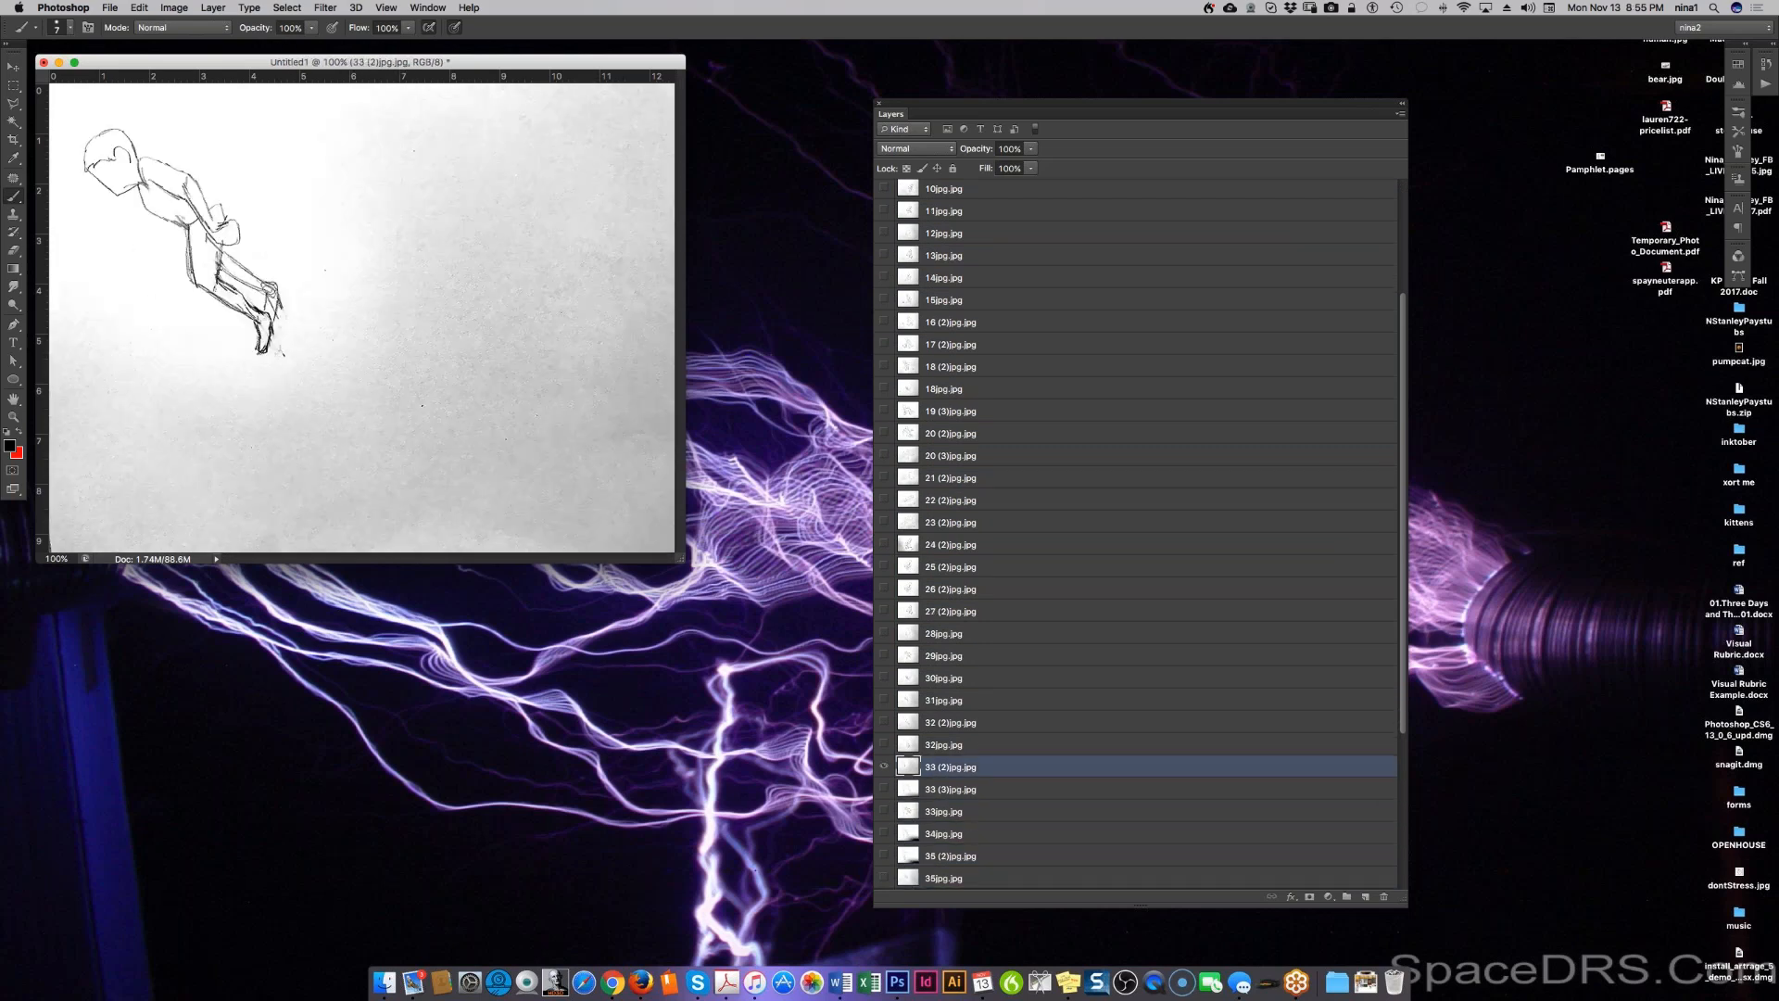
key(alt+])
key(alt+])
key(alt+[)
key(alt+[)
key(alt+])
key(alt+])
key(alt+])
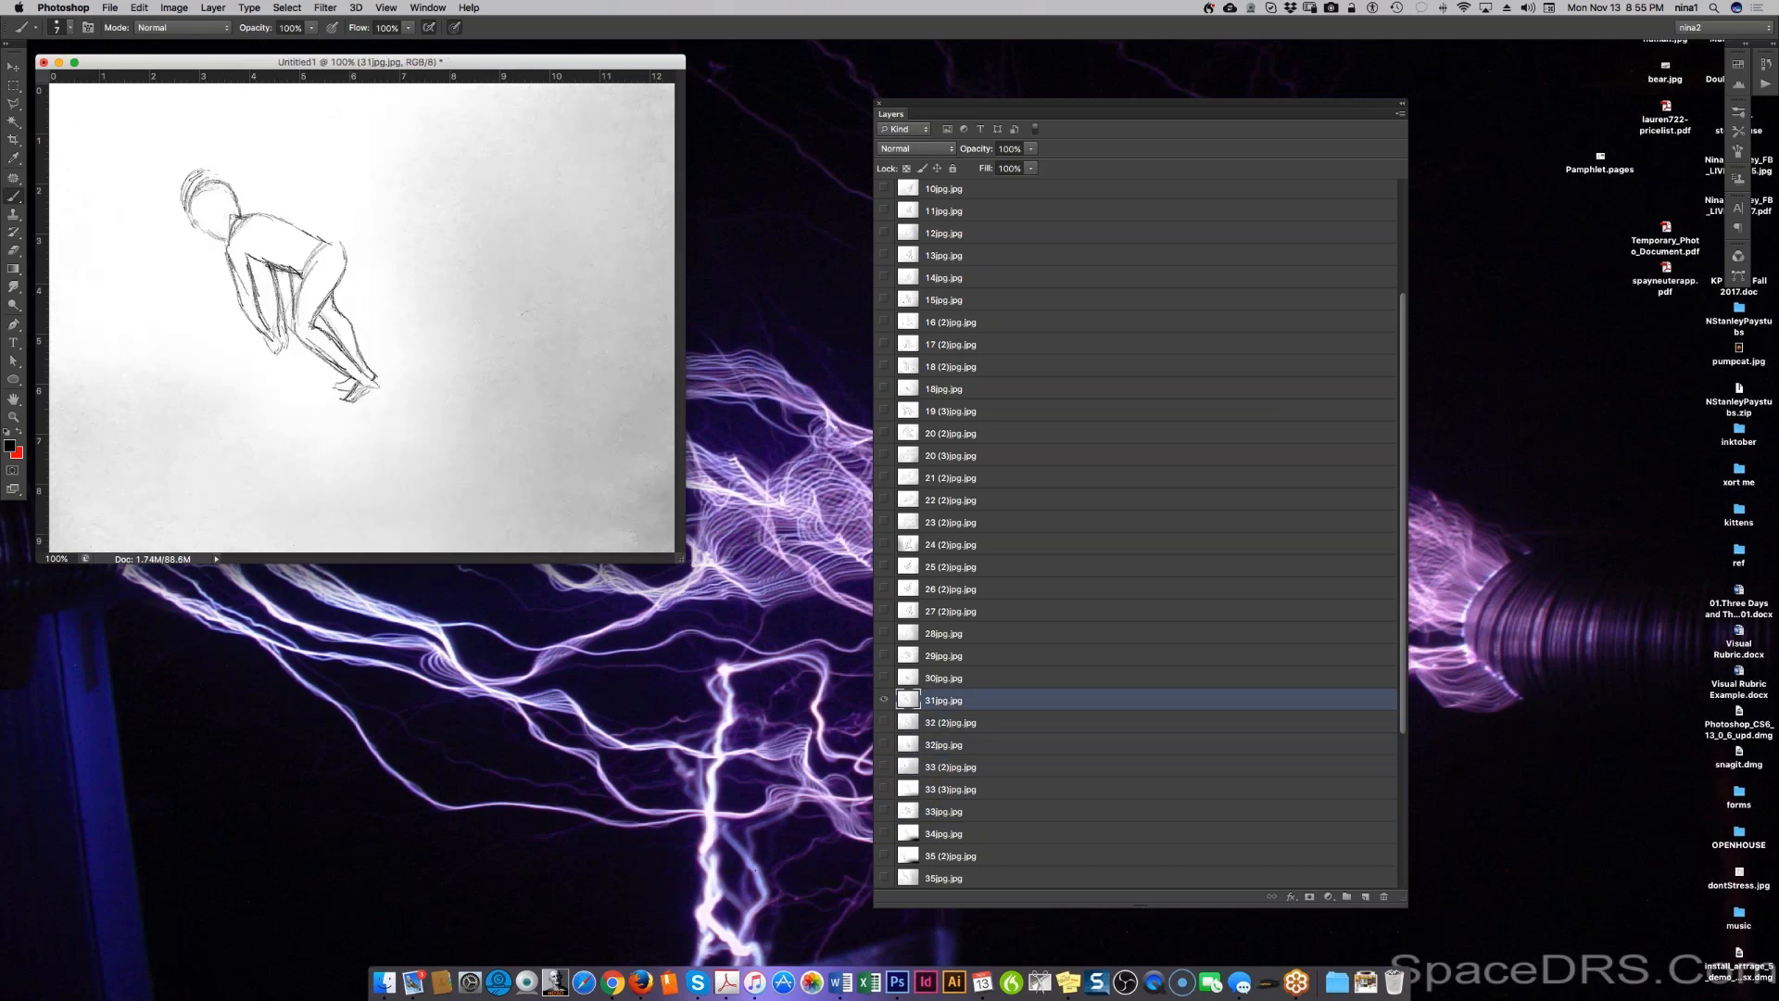
key(alt+])
key(alt+[)
key(alt+[)
key(alt+[)
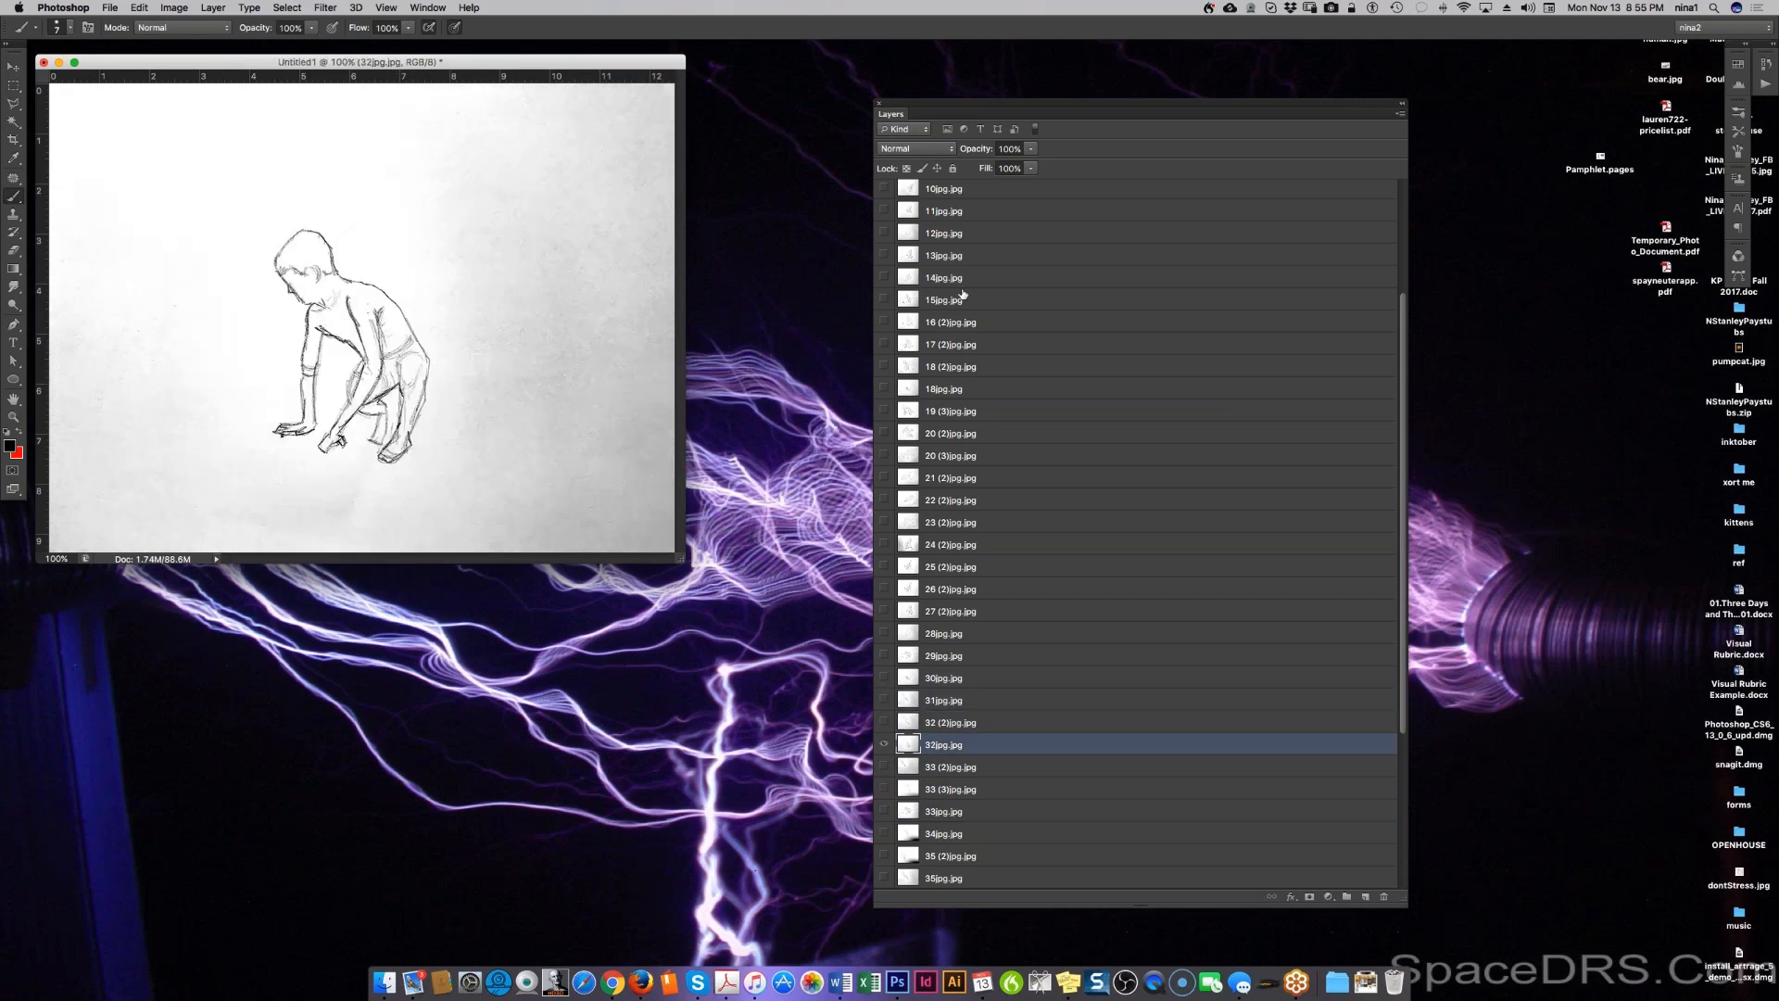
Step: Shrink the Layers palette and locate the visible layer 32jpg.jpg in its list
drag(1412, 908, 1165, 460)
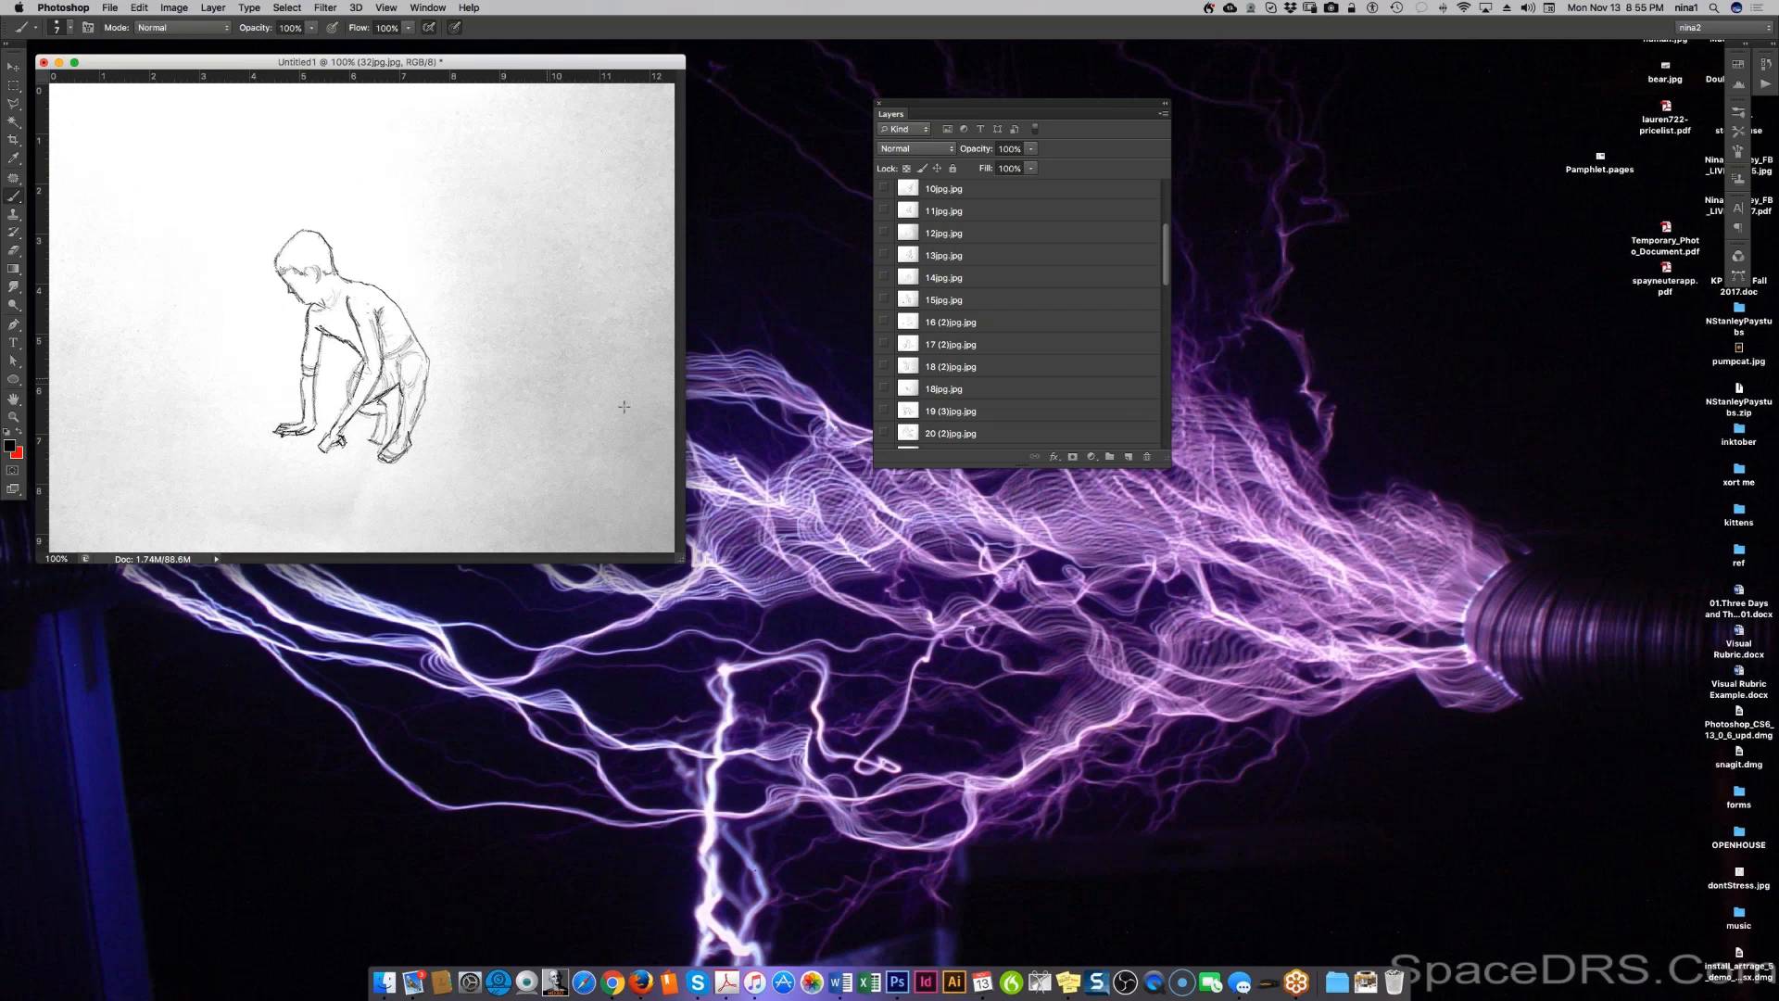
scroll(984, 316, up, 5)
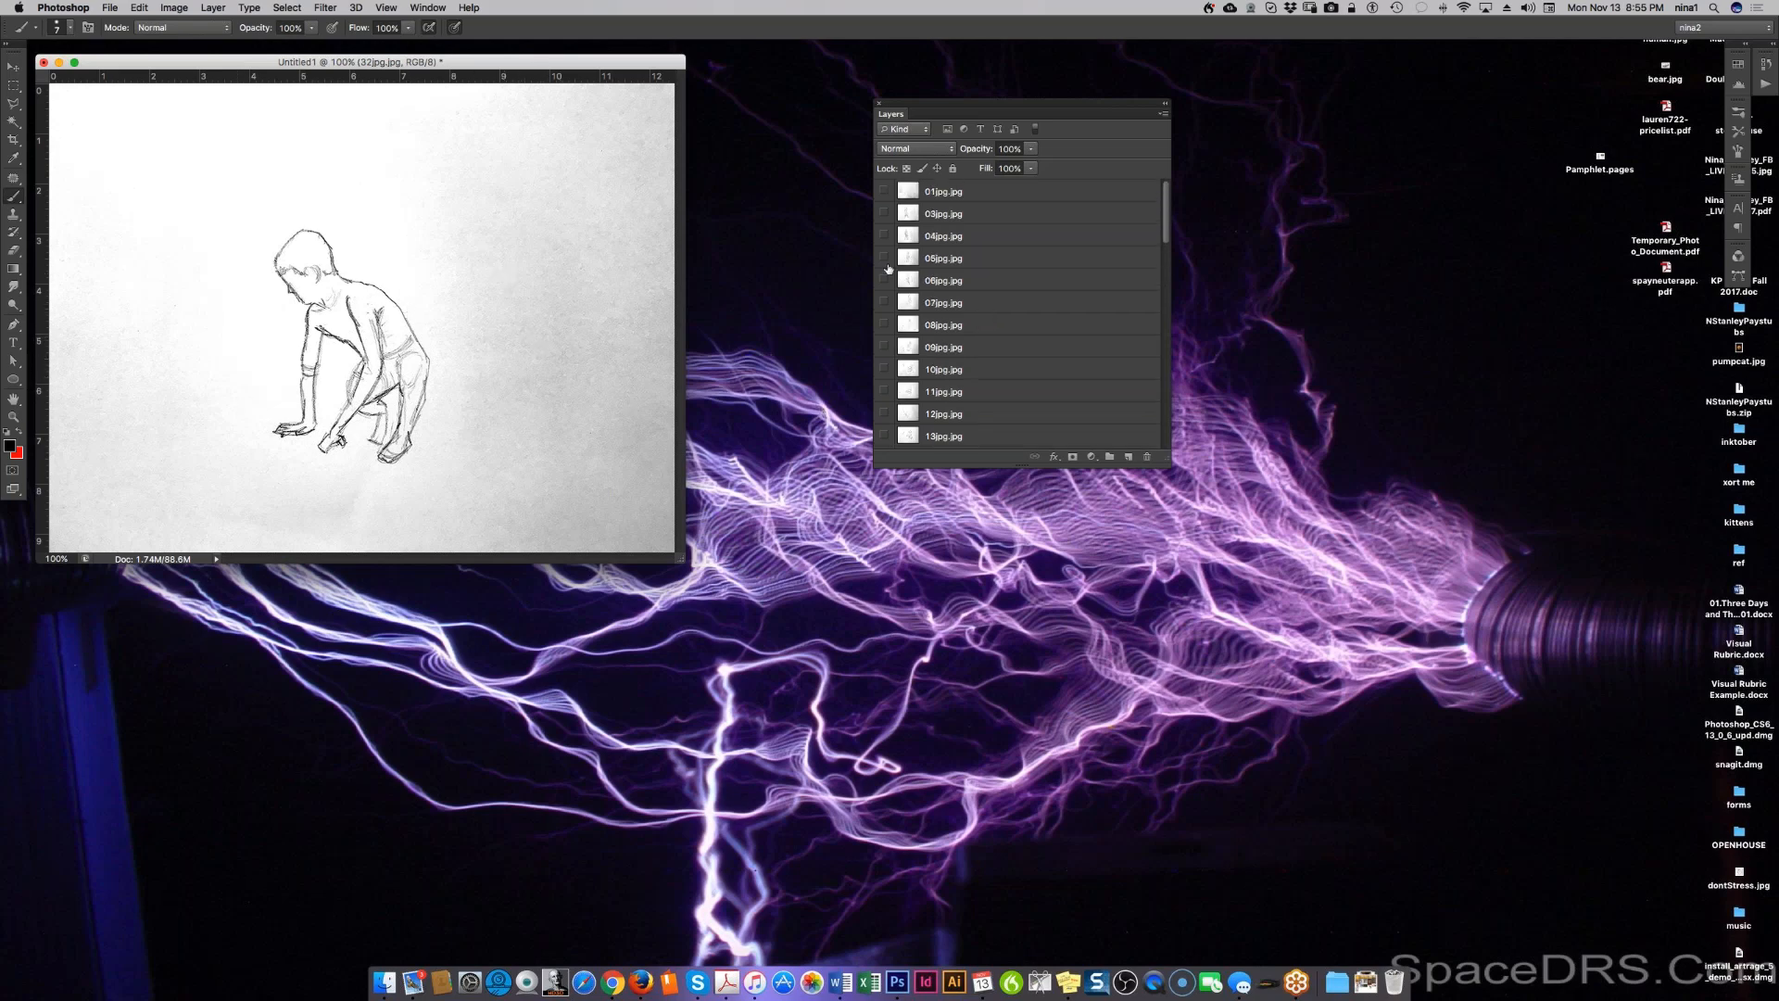
click(961, 192)
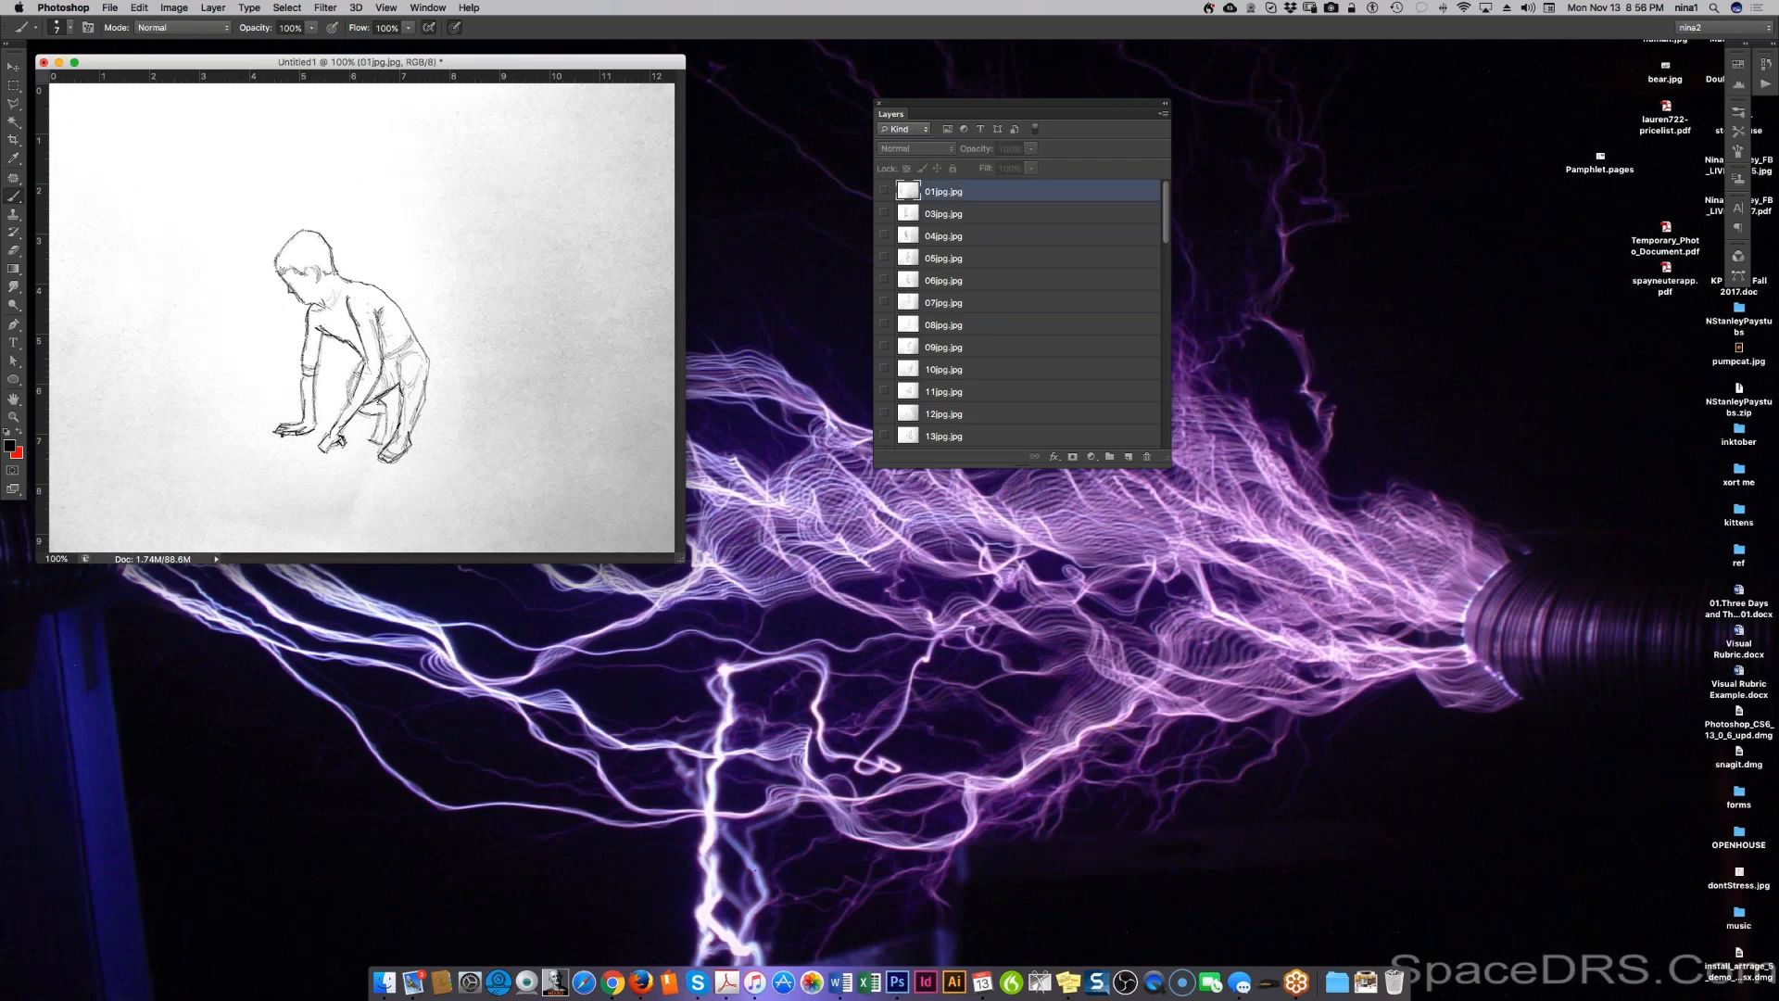
scroll(1019, 315, down, 15)
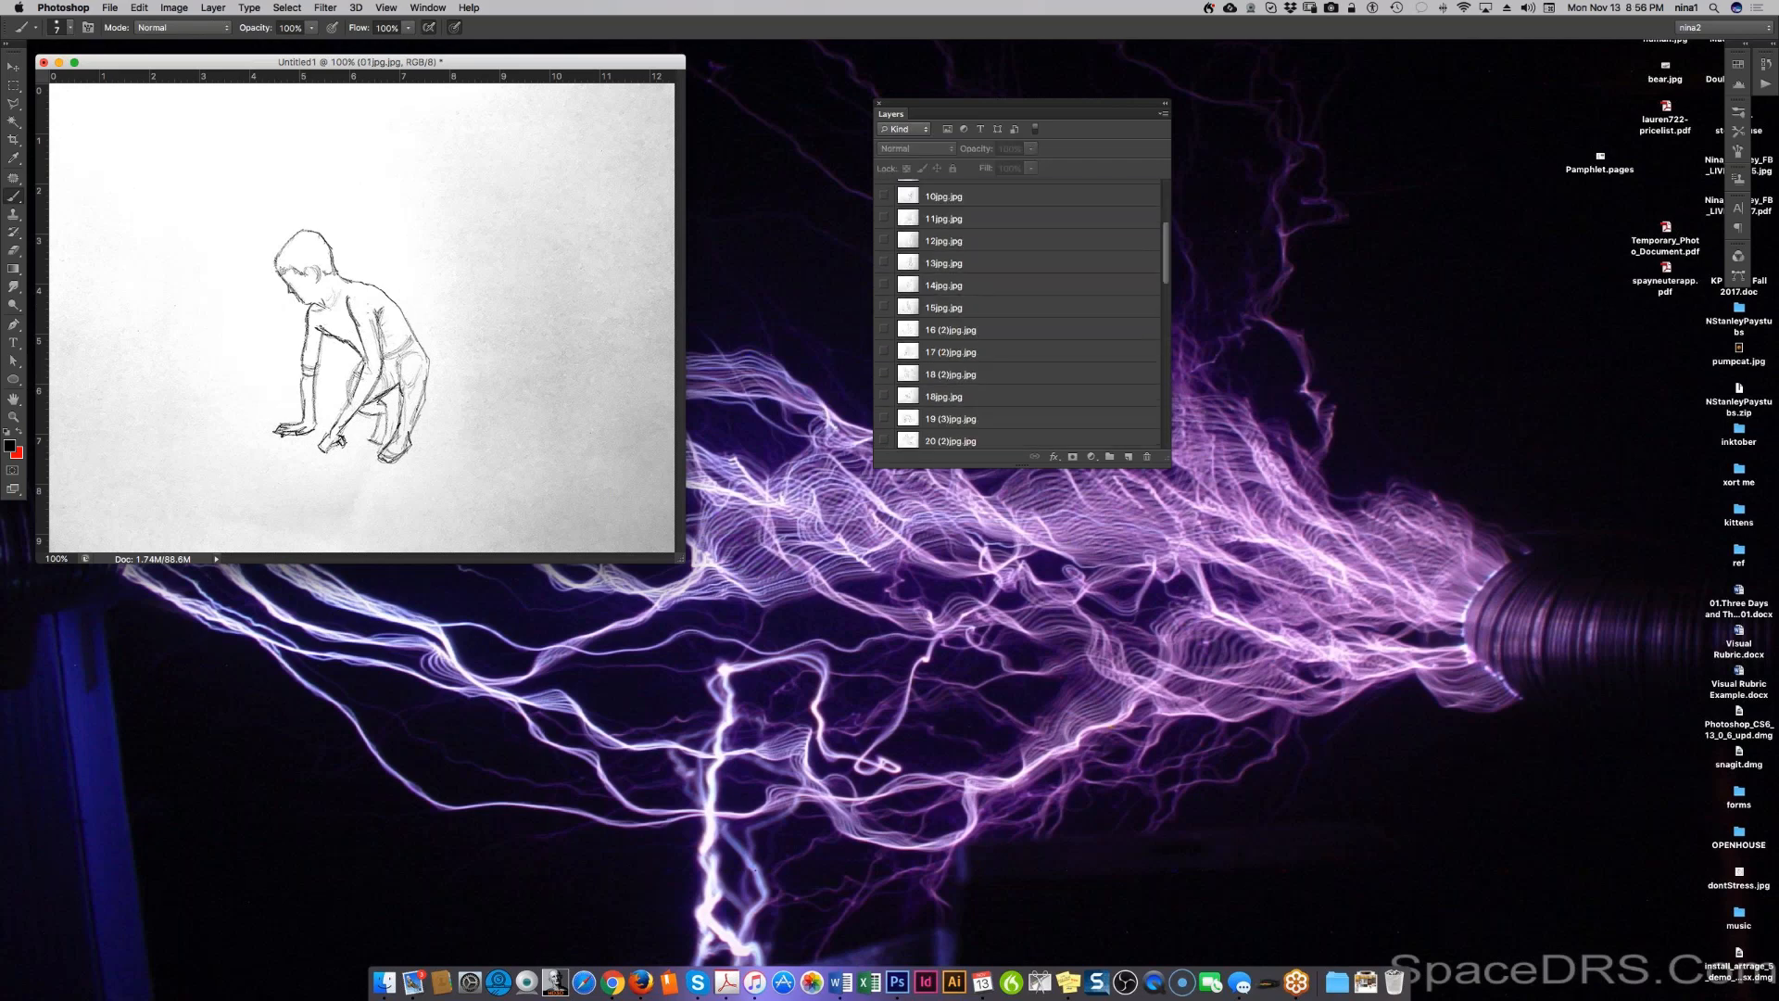
scroll(1019, 315, up, 5)
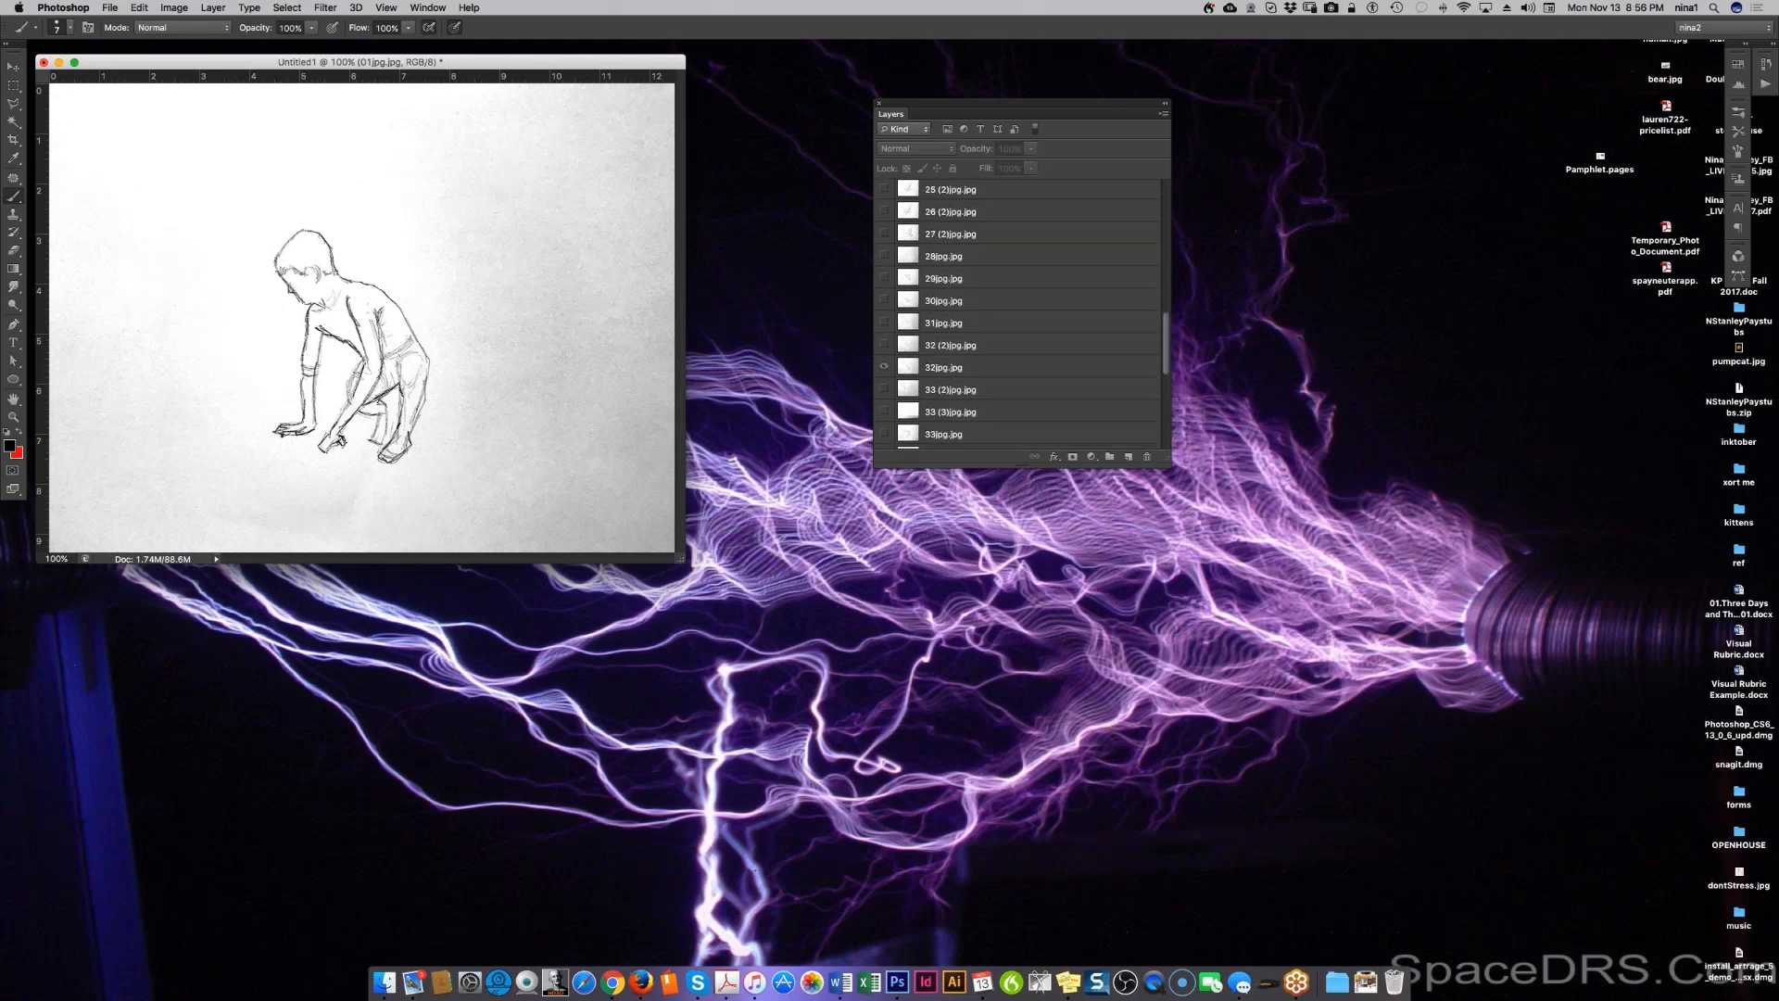
Step: Flip down through the stack one layer at a time from 32jpg.jpg past 53jpg.jpg and around to 01jpg.jpg
key(alt+[)
key(alt+[)
key(alt+[)
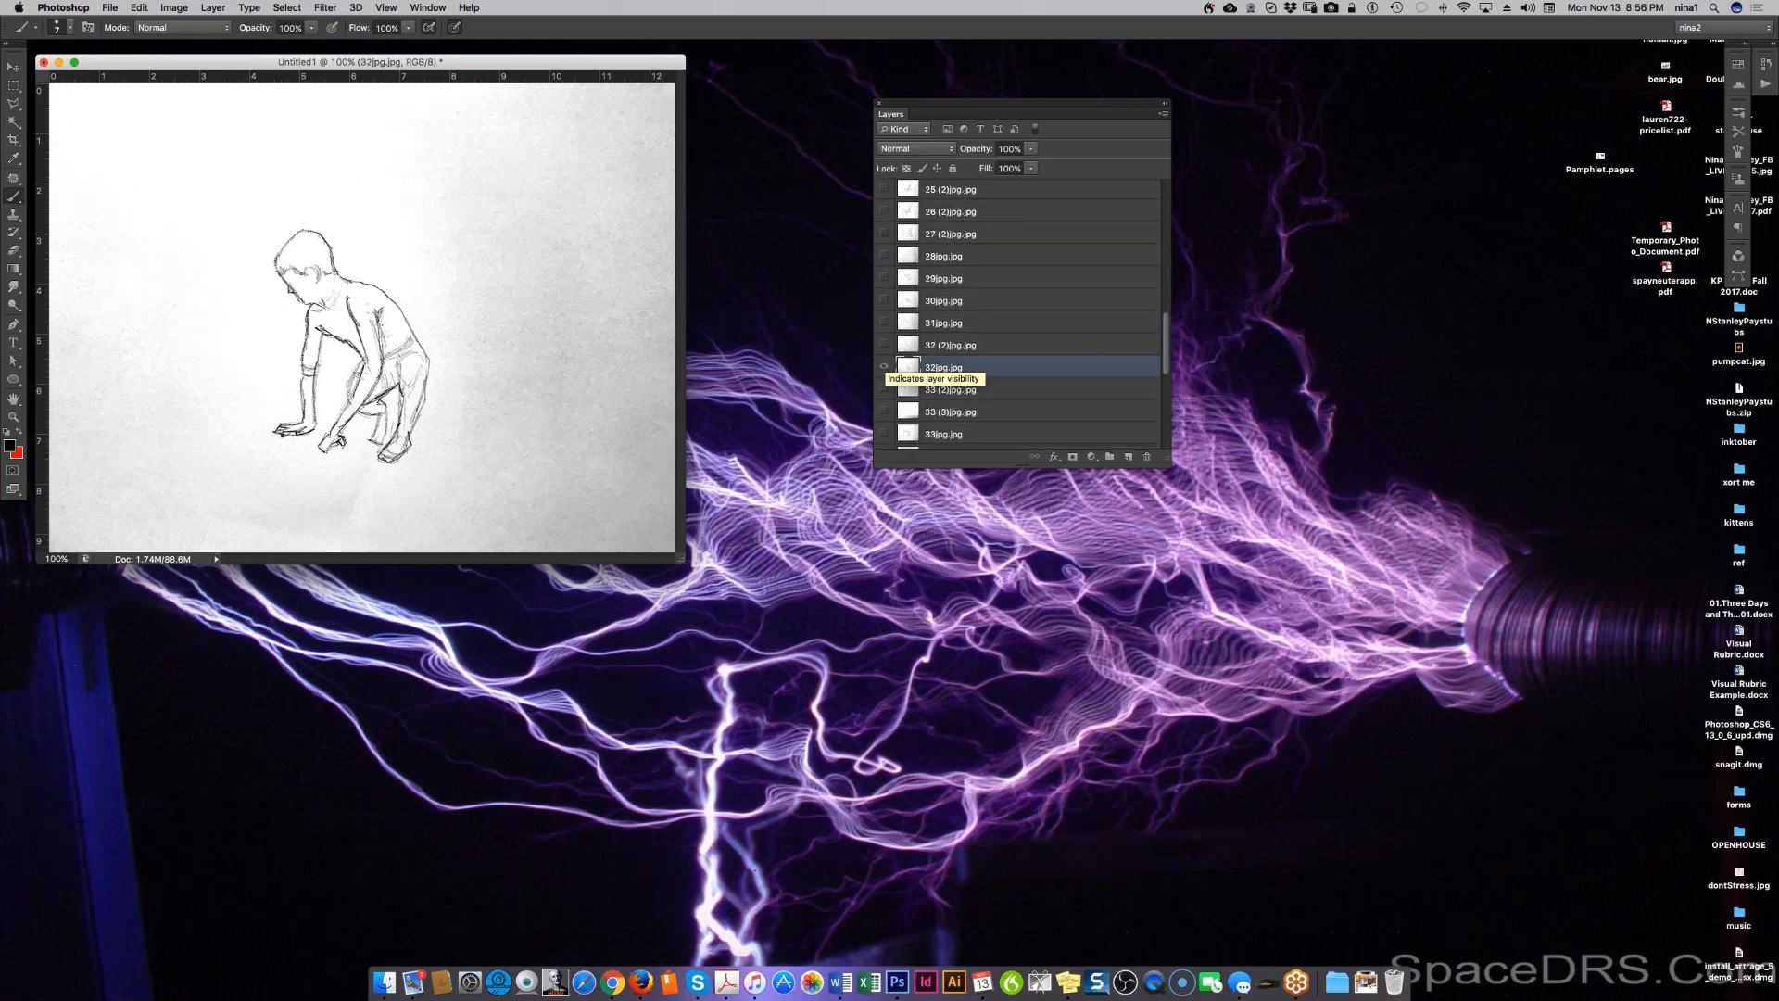
key(alt+[)
key(alt+[)
key(alt+[)
key(alt+[)
key(alt+[)
key(alt+[)
key(alt+[)
key(alt+[)
key(alt+[)
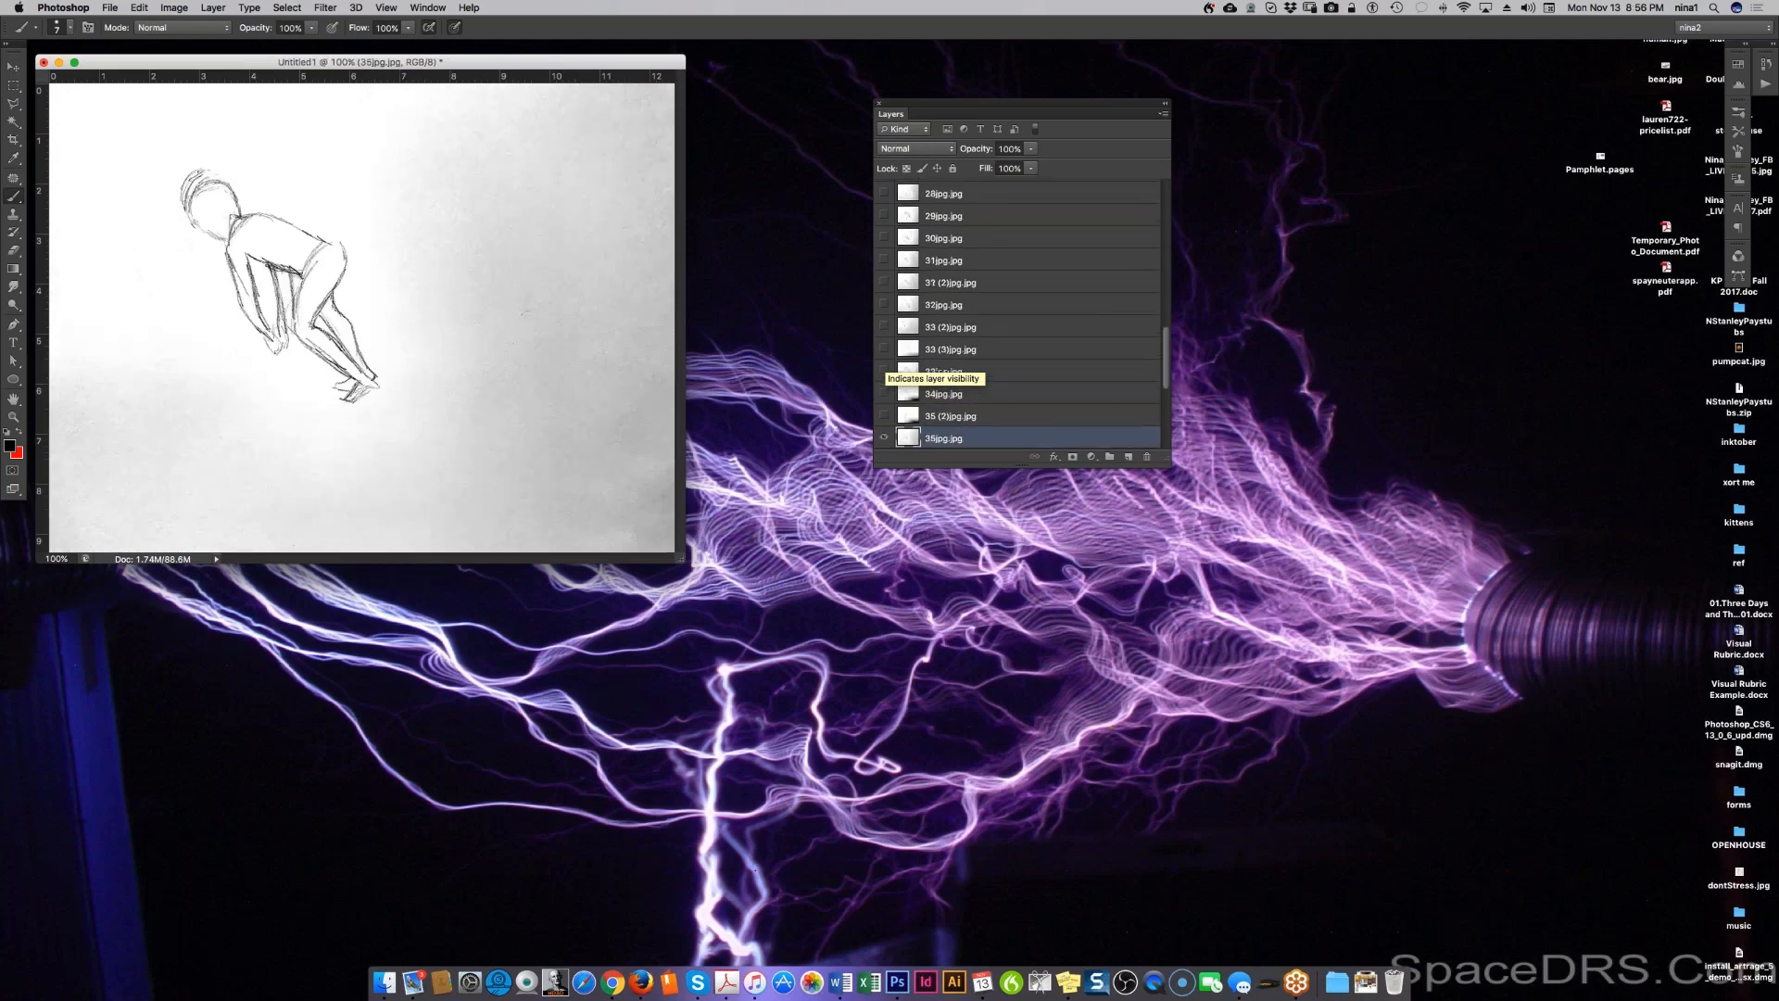
key(alt+[)
key(alt+[)
key(alt+[)
key(alt+[)
key(alt+[)
key(alt+[)
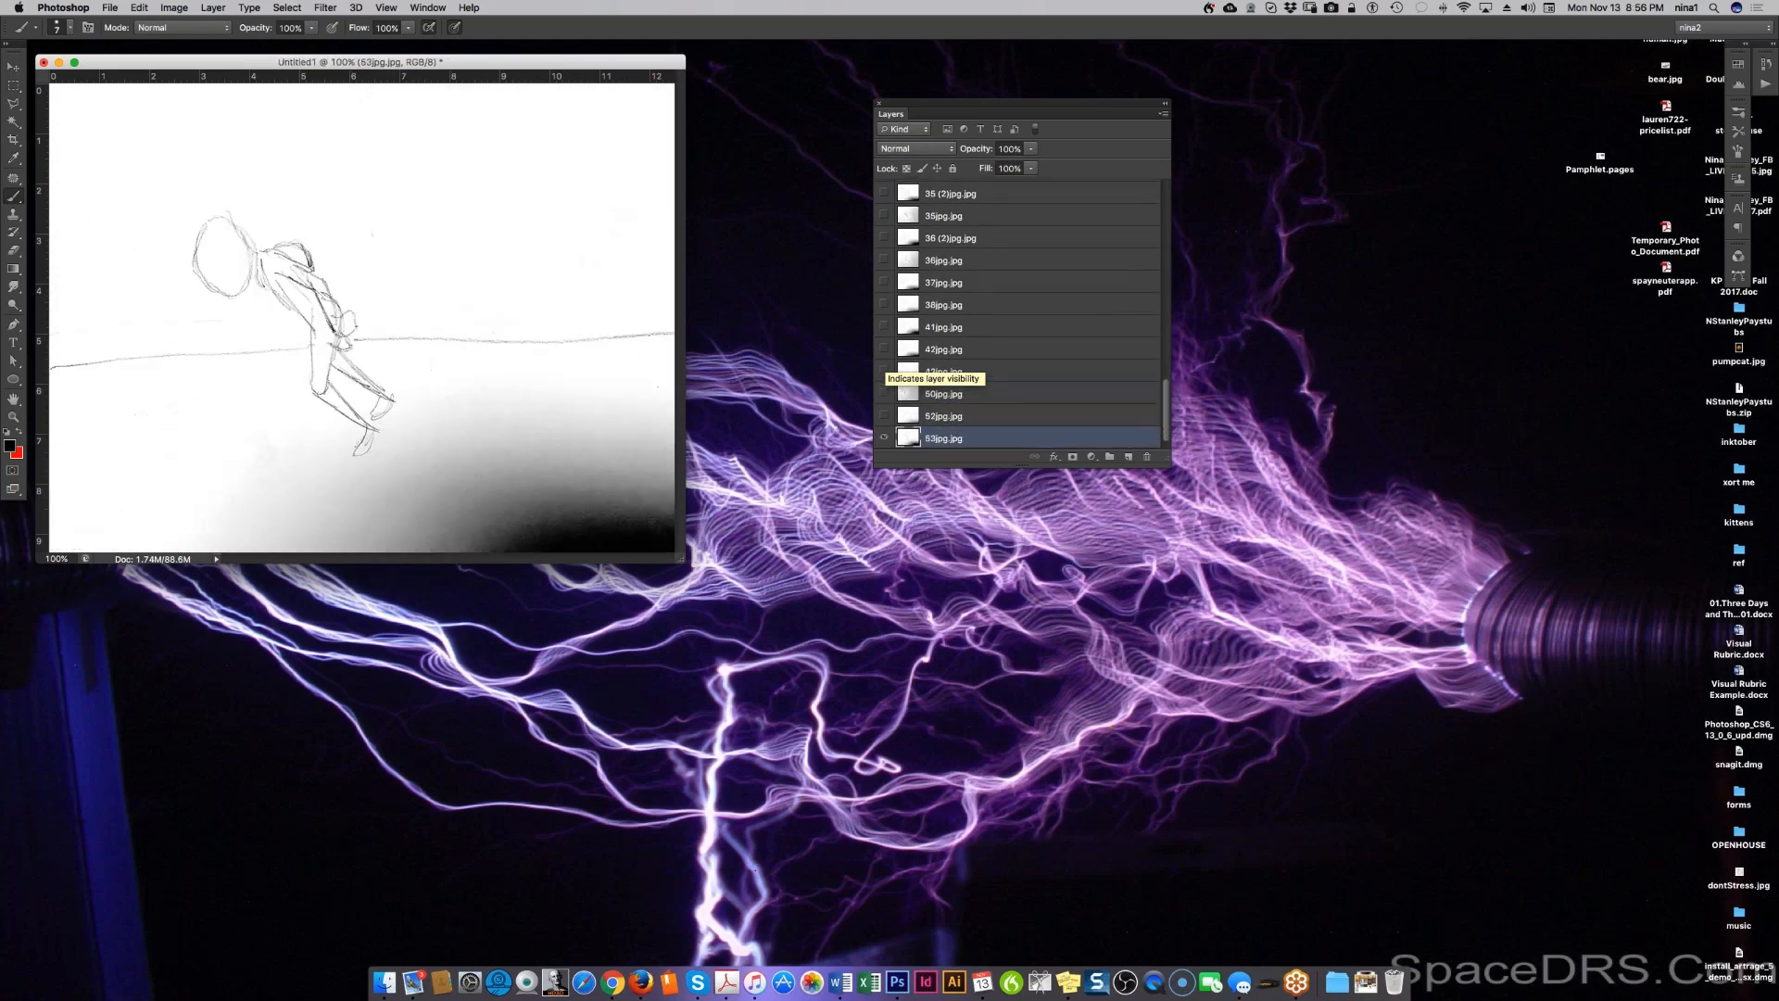
key(alt+[)
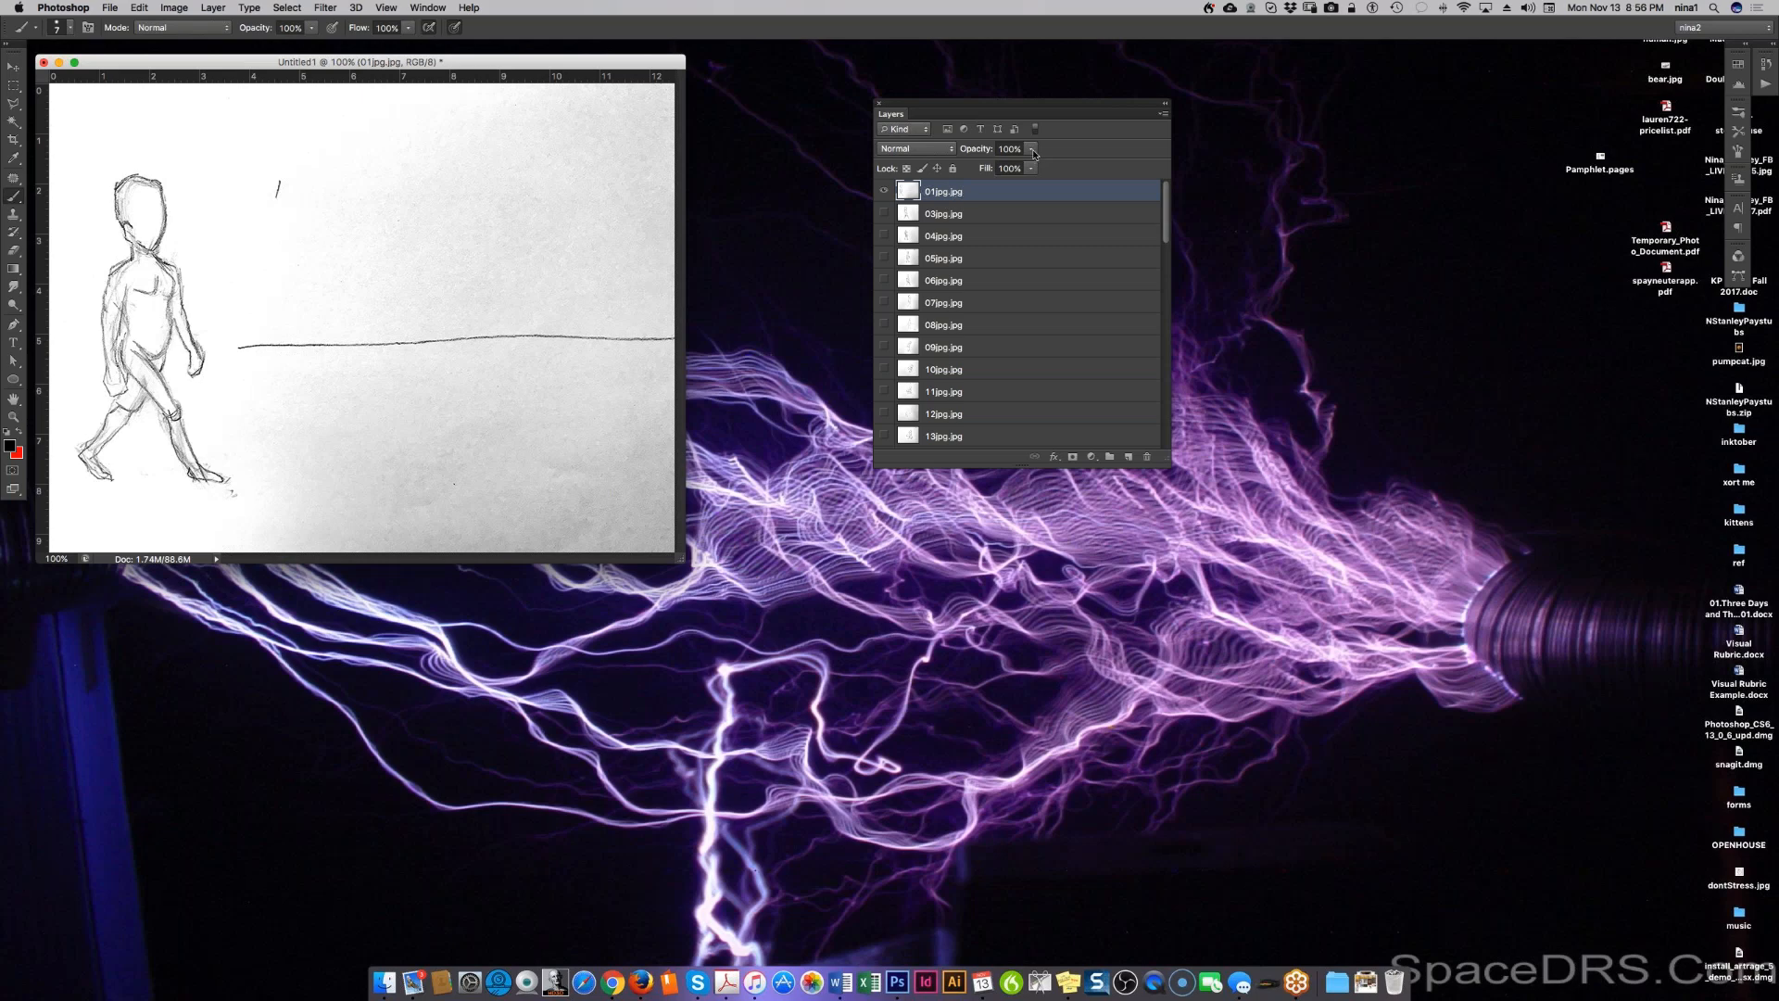
Step: Set layer 01jpg.jpg to 50% opacity and show layer 03jpg.jpg beneath it
click(12, 68)
key(slash)
key(5)
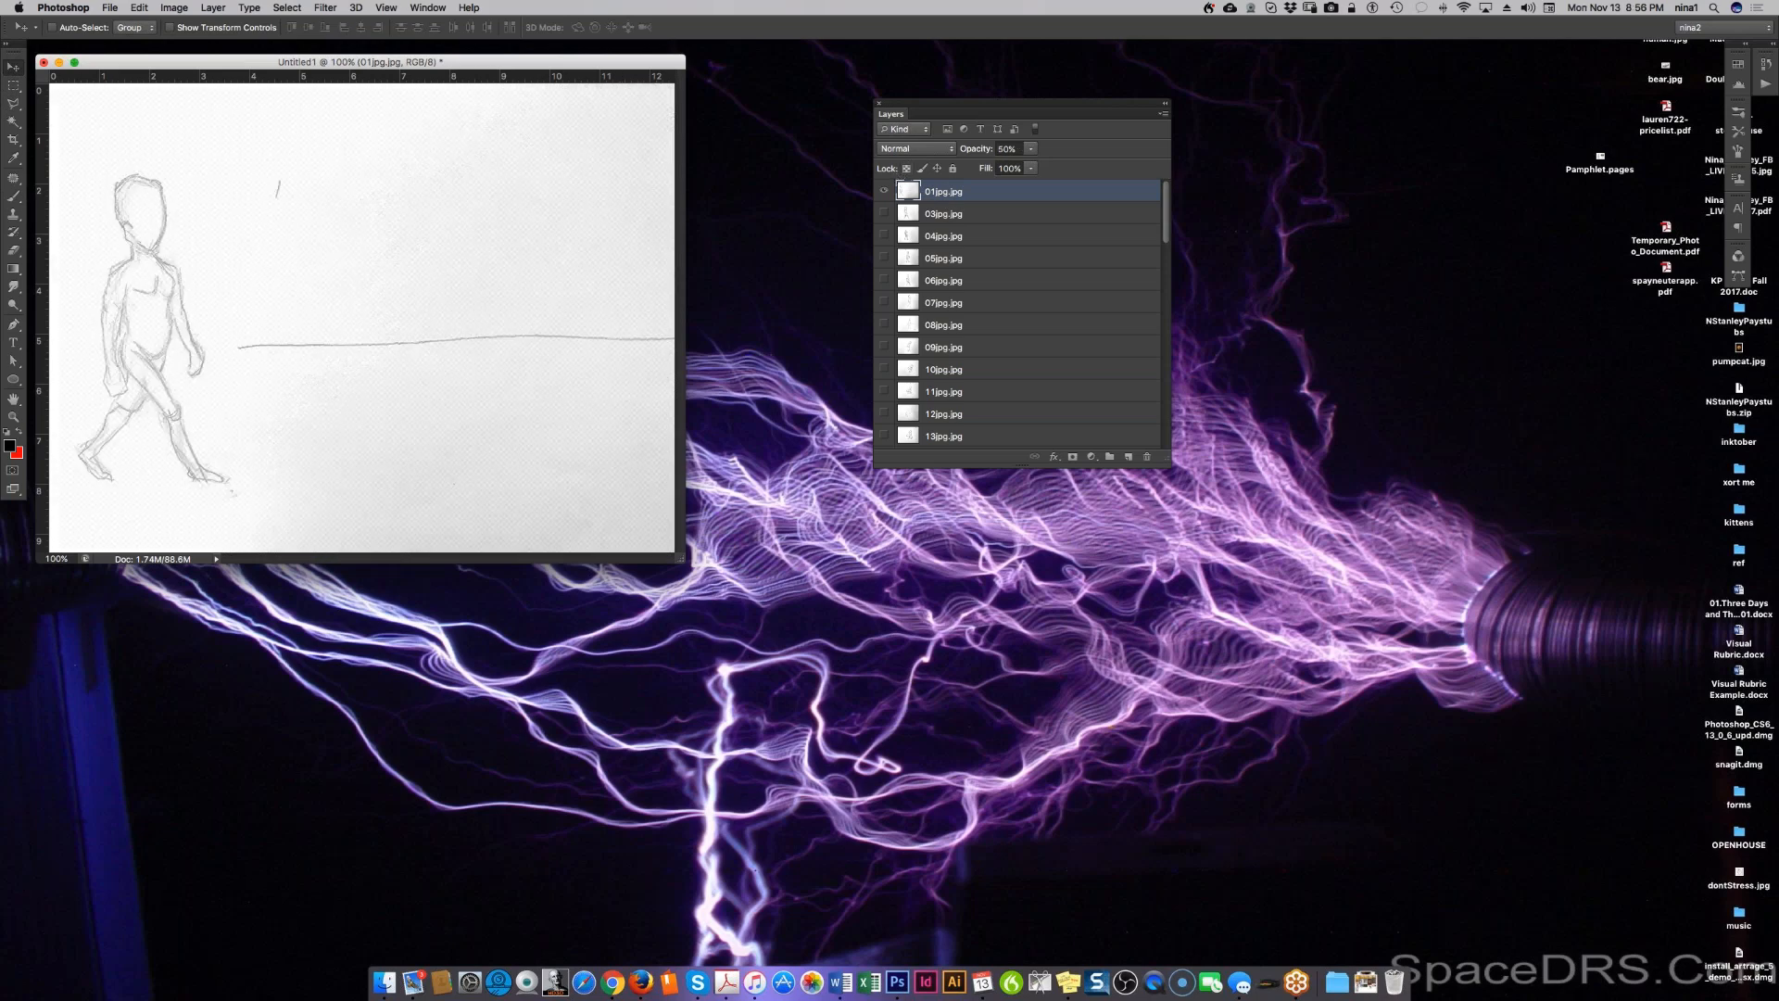
click(884, 214)
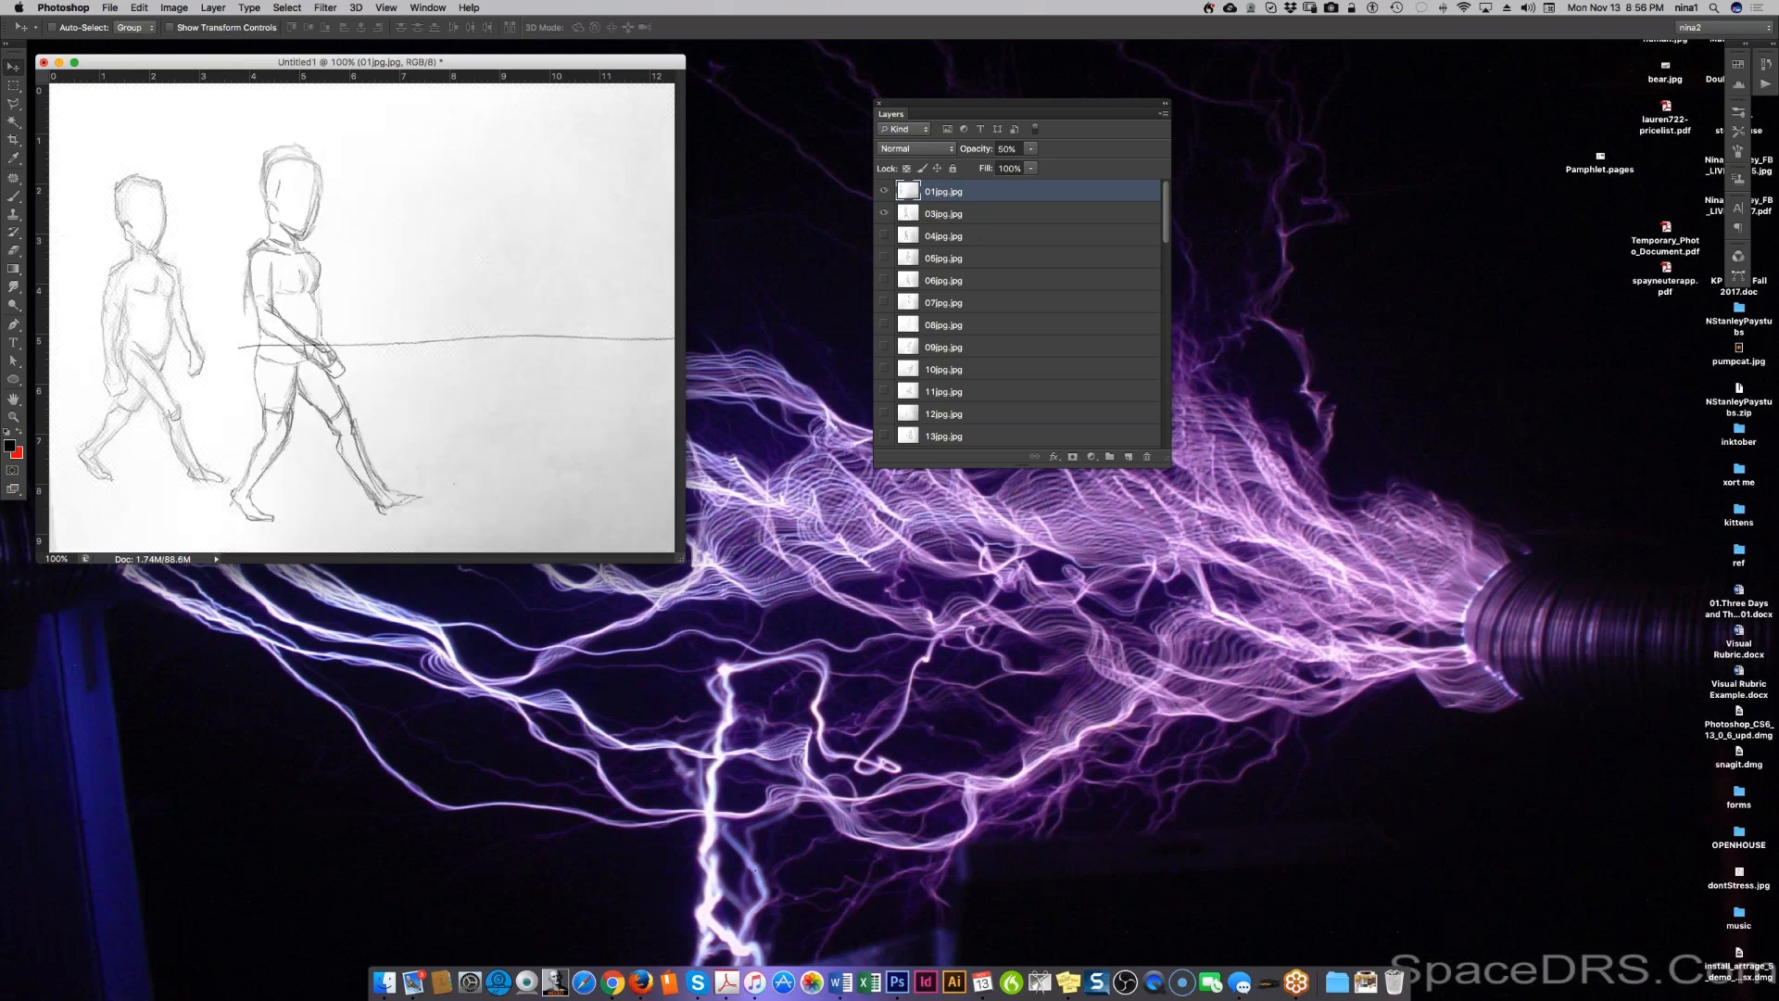
Step: Use the Move tool to shift the 01jpg.jpg drawing slightly right and the 03jpg.jpg drawing slightly left
mouse_move(276, 377)
mouse_down()
mouse_move(237, 371)
mouse_move(302, 377)
mouse_up()
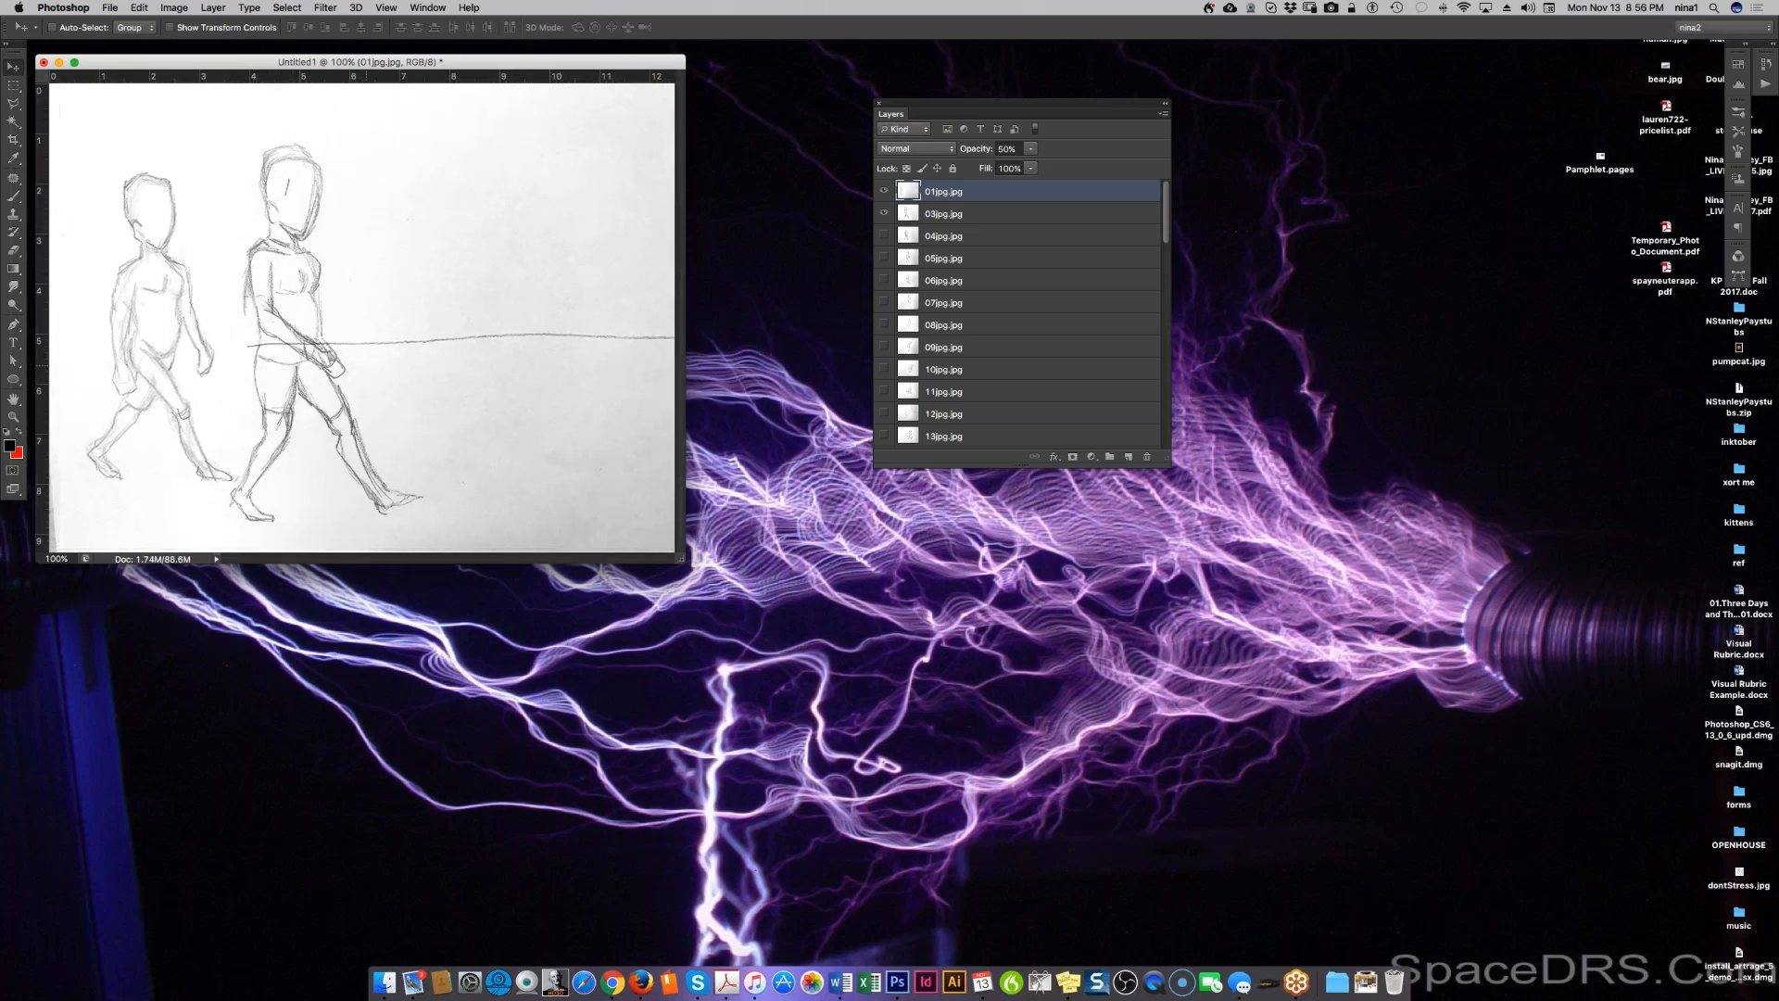
click(949, 213)
drag(292, 358, 270, 353)
Step: Enlarge the document window and free-transform 03jpg.jpg to about 85%, positioning its figure to match the size and ground level of 01jpg.jpg
key(super+t)
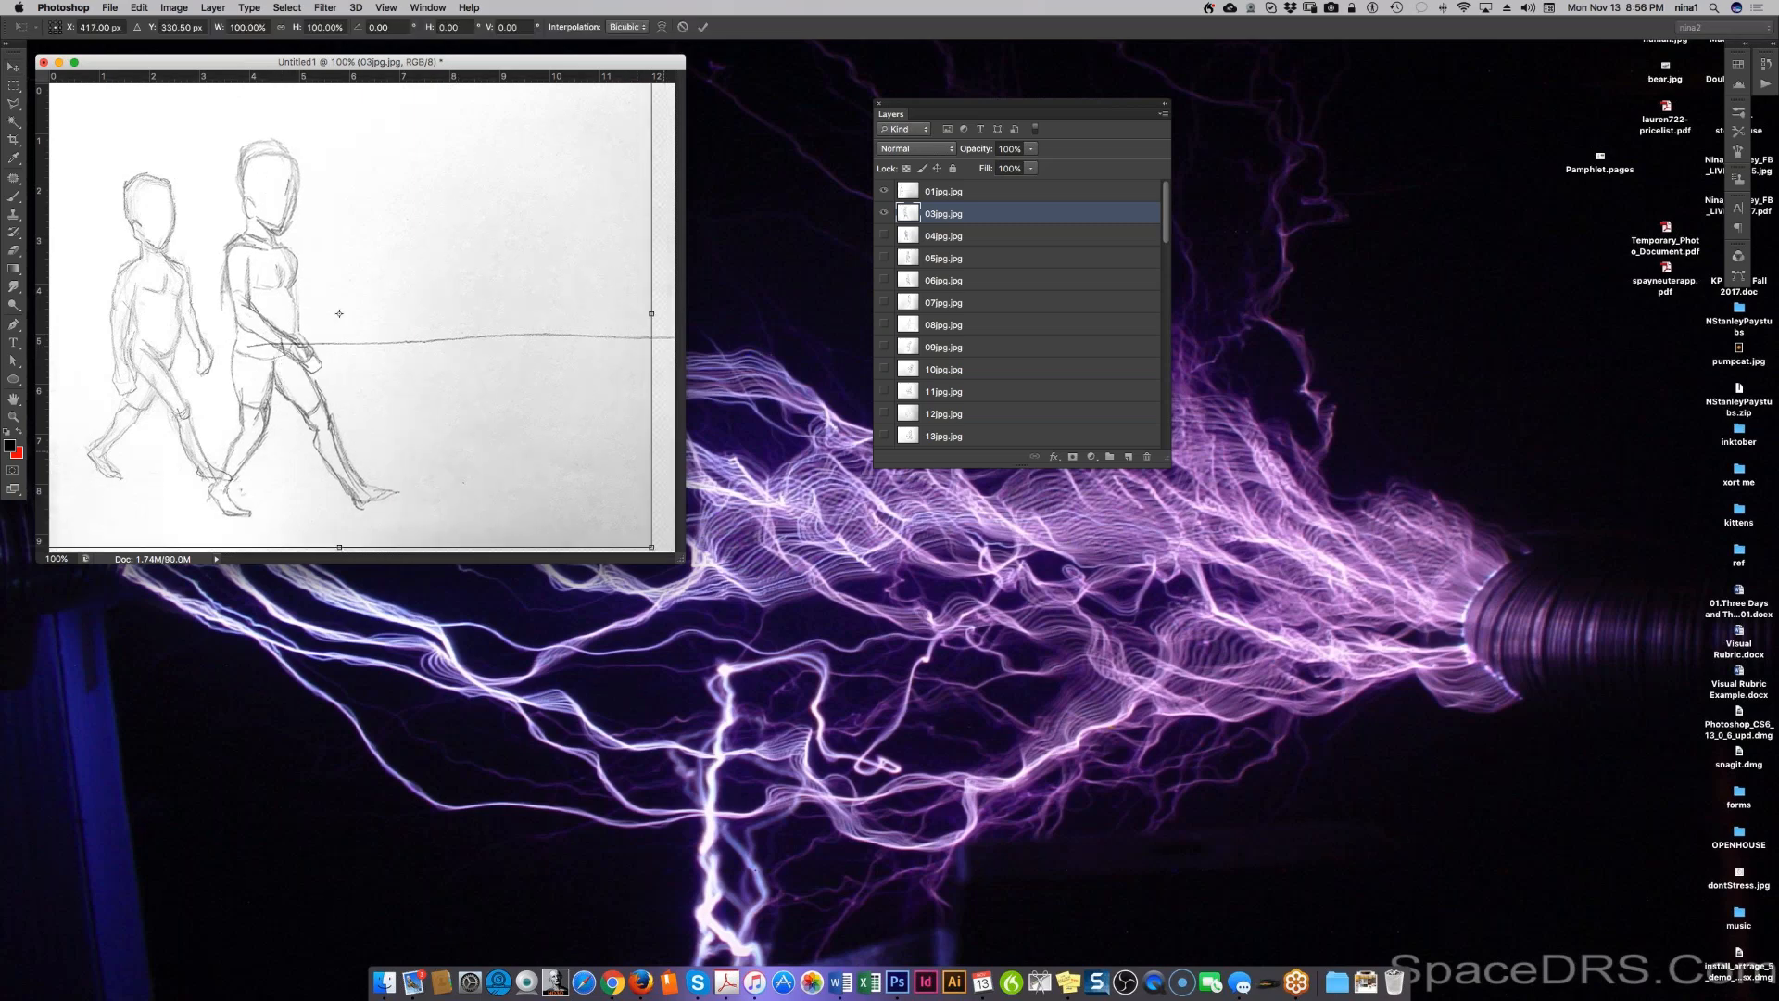
drag(684, 561, 936, 882)
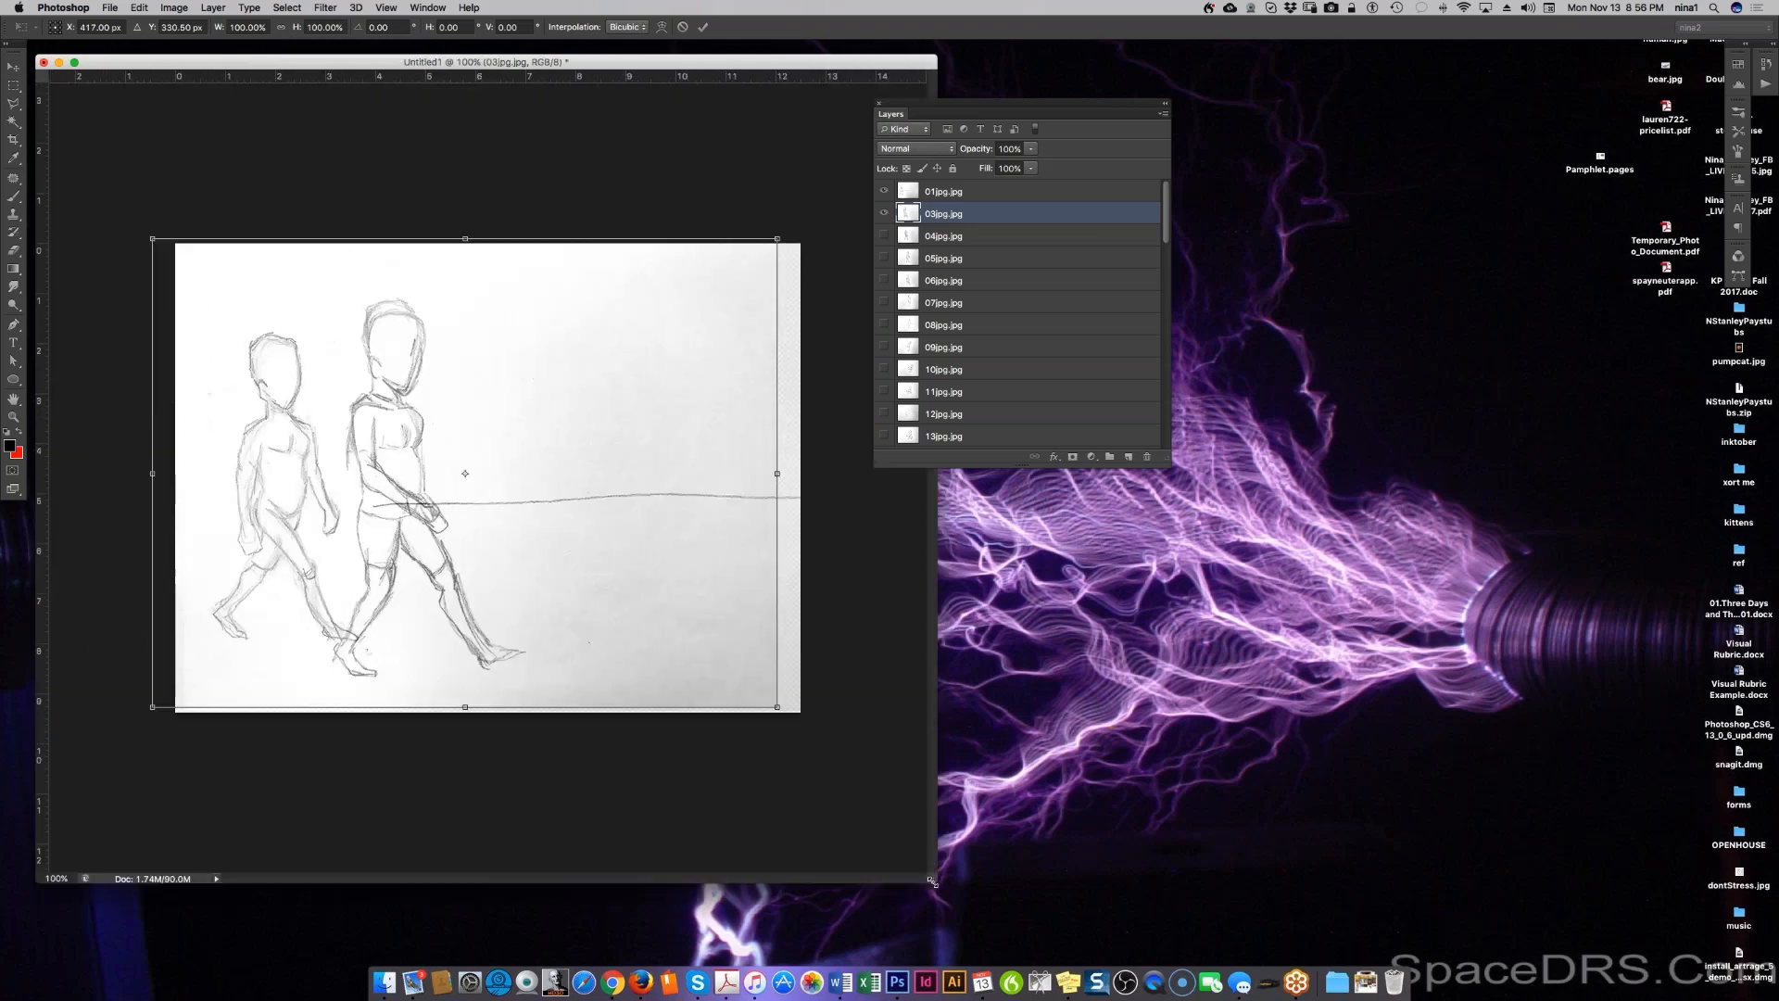
drag(776, 246, 676, 304)
drag(466, 624, 492, 593)
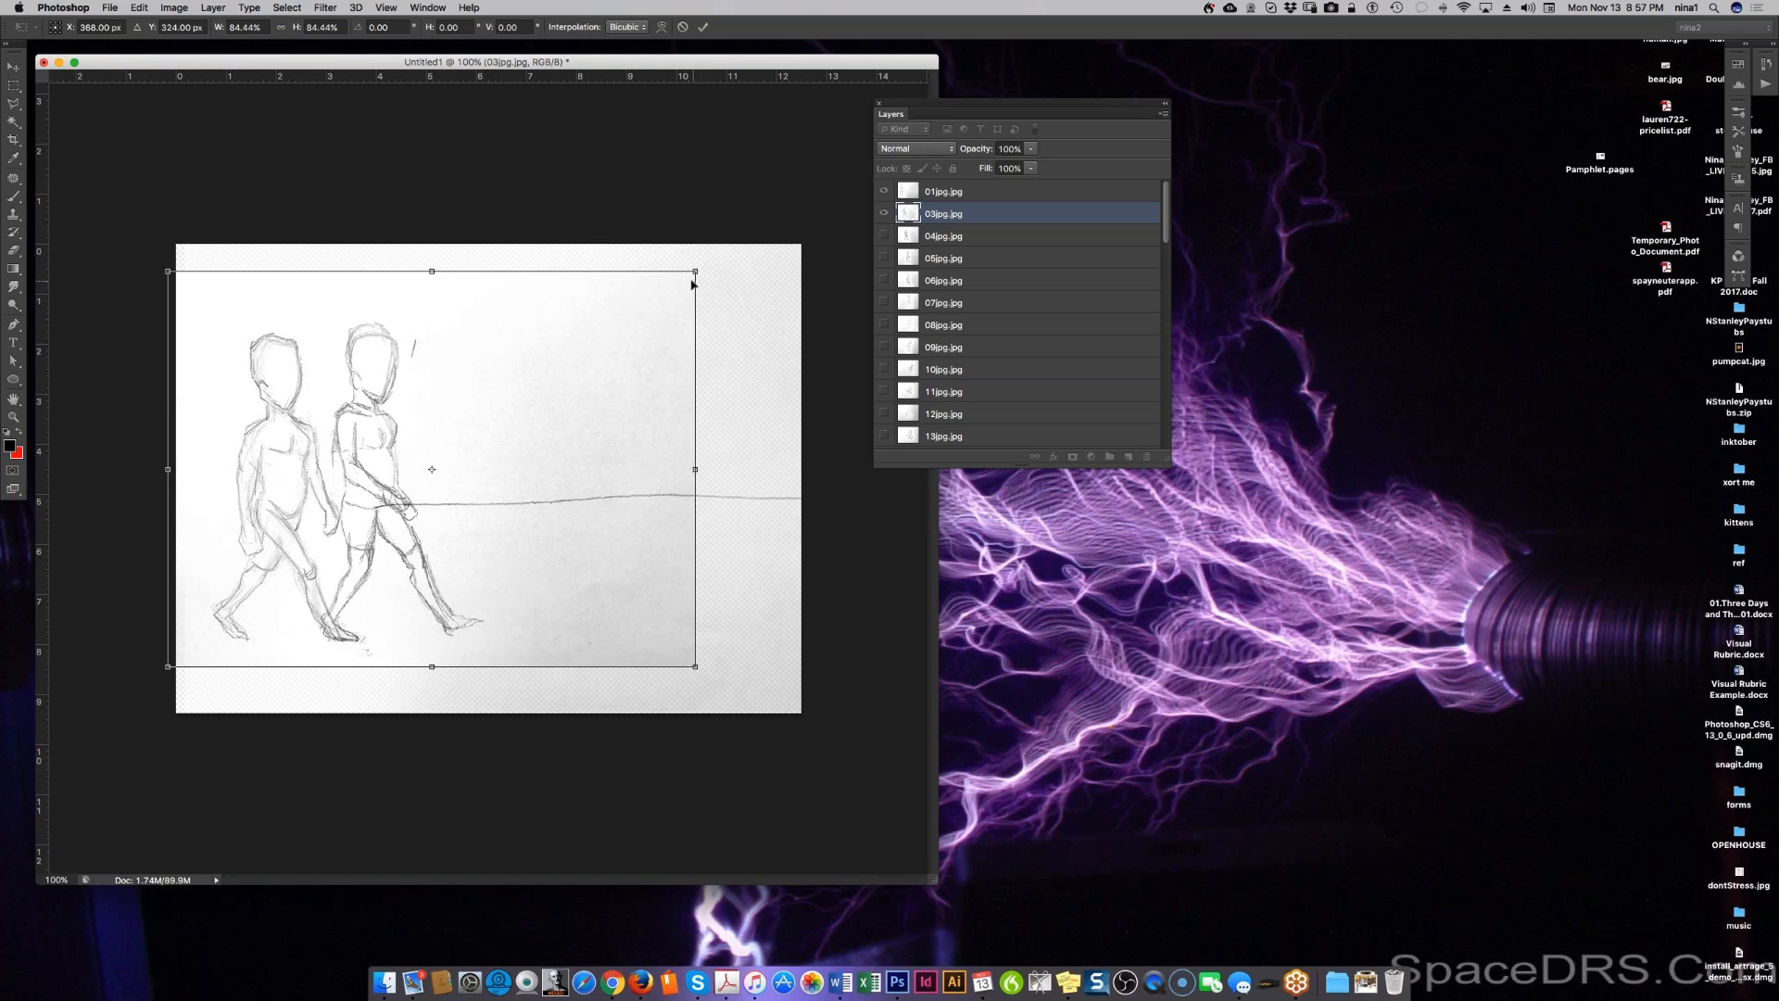
drag(700, 268, 698, 268)
mouse_move(379, 567)
mouse_down()
mouse_move(283, 570)
mouse_move(373, 565)
mouse_up()
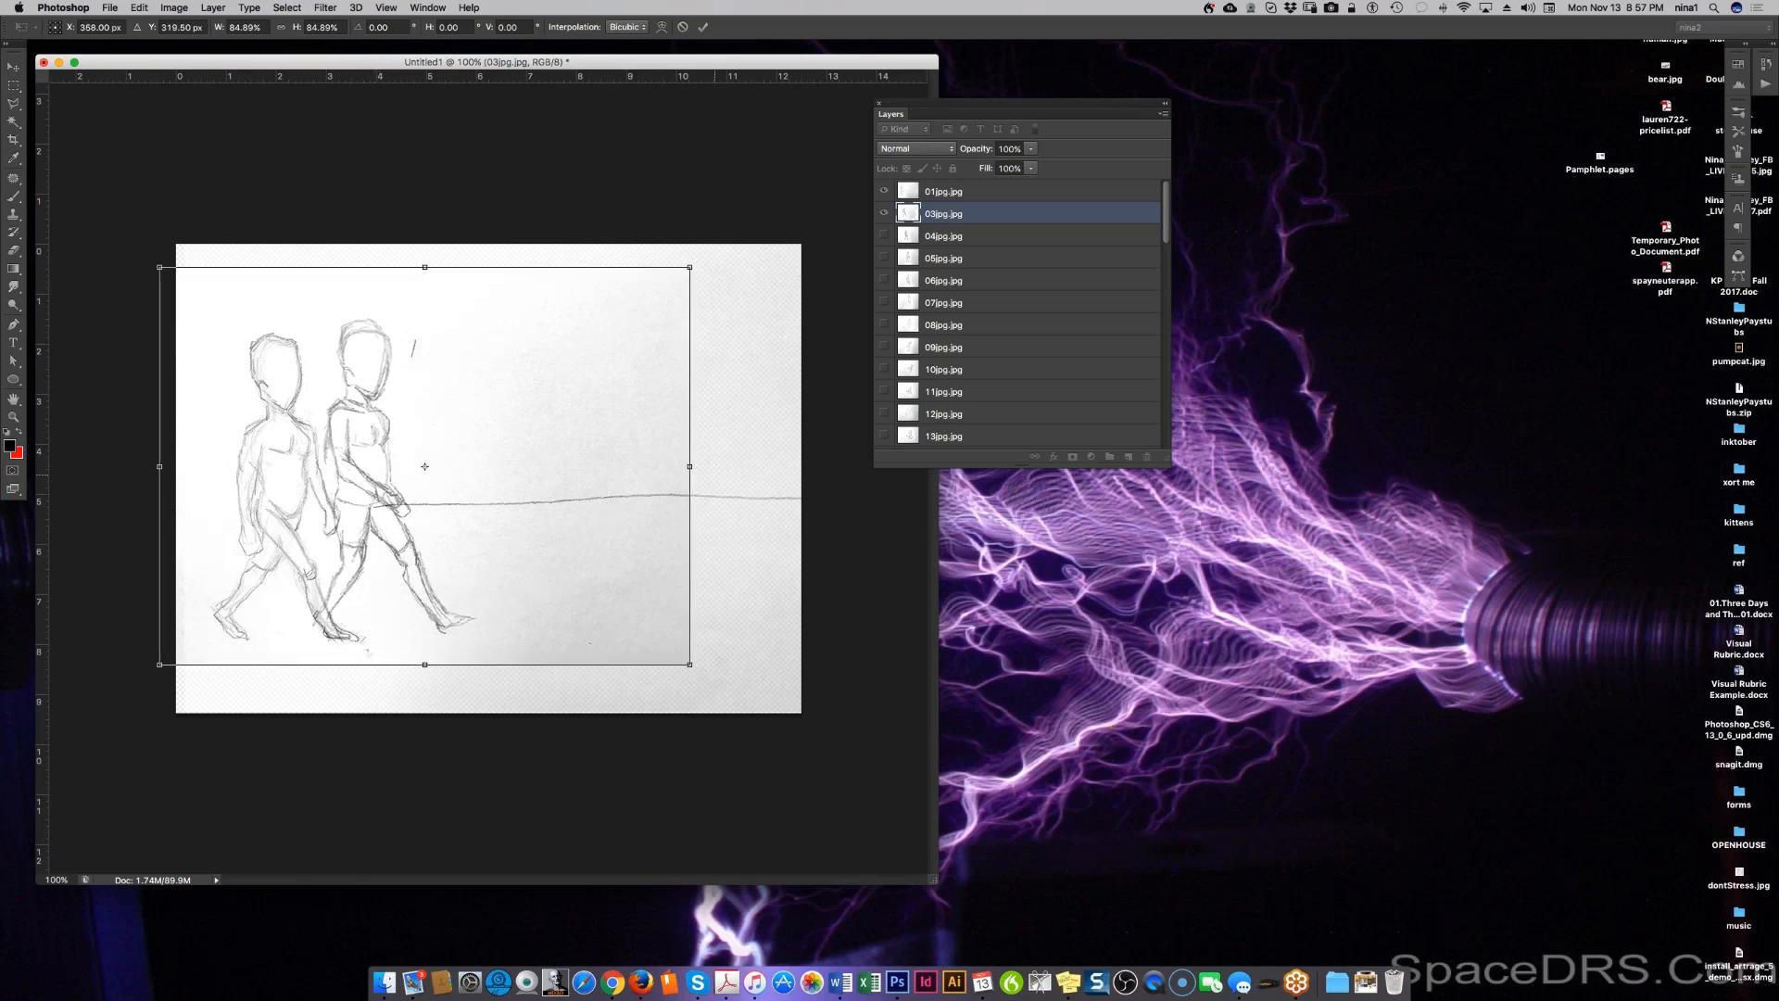
key(Return)
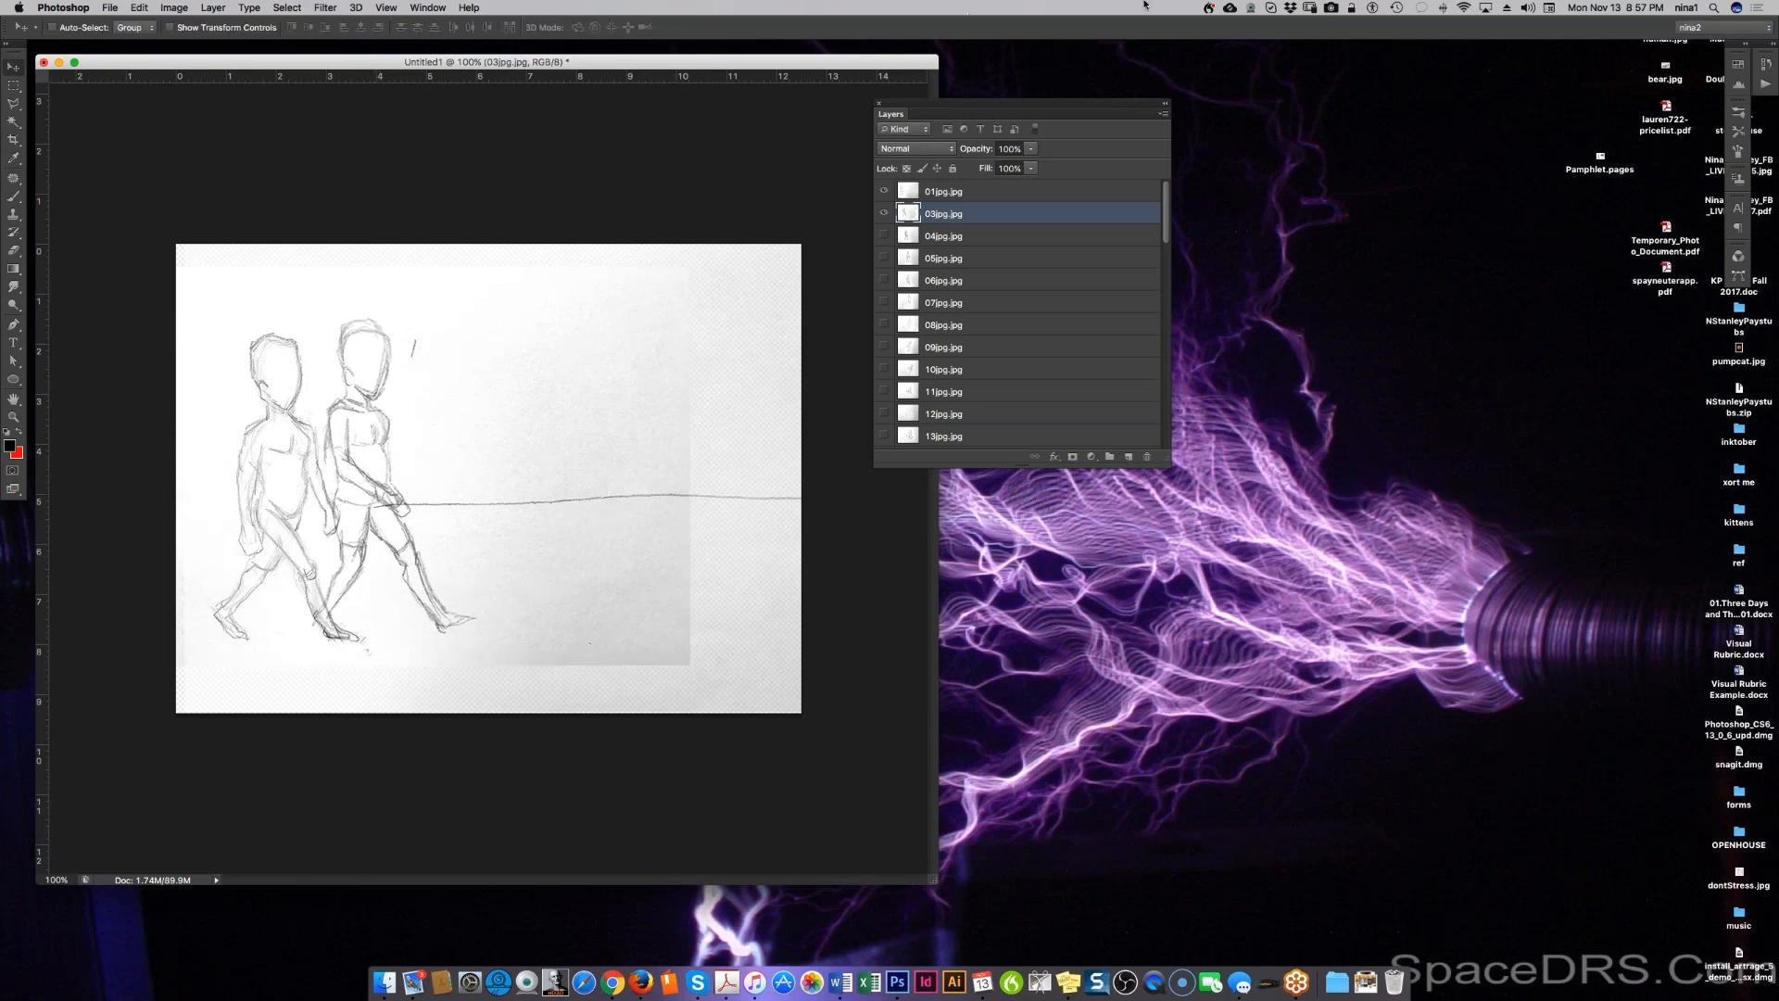
Step: With 01jpg.jpg hidden and 03jpg.jpg at 50% opacity, show 04jpg.jpg and shift its figure slightly left into line
click(883, 191)
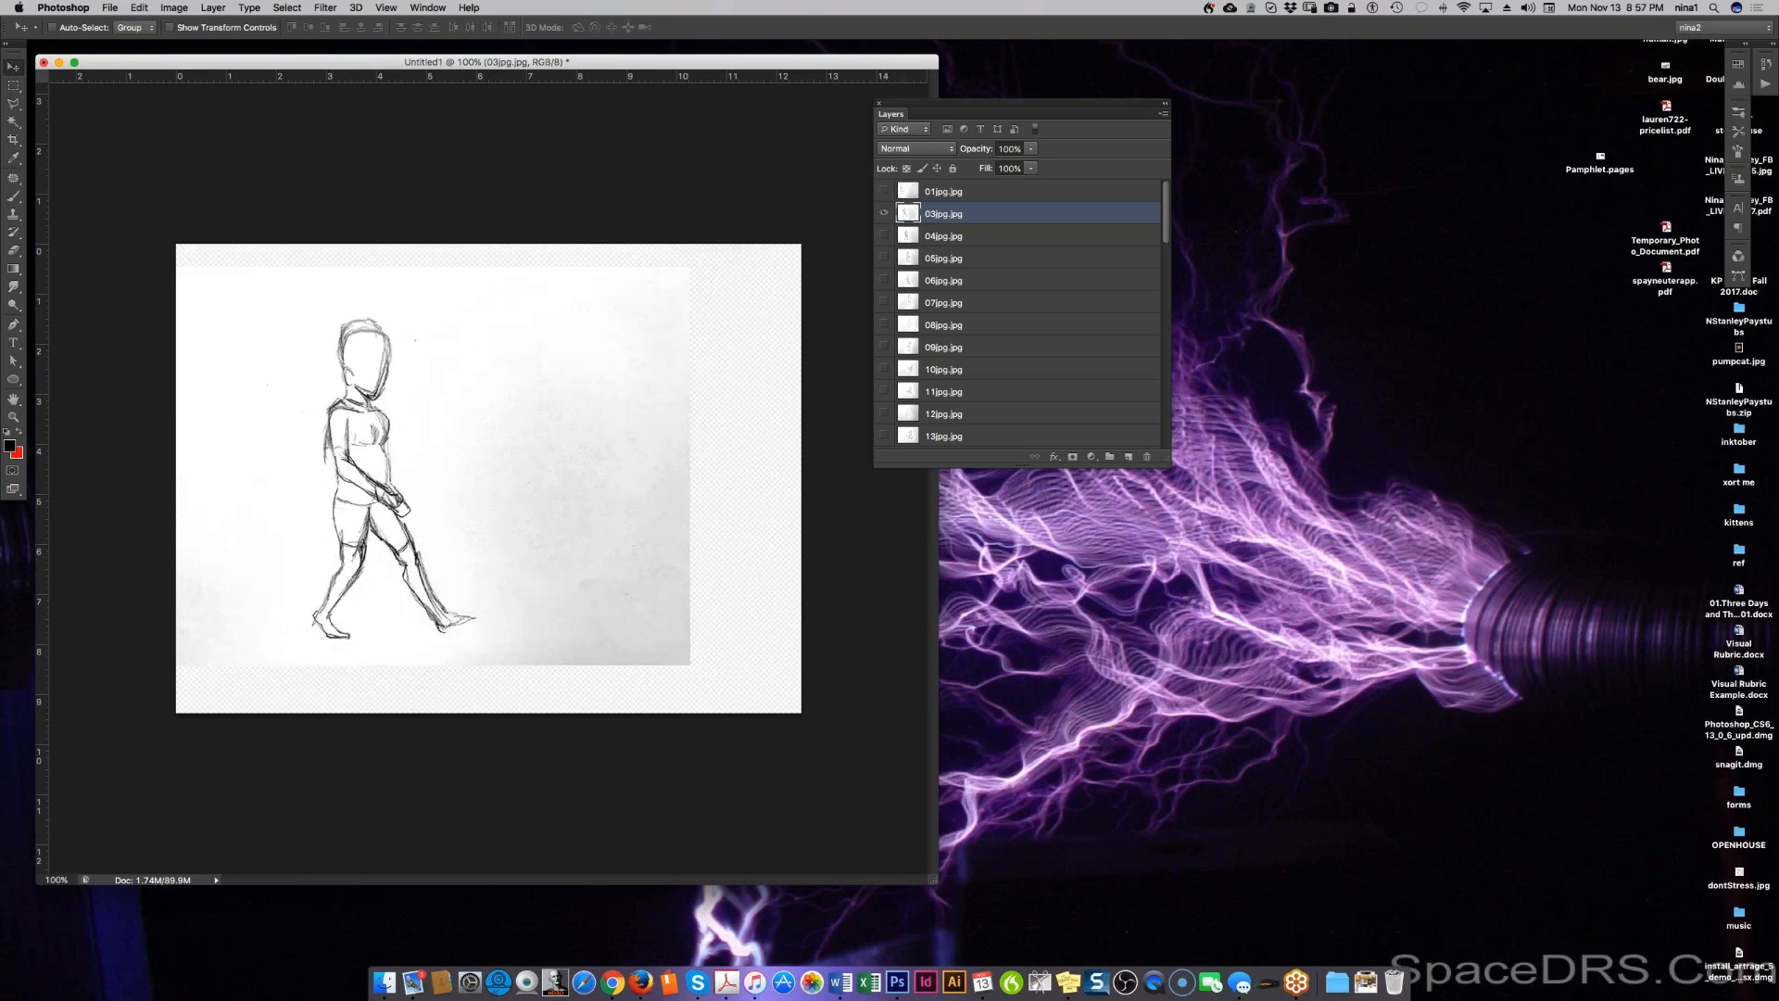
key(5)
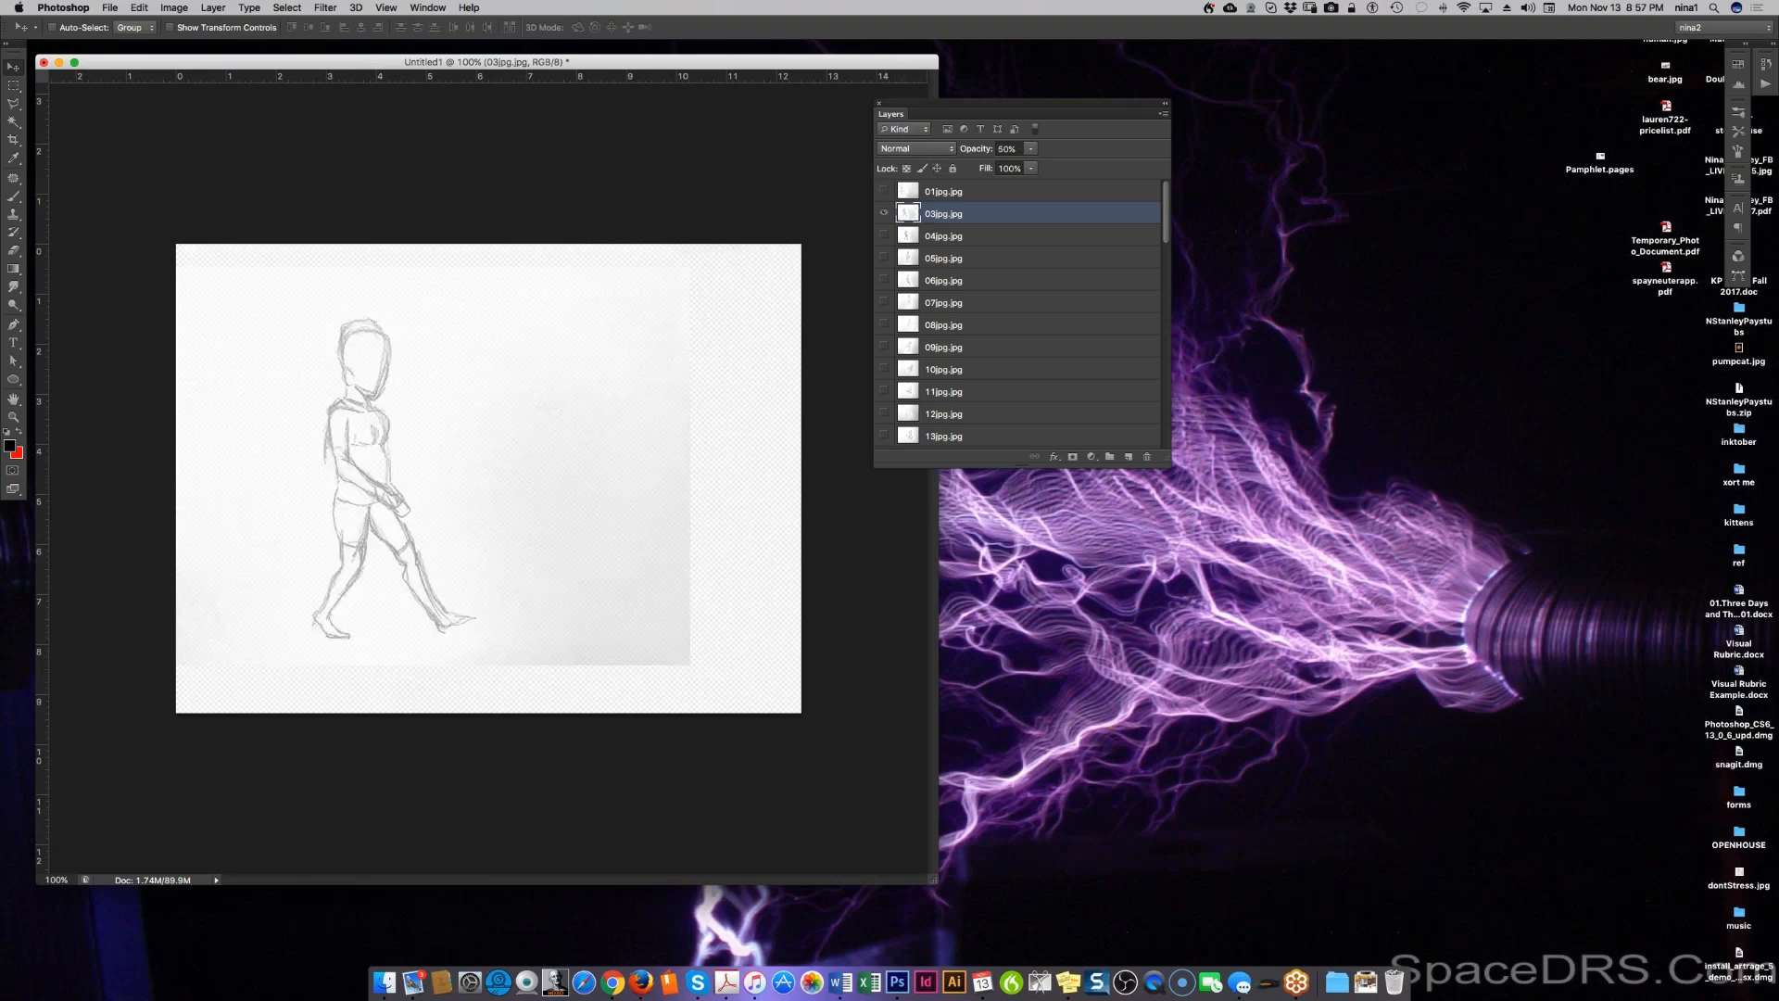
click(884, 236)
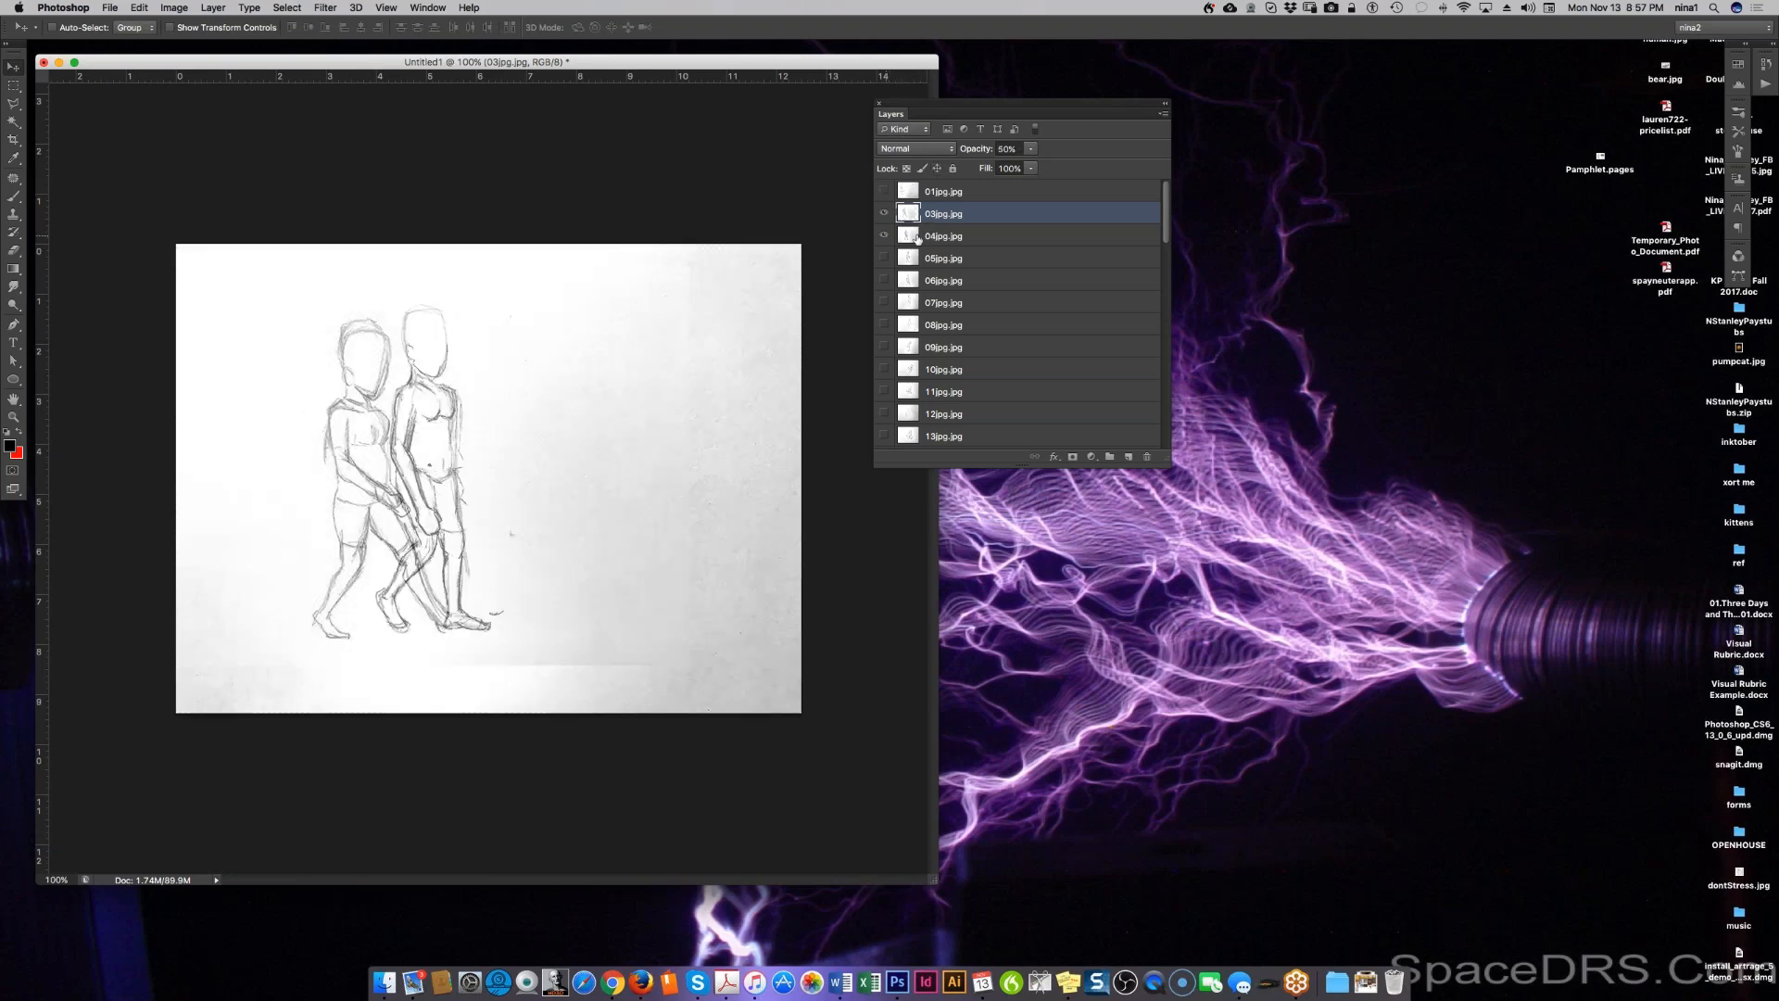
click(945, 235)
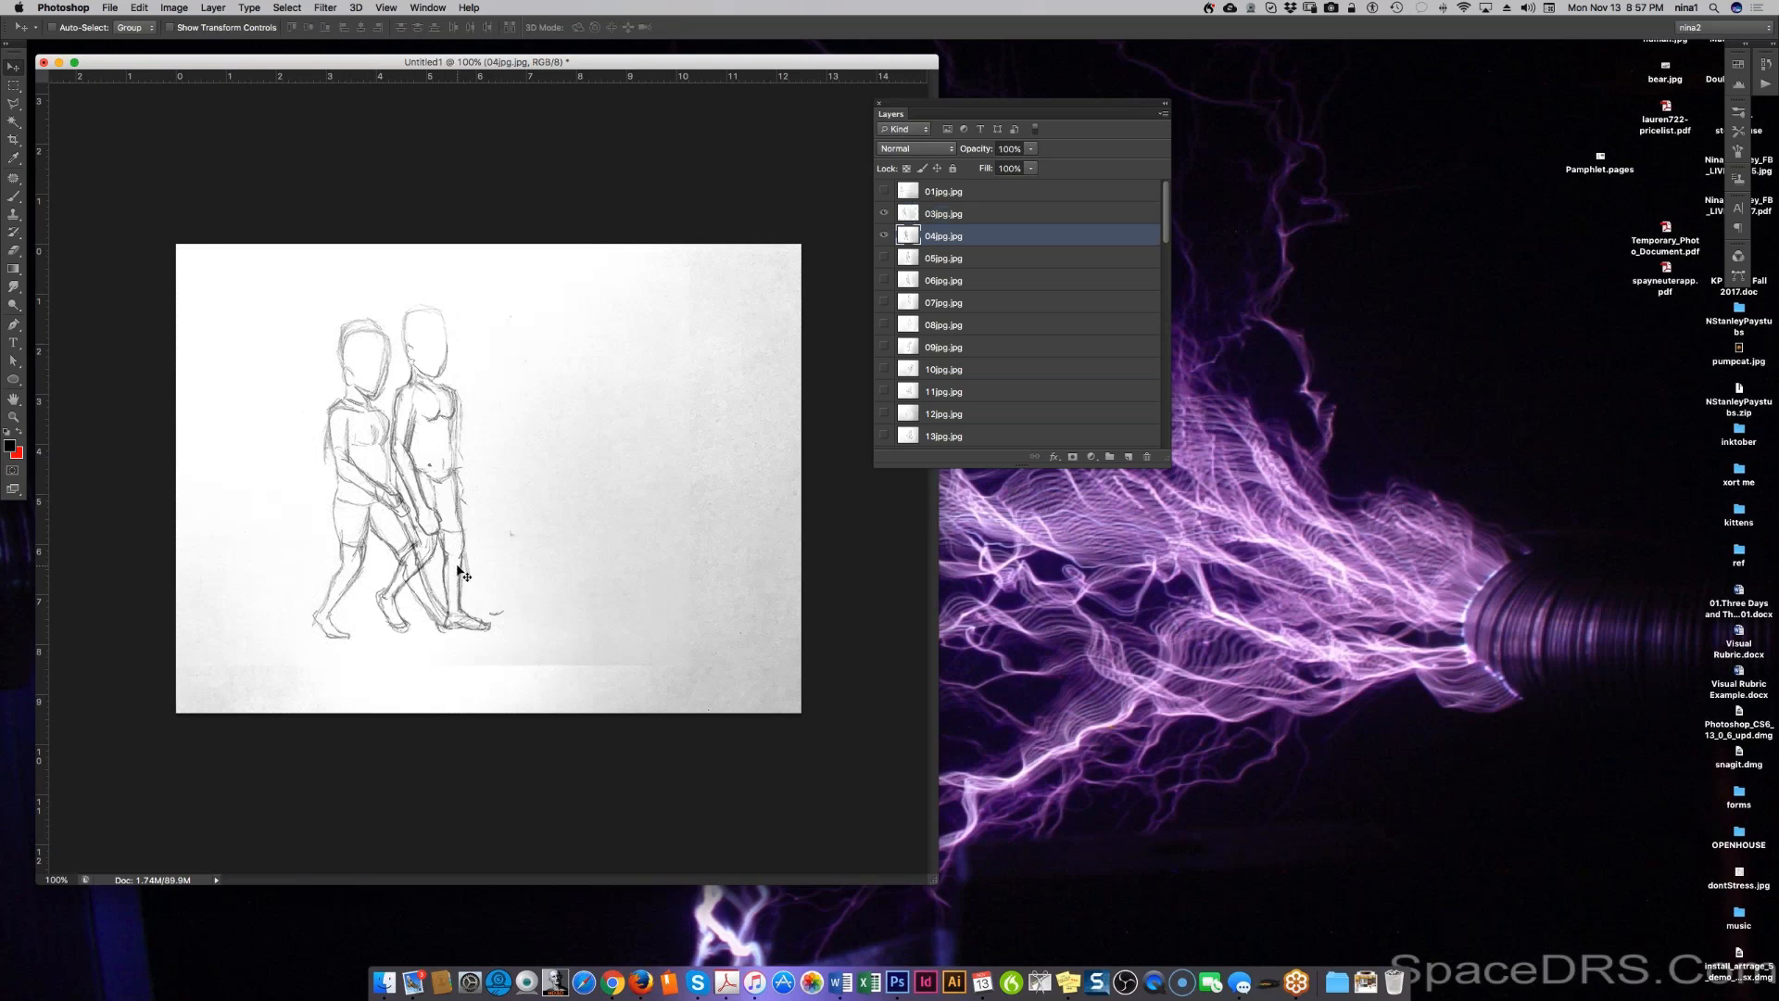
drag(459, 568, 443, 573)
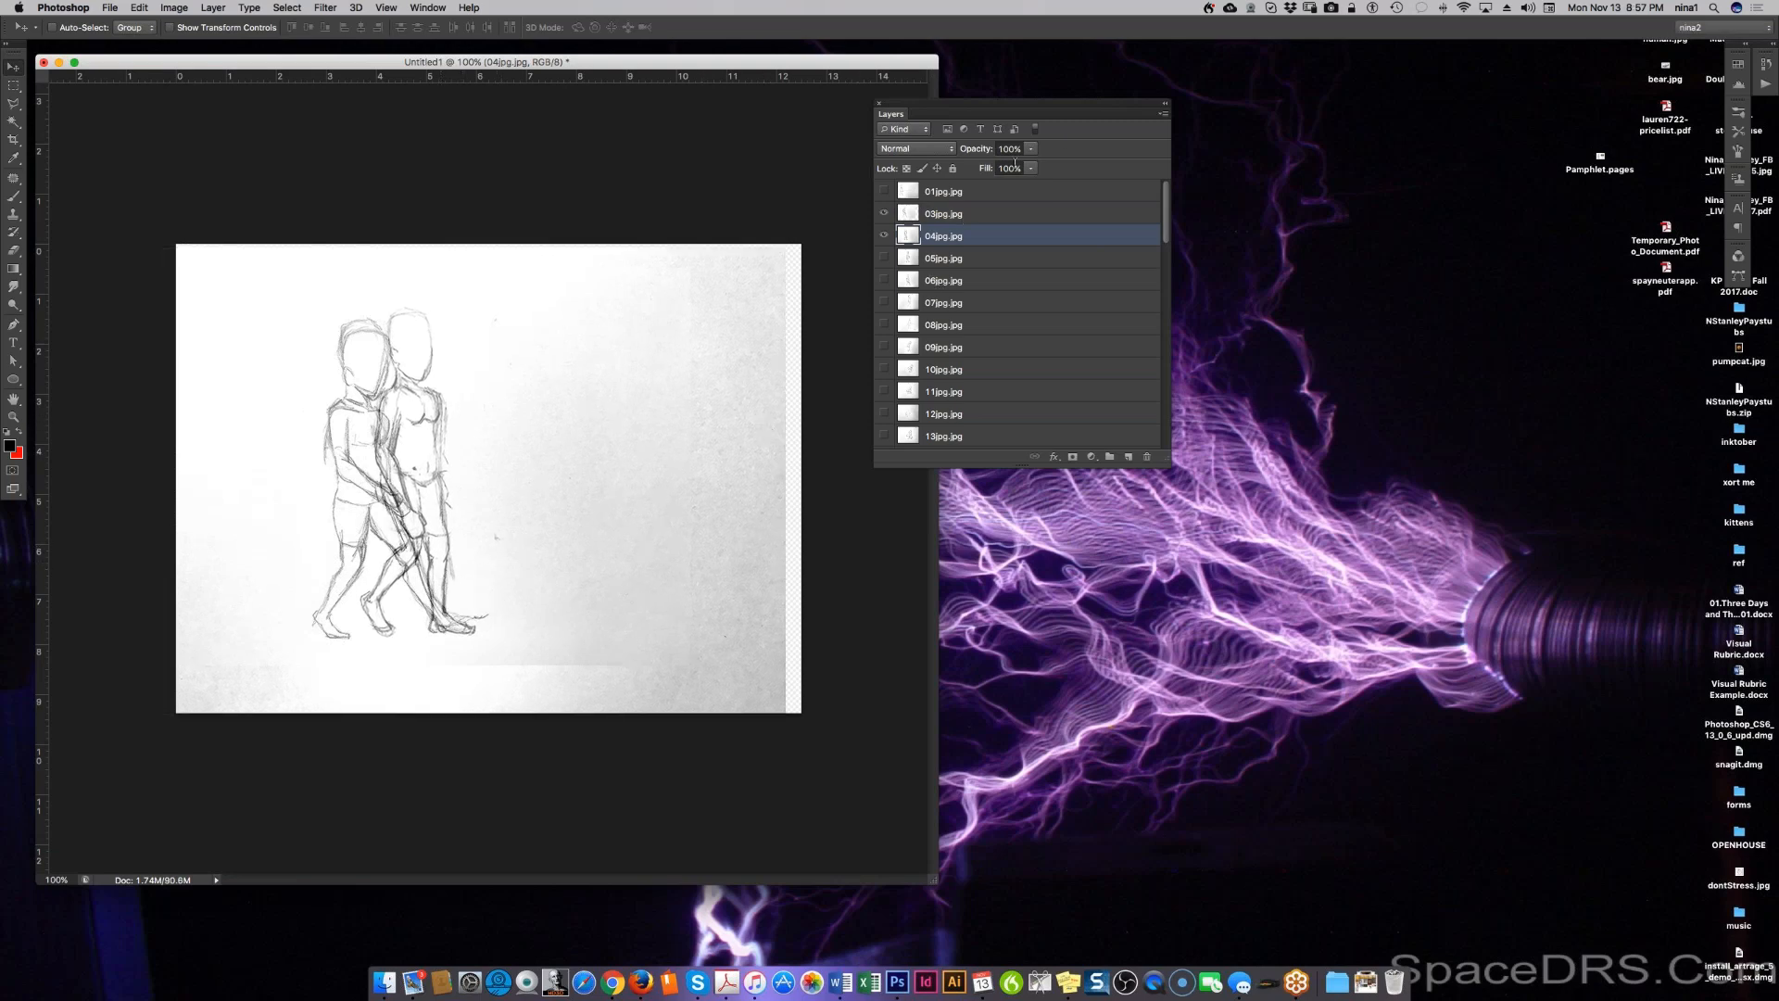
Step: Hide layer 03jpg.jpg, set 04jpg.jpg to 50% opacity, and show 05jpg.jpg beneath it
click(883, 213)
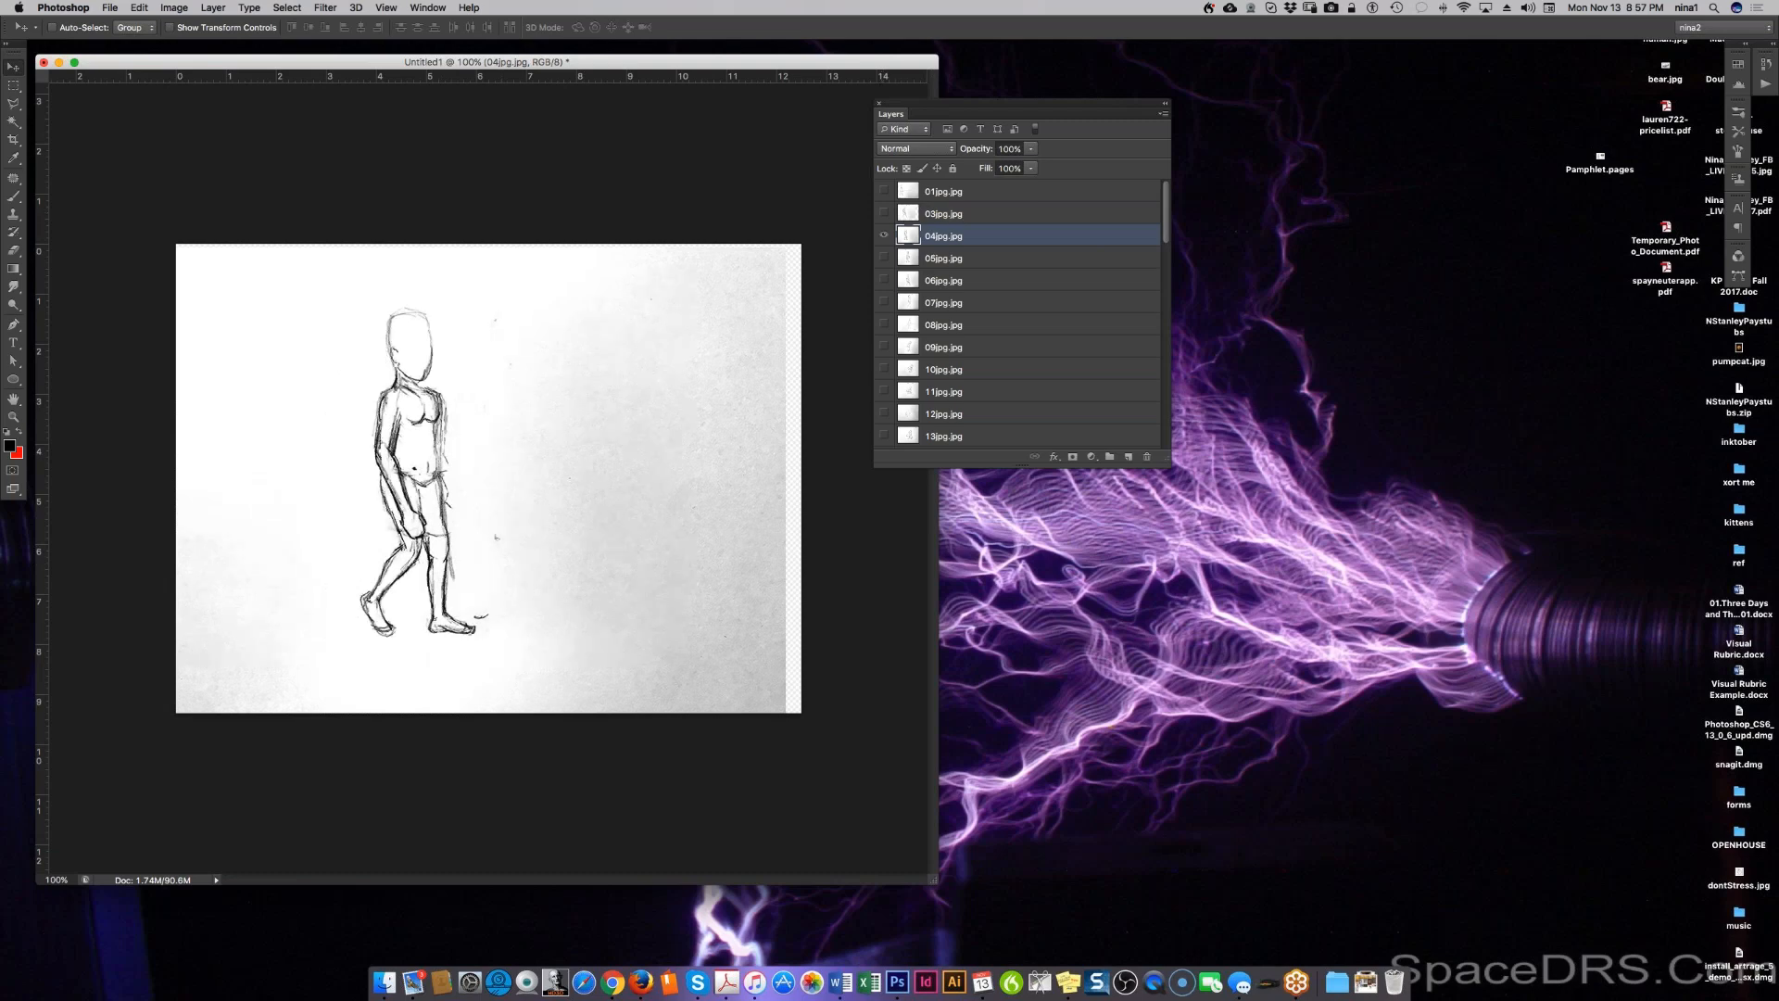
key(5)
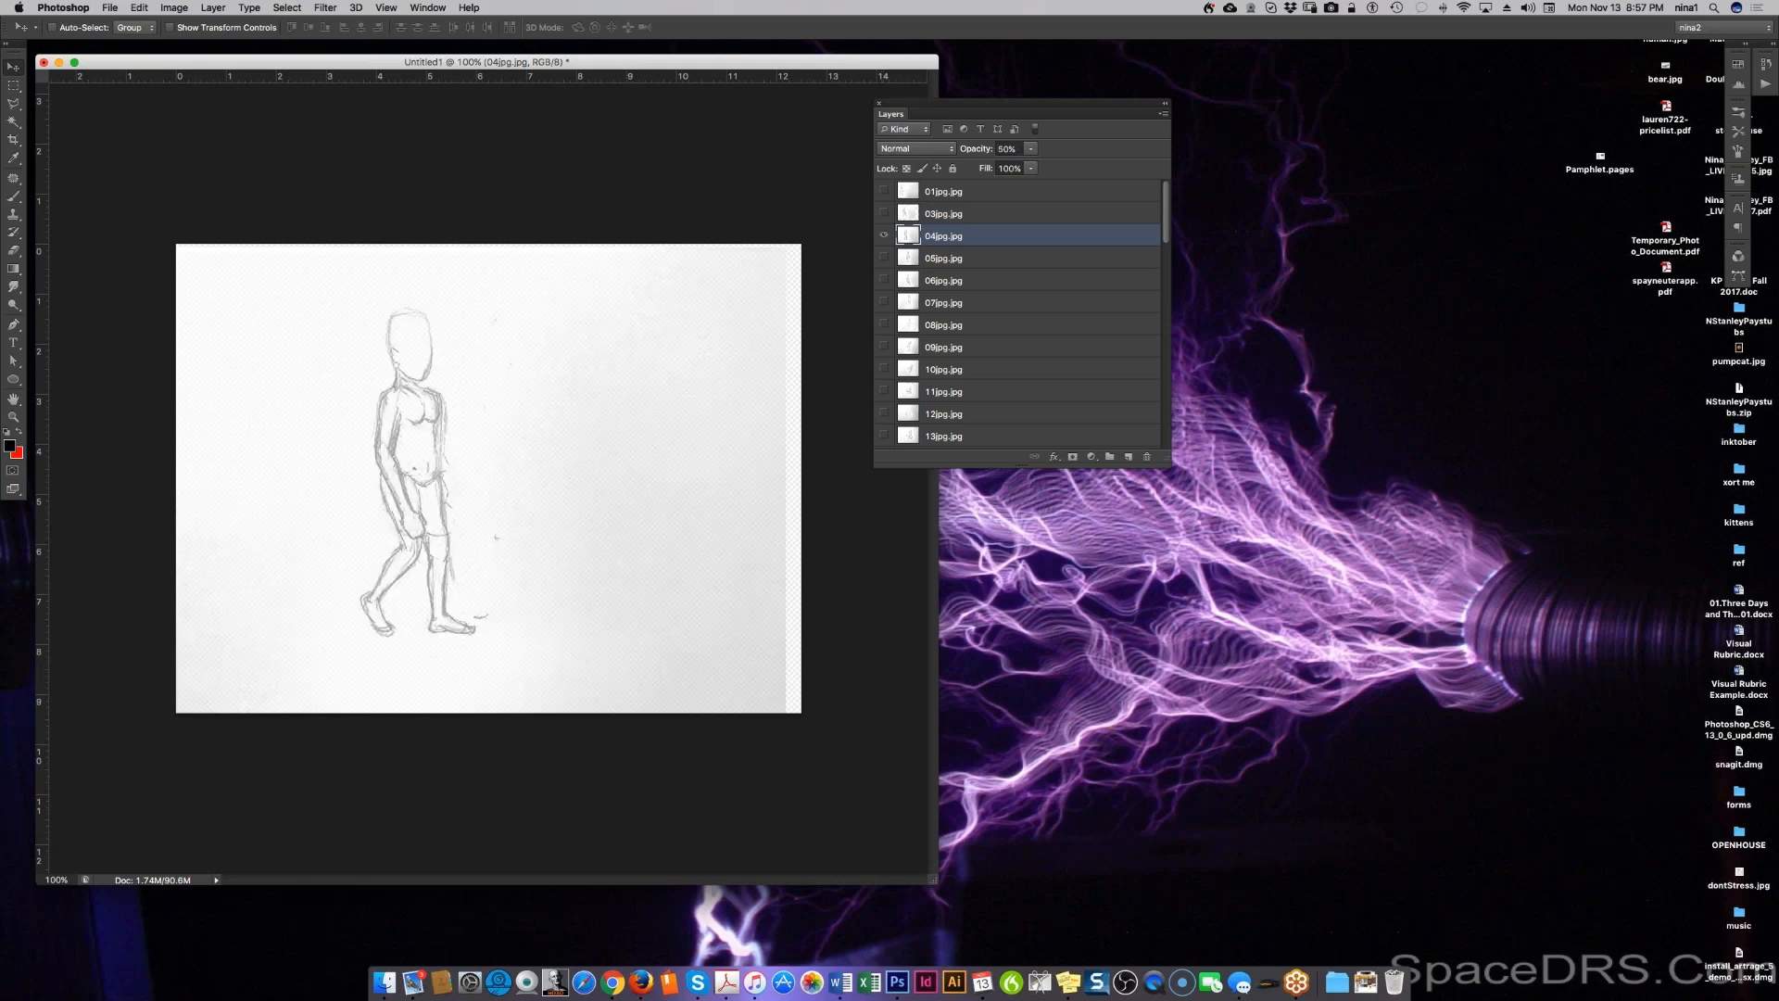
click(885, 258)
Step: Move the 05jpg.jpg drawing up to the ground level of 04jpg.jpg and free-transform it to about 95% width and 98% height
click(998, 256)
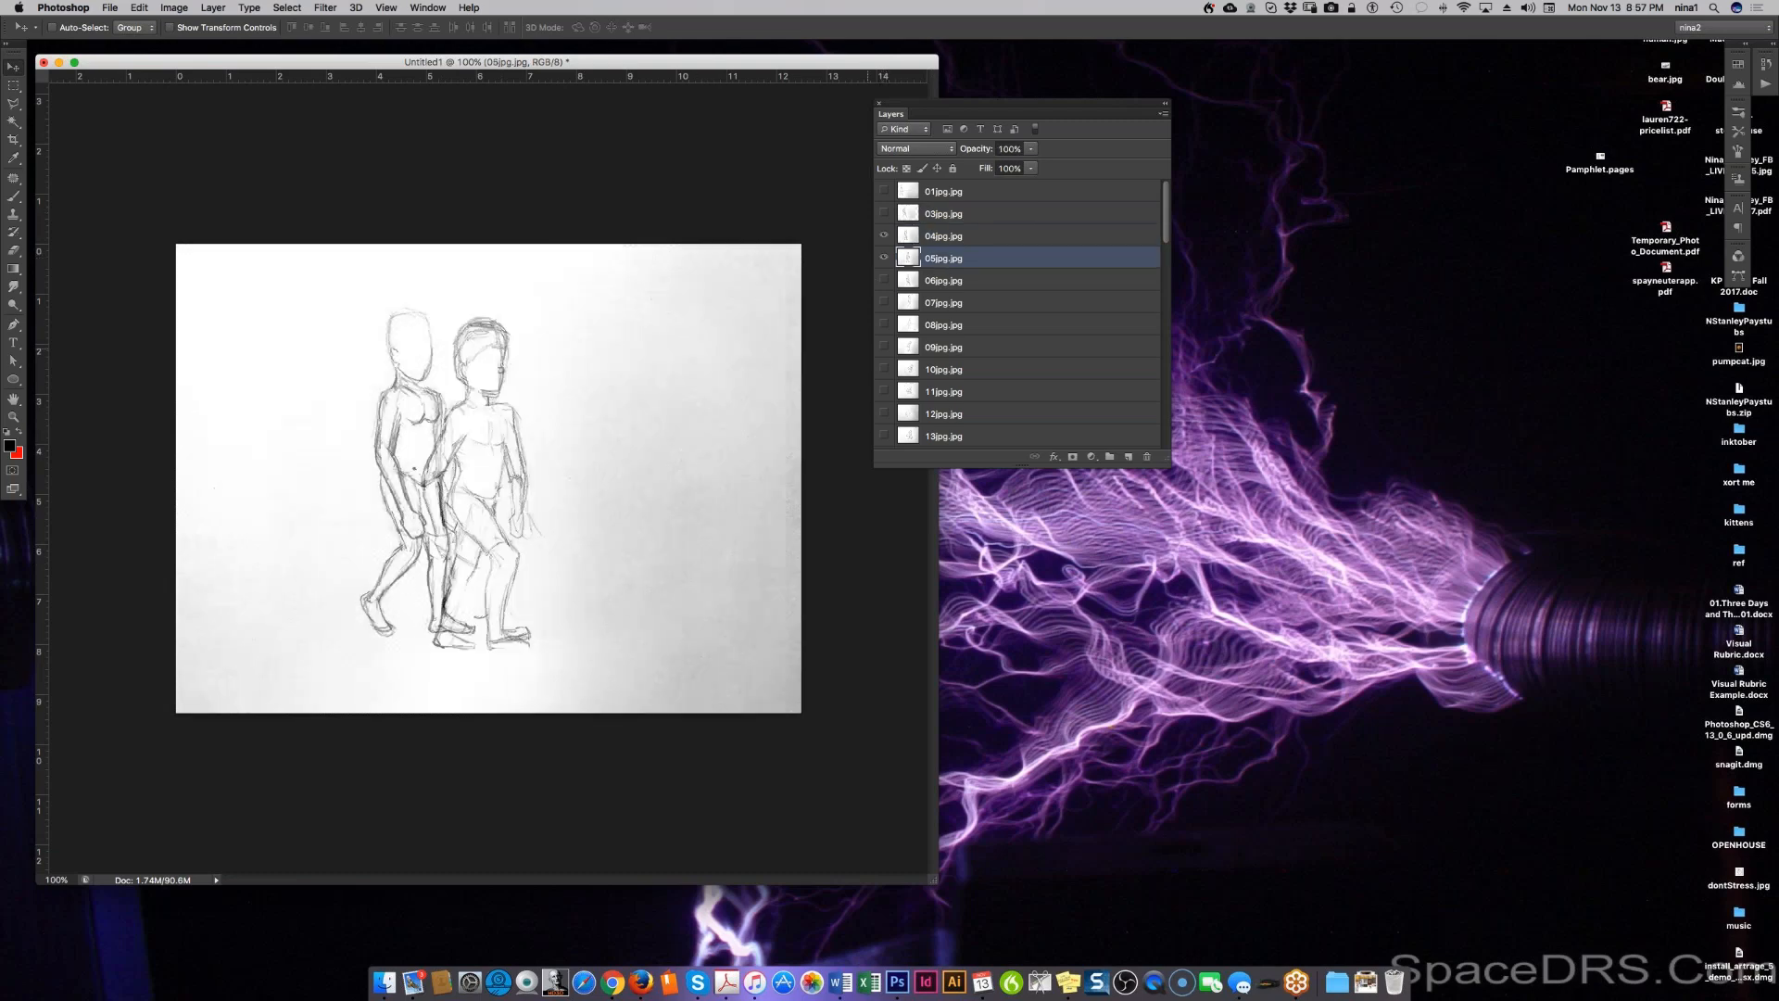
drag(503, 505, 497, 495)
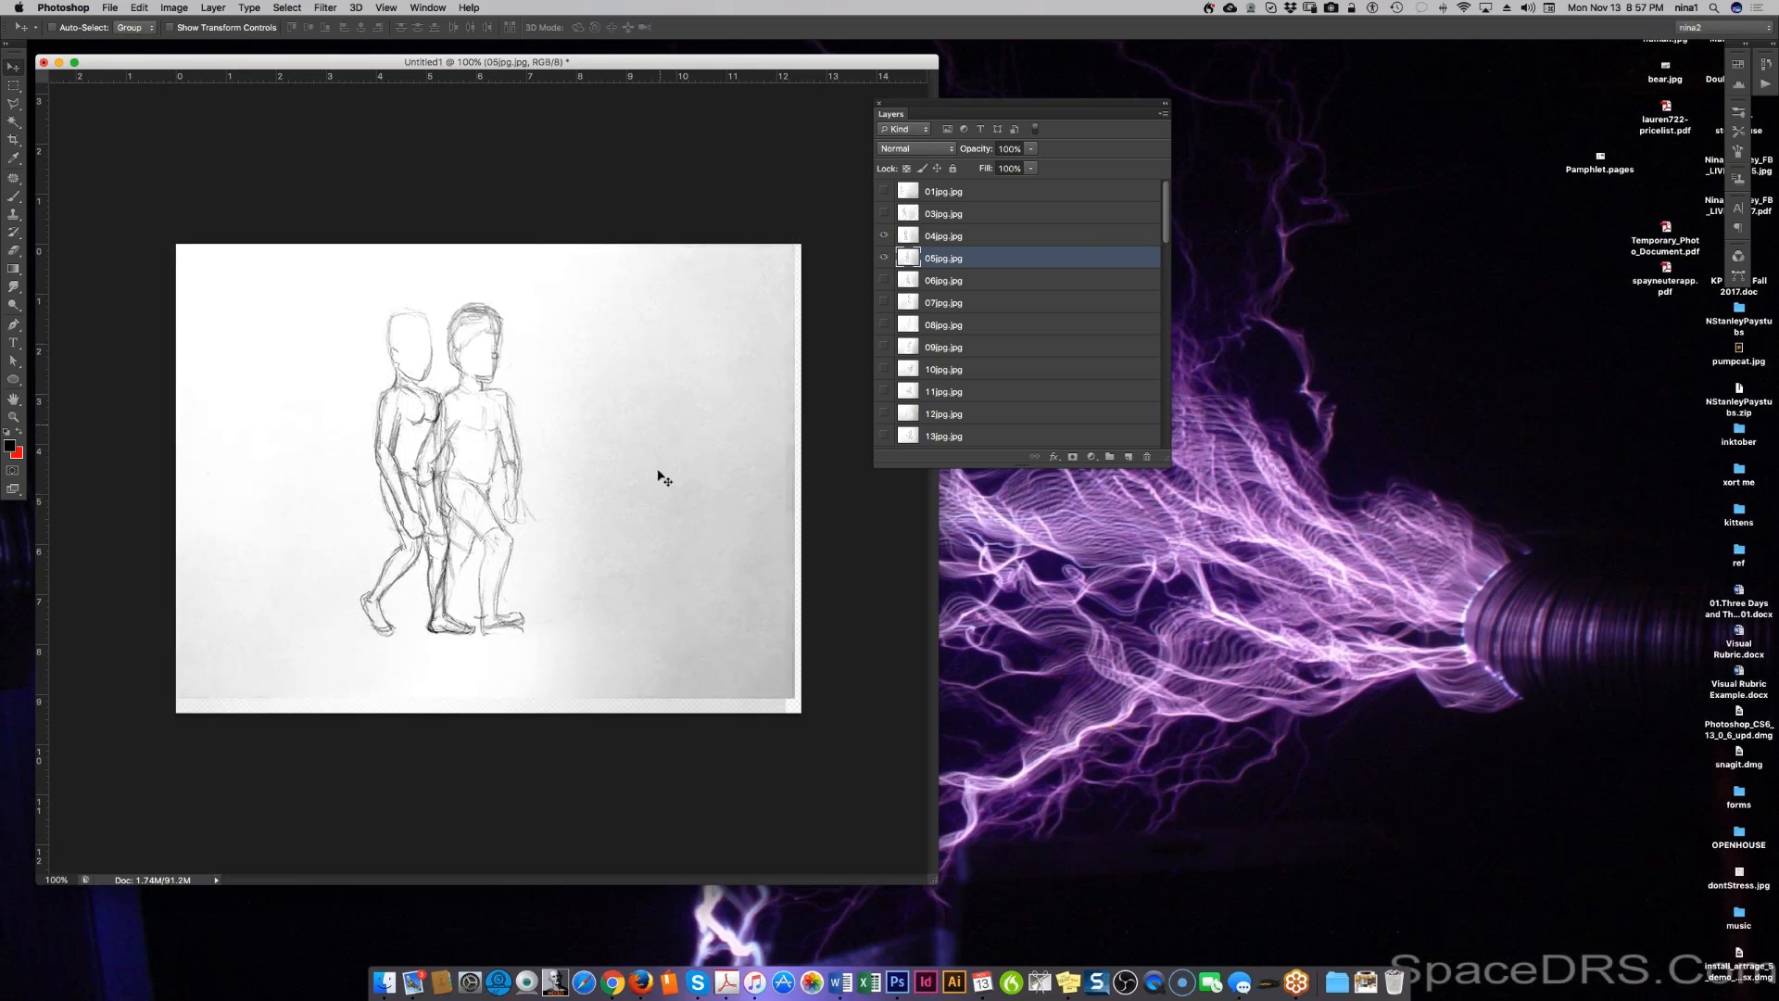
key(super+t)
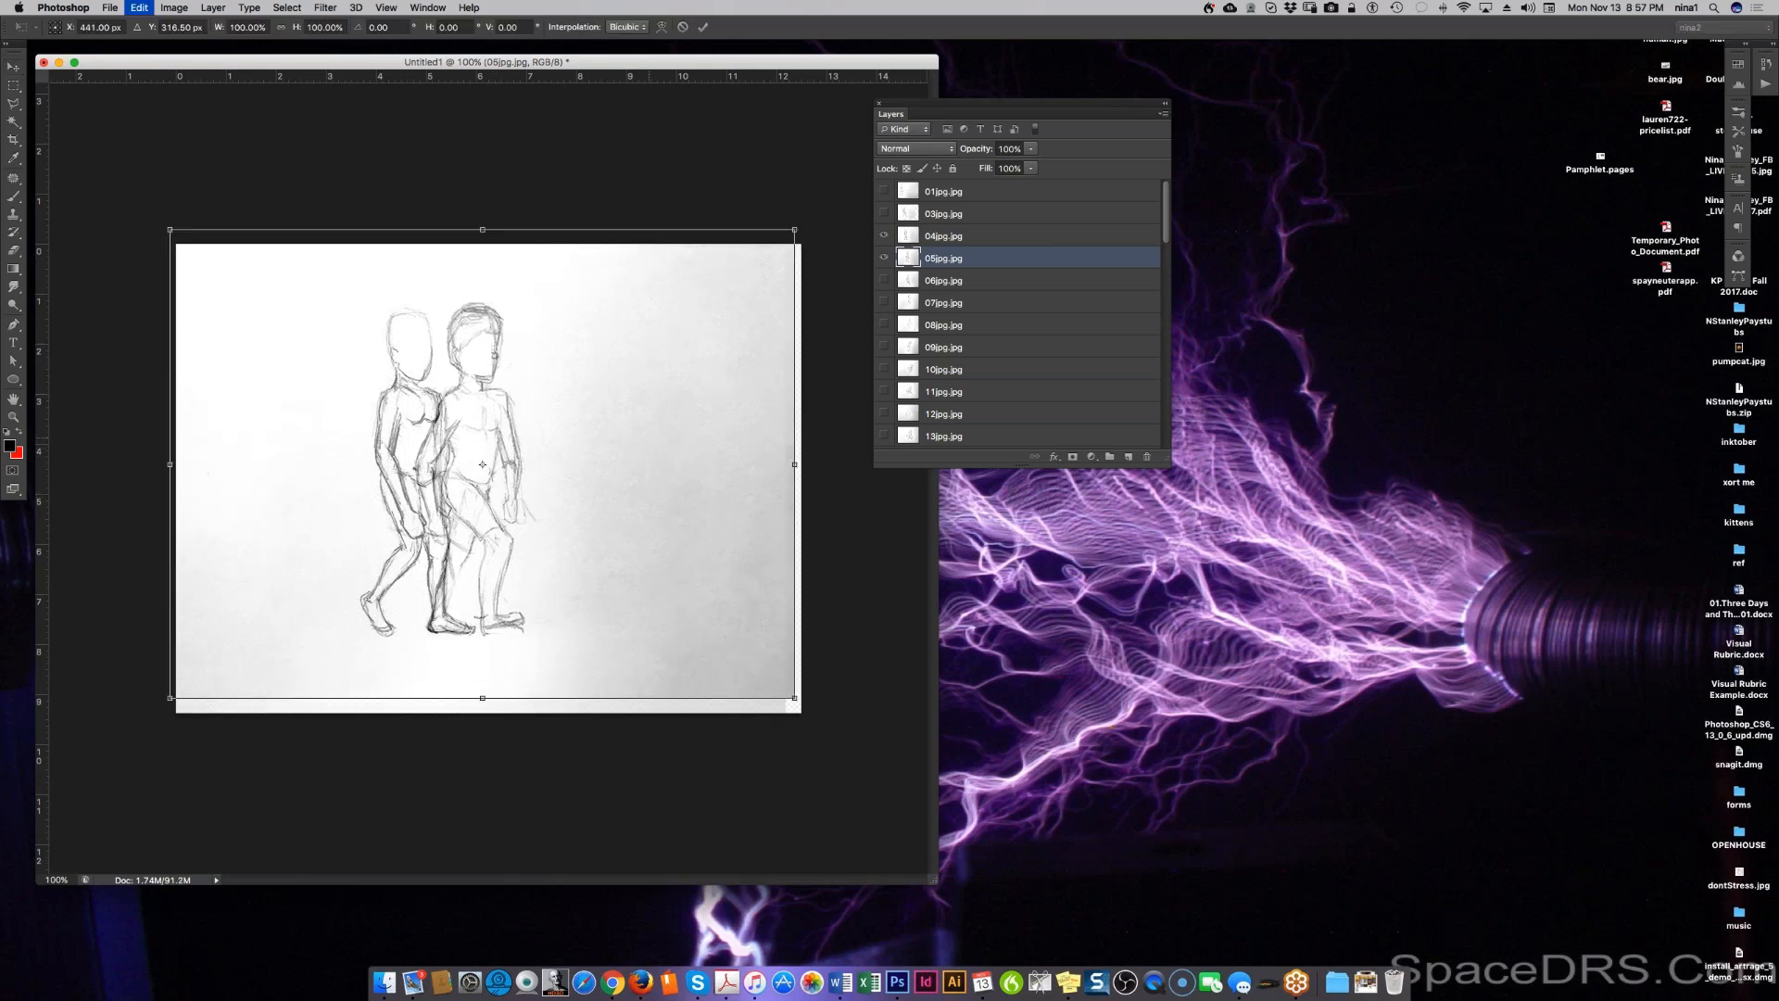
drag(794, 229, 761, 241)
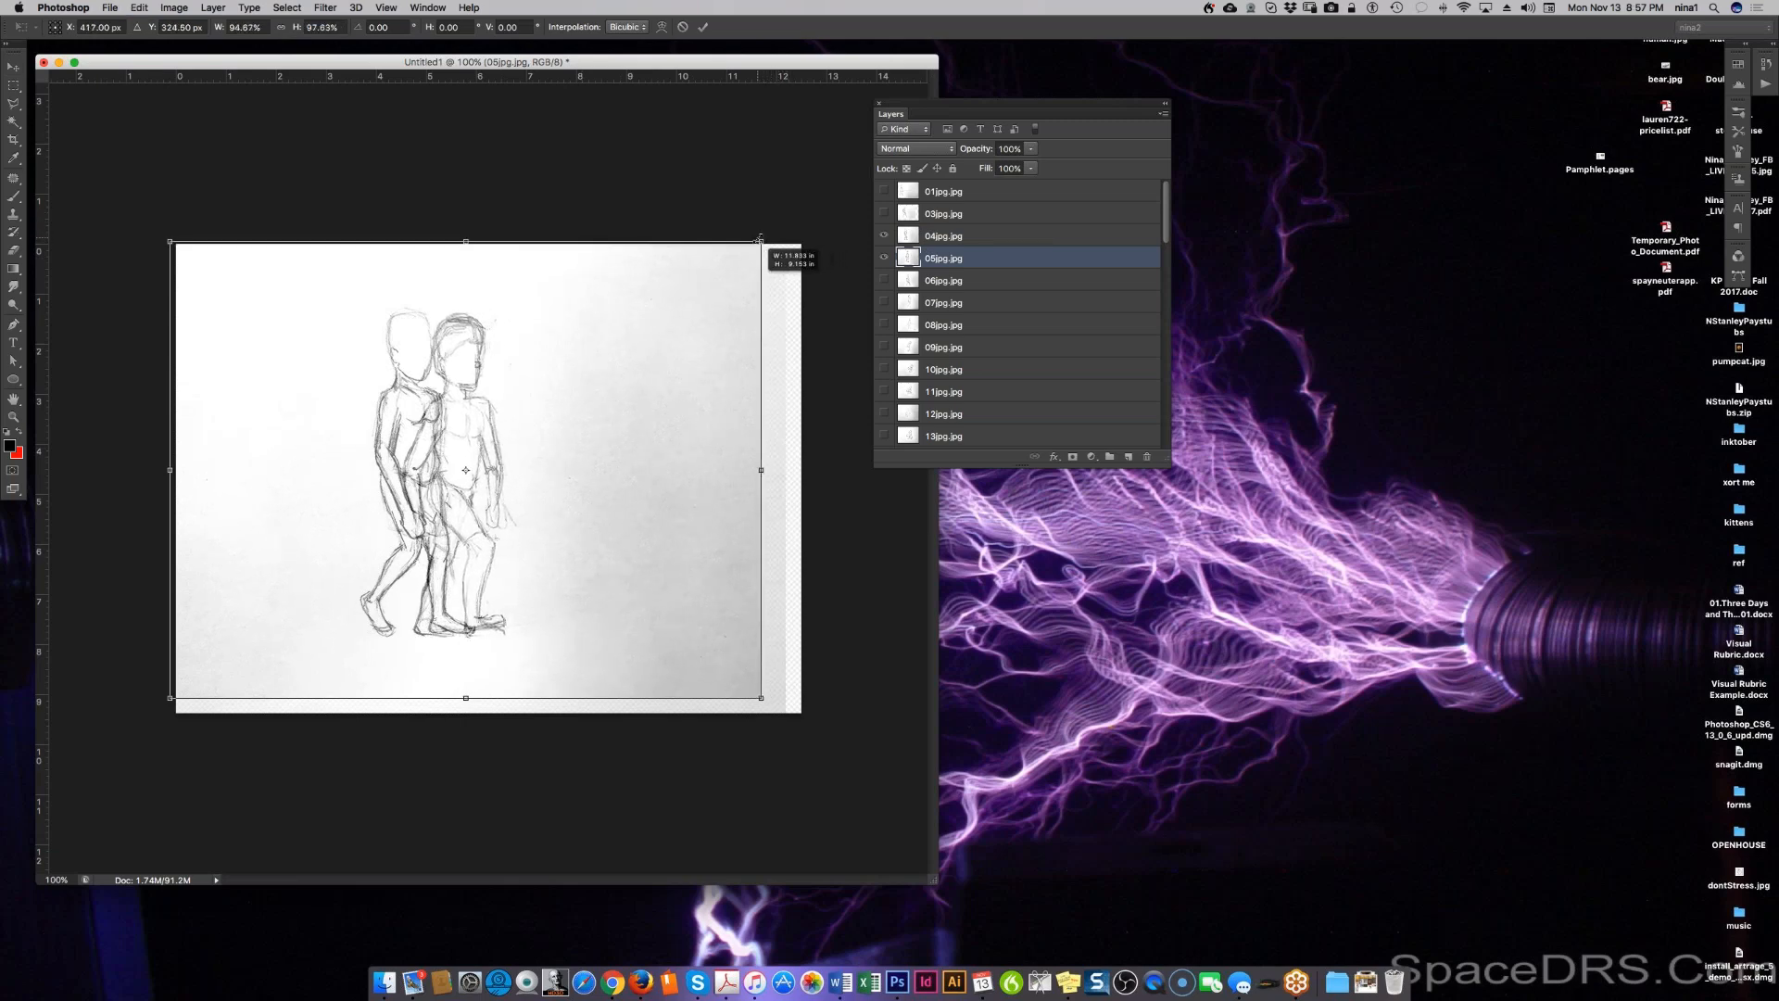
drag(623, 414, 638, 410)
key(Return)
Step: Hide layer 04jpg.jpg, set 05jpg.jpg to 50% opacity, and show 06jpg.jpg beneath it
click(884, 236)
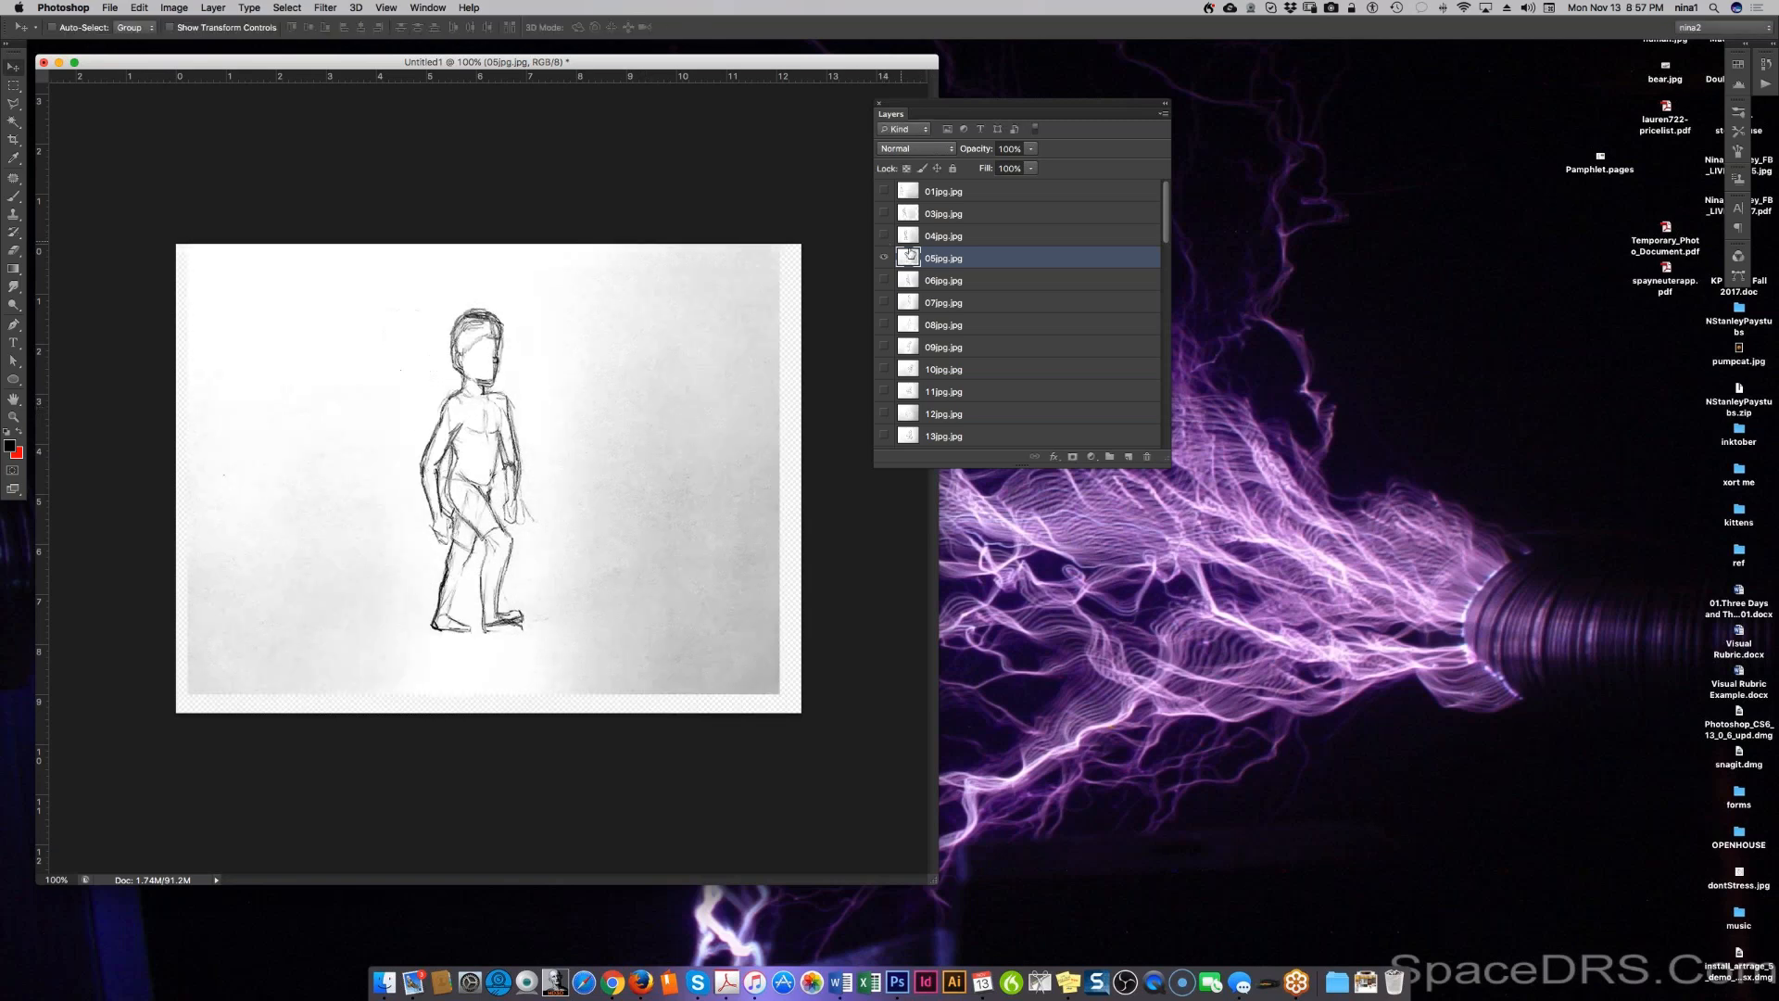
key(5)
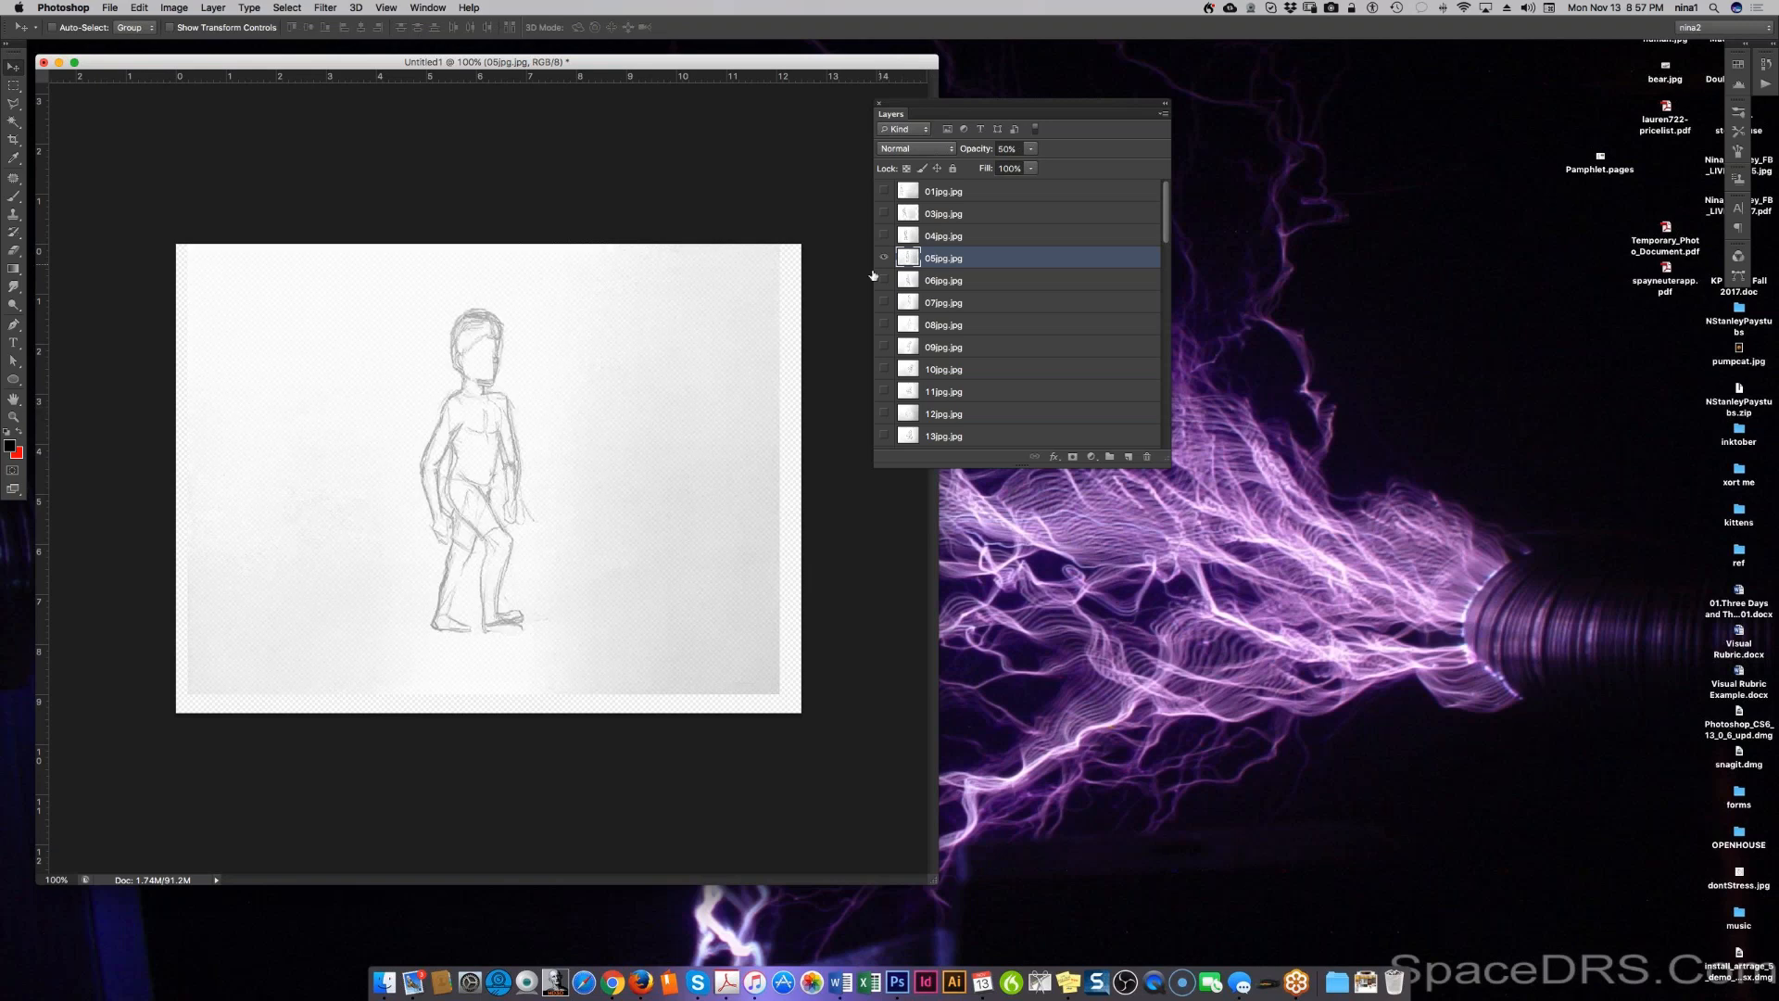
click(884, 281)
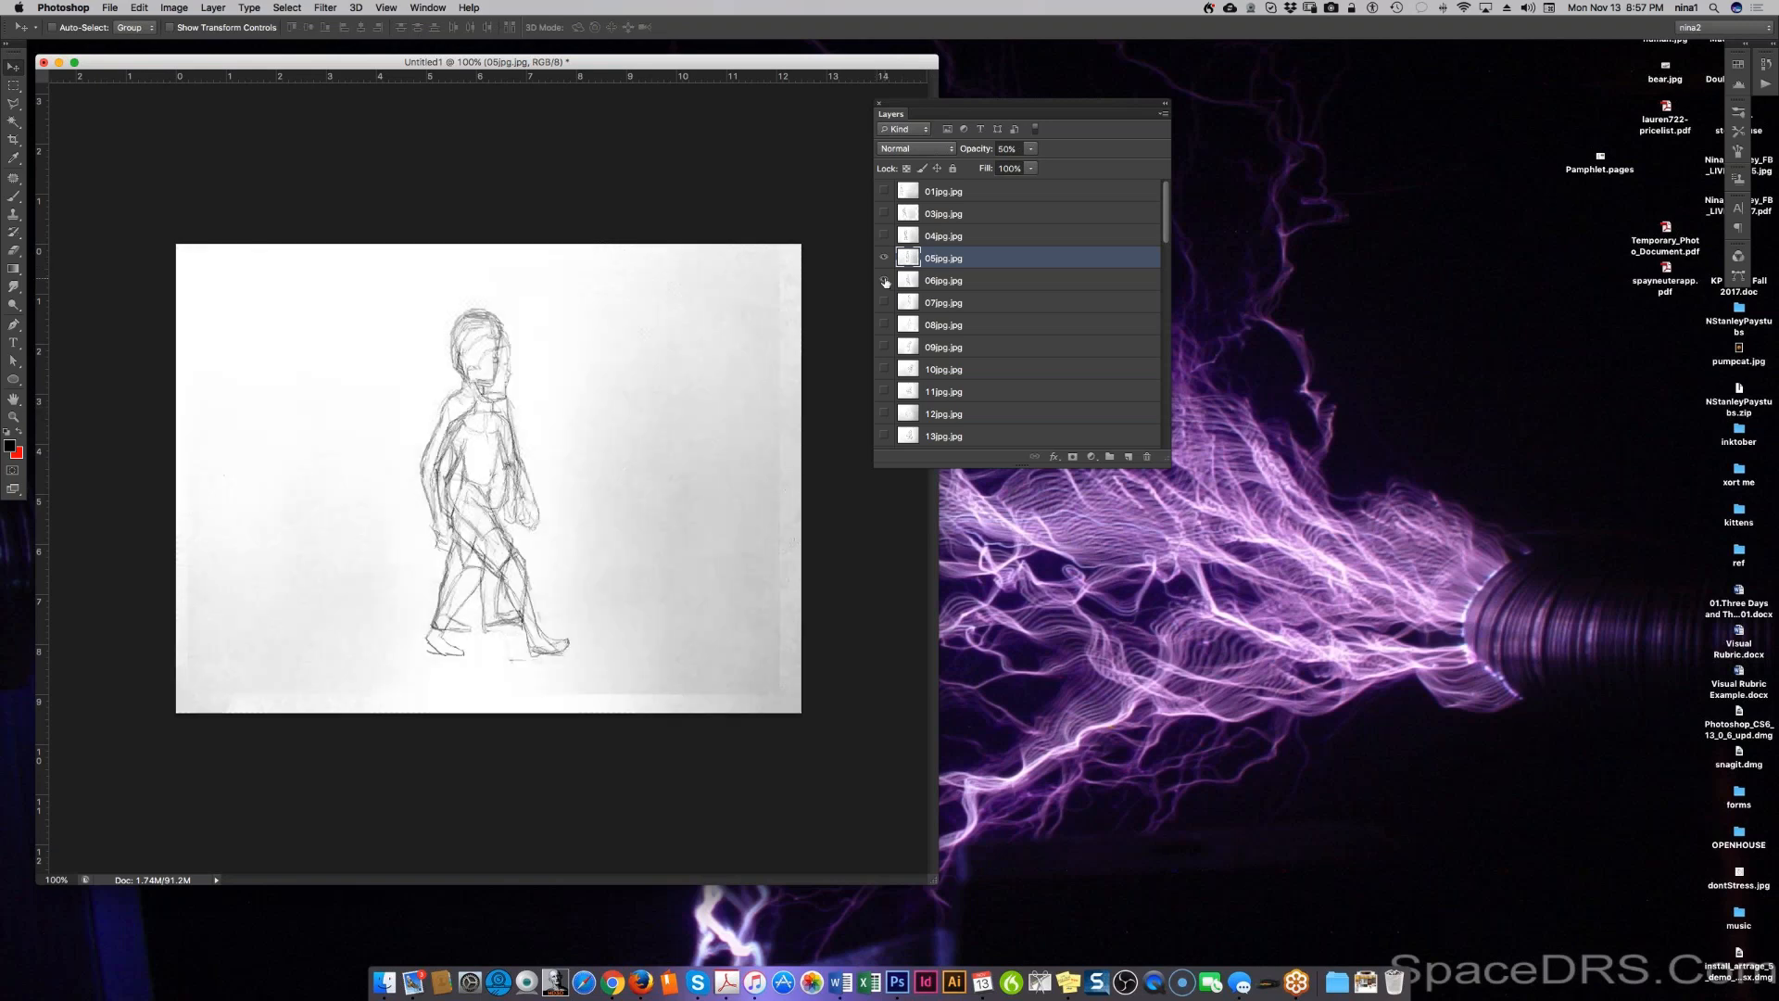
Step: Move the 06jpg.jpg drawing so its feet line up with the 05jpg.jpg figure, and toggle 05jpg.jpg off and on to compare
click(941, 281)
drag(454, 559, 697, 536)
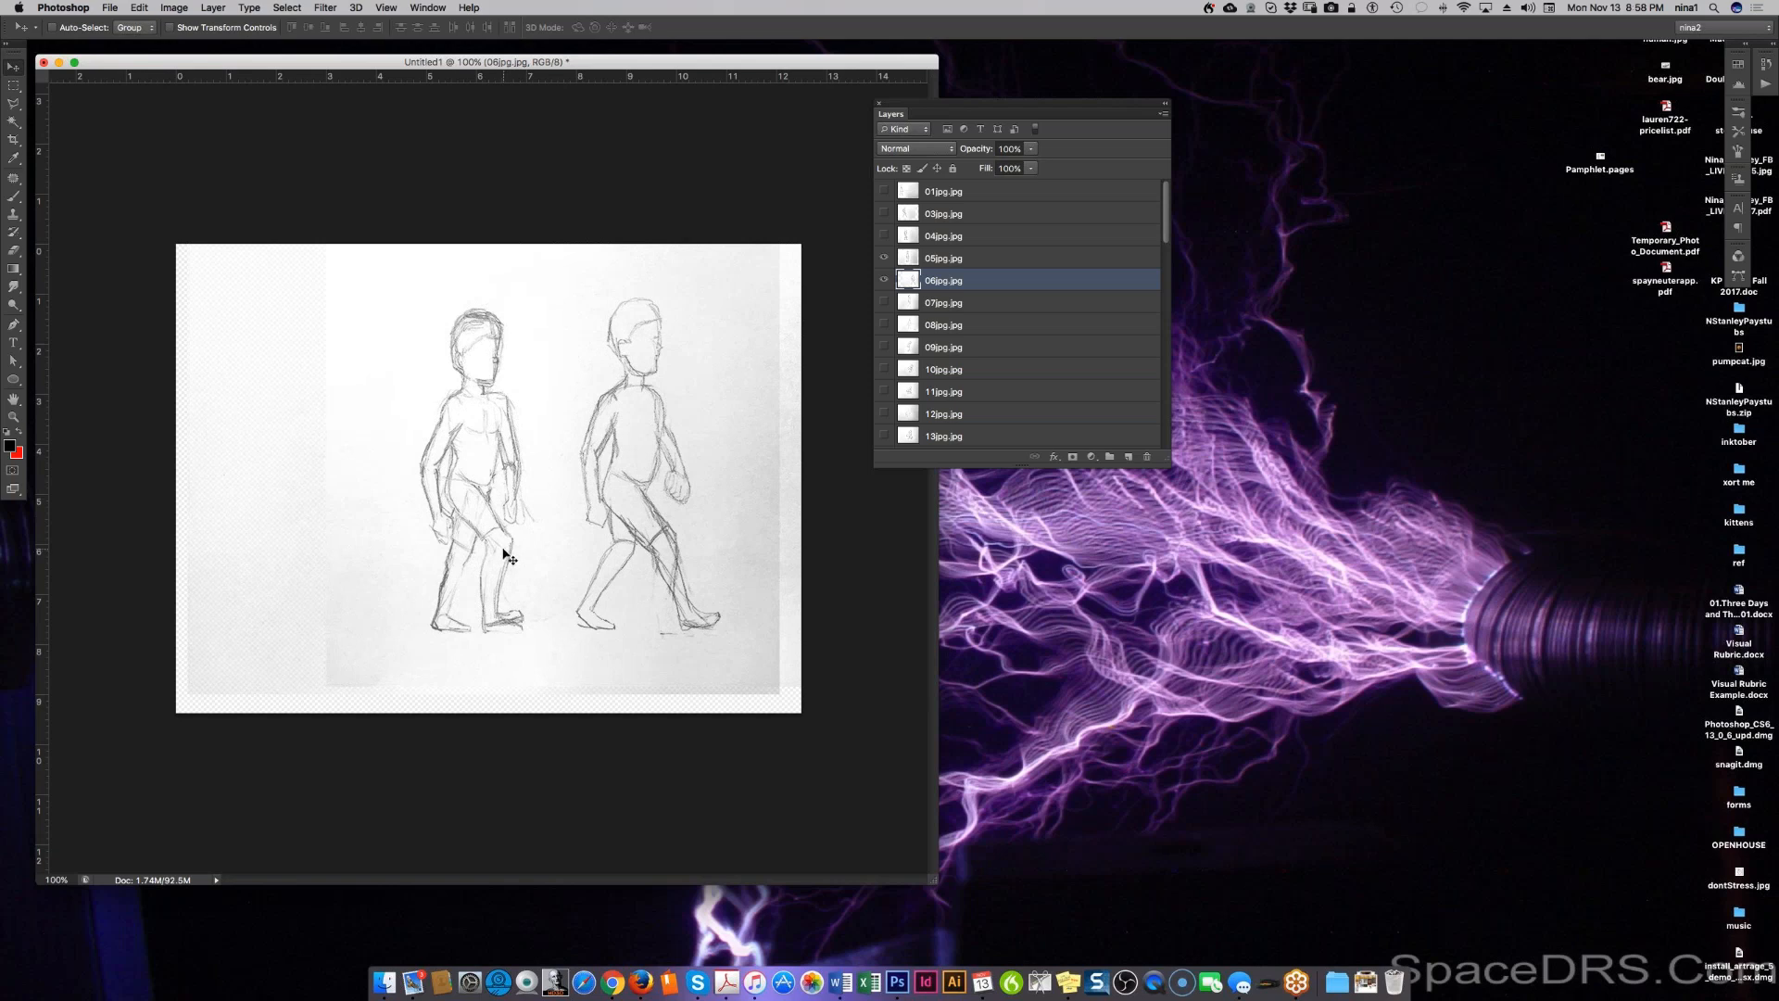
drag(619, 561, 475, 562)
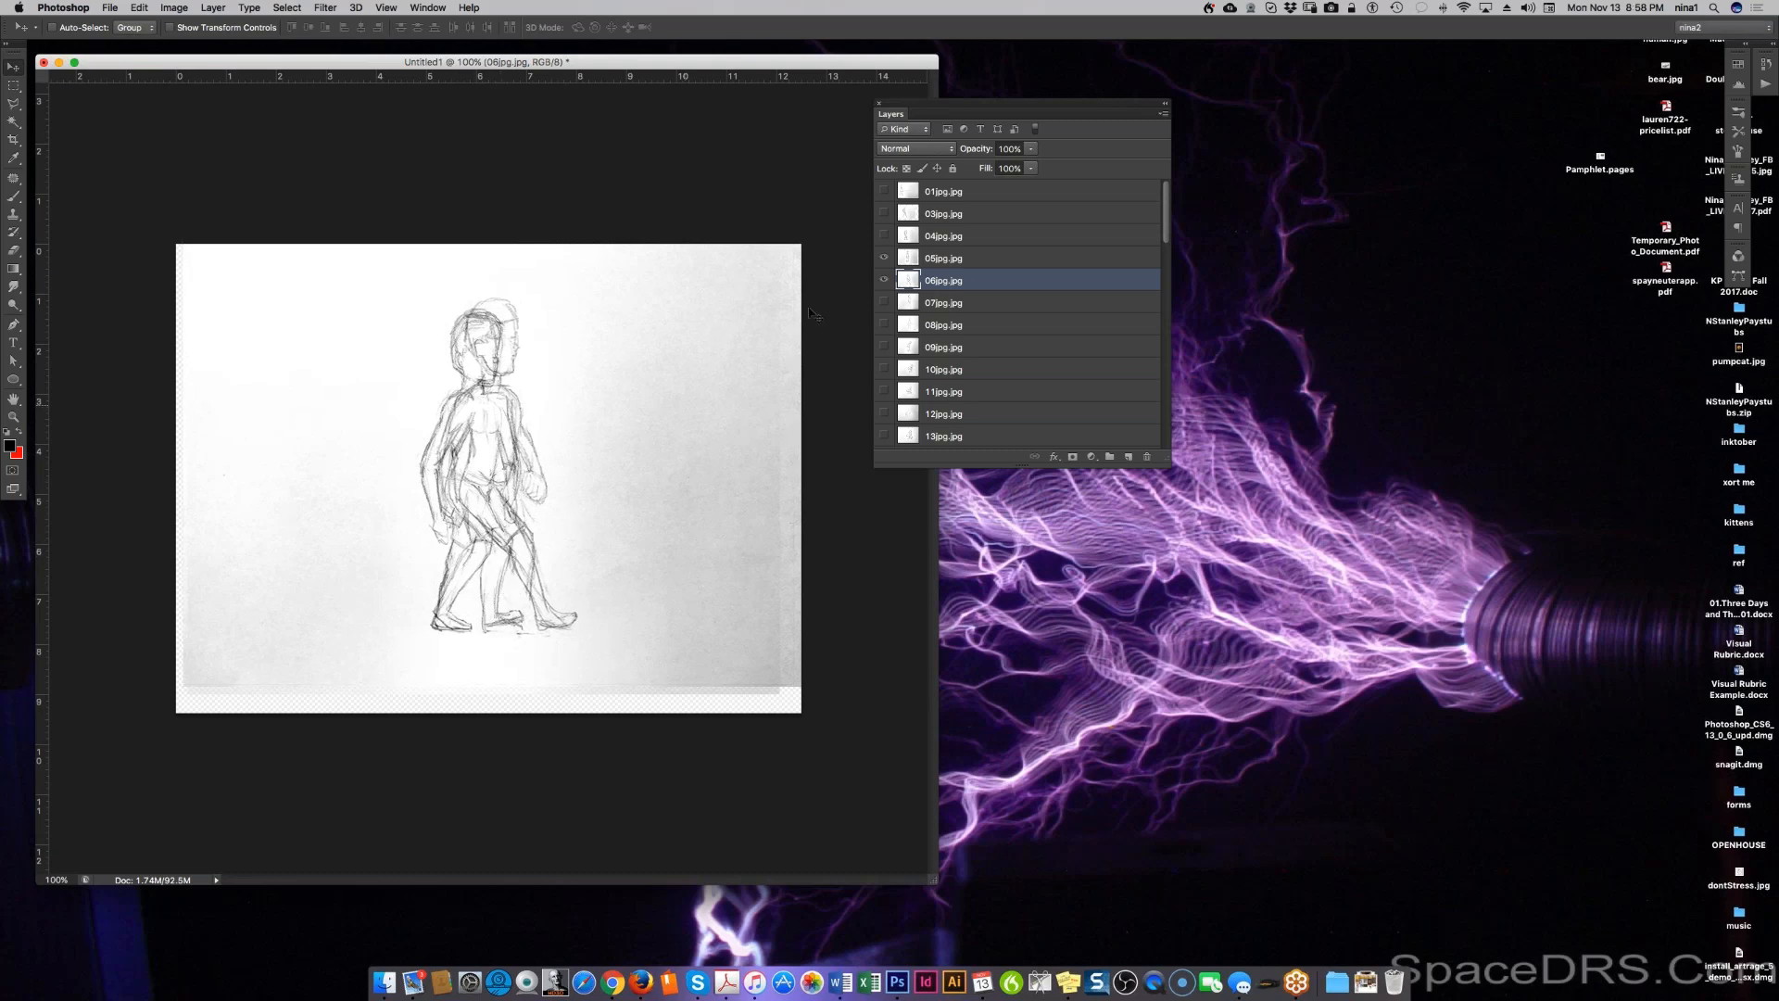
click(885, 259)
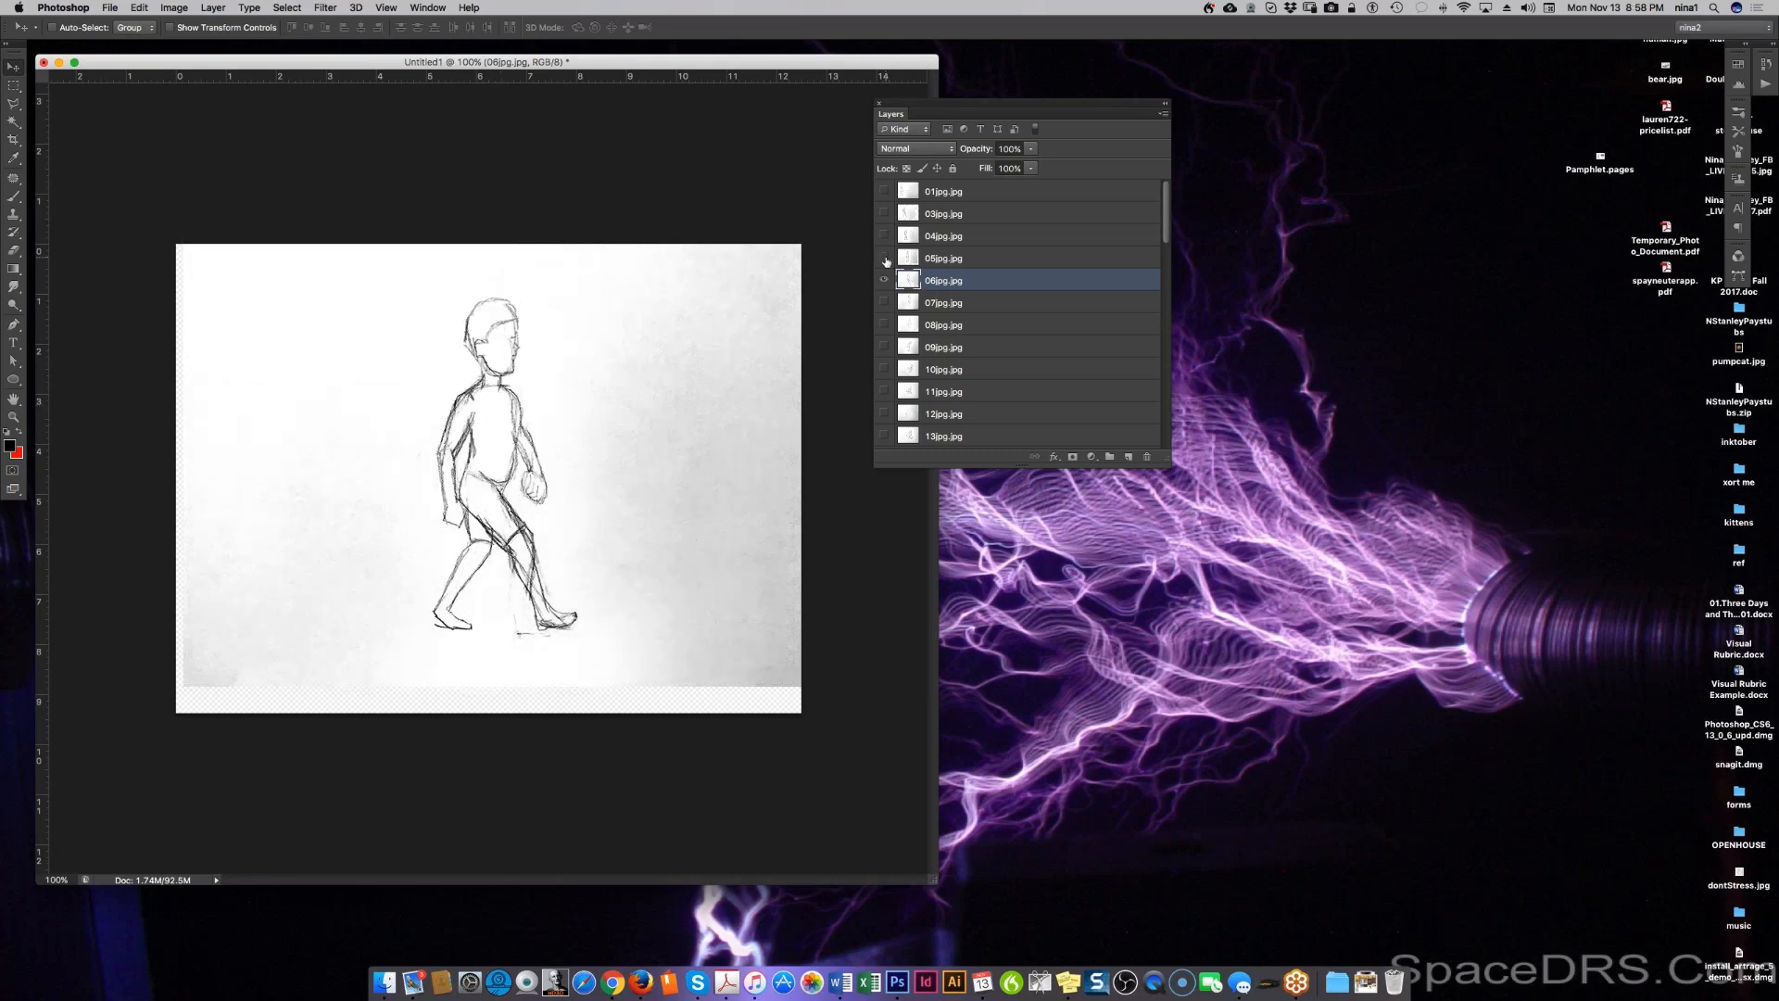
click(884, 258)
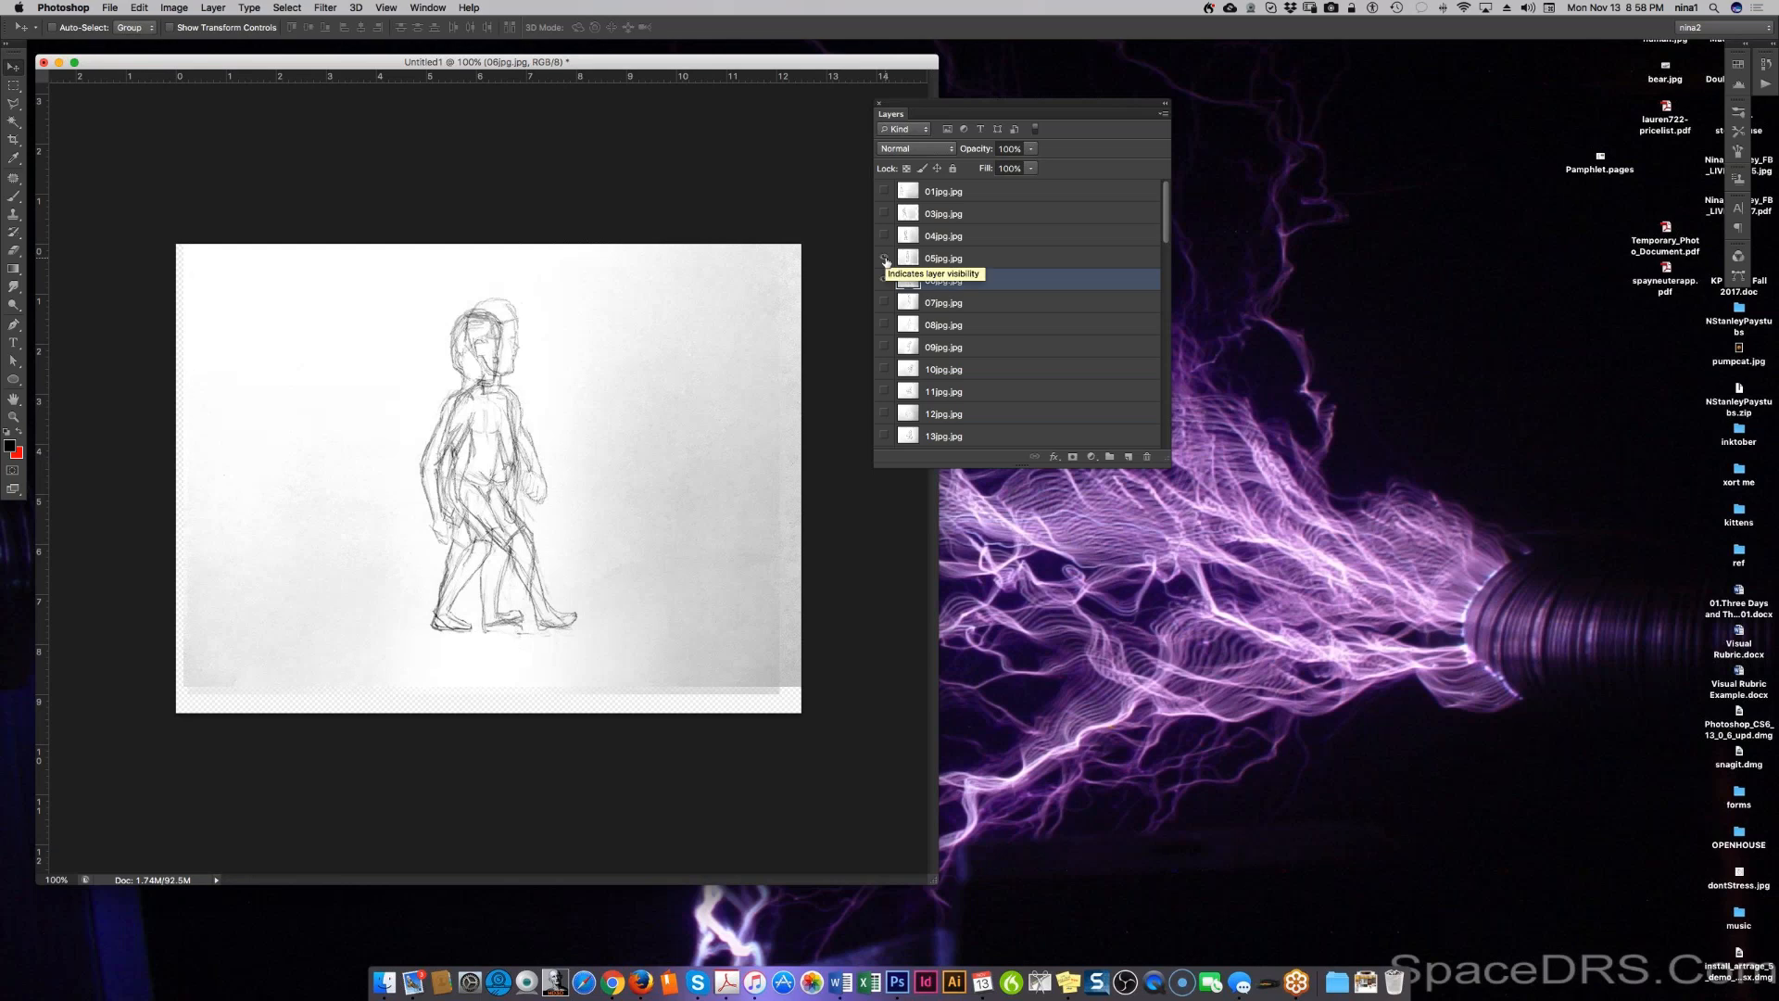
Step: Hide layer 05jpg.jpg, show 07jpg.jpg, and toggle 06jpg.jpg off and on to compare the two drawings
click(885, 259)
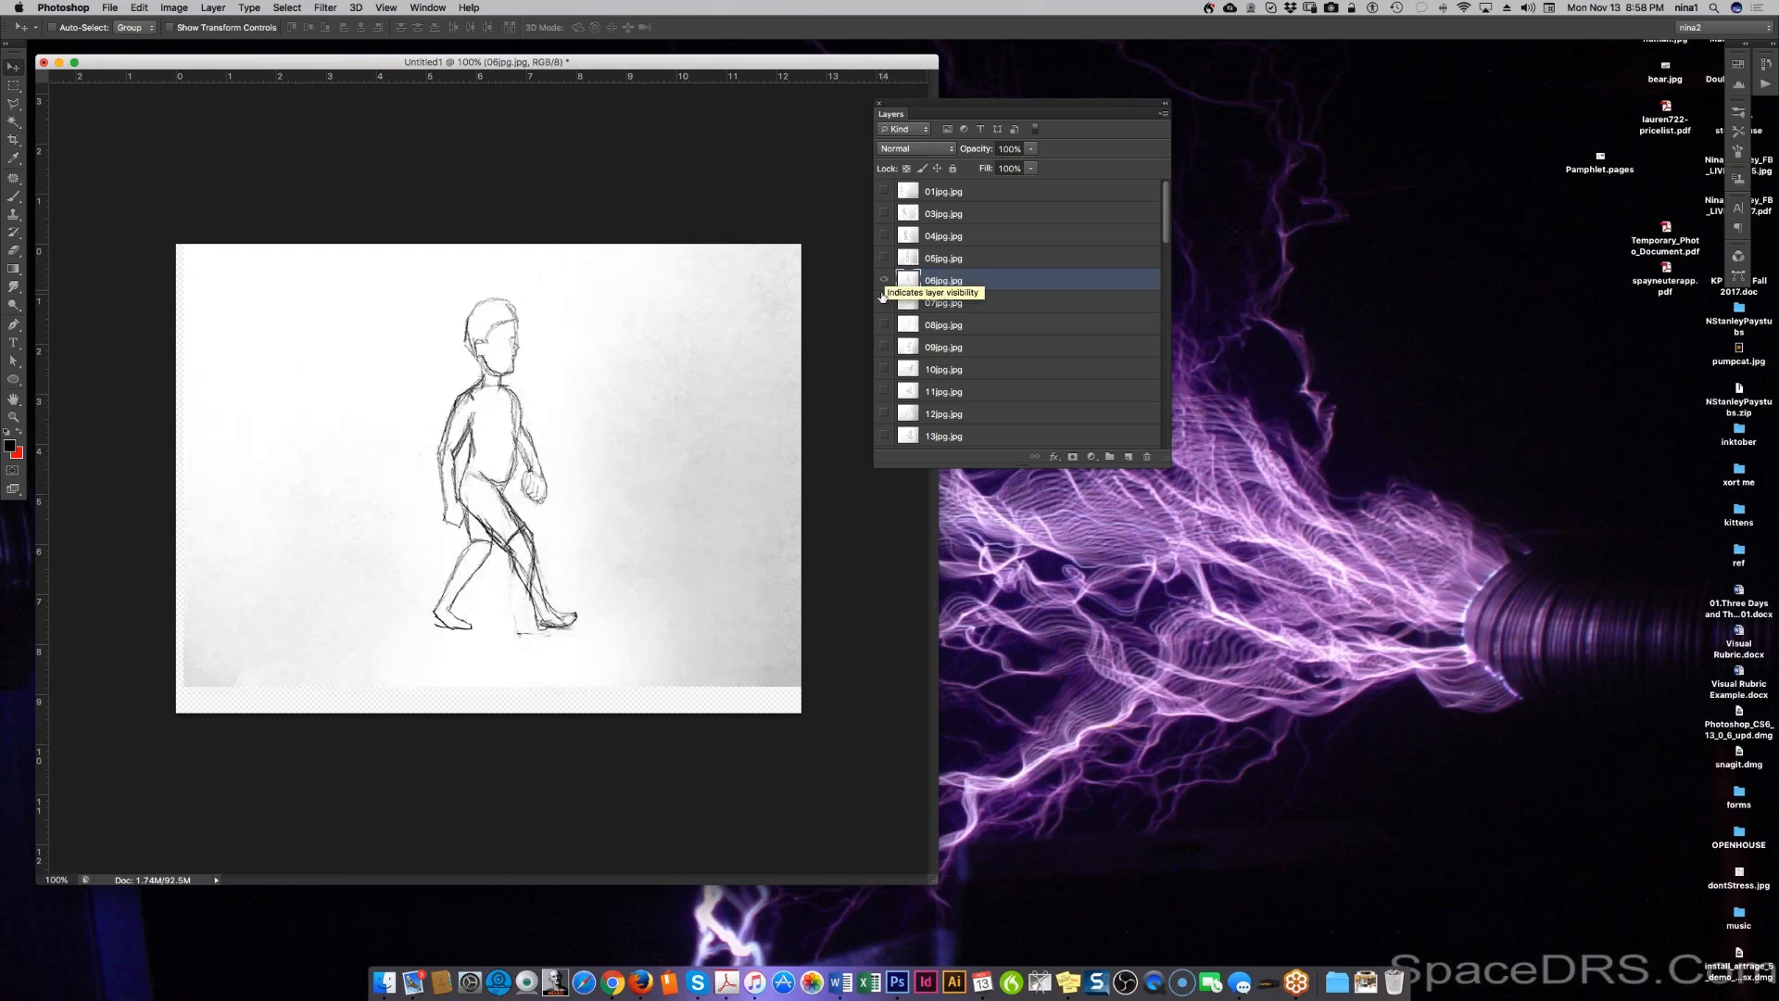
click(884, 301)
click(883, 281)
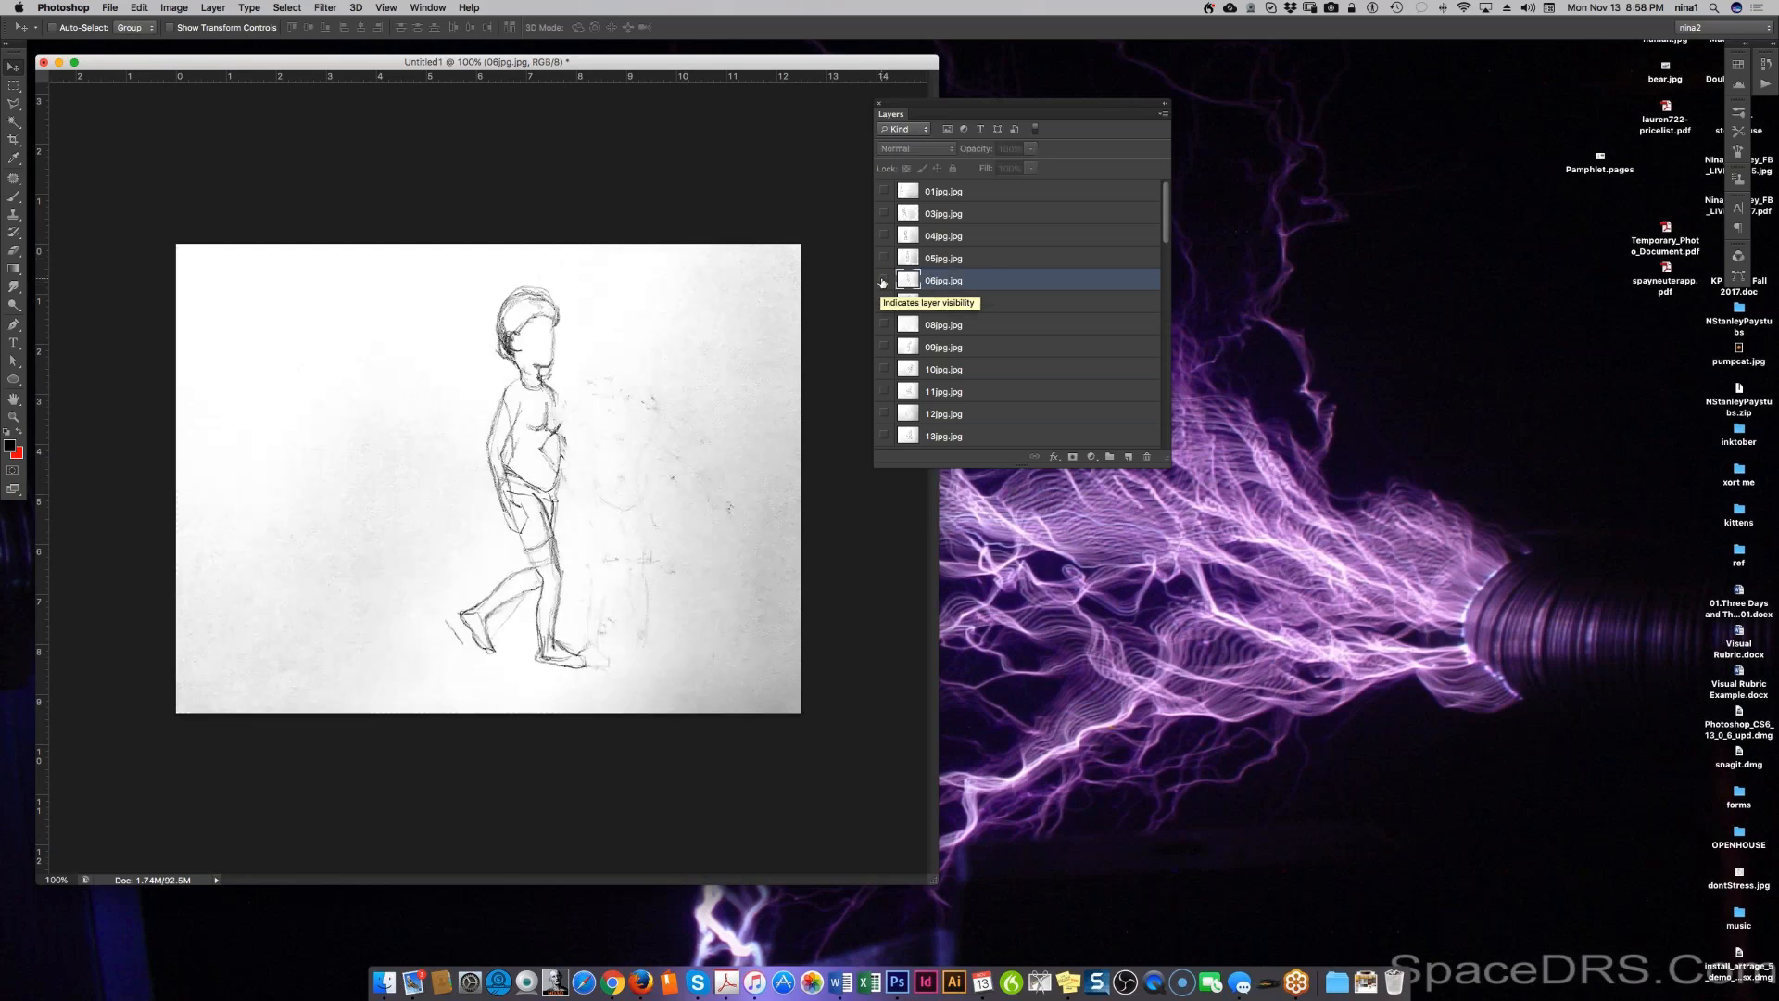
click(883, 280)
click(883, 281)
click(883, 281)
Step: Toggle layers 05jpg.jpg and 06jpg.jpg off and on to compare how the walking poses follow each other
click(884, 259)
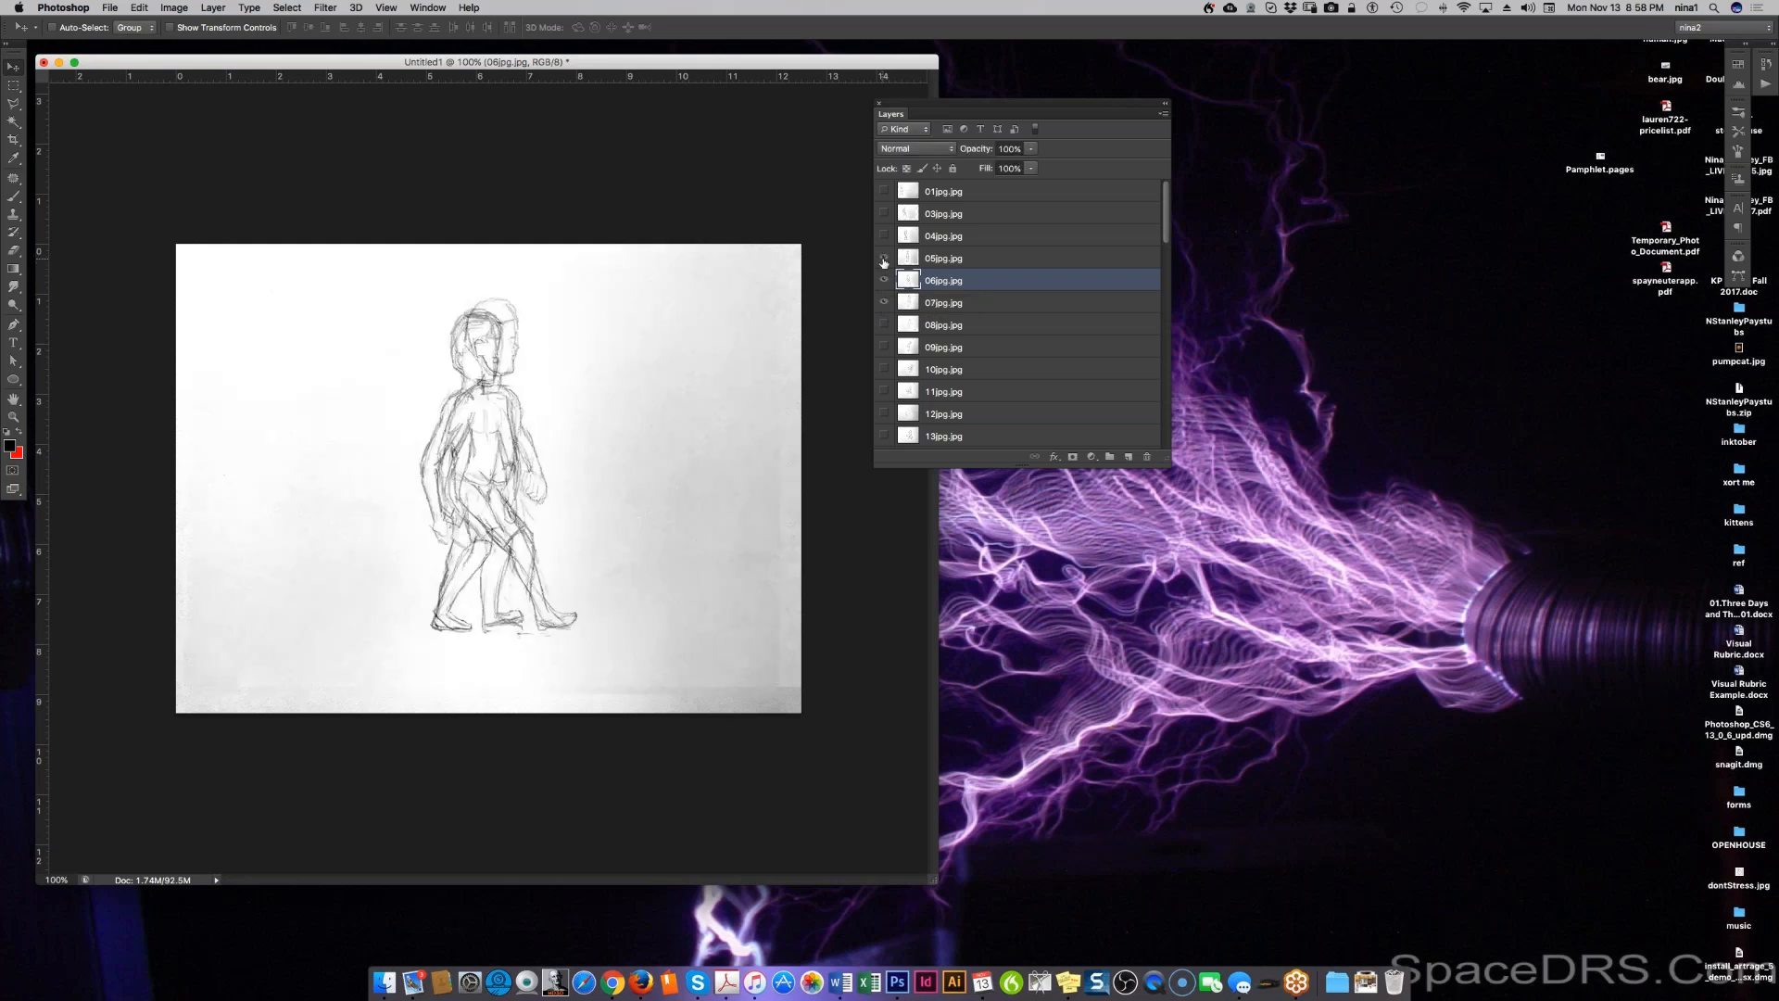
click(883, 260)
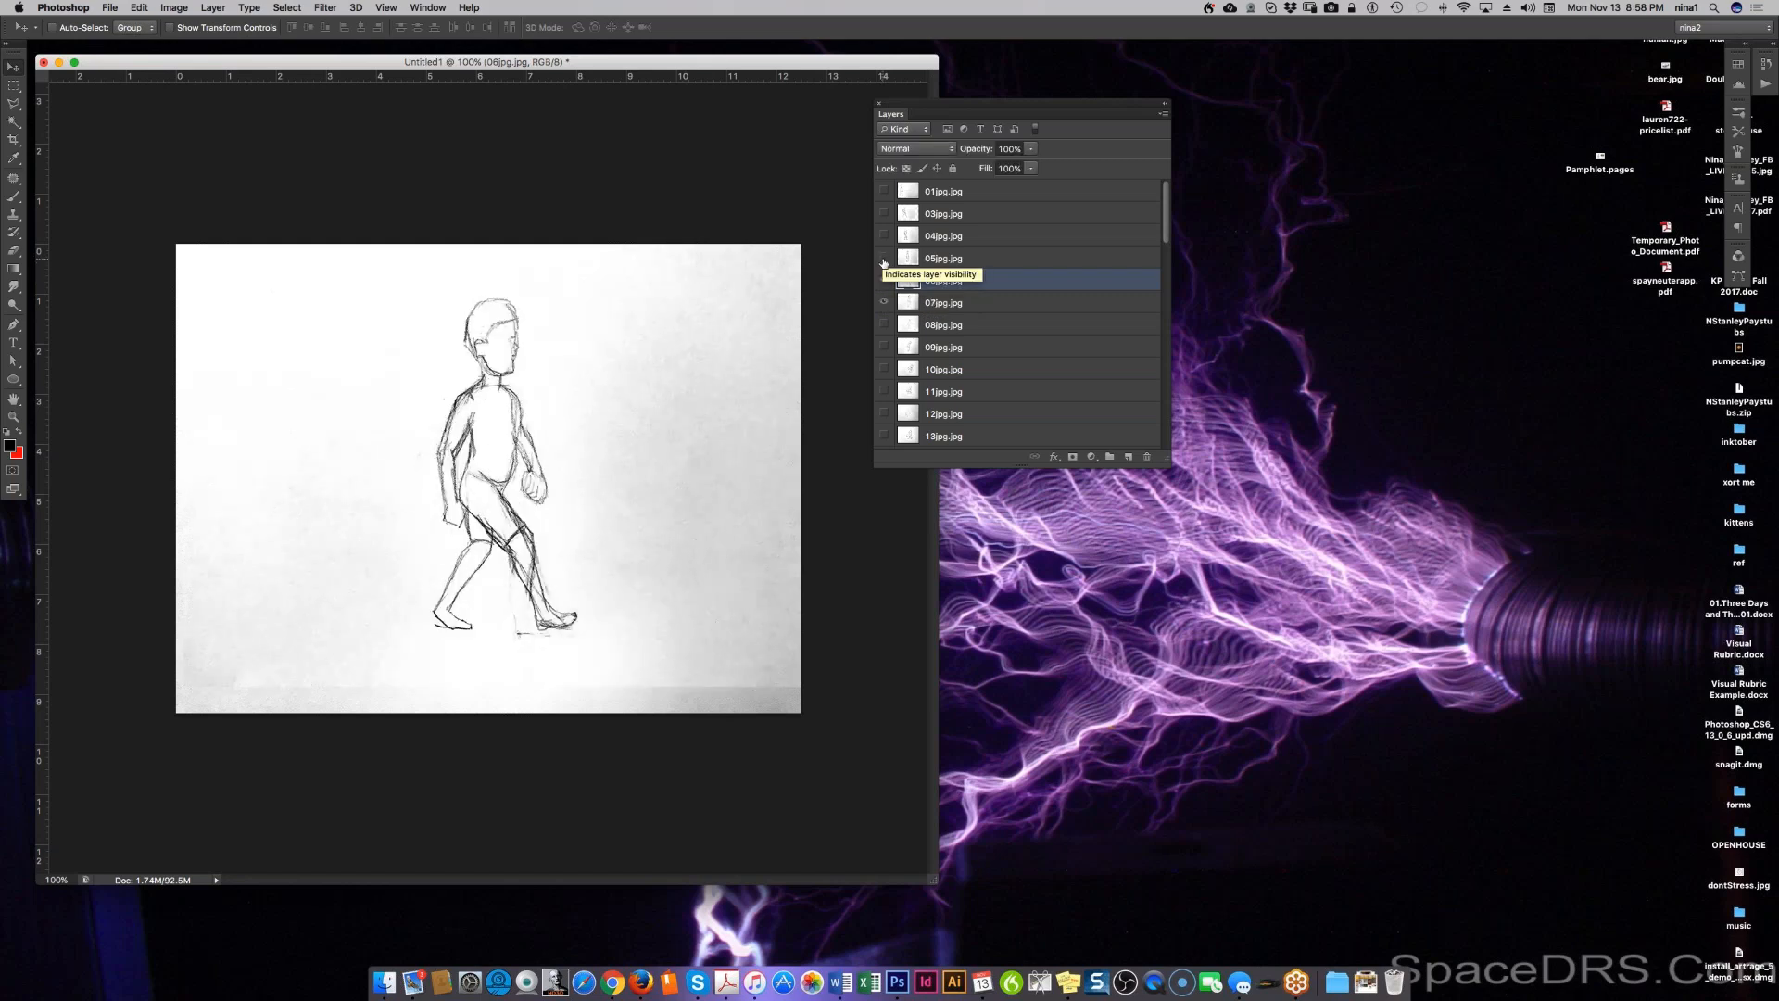
click(883, 260)
click(883, 260)
click(883, 260)
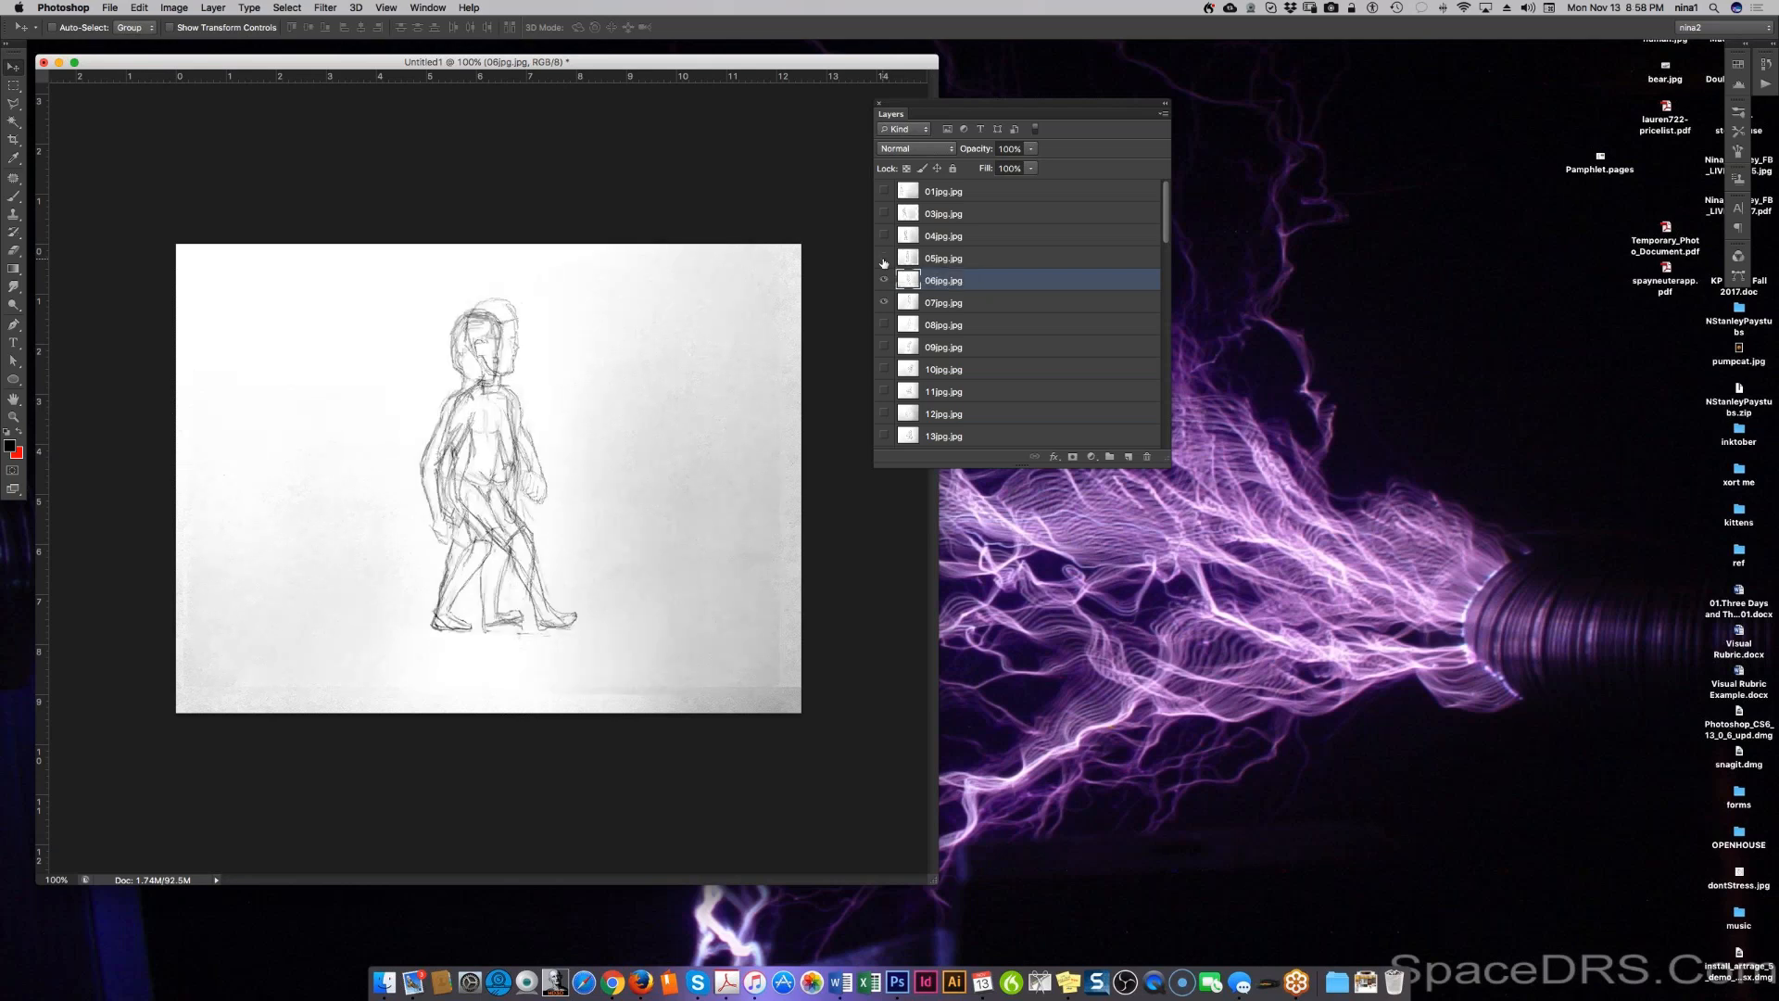
click(883, 260)
click(883, 260)
click(883, 260)
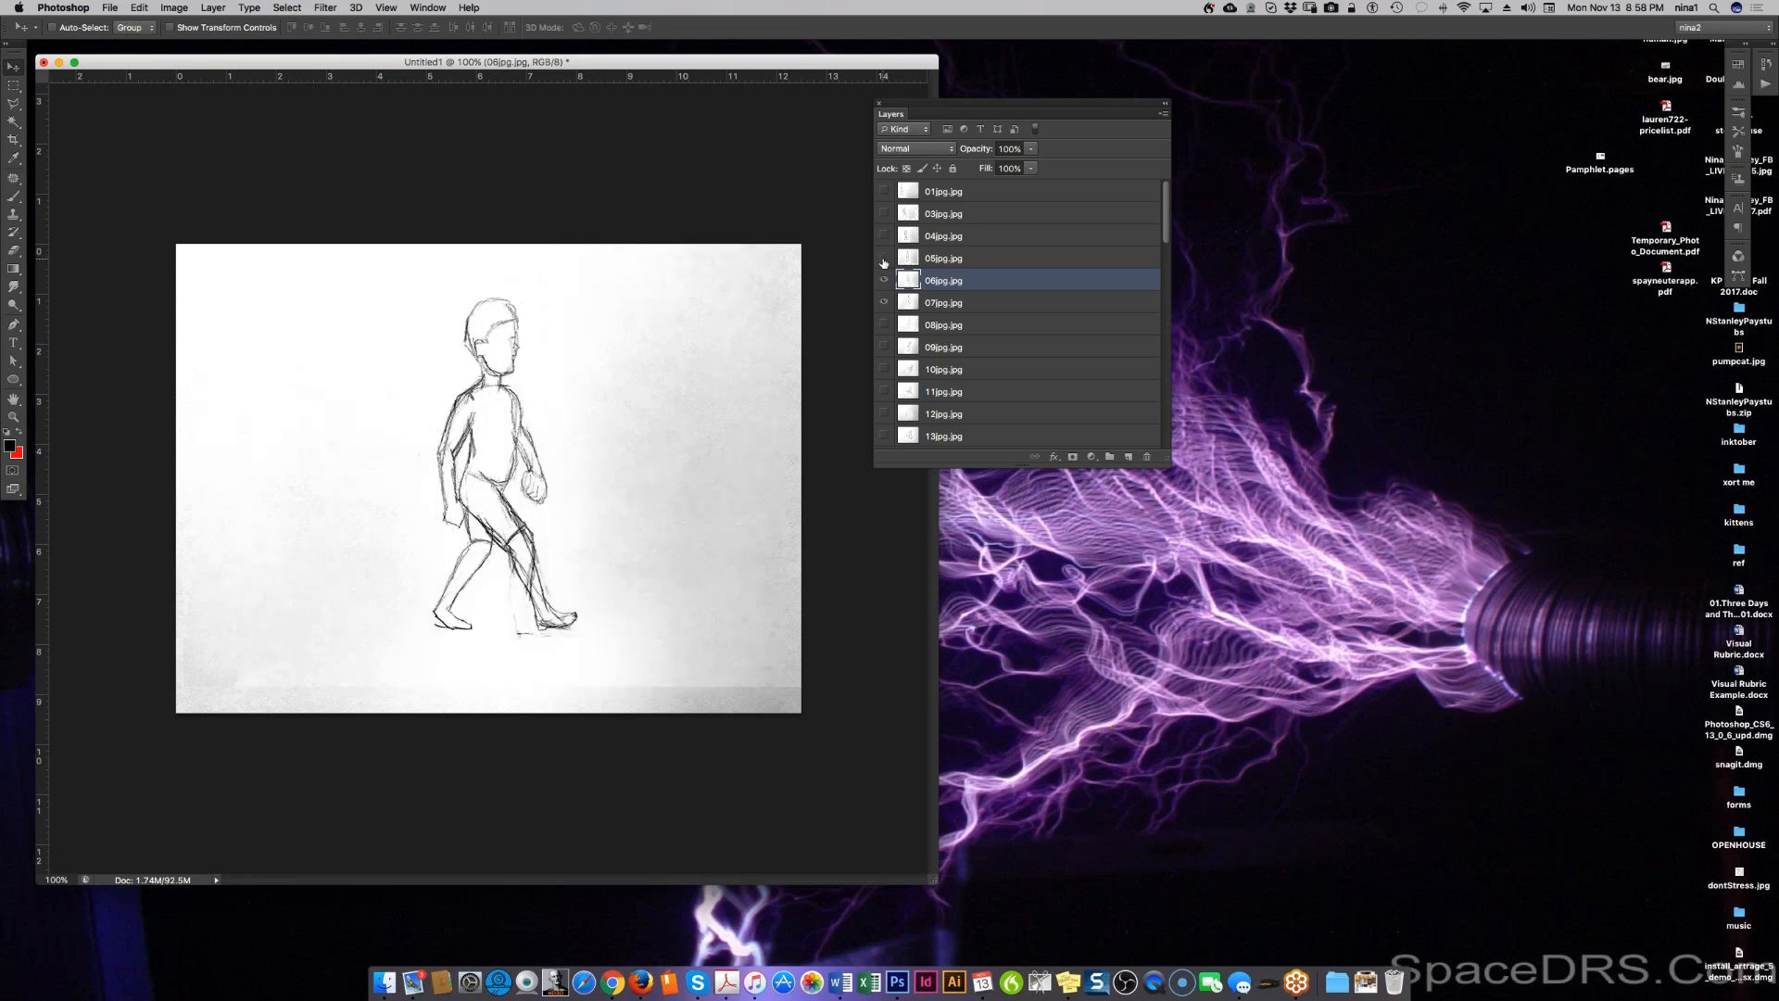
click(884, 279)
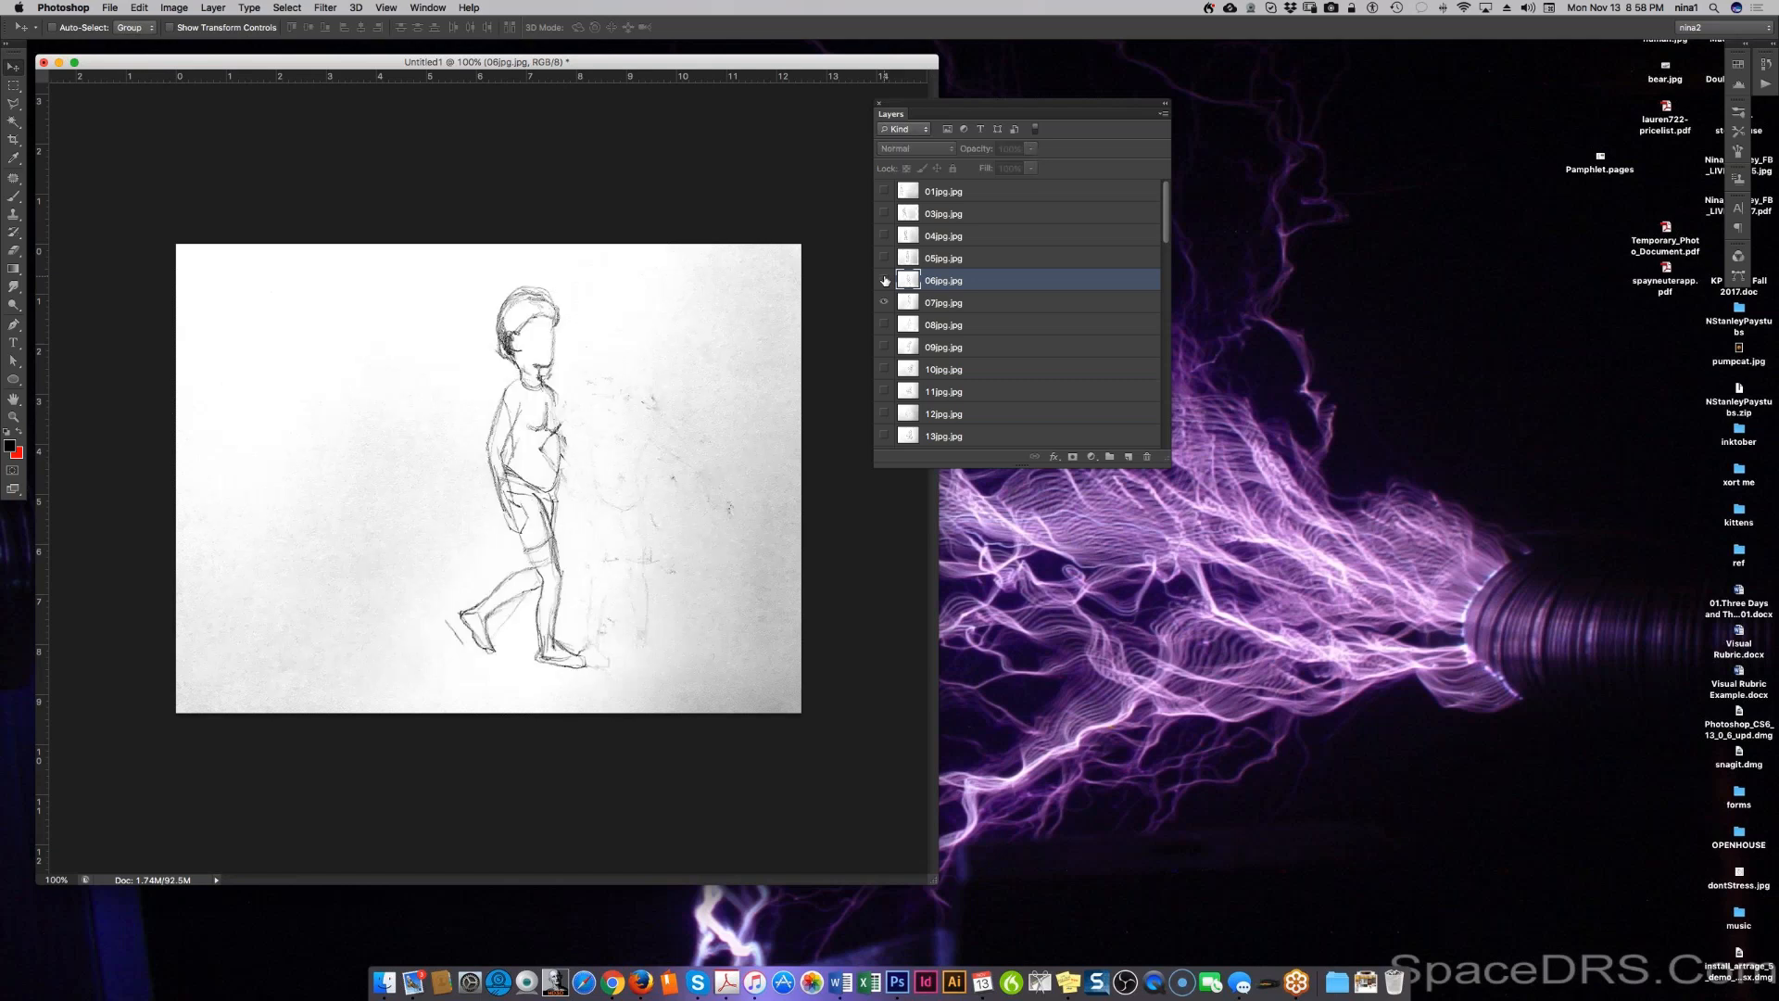
click(884, 280)
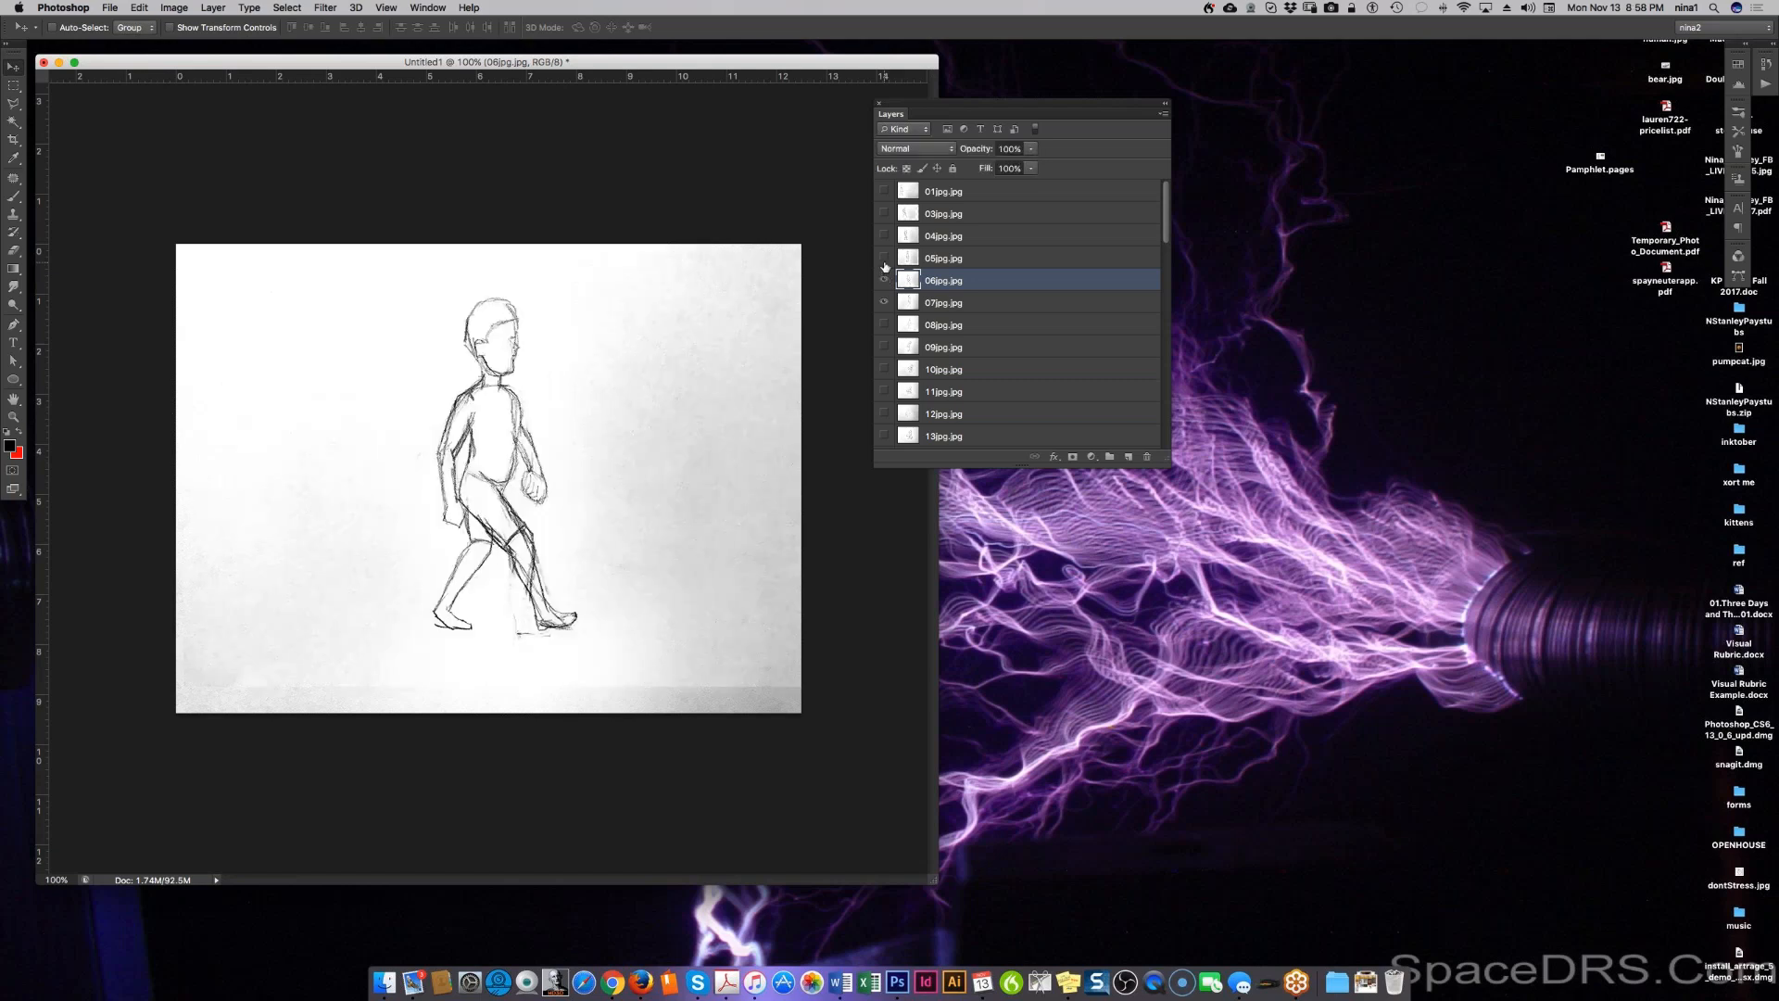
click(884, 264)
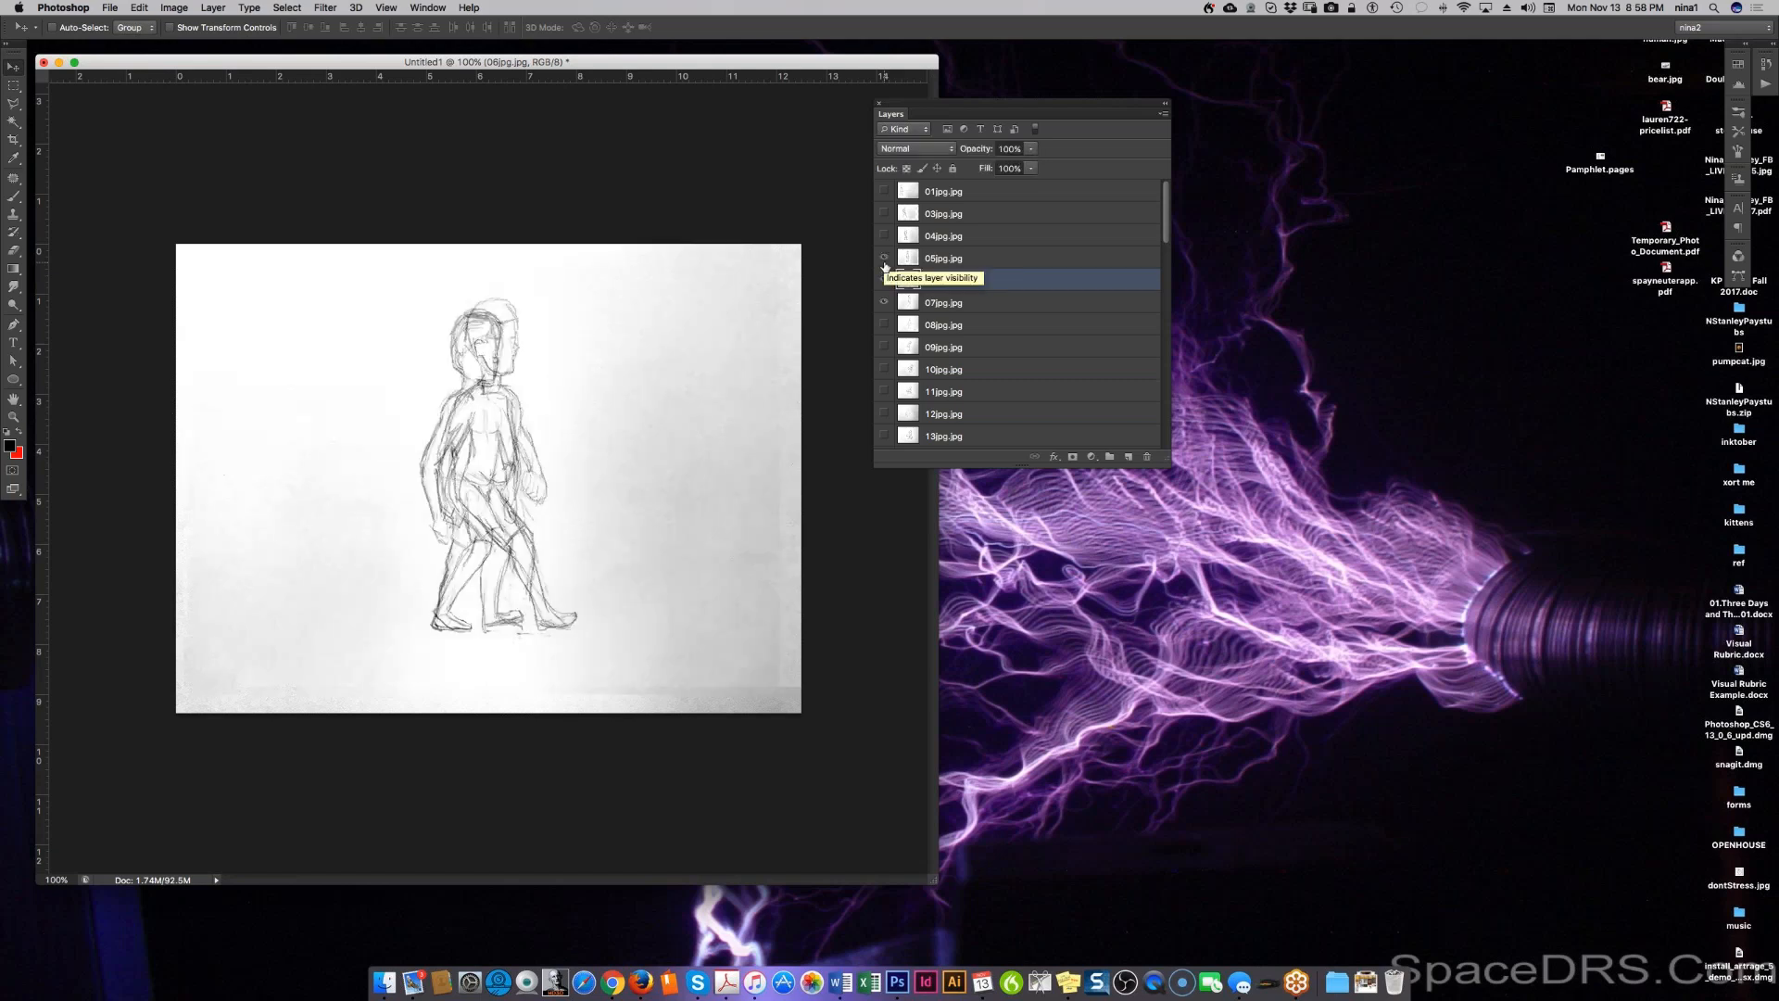
Step: Delete layer 05jpg.jpg from the stack
click(929, 259)
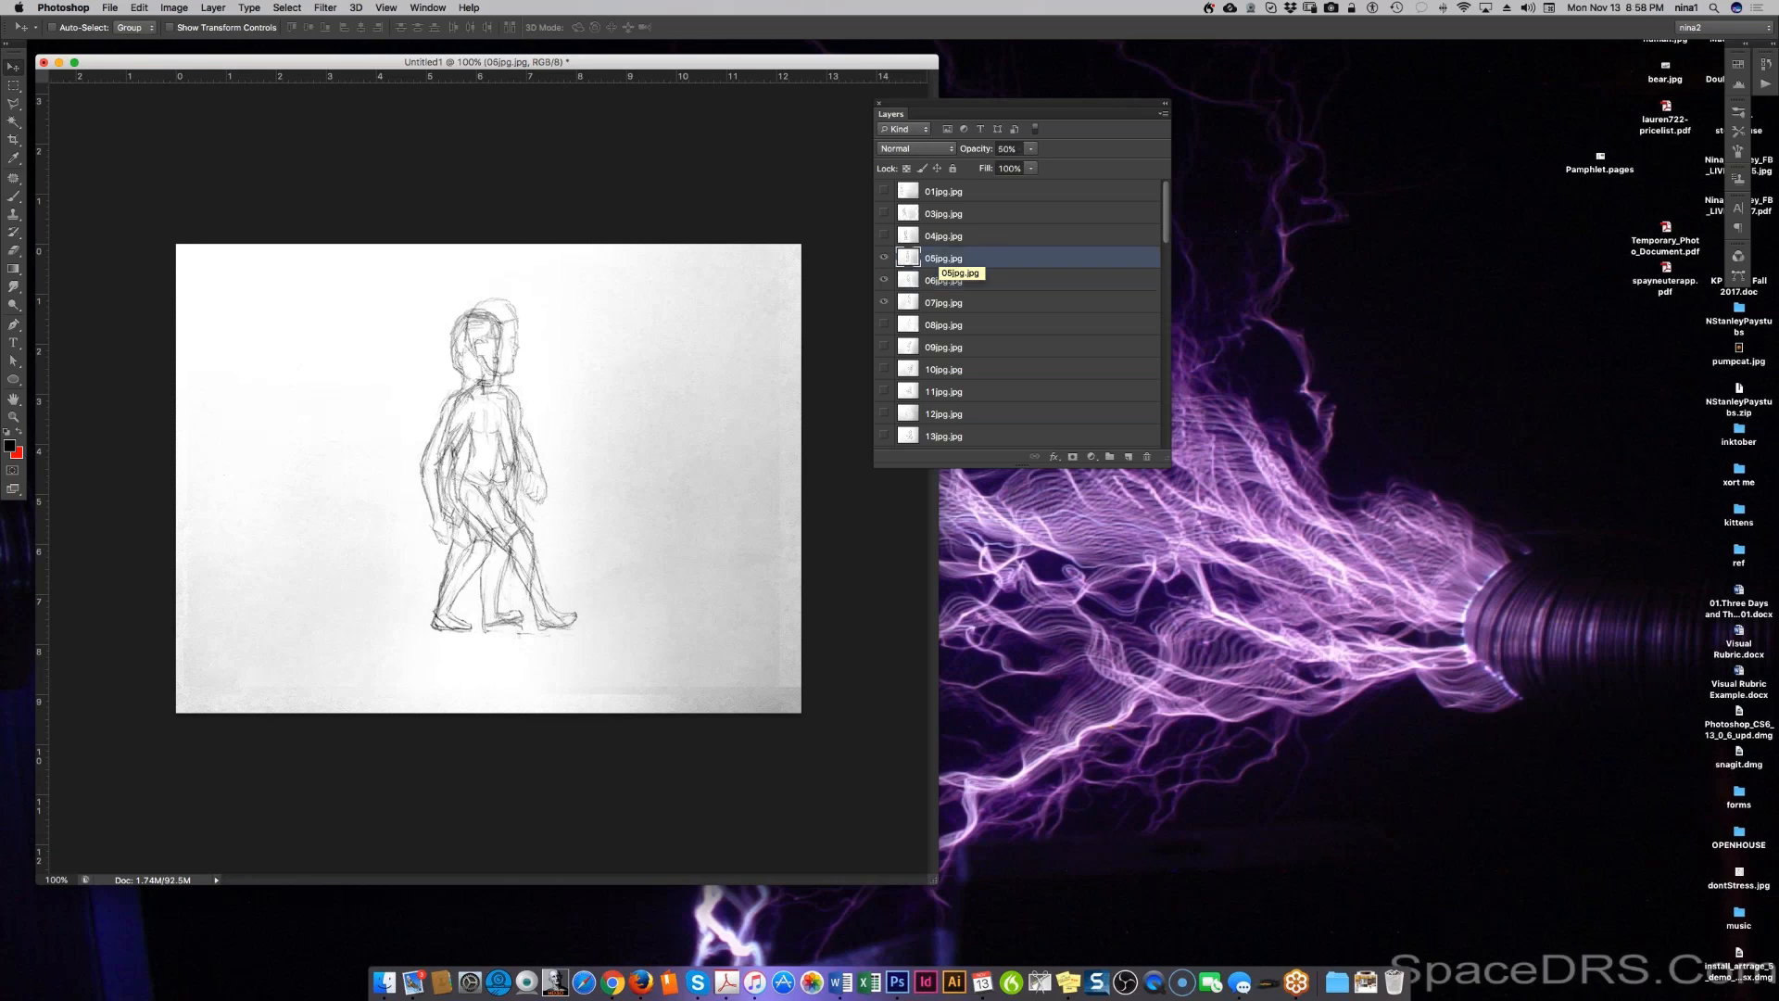
right_click(944, 256)
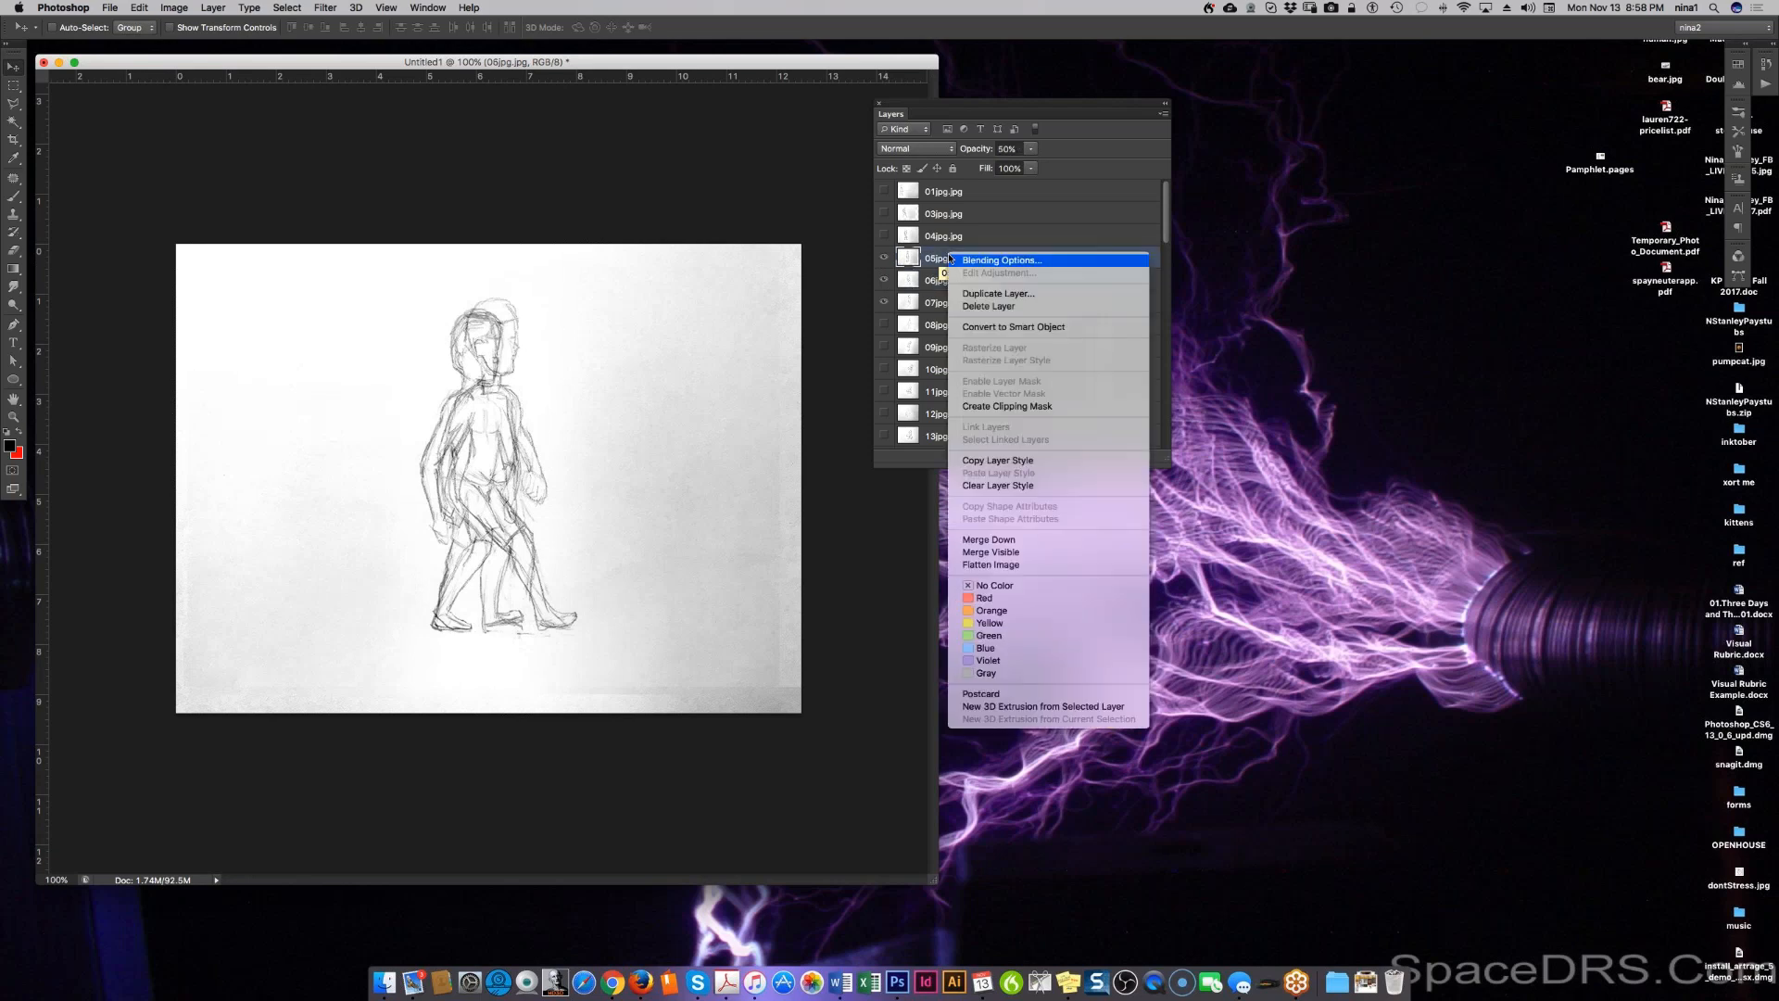
click(972, 307)
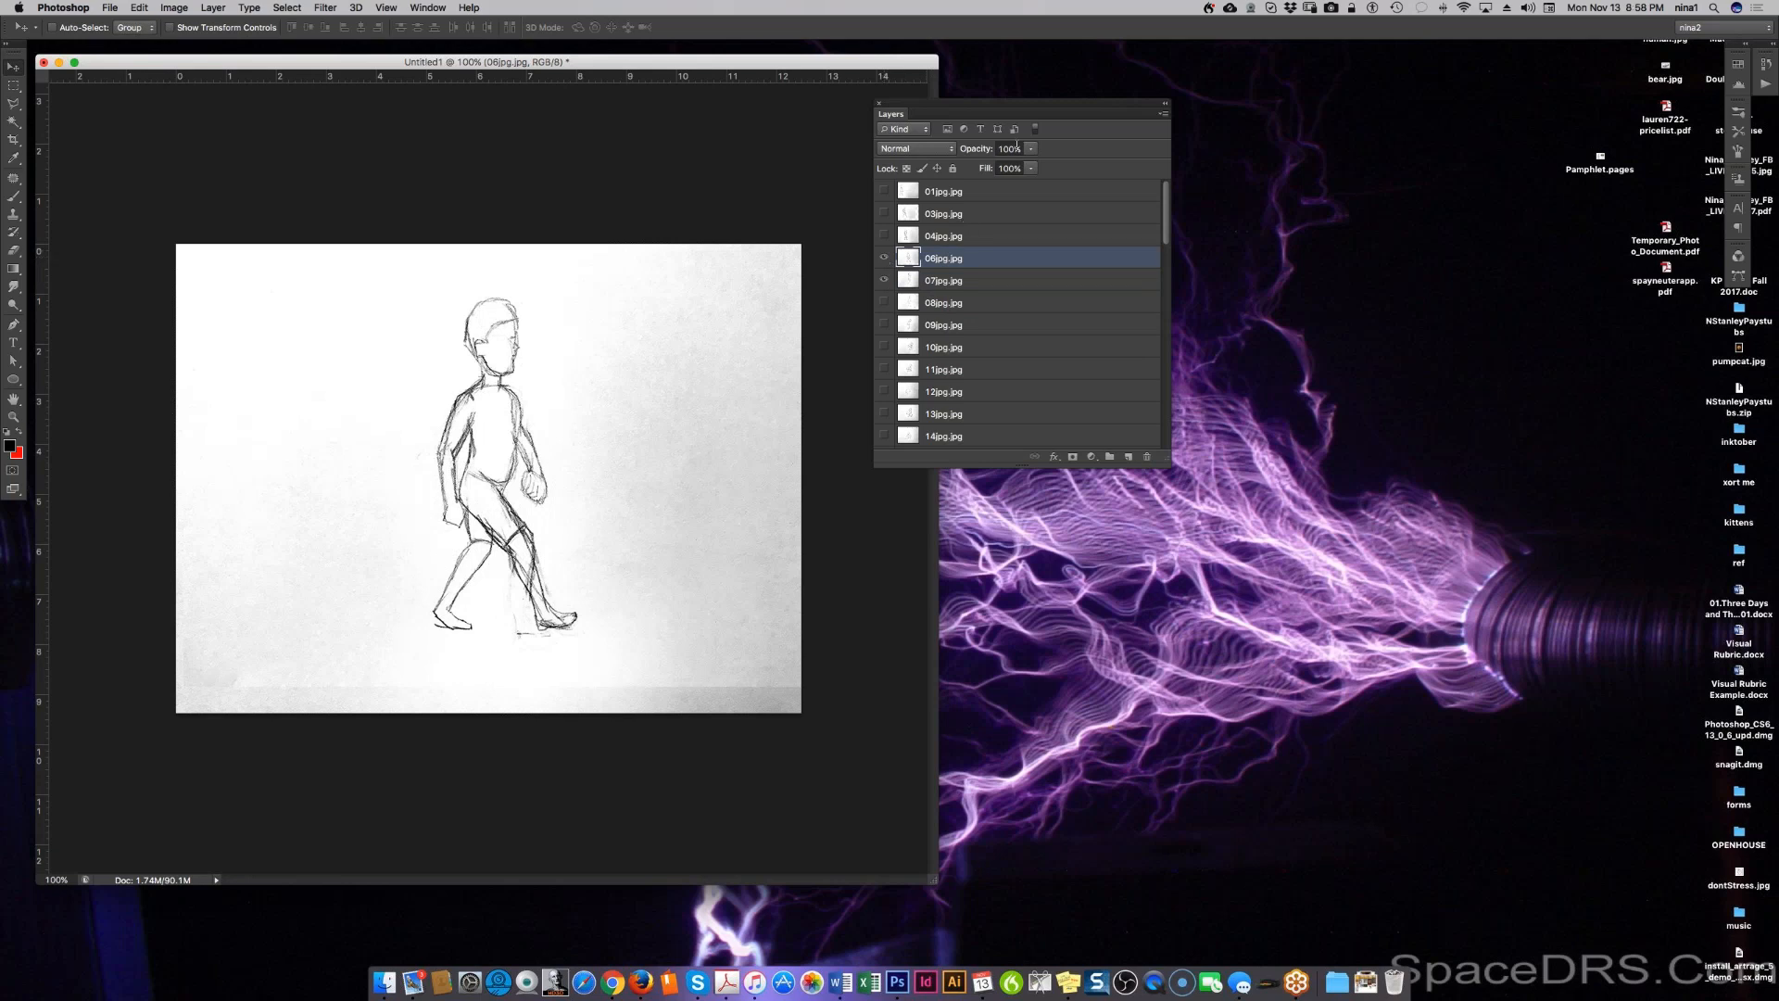
Step: Make 06jpg.jpg semi-transparent, then move the 07jpg.jpg drawing up to its ground level and free-transform it down to a matching figure size
click(964, 278)
drag(528, 637, 528, 607)
key(super+t)
drag(176, 214, 223, 252)
mouse_move(592, 629)
mouse_down()
mouse_move(550, 706)
mouse_move(559, 610)
mouse_move(572, 618)
mouse_up()
drag(205, 243, 213, 255)
key(Return)
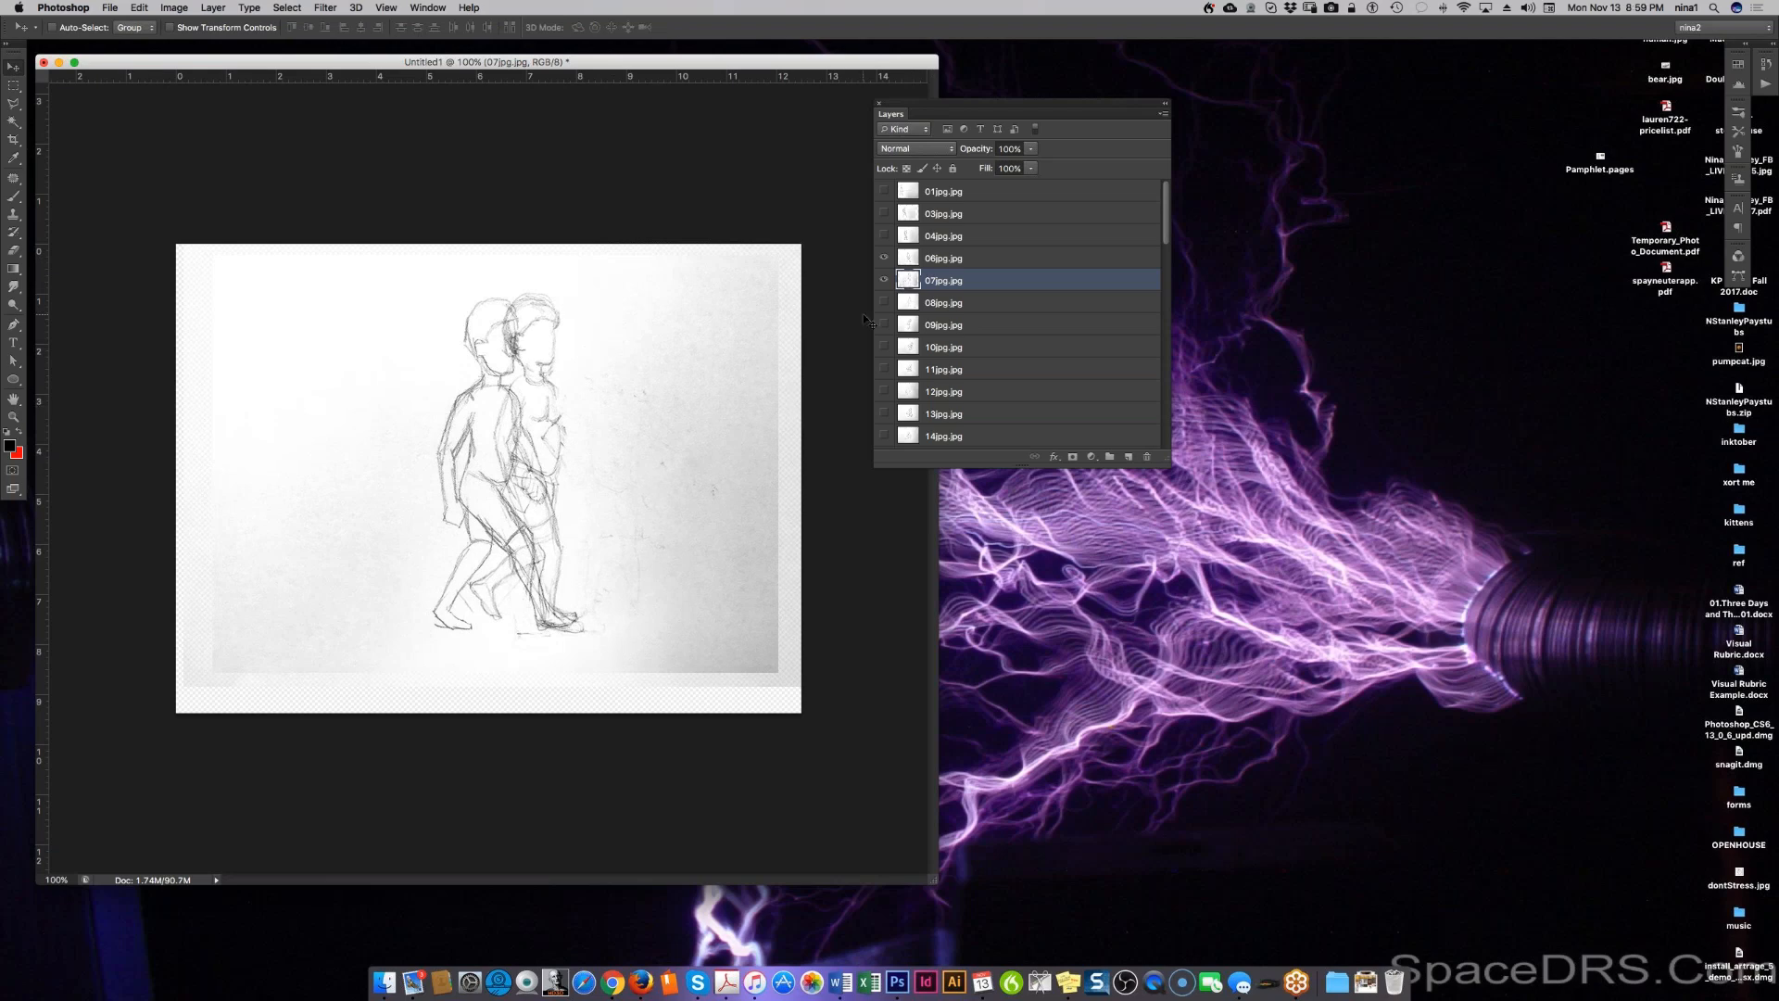
Step: Hide layer 06jpg.jpg, set 07jpg.jpg to 50% opacity, and move the 08jpg.jpg drawing so its foot lines up with the 07jpg.jpg figure
click(883, 279)
click(881, 257)
click(883, 258)
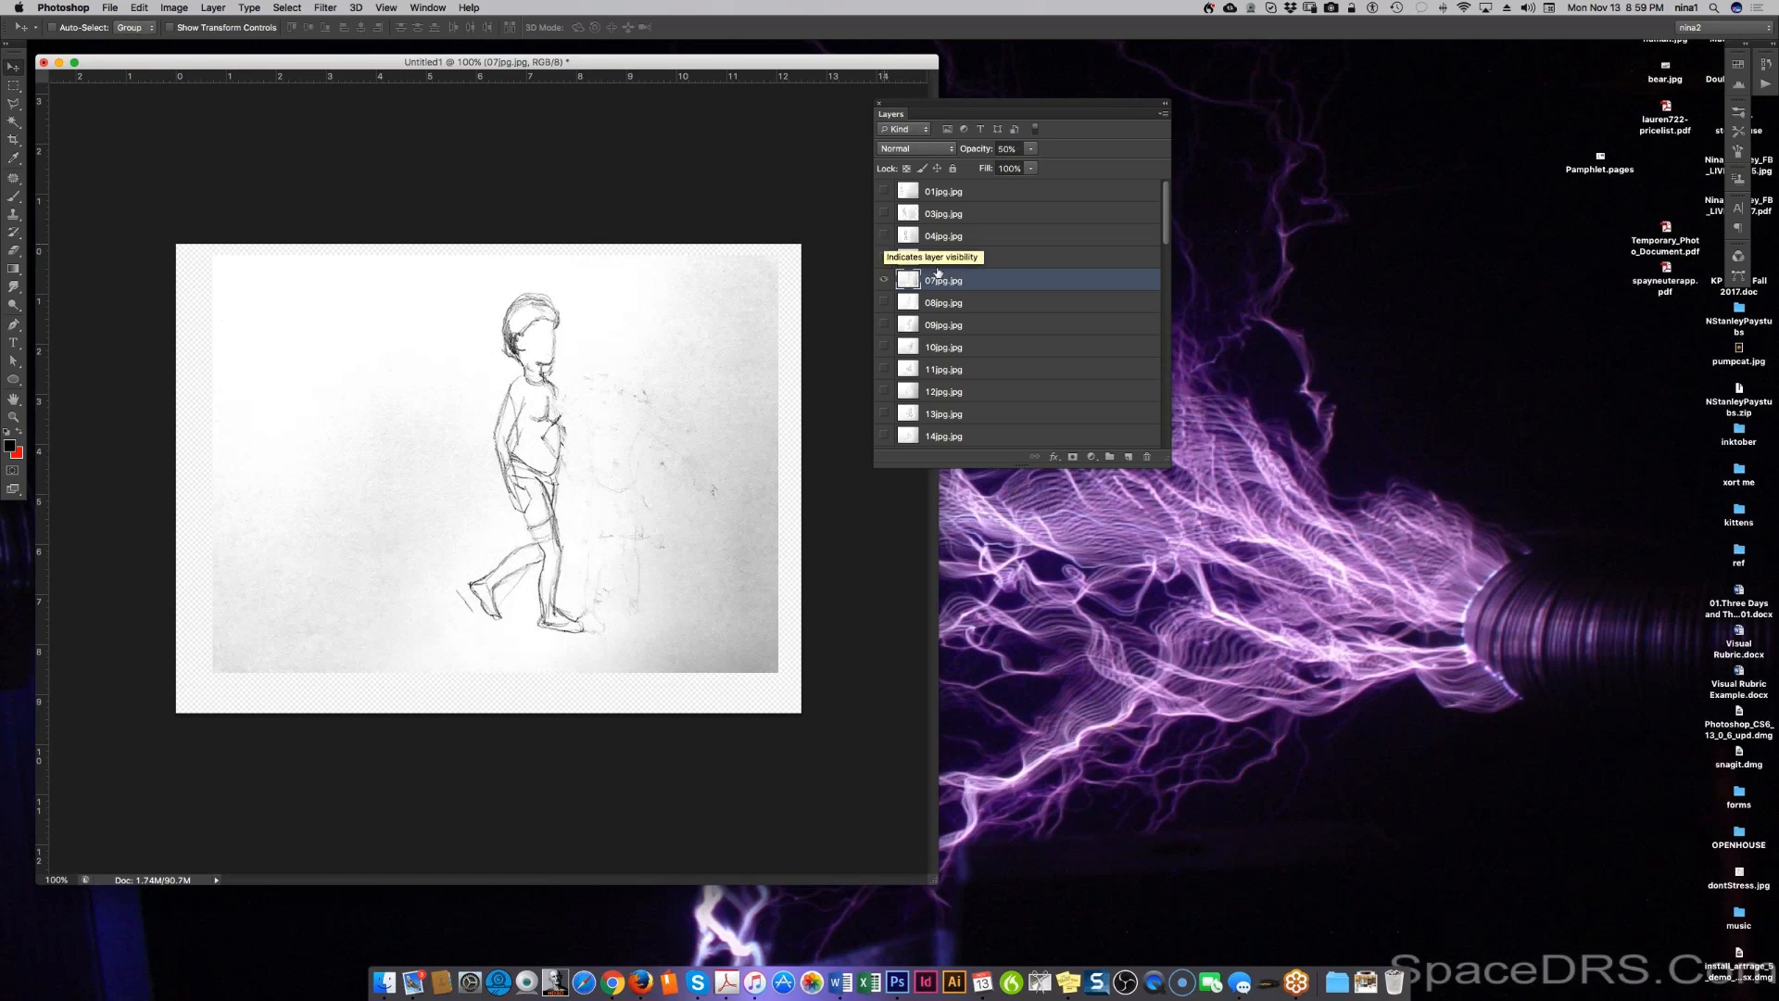
key(5)
click(941, 304)
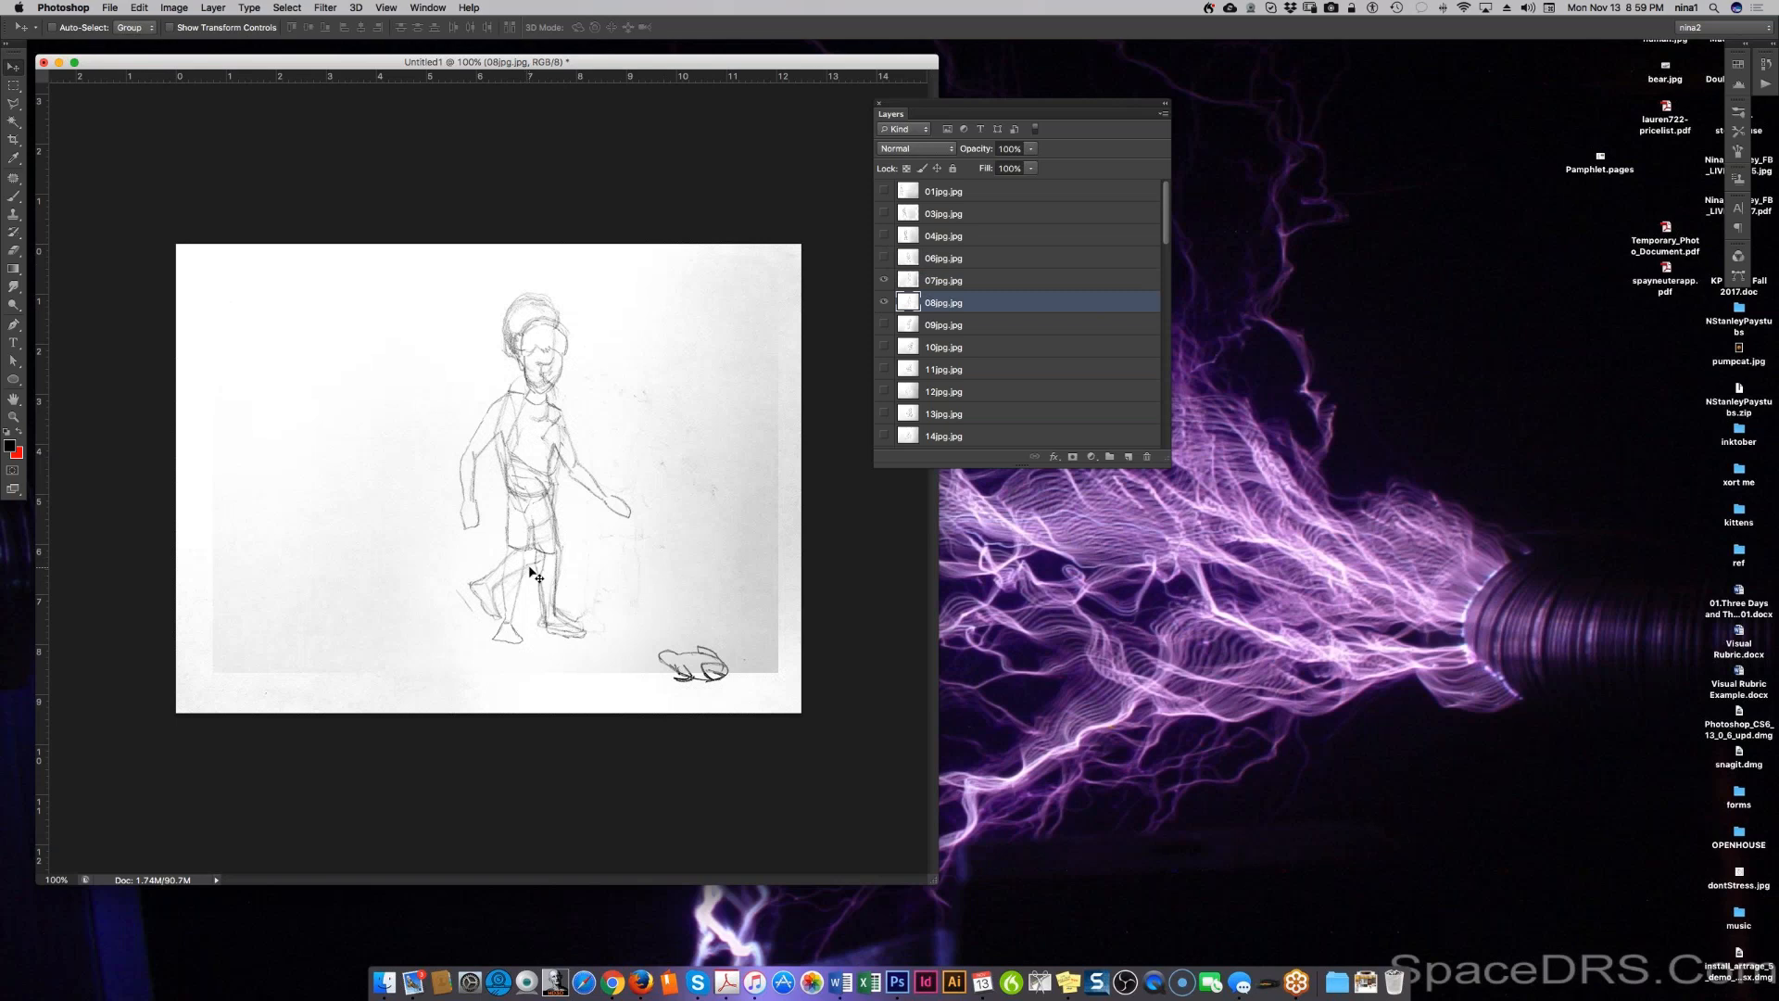
drag(581, 510, 624, 501)
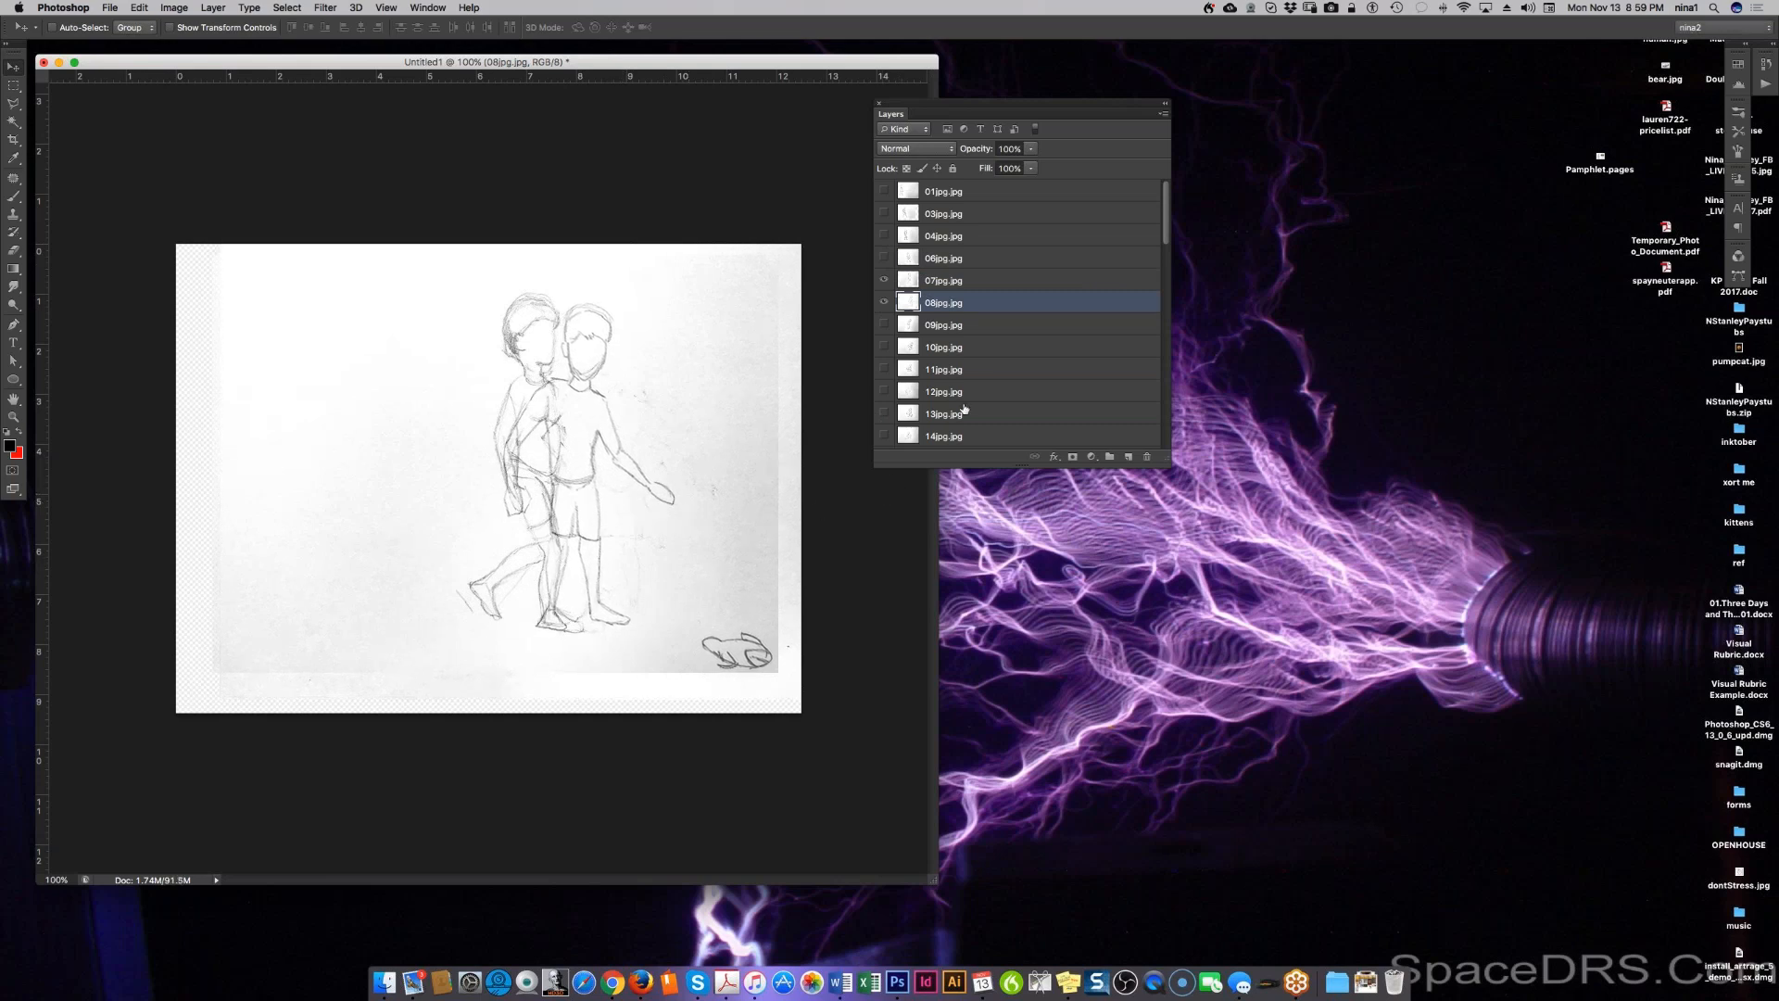
Step: Hide layer 07jpg.jpg, set 08jpg.jpg to 50% opacity, and show 09jpg.jpg beneath it
click(882, 281)
key(5)
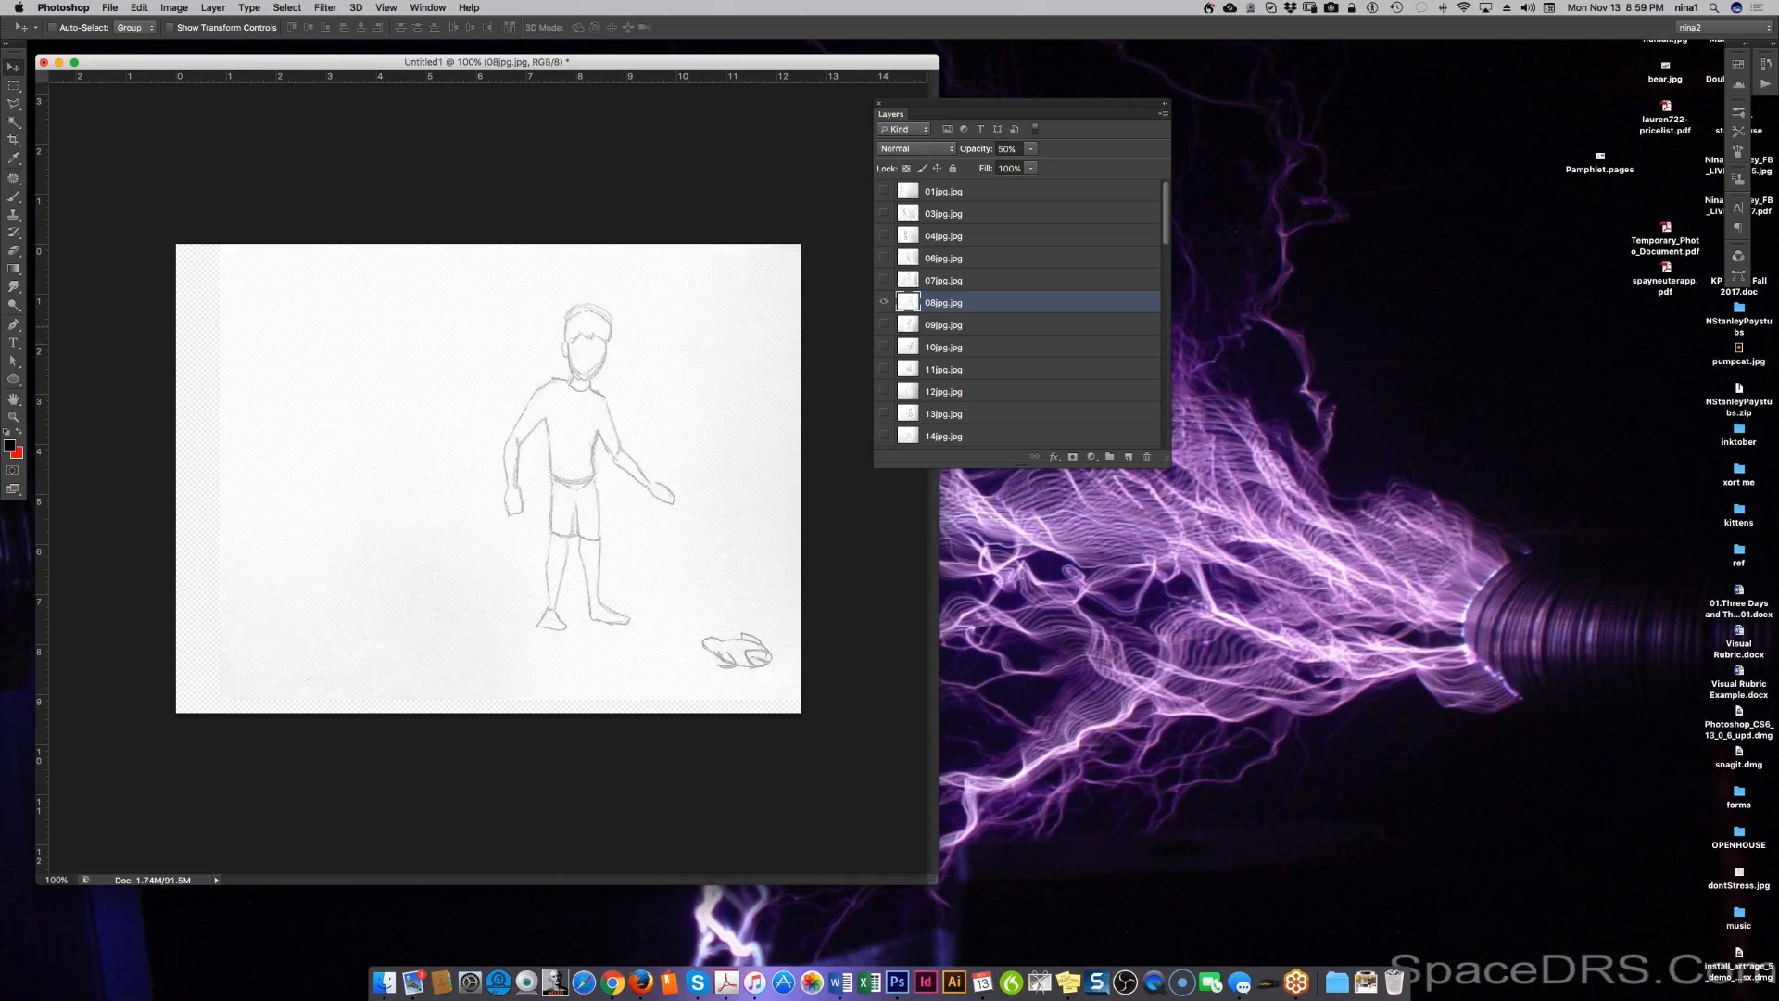
click(883, 324)
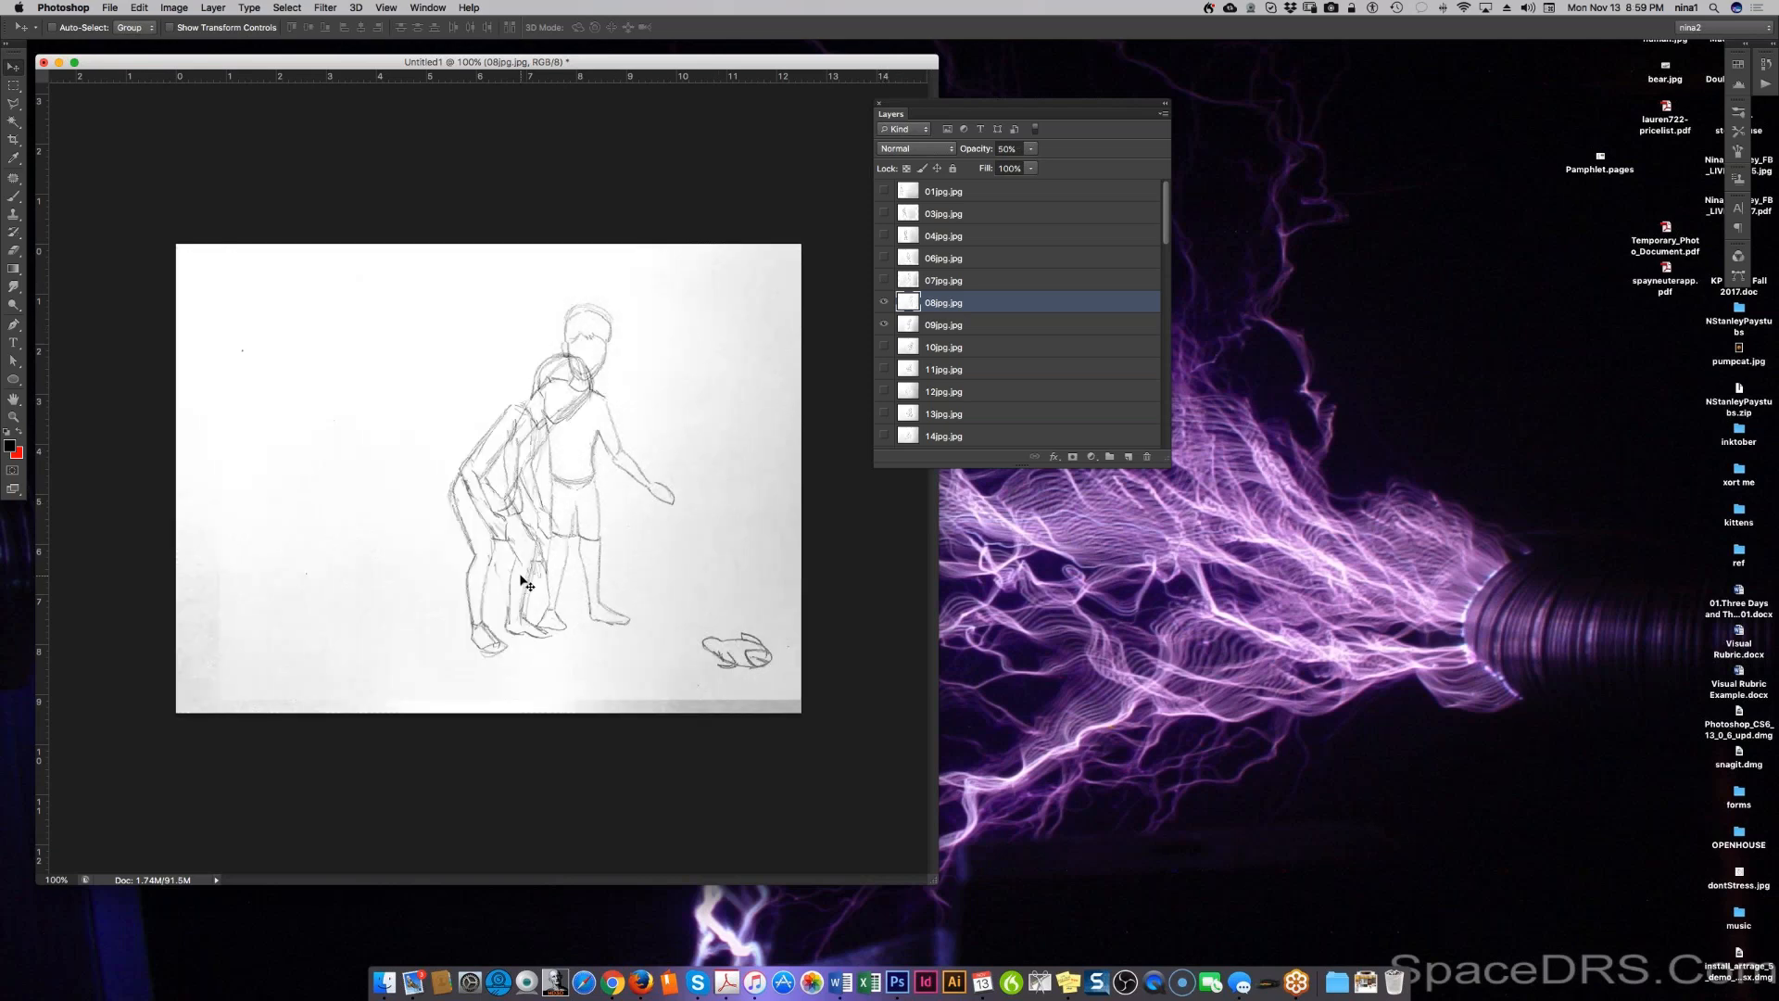
Step: Undo the stray move of 08jpg.jpg and move the 09jpg.jpg drawing so its feet line up with the 08jpg.jpg figure
drag(519, 577, 538, 573)
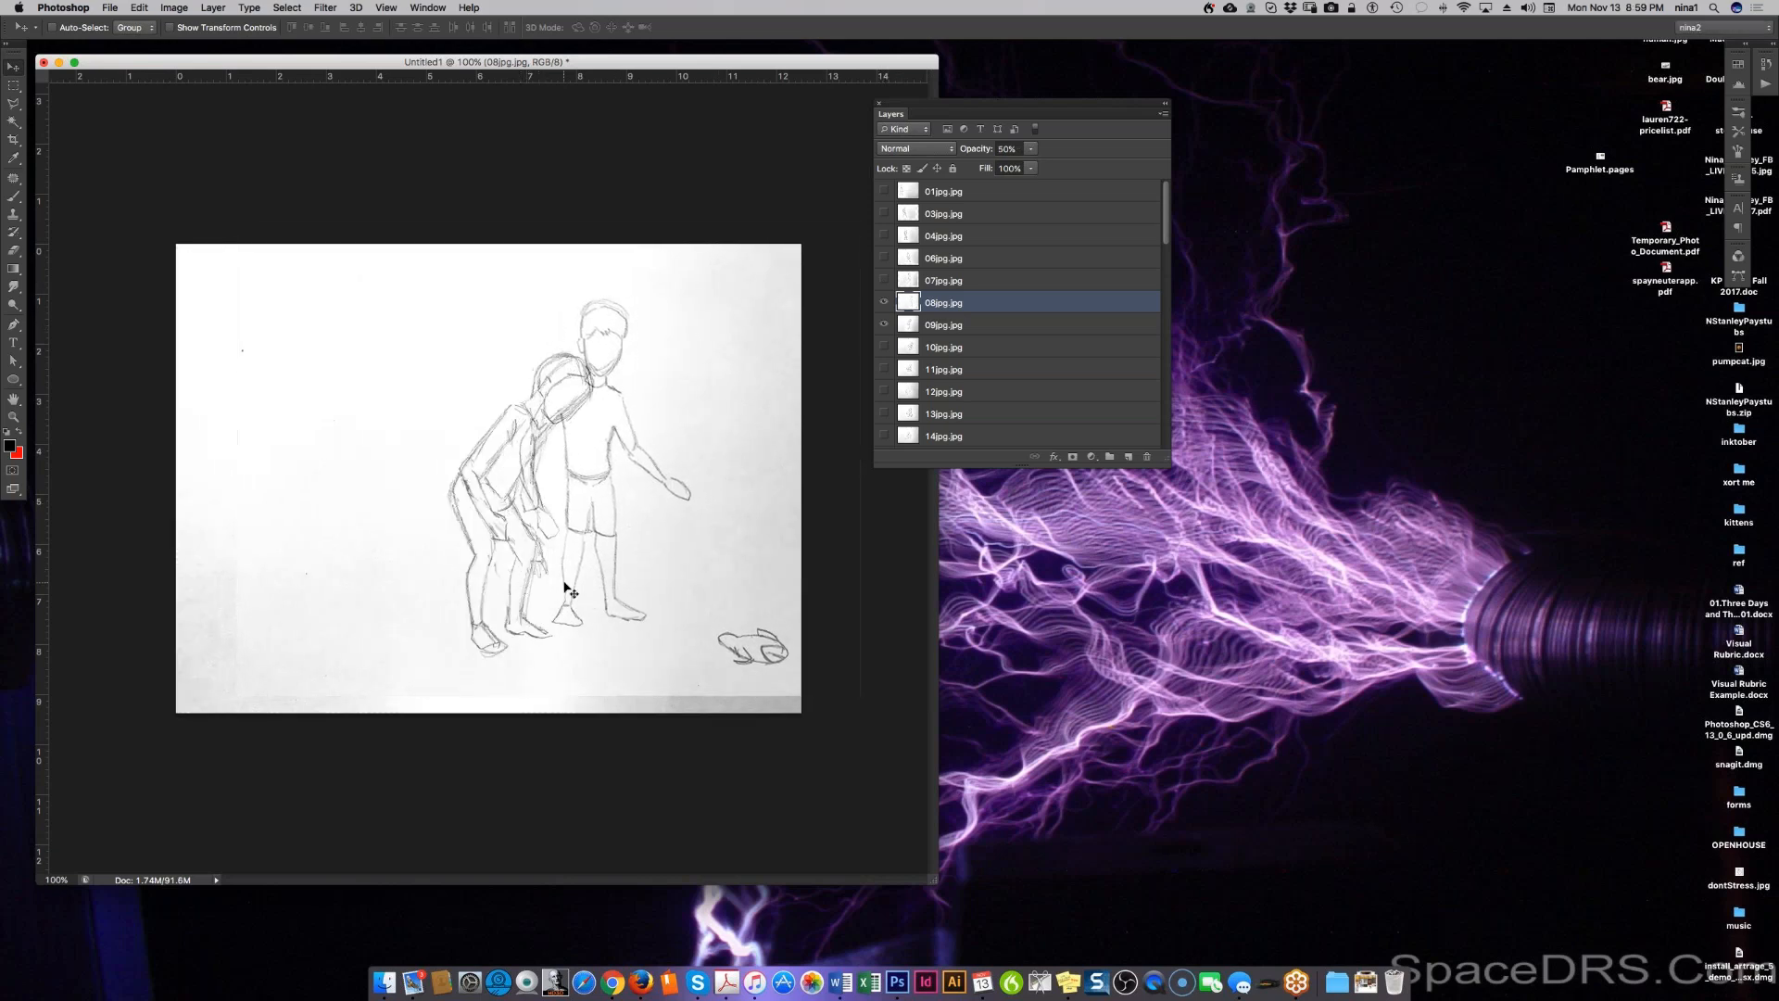
key(super+z)
click(995, 320)
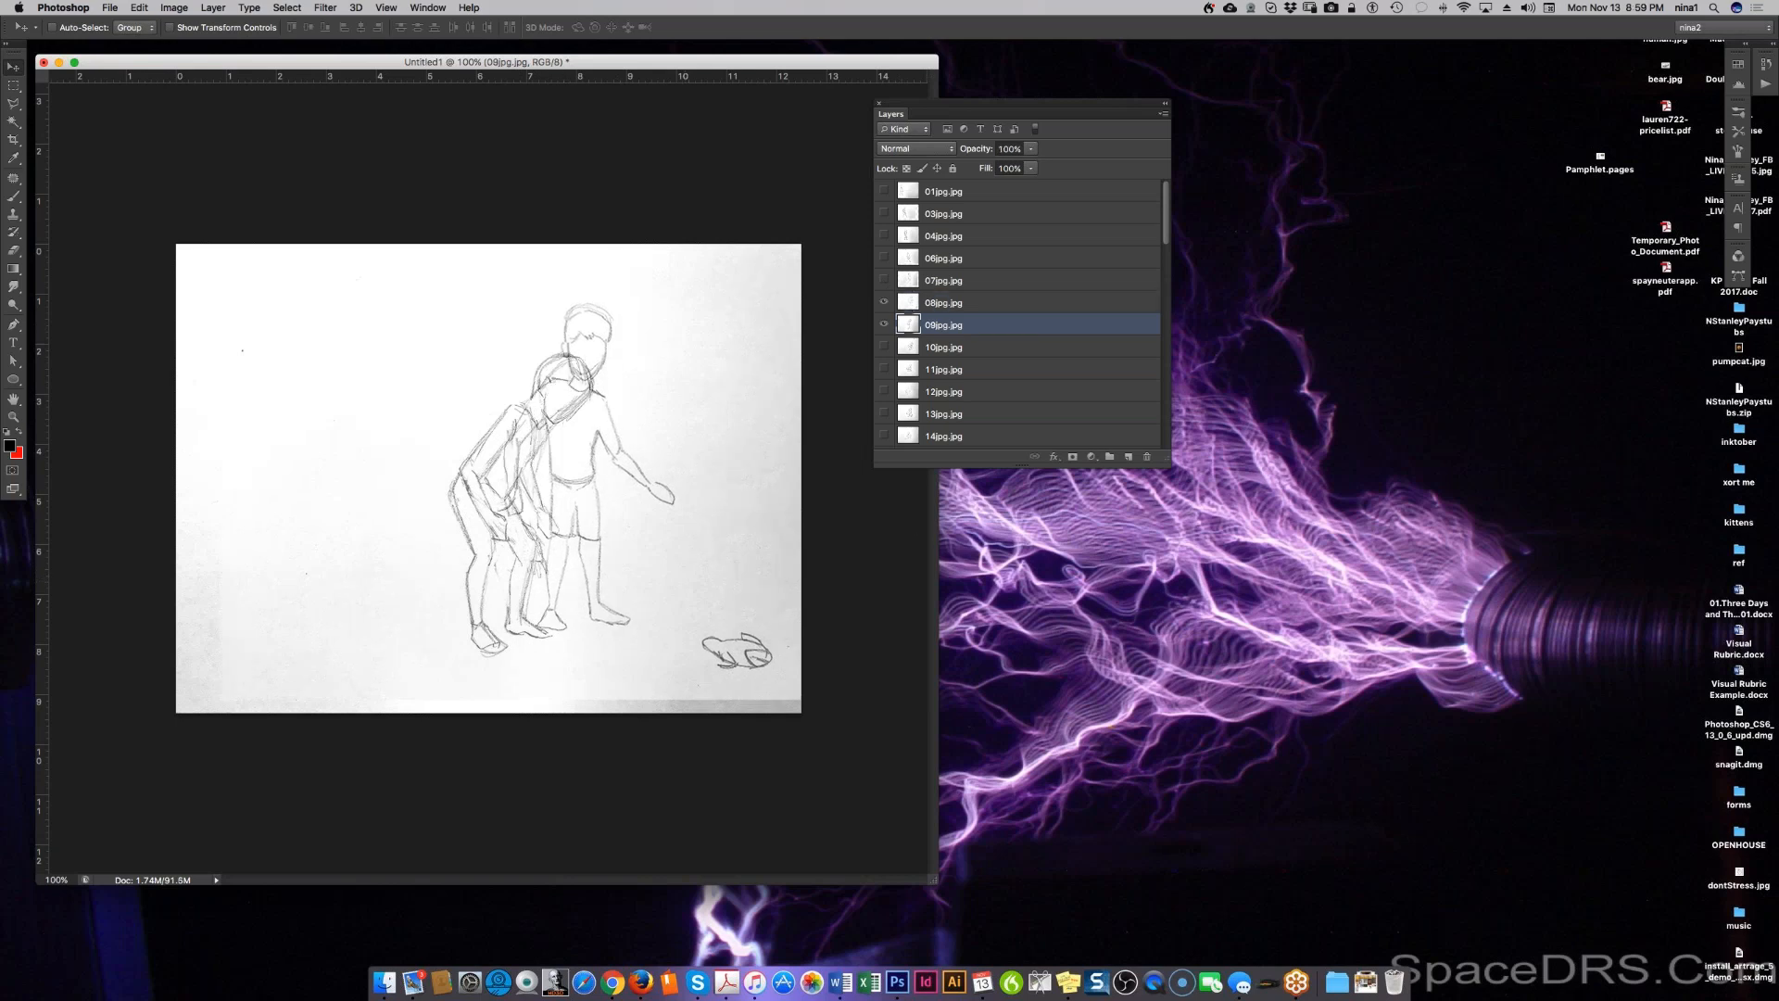
drag(520, 544, 594, 524)
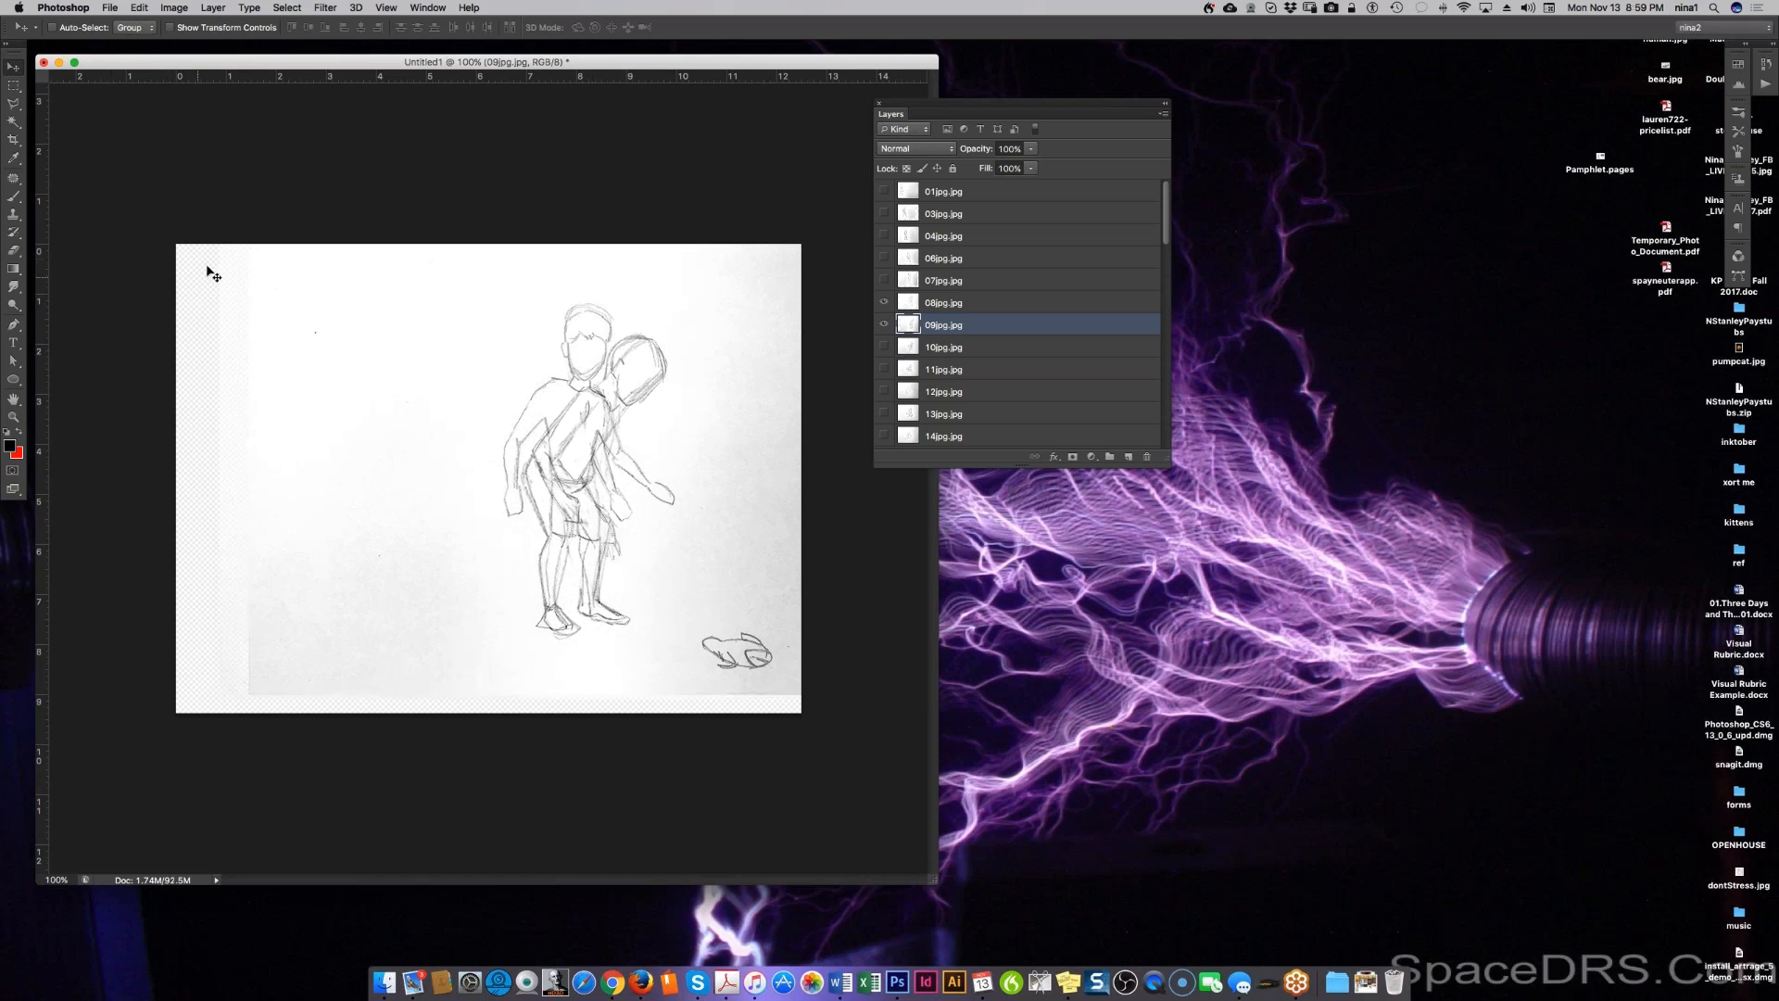
Step: Hide layer 08jpg.jpg, set 09jpg.jpg to 50% opacity, and move the 10jpg.jpg drawing so its feet match the 09jpg.jpg figure
click(882, 305)
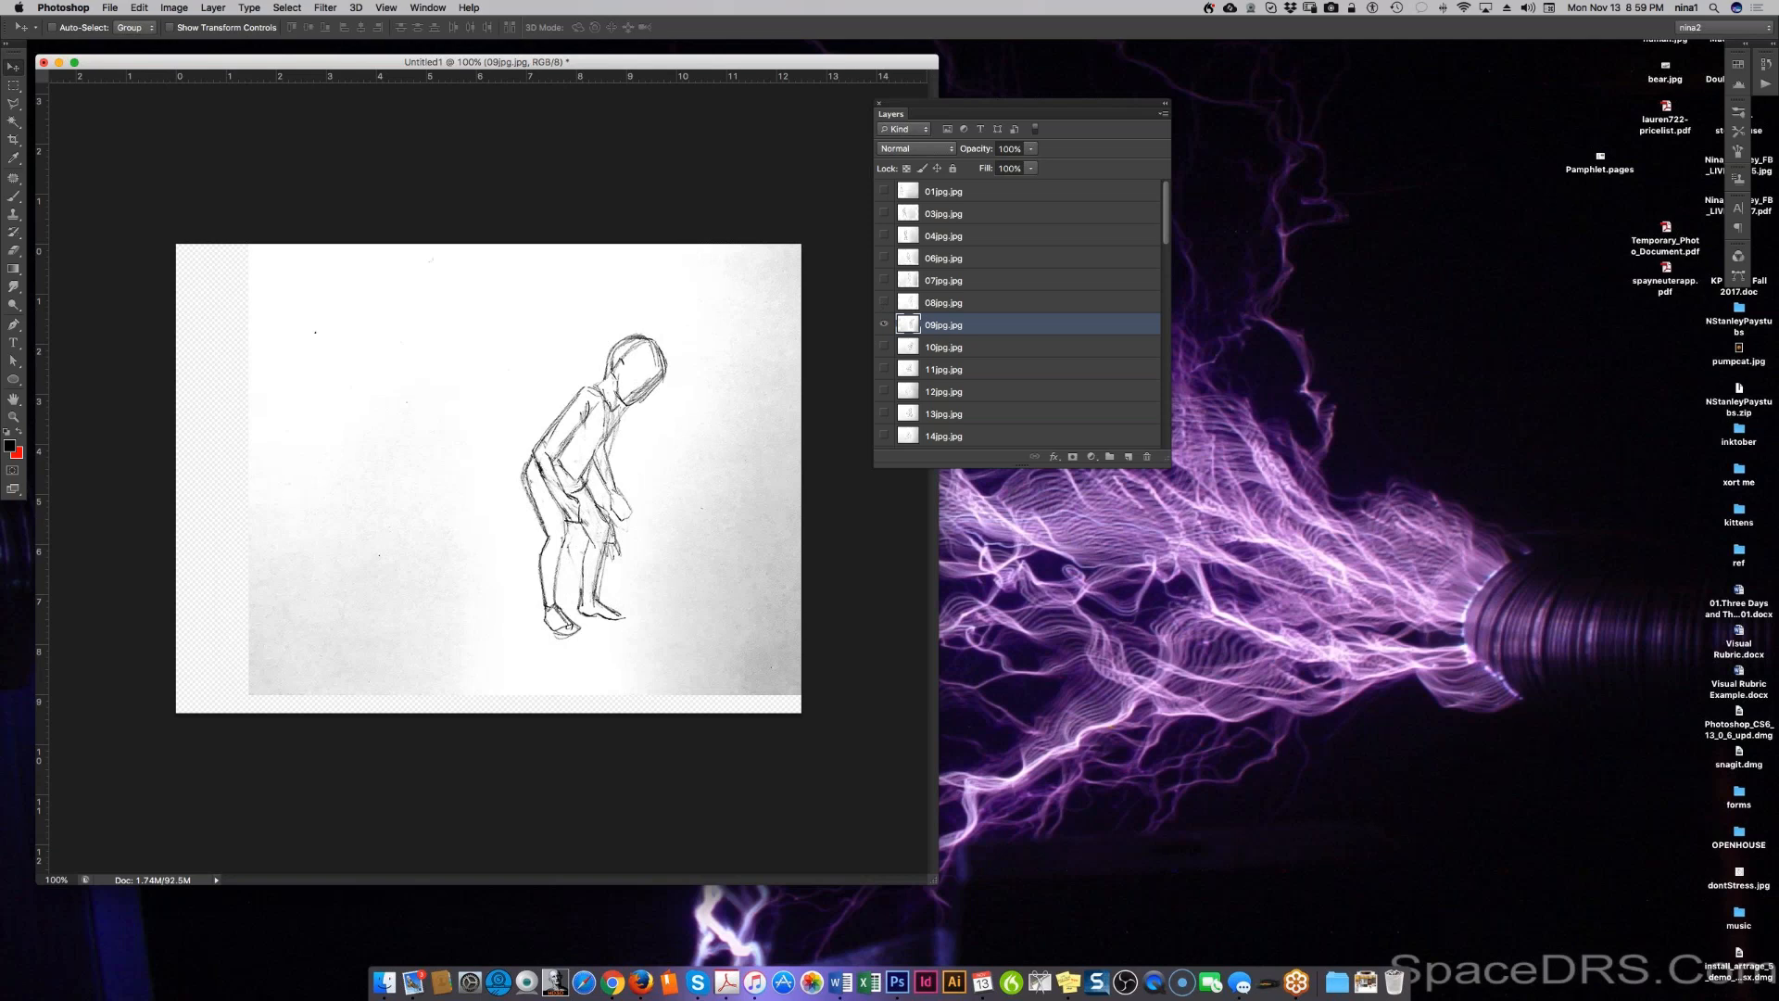
key(5)
click(884, 348)
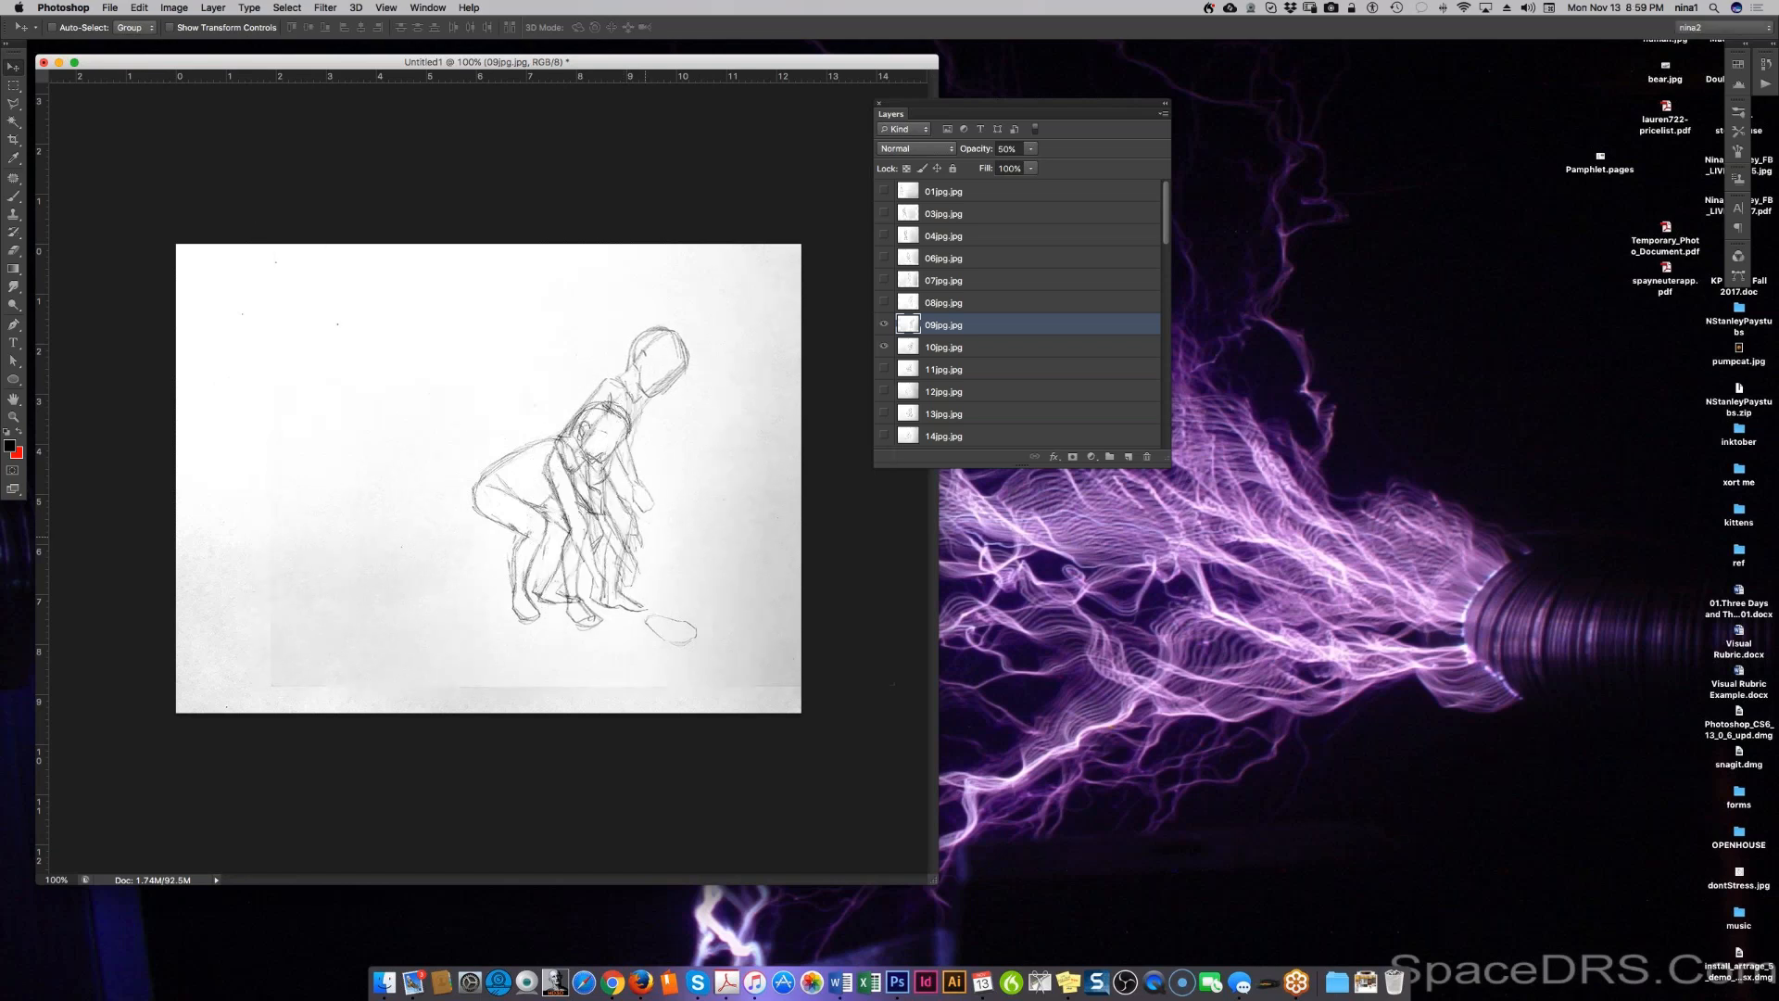
click(959, 352)
mouse_move(616, 485)
mouse_down()
mouse_move(595, 480)
mouse_move(647, 498)
mouse_up()
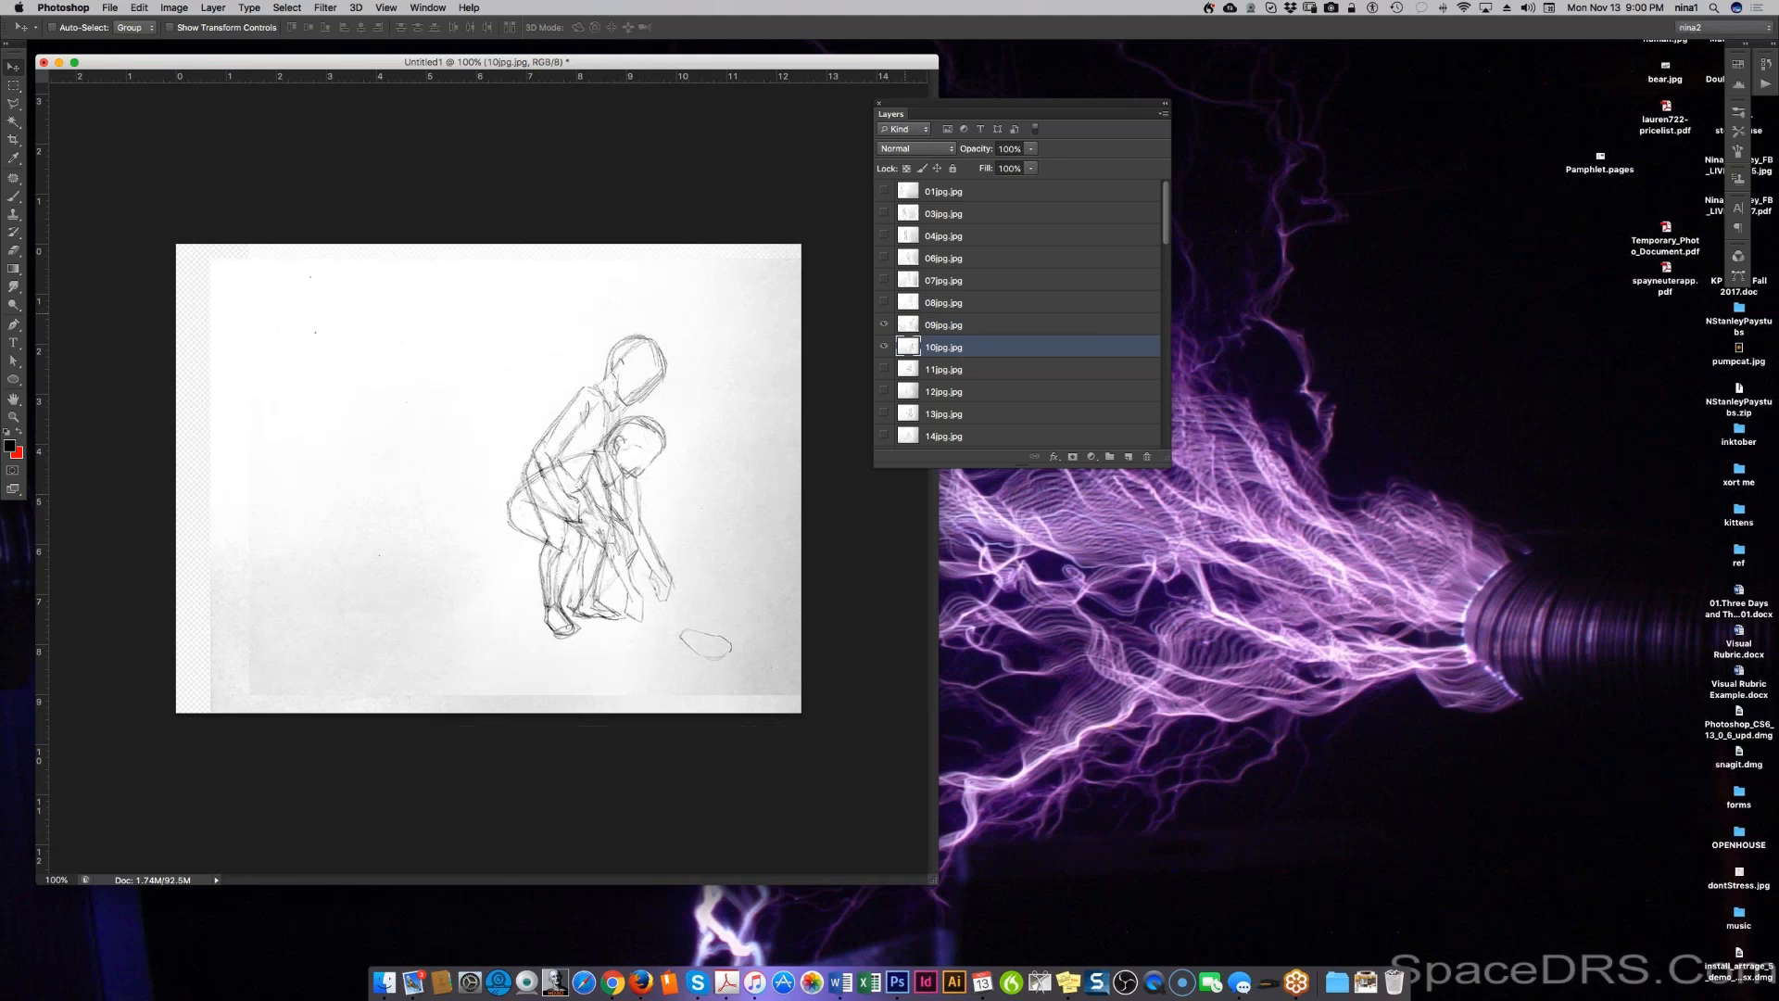
Step: Hide layer 09jpg.jpg, set 10jpg.jpg to 50% opacity, and move the 11jpg.jpg drawing onto the crouching 10jpg.jpg figure
click(884, 324)
key(5)
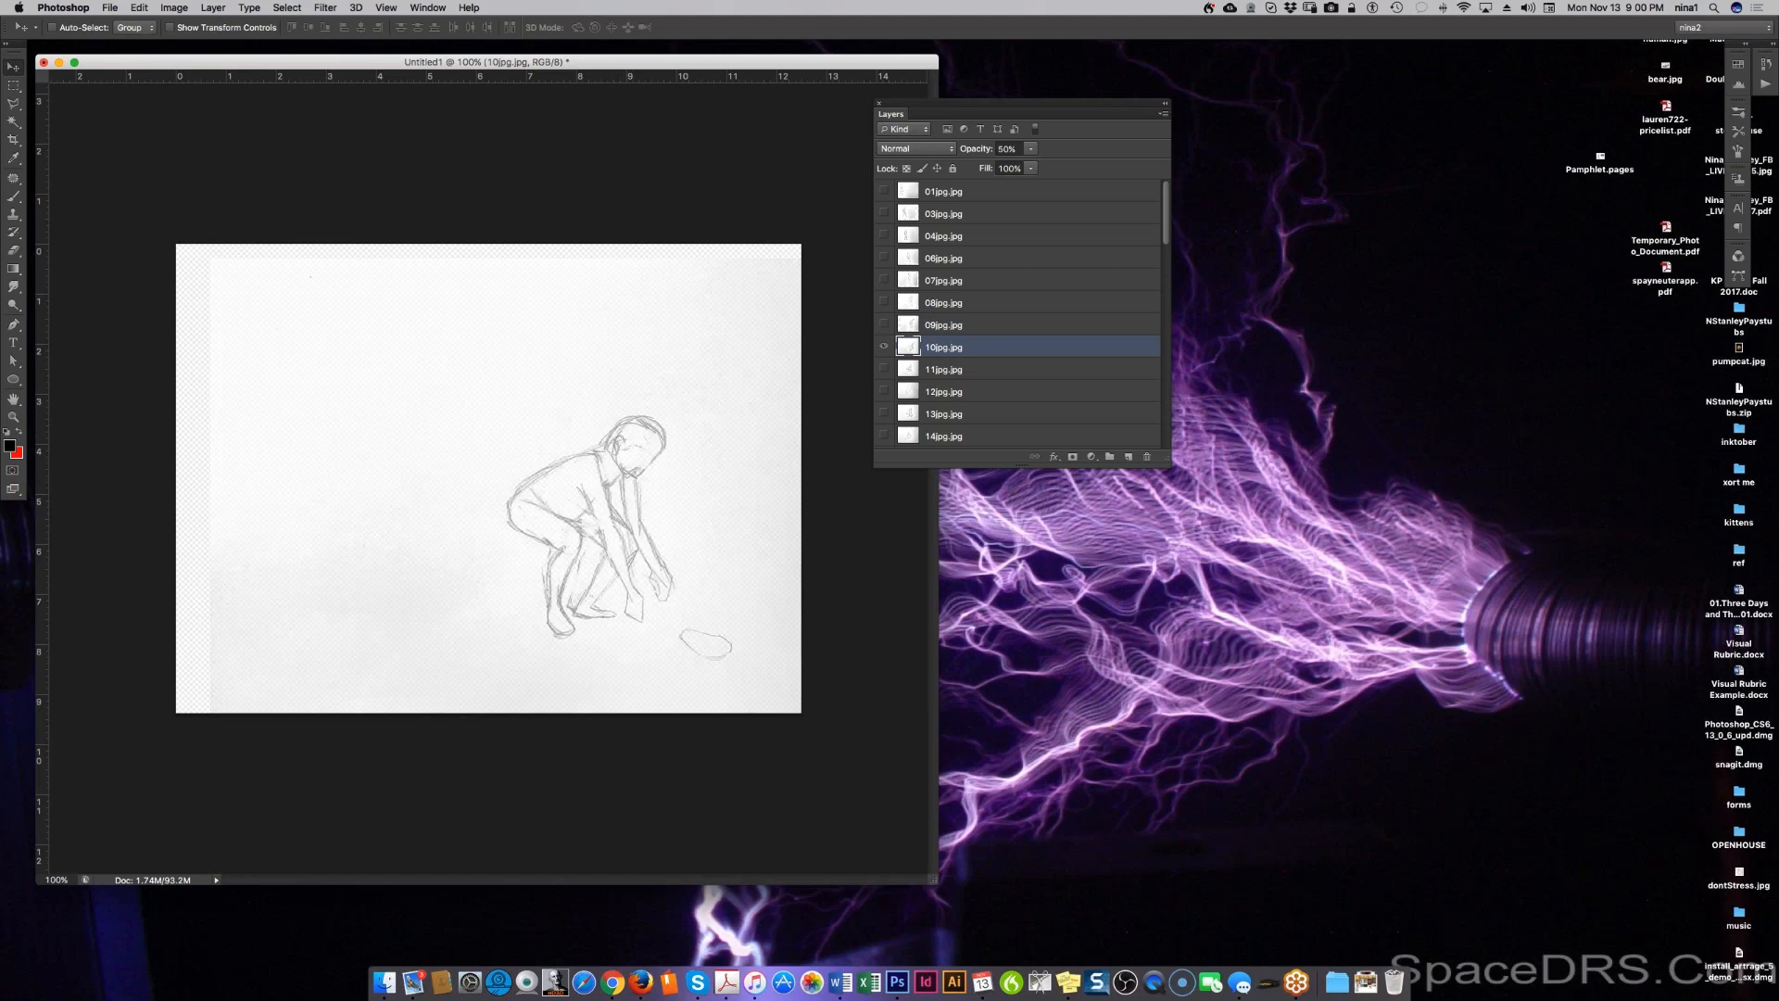
click(926, 370)
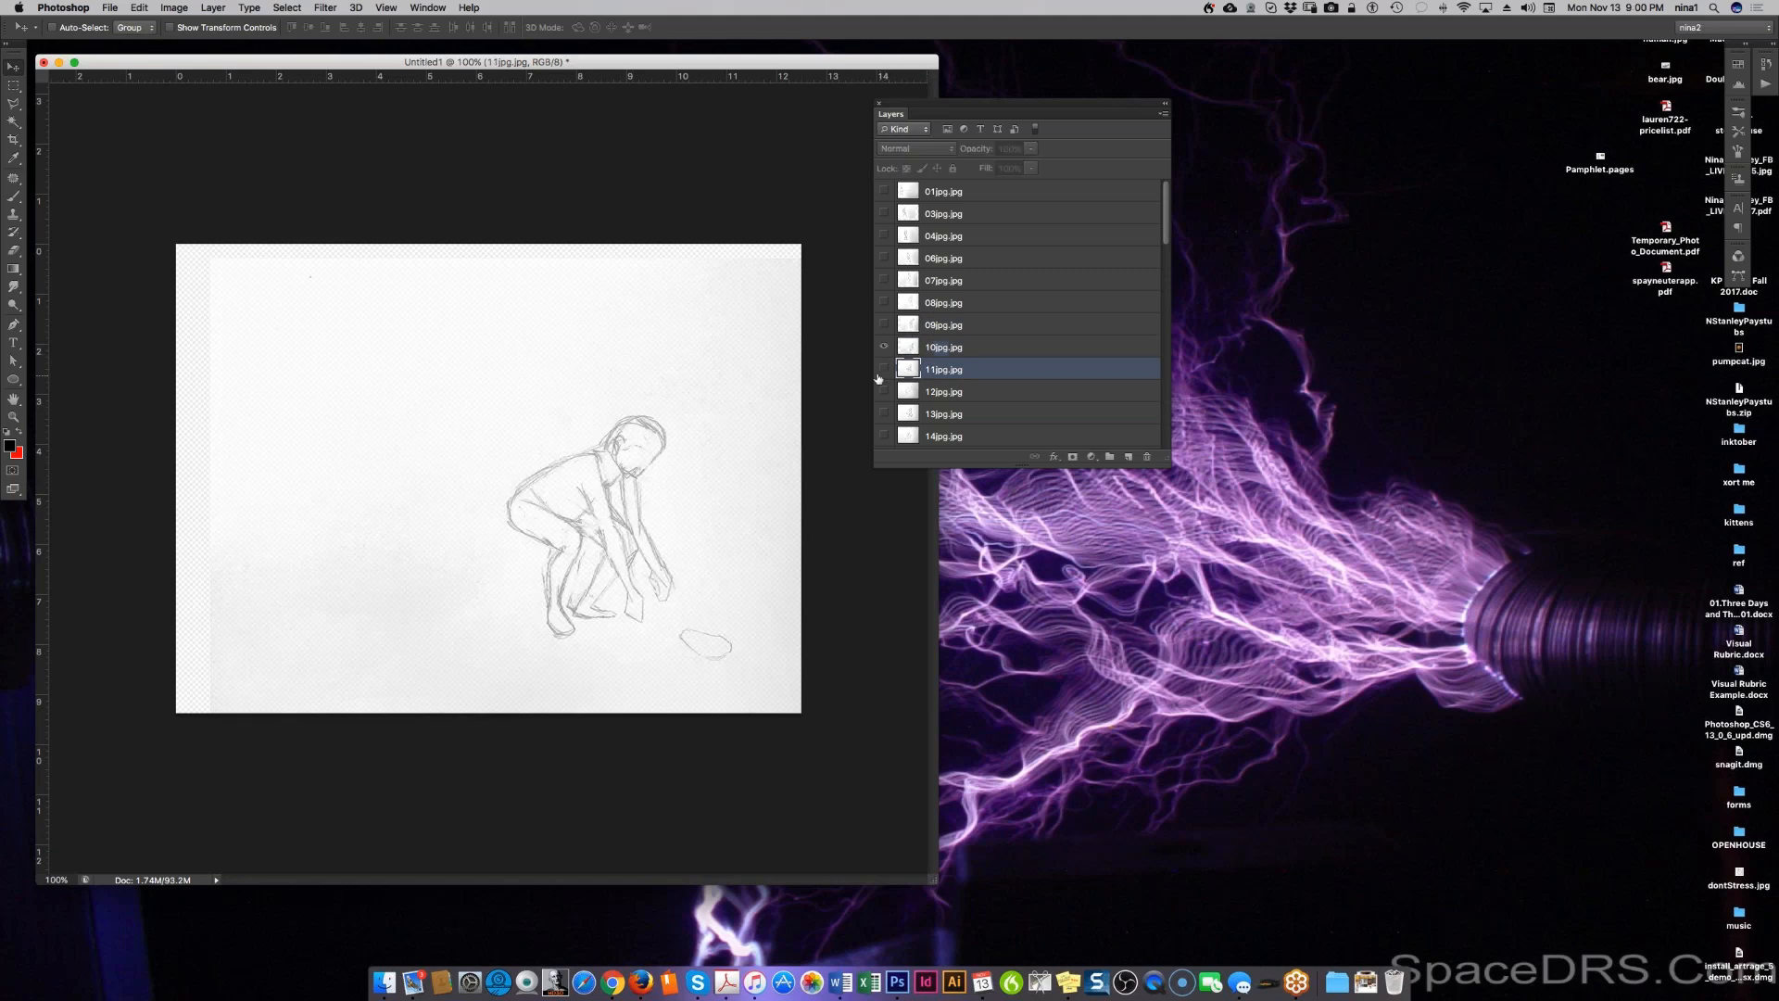
click(883, 370)
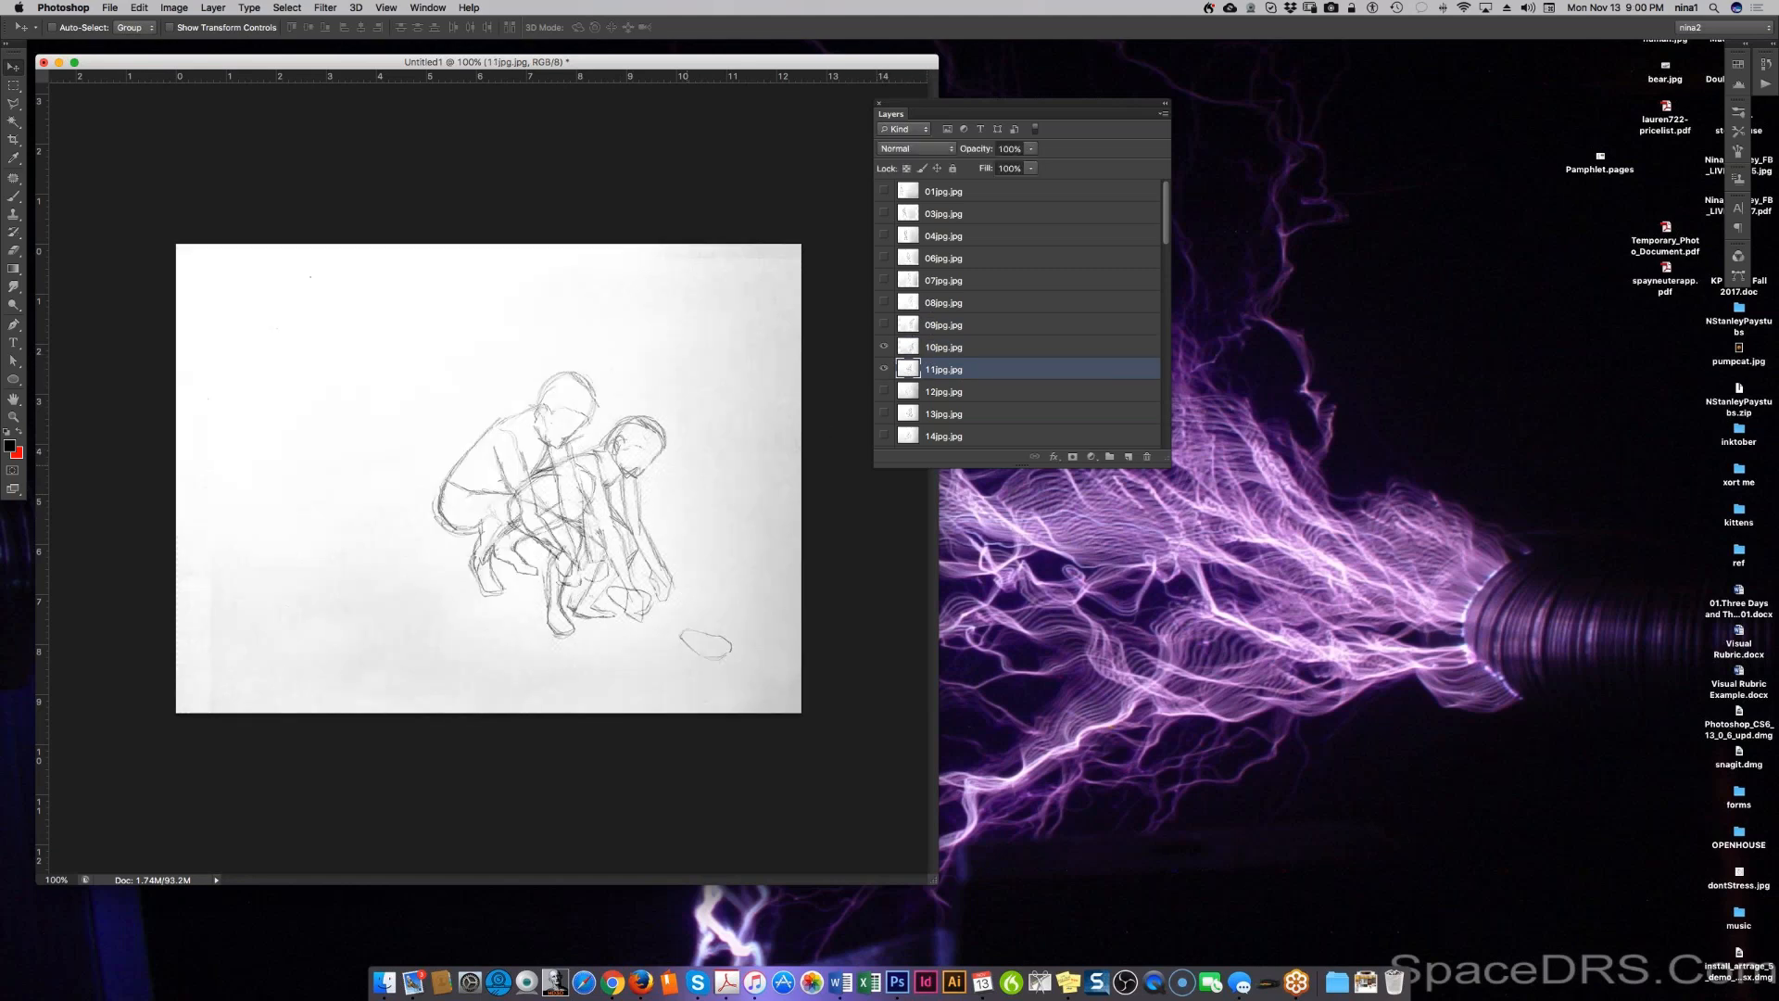
drag(577, 494, 648, 539)
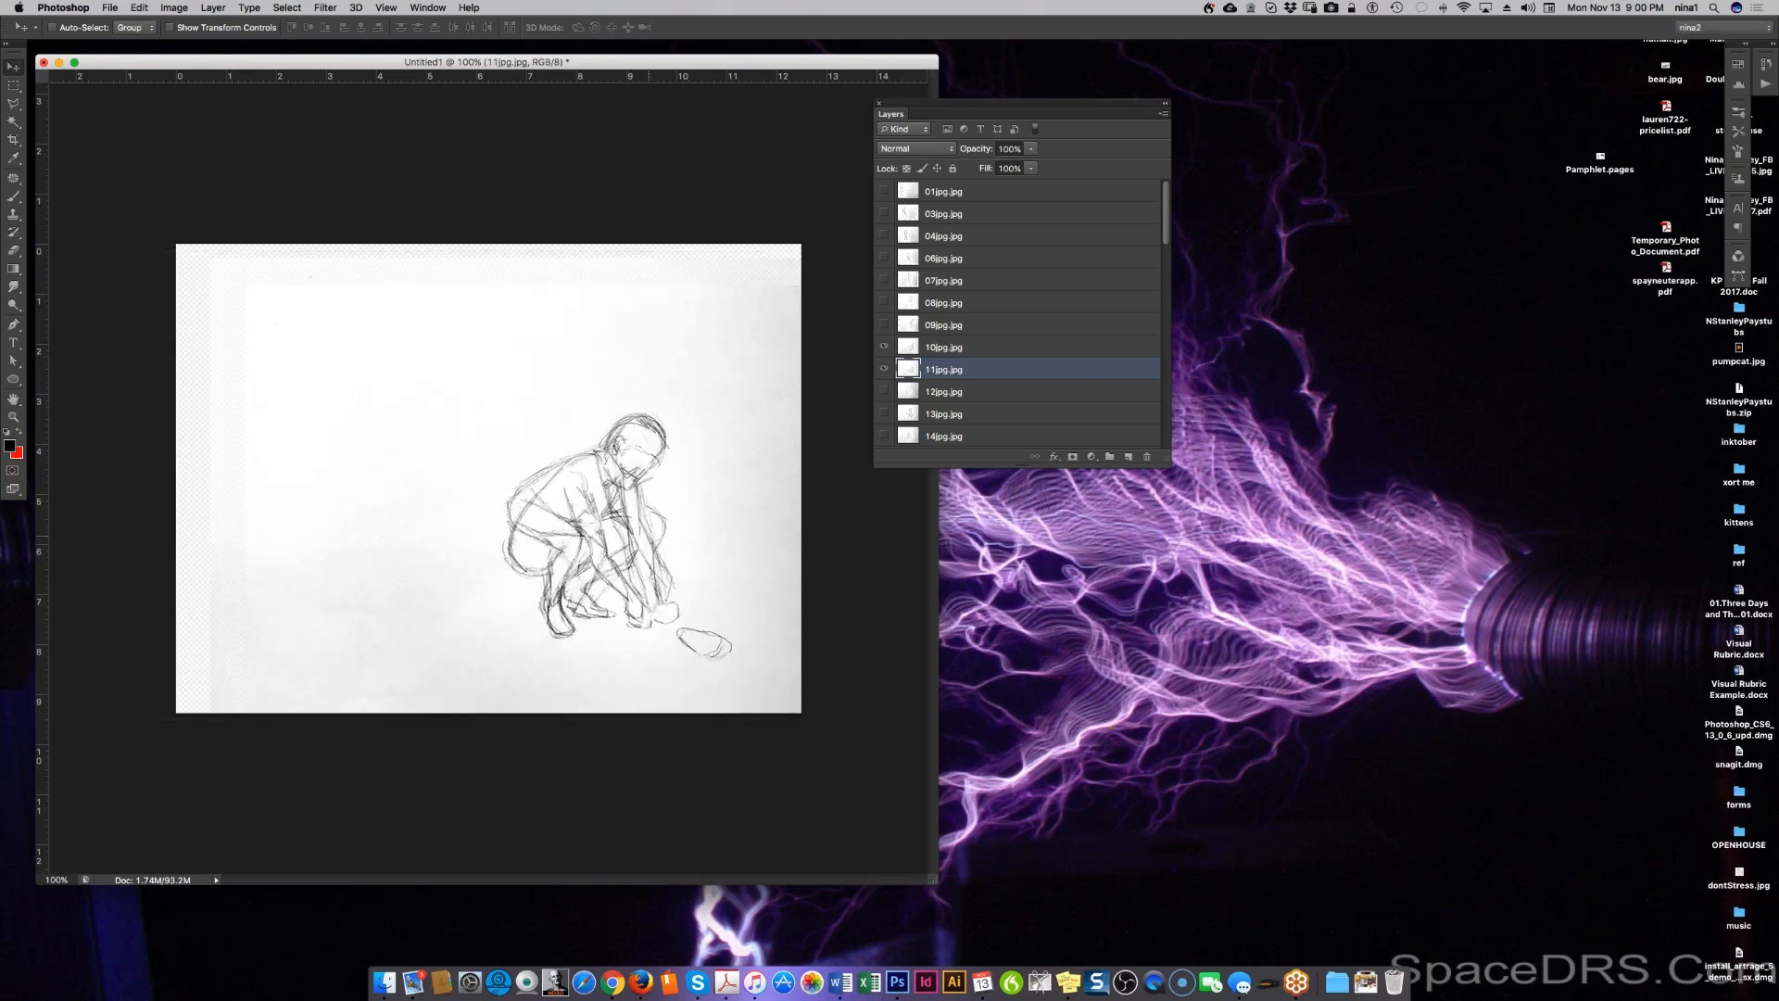
Step: Hide layer 10jpg.jpg, set 11jpg.jpg to 50% opacity, and show 12jpg.jpg beneath it
click(884, 347)
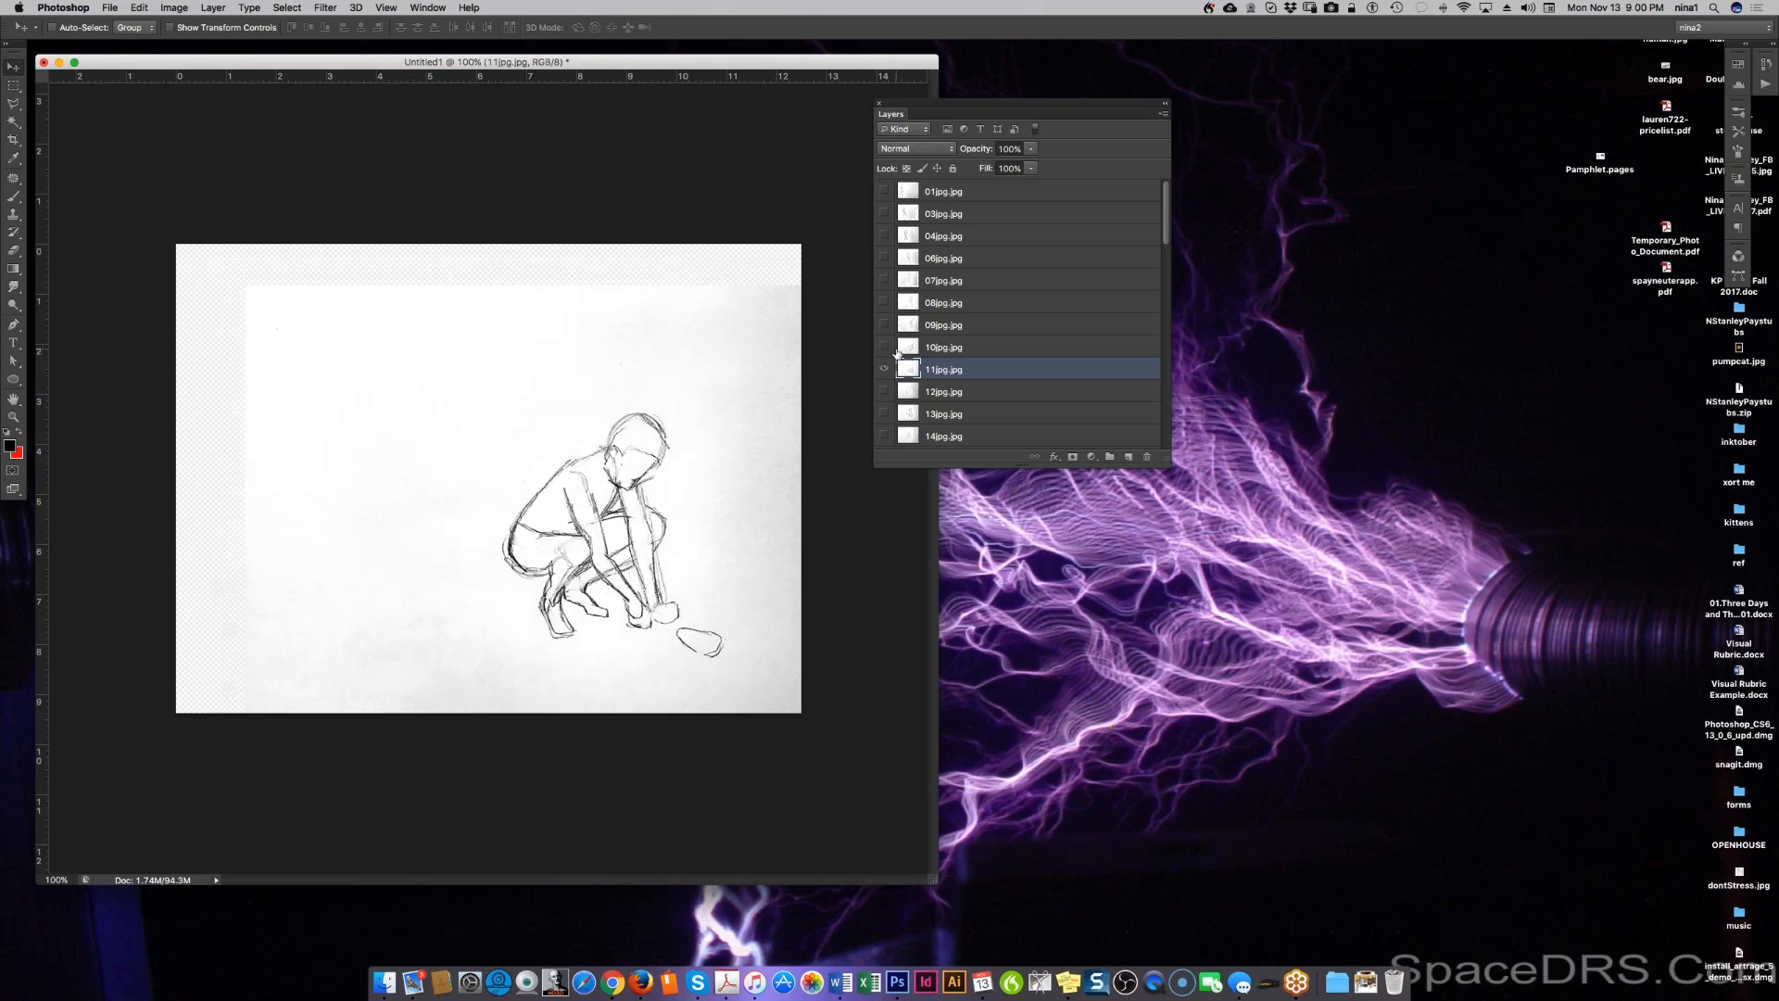
click(937, 396)
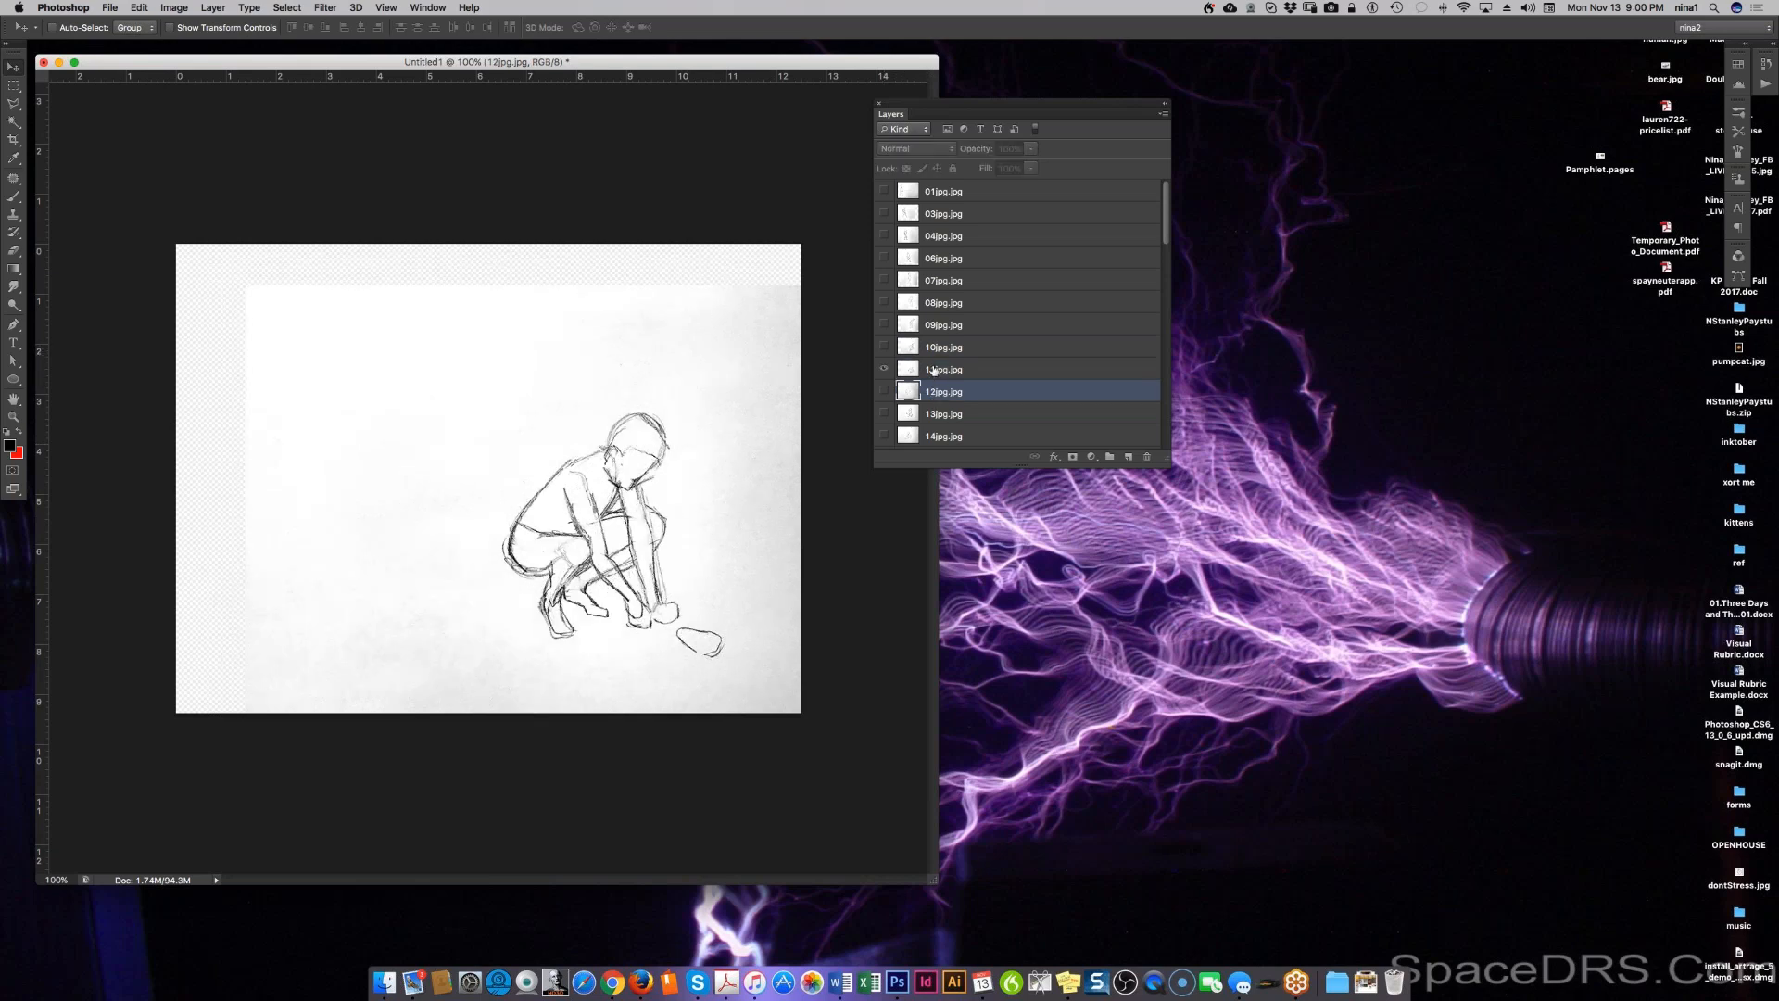
click(933, 372)
key(5)
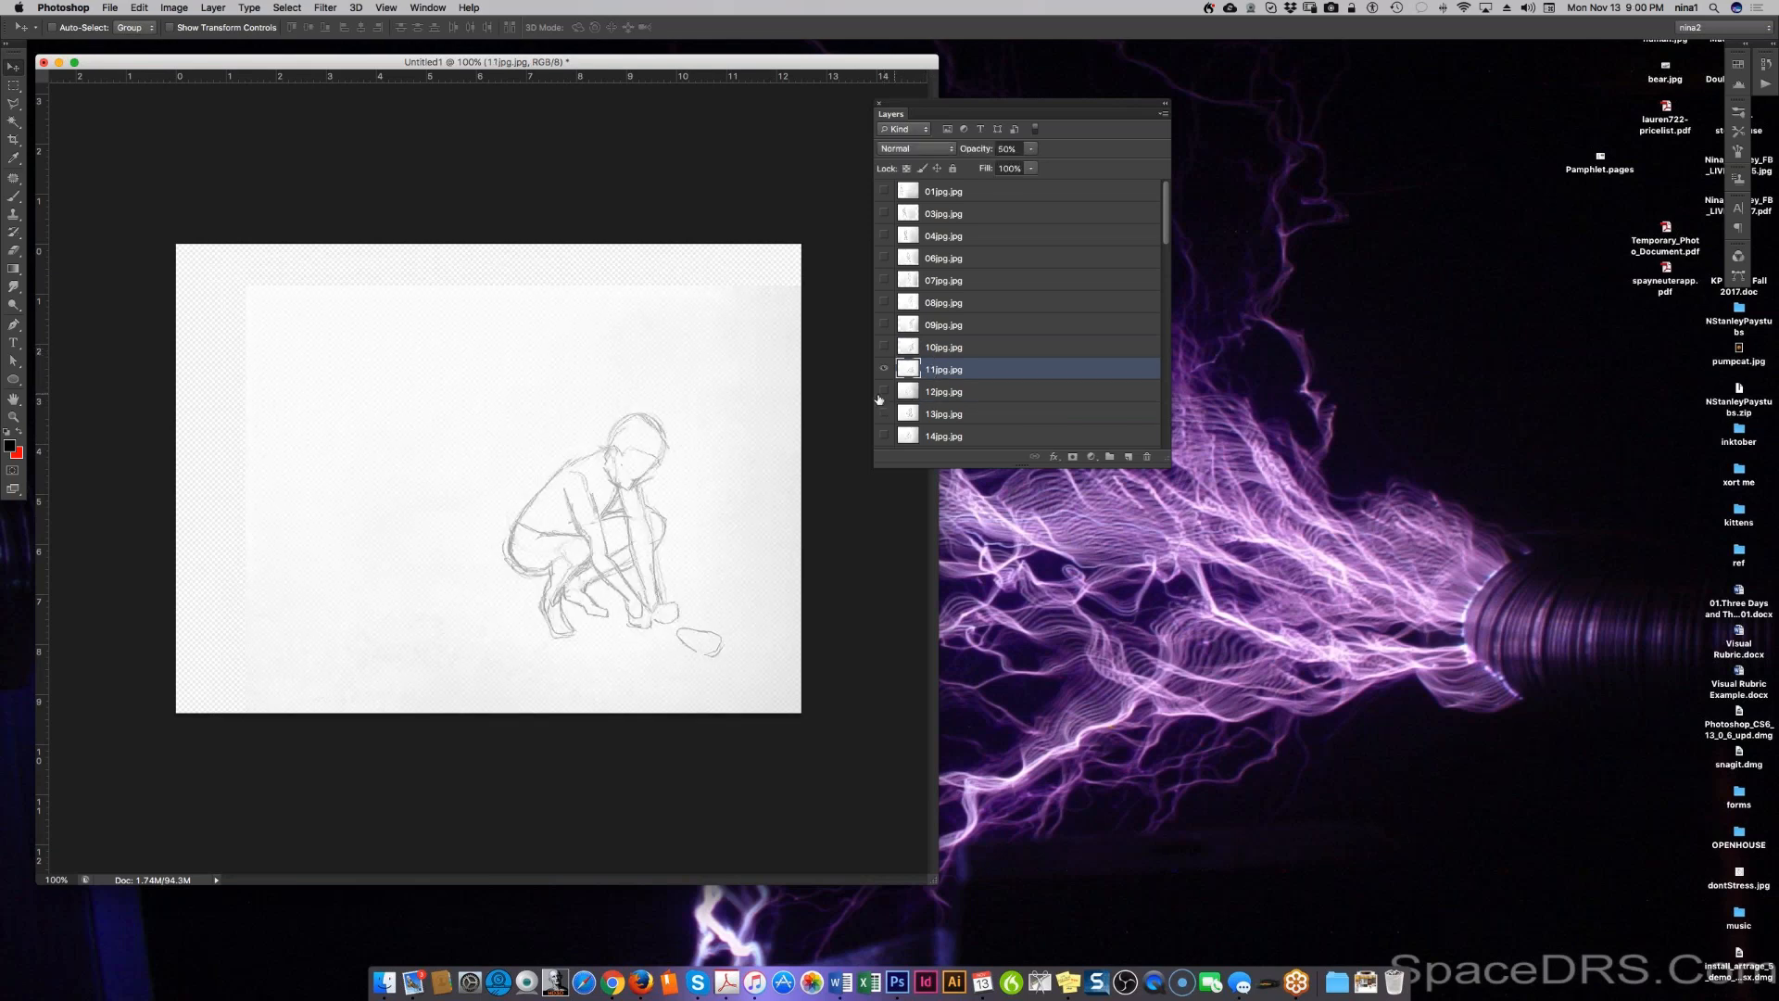
click(882, 392)
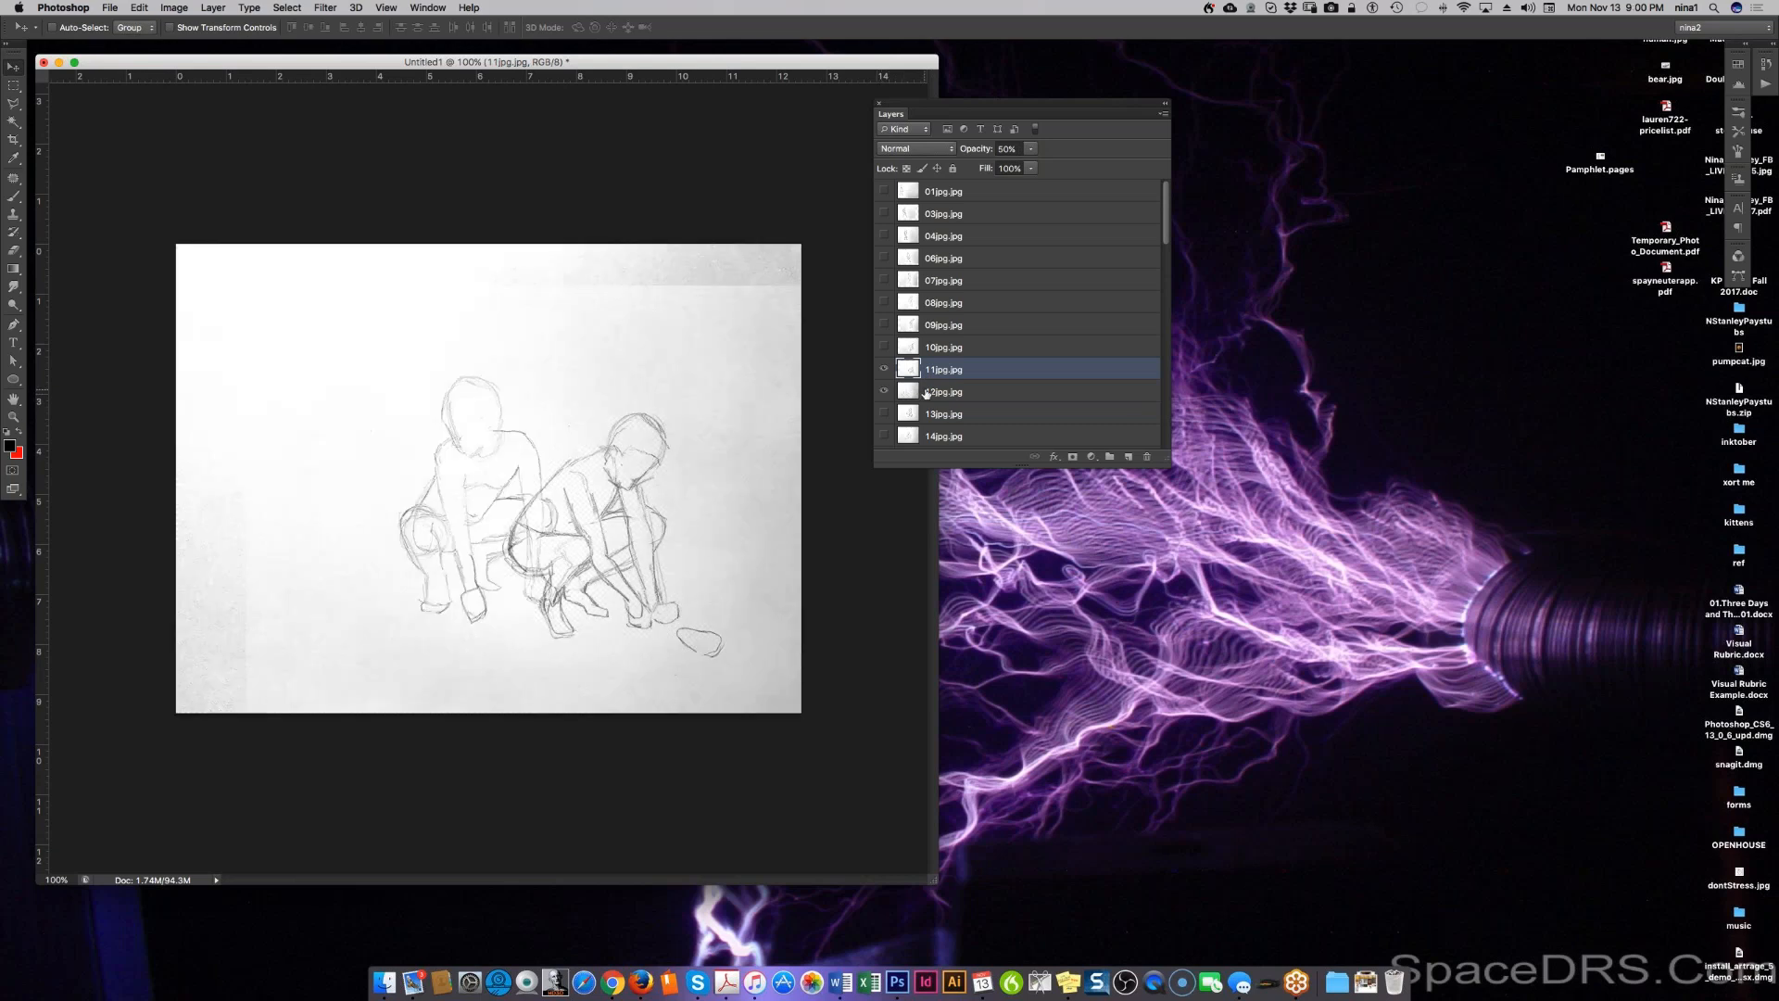
Step: Move the 12jpg.jpg drawing onto the crouching 11jpg.jpg figure and free-transform it to about 95% width and 96% height
click(927, 392)
drag(510, 554, 637, 582)
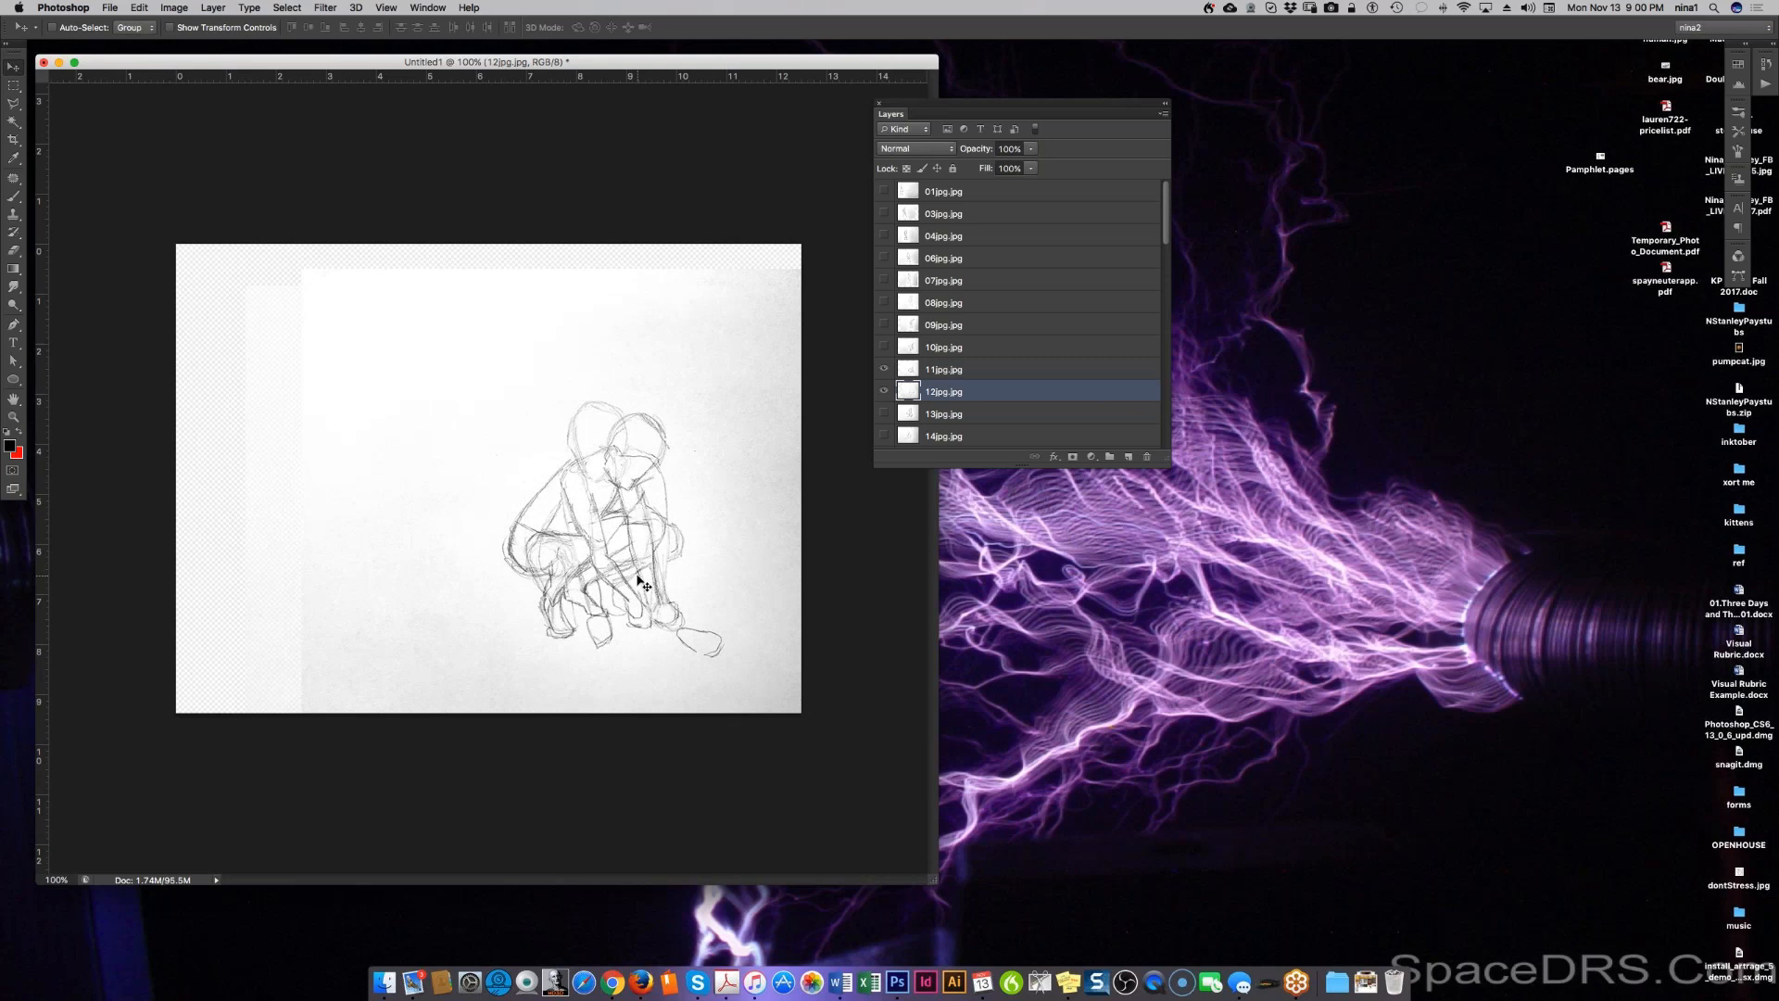
key(super+t)
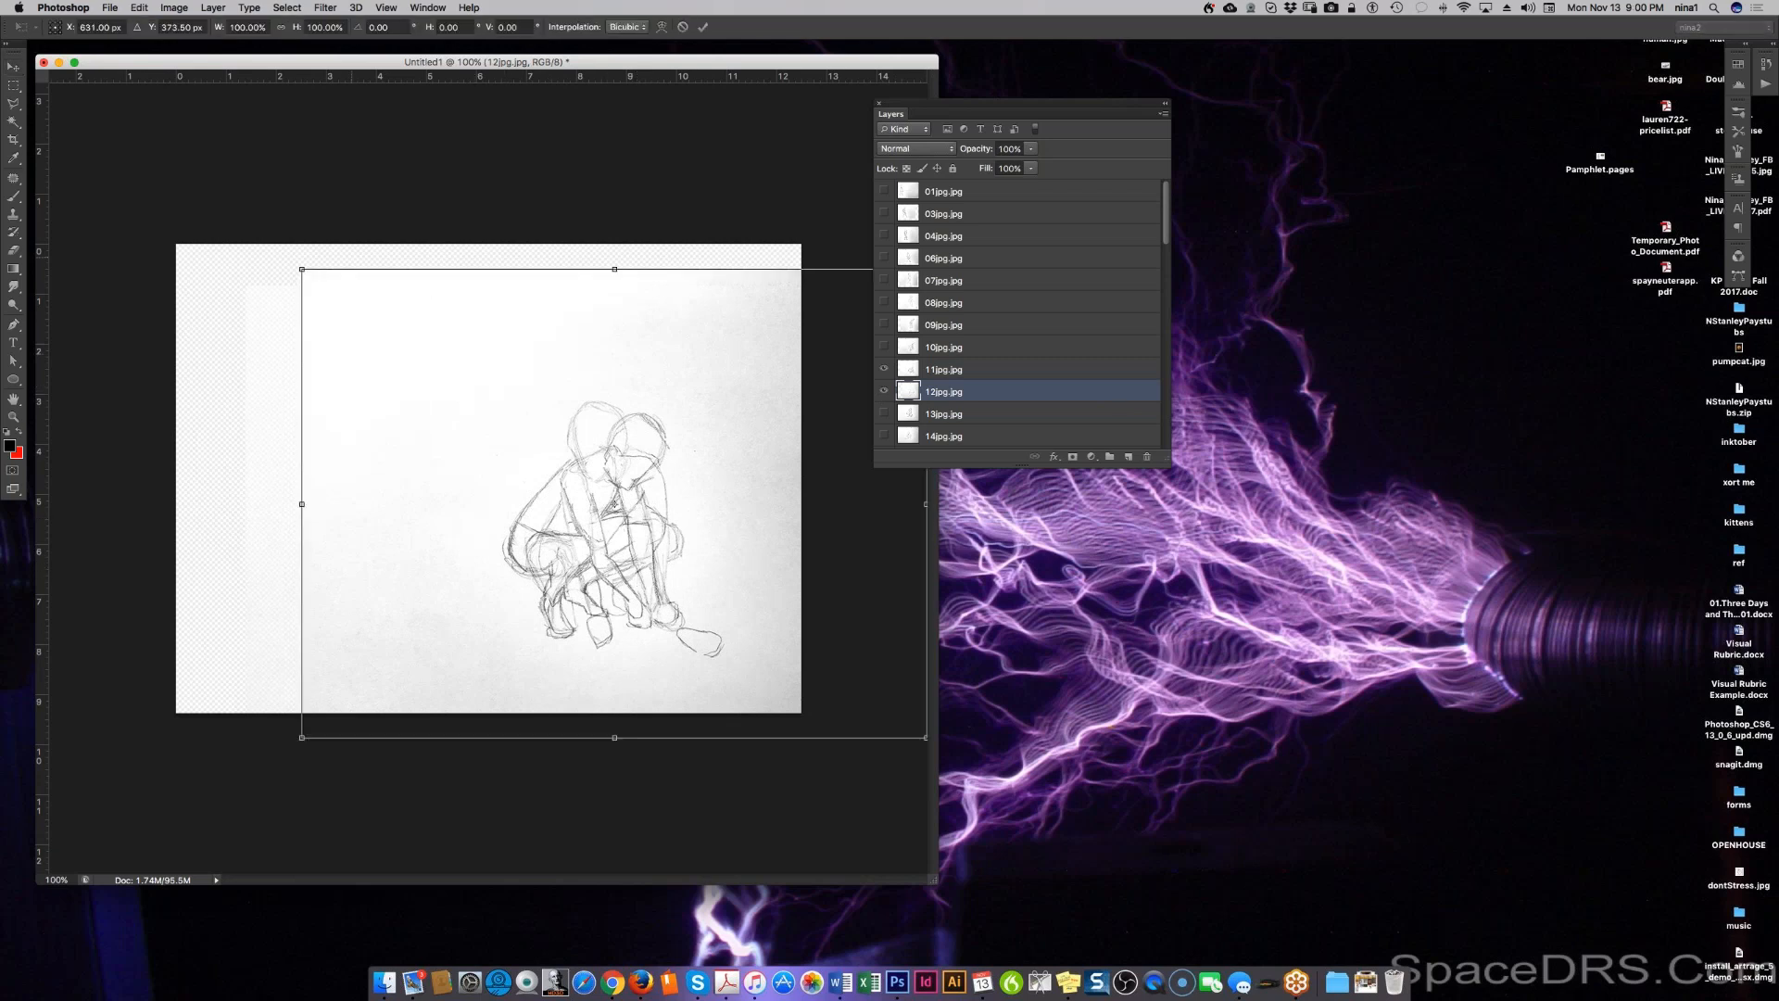
drag(319, 278, 343, 298)
drag(587, 521, 575, 517)
key(Return)
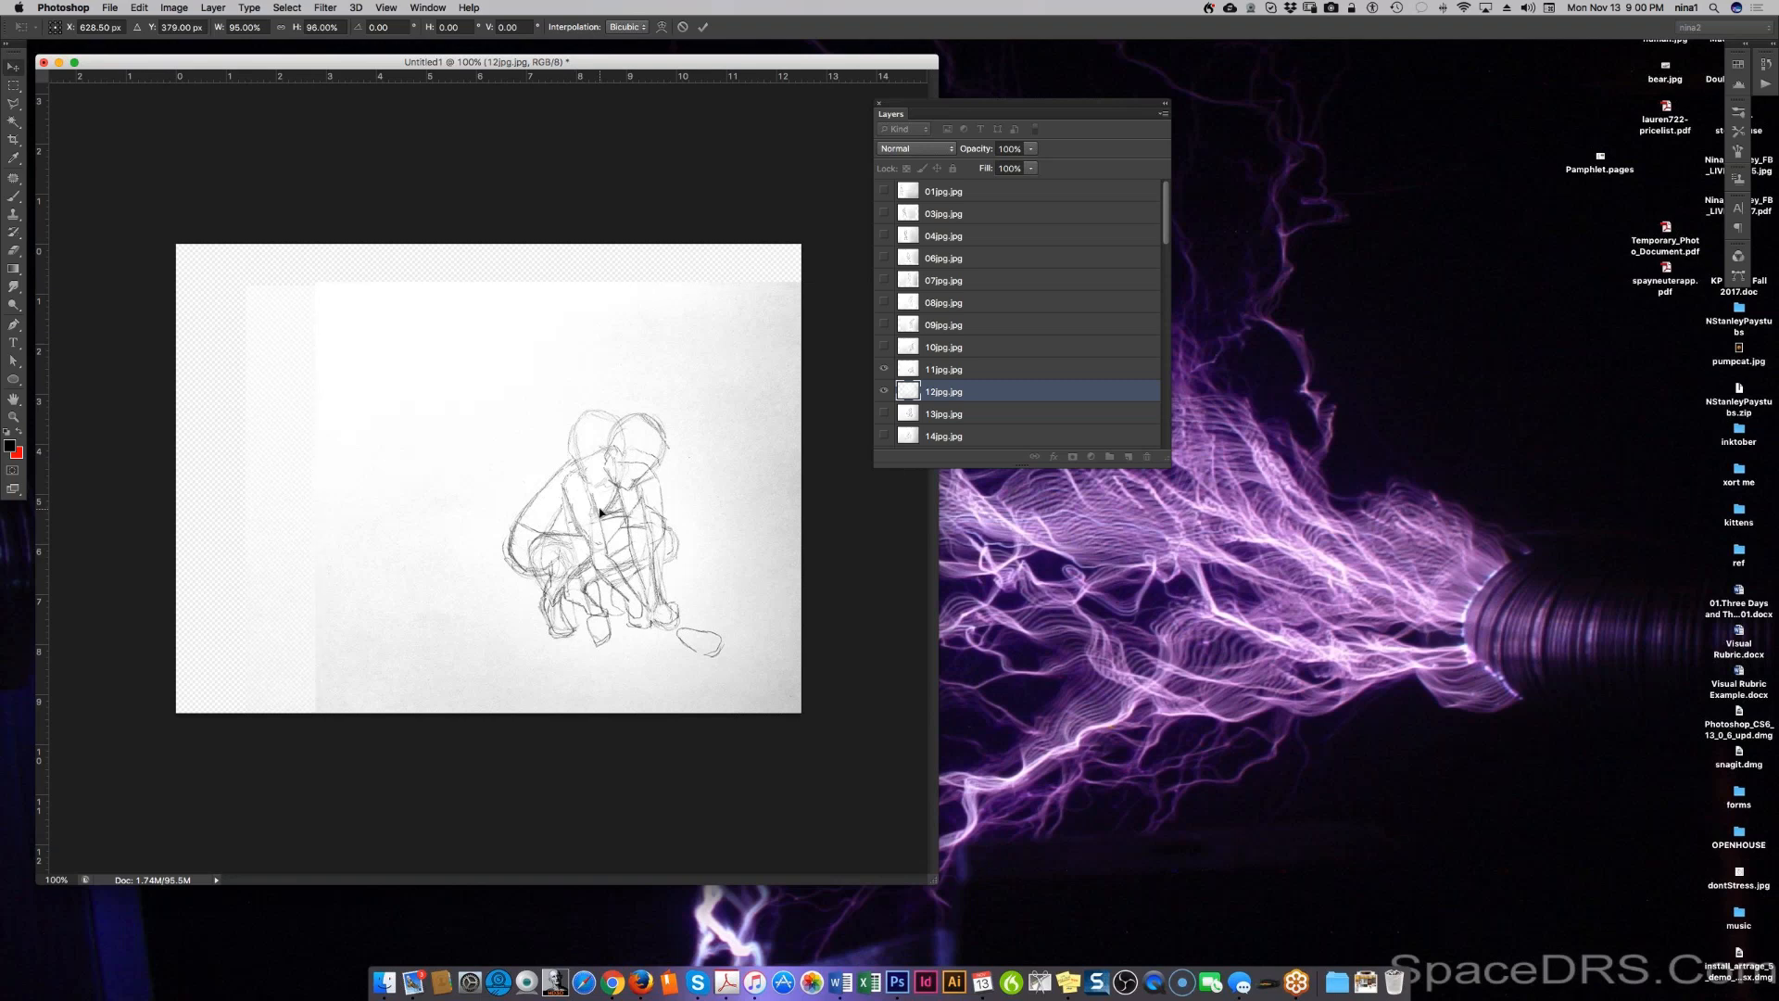
Step: Hide layer 11jpg.jpg, set 12jpg.jpg to 50% opacity, and show 13jpg.jpg beneath it
click(882, 369)
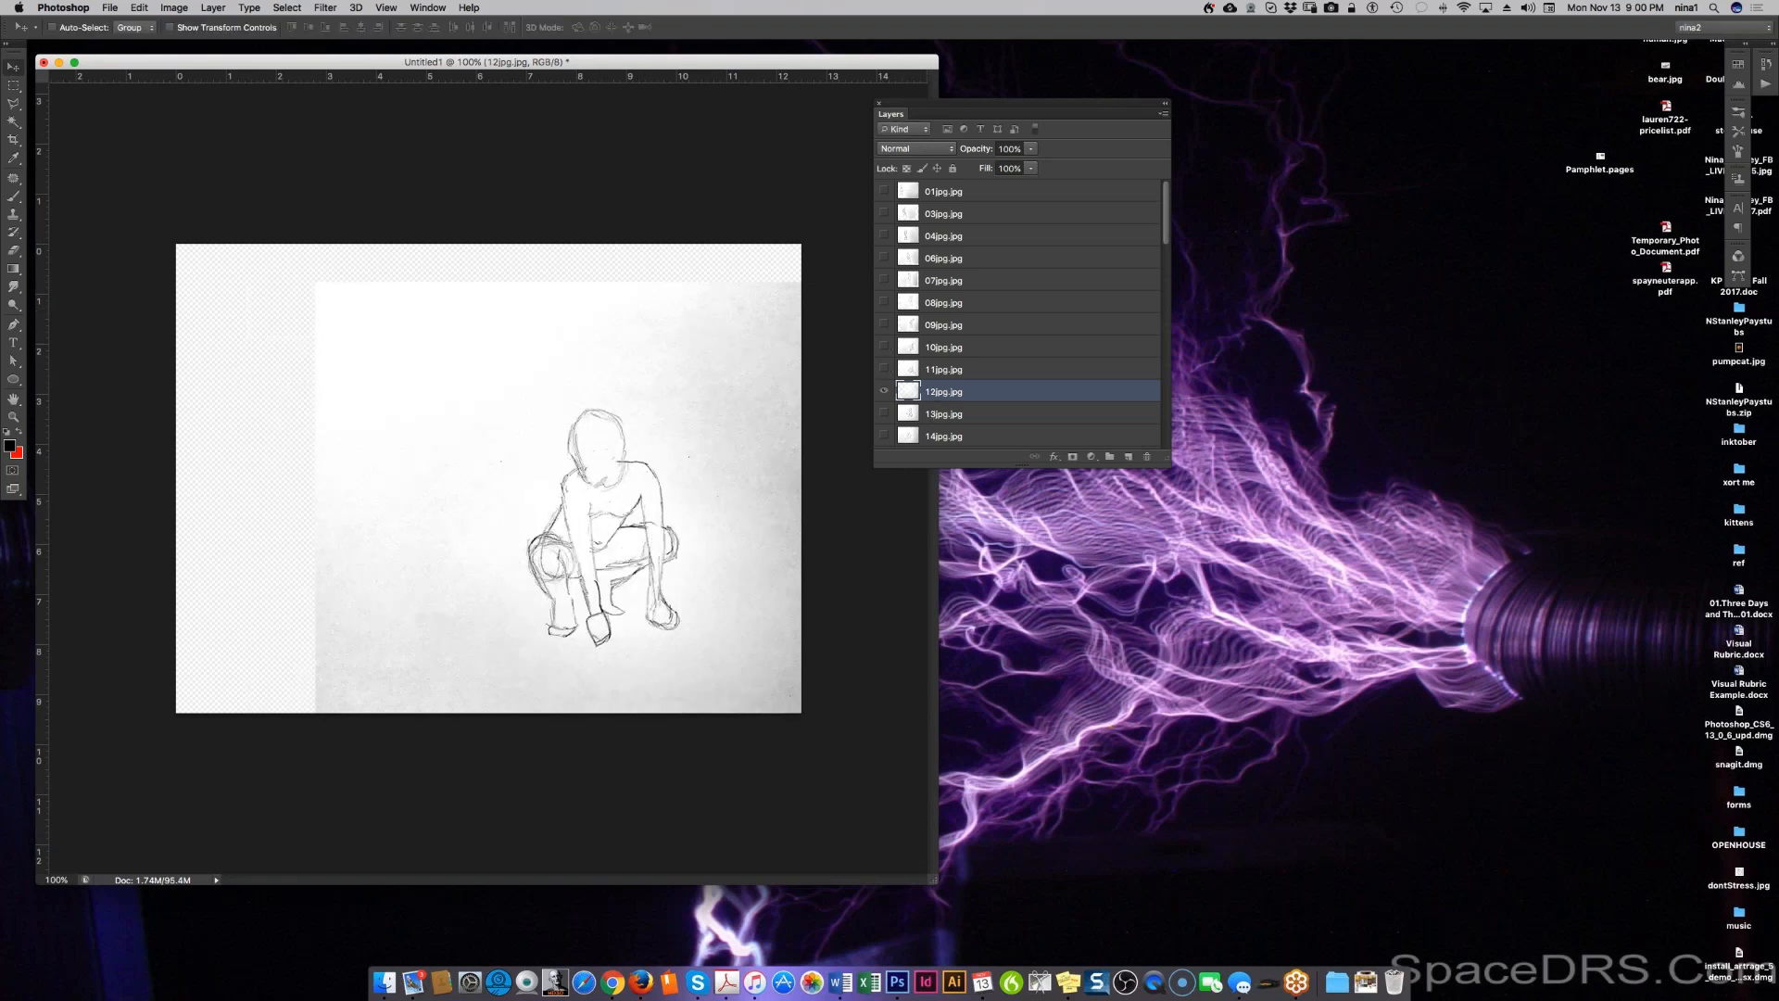
key(5)
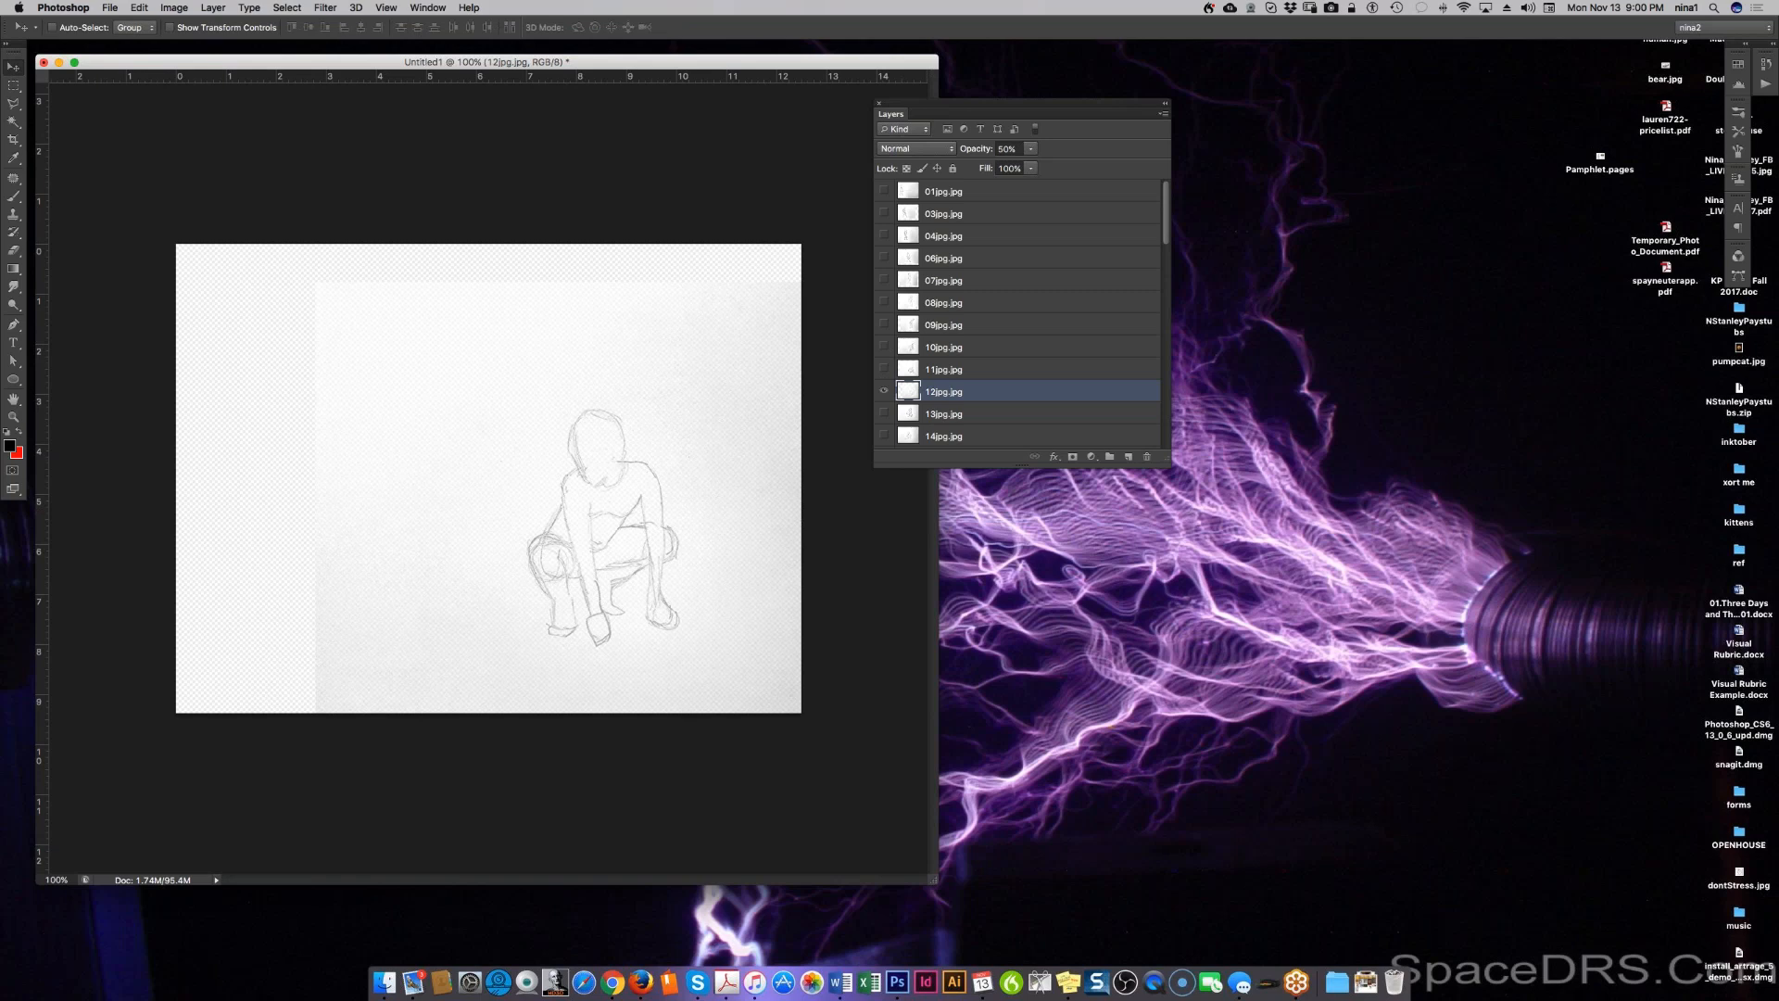
click(884, 413)
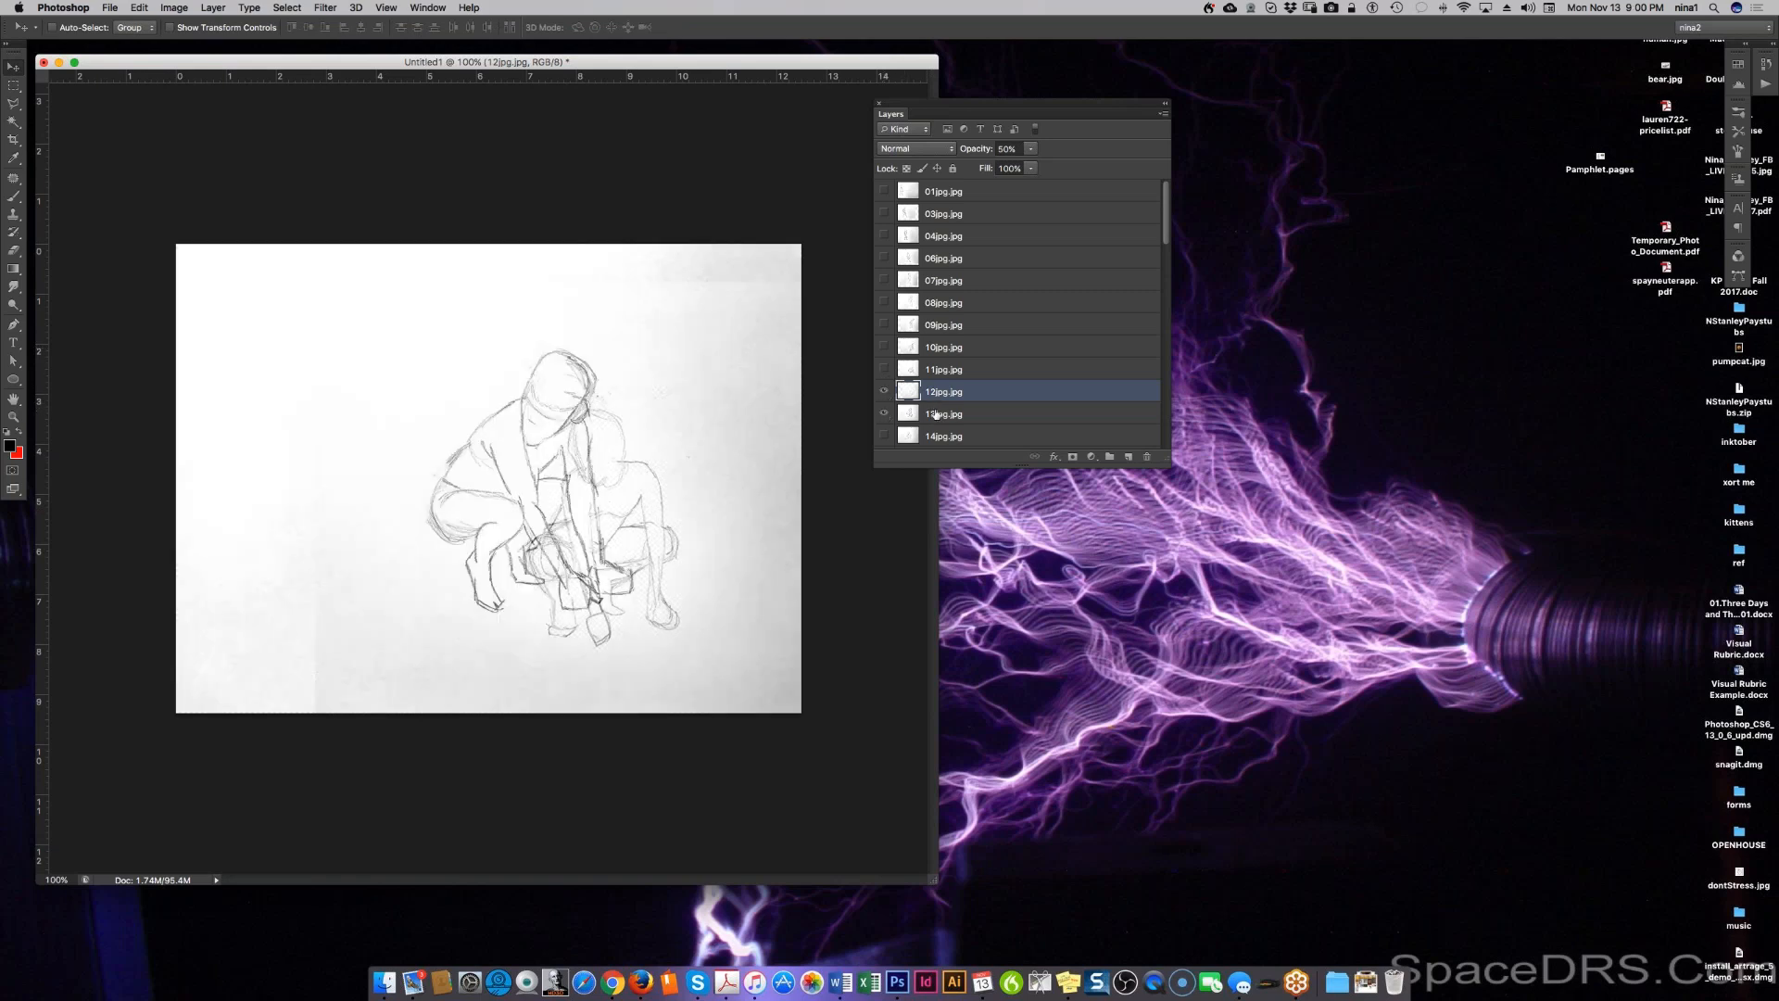
Step: Move the 13jpg.jpg drawing onto the crouching 12jpg.jpg figure and free-transform it to about 89% in width and height
click(936, 414)
drag(583, 530, 660, 556)
key(super+t)
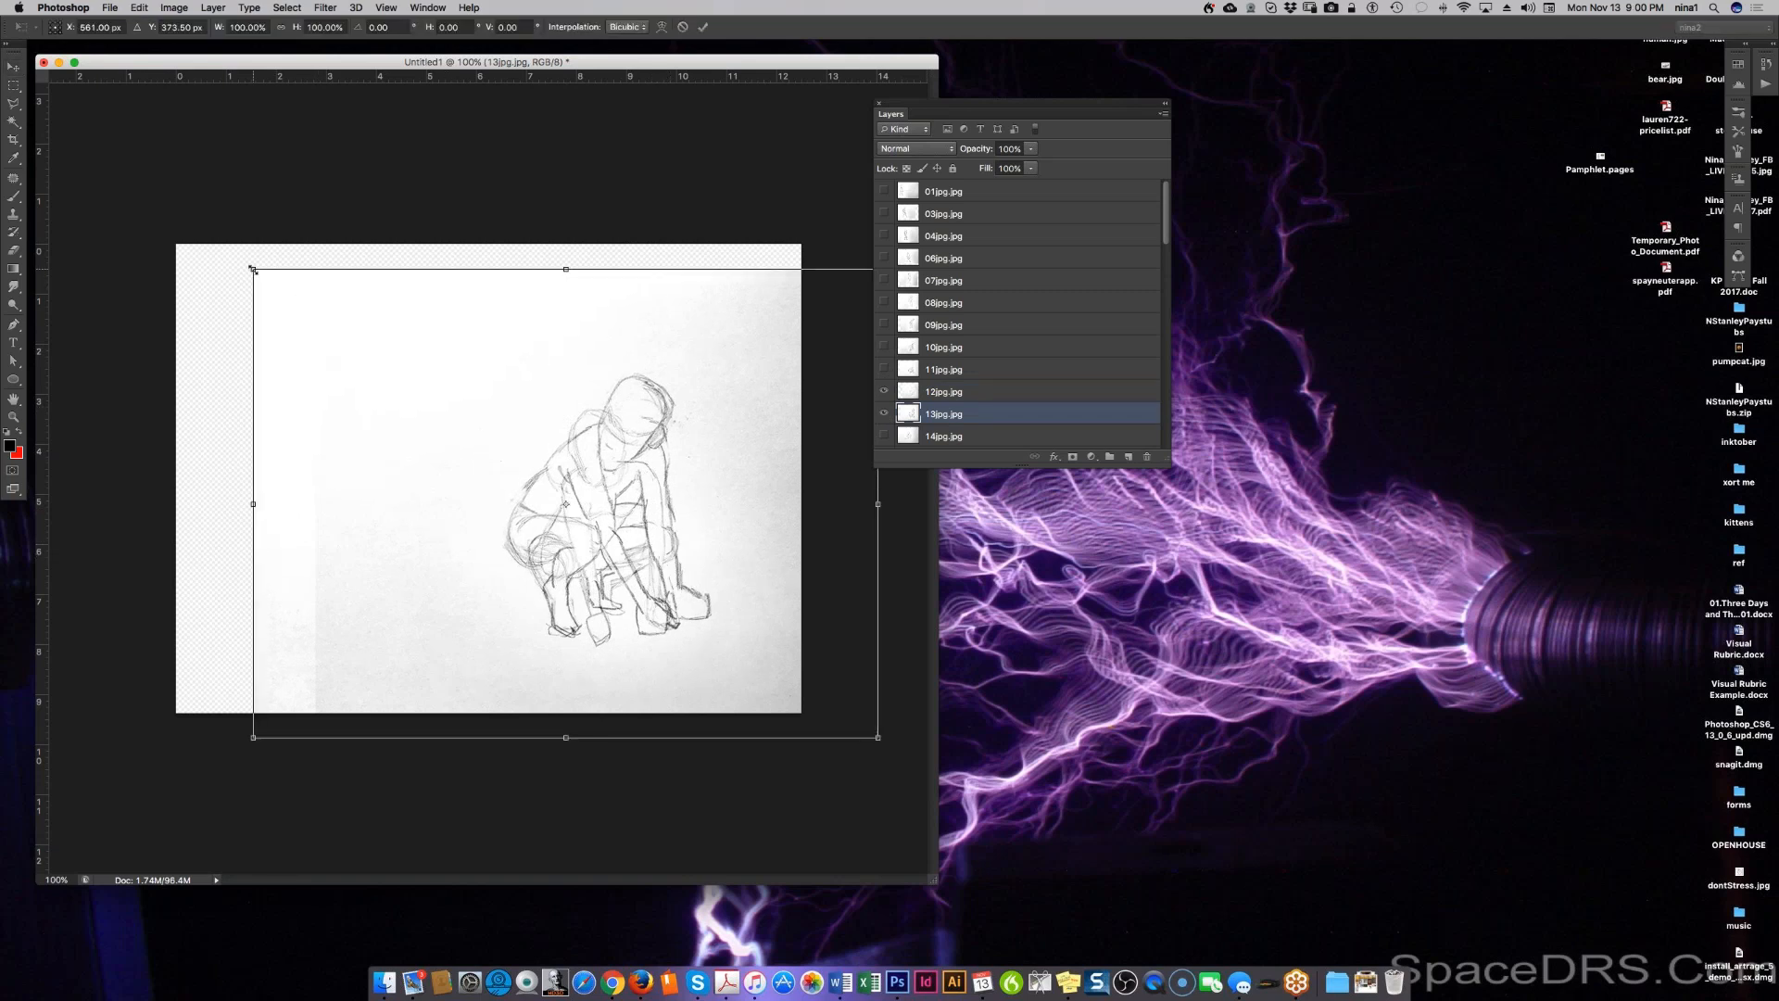
drag(283, 293, 319, 339)
drag(592, 540, 554, 530)
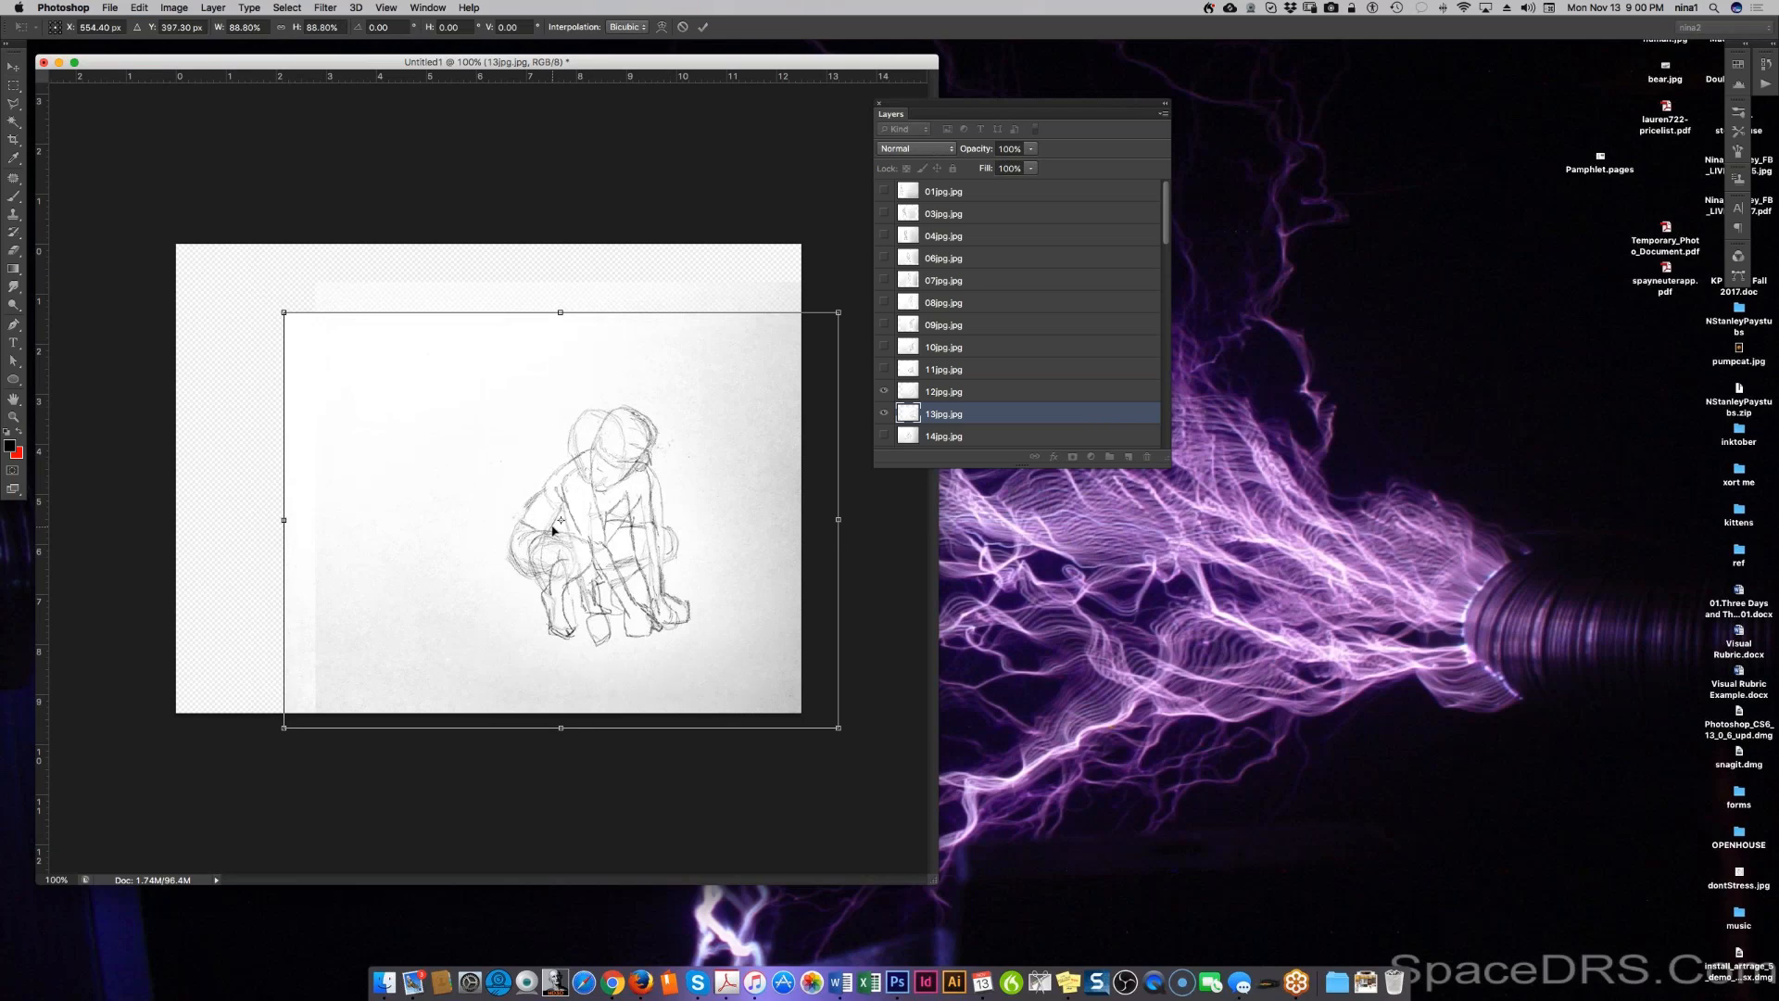
drag(575, 630, 577, 625)
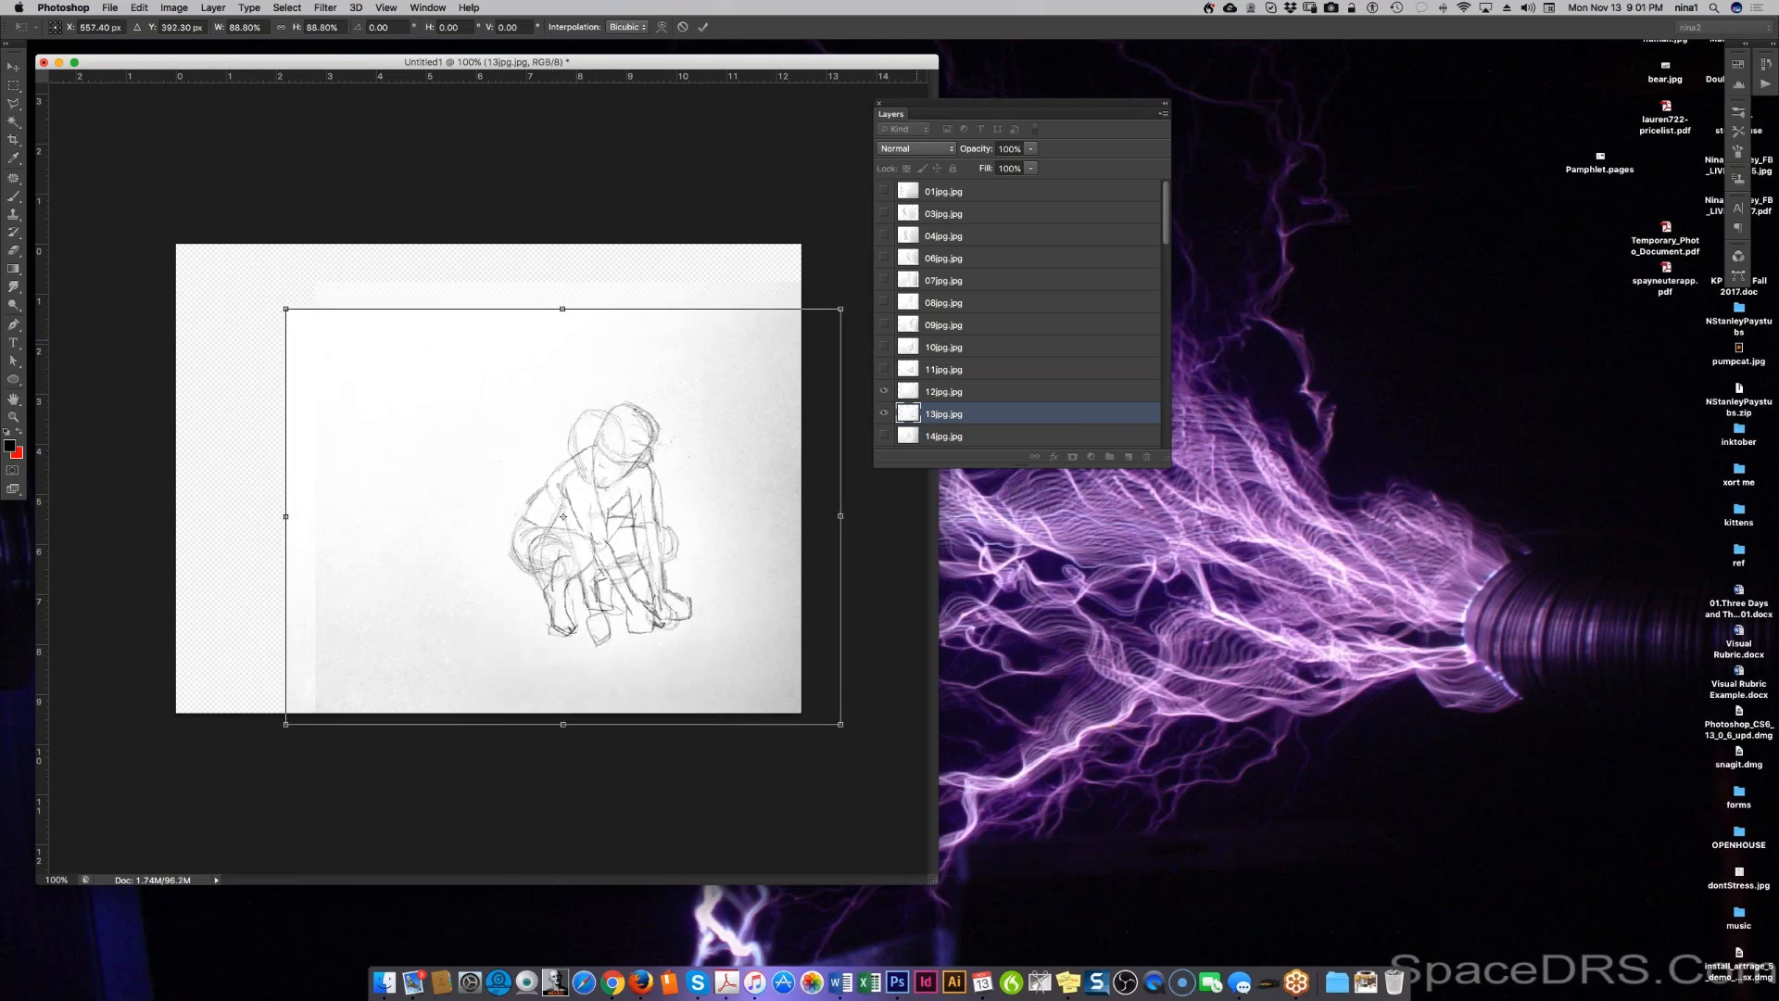
key(Return)
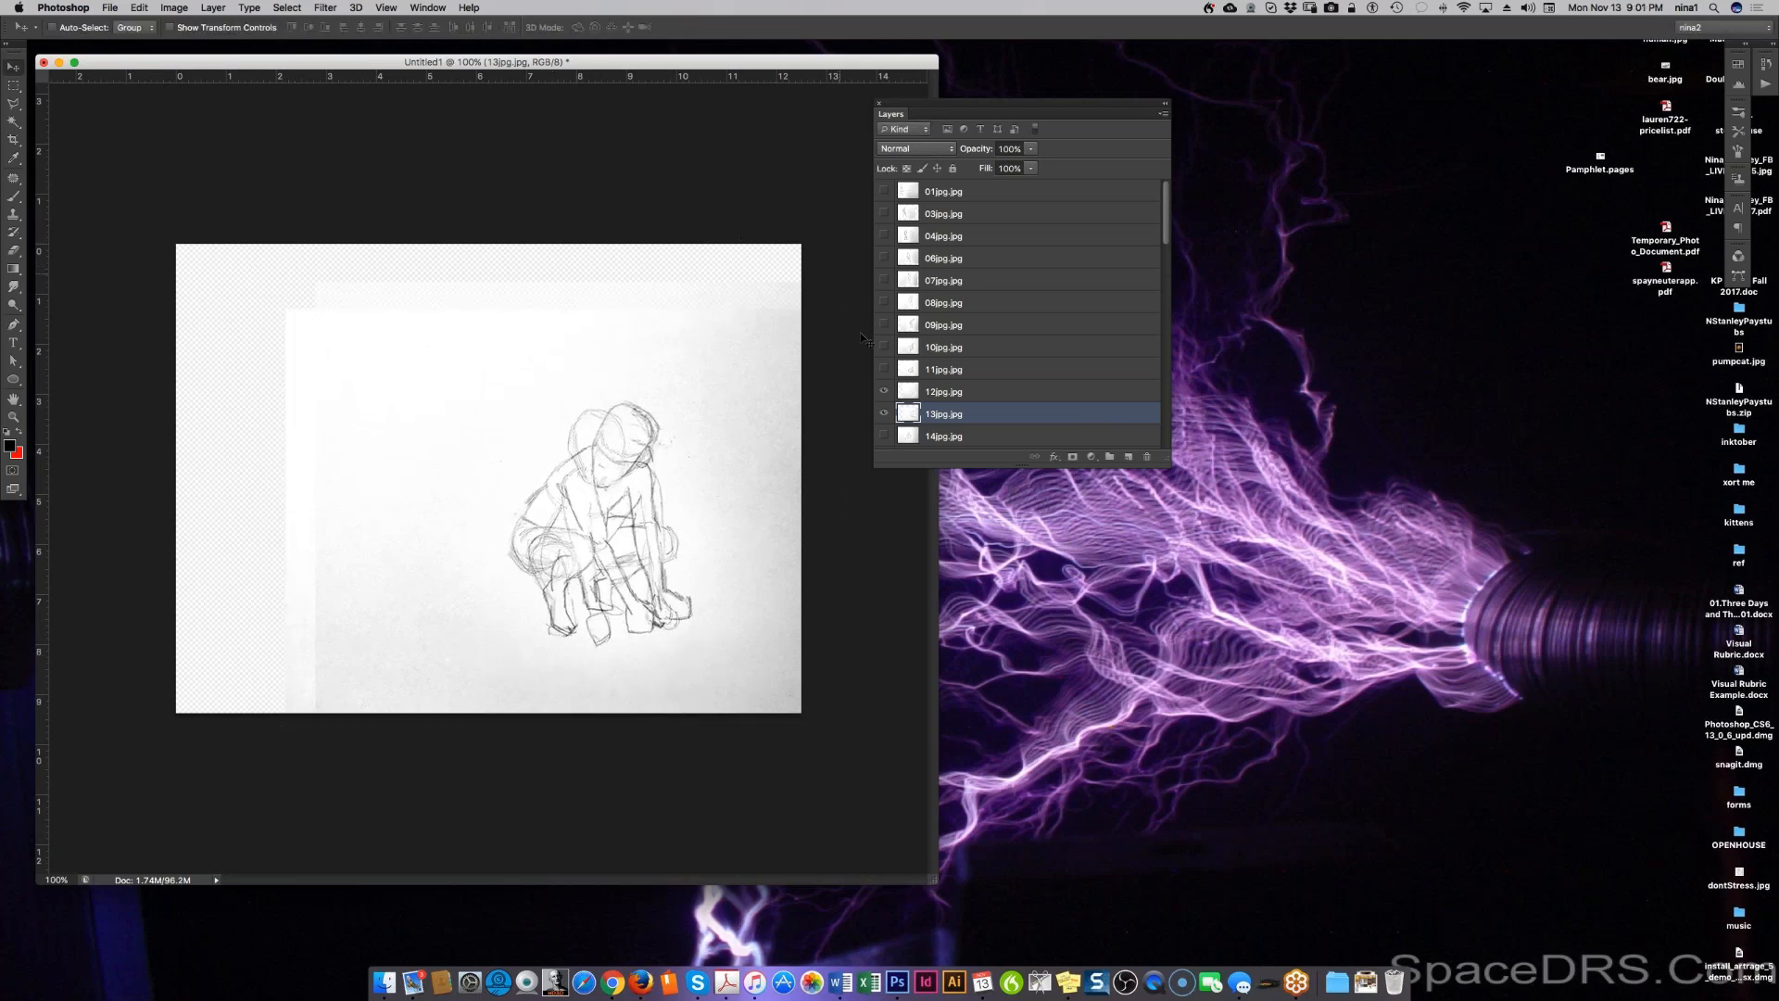
Step: Hide layer 12jpg.jpg, set 13jpg.jpg to 50% opacity, and move the 14jpg.jpg drawing onto the 13jpg.jpg figure
click(883, 390)
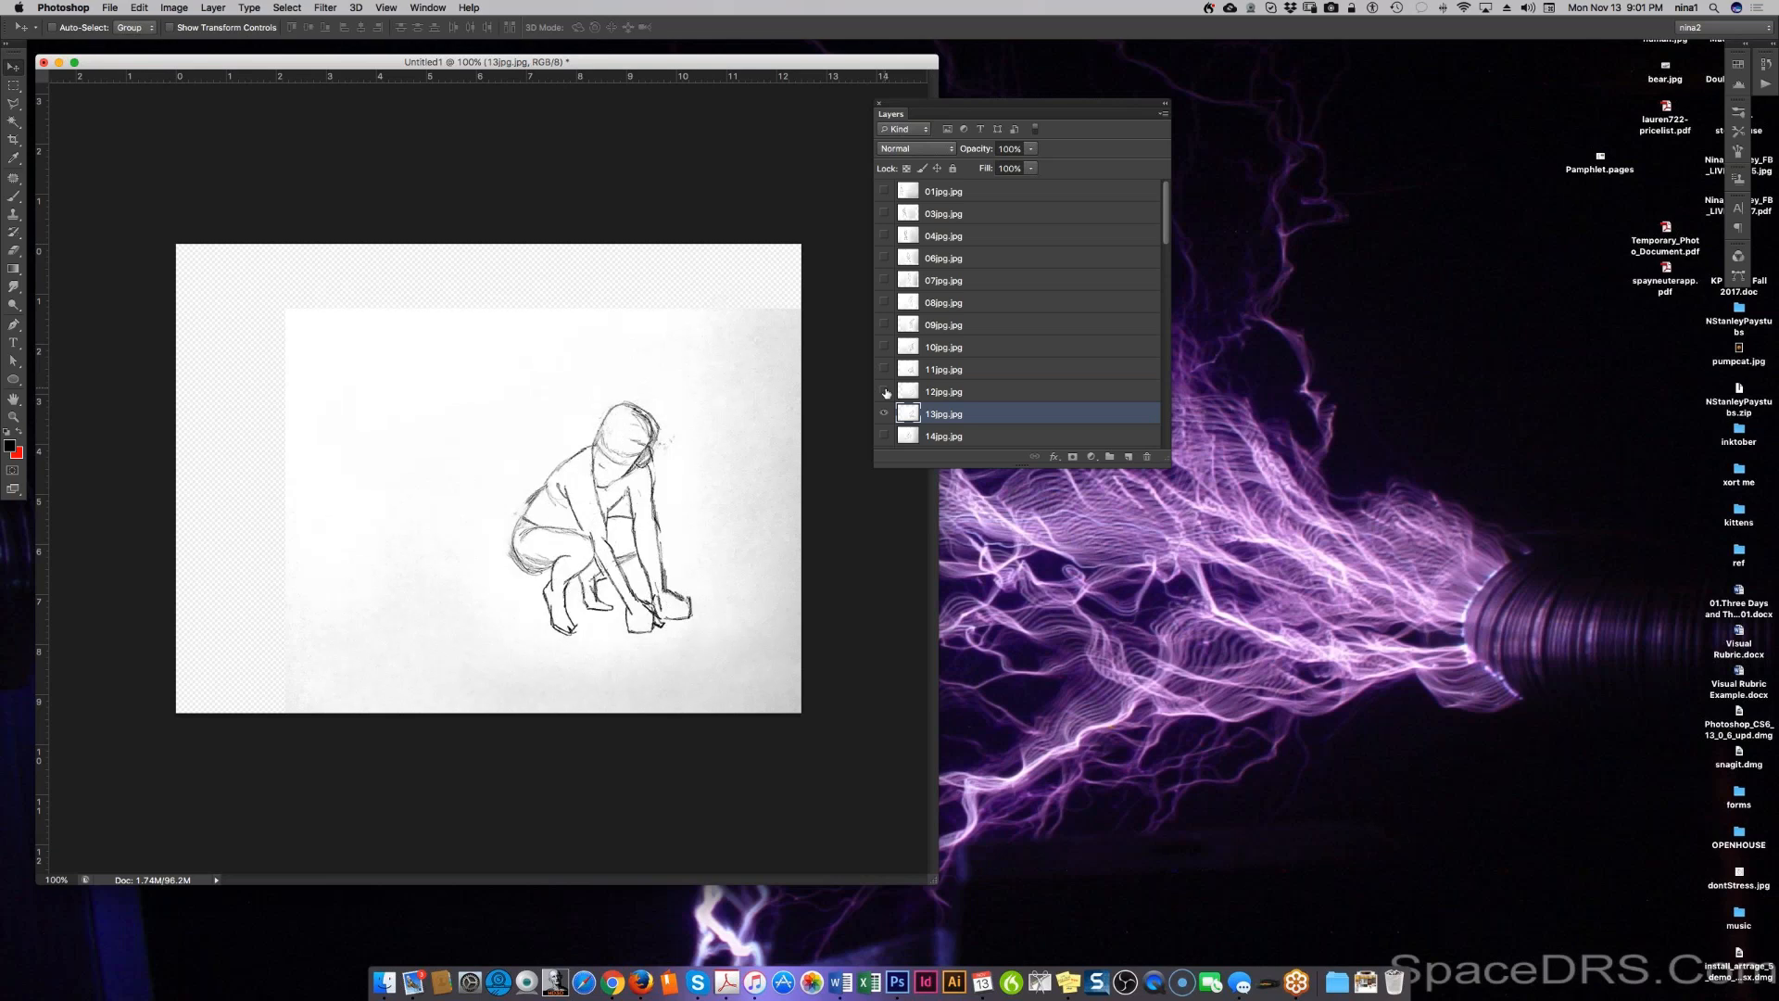
key(5)
click(884, 437)
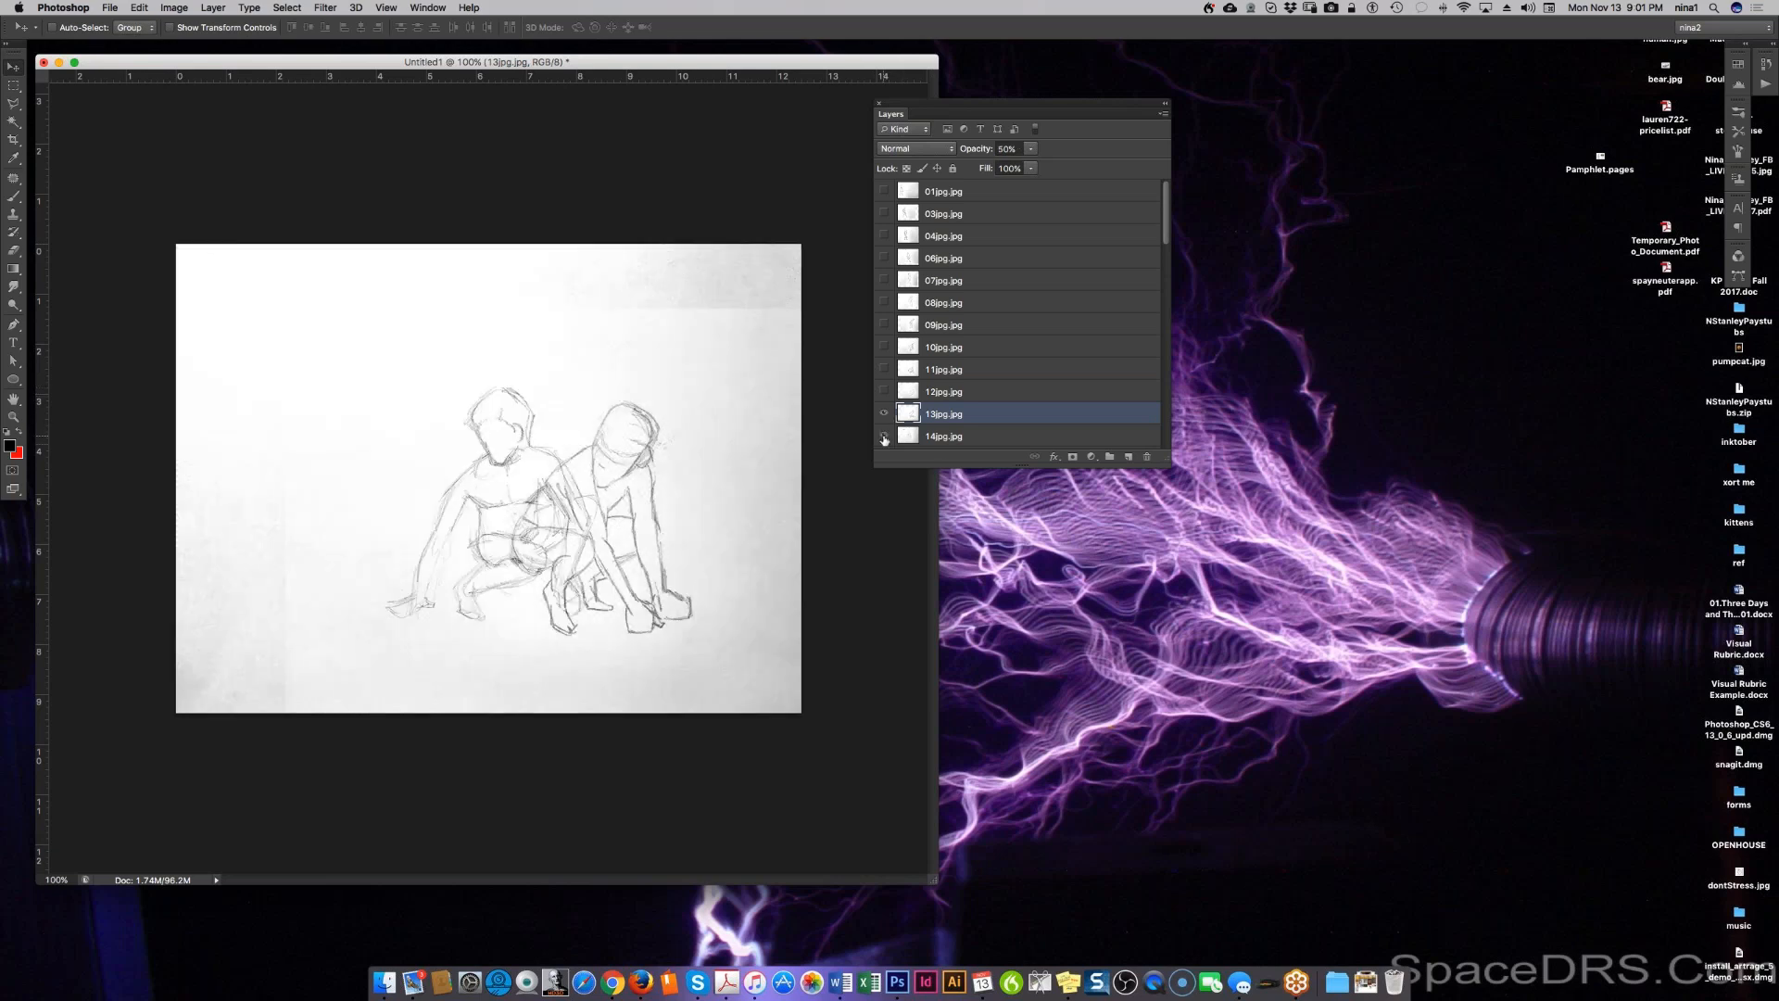
click(939, 436)
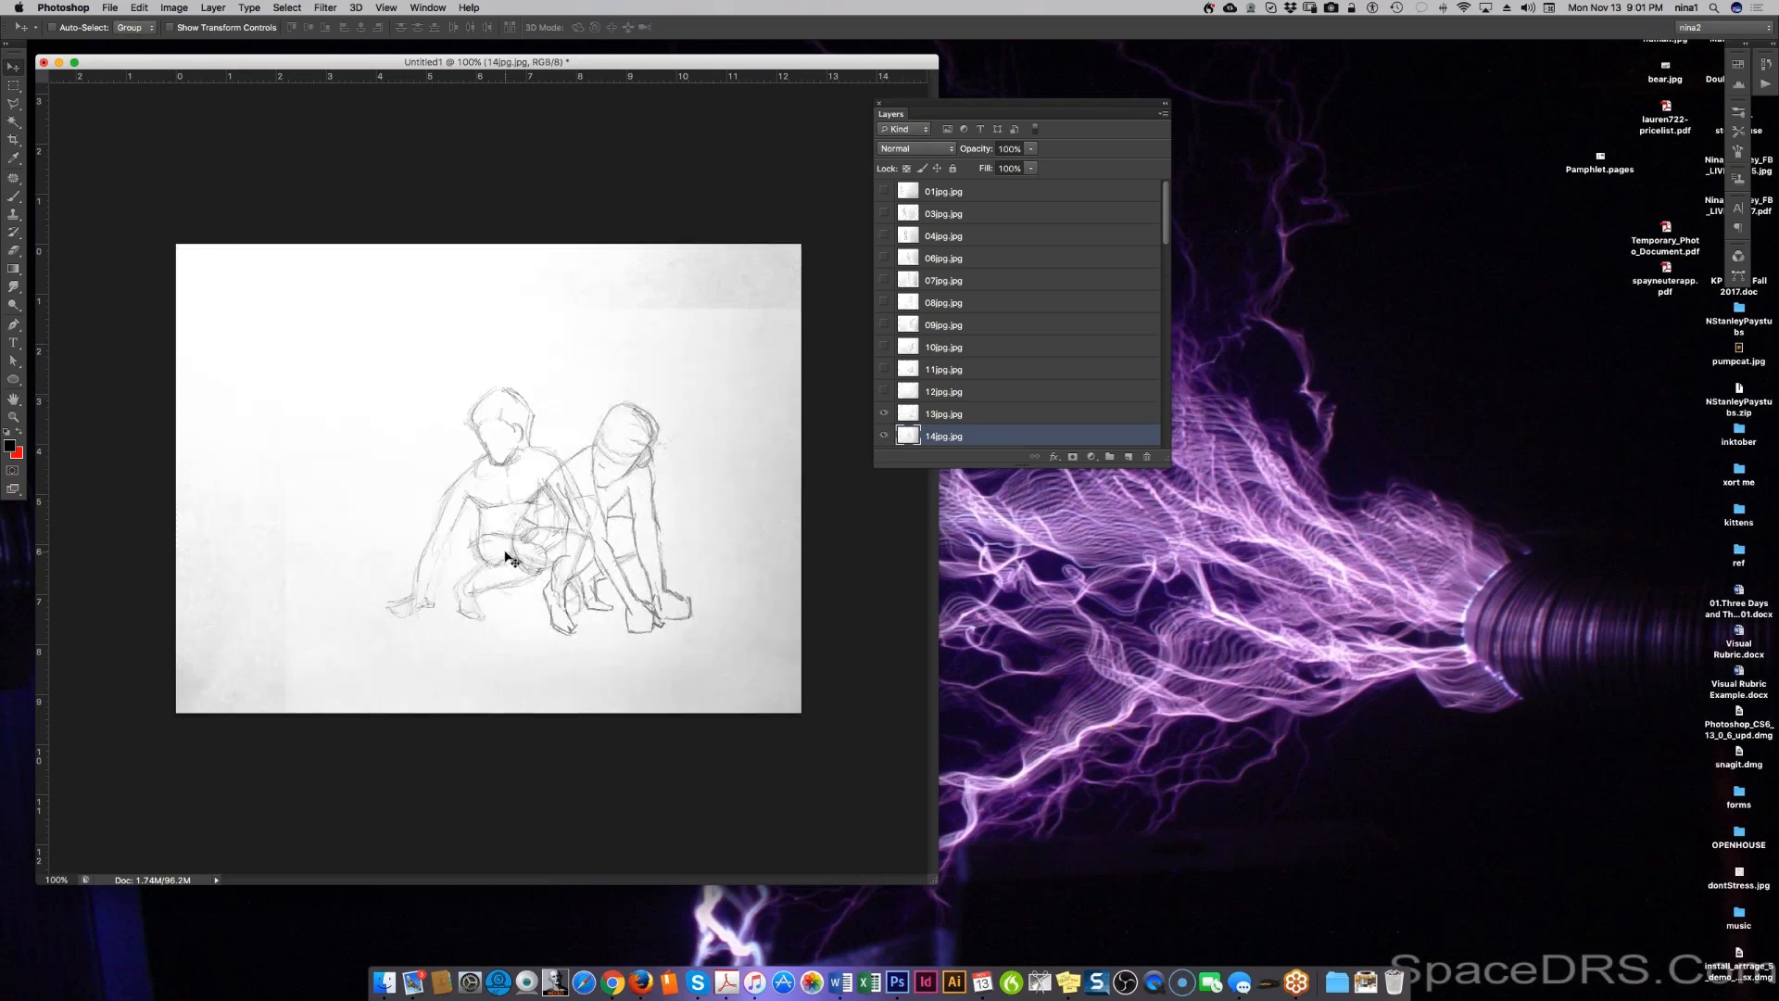
drag(506, 556, 602, 572)
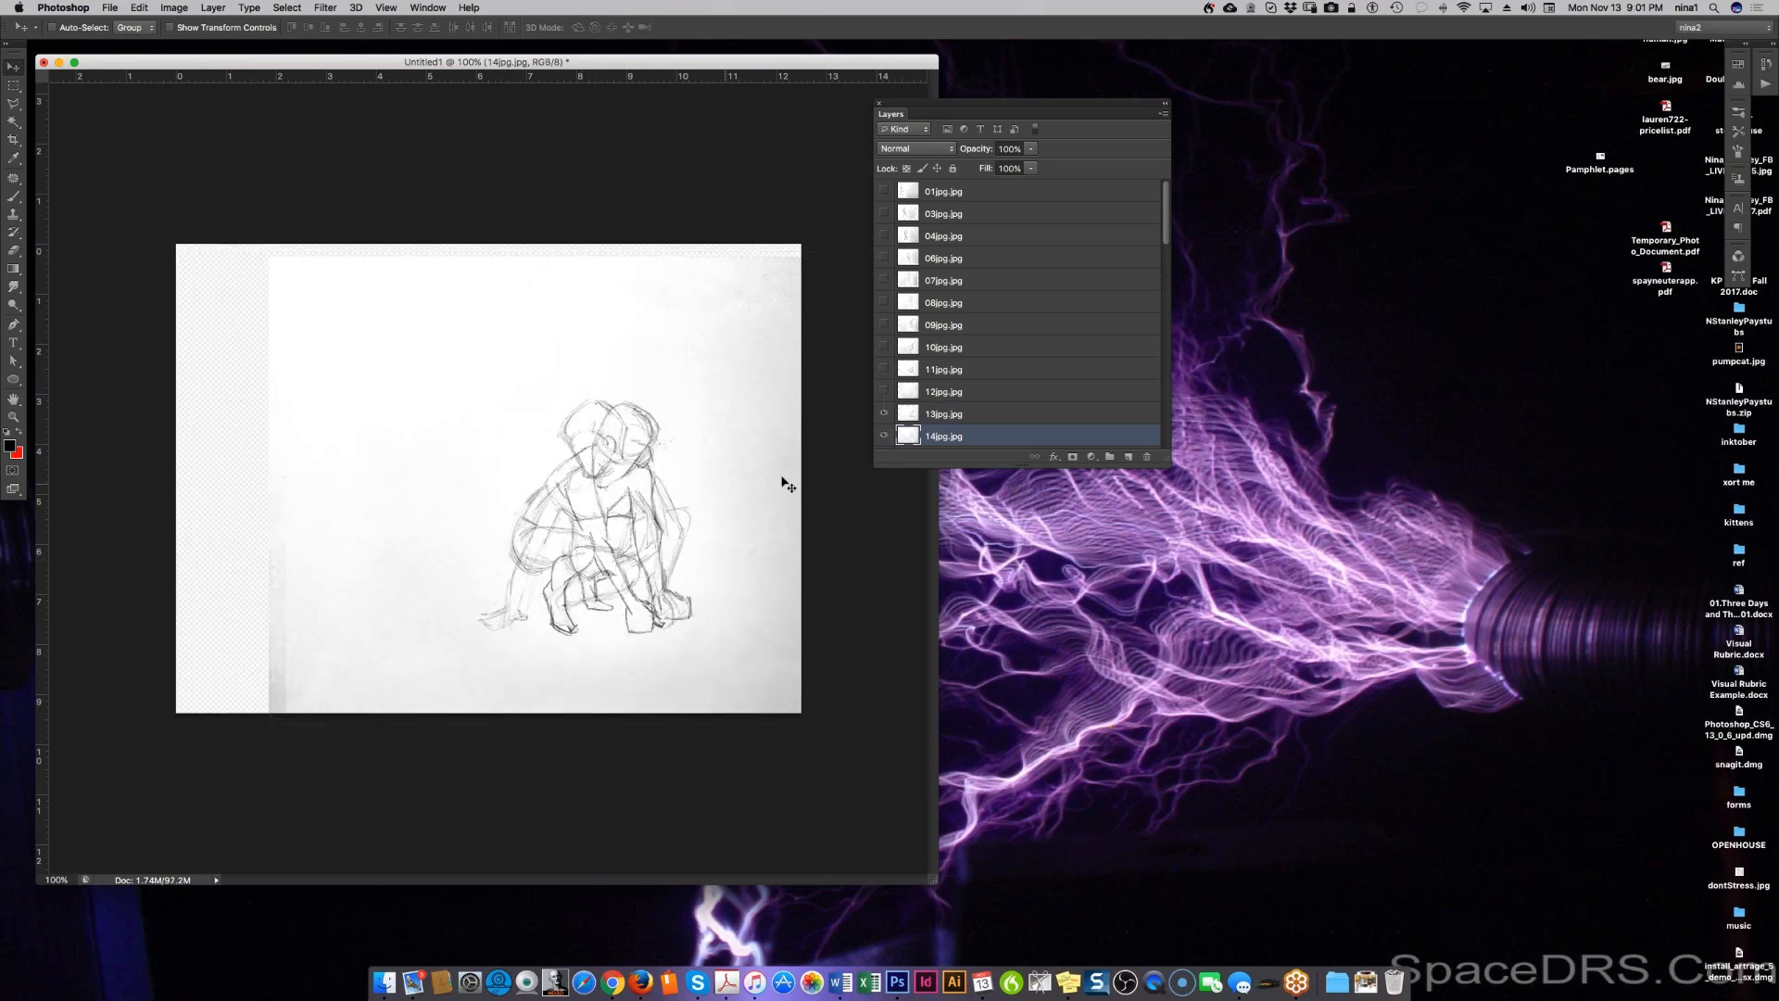
Step: Hide layer 13jpg.jpg, set 14jpg.jpg to 50% opacity, and move the 15jpg.jpg drawing onto the 14jpg.jpg figure
scroll(1135, 422, down, 5)
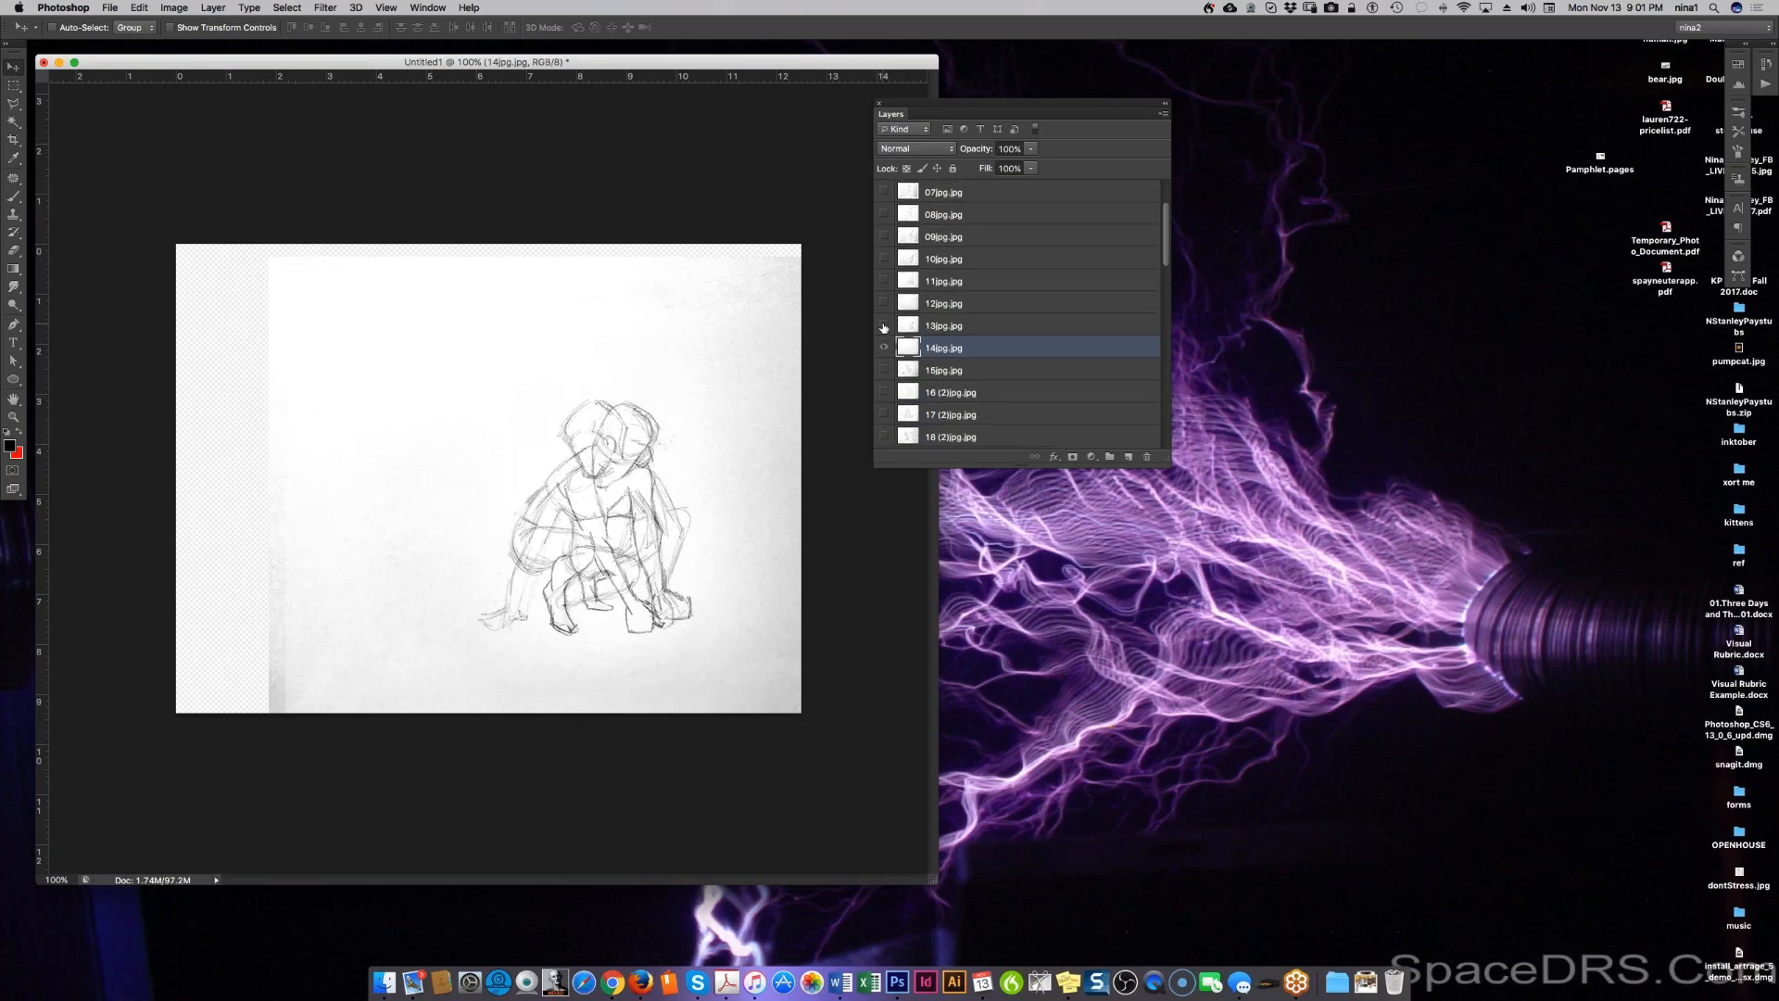
click(883, 325)
key(5)
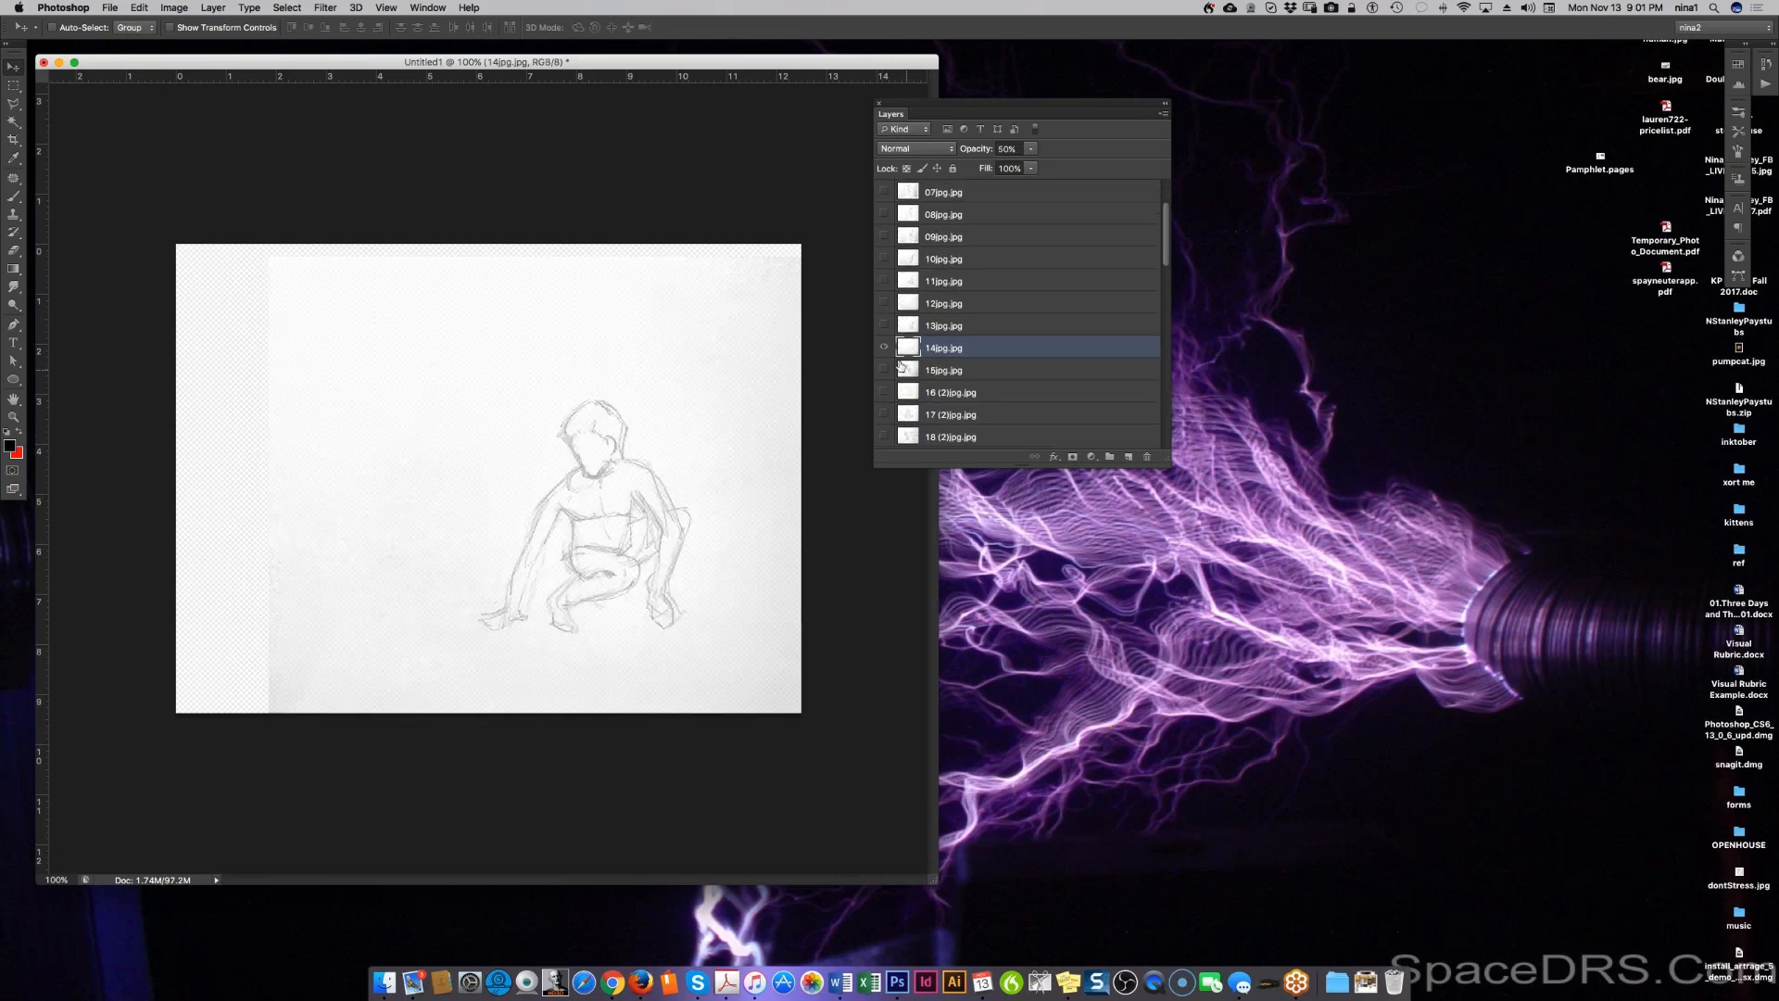
click(884, 370)
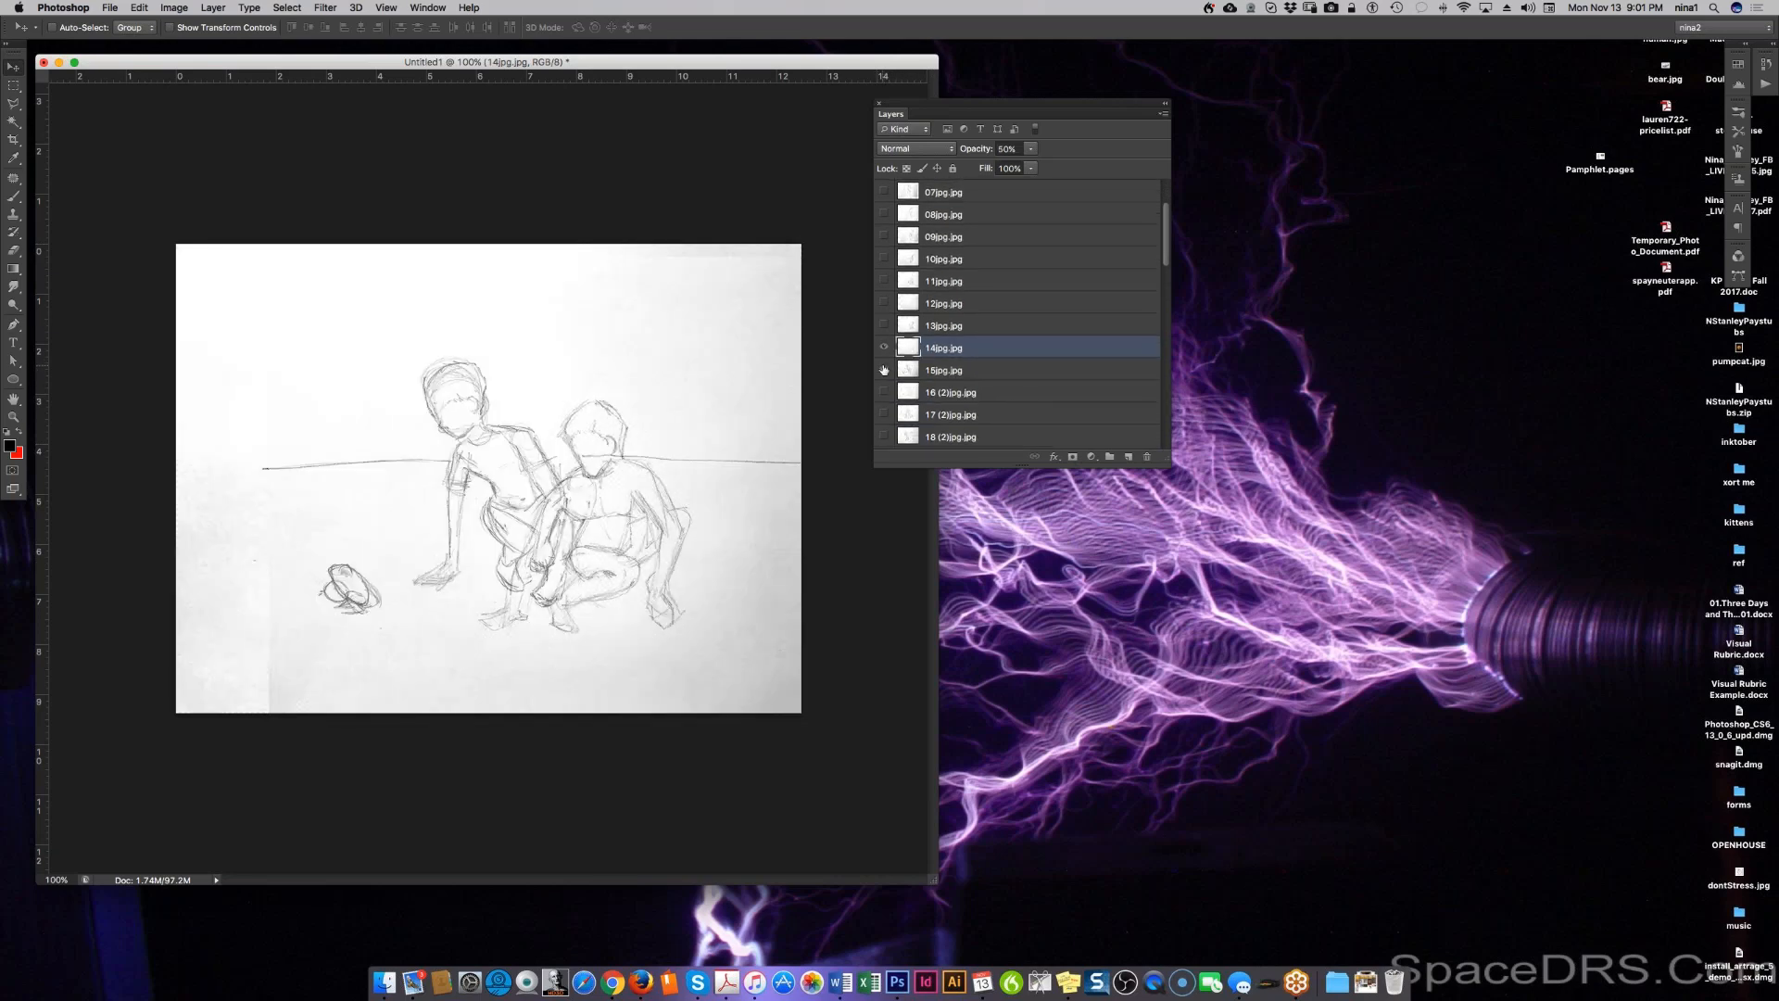
click(943, 371)
drag(516, 503, 576, 548)
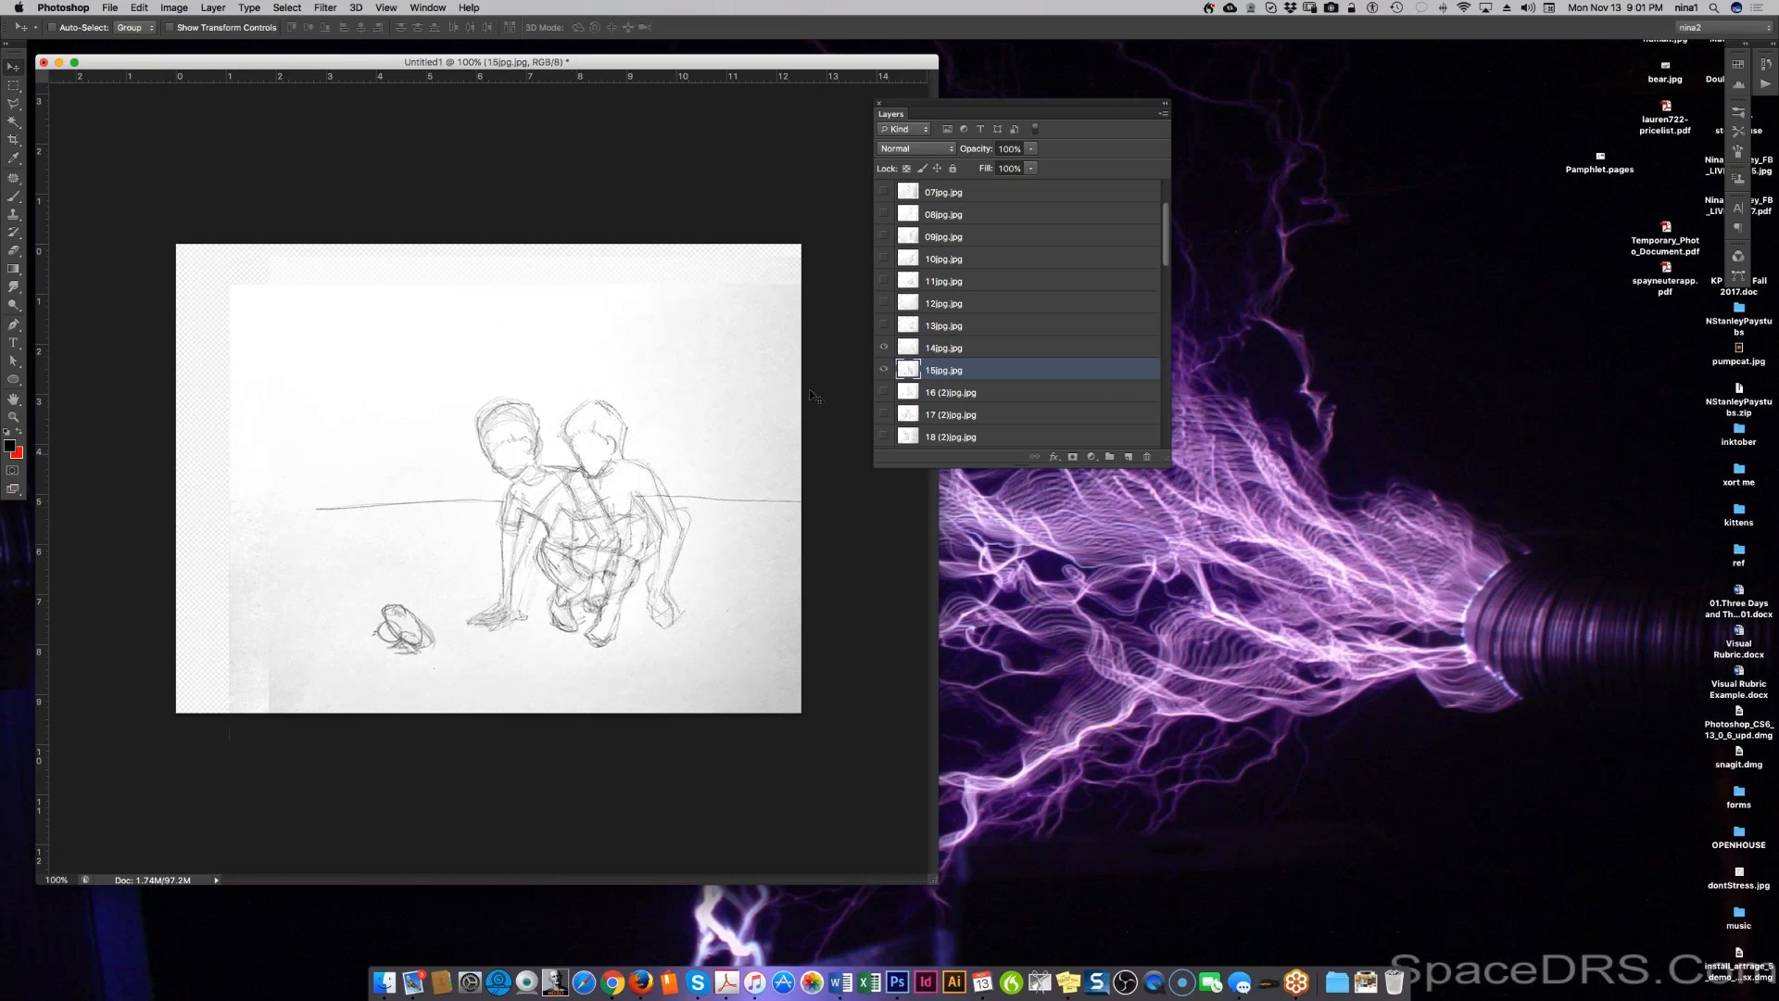
Step: Hide layer 14jpg.jpg, show 16 (2)jpg.jpg, and set 15jpg.jpg above it to 50% opacity
click(883, 348)
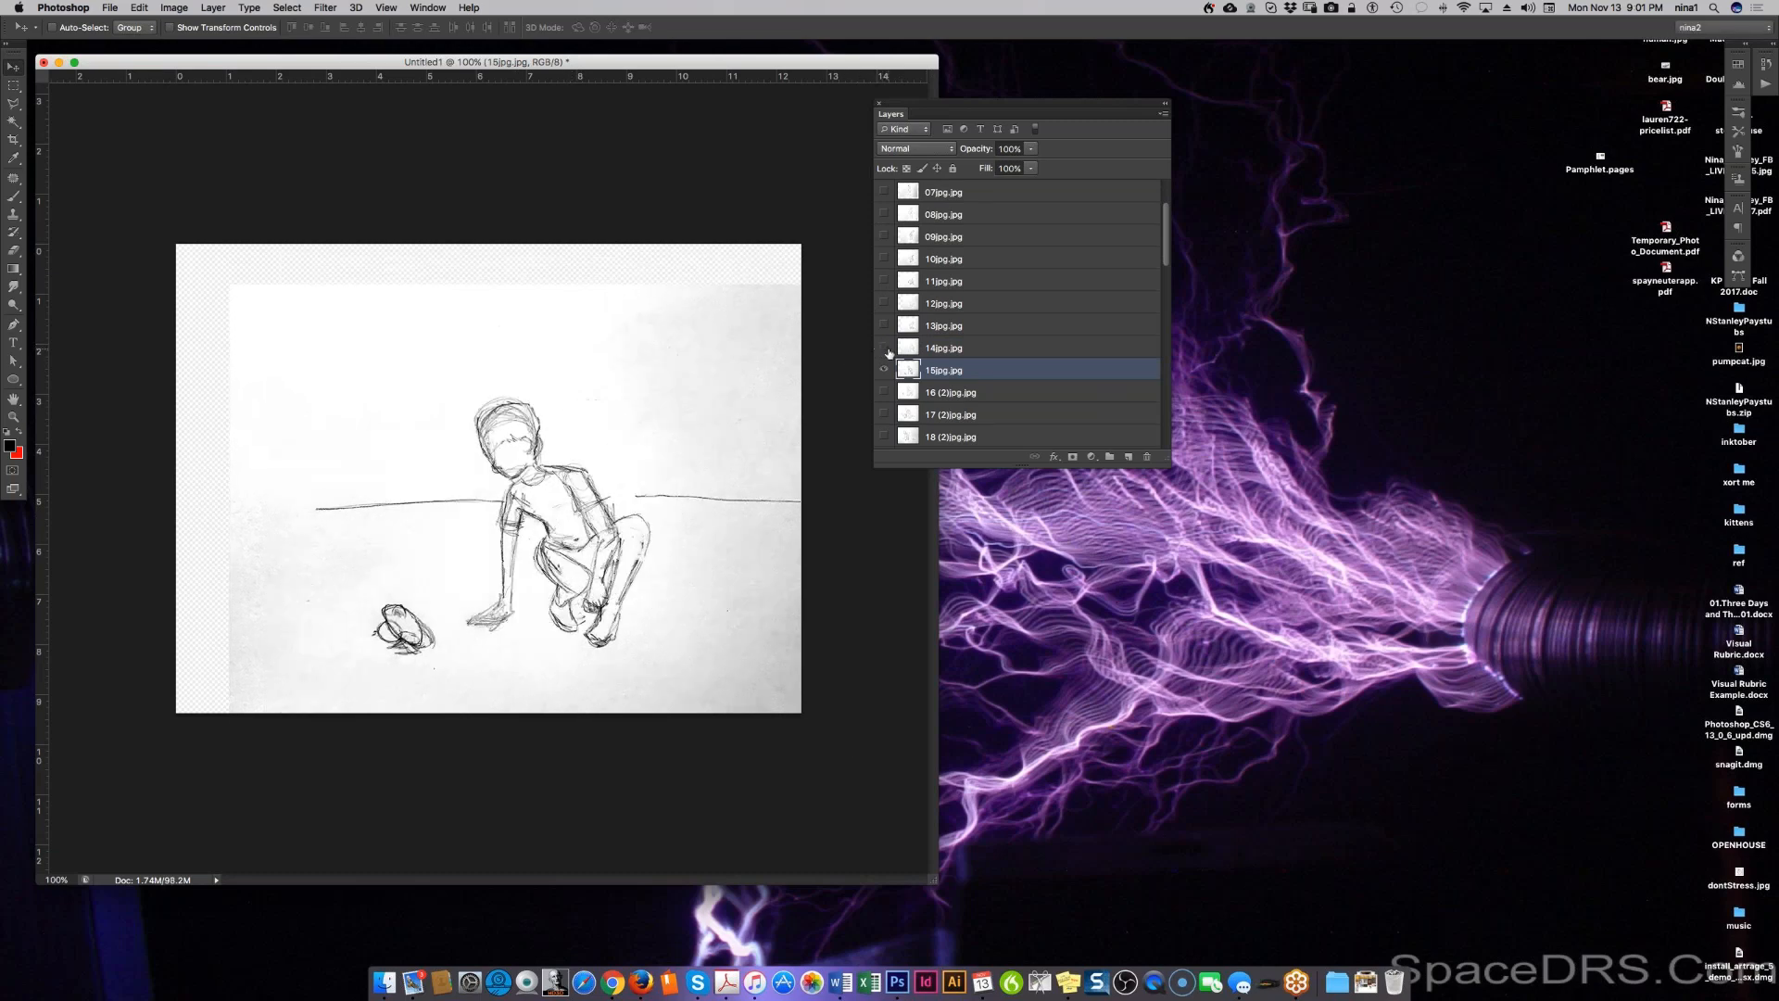
click(882, 392)
click(930, 393)
click(938, 371)
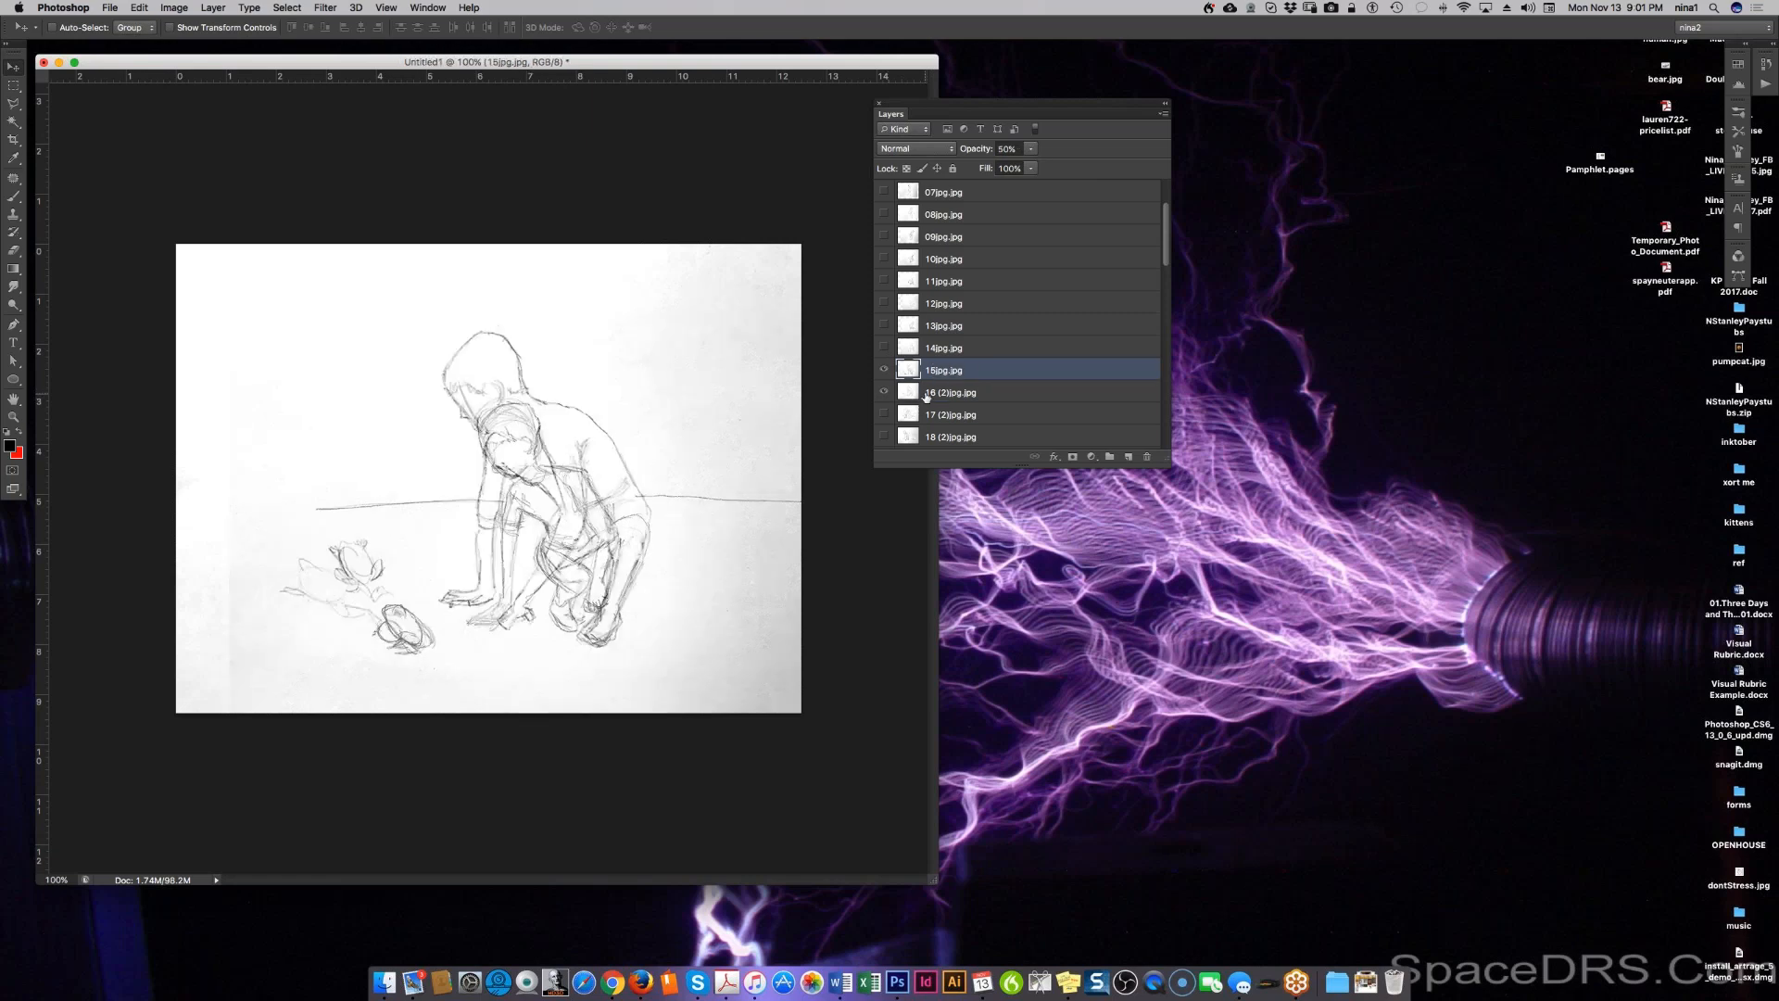
Step: Free-transform the 16 (2)jpg.jpg drawing to about 84% width and 80% height, positioned over the crouching 15jpg.jpg figure
click(917, 396)
mouse_move(528, 491)
mouse_down()
mouse_move(554, 502)
mouse_move(543, 482)
mouse_move(531, 497)
mouse_up()
key(super+t)
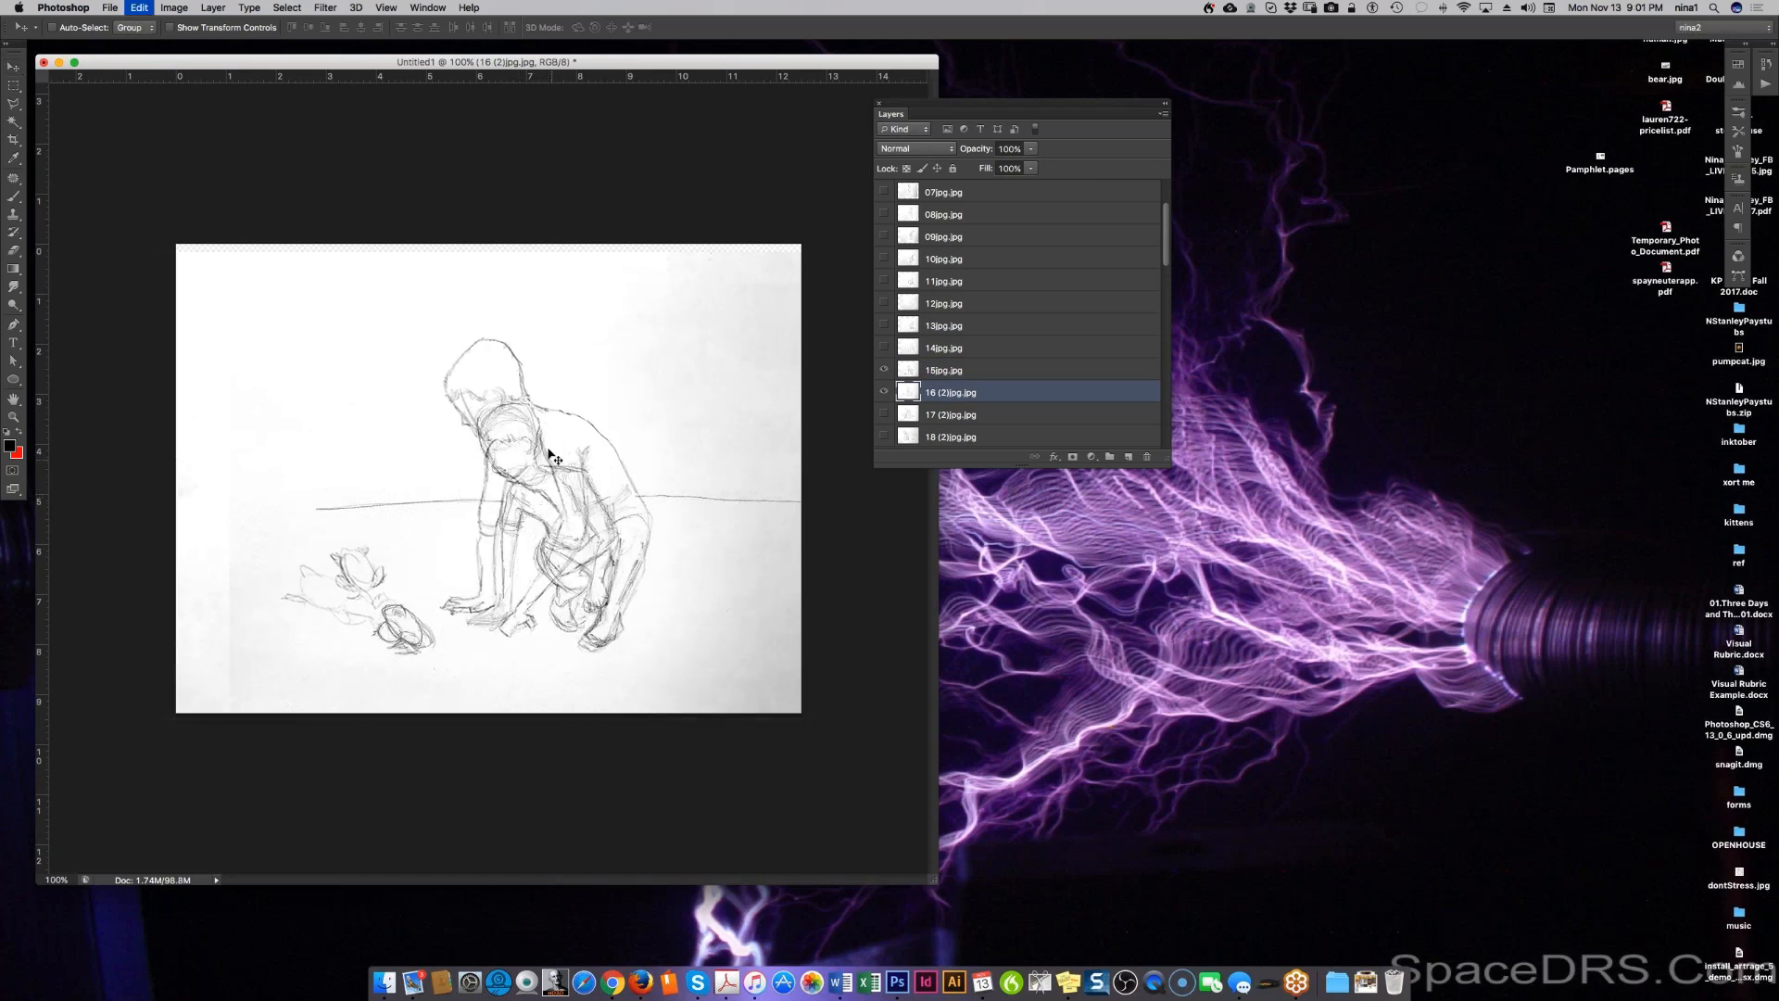
drag(177, 250, 363, 375)
drag(674, 621, 617, 598)
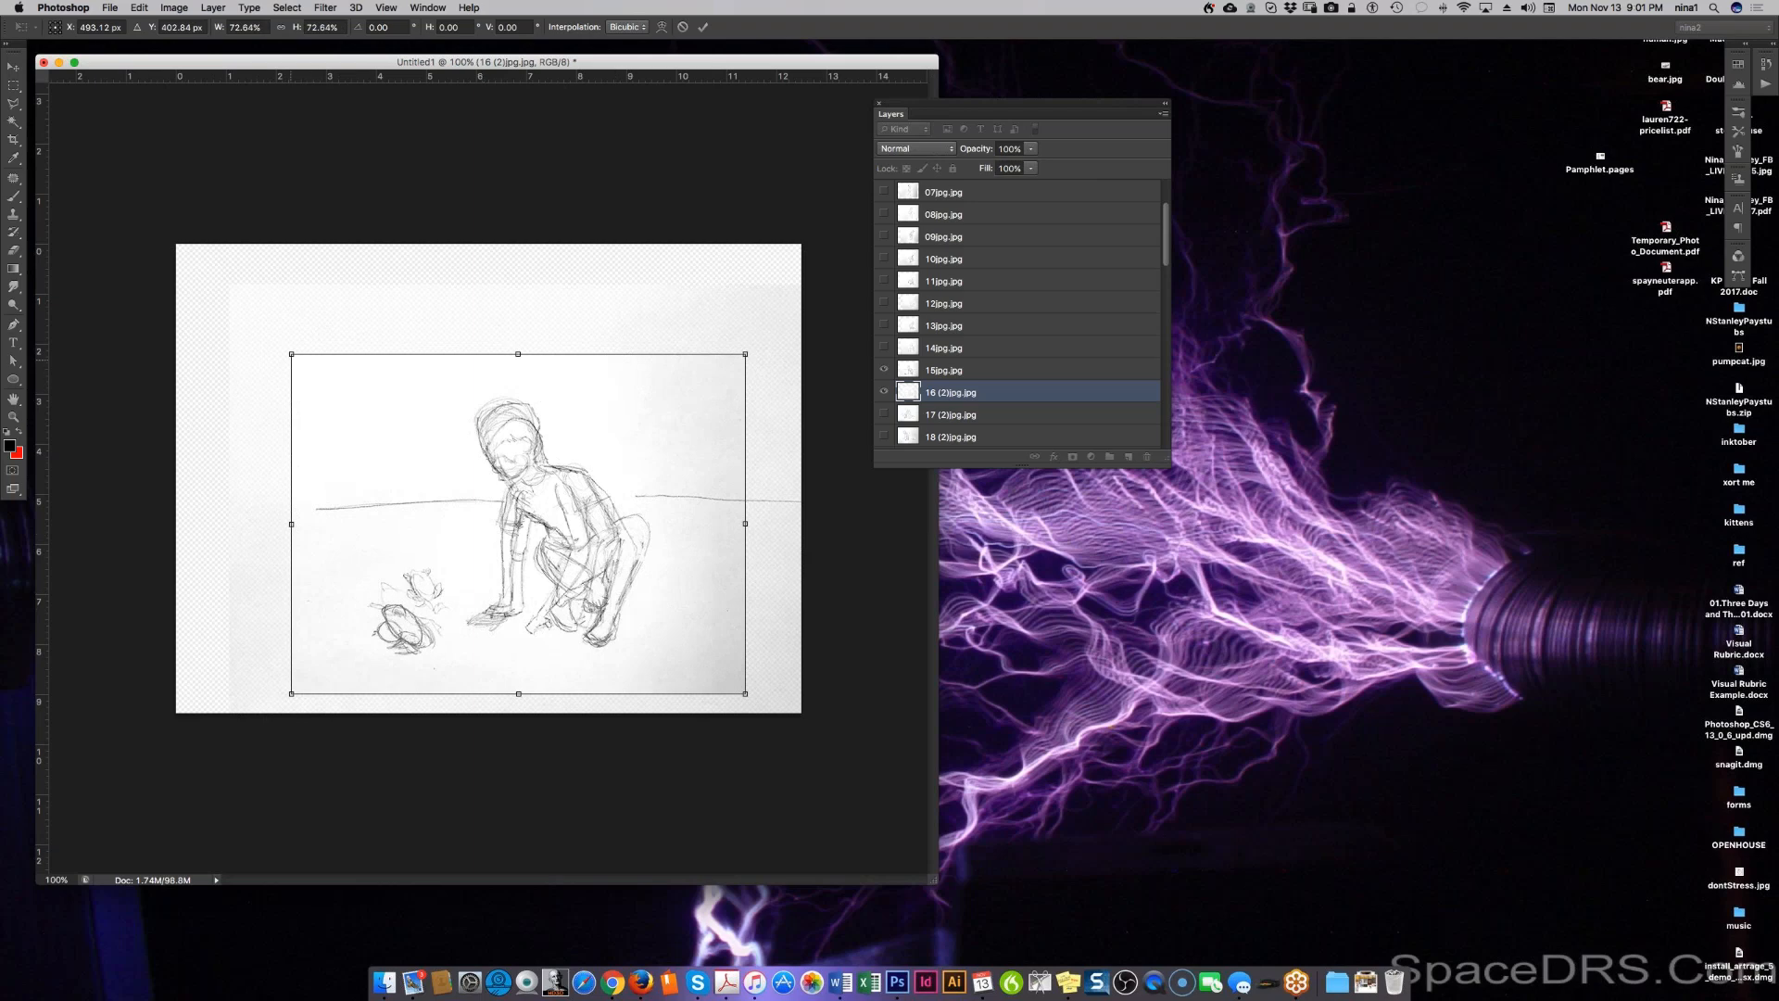
drag(290, 353, 256, 328)
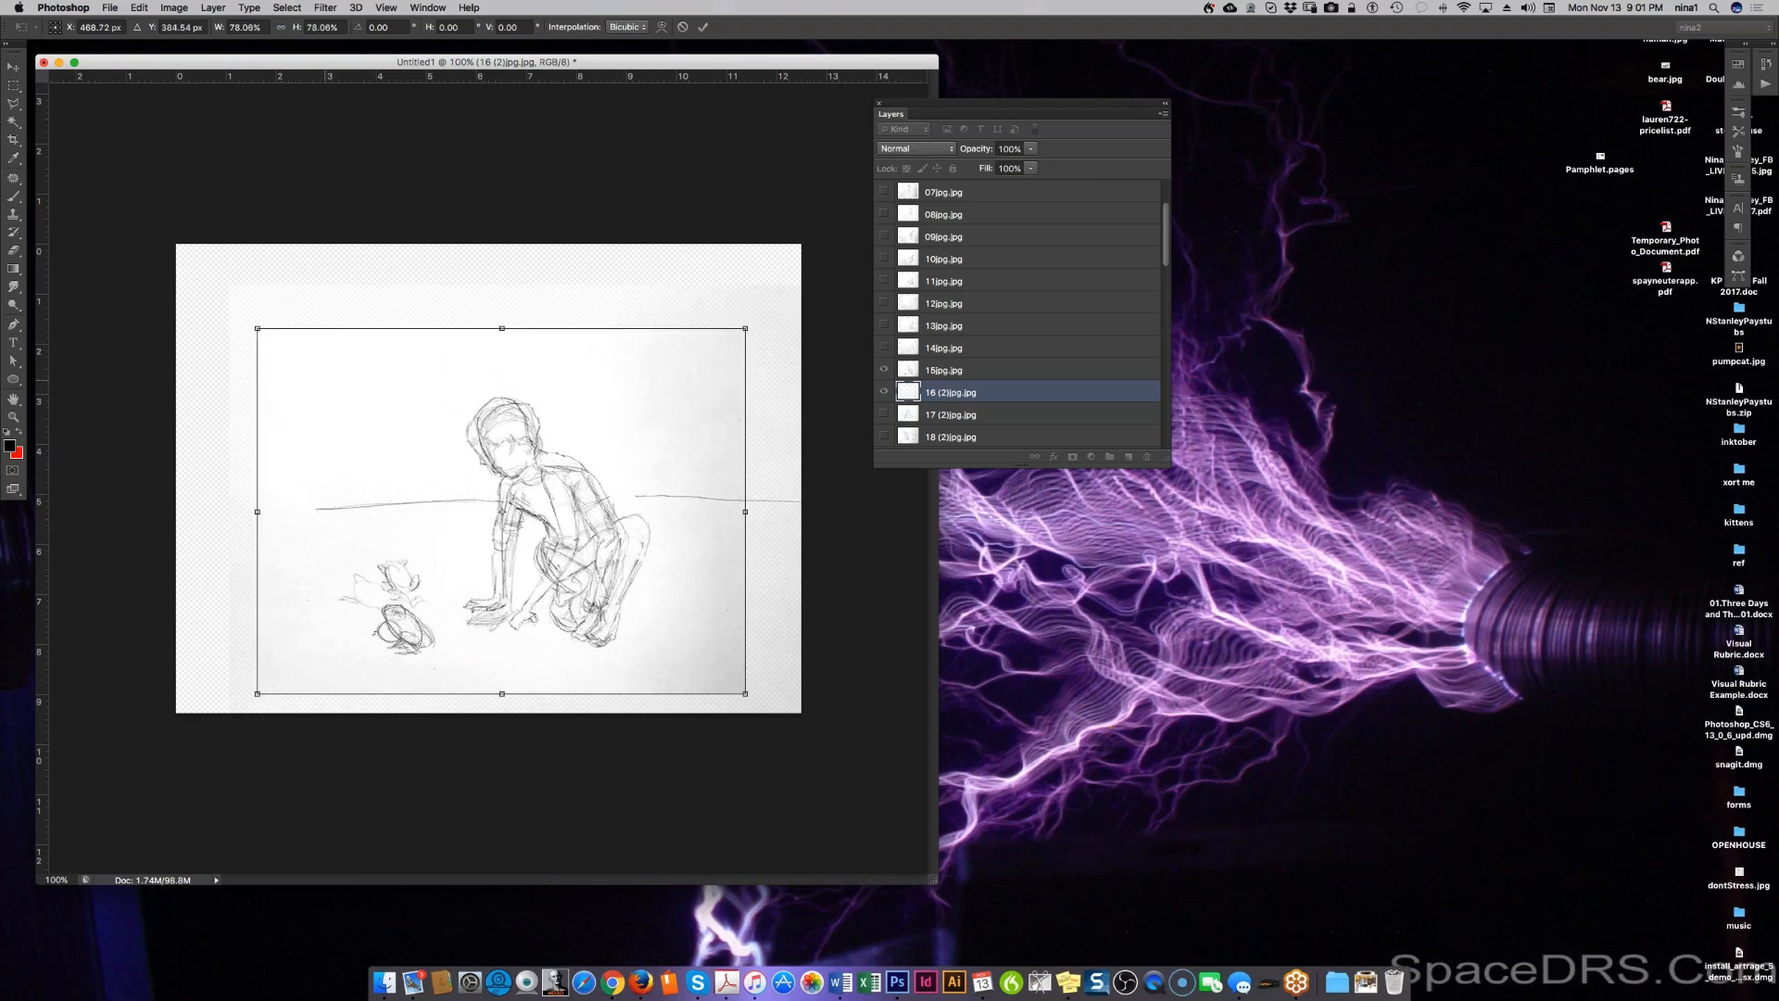
drag(506, 519, 477, 518)
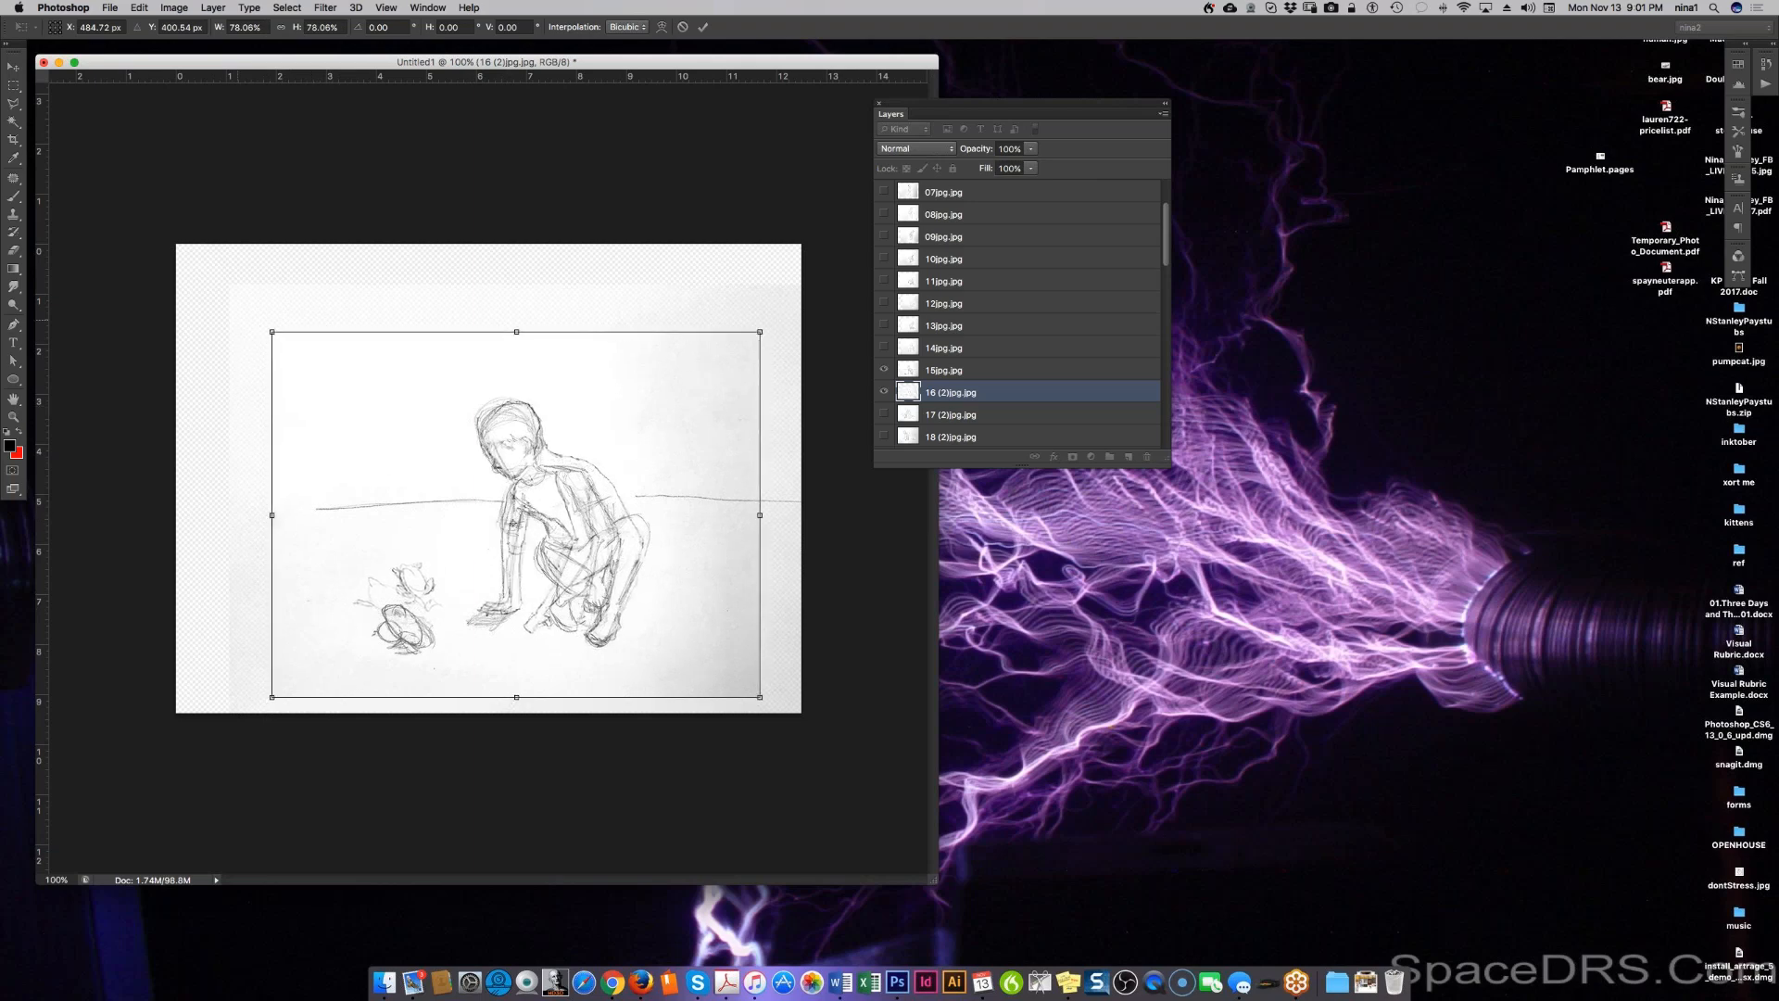
drag(271, 331, 242, 310)
drag(460, 557, 468, 565)
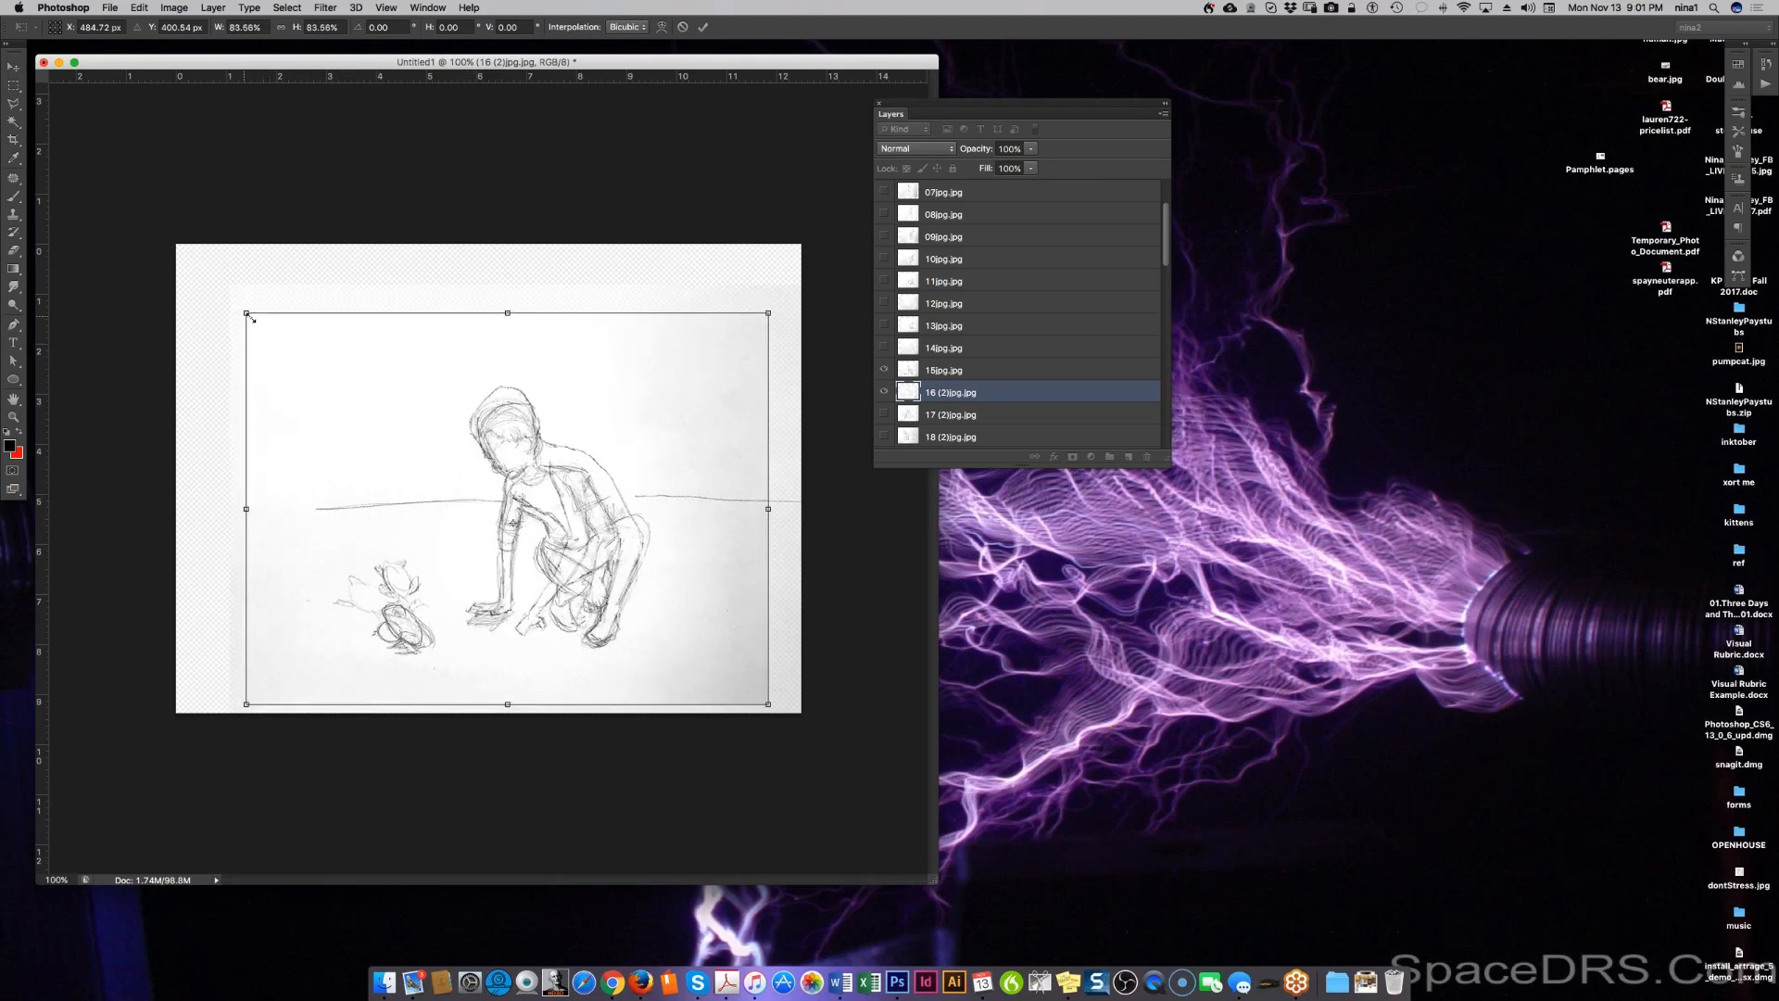
drag(507, 313, 507, 330)
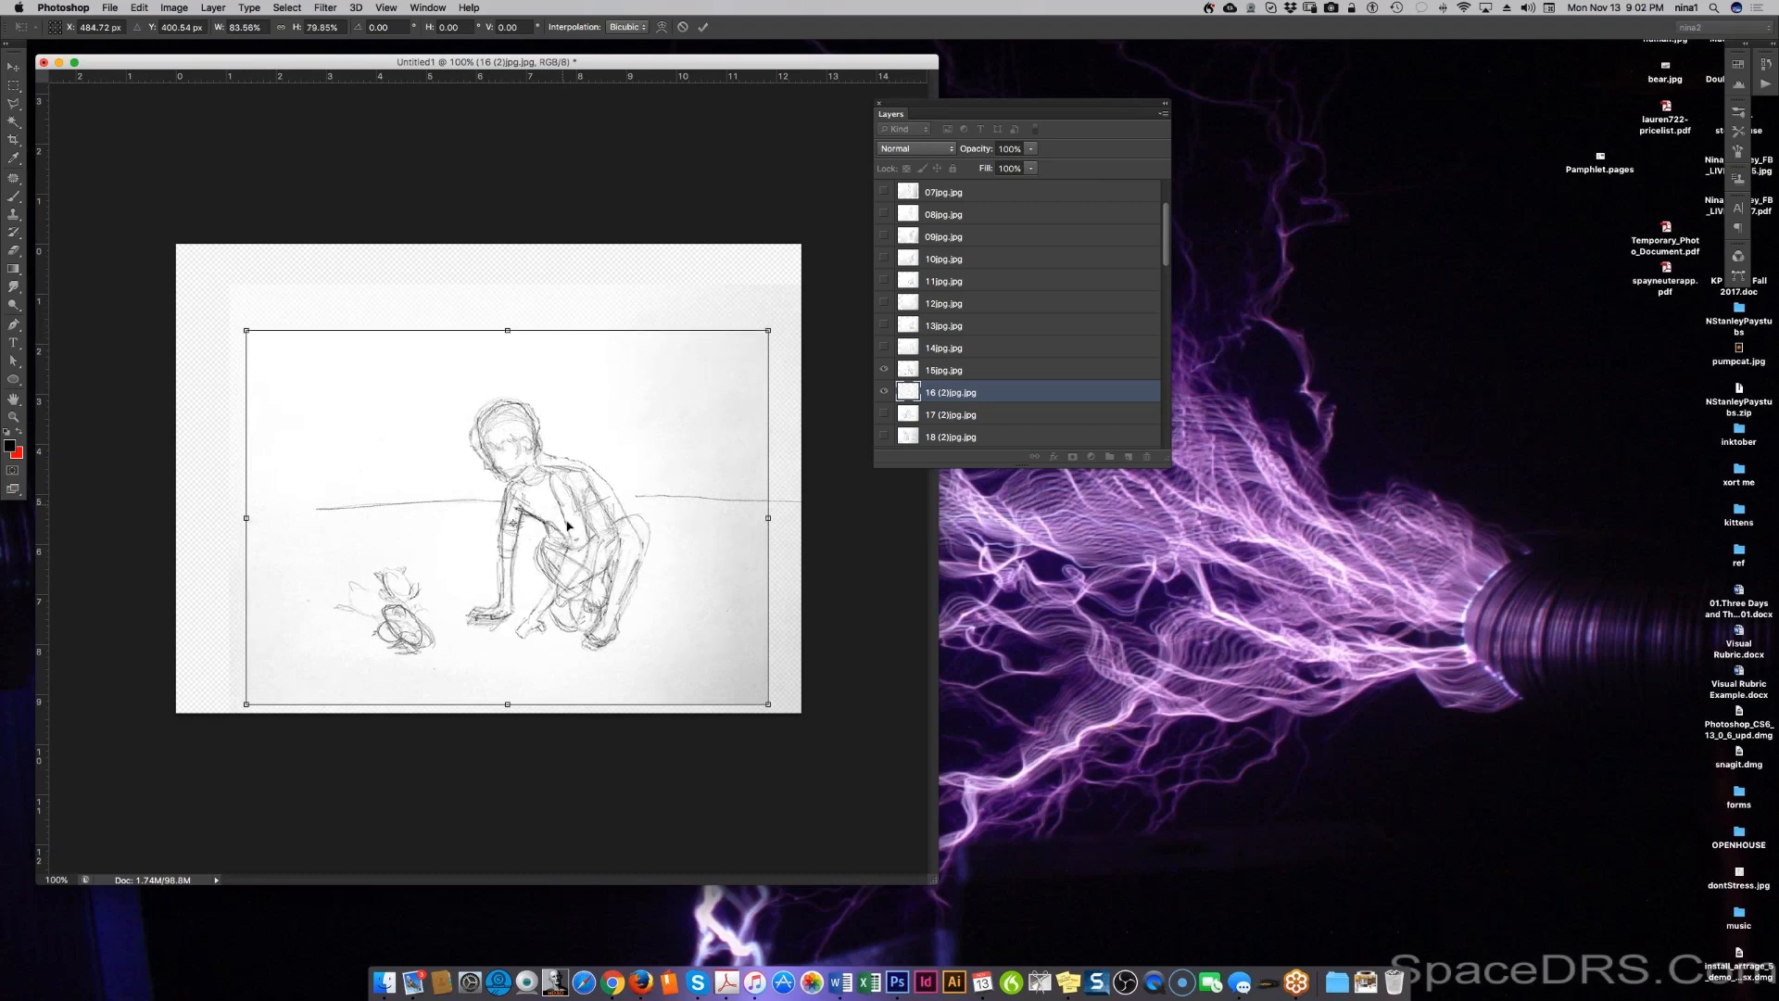
drag(567, 528, 567, 524)
key(Return)
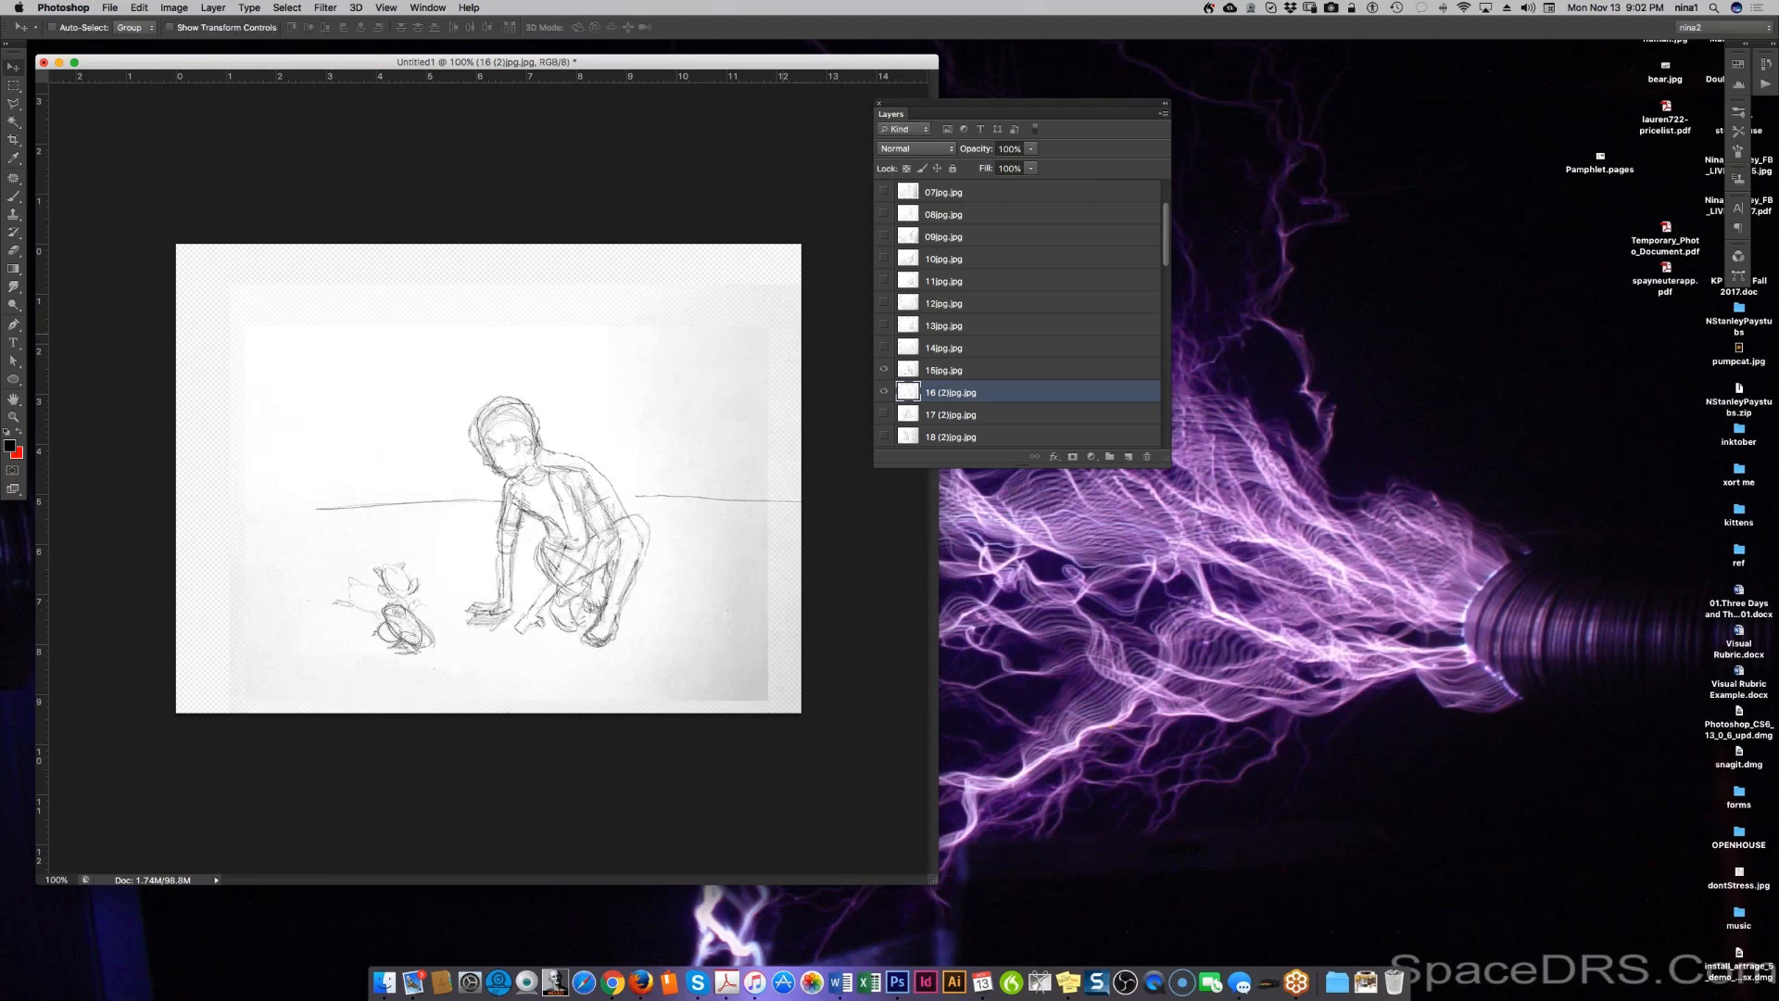
Step: Hide layer 15jpg.jpg, show 17 (2)jpg.jpg, and set 16 (2)jpg.jpg above it to 50% opacity
click(883, 368)
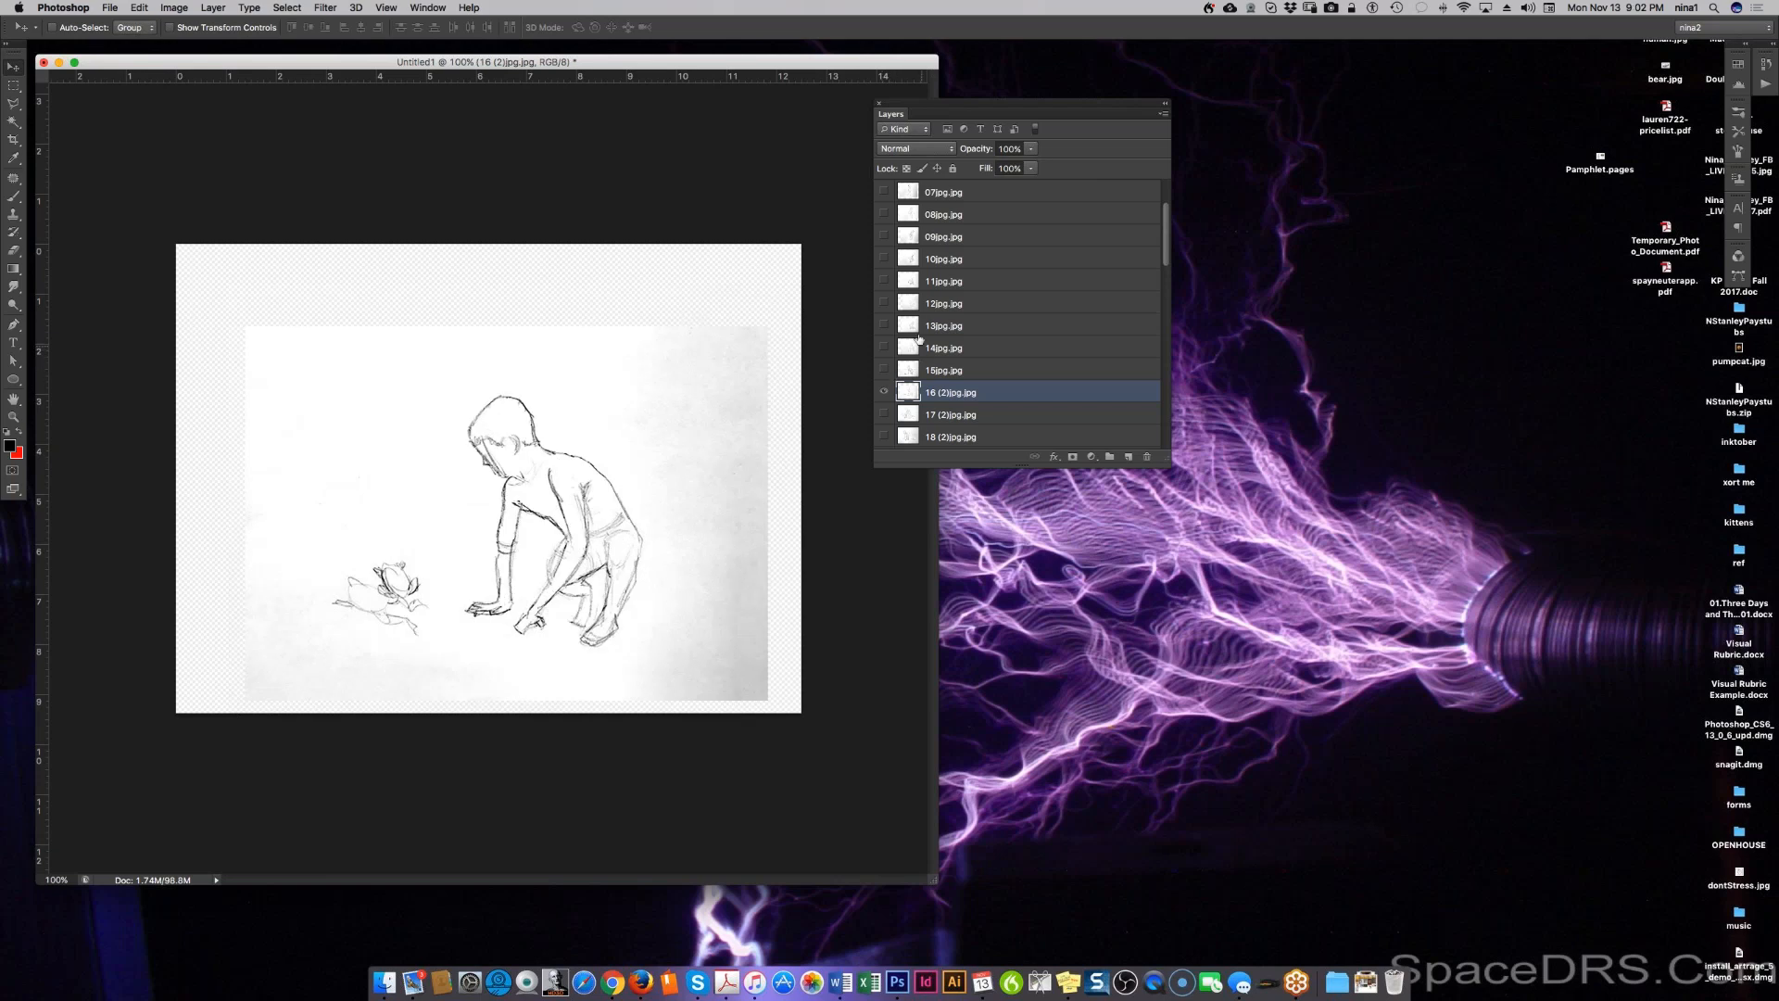
scroll(924, 371, down, 1)
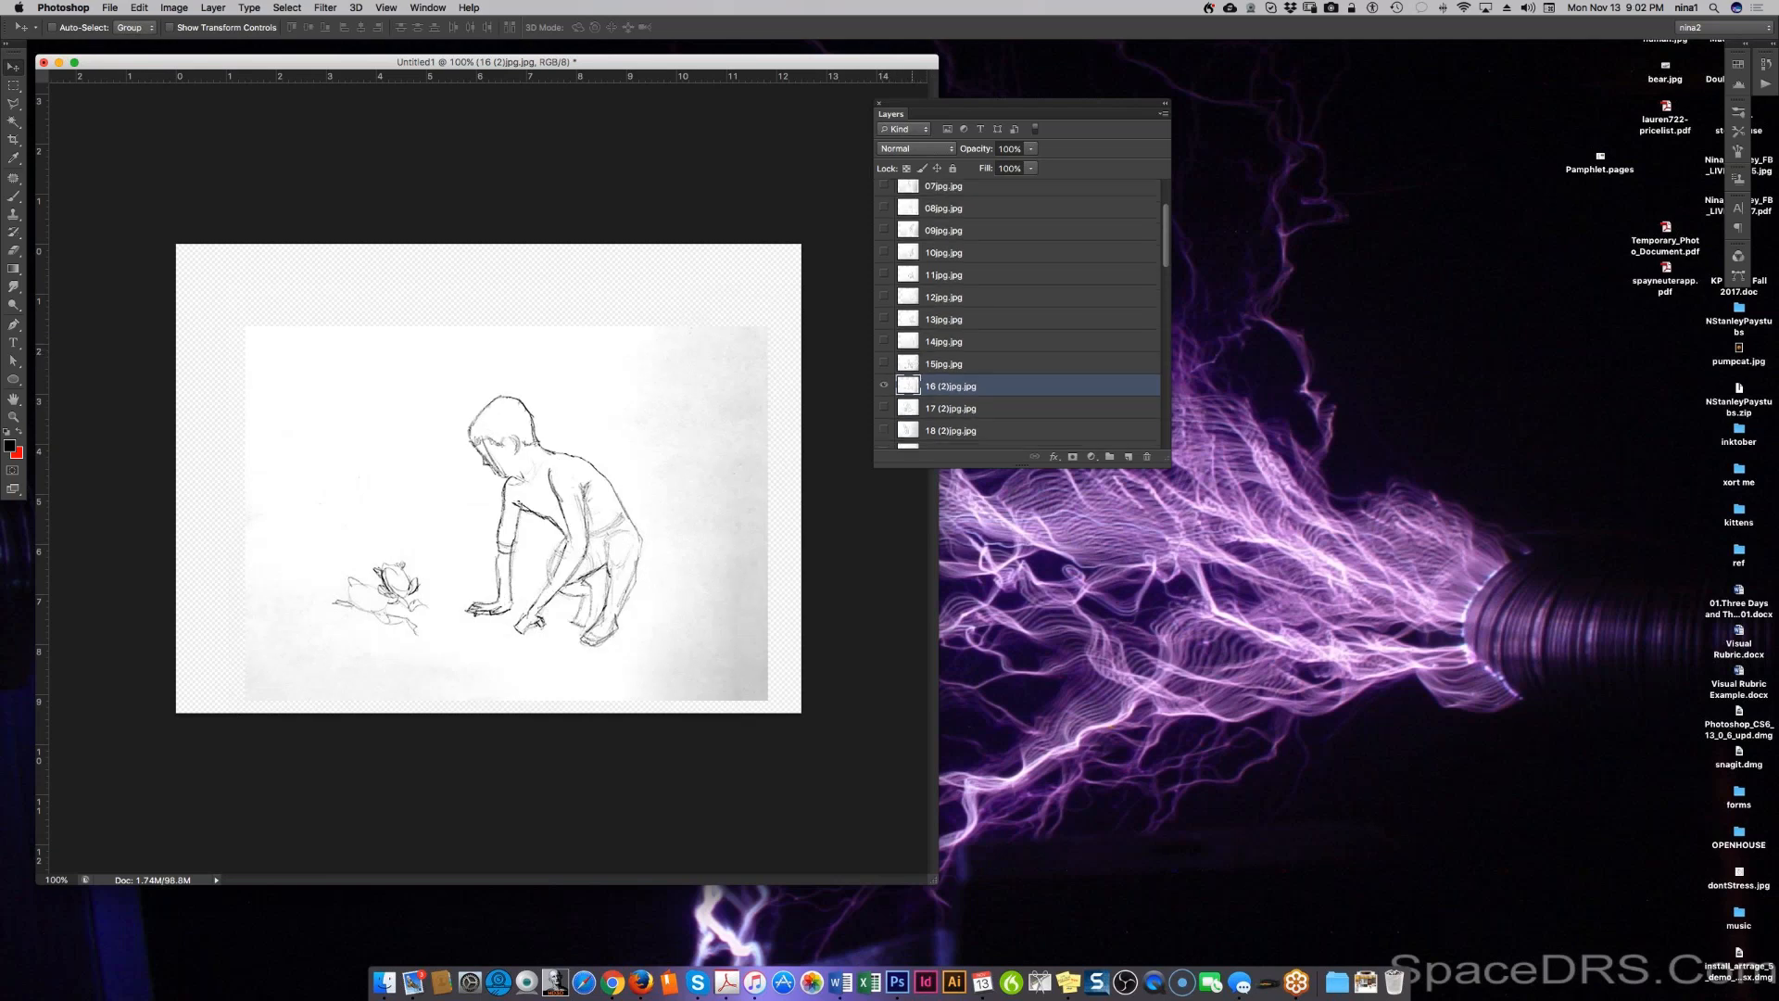
click(936, 409)
click(884, 408)
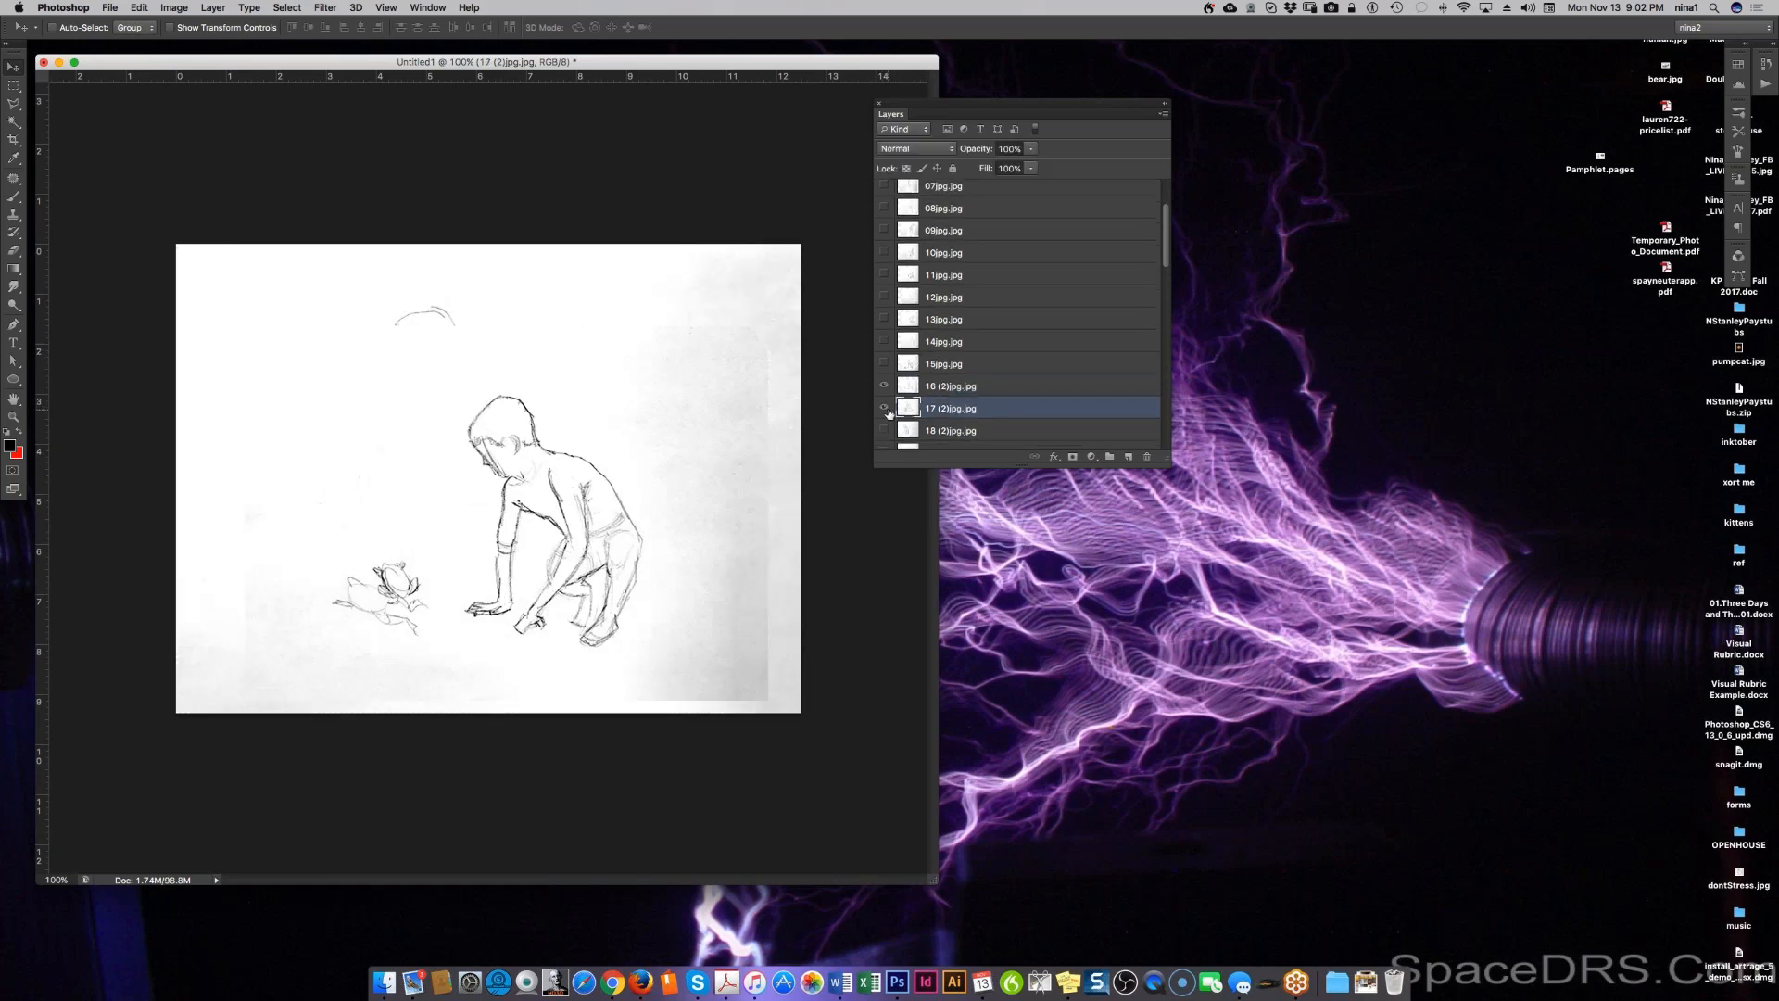
click(955, 387)
key(5)
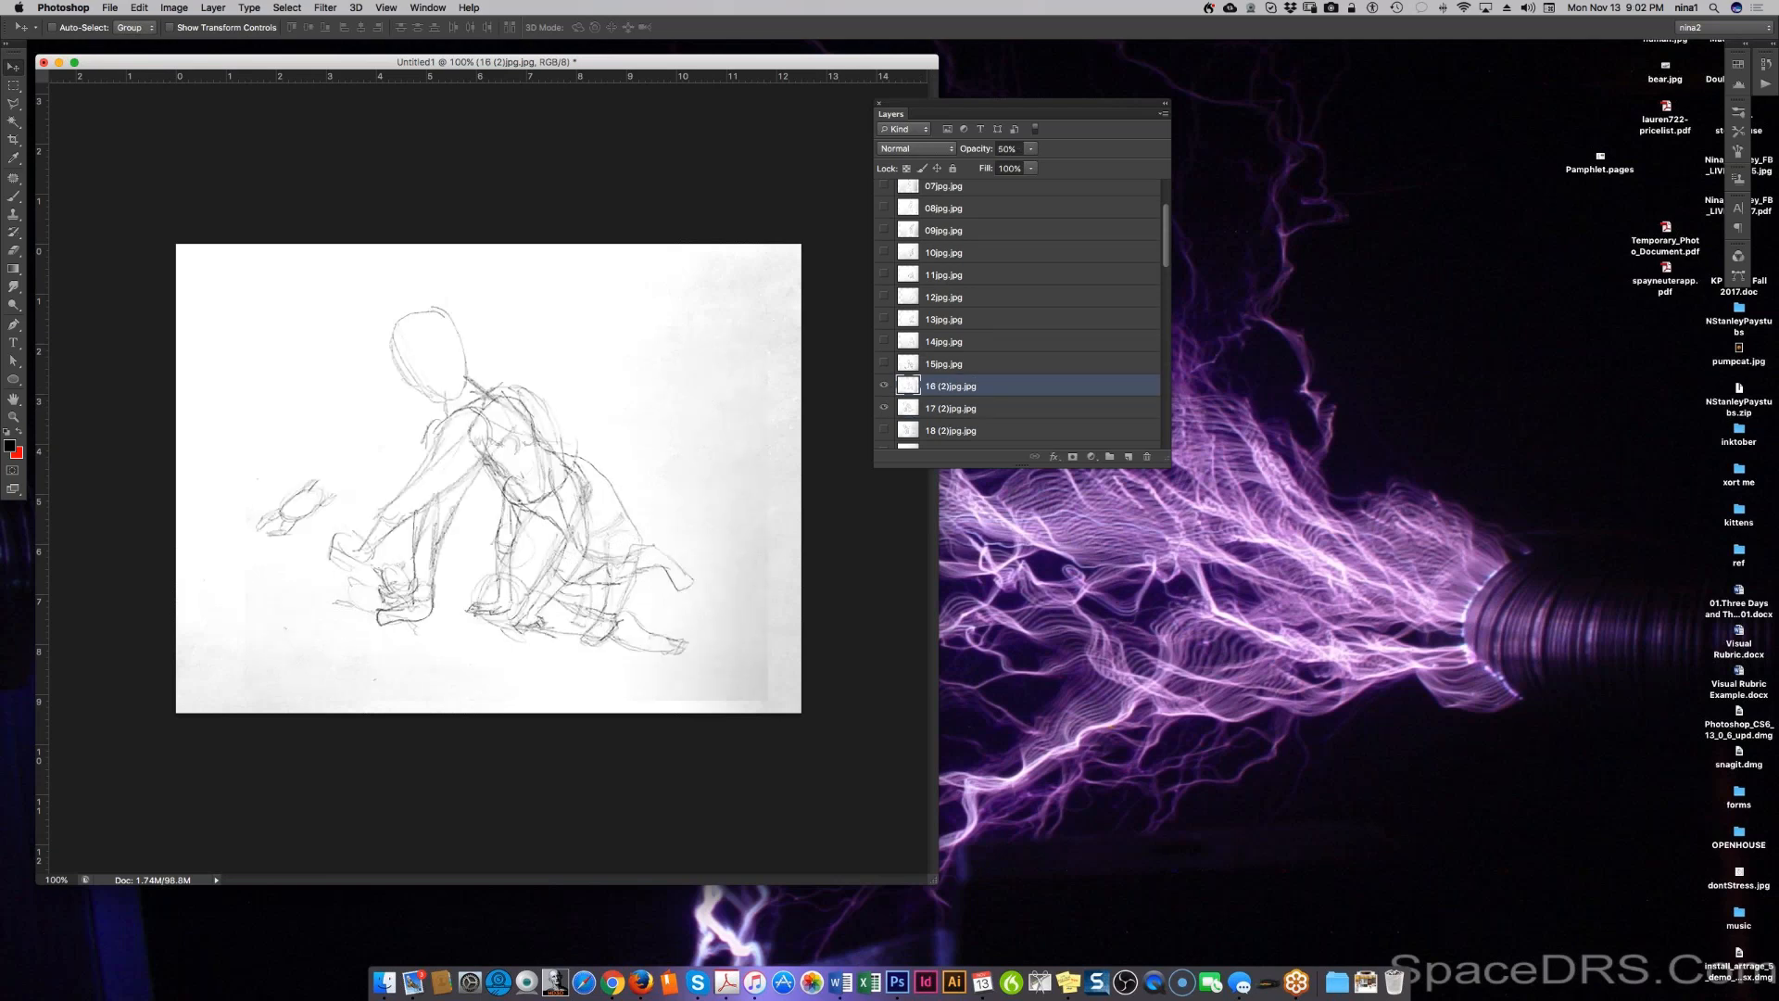
key(super+t)
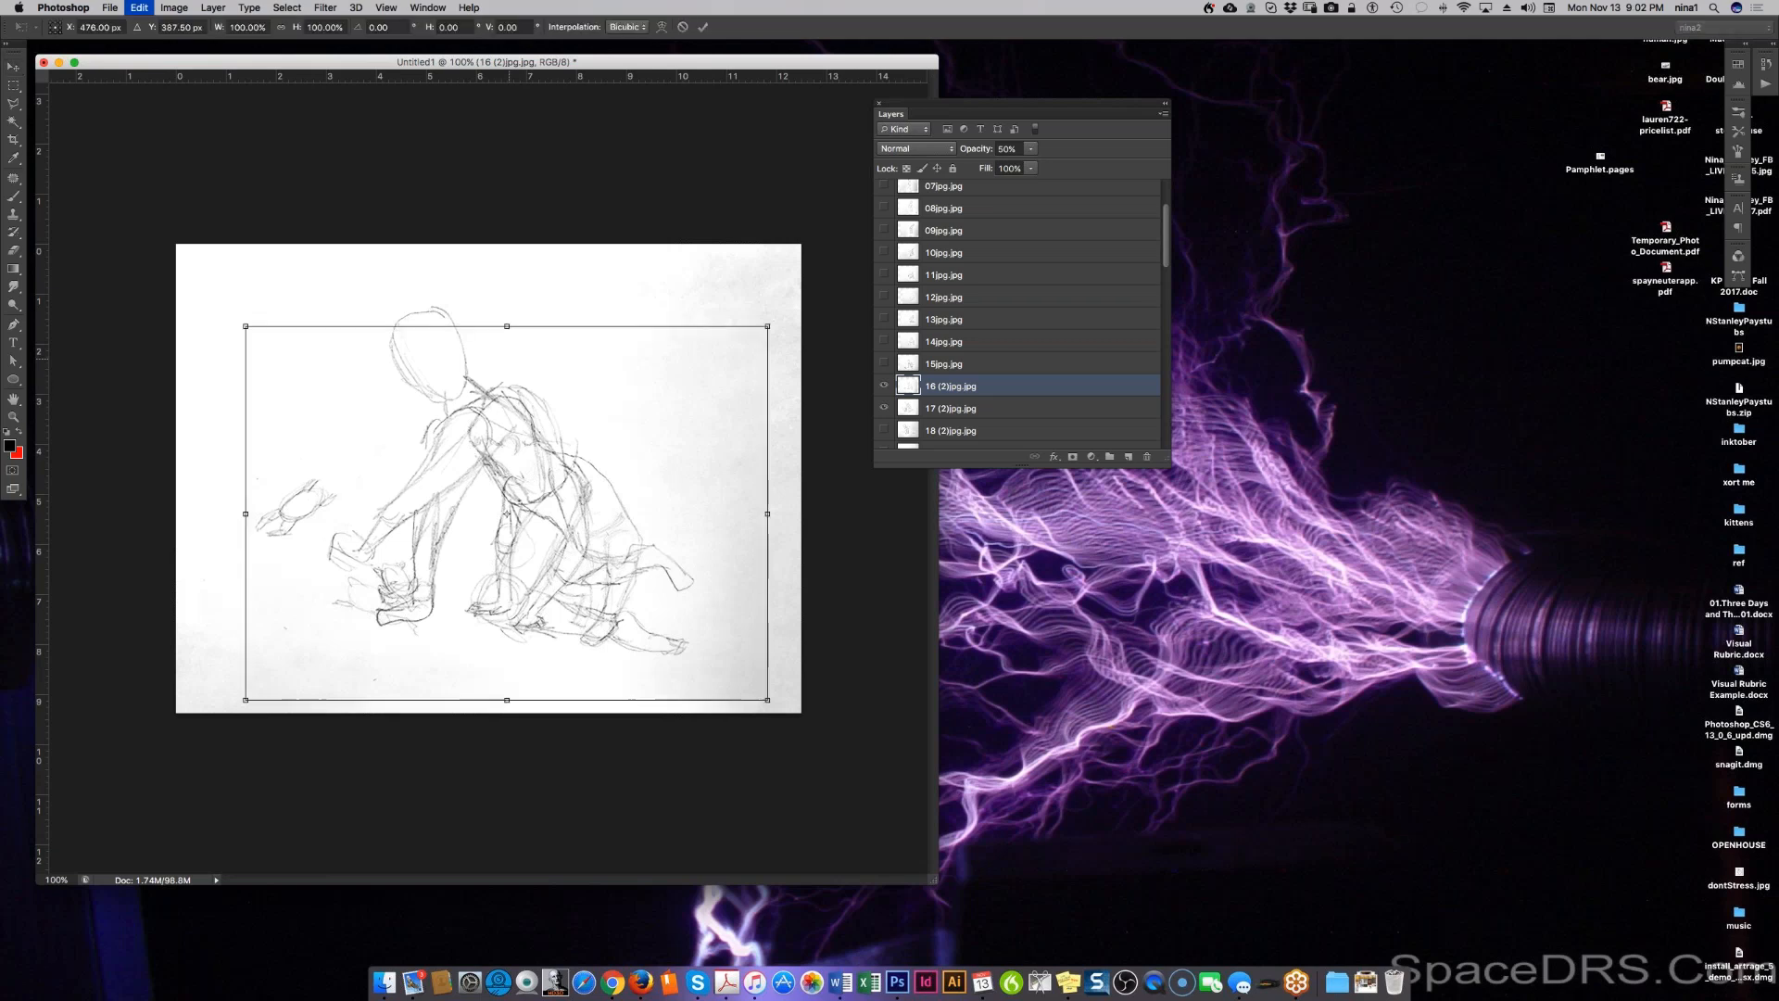
key(Escape)
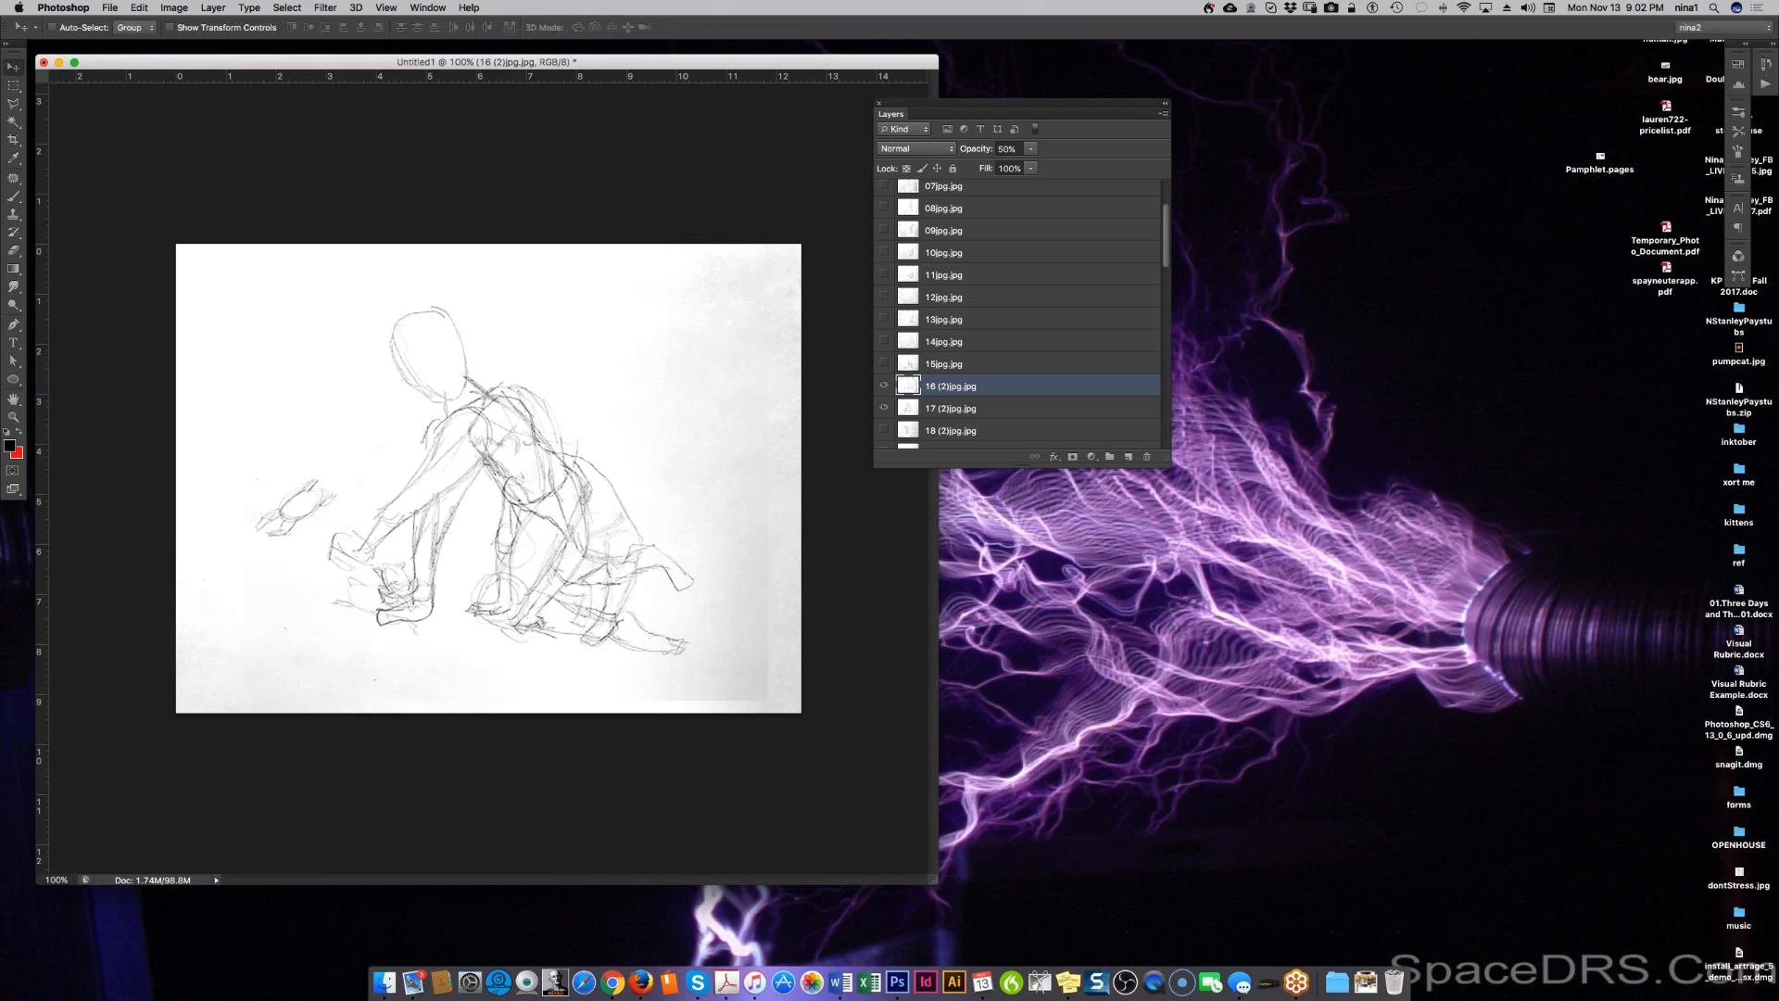
Step: Free-transform the 17 (2)jpg.jpg drawing to about 69% in width and height, positioned over the crouching 16 (2)jpg.jpg figure
click(1006, 408)
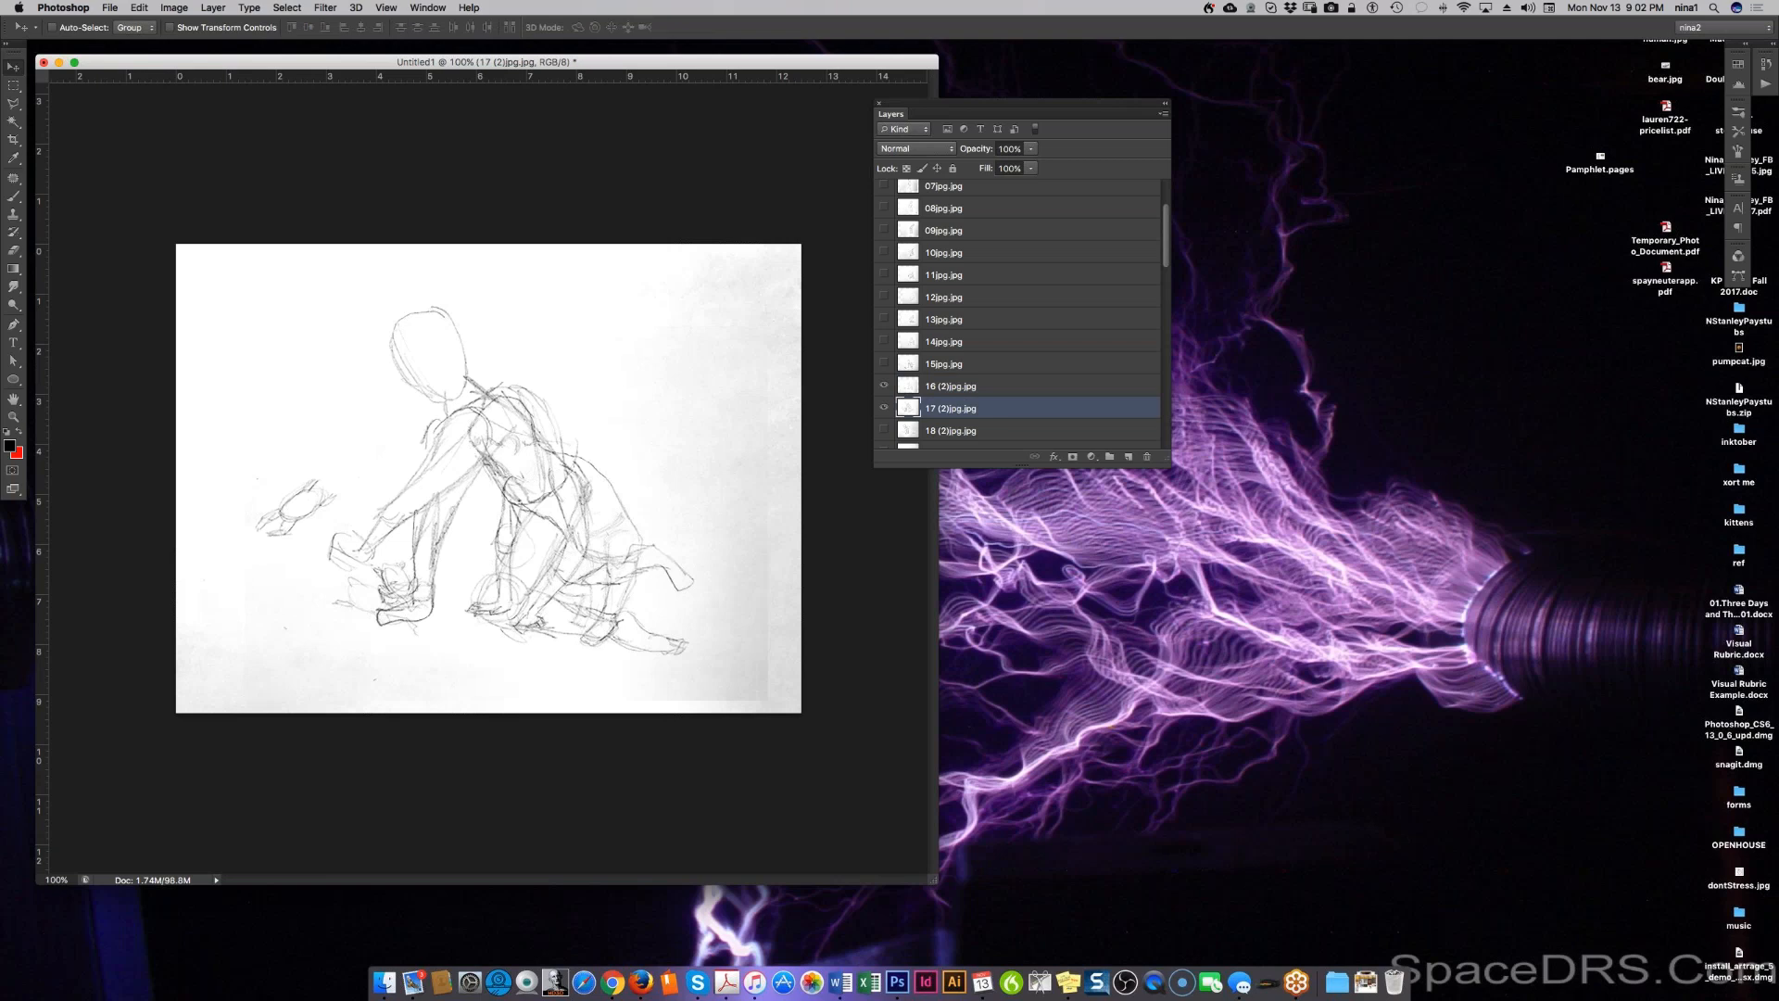
key(super+t)
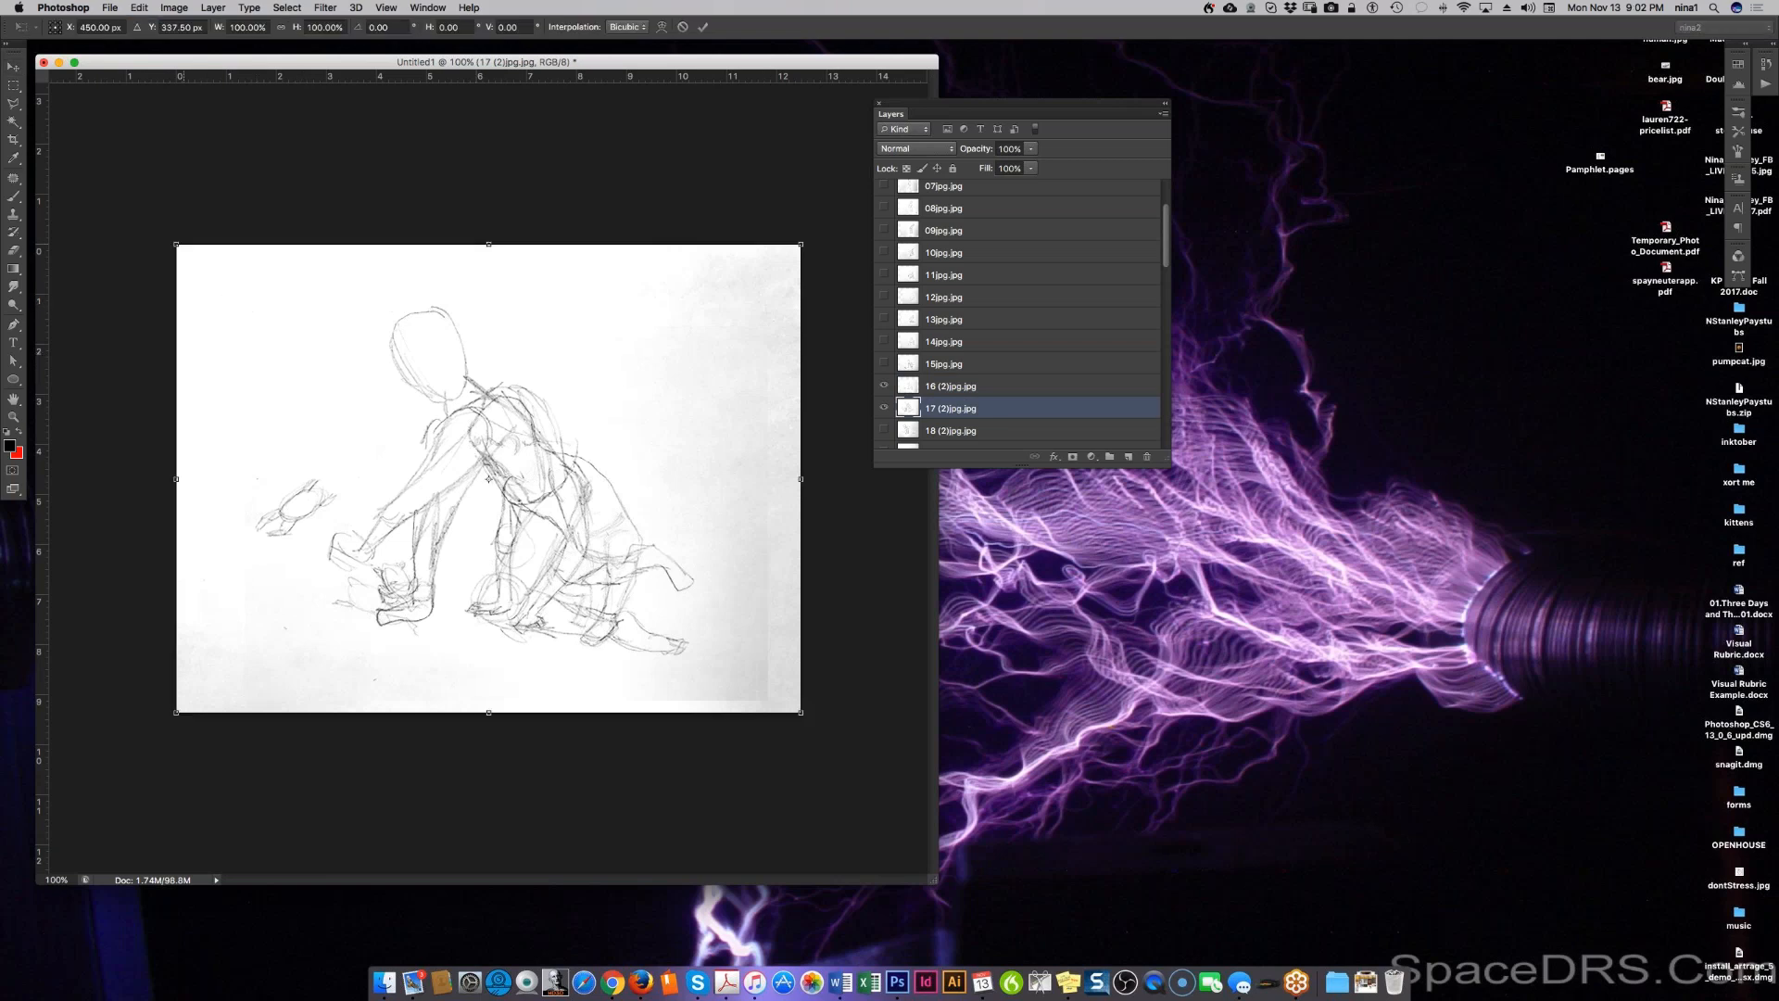
drag(178, 247, 374, 373)
drag(635, 665, 600, 632)
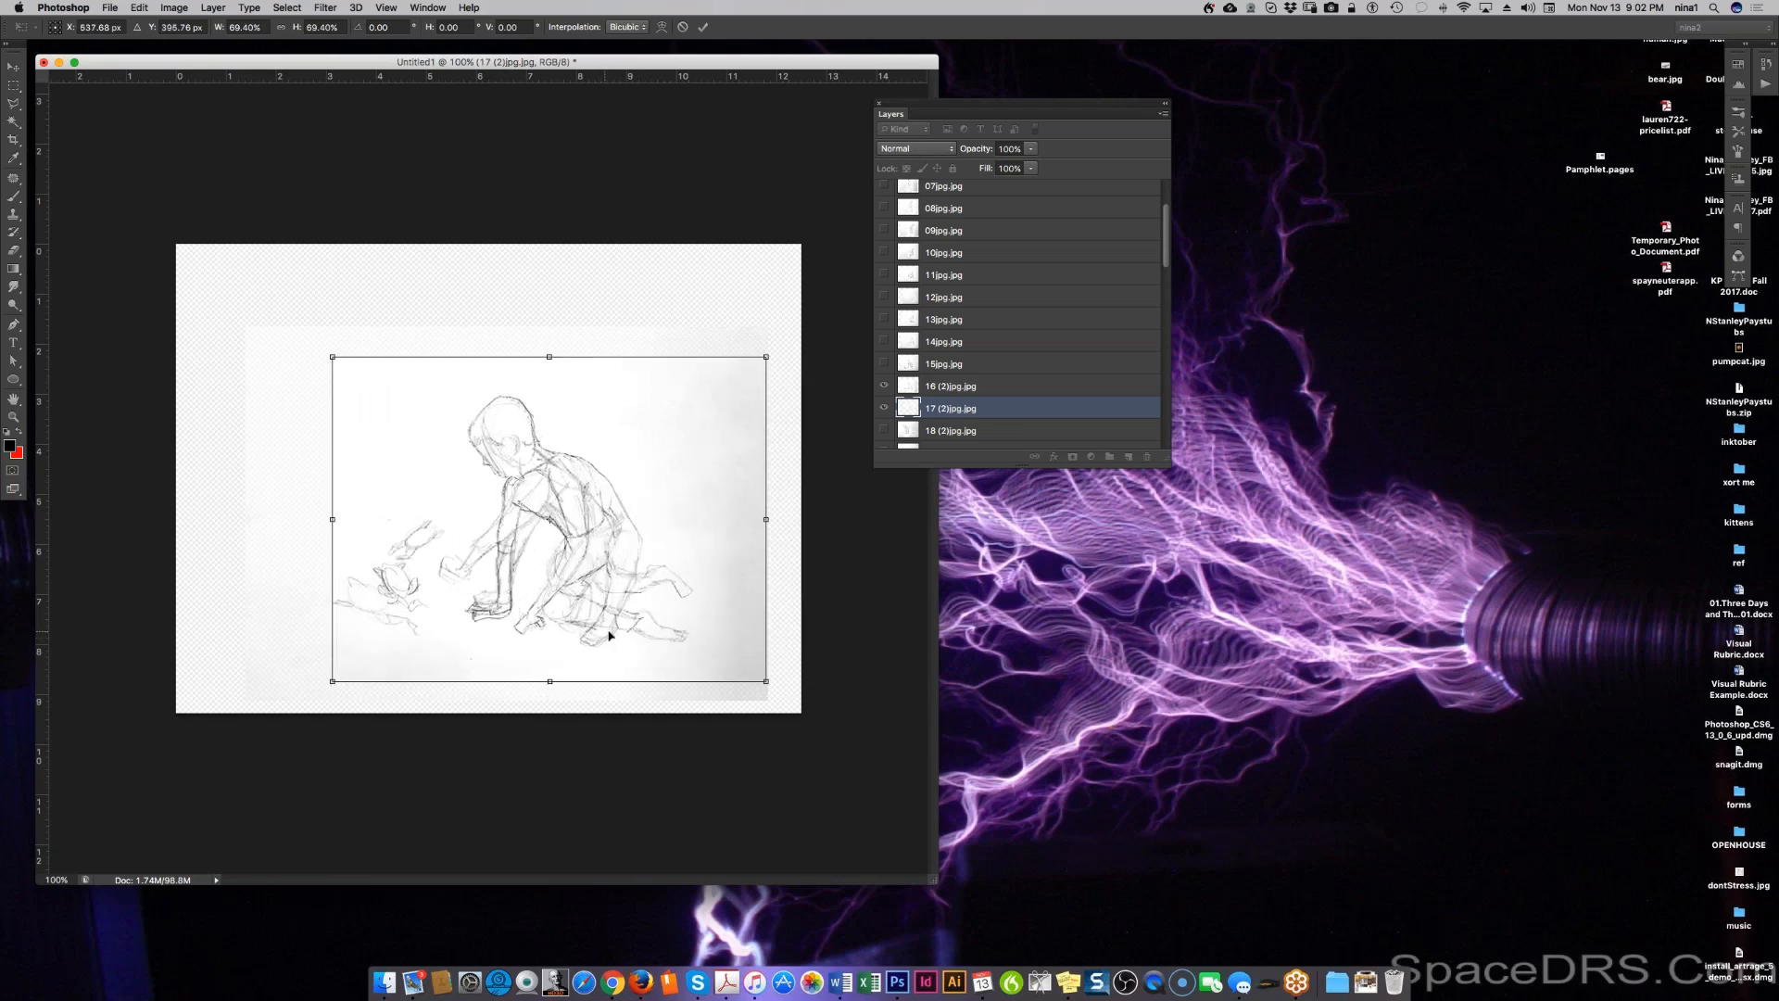
drag(610, 598, 767, 594)
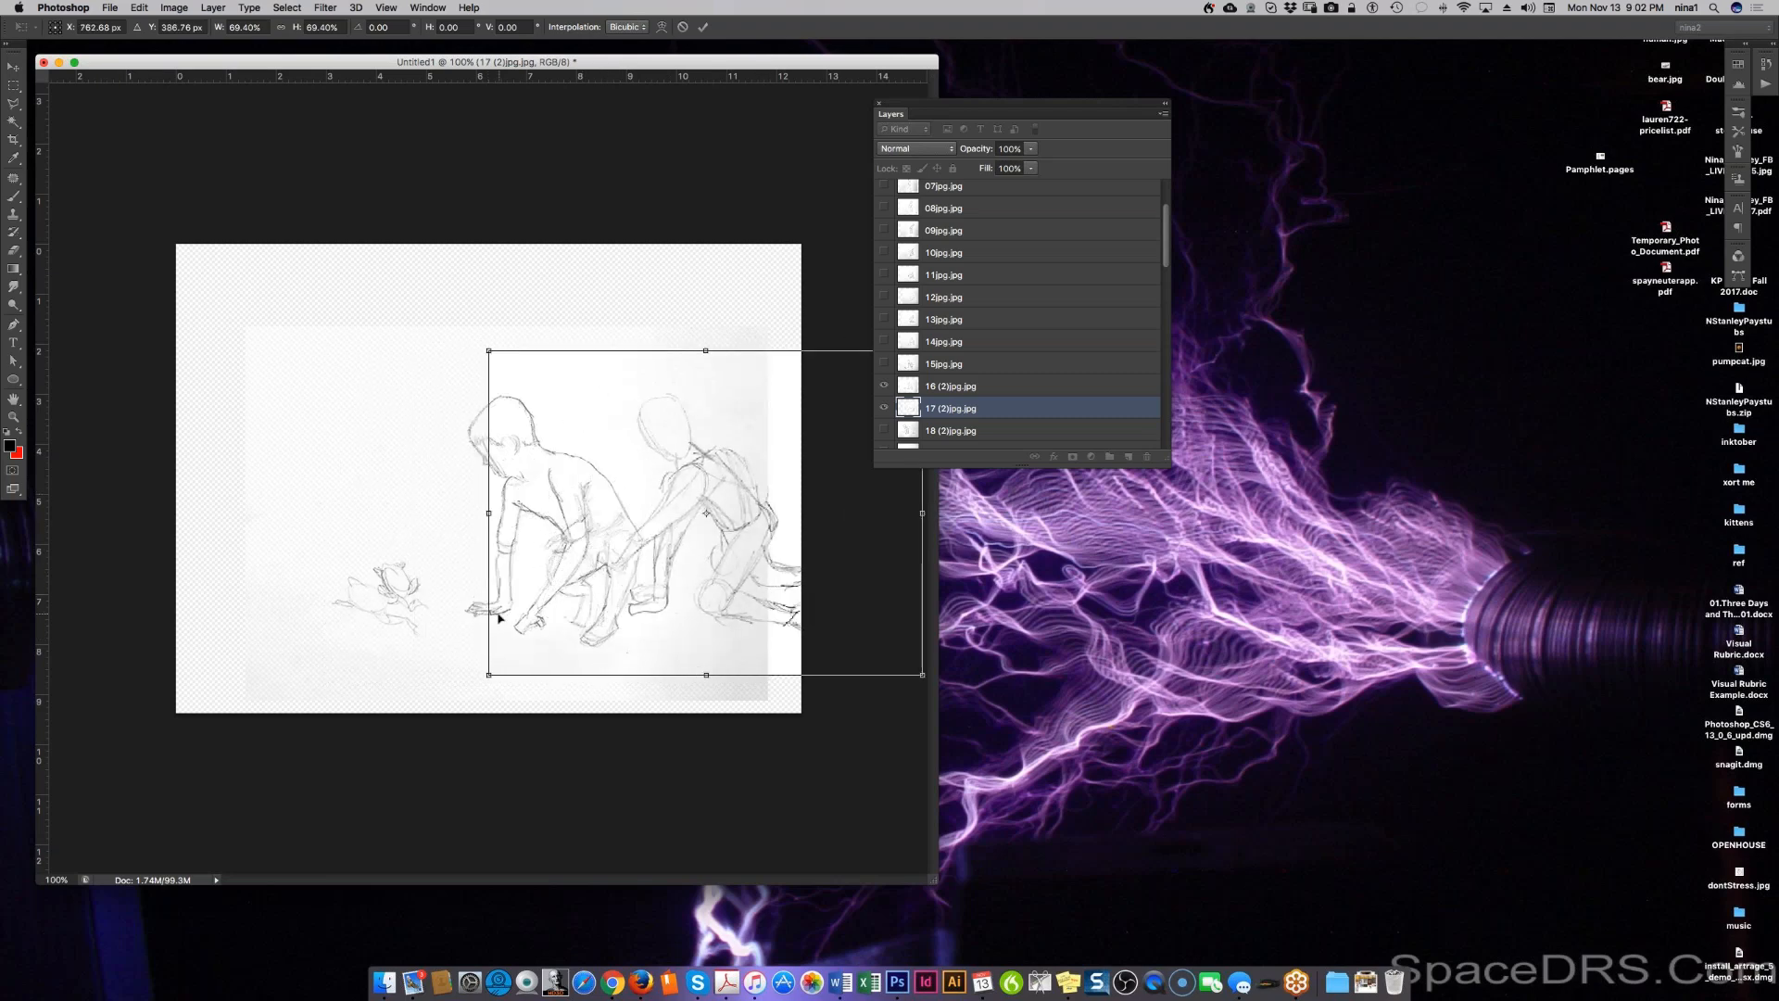
drag(717, 588, 761, 534)
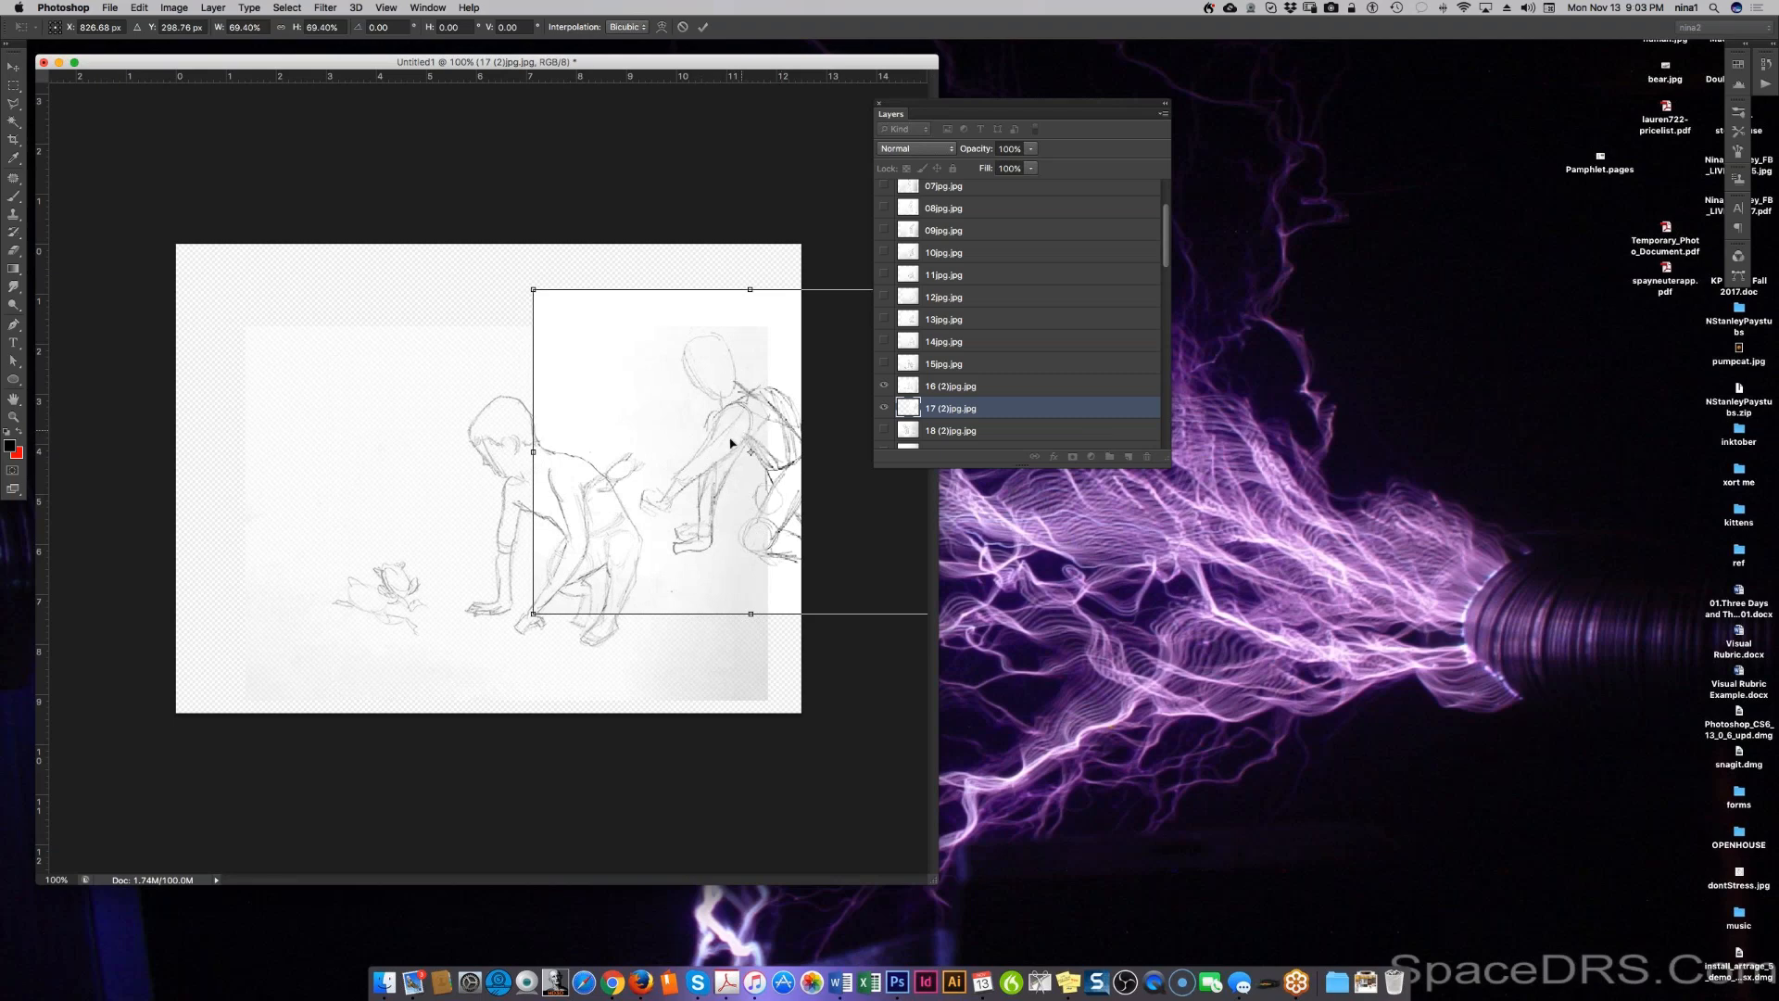
drag(734, 548, 623, 627)
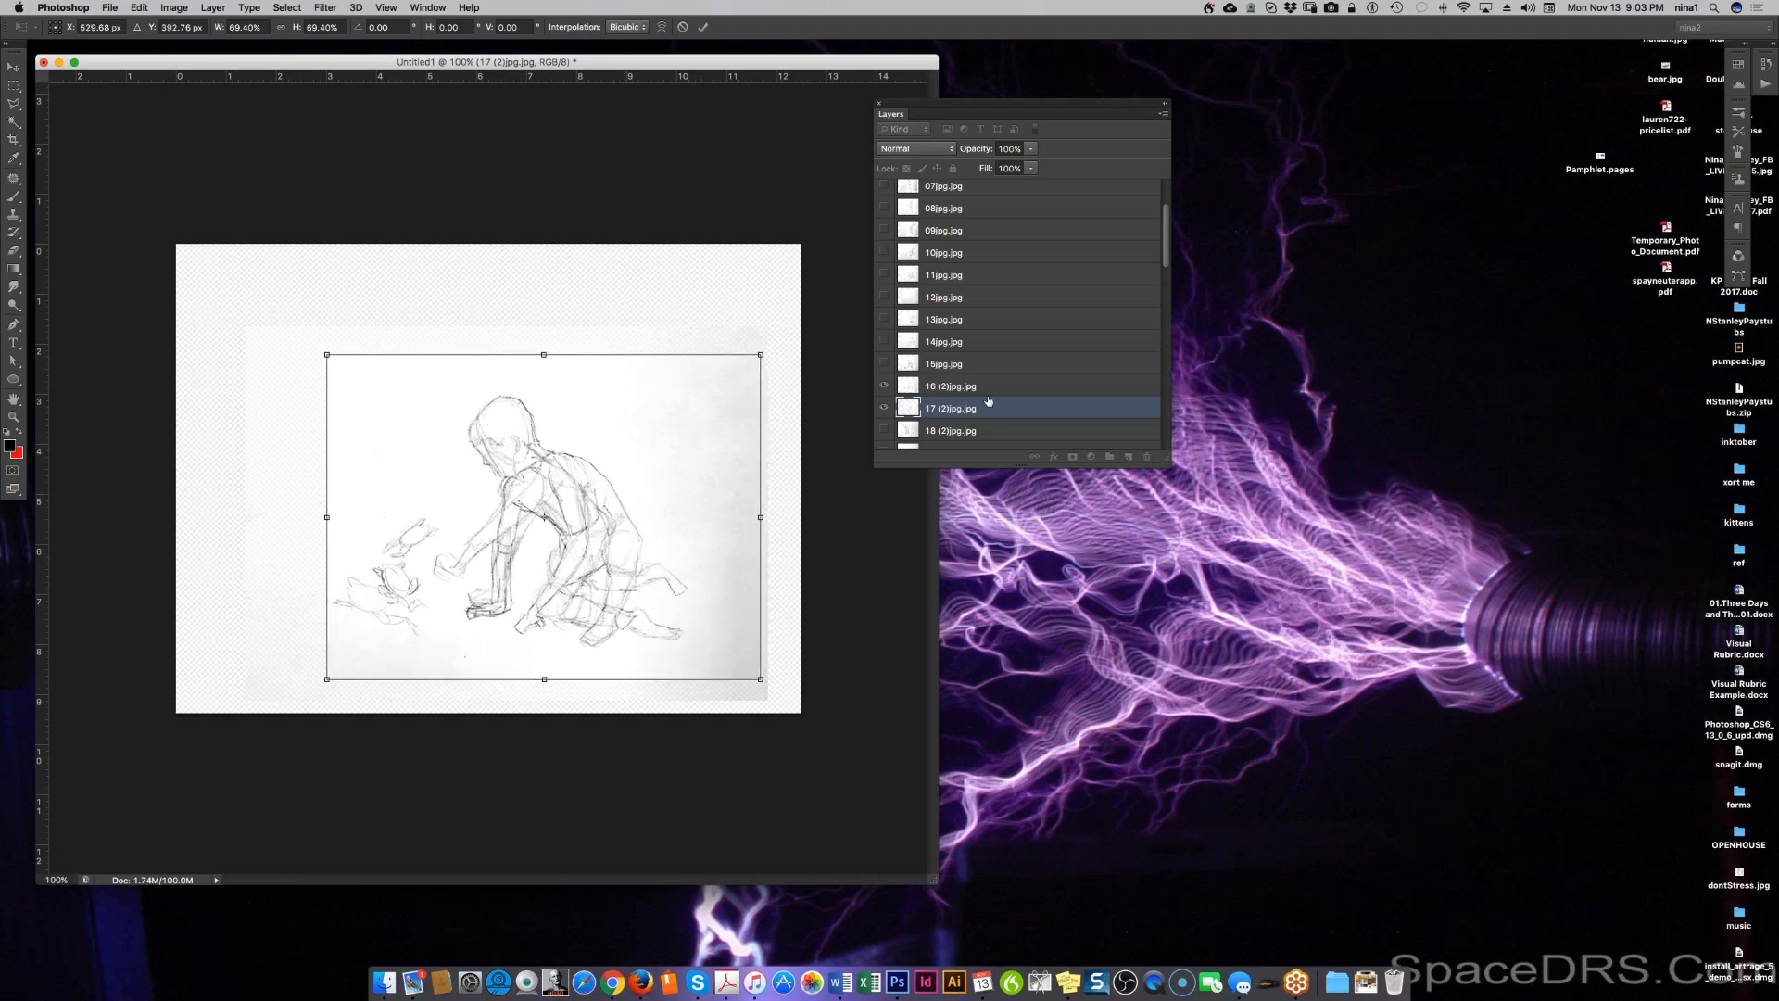
key(Return)
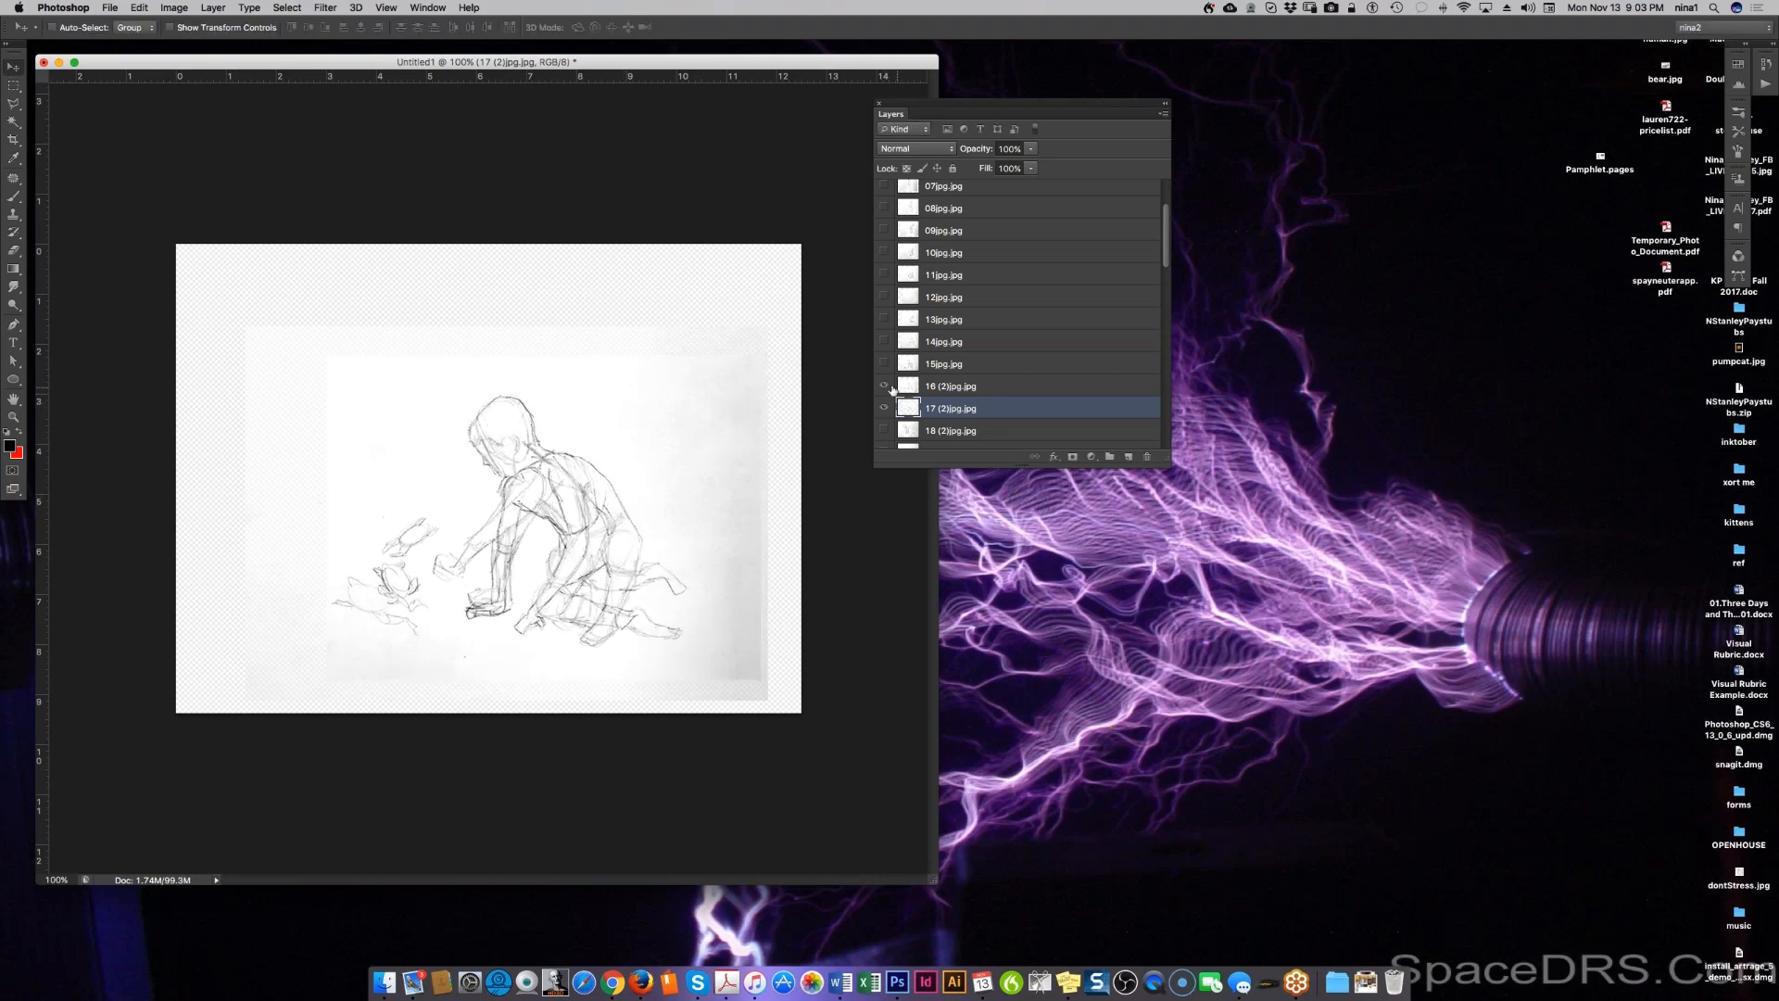
Step: Hide layer 16 (2)jpg.jpg, show 18 (2)jpg.jpg, and set 17 (2)jpg.jpg above it to 50% opacity
click(885, 386)
click(936, 431)
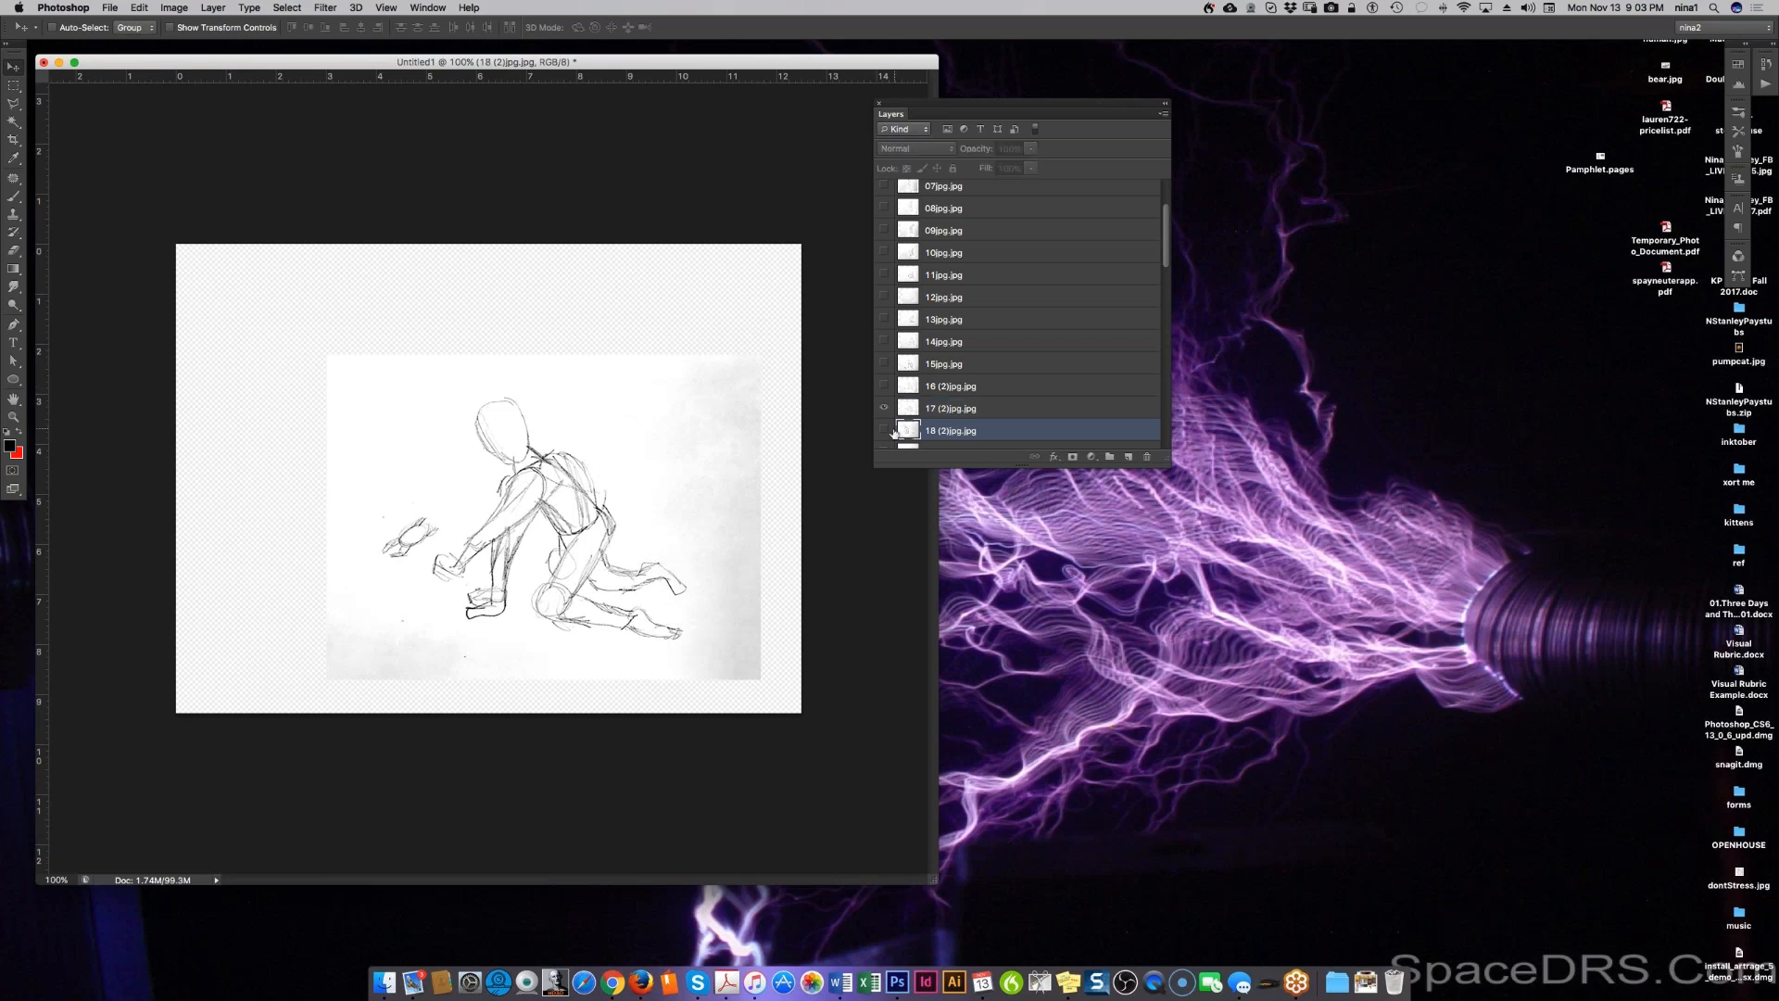
click(884, 431)
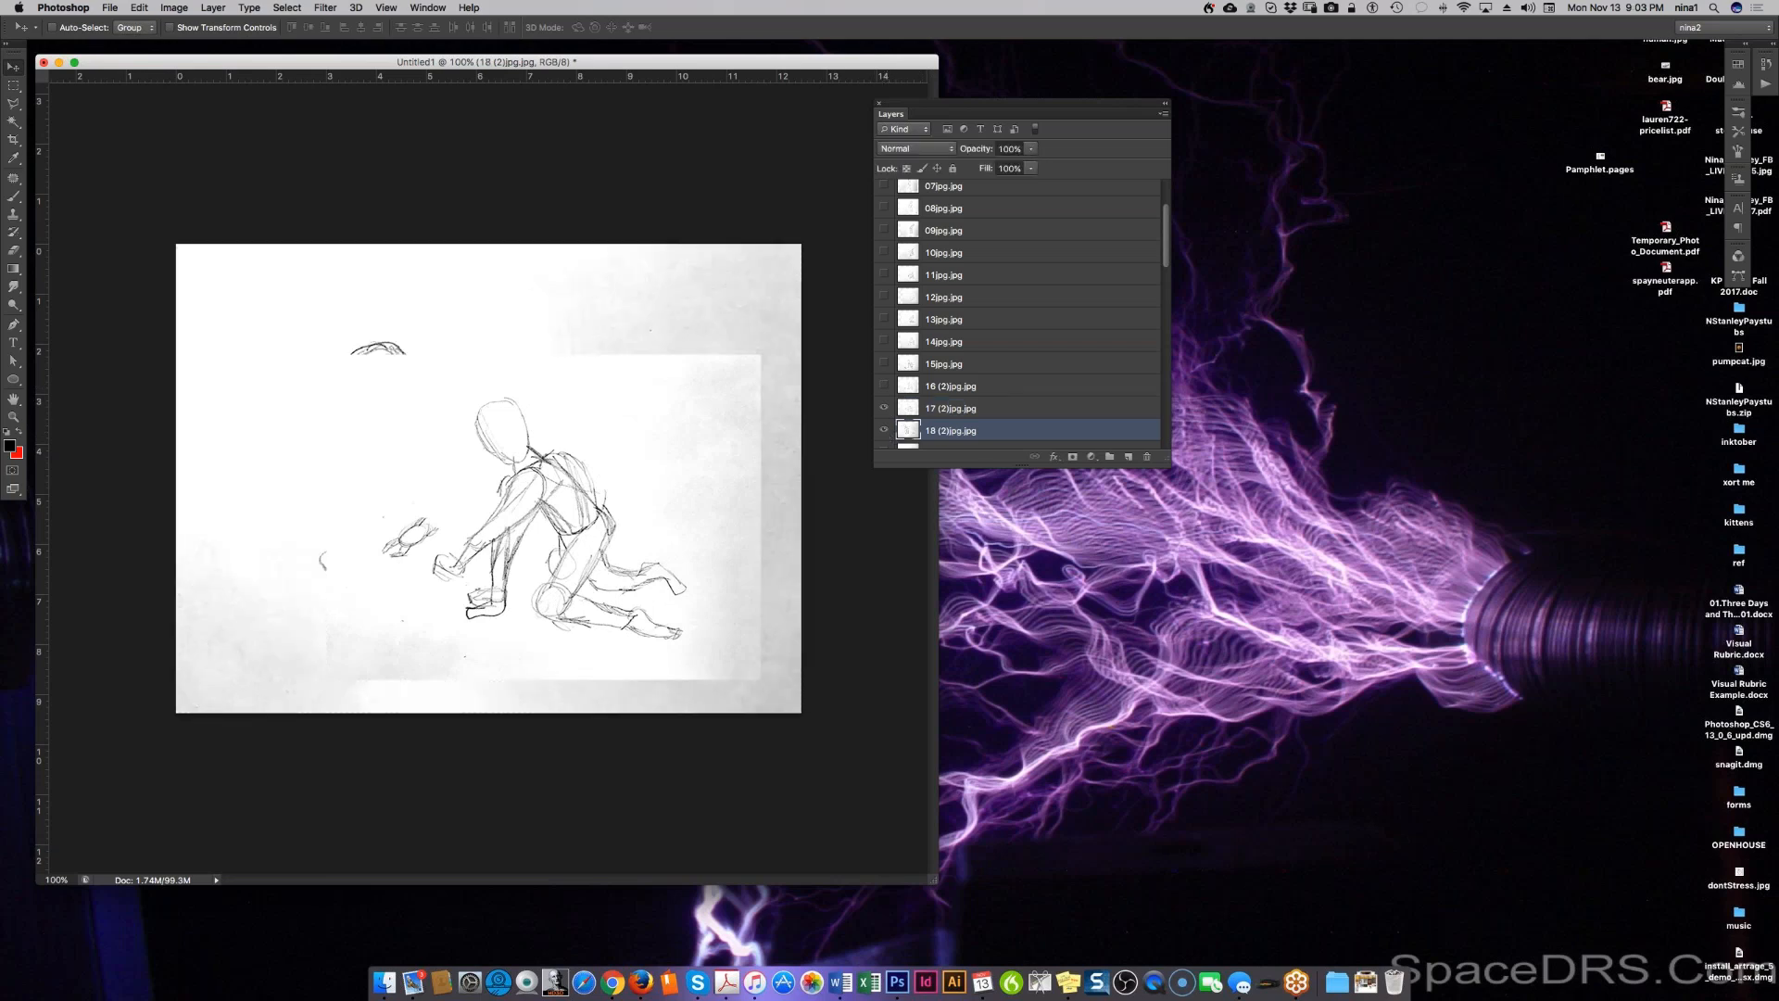
click(951, 409)
key(5)
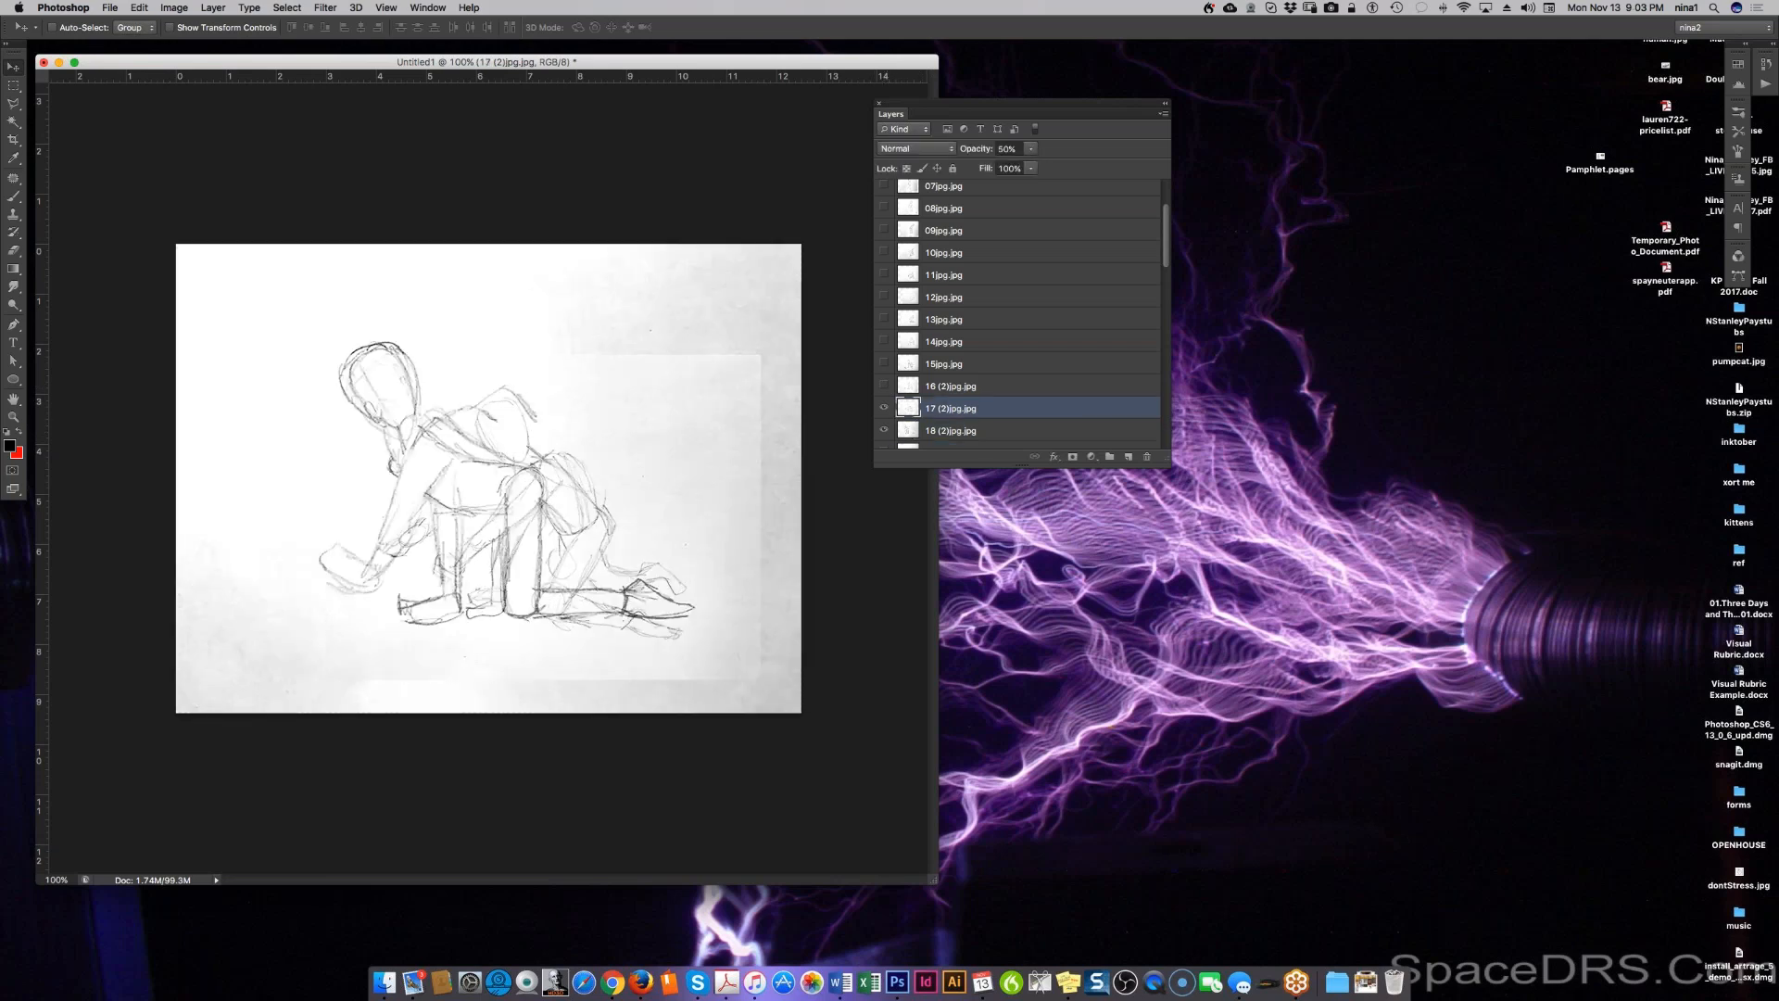
Step: Move the 18 (2)jpg.jpg drawing and scale it down proportionally to line up with the kneeling 17 (2)jpg.jpg figure
click(941, 431)
drag(536, 520, 590, 523)
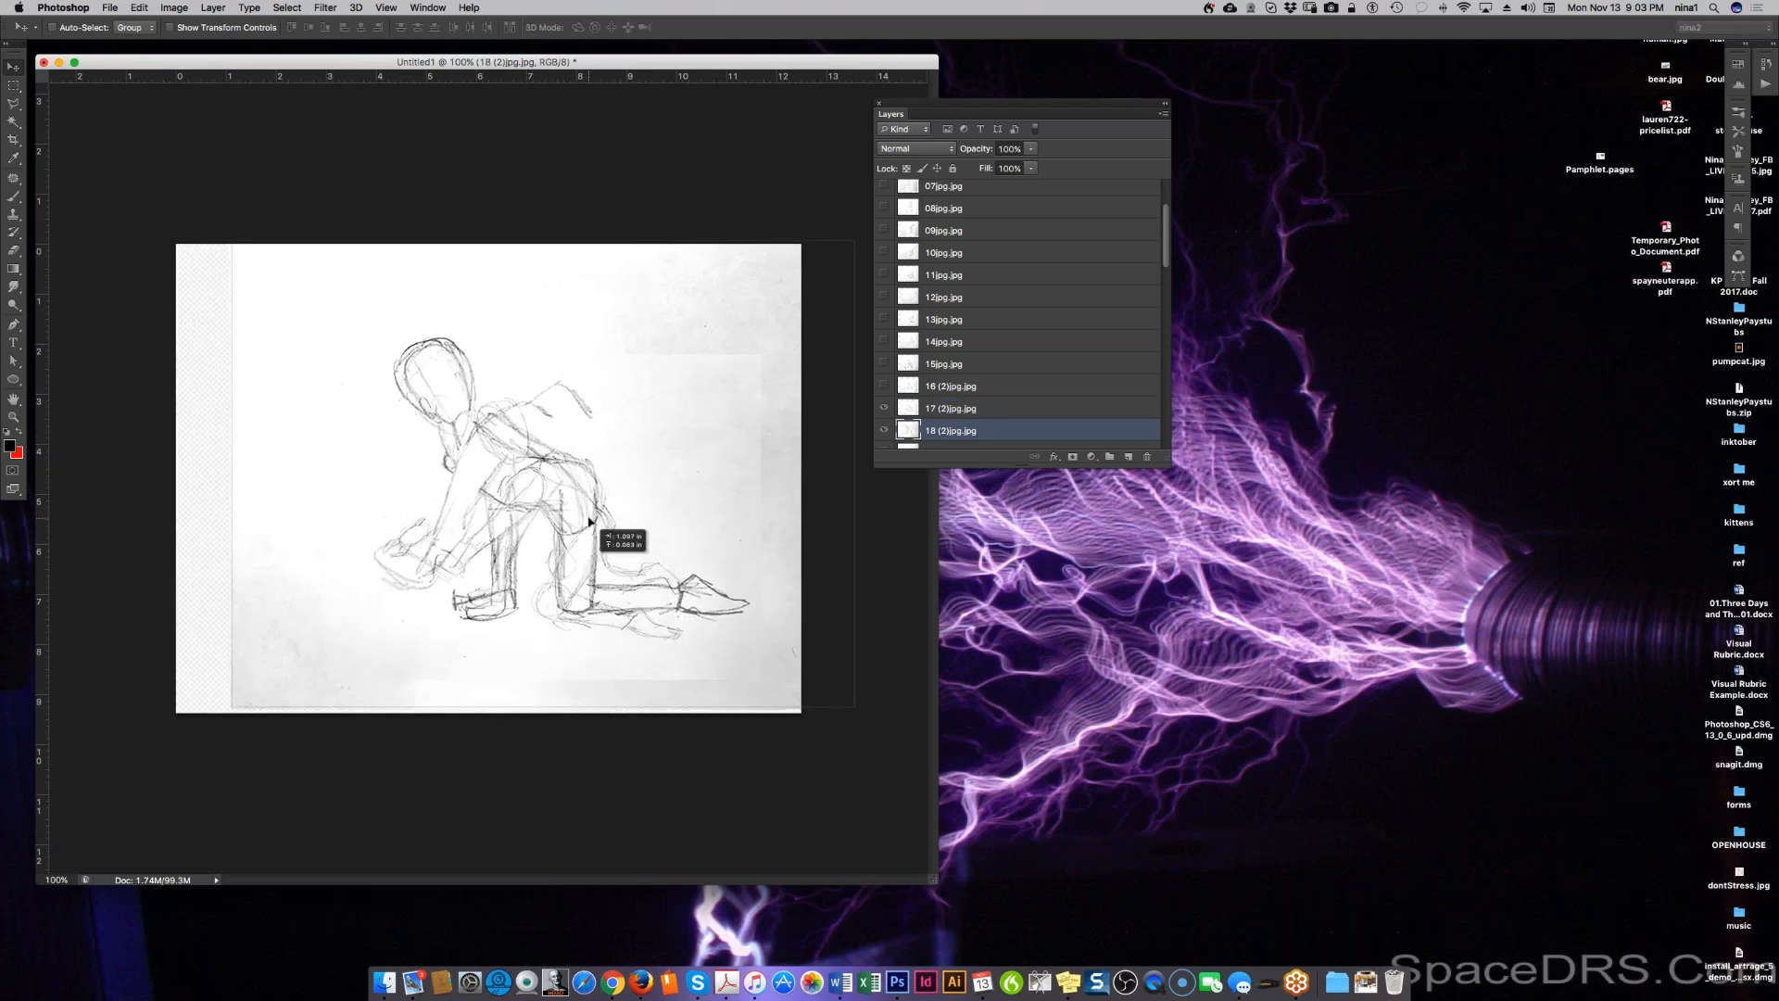
key(super+t)
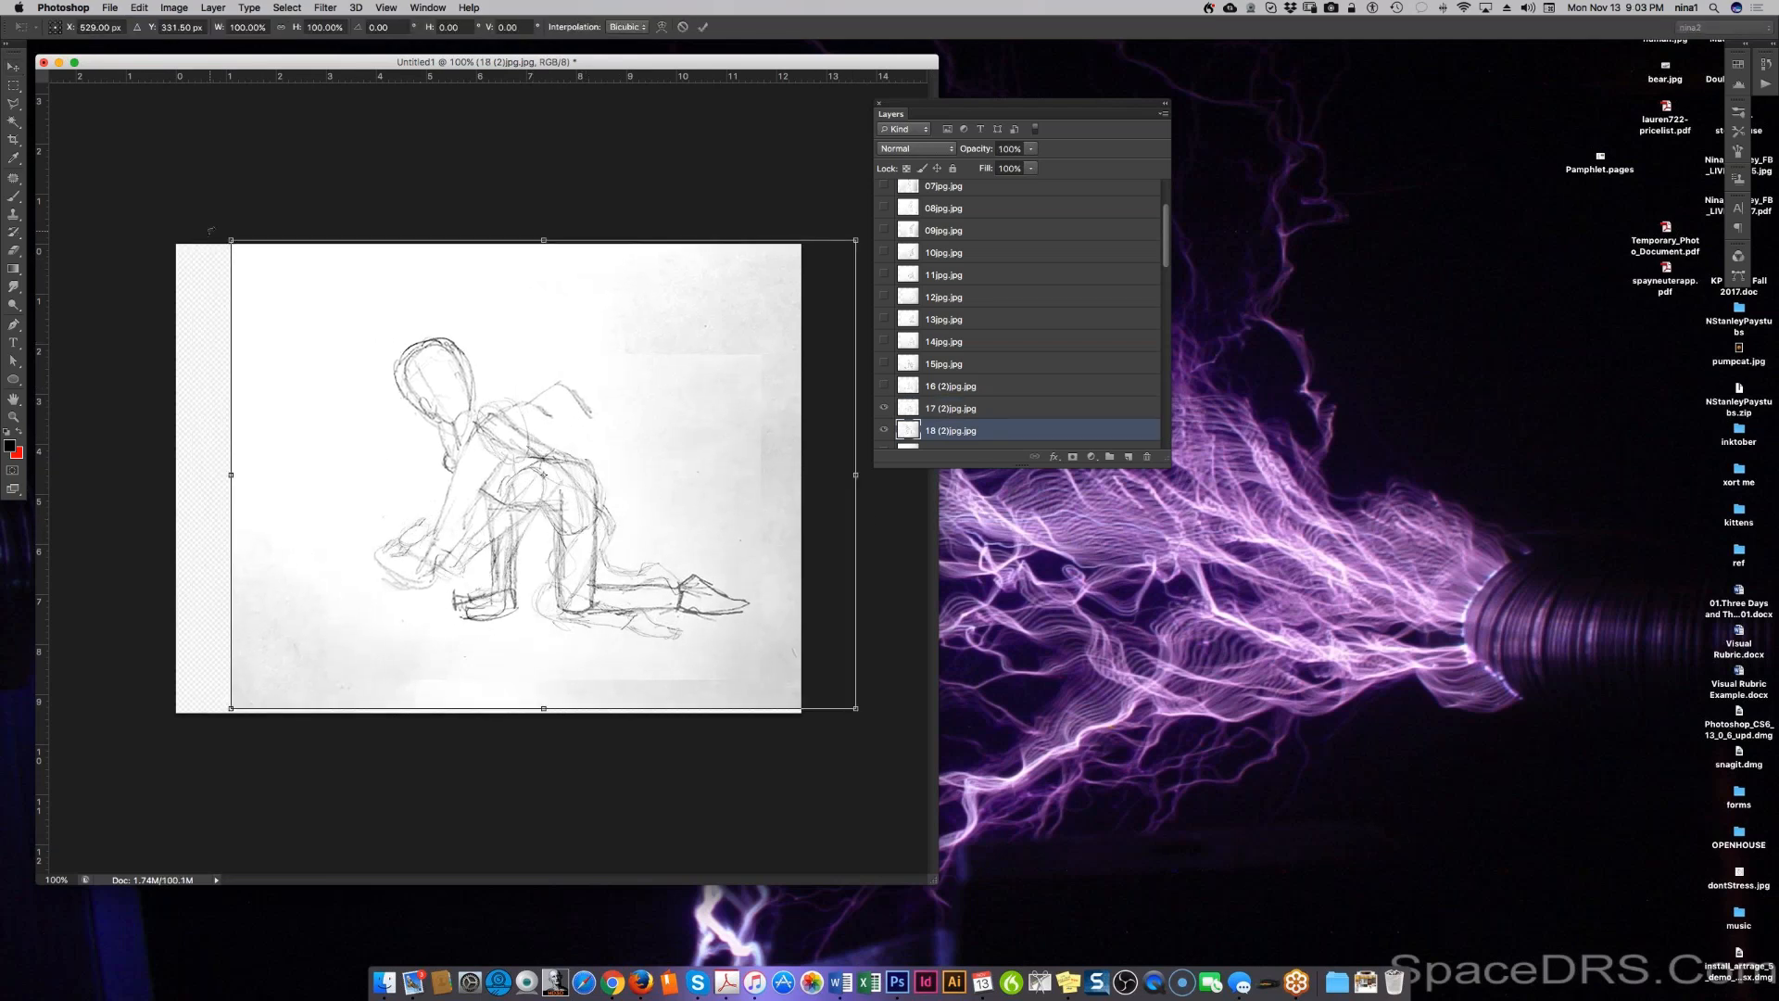
drag(230, 239, 349, 328)
drag(587, 537, 528, 516)
mouse_move(293, 308)
mouse_down()
mouse_move(341, 341)
mouse_move(290, 332)
mouse_up()
key(Return)
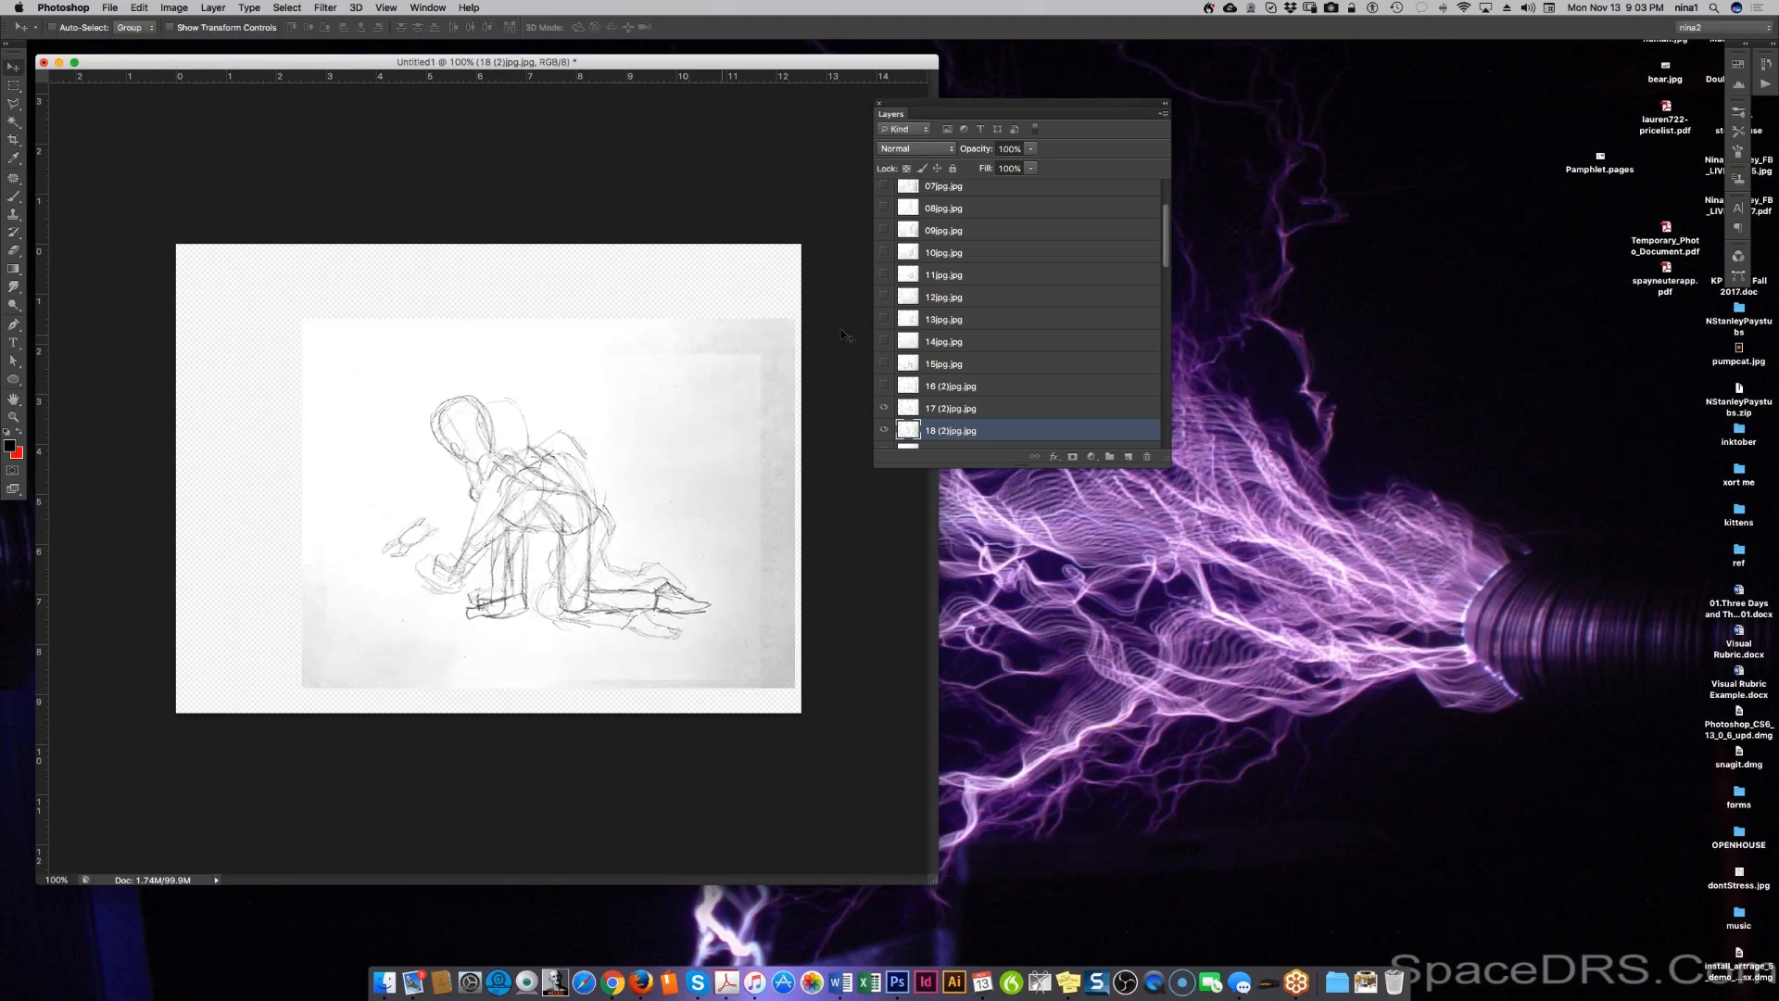
Step: Hide layer 17 (2)jpg.jpg, set 18 (2)jpg.jpg to 50% opacity, and show 18jpg.jpg beneath it
click(883, 408)
key(5)
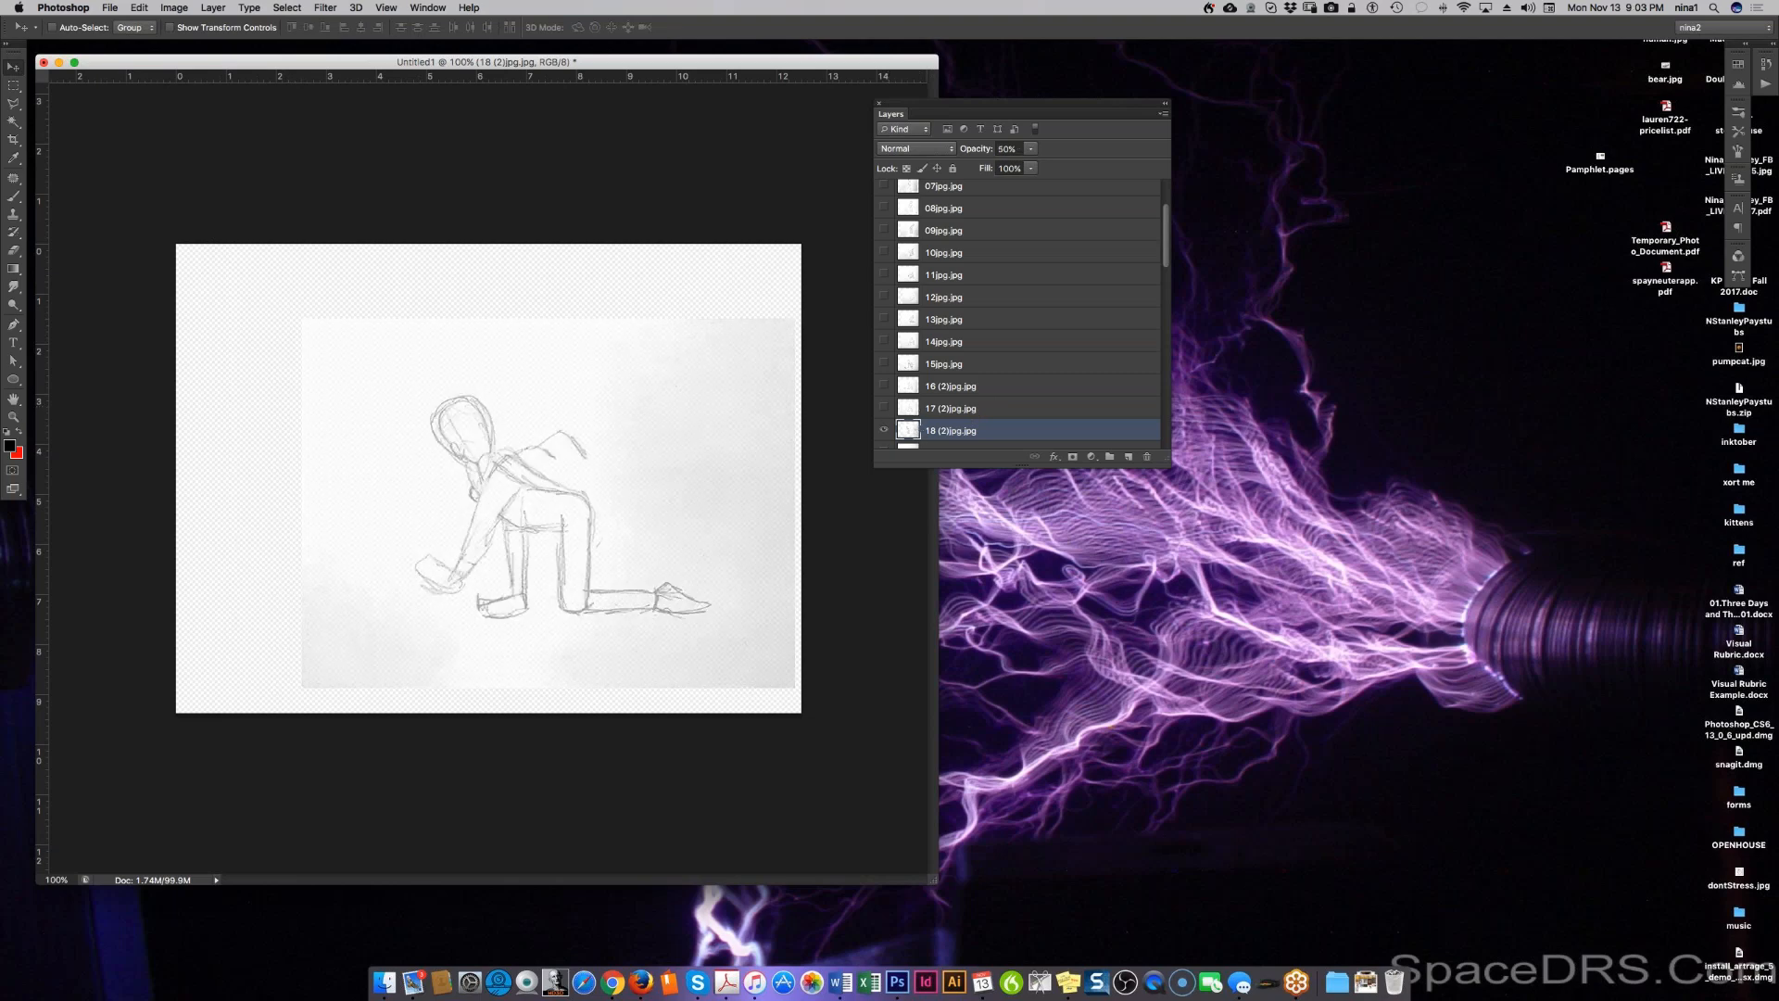
scroll(1020, 315, down, 2)
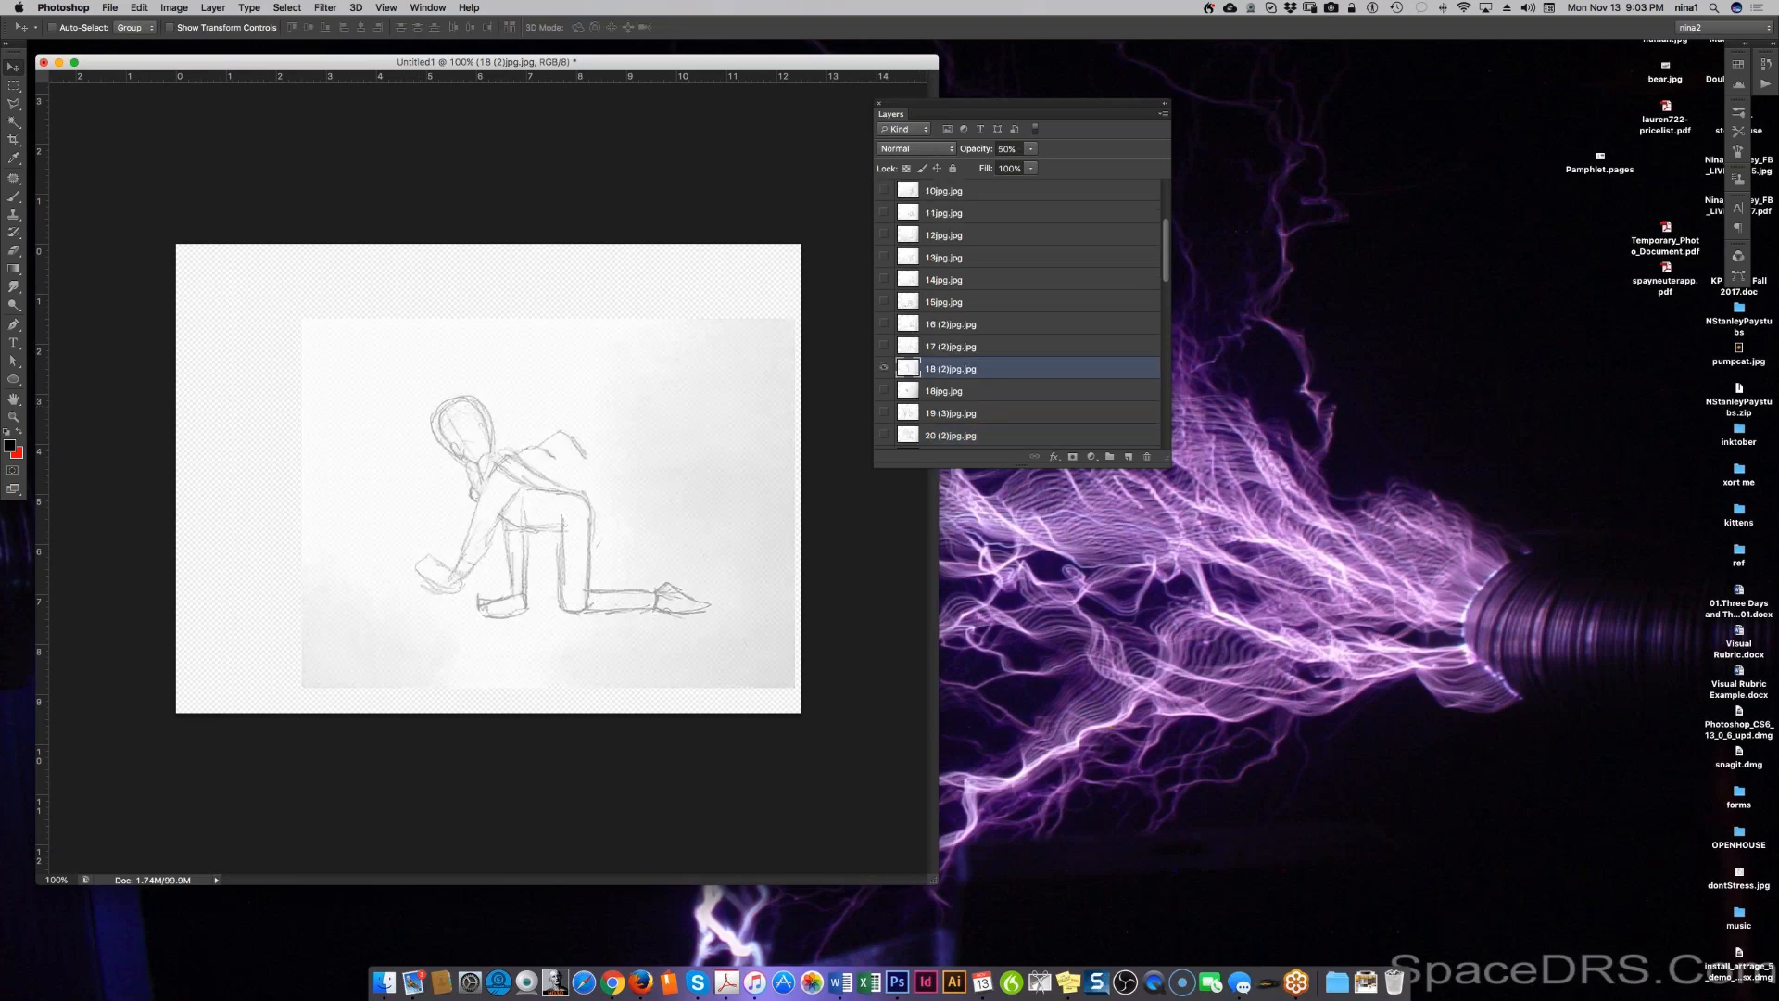
click(883, 389)
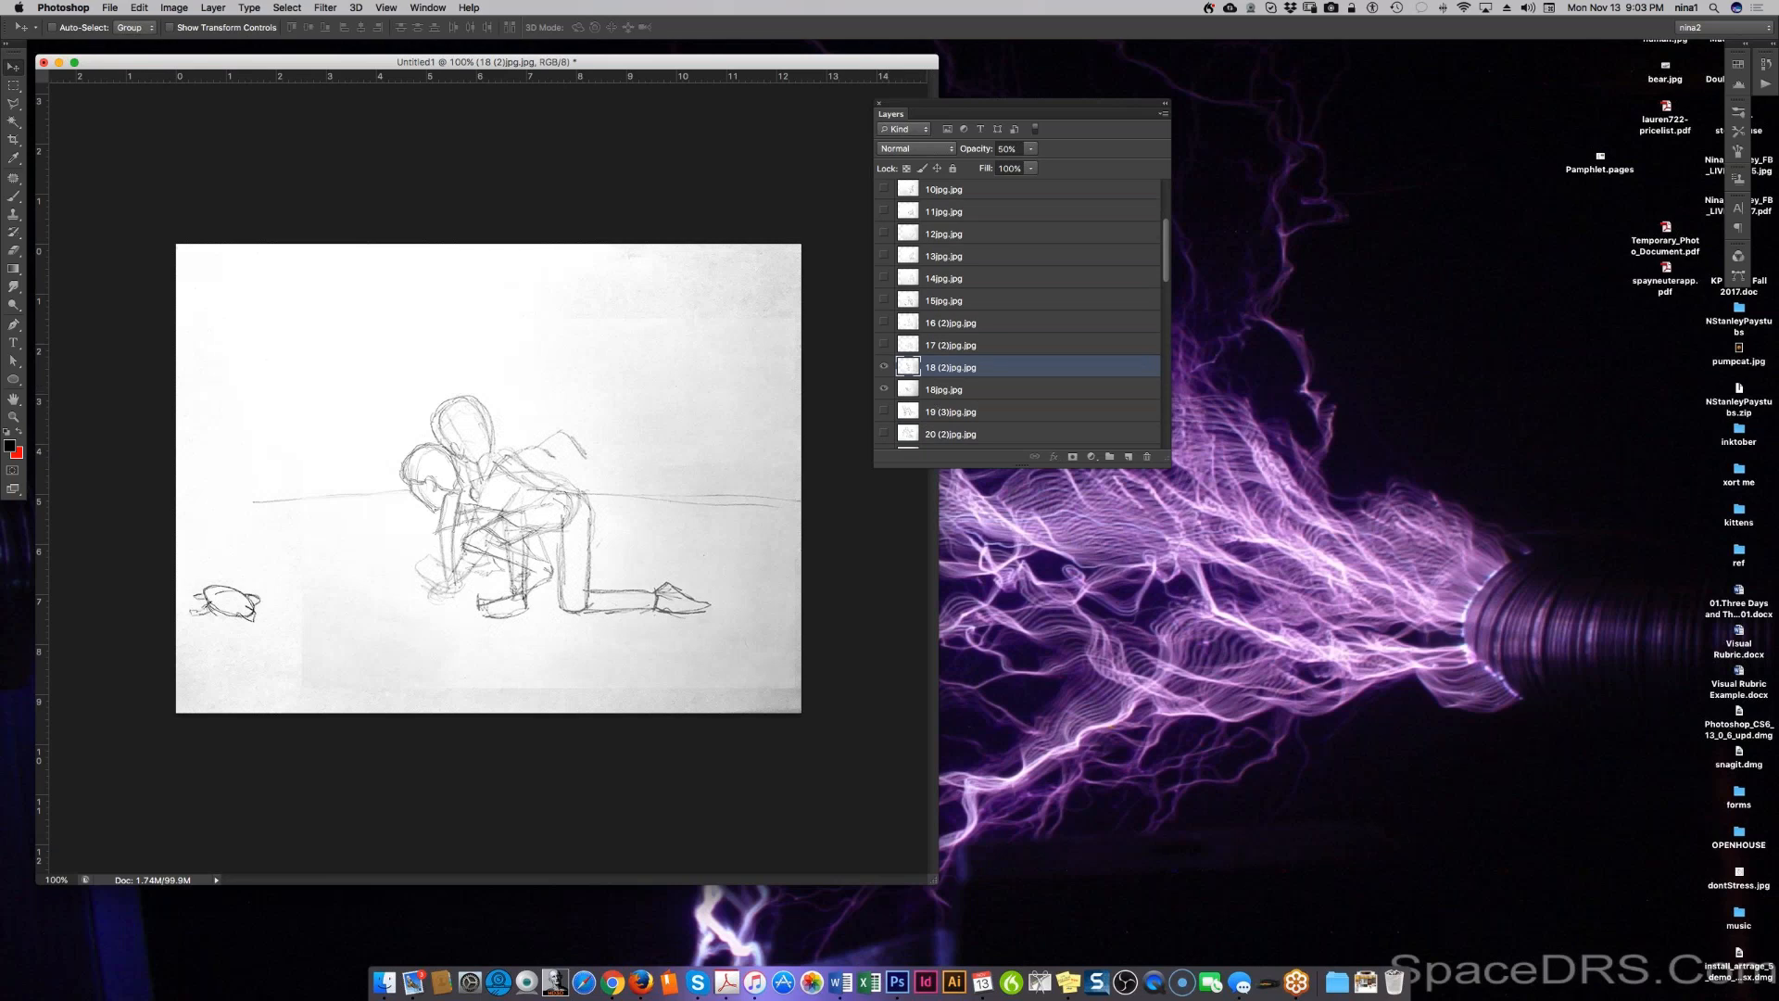
Step: Enlarge the 18jpg.jpg drawing to about 117% and position its crouching figure over the 18 (2)jpg.jpg figure
click(964, 390)
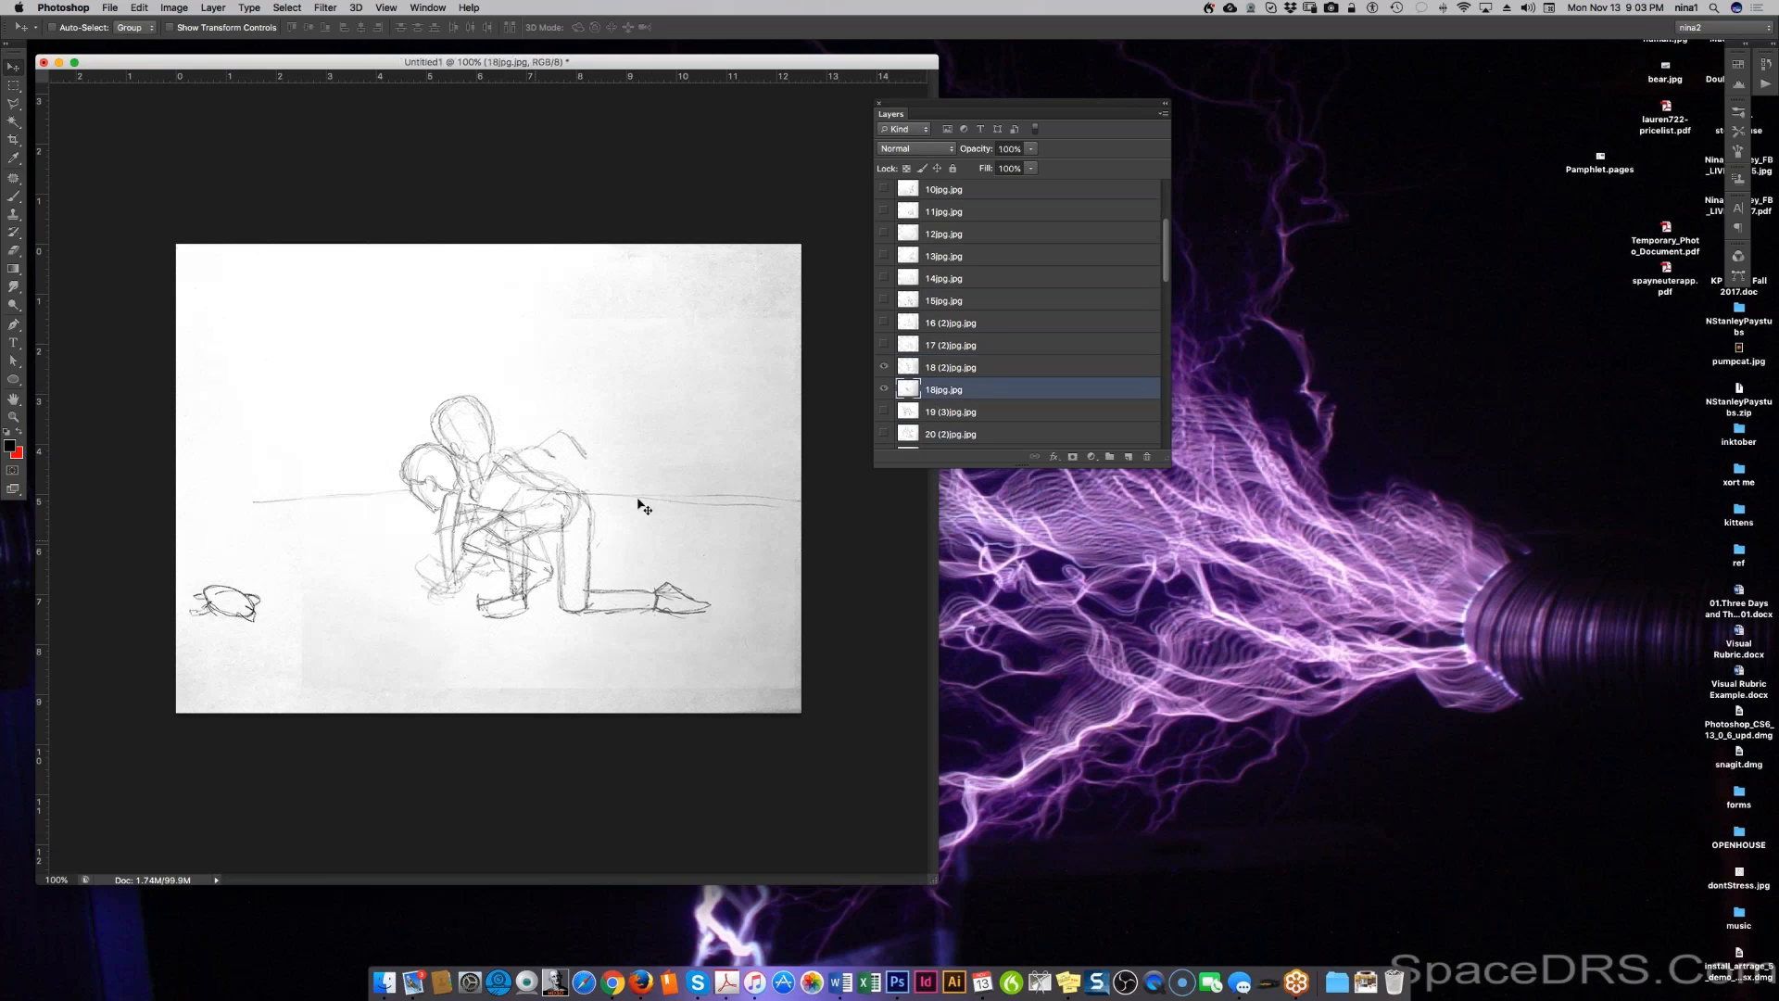
mouse_move(598, 547)
mouse_down()
mouse_move(622, 542)
mouse_move(587, 508)
mouse_move(580, 530)
mouse_move(571, 477)
mouse_move(594, 537)
mouse_up()
key(ctrl+t)
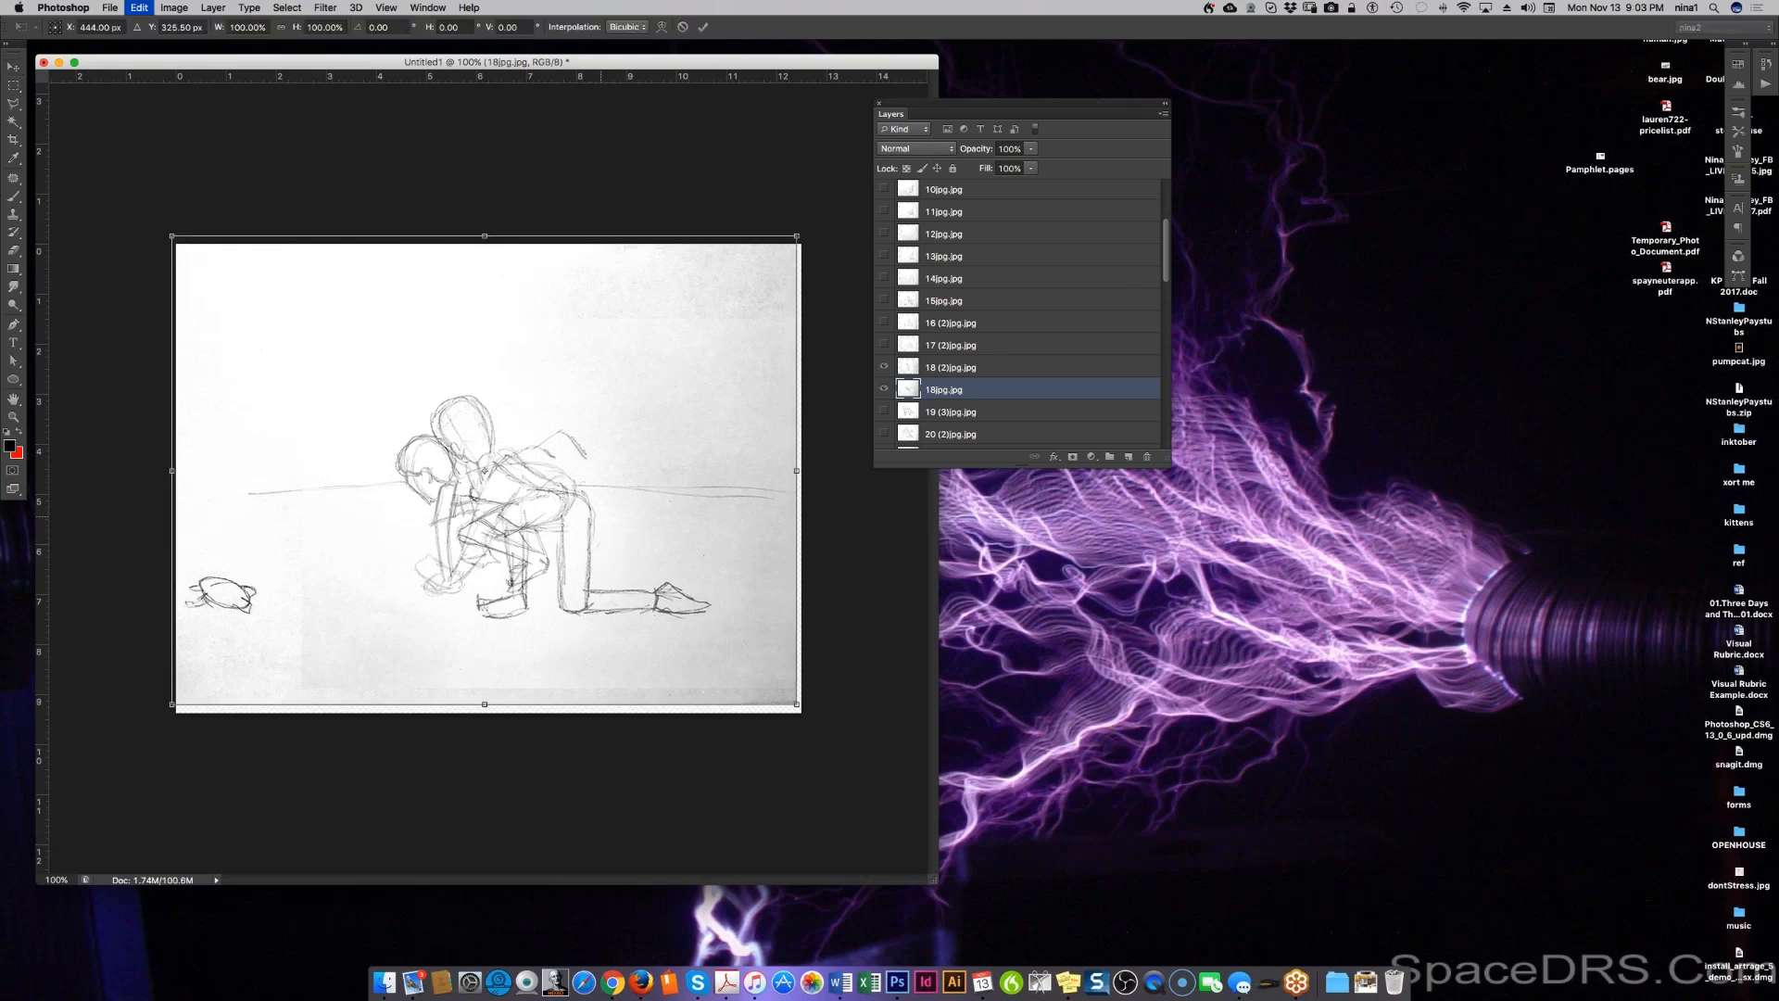
drag(797, 236, 895, 161)
mouse_move(536, 486)
mouse_down()
mouse_move(500, 503)
mouse_move(540, 479)
mouse_up()
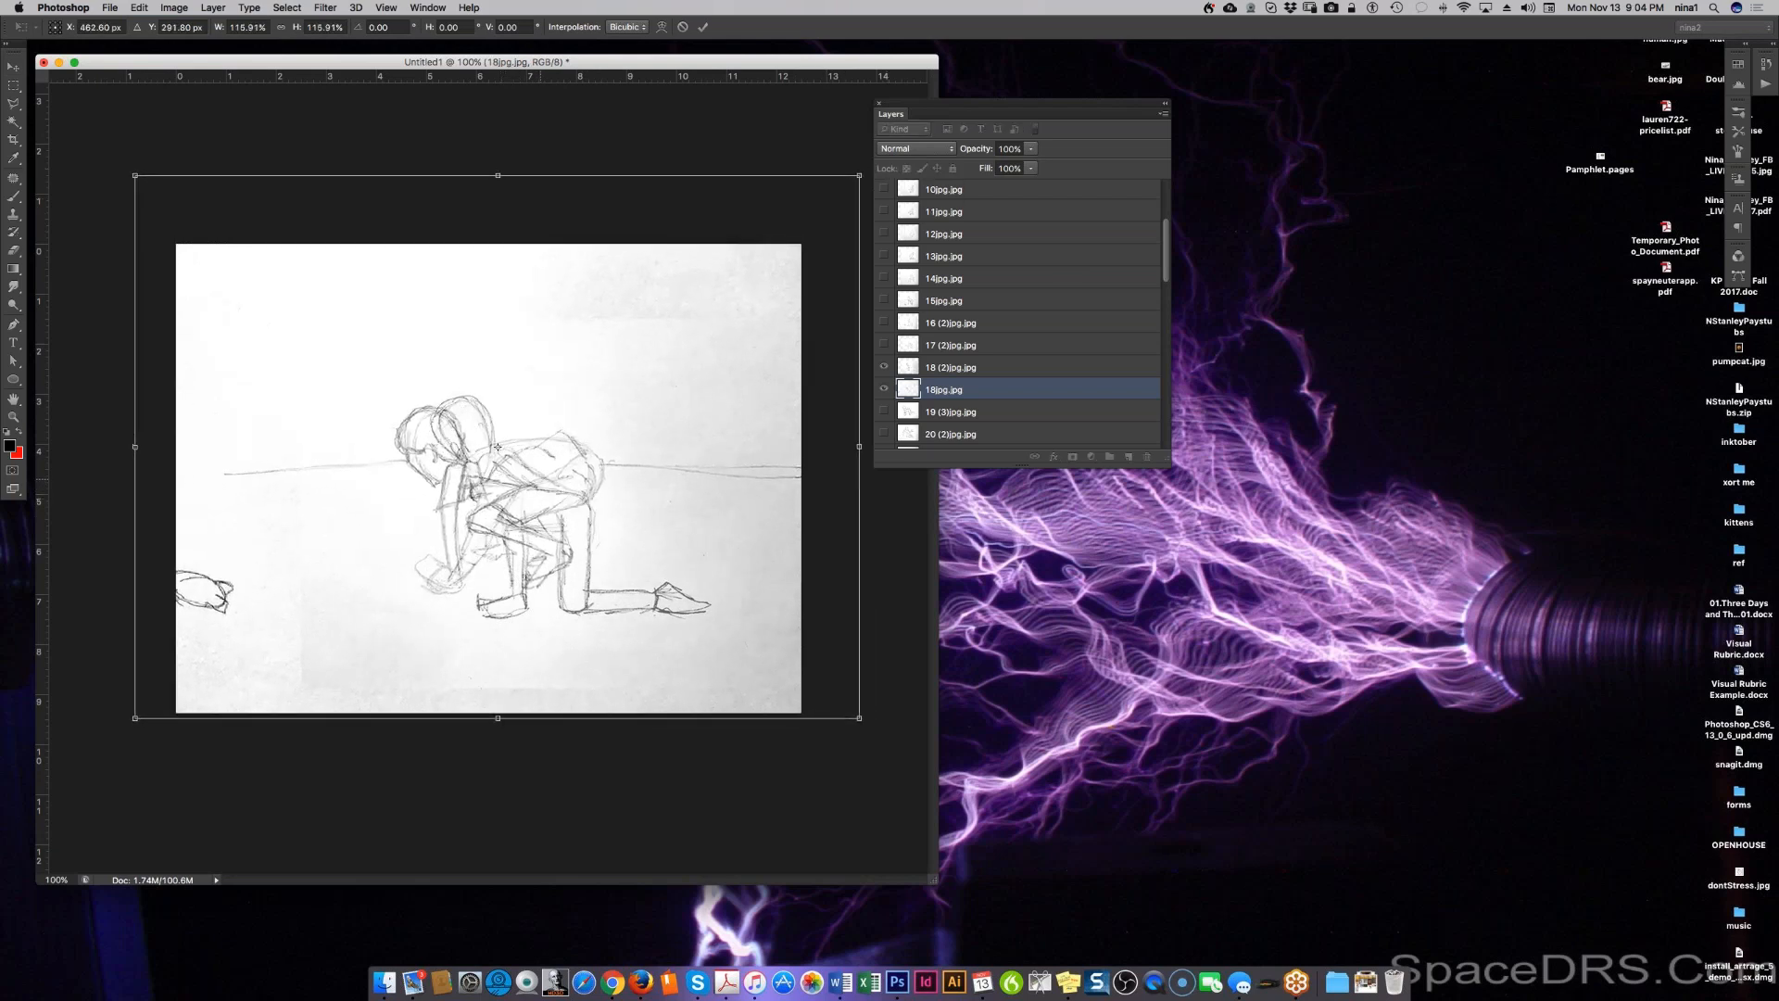
drag(859, 175, 868, 168)
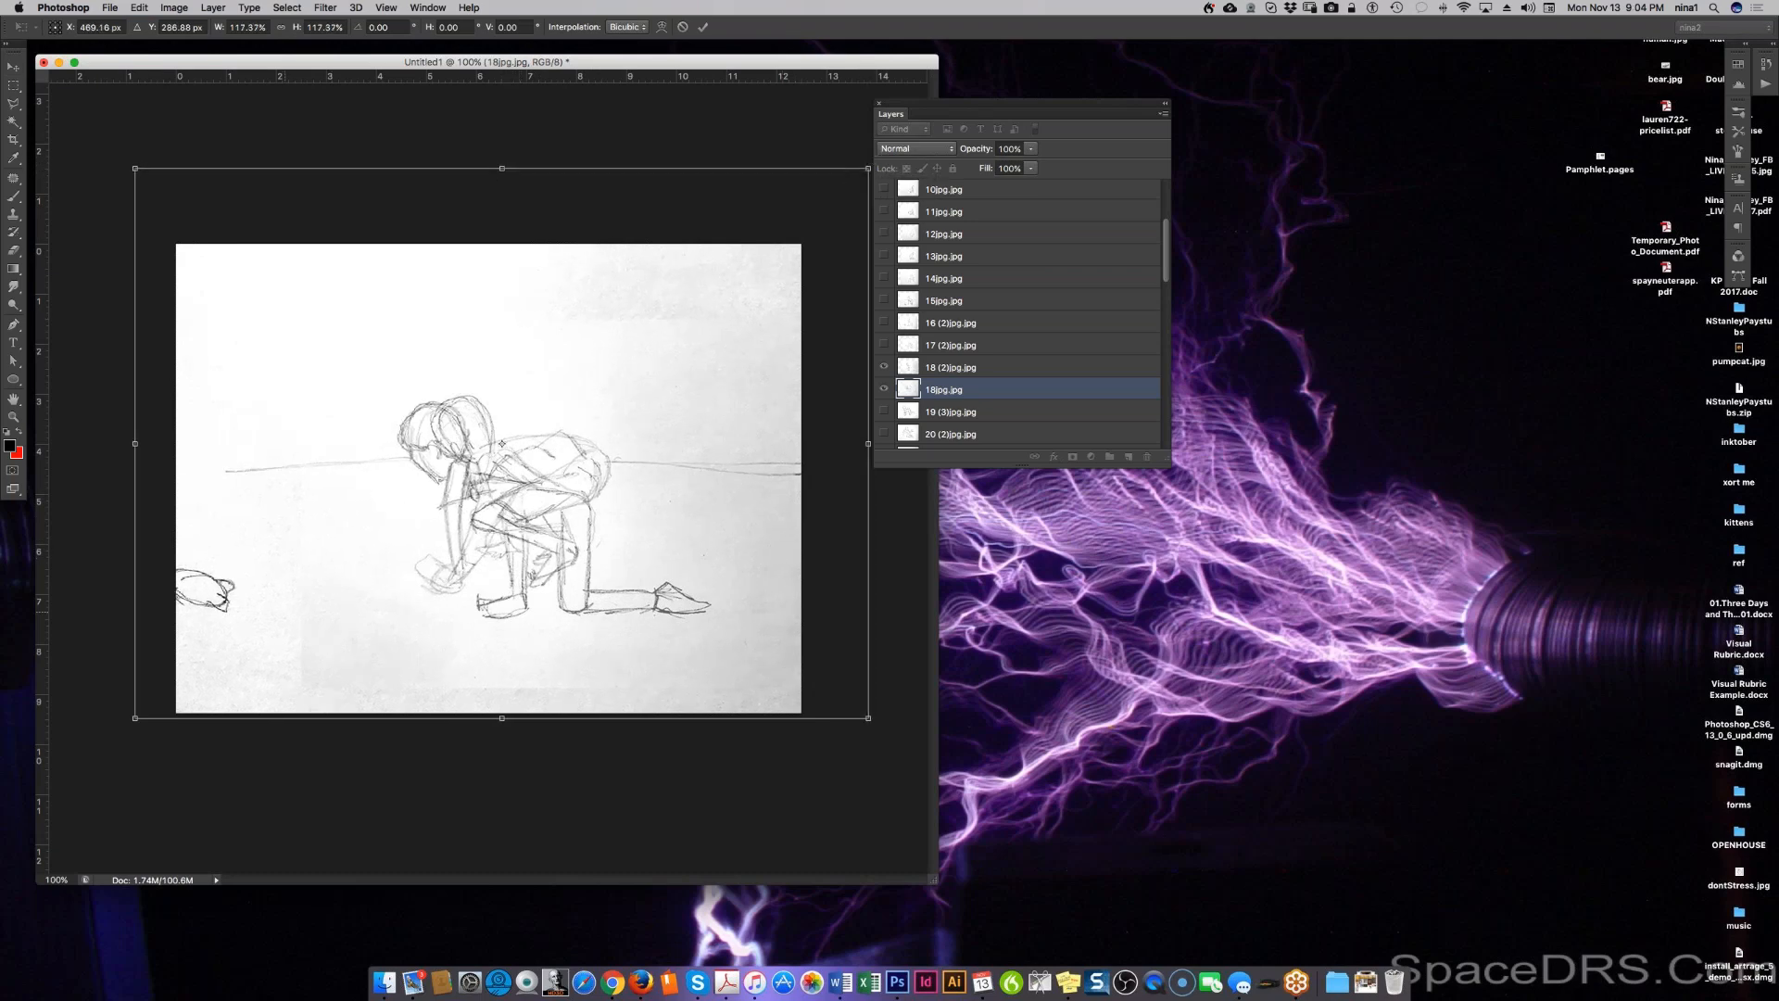
key(Return)
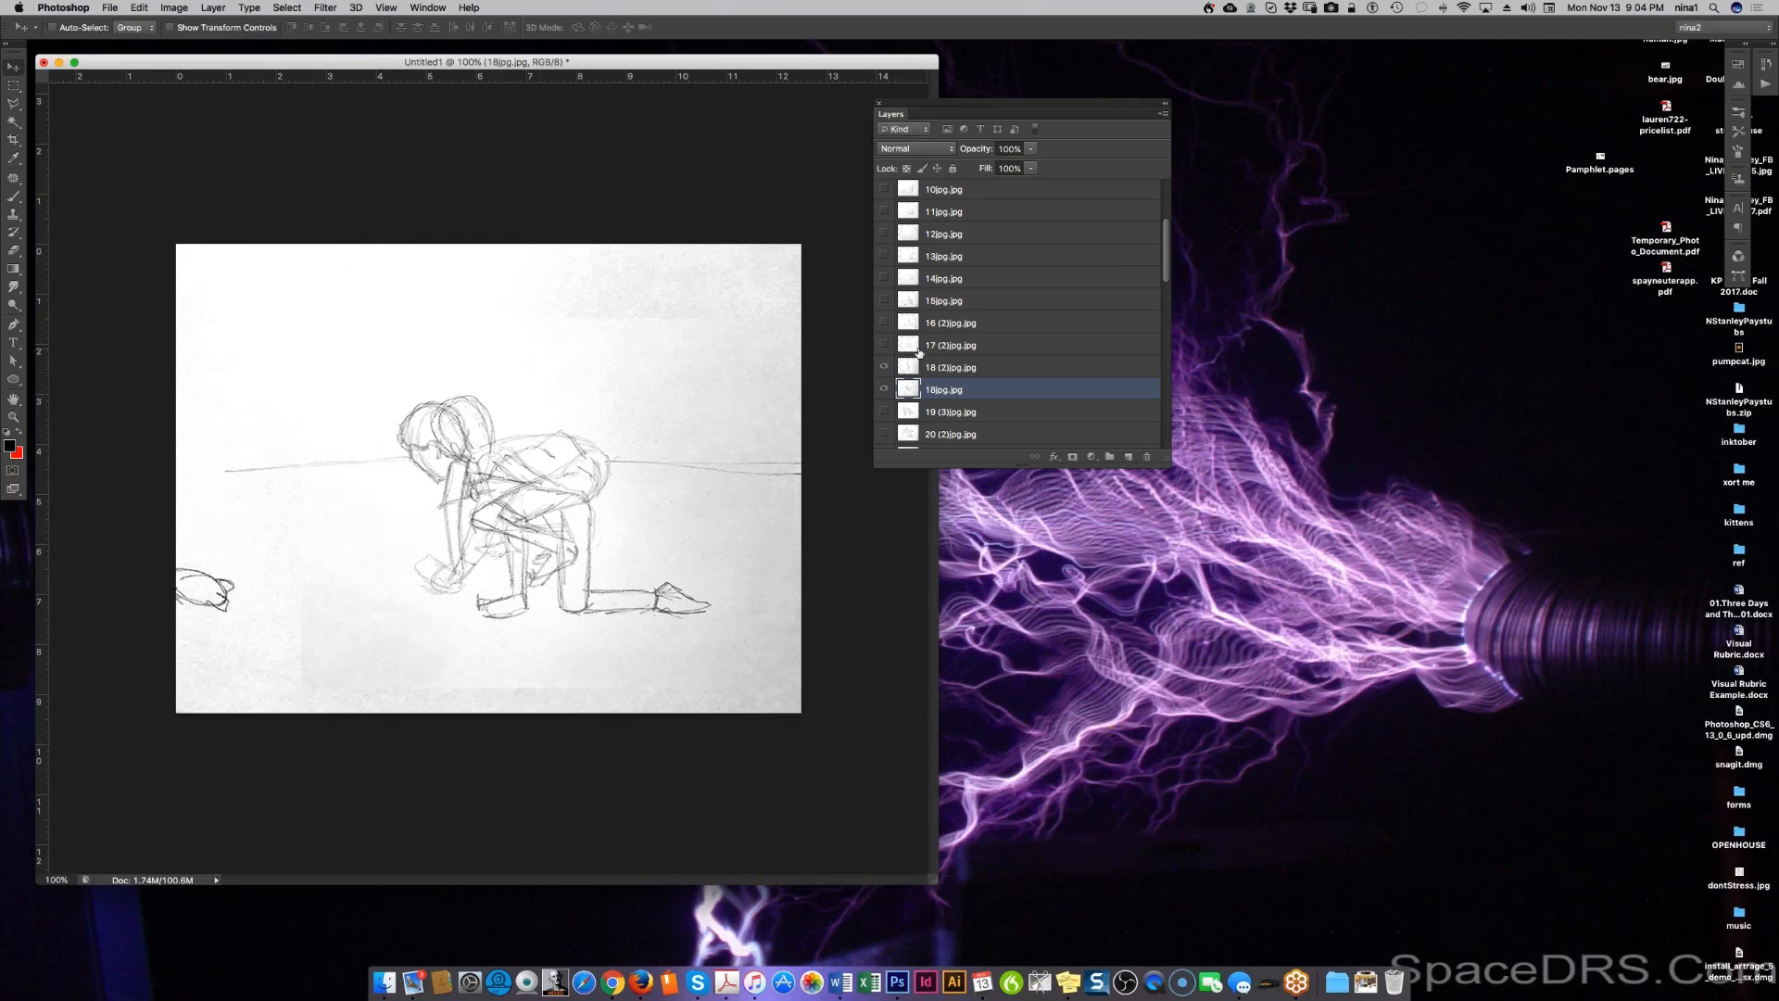
Step: Hide layer 18 (2)jpg.jpg, set 18jpg.jpg to 50% opacity, and show 19 (3)jpg.jpg beneath it
click(885, 368)
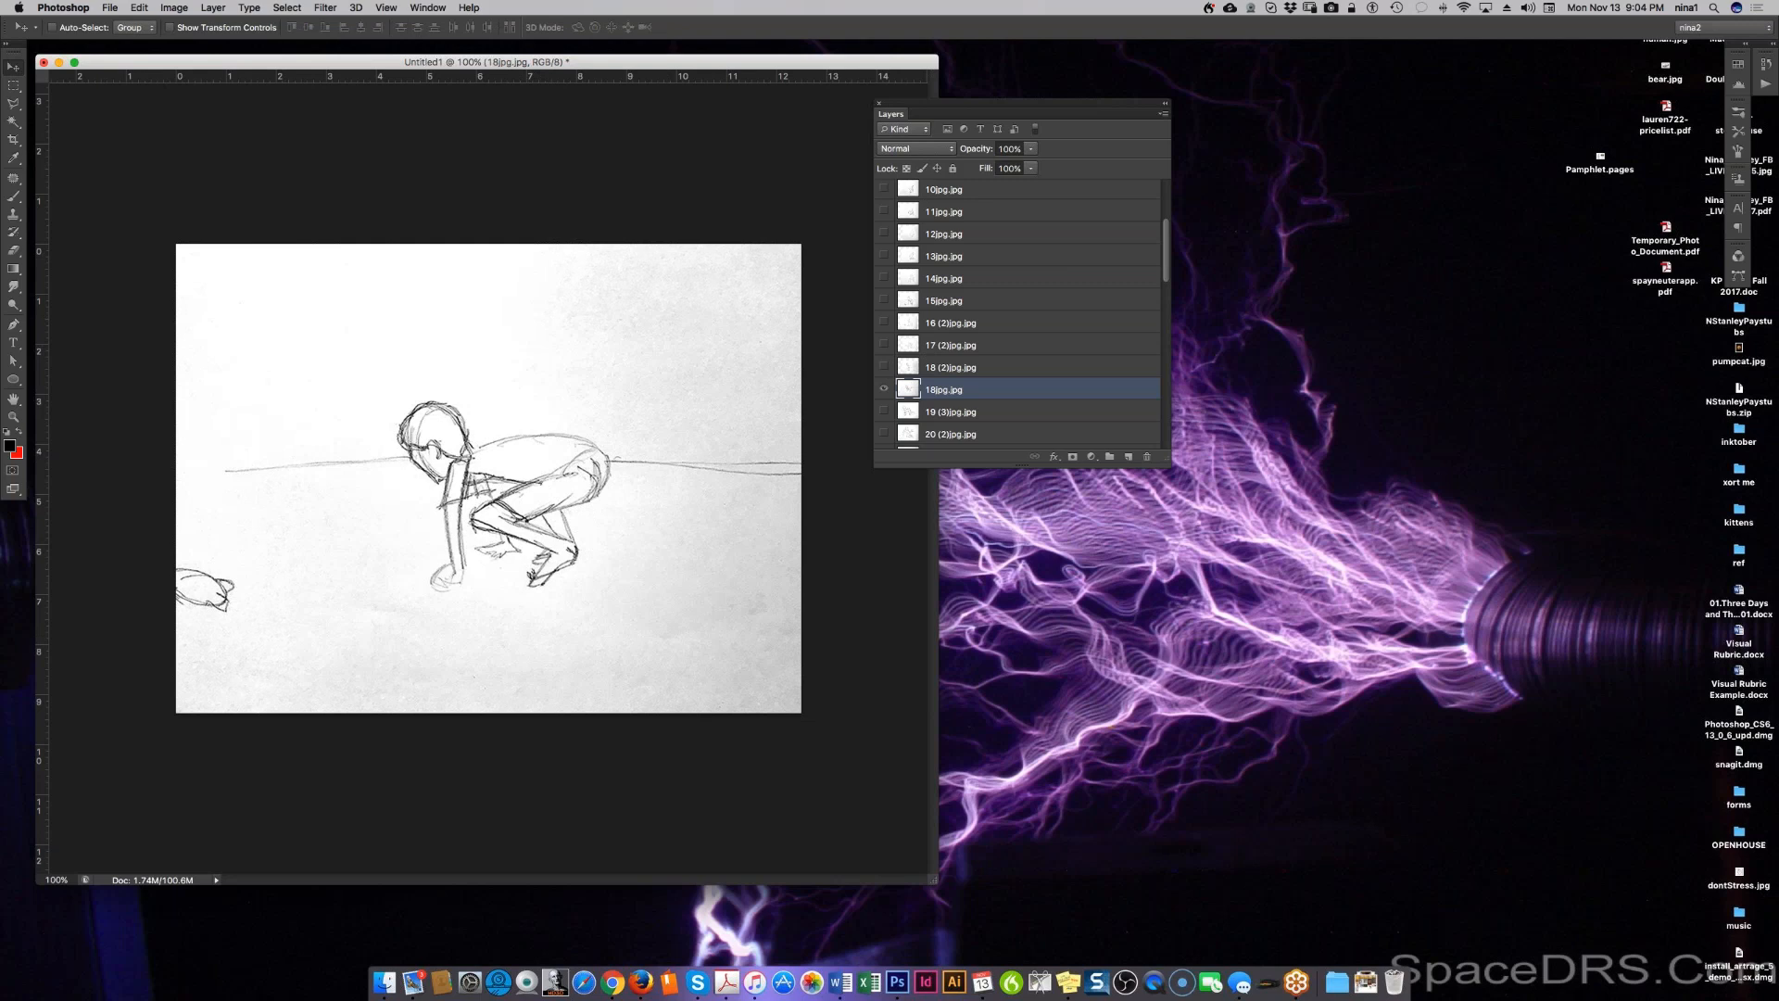
click(936, 413)
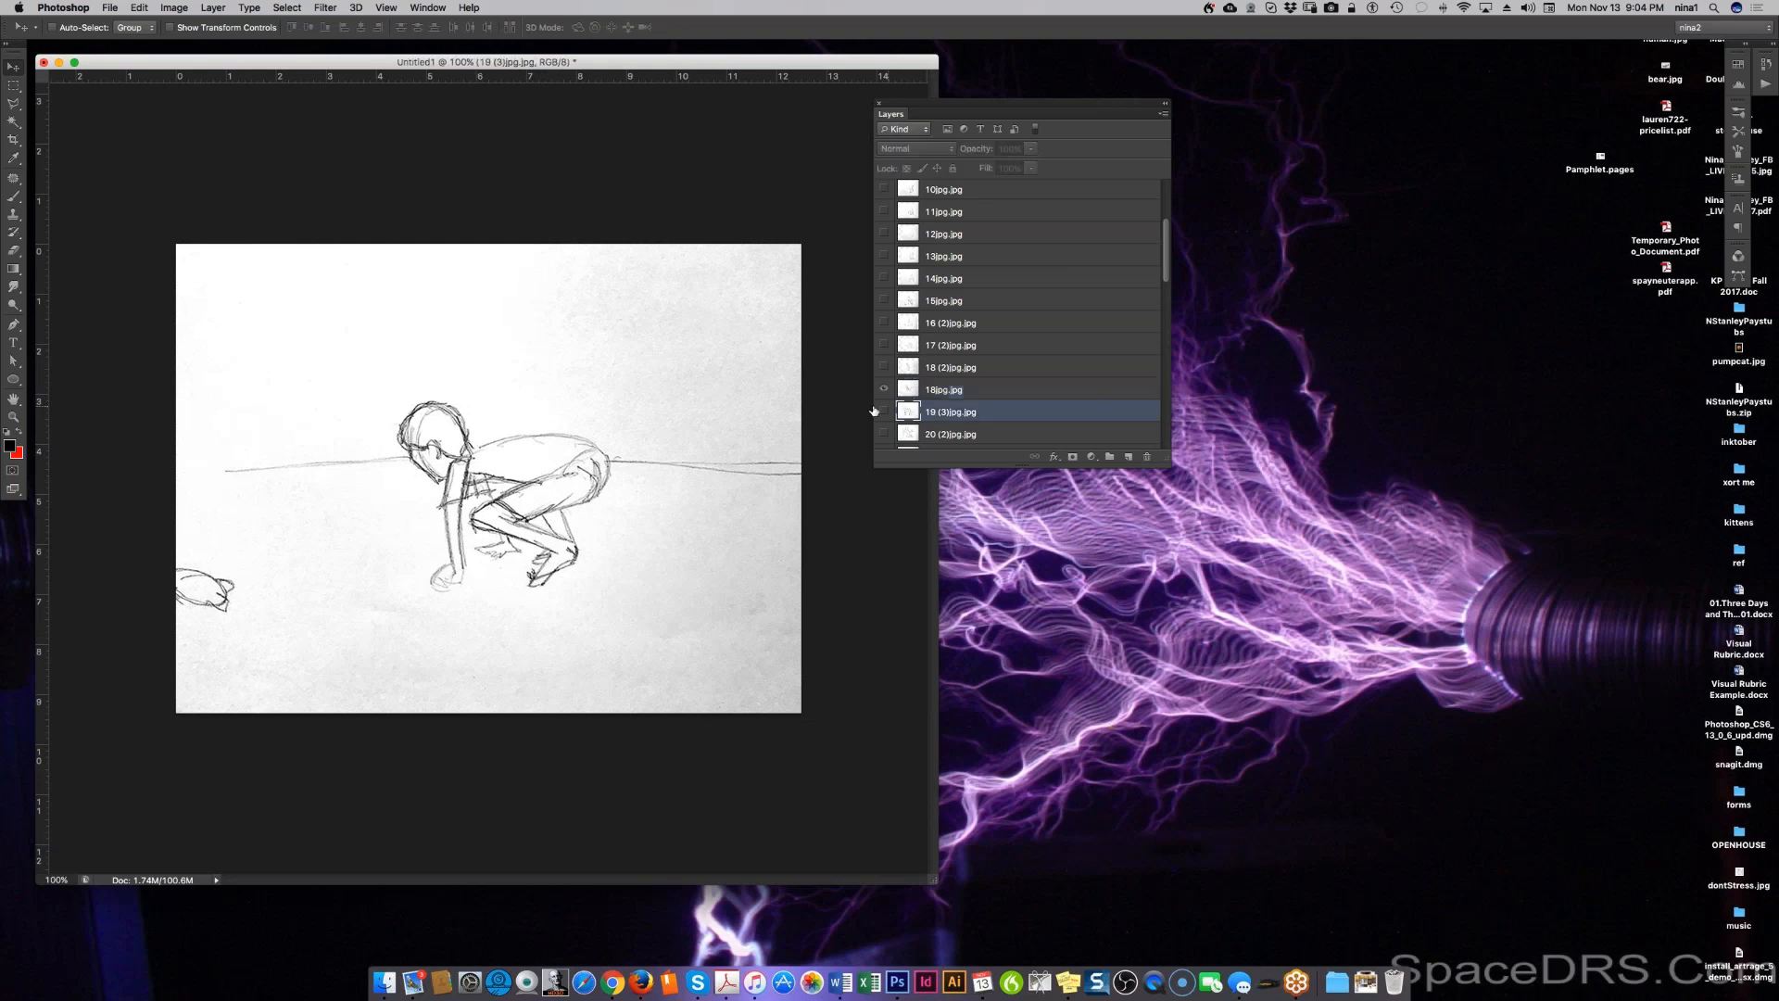
click(934, 389)
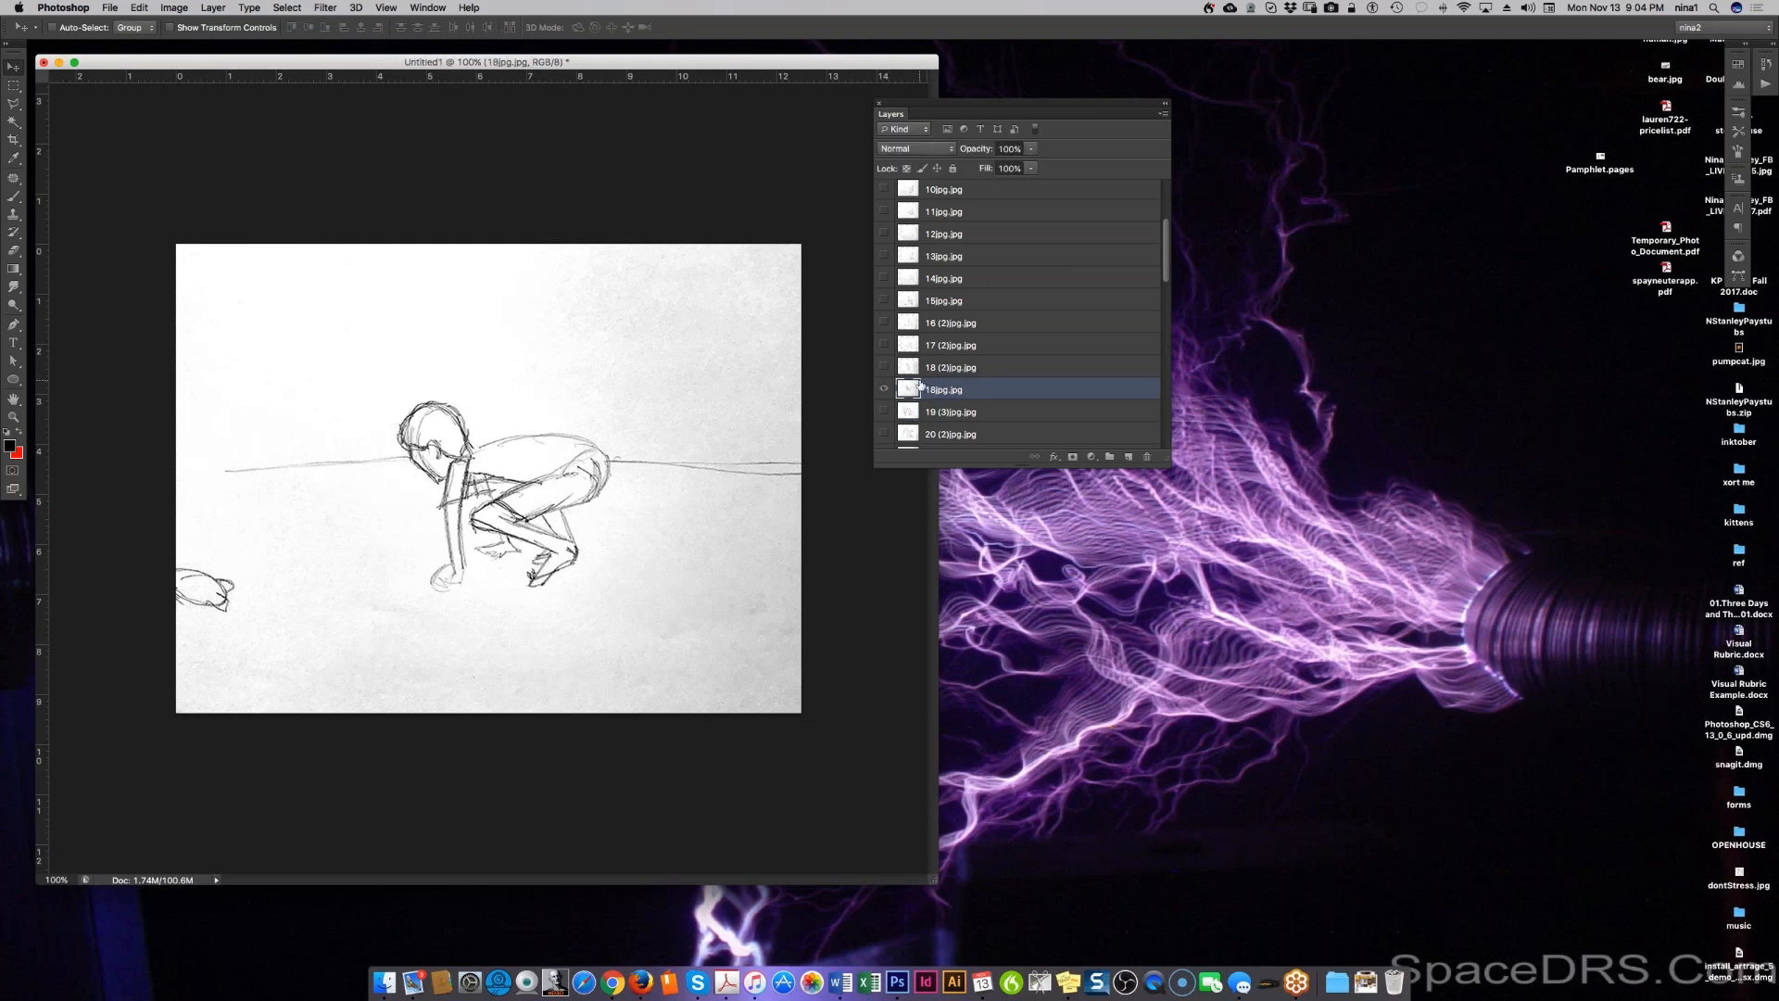
key(5)
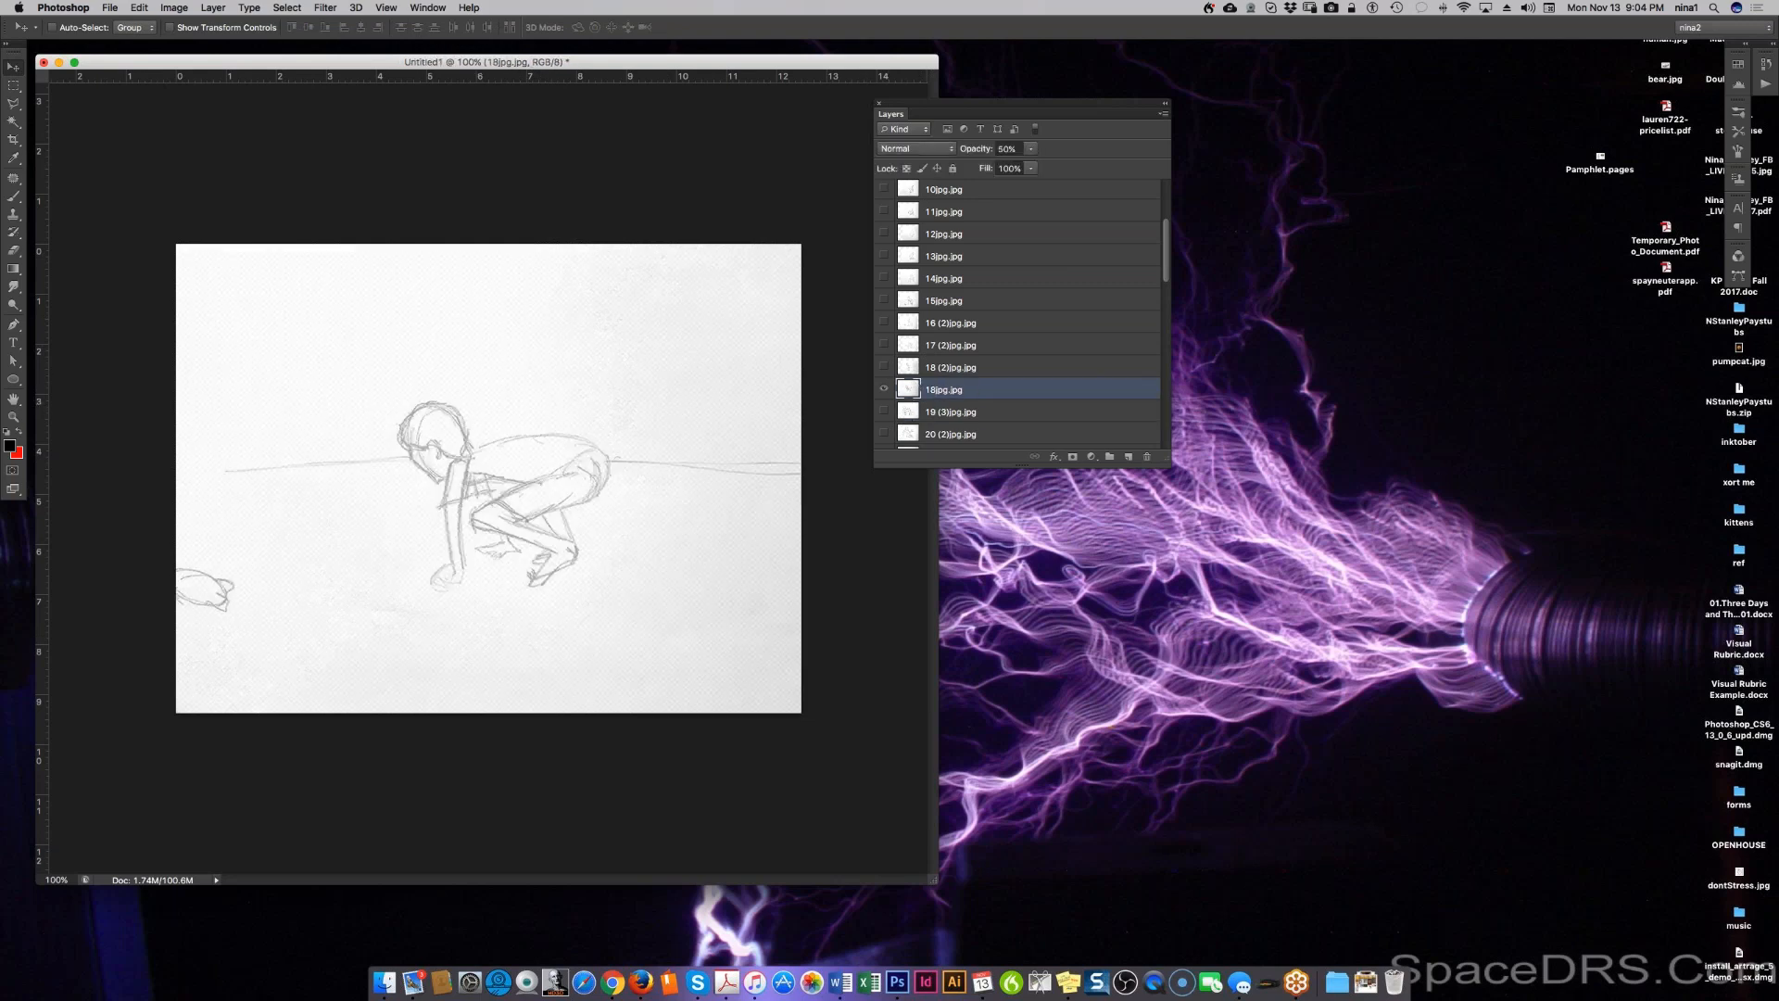
click(885, 411)
Step: Free-transform the 19 (3)jpg.jpg drawing to about 69% in width and height, positioned over the crouching 18jpg.jpg figure
click(947, 411)
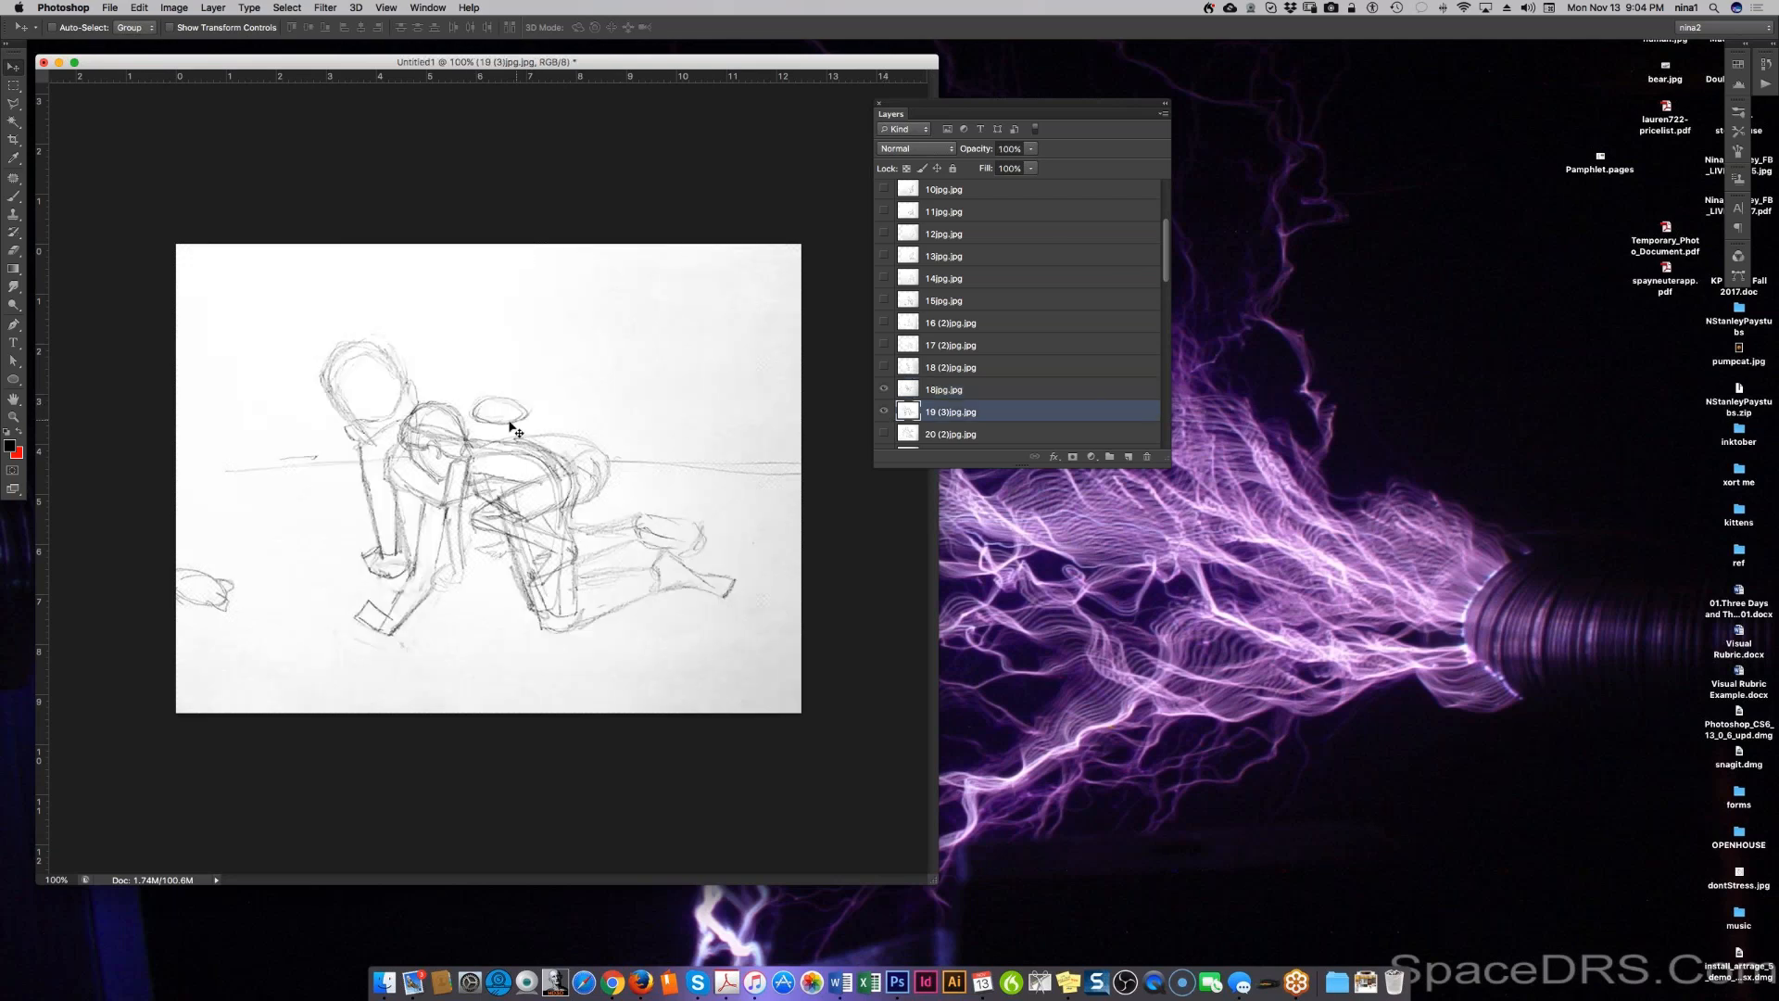
key(ctrl+t)
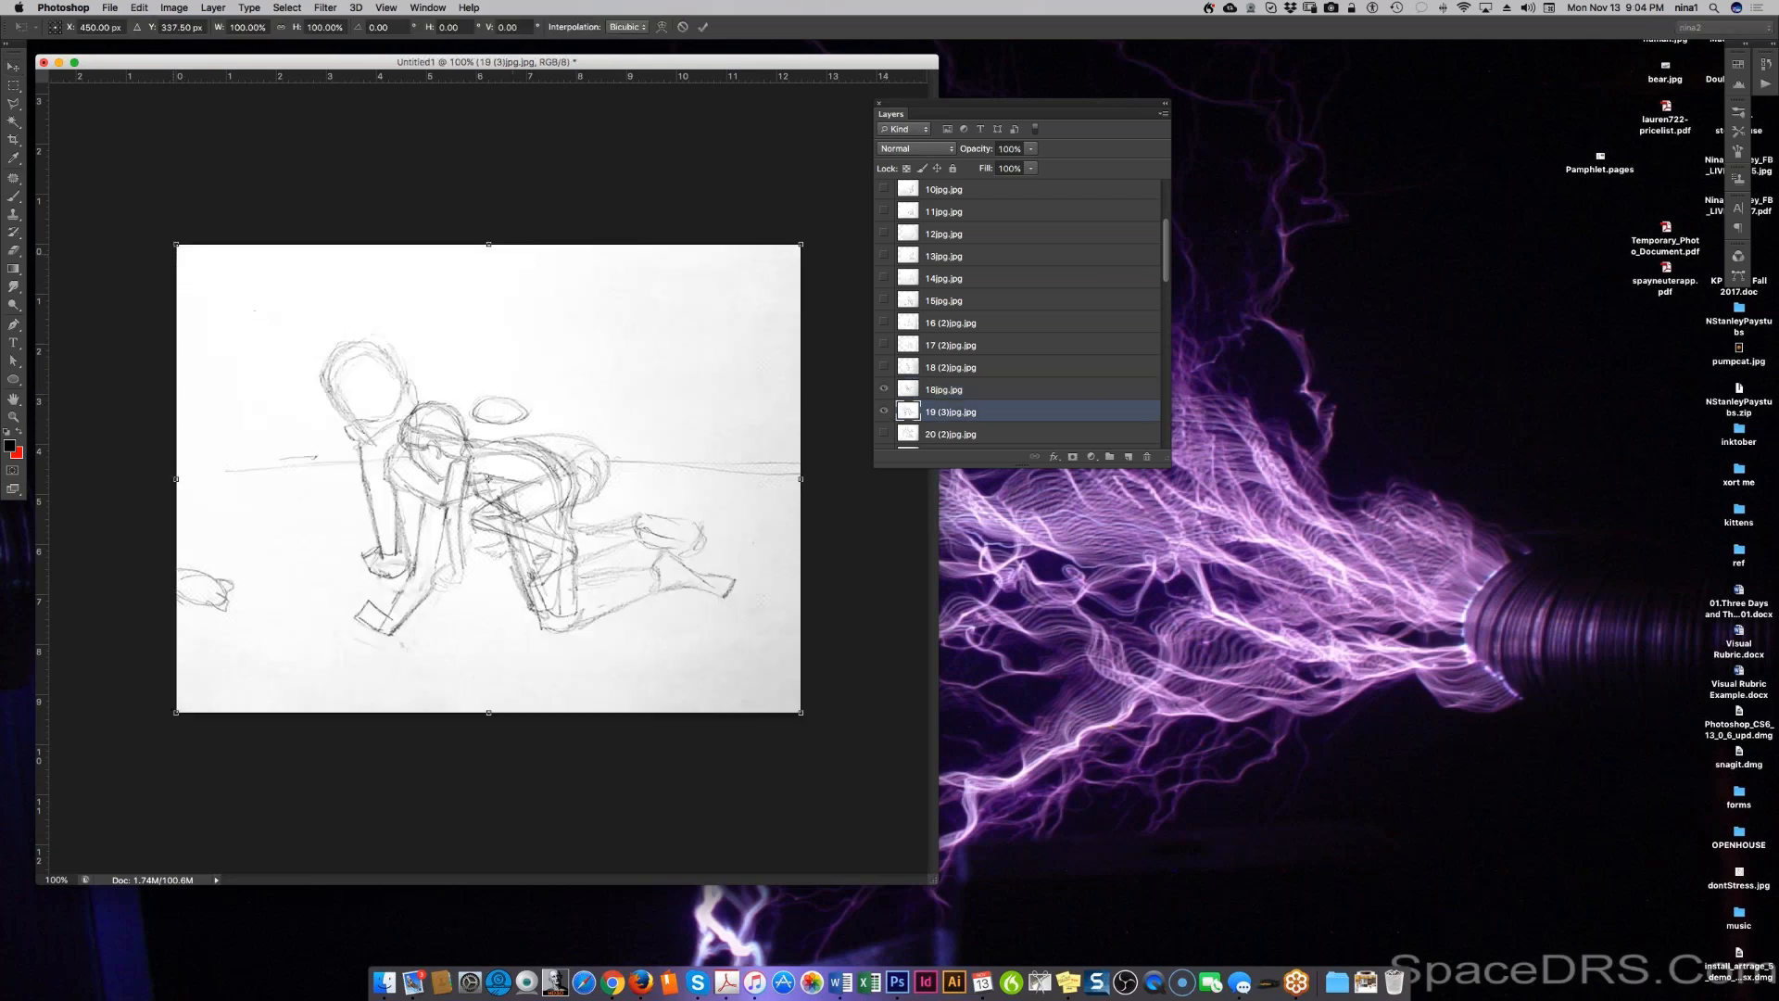
drag(179, 246, 393, 365)
mouse_move(601, 614)
mouse_down()
mouse_move(537, 558)
mouse_move(549, 543)
mouse_up()
mouse_move(393, 415)
mouse_down()
mouse_move(381, 378)
mouse_move(401, 429)
mouse_up()
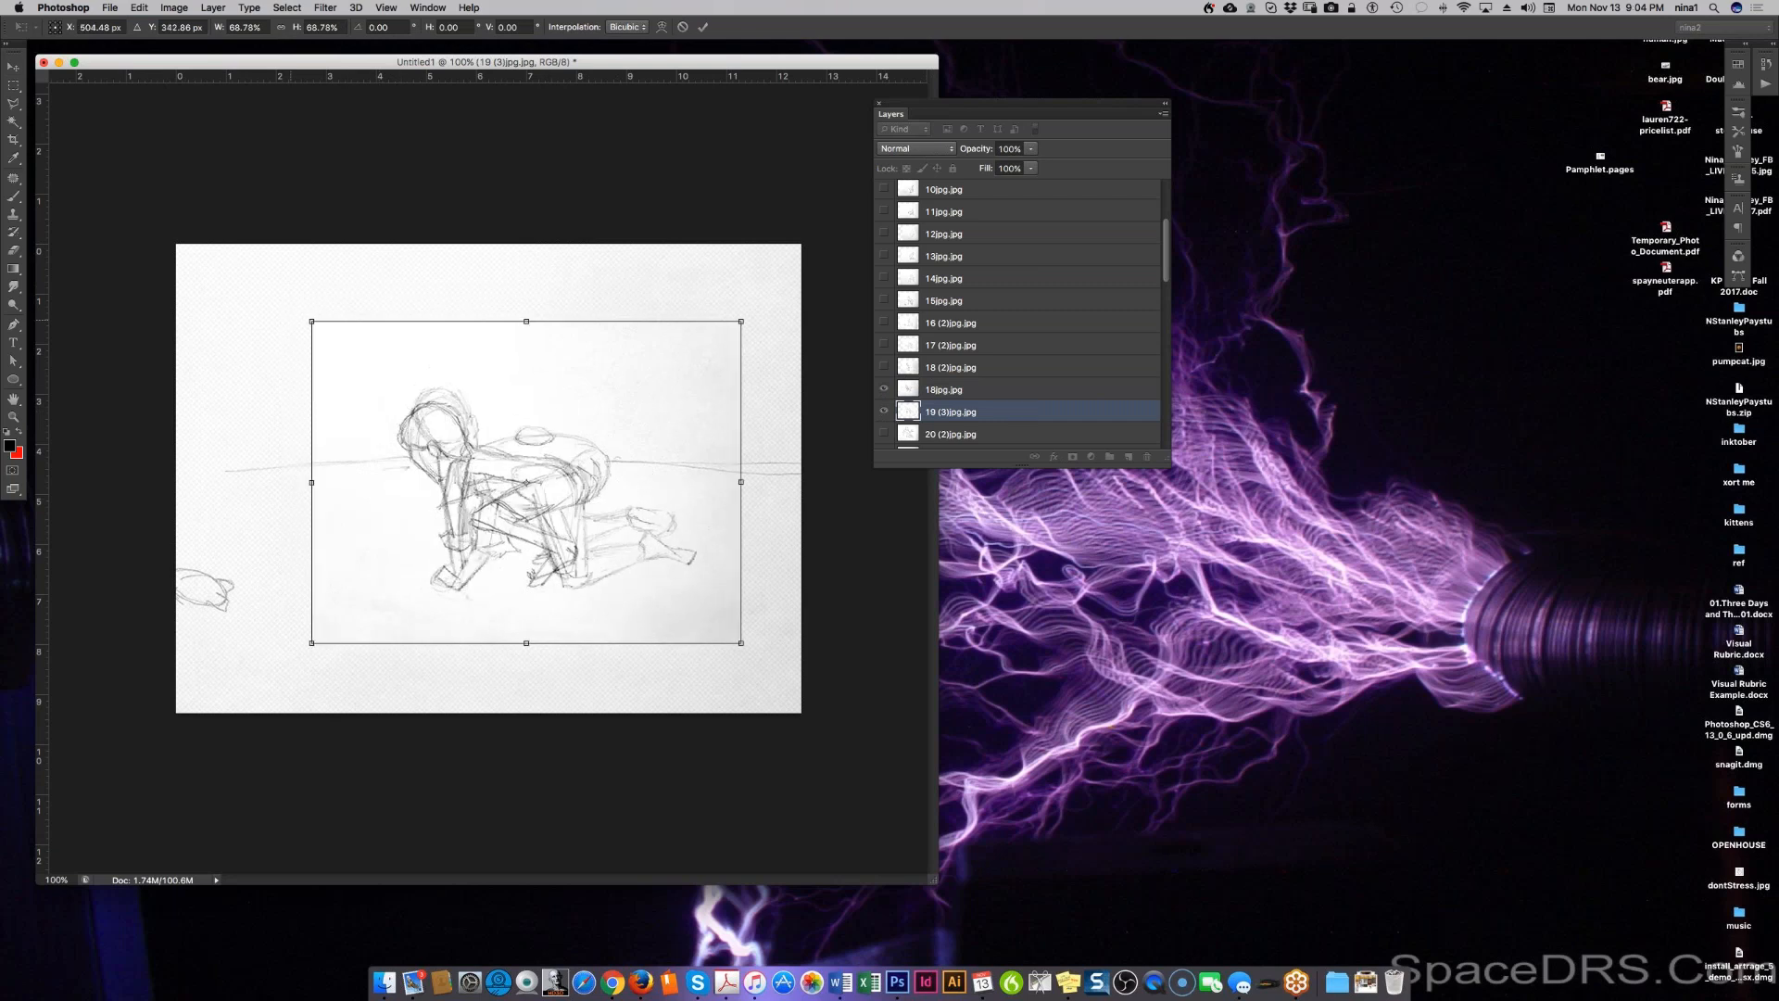
mouse_move(312, 321)
mouse_down()
mouse_move(368, 367)
mouse_move(296, 329)
mouse_up()
drag(513, 524, 559, 523)
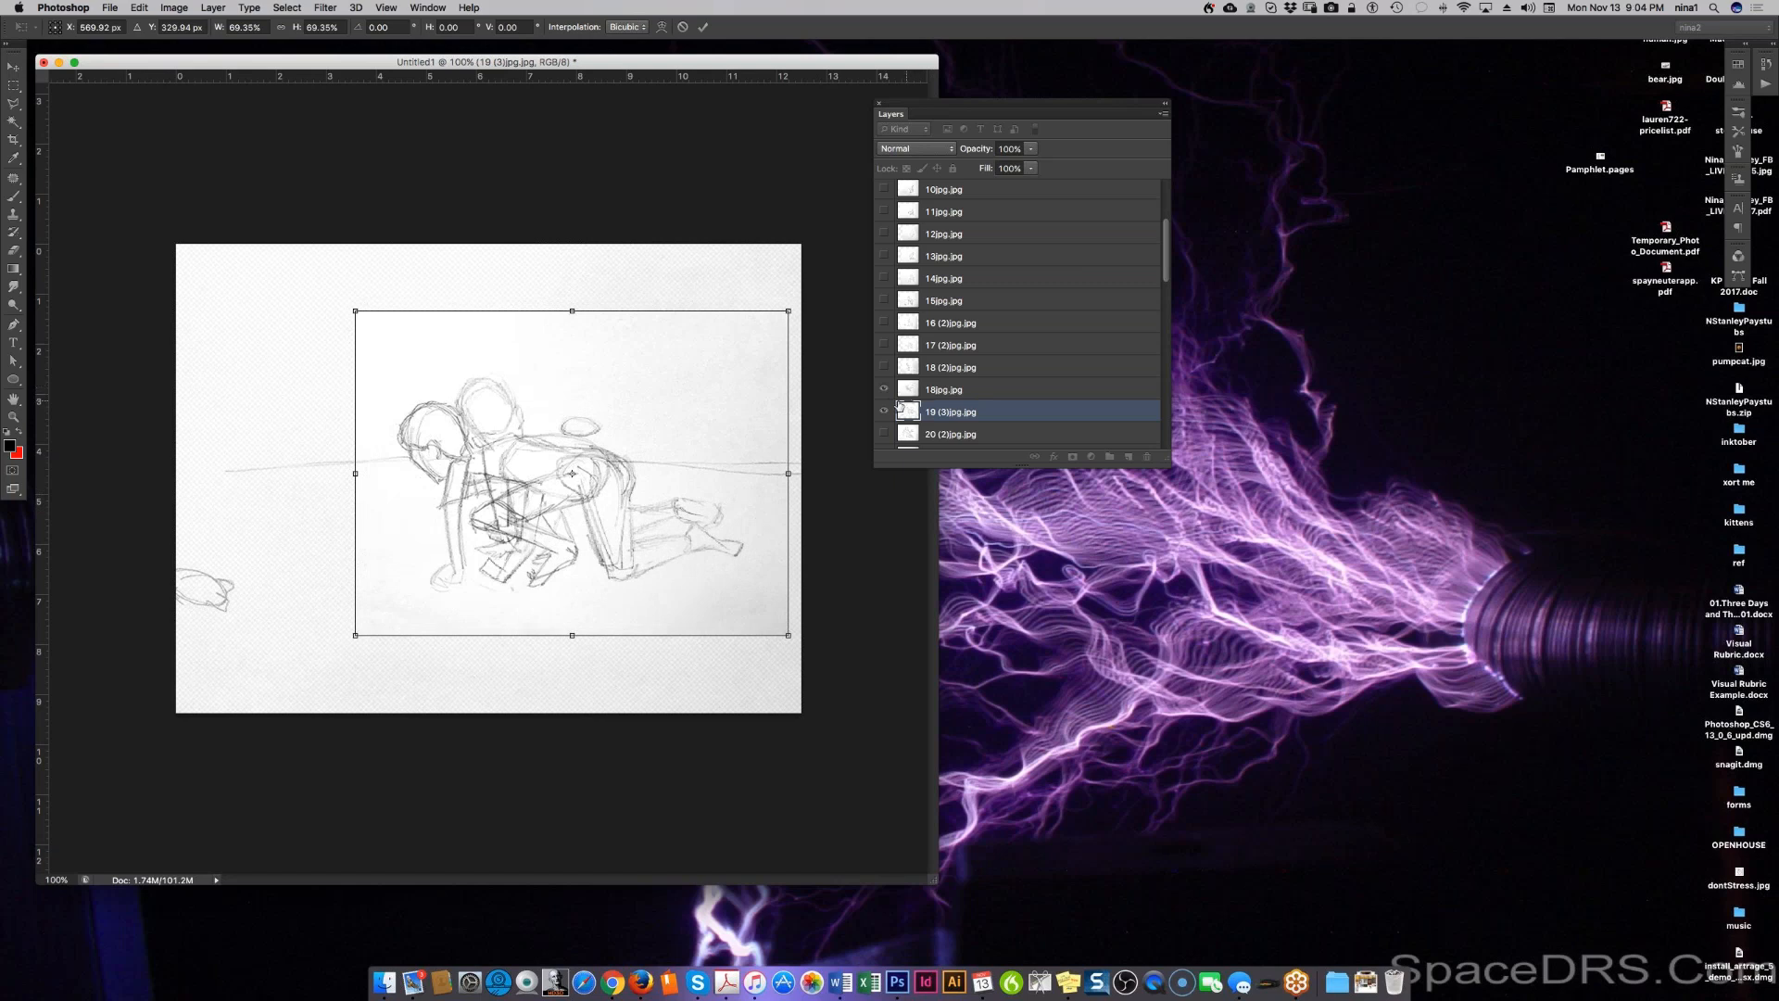
mouse_move(681, 422)
mouse_down()
mouse_move(636, 423)
mouse_move(650, 424)
mouse_up()
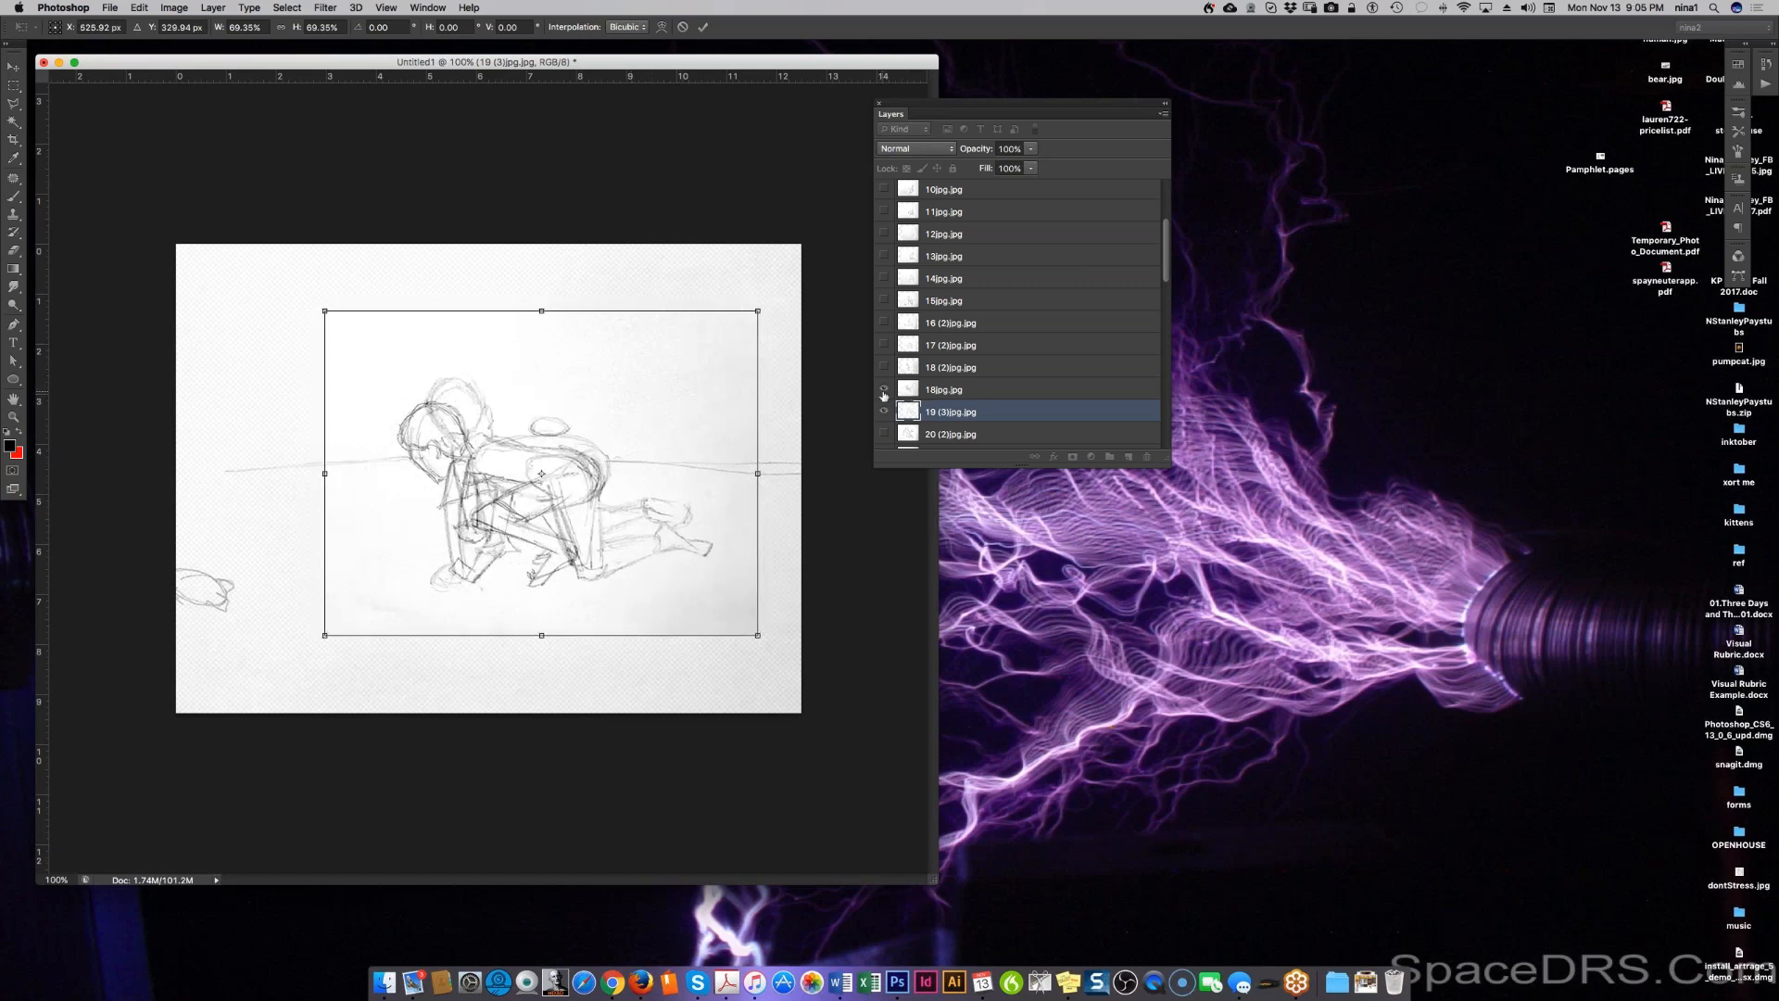
key(Return)
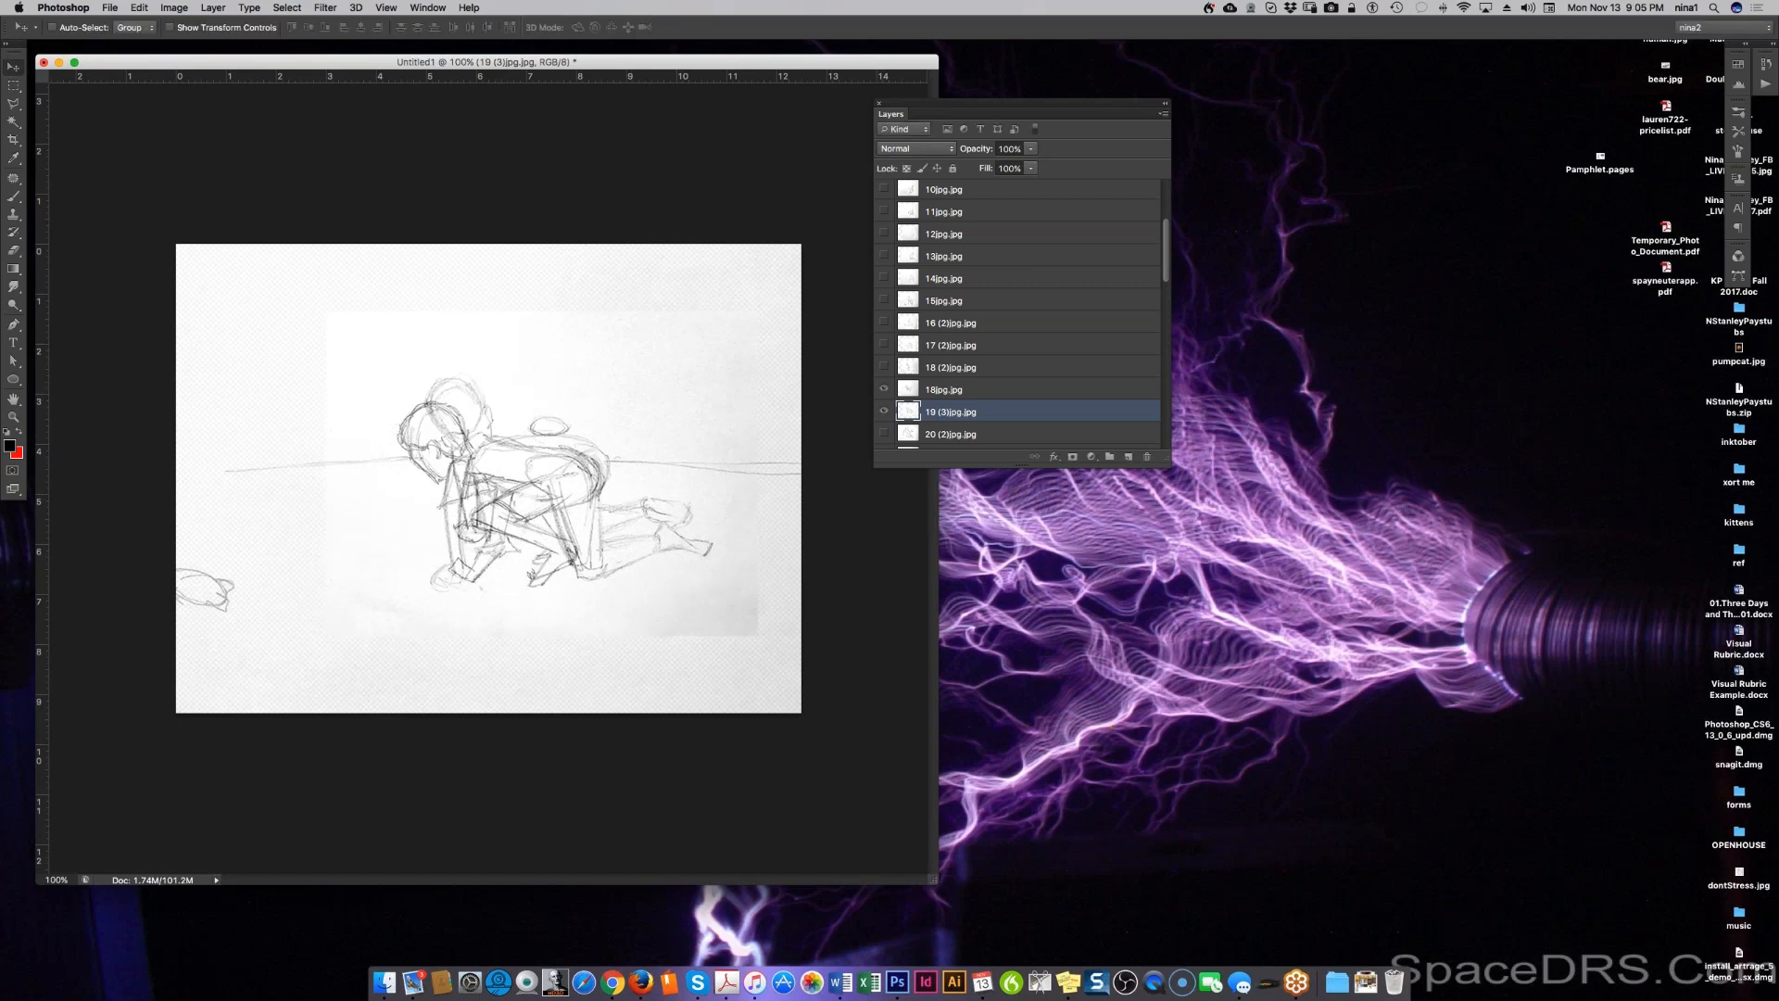
Step: Toggle the visibility of layers 18jpg.jpg and 18 (2)jpg.jpg to compare their poses with 19 (3)jpg.jpg
click(885, 393)
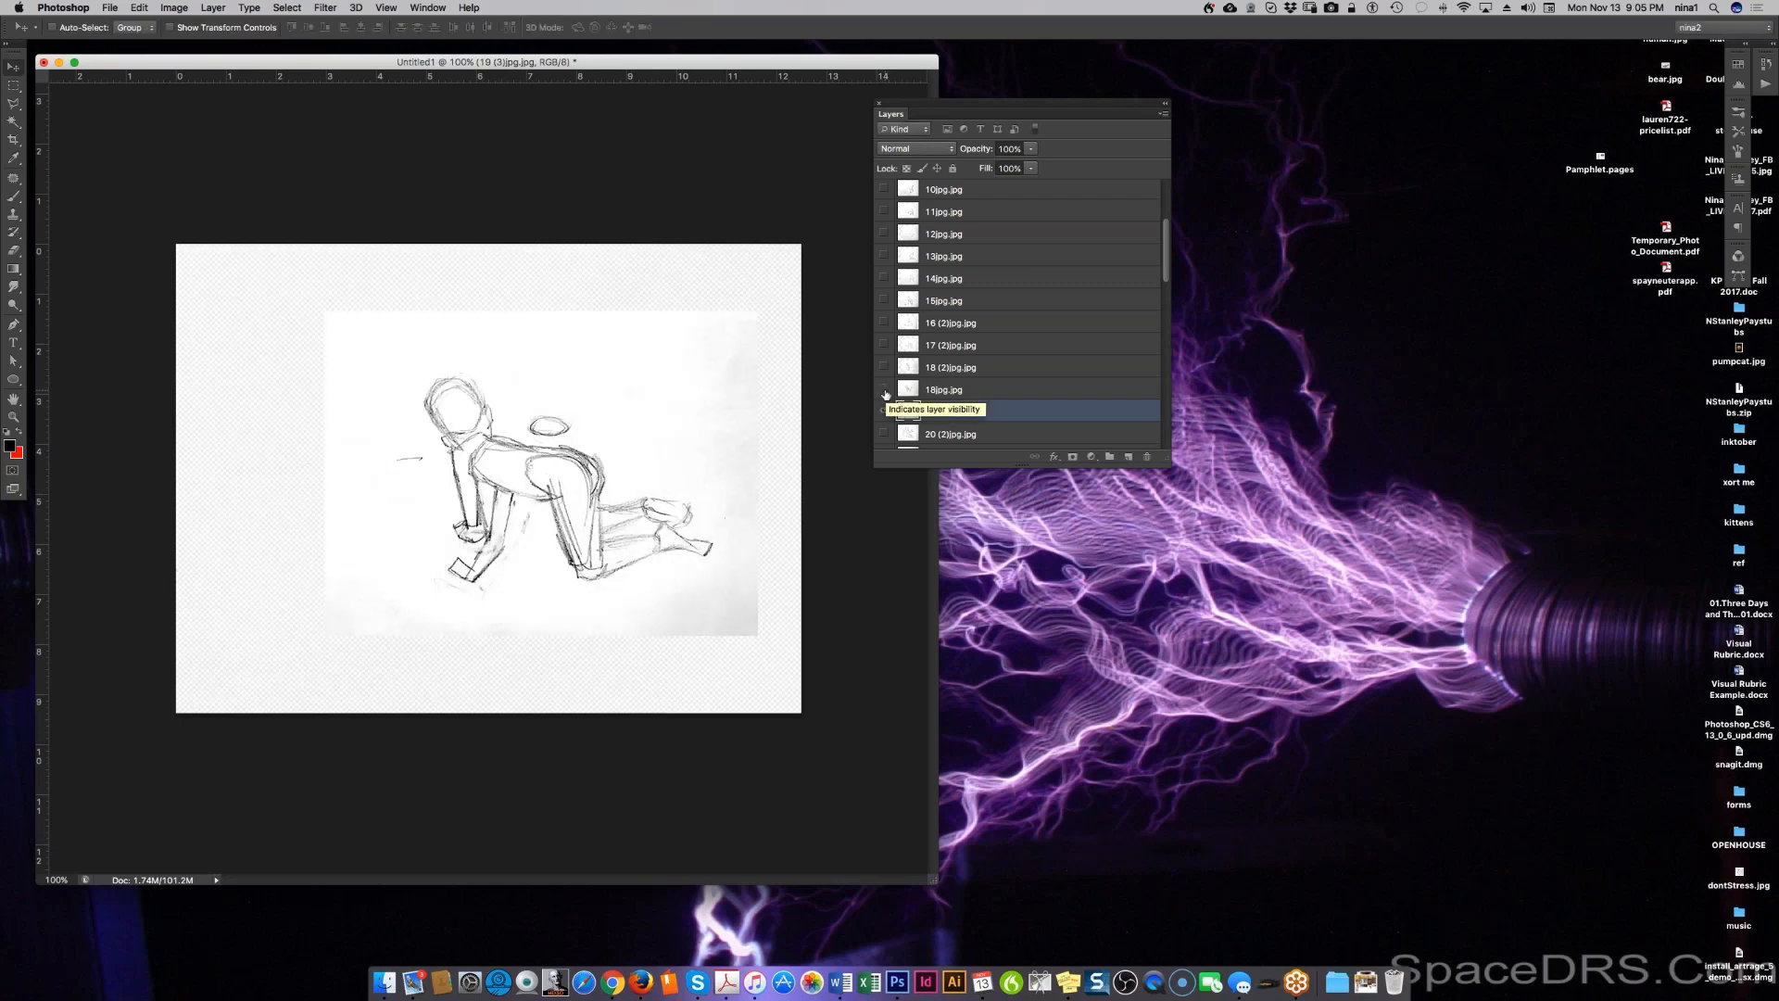
click(885, 393)
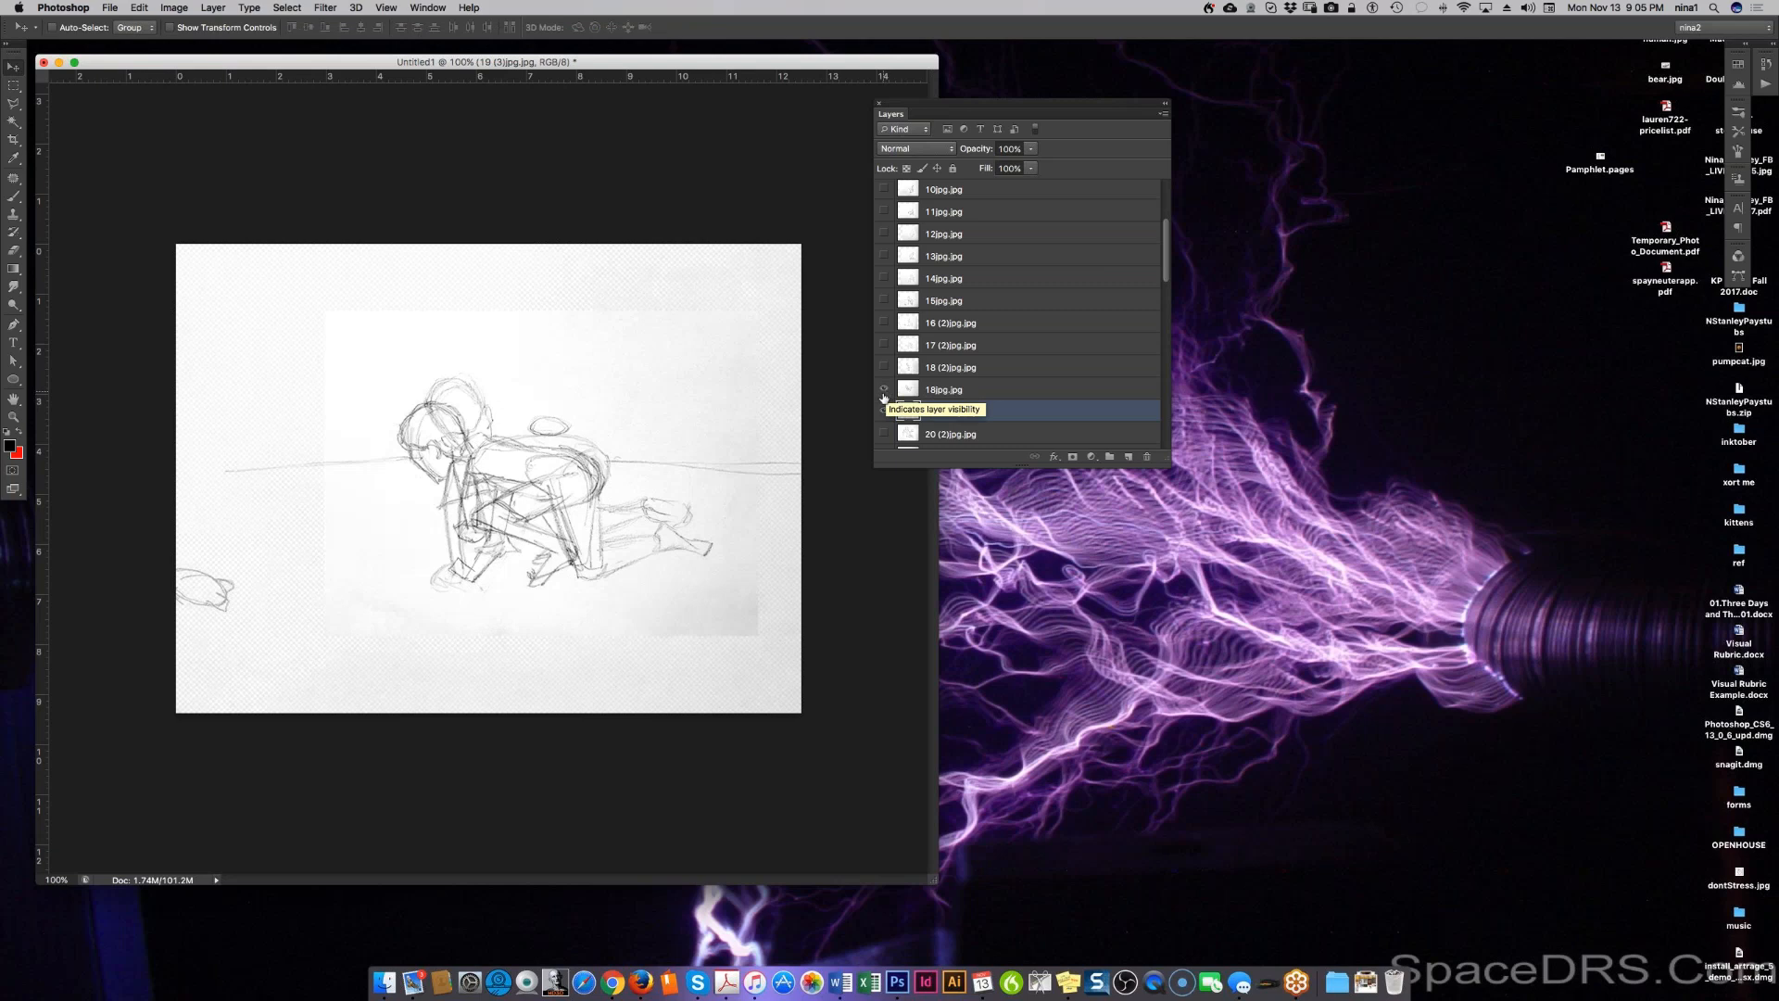
click(883, 367)
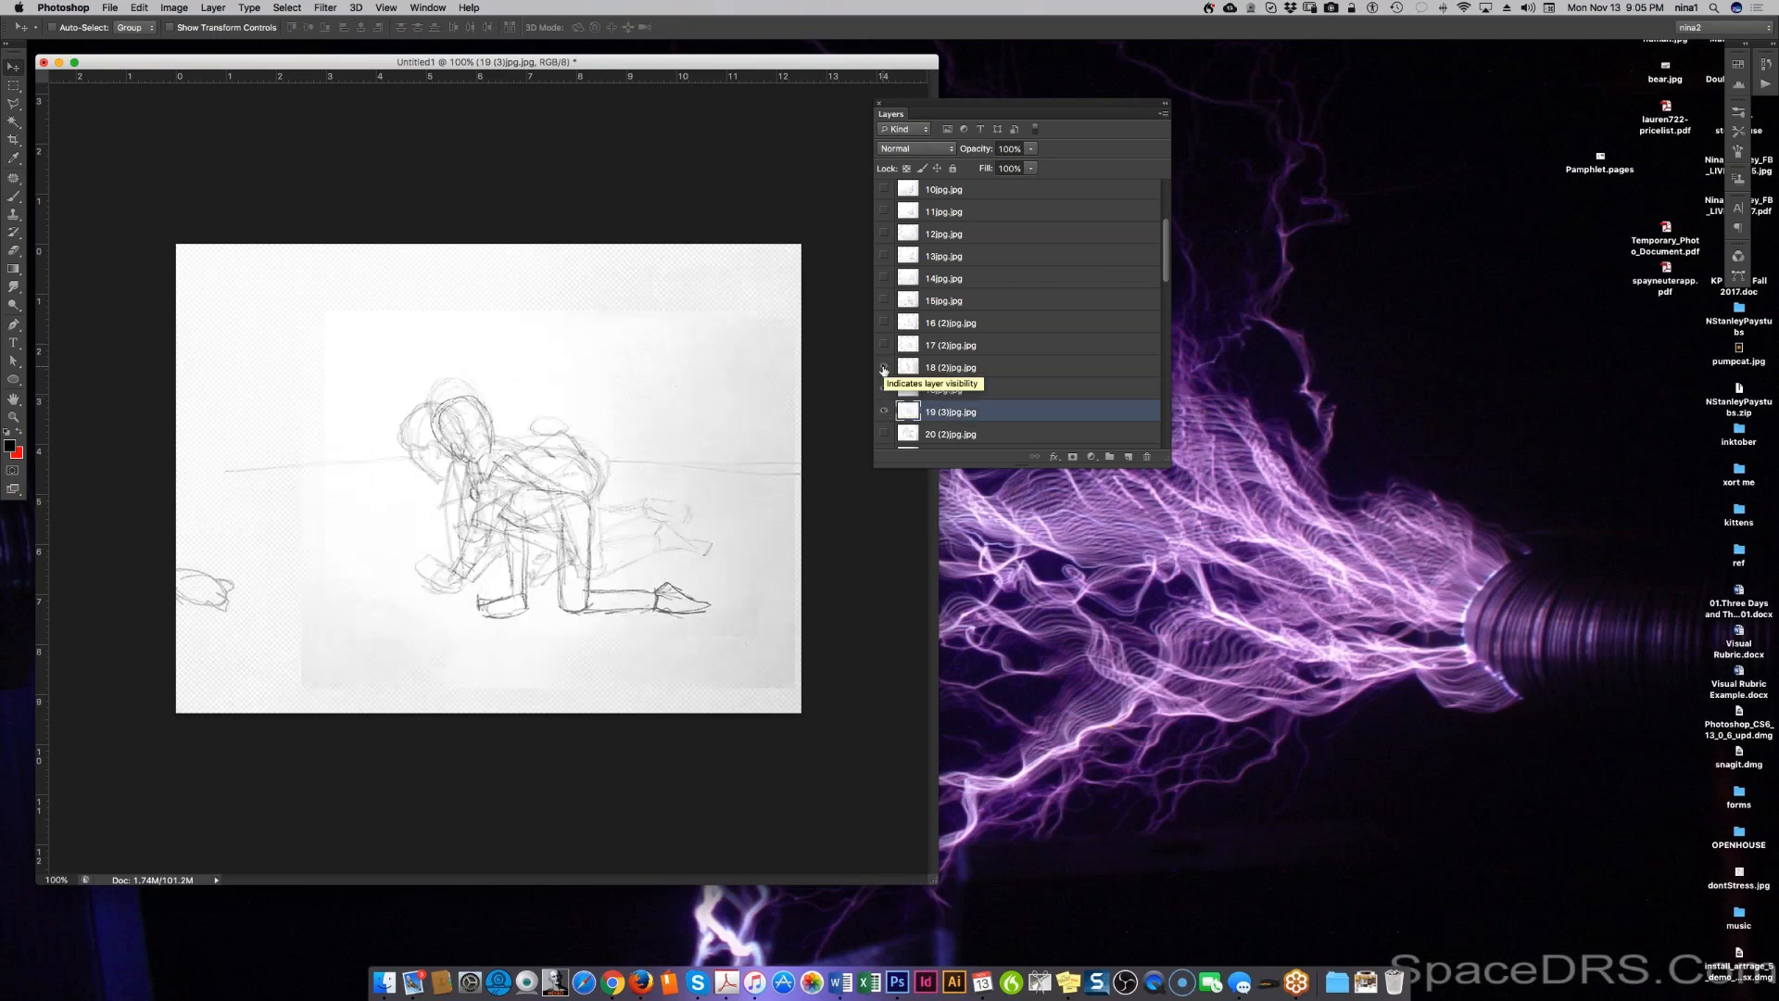
click(883, 368)
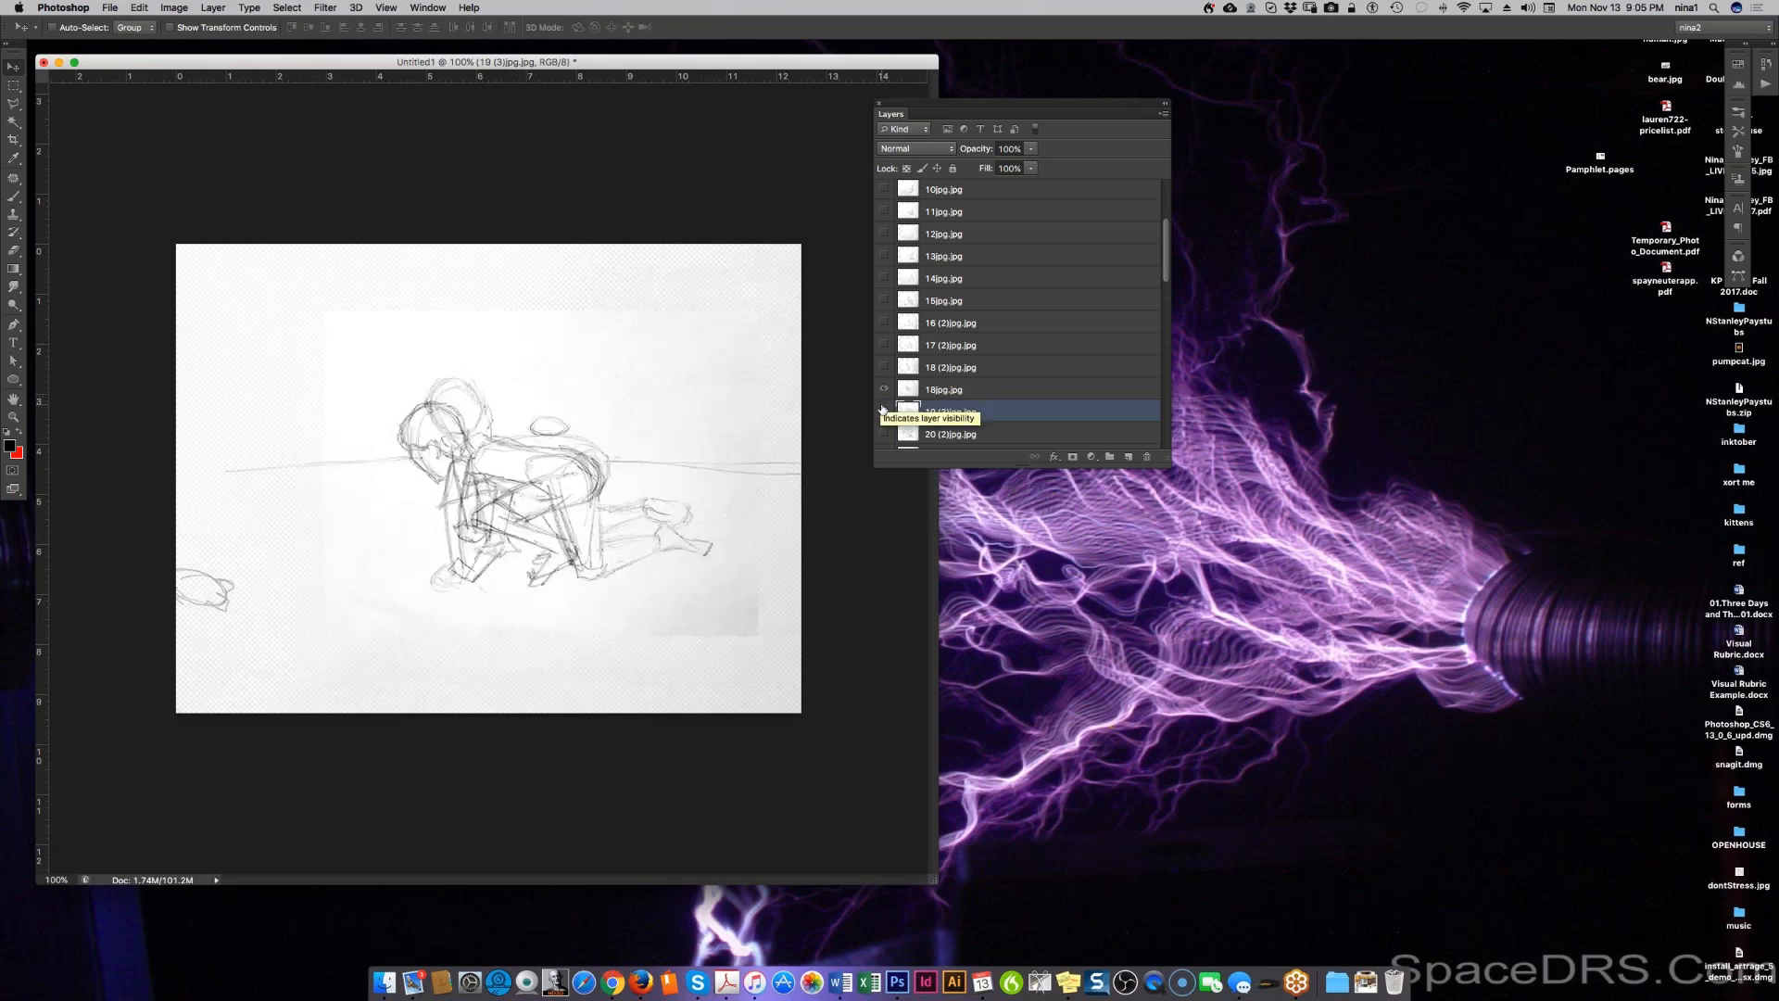
Step: Hide layer 18jpg.jpg and show 18 (2)jpg.jpg over 19 (3)jpg.jpg to compare their poses directly
click(882, 410)
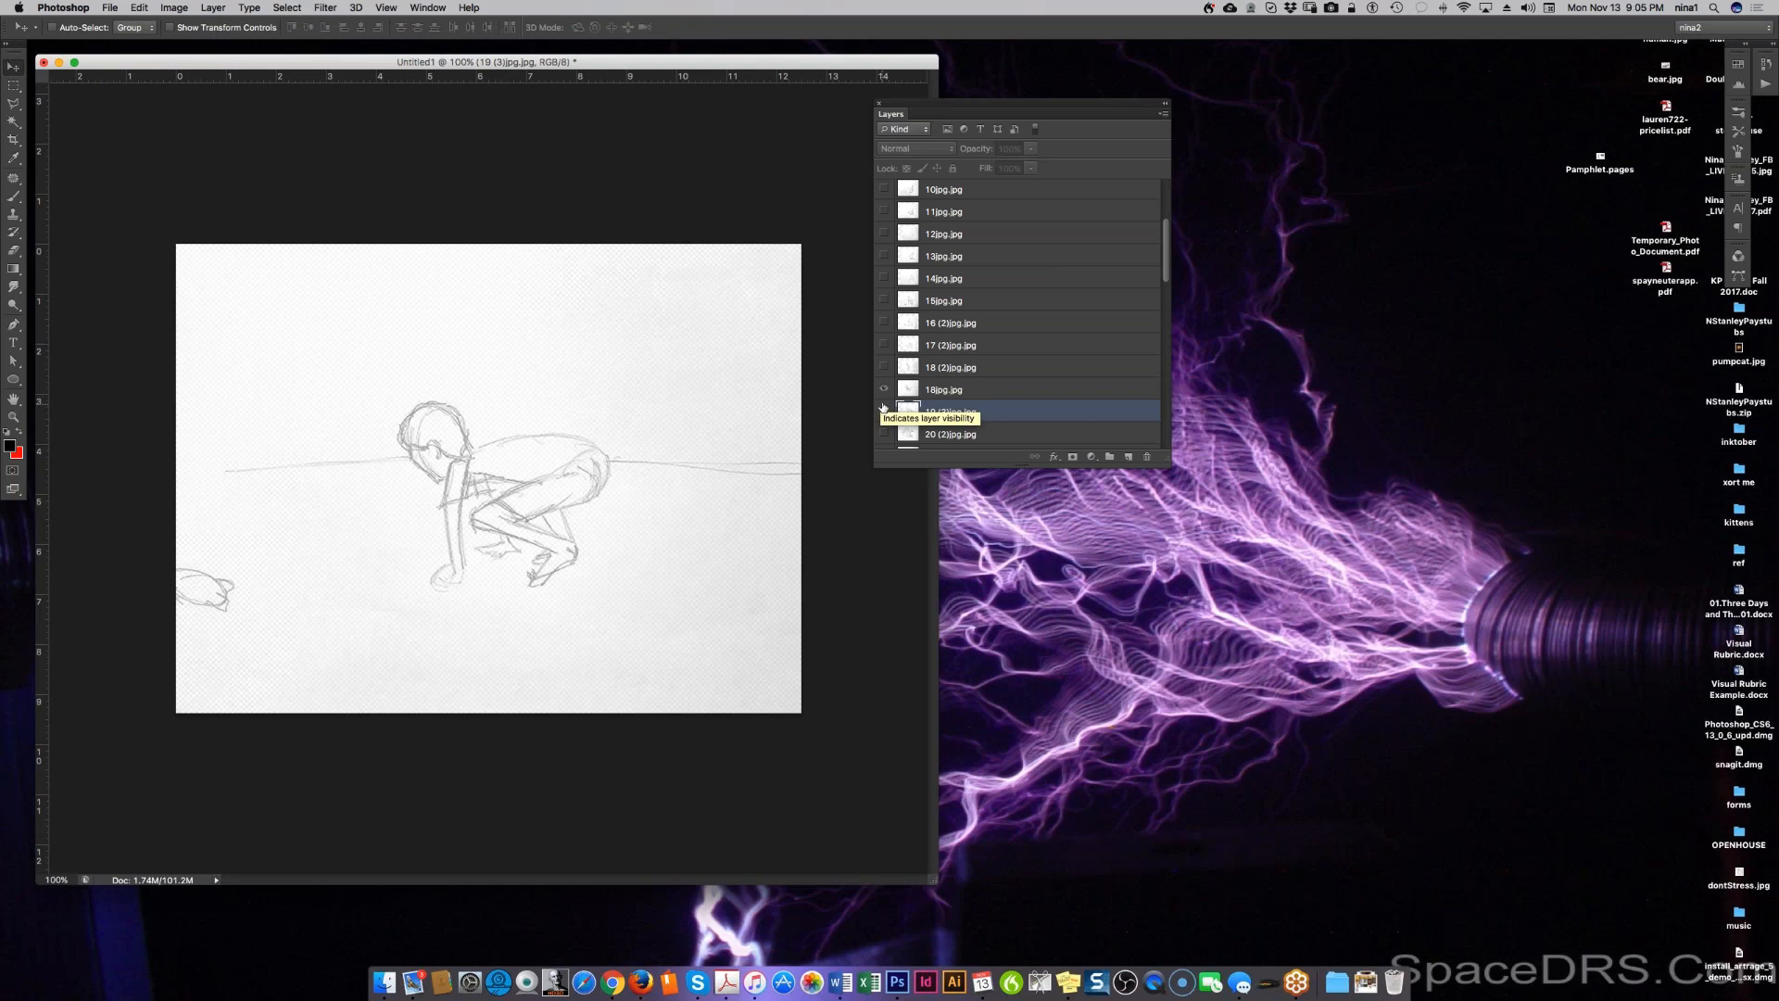
click(945, 389)
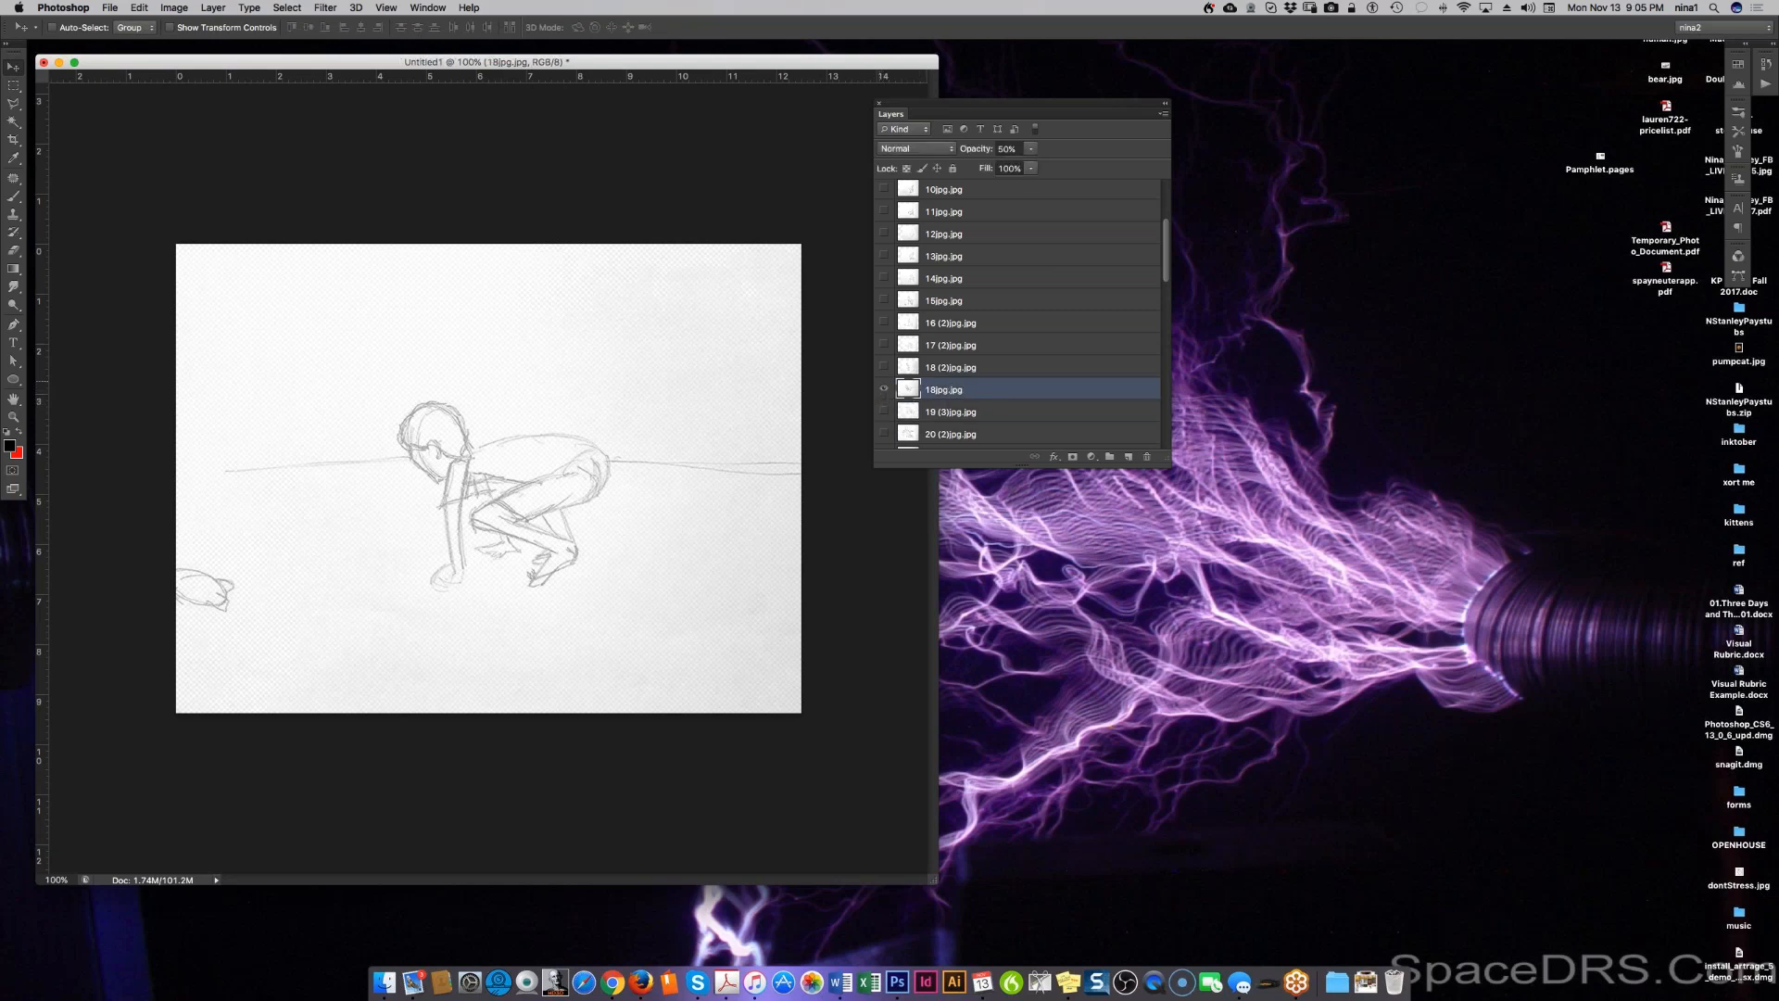
click(883, 389)
click(883, 367)
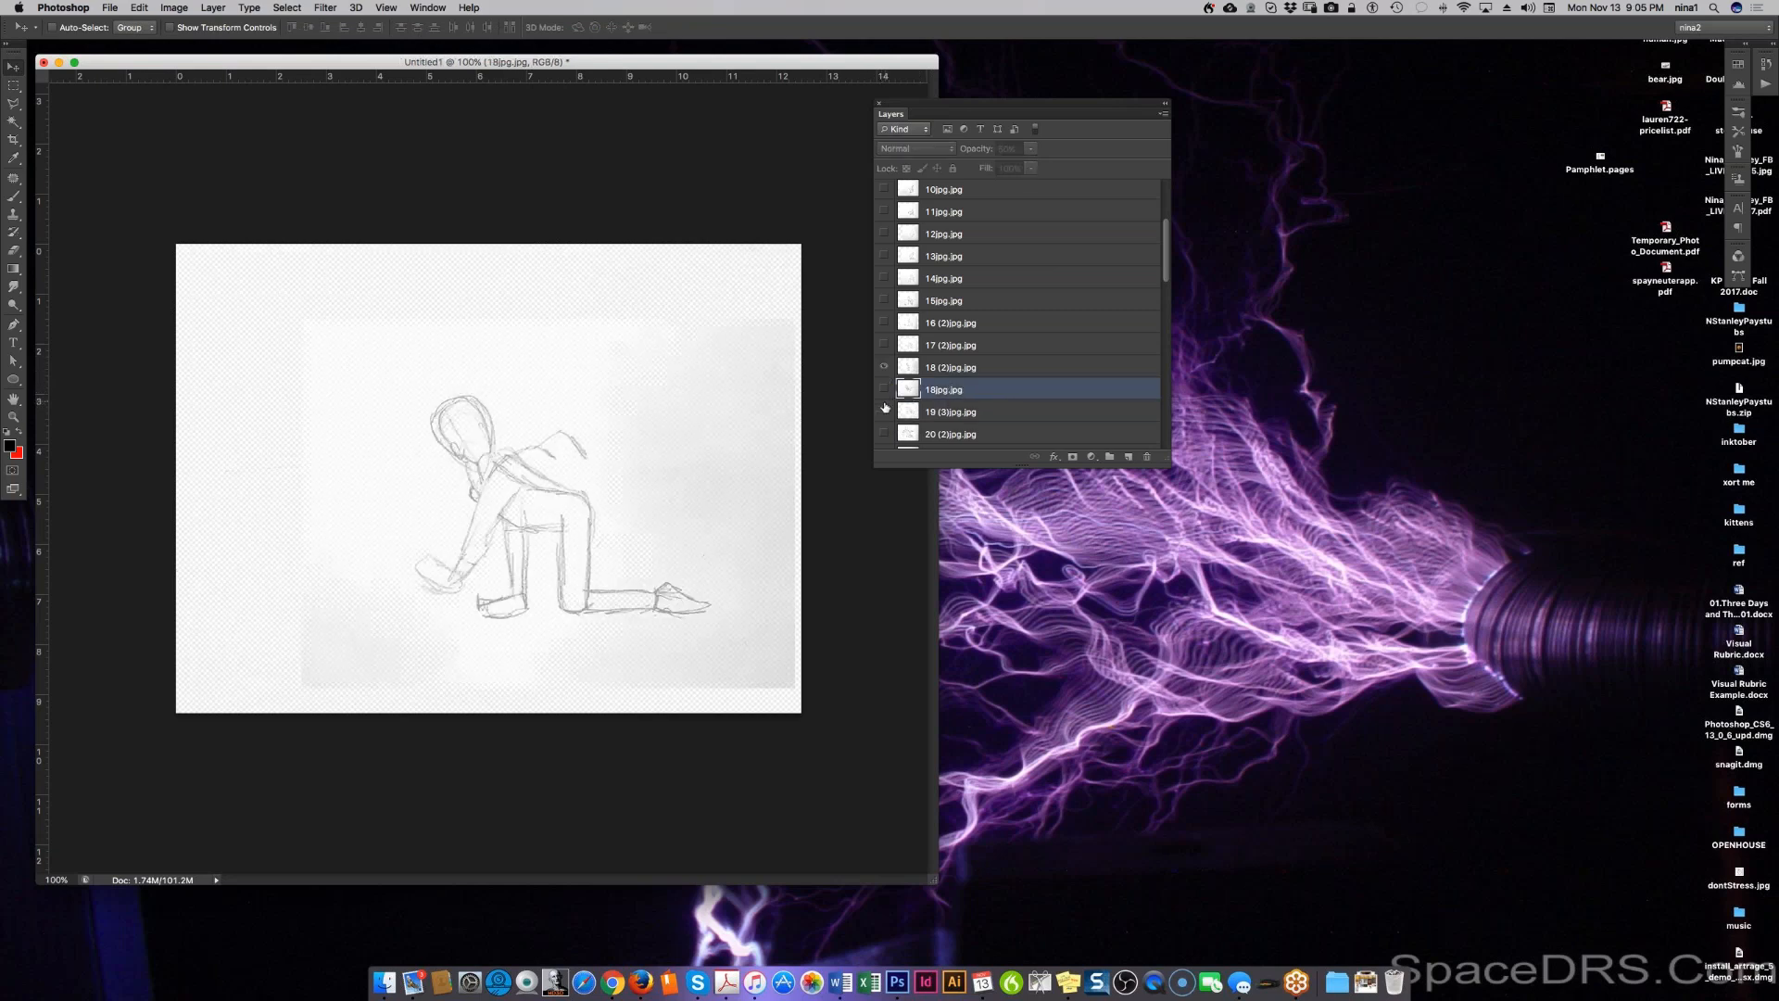
click(883, 411)
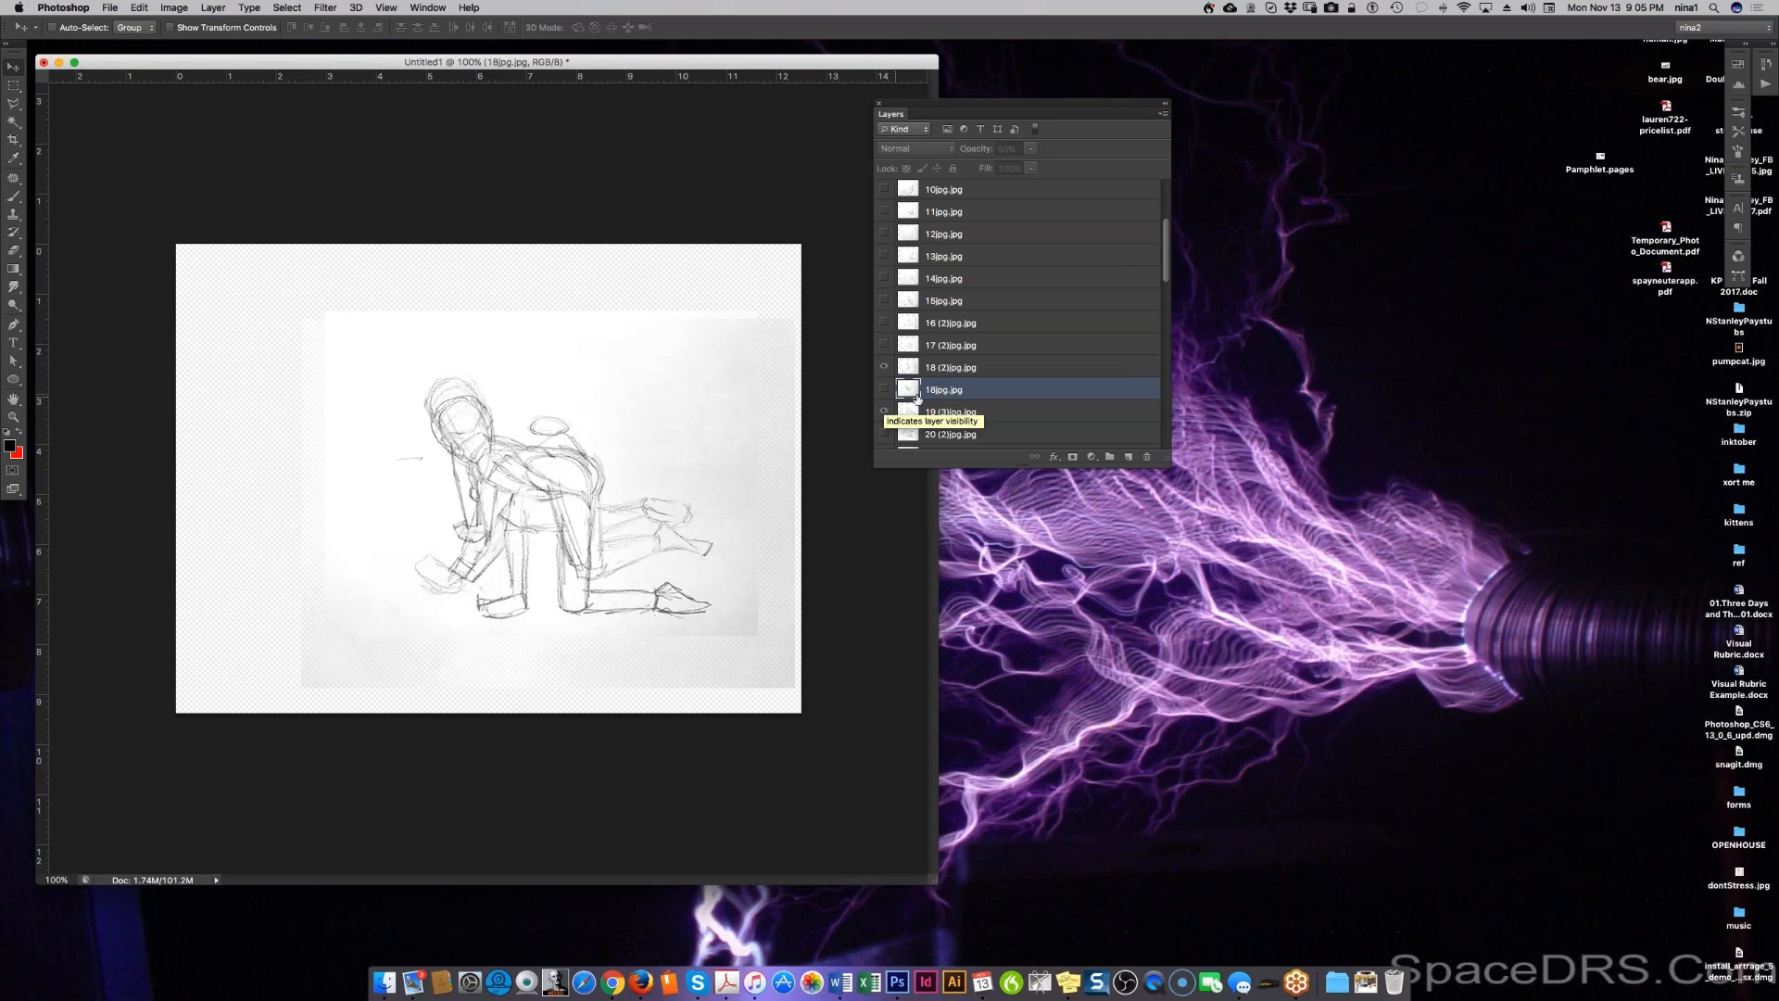
Step: Enlarge the layer list and move layer 18jpg.jpg down the stack, between 35 (2)jpg.jpg and 35jpg.jpg
drag(1165, 471, 1312, 901)
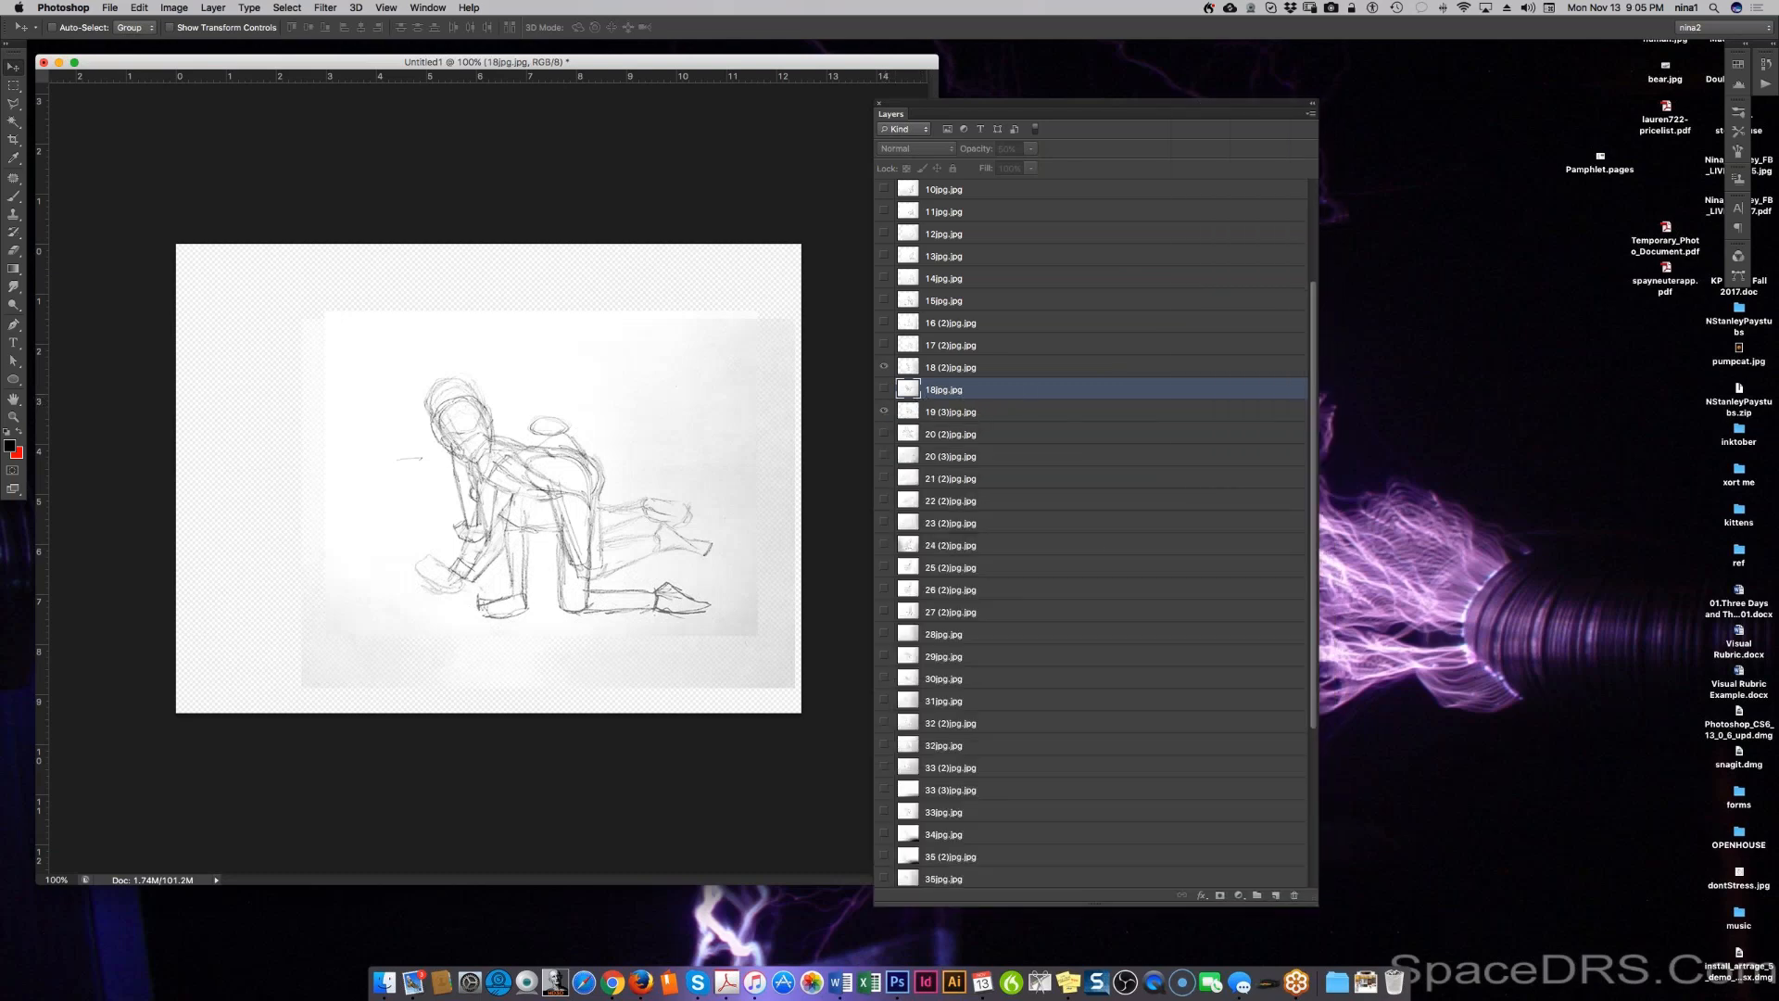
drag(1001, 392, 1004, 867)
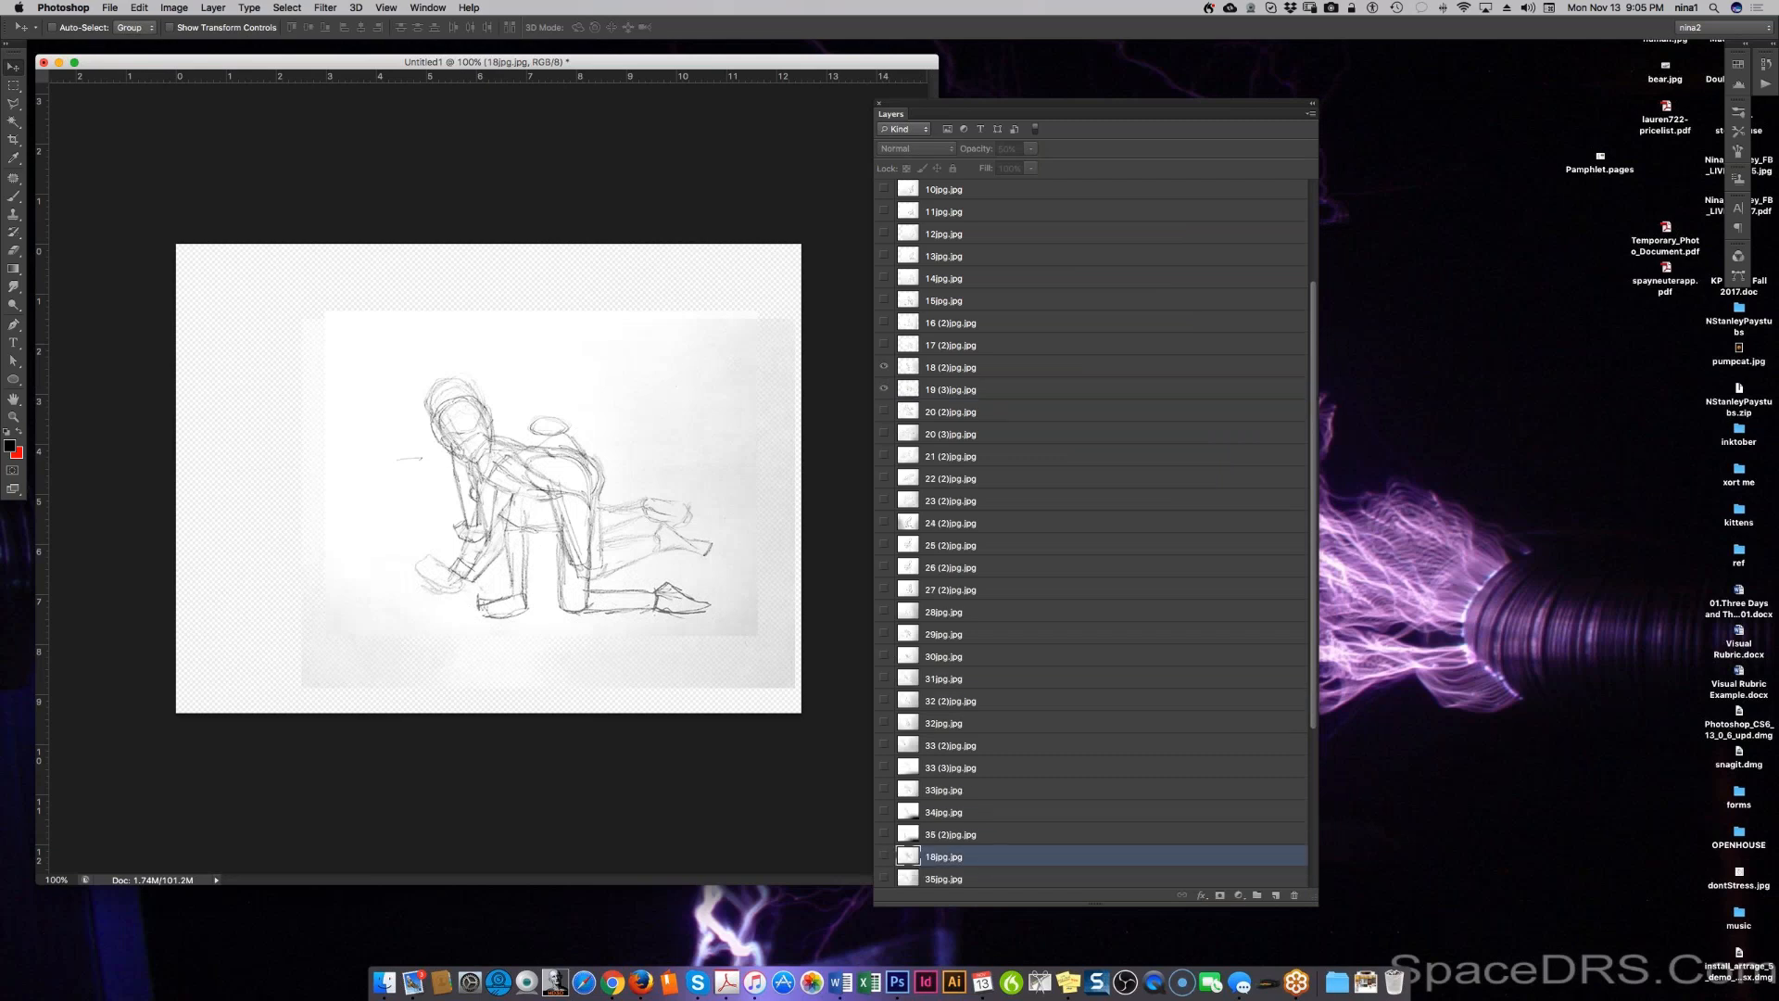
Step: Toggle the visibility of layers 18 (2)jpg.jpg, 17 (2)jpg.jpg and 16 (2)jpg.jpg to compare their figures' alignment
click(886, 368)
click(886, 367)
click(882, 346)
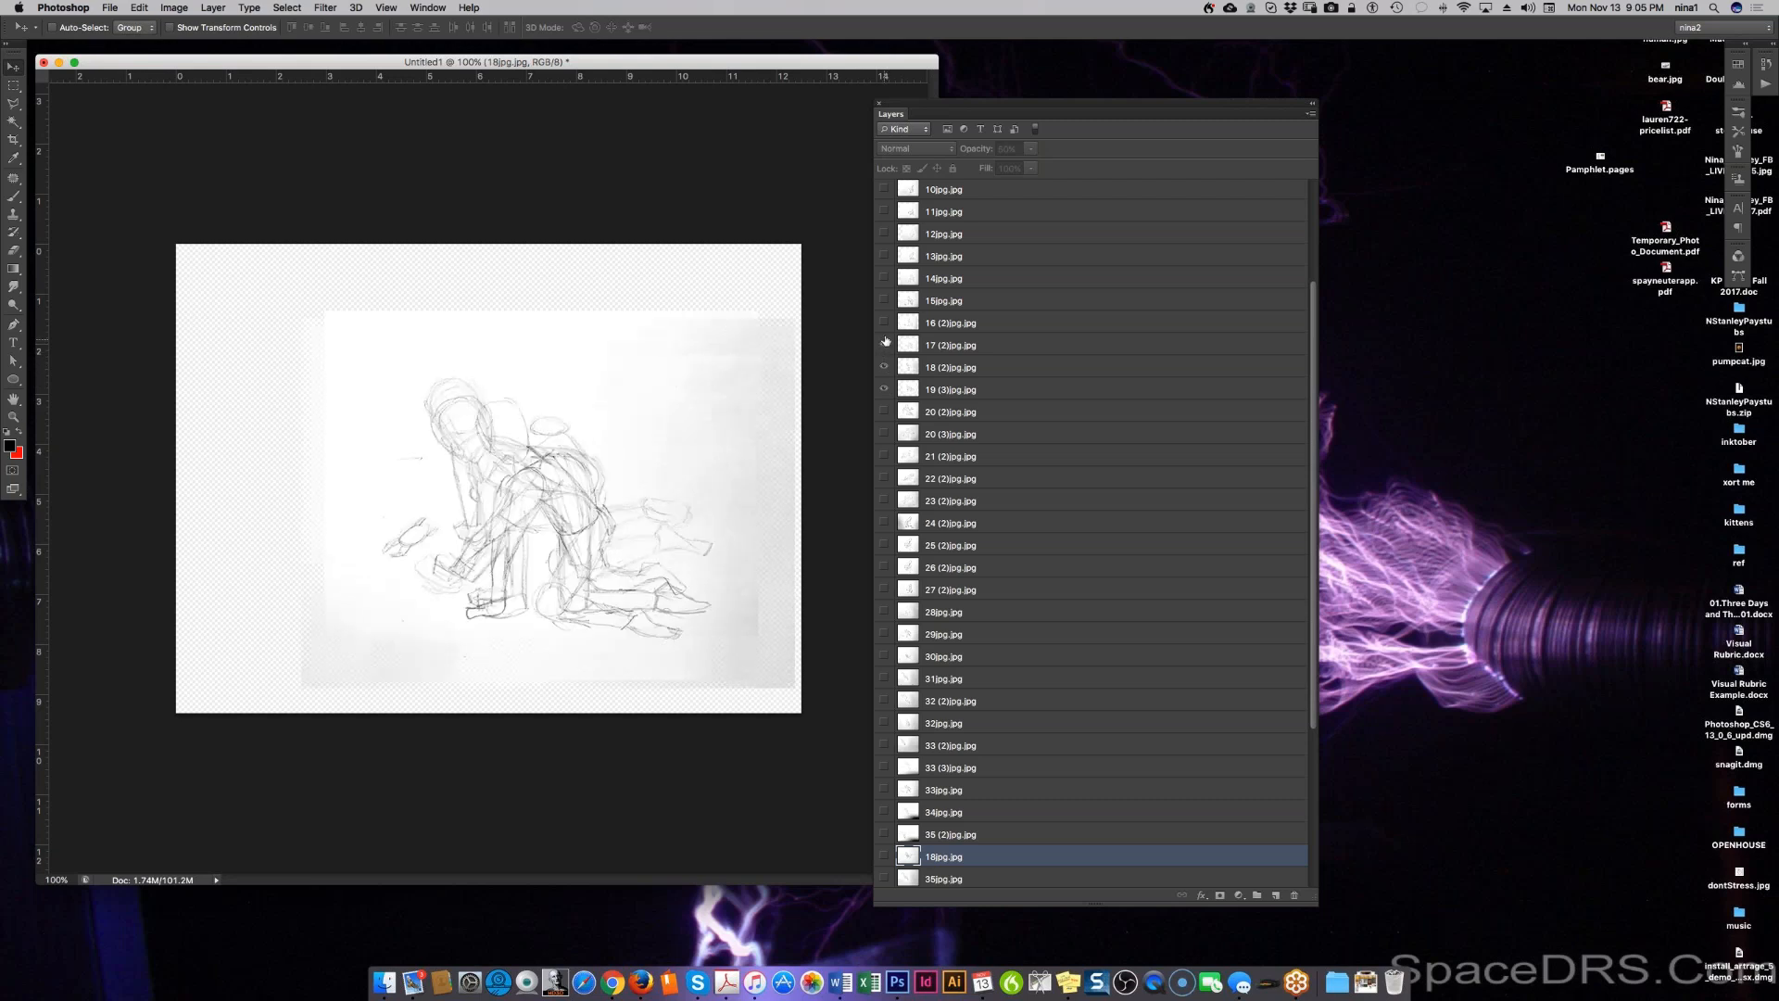
click(884, 321)
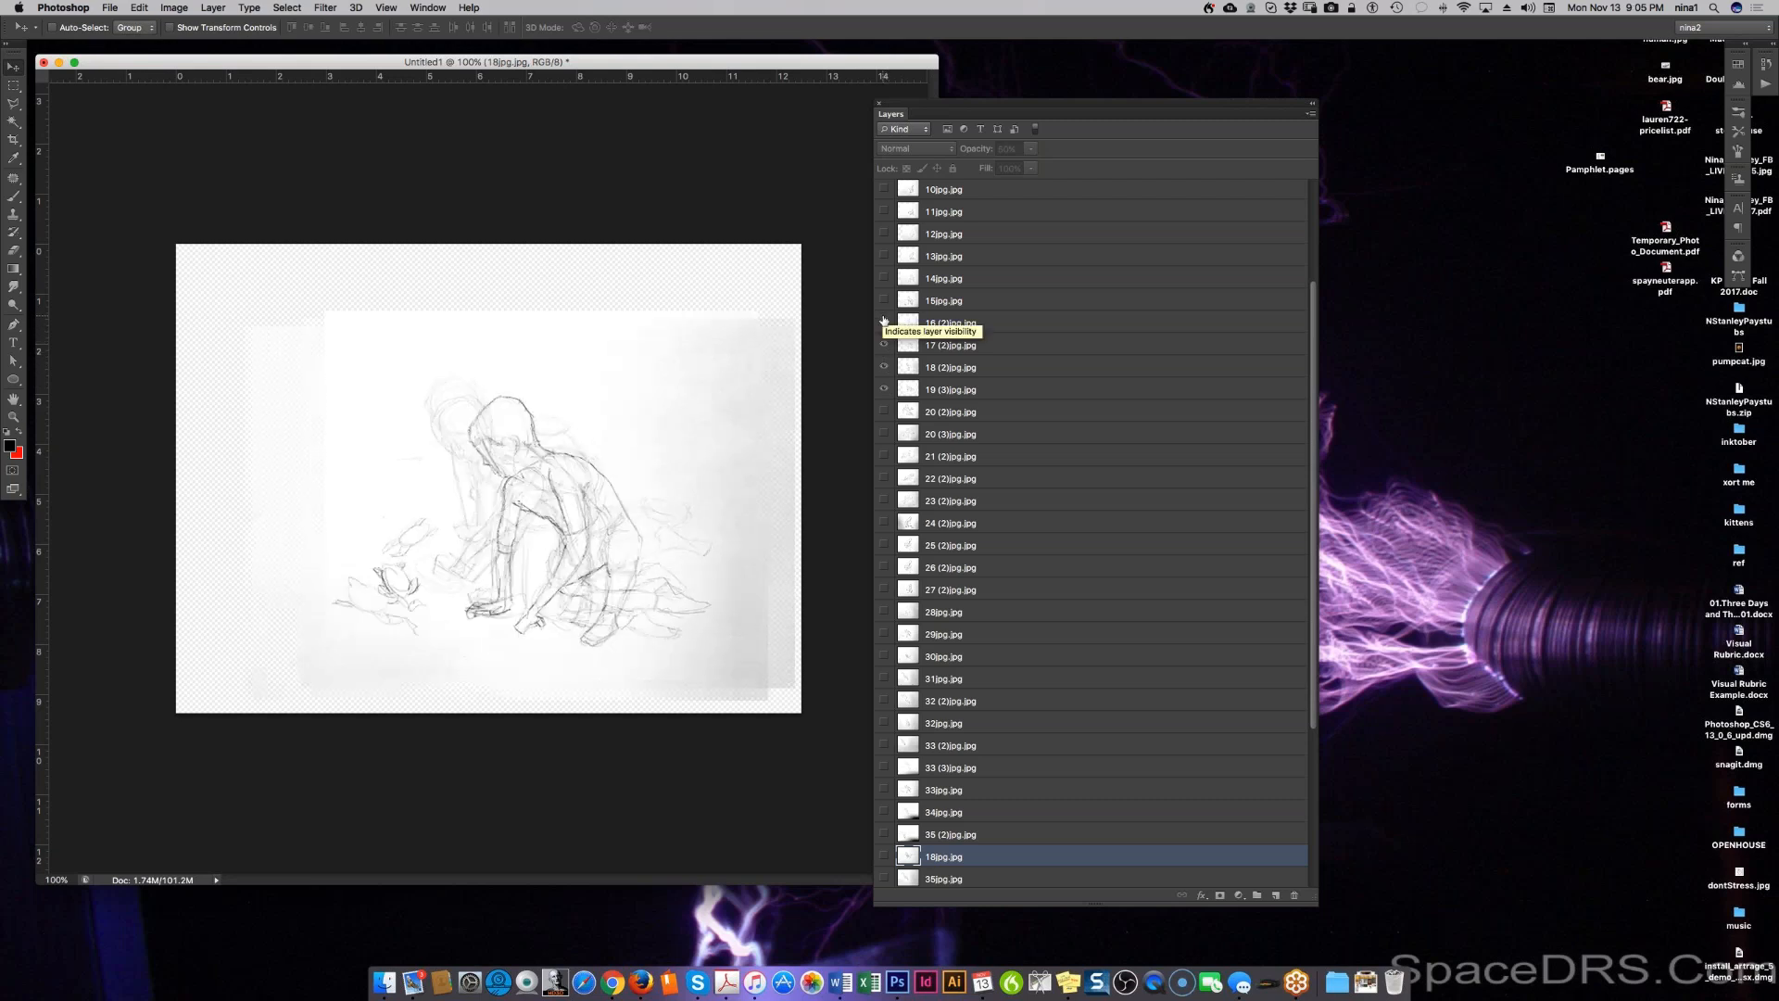
click(882, 321)
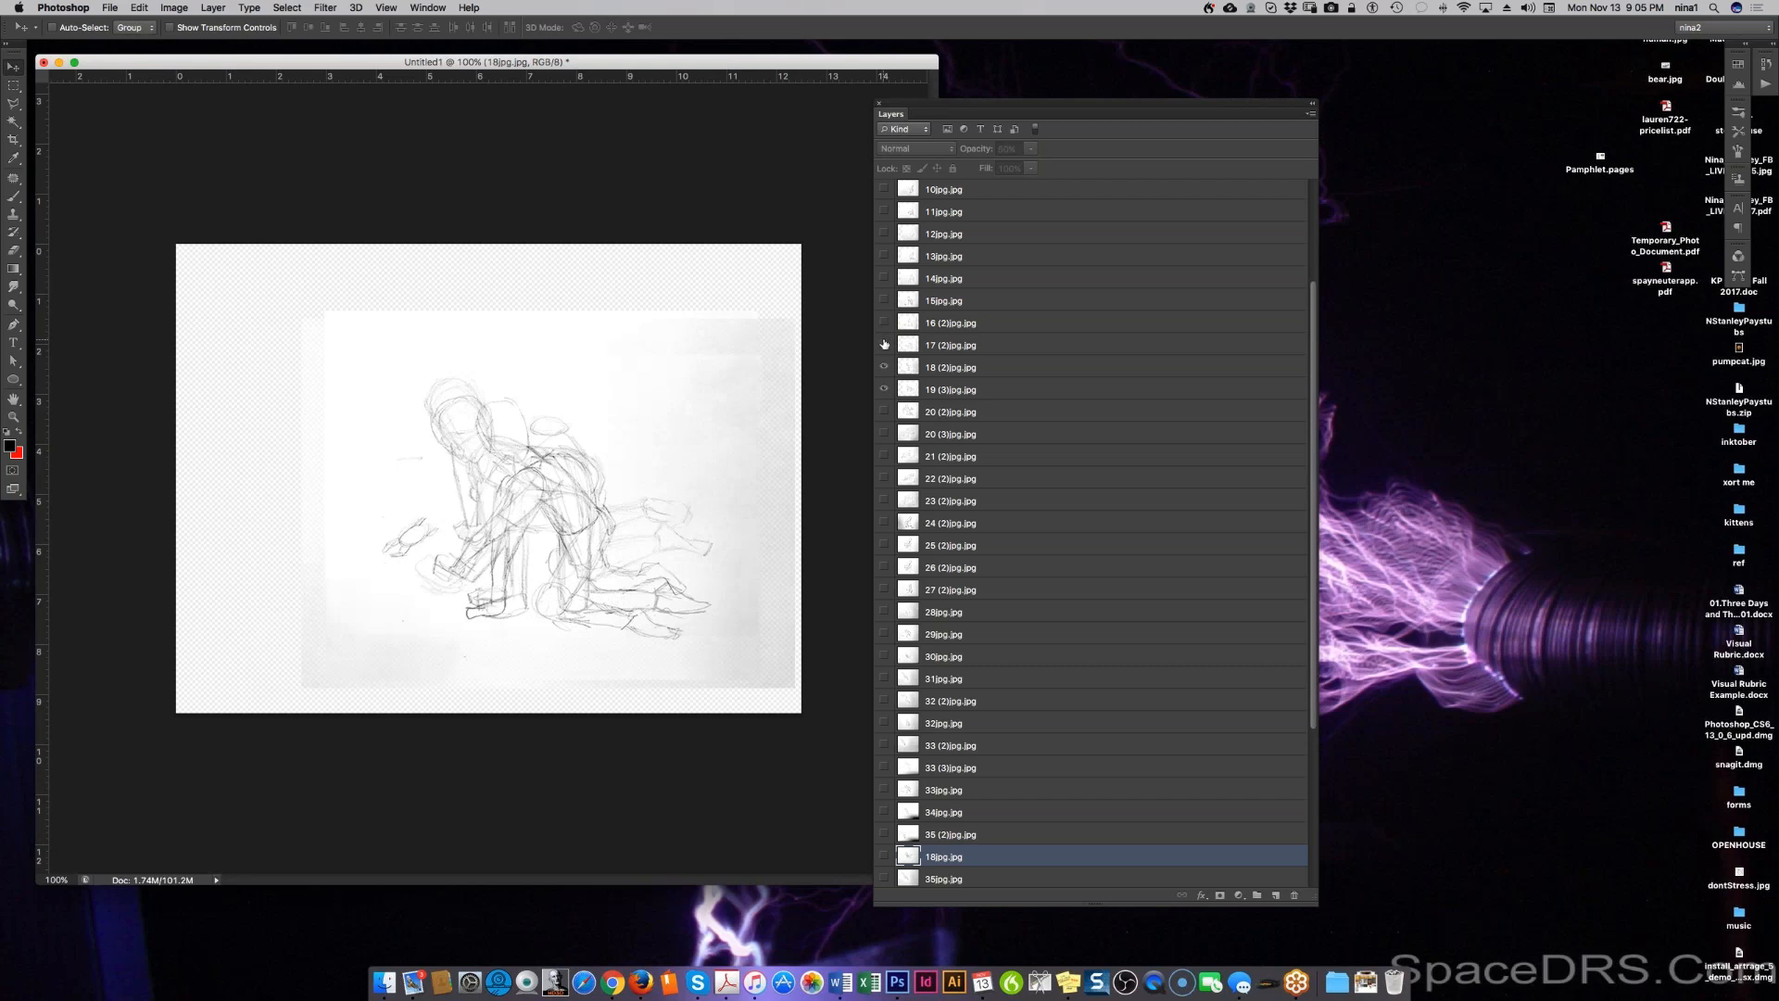
click(884, 344)
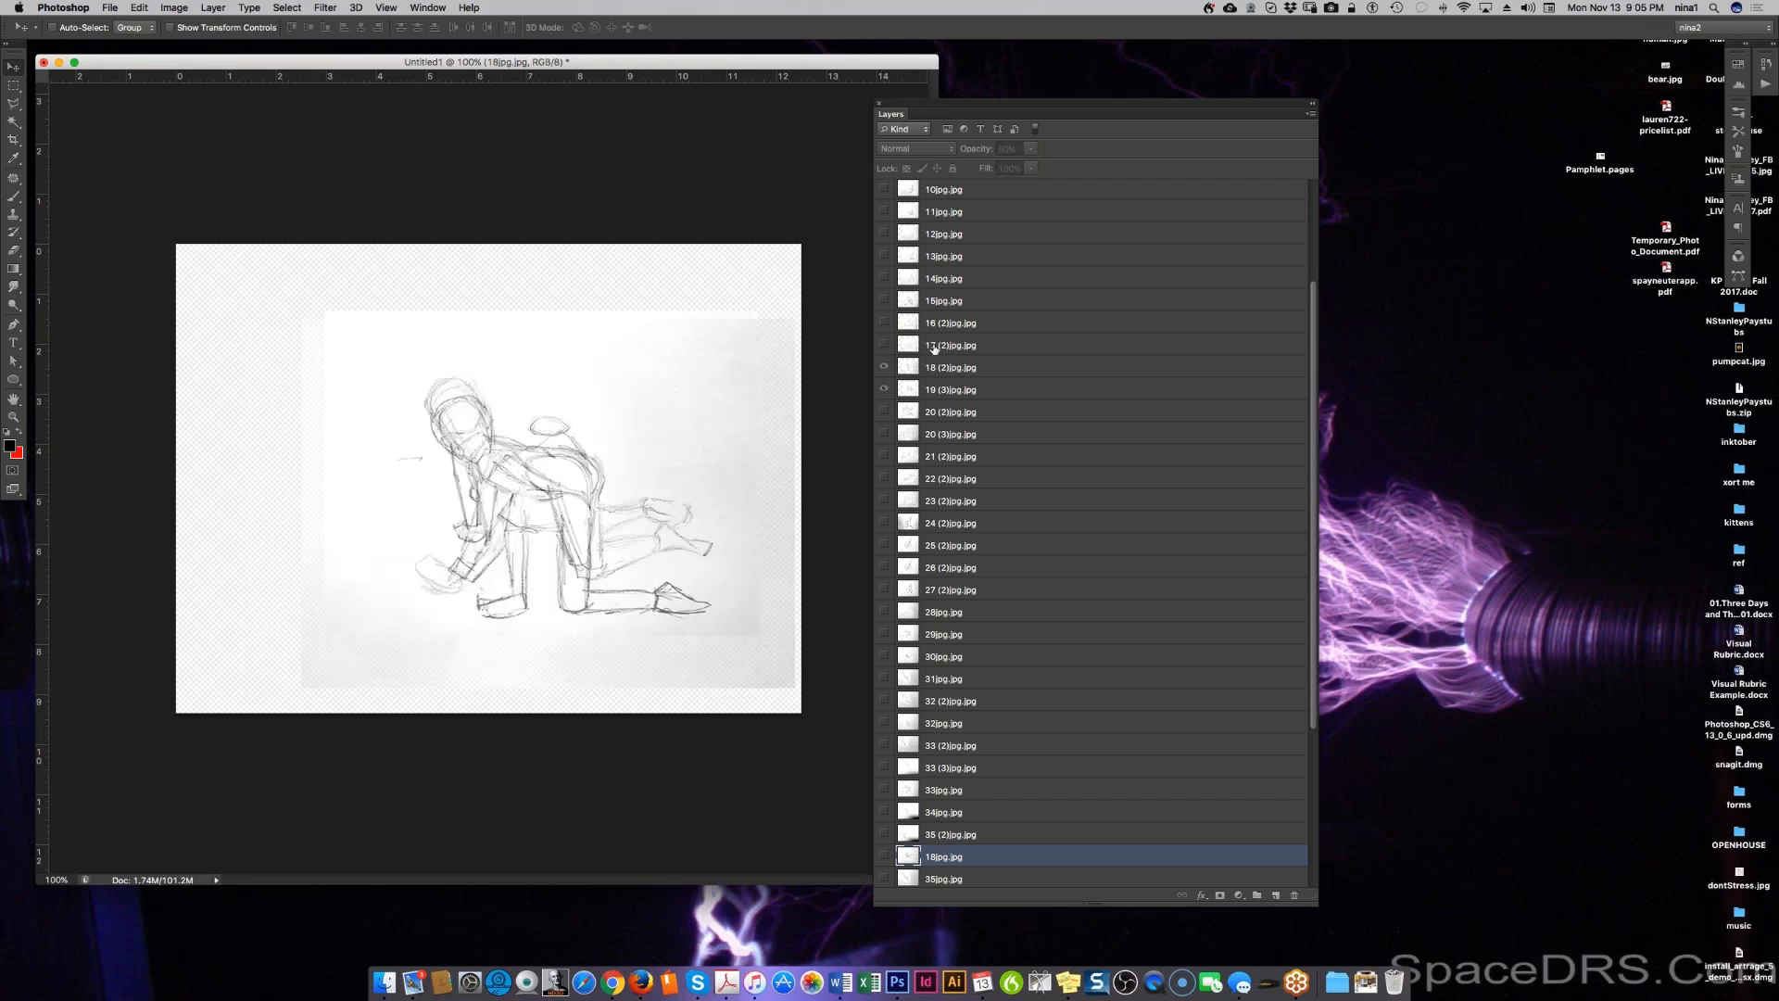
Step: Shift the 17 (2)jpg.jpg drawing slightly to line its figure up with 18 (2)jpg.jpg, and hide it
click(931, 347)
drag(688, 518, 648, 567)
click(883, 345)
drag(650, 556, 651, 558)
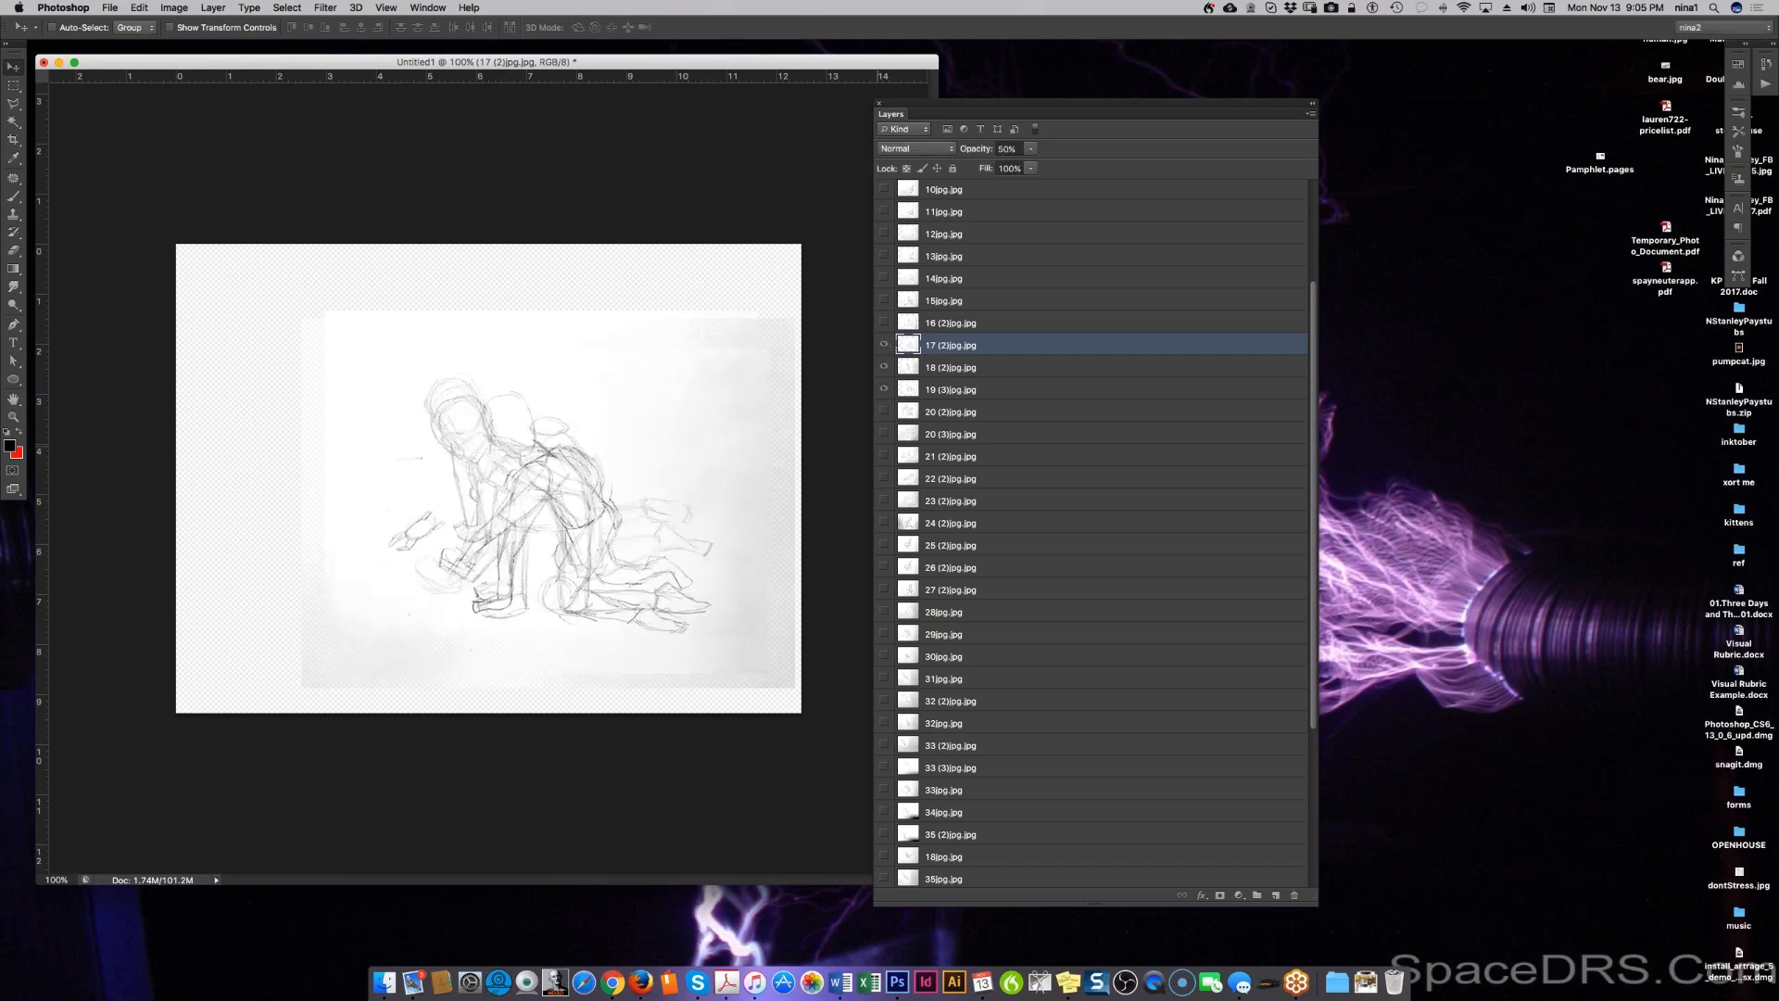
click(886, 346)
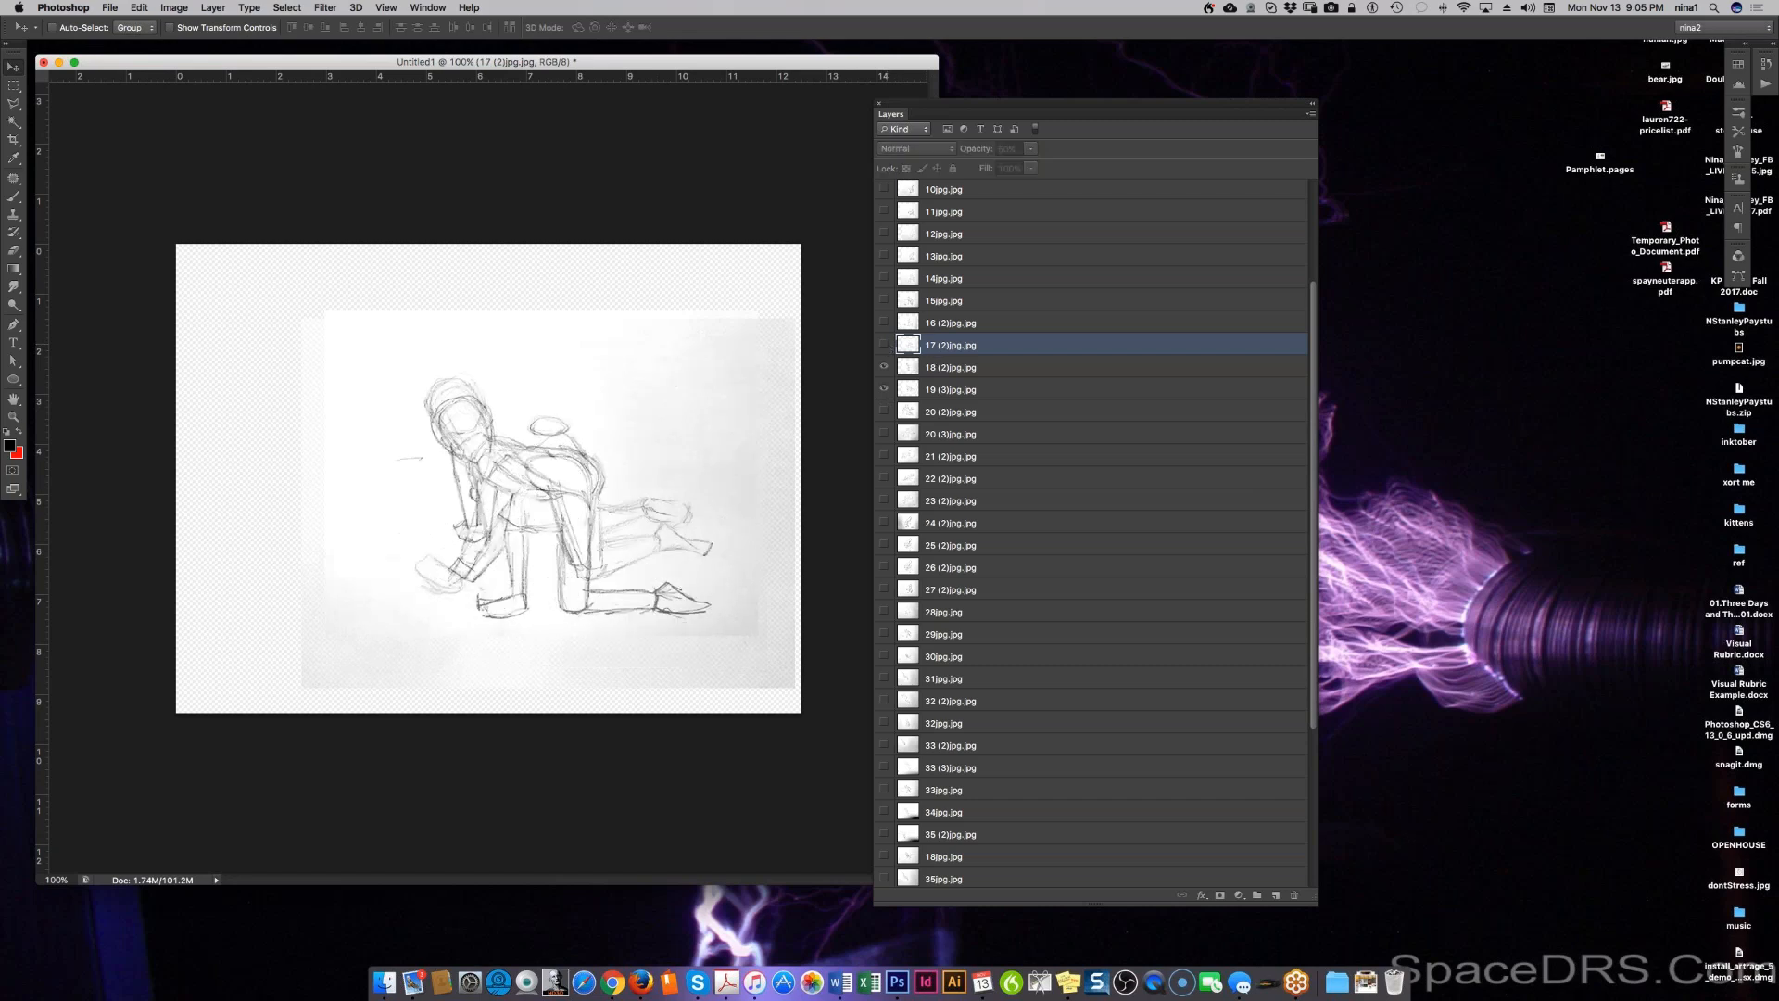
Step: Move the 18 (2)jpg.jpg drawing up so its kneeling figure overlays 19 (3)jpg.jpg, and hide that layer
click(947, 368)
drag(616, 546, 608, 522)
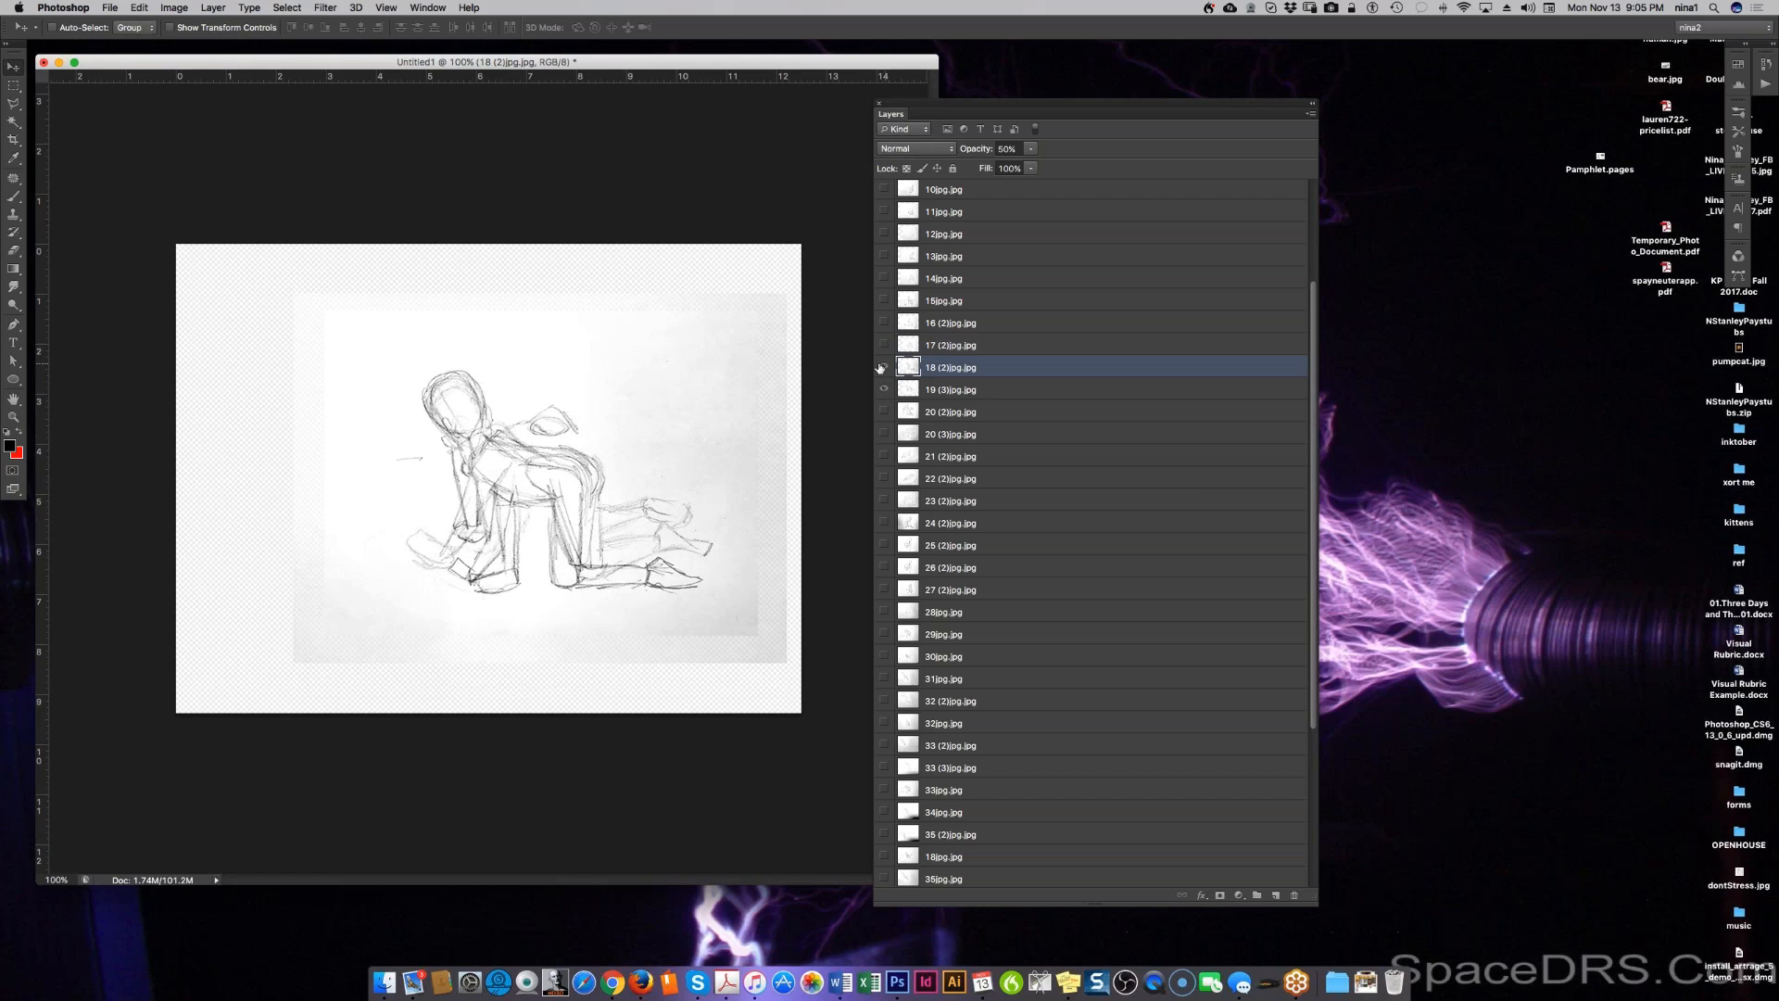
click(882, 367)
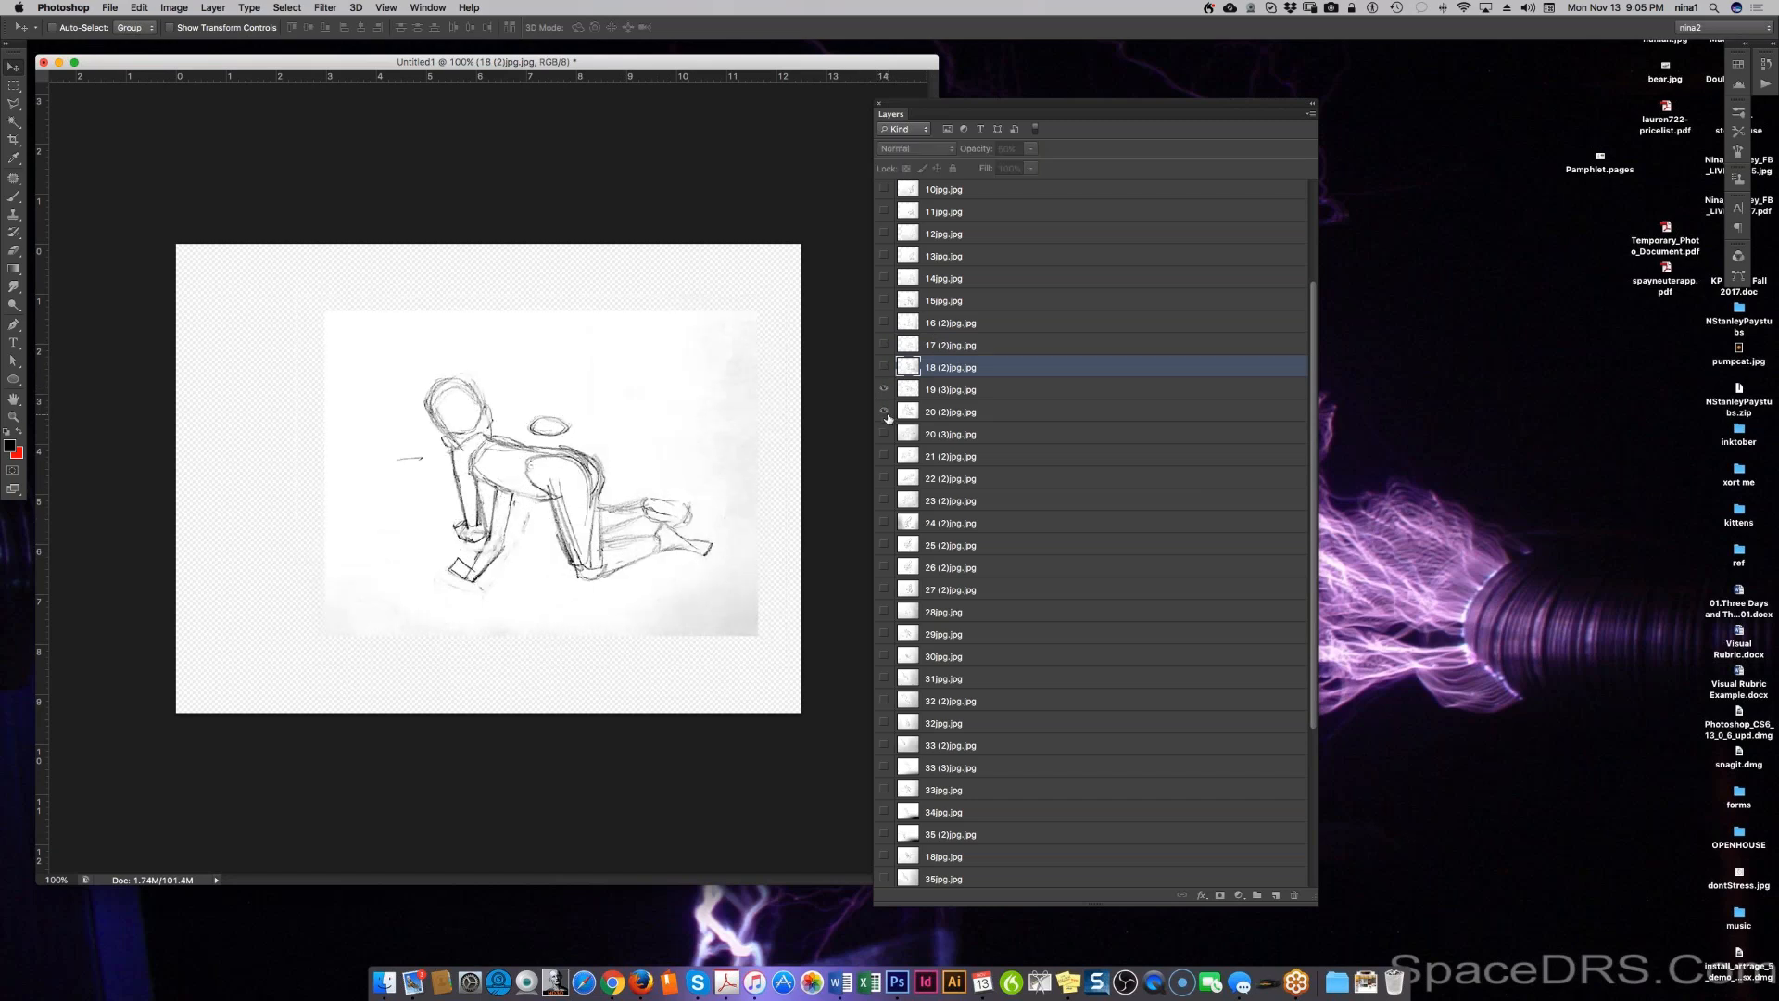
Step: Show layer 20 (2)jpg.jpg and set 19 (3)jpg.jpg above it to 50% opacity
click(885, 413)
click(953, 390)
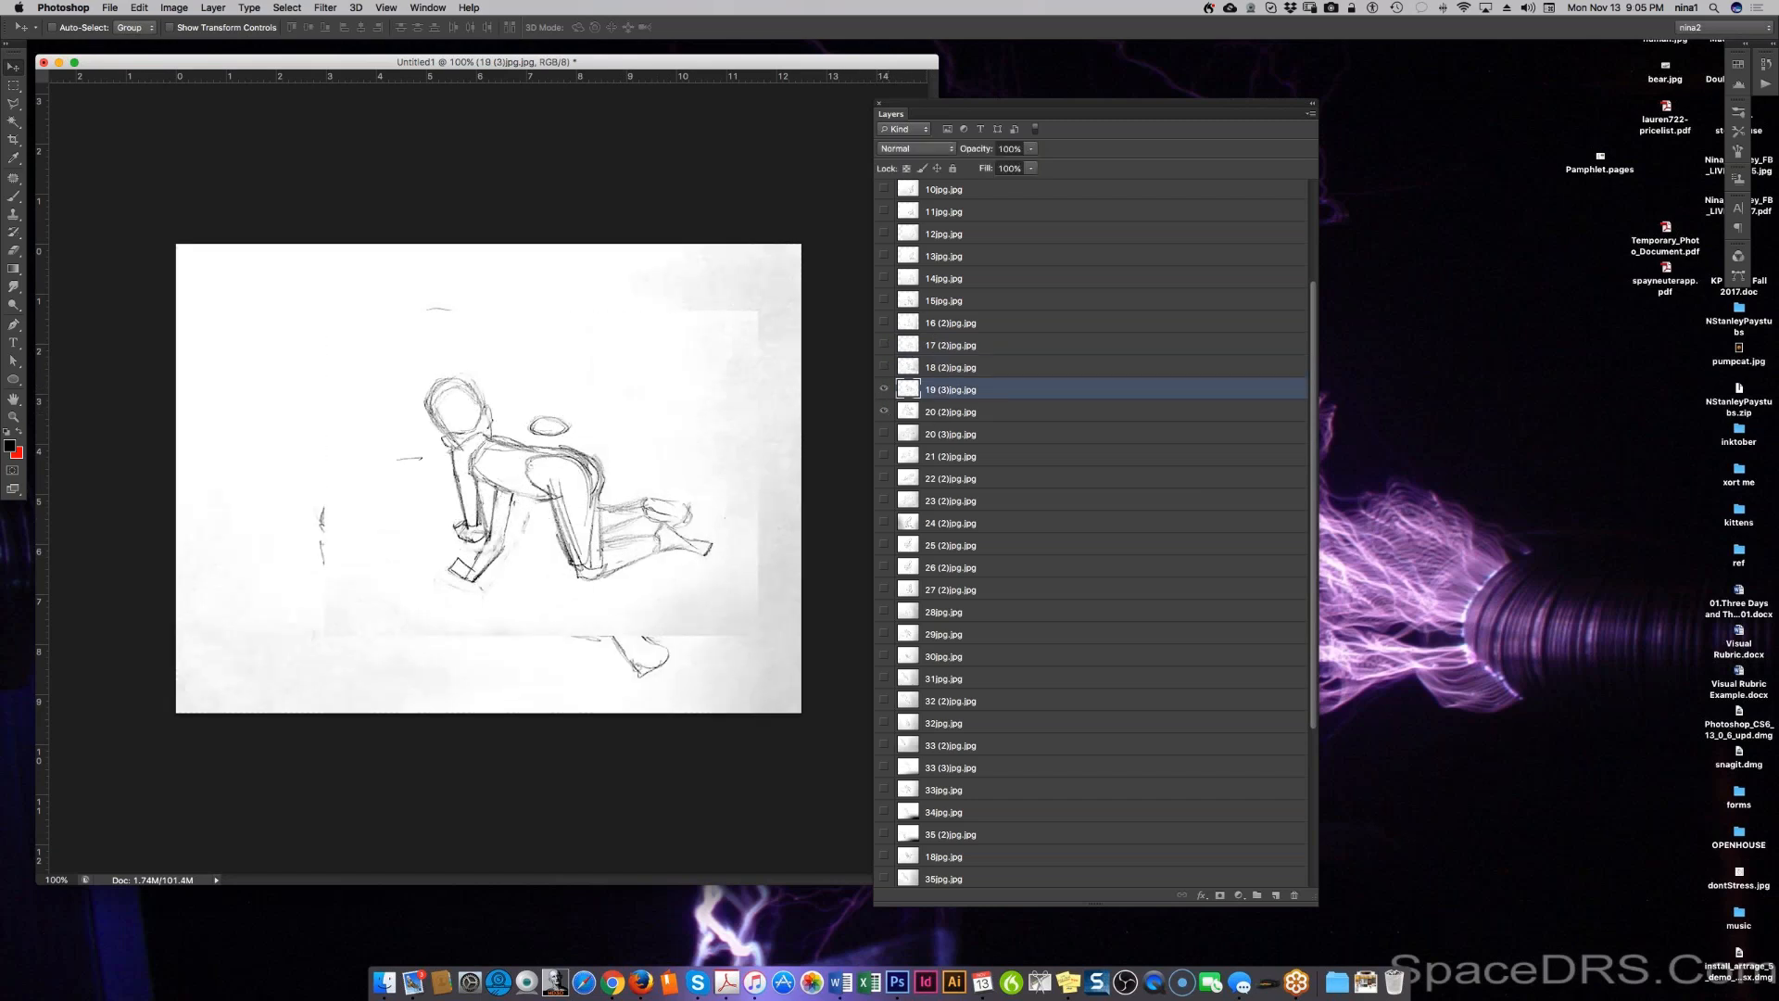
key(5)
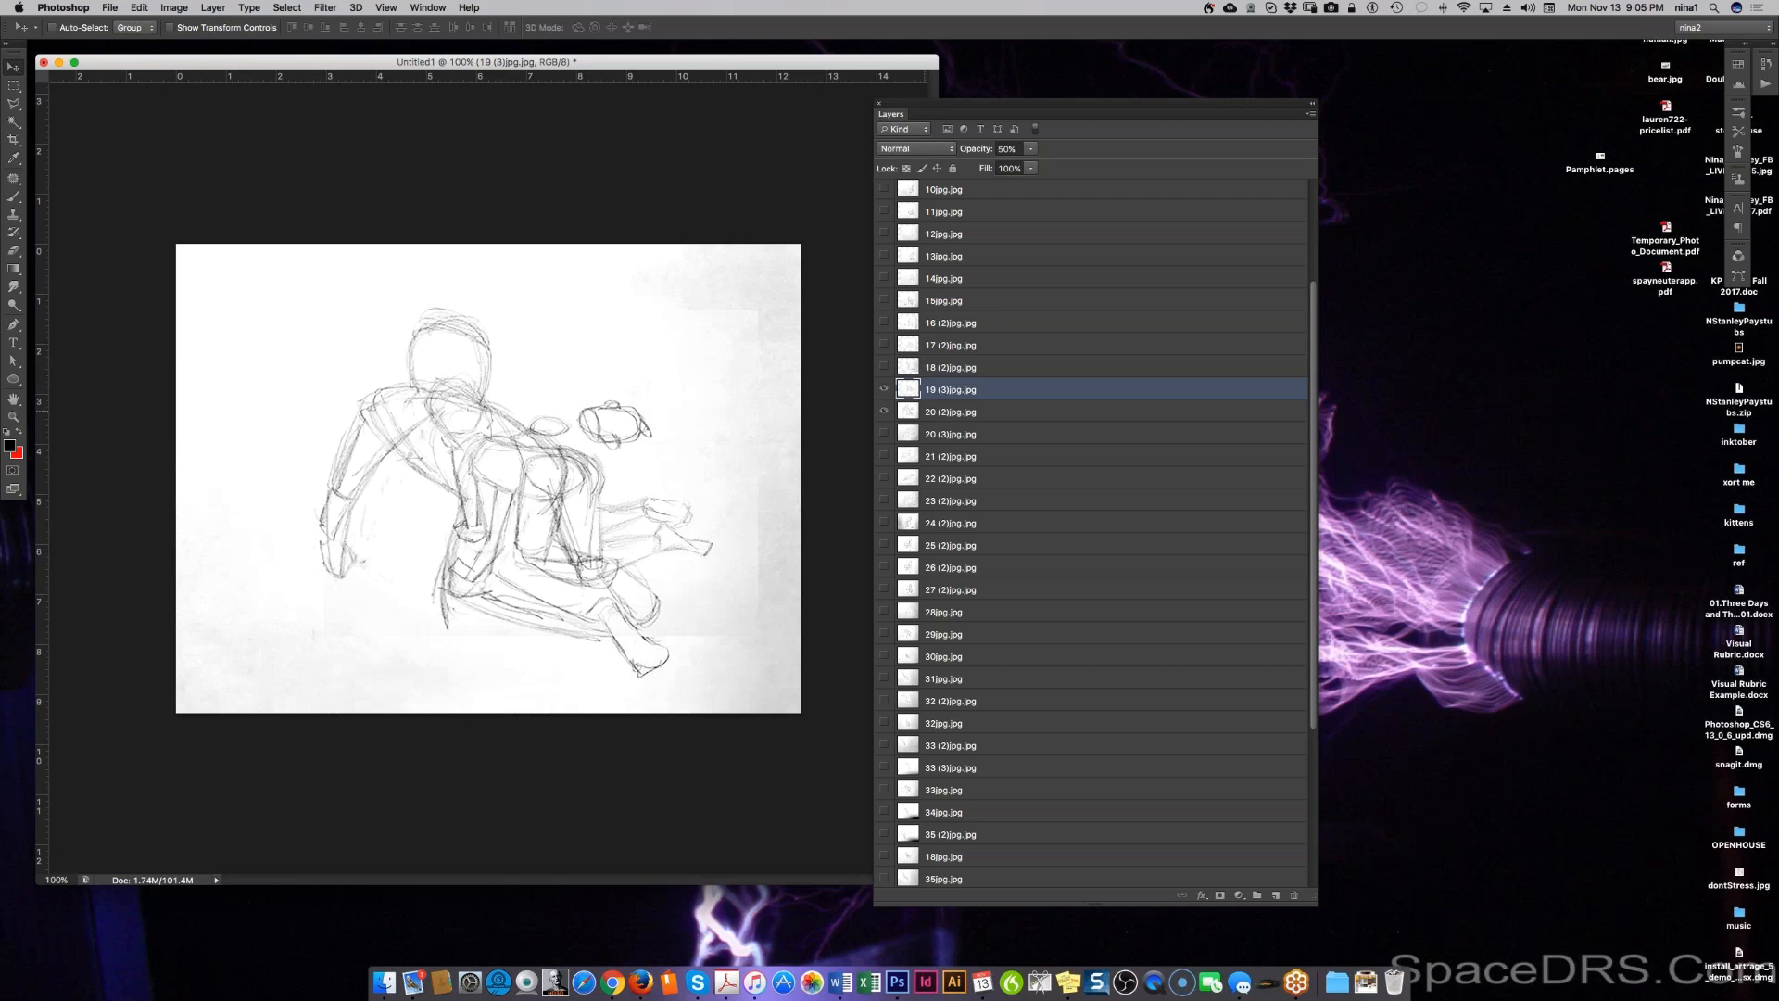
Step: Free-transform the 20 (2)jpg.jpg drawing to about 69% in width and height, with its hips over the 19 (3)jpg.jpg figure
click(938, 413)
key(super+t)
drag(177, 244, 352, 376)
drag(587, 590, 596, 545)
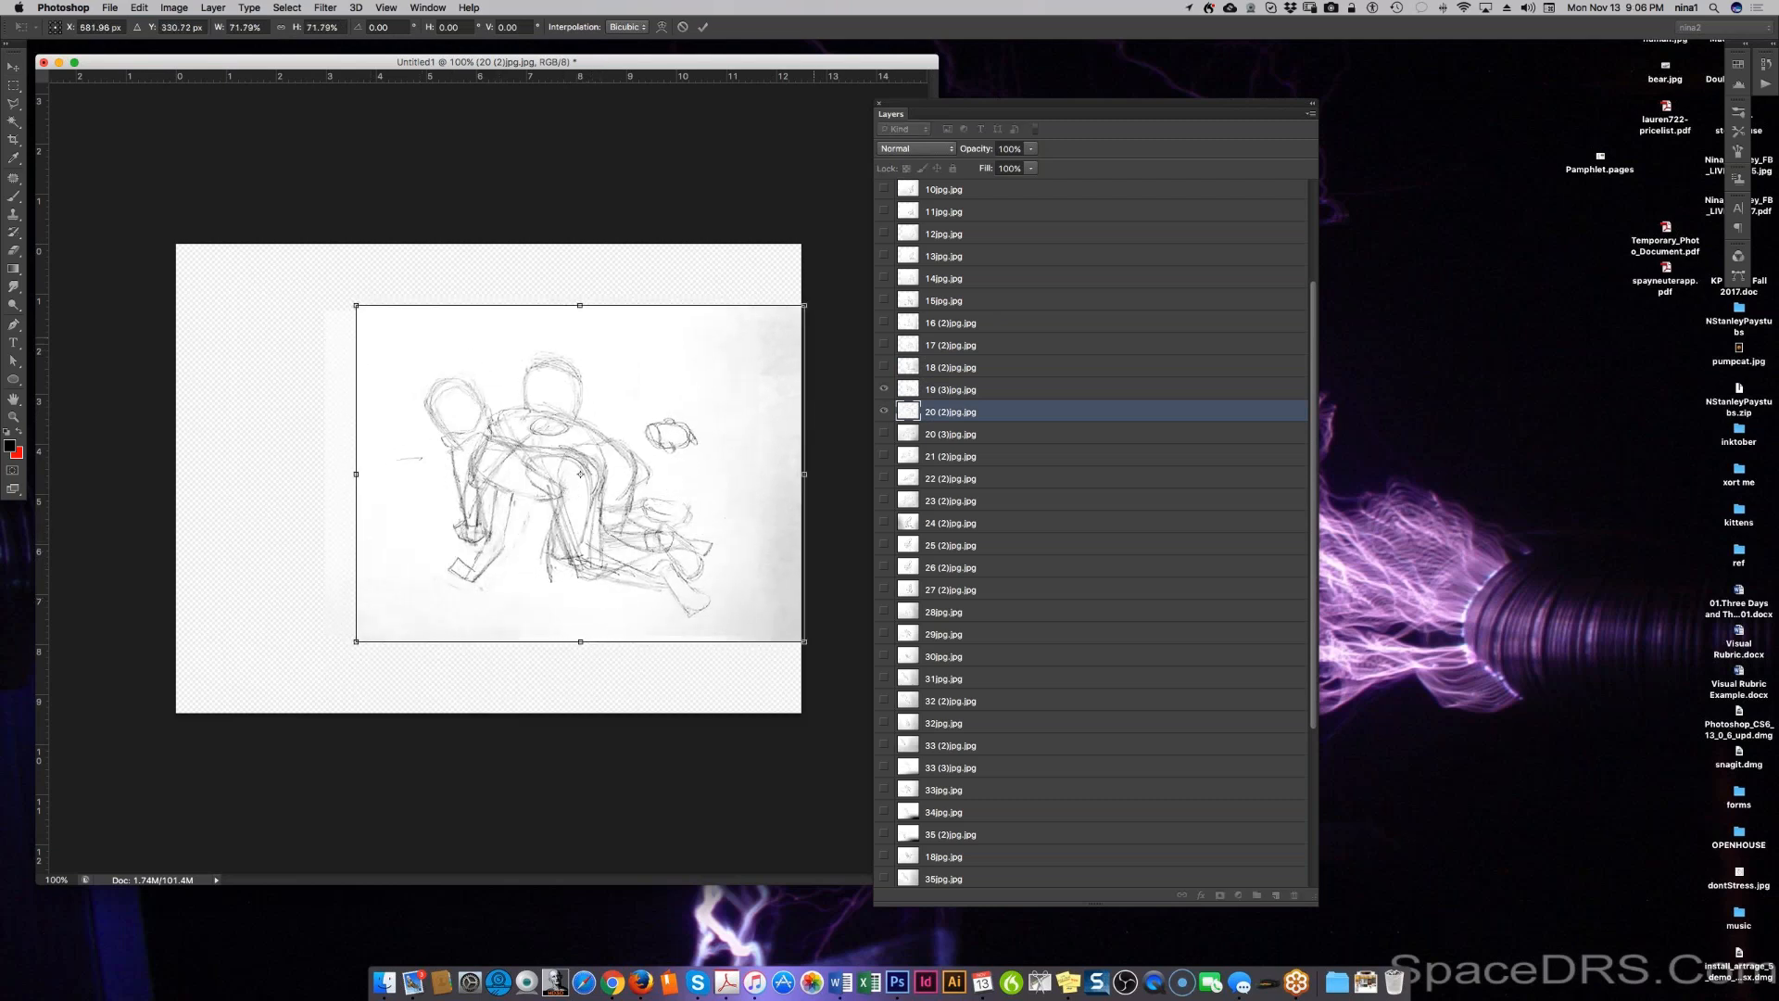
drag(803, 305, 789, 317)
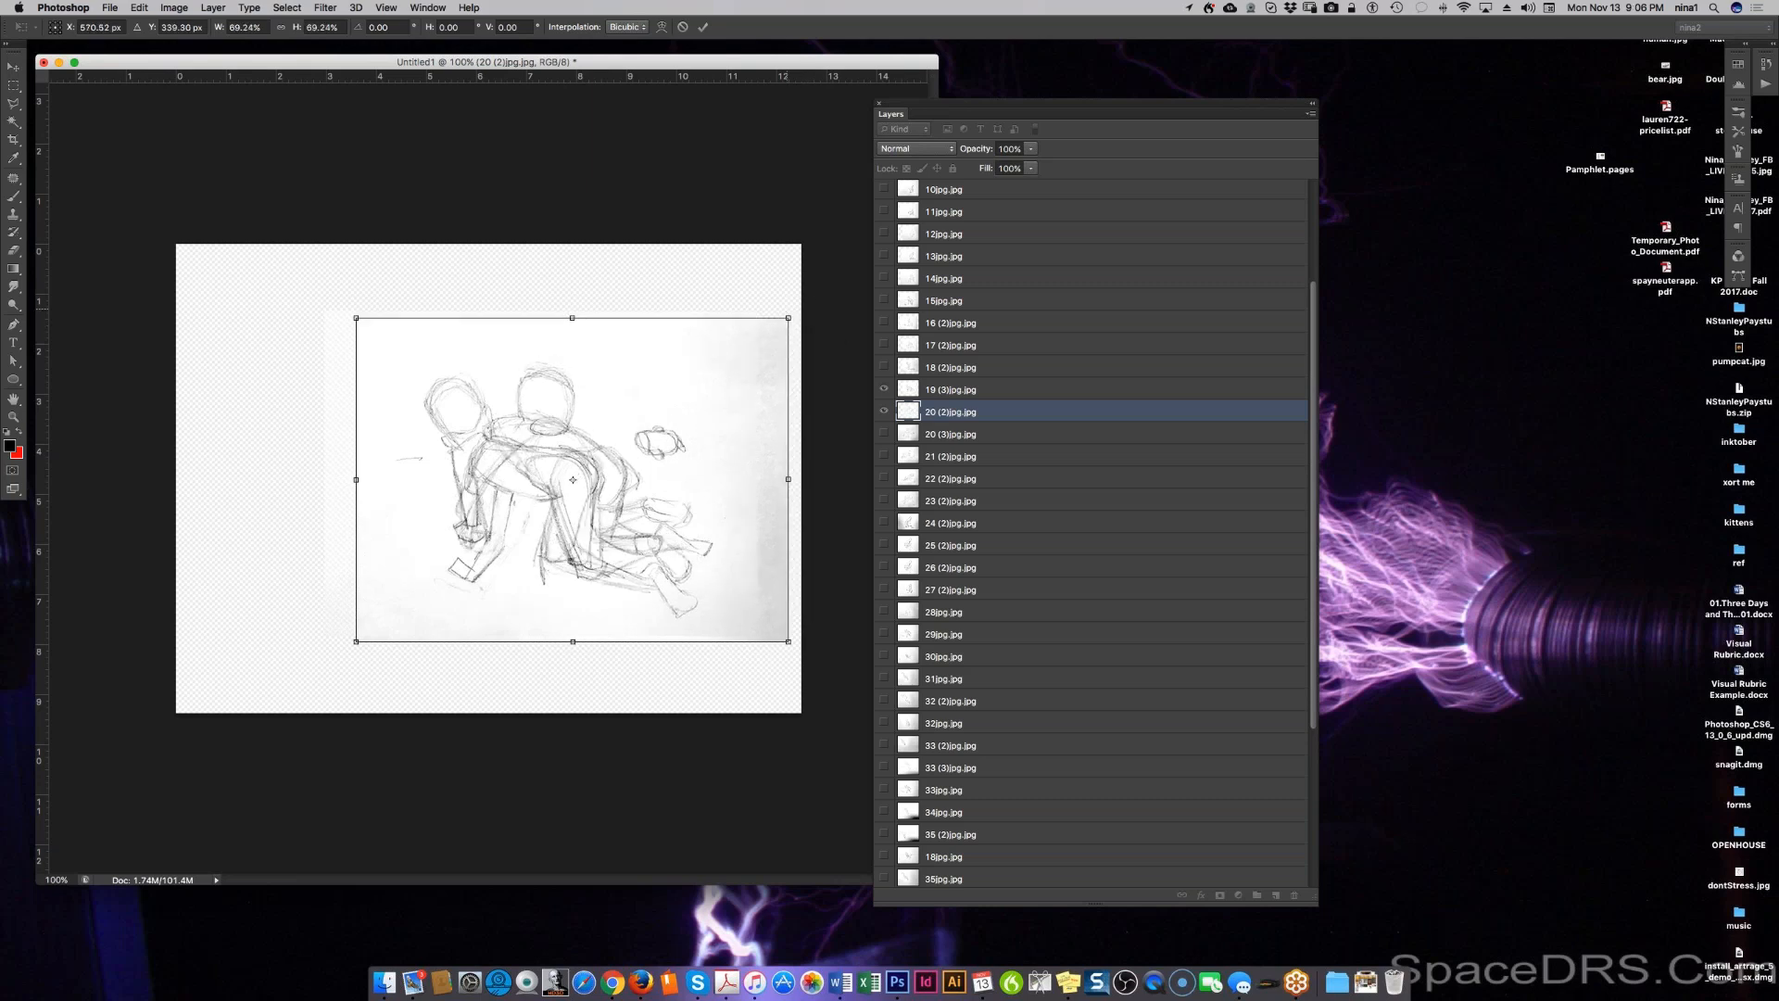
key(Return)
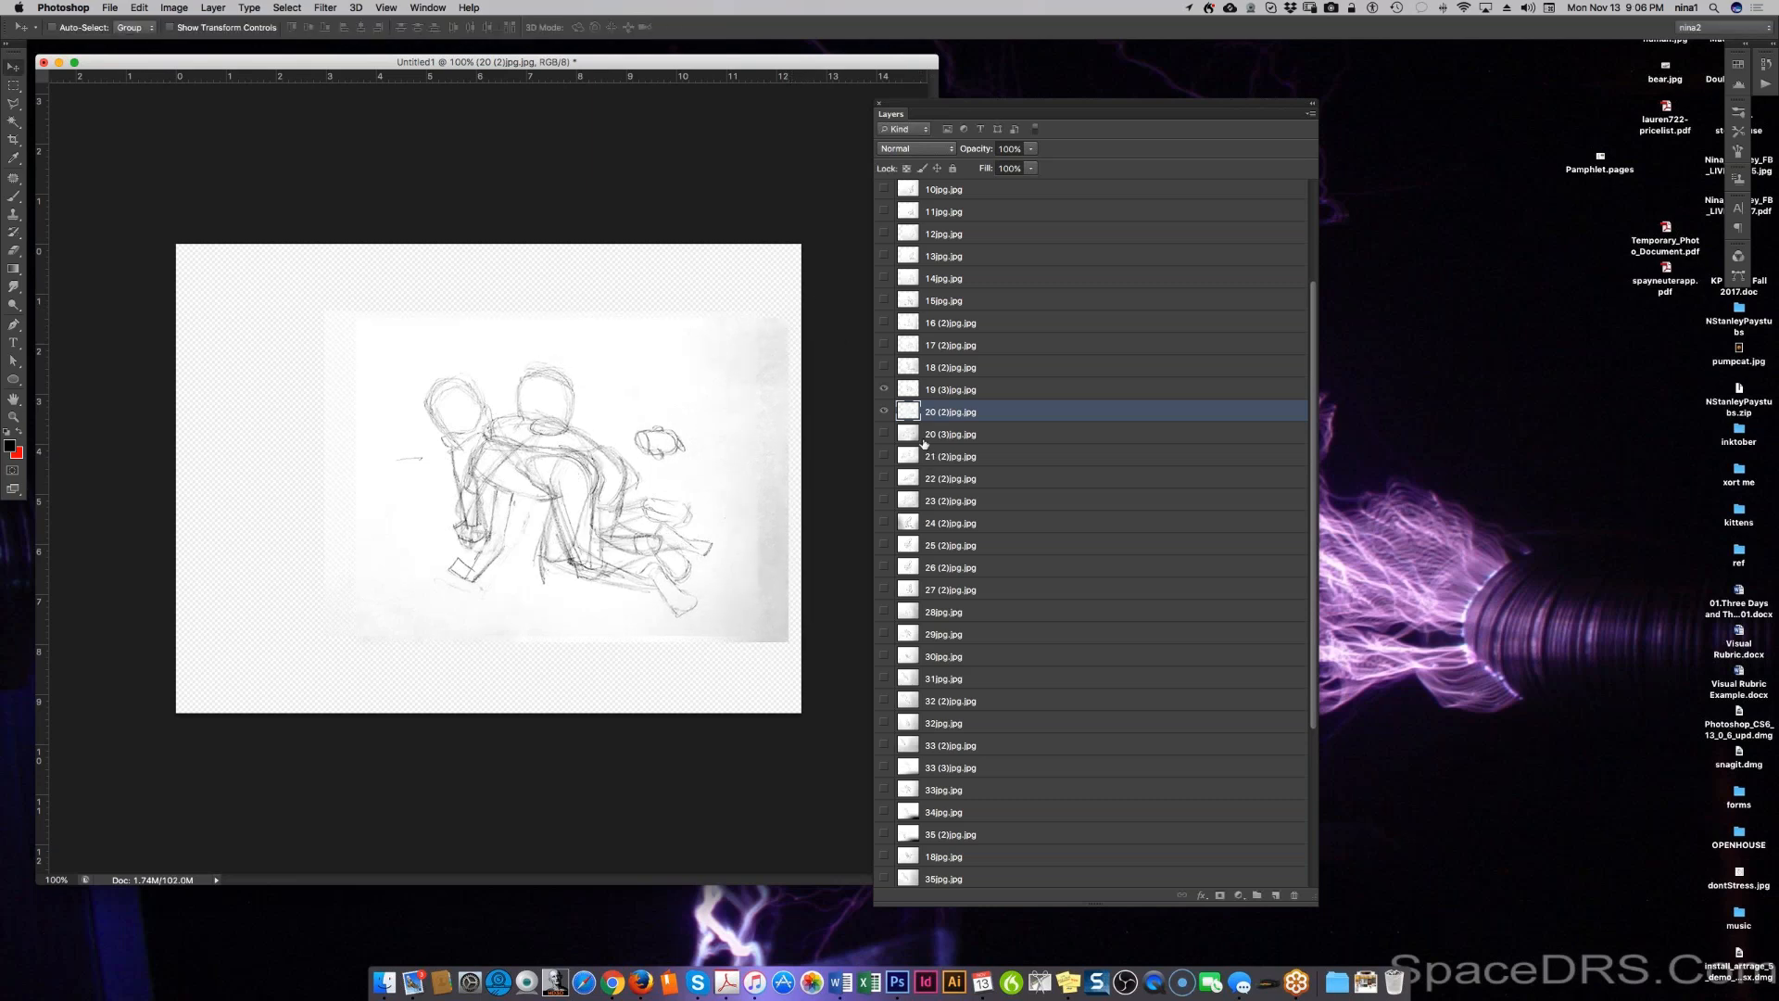
Step: Hide layer 19 (3)jpg.jpg, show 20 (3)jpg.jpg, and set 20 (2)jpg.jpg to 50% opacity
click(883, 389)
click(892, 435)
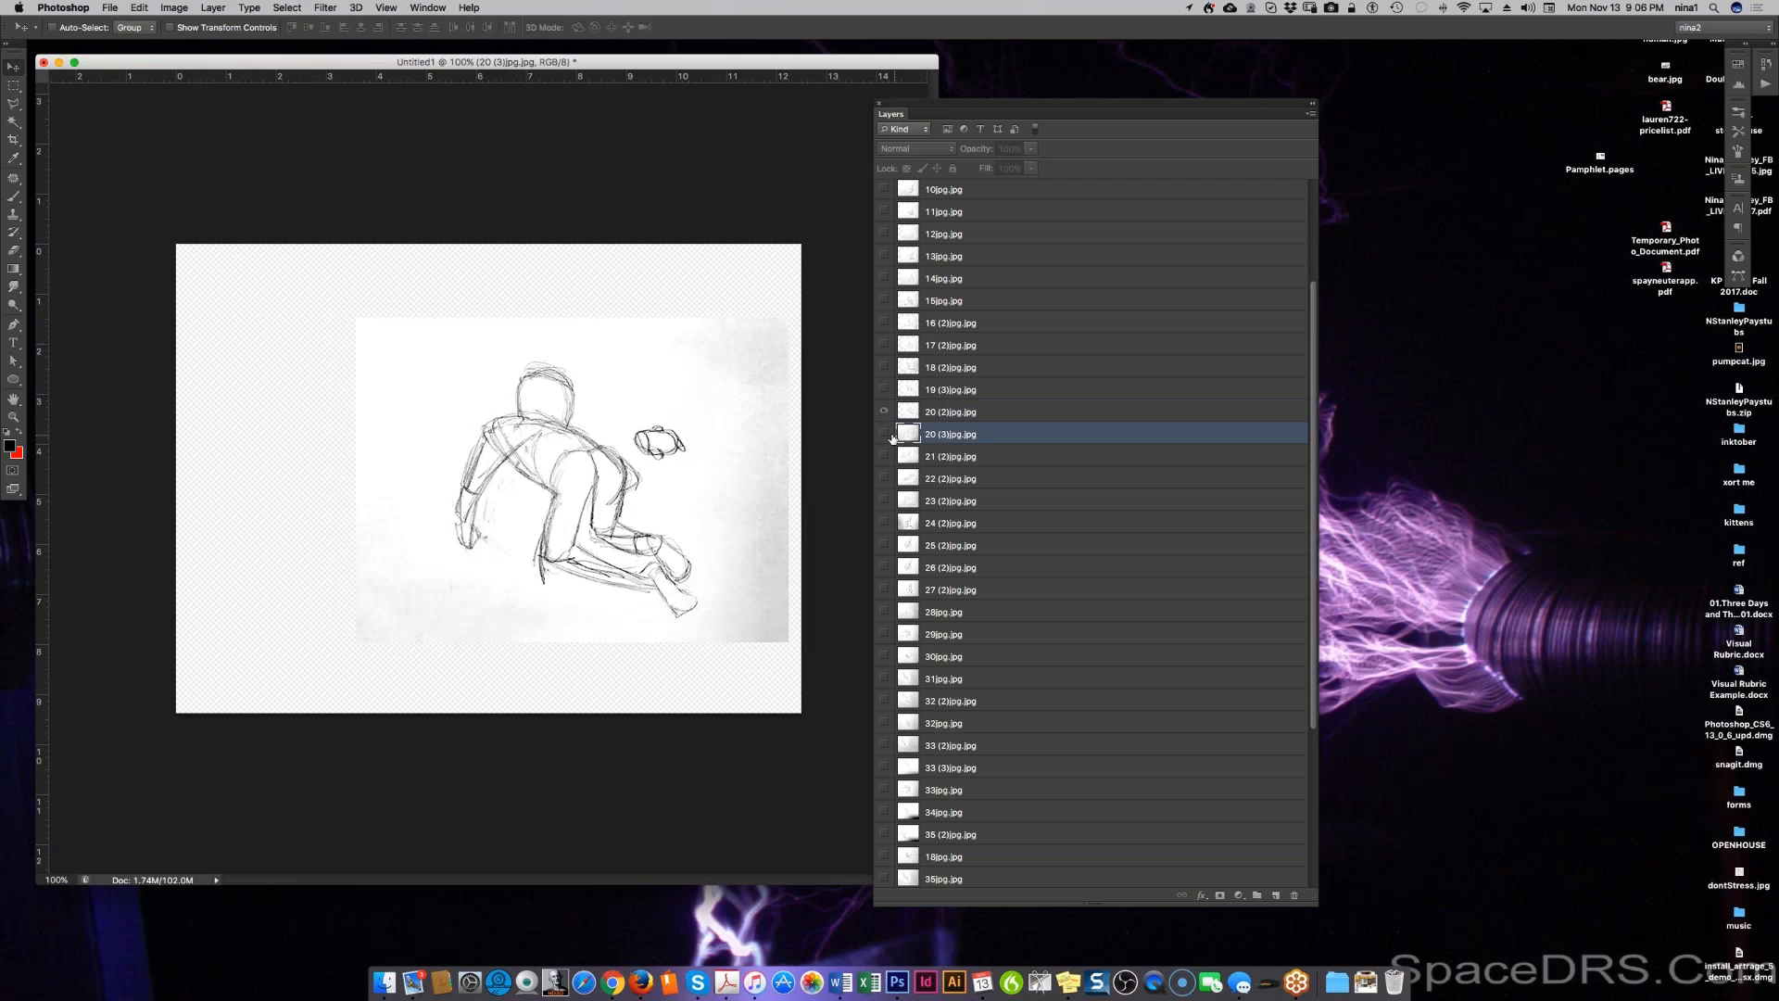
click(884, 433)
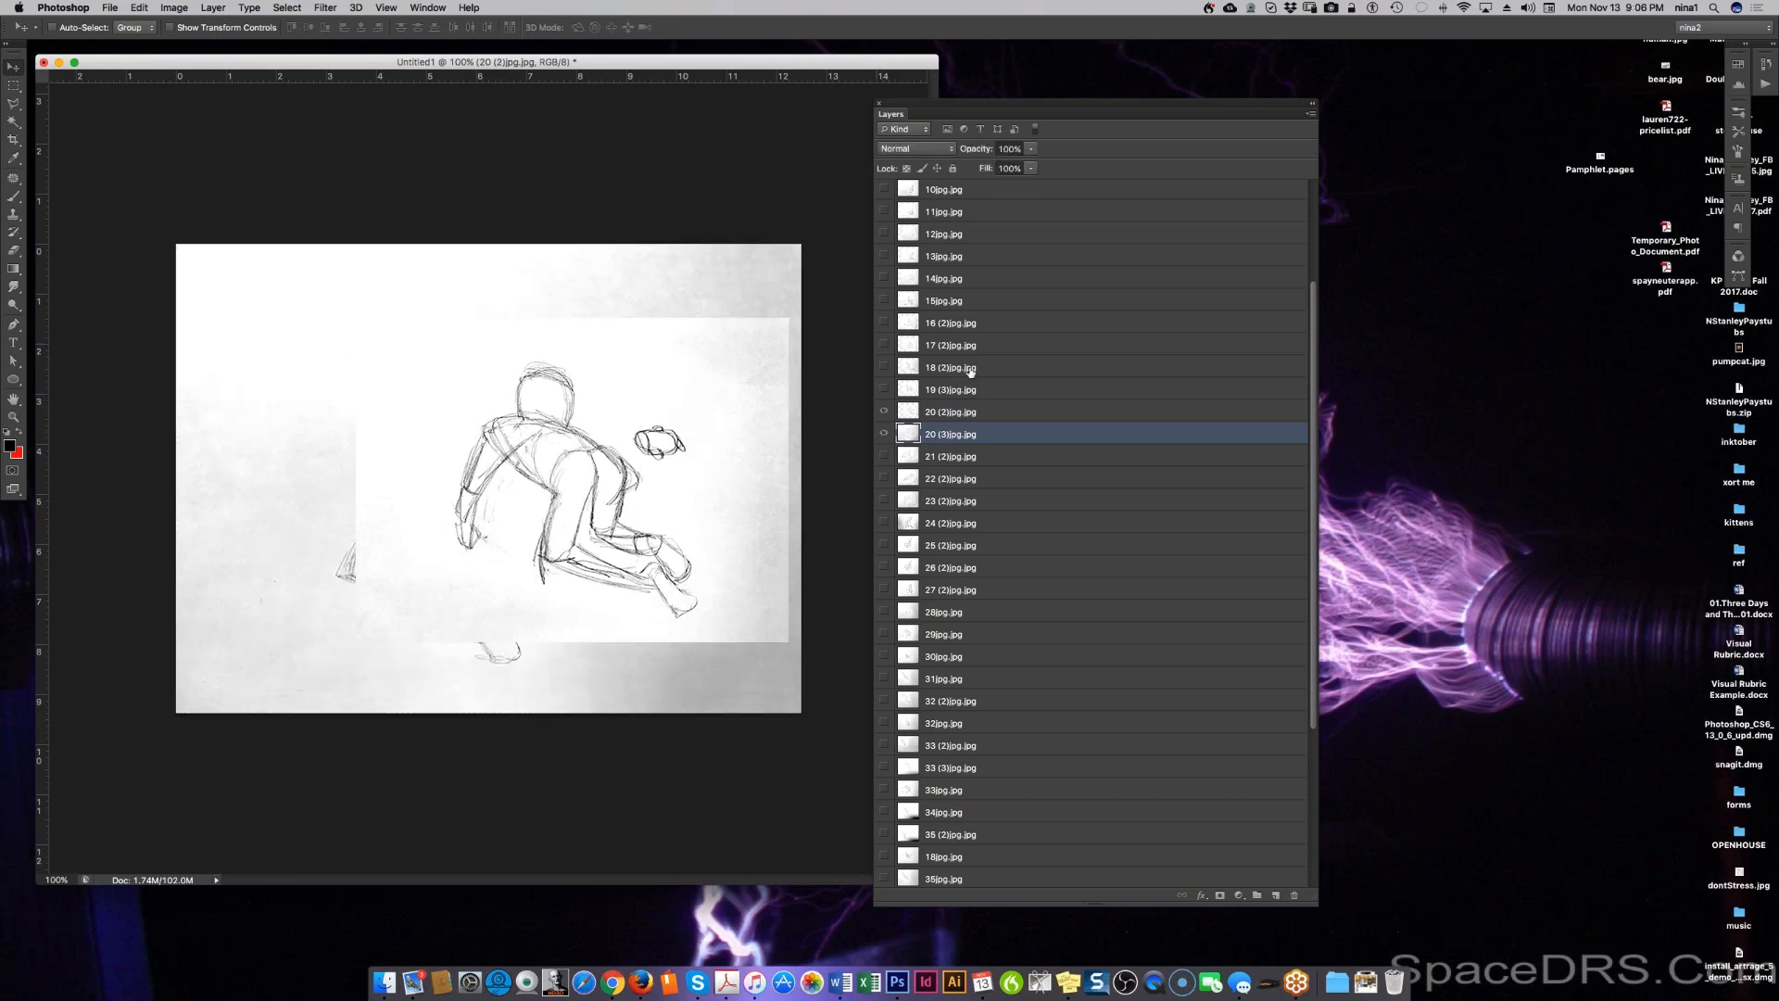
click(942, 411)
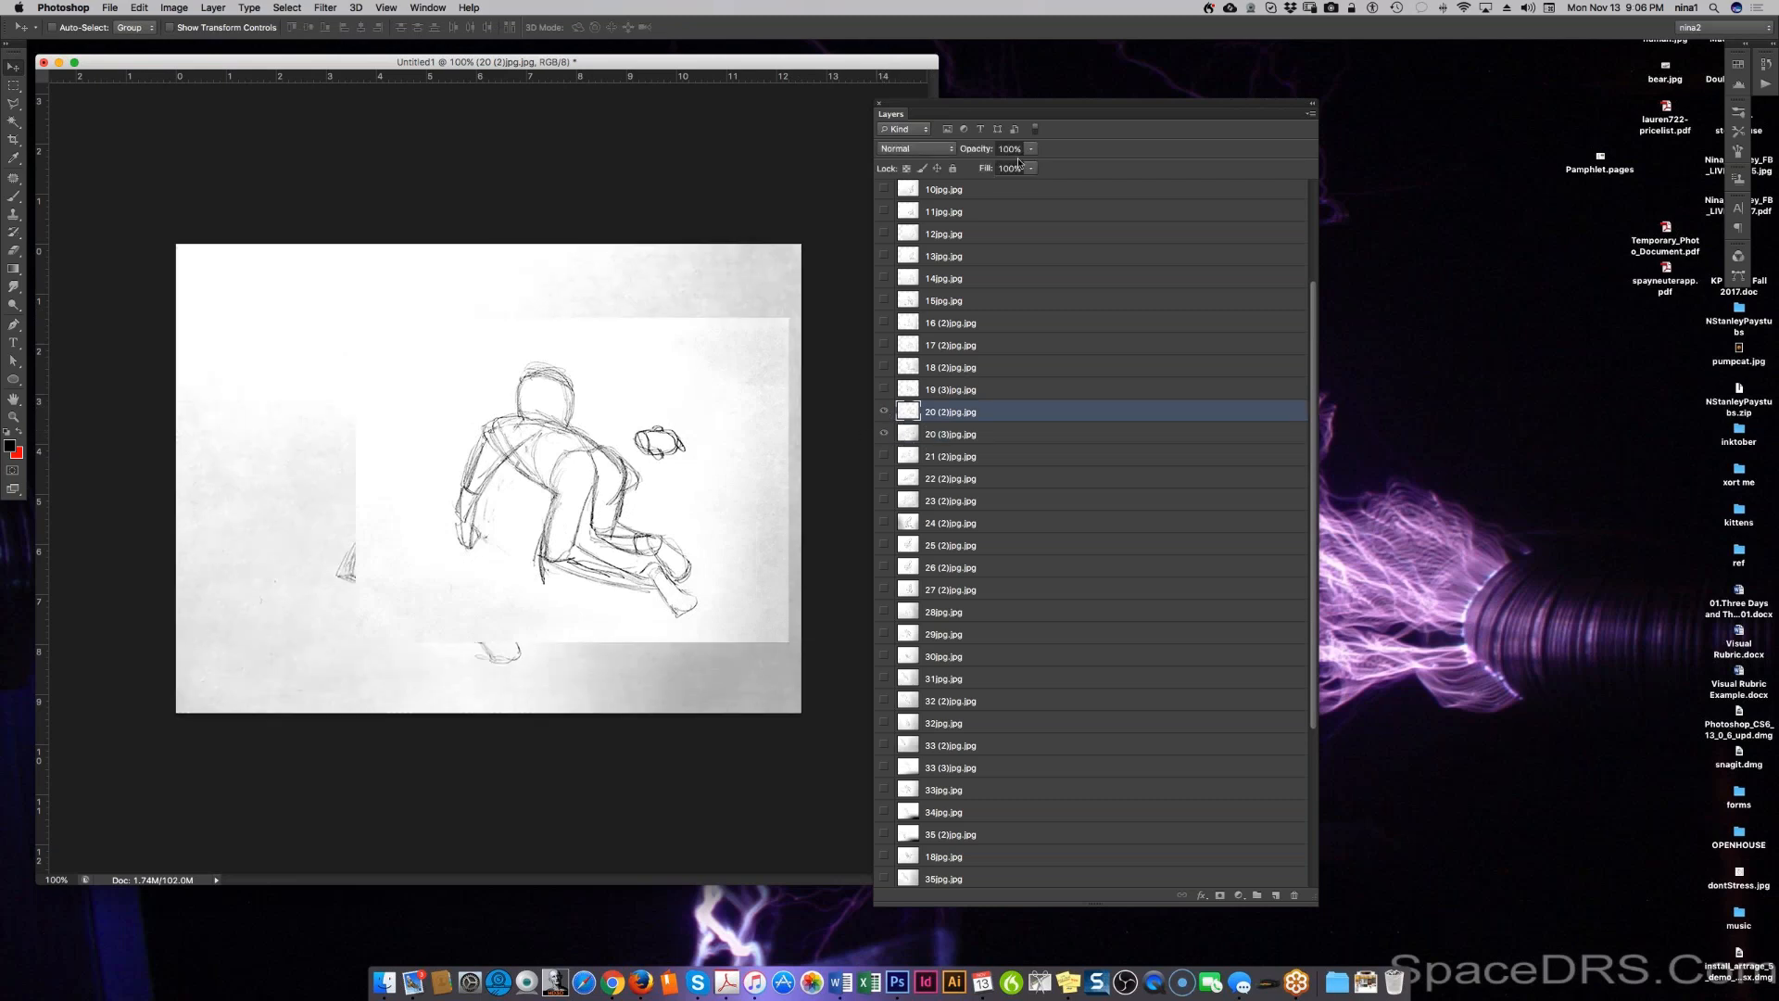
key(5)
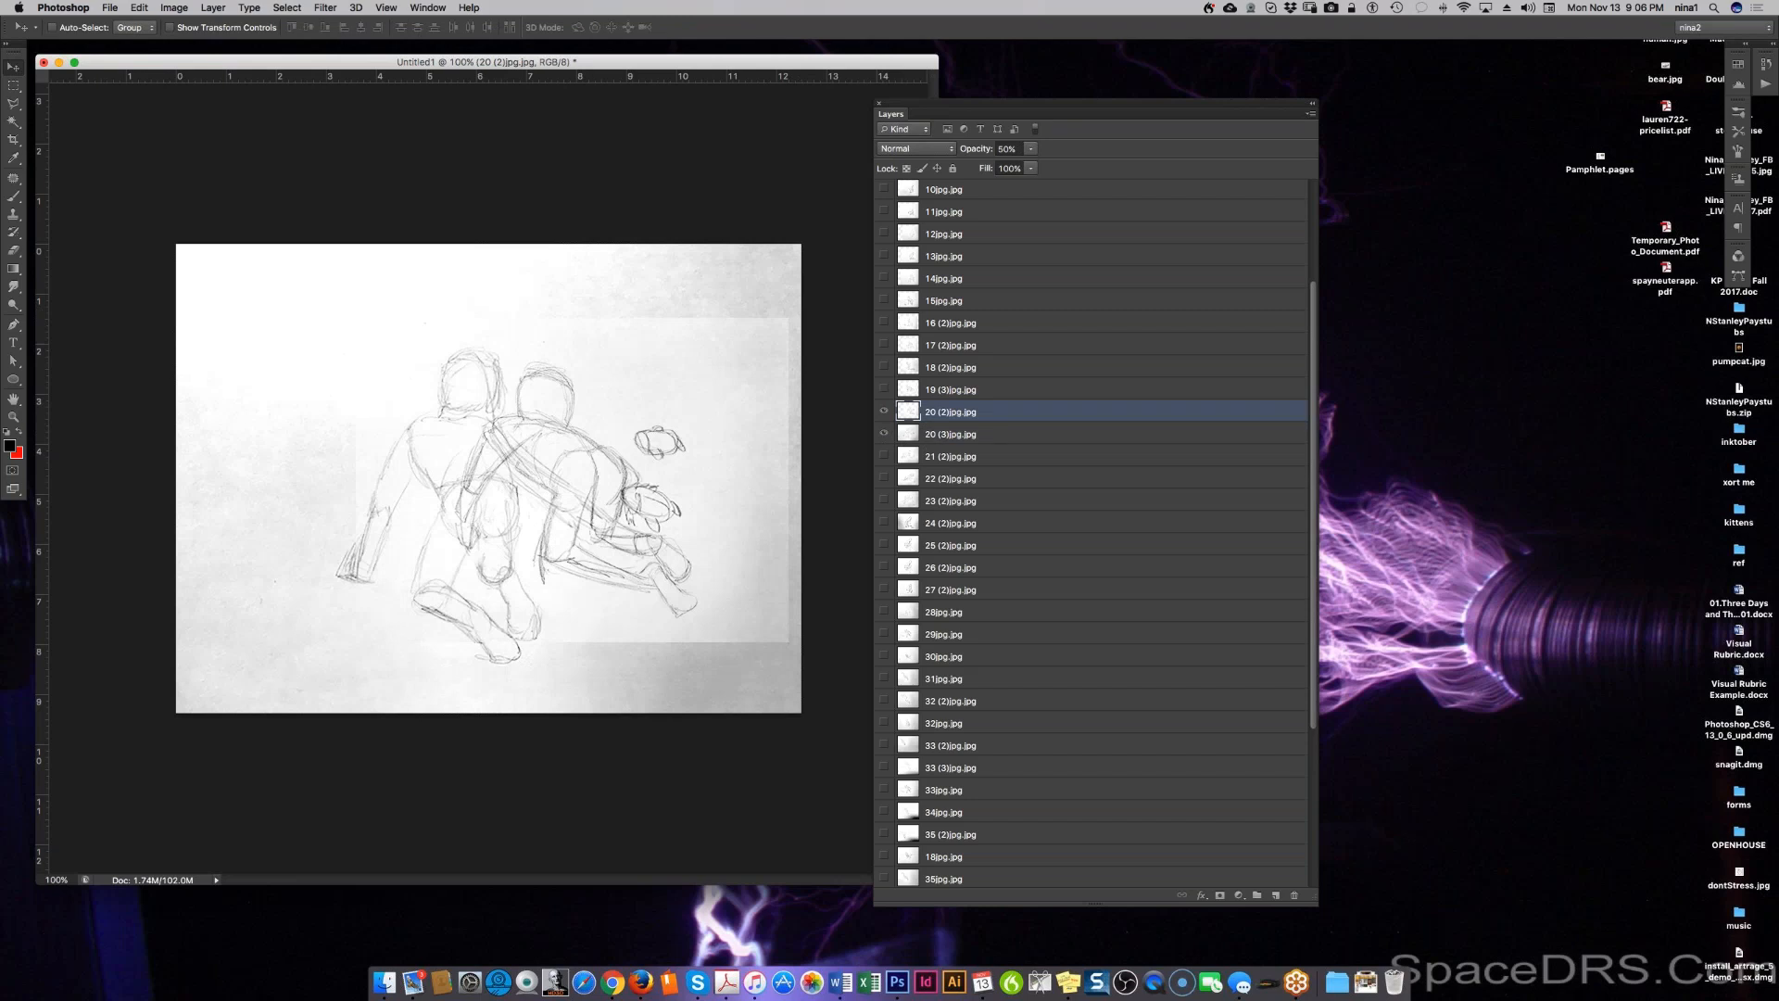
Step: Scale the 20 (3)jpg.jpg drawing down proportionally and position its kneeling figure over the 20 (2)jpg.jpg figure
click(951, 434)
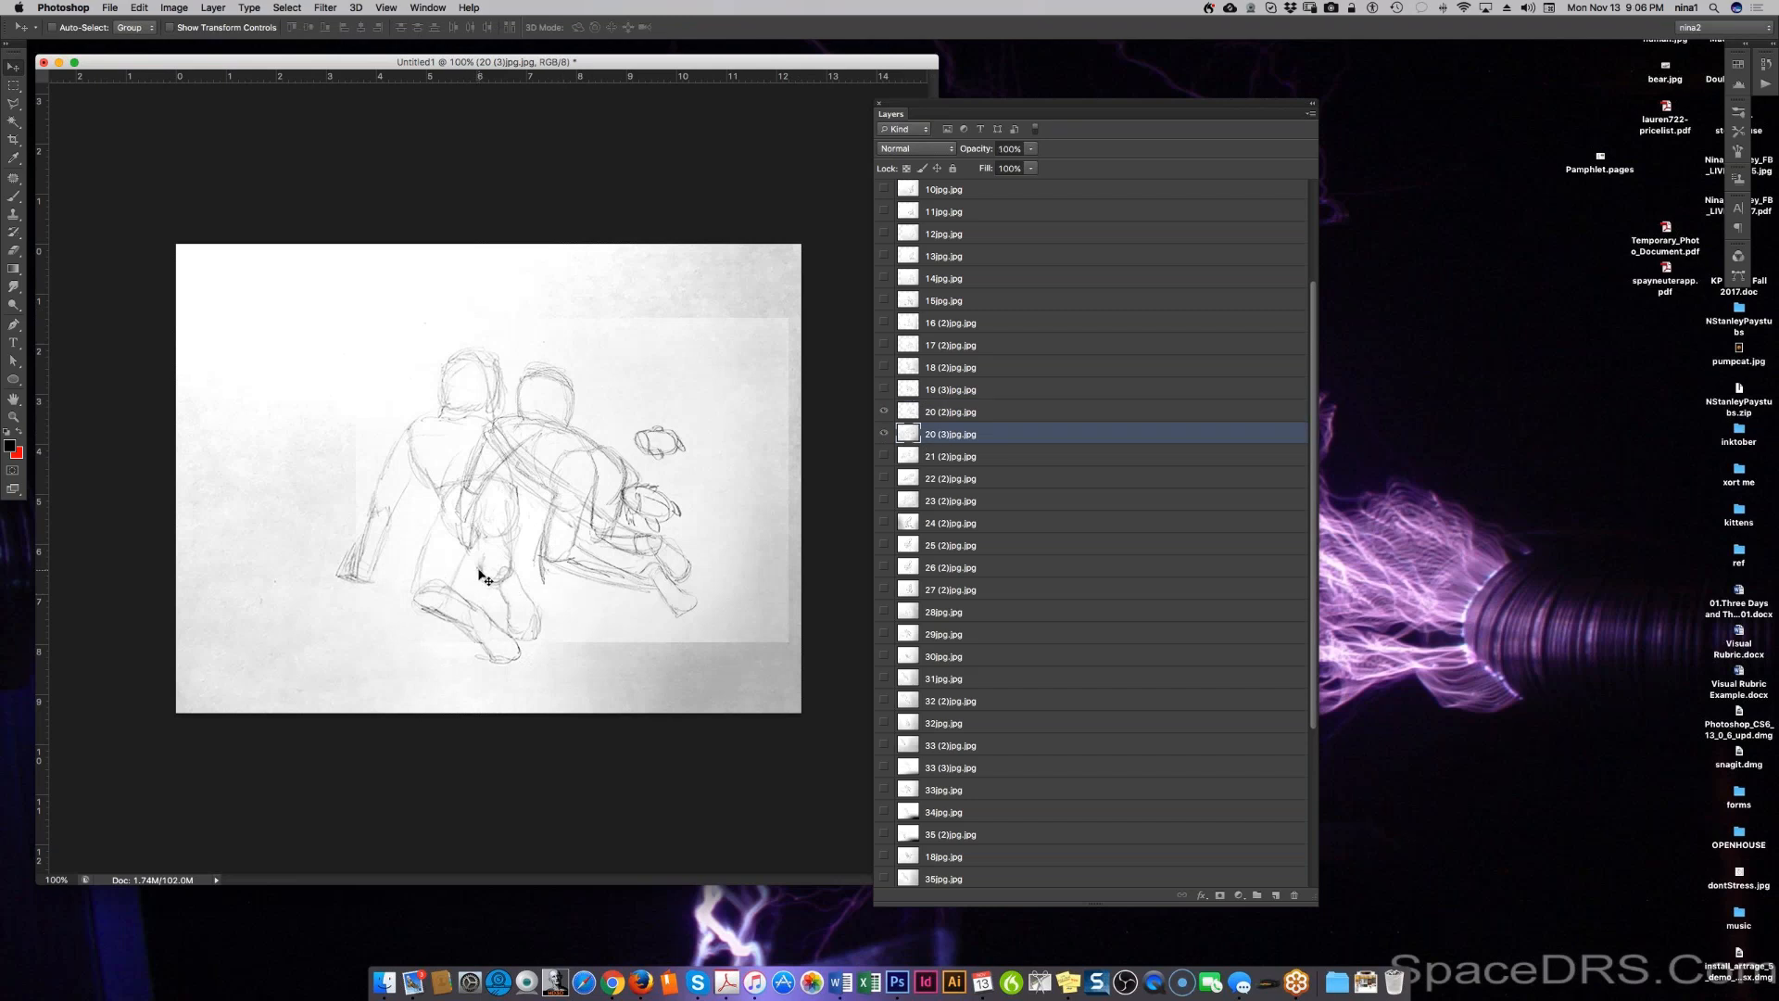
drag(474, 571, 594, 542)
key(super+t)
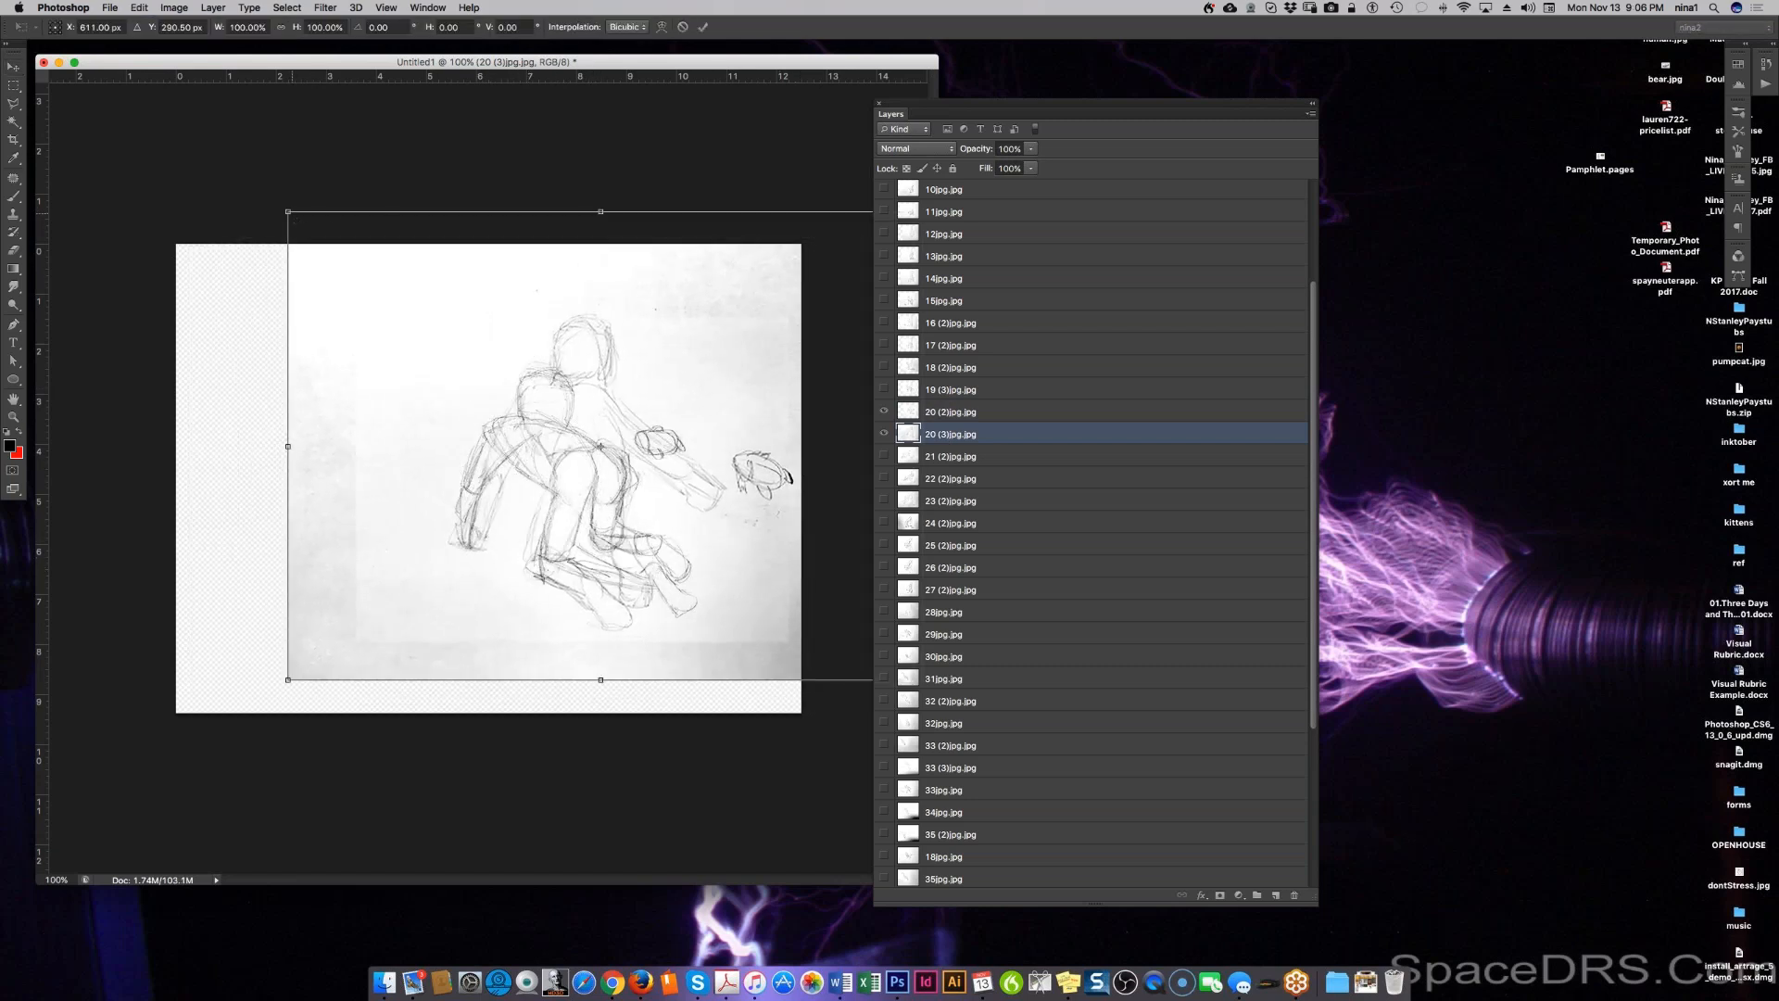
drag(289, 212, 409, 297)
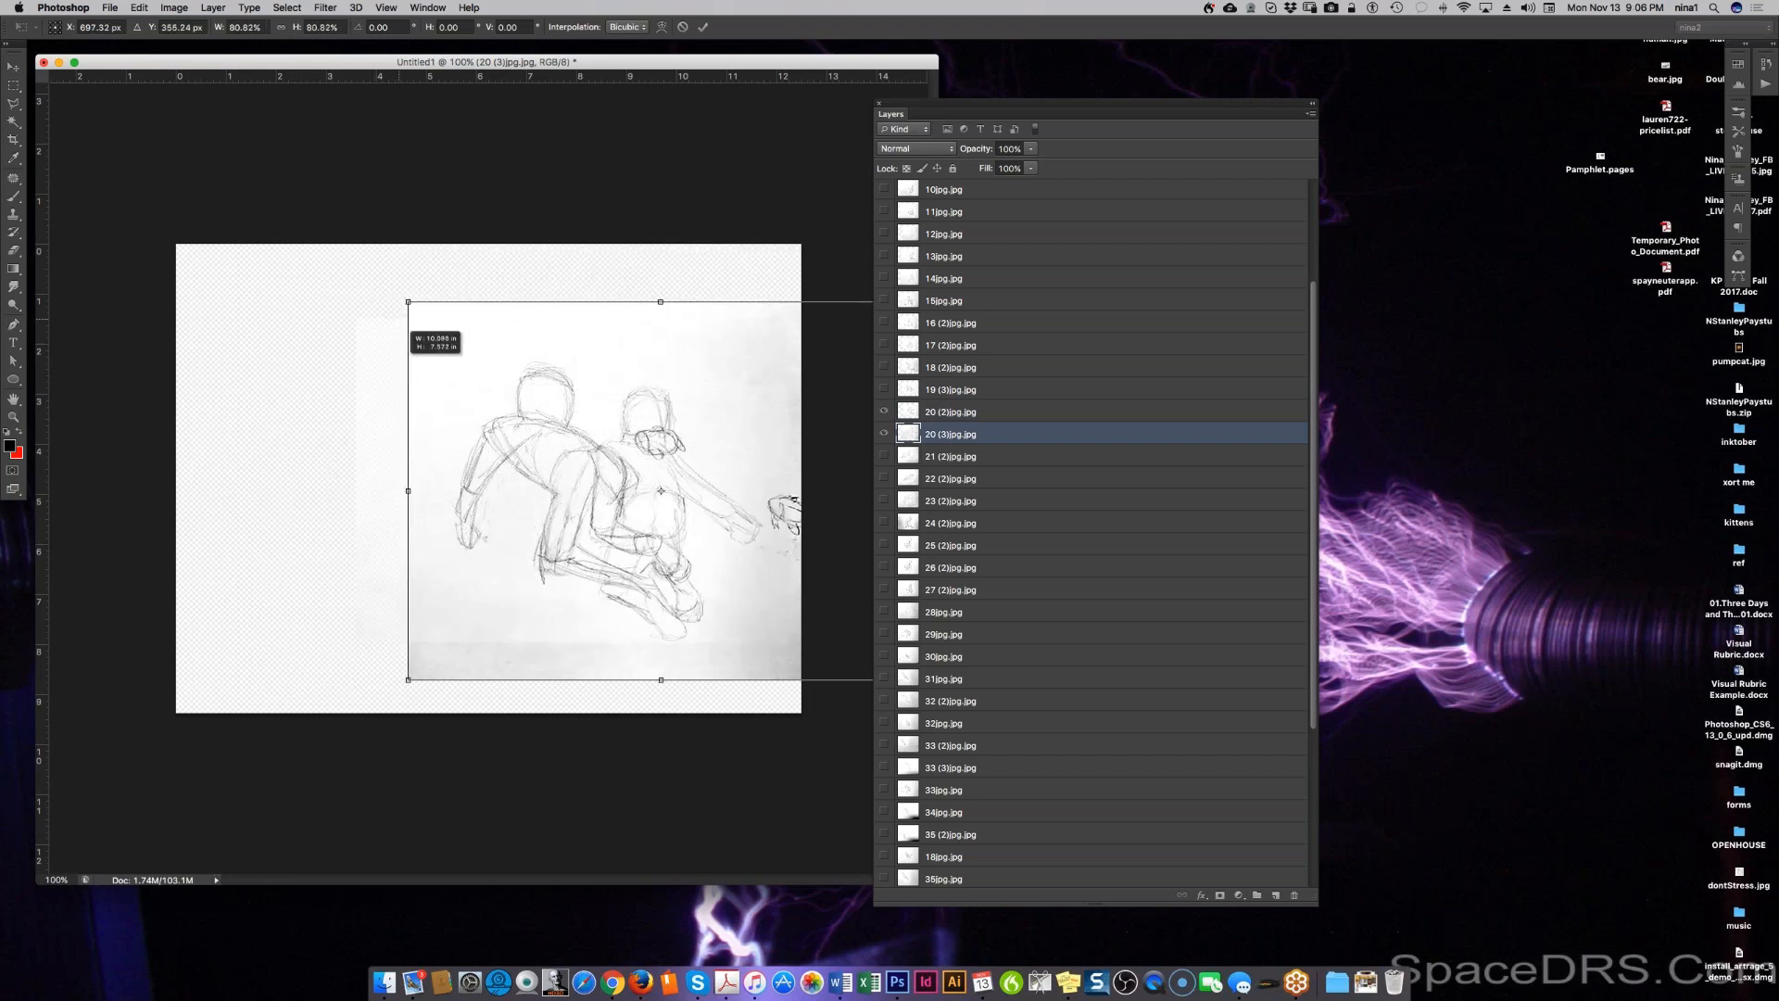
drag(569, 552, 483, 530)
drag(599, 504, 610, 510)
drag(827, 275, 844, 262)
drag(640, 540, 633, 545)
key(Return)
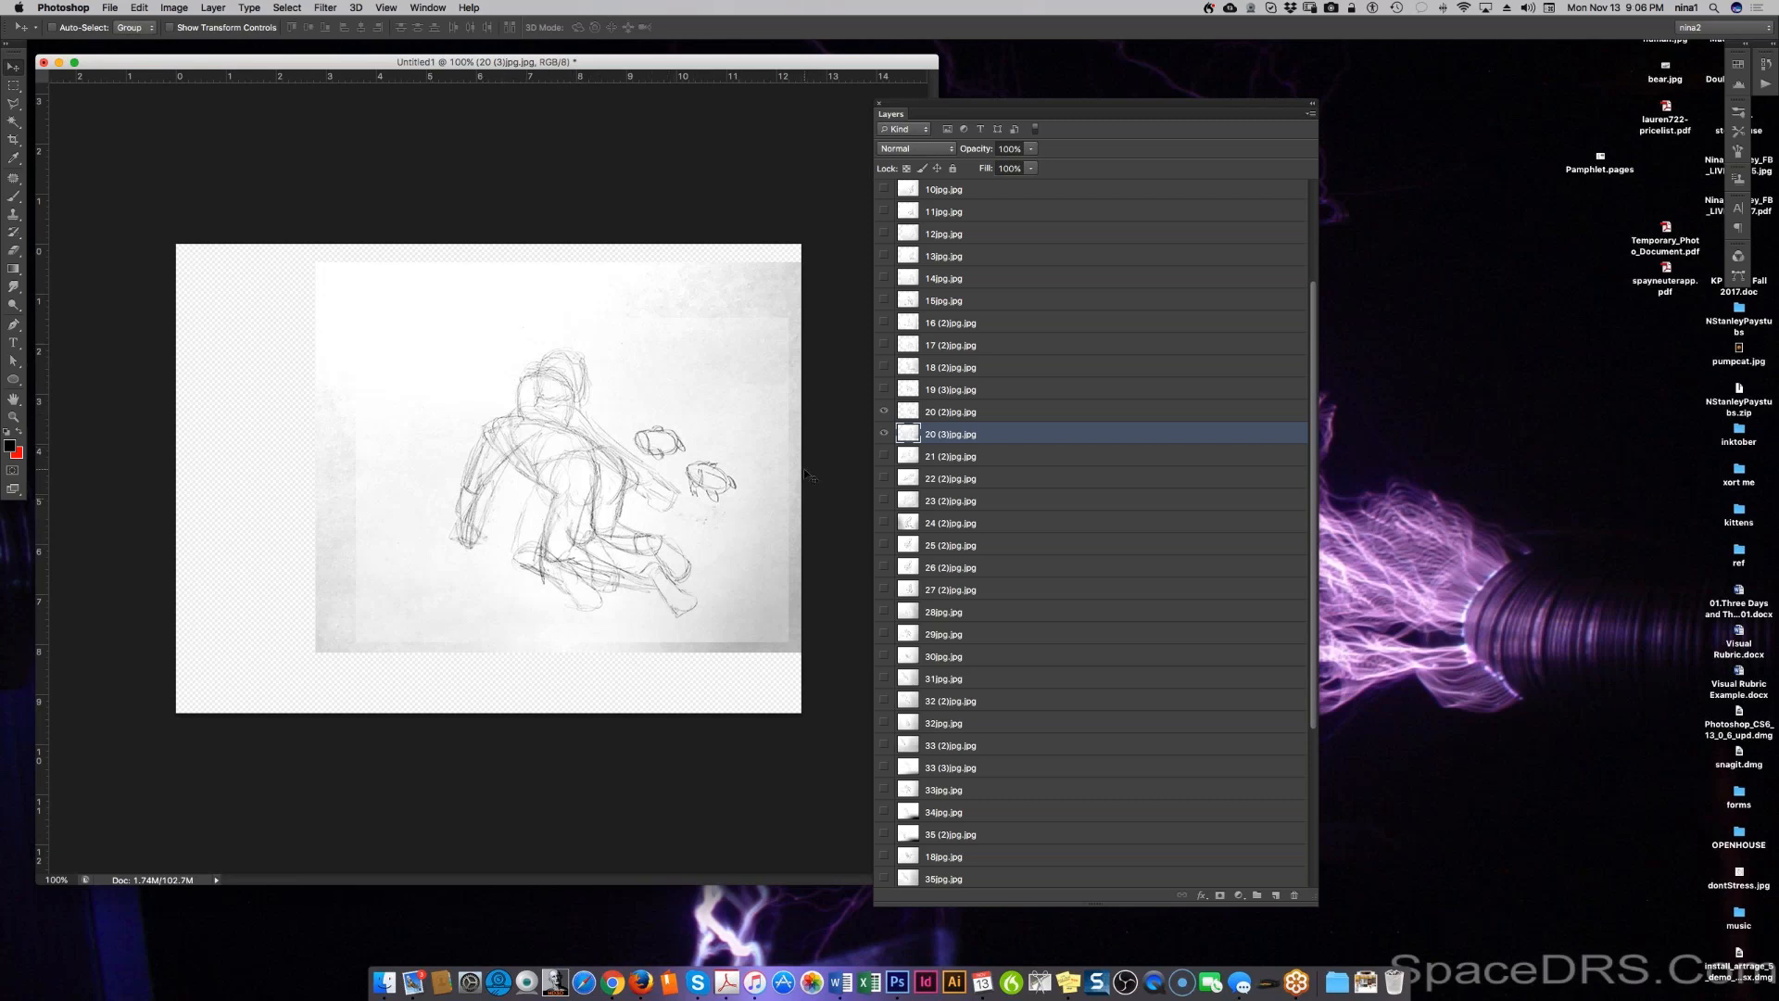
Step: Hide layer 20 (2)jpg.jpg, show 21 (2)jpg.jpg, and set 20 (3)jpg.jpg to 50% opacity
click(882, 417)
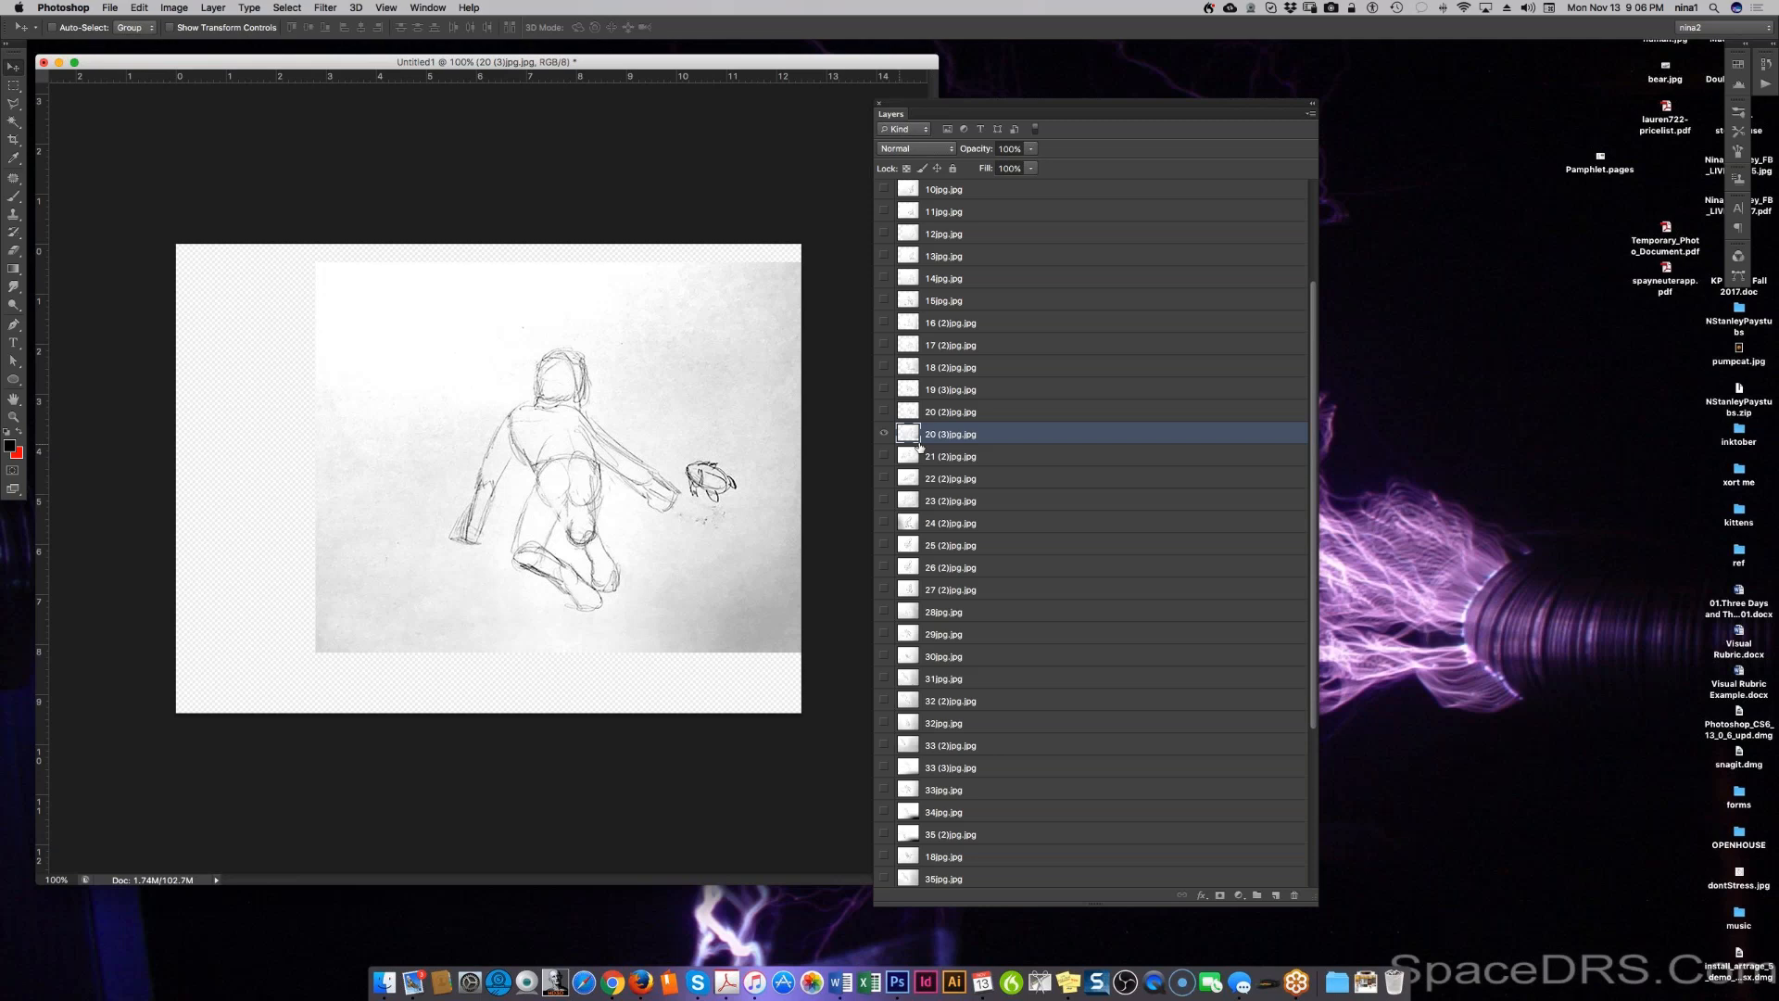
click(882, 436)
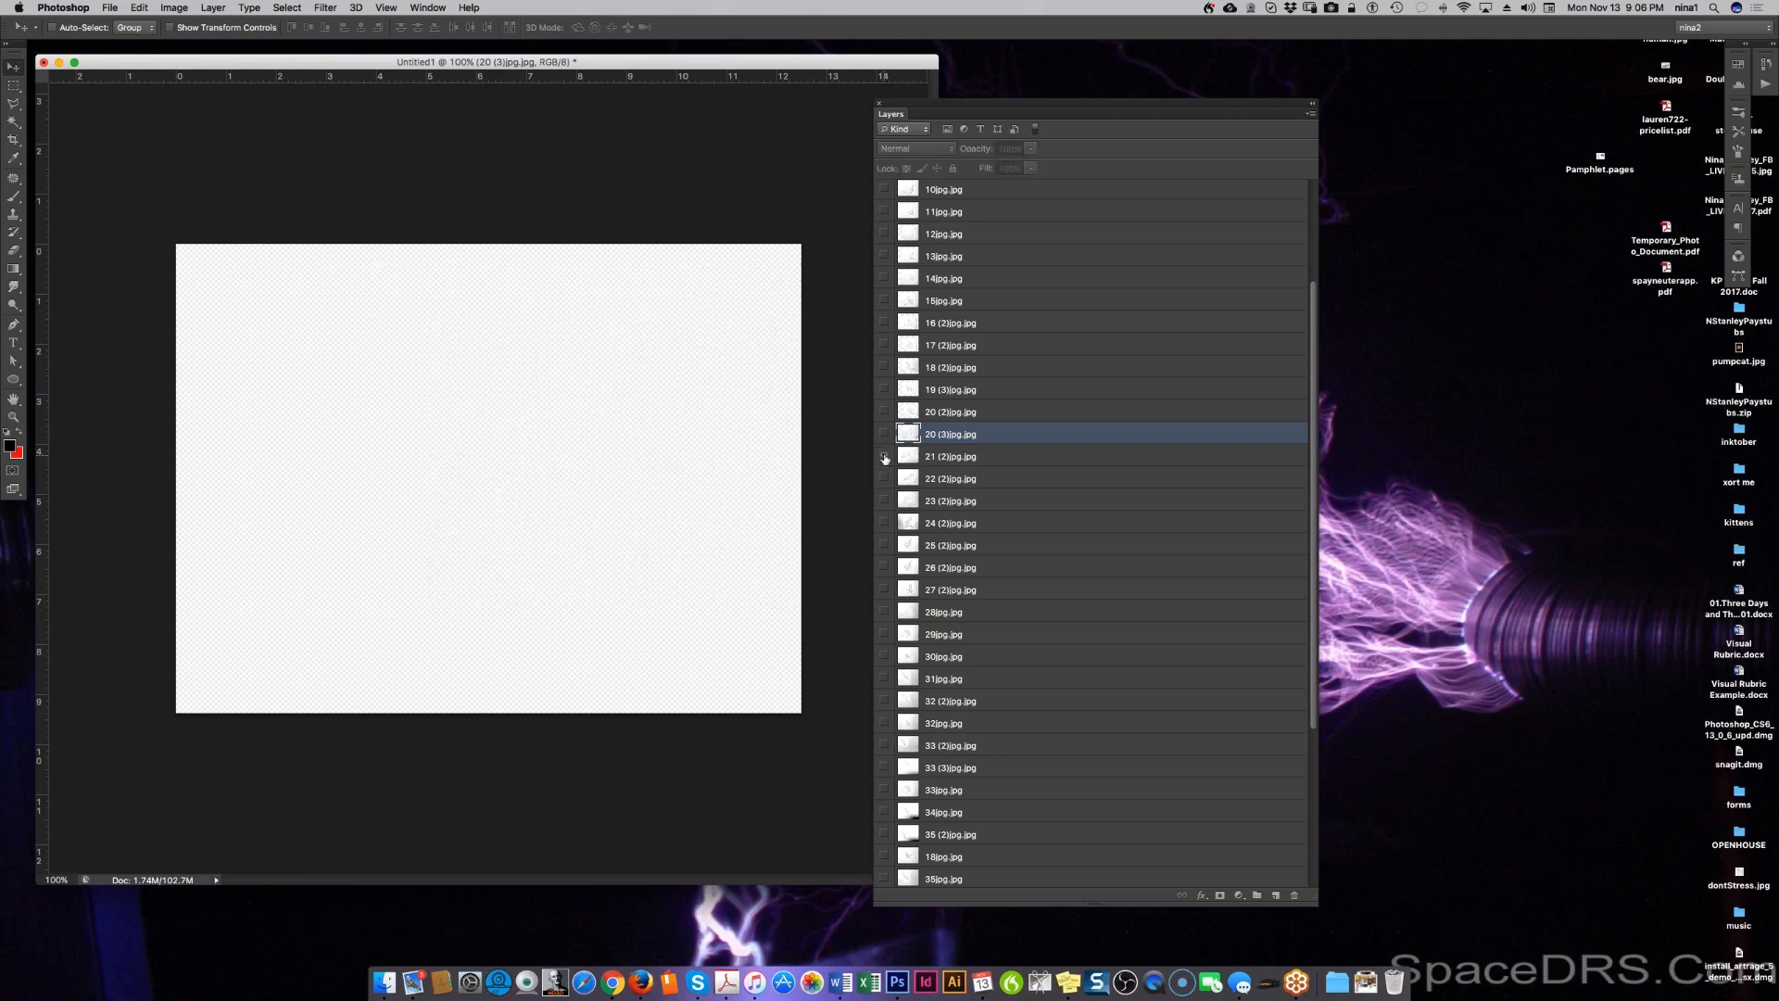
click(884, 455)
click(884, 435)
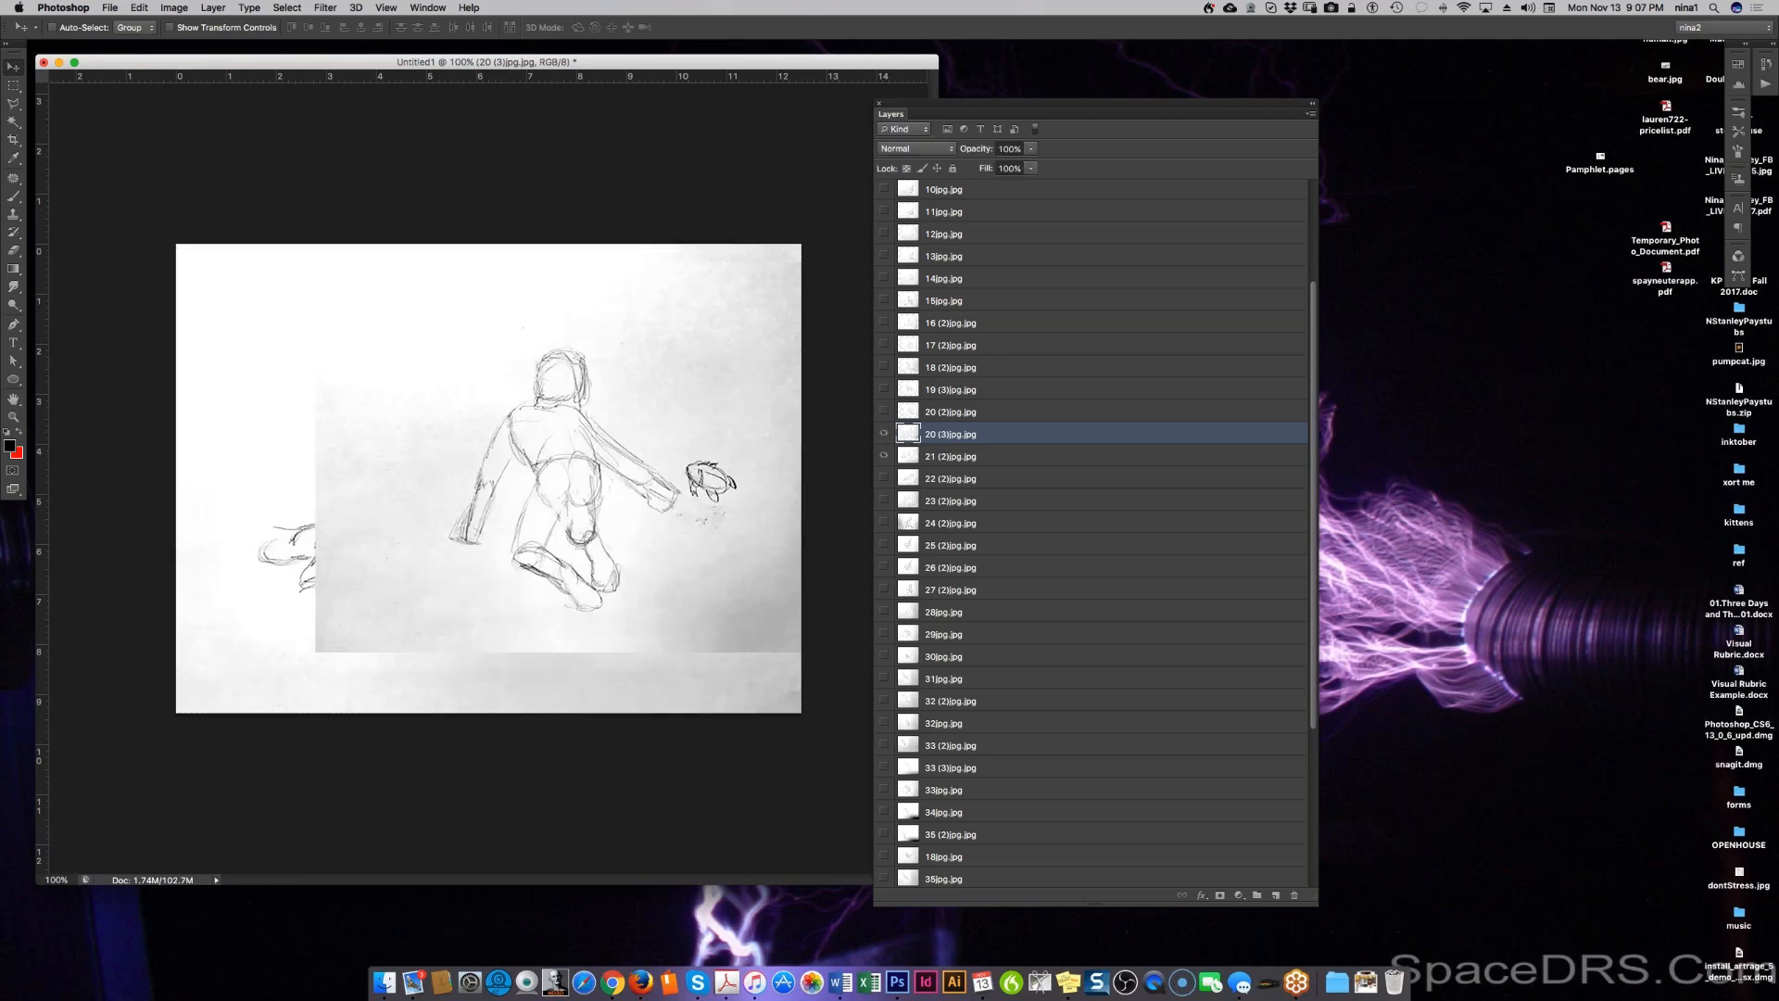
key(5)
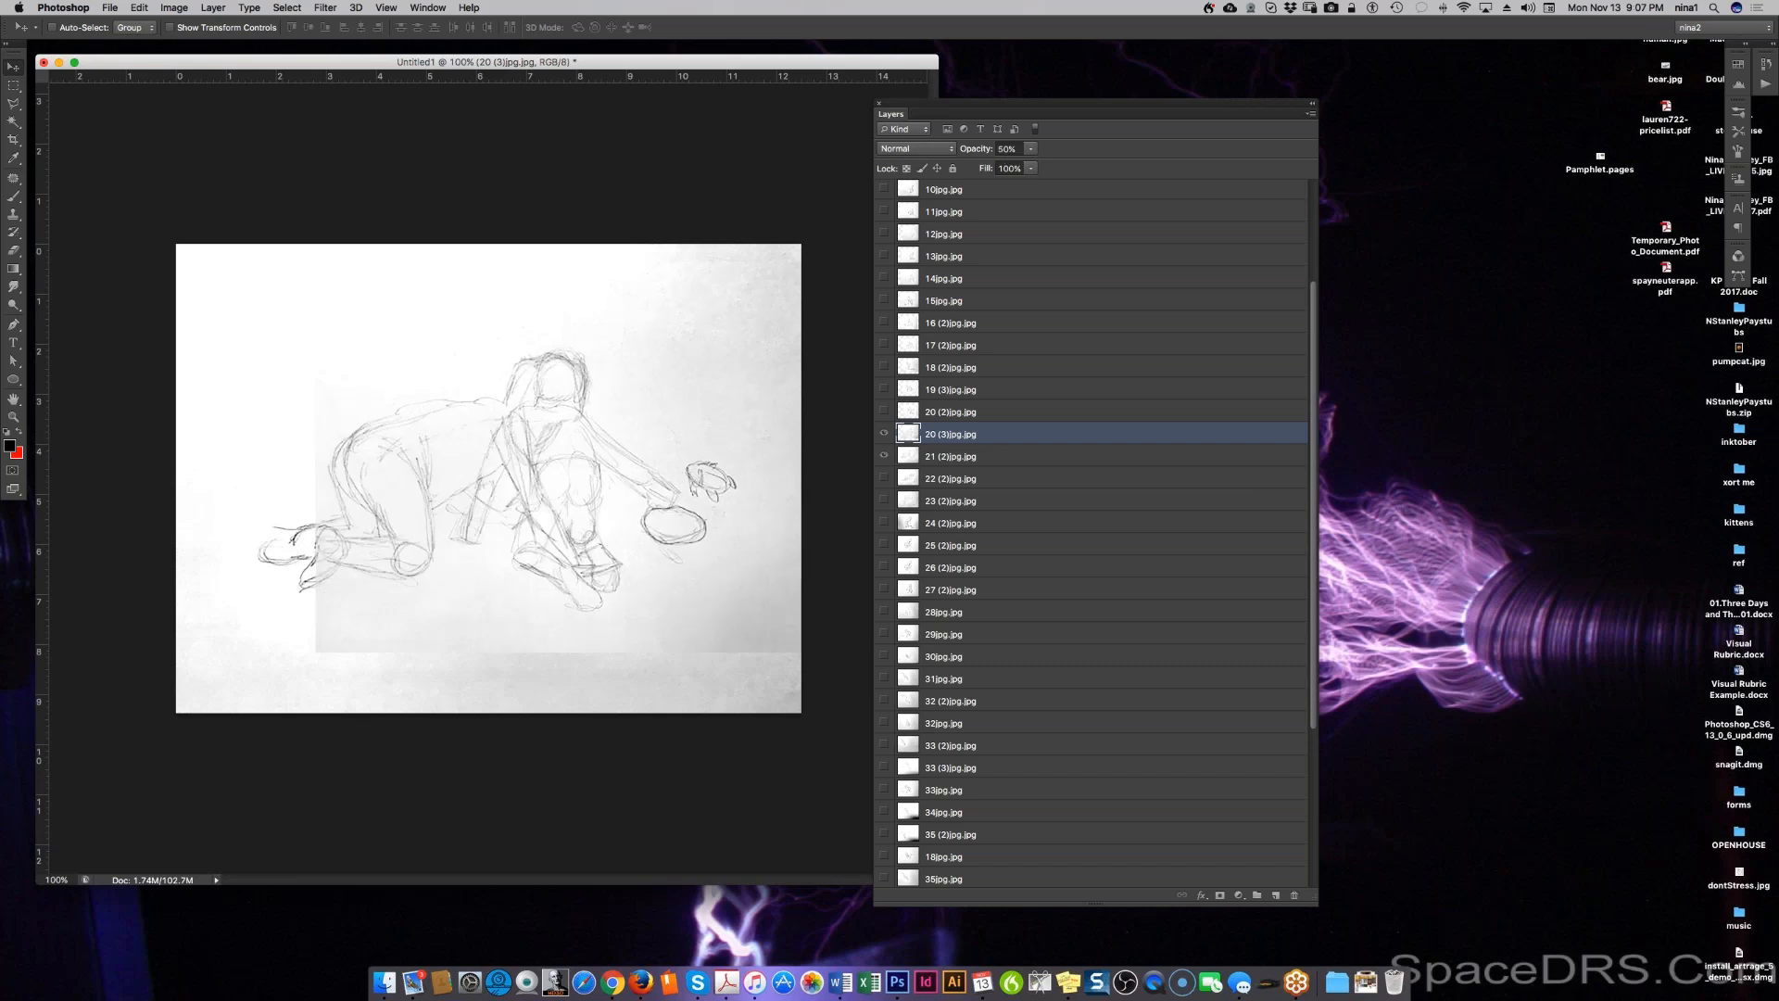
Step: Free-transform the 21 (2)jpg.jpg drawing to about 76% in width and height, with its hips over the 20 (3)jpg.jpg figure
click(917, 455)
mouse_move(494, 553)
mouse_down()
mouse_move(622, 527)
mouse_move(602, 556)
mouse_move(651, 540)
mouse_move(552, 541)
mouse_up()
key(super+t)
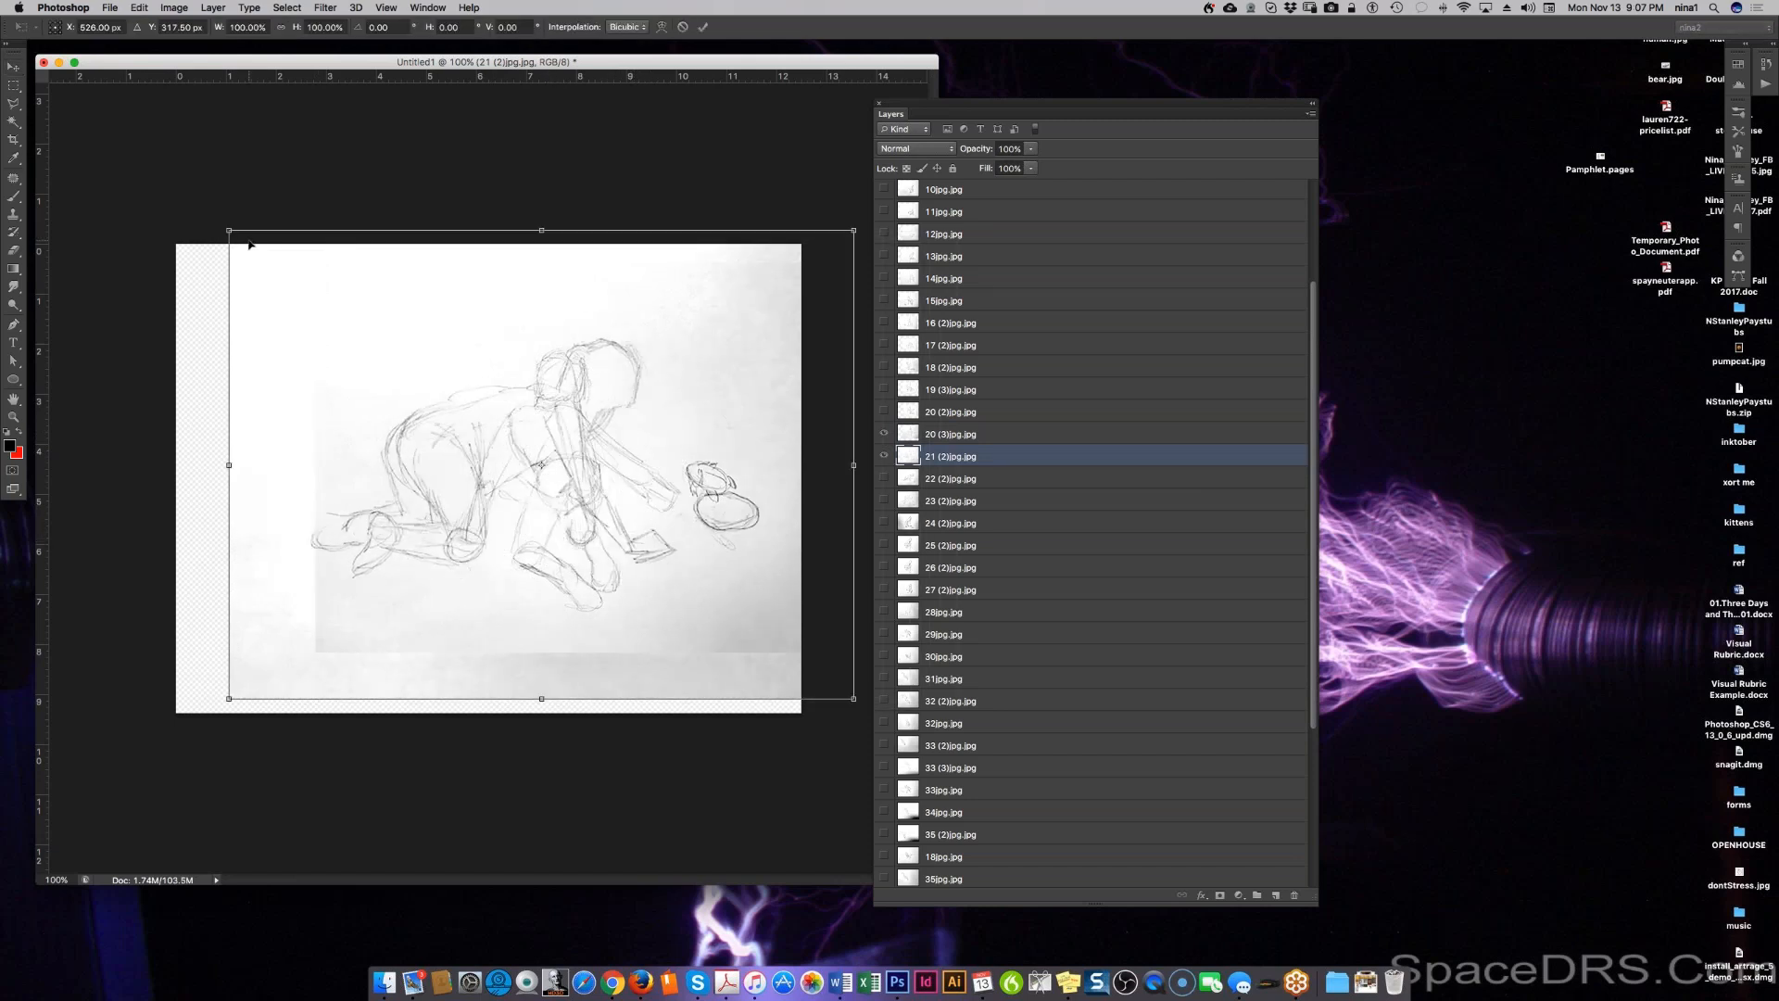
drag(231, 232, 357, 326)
drag(576, 549, 606, 504)
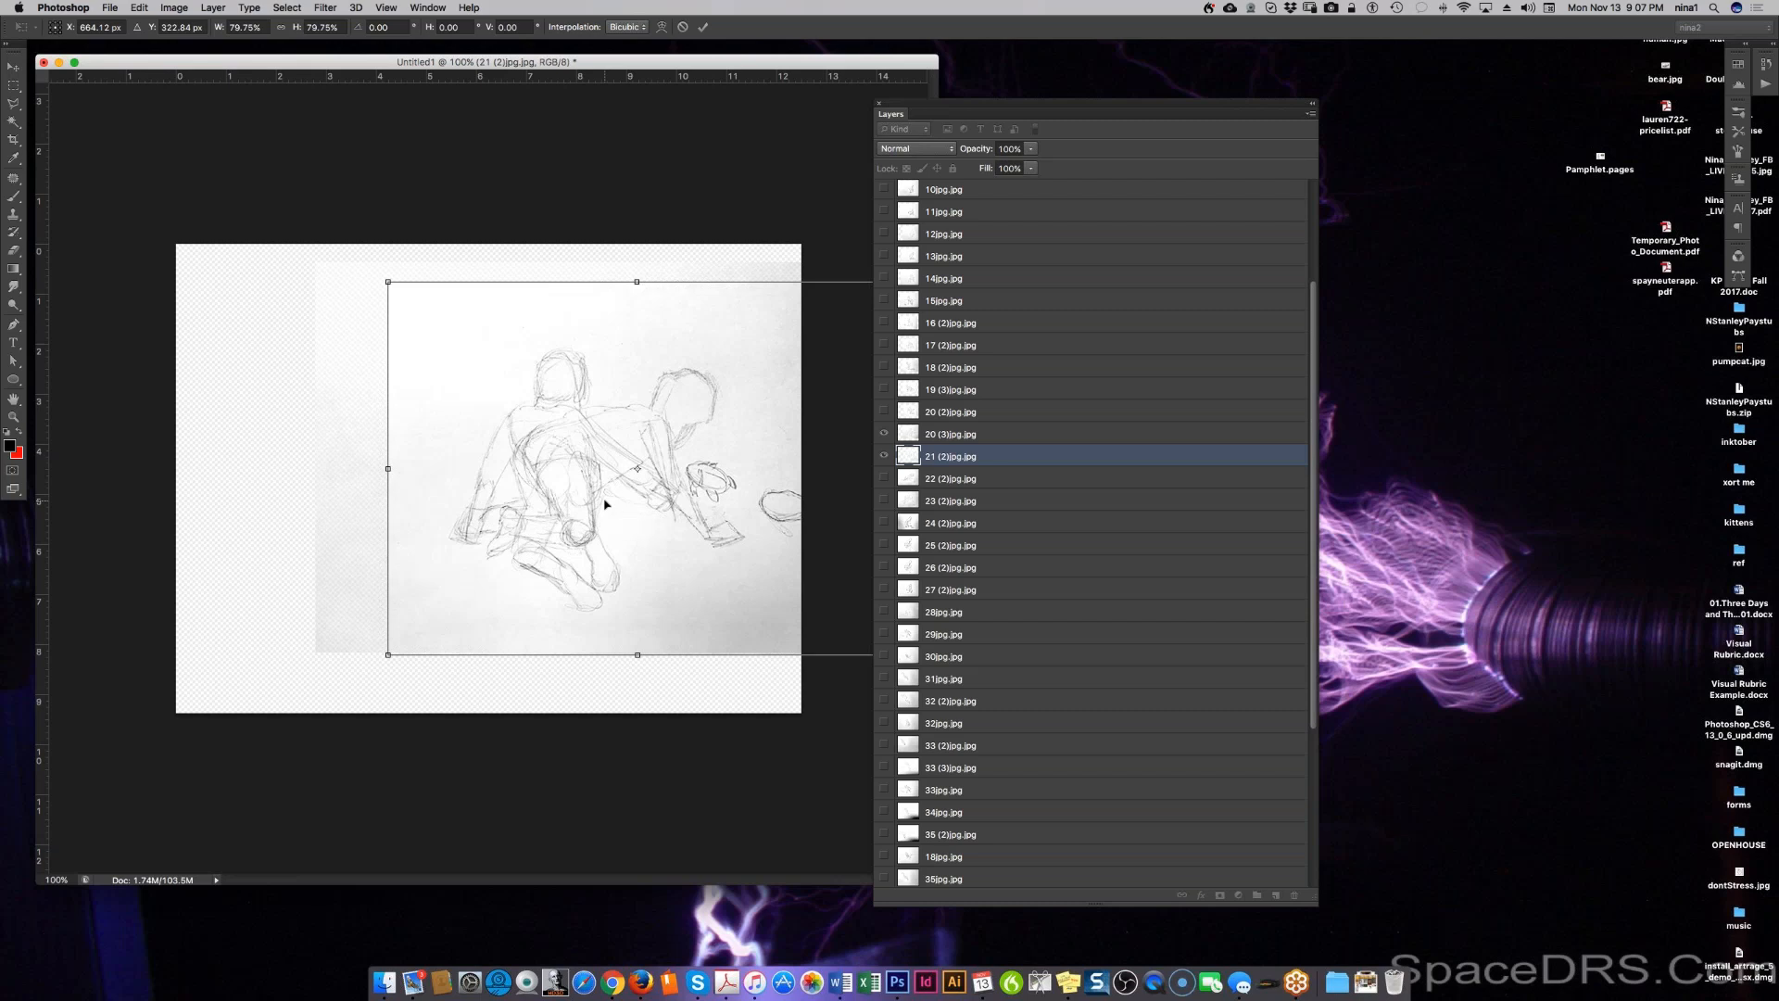
drag(388, 282, 413, 300)
drag(643, 497, 627, 489)
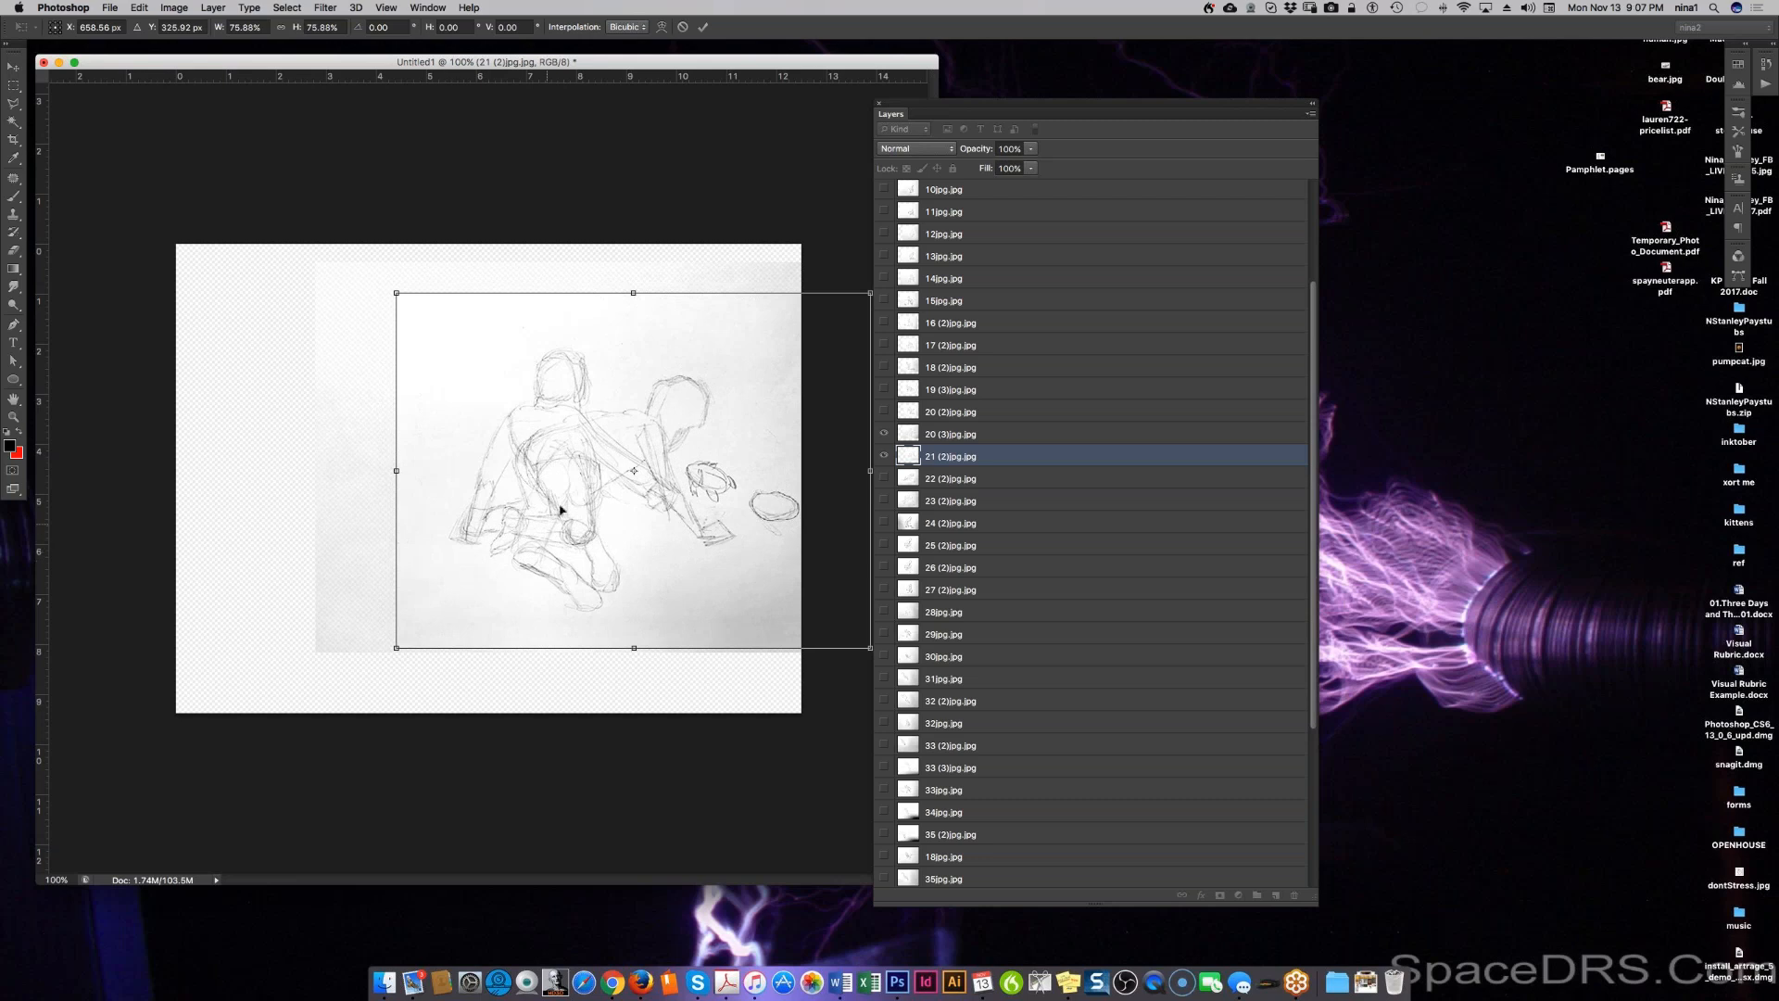
key(Return)
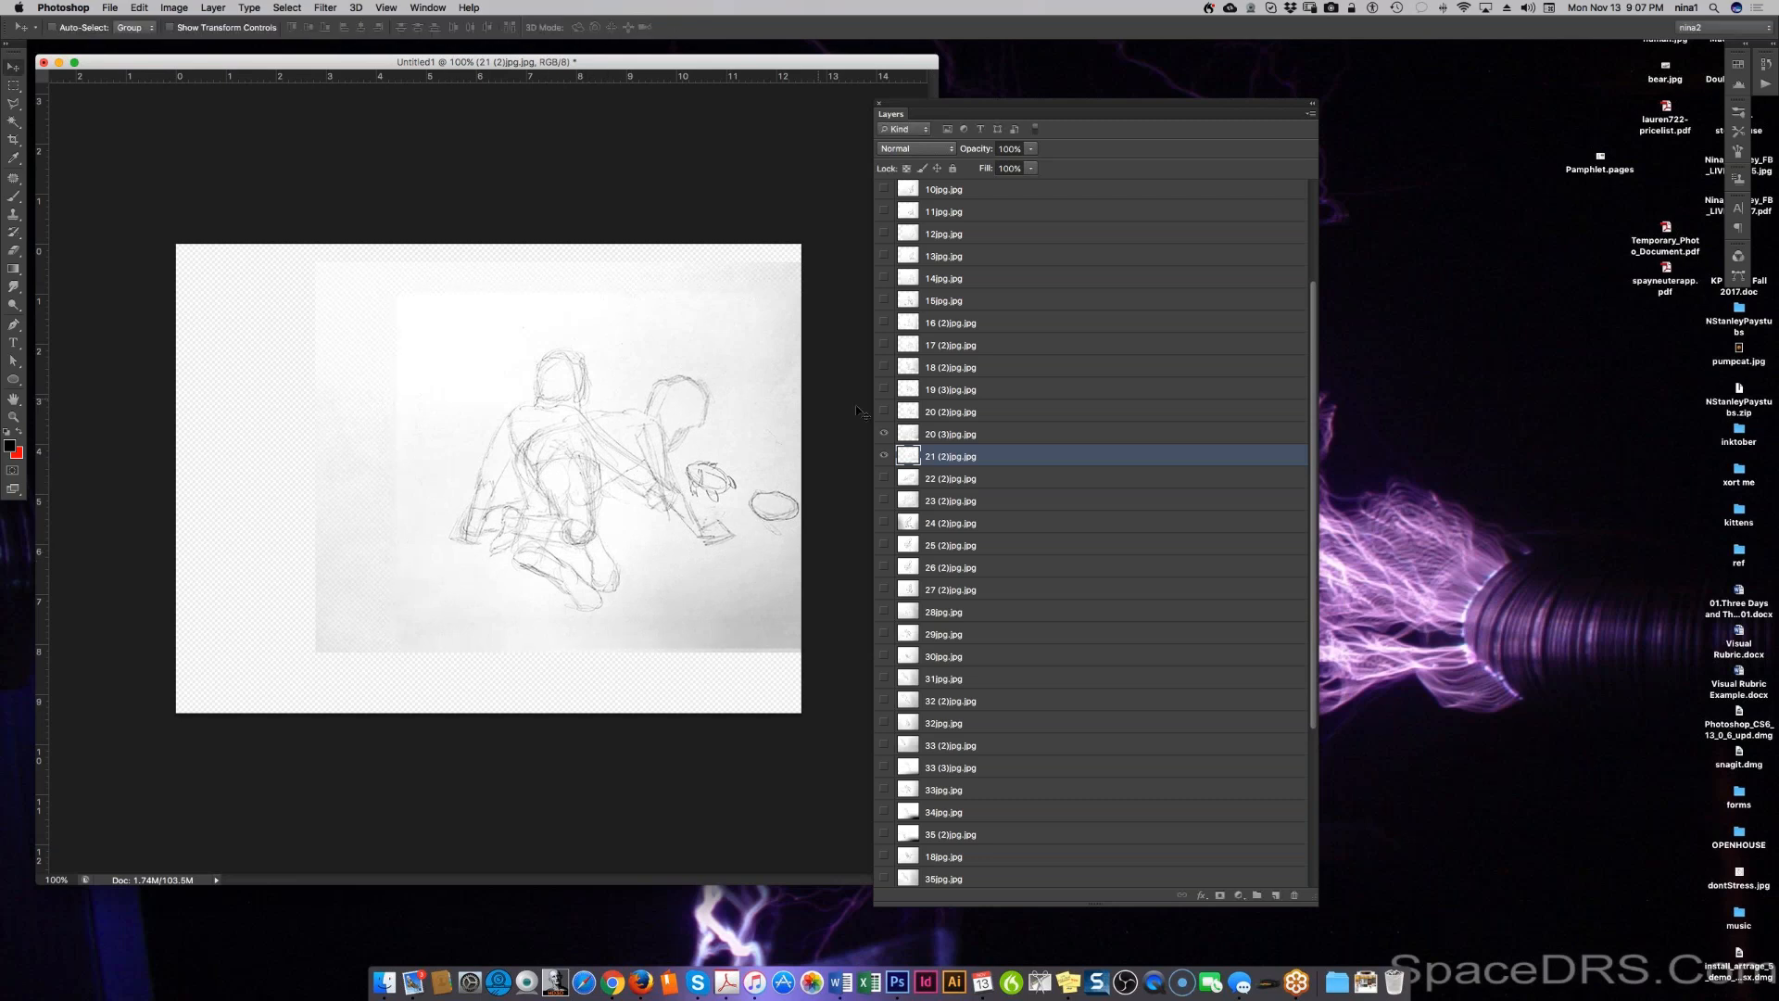
Step: Hide layer 20 (3)jpg.jpg, show 22 (2)jpg.jpg, and set 21 (2)jpg.jpg to 50% opacity
click(884, 435)
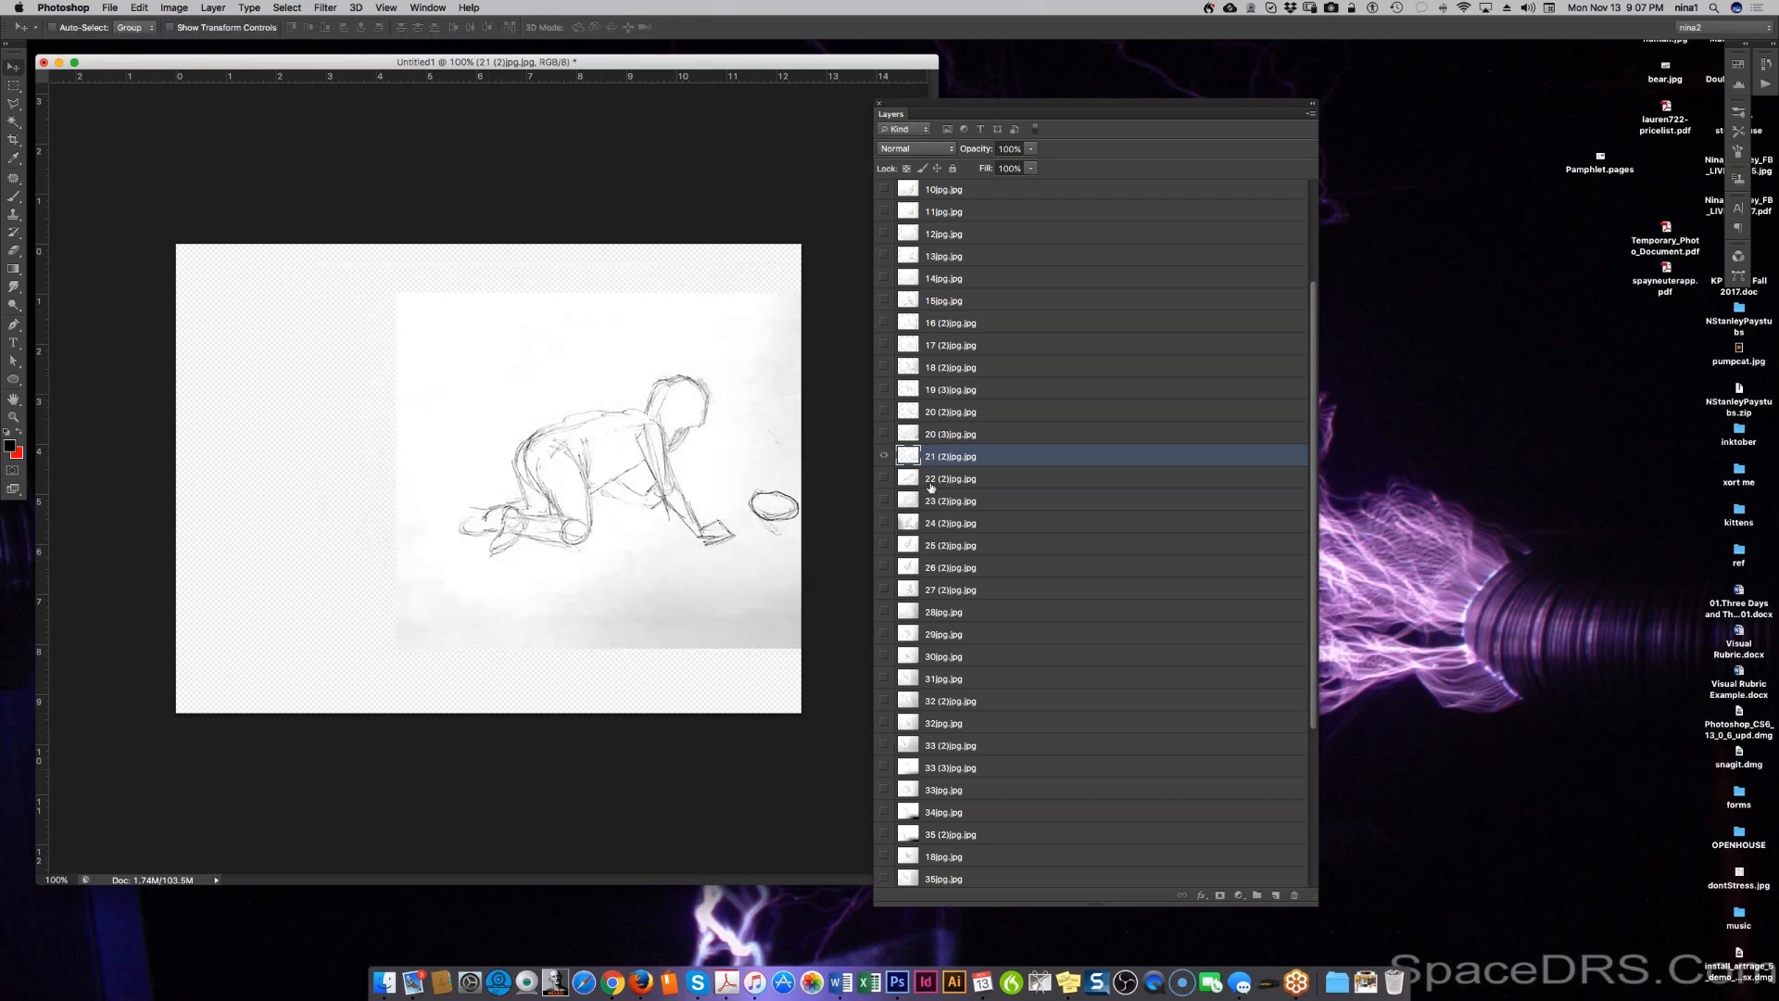
click(930, 480)
click(884, 478)
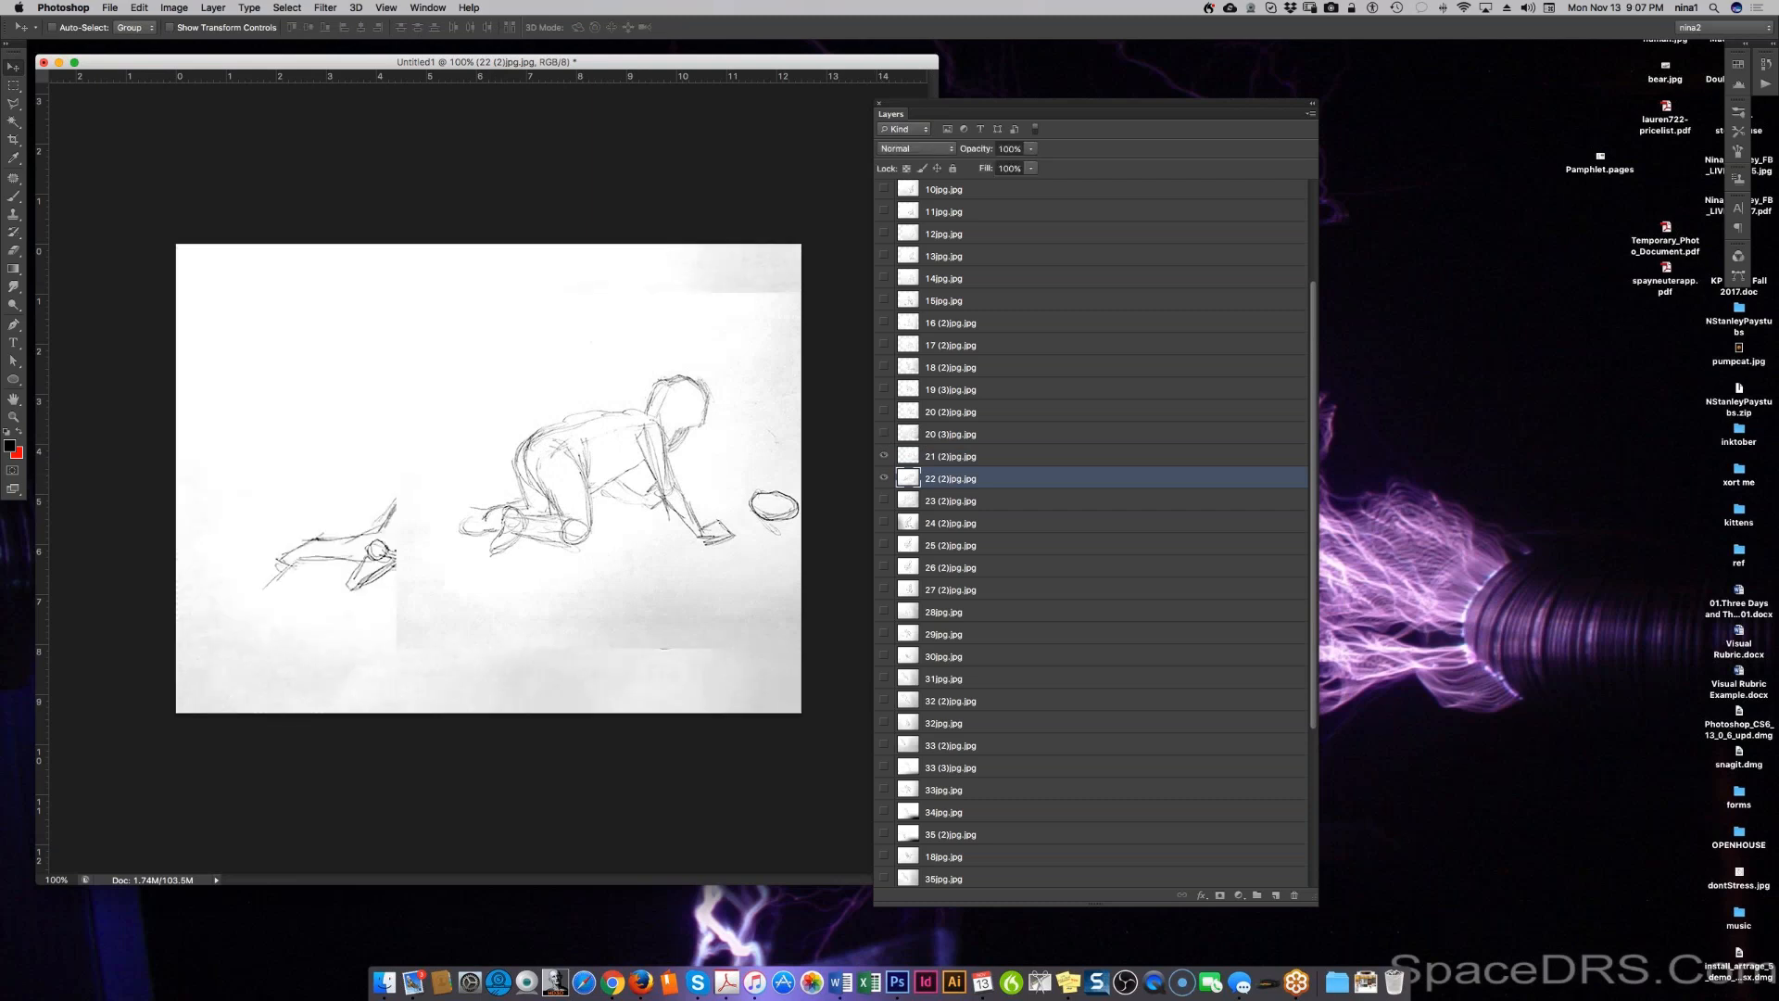
click(950, 457)
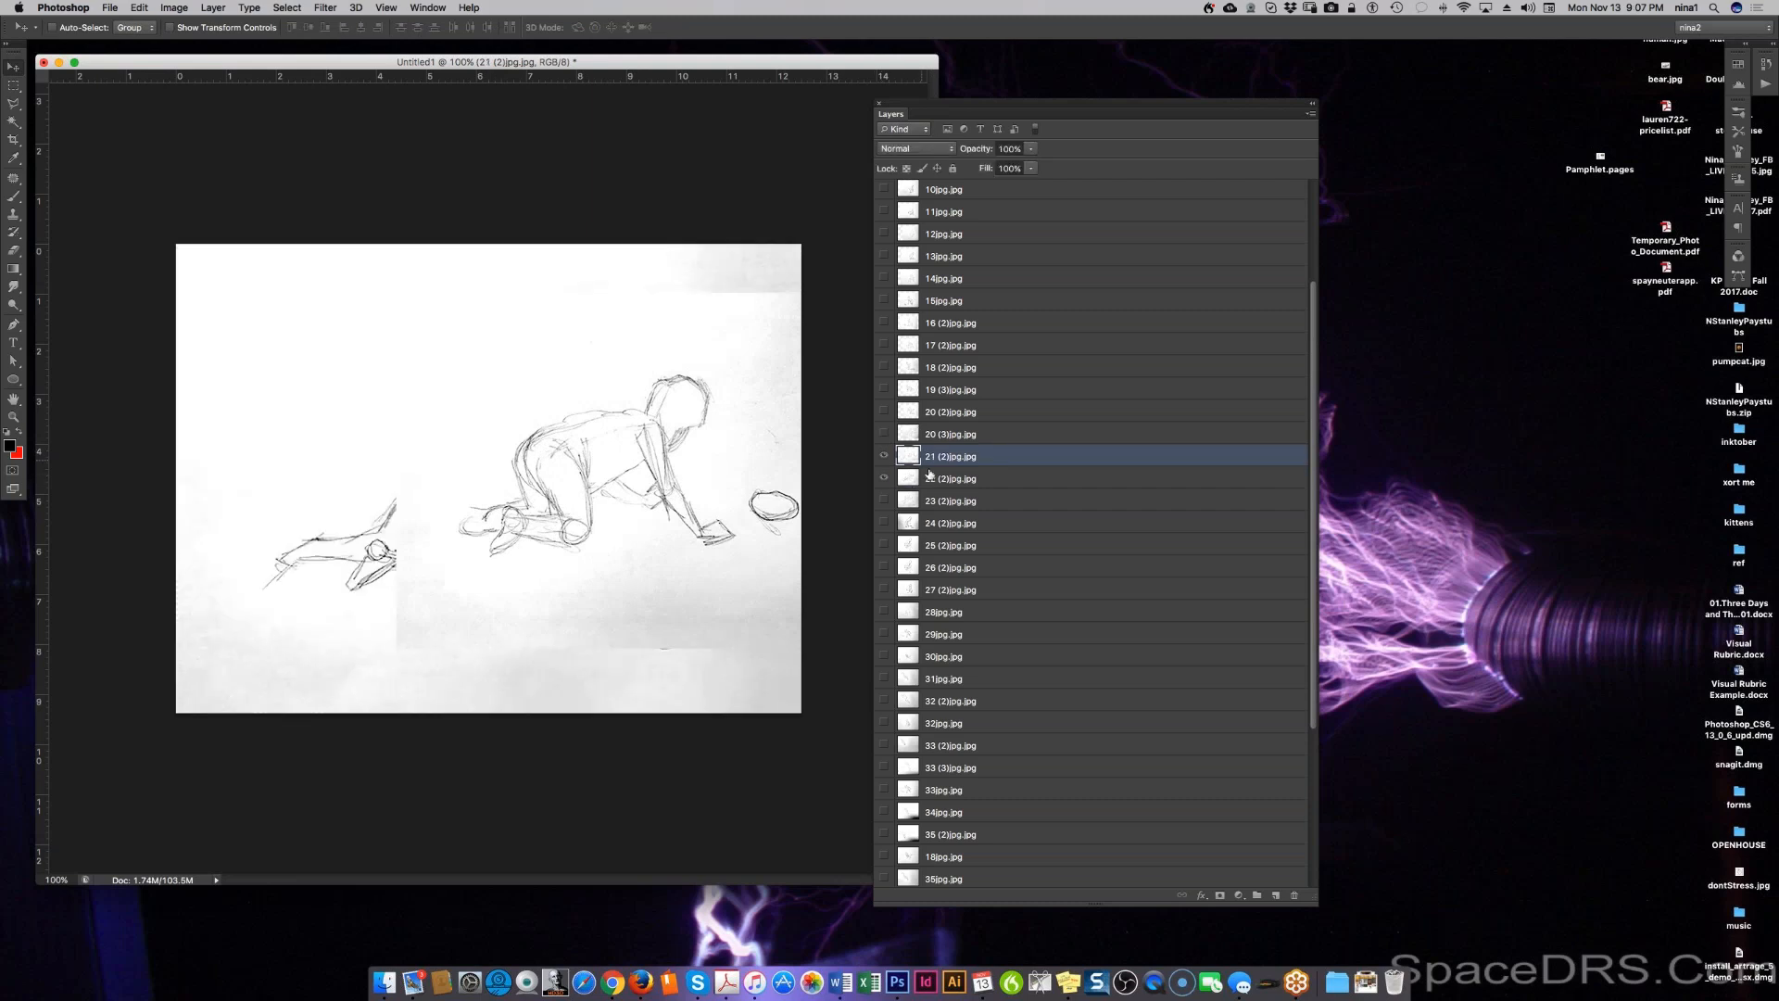
key(5)
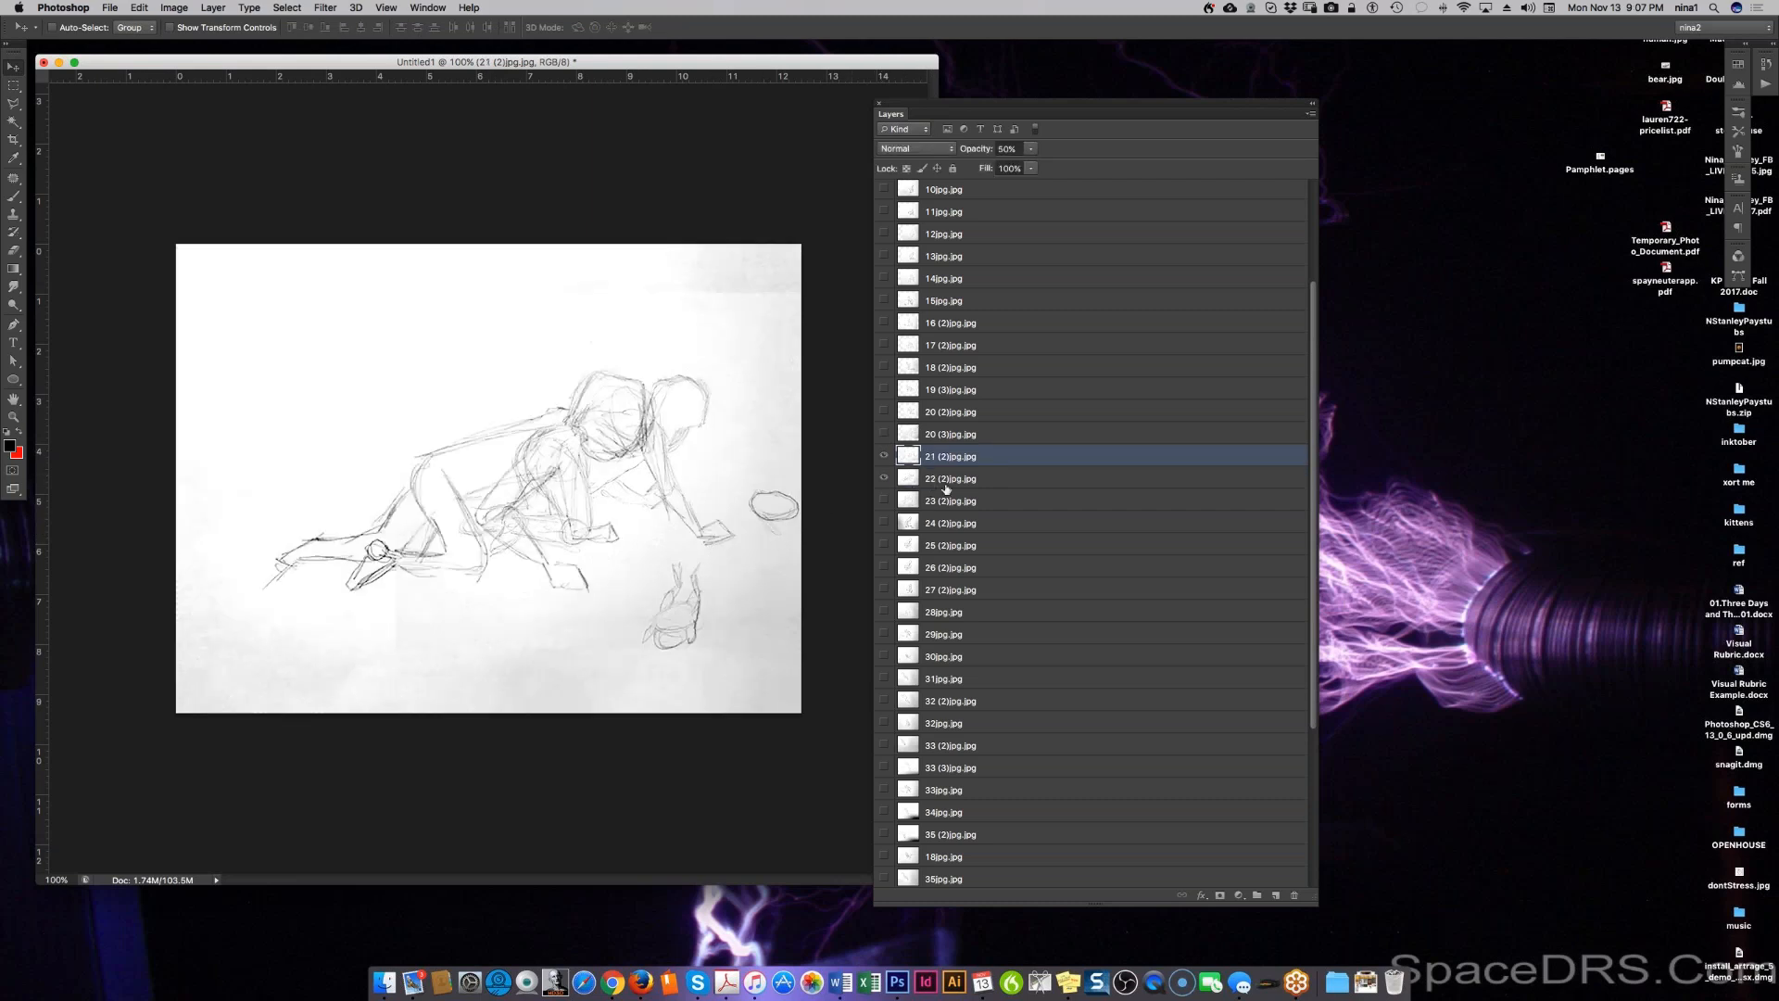
Step: Scale the 22 (2)jpg.jpg drawing down proportionally and position its crawling figure over the 21 (2)jpg.jpg figure
click(946, 486)
drag(501, 576, 599, 537)
key(super+t)
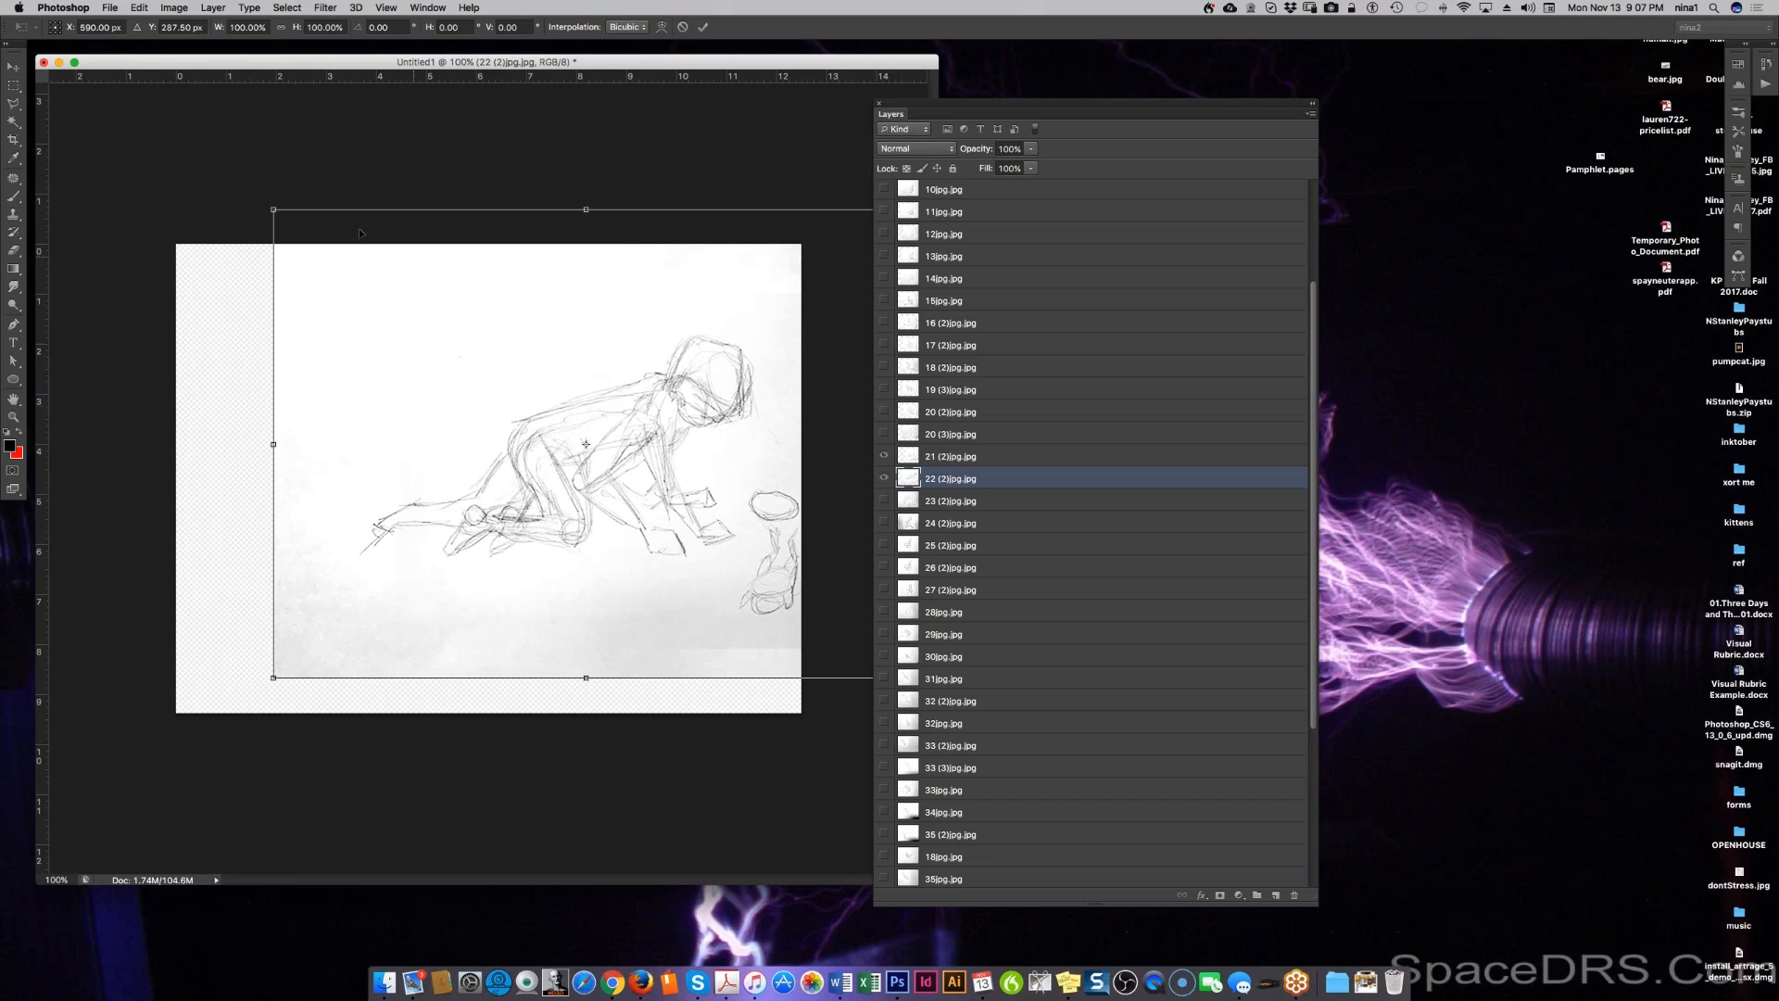
drag(273, 210, 349, 265)
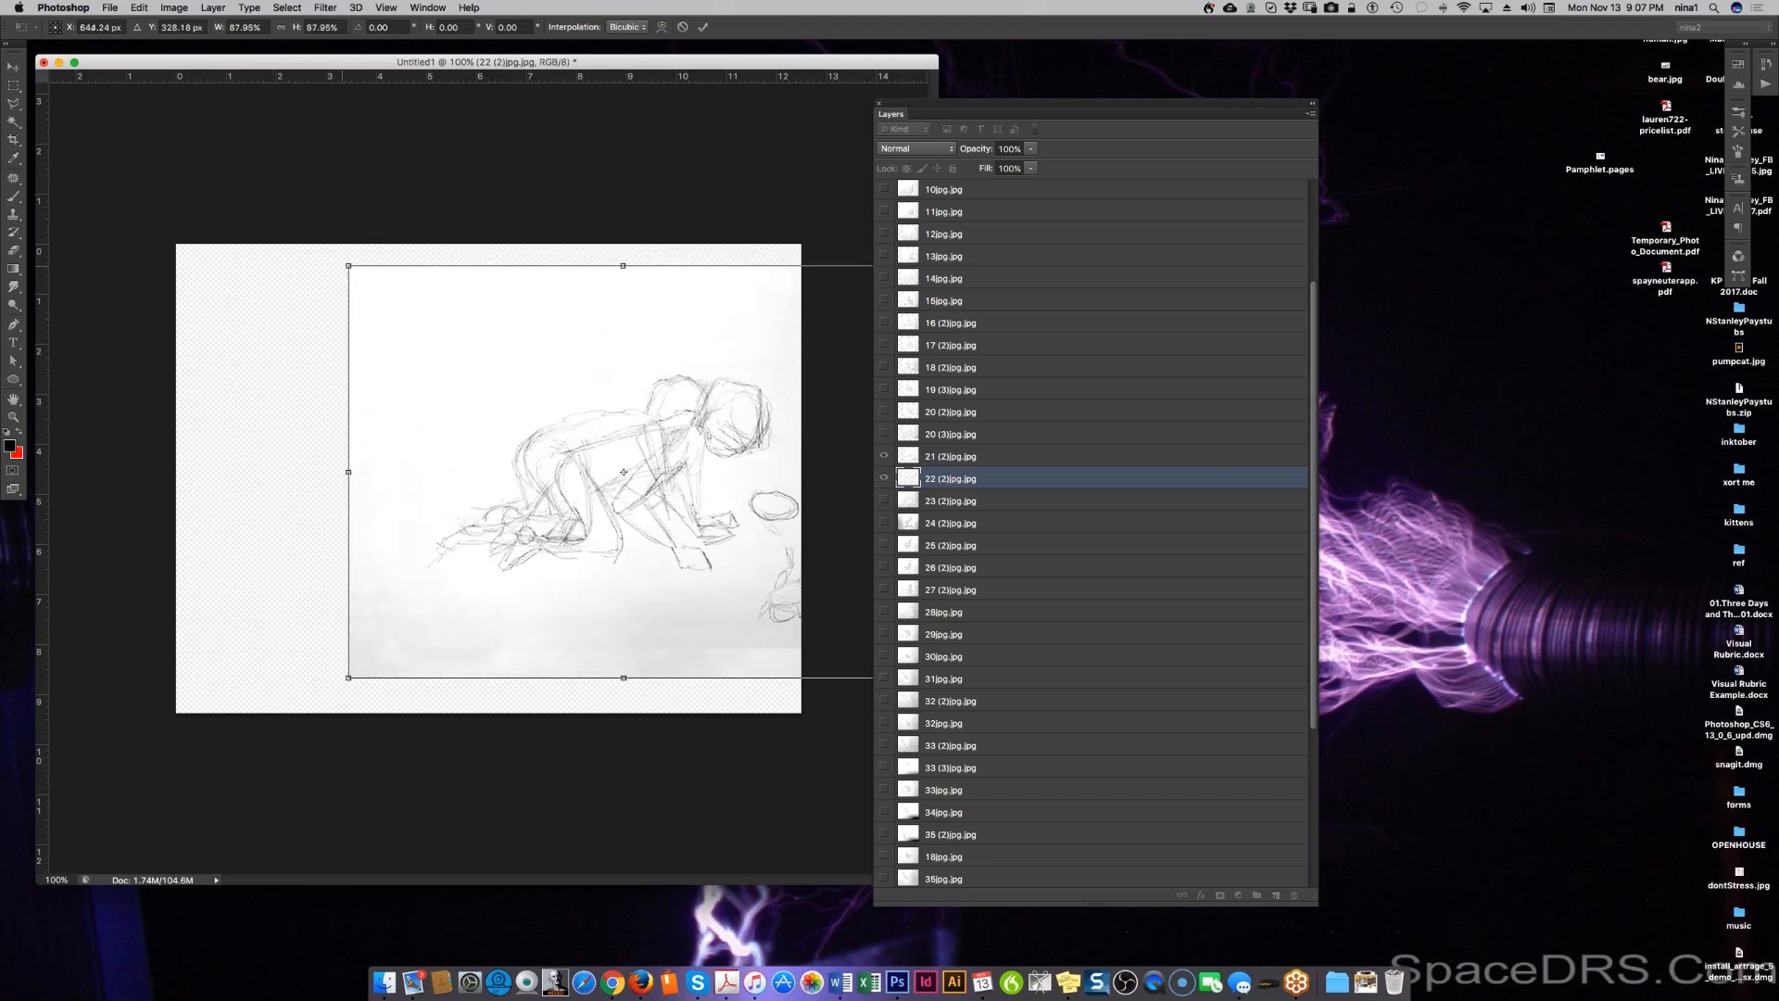
drag(567, 579, 556, 563)
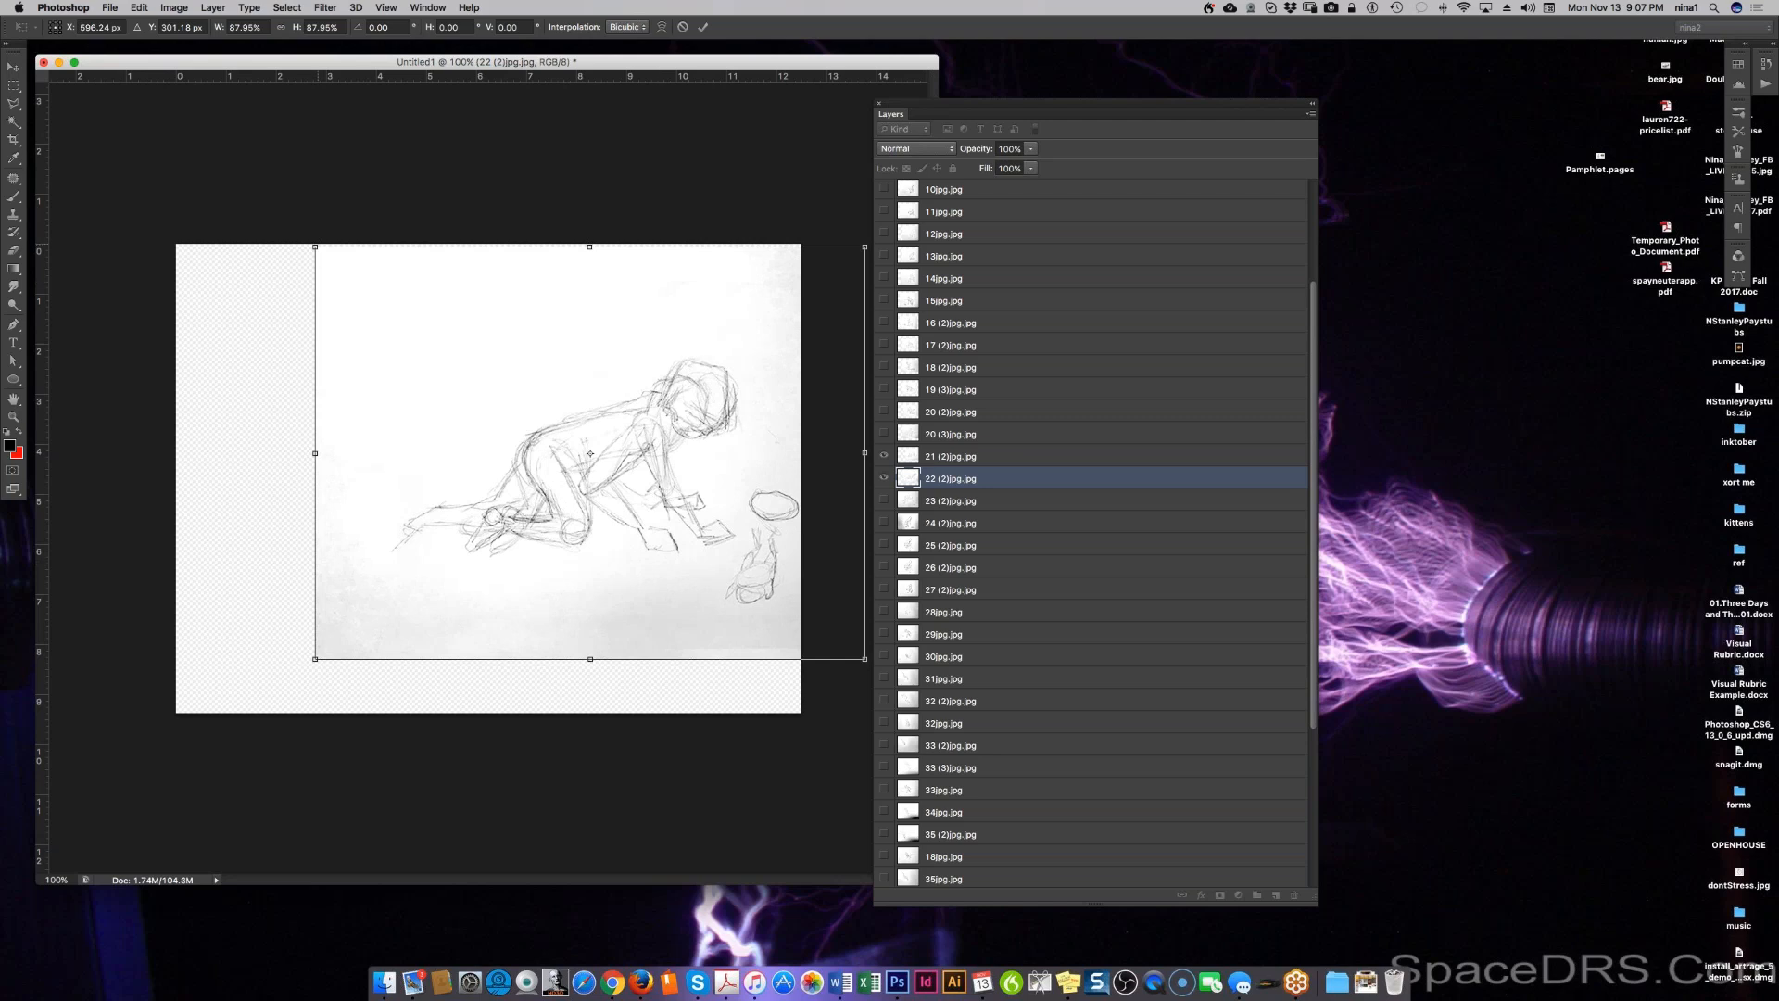
drag(326, 250, 358, 278)
drag(596, 560, 568, 562)
key(Return)
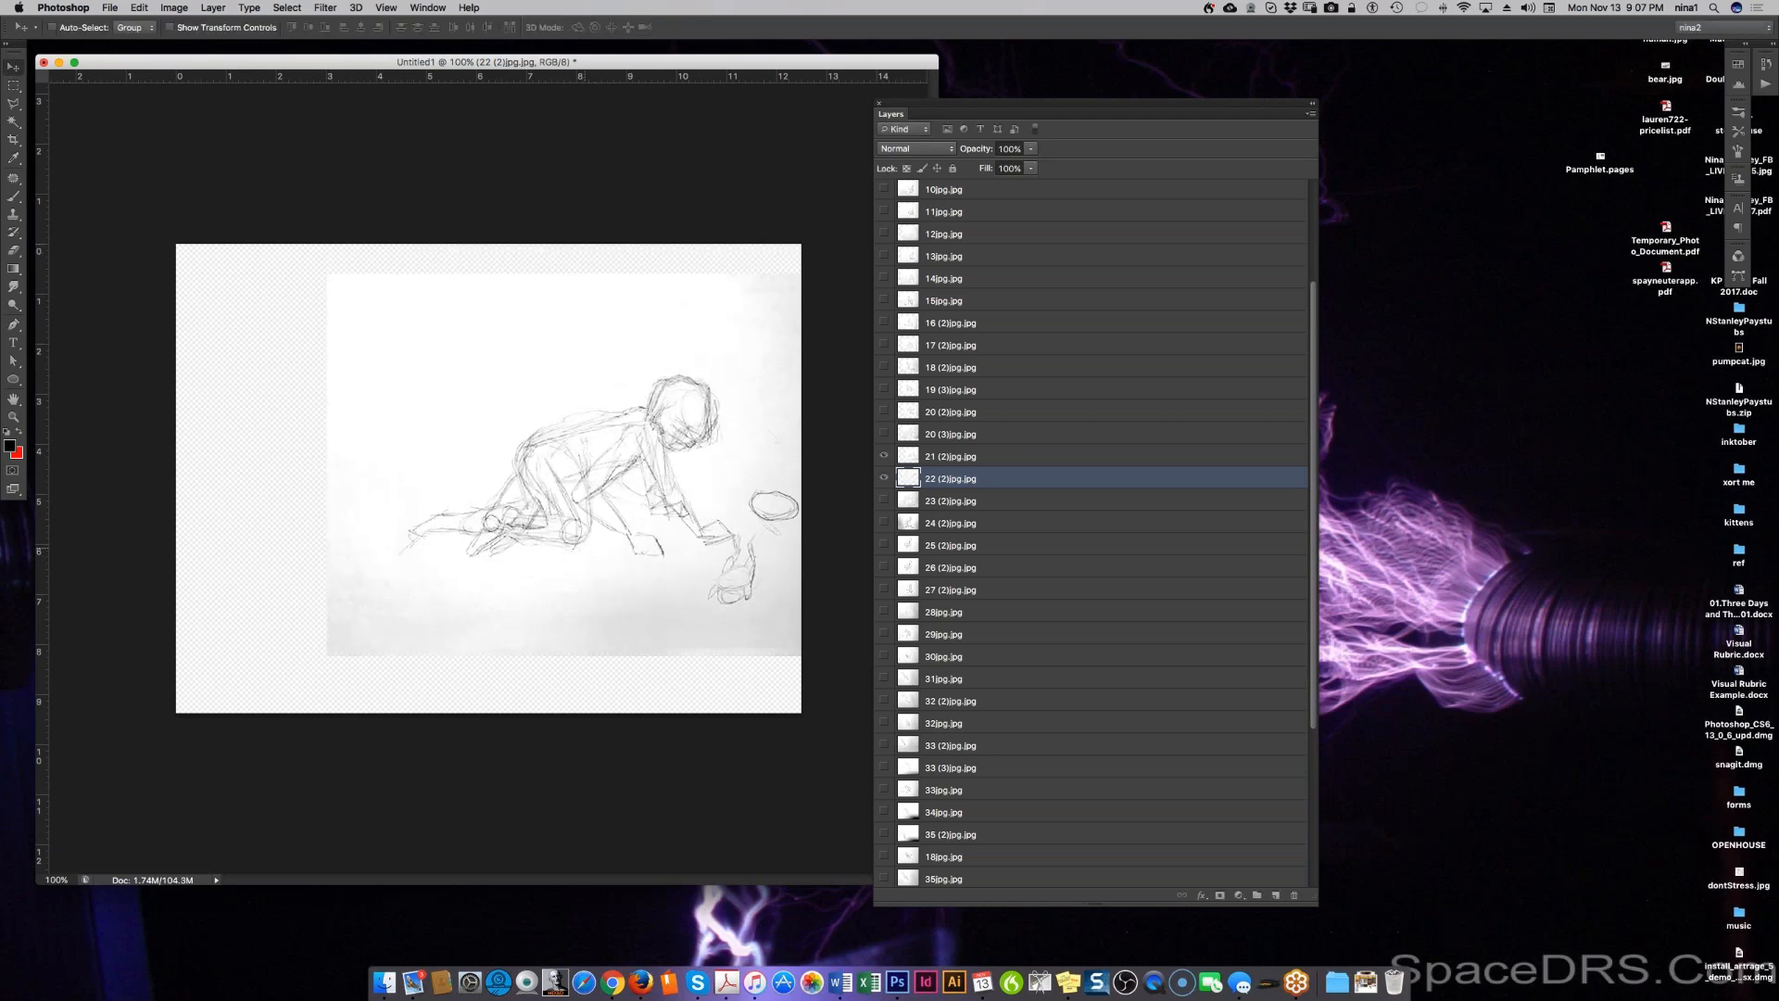
Step: Hide layer 21 (2)jpg.jpg, show 23 (2)jpg.jpg, and set 22 (2)jpg.jpg to 50% opacity
click(883, 456)
click(904, 509)
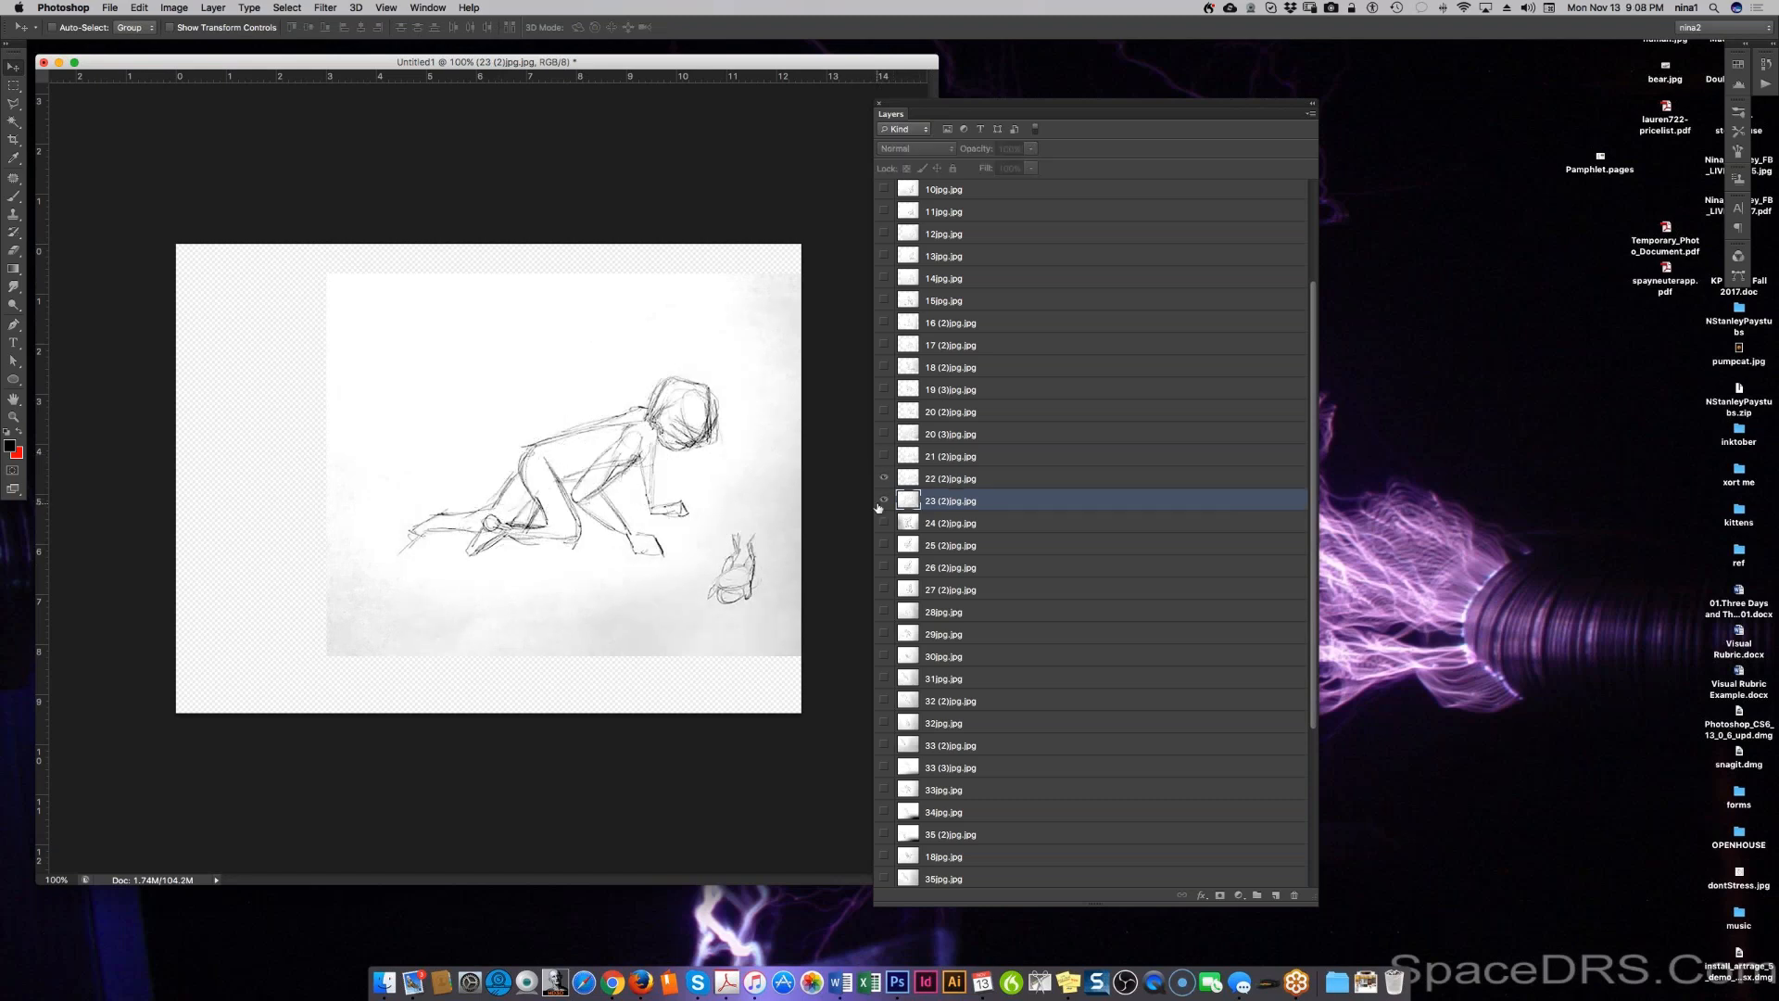
click(883, 501)
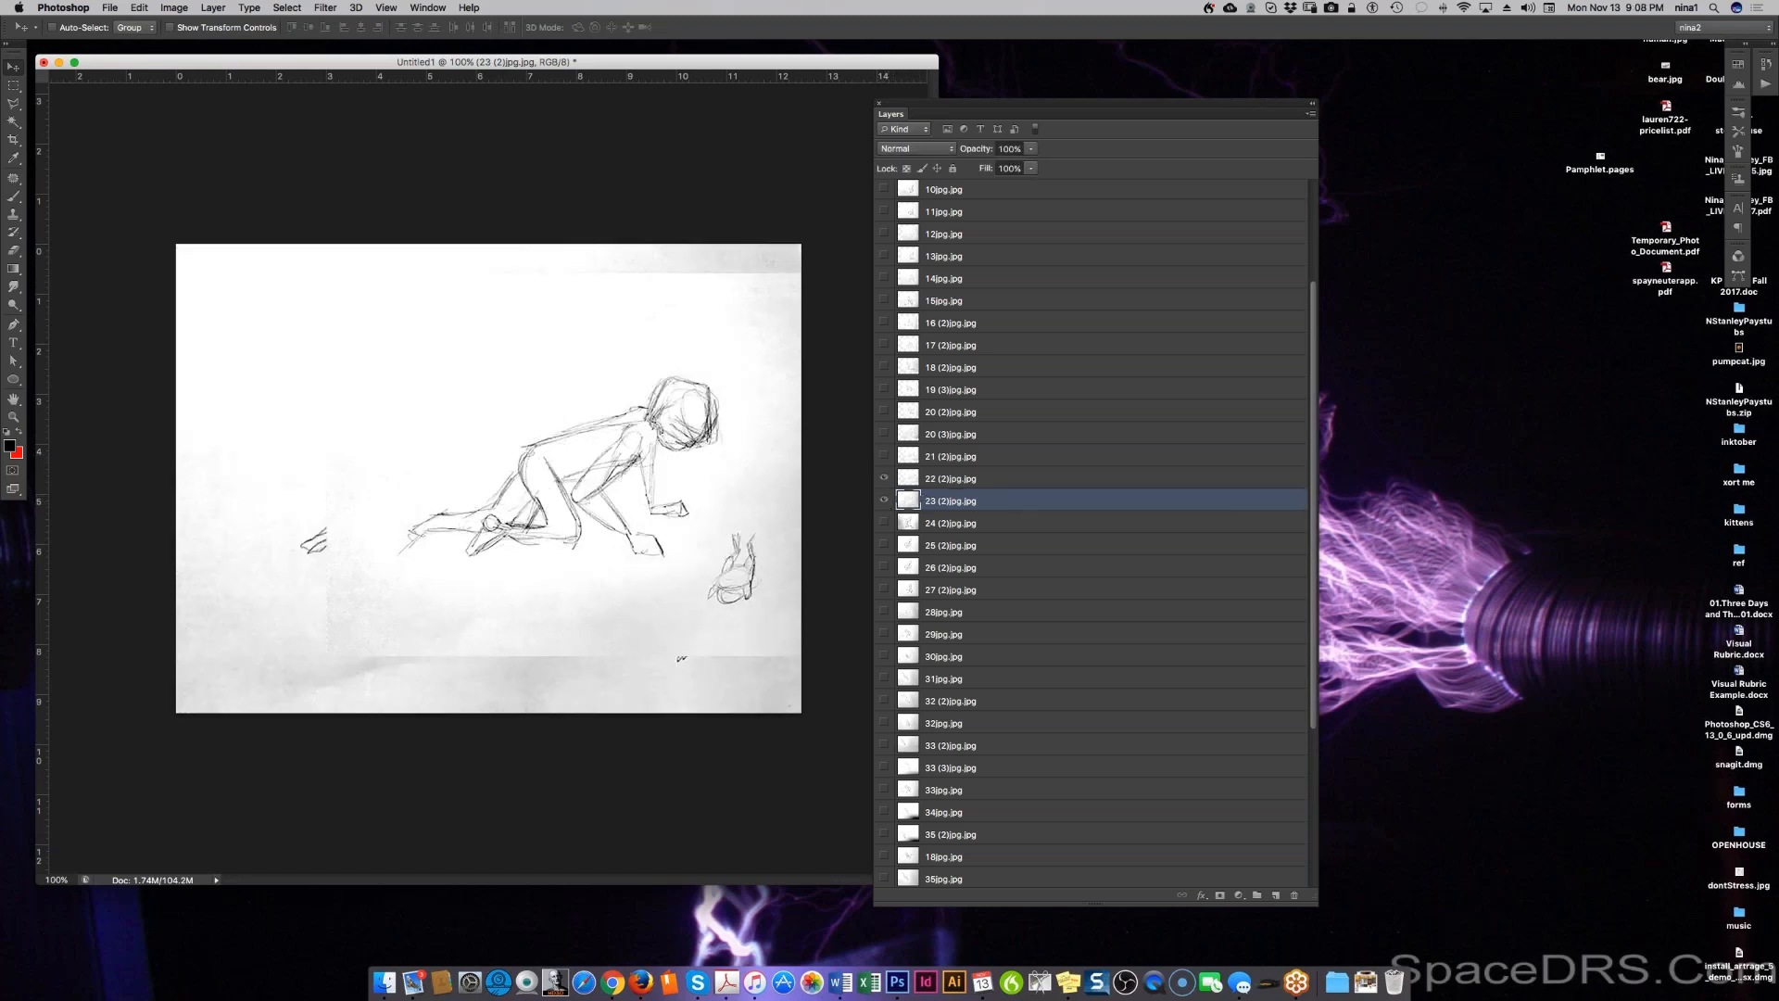
click(915, 480)
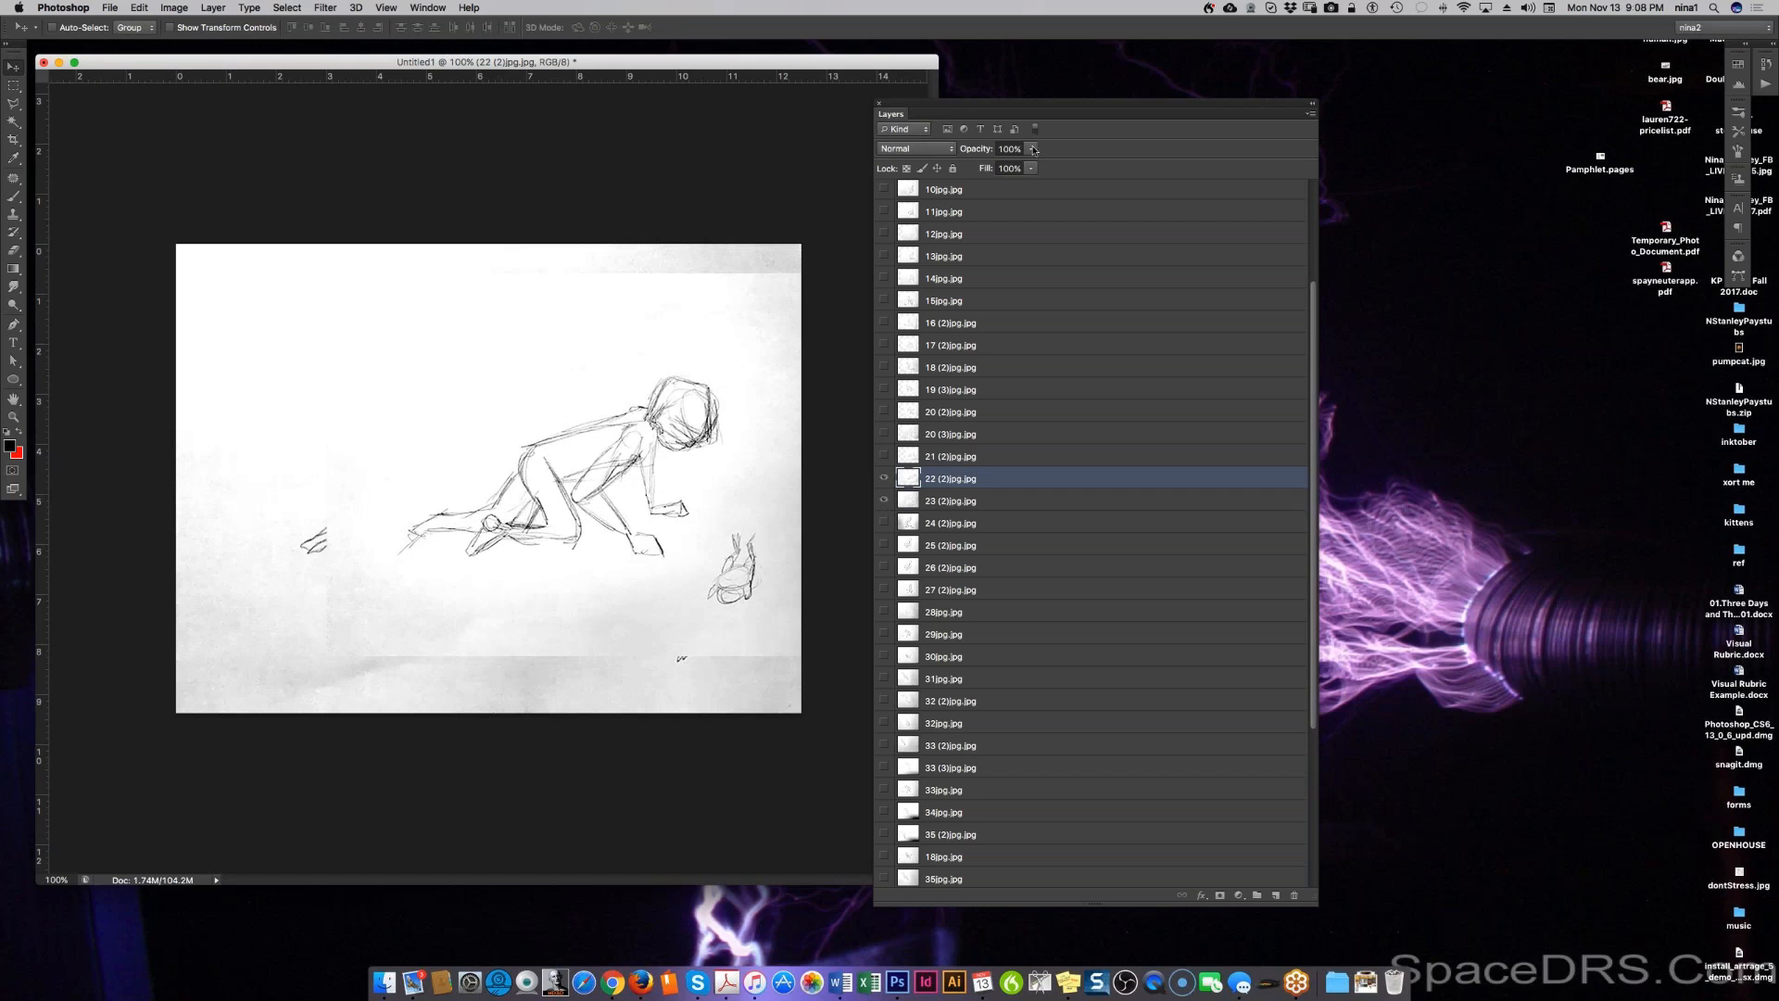
key(5)
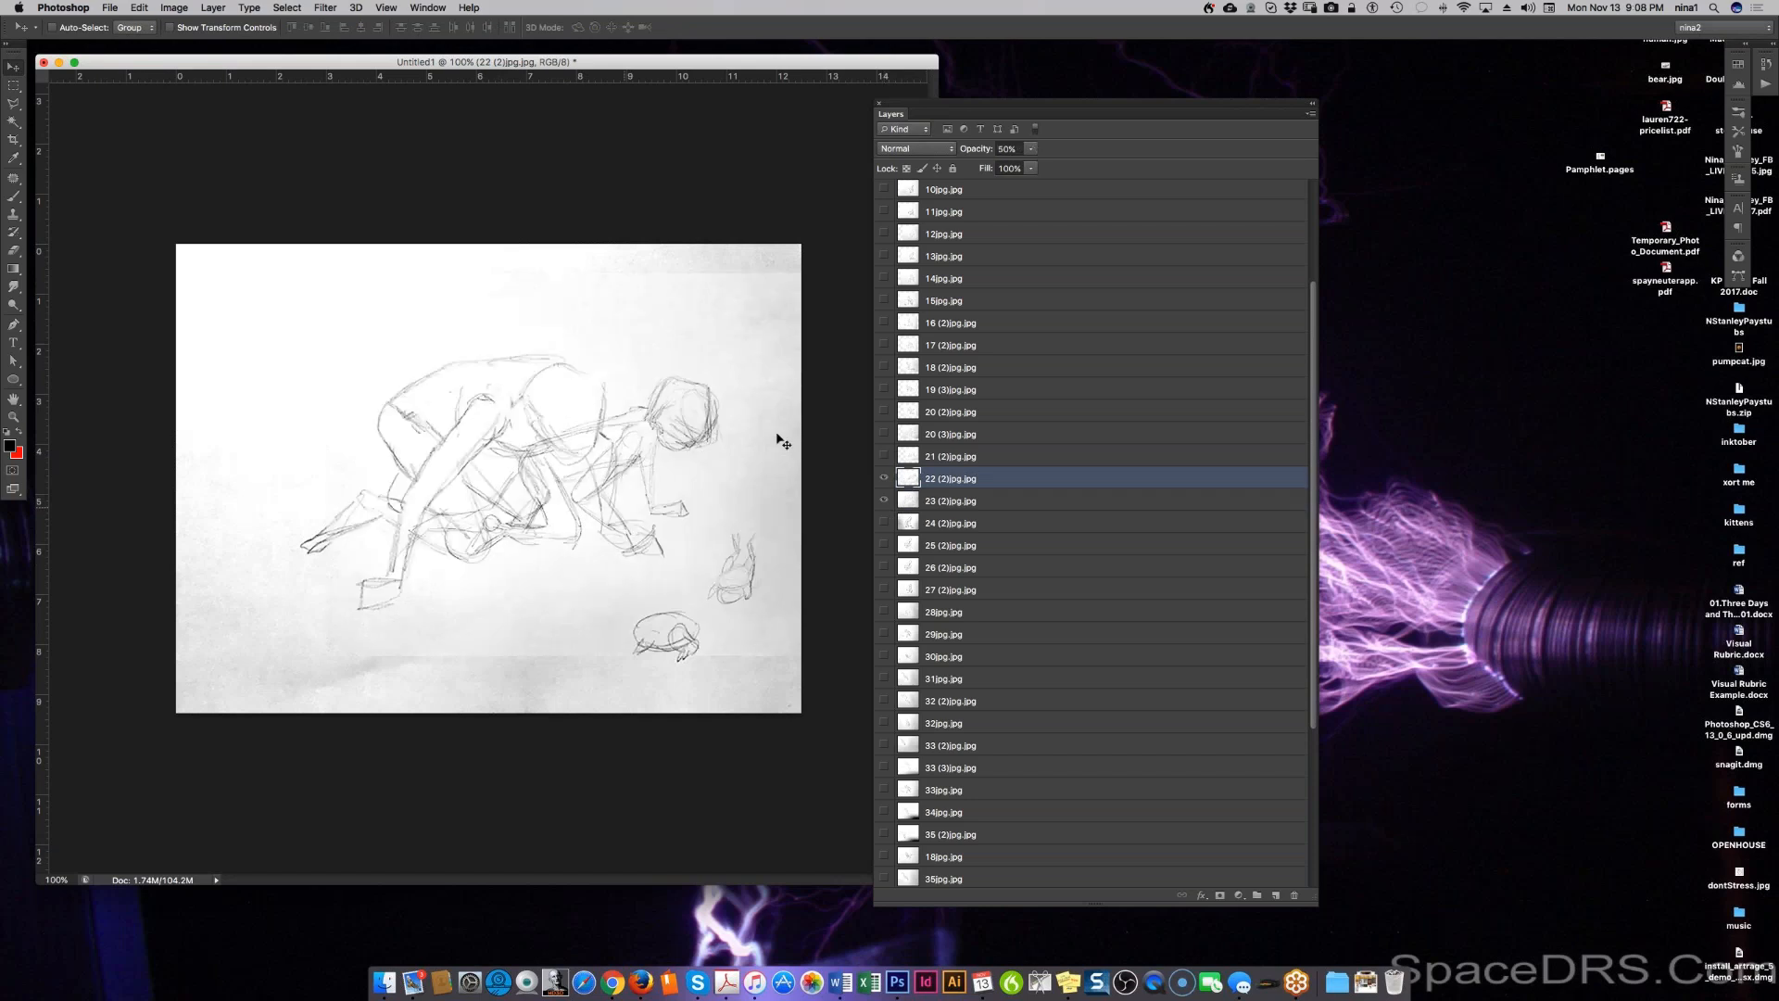
Step: Free-transform the 23 (2)jpg.jpg drawing to about 76% in width and height and align it over the 22 (2)jpg.jpg figure
click(932, 499)
drag(558, 567, 597, 563)
key(super+t)
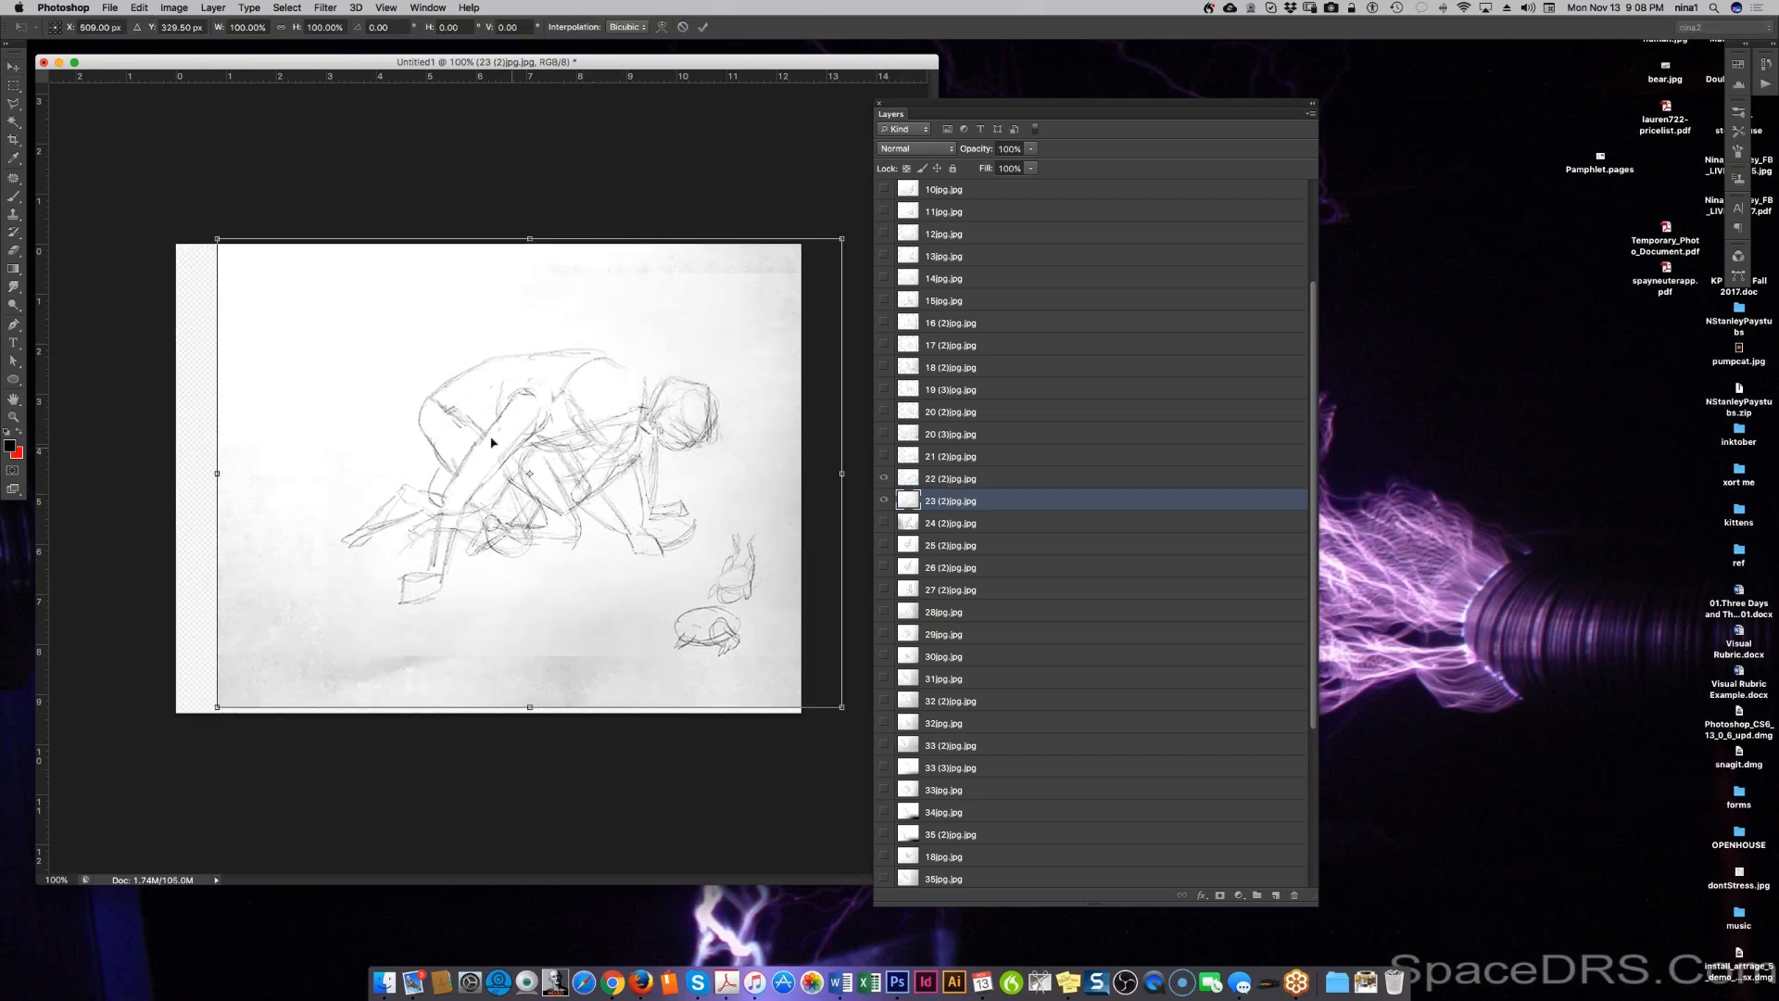
drag(217, 238, 350, 338)
drag(547, 615, 553, 566)
drag(332, 290, 348, 302)
drag(557, 592, 549, 587)
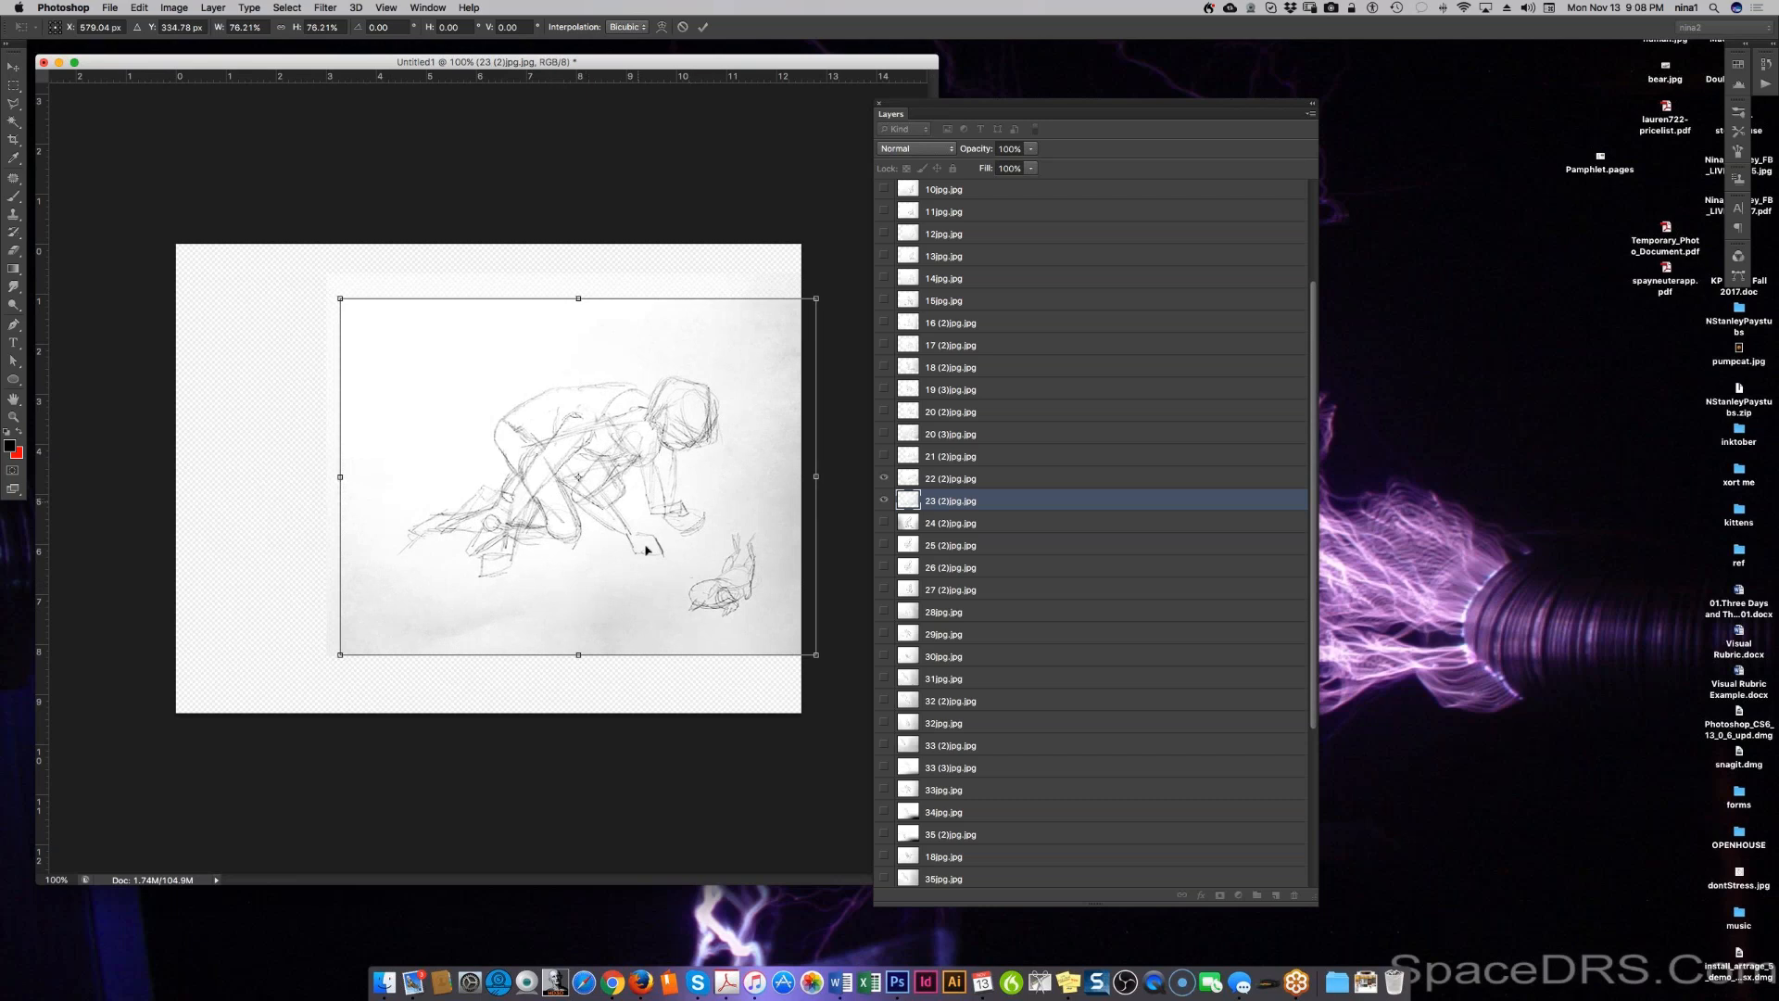
key(Return)
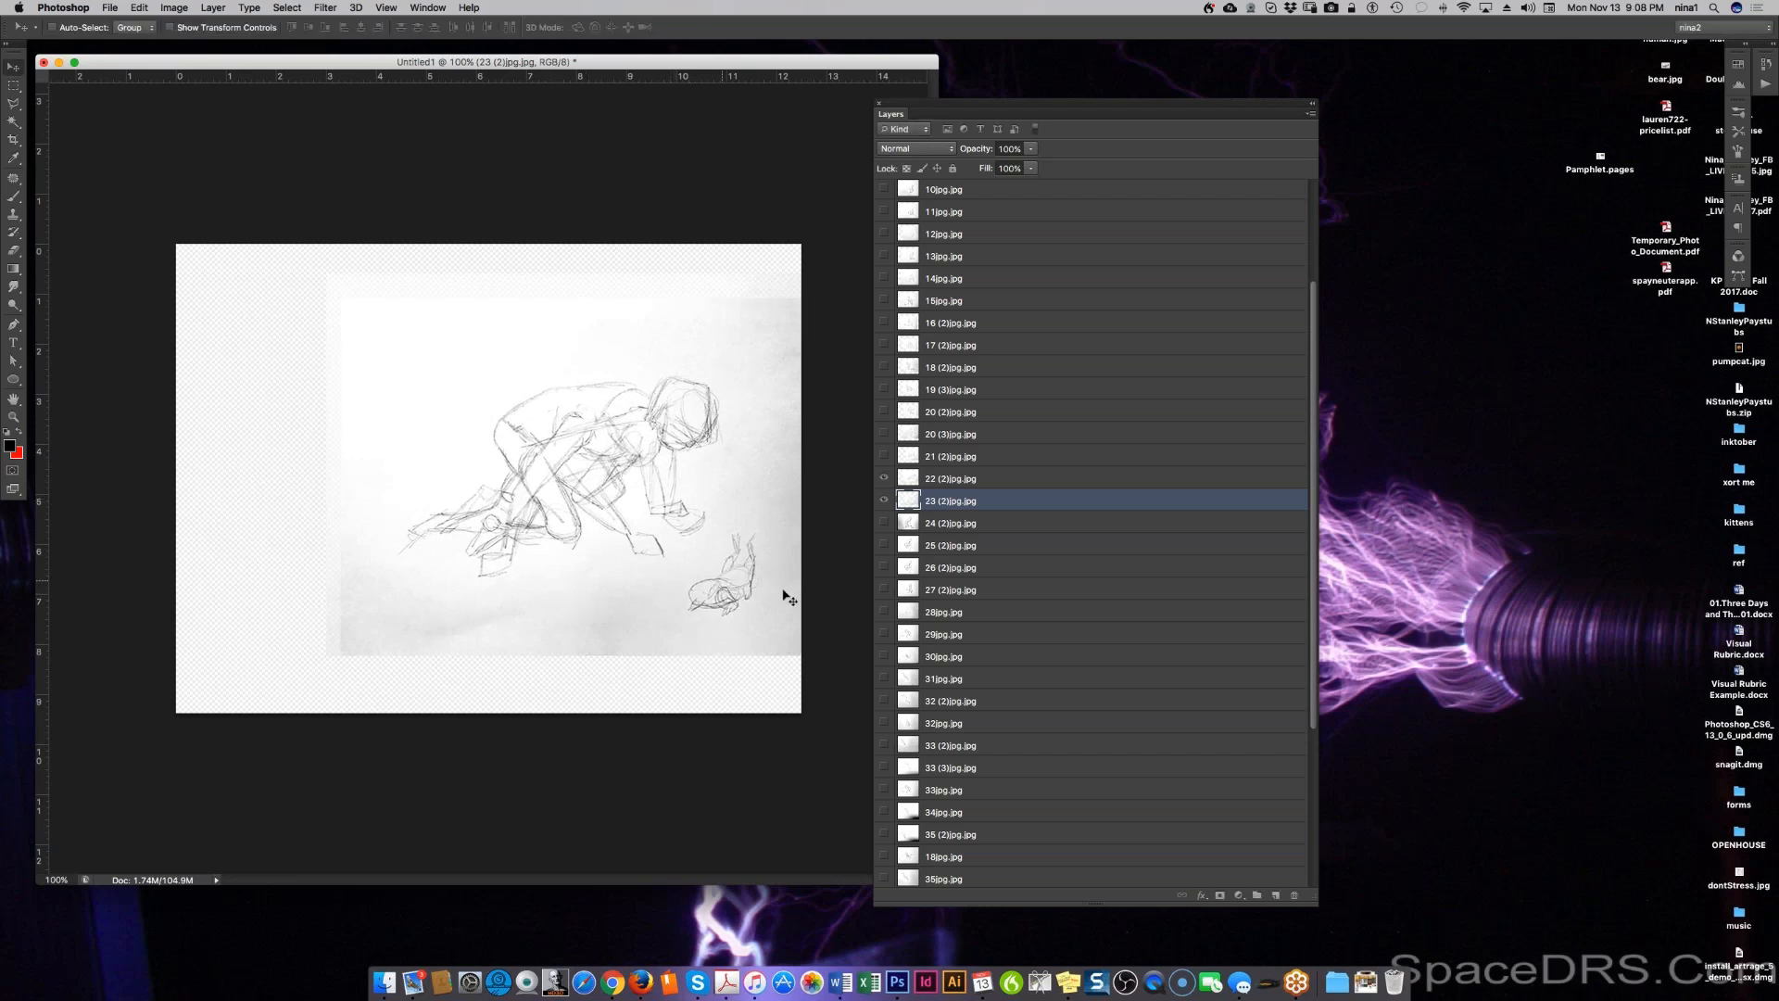
Step: Hide layer 22 (2)jpg.jpg, show 24 (2)jpg.jpg, and set 23 (2)jpg.jpg to 50% opacity
click(882, 479)
click(936, 519)
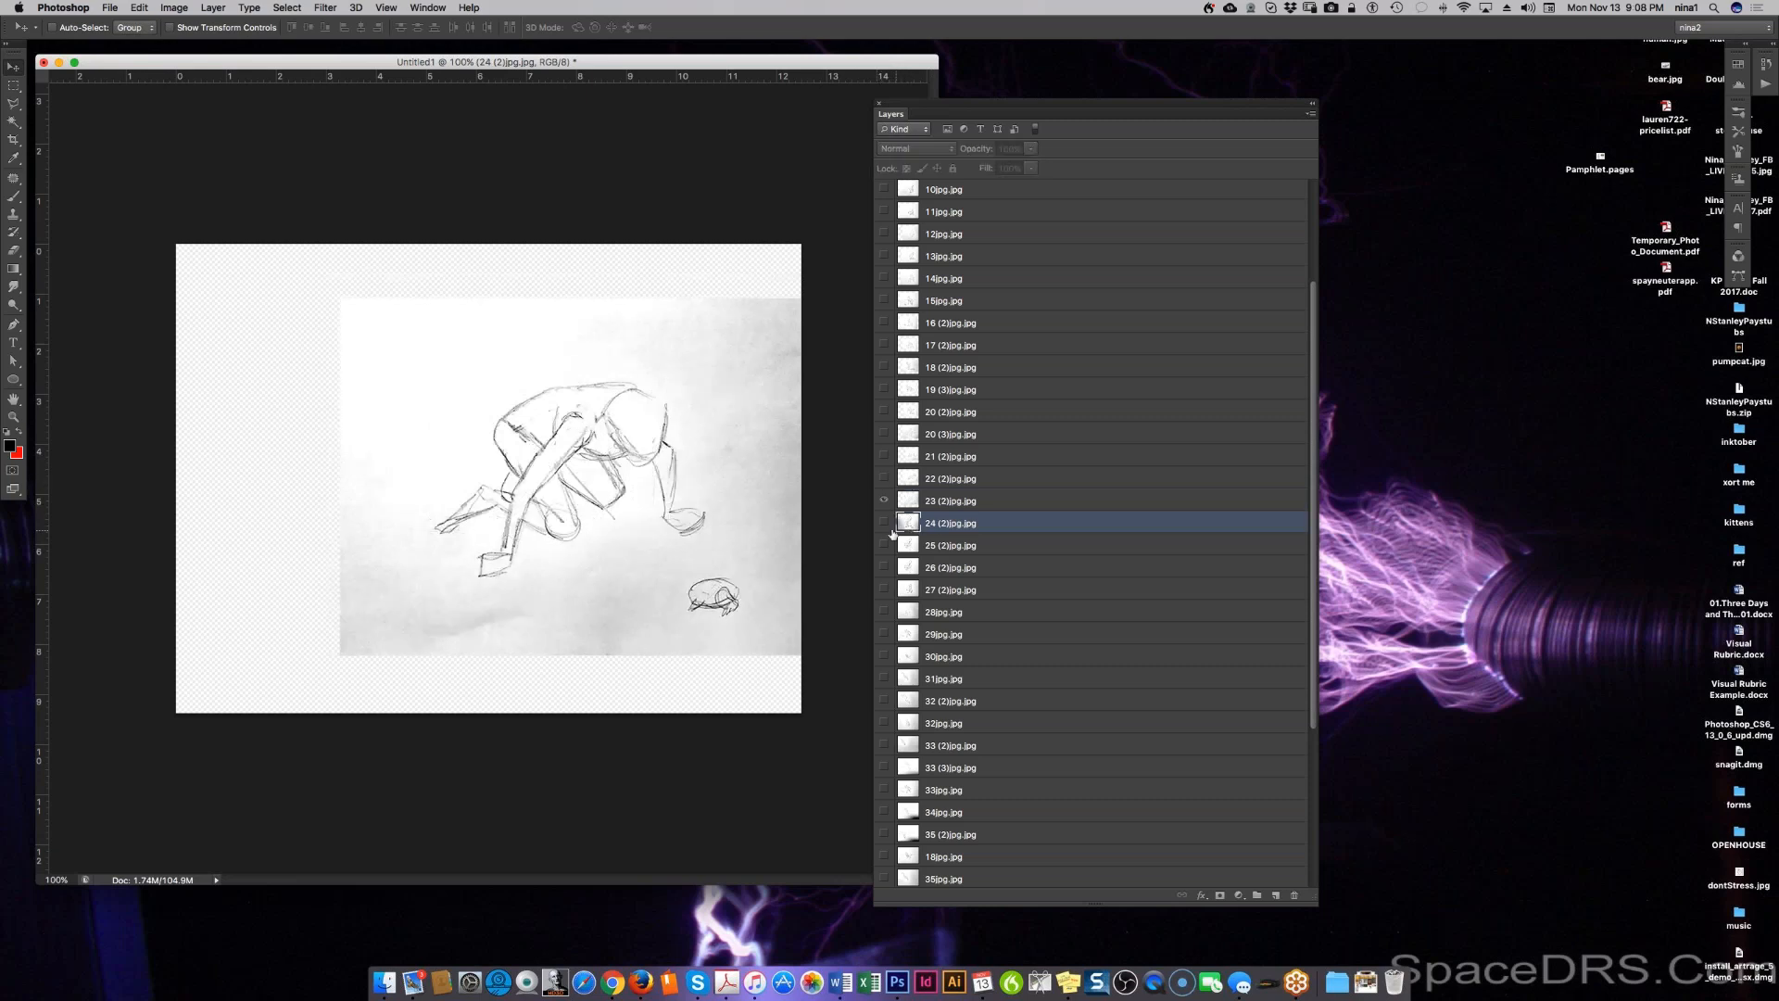
click(884, 523)
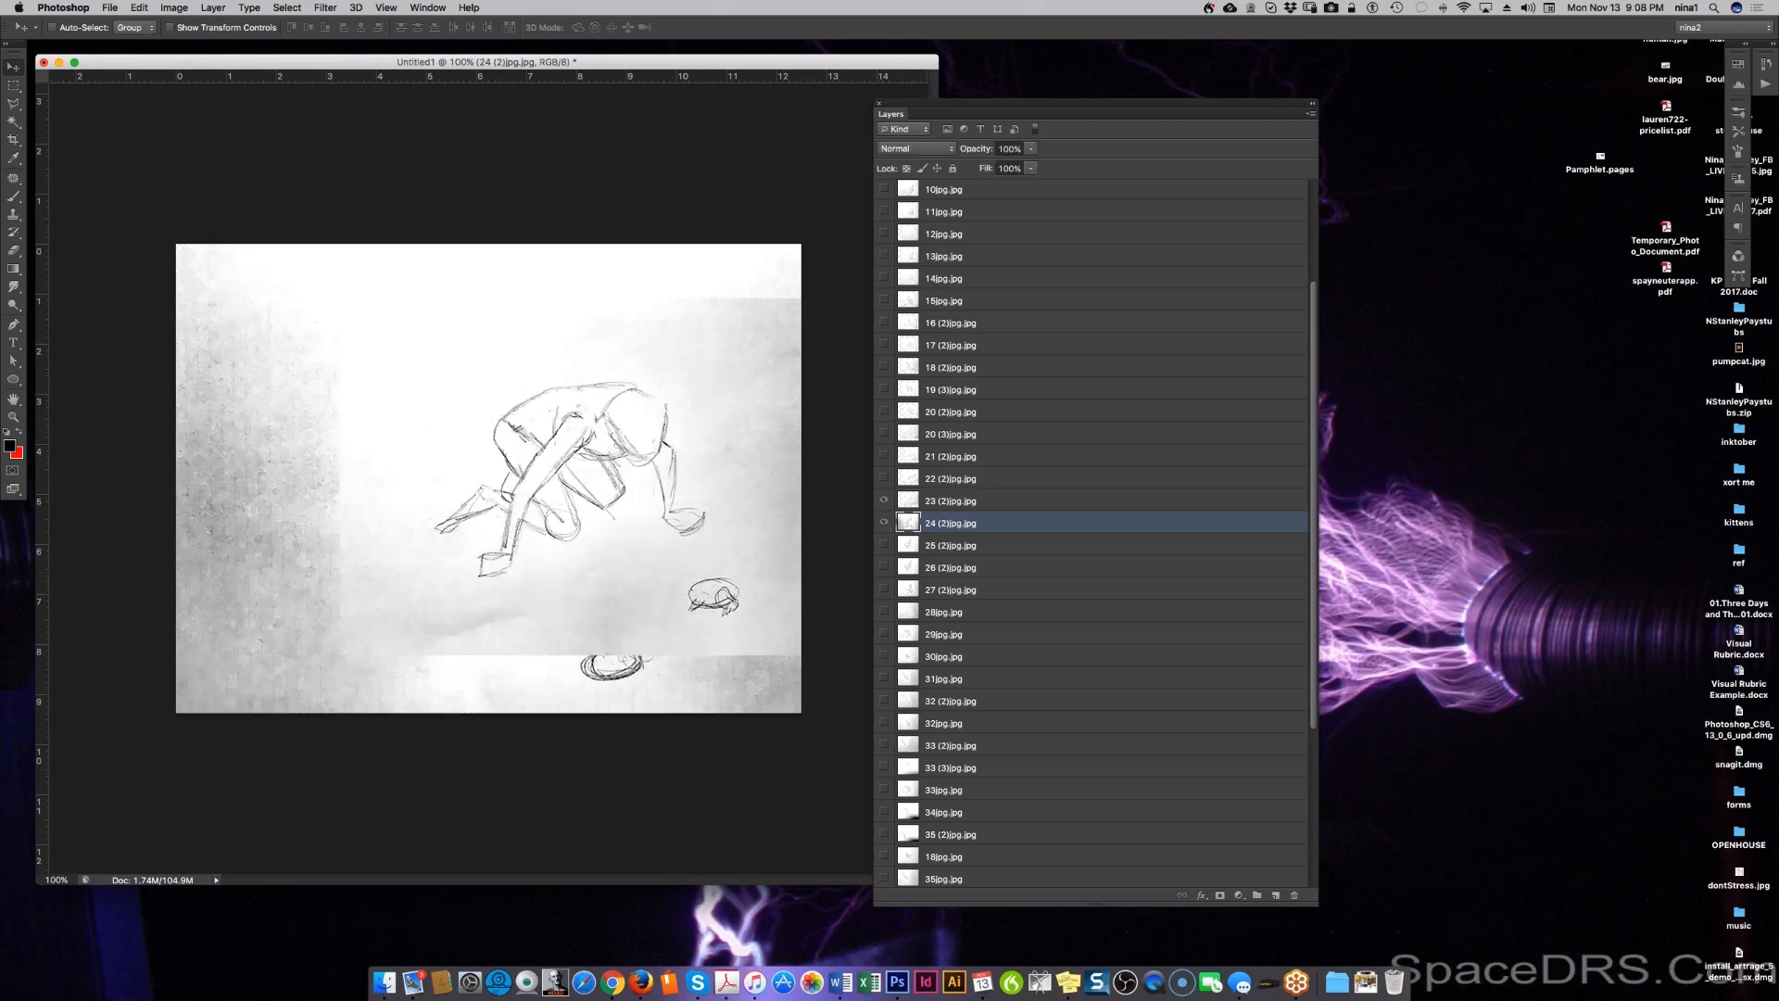
click(951, 502)
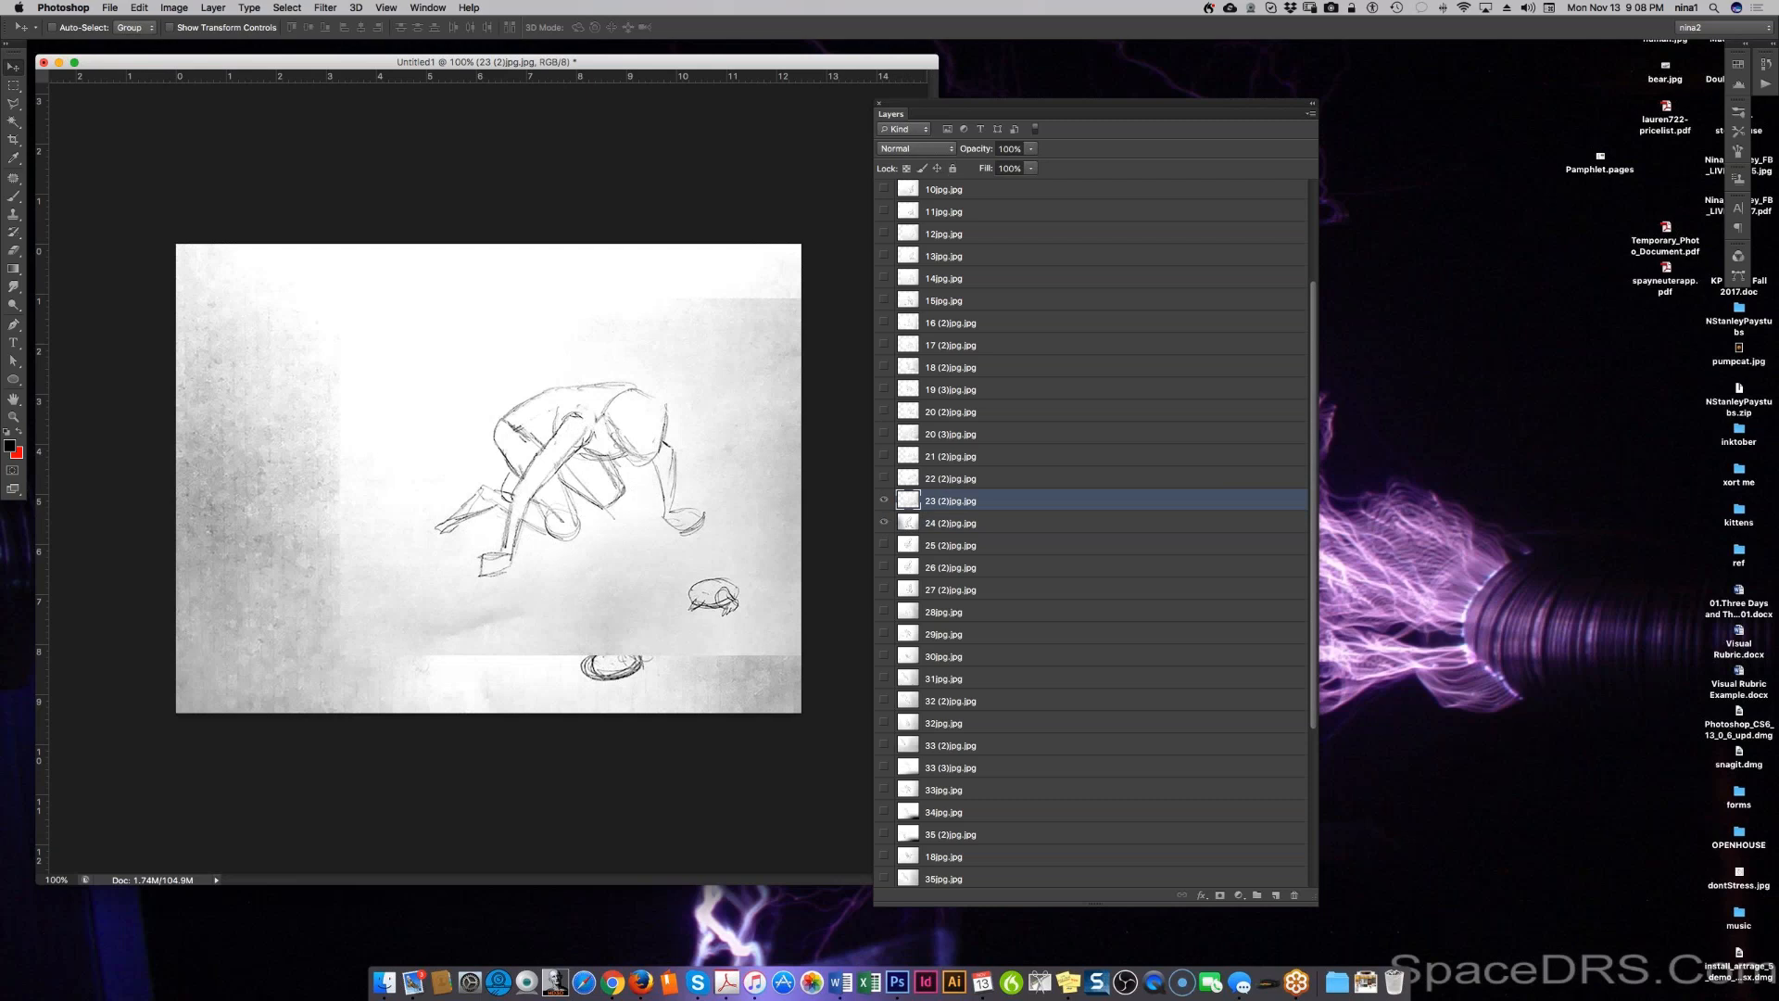
key(5)
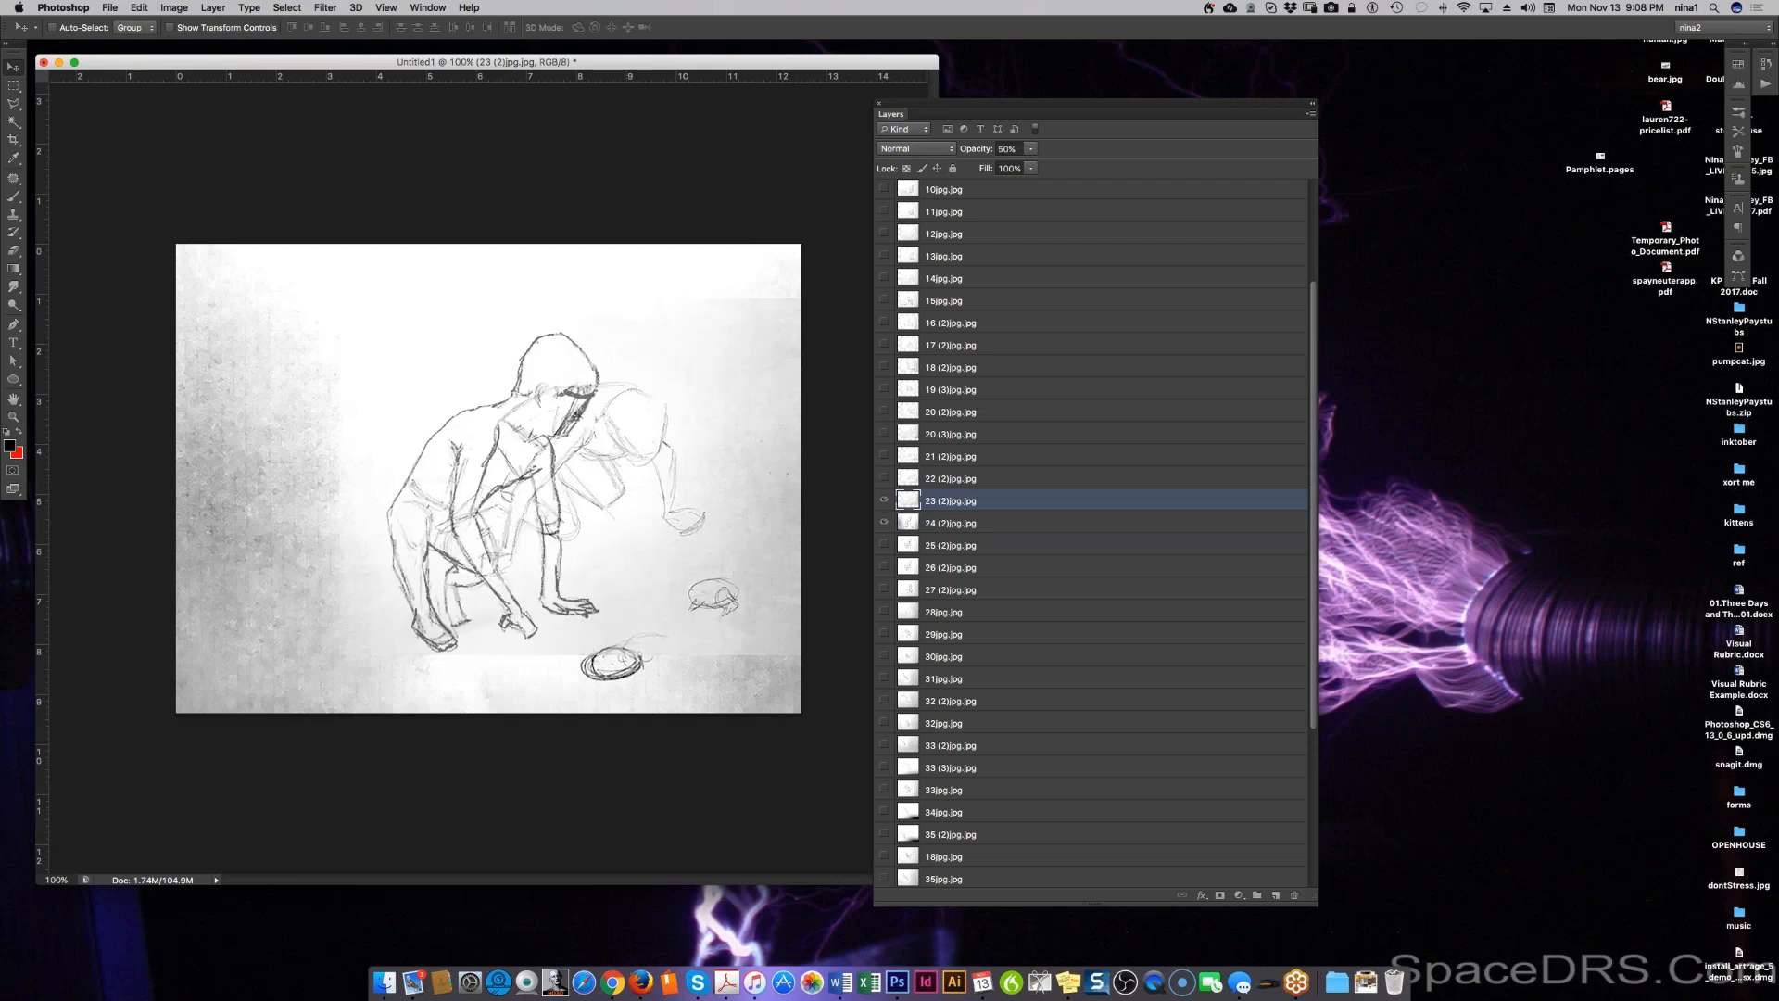
Step: Scale the 24 (2)jpg.jpg drawing down proportionally and place its crouching figure just behind the 23 (2)jpg.jpg figure
click(931, 519)
mouse_move(560, 536)
mouse_down()
mouse_move(649, 459)
mouse_move(613, 471)
mouse_up()
key(super+t)
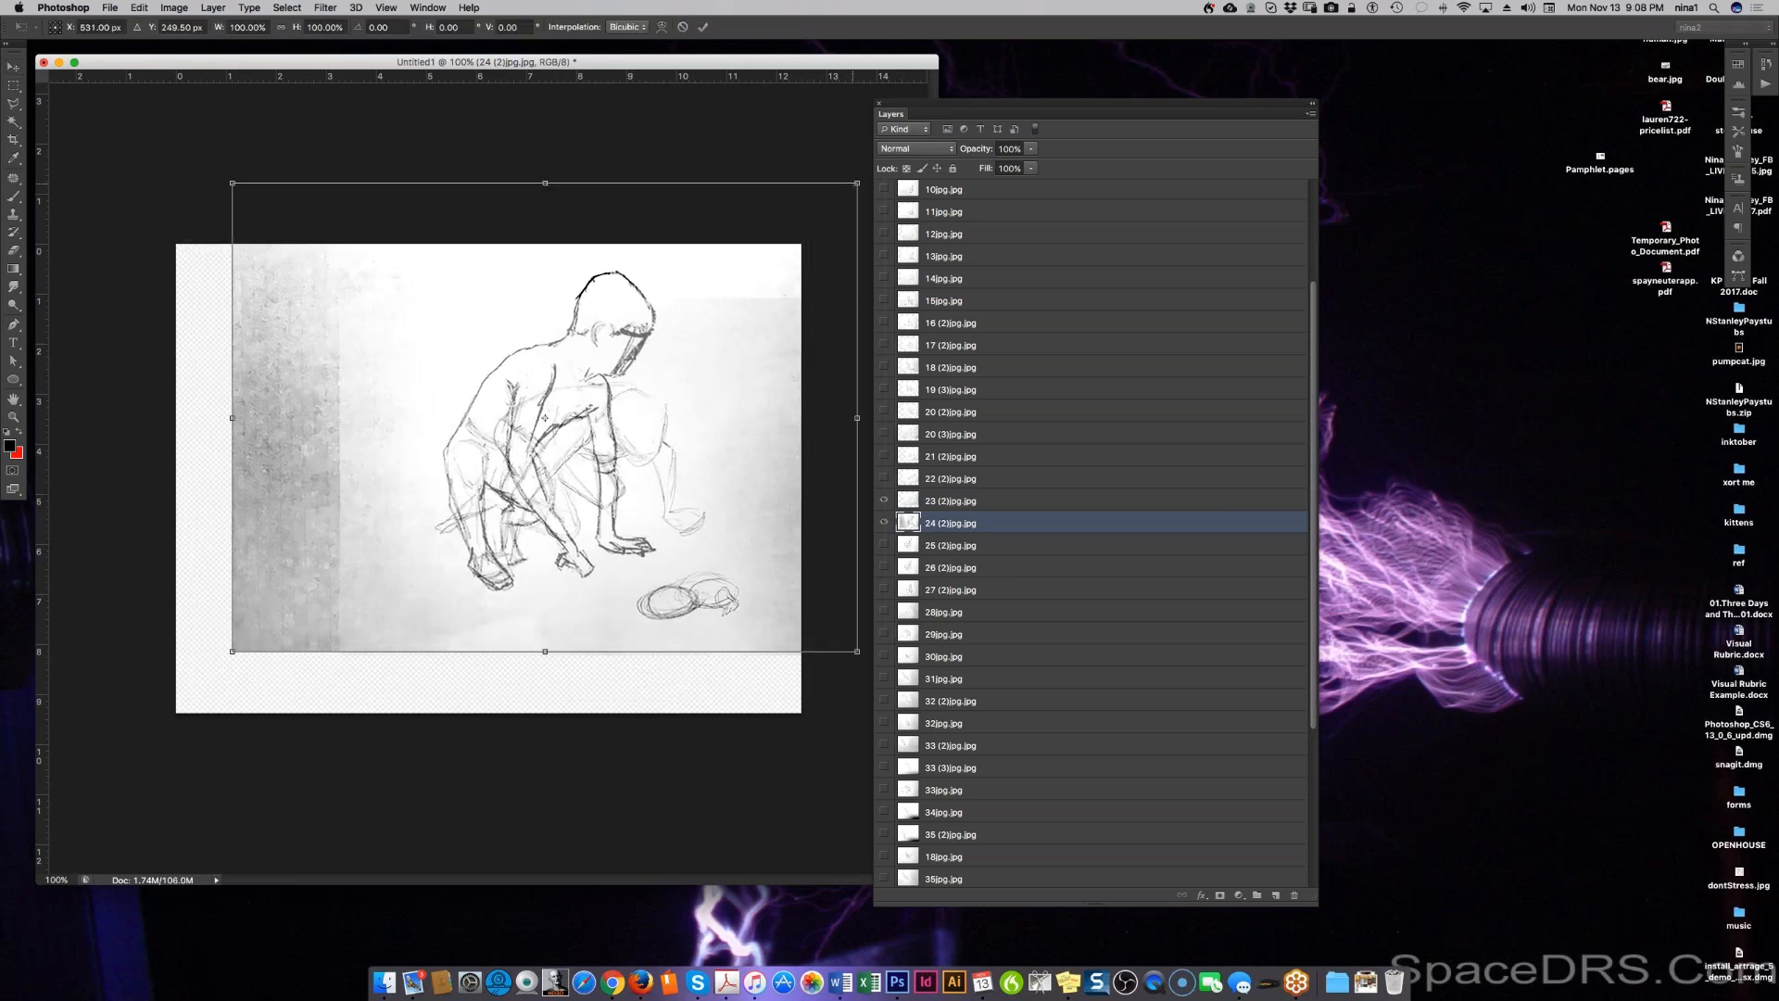
drag(852, 187, 732, 274)
mouse_move(520, 557)
mouse_down()
mouse_move(580, 484)
mouse_move(524, 537)
mouse_move(561, 524)
mouse_move(535, 482)
mouse_move(370, 468)
mouse_move(508, 536)
mouse_up()
key(Return)
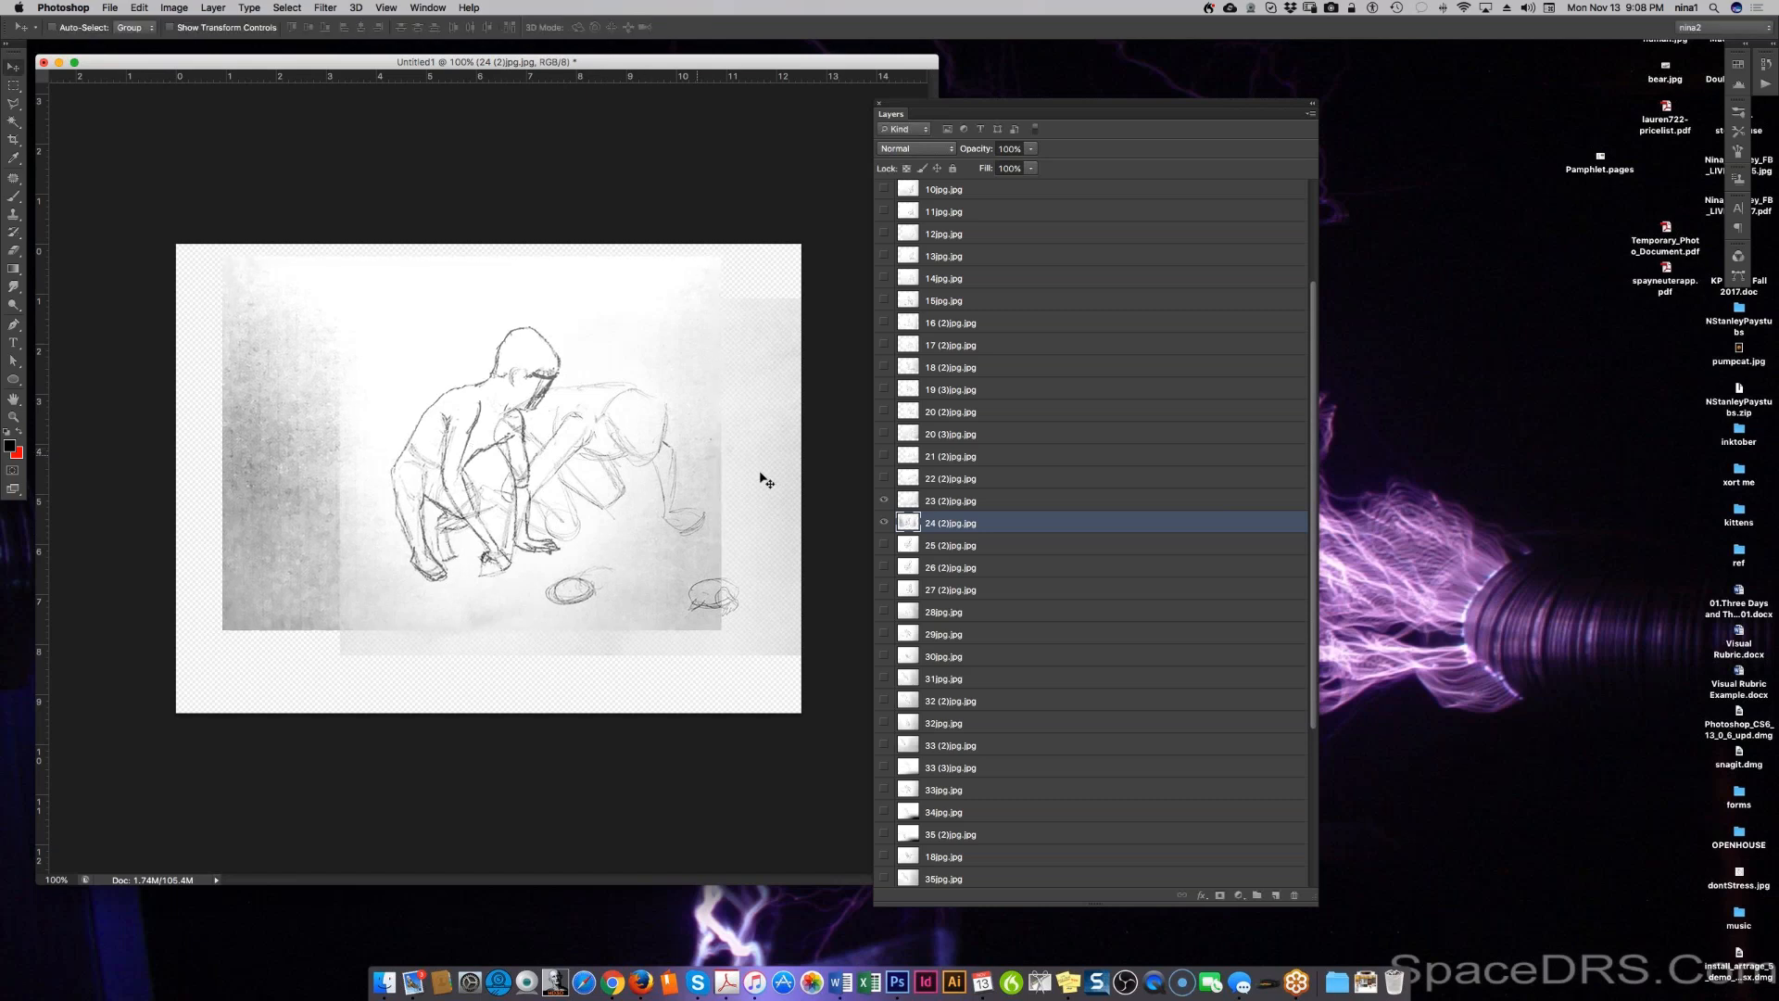
Step: Hide layer 23 (2)jpg.jpg, set 24 (2)jpg.jpg to 50% opacity, and show 25 (2)jpg.jpg
click(885, 501)
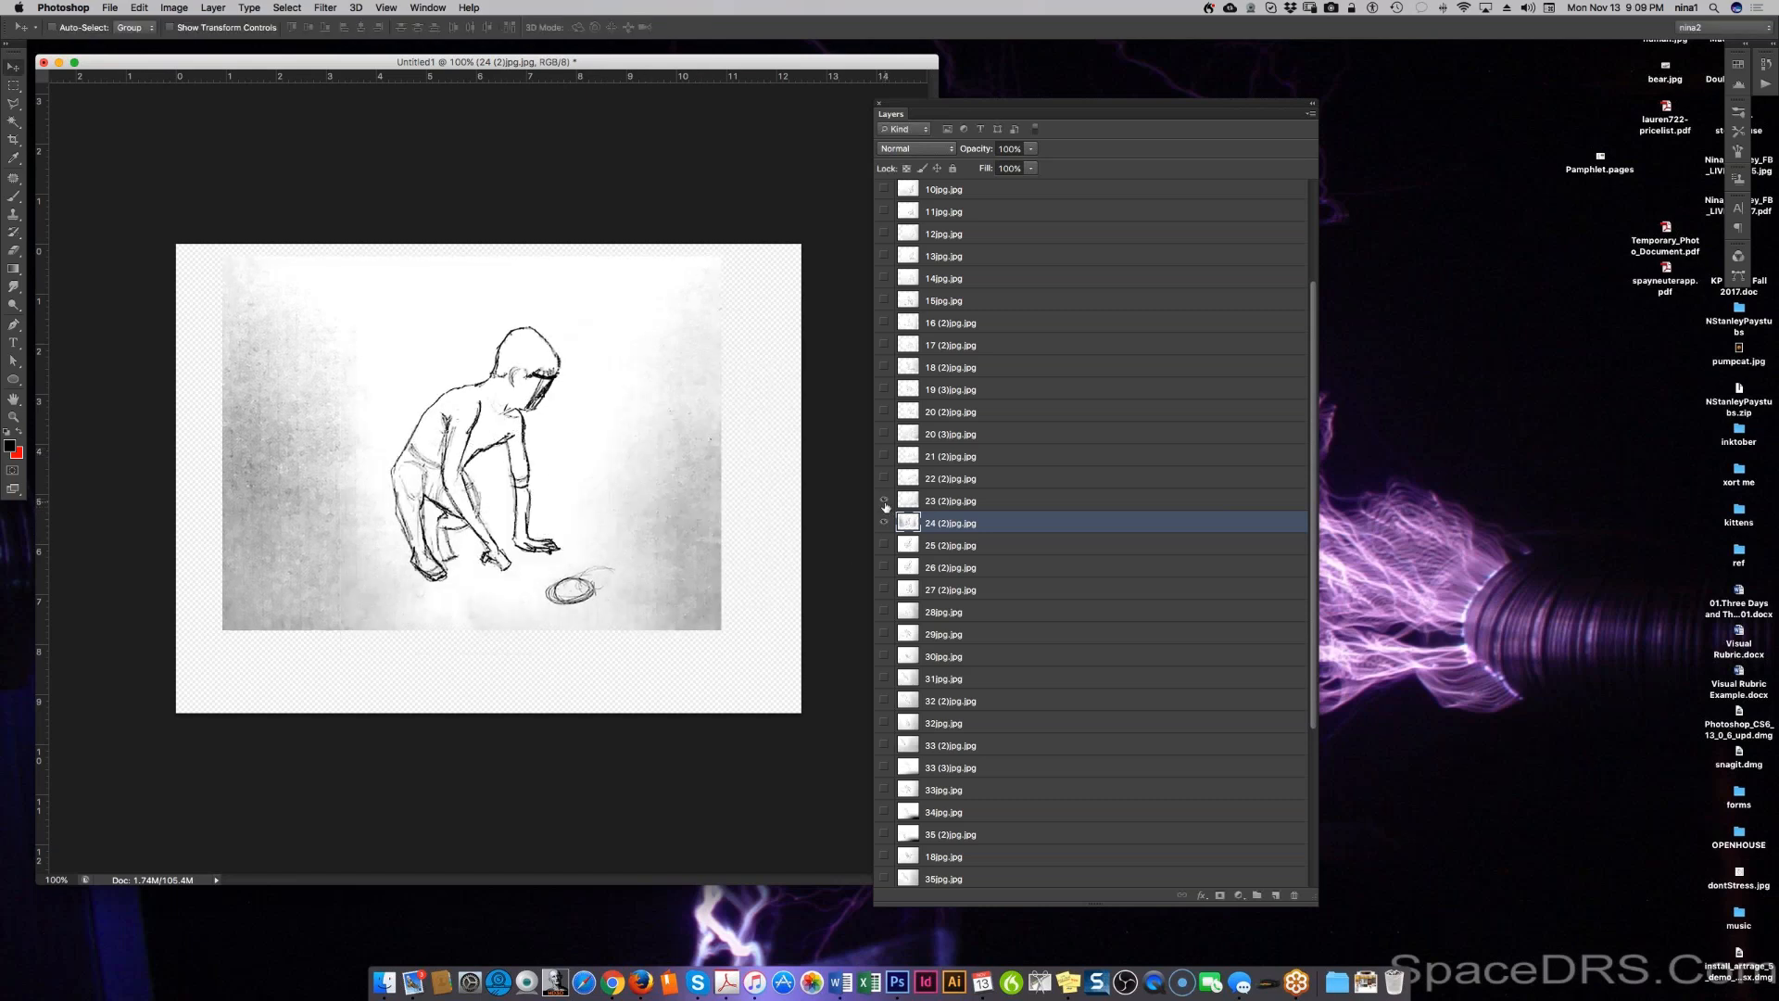
click(885, 502)
click(884, 502)
key(5)
click(883, 545)
click(883, 545)
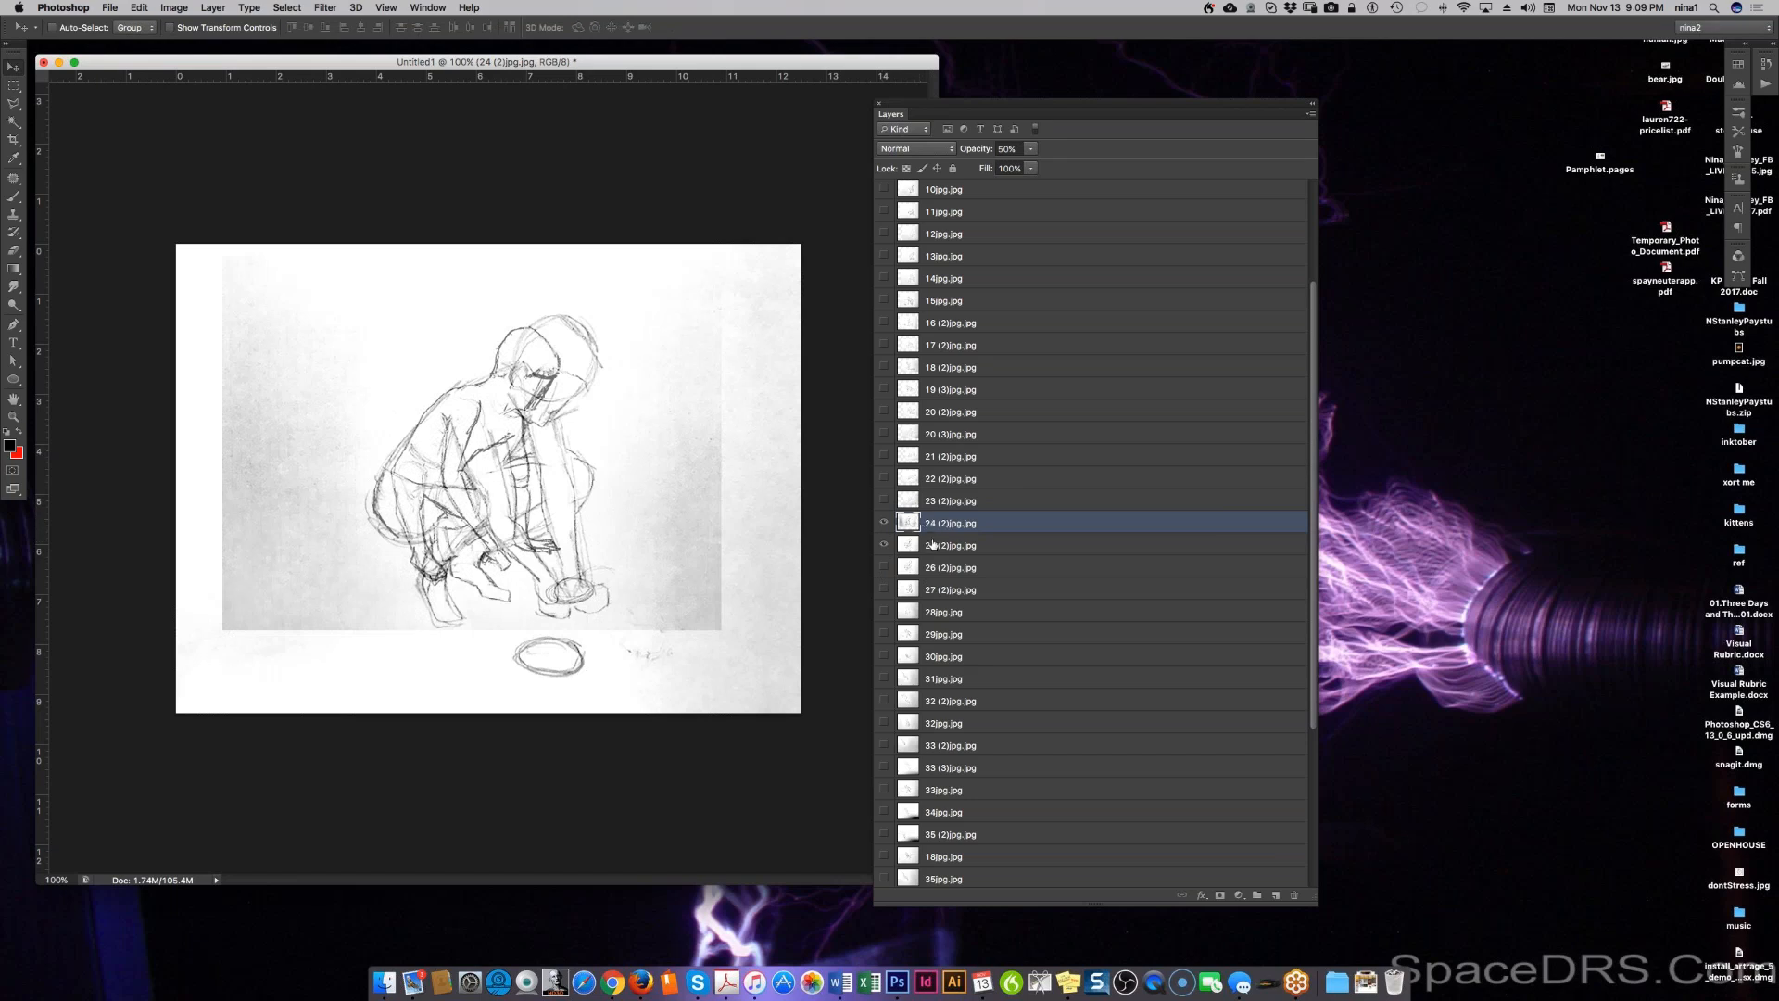
Step: Free-transform the 25 (2)jpg.jpg drawing to about 79% in width and height, with its head and feet over the 24 (2)jpg.jpg figure
click(932, 546)
key(ctrl+t)
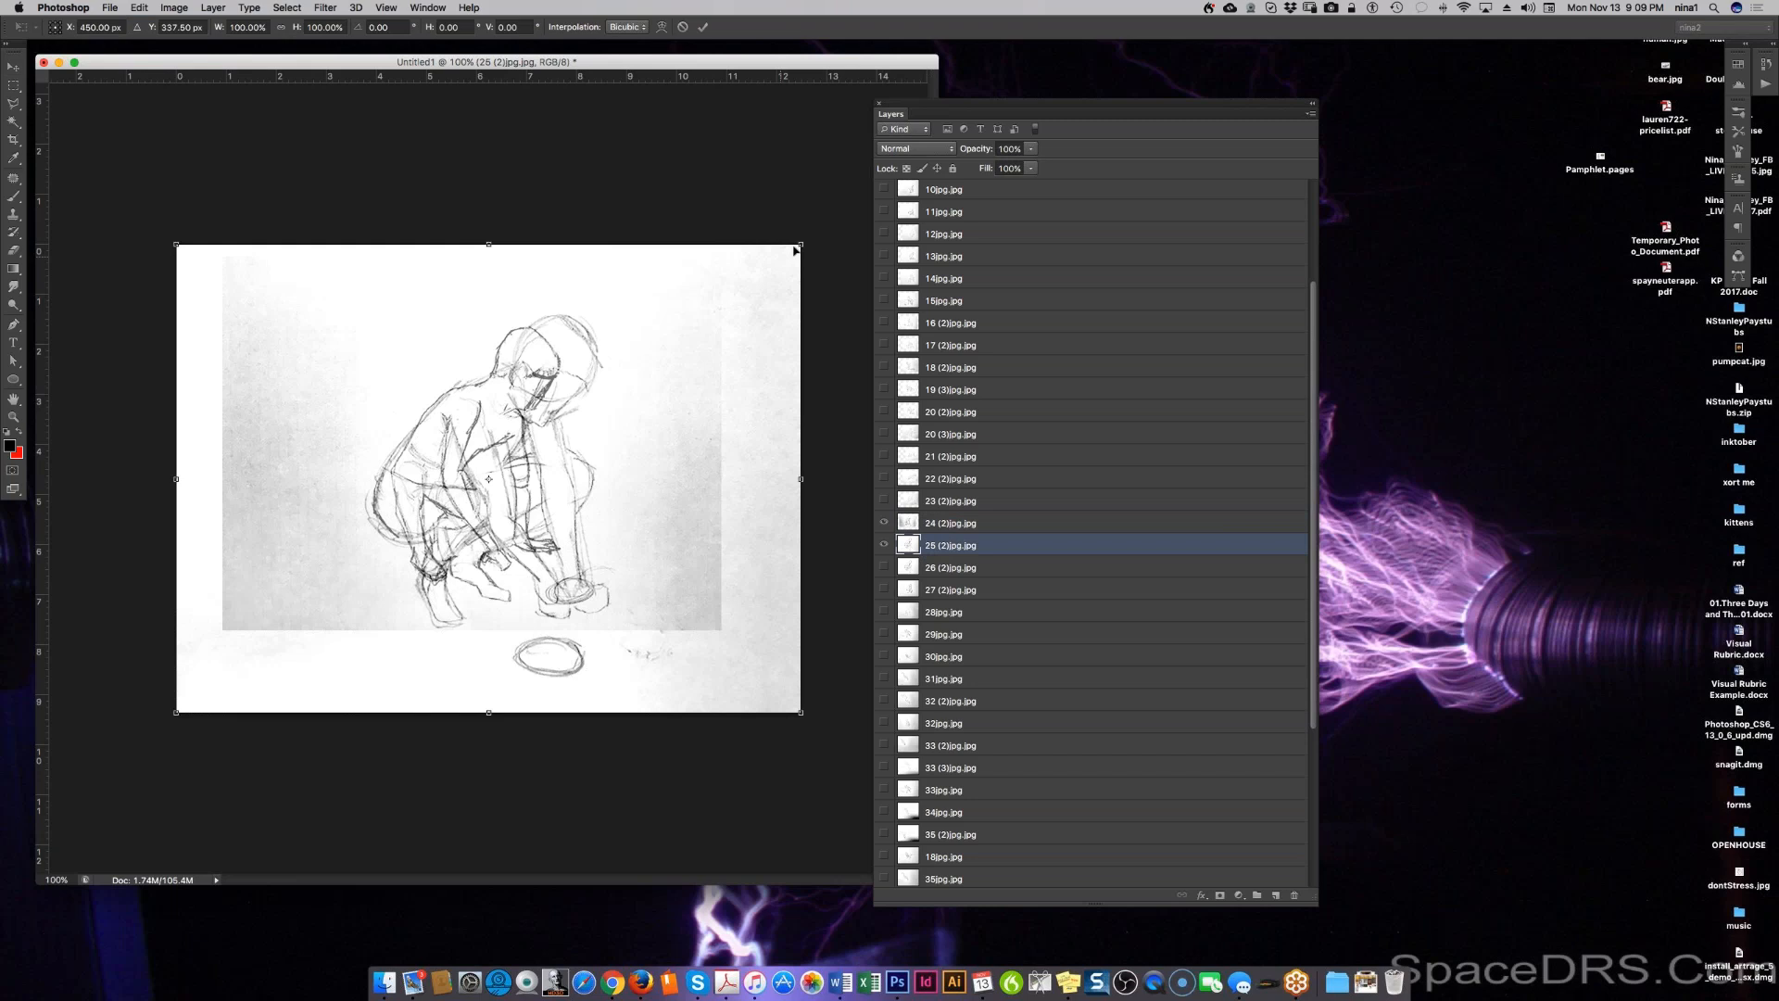
drag(800, 244, 669, 343)
drag(573, 488, 607, 444)
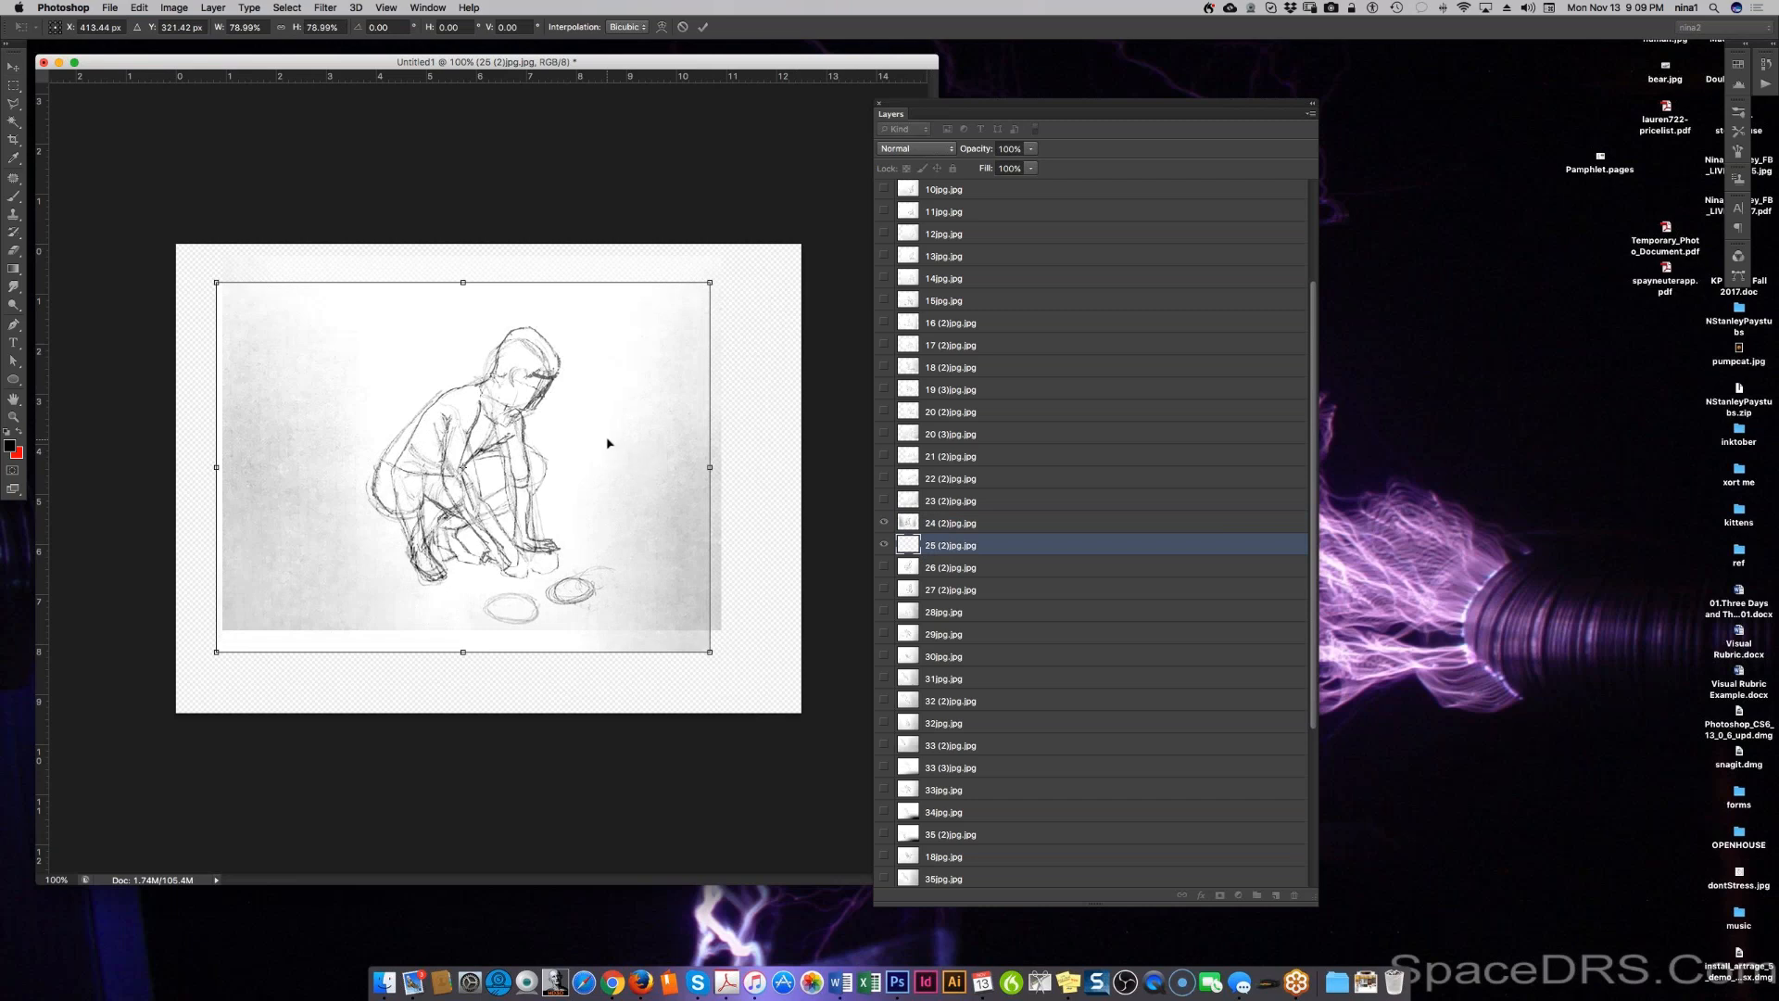
key(Return)
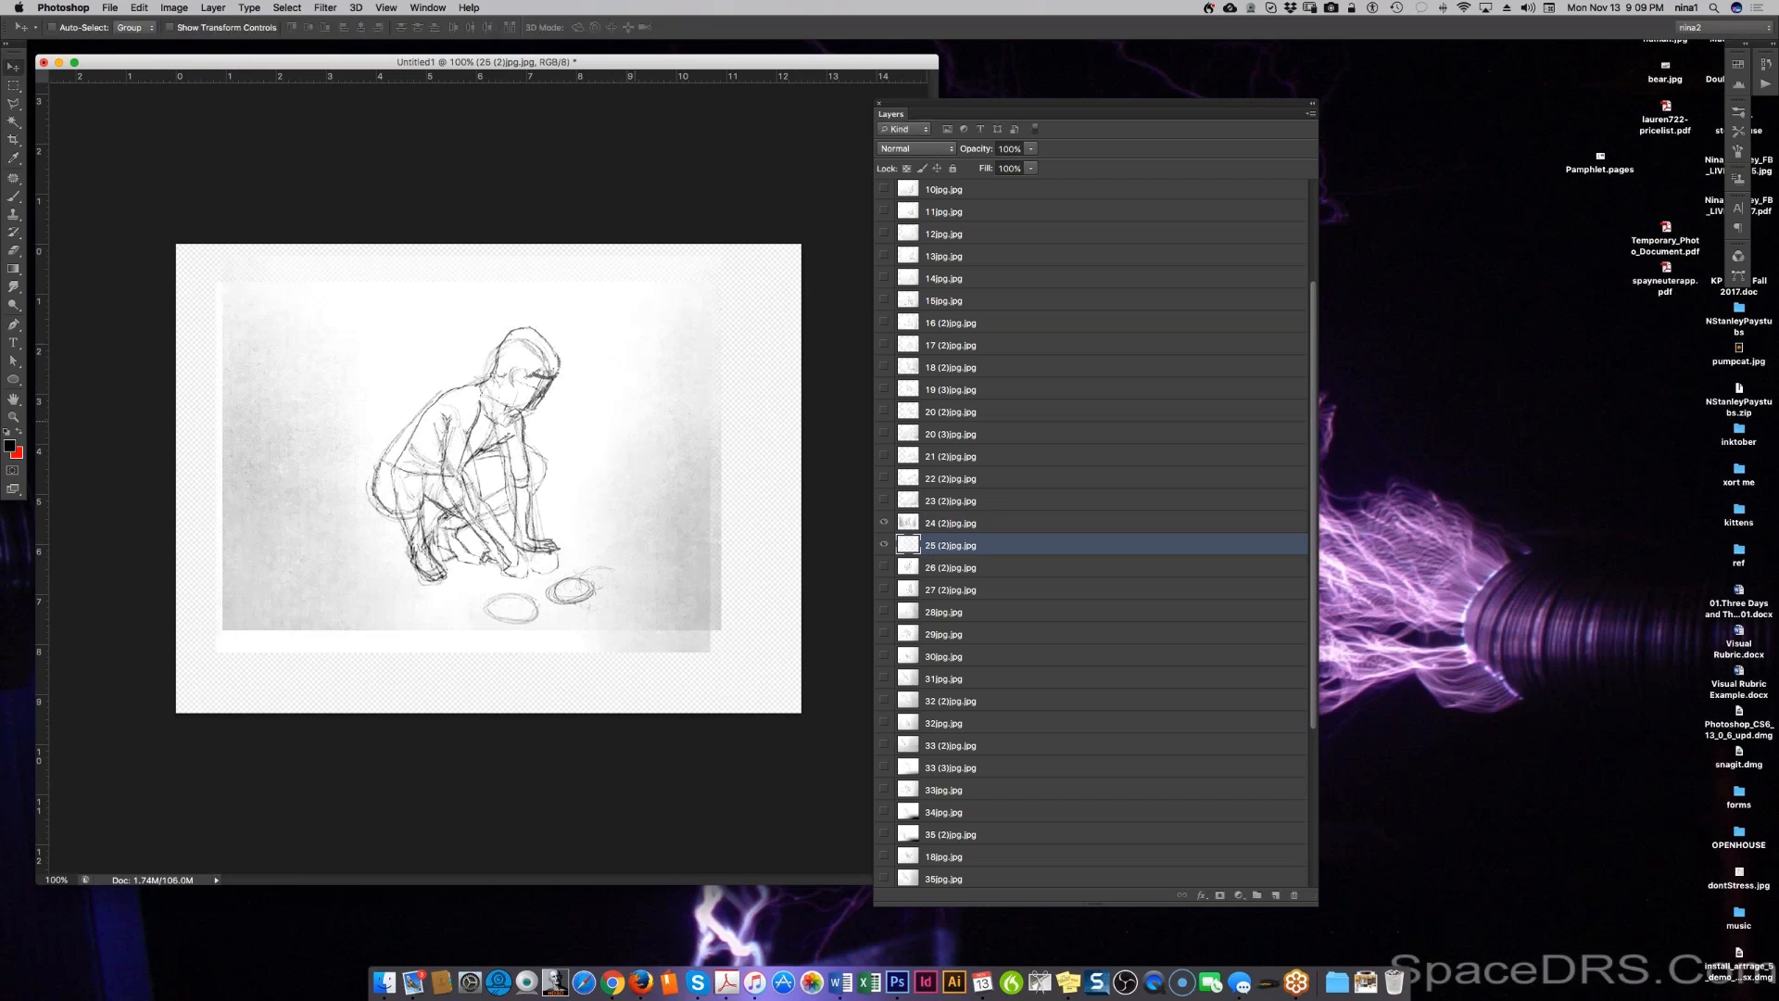
Step: Briefly show the 01jpg.jpg drawing to compare it with the crouching figures, and hide layer 24 (2)jpg.jpg
scroll(945, 275, up, 3)
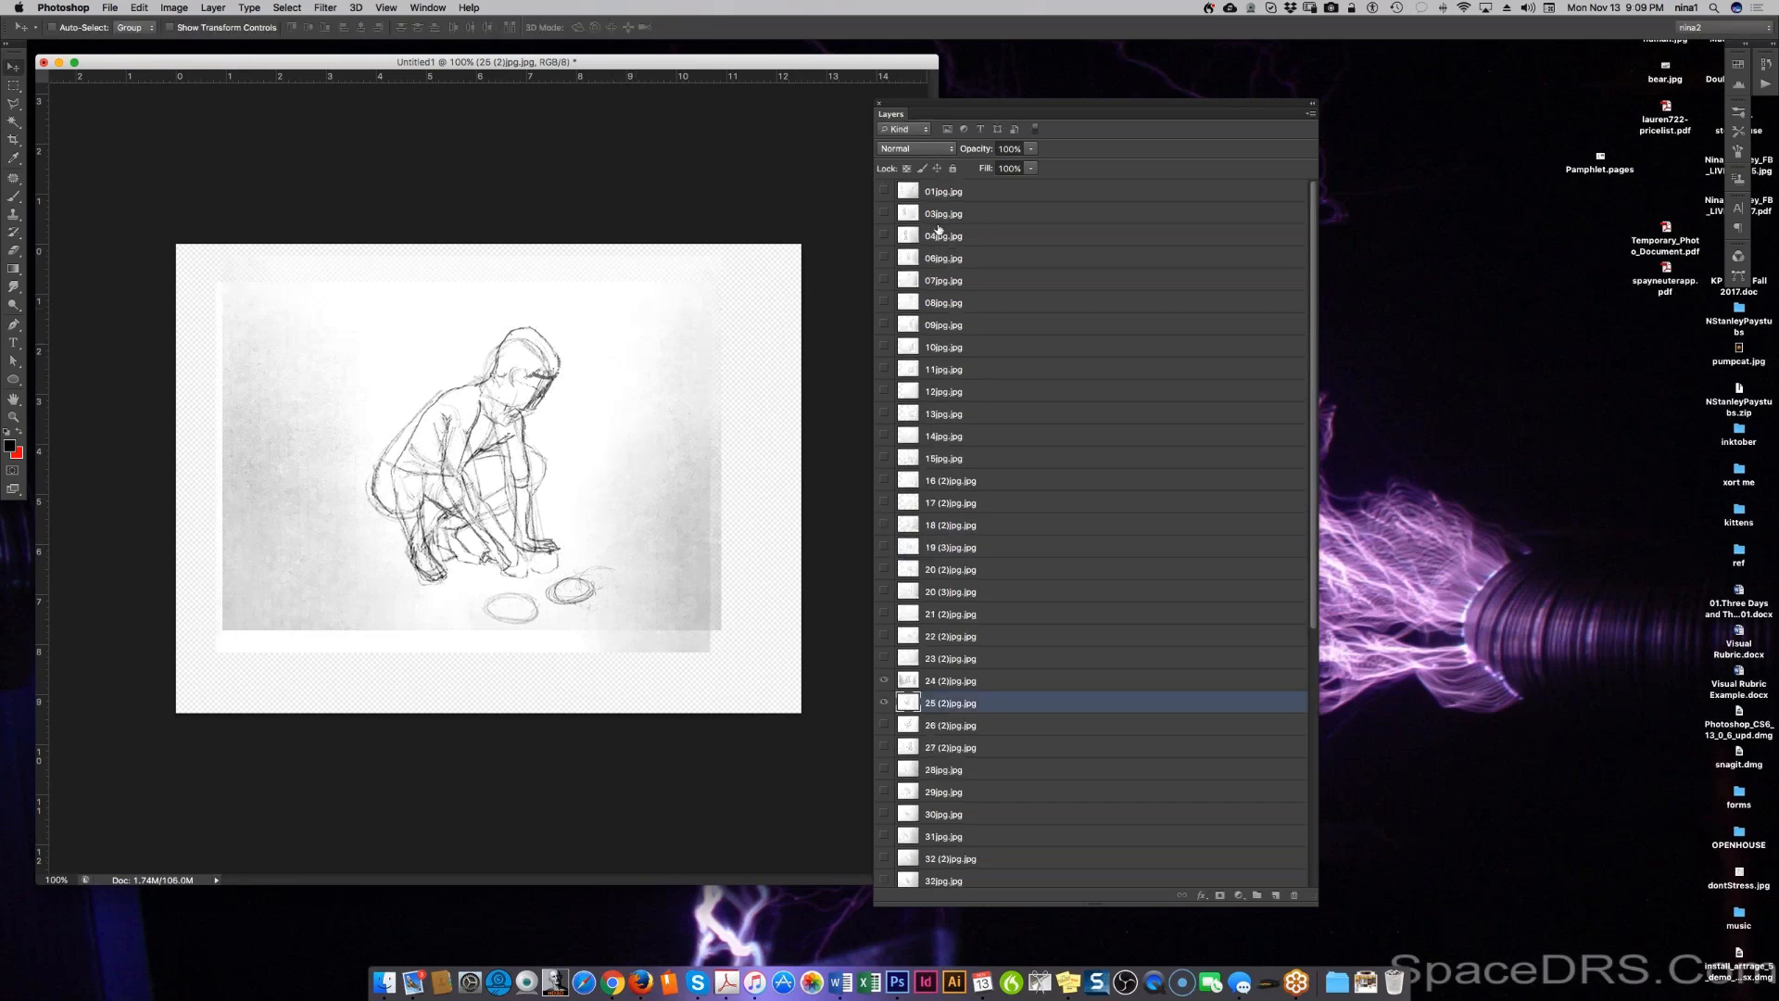
click(883, 192)
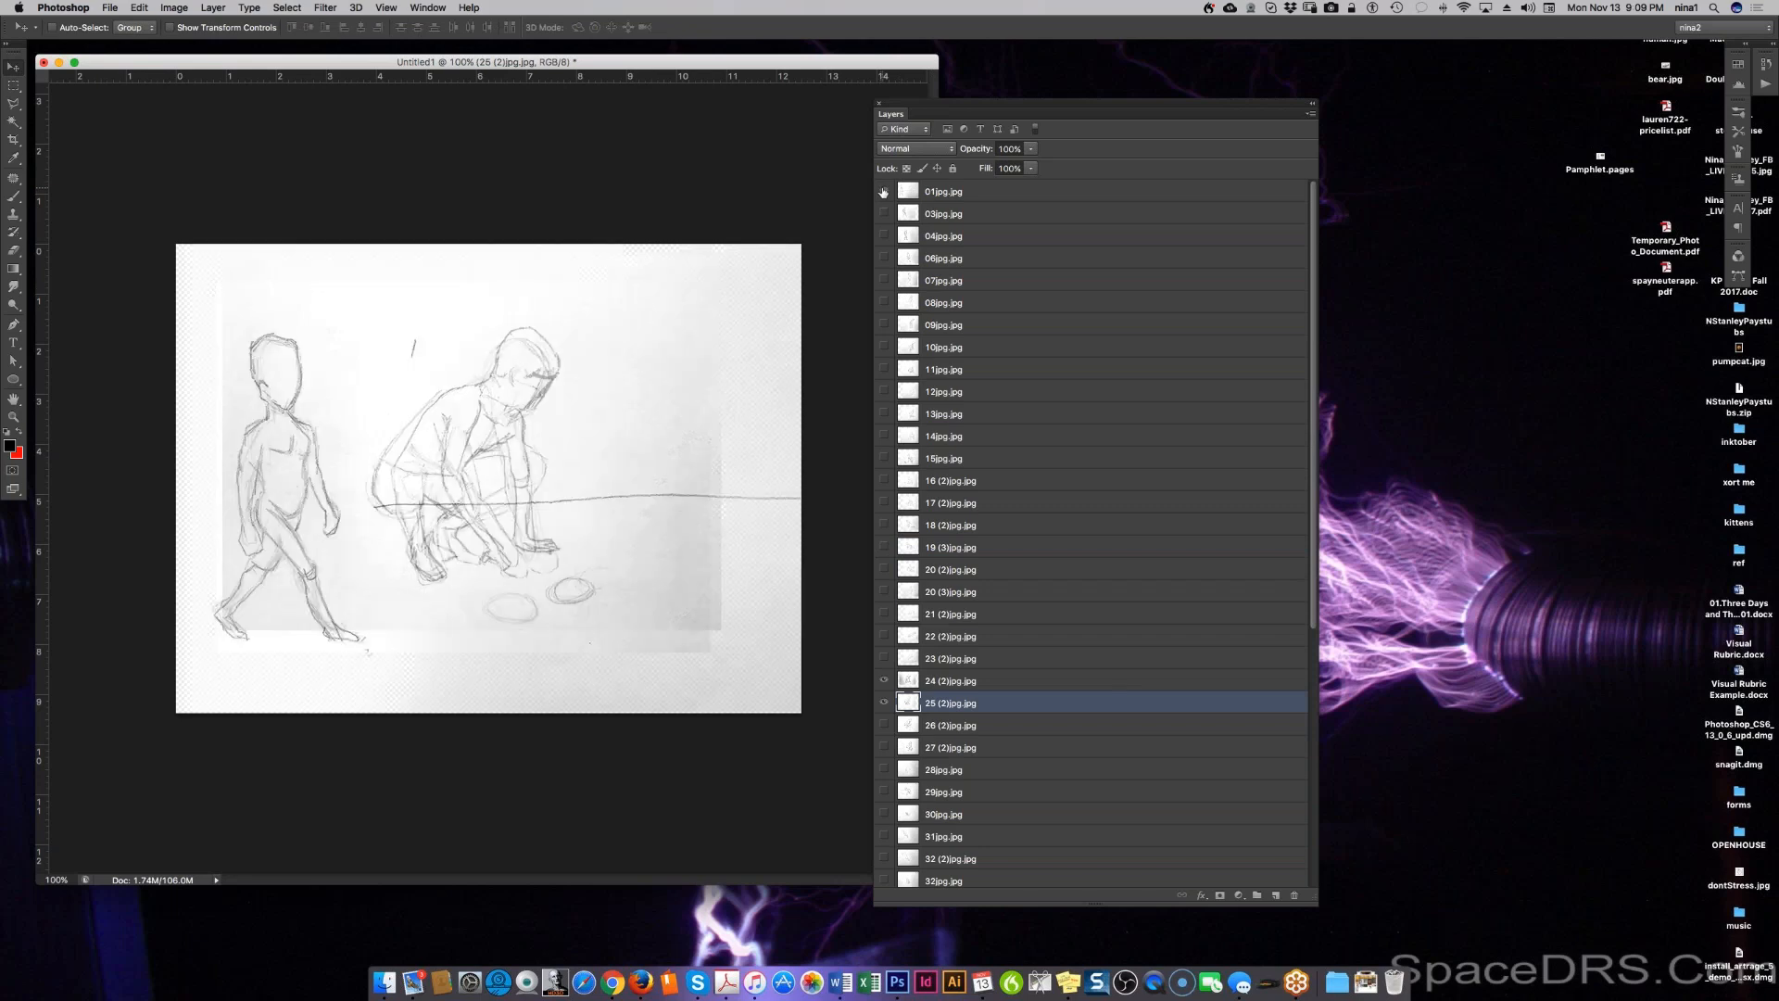
click(883, 192)
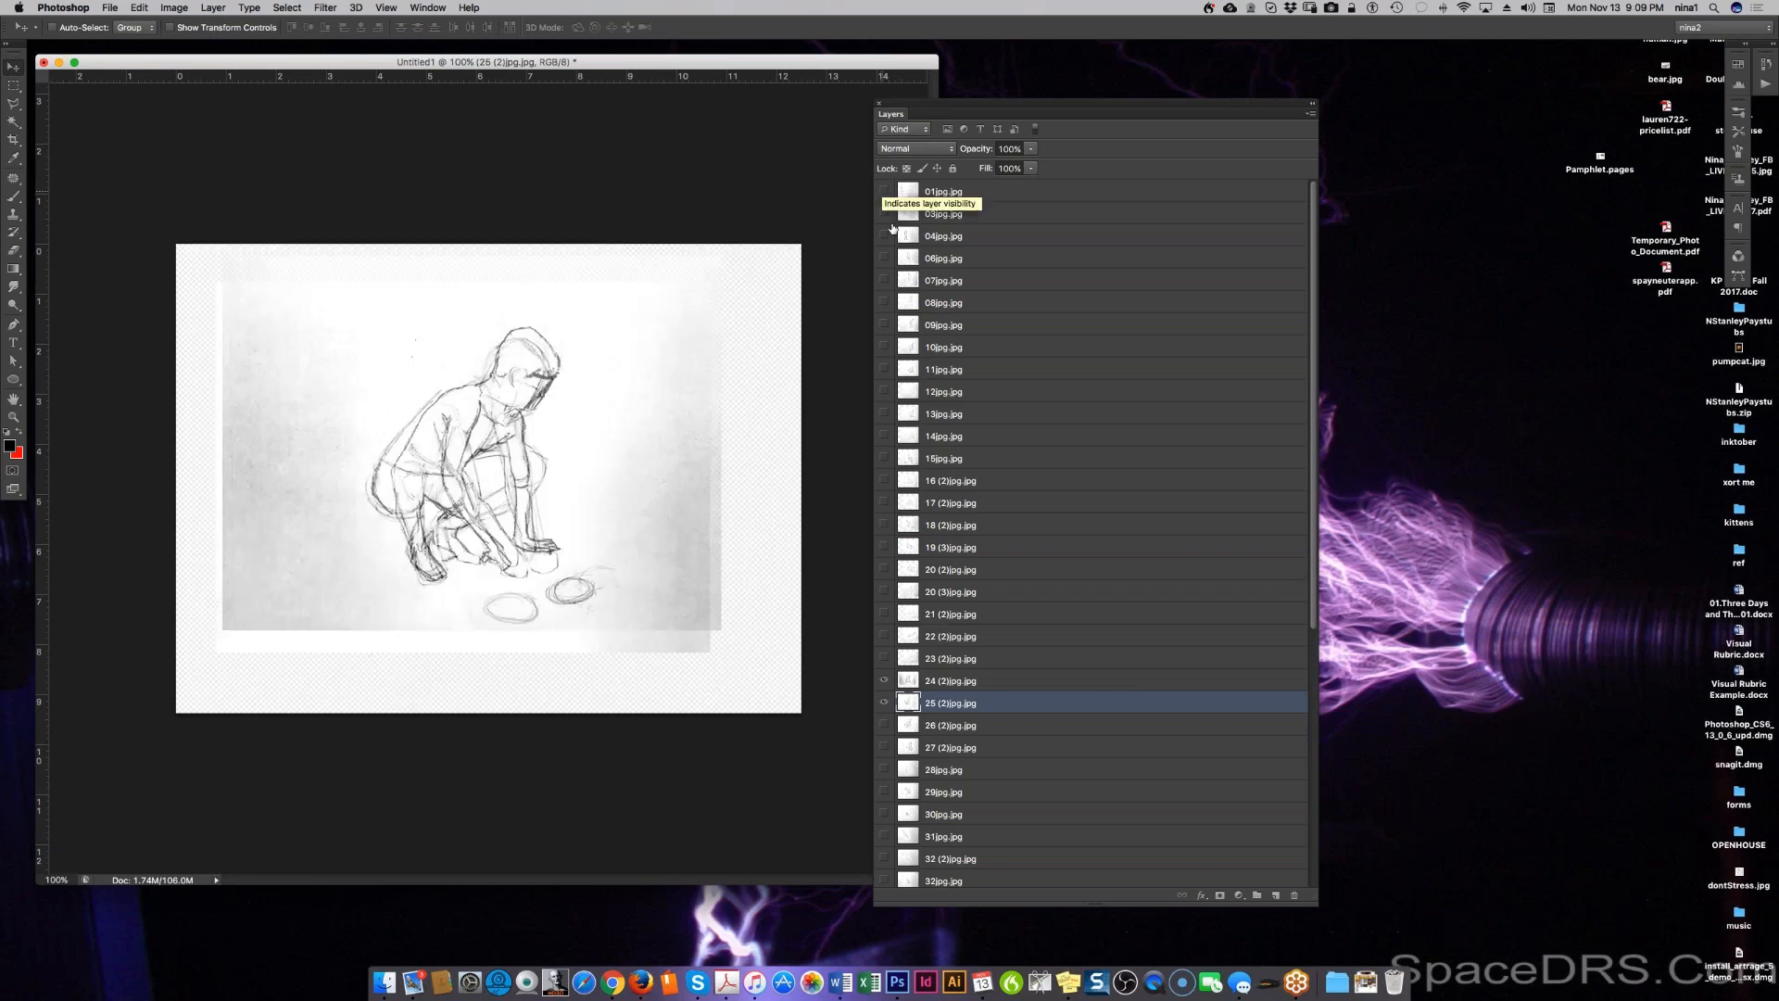
scroll(945, 491, down, 5)
scroll(952, 491, down, 2)
scroll(917, 435, up, 2)
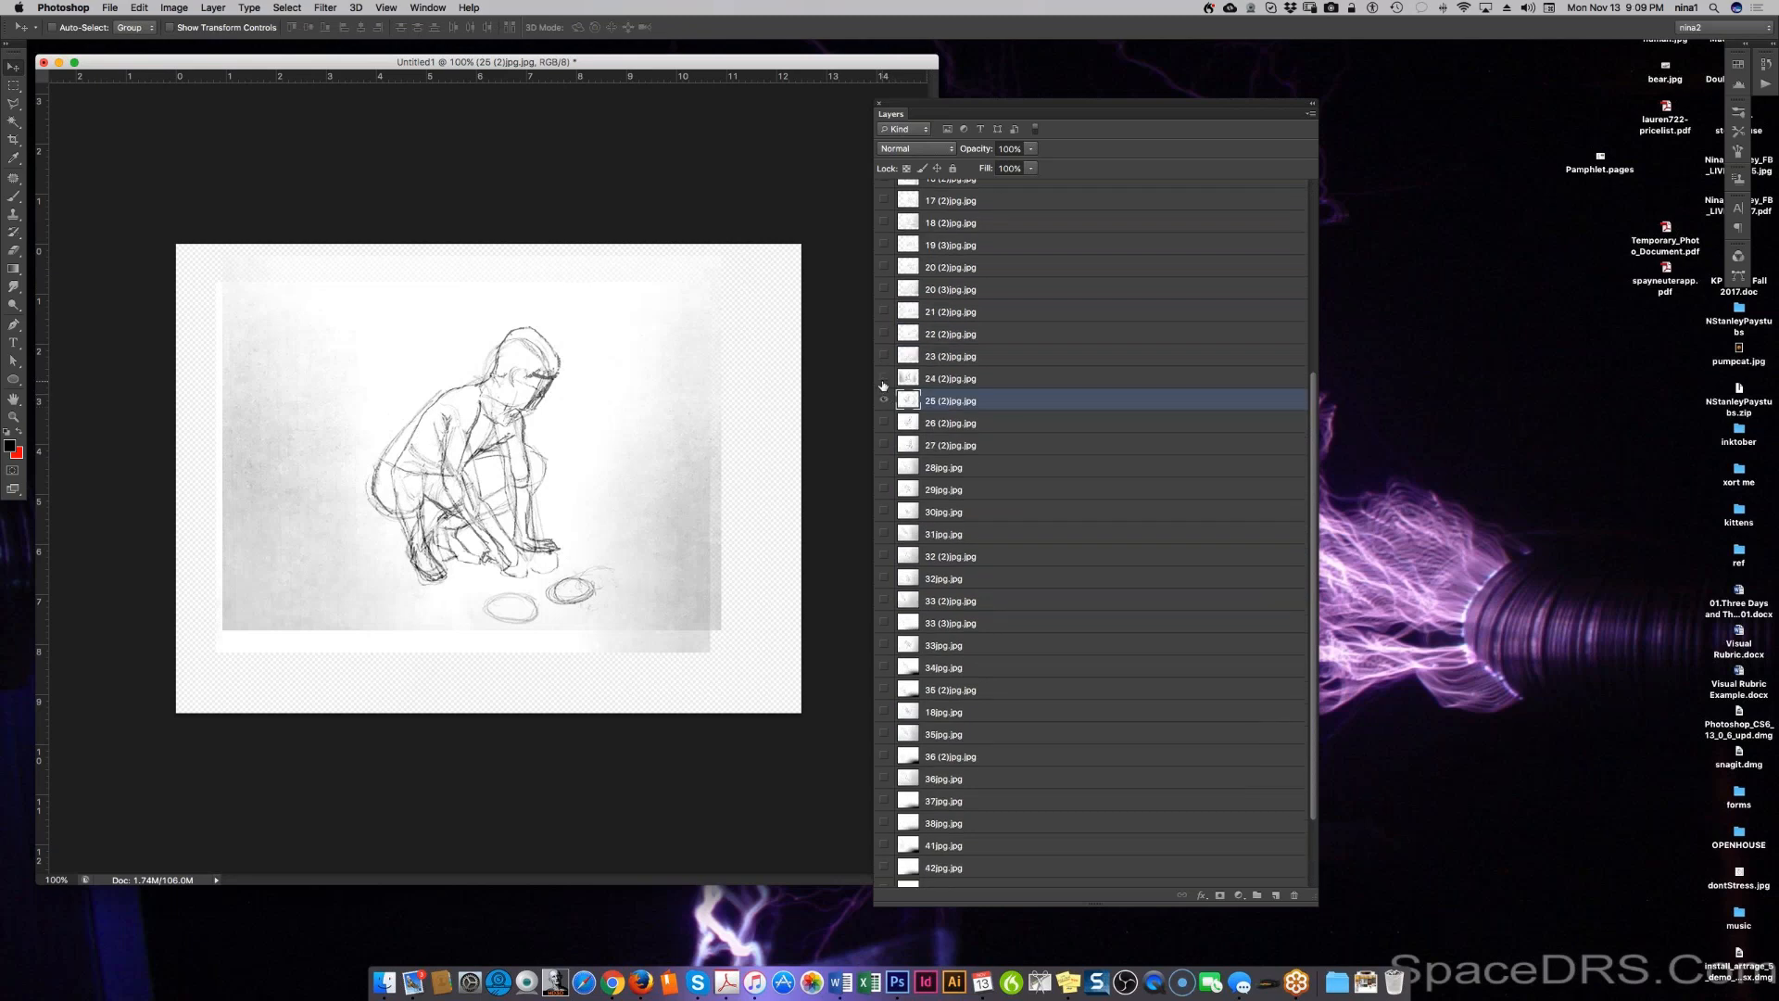
click(883, 379)
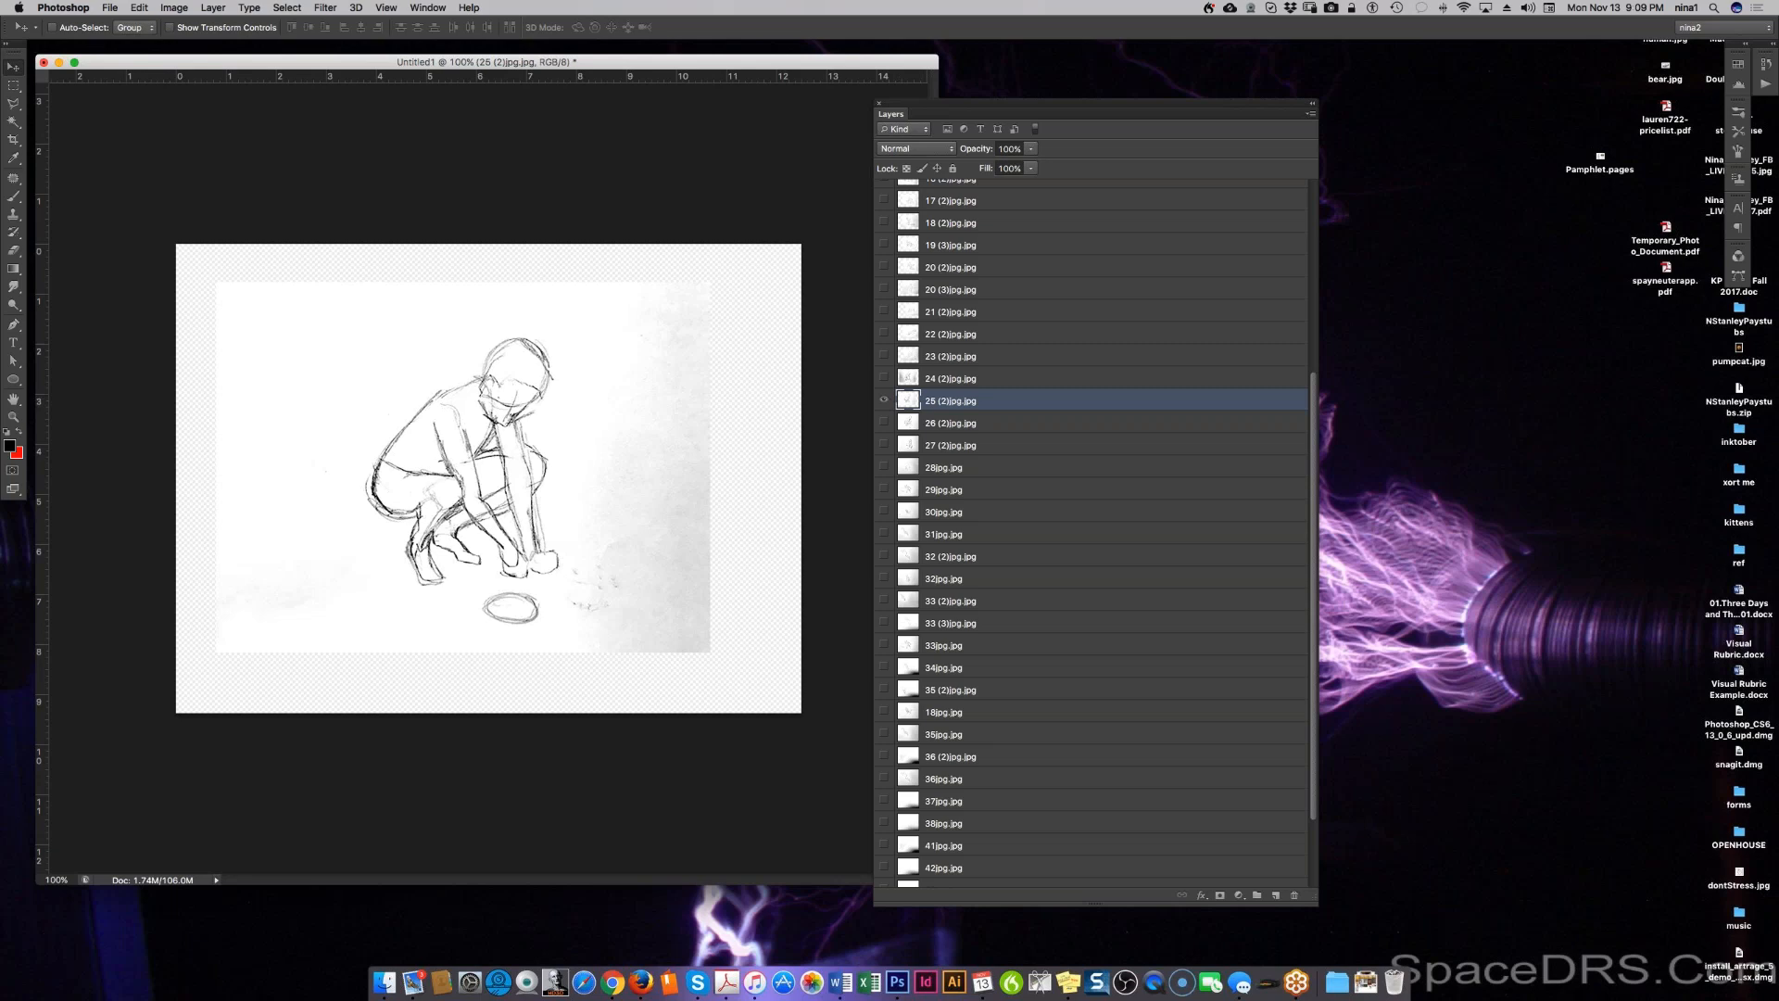
Step: Alternate between layers 25 (2)jpg.jpg and 26 (2)jpg.jpg to compare their crouching poses
key(alt+bracketleft)
key(alt+bracketright)
key(alt+bracketleft)
key(alt+bracketright)
key(alt+bracketleft)
key(alt+bracketright)
key(alt+bracketleft)
key(alt+bracketright)
key(alt+bracketleft)
key(alt+bracketleft)
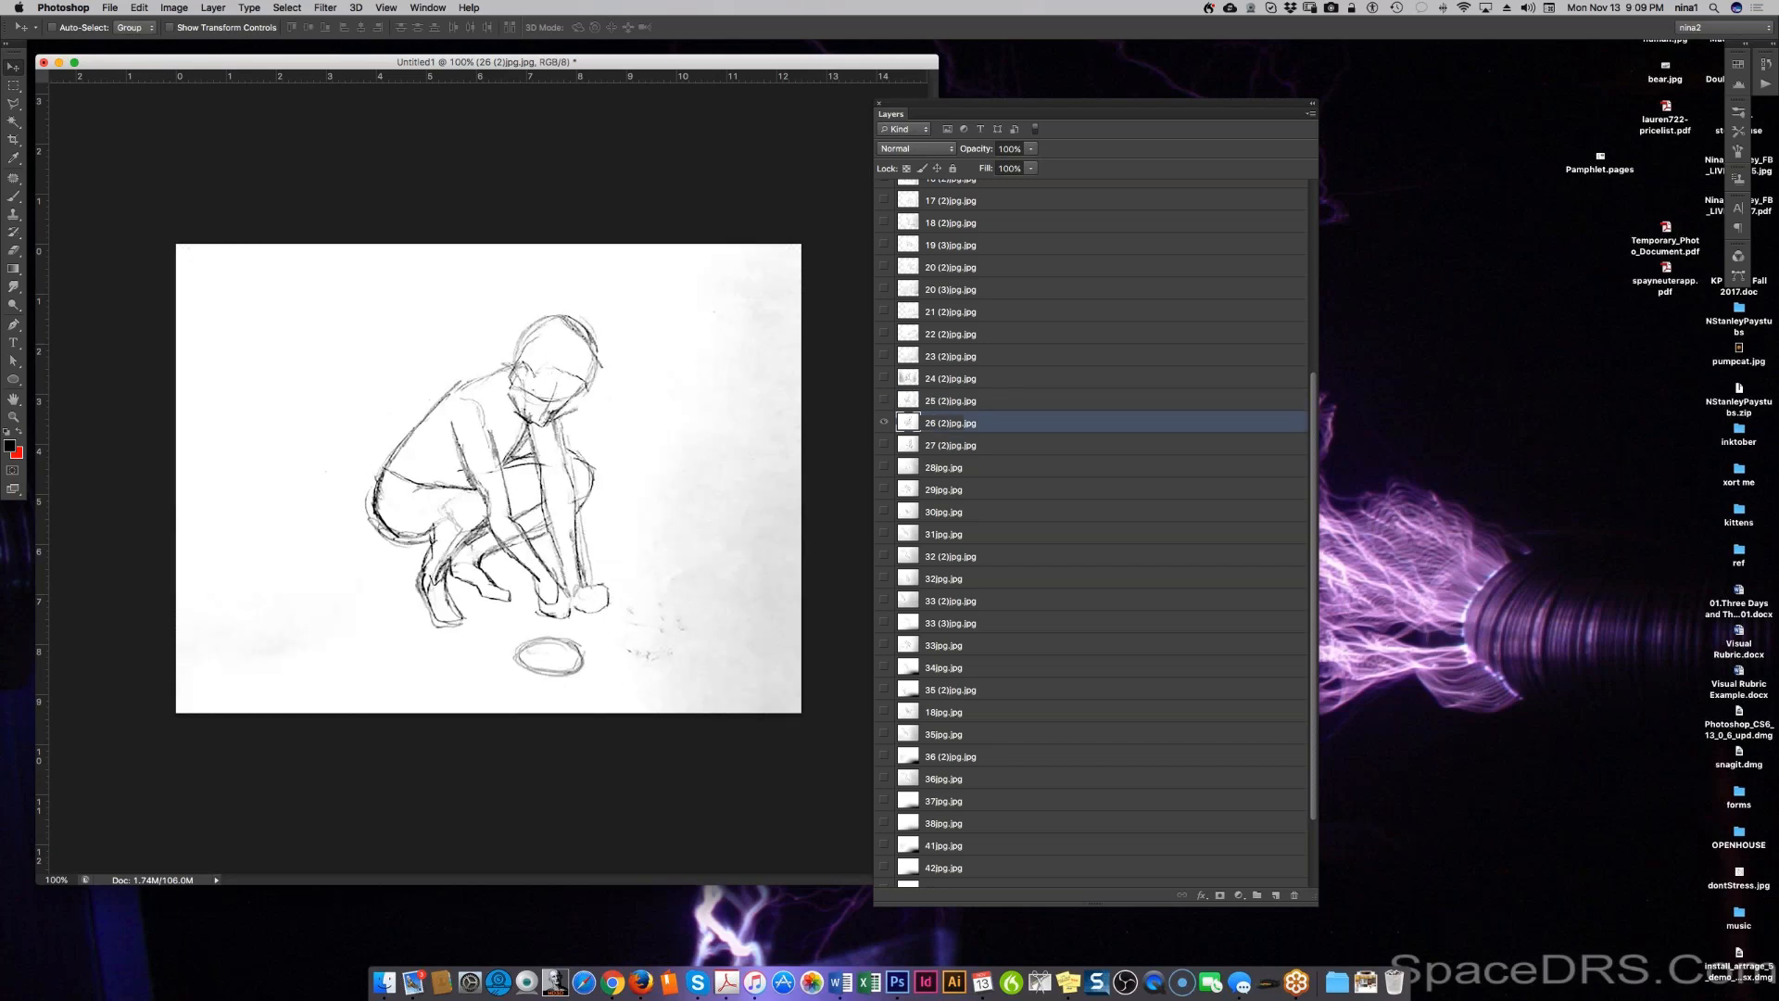
key(alt+bracketright)
key(alt+bracketright)
key(alt+bracketright)
key(alt+bracketleft)
key(alt+bracketleft)
key(alt+bracketright)
key(alt+bracketleft)
Step: Delete the 26 (2)jpg.jpg layer from the stack
right_click(1070, 422)
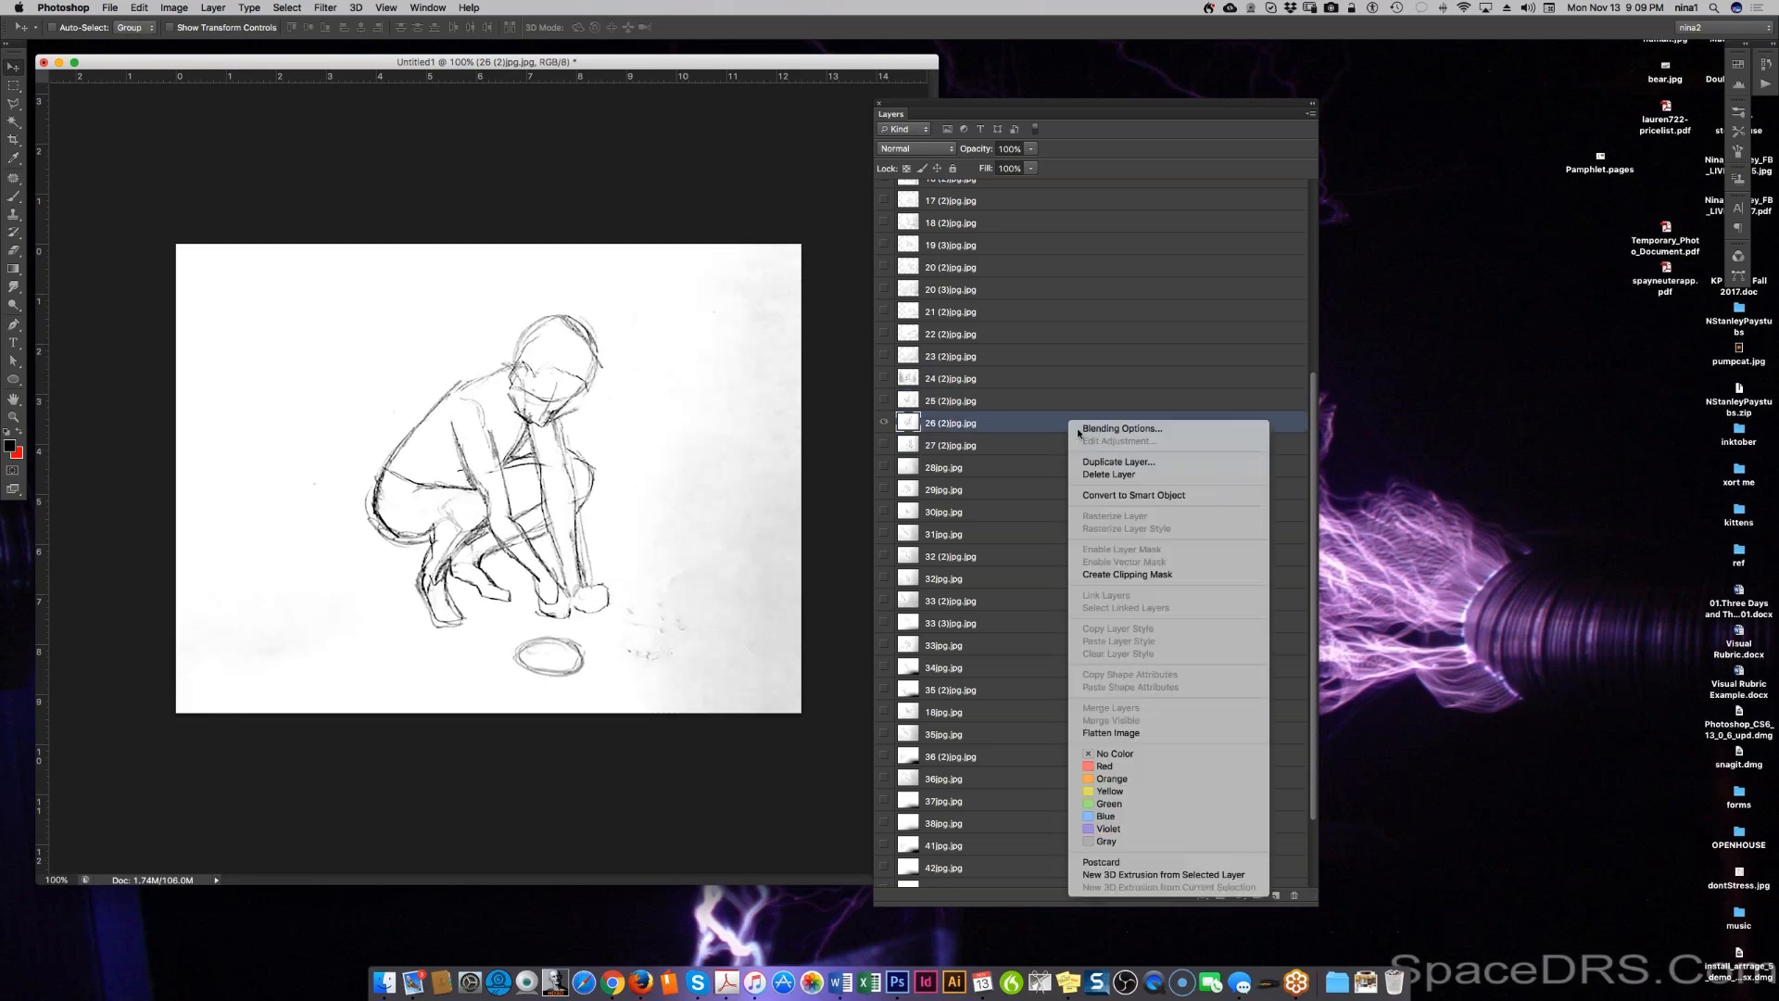
click(1098, 476)
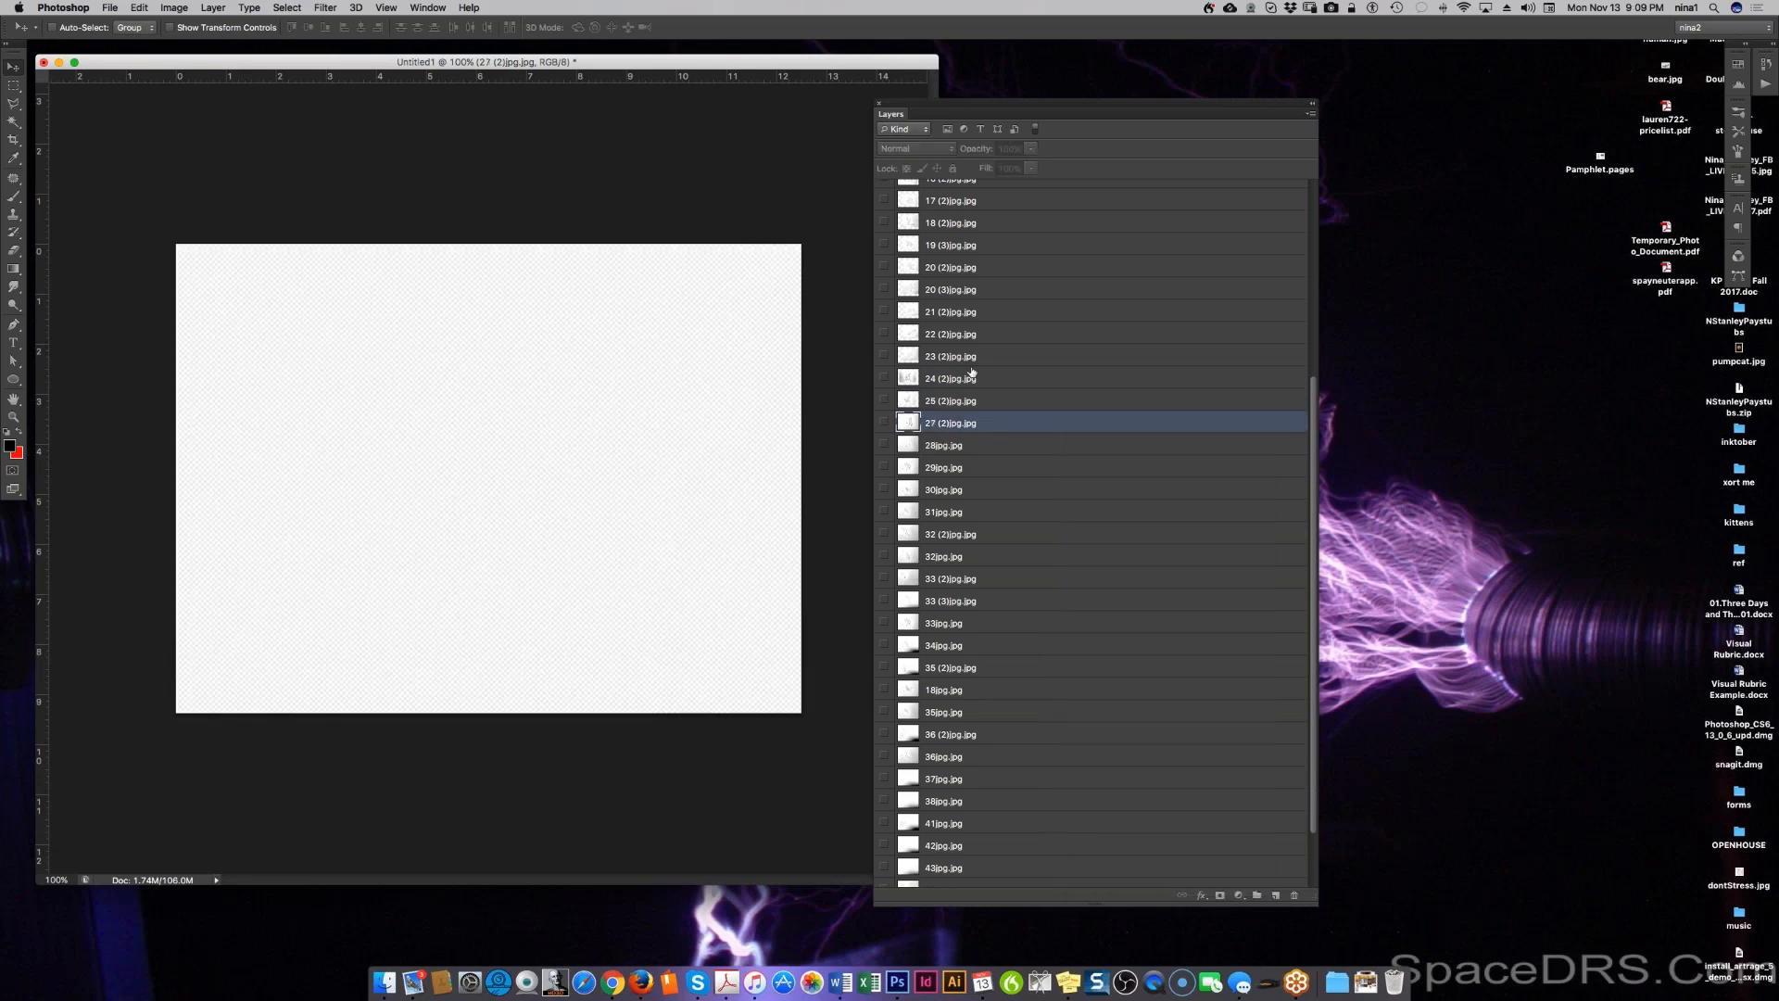
scroll(972, 372, up, 5)
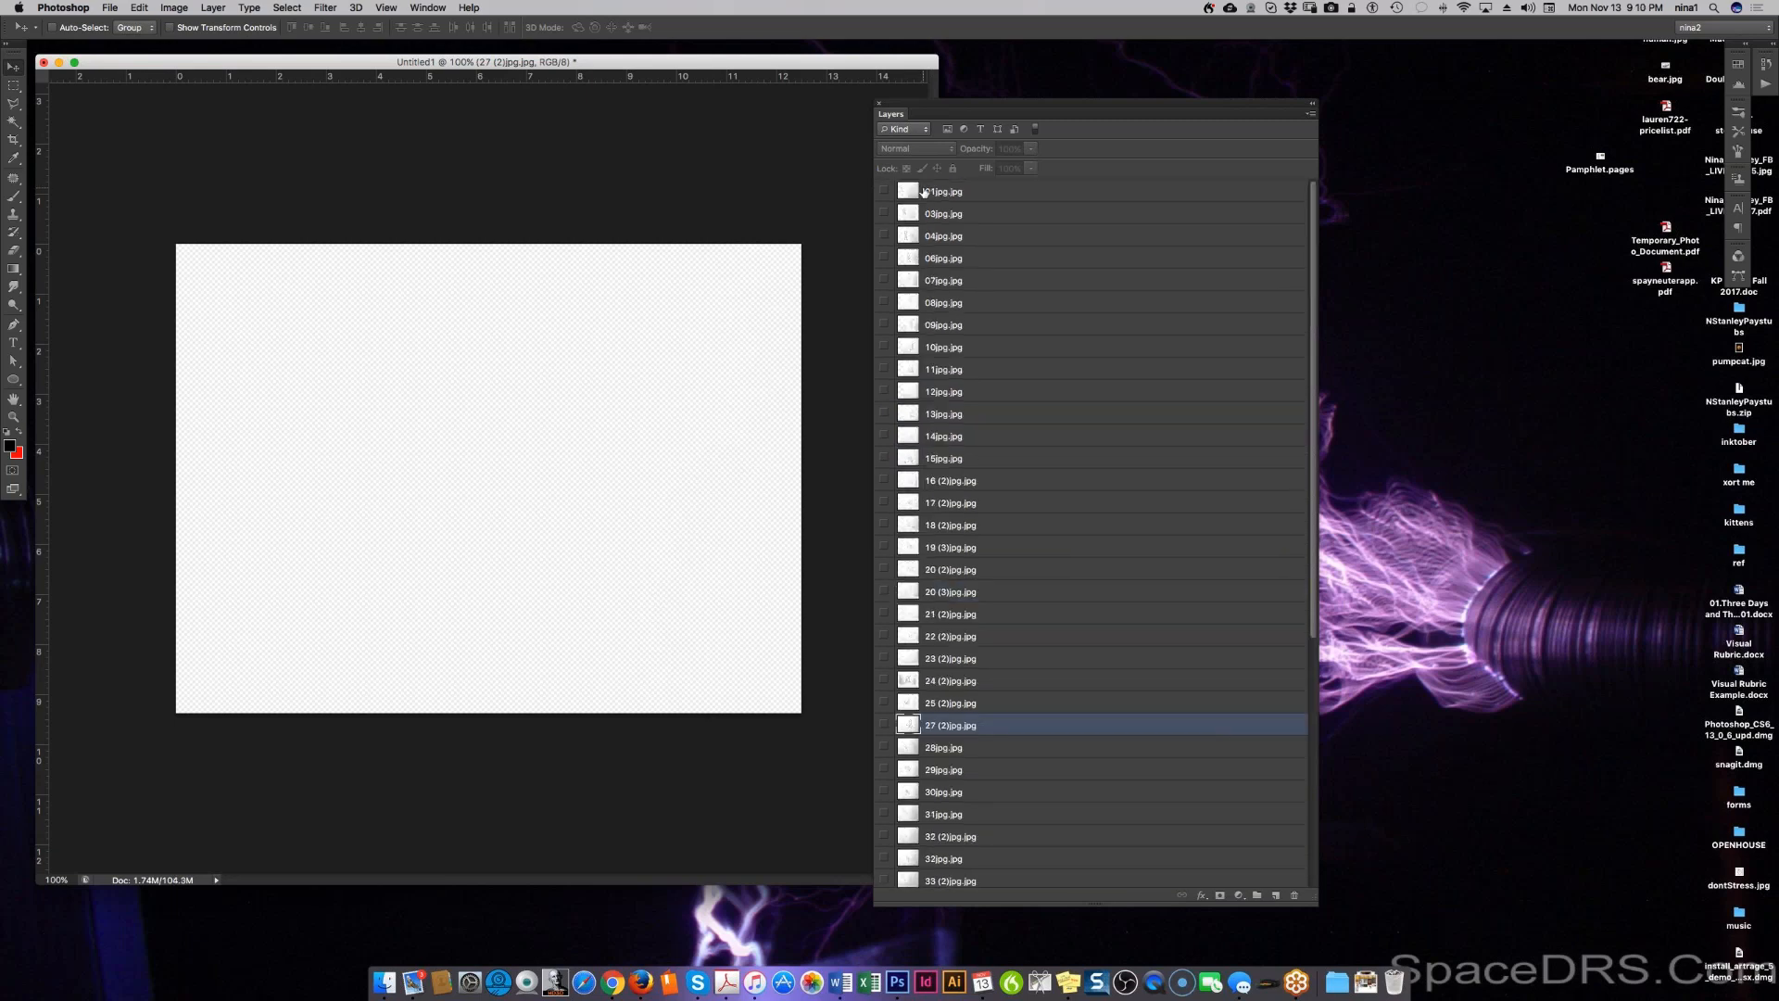
Step: Show only the 01jpg.jpg drawing and play through the layer stack one frame at a time to the crawling pose in 21 (2)jpg.jpg
click(923, 192)
click(883, 191)
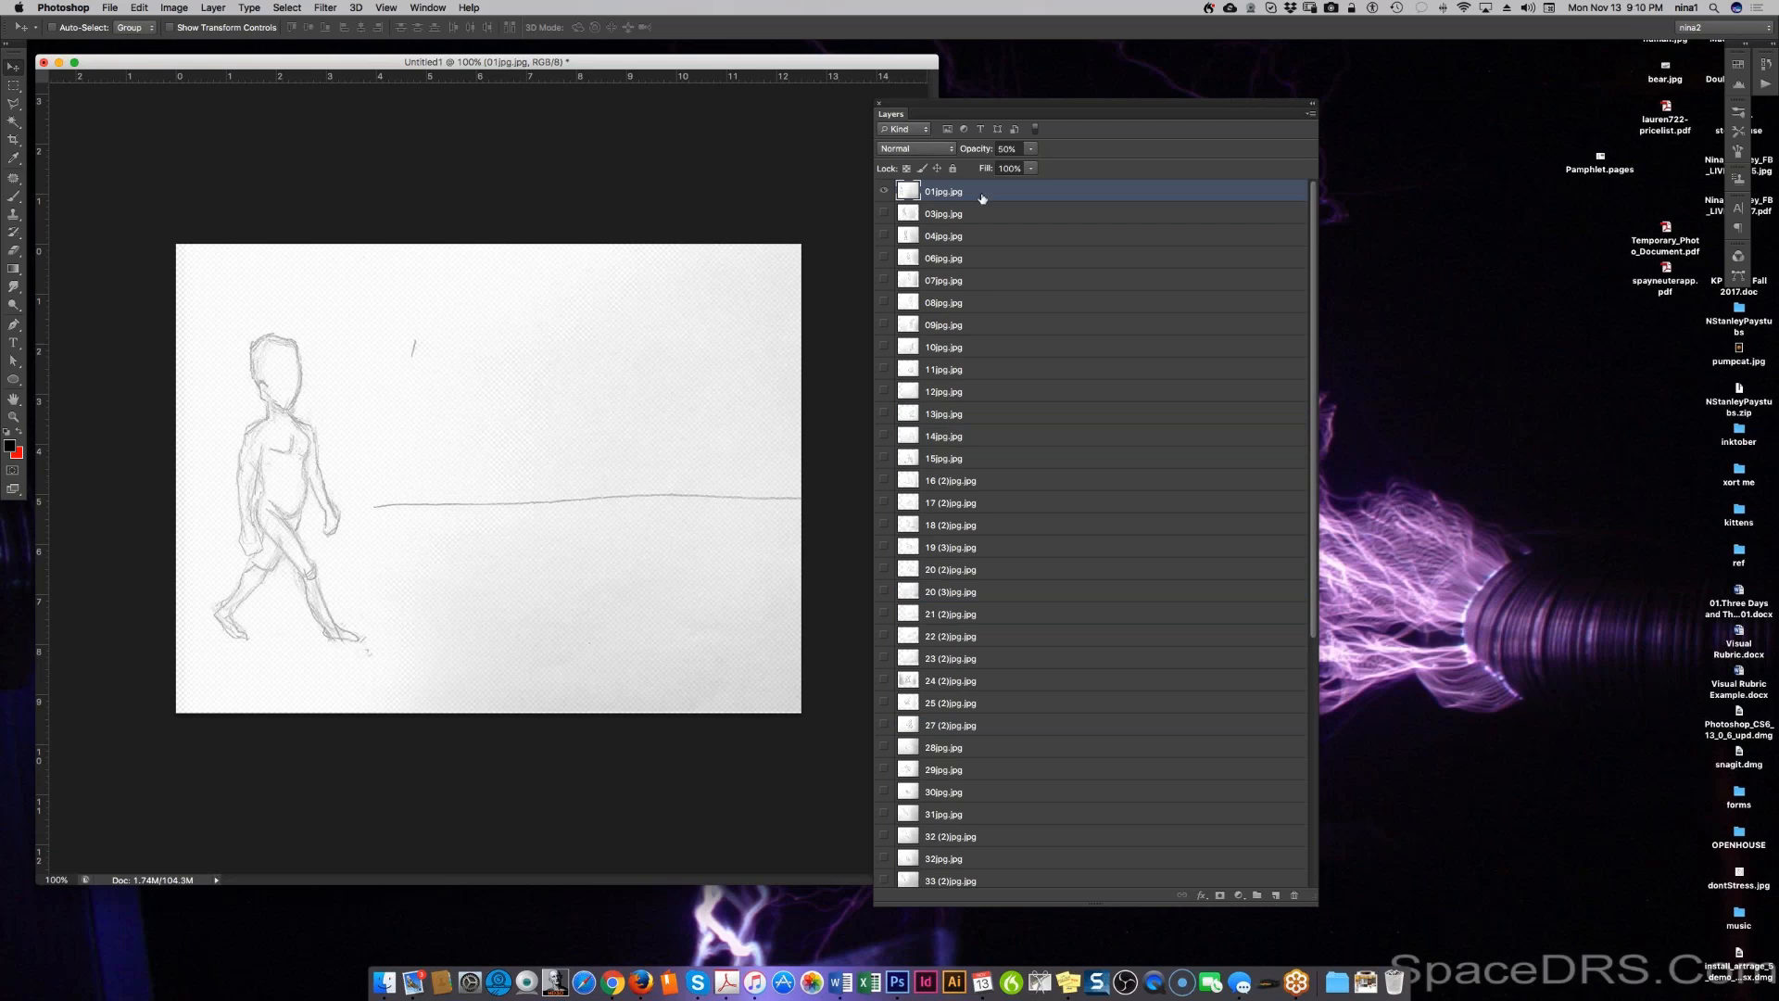
scroll(1019, 648, down, 5)
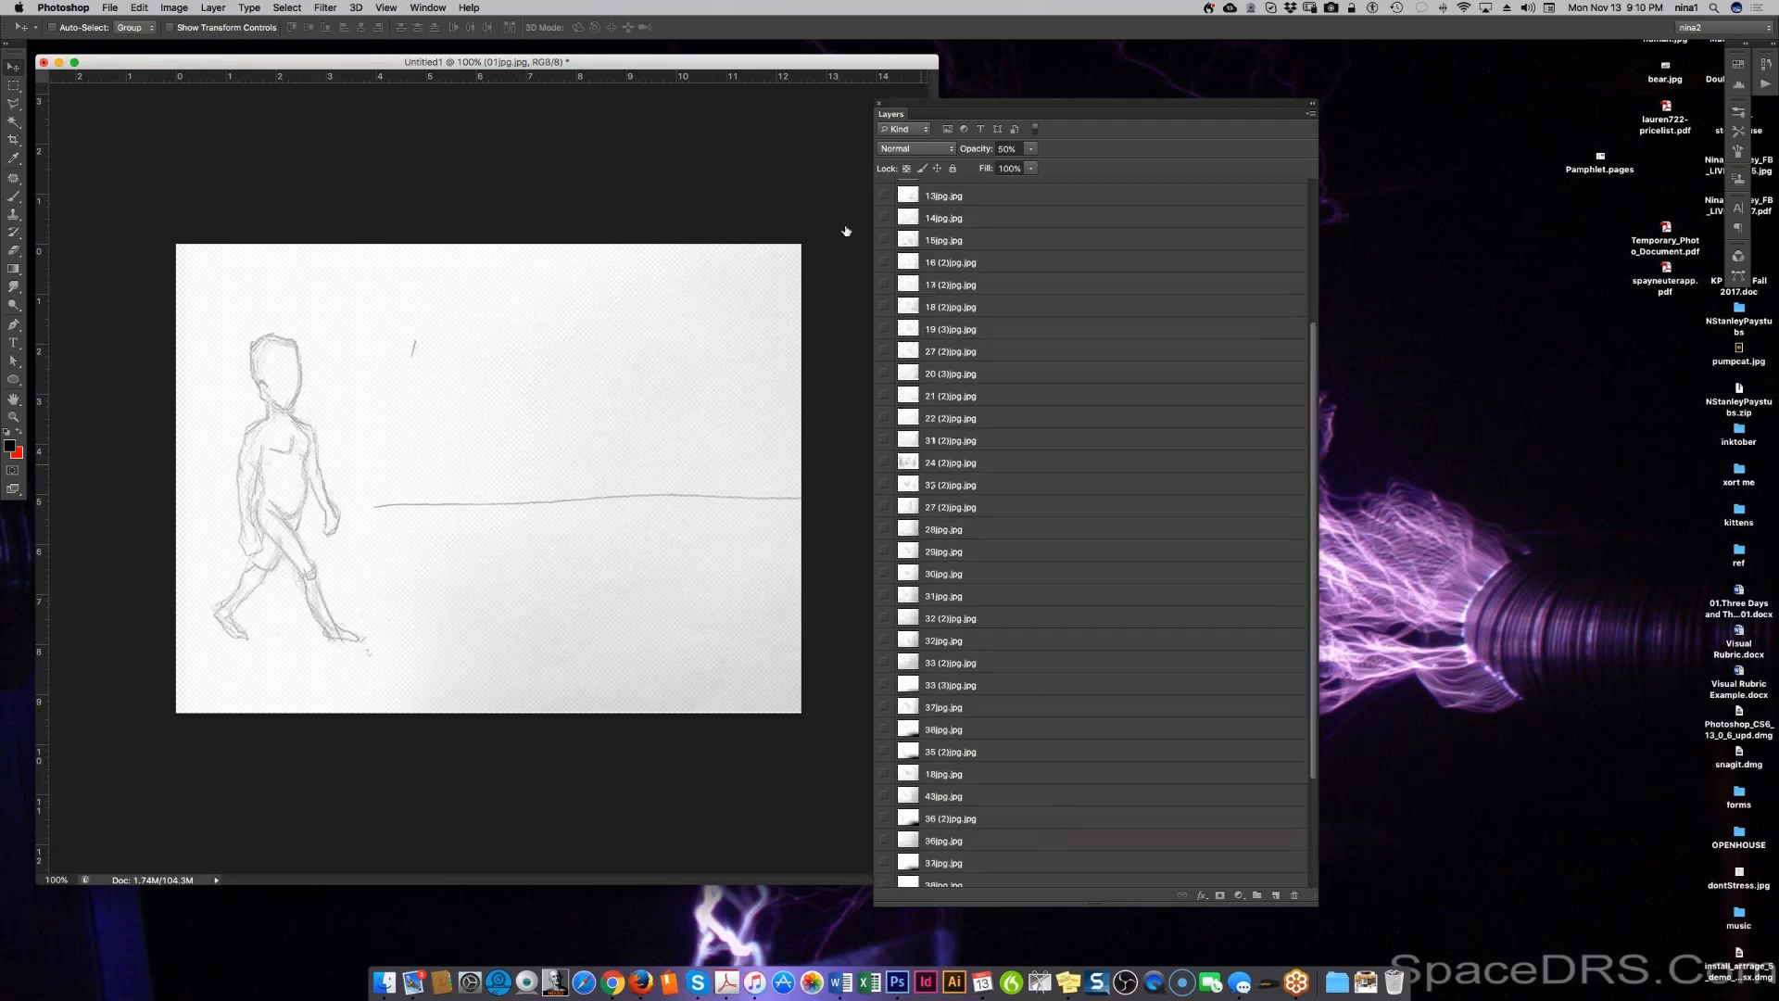
scroll(982, 222, up, 5)
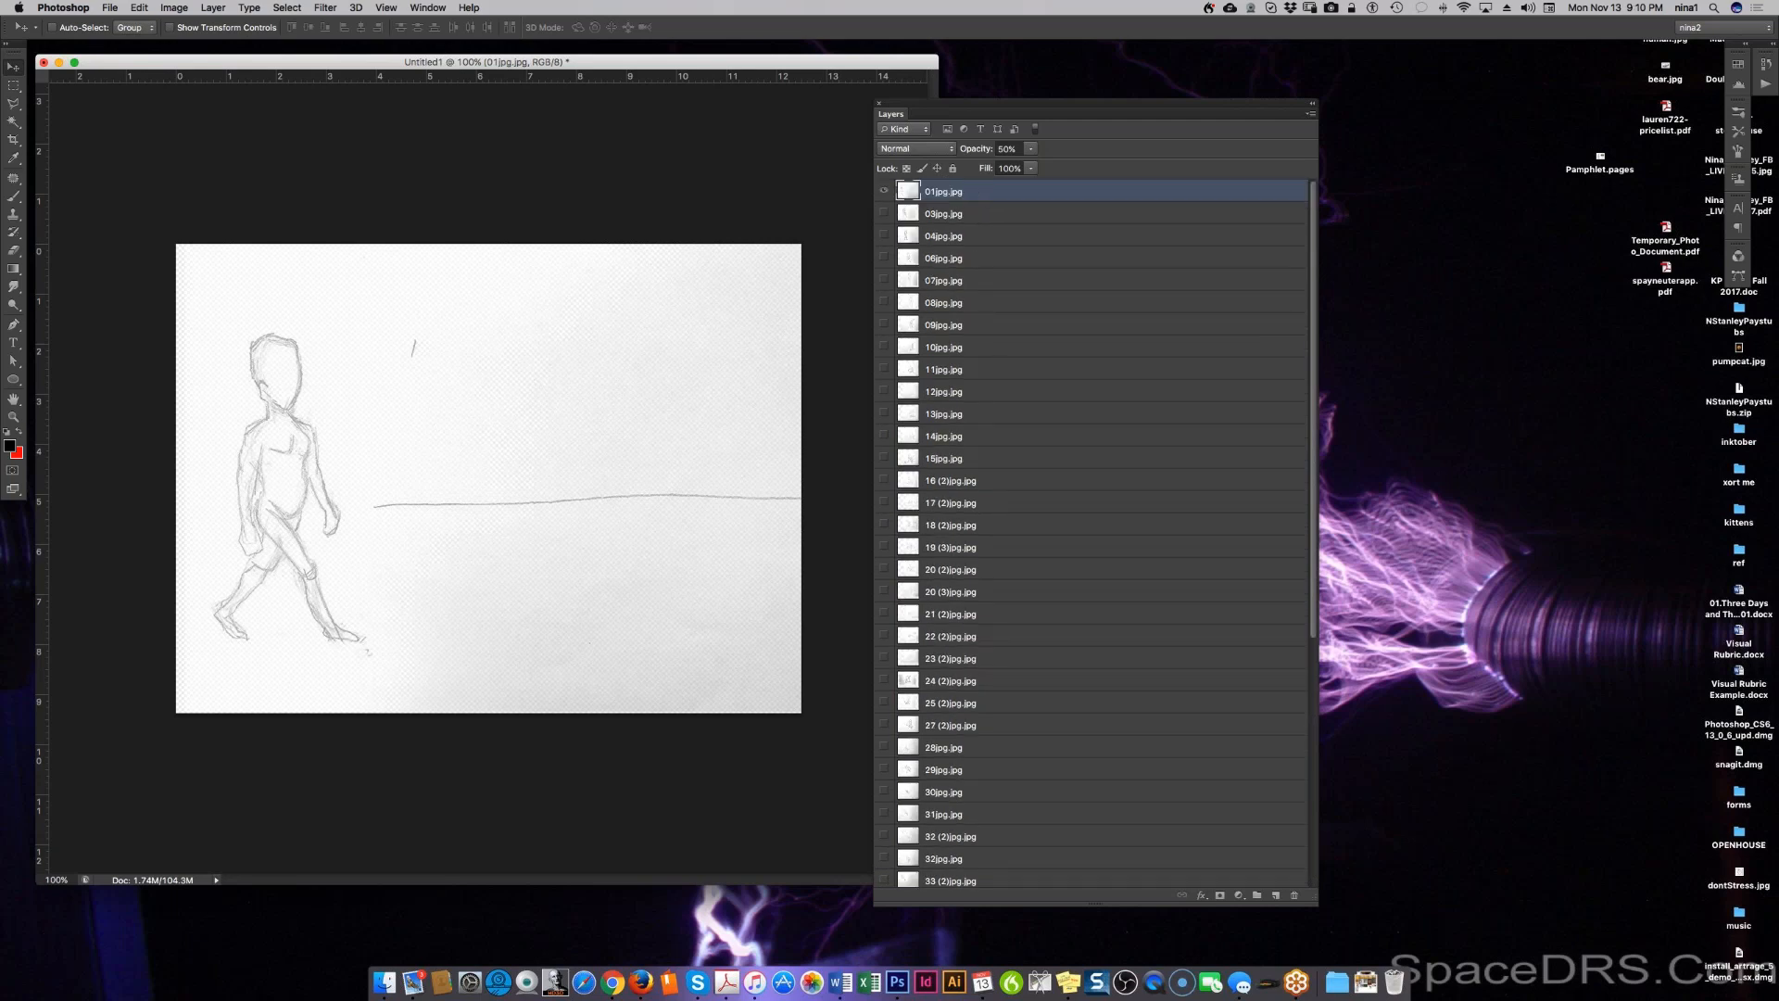
key(alt+bracketleft)
key(alt+bracketleft)
key(alt+bracketleft)
key(alt+bracketleft)
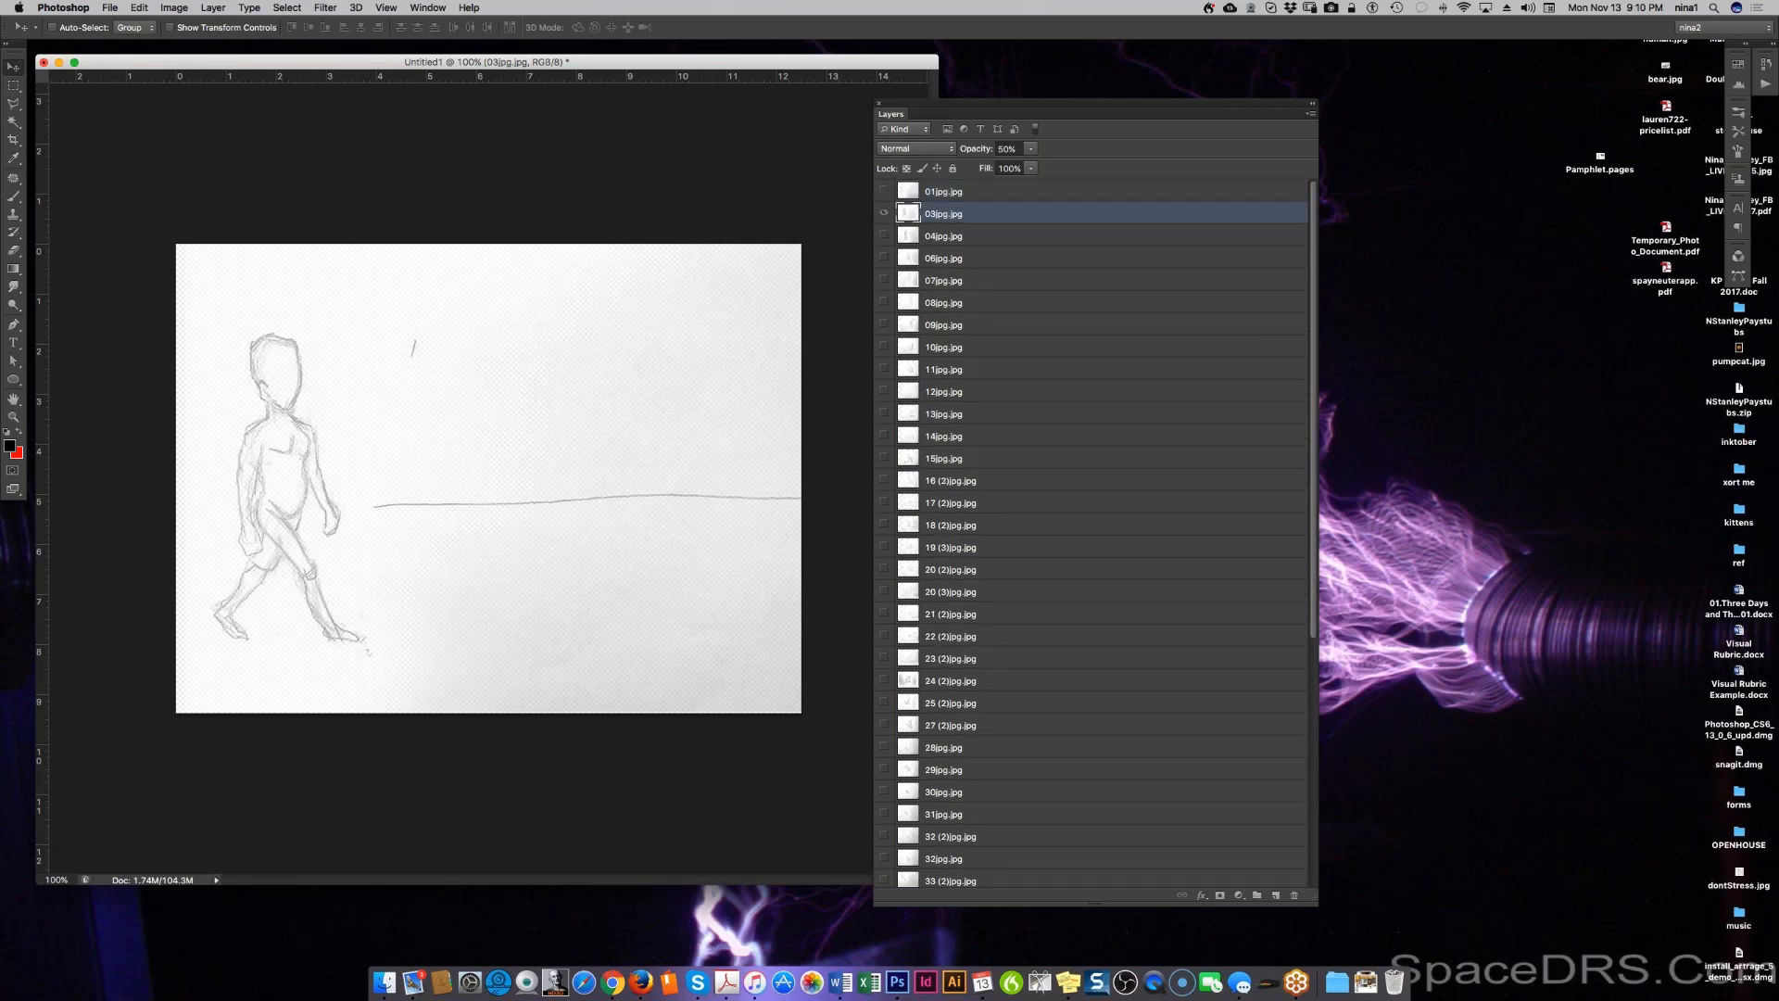
key(alt+bracketleft)
key(alt+bracketleft)
key(alt+bracketleft)
key(alt+bracketleft)
key(alt+bracketleft)
key(alt+bracketleft)
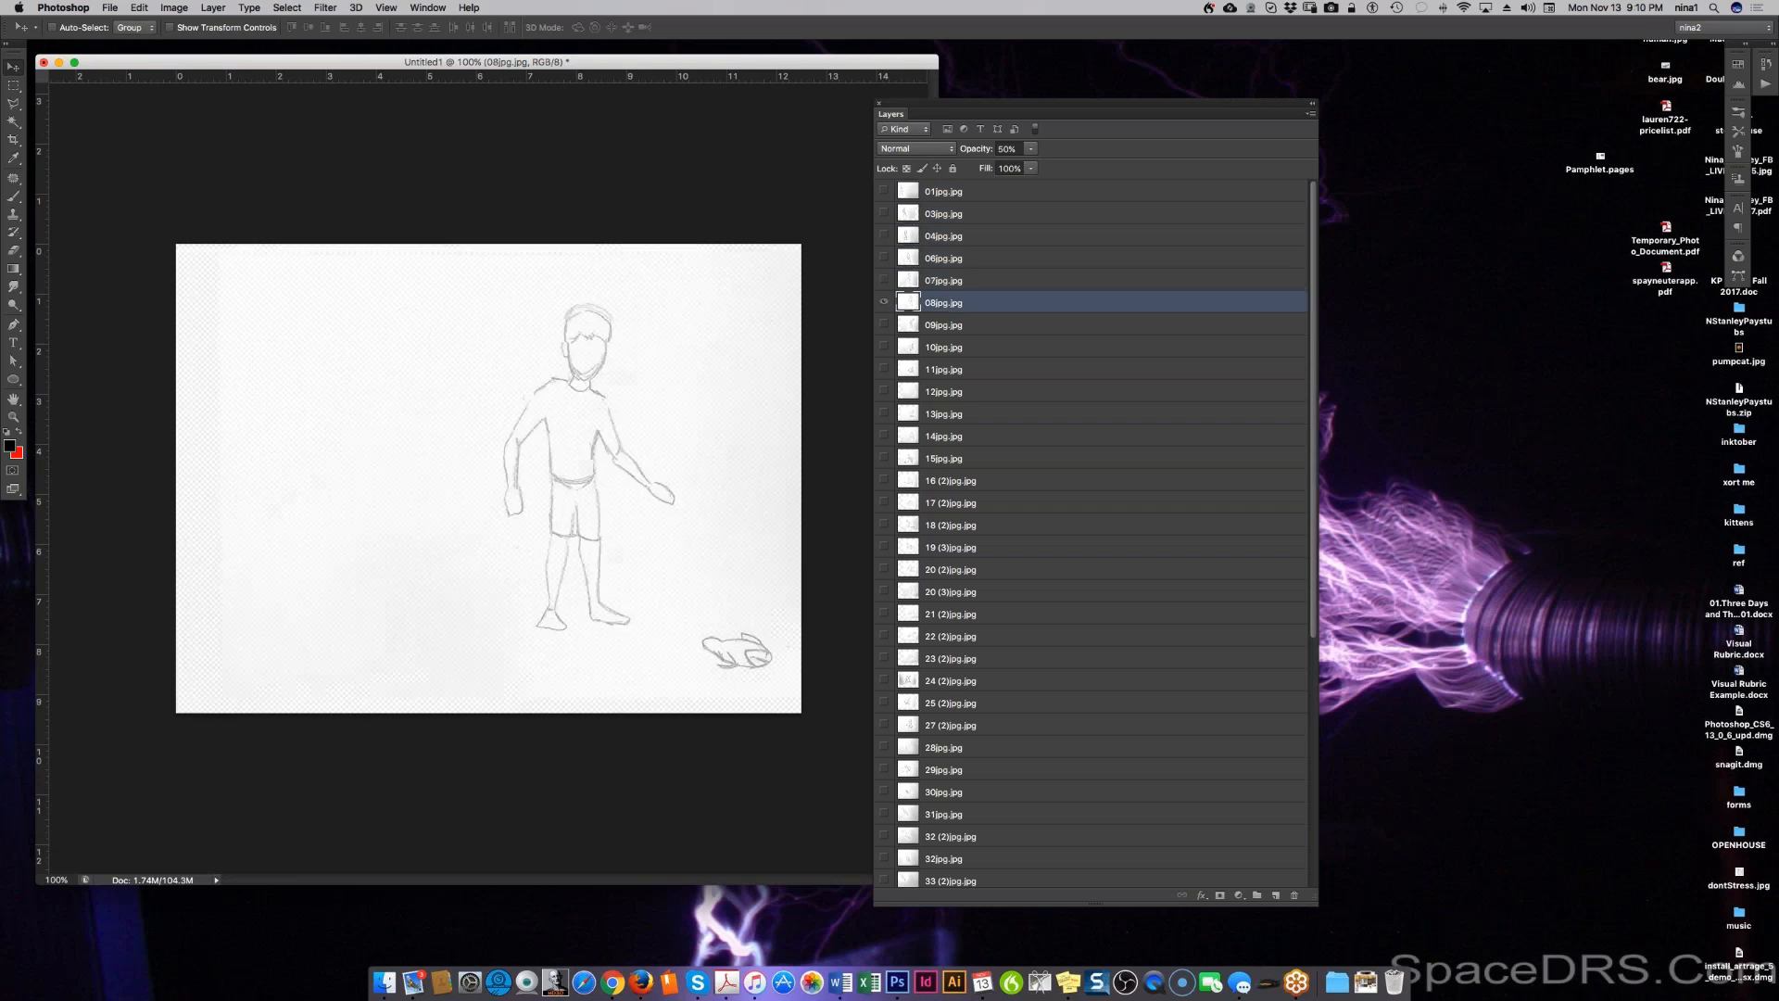
key(alt+bracketleft)
key(alt+bracketleft)
key(alt+bracketleft)
key(alt+bracketleft)
key(alt+bracketleft)
key(alt+bracketleft)
key(alt+bracketleft)
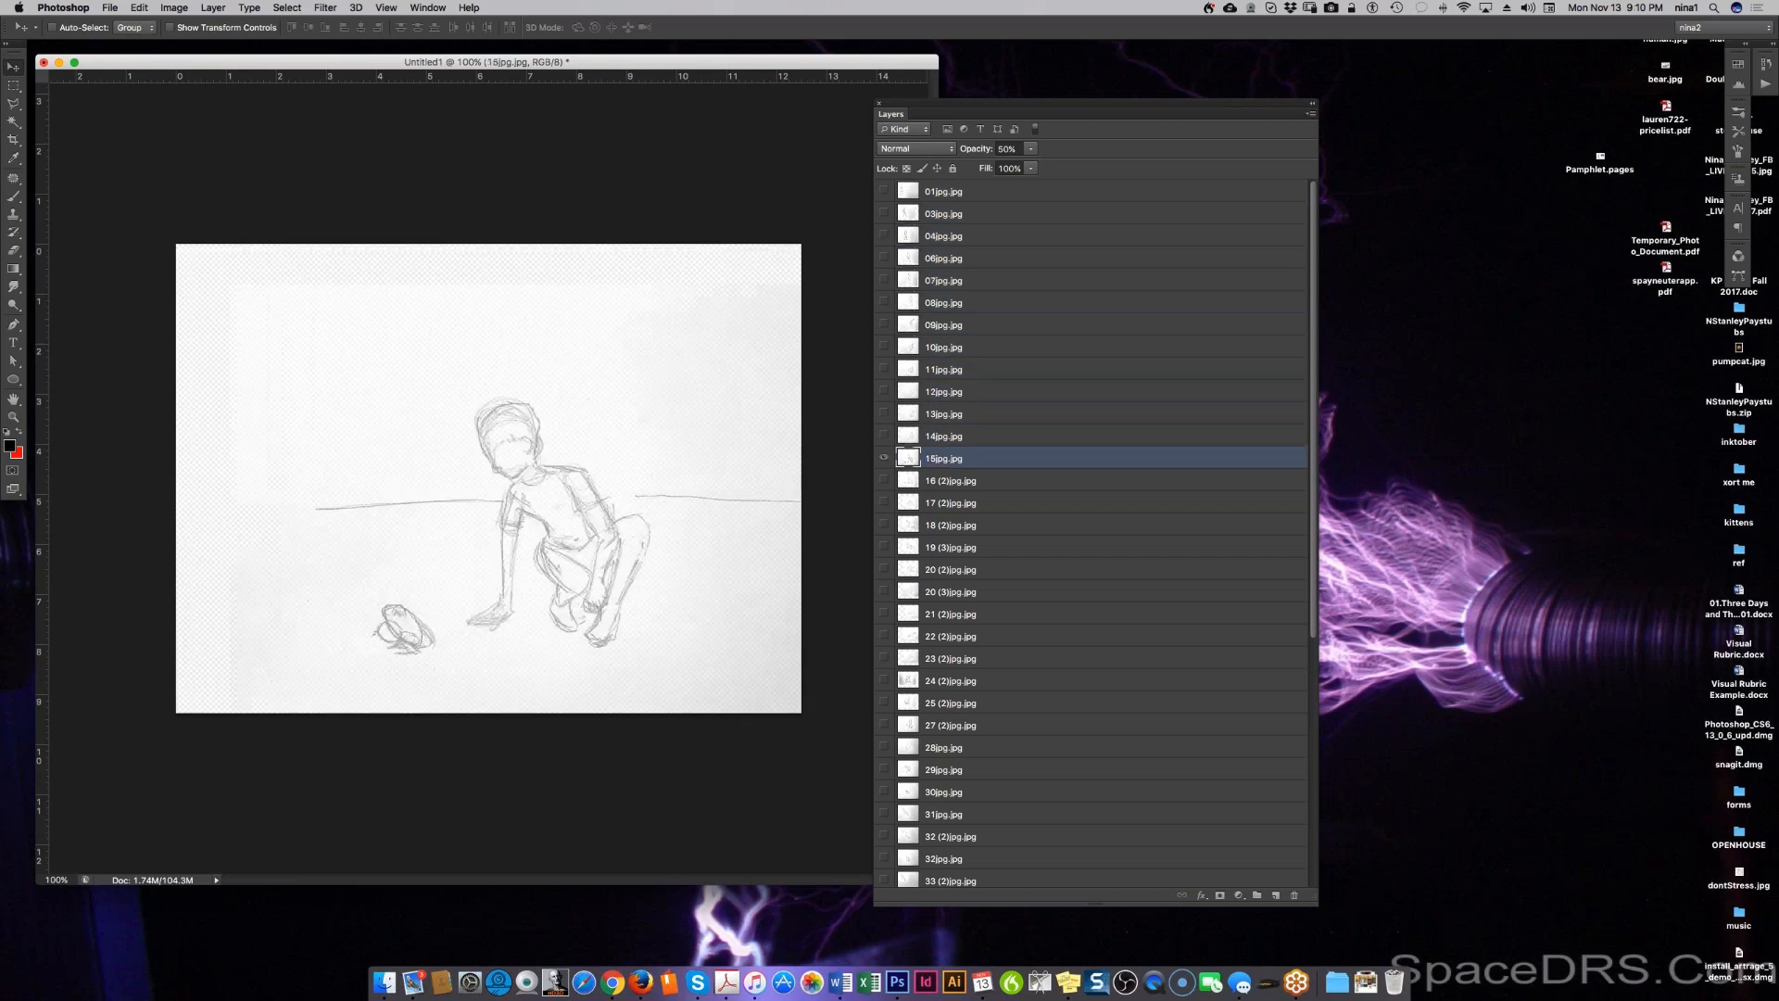
key(alt+bracketleft)
key(alt+bracketleft)
key(alt+bracketleft)
key(alt+bracketleft)
key(alt+bracketleft)
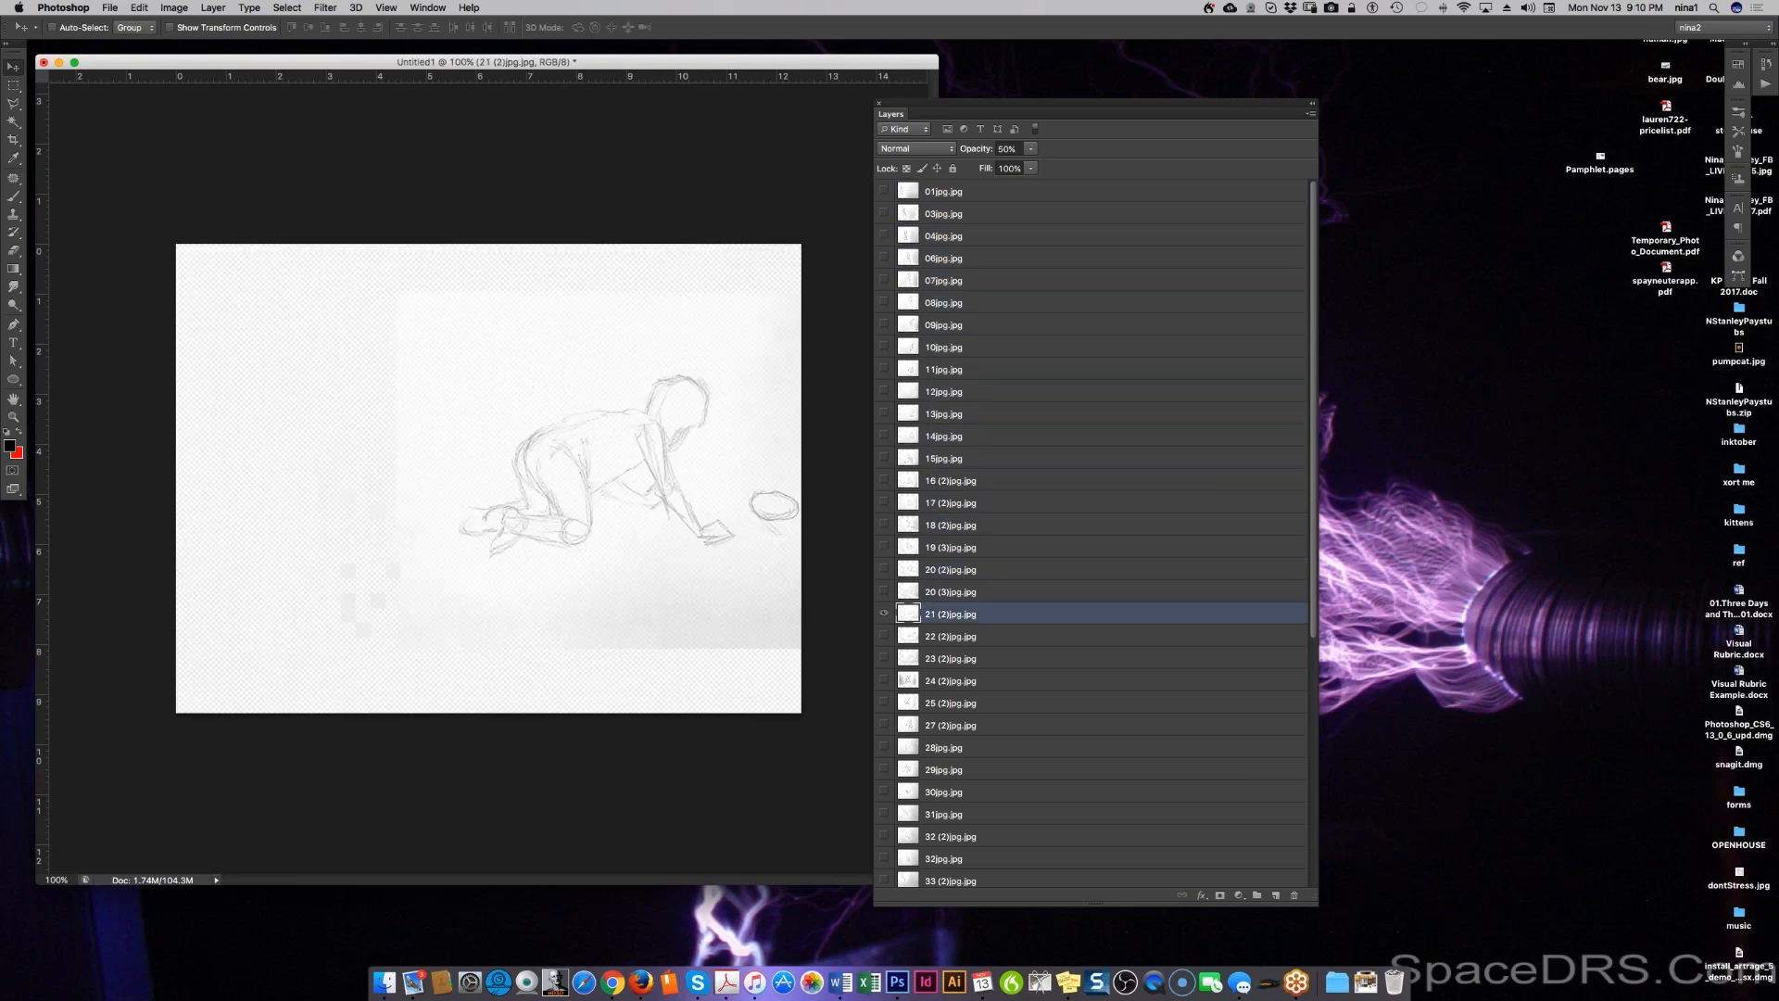
Step: Go back up through the frames from the crawling poses to the crouching figure in 12jpg.jpg to check the motion
key(alt+bracketright)
key(alt+bracketright)
key(alt+bracketright)
key(alt+bracketright)
key(alt+bracketright)
key(alt+bracketright)
key(alt+bracketright)
key(alt+bracketright)
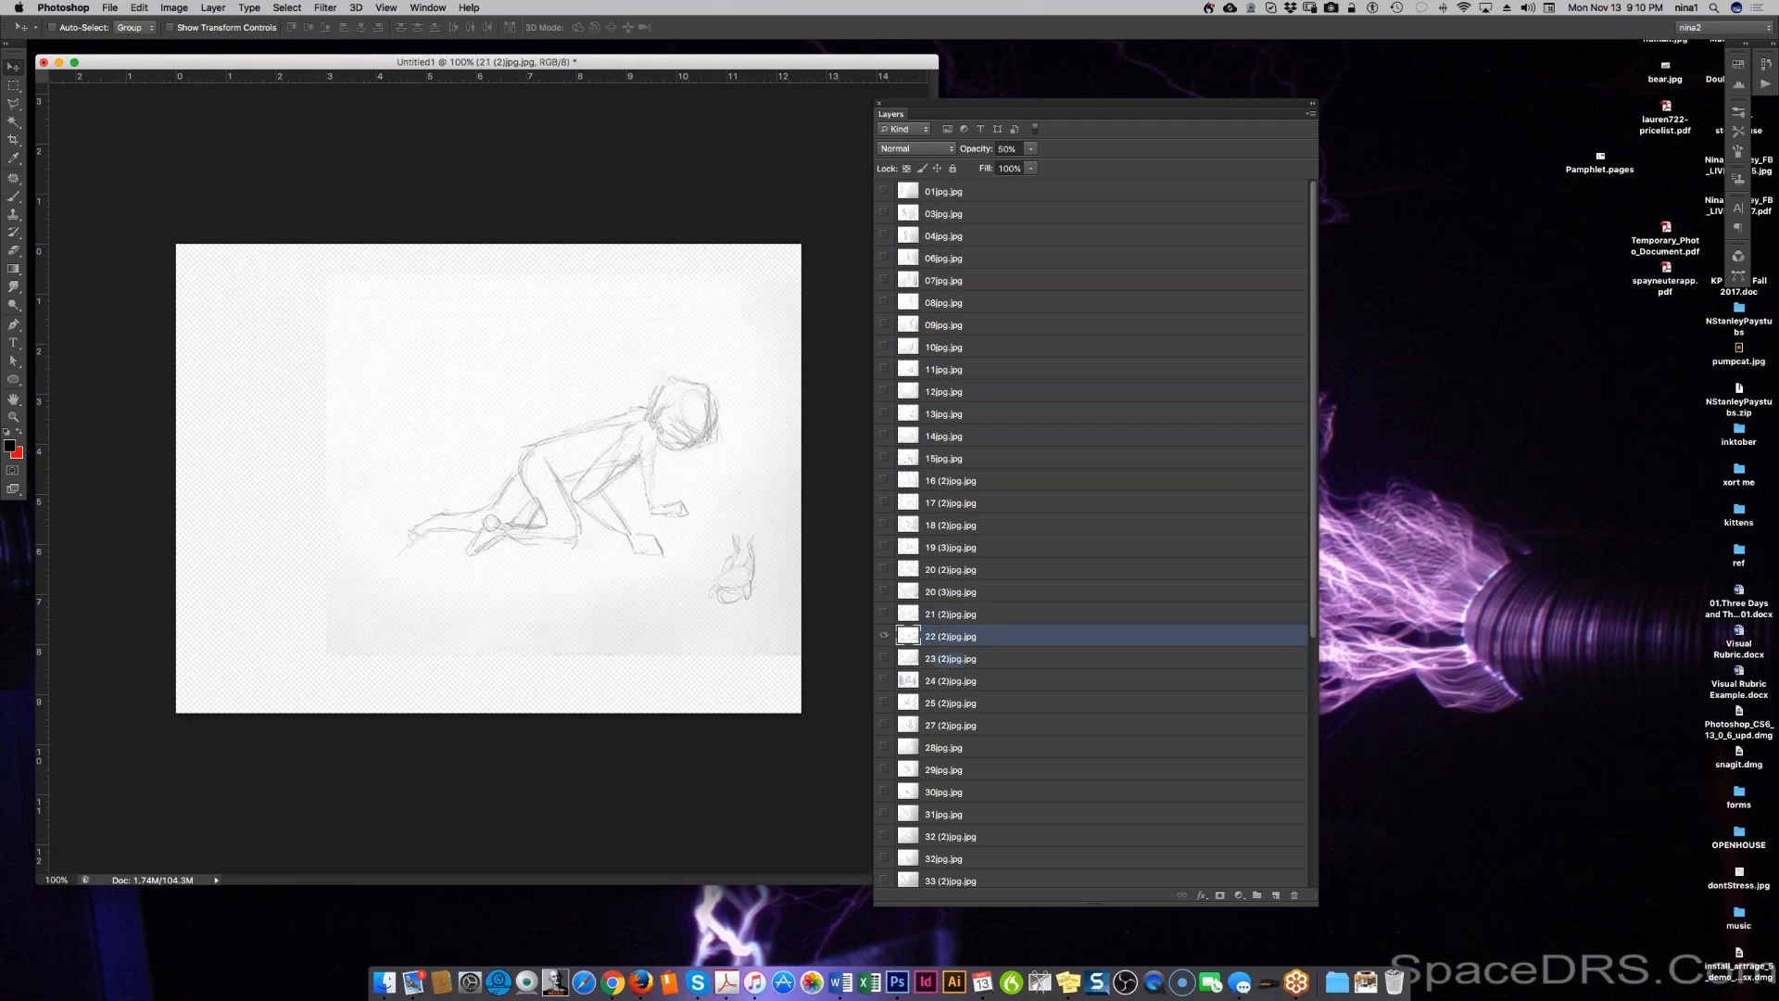
key(alt+bracketright)
key(alt+bracketright)
key(alt+bracketright)
key(alt+bracketright)
key(alt+bracketright)
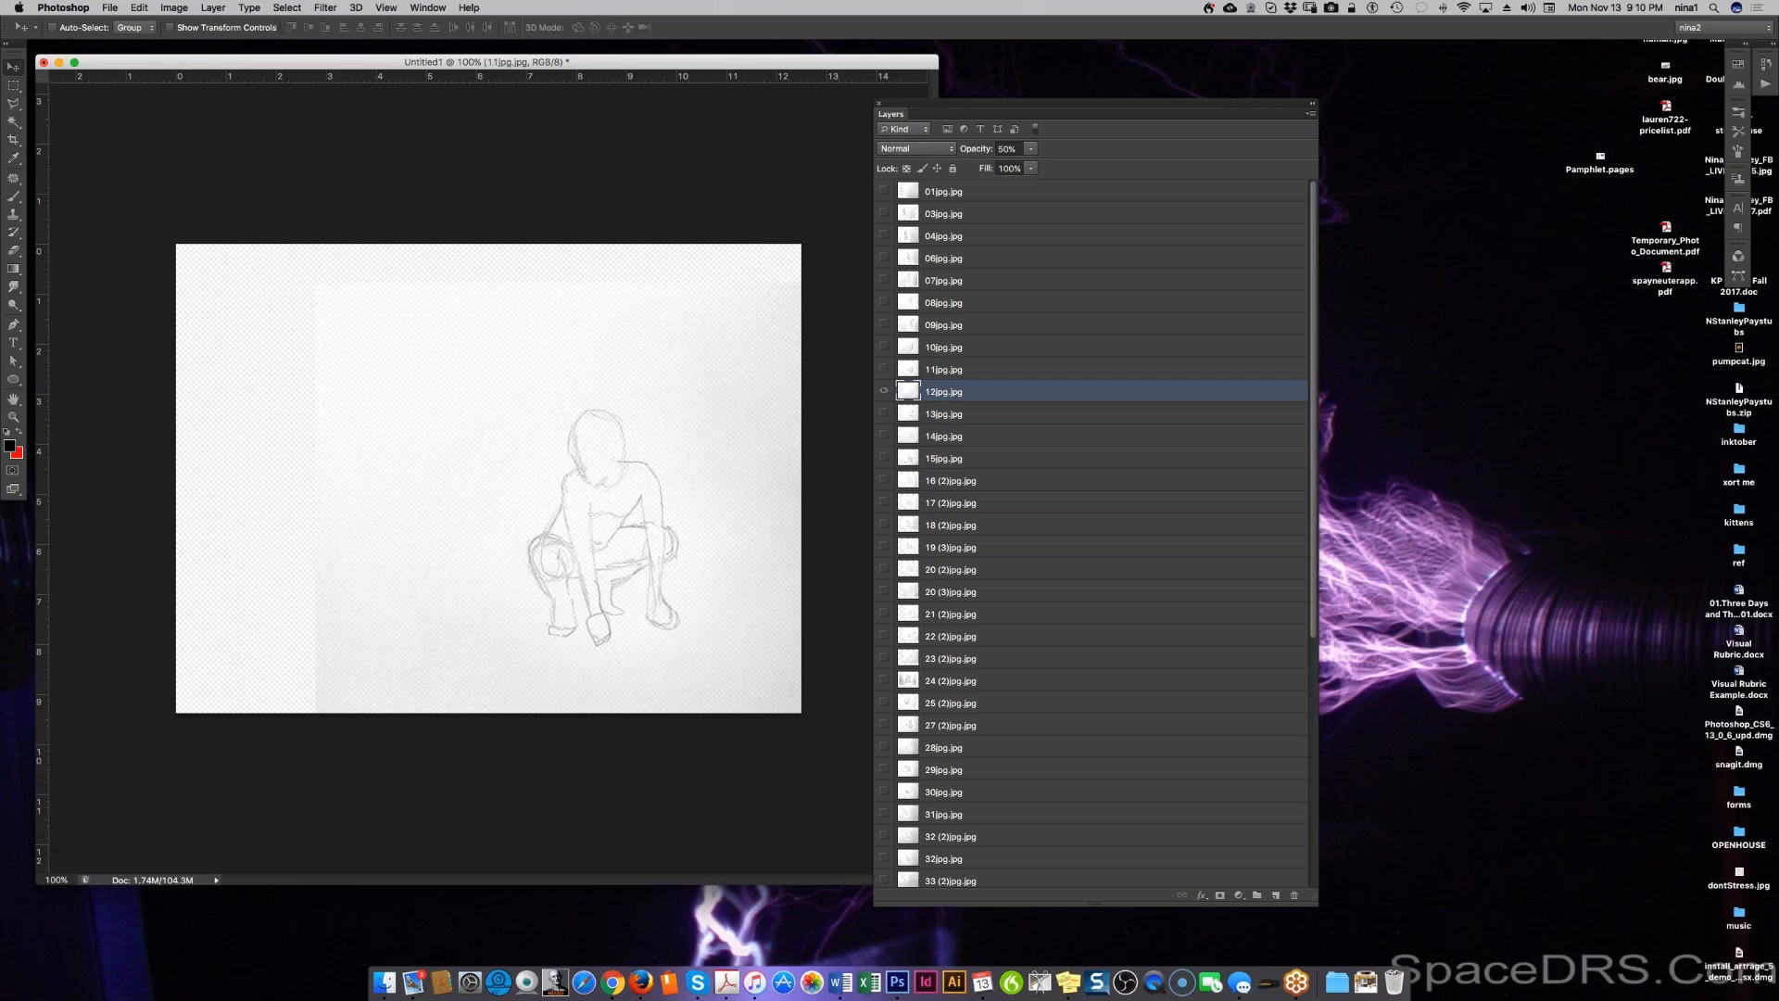
Step: Compare the crouching poses around 12jpg.jpg and 14jpg.jpg, and move layer 12jpg.jpg directly below 13jpg.jpg
key(alt+bracketright)
key(alt+bracketright)
key(alt+bracketleft)
key(alt+bracketleft)
key(alt+bracketleft)
key(alt+bracketleft)
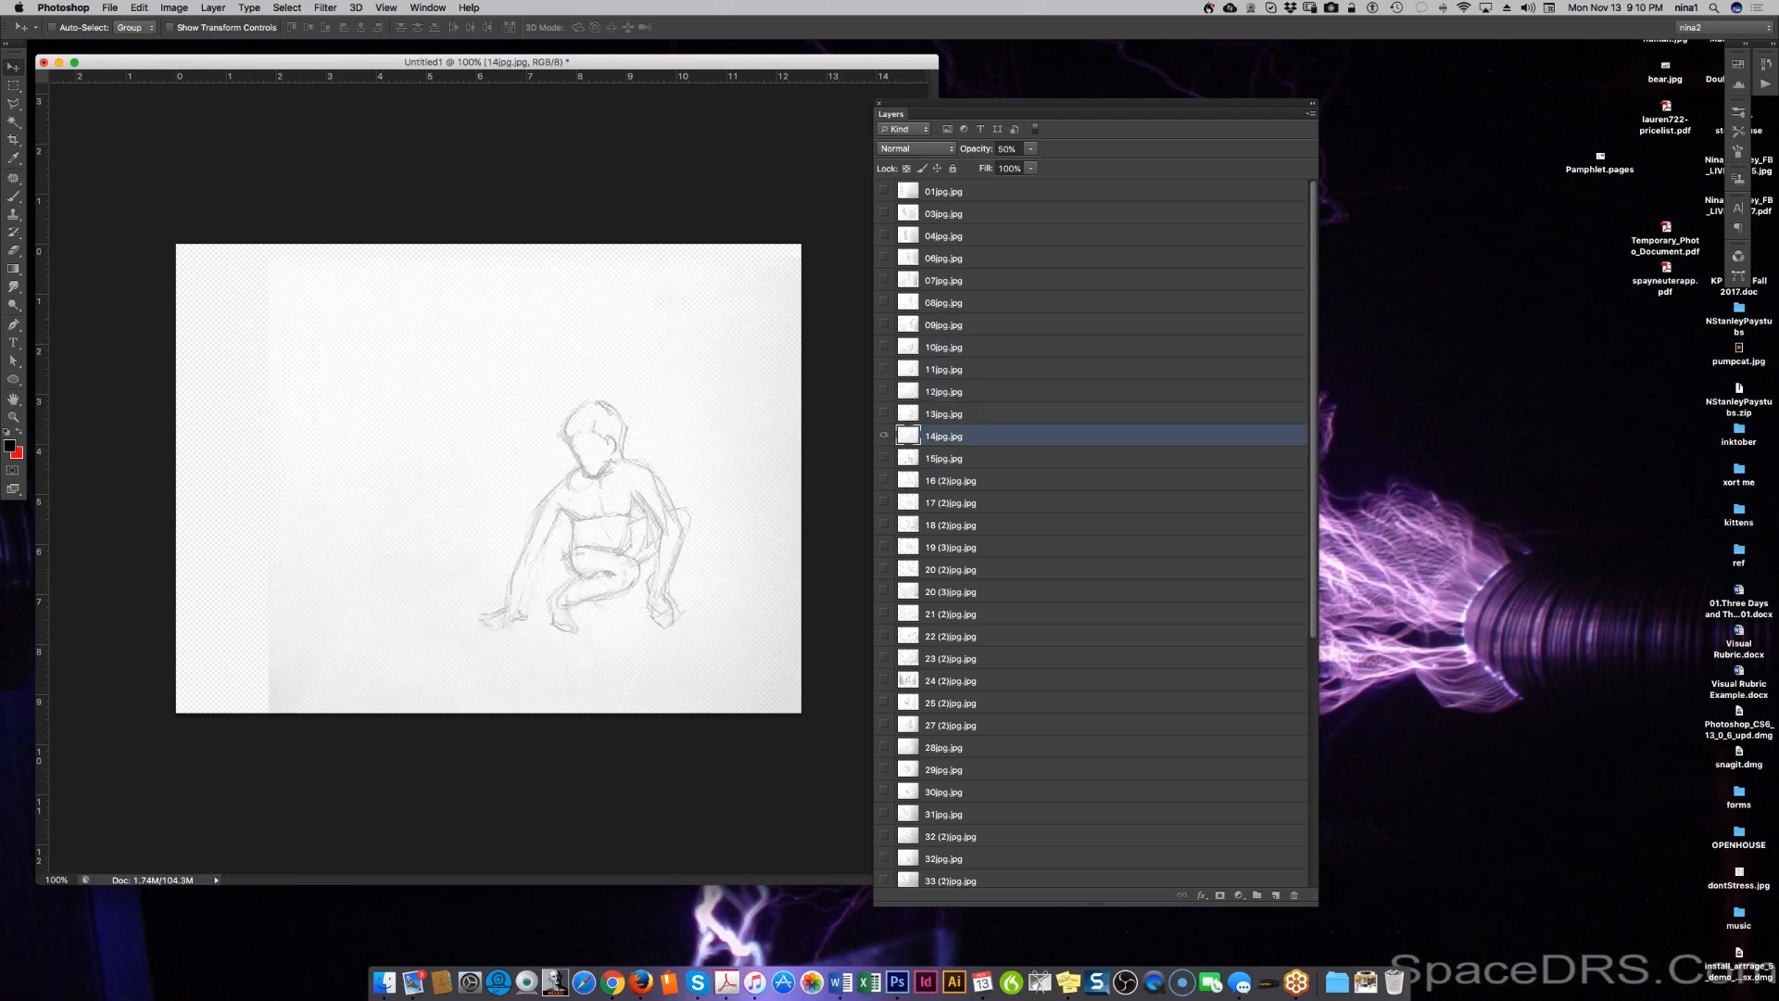
key(alt+bracketright)
key(alt+bracketright)
key(alt+bracketleft)
key(alt+bracketleft)
key(alt+bracketleft)
key(alt+bracketleft)
key(alt+bracketright)
key(alt+bracketright)
key(alt+bracketright)
key(alt+bracketright)
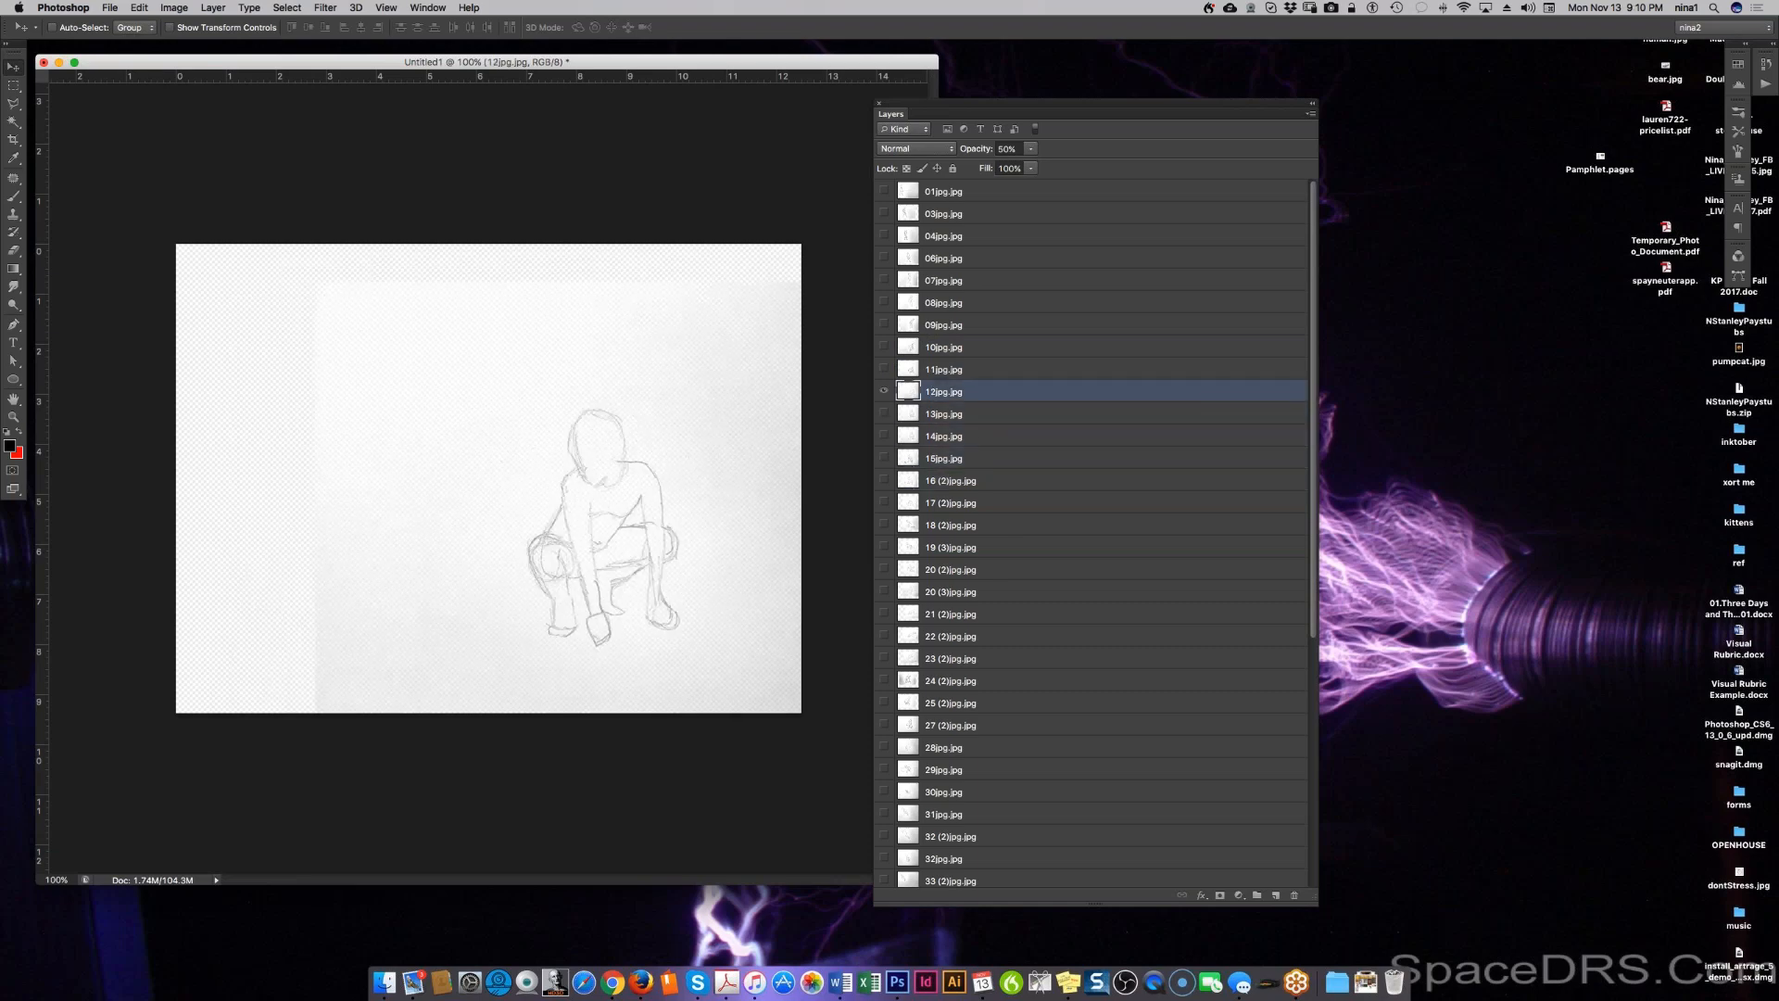
drag(1025, 393, 1024, 421)
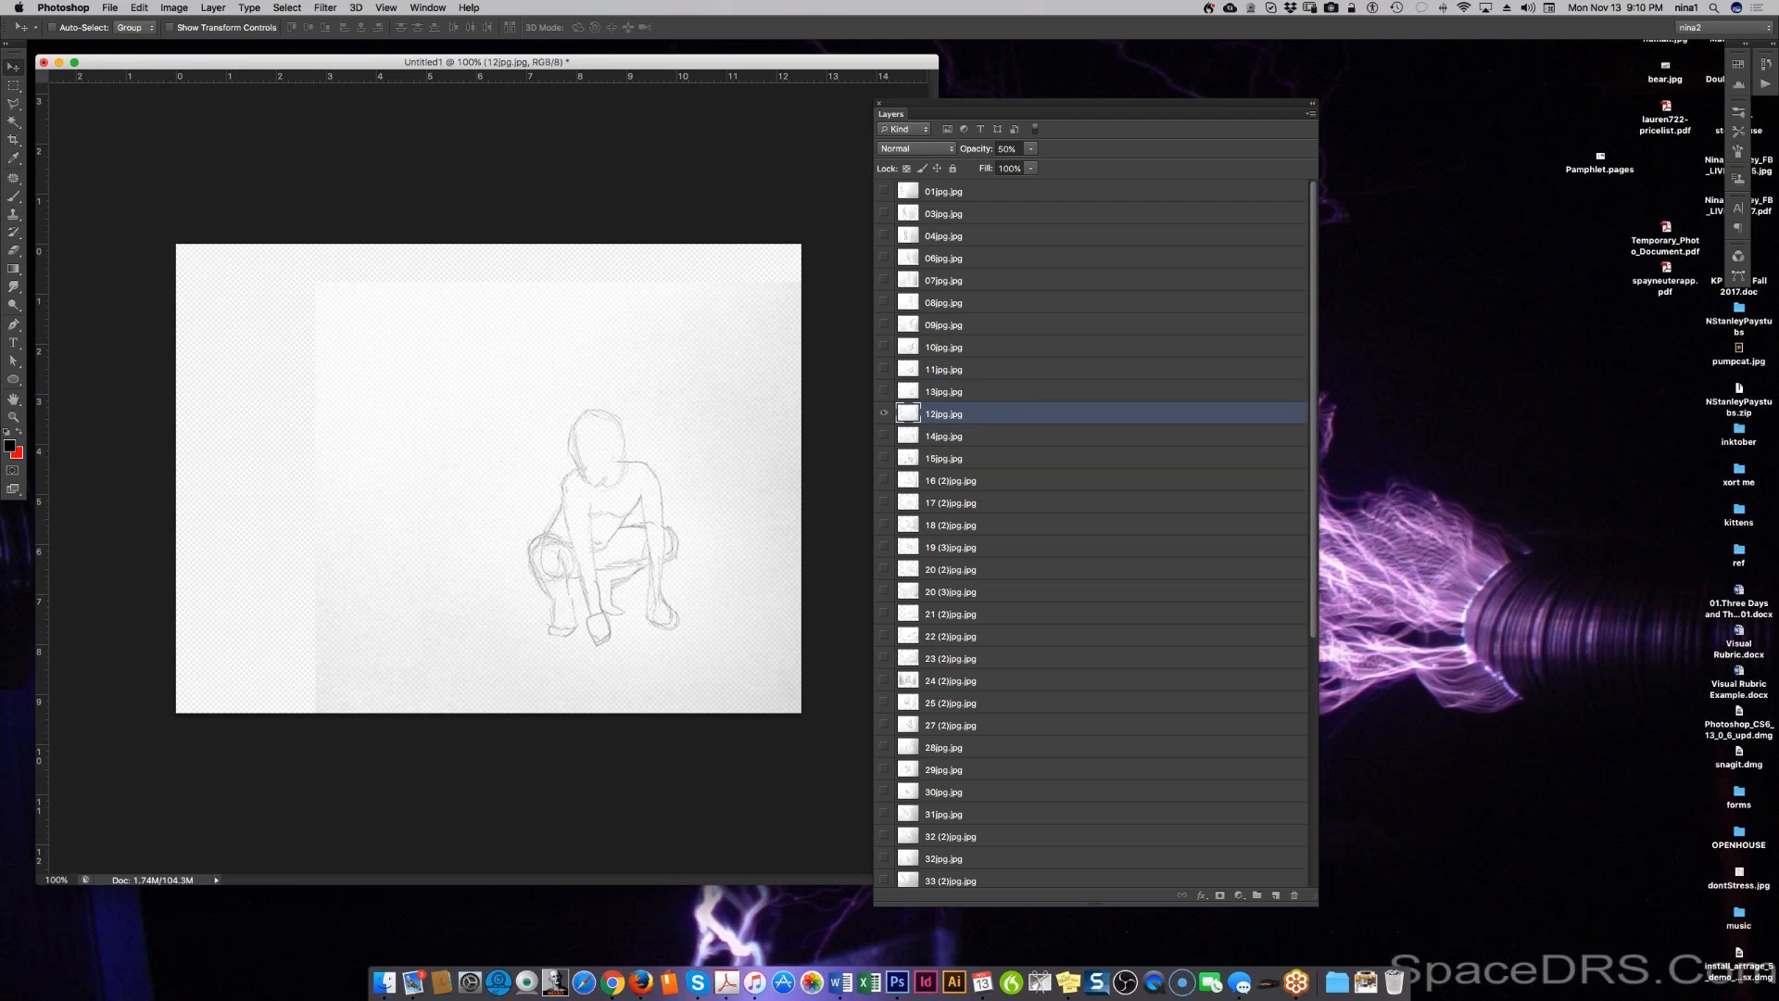
Step: Review the reordered 12jpg.jpg frame against its neighbours and play through the sequence down to 24 (2)jpg.jpg
key(alt+bracketleft)
key(alt+bracketright)
key(alt+bracketright)
key(alt+bracketleft)
key(alt+bracketleft)
key(alt+bracketleft)
key(alt+bracketleft)
key(alt+bracketleft)
key(alt+bracketleft)
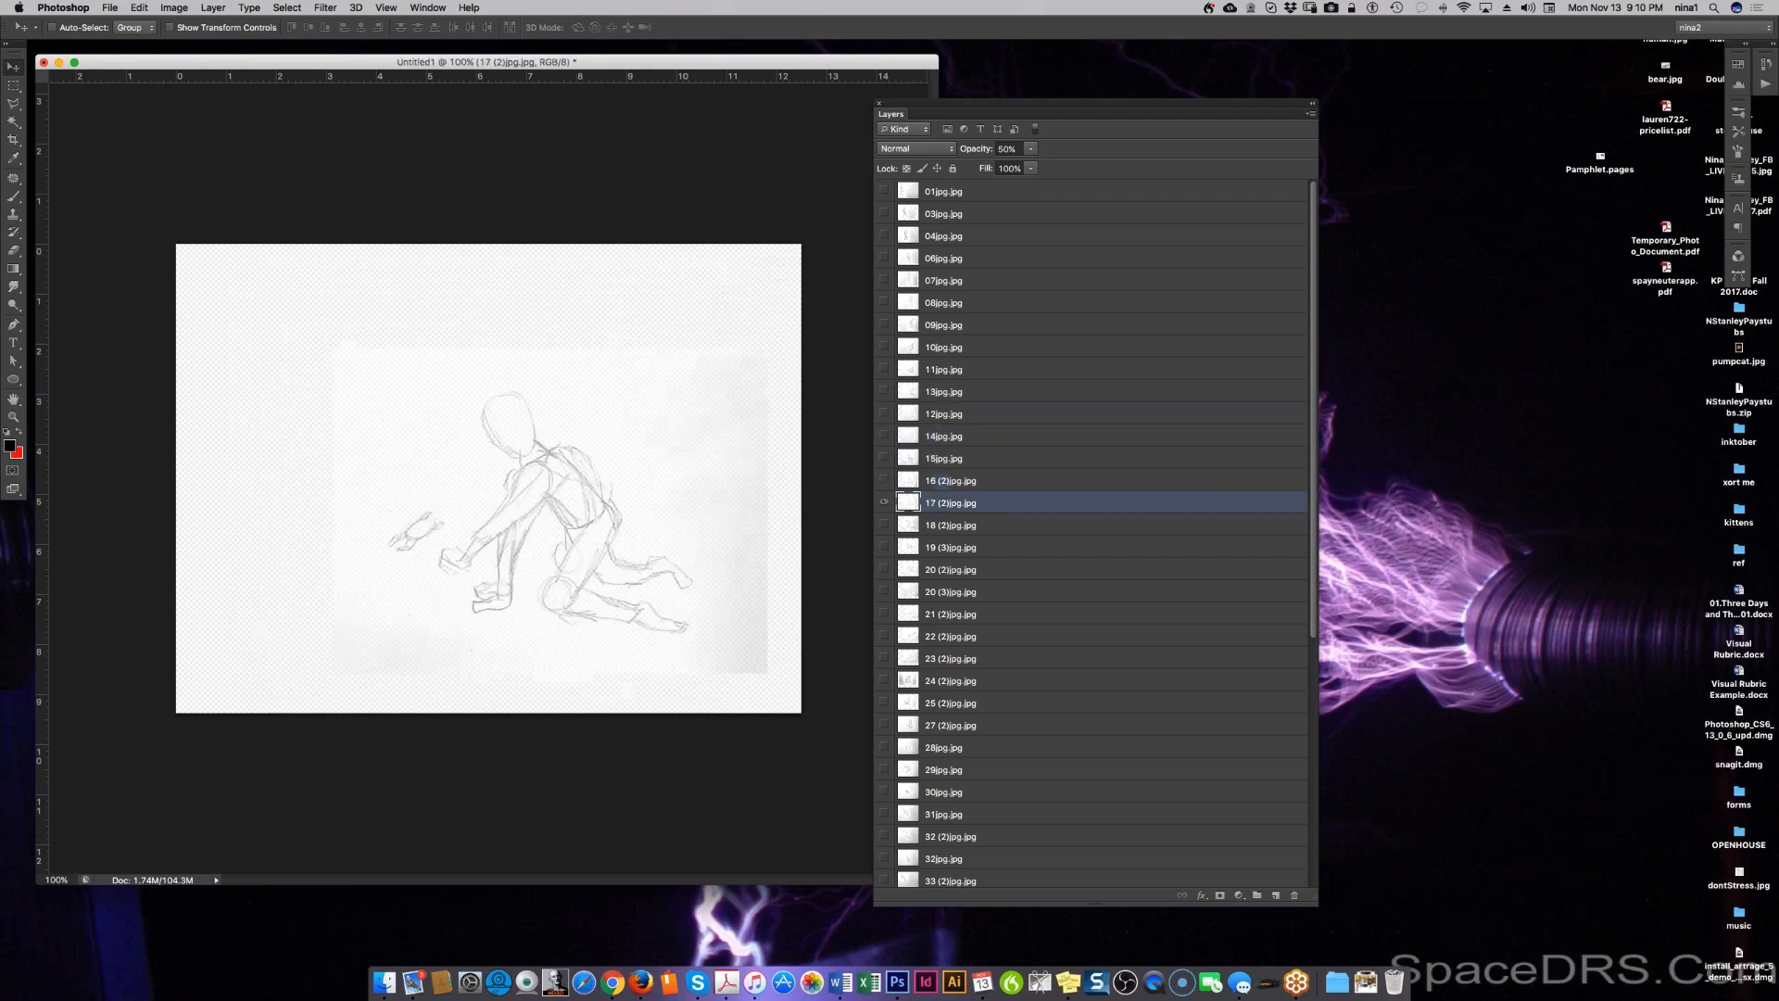
key(alt+bracketleft)
key(alt+bracketleft)
key(alt+bracketleft)
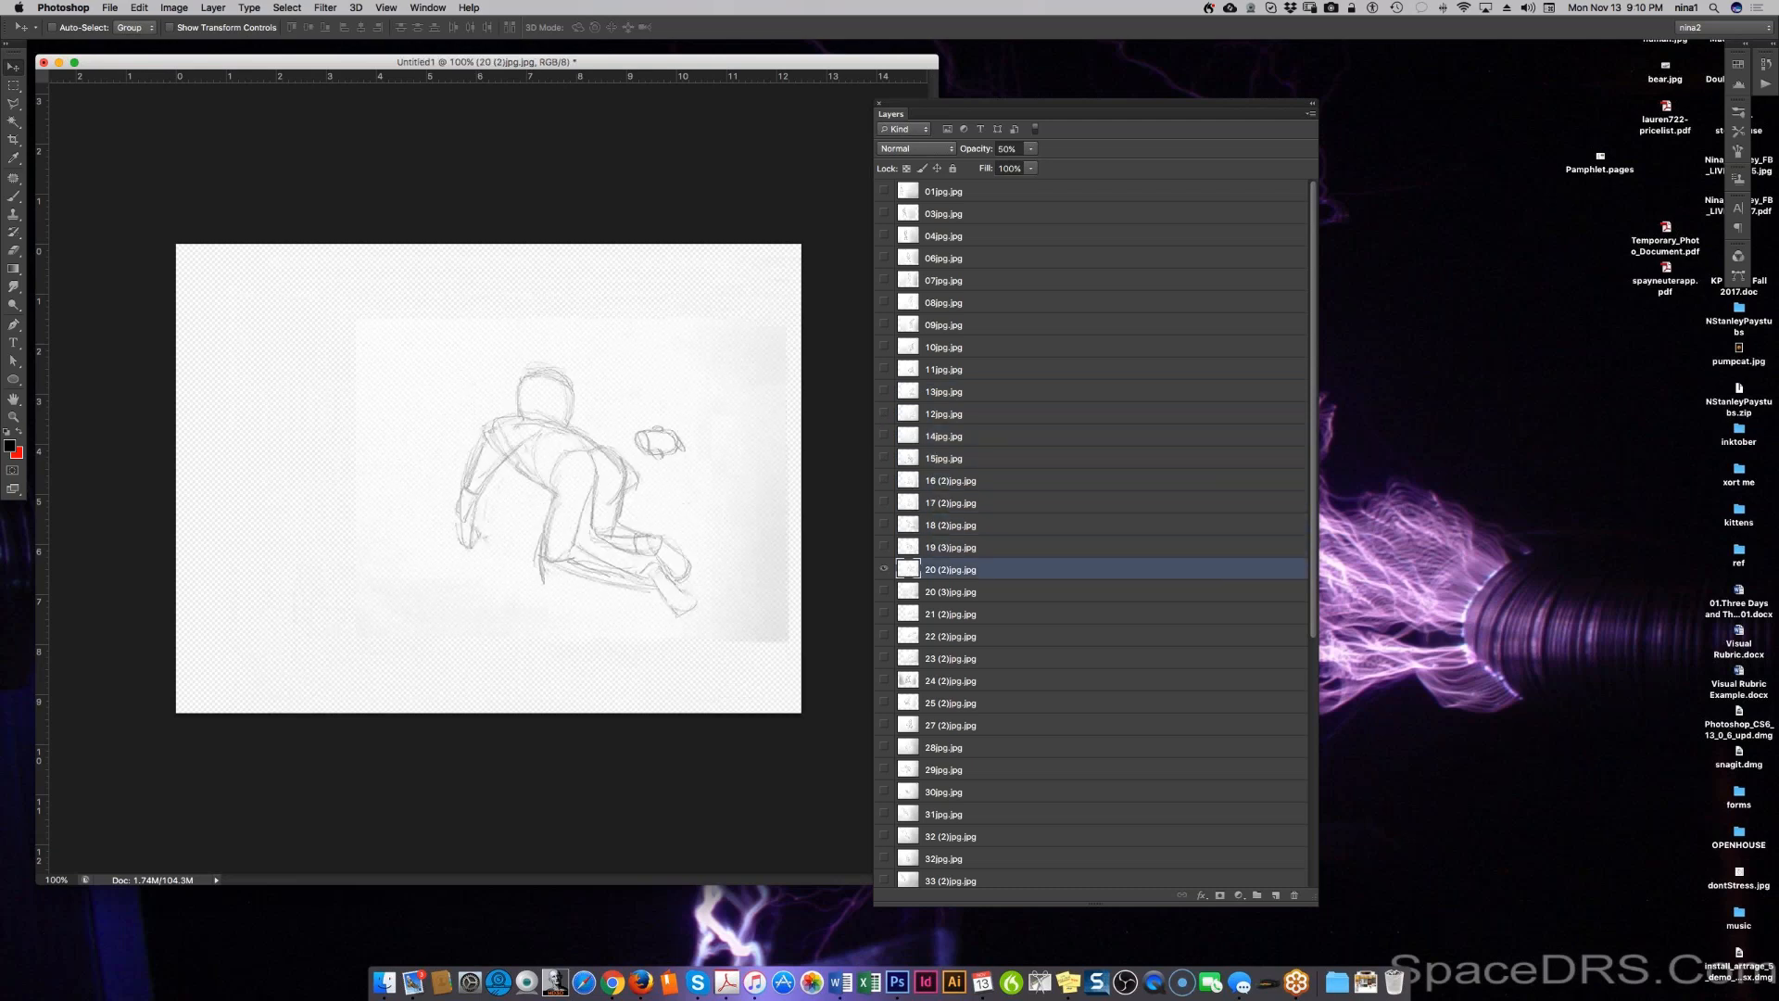
key(alt+bracketleft)
key(alt+bracketleft)
key(alt+bracketleft)
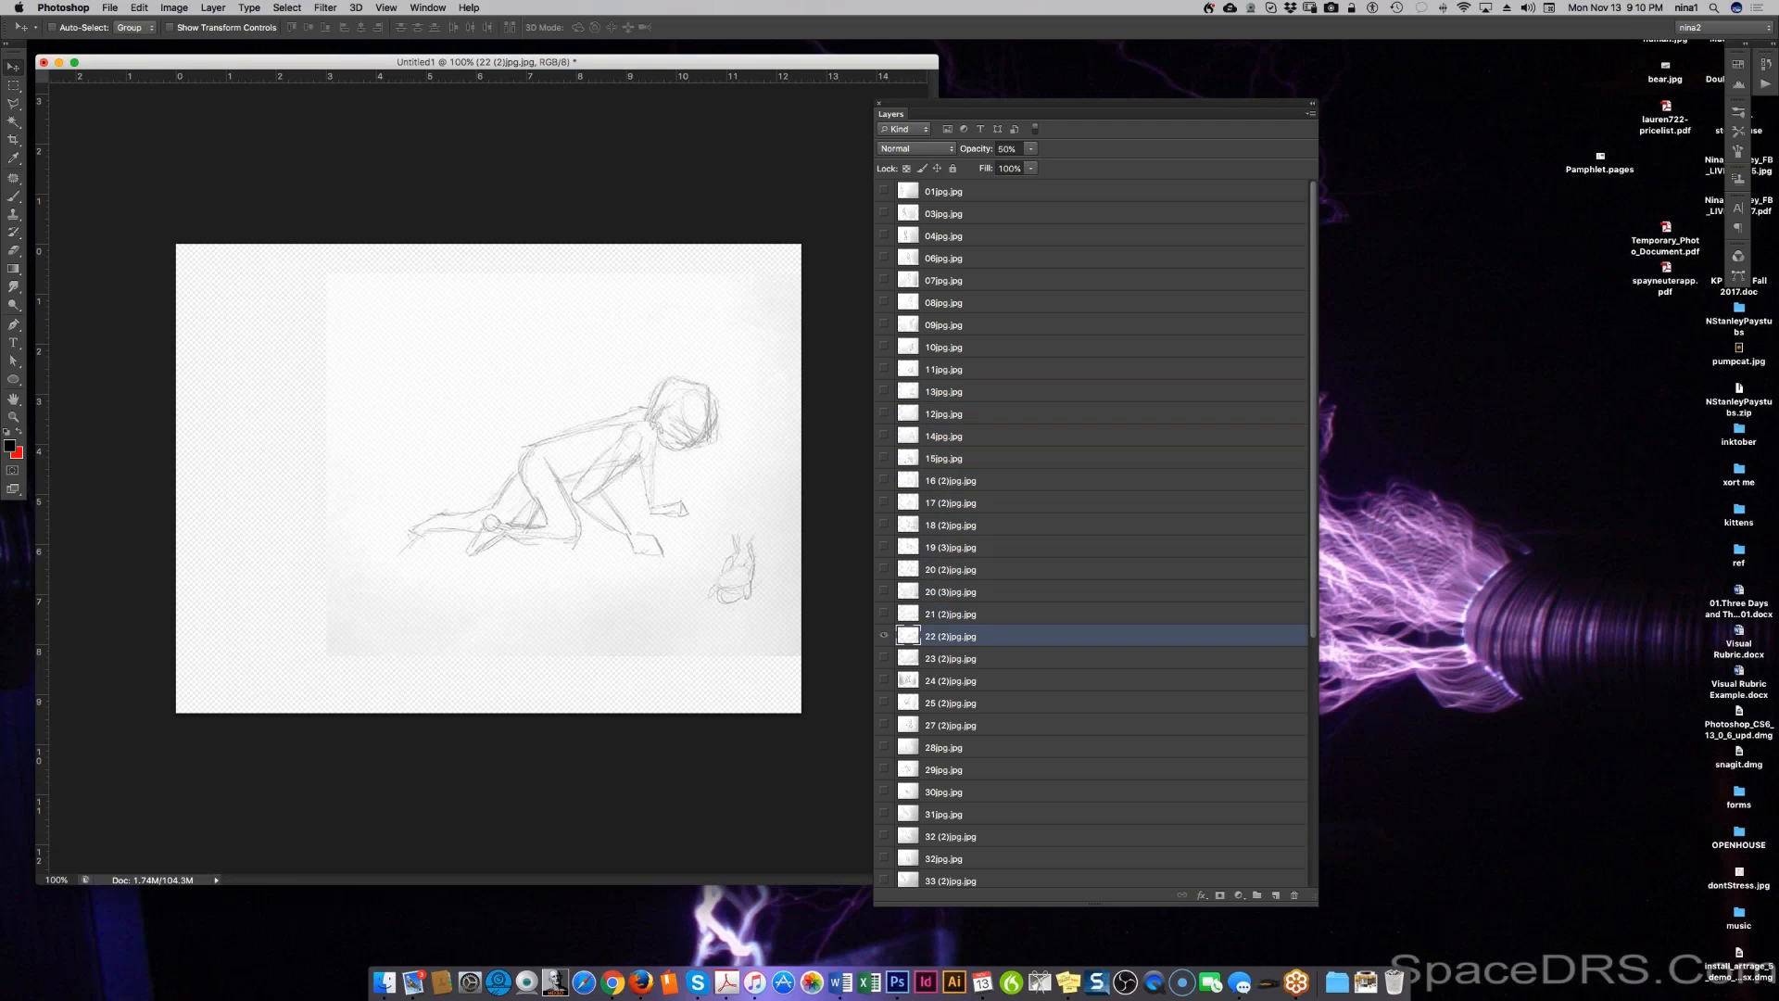
key(alt+bracketleft)
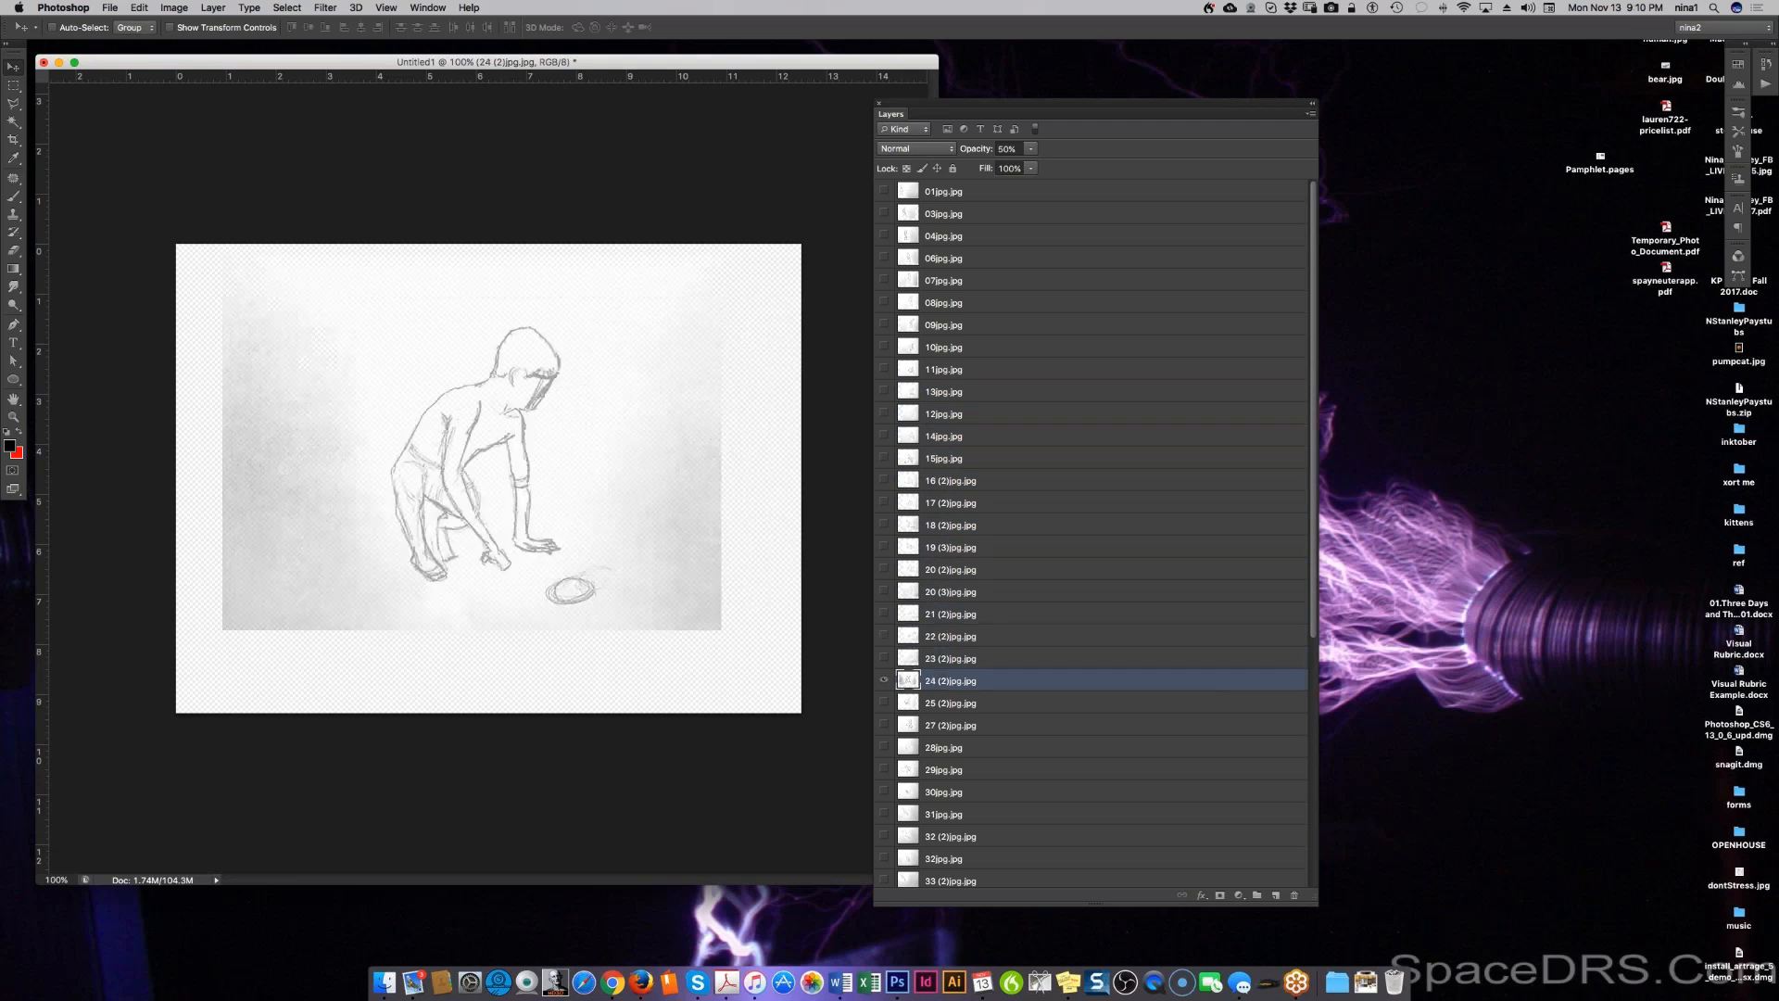
Step: Compare the 24 (2)jpg.jpg drawing with its neighbouring frames and select layer 25 (2)jpg.jpg
key(alt+bracketright)
key(alt+bracketleft)
key(alt+bracketleft)
key(alt+bracketright)
click(950, 702)
scroll(964, 704, down, 6)
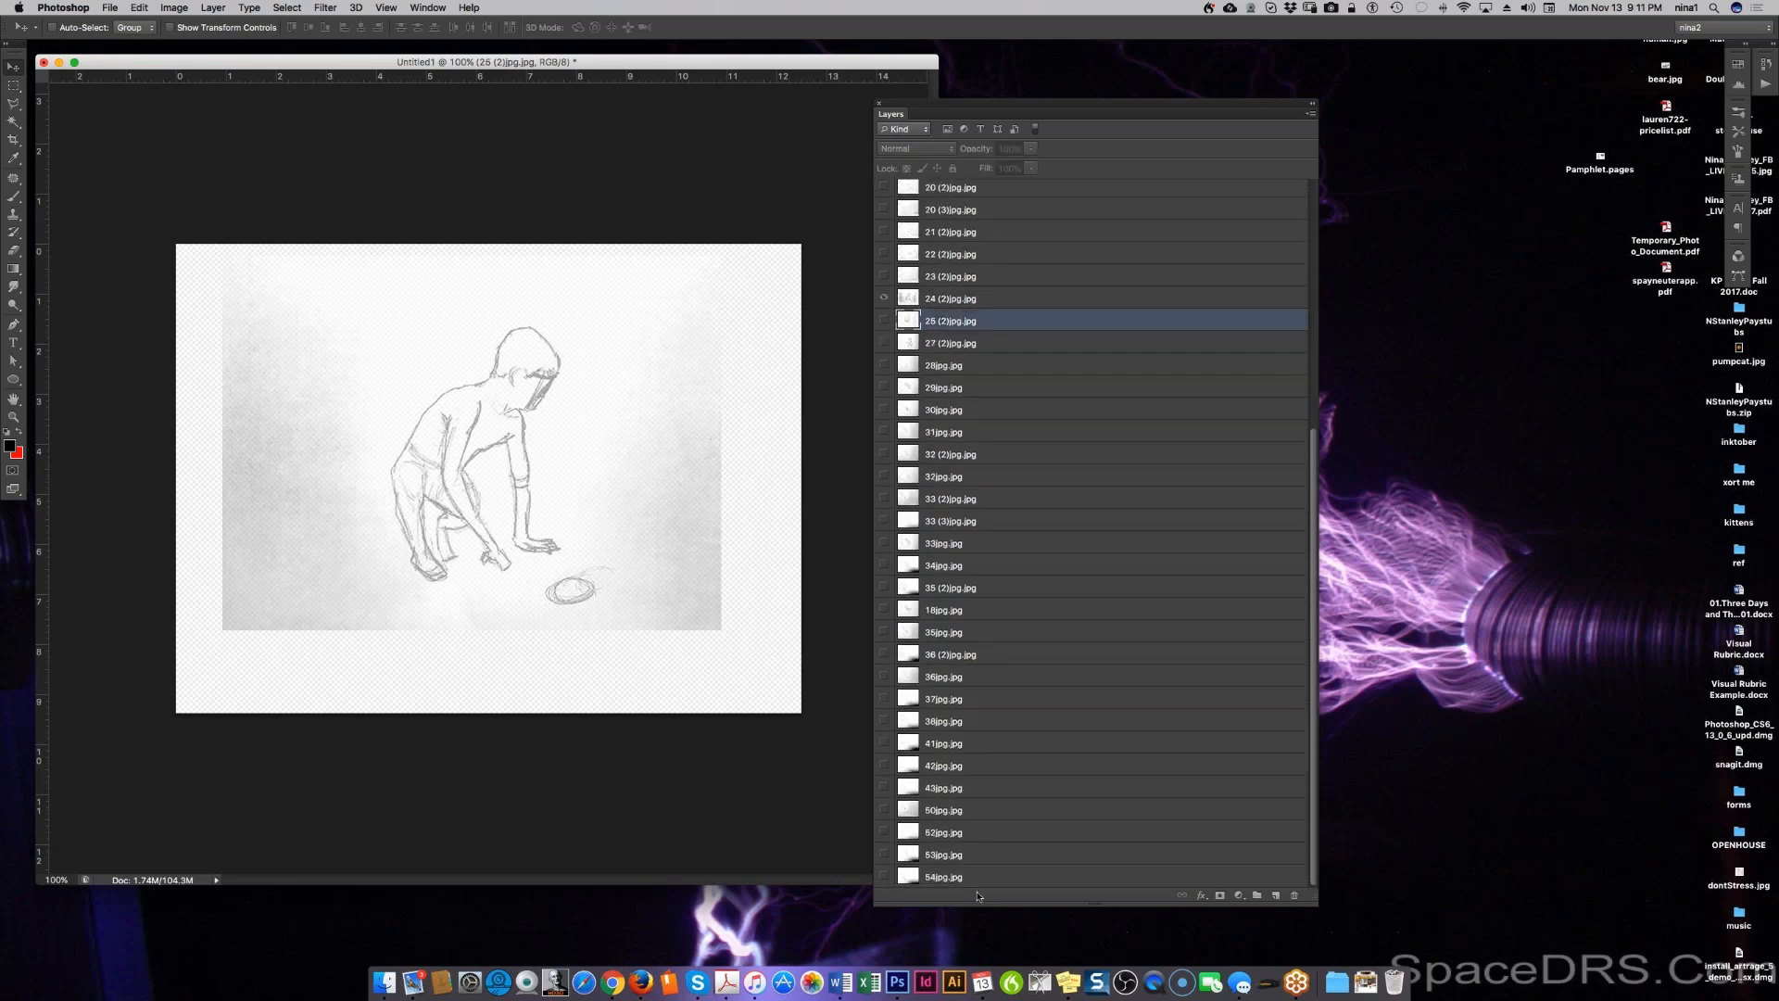
Step: Save the layered document in Photoshop format as frogboy.psd in testFolder
click(111, 9)
click(121, 170)
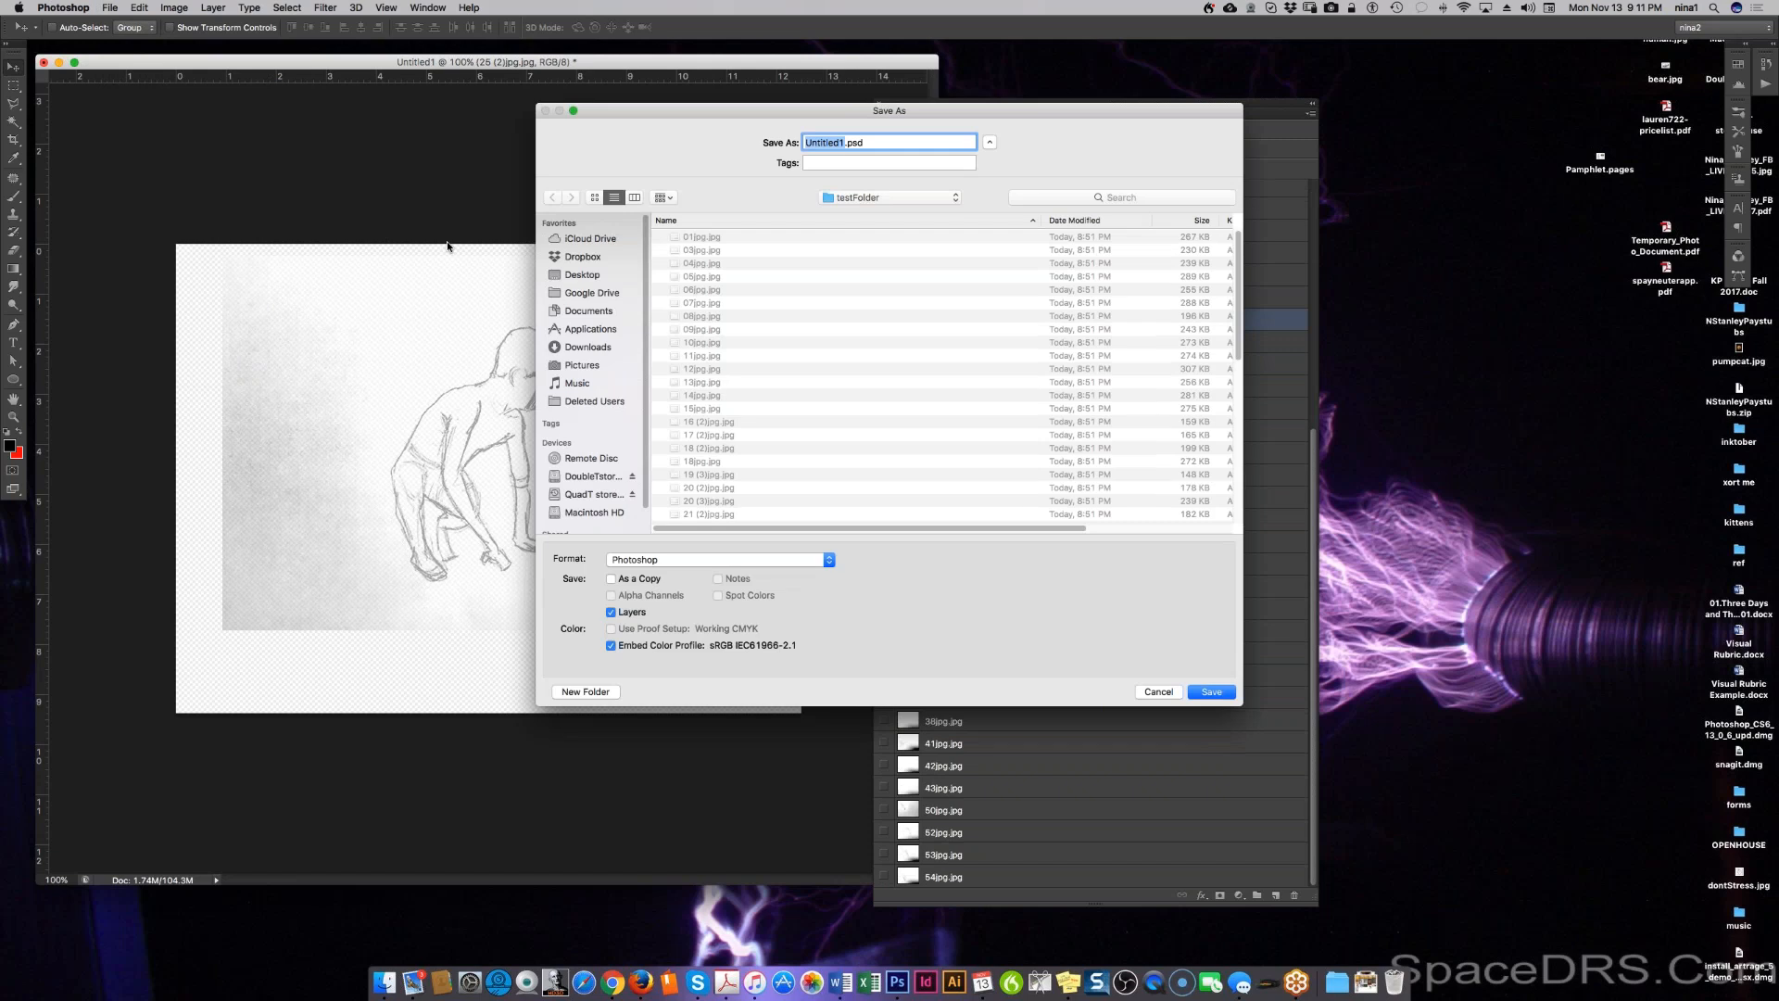
text(fron)
text(boy)
key(Return)
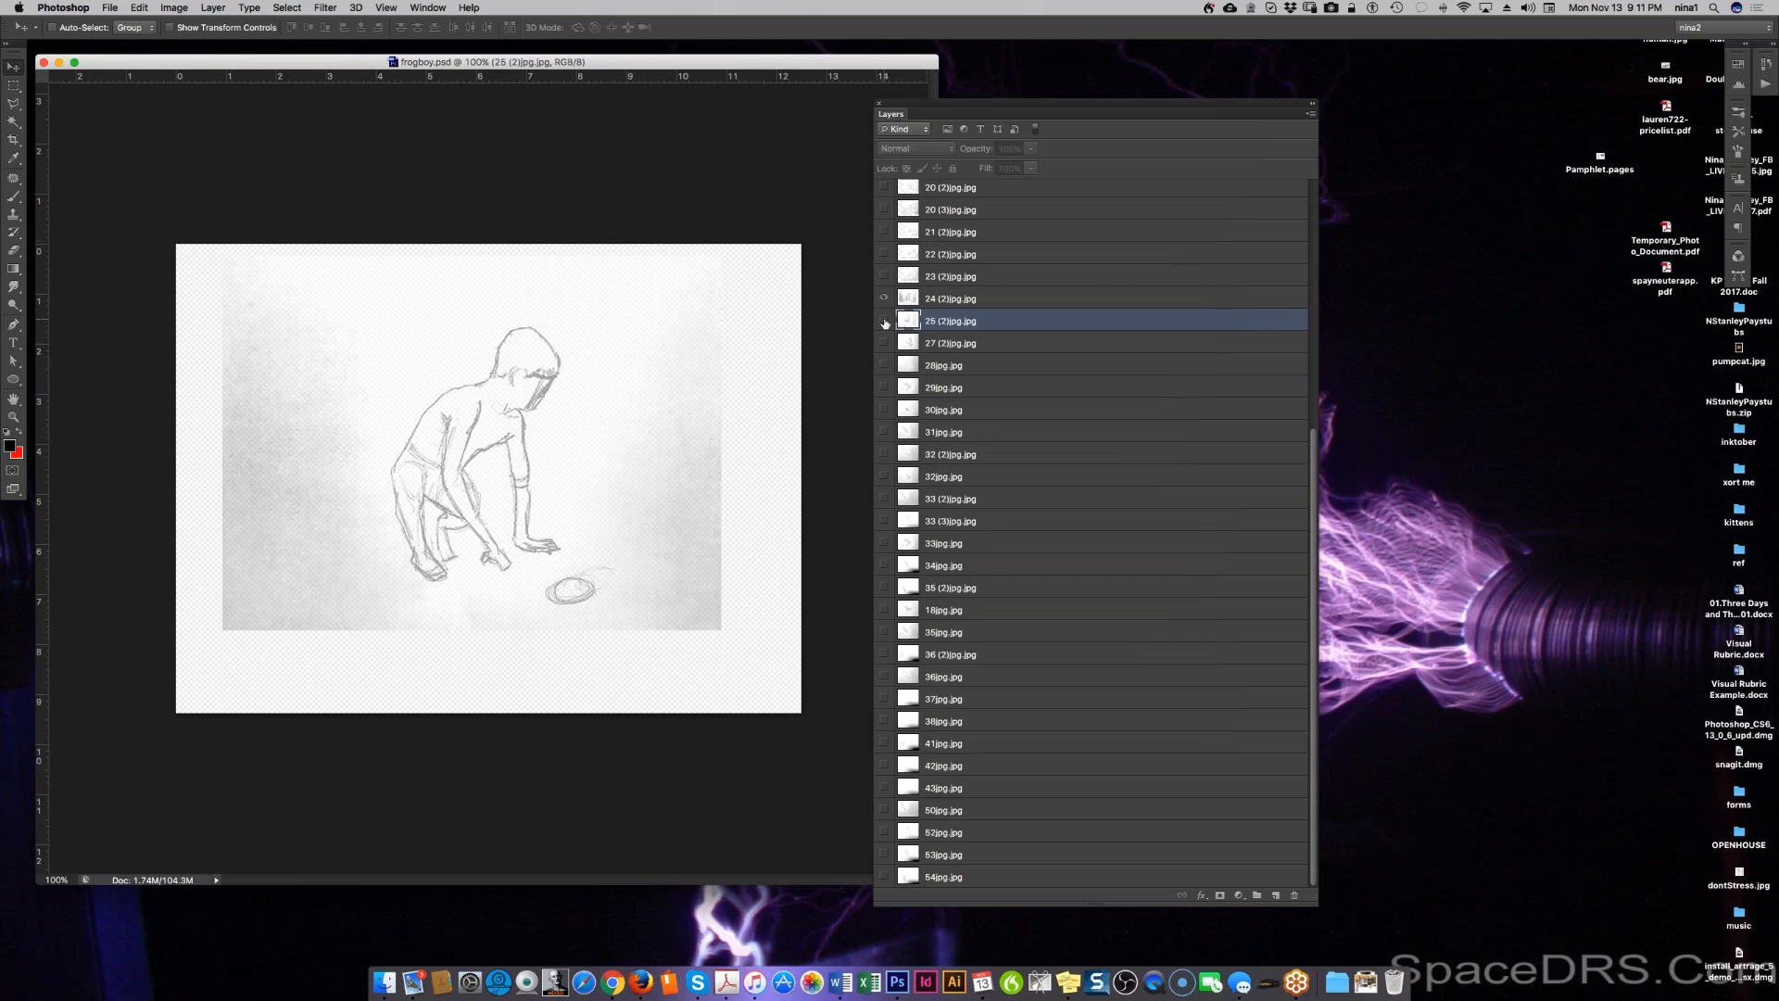
Step: Hide layer 24 (2)jpg.jpg and show layers 25 (2)jpg.jpg and 27 (2)jpg.jpg together
click(933, 302)
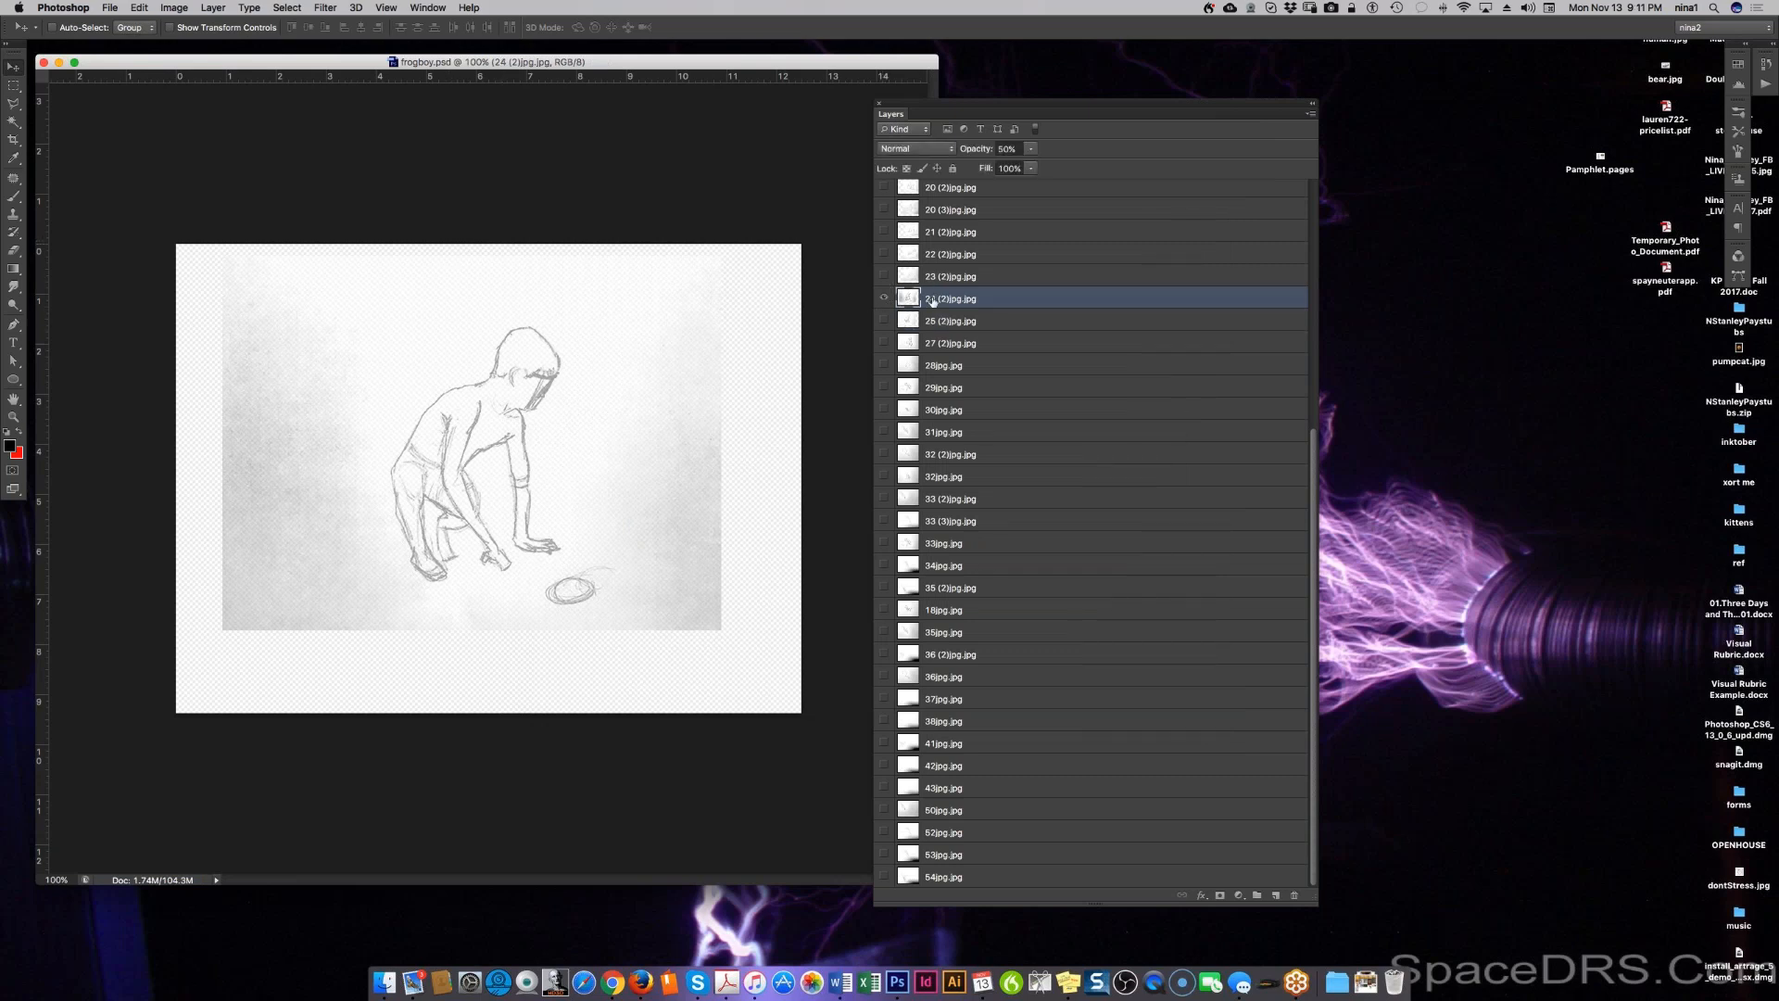
click(885, 322)
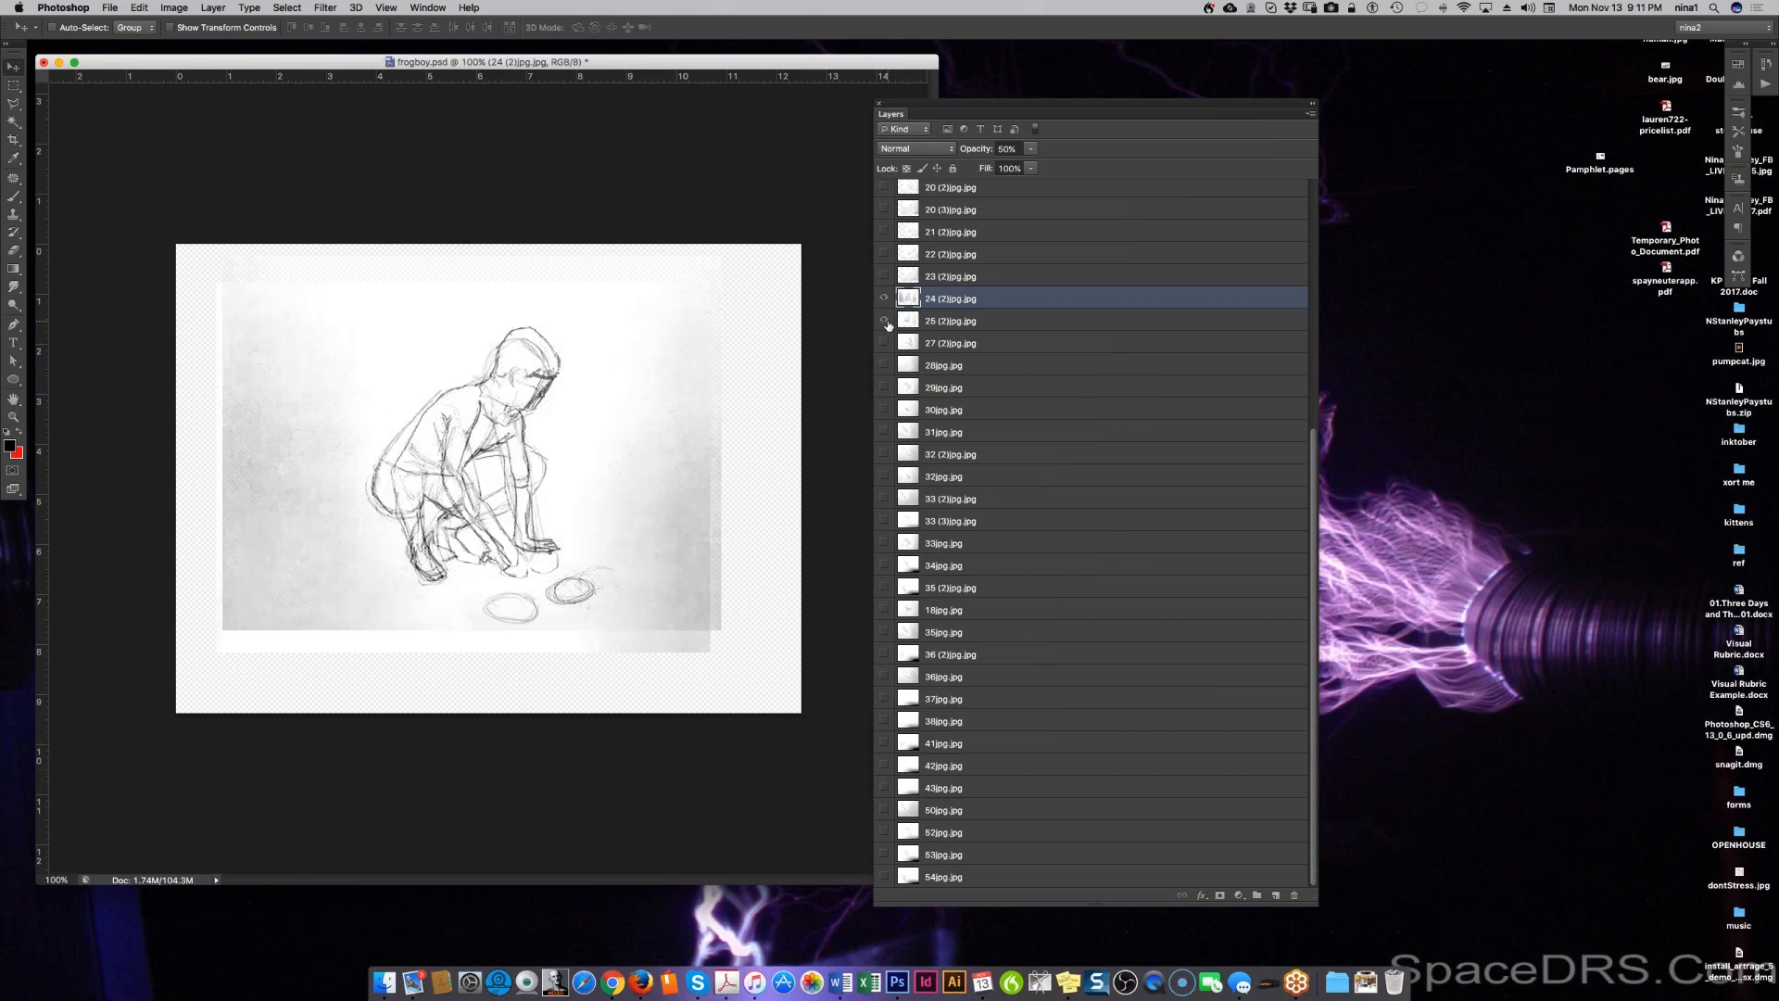
click(883, 299)
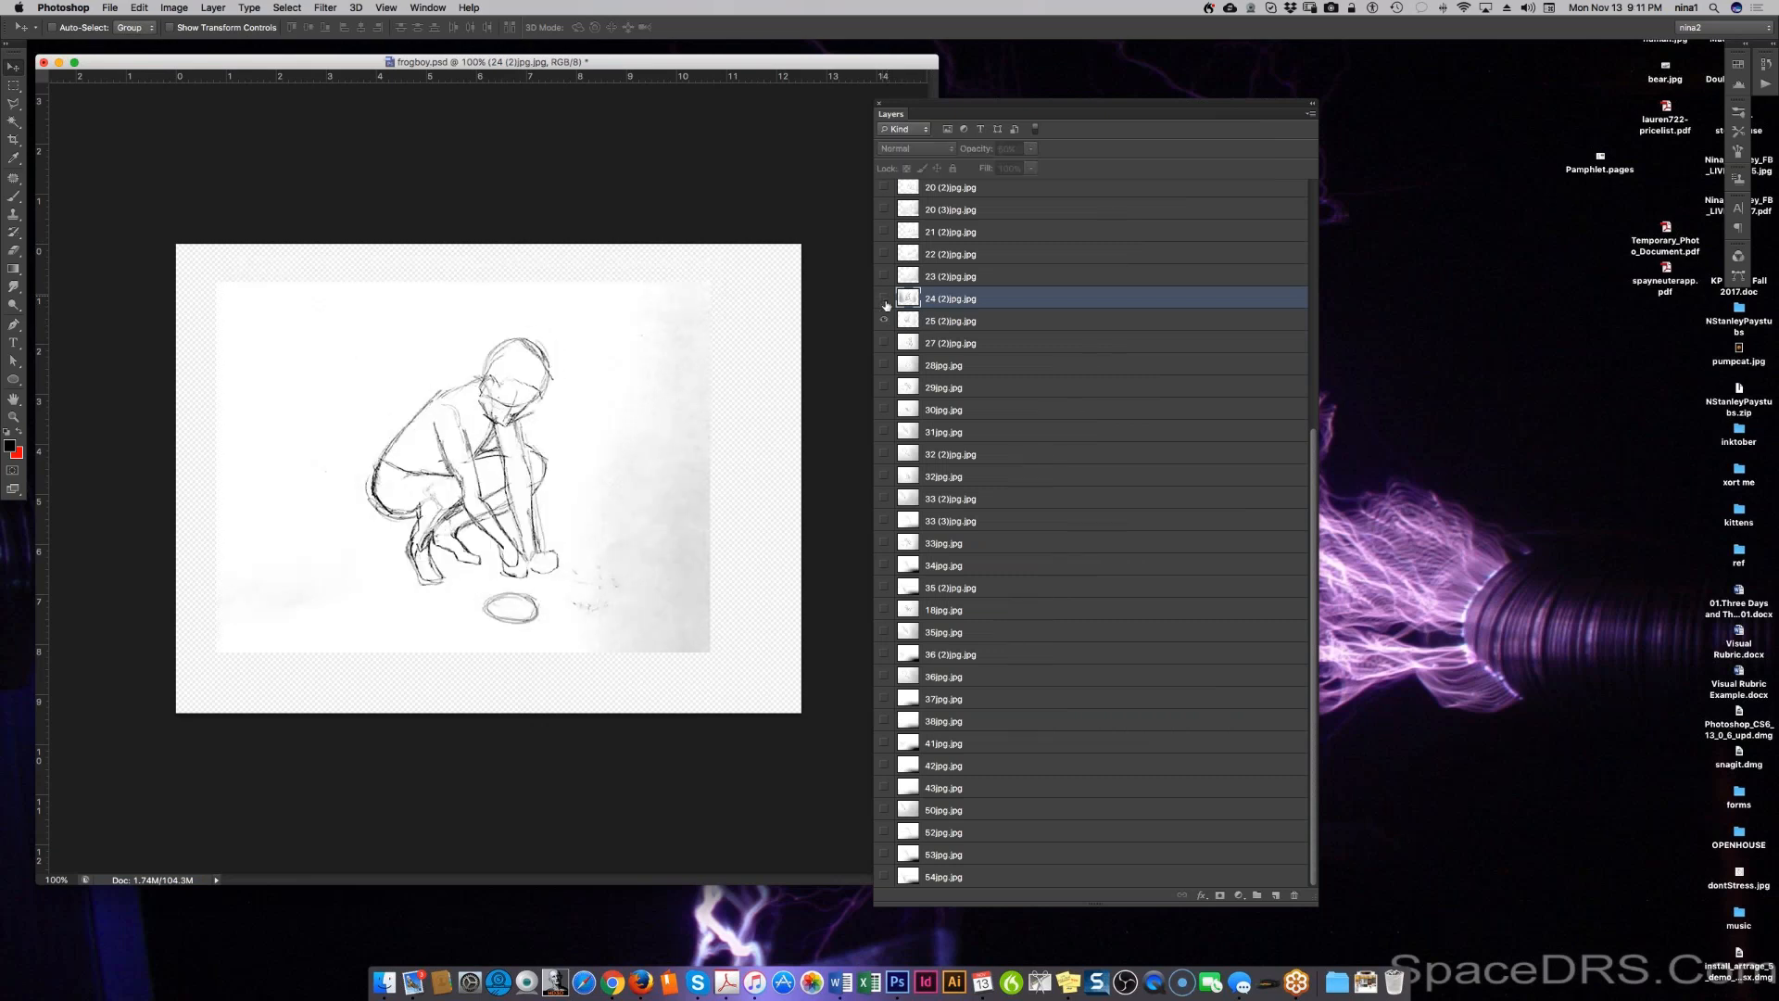
click(885, 336)
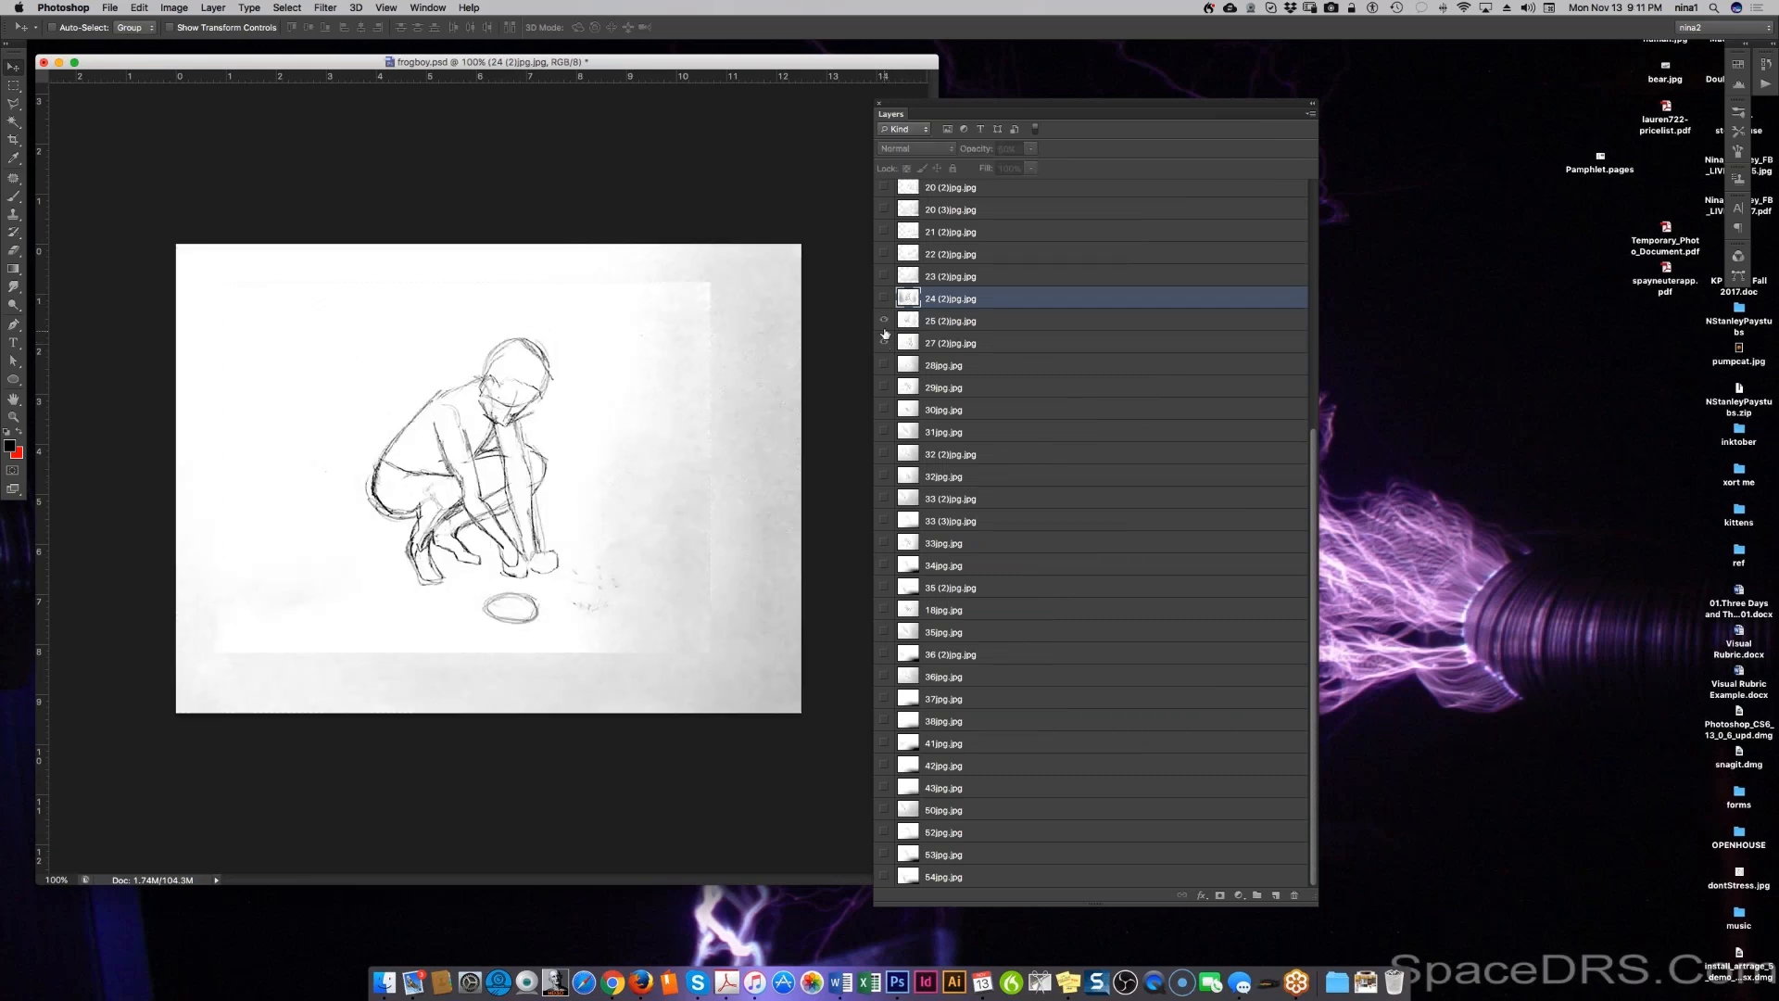
Step: Set layer 25 (2)jpg.jpg to 50% opacity and move the 27 (2)jpg.jpg drawing so its crouching figure lines up with it
double_click(946, 321)
text(5)
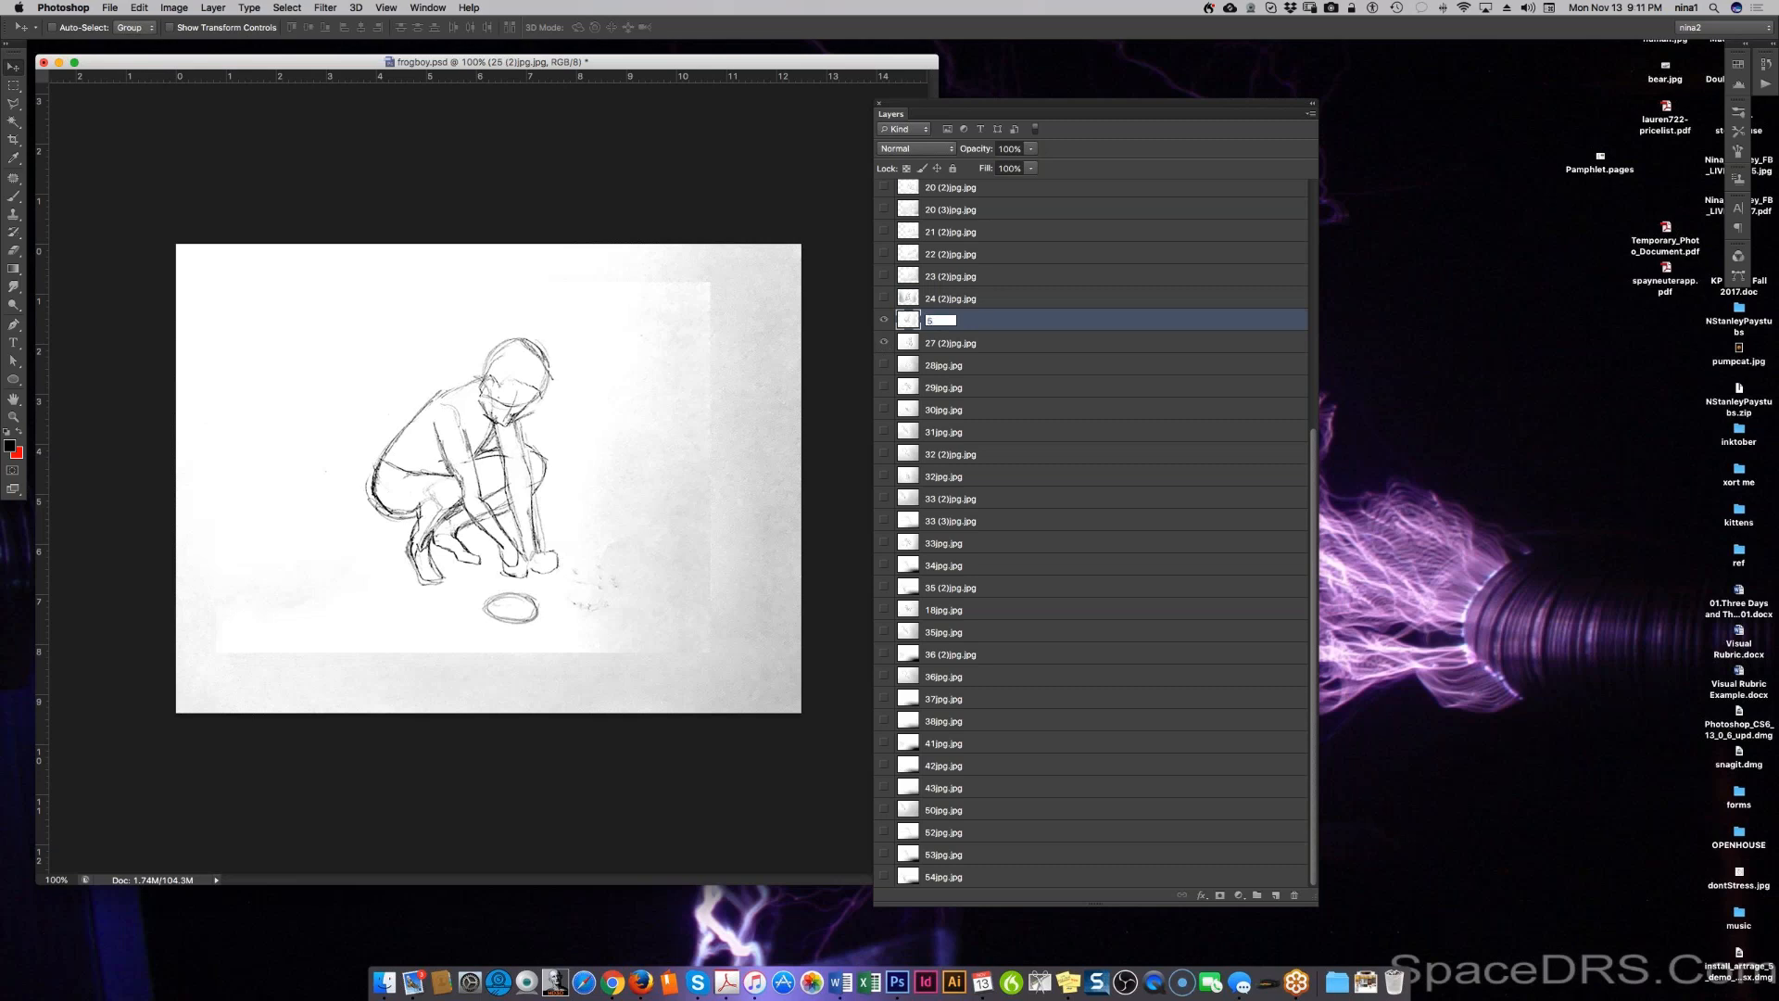
key(Escape)
key(5)
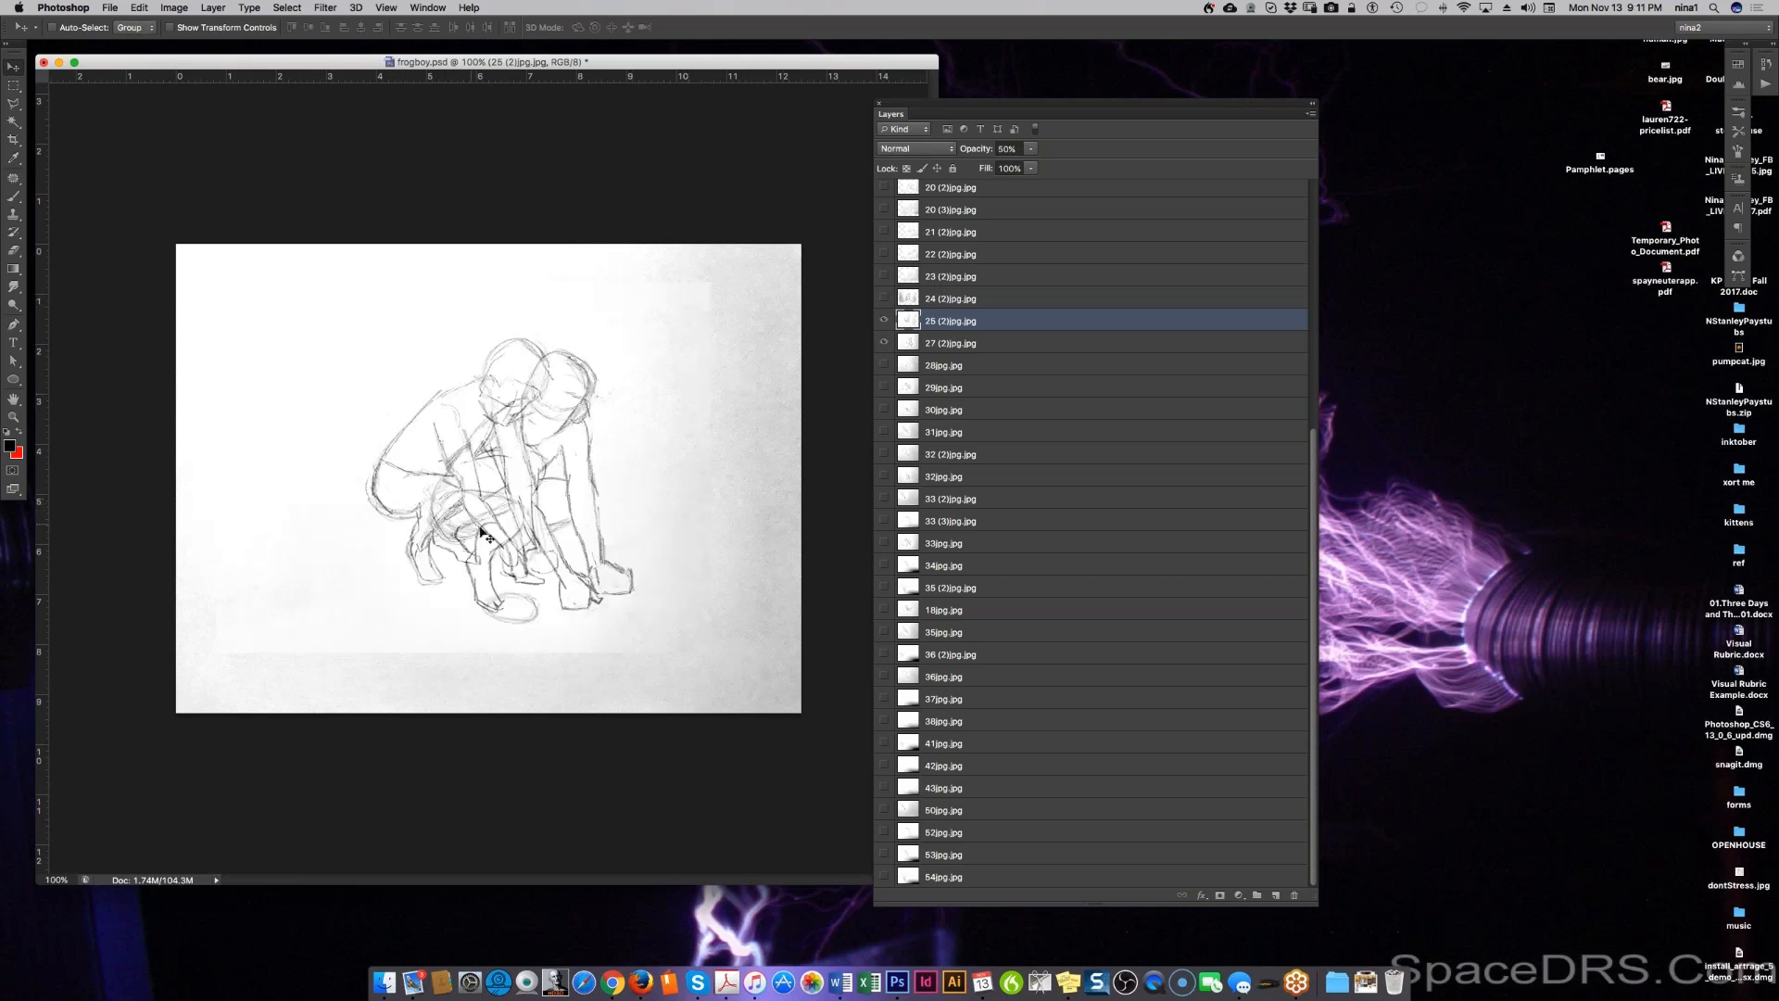
click(988, 347)
drag(593, 519, 526, 493)
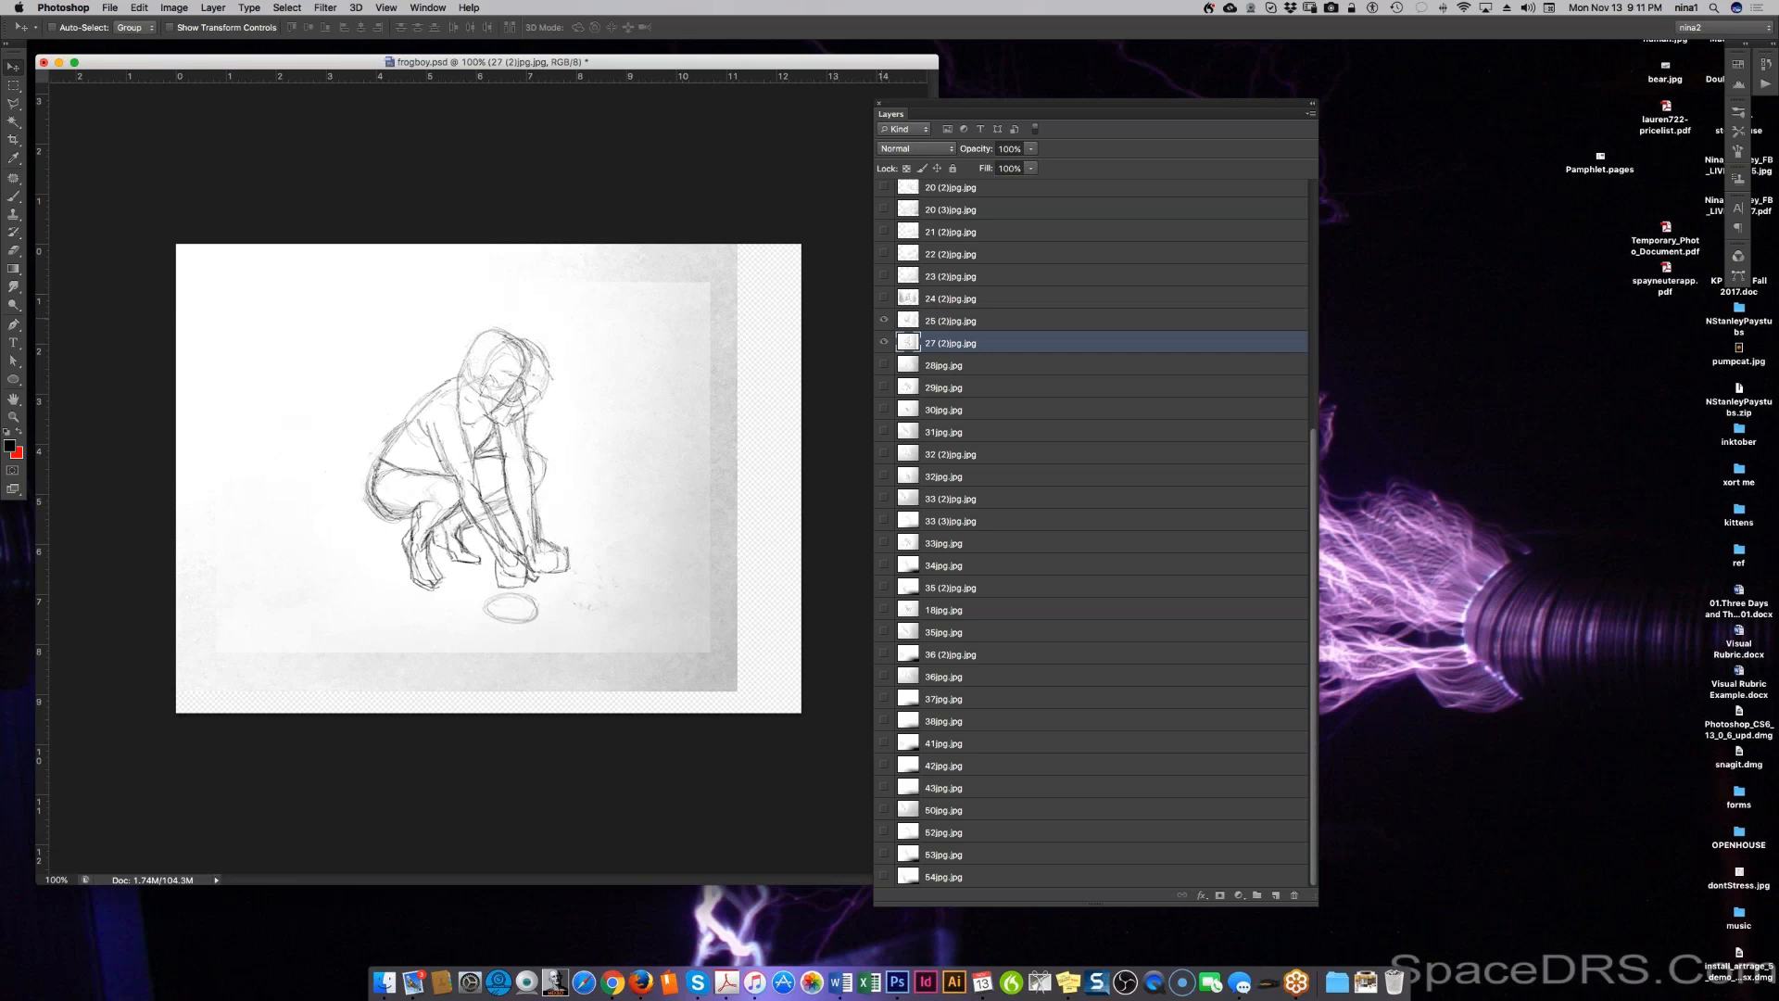
Step: Onion-skin layer 27 (2)jpg.jpg alone at 50% opacity over 28jpg.jpg, align the 28jpg.jpg figure's feet to it, and hide 27 (2)jpg.jpg
click(884, 320)
key(5)
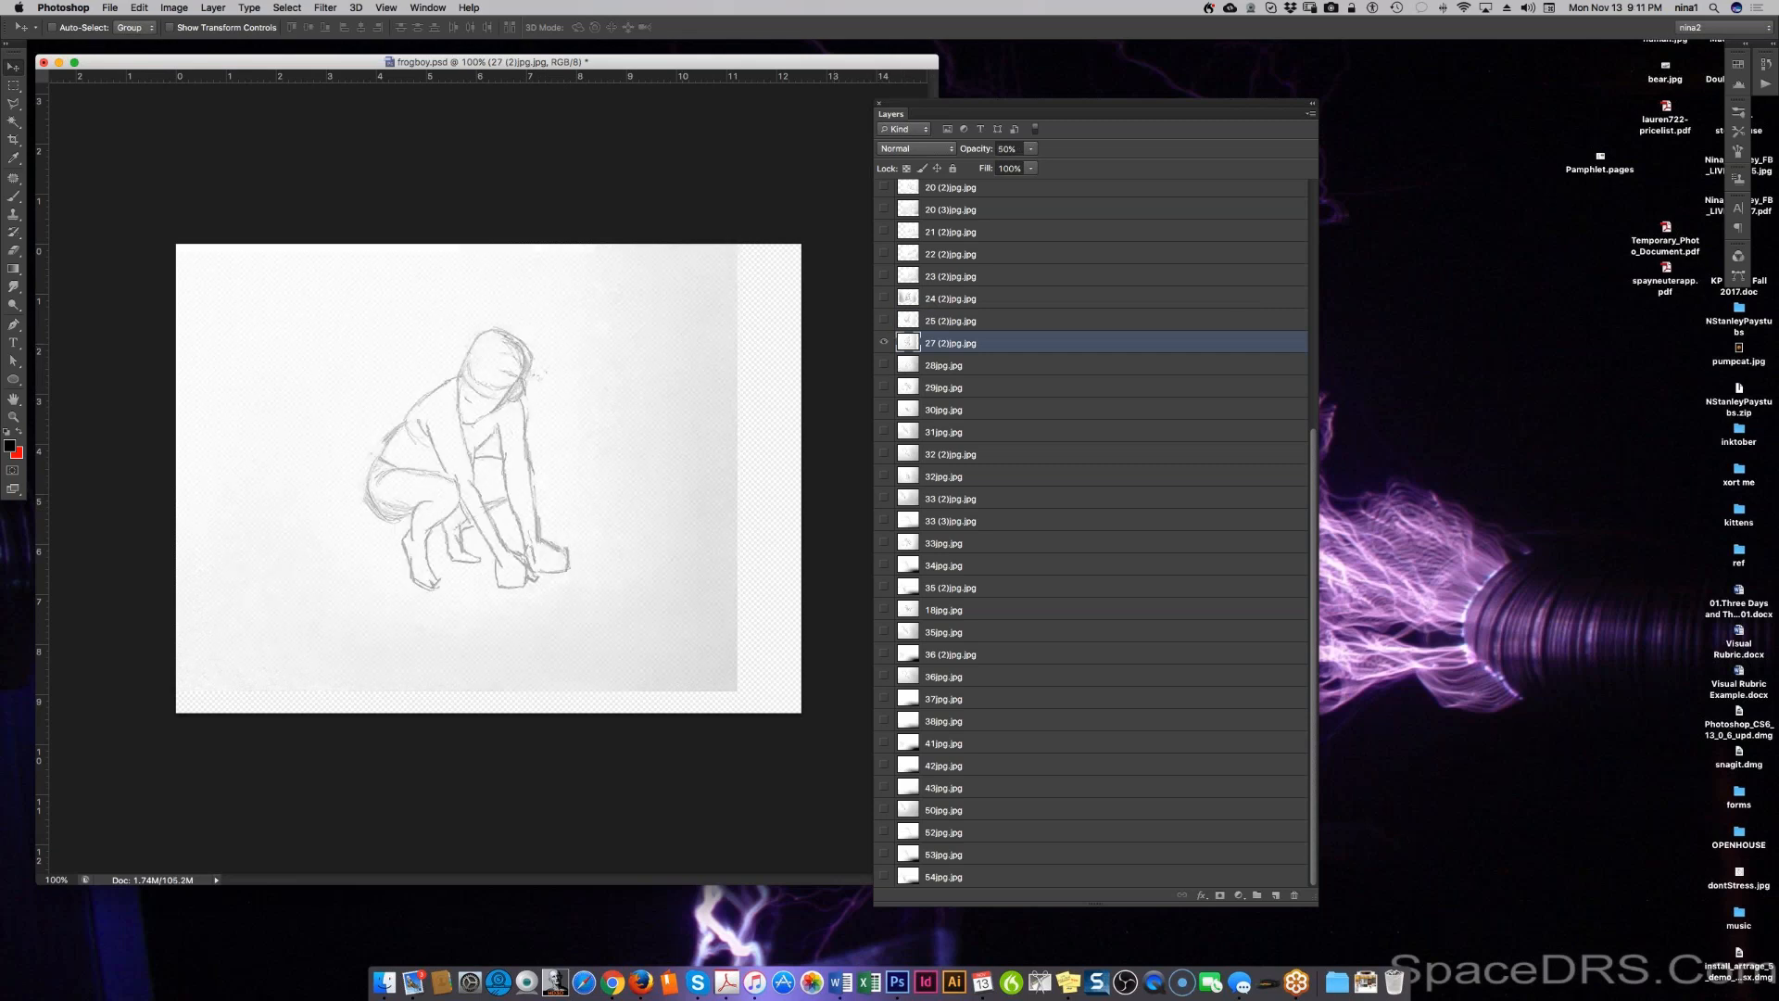
click(884, 365)
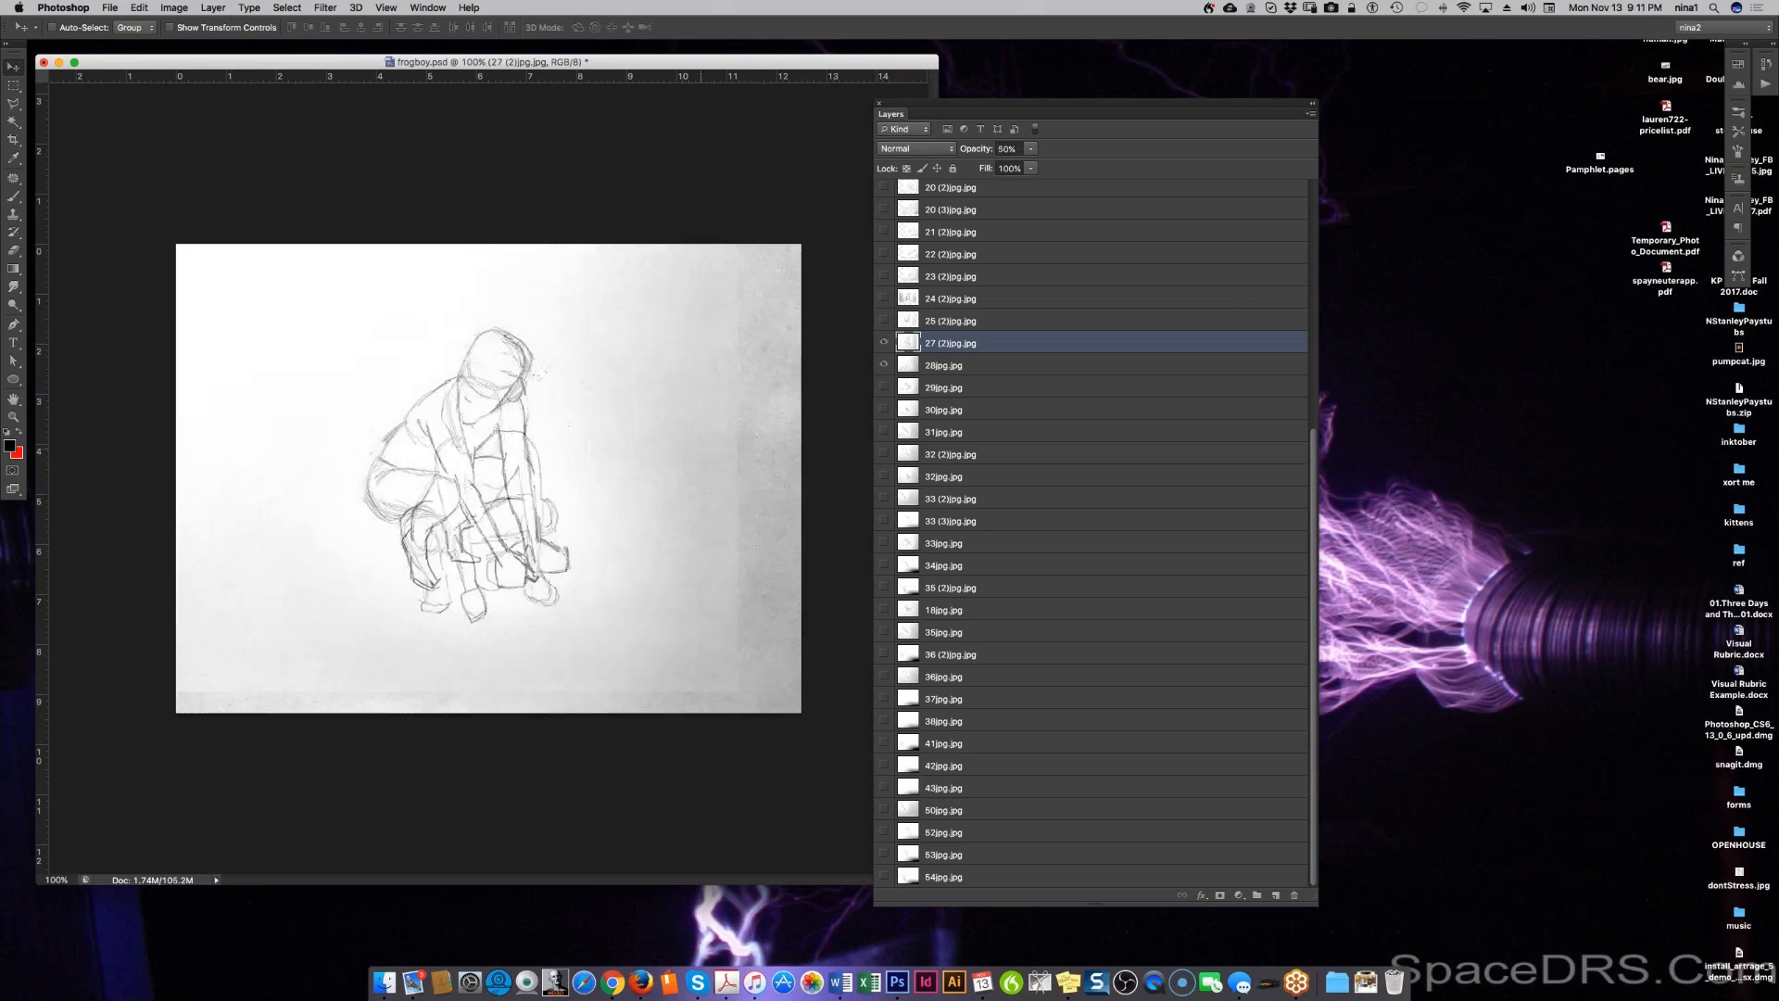
click(949, 369)
drag(494, 520, 474, 491)
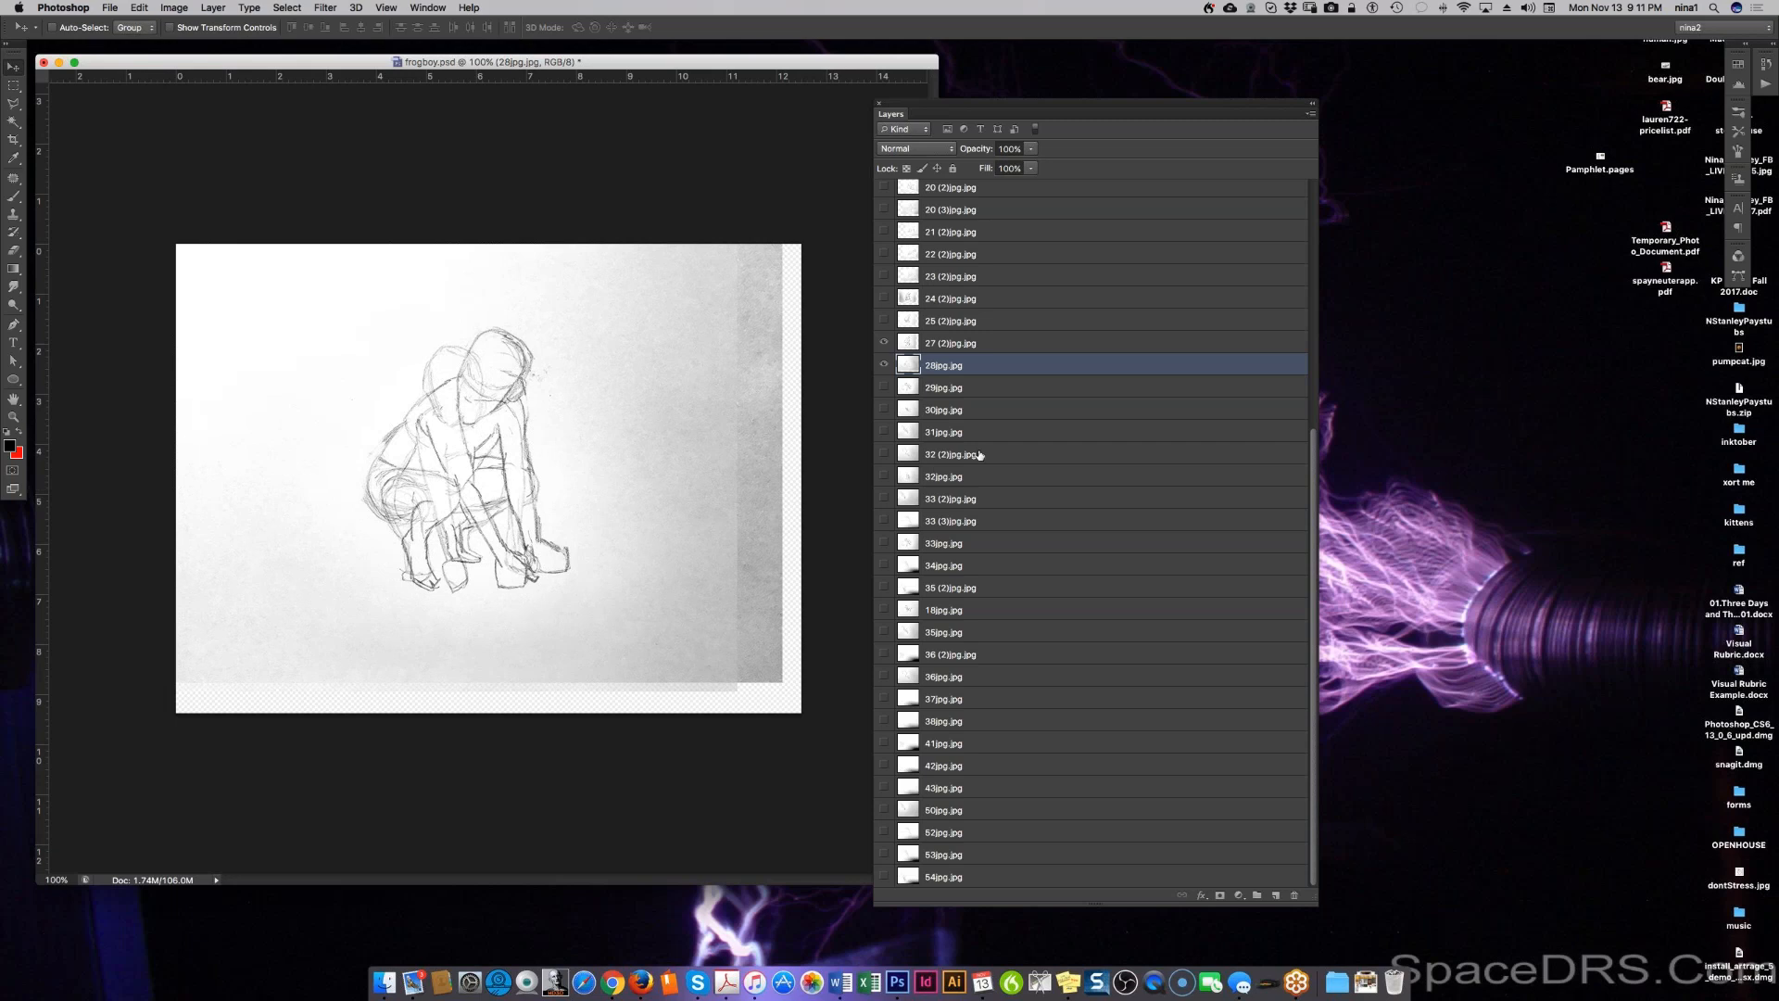
click(884, 342)
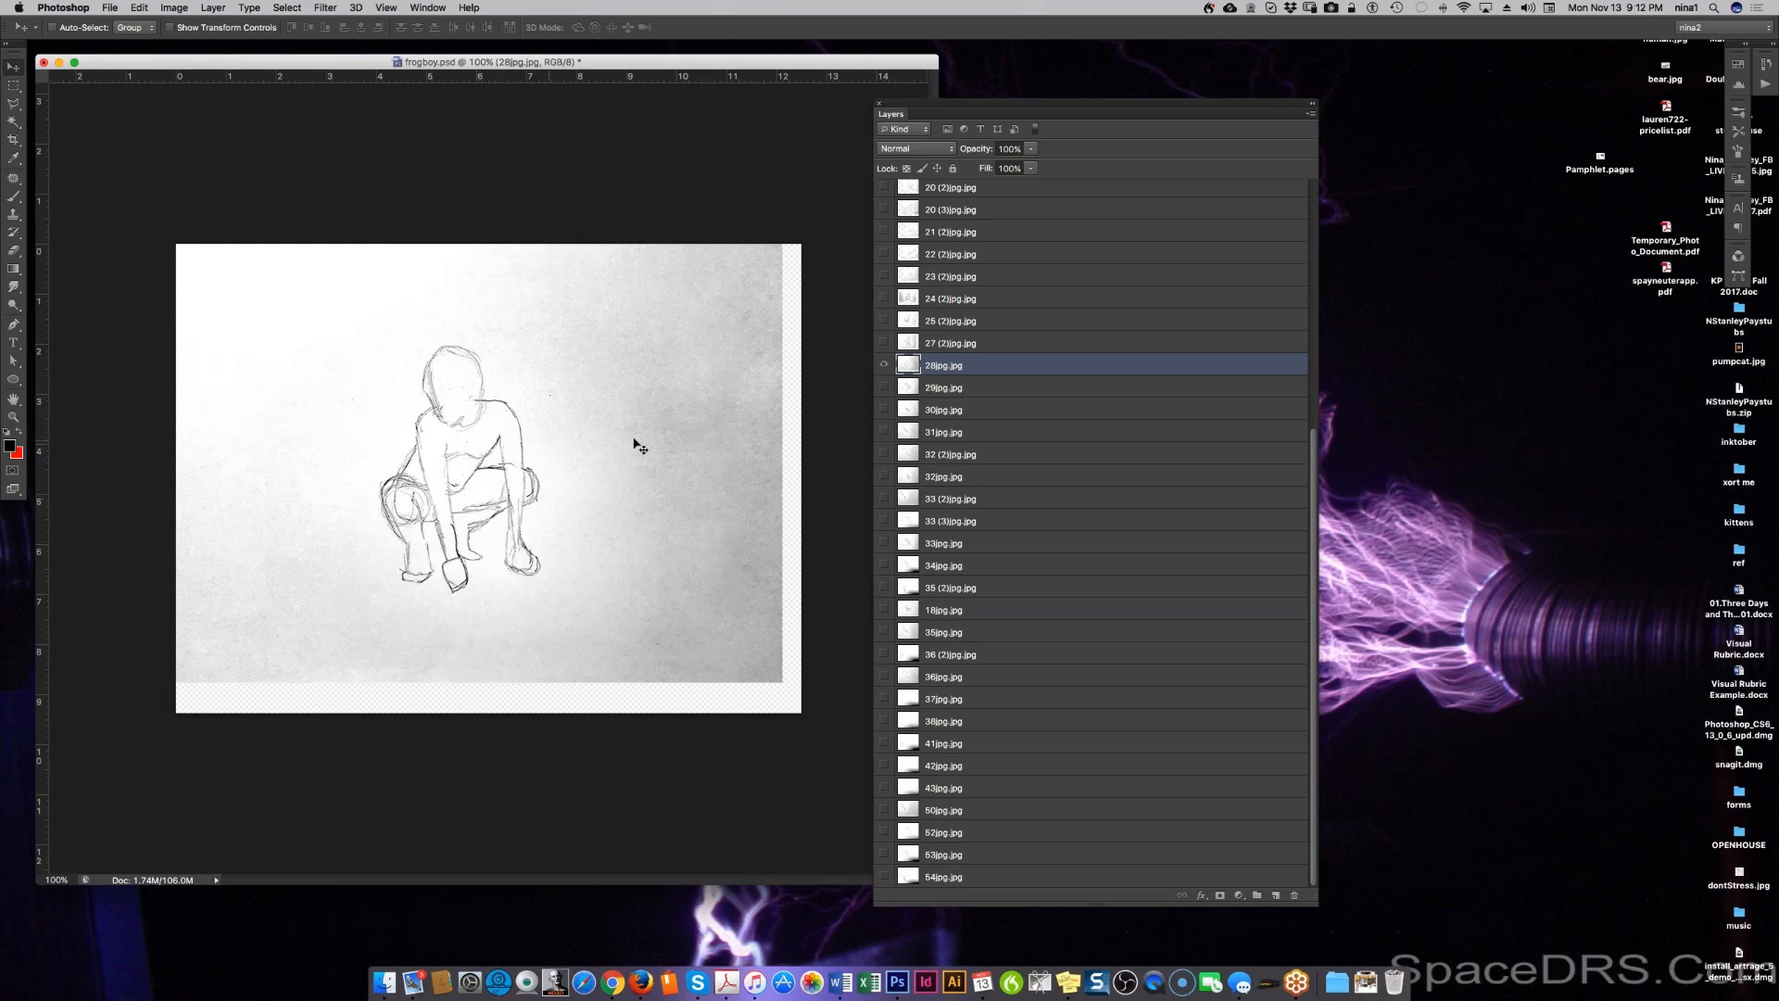
Step: Onion-skin layer 28jpg.jpg at 50% opacity over 29jpg.jpg and move the 29jpg.jpg figure to line up its feet
click(886, 365)
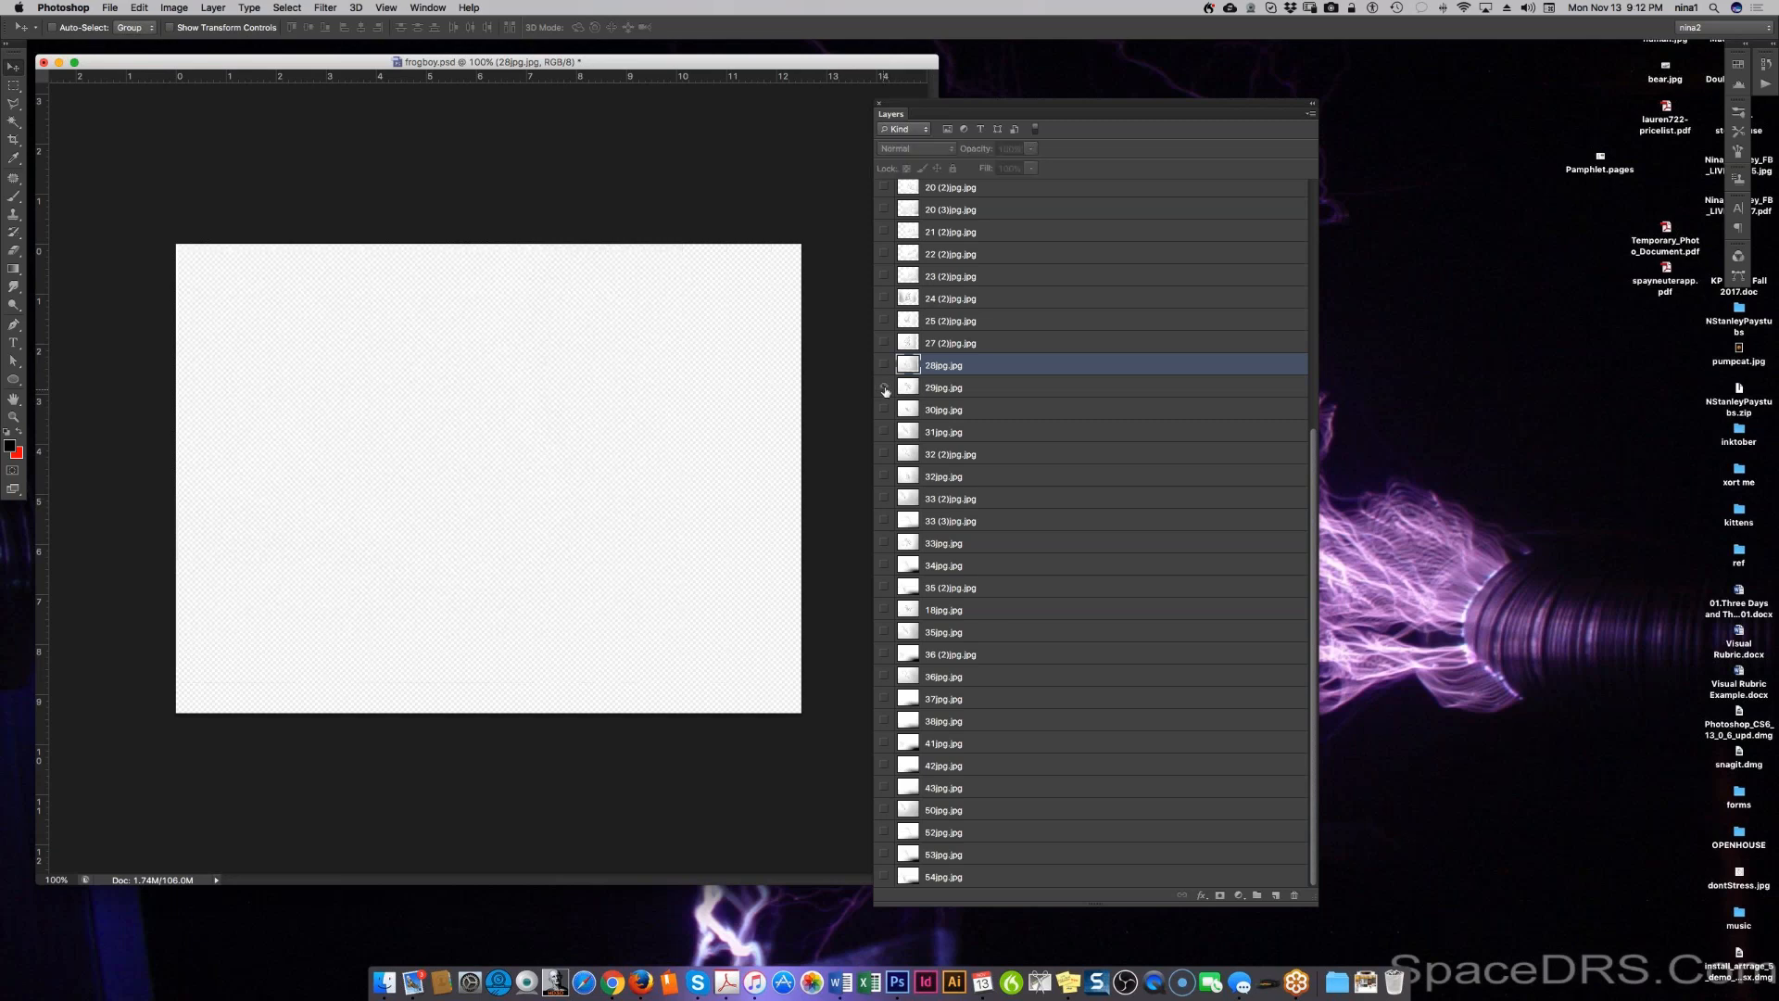
click(884, 388)
click(885, 365)
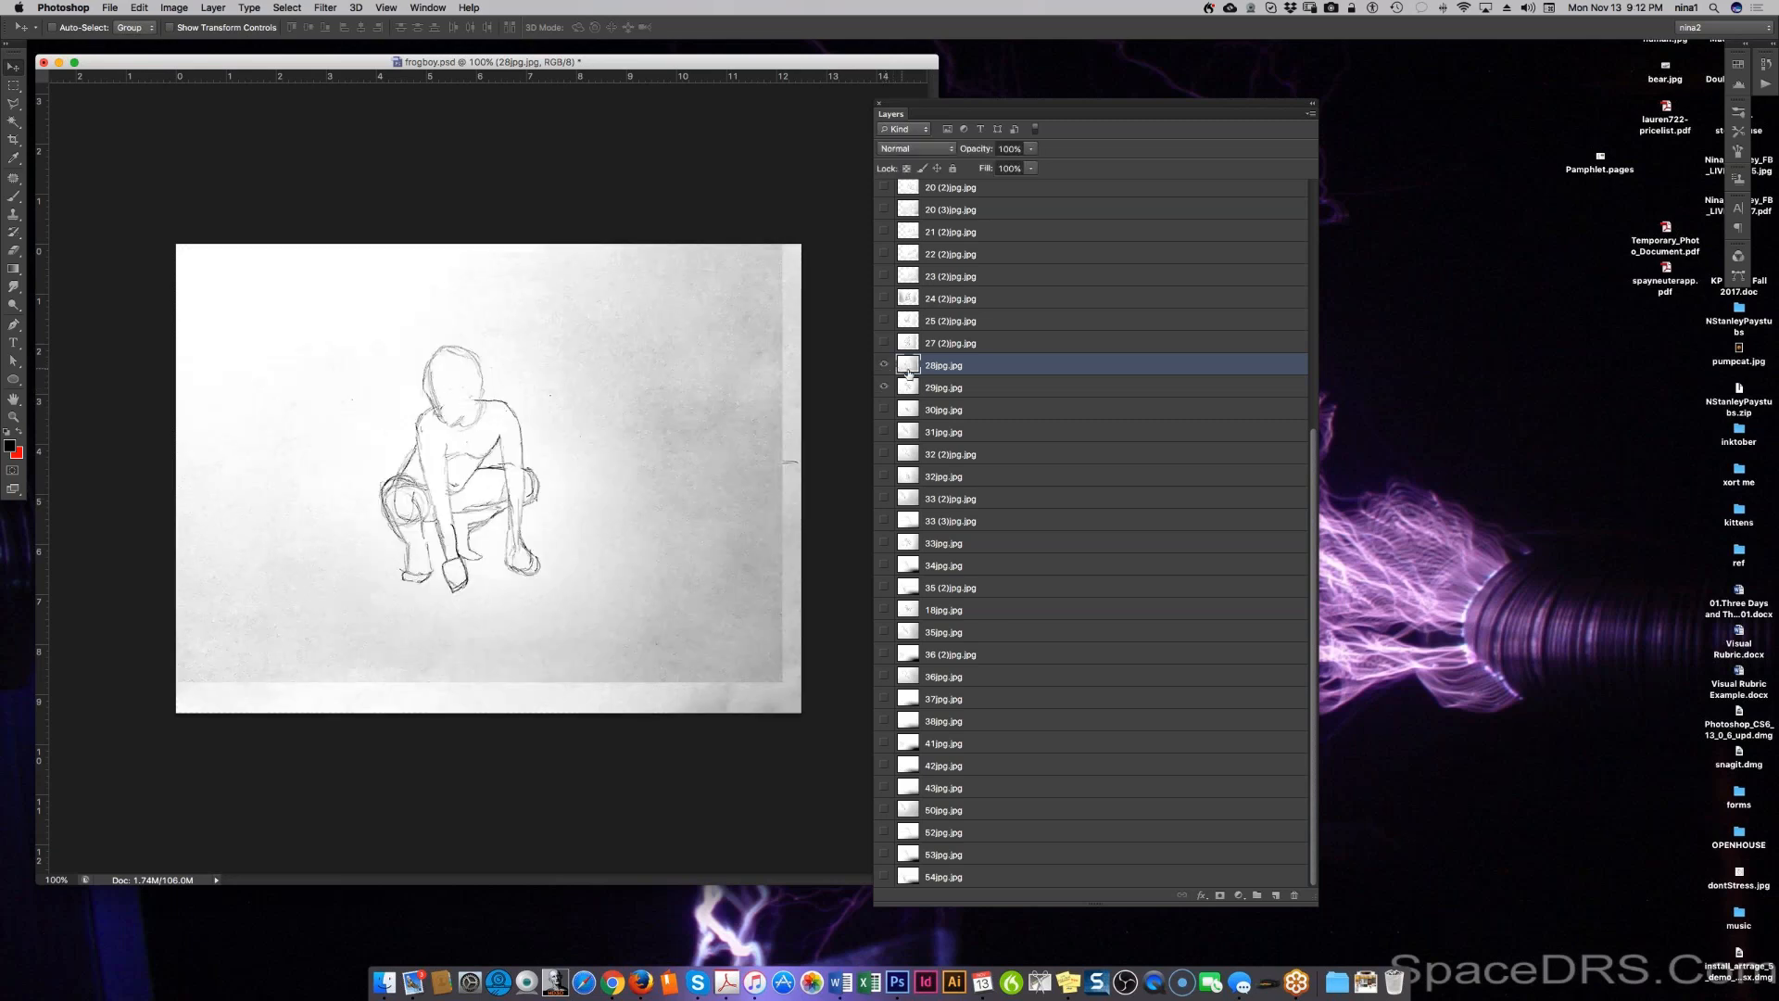
key(5)
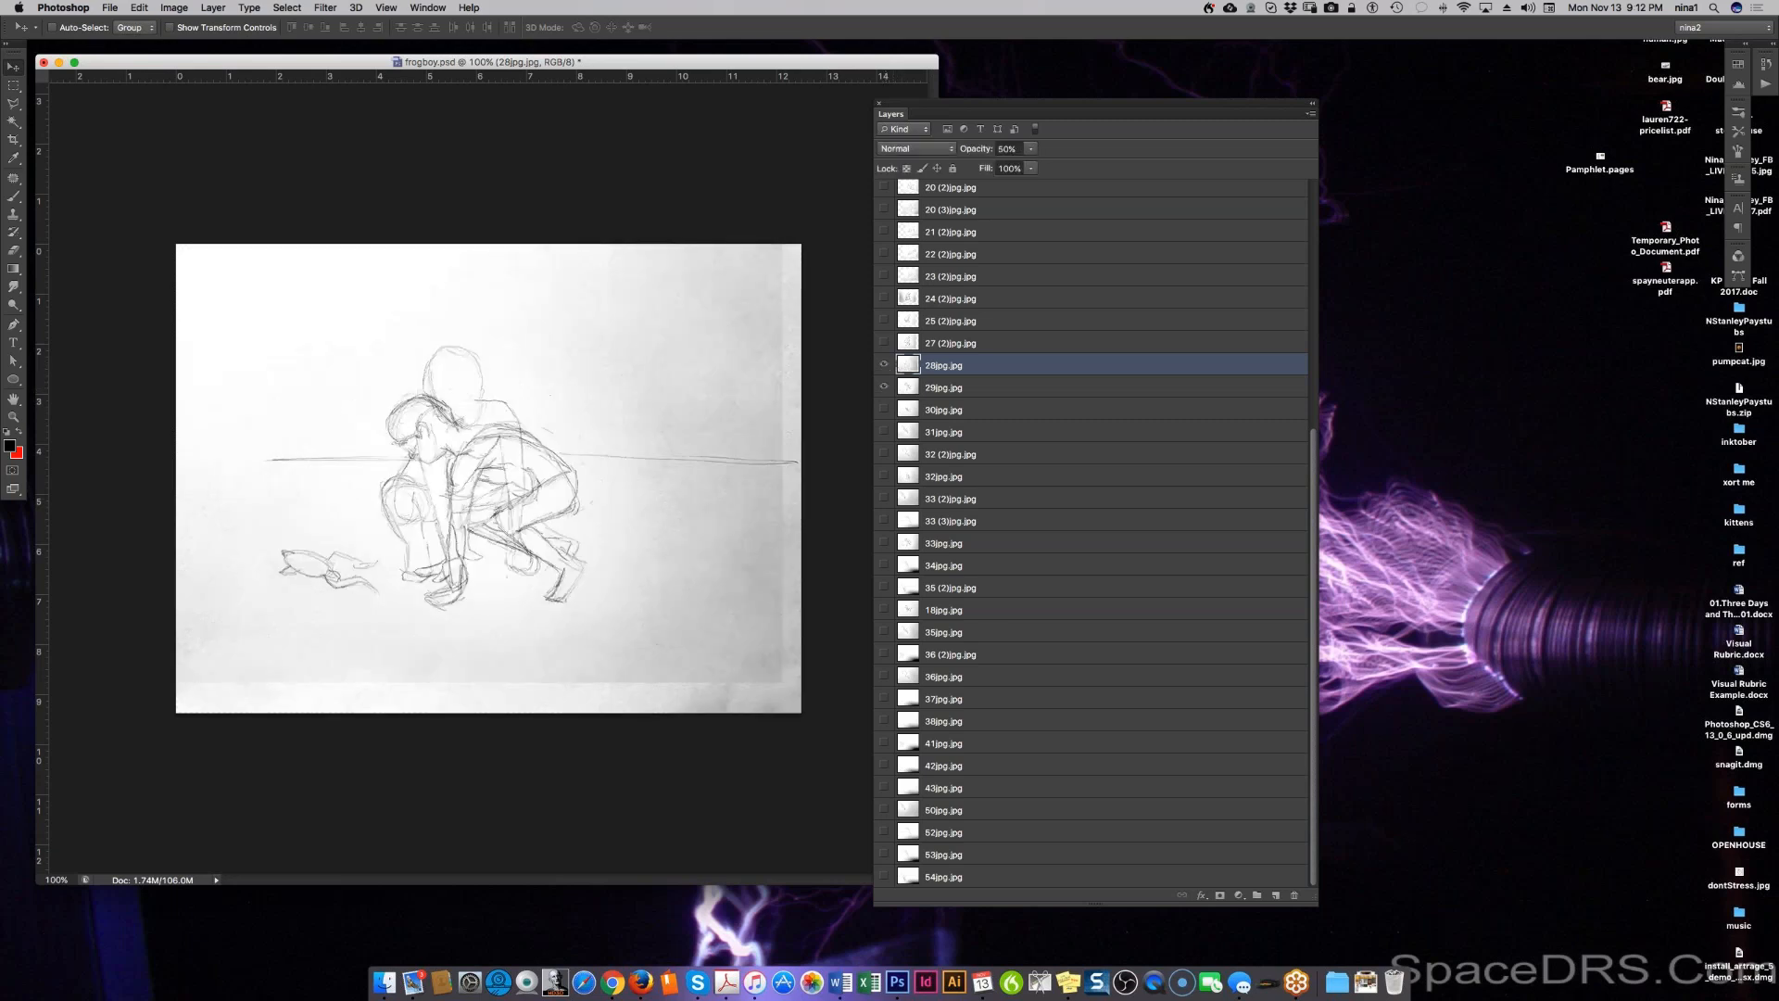
click(944, 387)
mouse_move(520, 544)
mouse_down()
mouse_move(544, 533)
mouse_move(498, 530)
mouse_up()
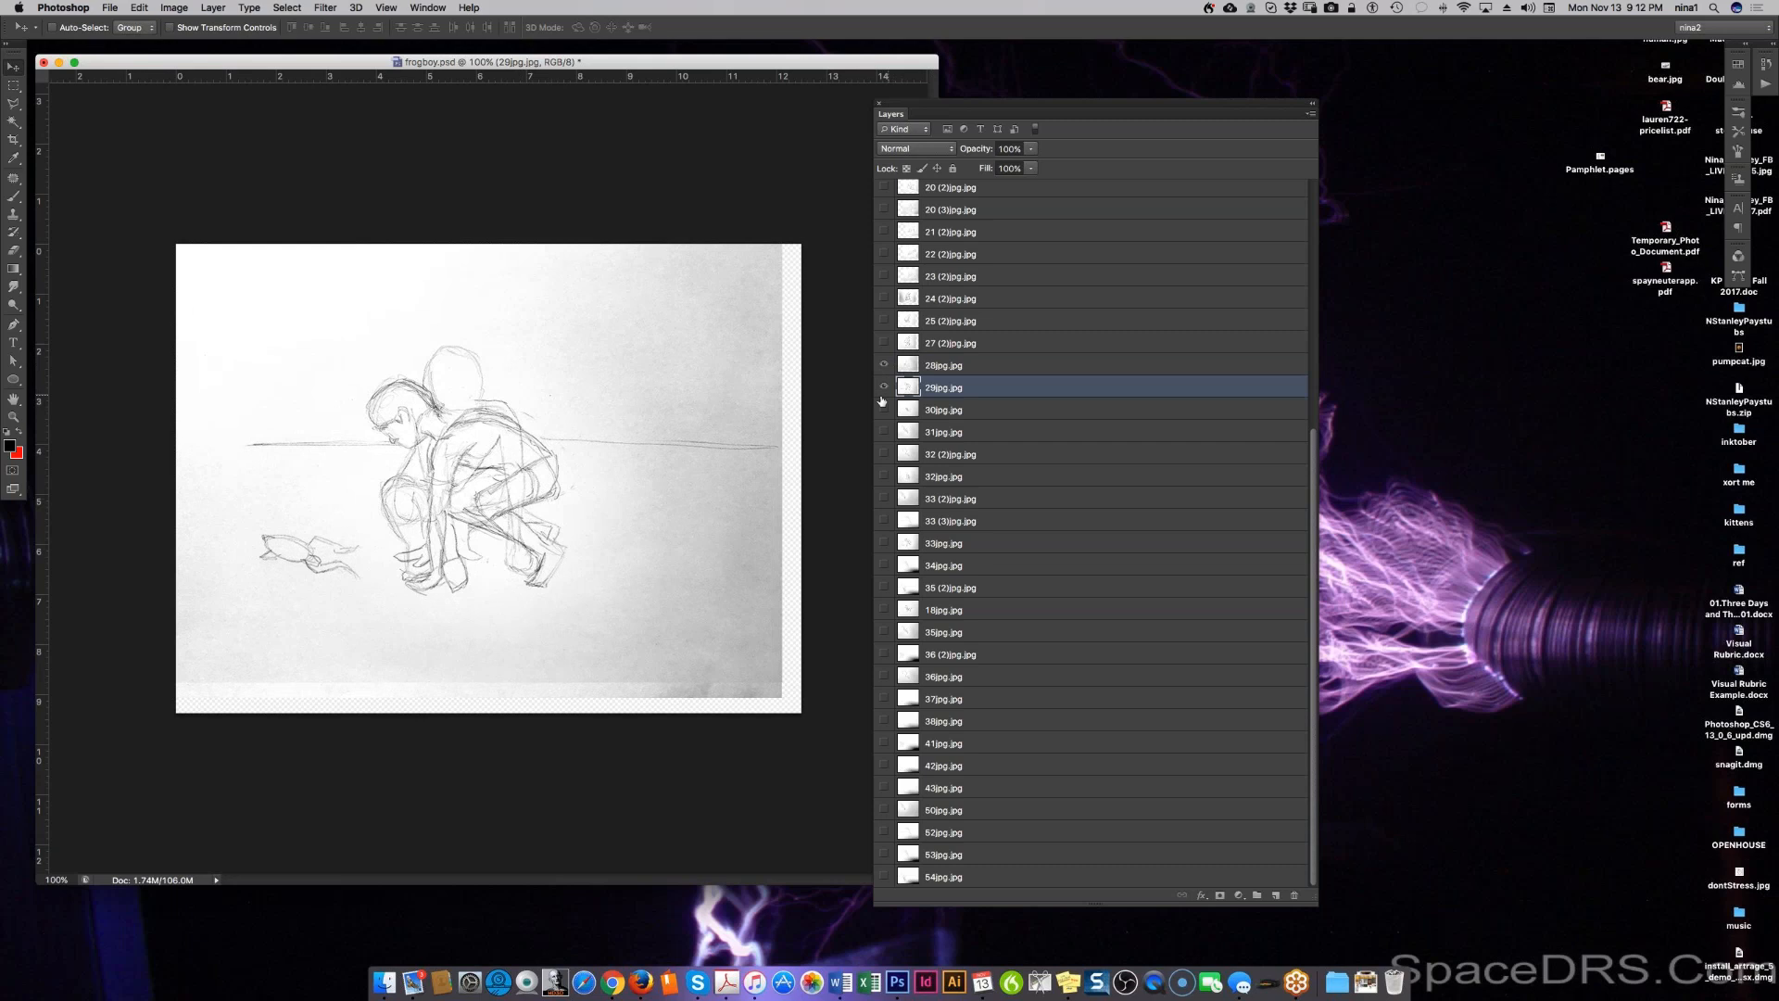
Step: Onion-skin layer 29jpg.jpg alone at 50% opacity over 30jpg.jpg and move the 29jpg.jpg figure to line up its hands and feet
click(883, 411)
key(5)
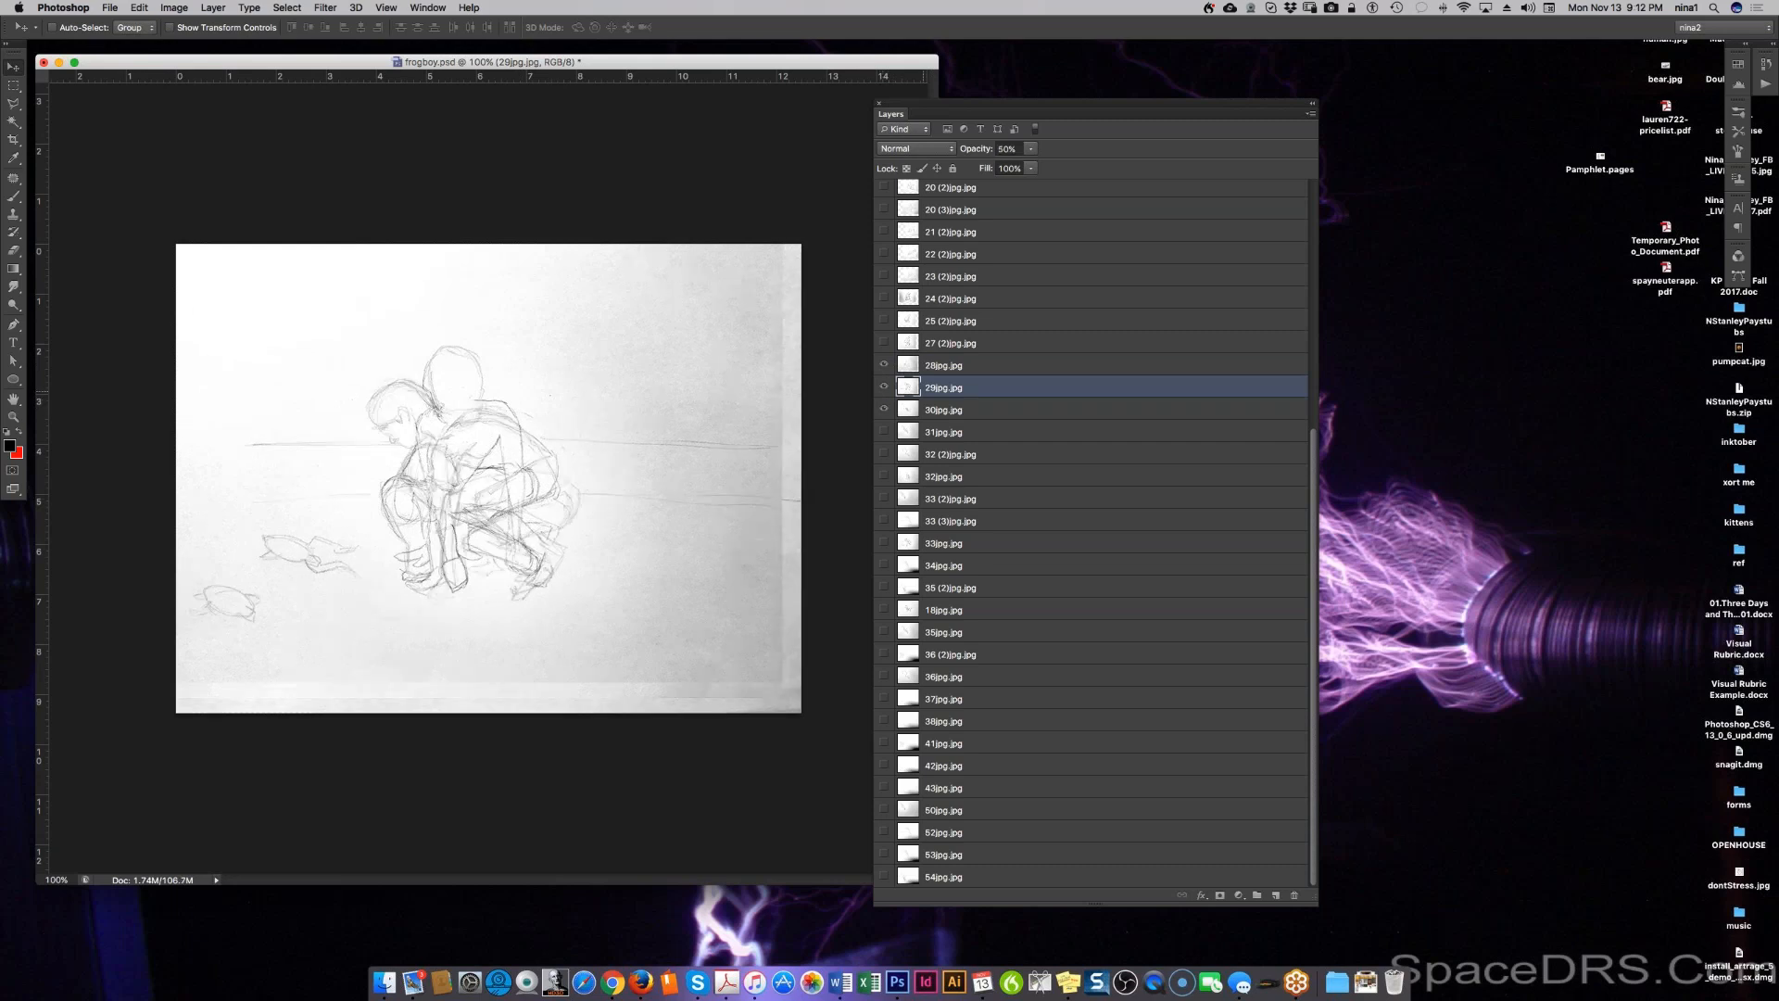
click(884, 366)
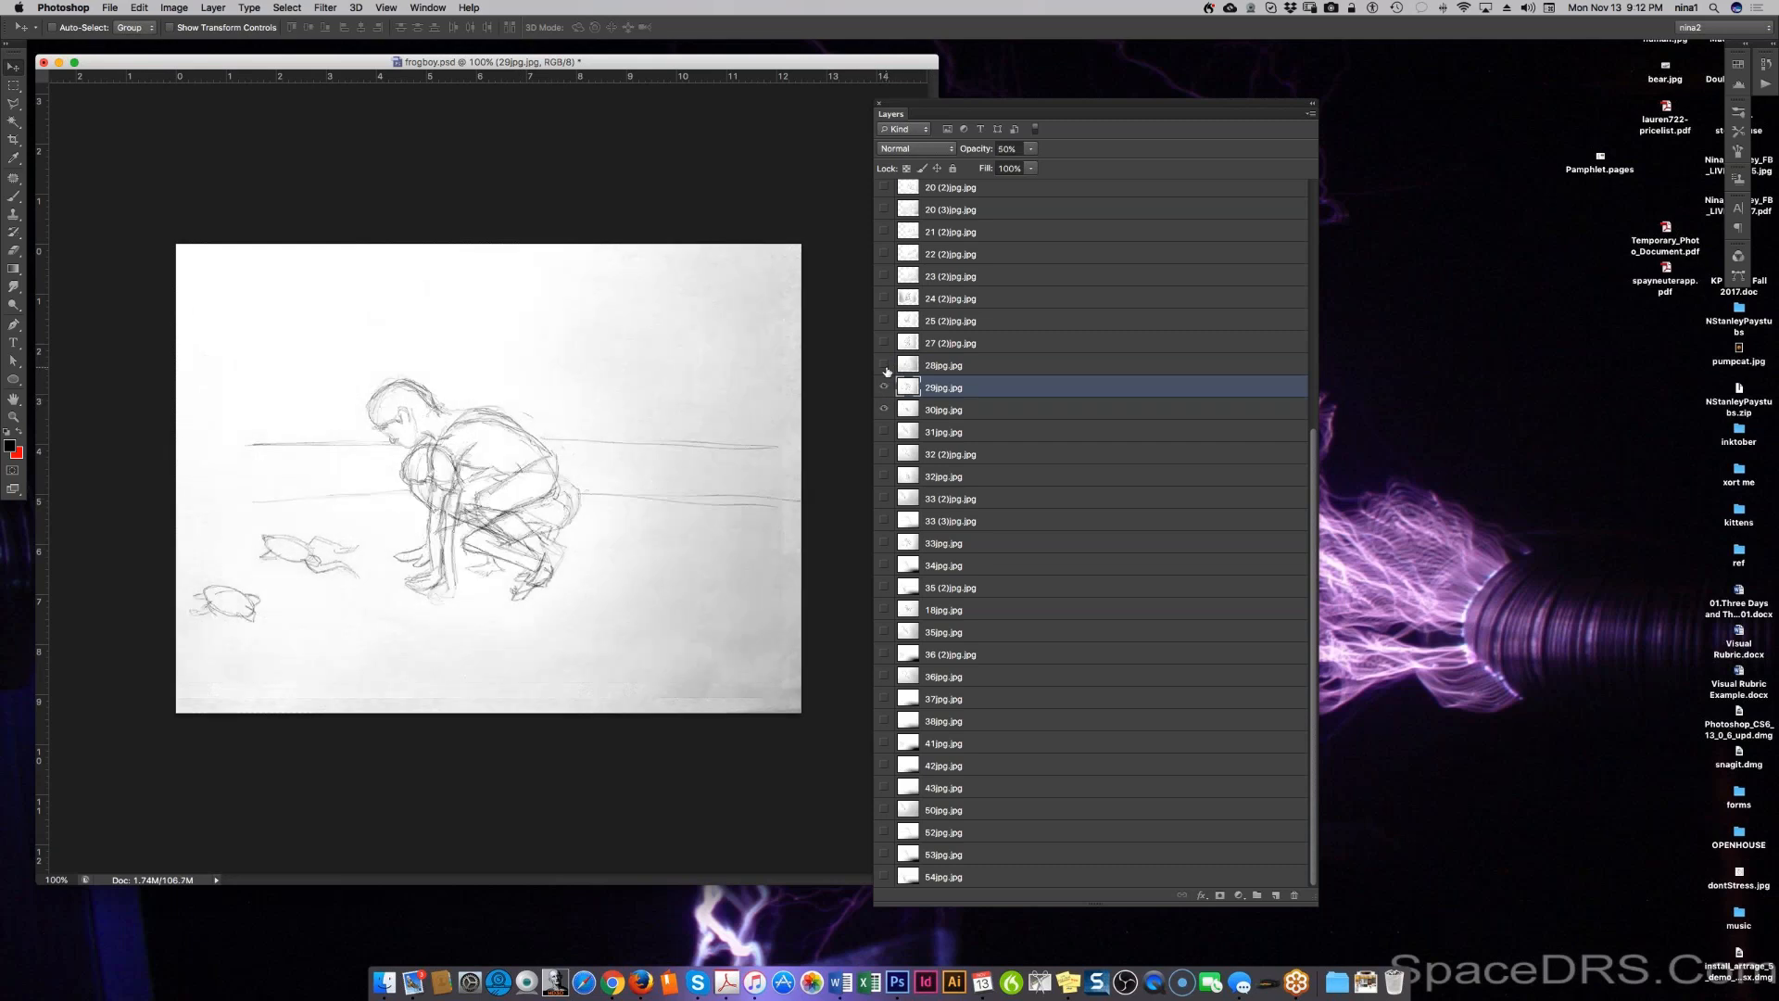
click(884, 388)
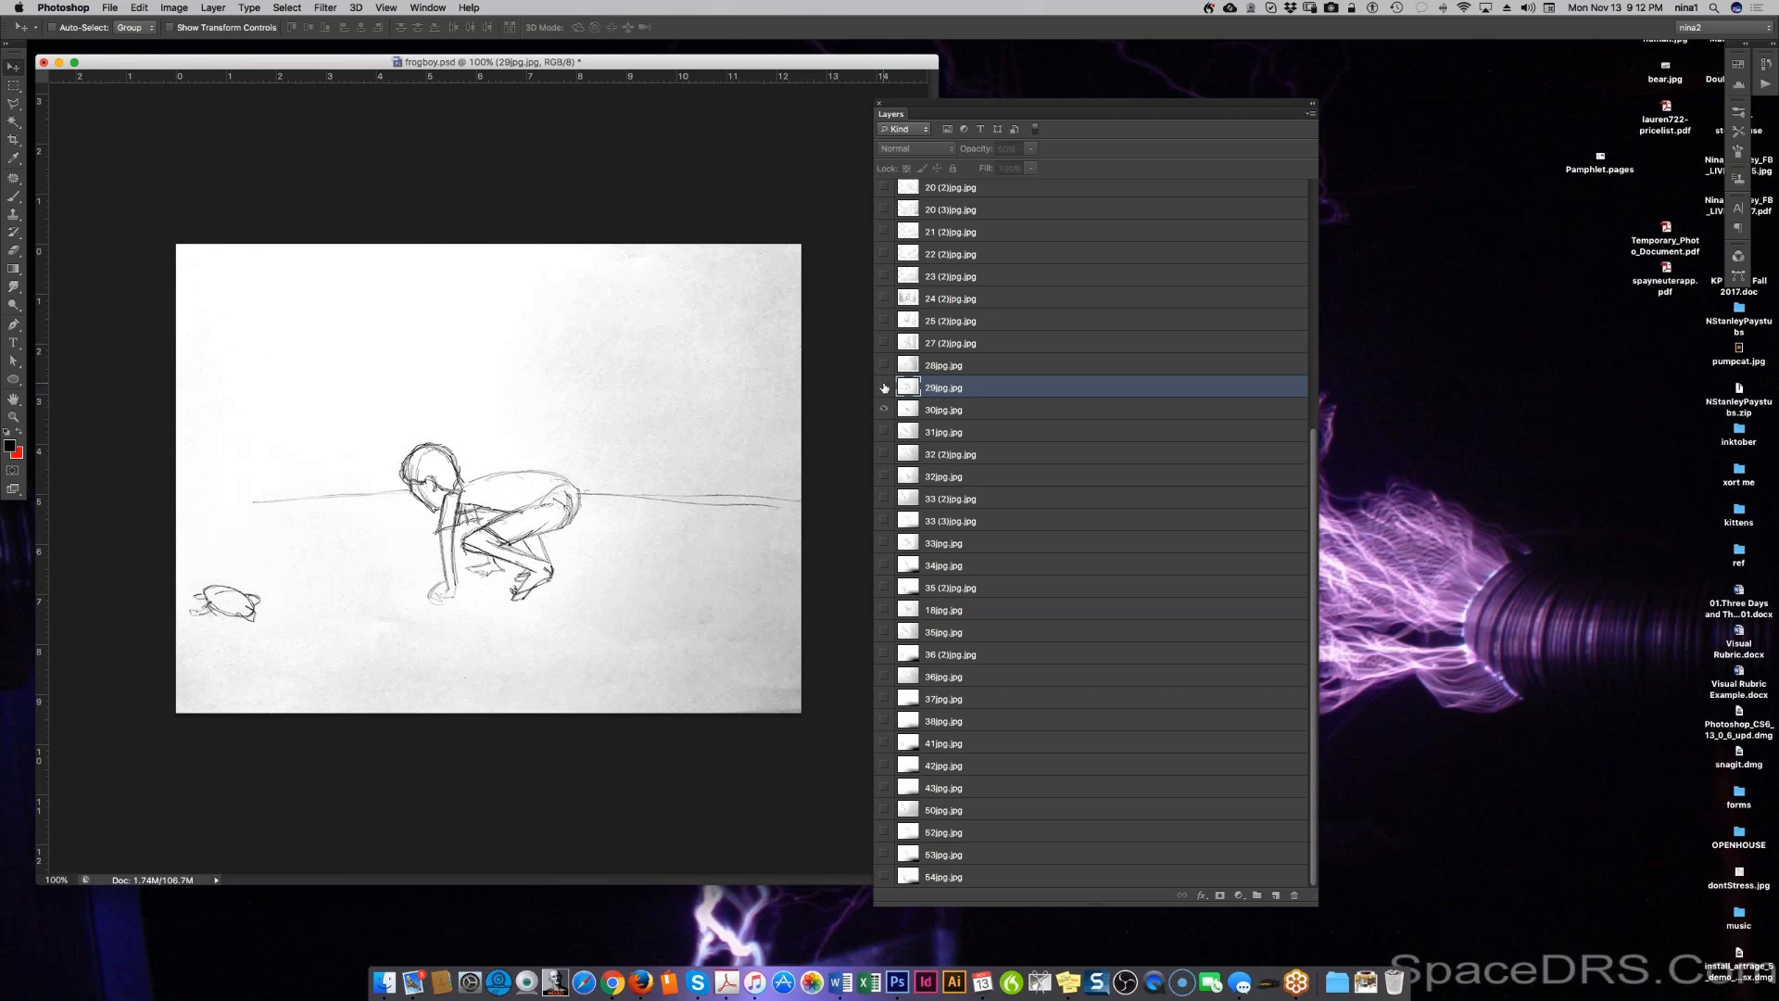
click(884, 387)
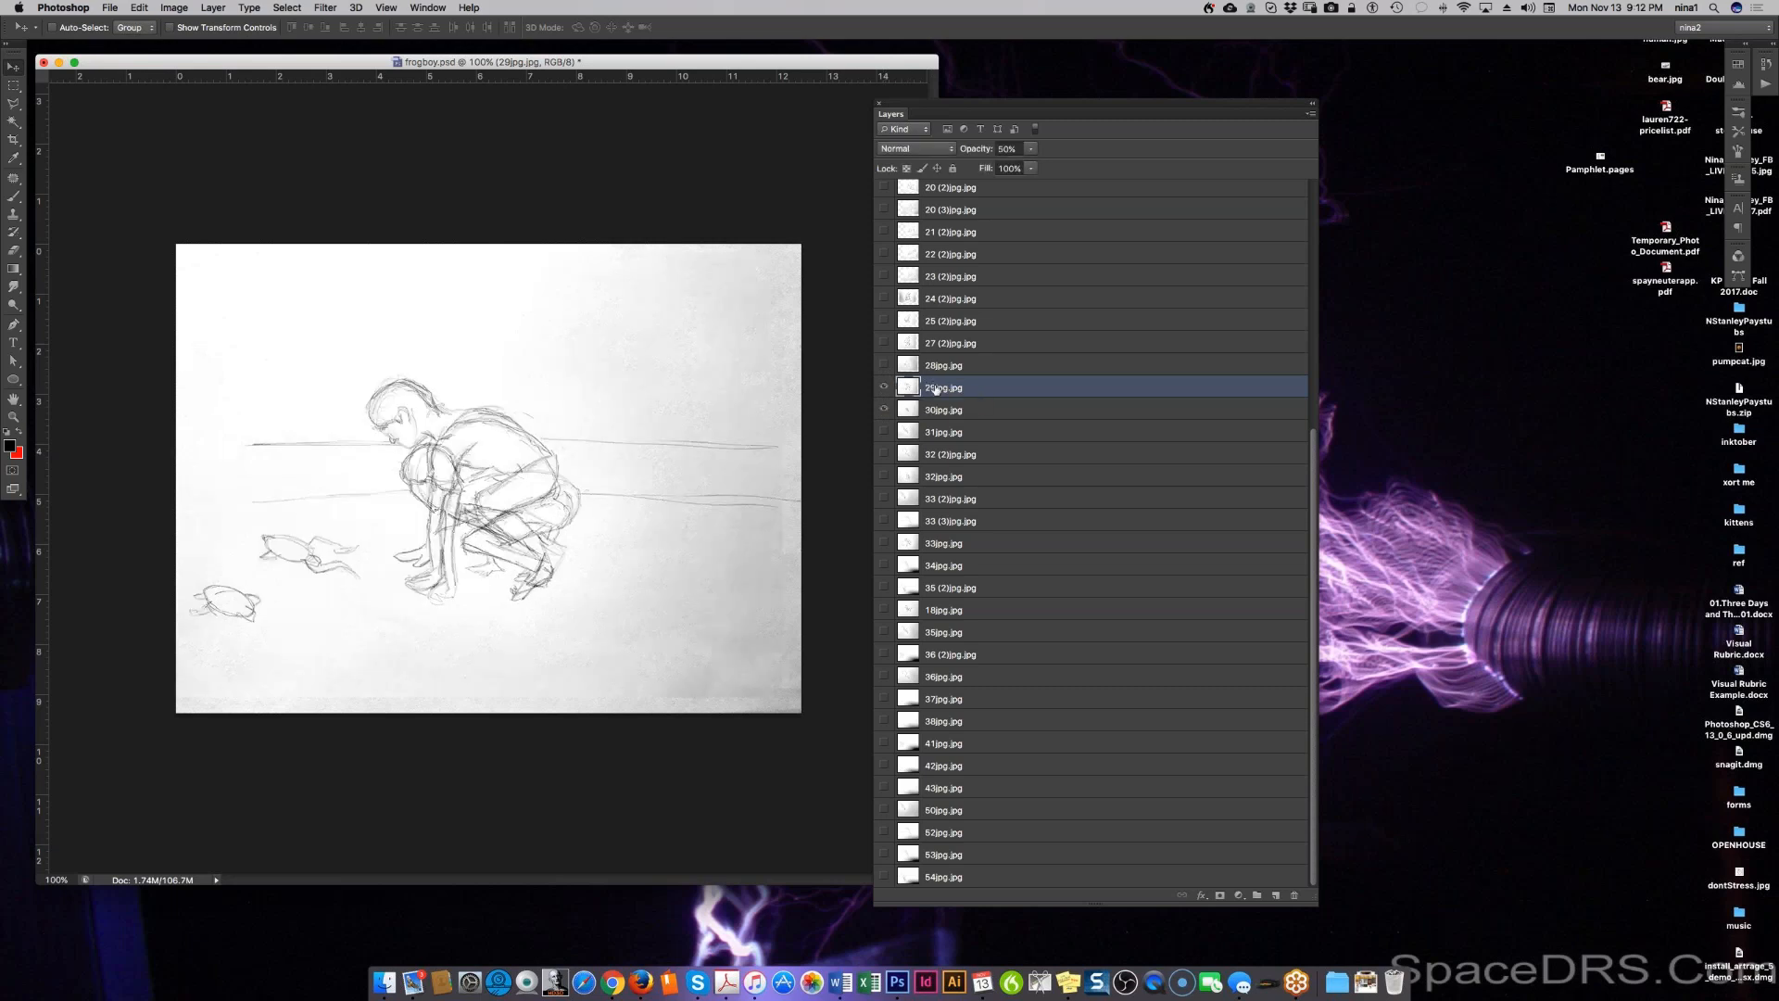
mouse_move(477, 584)
mouse_down()
mouse_move(496, 555)
mouse_move(496, 582)
mouse_up()
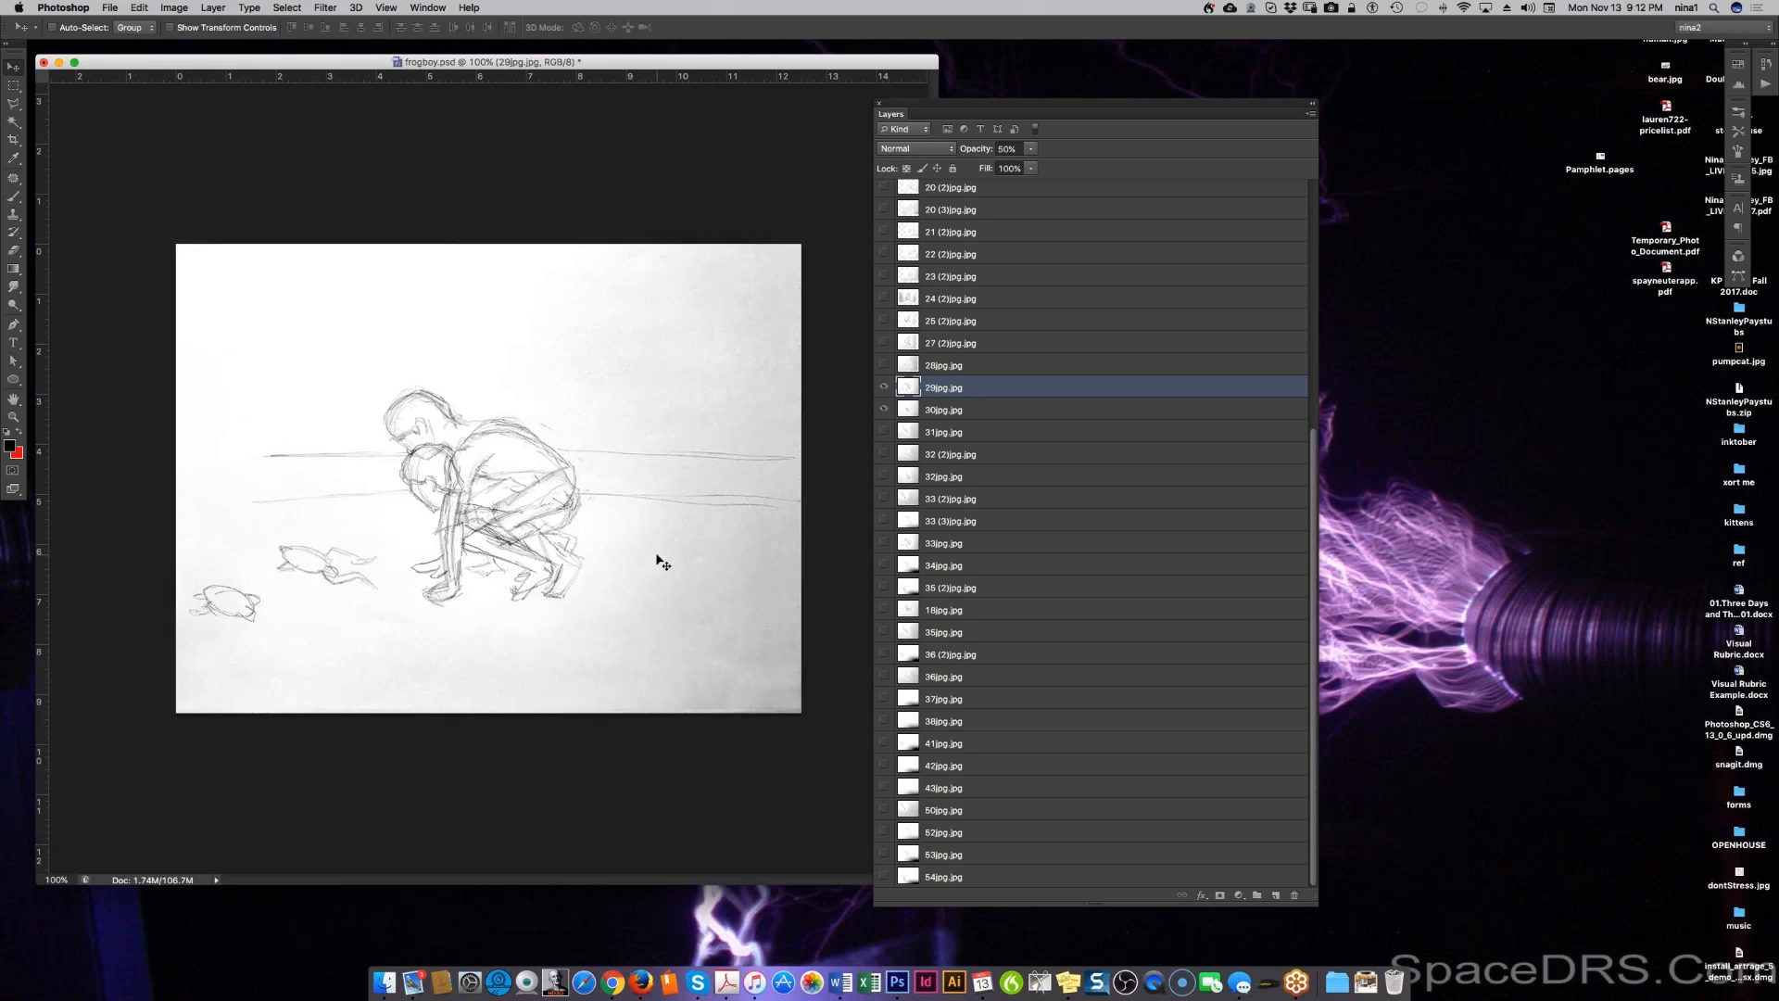
Step: Scale down and reposition the 29jpg.jpg drawing to match the 30jpg.jpg figure, and hide layer 29jpg.jpg
key(super+t)
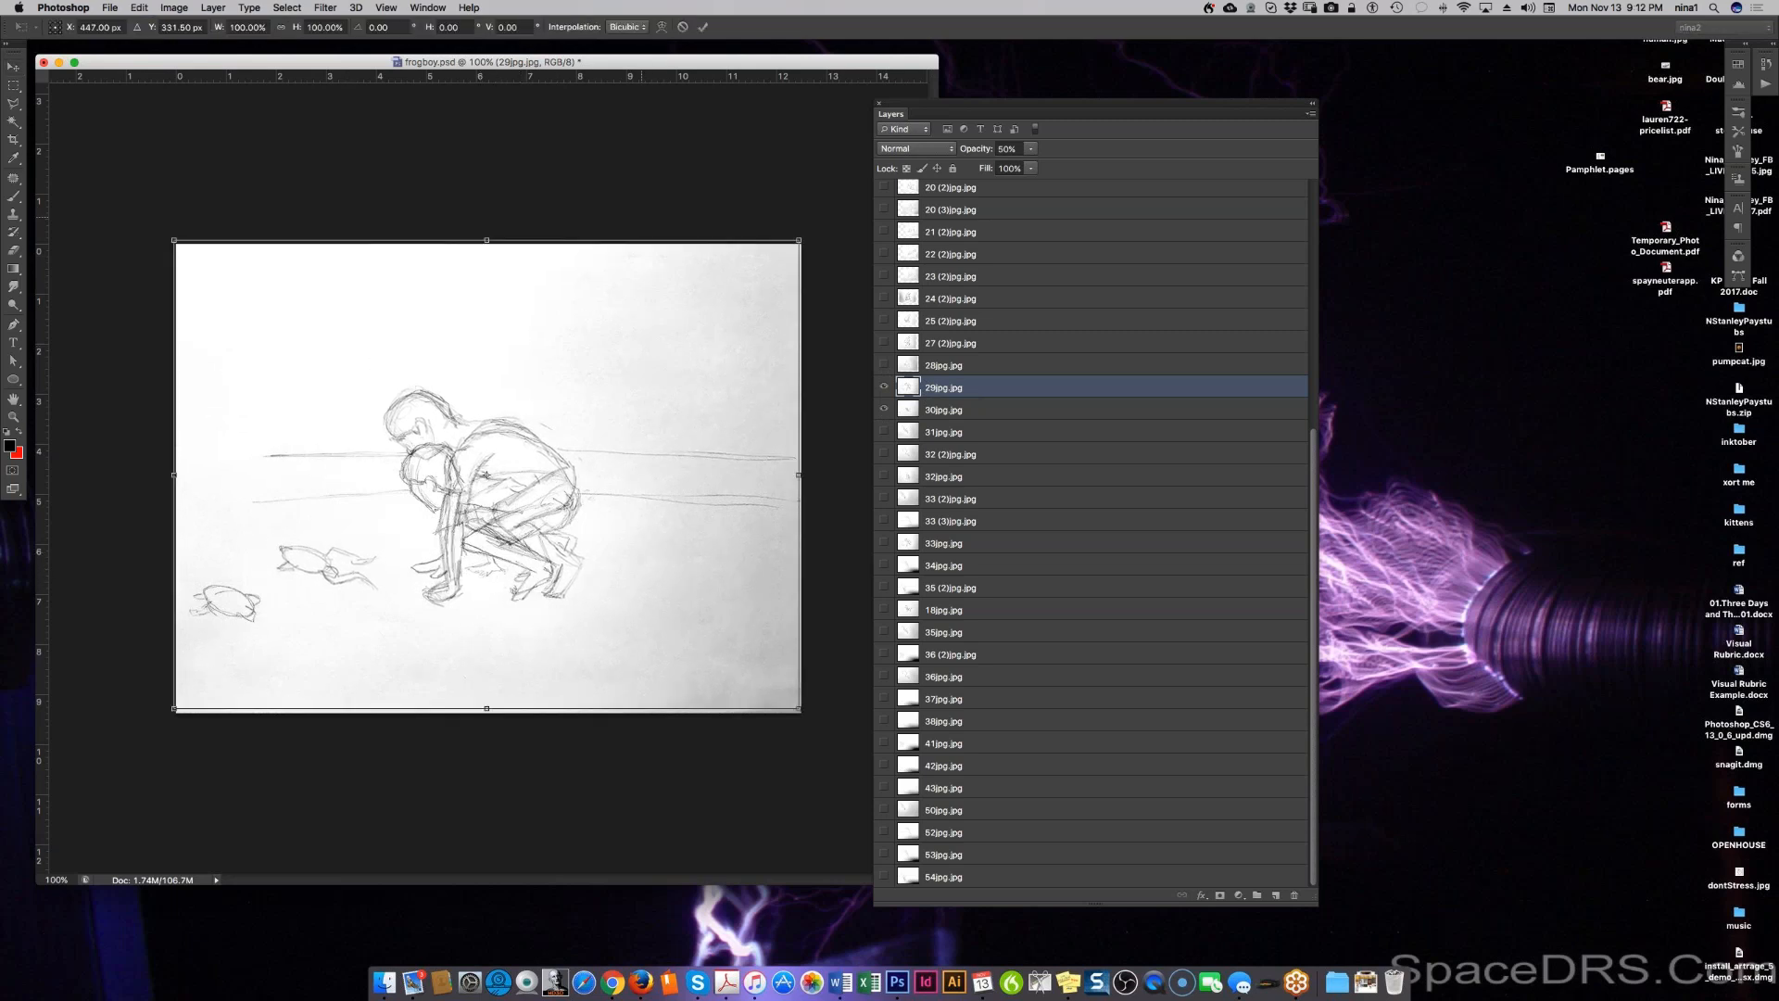
drag(798, 241, 689, 322)
drag(538, 513, 582, 493)
key(Return)
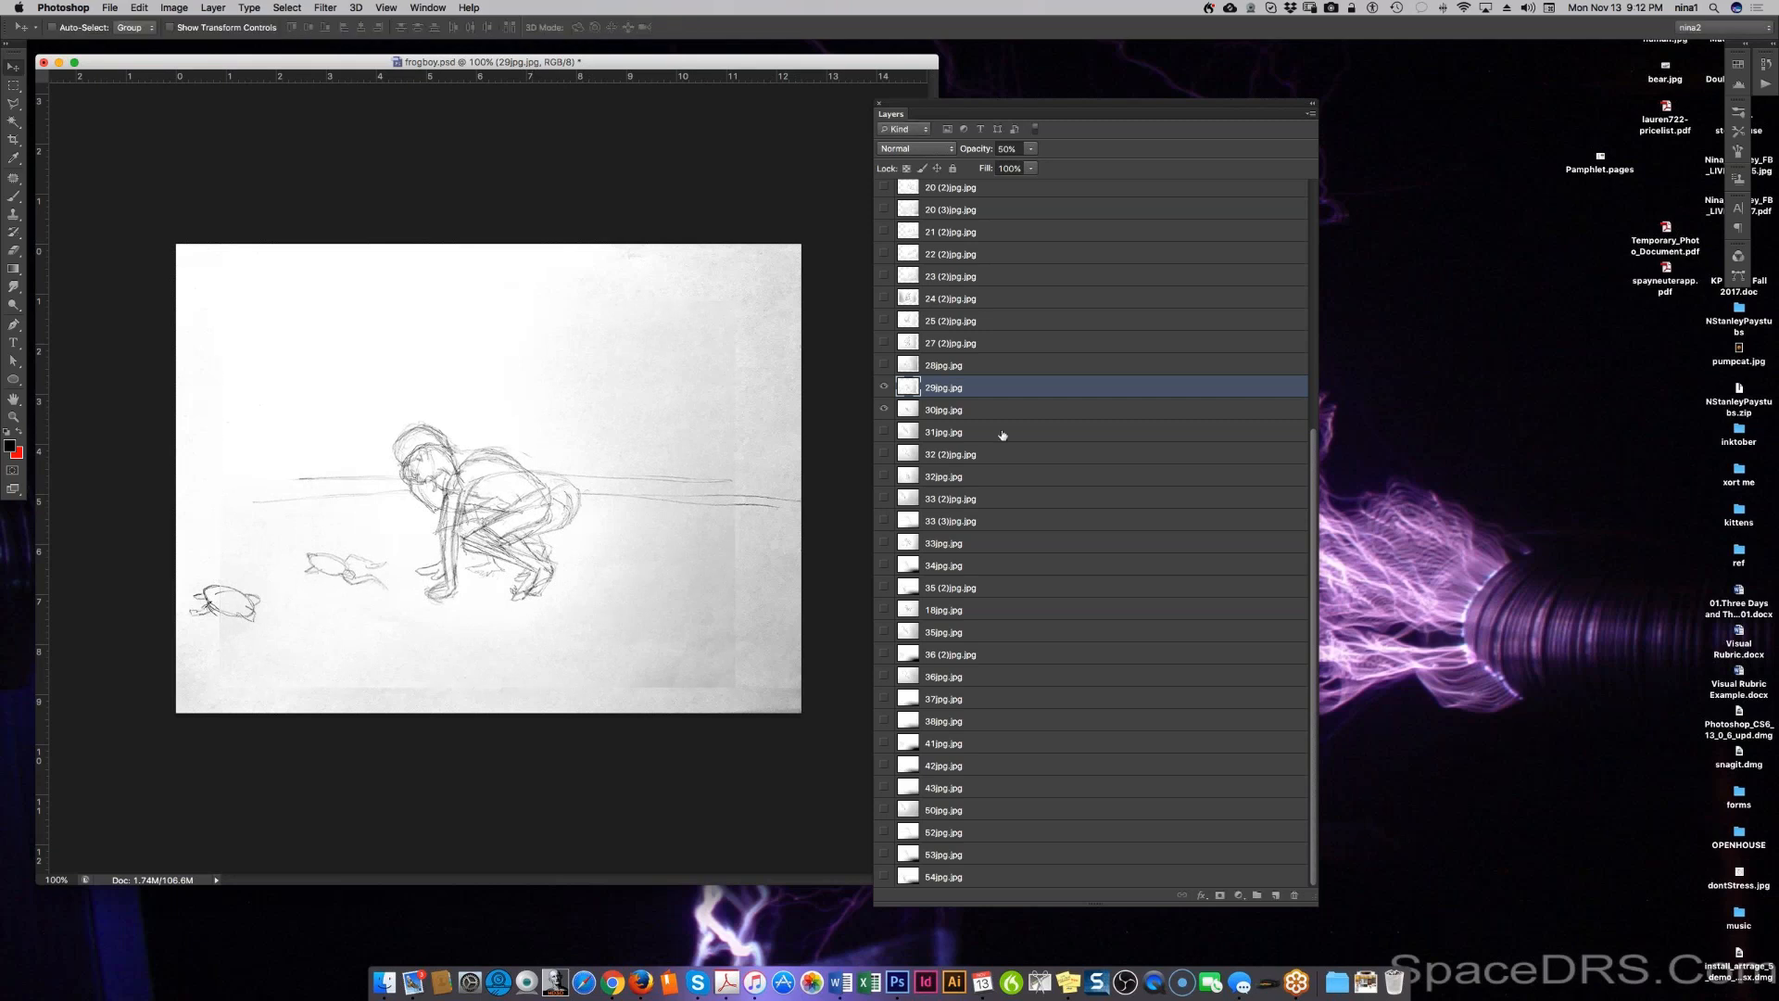
click(884, 390)
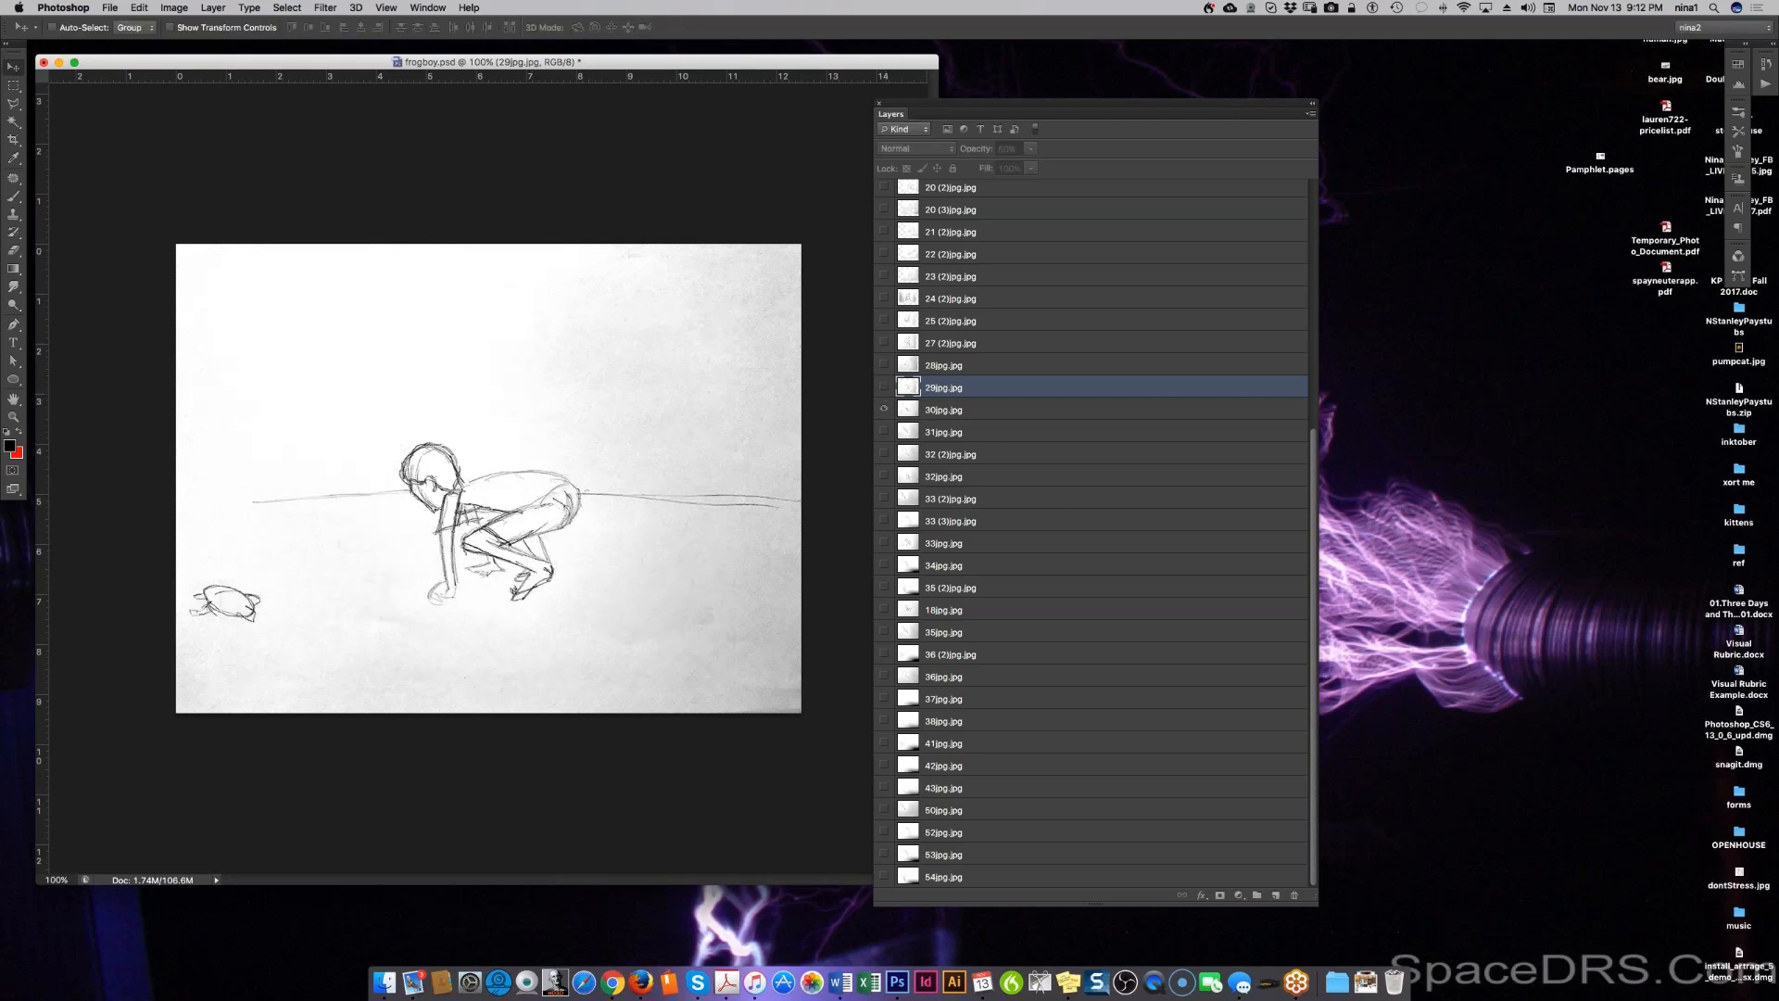
Step: Compare the pose in layer 31jpg.jpg with 30jpg.jpg by showing each one alone, leaving only 30jpg.jpg visible
click(927, 413)
click(885, 433)
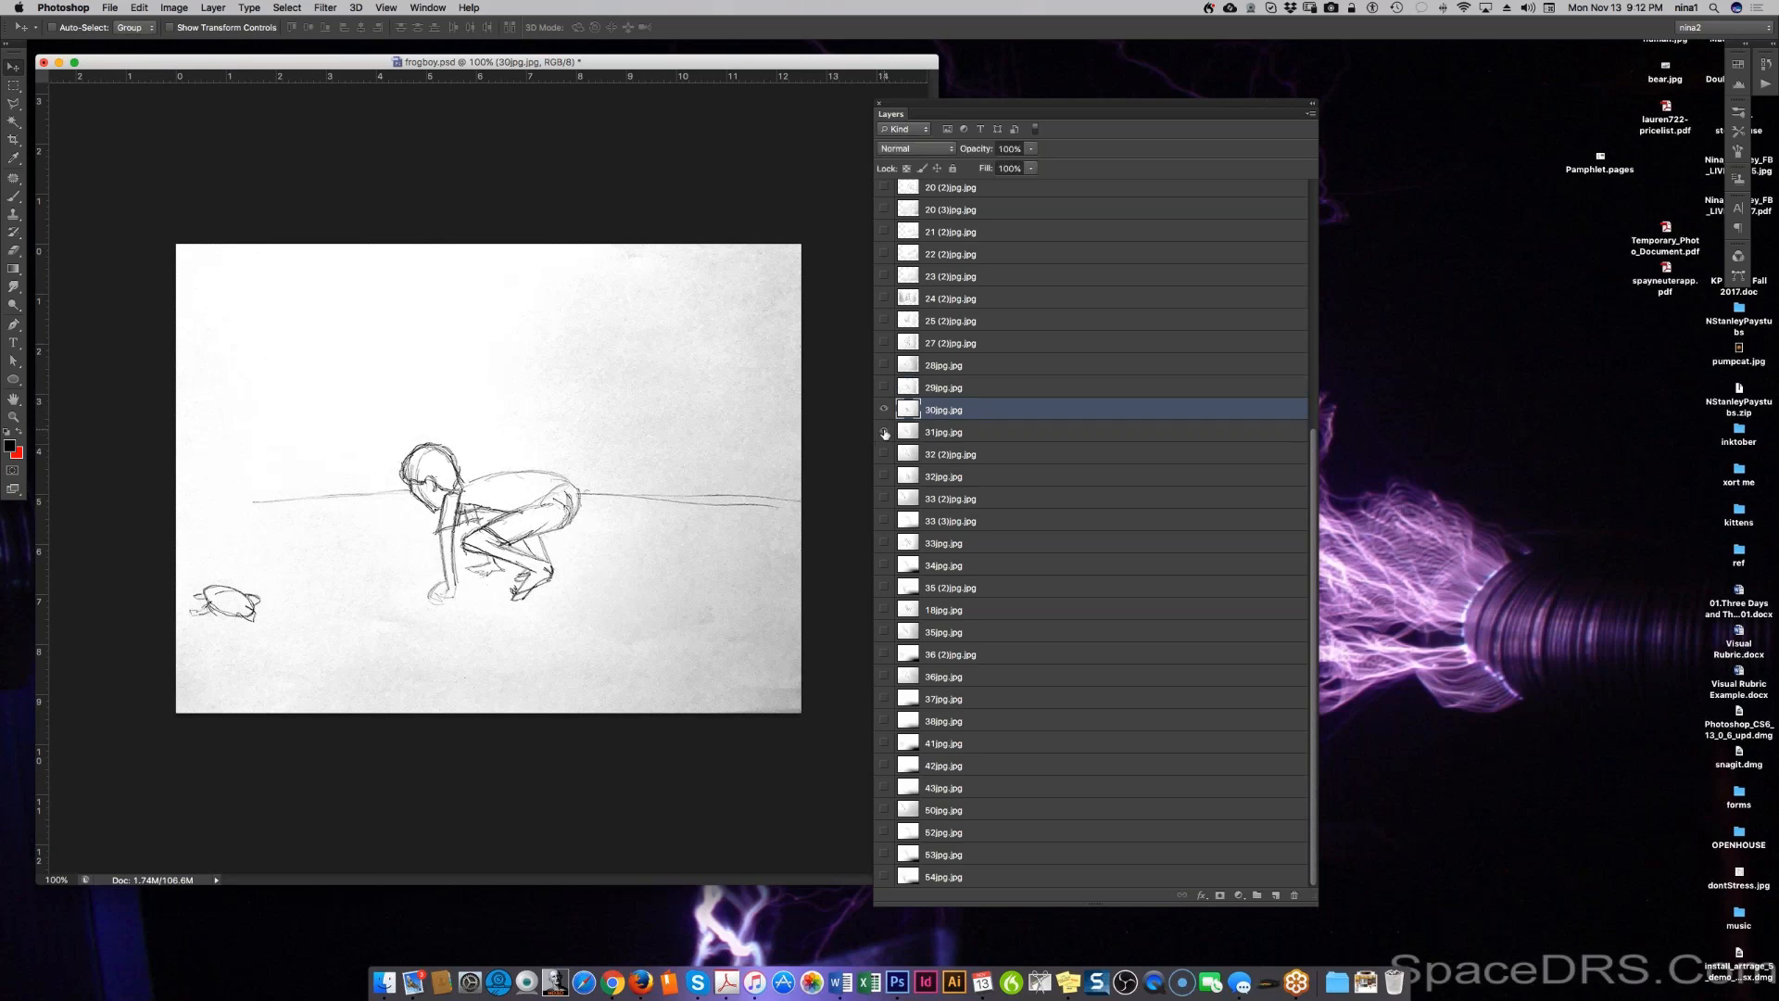
click(884, 409)
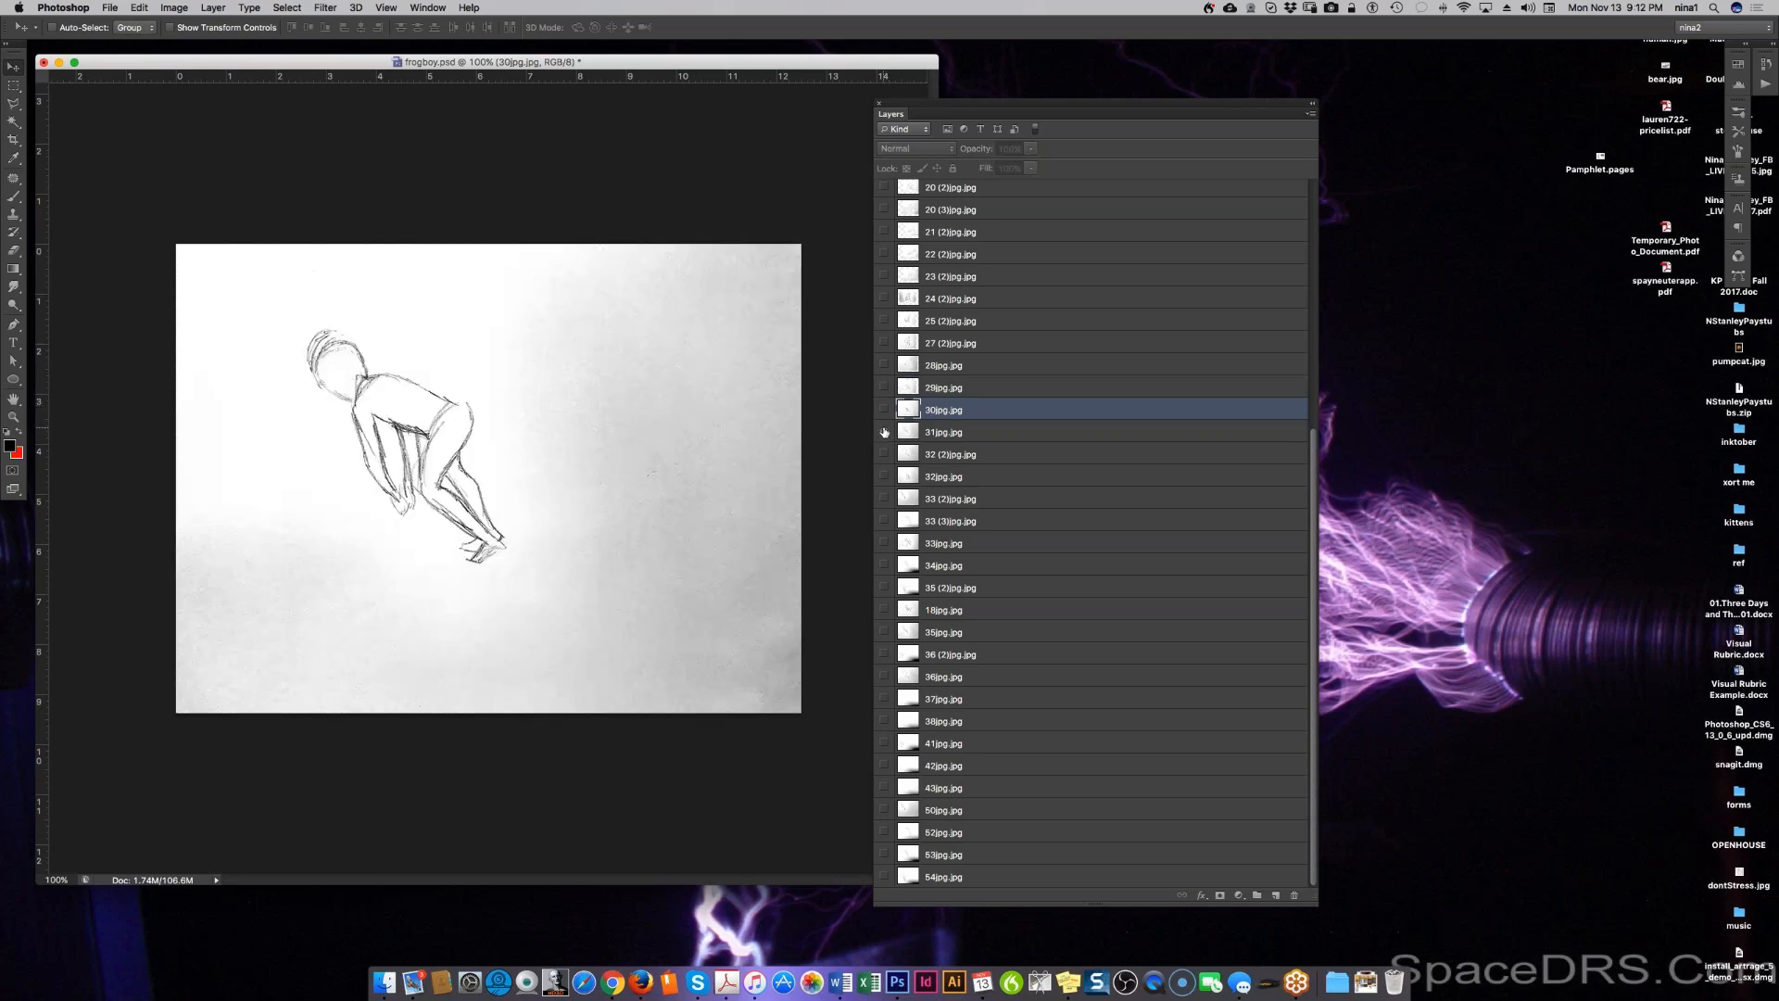
click(884, 433)
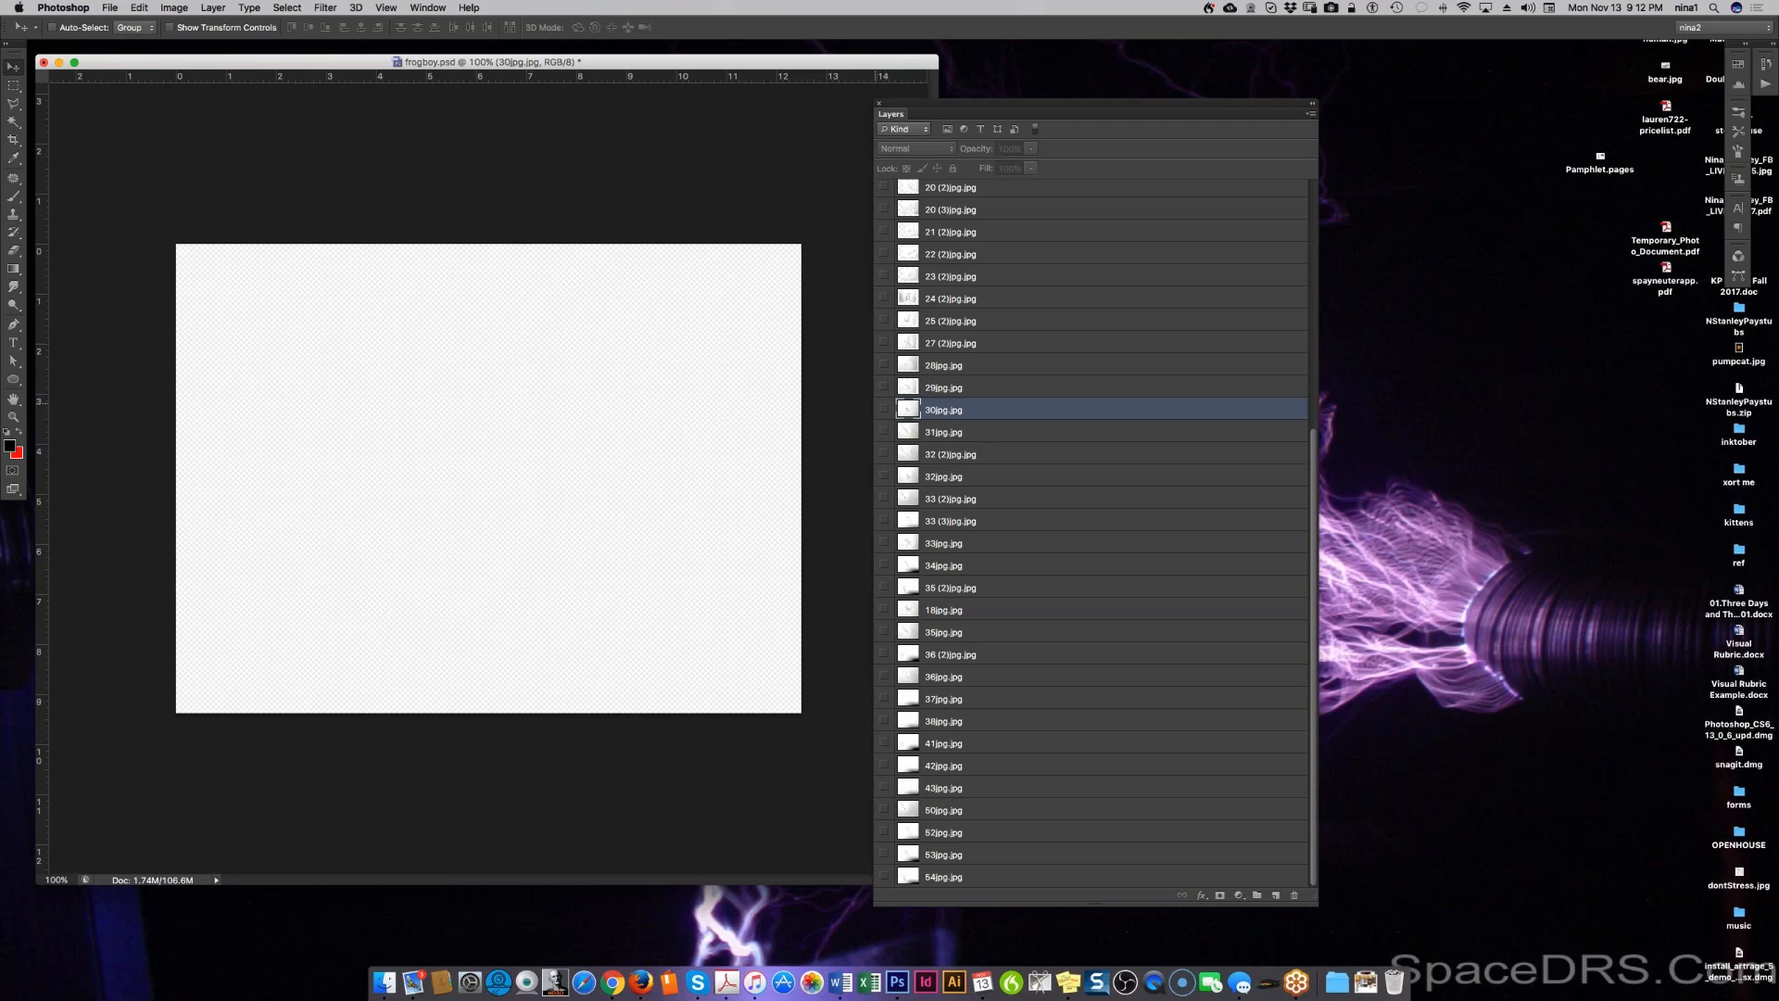
click(883, 409)
Step: Save the document and delete all layers from 31jpg.jpg through 54jpg.jpg
click(910, 431)
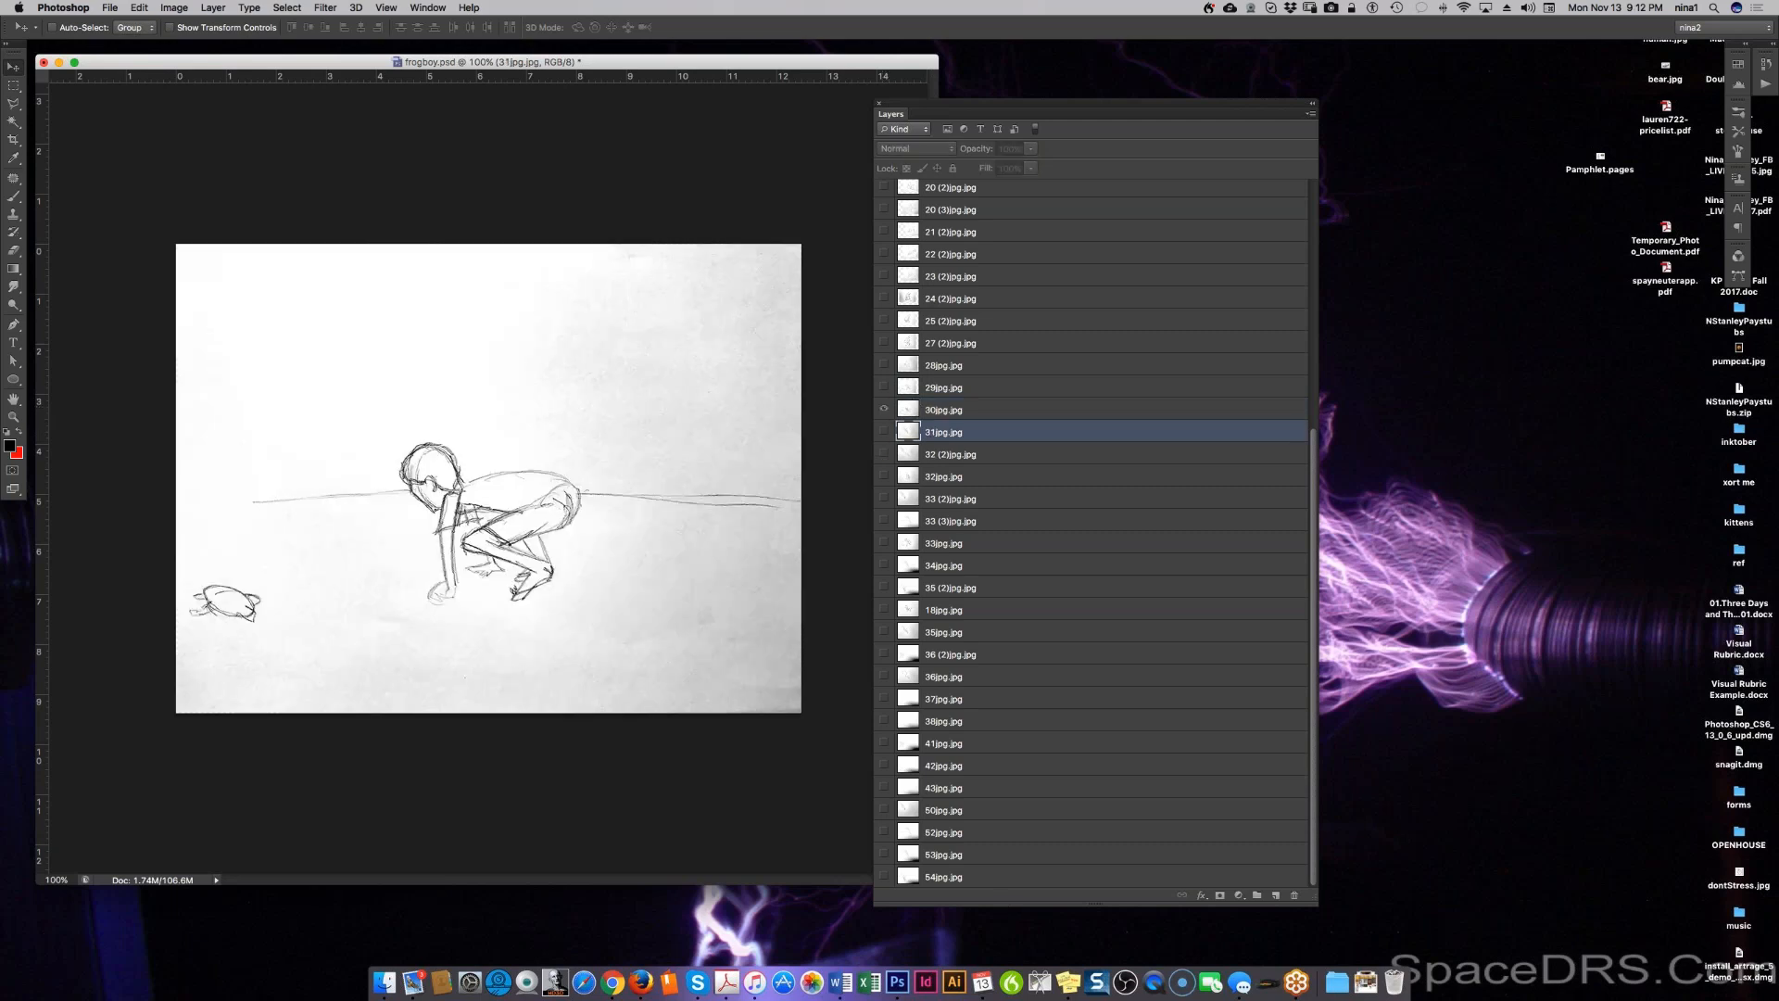
key(cmd+s)
shift+click(945, 877)
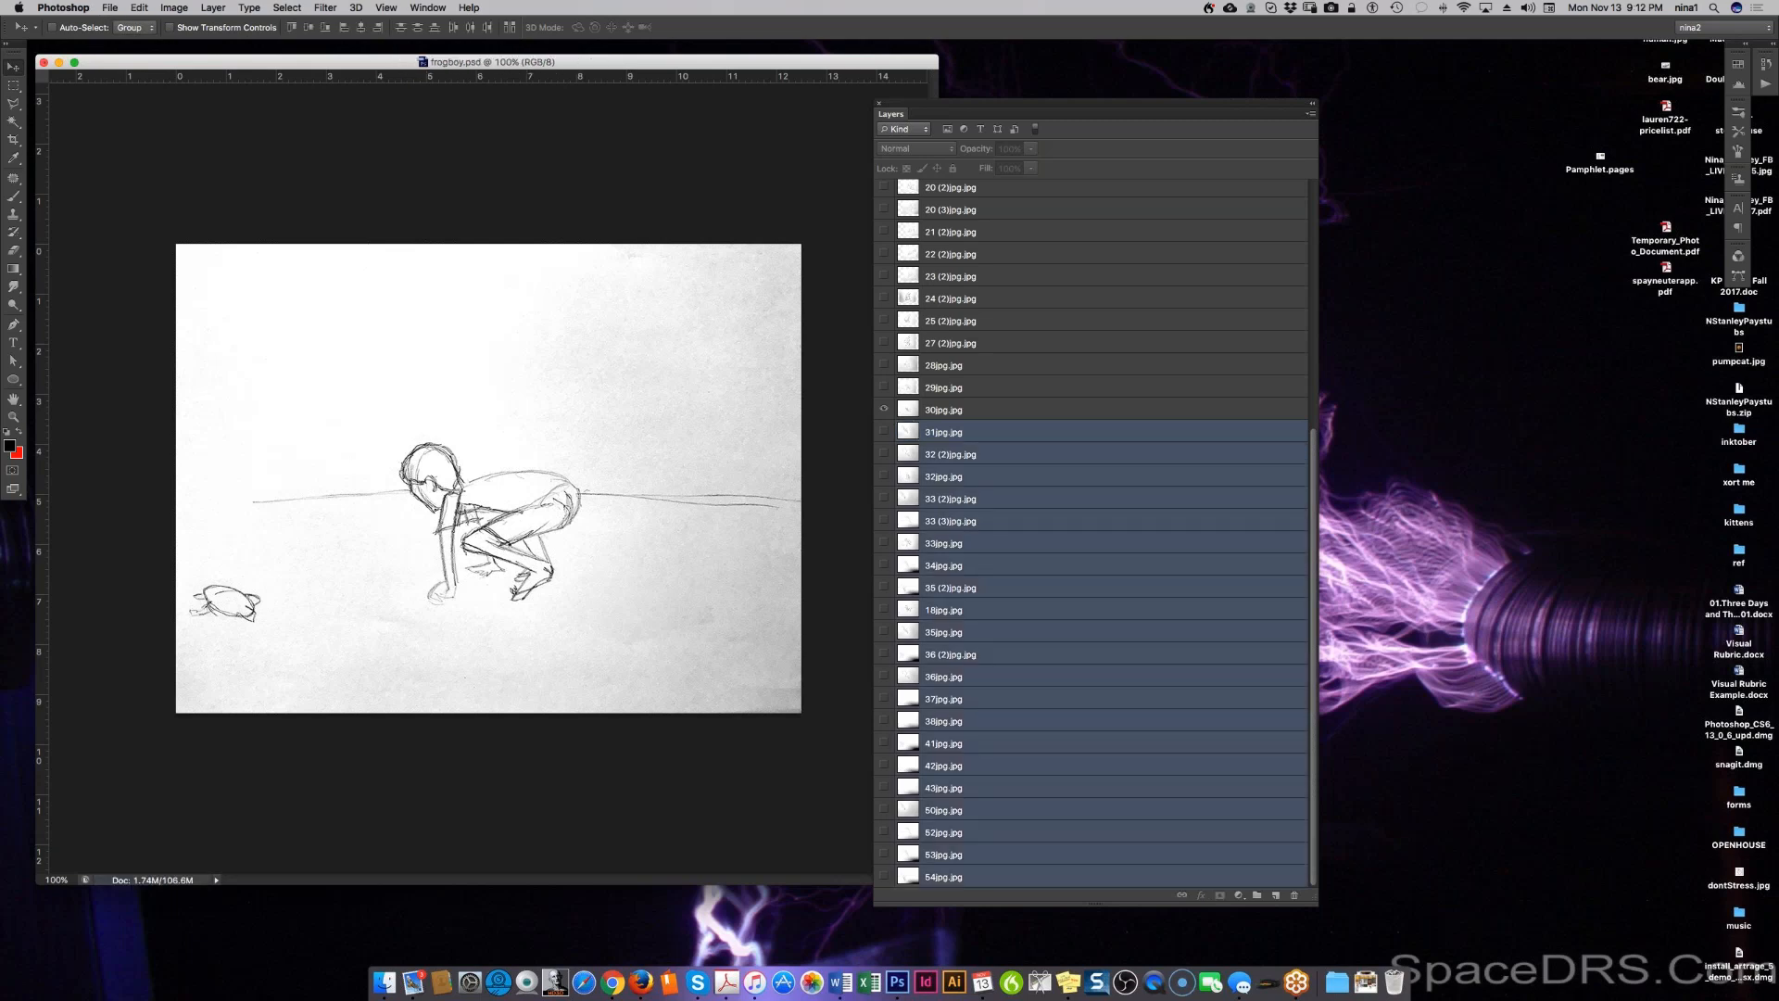
right_click(1230, 486)
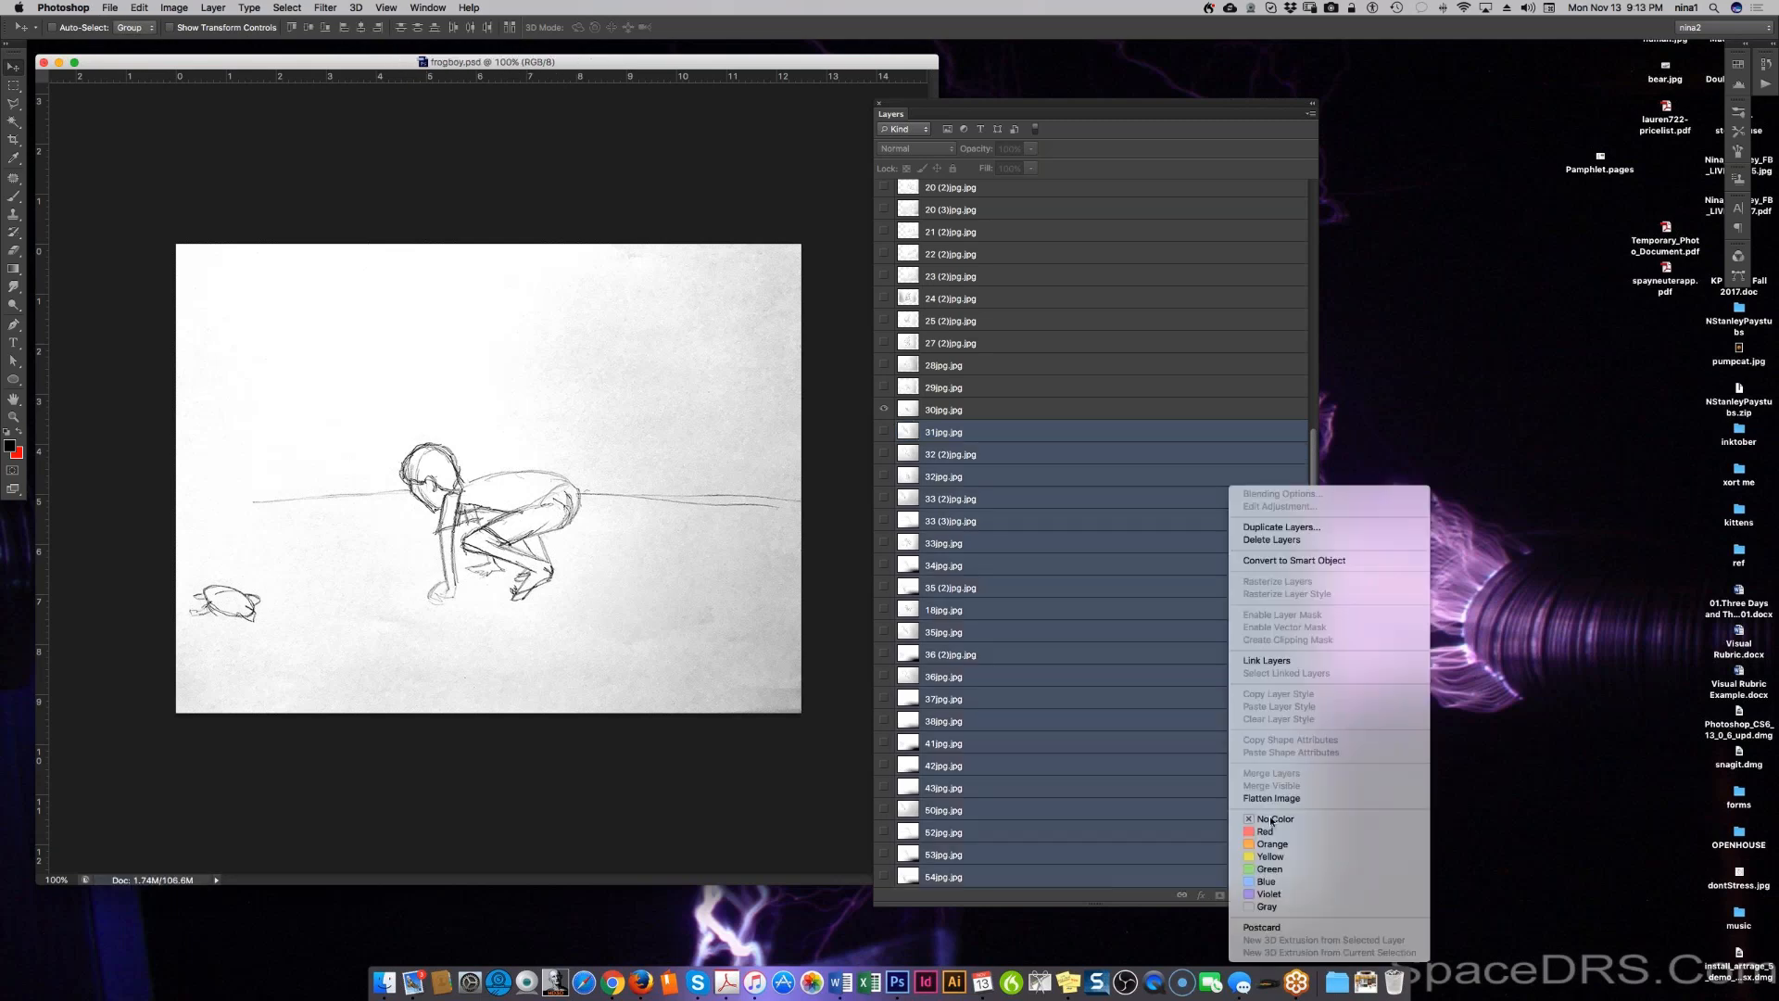
click(1293, 541)
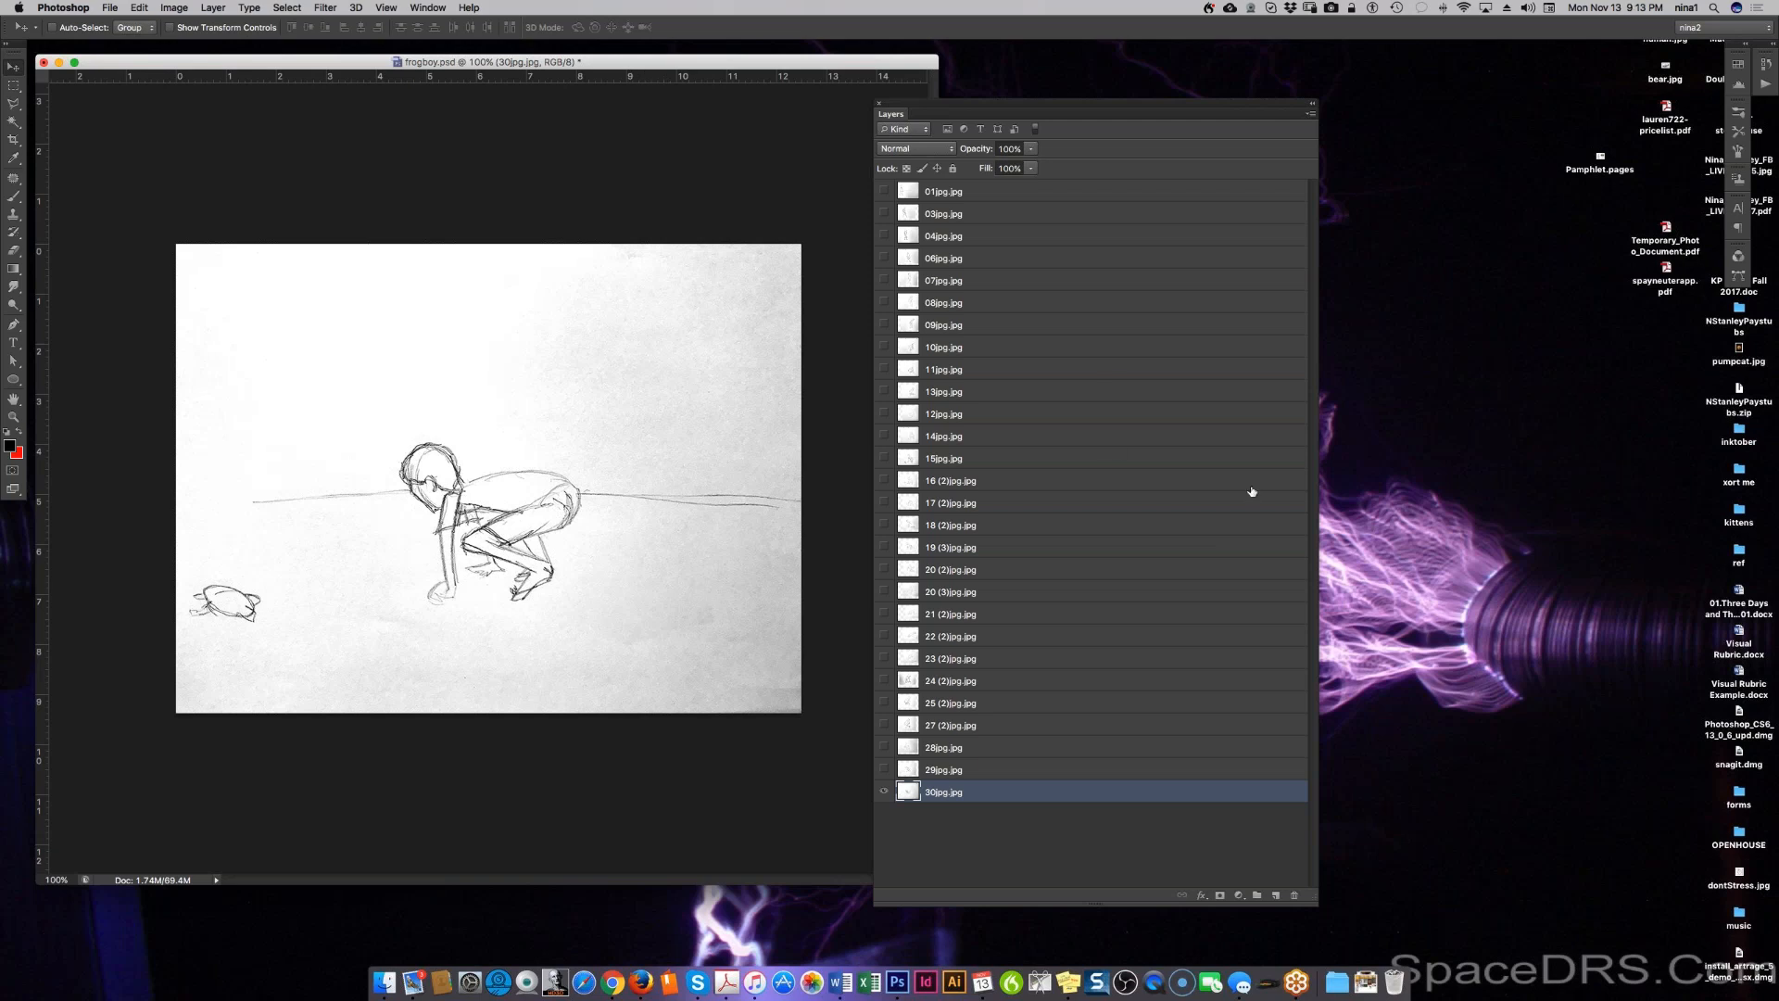
Step: Flip back and forth between layers 01jpg.jpg and 03jpg.jpg to examine the motion between the two walking poses
key(alt+bracketright)
key(alt+bracketleft)
key(alt+bracketleft)
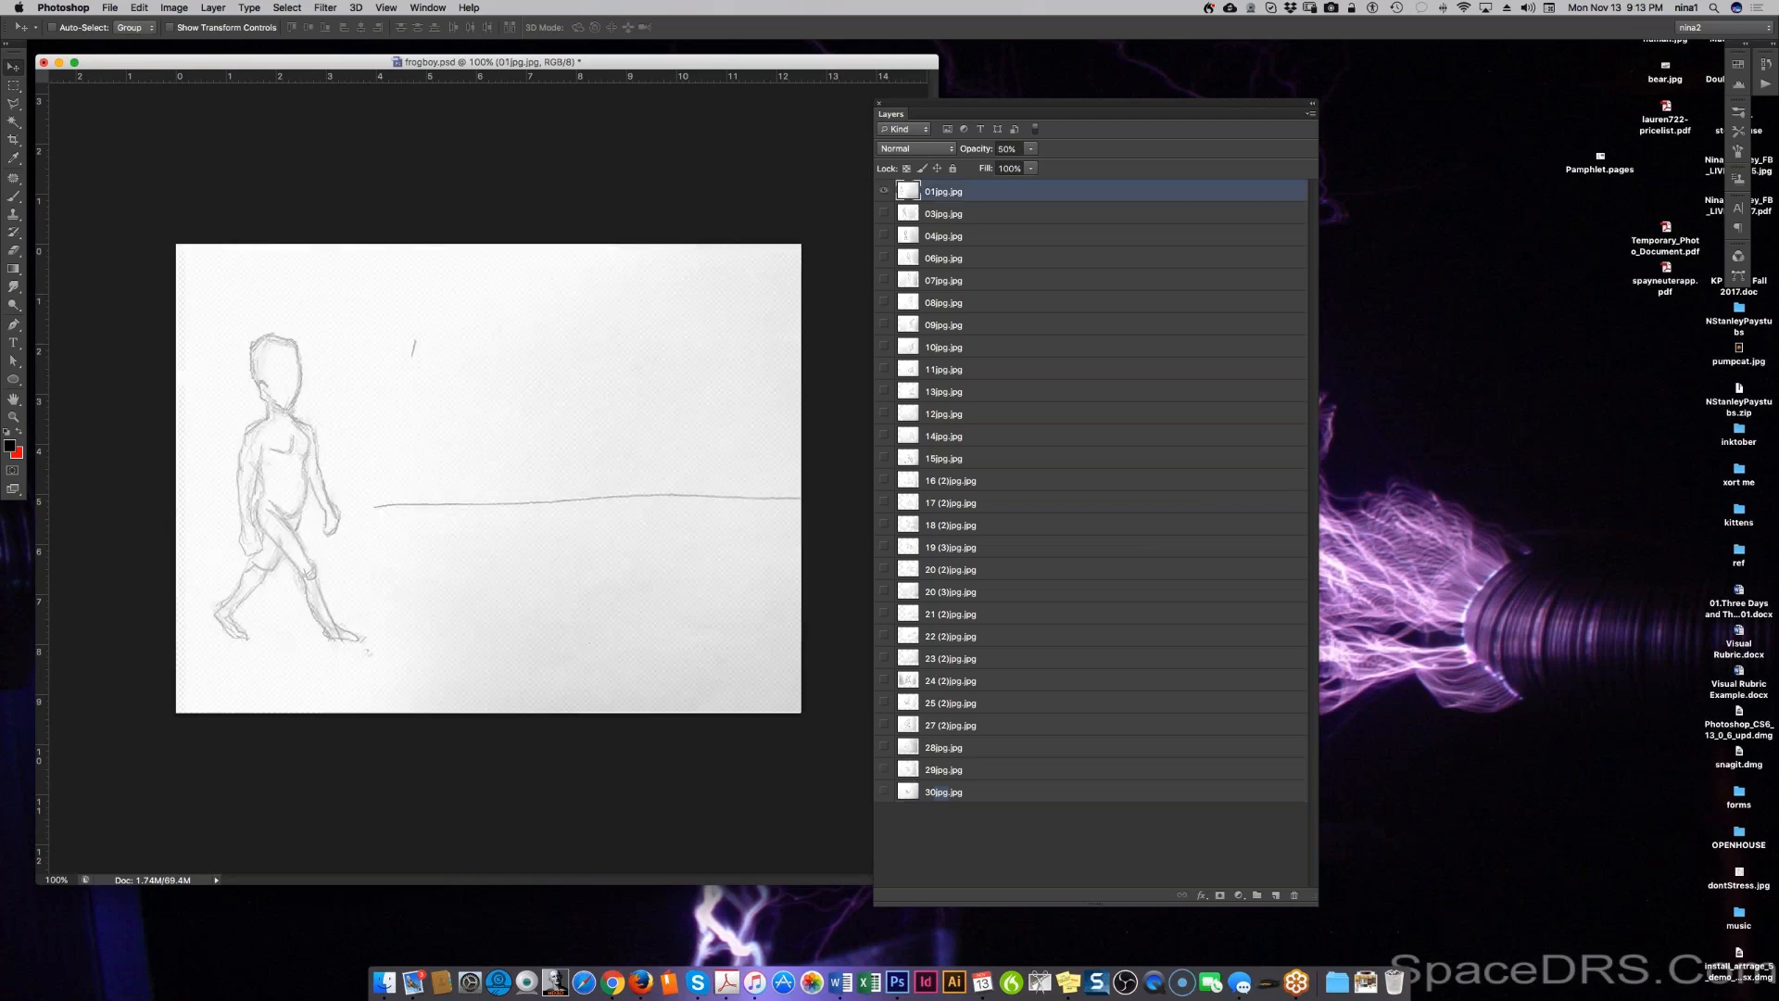
key(alt+bracketleft)
key(alt+bracketleft)
key(alt+bracketright)
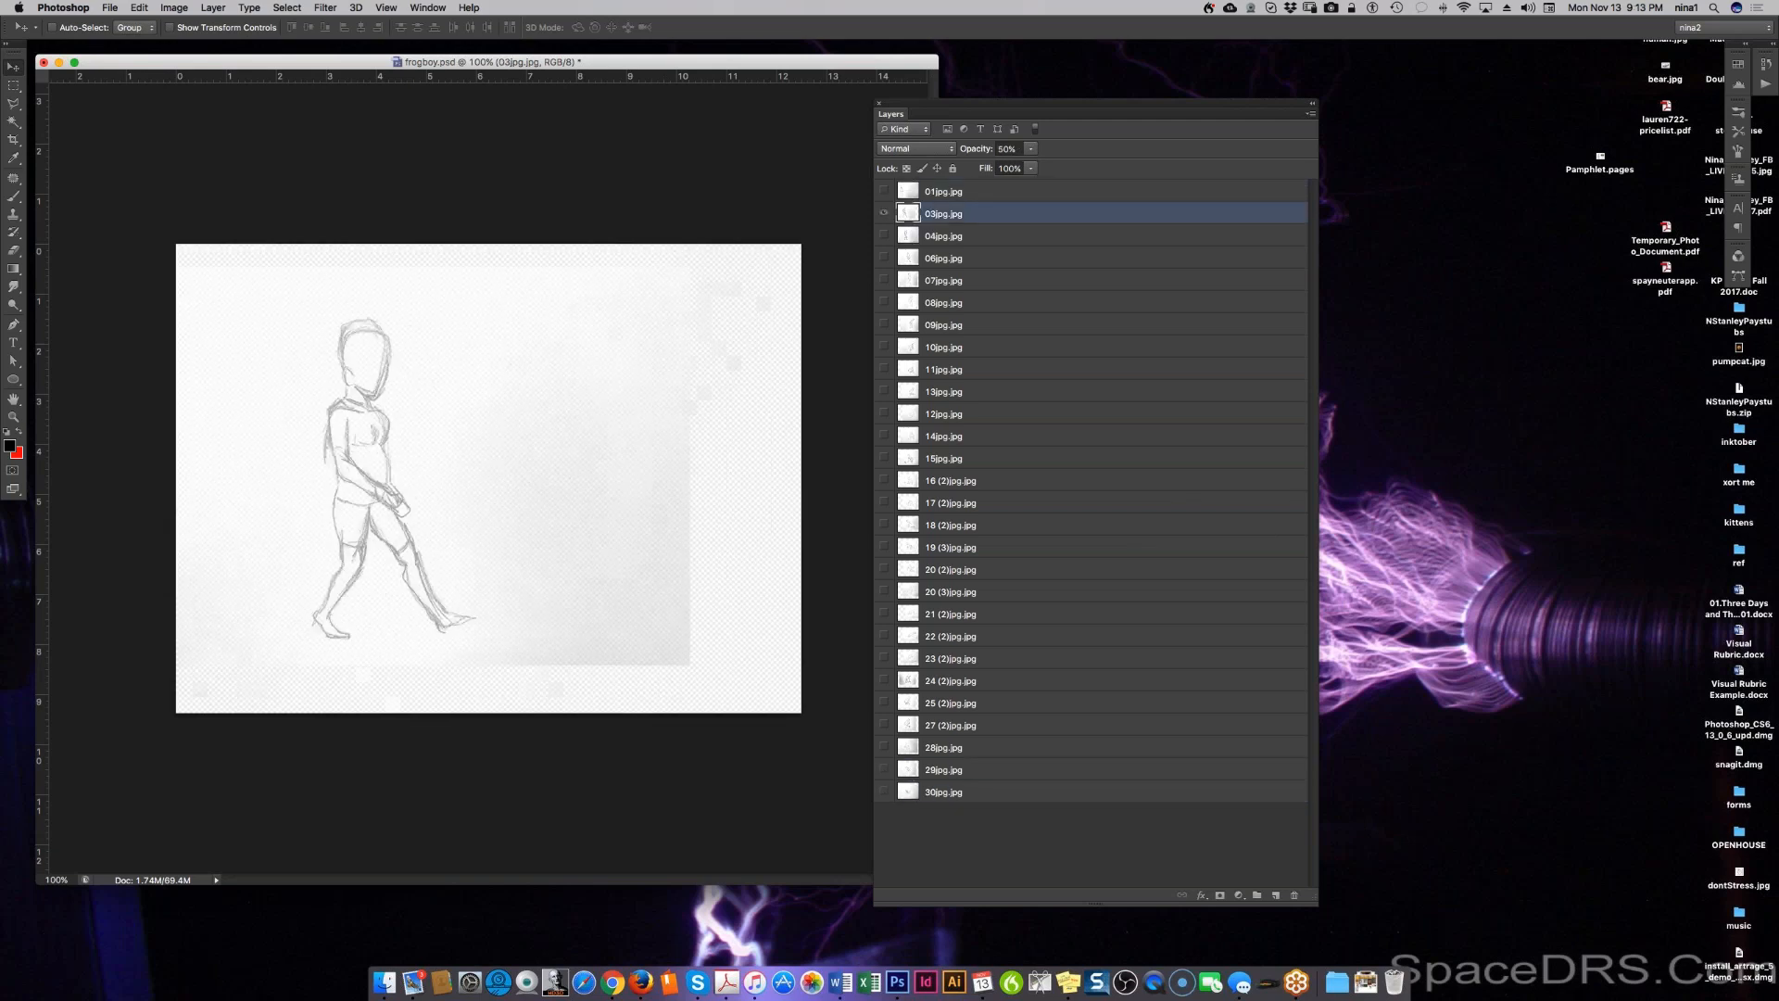
key(alt+bracketright)
key(alt+bracketleft)
key(alt+bracketright)
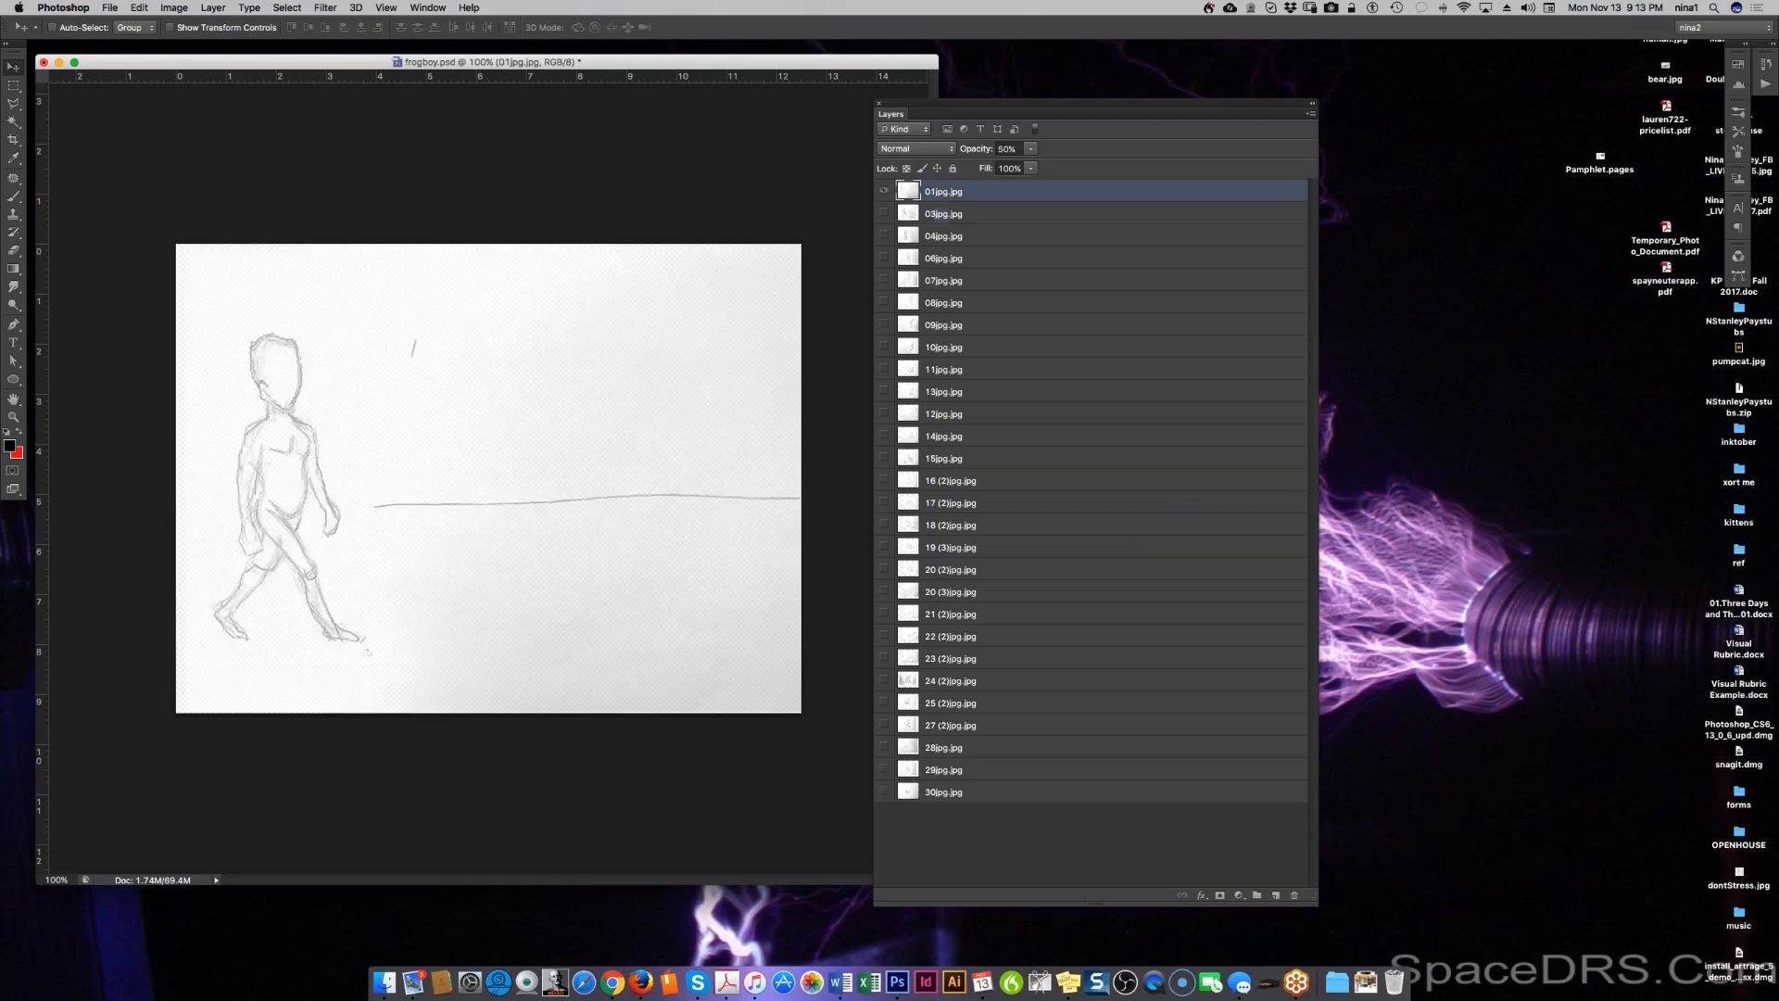
key(alt+bracketright)
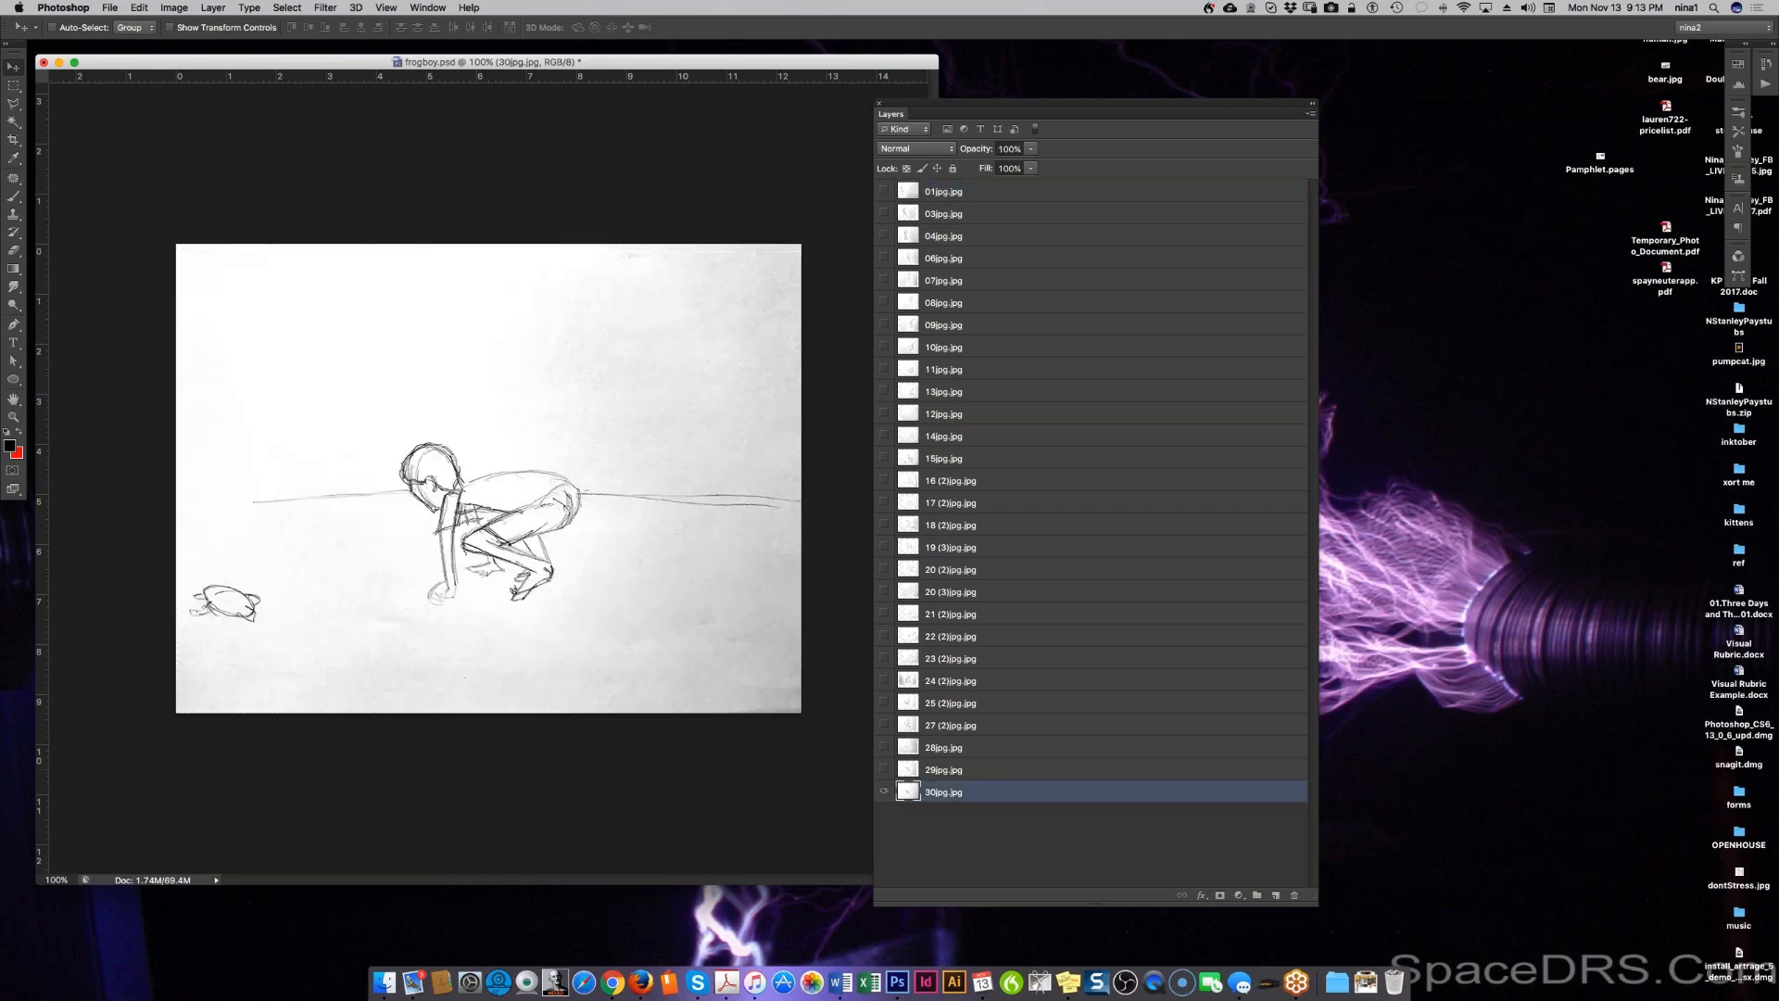
key(alt+bracketleft)
key(alt+bracketleft)
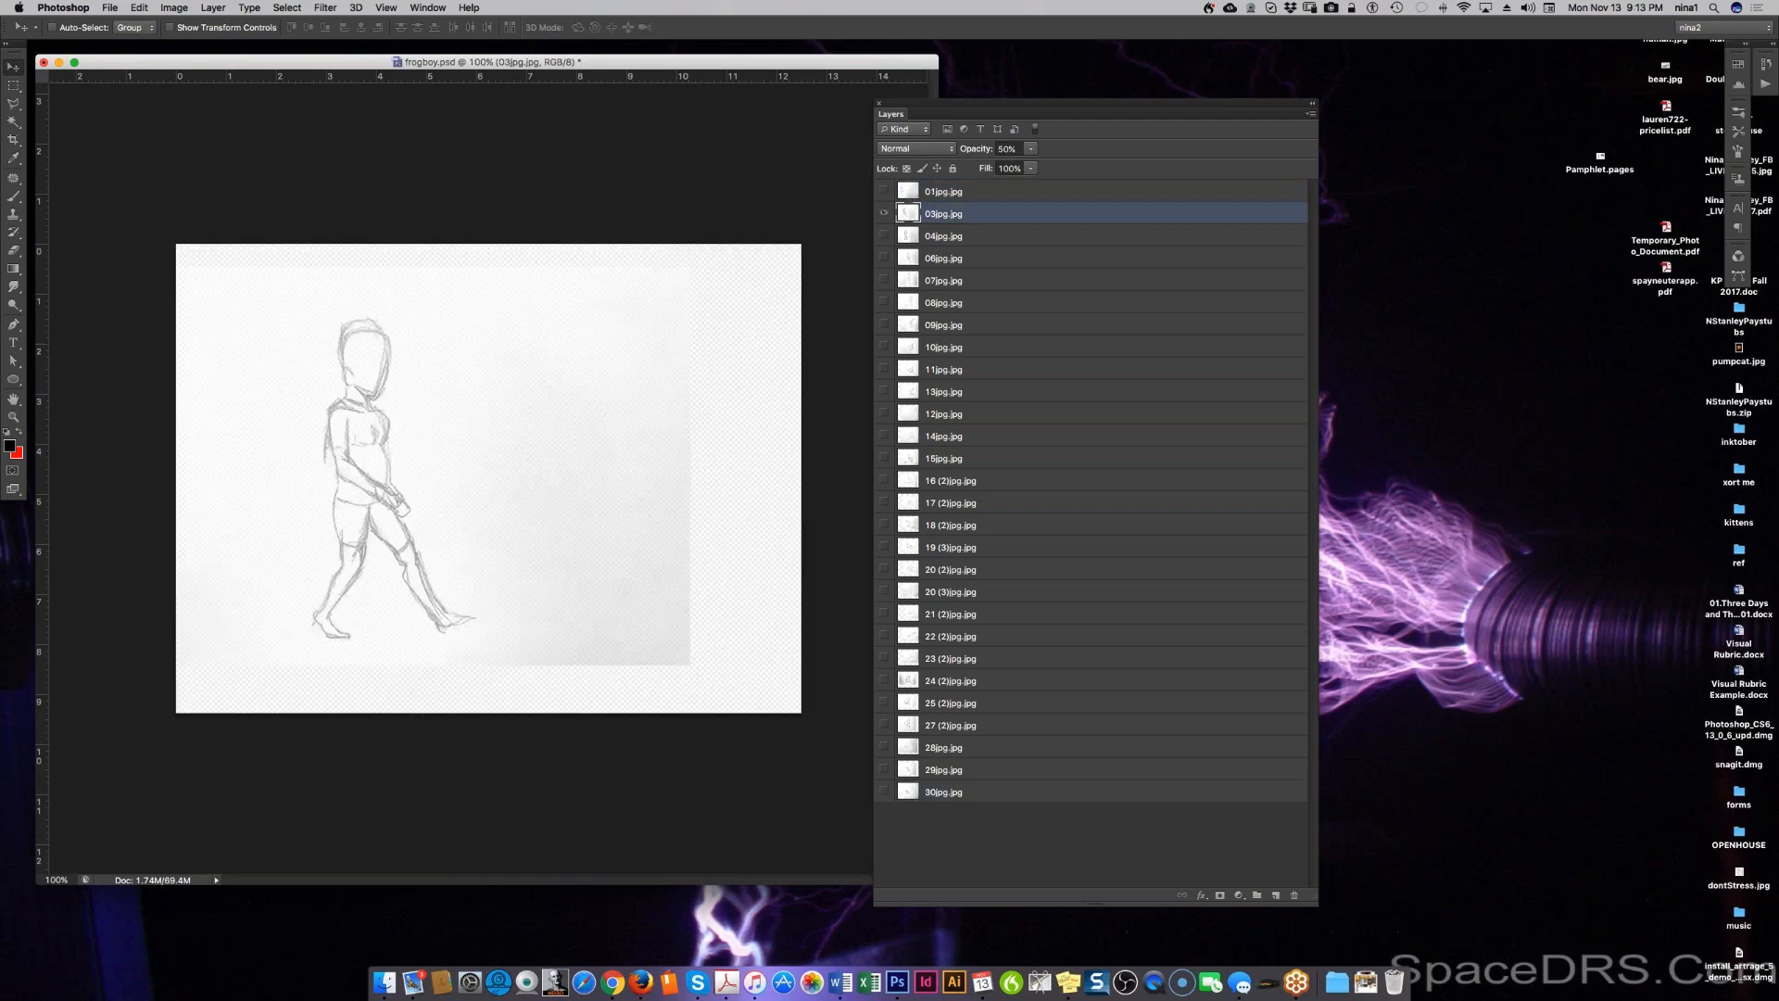
key(alt+bracketright)
key(alt+bracketleft)
key(alt+bracketright)
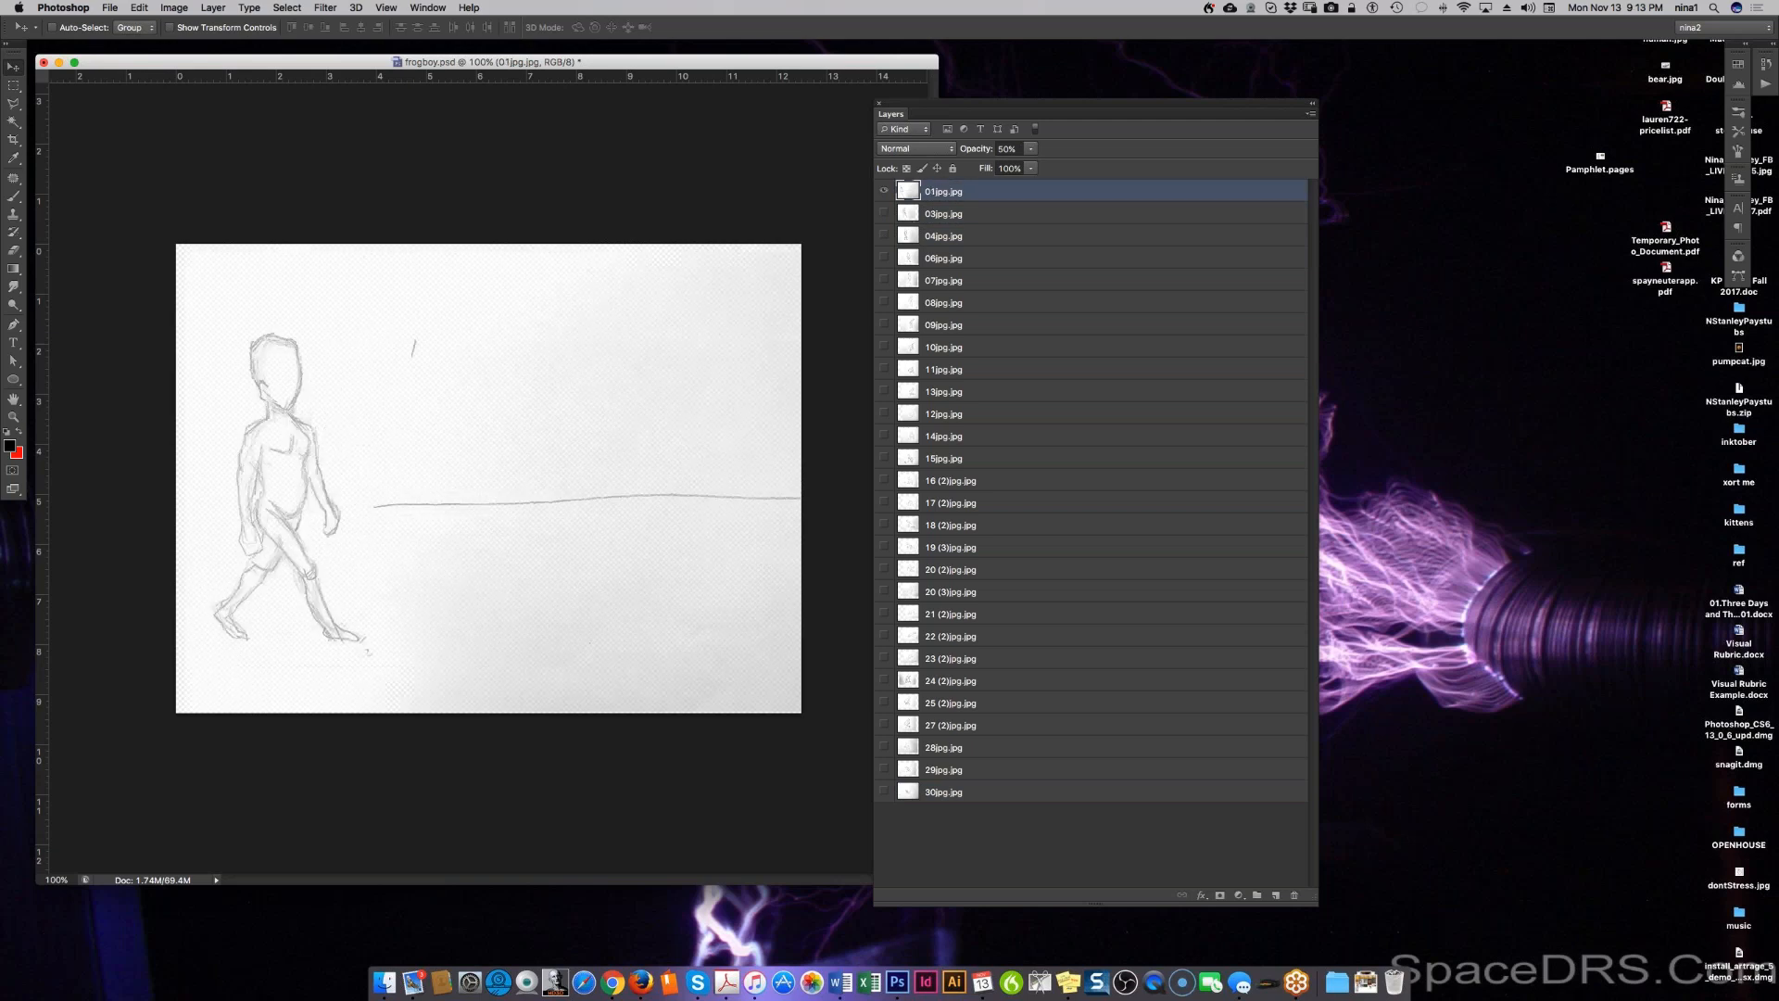
key(alt+bracketleft)
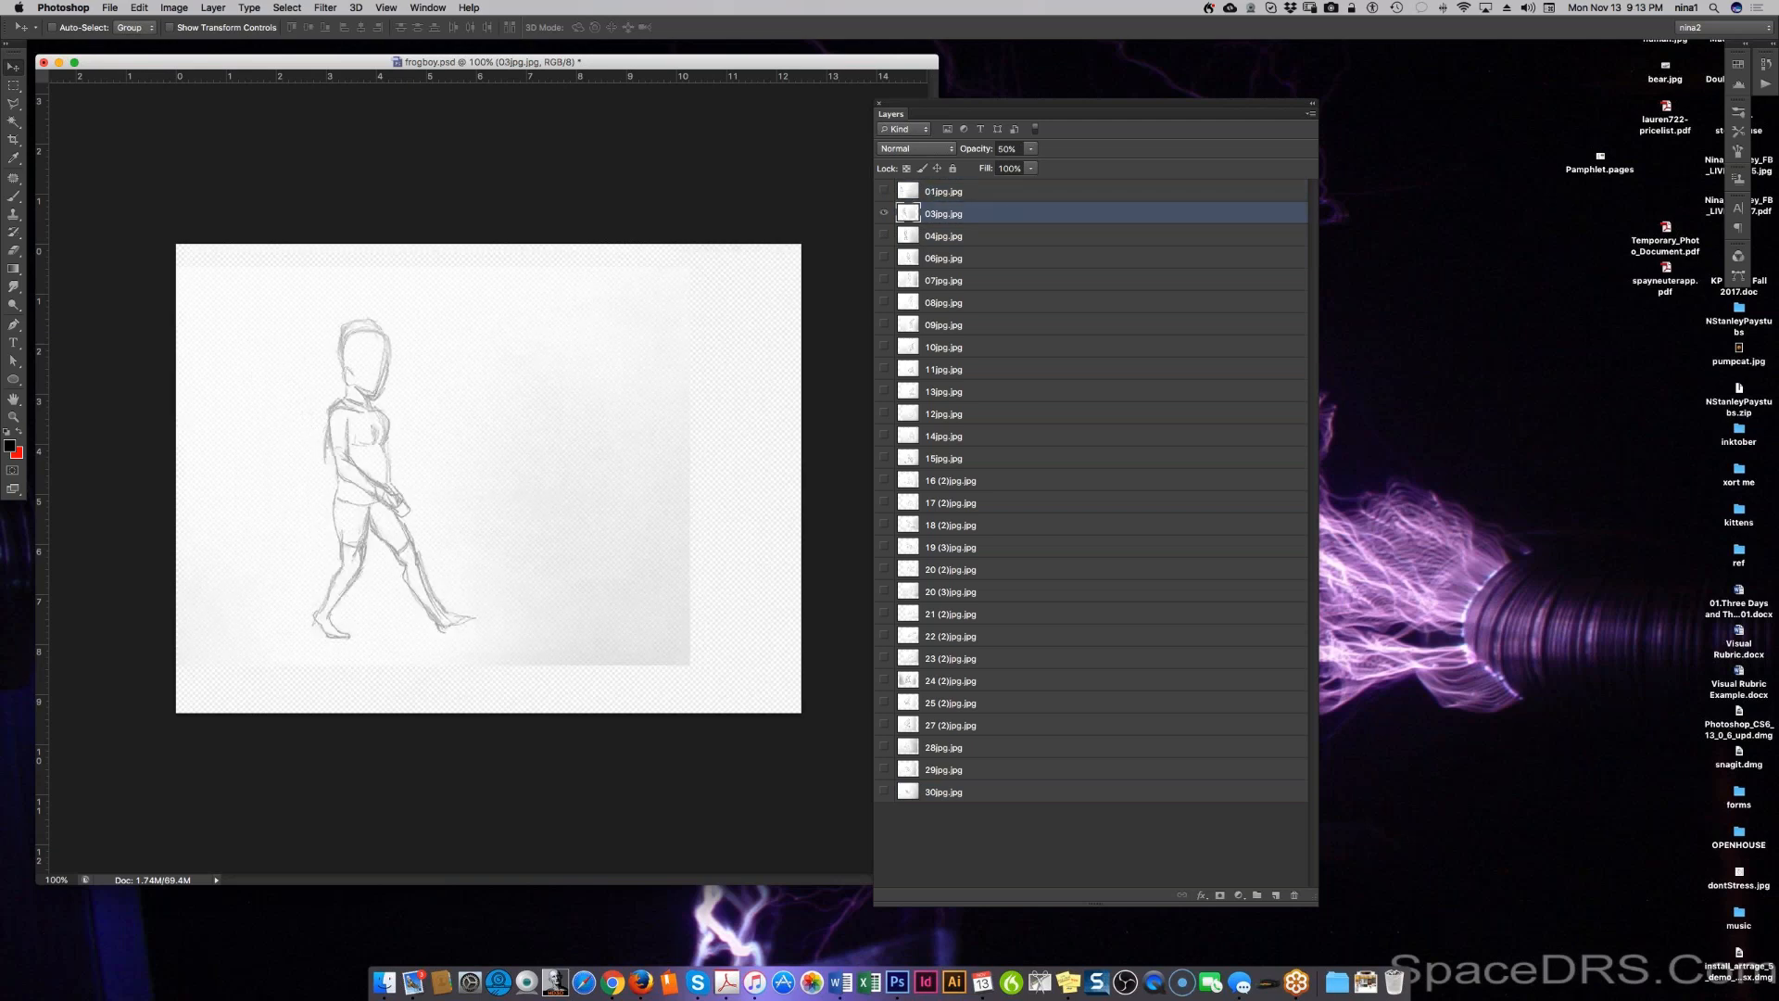
key(alt+bracketright)
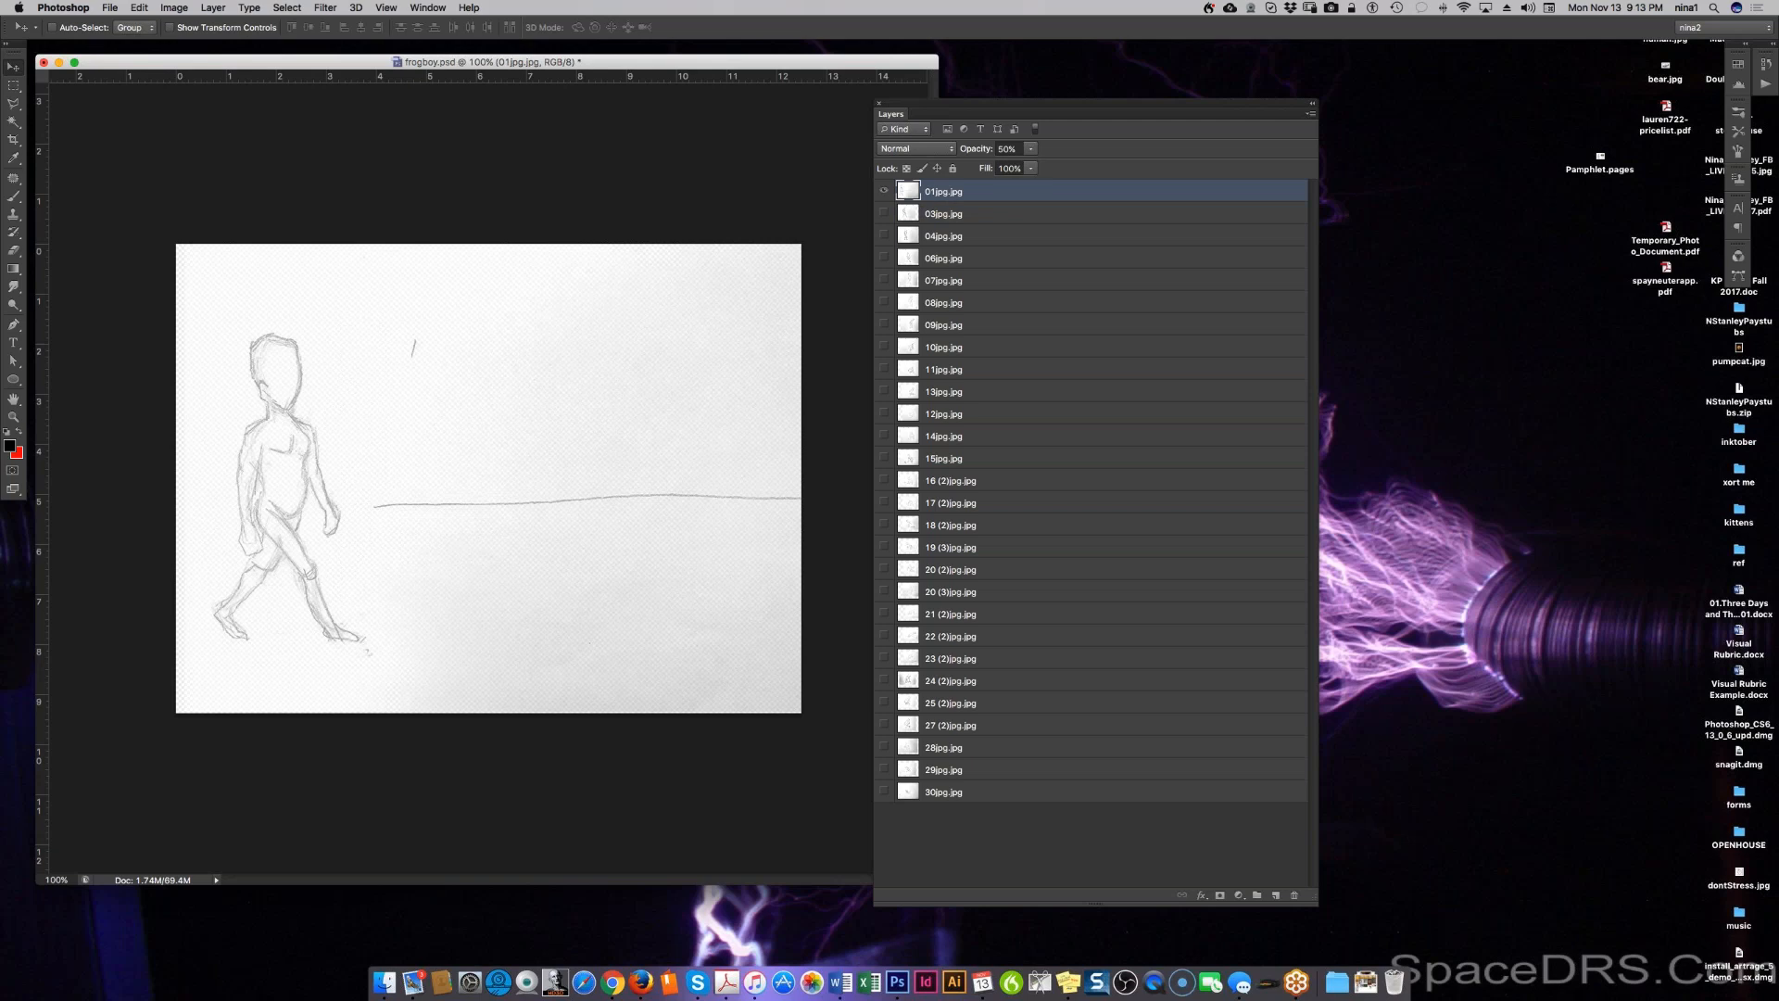
key(alt+bracketleft)
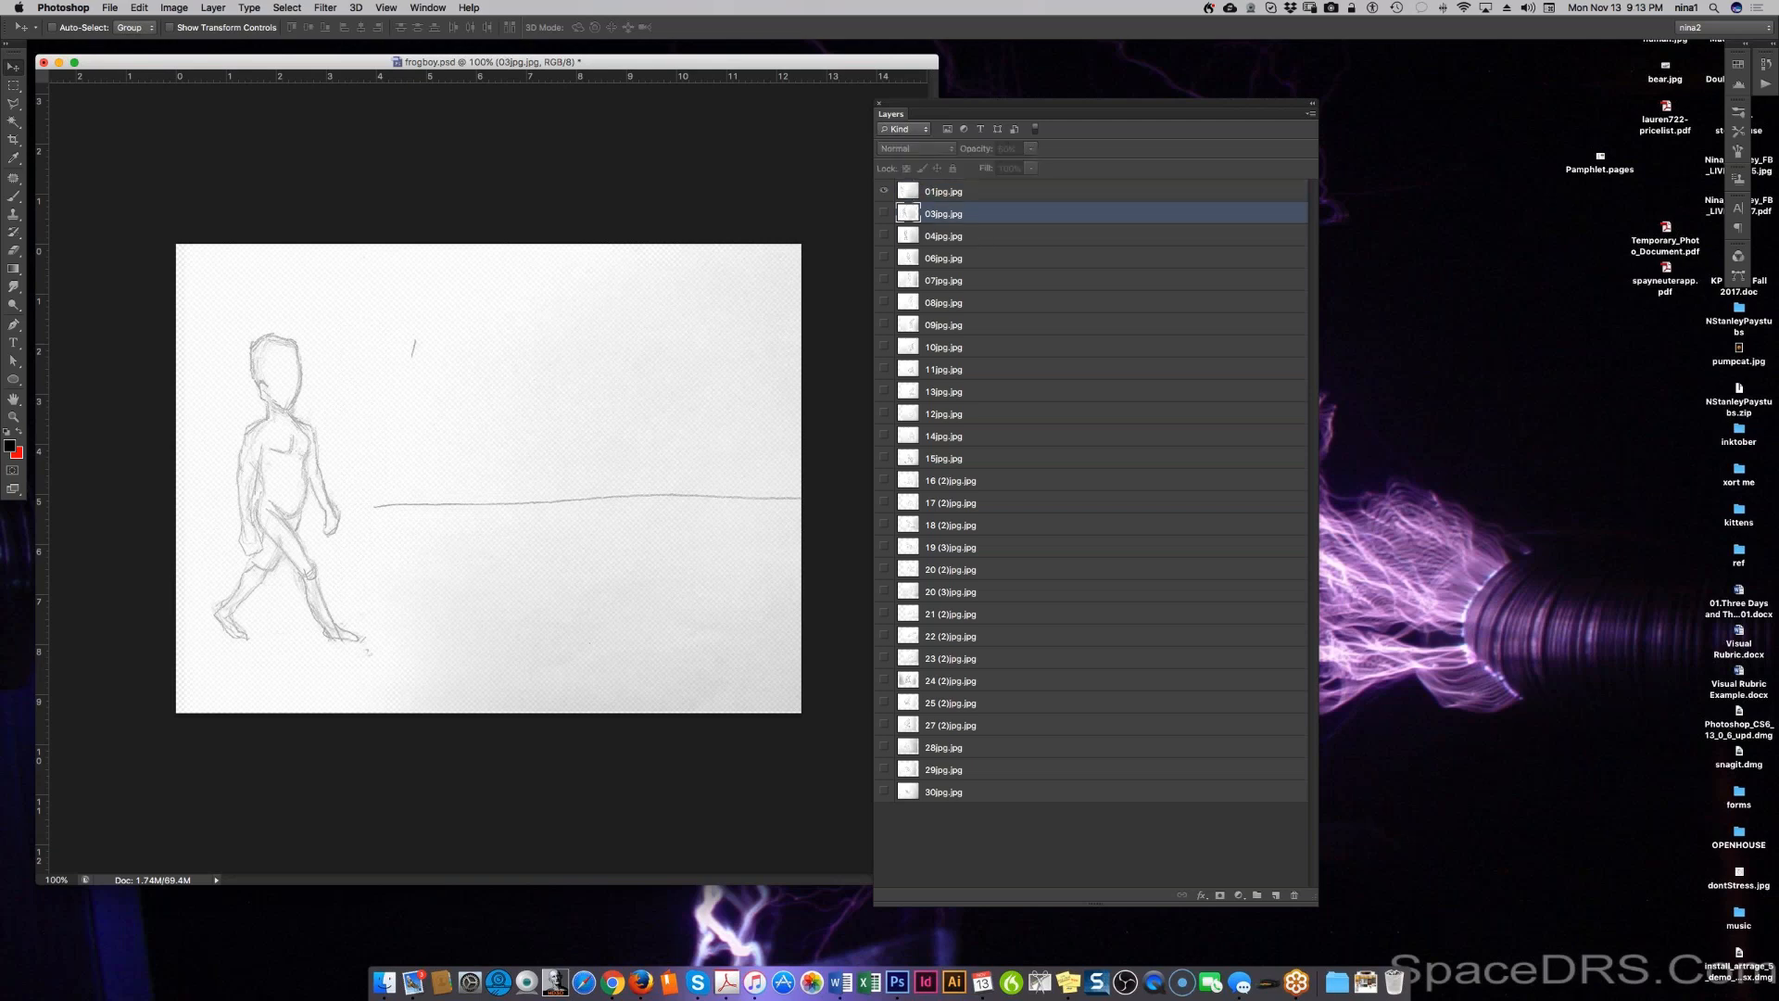
Step: Add a new layer between 01jpg.jpg and 03jpg.jpg, show both drawings as reference, reduce the Brush size, and undo the test stroke
click(1275, 895)
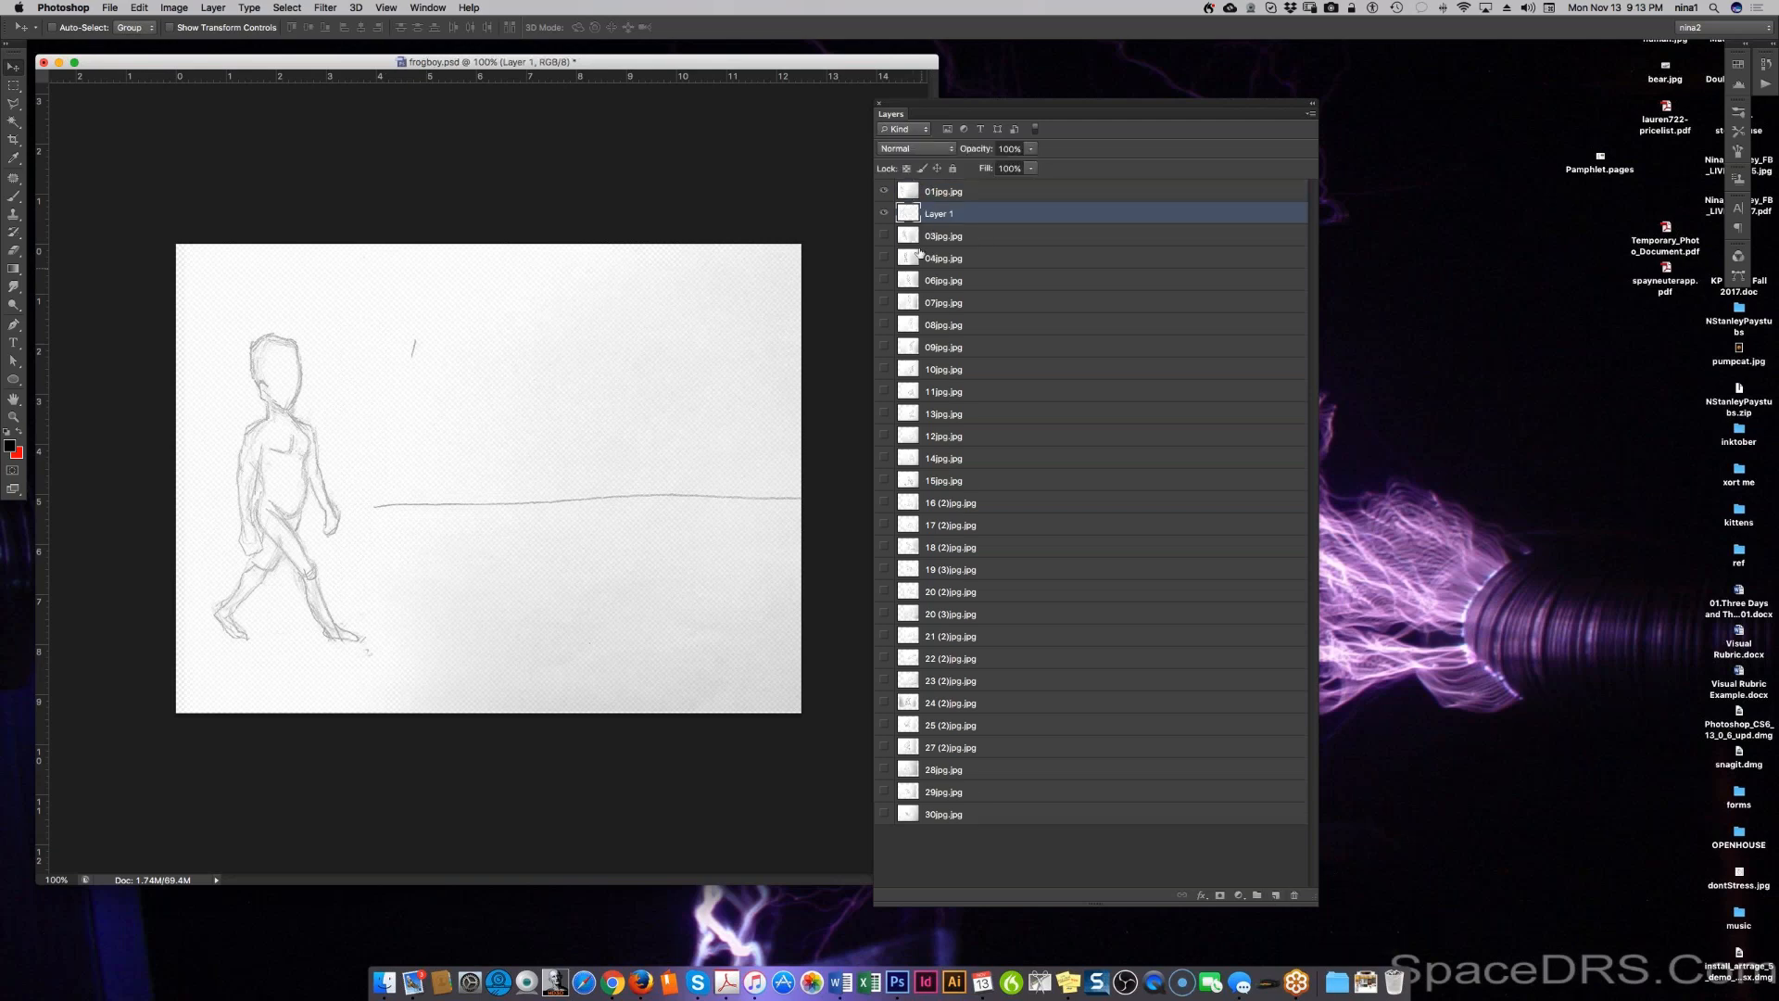
click(884, 236)
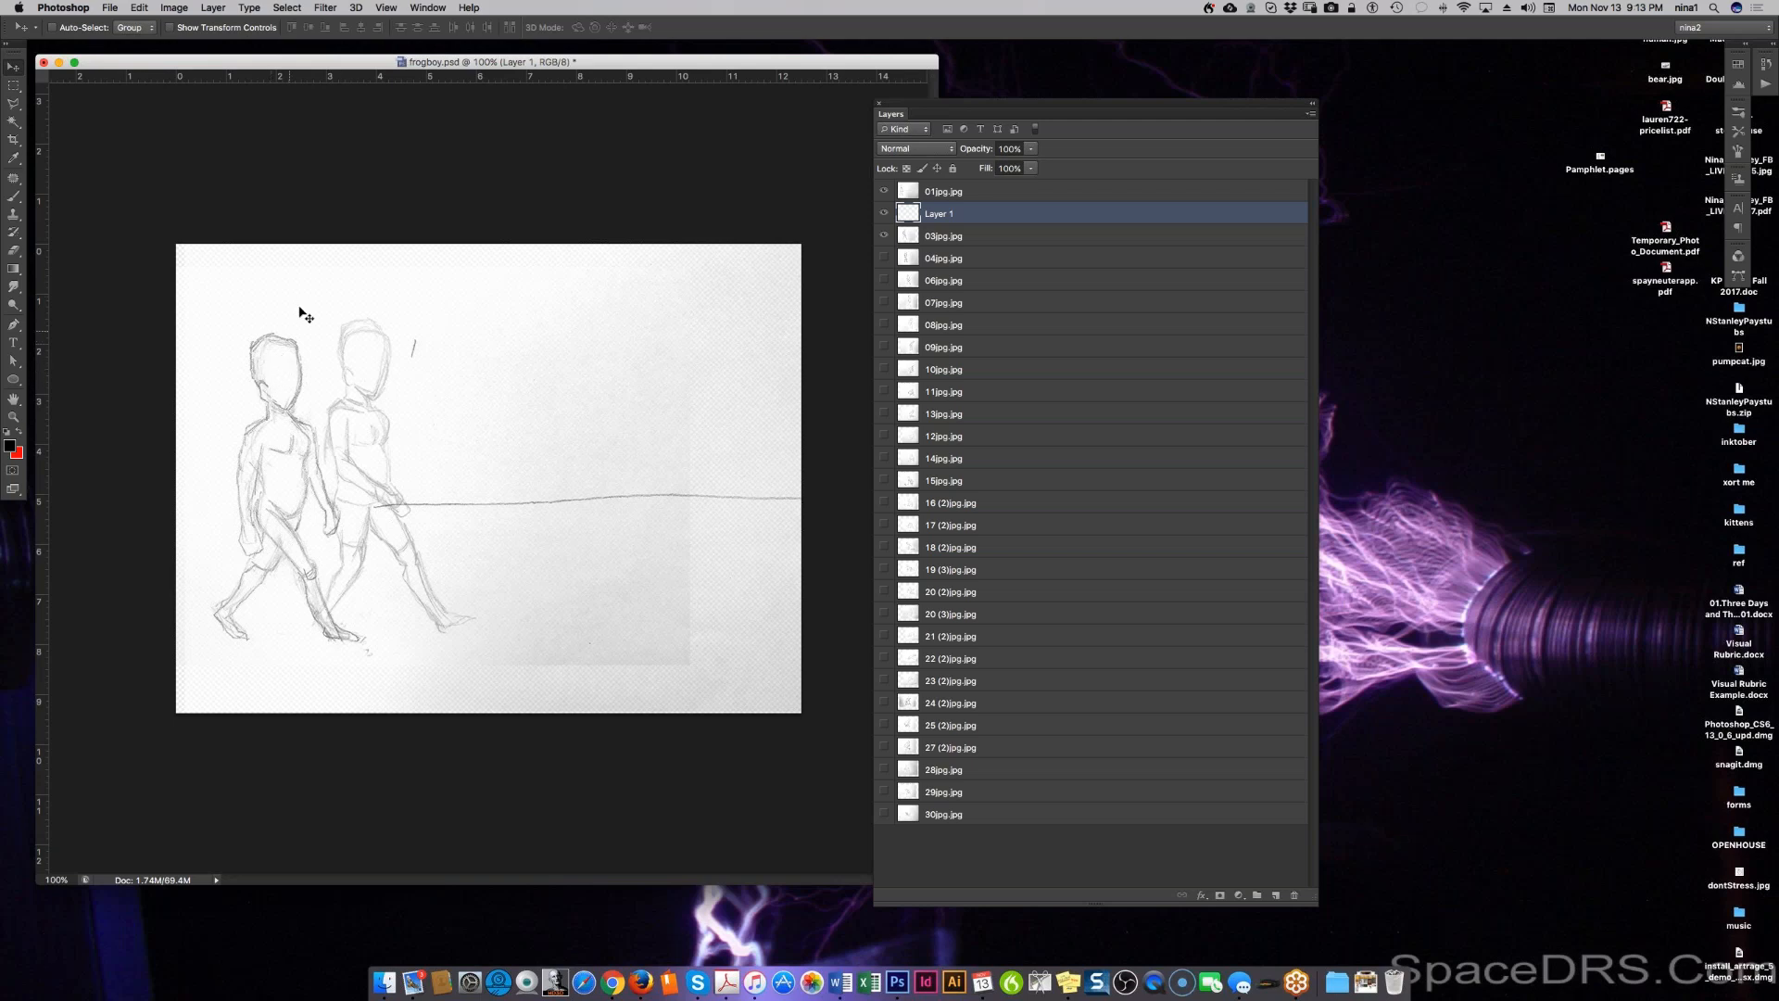
key(b)
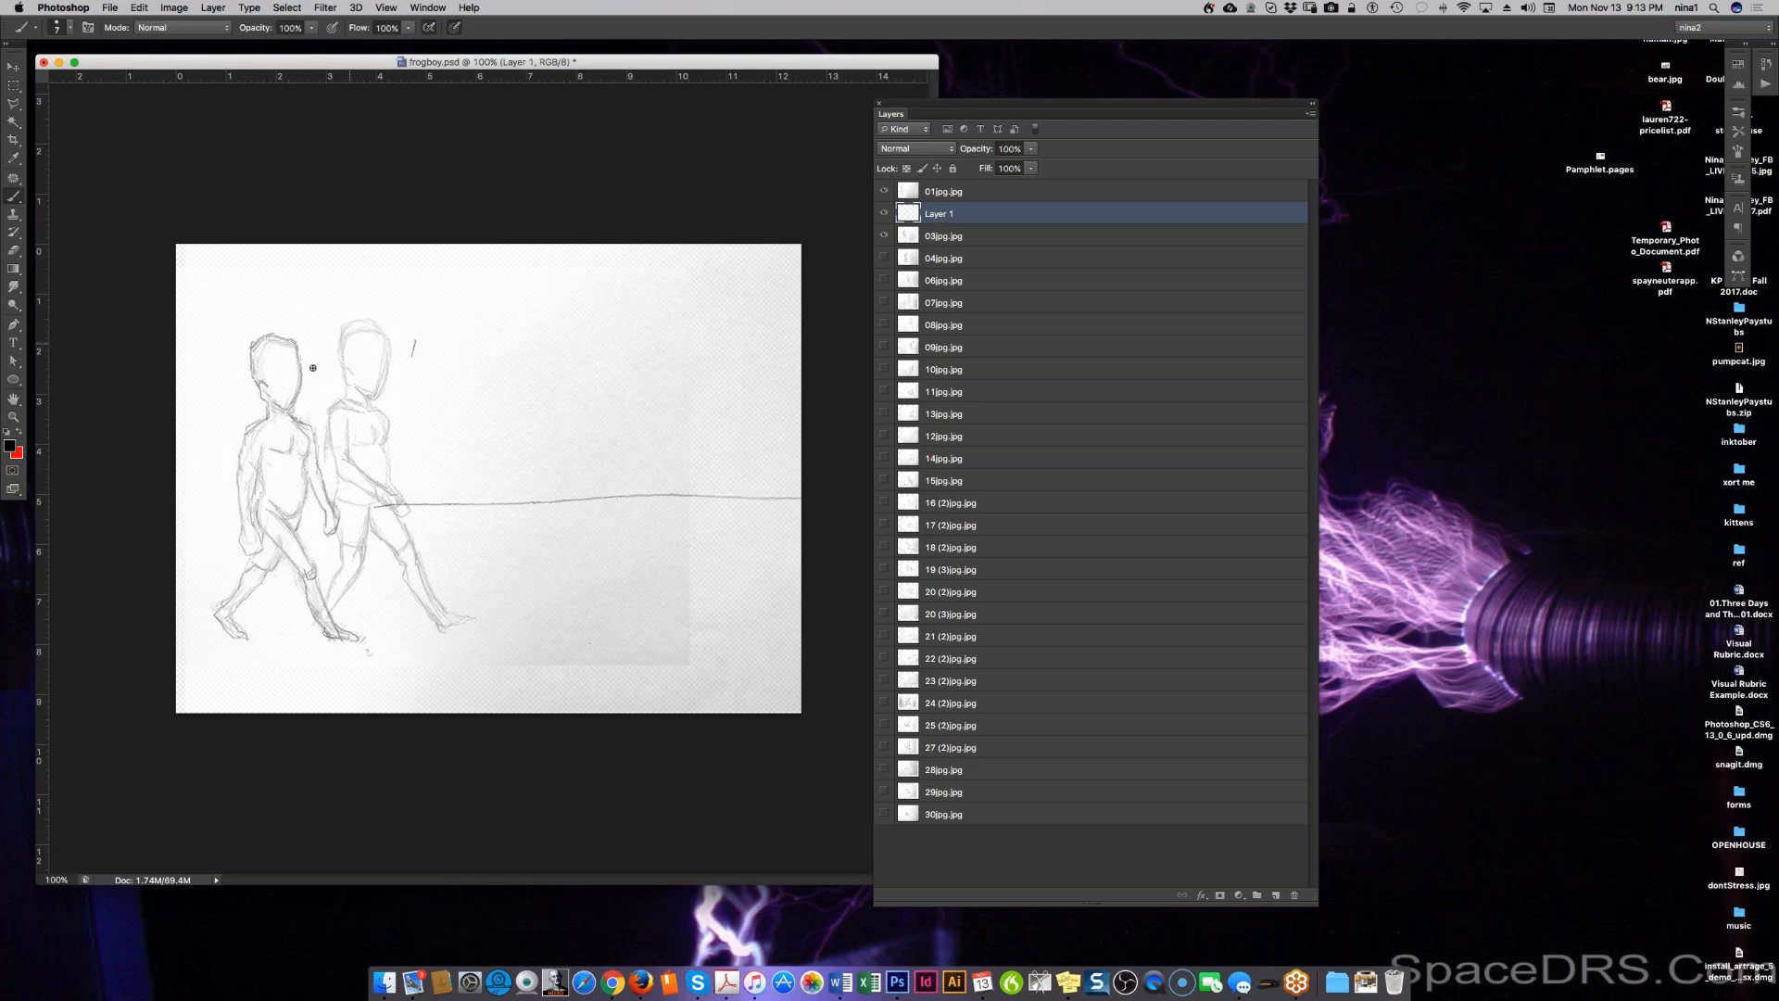
drag(340, 375, 329, 333)
key(bracketleft)
key(bracketleft)
key(bracketleft)
key(super+z)
Step: Rough in an in-between walking figure on Layer 1 between the two reference figures, with head, shoulders, arms and legs
mouse_move(344, 368)
mouse_down()
mouse_move(339, 391)
mouse_move(310, 343)
mouse_move(335, 539)
mouse_up()
drag(289, 425, 333, 411)
drag(302, 428, 332, 540)
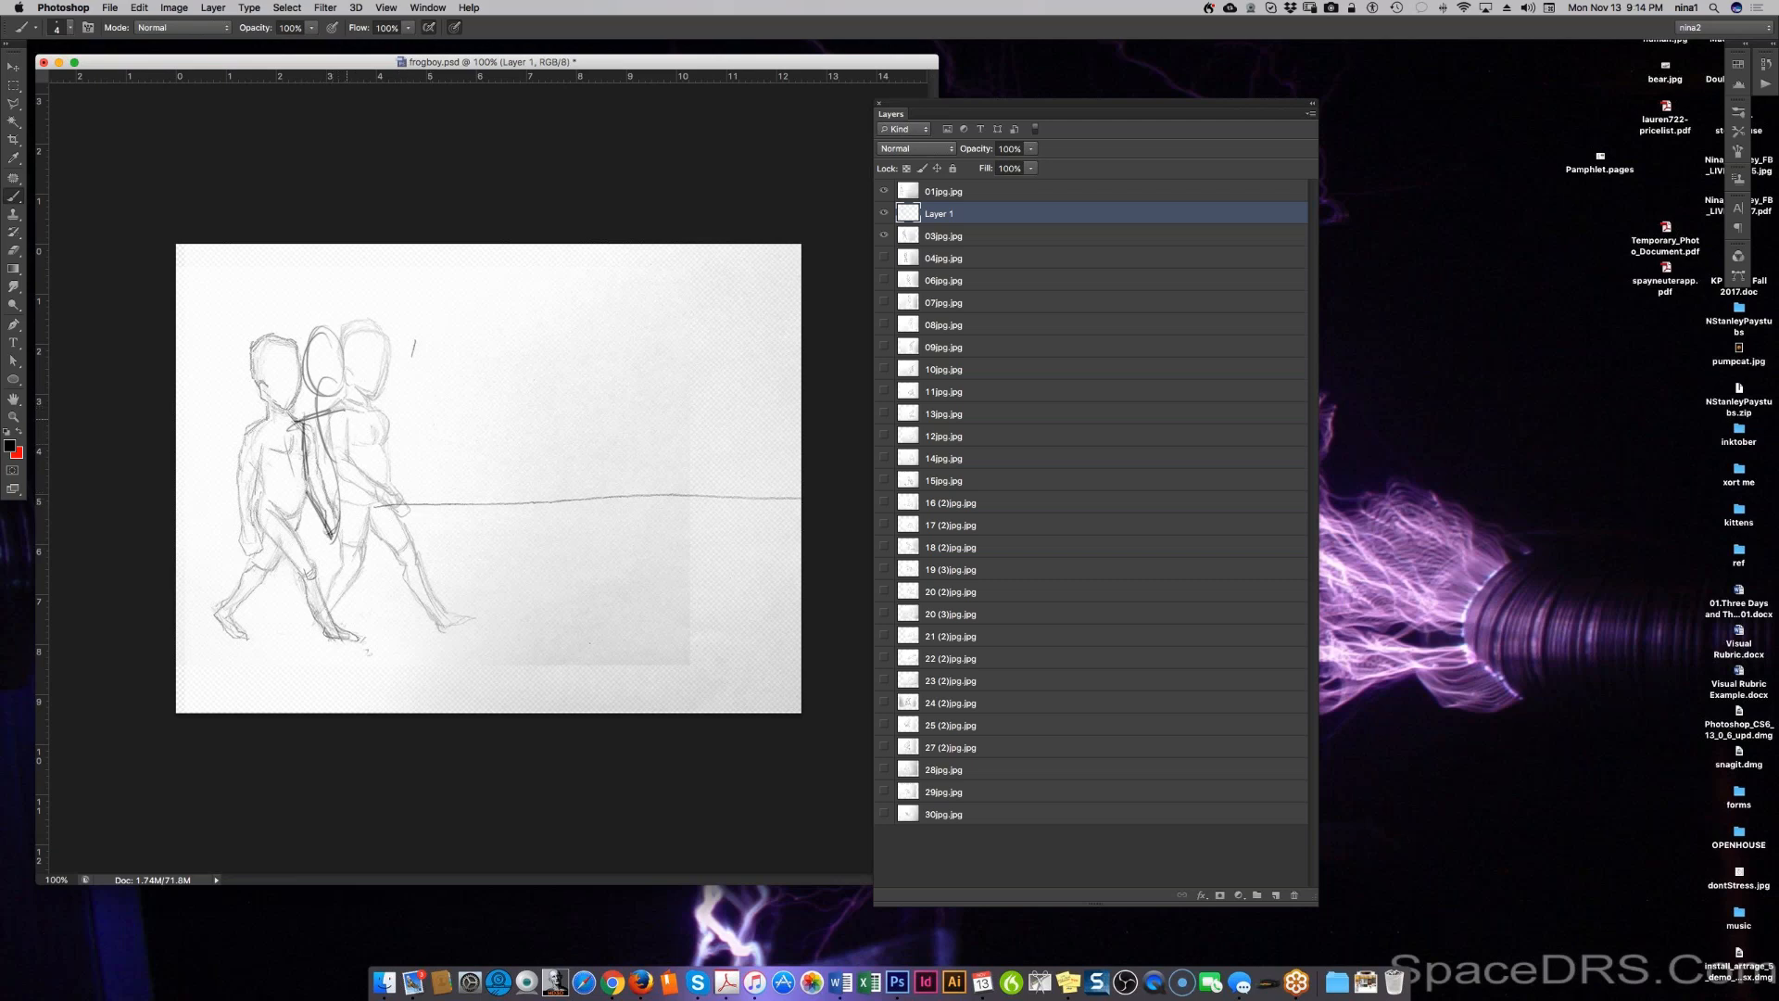
drag(347, 422, 382, 517)
mouse_move(338, 413)
mouse_down()
mouse_move(355, 510)
mouse_move(329, 515)
mouse_move(313, 565)
mouse_move(330, 581)
mouse_move(324, 640)
mouse_move(350, 632)
mouse_up()
drag(313, 519, 332, 617)
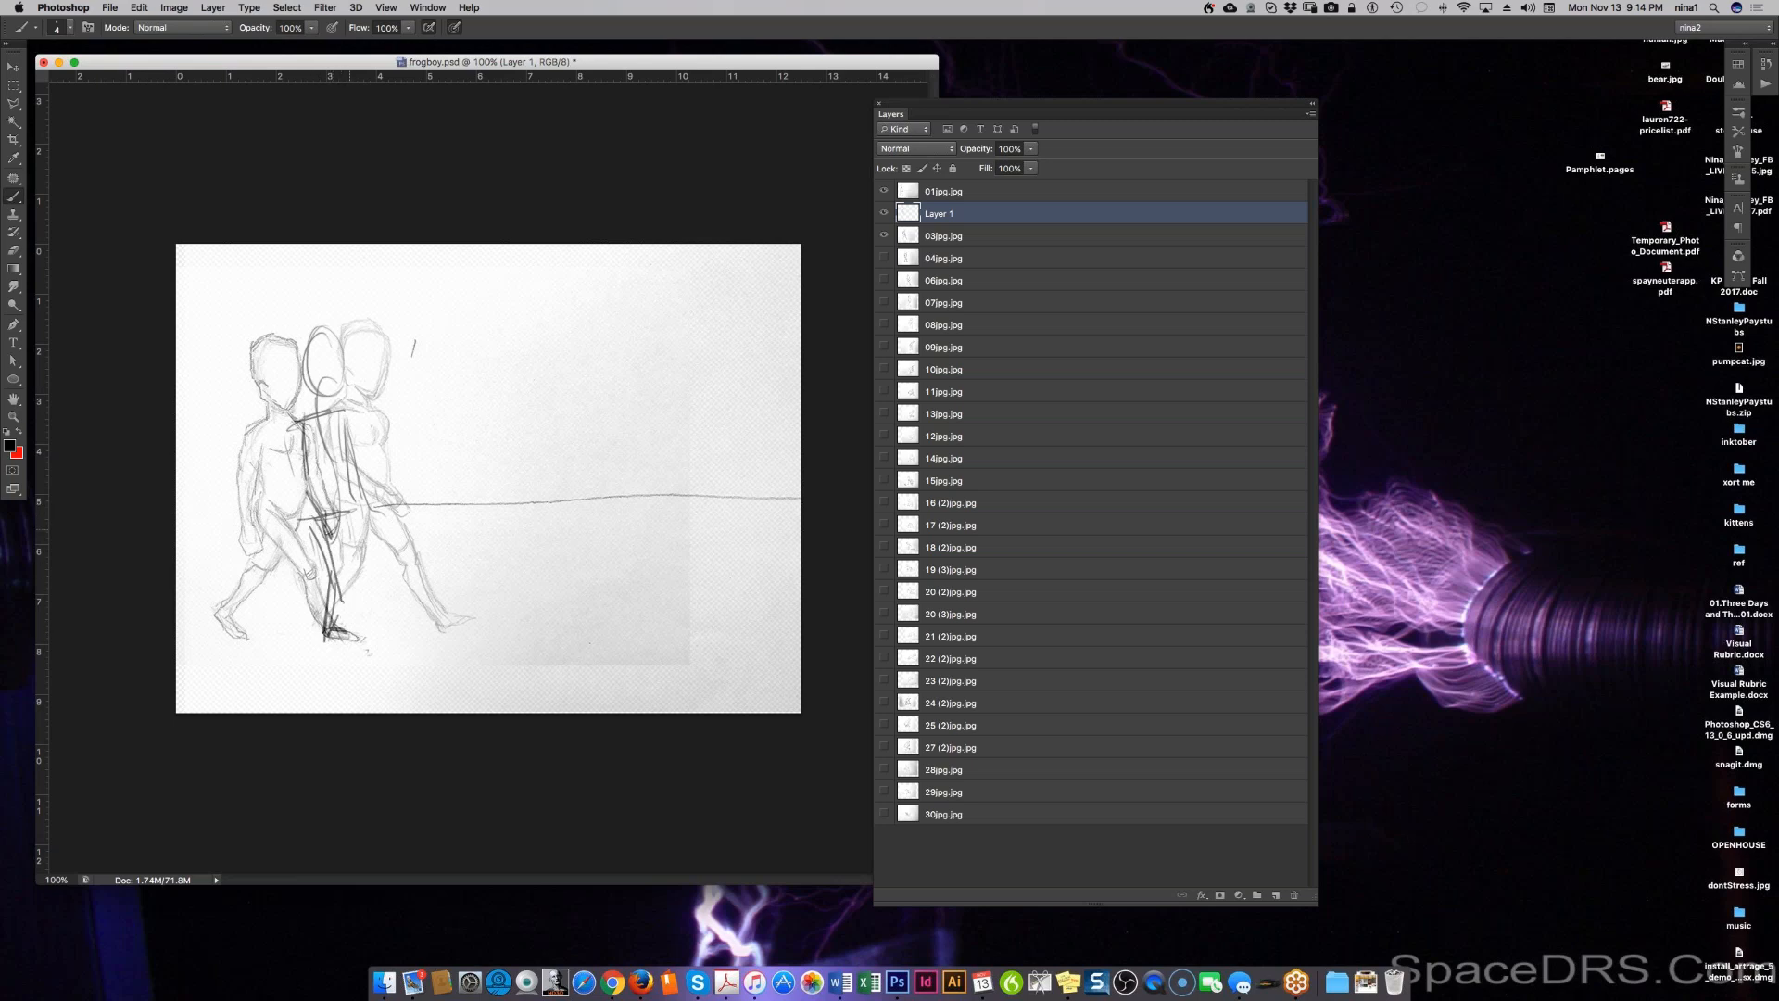
drag(317, 497, 329, 618)
mouse_move(352, 511)
mouse_down()
mouse_move(348, 574)
mouse_move(281, 610)
mouse_move(345, 559)
mouse_up()
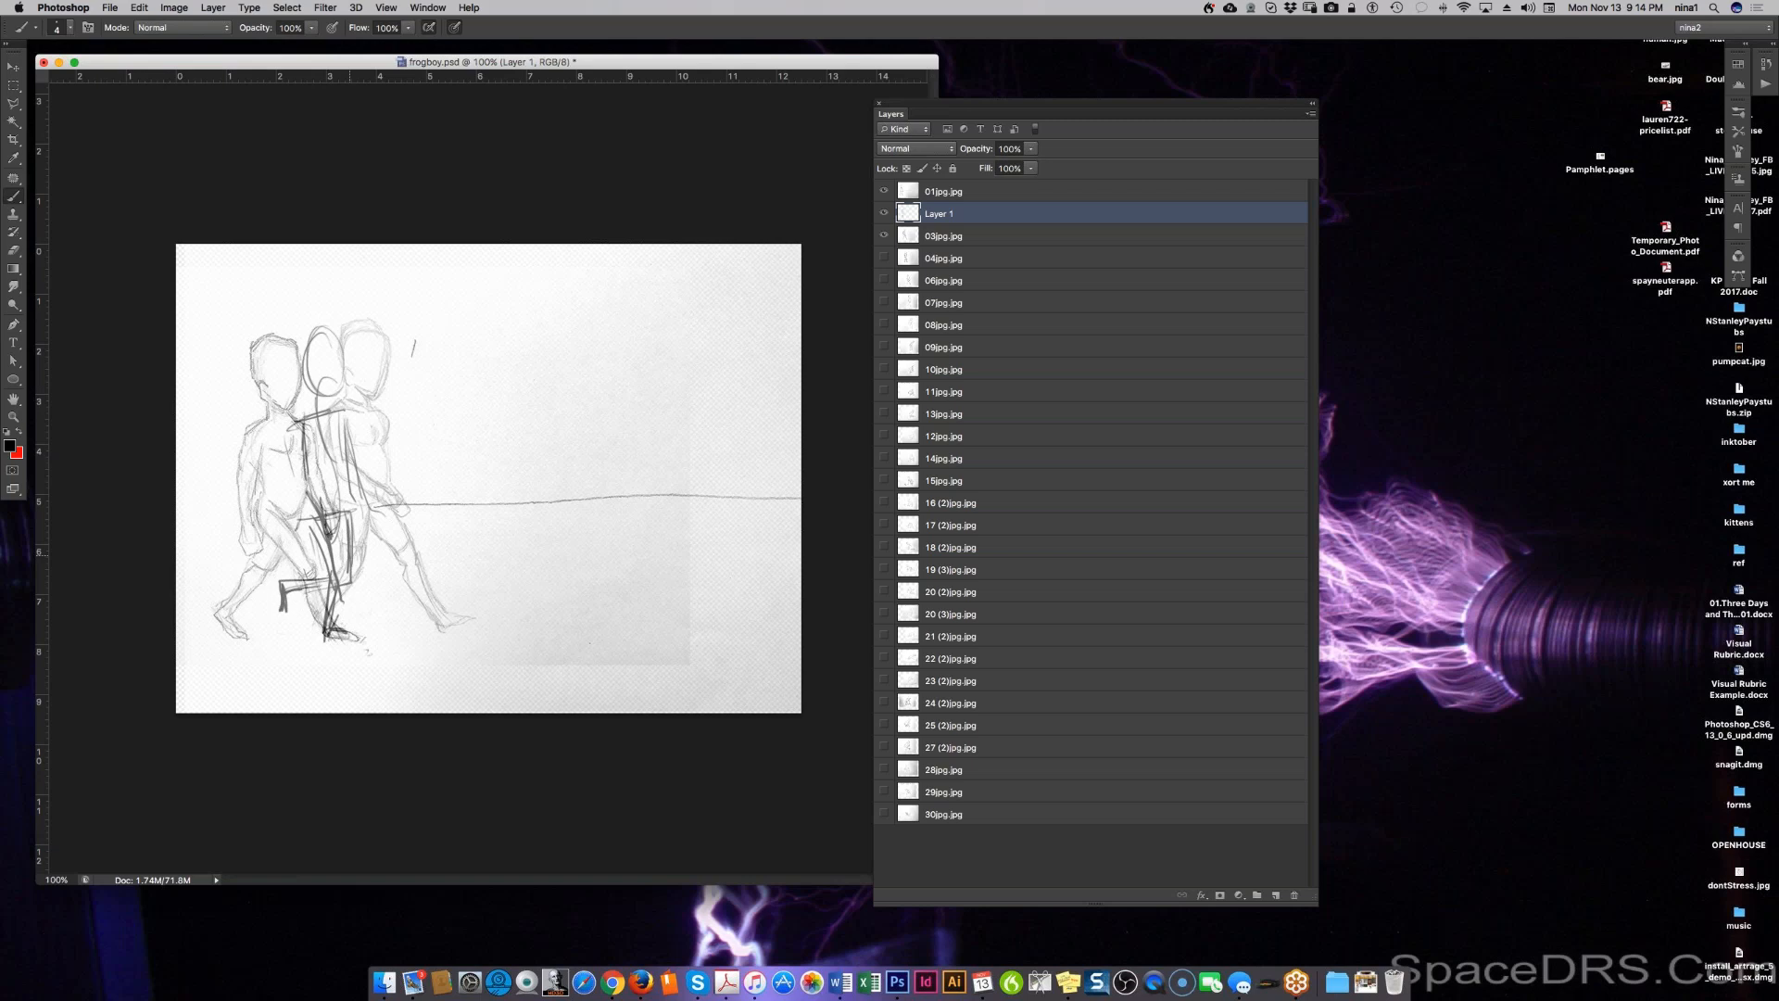
Step: Reinforce the in-between figure's near arm, hips and standing leg, and outline its planted foot
drag(303, 421, 309, 544)
mouse_move(345, 552)
mouse_down()
mouse_move(326, 593)
mouse_move(307, 570)
mouse_move(336, 587)
mouse_move(326, 640)
mouse_up()
drag(327, 640, 353, 645)
drag(296, 513, 309, 538)
mouse_move(326, 516)
mouse_down()
mouse_move(352, 510)
mouse_move(341, 586)
mouse_move(324, 586)
mouse_up()
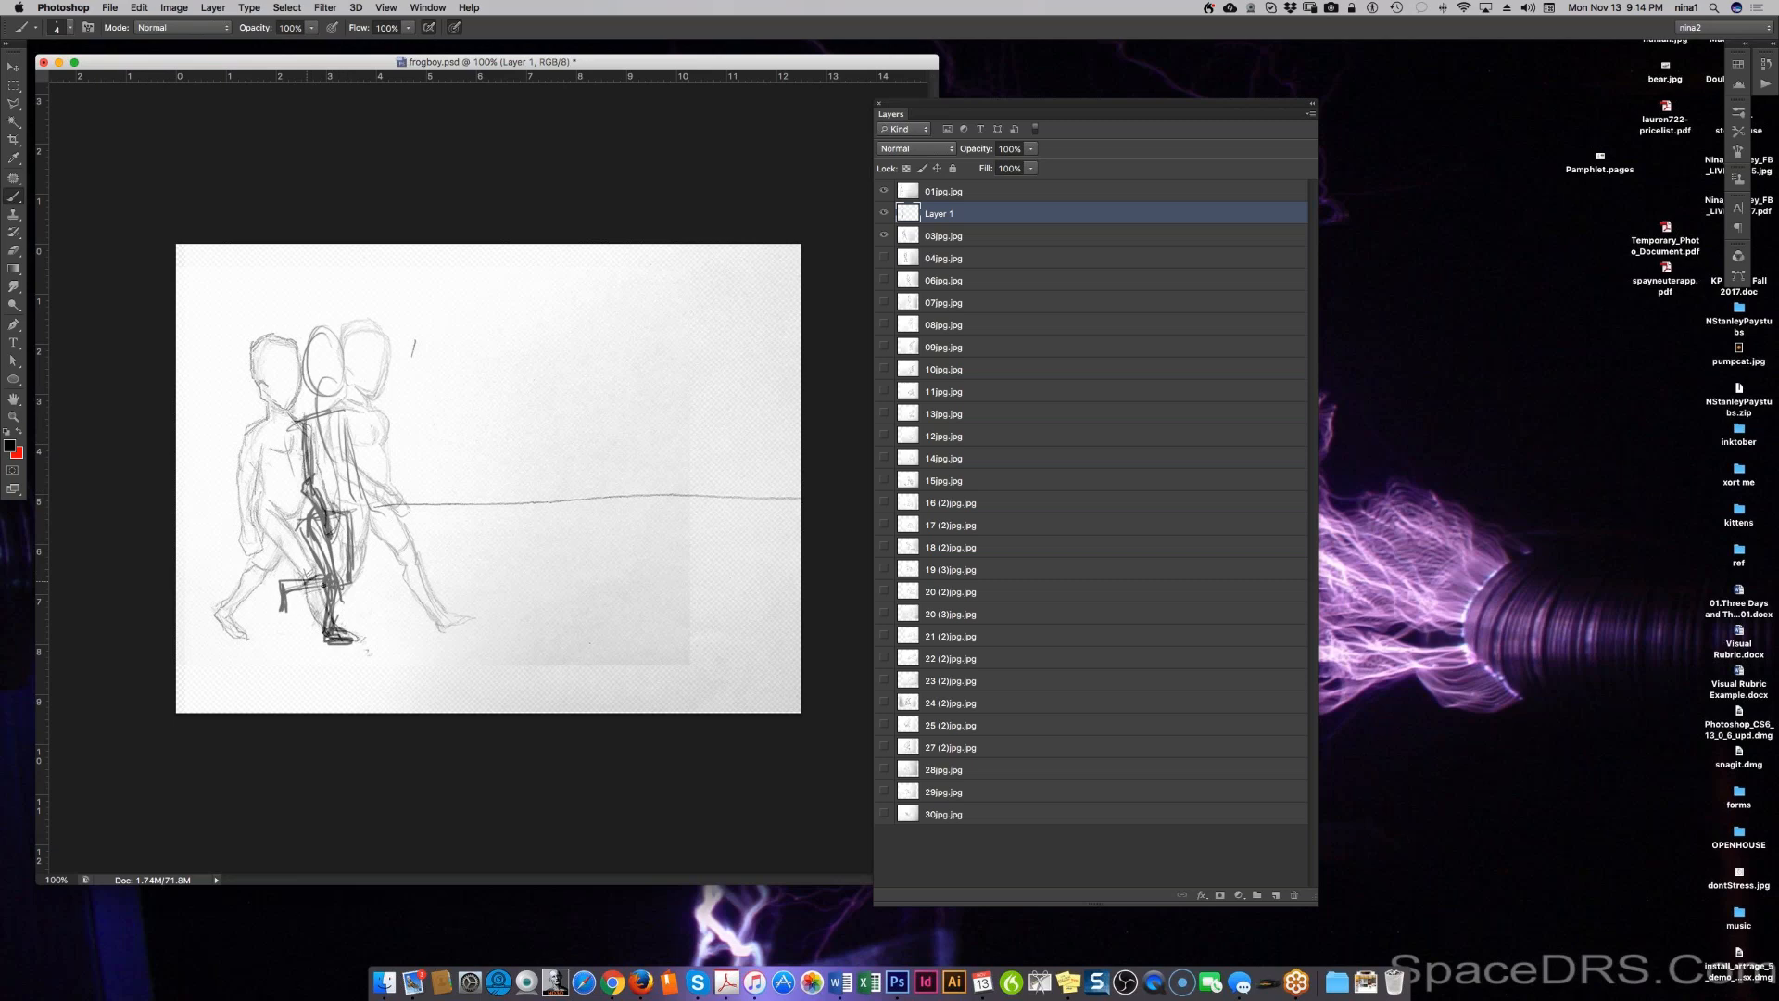
Step: Build up the in-between figure's torso and arm lines, darken the head oval, and add the neck
mouse_move(332, 498)
mouse_down()
mouse_move(339, 419)
mouse_move(337, 528)
mouse_move(326, 478)
mouse_up()
mouse_move(320, 404)
mouse_down()
mouse_move(313, 471)
mouse_move(320, 411)
mouse_up()
mouse_move(320, 411)
mouse_down()
mouse_move(346, 432)
mouse_move(341, 496)
mouse_up()
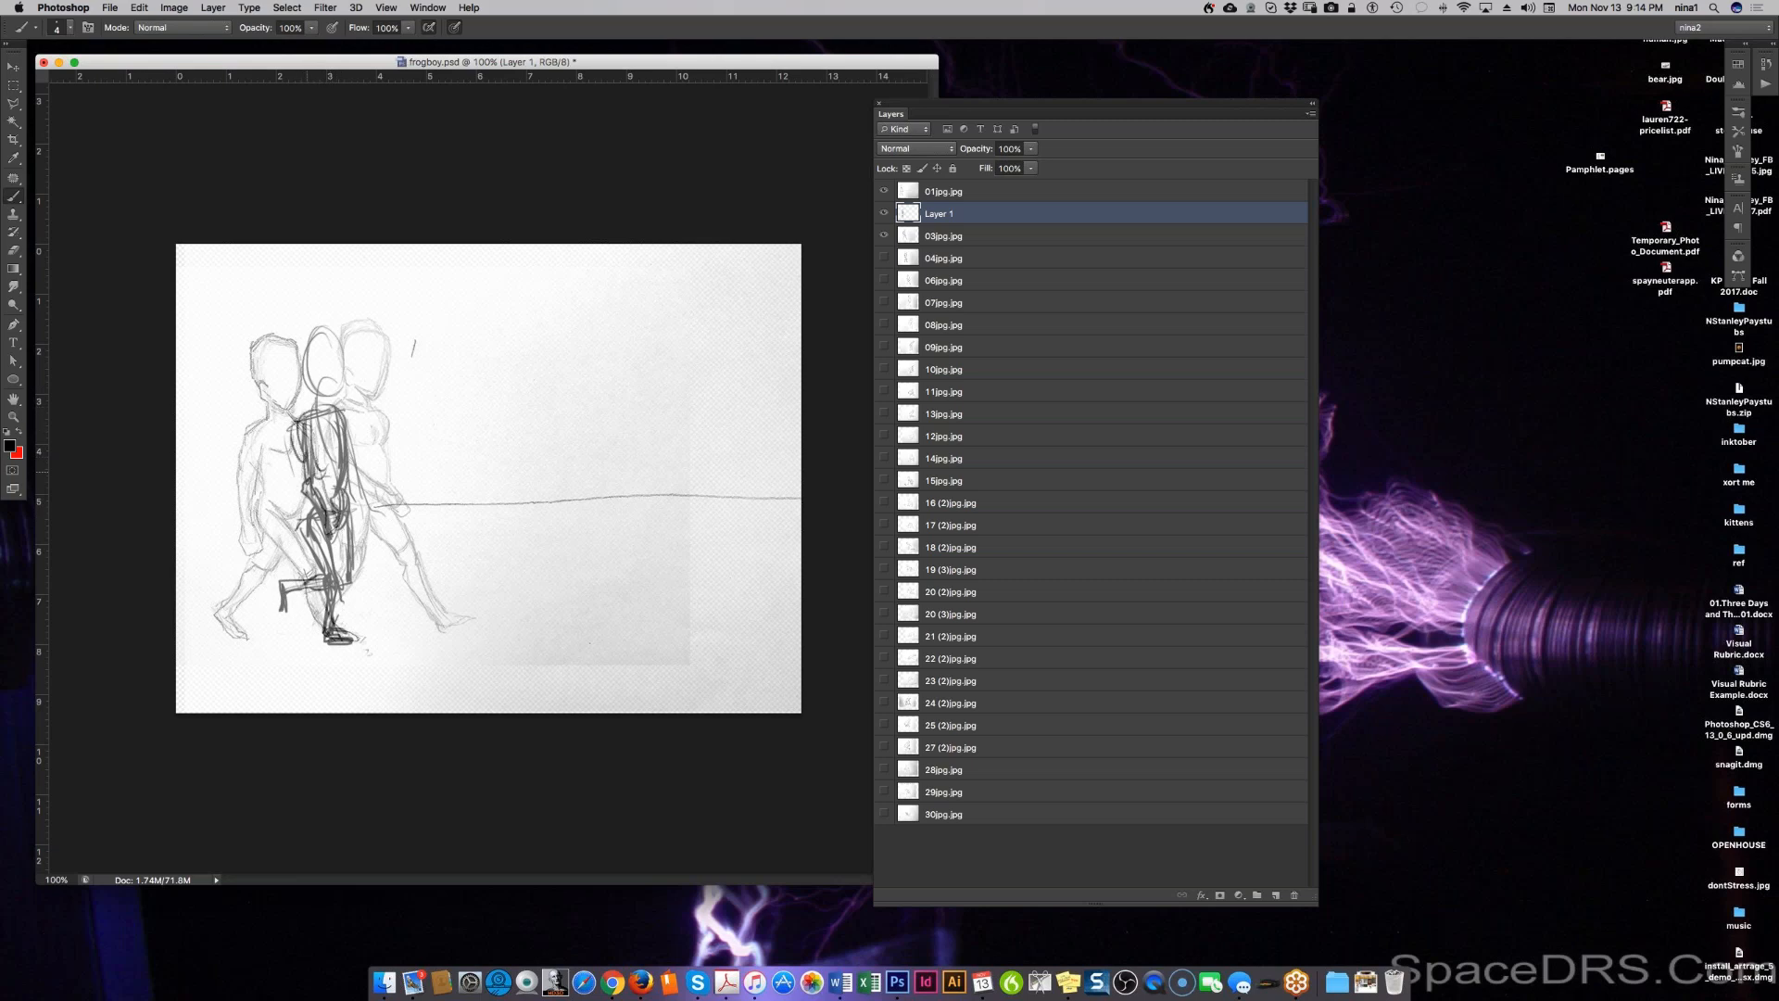
mouse_move(319, 429)
mouse_down()
mouse_move(316, 486)
mouse_move(304, 454)
mouse_up()
drag(301, 422, 337, 545)
drag(324, 338, 324, 330)
drag(326, 399, 327, 433)
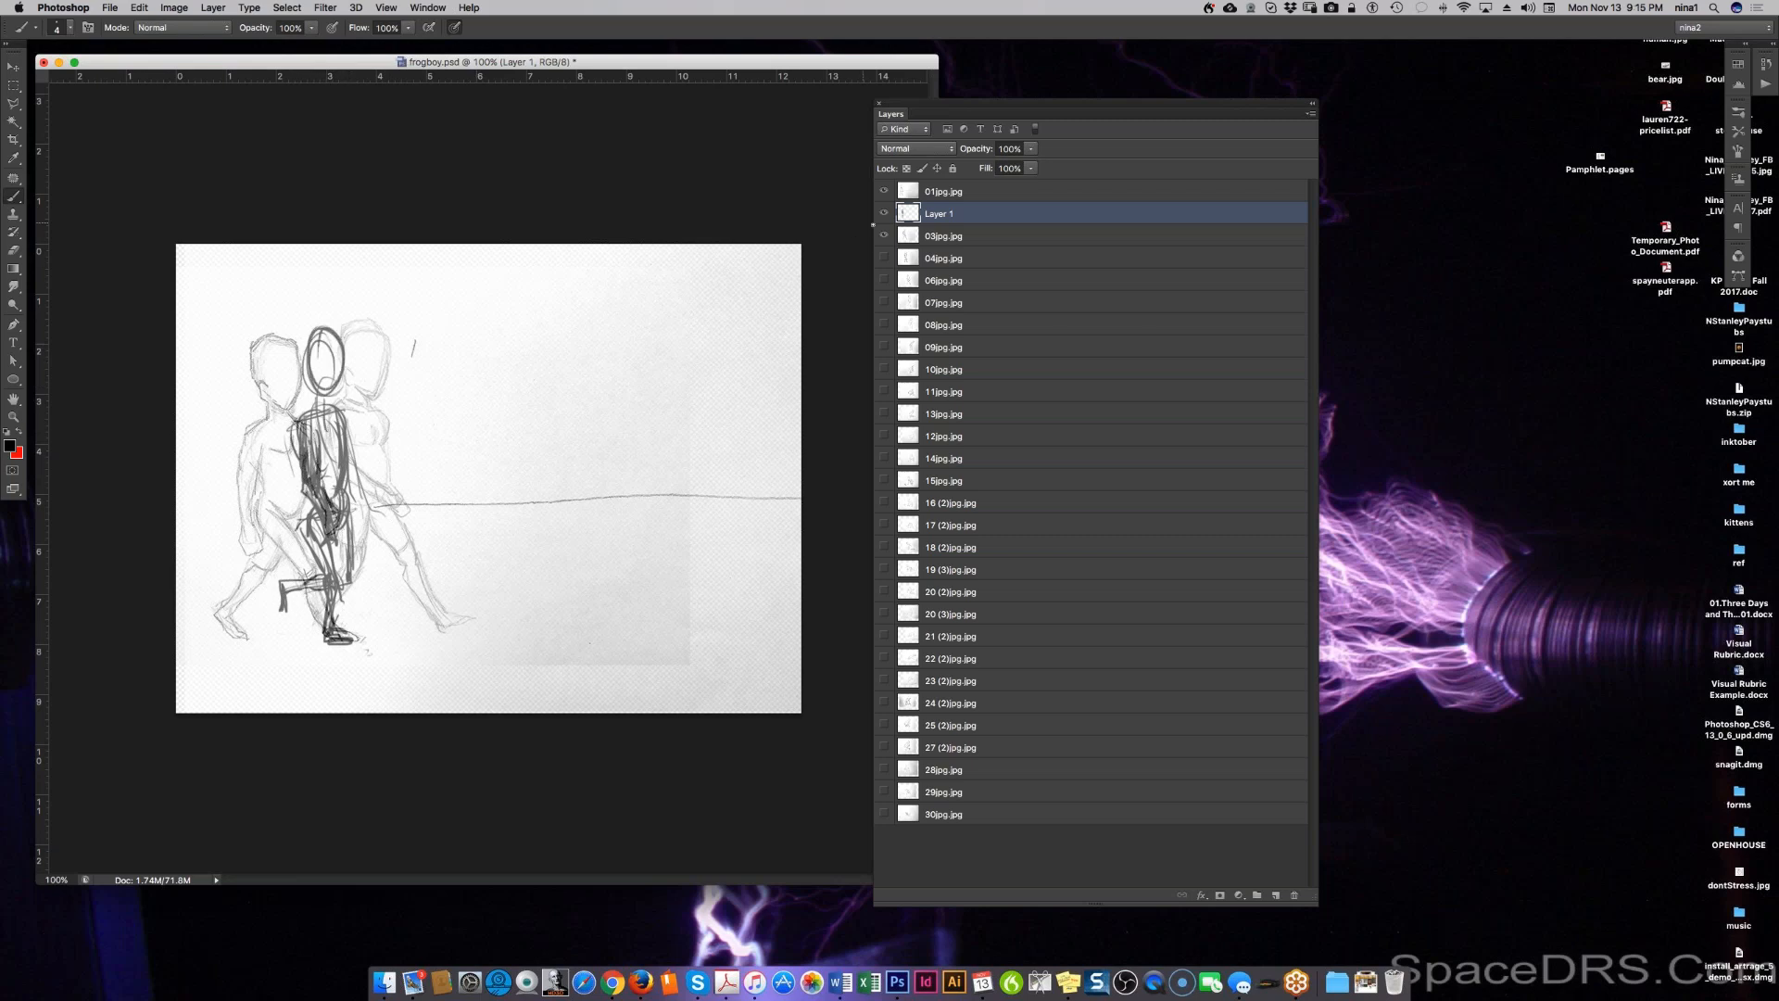
Step: Hide reference layers 01jpg.jpg and 03jpg.jpg and add a new layer directly above the in-between sketch on Layer 1
click(883, 190)
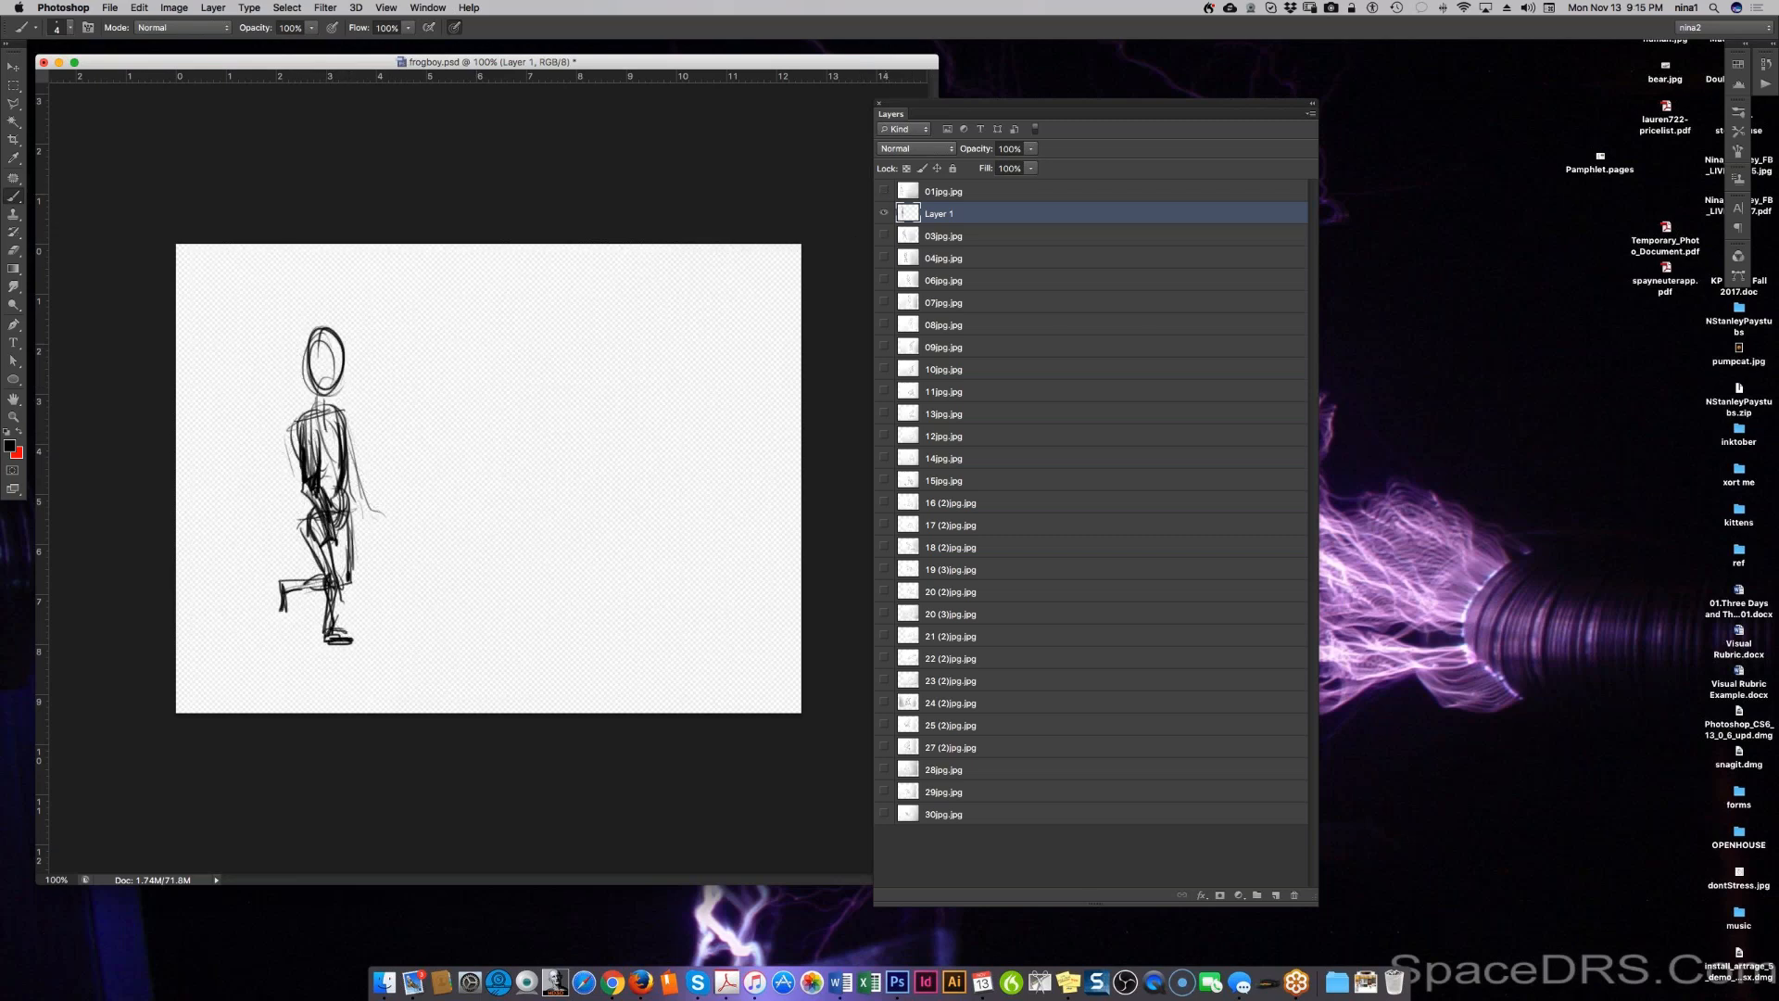
click(1276, 895)
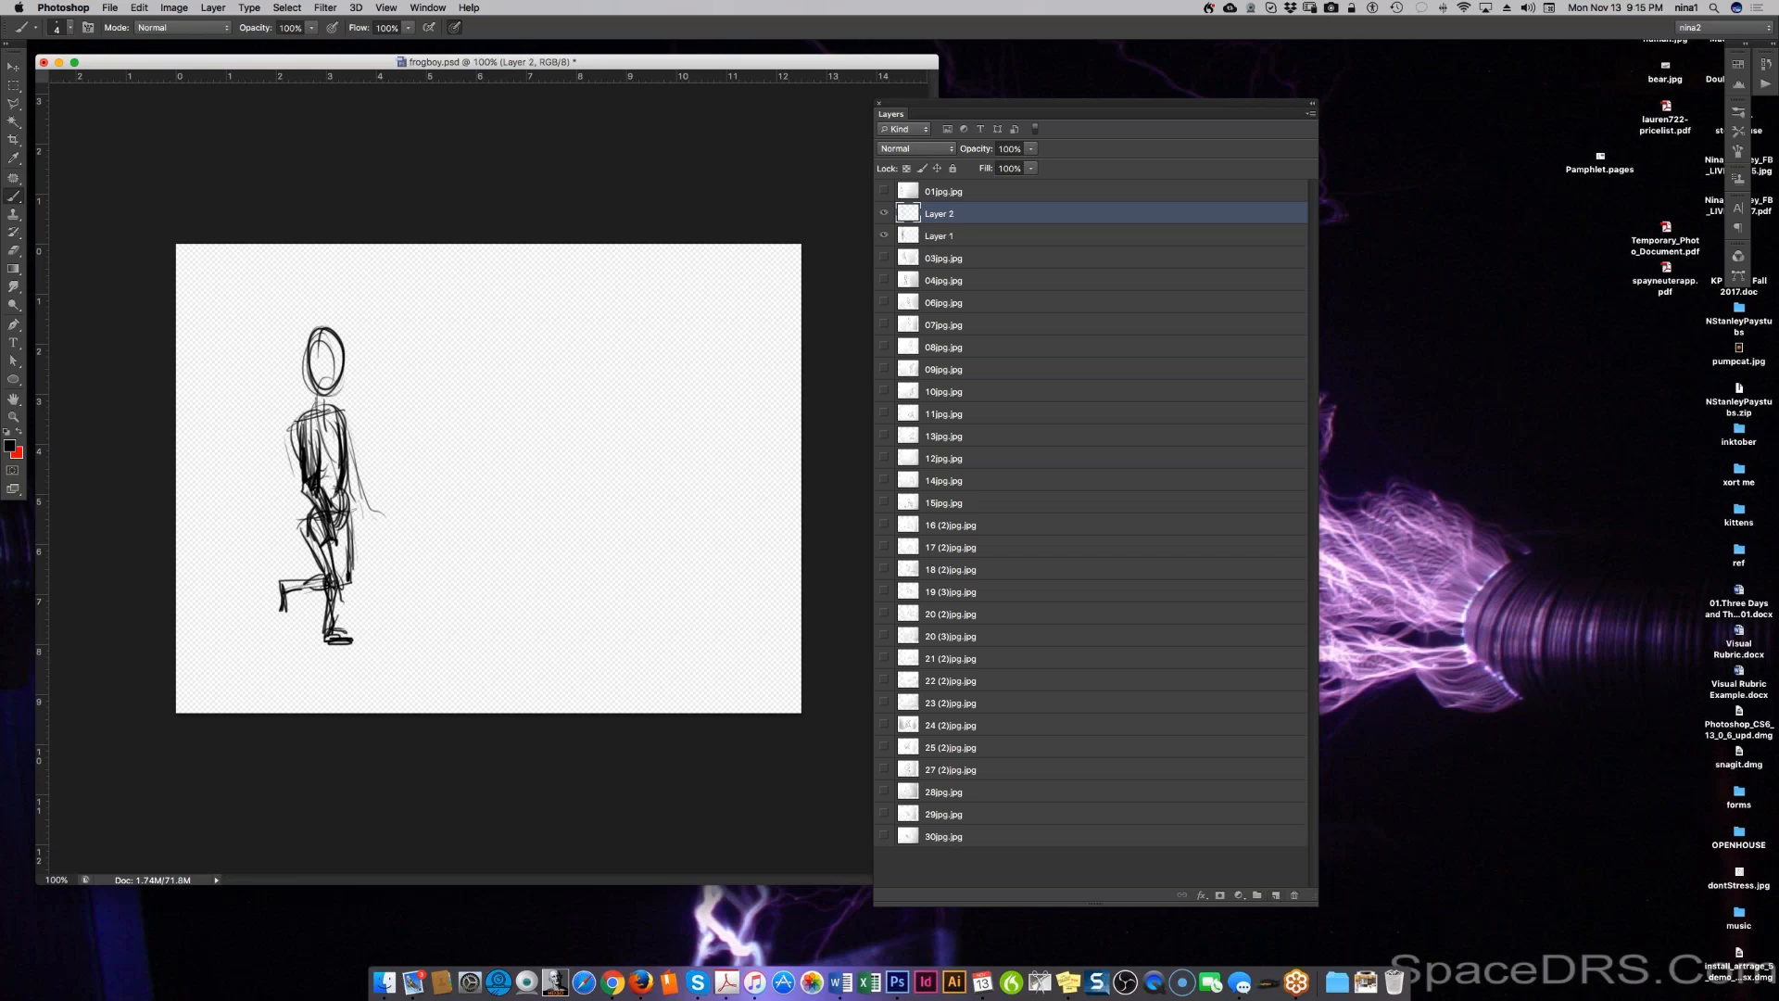
Step: Fade the rough sketch on Layer 1 to about 28% opacity and make Layer 2 the active drawing layer
click(963, 236)
click(1031, 150)
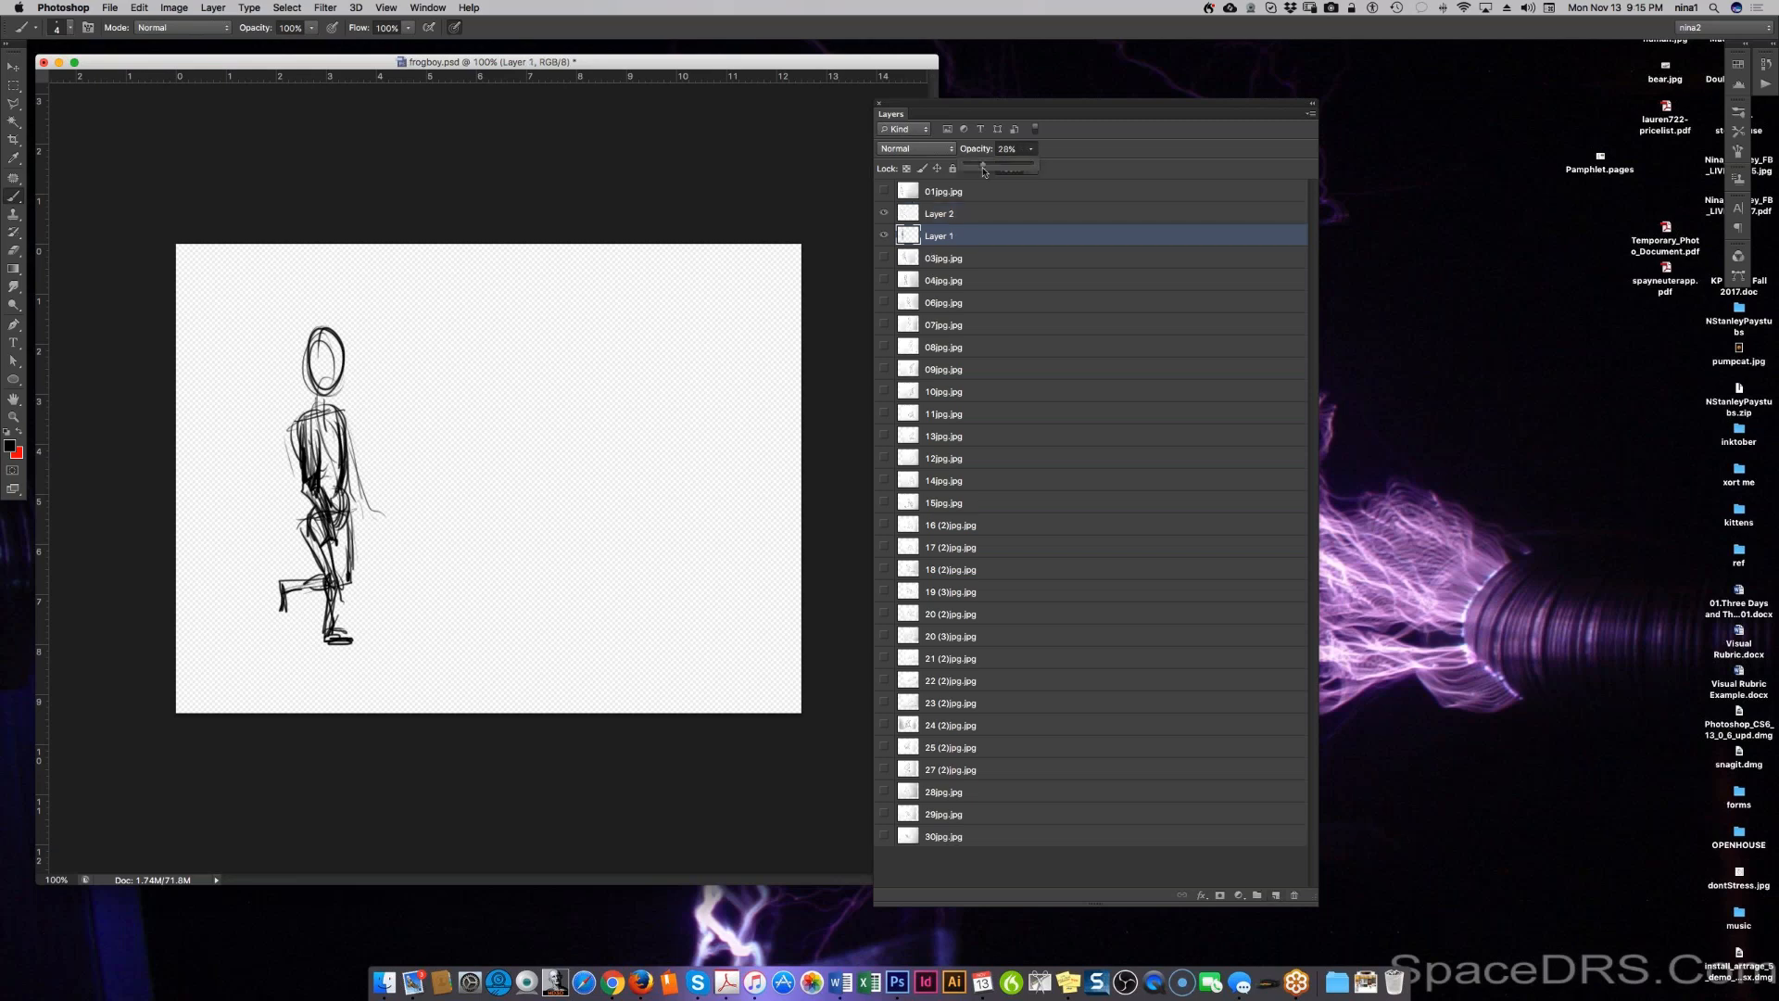
click(964, 215)
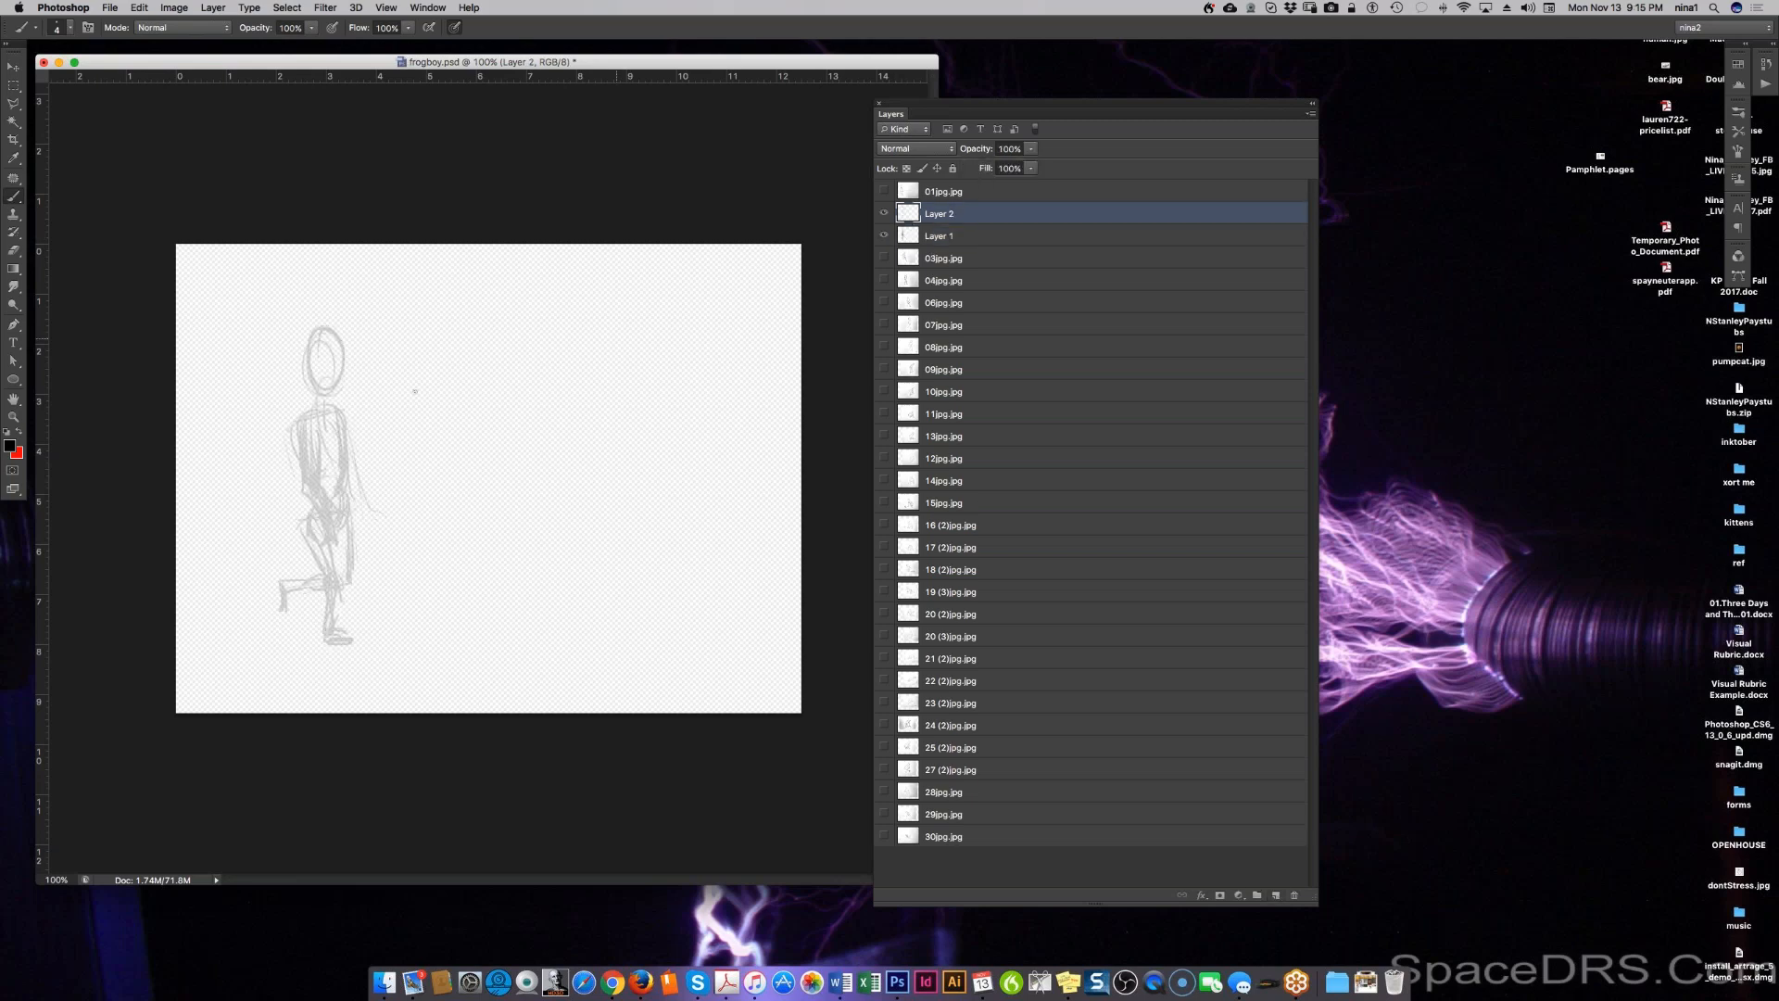
Step: Trace the walking figure's head contour, neck, torso and near arm on Layer 2 over the faded sketch
mouse_move(318, 329)
mouse_down()
mouse_move(310, 362)
mouse_move(346, 358)
mouse_move(303, 464)
mouse_up()
mouse_move(319, 388)
mouse_down()
mouse_move(315, 417)
mouse_move(301, 370)
mouse_up()
mouse_move(321, 380)
mouse_down()
mouse_move(338, 419)
mouse_move(306, 454)
mouse_up()
mouse_move(319, 413)
mouse_down()
mouse_move(319, 477)
mouse_move(300, 480)
mouse_move(326, 484)
mouse_move(336, 524)
mouse_up()
drag(302, 477, 325, 526)
drag(325, 519, 331, 541)
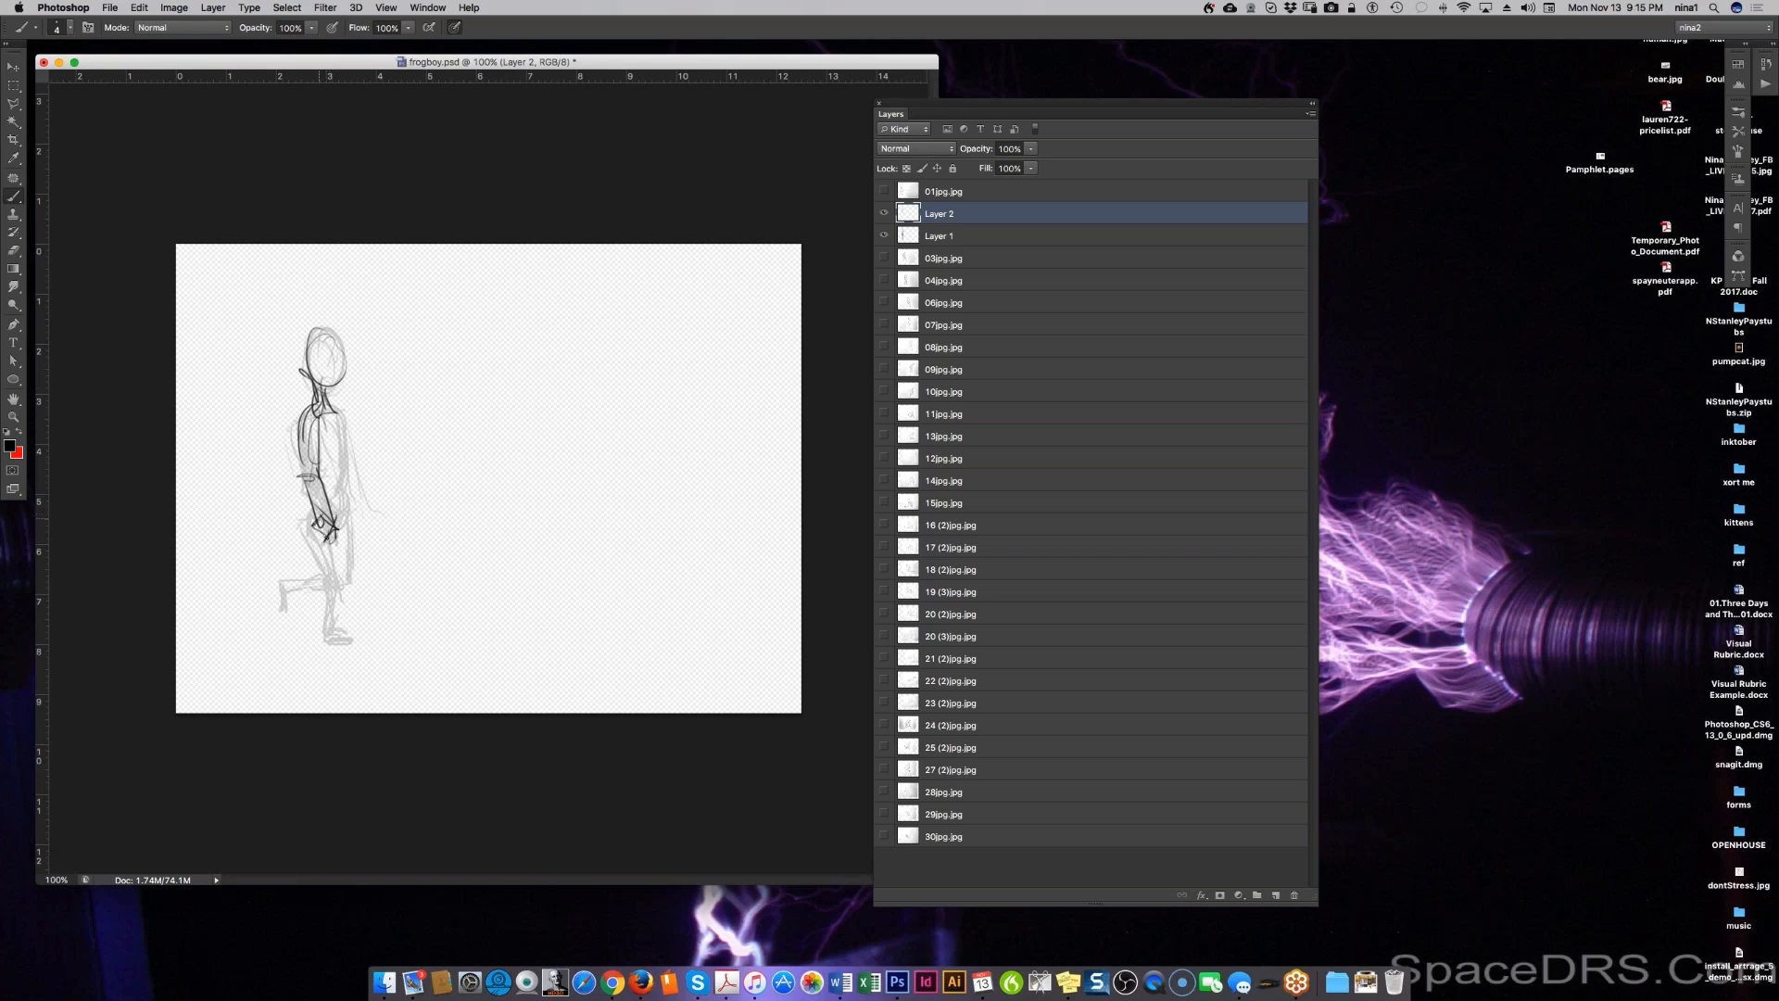
Step: Reinforce the near arm and hand on Layer 2, and draw the hips and the standing leg with its planted foot
drag(304, 469, 327, 532)
drag(299, 473, 311, 494)
mouse_move(330, 420)
mouse_down()
mouse_move(338, 505)
mouse_move(300, 486)
mouse_move(324, 616)
mouse_up()
mouse_move(328, 556)
mouse_down()
mouse_move(325, 644)
mouse_move(361, 647)
mouse_move(330, 636)
mouse_move(339, 623)
mouse_up()
drag(303, 478, 316, 526)
mouse_move(316, 436)
mouse_down()
mouse_move(332, 528)
mouse_move(298, 505)
mouse_up()
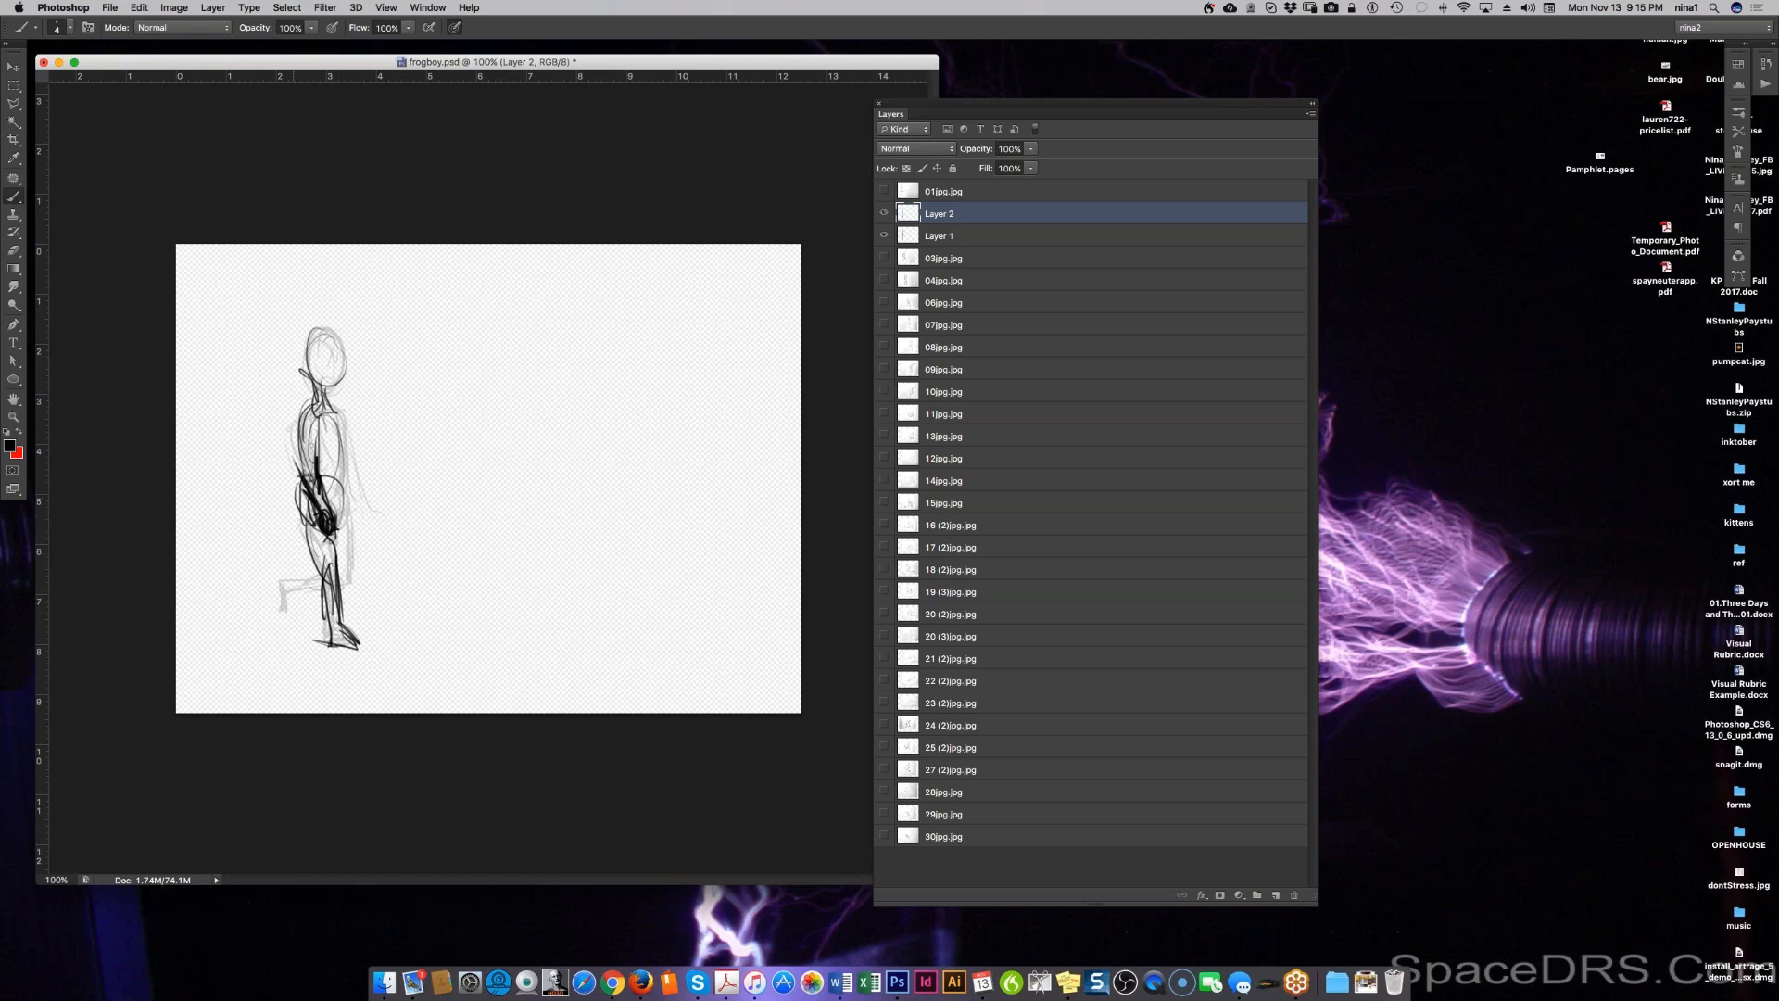
Step: Draw the figure's far arm with a rounded hand and the raised rear leg, and touch up the face contour
drag(331, 416, 360, 493)
mouse_move(332, 411)
mouse_down()
mouse_move(362, 507)
mouse_move(280, 608)
mouse_move(291, 619)
mouse_move(295, 584)
mouse_move(316, 582)
mouse_up()
mouse_move(343, 505)
mouse_down()
mouse_move(345, 582)
mouse_move(342, 553)
mouse_up()
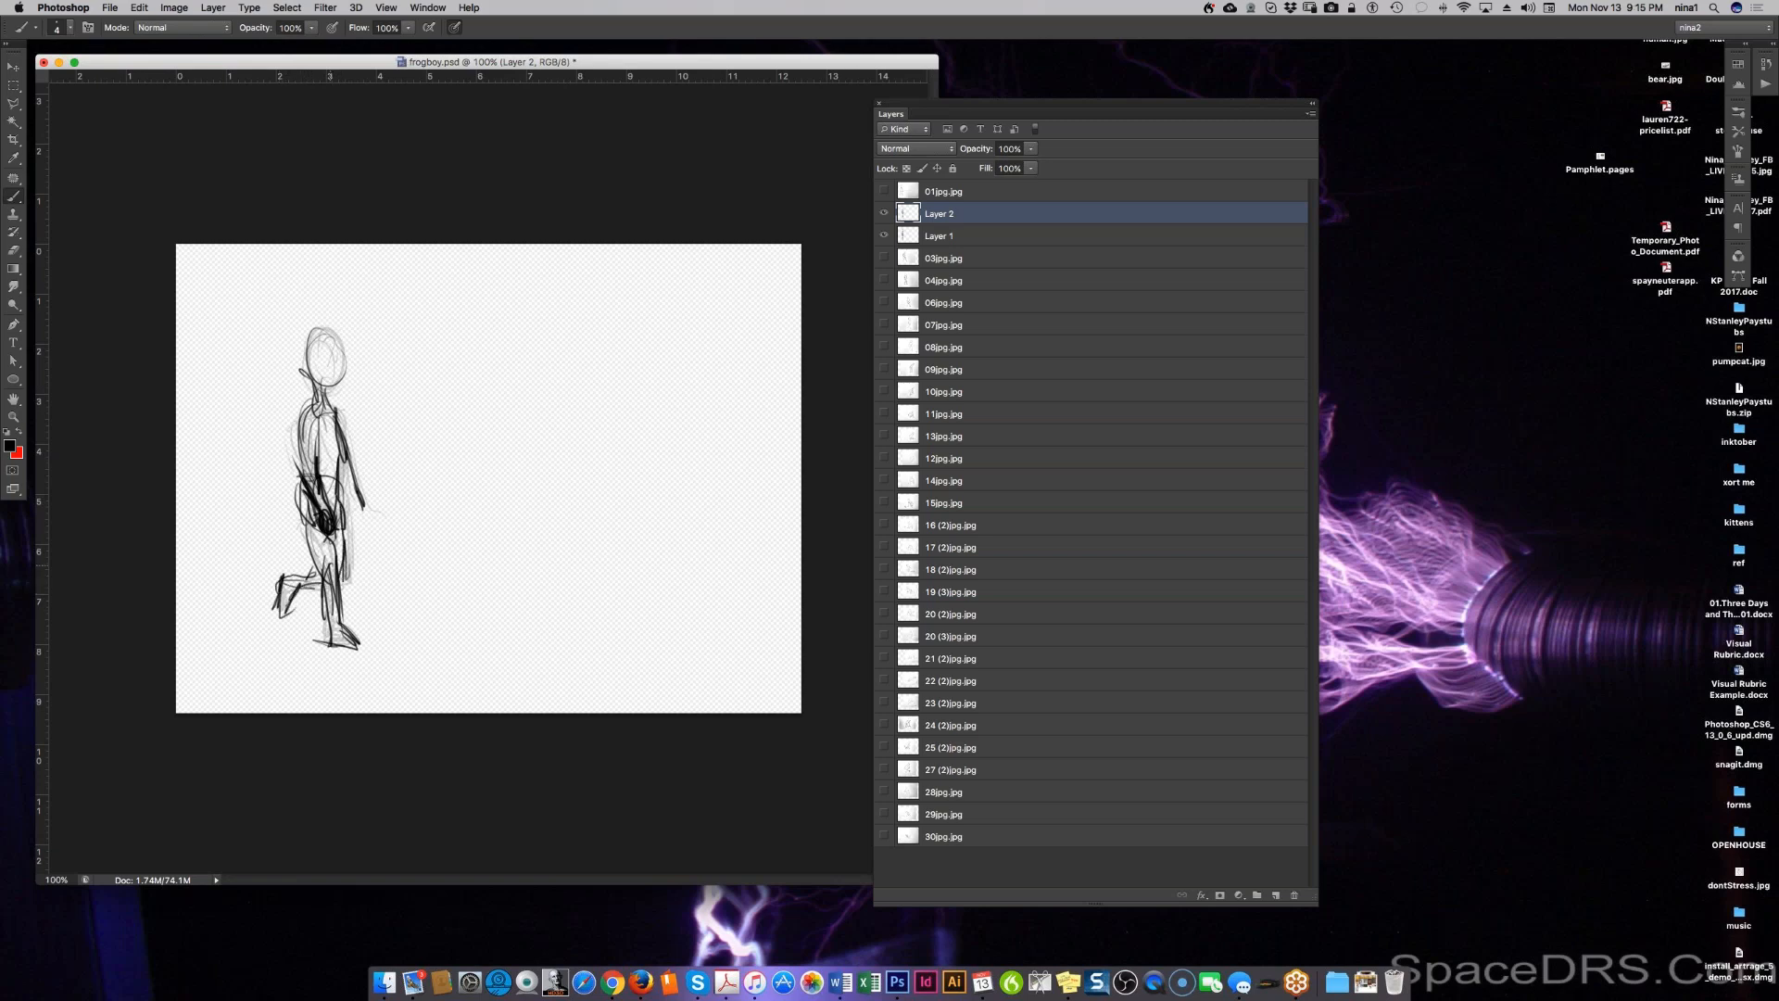
drag(344, 346, 338, 369)
mouse_move(363, 501)
mouse_down()
mouse_move(352, 515)
mouse_move(338, 461)
mouse_up()
Step: Delete the rough sketch on Layer 1 and make Layer 2 active
drag(936, 235, 1295, 895)
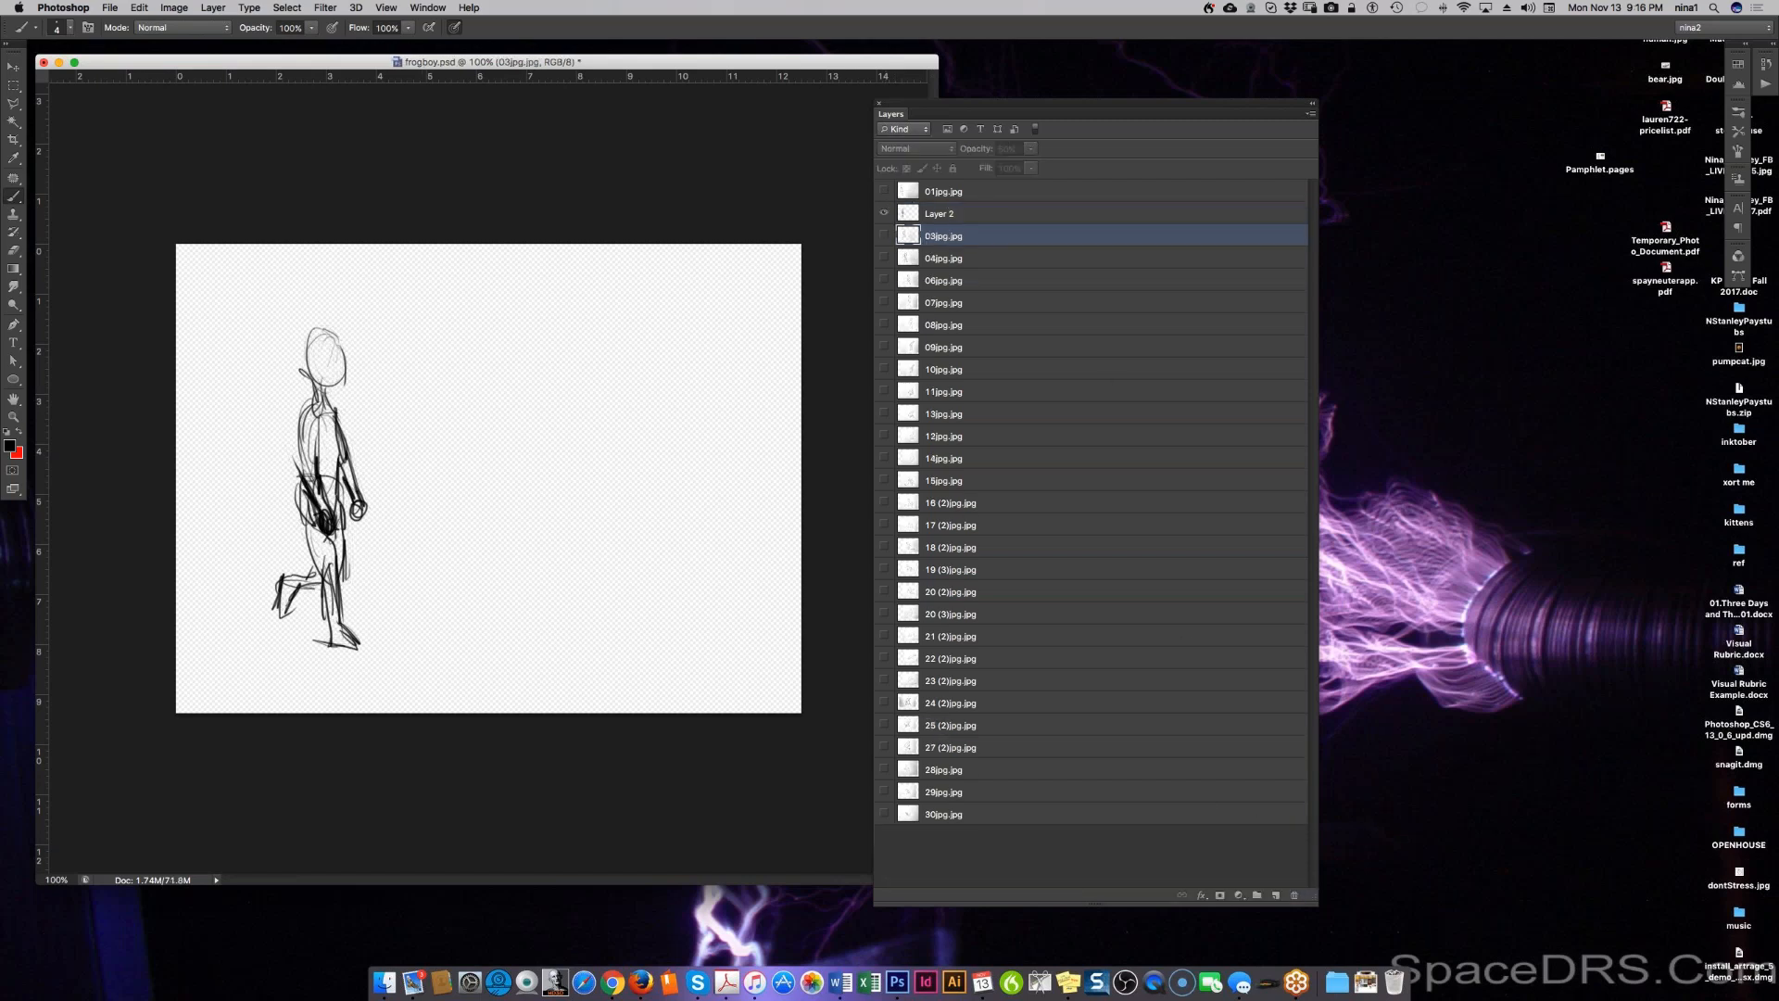
click(945, 214)
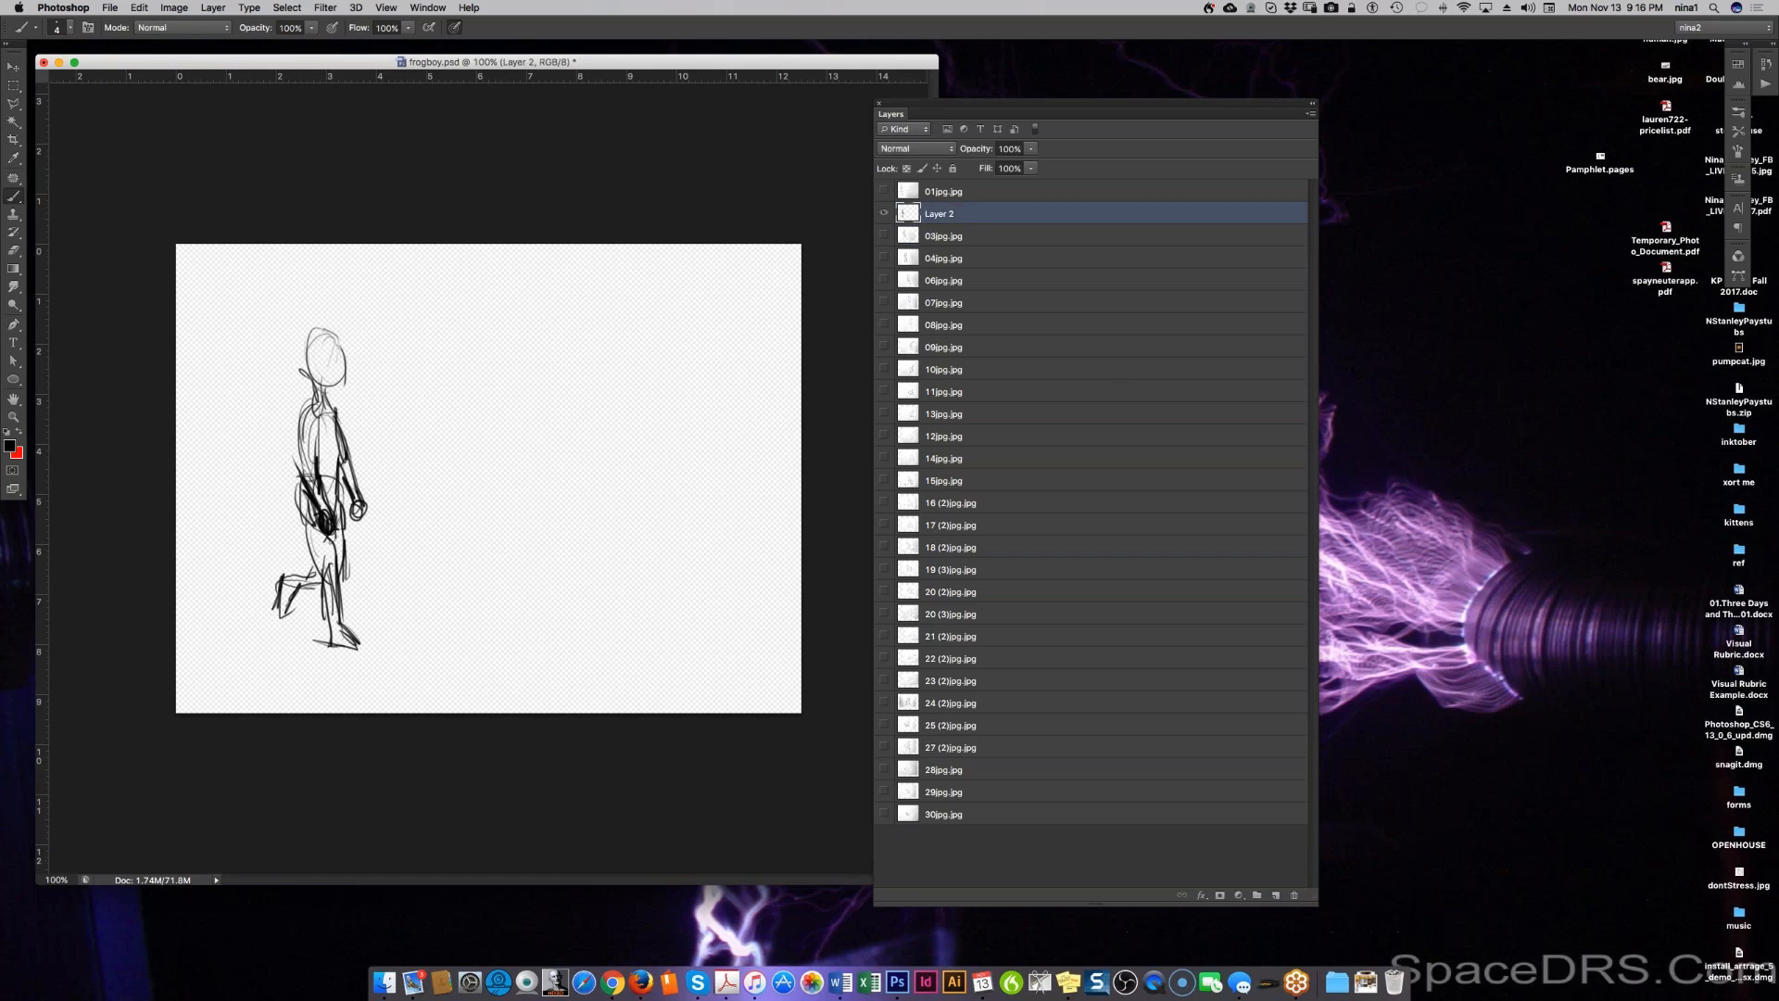
Step: Show one frame at a time and flip back and forth between 01jpg.jpg, Layer 2 and the following frames to examine the walking motion
click(940, 192)
click(883, 191)
click(882, 214)
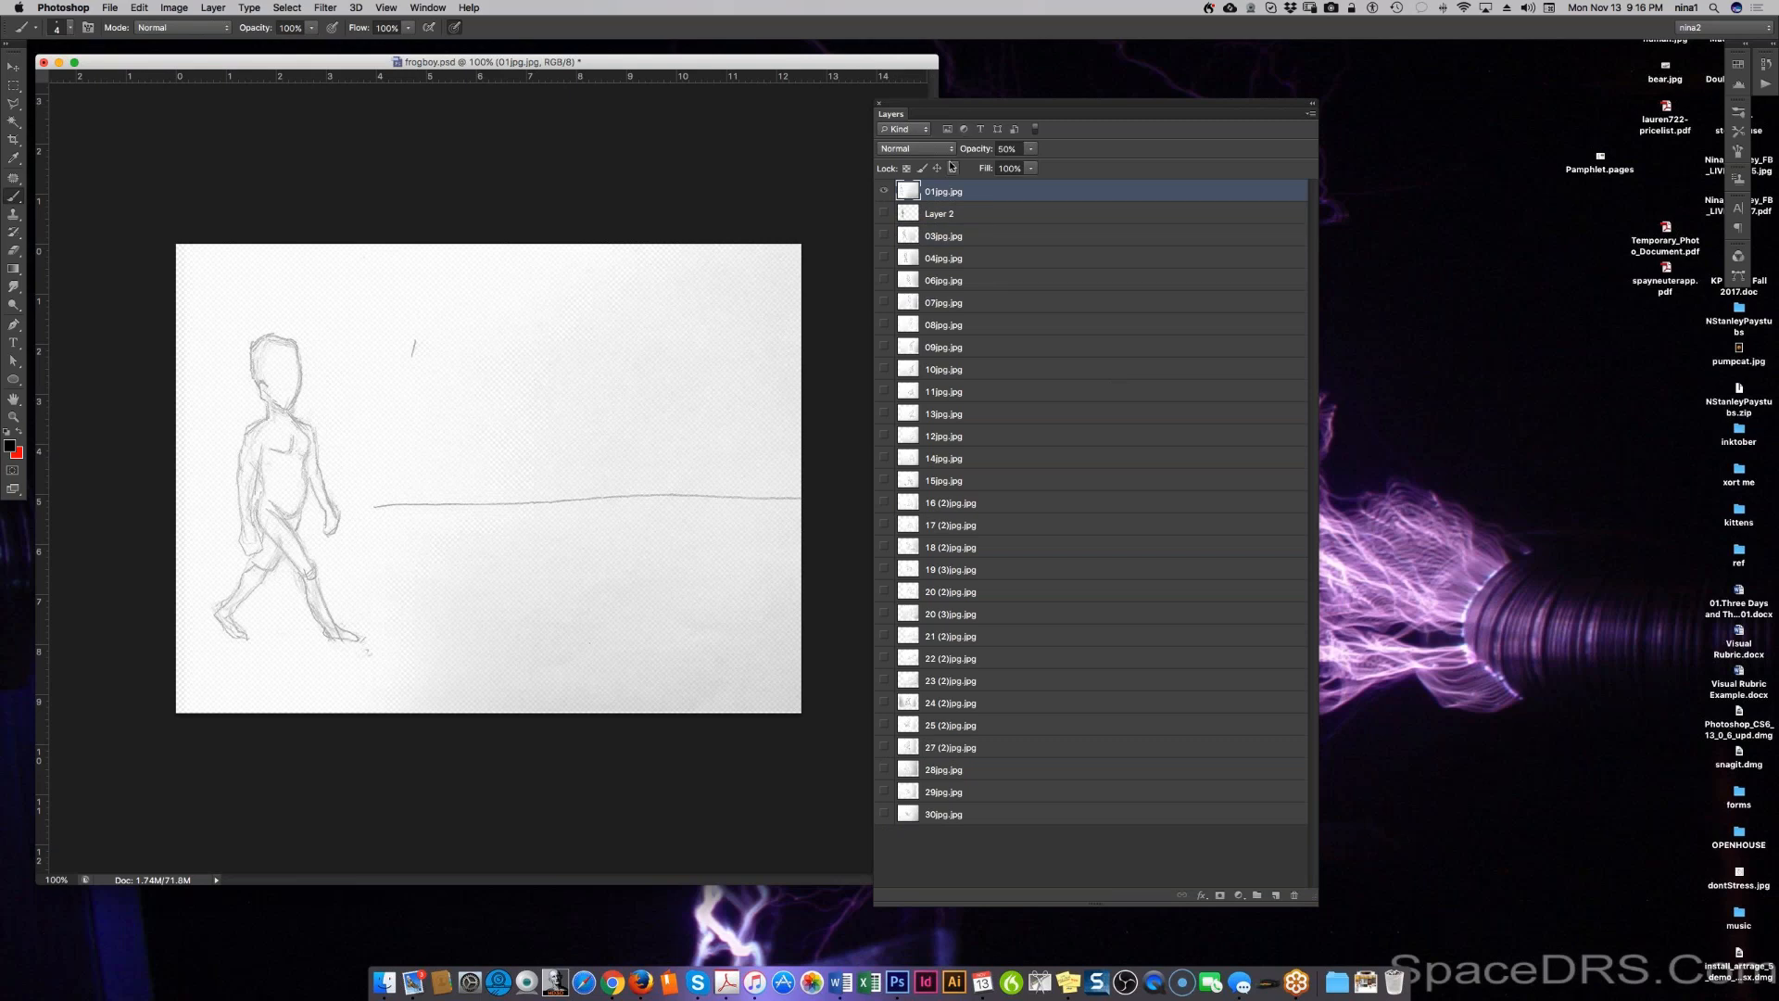
key(alt+bracketright)
key(alt+bracketleft)
key(alt+bracketleft)
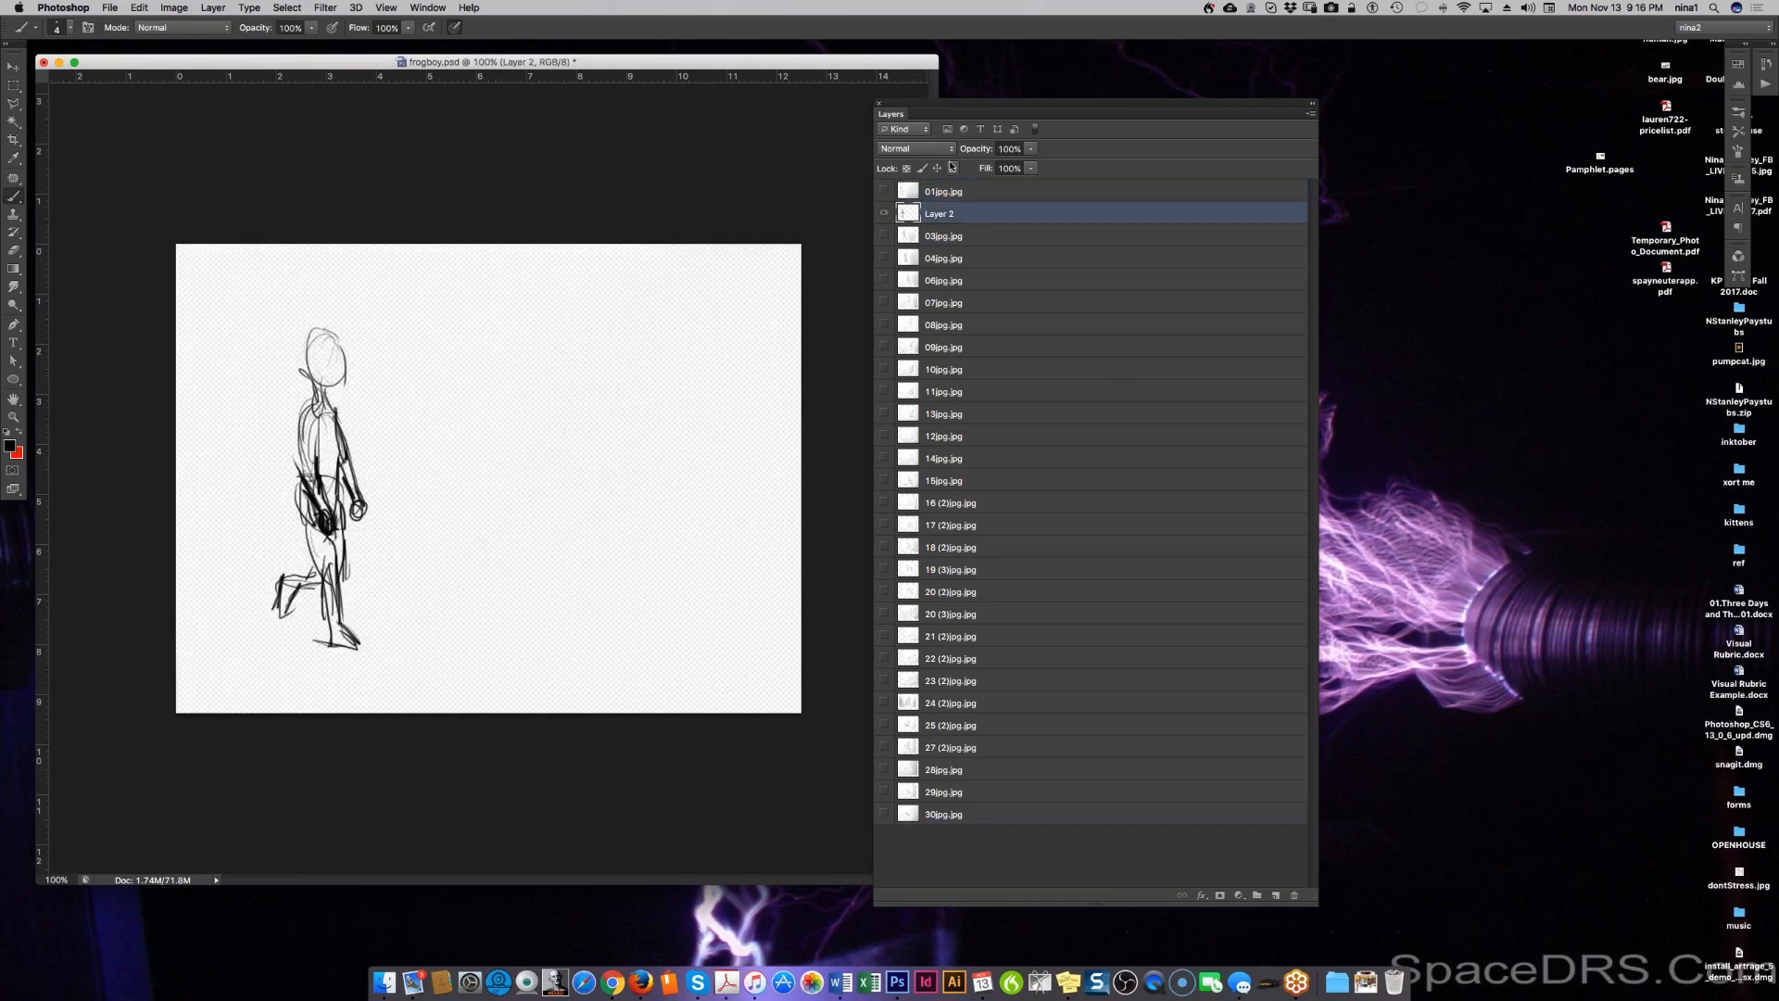
key(alt+bracketright)
key(alt+bracketleft)
key(alt+bracketleft)
key(alt+bracketleft)
key(alt+bracketright)
key(alt+bracketright)
key(alt+bracketleft)
key(alt+bracketleft)
key(alt+bracketleft)
key(alt+bracketleft)
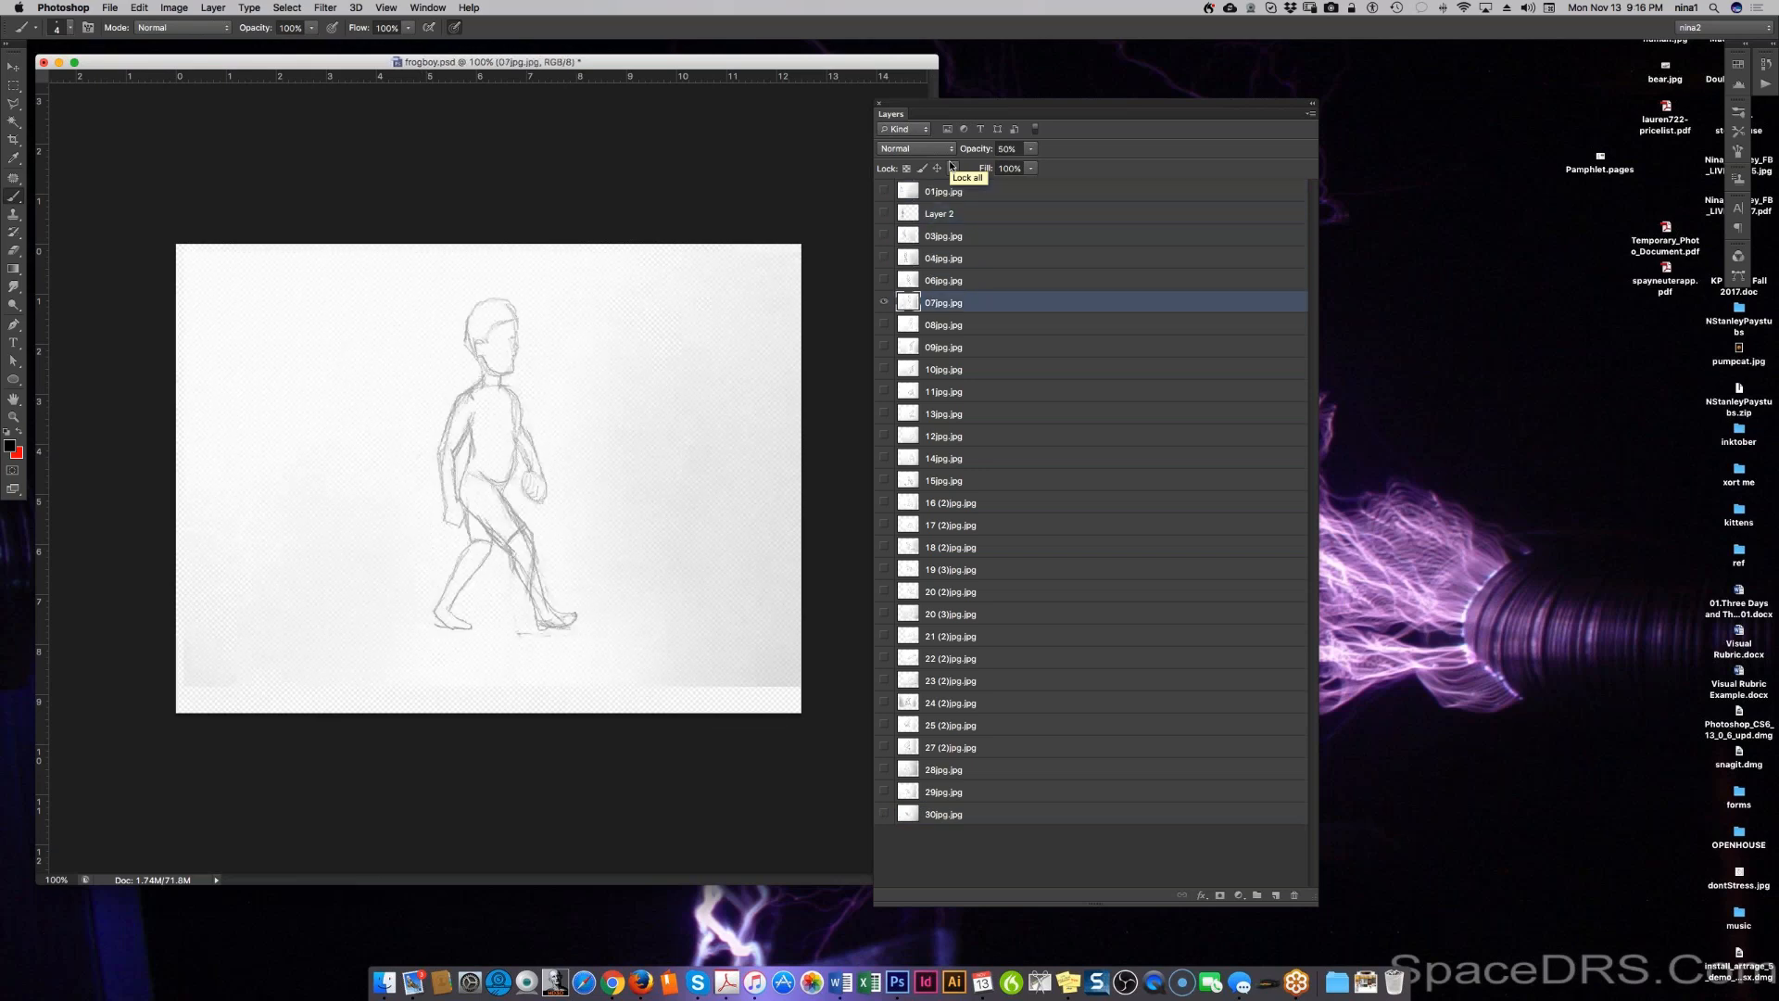
key(alt+bracketleft)
key(alt+bracketright)
key(alt+bracketright)
key(alt+bracketright)
key(alt+bracketright)
key(alt+bracketright)
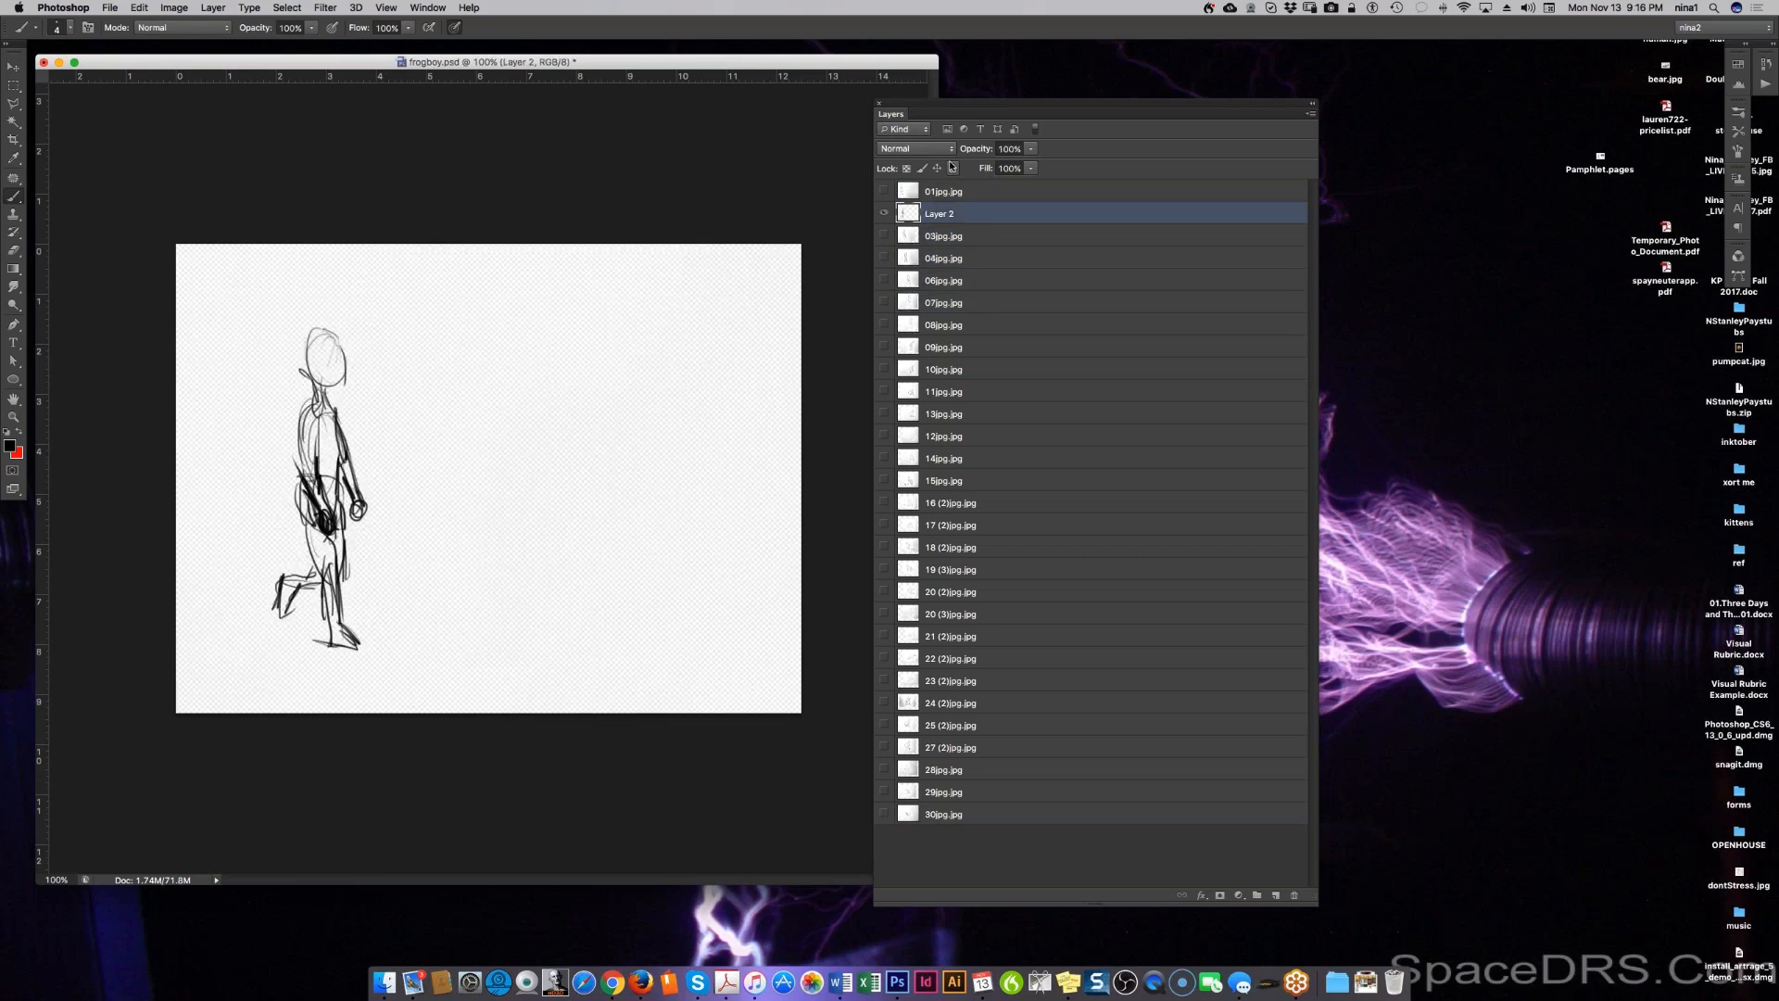
key(alt+bracketright)
key(alt+bracketleft)
key(alt+bracketleft)
key(alt+bracketright)
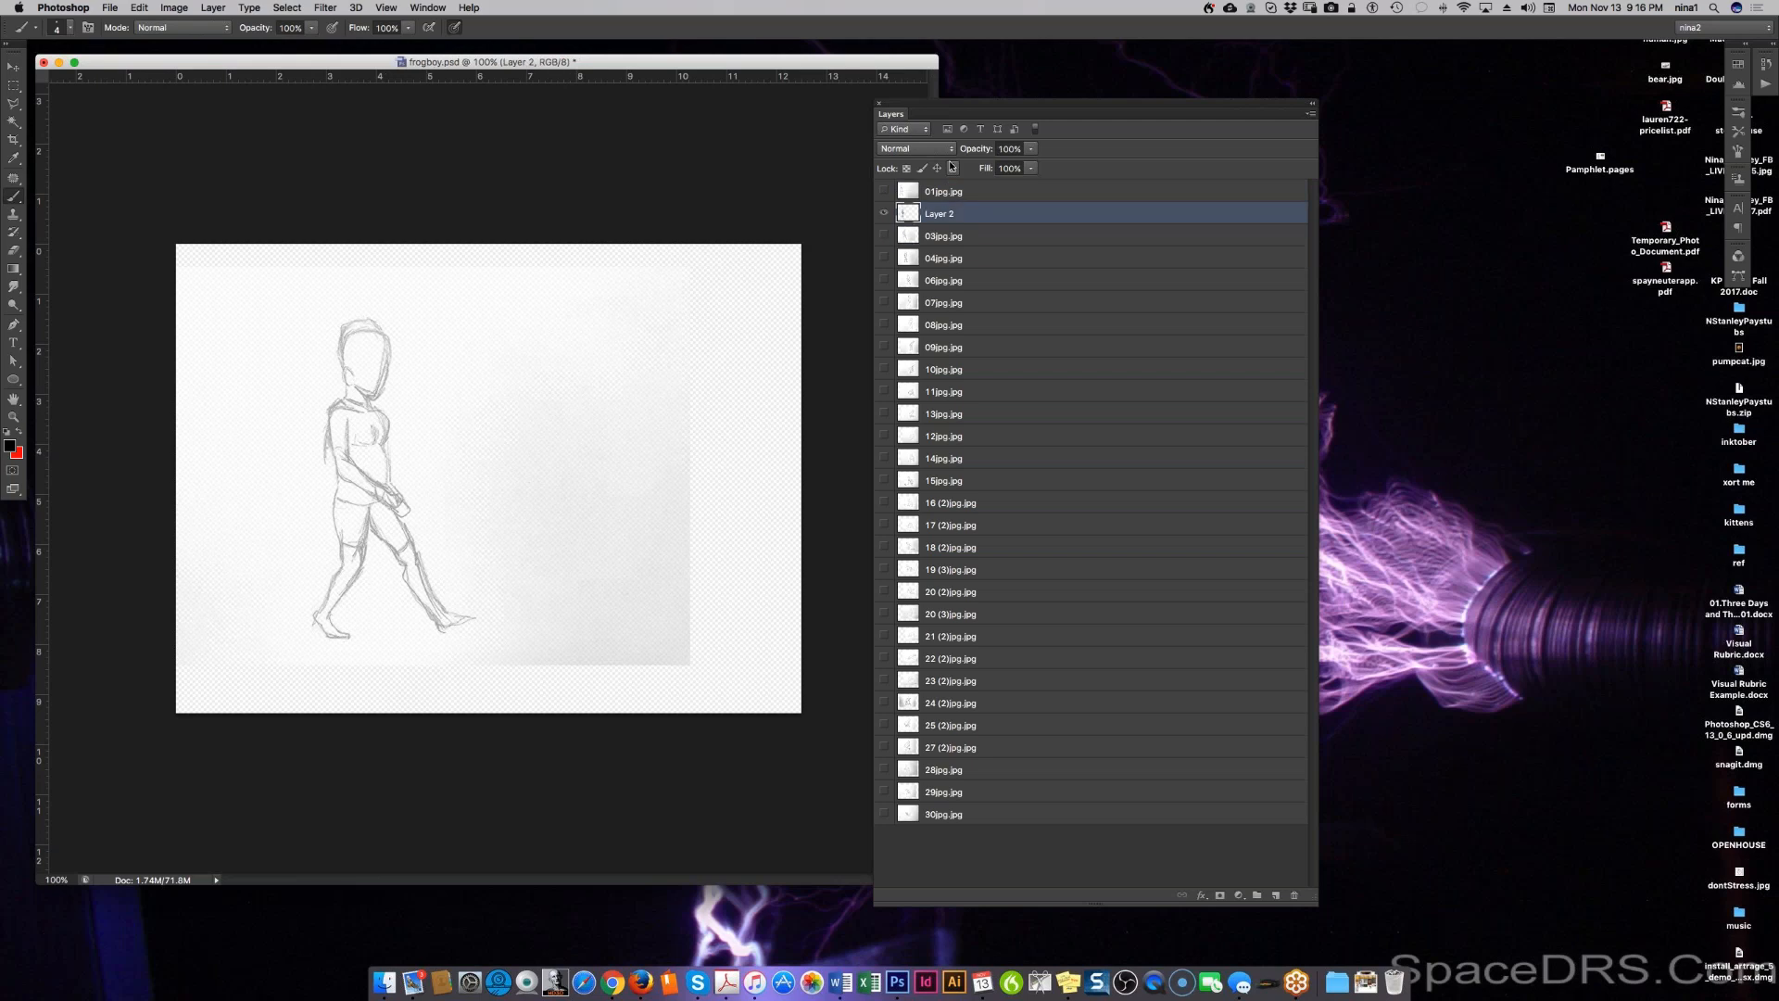
key(alt+bracketleft)
key(alt+bracketright)
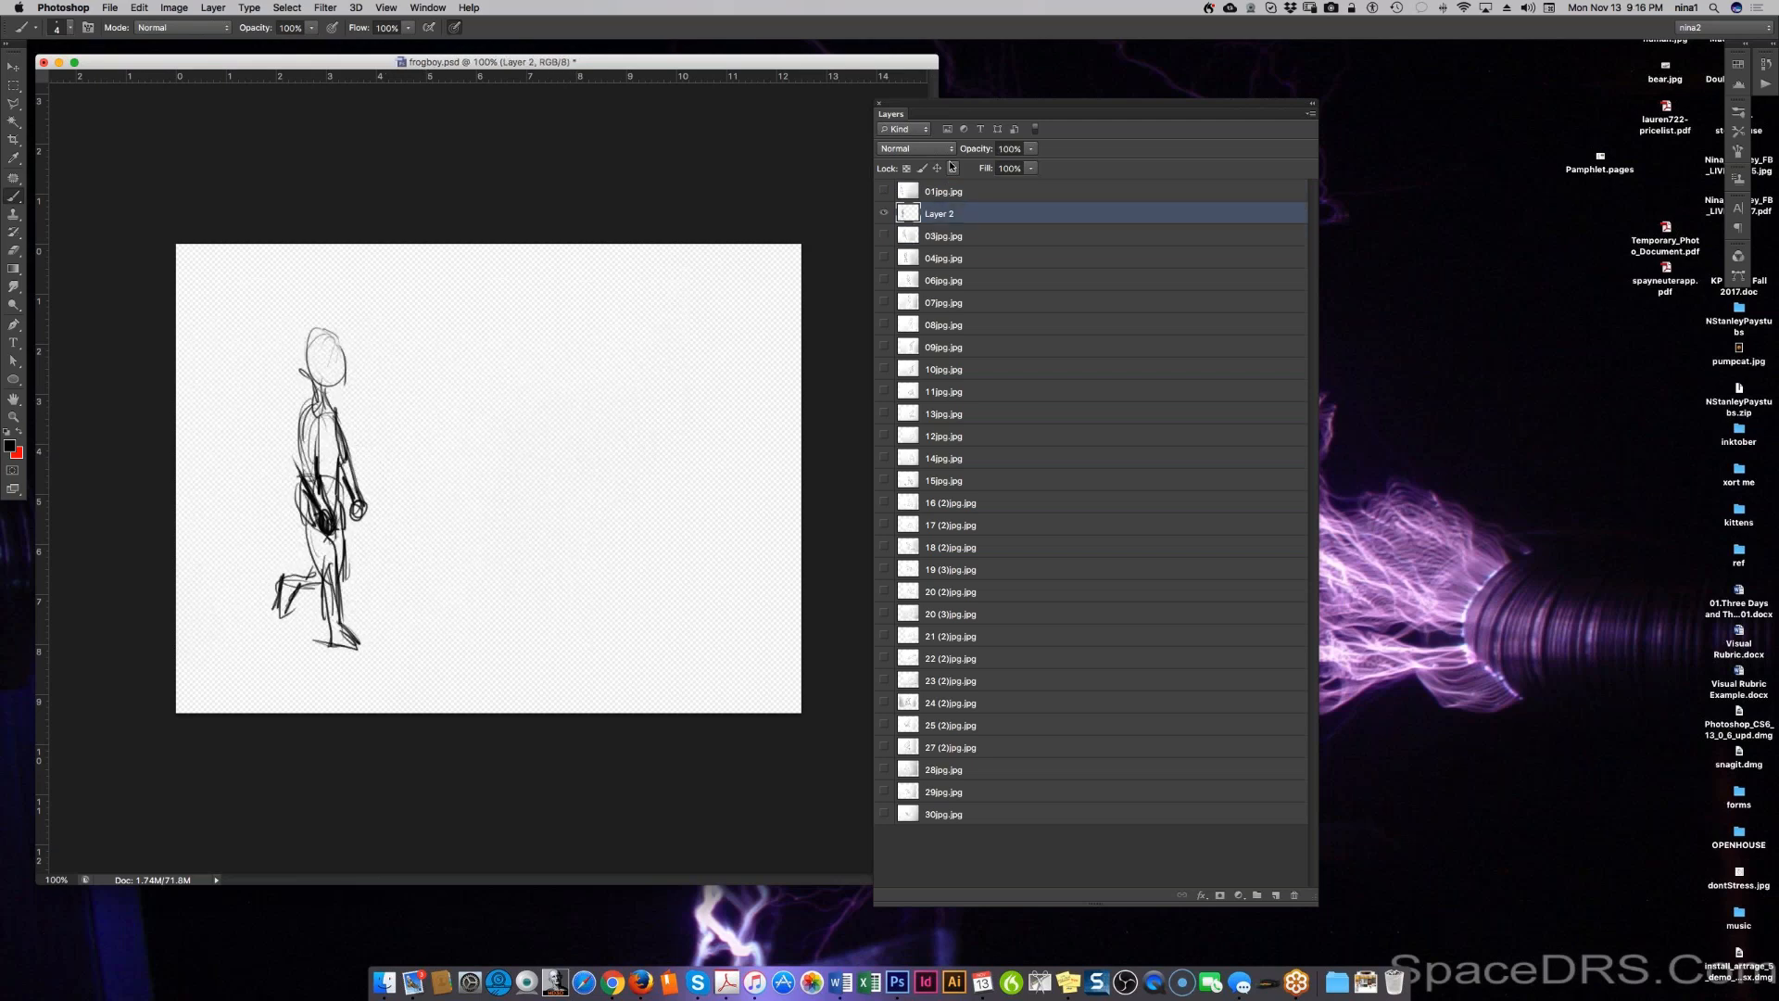
key(alt+bracketright)
key(alt+bracketleft)
key(alt+bracketleft)
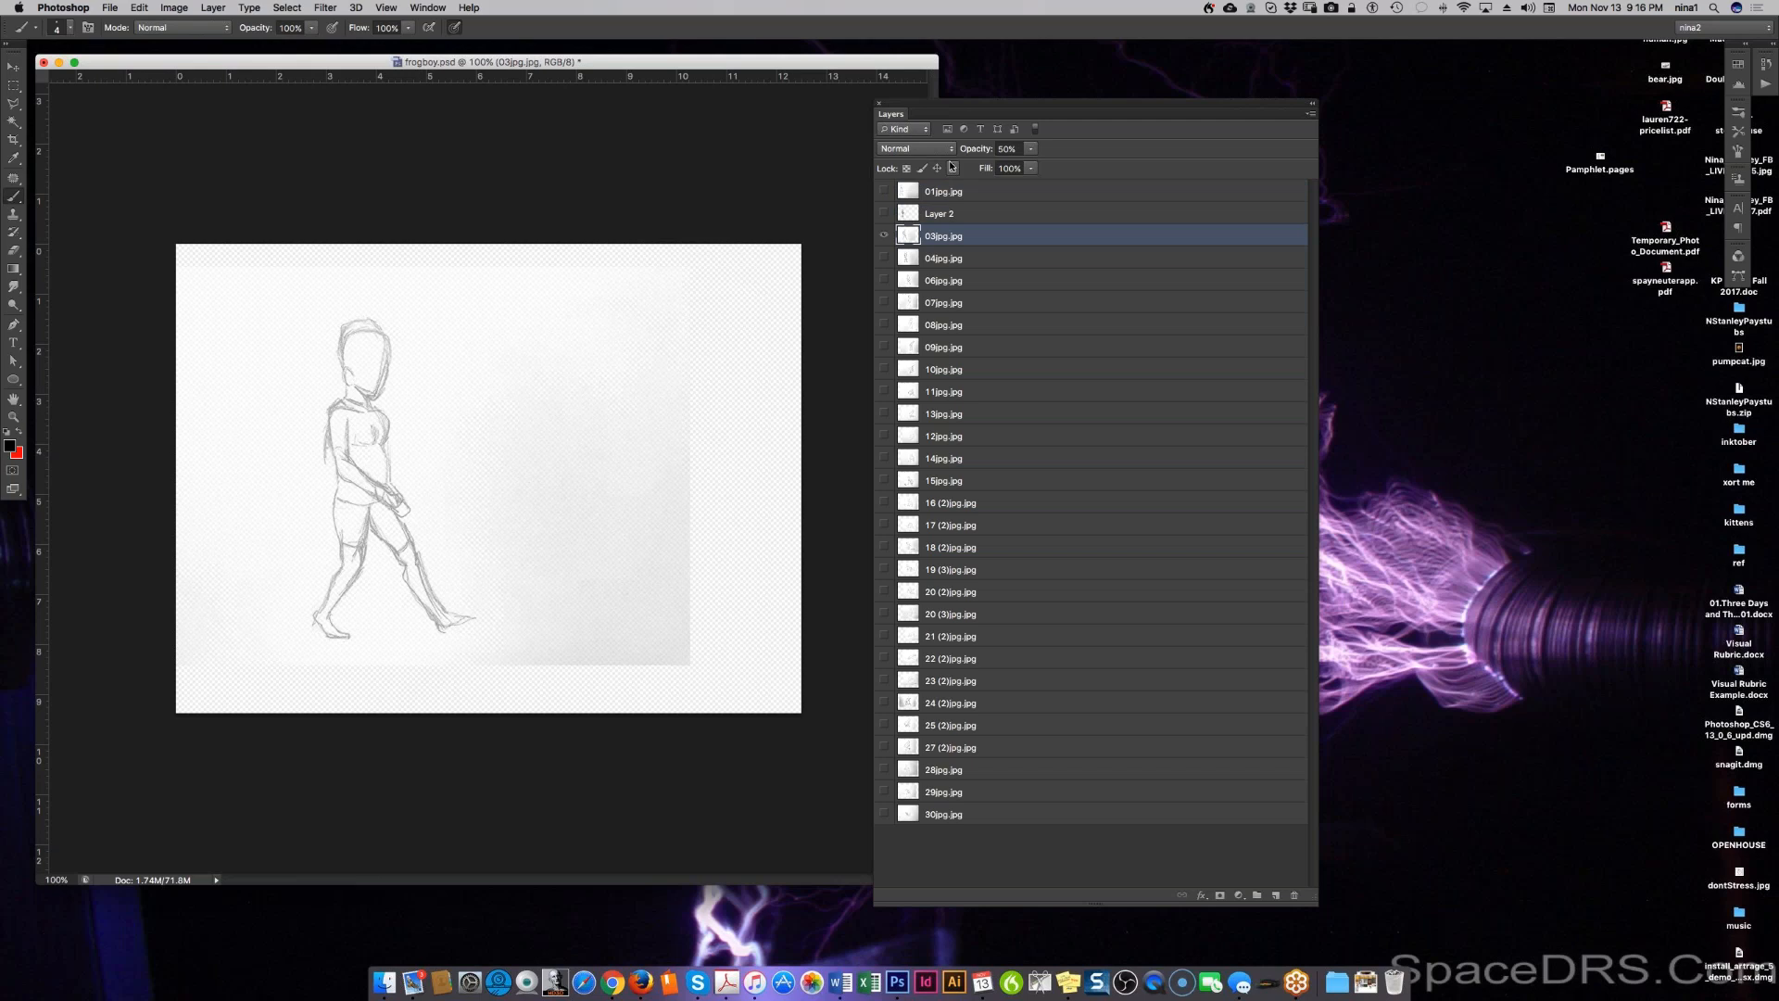
Step: Show Layer 2 together with 03jpg.jpg, and nudge Layer 2 slightly up and left and 03jpg.jpg slightly right and down
click(883, 213)
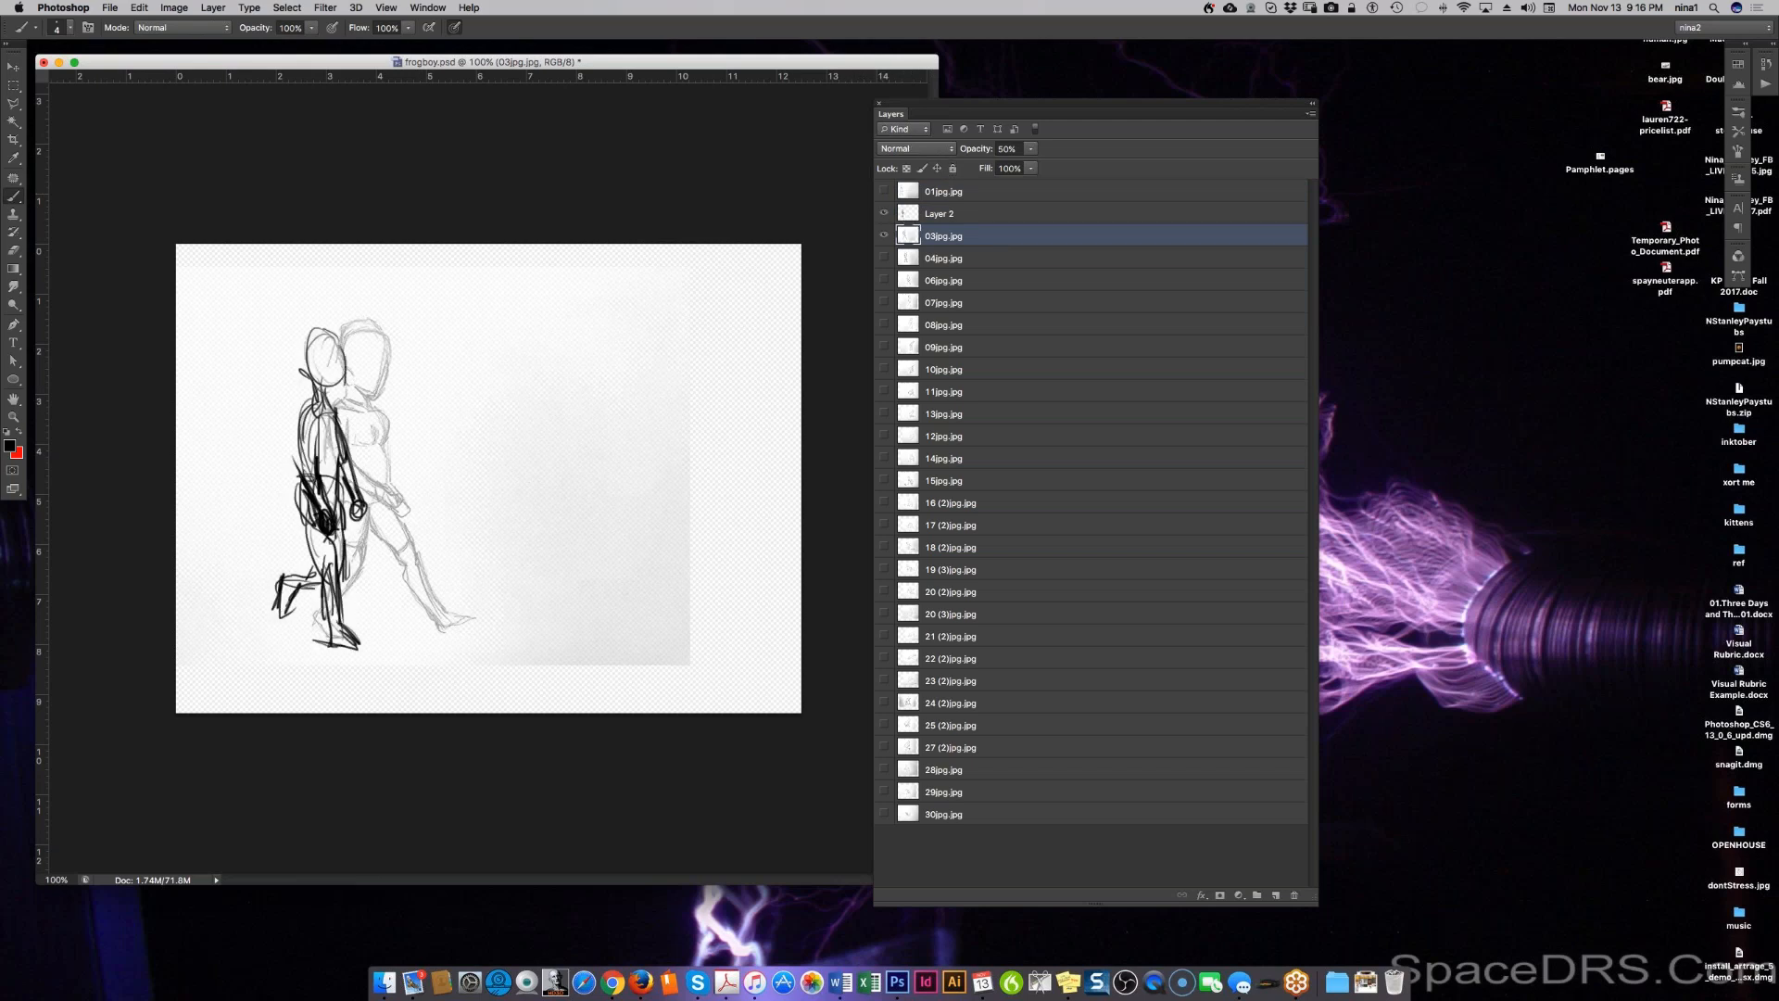
key(alt+bracketright)
key(v)
drag(371, 619, 367, 613)
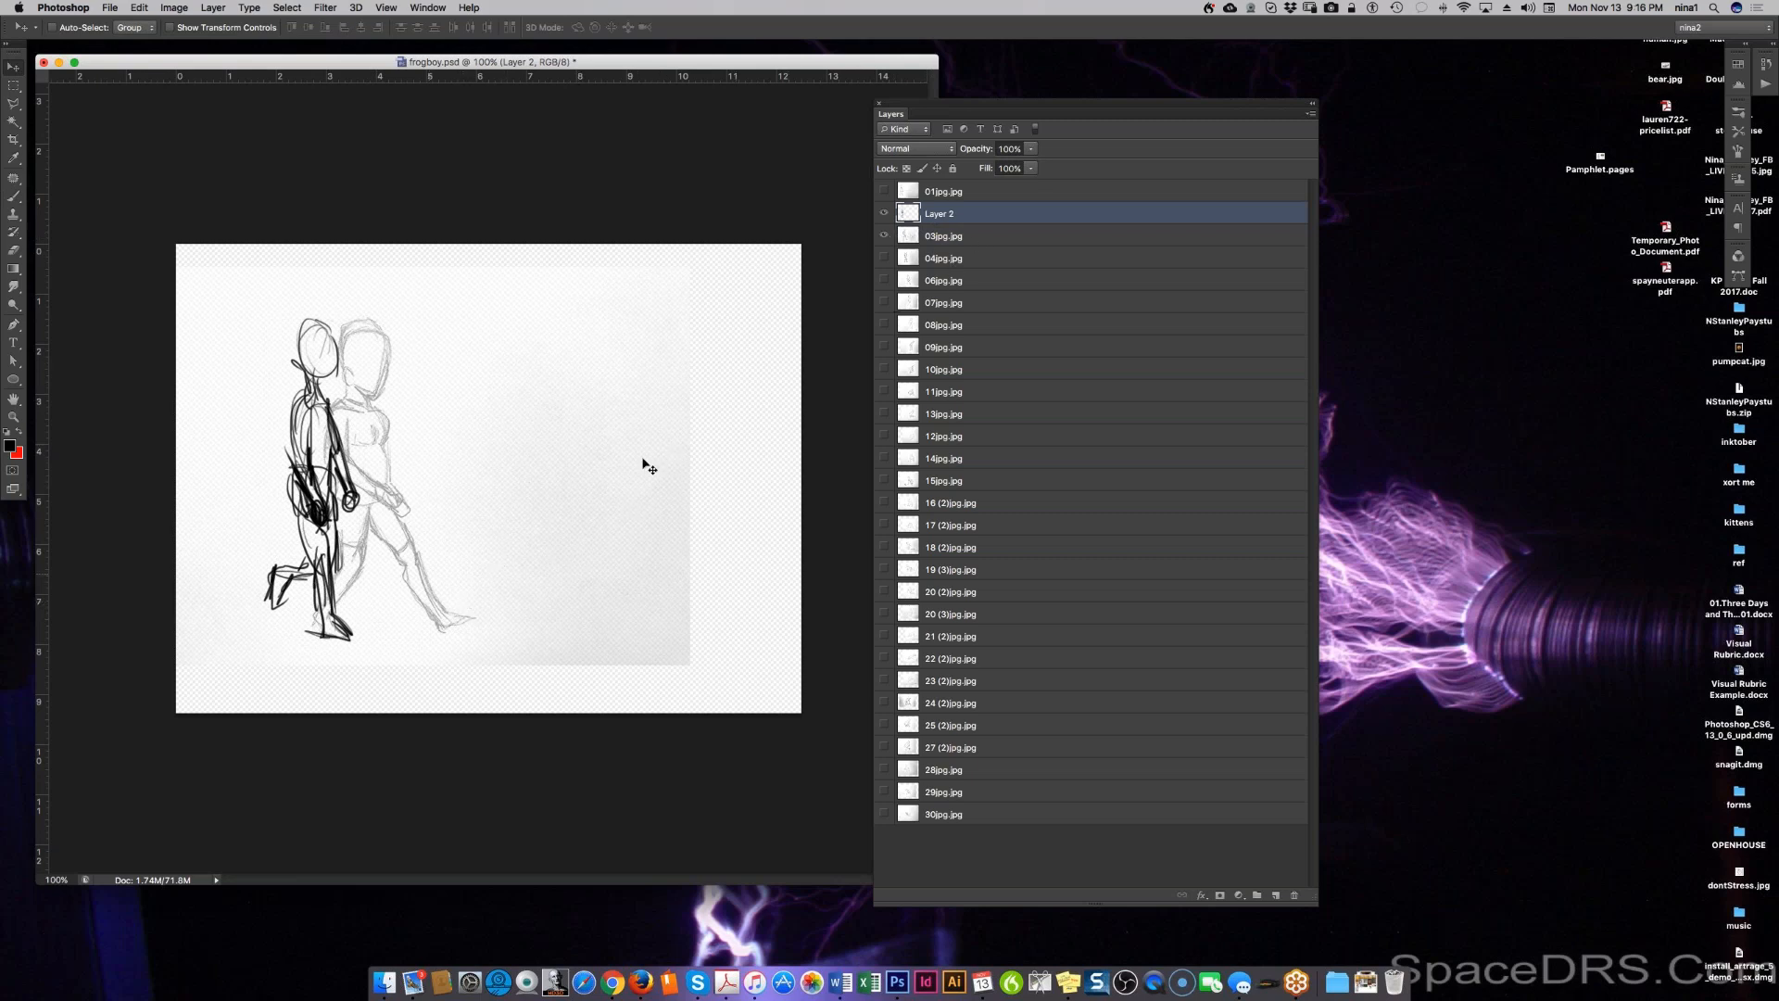
key(alt+bracketleft)
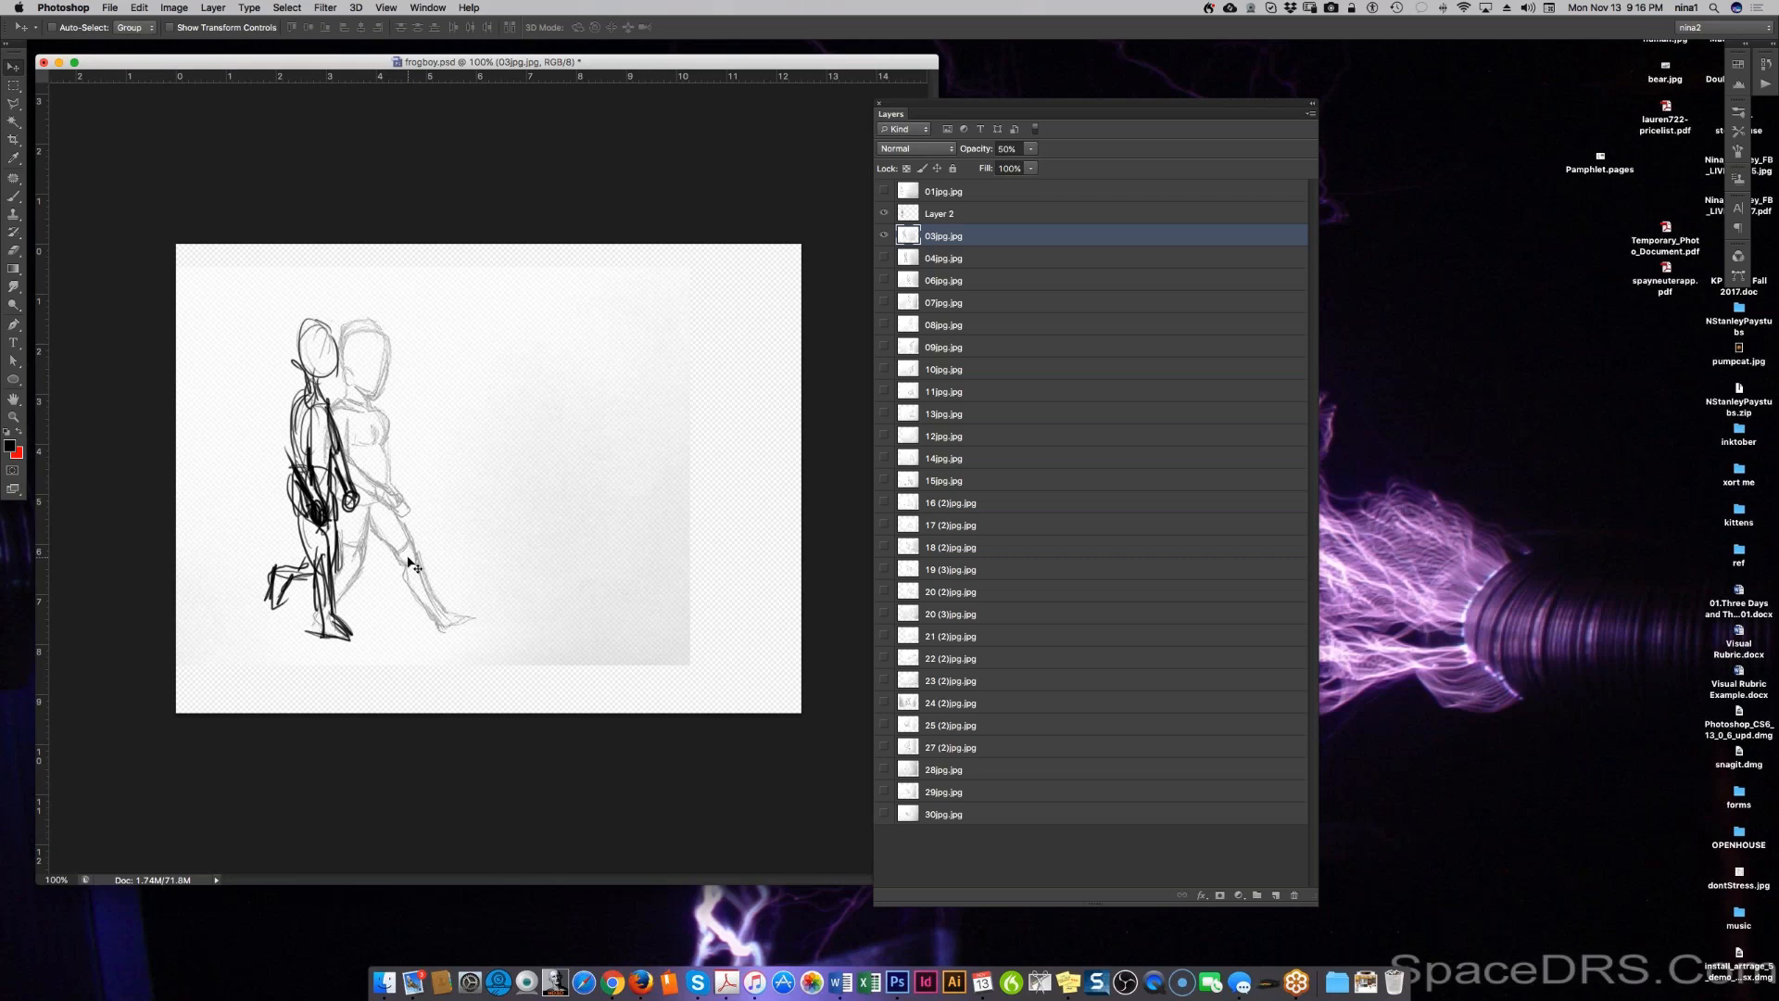
drag(415, 567, 416, 559)
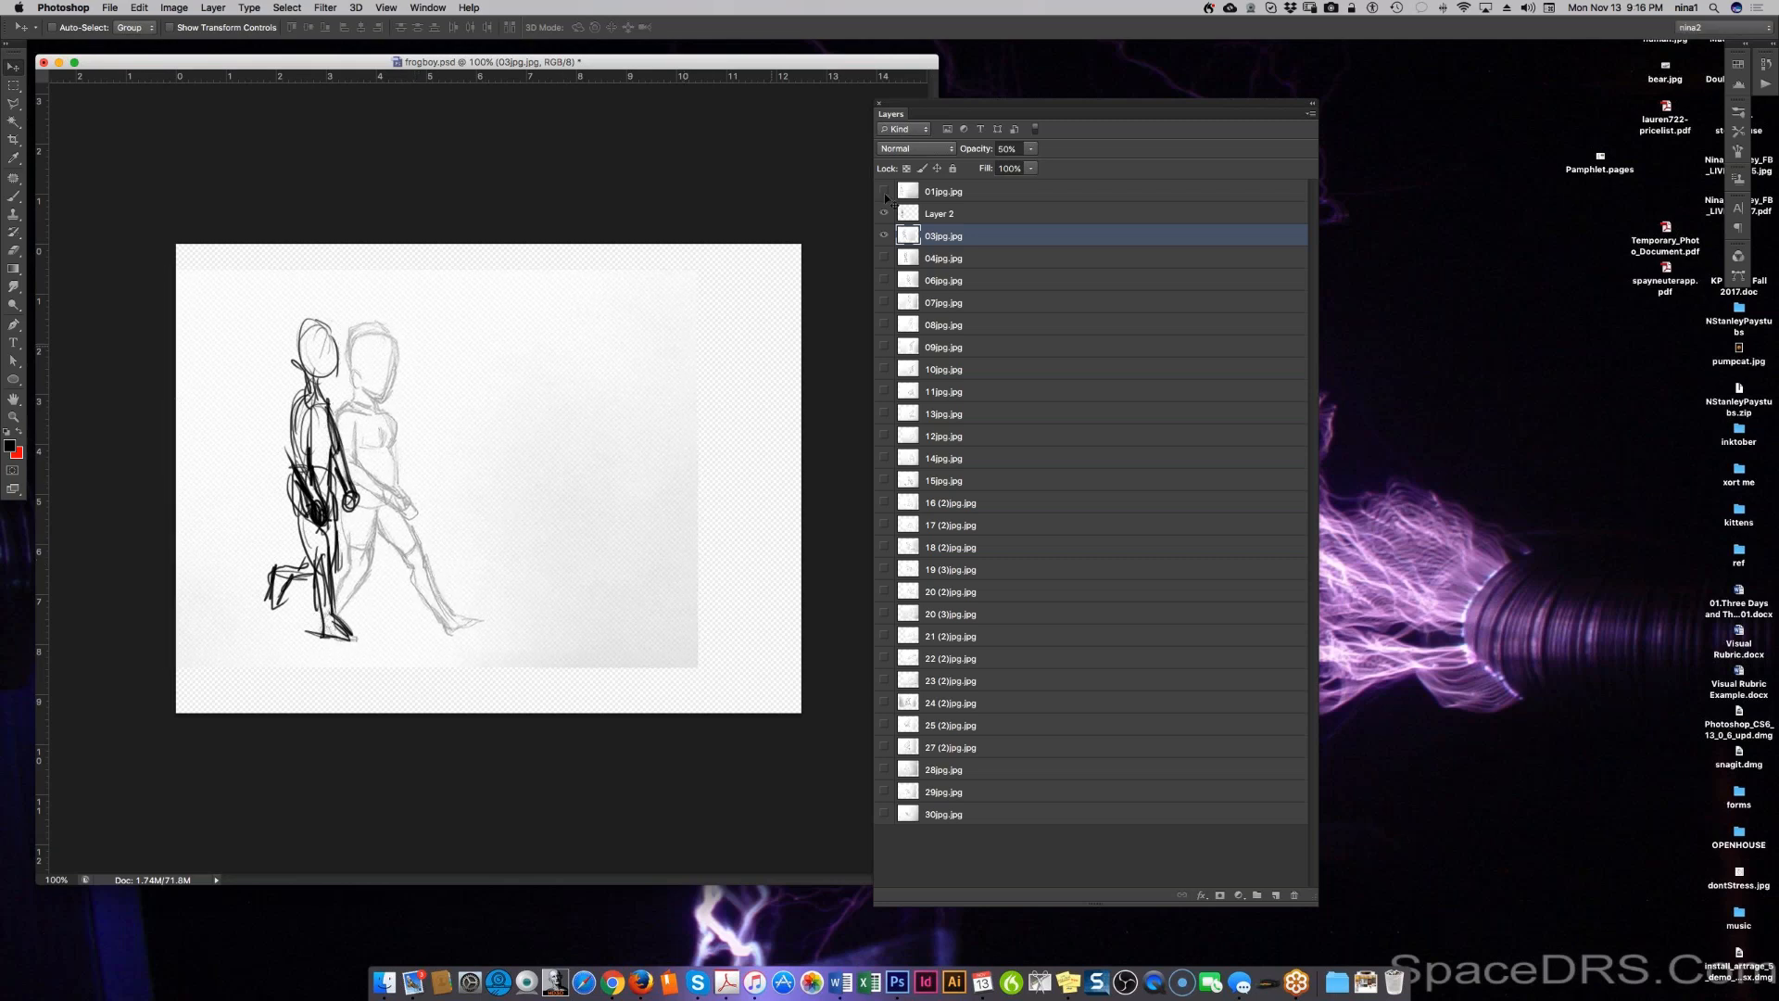
Step: Redraw the in-between figure's head outline on Layer 2 with darker, fuller lines, and reinforce its back, chest and front thigh
click(995, 213)
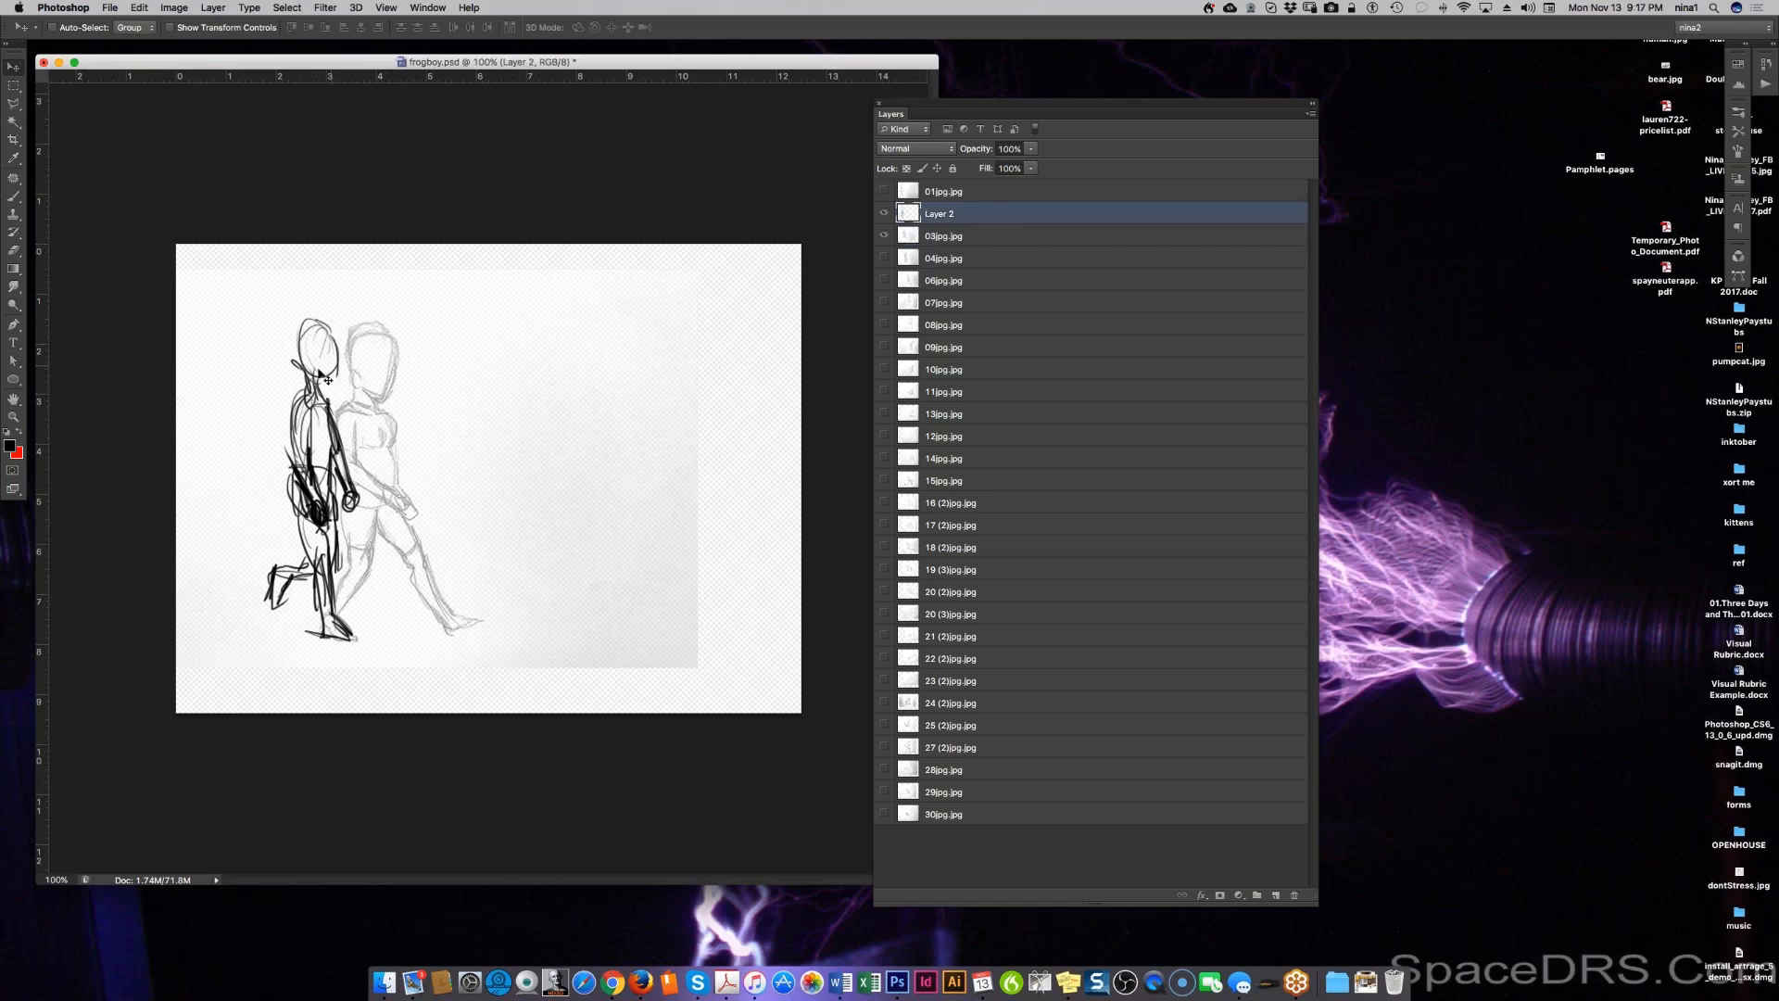
key(b)
mouse_move(313, 318)
mouse_down()
mouse_move(338, 363)
mouse_move(319, 385)
mouse_move(342, 367)
mouse_up()
mouse_move(330, 332)
mouse_down()
mouse_move(294, 343)
mouse_move(307, 400)
mouse_move(281, 468)
mouse_move(302, 461)
mouse_up()
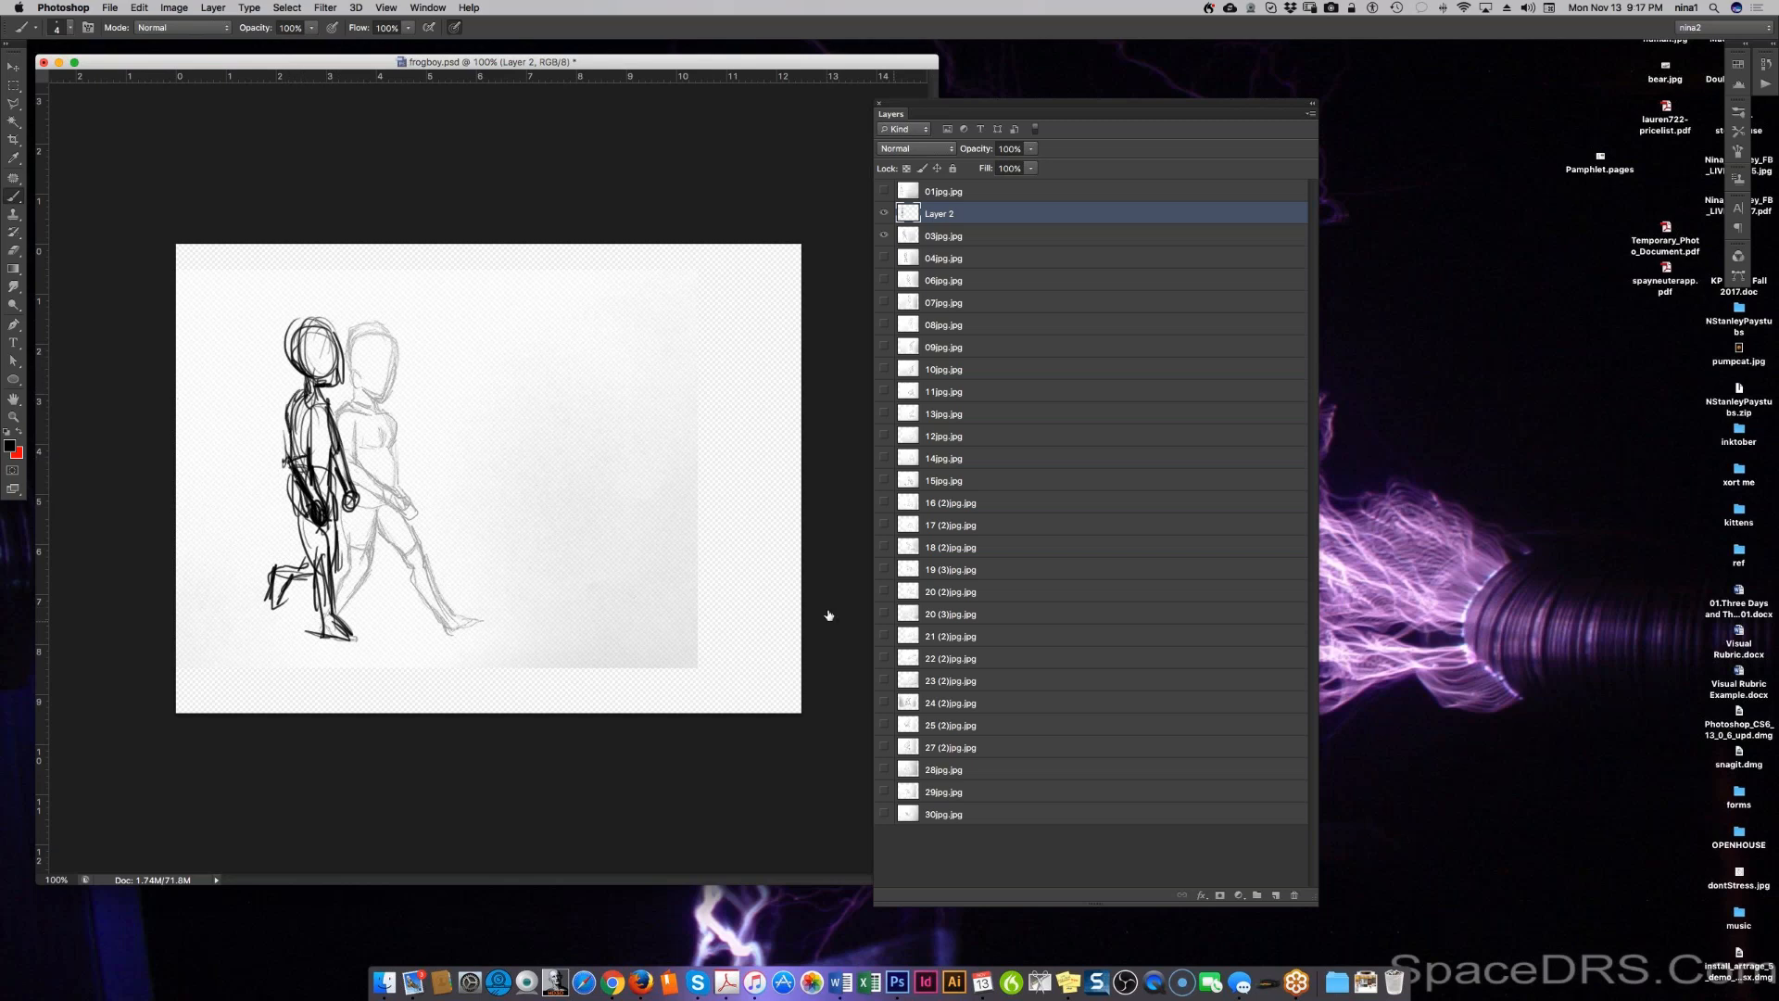
drag(325, 404, 338, 439)
drag(335, 519, 354, 565)
Step: Erase the in-between figure's raised rear leg and front thigh lines, and clean up the heavy strokes around the near arm and hand
click(13, 251)
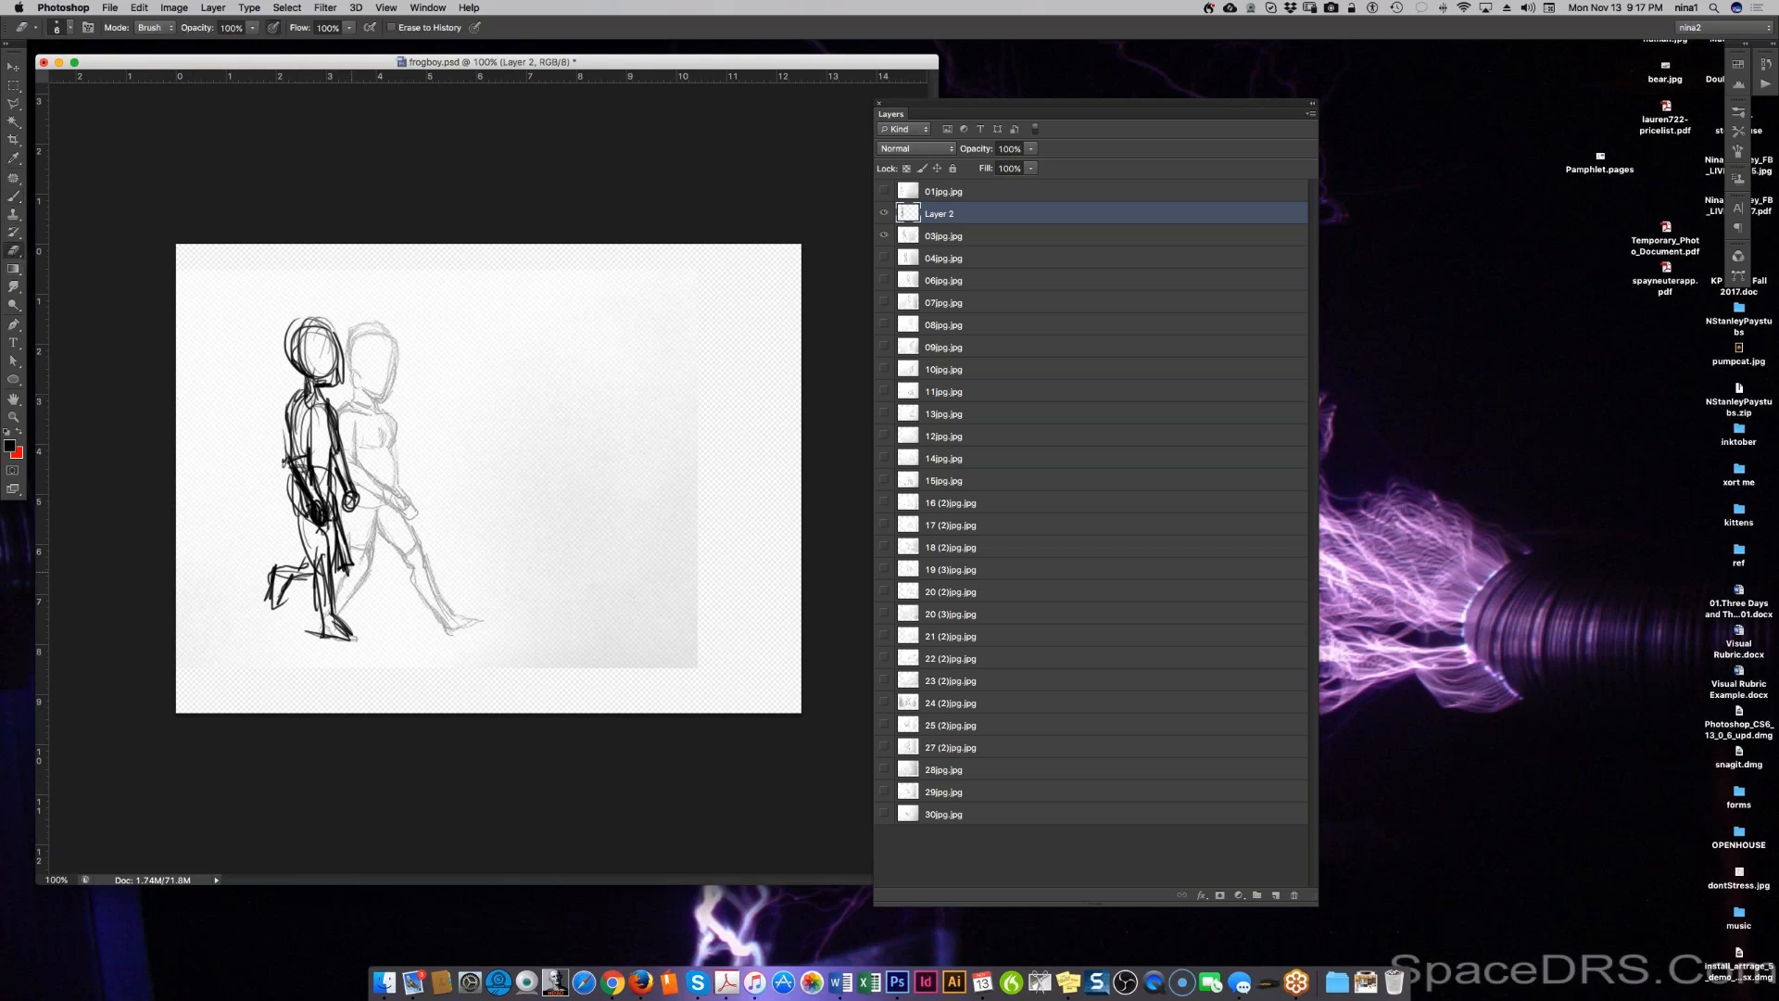
mouse_move(351, 542)
mouse_down()
mouse_move(344, 573)
mouse_move(339, 513)
mouse_move(298, 570)
mouse_move(277, 556)
mouse_move(284, 593)
mouse_move(336, 493)
mouse_move(305, 507)
mouse_up()
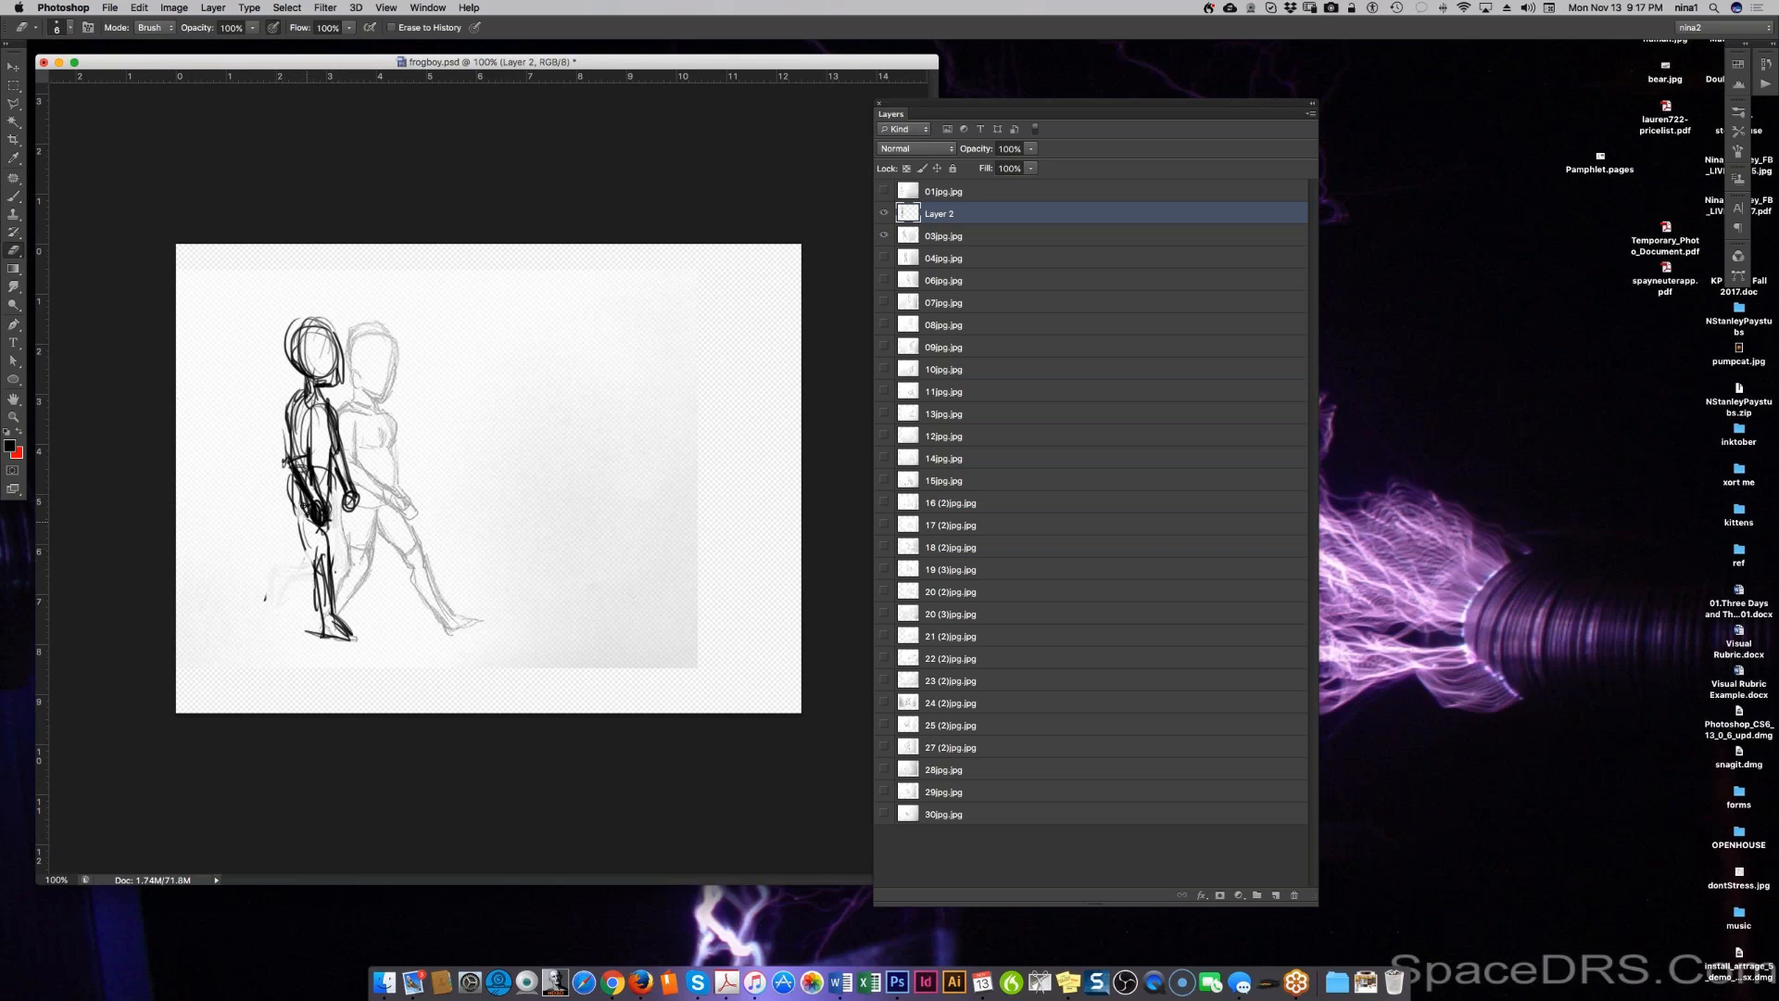
mouse_move(296, 433)
mouse_down()
mouse_move(306, 475)
mouse_move(305, 409)
mouse_up()
drag(304, 467, 320, 511)
Step: Redraw the in-between figure's legs on Layer 2 with a bent front knee and the lower leg and foot trailing behind
key(b)
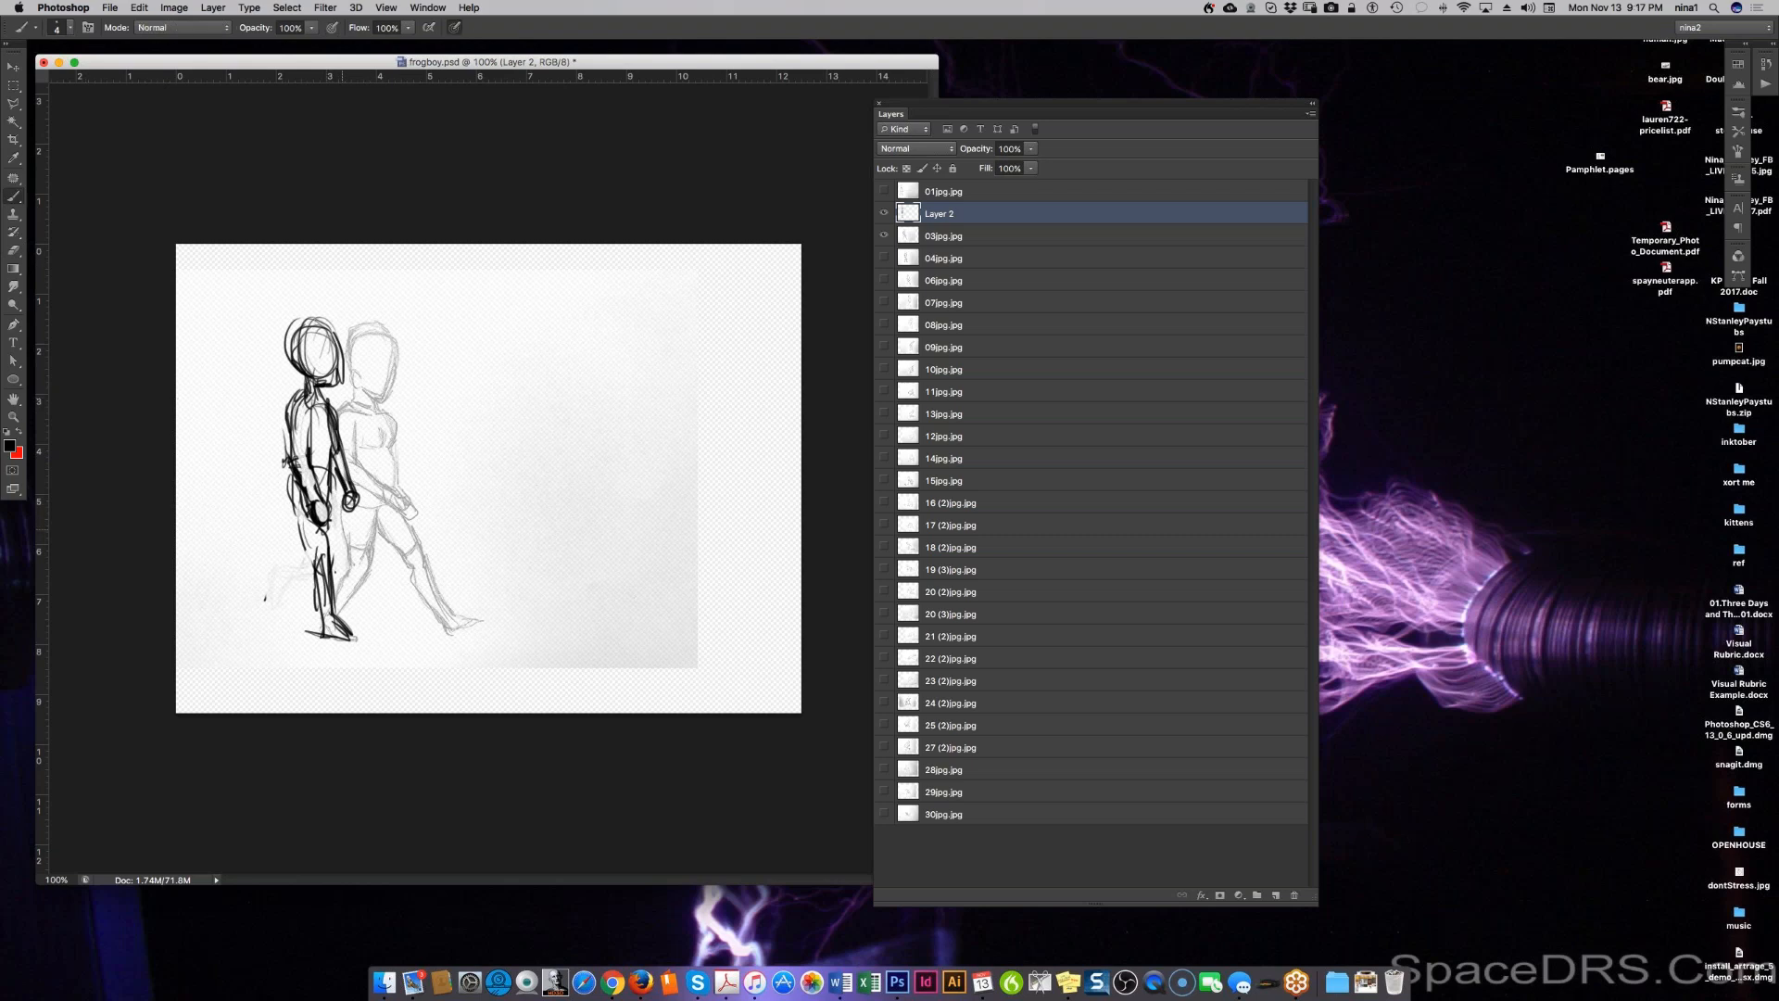
mouse_move(330, 490)
mouse_down()
mouse_move(356, 564)
mouse_move(294, 598)
mouse_move(288, 562)
mouse_move(297, 616)
mouse_move(289, 569)
mouse_move(309, 560)
mouse_move(291, 598)
mouse_move(356, 568)
mouse_move(291, 589)
mouse_up()
mouse_move(293, 580)
mouse_down()
mouse_move(298, 615)
mouse_move(281, 601)
mouse_up()
drag(283, 600, 291, 618)
drag(288, 585, 298, 621)
drag(309, 546, 286, 579)
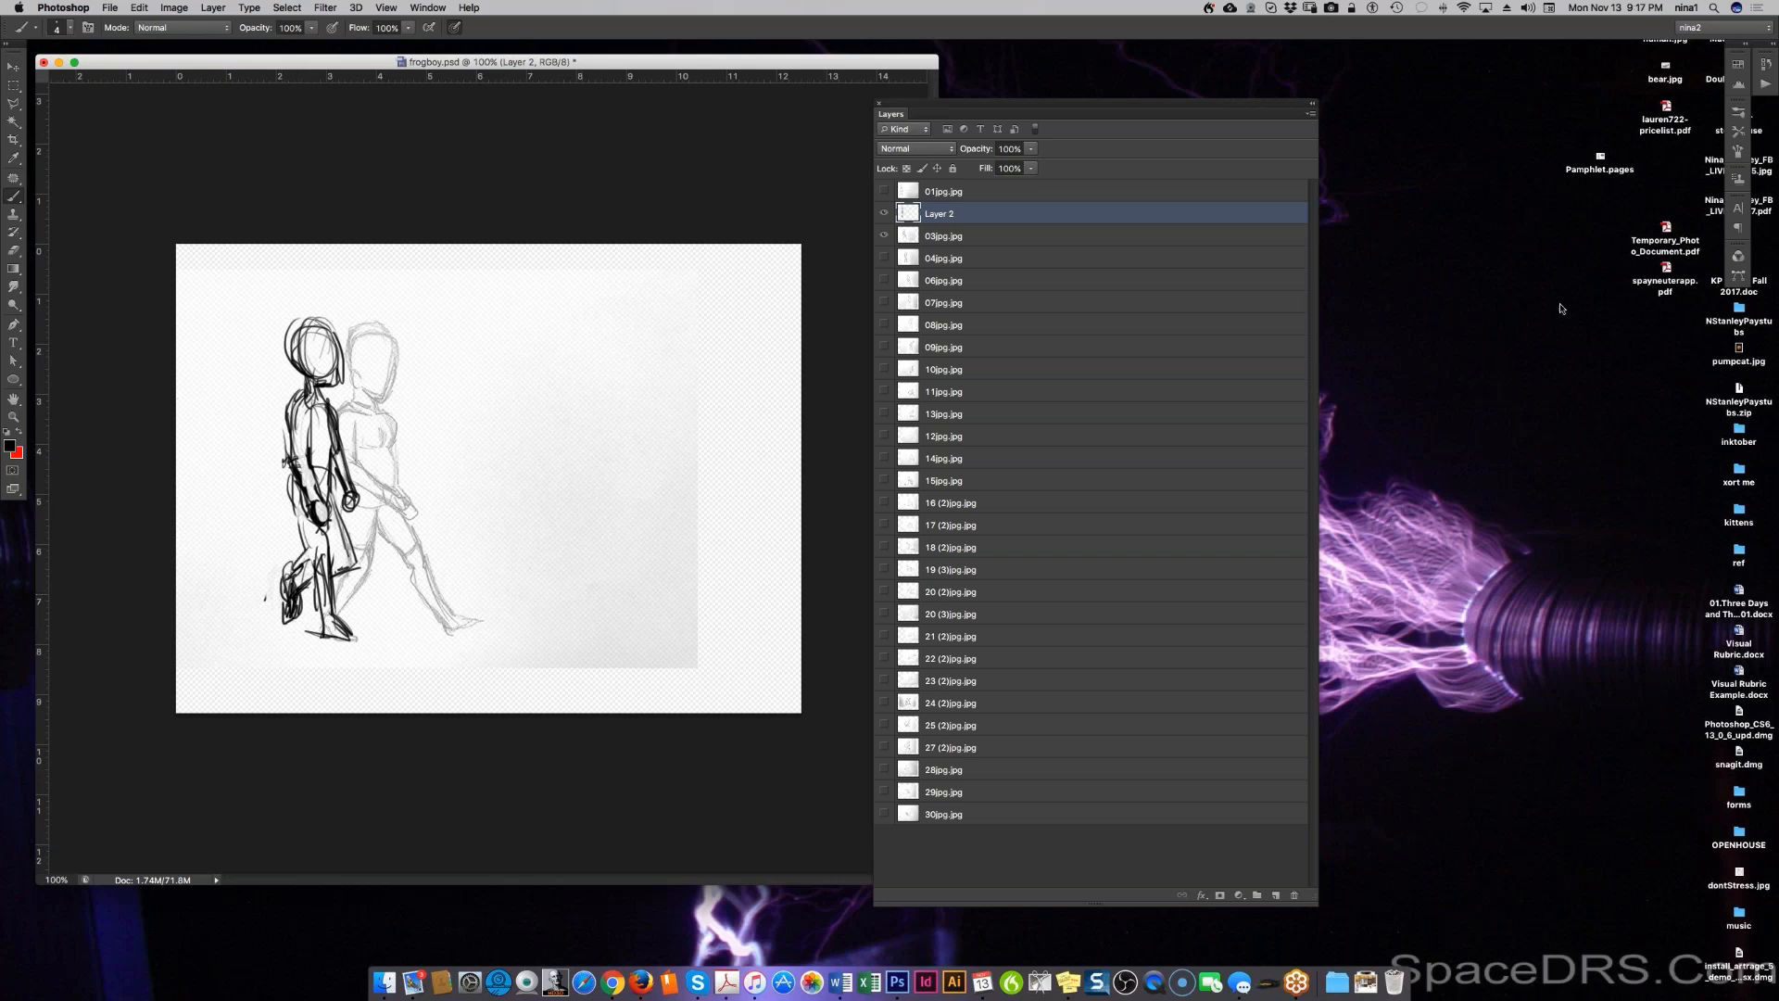
Step: Hide 03jpg.jpg and step through the whole stack from 01jpg.jpg to 30jpg.jpg twice, one layer at a time, to examine the animation
click(885, 236)
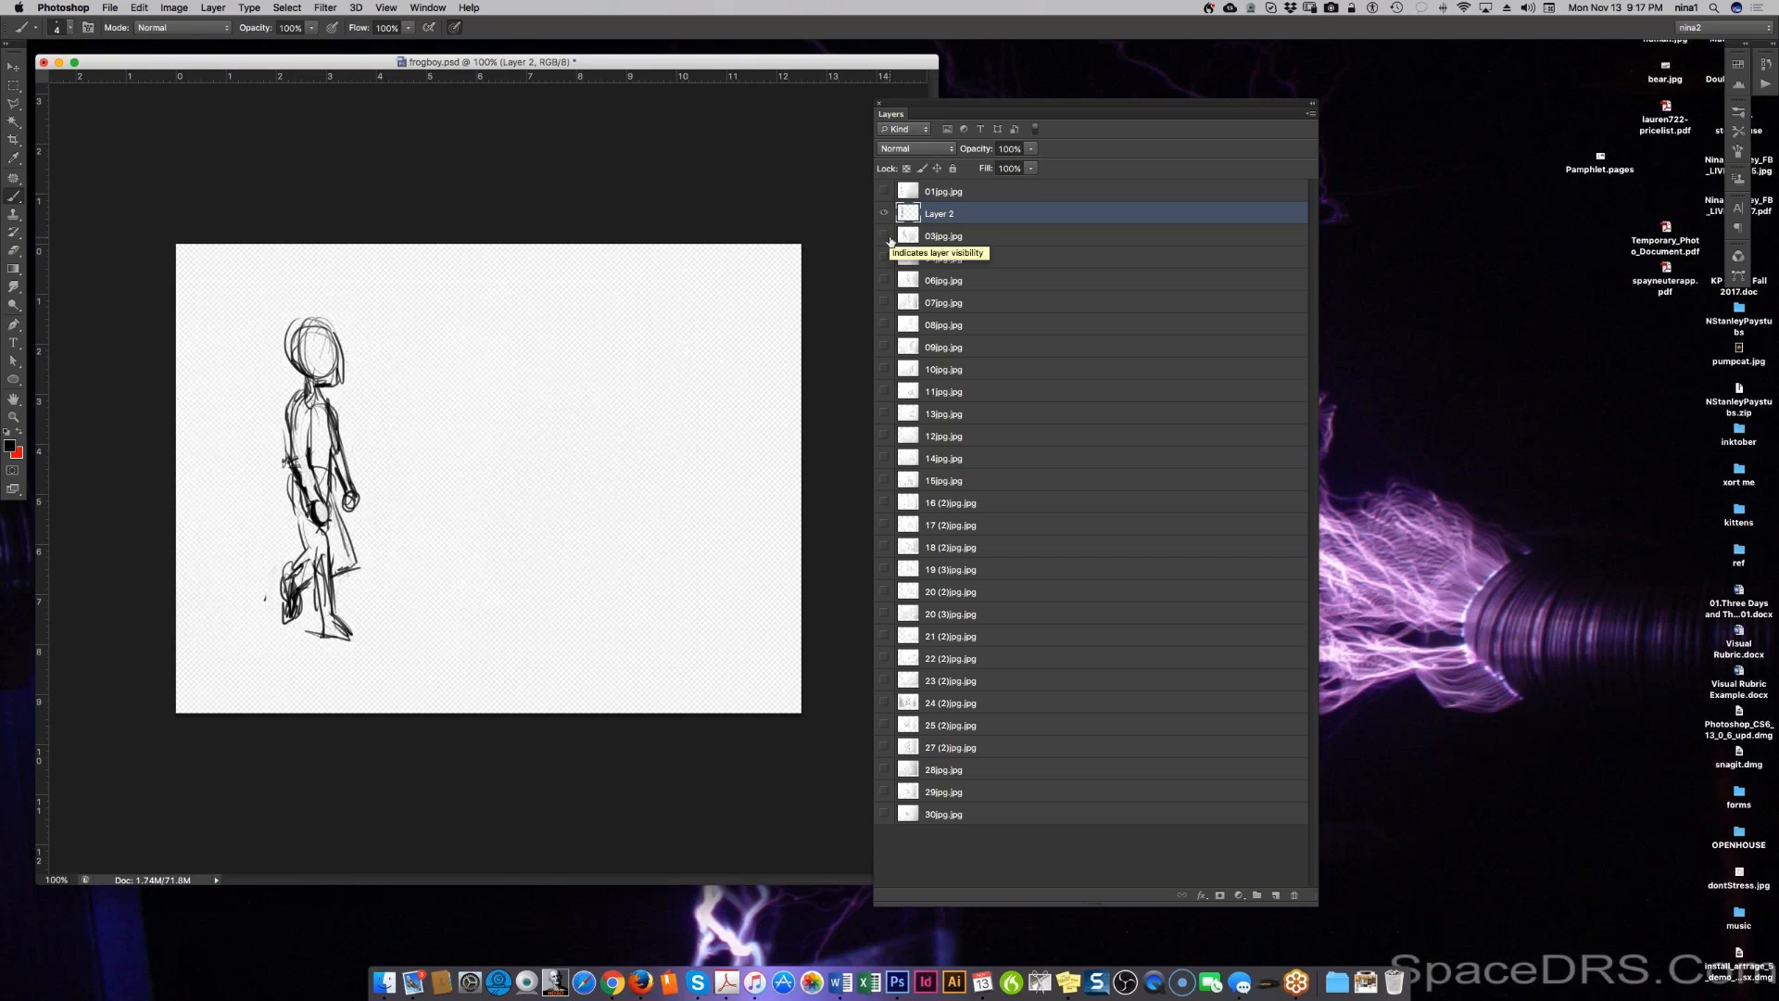
key(alt+bracketright)
key(alt+bracketleft)
key(alt+bracketleft)
key(alt+bracketleft)
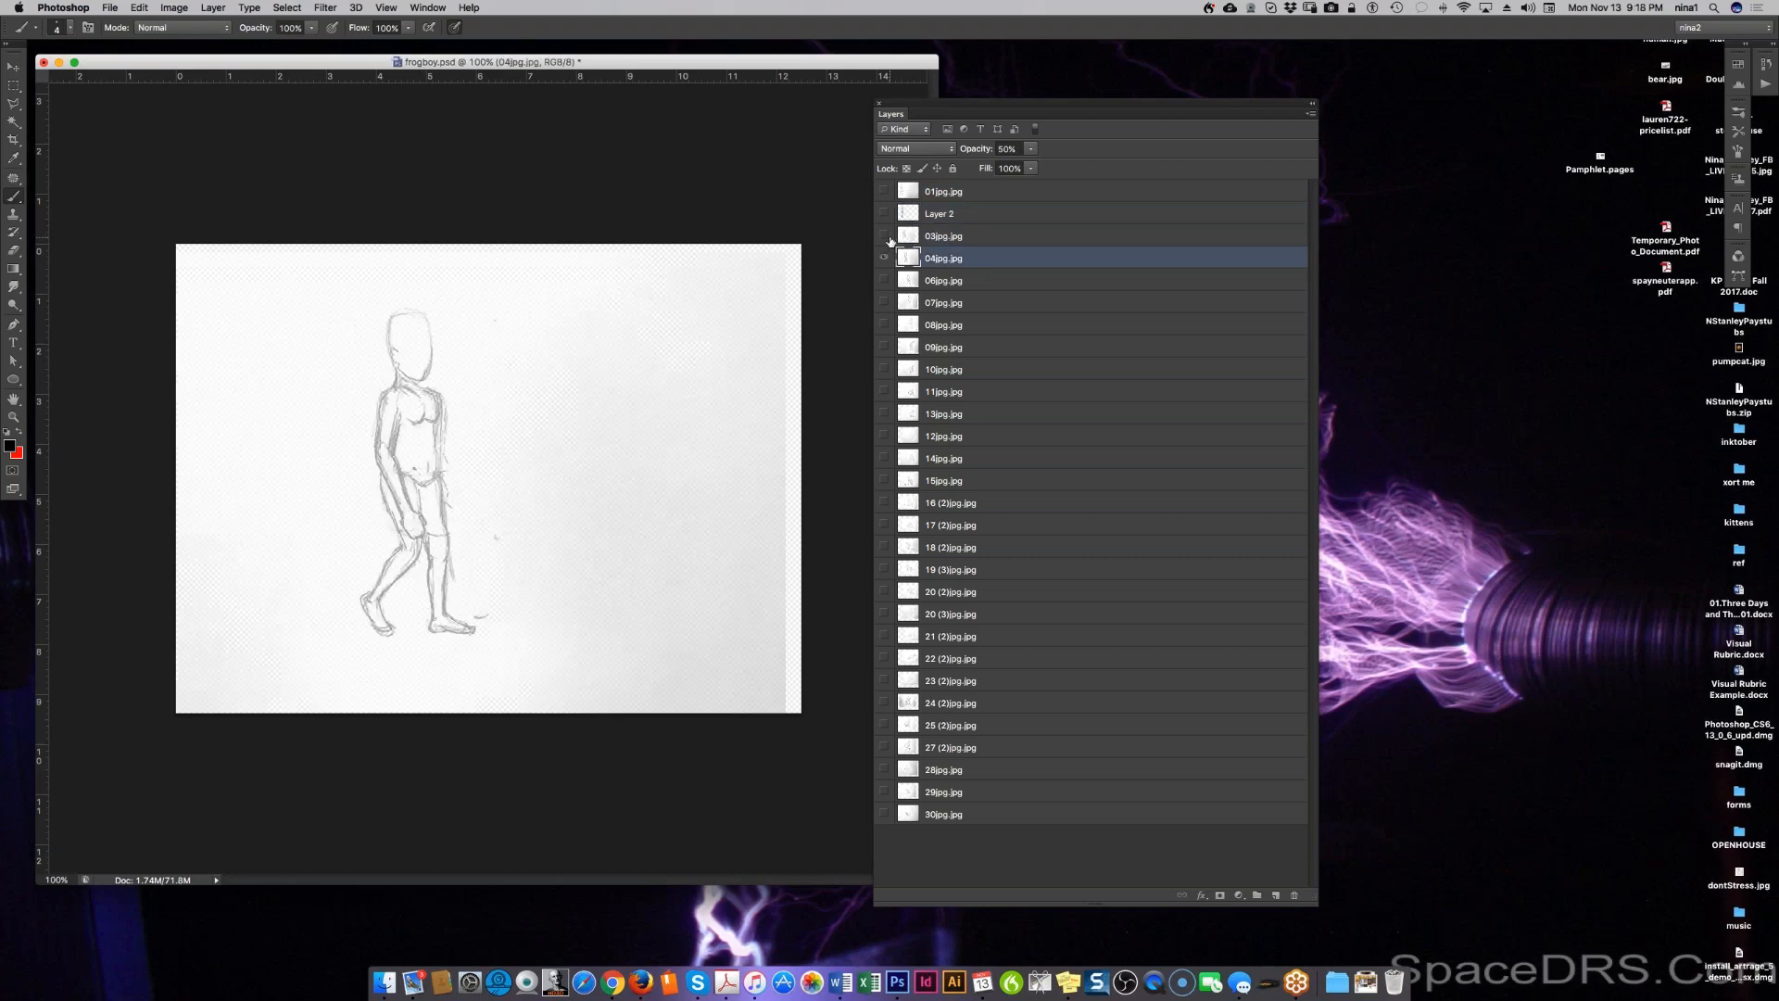
key(alt+bracketleft)
key(alt+bracketleft)
key(alt+bracketleft)
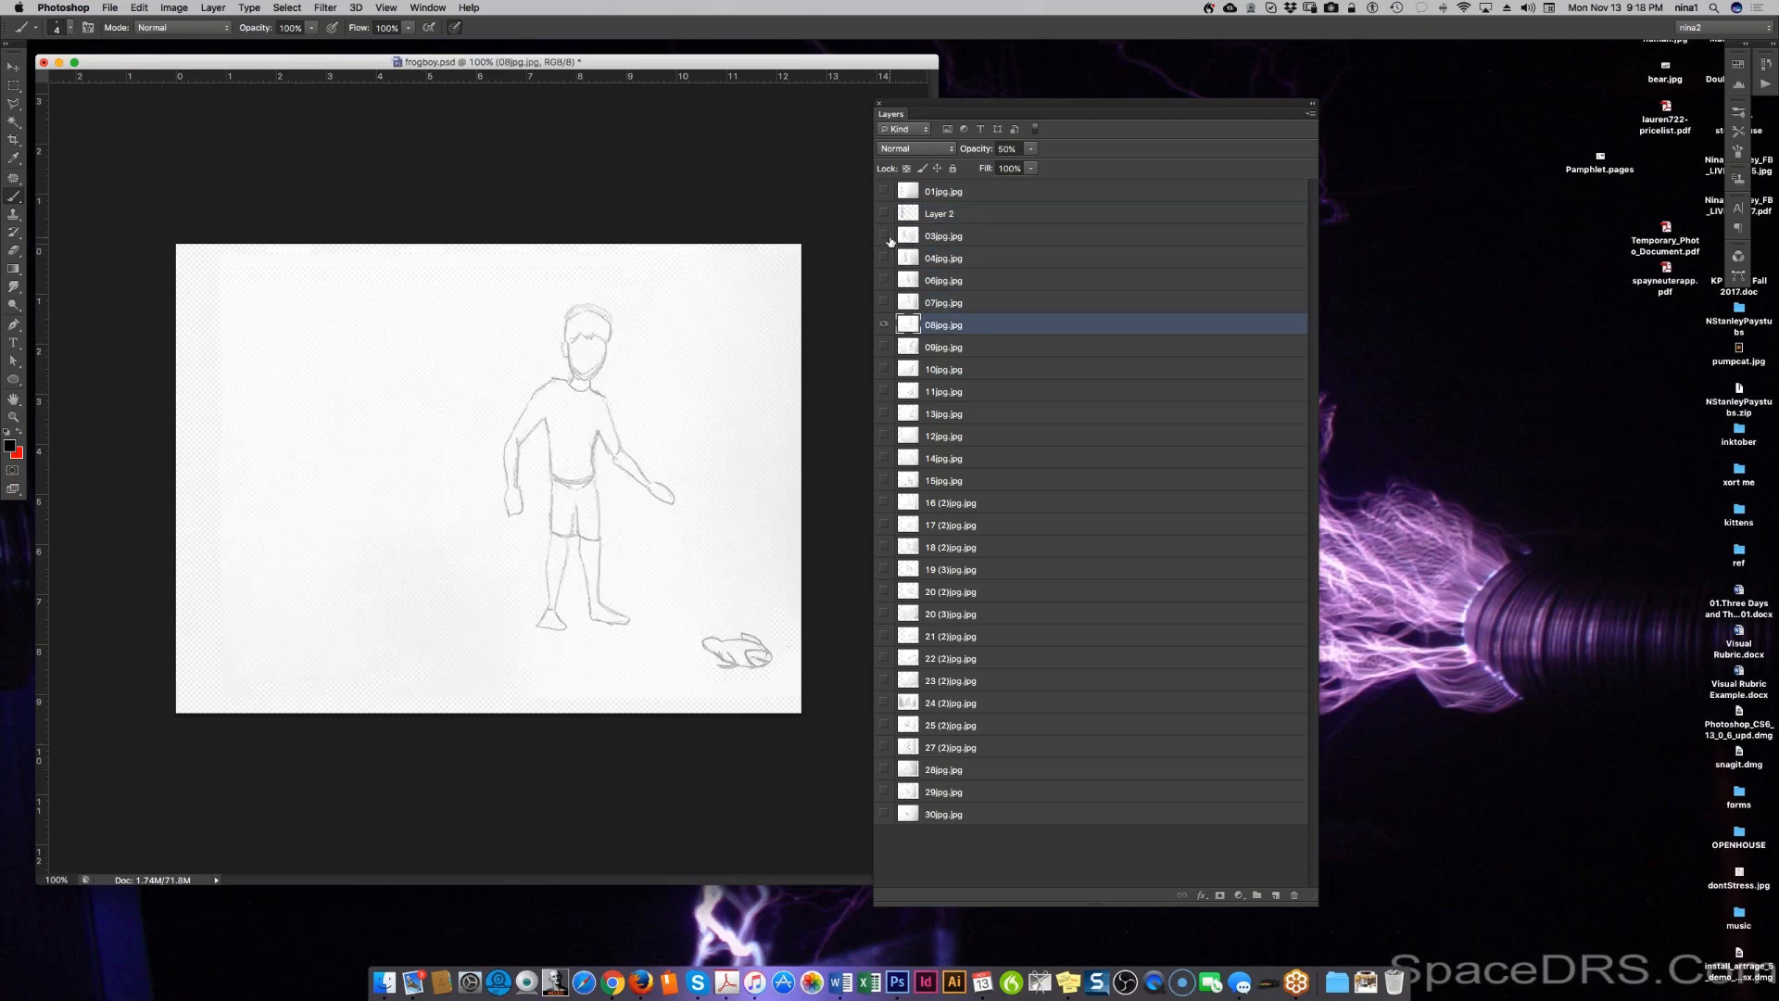
key(alt+bracketleft)
key(alt+bracketleft)
key(alt+bracketleft)
key(alt+bracketleft)
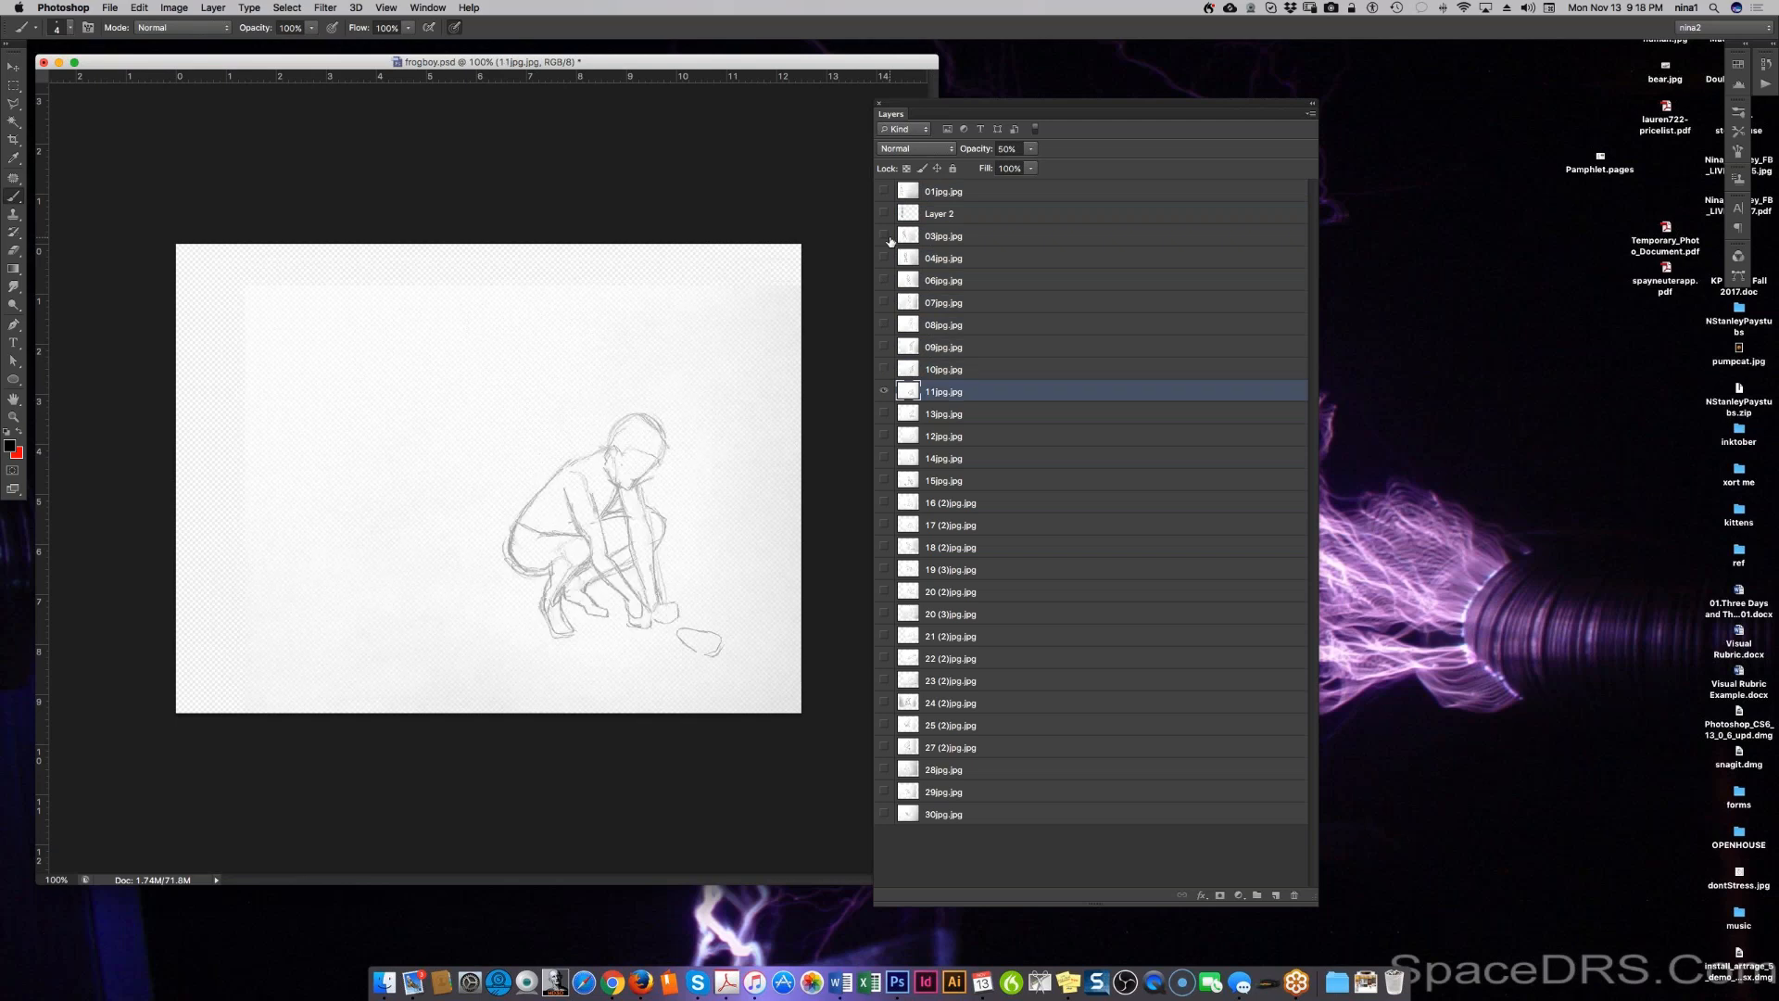
key(alt+bracketleft)
key(alt+bracketleft)
key(alt+bracketleft)
key(alt+bracketleft)
key(alt+bracketleft)
key(alt+bracketleft)
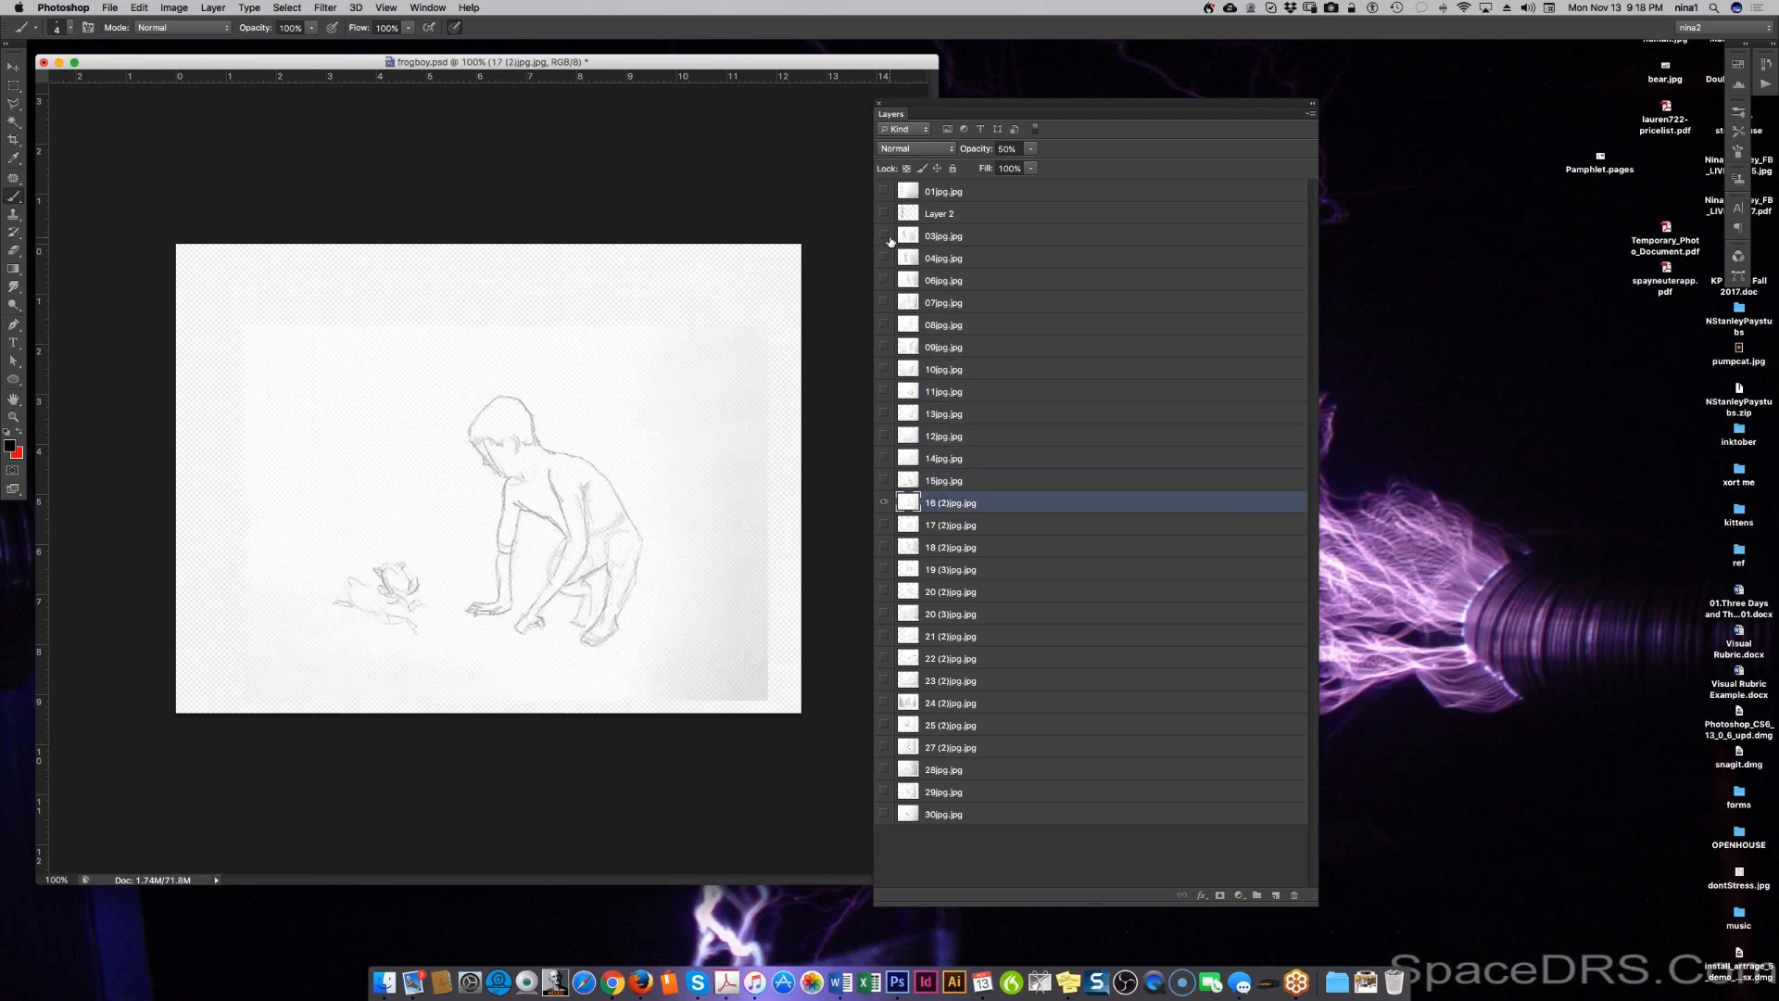
key(alt+bracketleft)
key(alt+bracketleft)
key(alt+bracketleft)
key(alt+bracketleft)
key(alt+bracketleft)
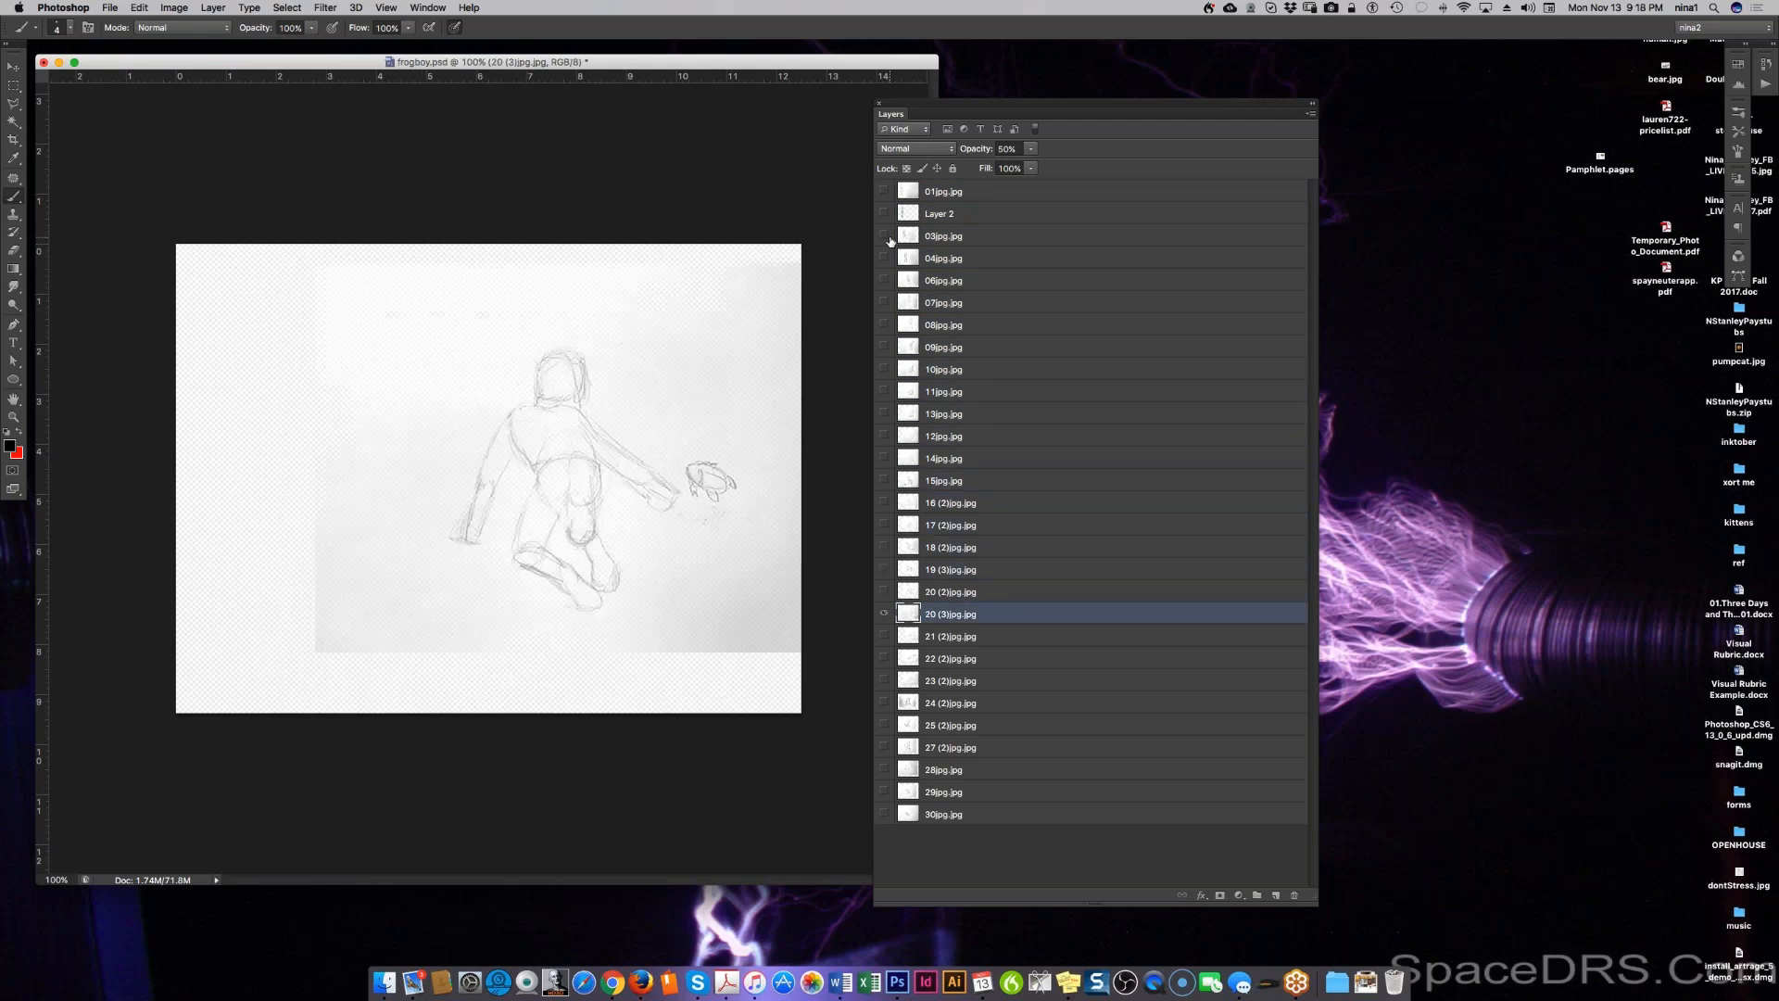
key(alt+bracketleft)
key(alt+bracketleft)
key(alt+bracketleft)
key(alt+bracketleft)
key(alt+bracketleft)
key(alt+bracketleft)
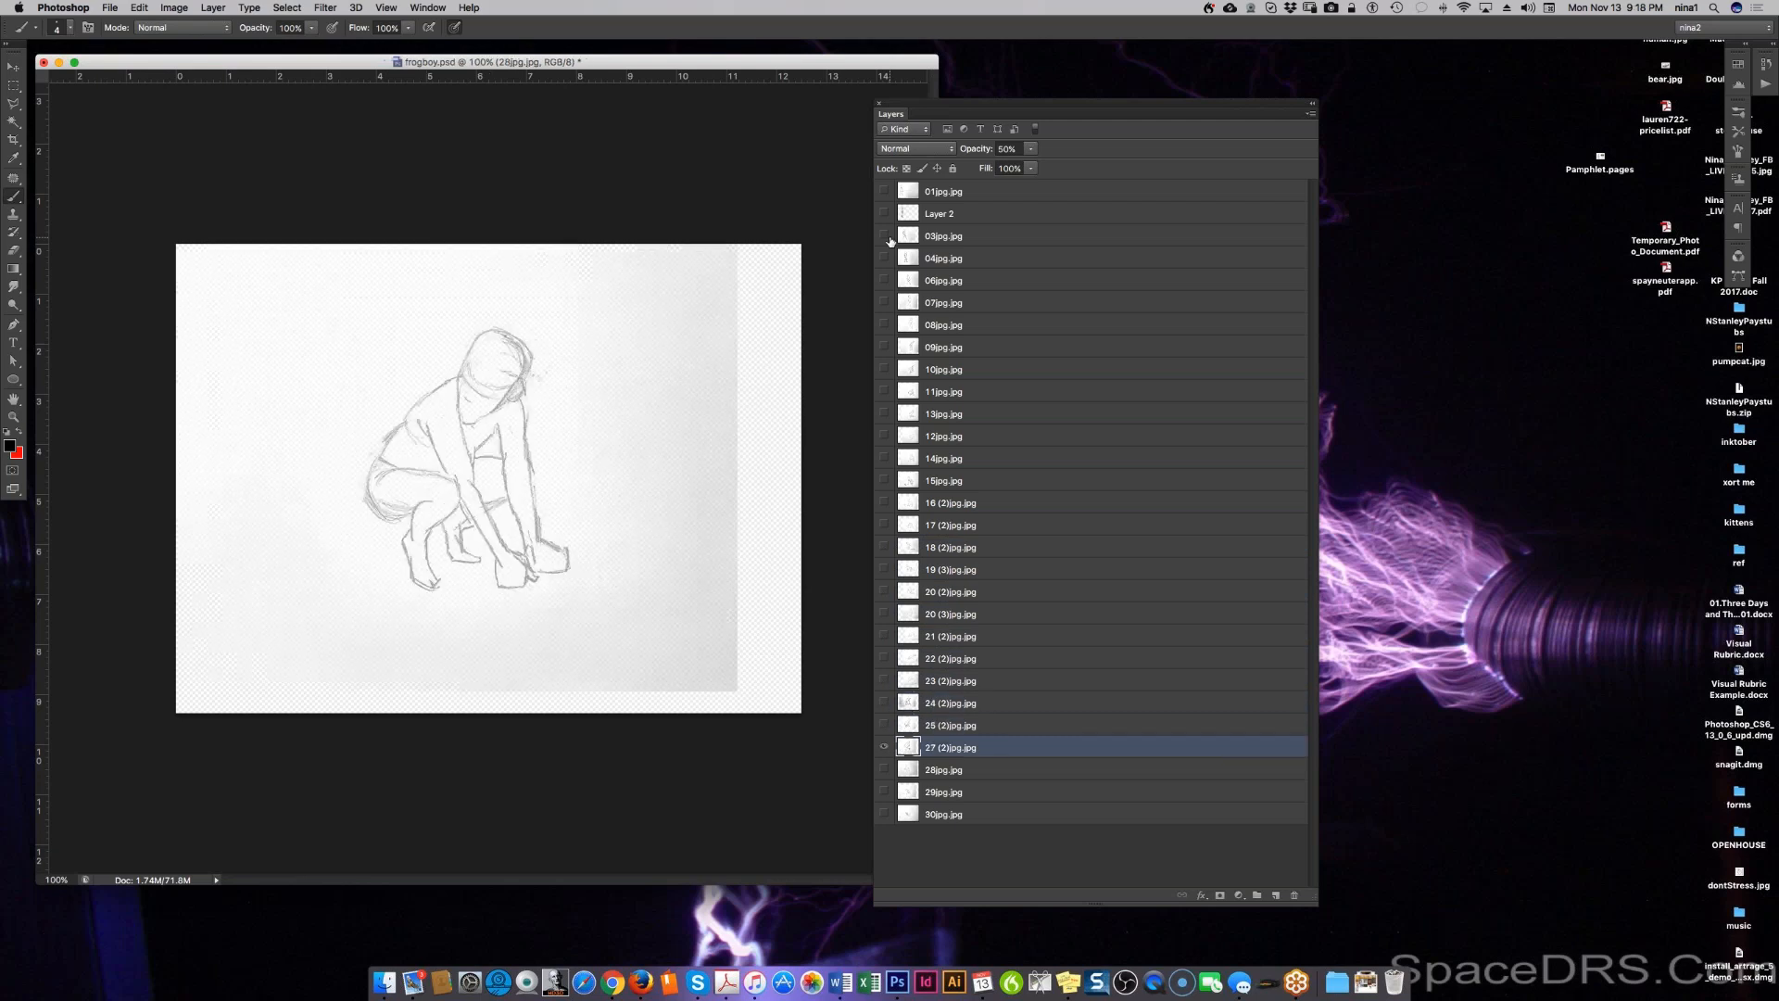
key(alt+bracketleft)
key(alt+bracketleft)
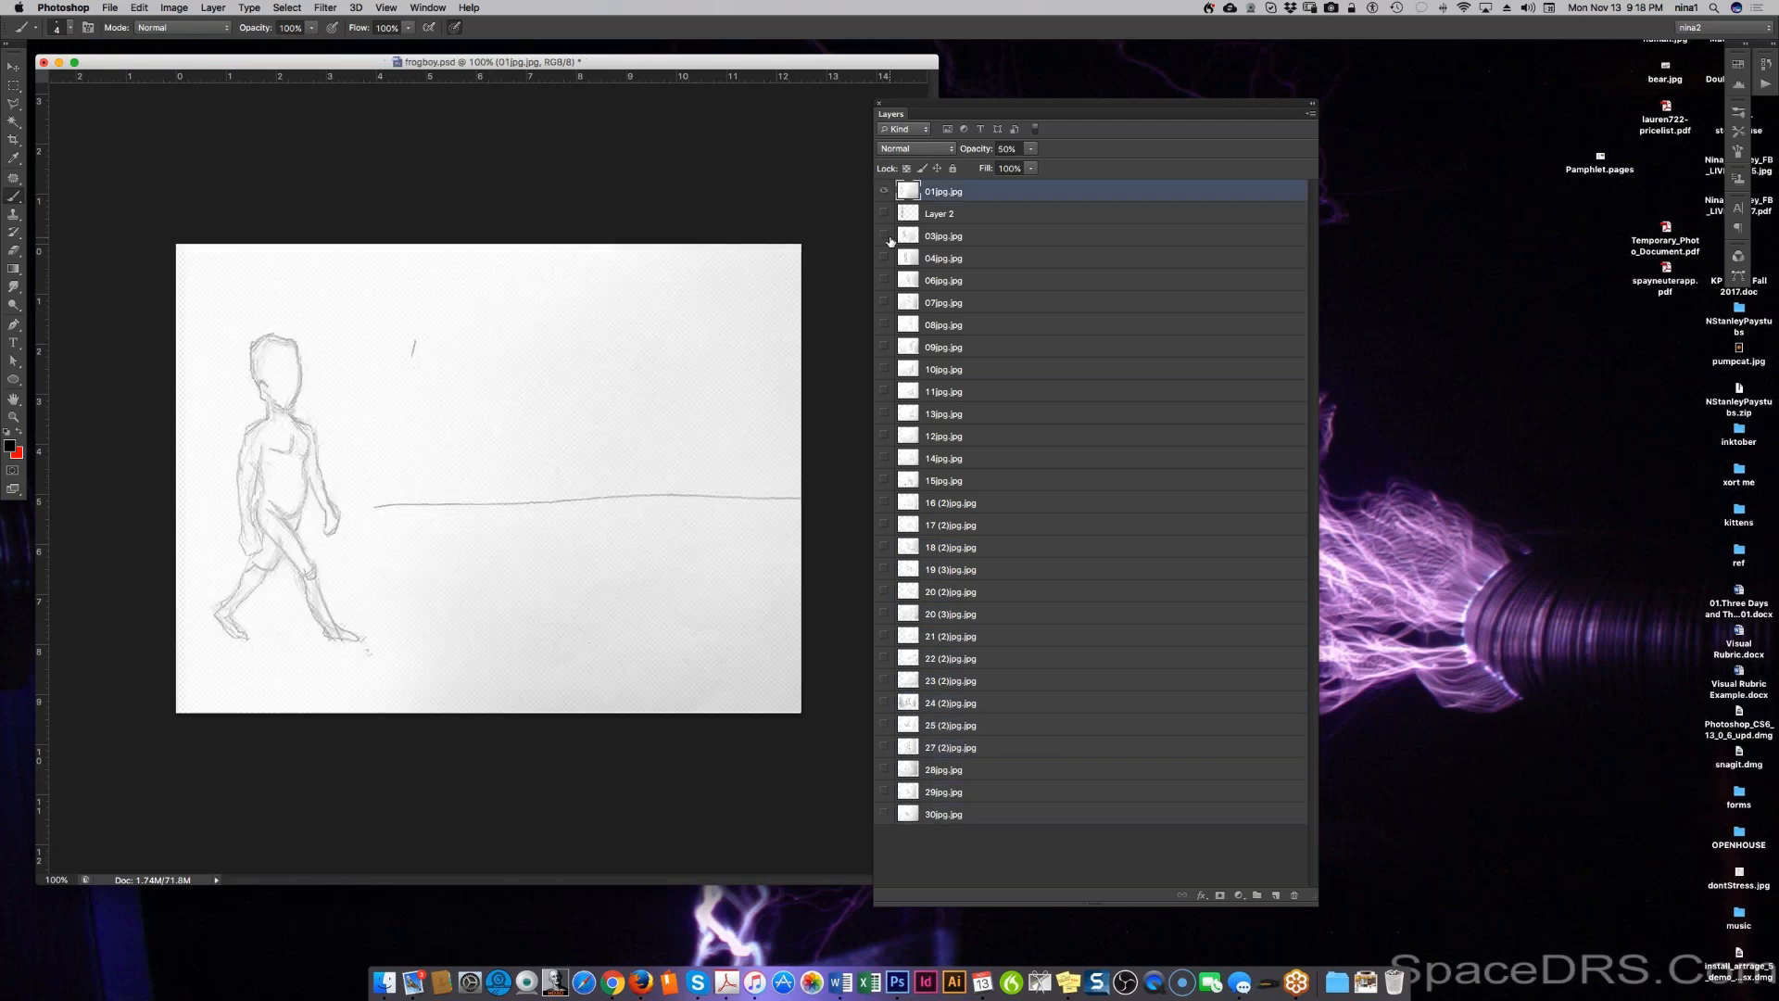
key(alt+bracketleft)
key(alt+bracketleft)
key(alt+bracketleft)
key(alt+bracketleft)
key(alt+bracketleft)
key(alt+bracketleft)
key(alt+bracketleft)
key(alt+bracketleft)
key(alt+bracketleft)
key(alt+bracketleft)
key(alt+bracketleft)
key(alt+bracketleft)
key(alt+bracketleft)
key(alt+bracketleft)
key(alt+bracketleft)
key(alt+bracketleft)
key(alt+bracketleft)
key(alt+bracketleft)
key(alt+bracketleft)
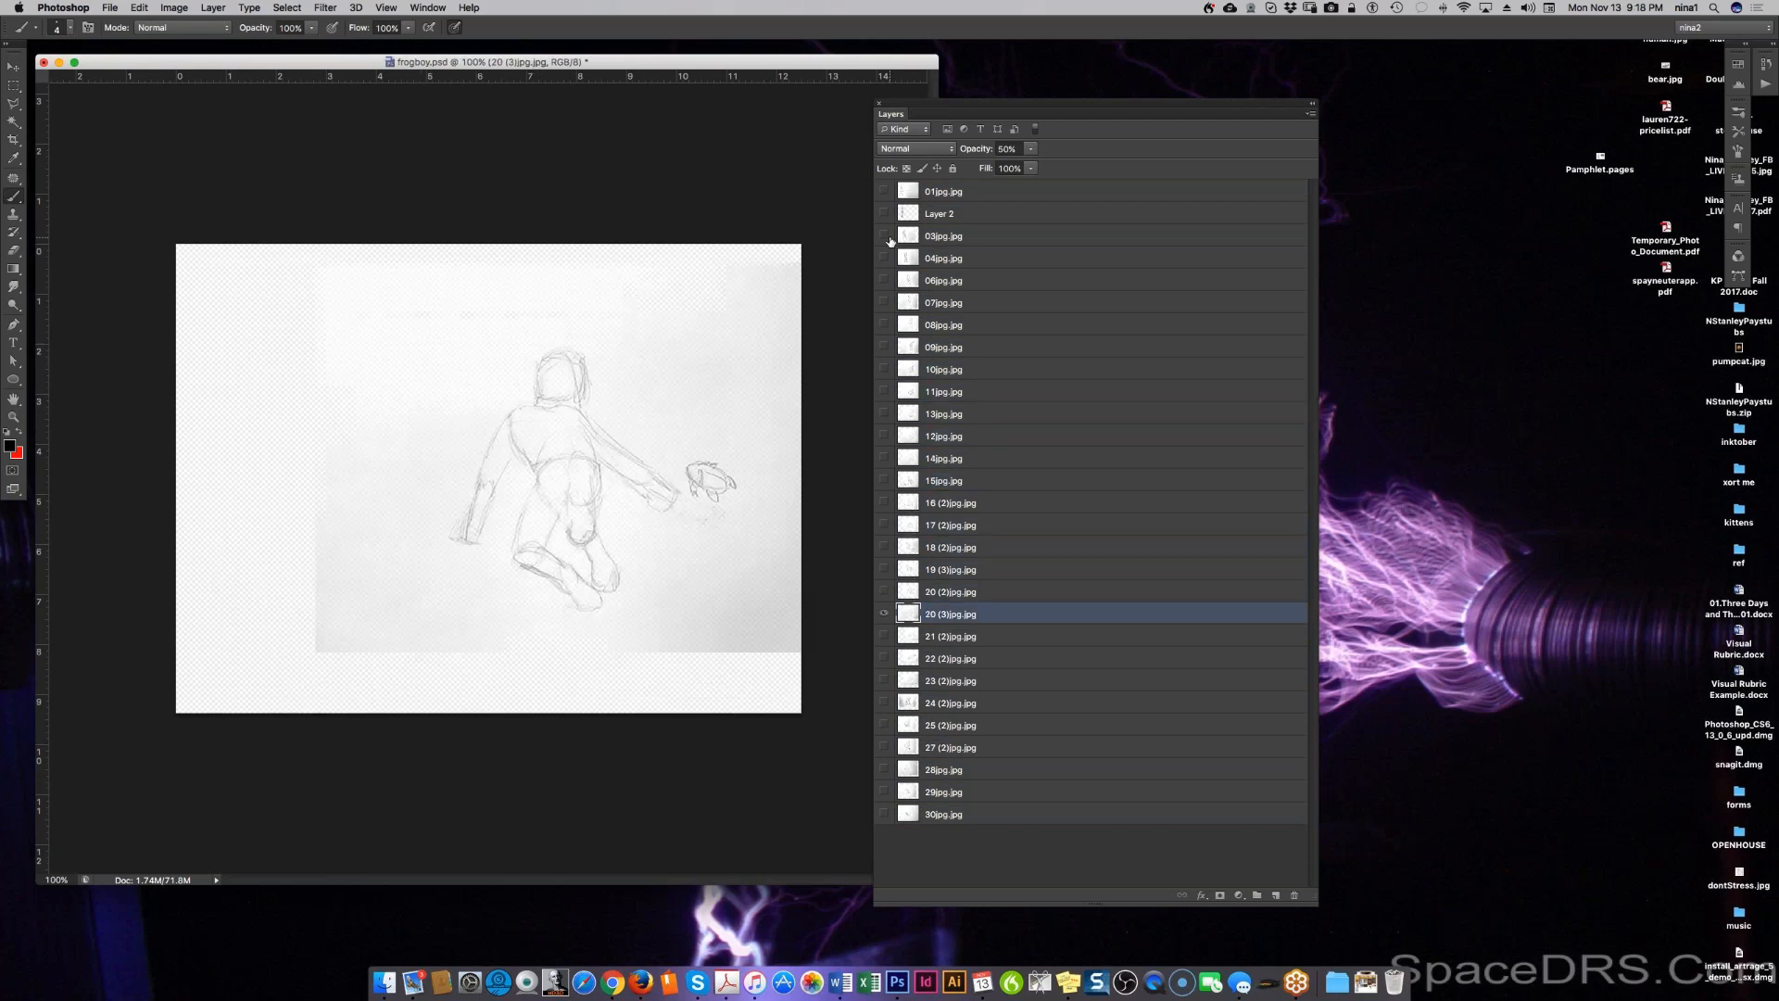
key(alt+bracketleft)
key(alt+bracketleft)
key(alt+bracketleft)
key(alt+bracketleft)
key(alt+bracketleft)
key(alt+bracketleft)
key(alt+bracketleft)
key(alt+bracketleft)
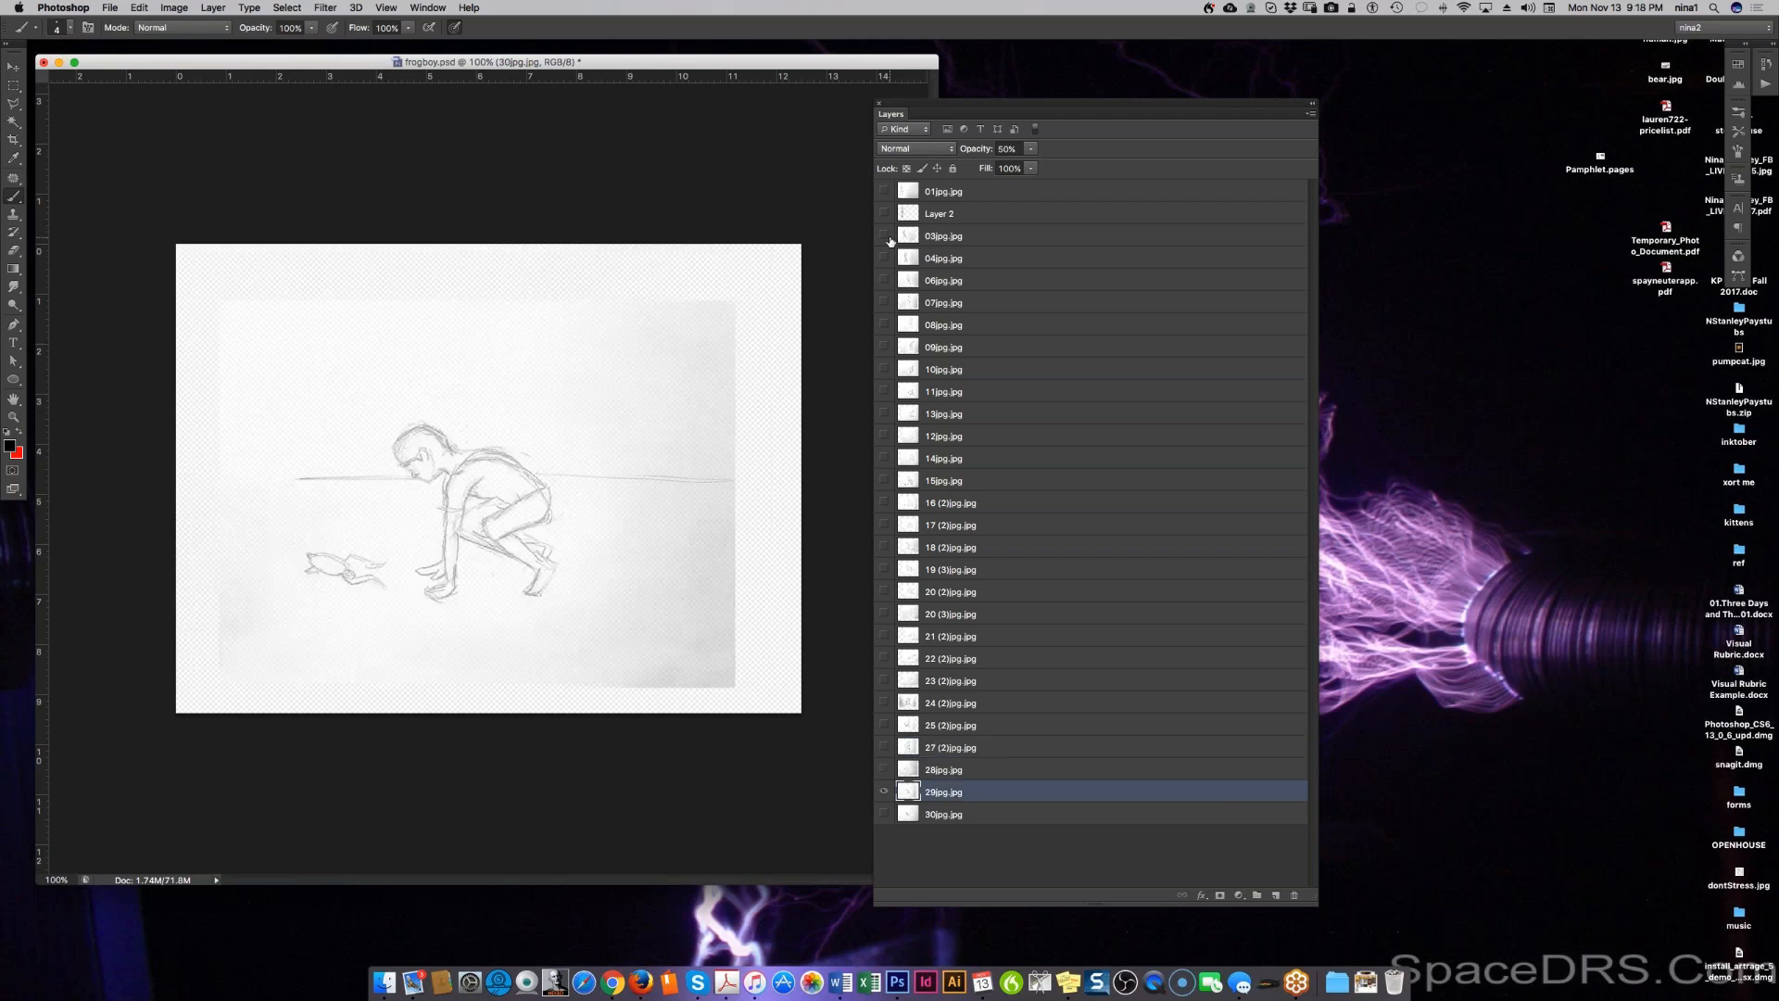
key(alt+bracketleft)
key(alt+bracketleft)
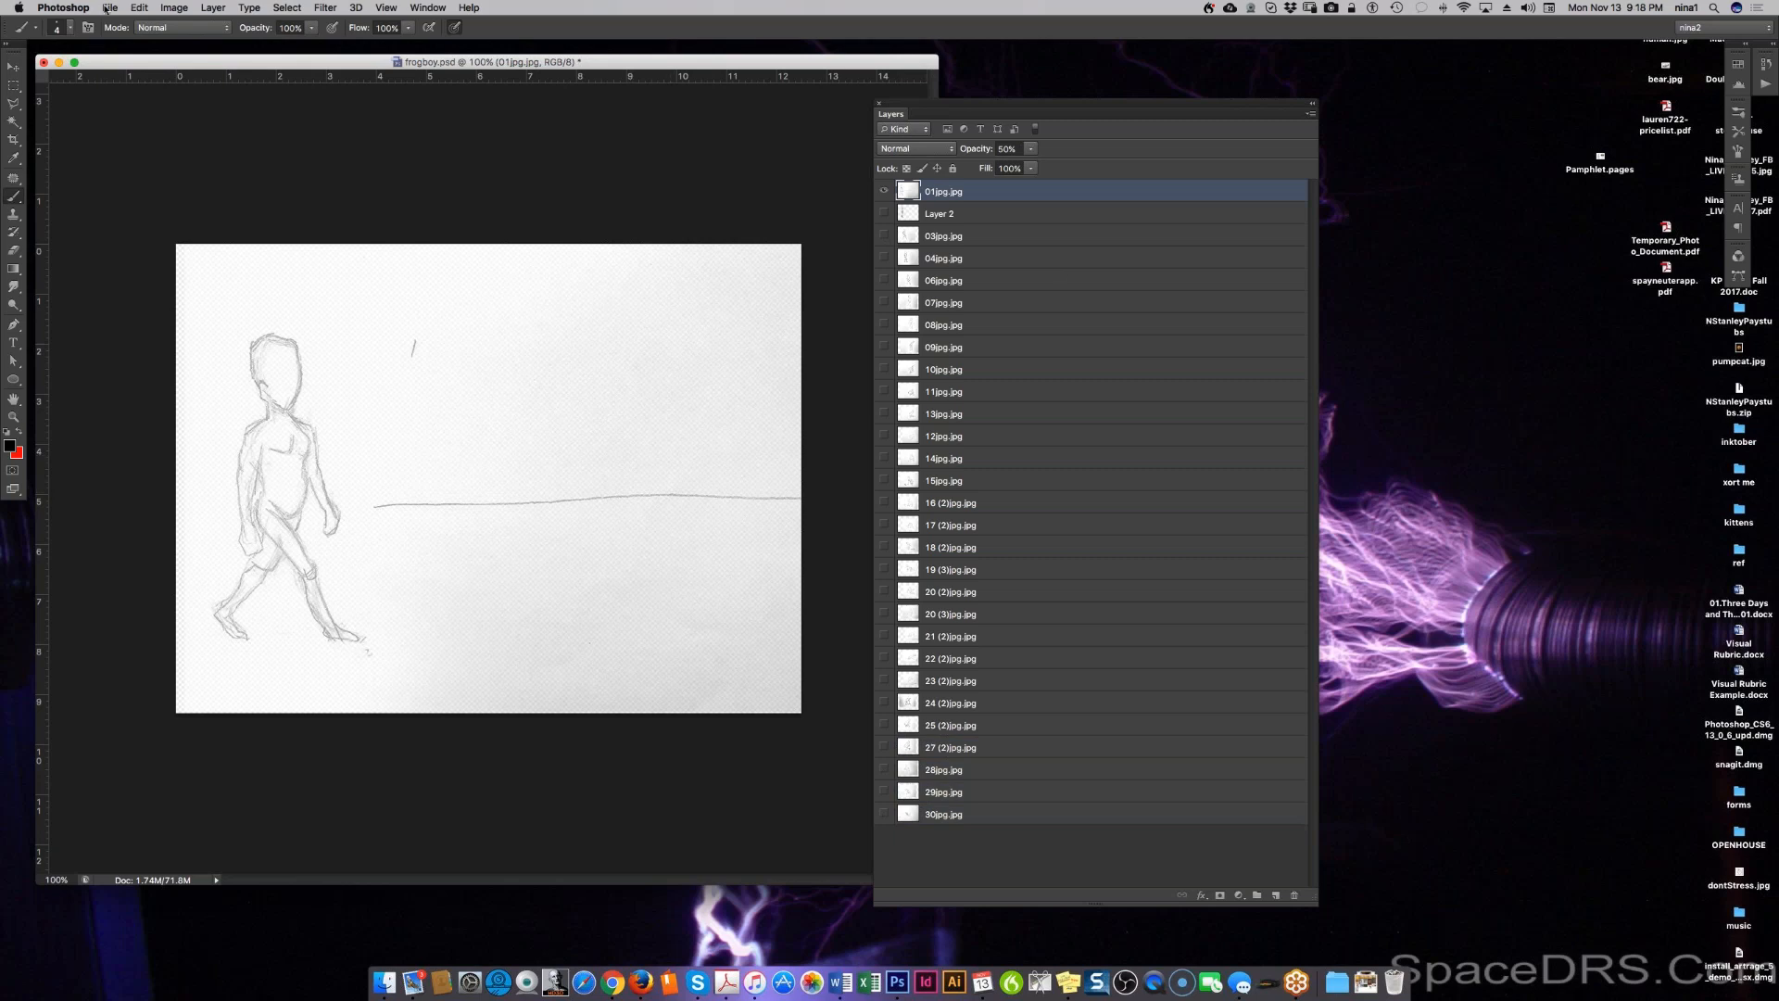
Step: Save a copy of the document as frogboy2.psd in Photoshop format with layers kept
click(139, 7)
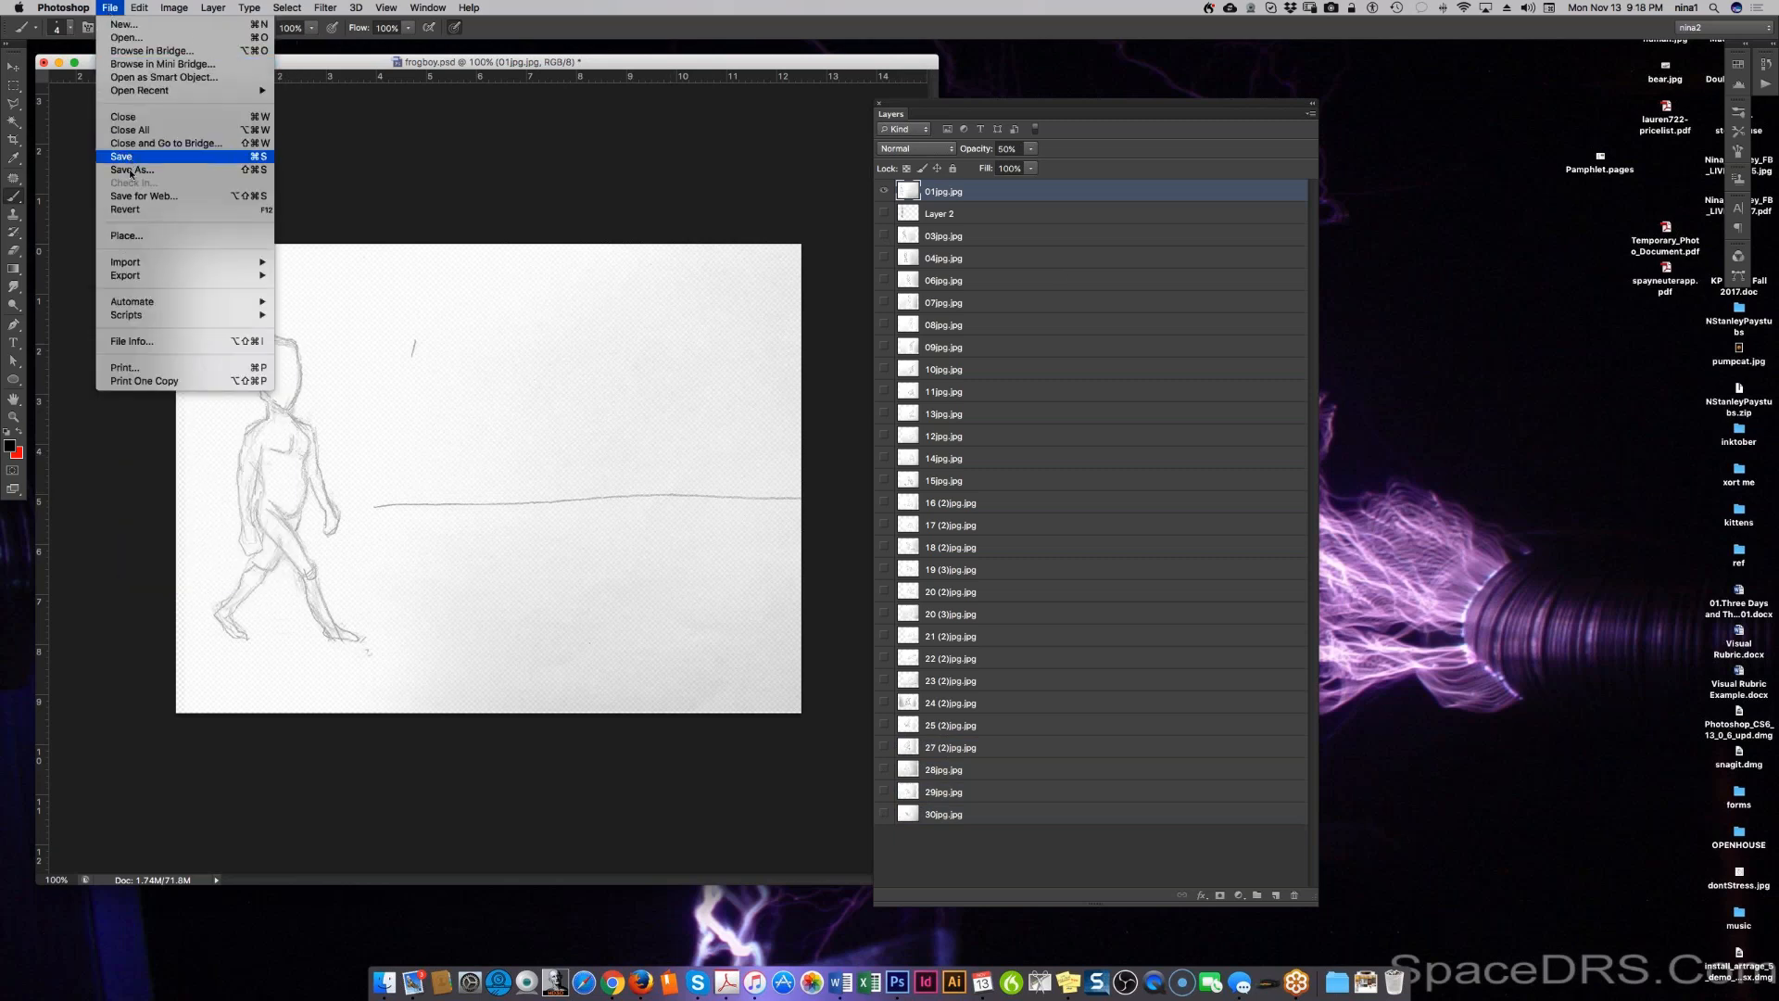
click(131, 170)
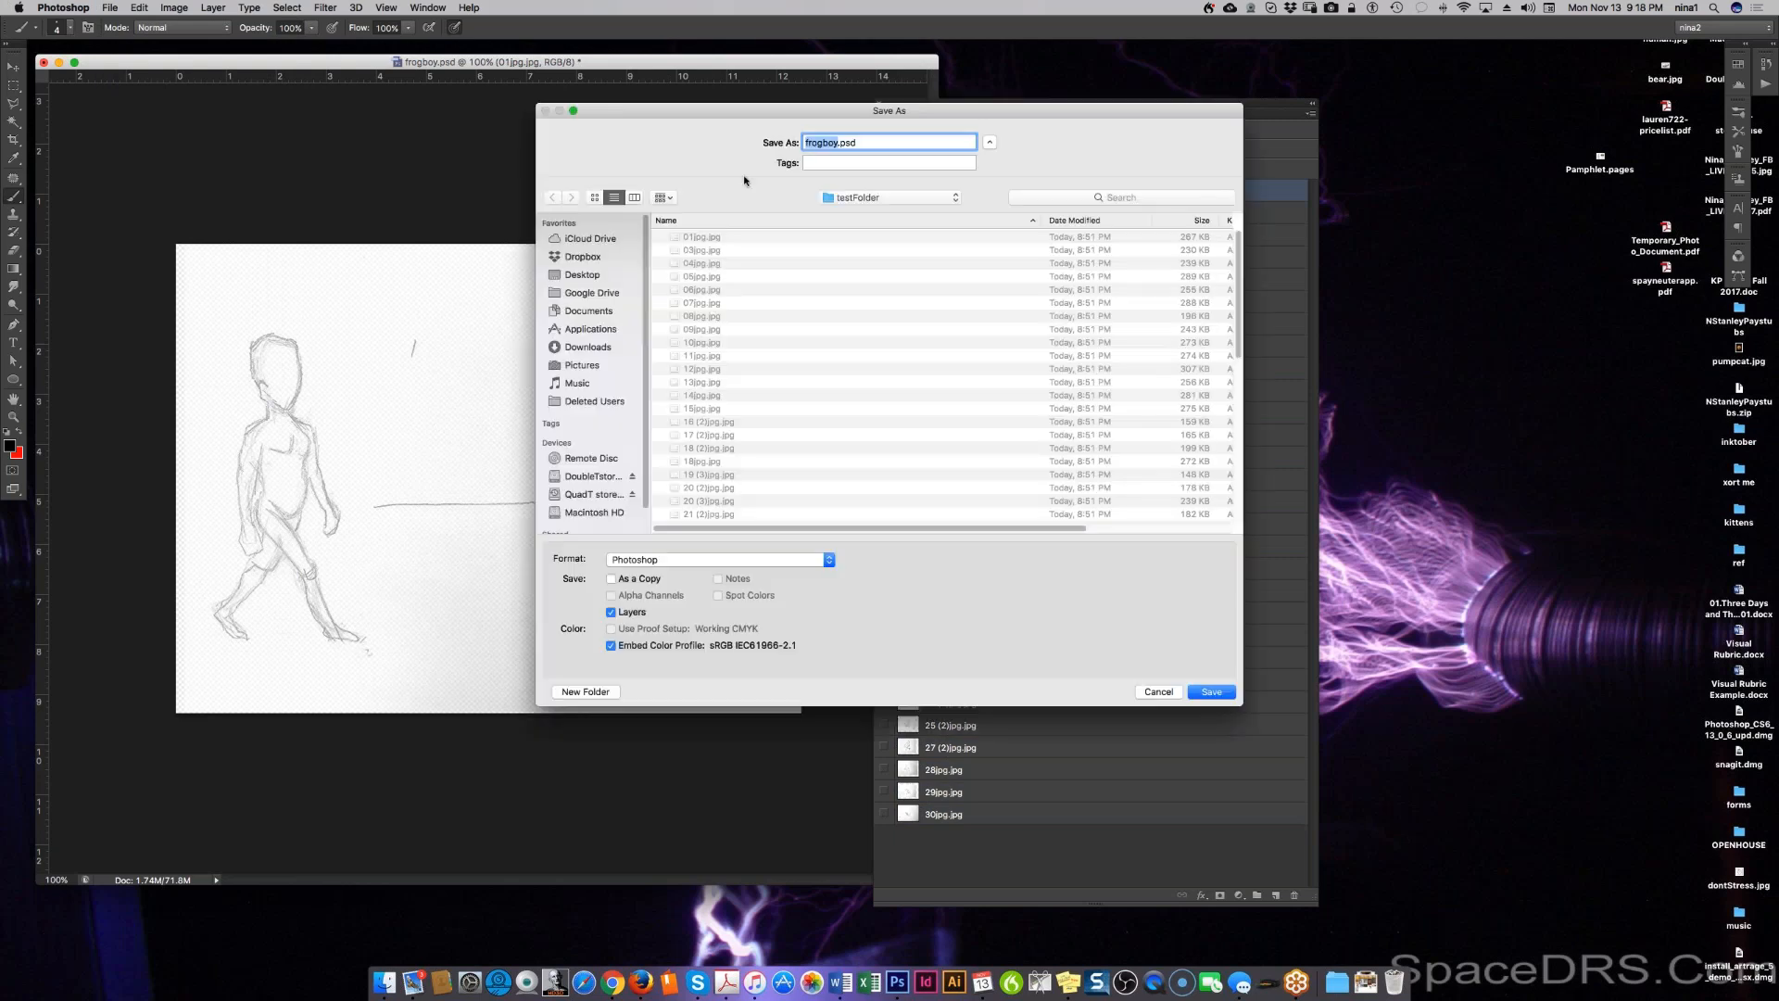
key(Right)
text(2)
key(Return)
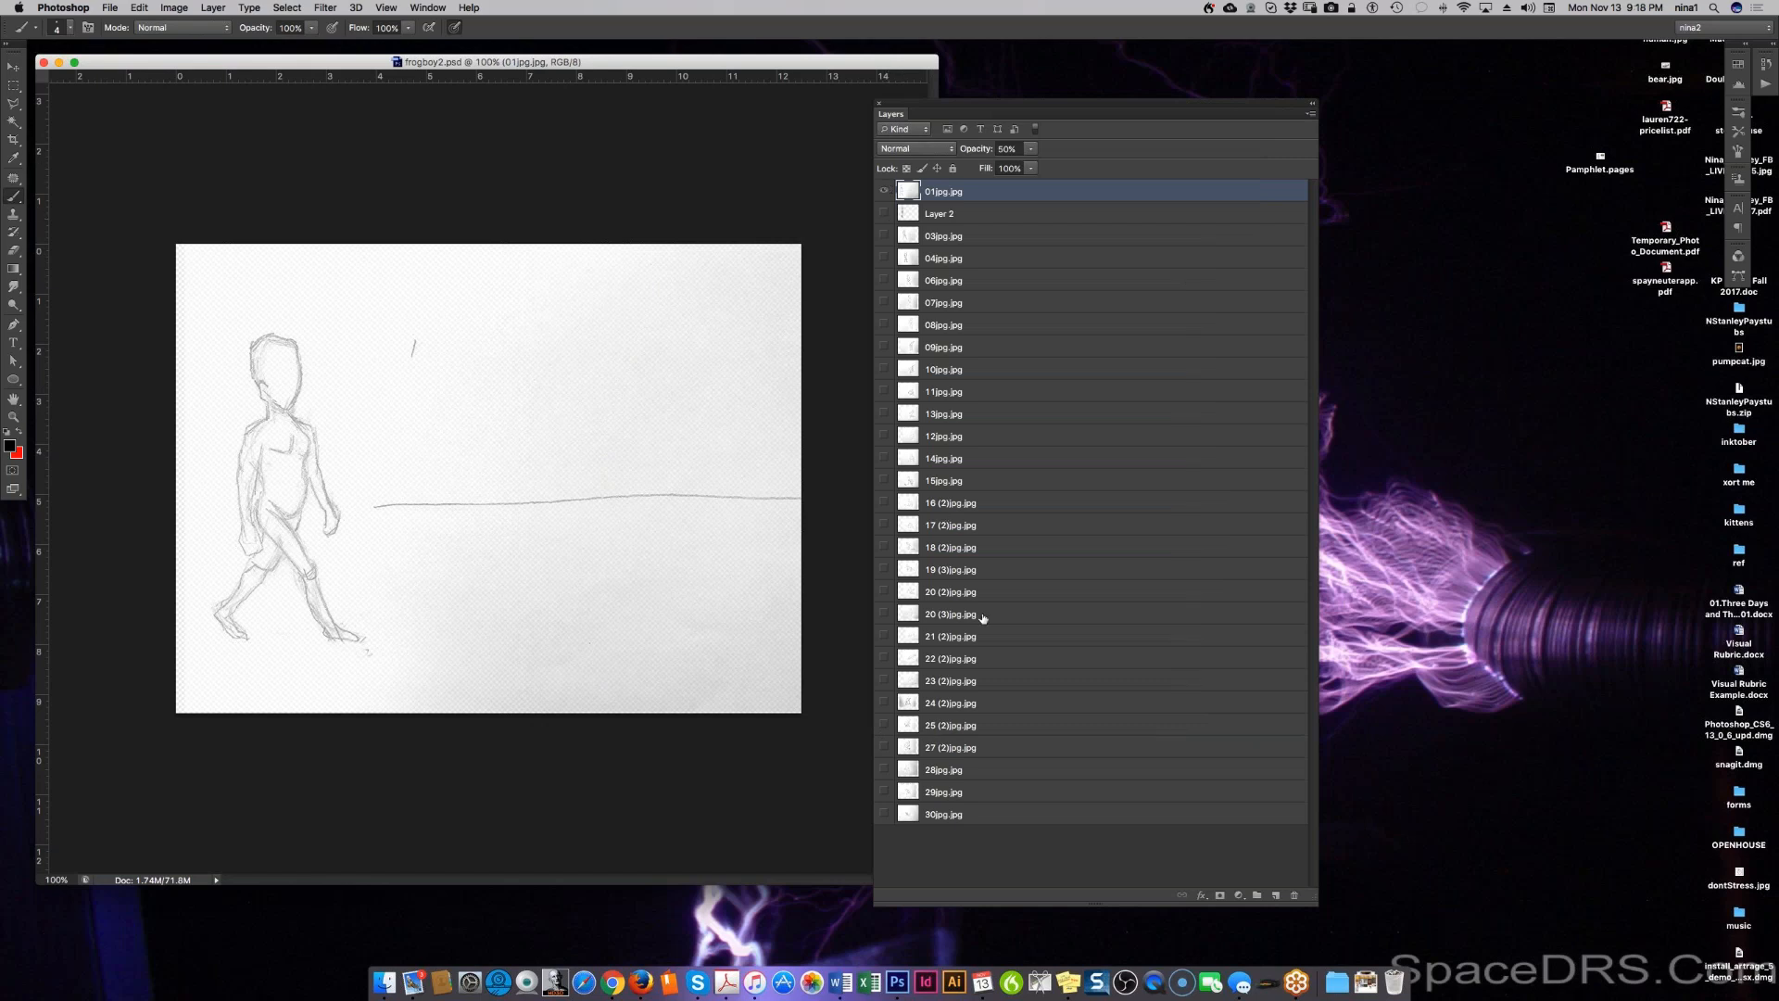
Step: Make every frame layer from 01jpg.jpg down to 30jpg.jpg visible
double_click(886, 193)
click(886, 193)
click(886, 193)
drag(884, 216, 874, 868)
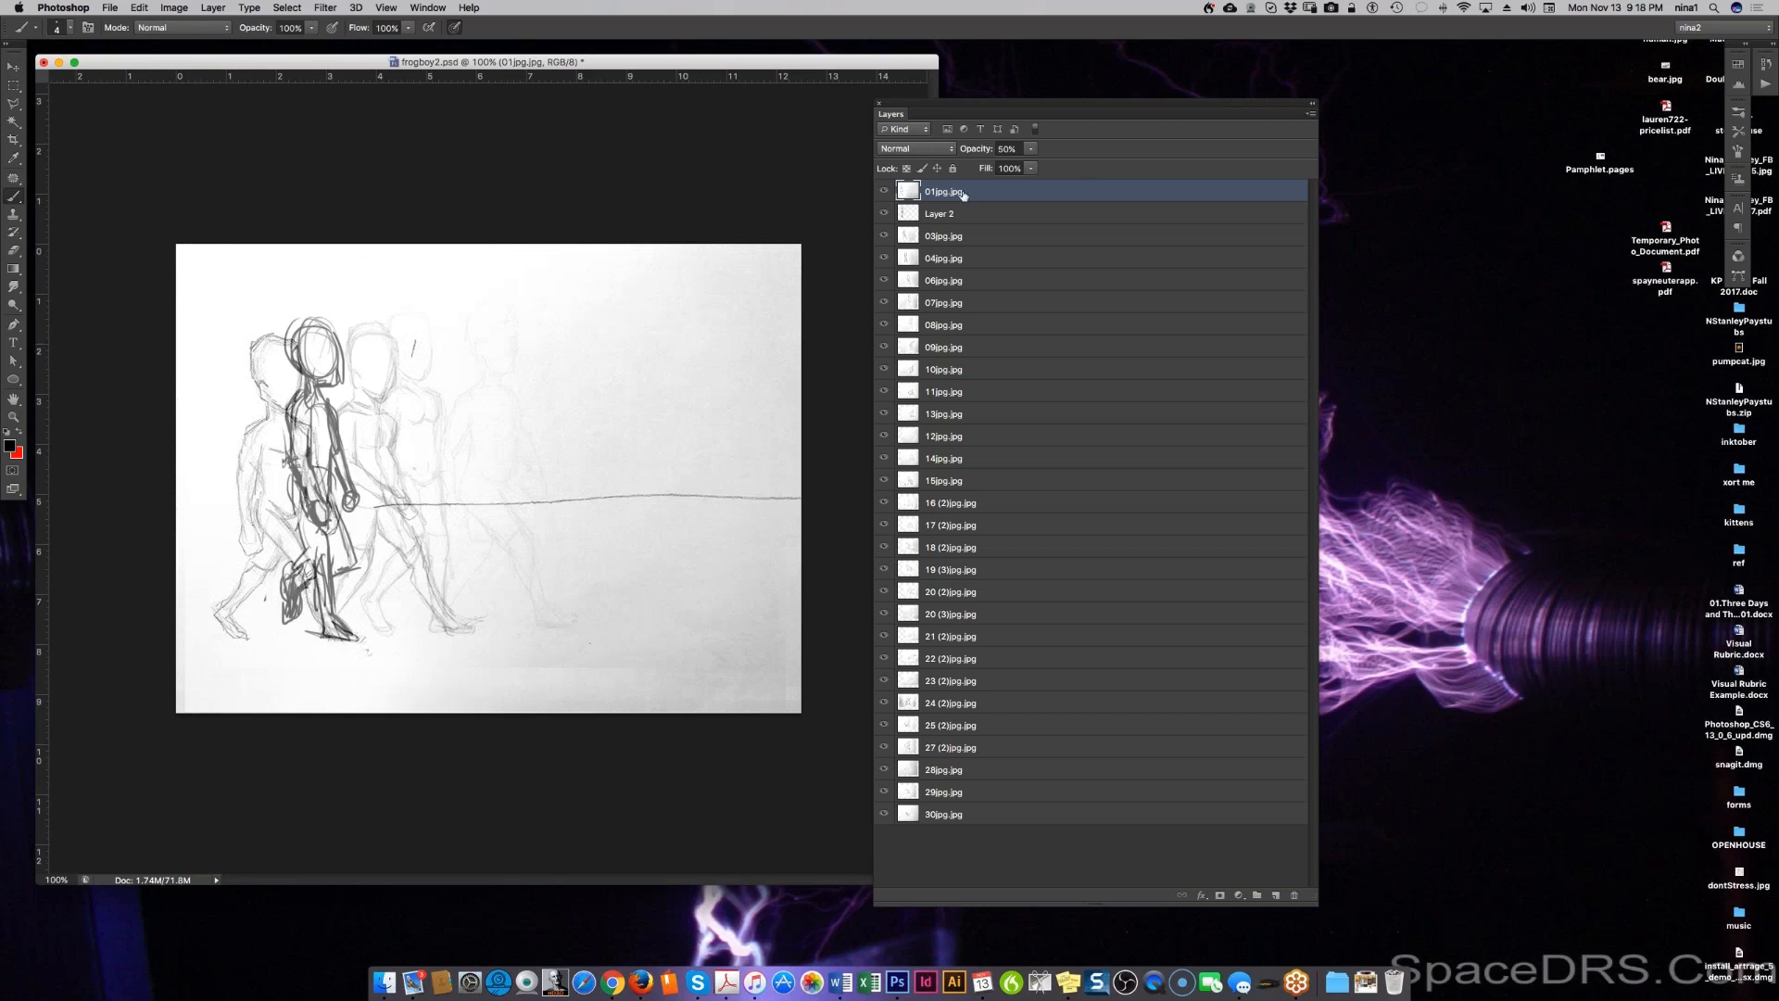
Step: Select all layers from 01jpg.jpg to 30jpg.jpg and set their opacity to 100%
shift+click(1096, 816)
click(1030, 149)
drag(1036, 167, 1114, 168)
click(1152, 165)
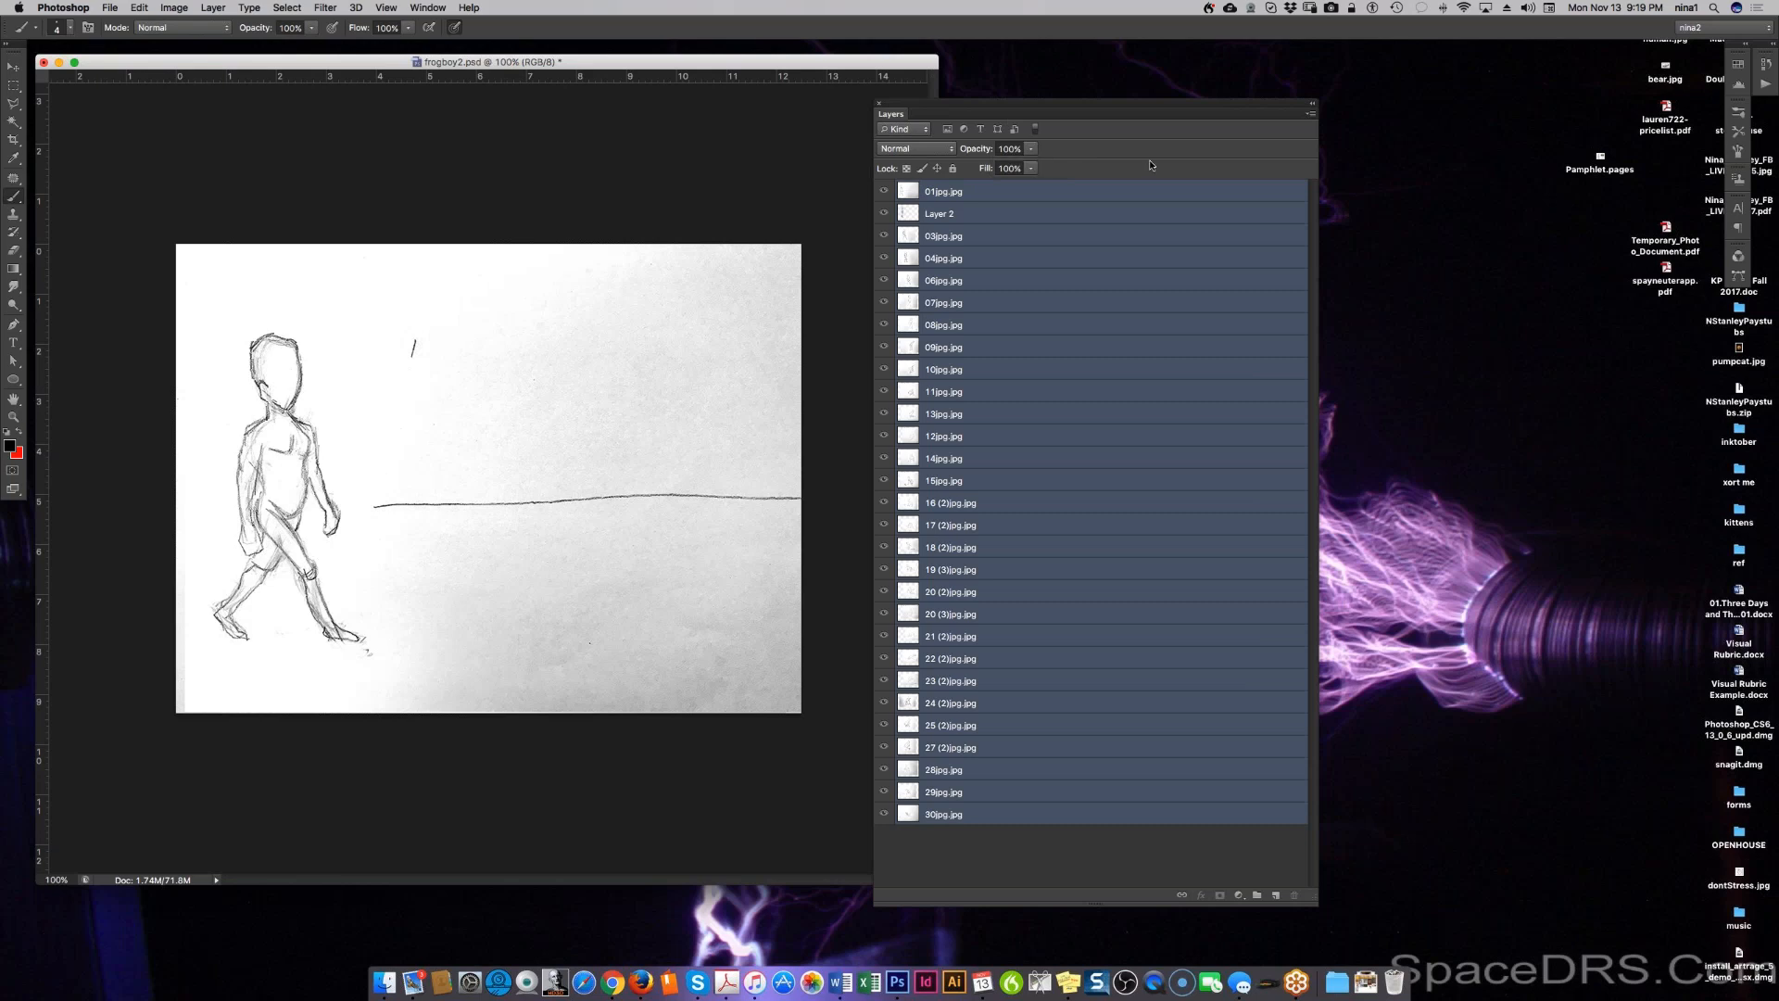
Step: Show only the 01jpg.jpg layer, hiding all the other sketch layers
click(883, 190)
click(950, 192)
click(884, 192)
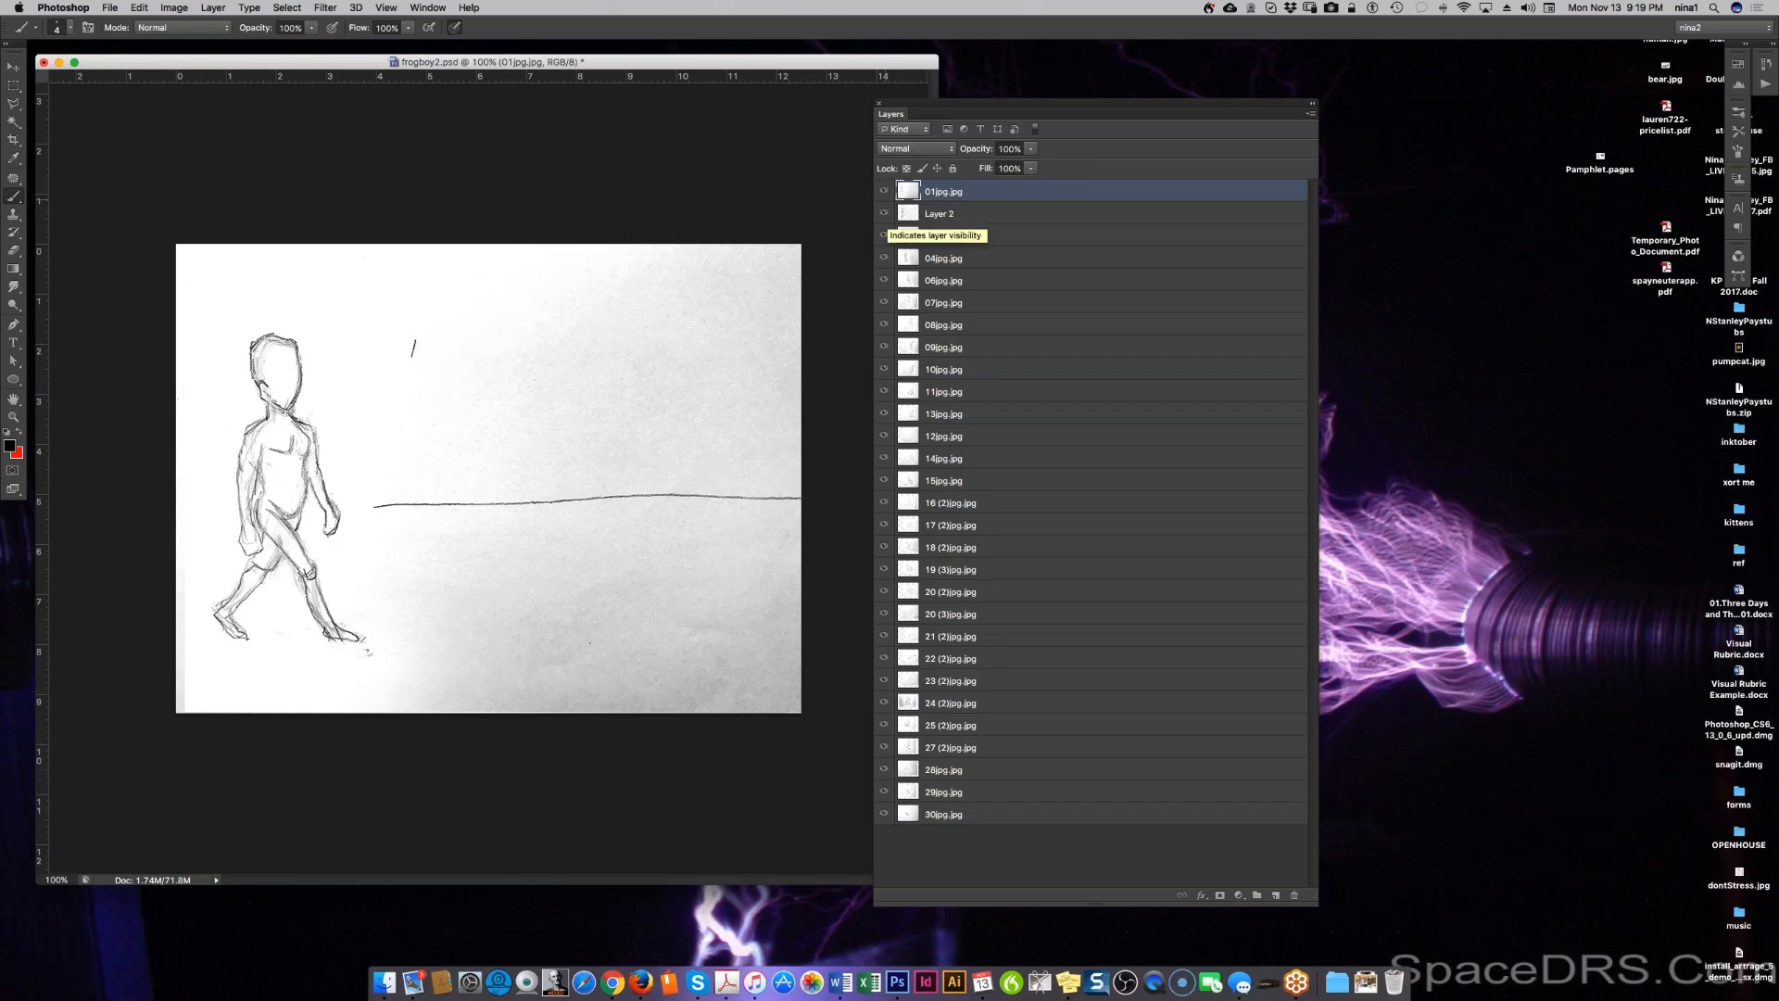
alt+click(884, 192)
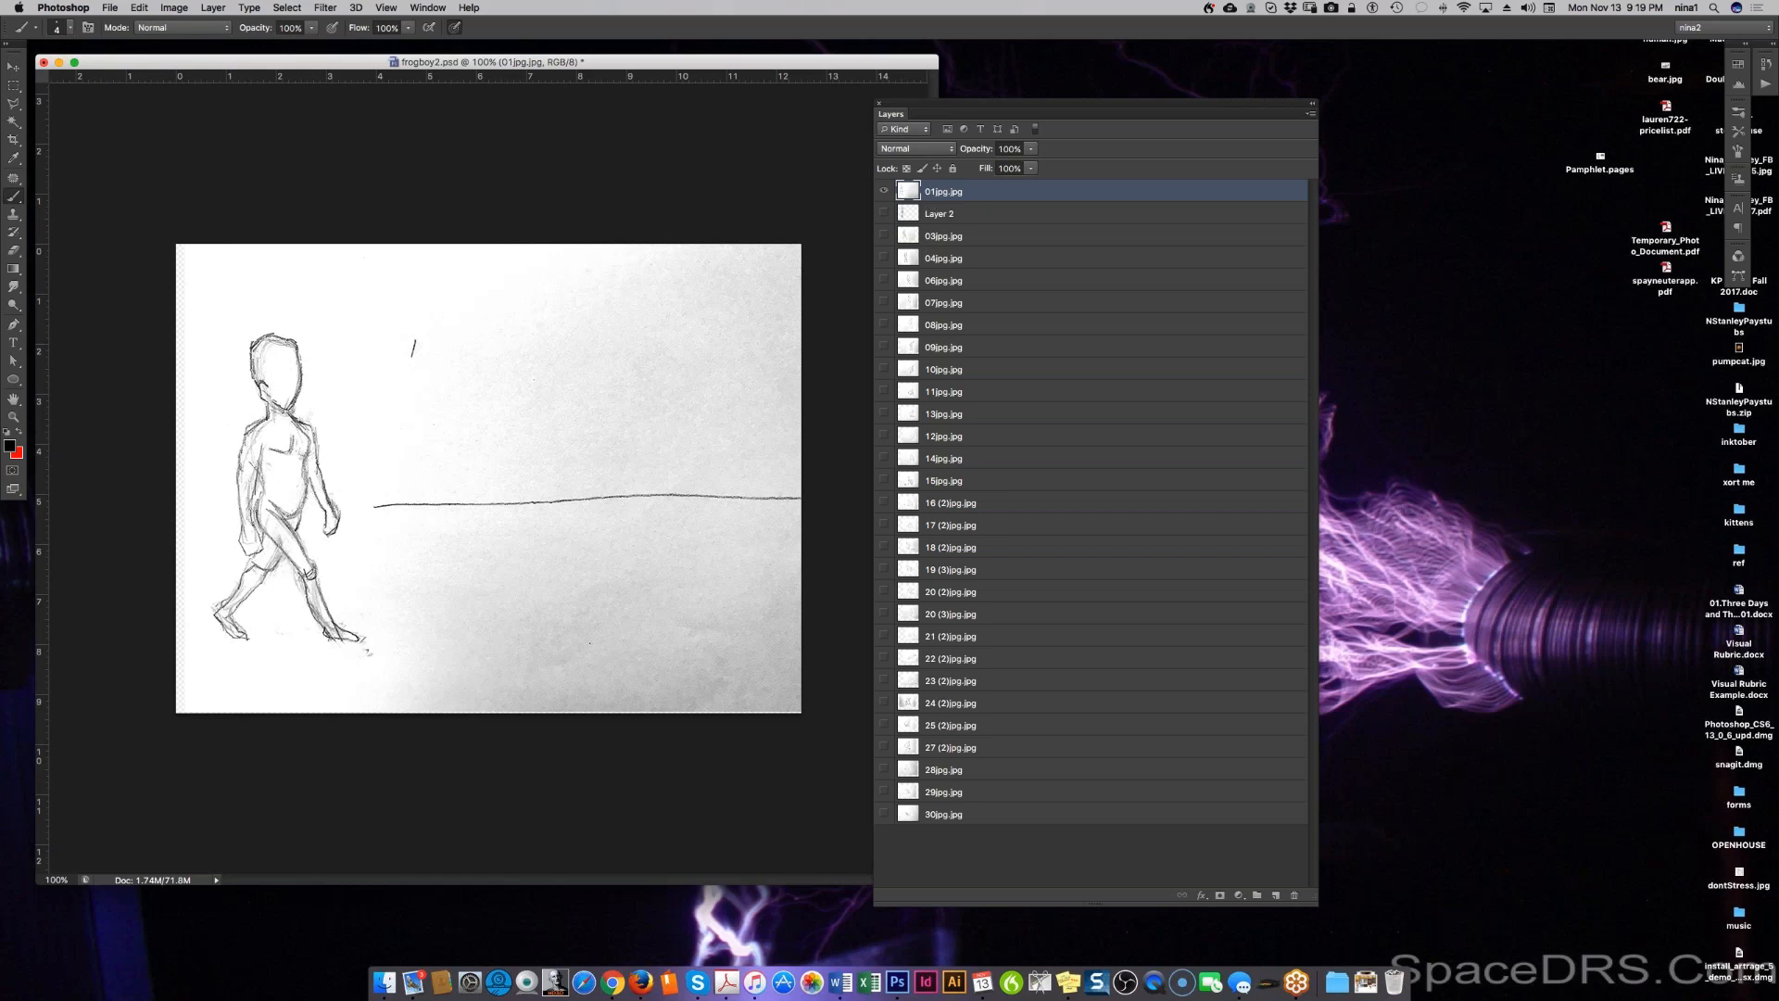
Step: Step down through the sketch layers one at a time to review the full animation sequence
key(alt+bracketright)
key(alt+bracketleft)
key(alt+bracketleft)
key(alt+bracketleft)
key(alt+bracketleft)
key(alt+bracketleft)
key(alt+bracketleft)
key(alt+bracketleft)
key(alt+bracketleft)
key(alt+bracketleft)
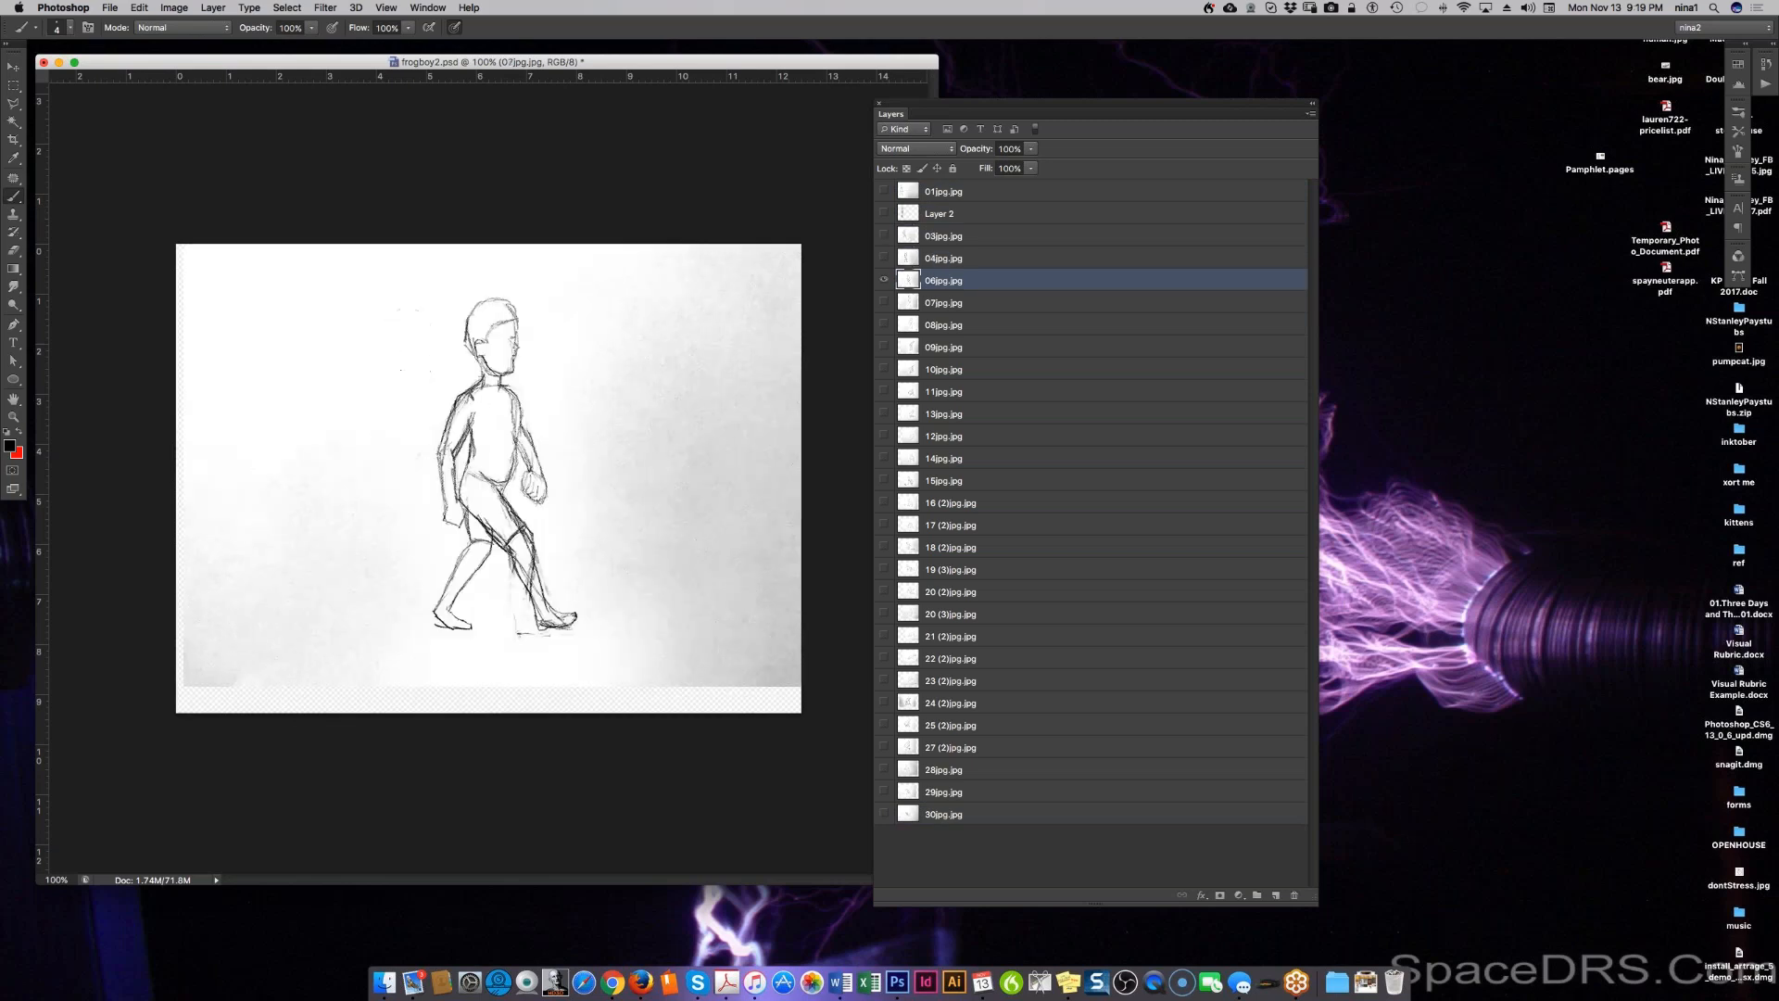
key(alt+bracketleft)
key(alt+bracketleft)
key(alt+bracketleft)
key(alt+bracketleft)
key(alt+bracketleft)
key(alt+bracketleft)
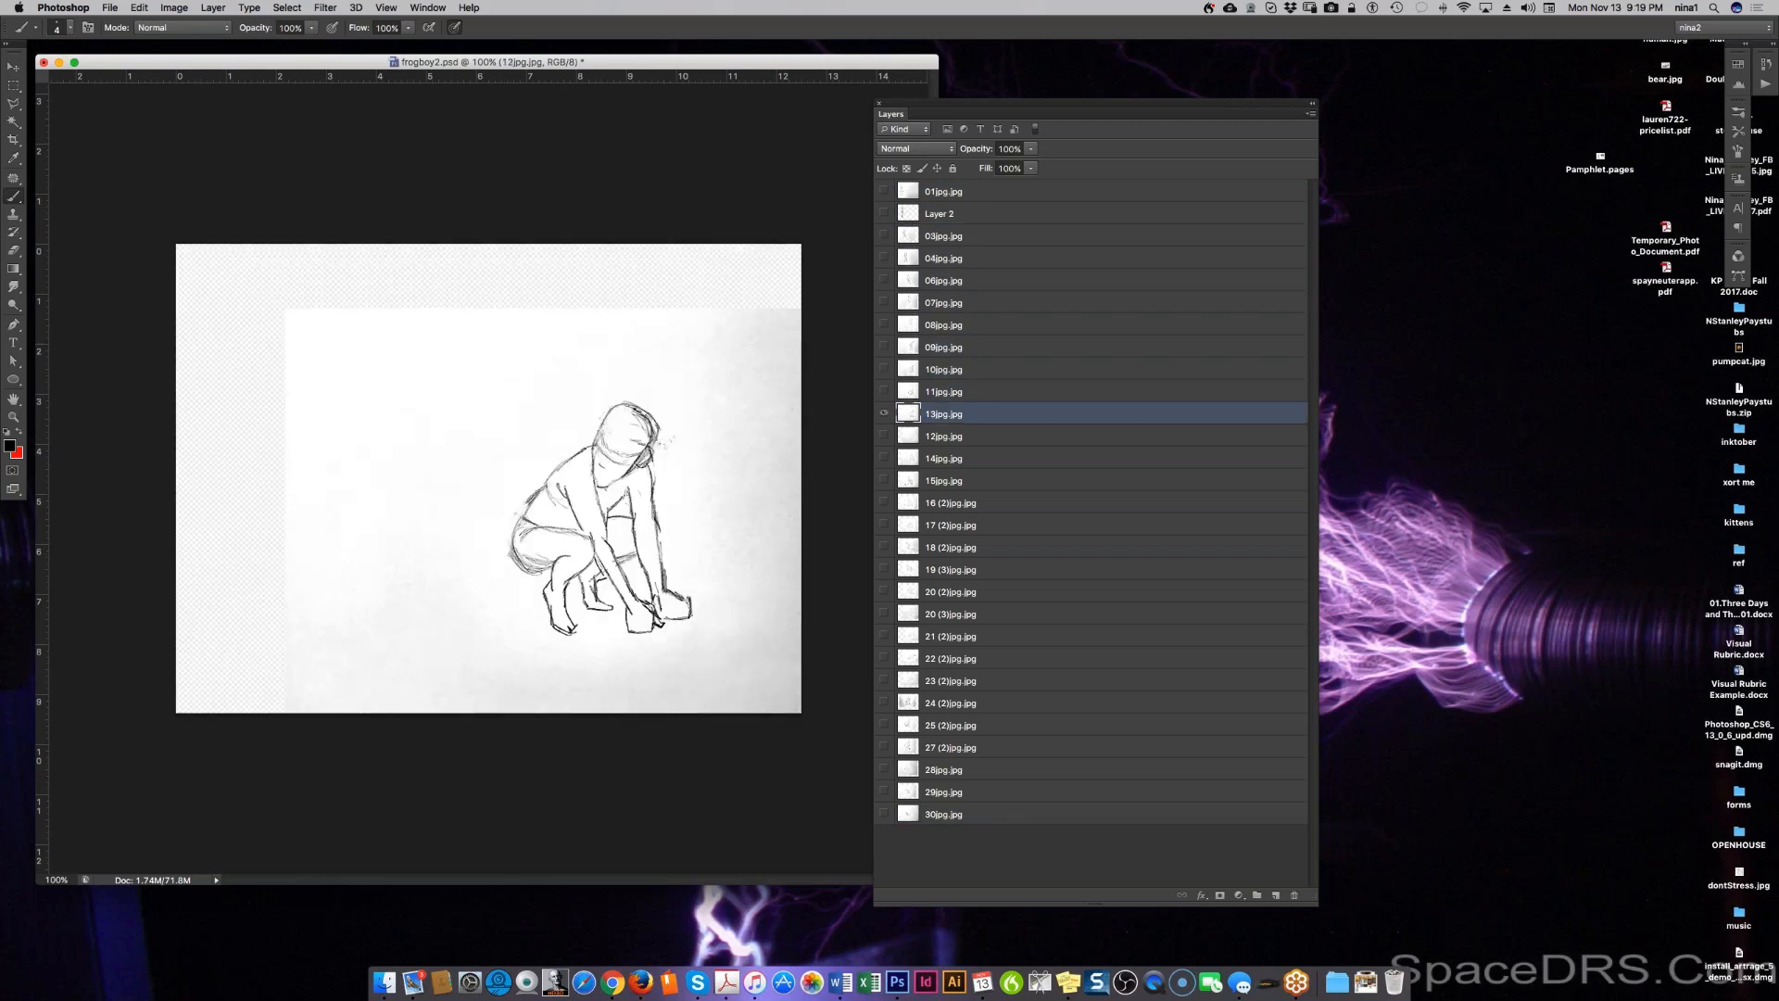
key(alt+bracketleft)
key(alt+bracketleft)
key(alt+bracketleft)
key(alt+bracketleft)
key(alt+bracketleft)
key(alt+bracketleft)
key(alt+bracketleft)
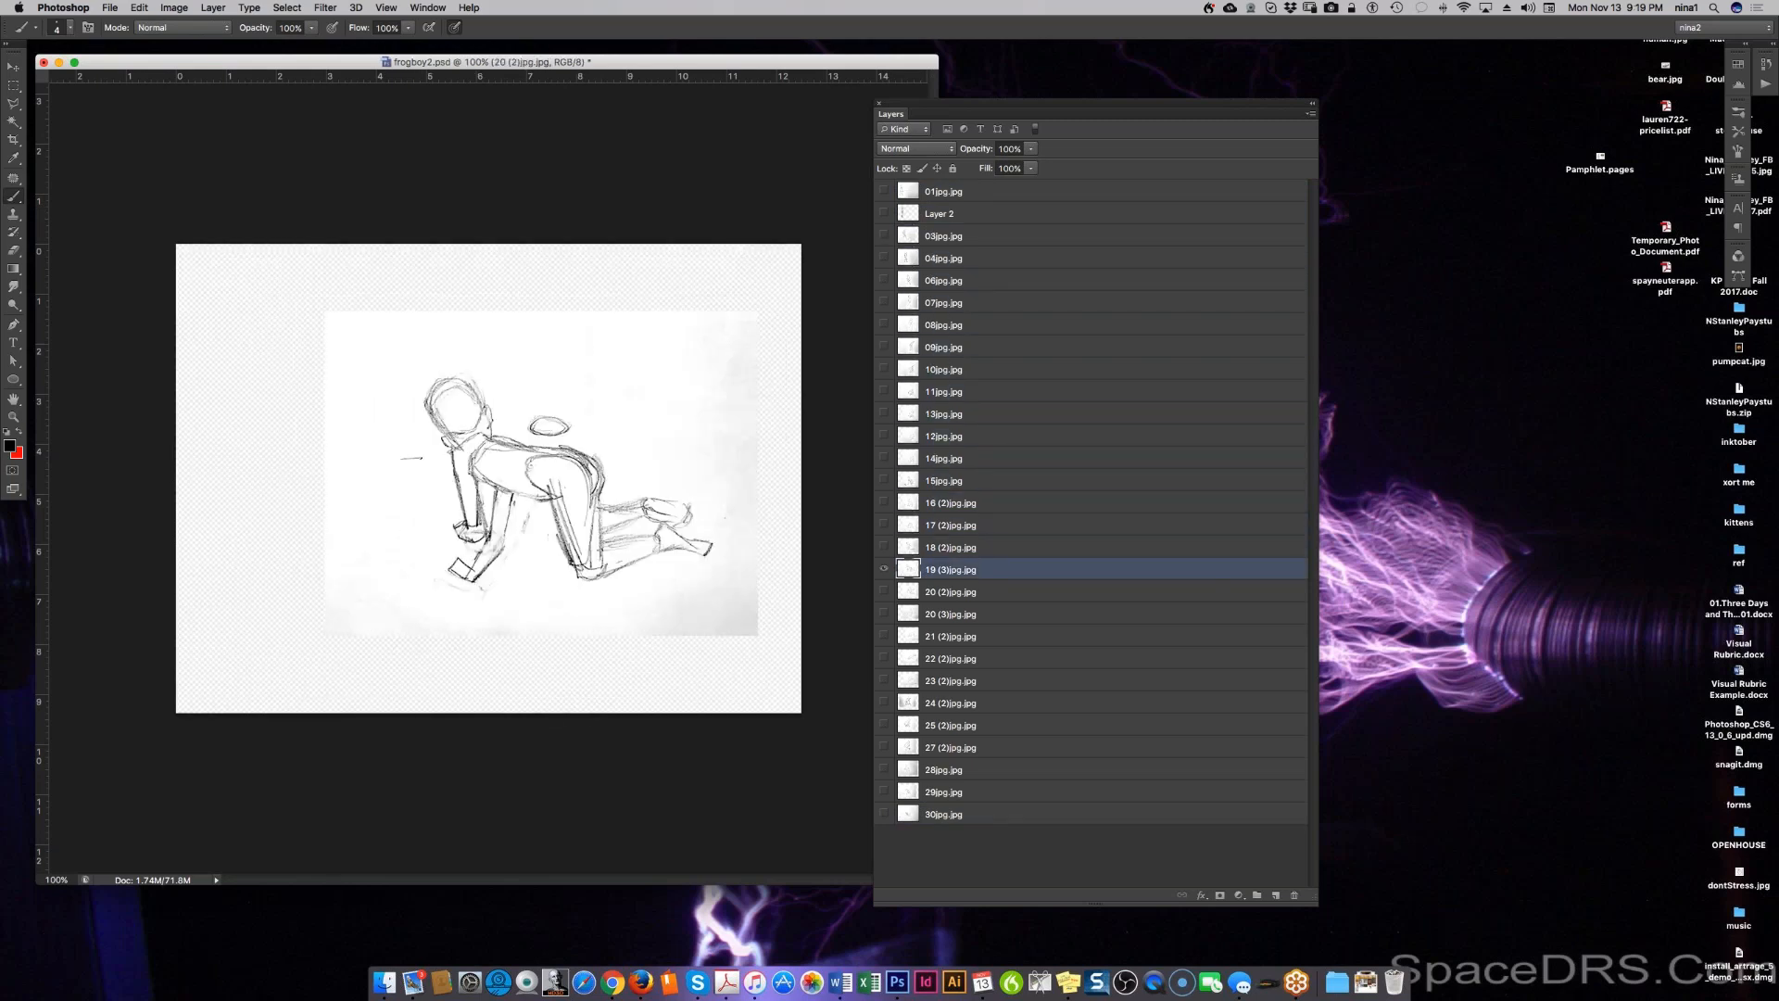
key(alt+bracketleft)
key(alt+bracketleft)
key(alt+bracketleft)
key(alt+bracketleft)
key(alt+bracketleft)
key(alt+bracketleft)
key(alt+bracketleft)
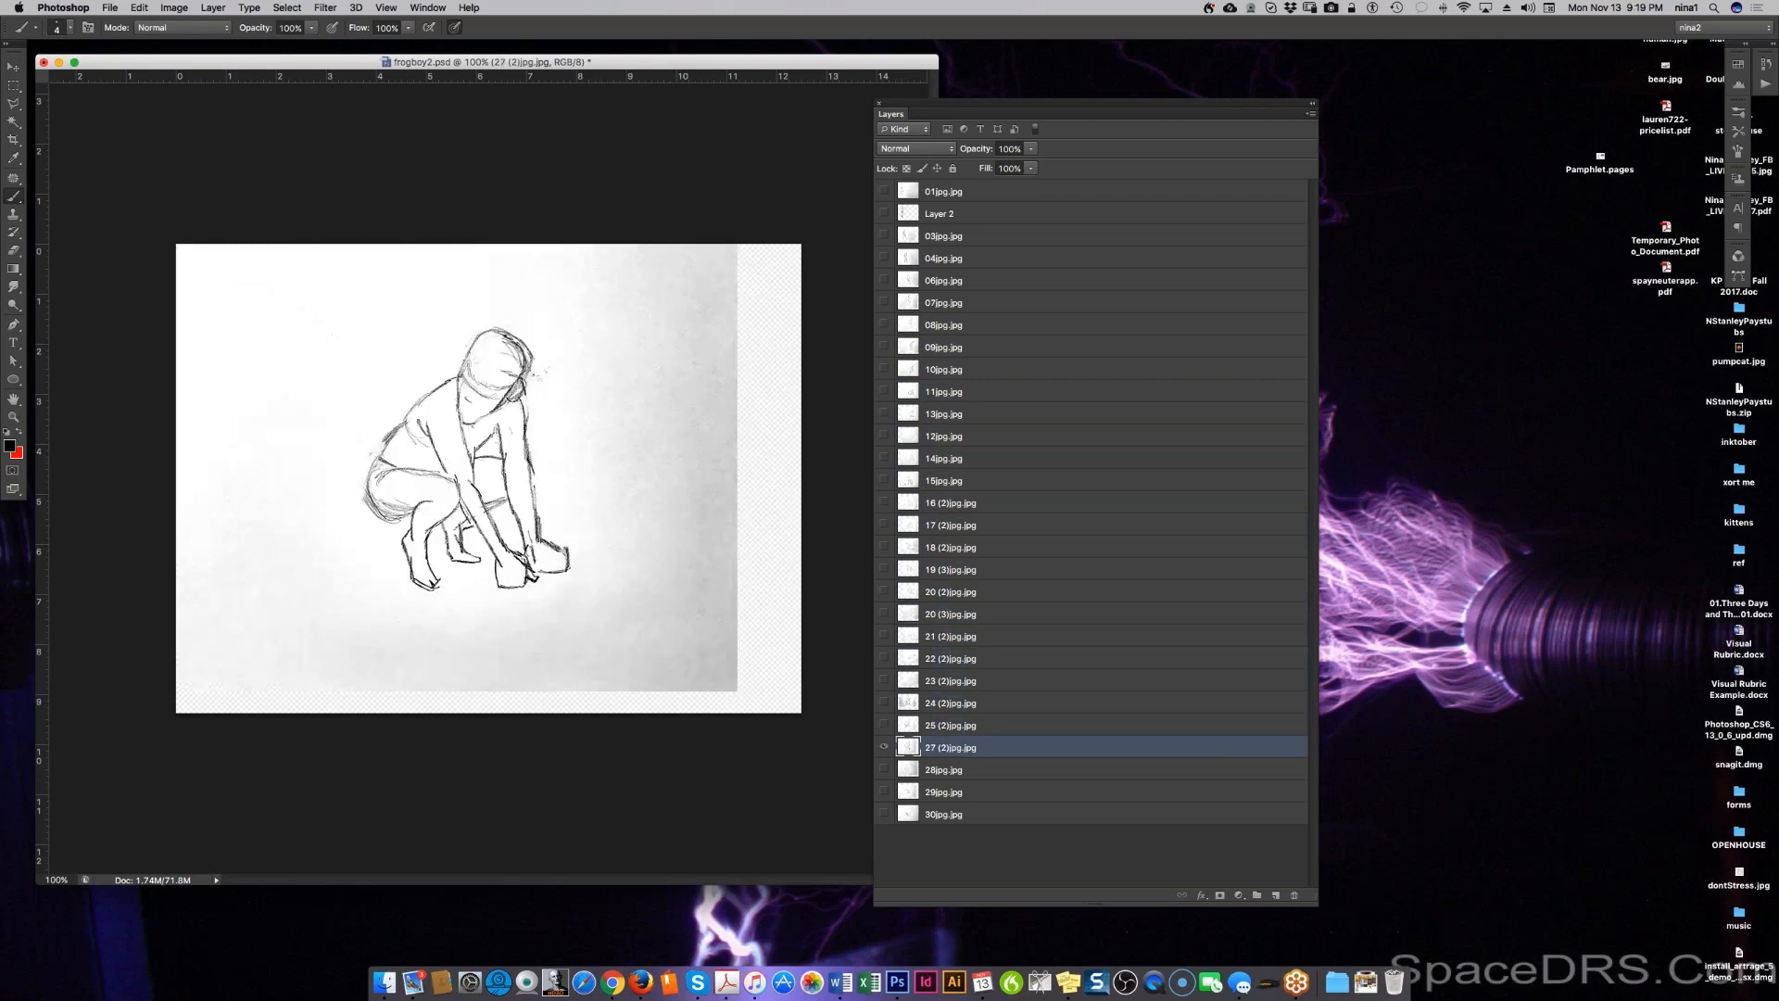
key(alt+bracketleft)
key(alt+bracketleft)
key(alt+bracketleft)
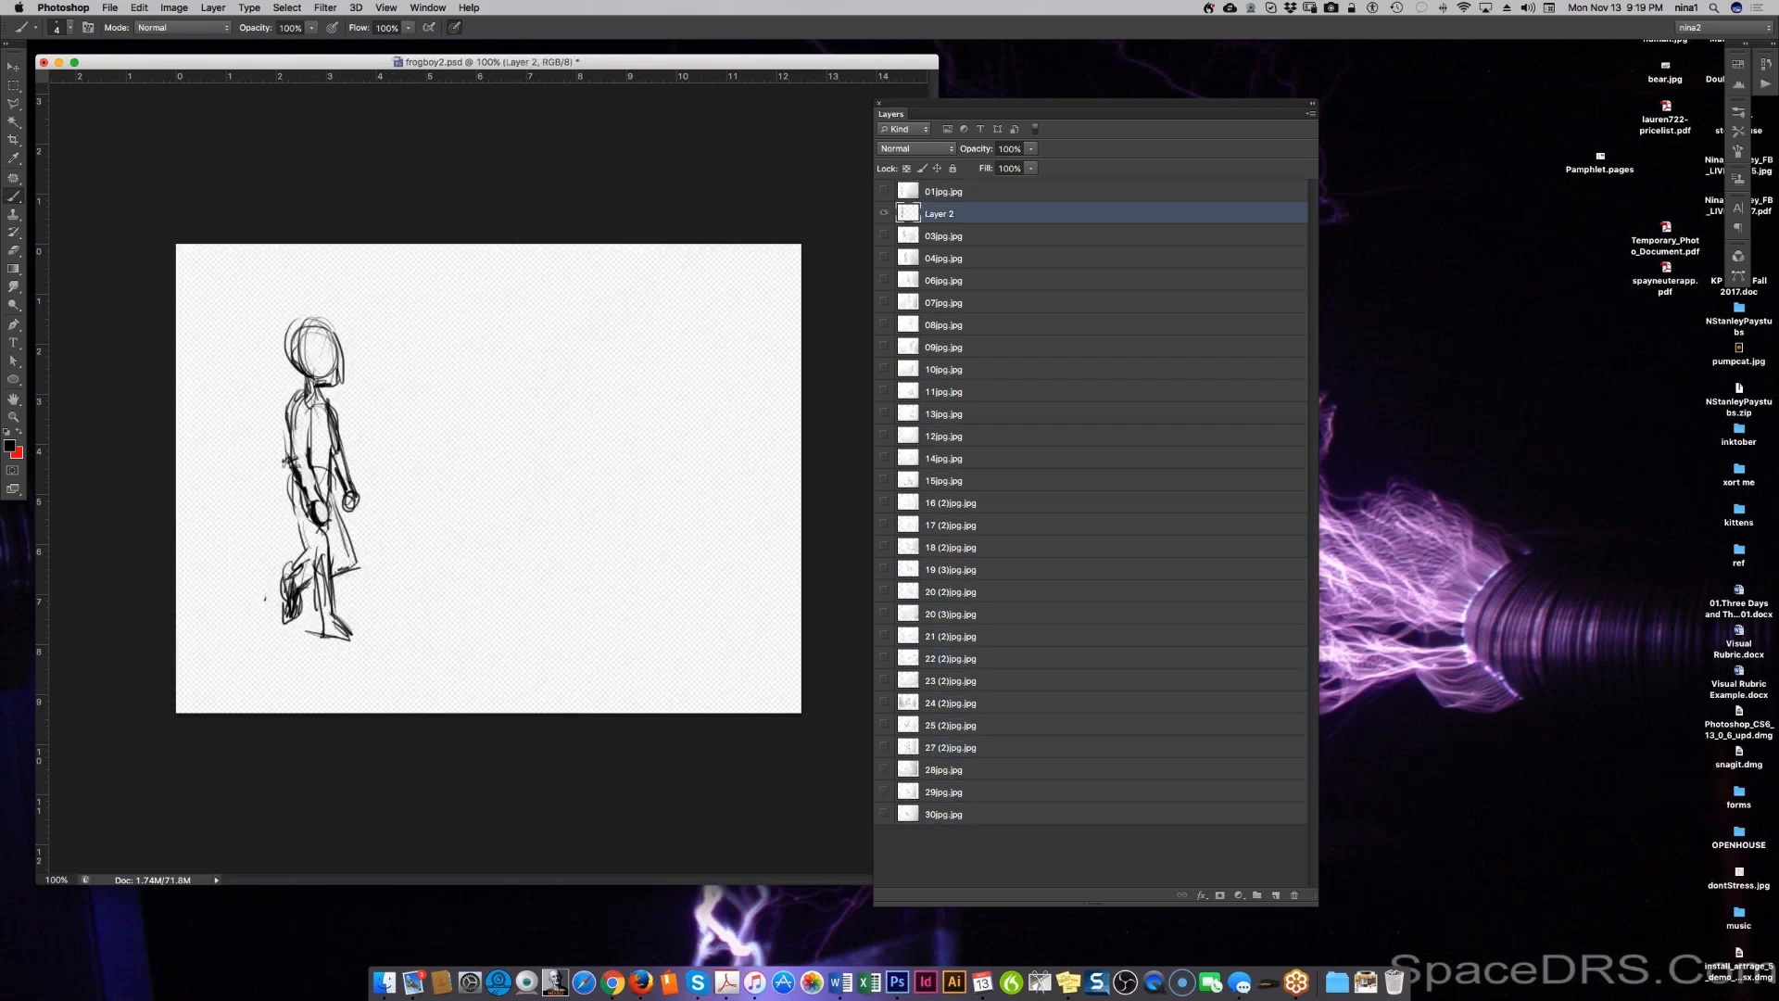
Step: Compare the poses on the first three layers, 01jpg.jpg, Layer 2 and 03jpg.jpg, by flipping between them
key(alt+bracketright)
key(alt+bracketright)
key(alt+bracketleft)
key(alt+bracketright)
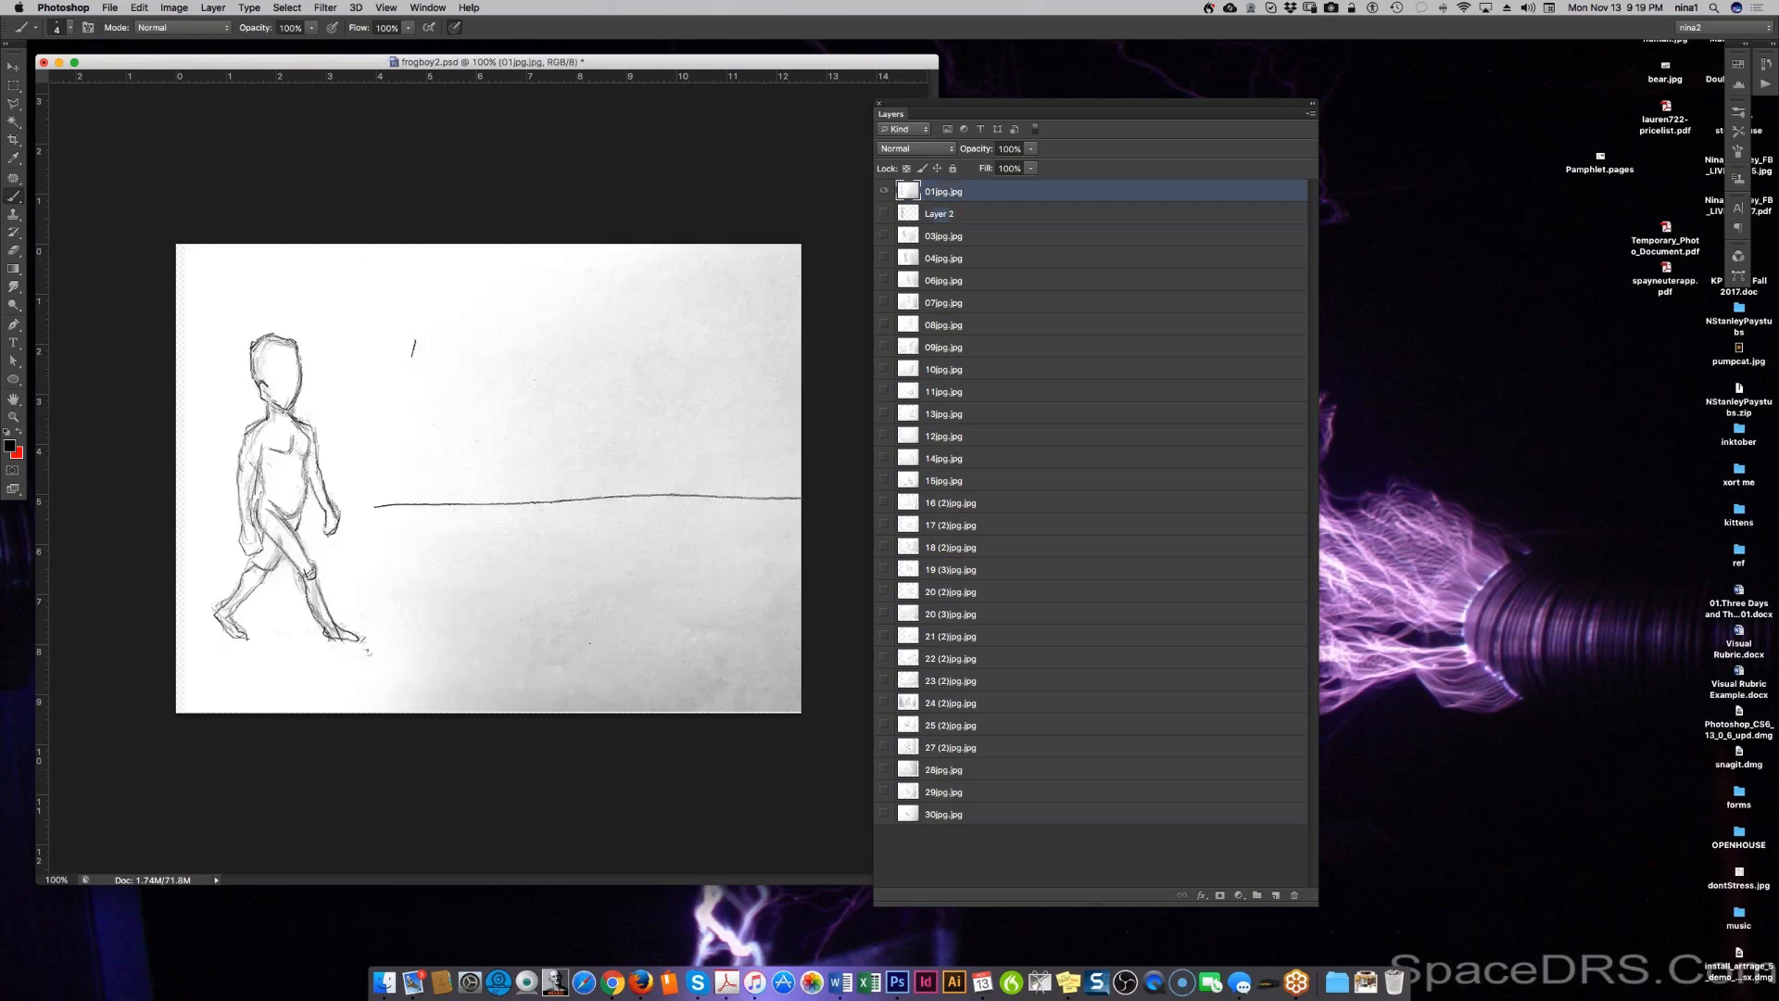
key(alt+bracketleft)
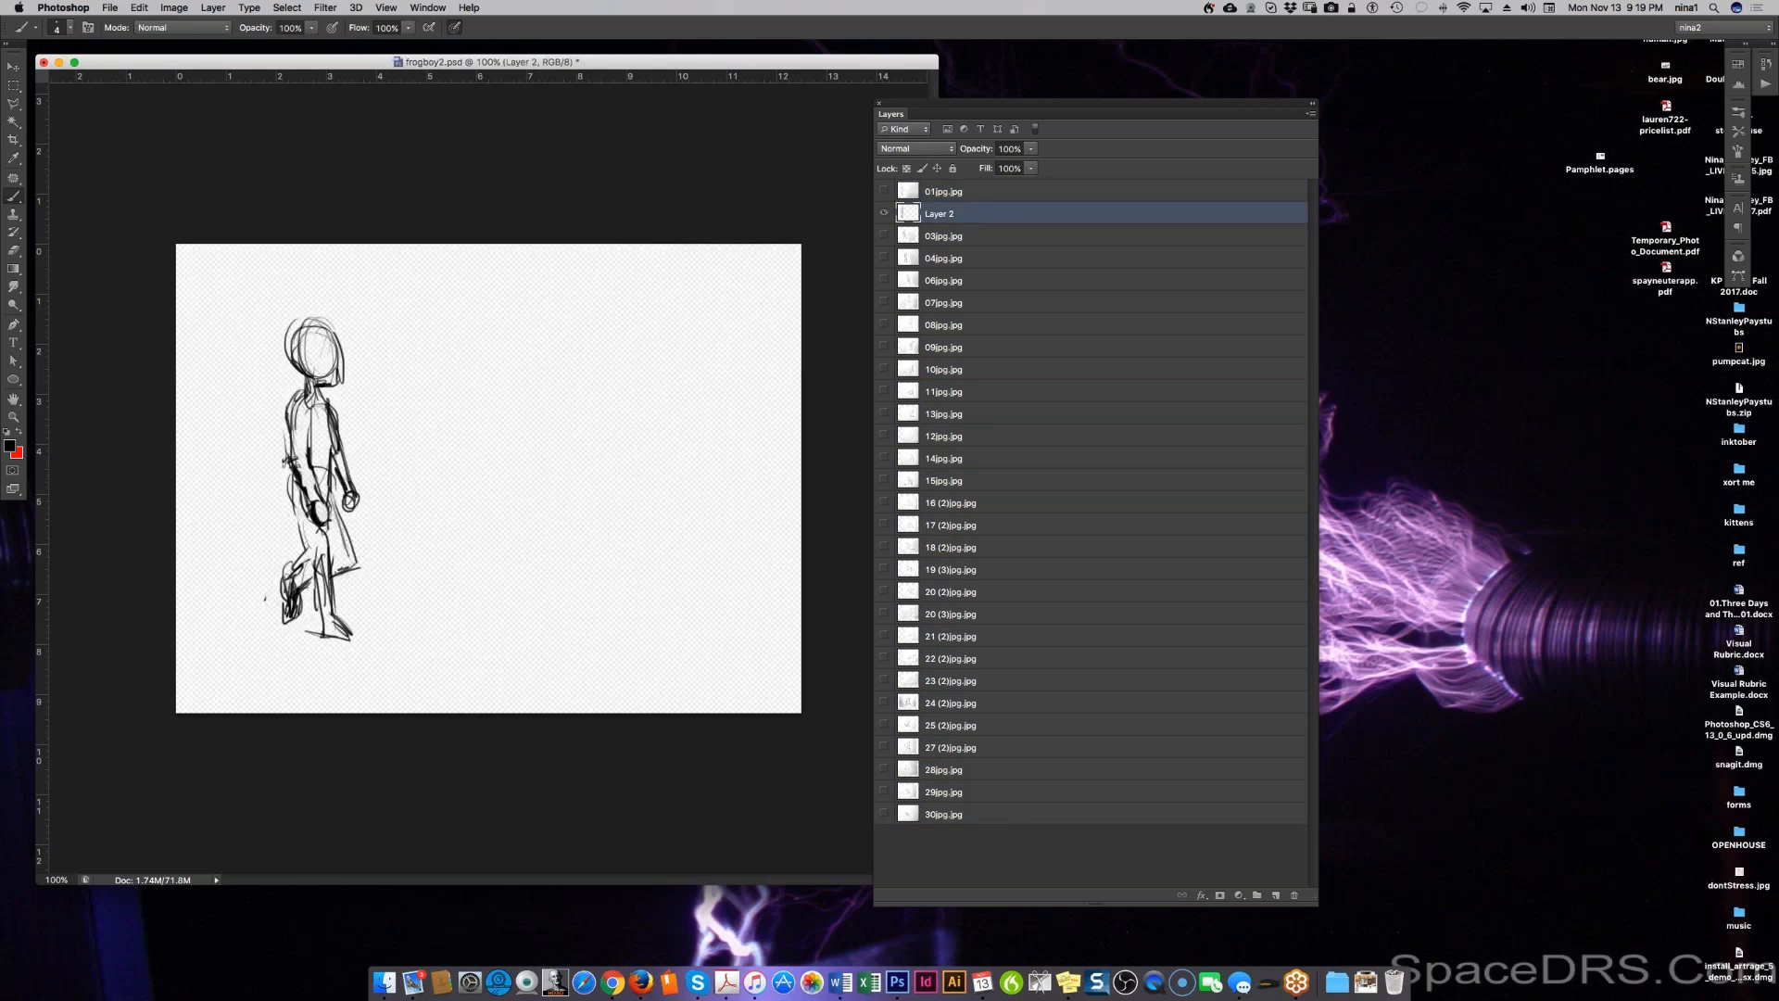
key(alt+bracketleft)
key(alt+bracketleft)
key(alt+bracketright)
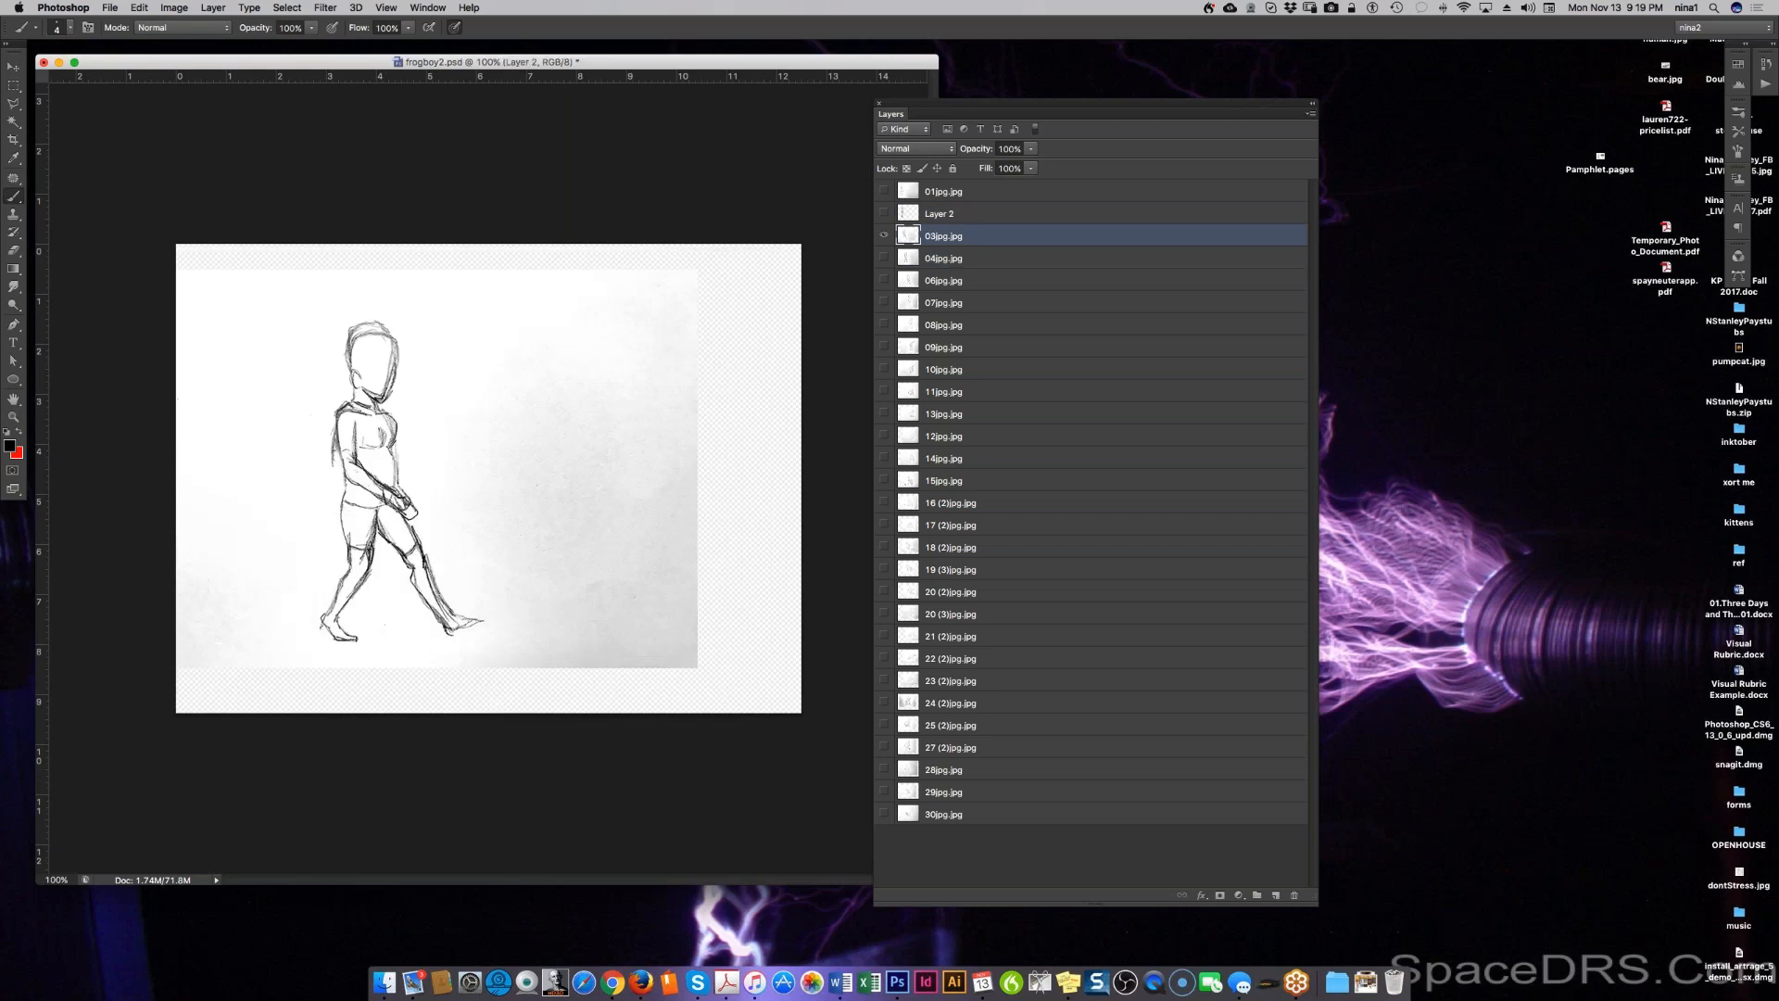
key(alt+bracketright)
Step: Review the sequence again layer by layer down to 30jpg.jpg, then return to 01jpg.jpg
key(alt+bracketleft)
key(alt+bracketleft)
key(alt+bracketleft)
key(alt+bracketleft)
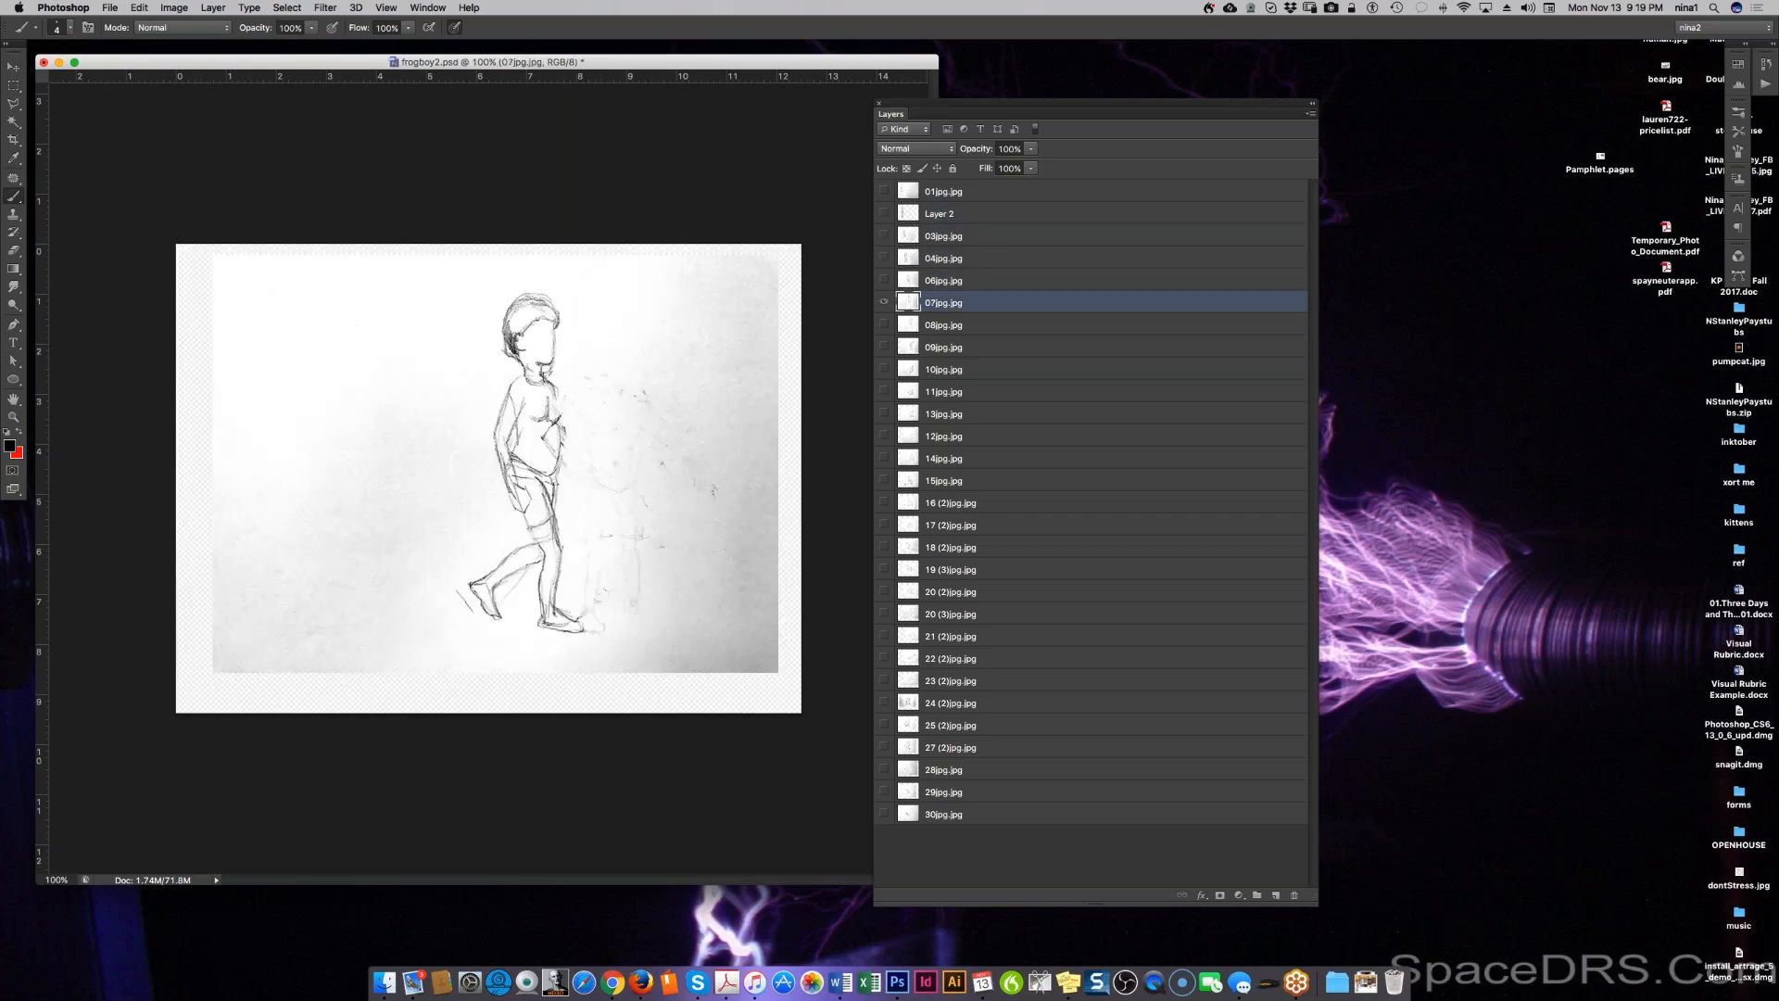
key(alt+bracketleft)
key(alt+bracketleft)
key(alt+bracketleft)
key(alt+bracketleft)
key(alt+bracketleft)
key(alt+bracketleft)
key(alt+bracketleft)
key(alt+bracketleft)
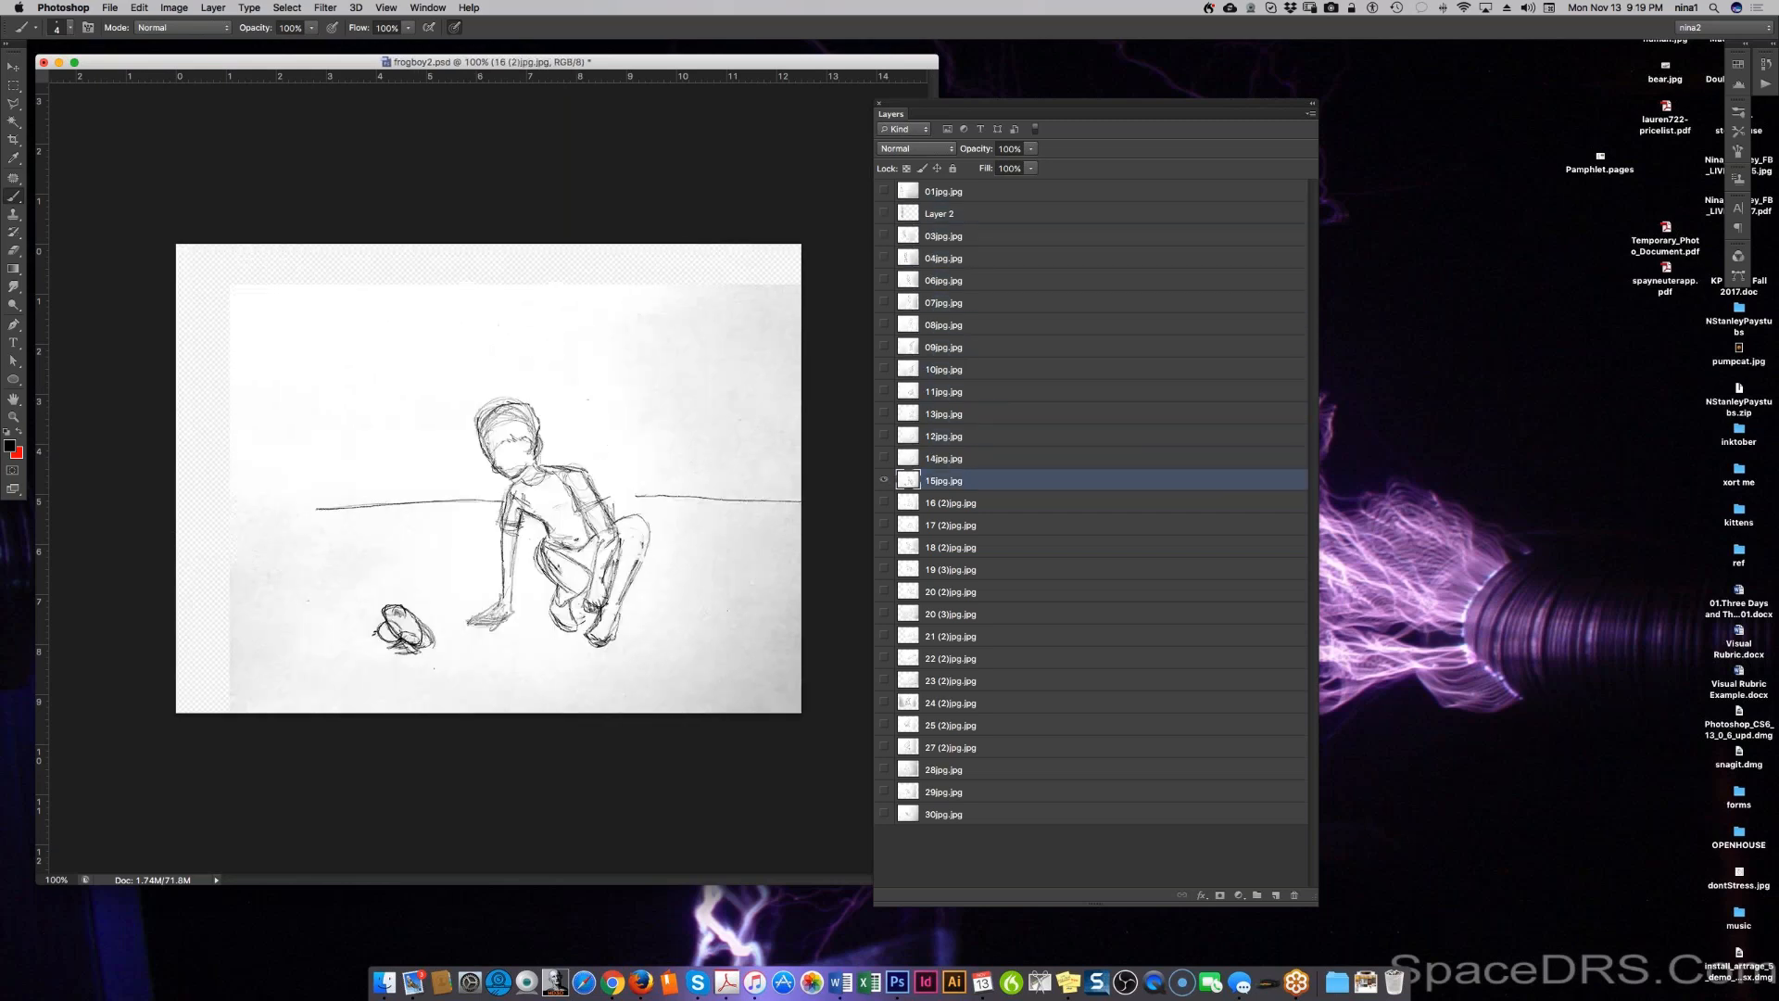
key(alt+bracketleft)
key(alt+bracketleft)
key(alt+bracketleft)
key(alt+bracketleft)
key(alt+bracketleft)
key(alt+bracketleft)
key(alt+bracketleft)
key(alt+bracketleft)
key(alt+bracketleft)
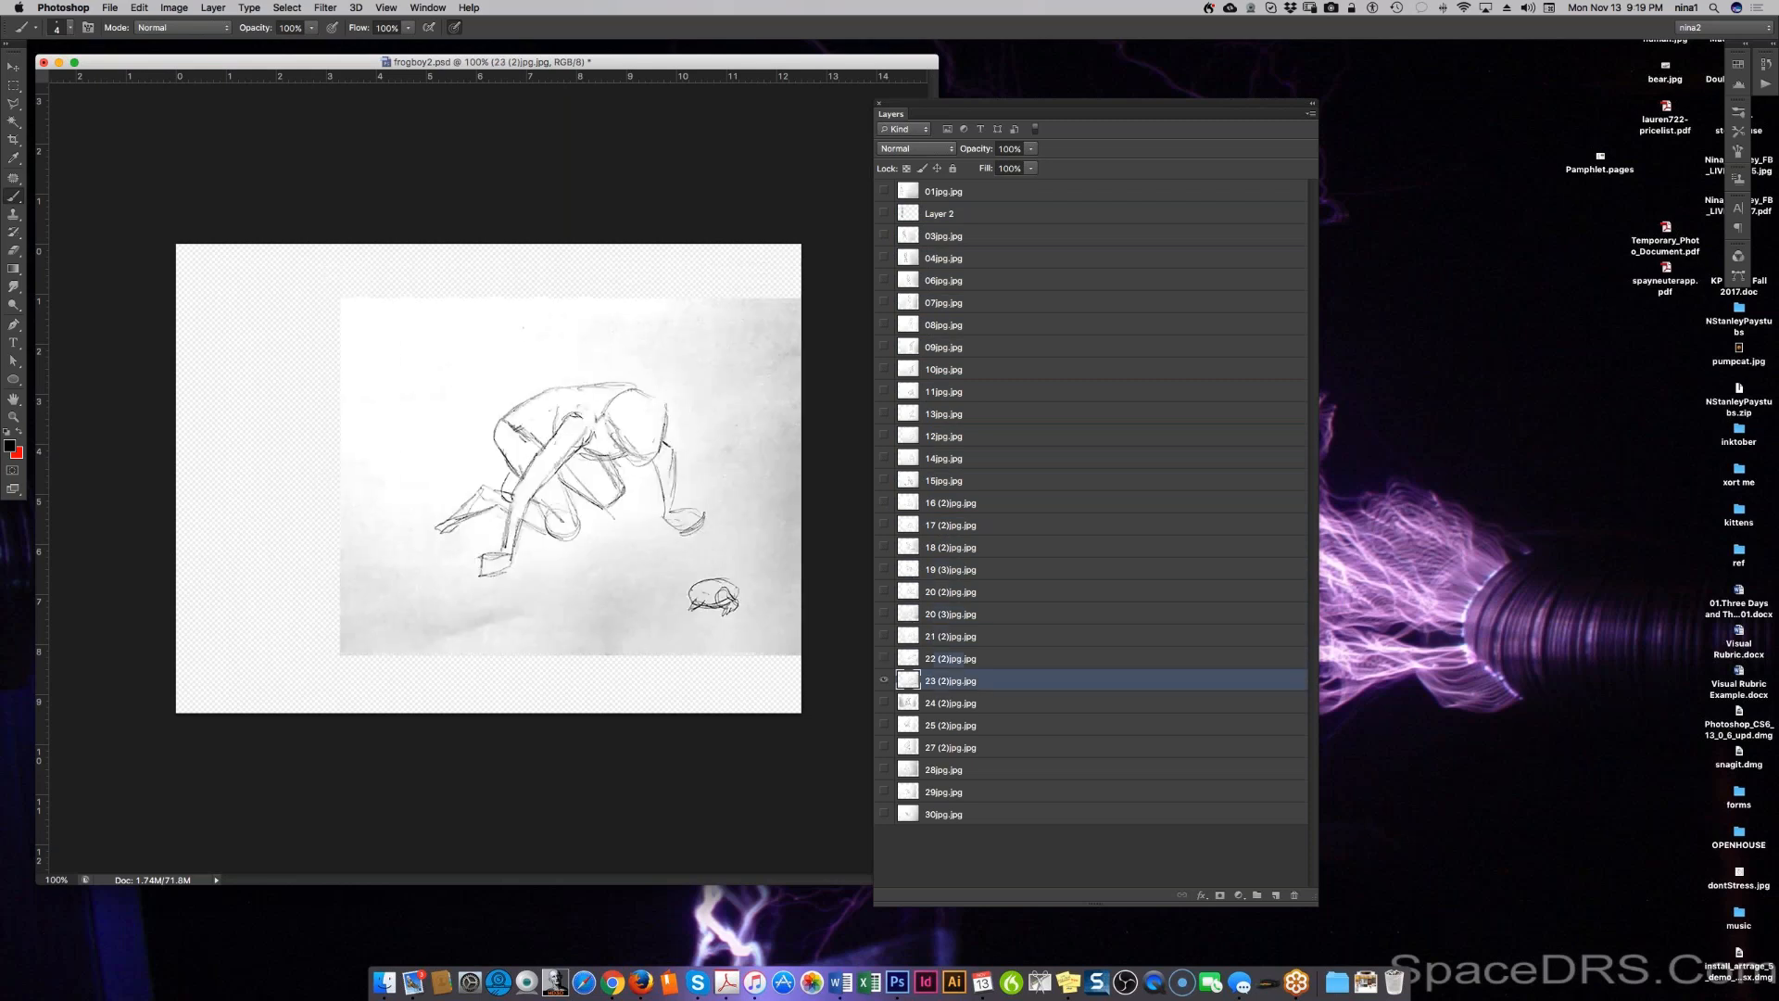
key(alt+bracketleft)
key(alt+bracketleft)
key(alt+bracketleft)
key(alt+bracketleft)
key(alt+bracketleft)
key(alt+bracketleft)
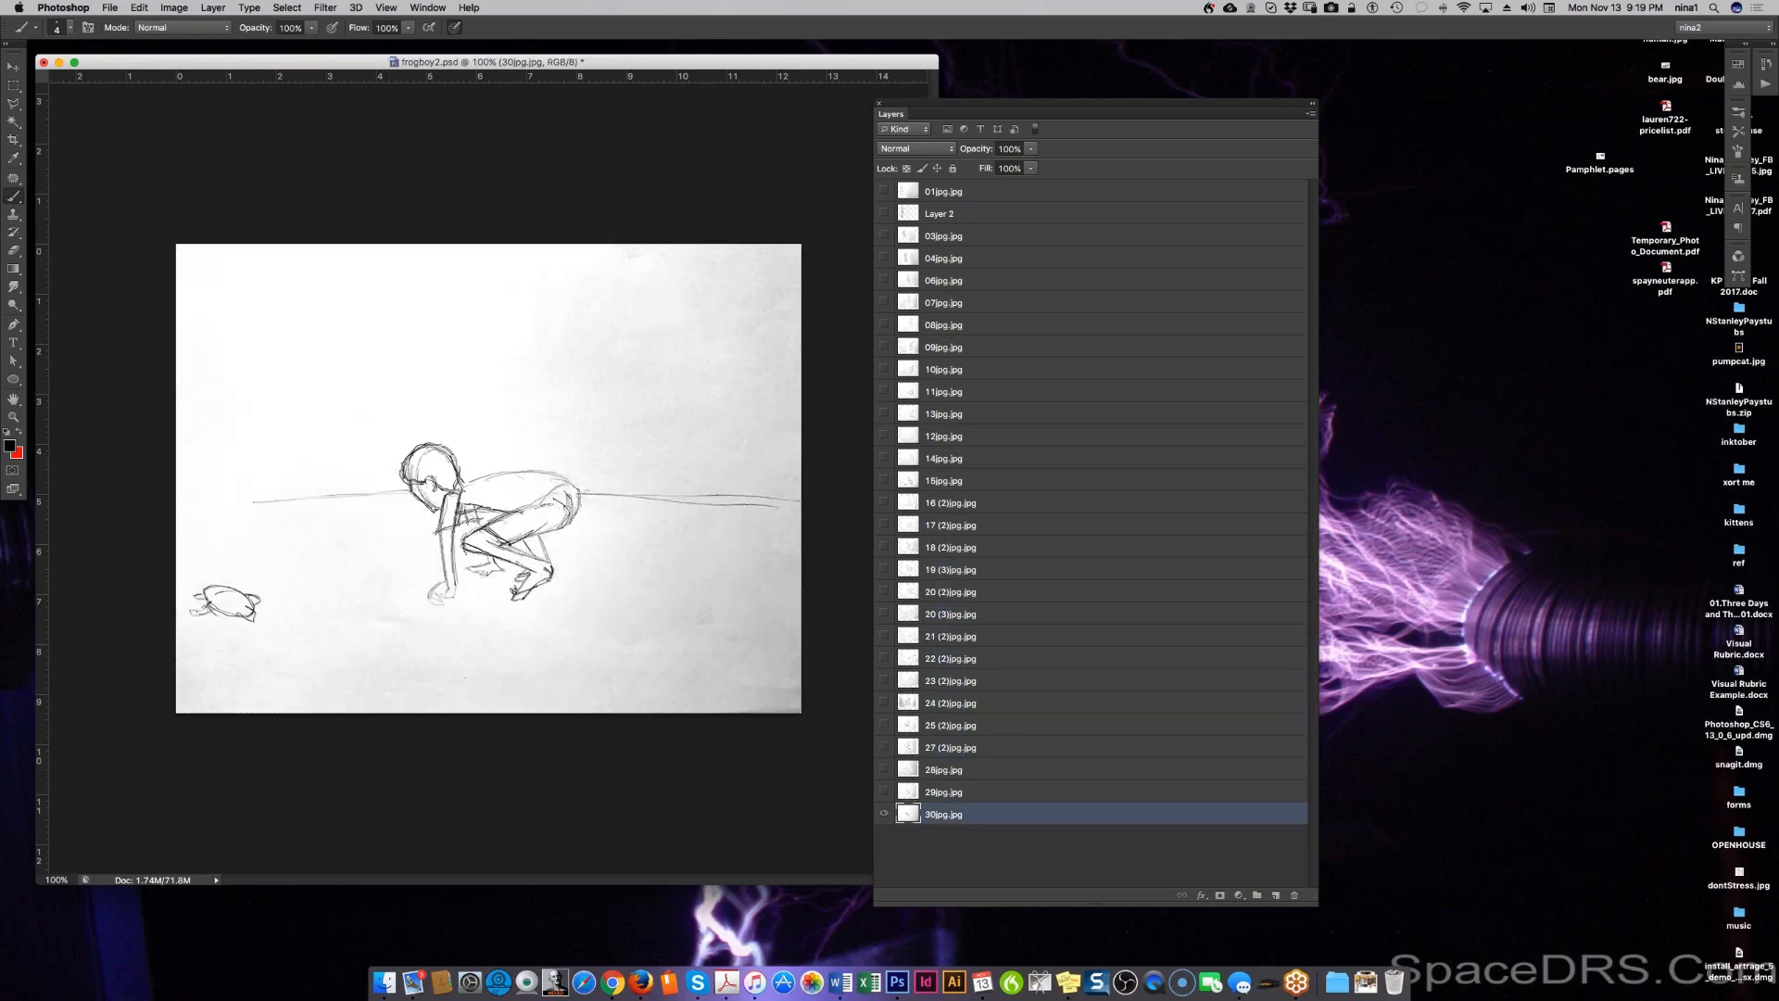
key(alt+bracketleft)
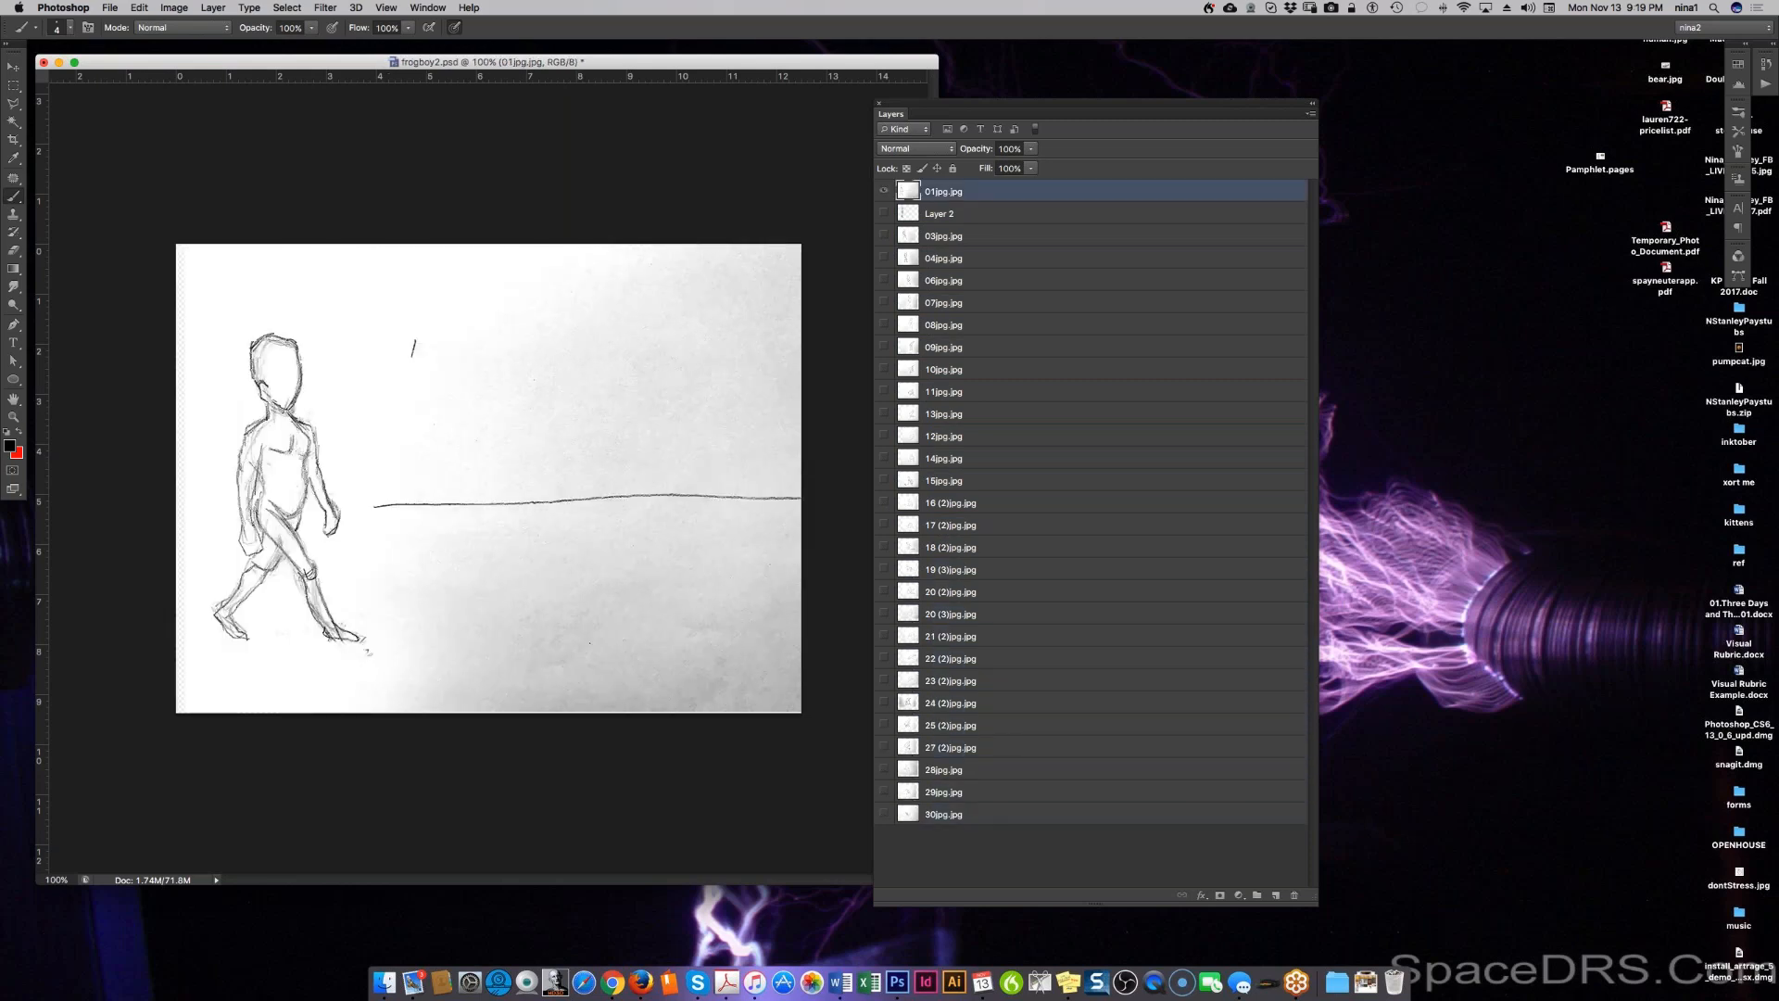
Step: Save the document and rename the 01jpg.jpg and Layer 2 layers as 01 and 02
click(109, 9)
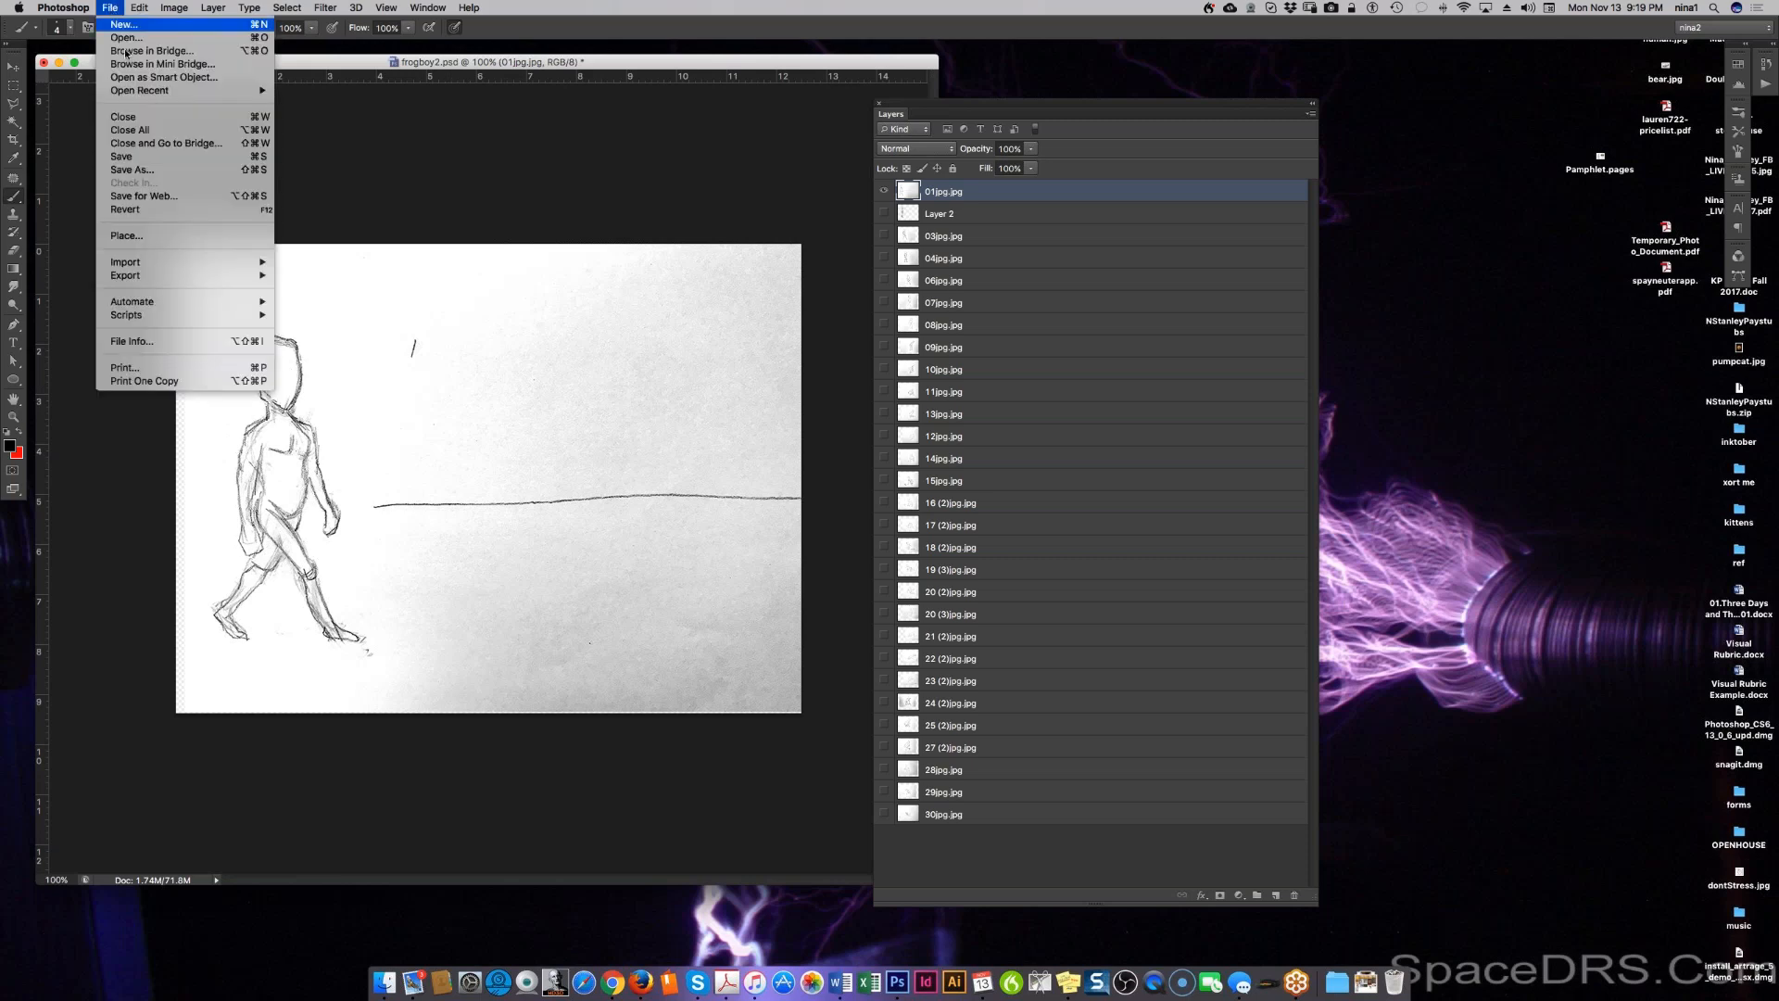
click(140, 159)
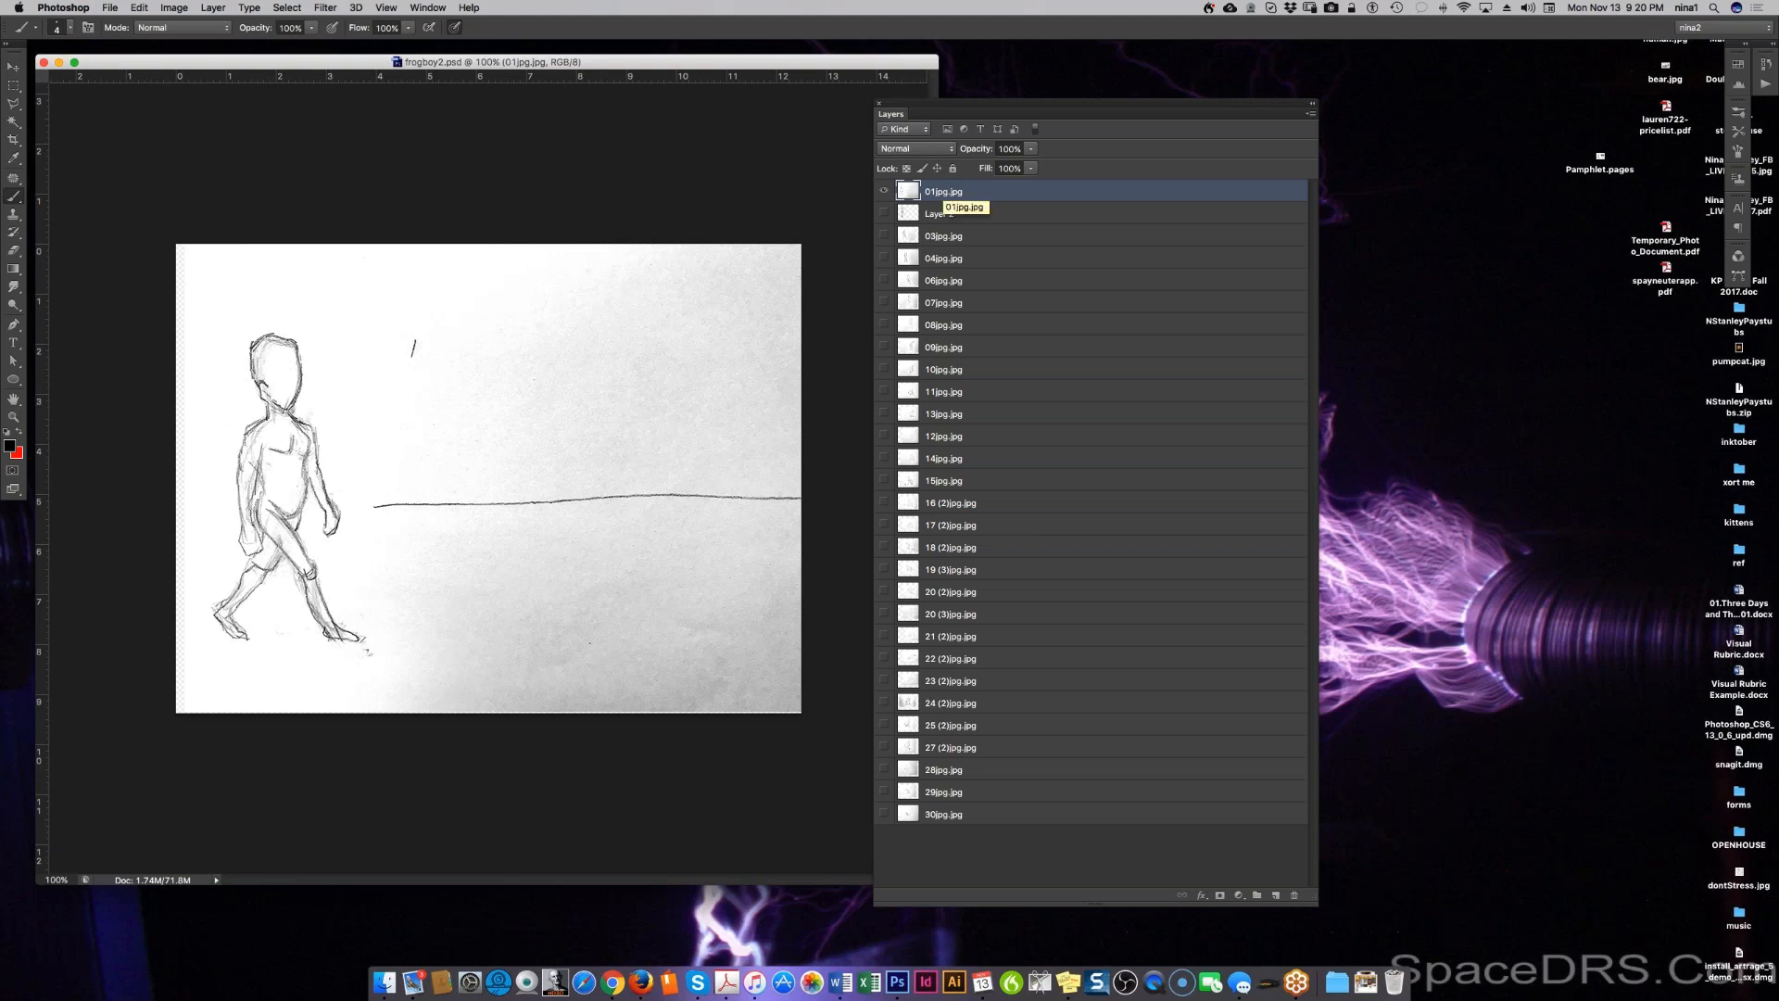
double_click(943, 191)
text(01)
key(Return)
click(939, 214)
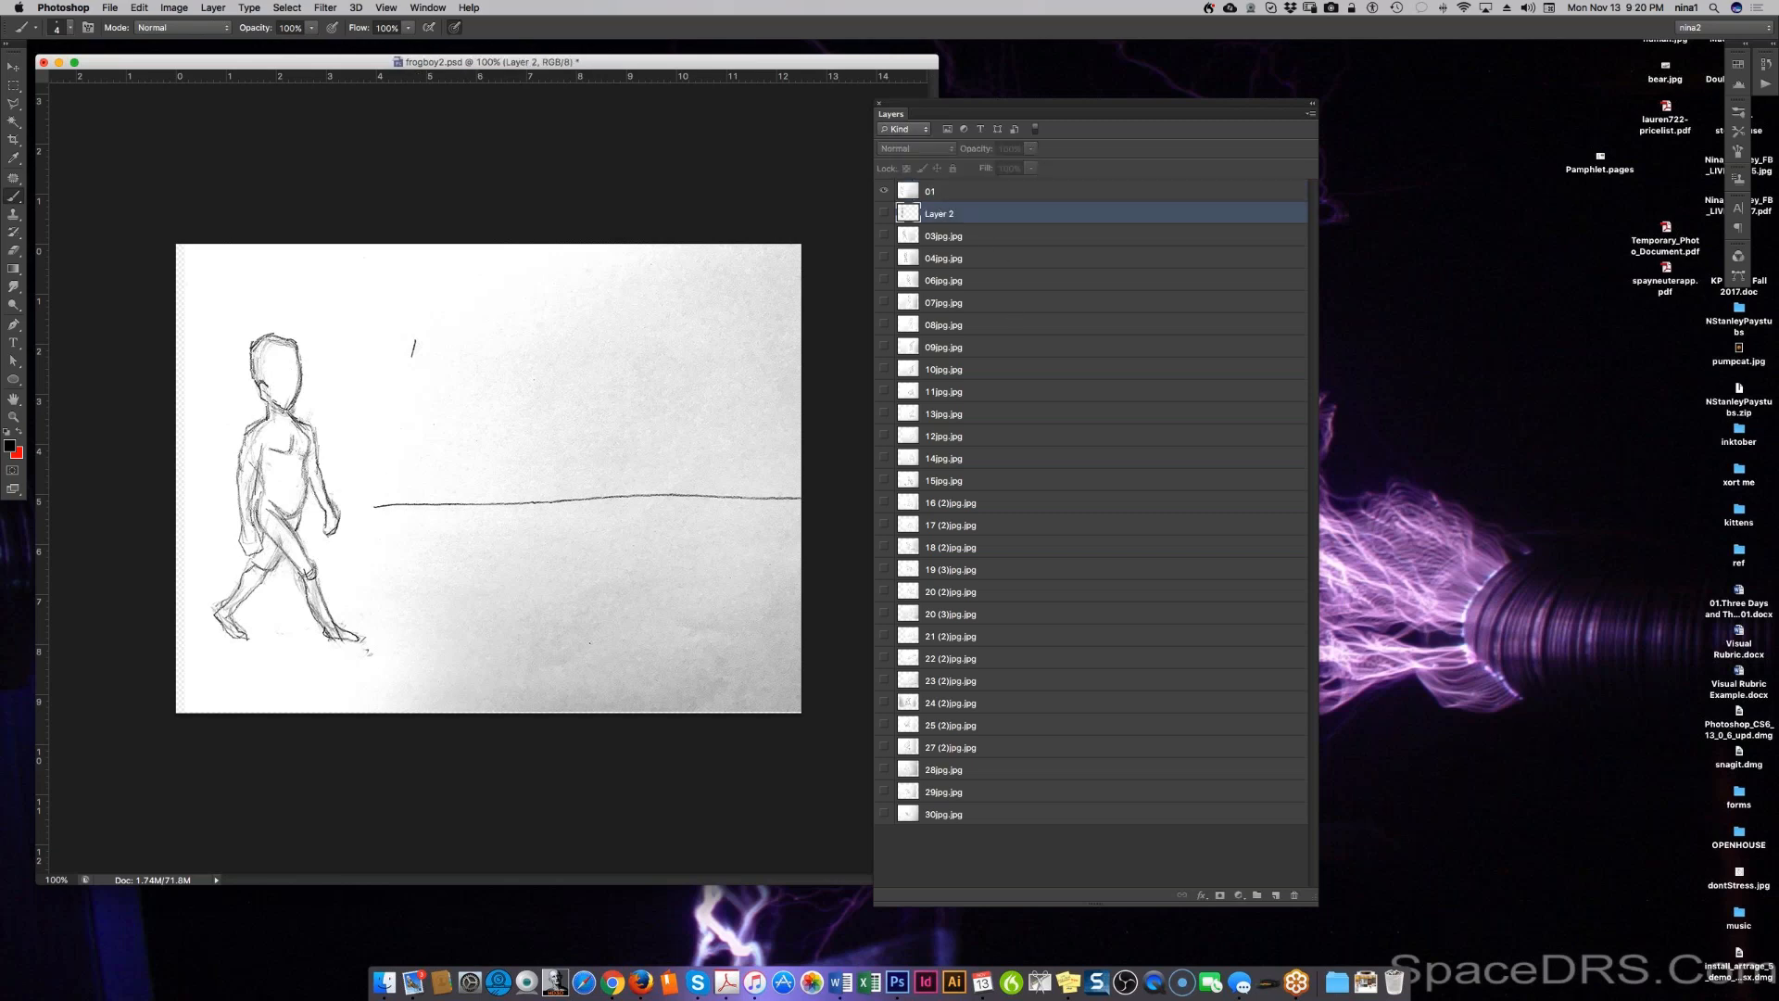
double_click(939, 214)
text(02)
key(Return)
Step: Rename the 03jpg.jpg and 04jpg.jpg layers as 03 and 04j
click(980, 262)
click(944, 238)
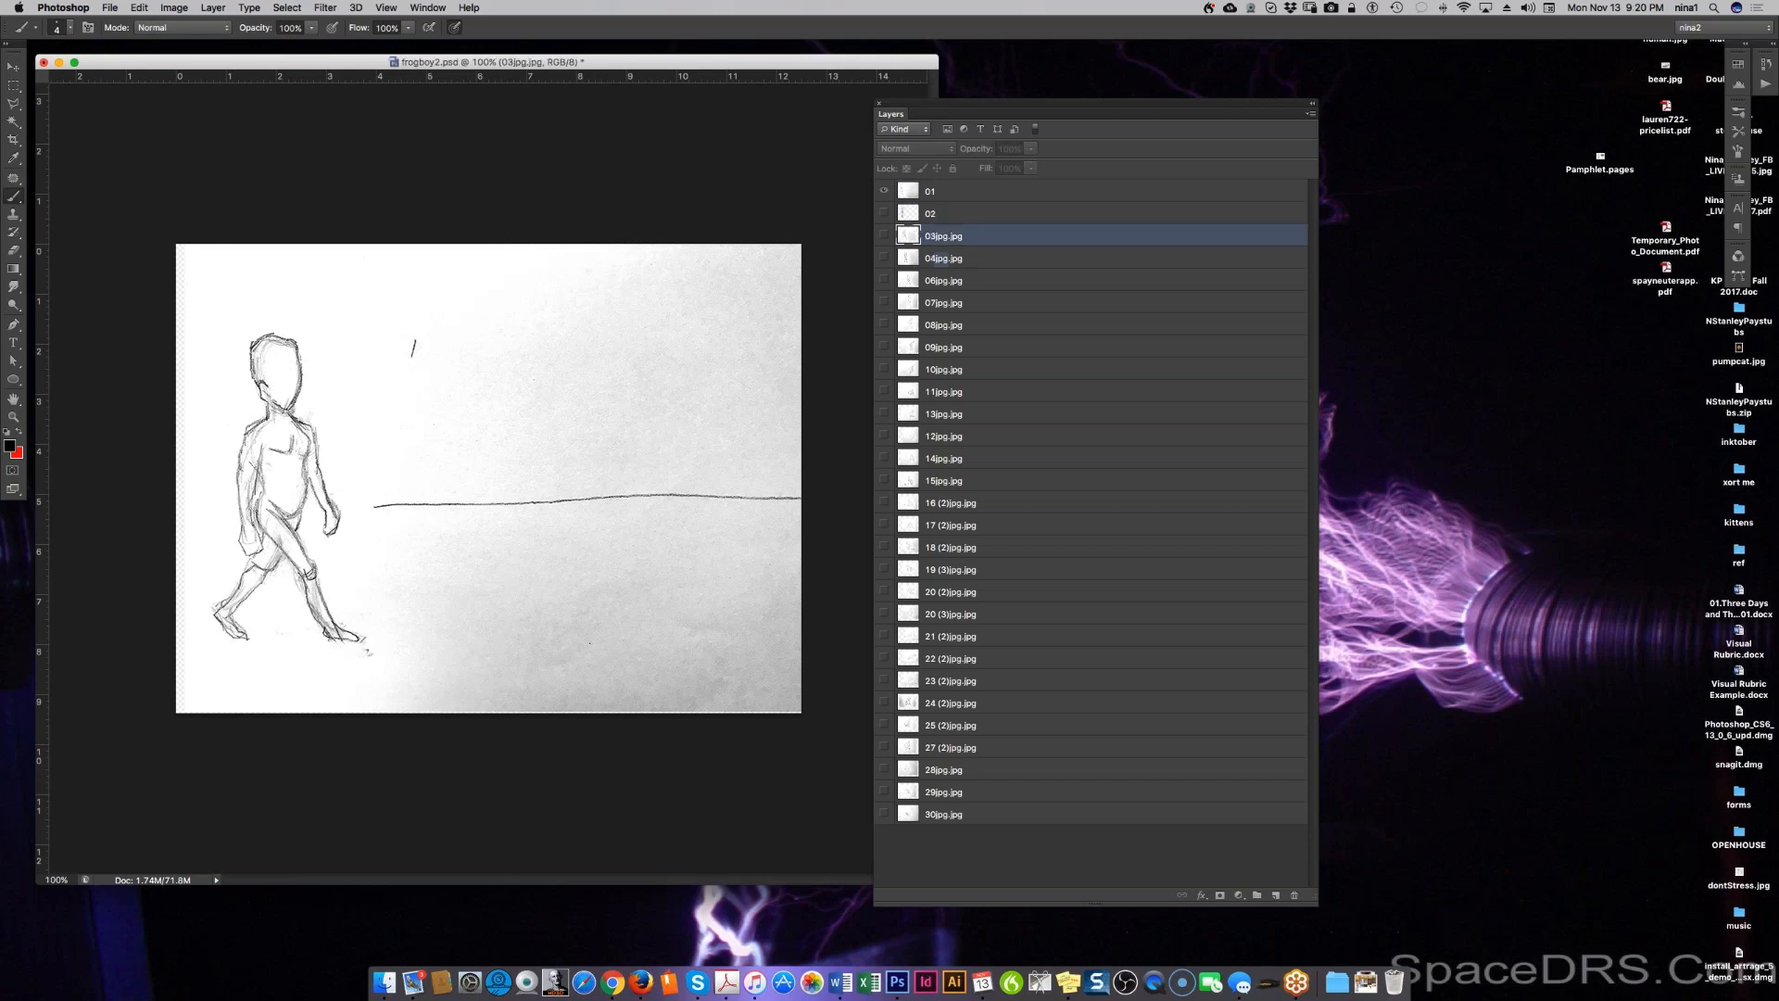
double_click(1209, 242)
drag(937, 235, 1060, 230)
key(BackSpace)
key(Tab)
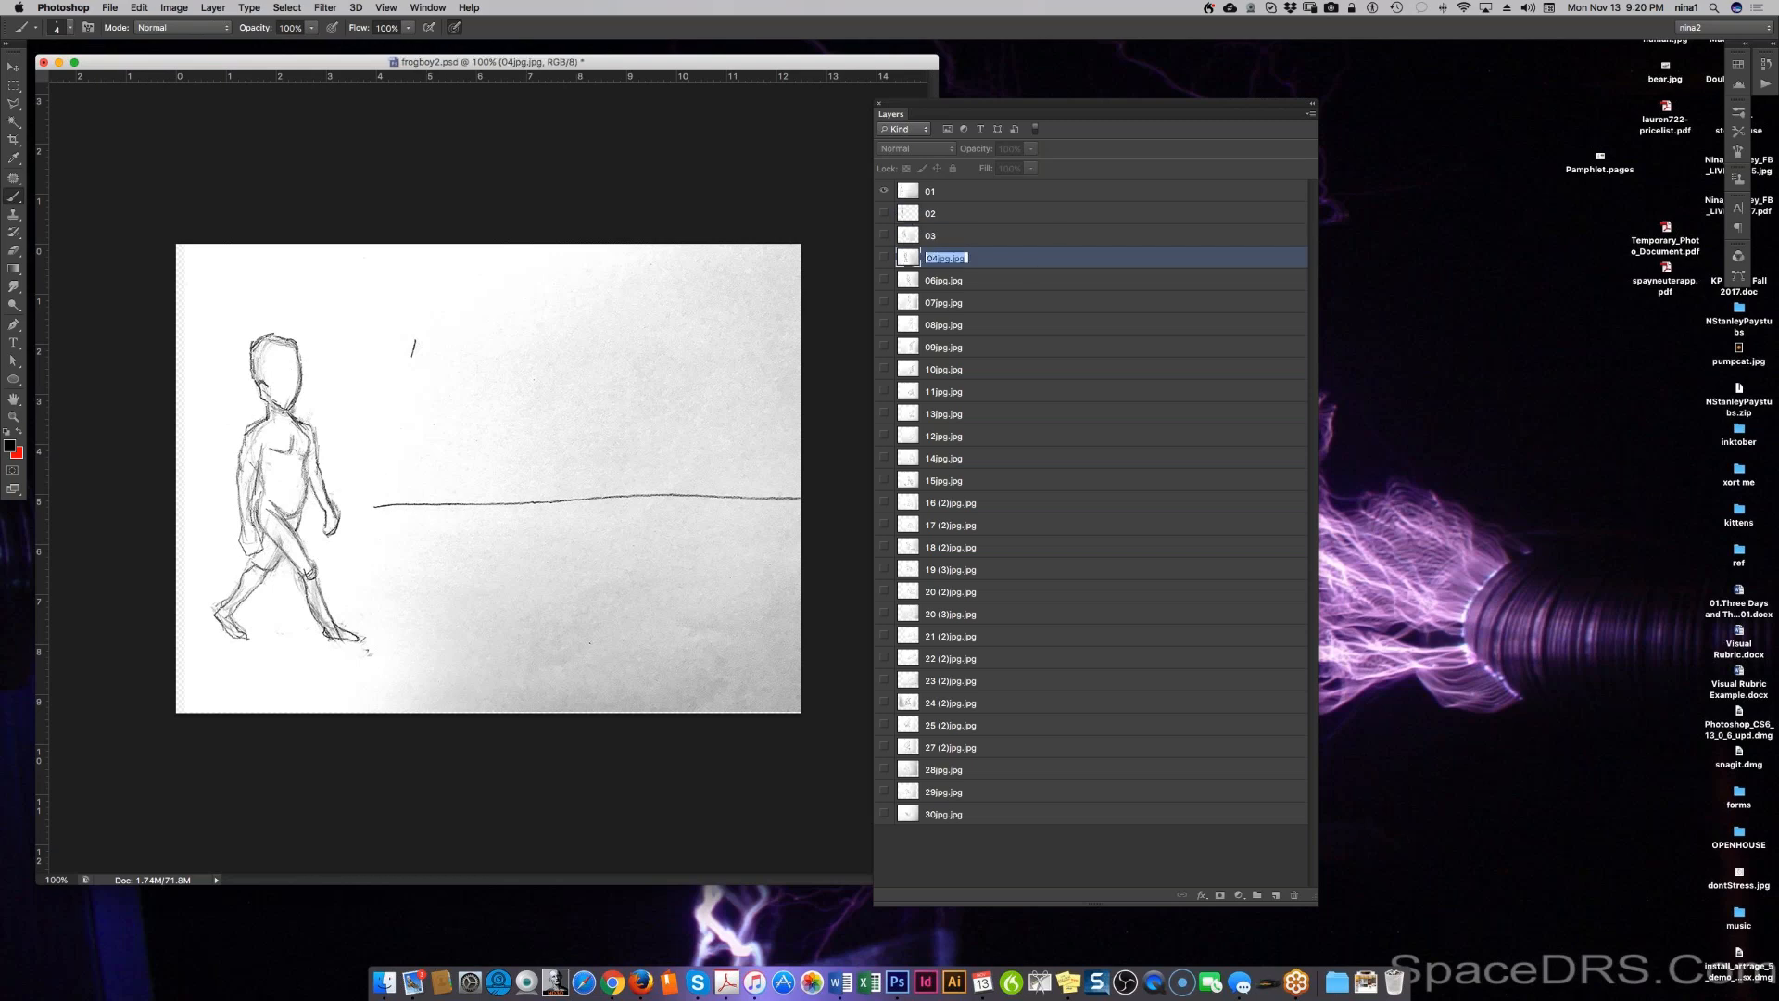
text(04j)
key(Tab)
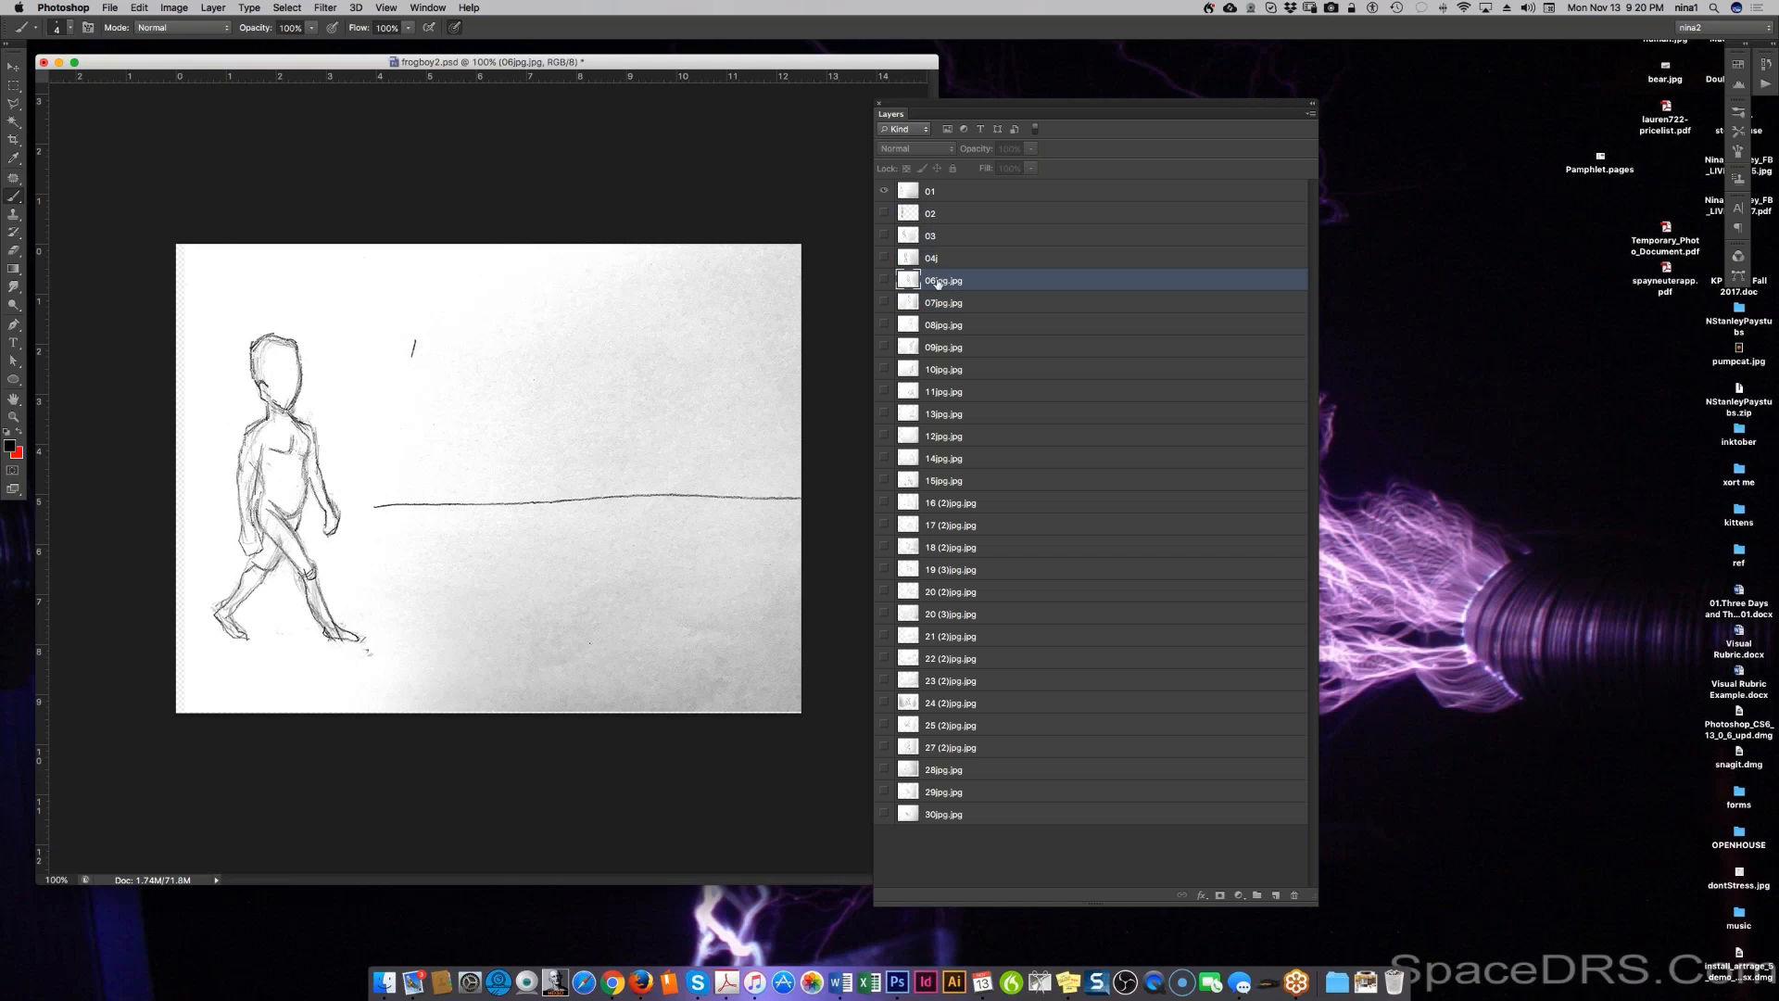
Step: Rename the 06jpg.jpg and 07jpg.jpg layers as 06 and 07j
double_click(937, 280)
text(06)
click(1293, 347)
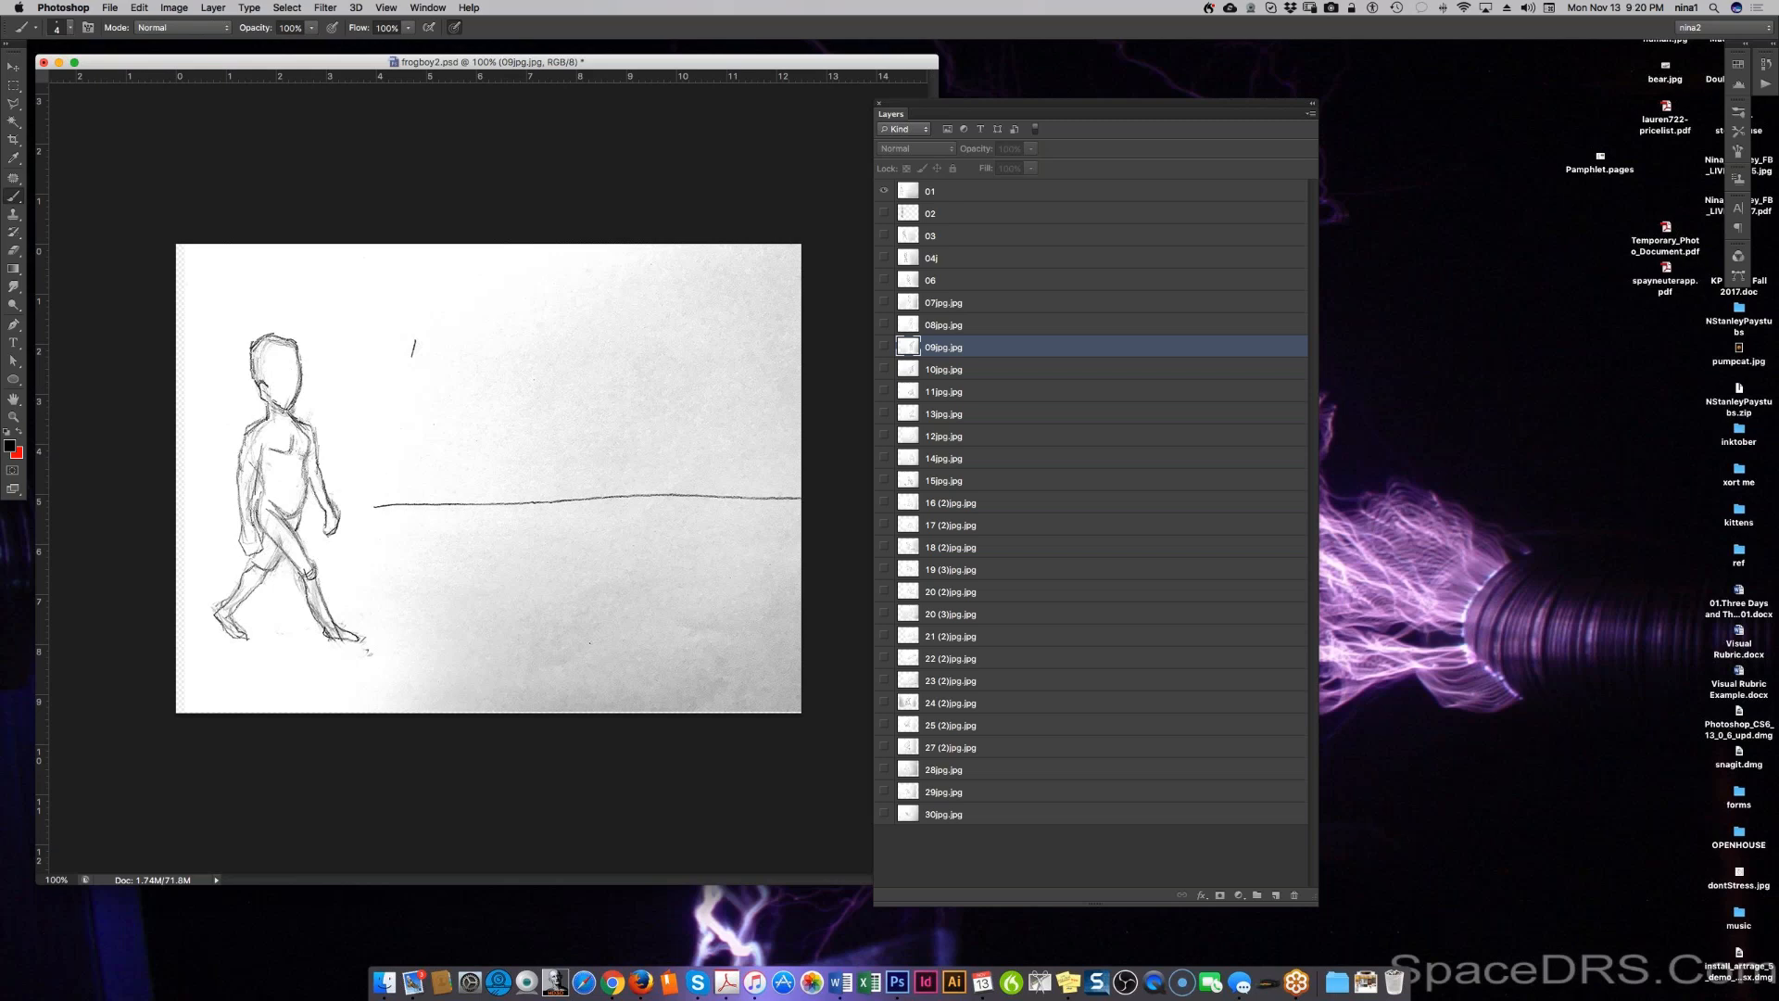
click(938, 304)
double_click(943, 303)
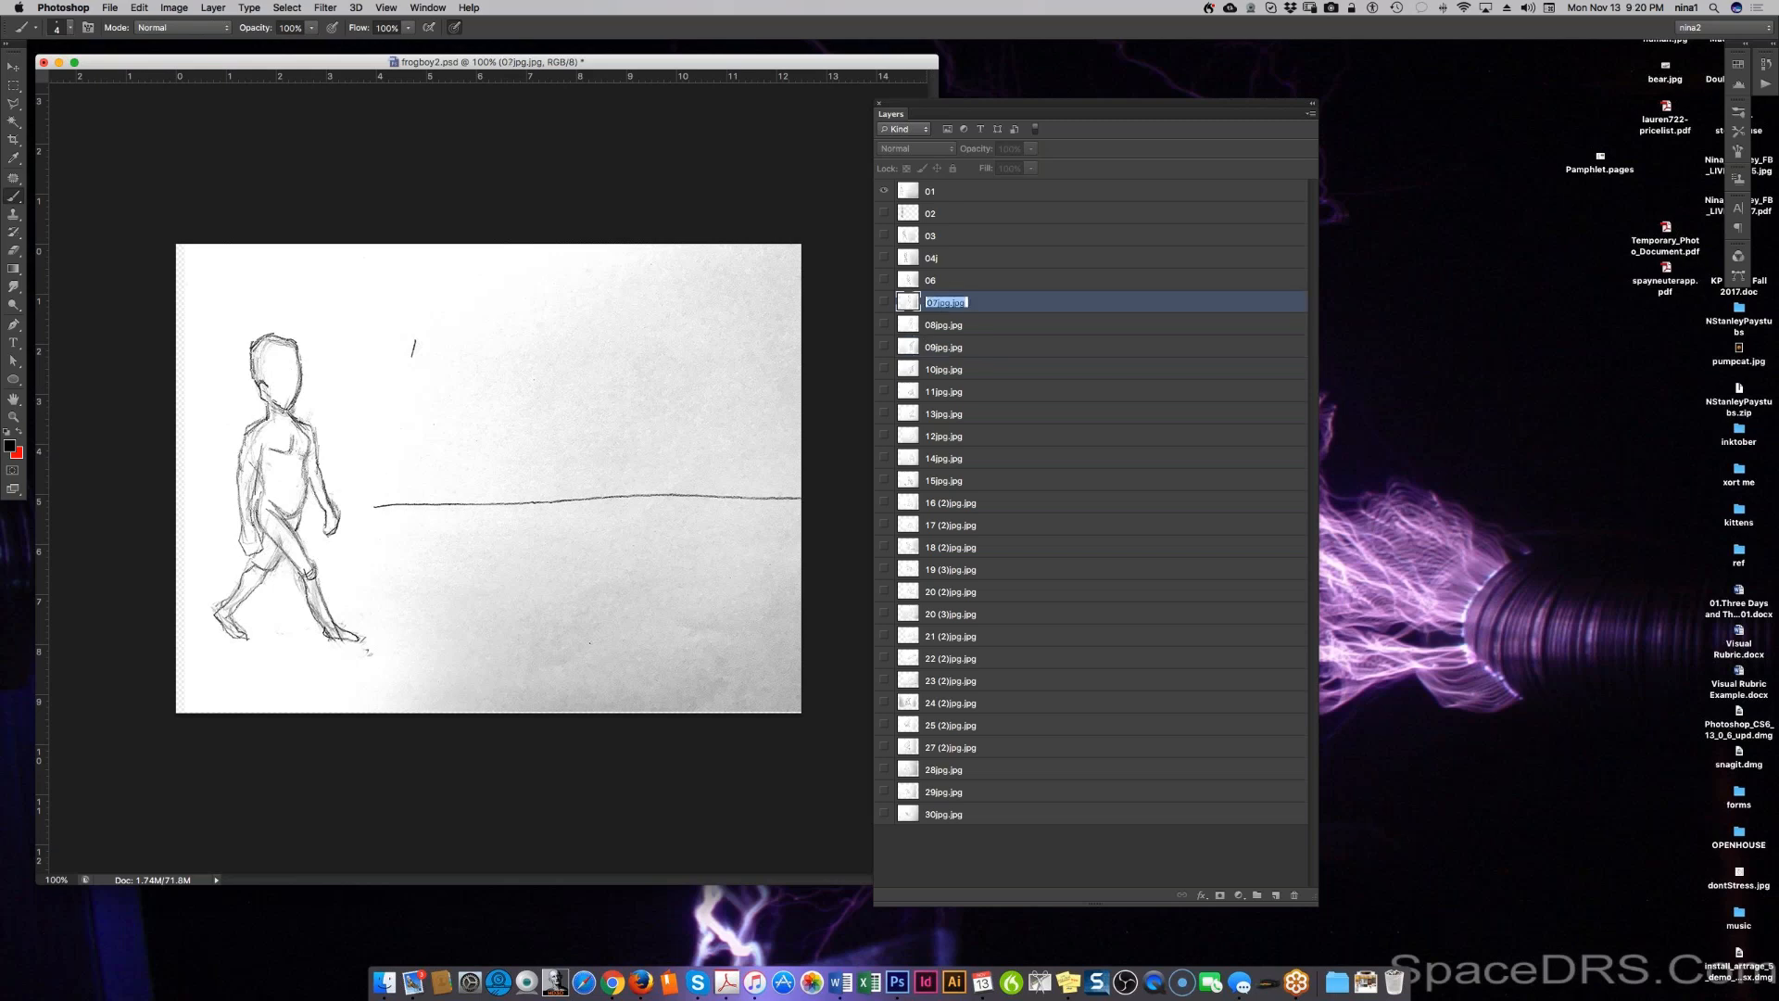
text(07j)
click(1005, 330)
Step: Rename the 08jpg.jpg and 09jpg.jpg layers as 08 and 09
double_click(945, 325)
text(08)
click(980, 349)
double_click(945, 347)
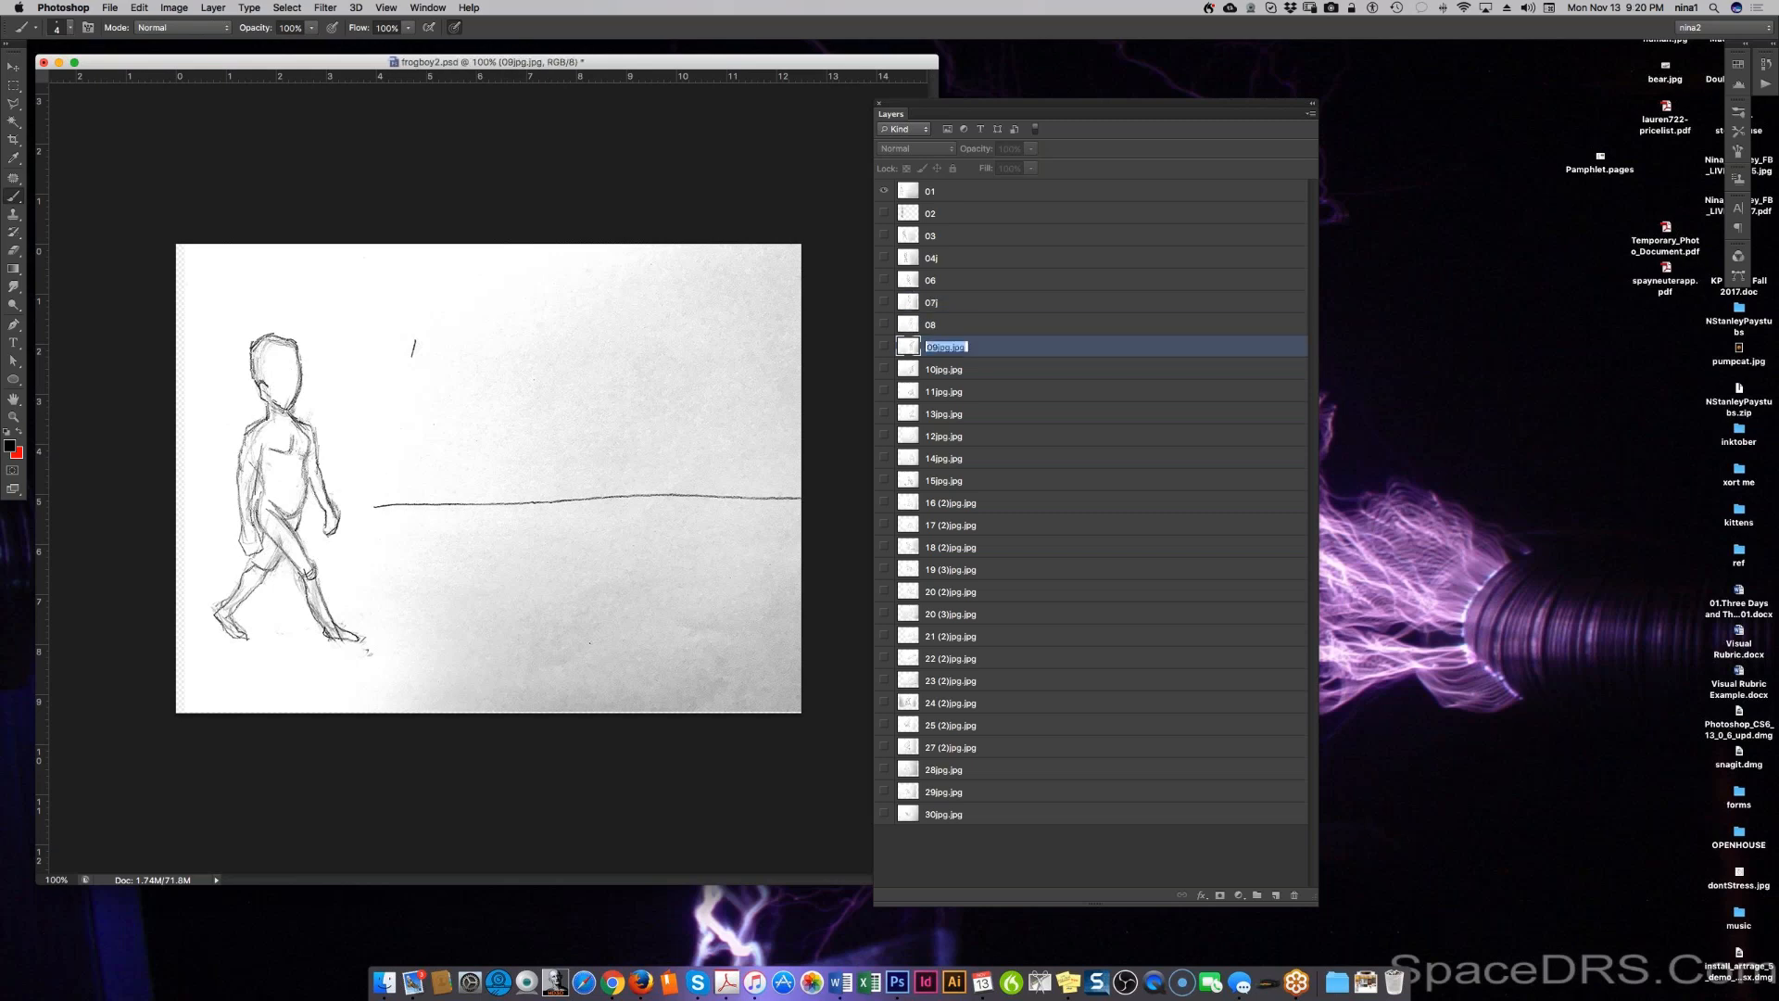
click(939, 348)
key(BackSpace)
key(Tab)
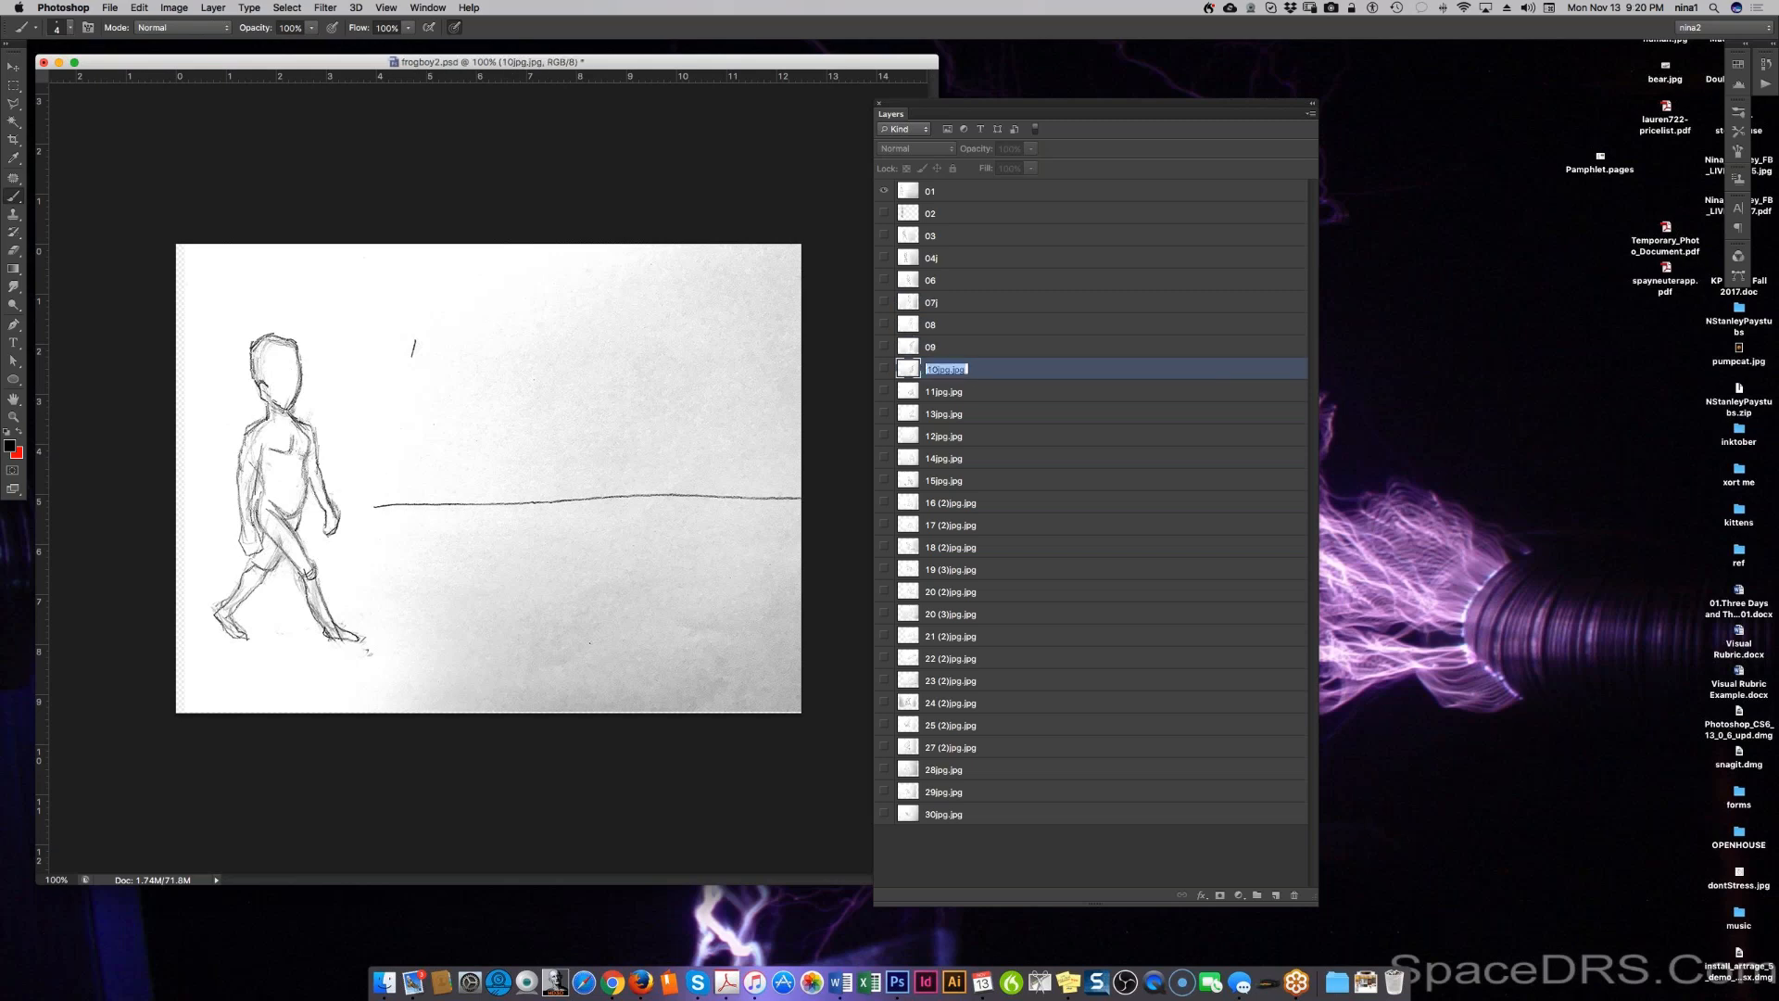
Step: Rename the 10jpg.jpg, 11jpg.jpg and 13jpg.jpg layers as 10, 11 and 13
text(10)
key(Return)
key(Tab)
text(11)
key(Tab)
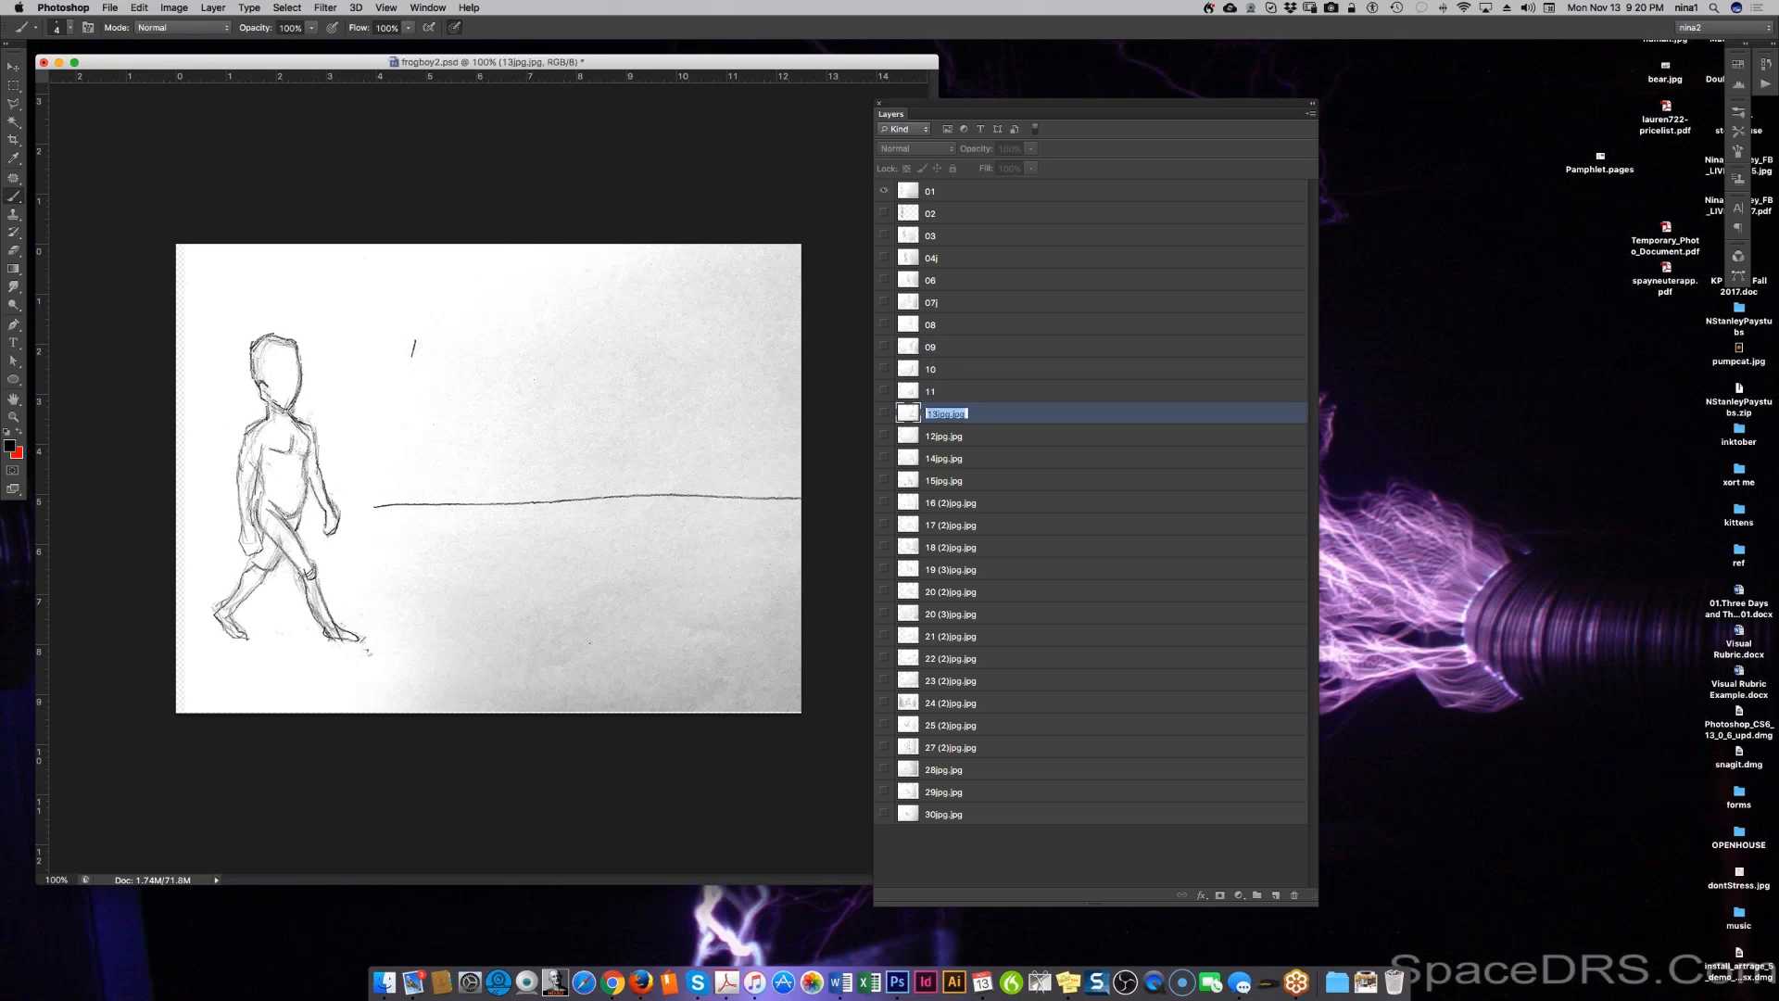
text(13)
key(Tab)
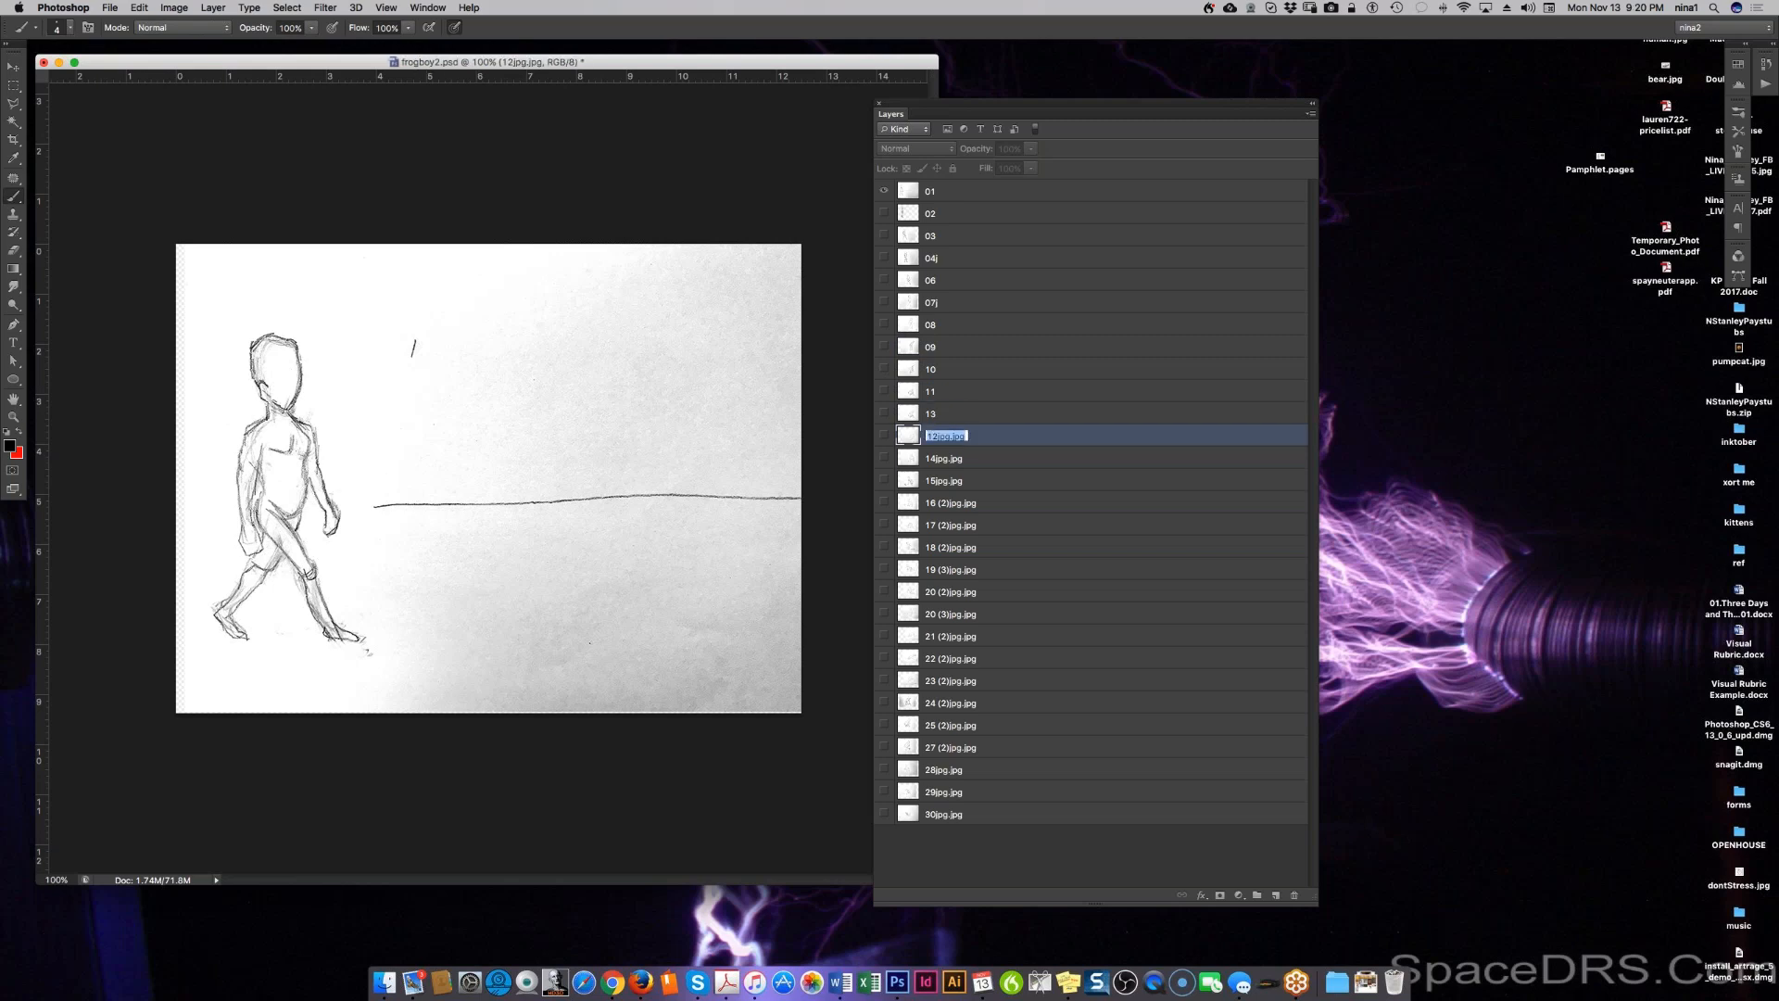
Step: Rename the 12jpg.jpg, 14jpg.jpg and 15jpg.jpg layers as 12, 14j and 15
text(12)
key(Tab)
text(14j)
key(Tab)
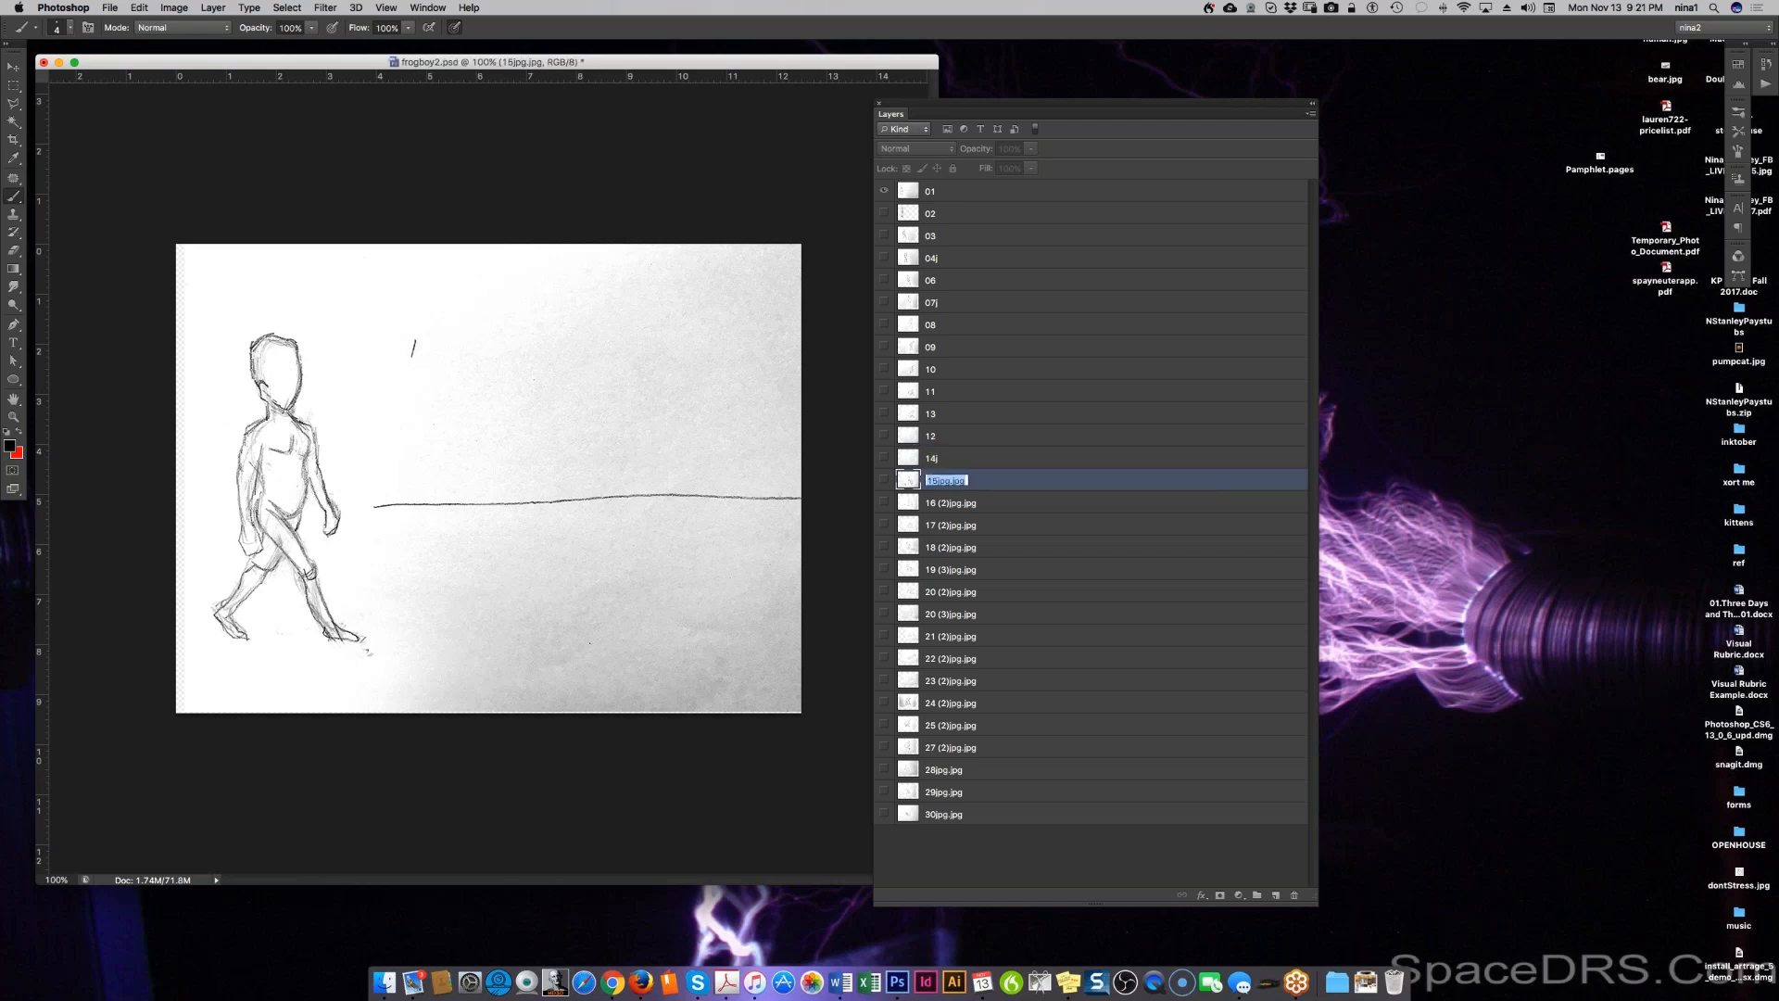
text(15)
key(Tab)
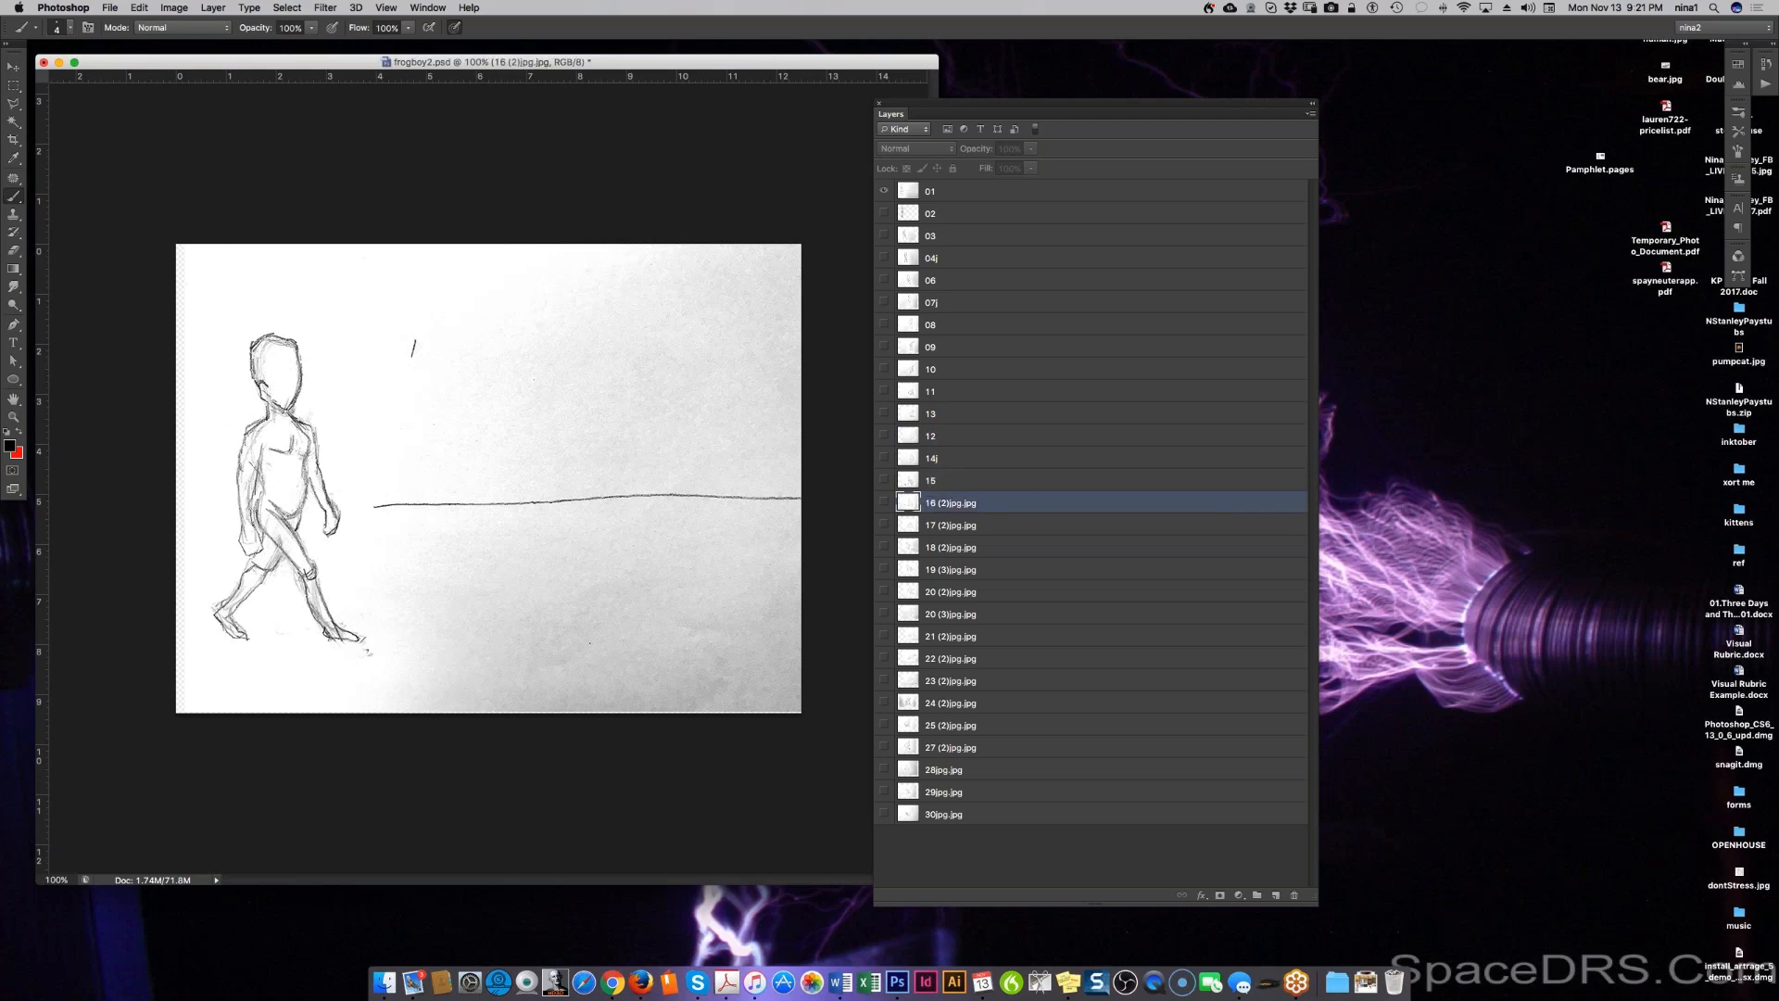
Step: Rename the 16 (2)jpg.jpg and 17 (2)jpg.jpg layers as 16 and 17
double_click(990, 503)
click(758, 131)
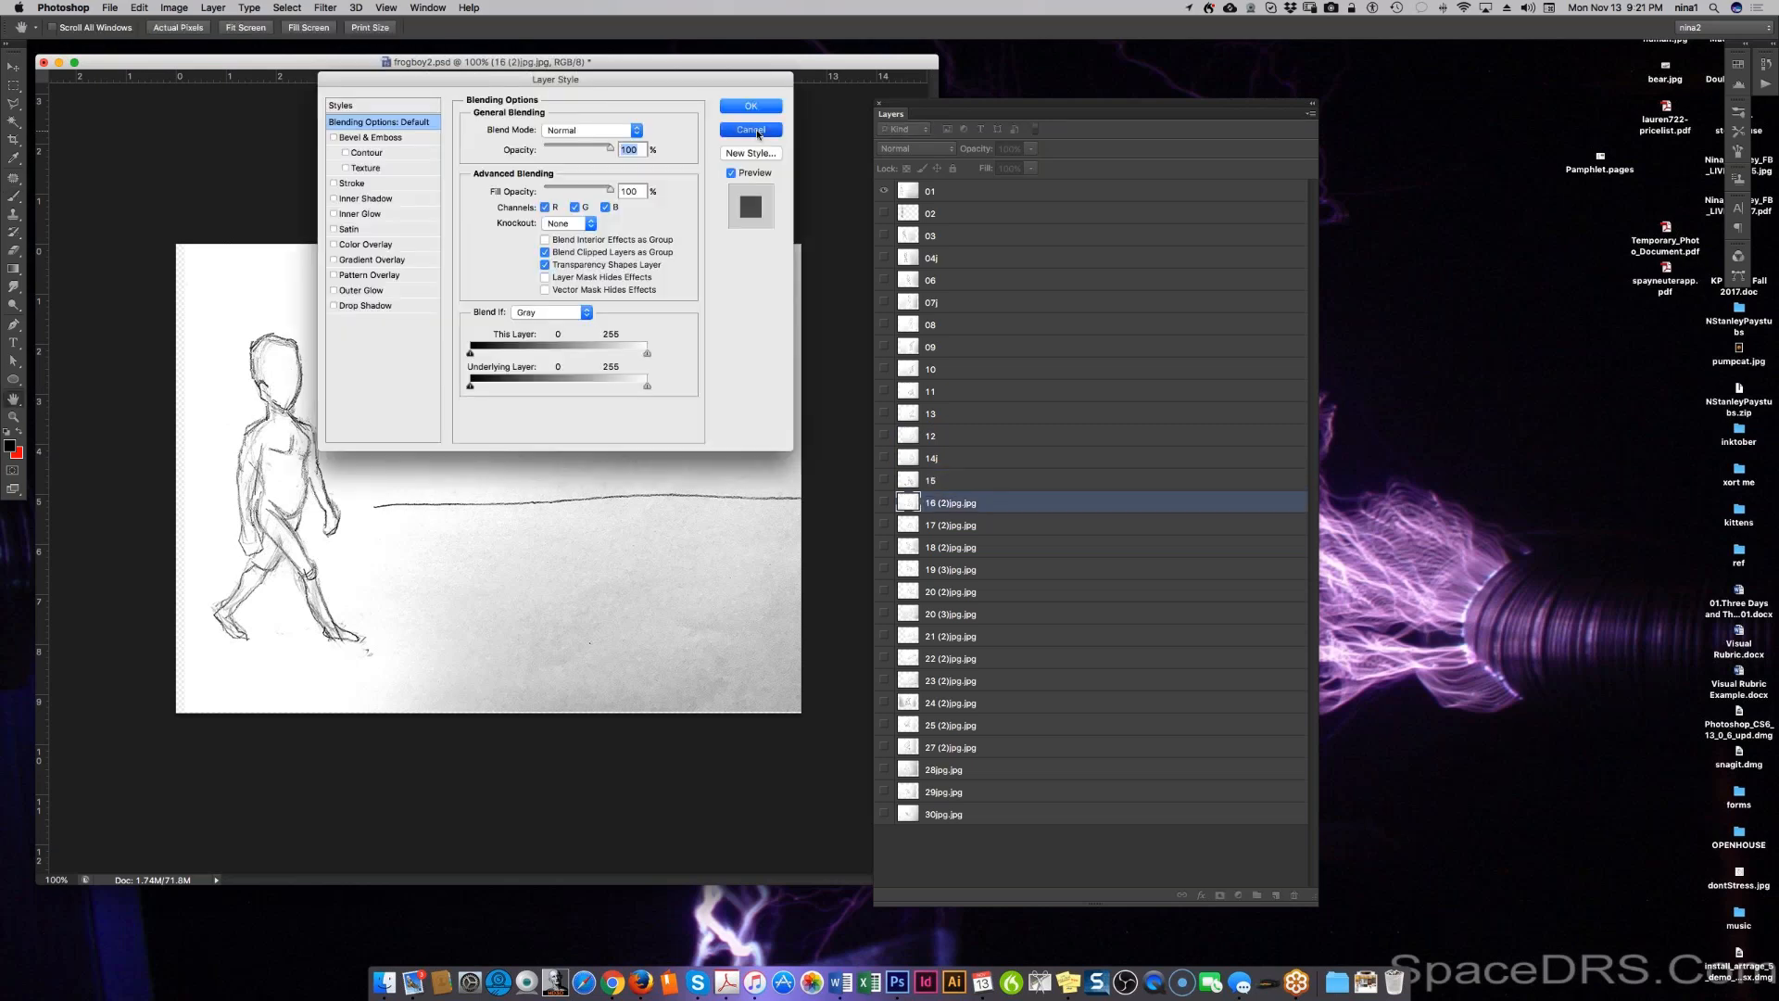
double_click(945, 503)
text(16)
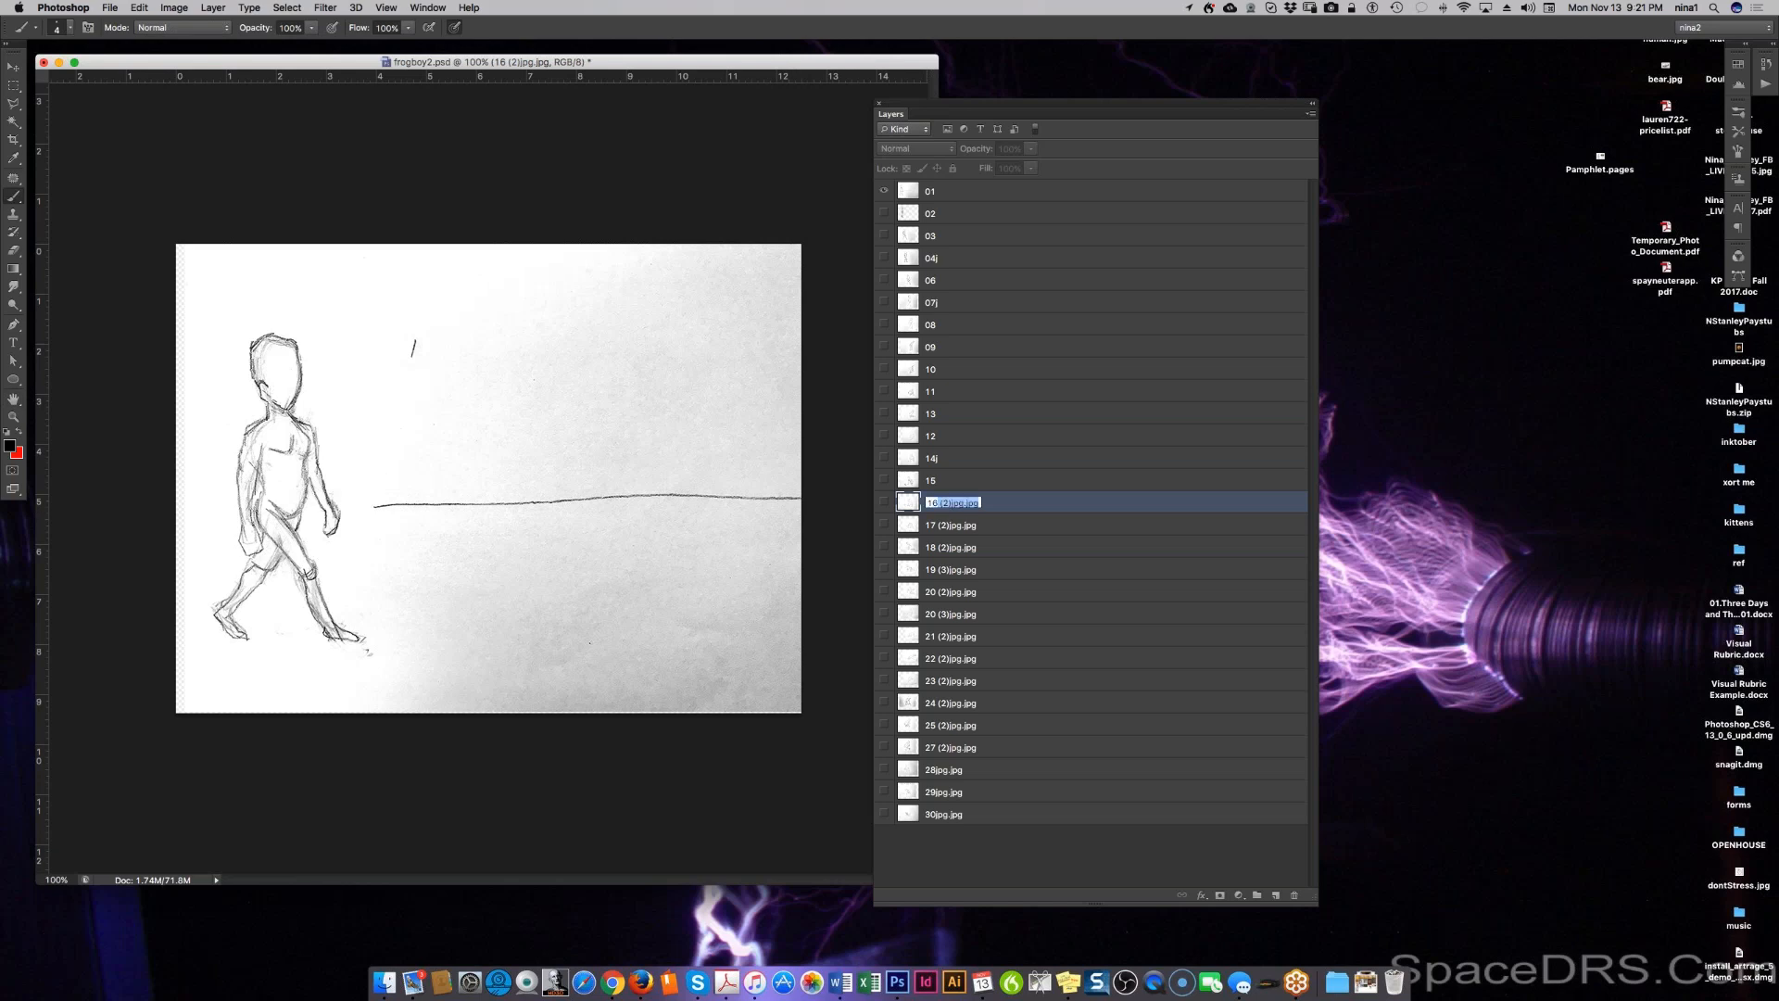
click(964, 532)
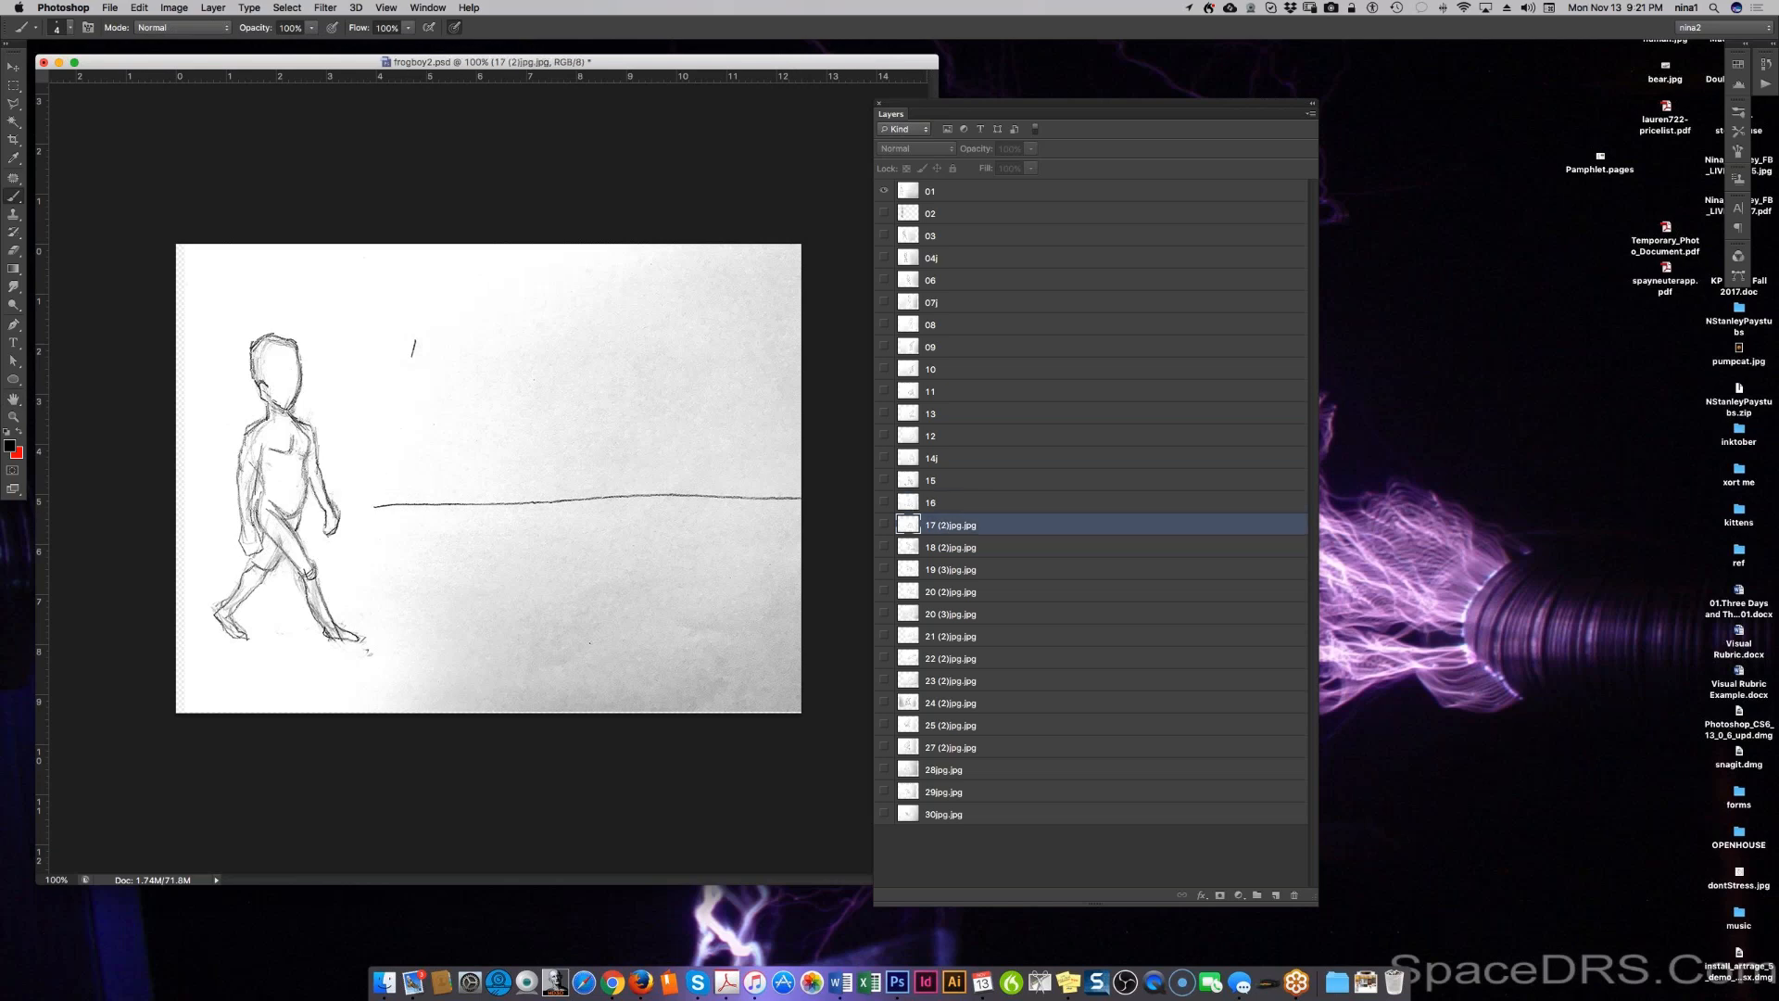
double_click(936, 526)
text(17)
key(Return)
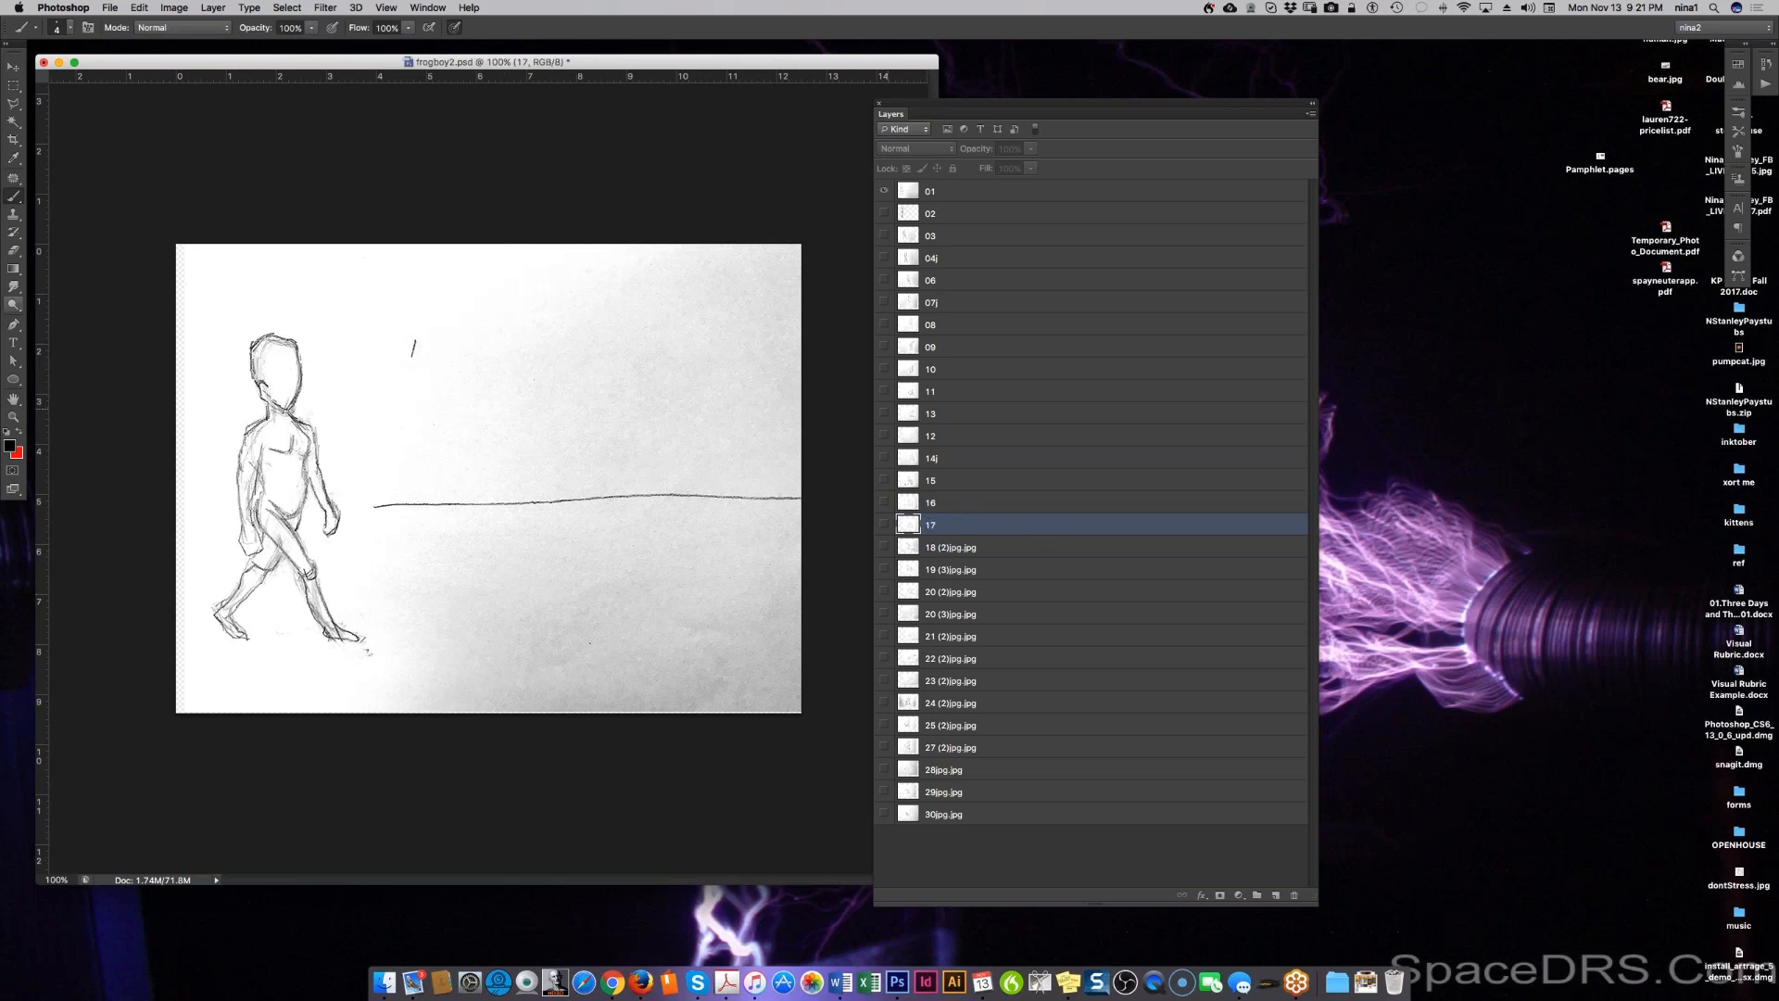
Step: Save the document with its renamed layers and select layer 01
key(super+s)
click(932, 192)
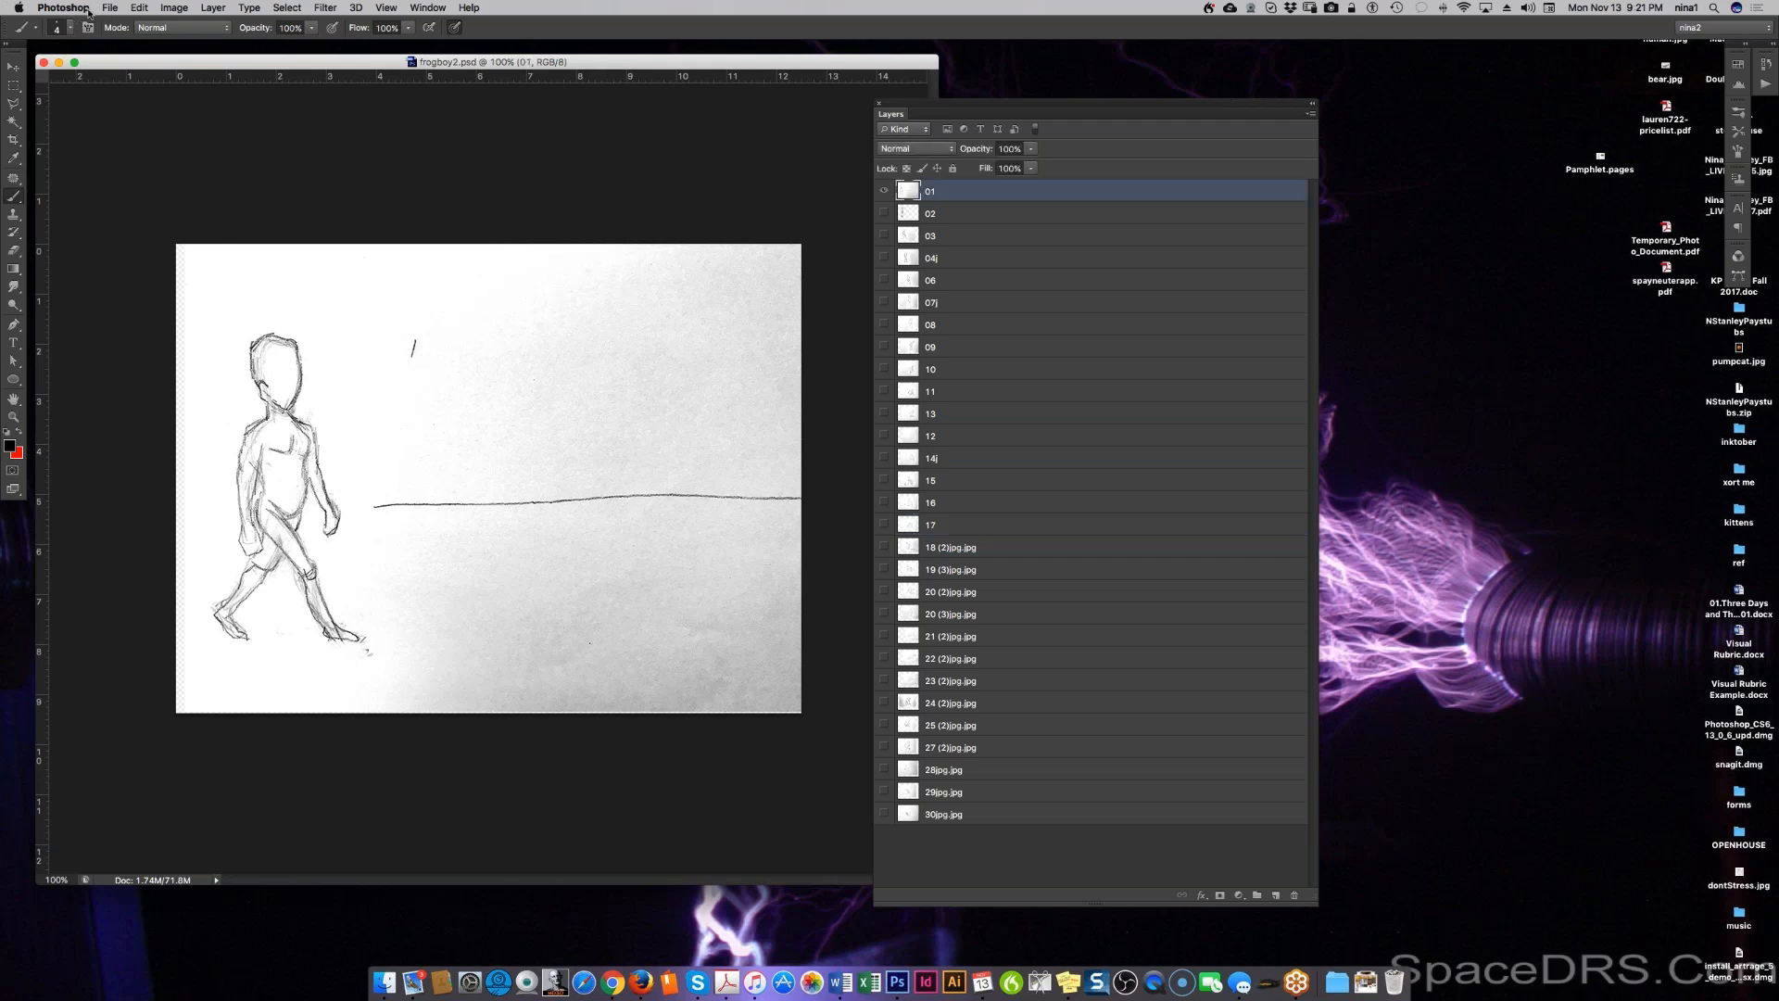
Step: Start the Export Layers to Files script with a new folder named processed inside Documents/*School/*Art Institute/**Oct 9 - Nov 2017 as its destination
click(119, 9)
mouse_move(158, 275)
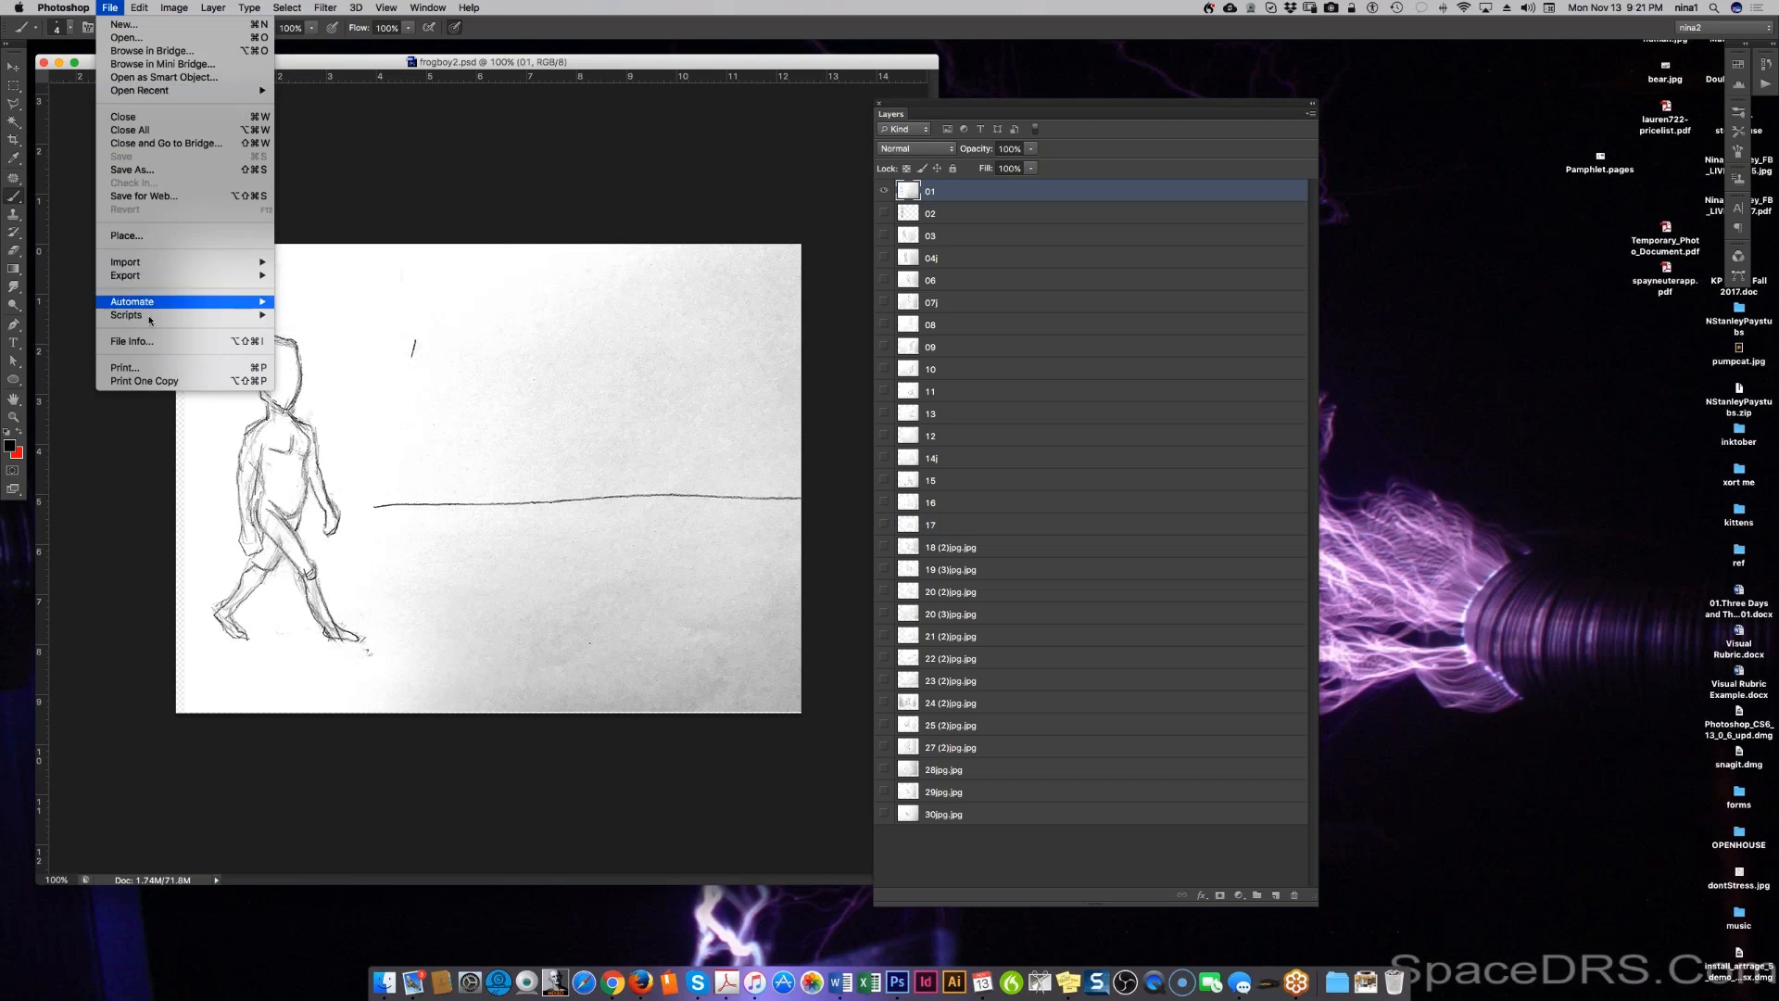
mouse_move(150, 315)
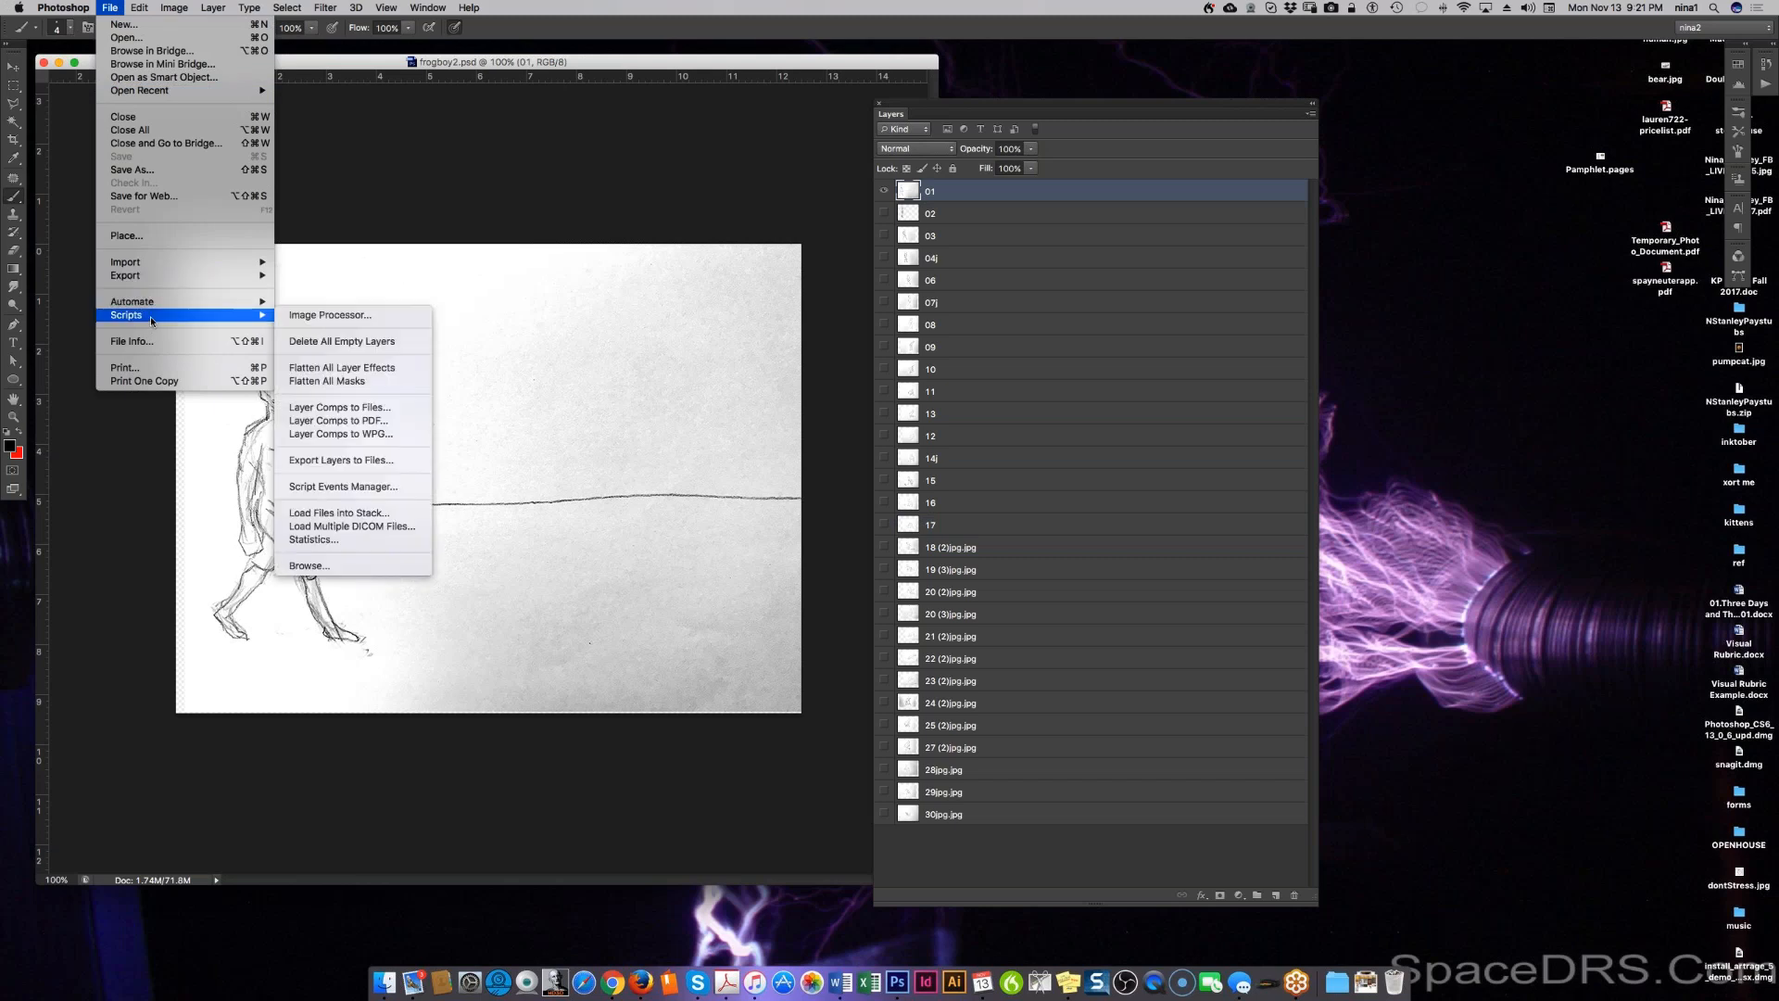
click(342, 461)
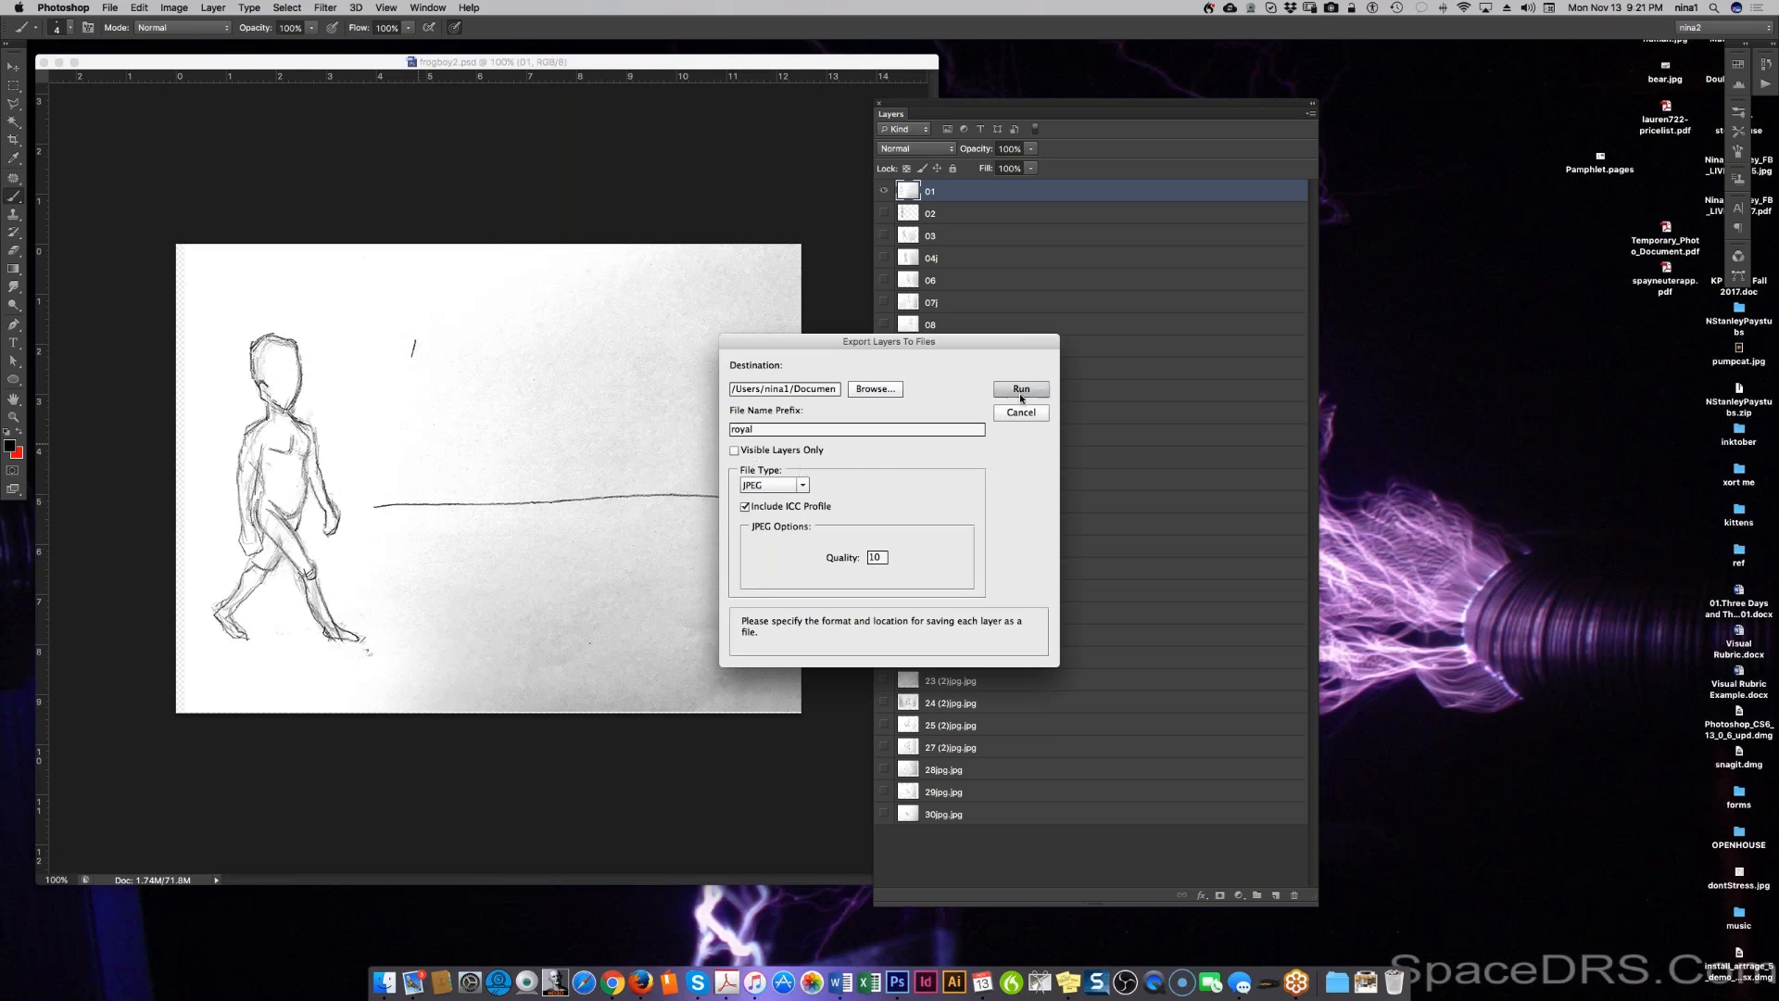
click(874, 389)
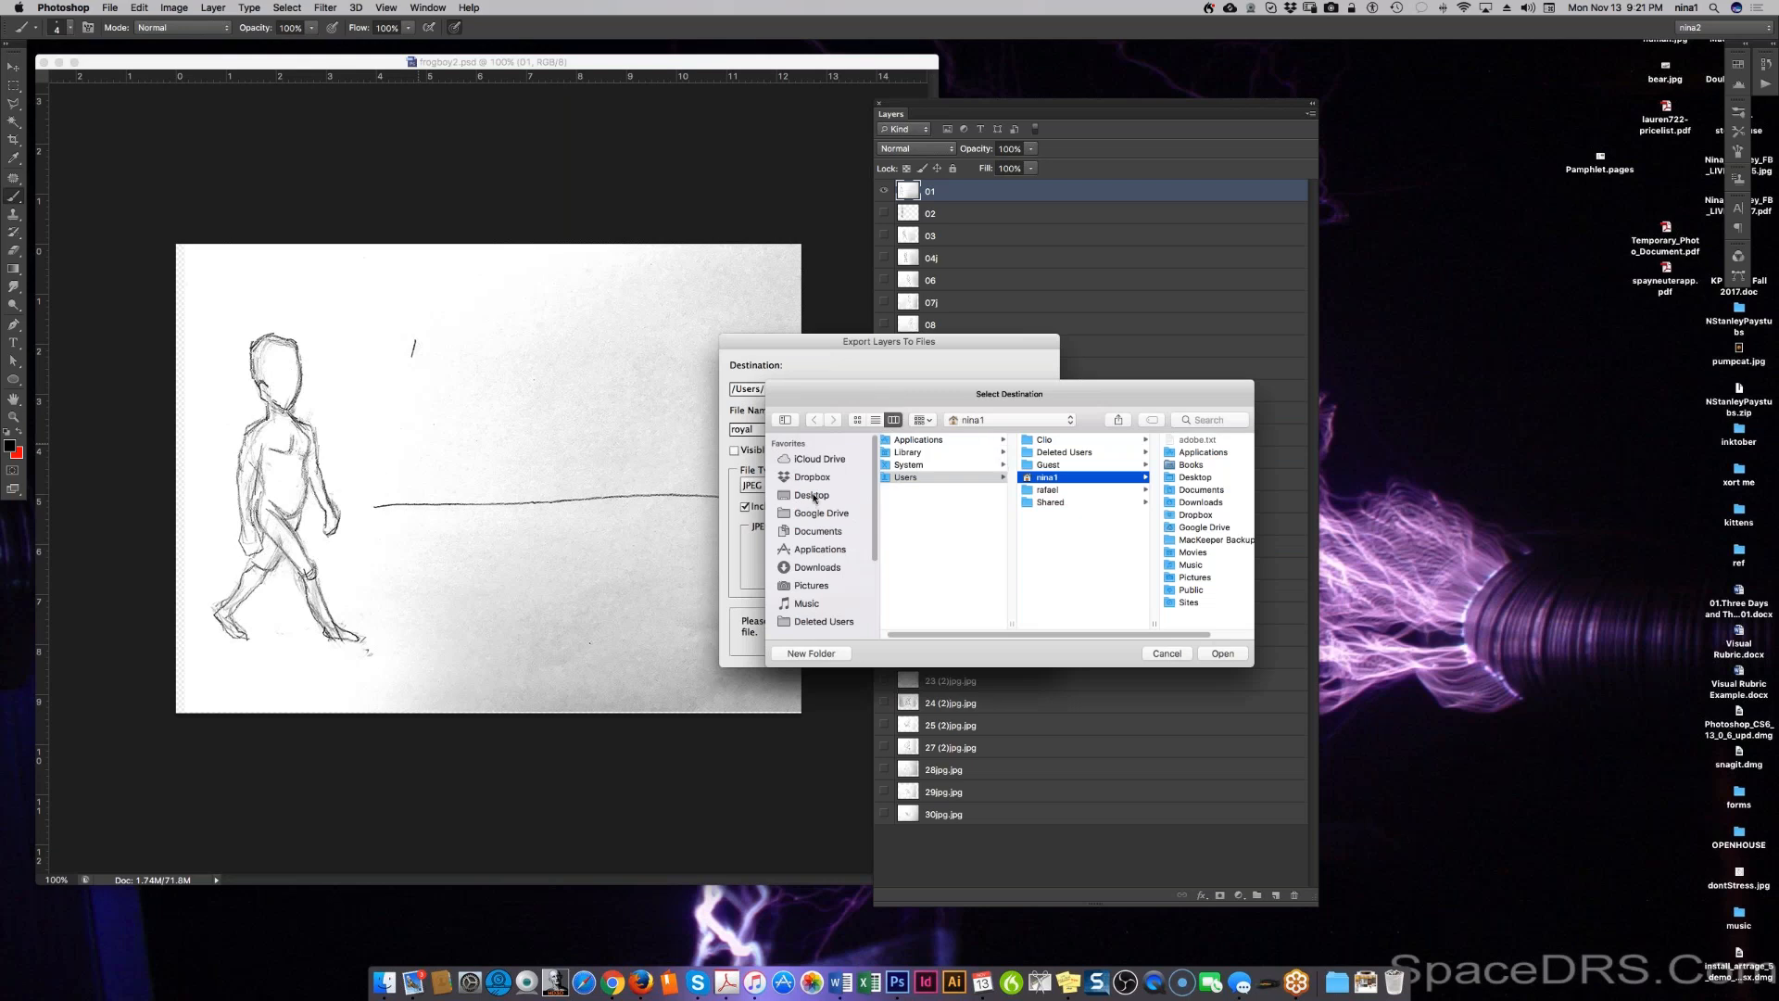
click(813, 530)
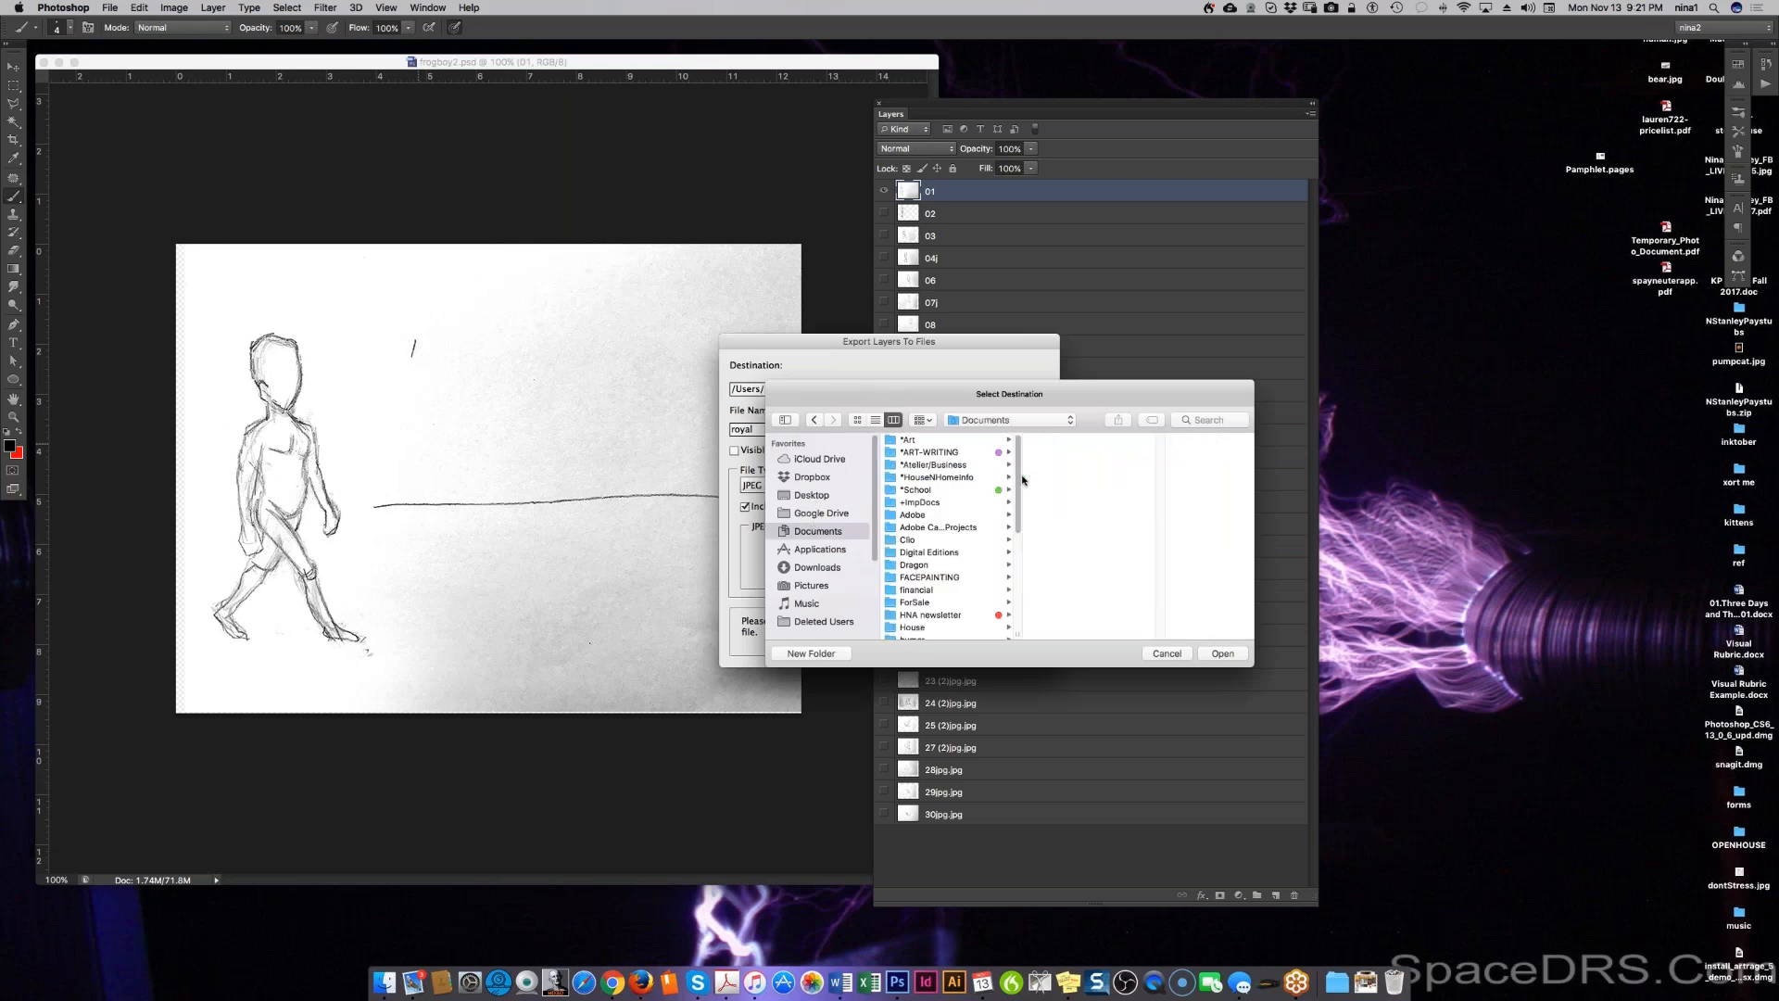
click(932, 491)
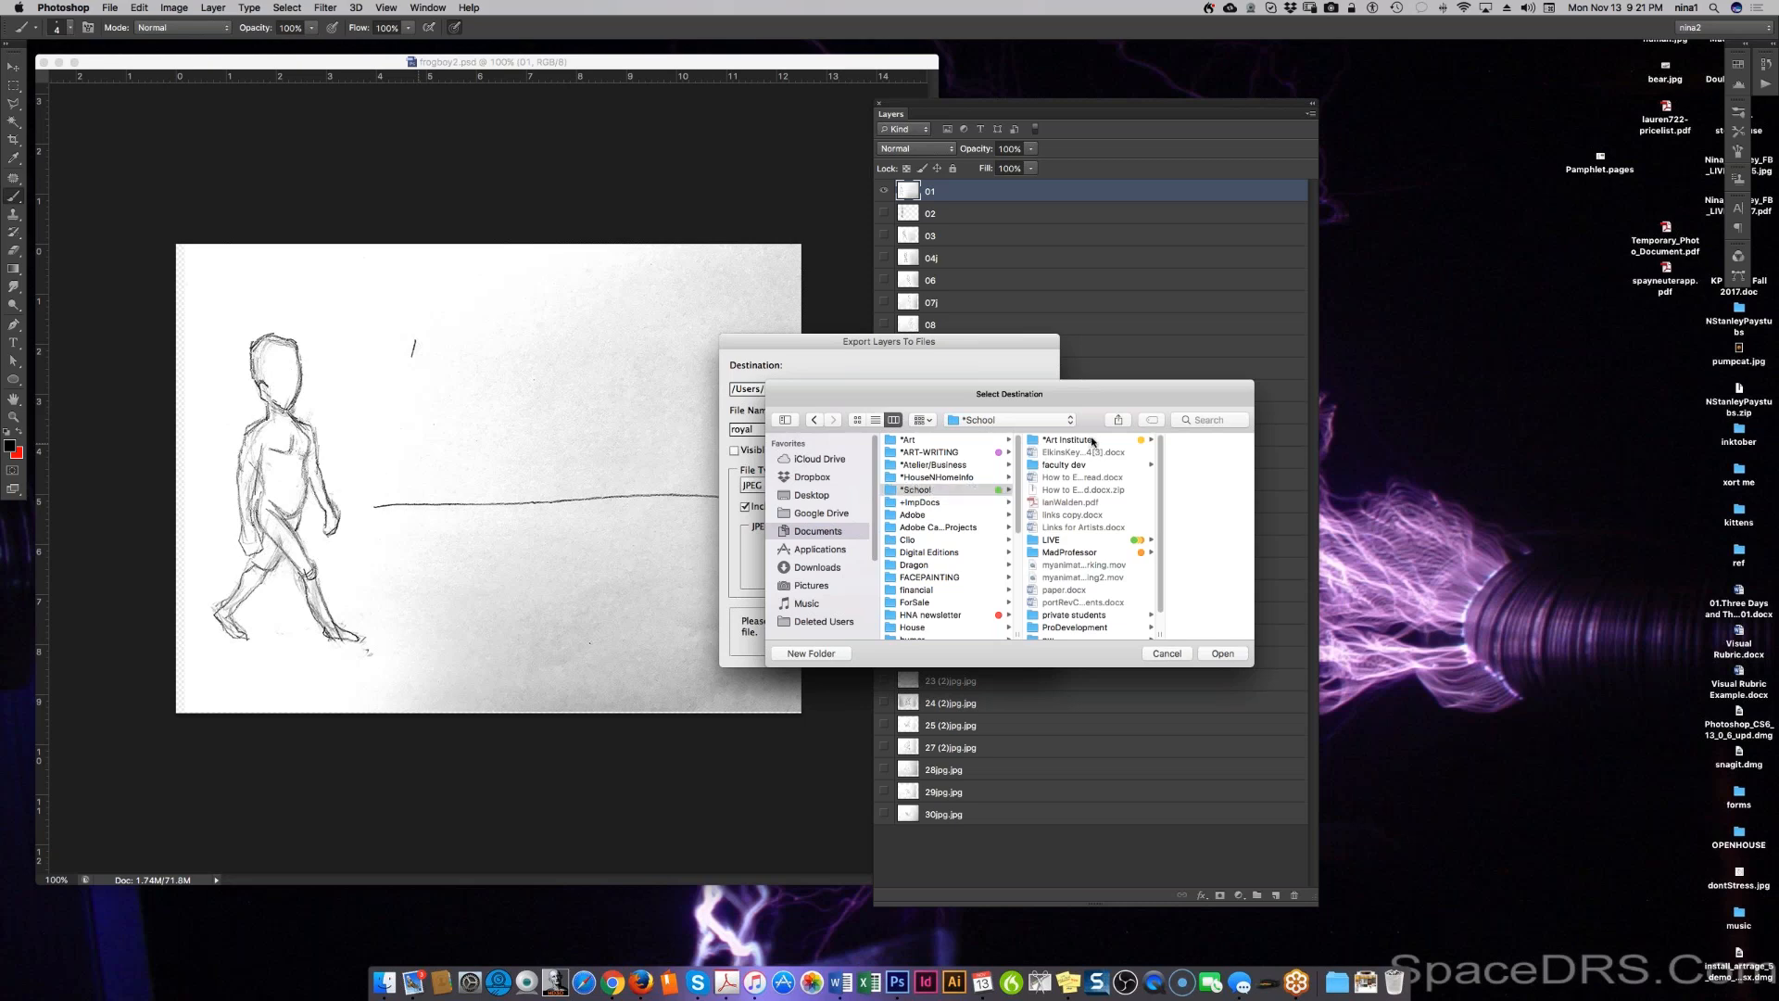
click(1092, 441)
click(1169, 441)
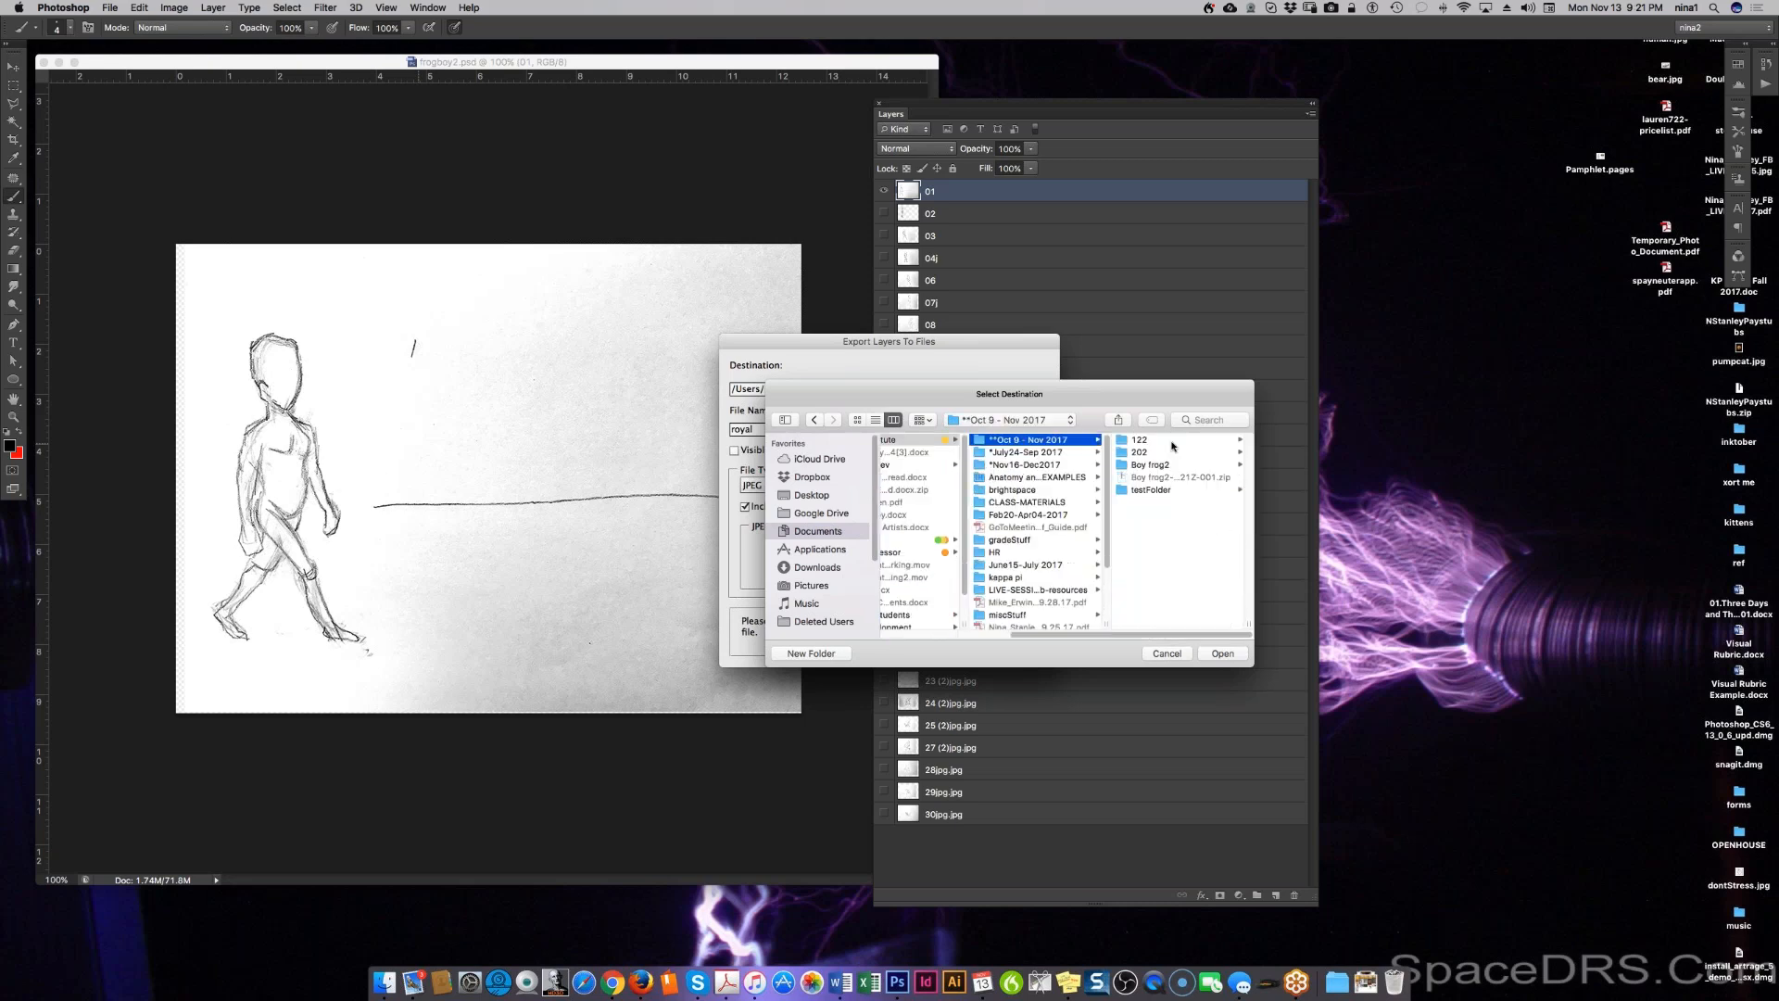
click(1154, 537)
click(799, 654)
text(processed)
key(Return)
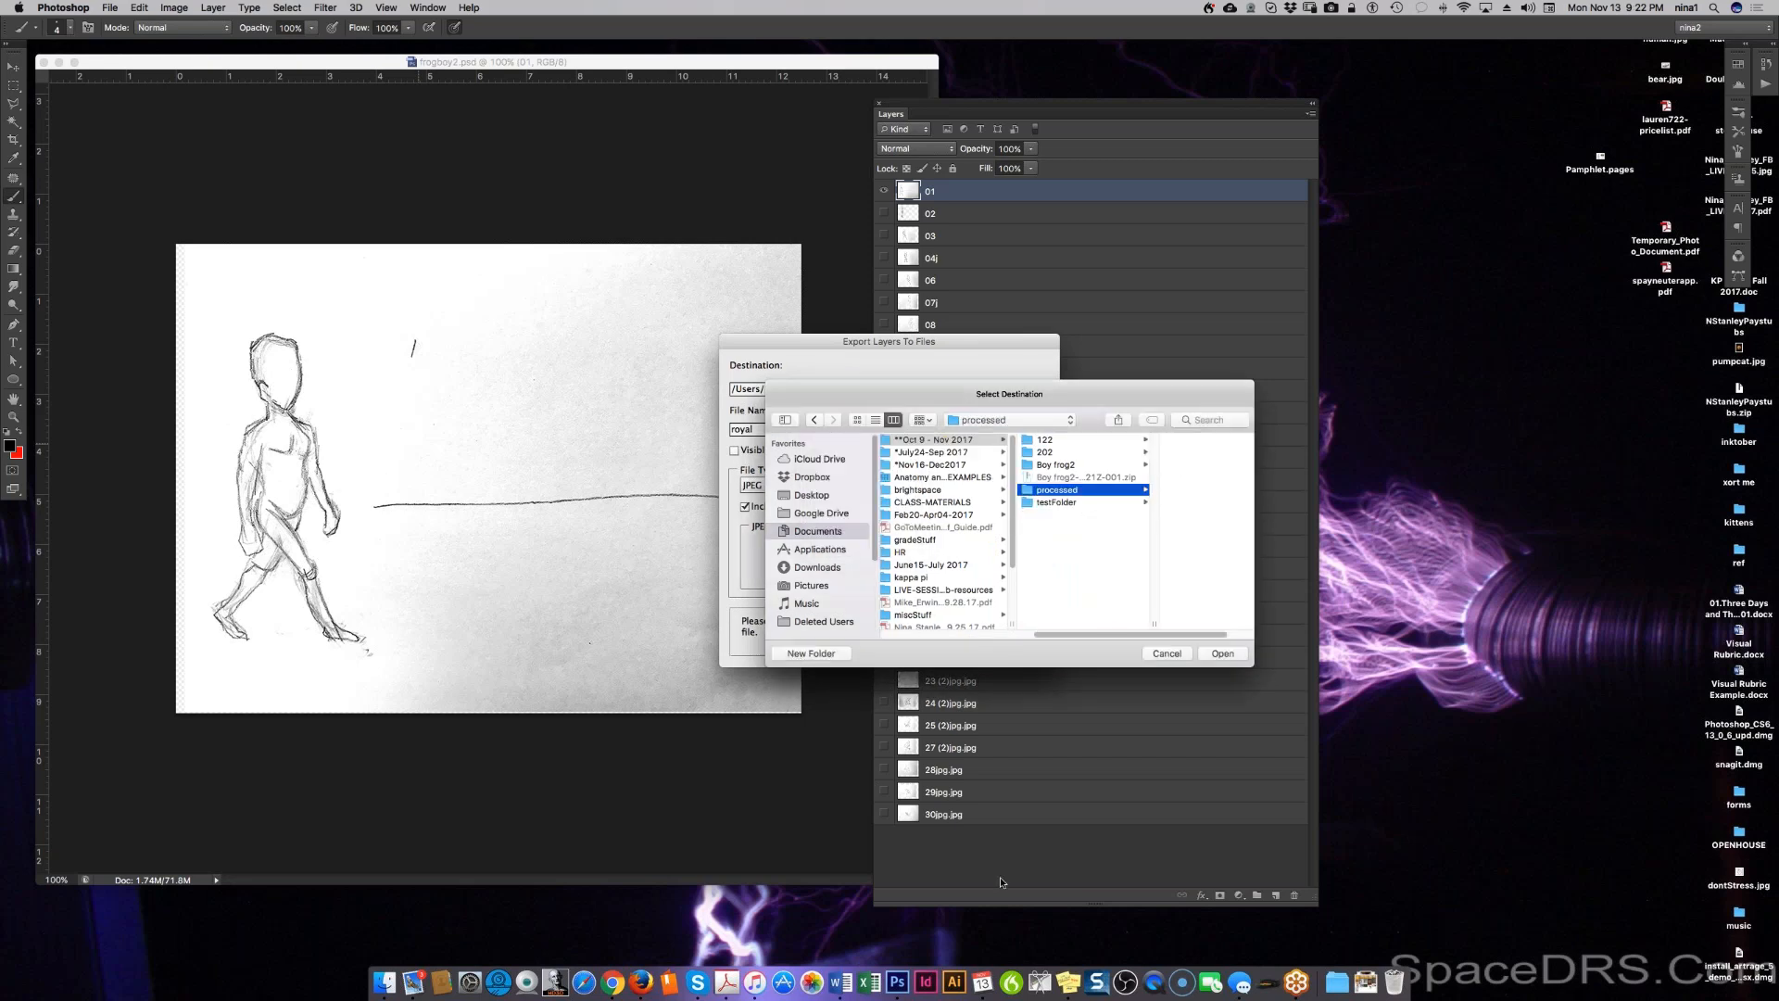
click(1214, 653)
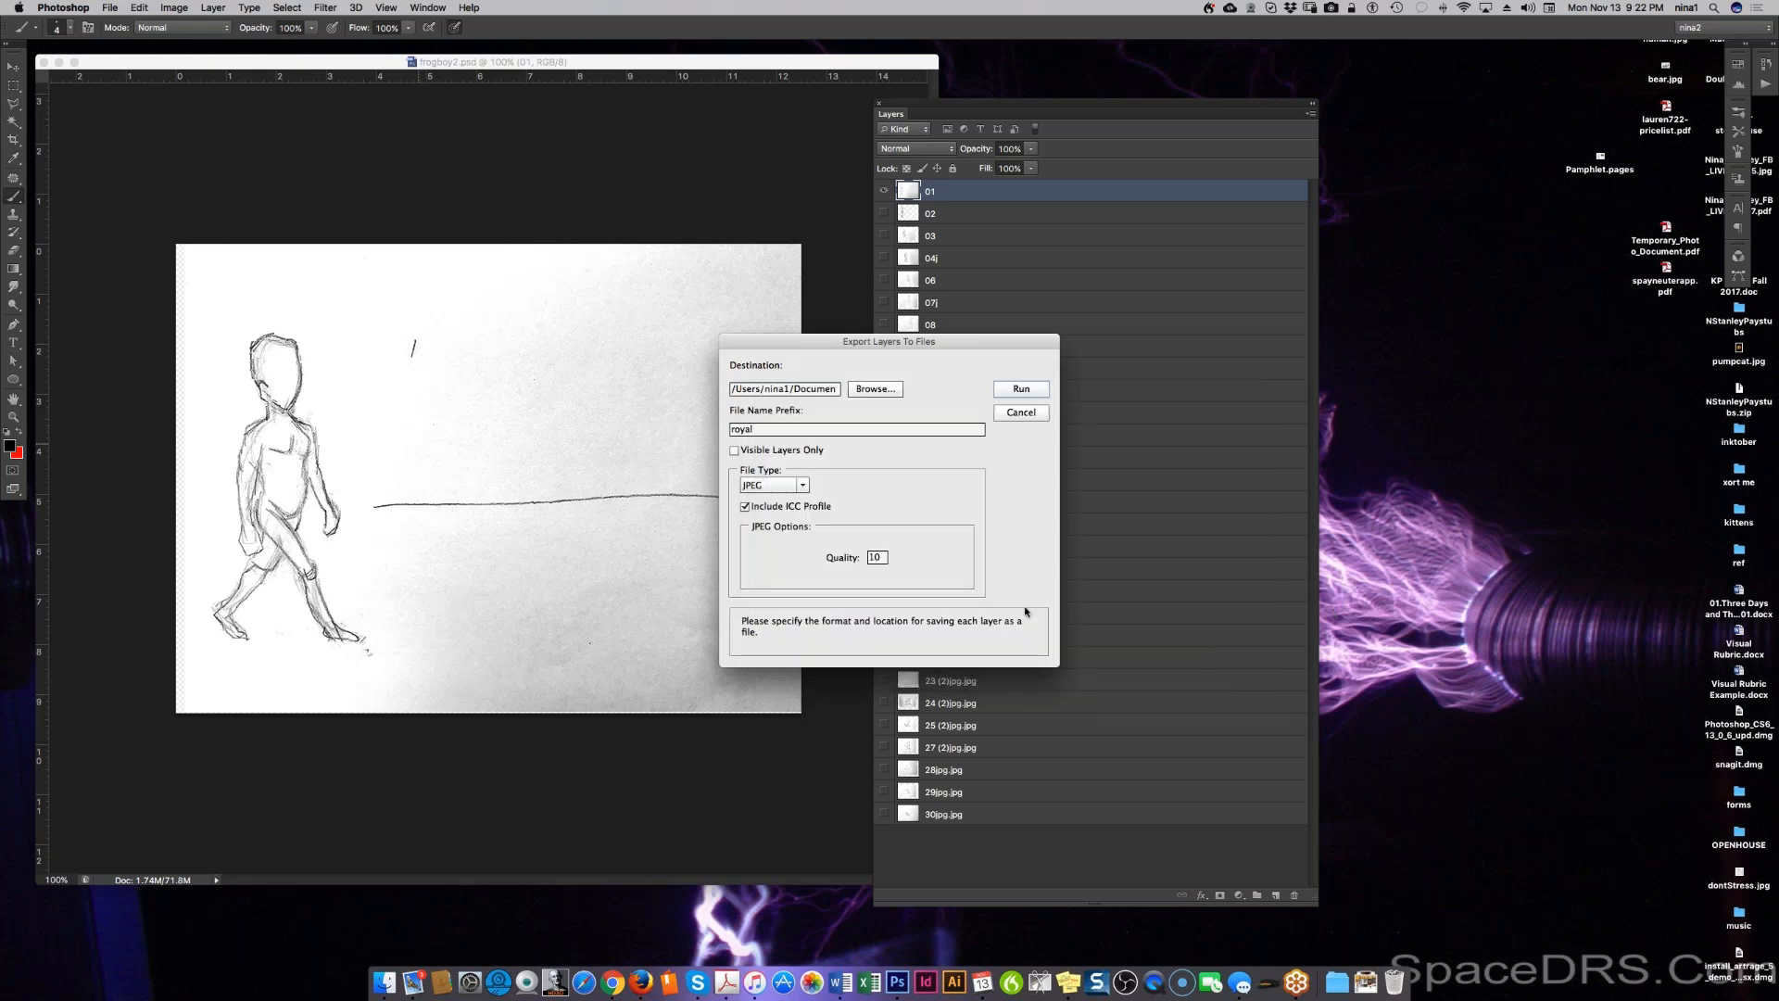
Step: Set the file name prefix to lara and export all layers as JPEG files
click(752, 427)
double_click(752, 426)
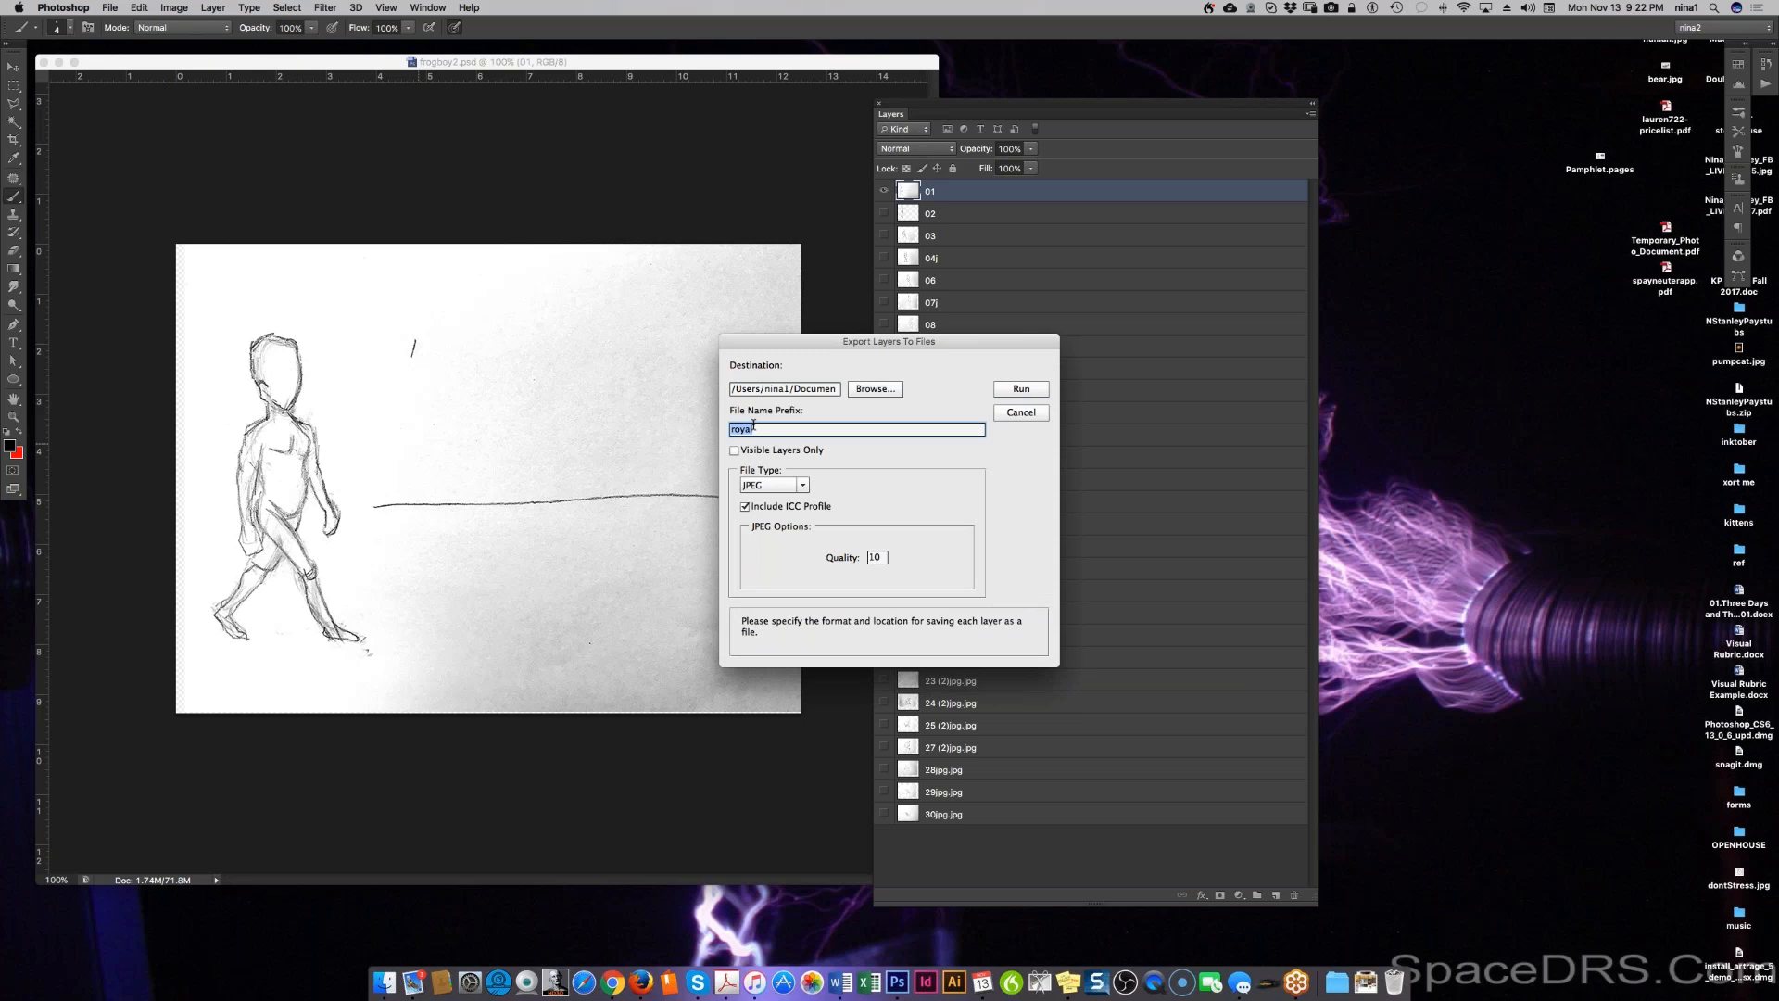
text(lara)
click(1019, 393)
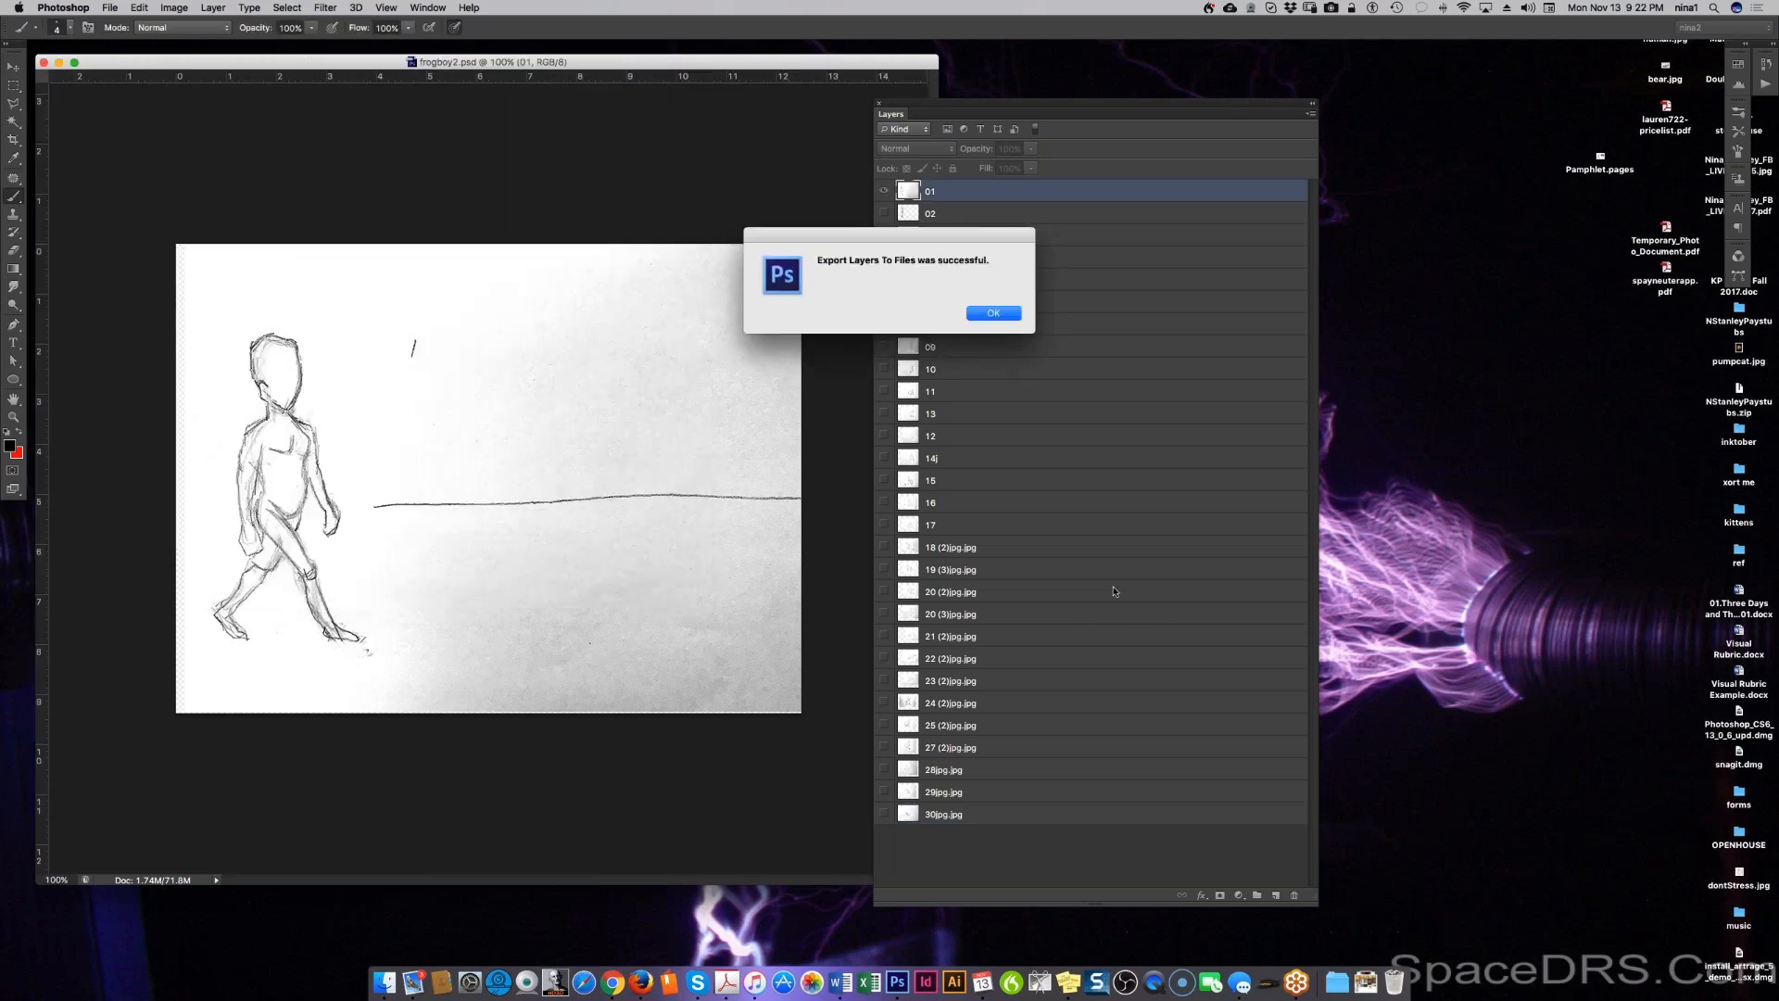
click(1008, 313)
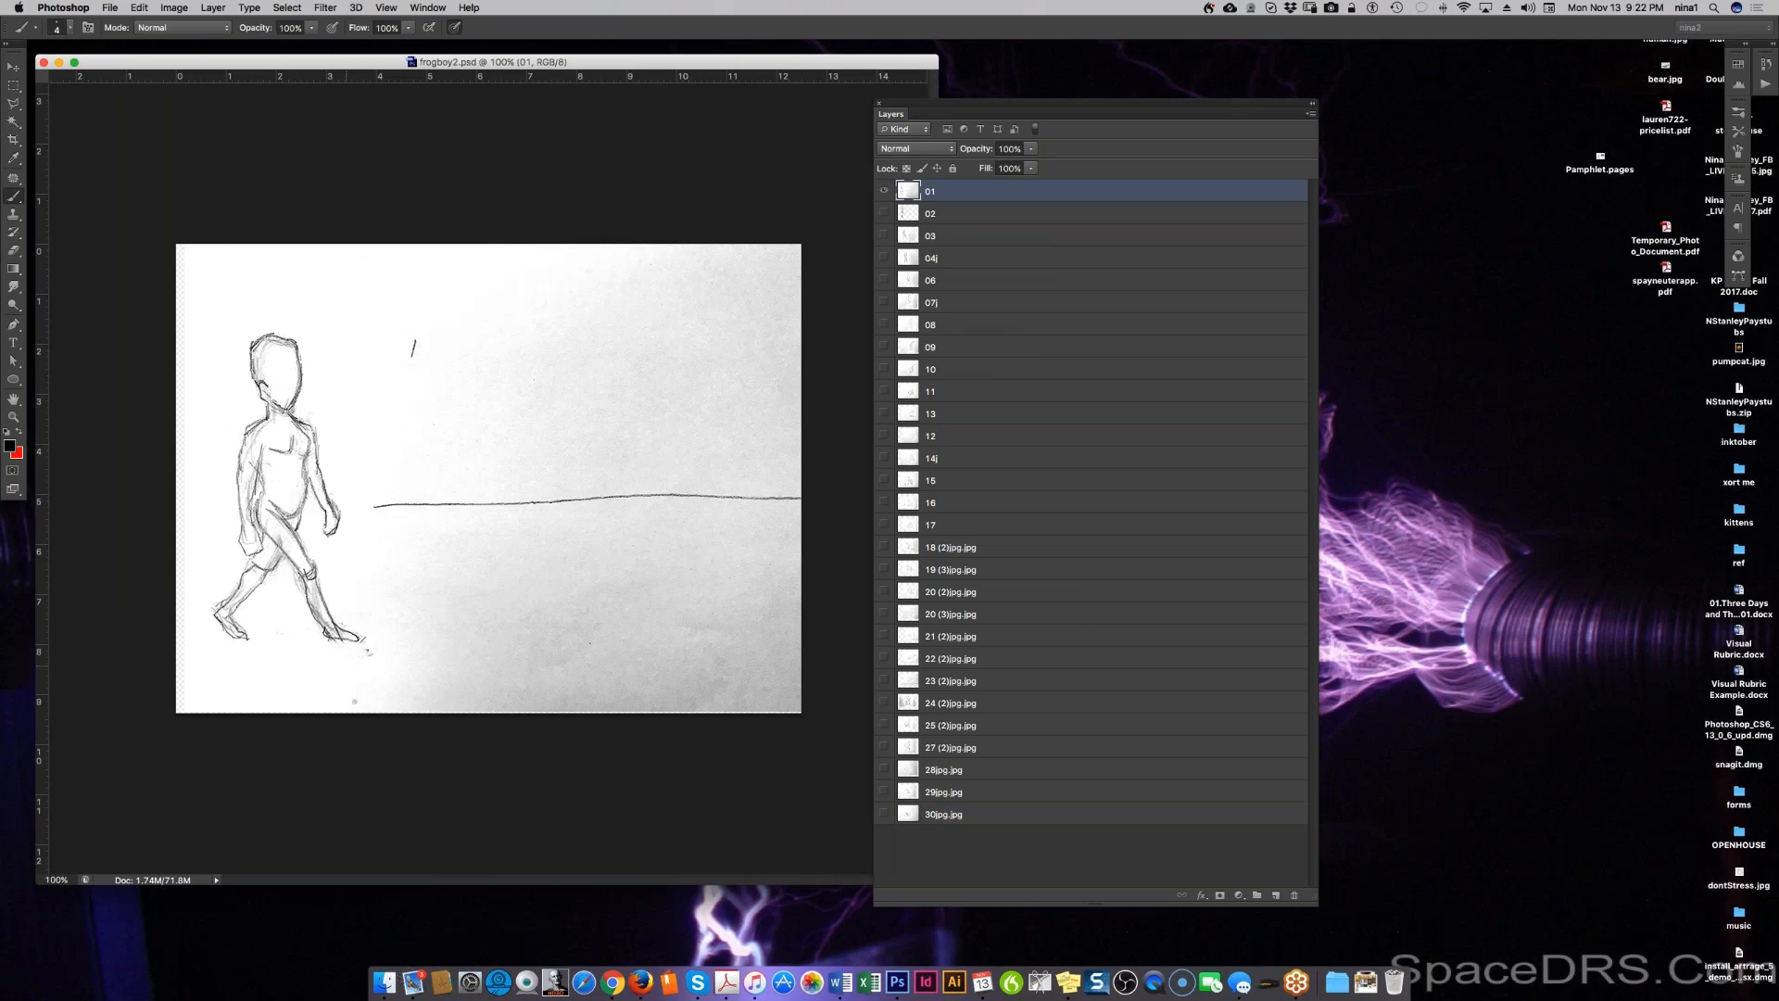
Step: Switch to Finder and open the processed folder containing the exported layers
click(385, 982)
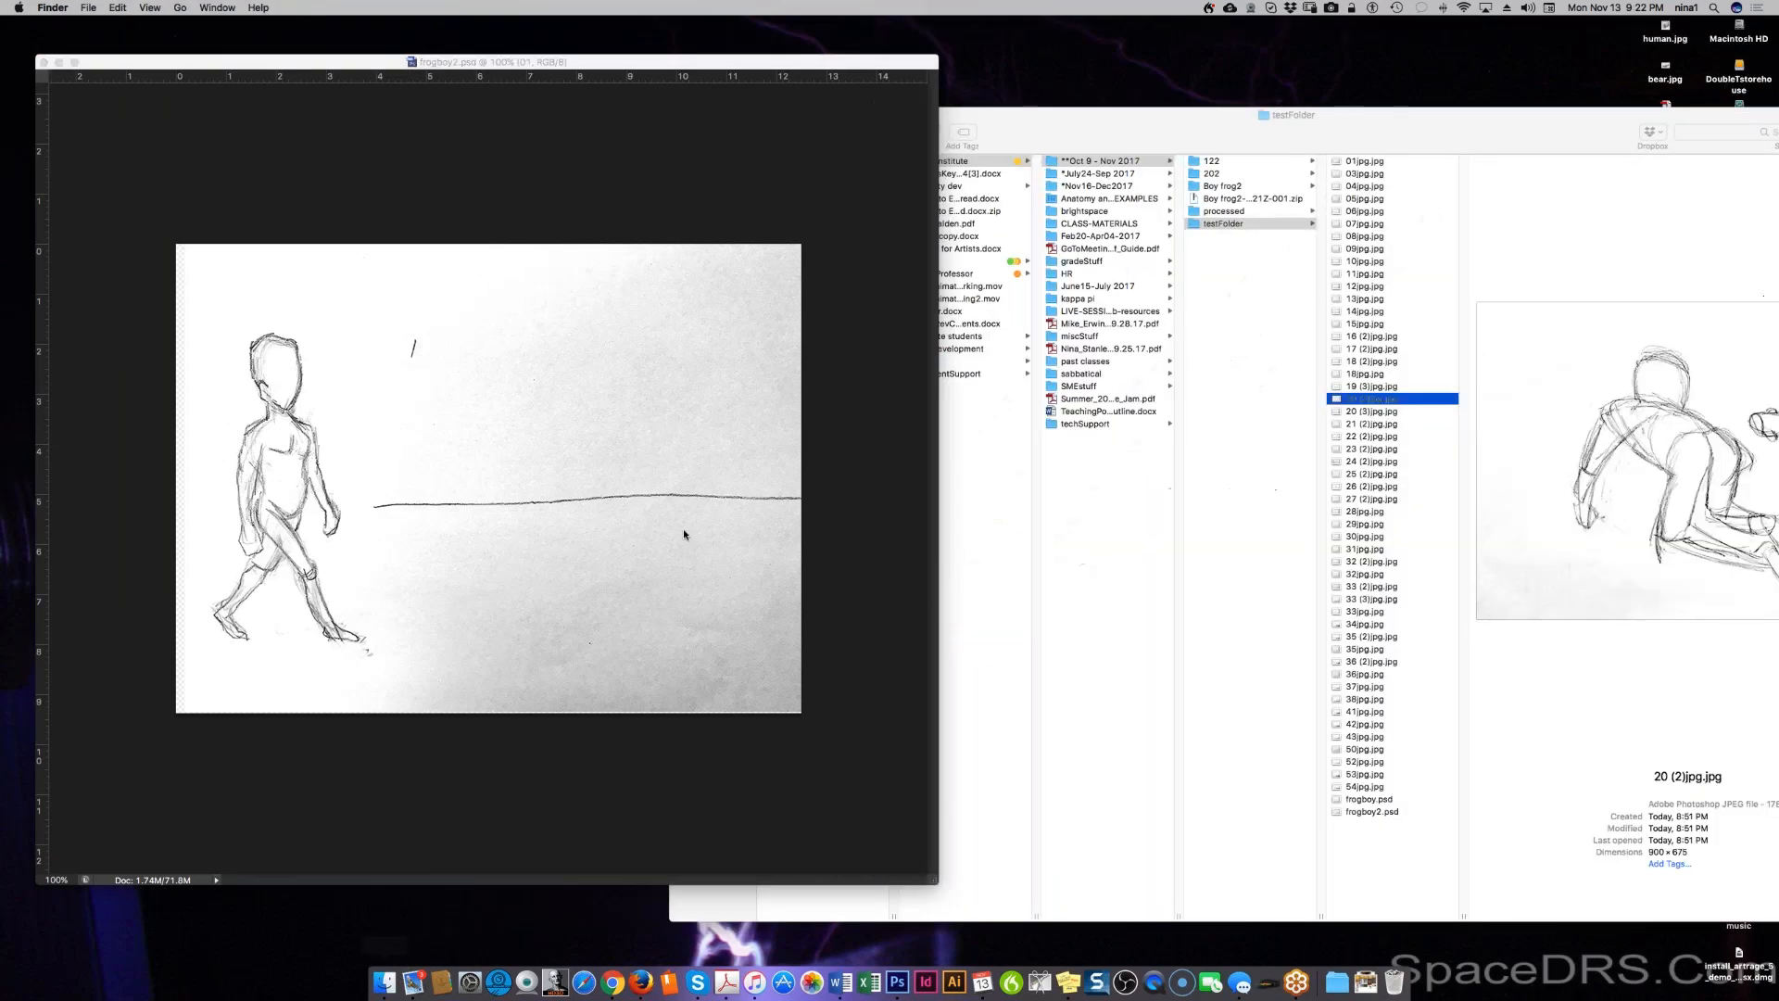
drag(1127, 116, 557, 76)
click(688, 174)
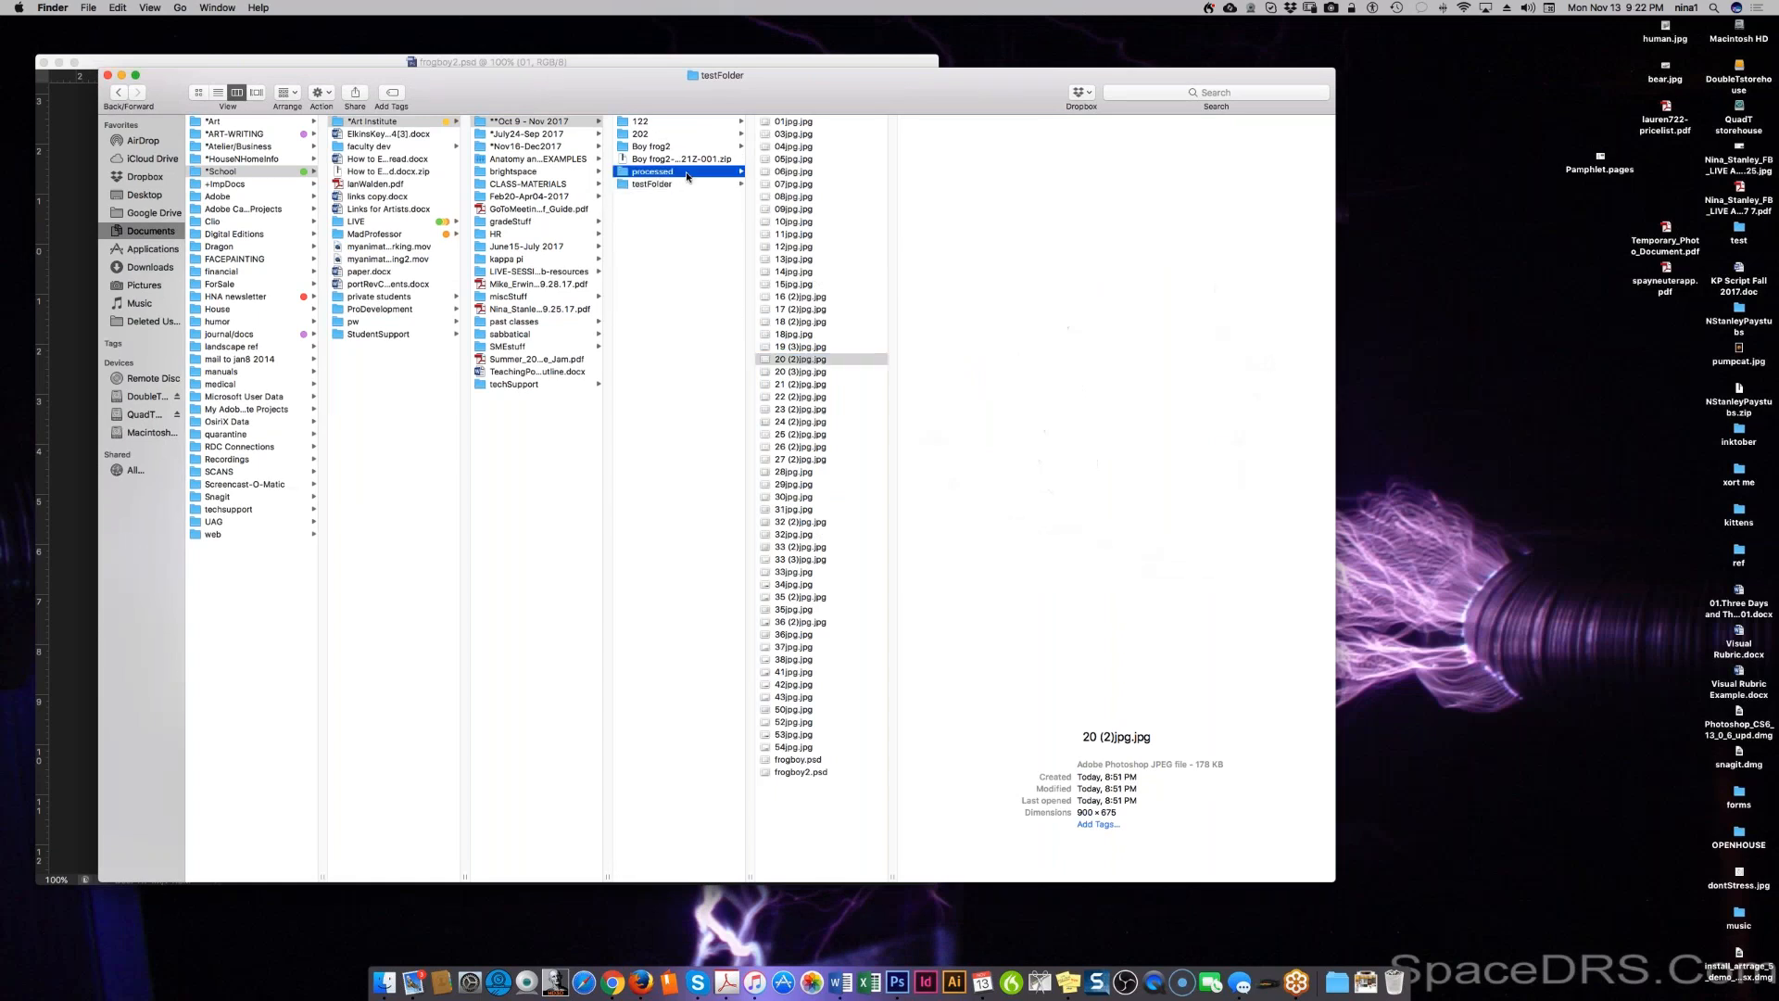
Step: Preview the exported JPEG frames in order, from the first file to the last
click(806, 123)
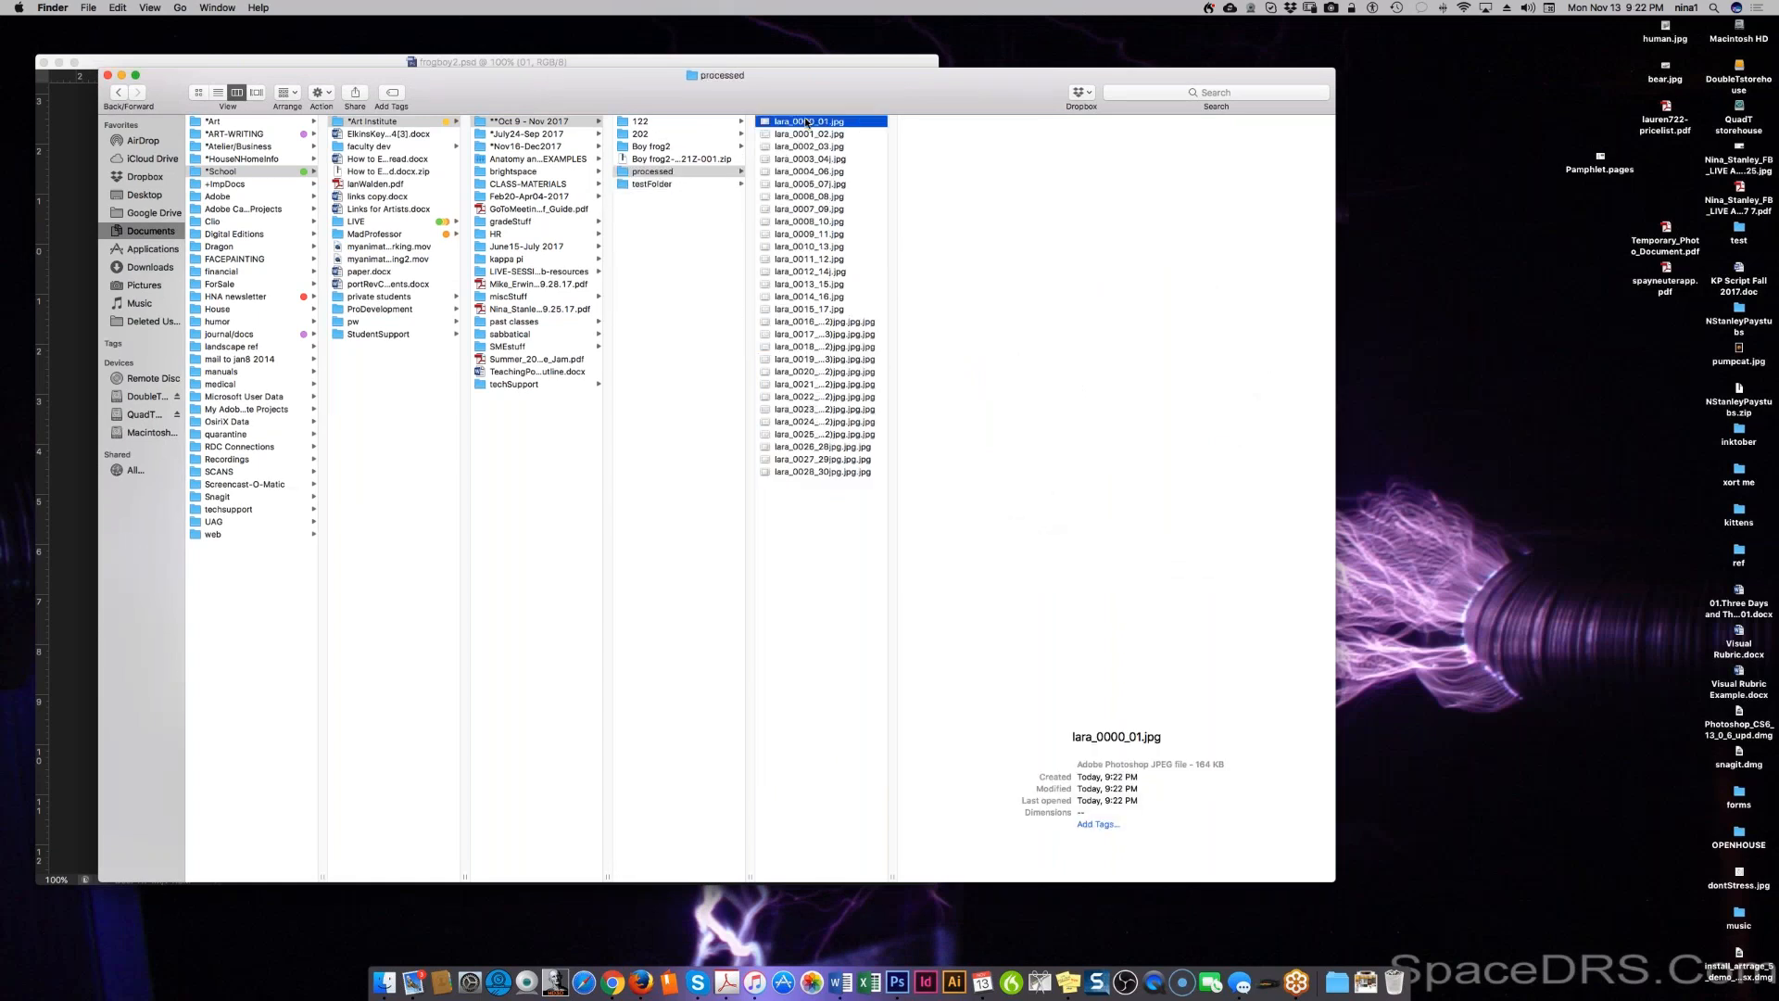
key(Down)
key(Down)
key(Down)
key(Down)
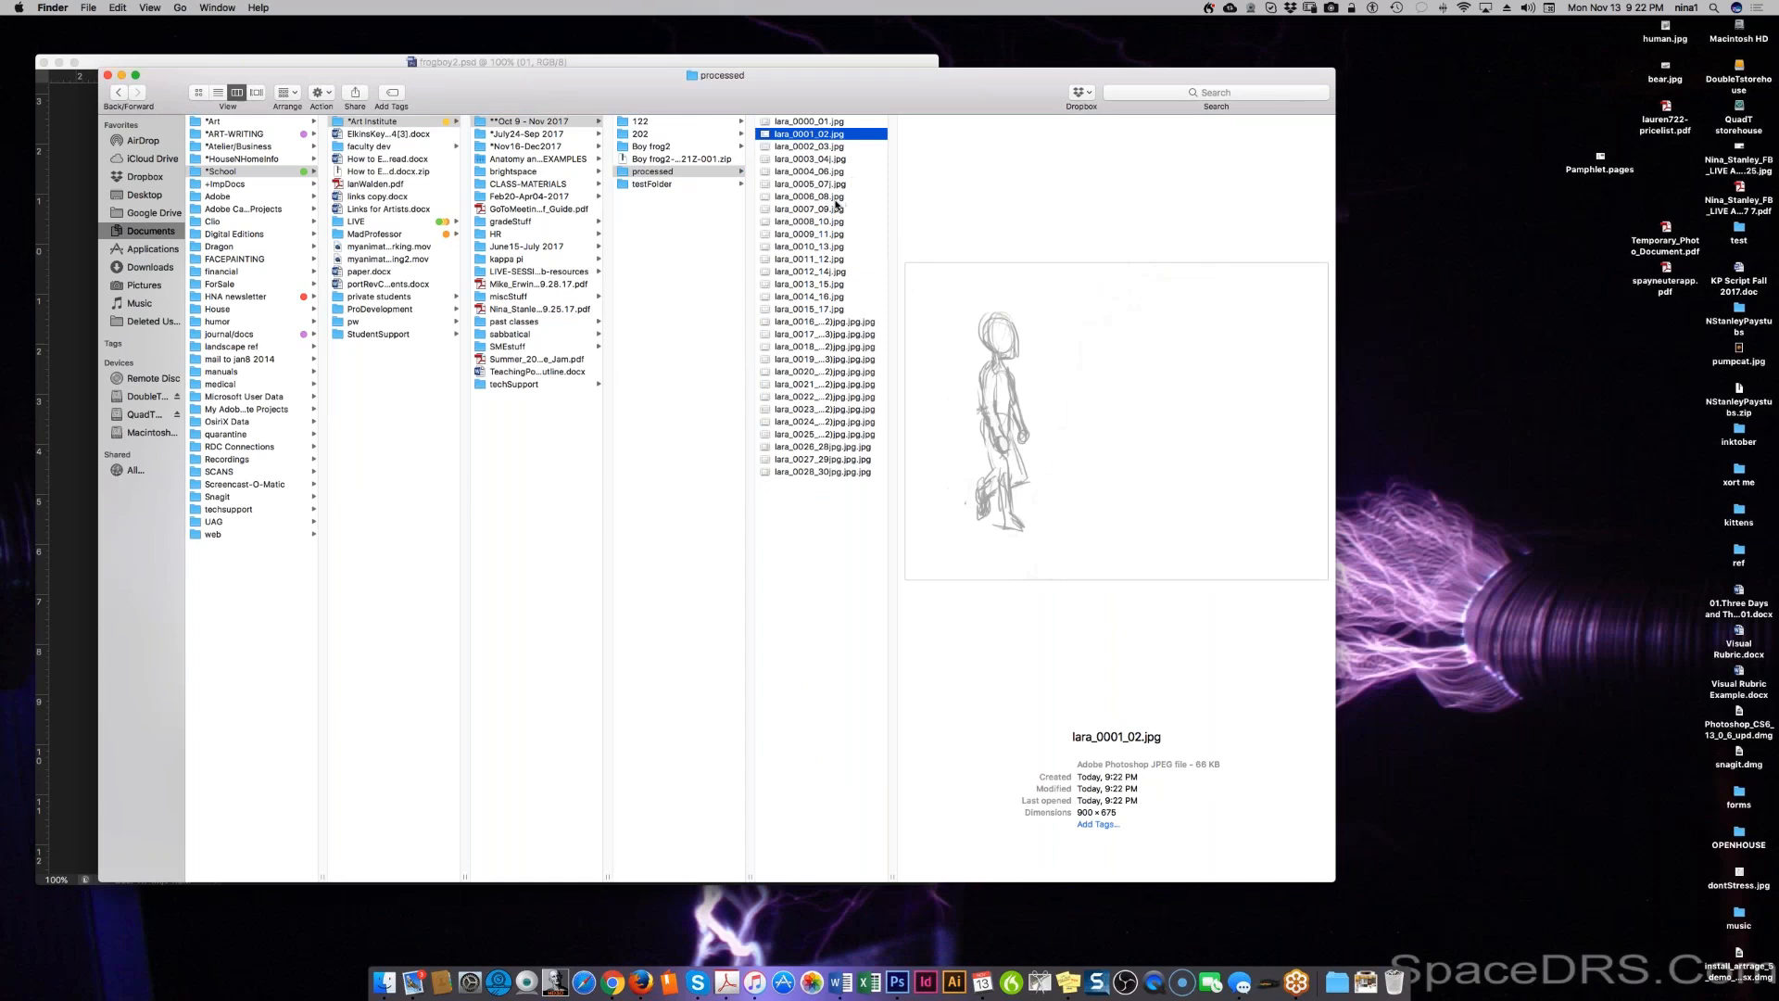
key(Down)
key(Down)
key(Down)
key(Down)
key(Down)
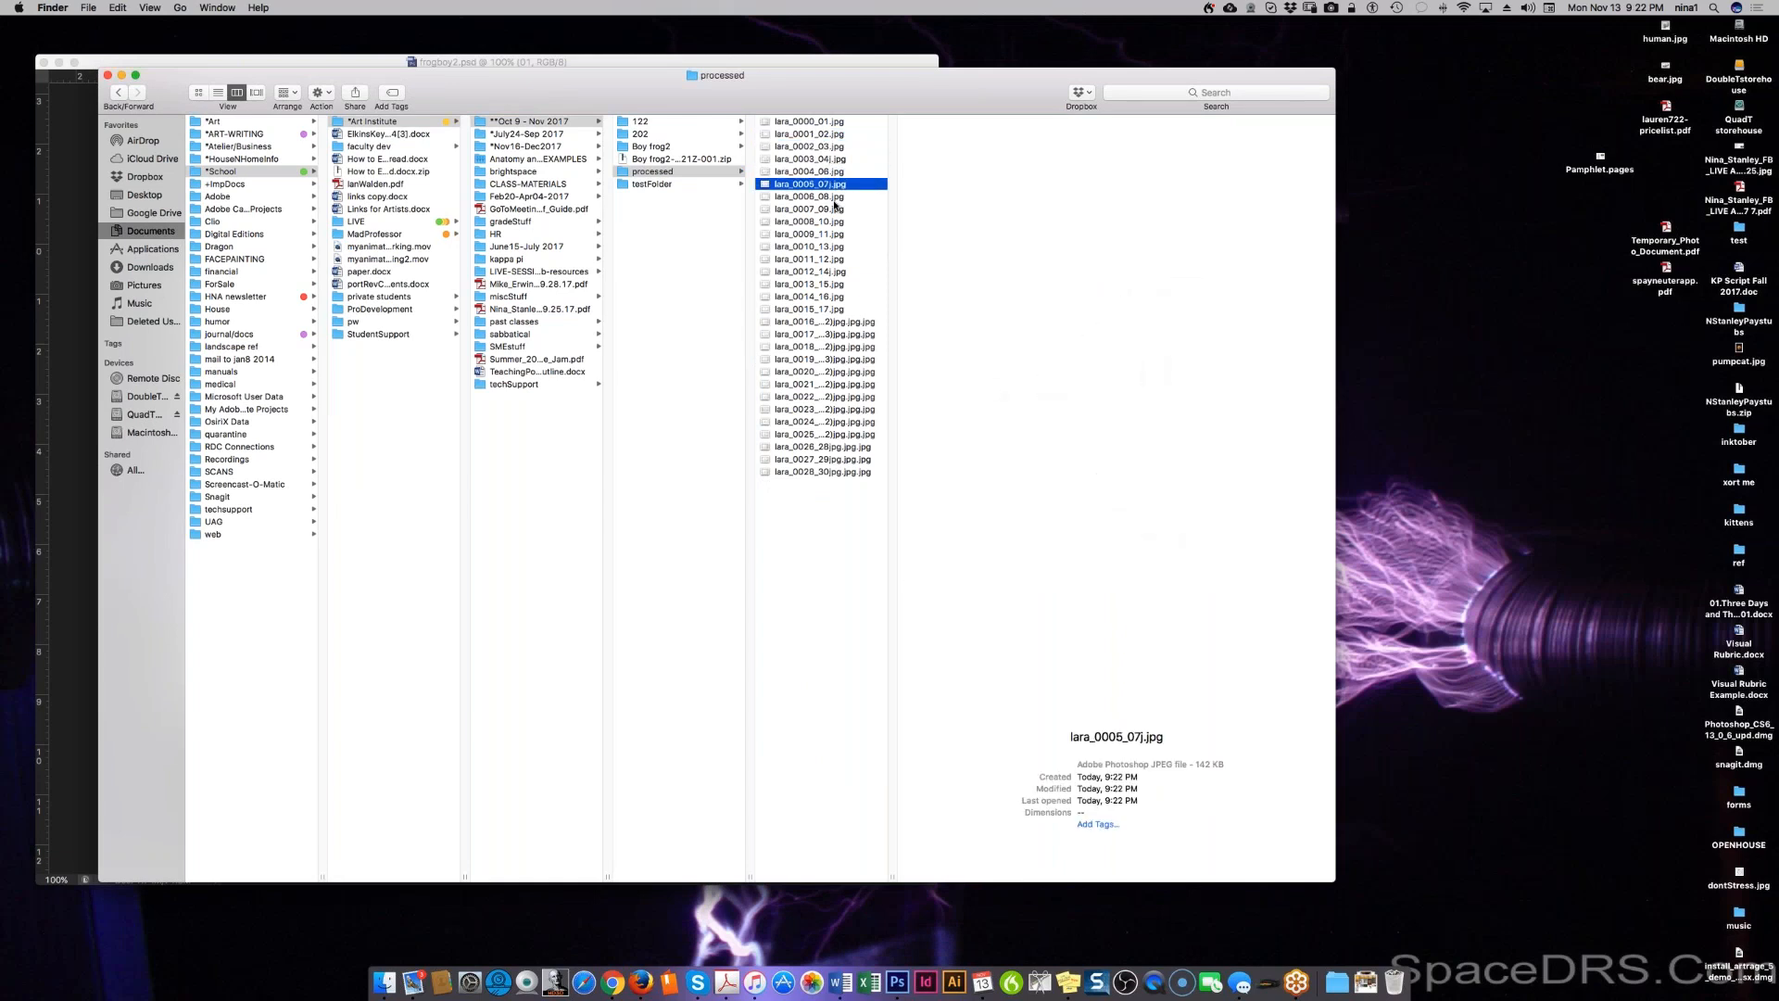
key(Down)
key(Down)
key(Down)
key(Down)
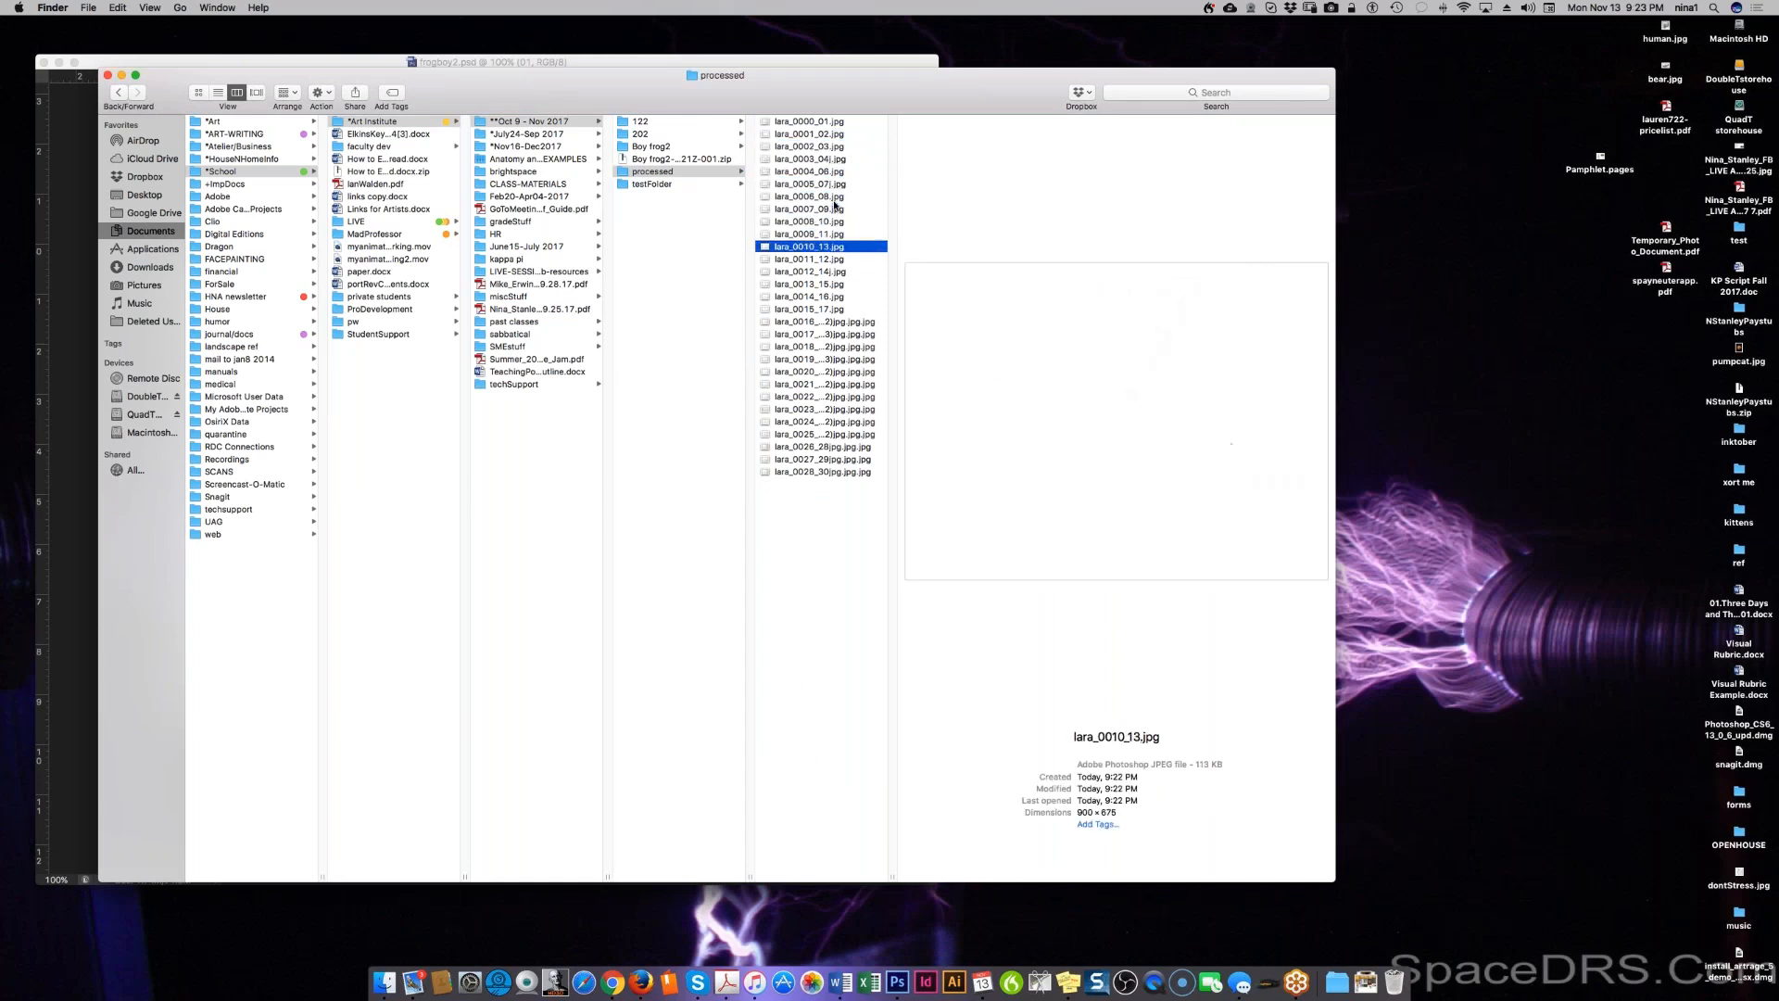
key(Down)
key(Down)
key(Down)
key(Down)
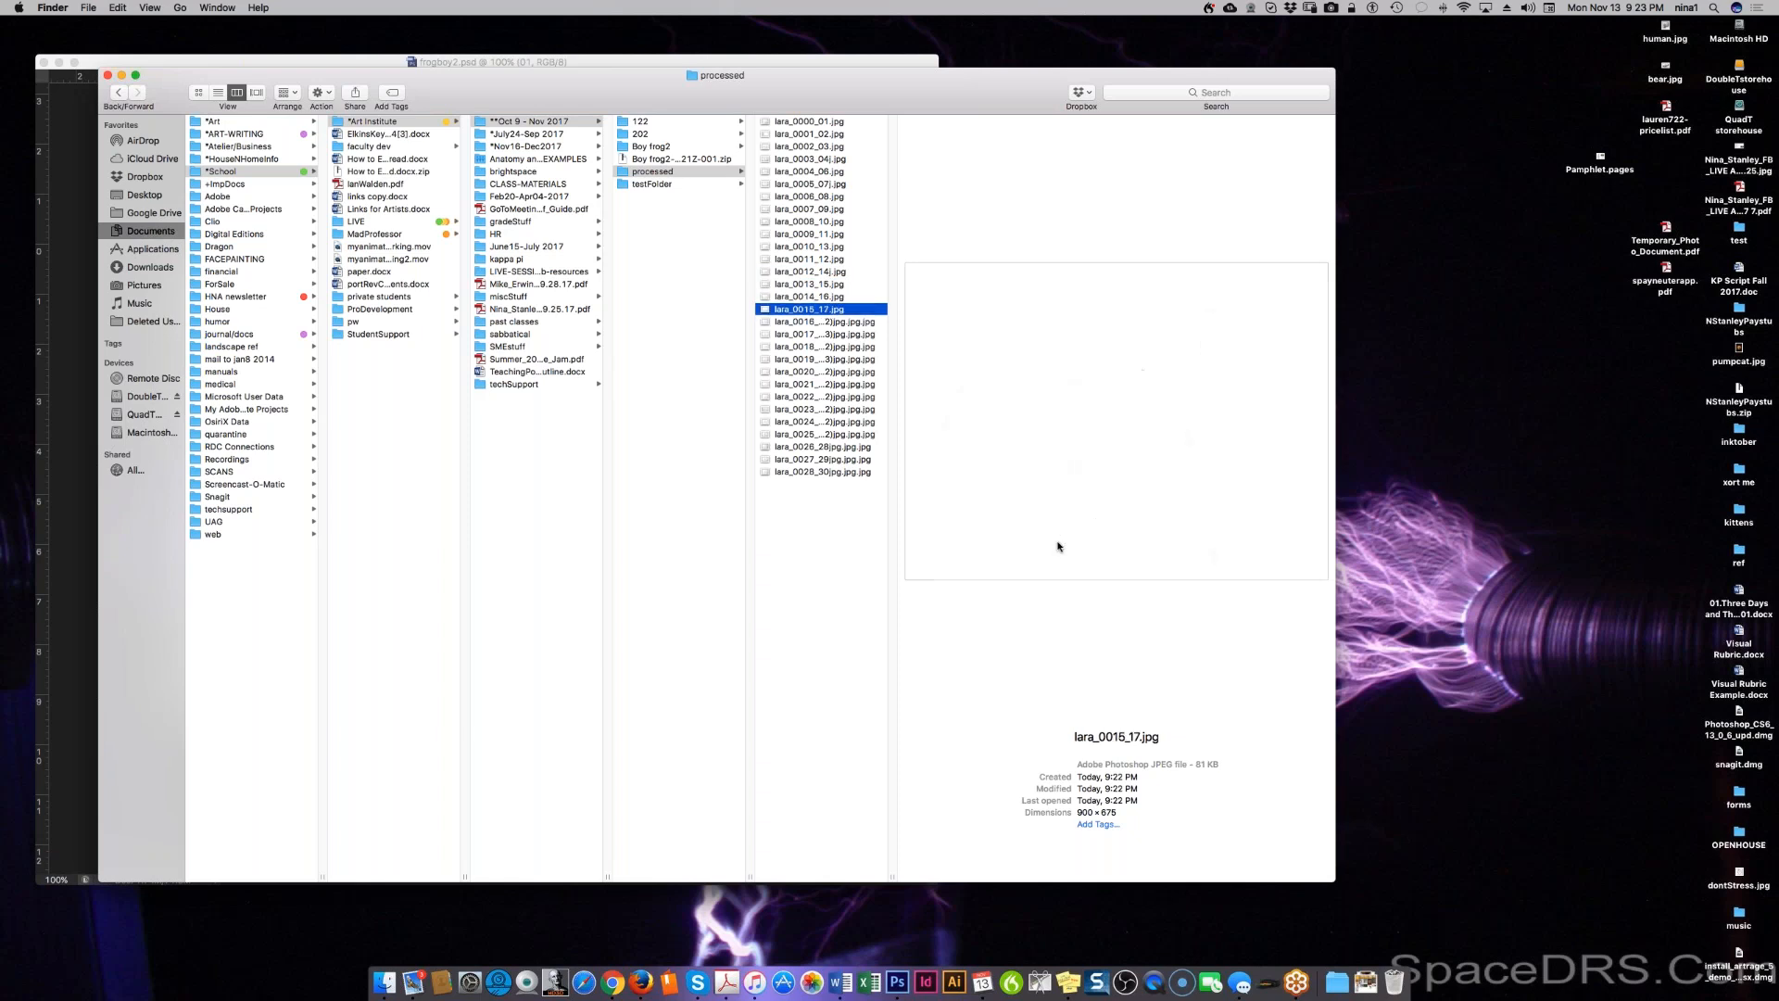
key(Down)
key(Down)
key(Down)
key(Down)
key(Down)
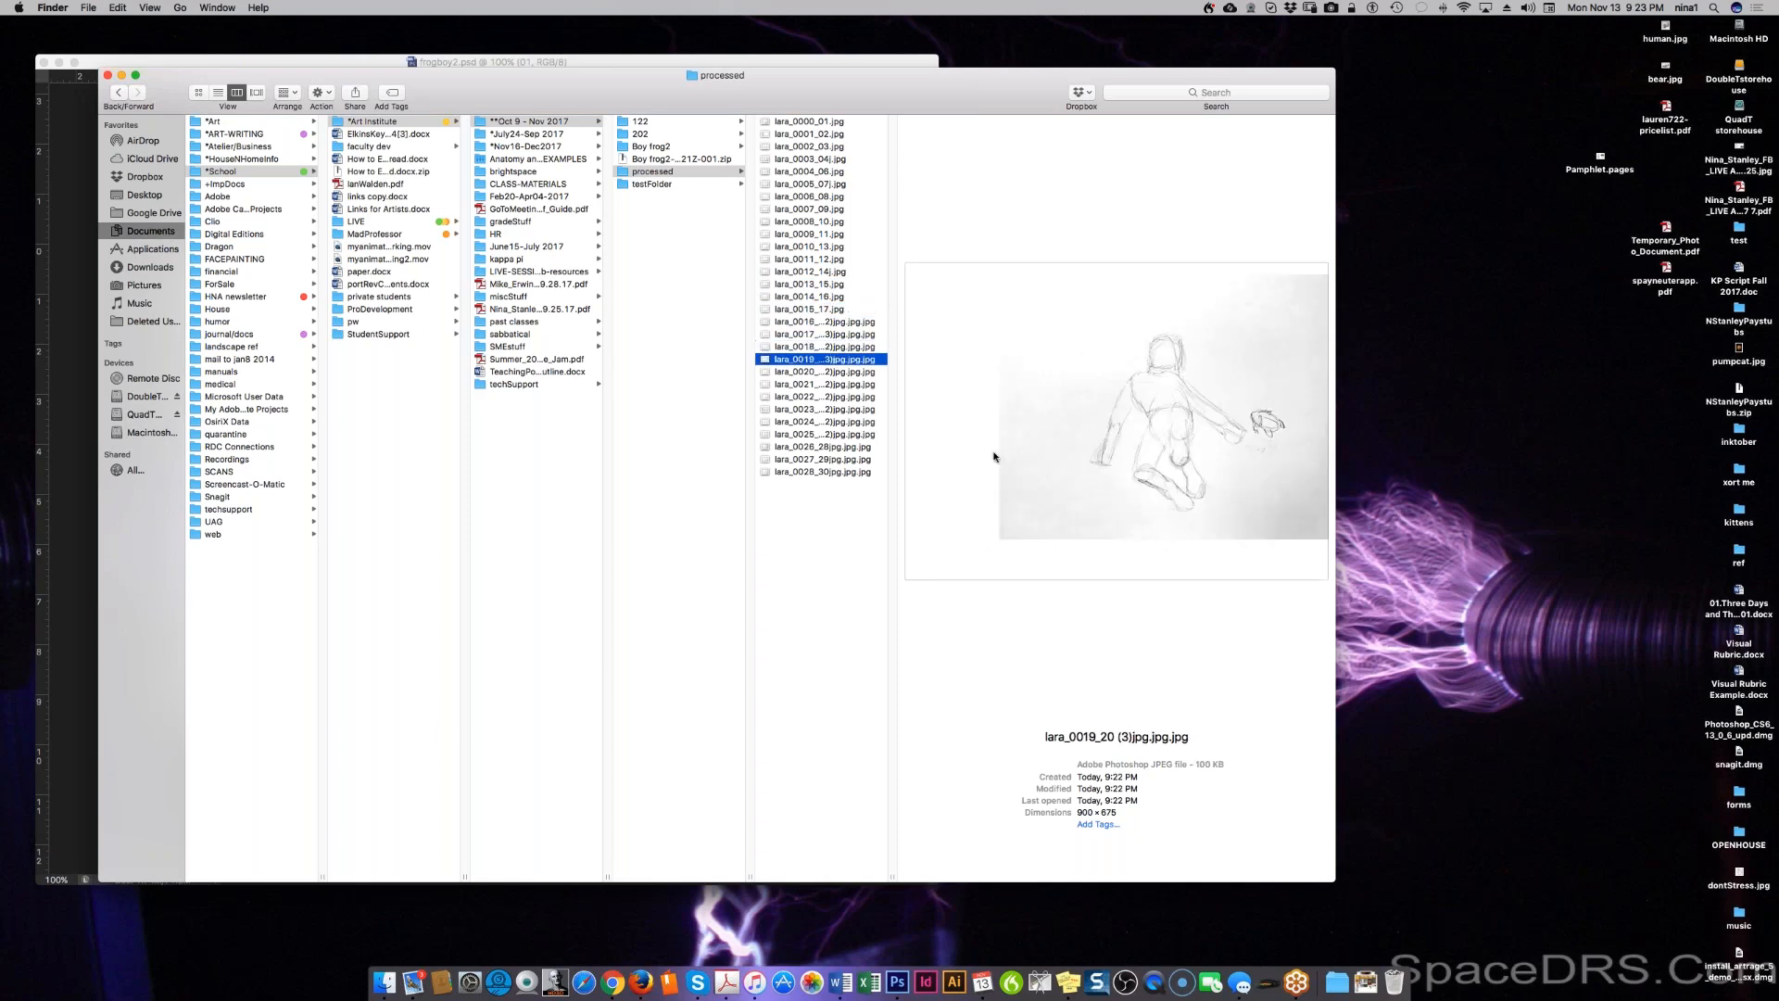
key(Down)
key(Down)
key(Down)
key(Down)
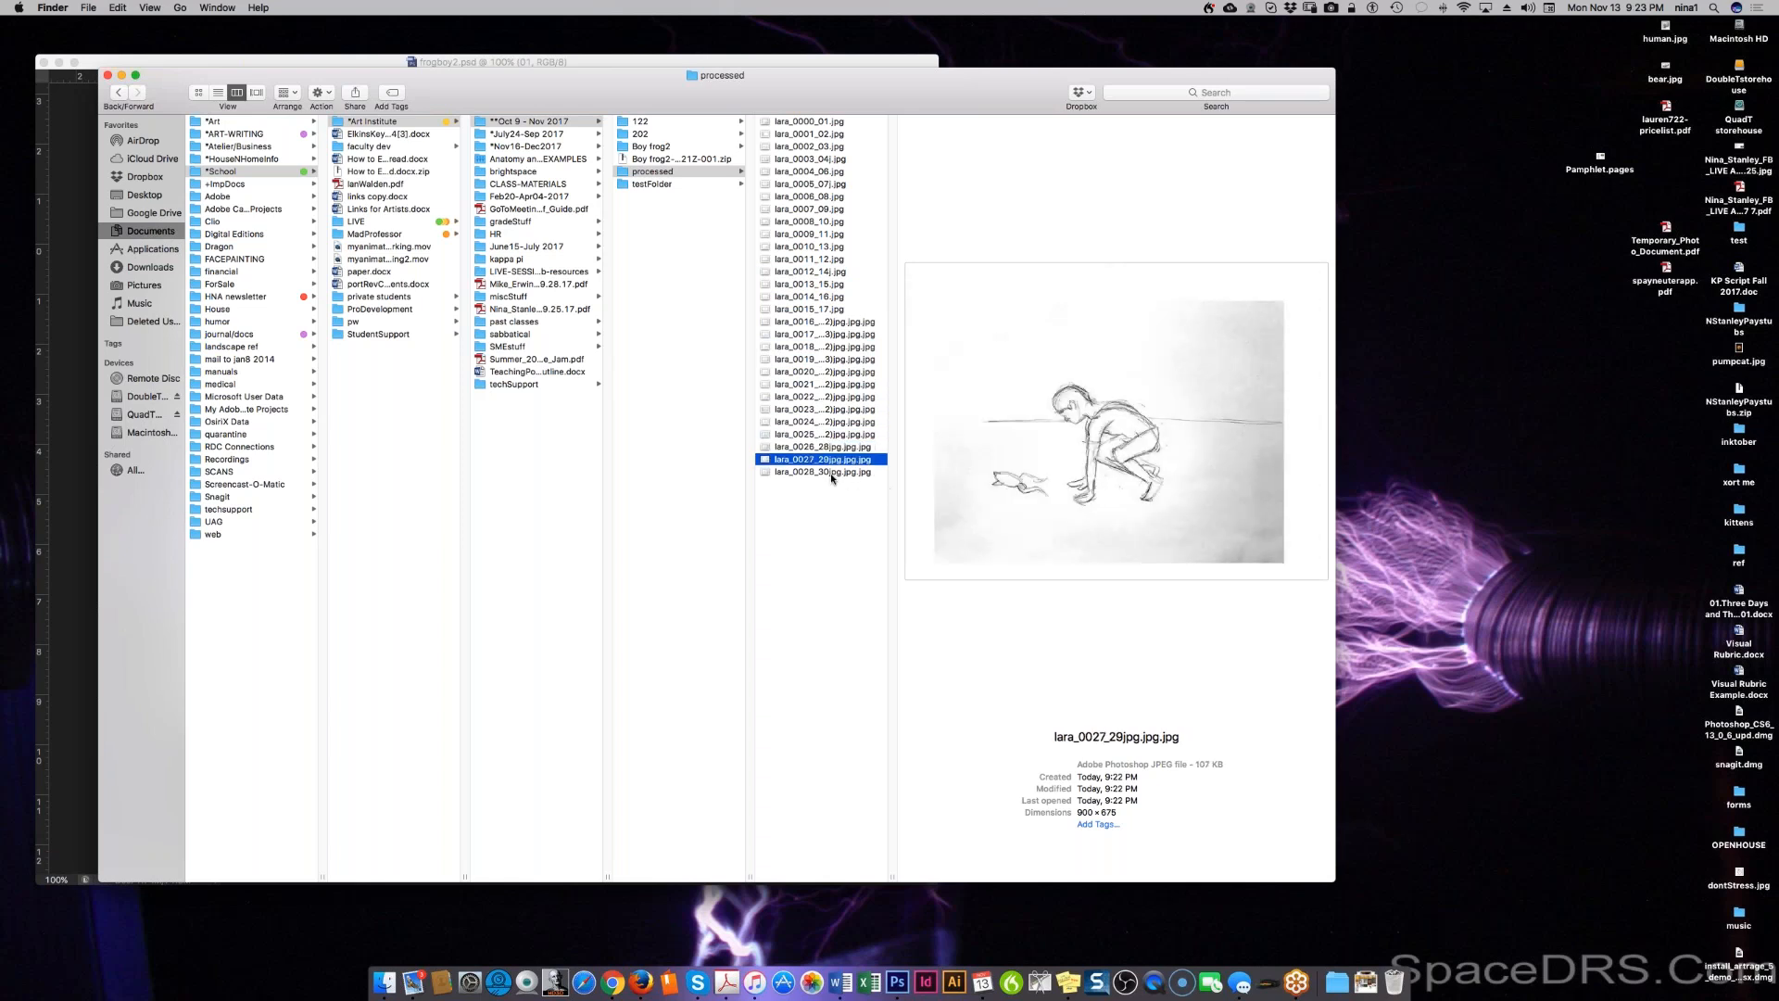
key(Down)
Step: Preview the exported frames in reverse order, back to lara_0000_01.jpg
key(Up)
key(Up)
key(Up)
key(Up)
key(Up)
key(Up)
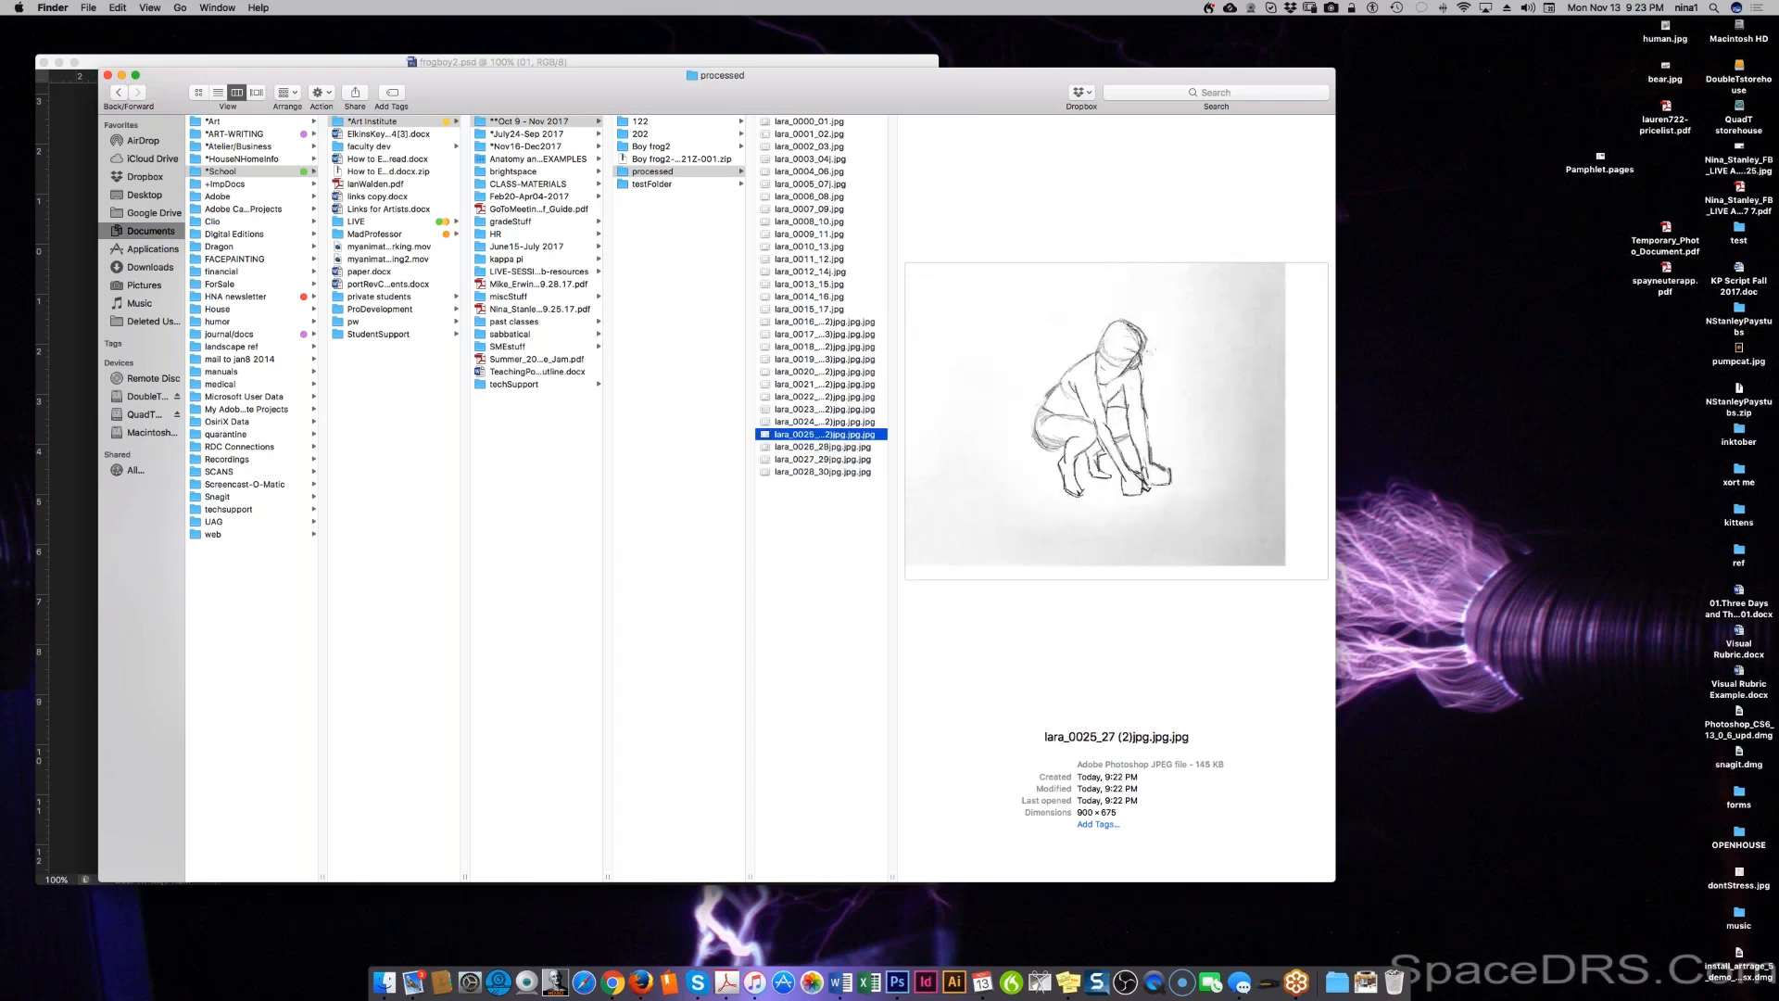
key(Up)
key(Up)
key(Up)
key(Up)
key(Up)
key(Up)
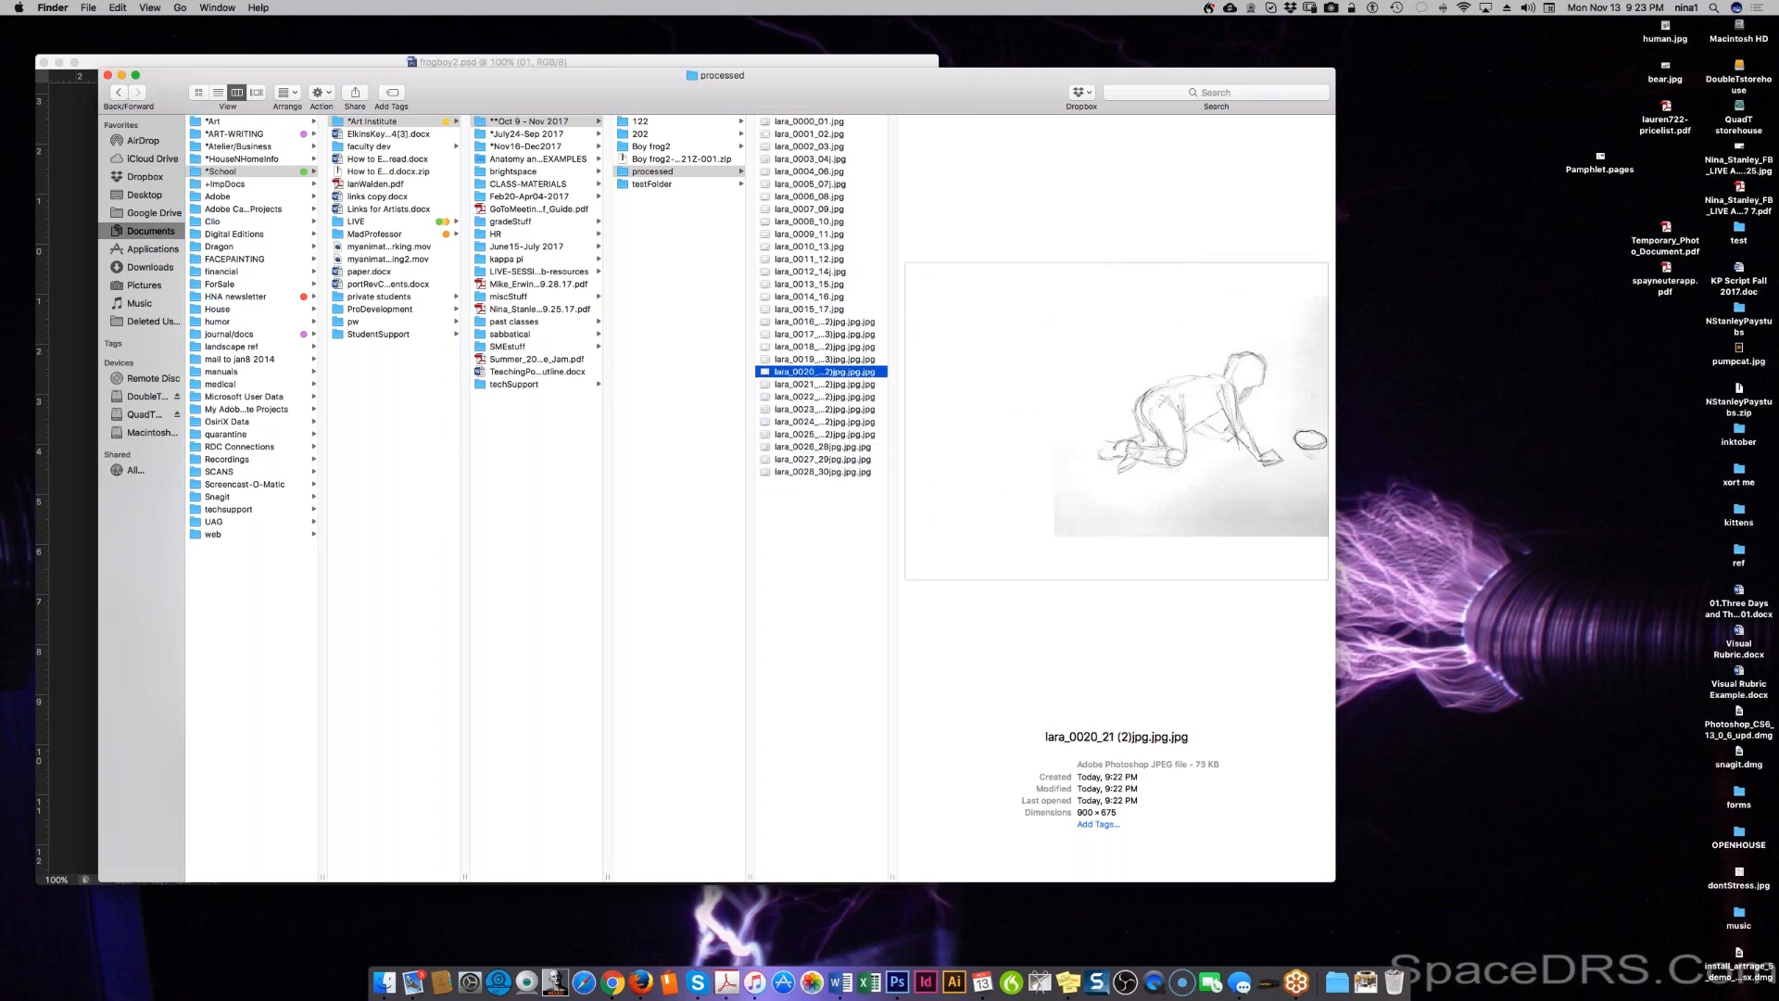
key(Up)
key(Up)
key(Up)
key(Up)
key(Up)
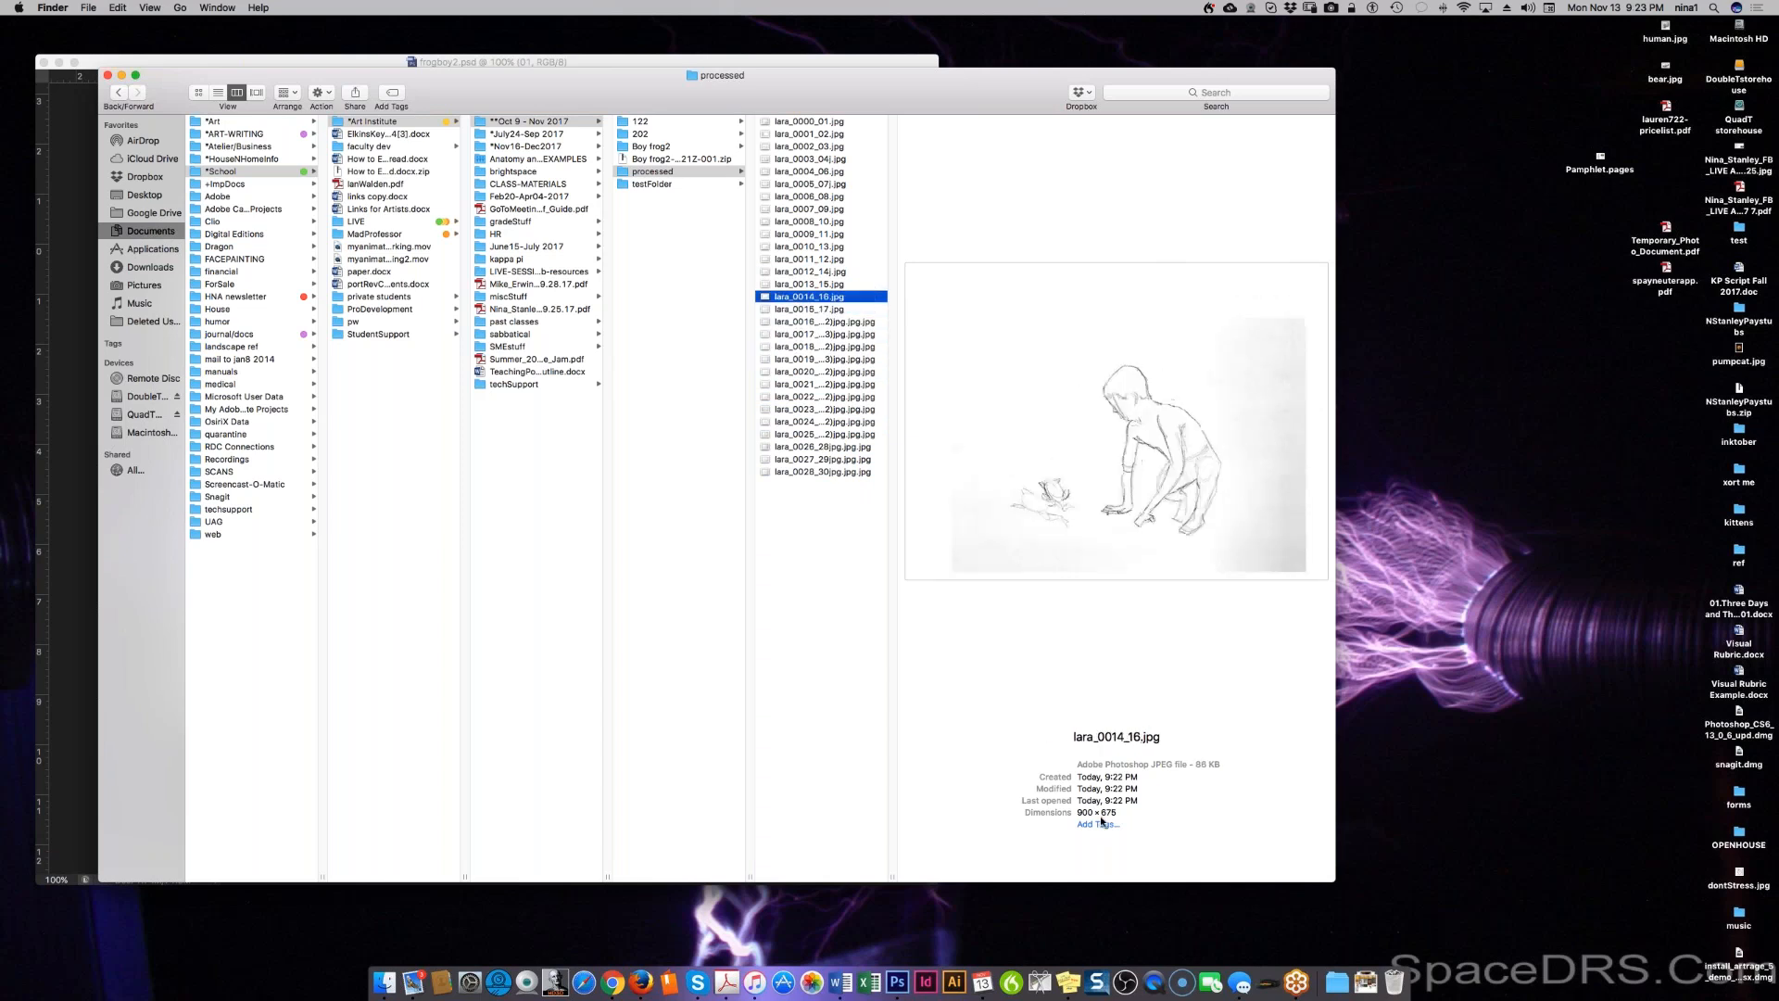
key(Up)
key(Up)
key(Up)
key(Up)
key(Up)
key(Up)
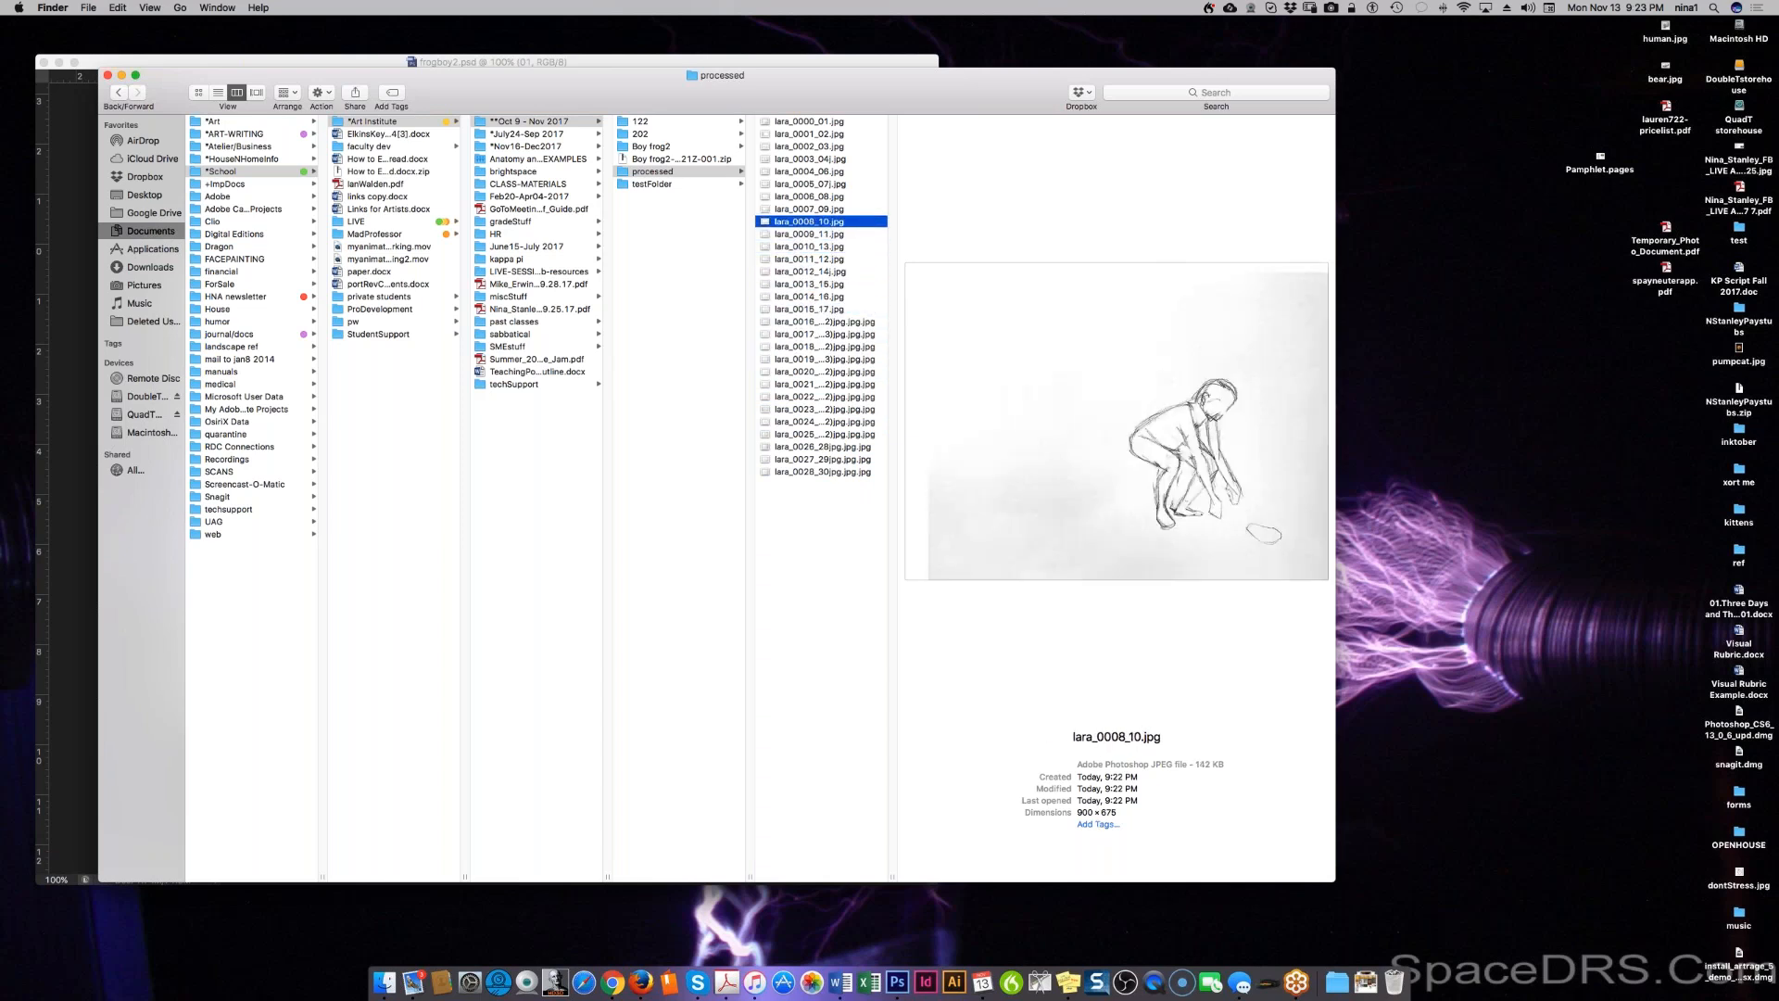
key(Up)
key(Up)
key(Up)
key(Up)
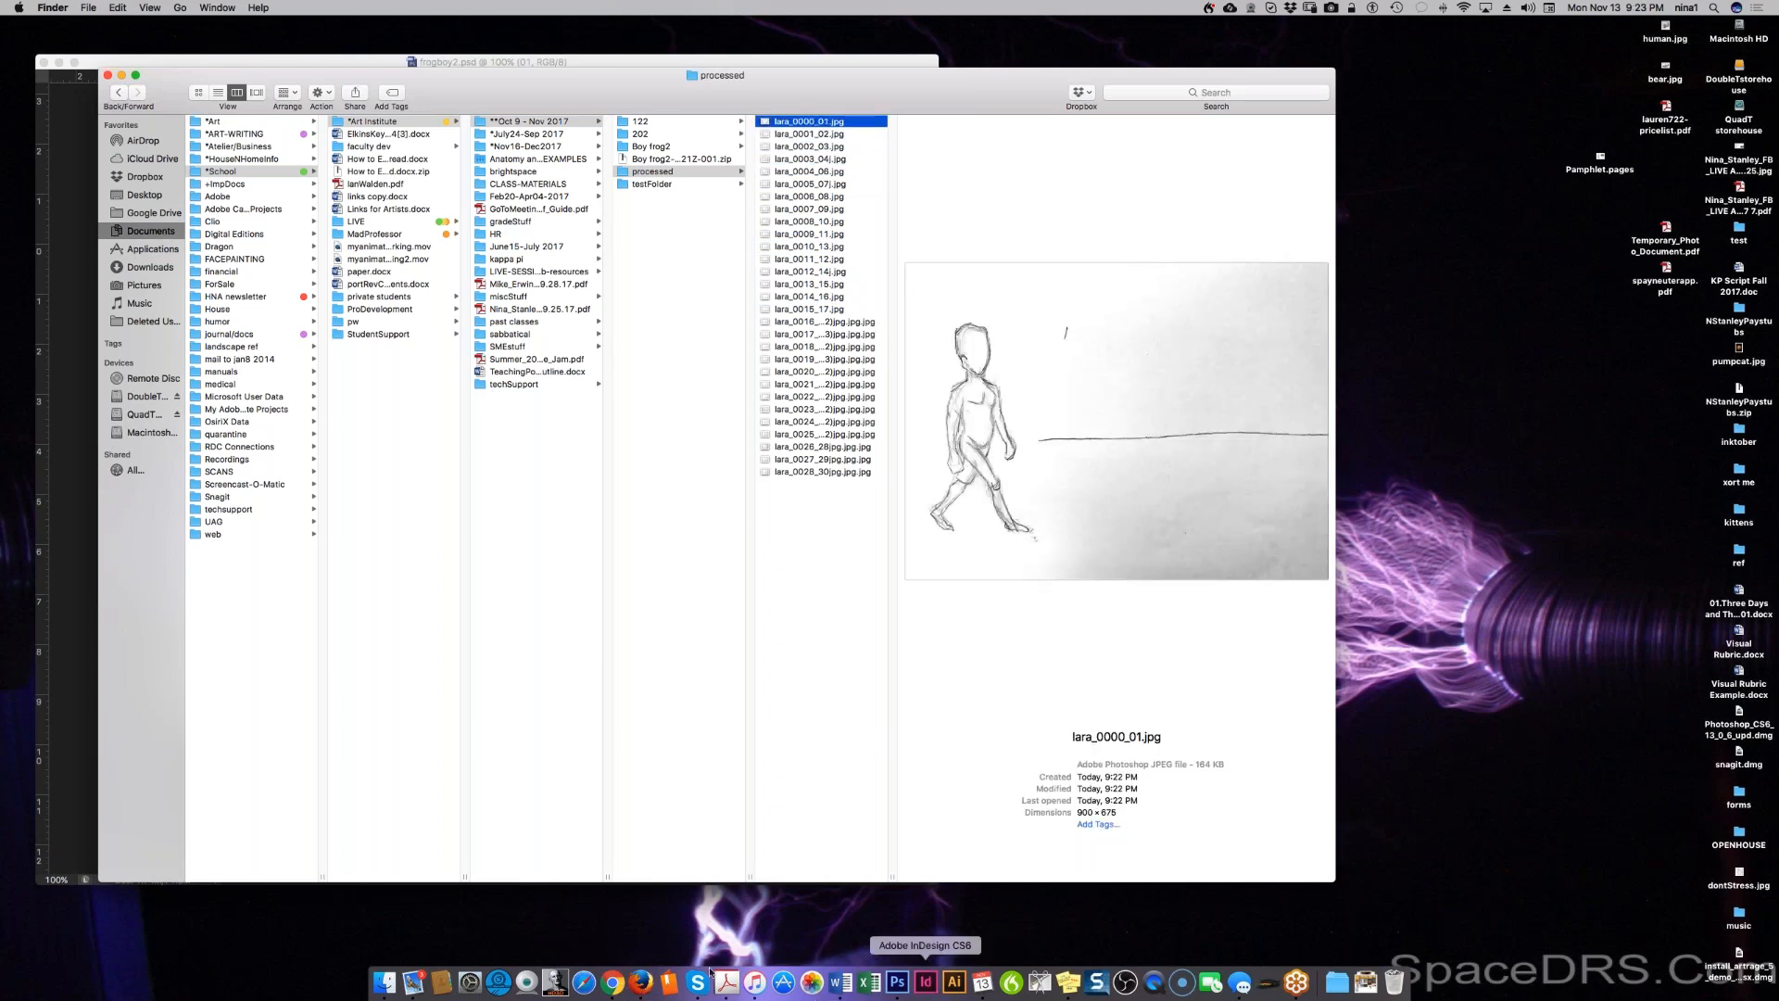
Step: Switch to Acrobat, start combining files into a single PDF, and move the Combine Files window clear of the exported file list
click(736, 988)
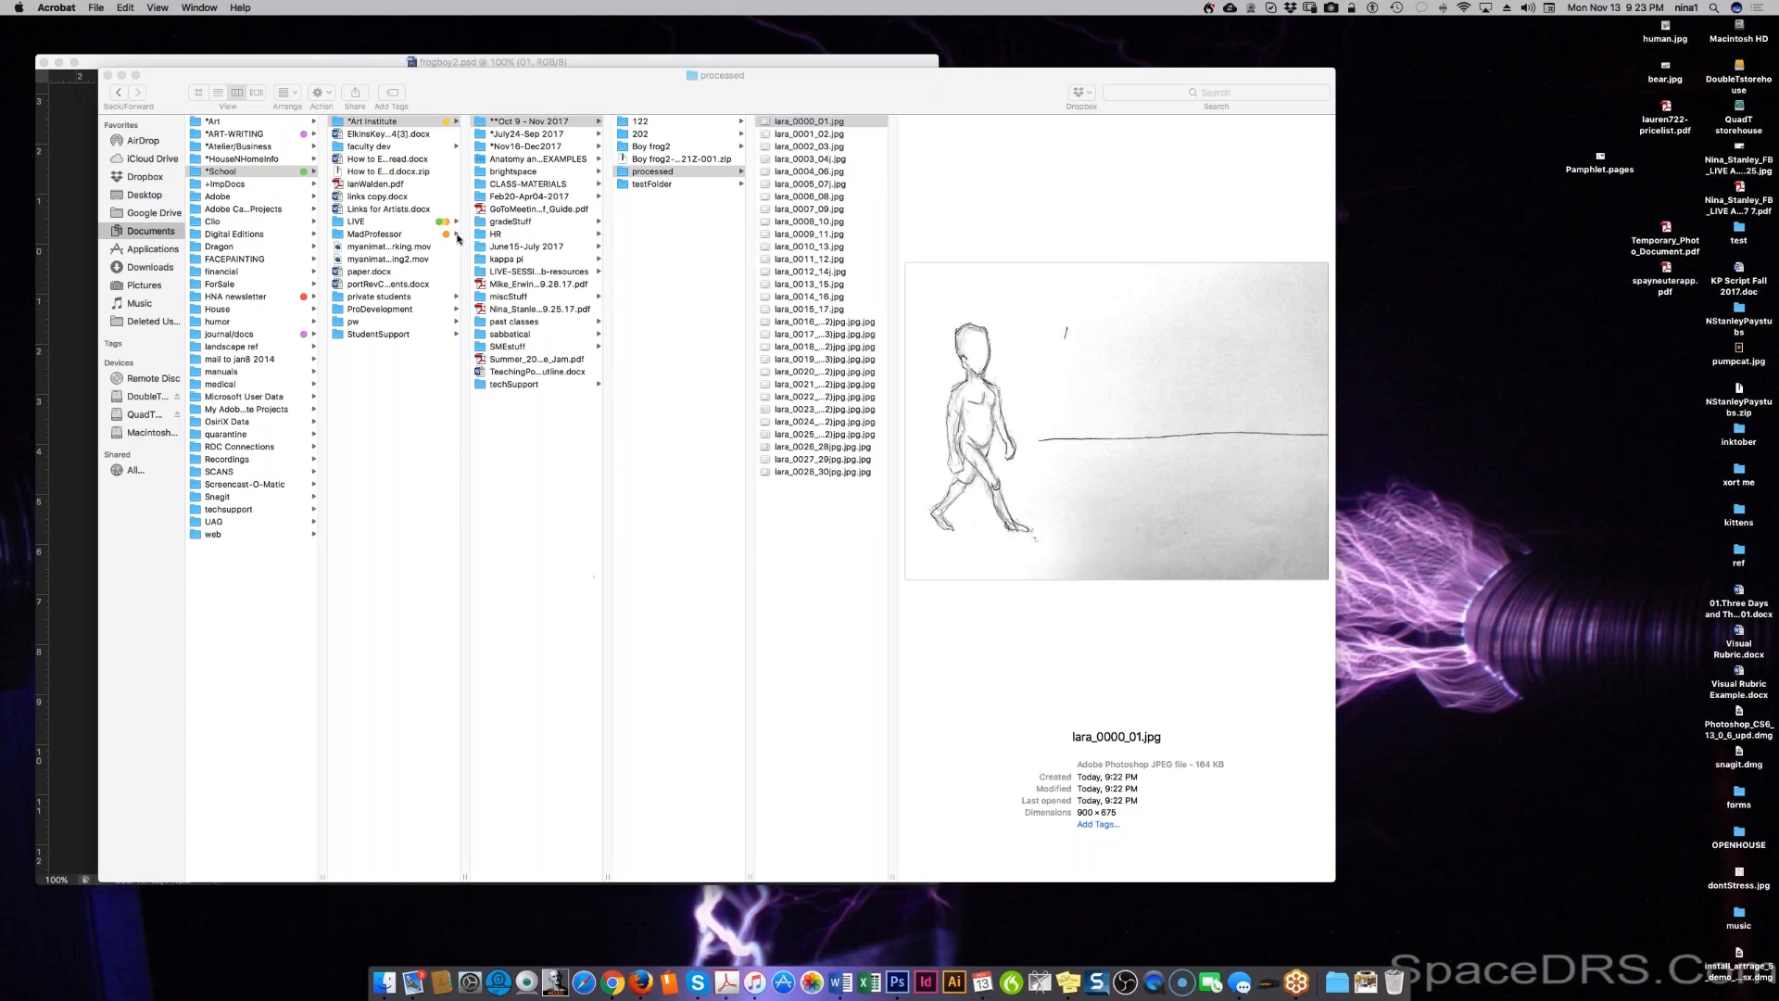
click(96, 7)
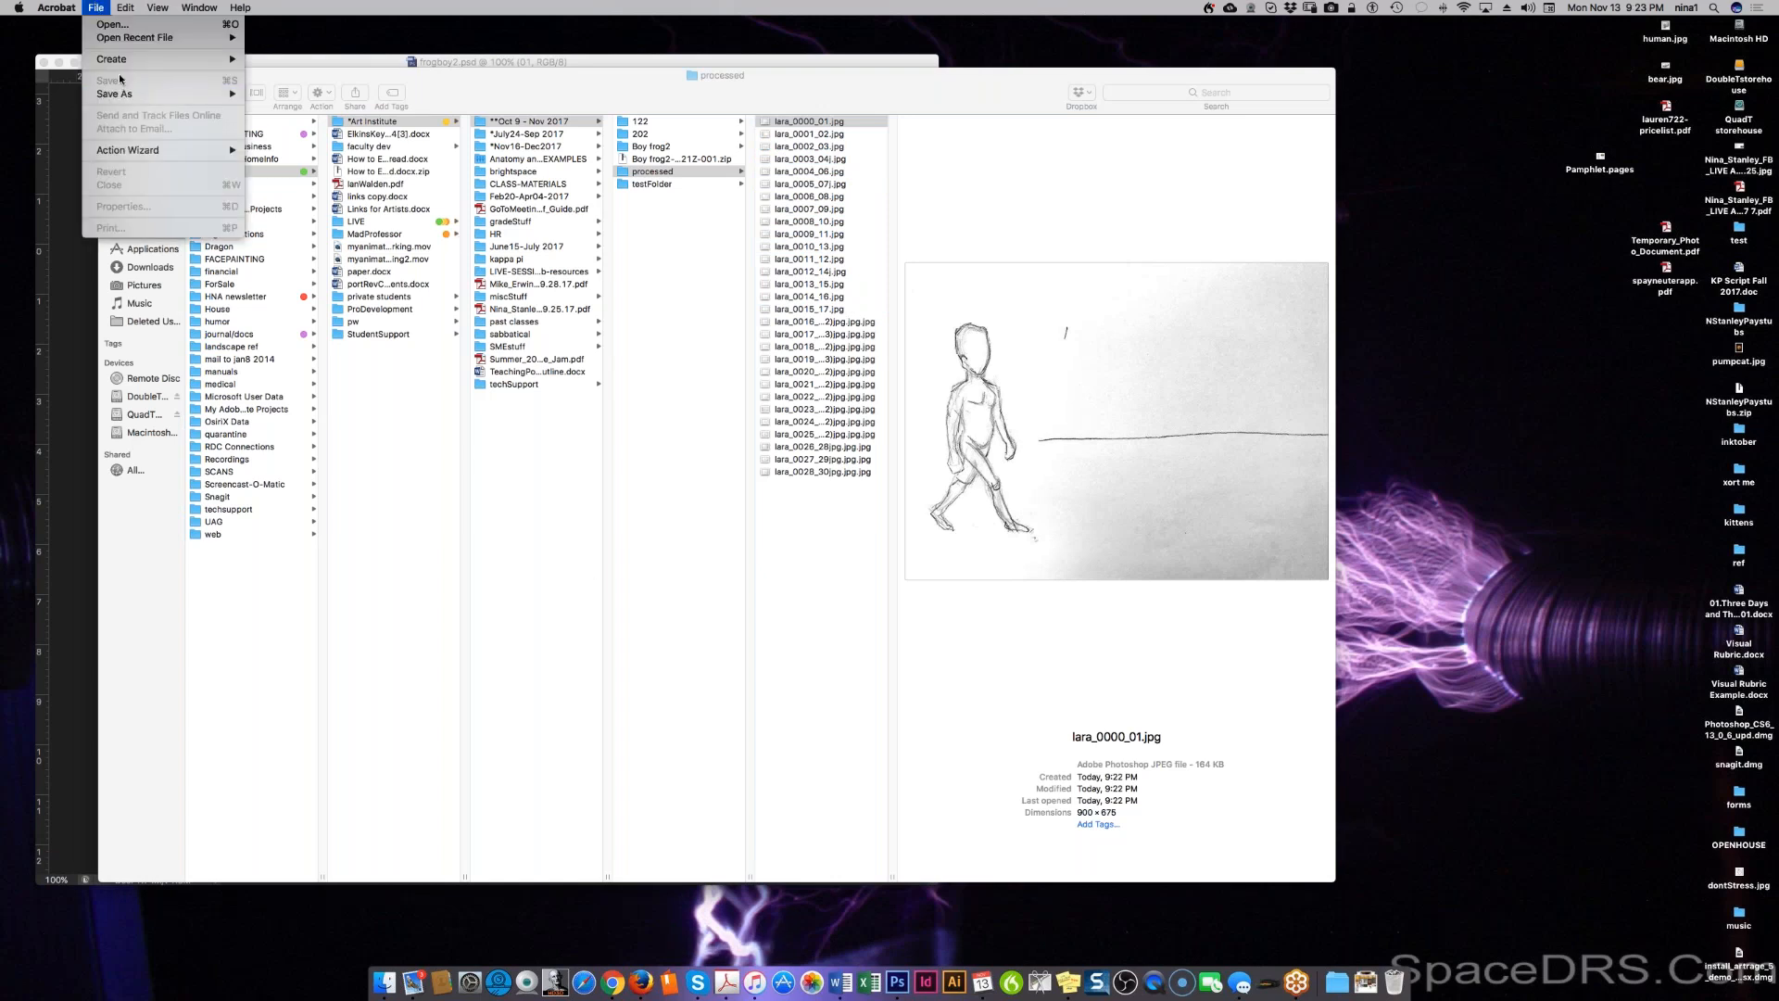
mouse_move(128, 59)
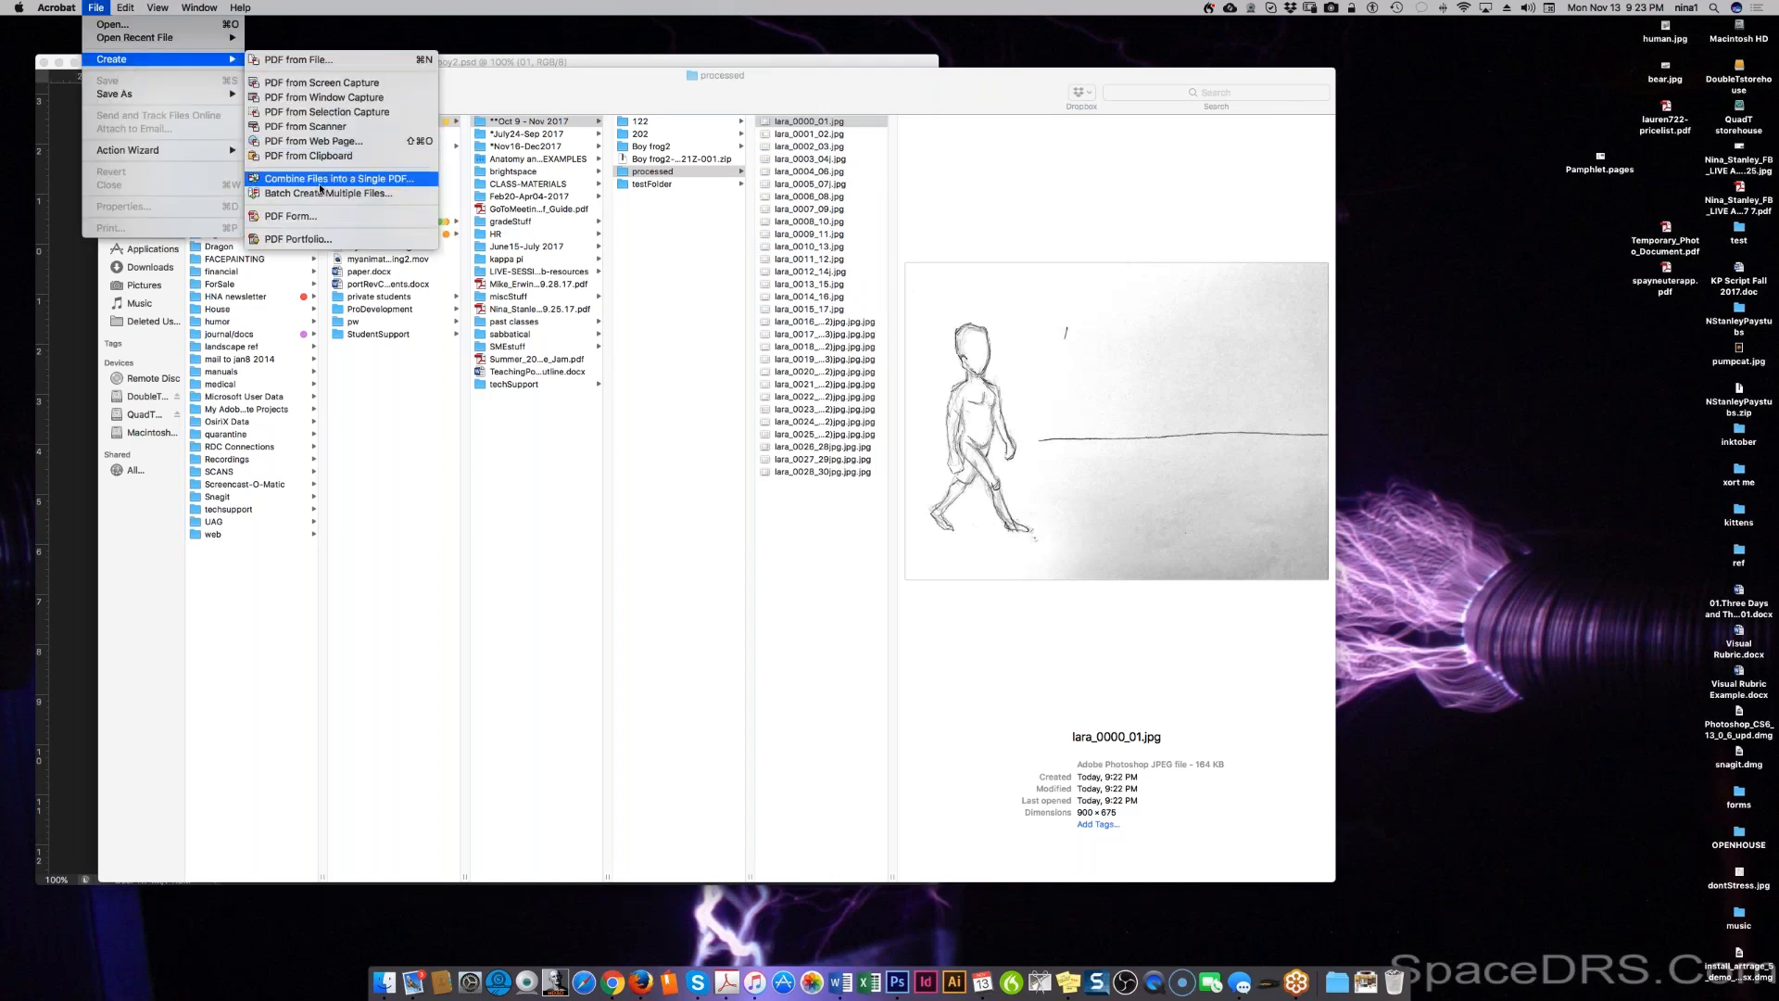
click(319, 183)
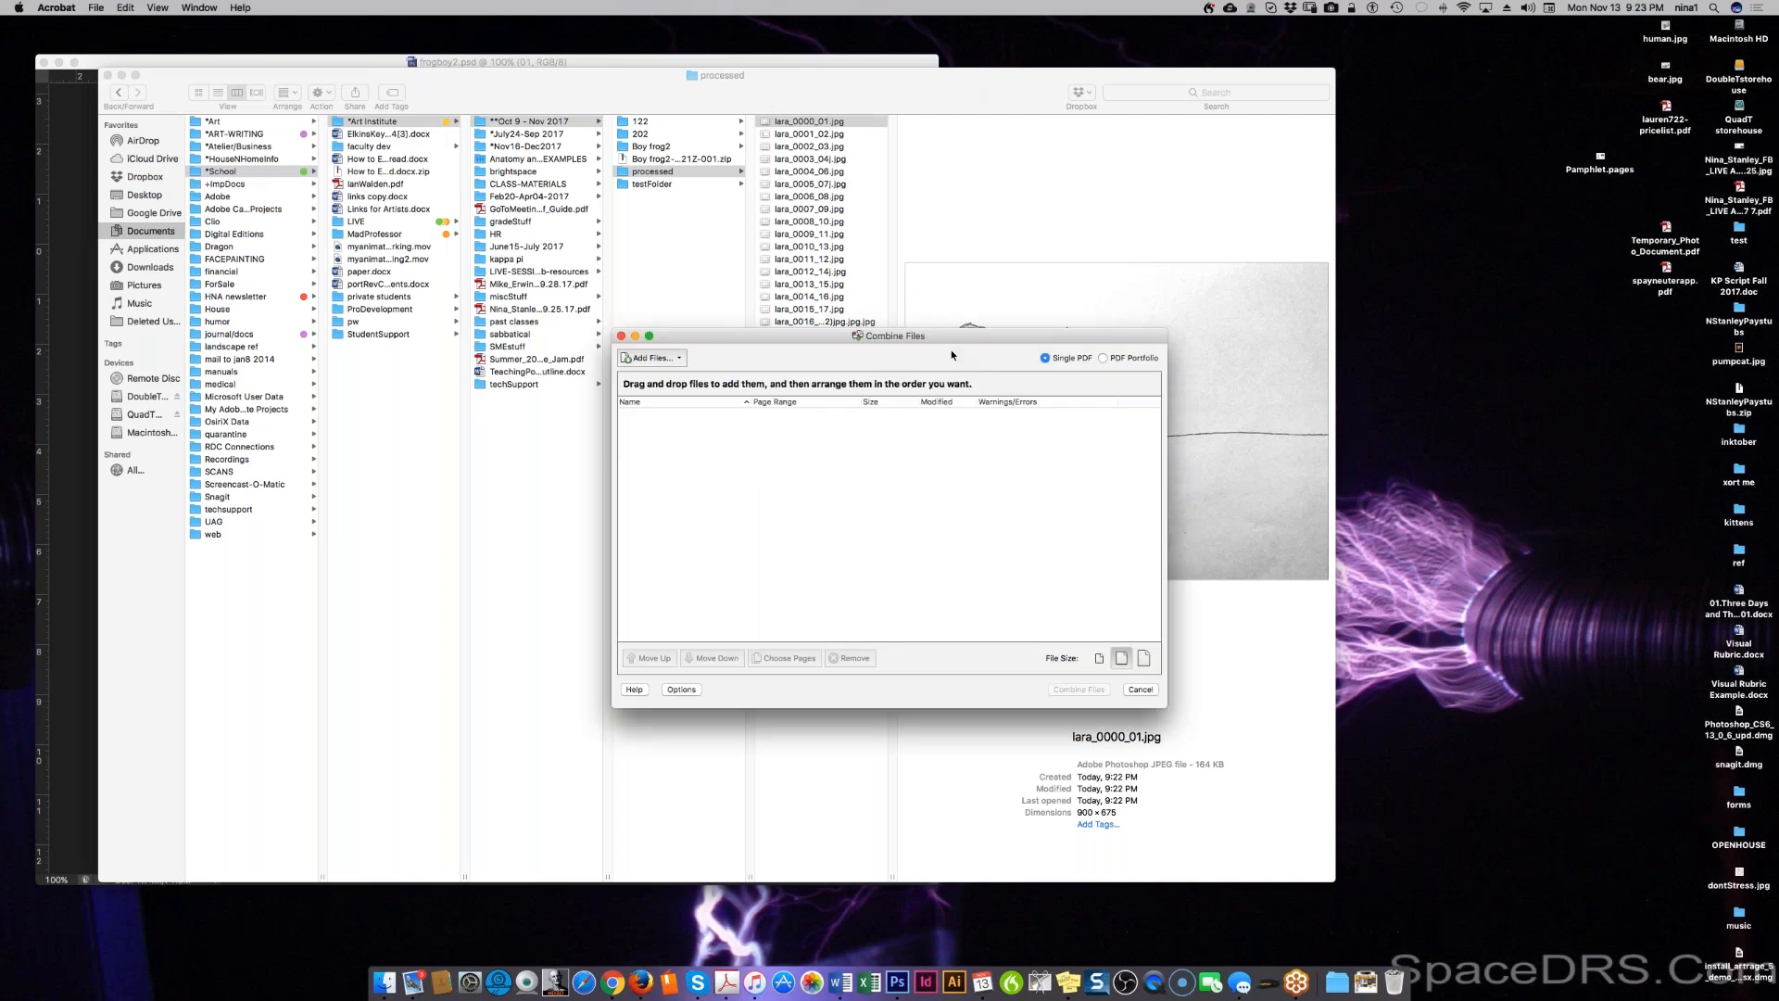
drag(1030, 335, 1512, 346)
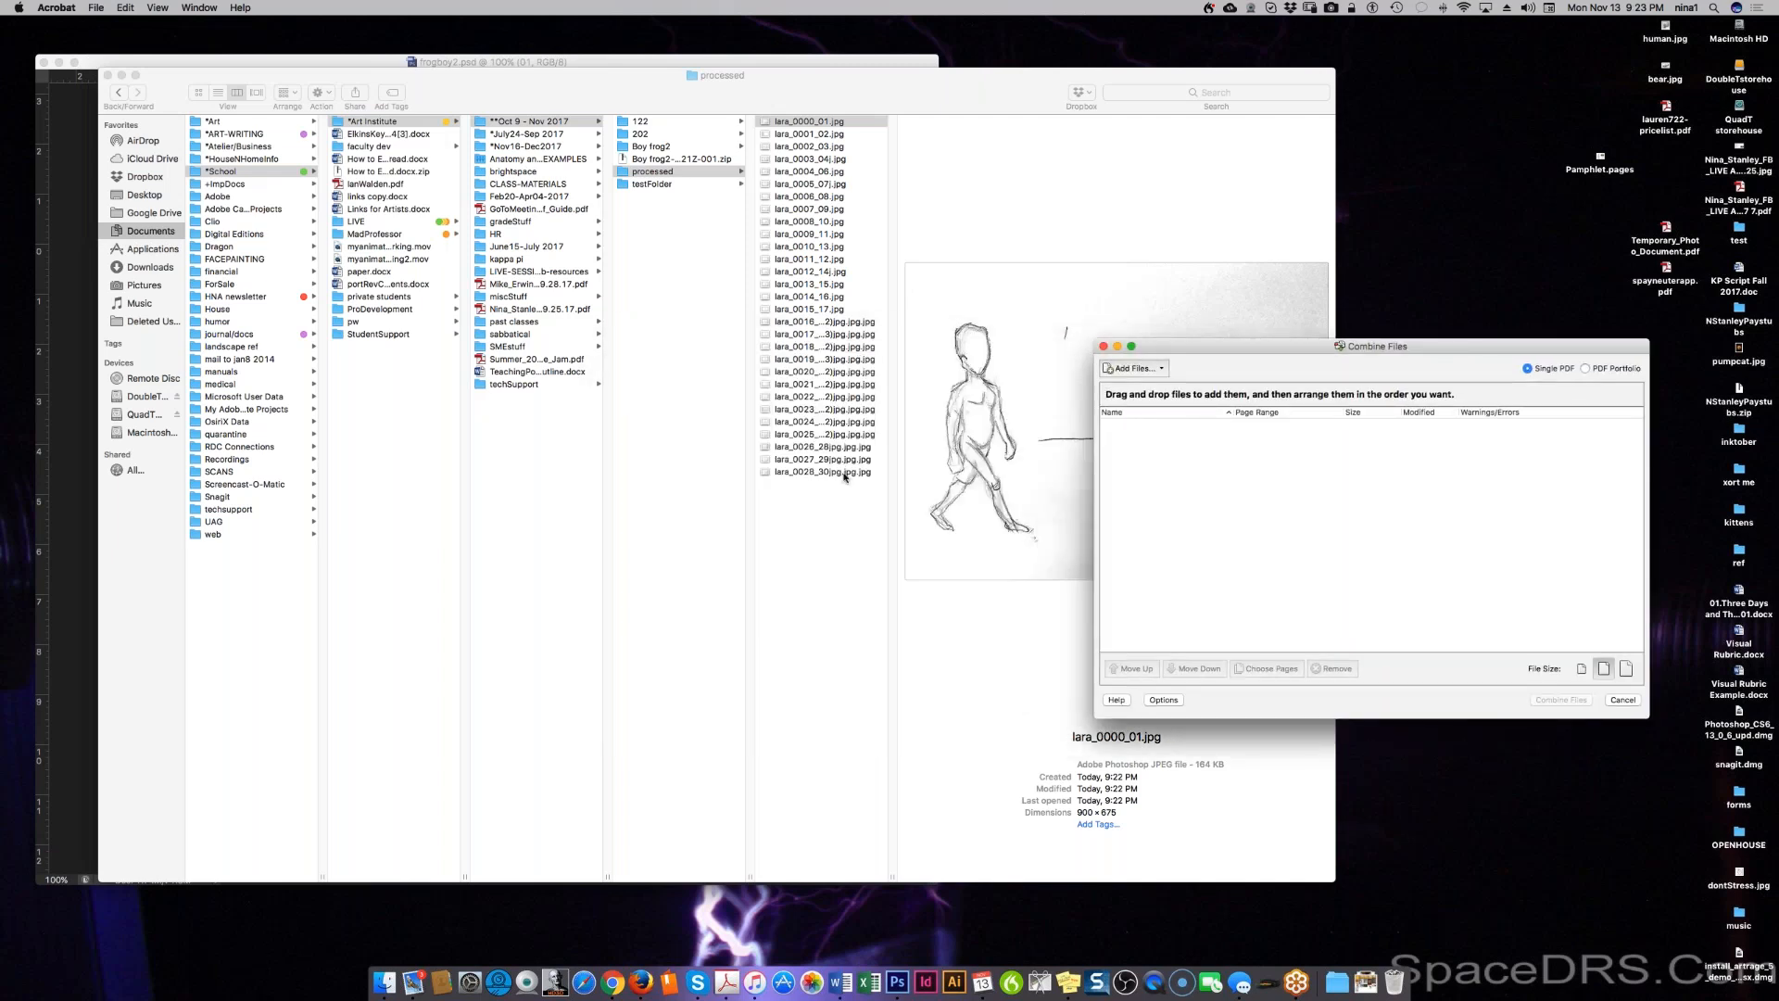
Step: Add all the exported JPEGs from the processed folder and combine them into a single PDF
click(844, 476)
key(super+a)
drag(1174, 520, 1441, 593)
click(1409, 692)
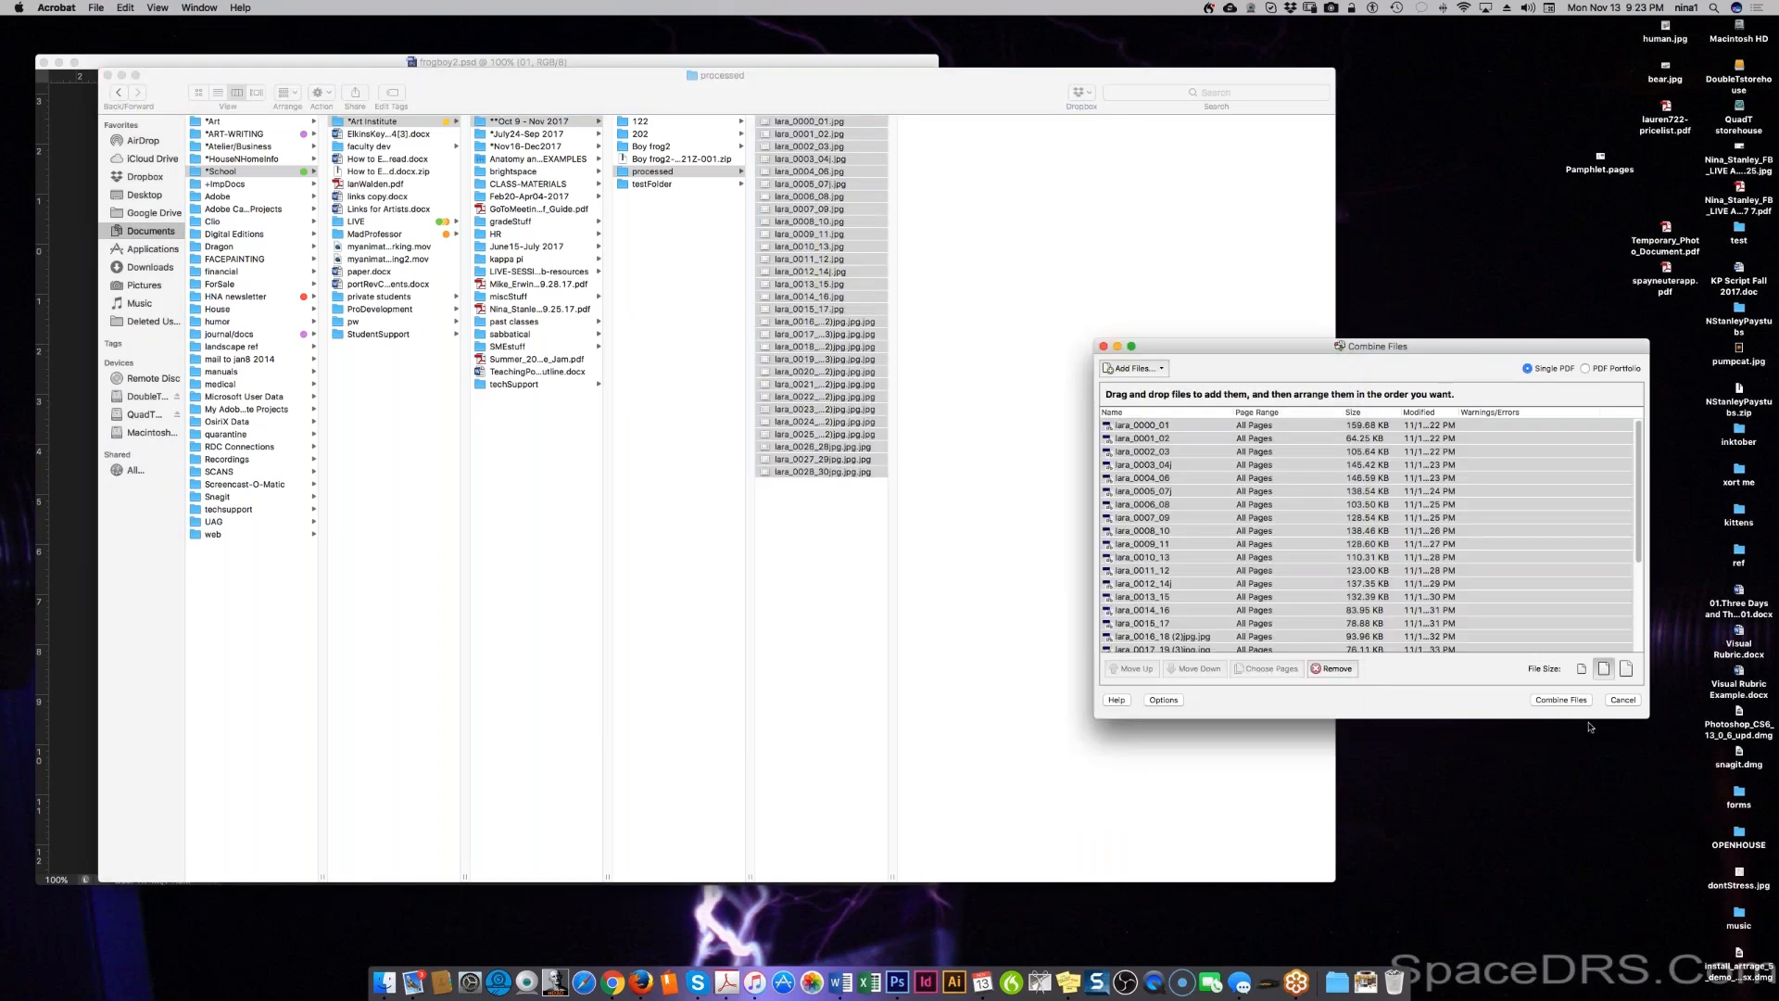
click(1564, 699)
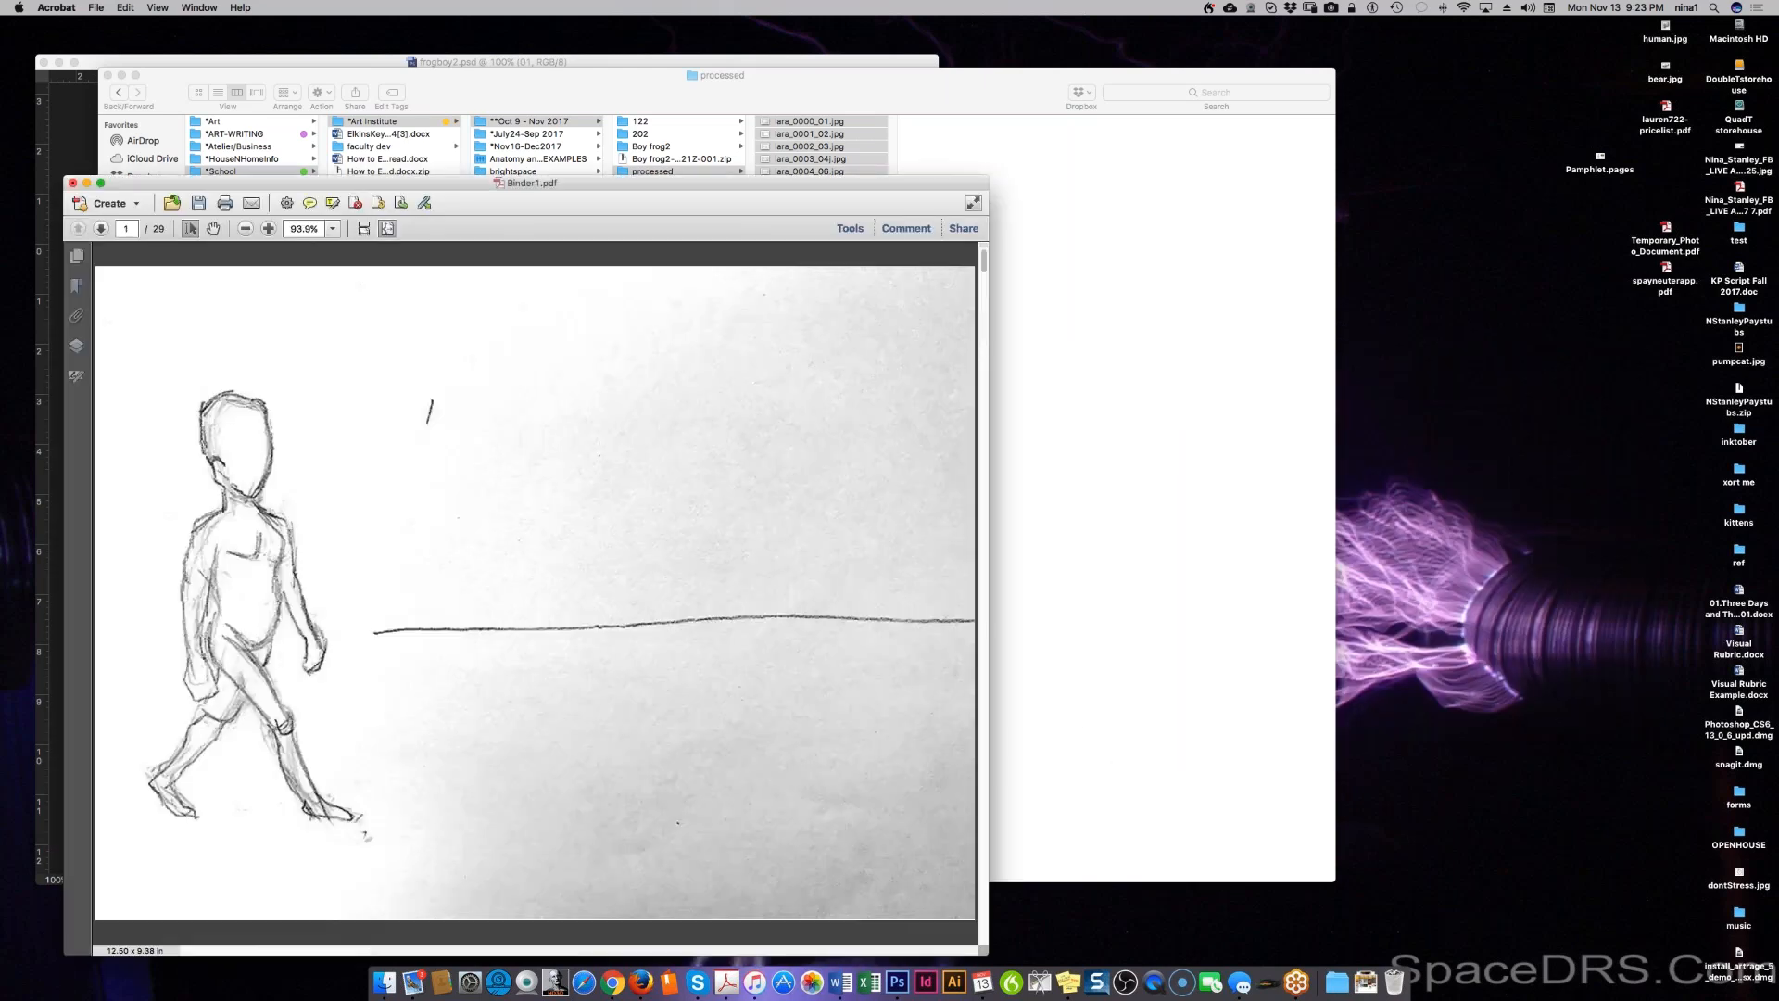
Step: Flip forward through the combined PDF from page 1 to the closing pages to view the drawings as an animation
key(Right)
key(Right)
key(Right)
key(Right)
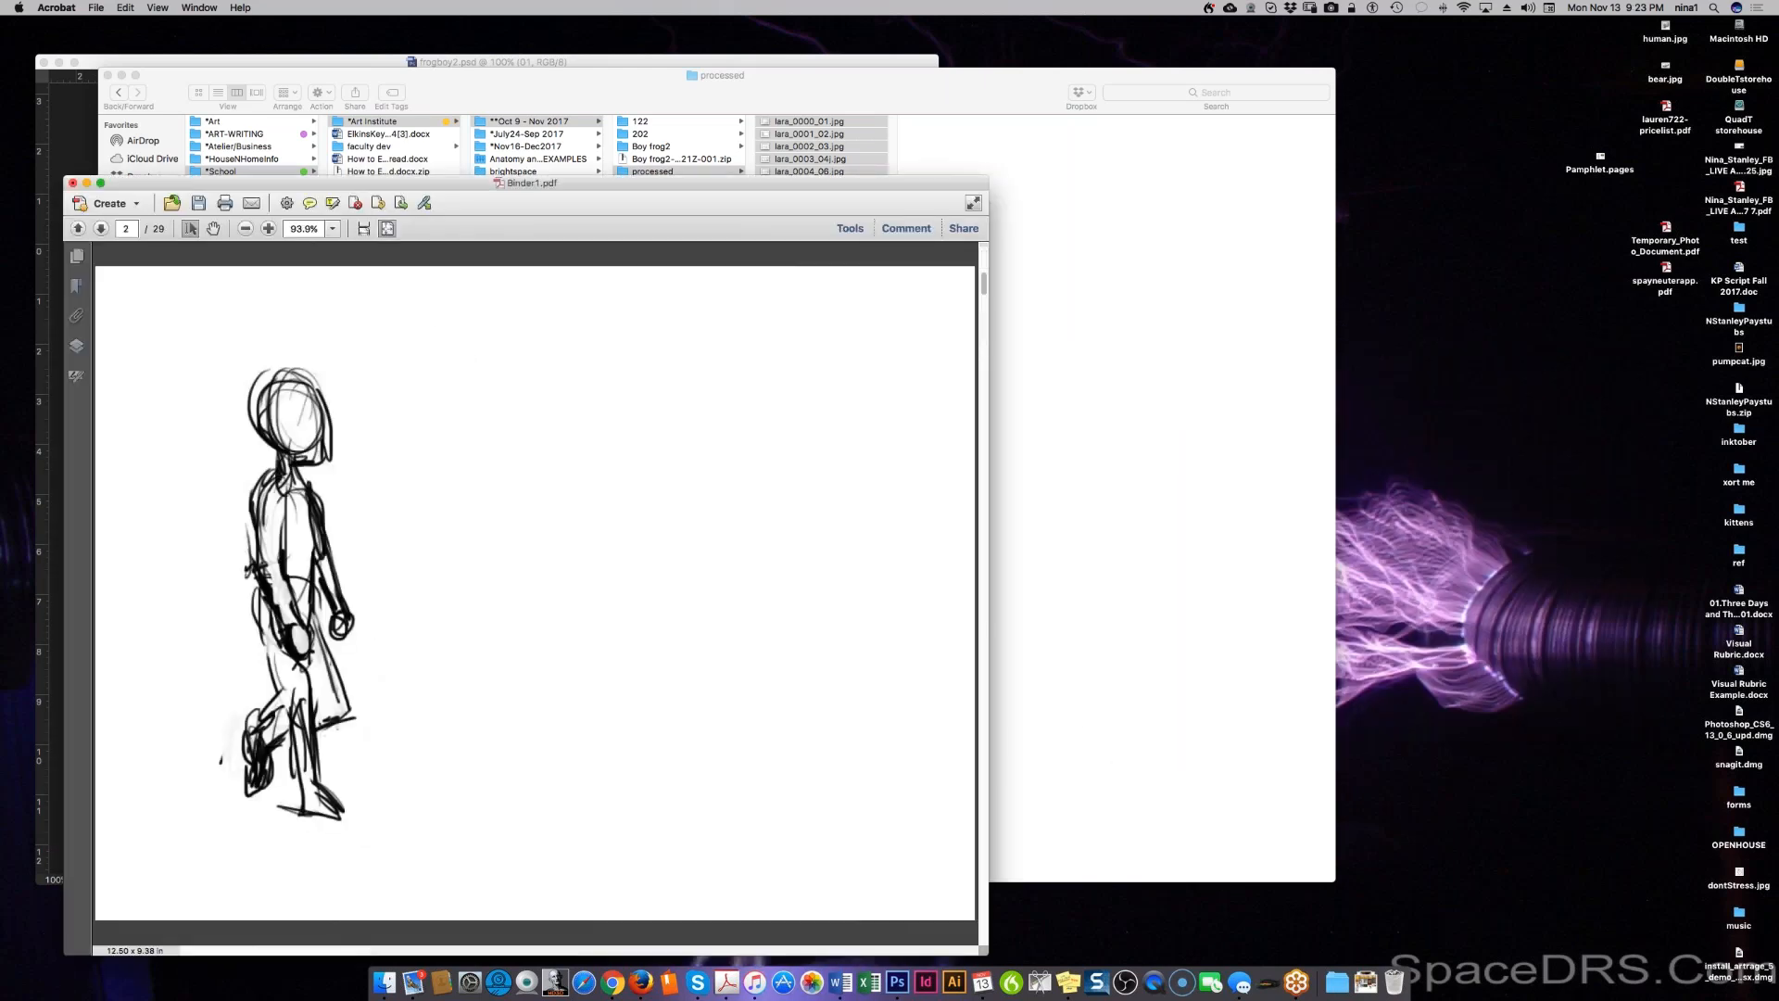
key(Right)
key(Right)
key(Right)
key(Right)
key(Right)
key(Right)
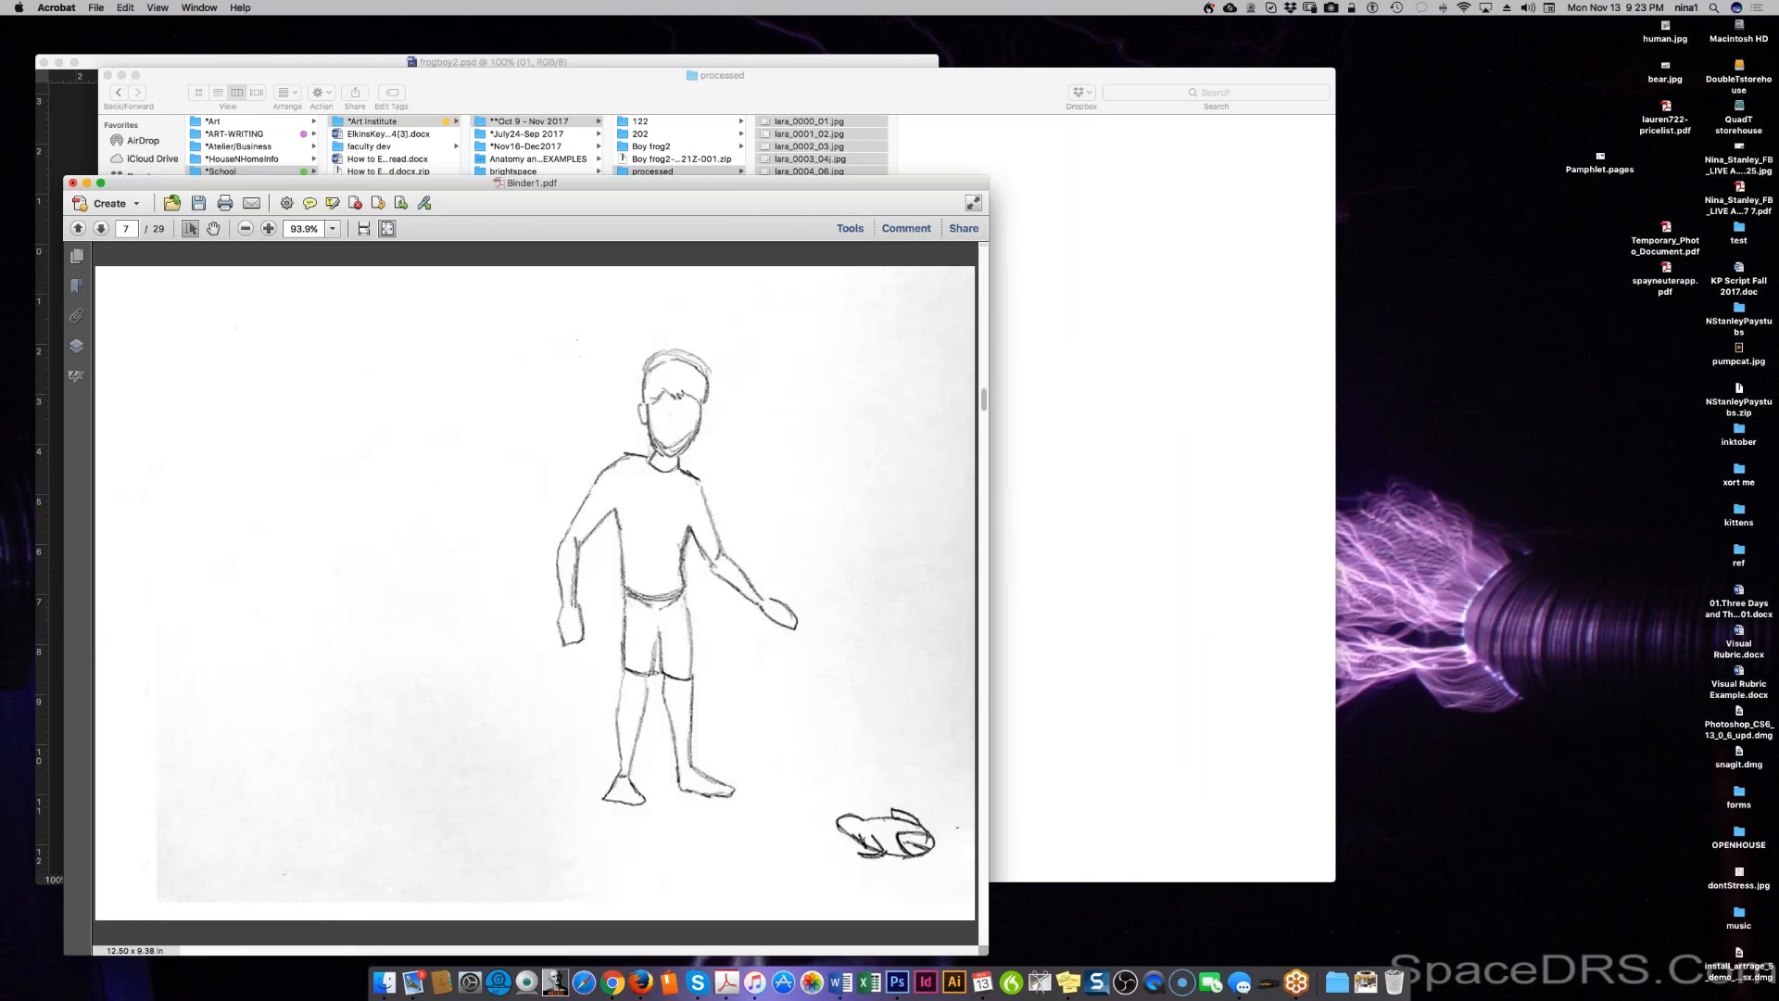
key(Right)
key(Right)
key(Right)
key(Right)
key(Right)
key(Right)
key(Right)
key(Right)
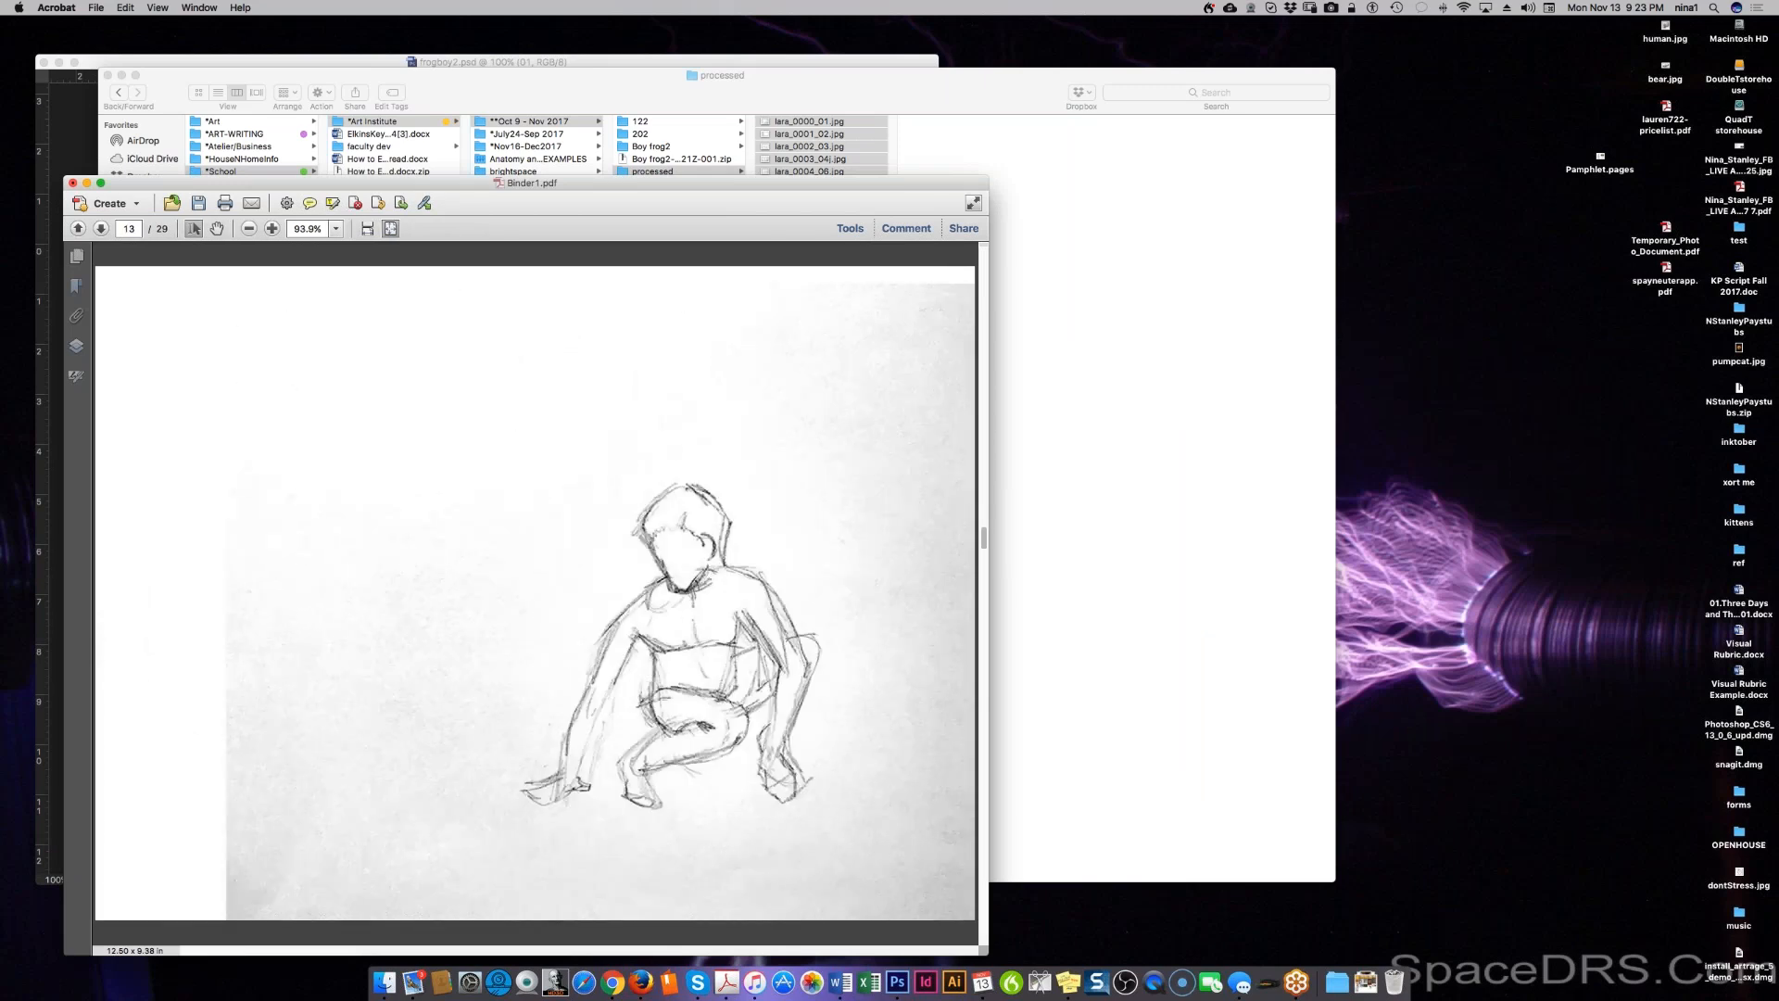
key(Right)
key(Right)
key(Right)
key(Right)
key(Right)
key(Right)
key(Right)
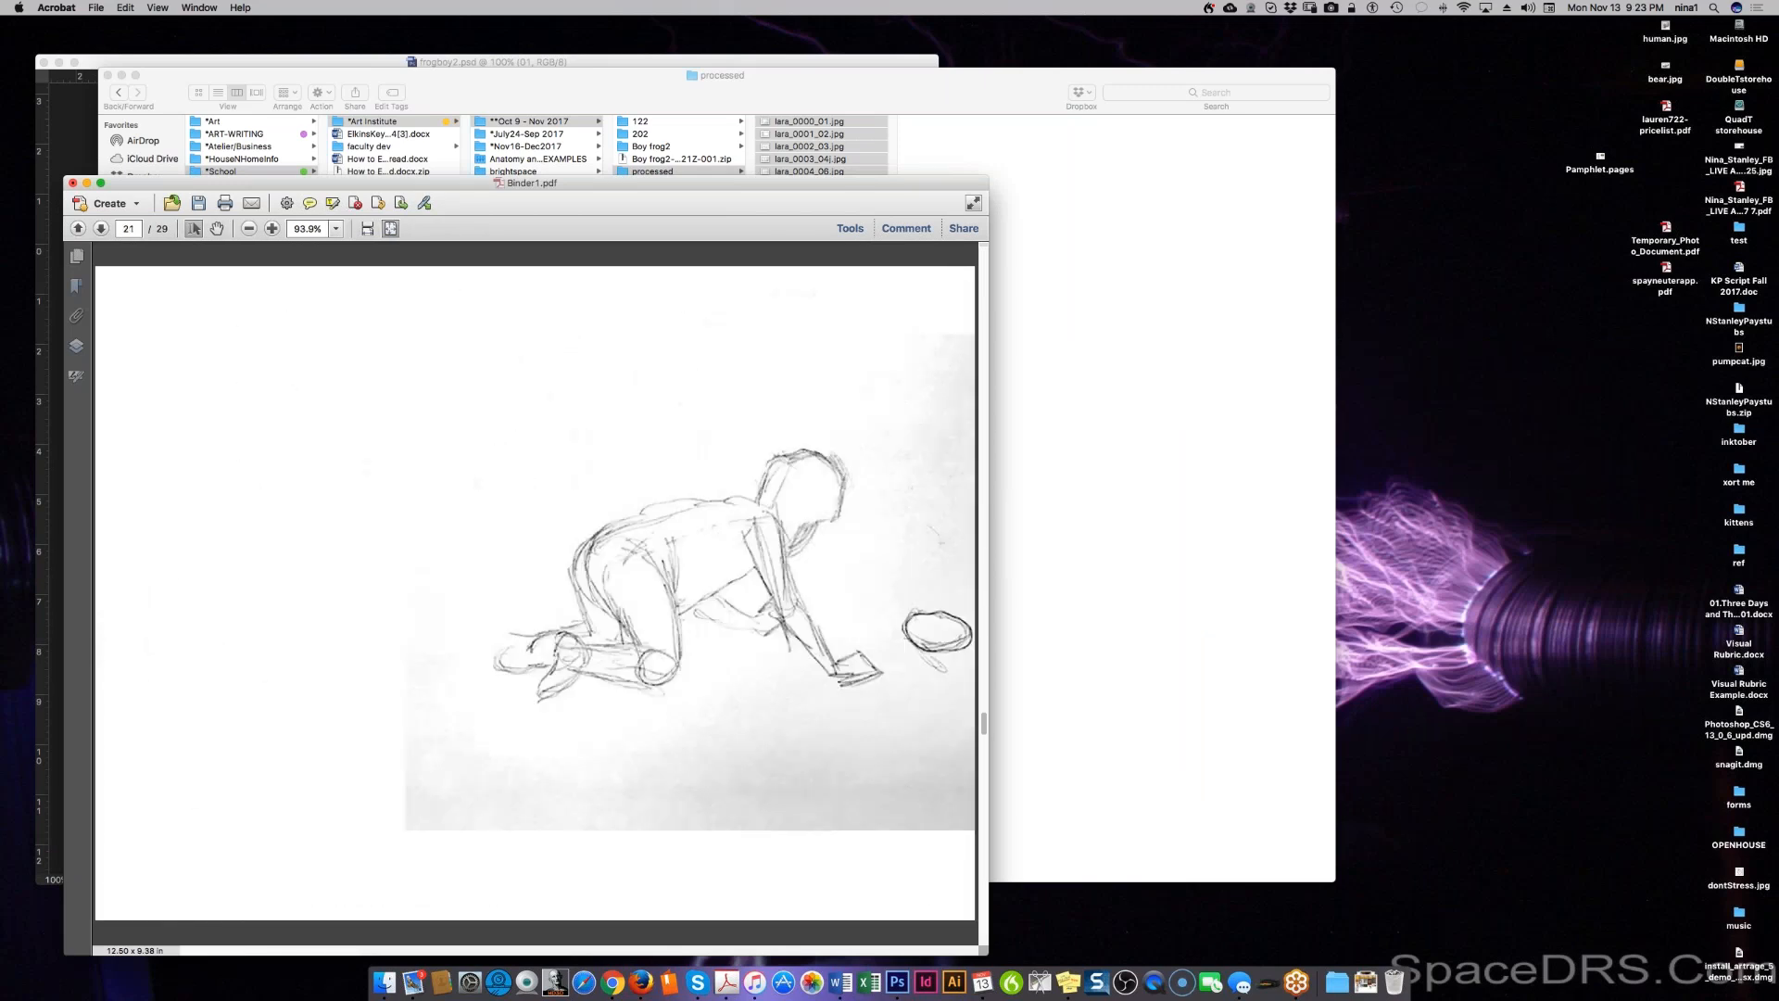
key(Right)
key(Right)
key(Right)
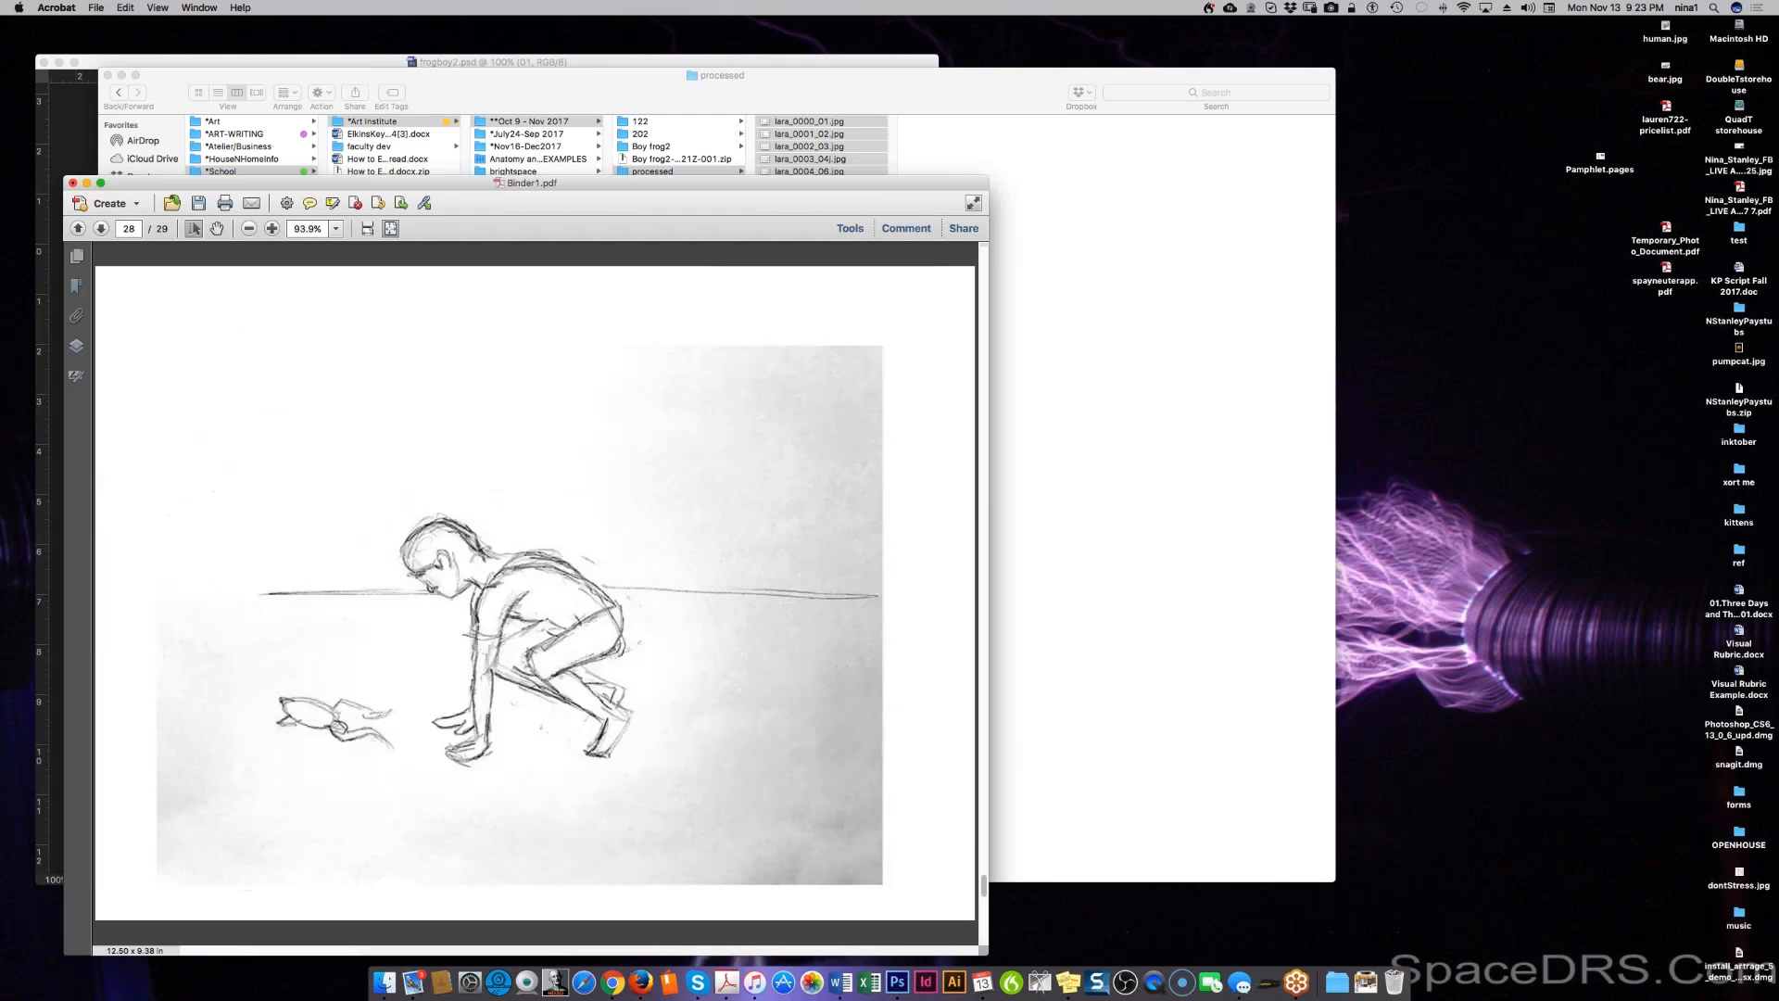
Step: Flip backward through the PDF pages to the opening walking poses to view the animation in reverse
key(Left)
key(Left)
key(Left)
key(Left)
key(Left)
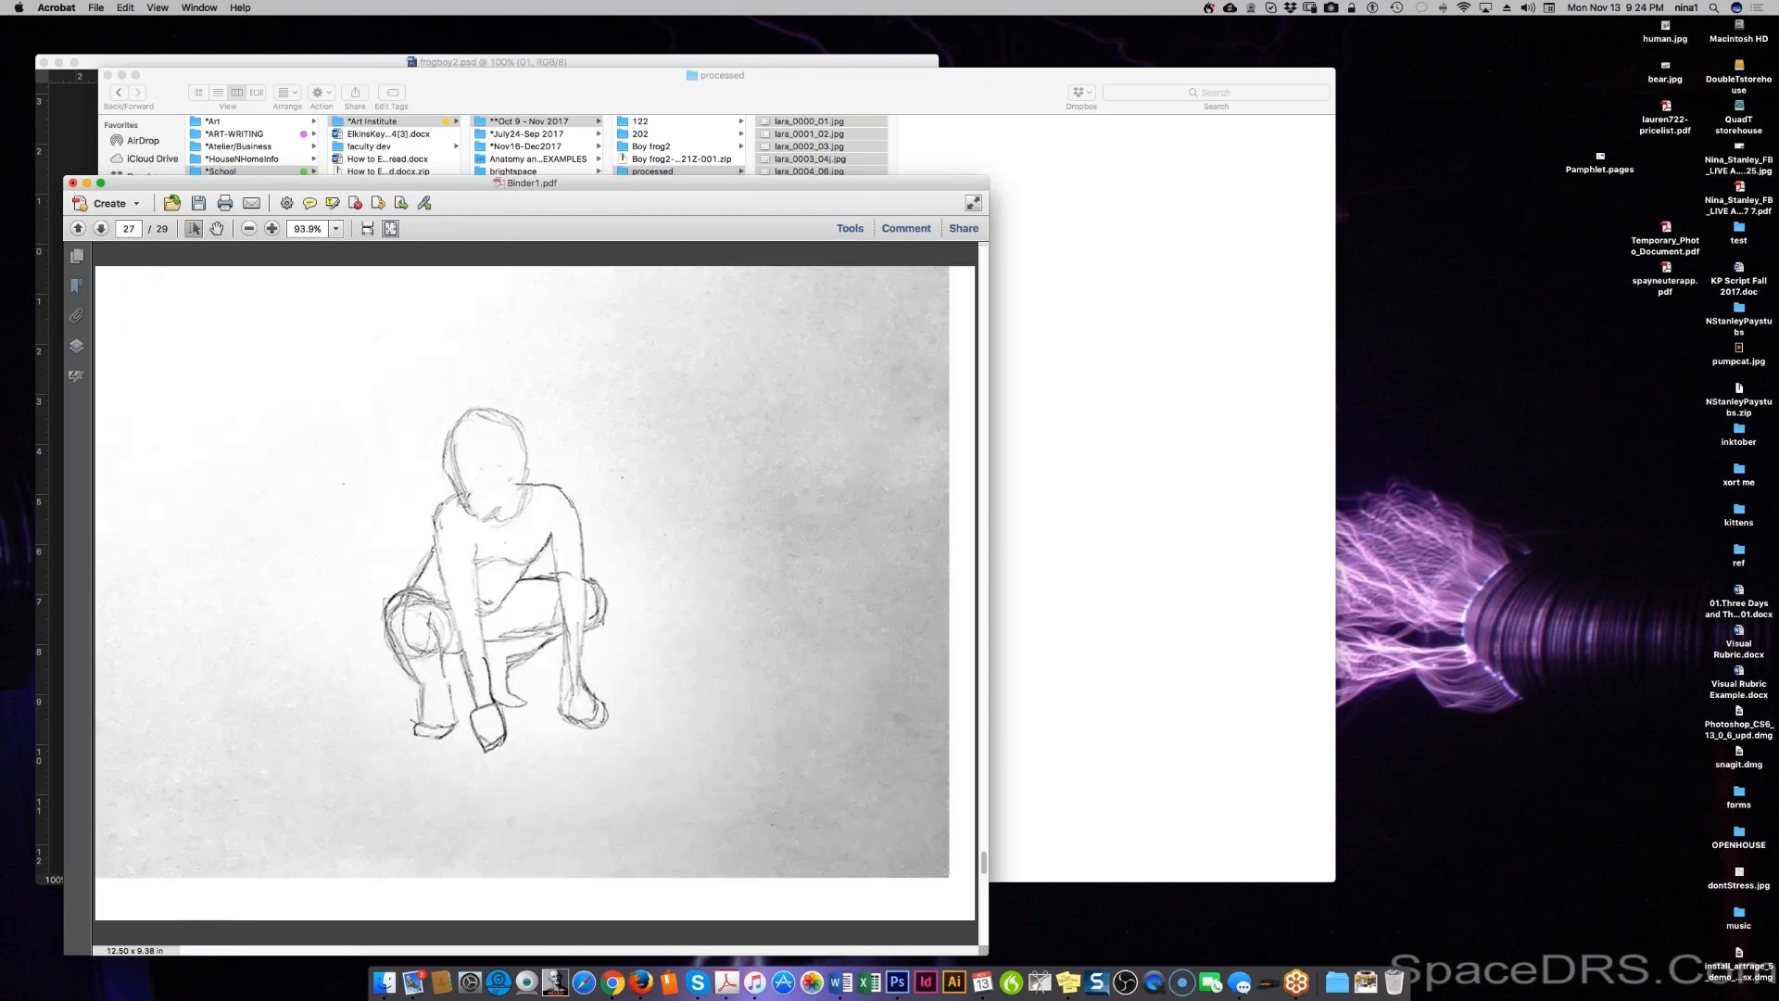
key(Left)
key(Left)
key(Left)
key(Left)
key(Left)
key(Left)
key(Left)
key(Left)
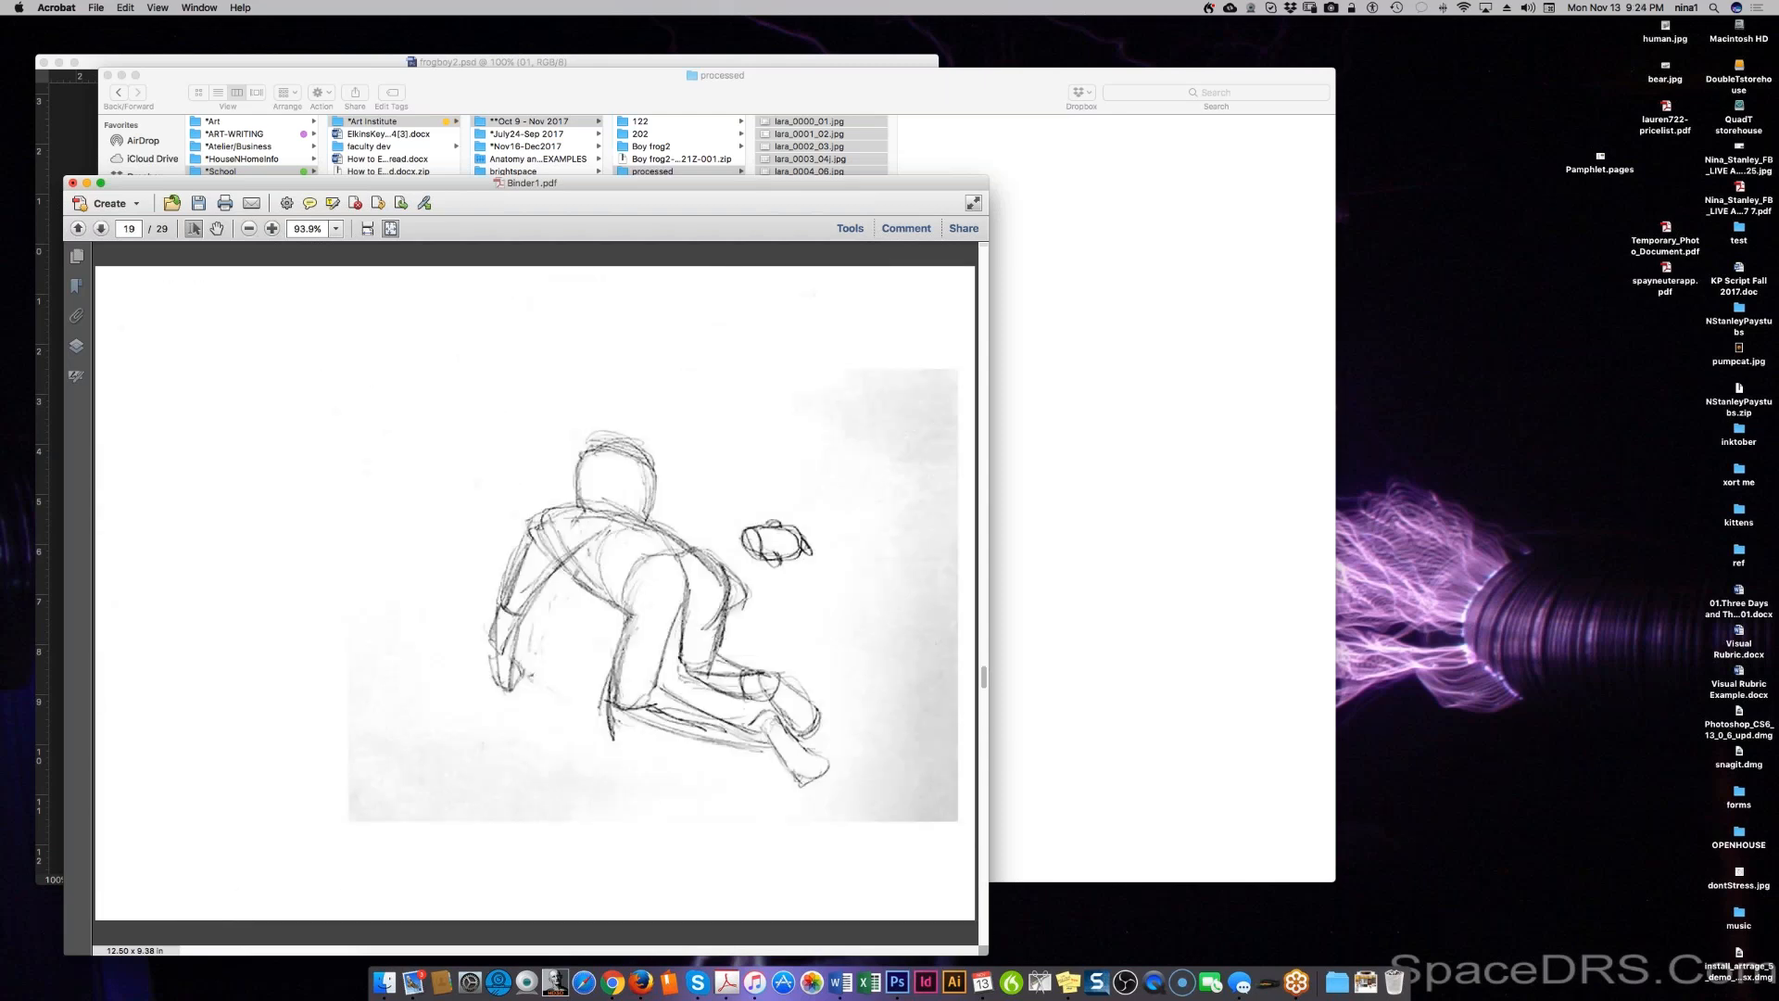
key(Left)
key(Left)
key(Left)
key(Left)
key(Left)
key(Left)
key(Left)
key(Left)
key(Left)
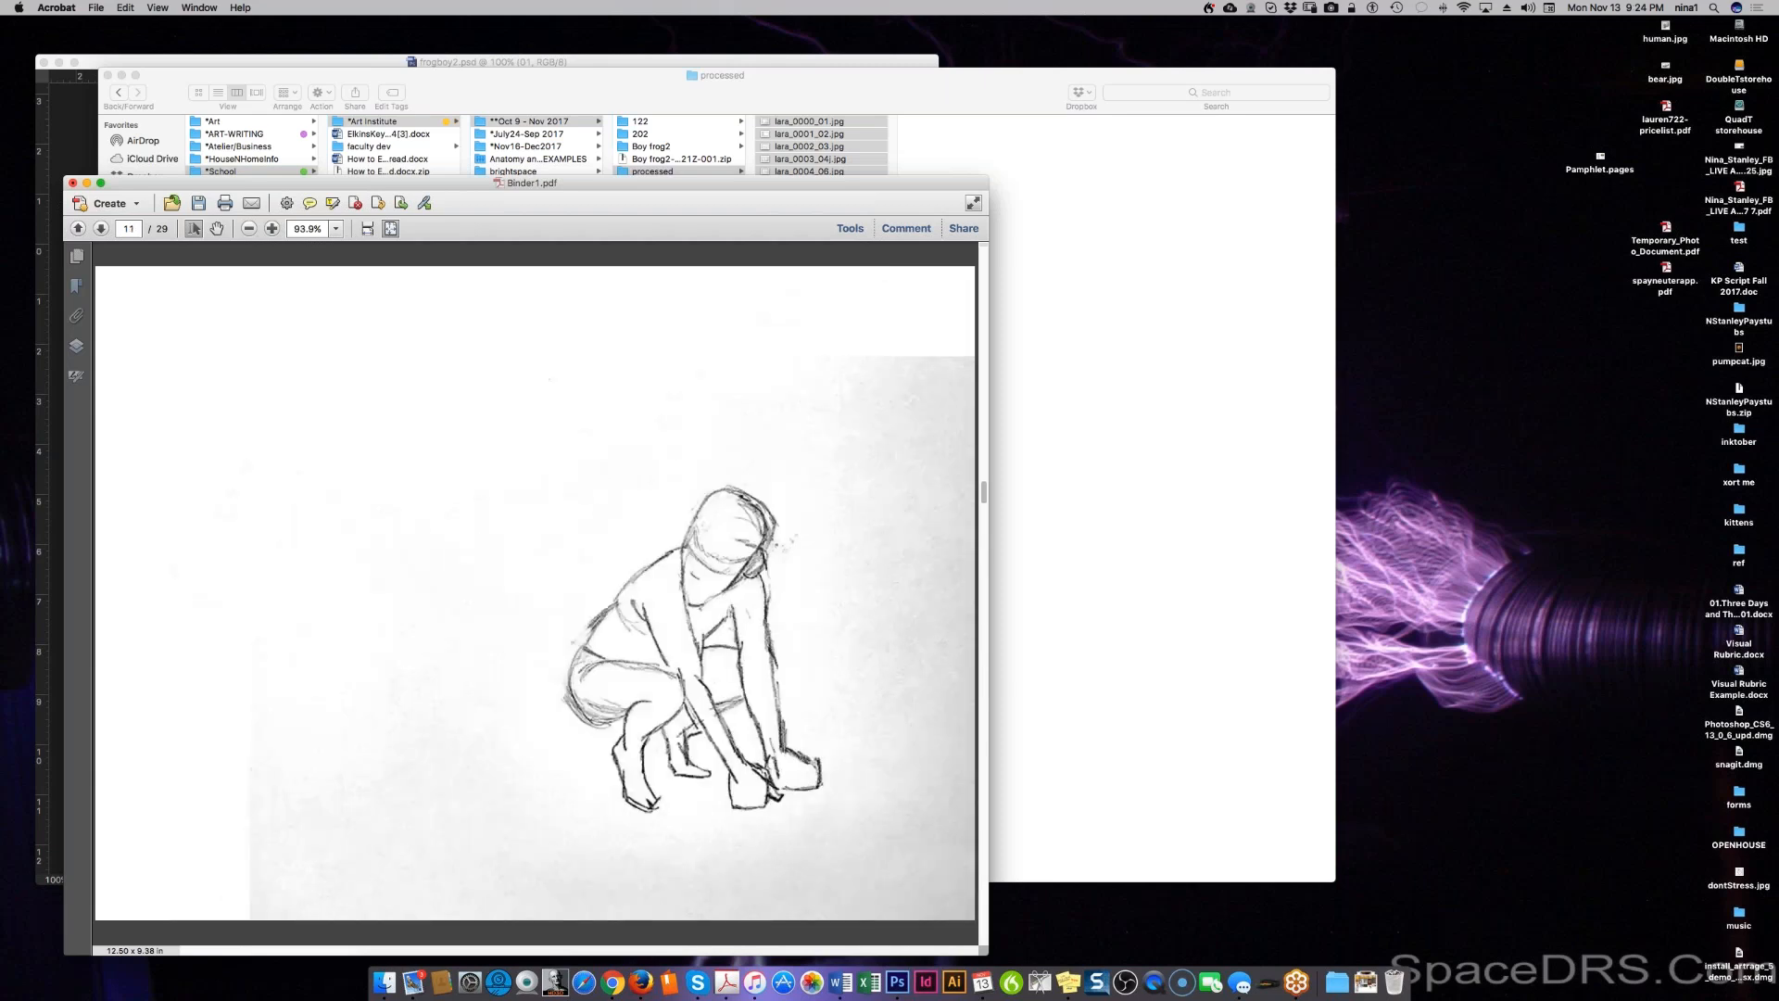
key(Left)
key(Left)
key(Left)
key(Left)
key(Left)
key(Left)
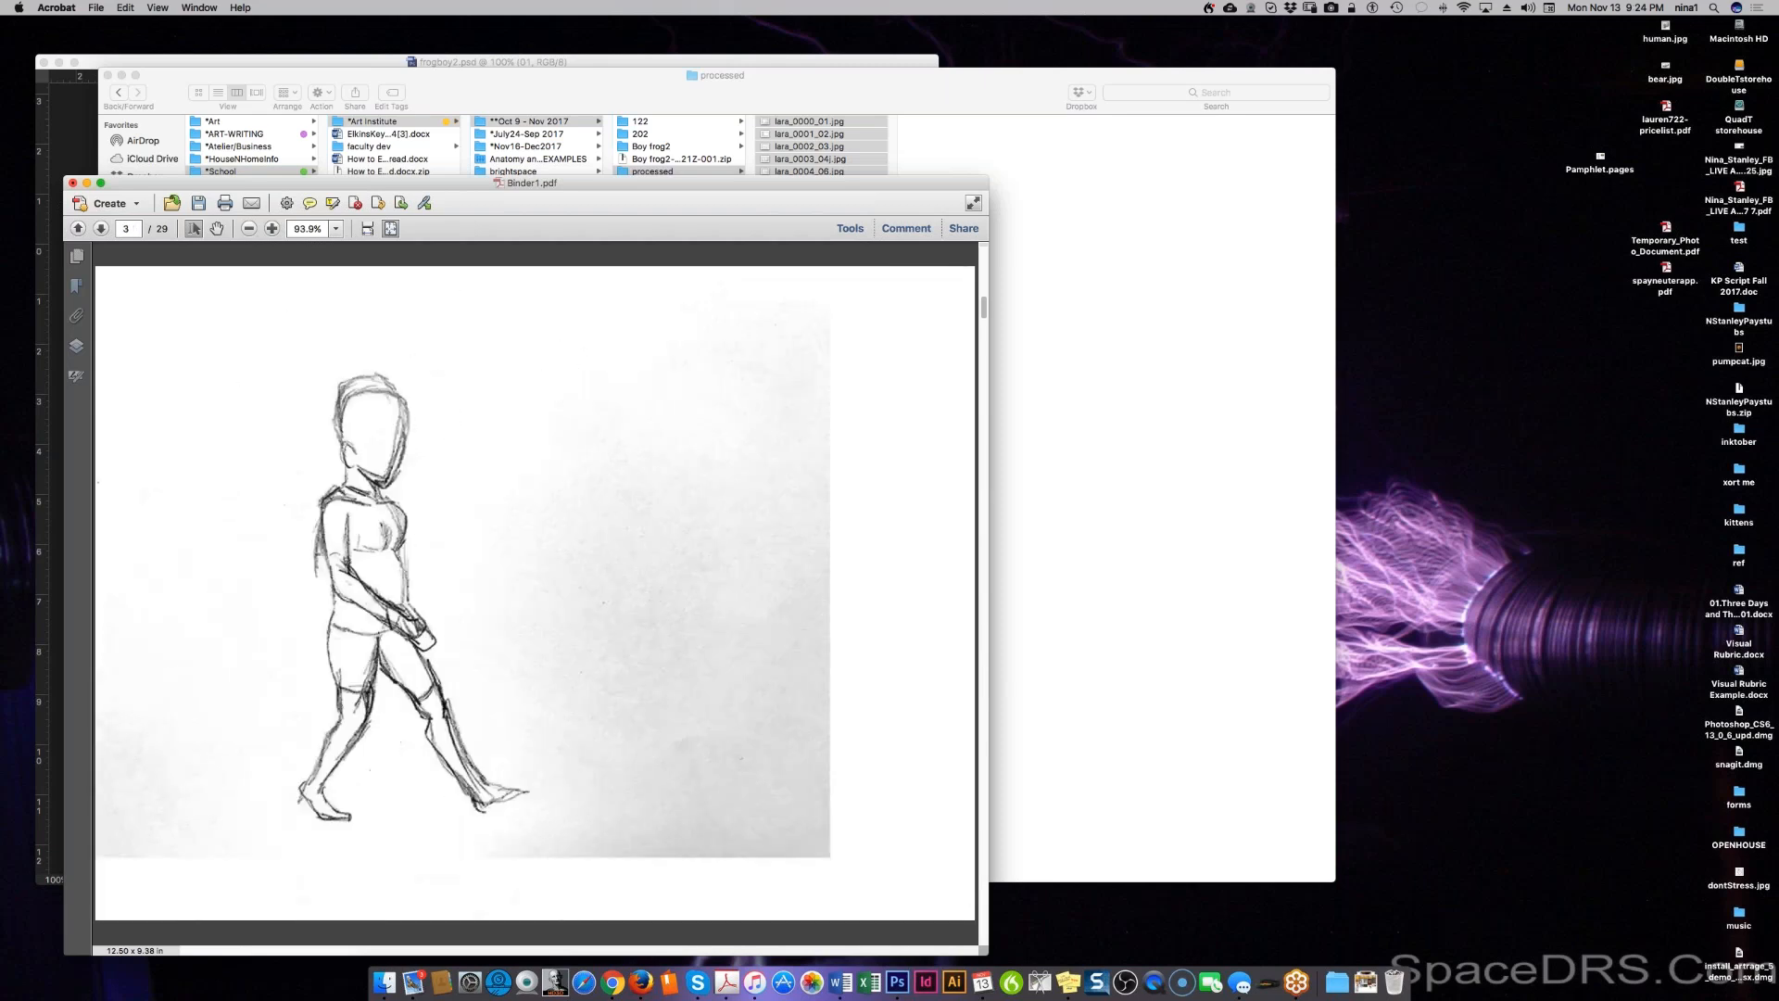
Step: Play the animation forward again from the opening pages to the crawling poses just past page 17
key(Right)
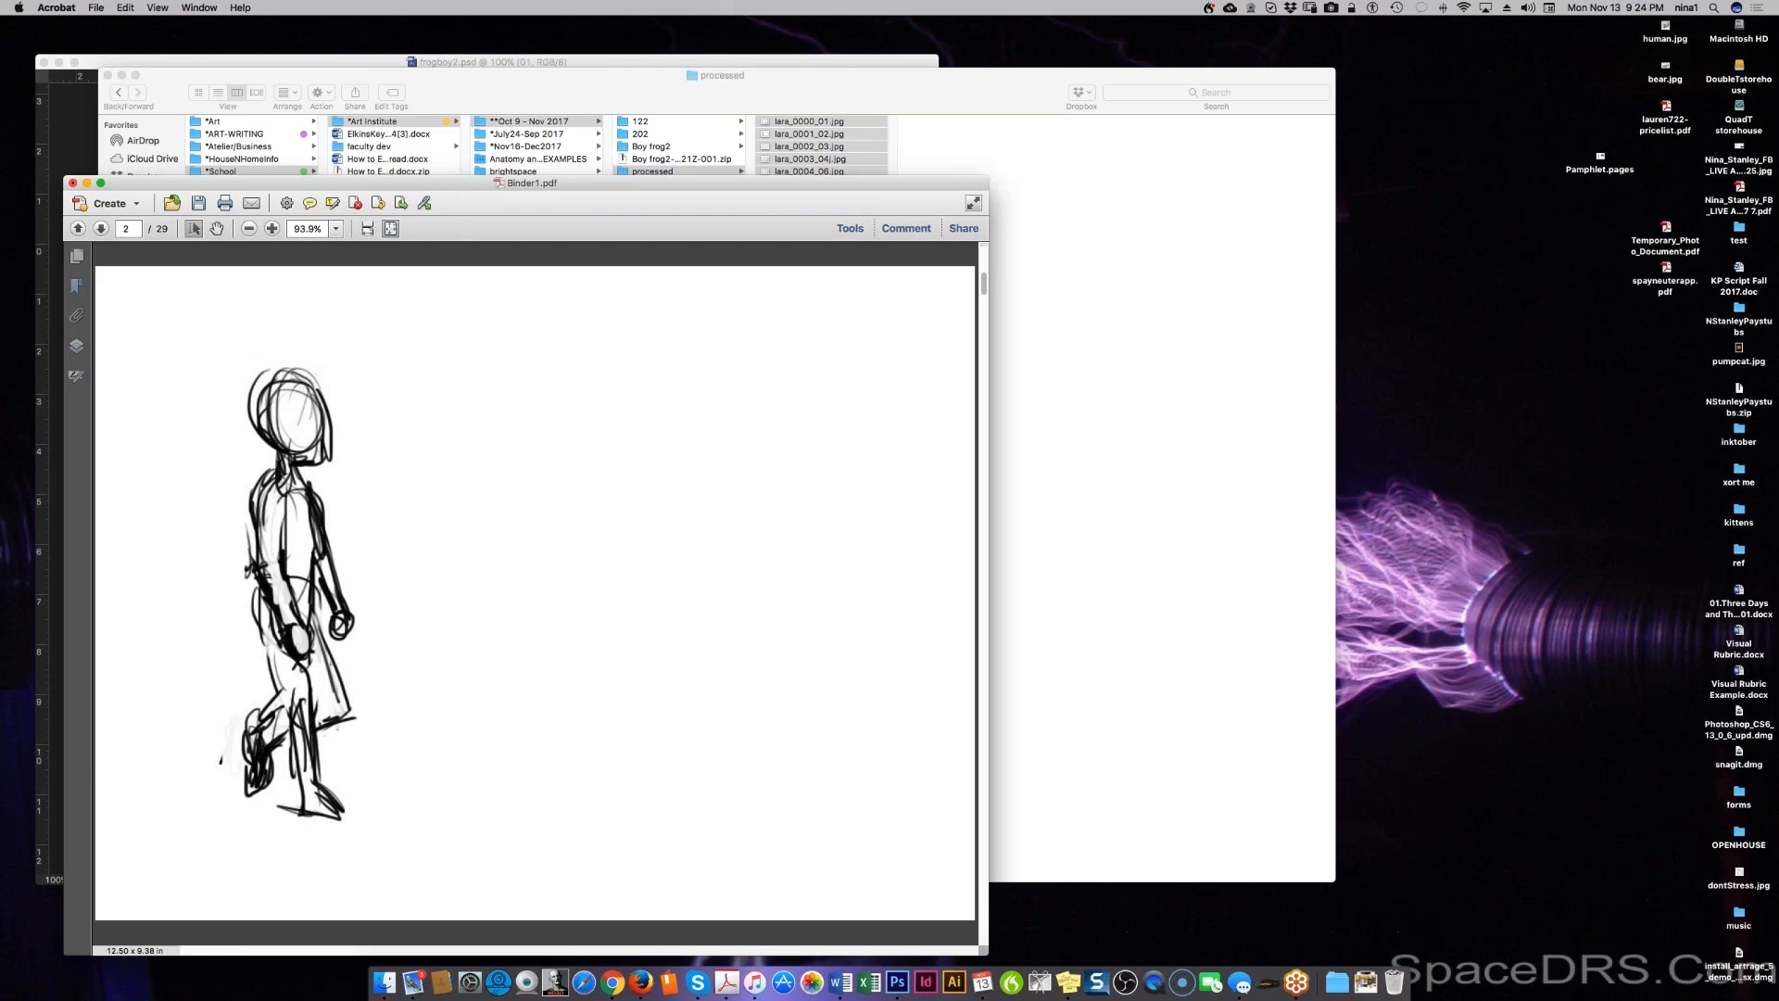
key(Right)
key(Right)
key(Right)
key(Right)
key(Right)
key(Right)
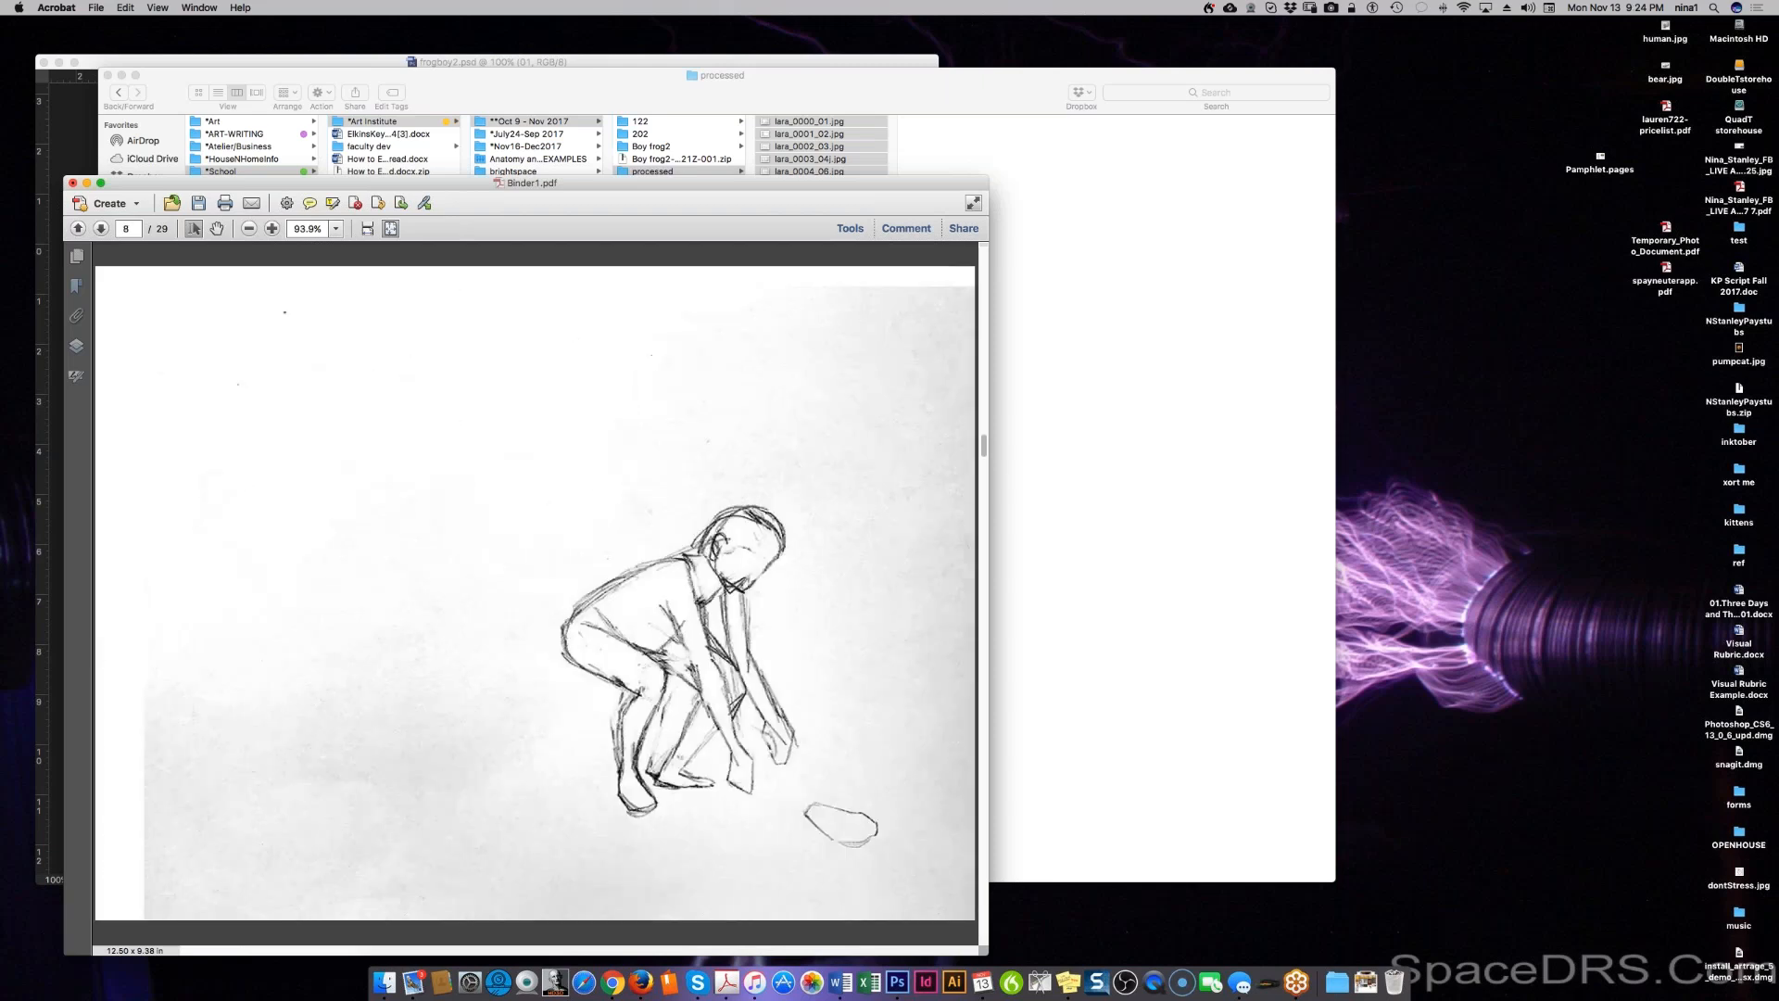
key(Right)
key(Right)
key(Right)
key(Right)
key(Right)
key(Right)
key(Right)
key(Right)
key(Right)
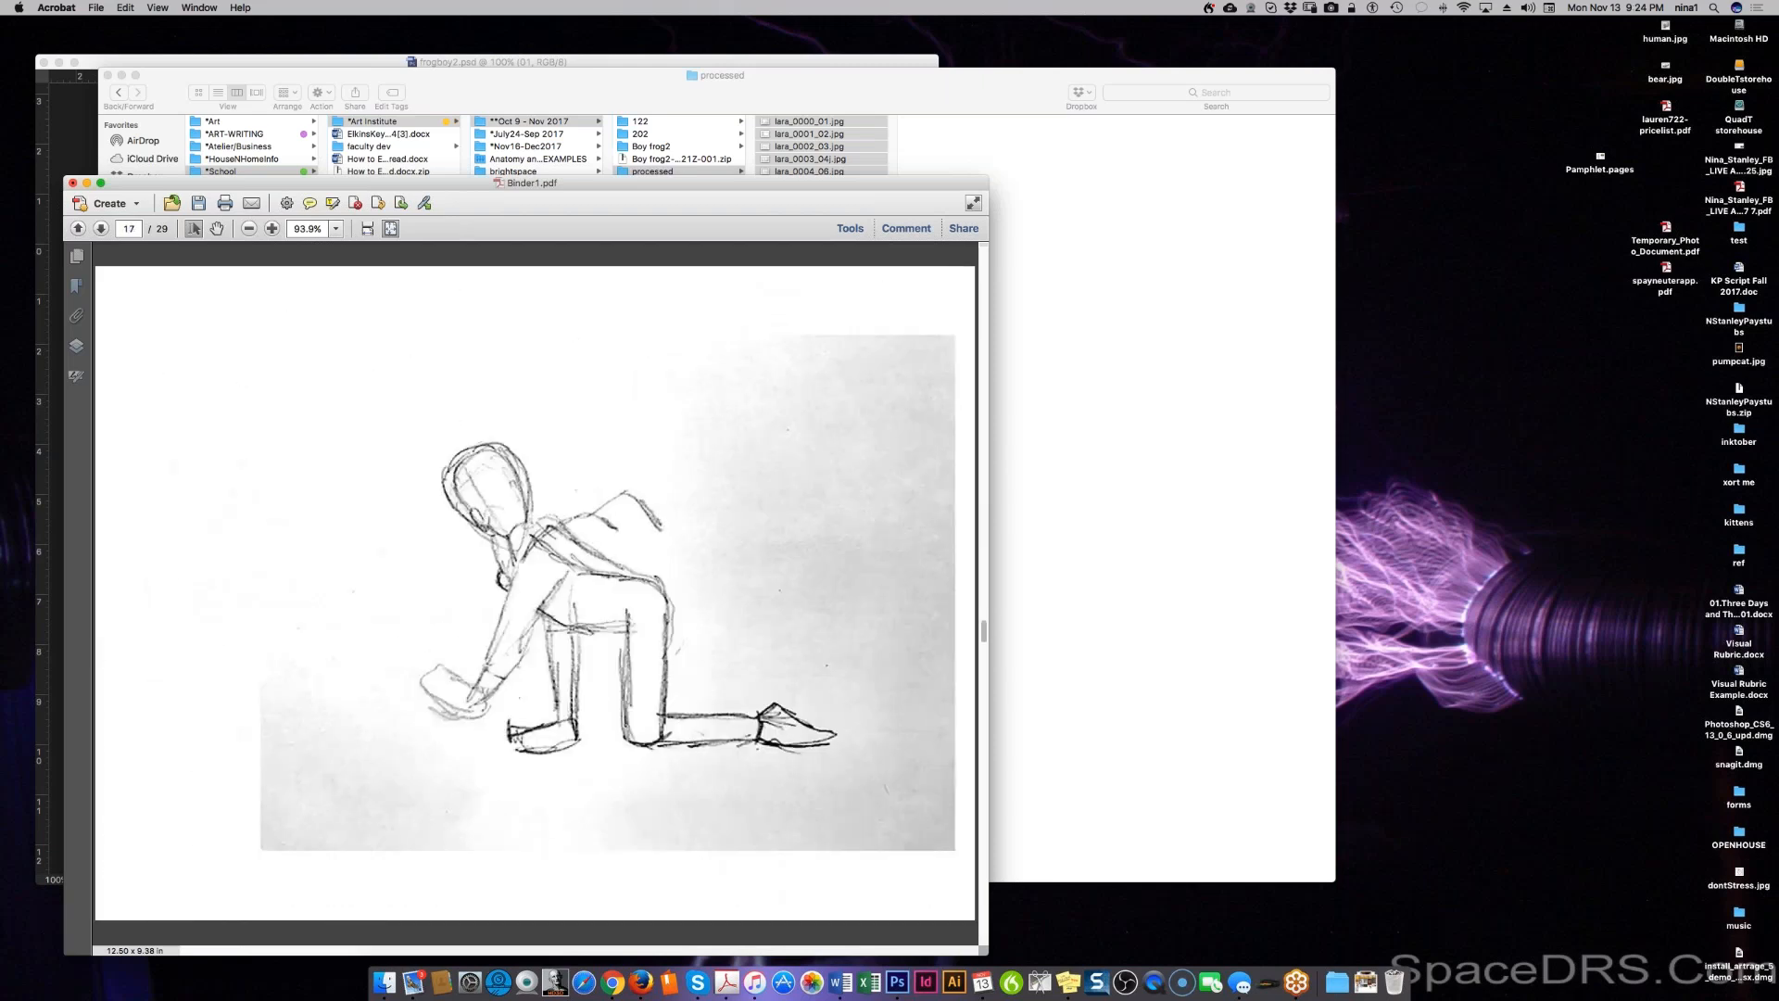
key(Right)
key(Right)
key(Right)
Step: Page back and forth between the crouching and crawling poses around pages 14 to 17 to compare them
key(Left)
key(Left)
key(Left)
key(Left)
key(Left)
key(Right)
key(Right)
key(Left)
key(Left)
key(Left)
key(Left)
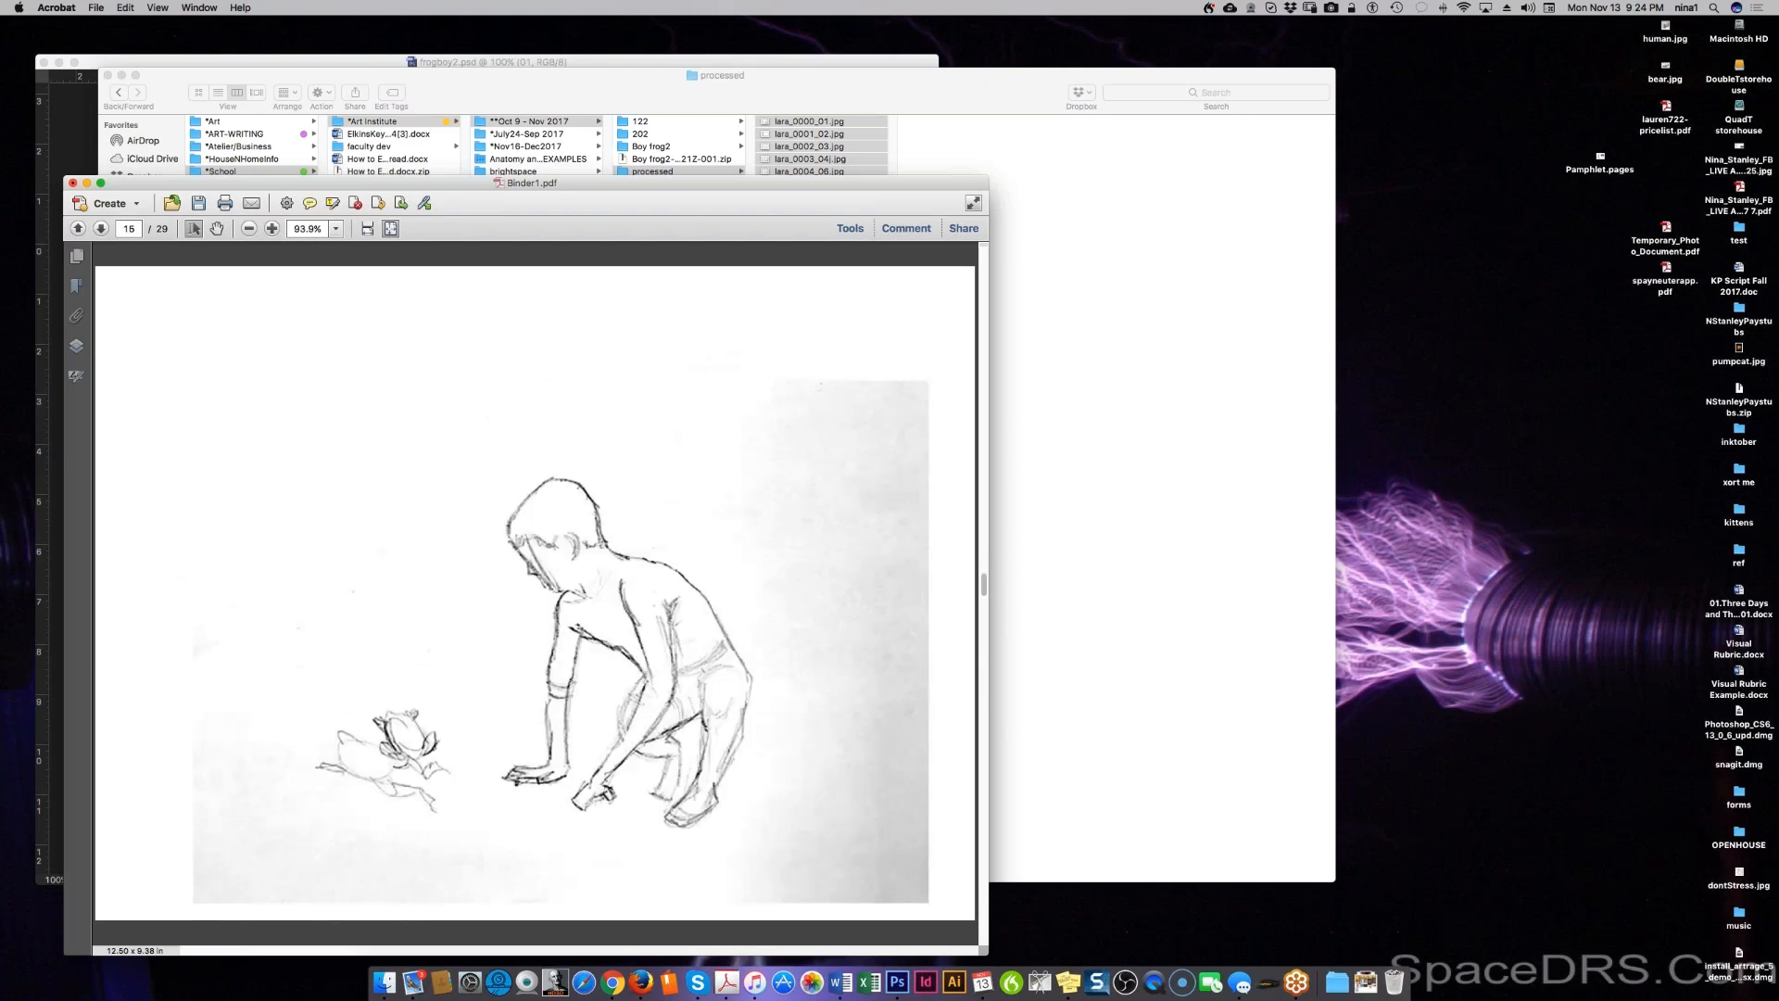
key(Right)
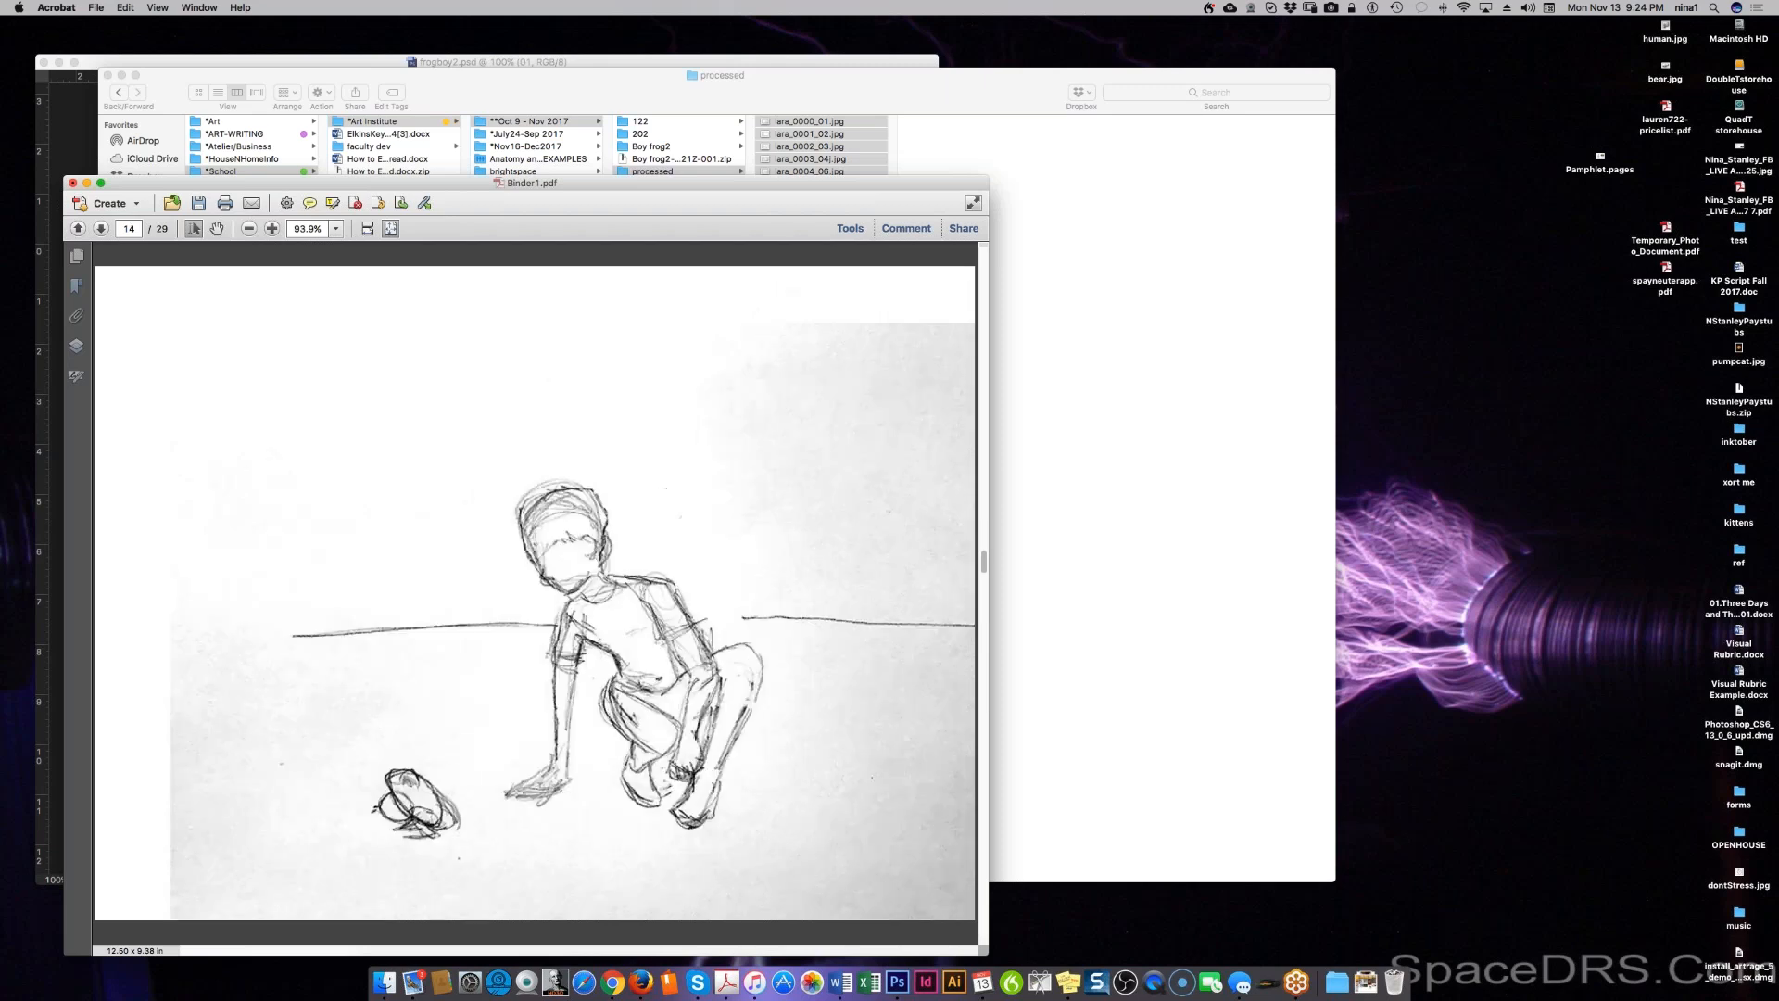
key(Right)
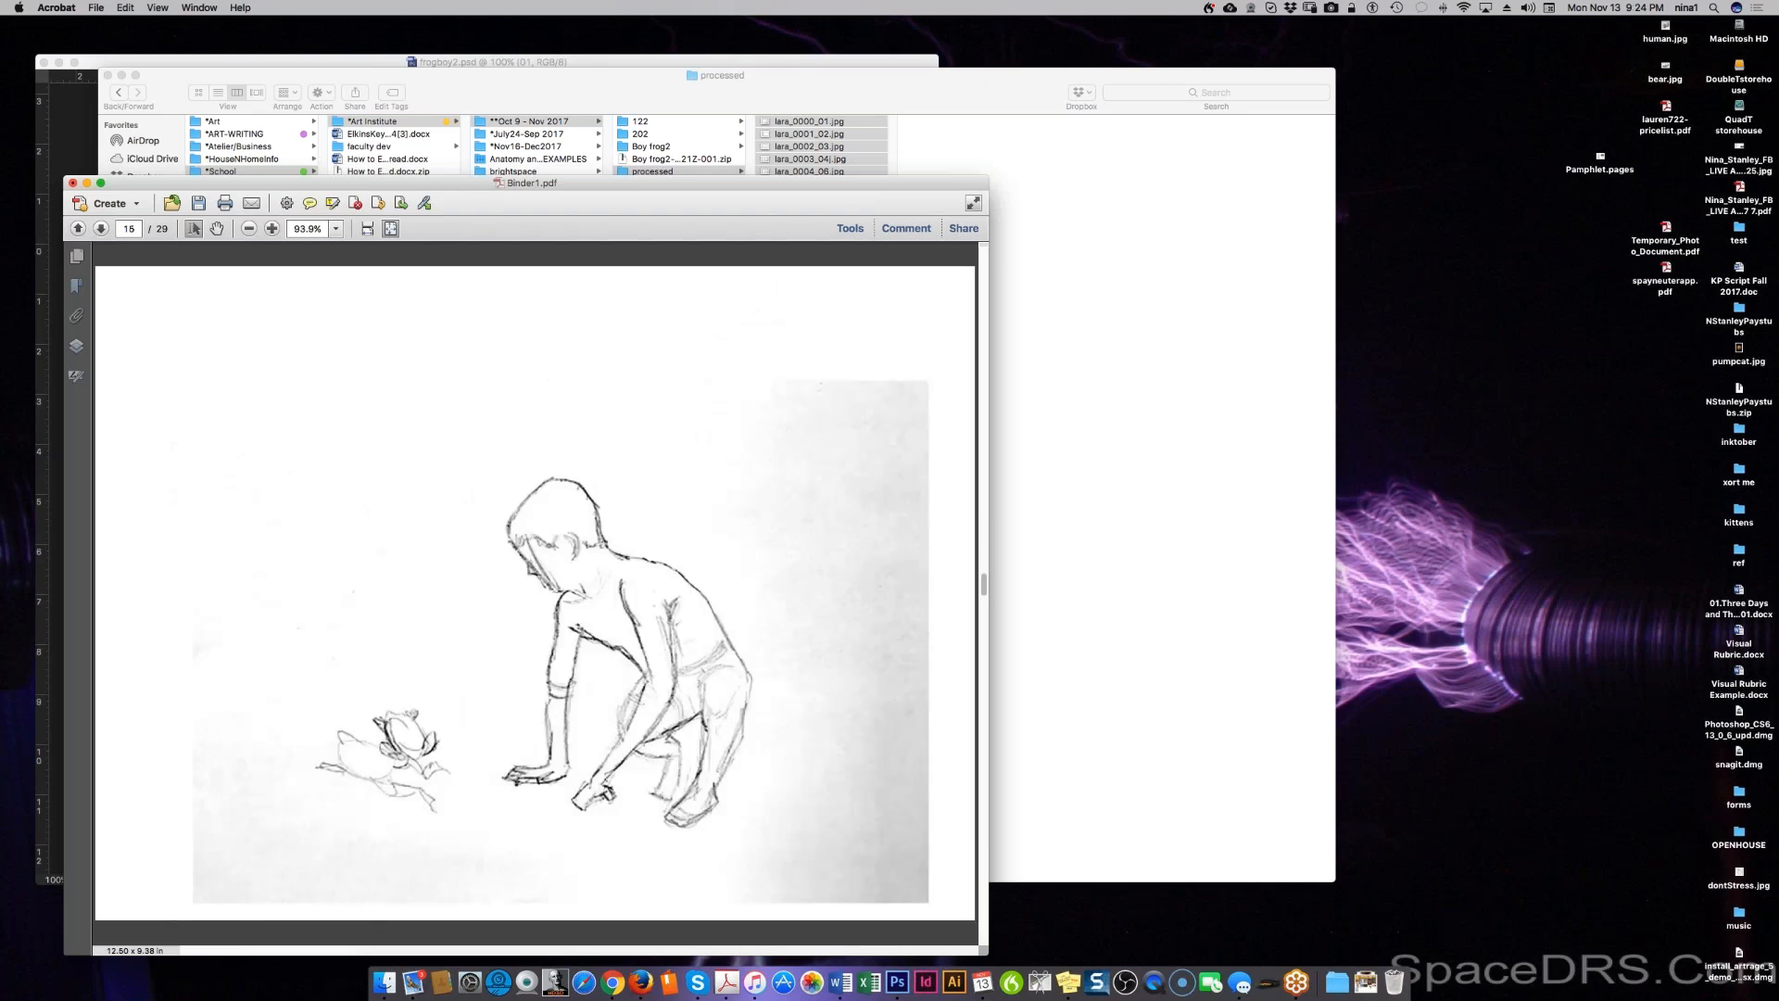
key(Right)
key(Right)
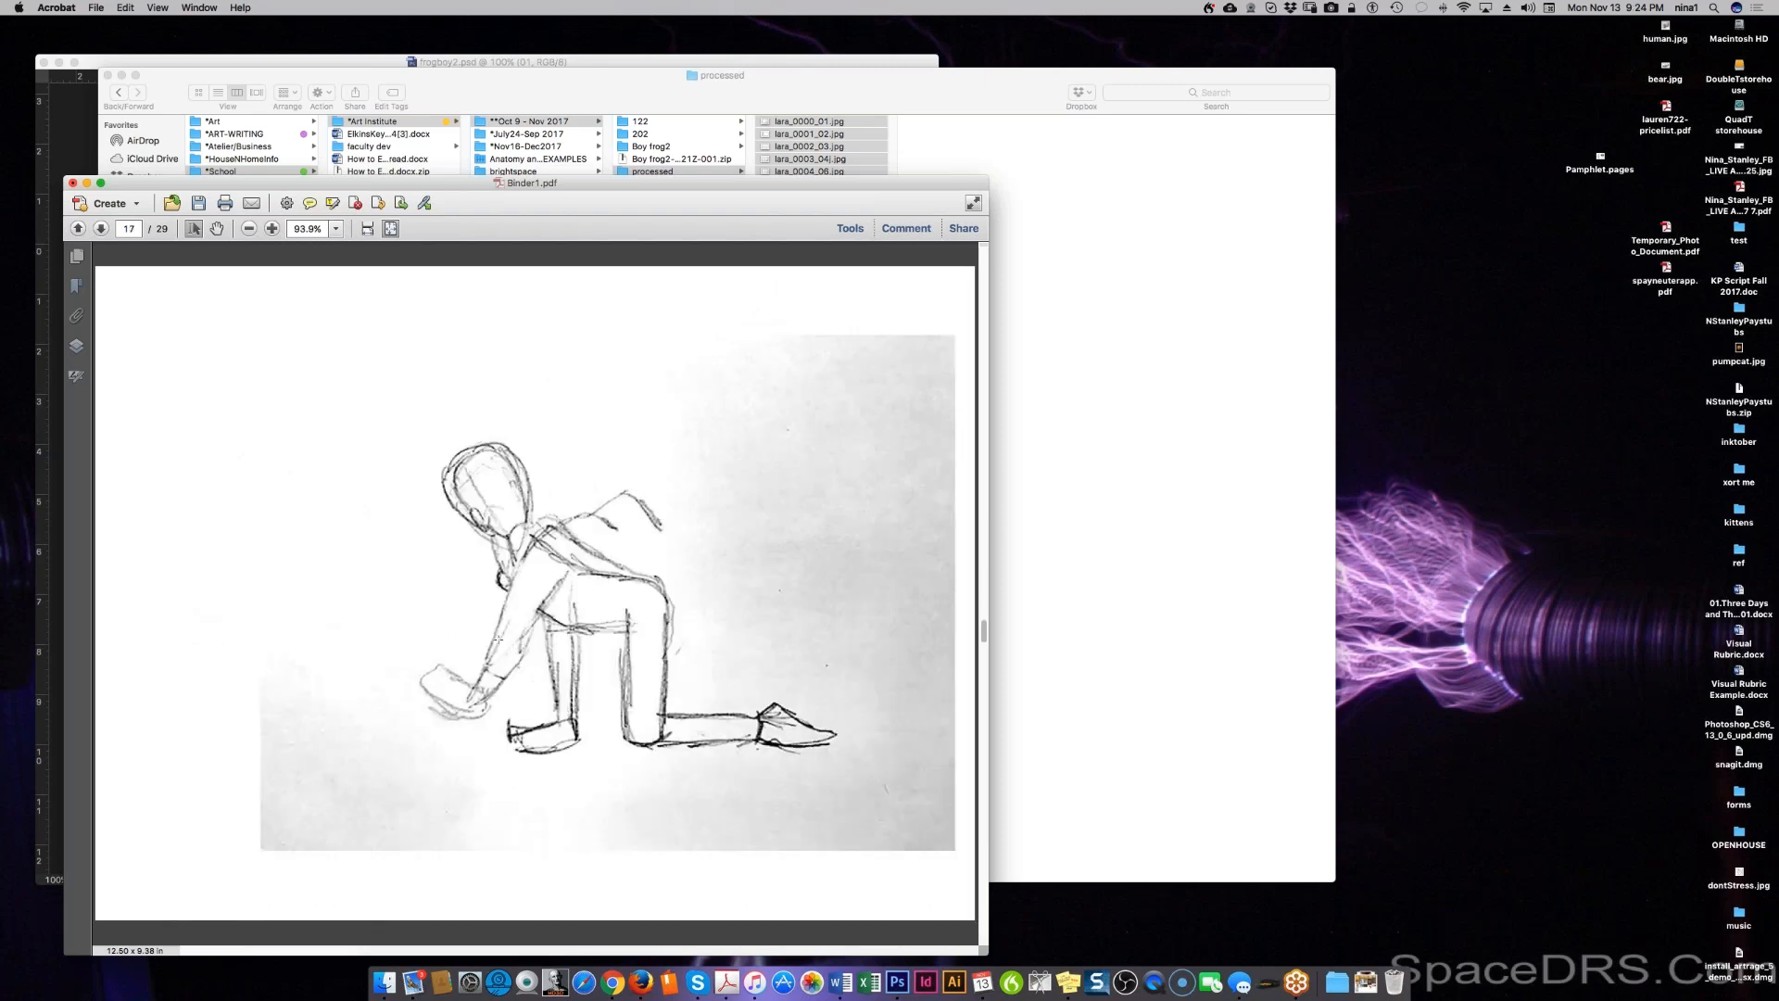
Step: Continue flipping forward from page 17 to the final pages of the PDF
key(Right)
key(Right)
key(Right)
key(Right)
key(Right)
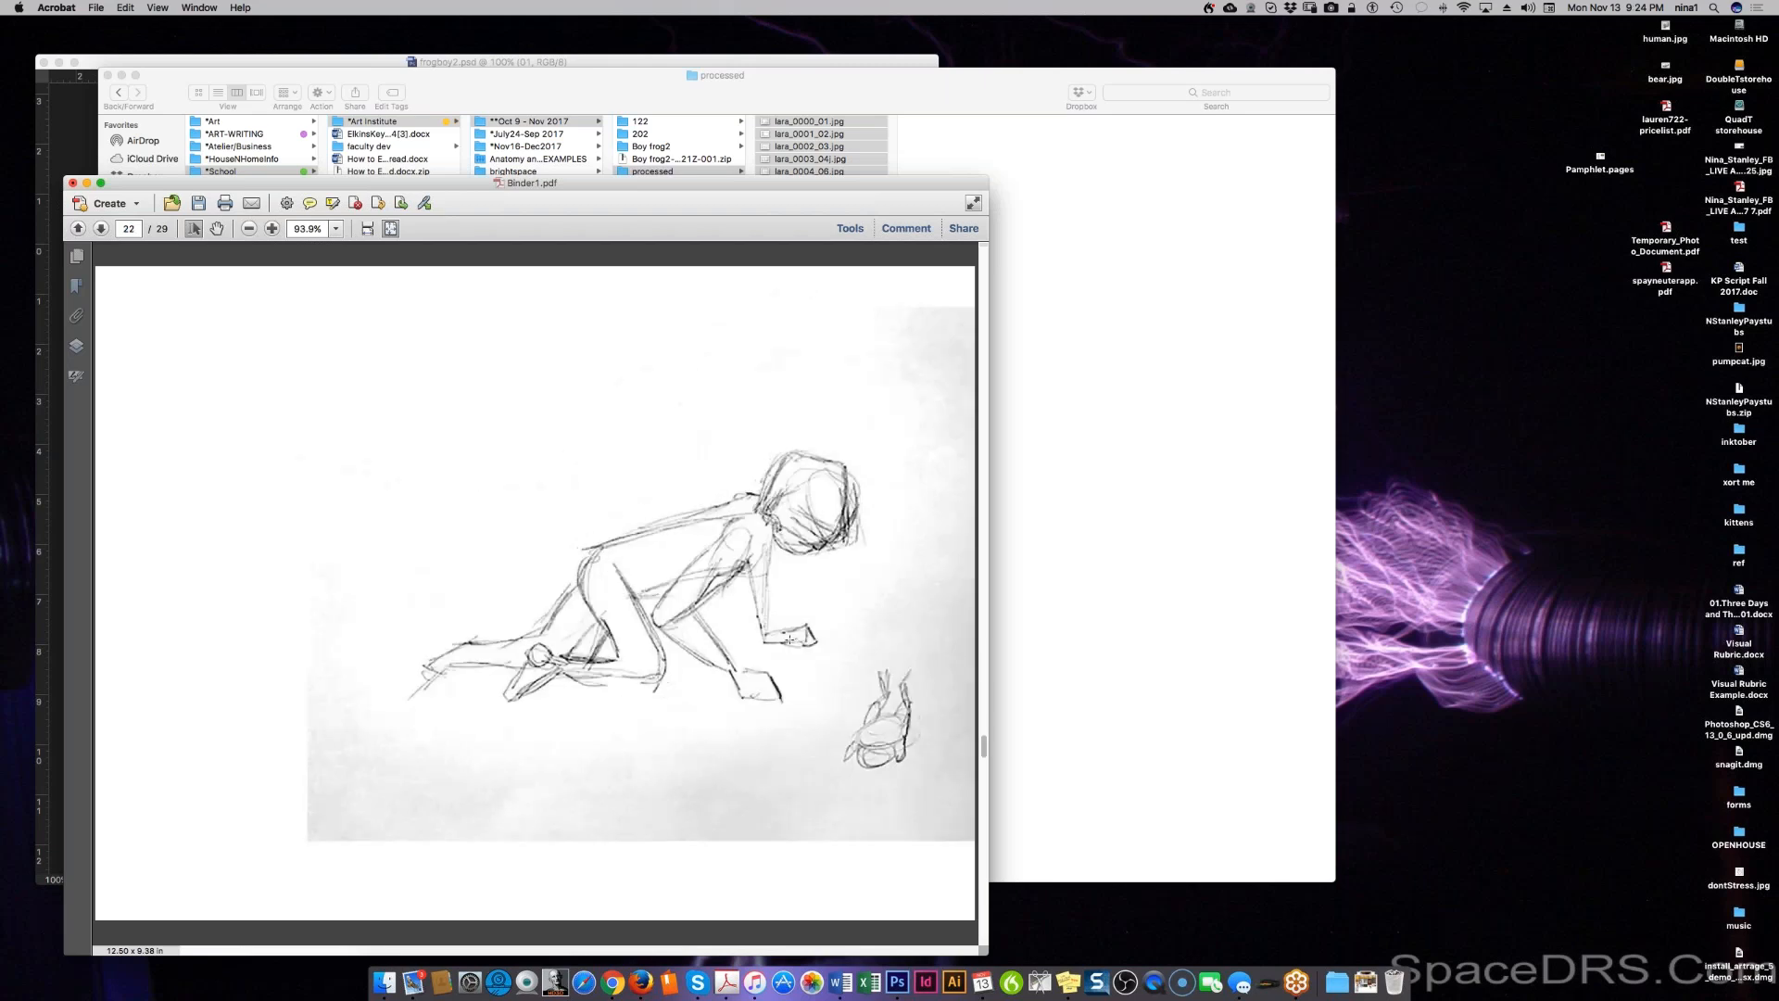
key(Right)
key(Right)
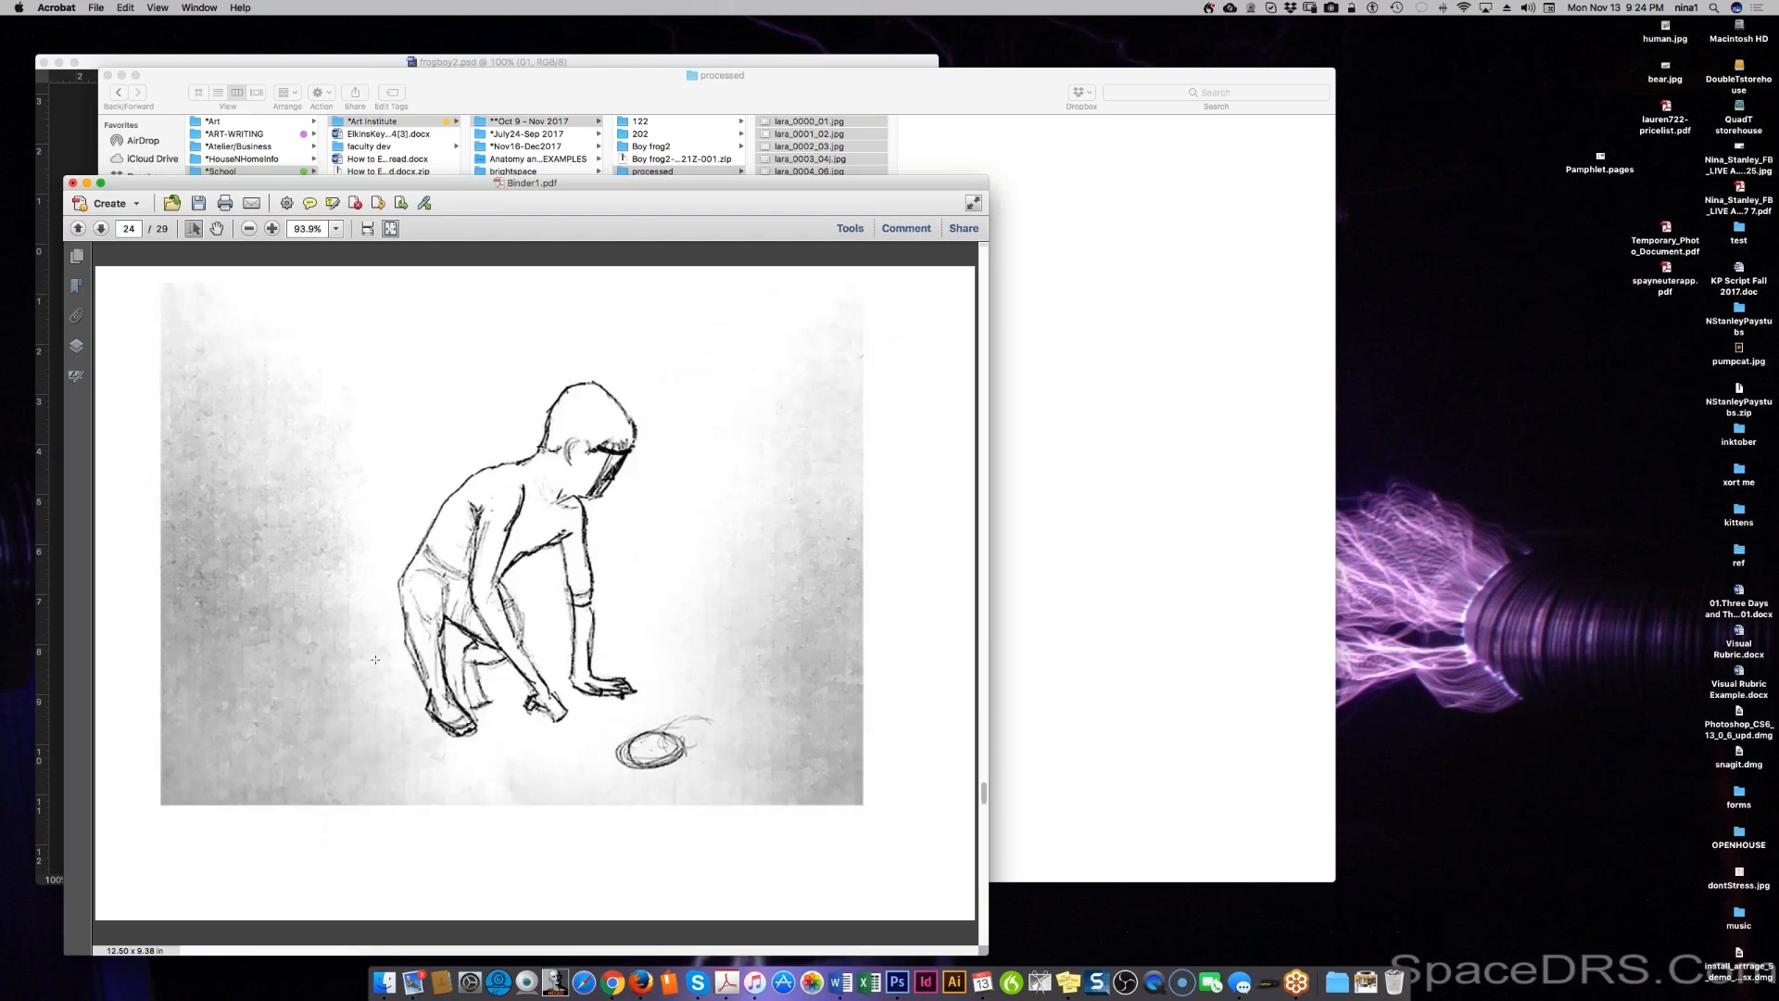
key(Right)
key(Right)
key(Right)
key(Right)
key(Right)
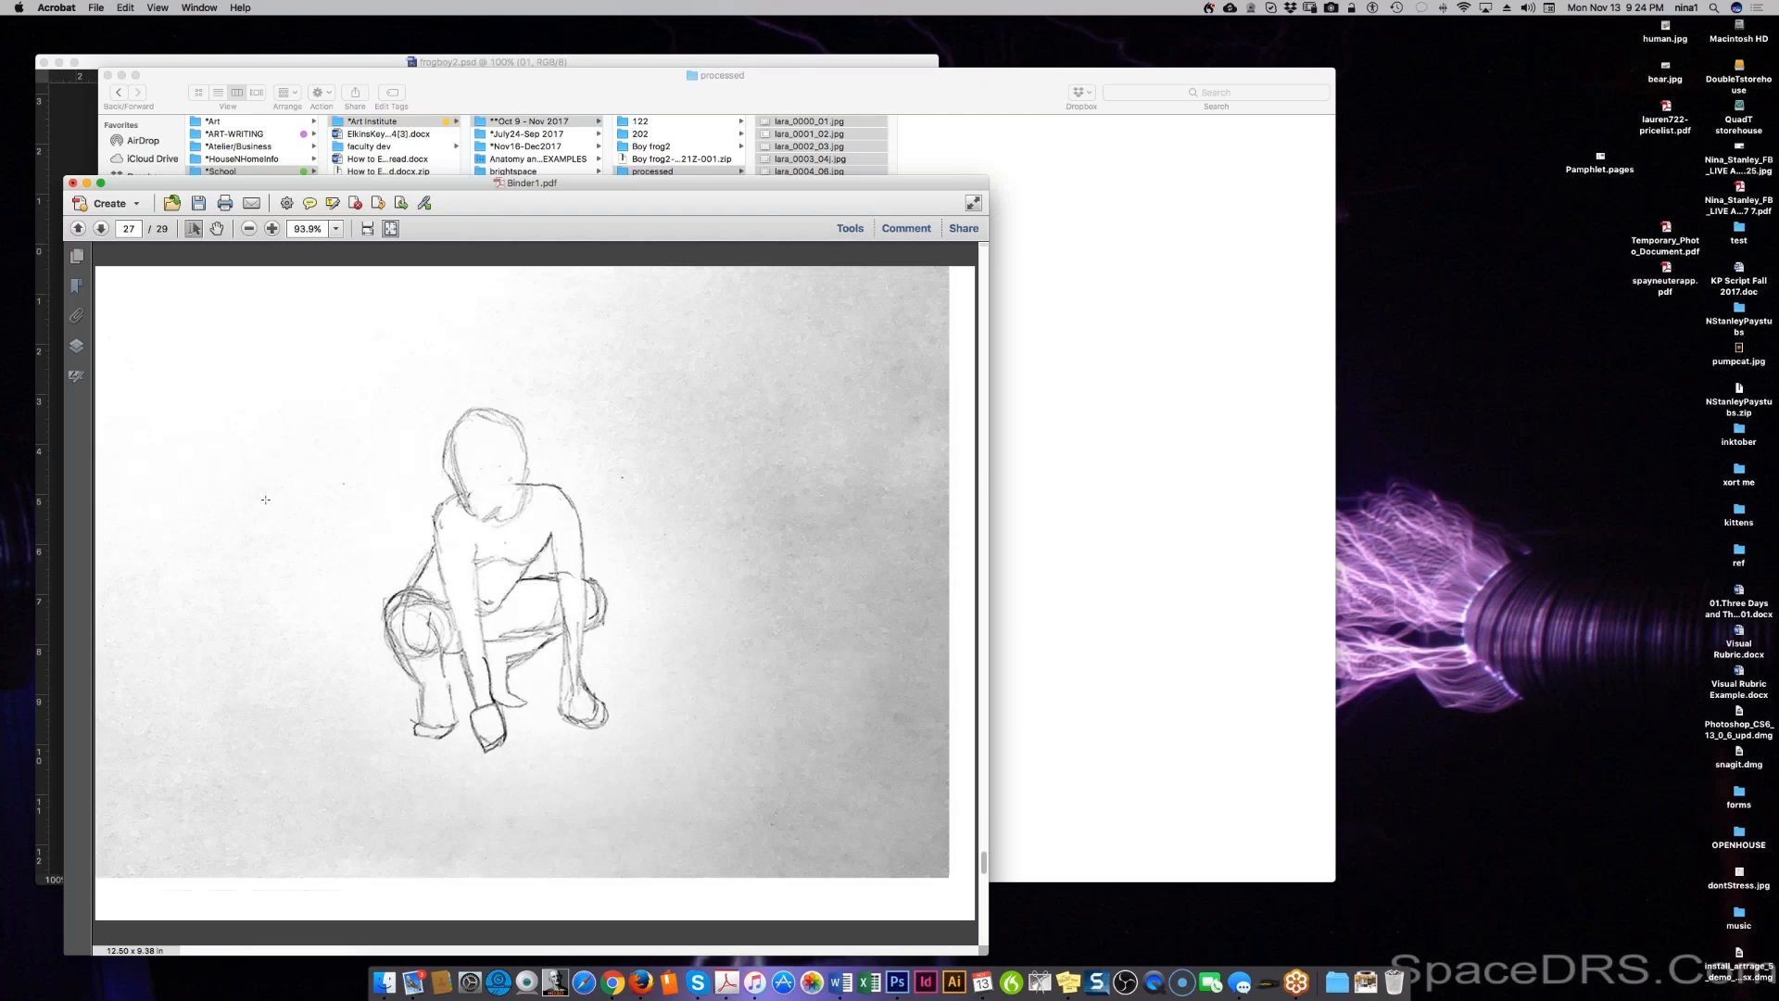
Step: Flip back from the final pages to the crawling pose on page 22
key(Left)
key(Left)
key(Left)
key(Left)
key(Left)
key(Left)
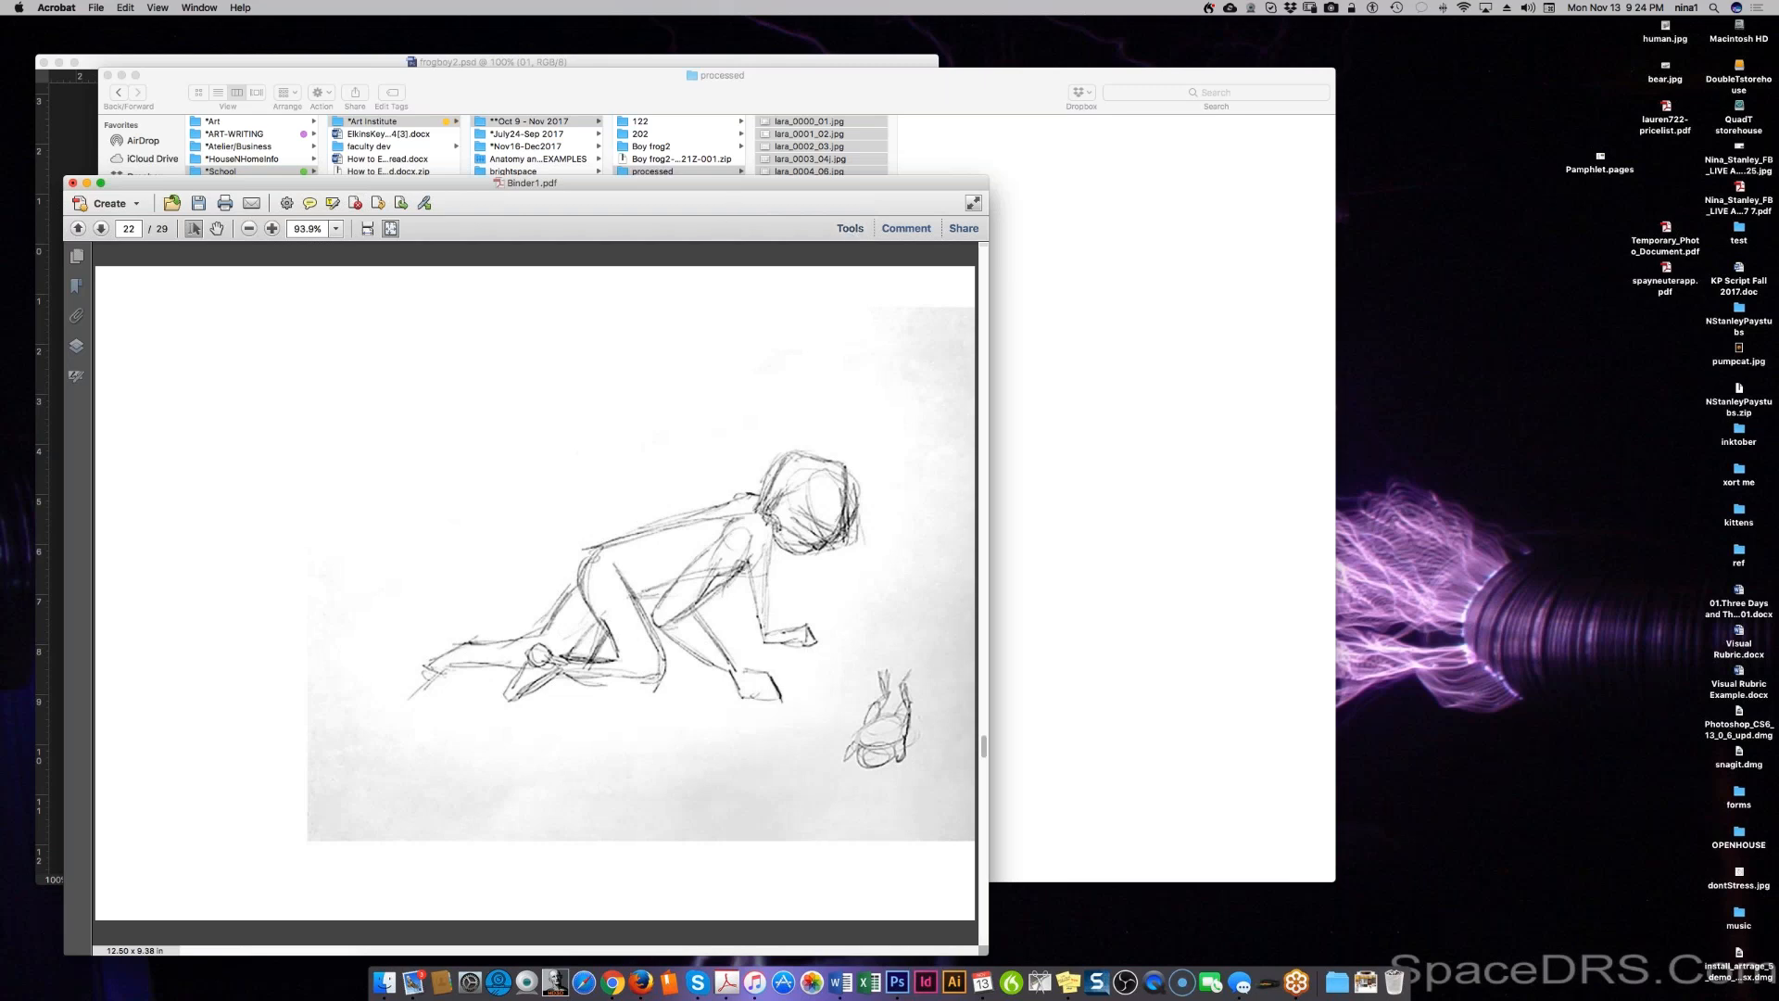
Step: Start saving the combined document as a PDF named process2.pdf, with the **Oct 9 - Nov 2017 folder as location
click(102, 7)
mouse_move(126, 63)
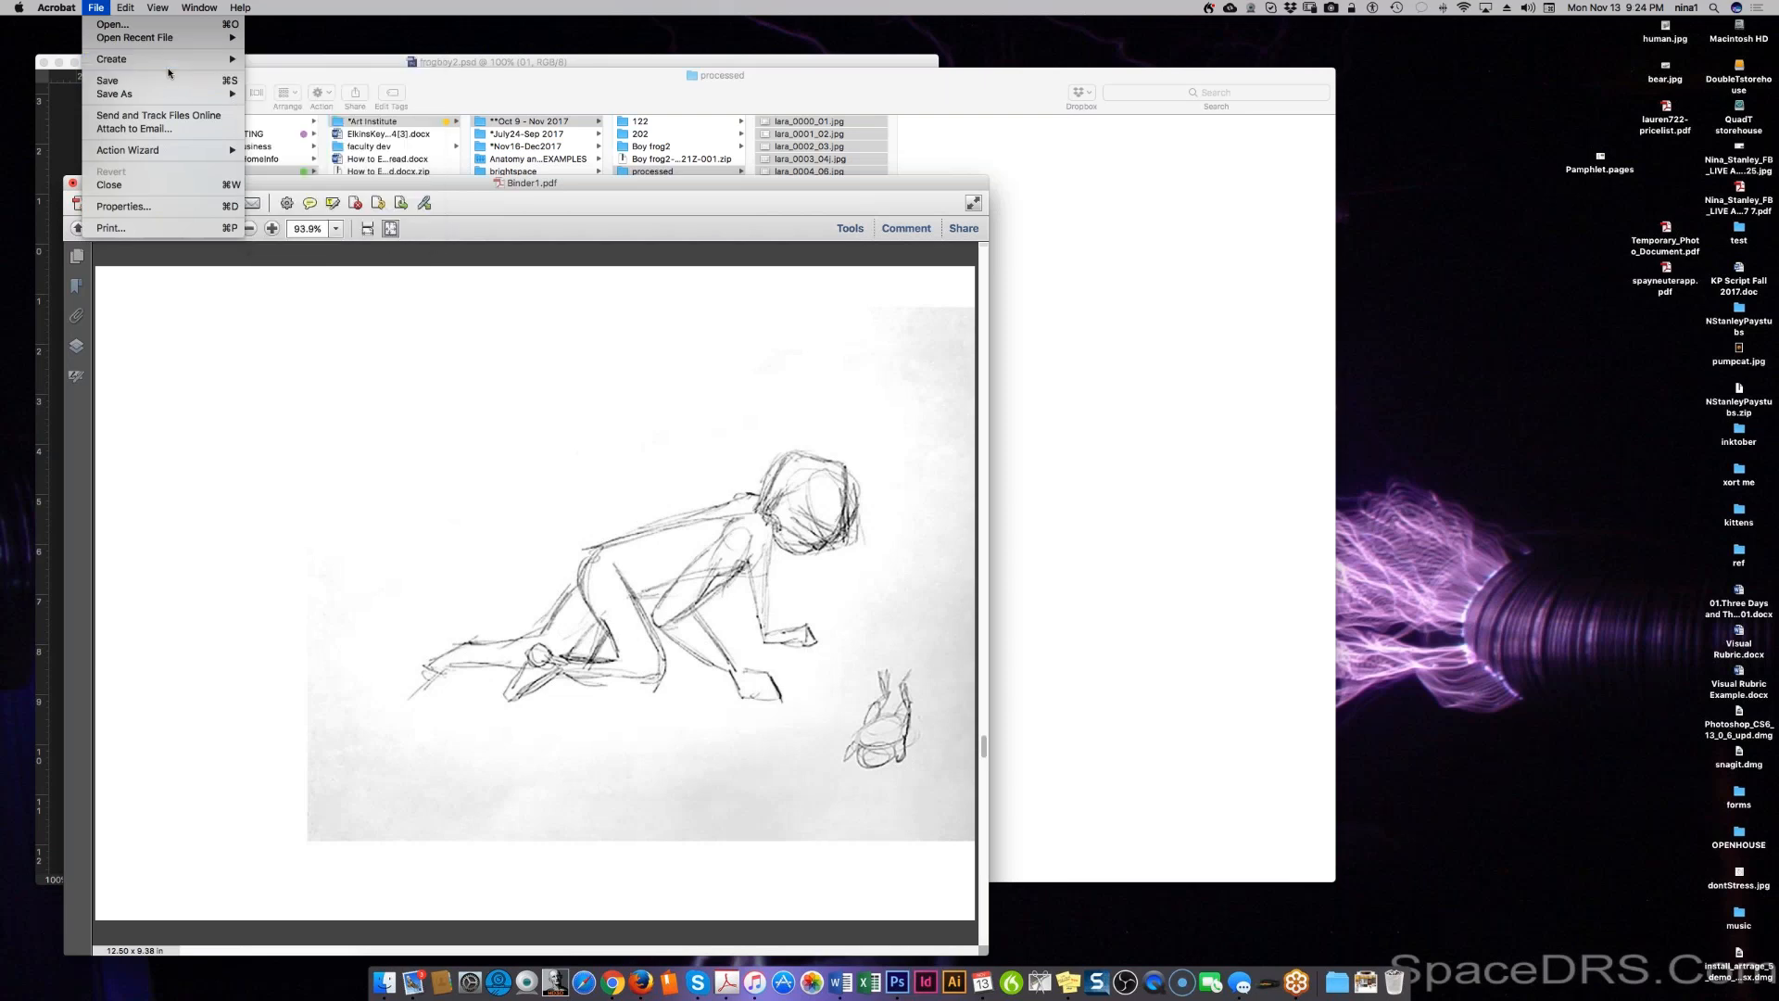
mouse_move(189, 94)
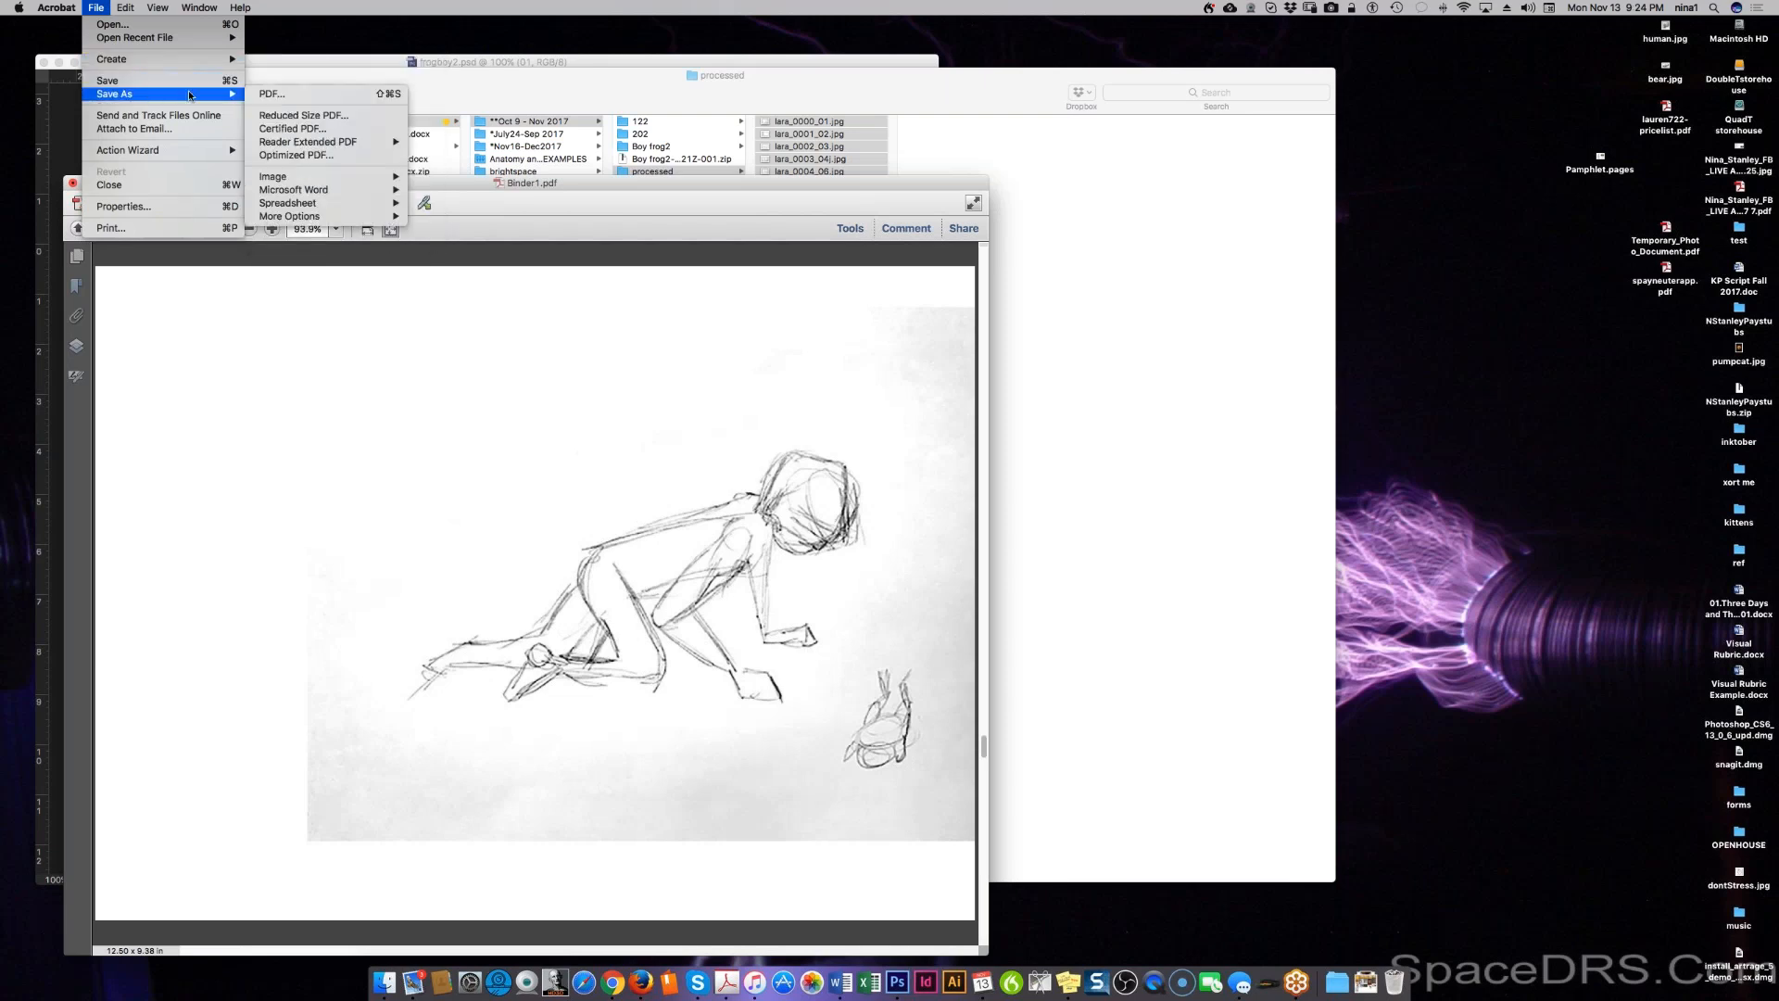
click(273, 93)
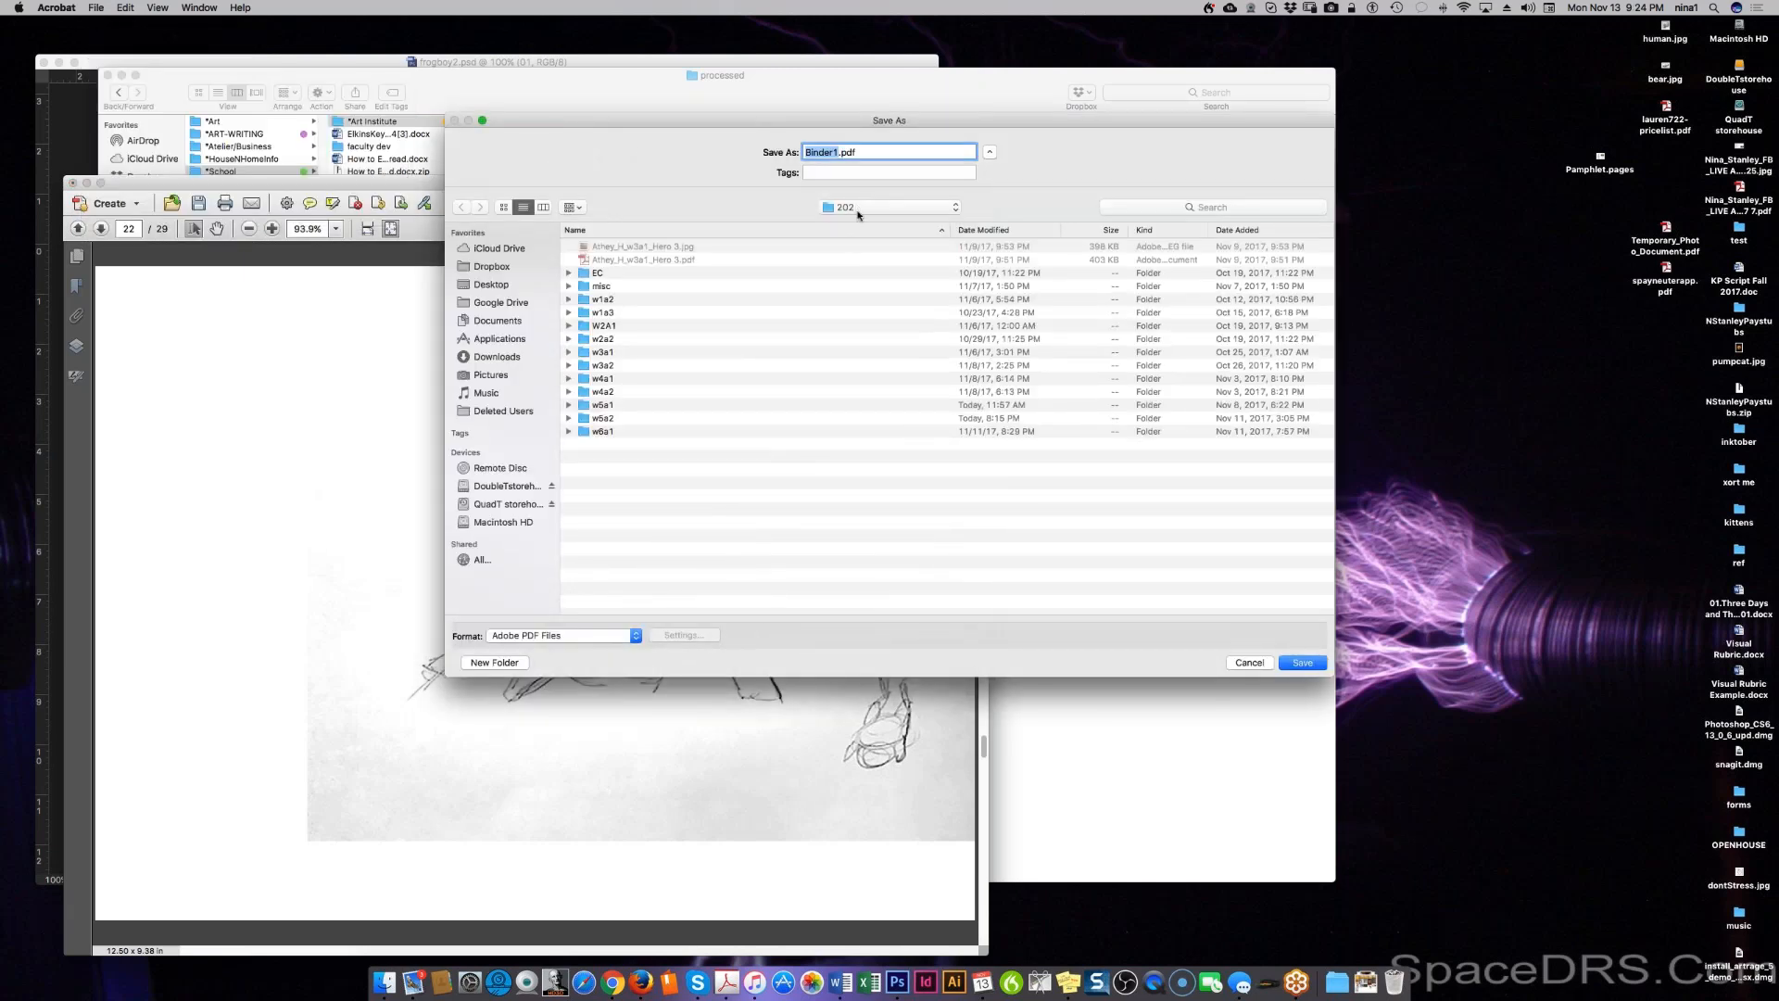
text(procee)
text(s2)
click(861, 210)
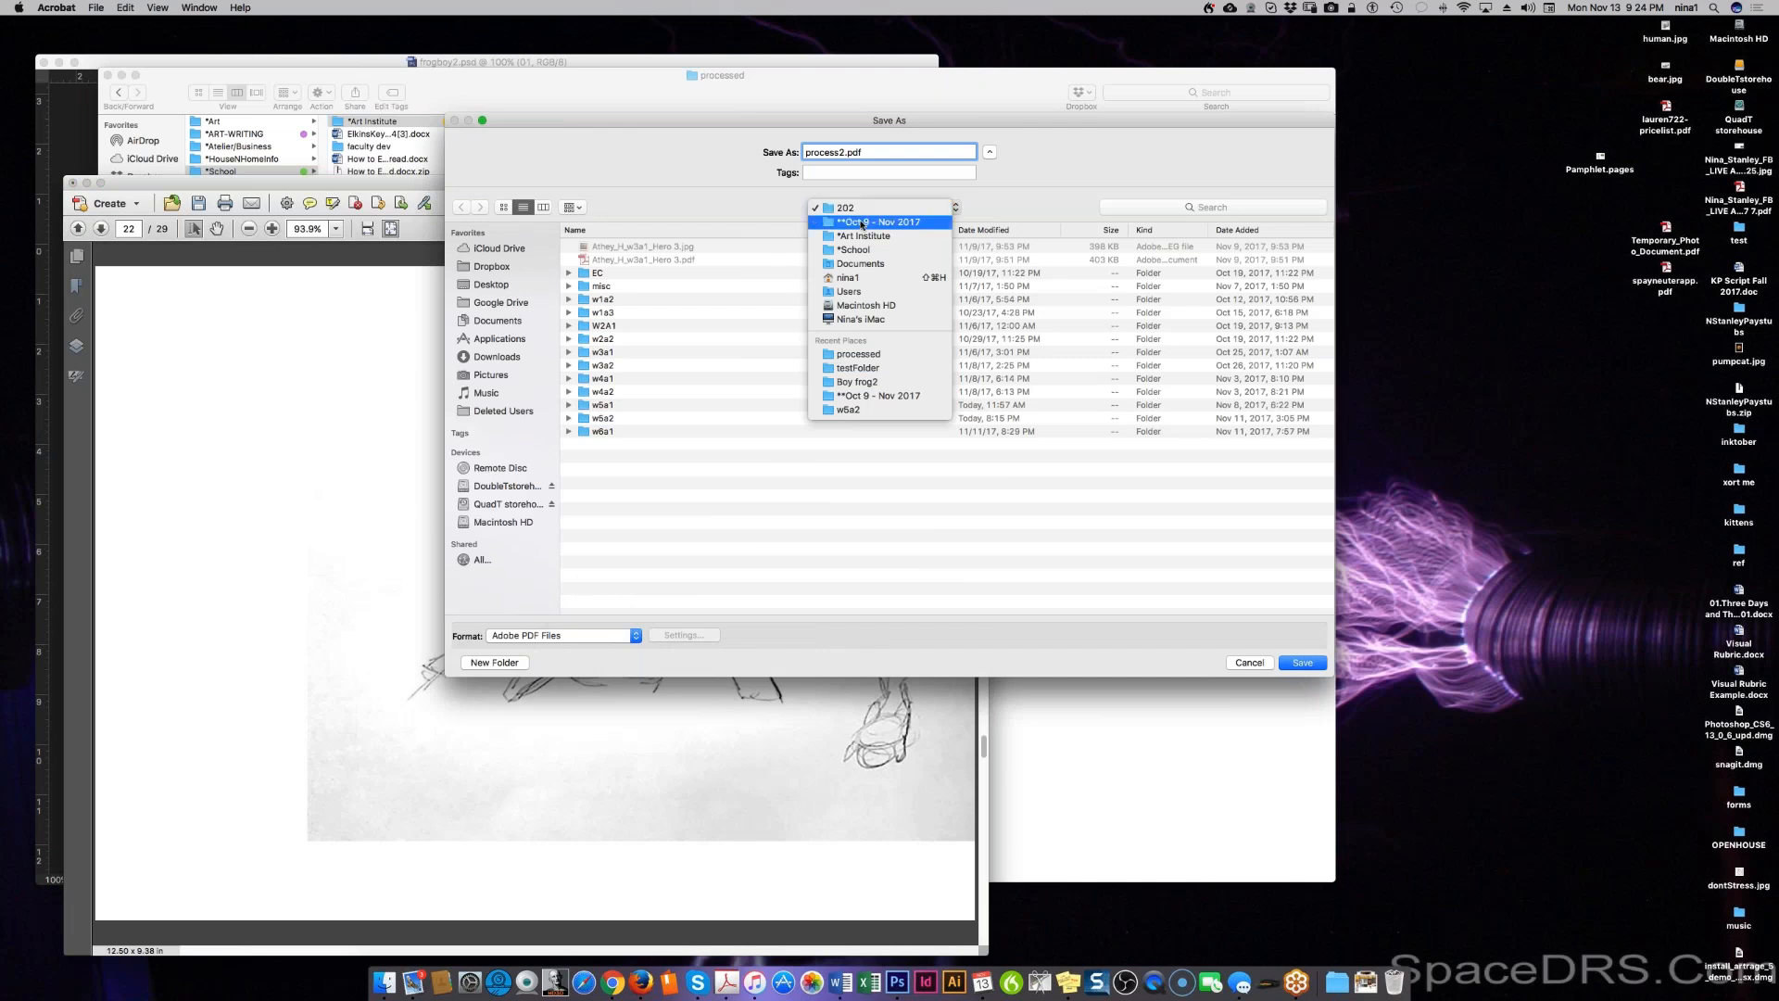
click(862, 223)
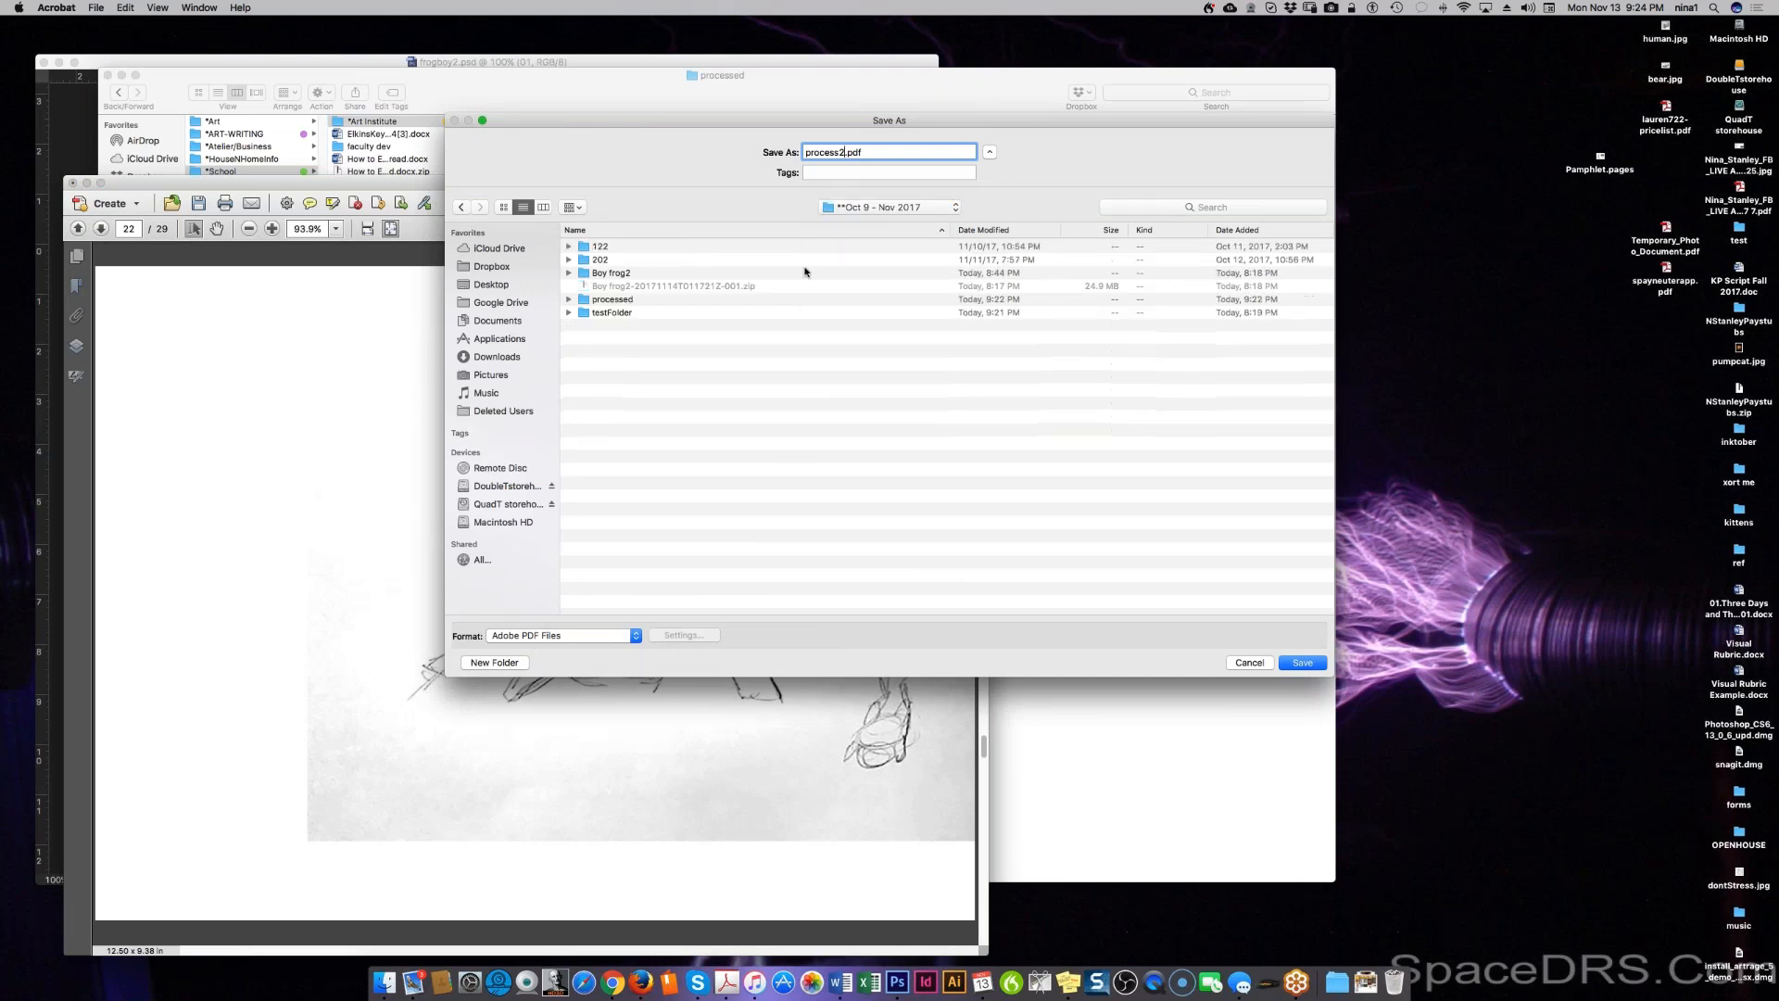
Step: Check the contents of the processed and testFolder folders while choosing the save location
click(633, 300)
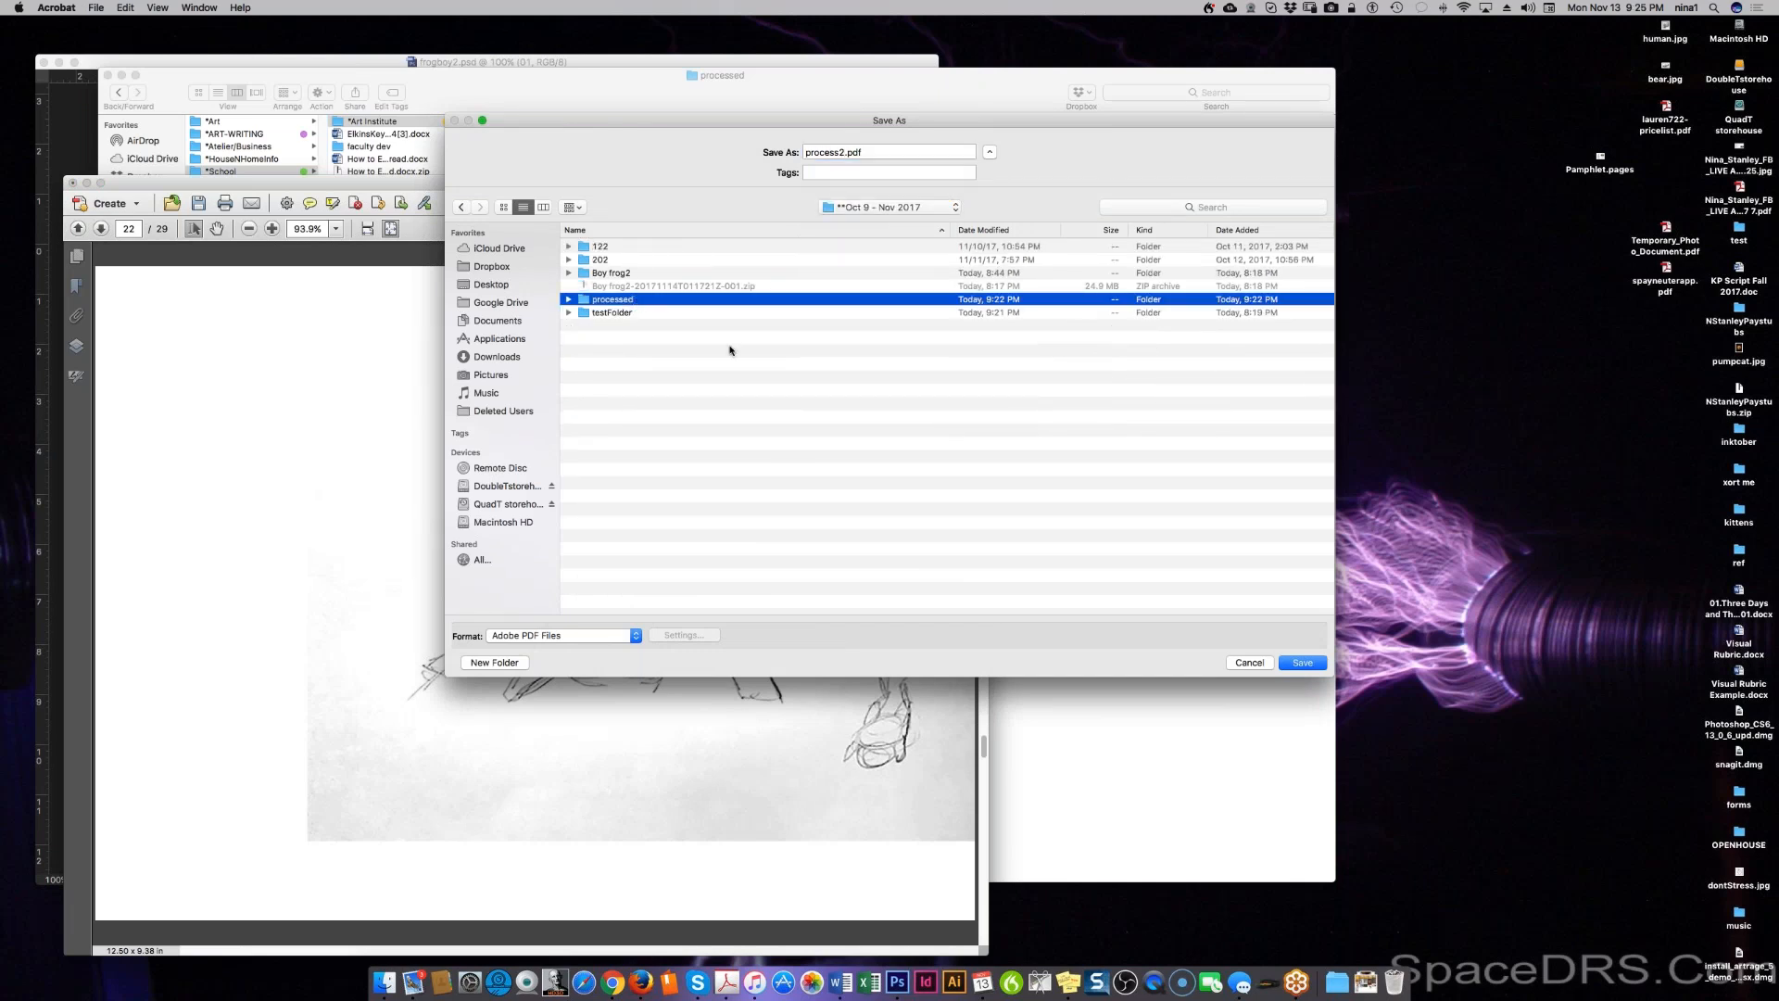
click(569, 299)
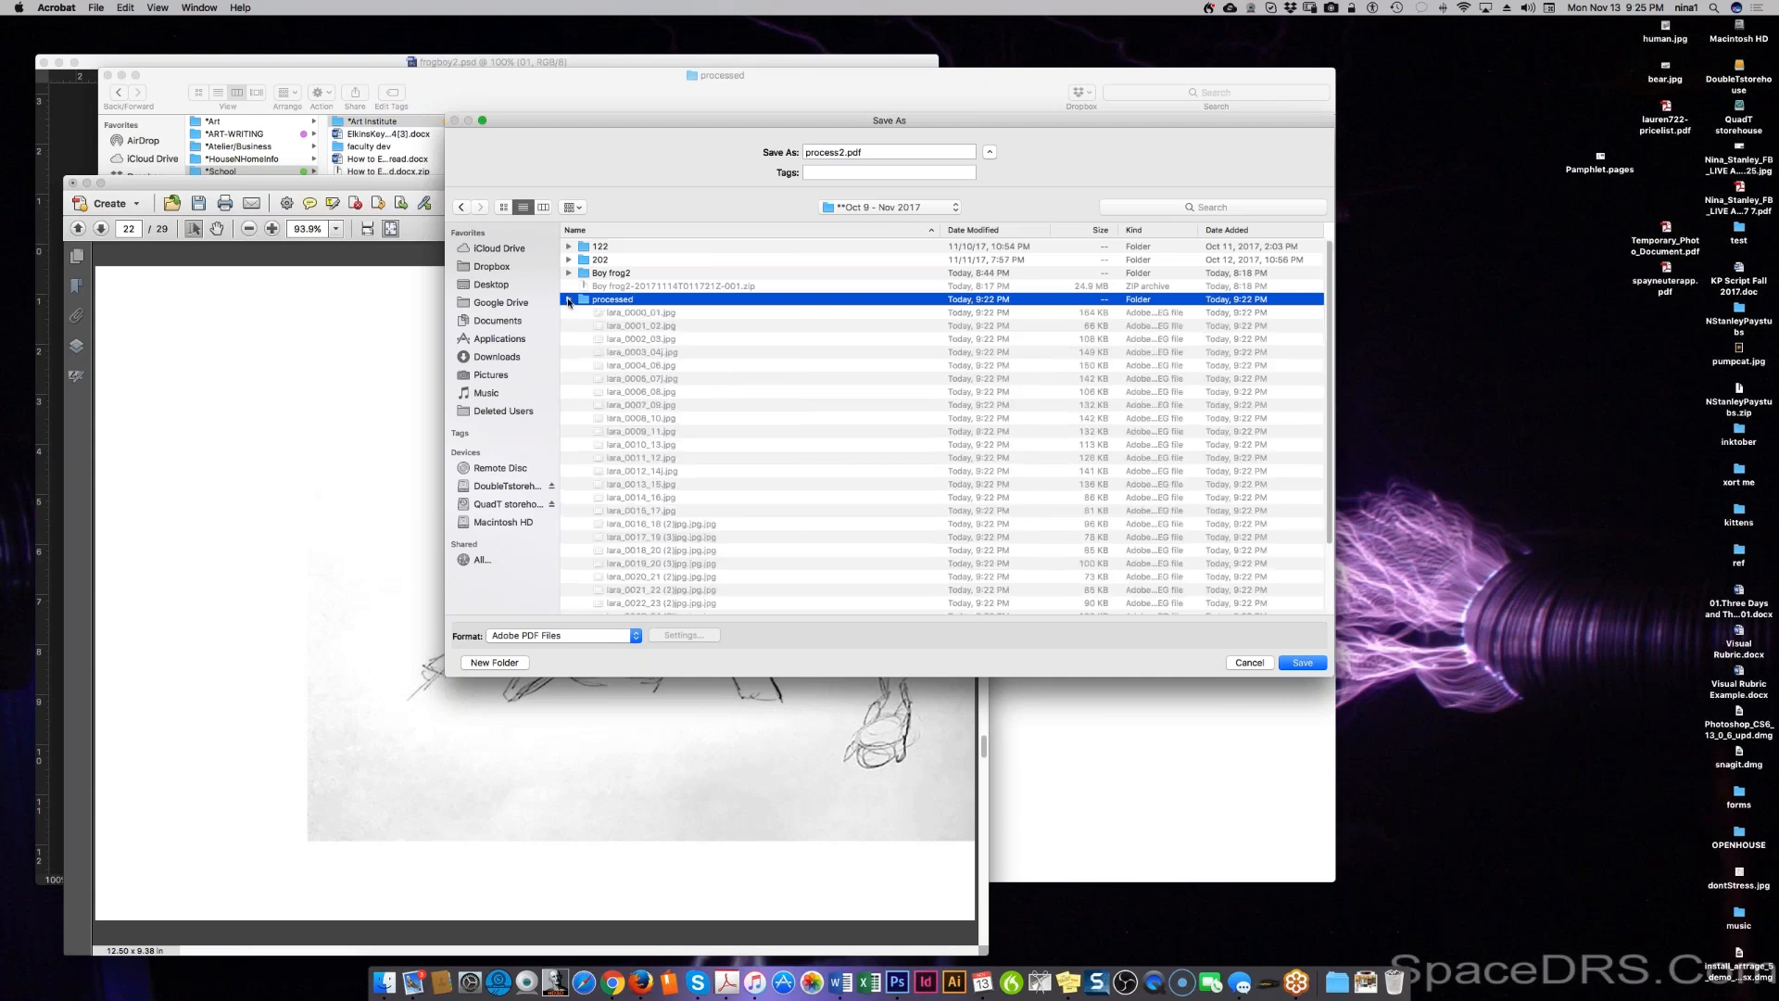
click(569, 300)
click(570, 312)
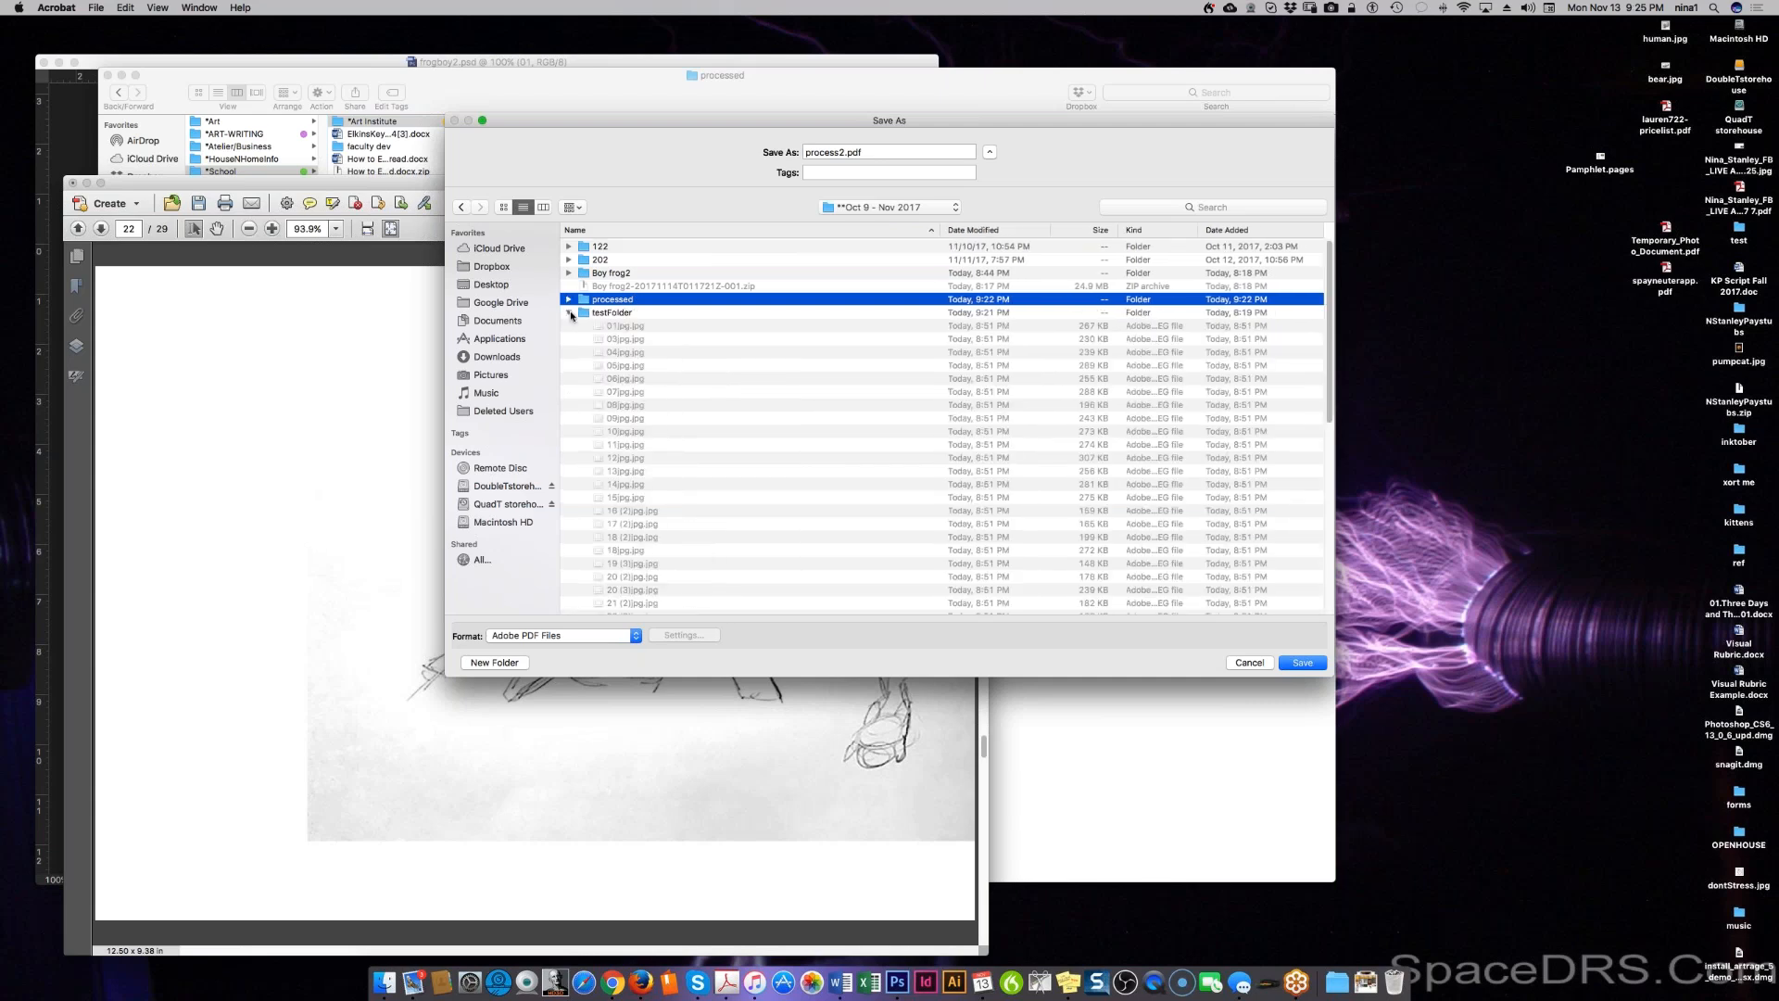
click(569, 313)
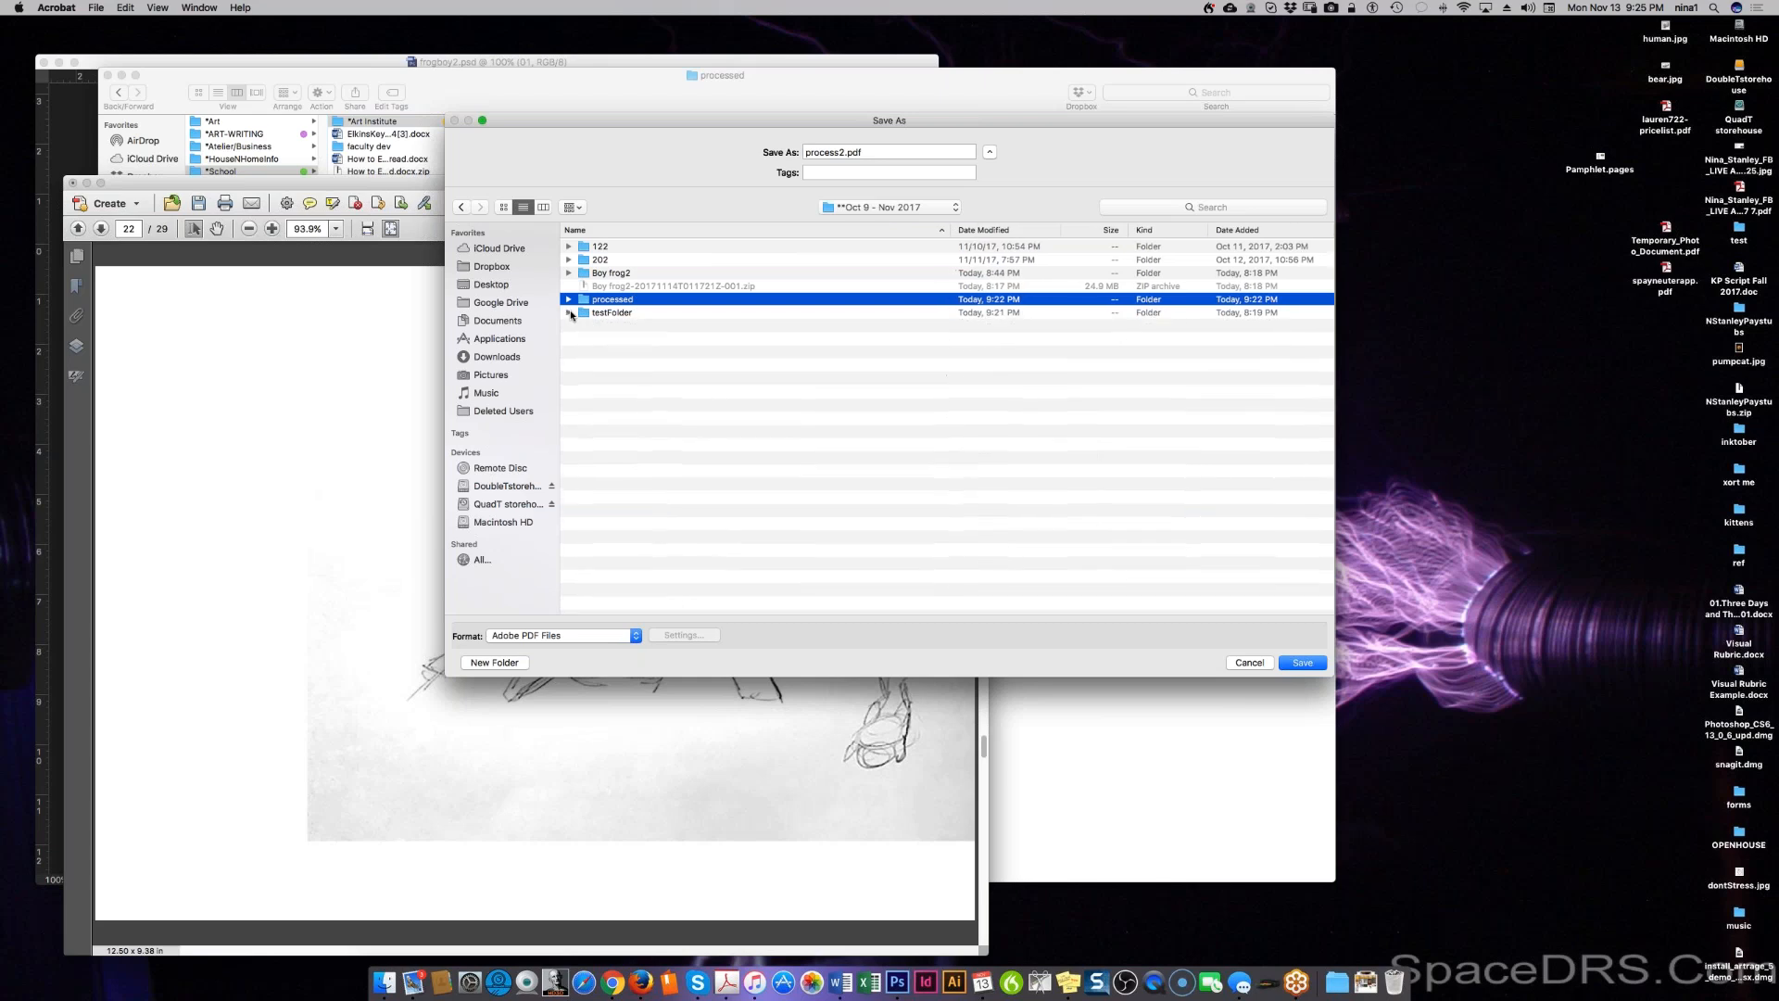
Step: Set the save location back to the **Oct 9 - Nov 2017 folder and save process2.pdf there
click(1302, 664)
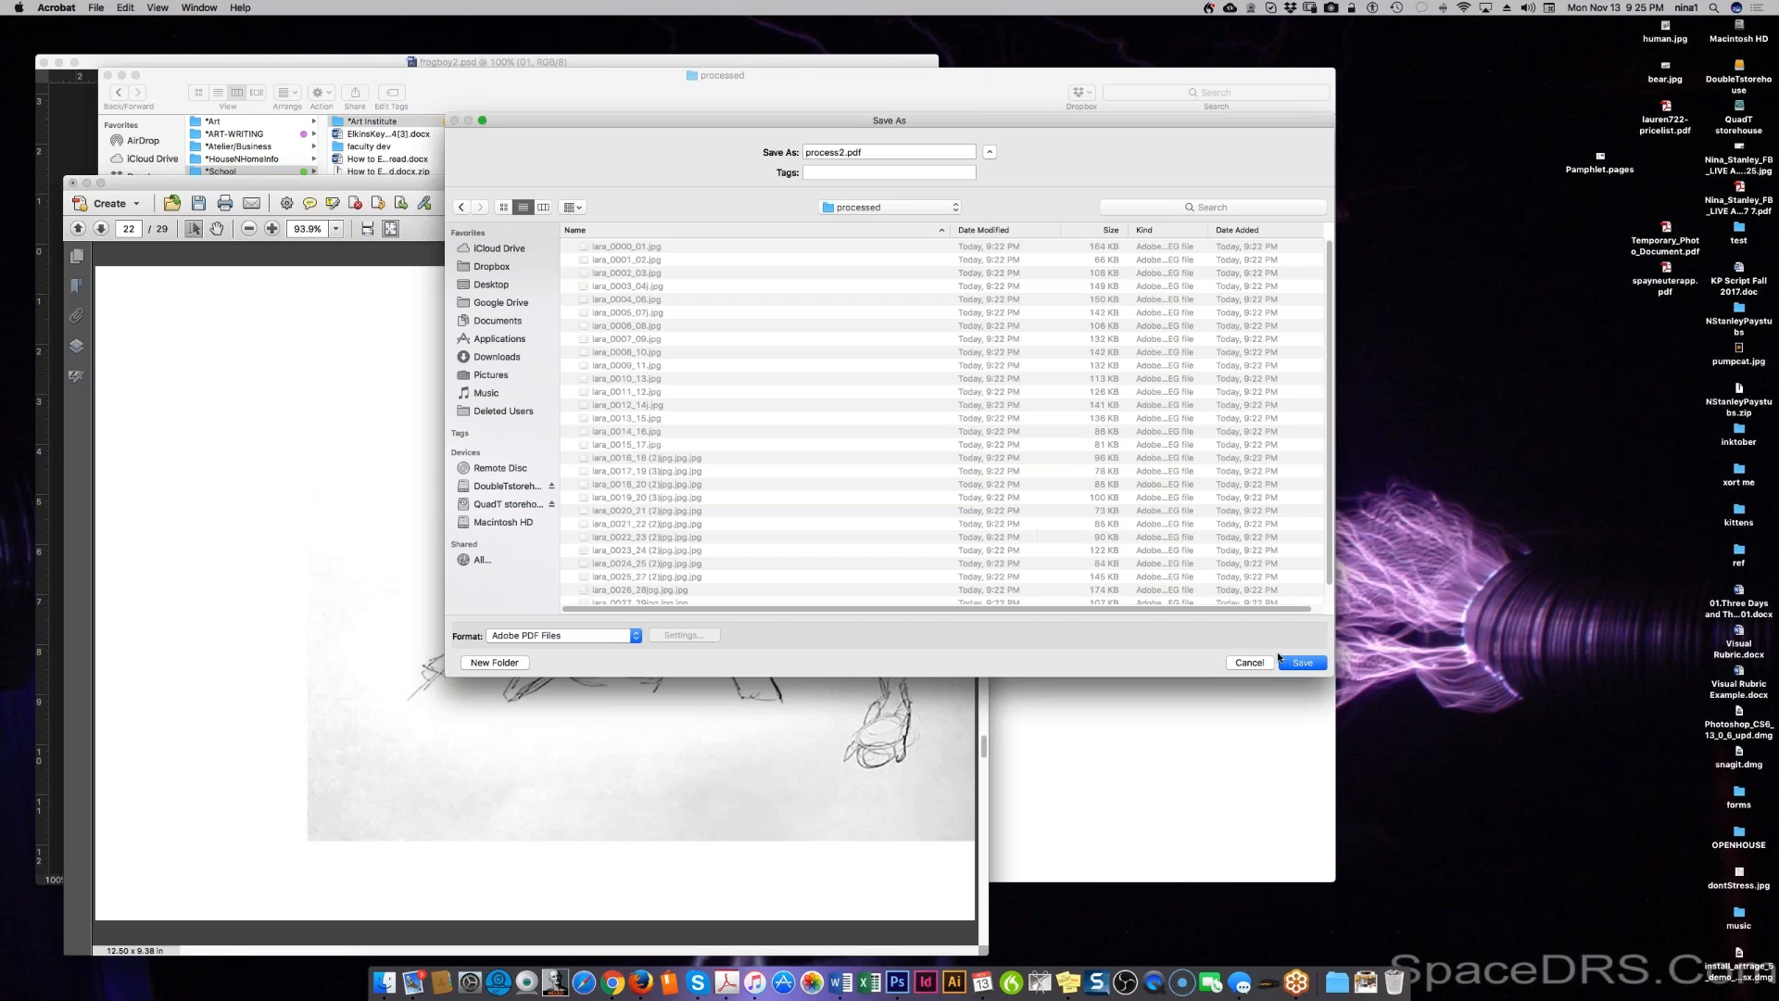
click(892, 208)
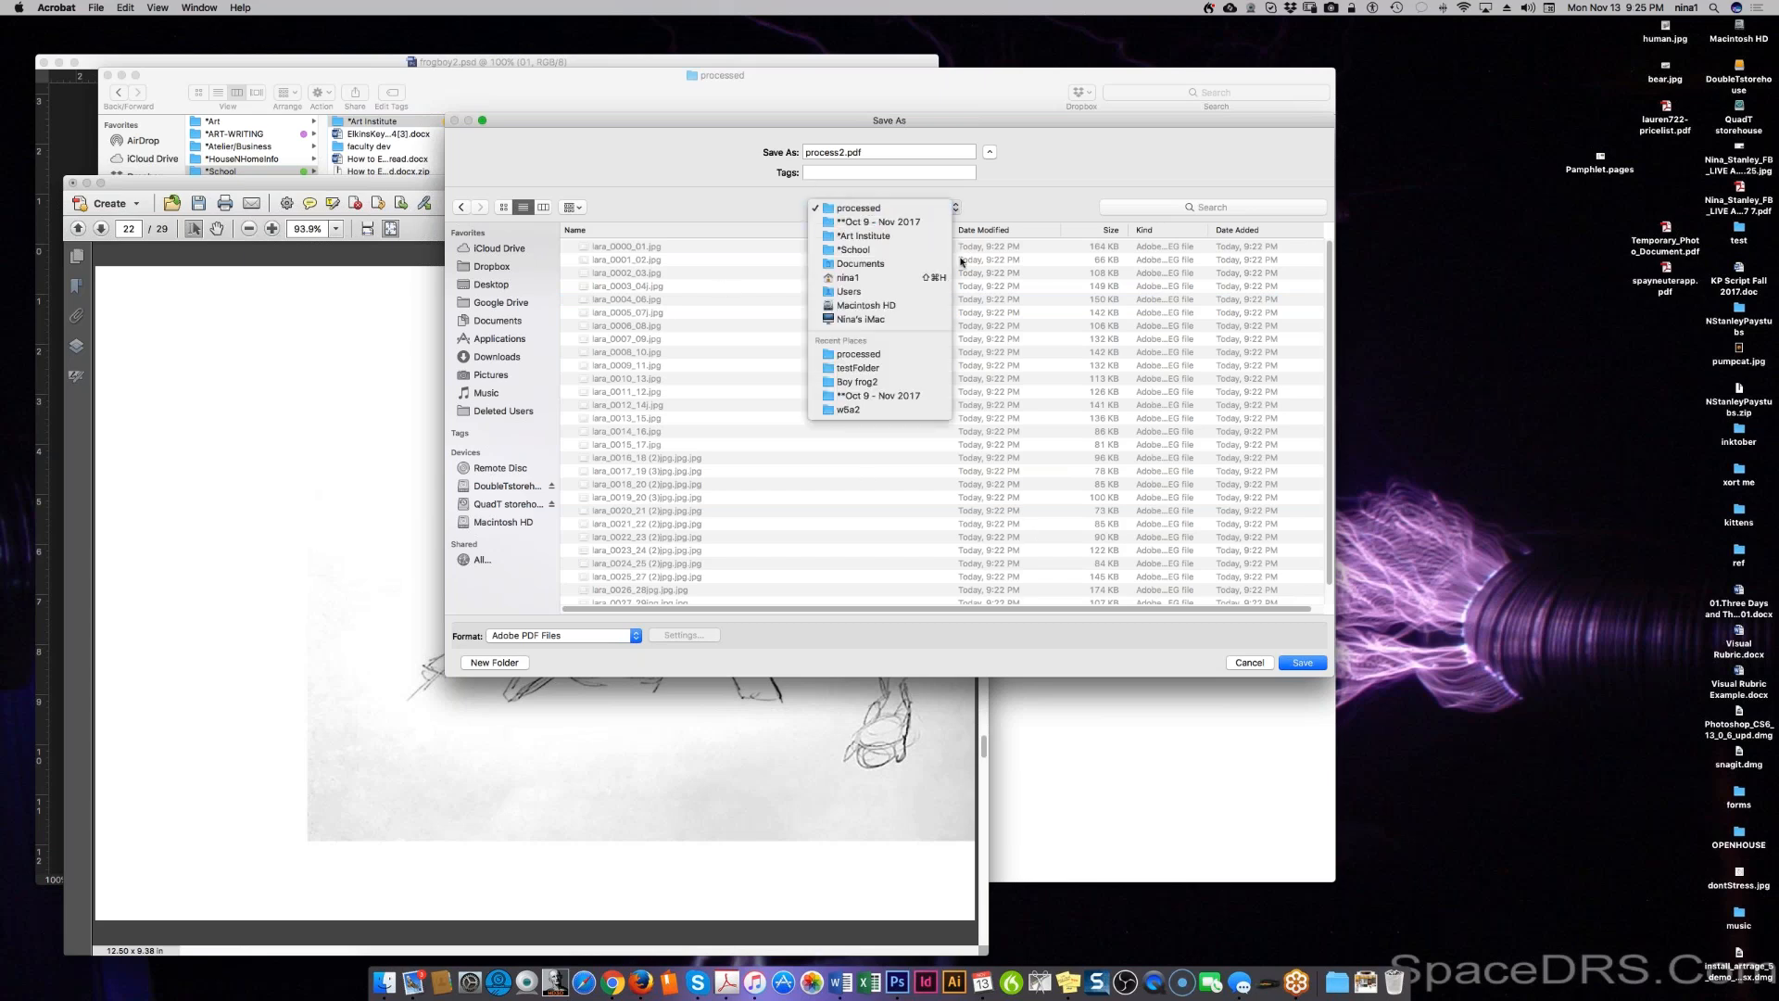
click(891, 225)
click(1302, 663)
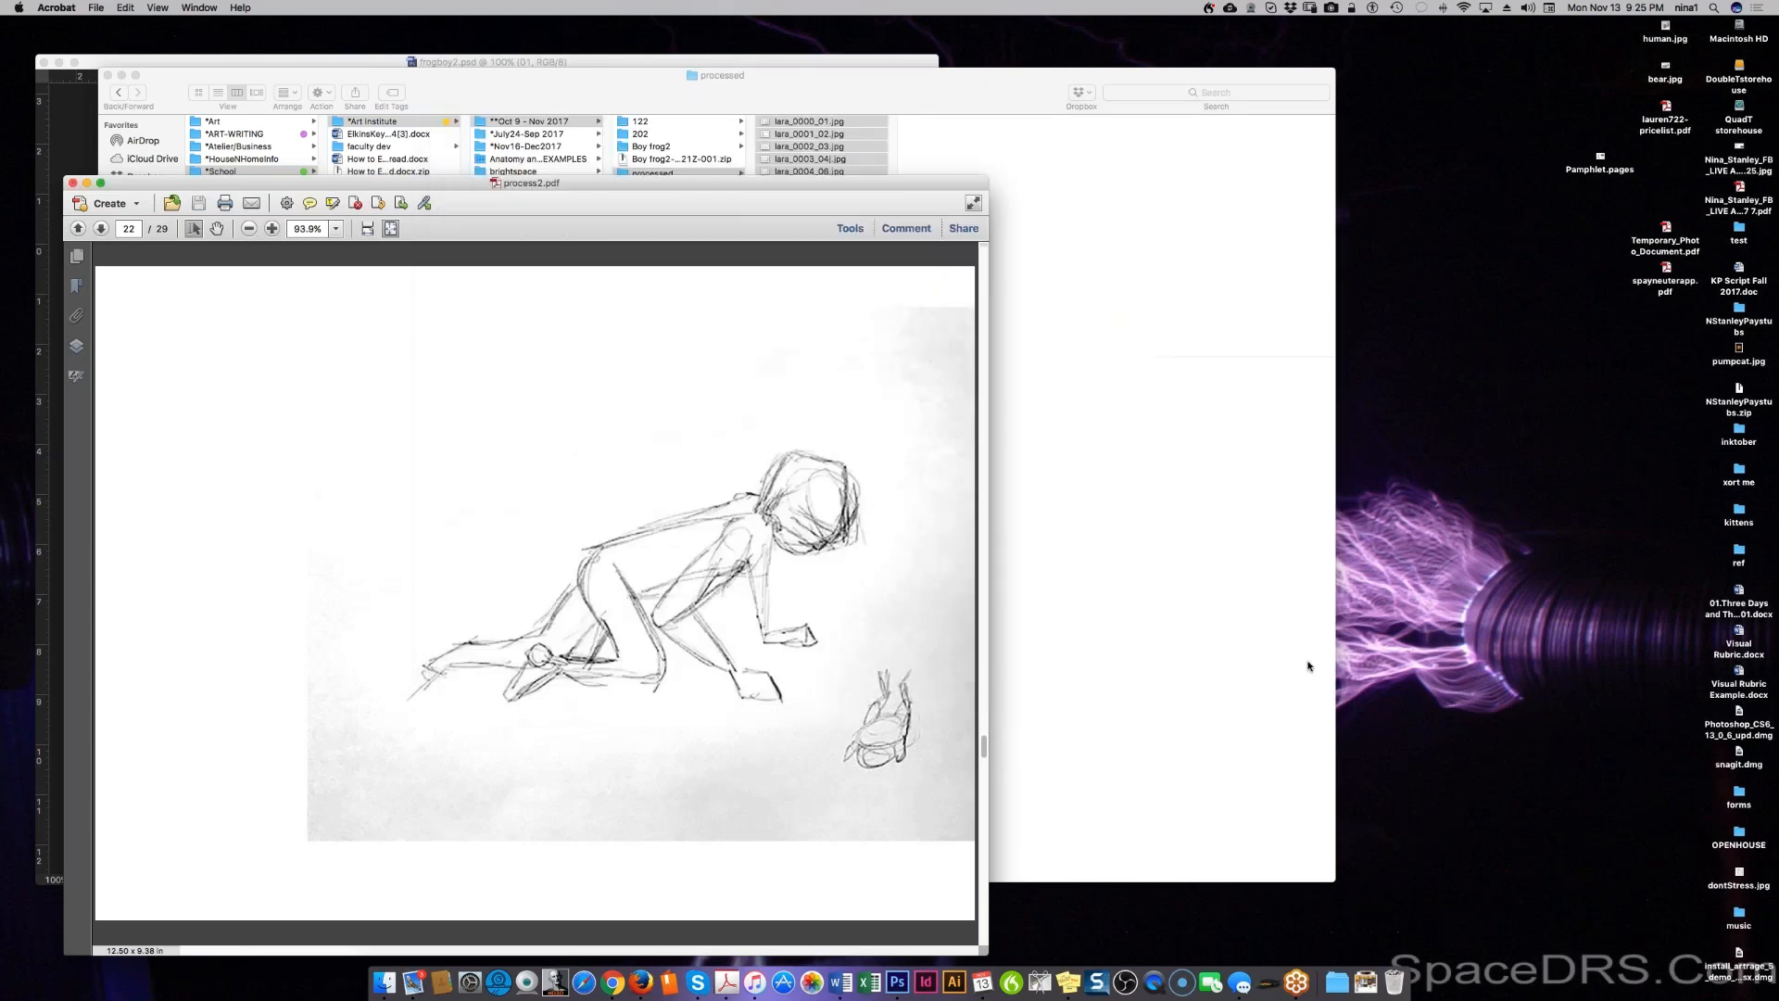
Step: Switch to Finder, select process2.pdf in the **Oct 9 - Nov 2017 folder, and page through its preview
click(838, 97)
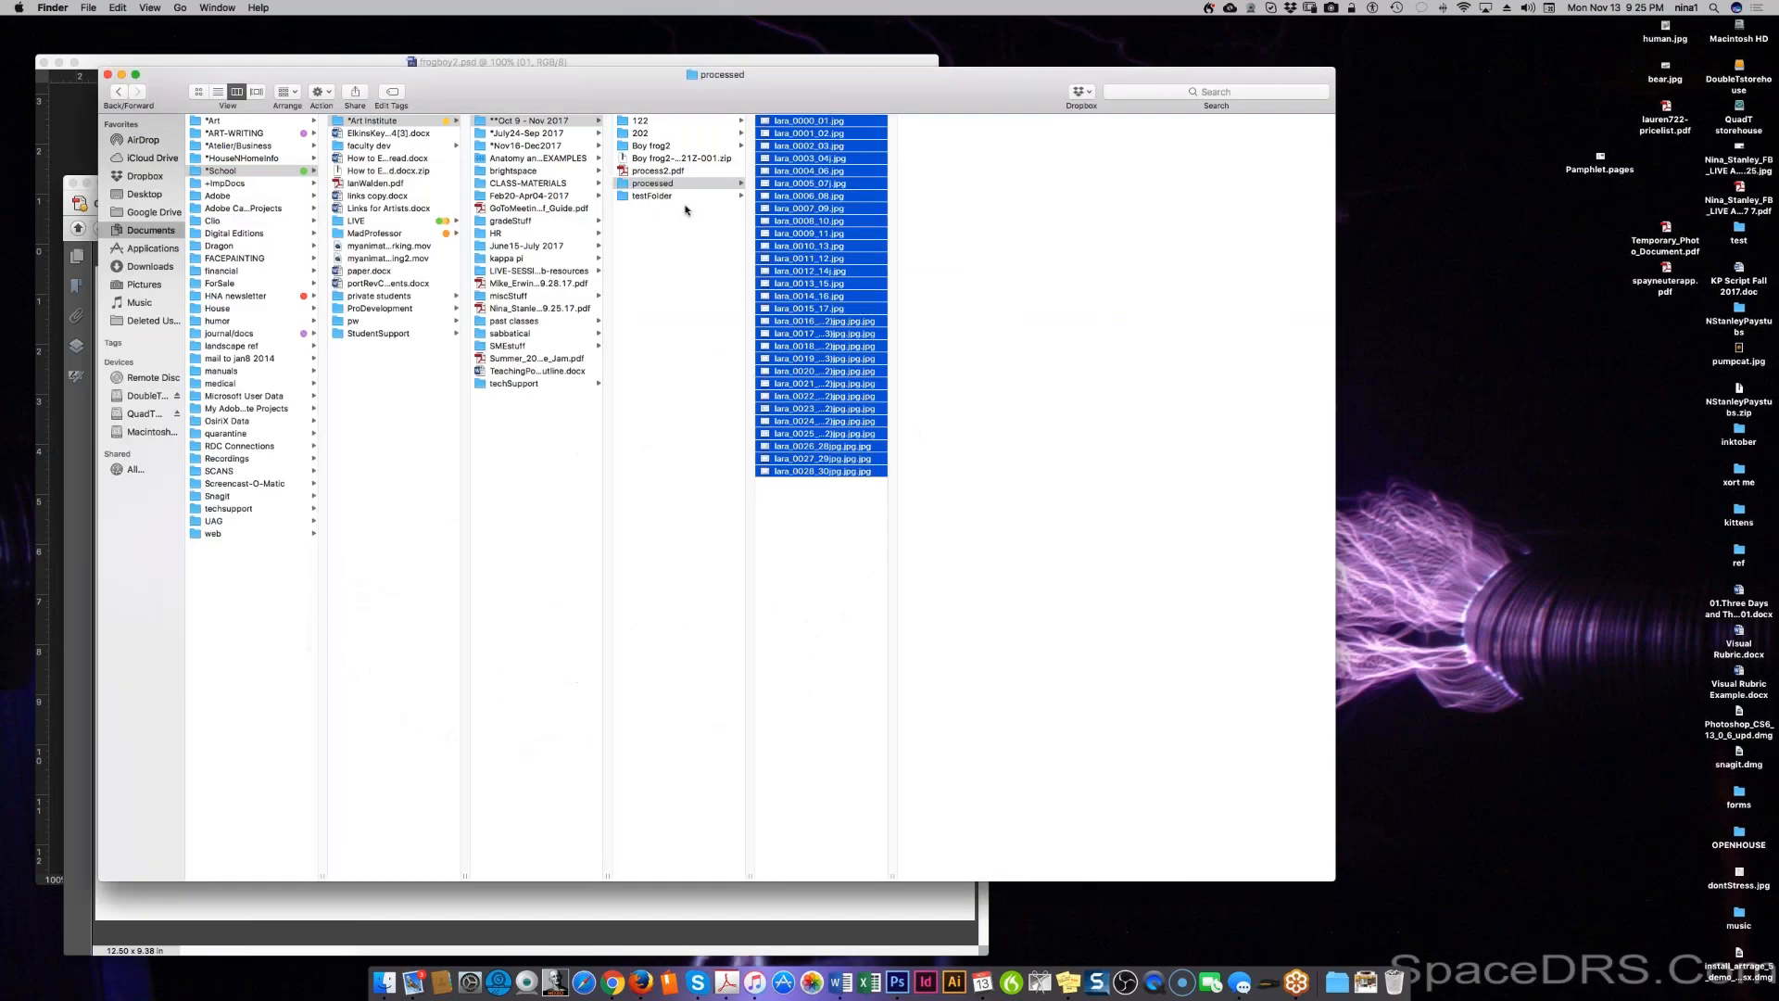
click(660, 172)
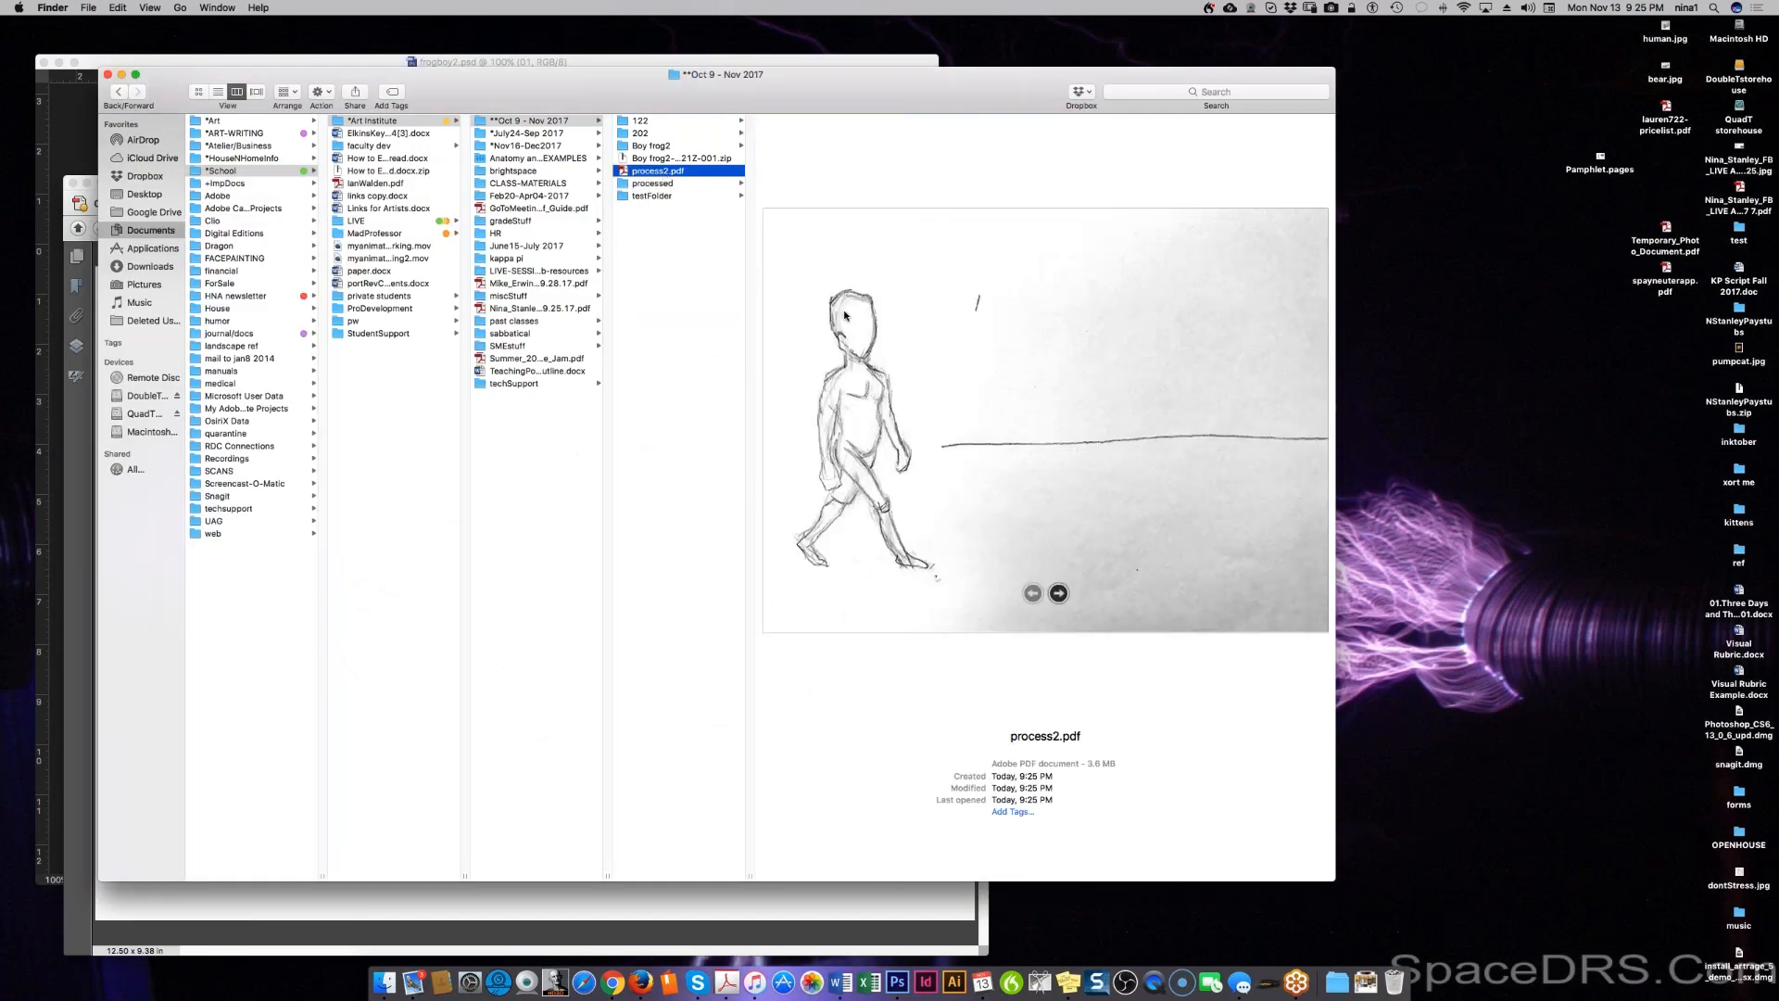
scroll(846, 319, down, 4)
scroll(847, 319, down, 4)
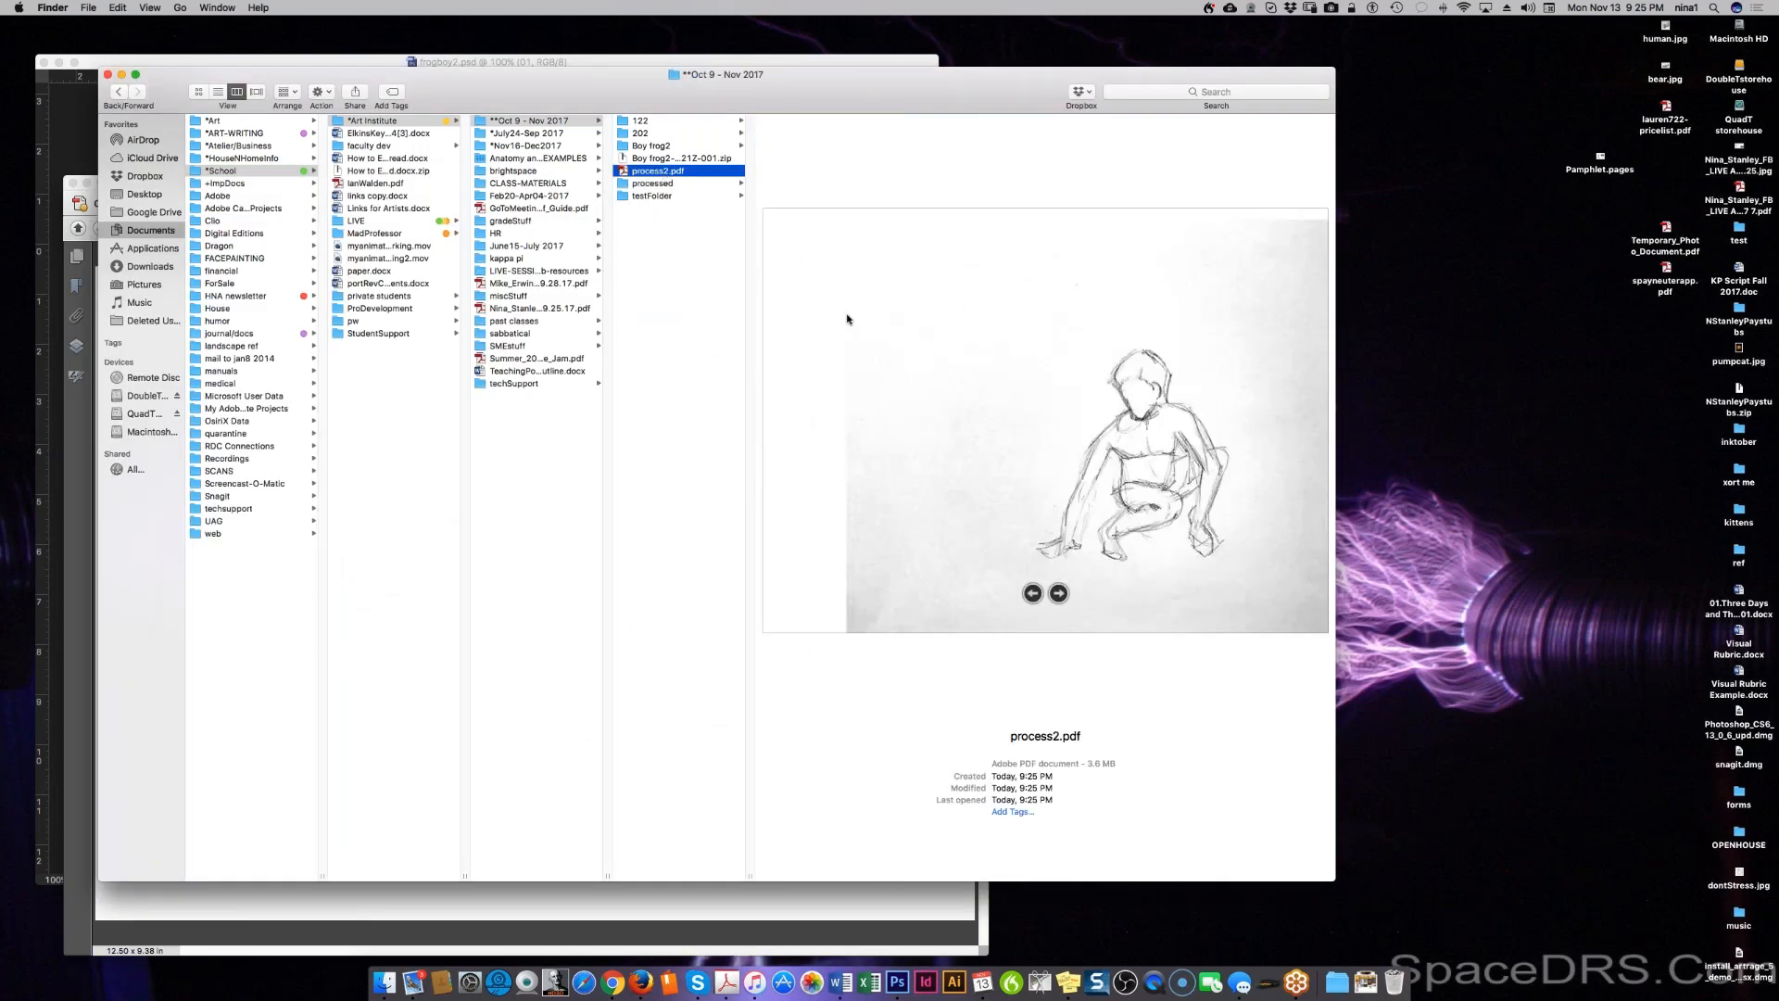
Step: Open process2.pdf in Acrobat and extract pages 1 to 29 as separate files
scroll(847, 318, down, 3)
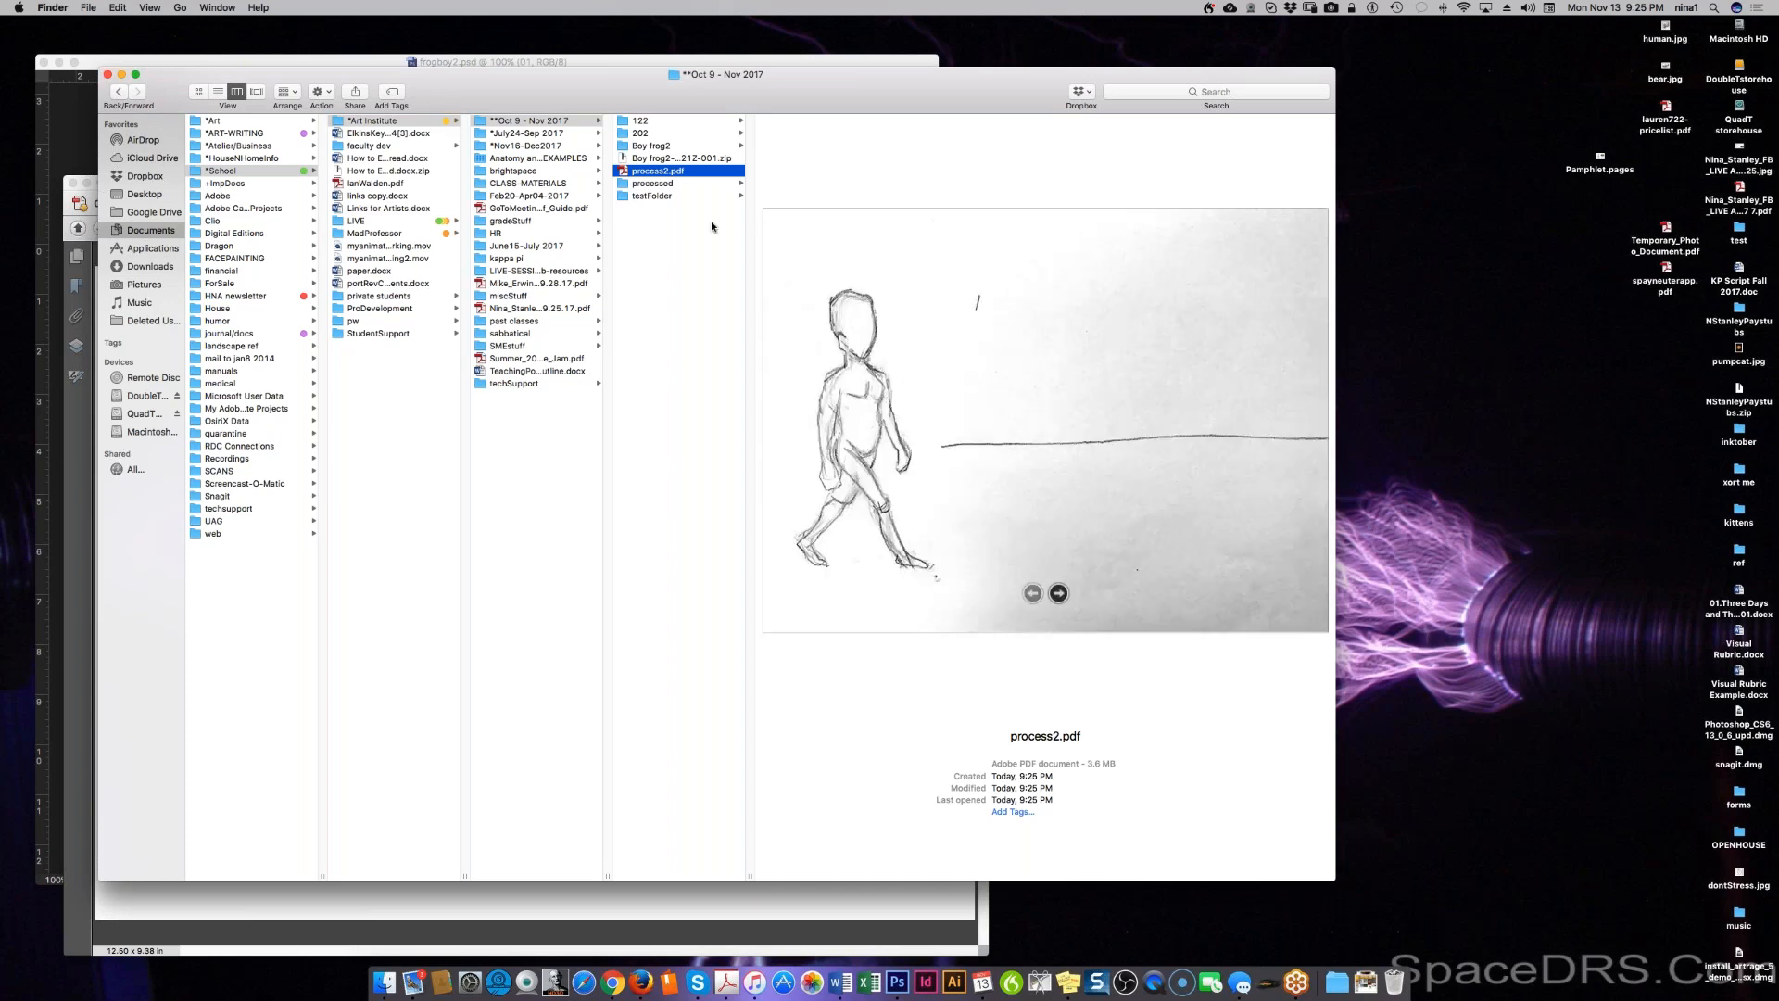
double_click(656, 173)
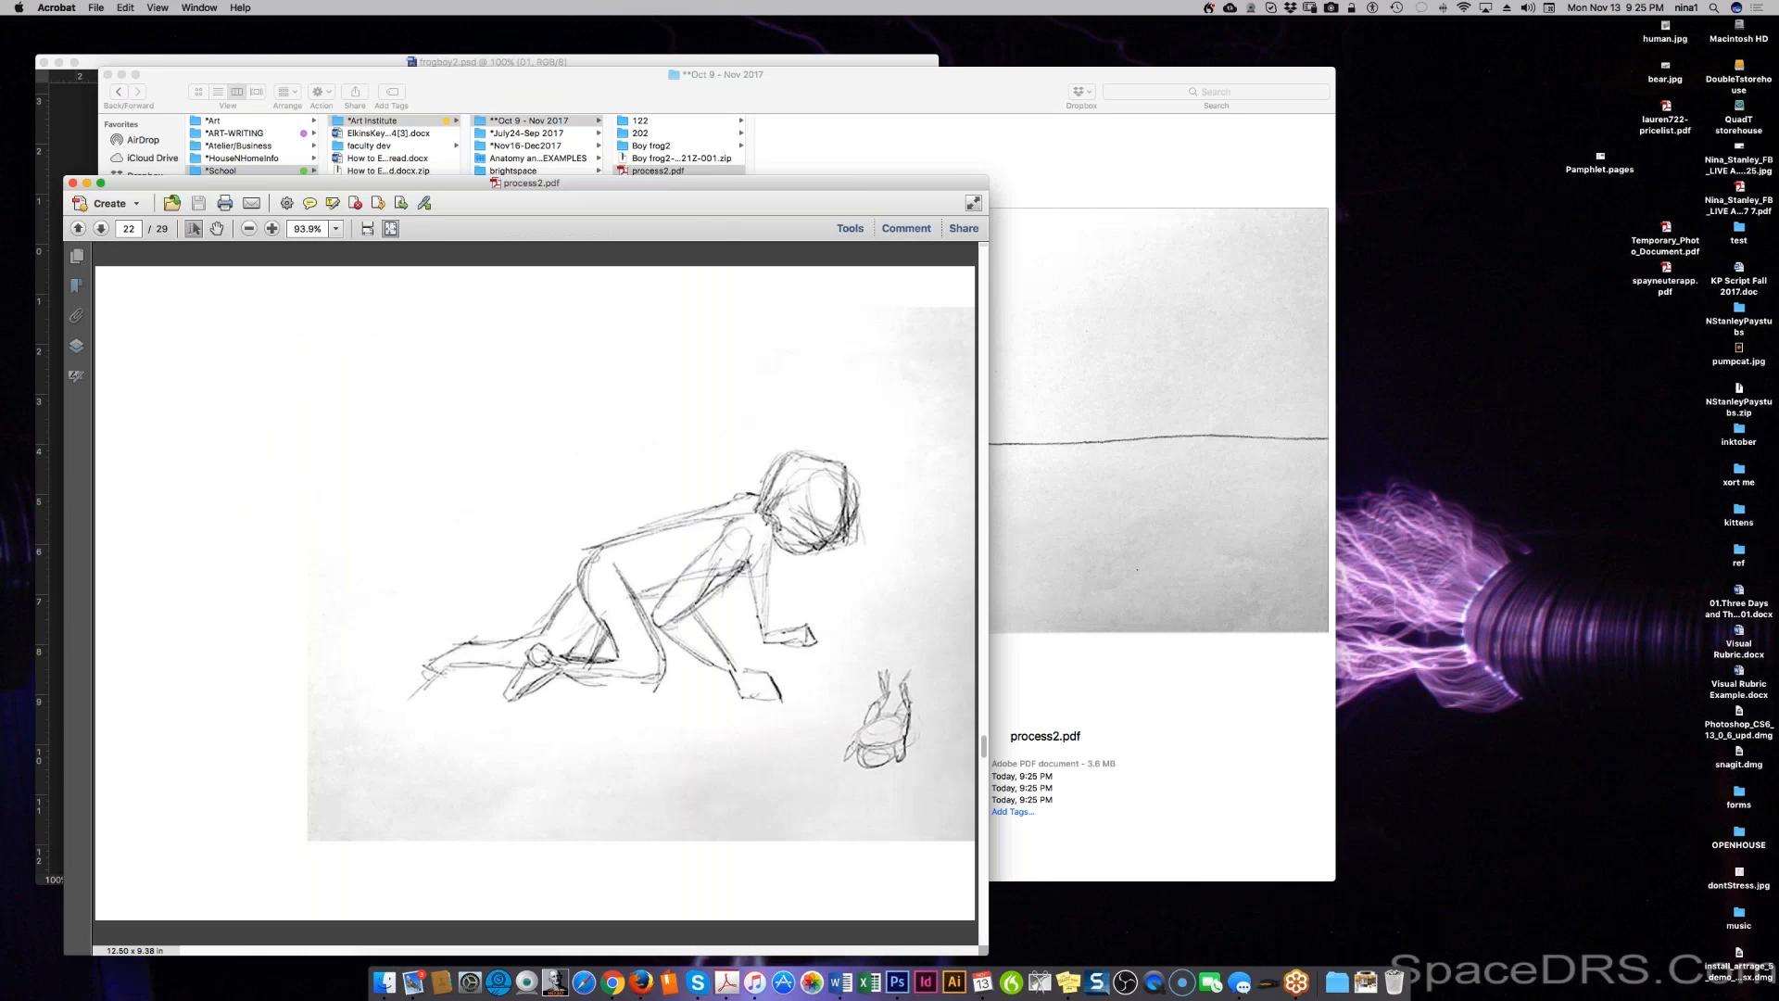
click(858, 232)
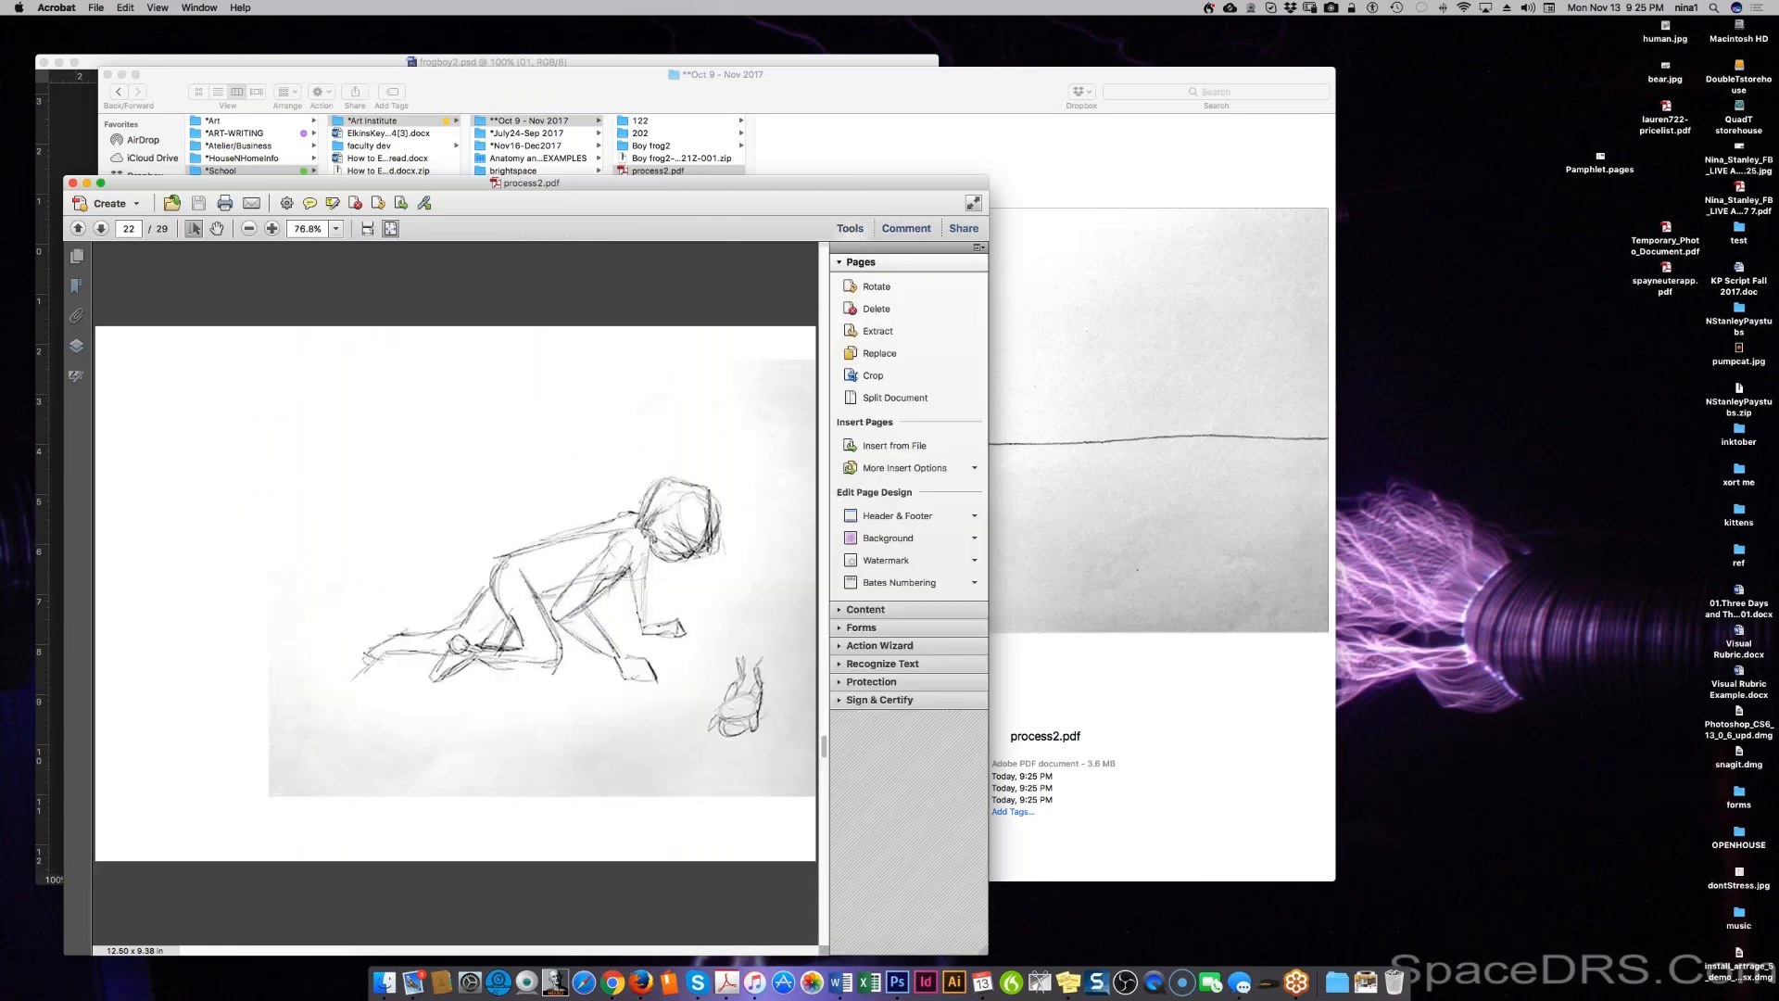
click(878, 331)
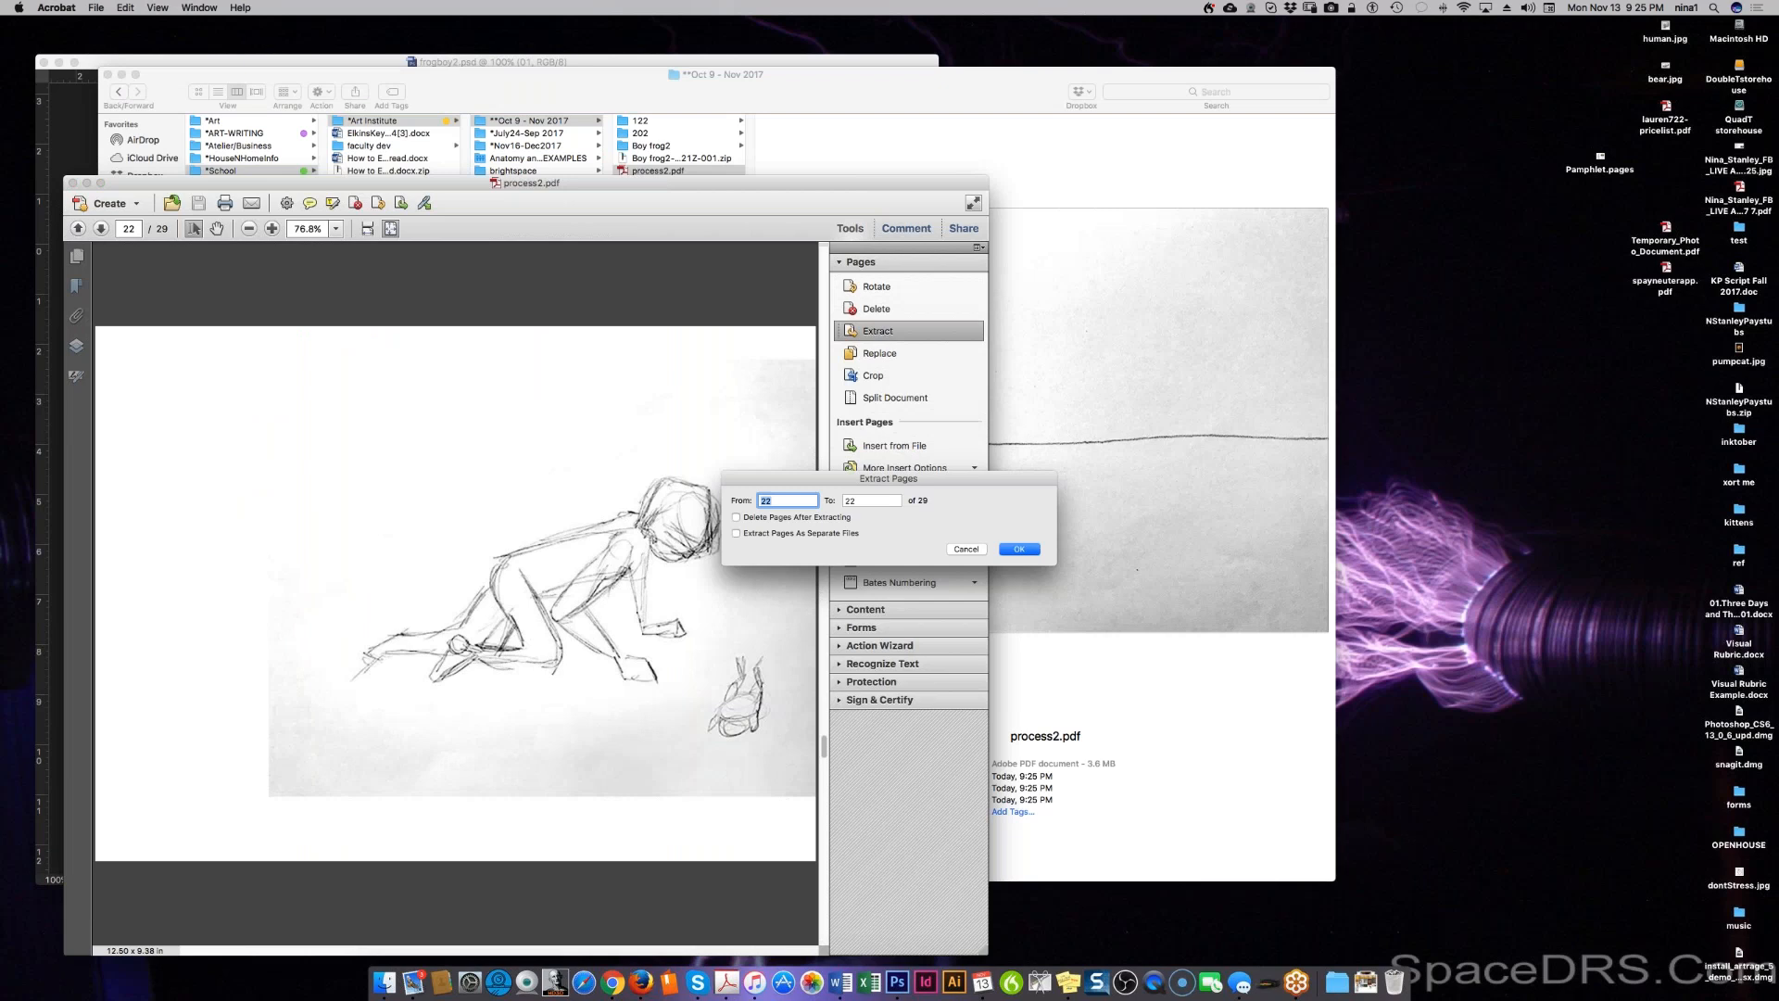
text(1)
key(Tab)
click(783, 534)
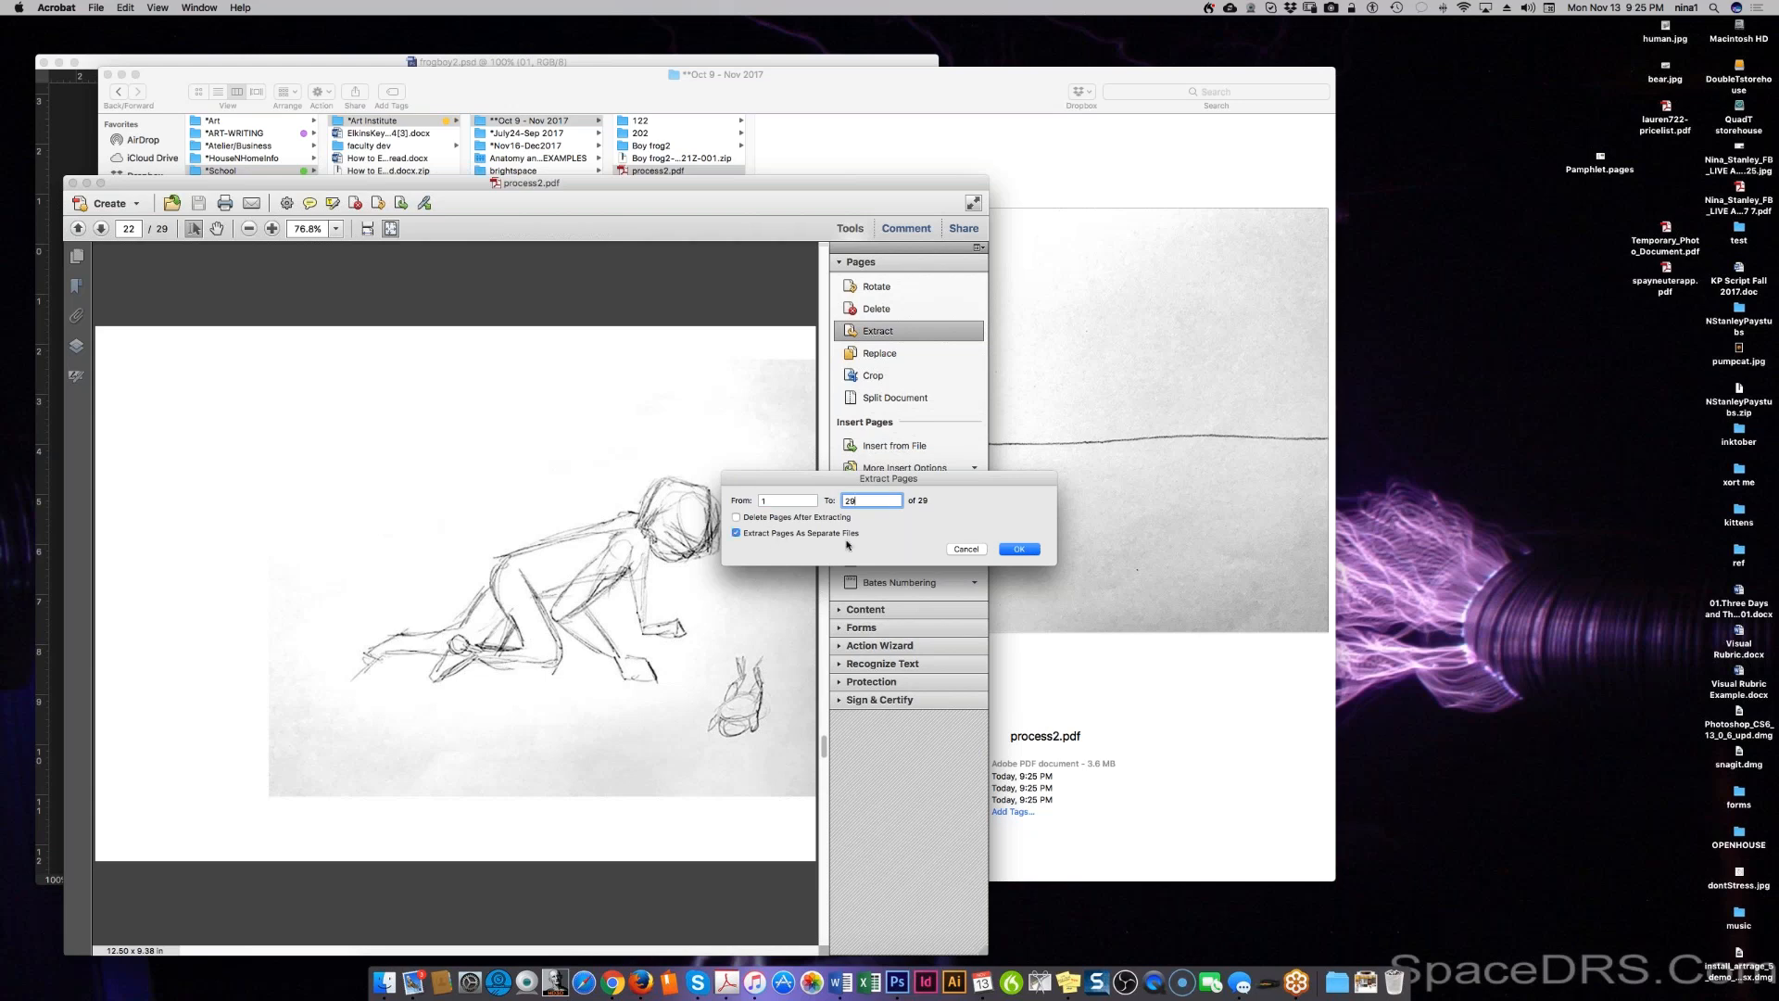
click(1029, 552)
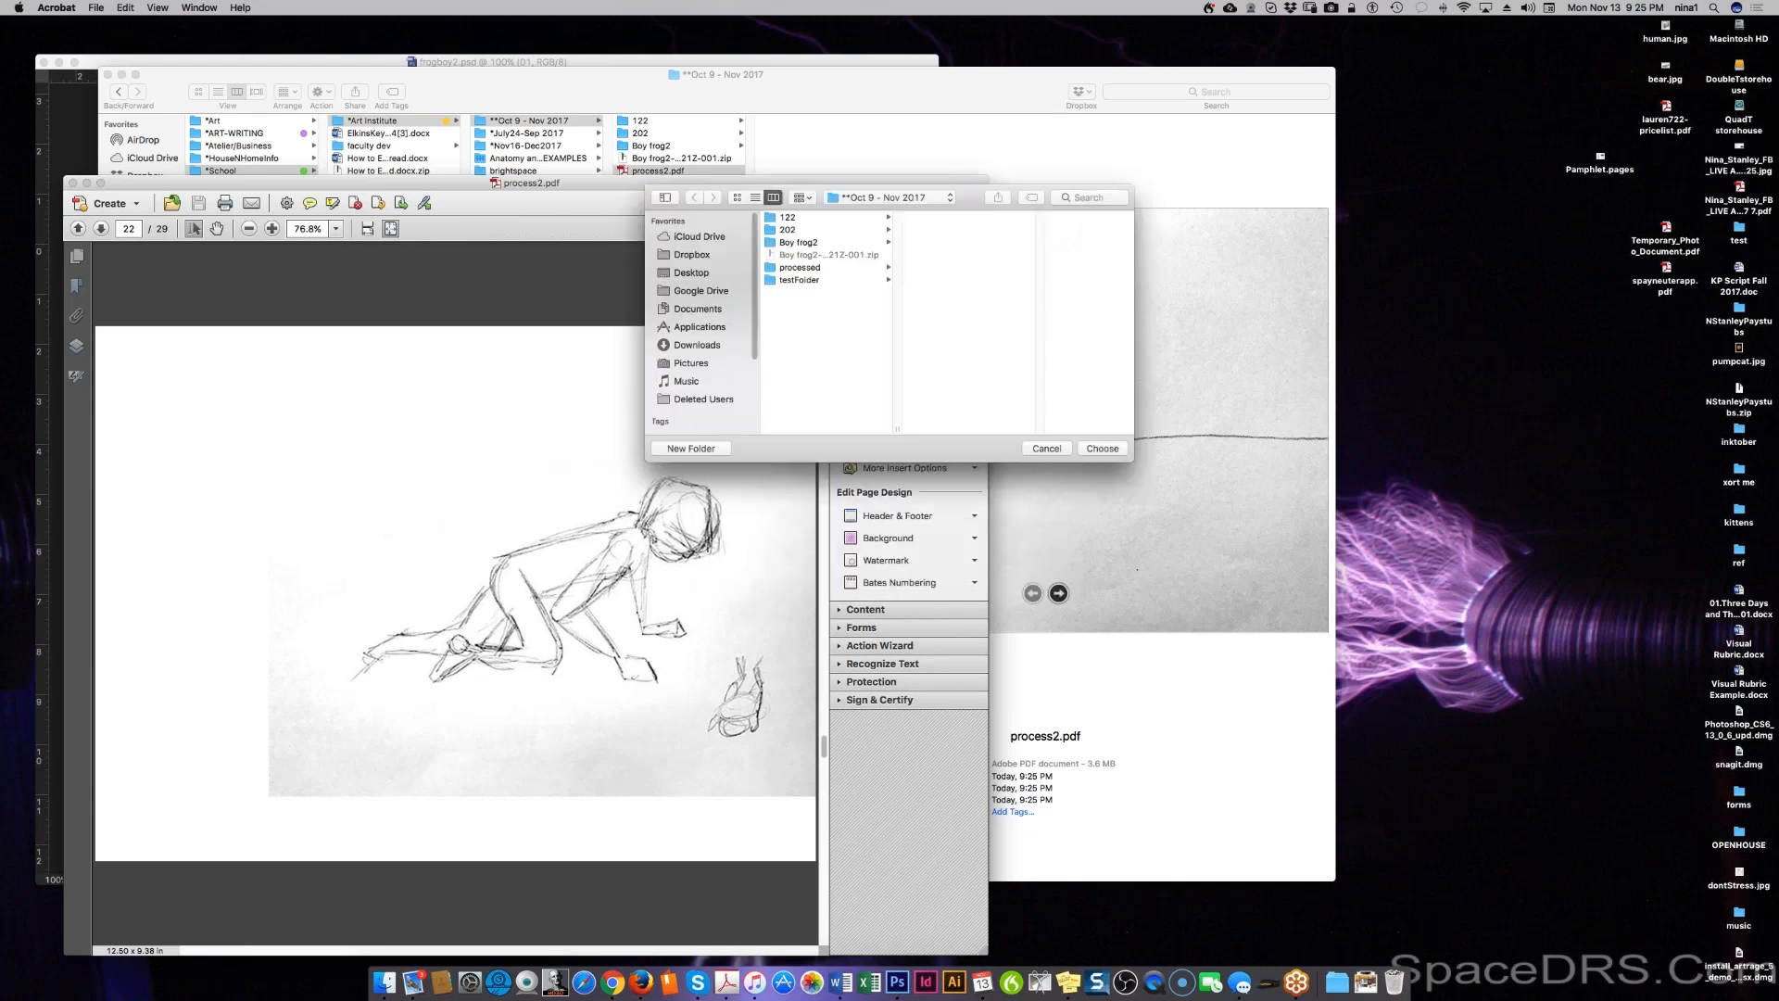
Step: Create a folder named cleanframes in **Oct 9 - Nov 2017 and choose it as the destination for the extracted pages
click(711, 448)
text(processed)
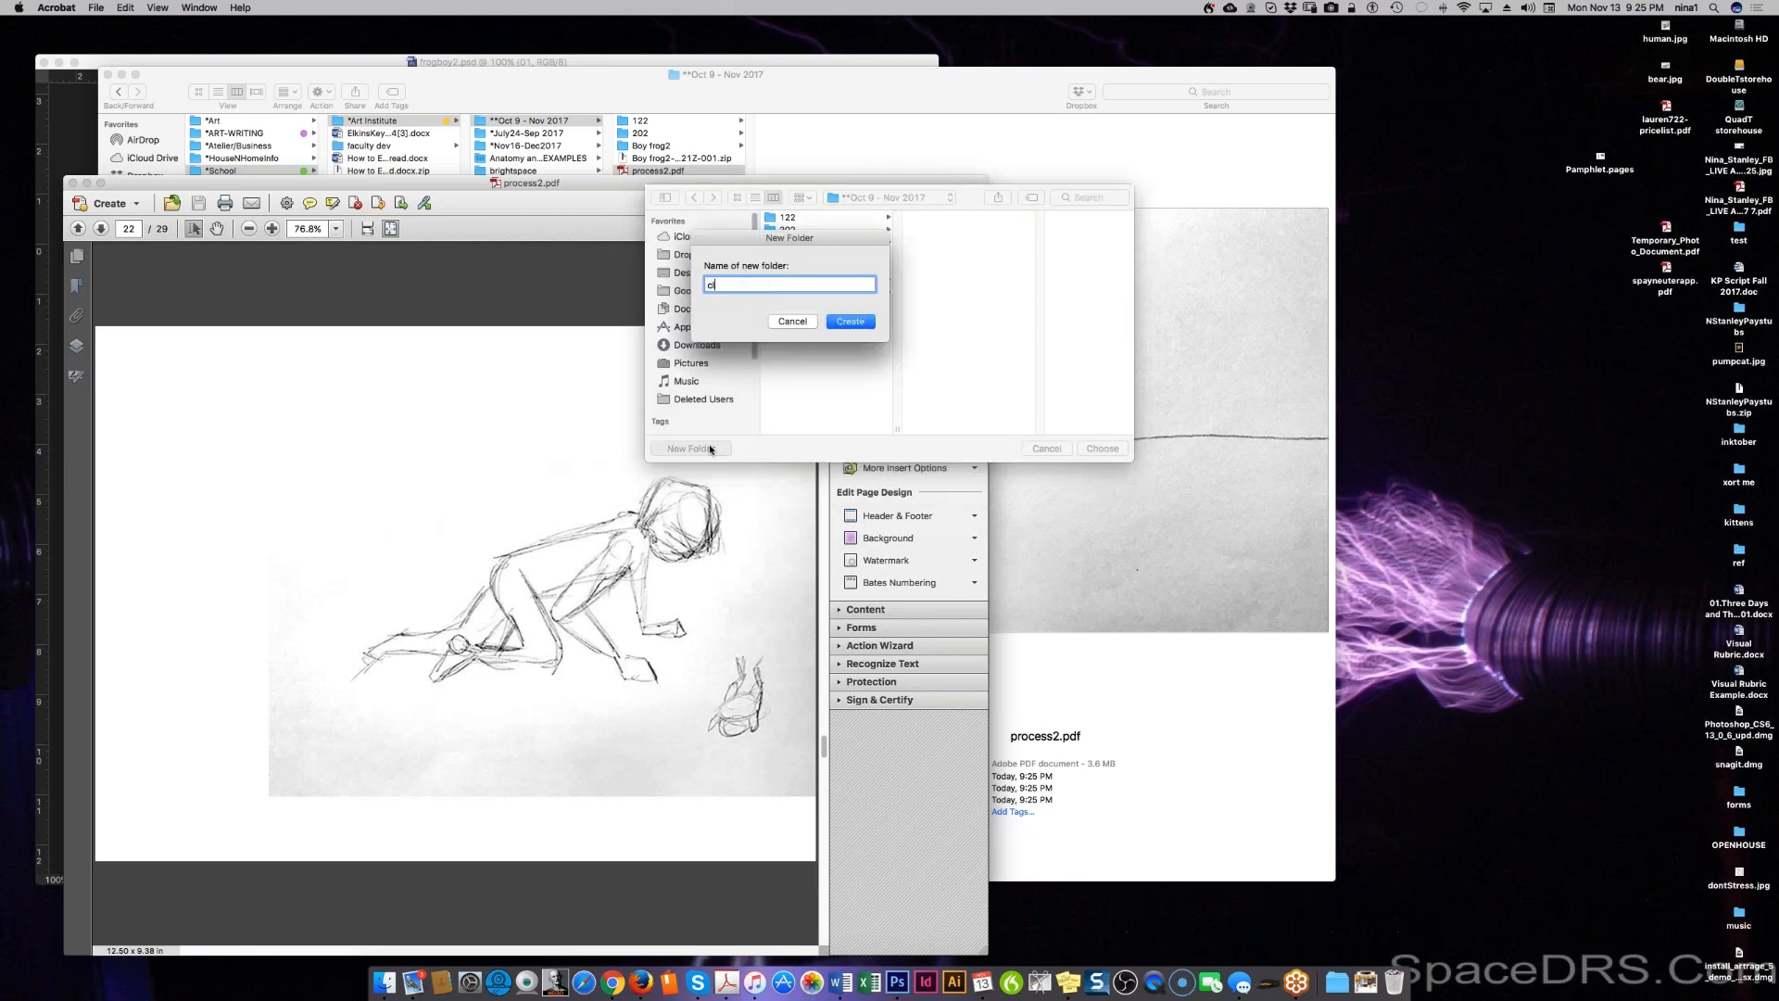
key(Return)
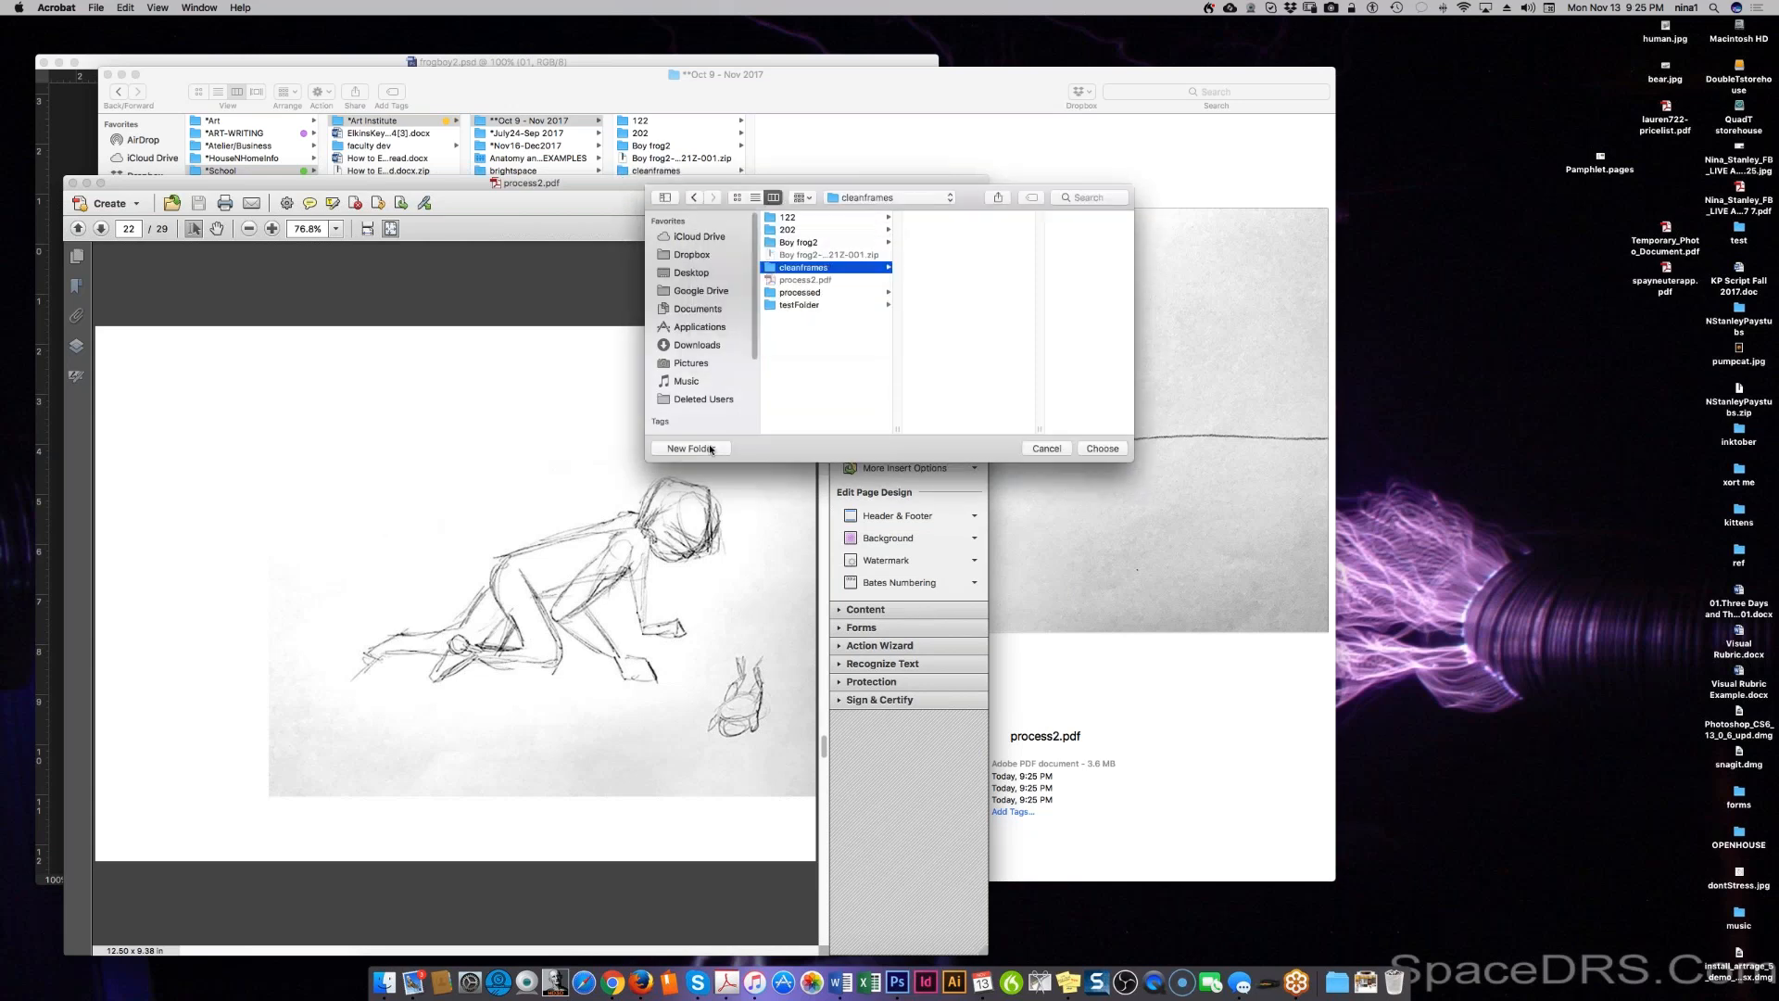
click(1102, 449)
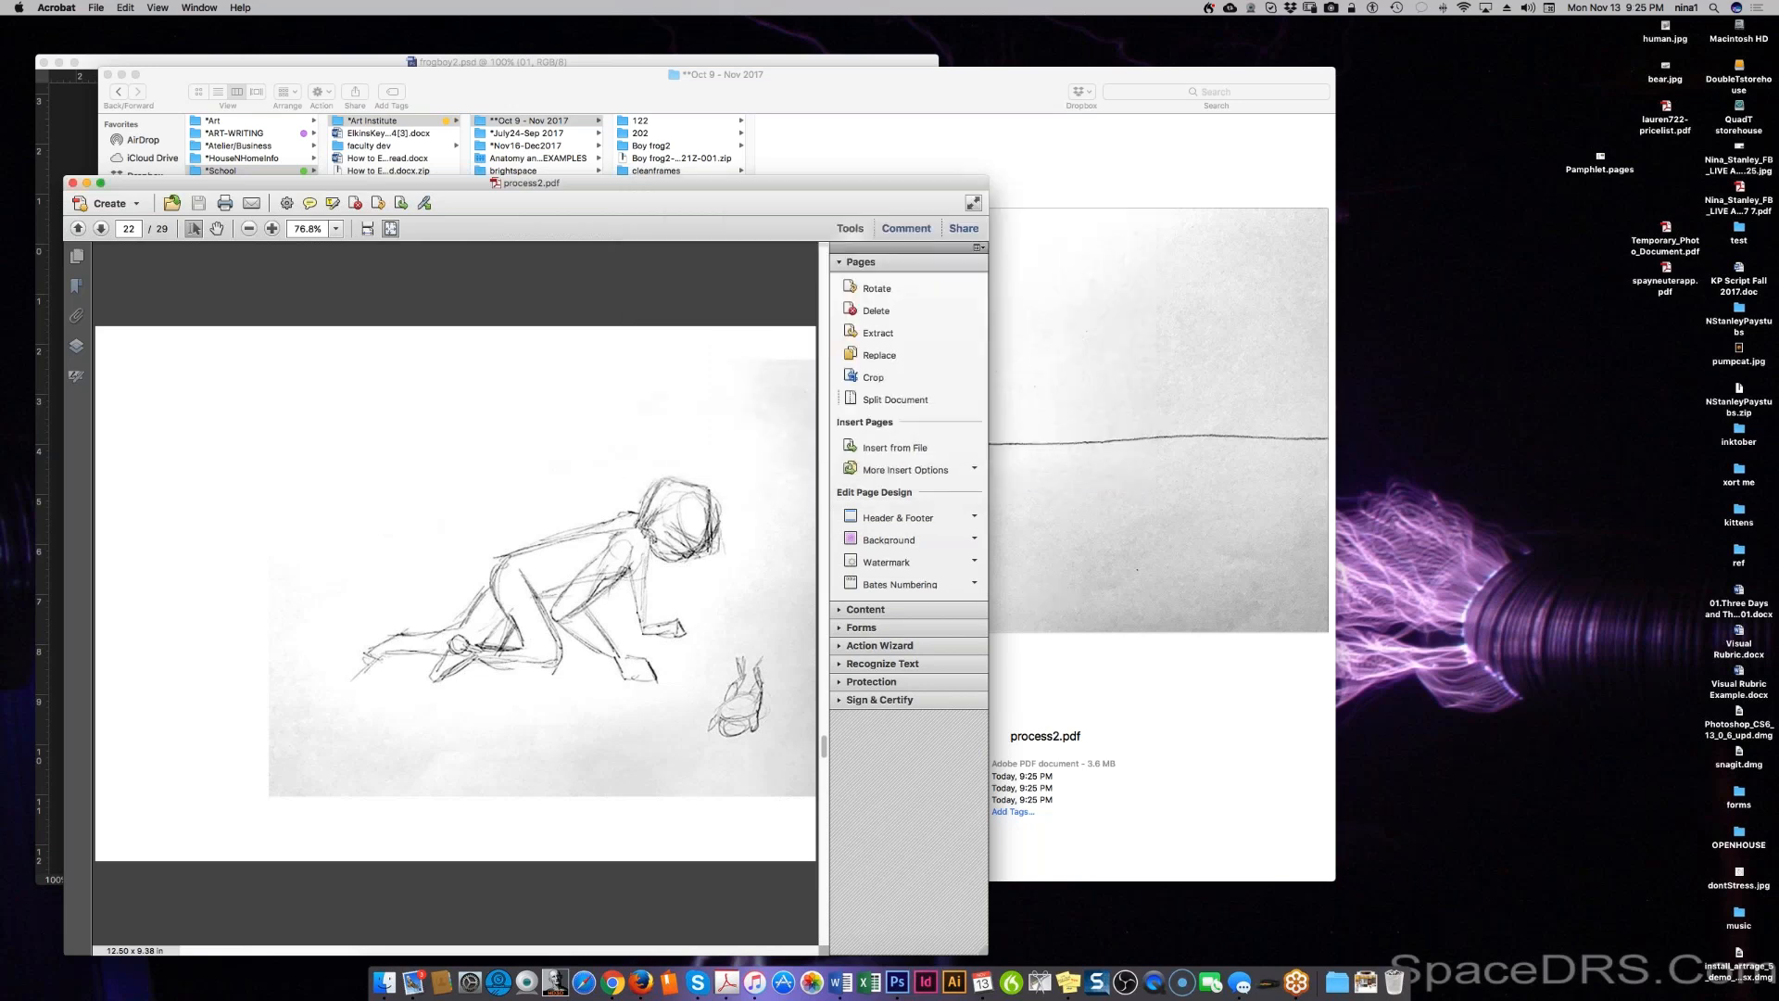
Step: Switch to Finder, open the cleanframes folder, and preview several of the extracted single-page PDFs
click(559, 117)
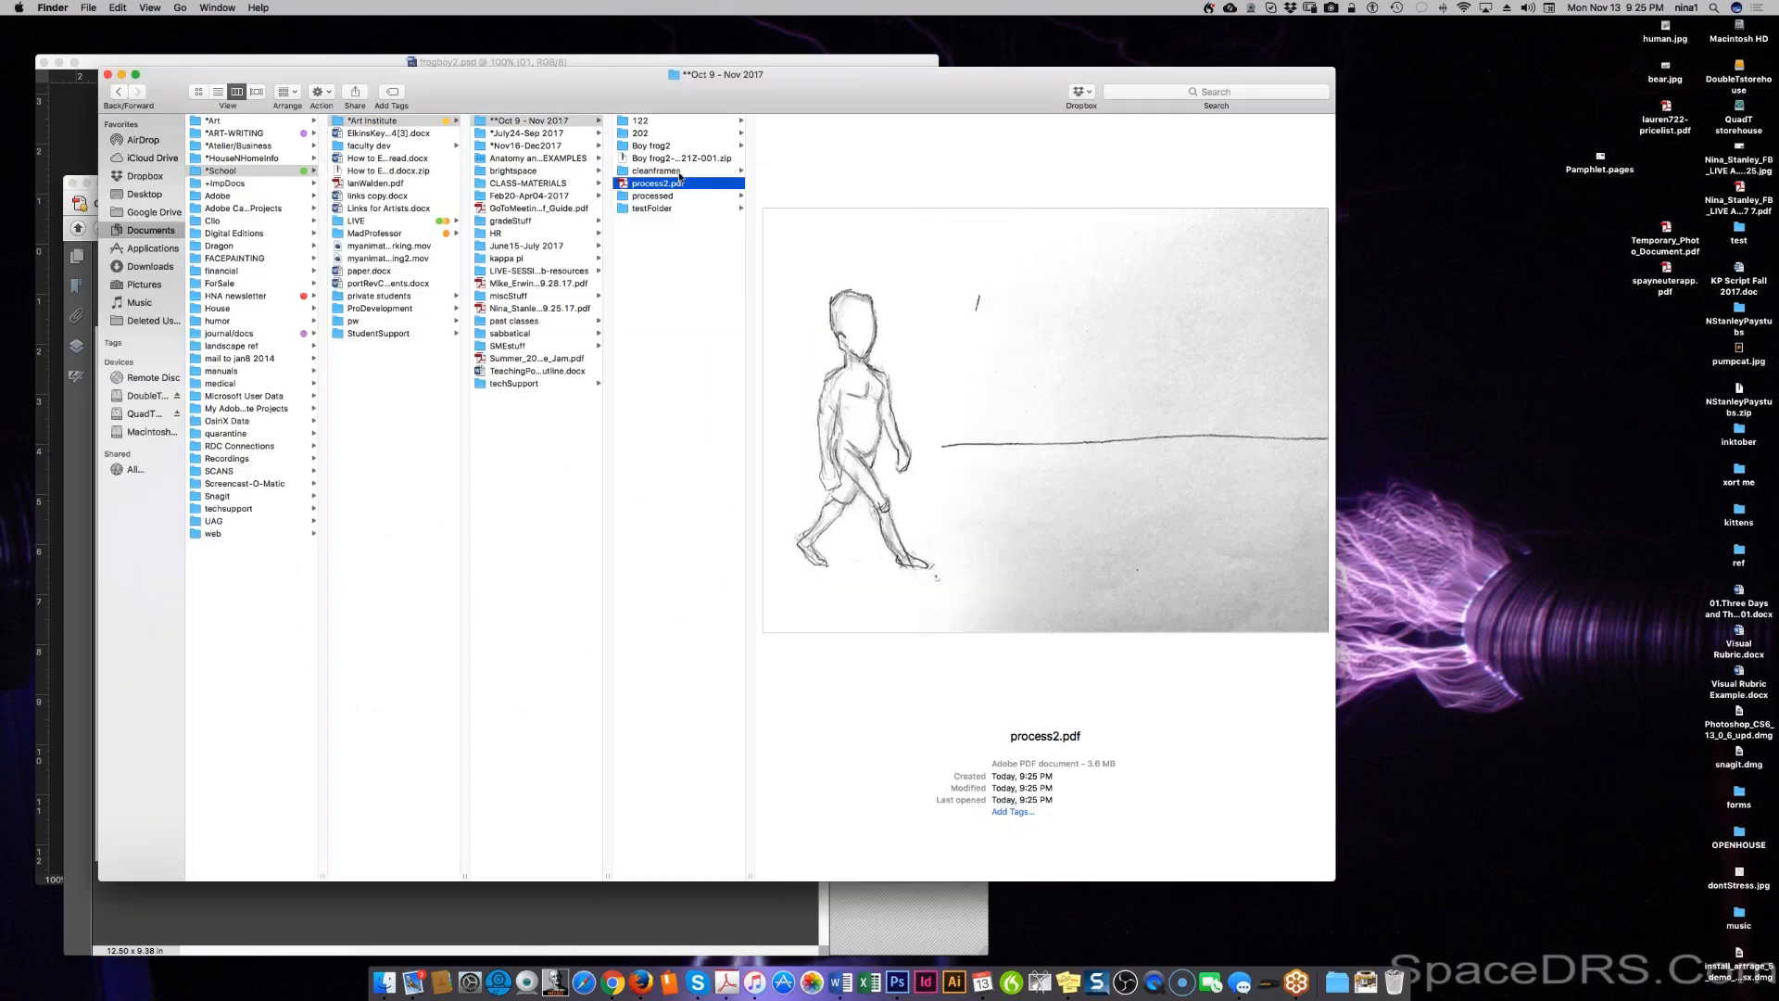
click(681, 171)
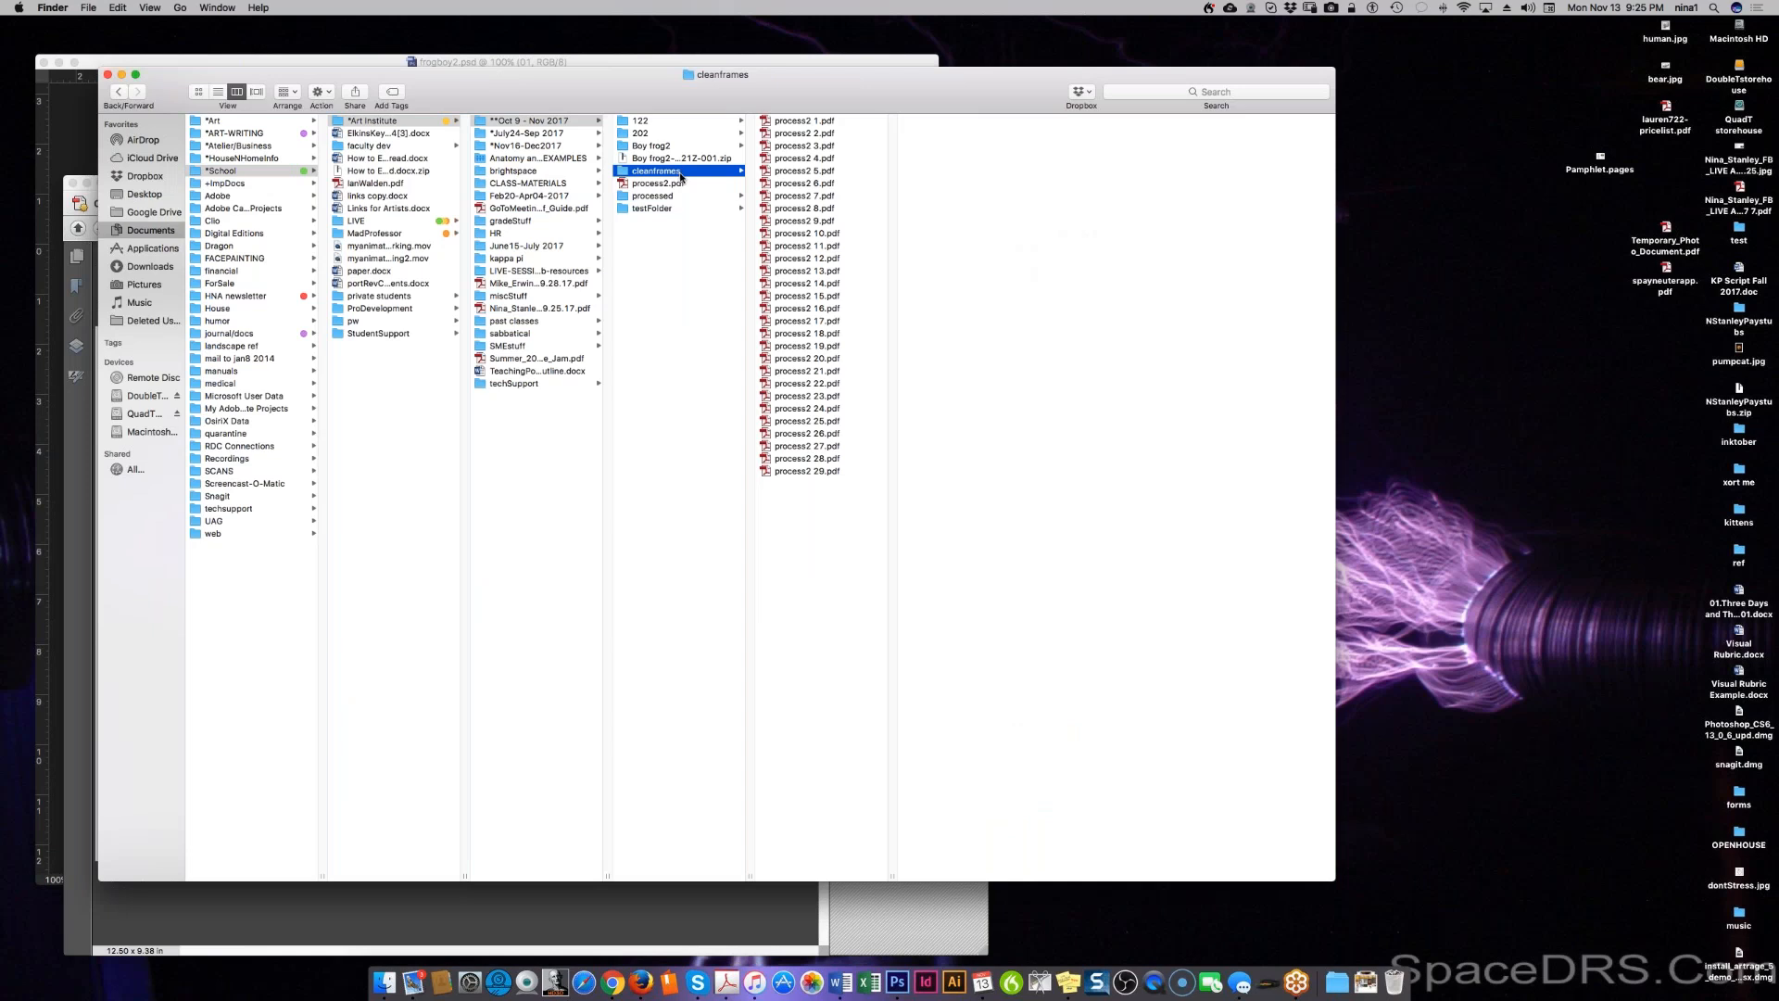
click(826, 335)
click(826, 309)
click(823, 283)
click(820, 247)
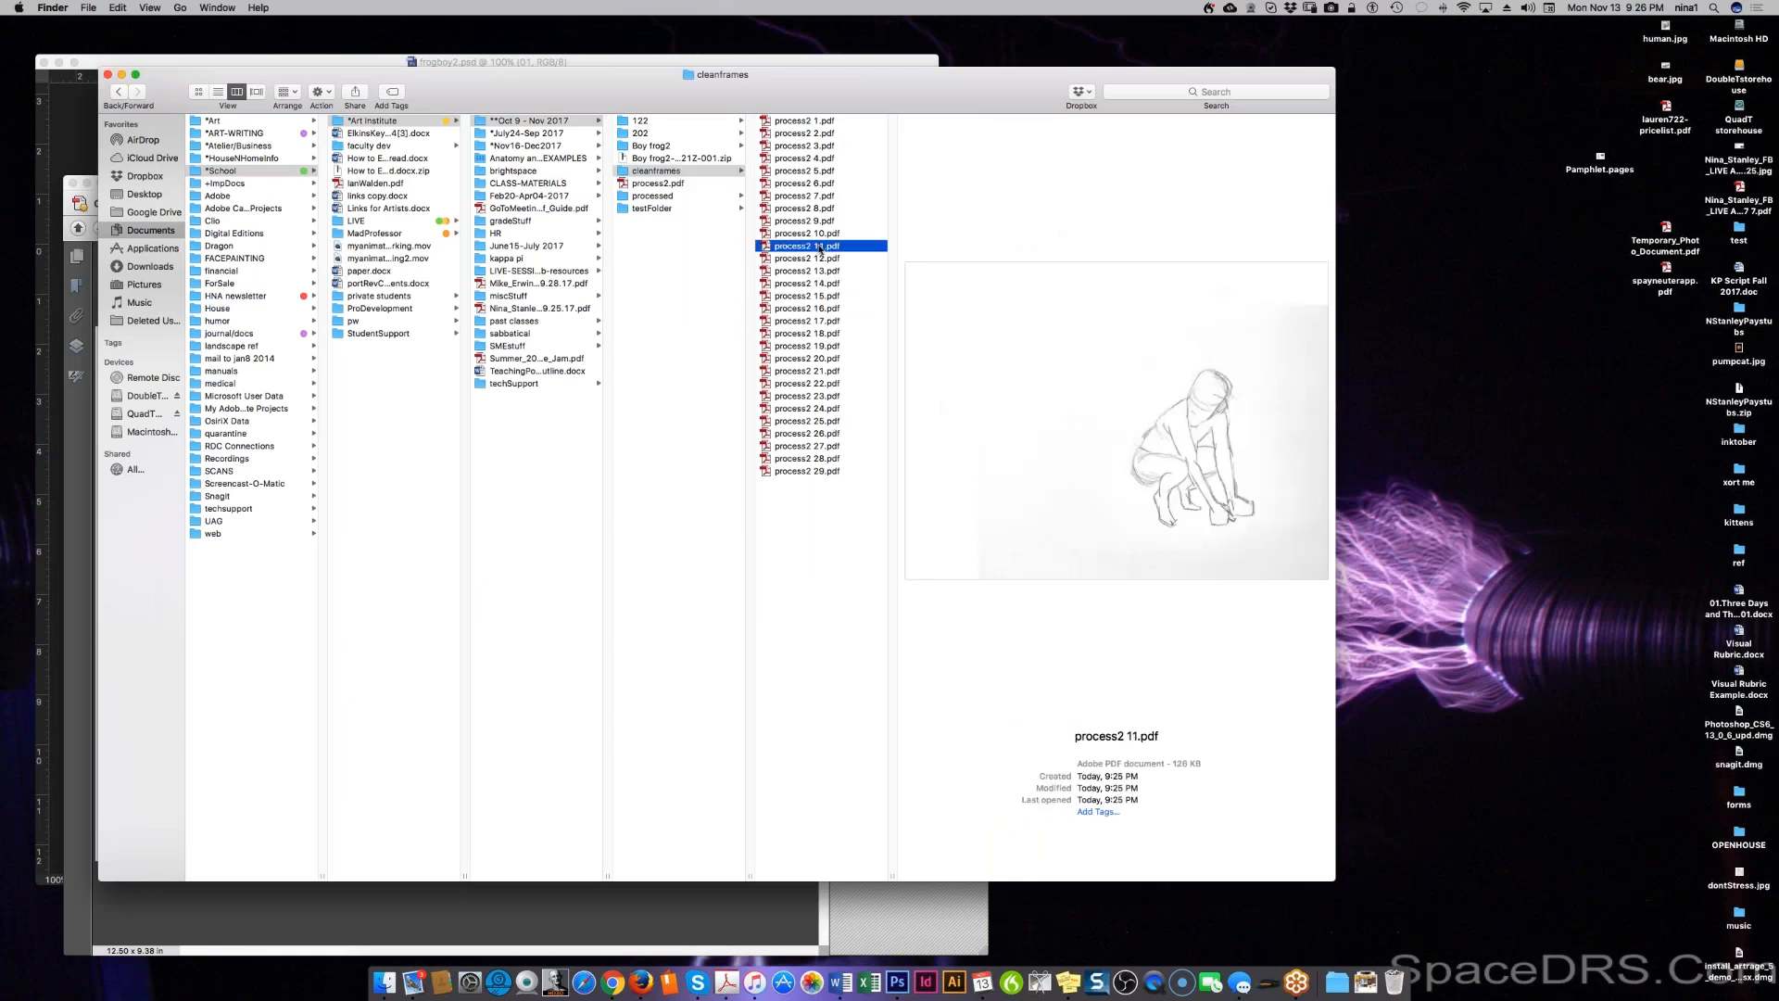
click(819, 233)
click(819, 222)
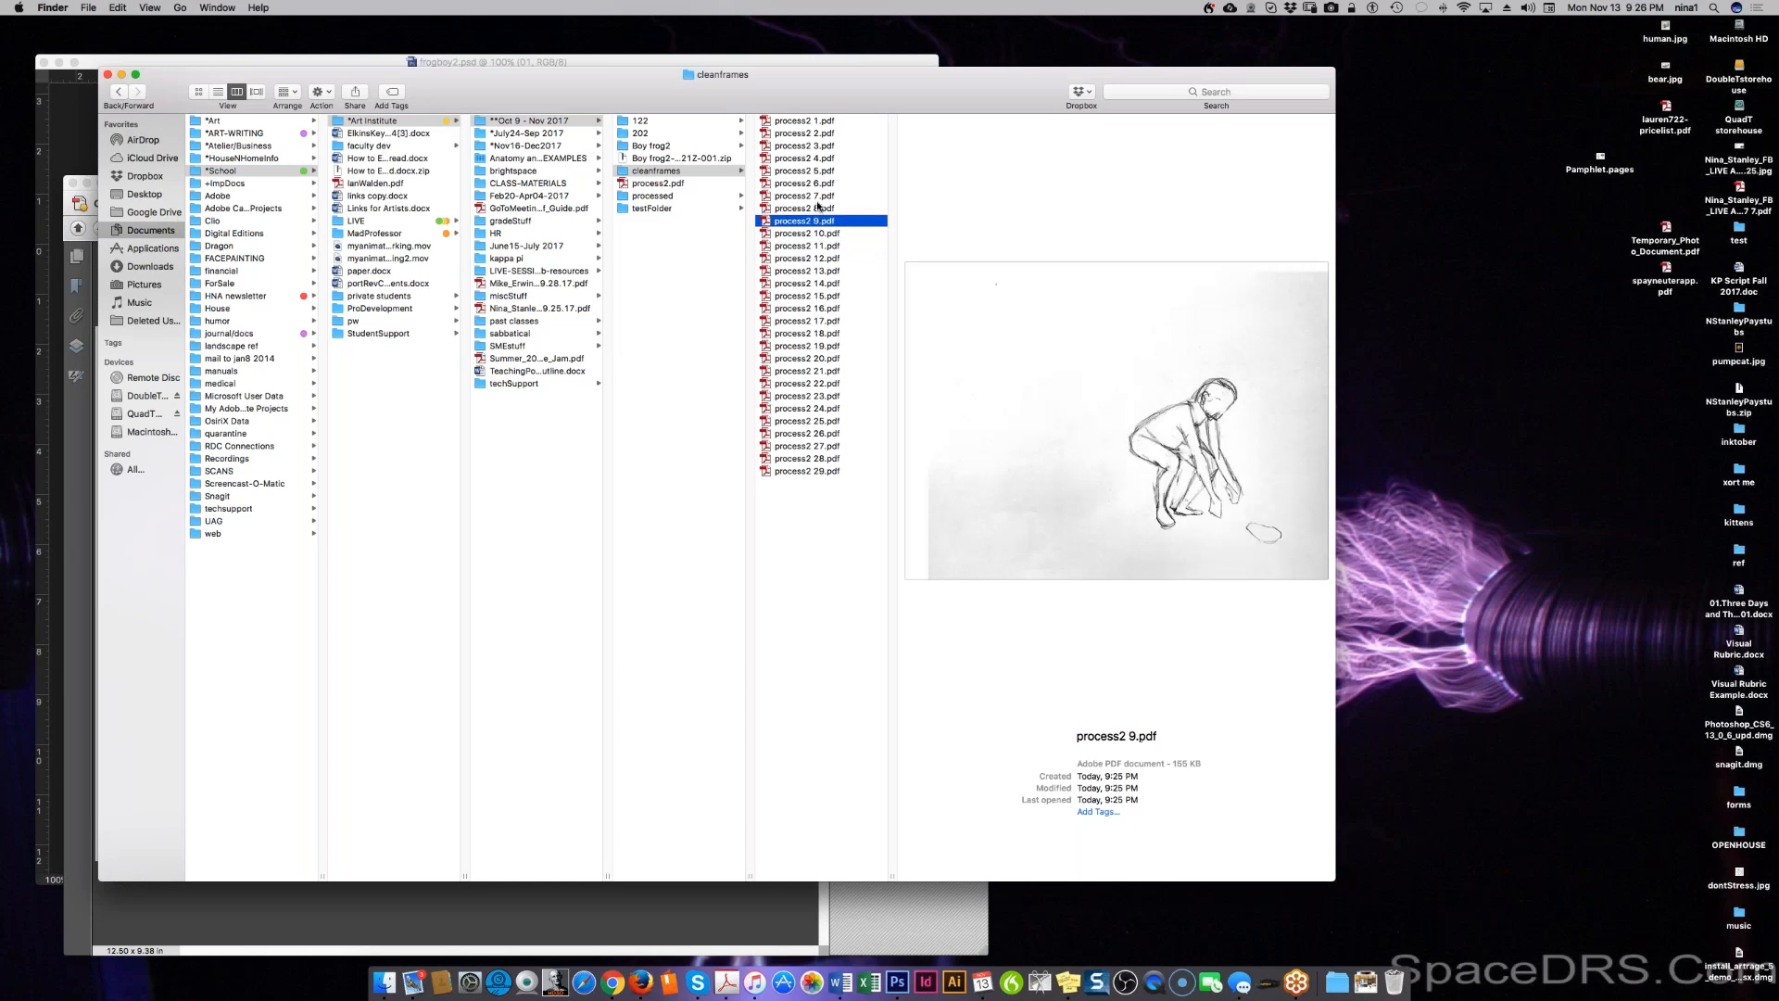
click(818, 208)
click(818, 184)
click(819, 158)
Step: Rename the first three extracted PDFs with two-digit numbers: process2 01.pdf, process2 02.pdf and process2 03.pdf
click(817, 122)
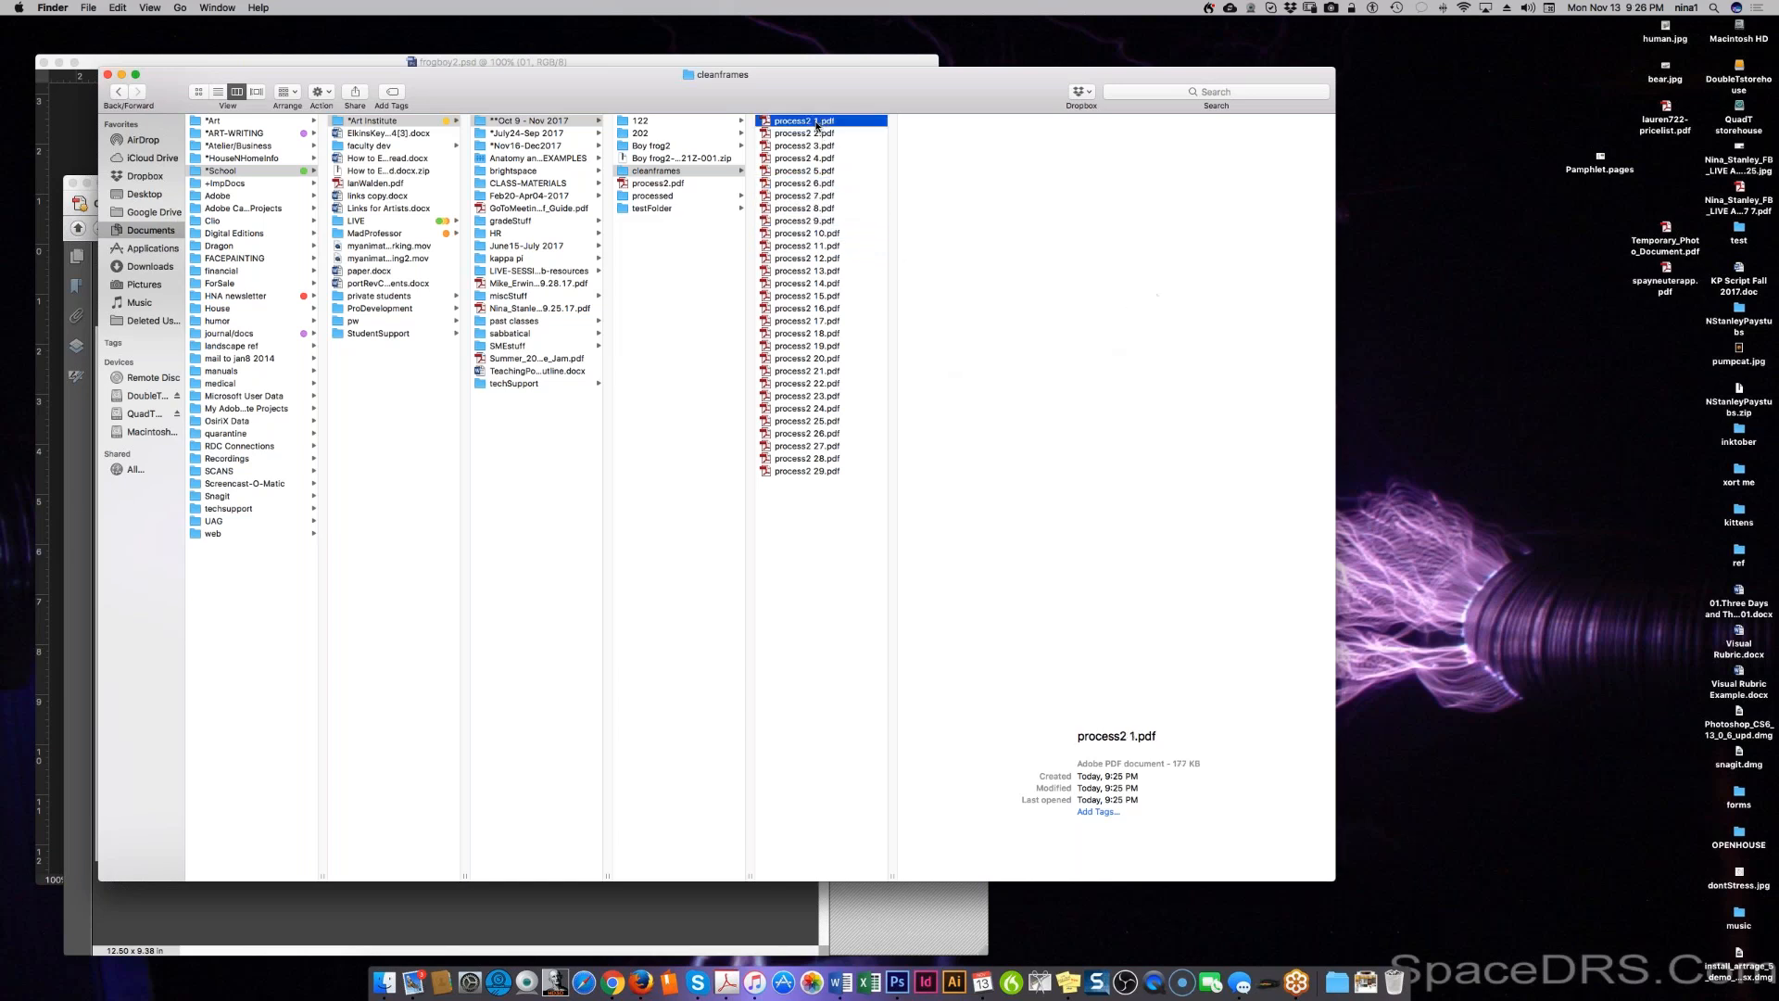
key(Return)
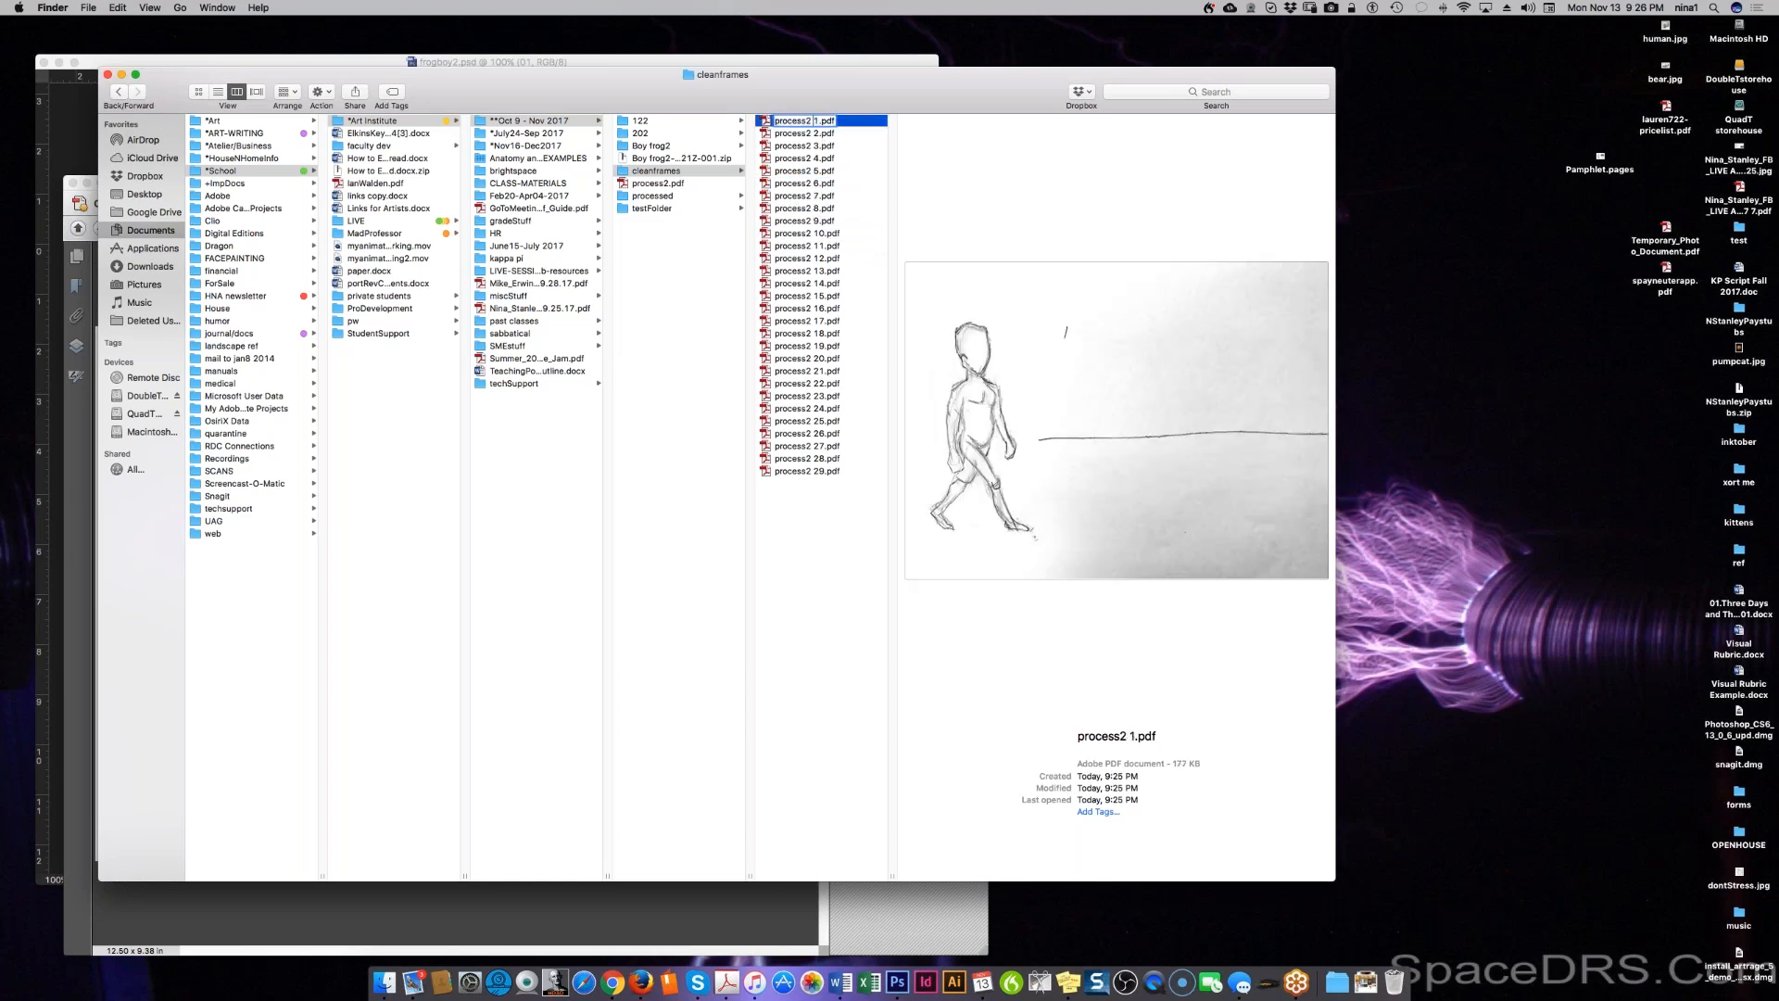
text(0)
click(818, 135)
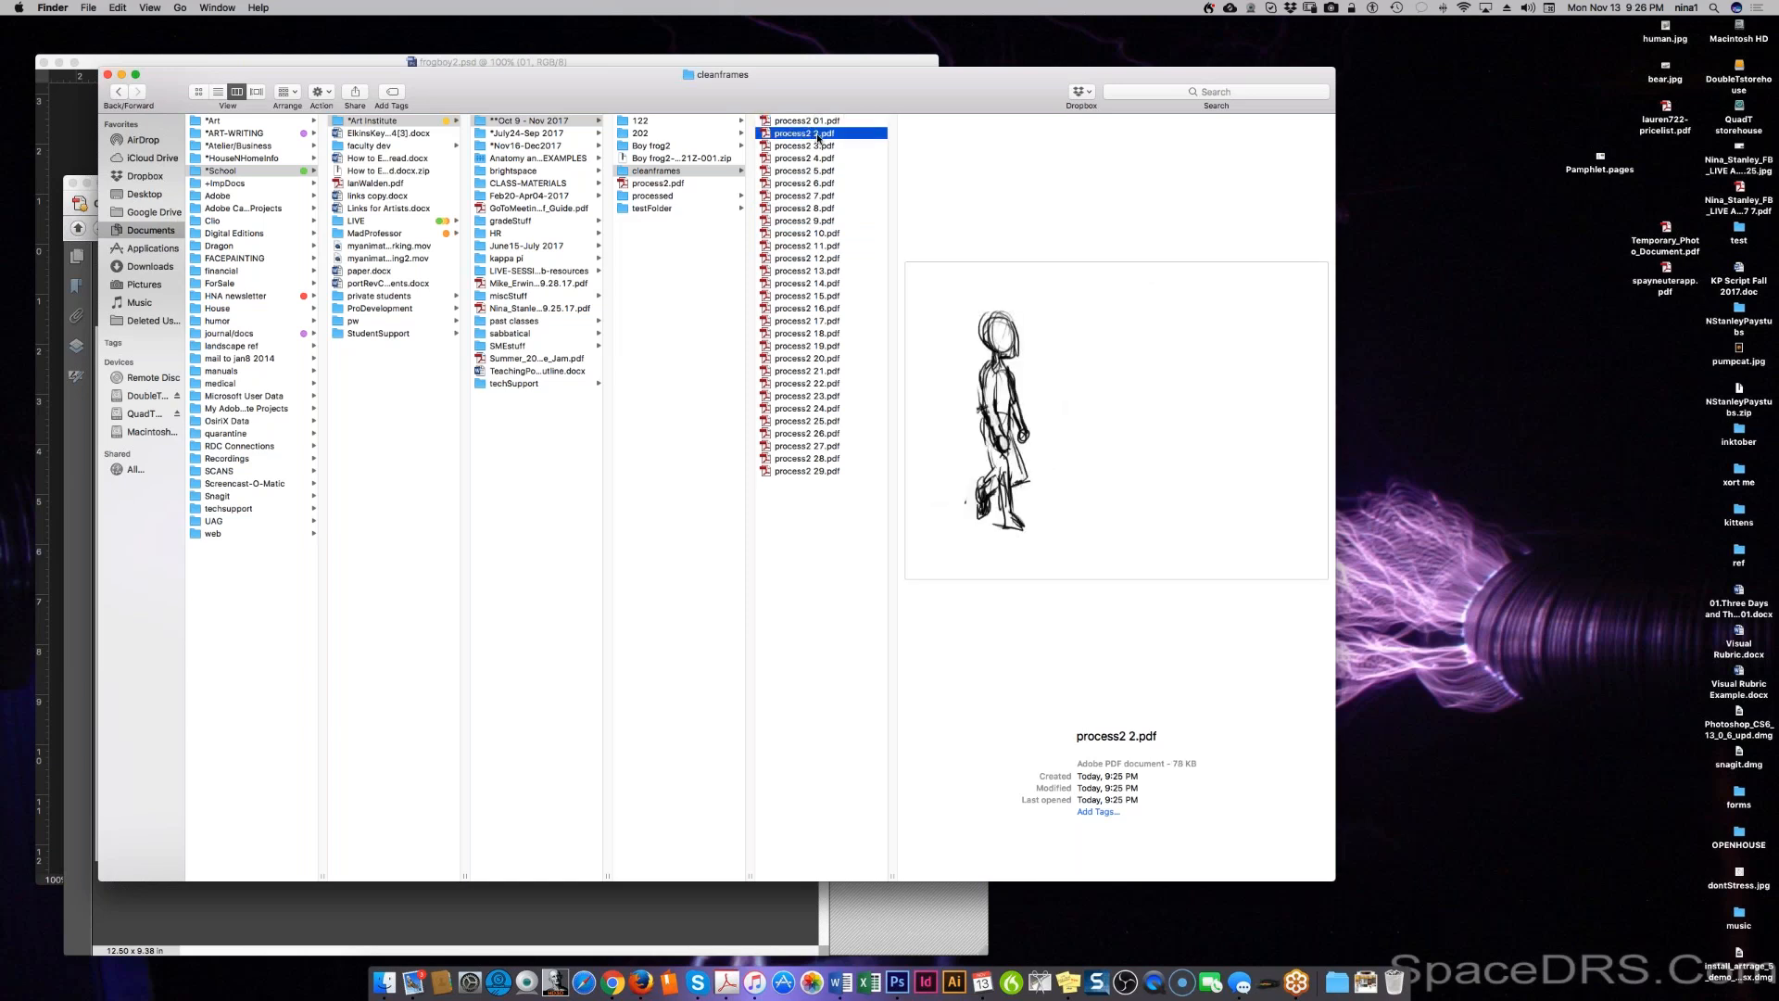
key(Return)
click(813, 133)
text(0)
click(819, 146)
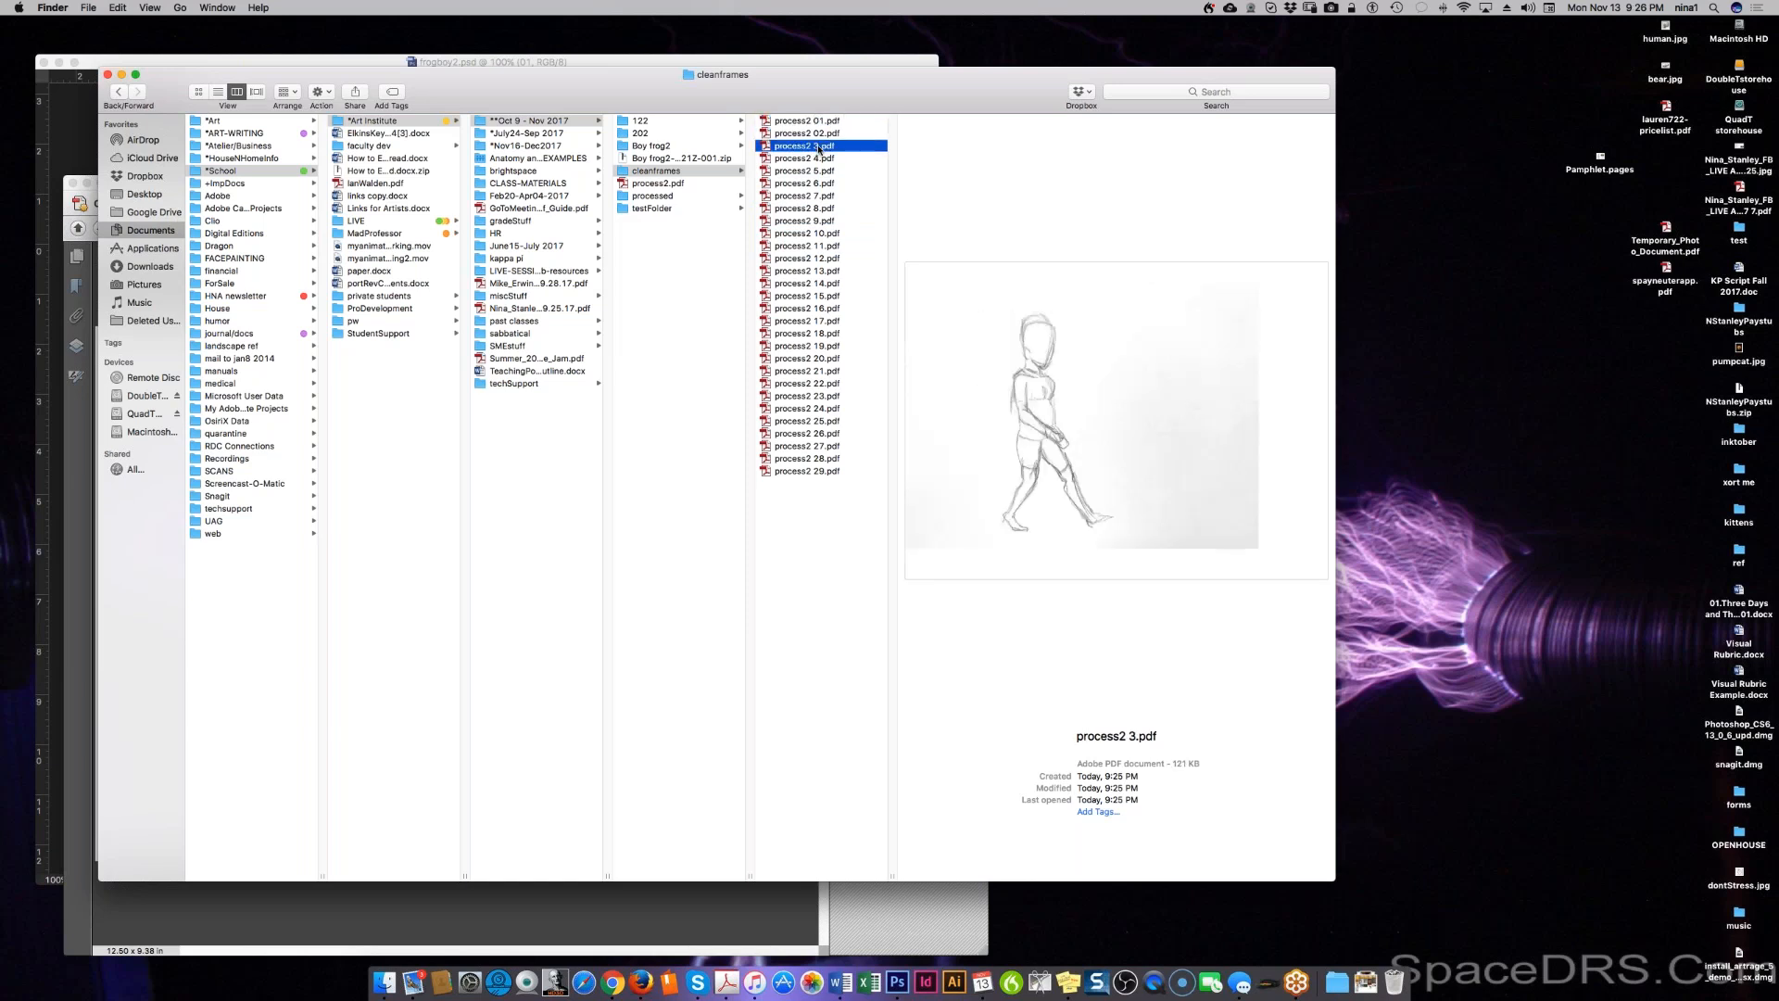
key(Return)
click(812, 147)
text(0)
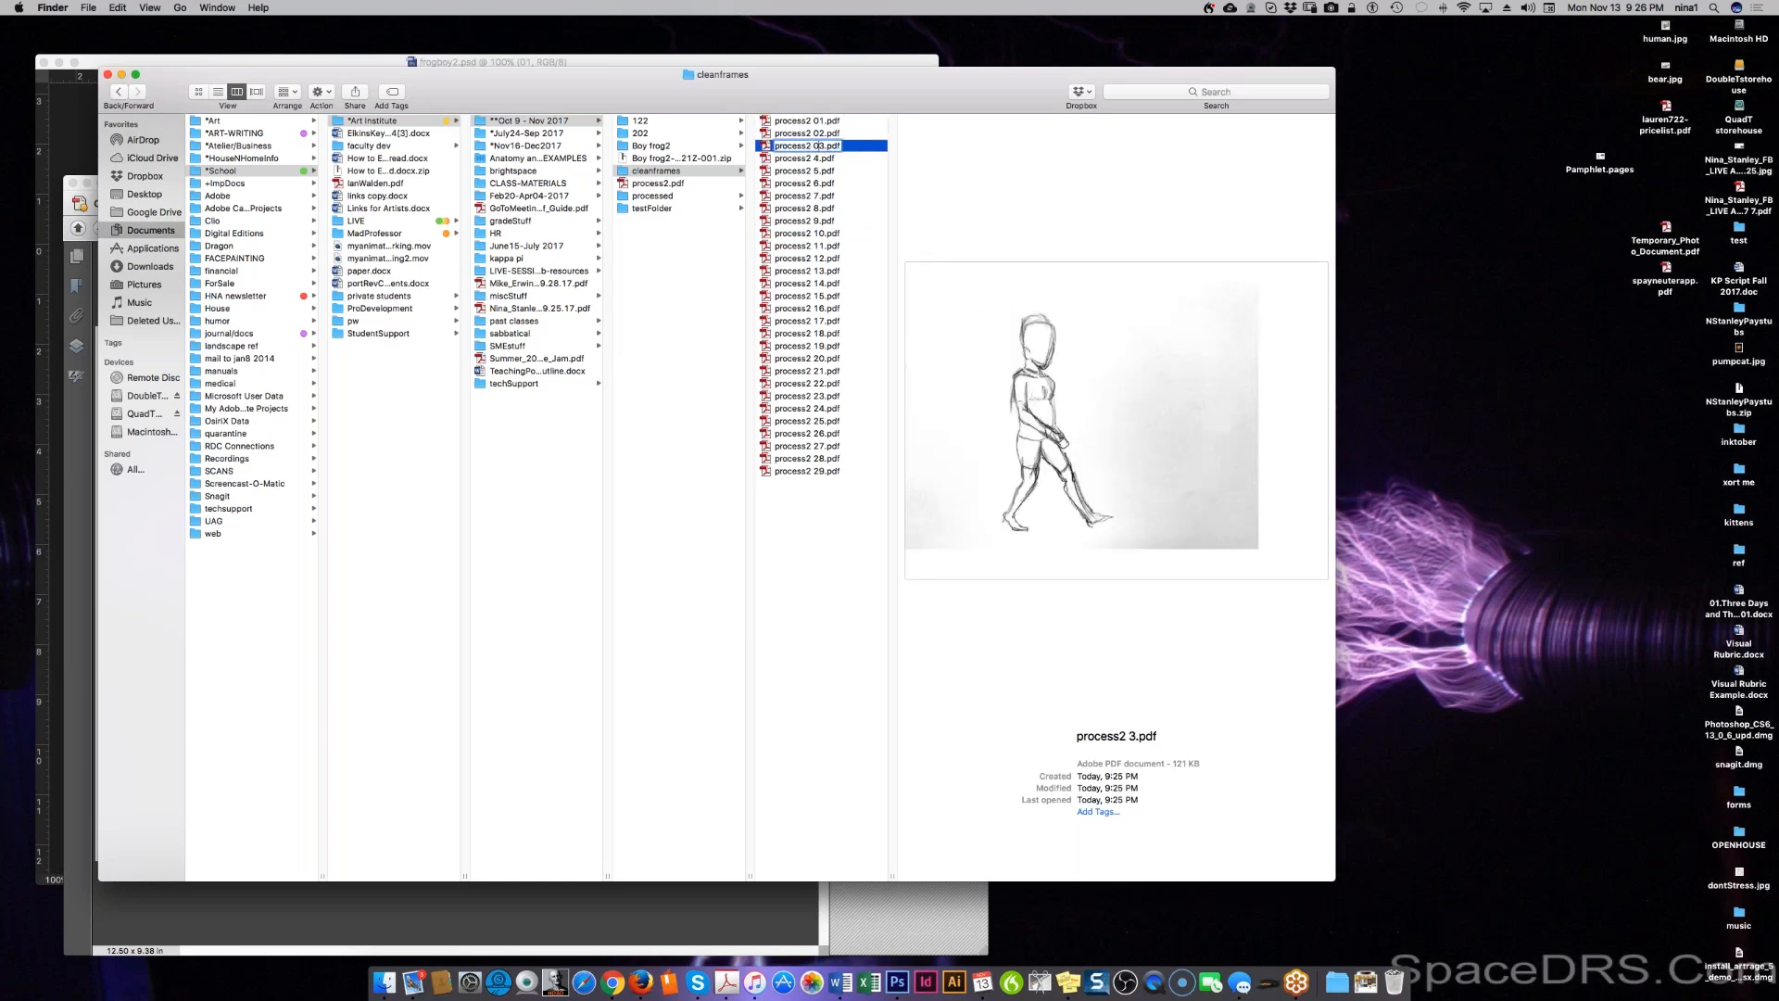
Step: Rename process2 4.pdf, process2 5.pdf and process2 6.pdf as process2 04.pdf, process2 05.pdf and process2 06.pdf
click(816, 160)
key(Return)
click(814, 159)
text(0)
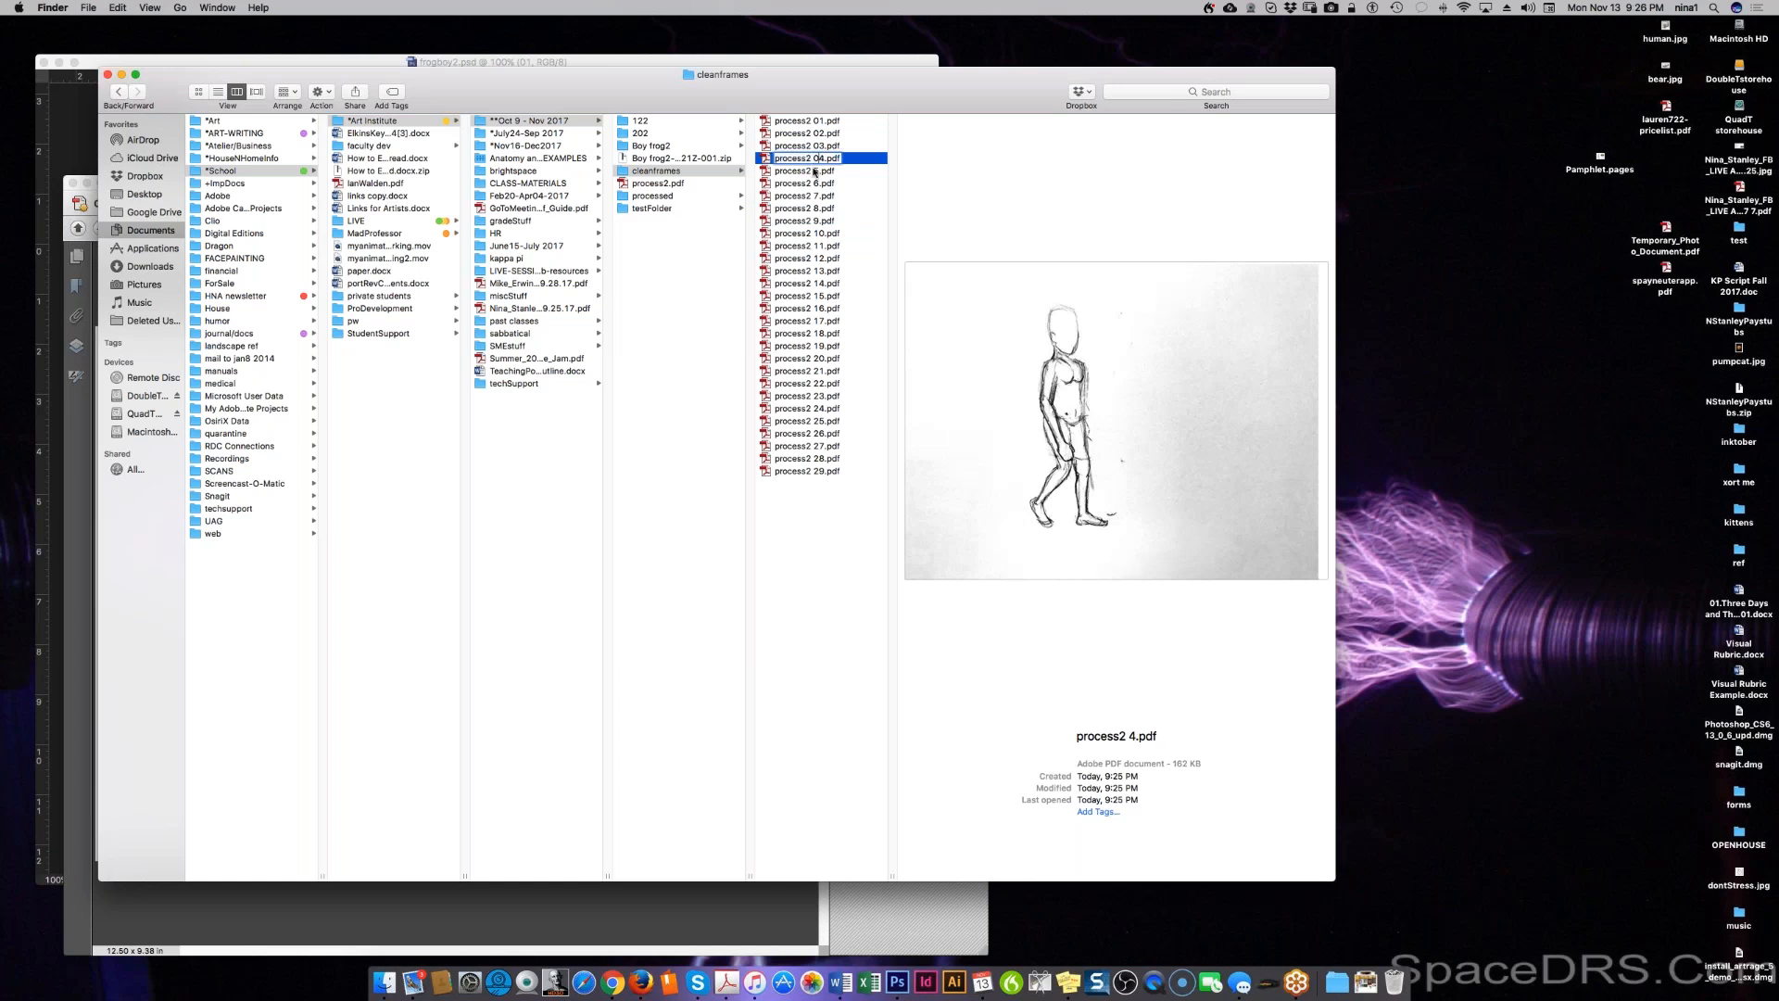
click(816, 172)
key(Return)
click(804, 170)
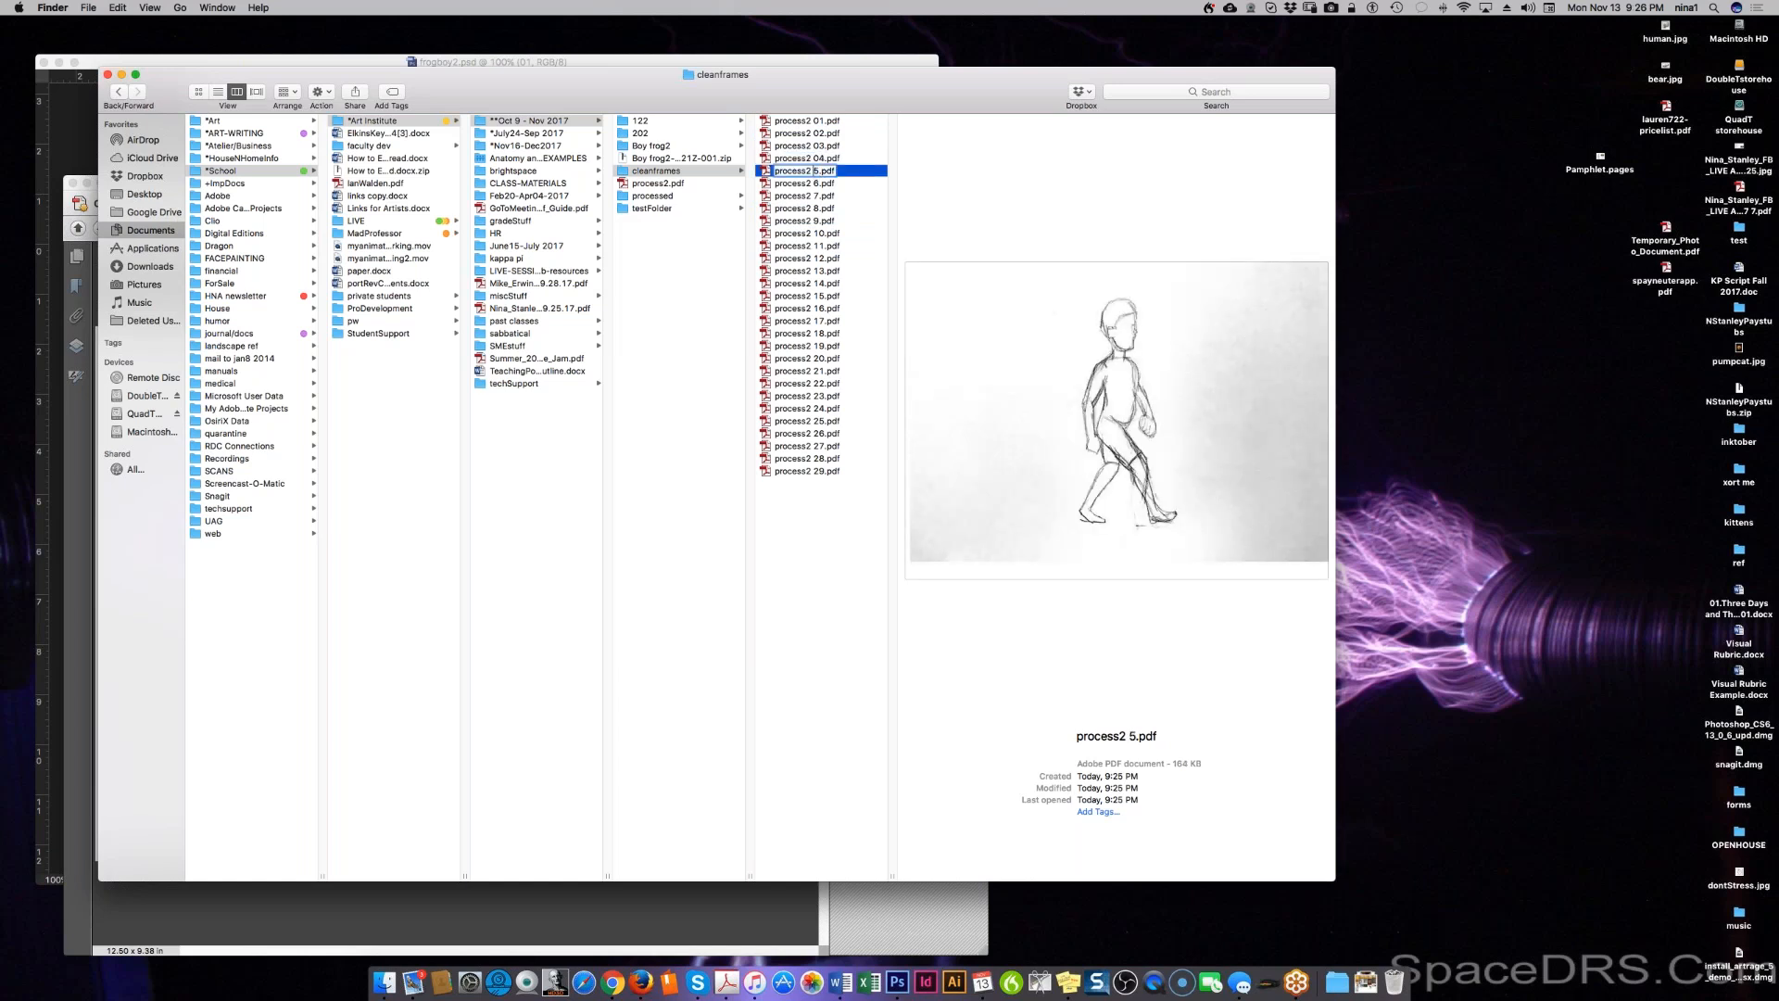
text(0)
click(816, 185)
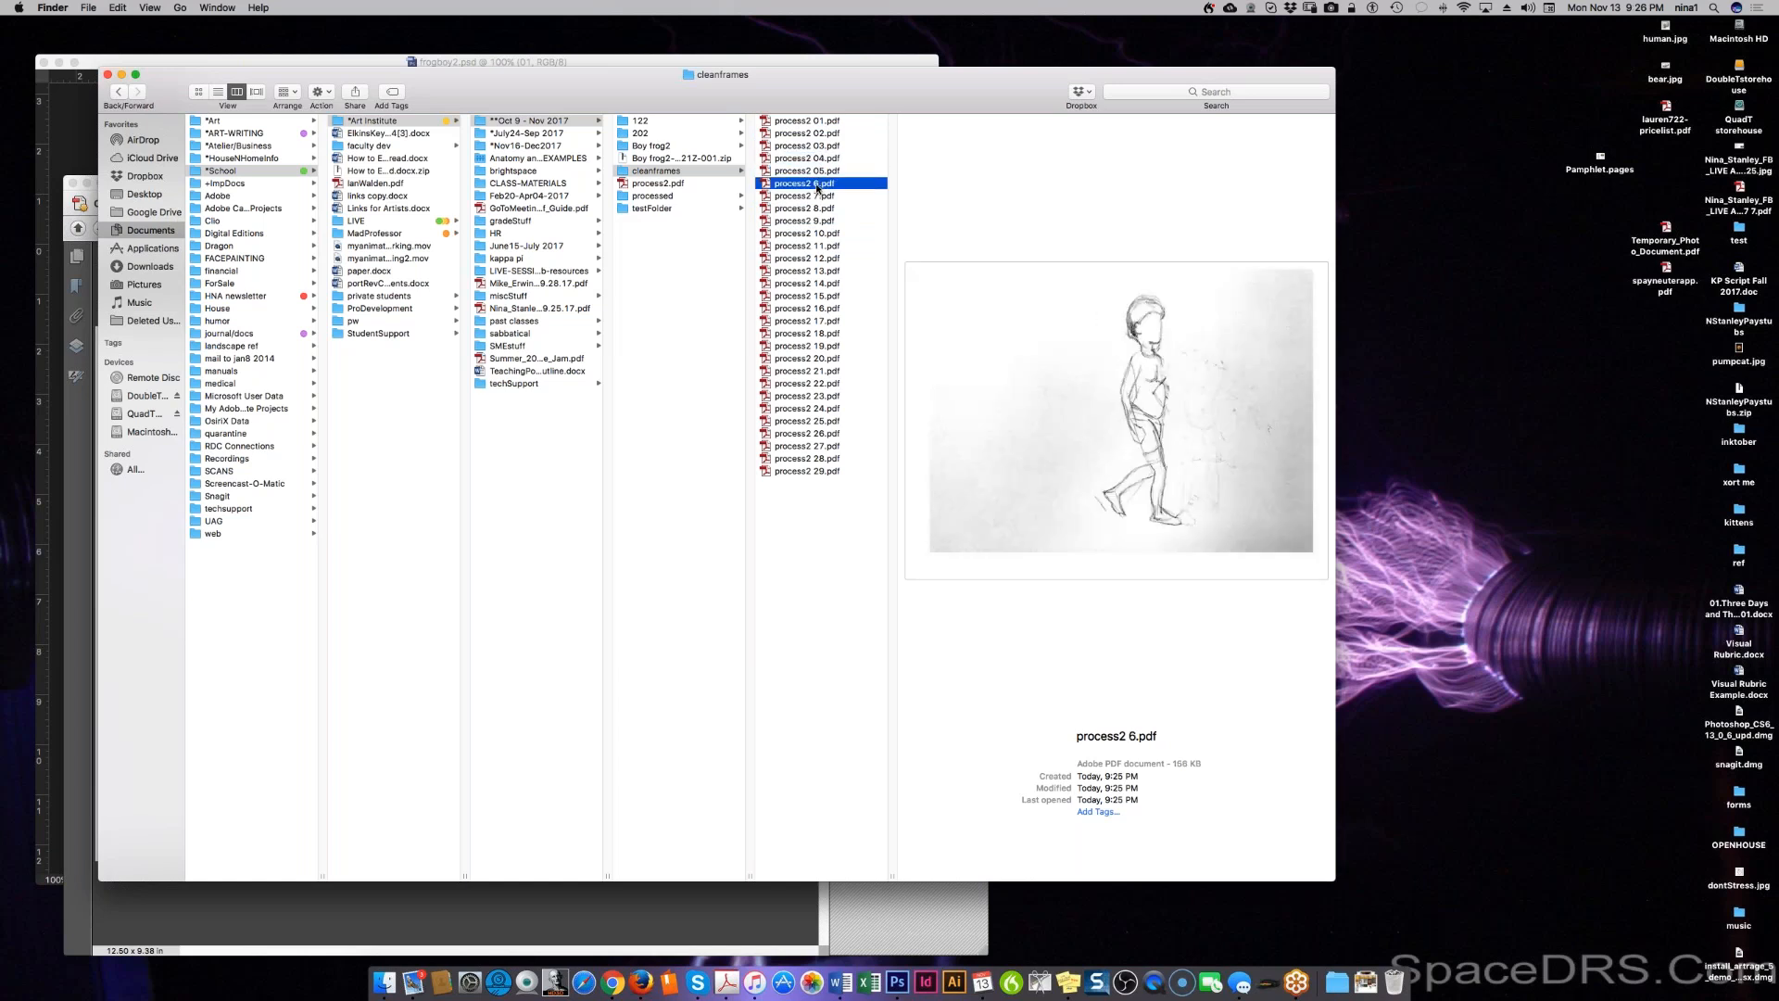
key(Return)
click(813, 183)
text(0)
Step: Rename process2 7.pdf, process2 8.pdf and process2 9.pdf as process2 07.pdf, process2 08.pdf and process2 09.pdf
click(817, 198)
click(817, 198)
text(0)
click(817, 209)
click(817, 210)
text(0)
click(819, 222)
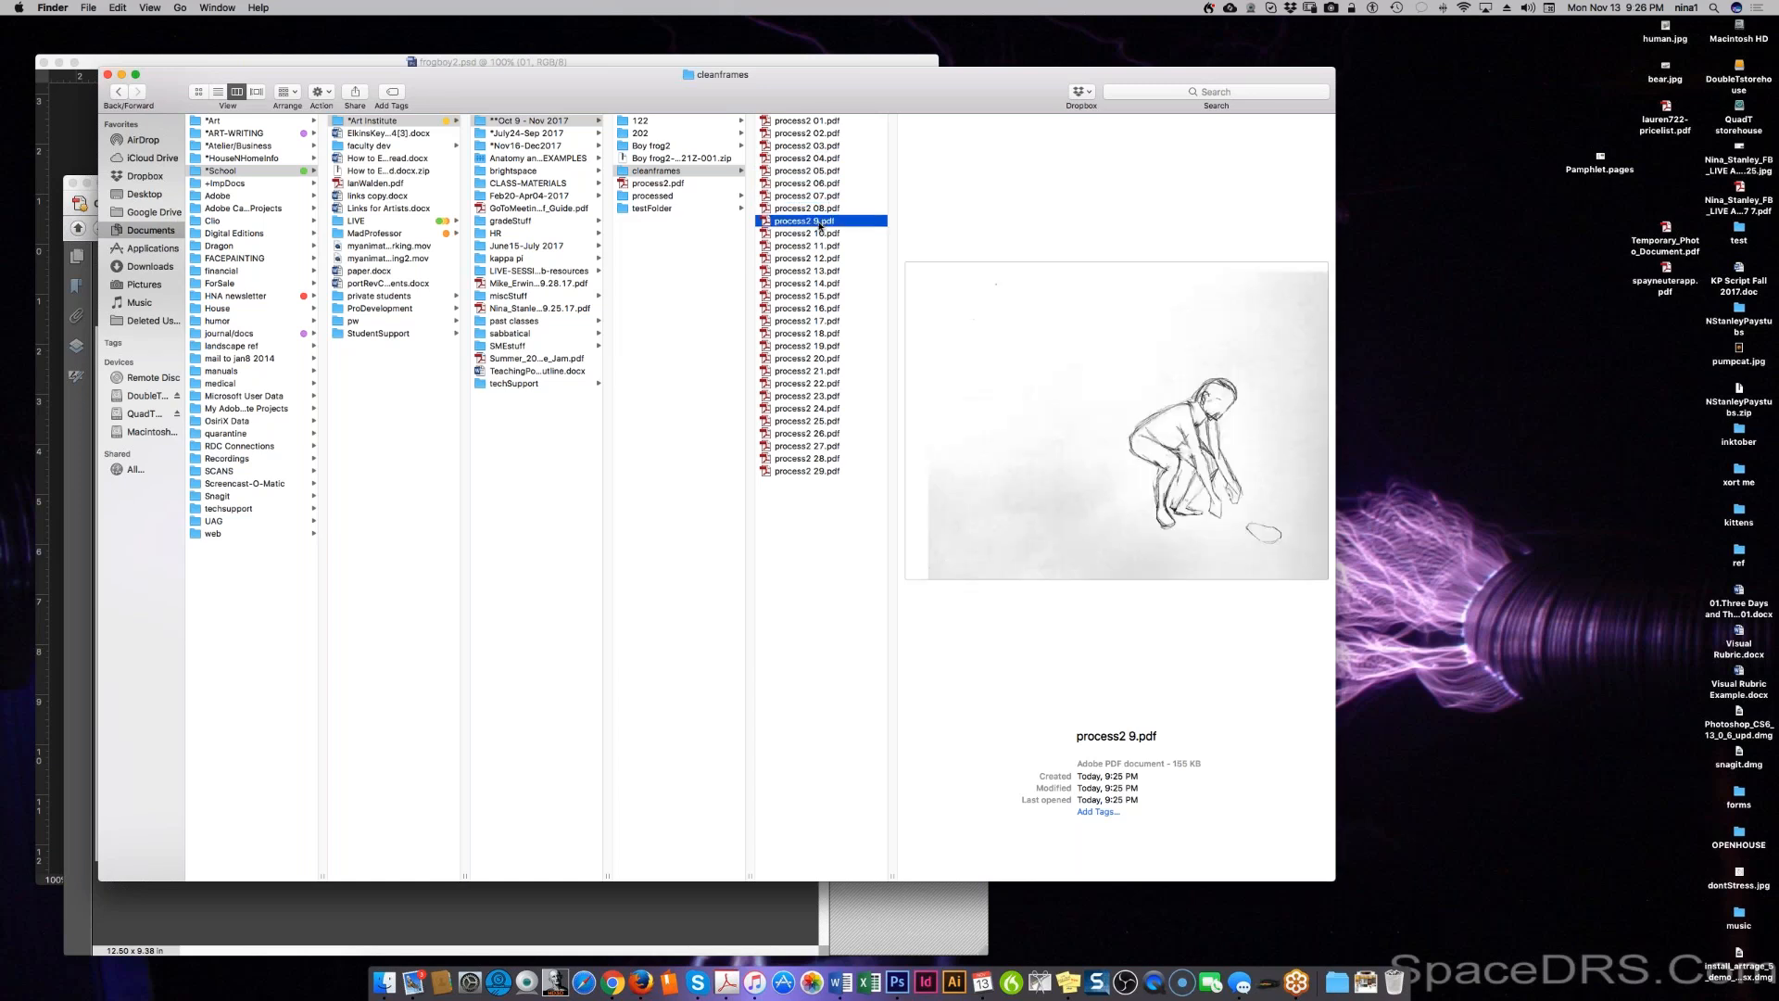
click(818, 223)
text(0)
click(834, 699)
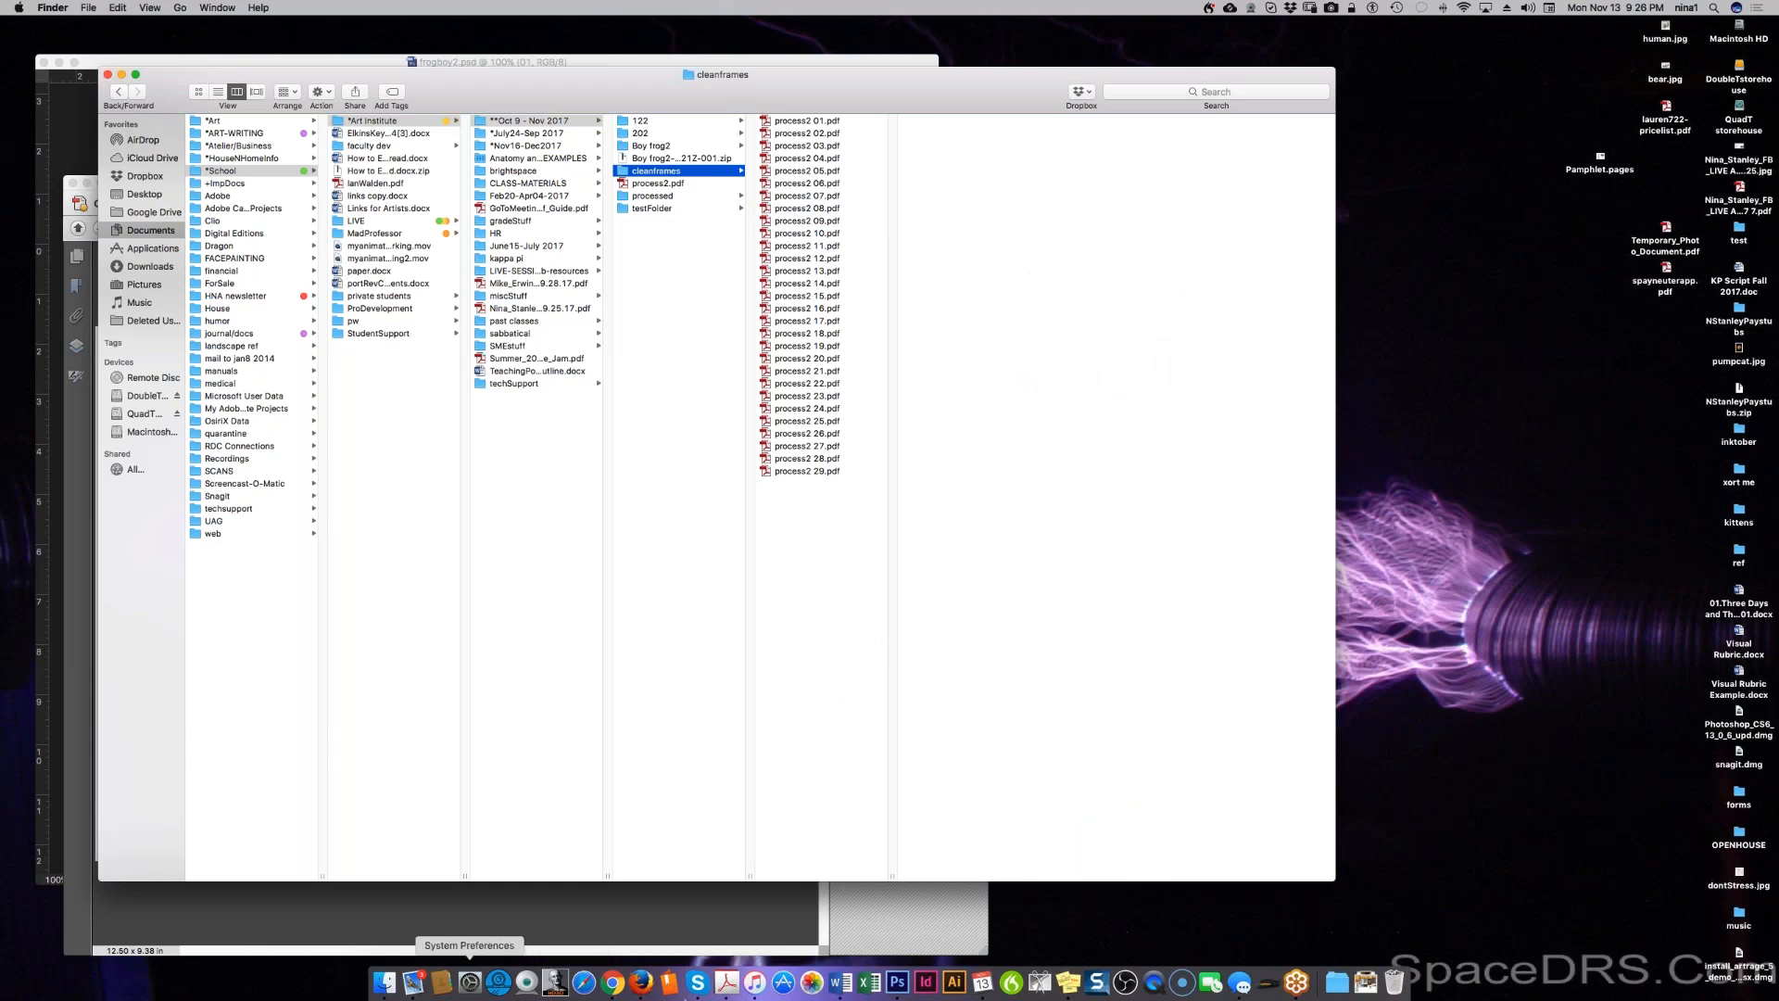
Step: Switch to Photoshop and close the frogboy2.psd document, the Finder window and the process2.pdf window
click(896, 982)
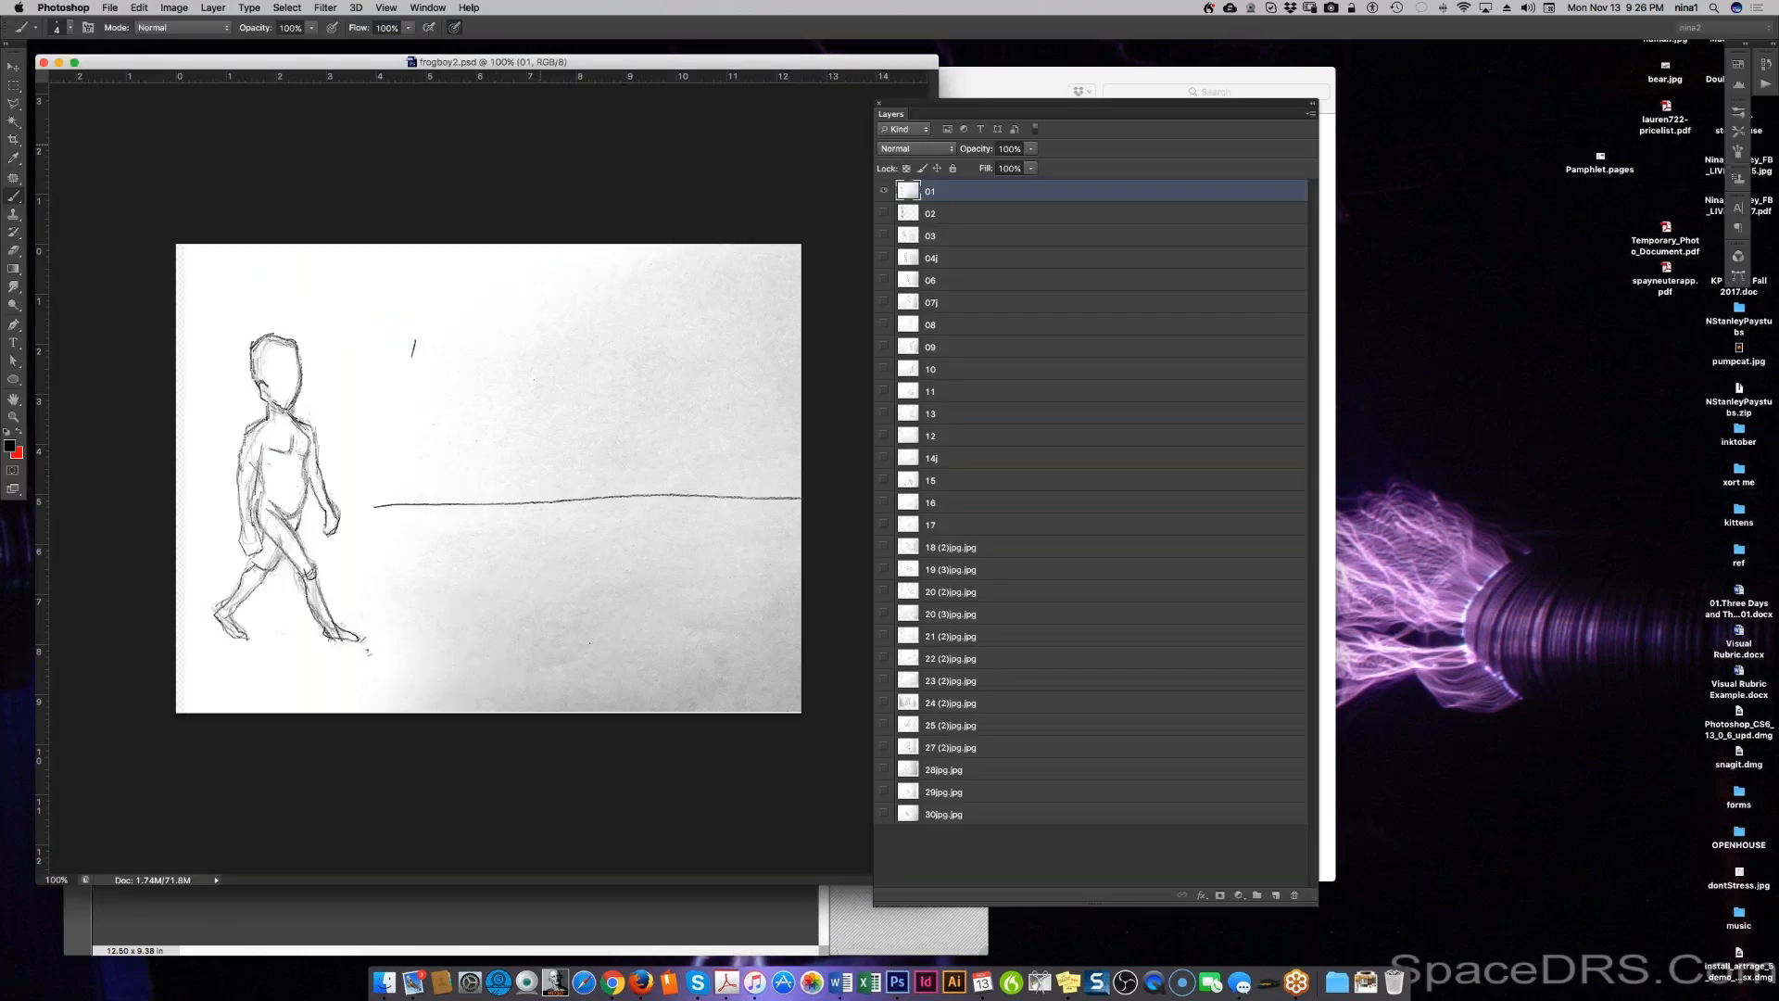
click(44, 62)
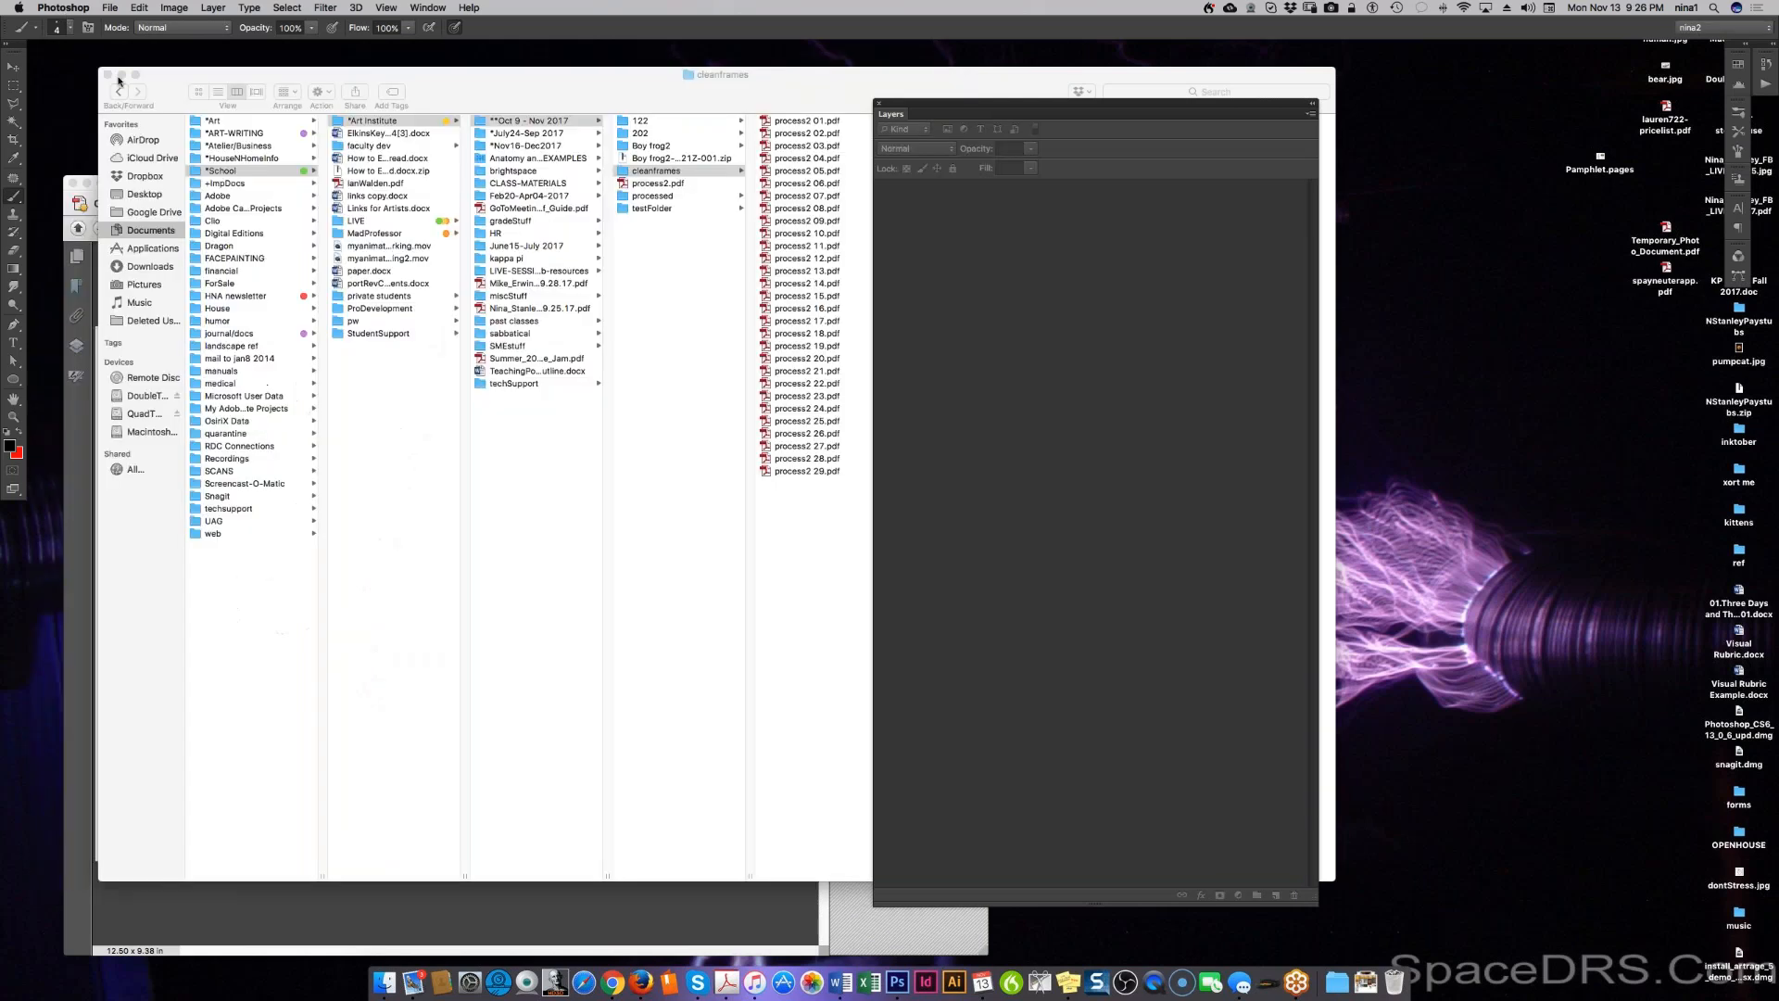
click(108, 75)
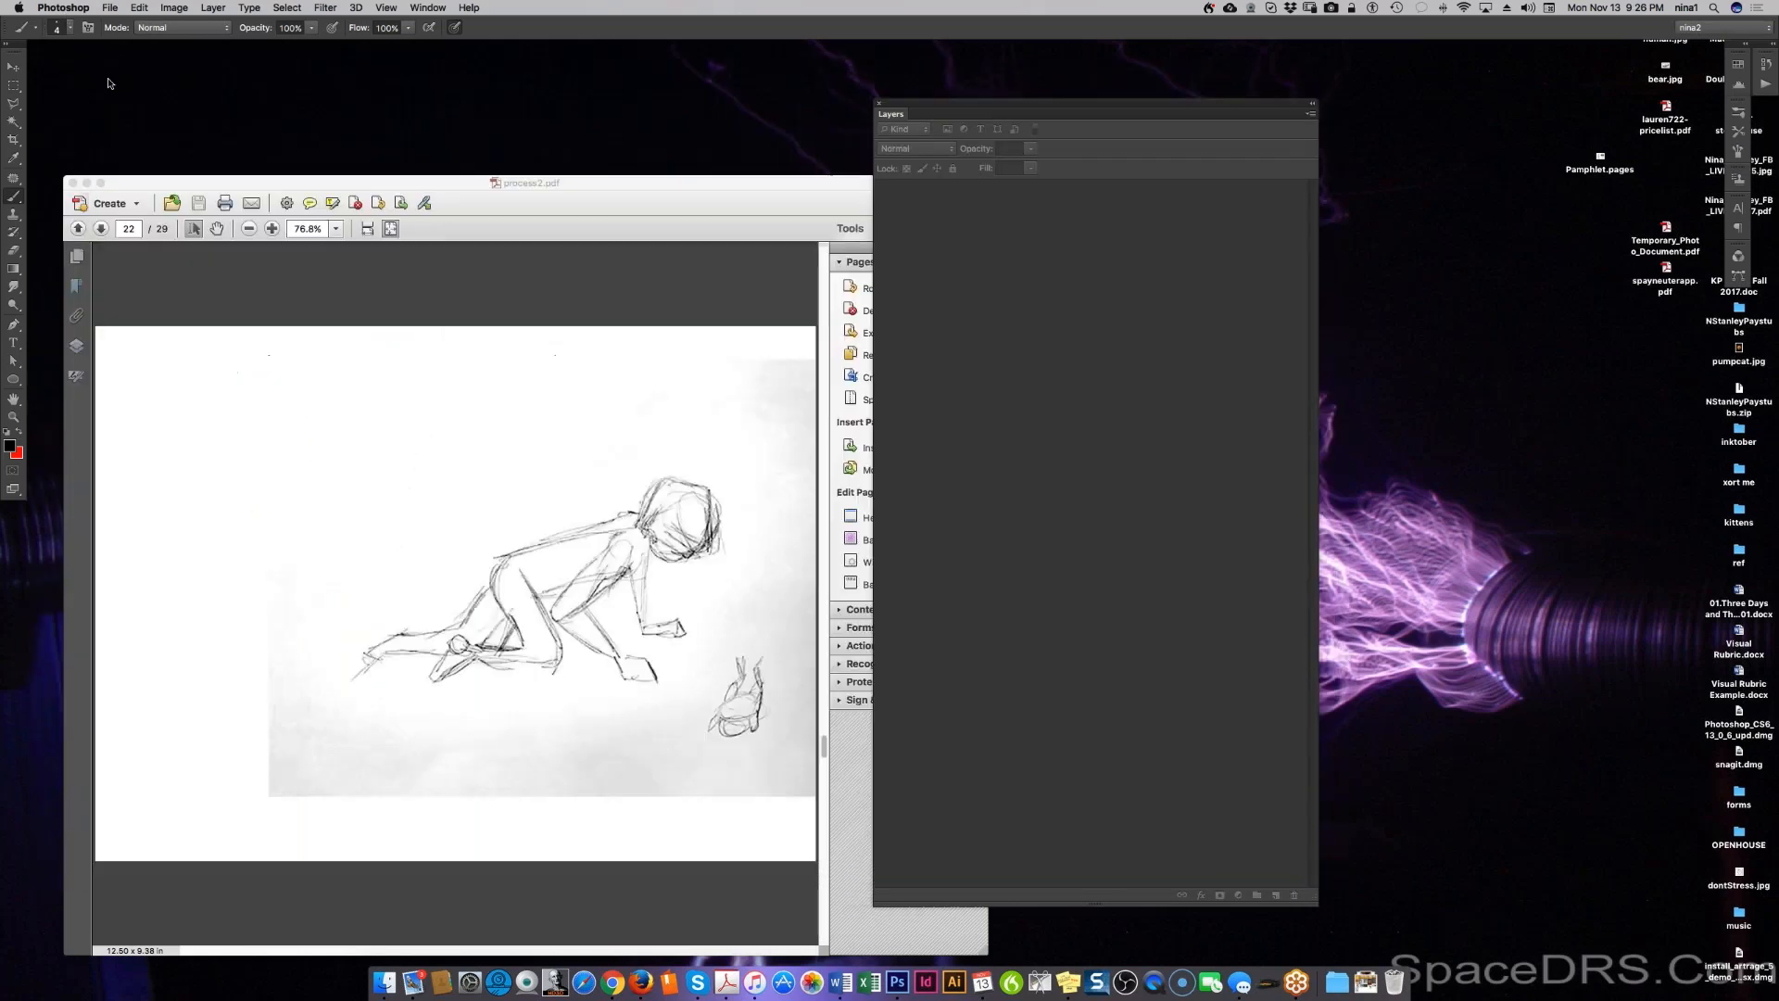
click(74, 183)
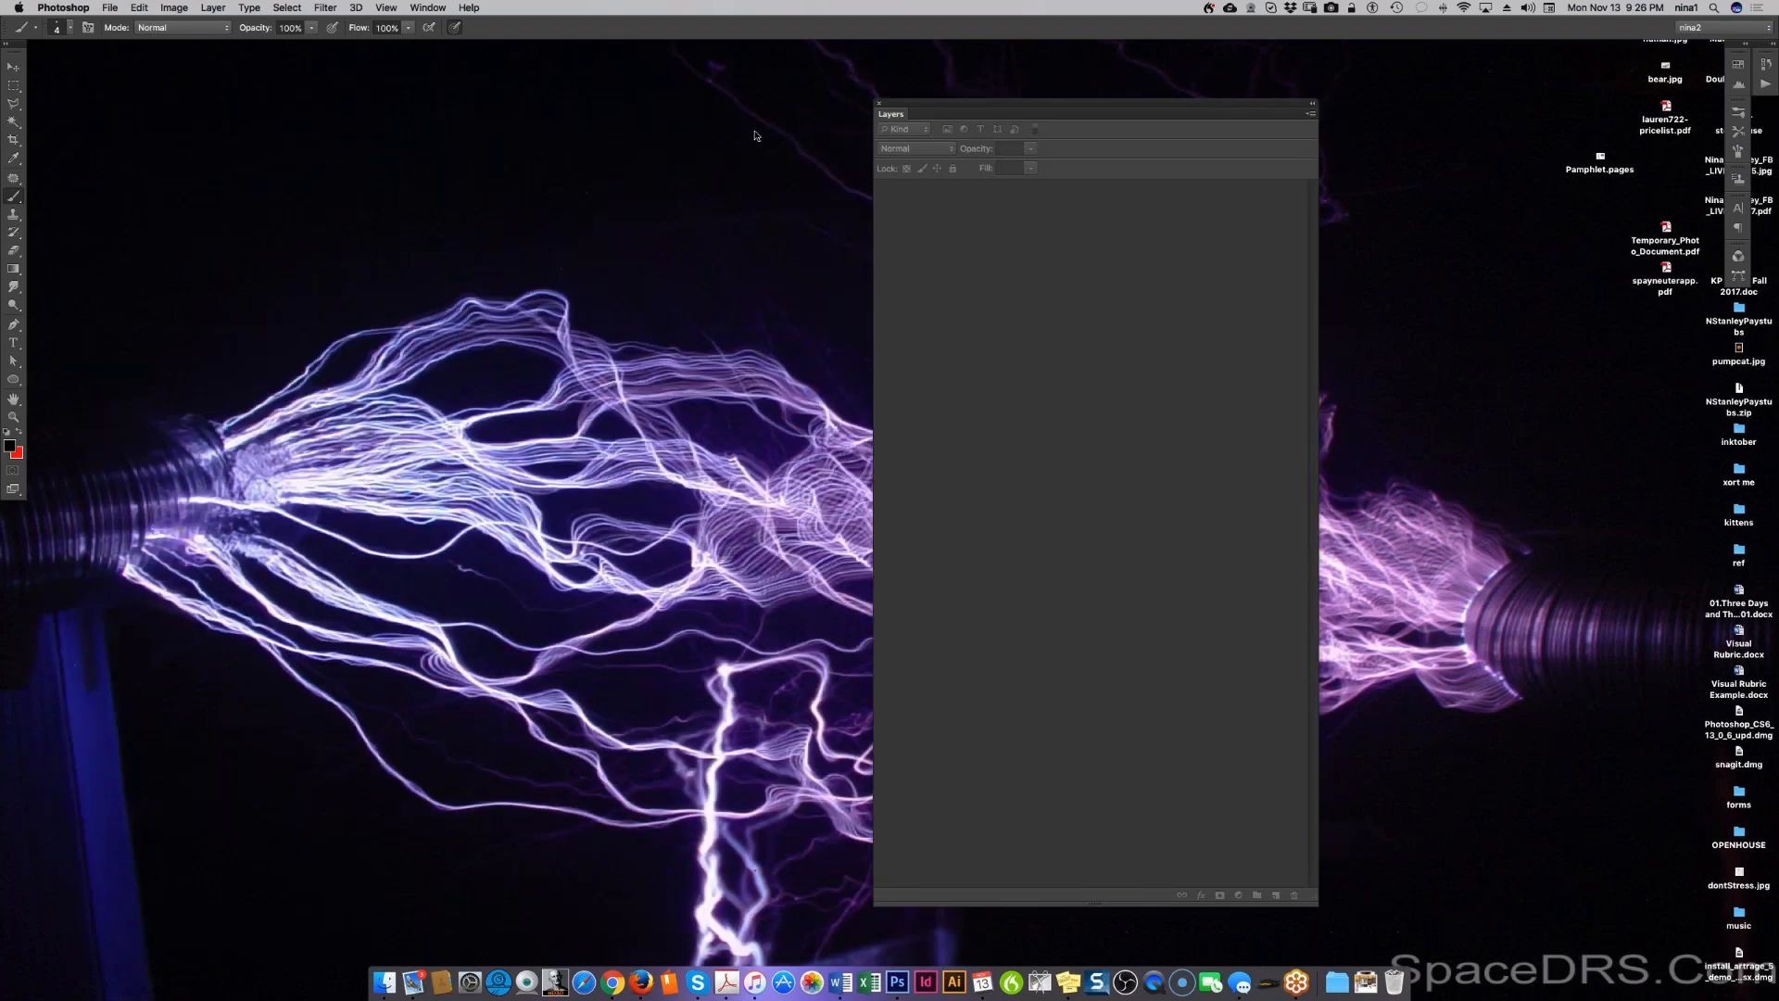
Step: Load all PDF files from the cleanframes folder into one layered document with Load Files into Stack
click(112, 8)
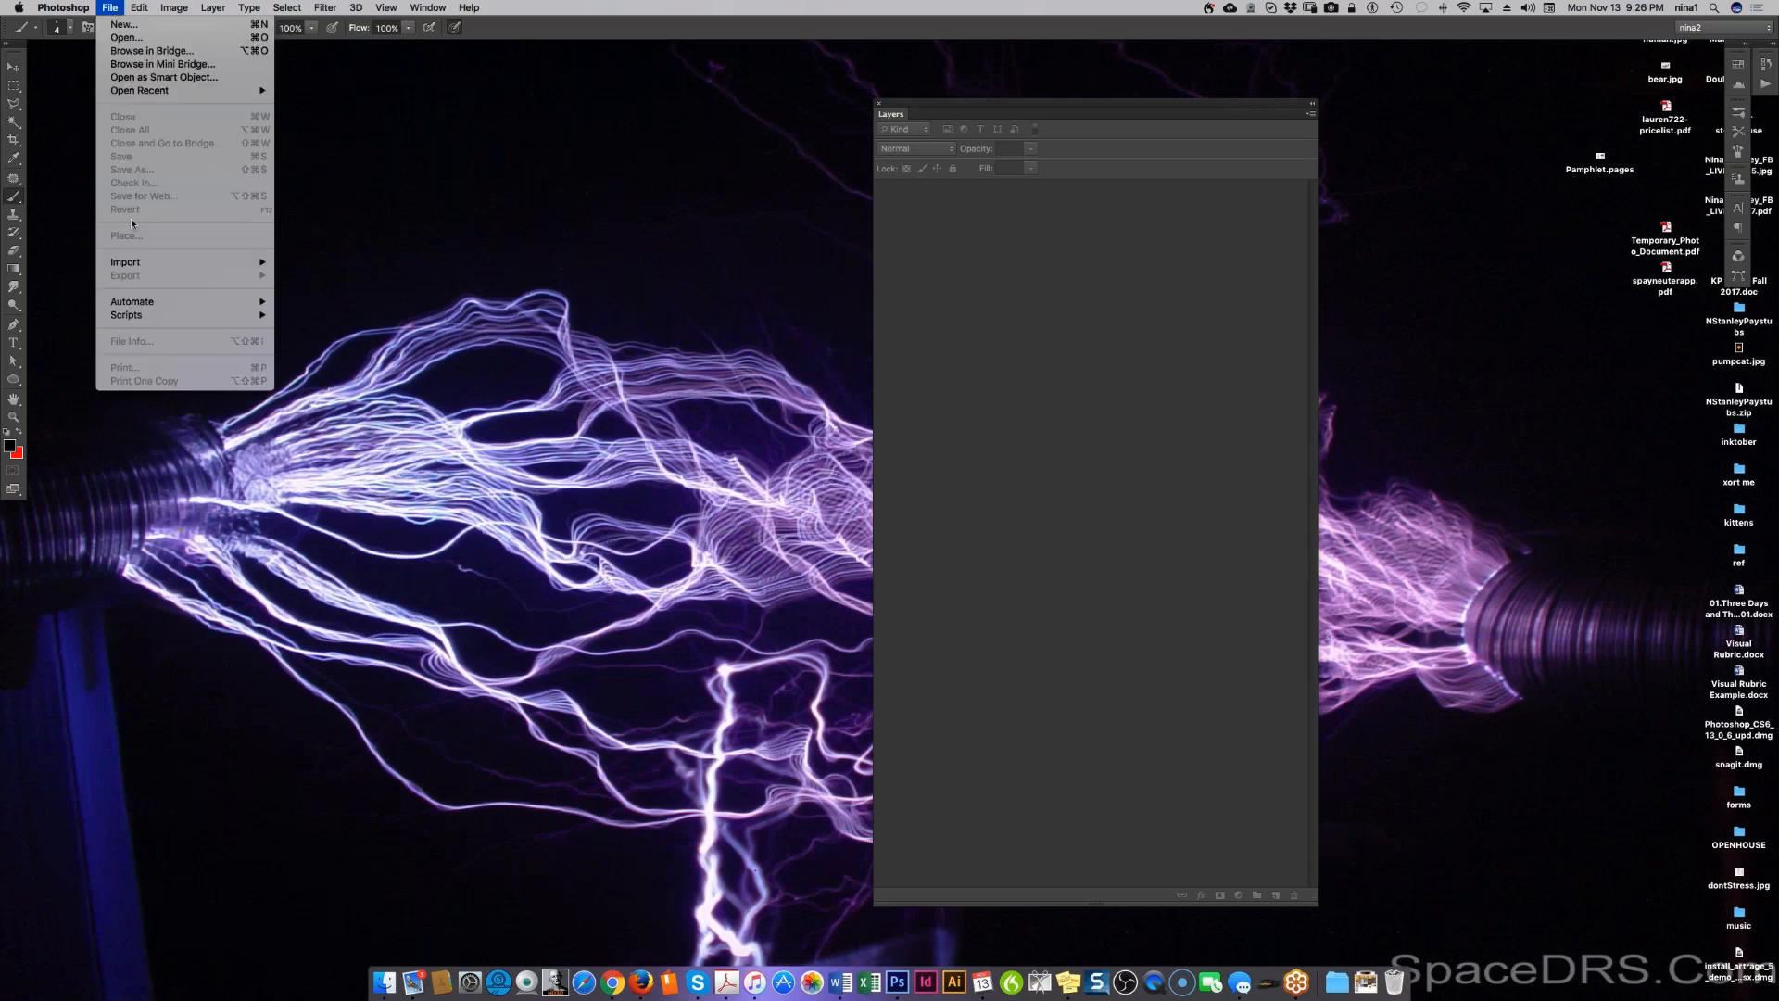
mouse_move(130, 315)
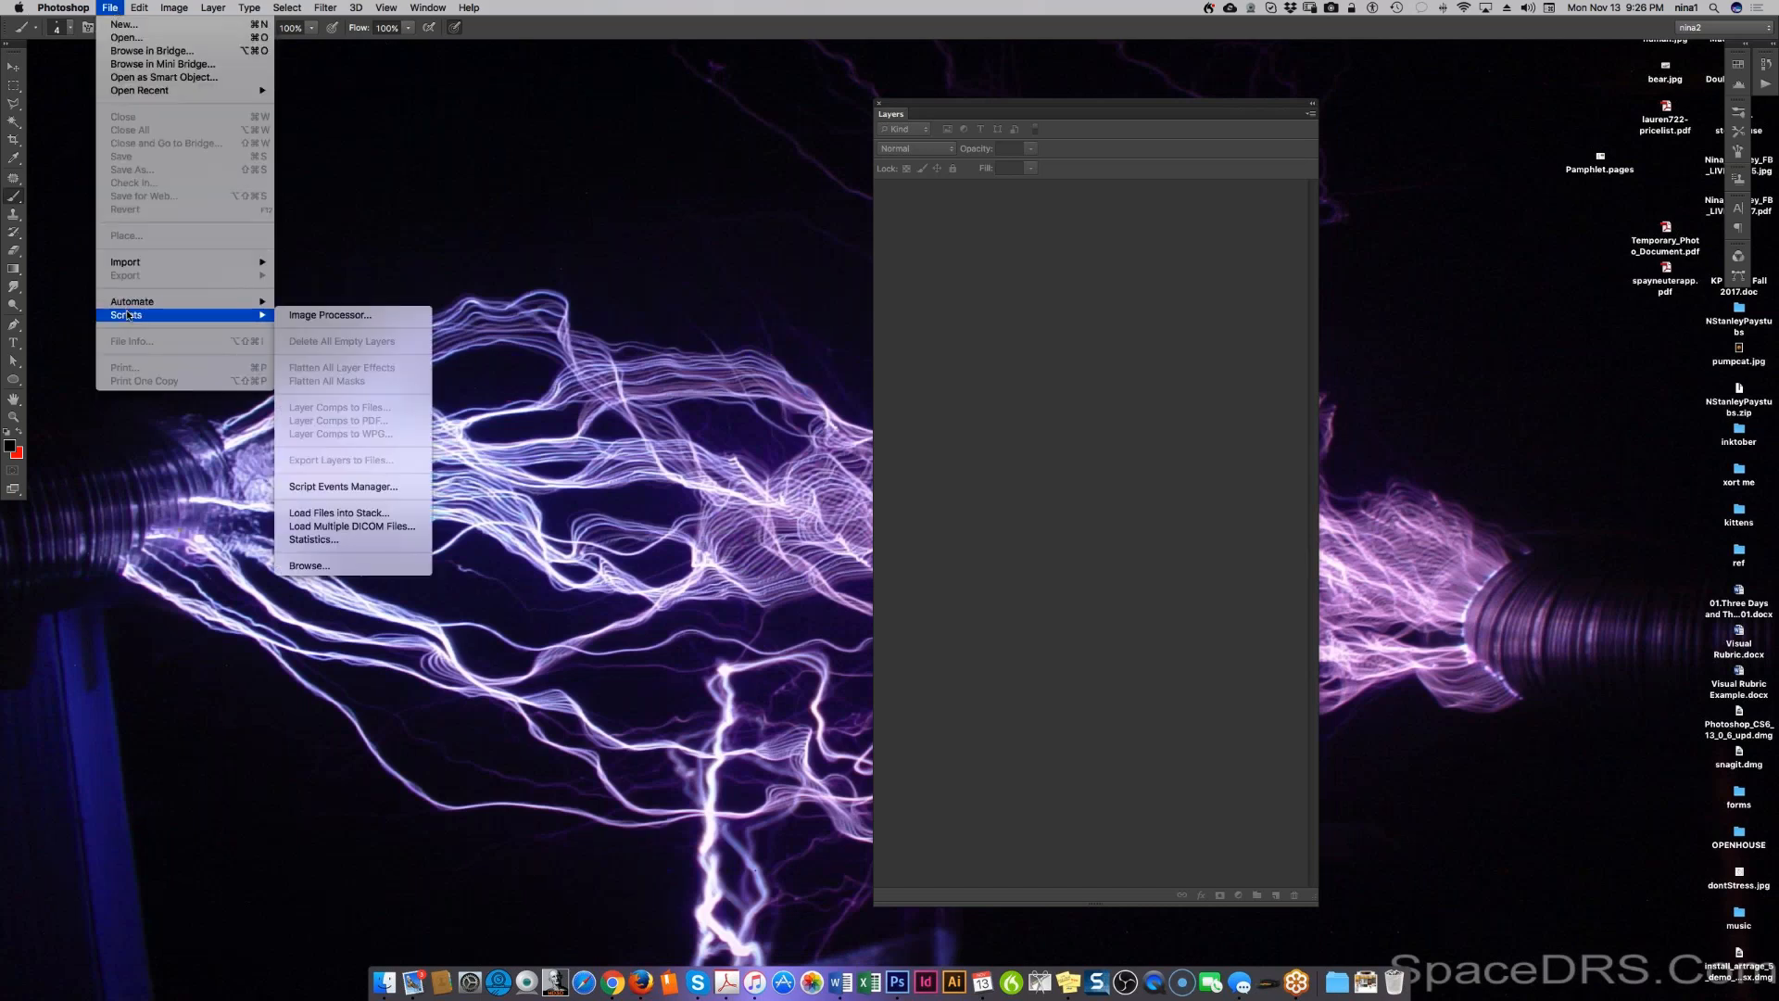
click(343, 513)
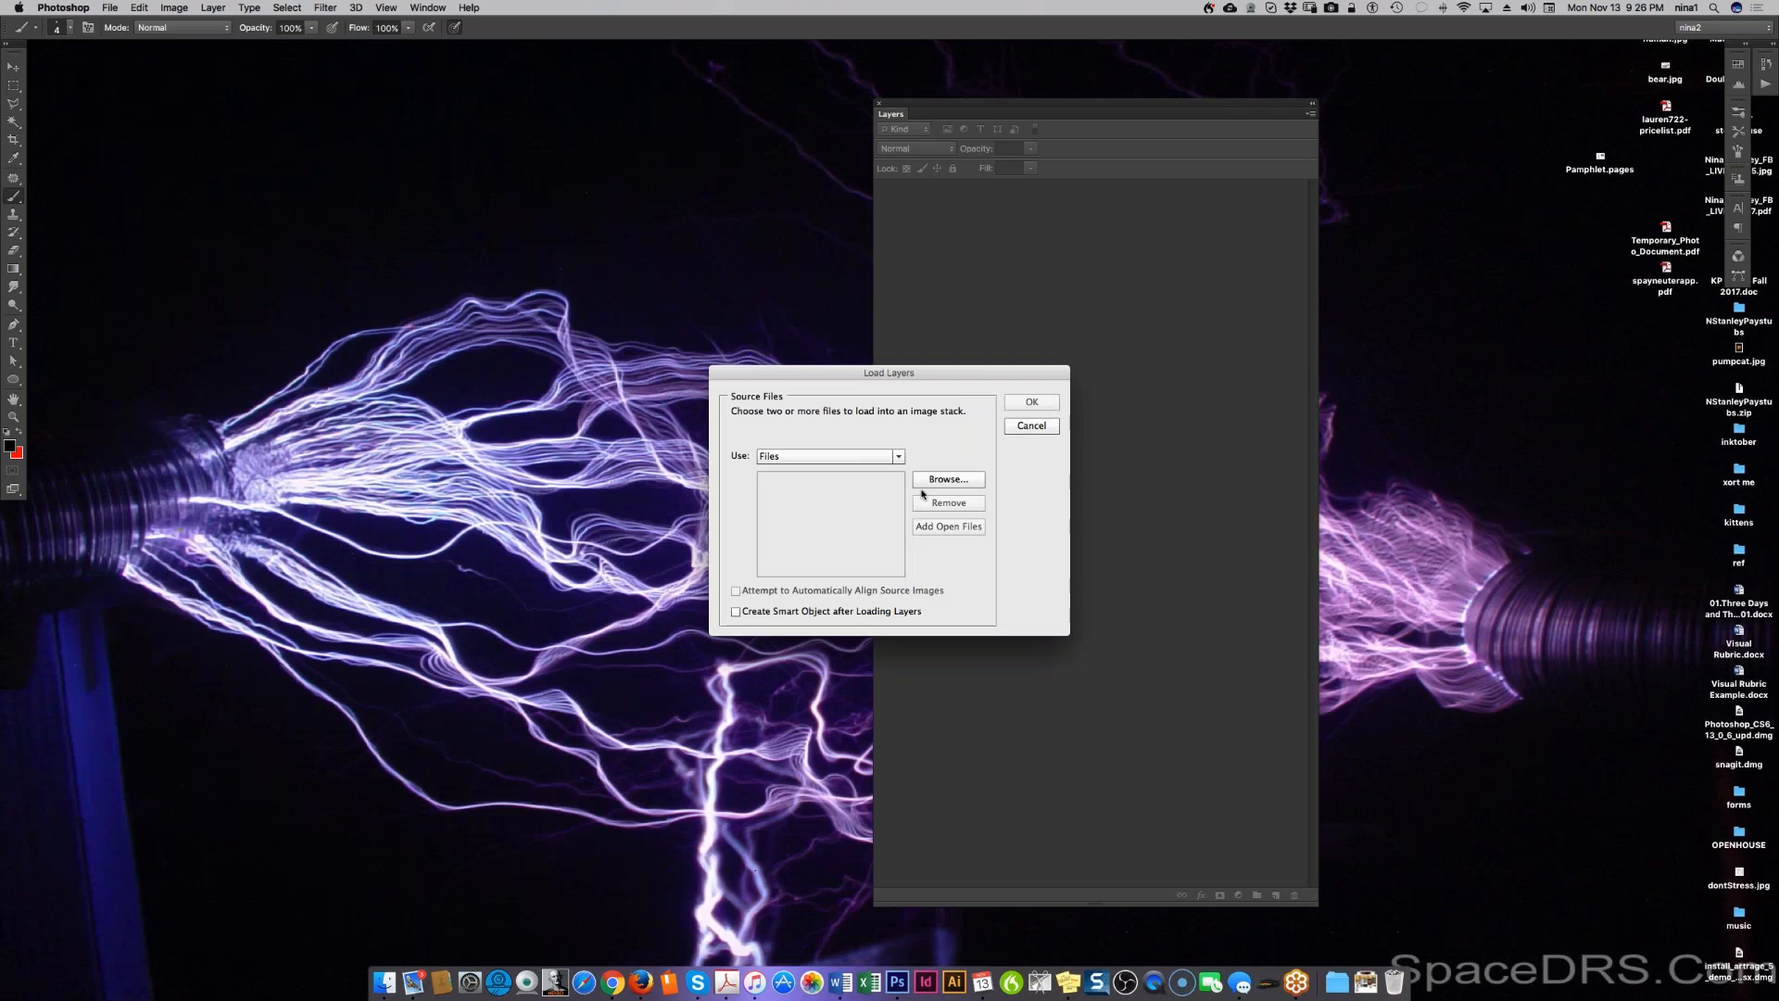
click(940, 480)
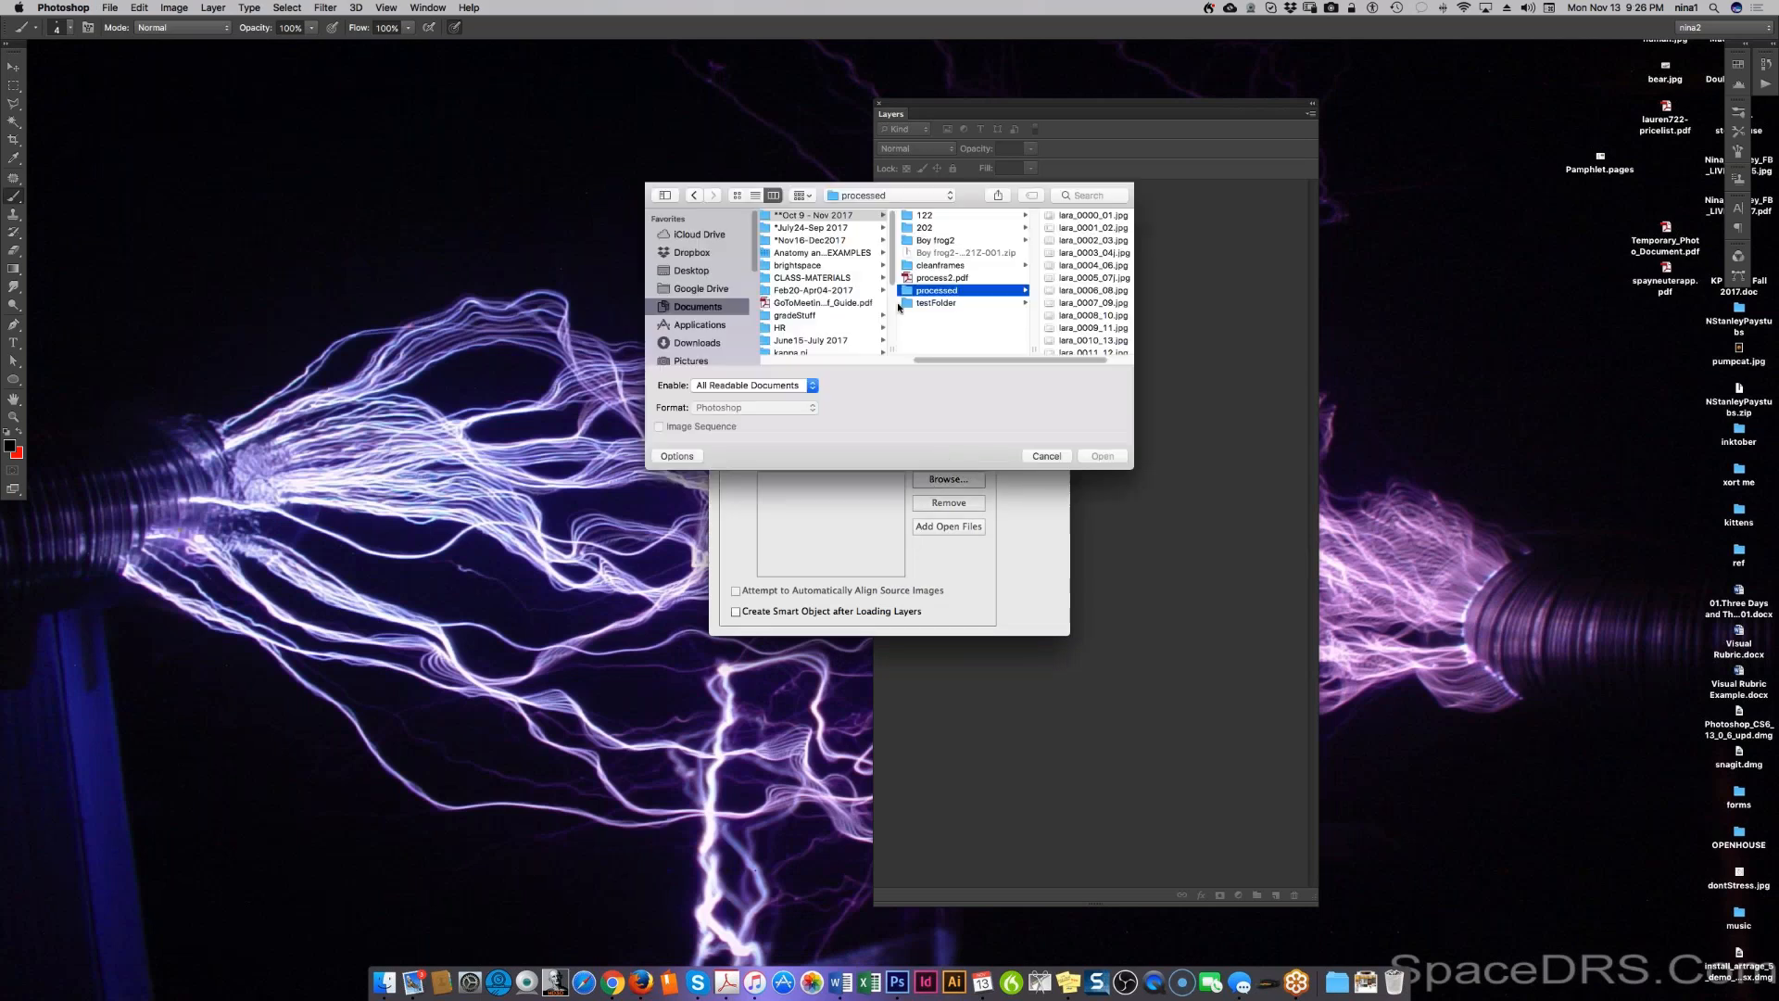
click(940, 266)
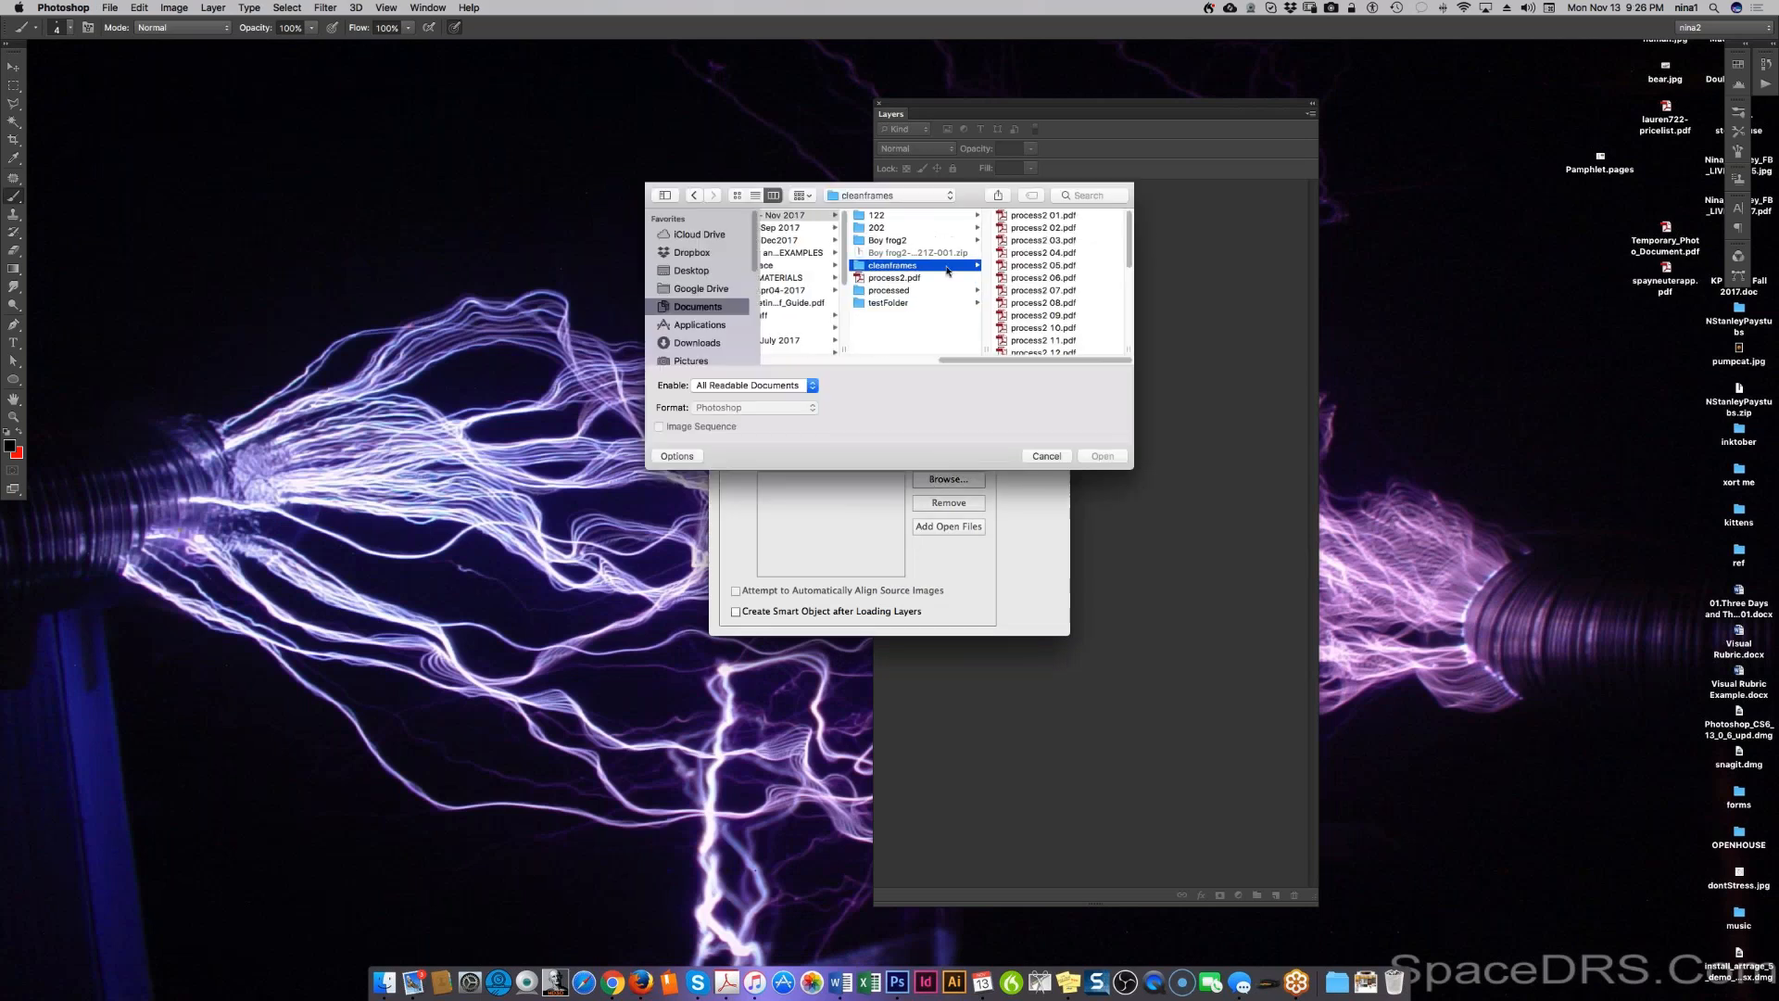
click(1096, 278)
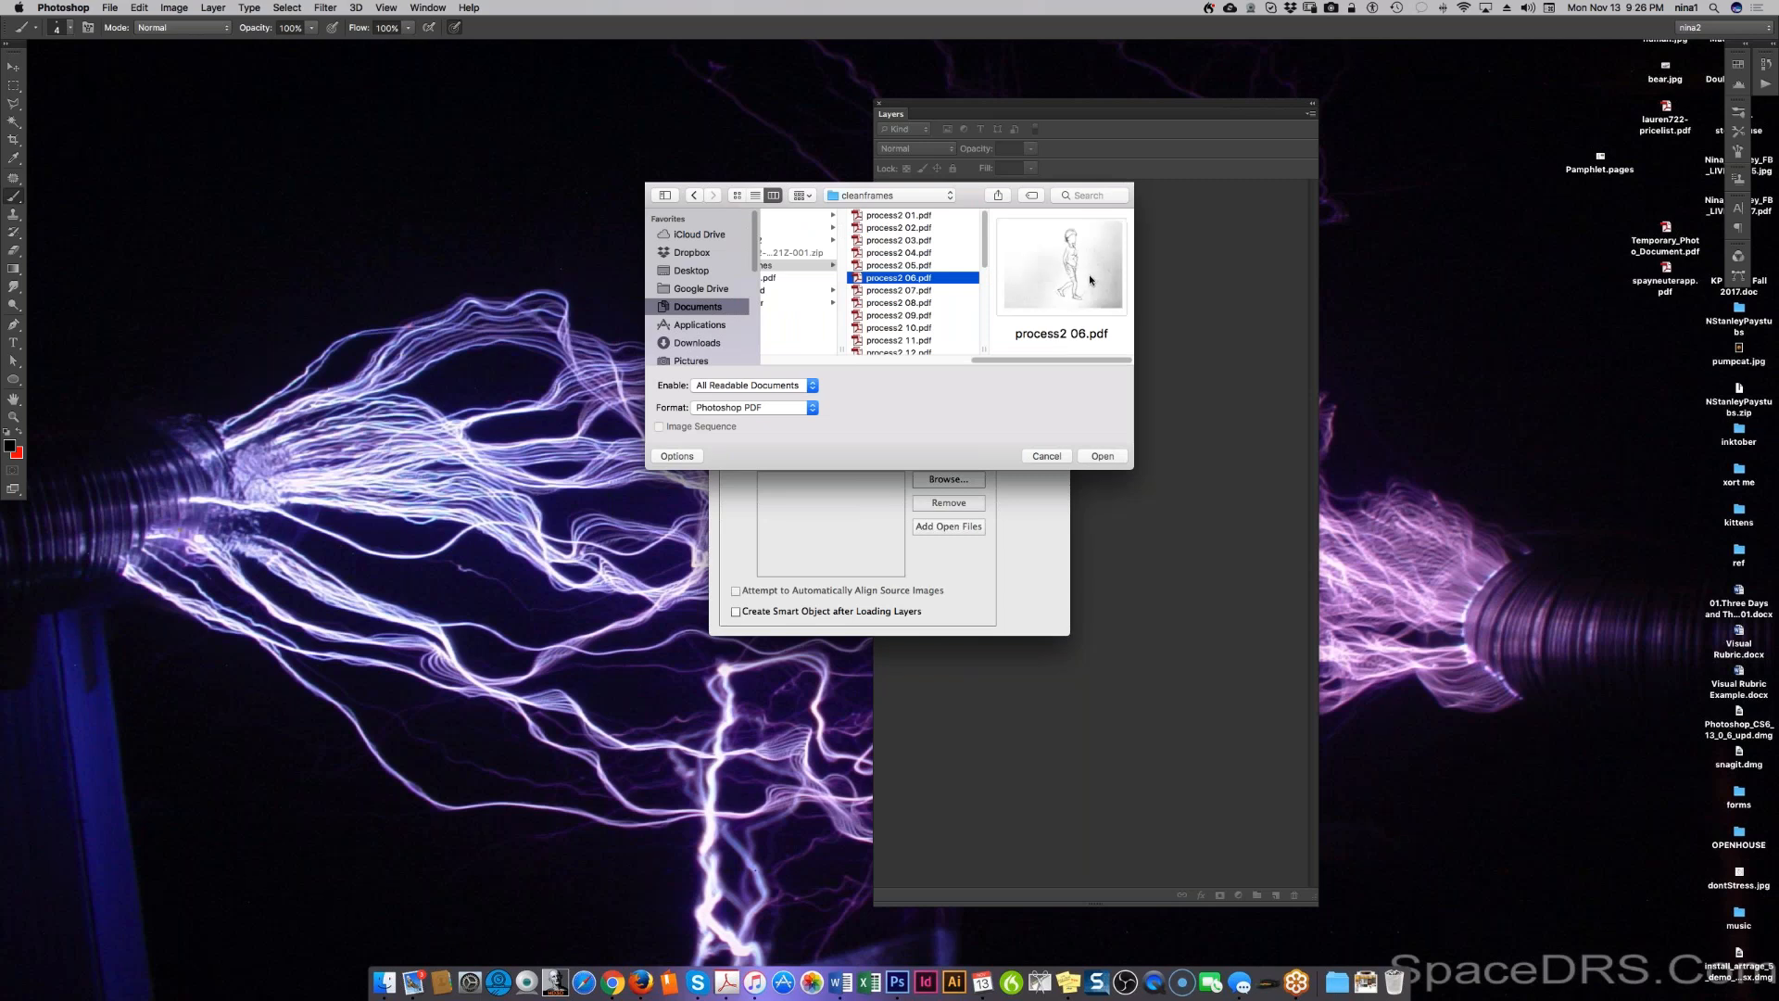
key(super+a)
click(1102, 456)
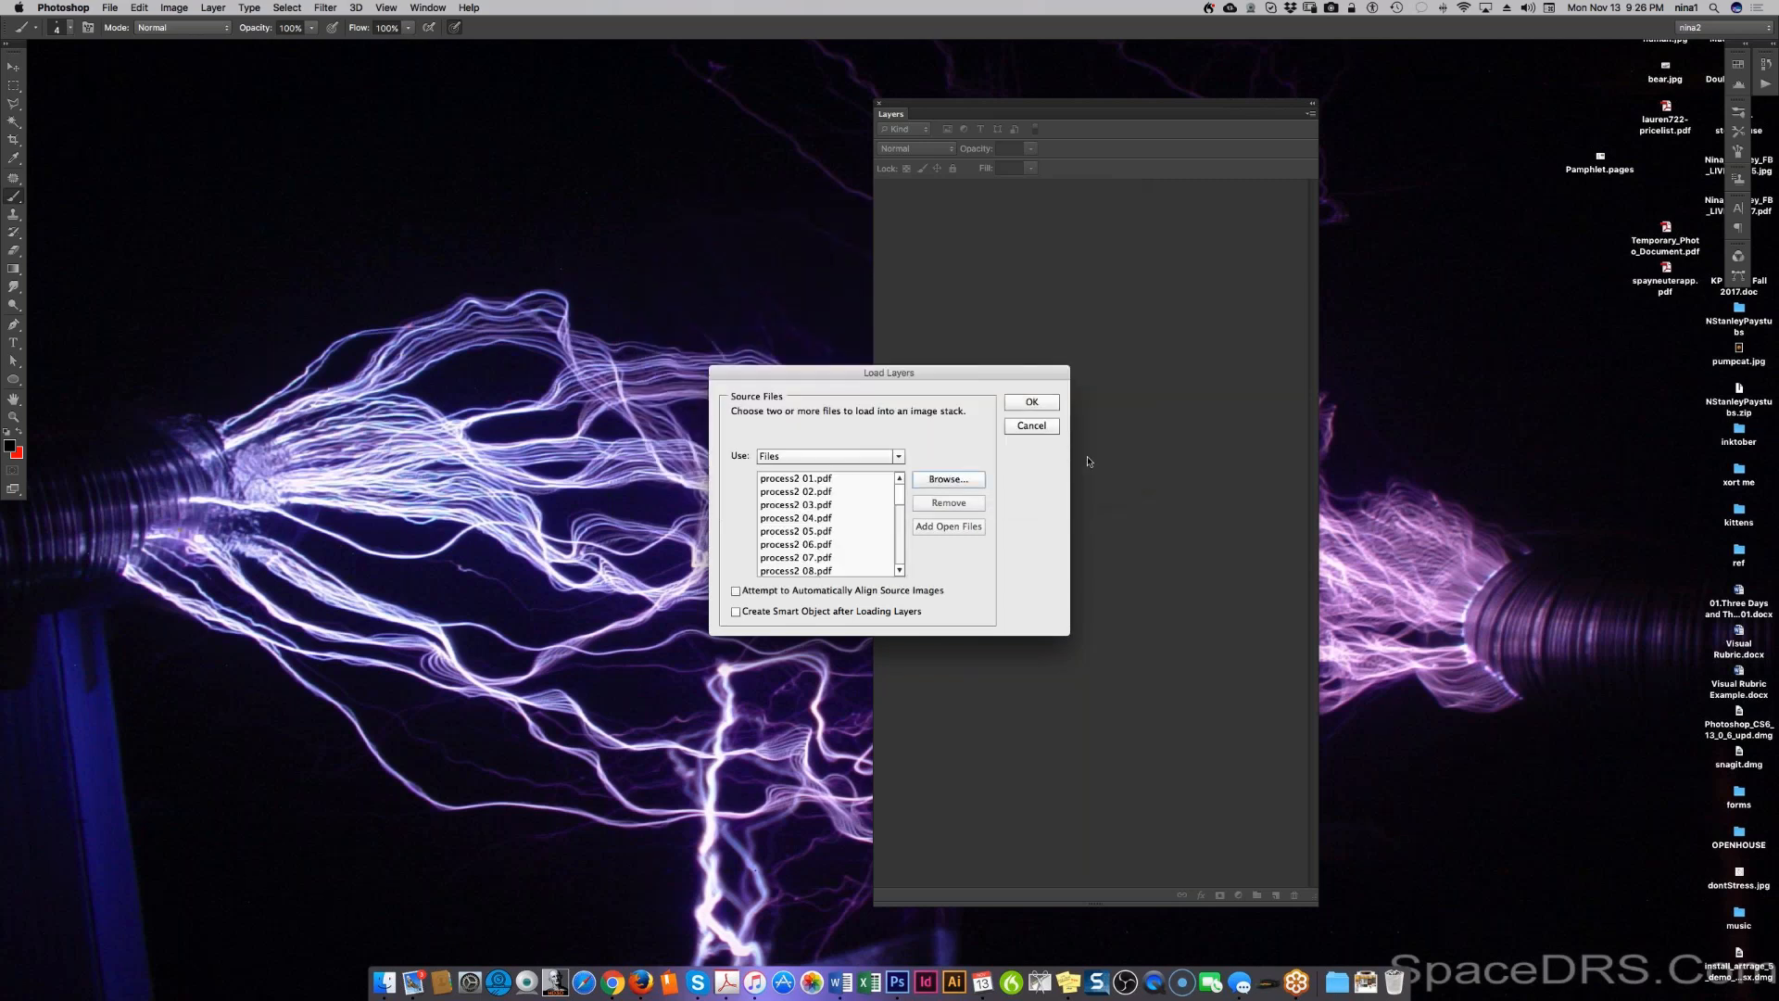
click(1032, 402)
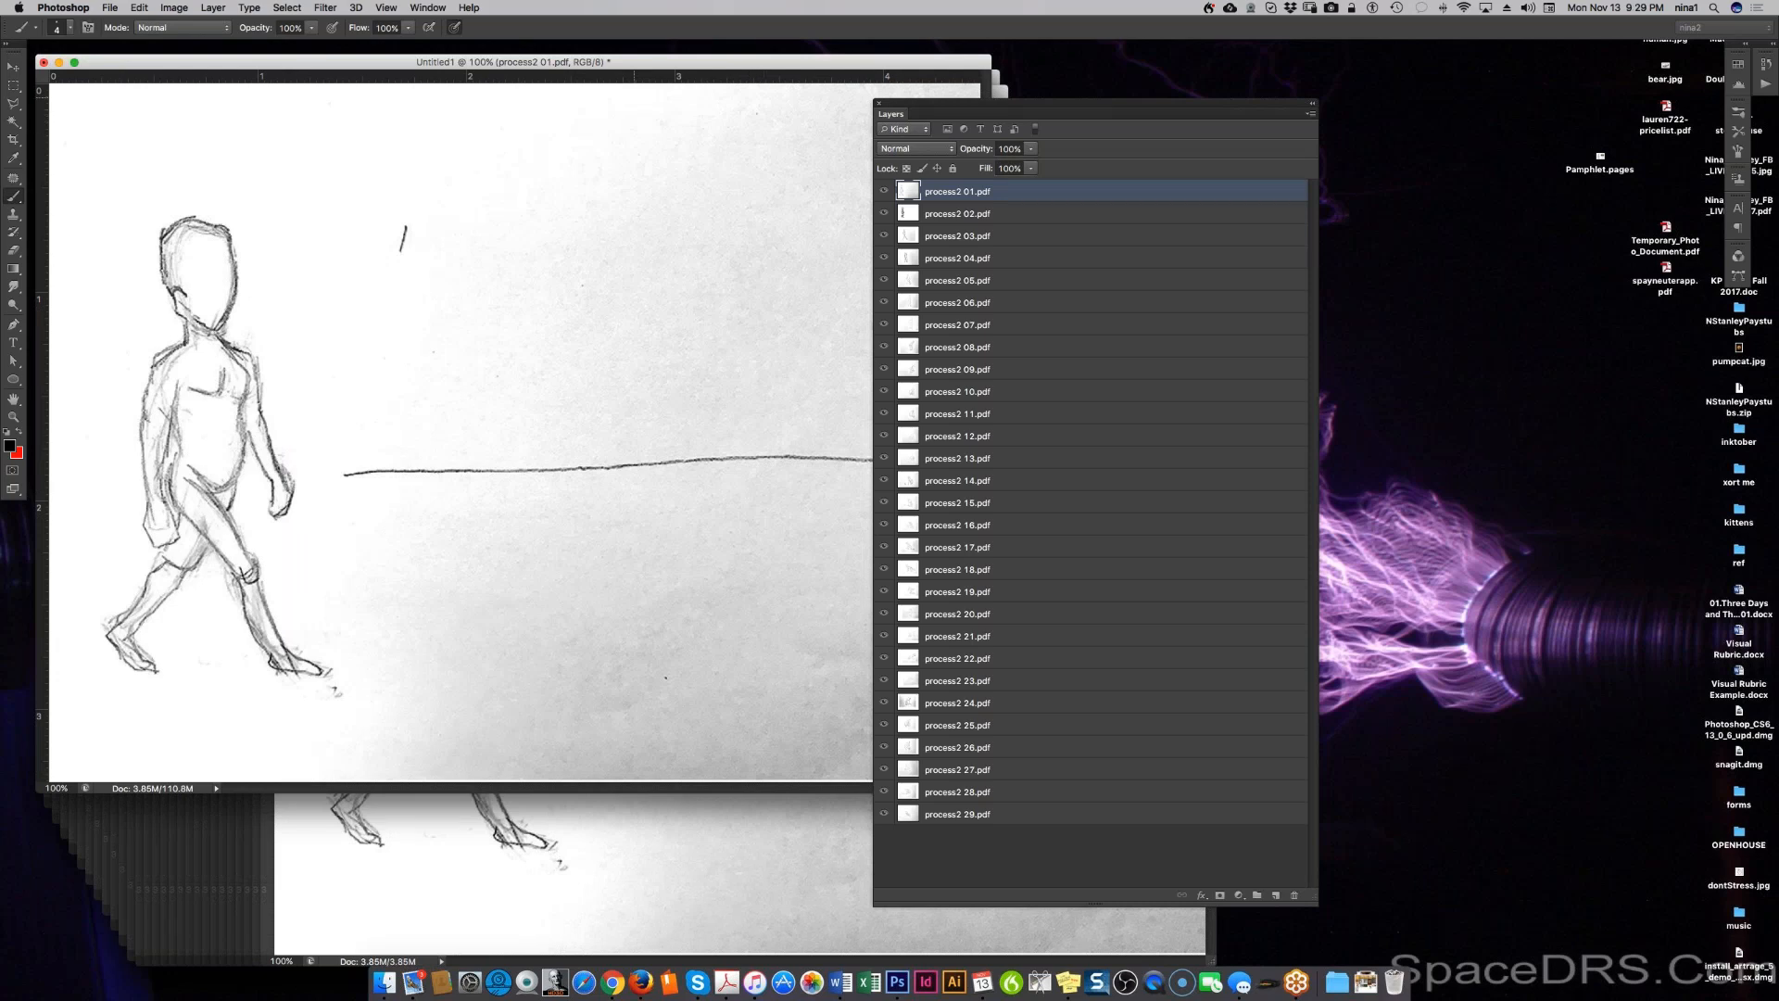
Step: Check the image size of the untitled stacked document and close it without saving
key(super+alt+i)
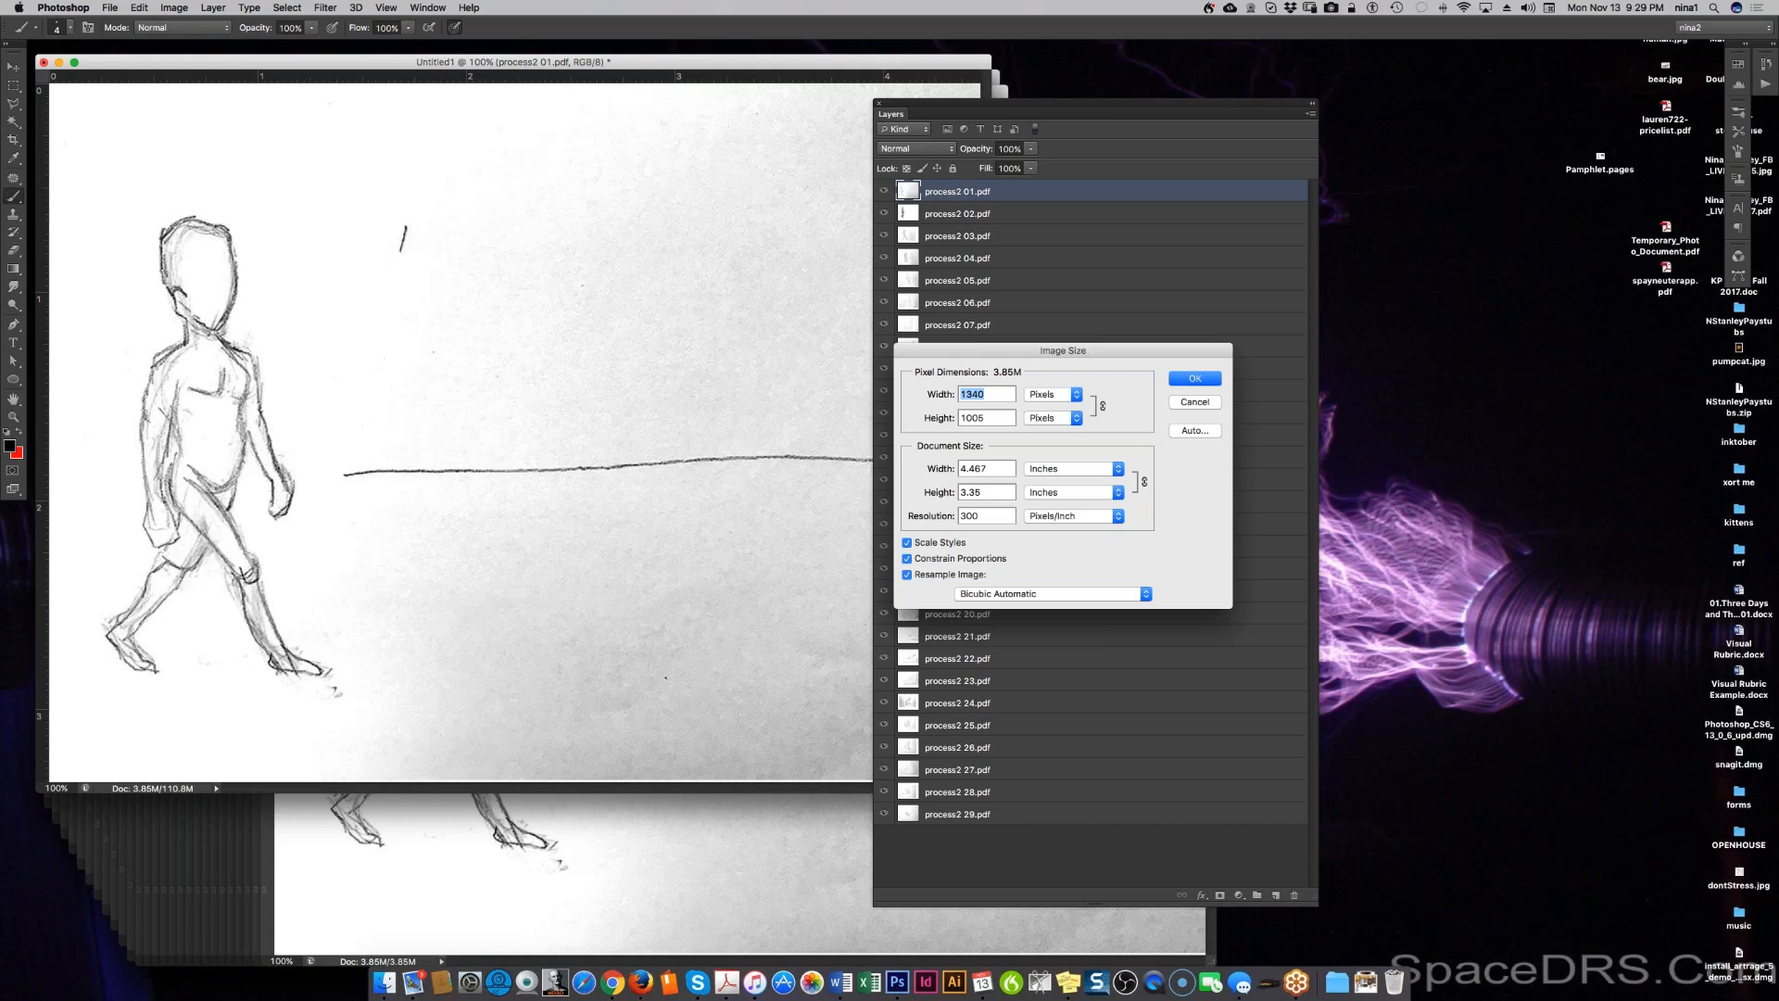
click(1196, 382)
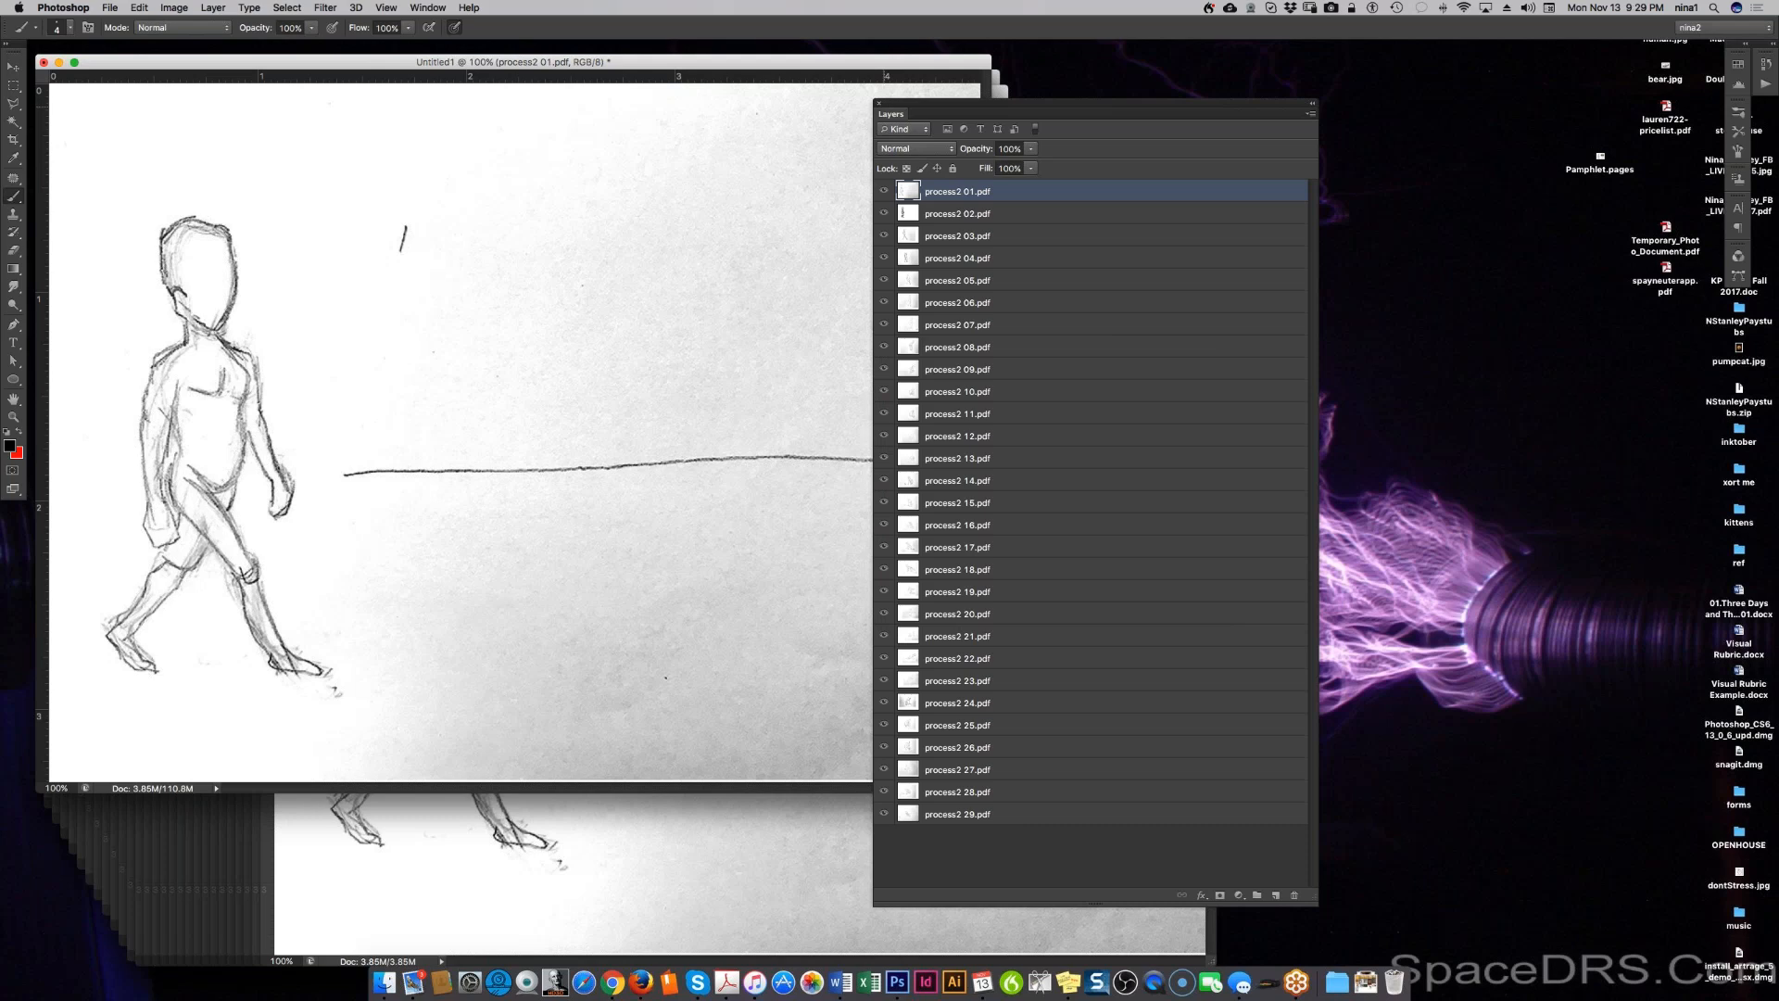
click(42, 63)
click(843, 314)
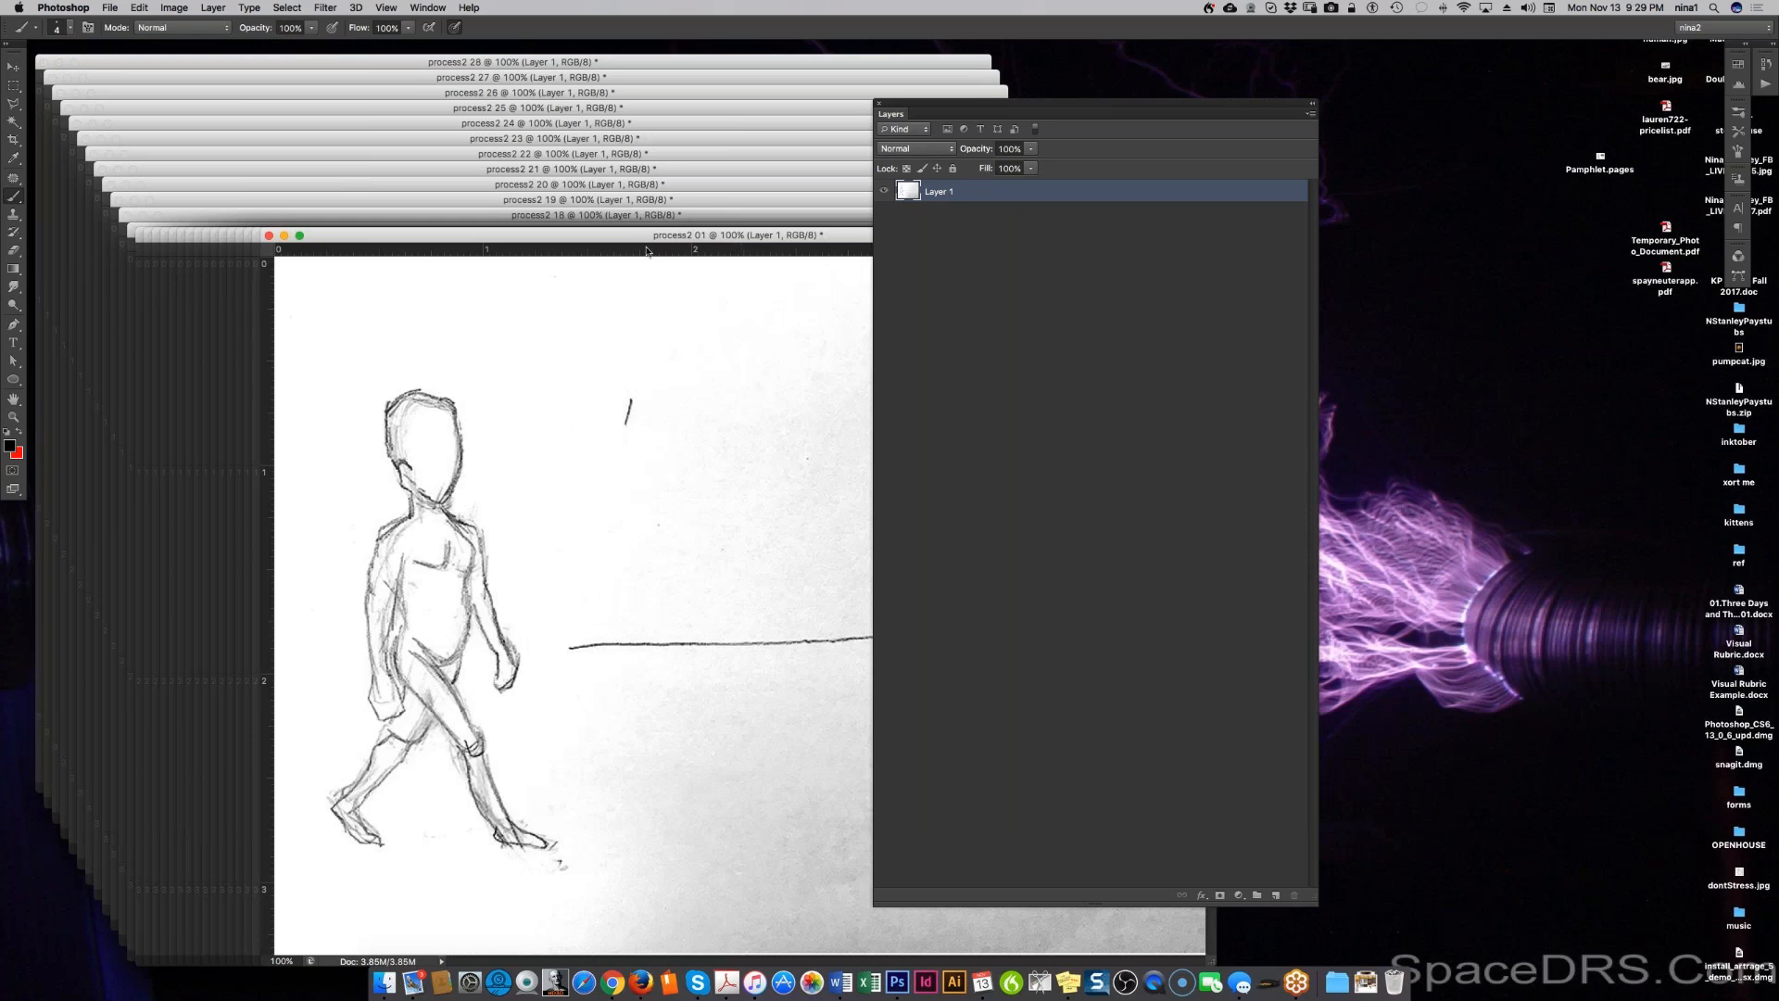
Step: Close all remaining process2 documents at once, discarding the changes in every one
click(83, 7)
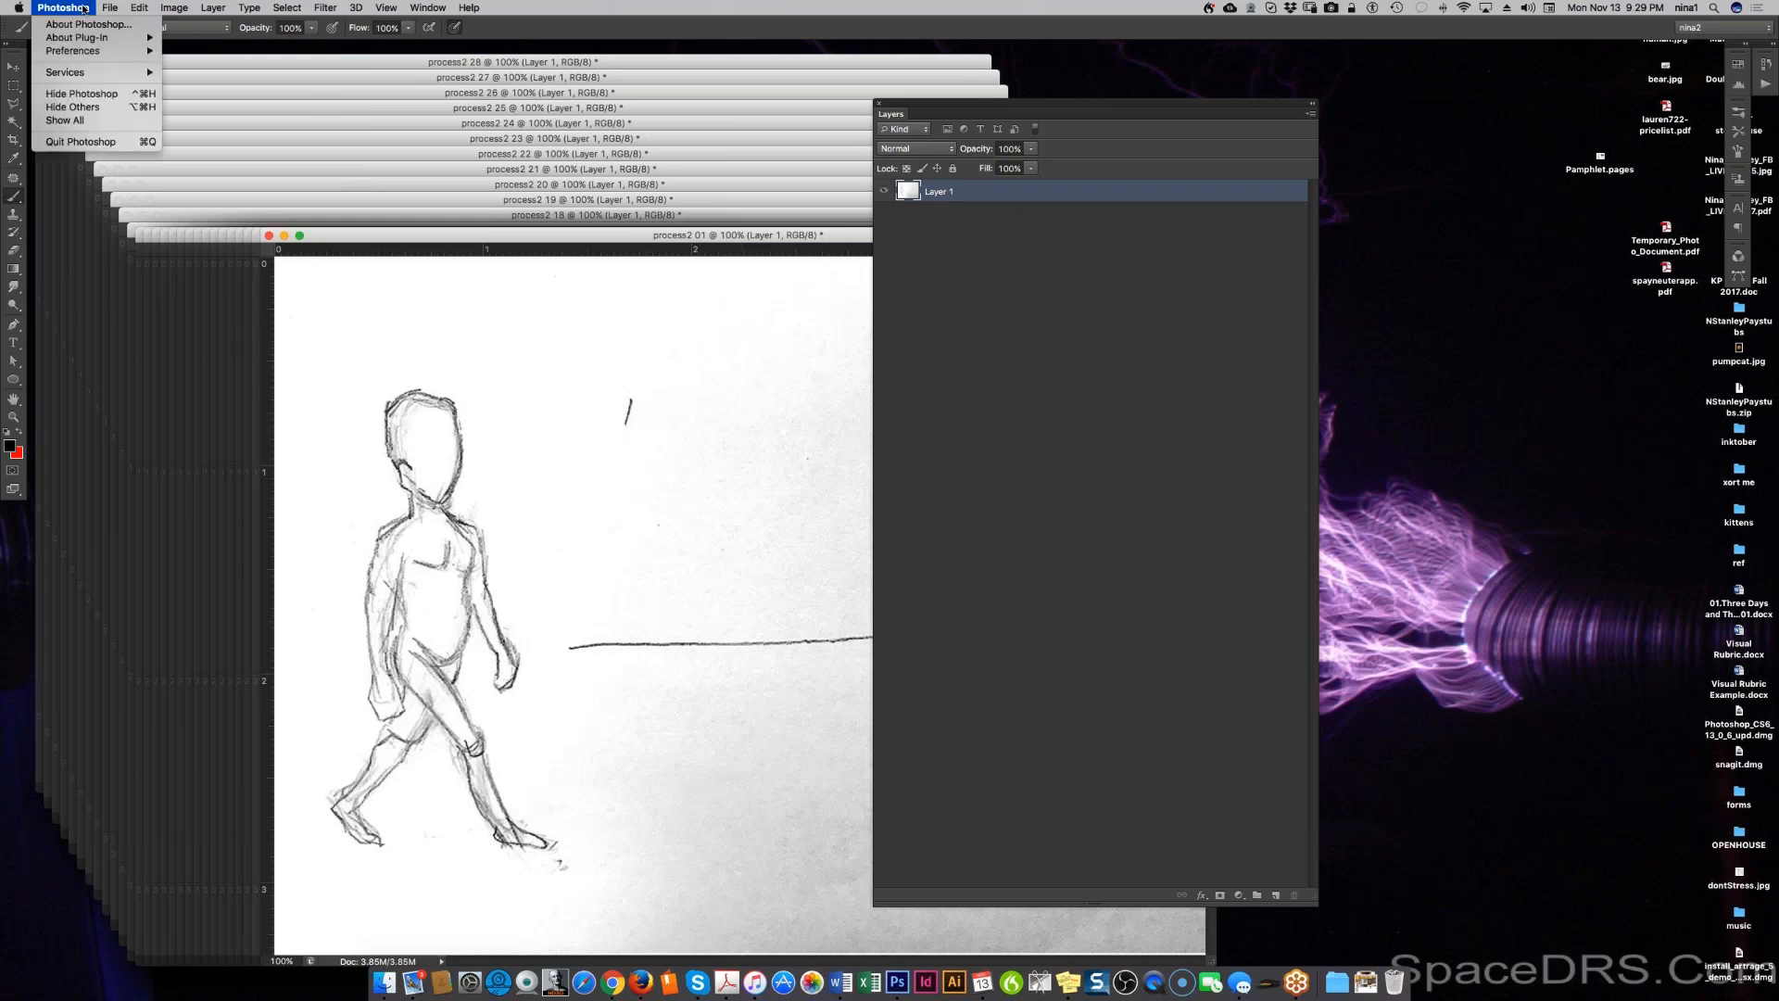
mouse_move(110, 10)
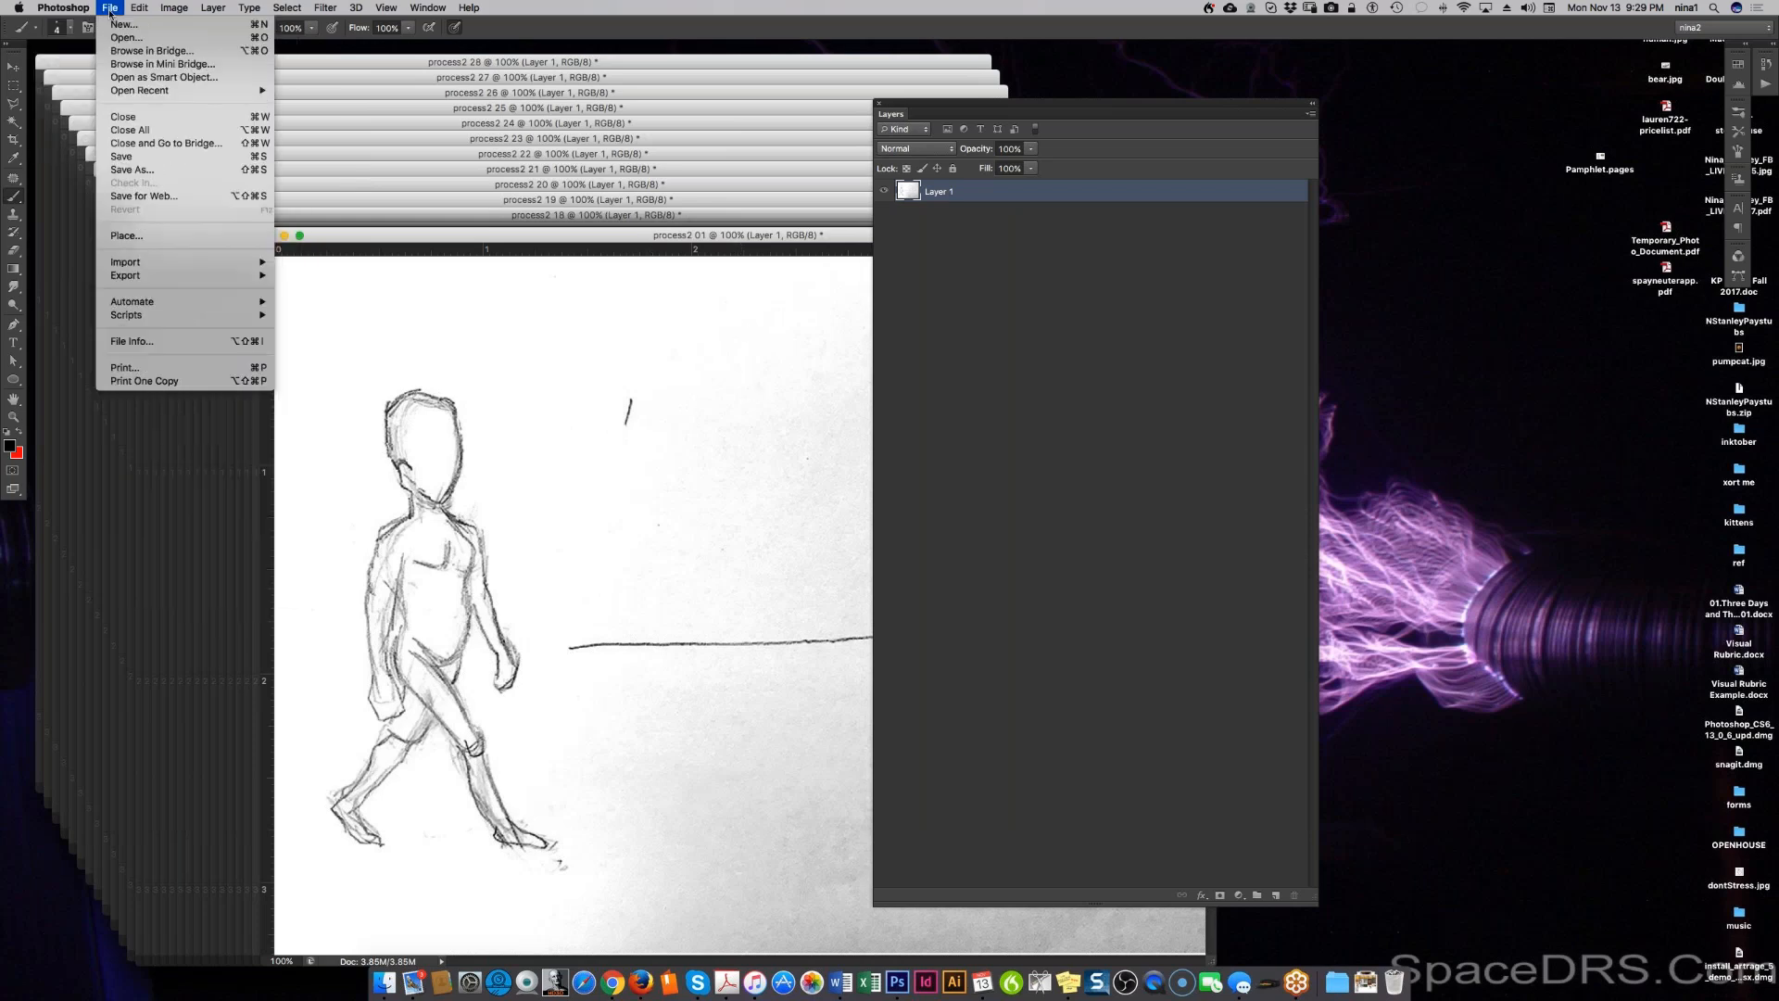
click(135, 131)
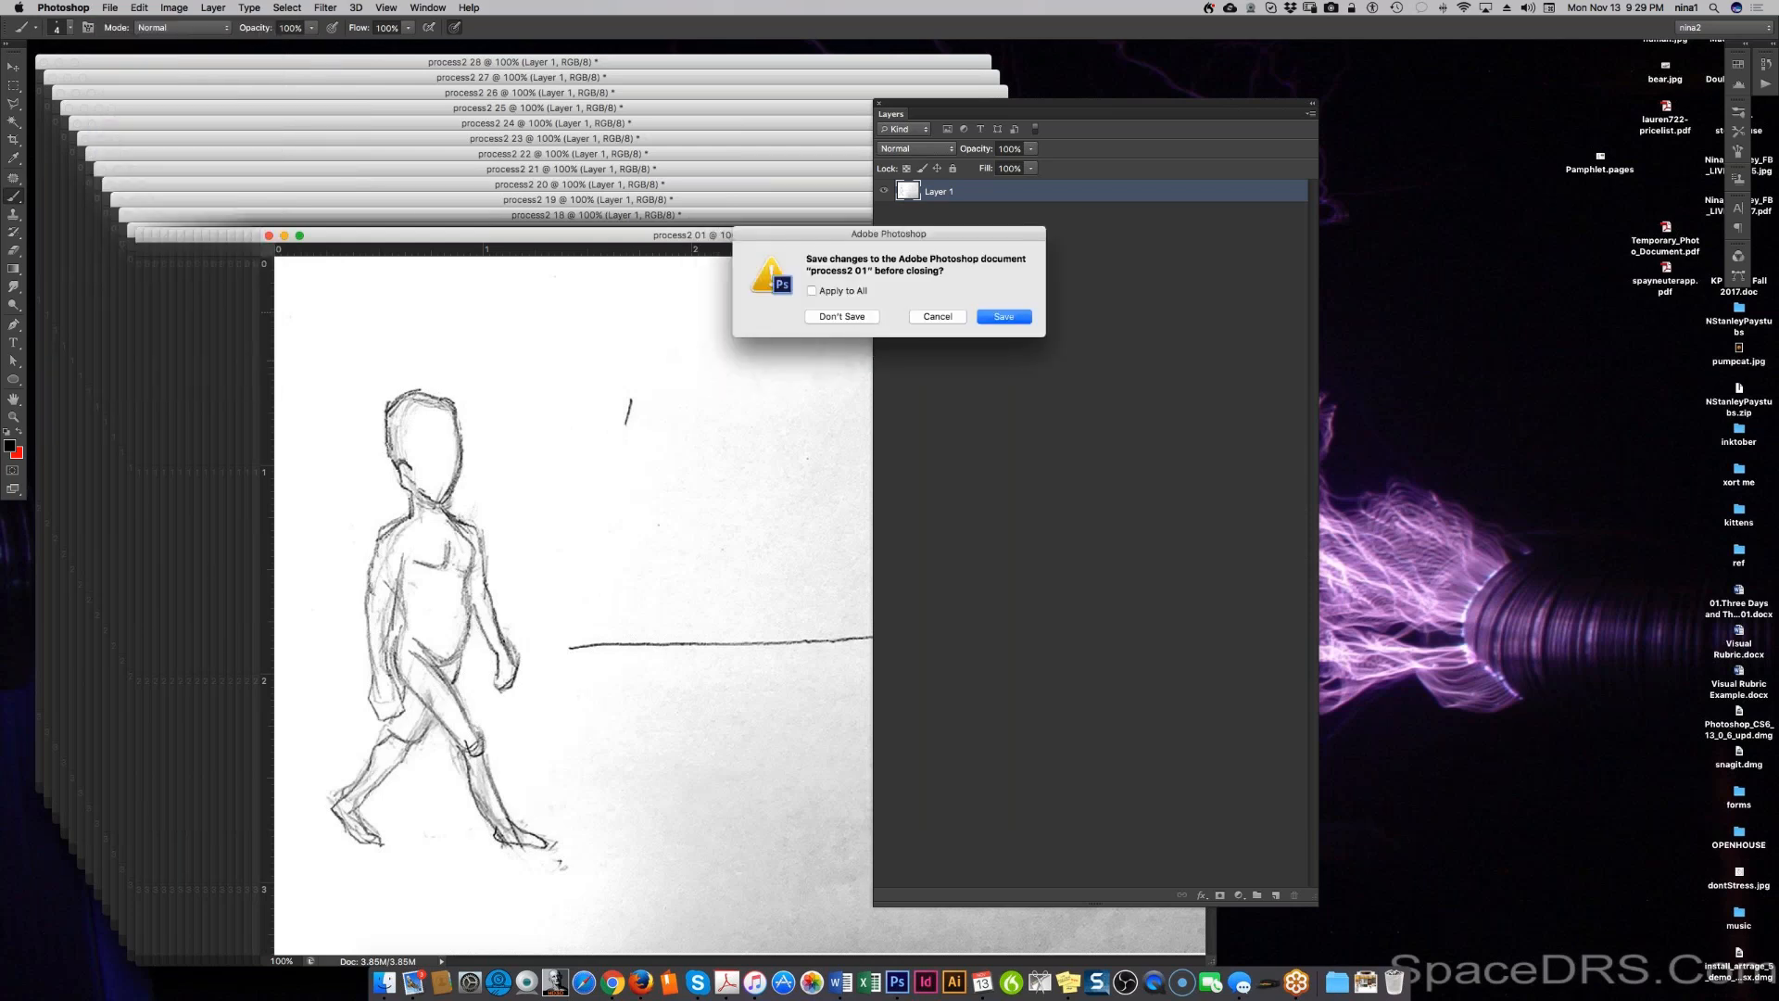
click(812, 290)
click(825, 317)
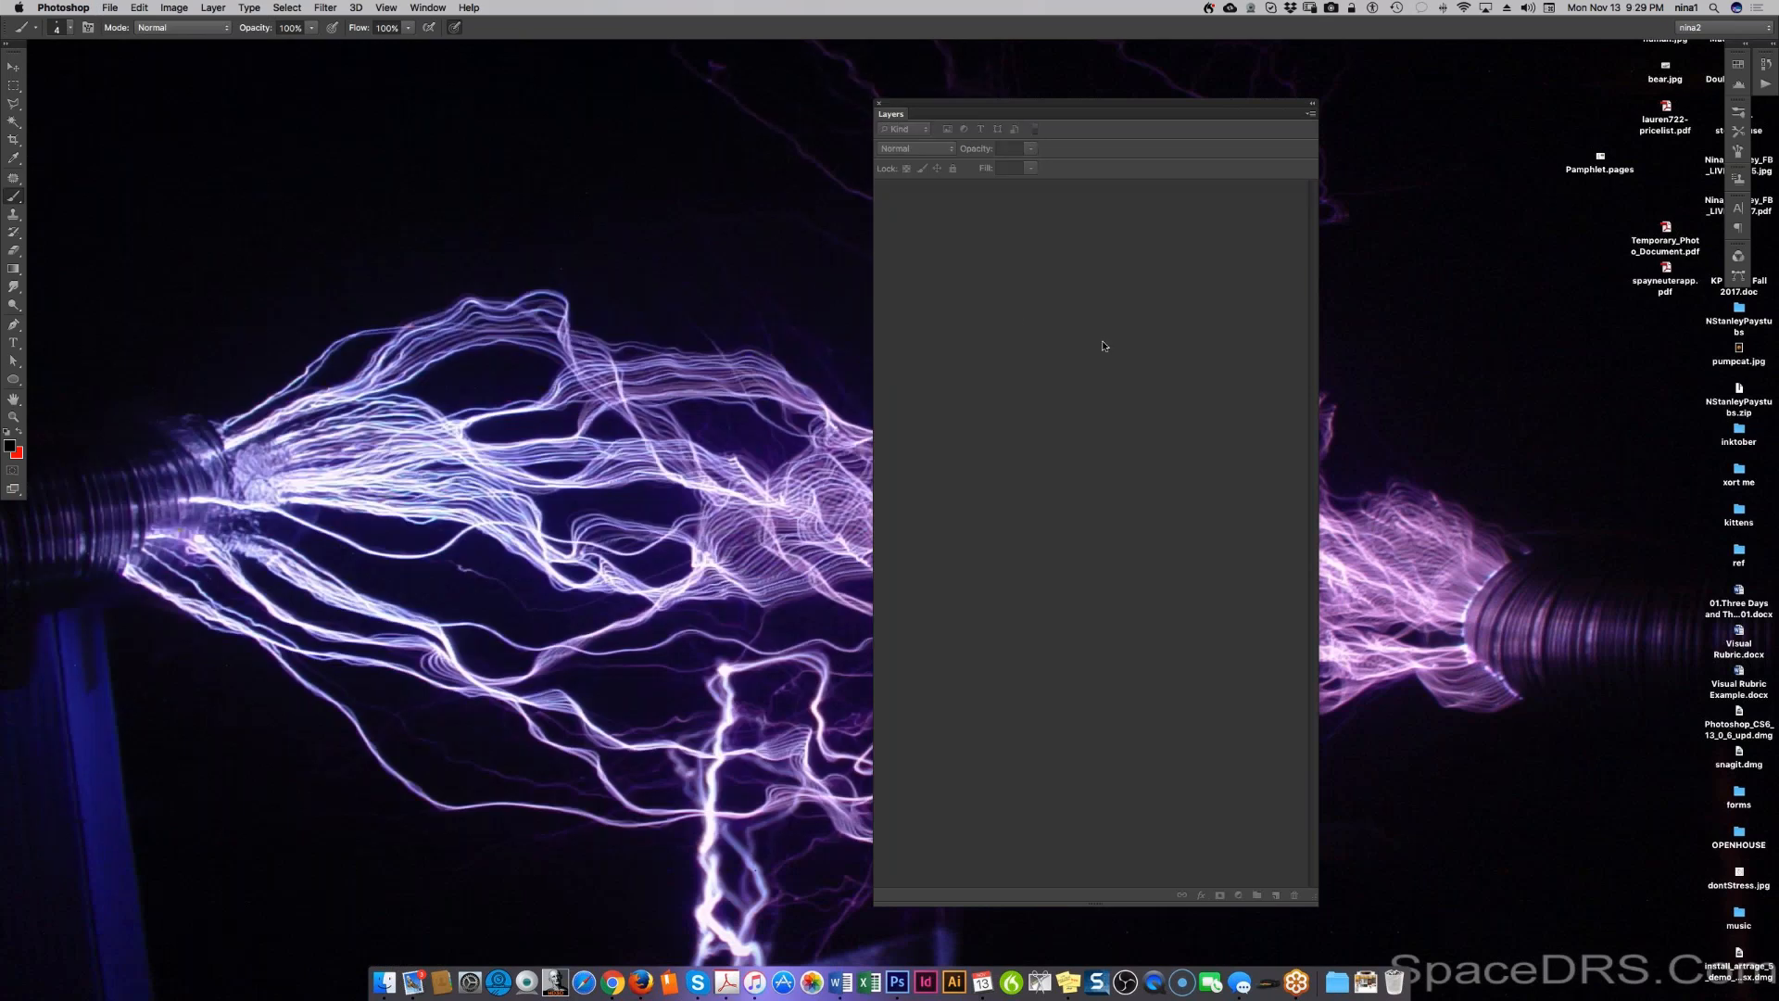
Step: Reopen the recent file frogboy2.psd and check its image size
click(113, 8)
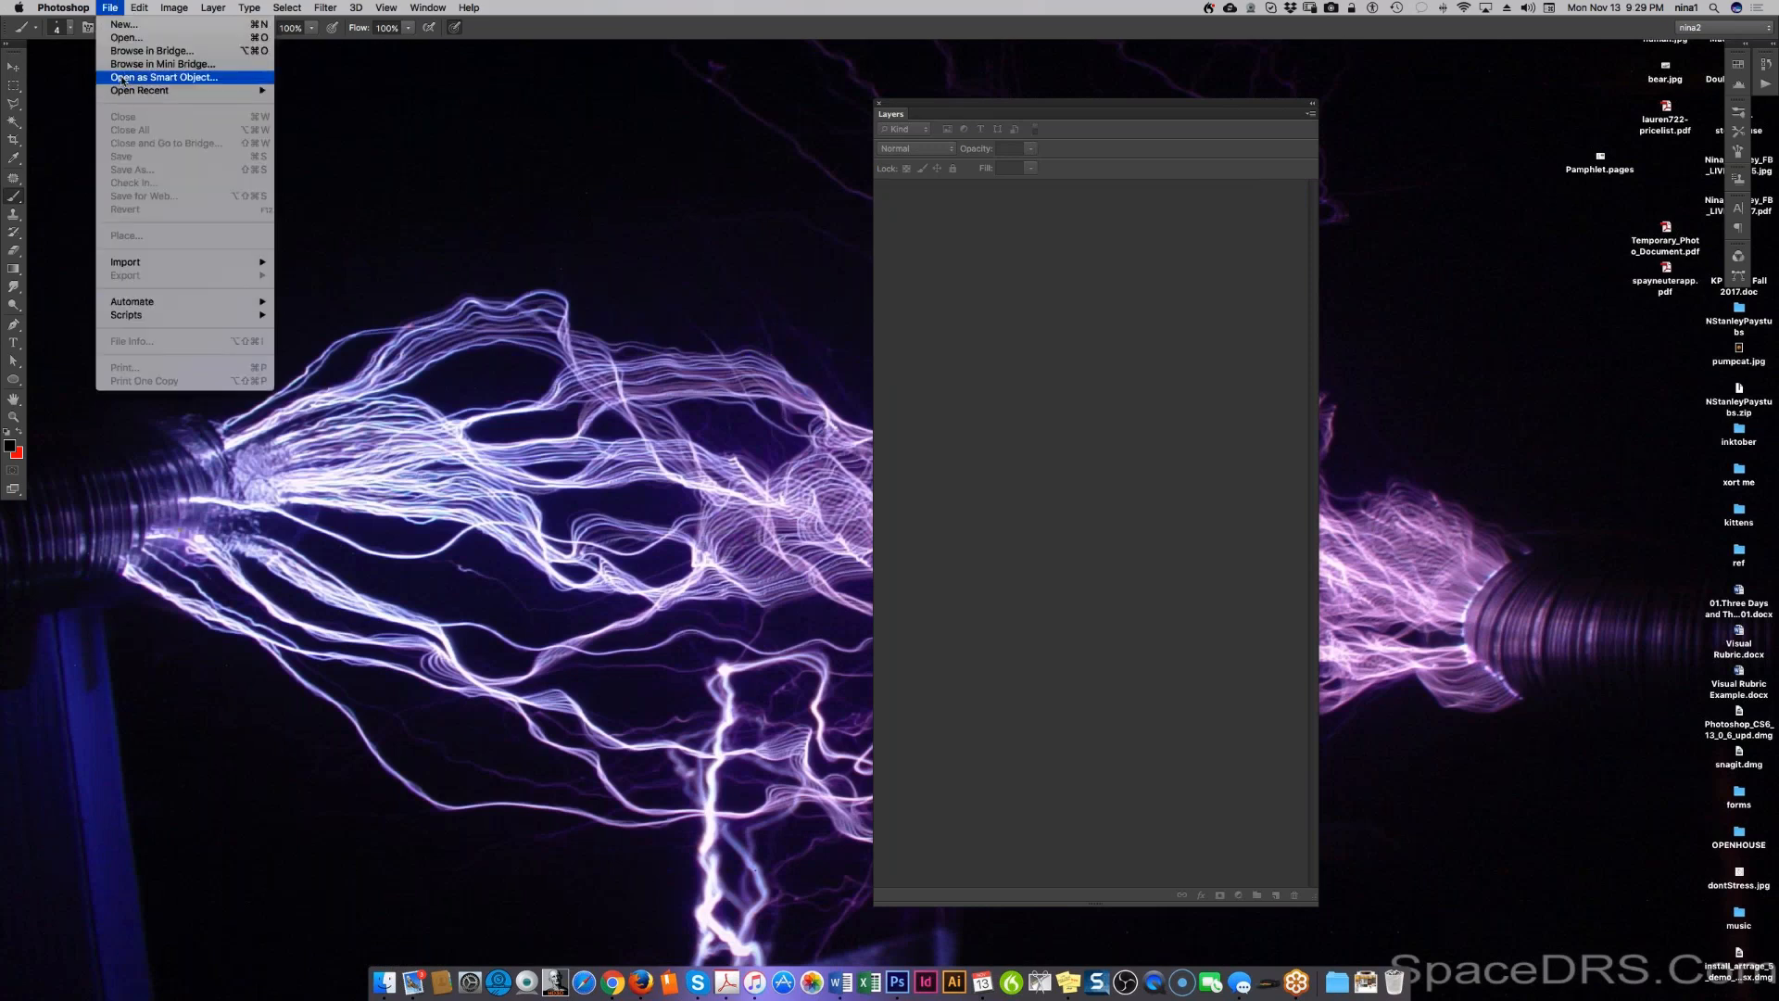
mouse_move(128, 90)
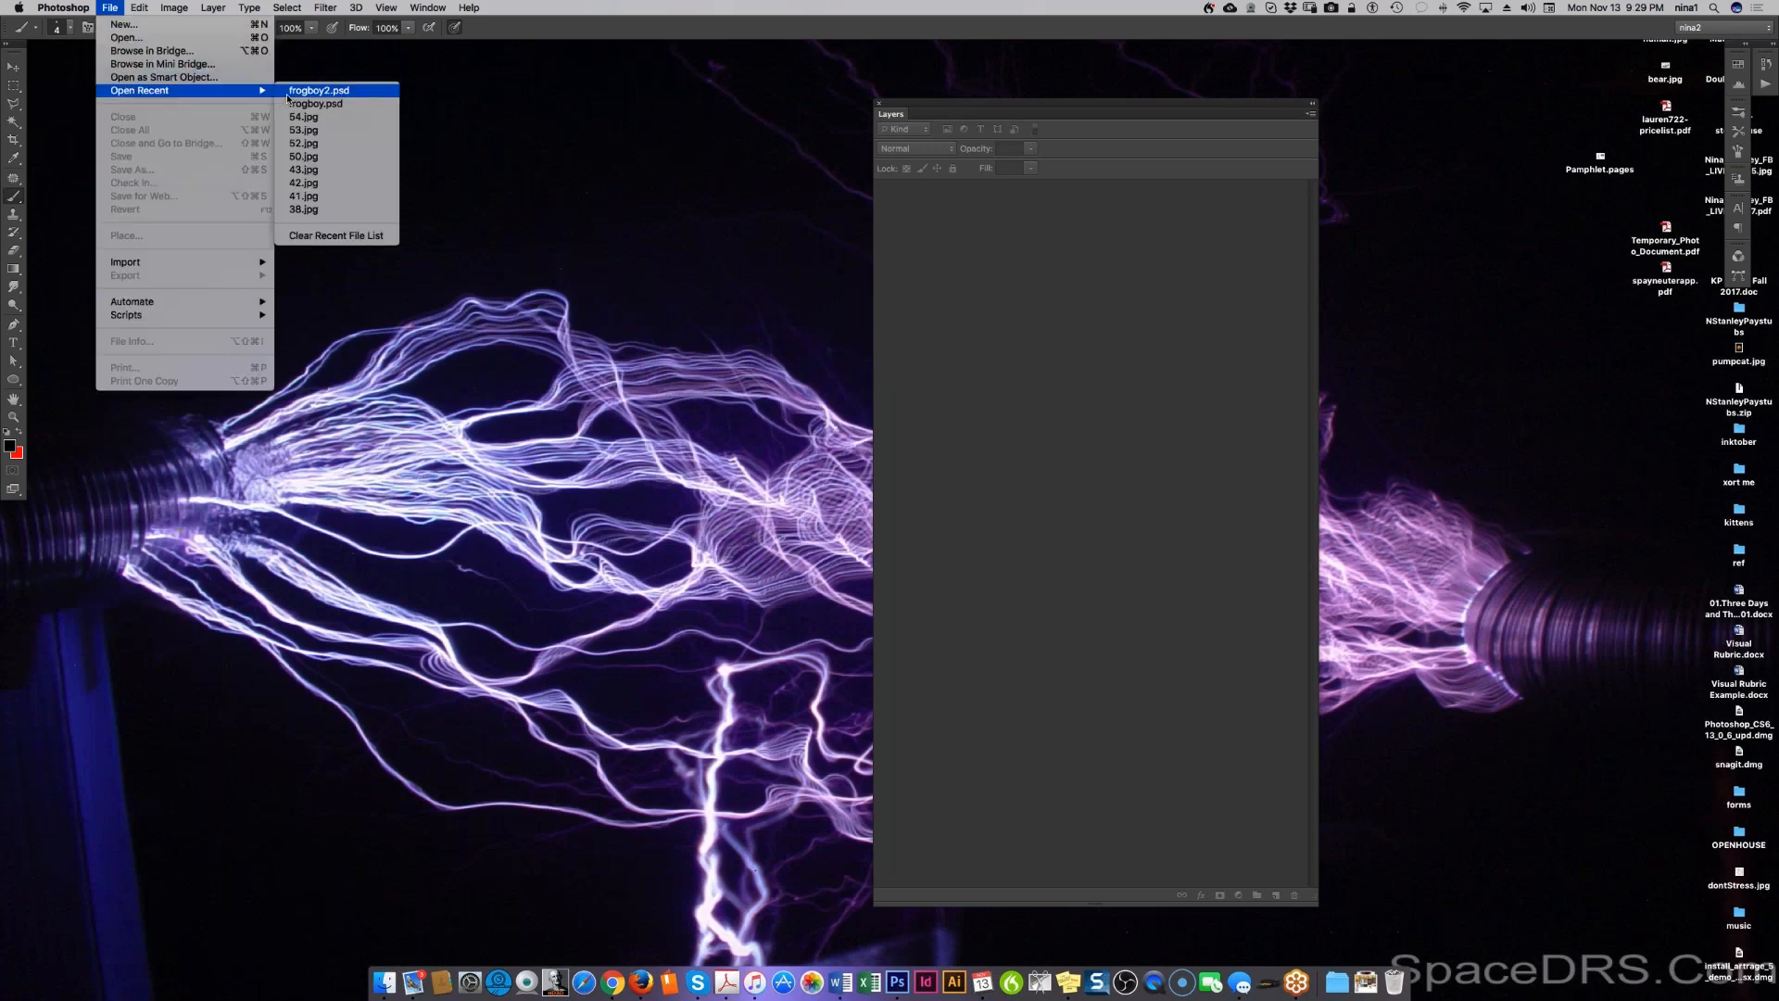
click(316, 91)
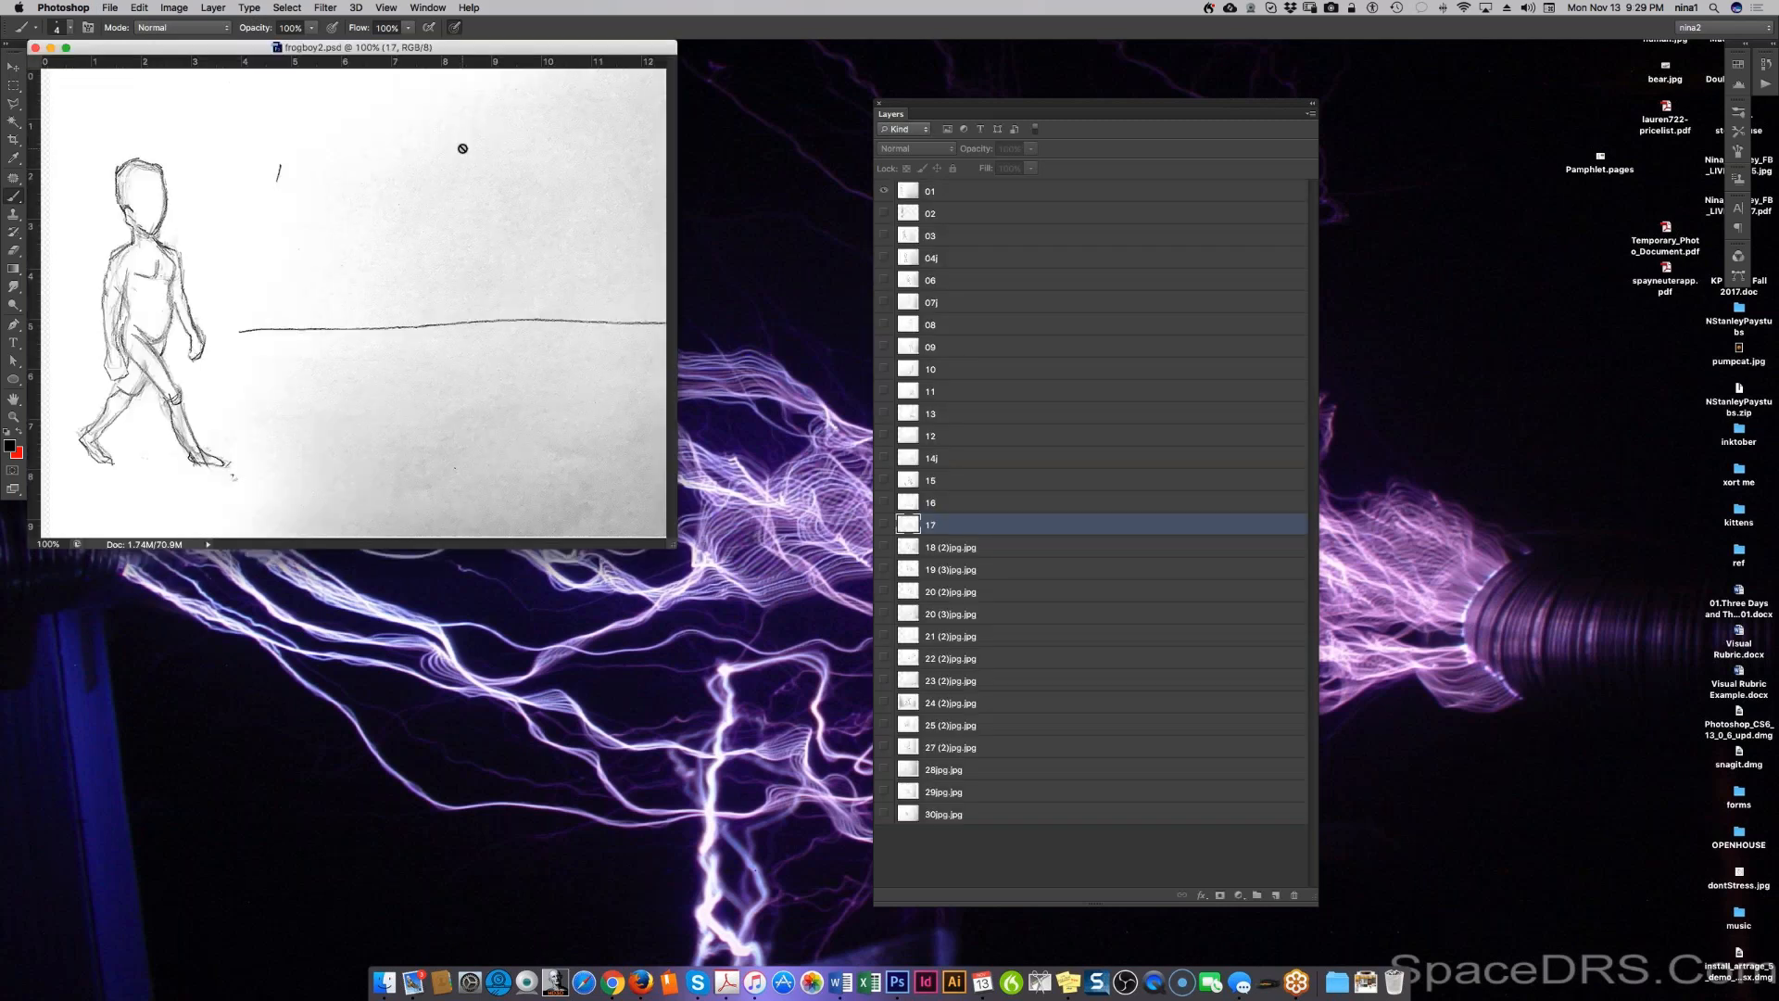
key(super+alt+i)
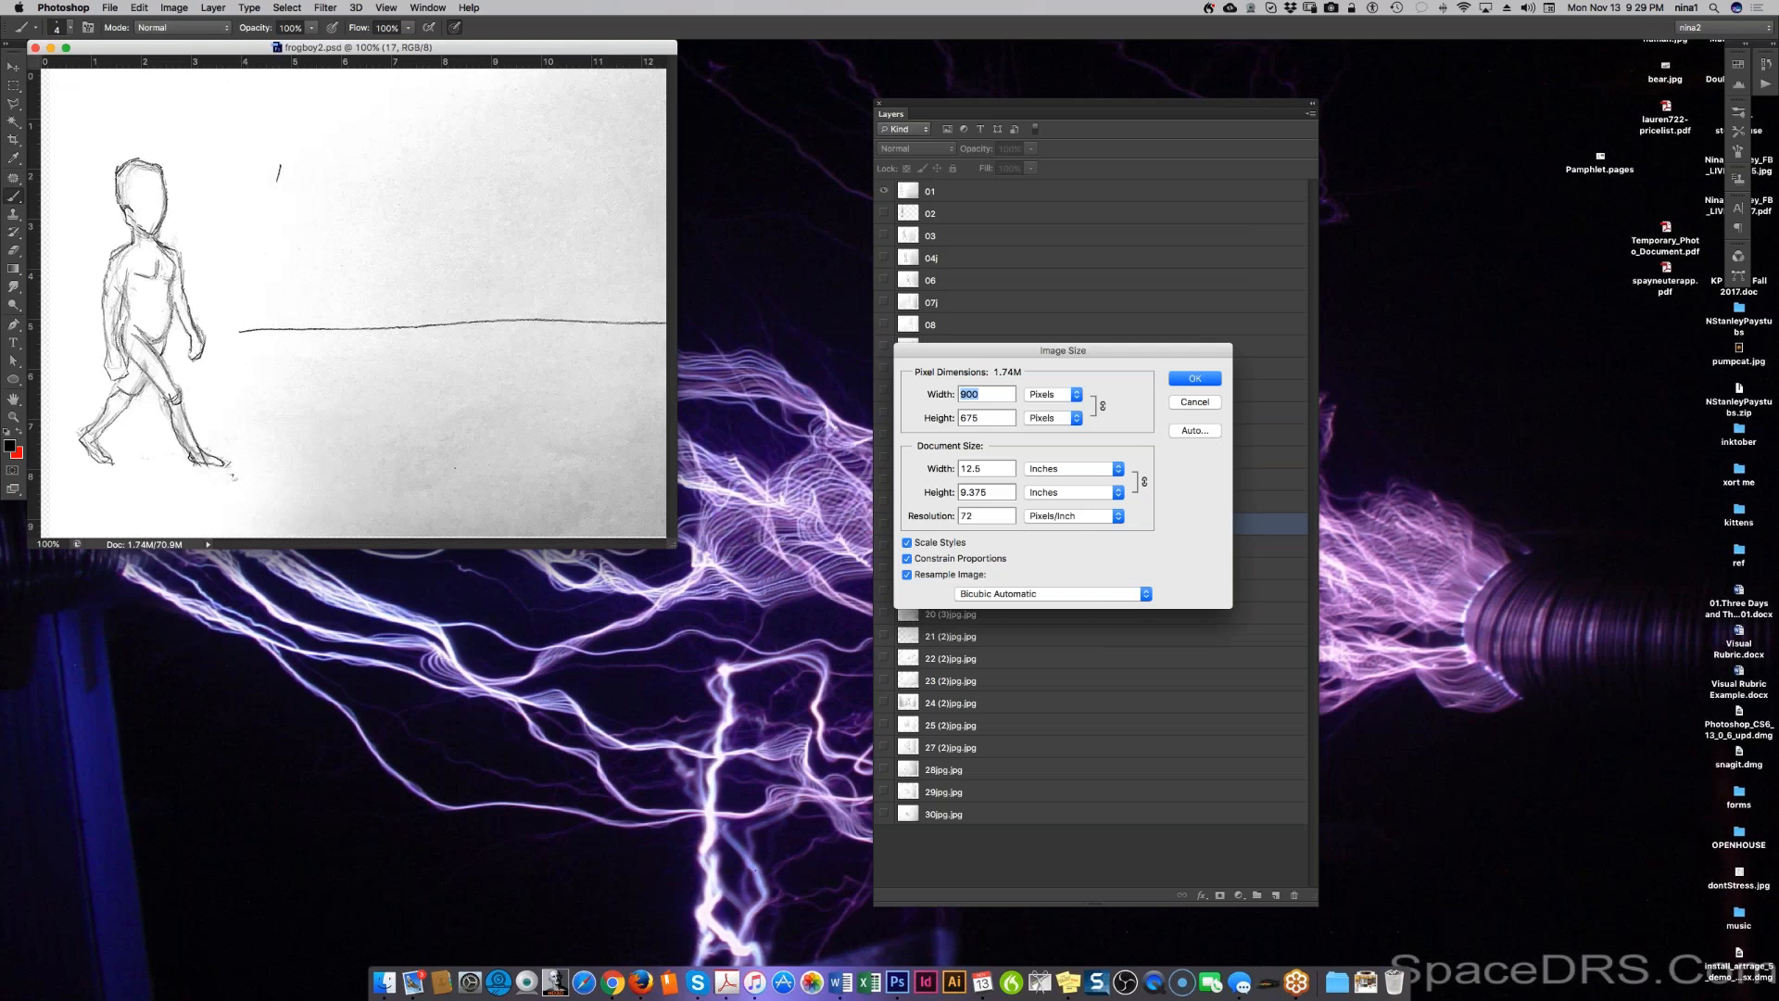
click(1203, 381)
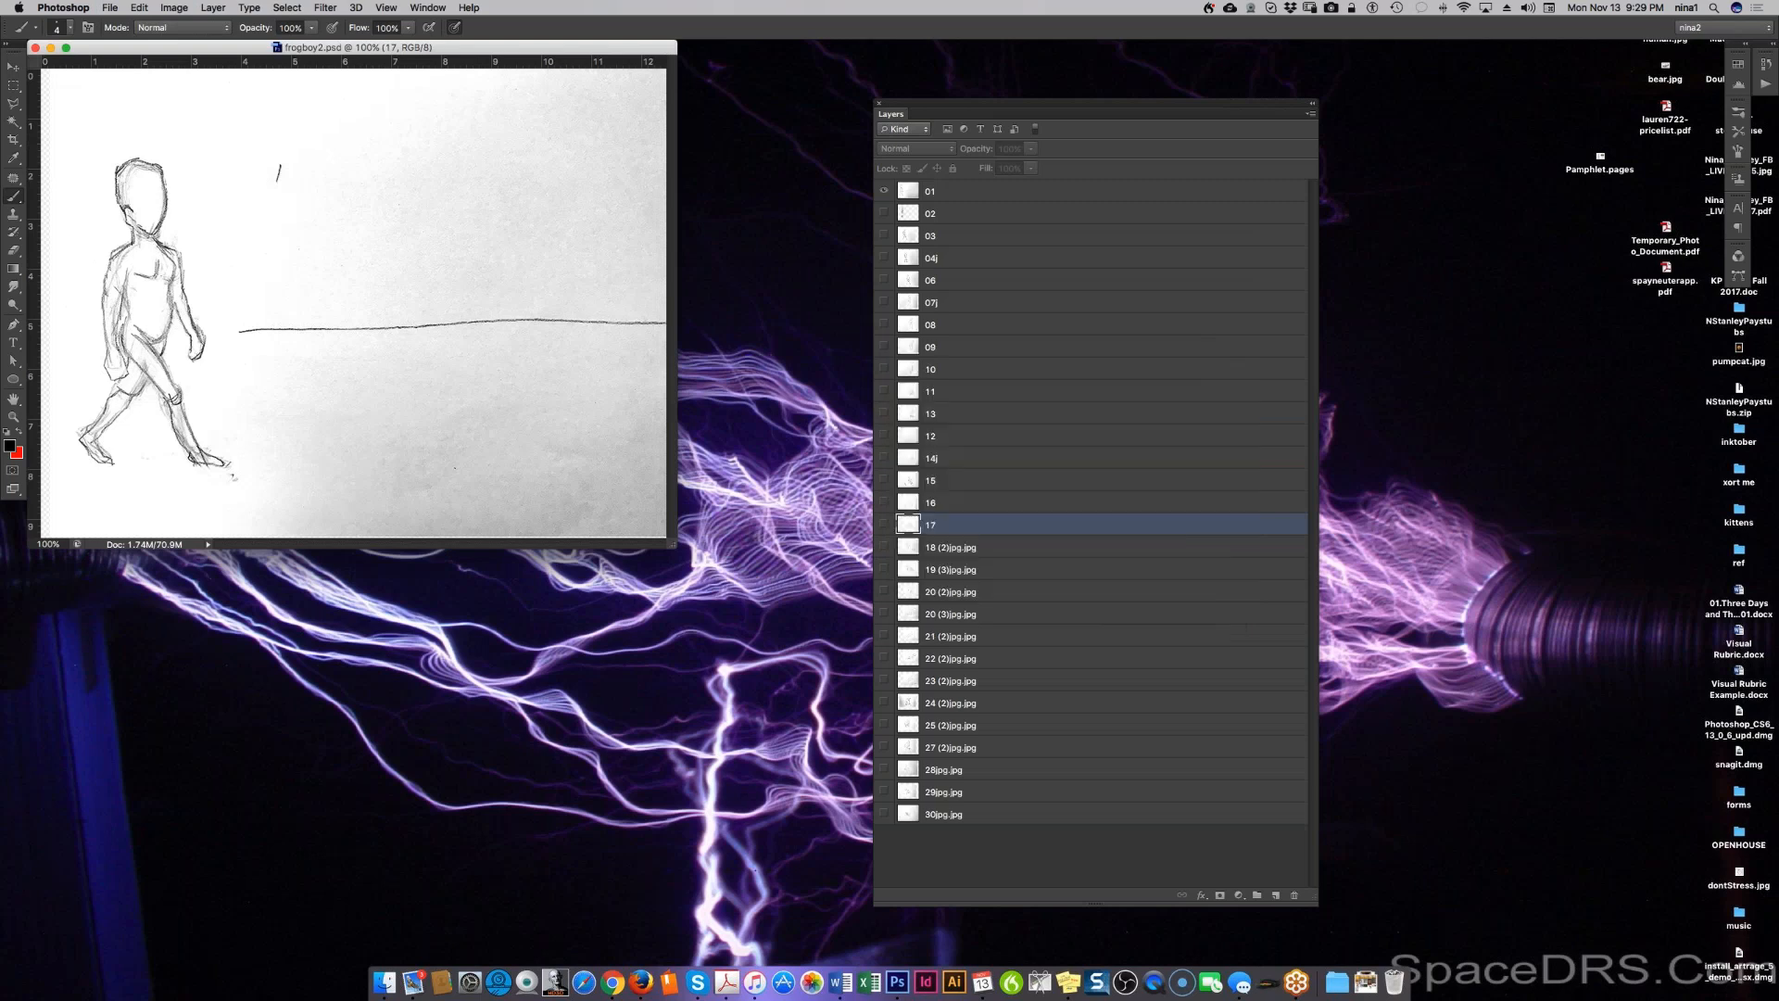
Step: Move the layer list farther from the canvas and isolate layer 02 by showing and selecting it and hiding layer 01
click(958, 197)
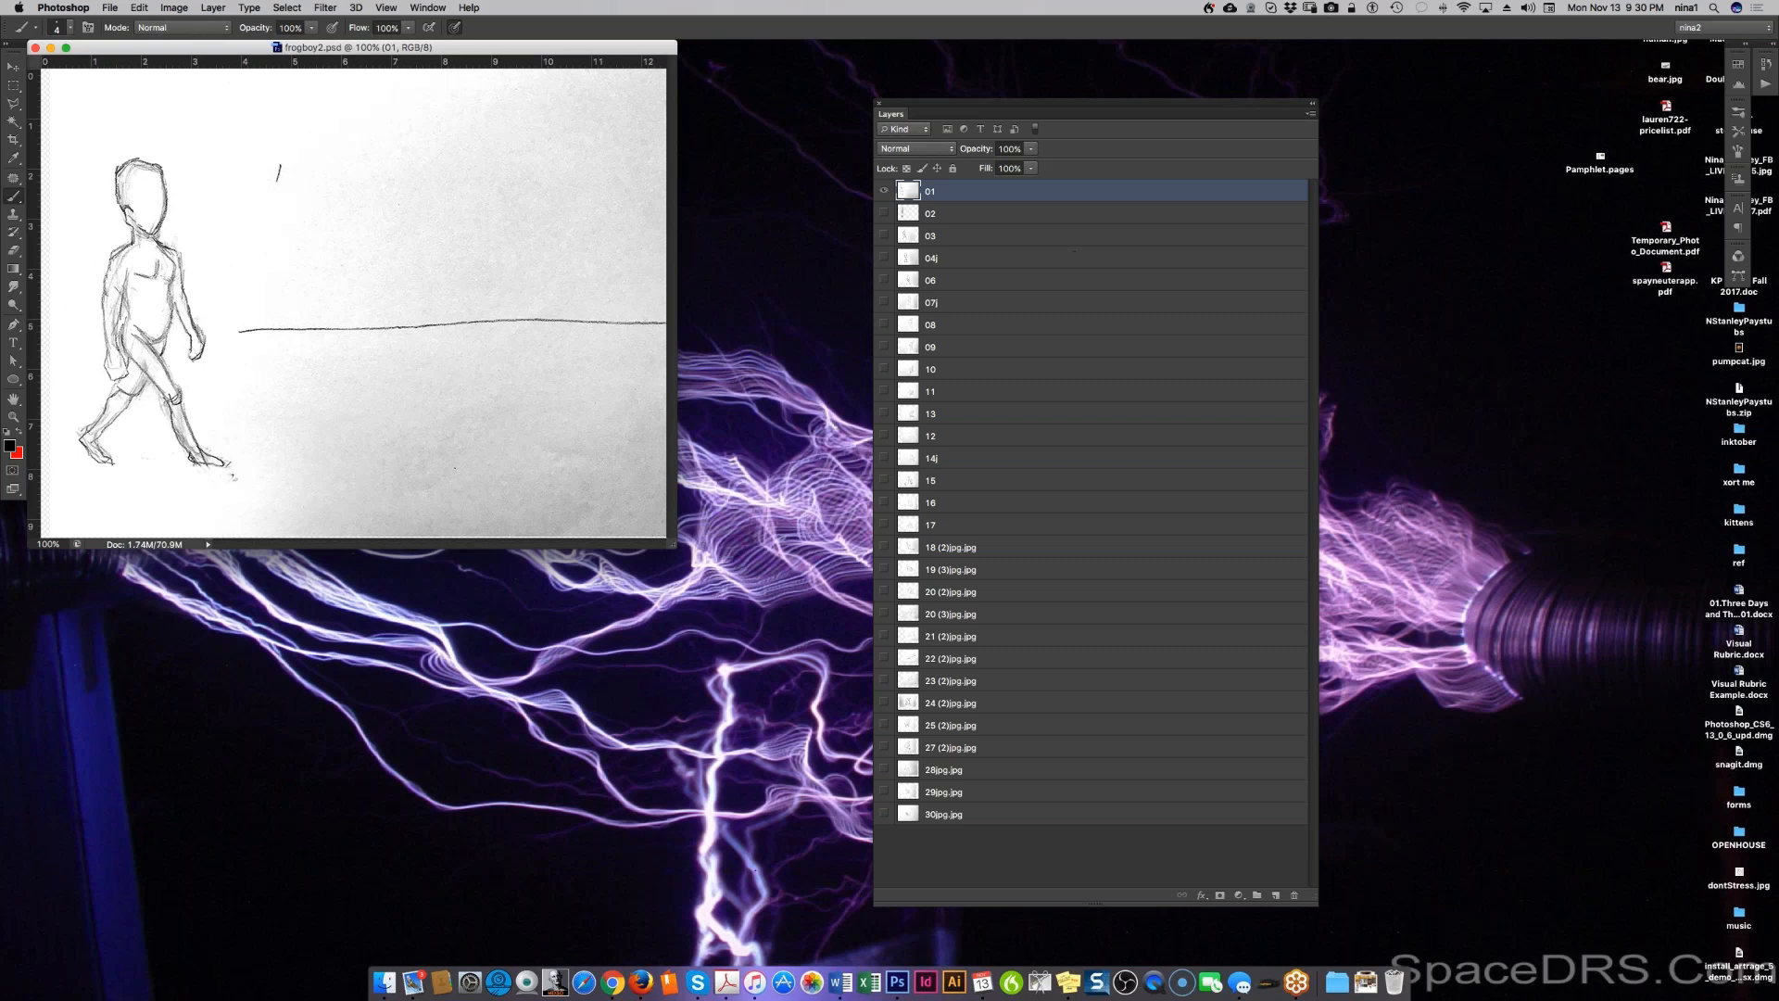
drag(1146, 104, 1443, 34)
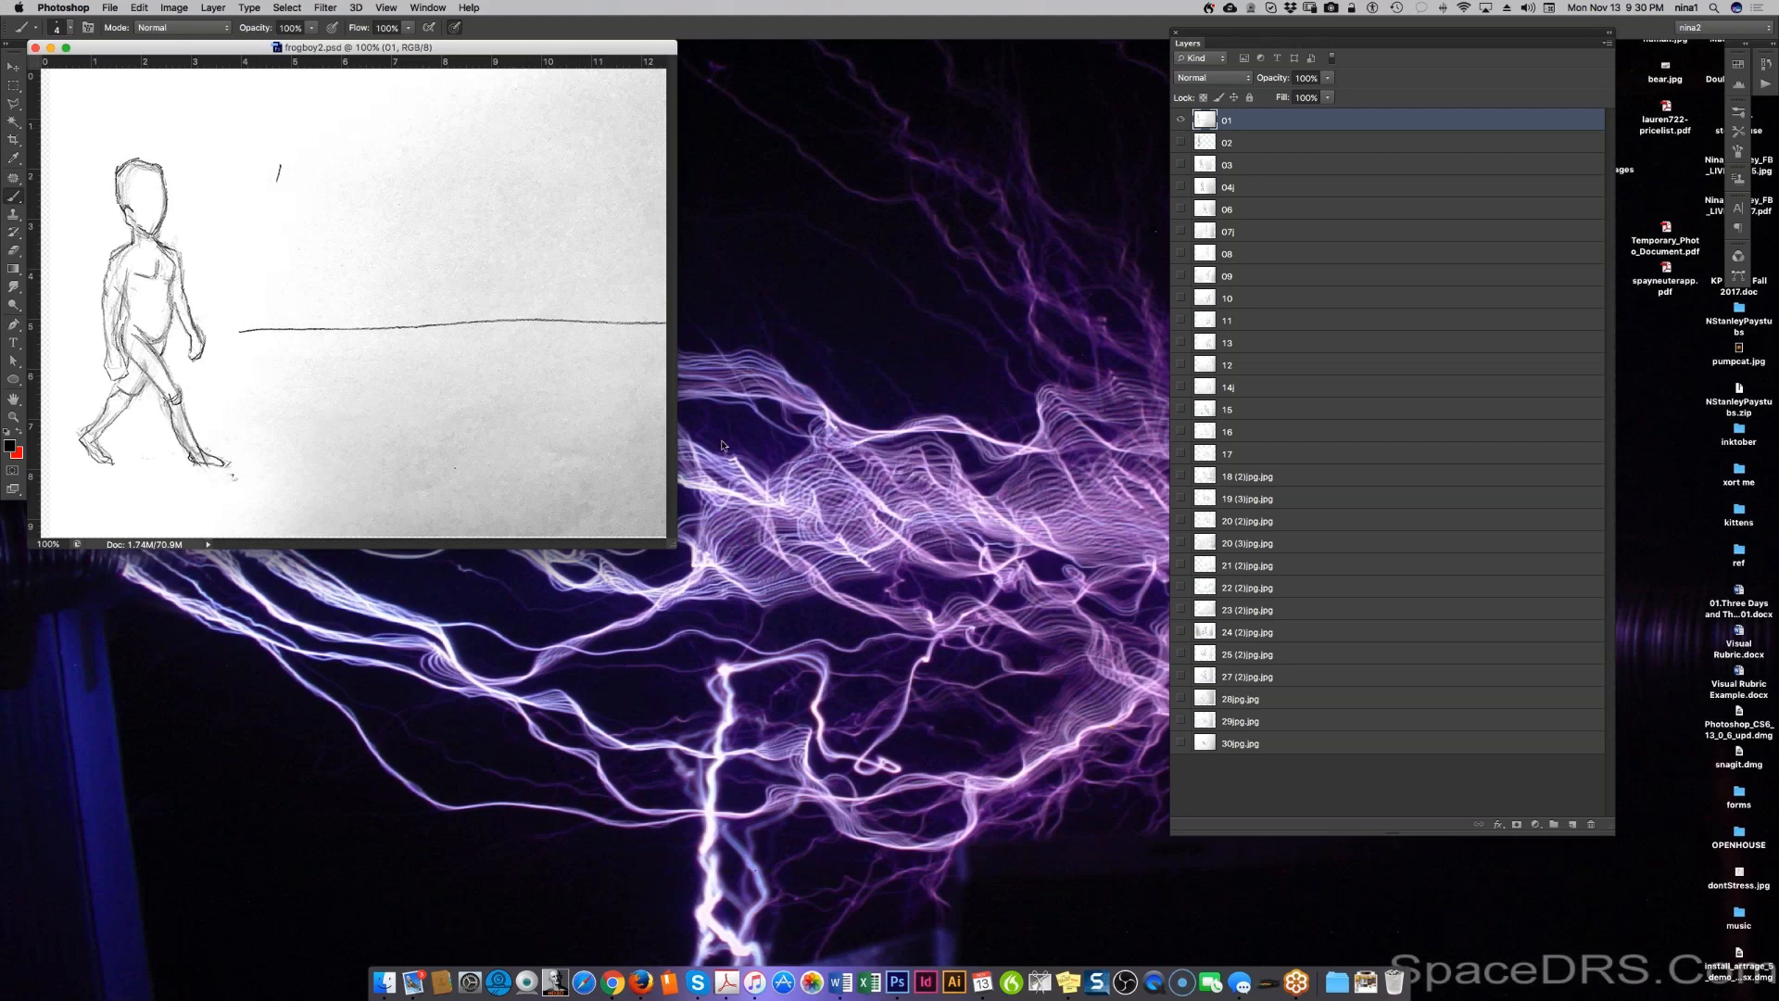
drag(1777, 257, 951, 345)
click(613, 207)
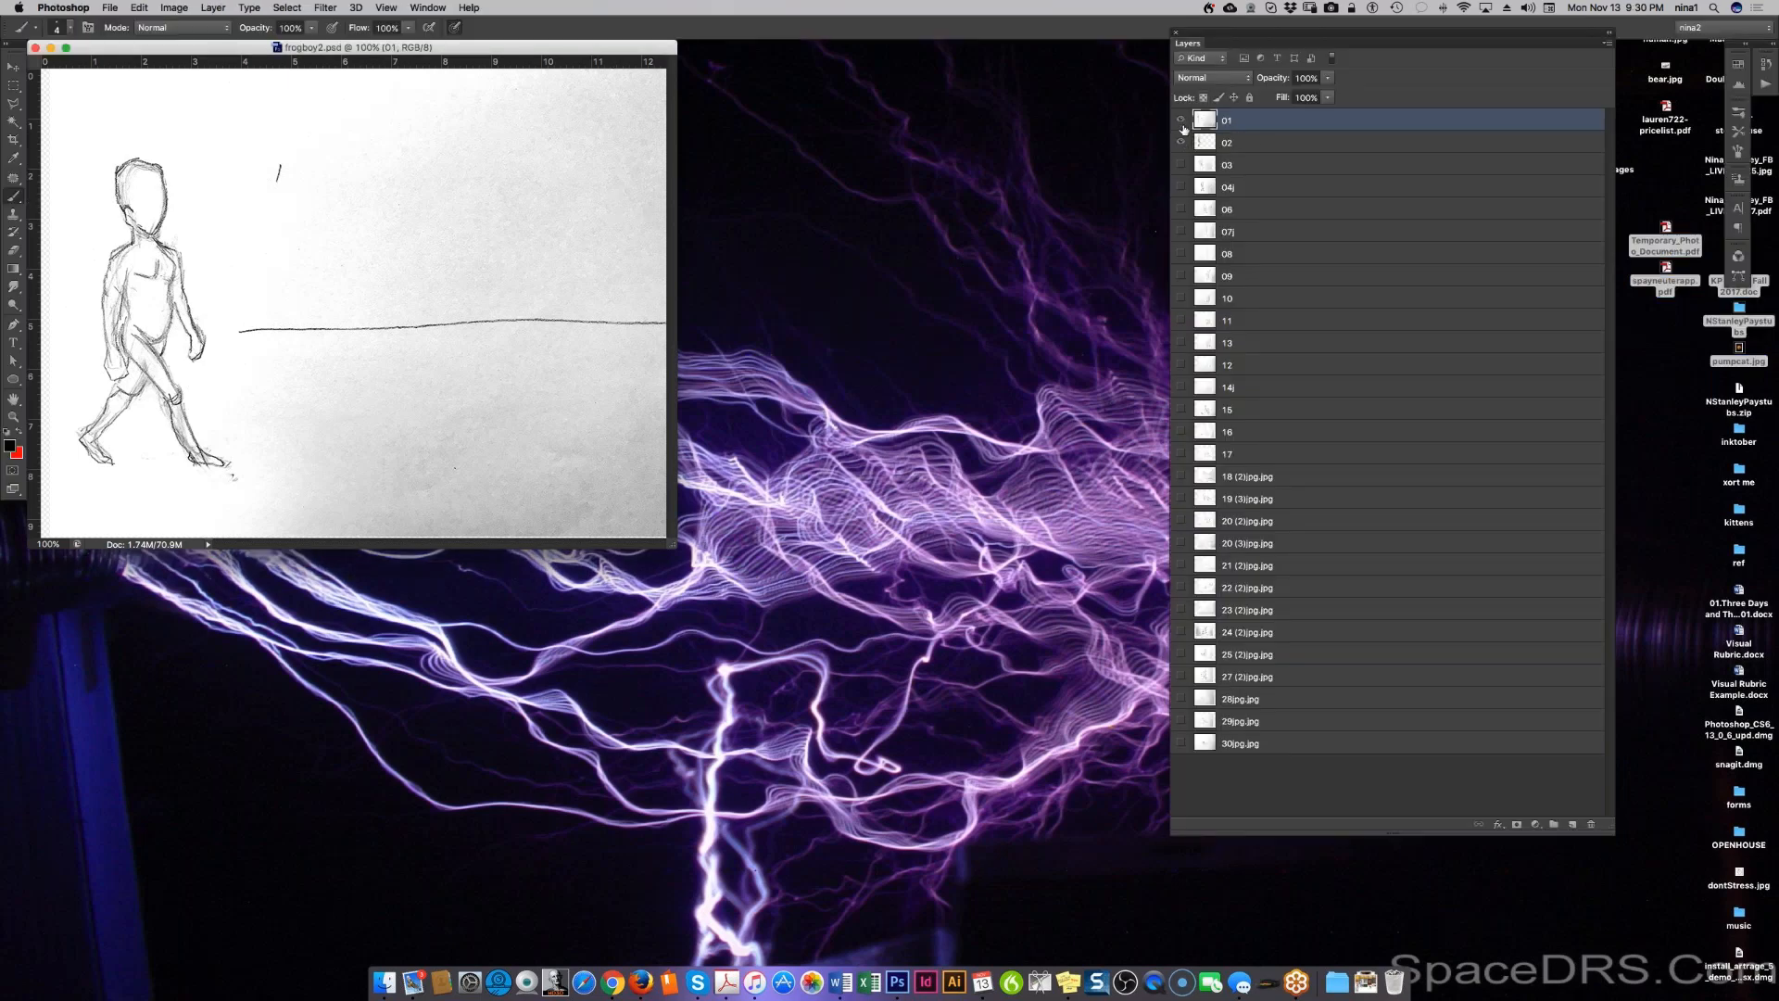
click(1259, 143)
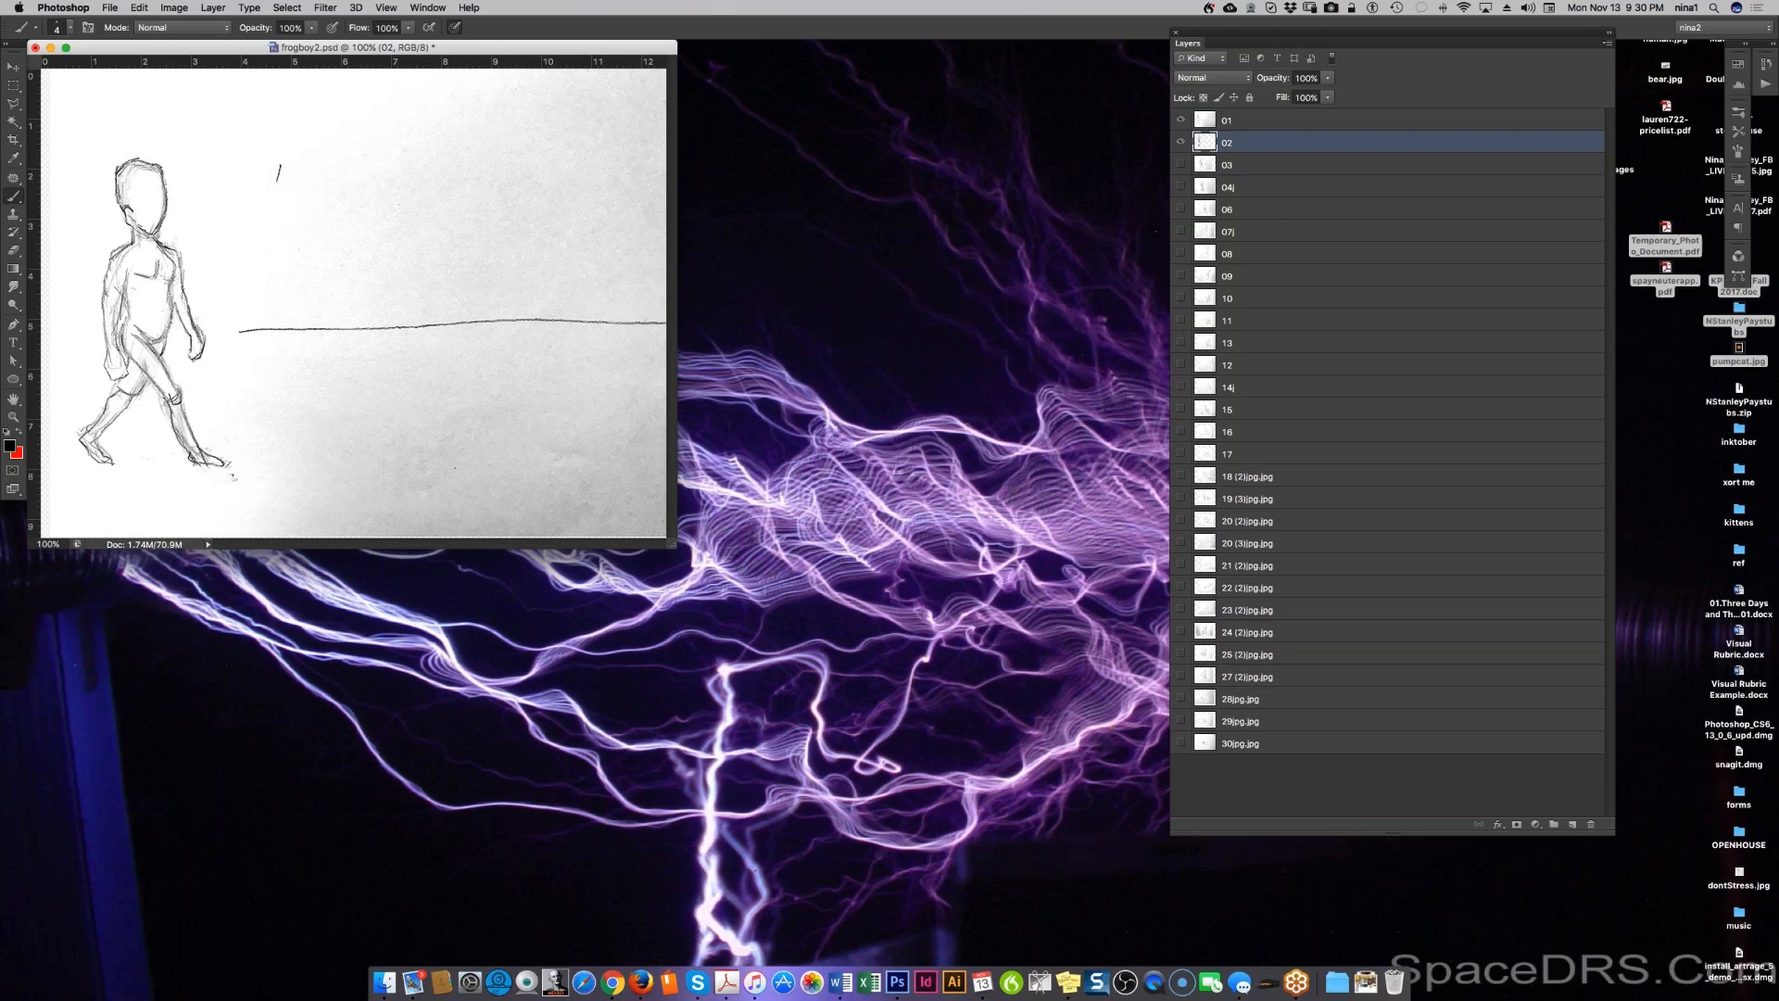
click(1179, 121)
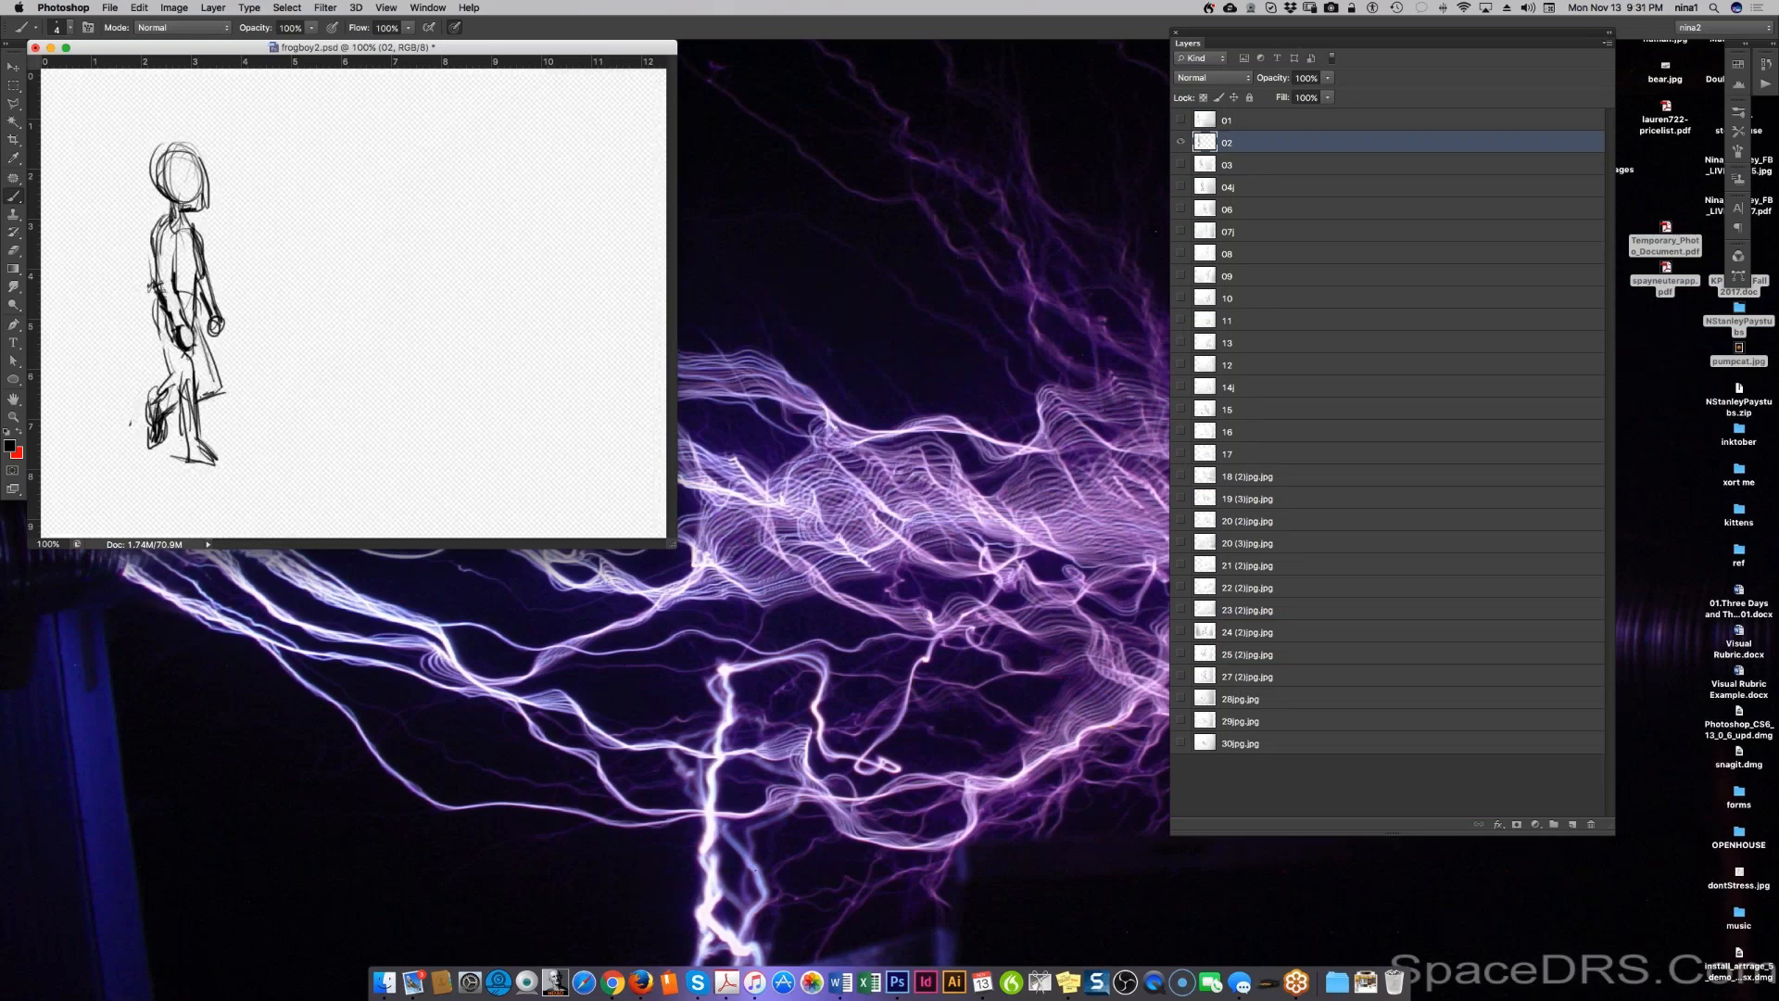
Step: Add a new empty layer and place it directly beneath layer 02
click(1572, 824)
double_click(1264, 143)
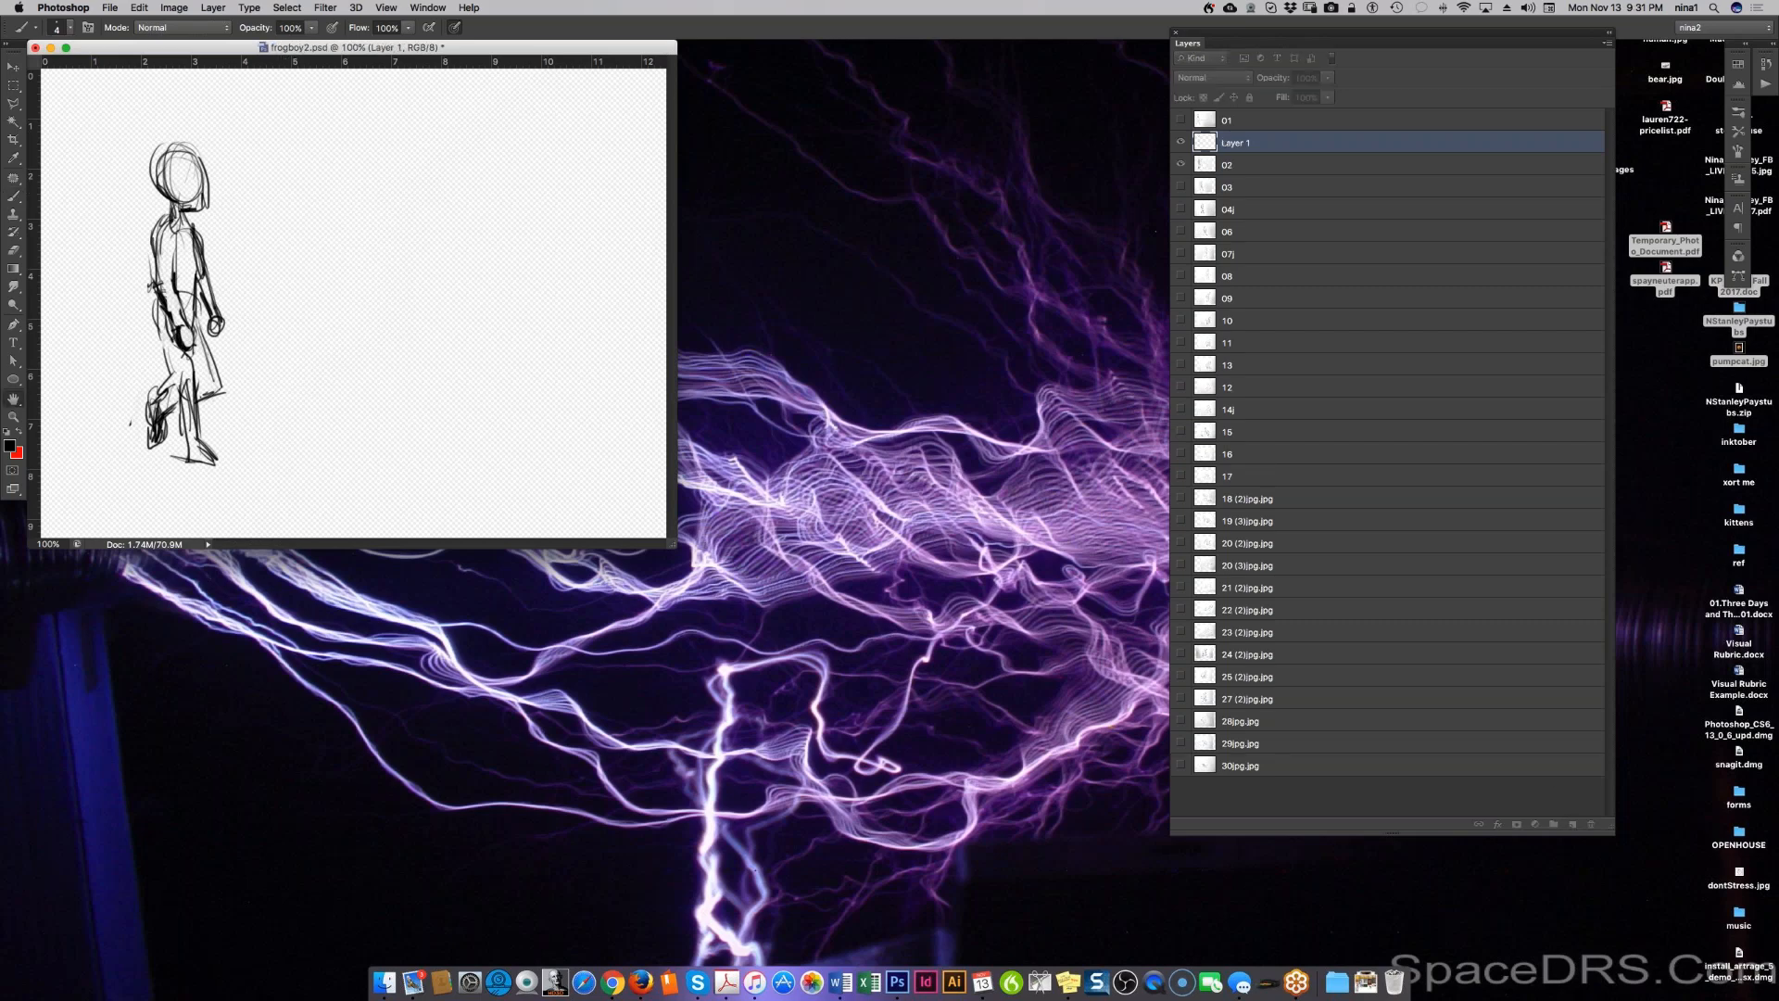
click(755, 132)
drag(1295, 147, 1295, 175)
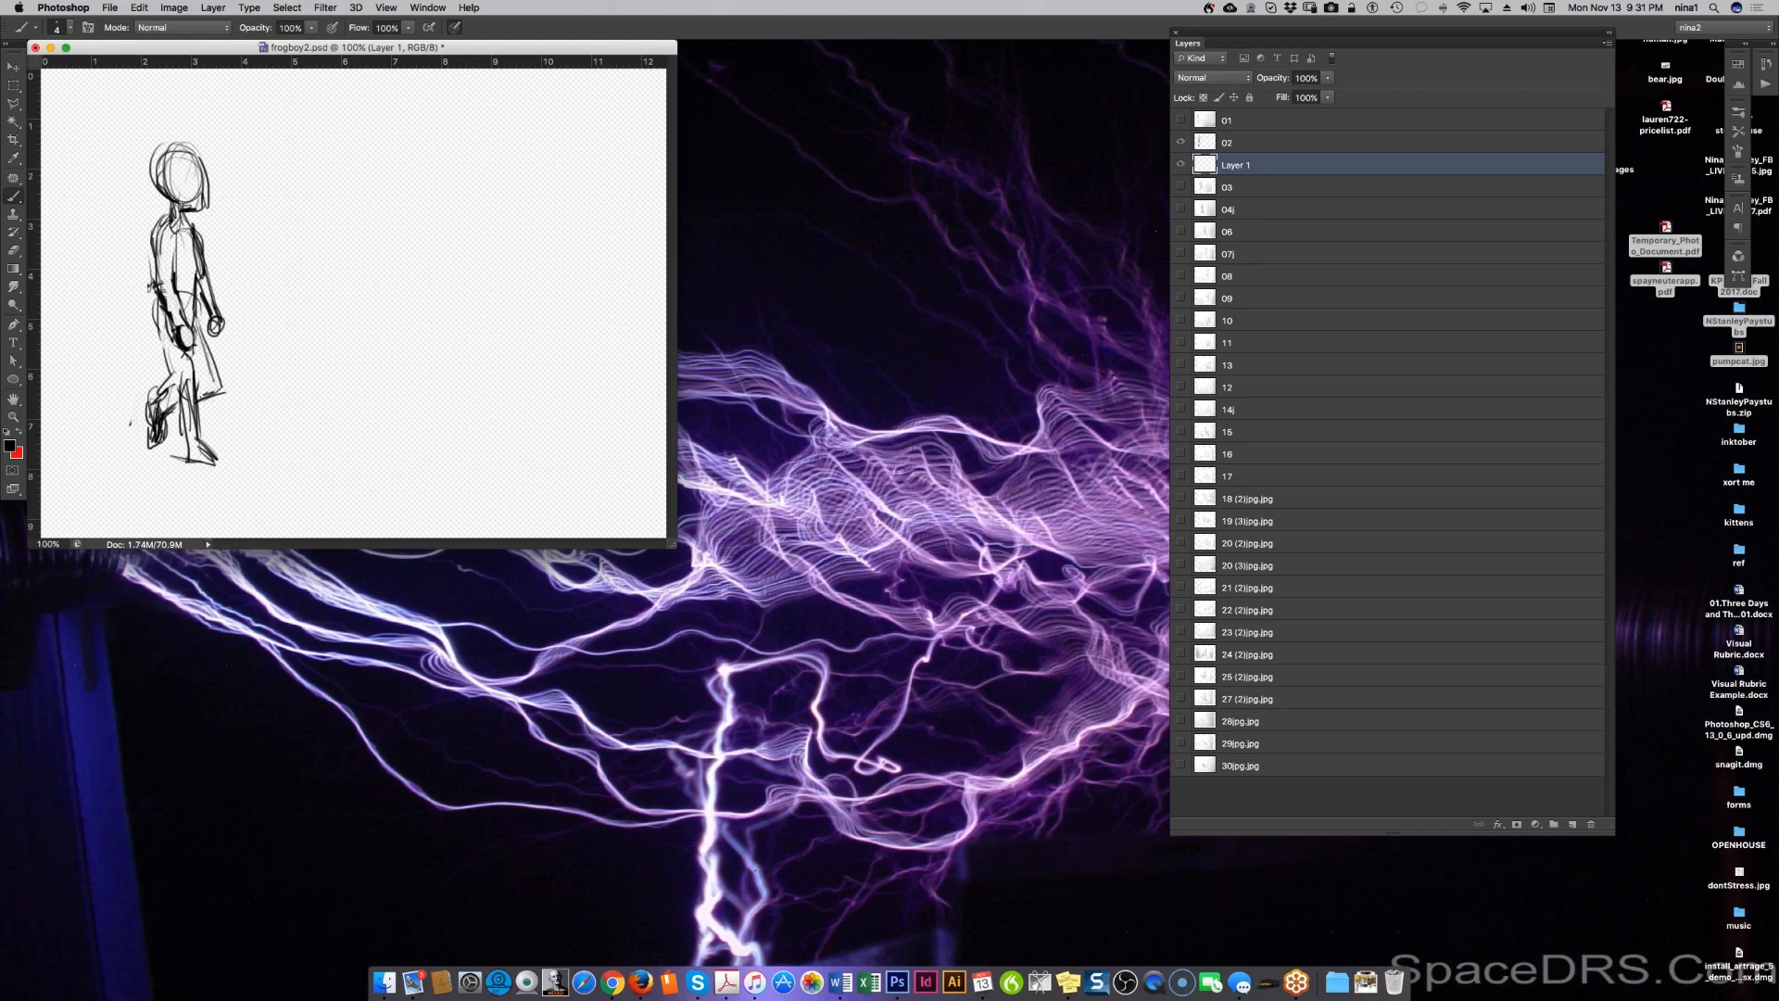
Step: Make white the foreground color and fill the new layer with it at 100% opacity
key(d)
key(x)
click(174, 7)
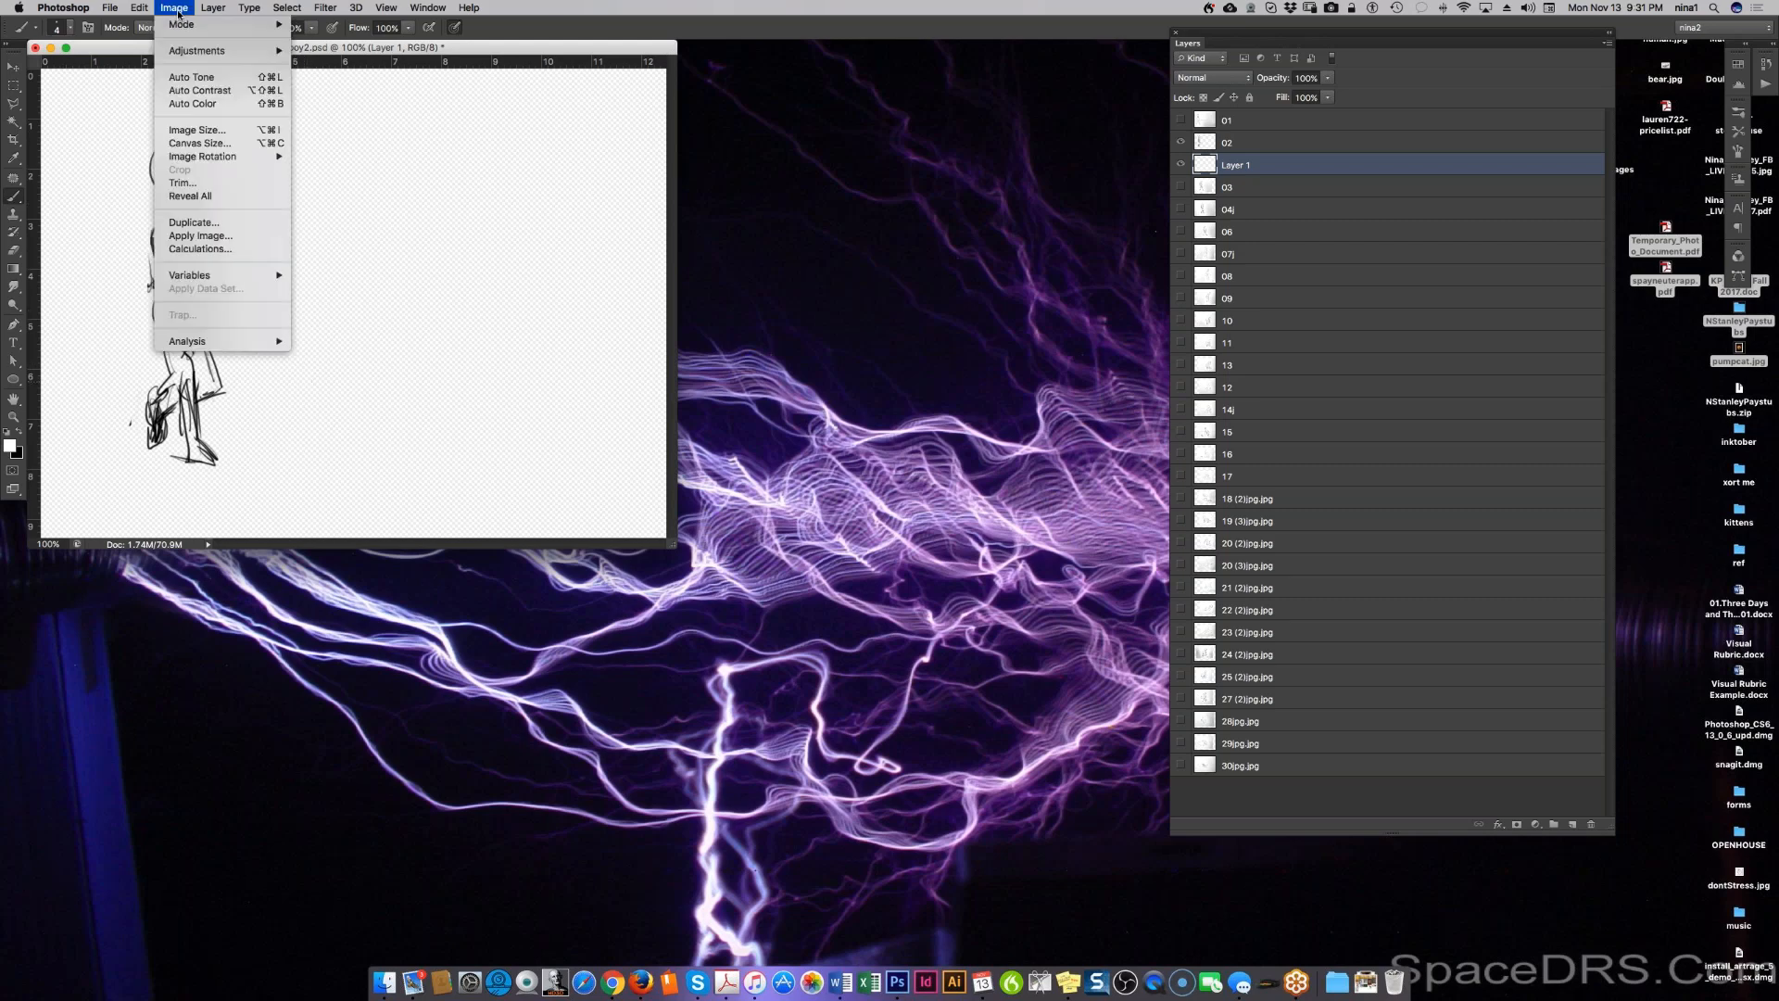
mouse_move(143, 8)
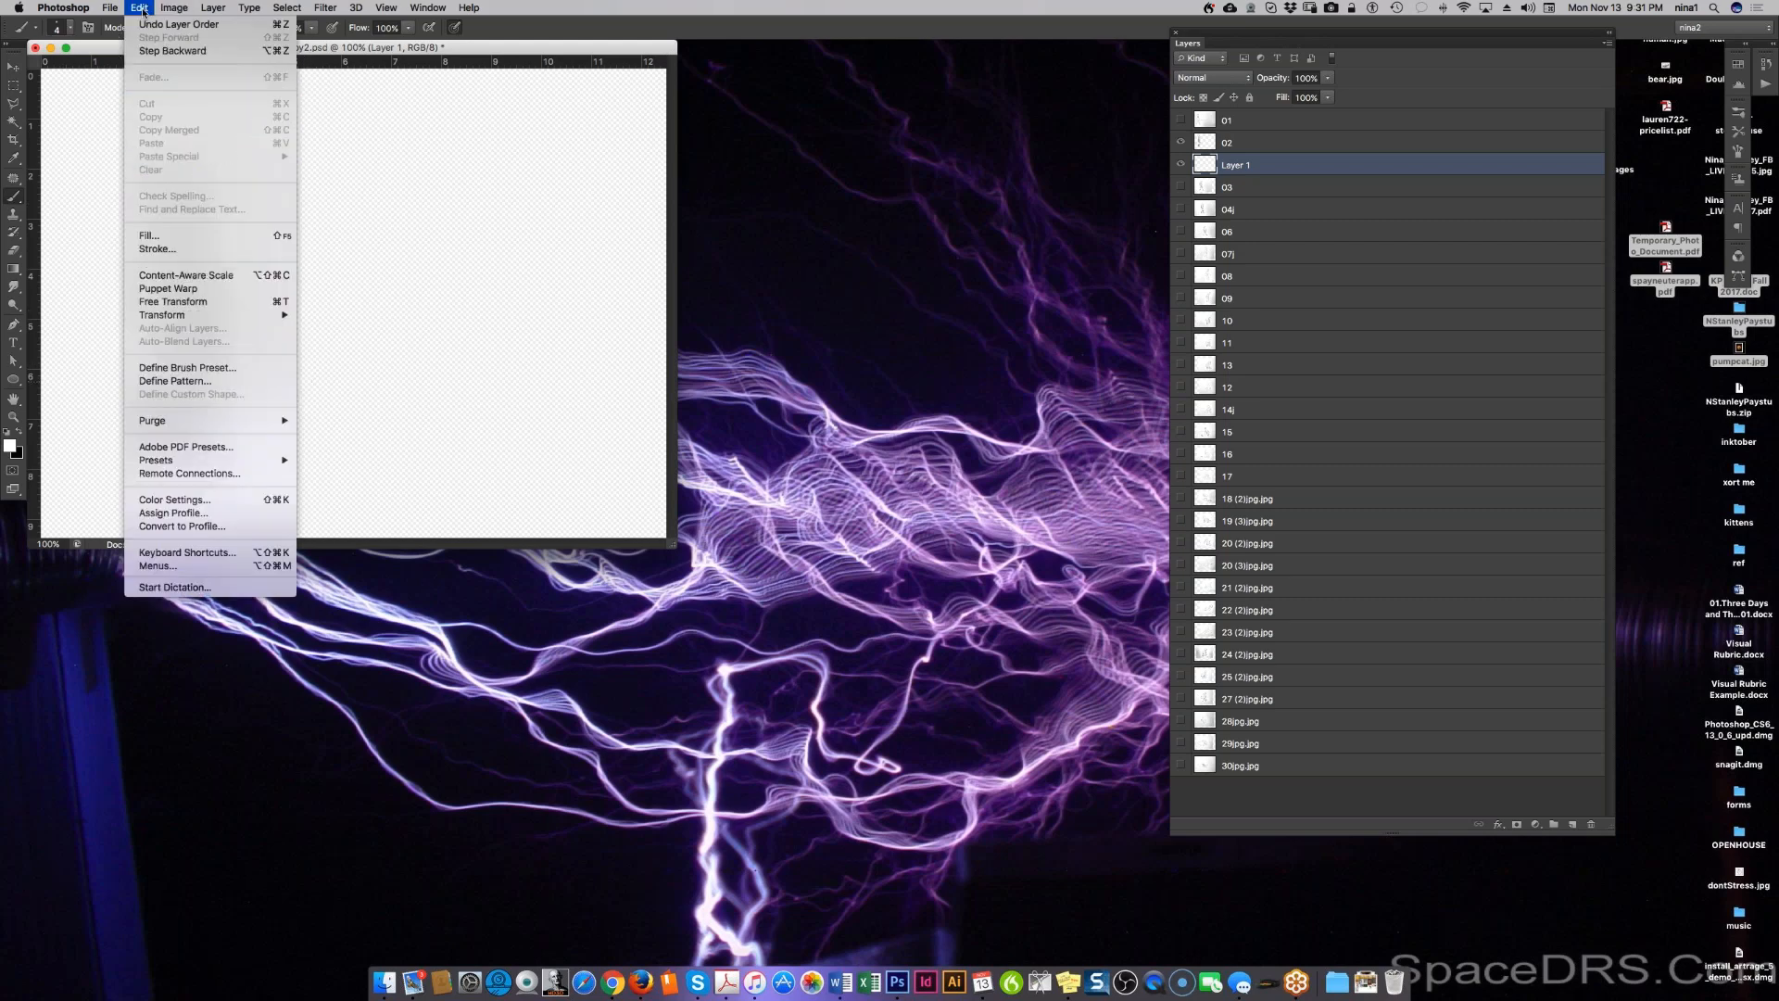
click(165, 235)
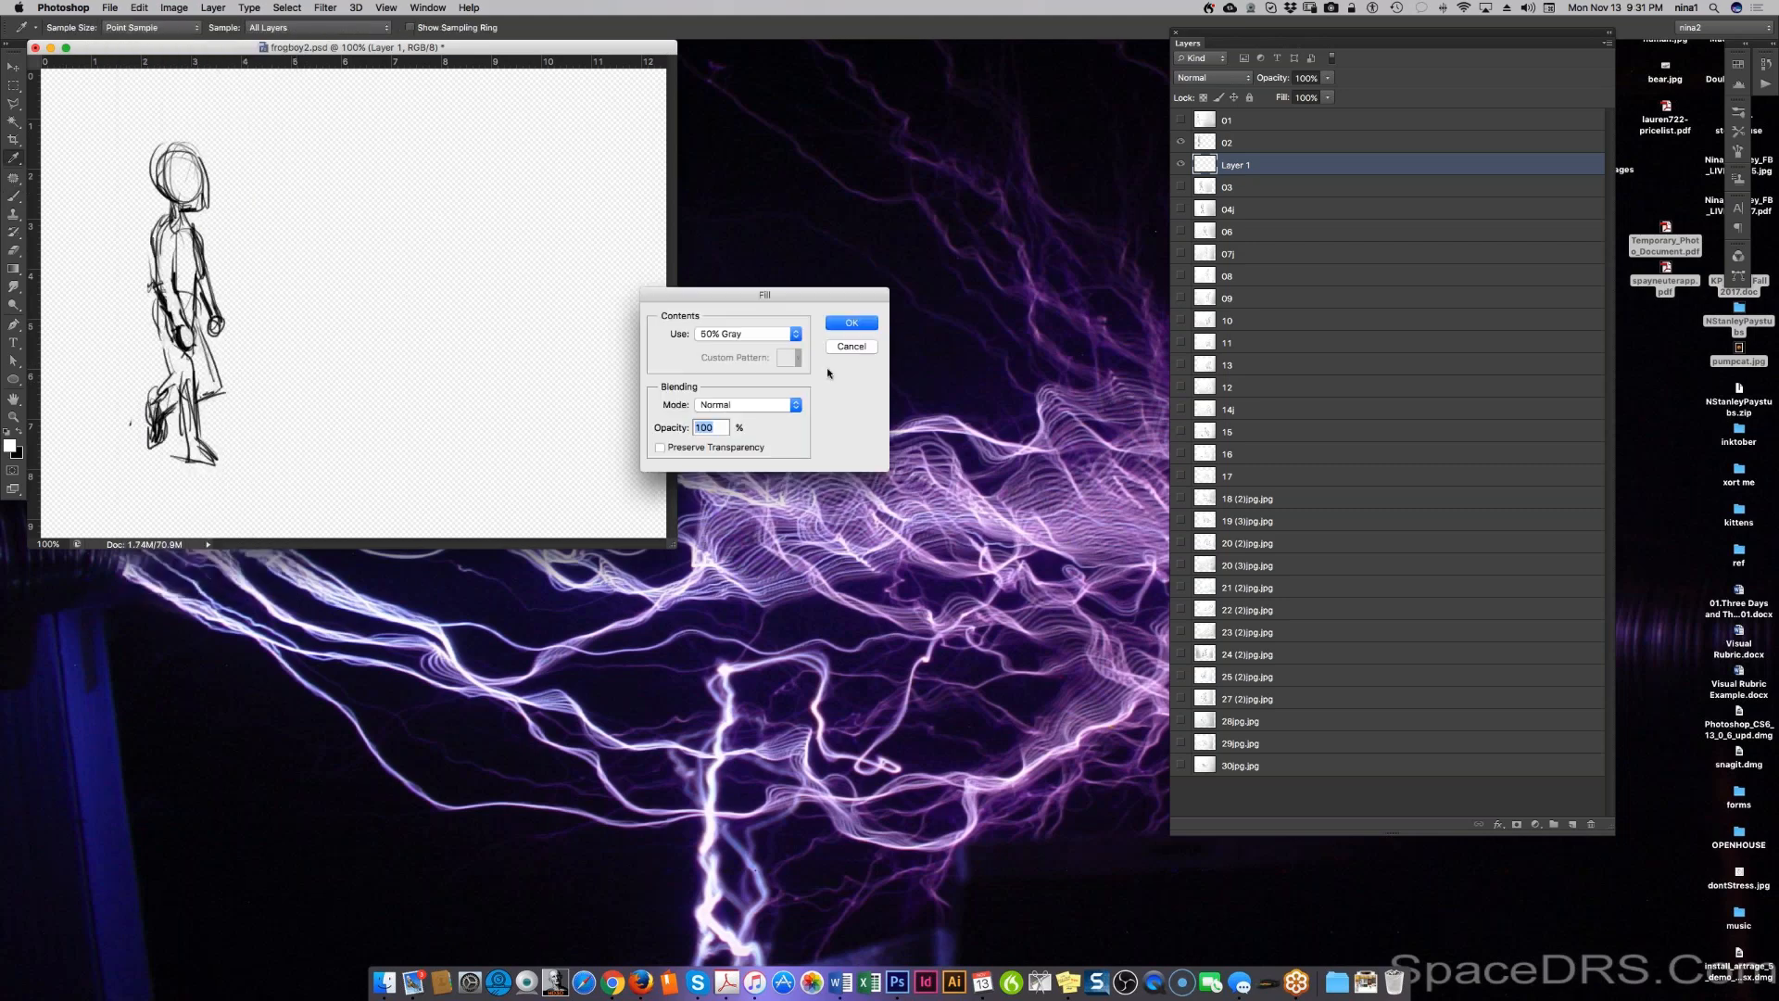
click(777, 333)
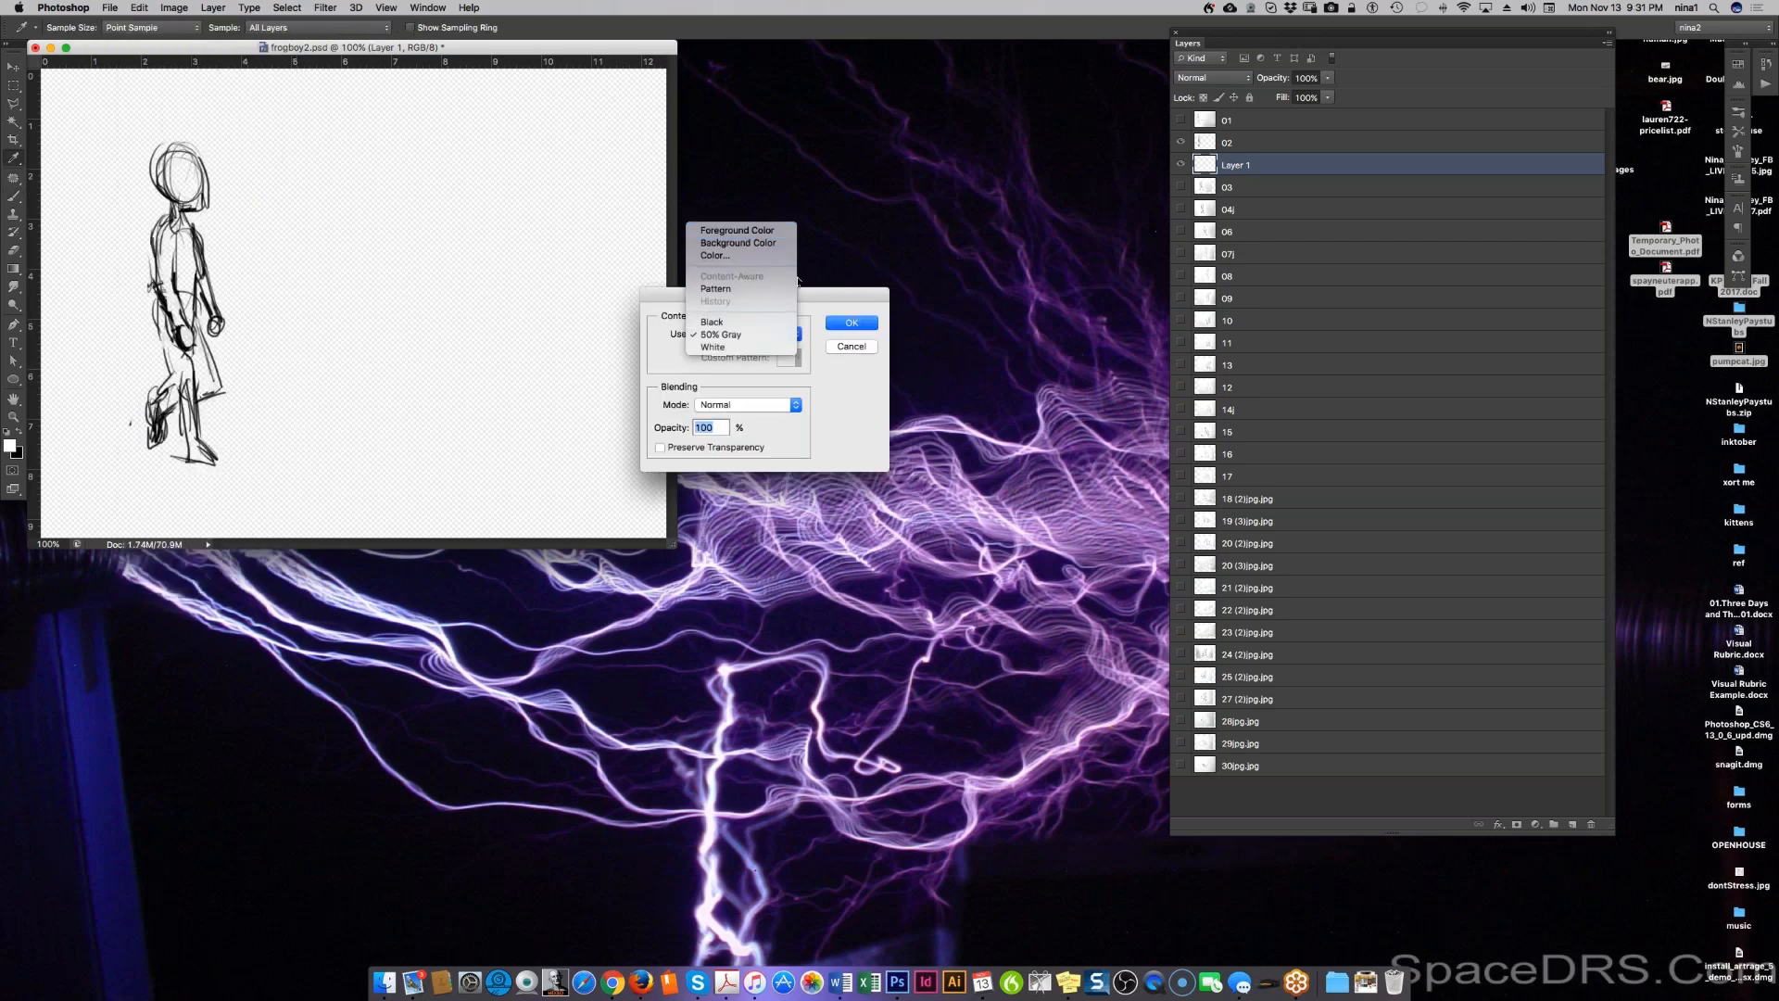
click(757, 229)
click(852, 322)
key(b)
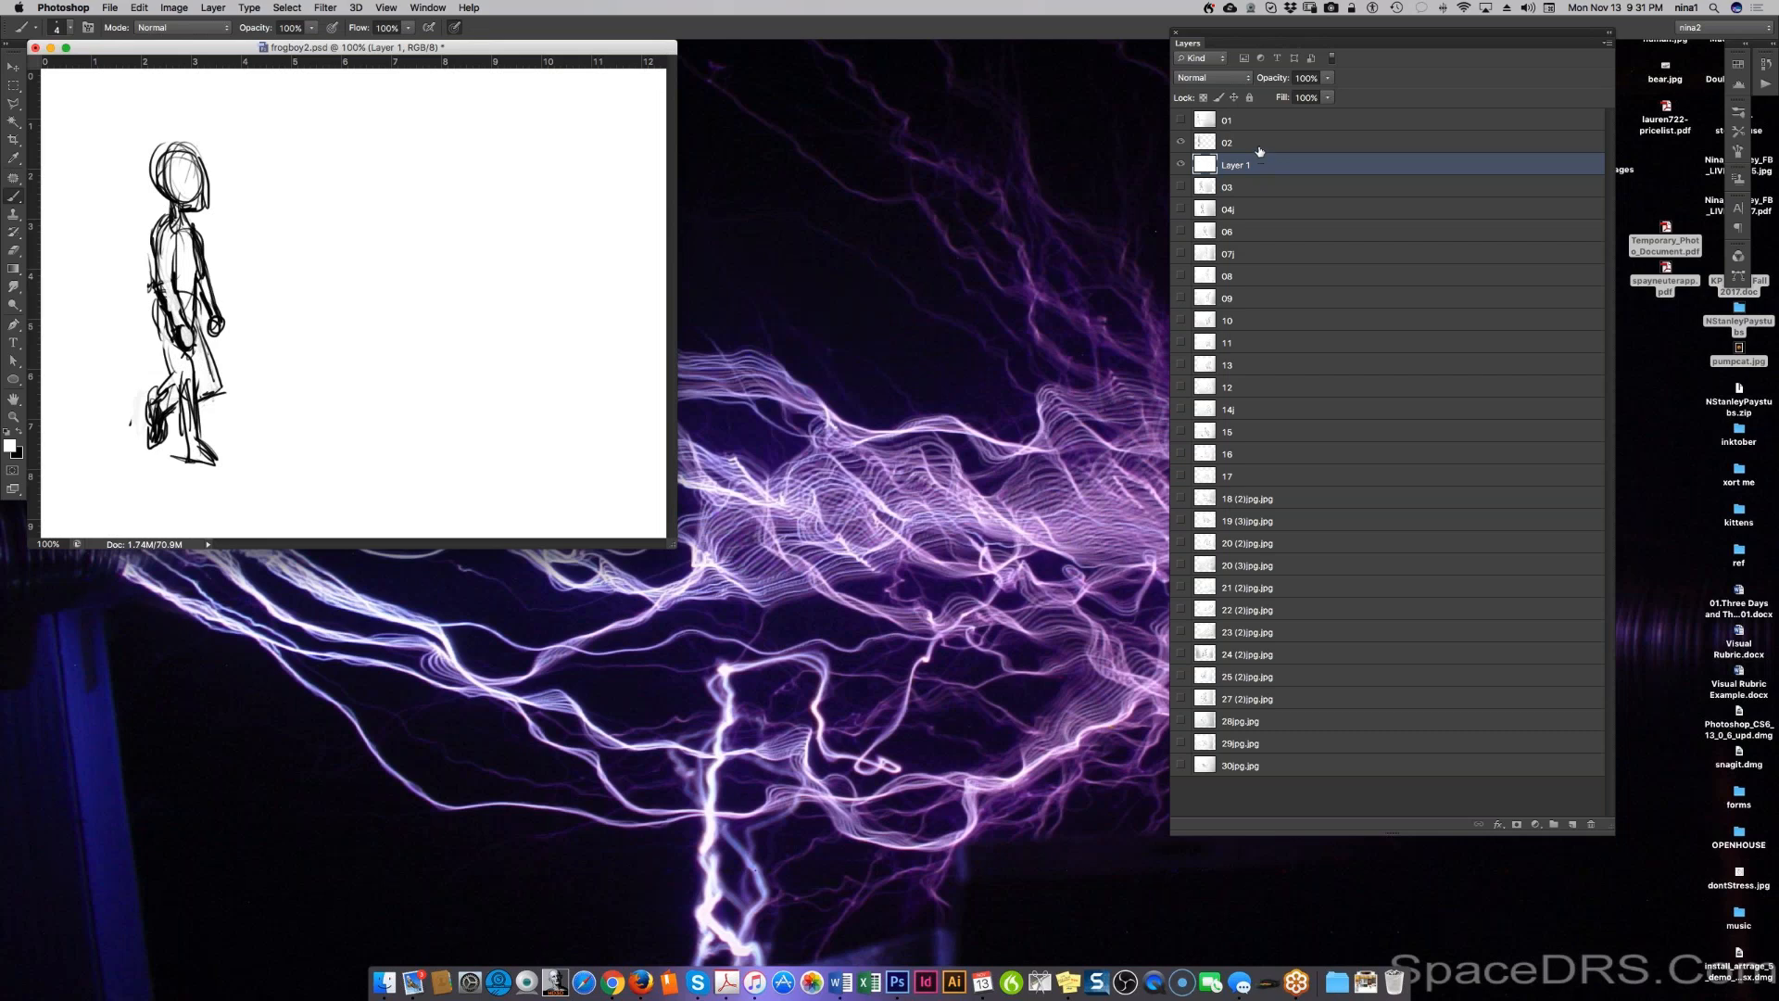
Step: Add the black text "333" near the canvas's upper-right corner and merge it with layer 02 and the white layer beneath
click(1259, 150)
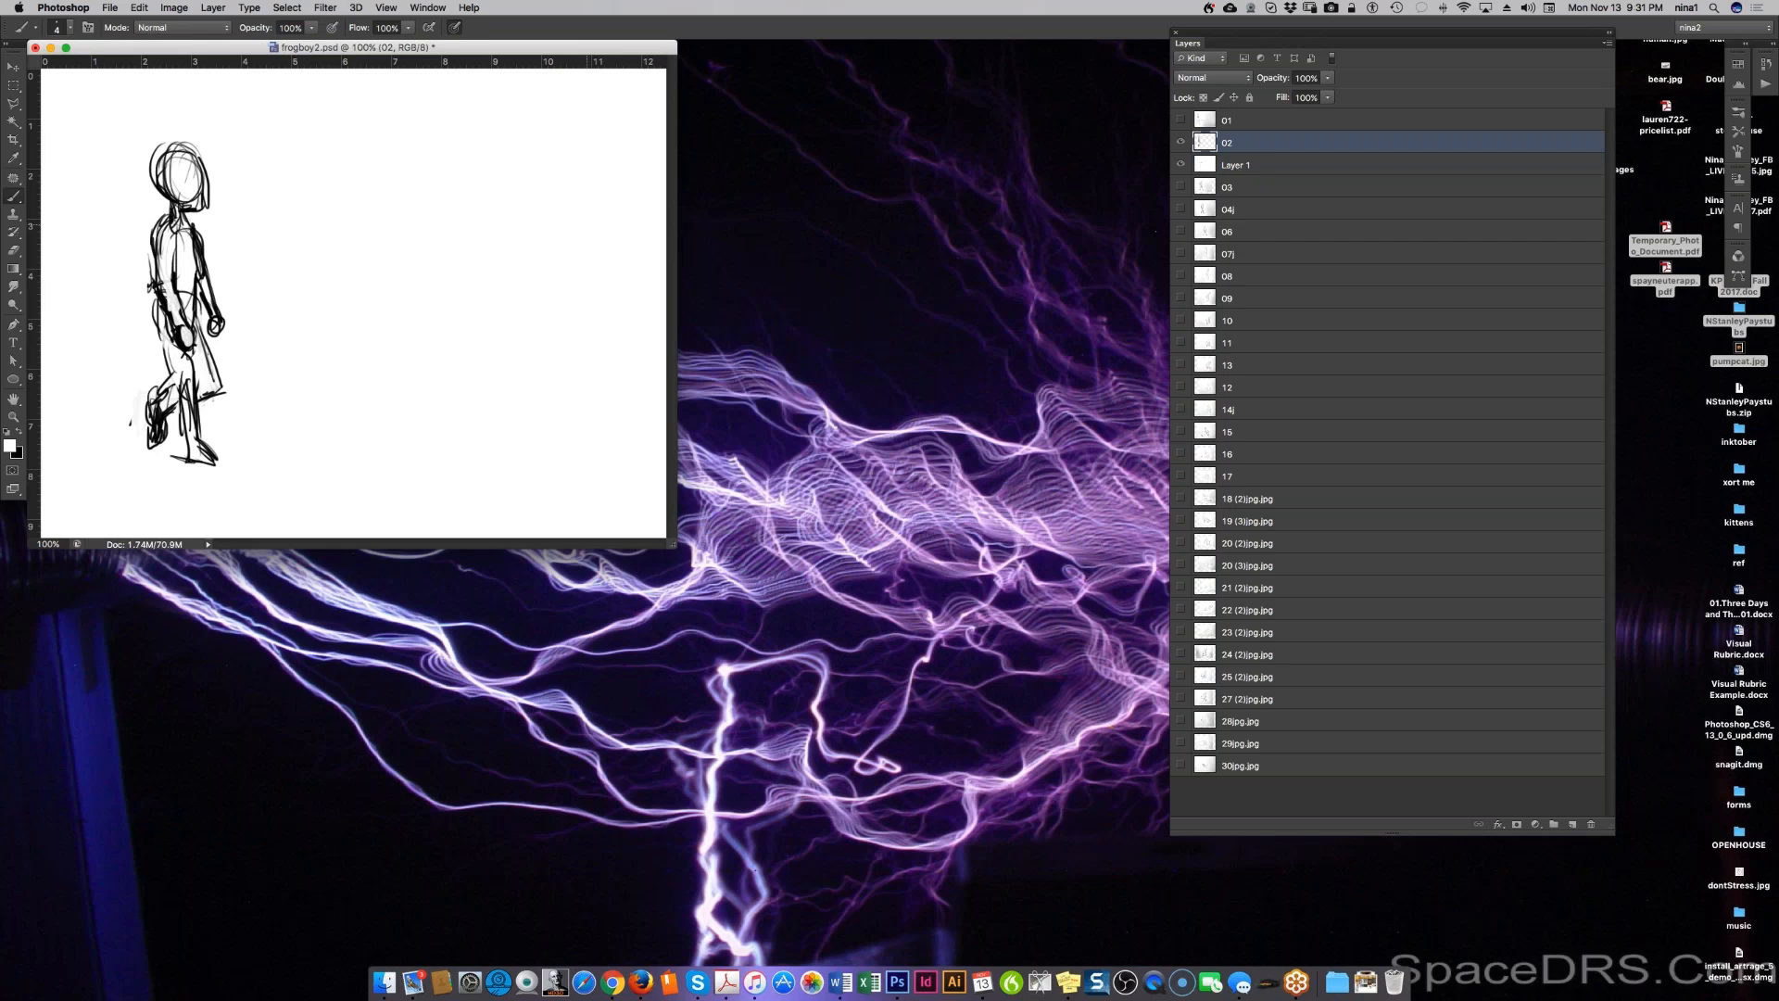
key(t)
key(x)
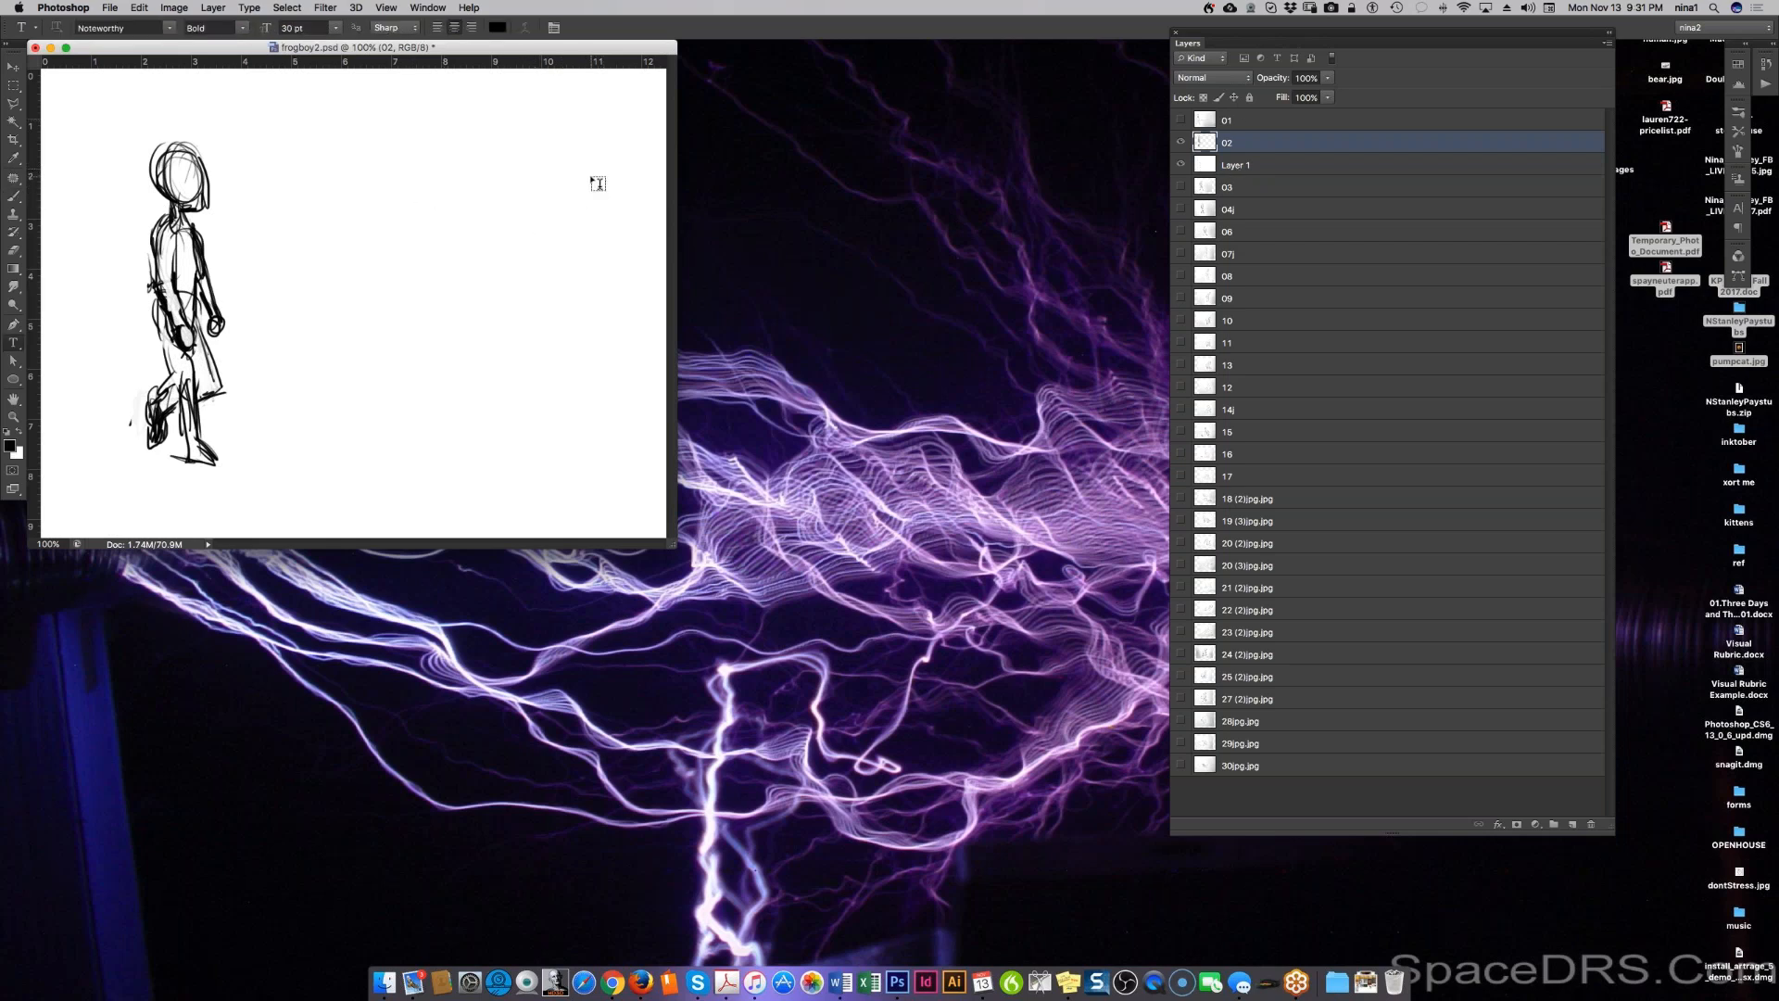
click(592, 190)
text(333)
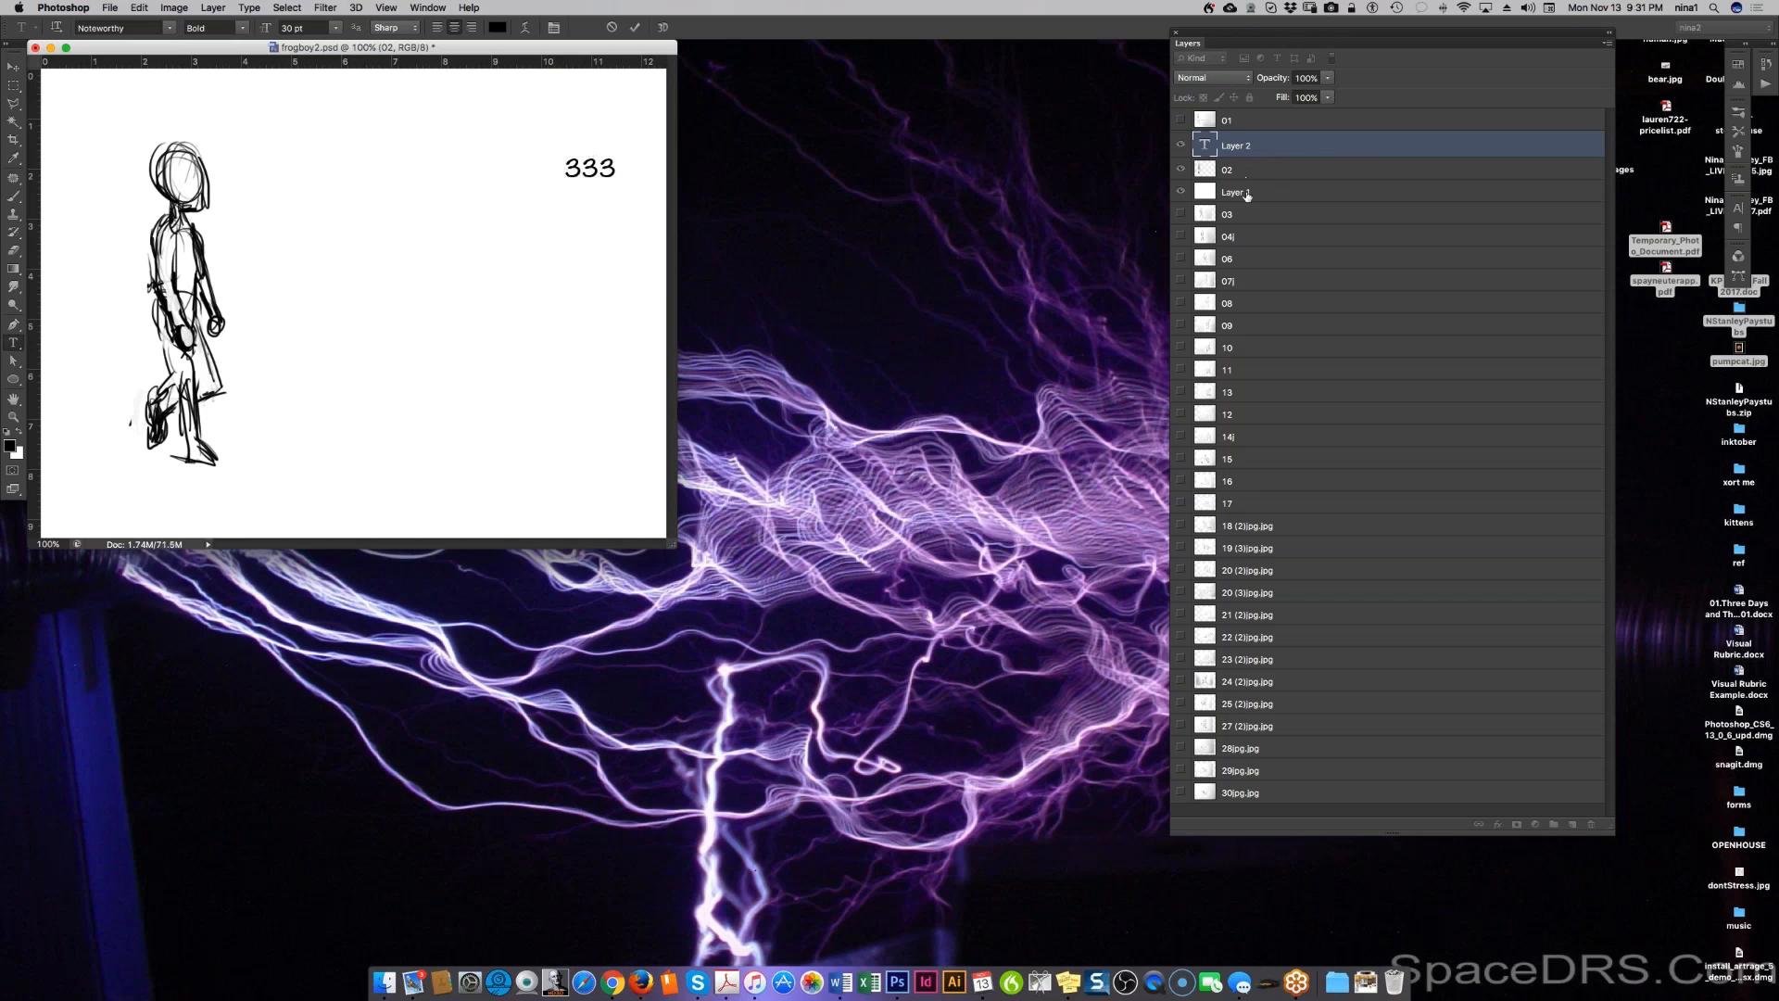
key(super+e)
key(super+e)
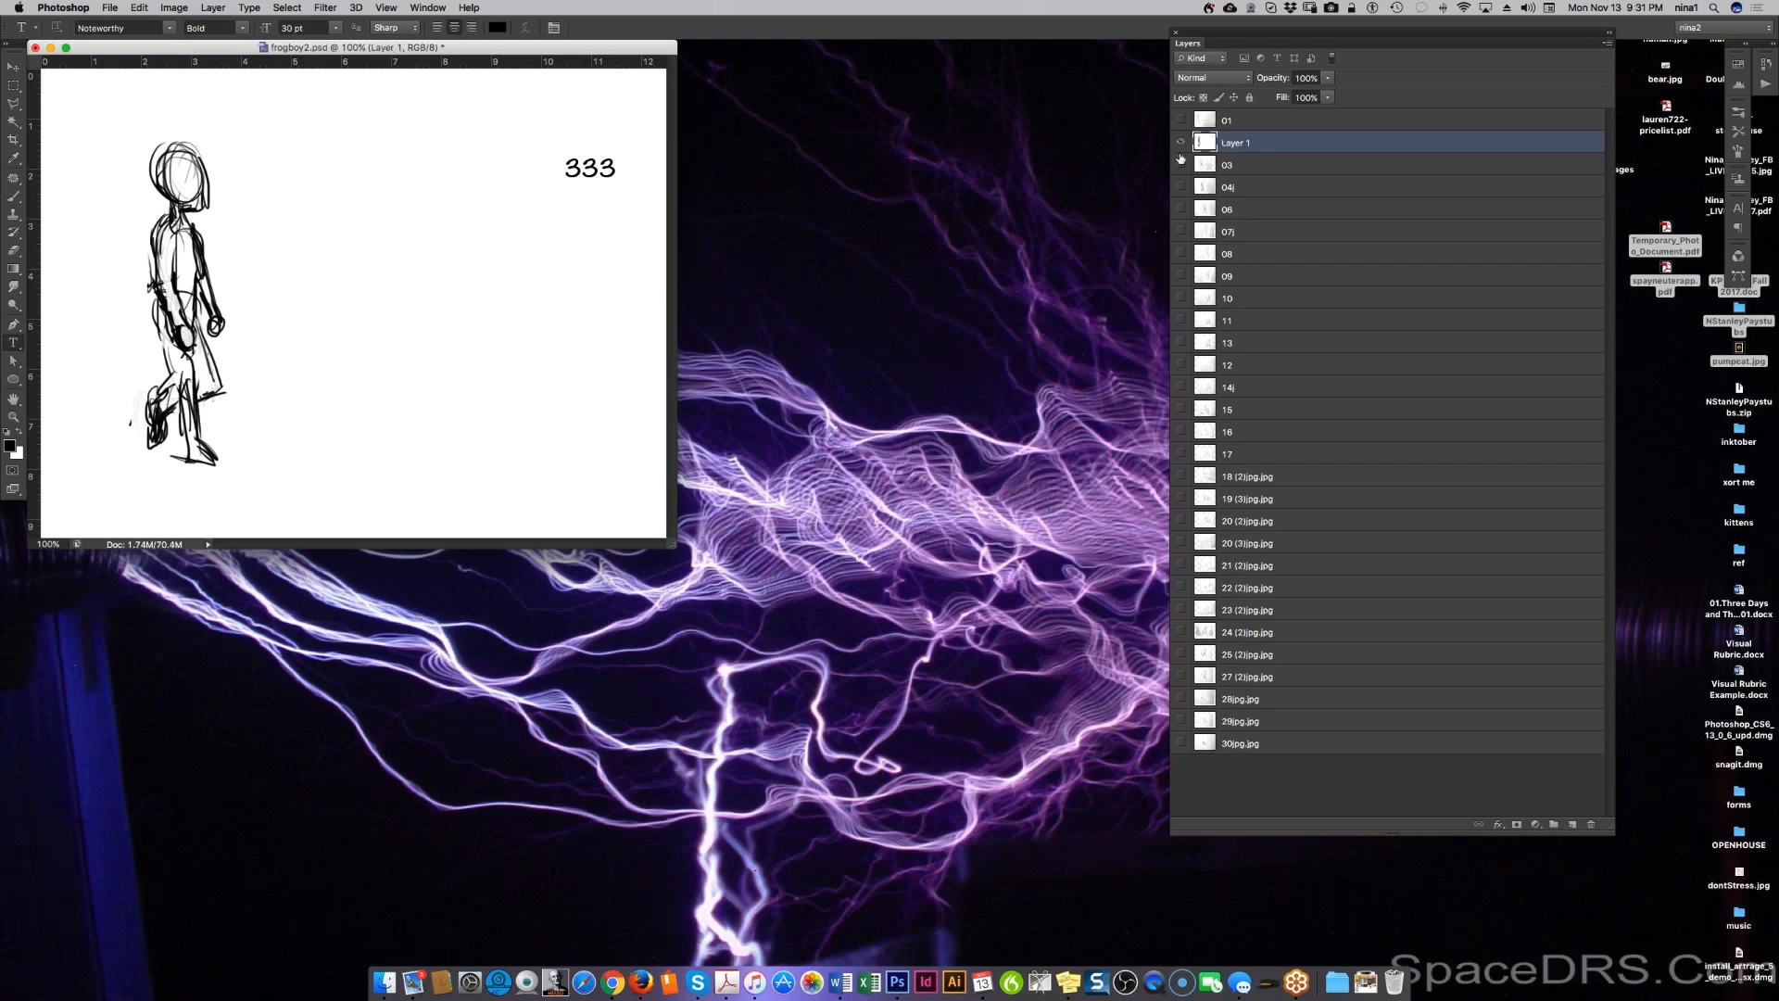
Step: Check the merged frame by toggling the visibility of Layer 1 and layer 01
click(1180, 144)
click(1181, 144)
click(1180, 144)
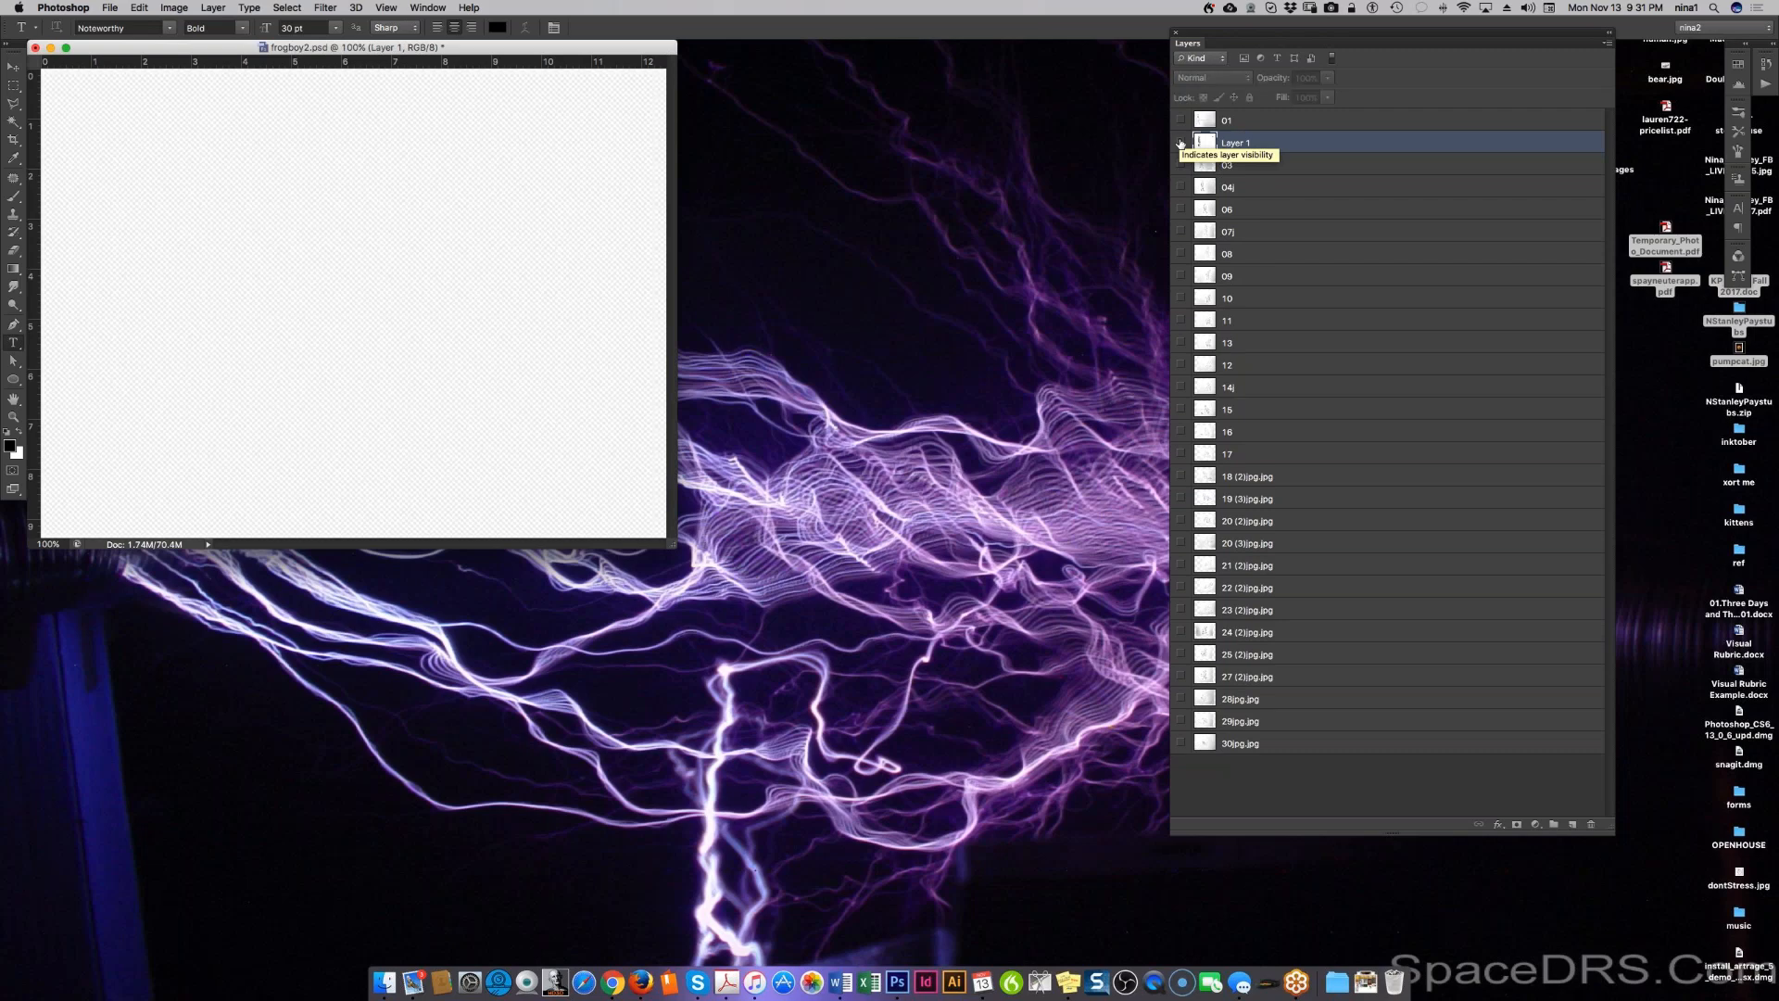
click(1180, 144)
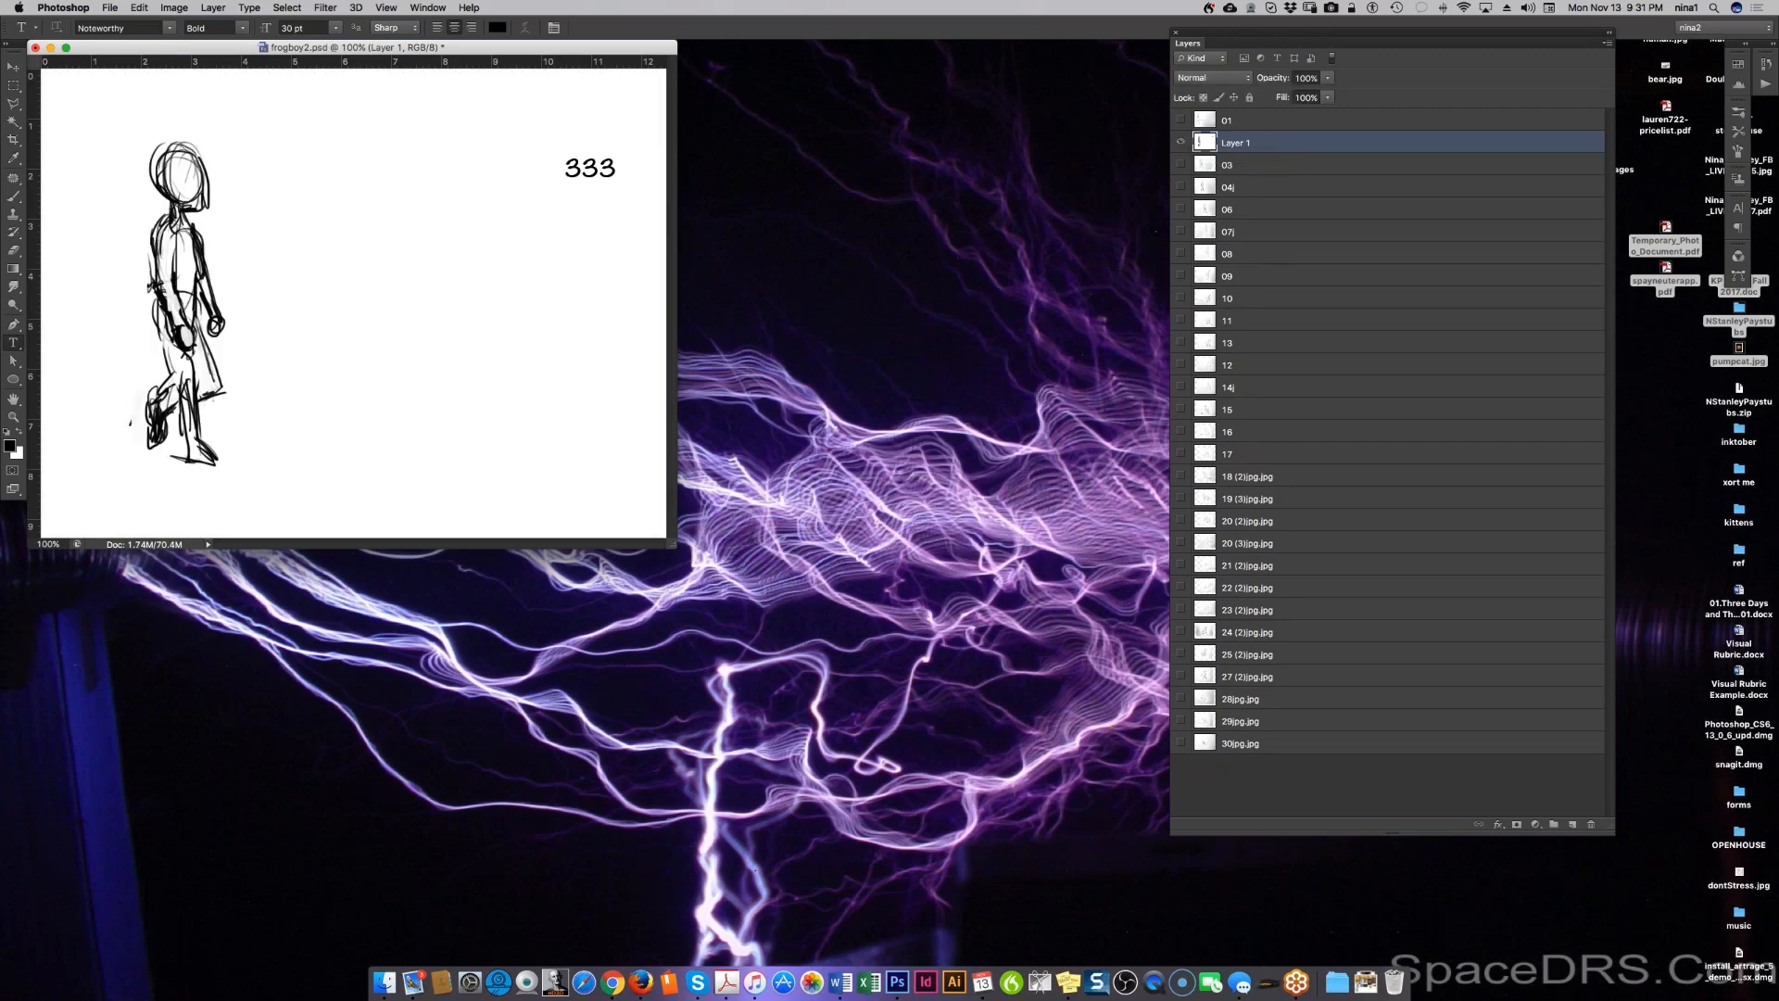
click(1180, 121)
click(1180, 121)
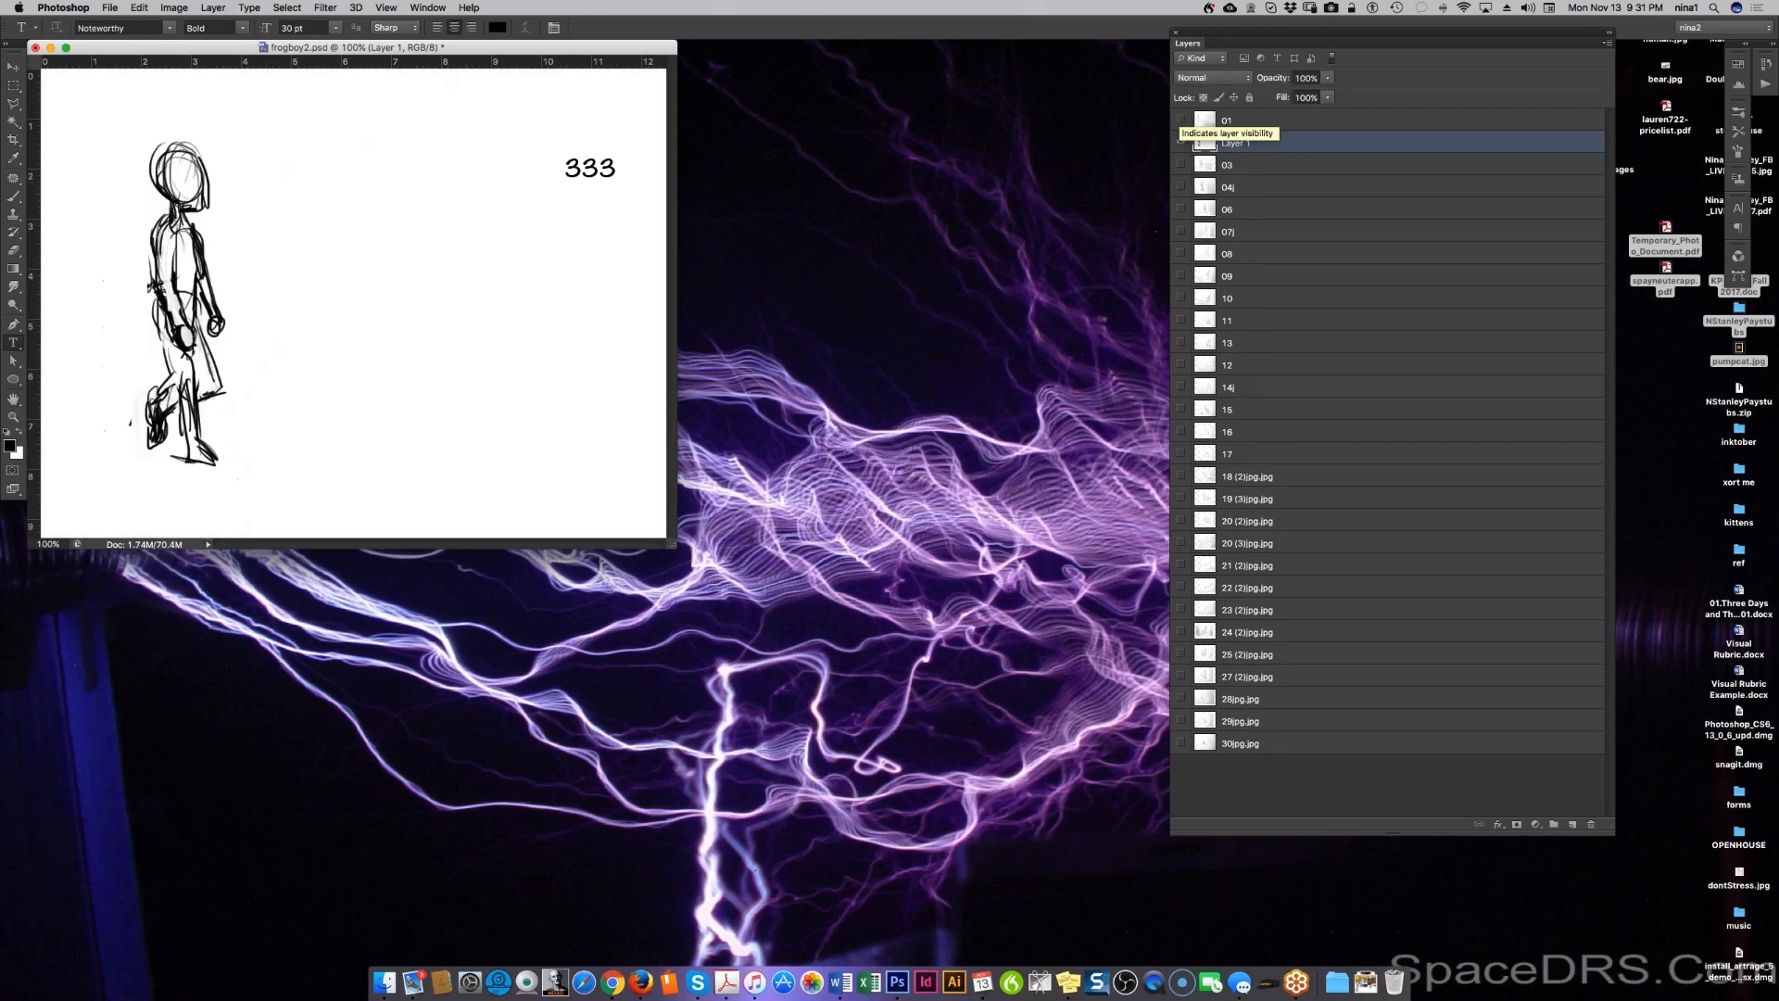
Step: Preview layer 03 on its own, then leave only layer 01 visible
click(1181, 143)
click(1181, 165)
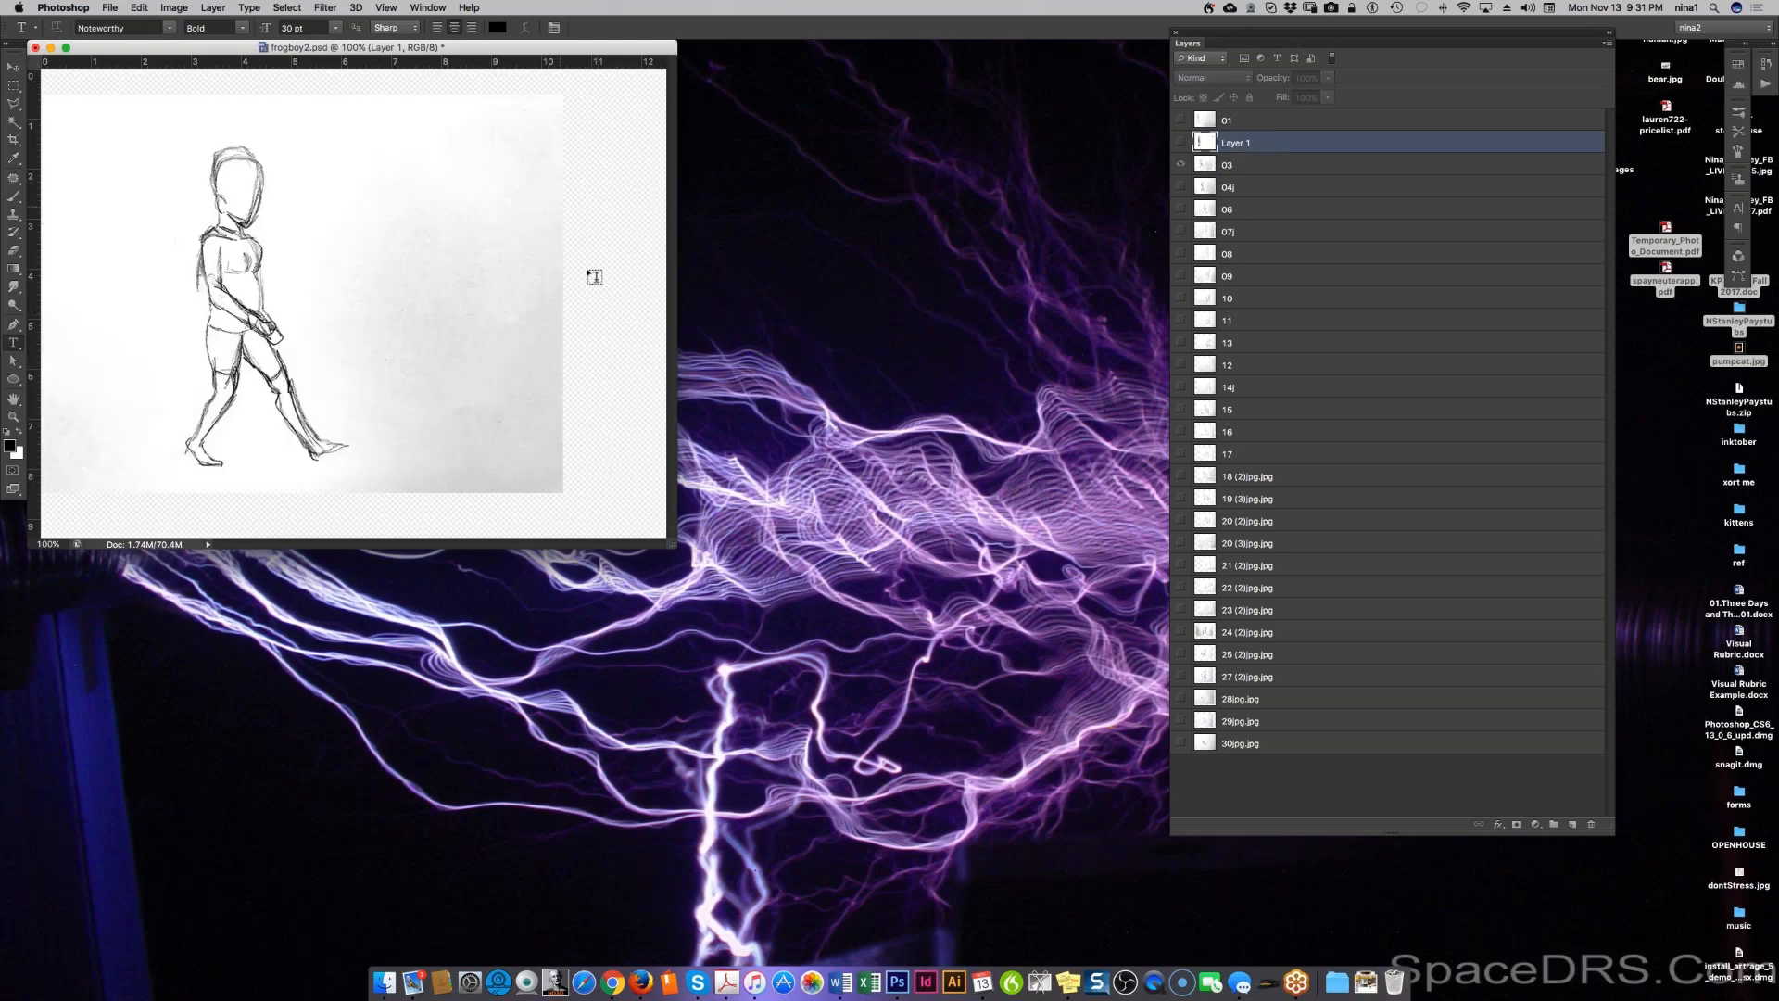
click(1180, 142)
click(1181, 121)
click(1181, 143)
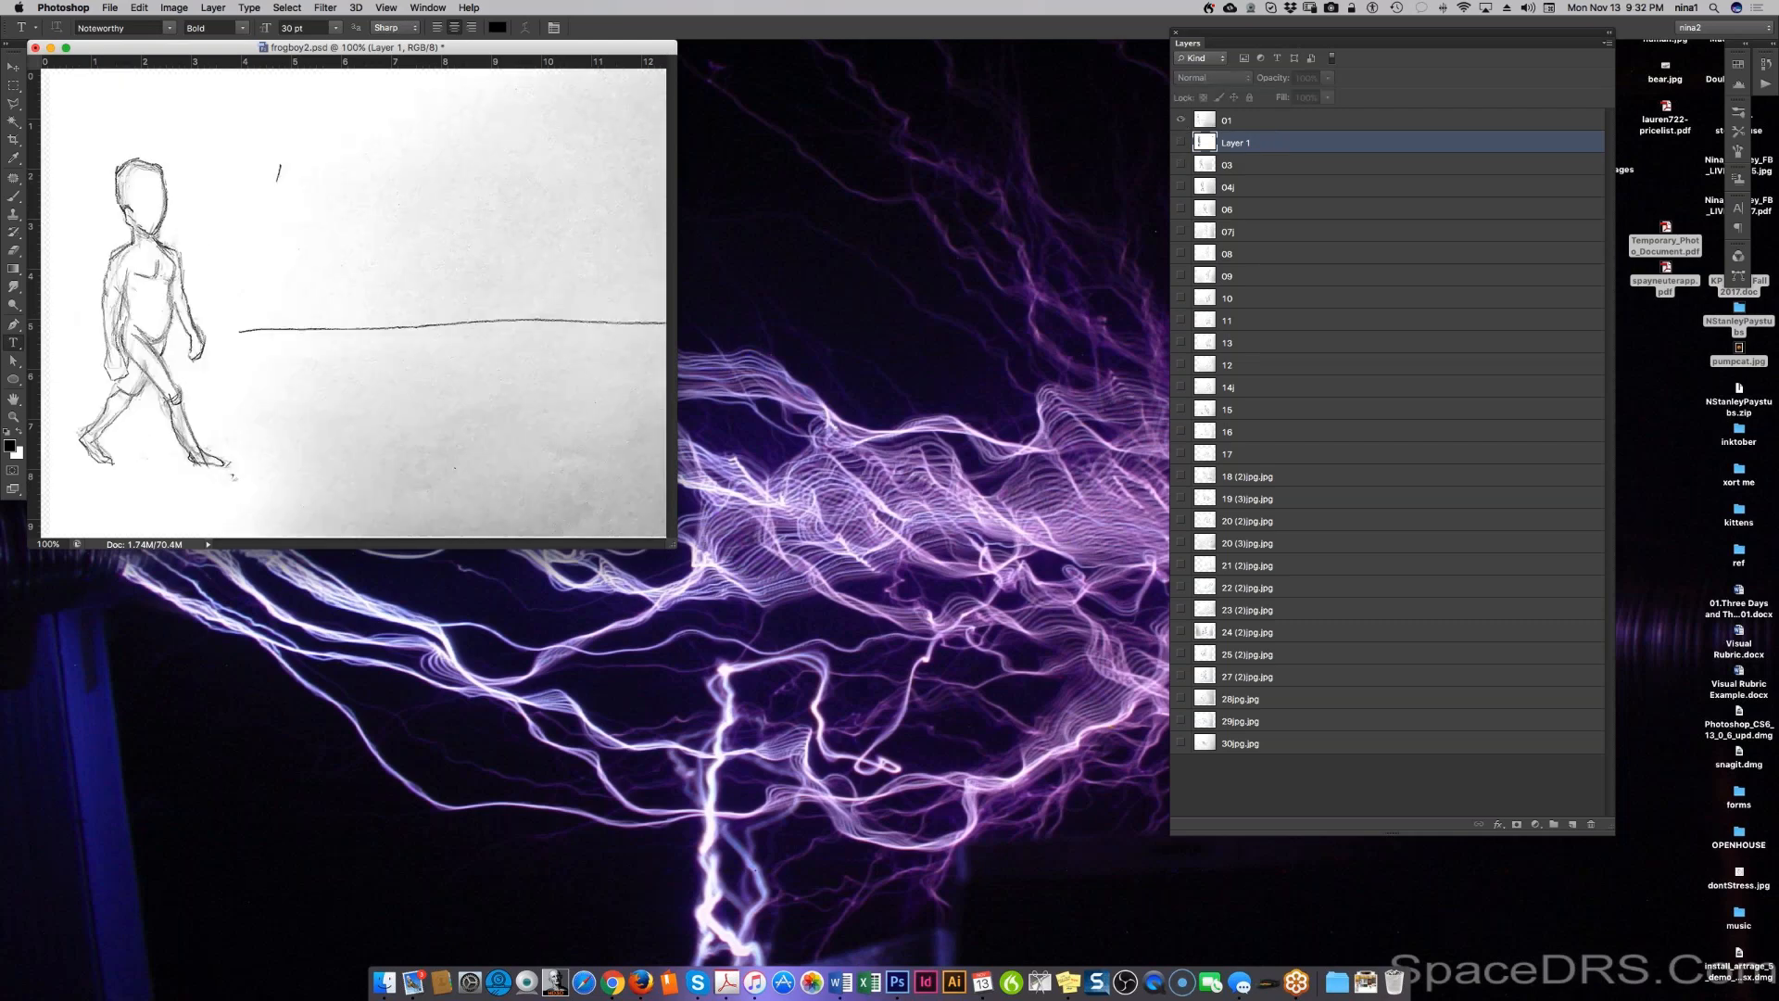
Step: Save frogboy2.psd and display the Timeline
key(super+s)
click(428, 8)
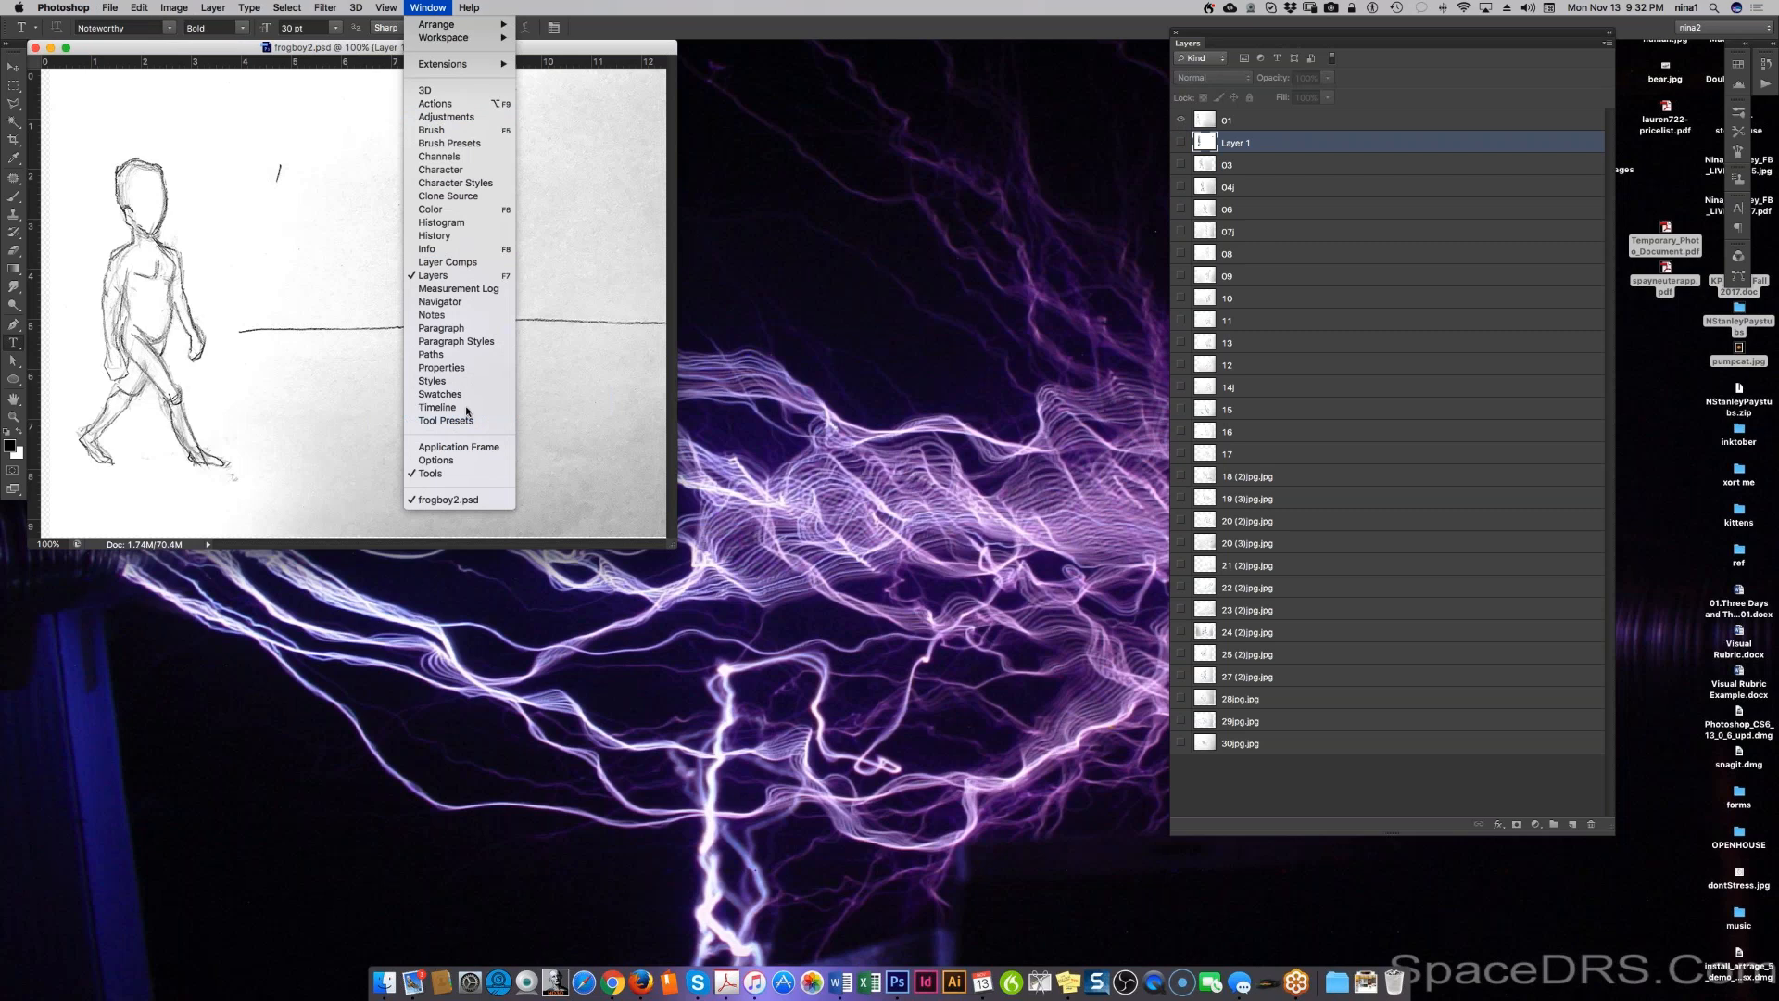
click(438, 408)
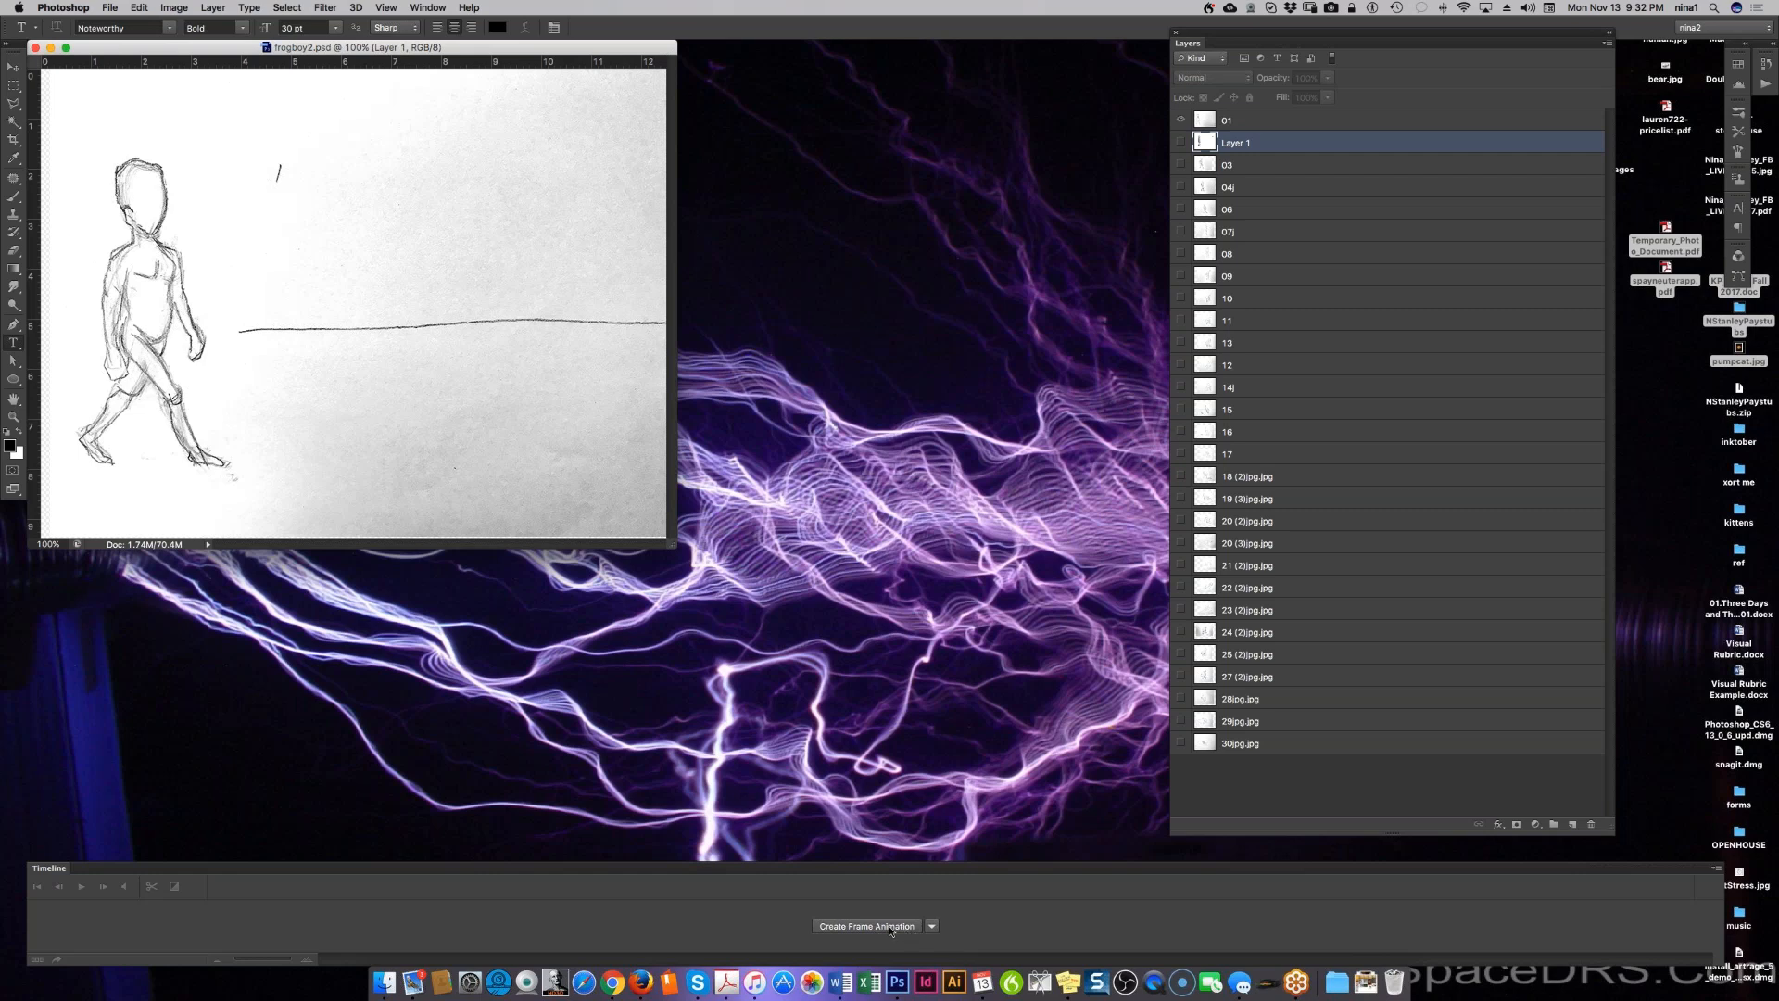
Step: Create a frame animation, make frames from all the layers, and play it
click(932, 926)
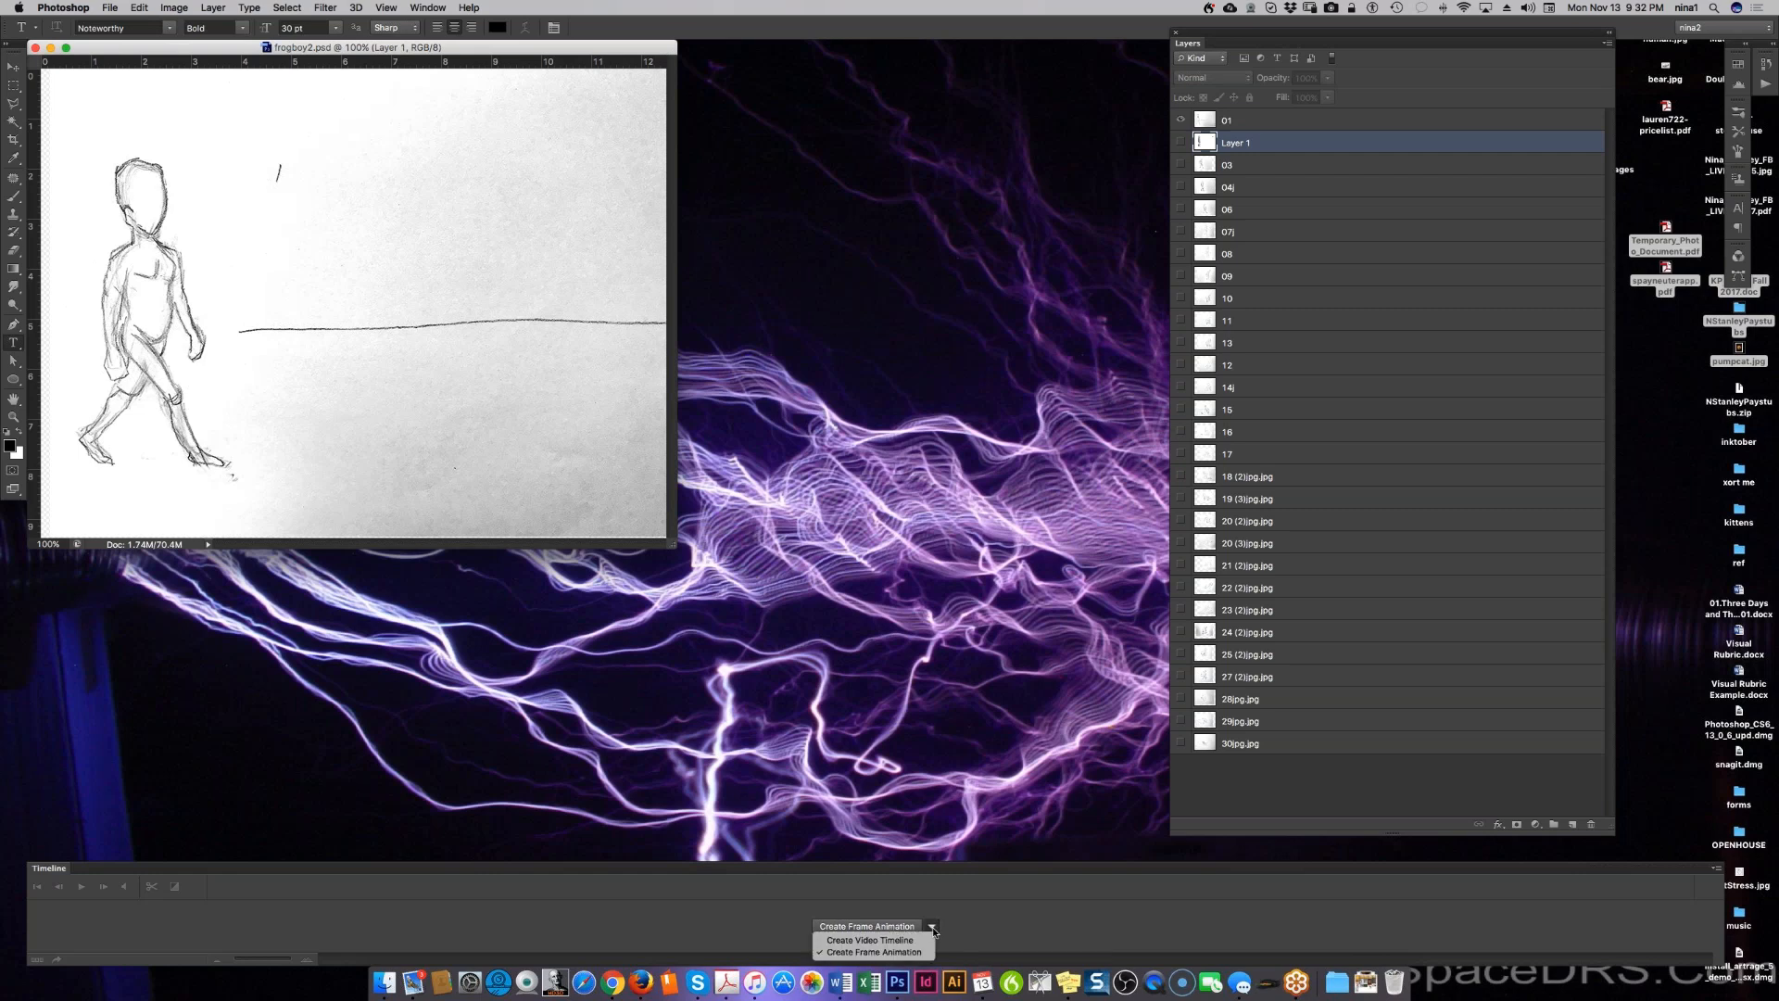
click(905, 951)
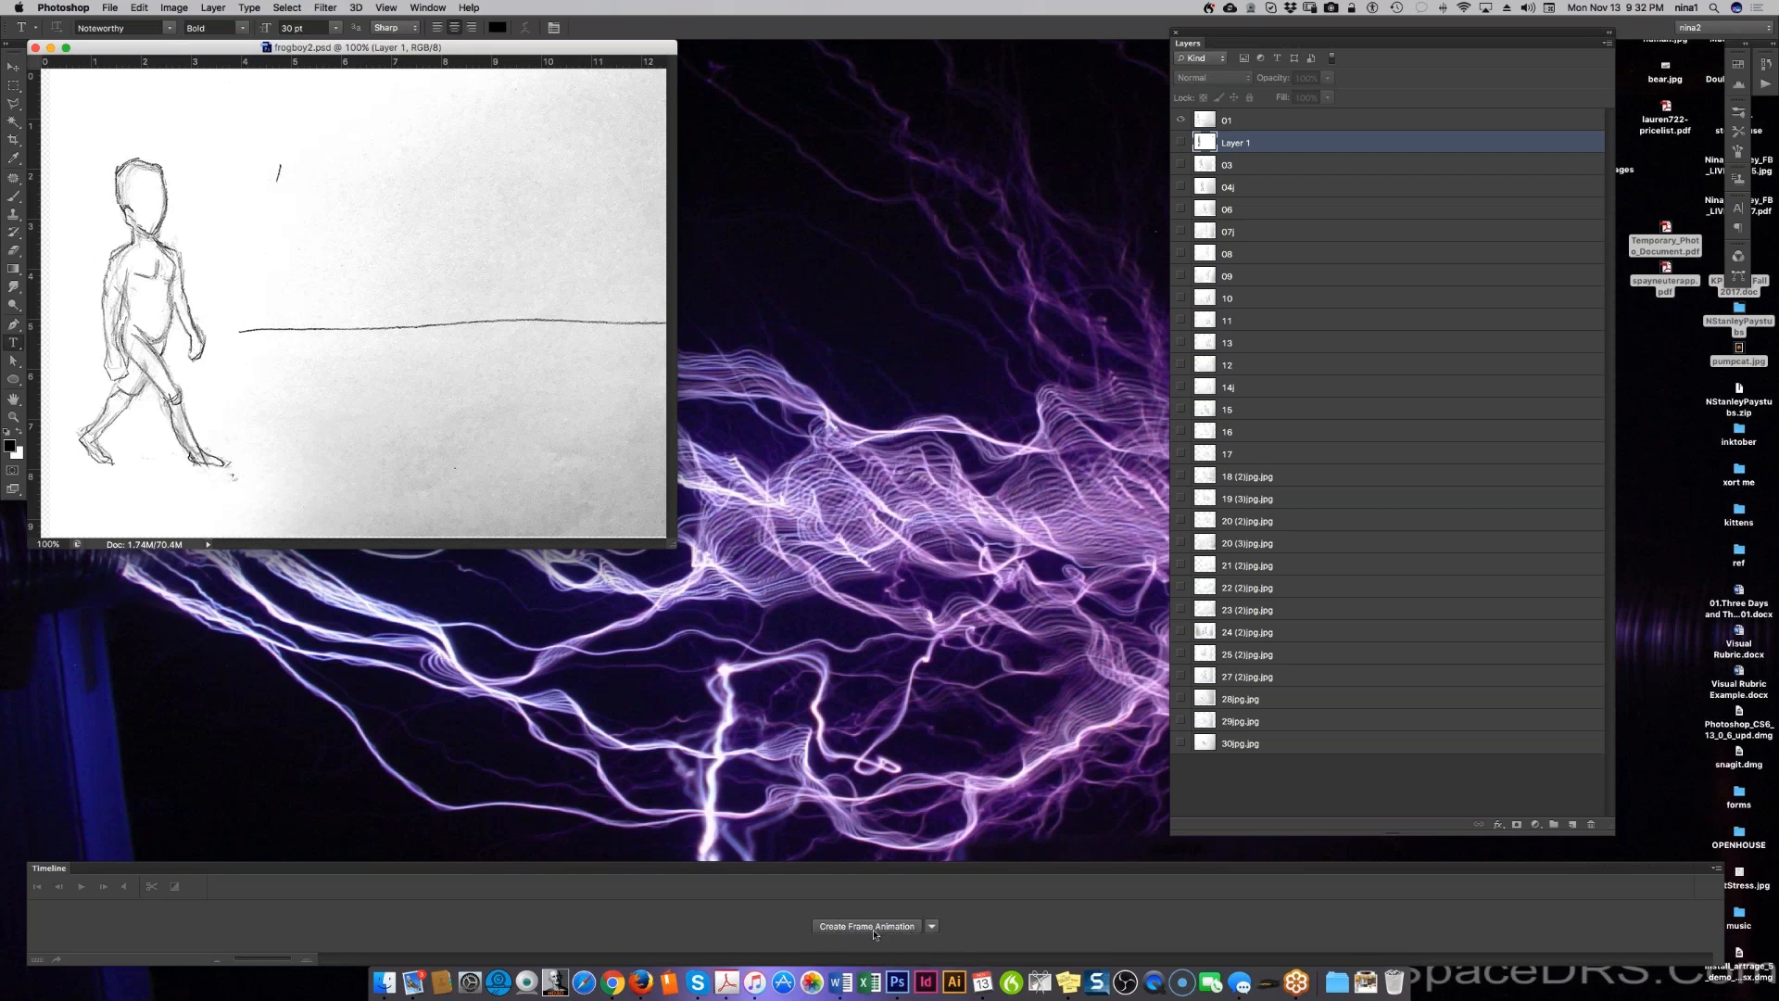
click(871, 927)
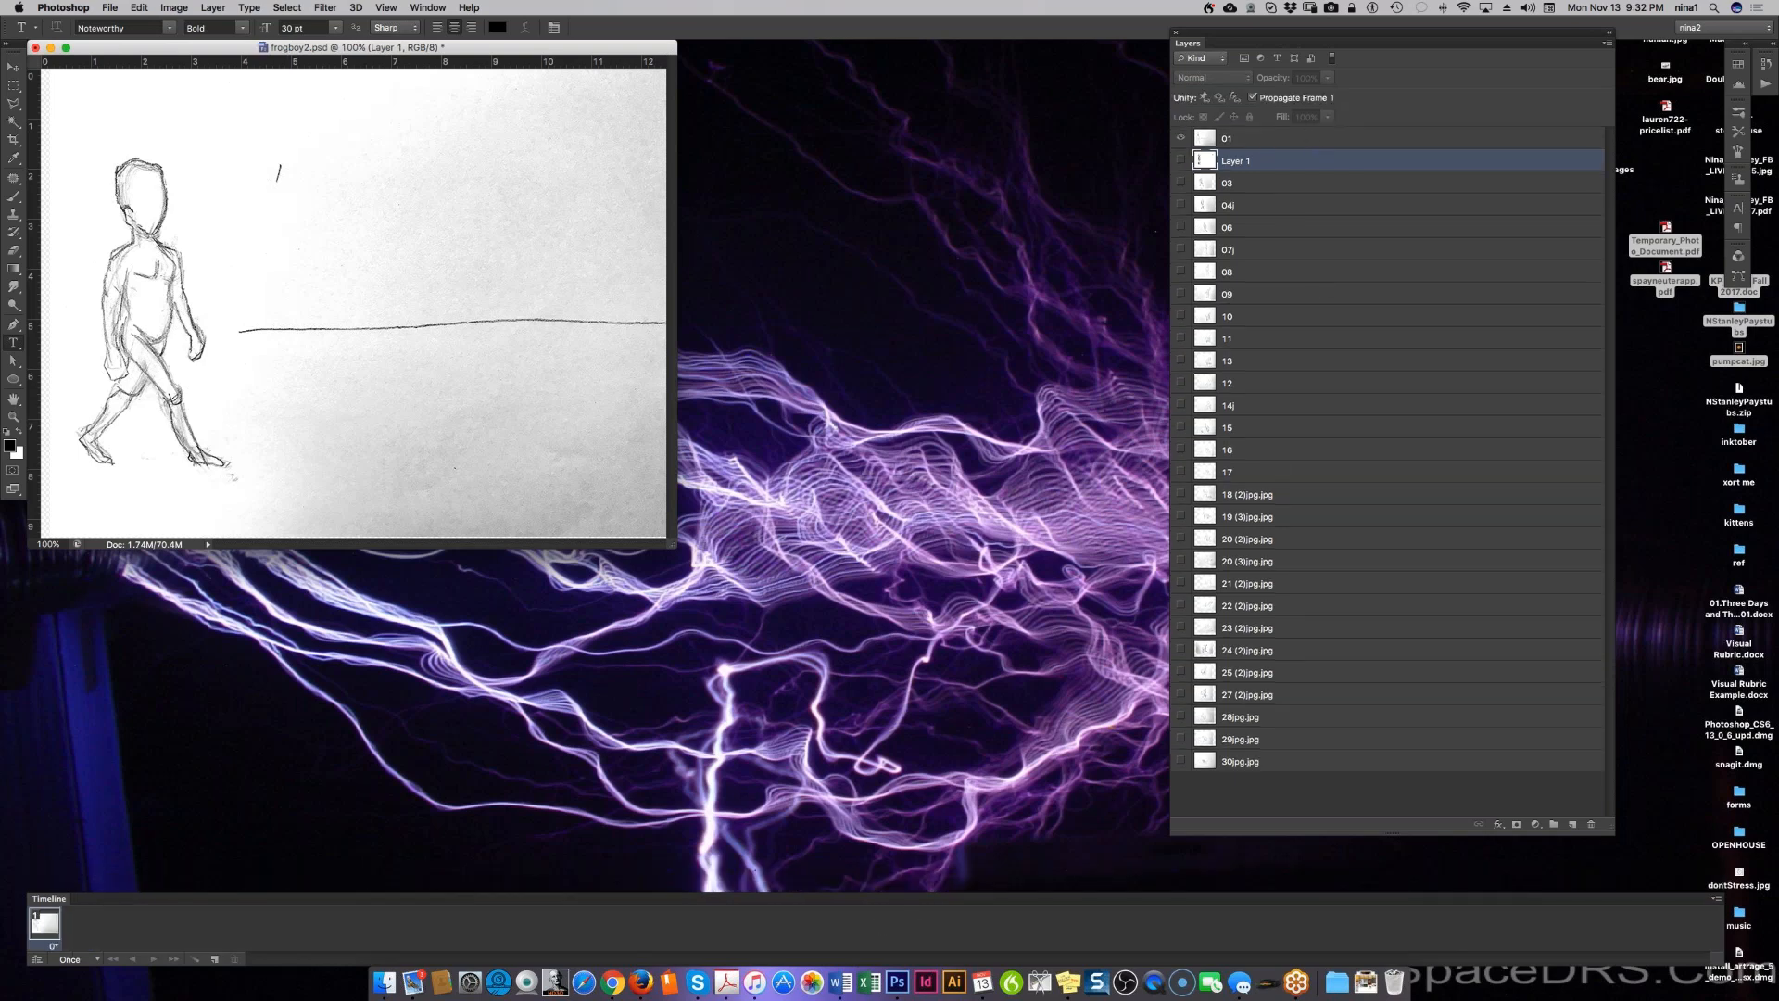
click(1359, 141)
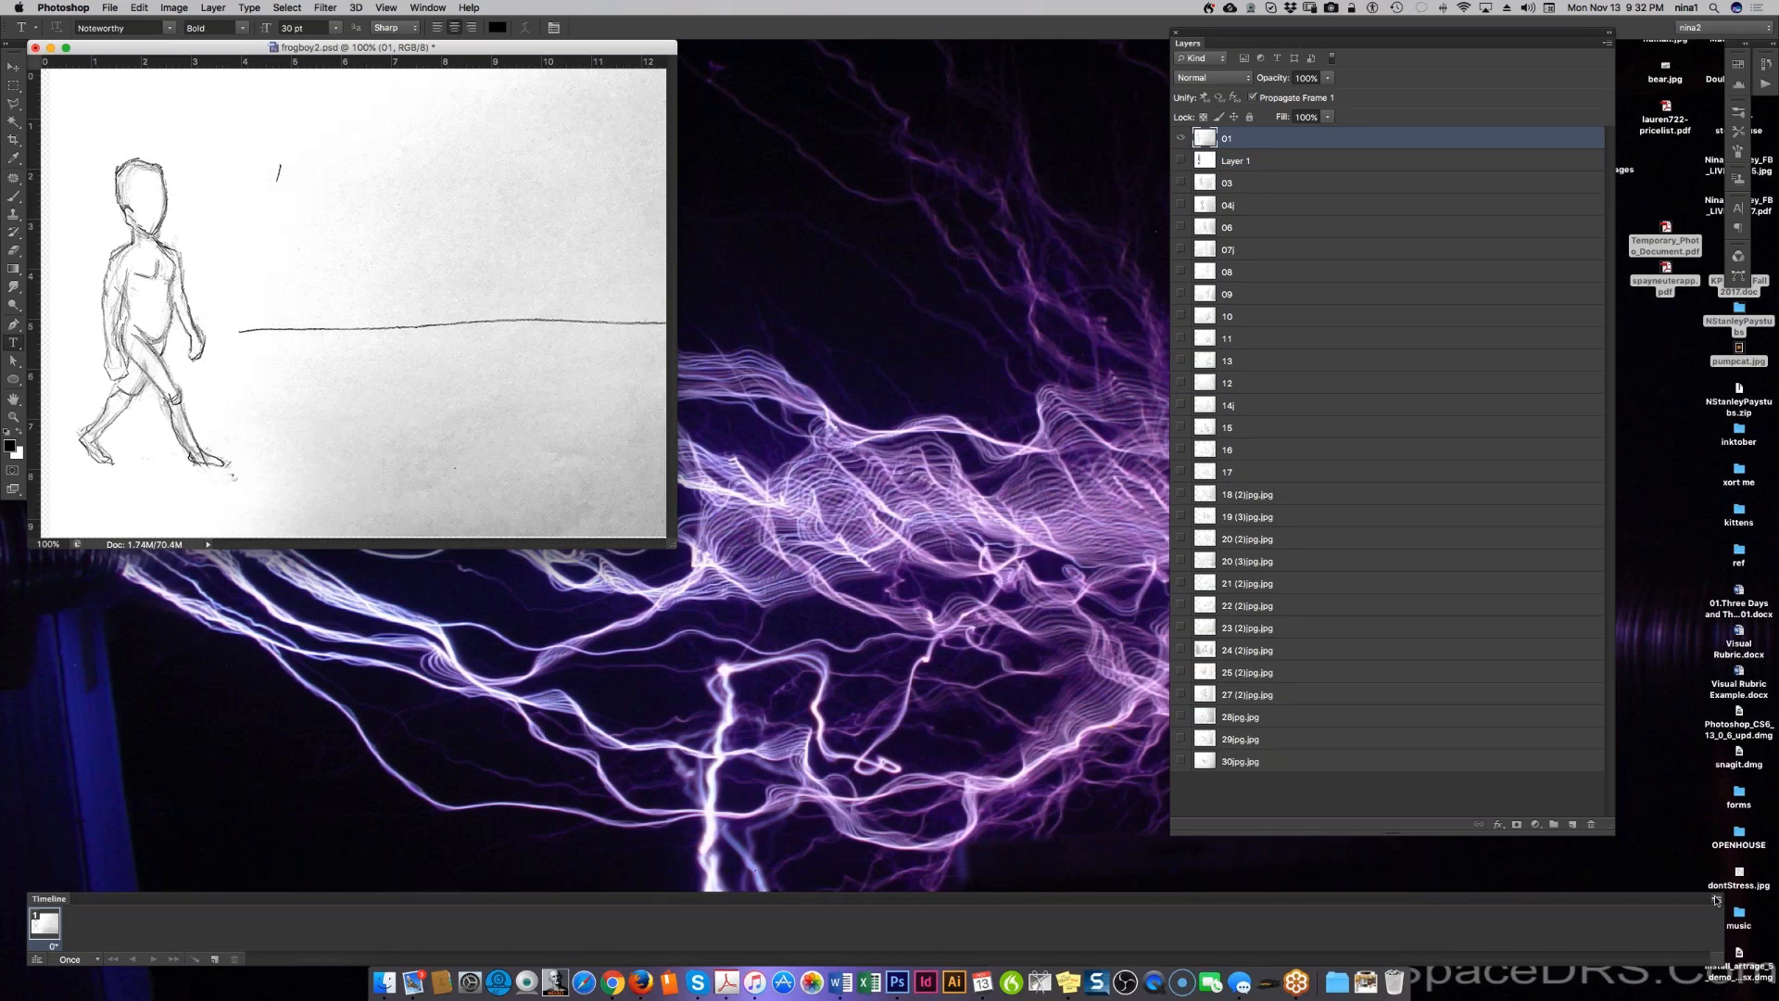
click(1716, 900)
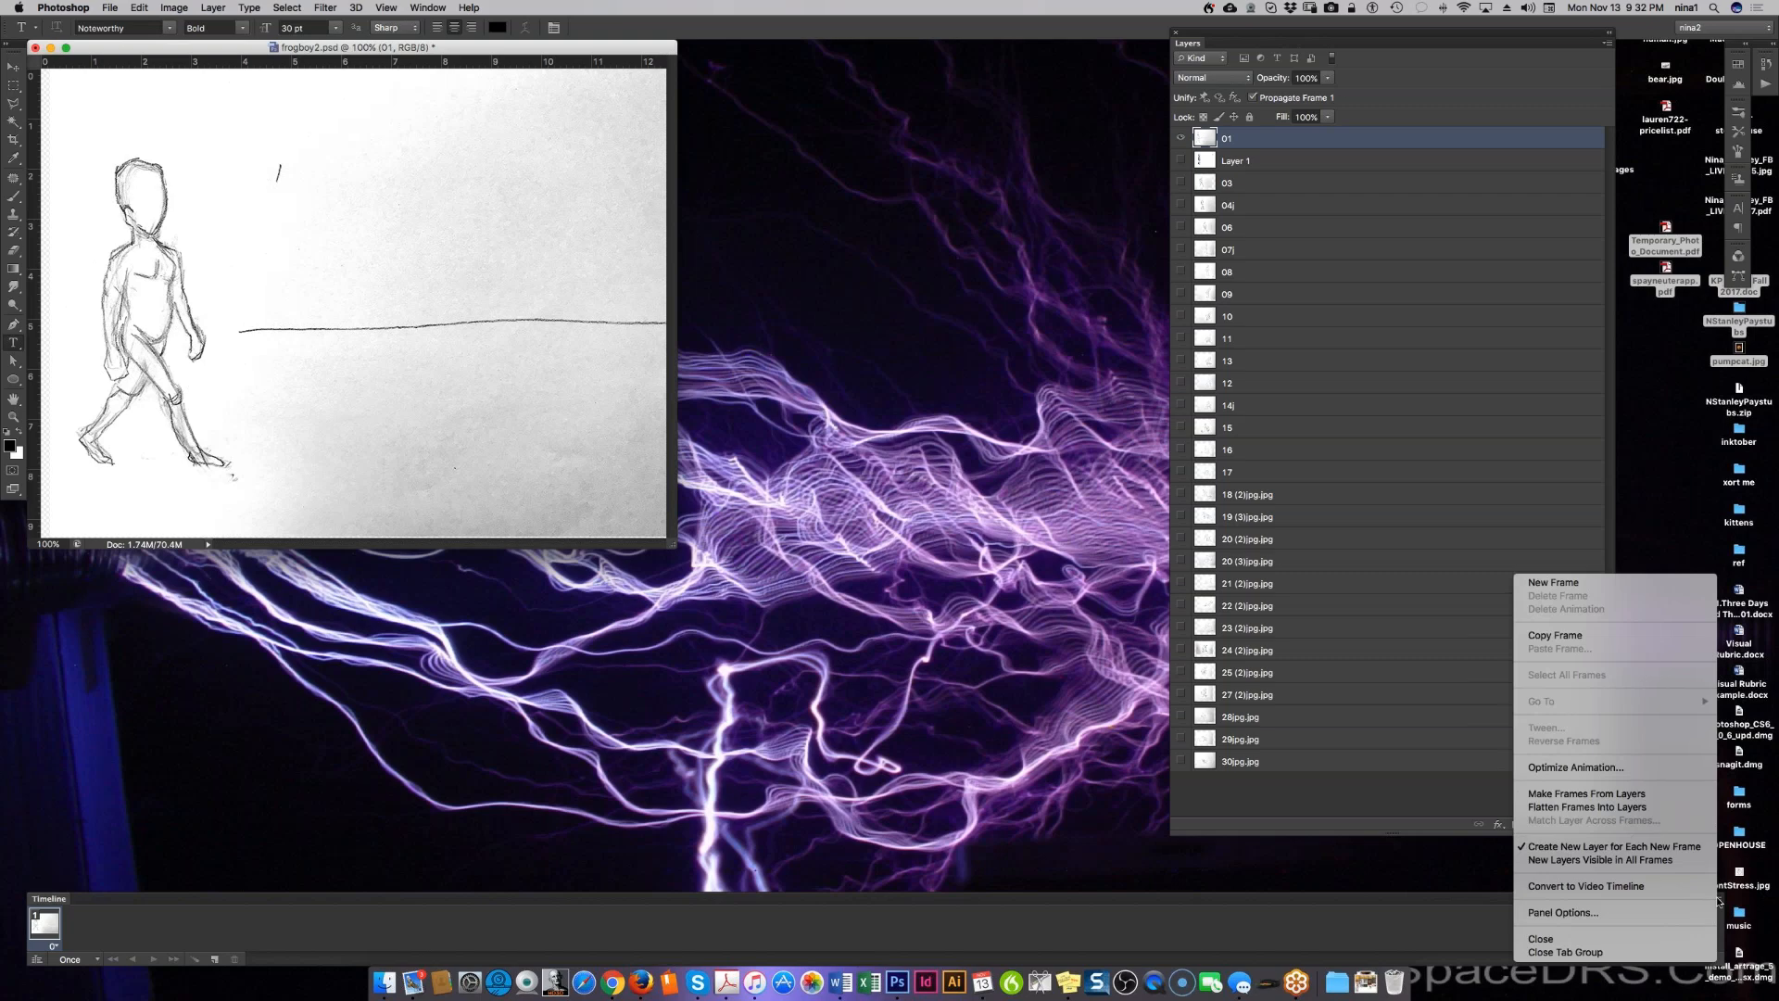
click(1661, 795)
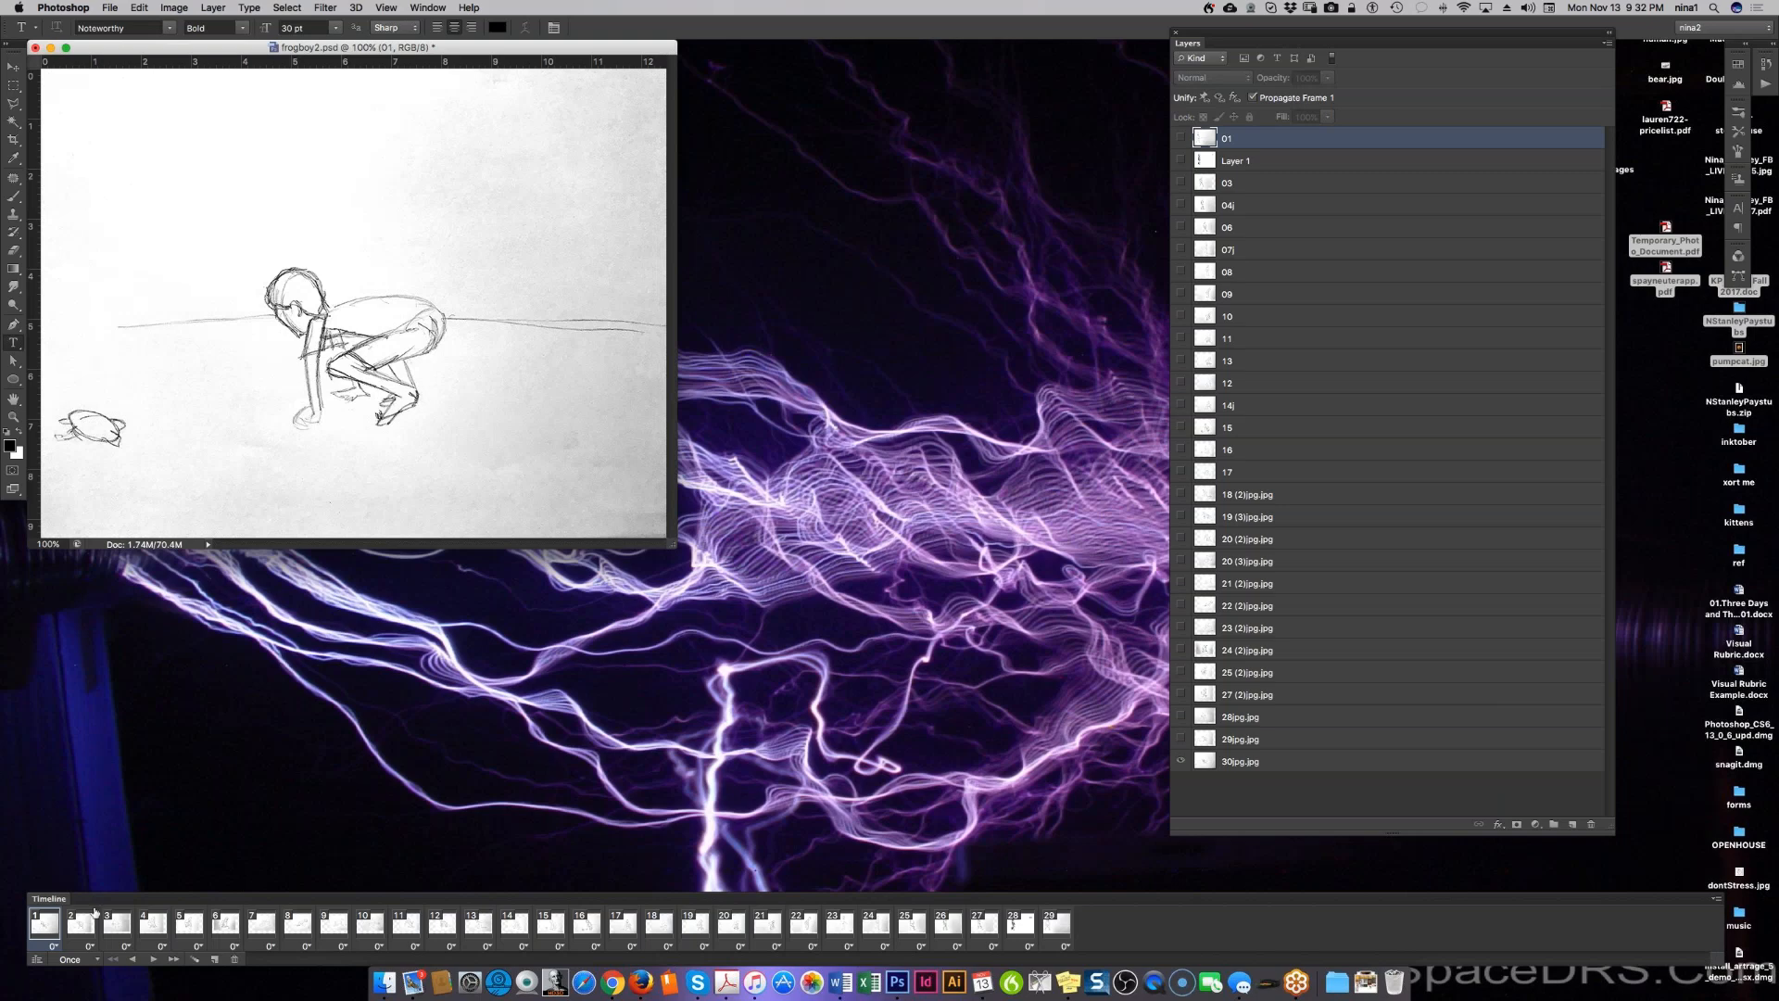
click(155, 960)
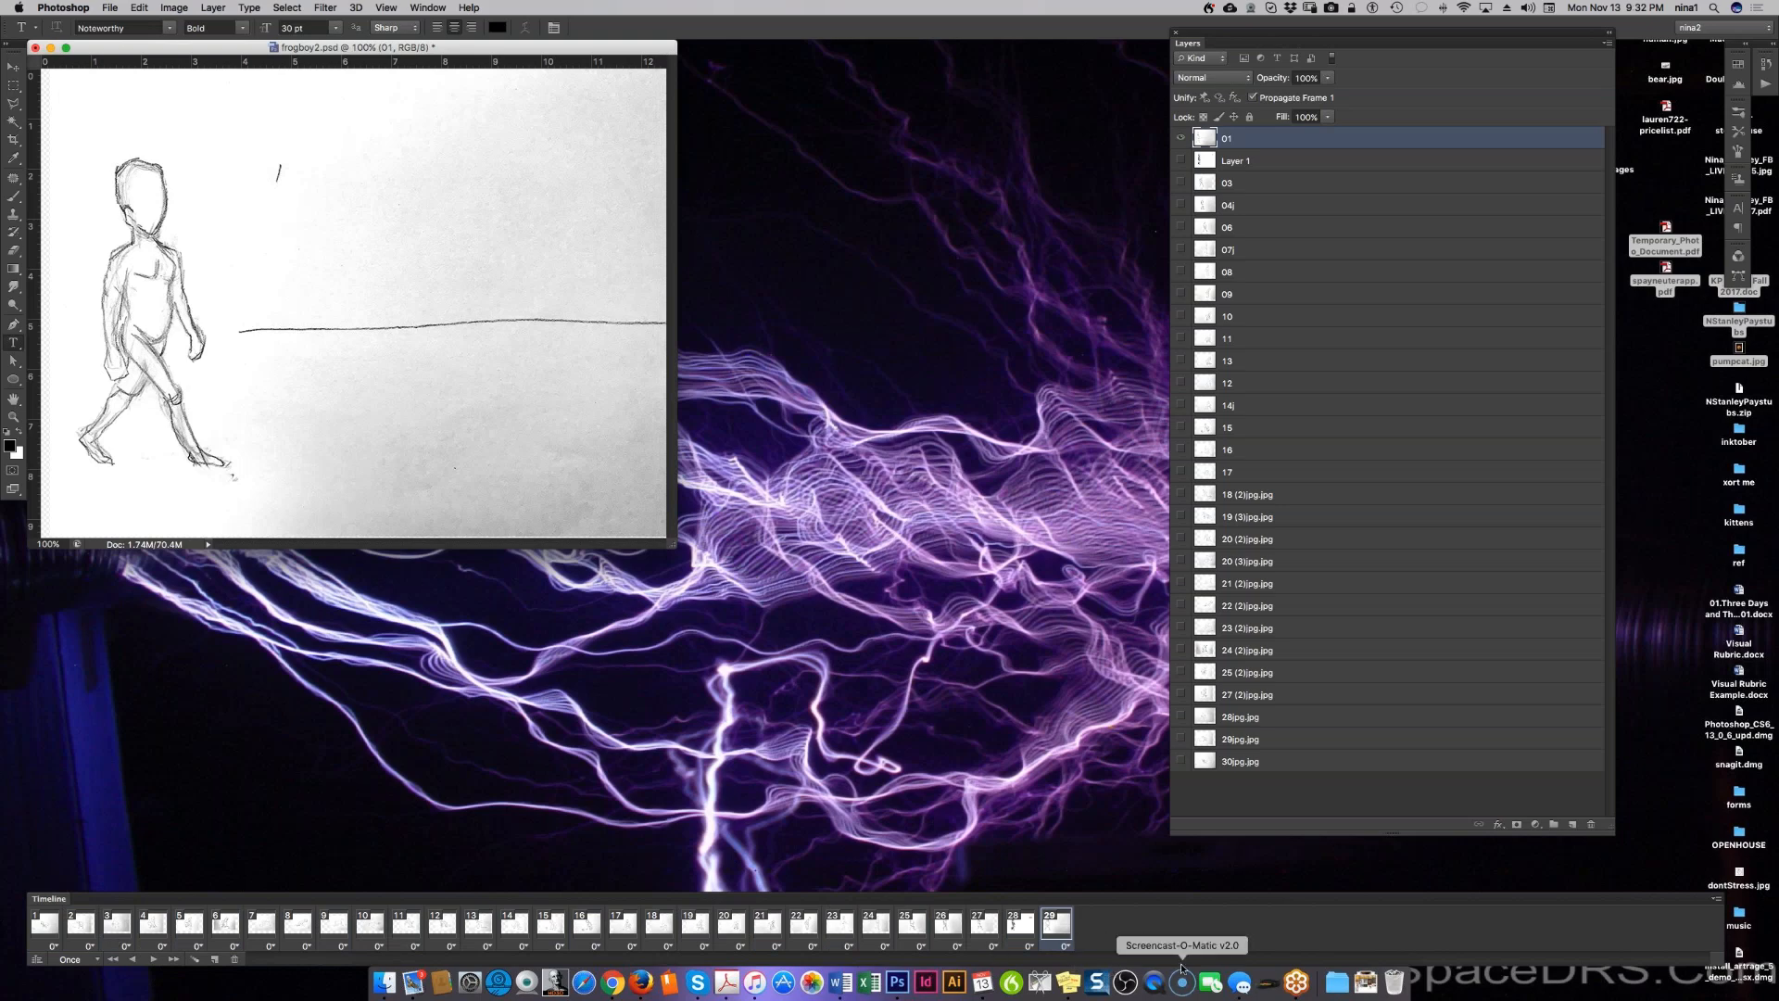
Step: Reverse the order of the animation frames and play the sequence
click(1715, 898)
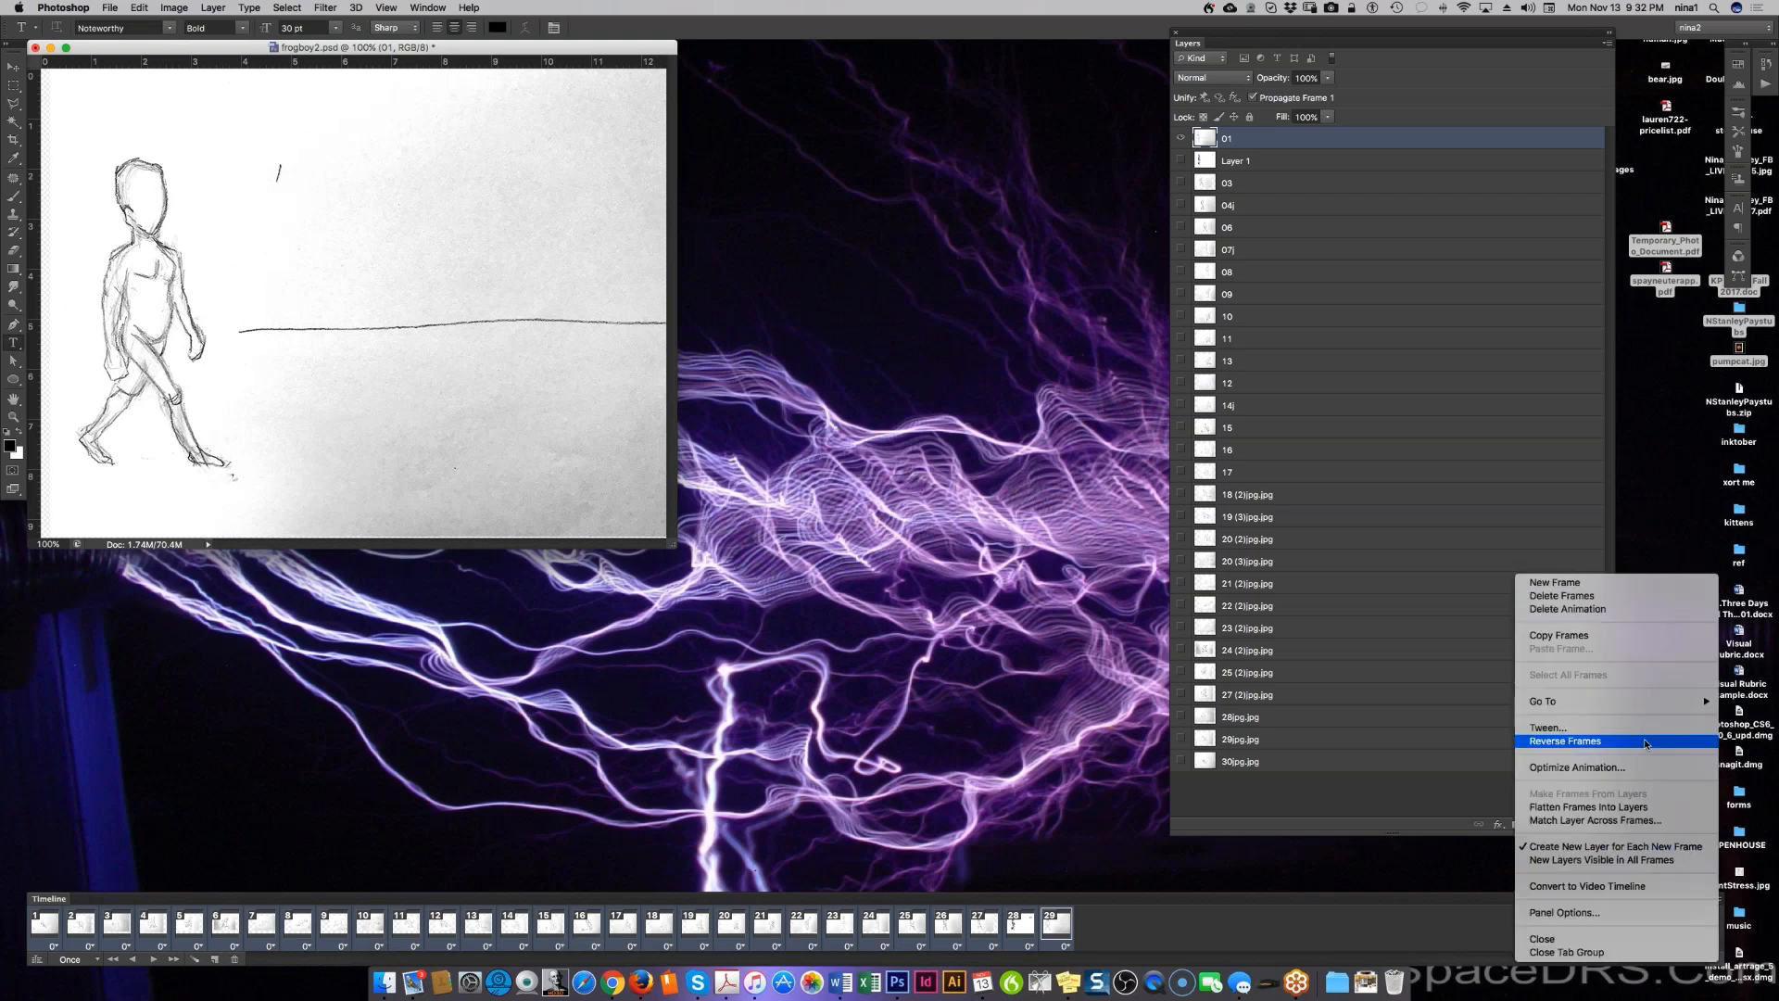
click(1646, 741)
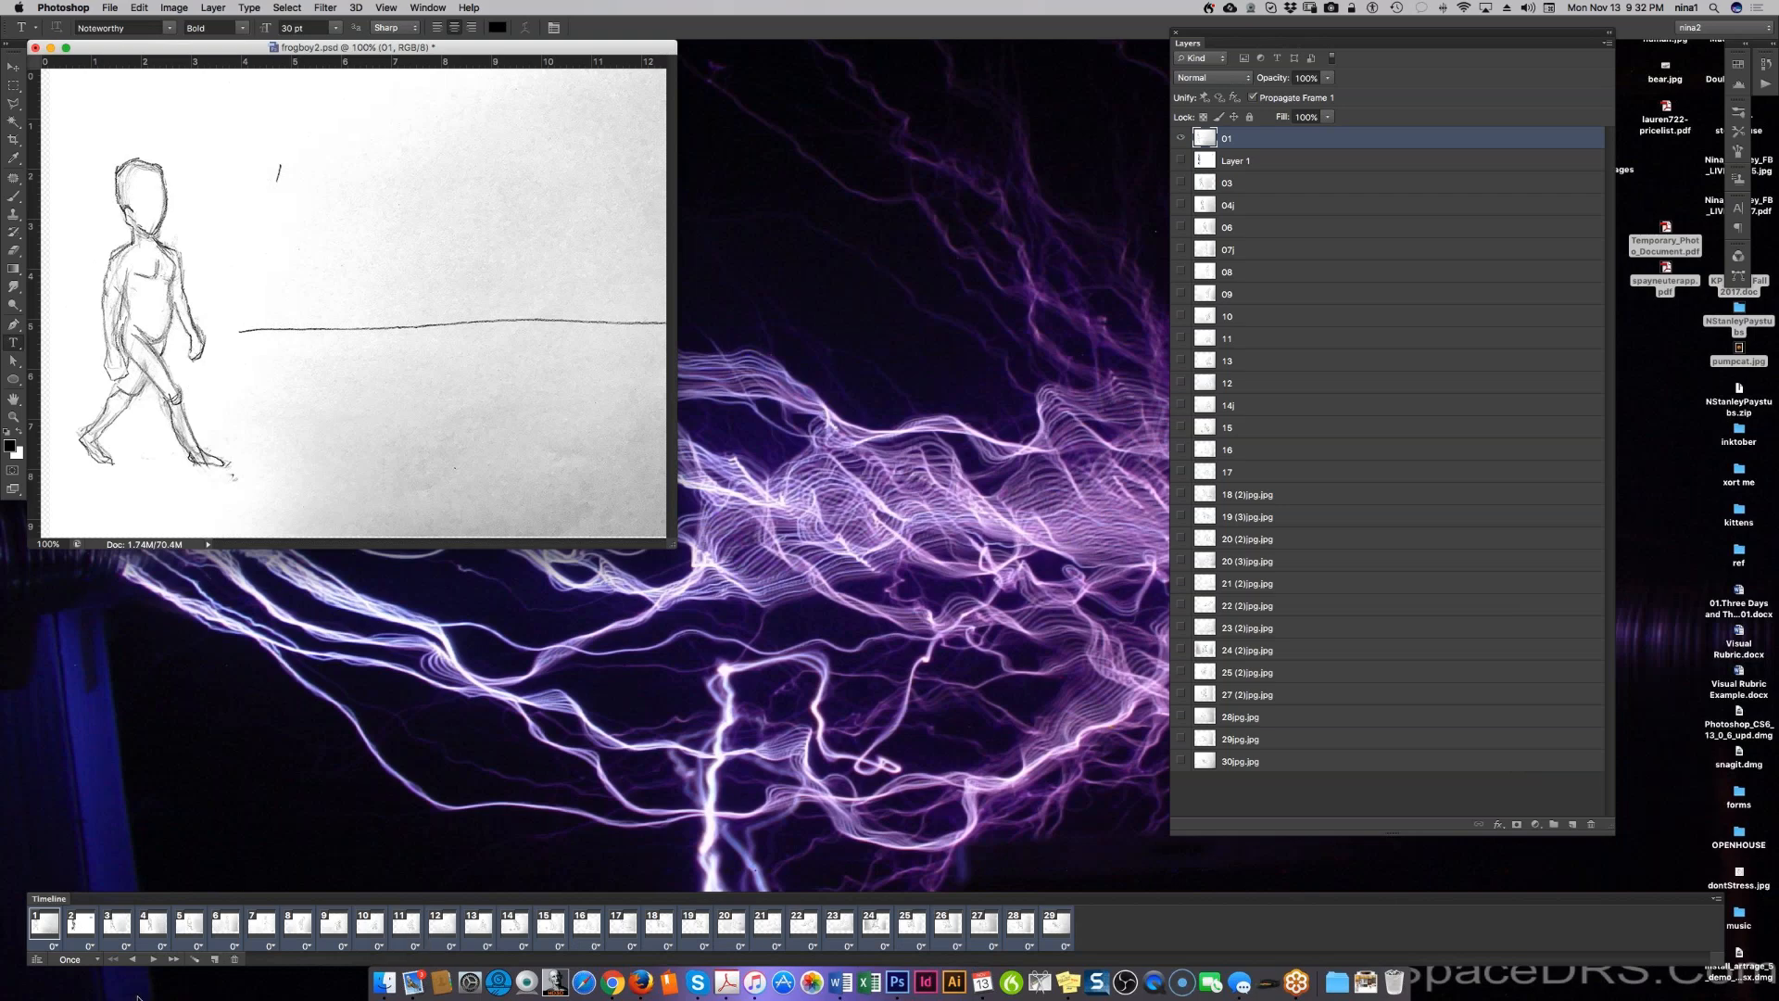
click(154, 960)
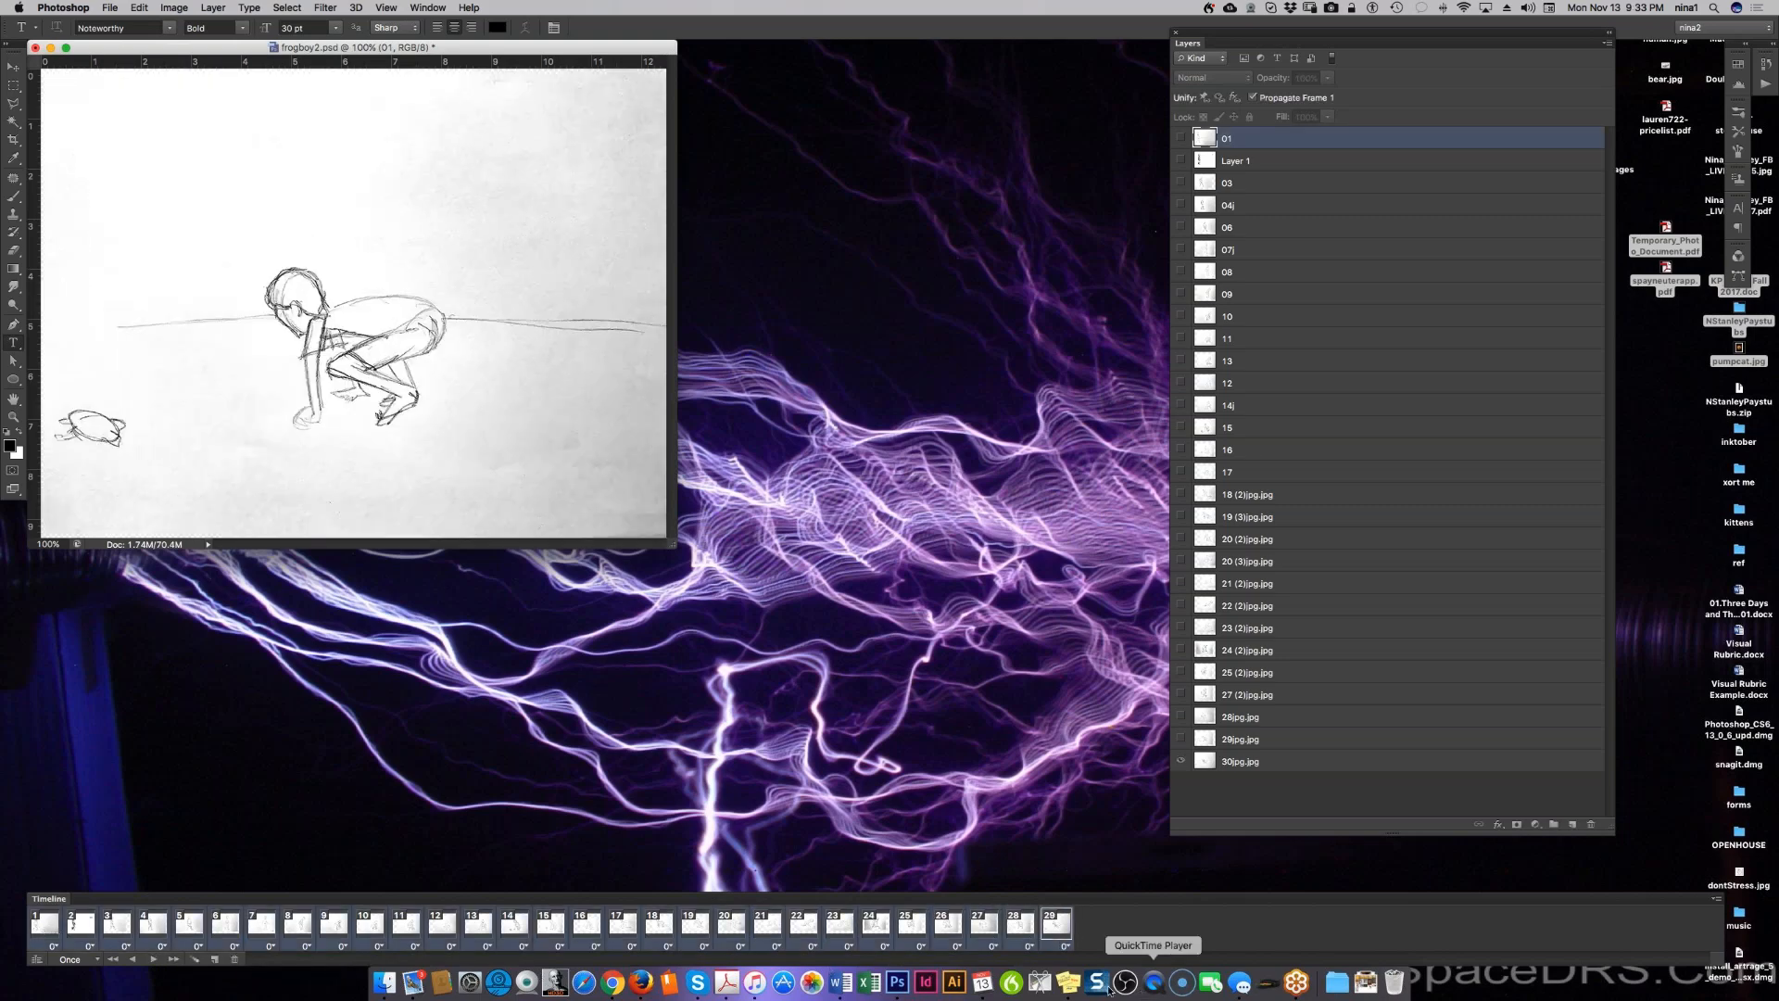
Step: Set the delay of all frames to 0.2 seconds and play the animation
click(1065, 946)
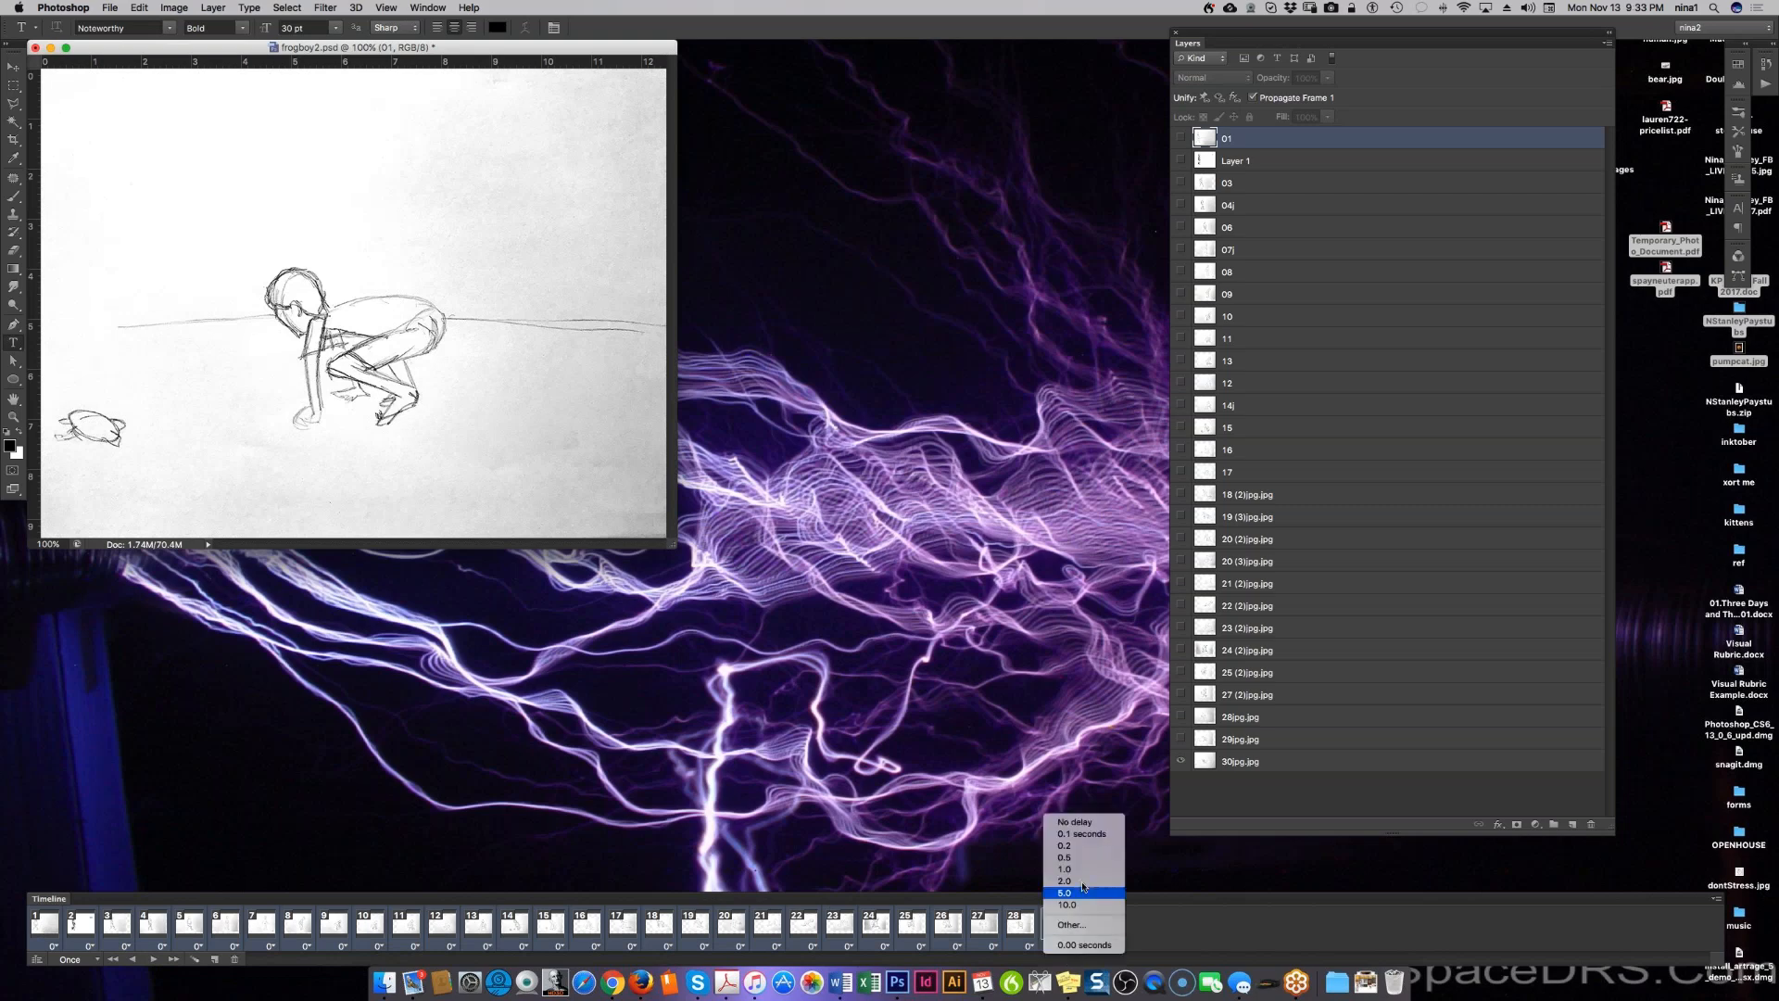
click(1089, 846)
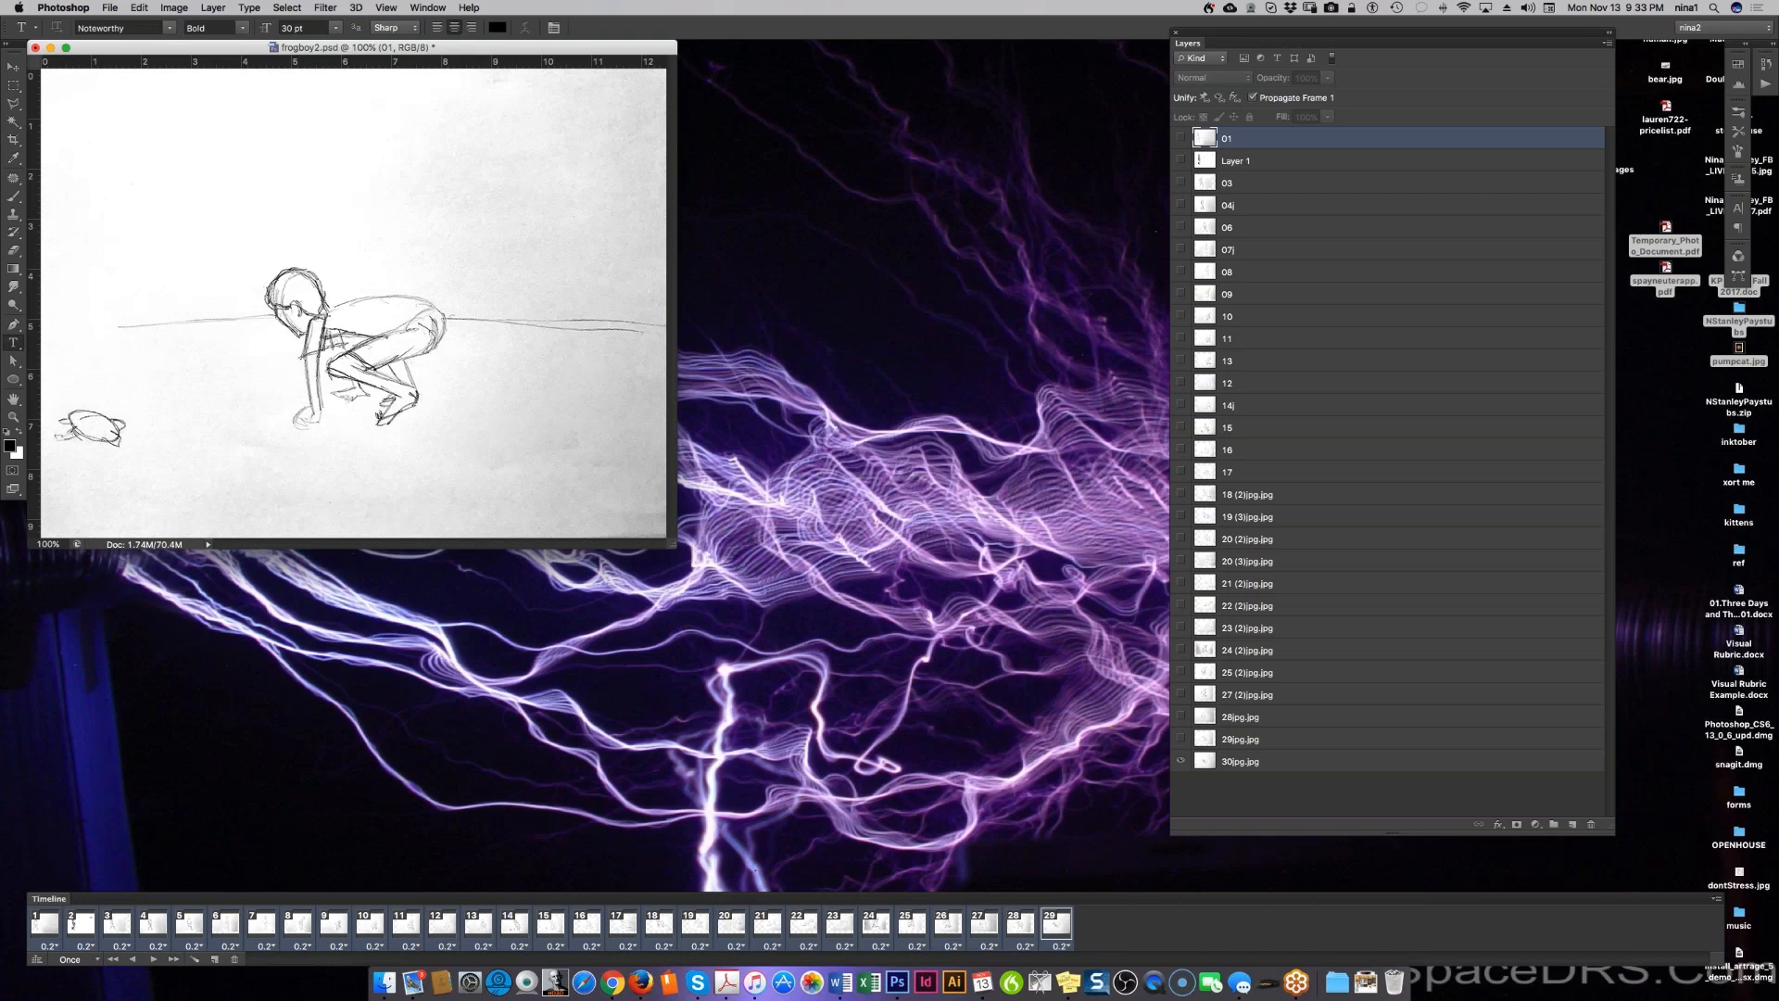
click(154, 959)
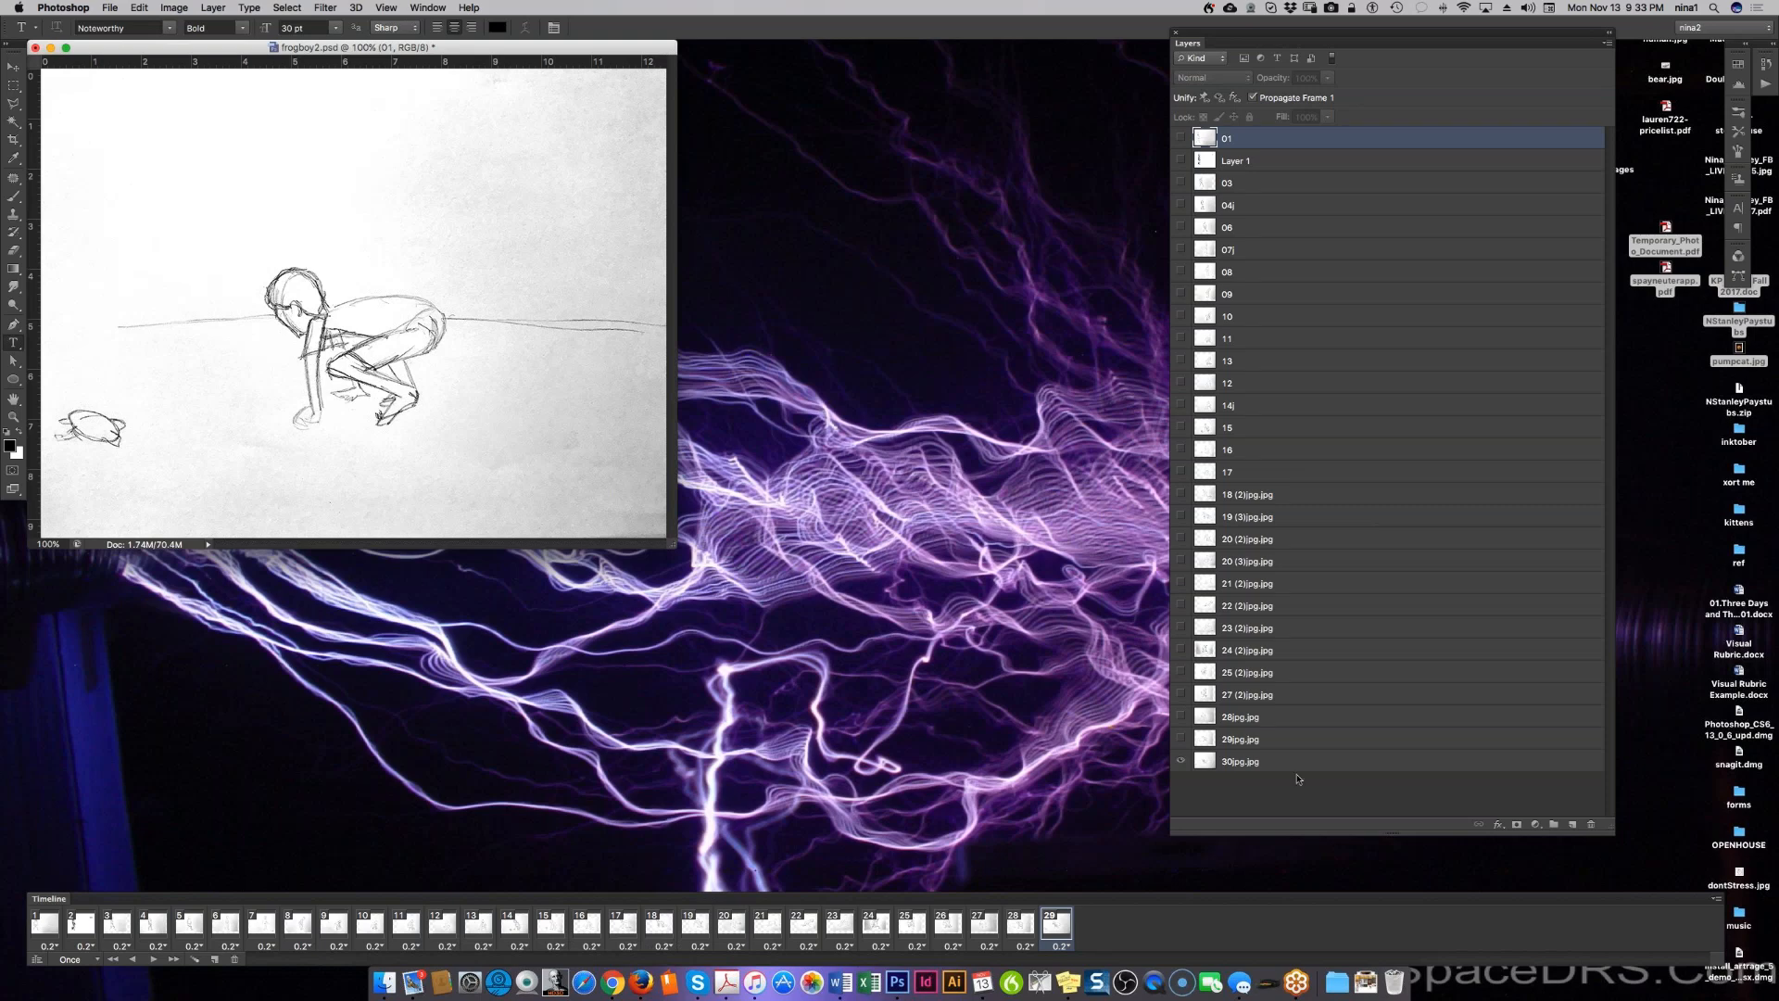
Step: With frame 1 selected, make new layers visible in all frames and add an empty layer beneath 30jpg.jpg
click(1292, 763)
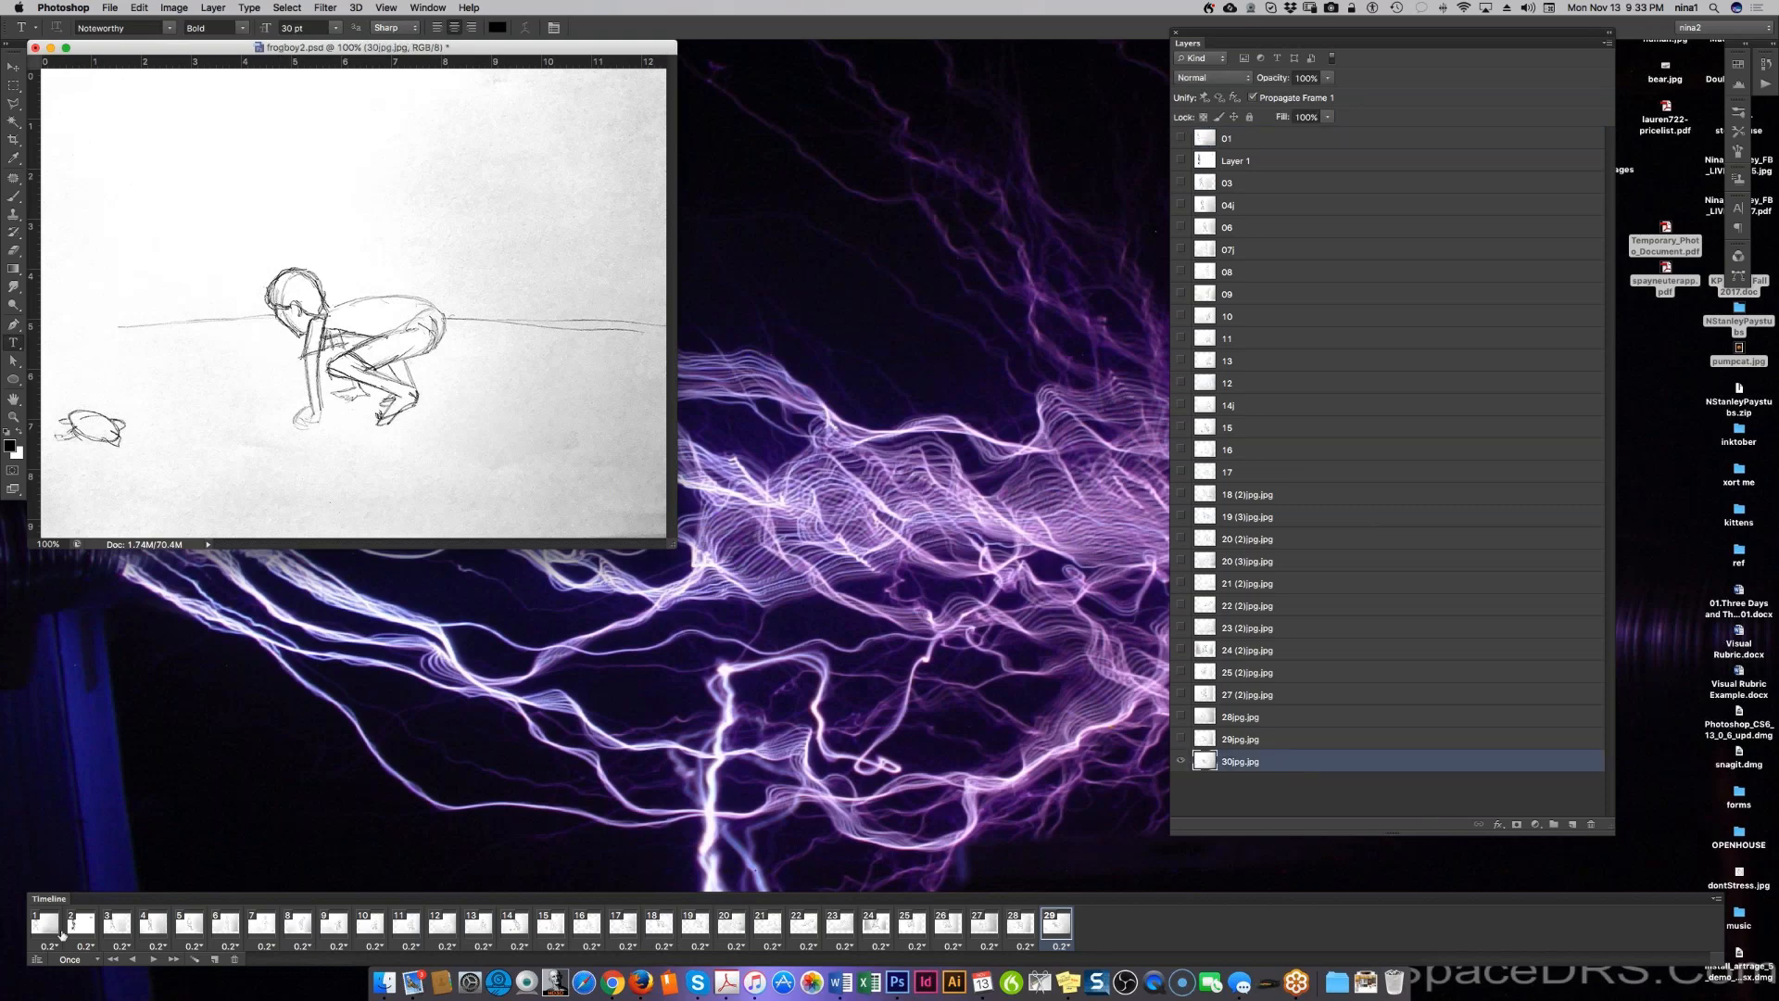
click(45, 927)
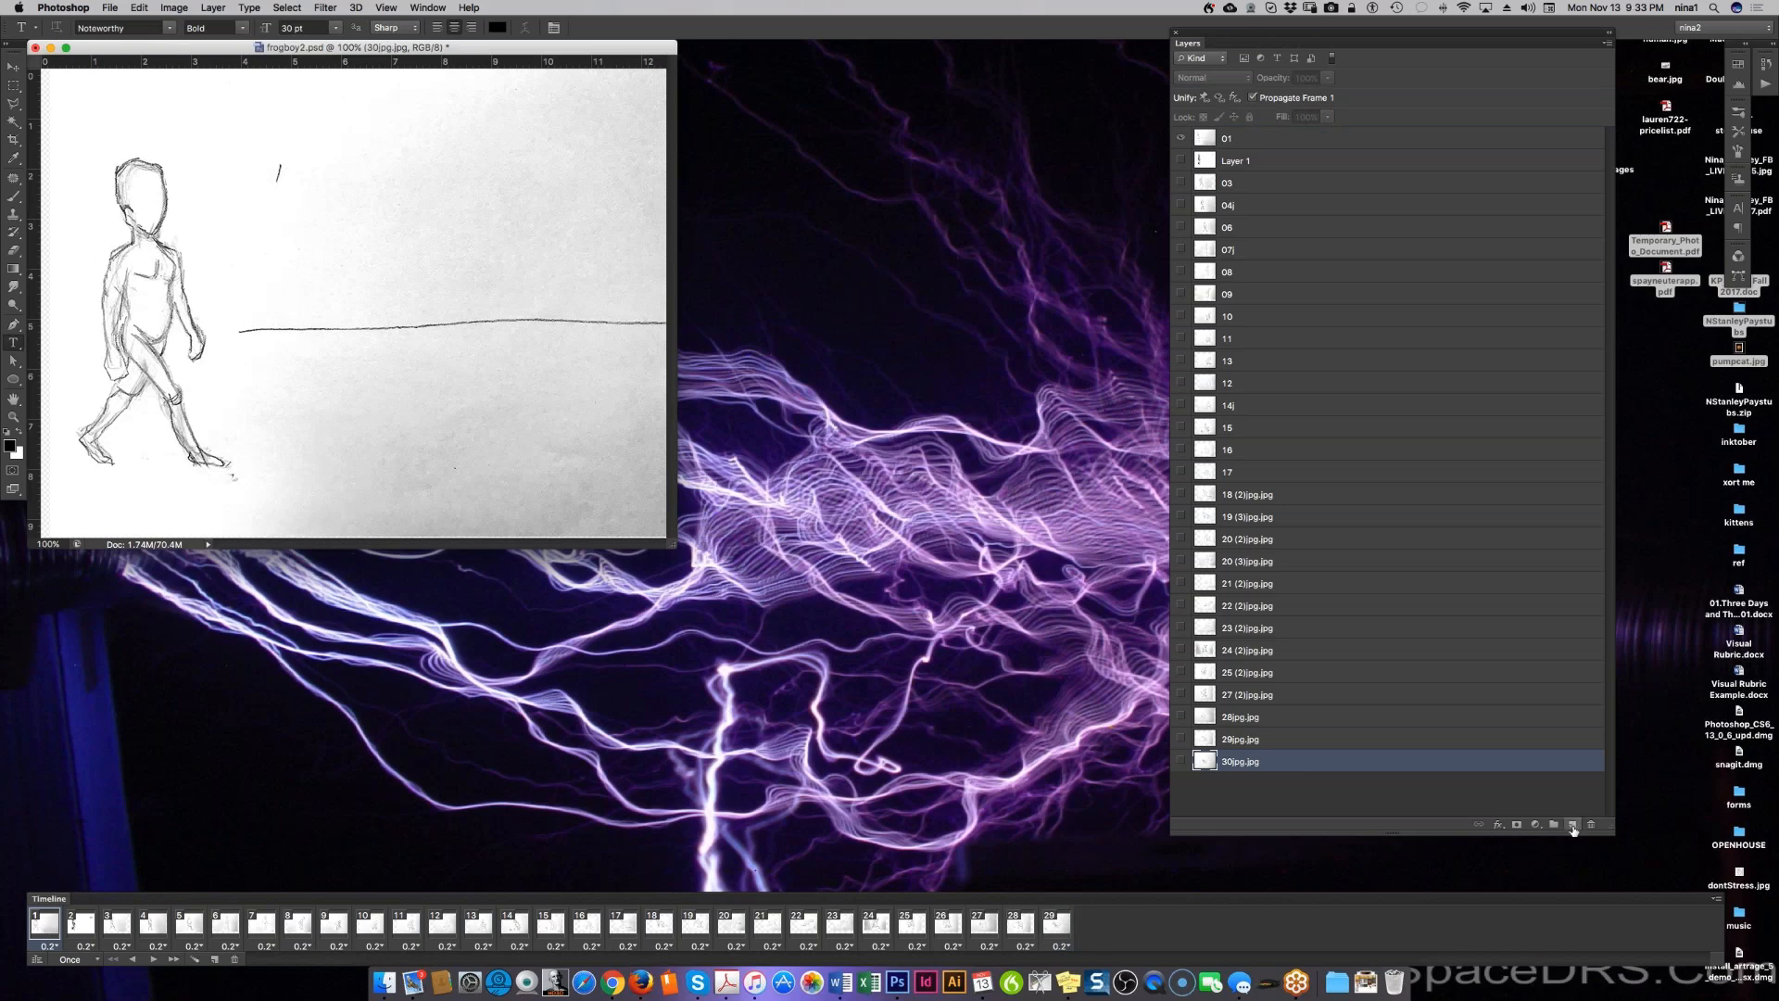
click(1718, 900)
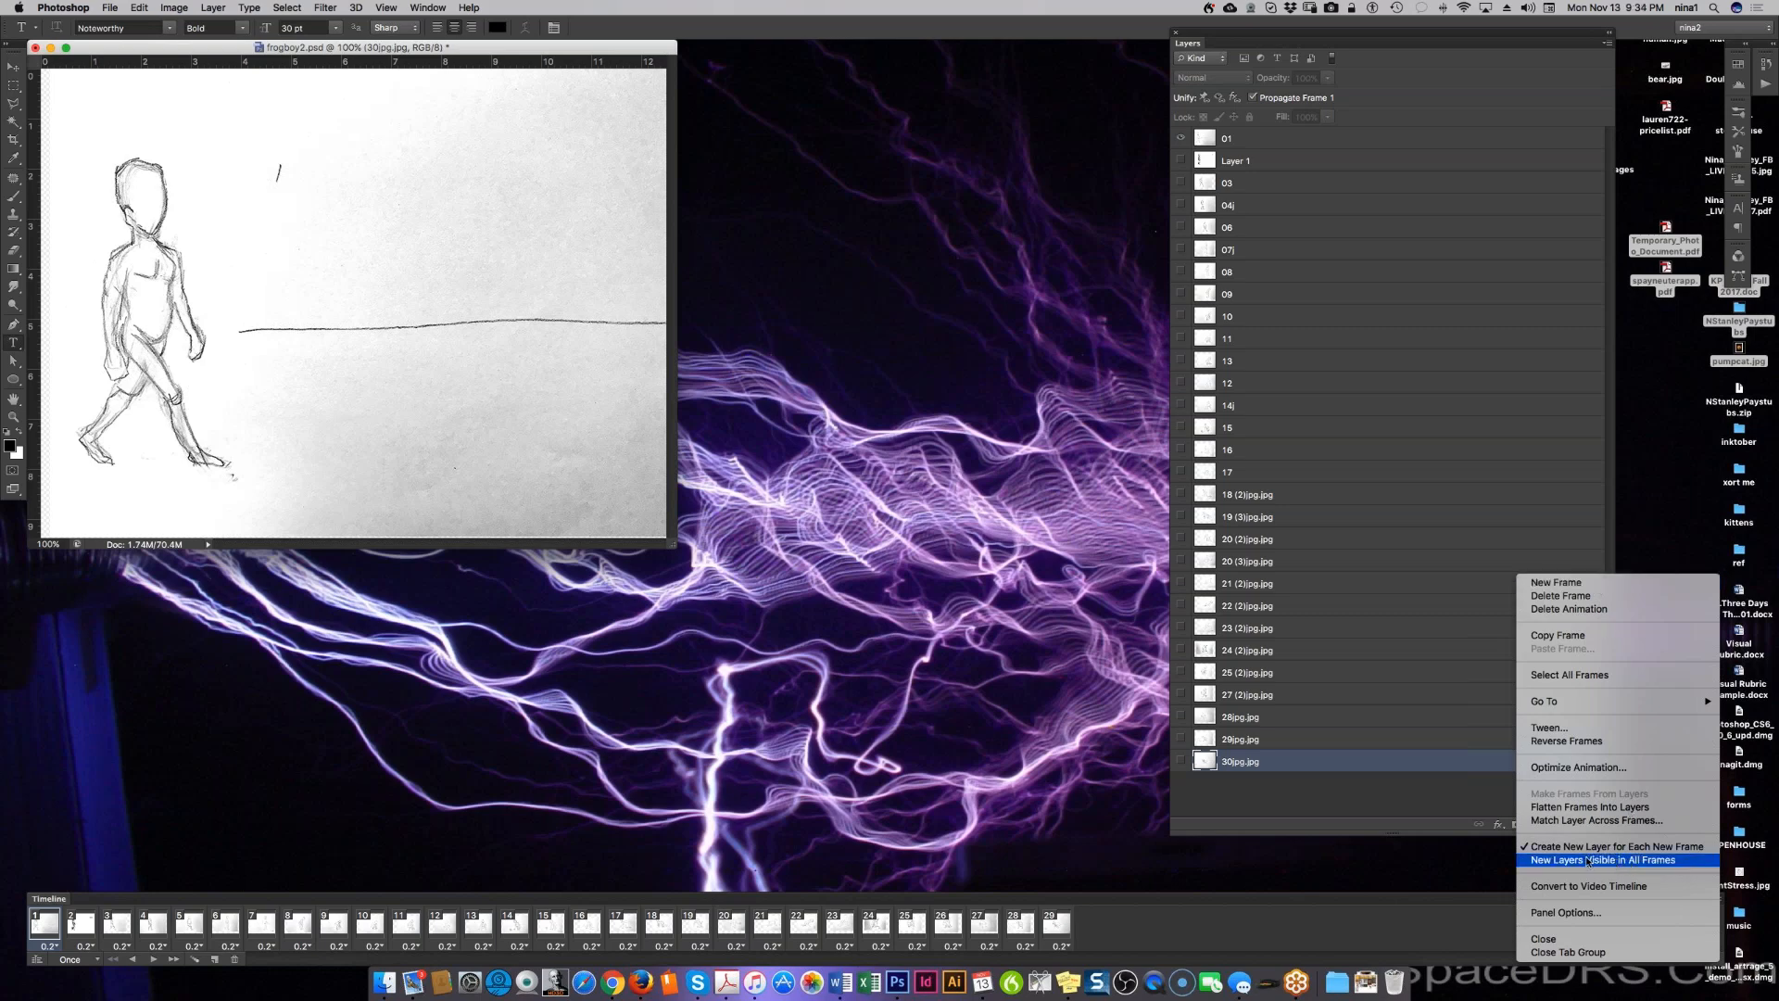
click(1588, 861)
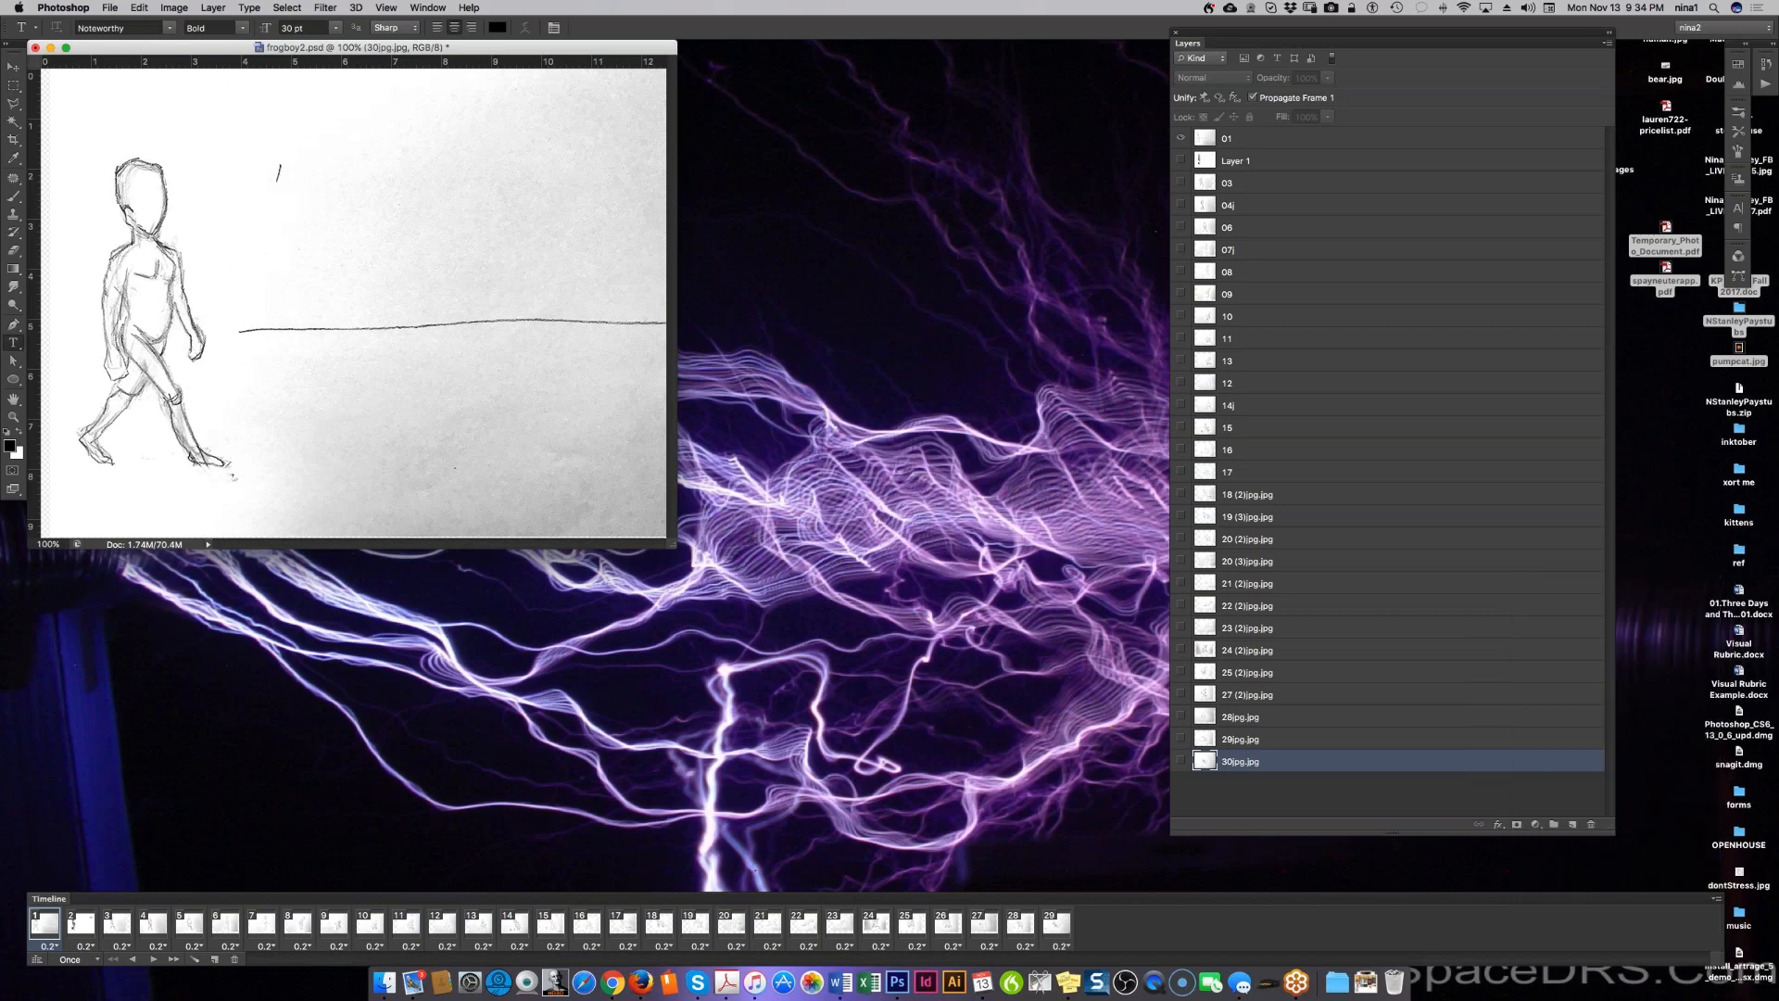
click(1572, 825)
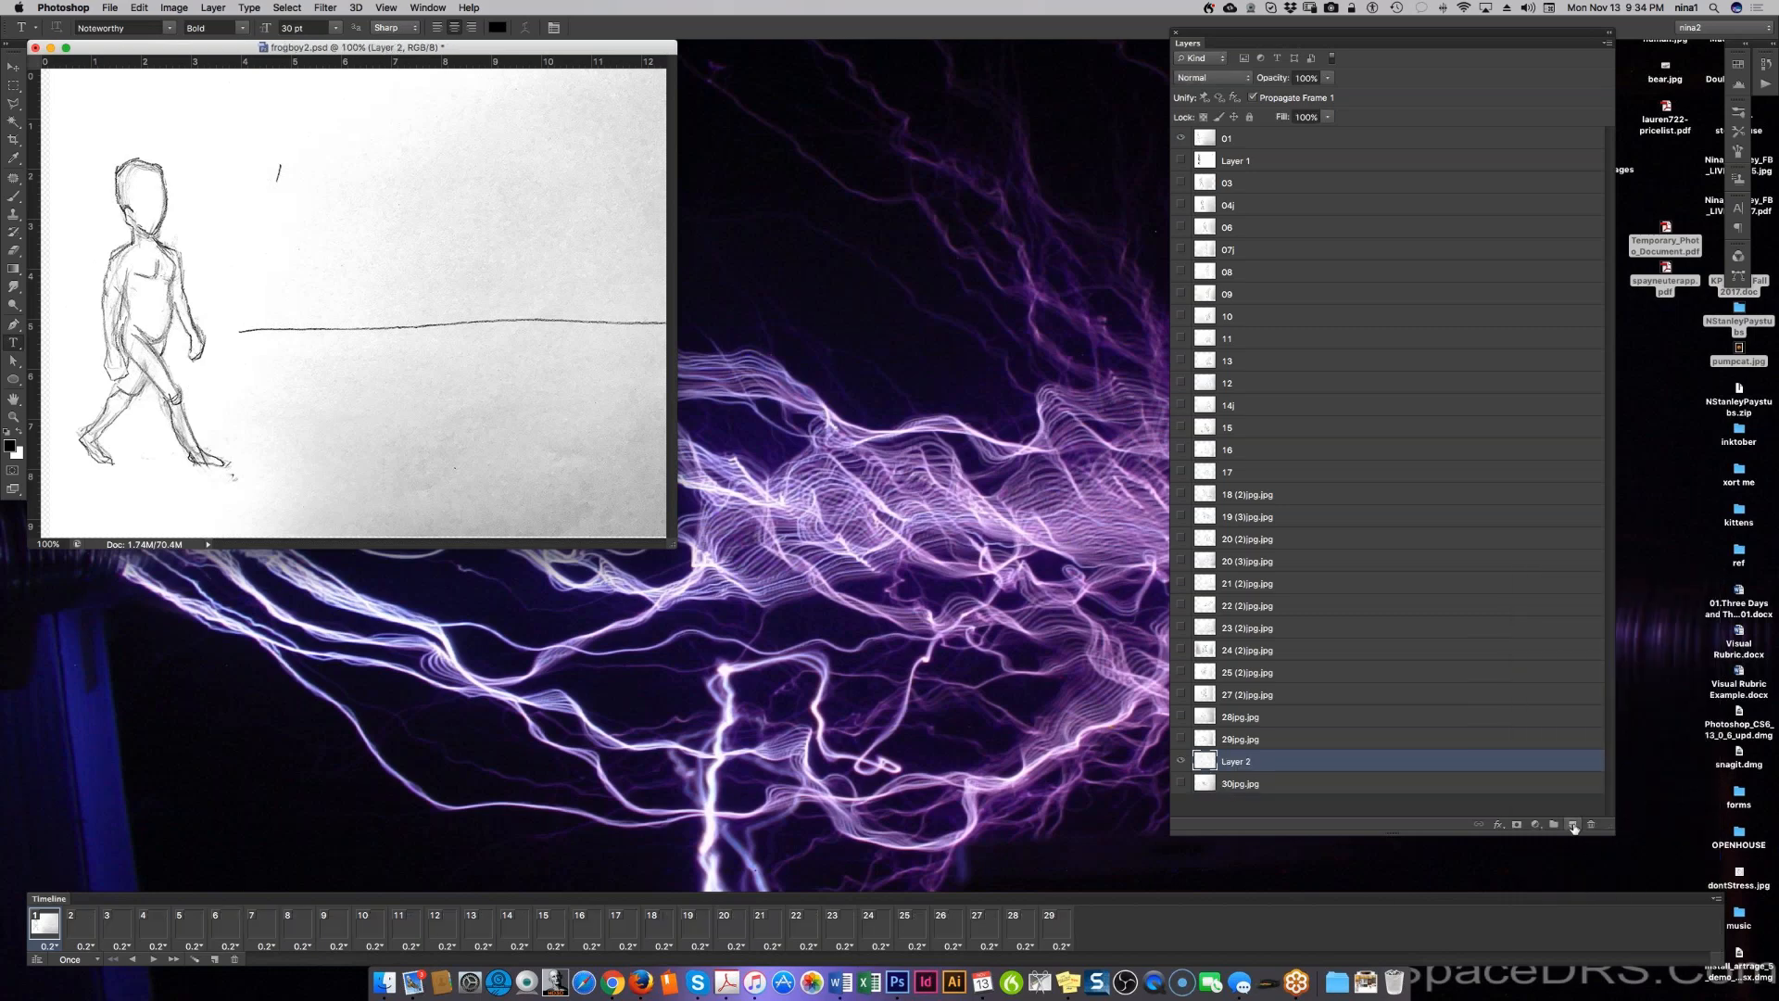
drag(1264, 761, 1266, 785)
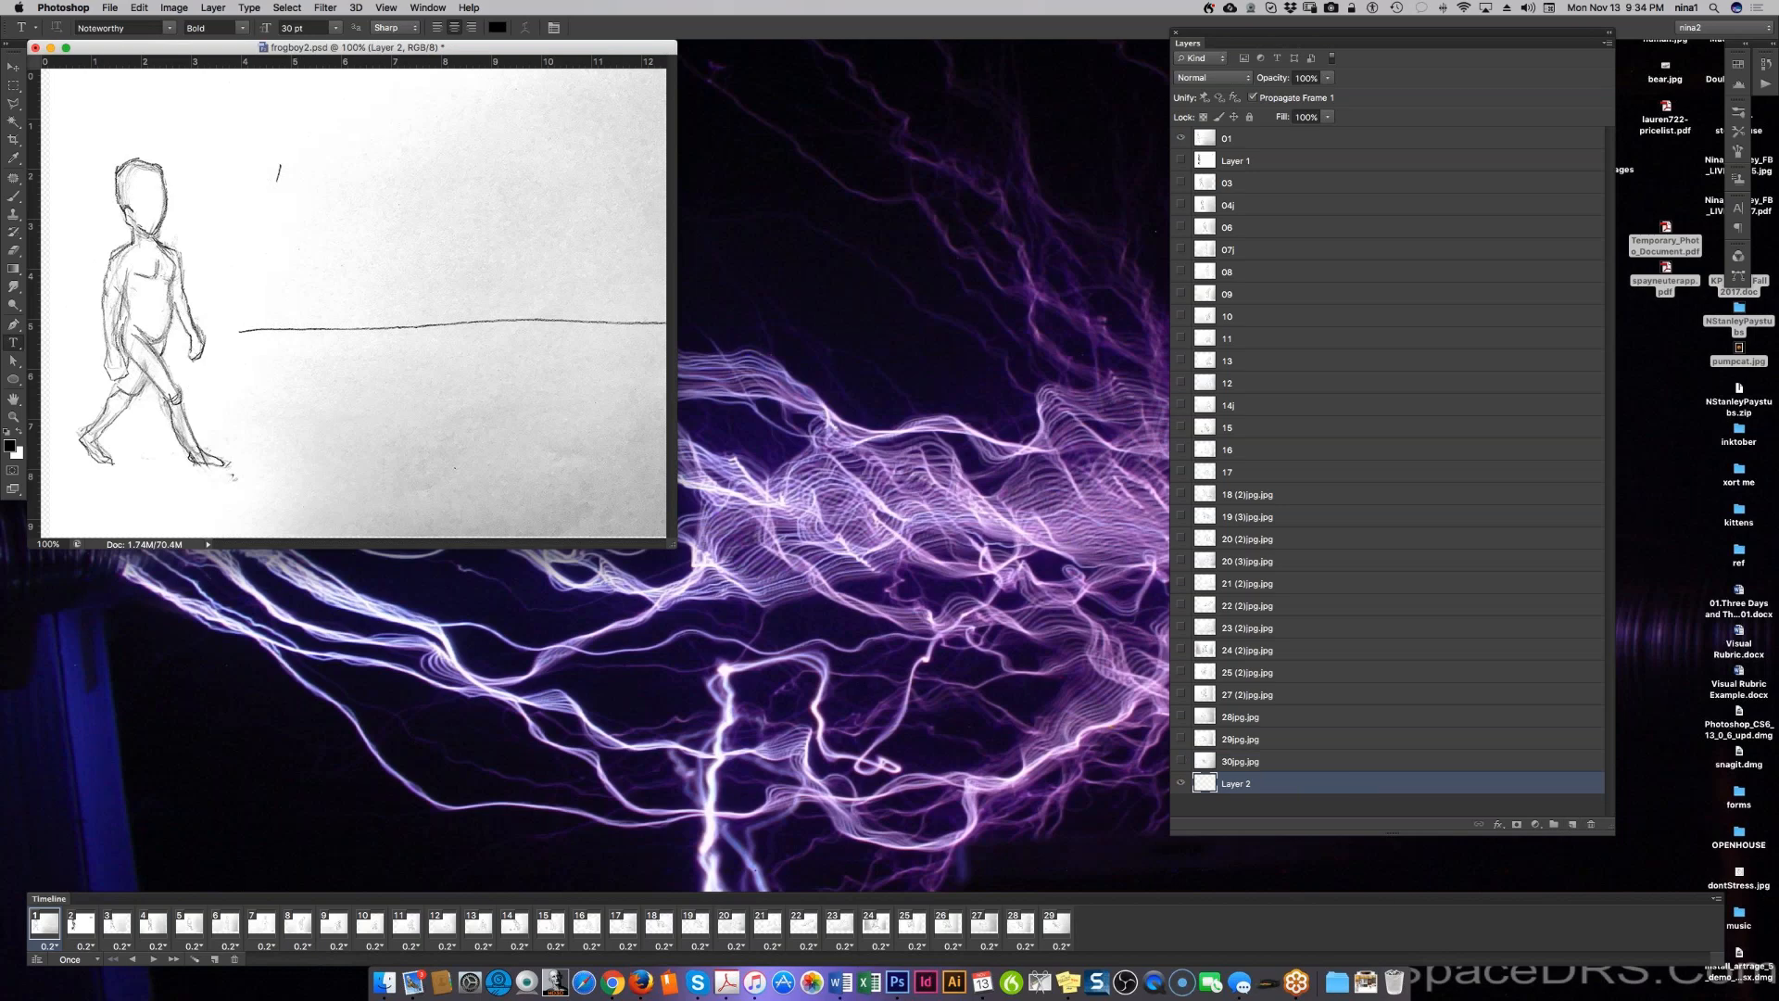
Step: Fill the new bottom layer with white and play the animation
click(179, 8)
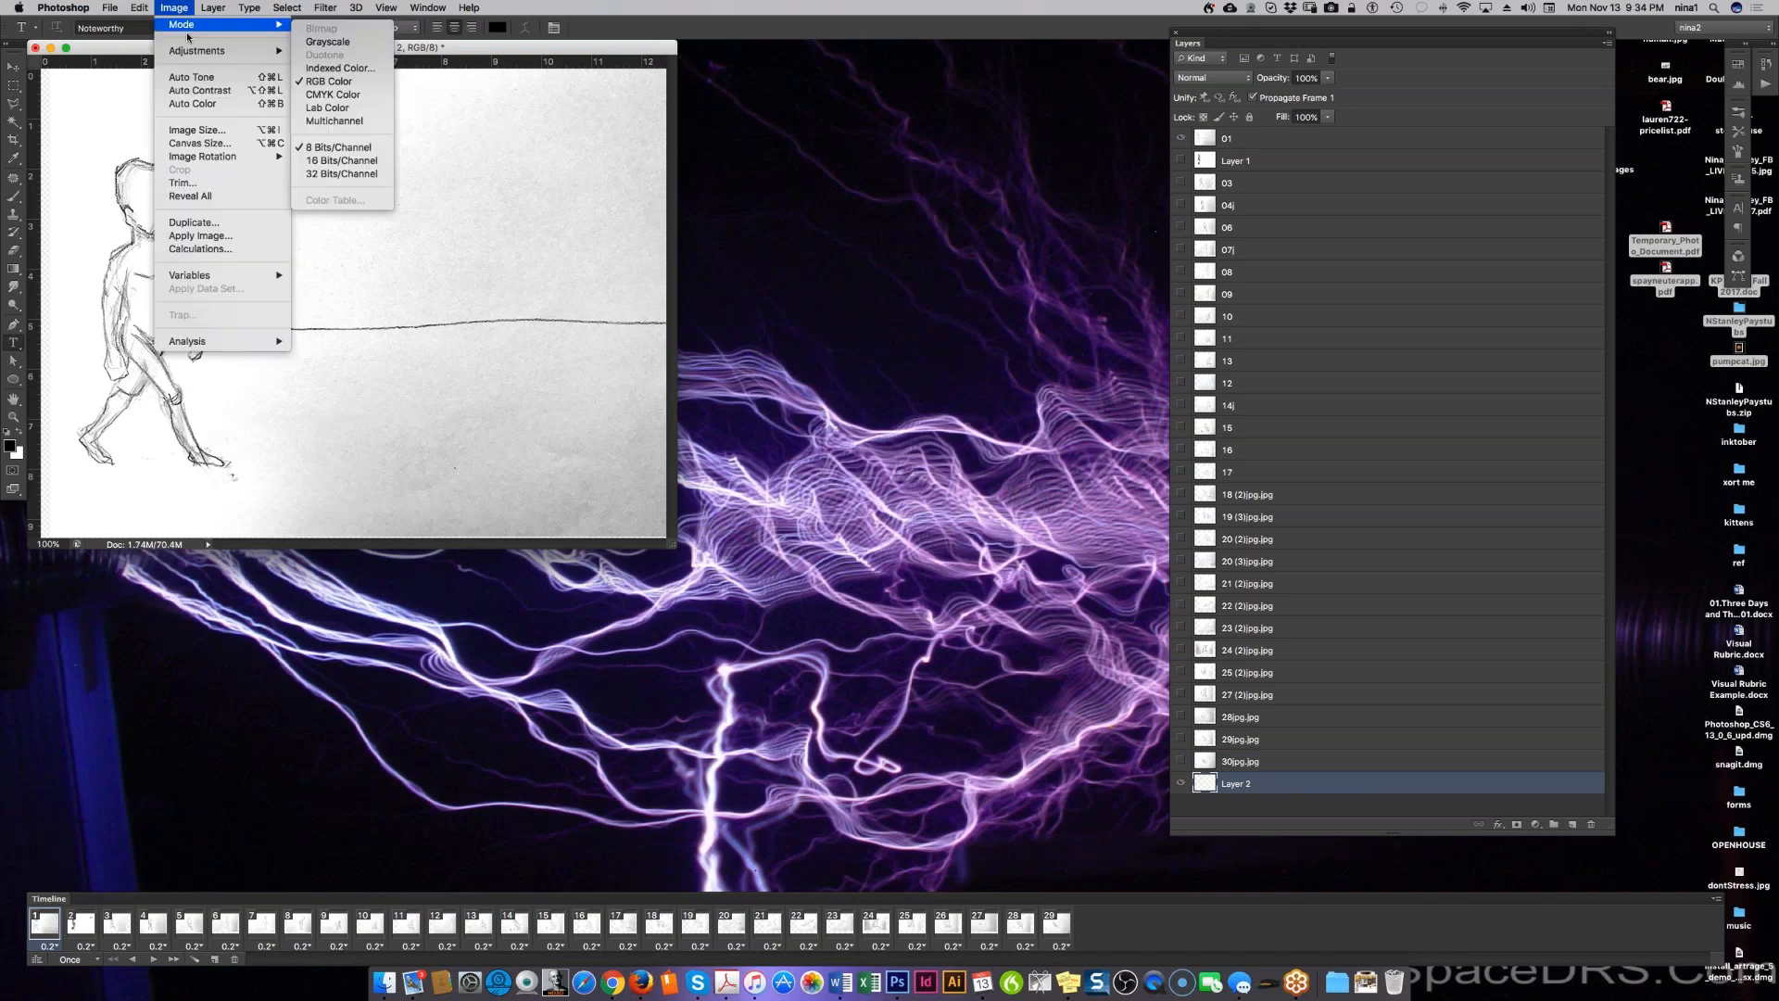
mouse_move(188, 25)
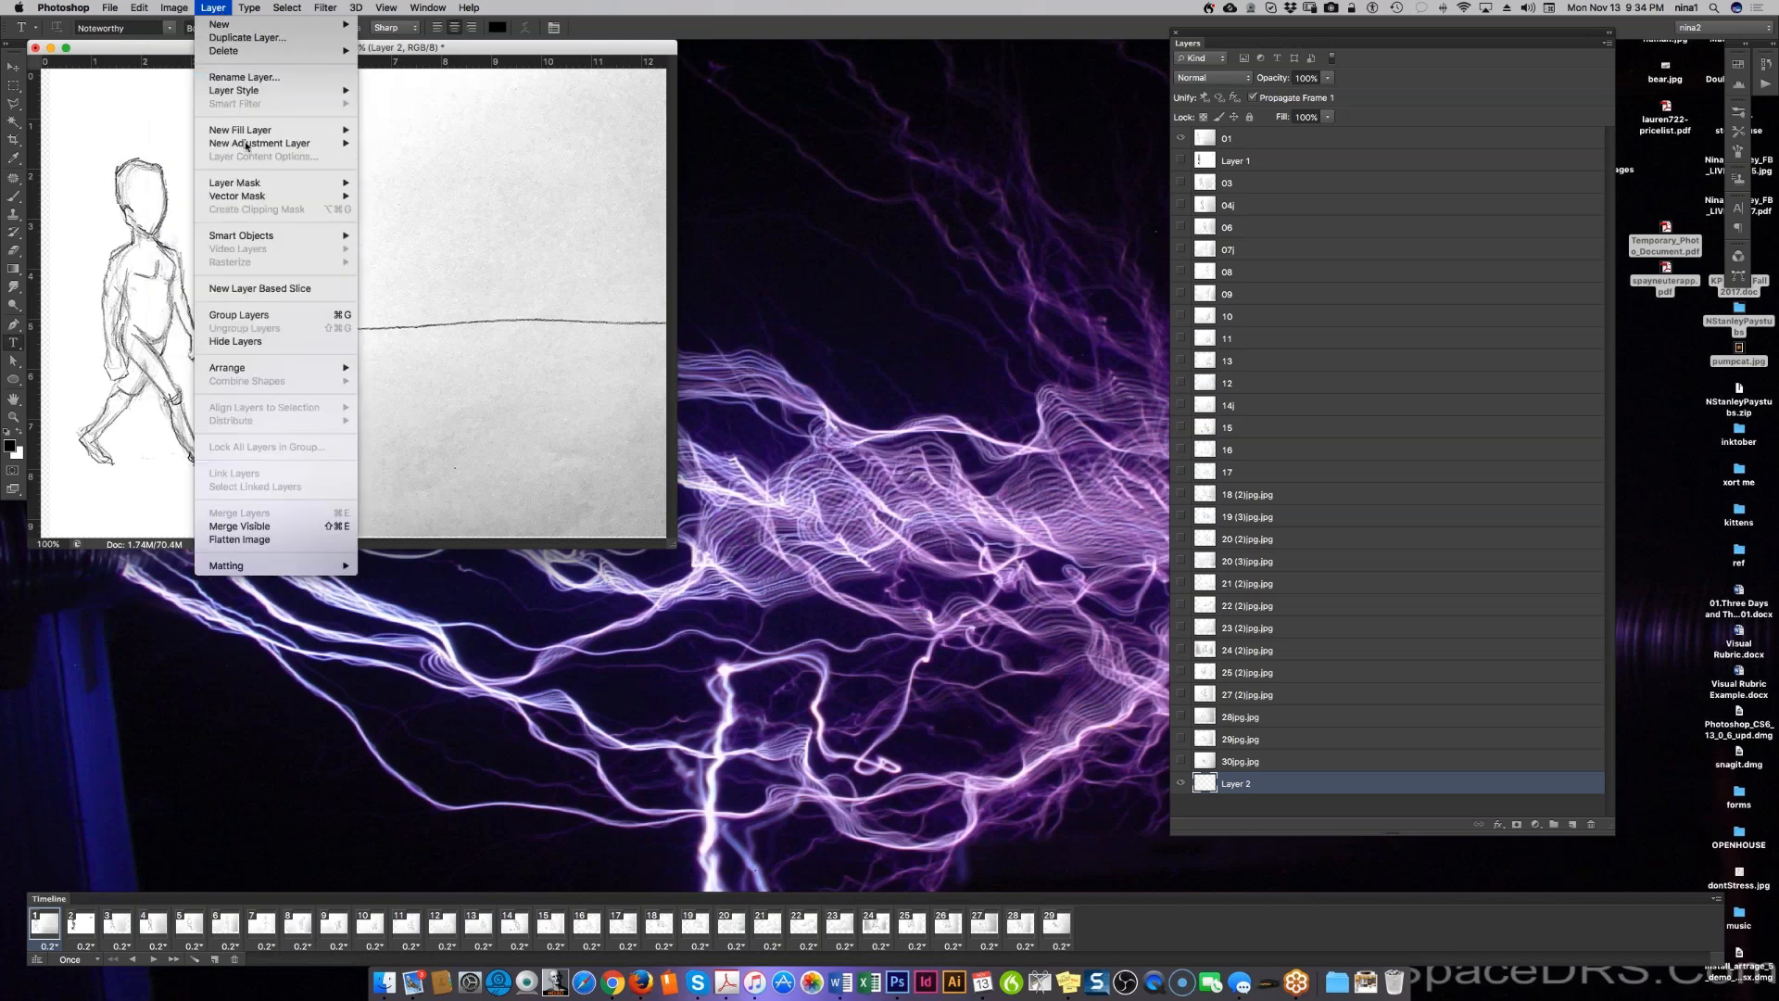
mouse_move(248, 136)
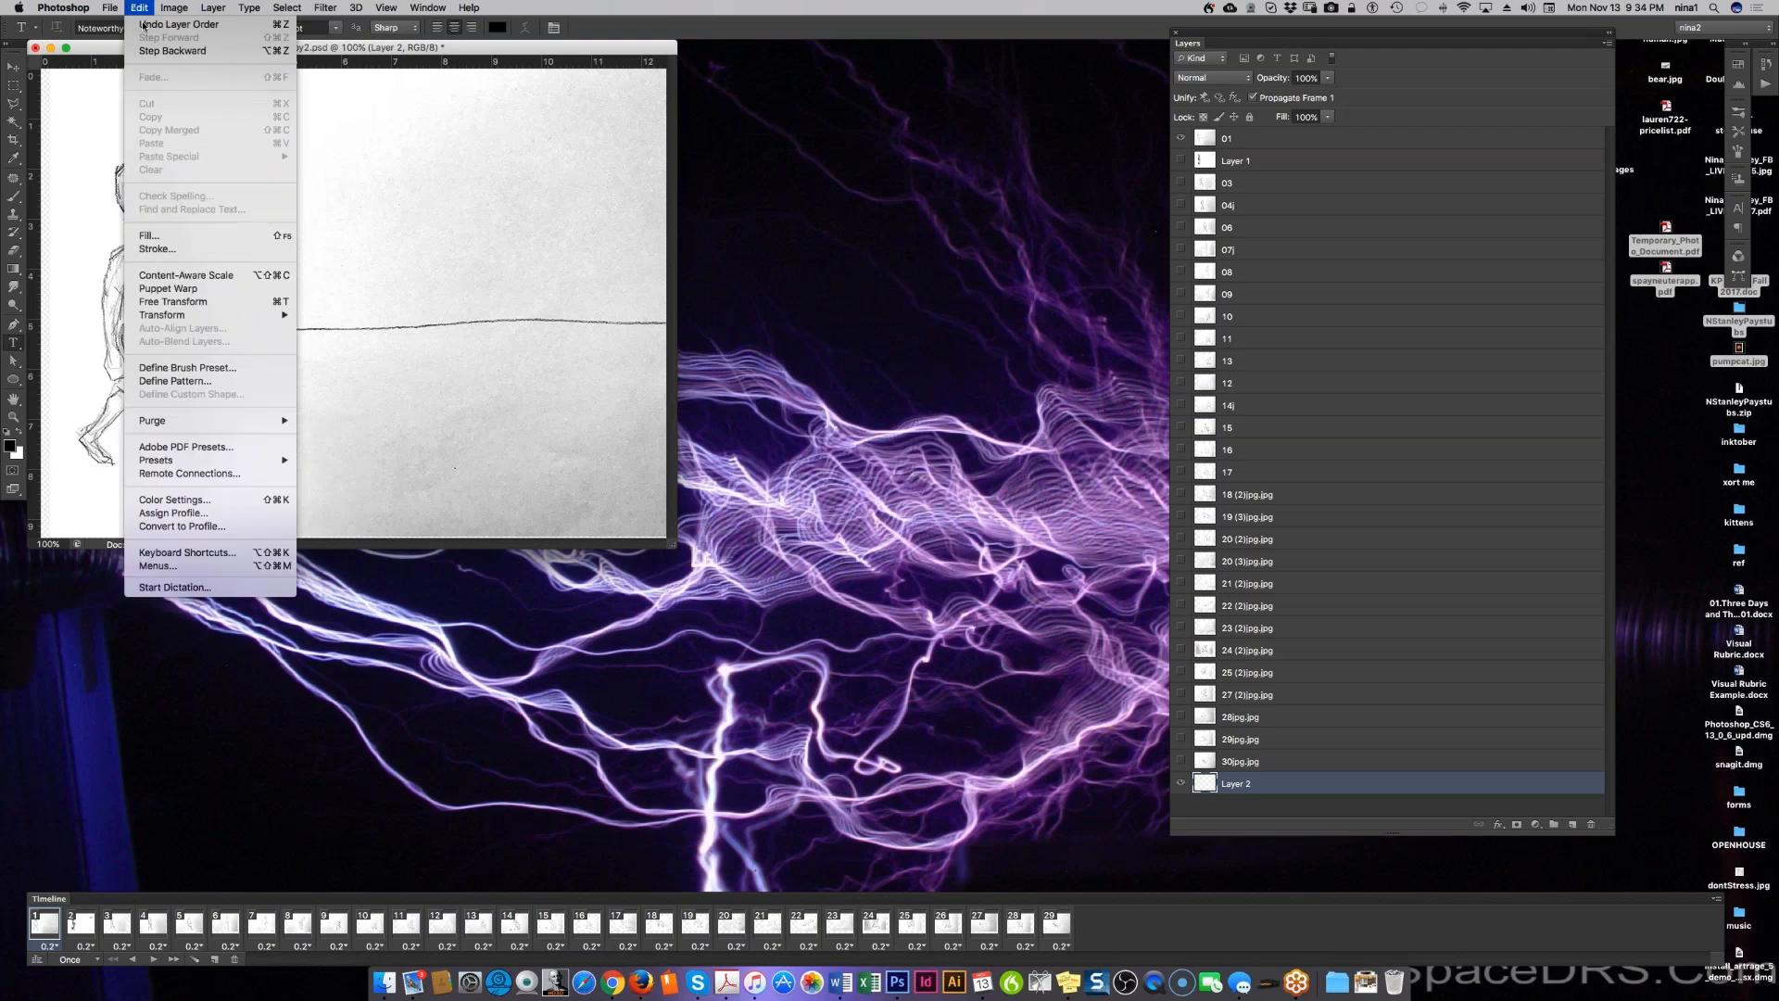
click(149, 235)
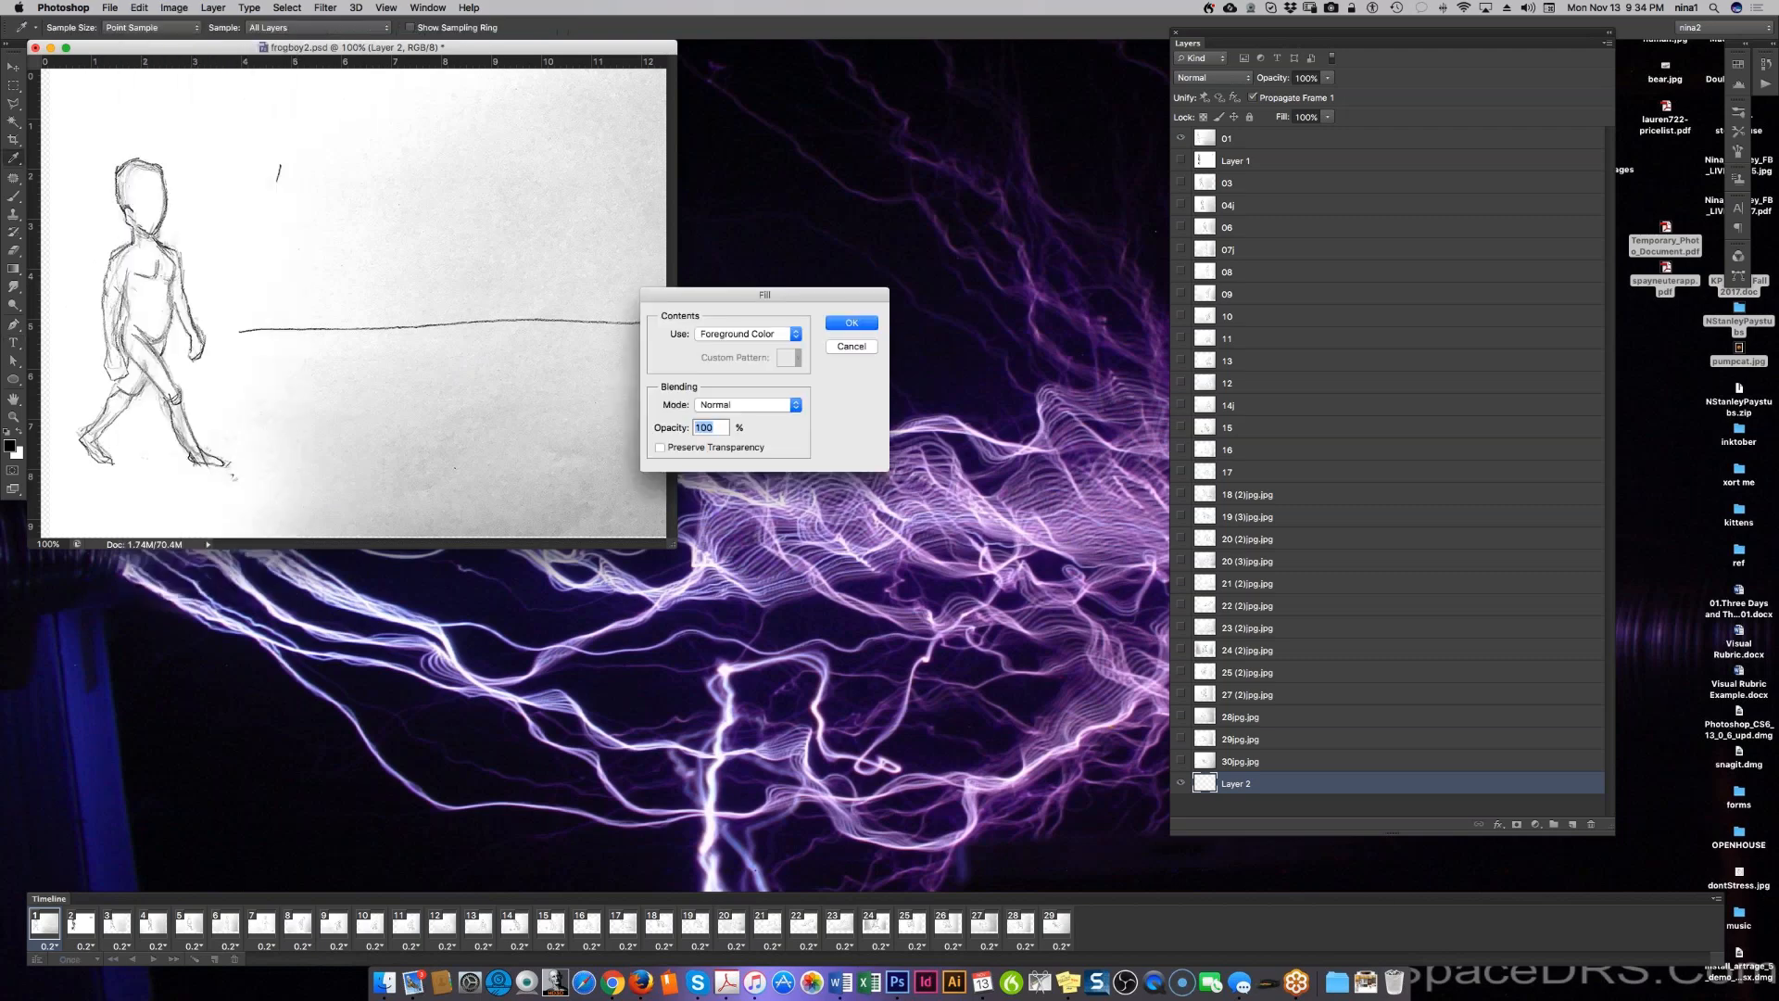
click(770, 337)
click(741, 417)
click(850, 323)
key(t)
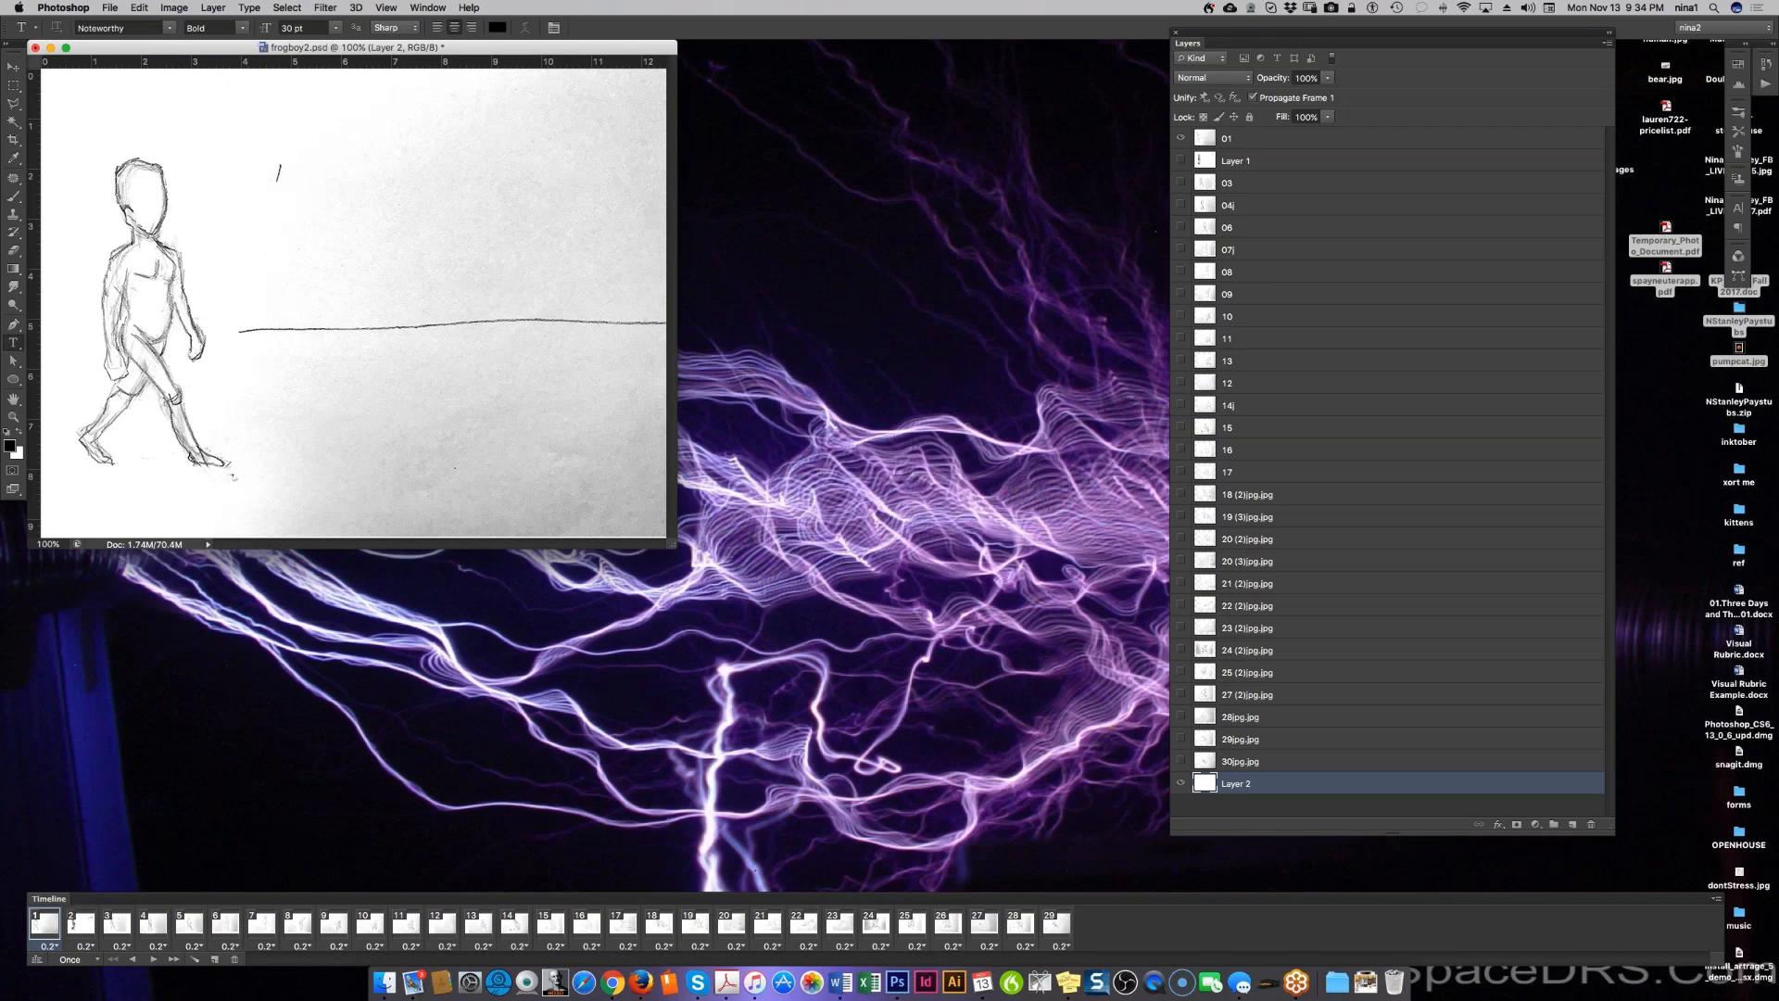
click(153, 959)
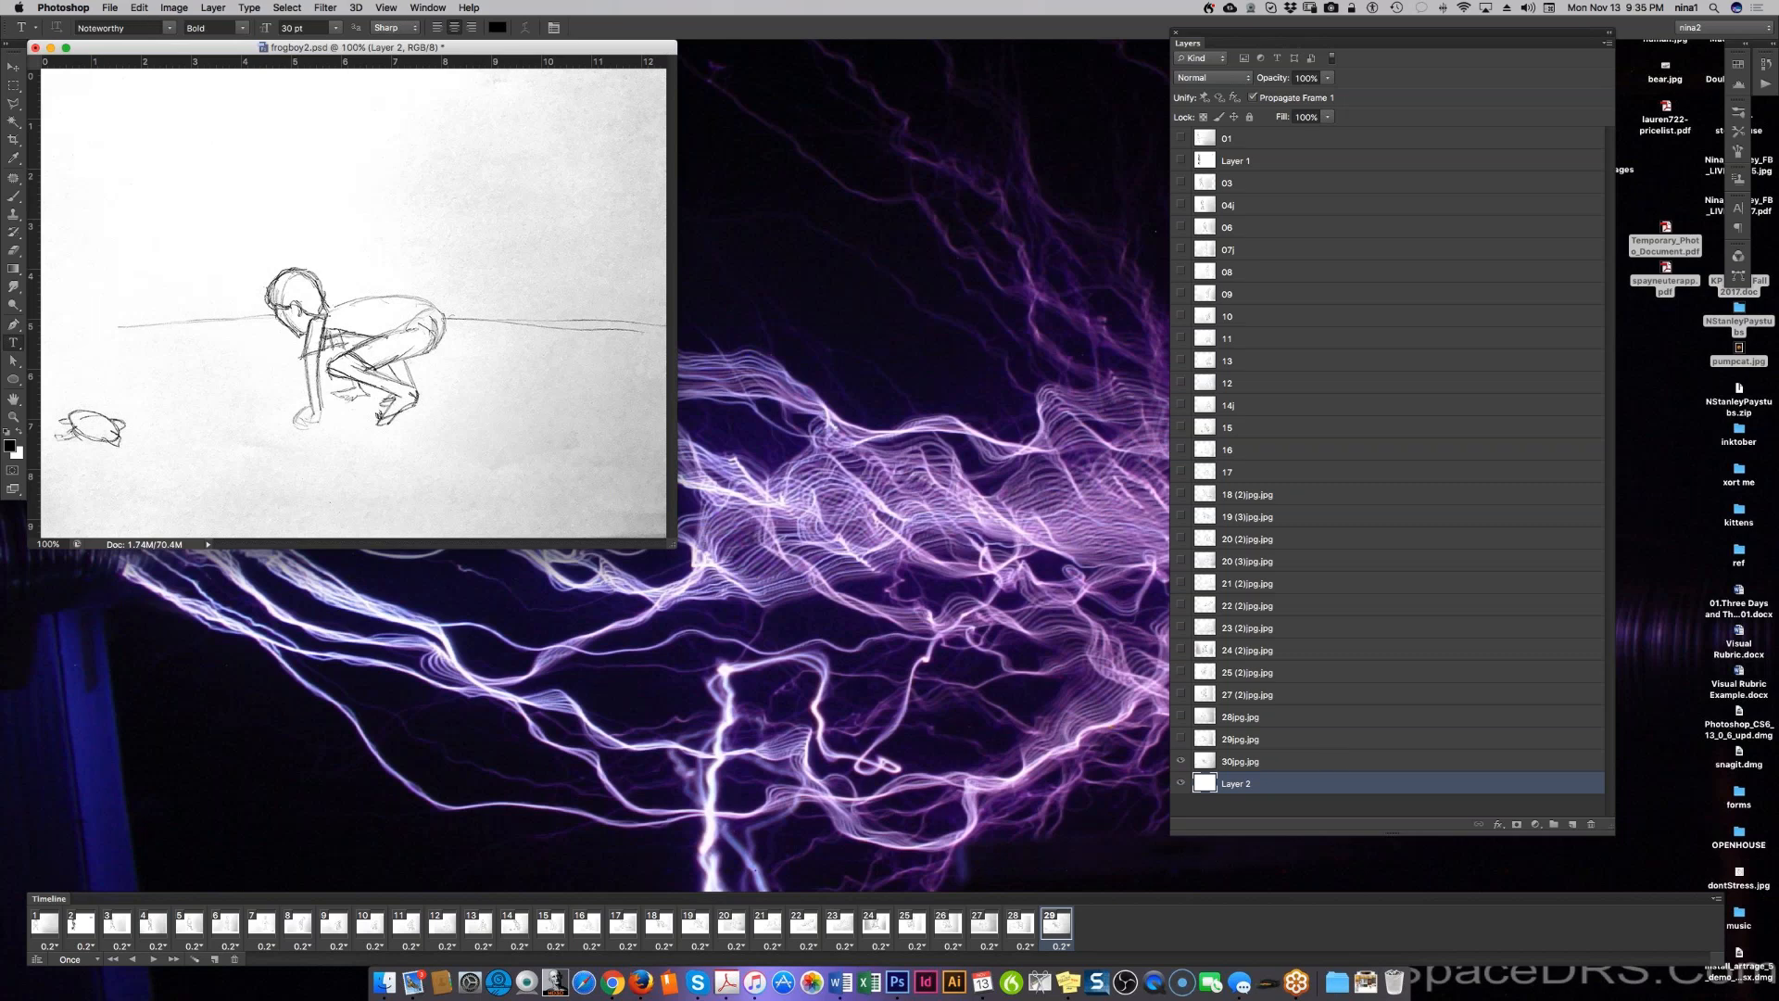
Step: Render all frames as the 24 fps QuickTime movie frogboy2.mov into the **Oct 9 - Nov 2017 folder
click(112, 9)
mouse_move(264, 275)
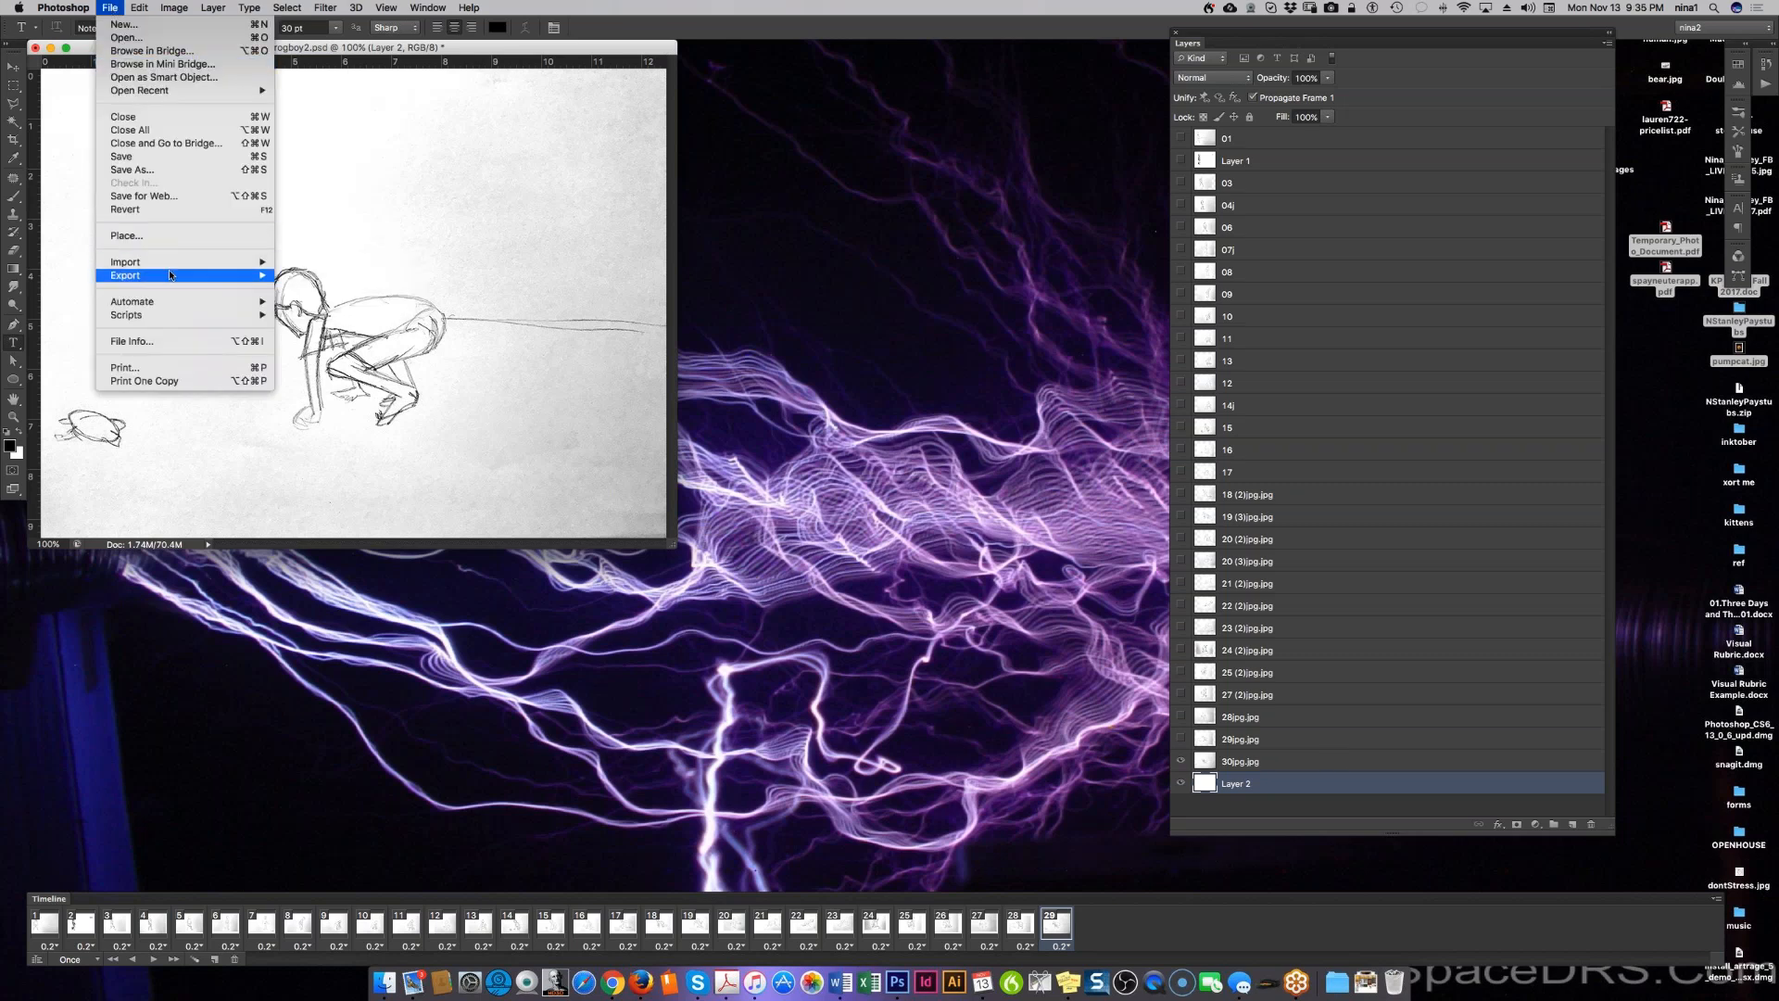
click(324, 306)
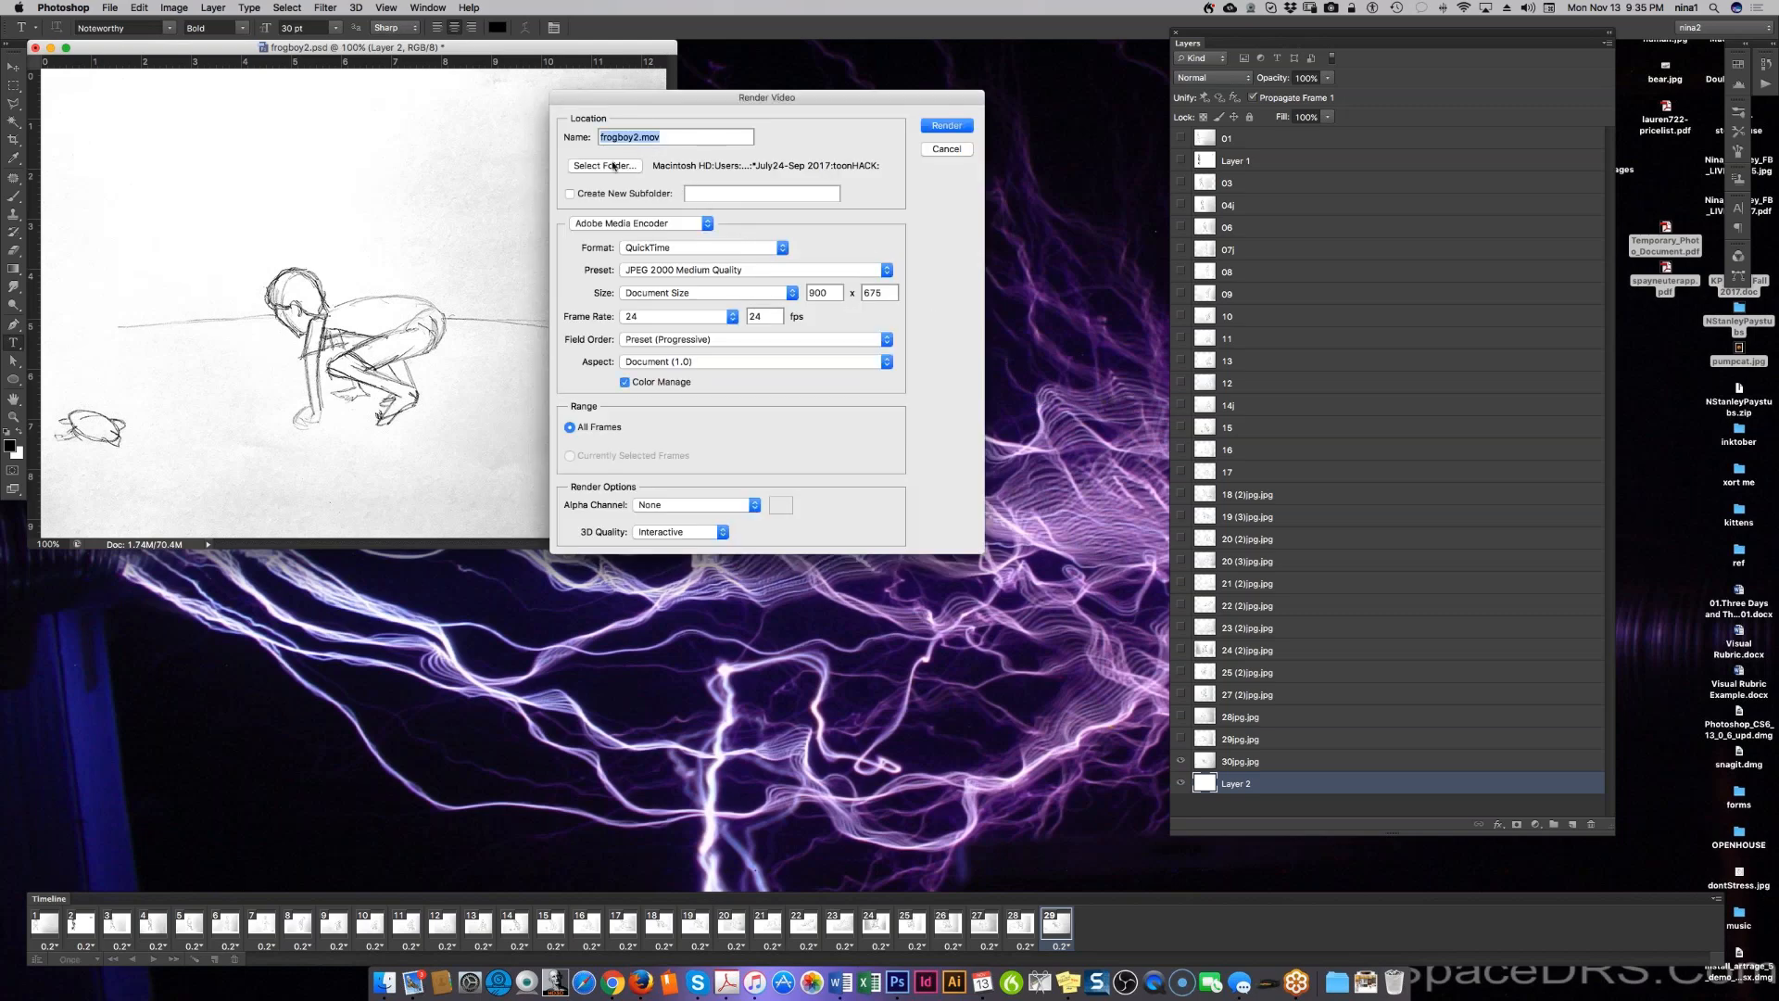
click(614, 167)
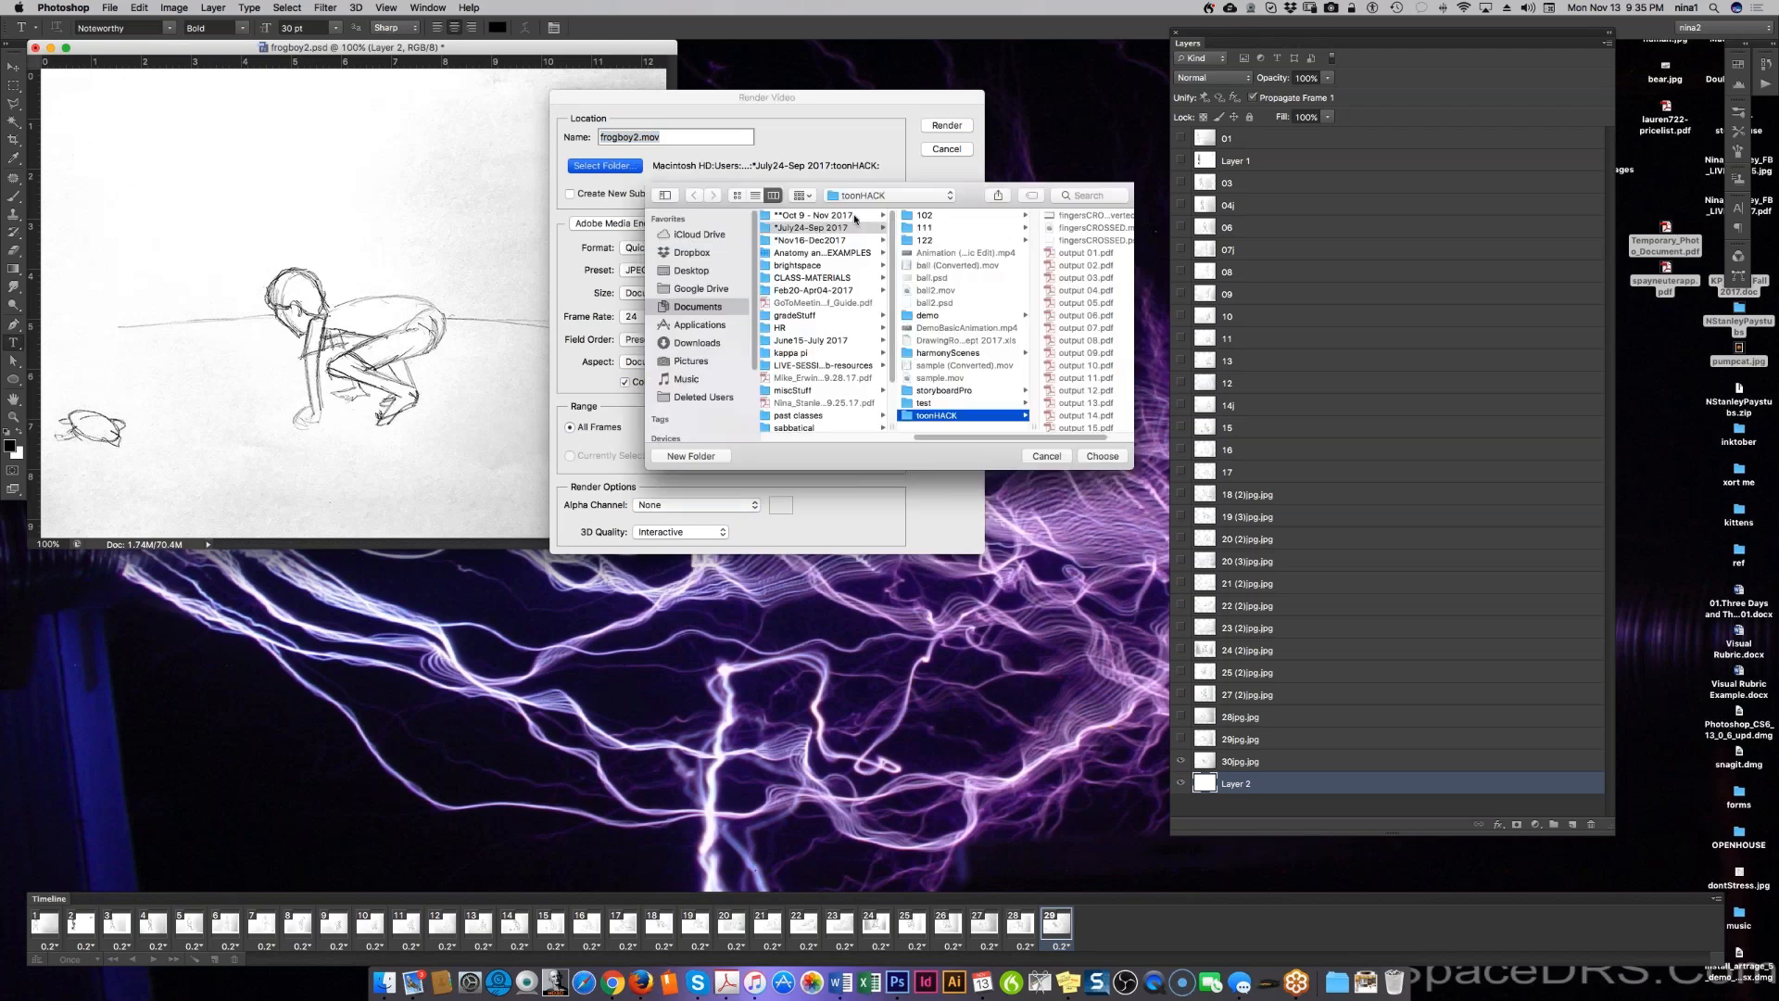
click(854, 217)
click(938, 267)
key(Left)
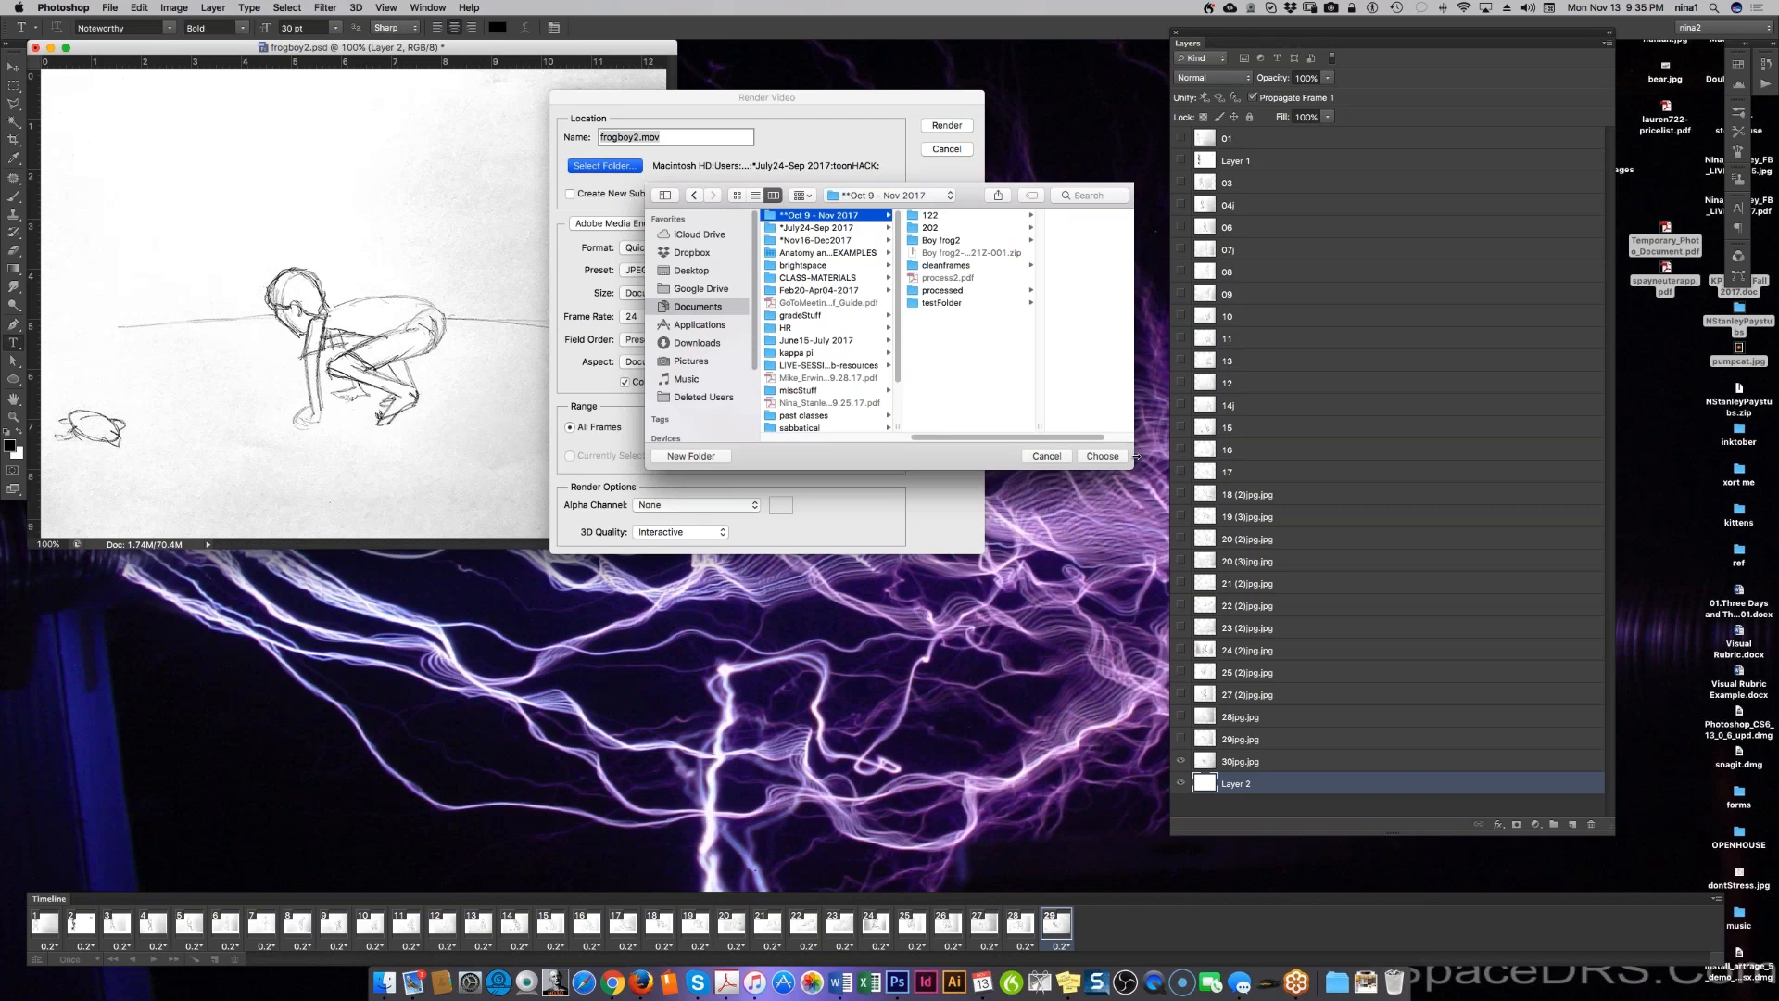
click(1102, 456)
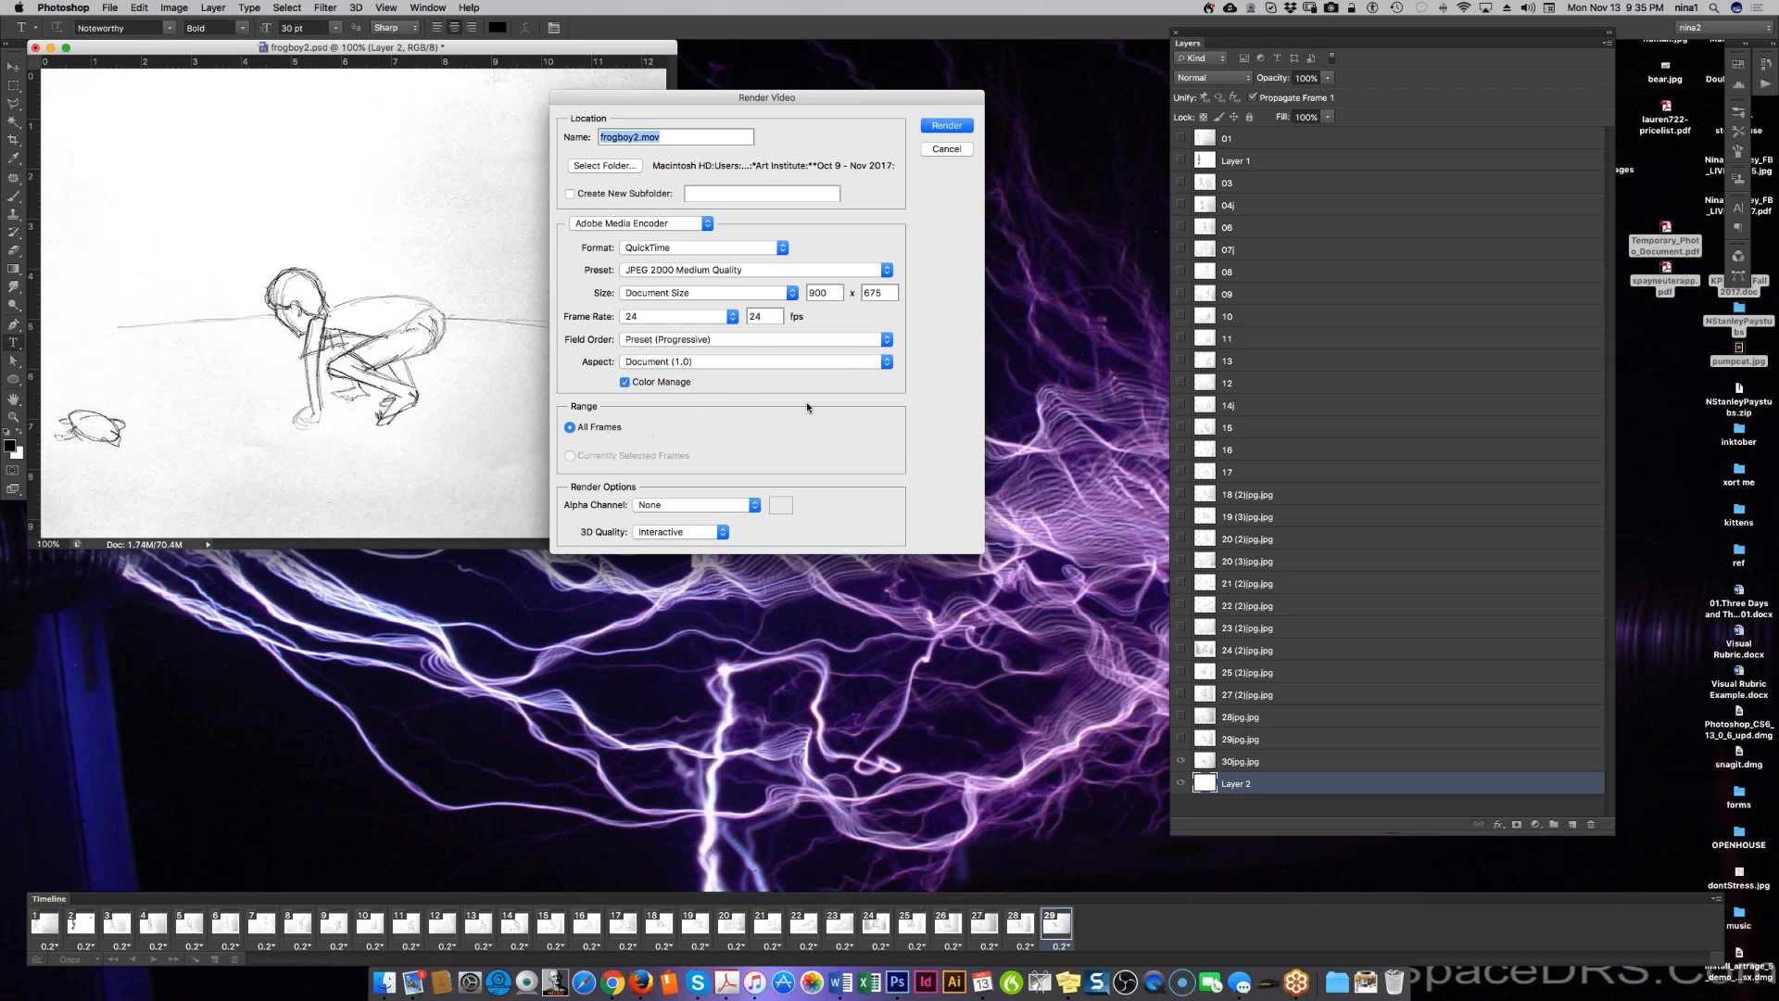
click(959, 127)
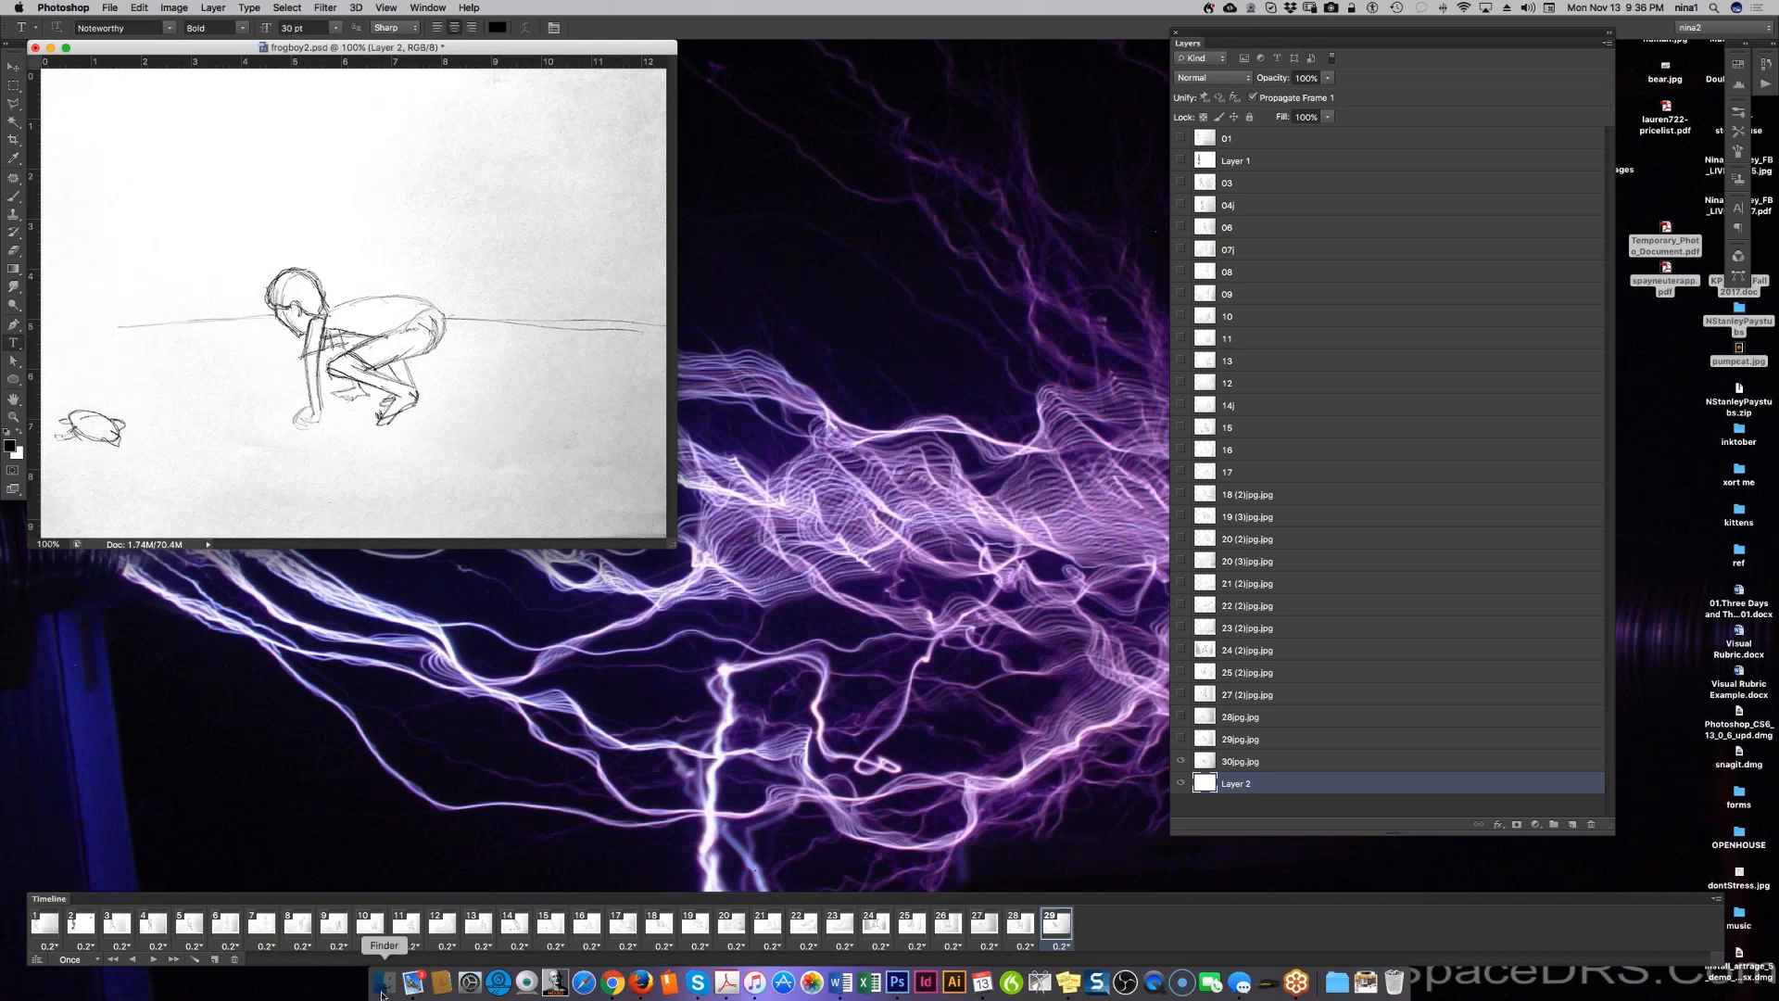
Step: Switch to Finder, open frogboy2.mov in QuickTime Player and play the rendered movie
click(384, 984)
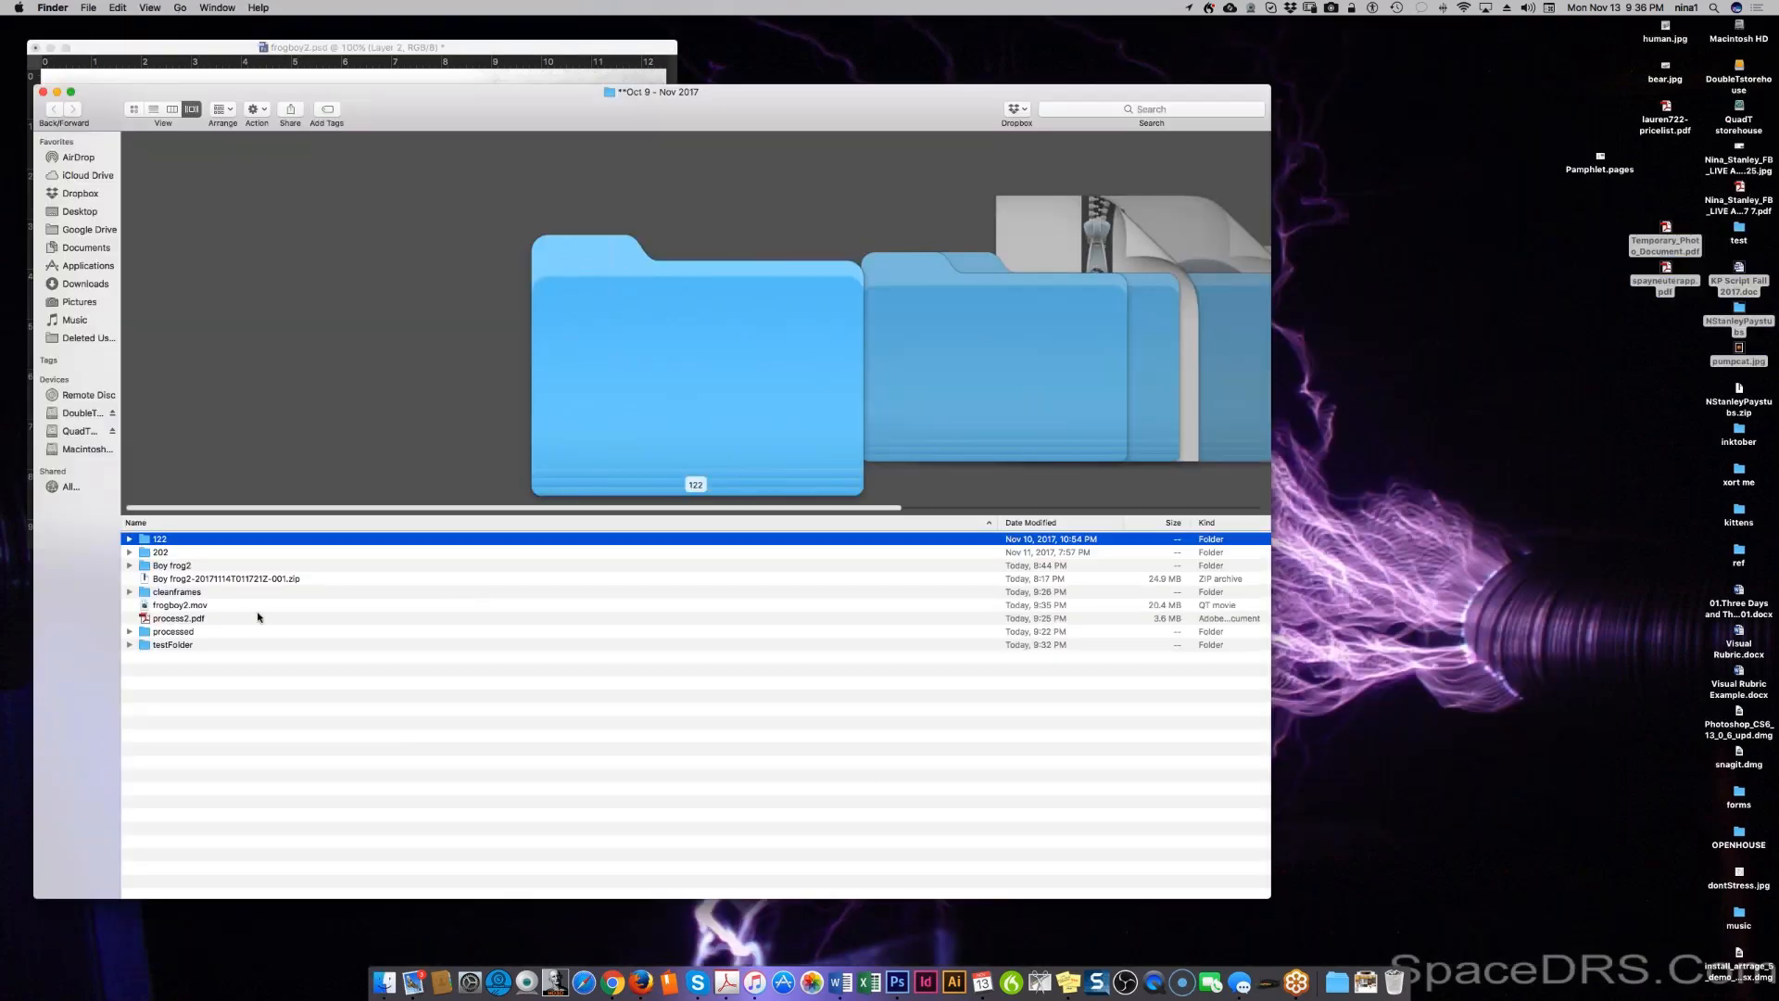
click(185, 608)
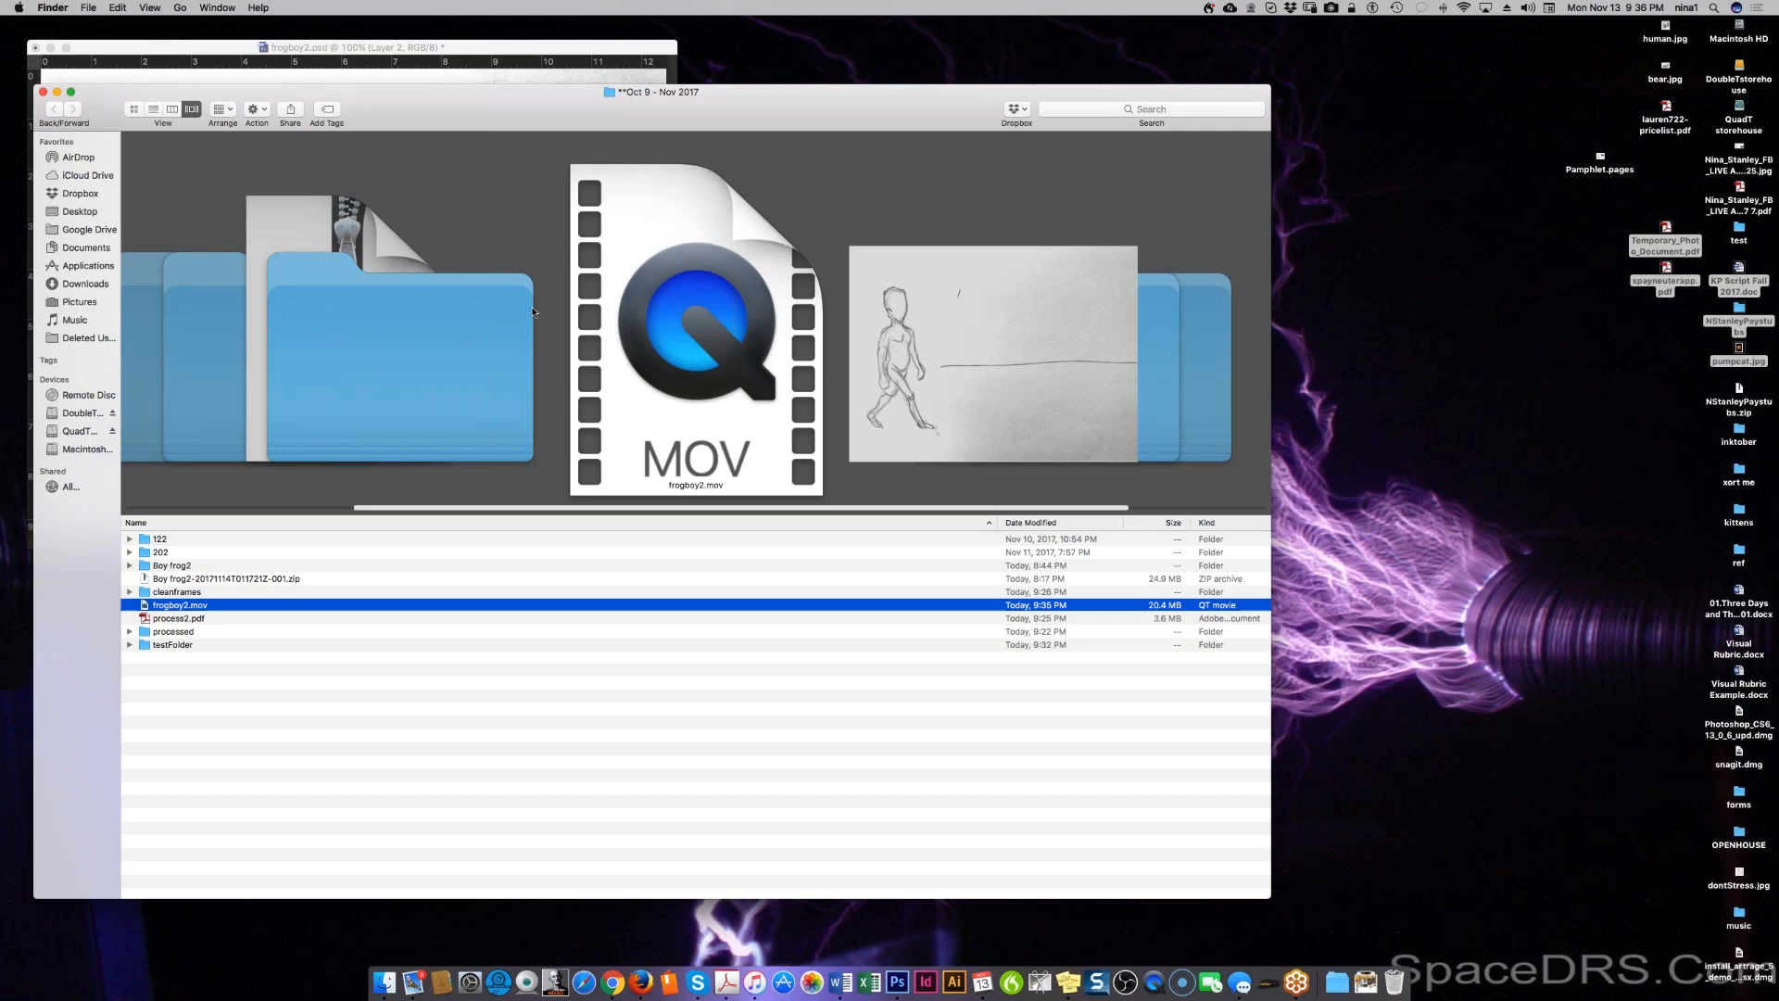
double_click(715, 379)
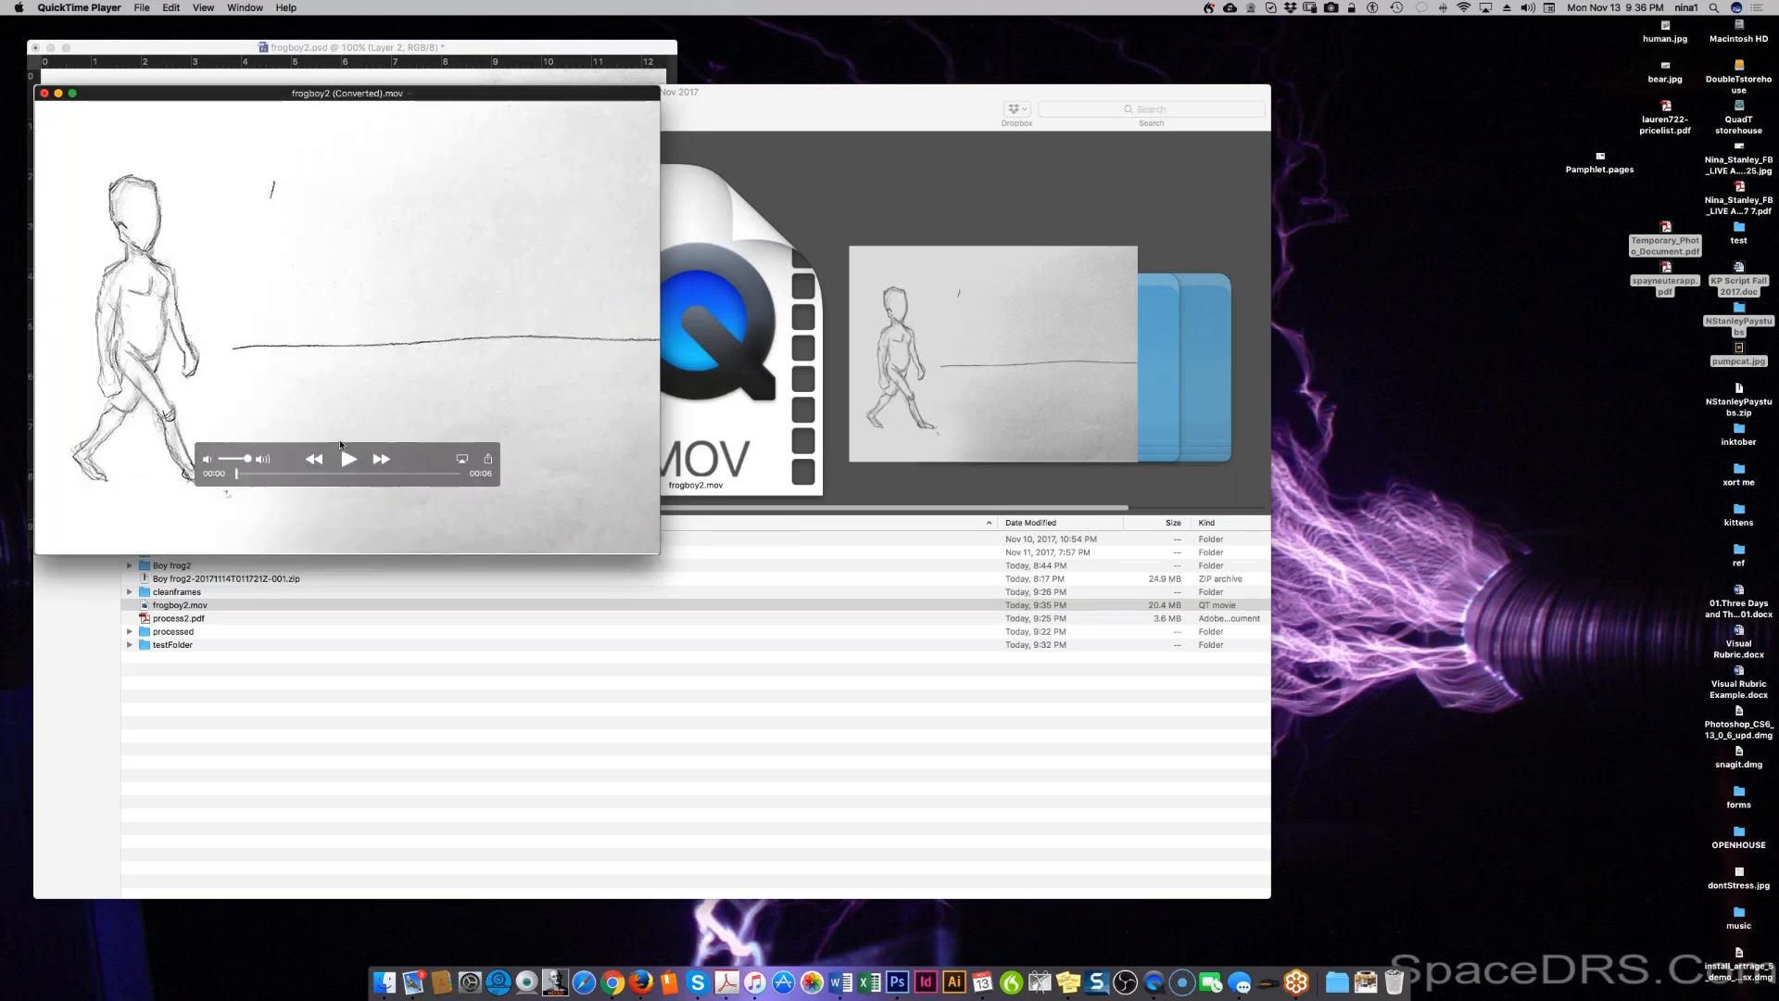
click(348, 459)
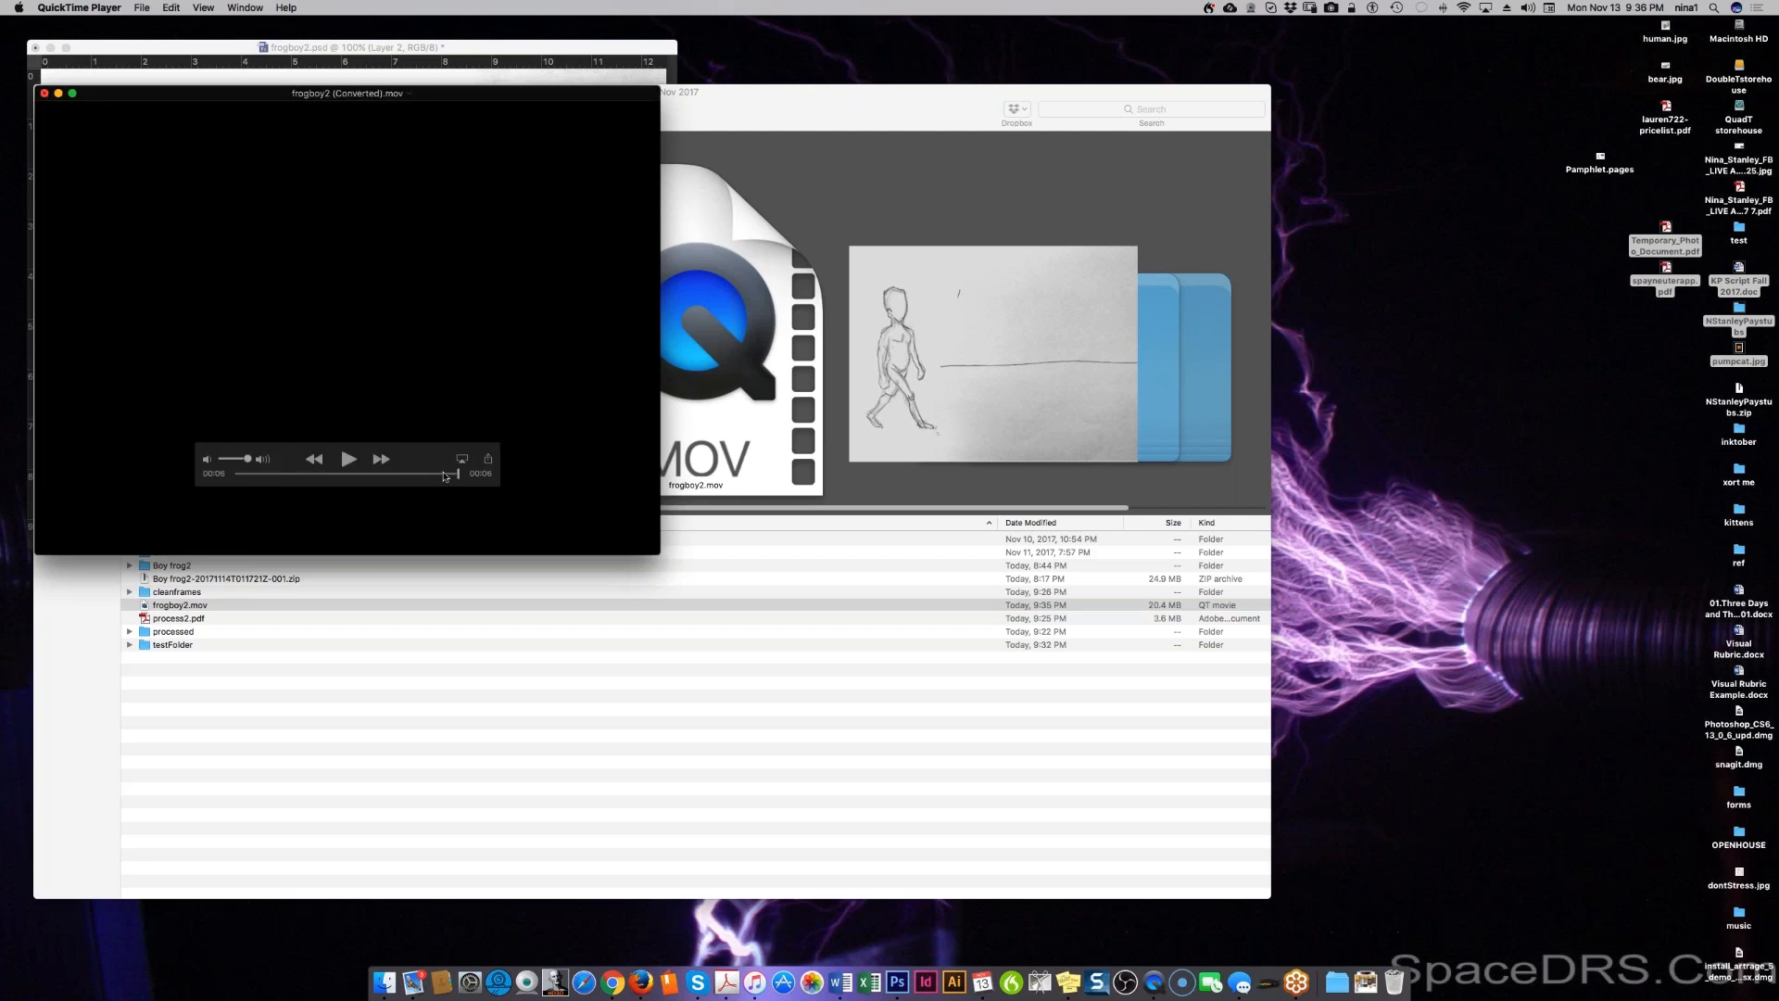
Step: Trim the black ending off frogboy2 (Converted).mov and play the trimmed clip
click(172, 8)
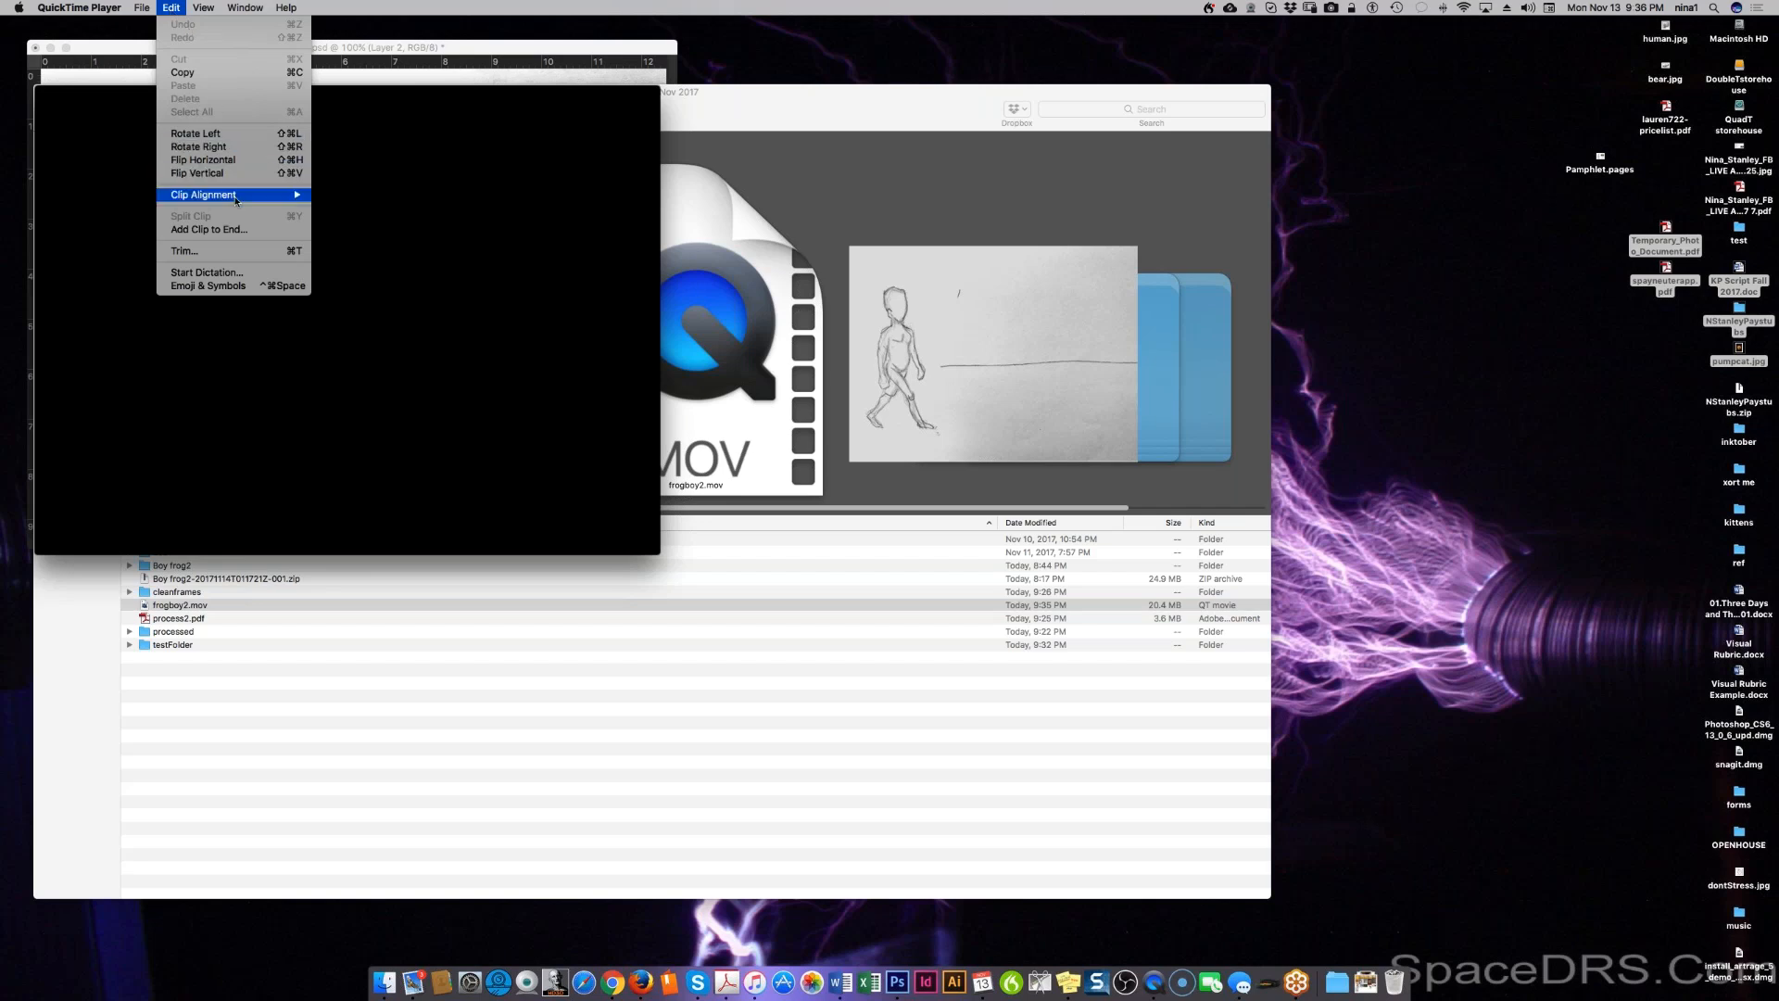
click(239, 252)
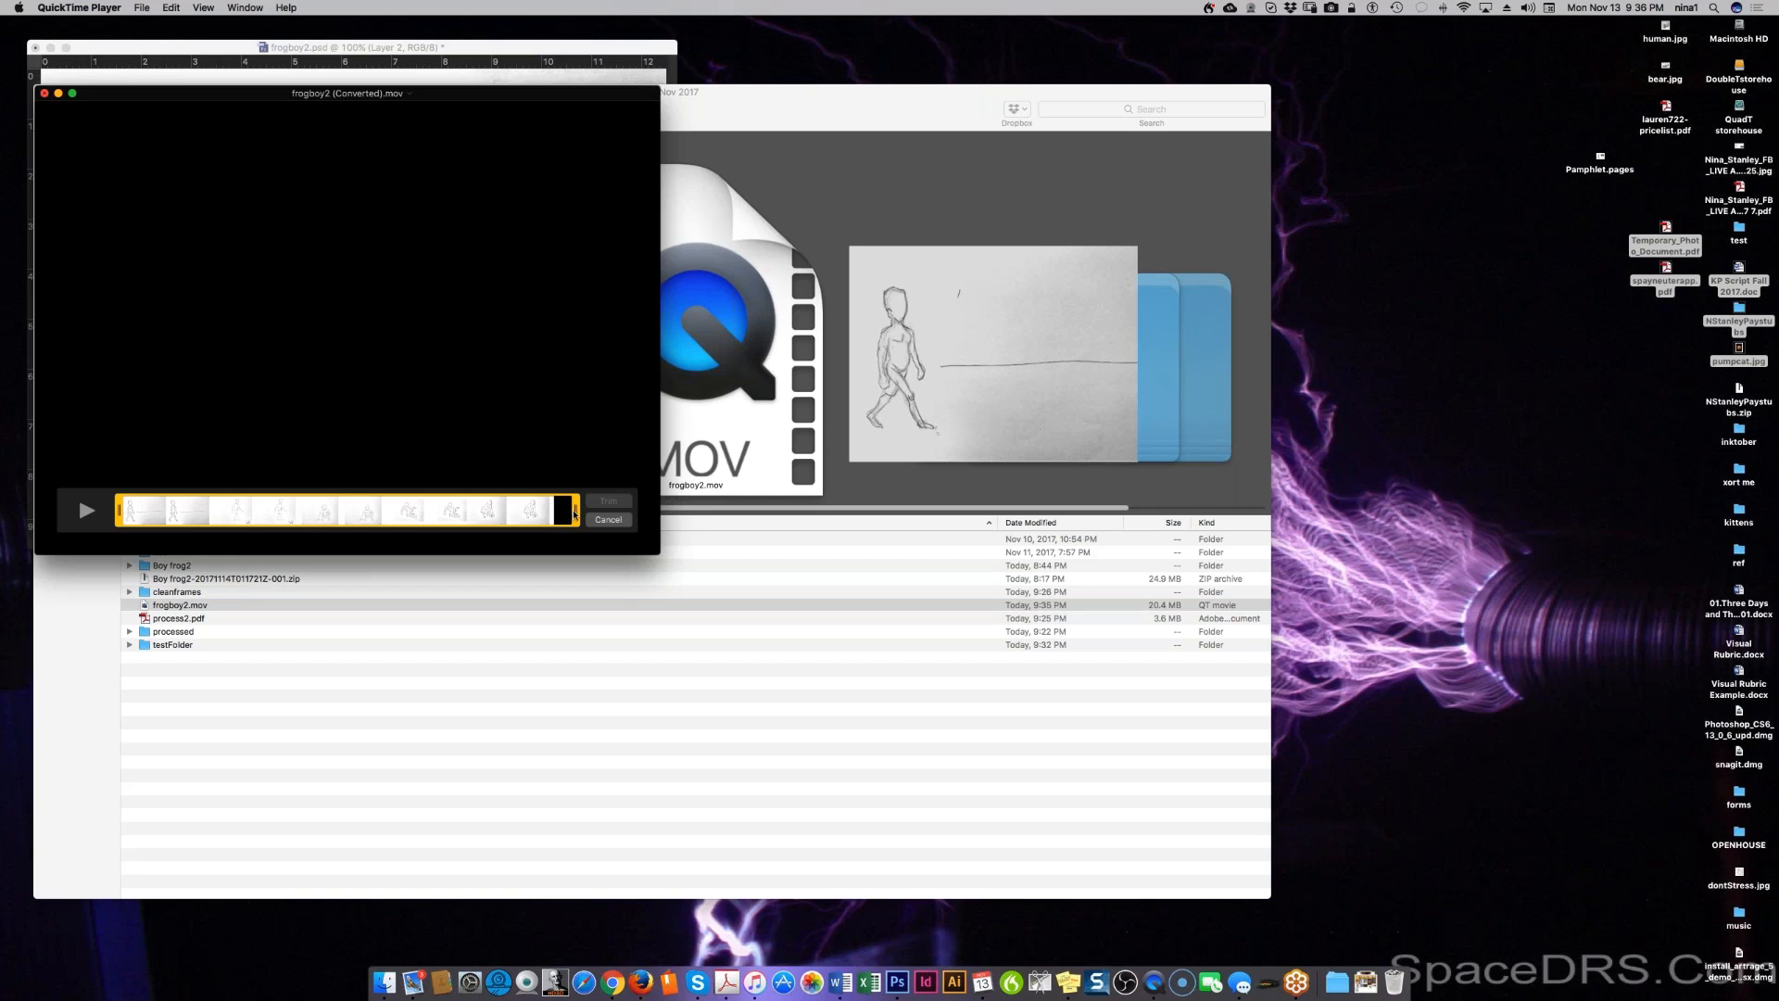
drag(576, 515, 555, 516)
click(603, 508)
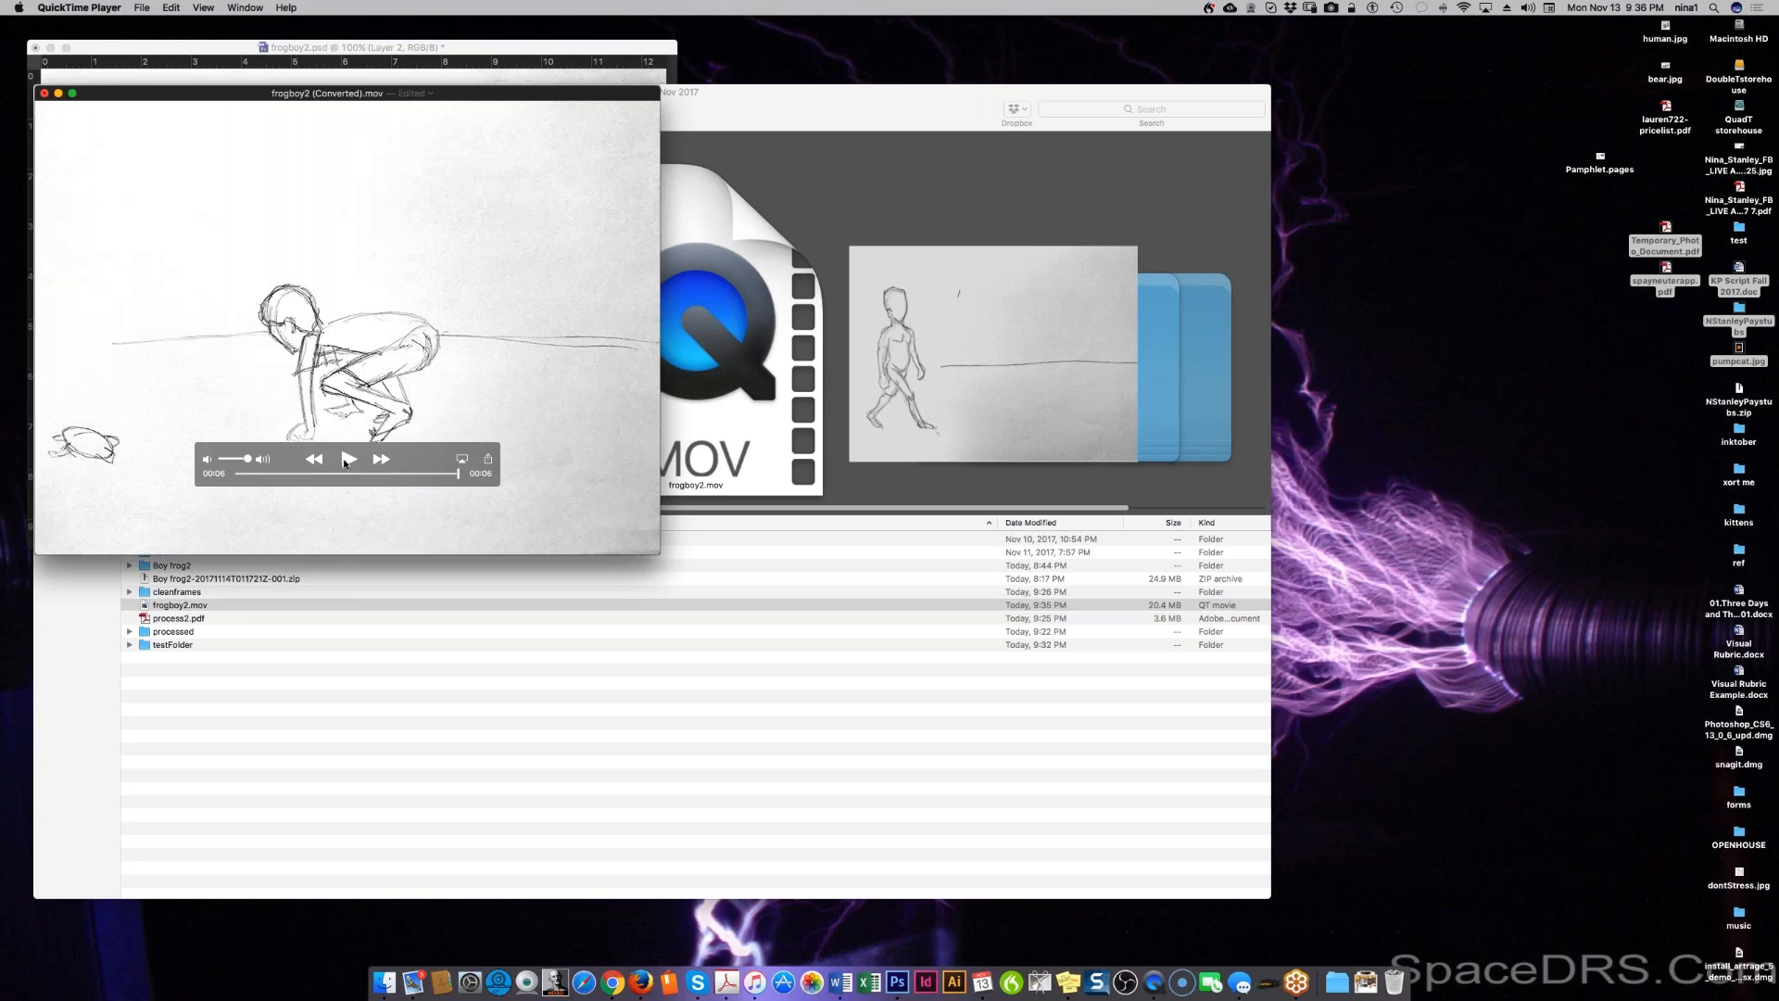
click(346, 459)
Step: Save the trimmed movie as frogboy2 (Converted).mov in the **Oct 9 - Nov 2017 folder
click(146, 9)
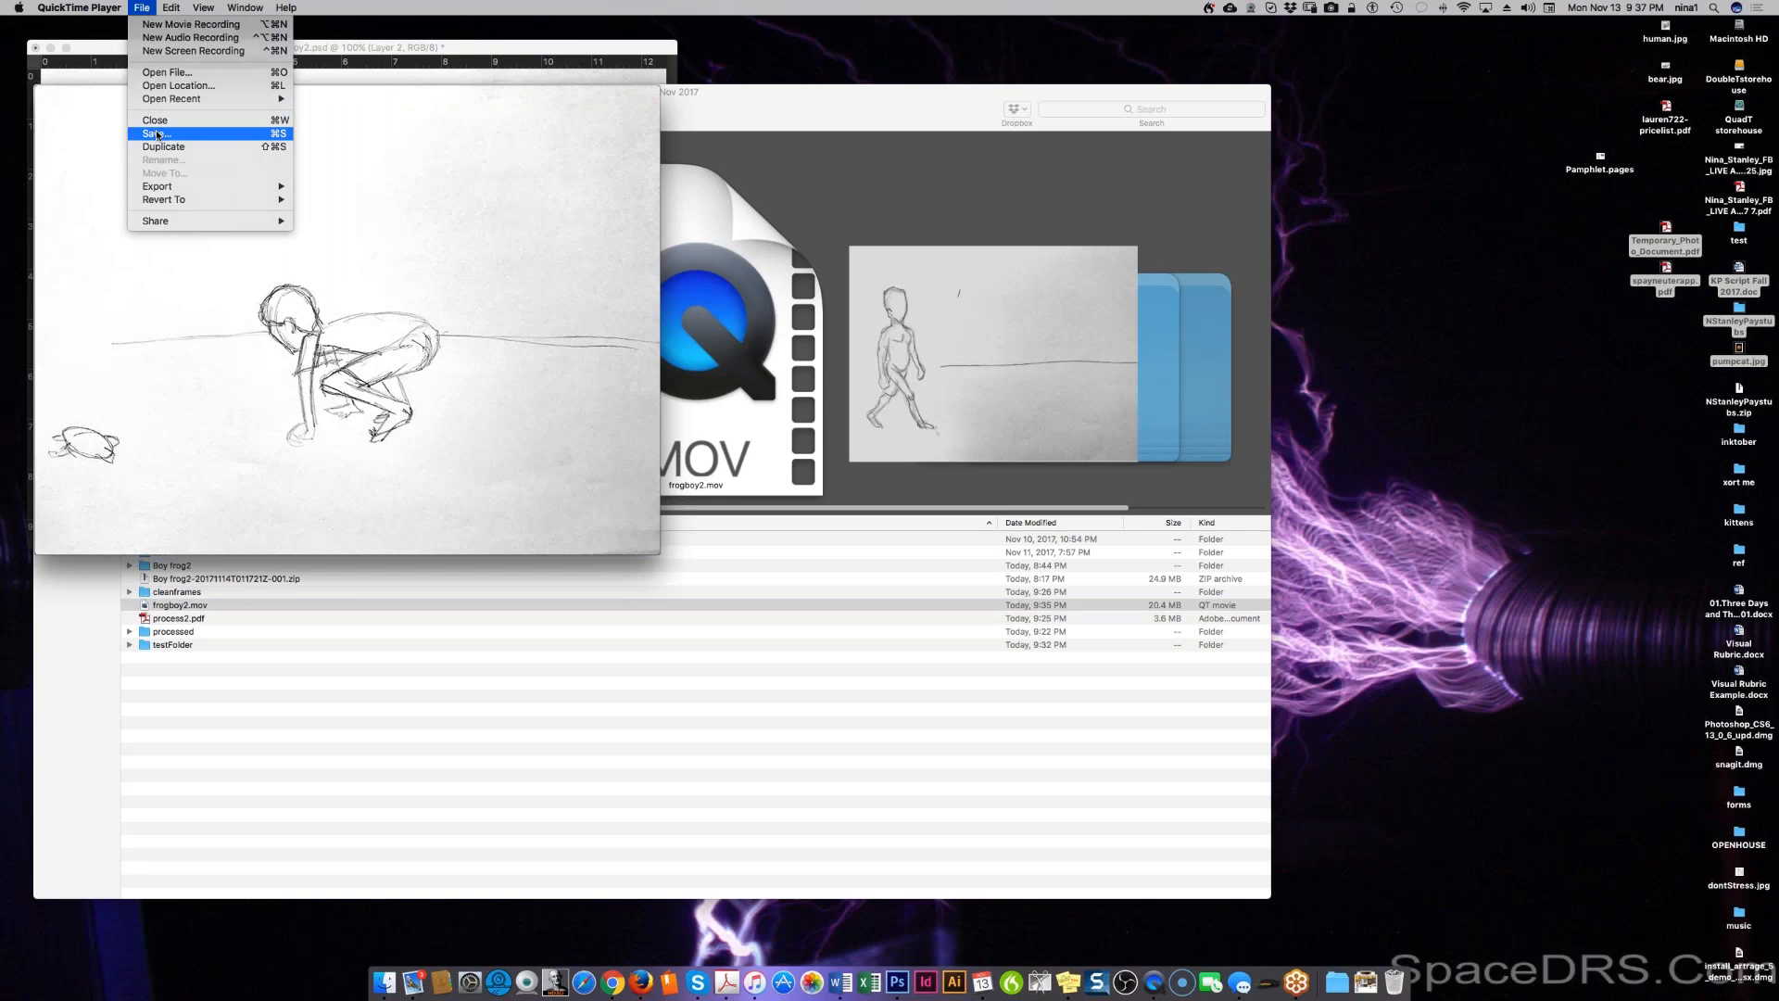
click(156, 135)
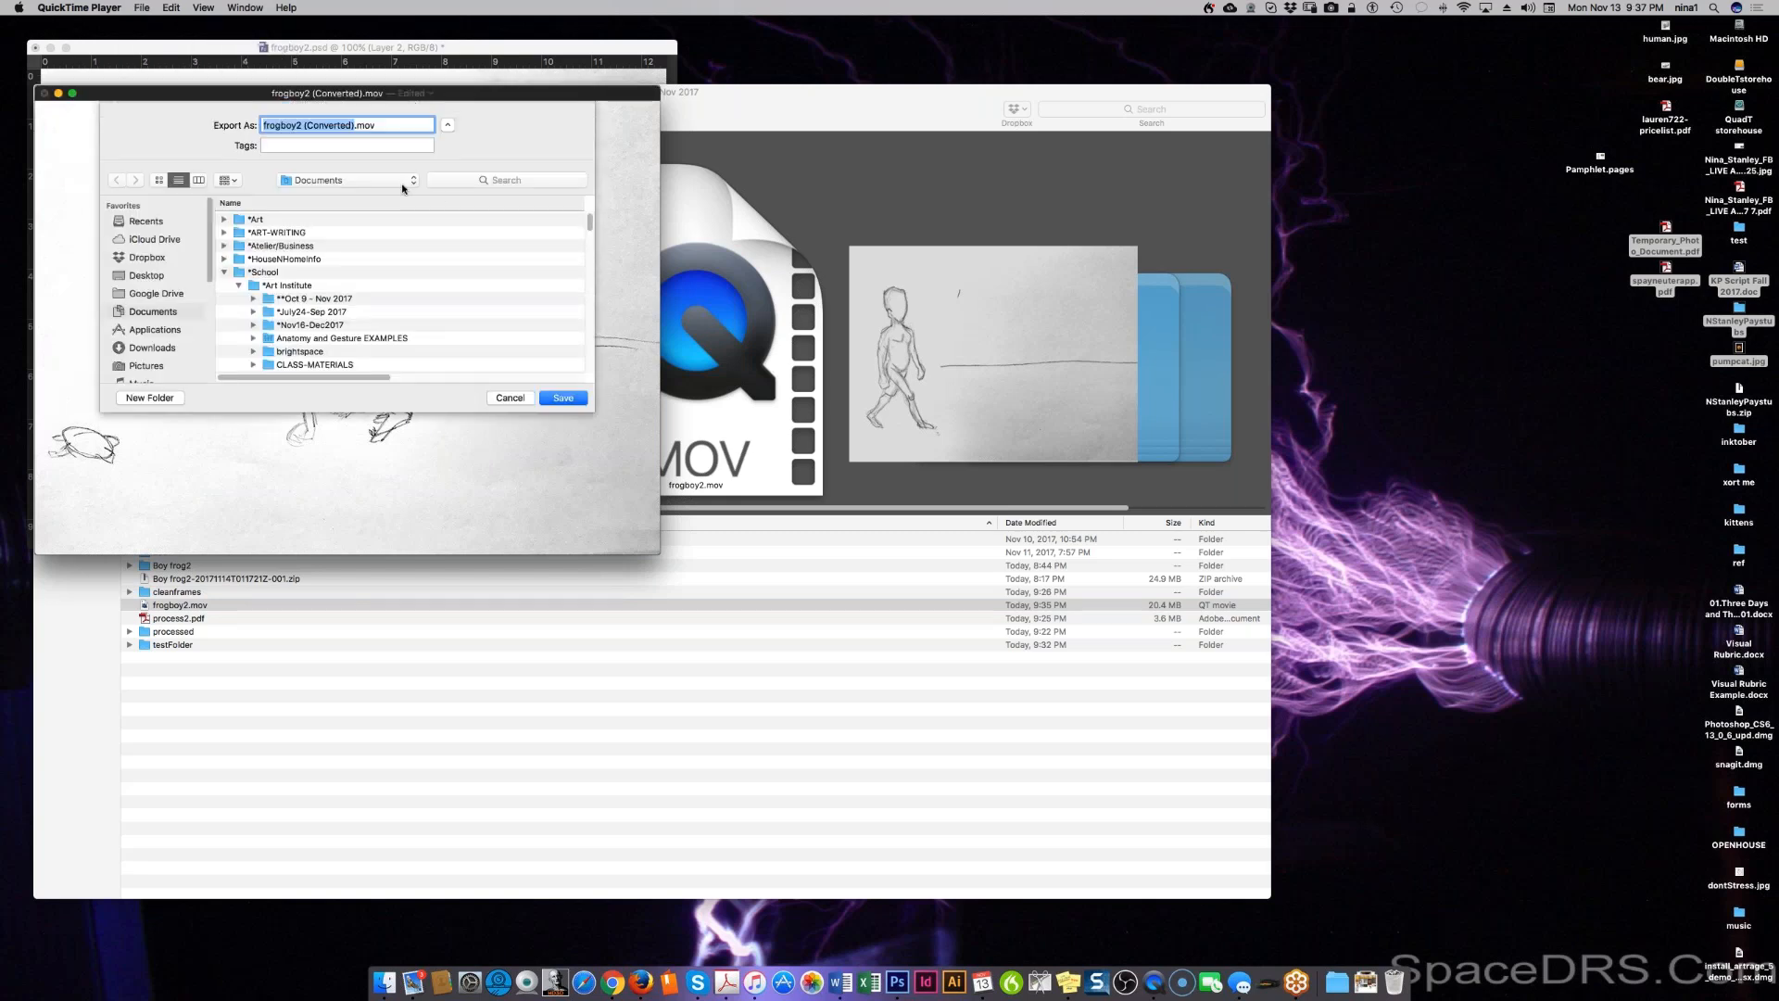
click(324, 184)
click(330, 319)
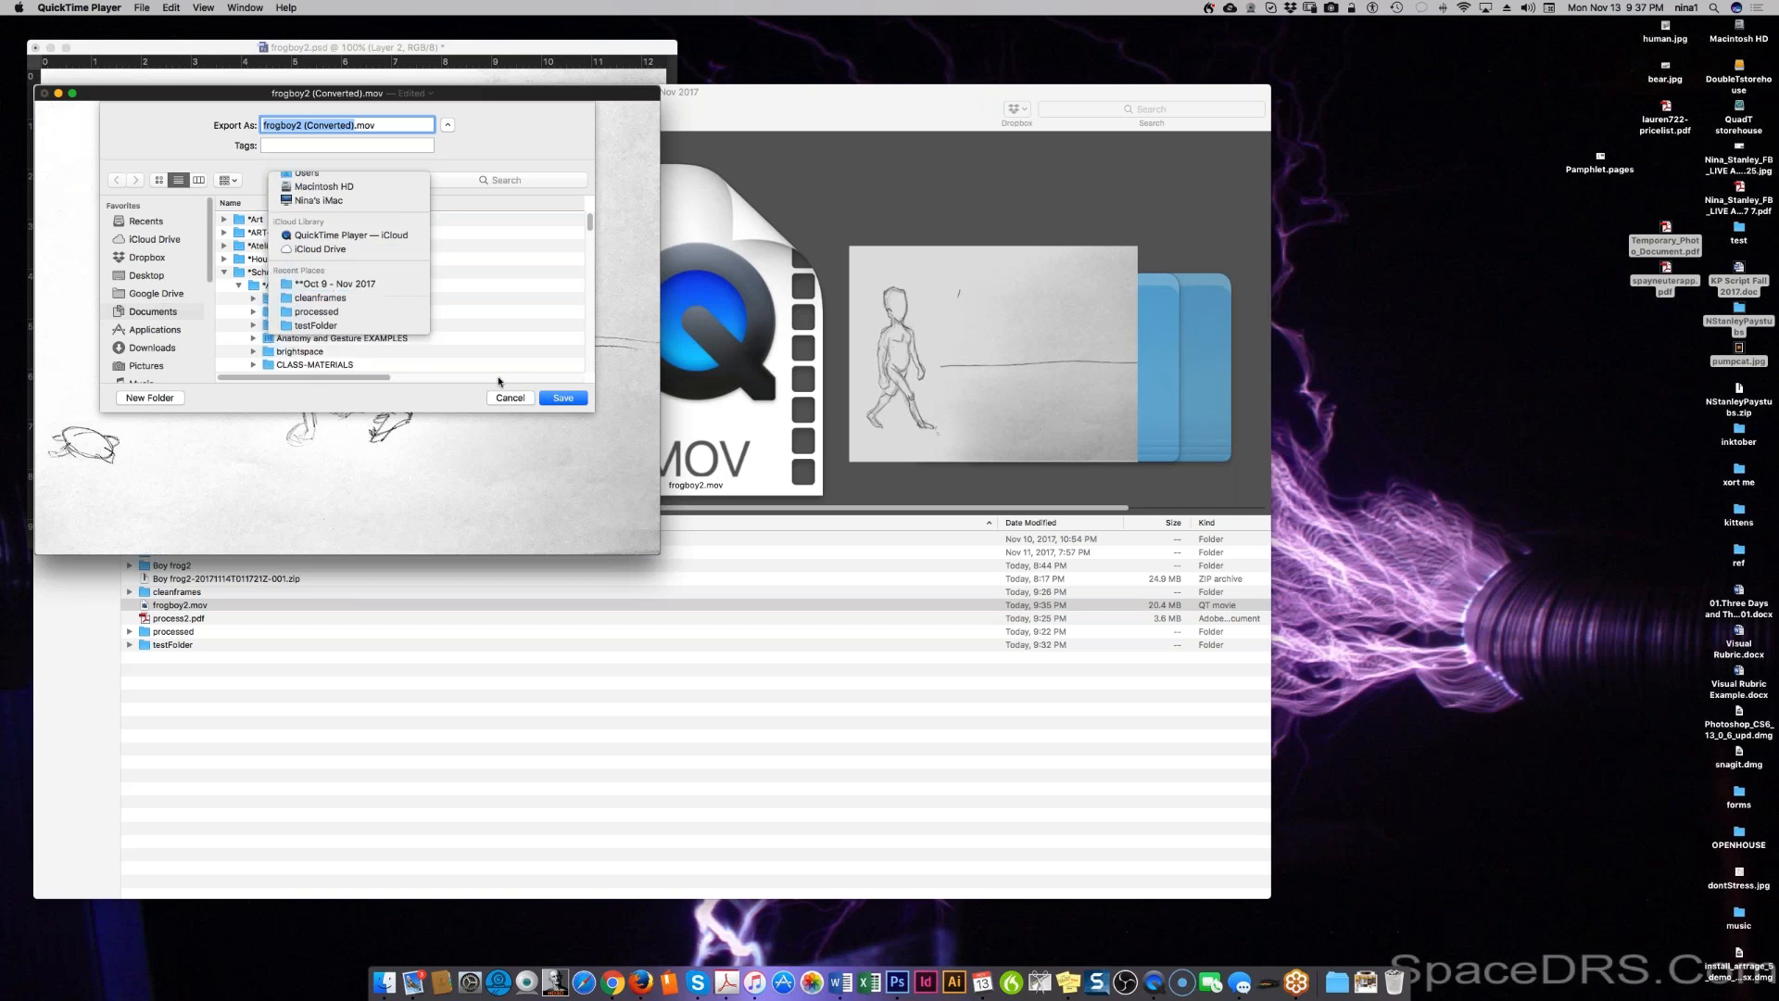
click(565, 396)
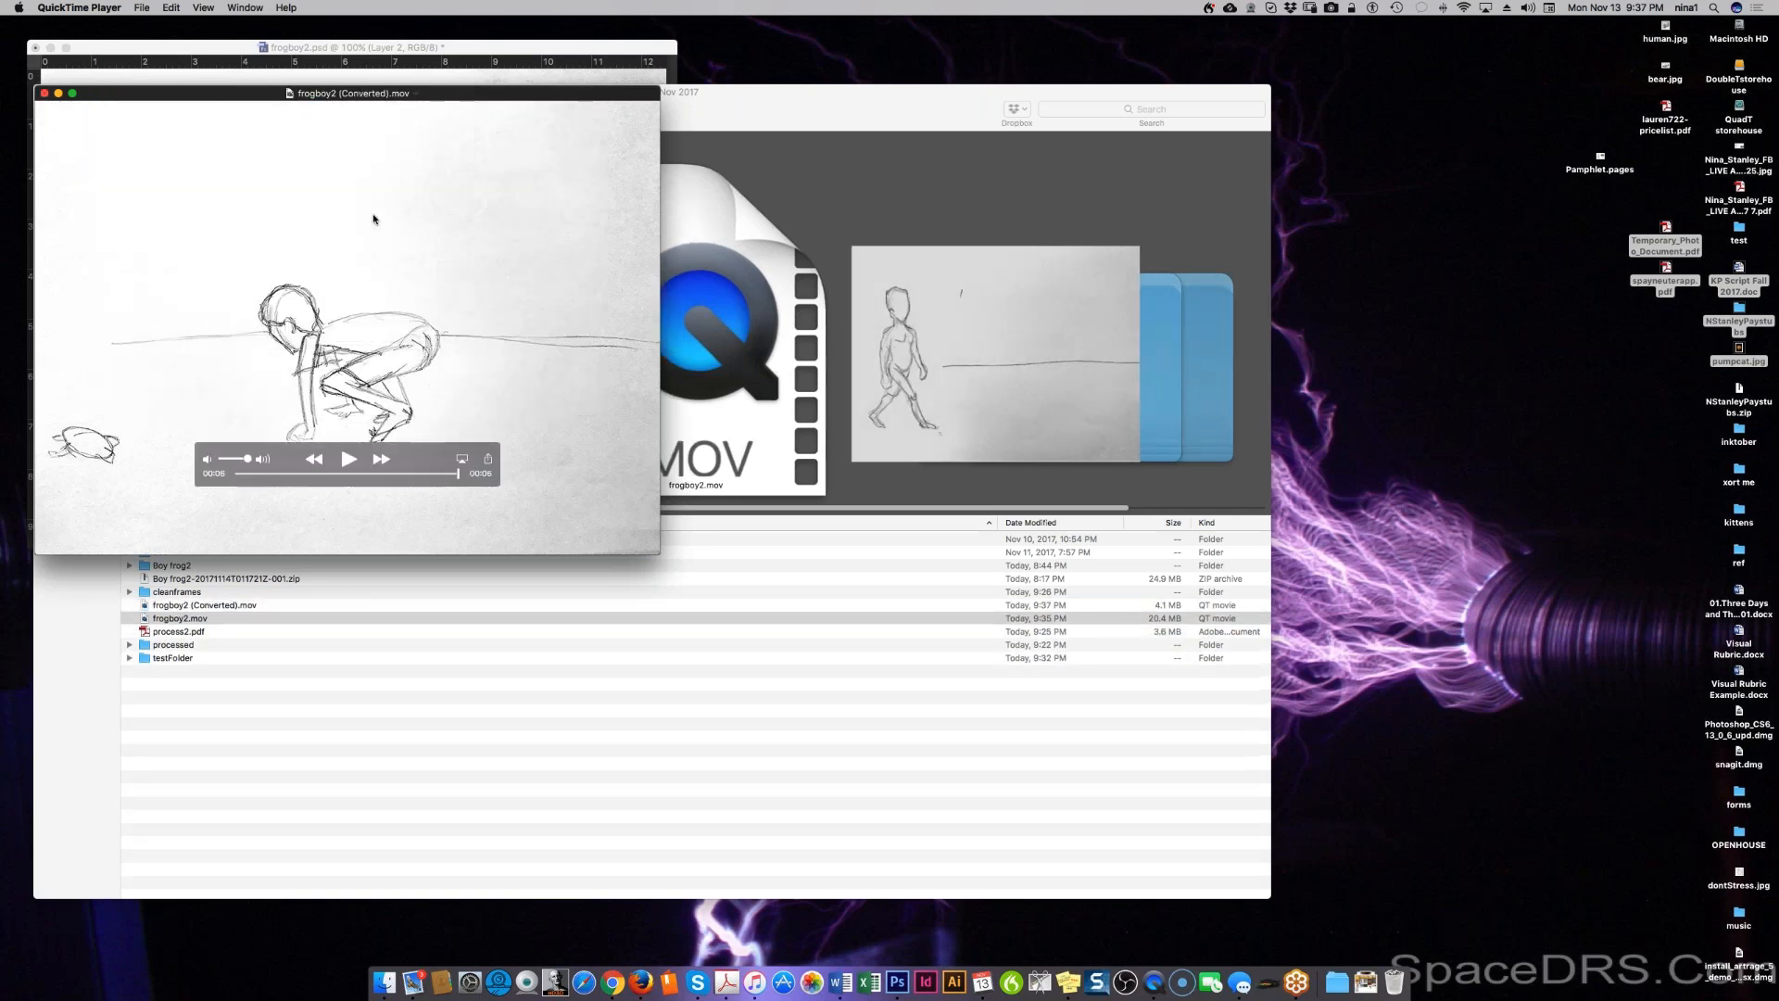
Step: Switch to Finder, show the folder in columns and compare the details of frogboy2.mov and frogboy2 (Converted).mov
click(865, 707)
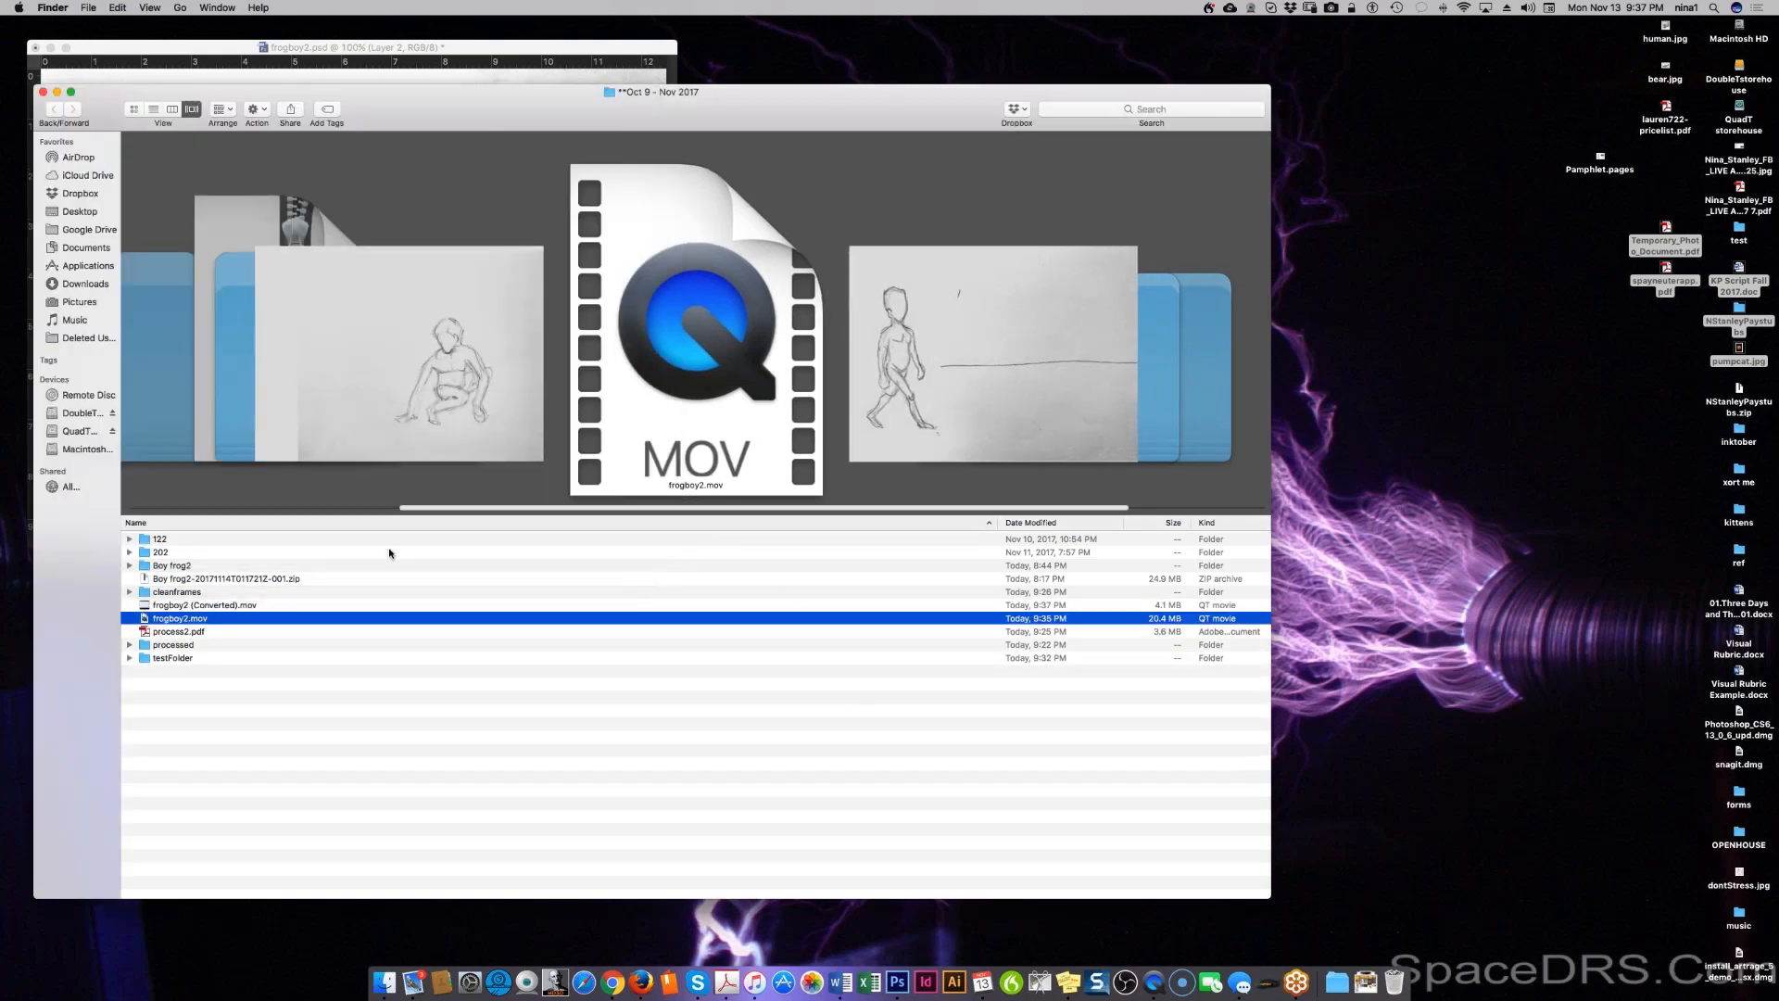
click(171, 109)
click(617, 201)
click(612, 213)
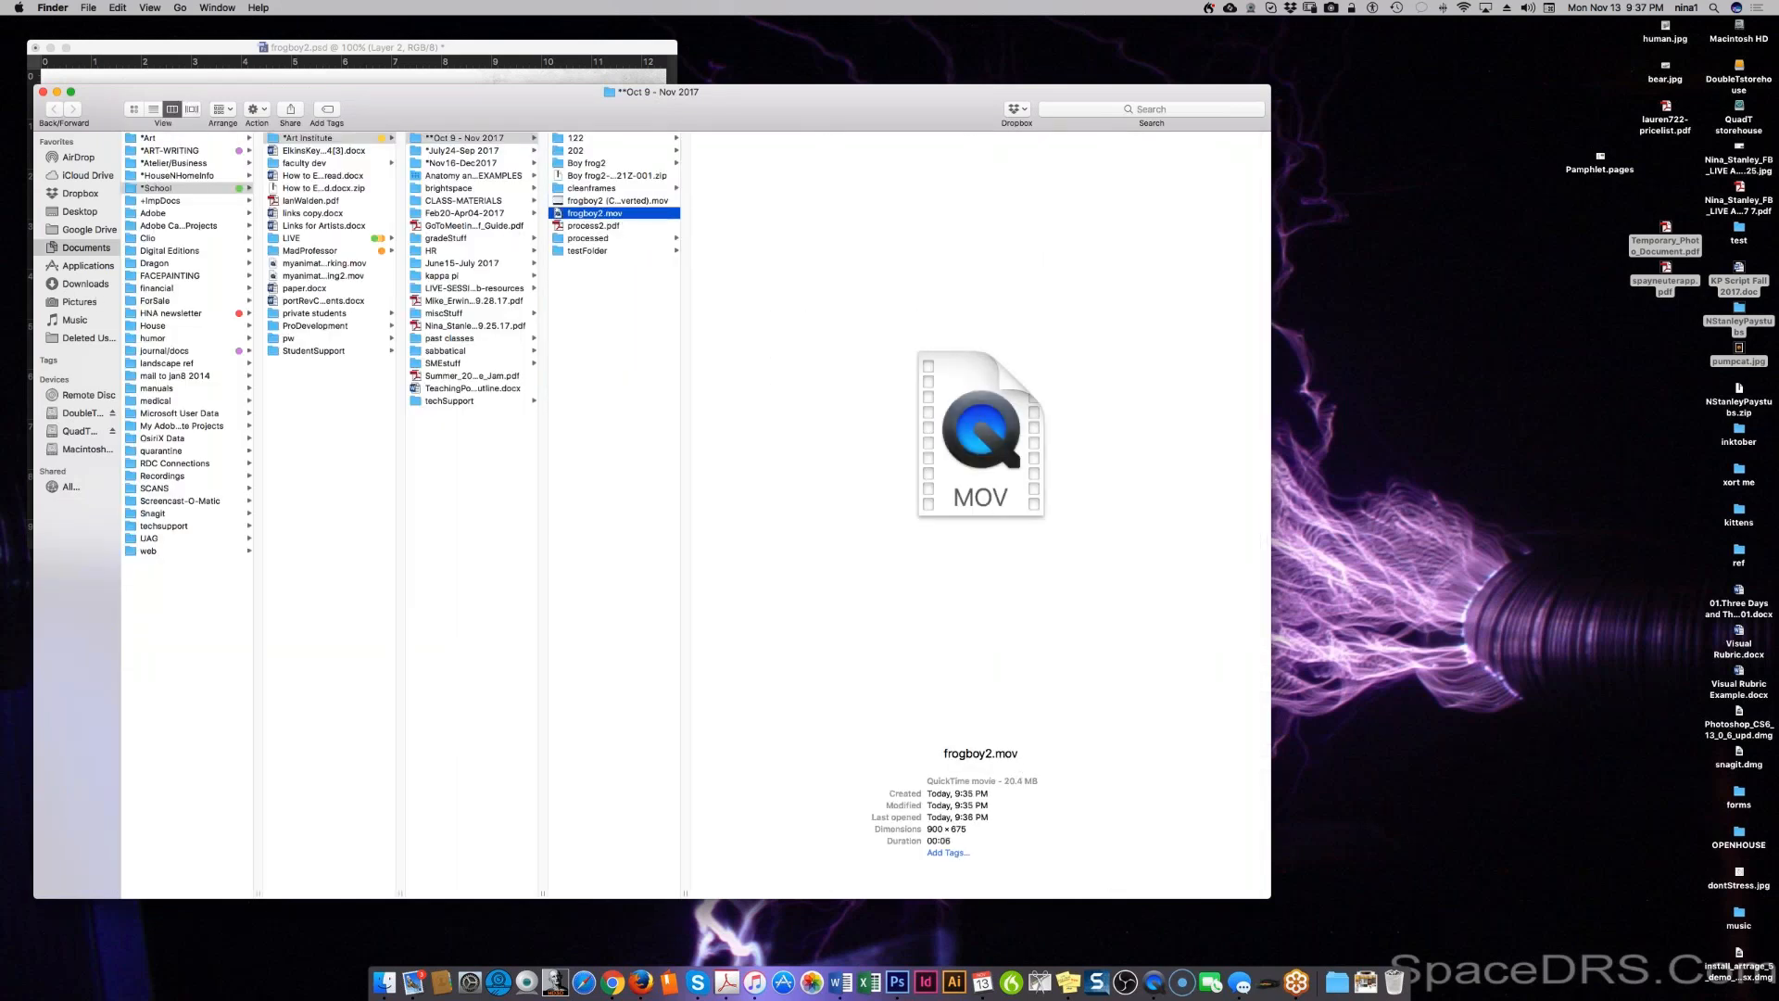
click(649, 201)
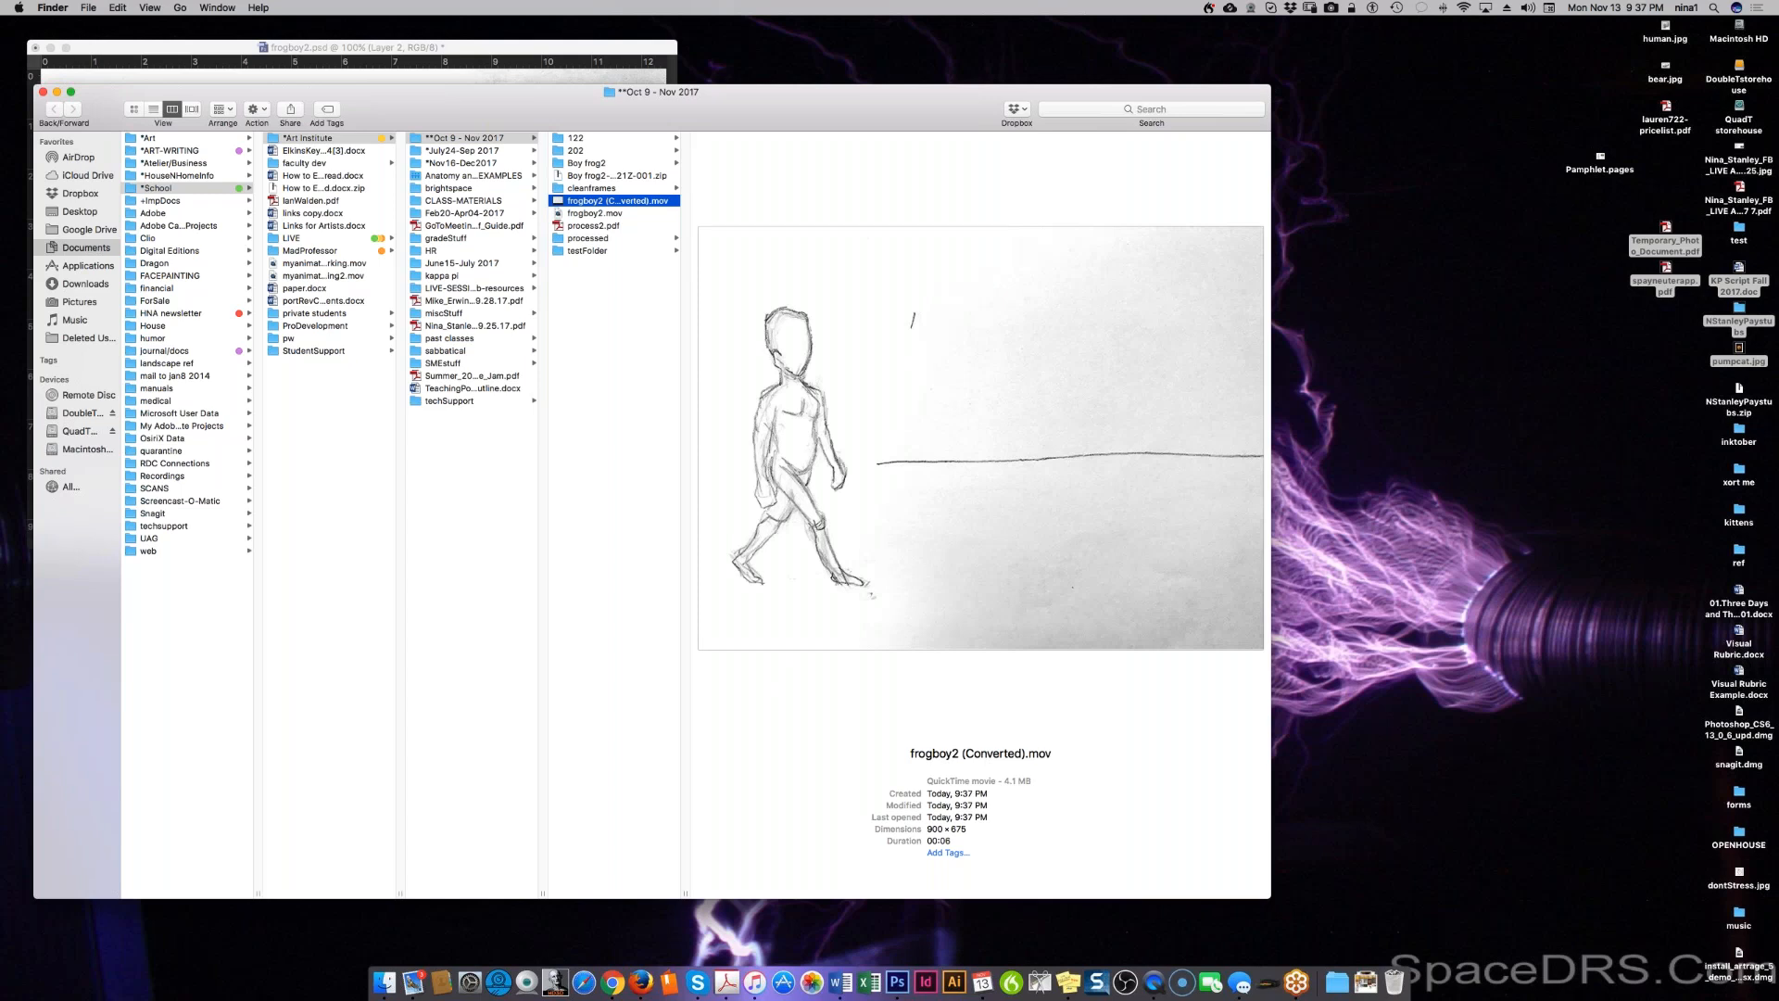
Step: Switch to Chrome and set the save location for the hero turnaround PDF to the **Oct 9 - Nov 2017 folder
key(super+Tab)
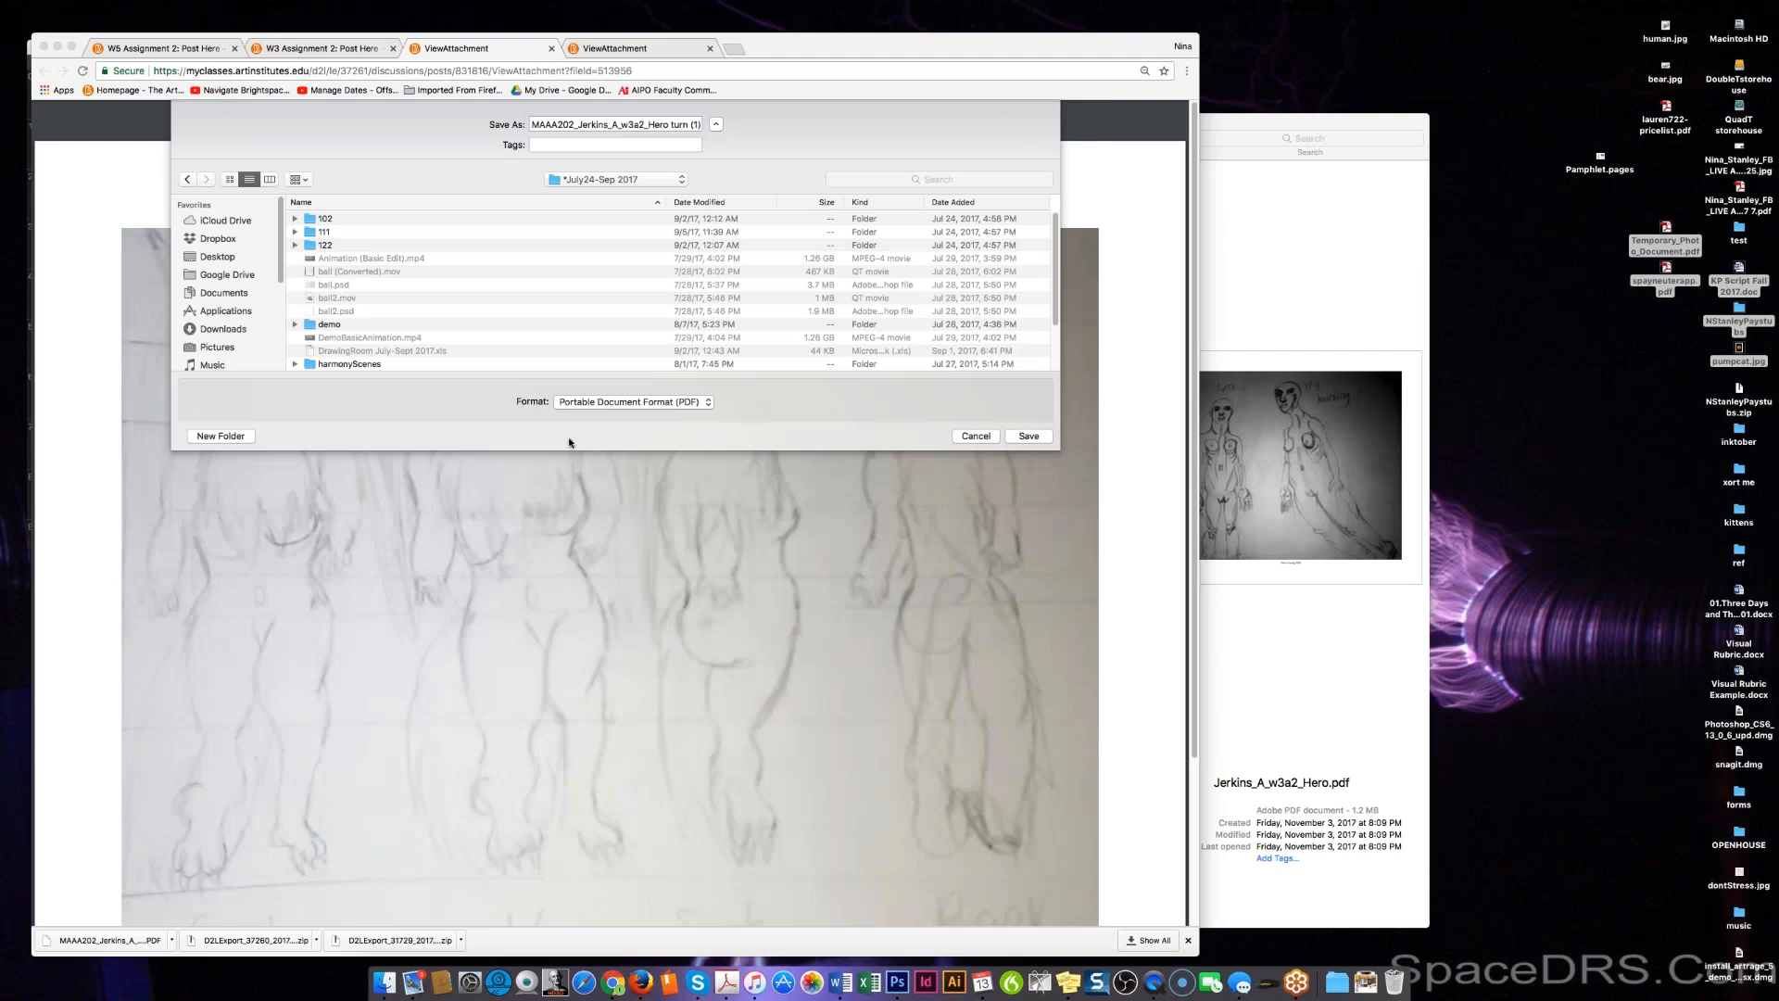
click(327, 247)
click(329, 247)
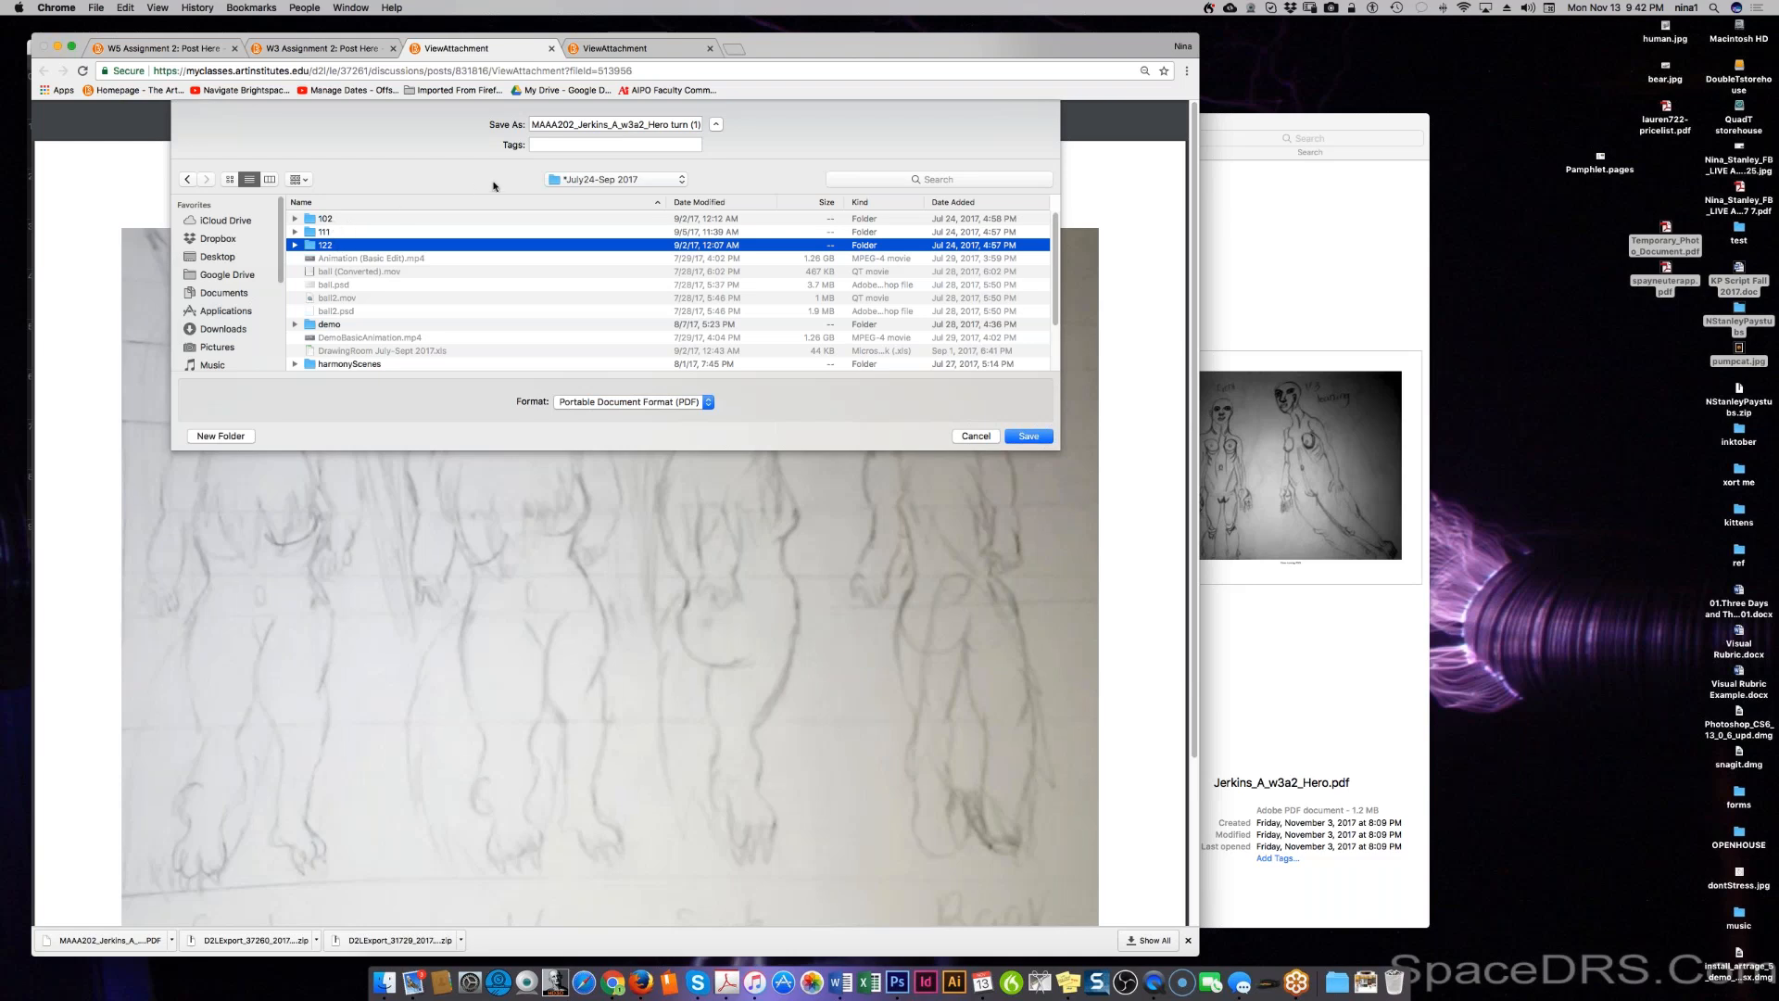
click(563, 182)
click(597, 196)
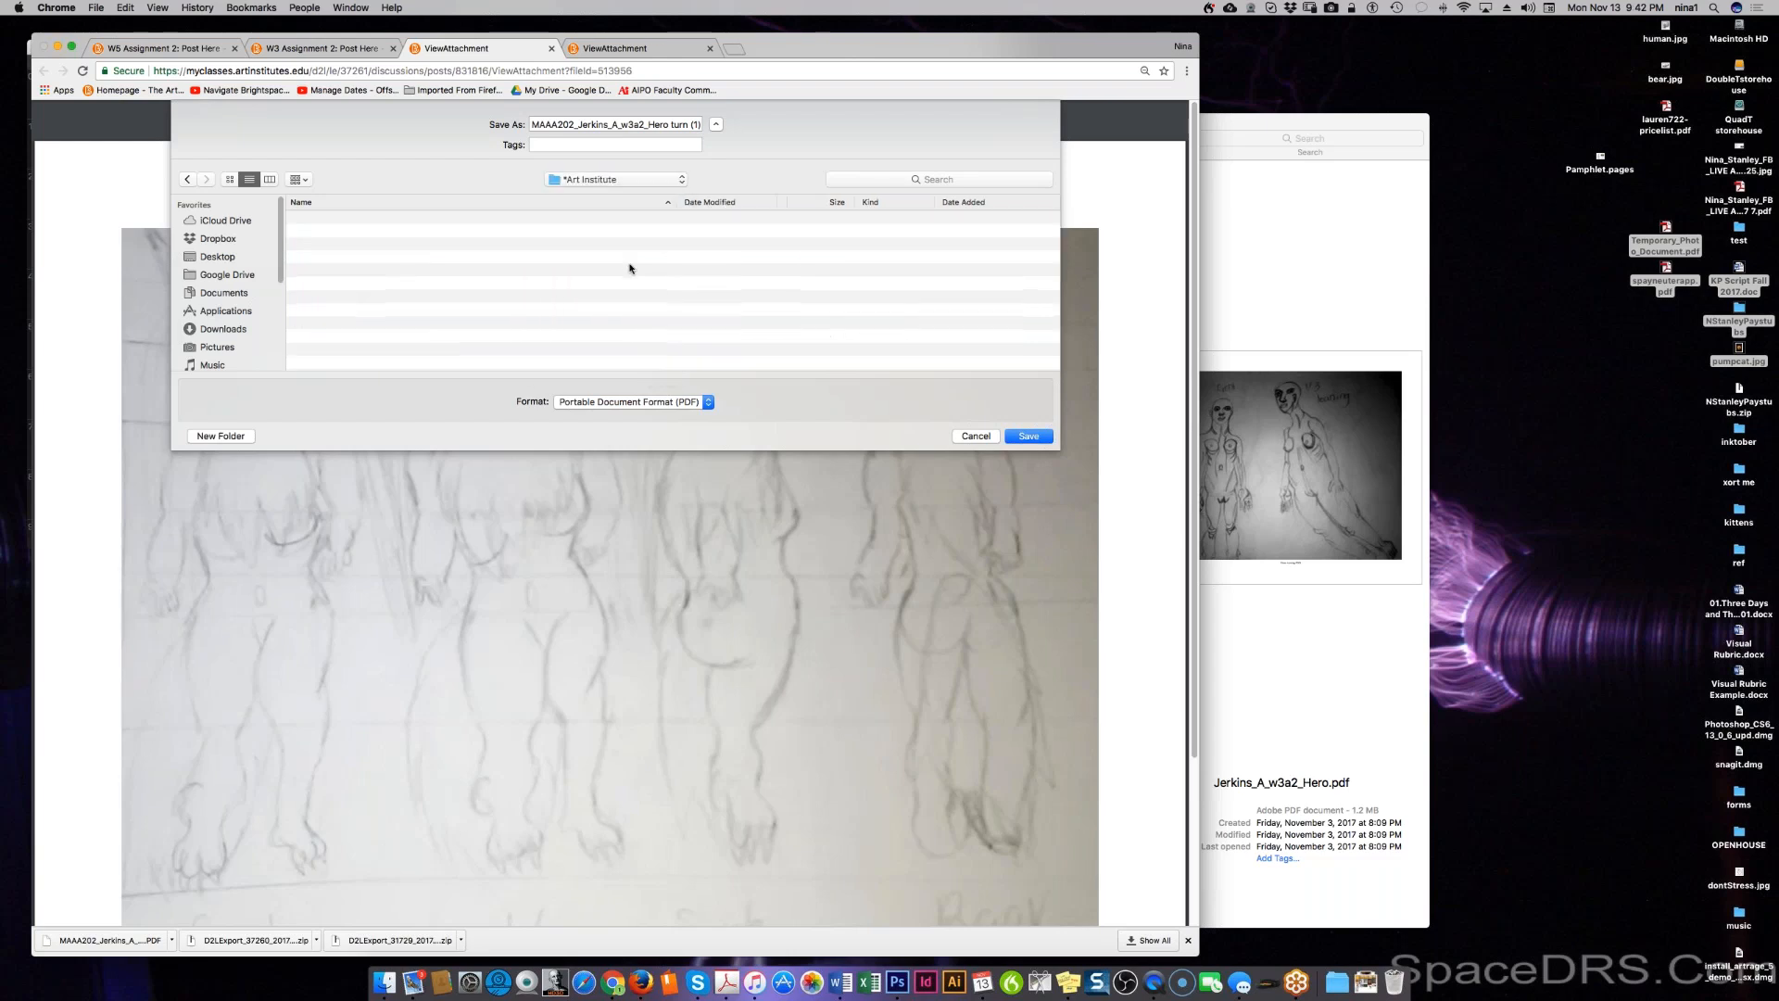
click(378, 232)
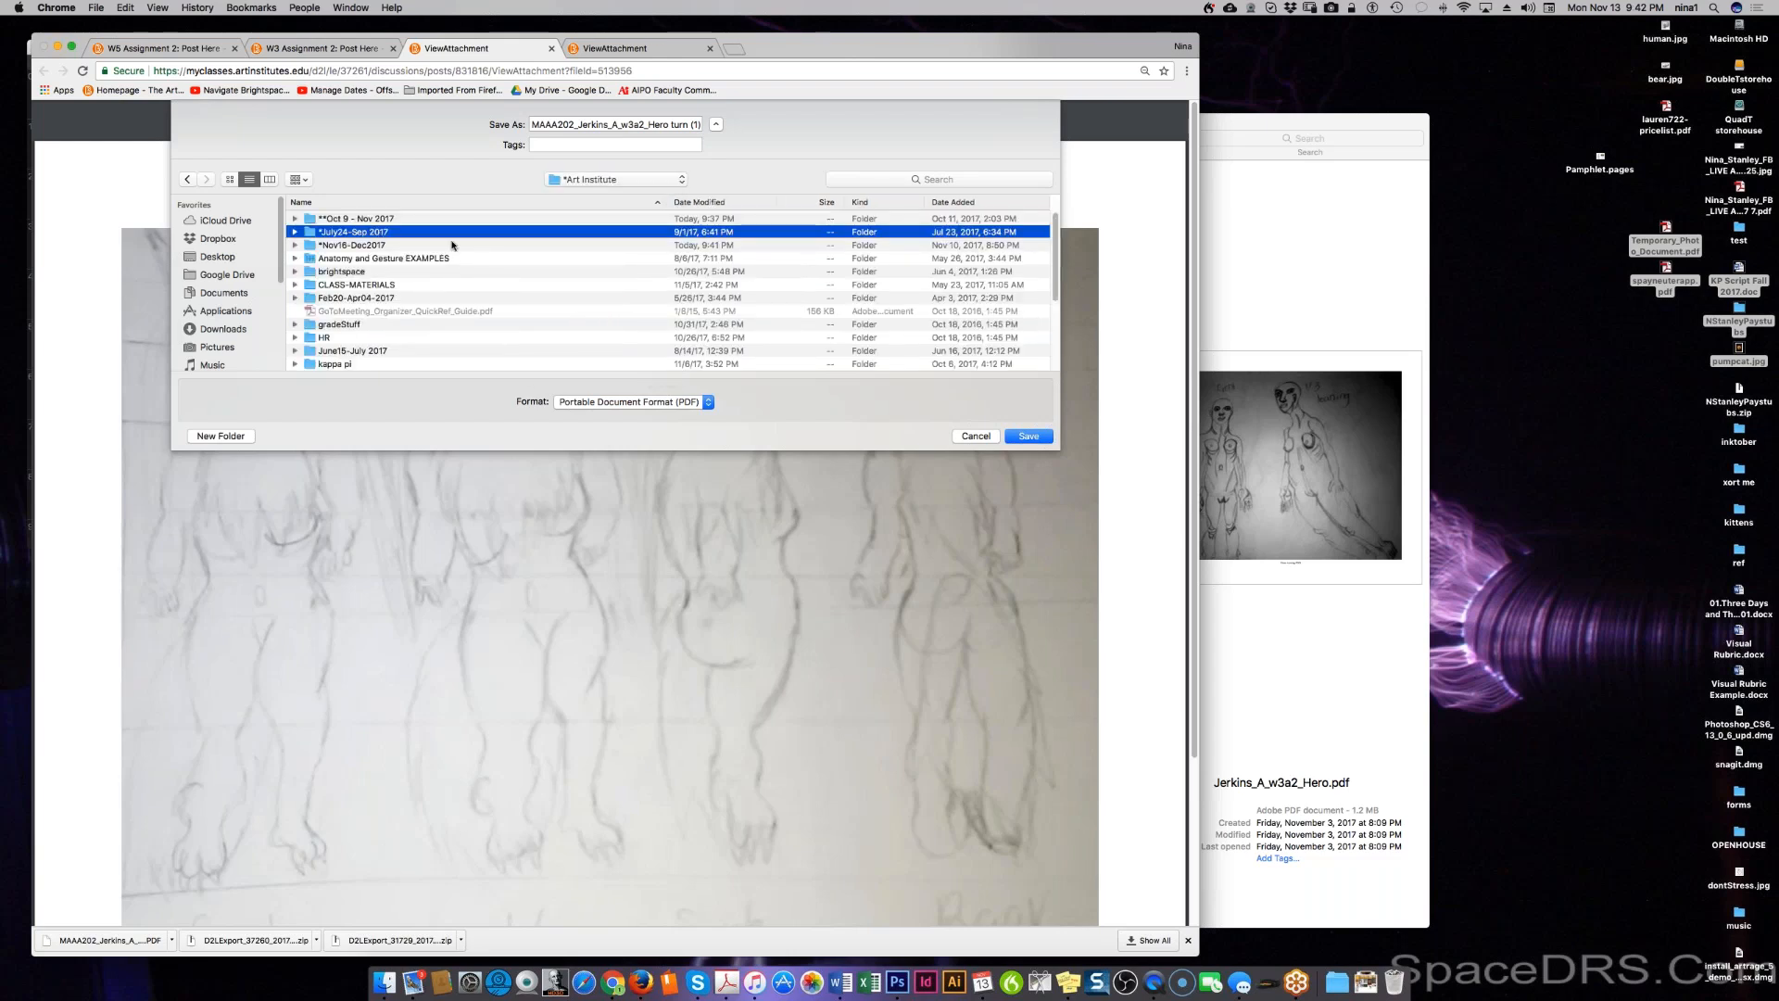
click(396, 220)
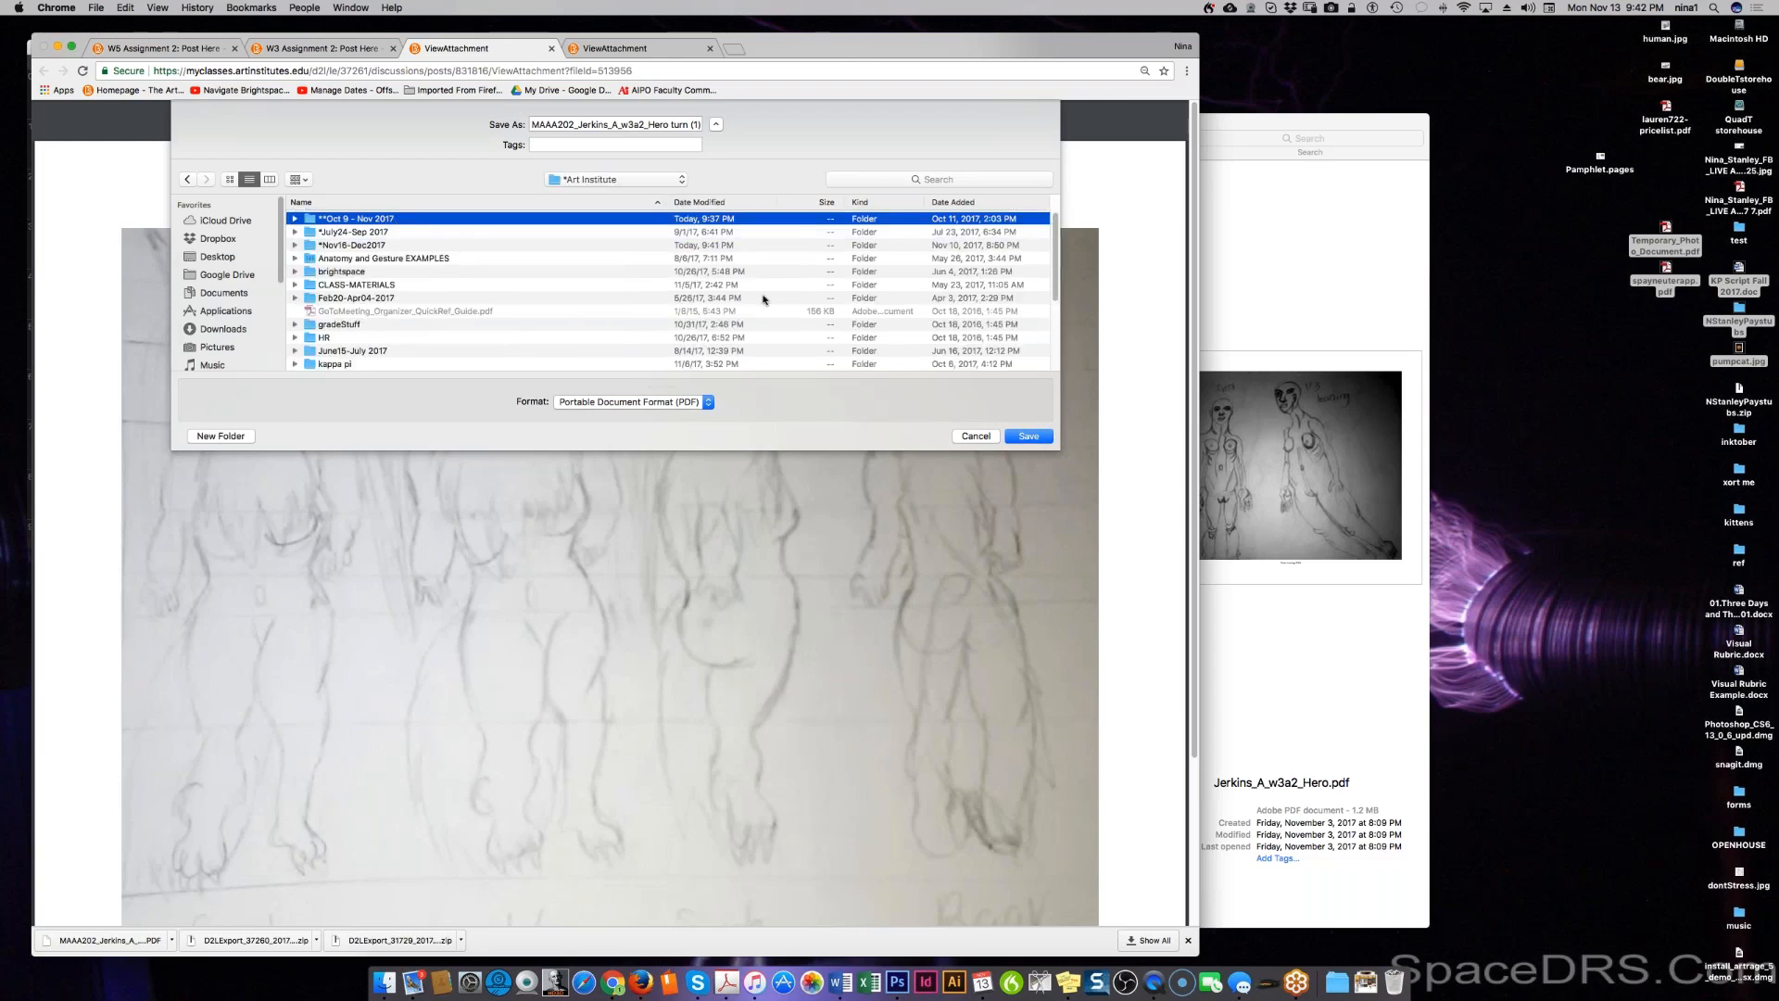
click(1033, 435)
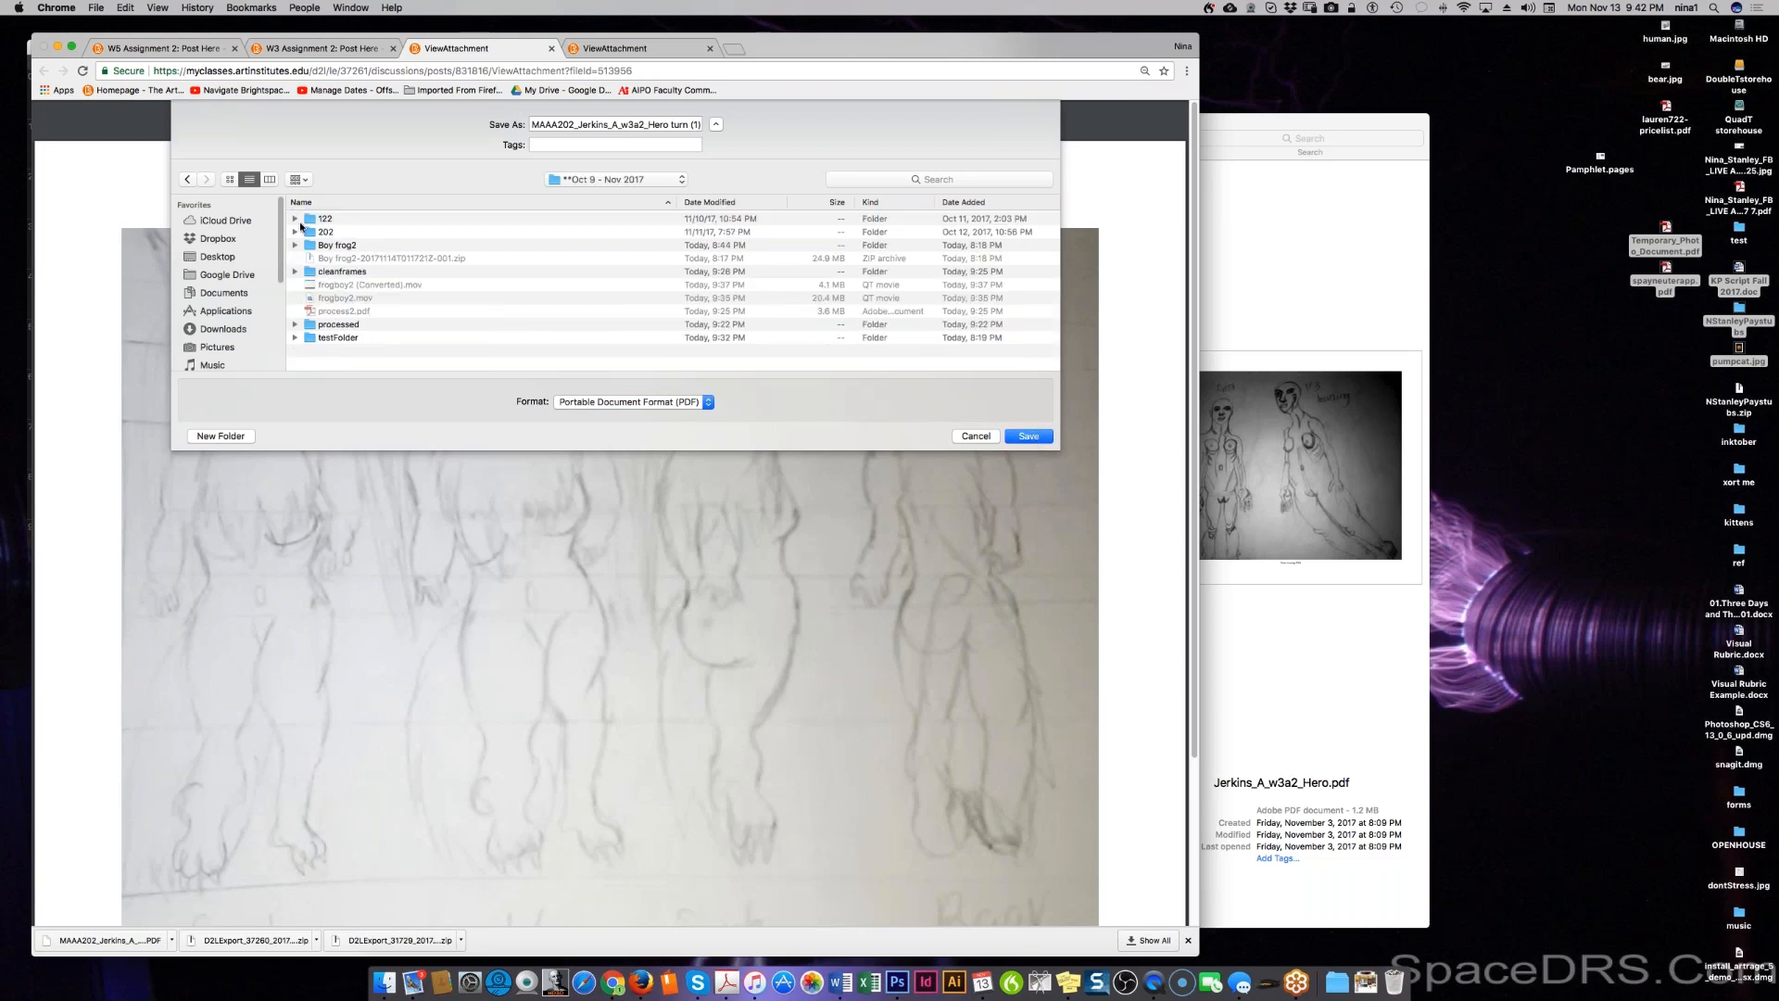
Step: Save the hero turnaround PDF into the w3a2 subfolder of folder 202
click(335, 232)
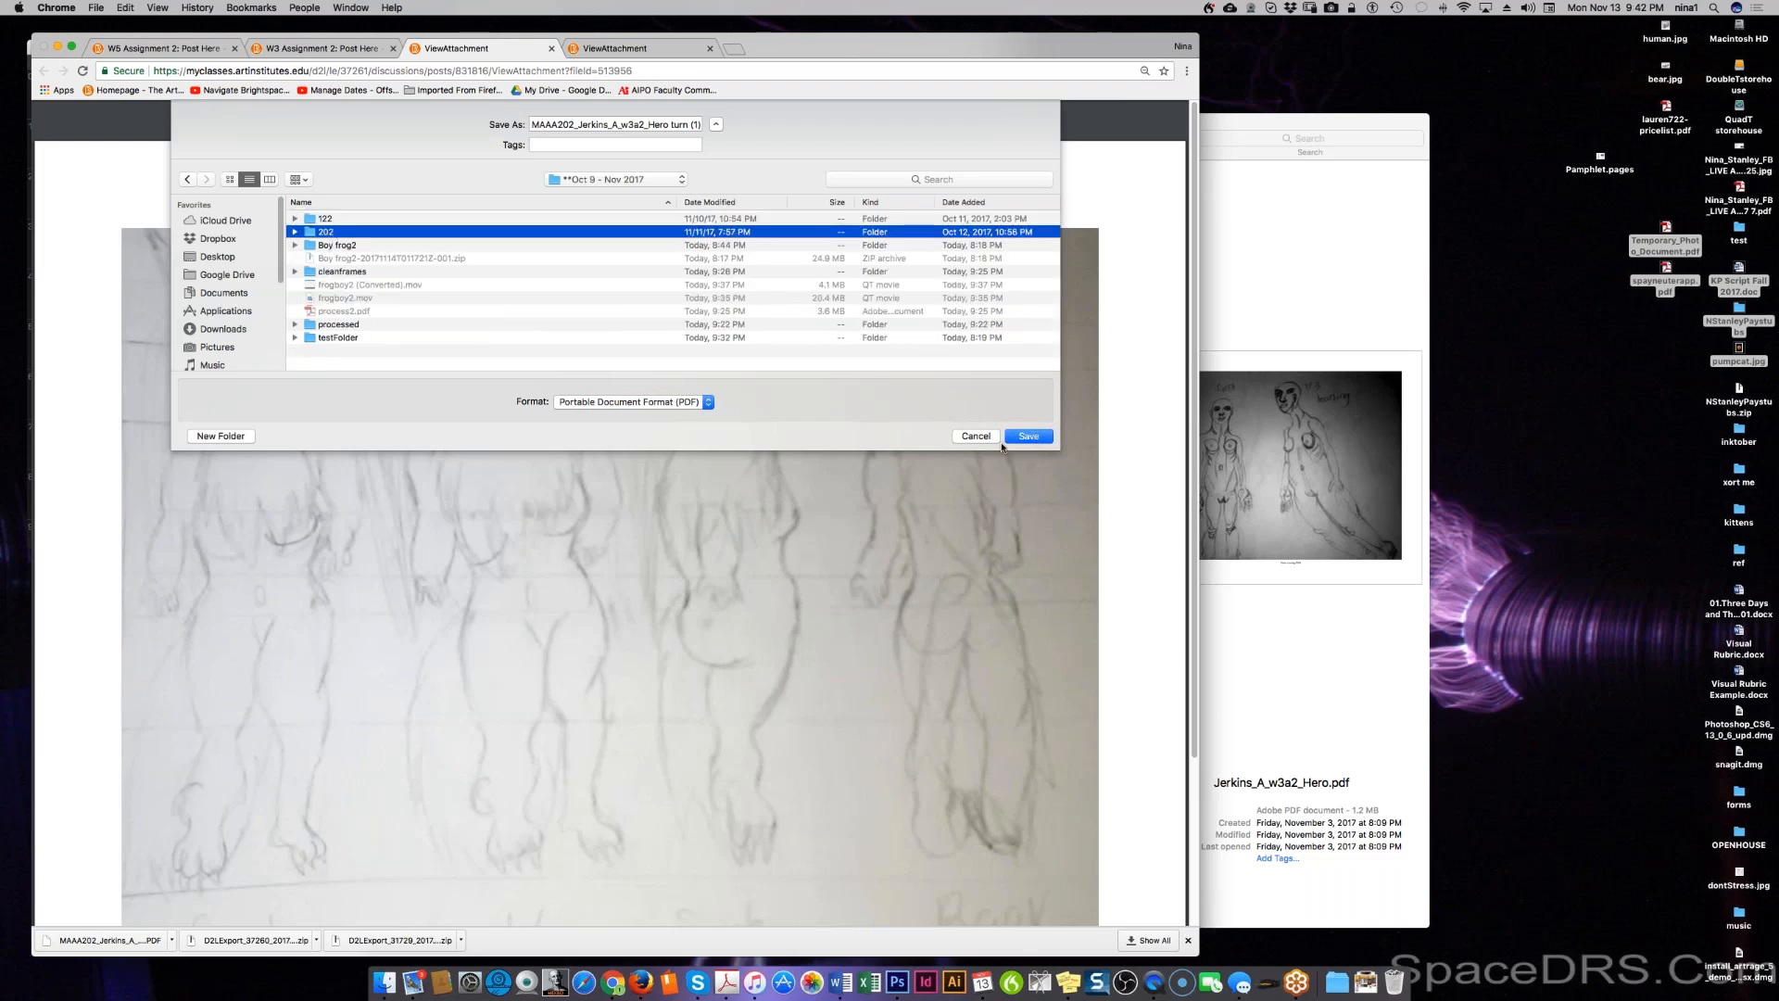
key(super+Down)
click(349, 339)
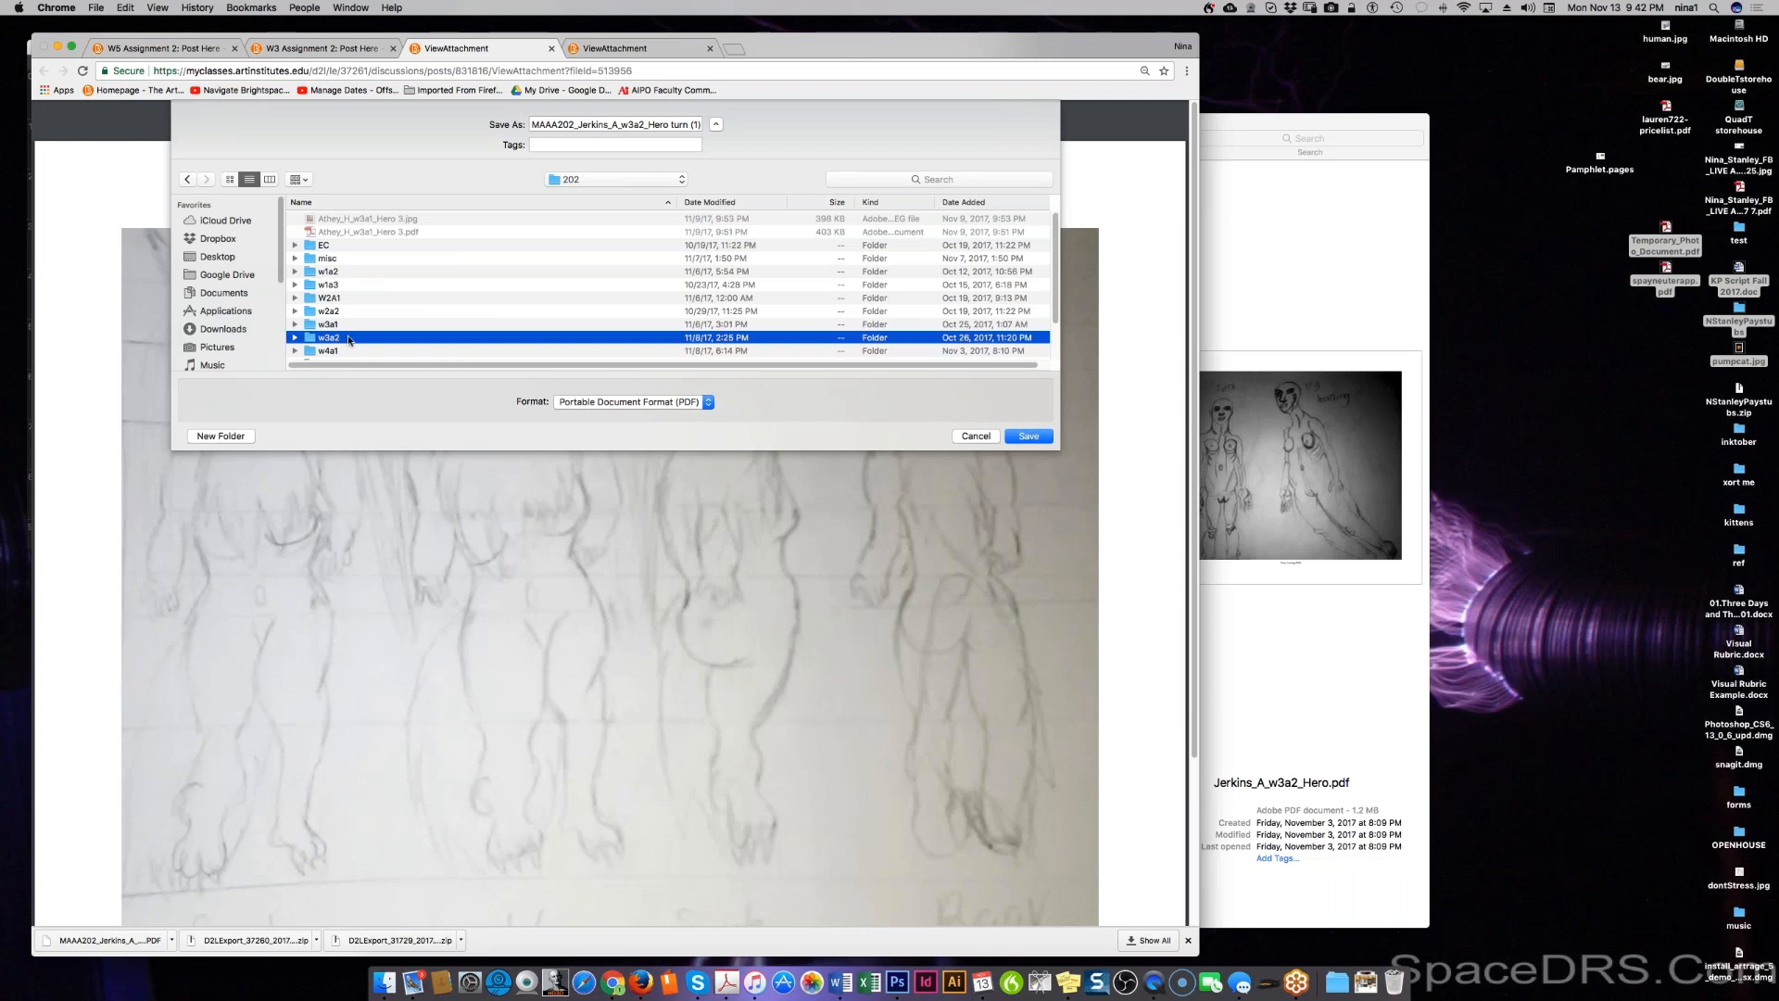
click(1030, 436)
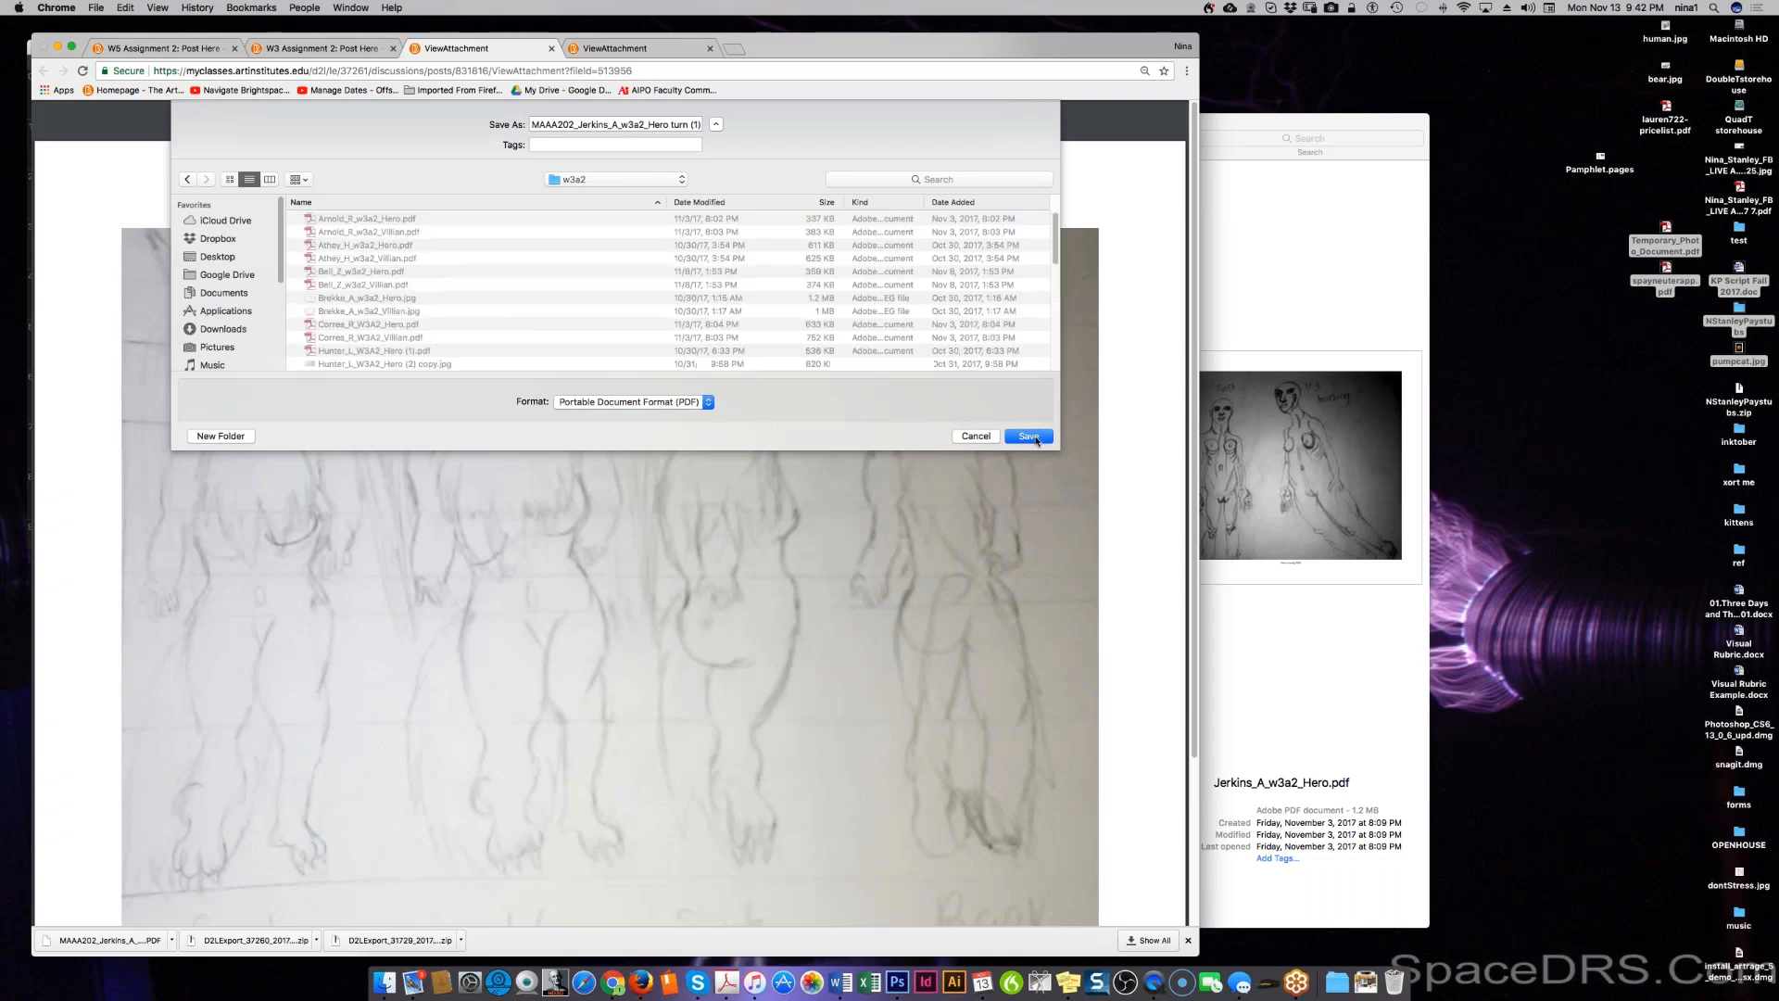
click(1030, 437)
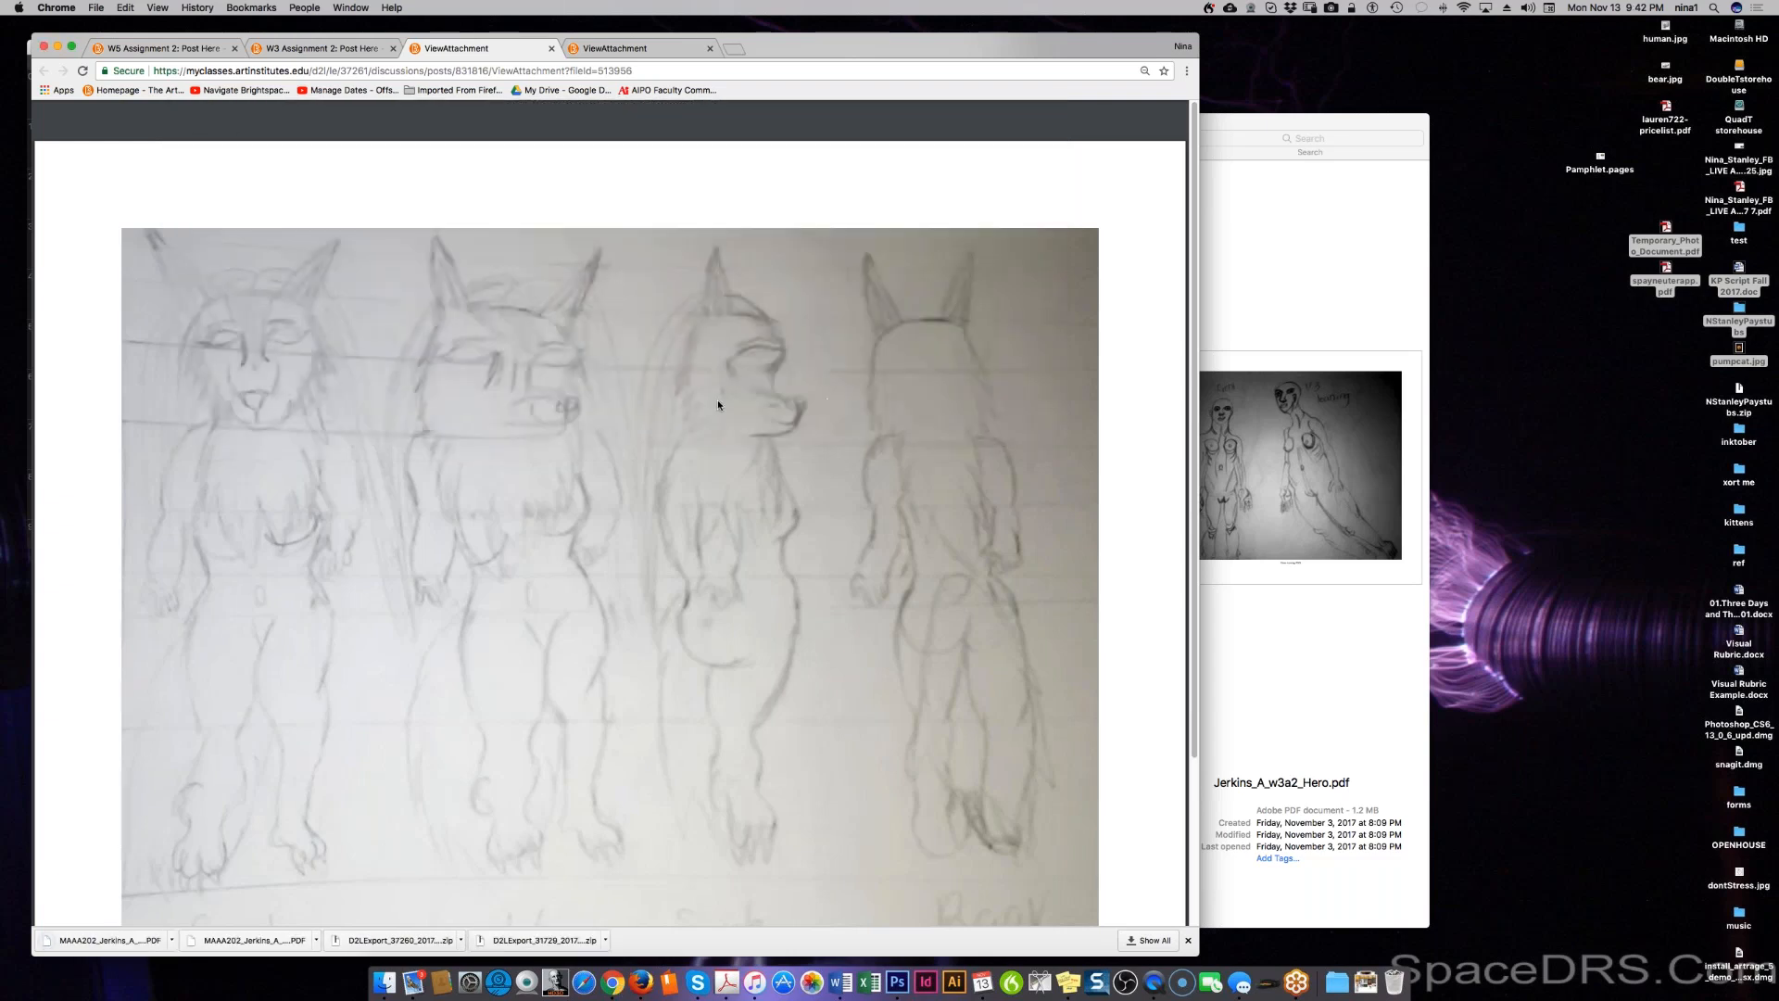
Step: Minimize the browser window and open the saved hero turnaround PDF in Acrobat beside the earlier hero PDF for comparison
click(56, 46)
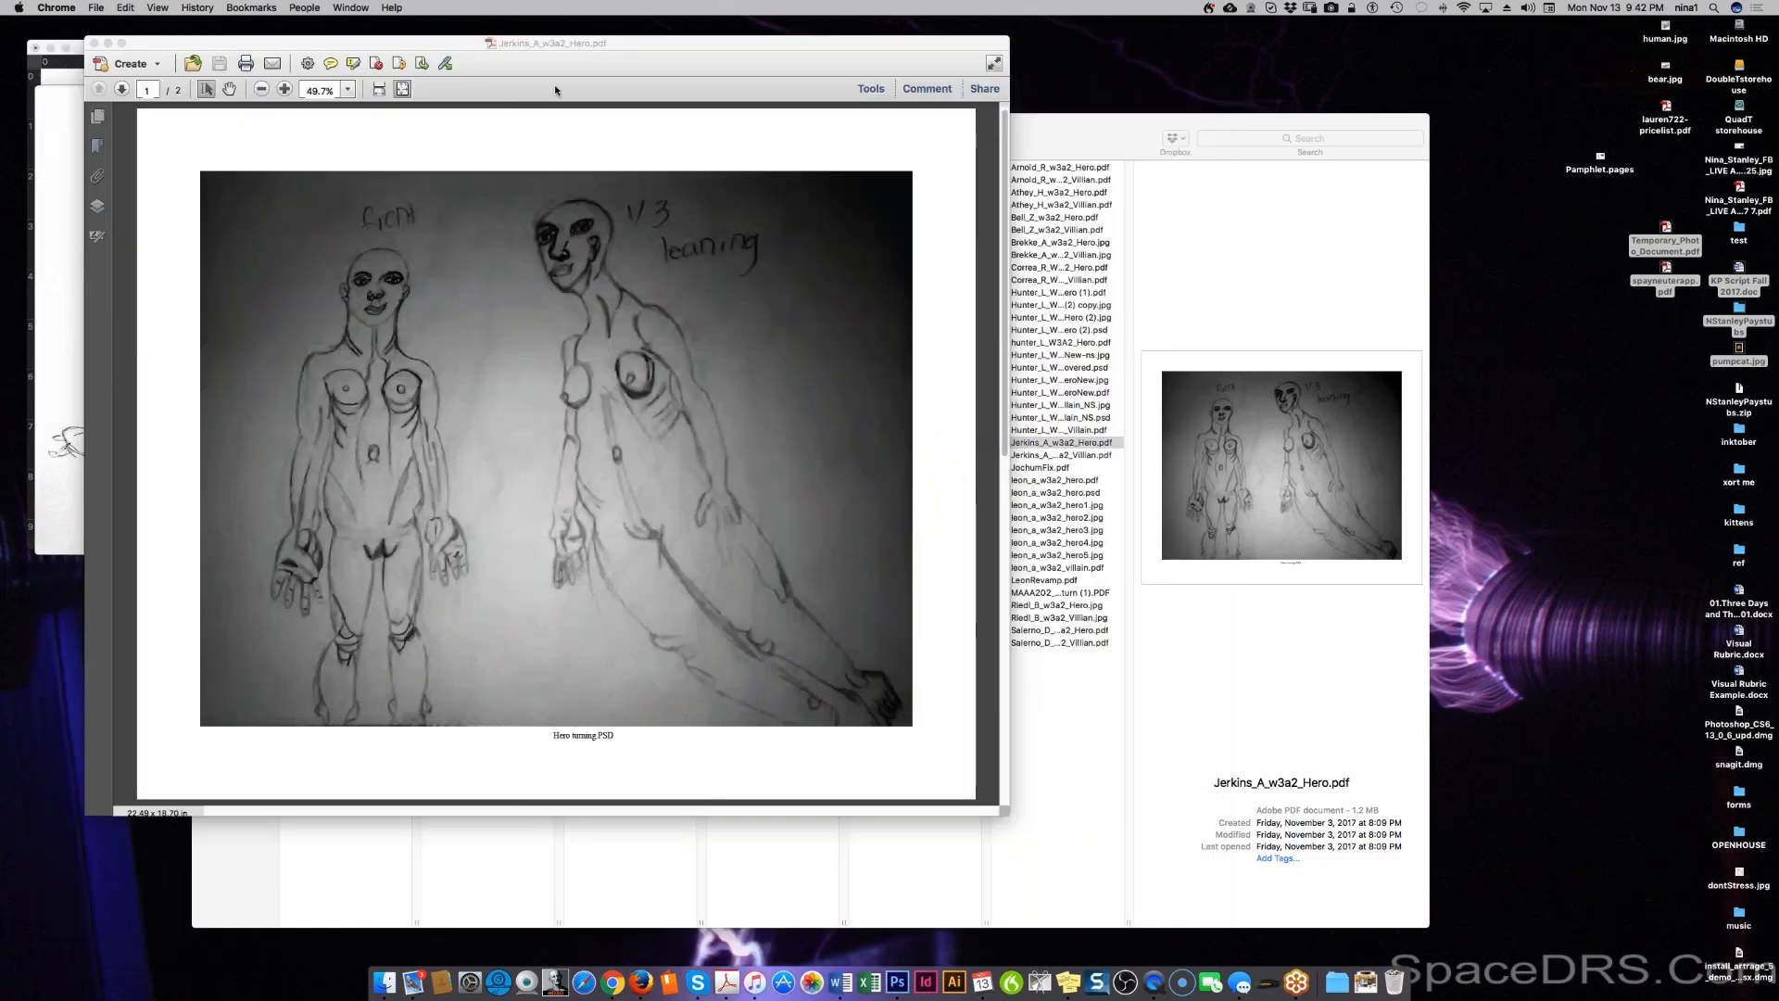
drag(568, 45, 500, 71)
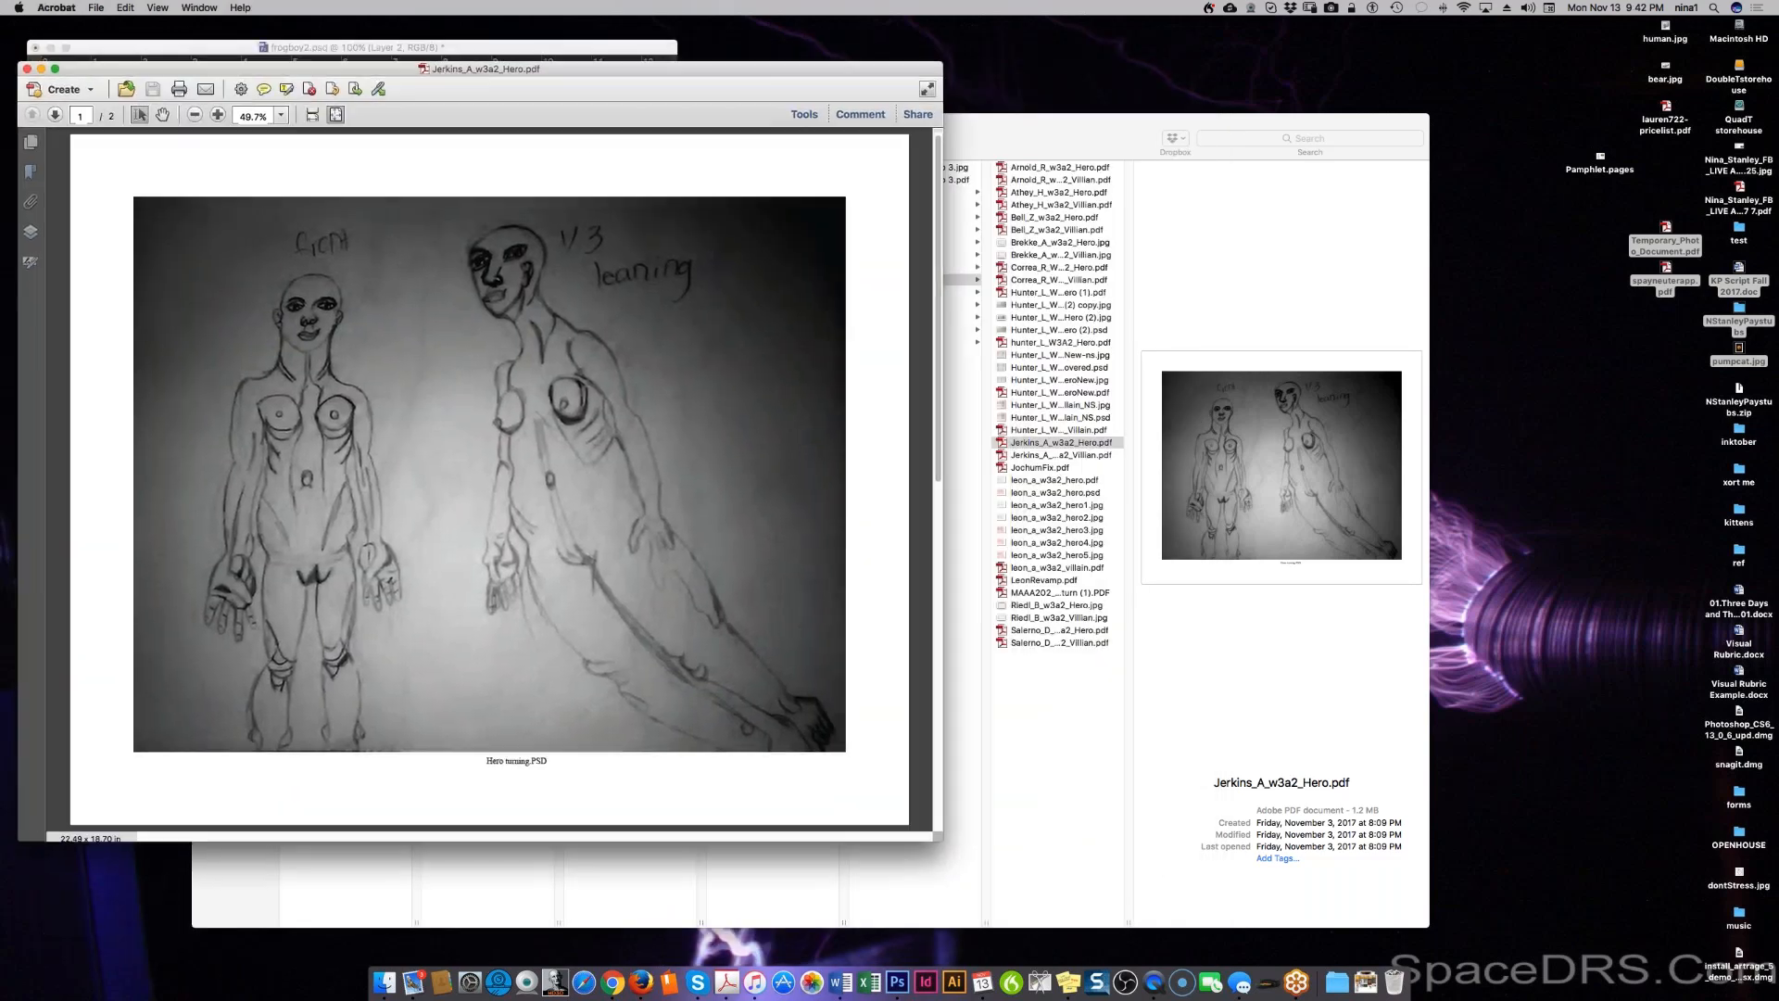
click(1038, 594)
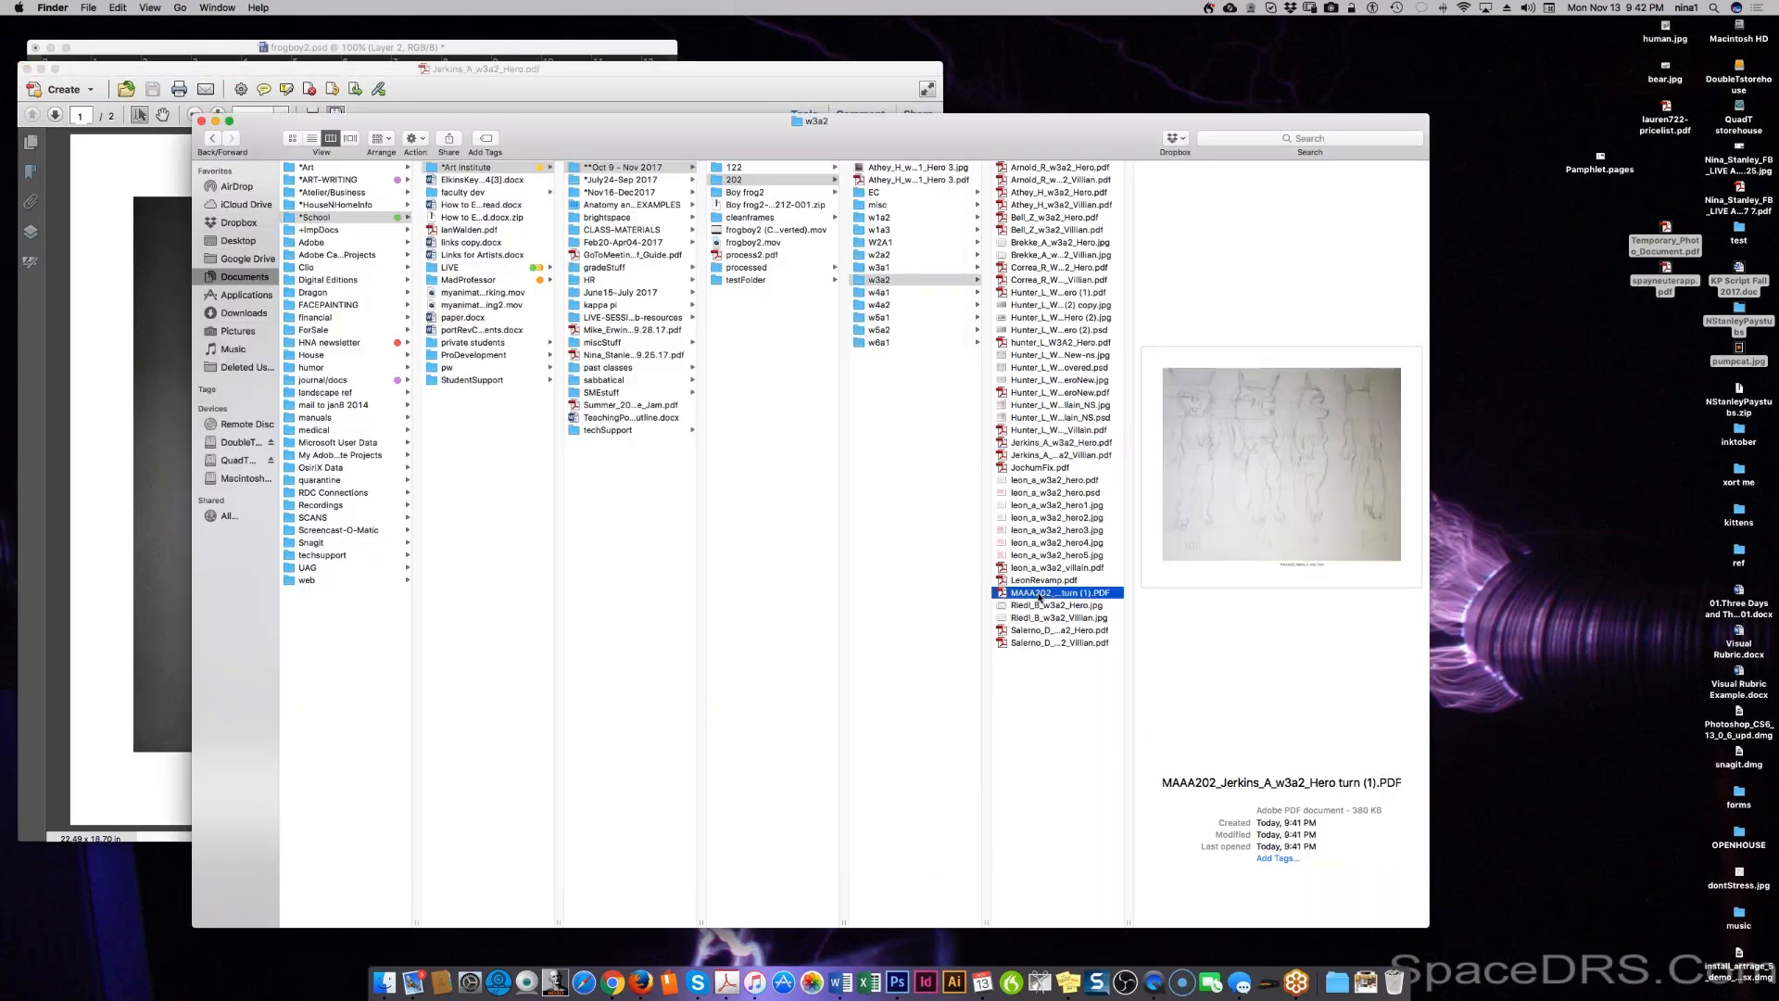
double_click(1038, 594)
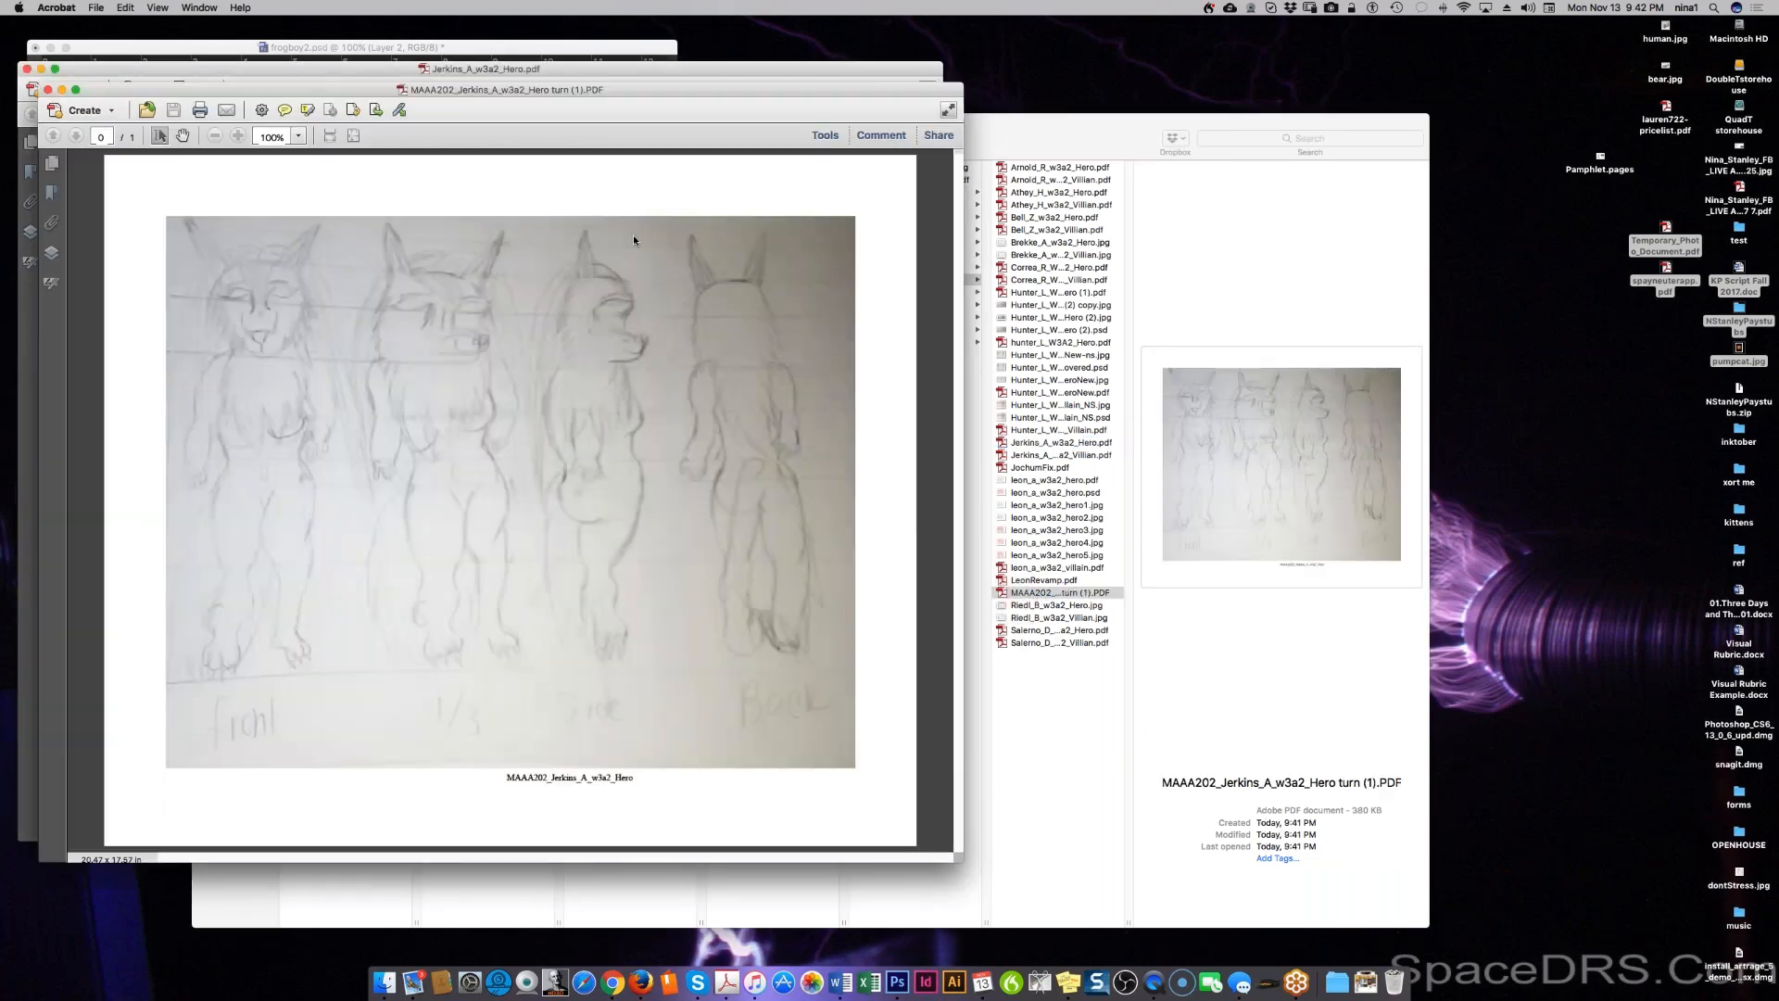
drag(519, 89, 1197, 68)
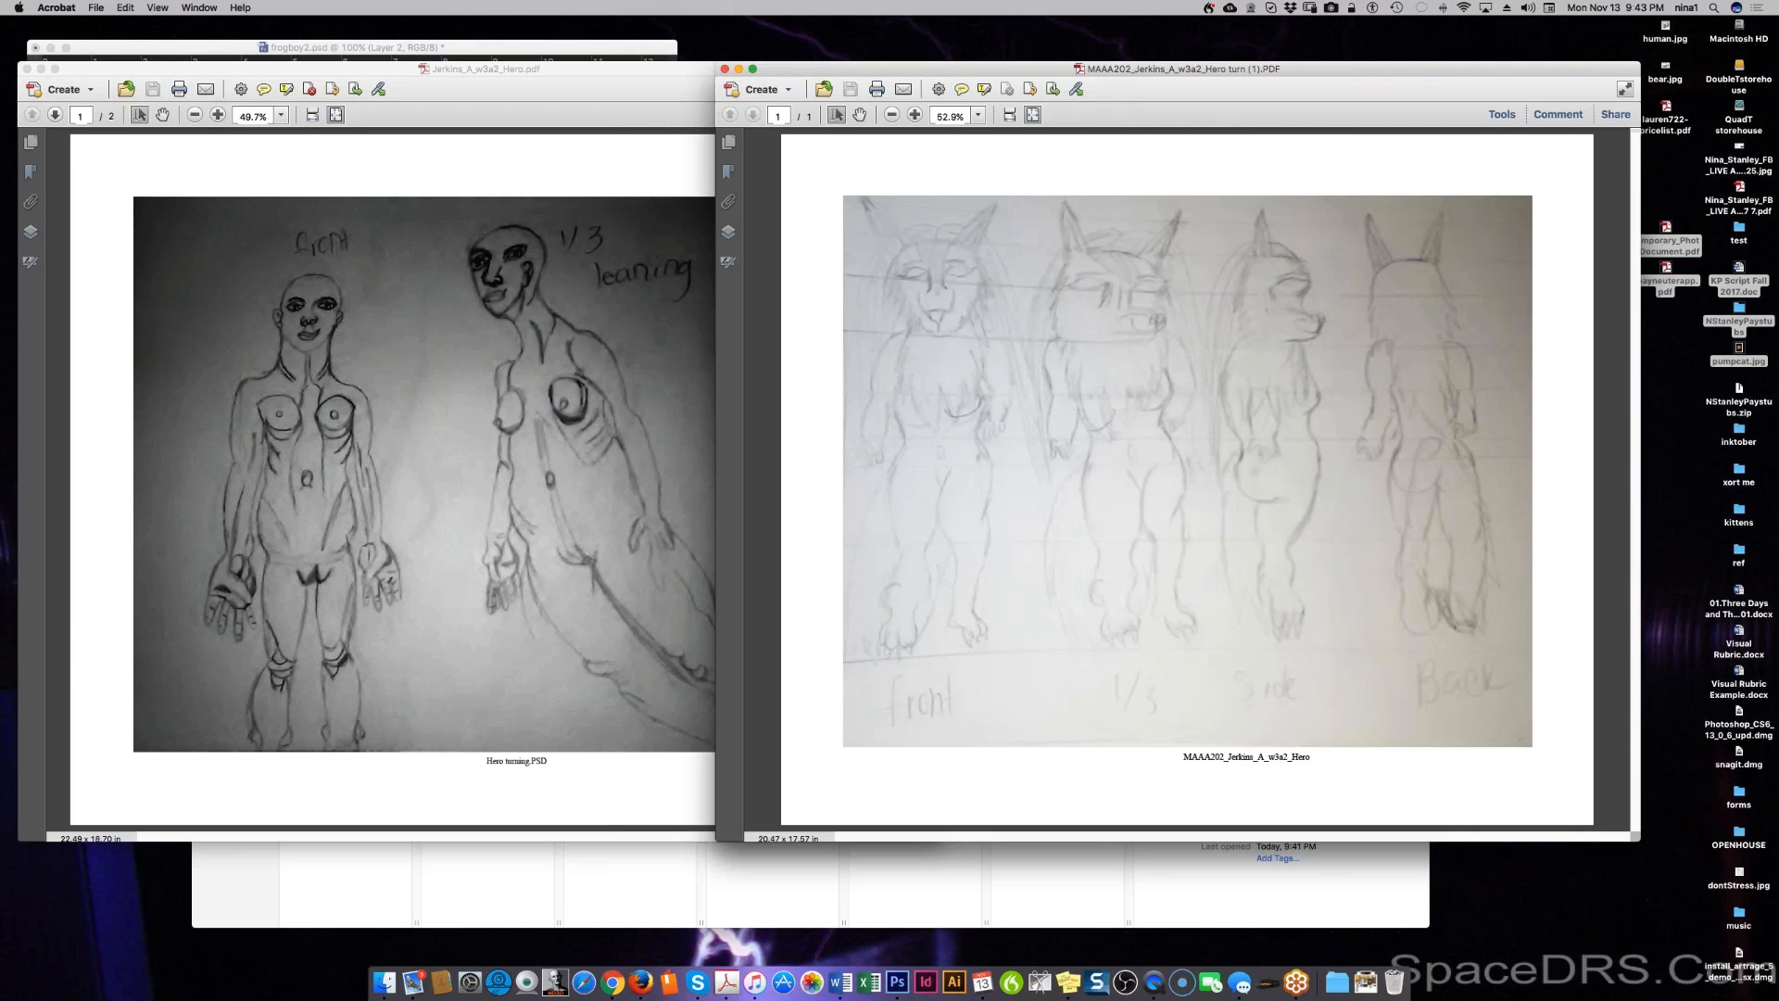
Step: Close both hero PDFs in Acrobat
drag(884, 68, 671, 131)
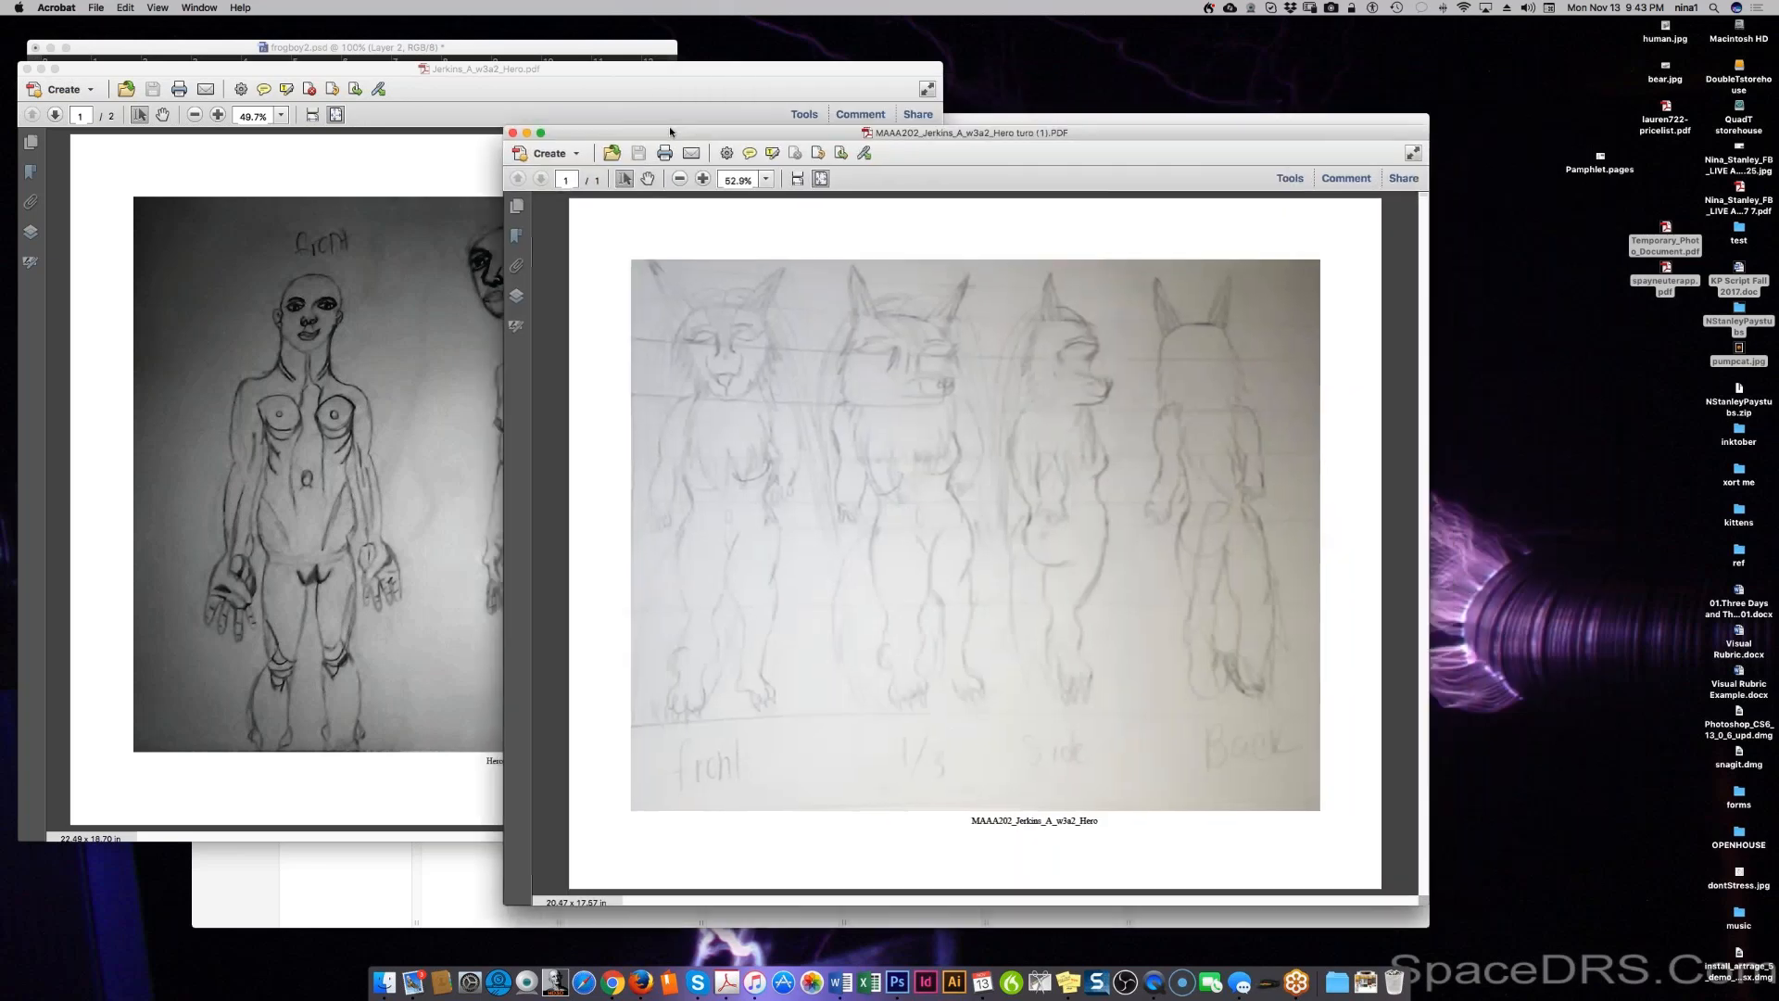
click(512, 133)
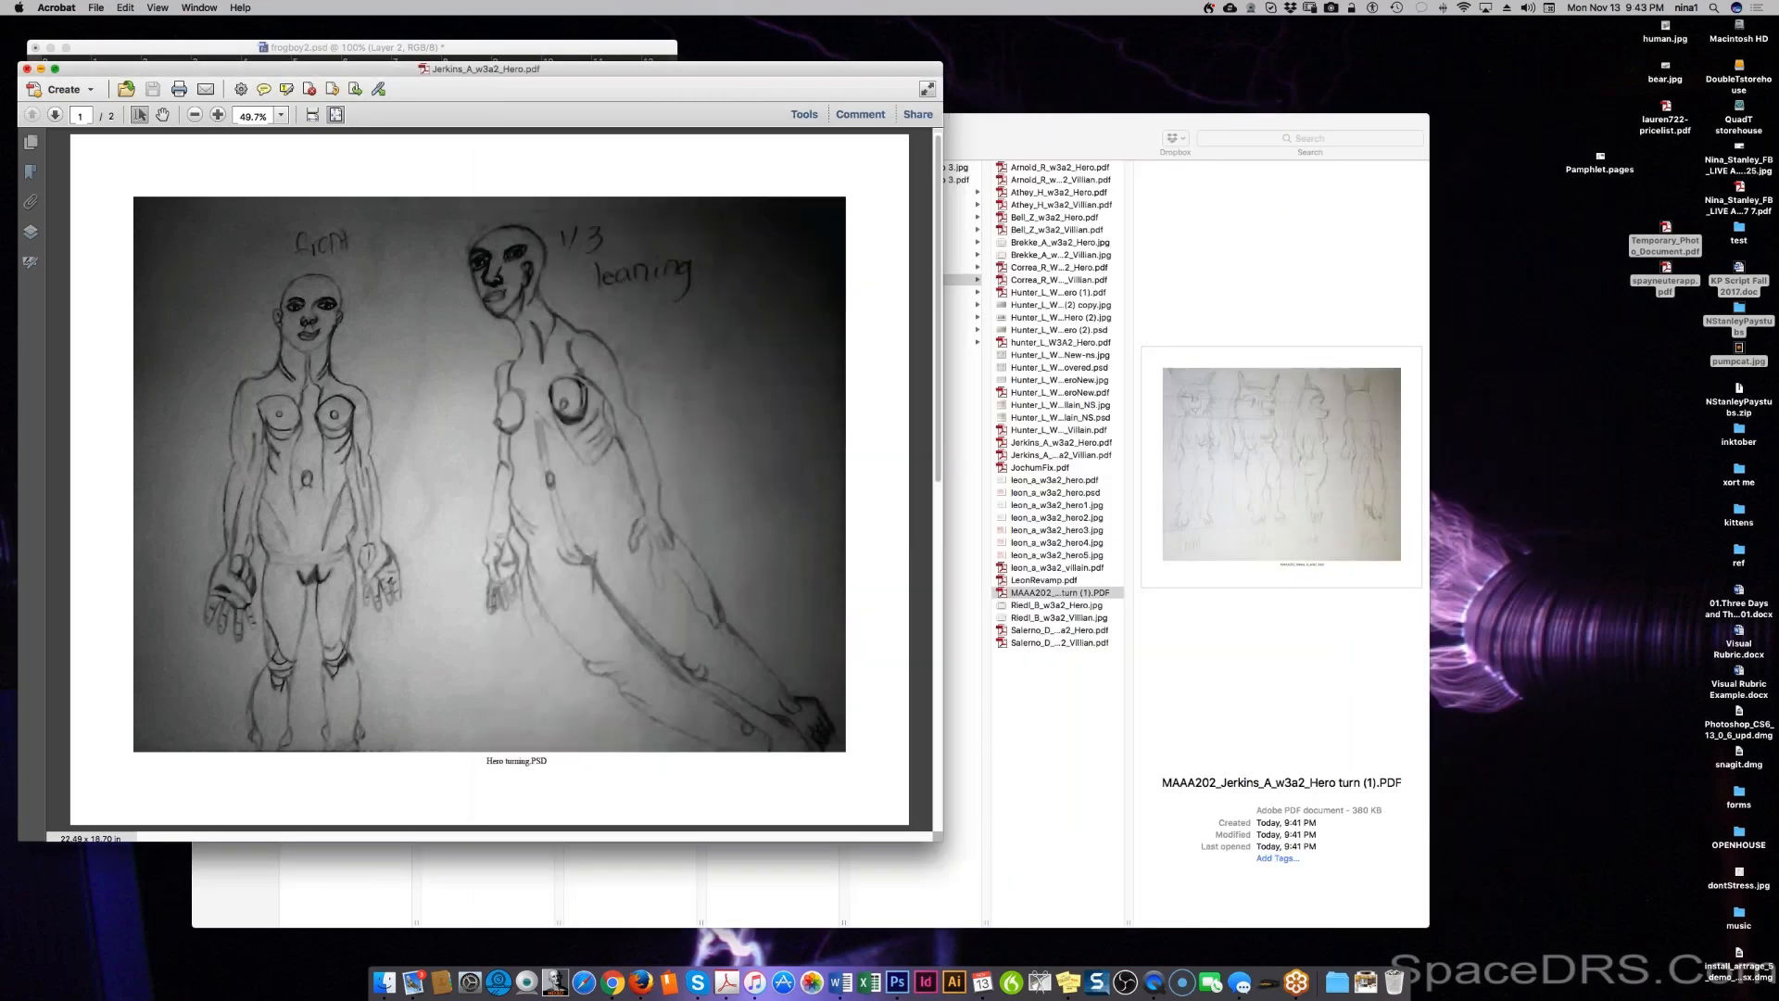
click(27, 70)
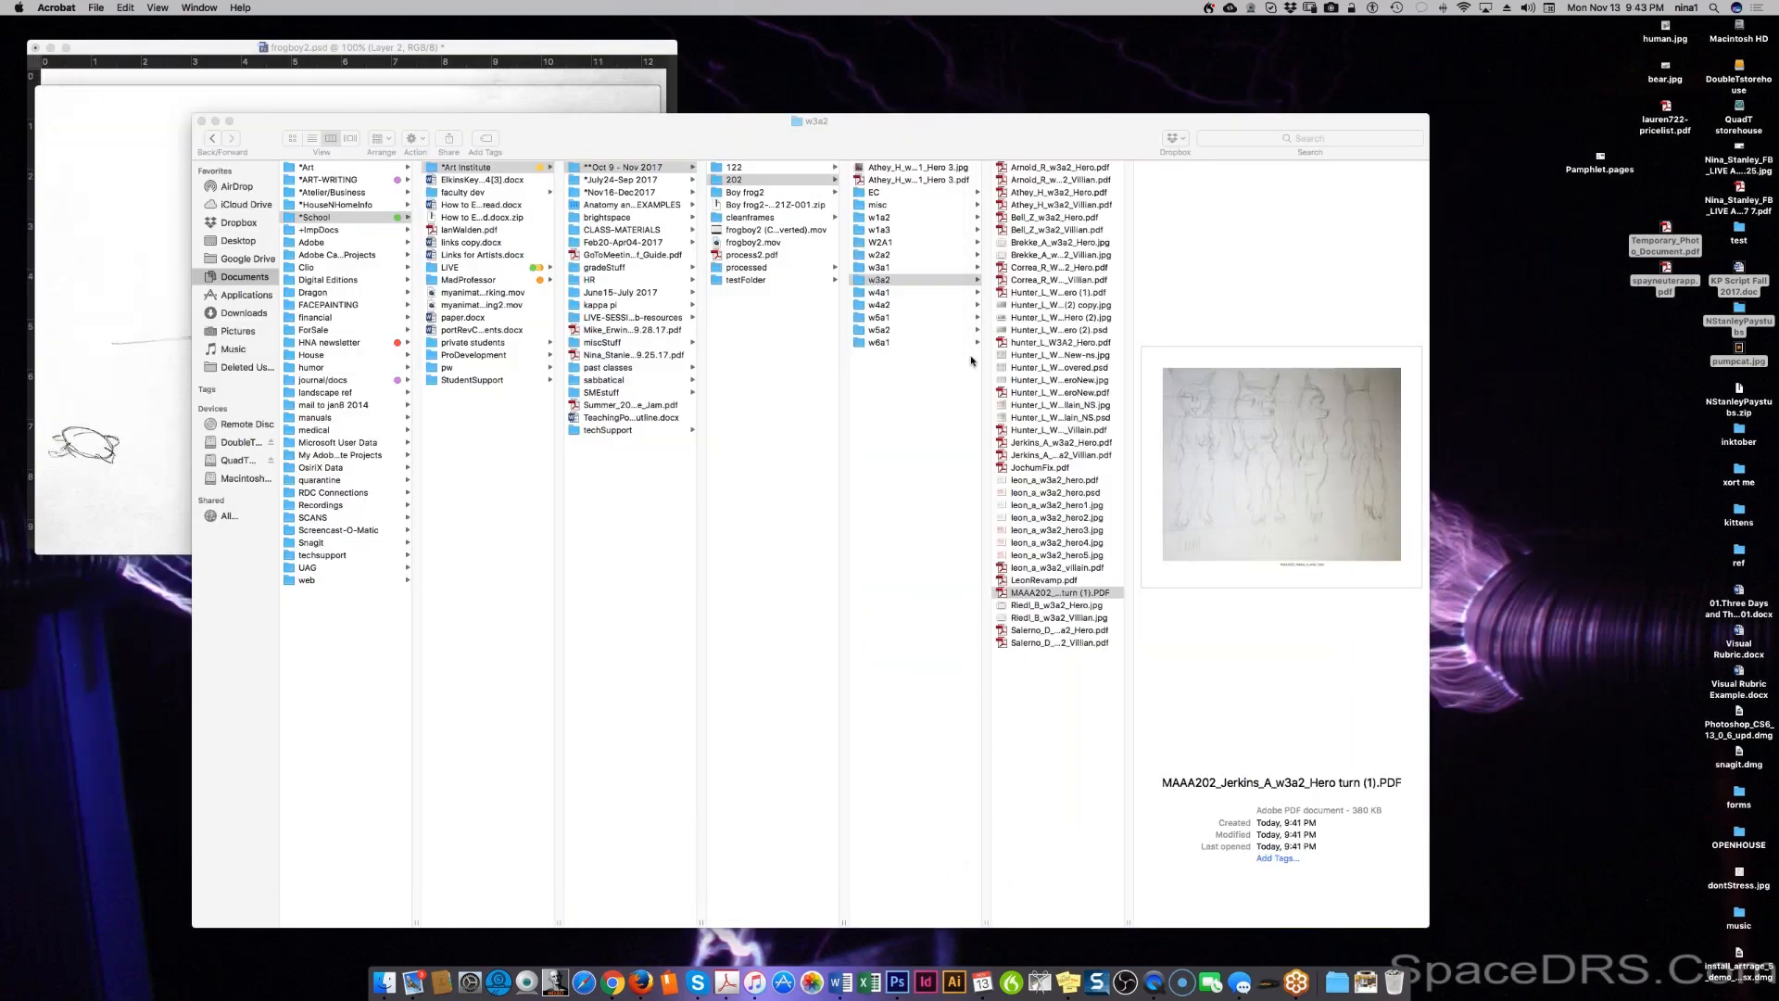
click(1080, 597)
click(1048, 592)
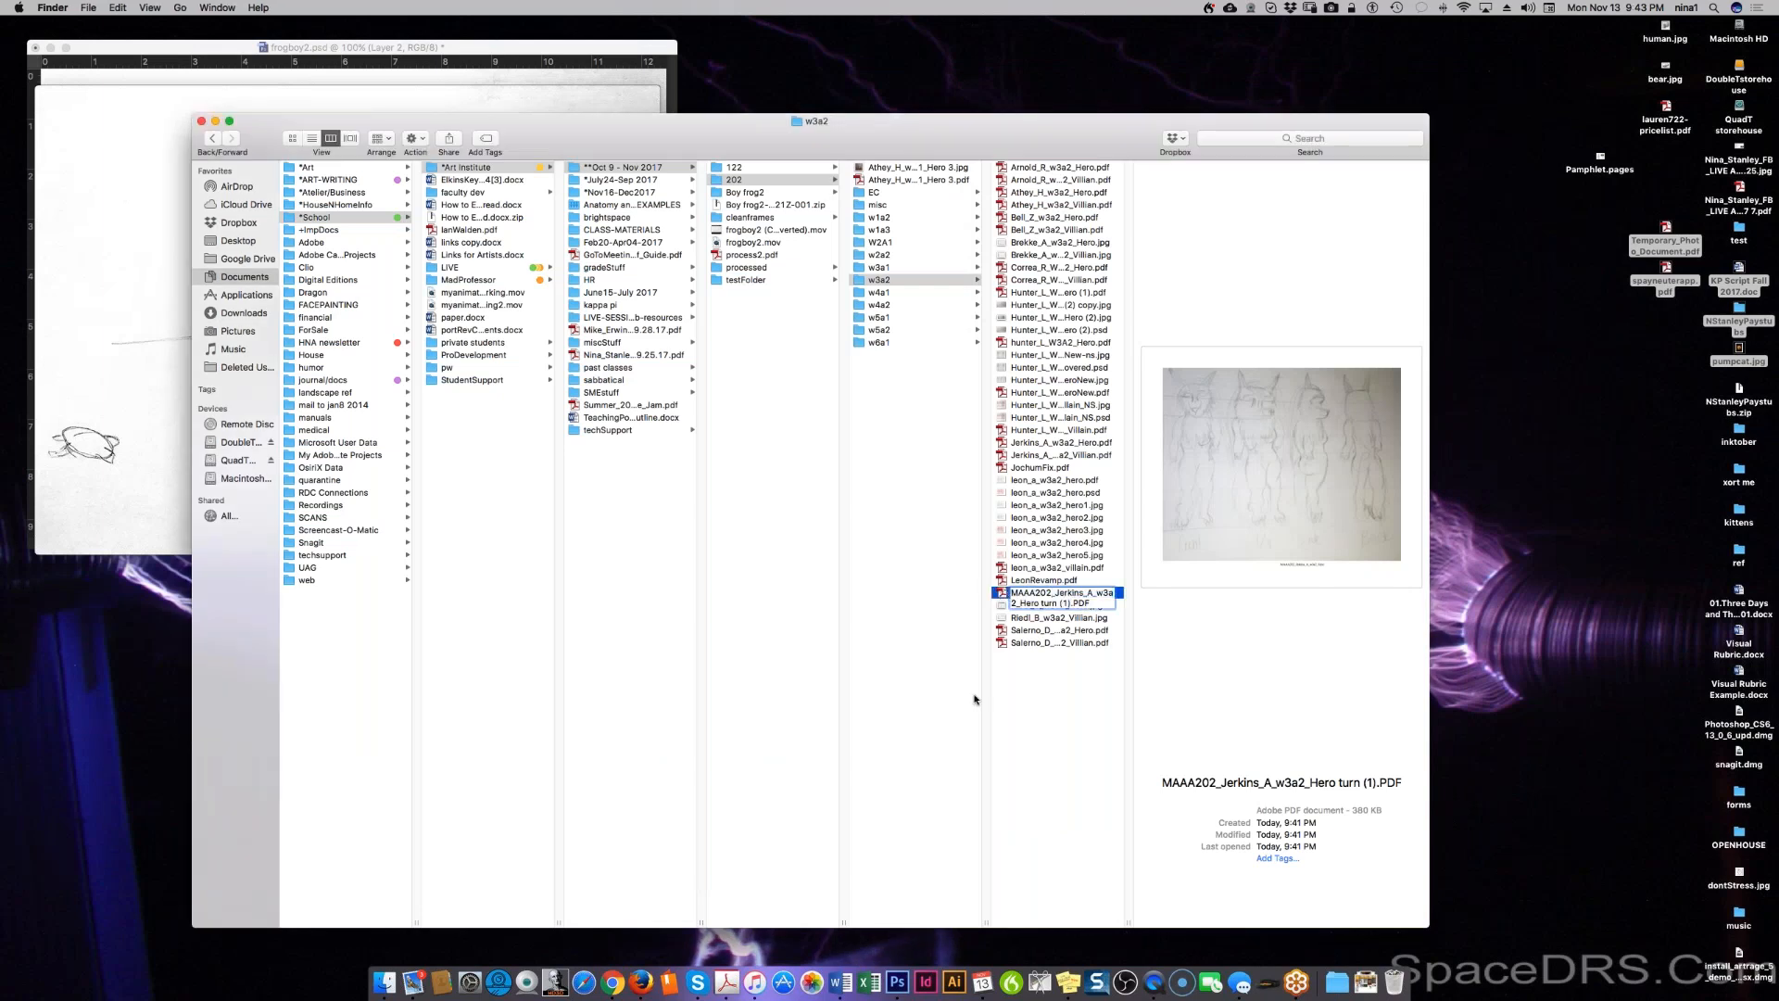
click(1065, 754)
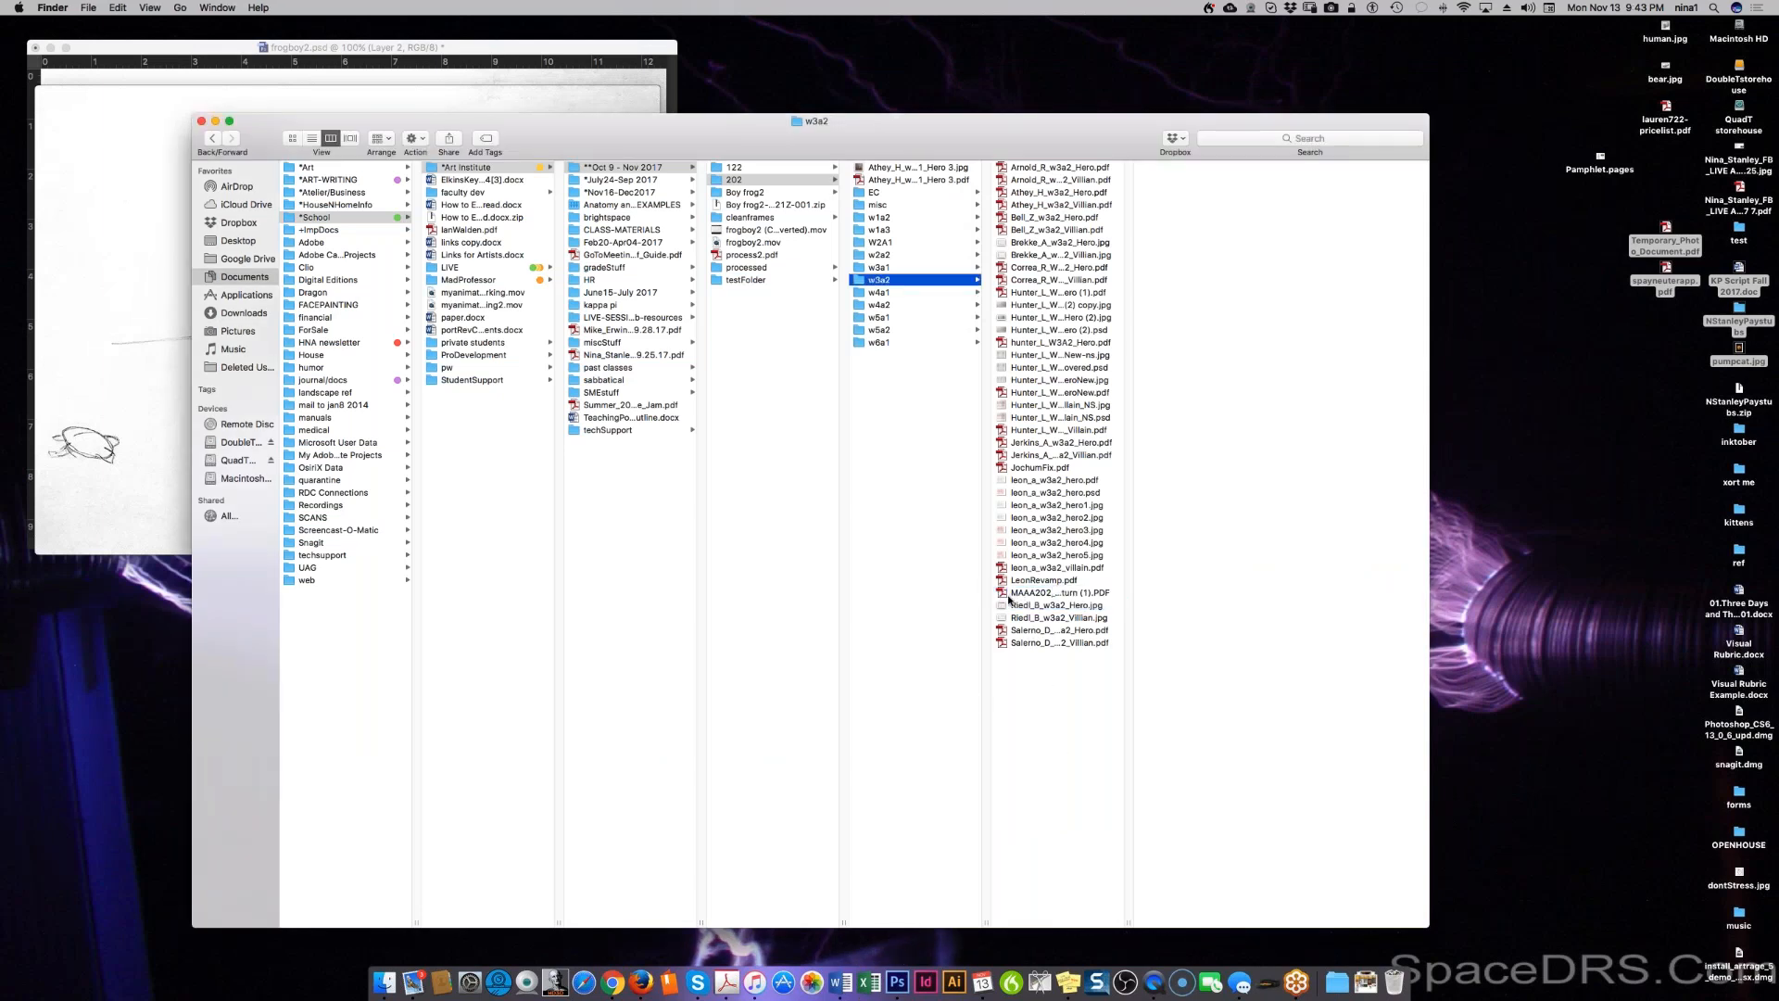
Step: Open the hero turnaround PDF from the w3a2 folder in Photoshop, importing its single embedded image
drag(1005, 598, 897, 984)
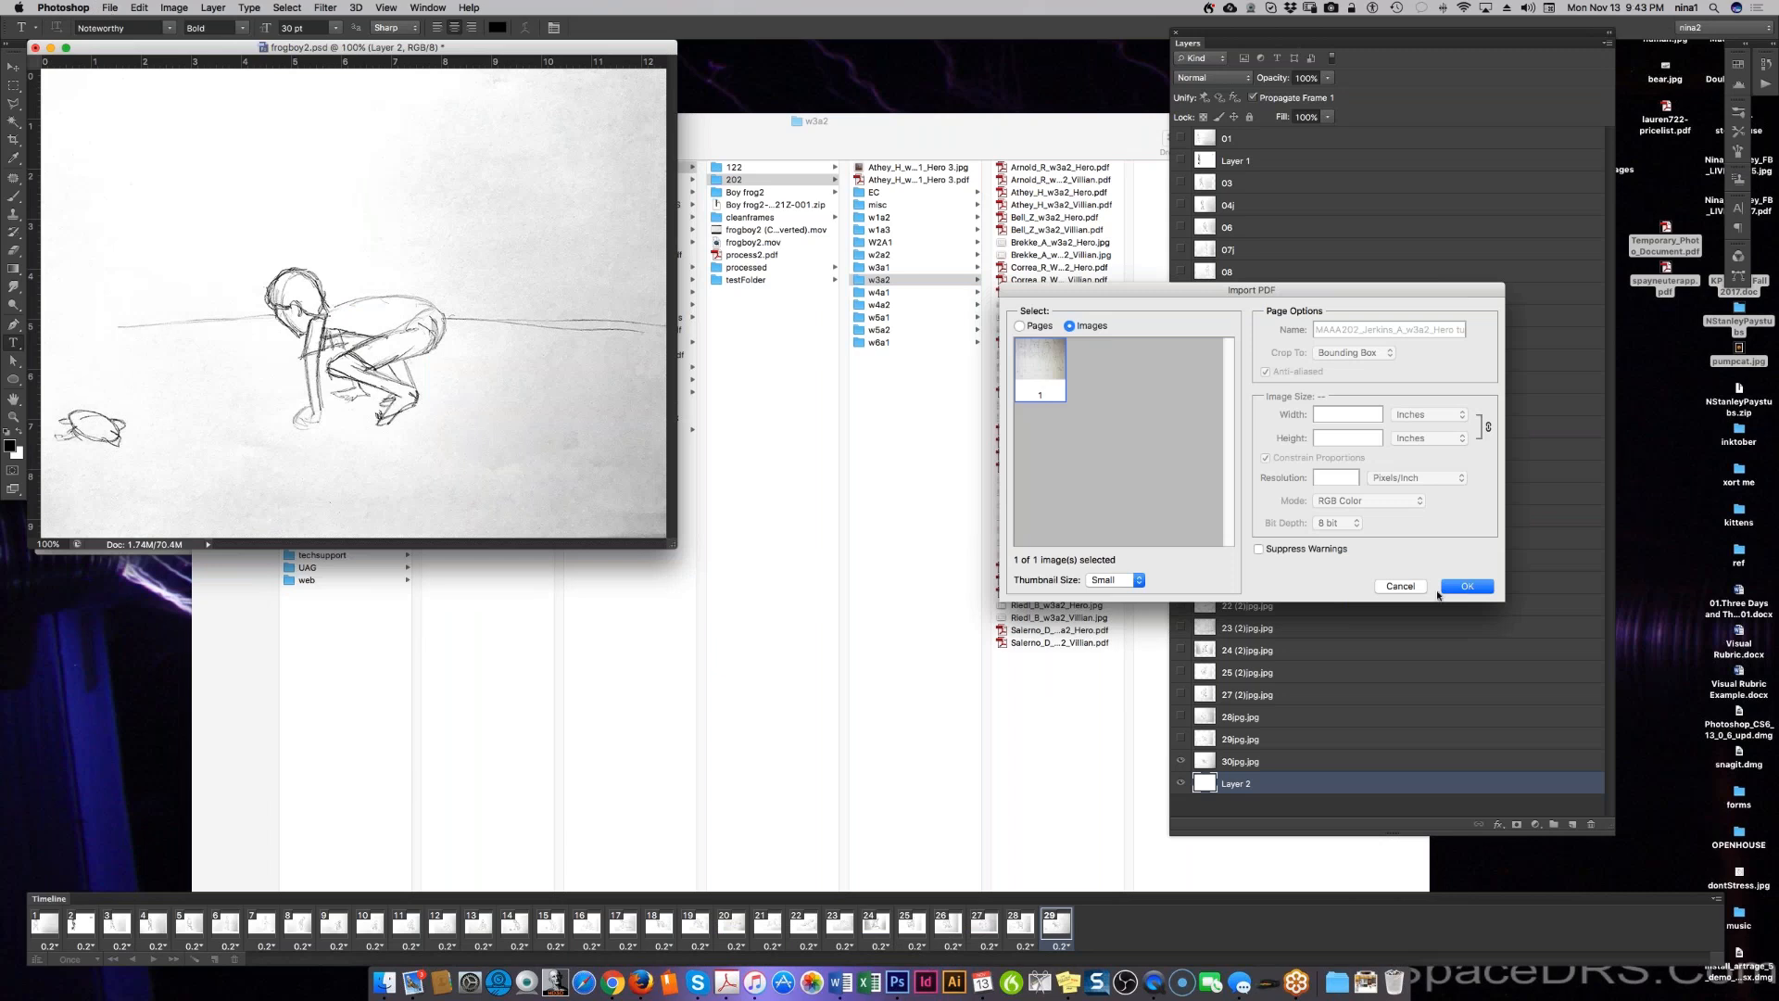
click(1460, 586)
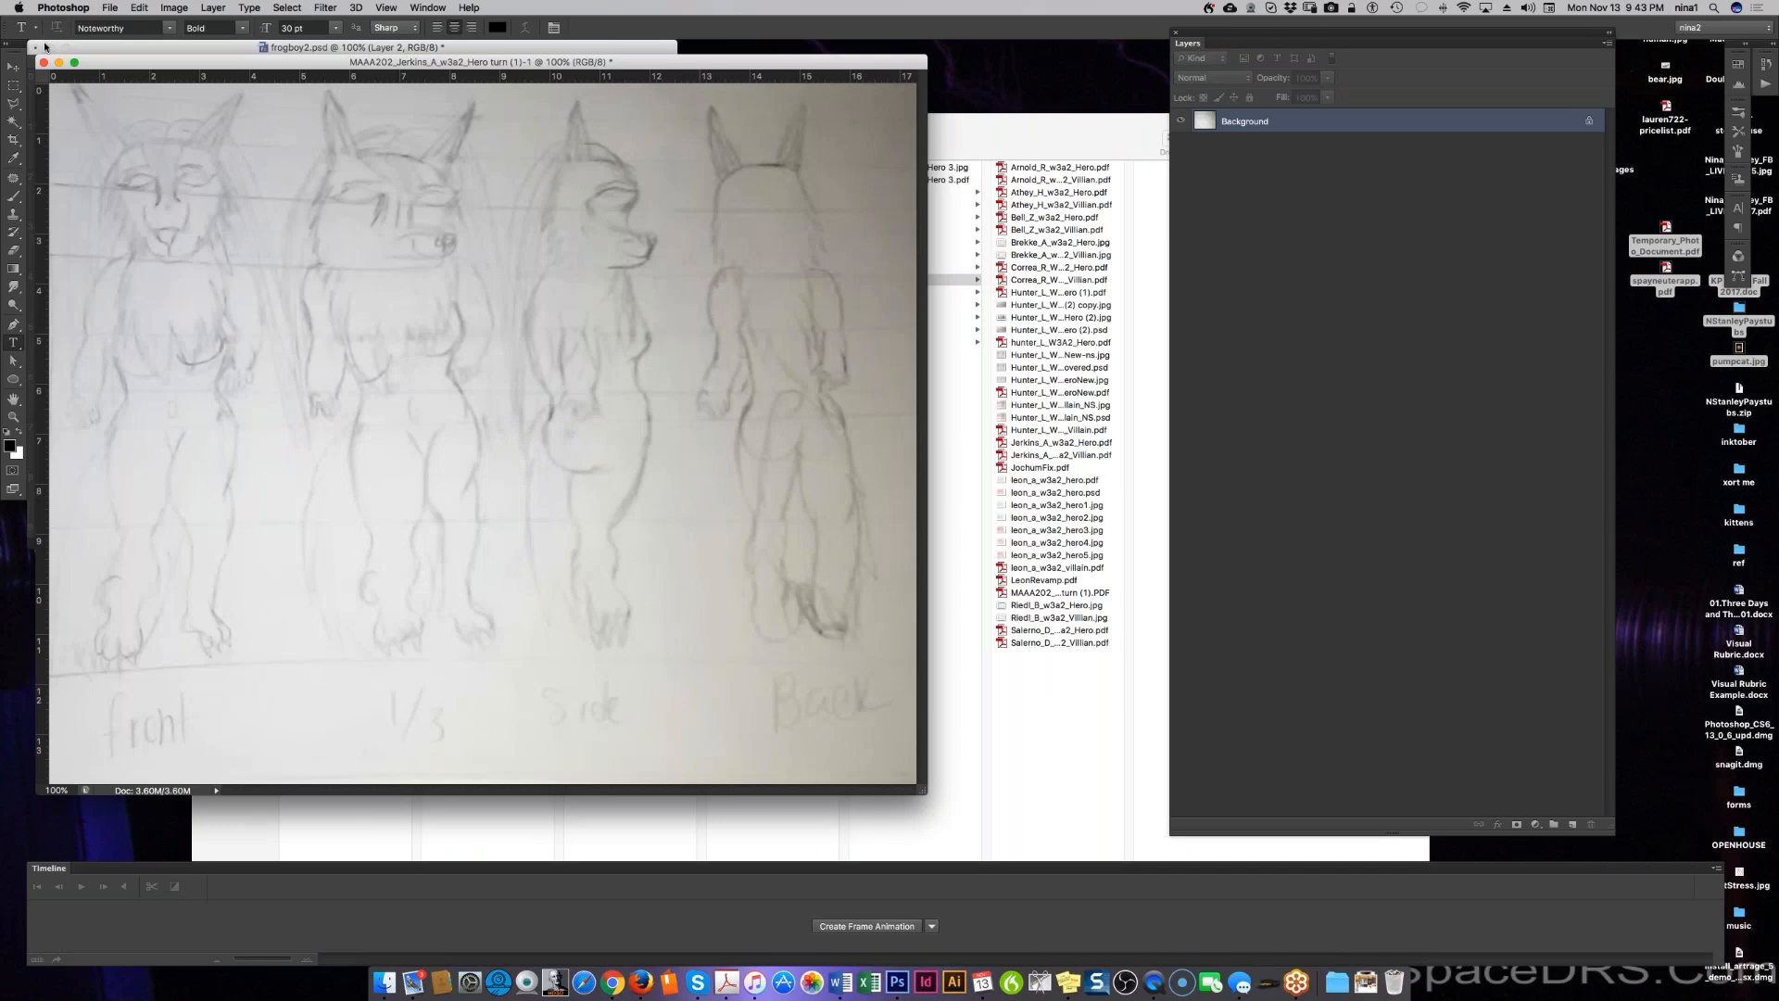
Step: Close frogboy2.psd and move the turnaround image window aside to uncover the movie window behind it
click(44, 47)
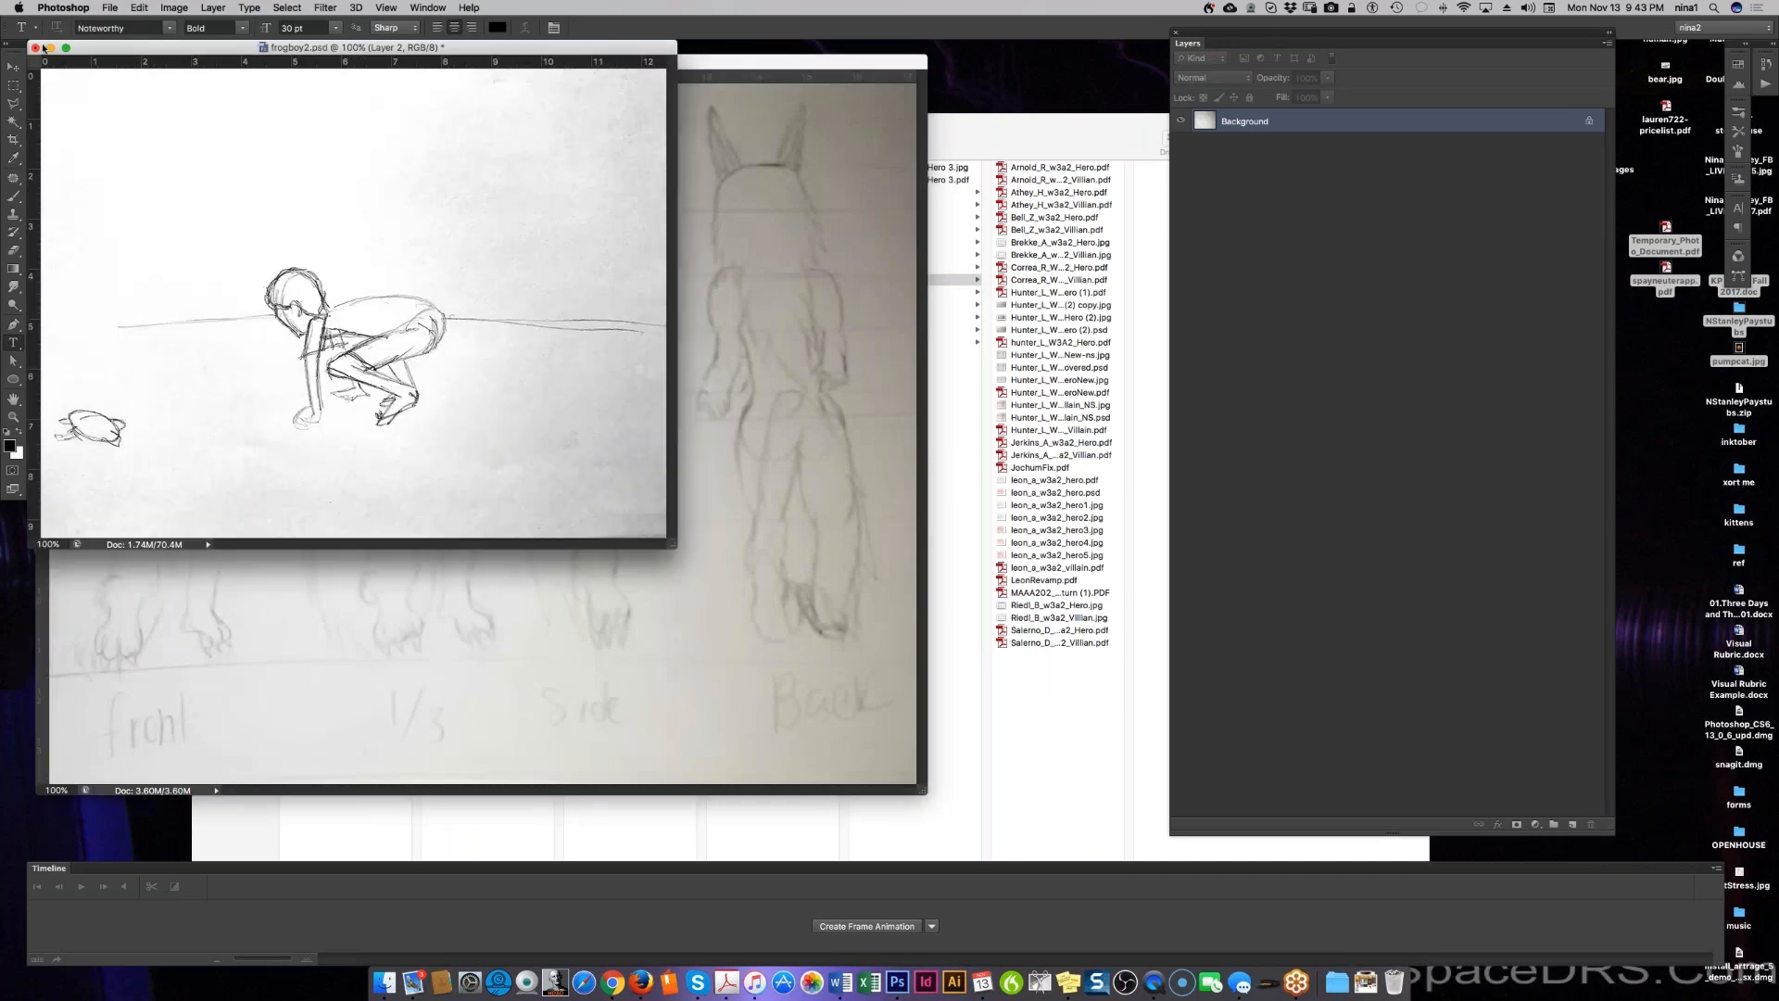
click(36, 48)
click(872, 314)
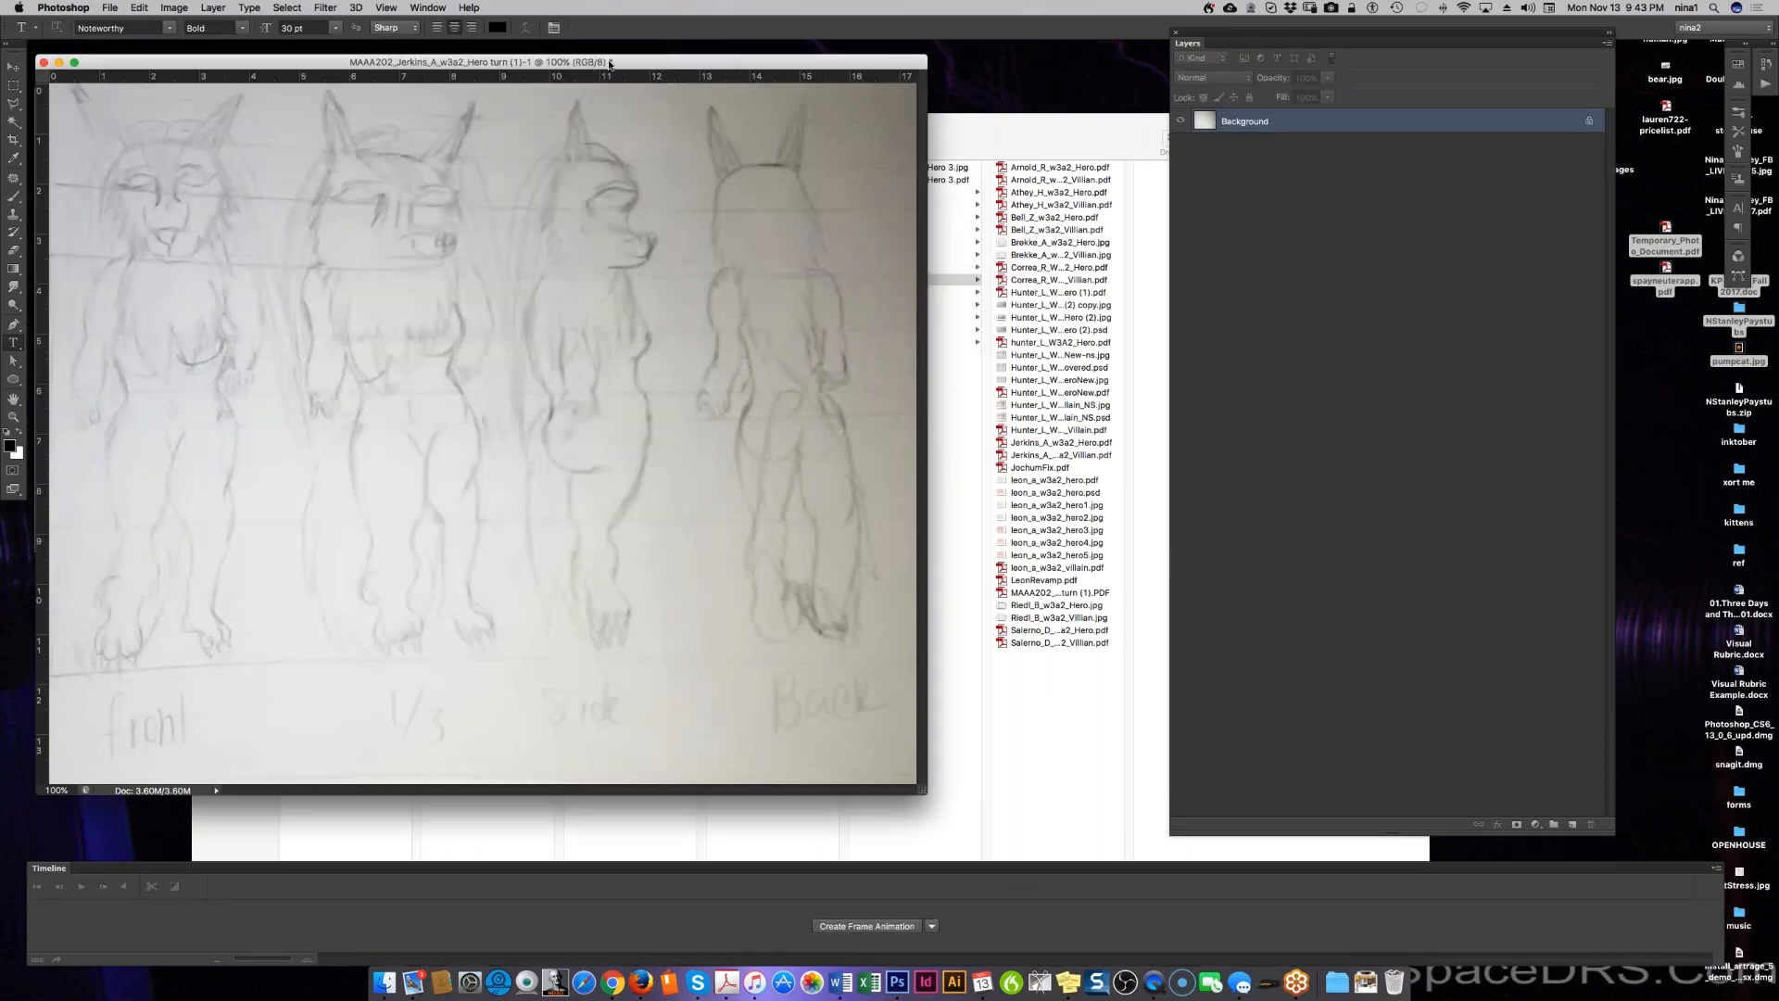
mouse_move(658, 55)
mouse_down()
mouse_move(947, 132)
mouse_move(885, 59)
mouse_move(854, 58)
mouse_up()
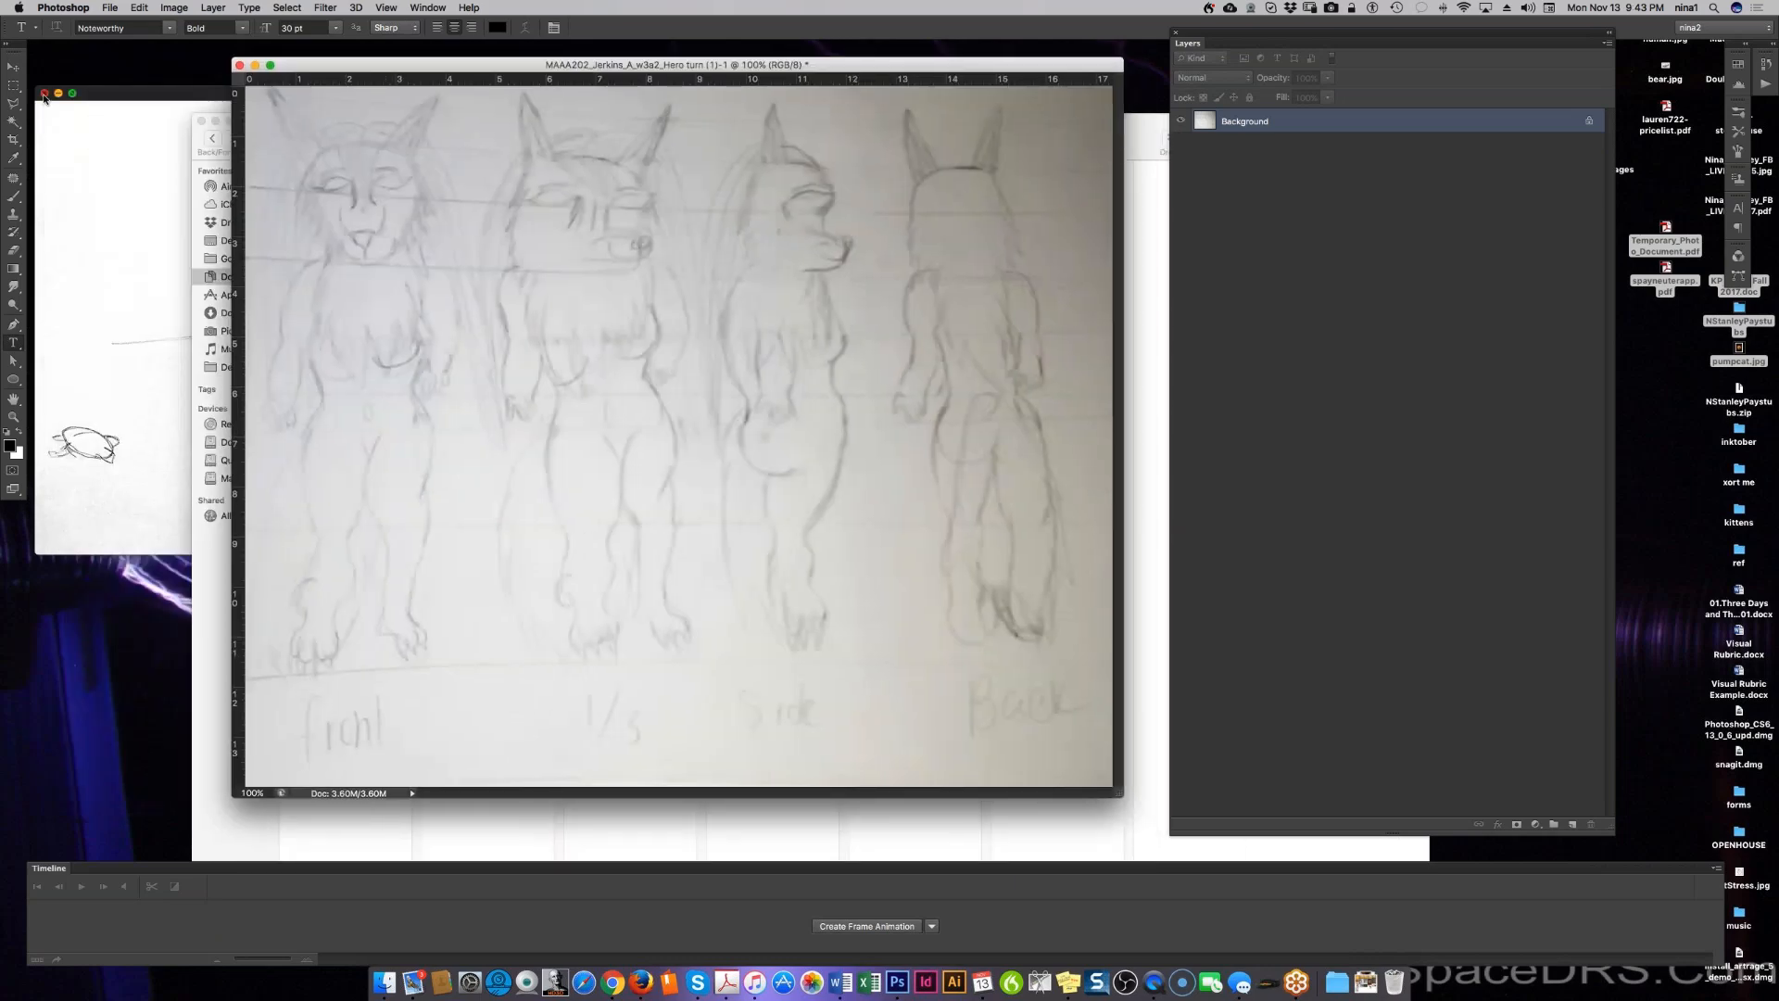
Step: Close the leftover movie window and draw four straight black guide lines across the turnaround on a new layer, at head, chin, waist and feet
click(44, 93)
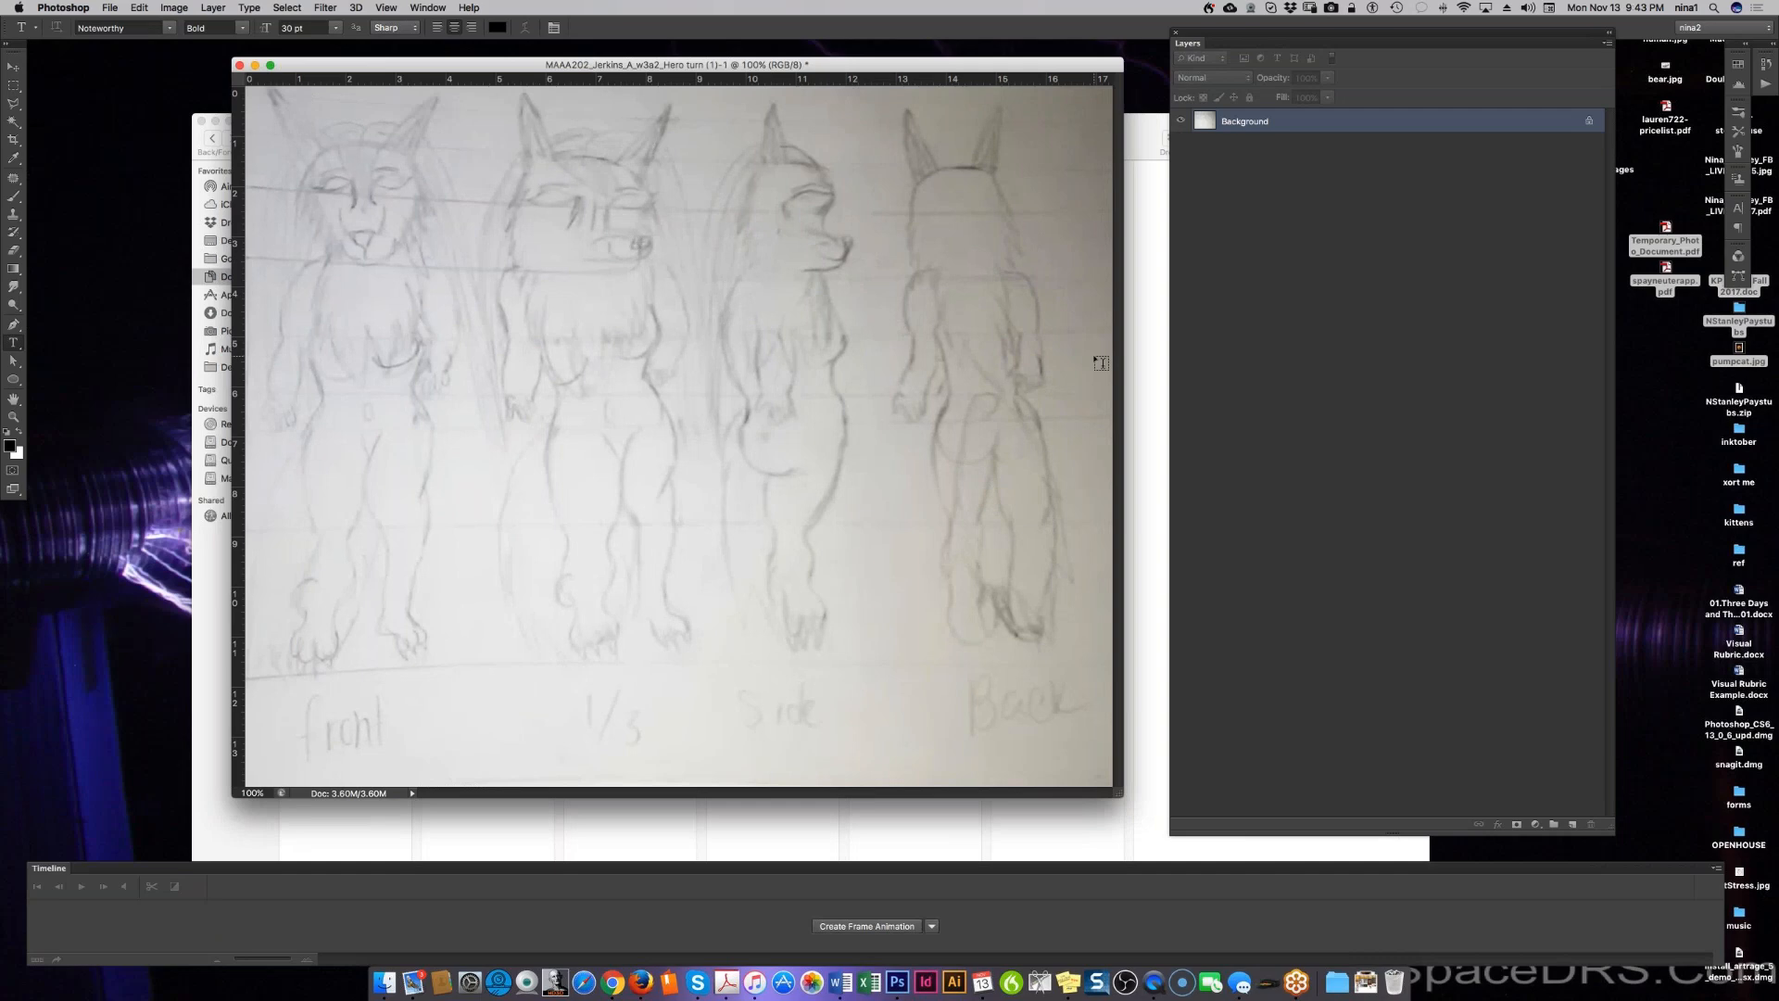
click(1573, 825)
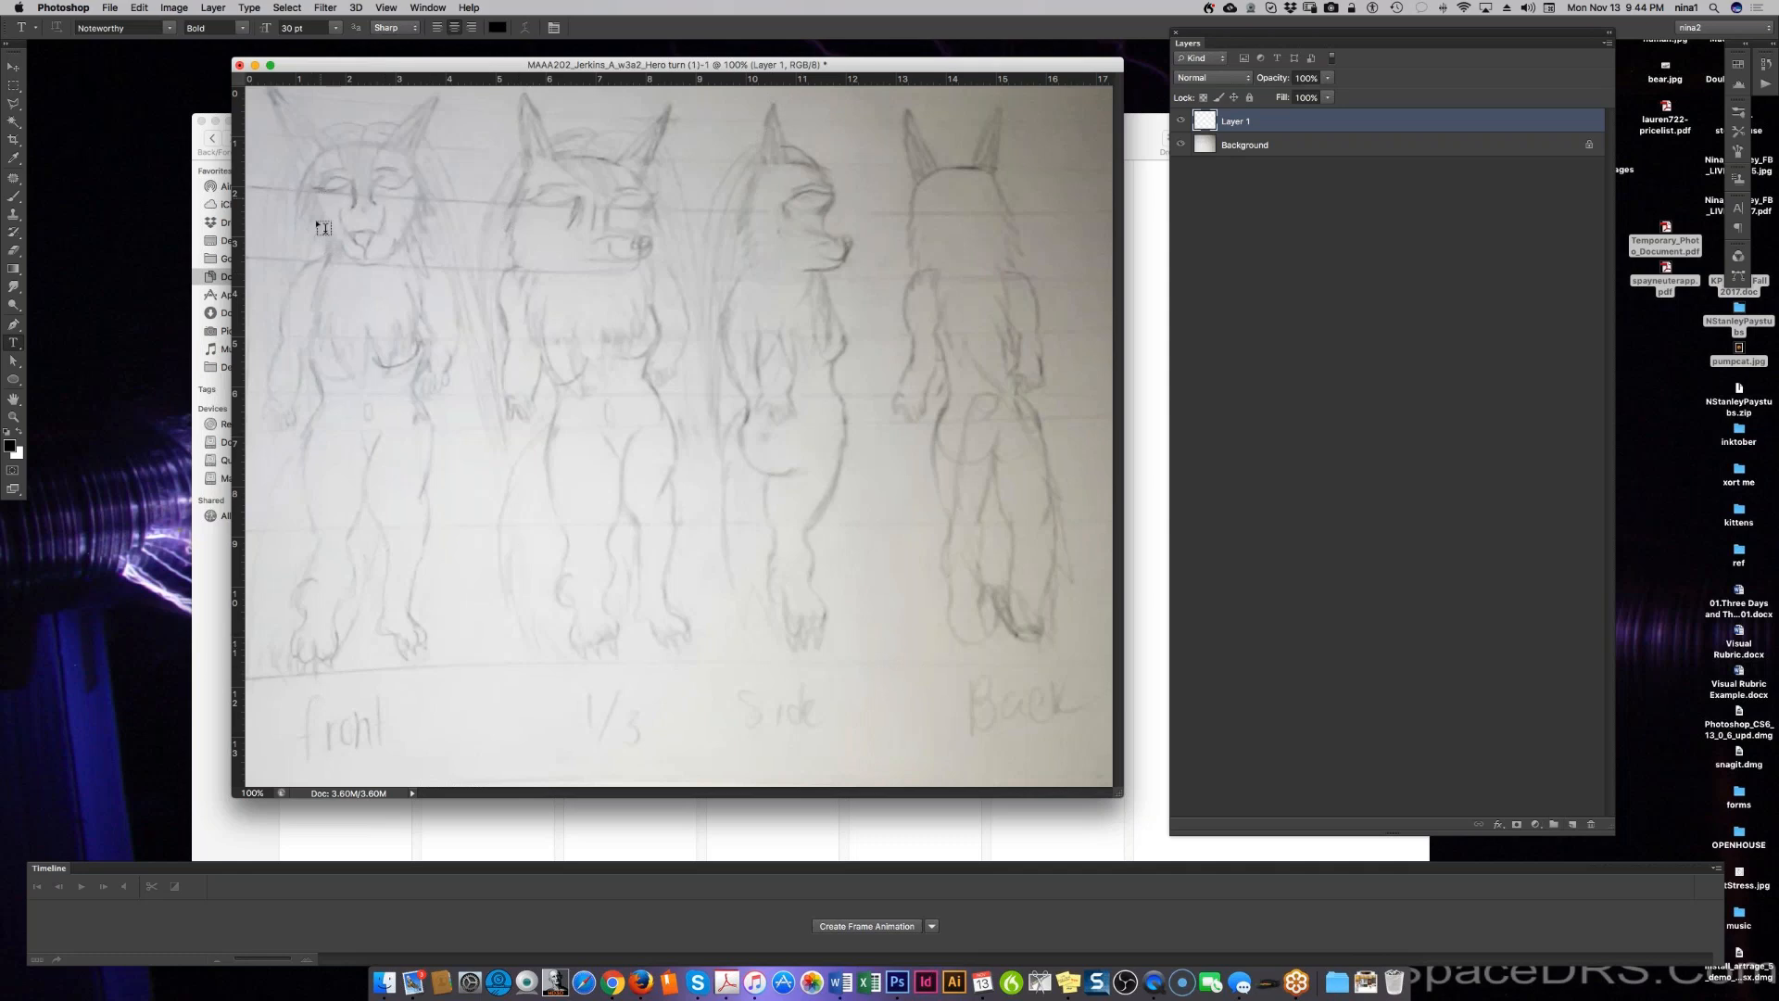
key(b)
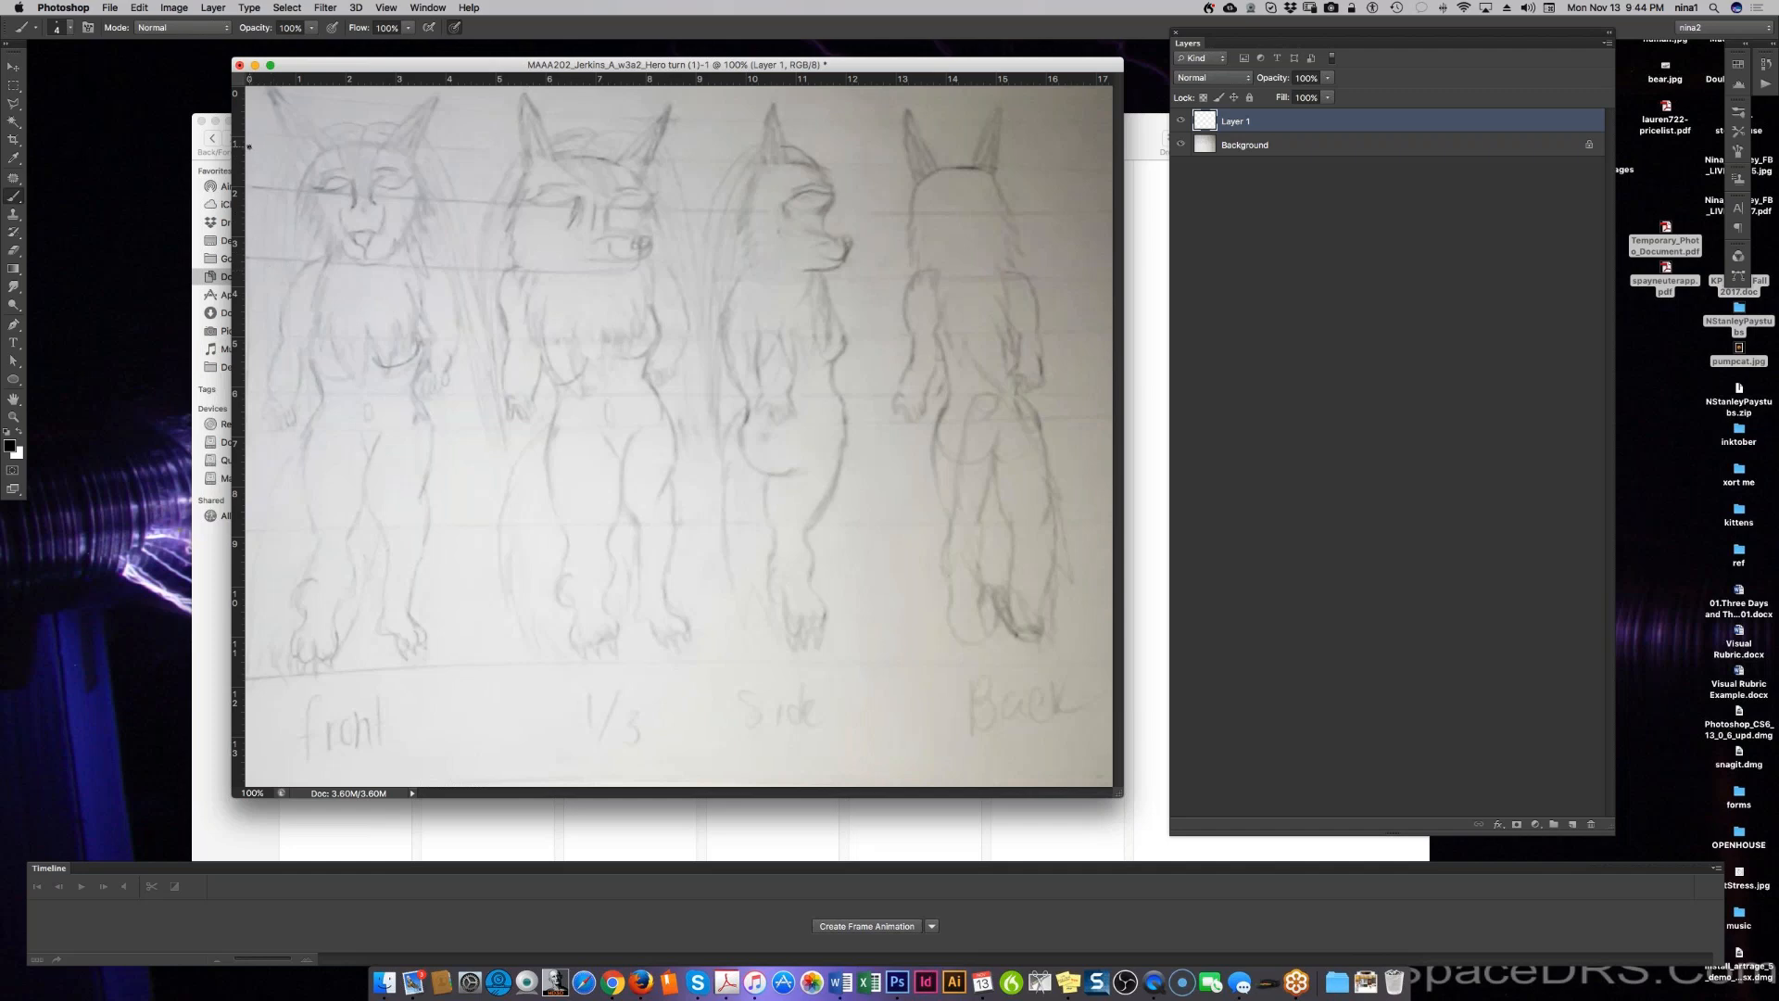
drag(247, 147, 1112, 146)
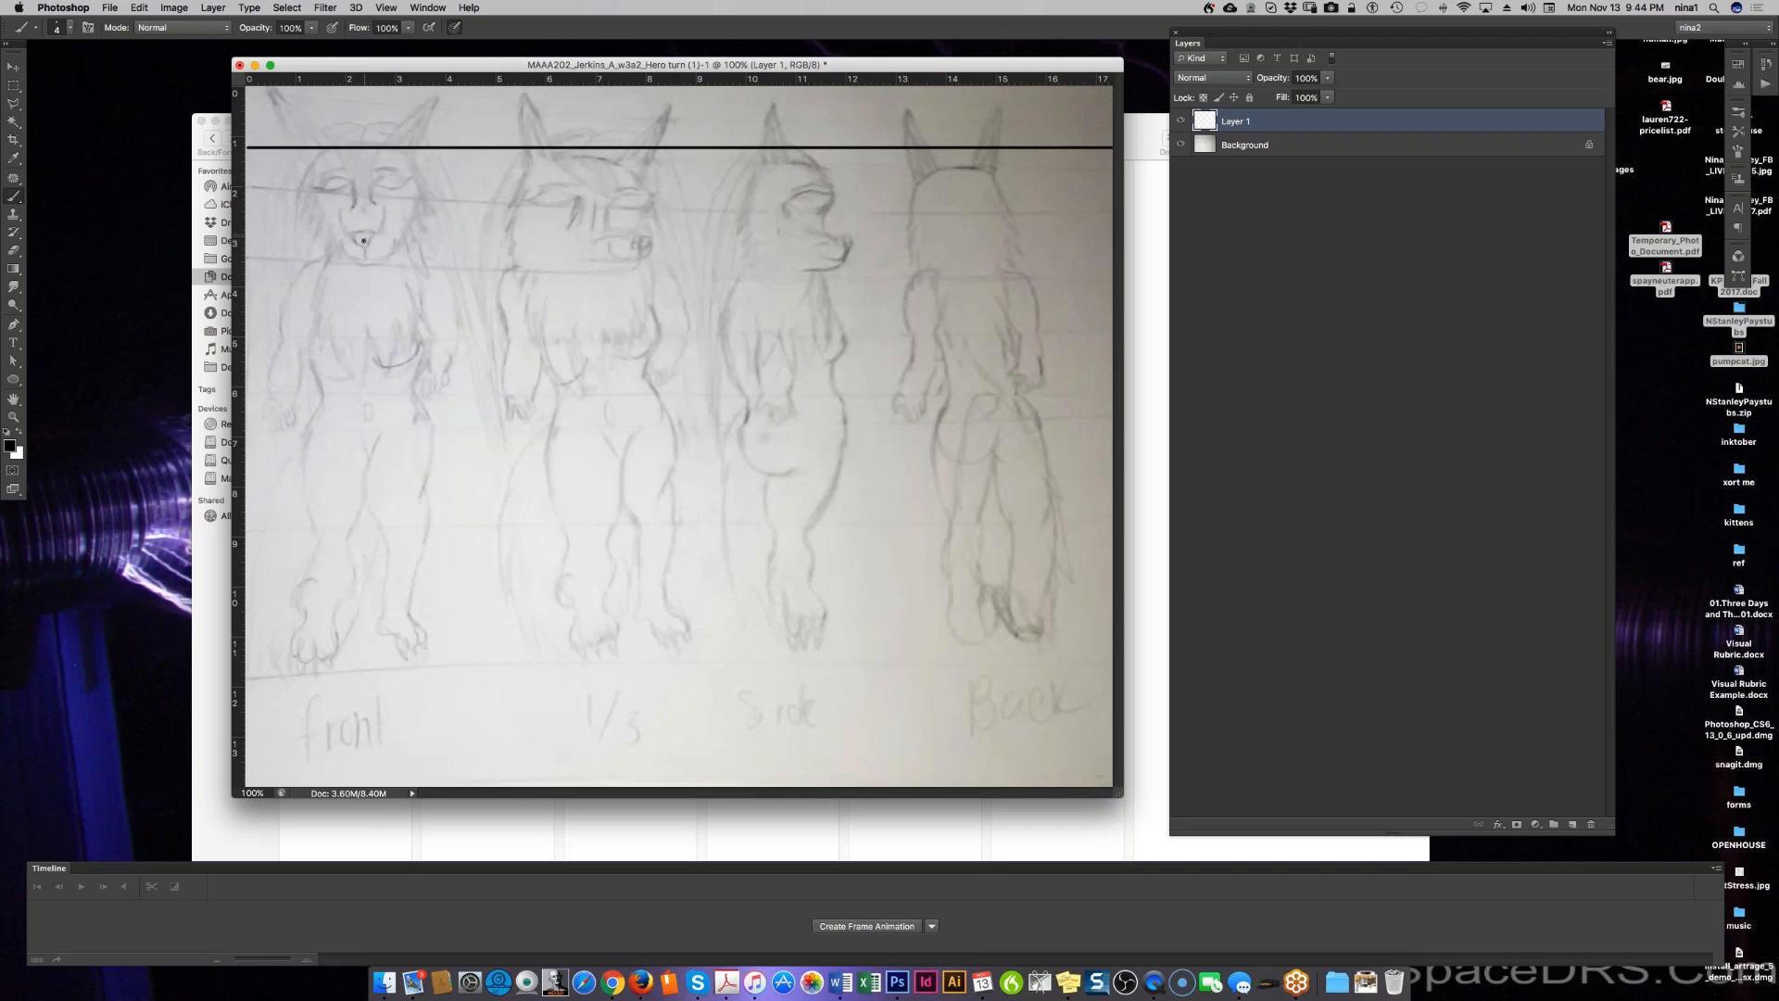
drag(250, 260, 1112, 259)
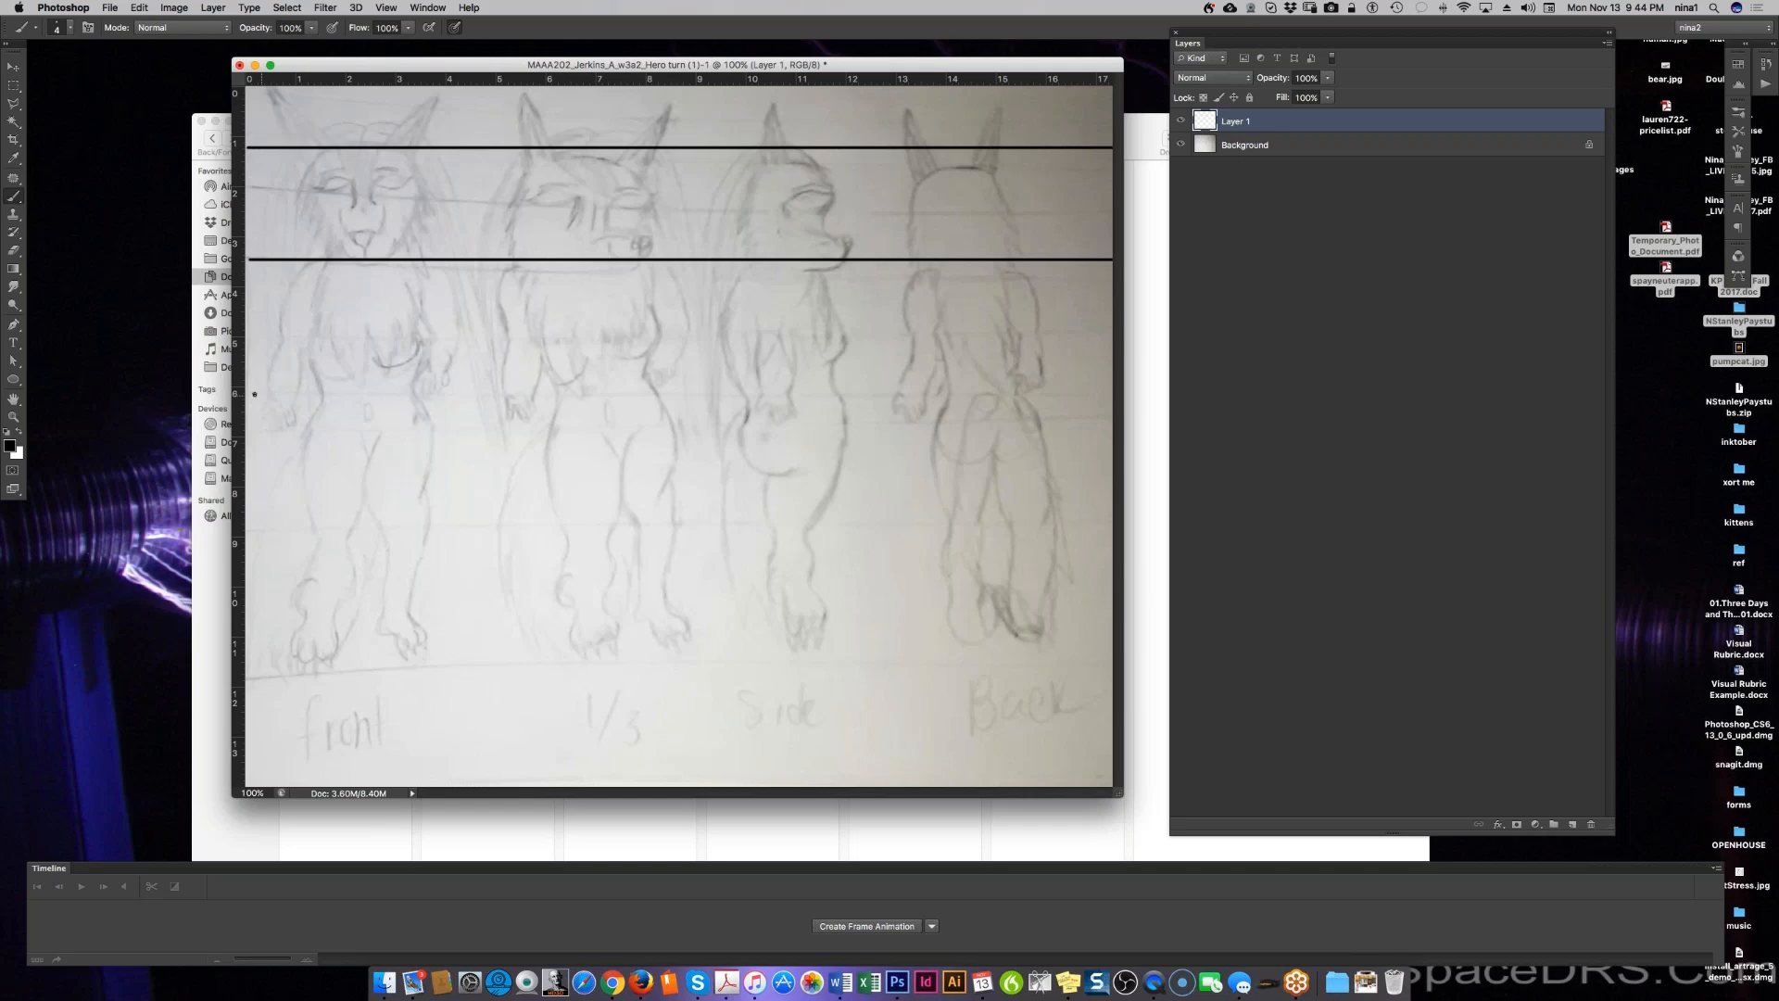
drag(252, 393, 1264, 403)
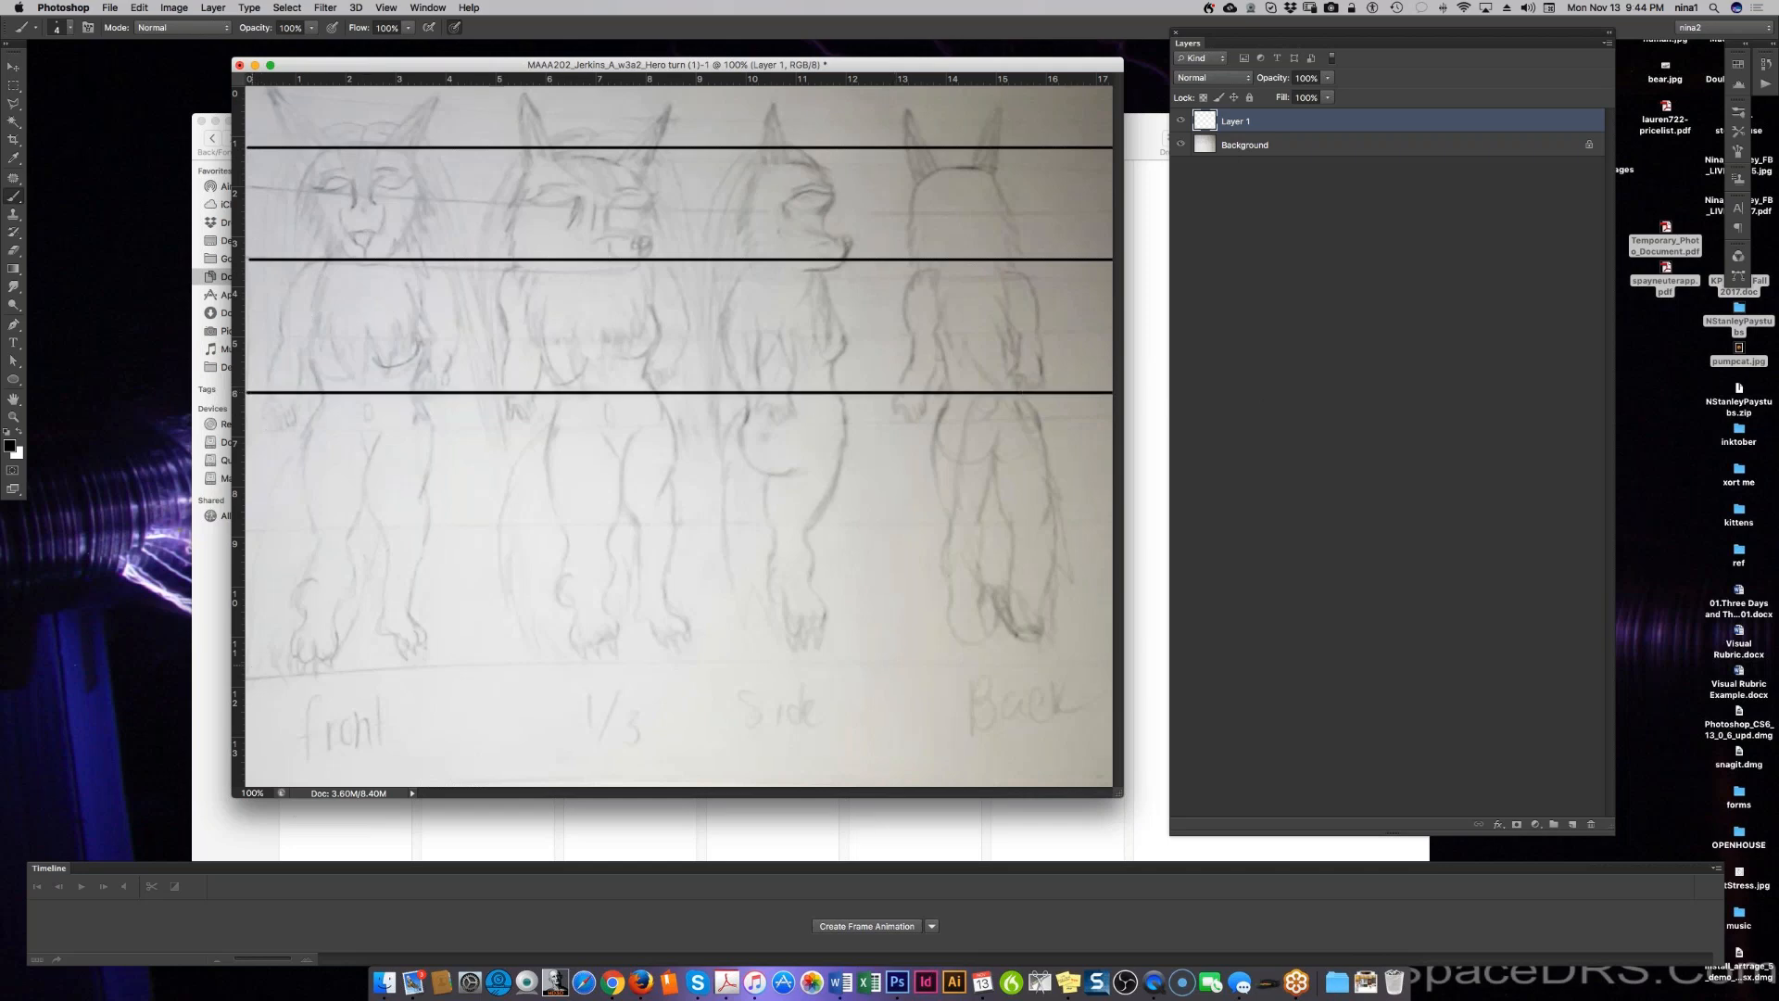
drag(249, 667, 1114, 667)
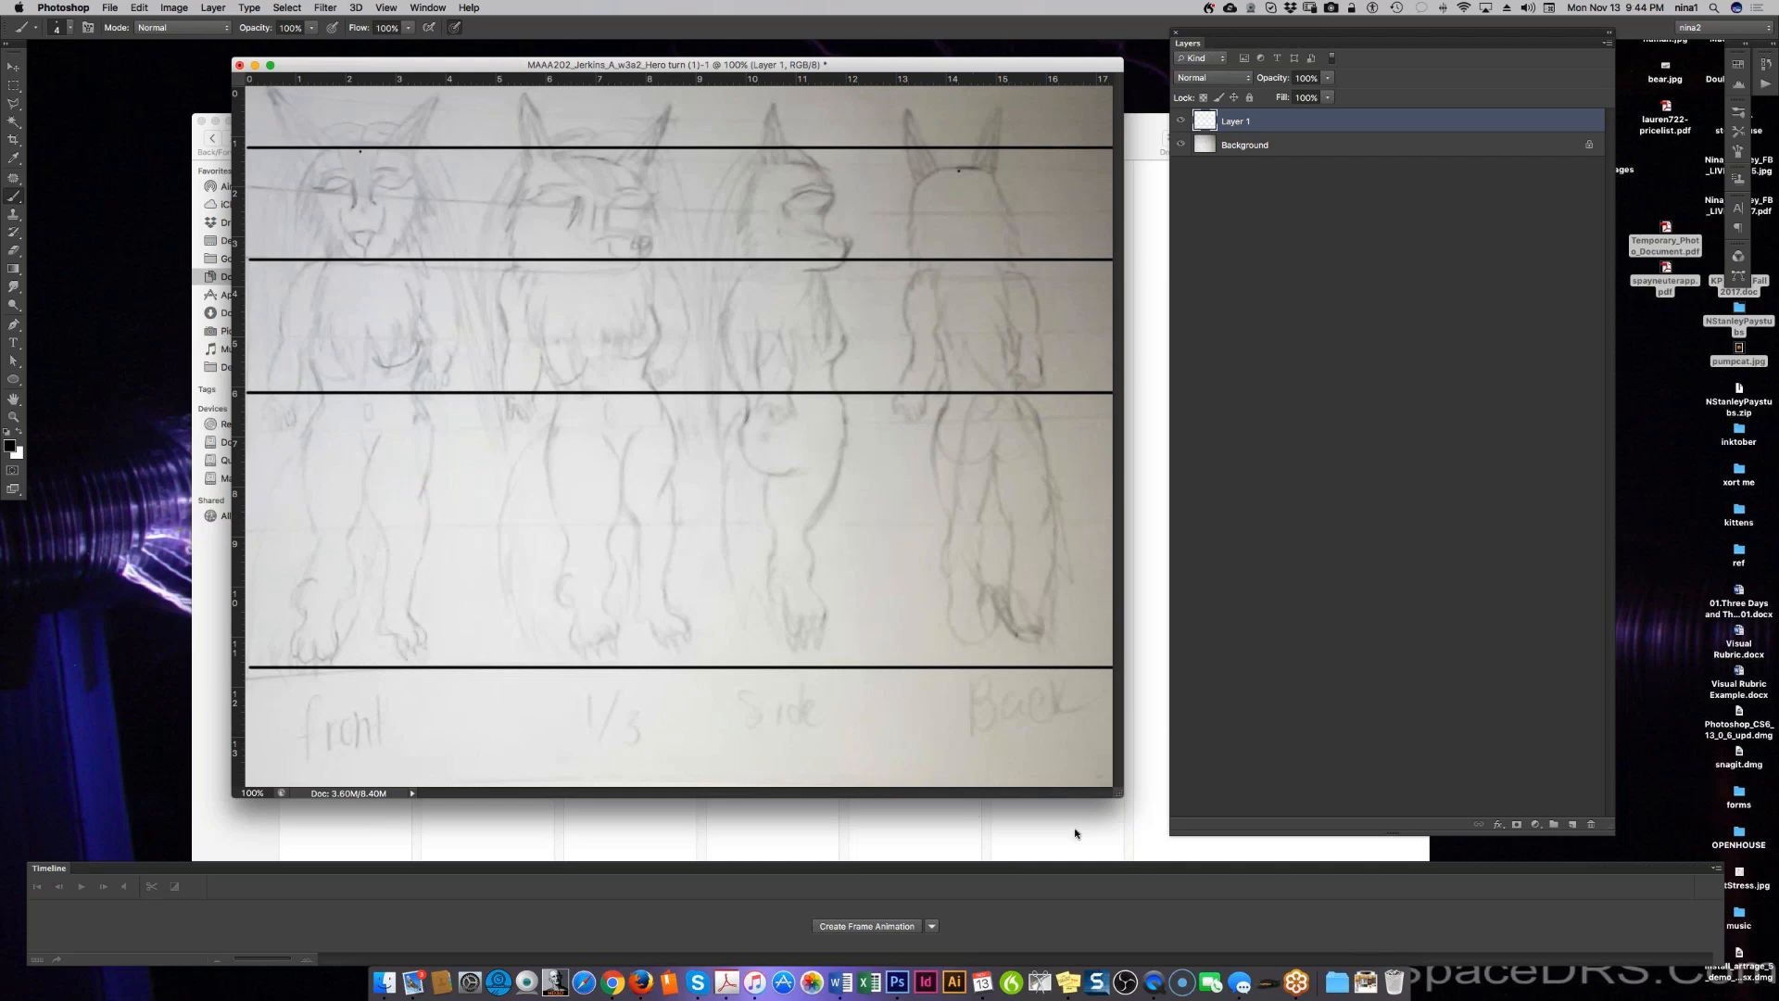
Step: Convert the Background to an editable layer and skew the back-view side's upper and lower corners outward to match the guide lines
double_click(1301, 146)
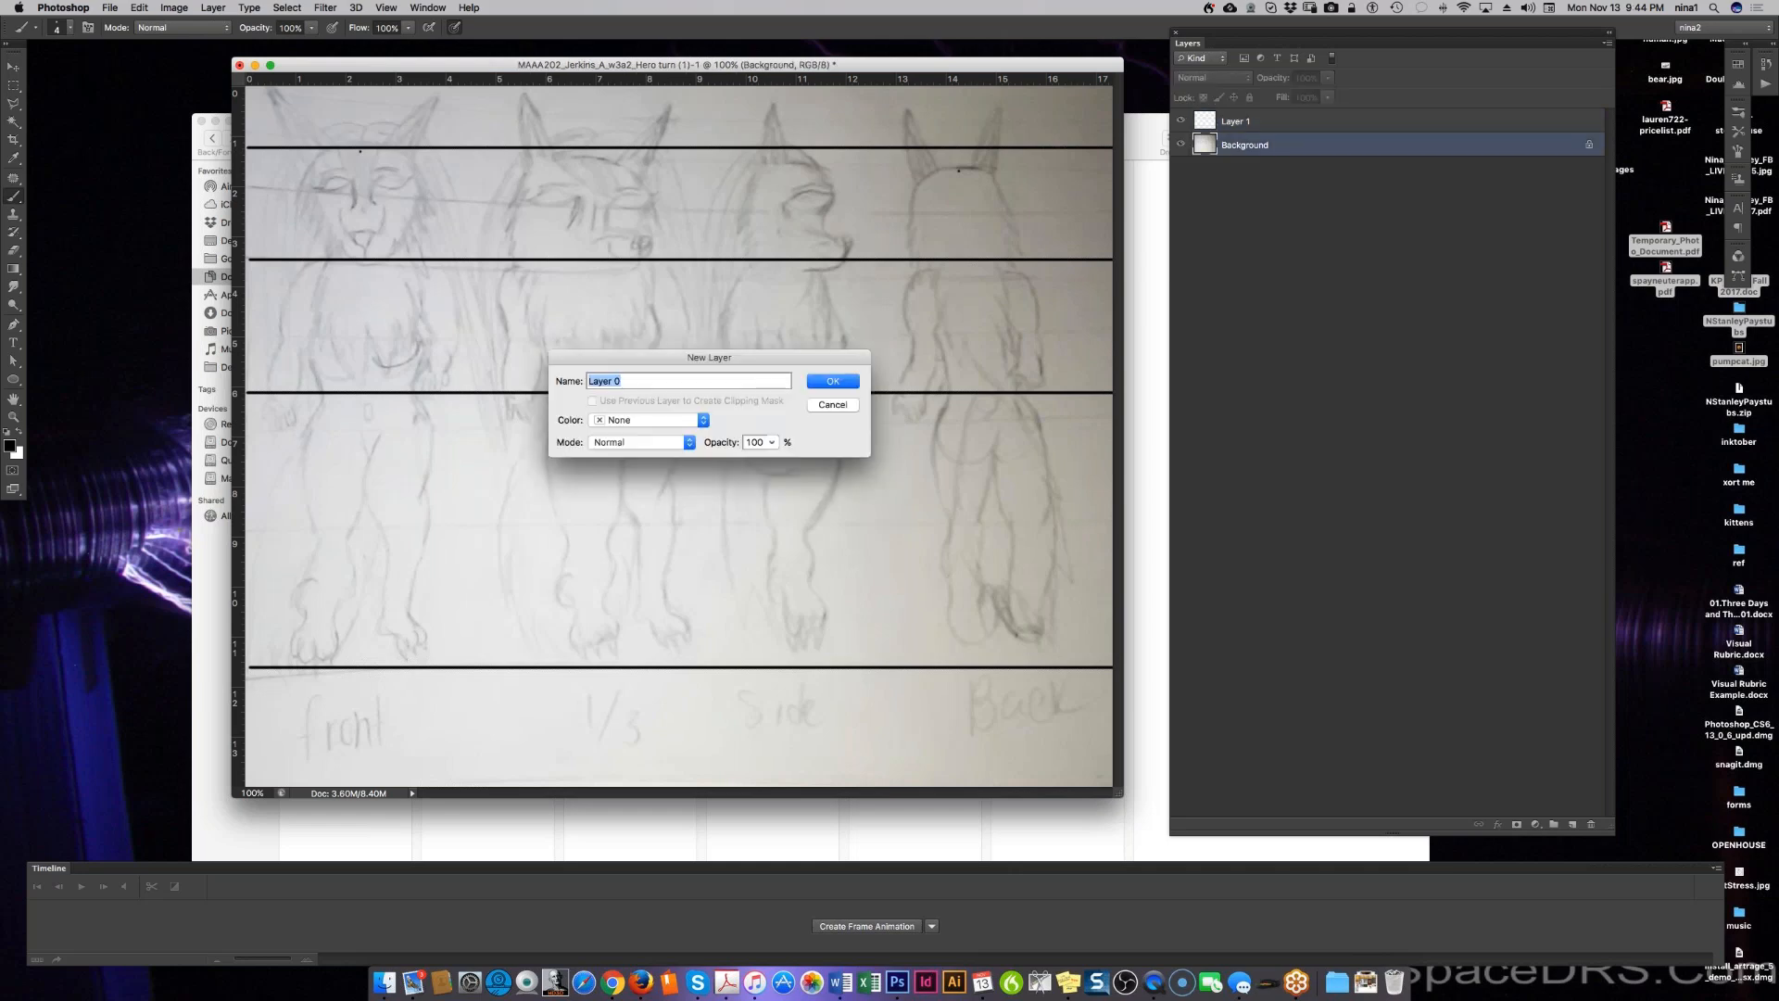
click(833, 381)
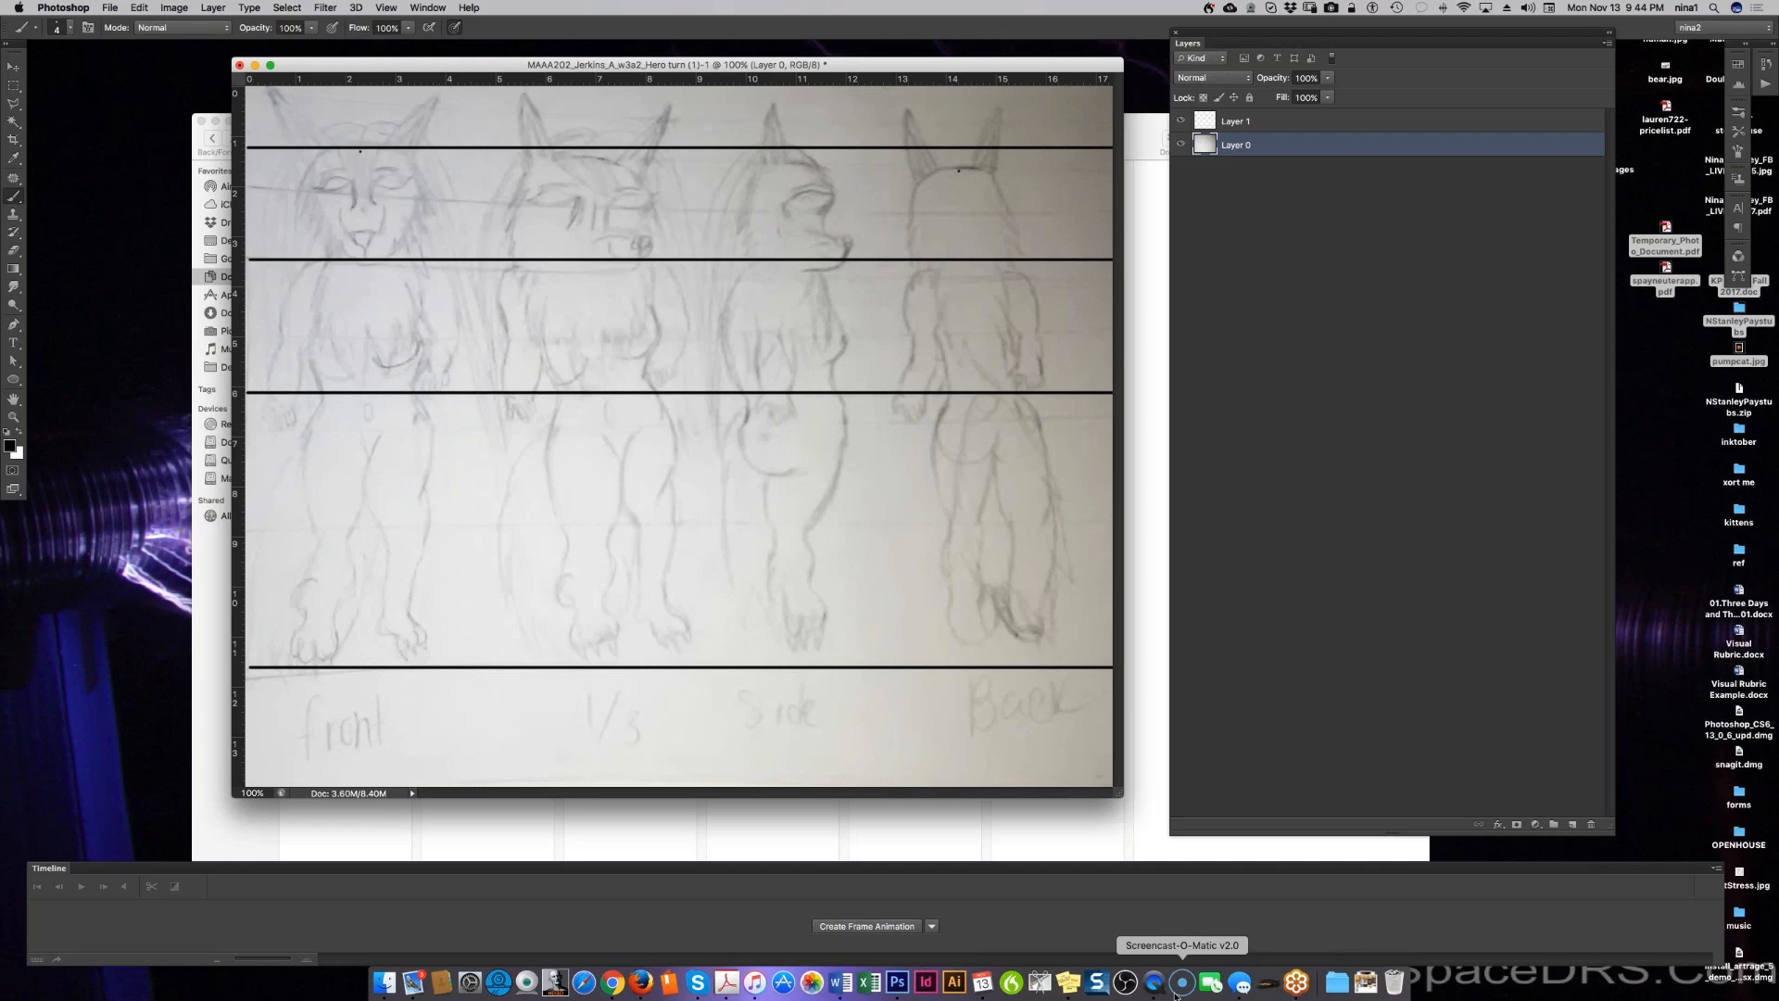
key(super+t)
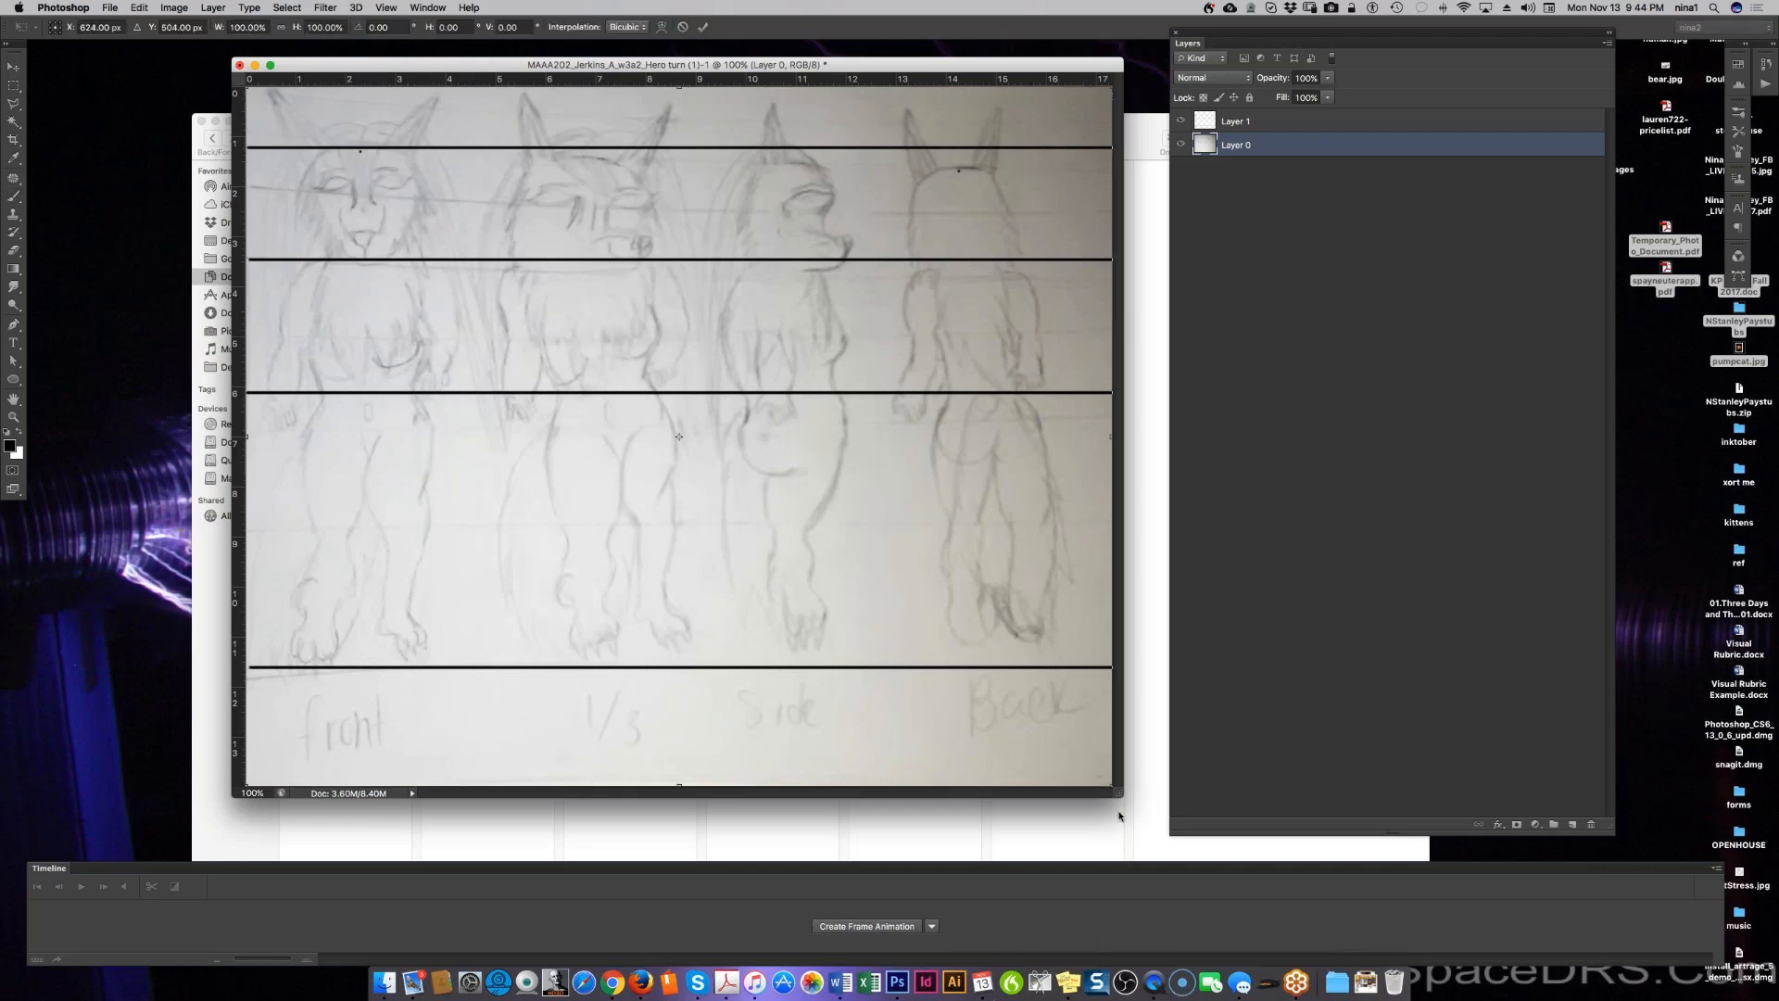
drag(1117, 794, 1170, 841)
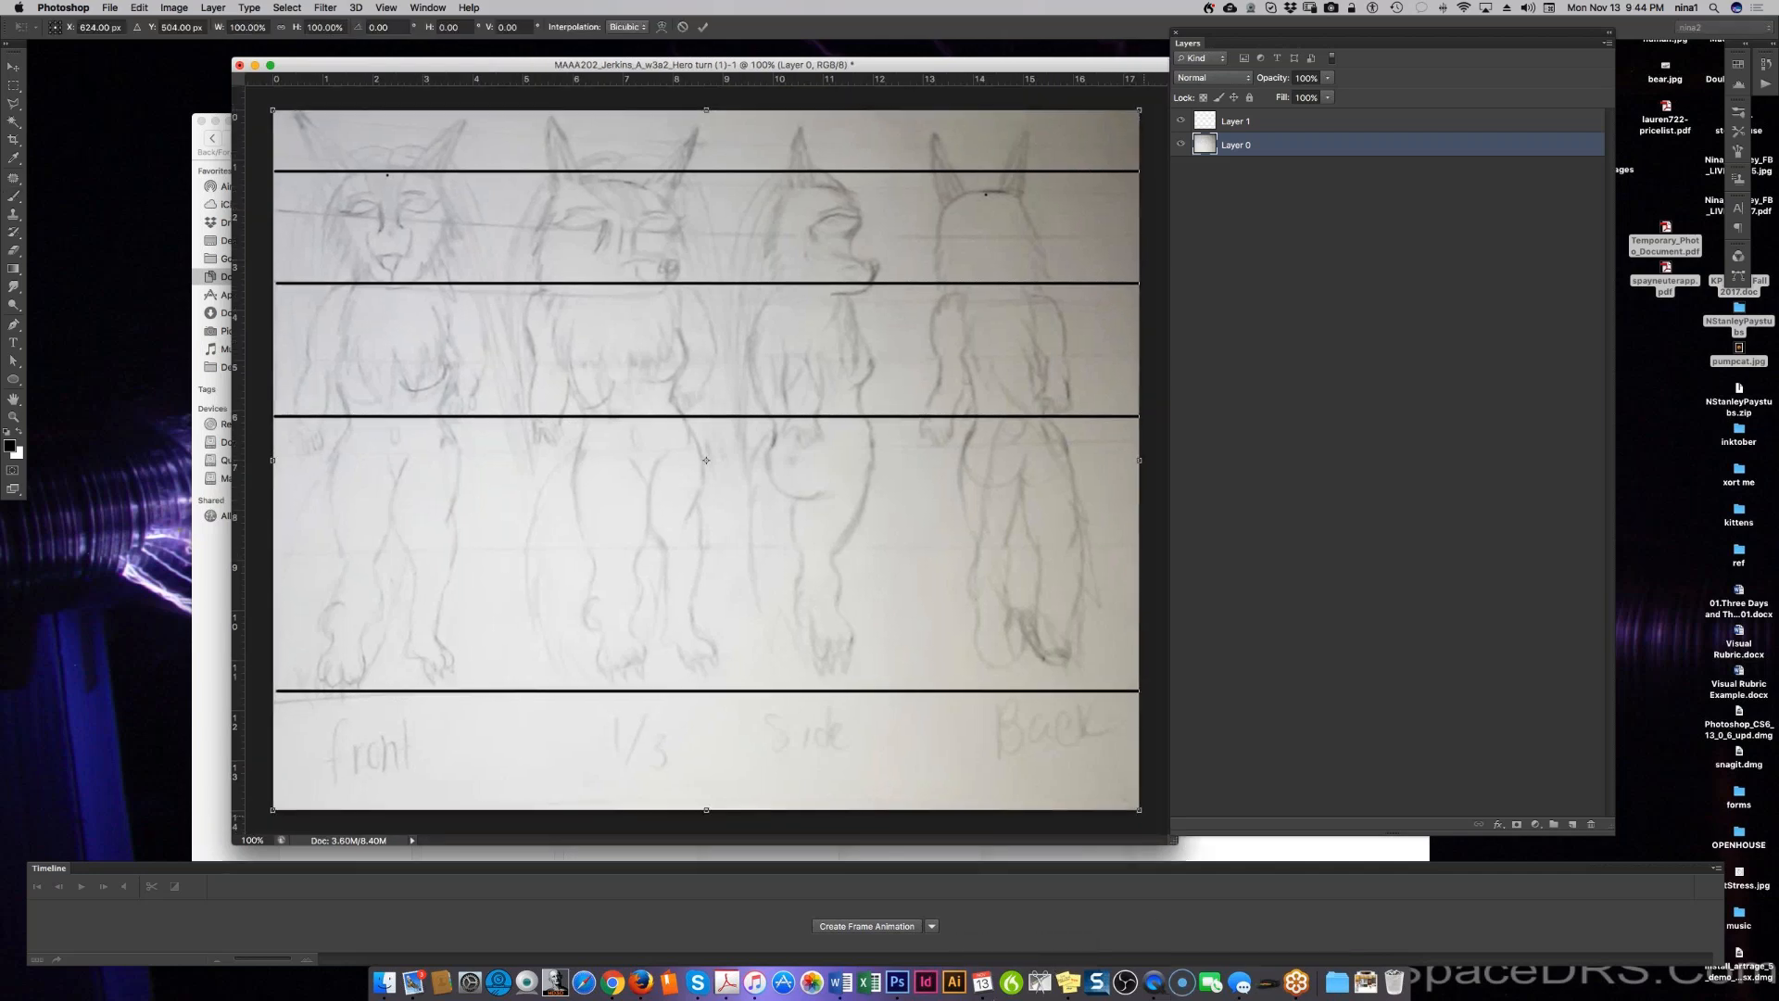
right_click(1135, 809)
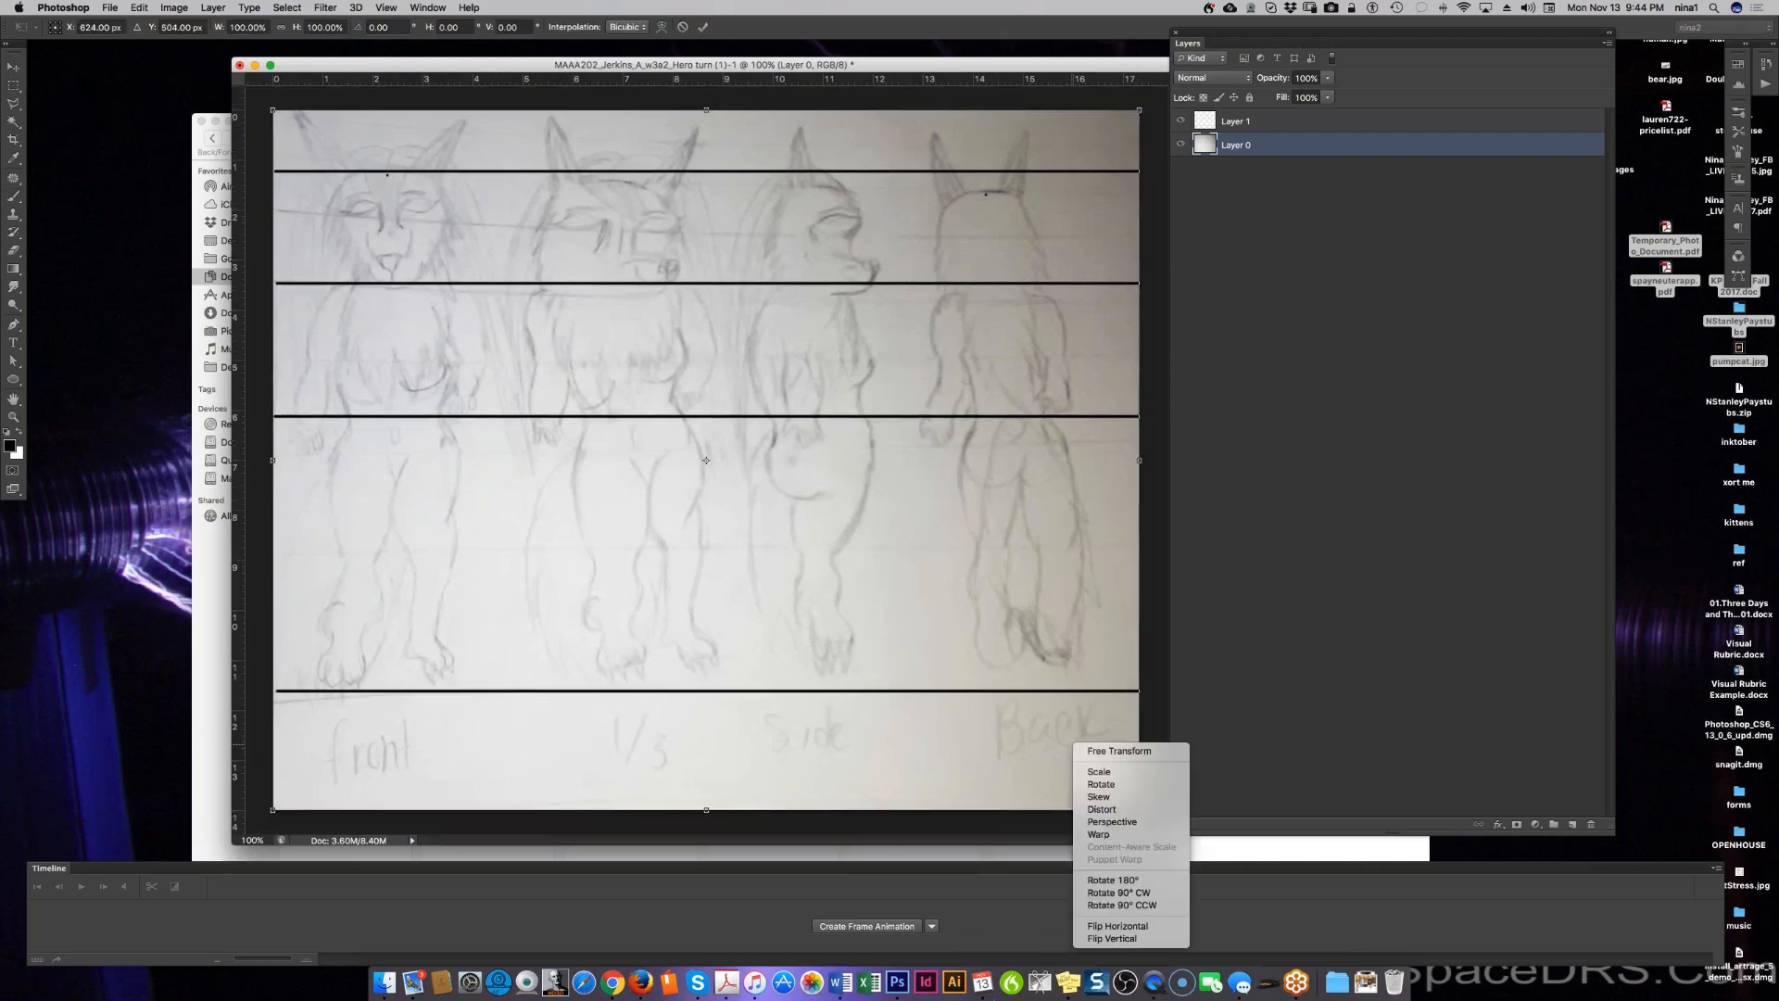
click(1100, 797)
drag(1140, 812, 1159, 856)
drag(1141, 113, 1187, 71)
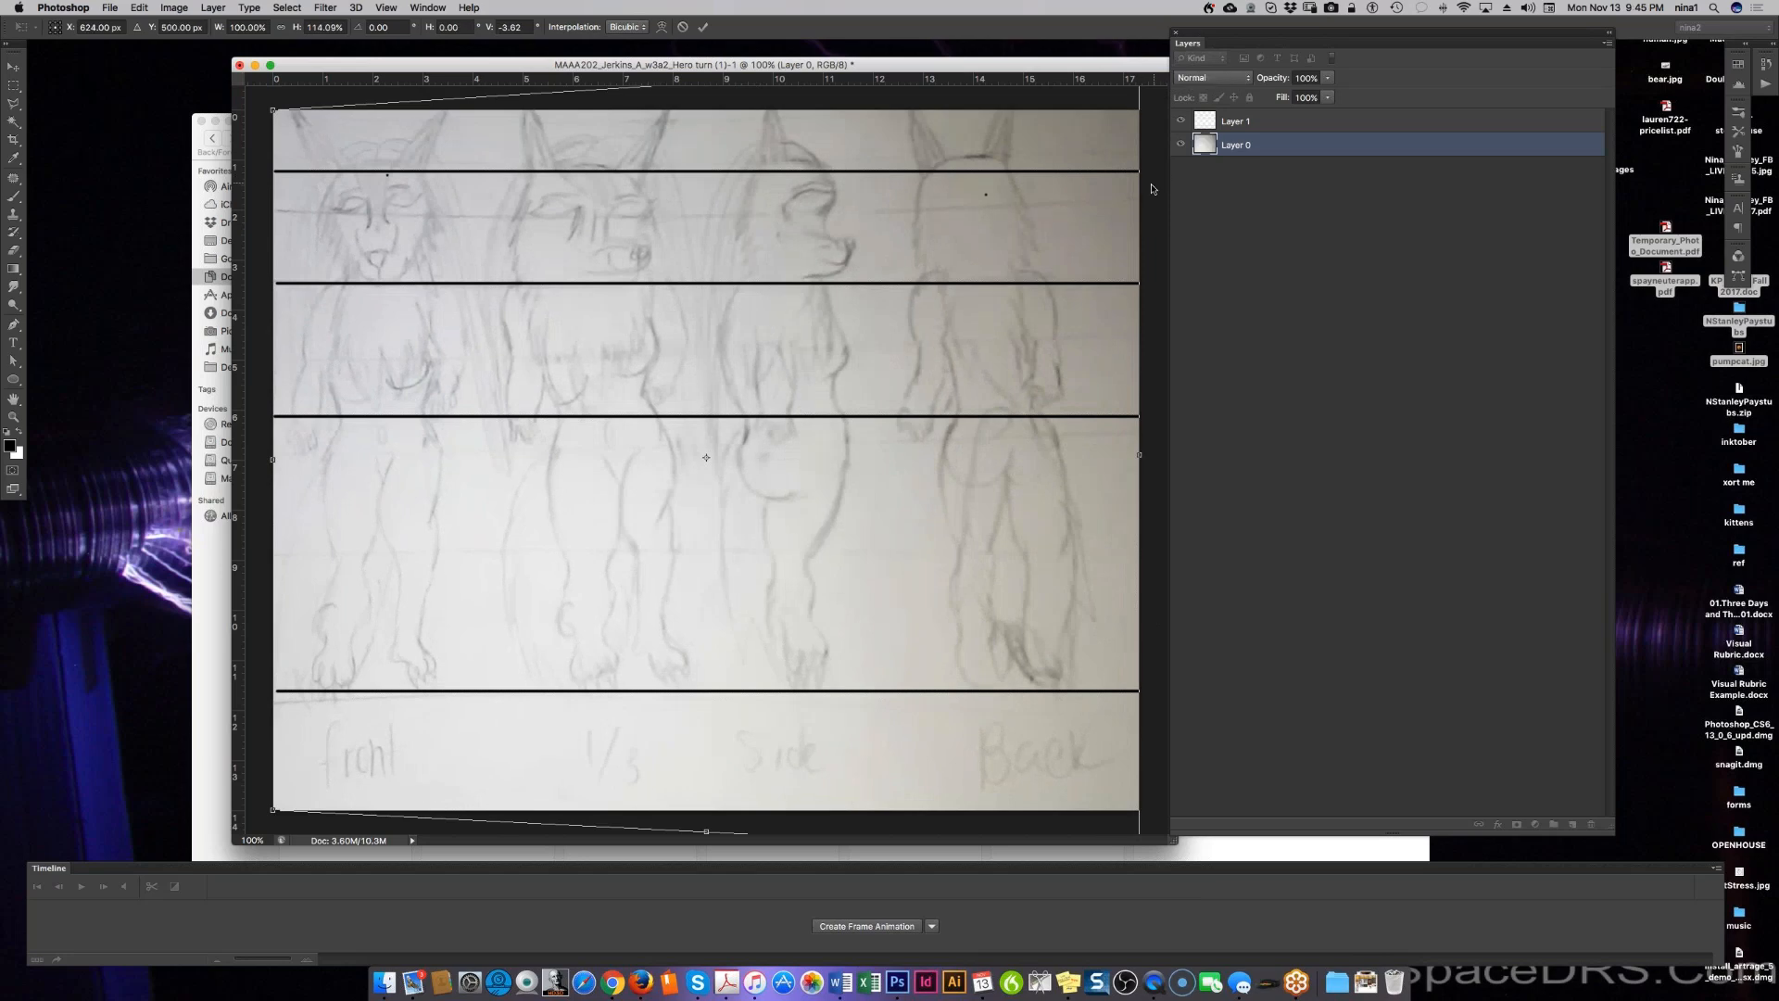
Step: Turn off all snapping so the transform corners of the sketch move freely
key(super+minus)
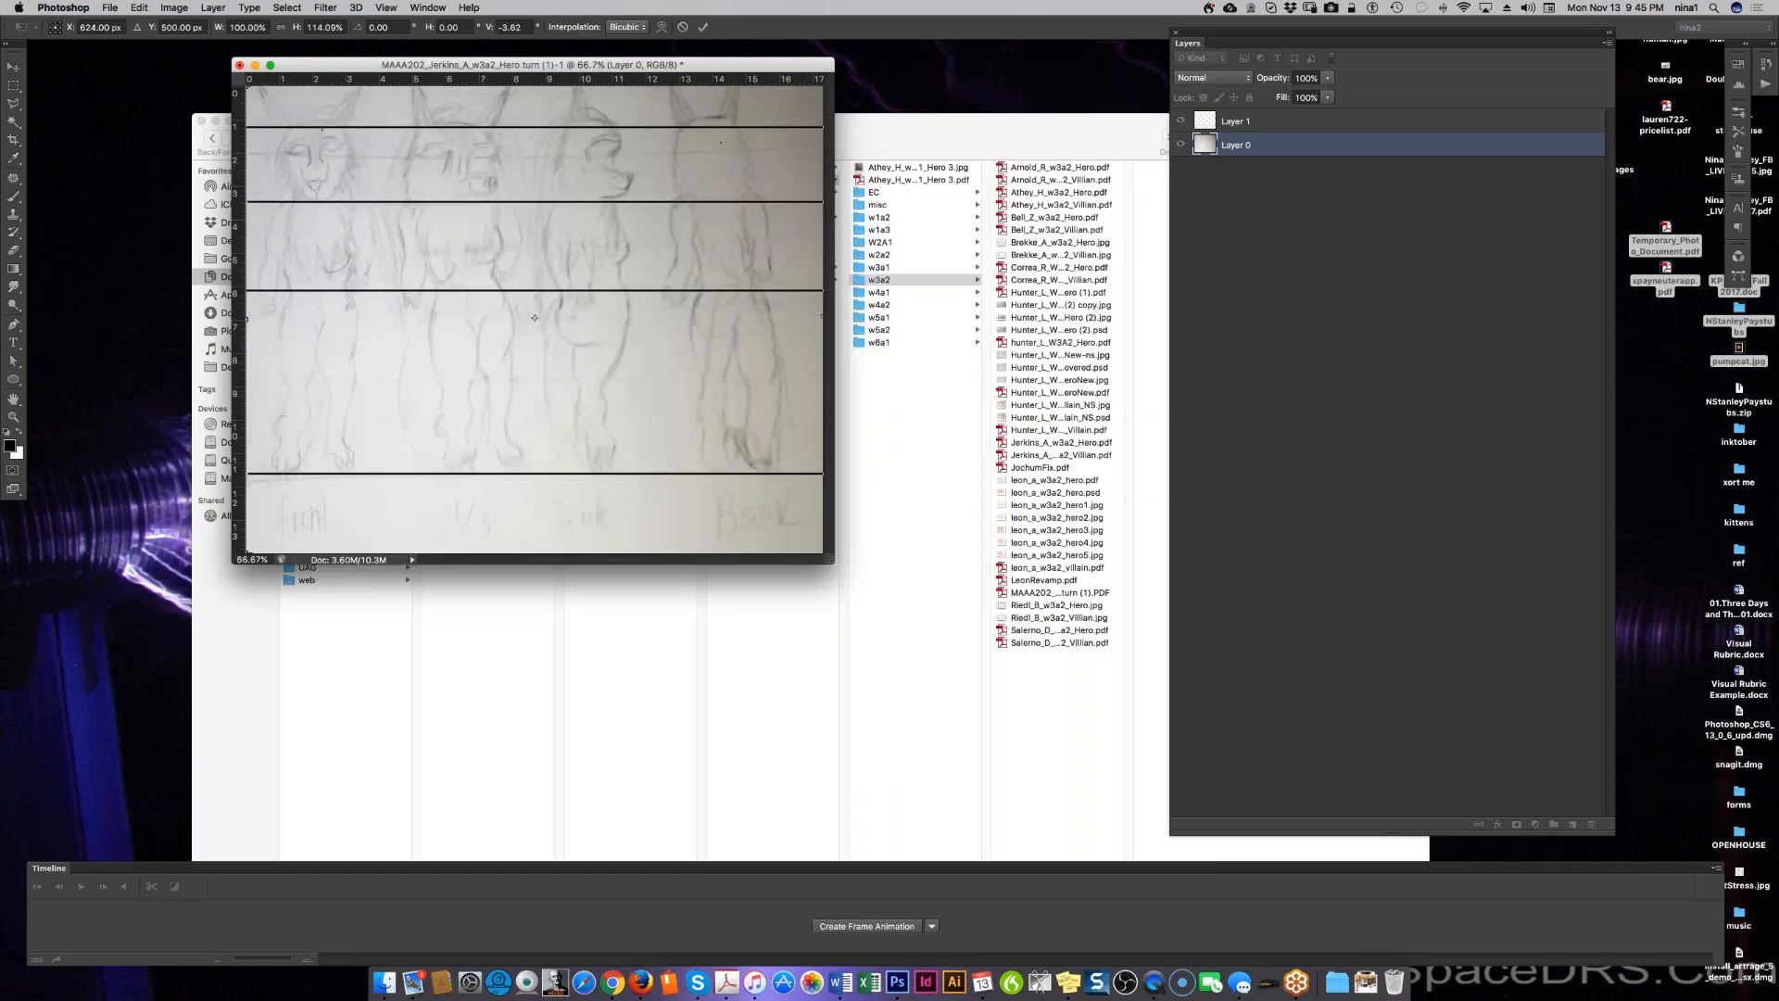
drag(827, 559, 1168, 859)
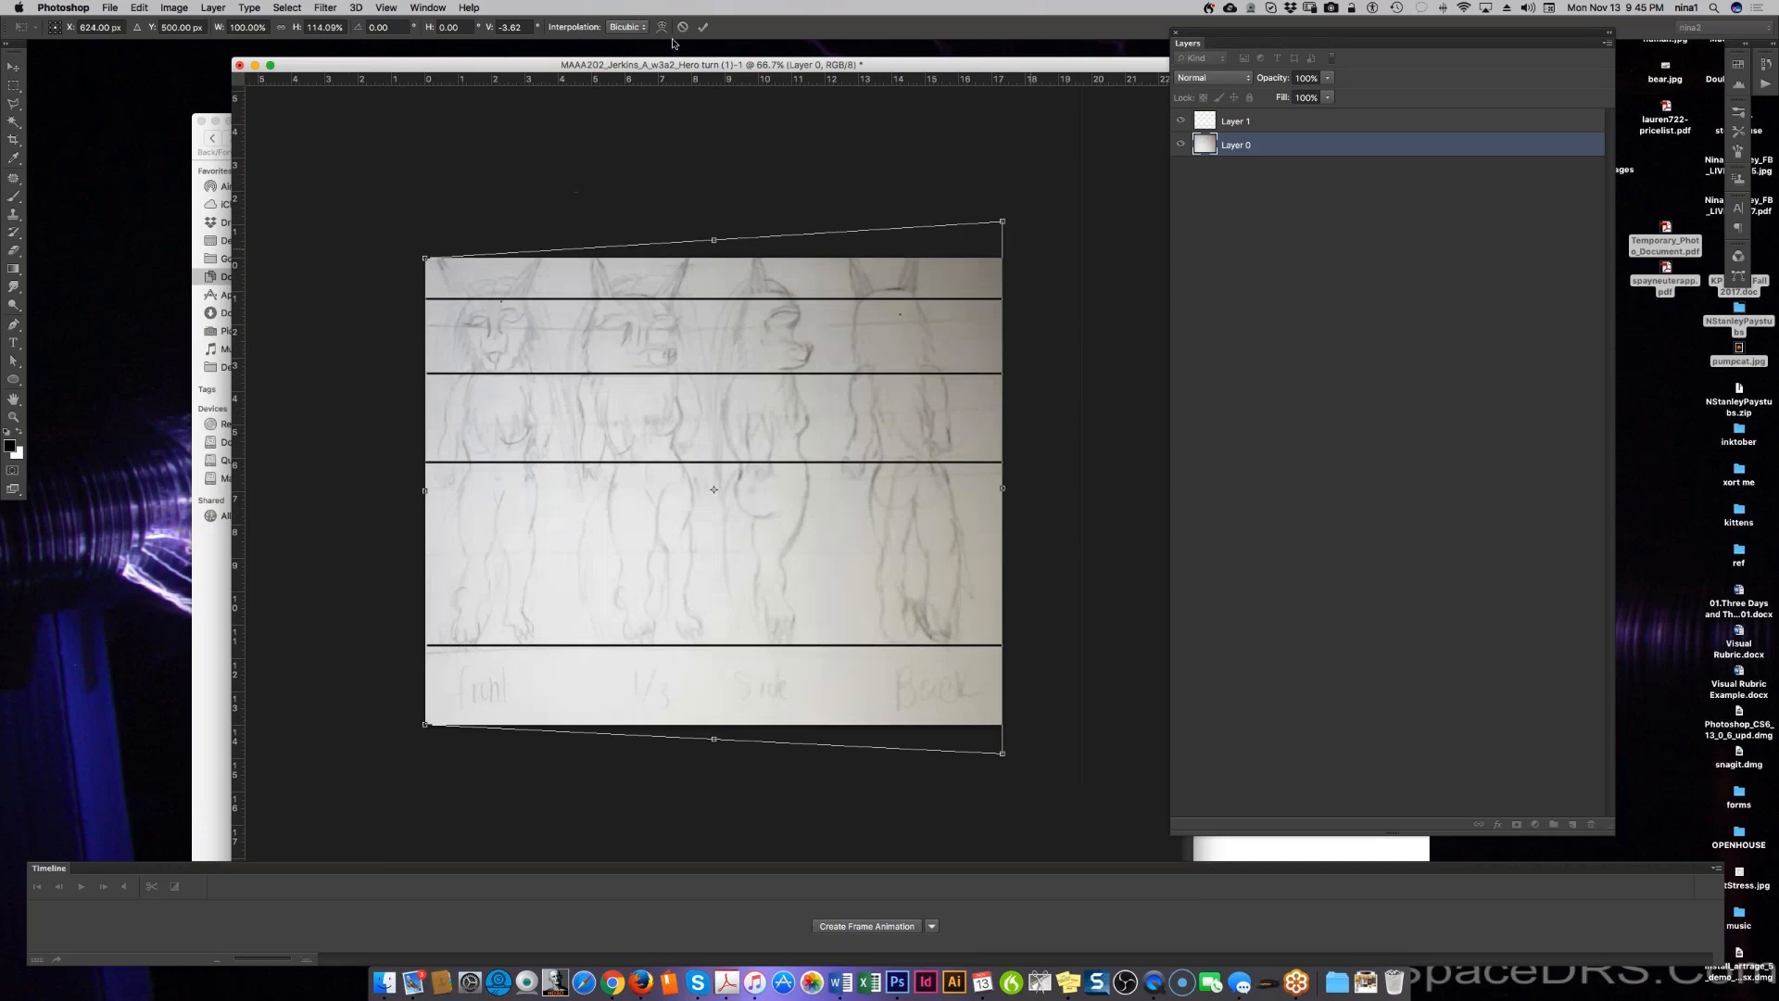
click(385, 7)
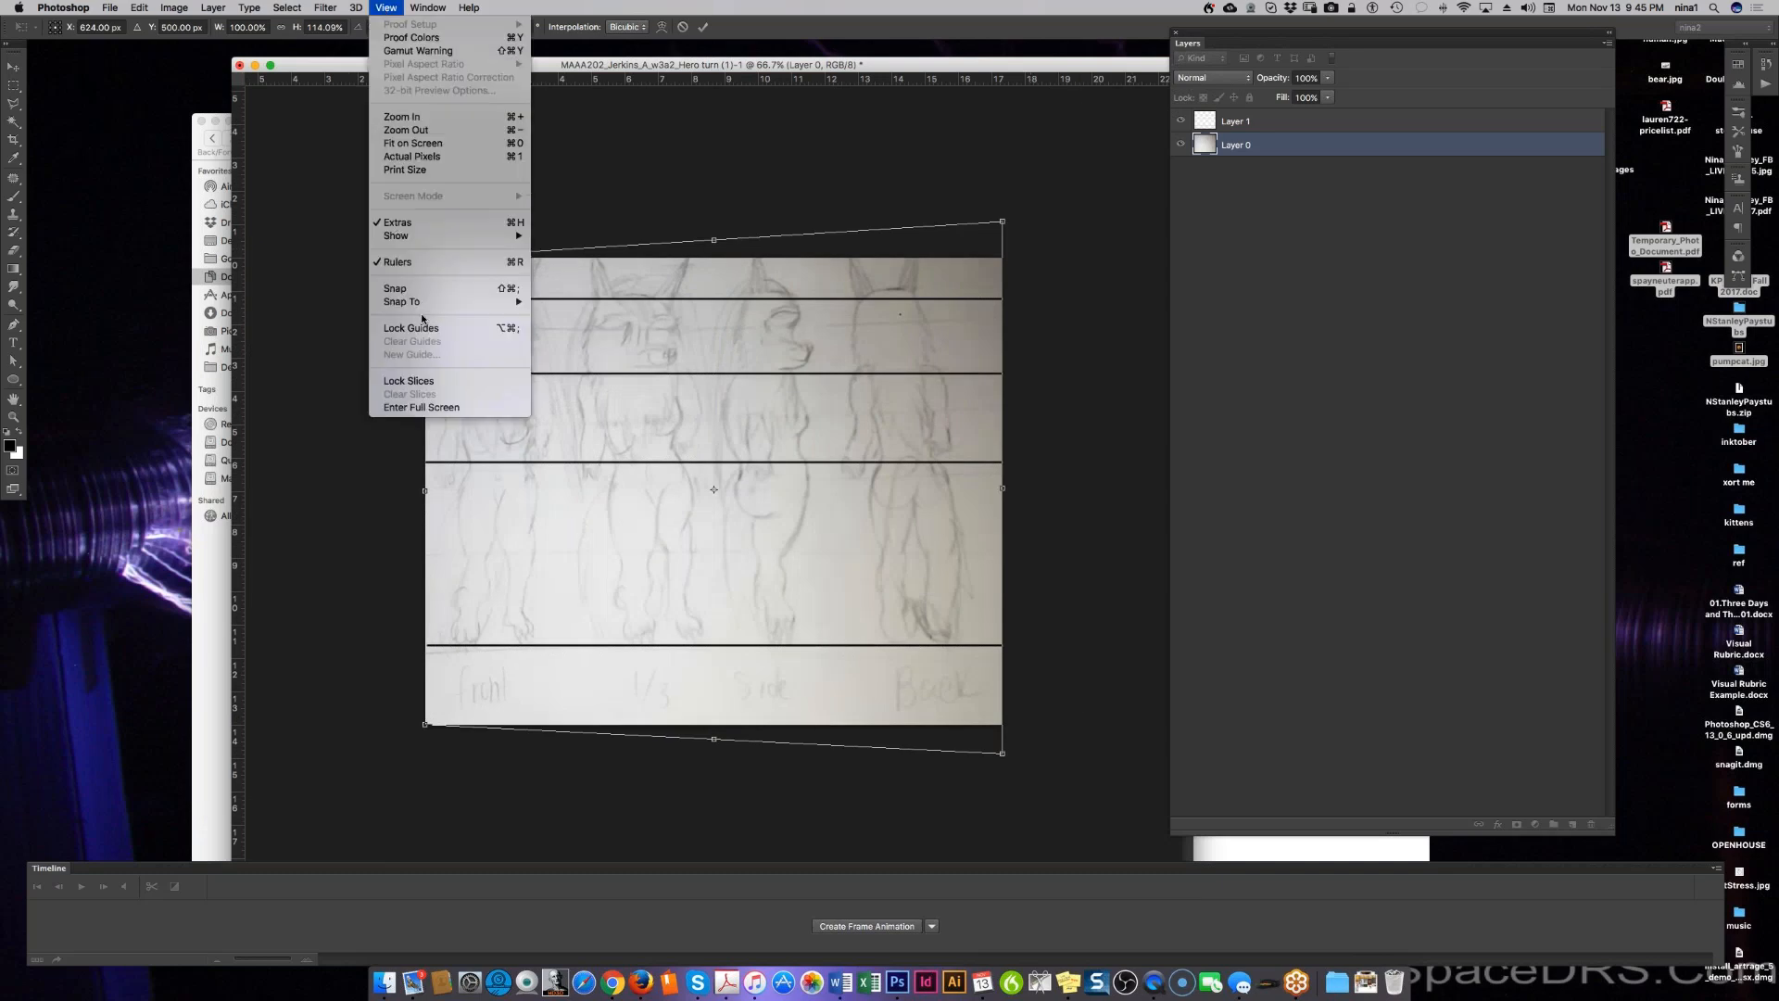
mouse_move(445, 307)
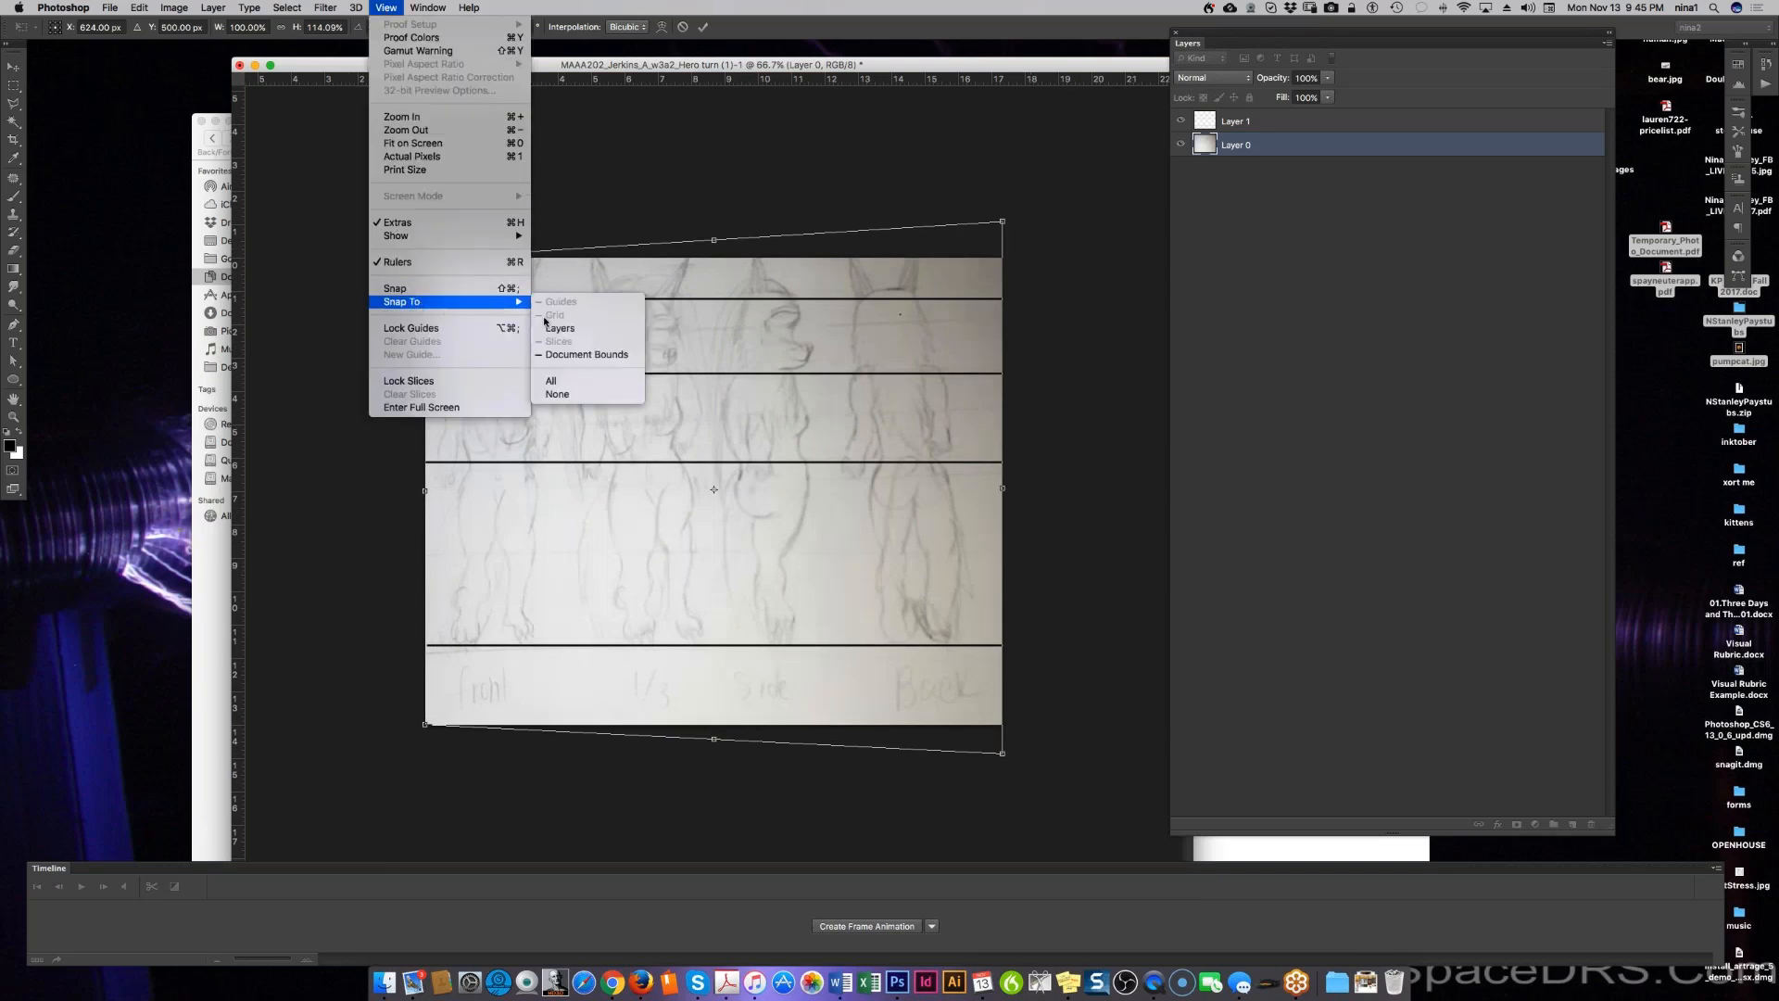
click(556, 394)
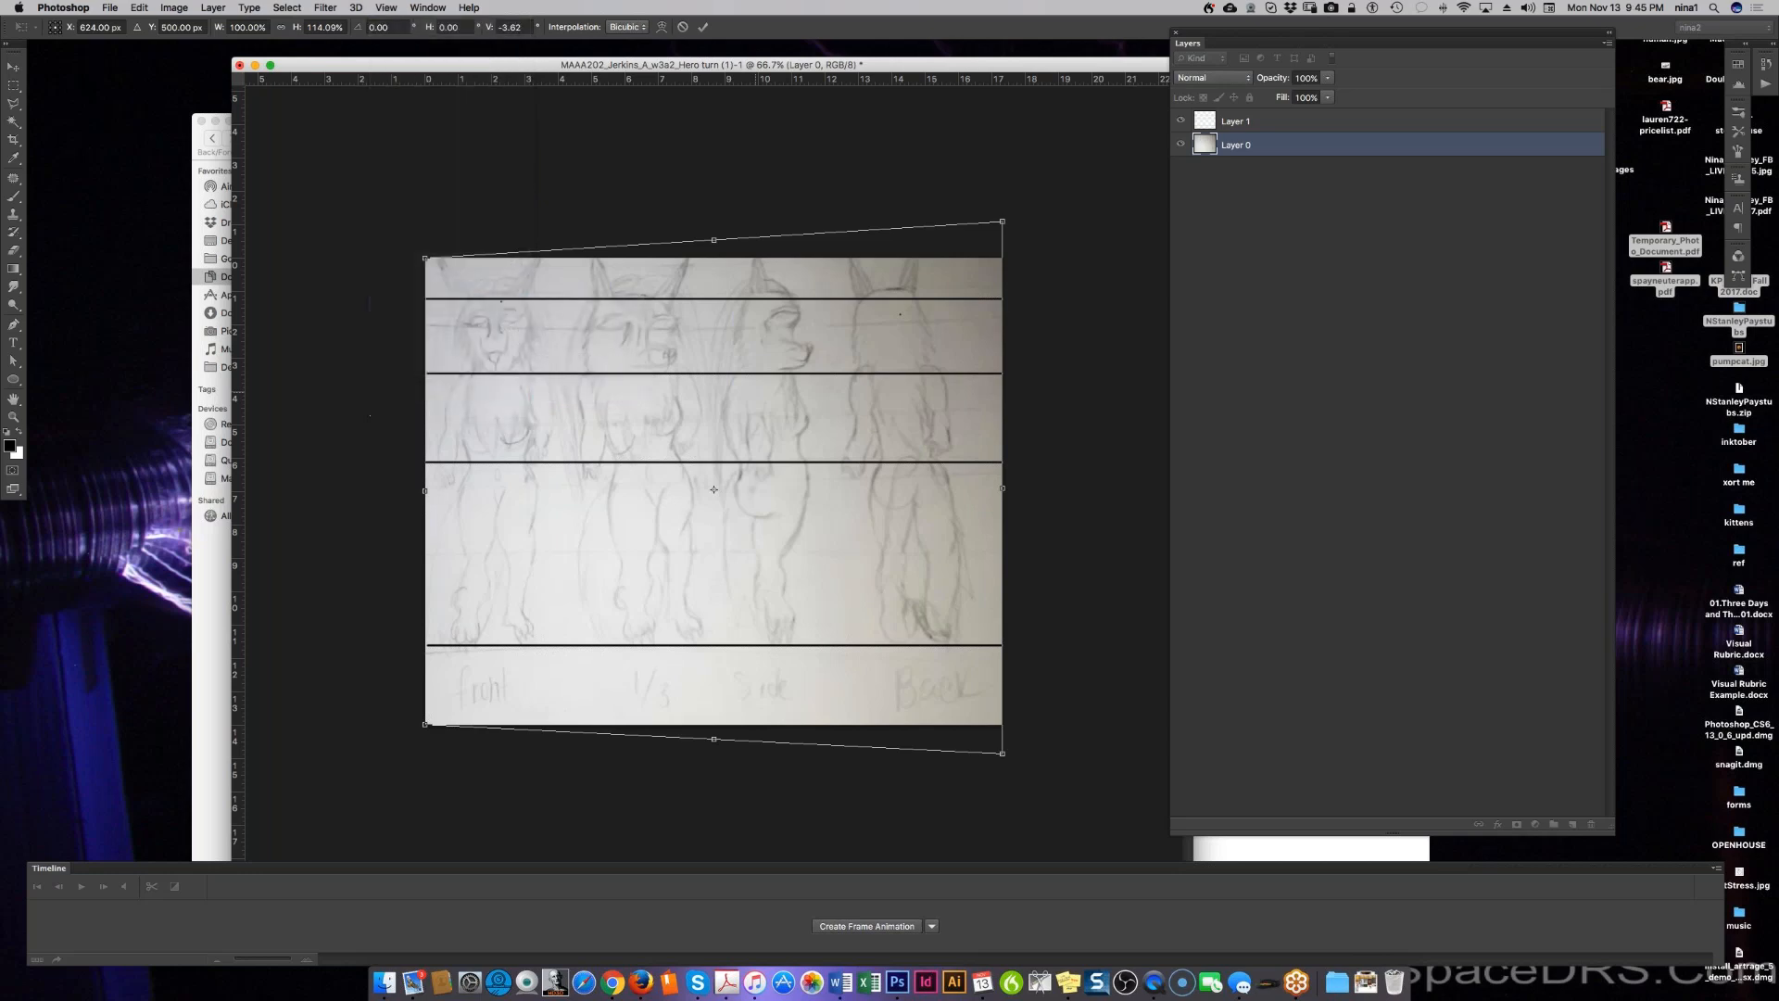
Step: Fine-tune the back-view side's corners of the skewed sketch and finish the transform
drag(1002, 222, 1002, 236)
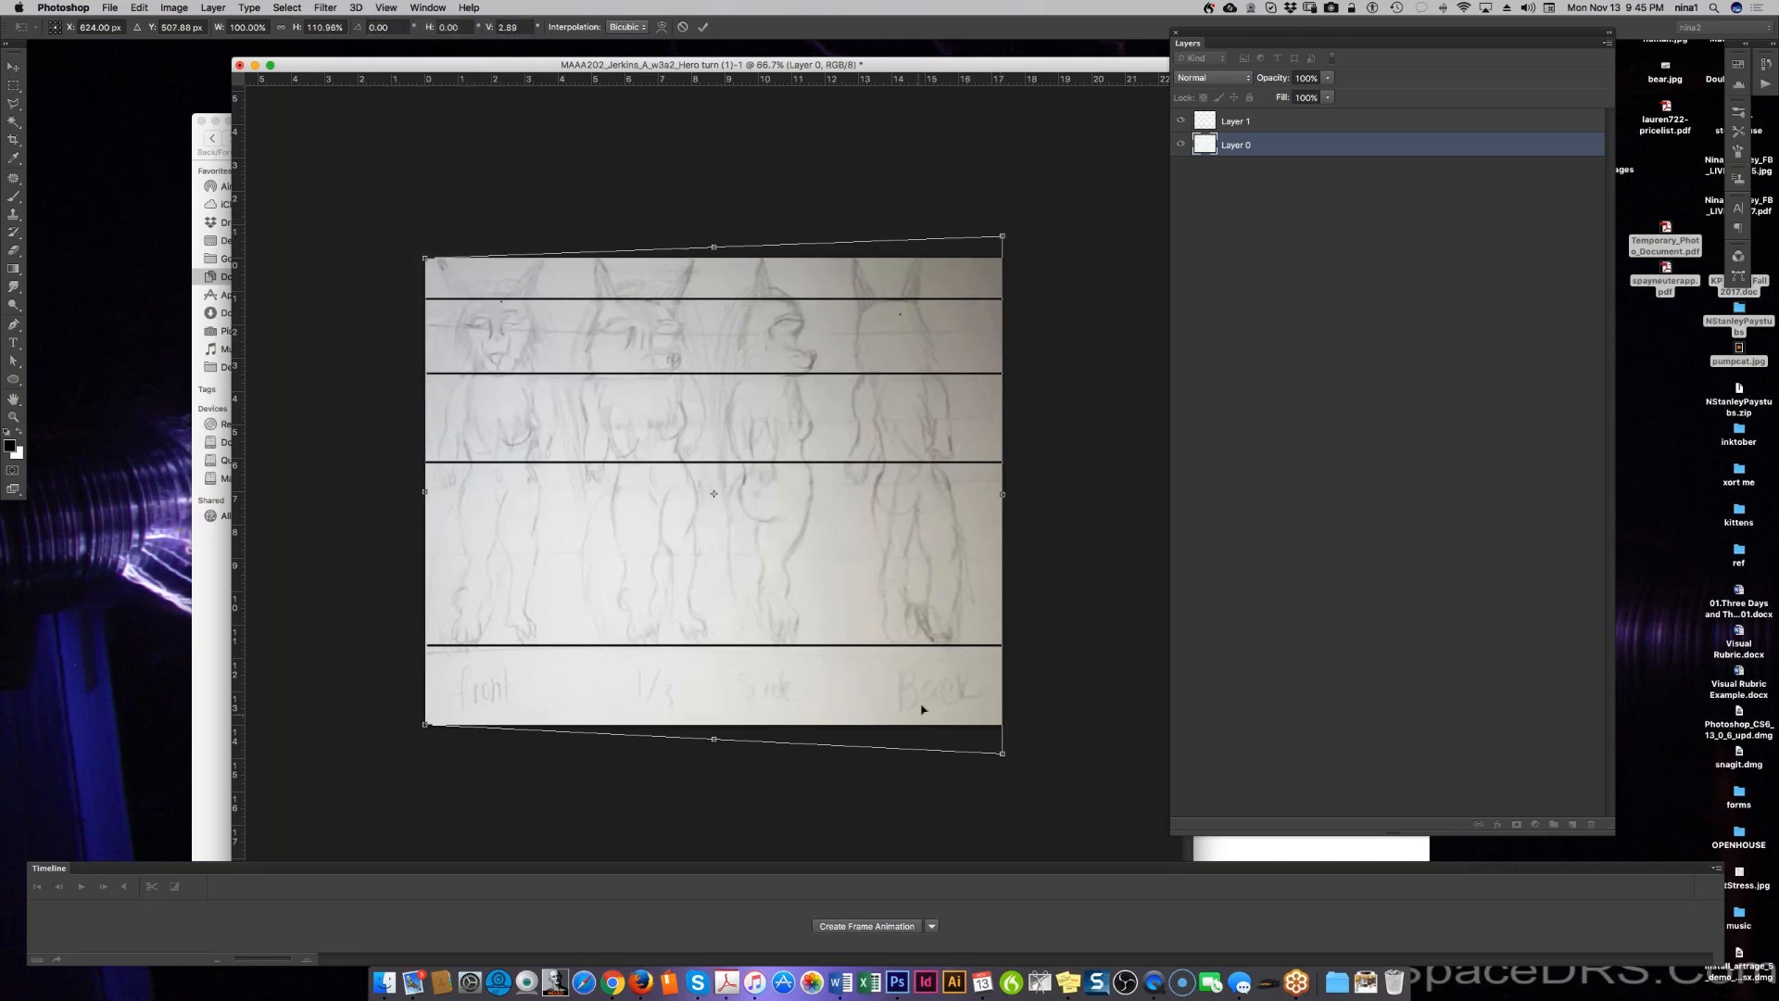
drag(1004, 755, 1002, 748)
drag(1004, 238, 1012, 241)
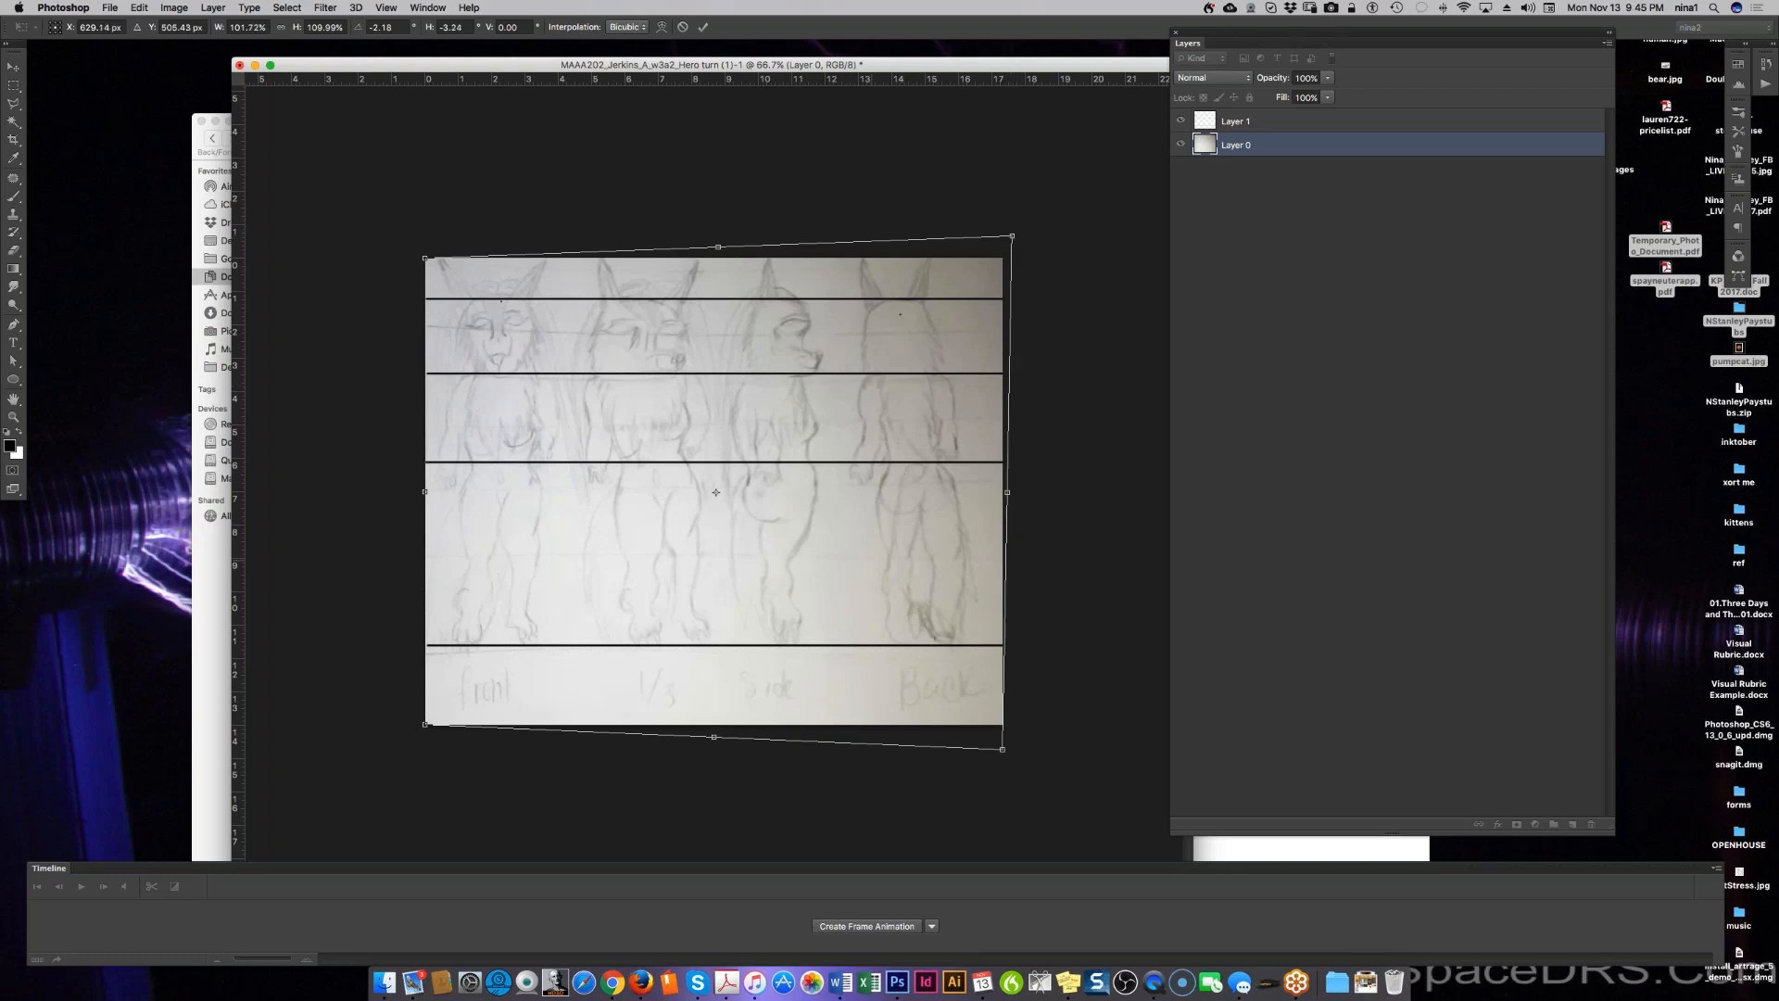
key(Escape)
Step: Brush an oval head construction over the front view on a new layer above the guide lines
key(b)
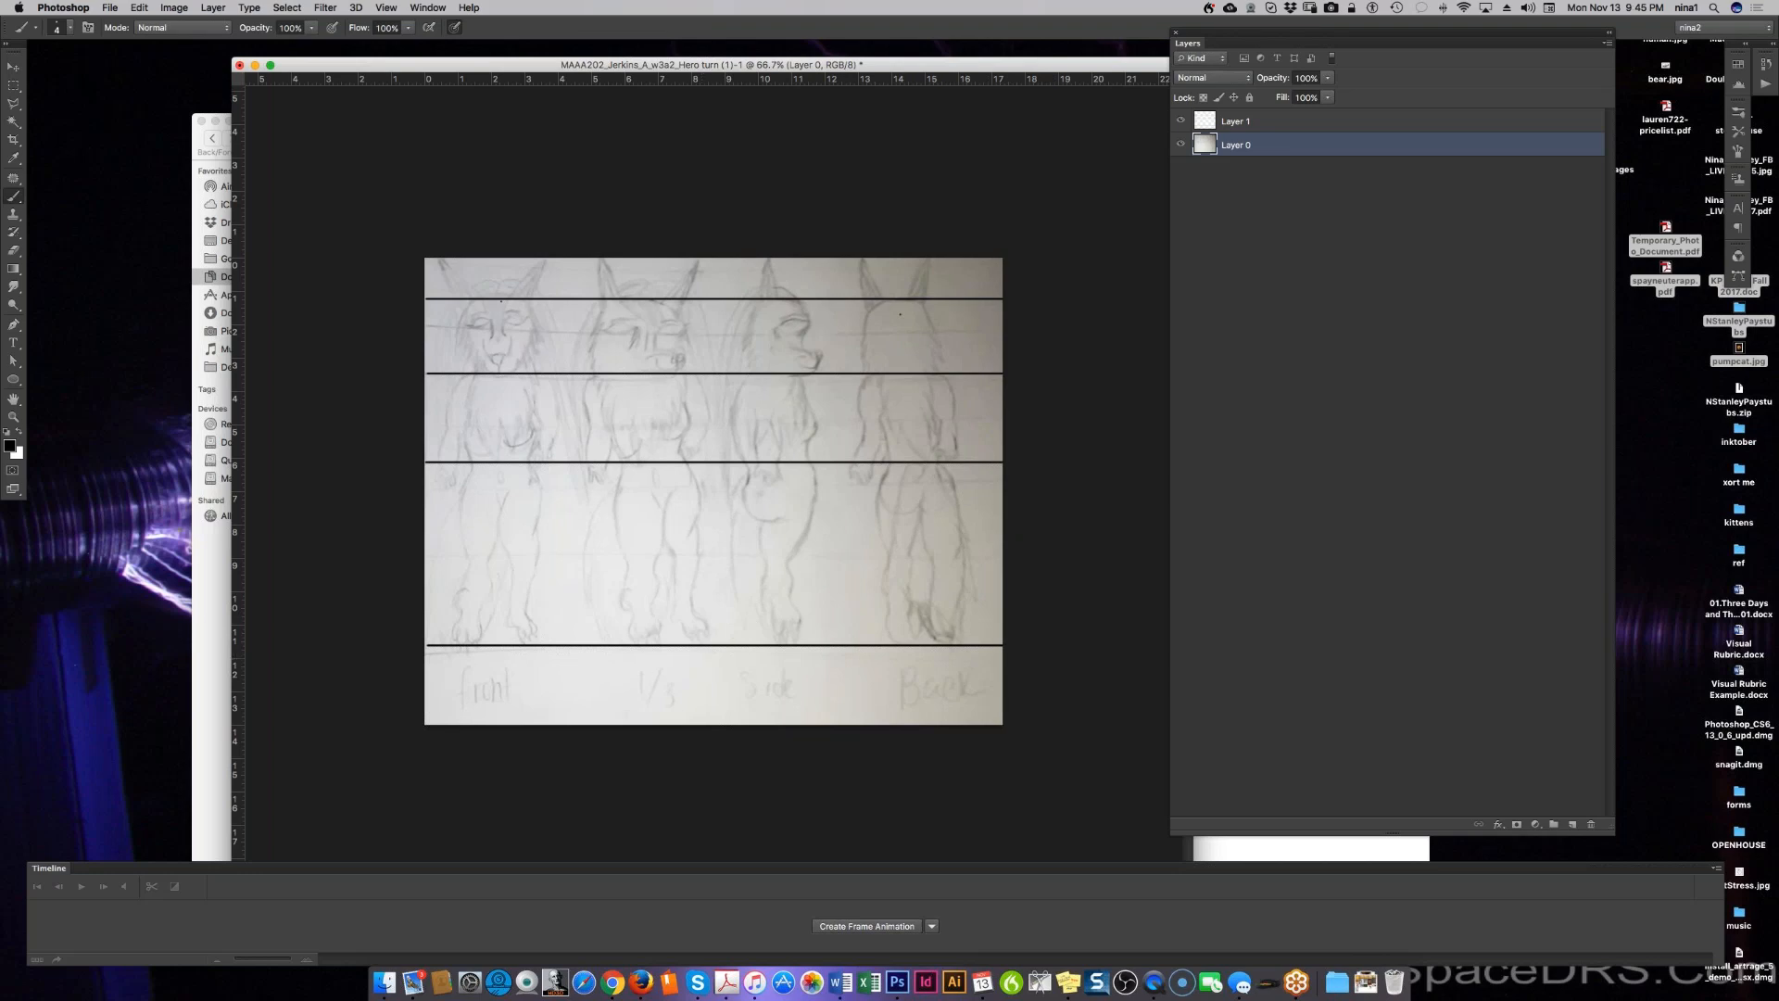
click(1390, 120)
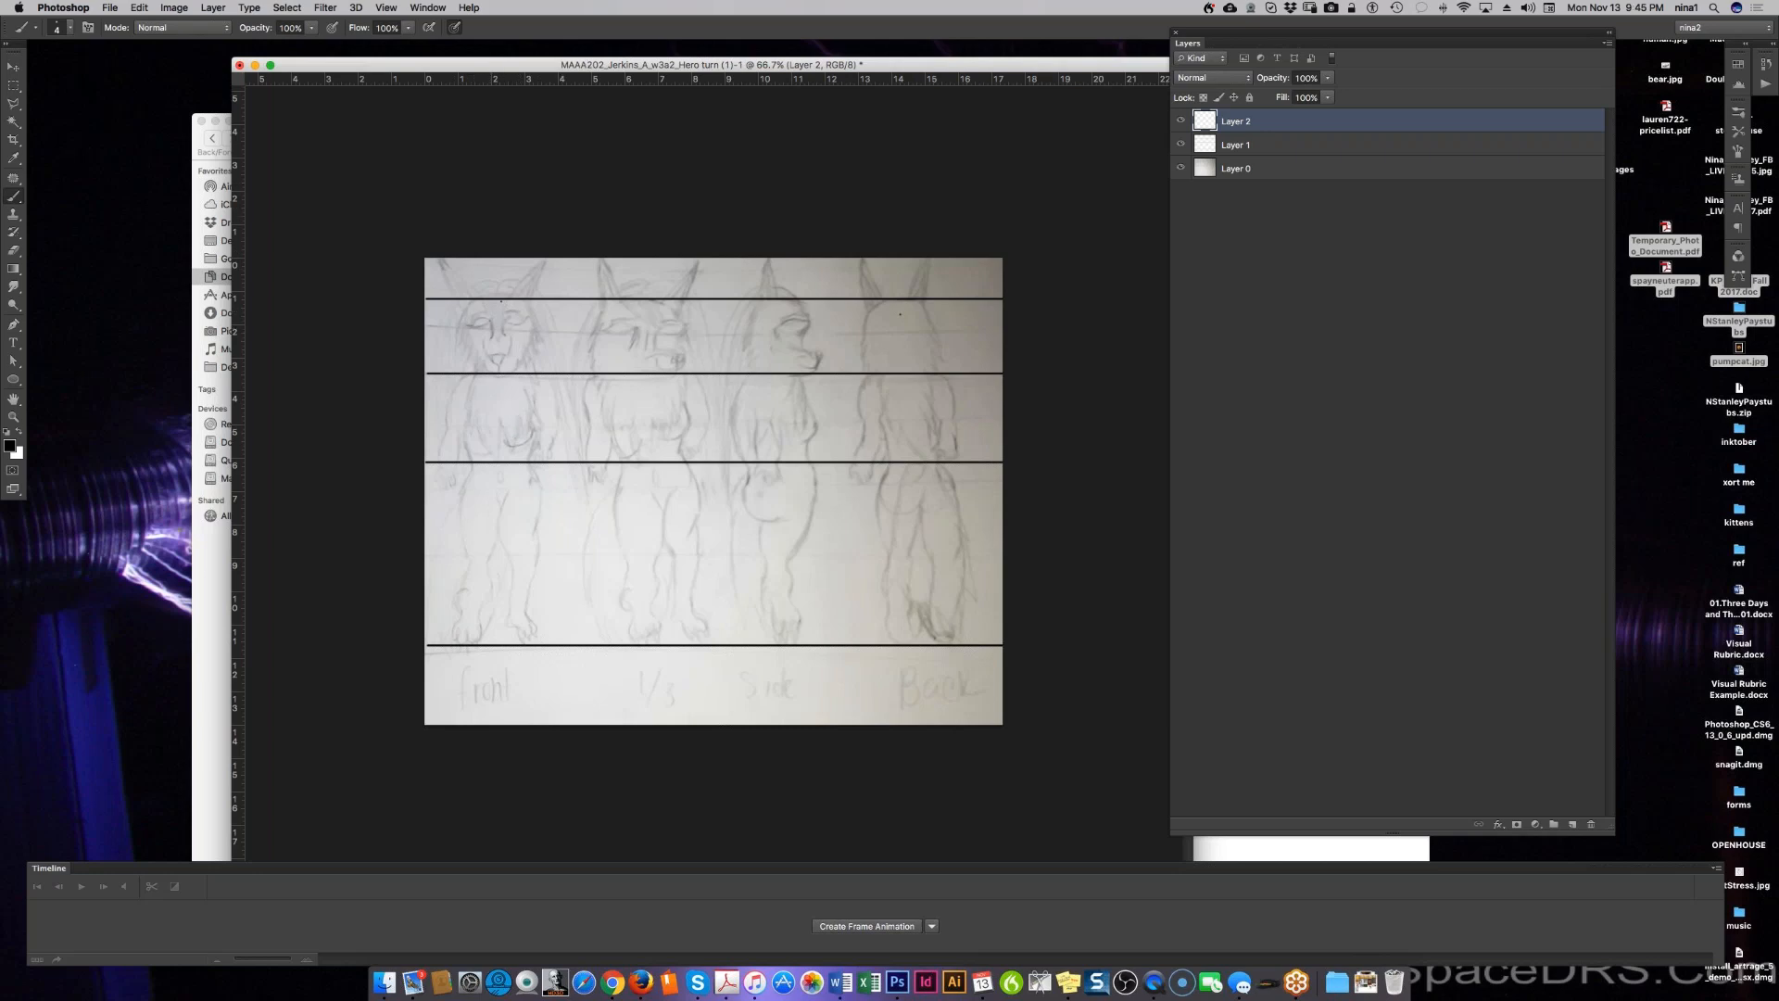
drag(591, 65, 511, 74)
key(super+plus)
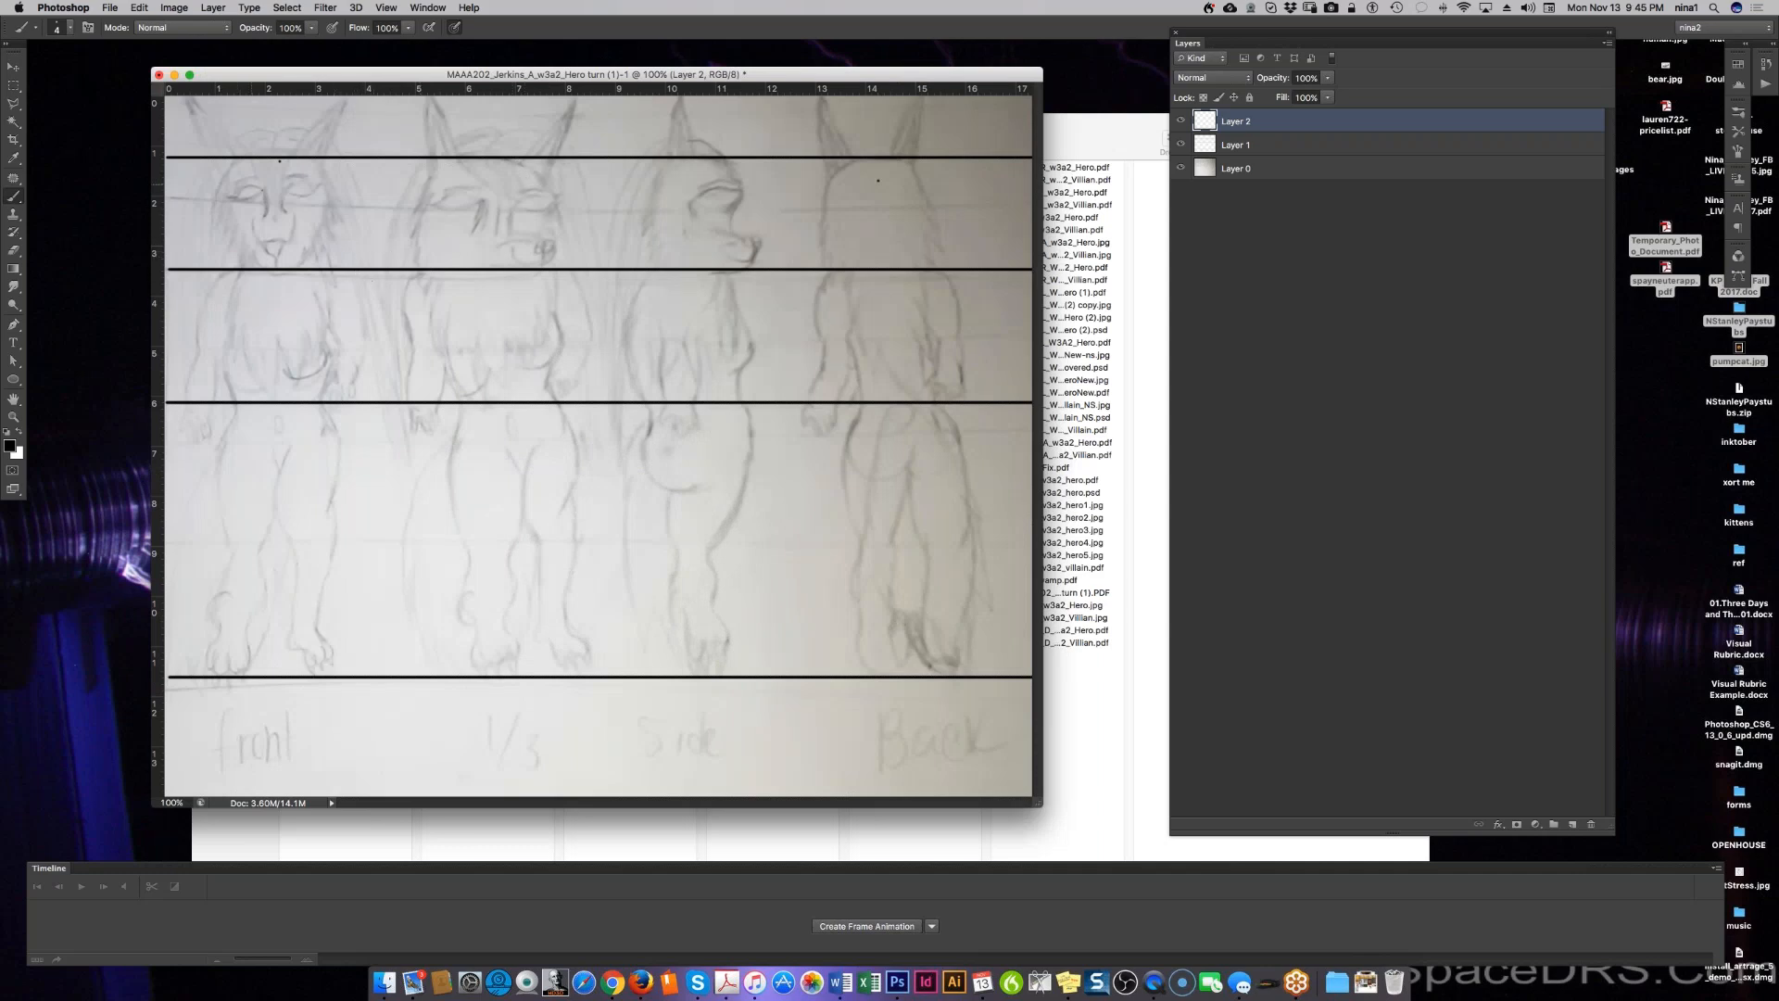
drag(236, 203, 320, 228)
mouse_move(289, 147)
mouse_down()
mouse_move(243, 200)
mouse_move(298, 262)
mouse_up()
drag(299, 162, 305, 266)
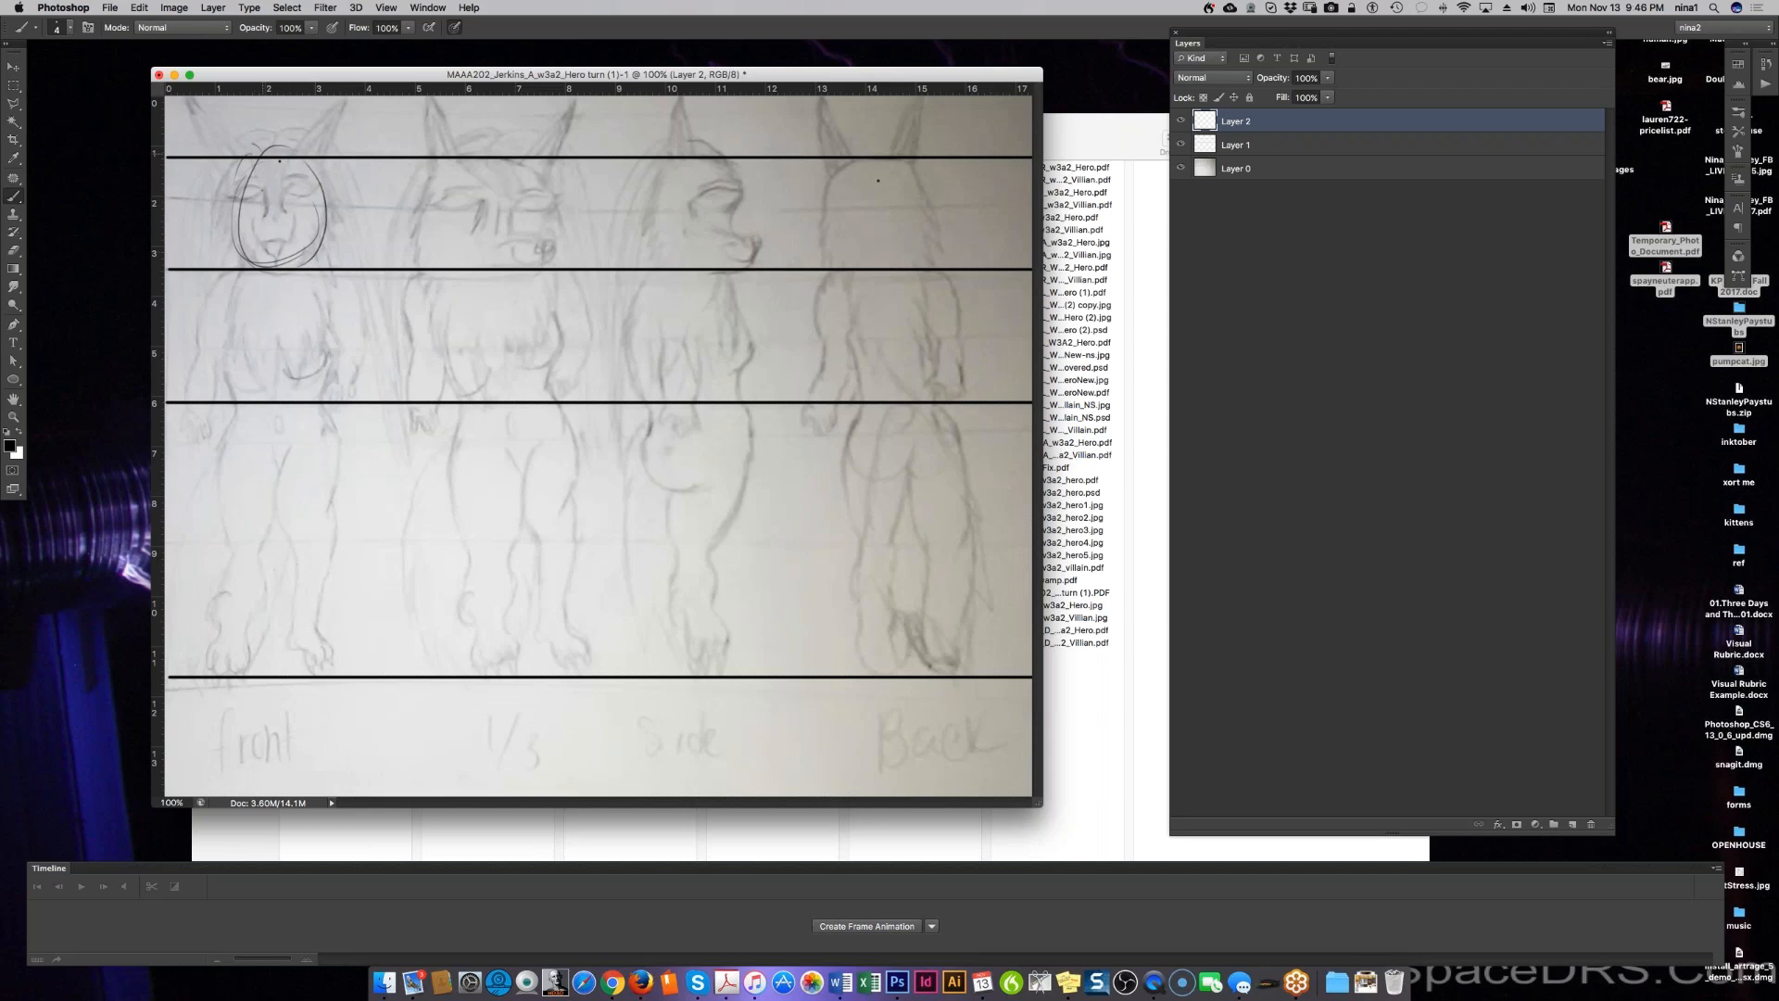
drag(248, 165, 243, 258)
drag(247, 159, 232, 237)
Step: Sketch a round skull with a projecting muzzle over the side-view and three-quarter heads, between the upper two guide lines
mouse_move(658, 184)
mouse_down()
mouse_move(686, 274)
mouse_move(716, 187)
mouse_up()
mouse_move(670, 161)
mouse_down()
mouse_move(709, 258)
mouse_move(628, 232)
mouse_move(667, 269)
mouse_up()
drag(668, 165, 668, 246)
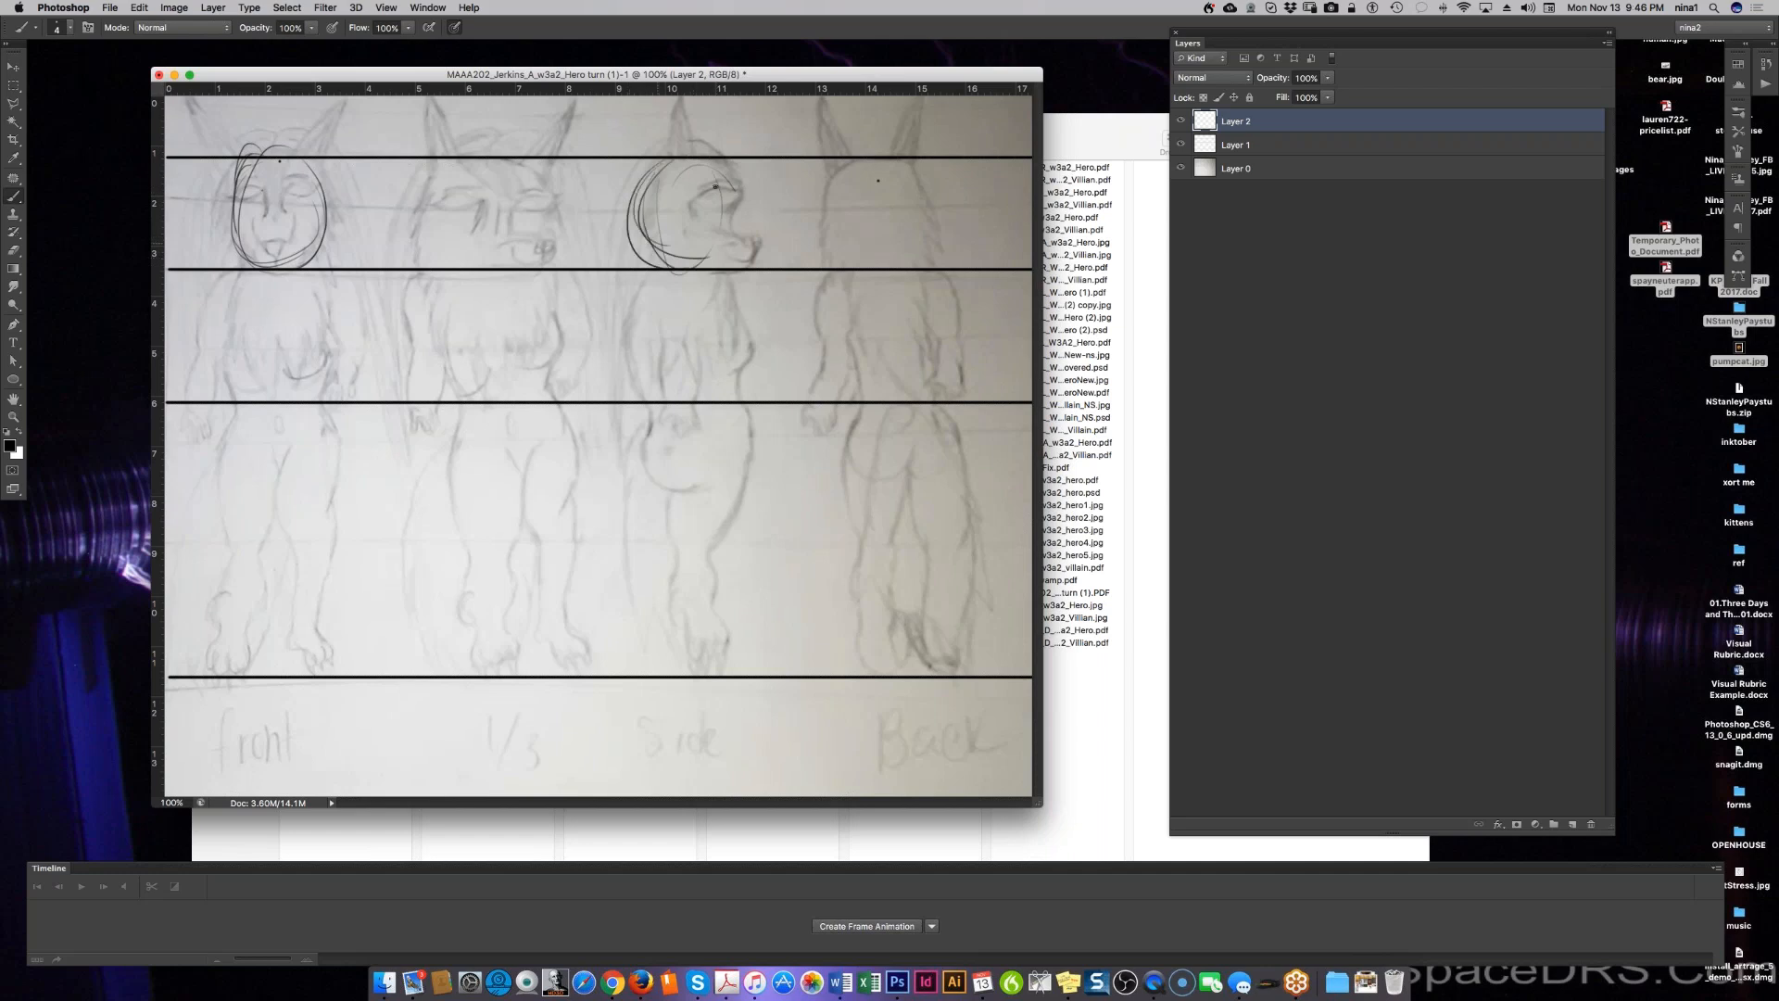
mouse_move(701, 161)
mouse_down()
mouse_move(752, 204)
mouse_move(802, 211)
mouse_move(766, 267)
mouse_move(691, 276)
mouse_up()
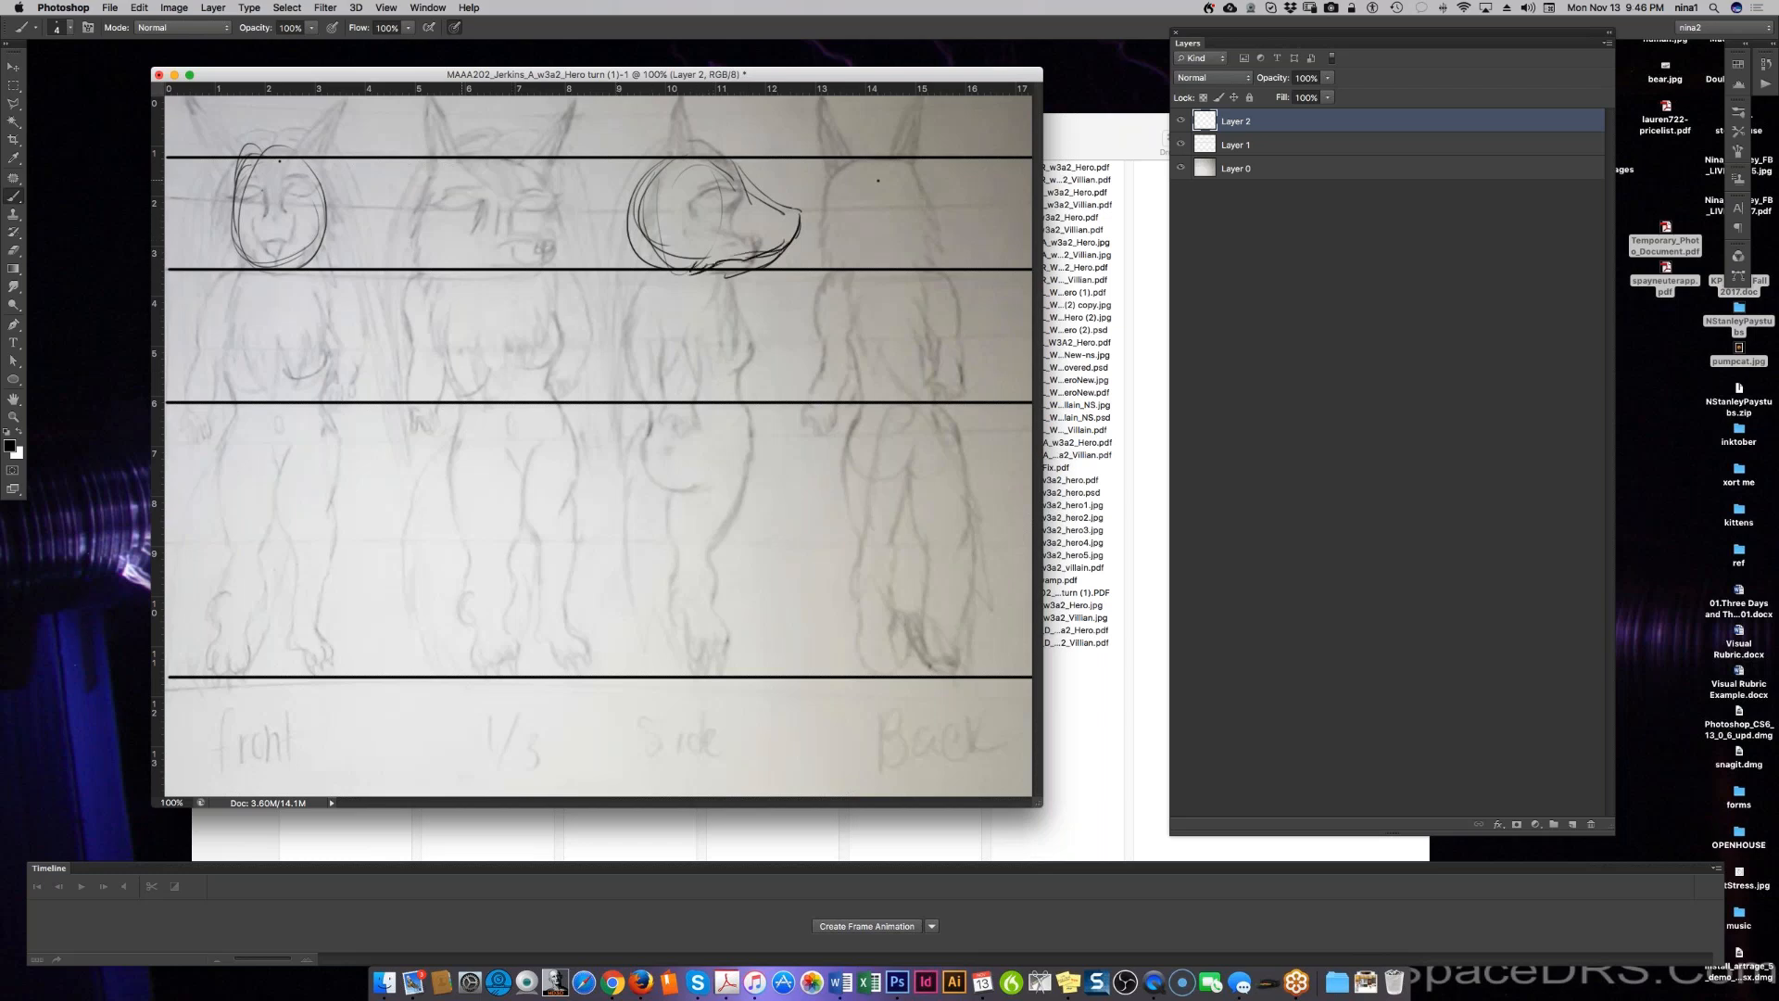
mouse_move(507, 176)
mouse_down()
mouse_move(436, 250)
mouse_move(507, 171)
mouse_move(574, 212)
mouse_move(567, 248)
mouse_move(485, 266)
mouse_up()
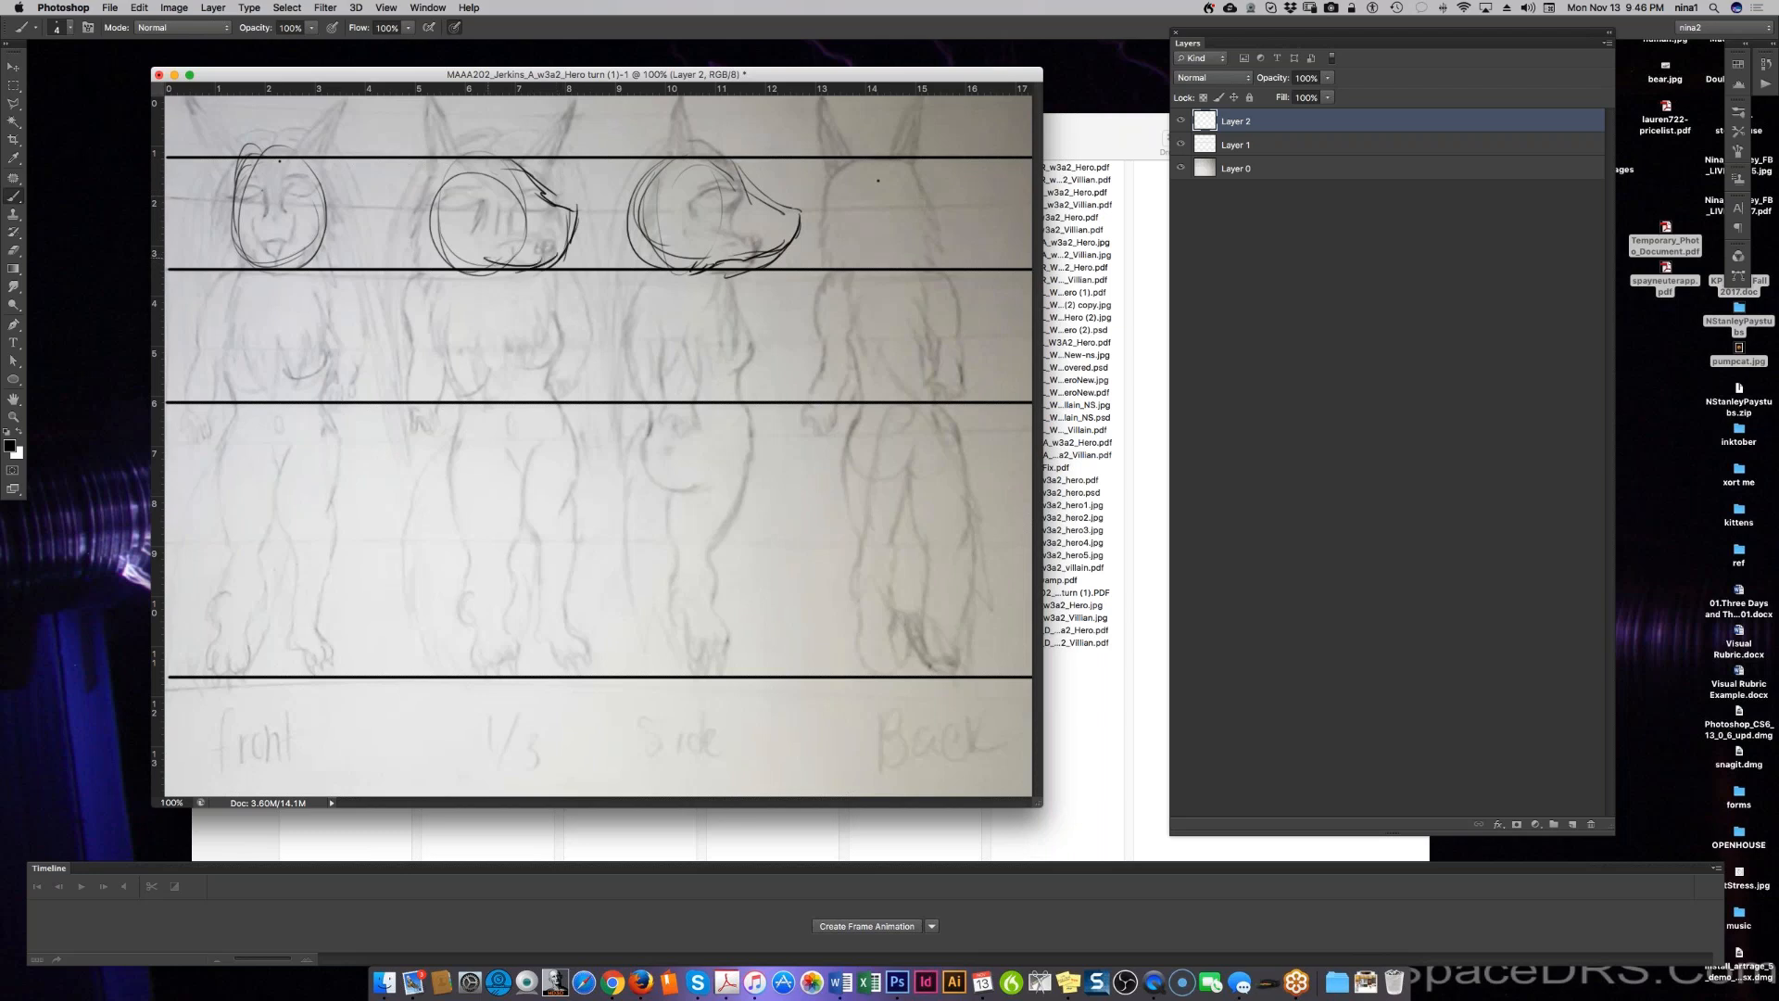
Step: Sketch the brows and eyes at matching height on the three-quarter, side and front heads
drag(538, 184, 485, 201)
mouse_move(542, 192)
mouse_down()
mouse_move(484, 201)
mouse_move(529, 199)
mouse_up()
drag(736, 180, 724, 197)
drag(495, 192, 515, 204)
mouse_move(235, 193)
mouse_down()
mouse_move(313, 196)
mouse_move(258, 199)
mouse_up()
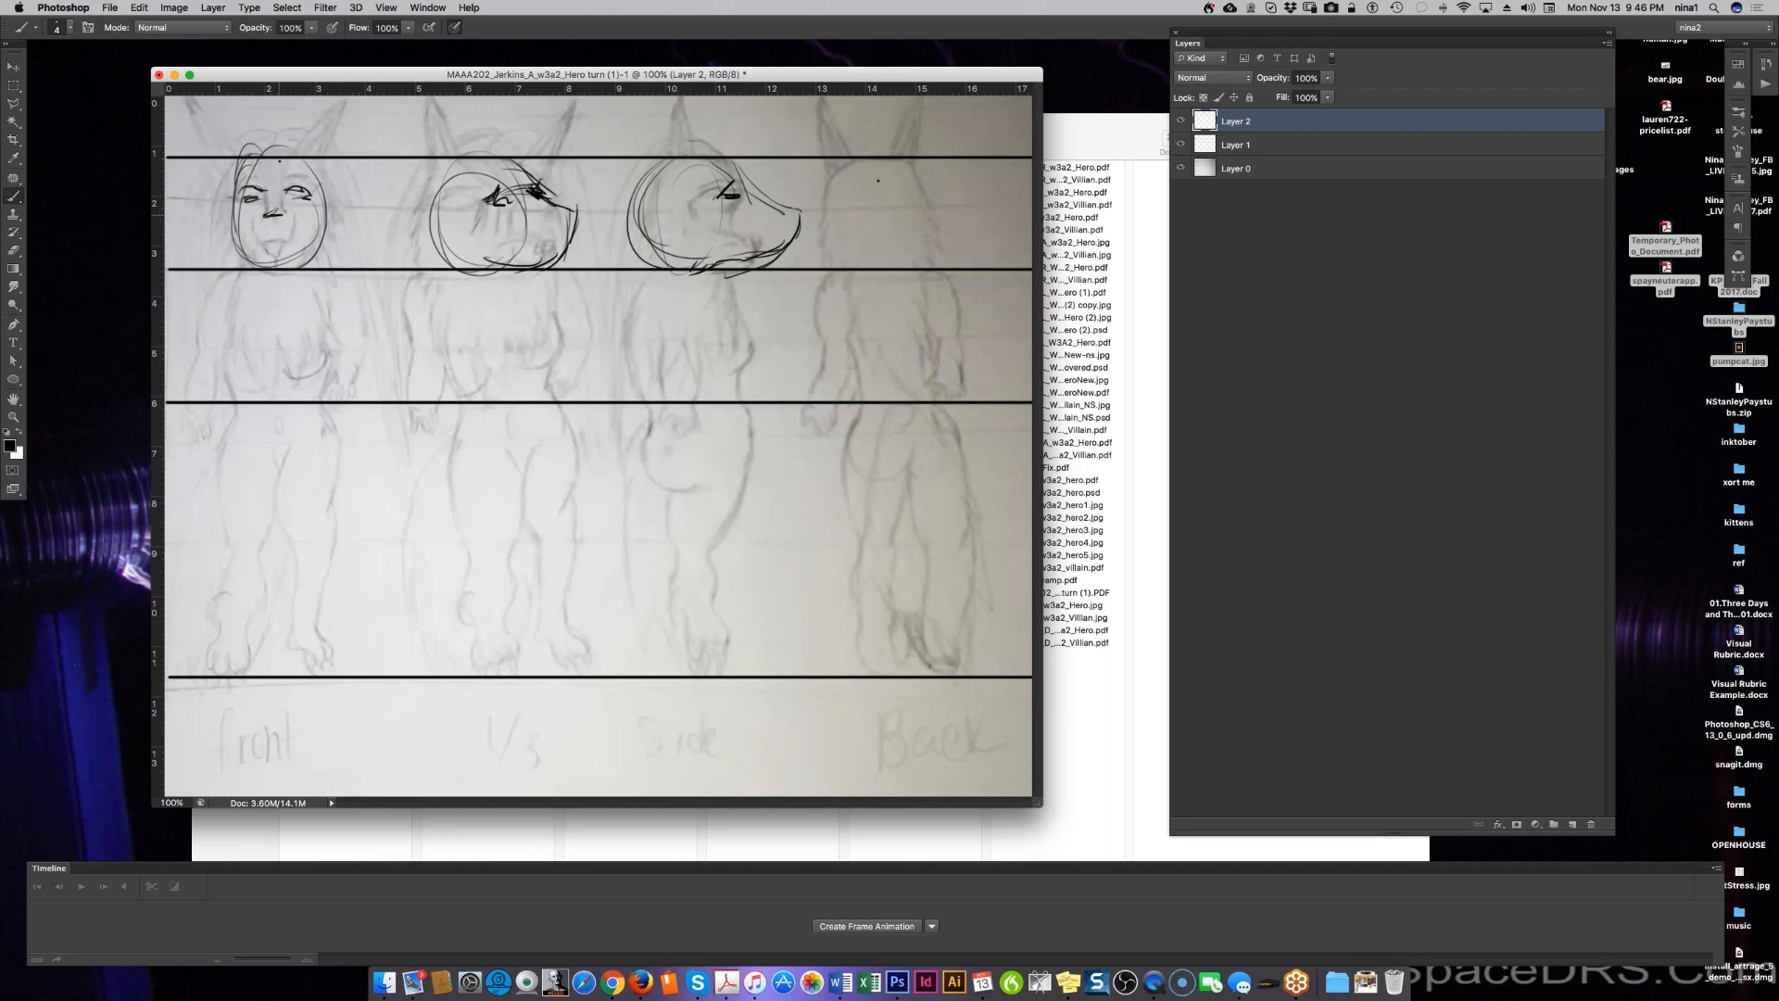
Step: Draw a thin horizontal guide line at nose level across all views and mark the noses on the front and three-quarter heads
drag(181, 214, 1034, 214)
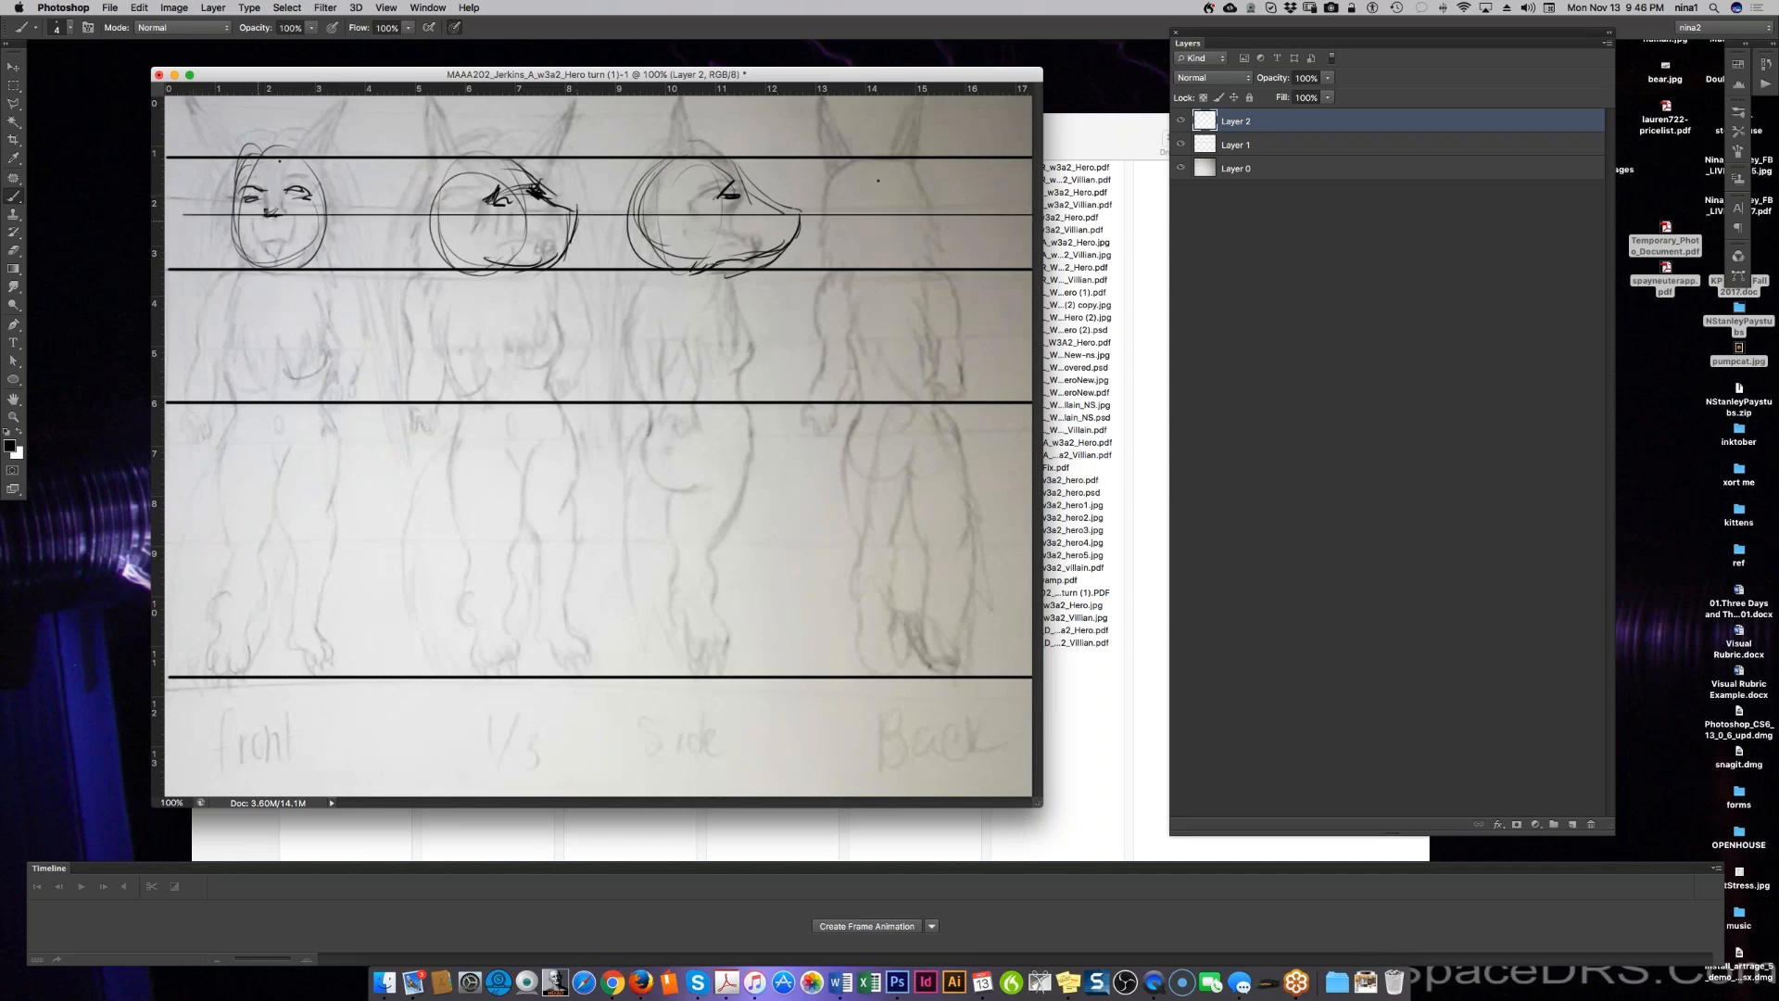
drag(282, 217, 278, 229)
mouse_move(565, 212)
mouse_down()
mouse_move(547, 221)
mouse_move(569, 229)
mouse_up()
Step: Add pointed ears, darker eyes and a muzzle with mouth to the front-view head
mouse_move(222, 121)
mouse_down()
mouse_move(236, 182)
mouse_move(231, 112)
mouse_move(260, 154)
mouse_move(327, 141)
mouse_move(337, 109)
mouse_move(308, 194)
mouse_up()
mouse_move(287, 194)
mouse_down()
mouse_move(303, 201)
mouse_move(264, 189)
mouse_up()
mouse_move(237, 193)
mouse_down()
mouse_move(263, 192)
mouse_move(270, 252)
mouse_move(311, 255)
mouse_up()
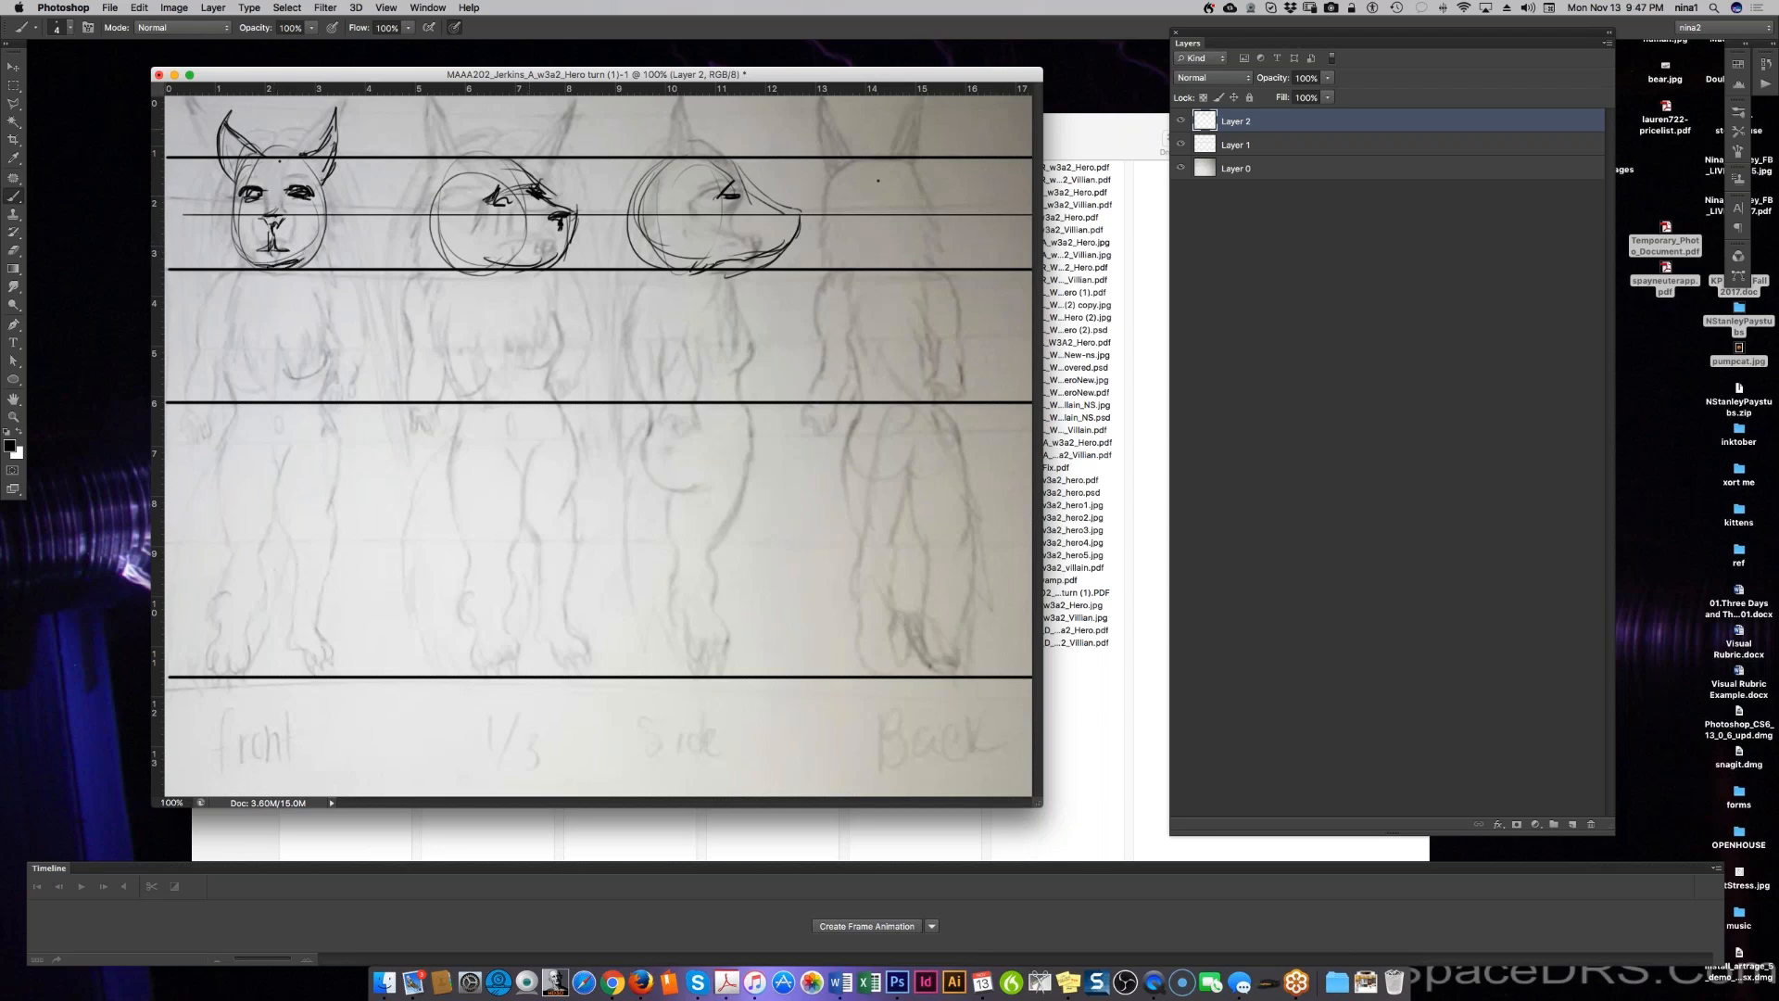
Step: Draw two pointed ears on the three-quarter head and reinforce its skull outline and facial construction lines
mouse_move(442, 139)
mouse_down()
mouse_move(456, 156)
mouse_move(471, 135)
mouse_up()
drag(443, 112, 437, 185)
drag(434, 131, 451, 189)
mouse_move(525, 120)
mouse_down()
mouse_move(511, 154)
mouse_move(526, 165)
mouse_move(522, 117)
mouse_move(454, 264)
mouse_up()
drag(454, 196, 490, 276)
mouse_move(481, 160)
mouse_down()
mouse_move(454, 213)
mouse_move(509, 221)
mouse_up()
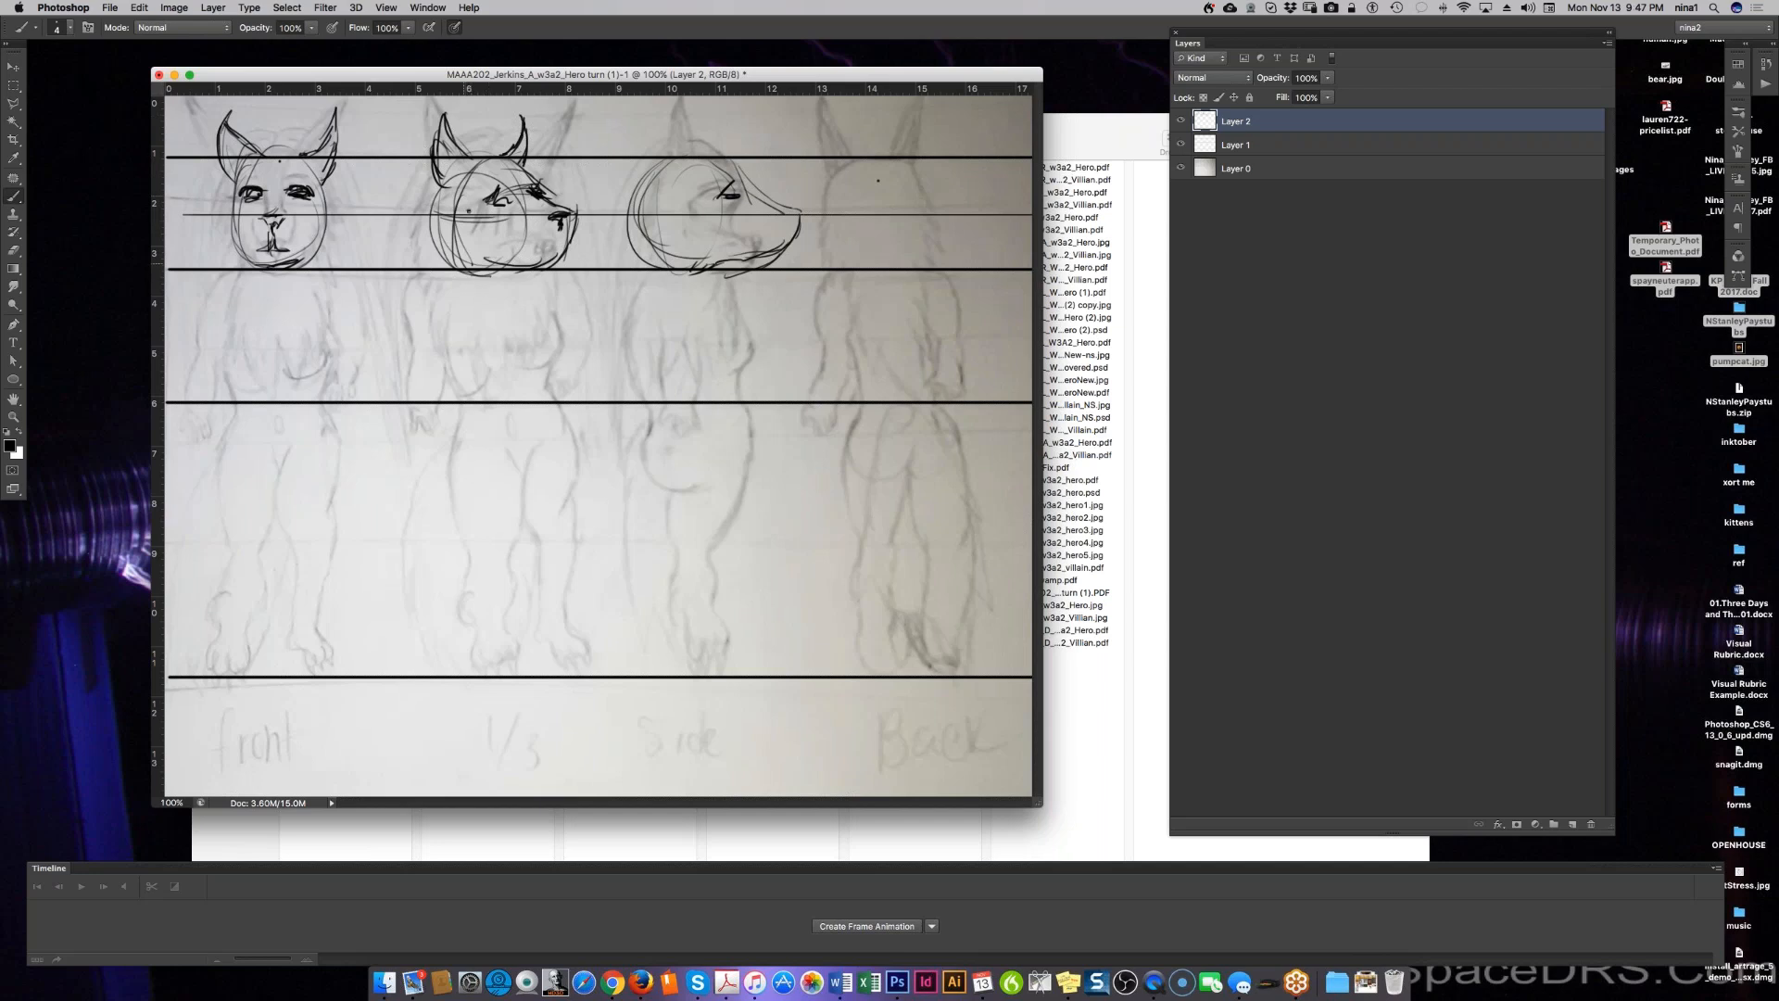
Step: Widen the cheek outlines of the front-view head and add center and eye-level construction lines to the side-view head
mouse_move(239, 159)
mouse_down()
mouse_move(227, 216)
mouse_move(249, 267)
mouse_up()
drag(316, 166, 310, 279)
drag(696, 167, 686, 267)
drag(656, 197, 726, 198)
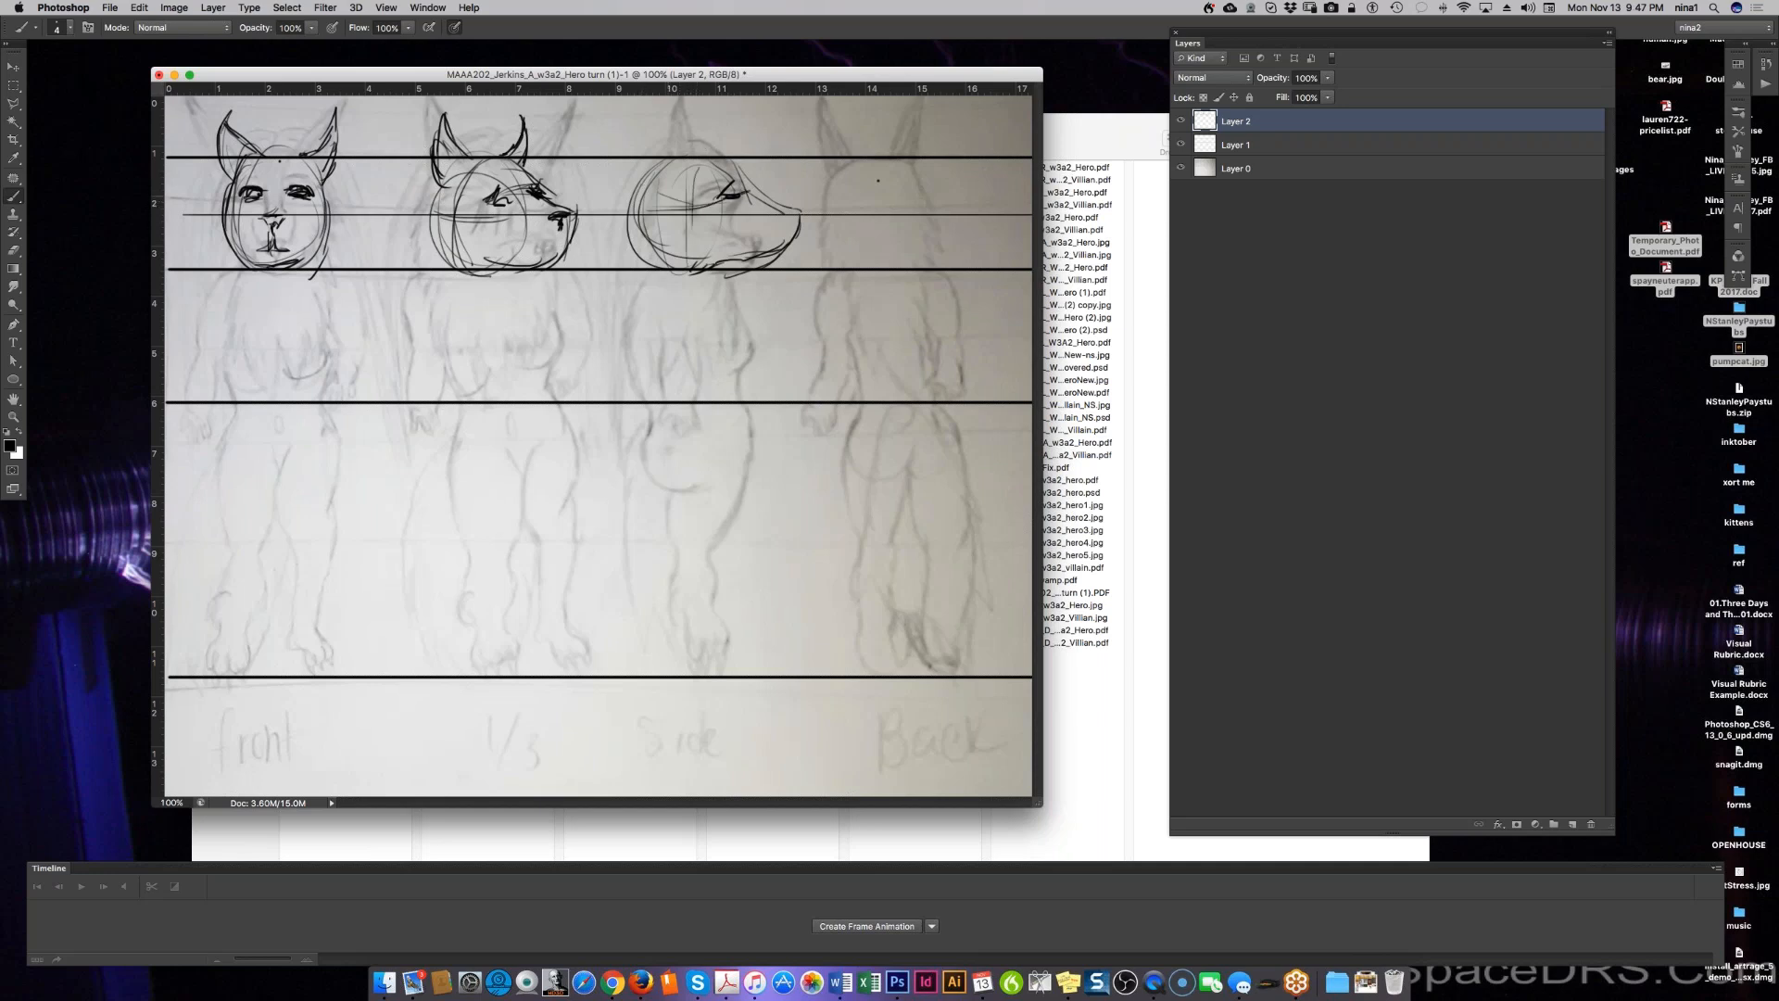
Step: Sketch a round head construction over the back view, between the head and chin guide lines
mouse_move(882, 172)
mouse_down()
mouse_move(949, 202)
mouse_move(879, 277)
mouse_up()
drag(858, 206, 888, 256)
mouse_move(918, 170)
mouse_down()
mouse_move(957, 202)
mouse_move(958, 235)
mouse_move(941, 167)
mouse_move(852, 235)
mouse_move(878, 266)
mouse_move(910, 250)
mouse_up()
Step: Darken the jaw and cheek contours of the three-quarter and side-view heads
mouse_move(433, 227)
mouse_down()
mouse_move(451, 251)
mouse_move(537, 269)
mouse_up()
drag(667, 211, 633, 242)
mouse_move(673, 245)
mouse_down()
mouse_move(725, 270)
mouse_move(781, 253)
mouse_up()
click(780, 218)
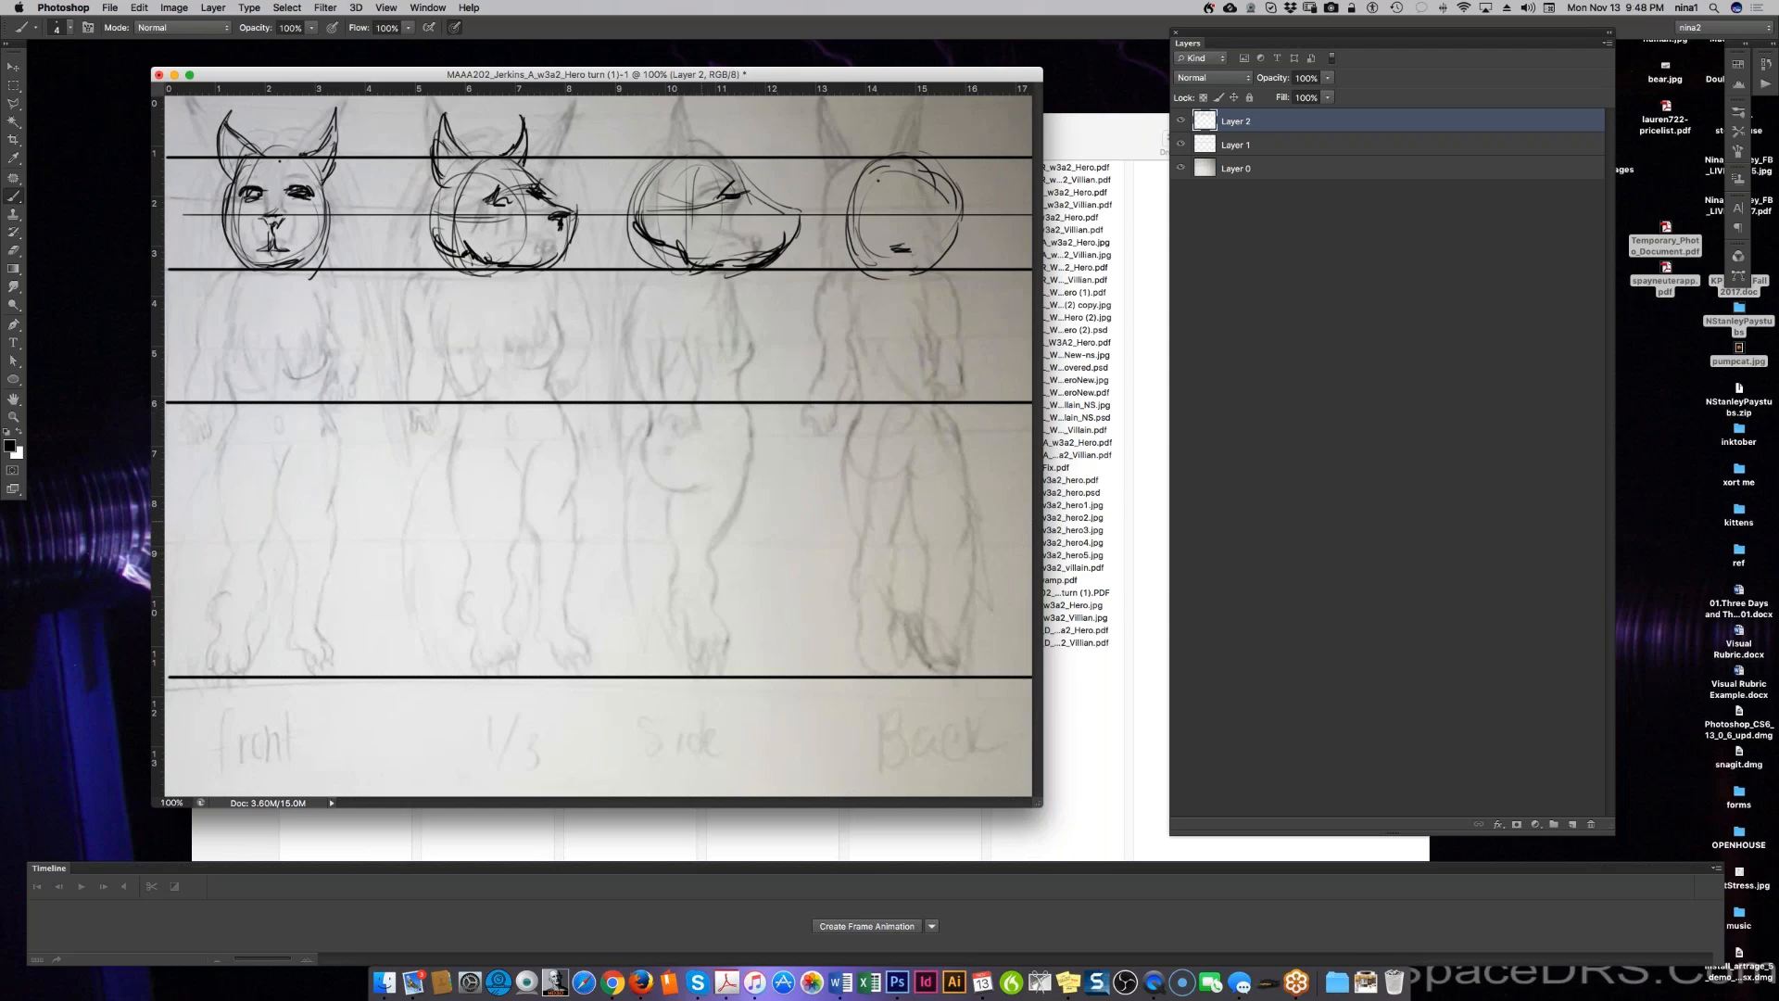
Step: Complete the side-view head with a pointed ear, a bolder skull outline, a darker eye and a nose tip
mouse_move(675, 155)
mouse_down()
mouse_move(688, 111)
mouse_move(696, 153)
mouse_move(690, 132)
mouse_move(623, 231)
mouse_move(633, 204)
mouse_up()
drag(641, 204, 626, 221)
mouse_move(708, 161)
mouse_down()
mouse_move(744, 191)
mouse_move(723, 200)
mouse_move(744, 195)
mouse_up()
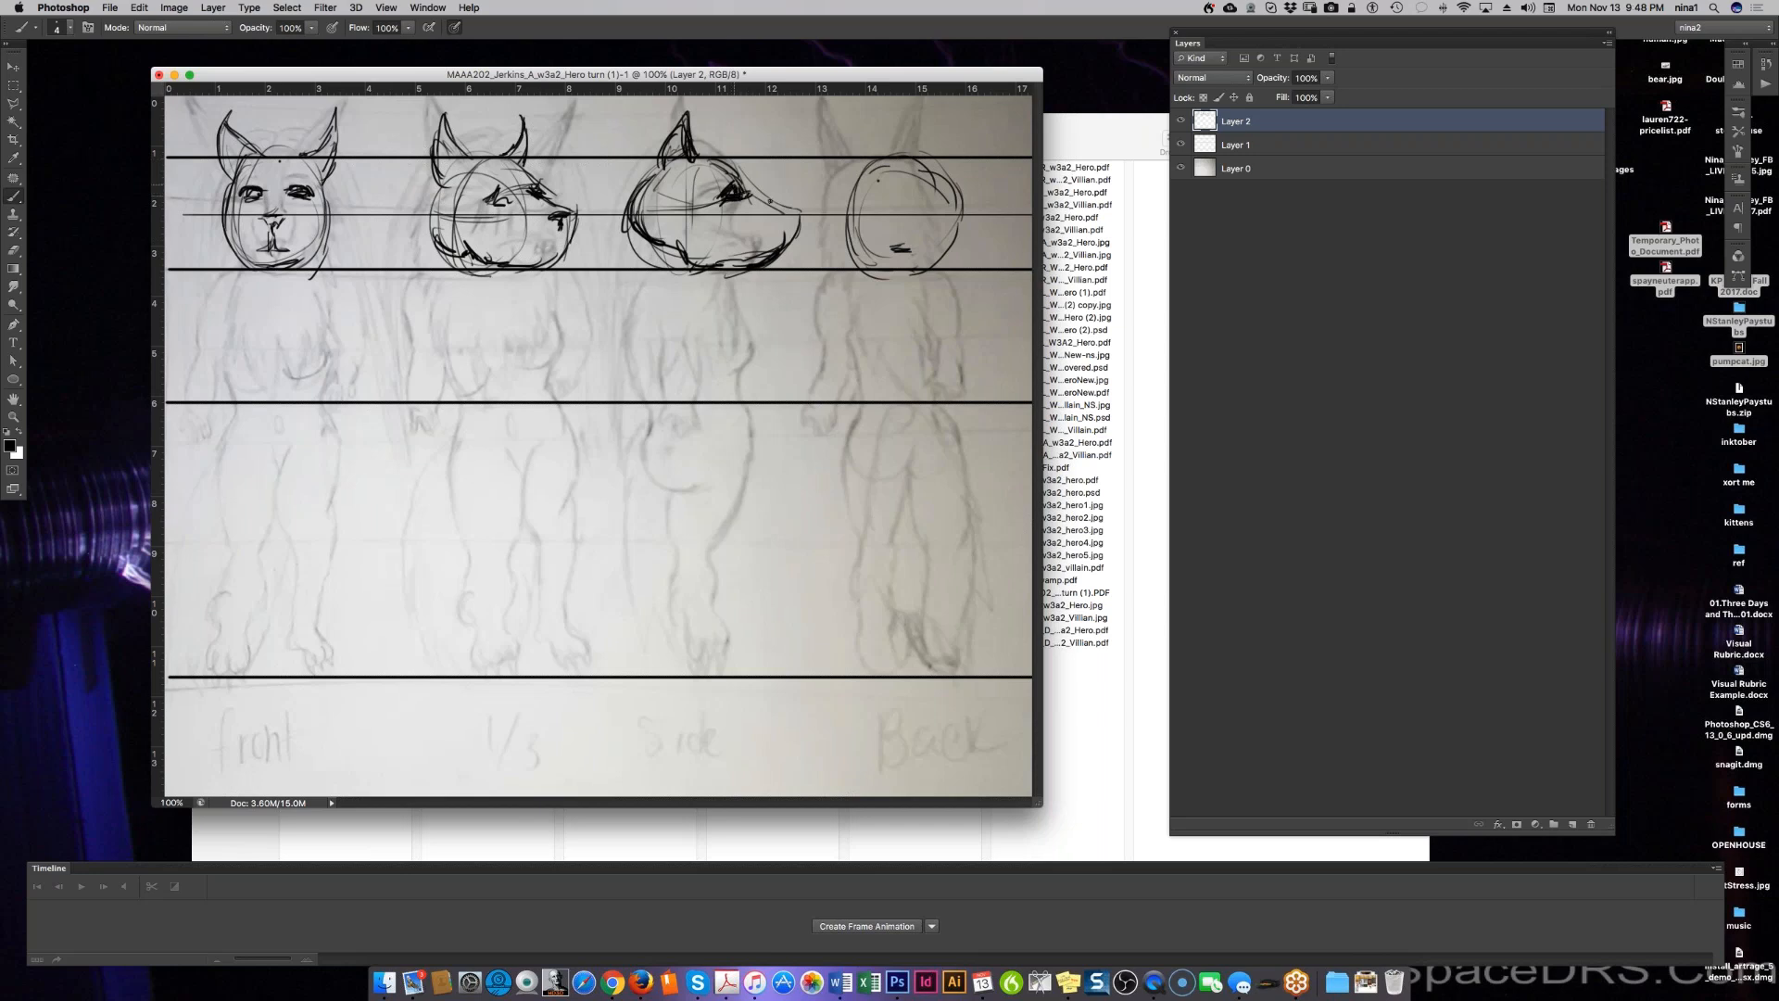
drag(796, 212, 801, 227)
Step: Draw the front-view body's spine, hip line and leg lines down to the feet guide line
mouse_move(266, 274)
mouse_down()
mouse_move(274, 460)
mouse_move(291, 459)
mouse_up()
drag(254, 447, 325, 450)
drag(236, 443, 228, 659)
drag(322, 462, 344, 660)
drag(323, 507, 341, 666)
Step: Draw the front-view body's shoulder line, both arms and simple hands beside the hips
mouse_move(229, 287)
mouse_down()
mouse_move(302, 292)
mouse_move(343, 376)
mouse_up()
drag(320, 307, 340, 396)
drag(238, 295, 206, 459)
drag(215, 383, 204, 480)
mouse_move(340, 366)
mouse_down()
mouse_move(350, 505)
mouse_move(341, 482)
mouse_up()
drag(352, 454, 360, 513)
mouse_move(204, 454)
mouse_down()
mouse_move(190, 510)
mouse_move(215, 533)
mouse_move(218, 501)
mouse_up()
Step: Draw the three-quarter-view body's spine from below the head down to the hips, ending in a small pelvis mark
drag(491, 270, 482, 397)
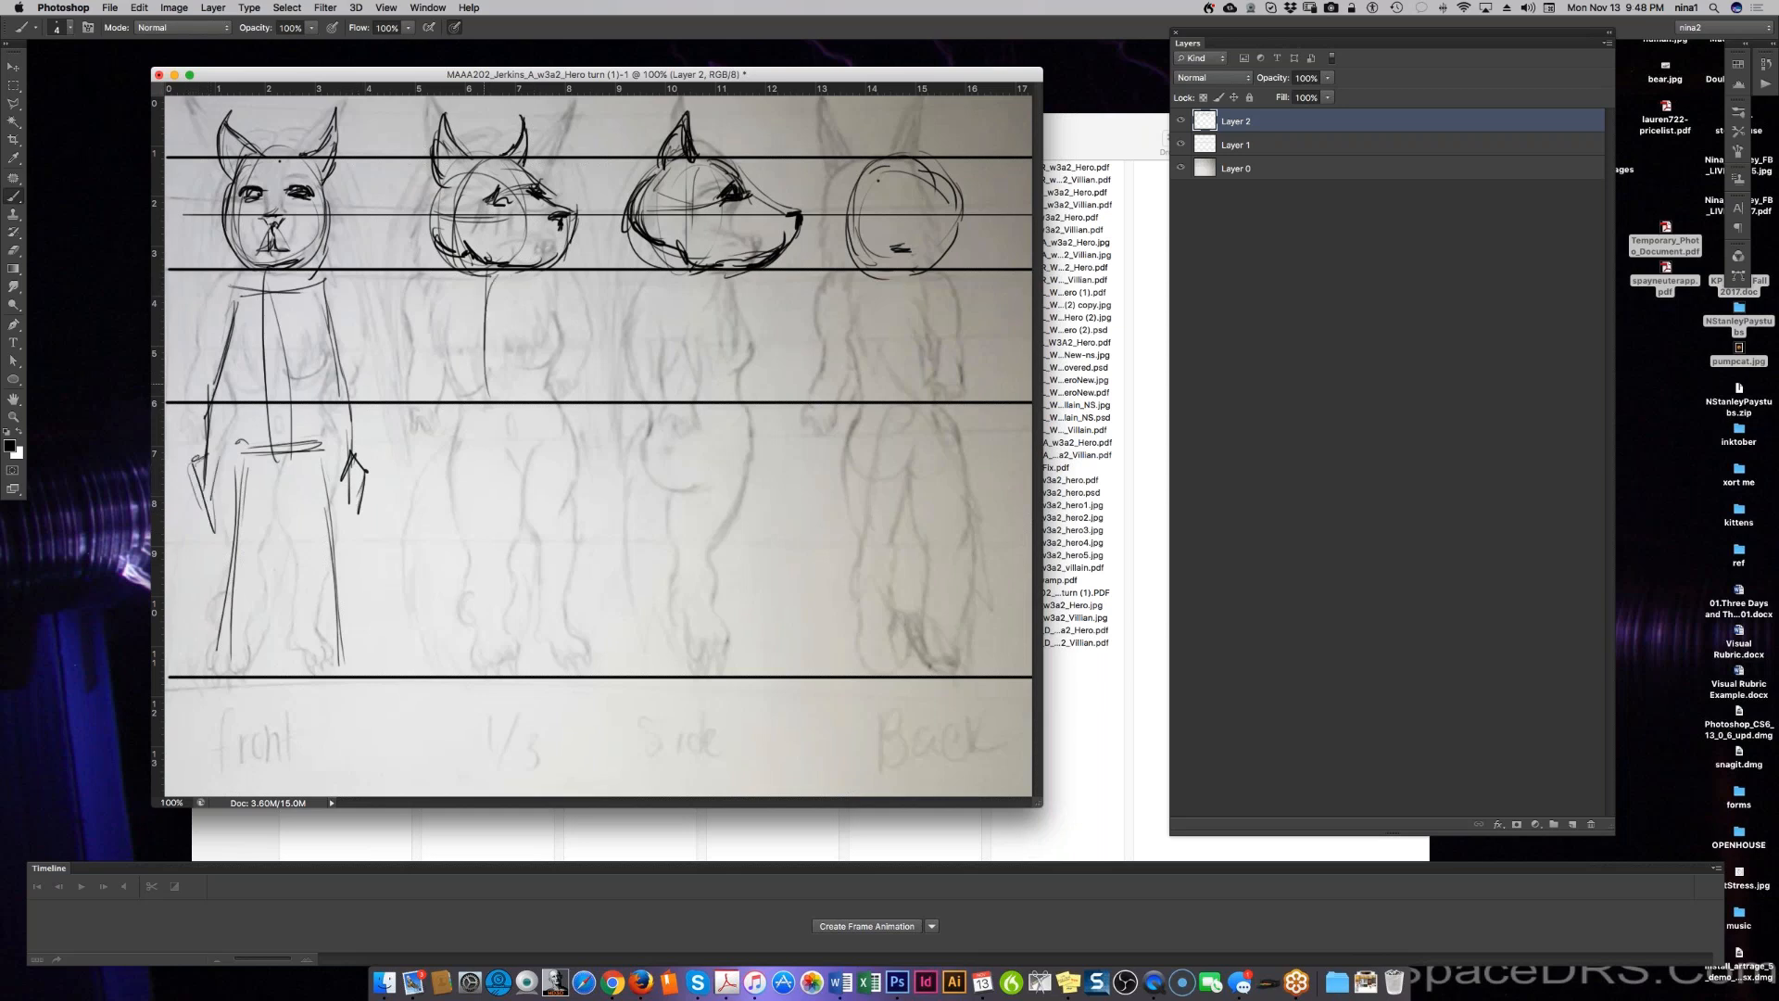
drag(481, 273, 478, 450)
drag(473, 345, 469, 392)
drag(471, 460, 482, 450)
Step: Draw straight vertical centre guide lines through the front, three-quarter, side and back views
drag(482, 99, 482, 142)
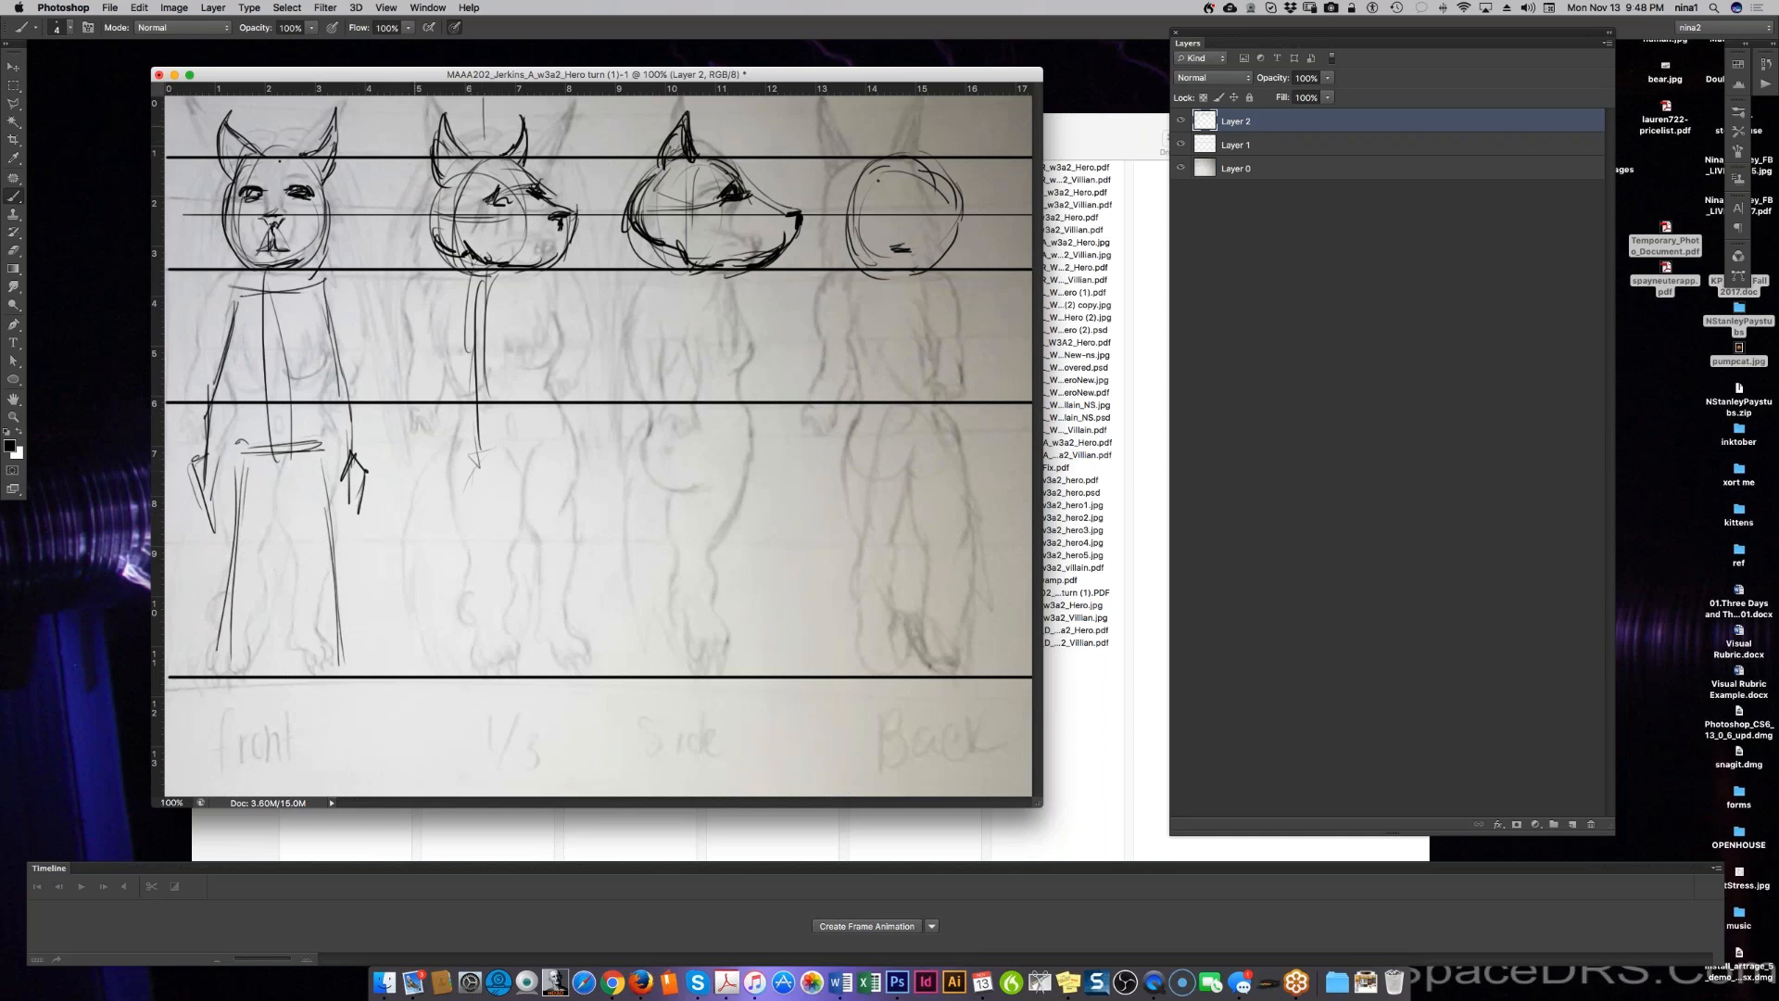
drag(274, 104, 274, 786)
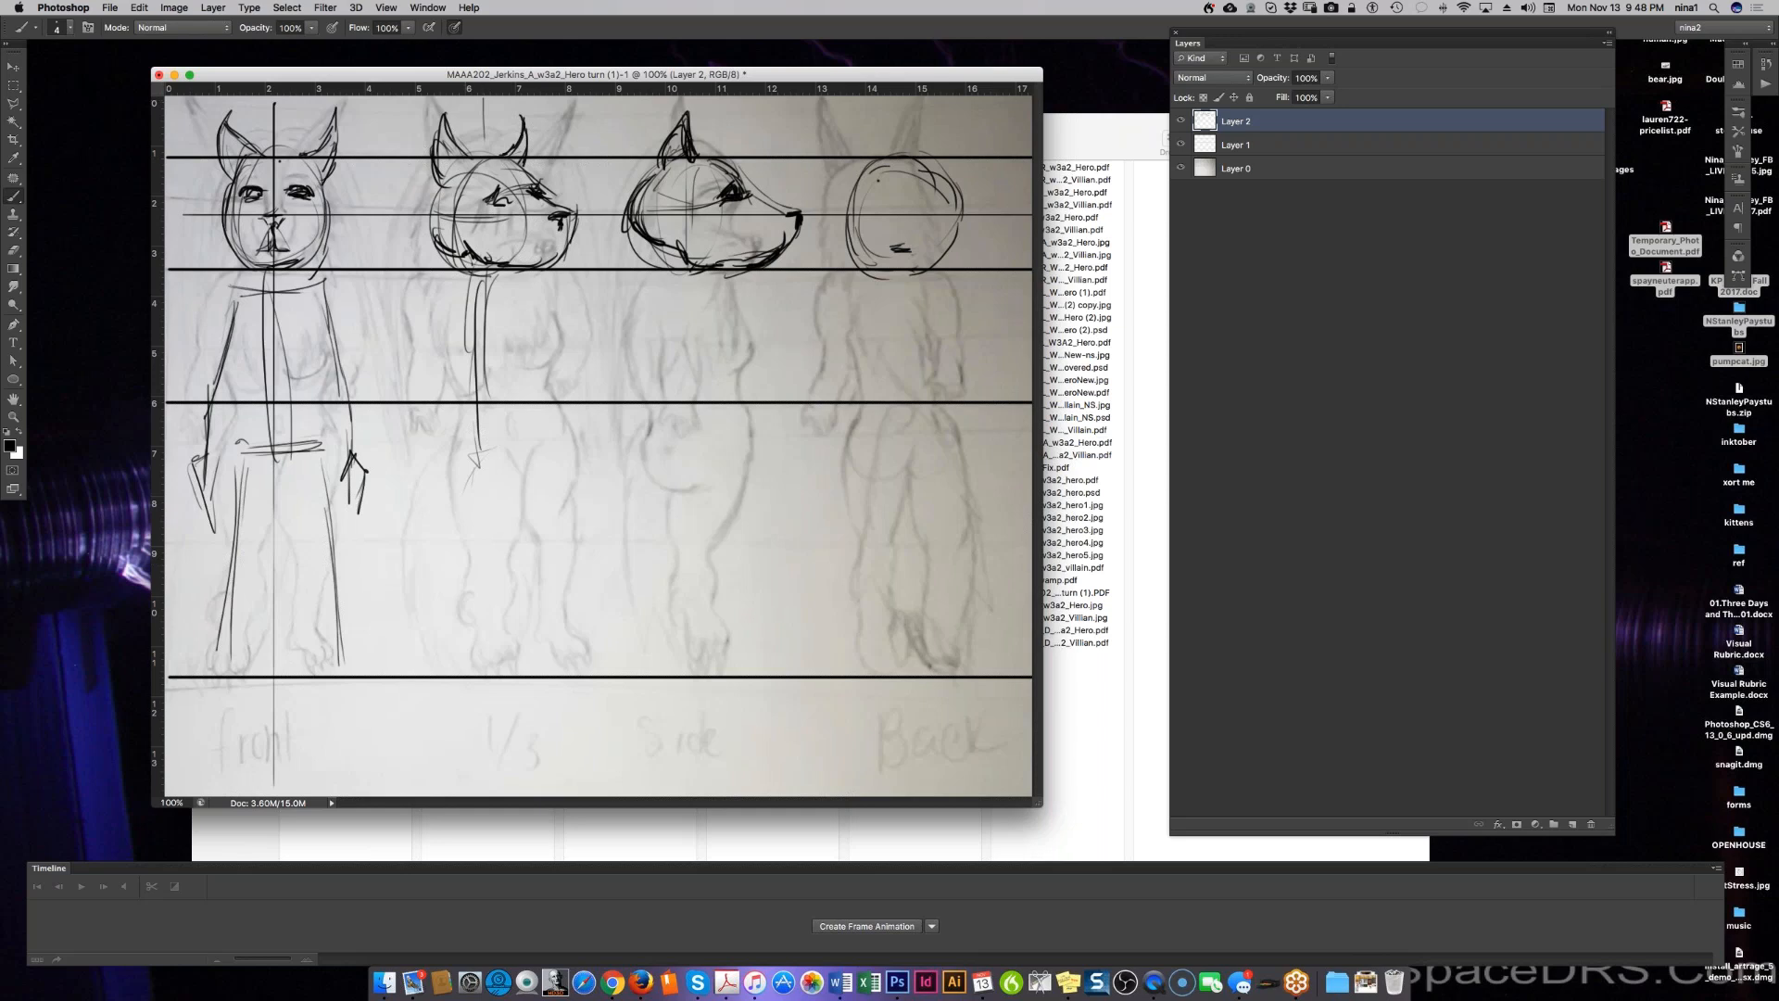
drag(485, 100, 485, 796)
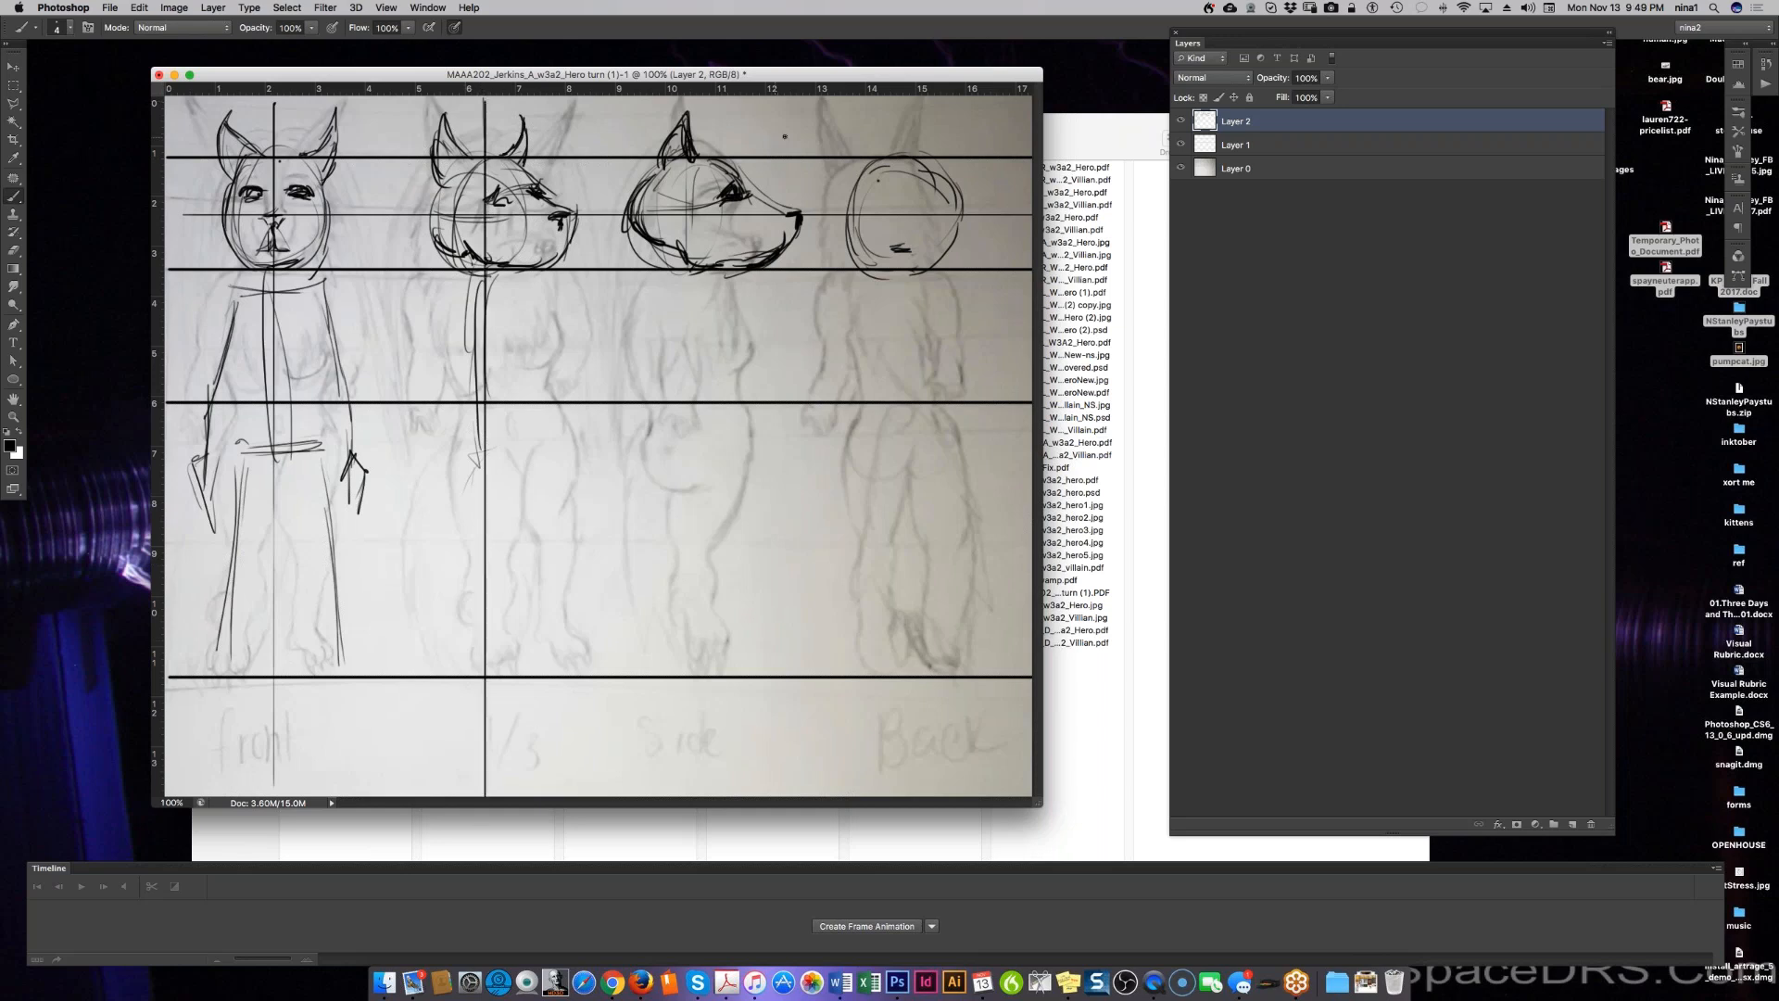
mouse_move(694, 100)
mouse_down()
mouse_move(643, 792)
mouse_move(694, 795)
mouse_up()
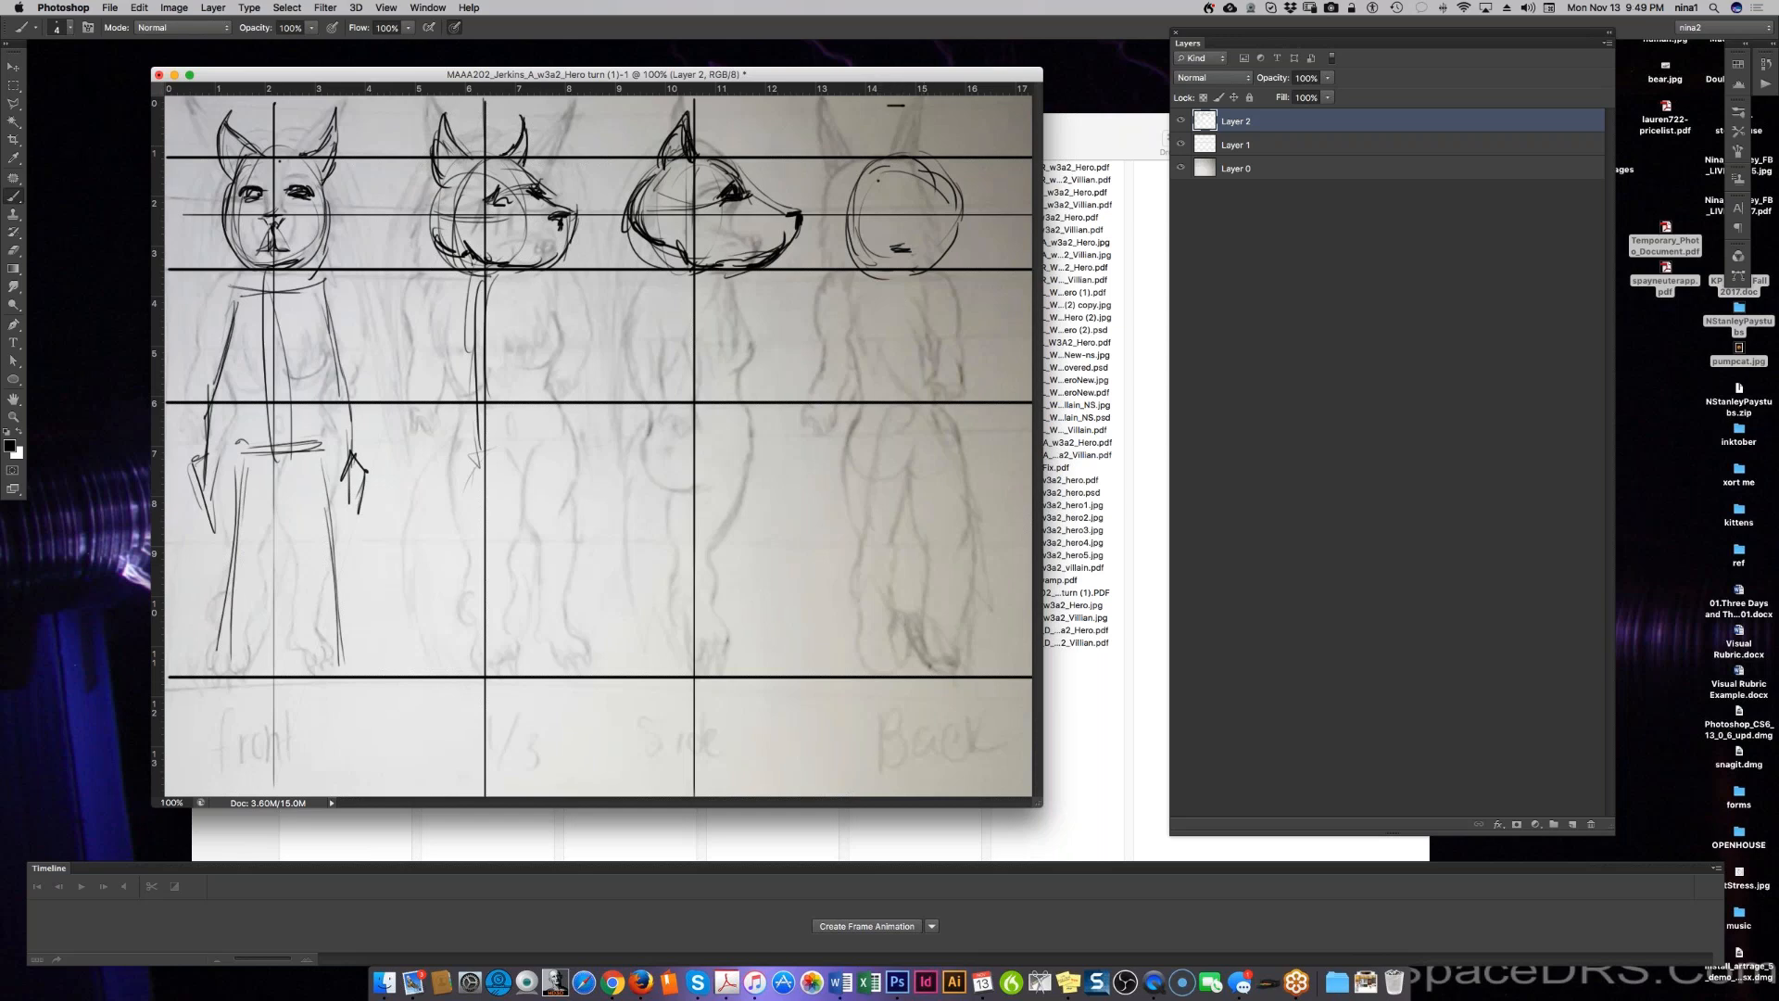
drag(897, 108, 900, 725)
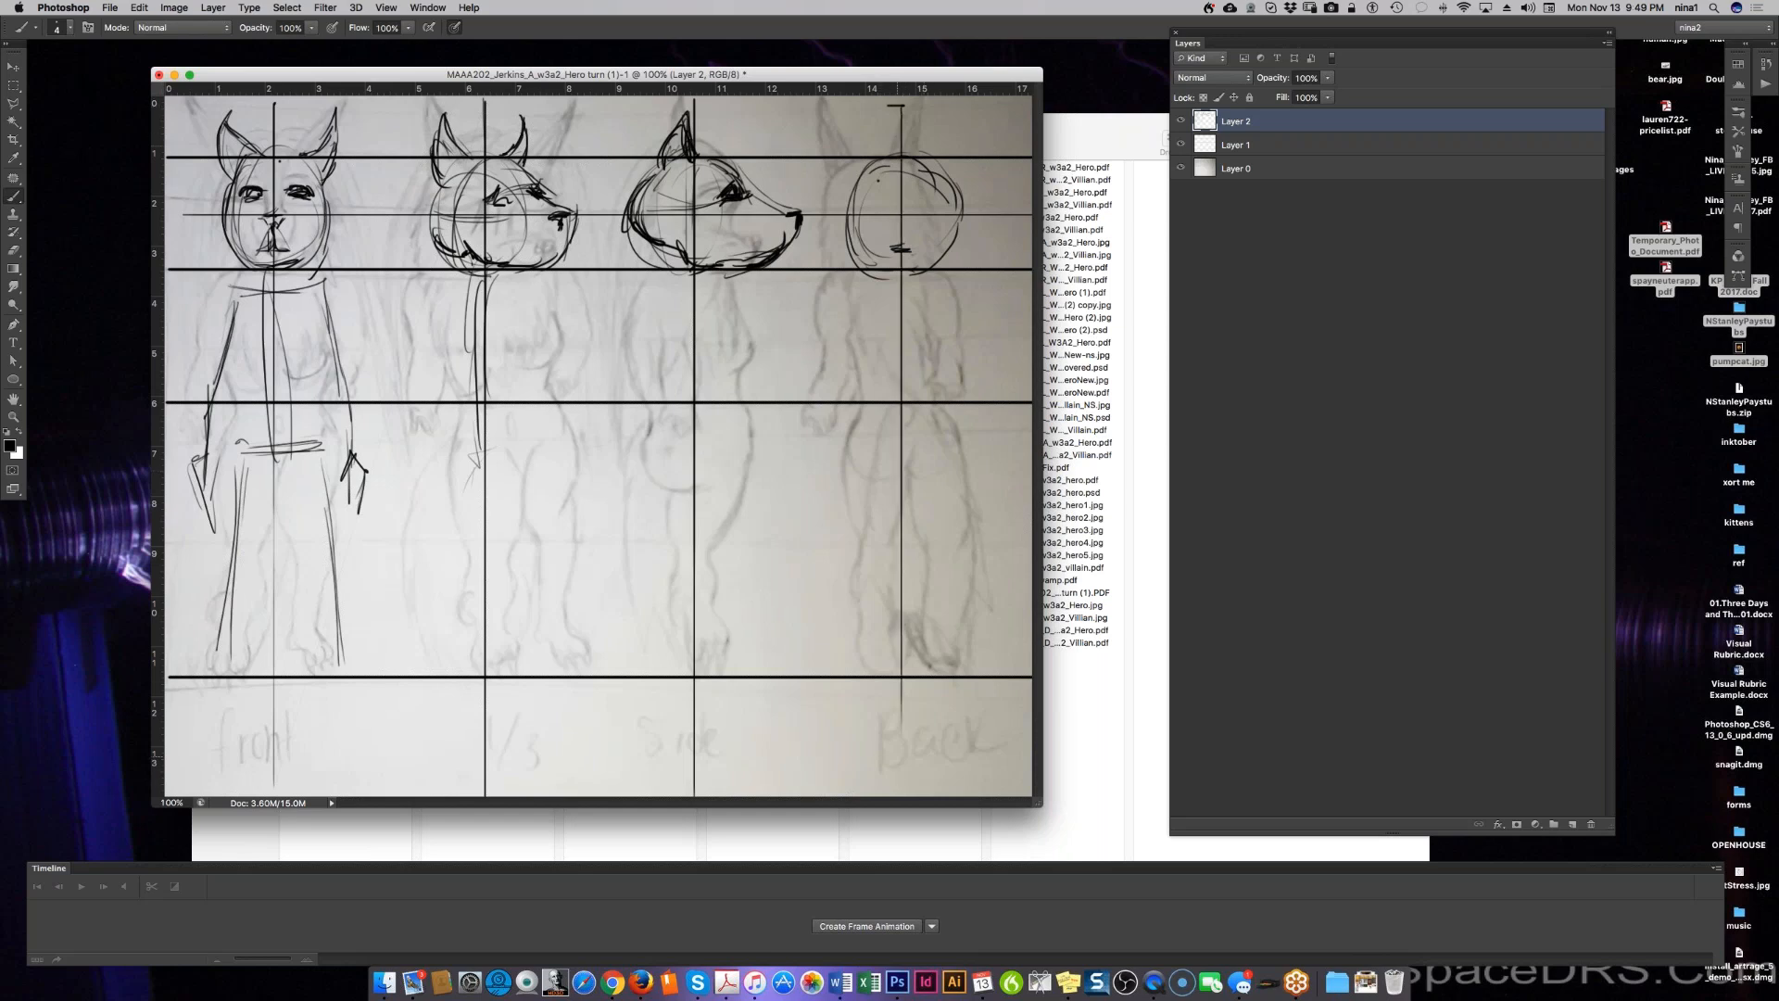
Step: Draw the three-quarter view's shoulder line under the head, undoing the first stroke and redrawing it
shift+click(493, 278)
mouse_move(448, 274)
mouse_down()
mouse_move(437, 298)
mouse_move(437, 284)
mouse_up()
click(173, 8)
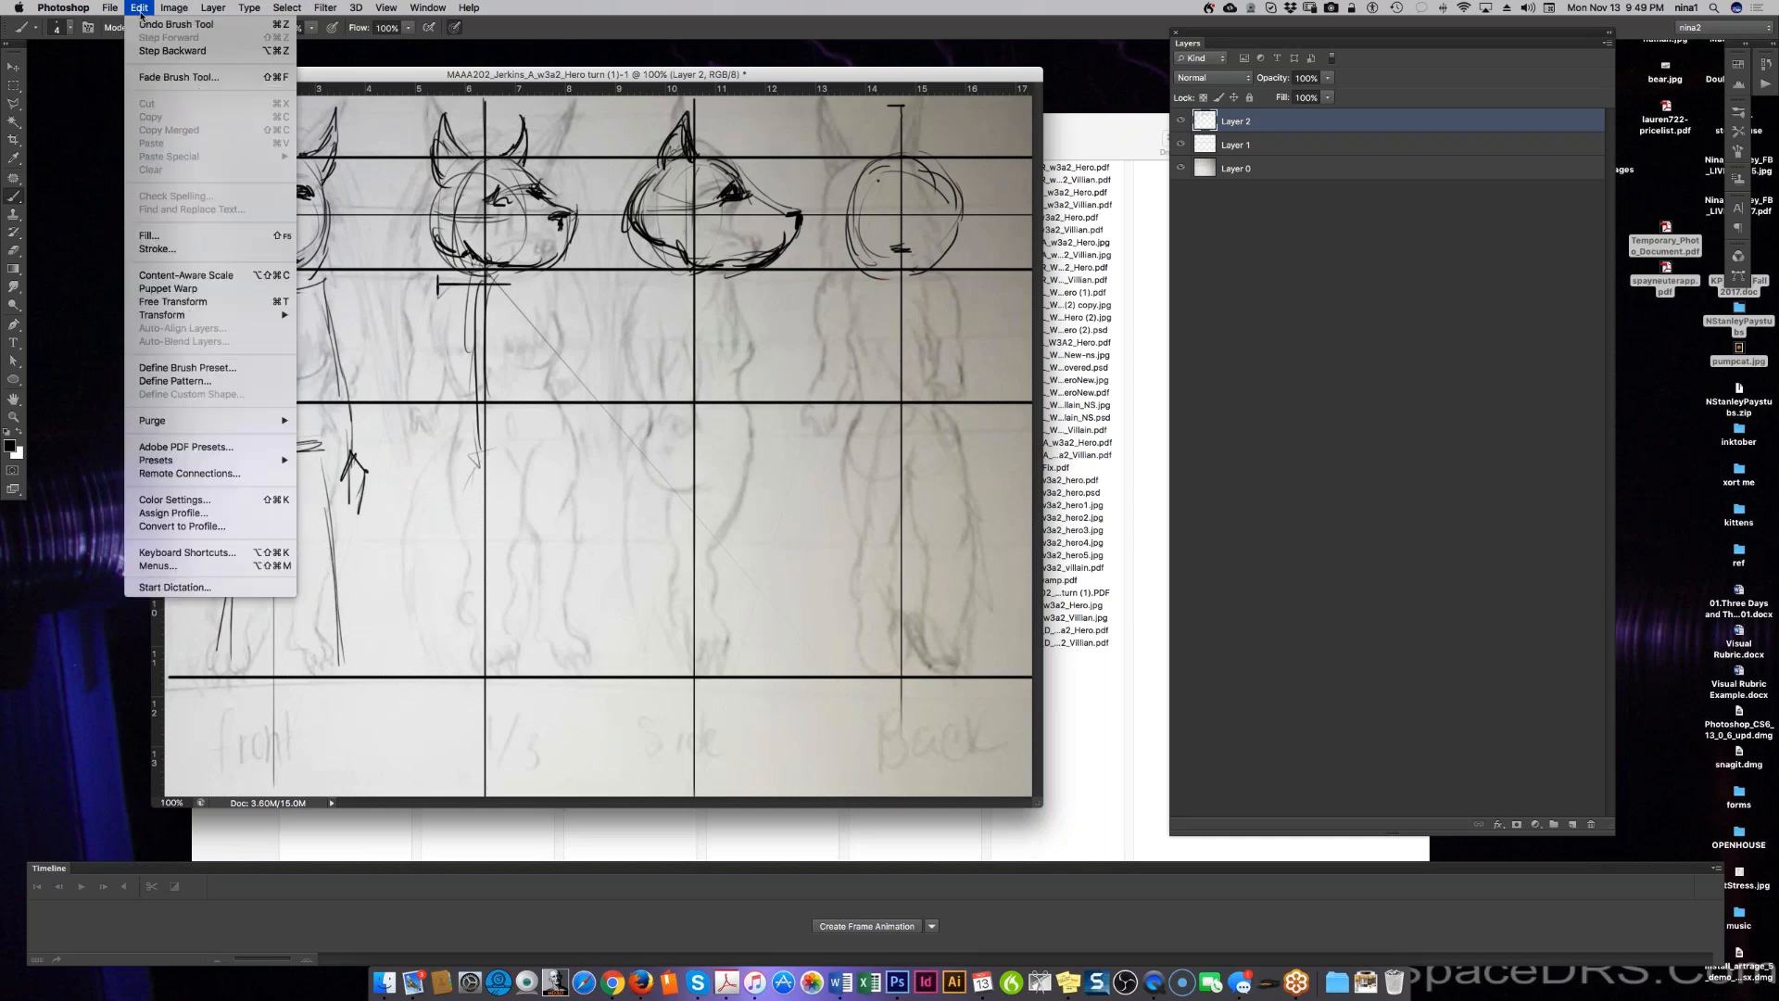
click(144, 25)
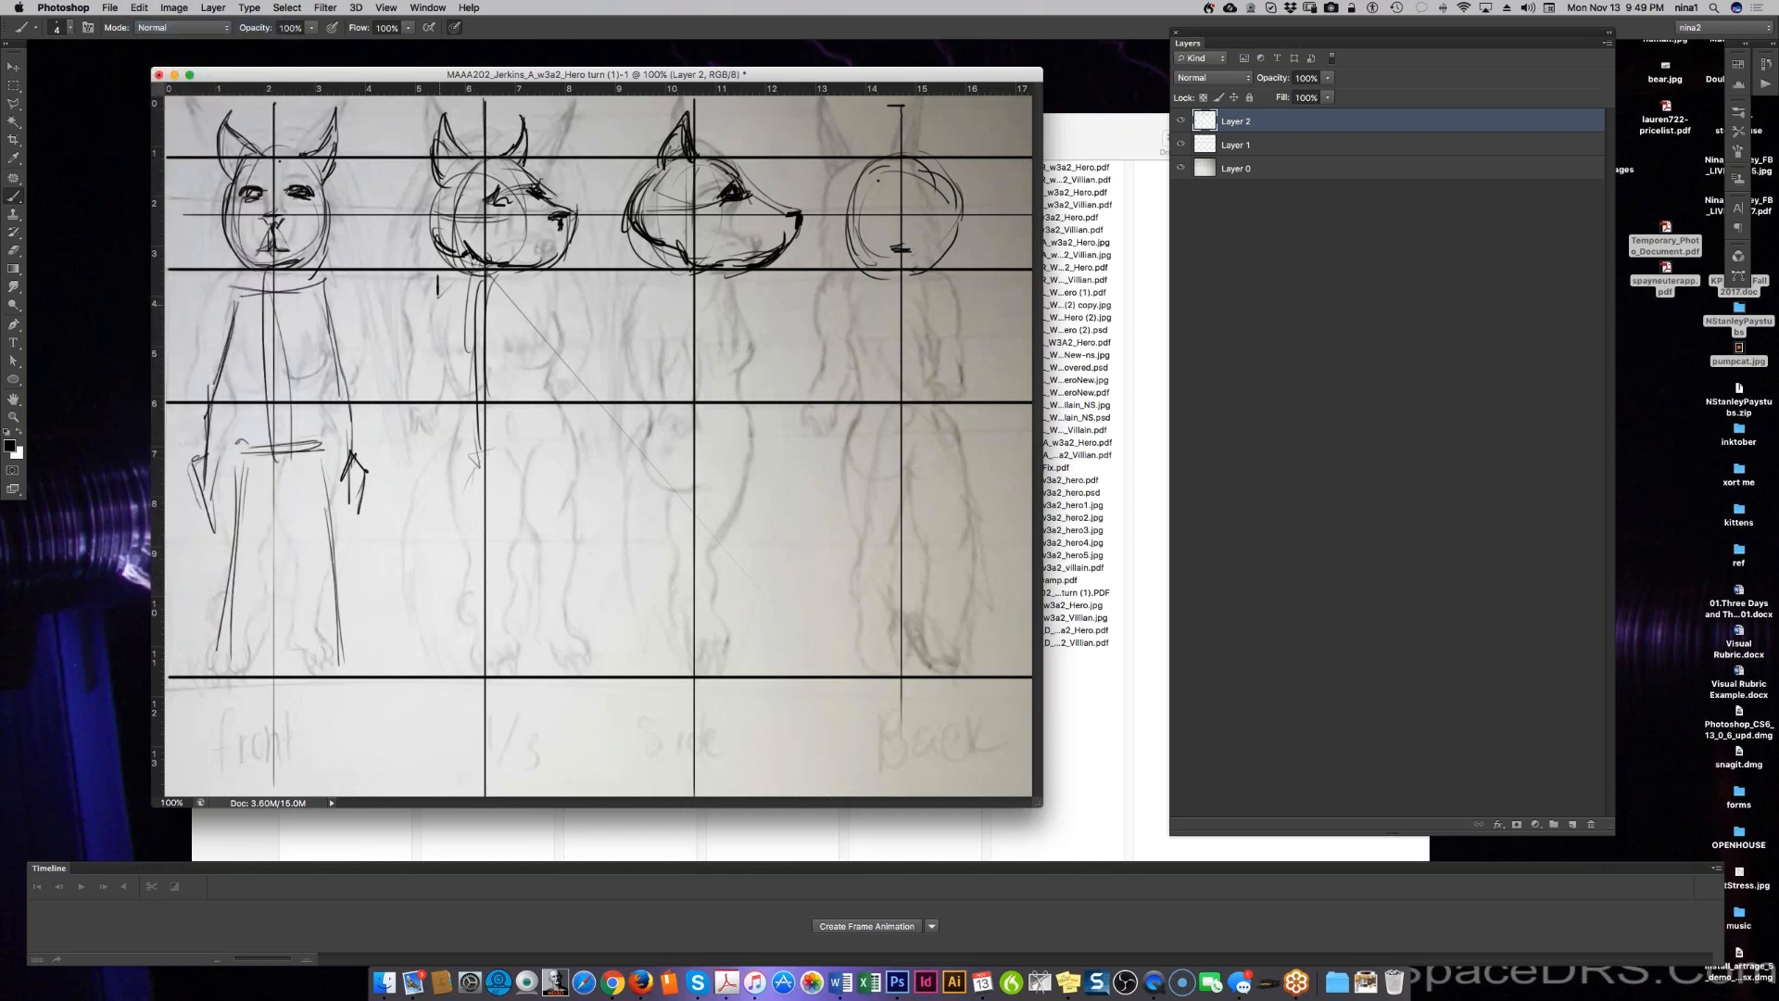
mouse_move(428, 294)
mouse_down()
mouse_move(520, 291)
mouse_move(463, 326)
mouse_up()
Step: Draw the three-quarter view's torso line, hip line and two simple leg lines down to the feet guide line
mouse_move(453, 236)
mouse_down()
mouse_move(468, 359)
mouse_move(449, 437)
mouse_move(520, 446)
mouse_move(451, 526)
mouse_move(447, 628)
mouse_up()
drag(451, 500, 437, 673)
drag(510, 448, 571, 685)
Step: Draw the side view's curved back, hip line and a bent animal-style leg with a raised heel and foot
mouse_move(655, 244)
mouse_down()
mouse_move(664, 407)
mouse_move(704, 444)
mouse_move(678, 448)
mouse_move(649, 555)
mouse_up()
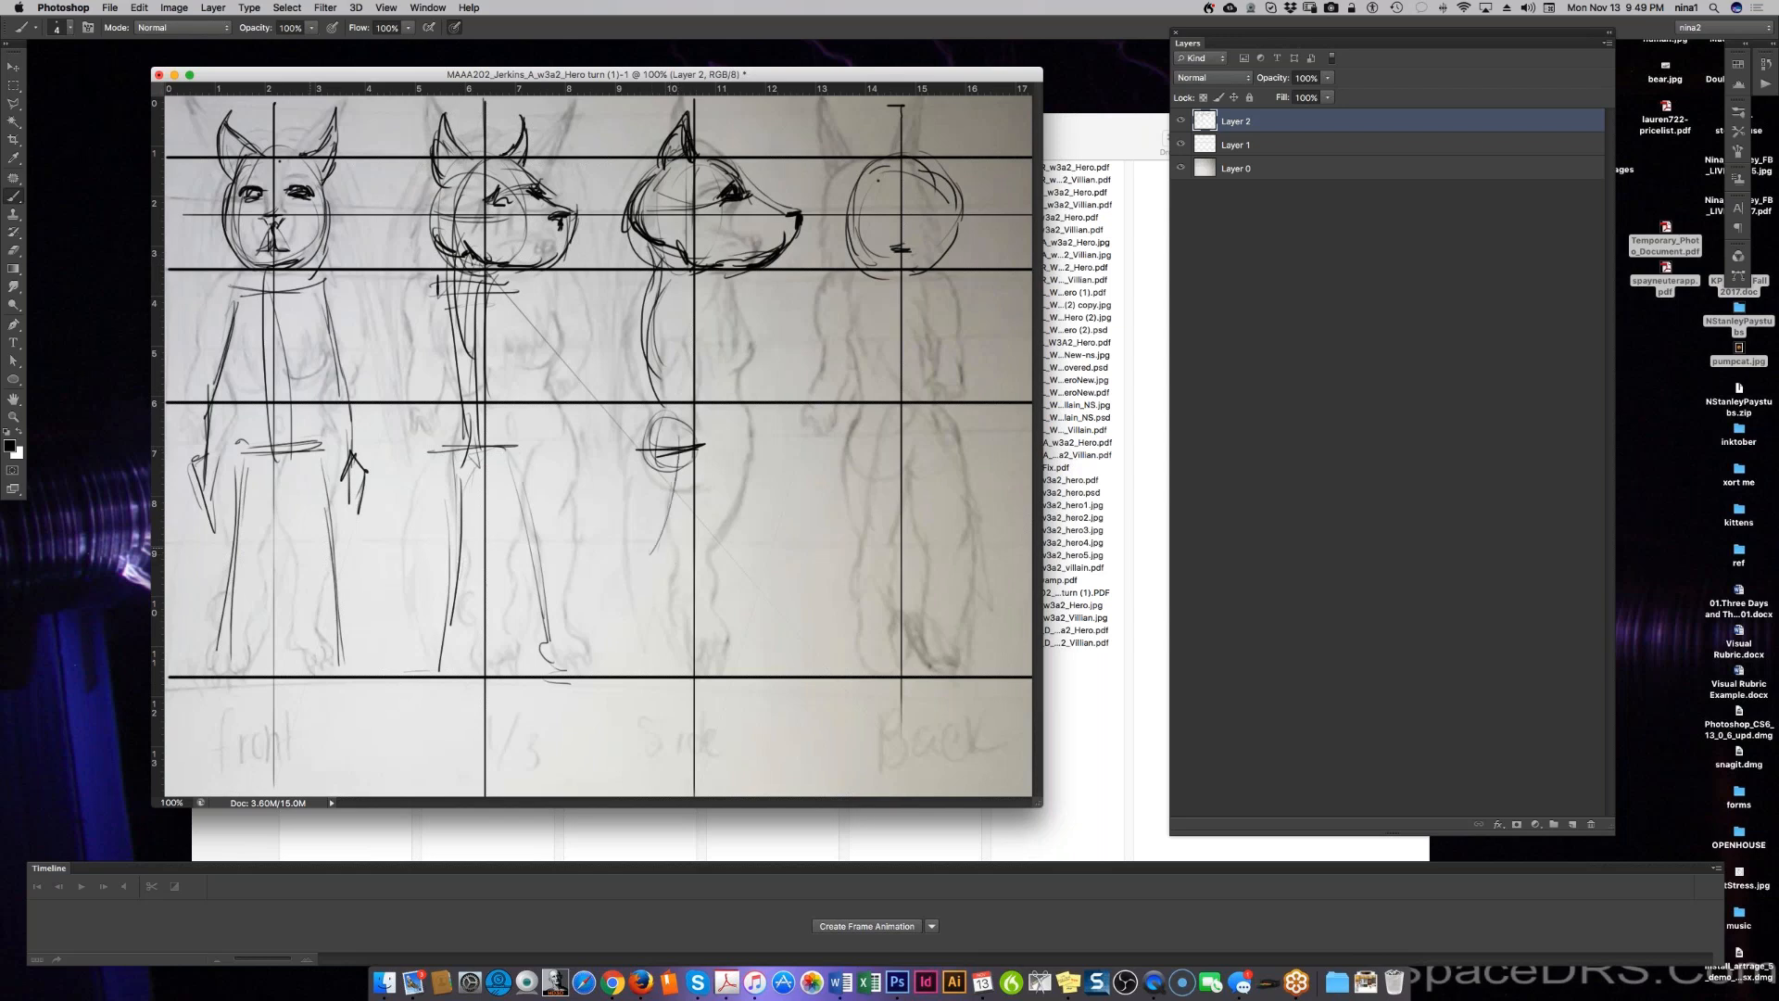
drag(695, 472, 673, 661)
drag(684, 594, 700, 674)
mouse_move(681, 462)
mouse_down()
mouse_move(711, 536)
mouse_move(679, 589)
mouse_move(709, 561)
mouse_up()
mouse_move(691, 580)
mouse_down()
mouse_move(643, 636)
mouse_move(693, 674)
mouse_move(638, 627)
mouse_up()
mouse_move(649, 621)
mouse_down()
mouse_move(675, 666)
mouse_move(719, 668)
mouse_move(672, 601)
mouse_move(656, 611)
mouse_up()
Step: Build up the side-view leg's thigh and knee with bolder, rounded contour strokes
drag(707, 539, 695, 554)
mouse_move(665, 454)
mouse_down()
mouse_move(702, 538)
mouse_move(688, 567)
mouse_up()
drag(690, 522, 681, 543)
drag(702, 450, 725, 548)
mouse_move(708, 445)
mouse_down()
mouse_move(728, 561)
mouse_move(668, 577)
mouse_move(636, 628)
mouse_move(634, 413)
mouse_move(646, 515)
mouse_up()
Step: Sketch a straight, flat-footed leg beside the side view for comparison and darken the side-view heel
mouse_move(782, 447)
mouse_down()
mouse_move(789, 553)
mouse_move(772, 472)
mouse_up()
drag(783, 454, 792, 561)
mouse_move(795, 487)
mouse_down()
mouse_move(781, 682)
mouse_move(811, 673)
mouse_up()
mouse_move(788, 669)
mouse_down()
mouse_move(848, 677)
mouse_move(781, 675)
mouse_up()
mouse_move(781, 554)
mouse_down()
mouse_move(757, 602)
mouse_move(775, 681)
mouse_up()
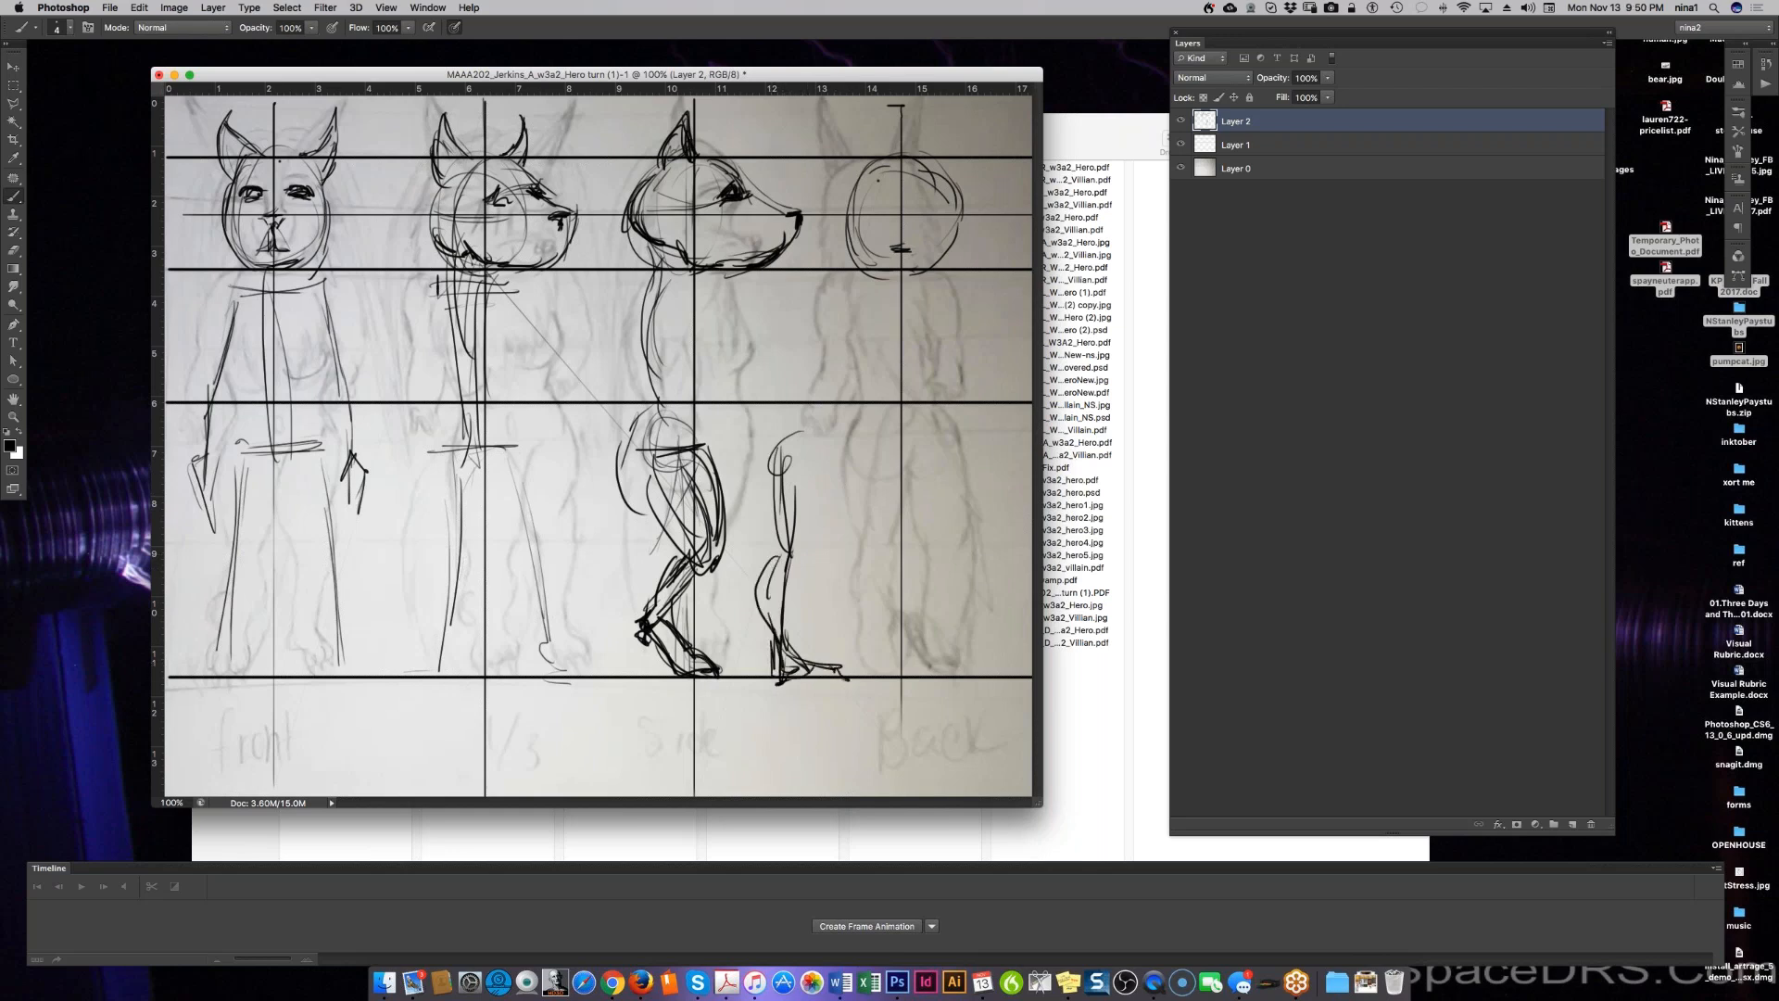
drag(643, 604, 640, 635)
Step: Delete the comparison leg between the side and back views and clear the selection
key(m)
drag(753, 427, 860, 725)
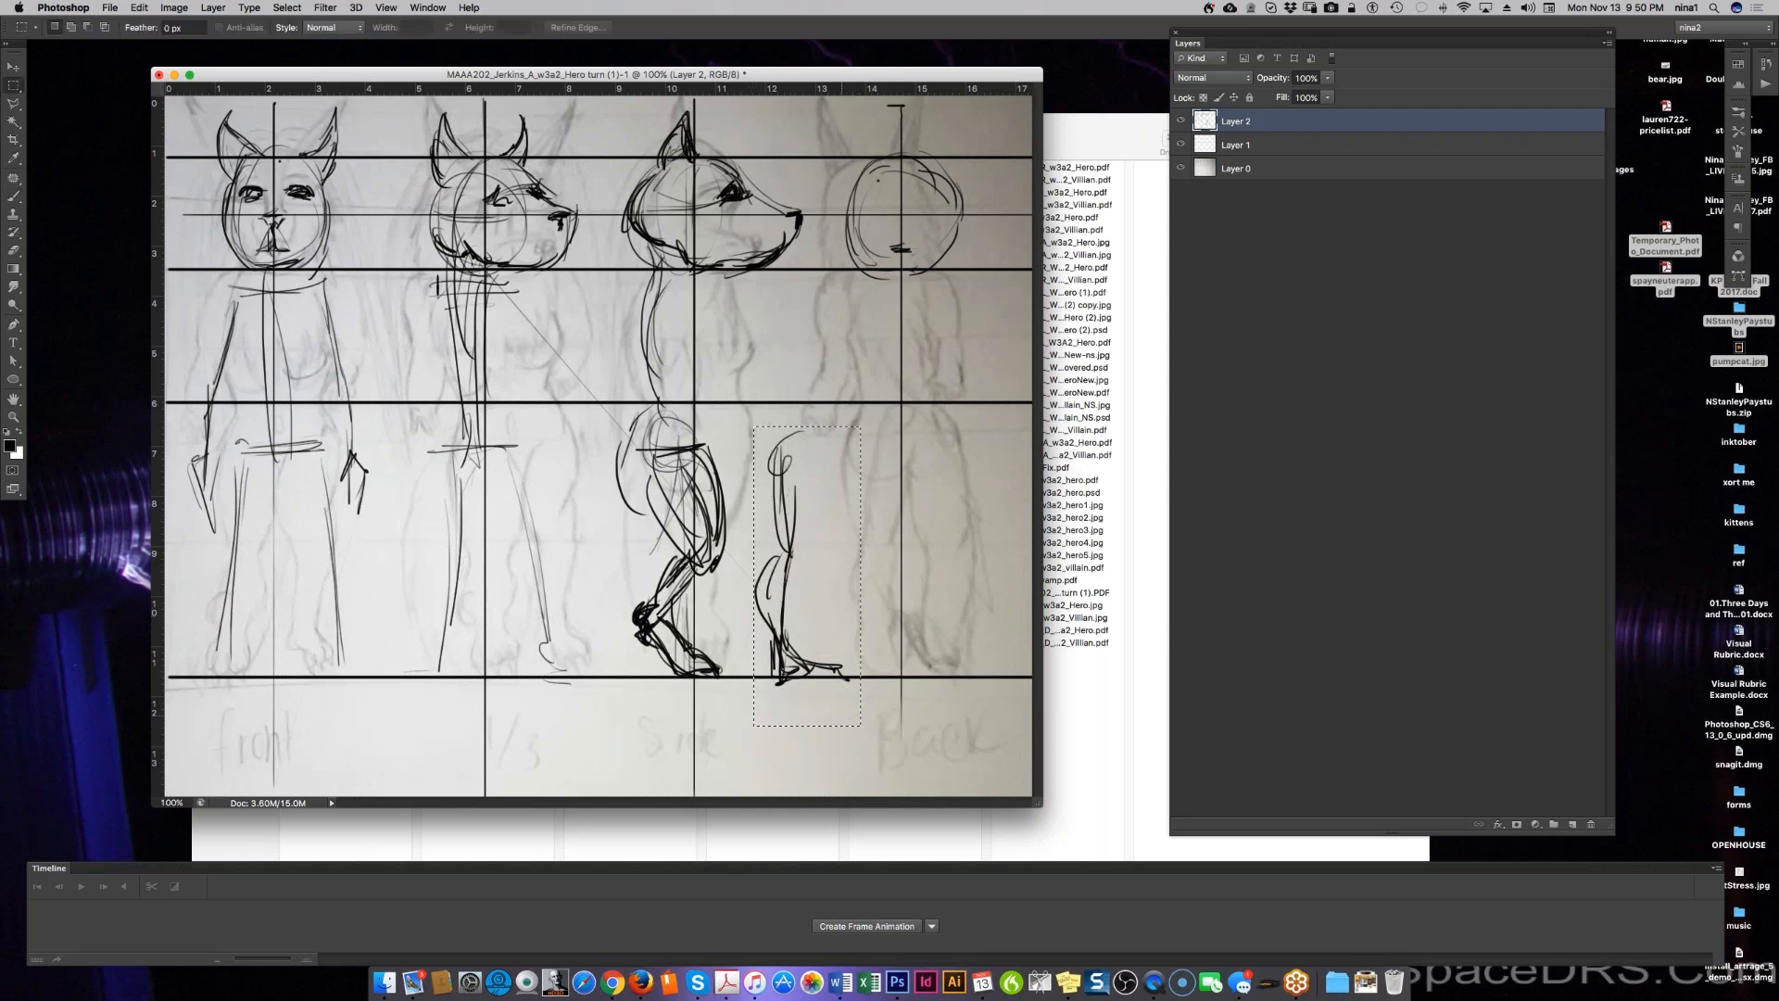
key(Delete)
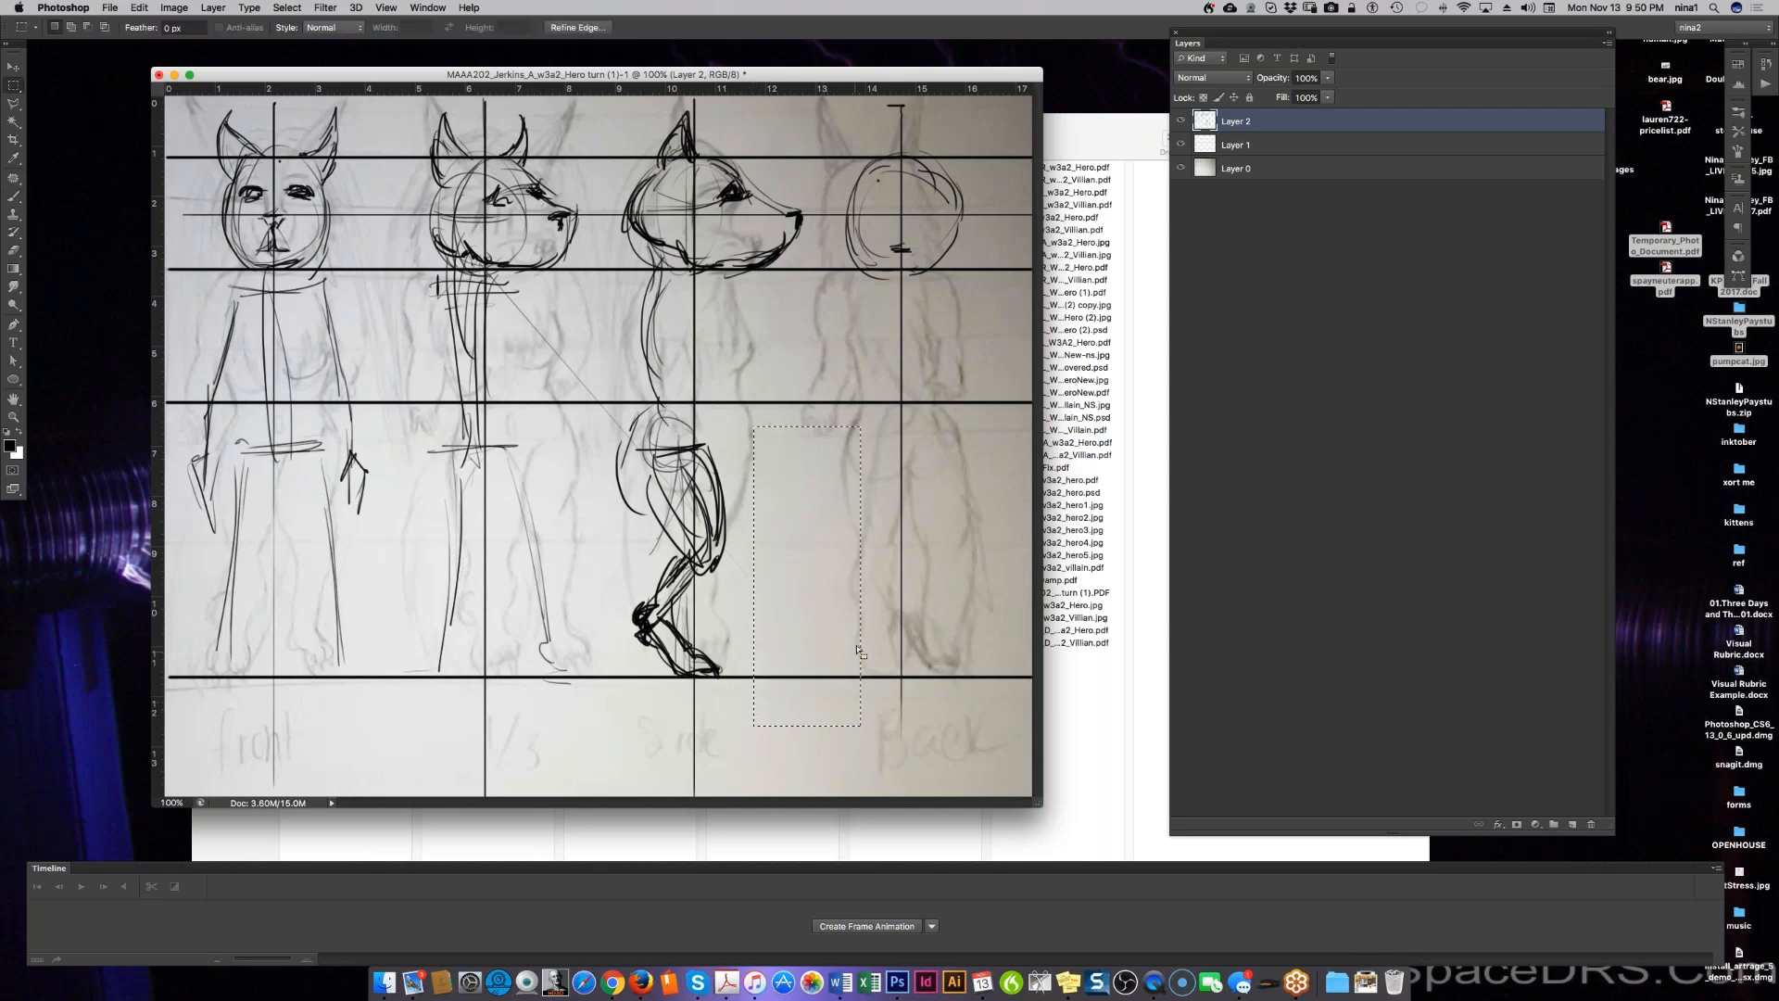
key(super+d)
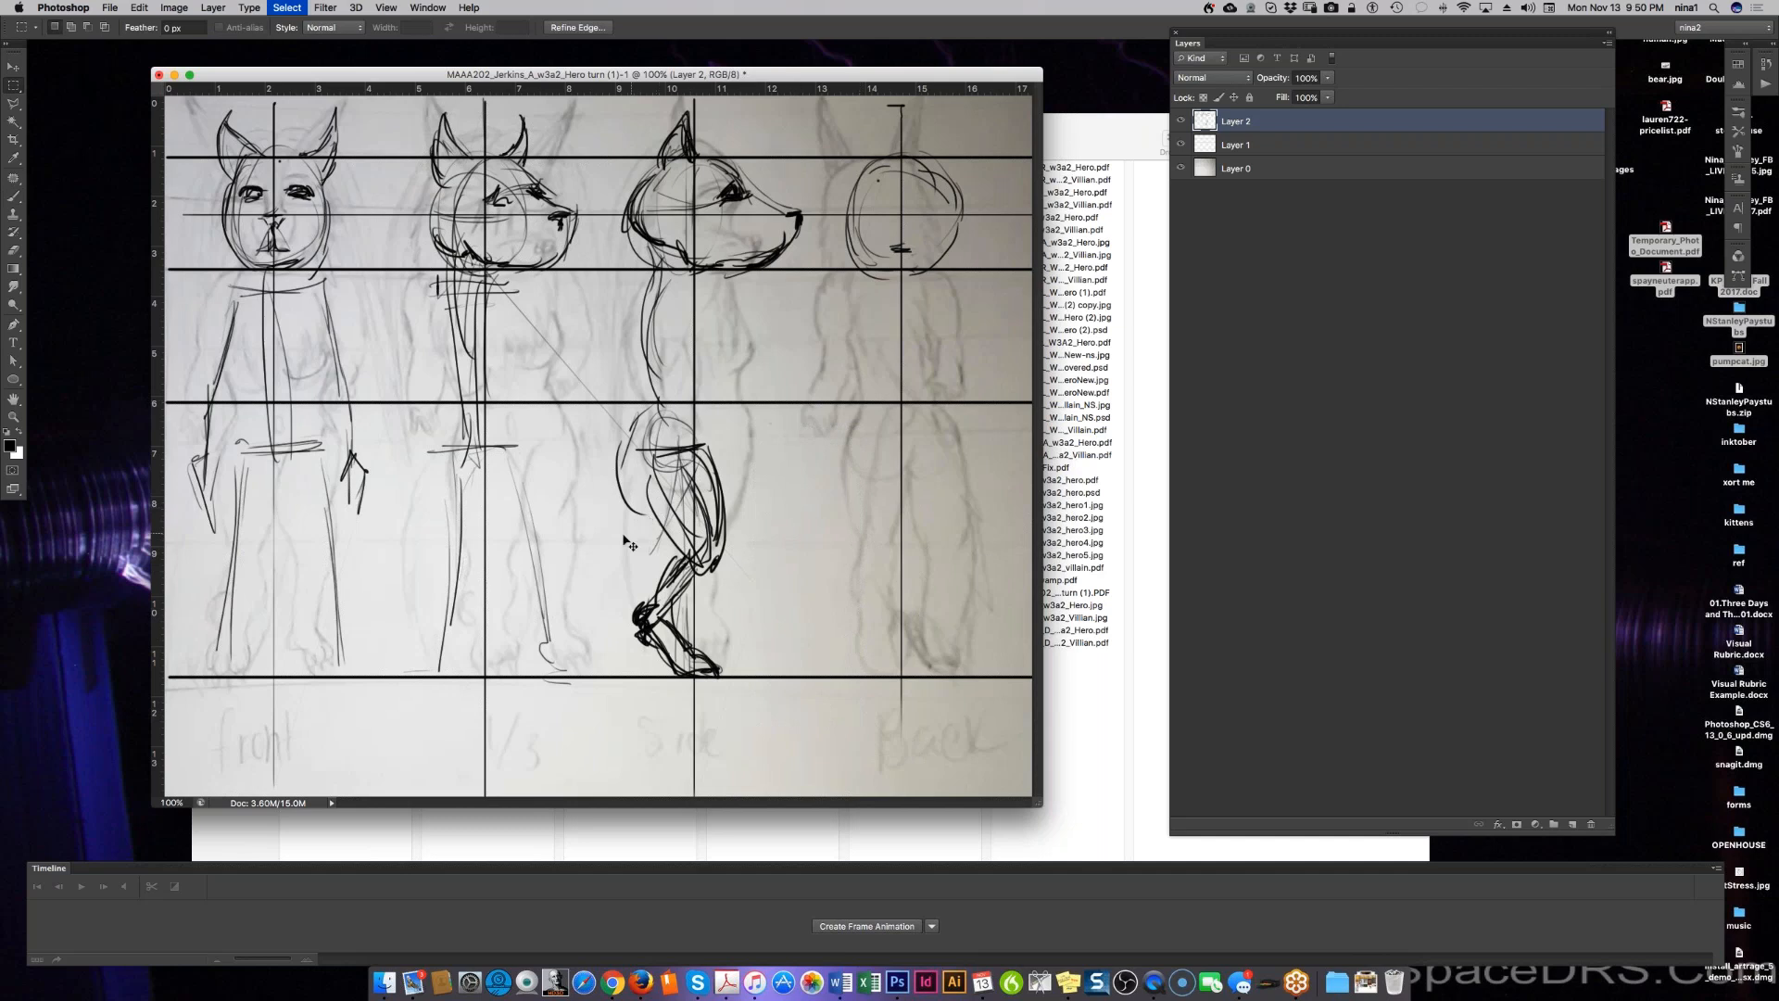
Step: Draw a bushy tail hanging from the side view's lower back behind the leg
key(b)
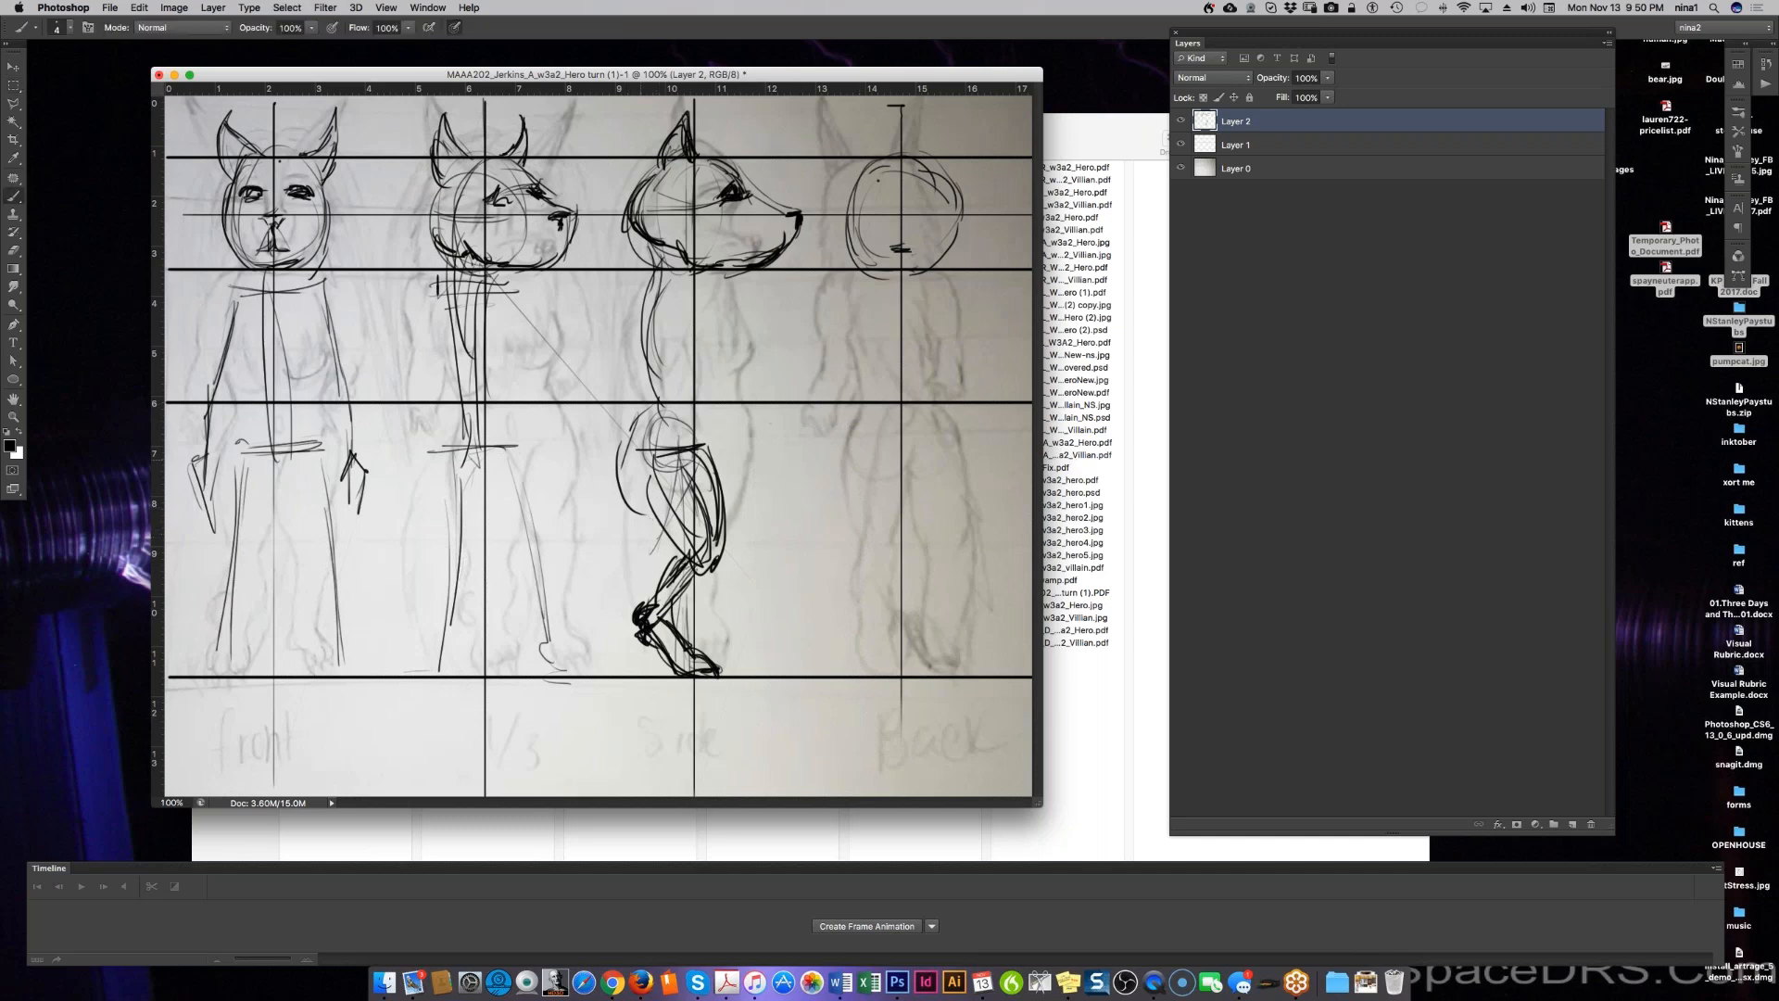
drag(657, 421, 639, 497)
drag(645, 414, 640, 440)
mouse_move(640, 350)
mouse_down()
mouse_move(654, 405)
mouse_move(608, 529)
mouse_up()
drag(633, 452, 601, 582)
drag(634, 475, 618, 599)
drag(595, 518, 613, 609)
Step: Draw matching tails on the front, three-quarter and back views, and add the back view's hip line
drag(275, 463, 260, 568)
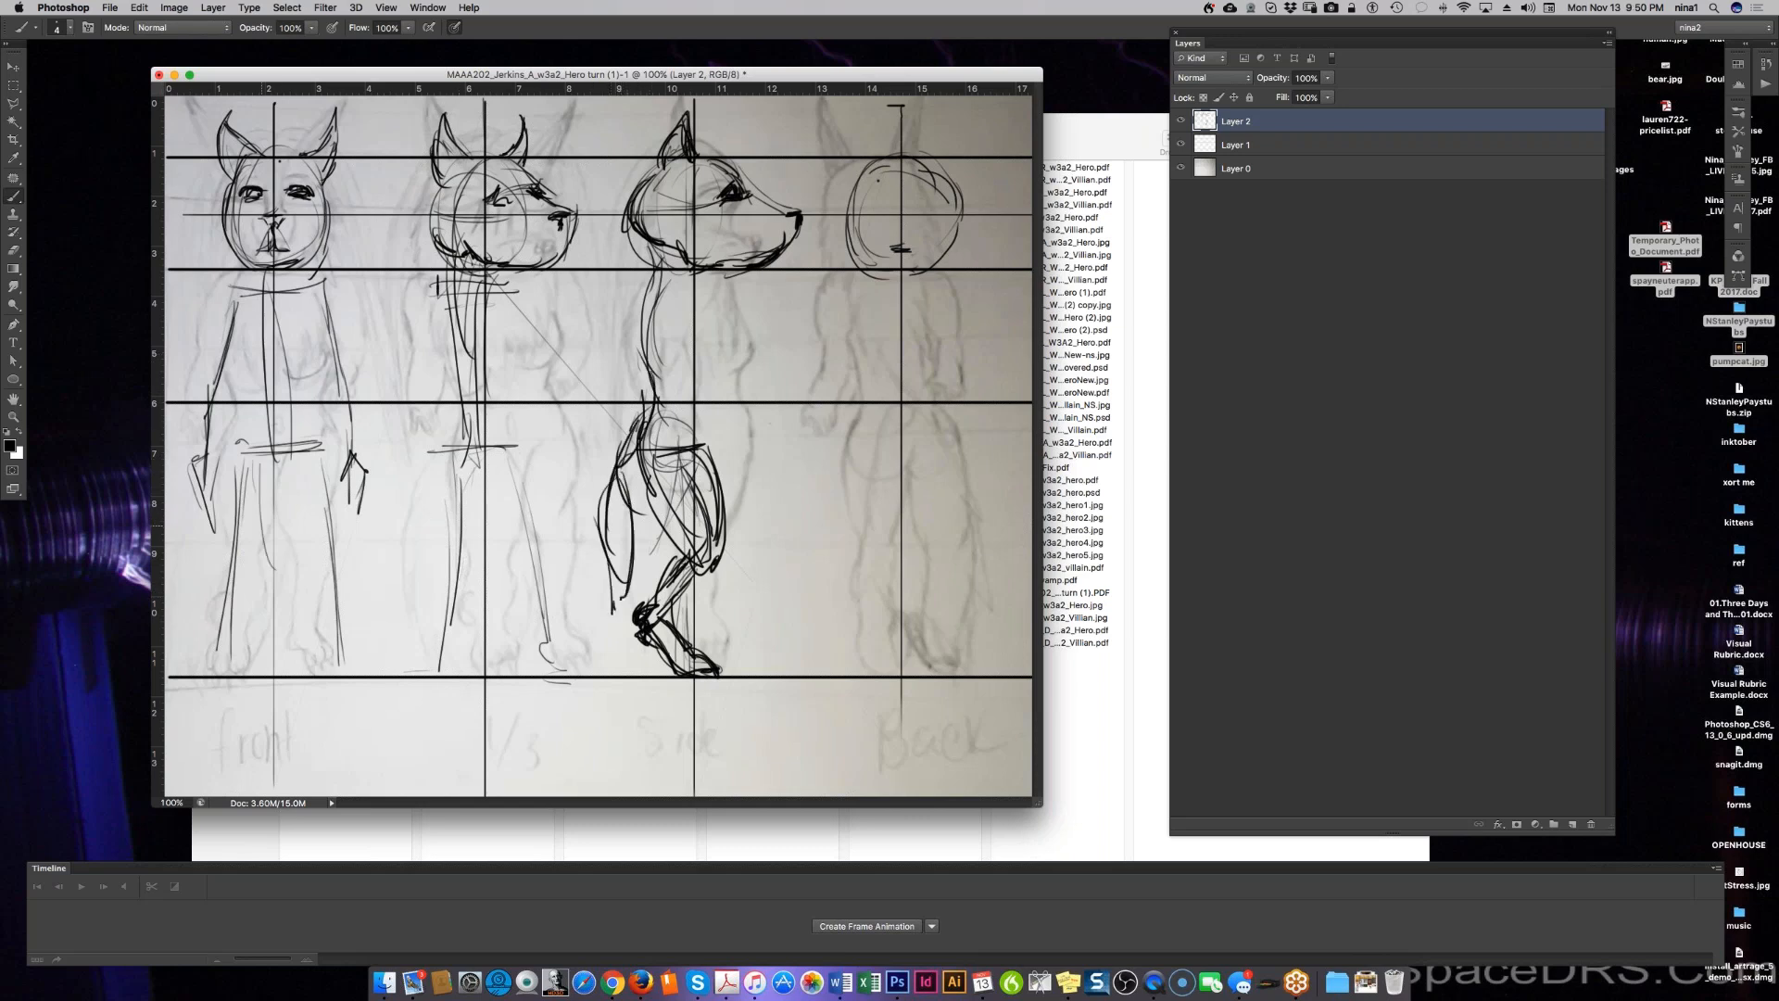
drag(291, 485, 269, 602)
drag(461, 438, 436, 589)
mouse_move(454, 474)
mouse_down()
mouse_move(432, 589)
mouse_move(465, 597)
mouse_up()
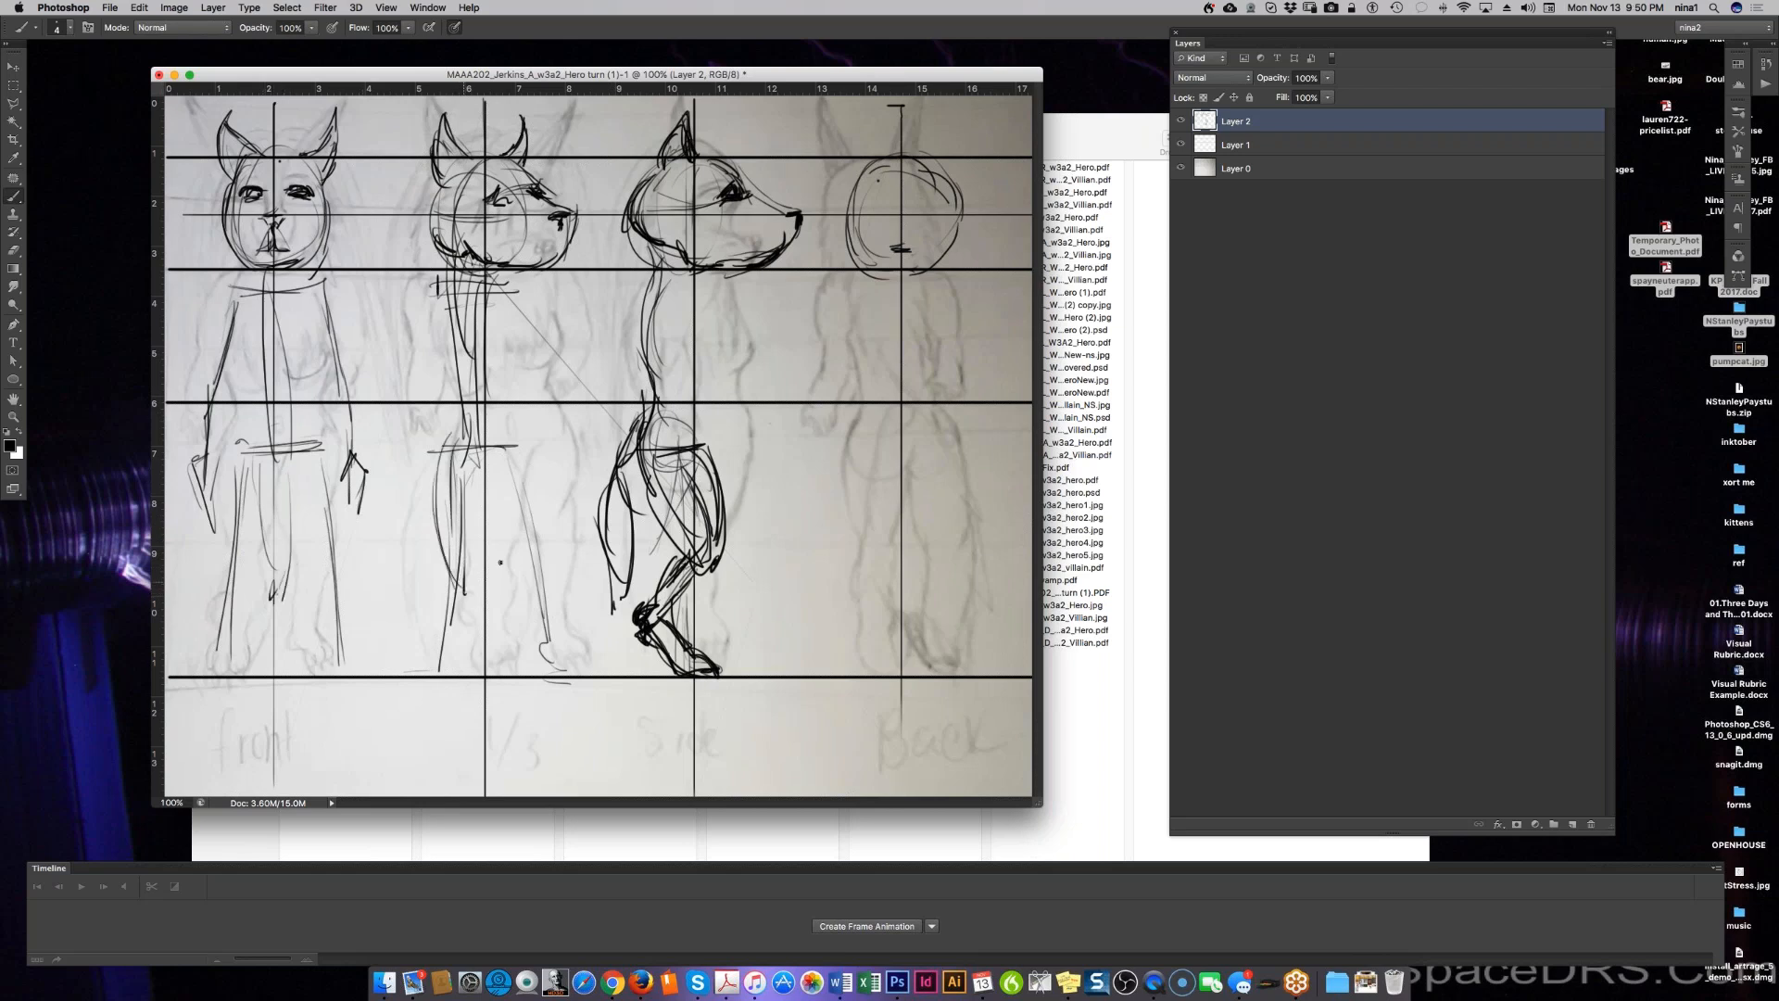
drag(896, 427, 897, 584)
drag(913, 456, 901, 574)
drag(845, 455, 932, 451)
Step: Mark the knee joint on the front view's leg below the hand
drag(235, 468, 217, 561)
drag(234, 556, 221, 589)
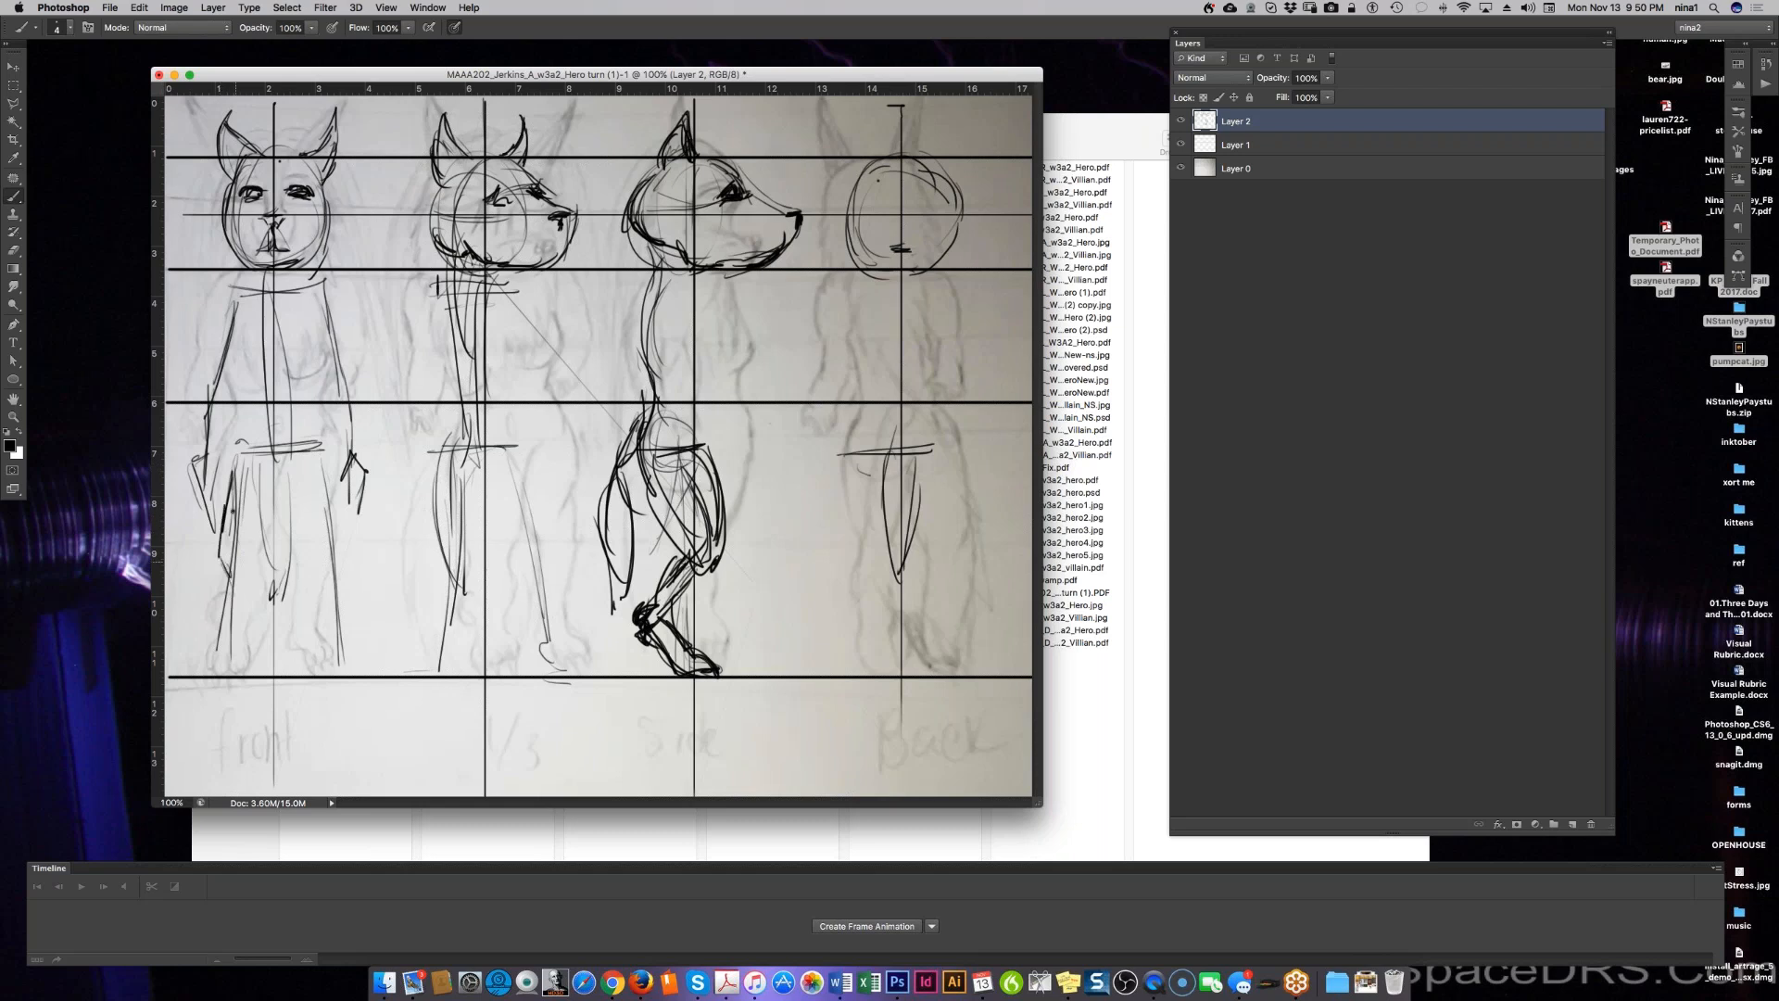
drag(230, 517, 221, 564)
drag(224, 543, 1034, 615)
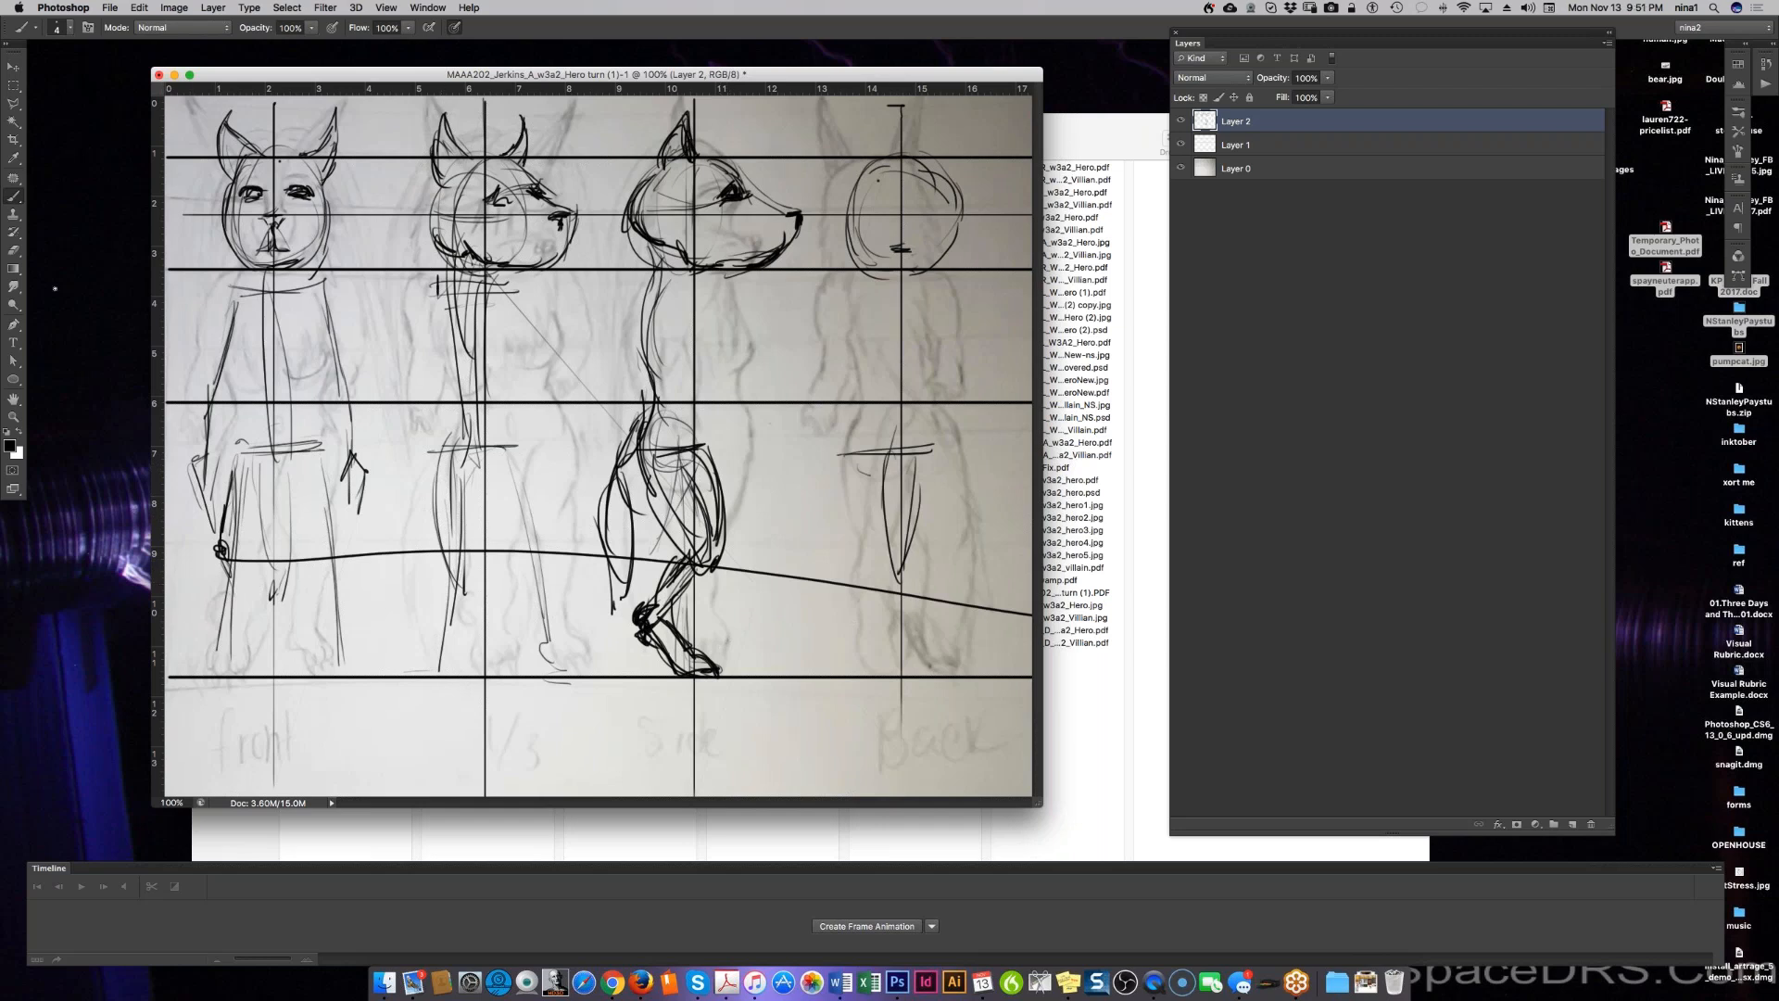
click(136, 7)
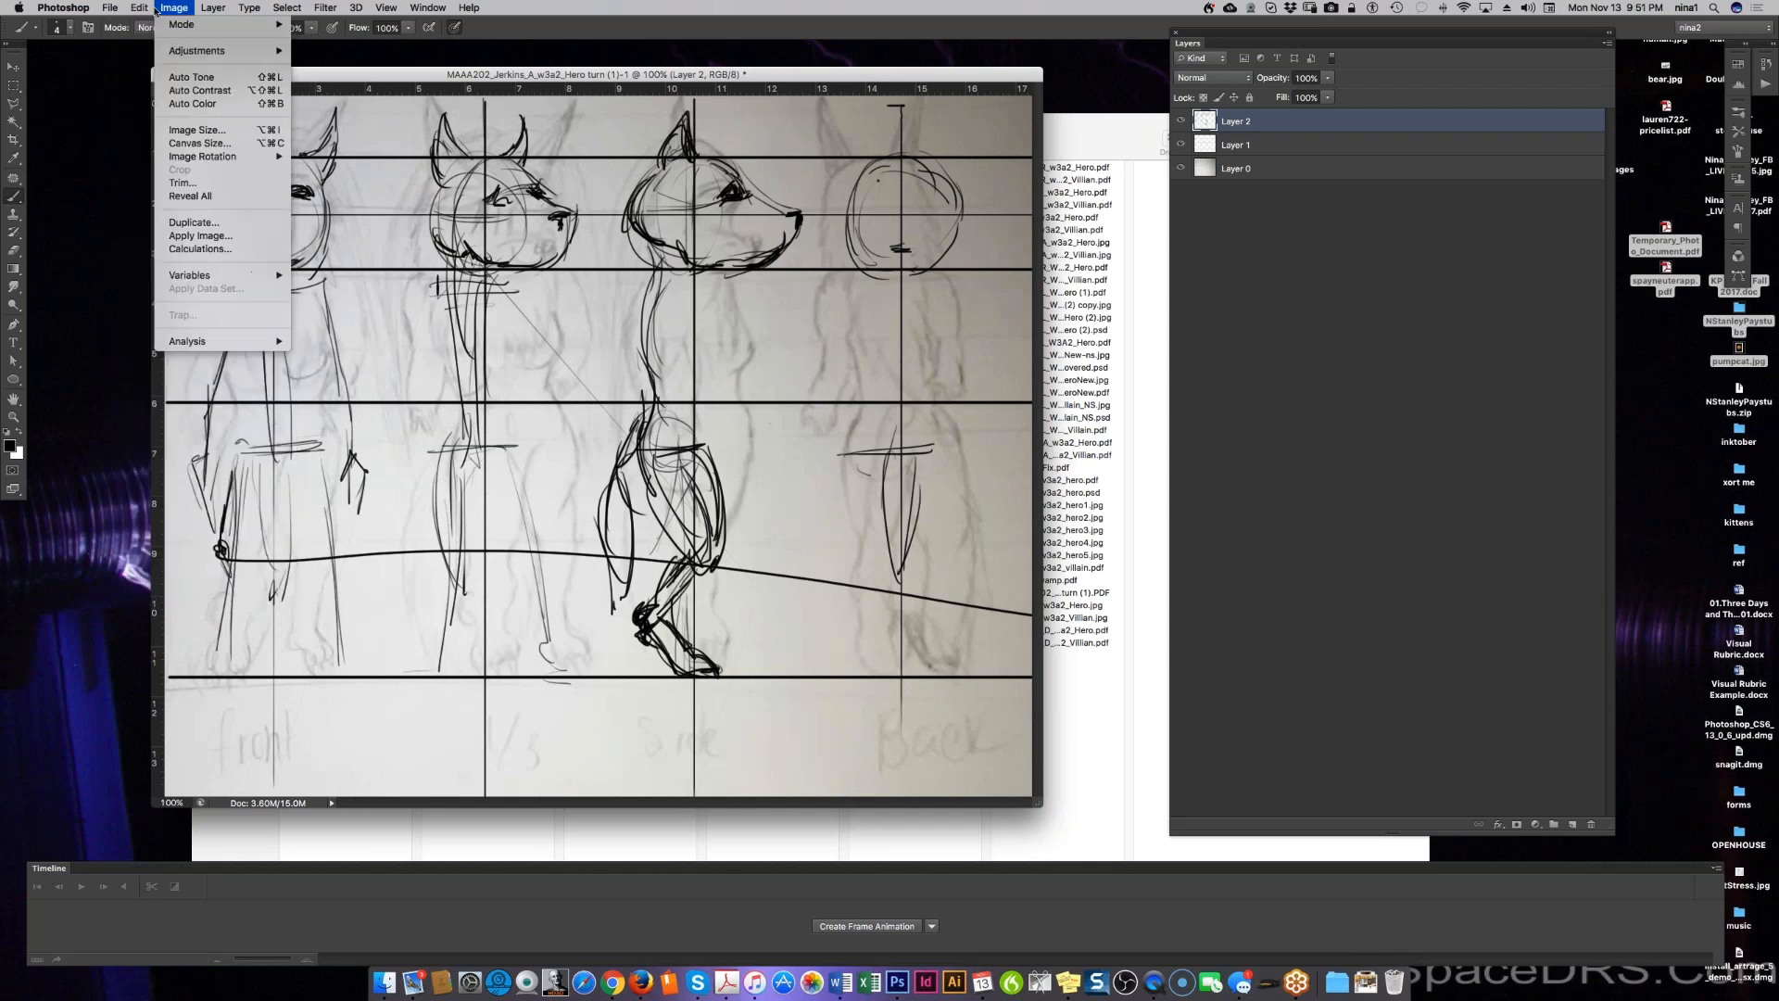
click(148, 25)
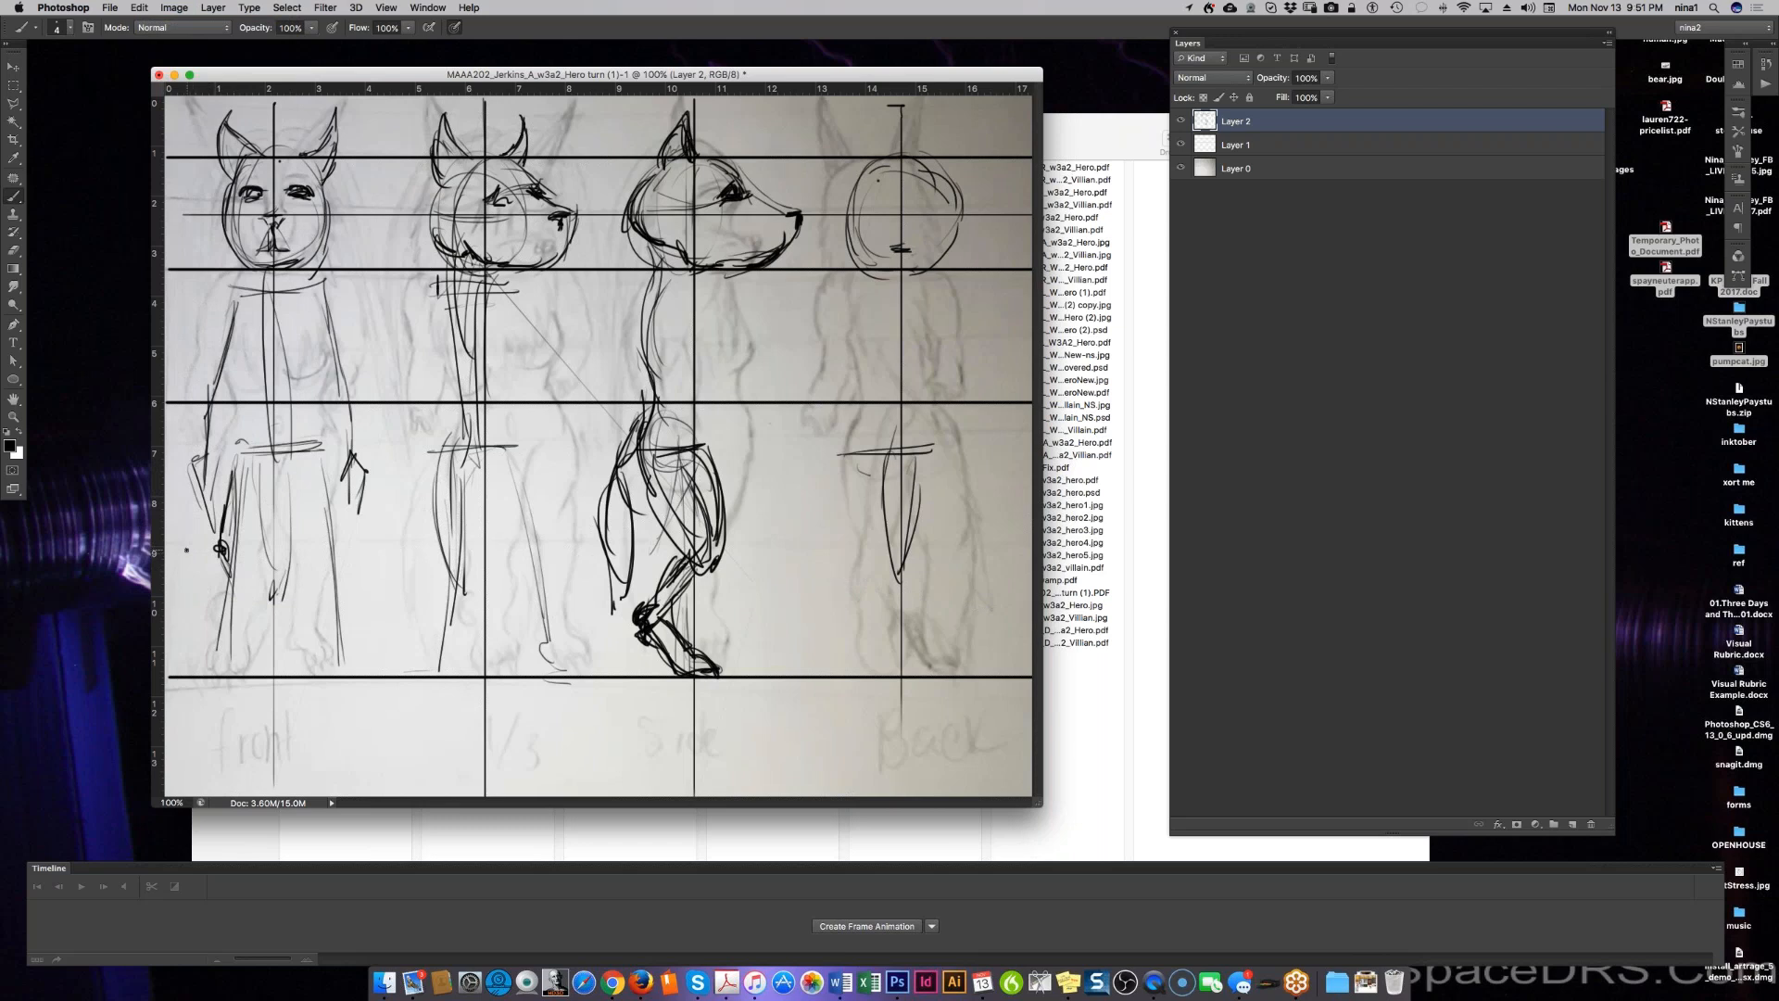
Step: Draw a straight horizontal knee guide line across all views and bend the three-quarter view's rear leg at a knee joint on it
drag(185, 554, 1032, 553)
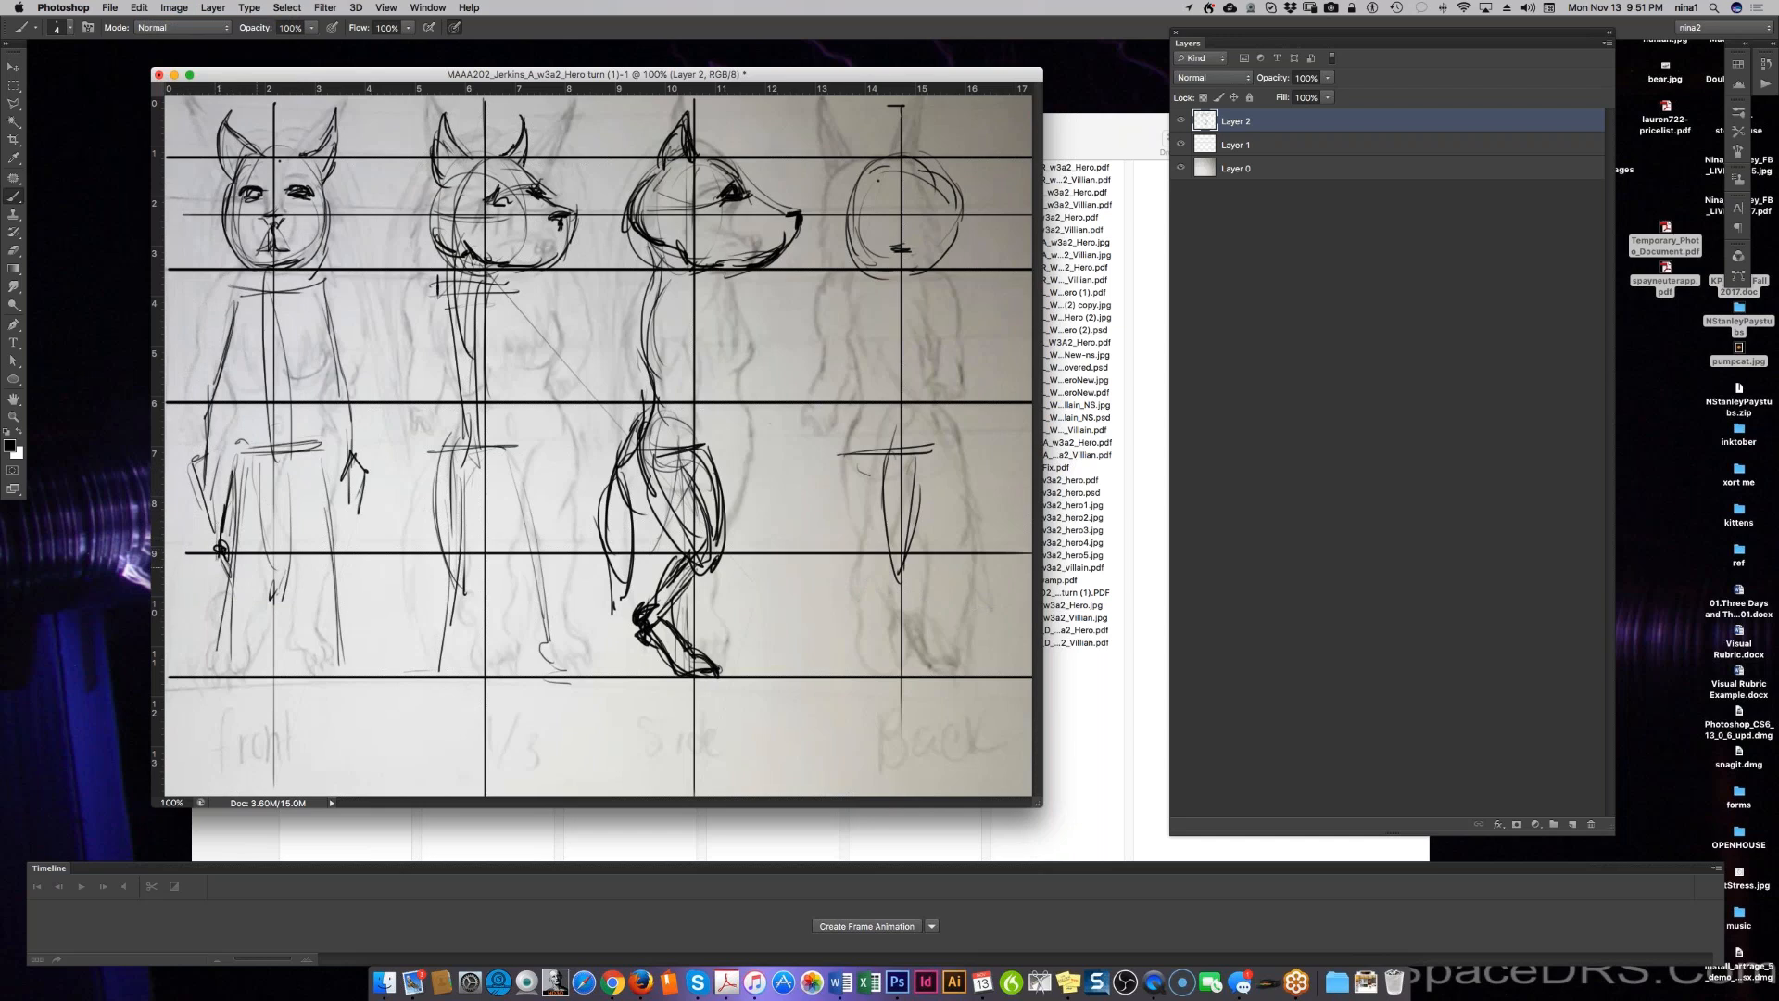
drag(454, 464, 436, 543)
drag(447, 457, 474, 549)
drag(449, 470, 472, 553)
drag(476, 556, 439, 619)
drag(456, 594, 435, 631)
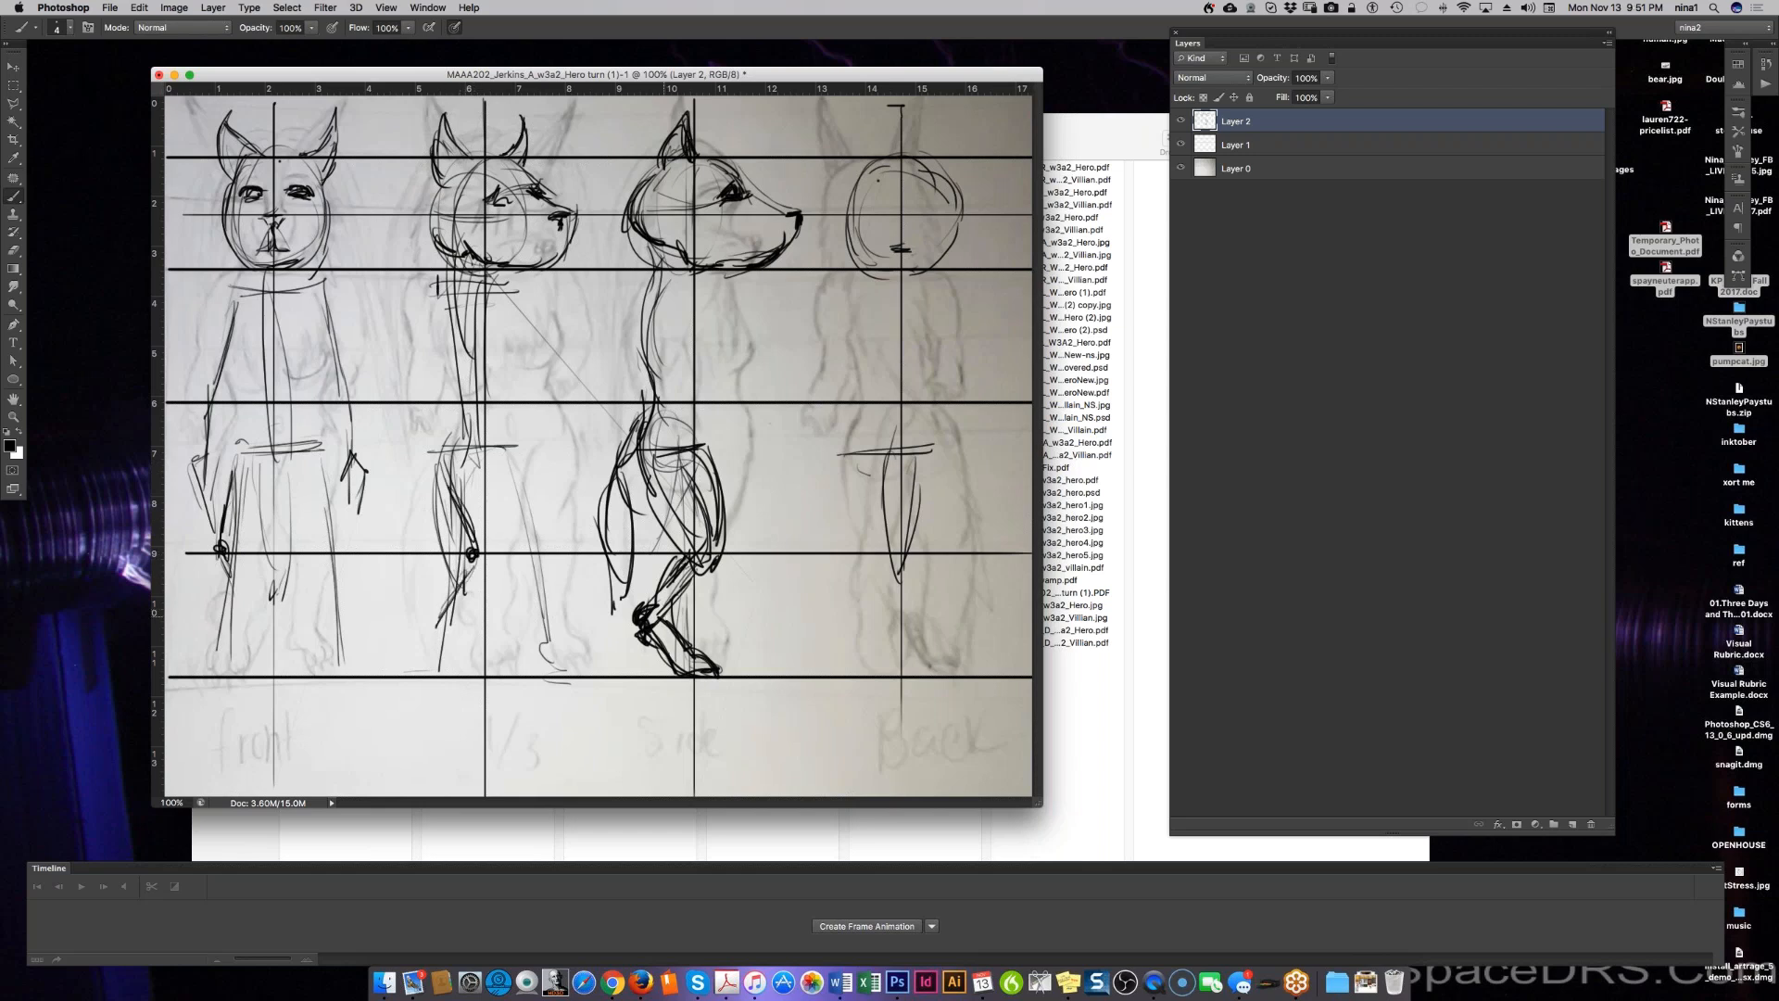
Step: Draw a horizontal heel guide line across the views and complete the three-quarter rear leg's shin and foot to it
drag(947, 623, 165, 624)
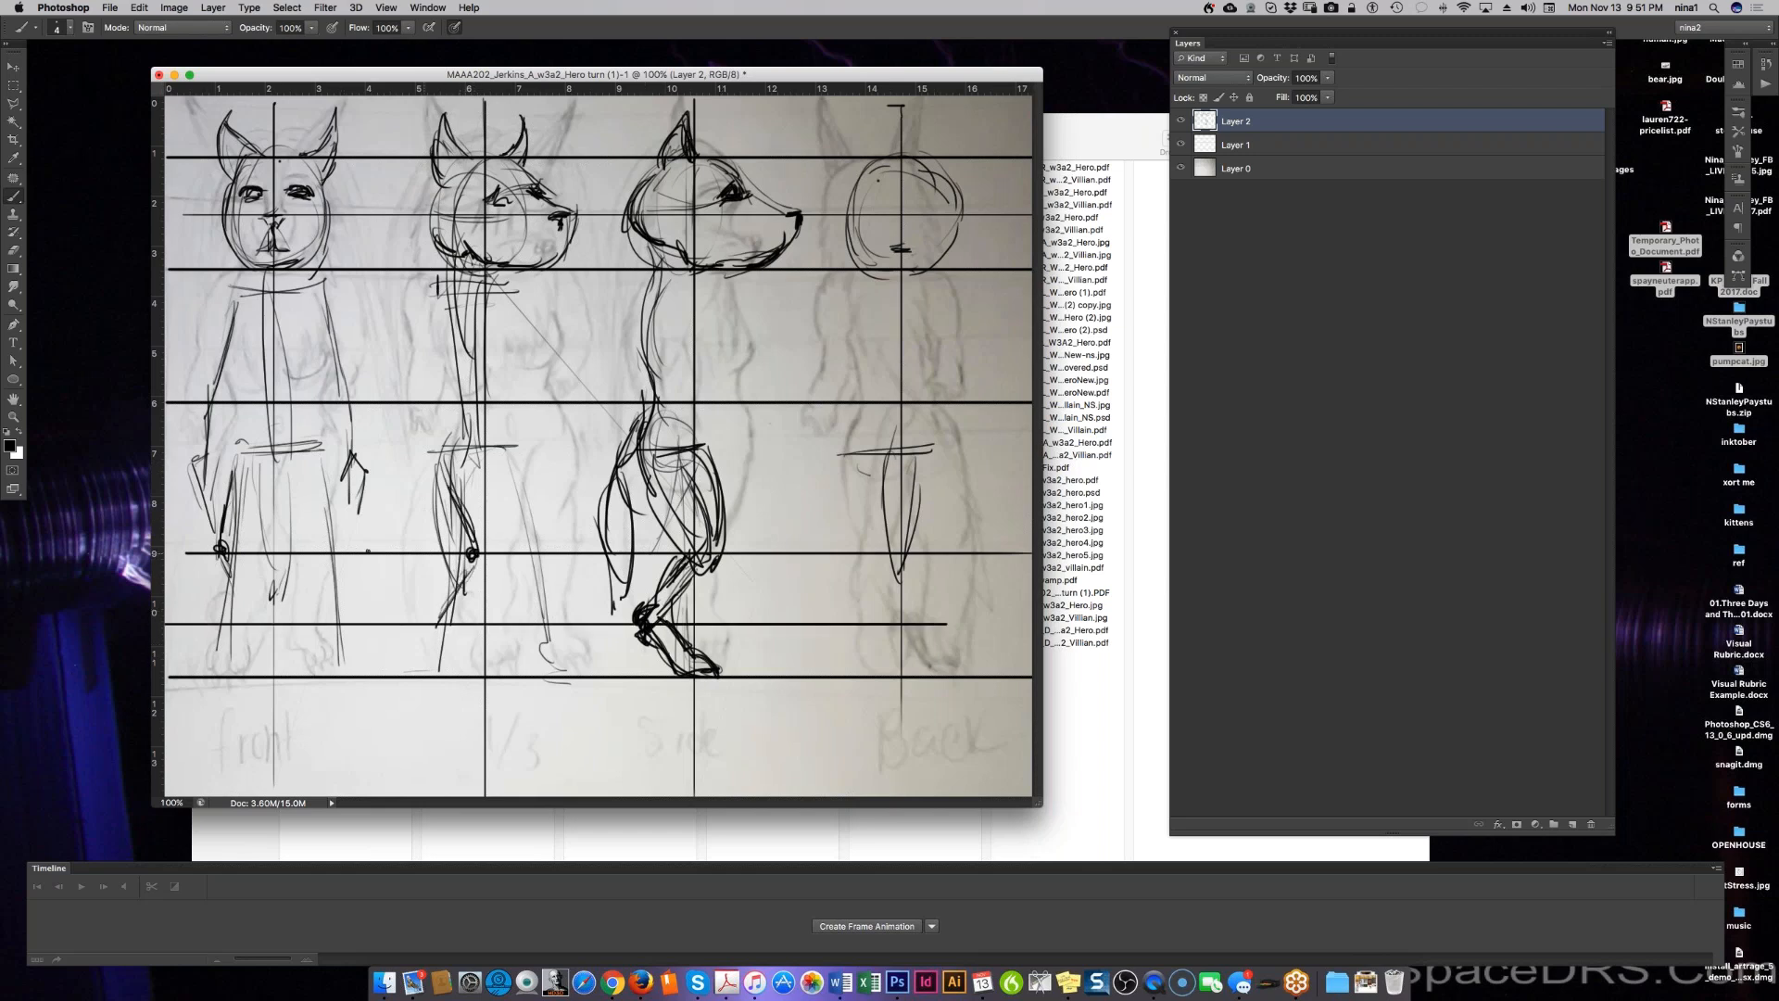
drag(476, 586, 442, 625)
drag(444, 625, 456, 680)
drag(441, 671, 480, 673)
mouse_move(463, 659)
mouse_down()
mouse_move(448, 670)
mouse_move(479, 672)
mouse_up()
drag(441, 675, 468, 676)
Step: Draw the three-quarter view's leading leg bending at the knee and heel guide lines, ending in a foot
drag(503, 452, 539, 550)
mouse_move(540, 538)
mouse_down()
mouse_move(515, 630)
mouse_move(547, 684)
mouse_move(575, 668)
mouse_up()
drag(560, 652, 579, 681)
Step: Redraw both front-view legs bending at the knee and heel guide lines, and add paws with toe lines
drag(260, 477, 228, 569)
mouse_move(226, 554)
mouse_down()
mouse_move(247, 621)
mouse_move(220, 684)
mouse_move(248, 660)
mouse_move(228, 665)
mouse_up()
drag(224, 655, 247, 675)
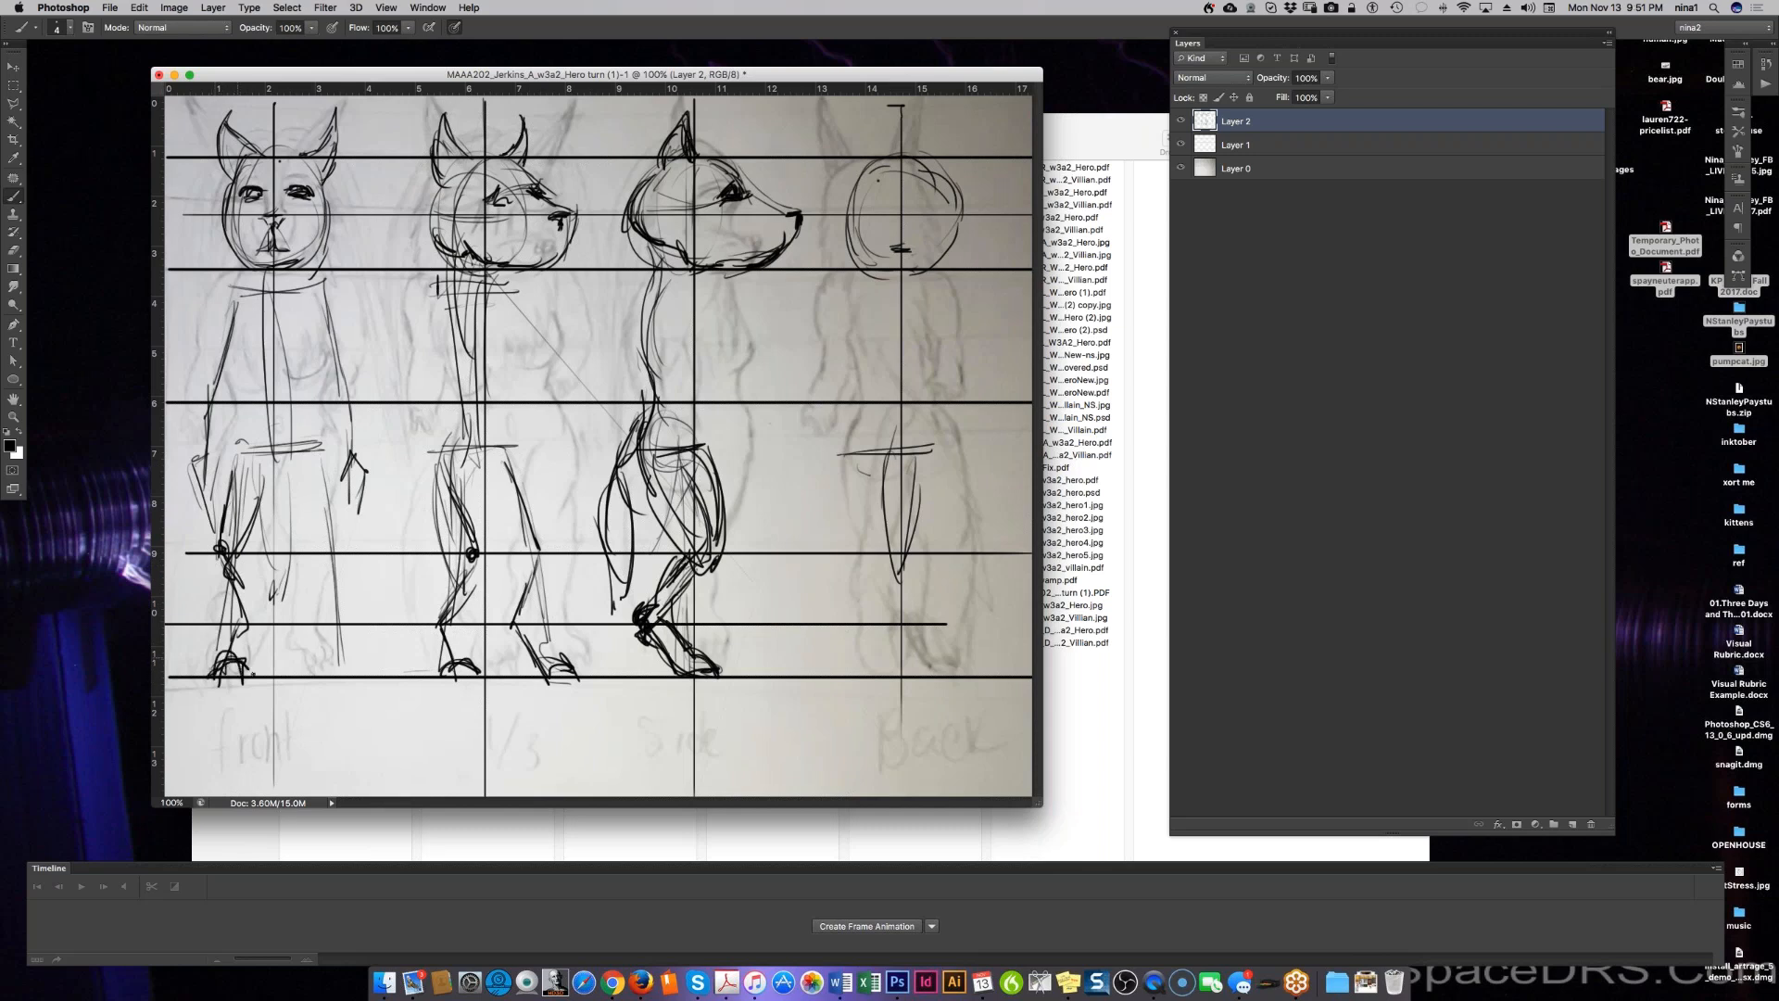
mouse_move(307, 456)
mouse_down()
mouse_move(336, 556)
mouse_move(318, 630)
mouse_move(352, 677)
mouse_up()
mouse_move(318, 660)
mouse_down()
mouse_move(309, 672)
mouse_move(353, 681)
mouse_move(330, 652)
mouse_move(355, 675)
mouse_up()
drag(317, 681, 353, 682)
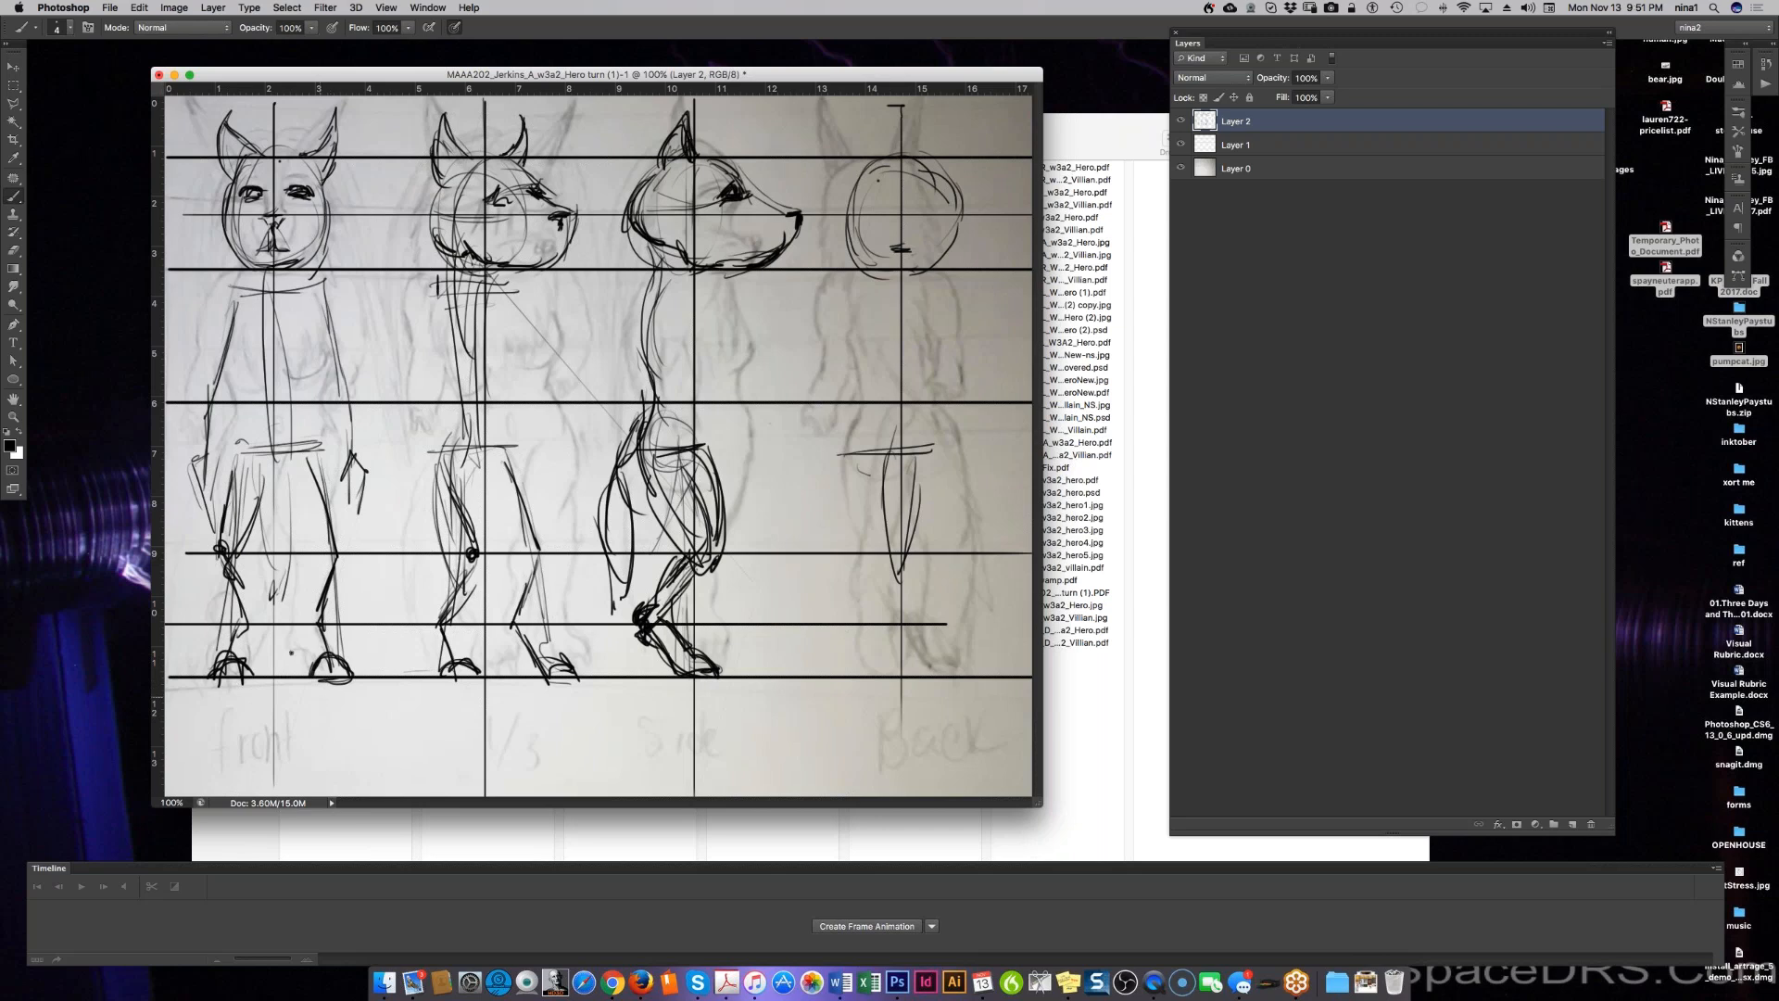
drag(226, 650, 258, 675)
drag(443, 668, 479, 666)
Step: Sketch example paw shapes for the different viewing angles below the feet guide line
mouse_move(311, 769)
mouse_down()
mouse_move(334, 735)
mouse_move(371, 771)
mouse_move(325, 771)
mouse_move(353, 766)
mouse_up()
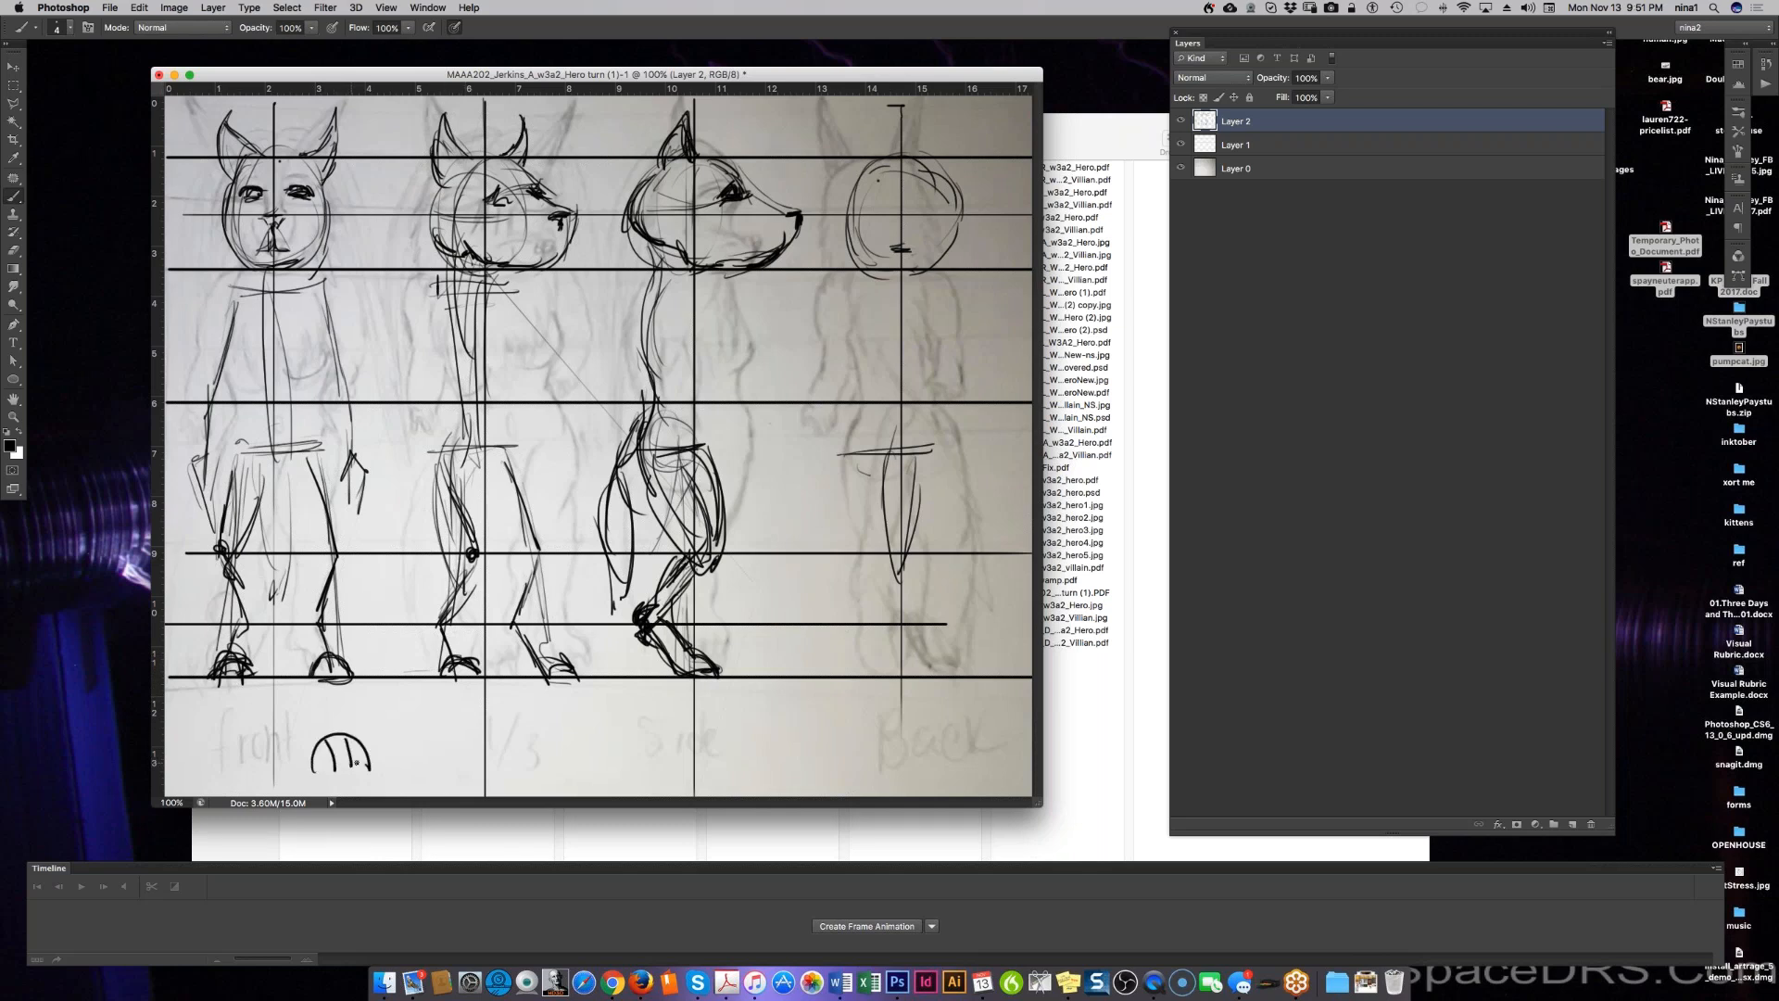
mouse_move(426, 721)
mouse_down()
mouse_move(479, 761)
mouse_move(440, 767)
mouse_move(463, 765)
mouse_up()
mouse_move(562, 721)
mouse_down()
mouse_move(562, 765)
mouse_move(619, 752)
mouse_move(619, 719)
mouse_up()
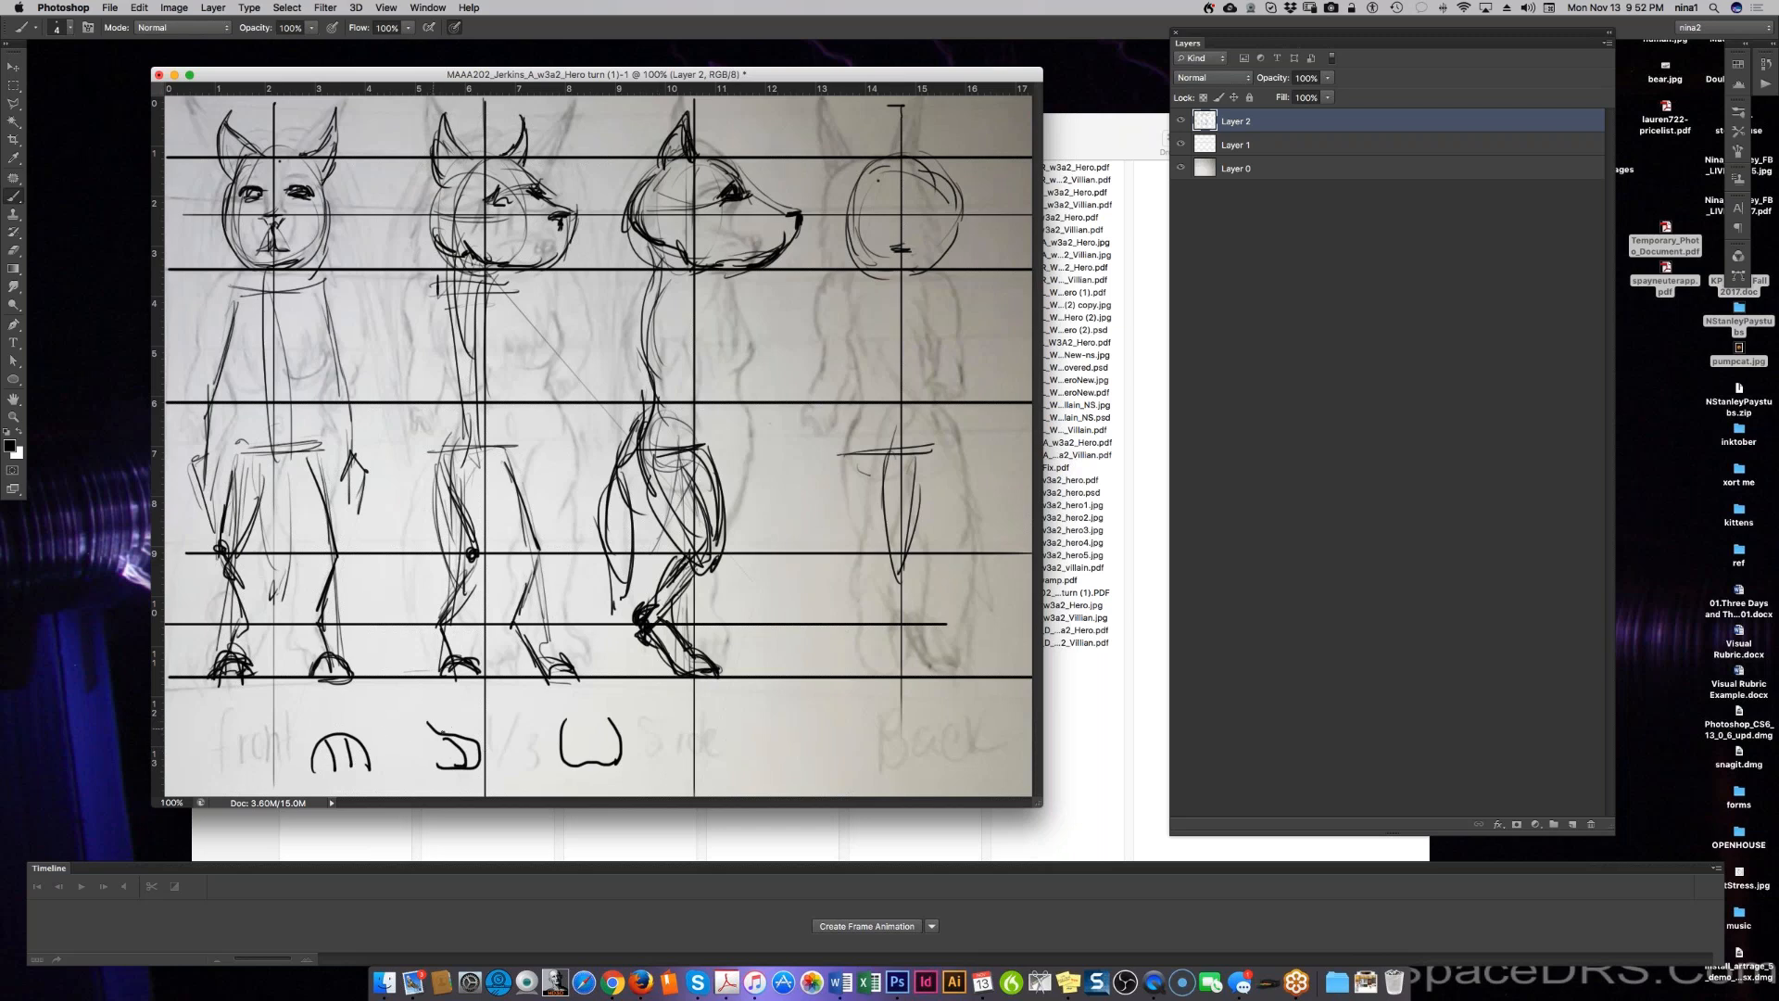
mouse_move(374, 725)
mouse_down()
mouse_move(409, 769)
mouse_move(441, 756)
mouse_move(413, 770)
mouse_move(371, 755)
mouse_up()
Step: Delete the example paw sketches below the feet guide line and clear the selection
key(m)
mouse_move(270, 704)
mouse_down()
mouse_move(315, 734)
mouse_move(746, 785)
mouse_up()
key(Delete)
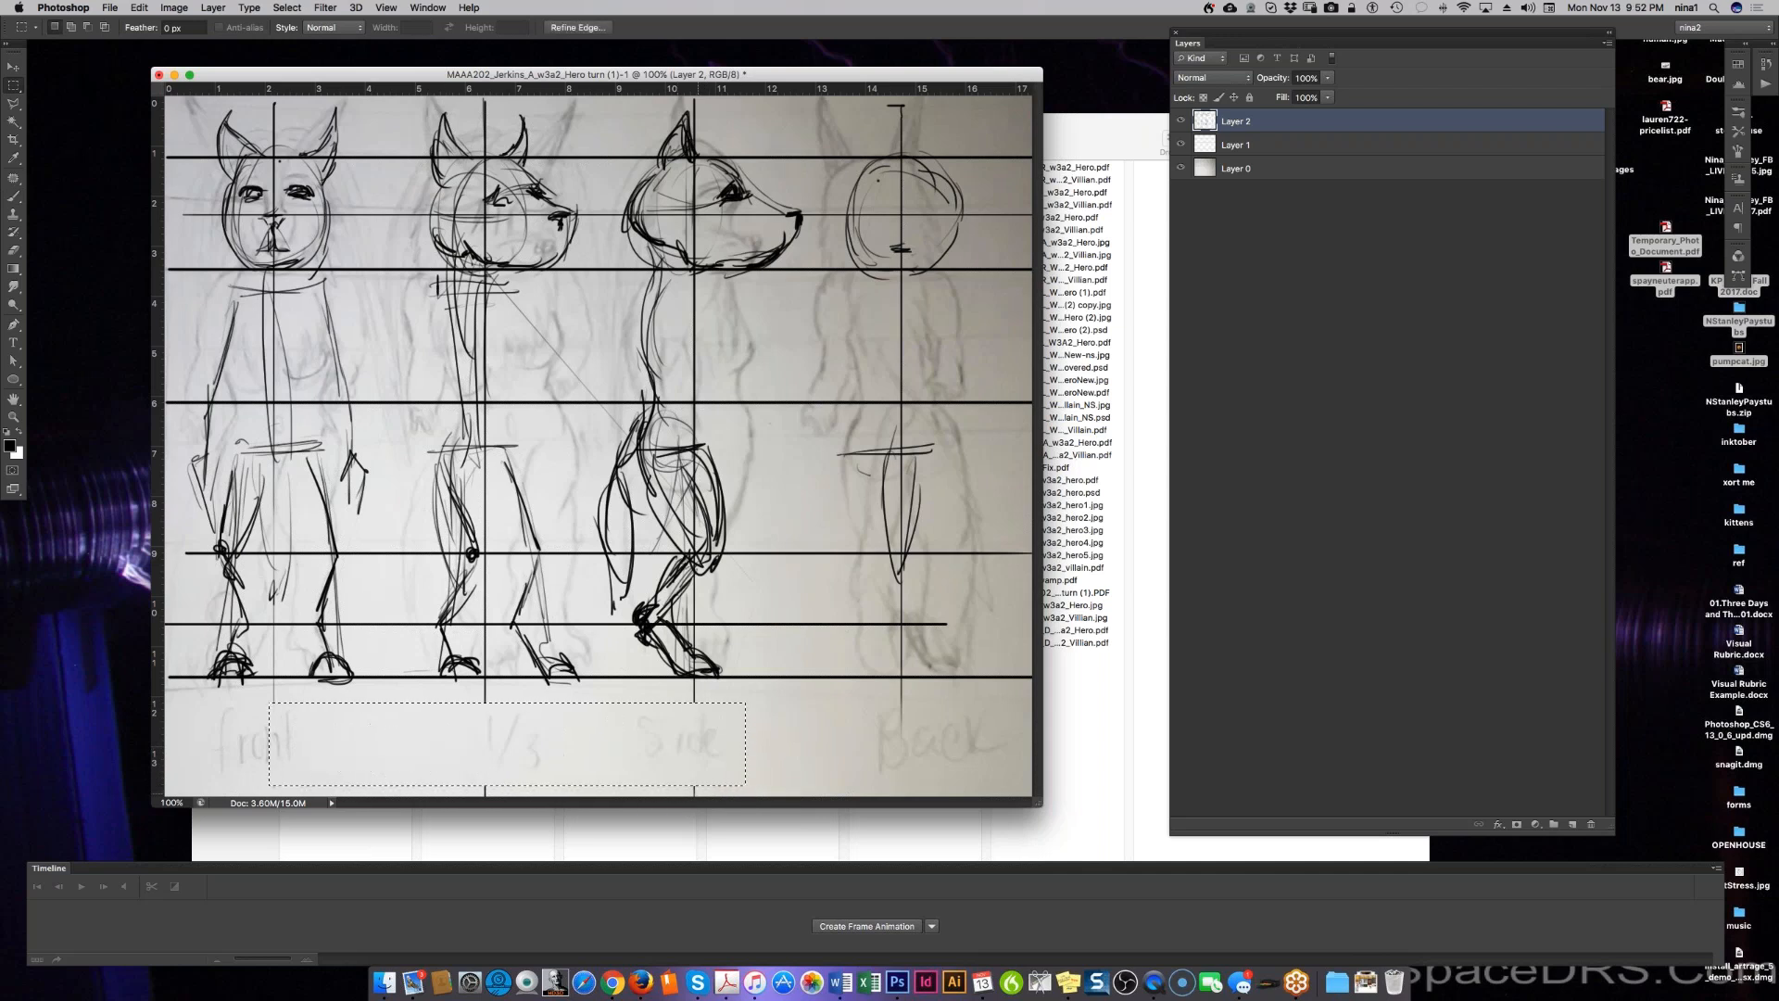
key(super+d)
Step: Strengthen the front view's thigh, shin and foot contours on both legs
key(b)
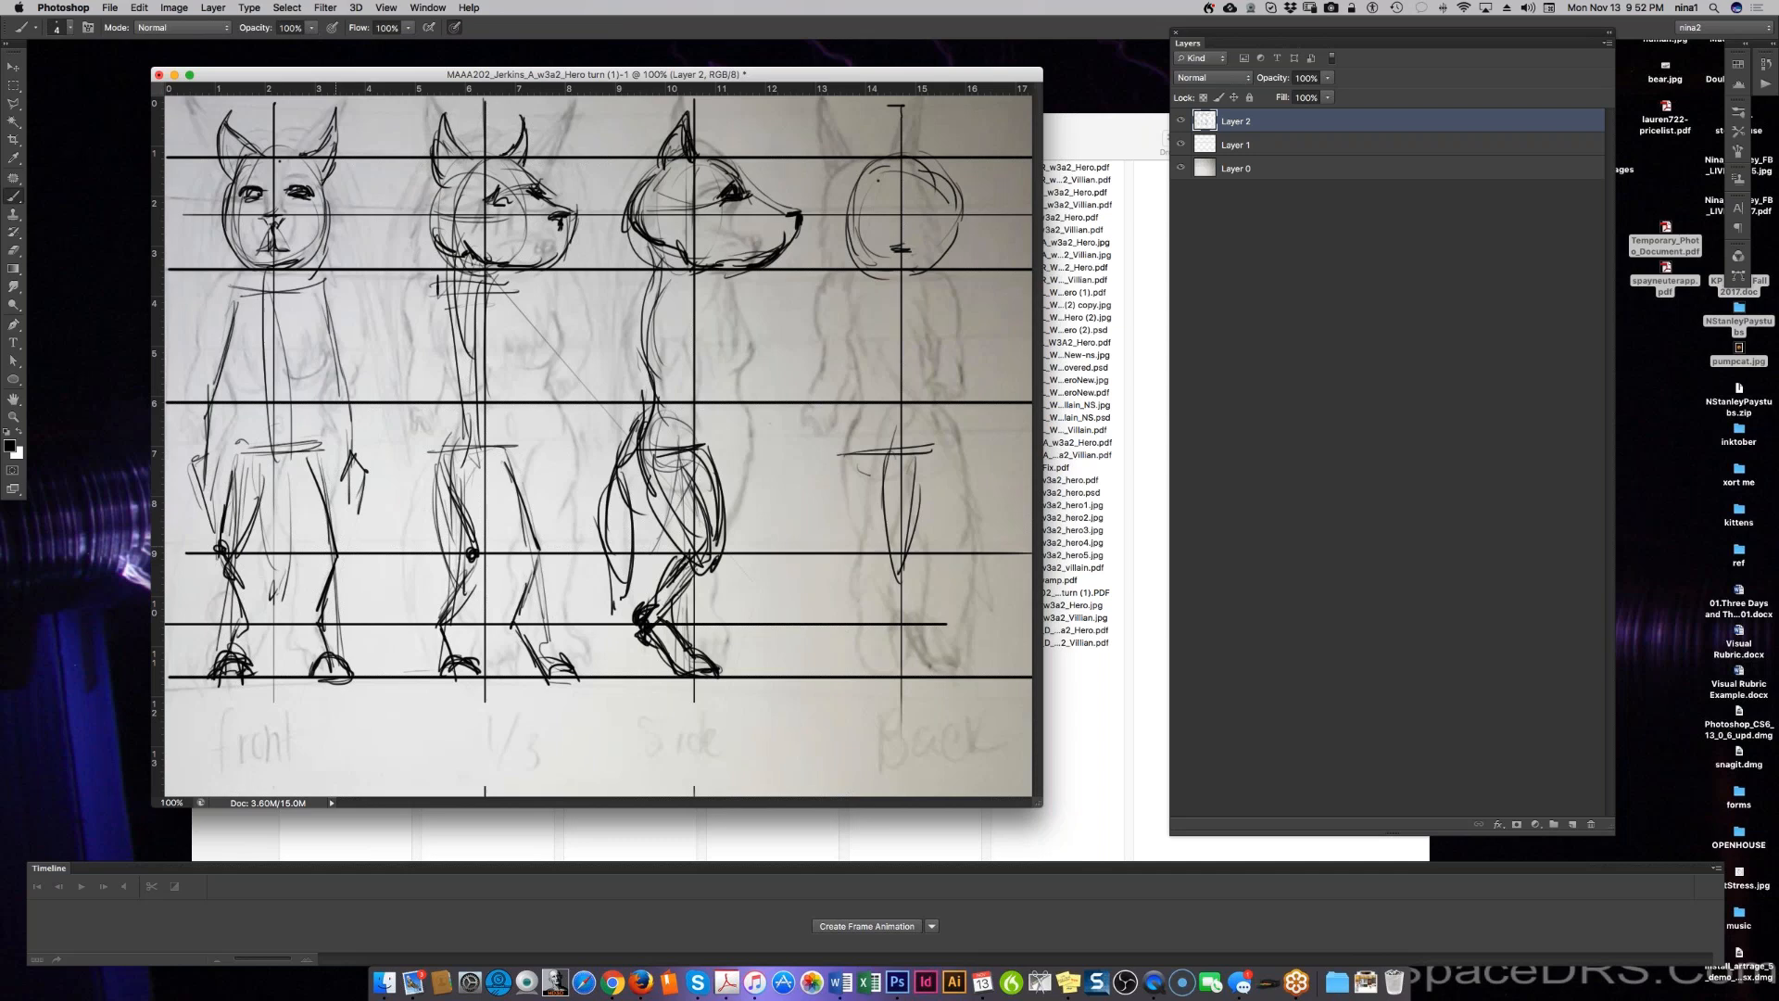
mouse_move(314, 447)
mouse_down()
mouse_move(337, 545)
mouse_move(242, 534)
mouse_move(221, 572)
mouse_move(244, 621)
mouse_up()
drag(215, 567, 232, 631)
drag(229, 629, 241, 663)
mouse_move(291, 480)
mouse_down()
mouse_move(325, 598)
mouse_move(300, 629)
mouse_move(308, 675)
mouse_move(343, 671)
mouse_move(330, 652)
mouse_up()
drag(335, 657, 343, 677)
Step: Round out the front view's knees and thighs with bold contour strokes and darken the inner legs
drag(279, 505, 305, 555)
drag(301, 545, 328, 576)
drag(344, 536, 333, 576)
drag(345, 486, 324, 565)
mouse_move(208, 525)
mouse_down()
mouse_move(222, 571)
mouse_move(246, 565)
mouse_up()
drag(254, 527, 217, 568)
mouse_move(239, 454)
mouse_down()
mouse_move(216, 531)
mouse_move(213, 516)
mouse_up()
drag(234, 457, 200, 543)
drag(276, 490, 232, 563)
mouse_move(272, 499)
mouse_down()
mouse_move(312, 555)
mouse_move(238, 647)
mouse_up()
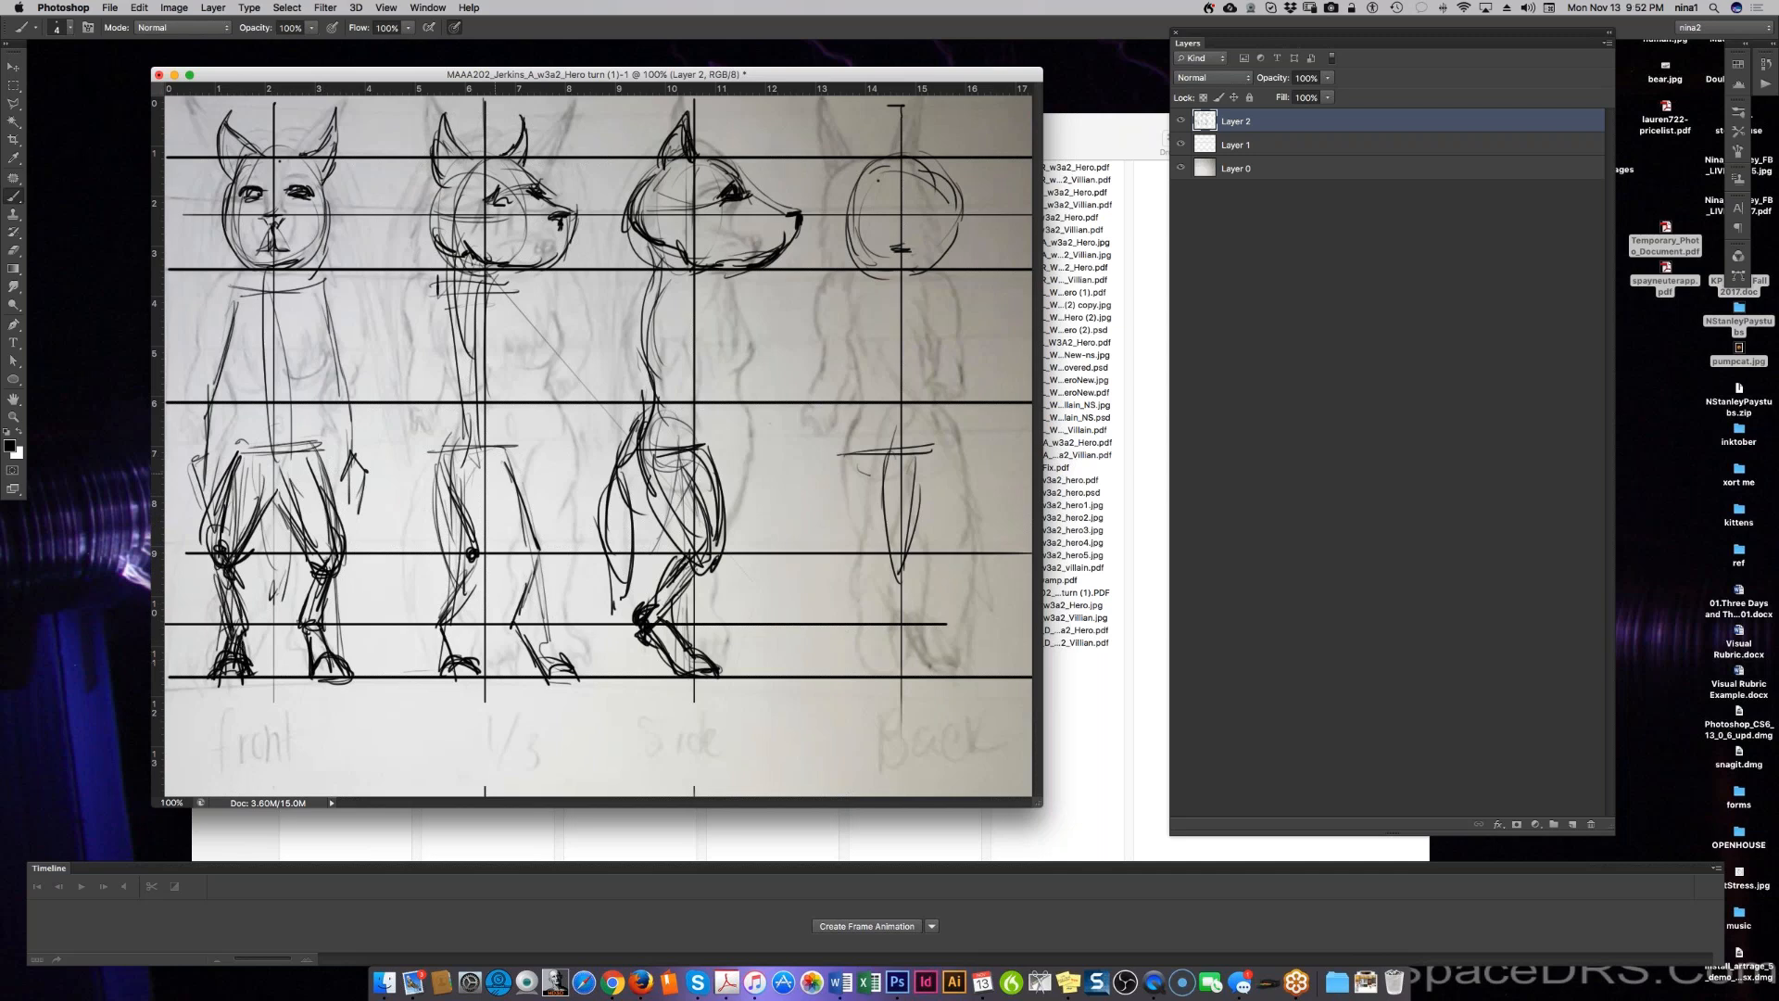
Step: Flesh out both three-quarter-view legs from thigh to foot and reinforce the side-view leg's contours
drag(441, 444, 435, 542)
drag(433, 480, 471, 548)
mouse_move(492, 464)
mouse_down()
mouse_move(474, 560)
mouse_move(416, 618)
mouse_move(422, 674)
mouse_up()
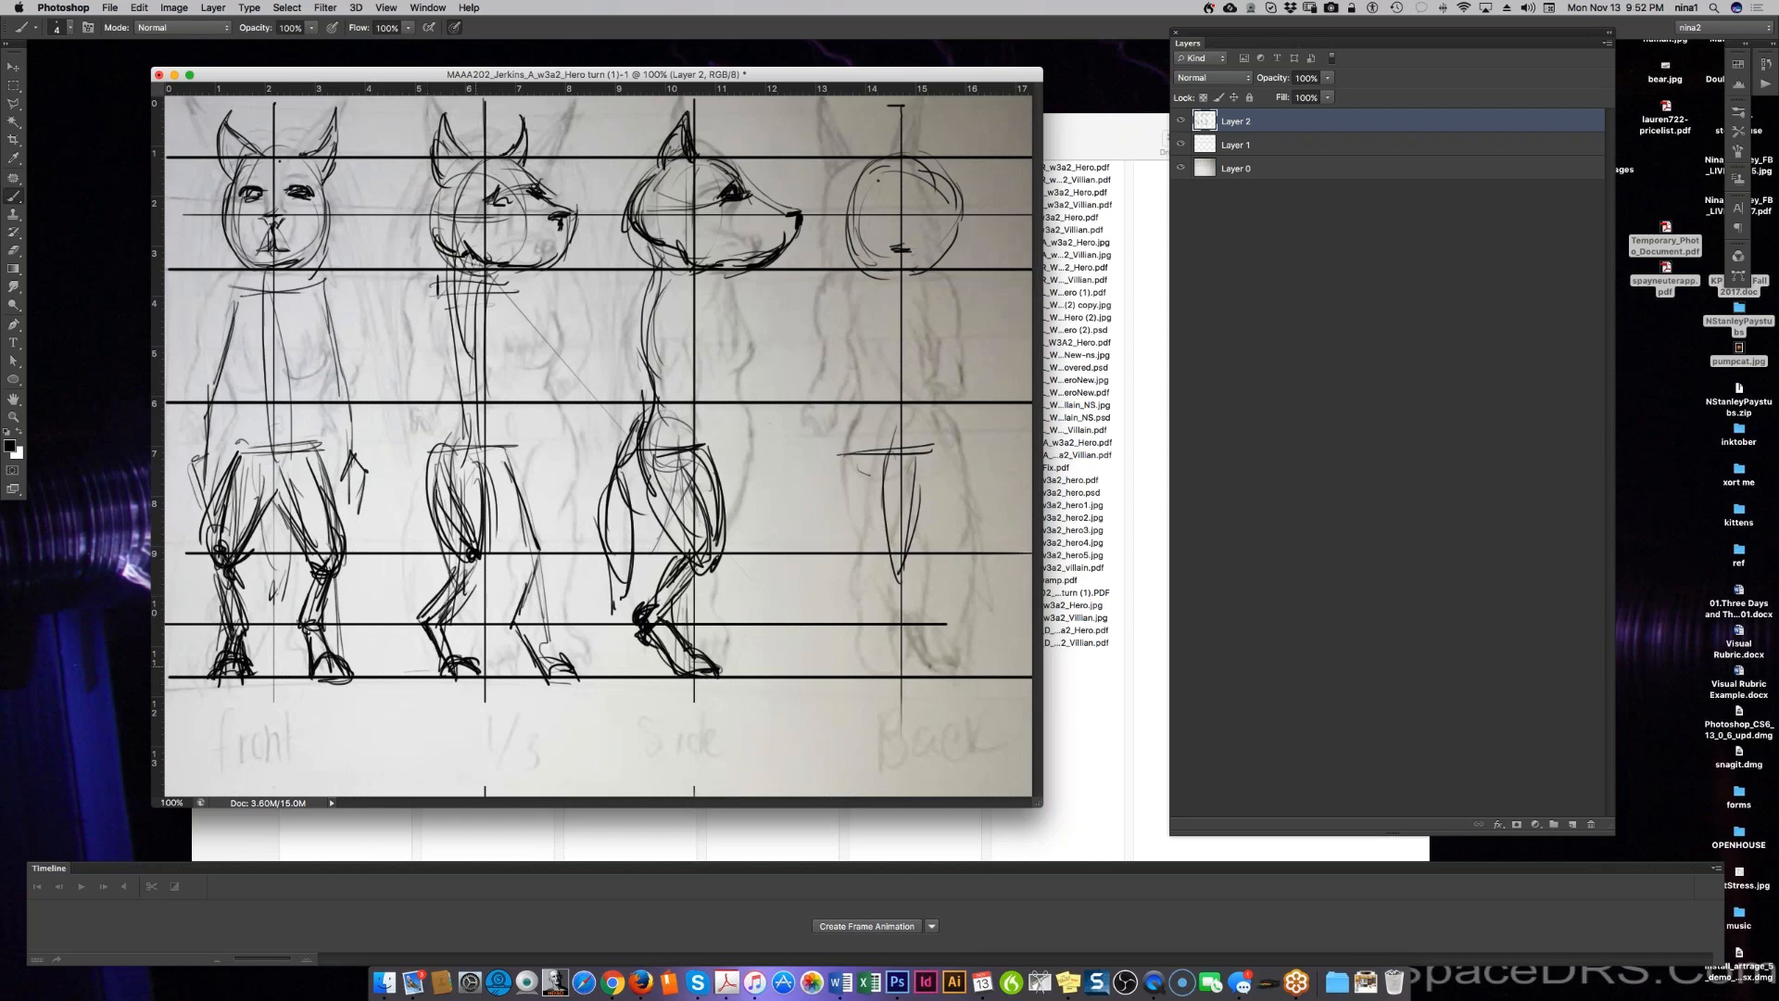
drag(506, 452, 545, 547)
drag(508, 454, 537, 556)
mouse_move(538, 557)
mouse_down()
mouse_move(517, 561)
mouse_move(512, 616)
mouse_move(527, 679)
mouse_move(541, 676)
mouse_up()
drag(540, 662, 560, 667)
mouse_move(653, 489)
mouse_down()
mouse_move(661, 523)
mouse_move(710, 532)
mouse_up()
mouse_move(666, 475)
mouse_down()
mouse_move(647, 615)
mouse_move(668, 676)
mouse_up()
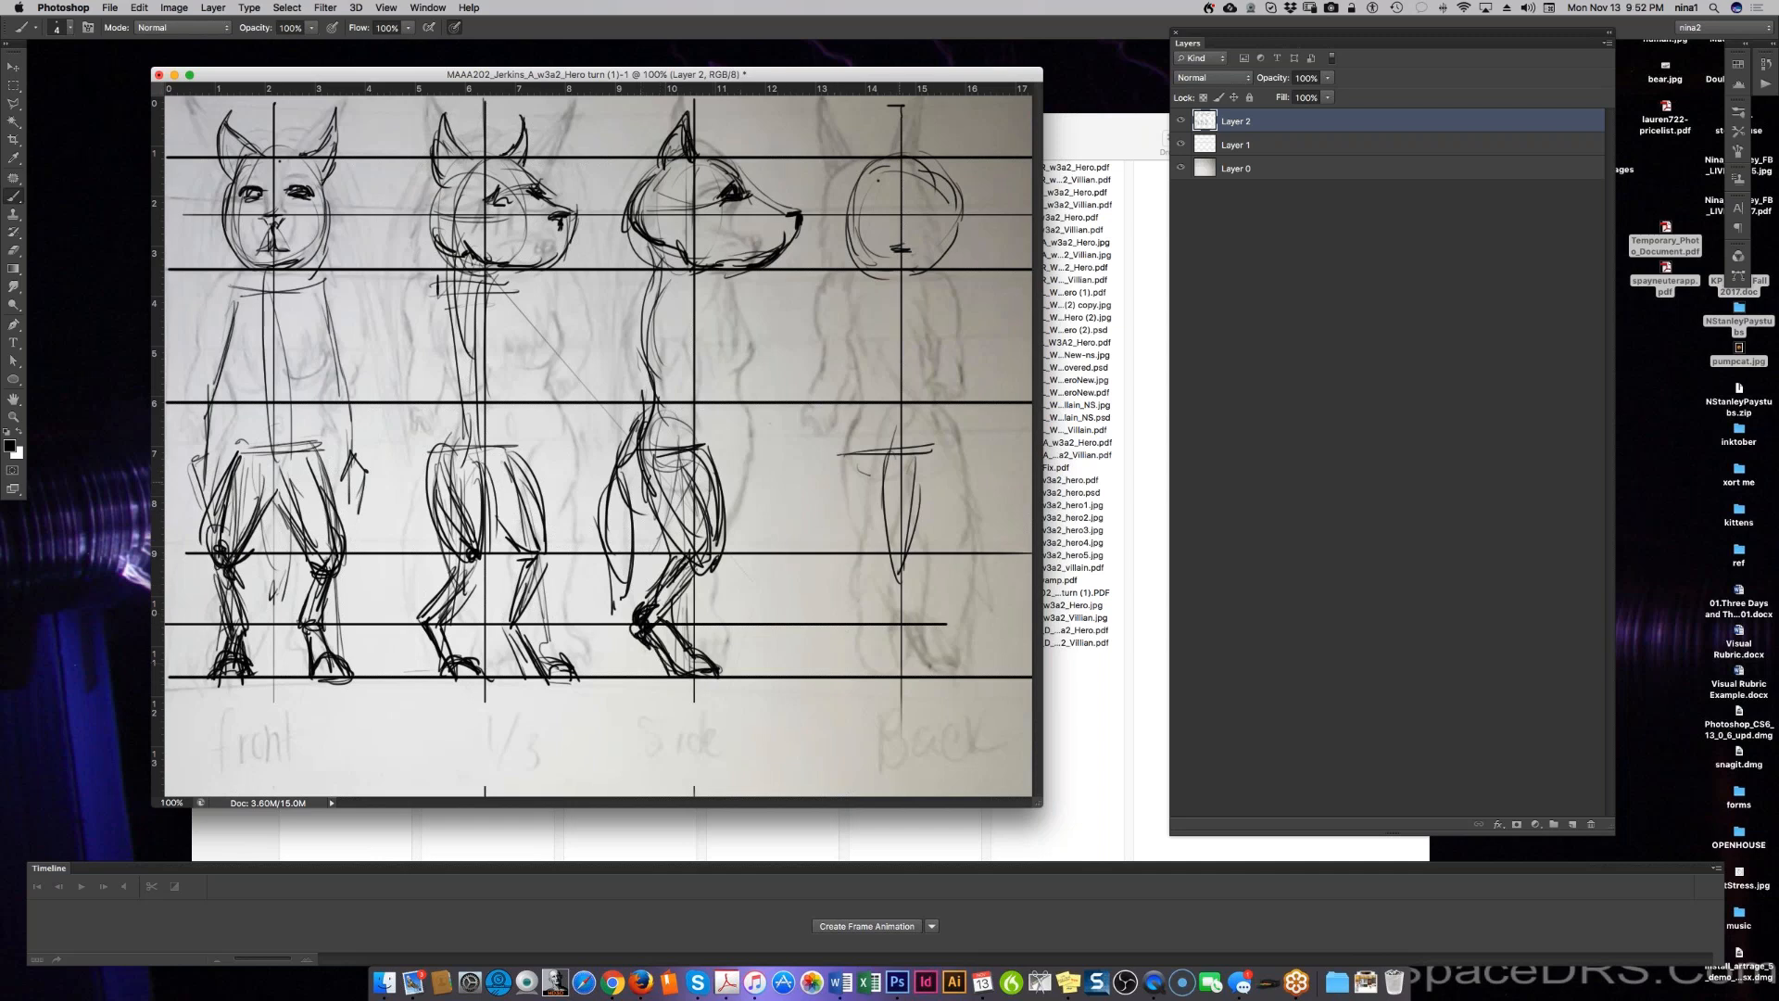
Step: Add a short stroke at the back view's hip and draw both arm lines on the three-quarter view
drag(855, 433, 841, 500)
mouse_move(442, 290)
mouse_down()
mouse_move(515, 289)
mouse_move(424, 392)
mouse_up()
drag(435, 325, 416, 488)
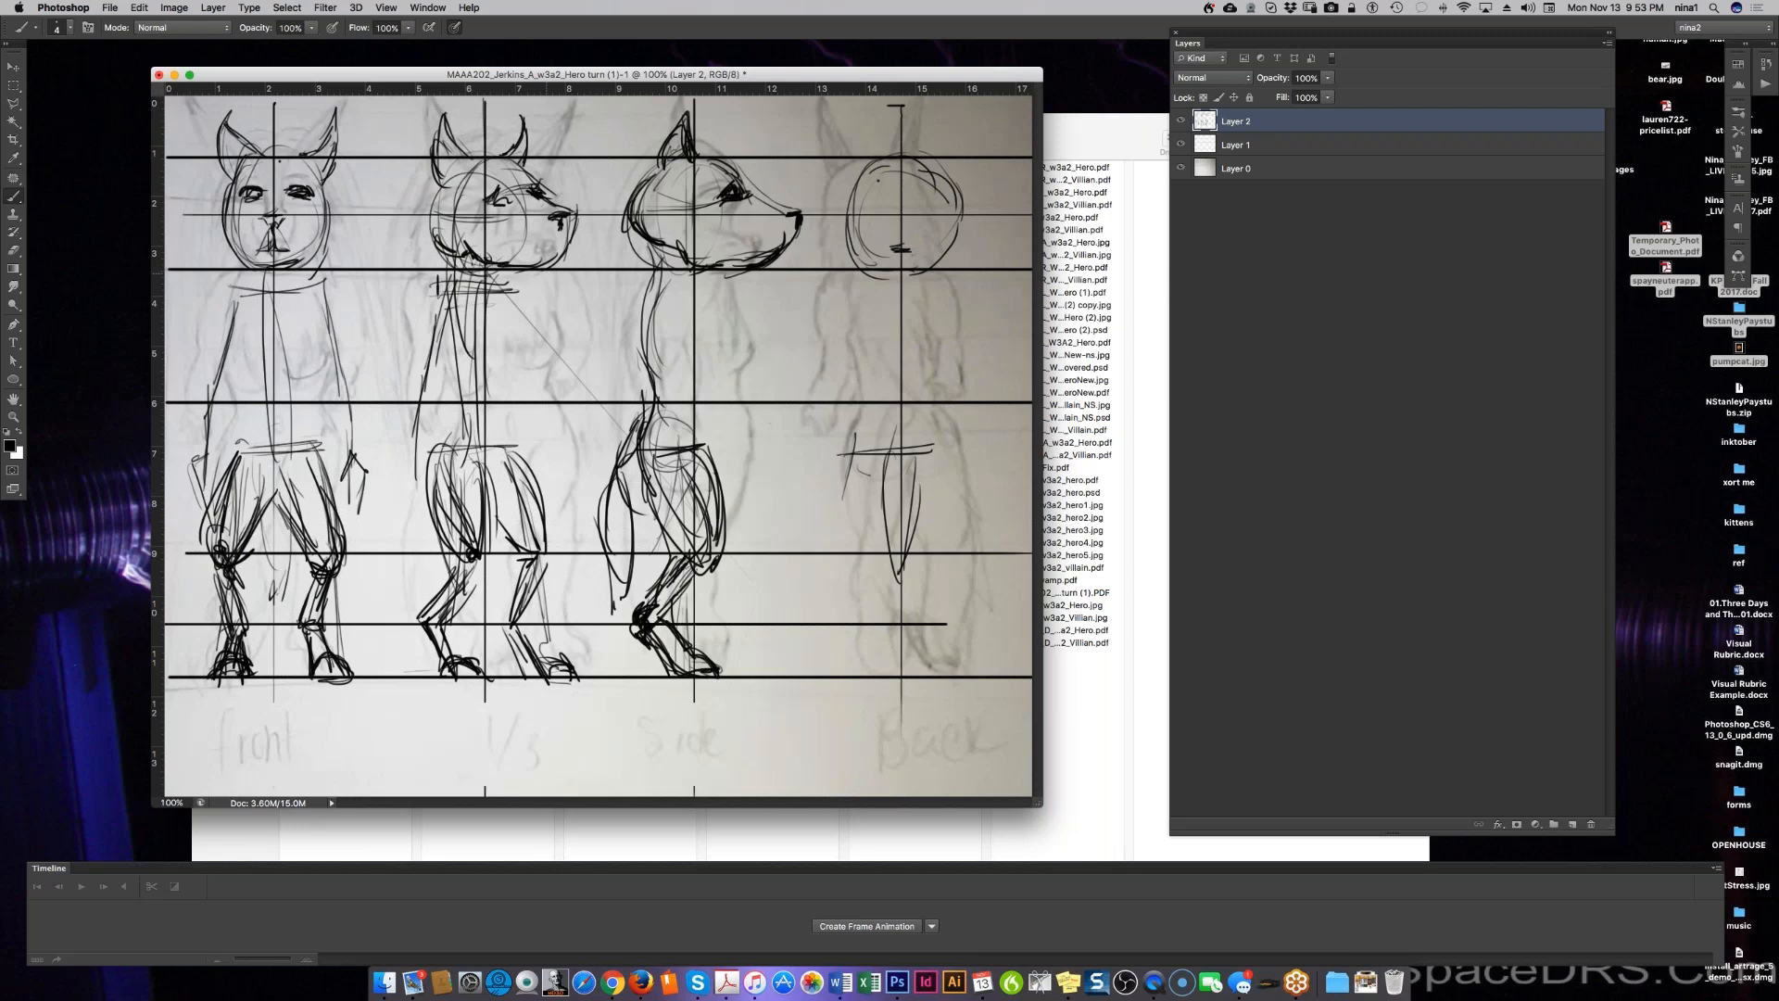
drag(524, 284, 561, 497)
Step: Draw the side view's dark shoulder joint and its arm line down to the hip
drag(681, 295, 655, 393)
drag(667, 312, 674, 424)
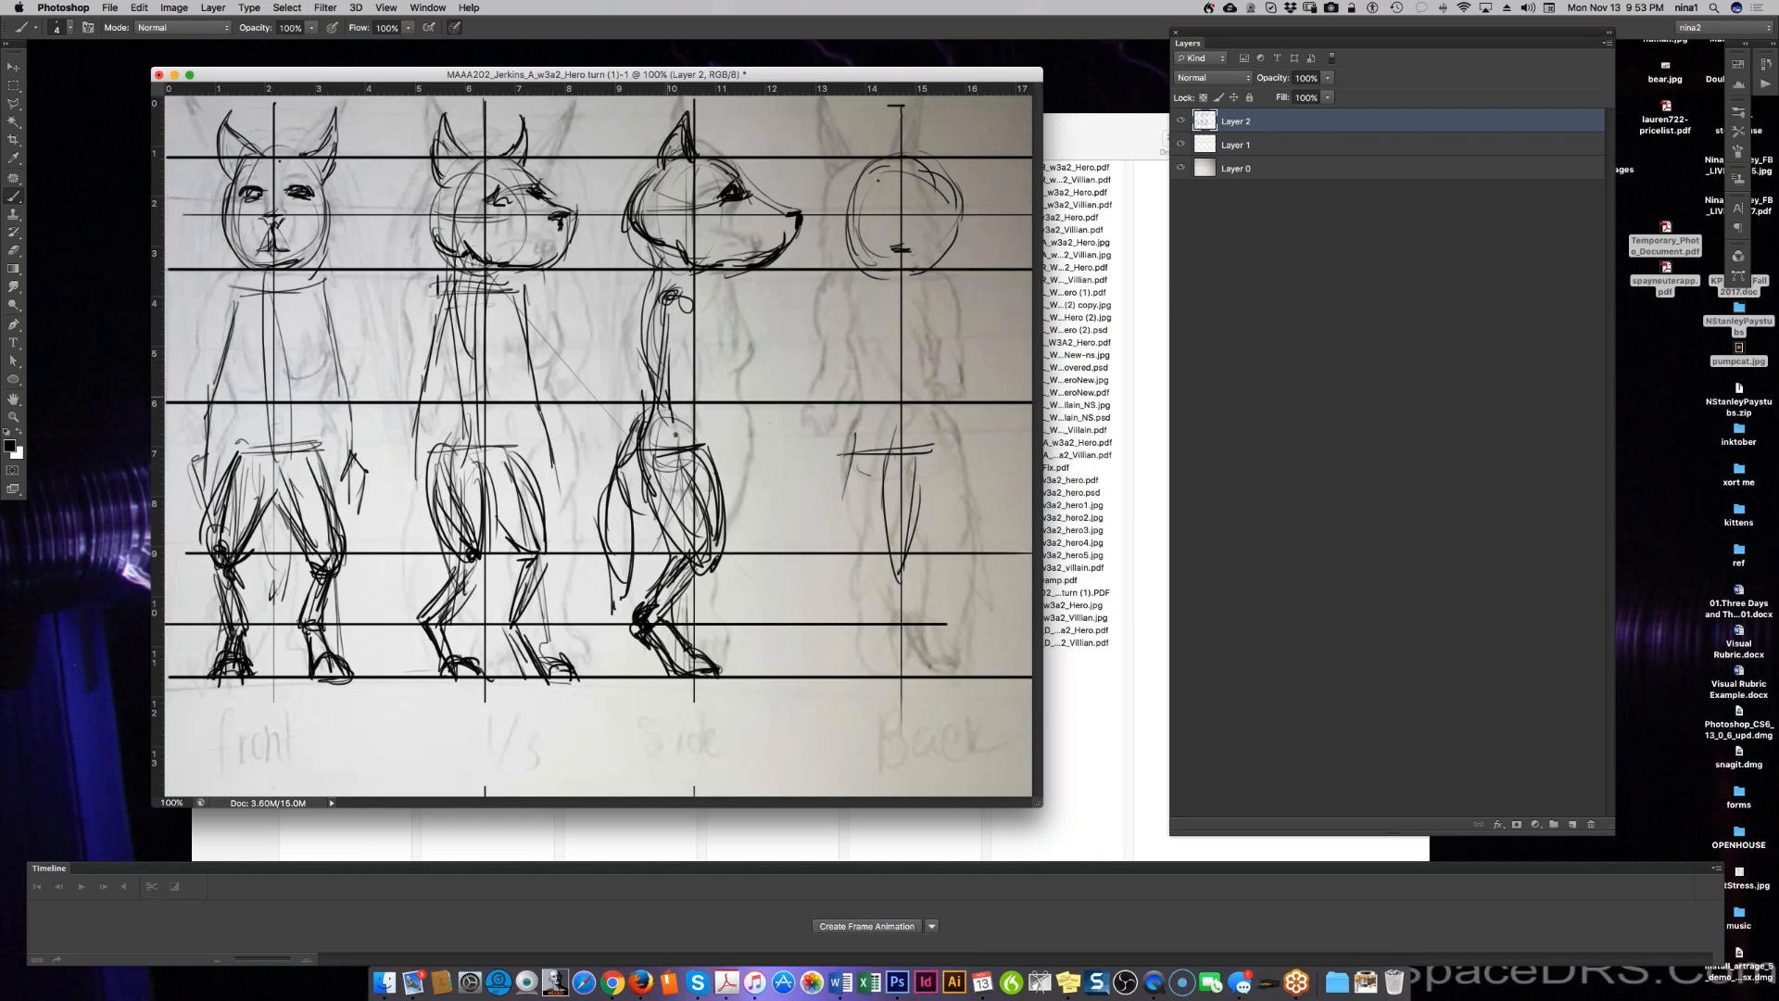
drag(664, 299, 662, 292)
mouse_move(659, 304)
mouse_down()
mouse_move(656, 377)
mouse_move(693, 478)
mouse_up()
Step: Thicken the three-quarter view's arms with a second contour from the shoulders to the wrists
drag(430, 306, 419, 458)
drag(418, 397, 443, 478)
drag(521, 300, 550, 447)
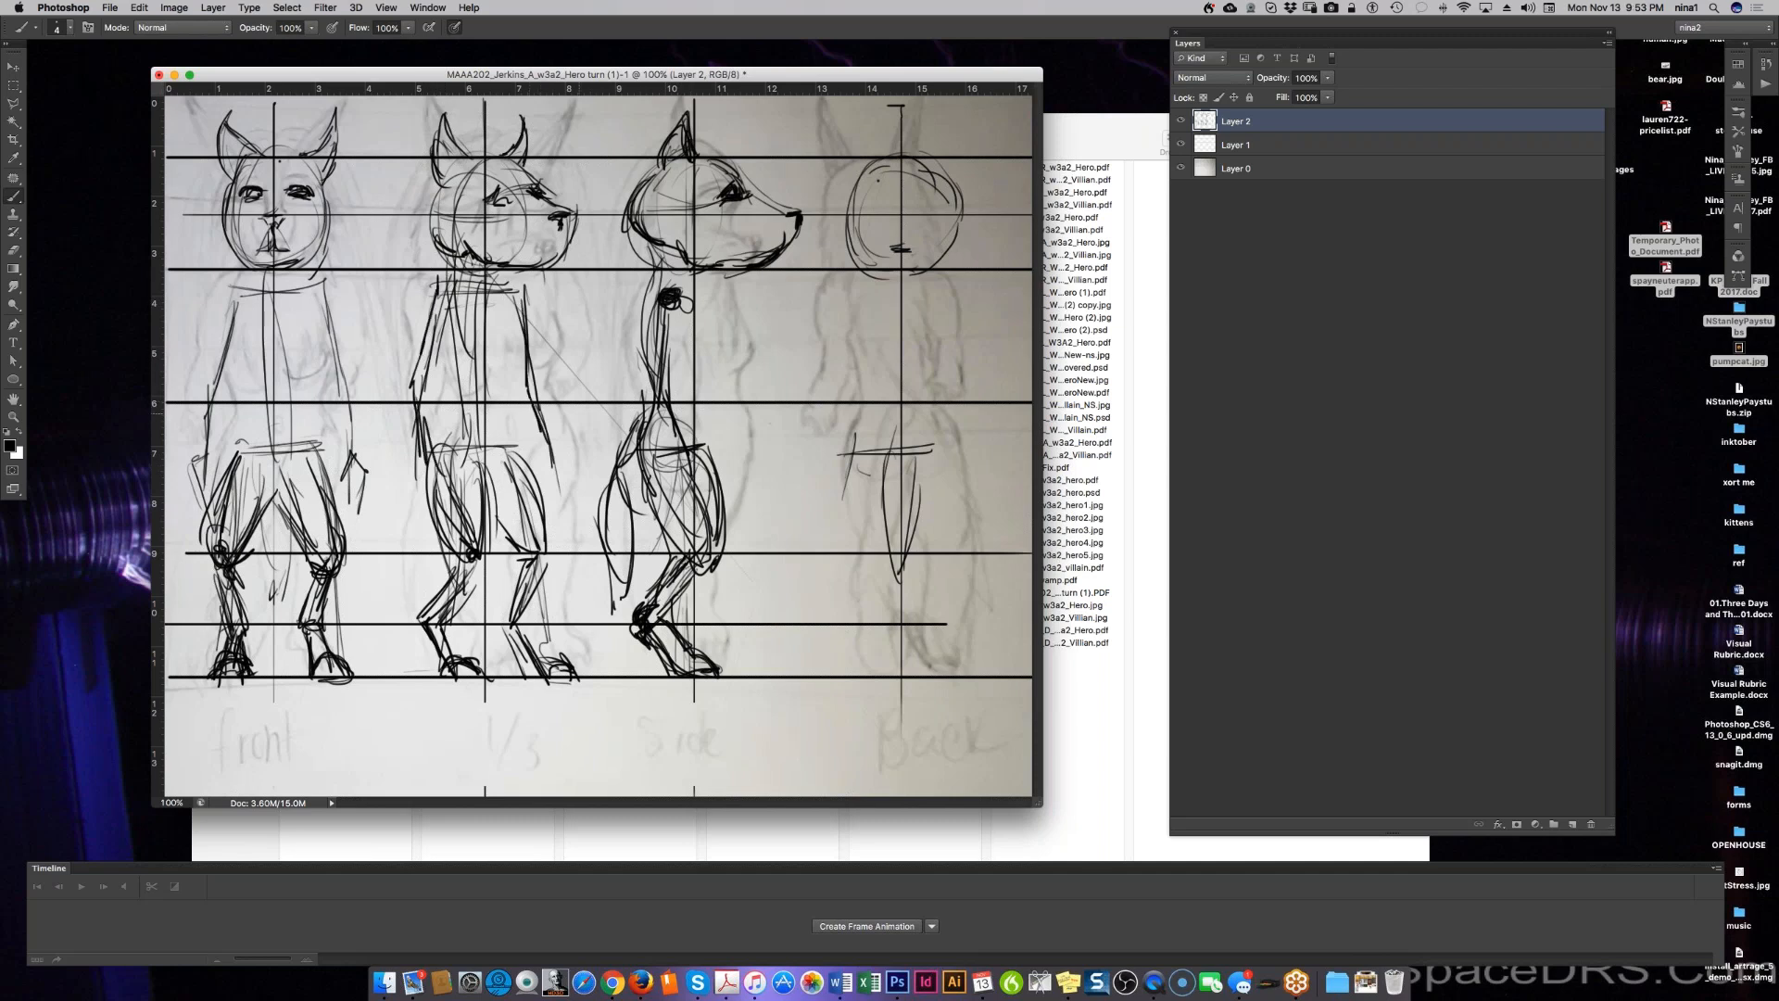
Step: Draw the torso contours of the side and three-quarter views from the shoulders down to the waist
mouse_move(656, 278)
mouse_down()
mouse_move(645, 395)
mouse_move(645, 341)
mouse_up()
mouse_move(708, 288)
mouse_down()
mouse_move(732, 356)
mouse_move(714, 458)
mouse_up()
drag(723, 396, 705, 471)
mouse_move(521, 292)
mouse_down()
mouse_move(525, 333)
mouse_move(480, 372)
mouse_move(506, 482)
mouse_move(491, 474)
mouse_up()
drag(519, 404, 510, 452)
Step: Draw the front view's chest sides down to the hips, then the outer arm with its rounded hand
mouse_move(246, 294)
mouse_down()
mouse_move(216, 385)
mouse_move(229, 477)
mouse_up()
drag(337, 283, 306, 468)
drag(218, 297, 205, 343)
drag(218, 314, 189, 485)
mouse_move(204, 454)
mouse_down()
mouse_move(198, 505)
mouse_move(186, 493)
mouse_up()
drag(190, 474, 213, 489)
Step: Sketch the remaining front-view hand, both hands on the three-quarter view and the hand on the side view
mouse_move(362, 471)
mouse_down()
mouse_move(352, 513)
mouse_move(414, 506)
mouse_move(424, 480)
mouse_up()
drag(552, 461, 546, 484)
mouse_move(695, 463)
mouse_down()
mouse_move(693, 489)
mouse_move(713, 491)
mouse_up()
drag(697, 508, 743, 480)
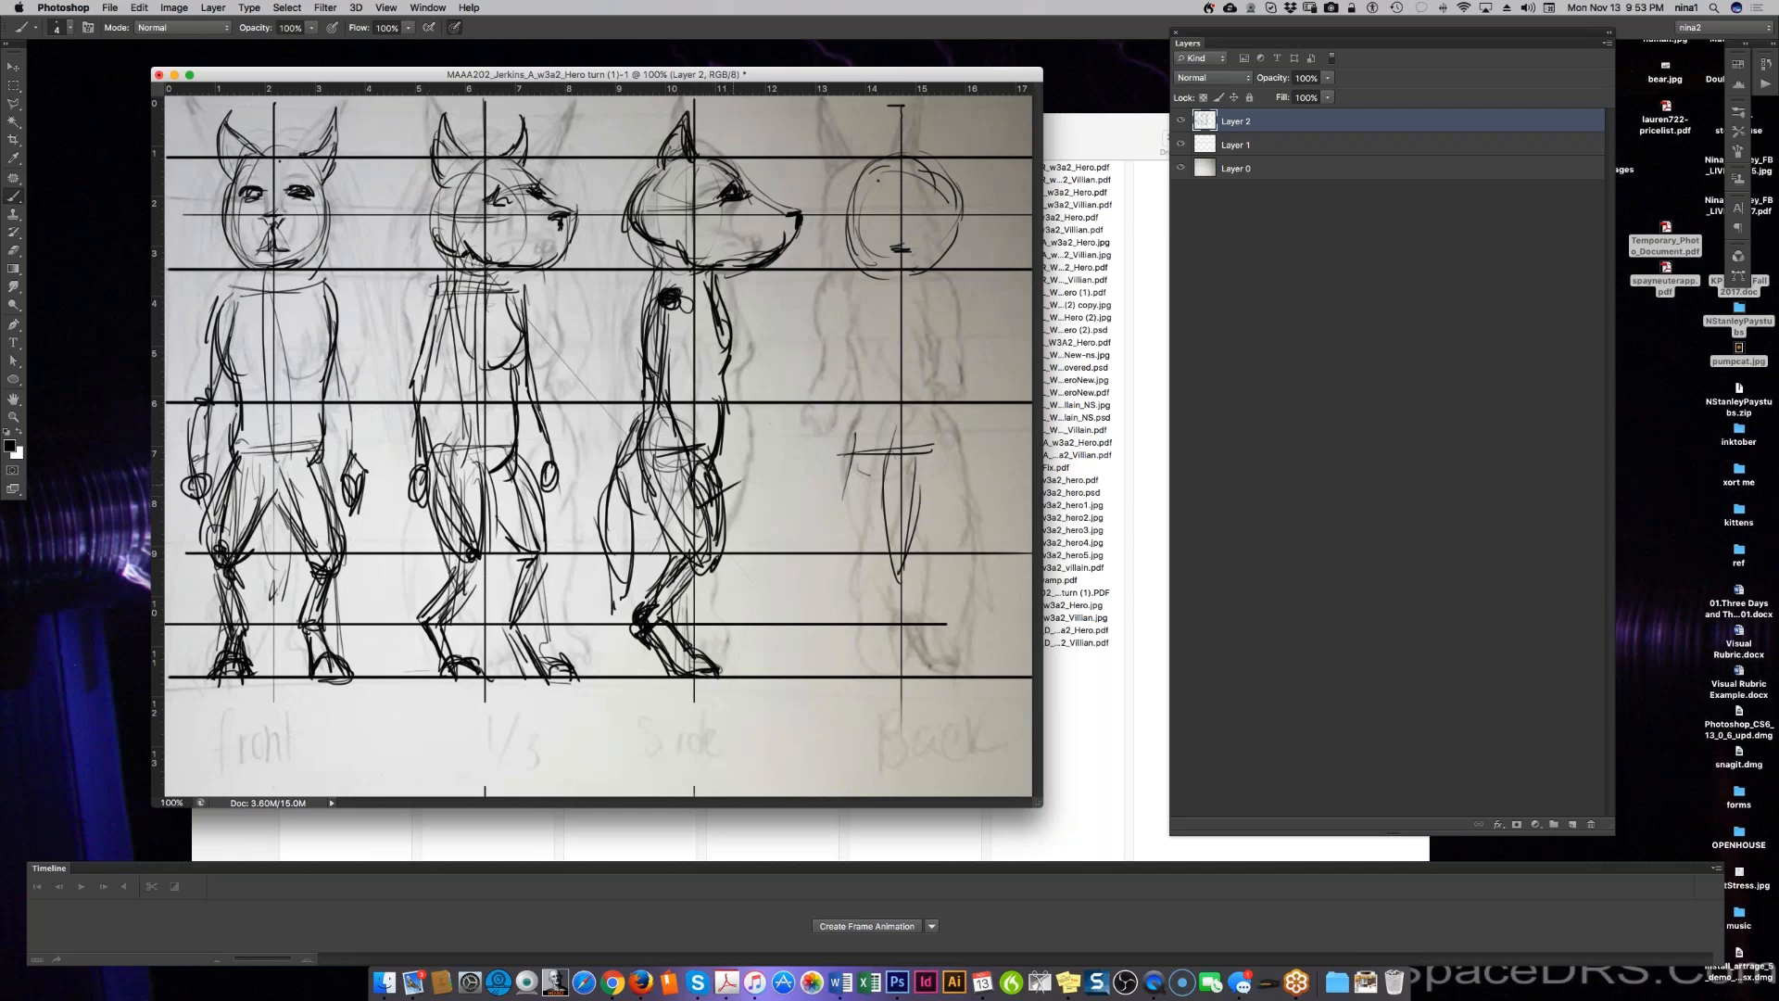
Step: Round off the front view's shoulders and reinforce the arm contours down to the wrist
drag(237, 271, 205, 378)
drag(301, 269, 356, 478)
drag(346, 408, 353, 475)
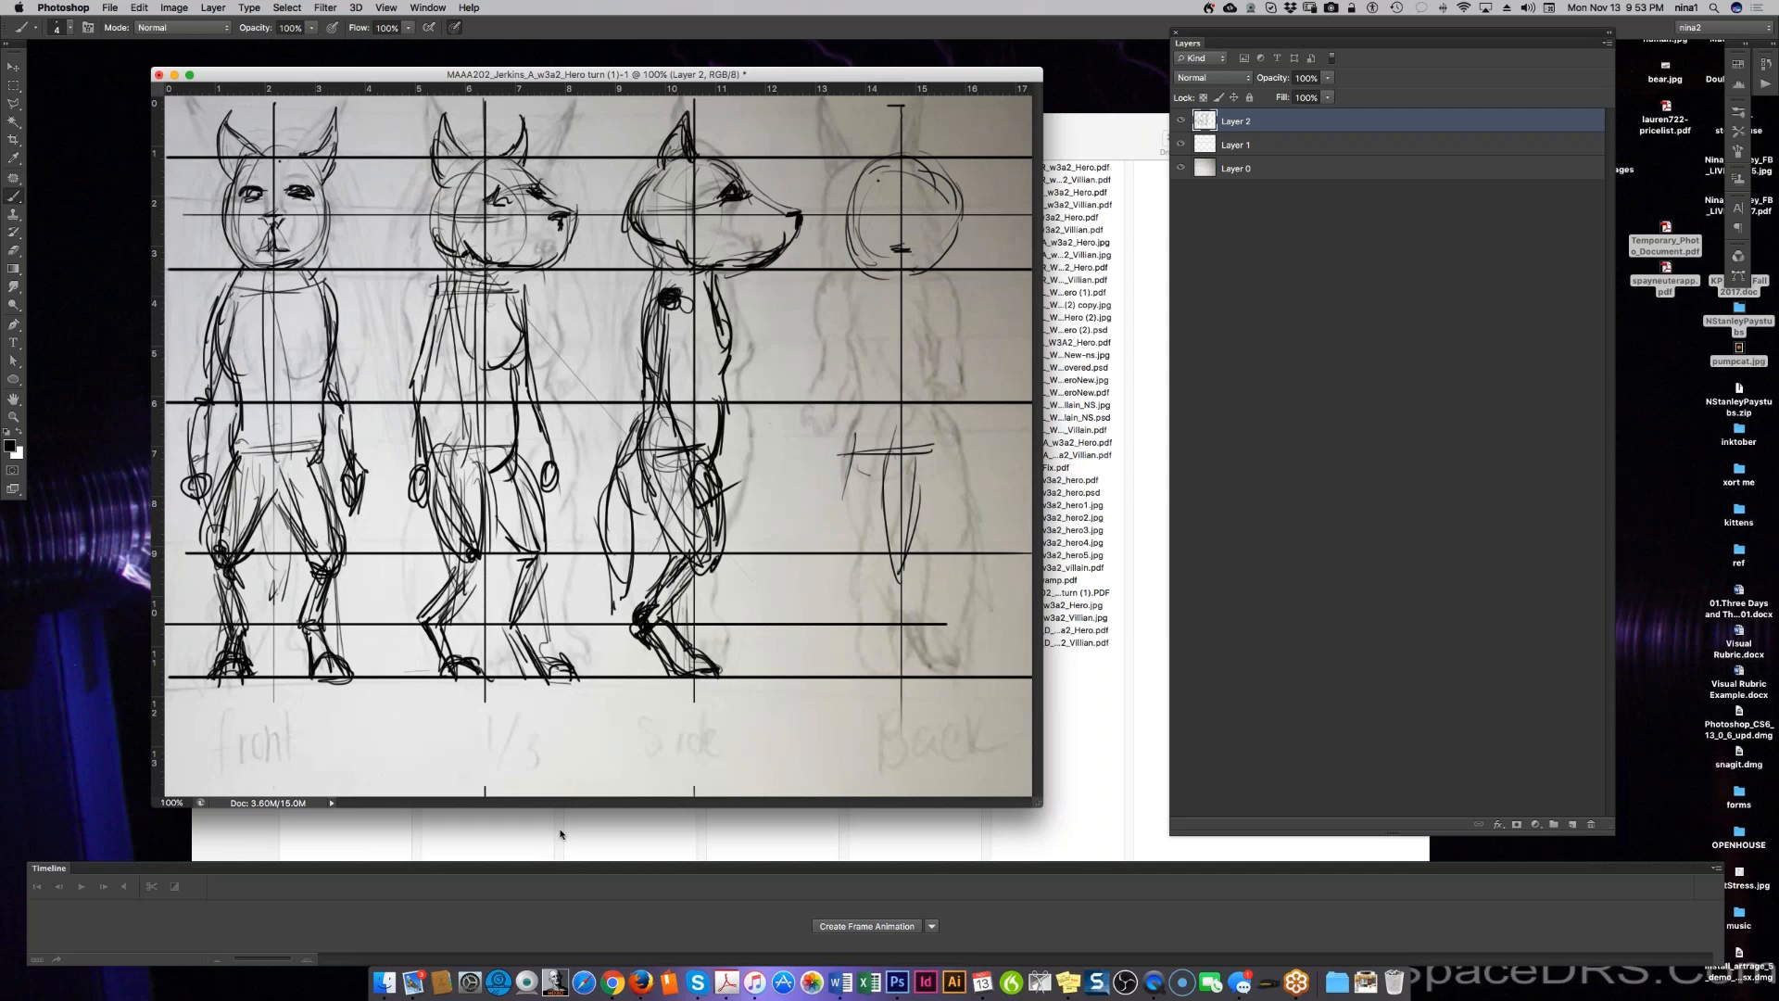
Step: Select the whole front-view drawing with the Rectangular Marquee and place a copy of it over the back view
key(m)
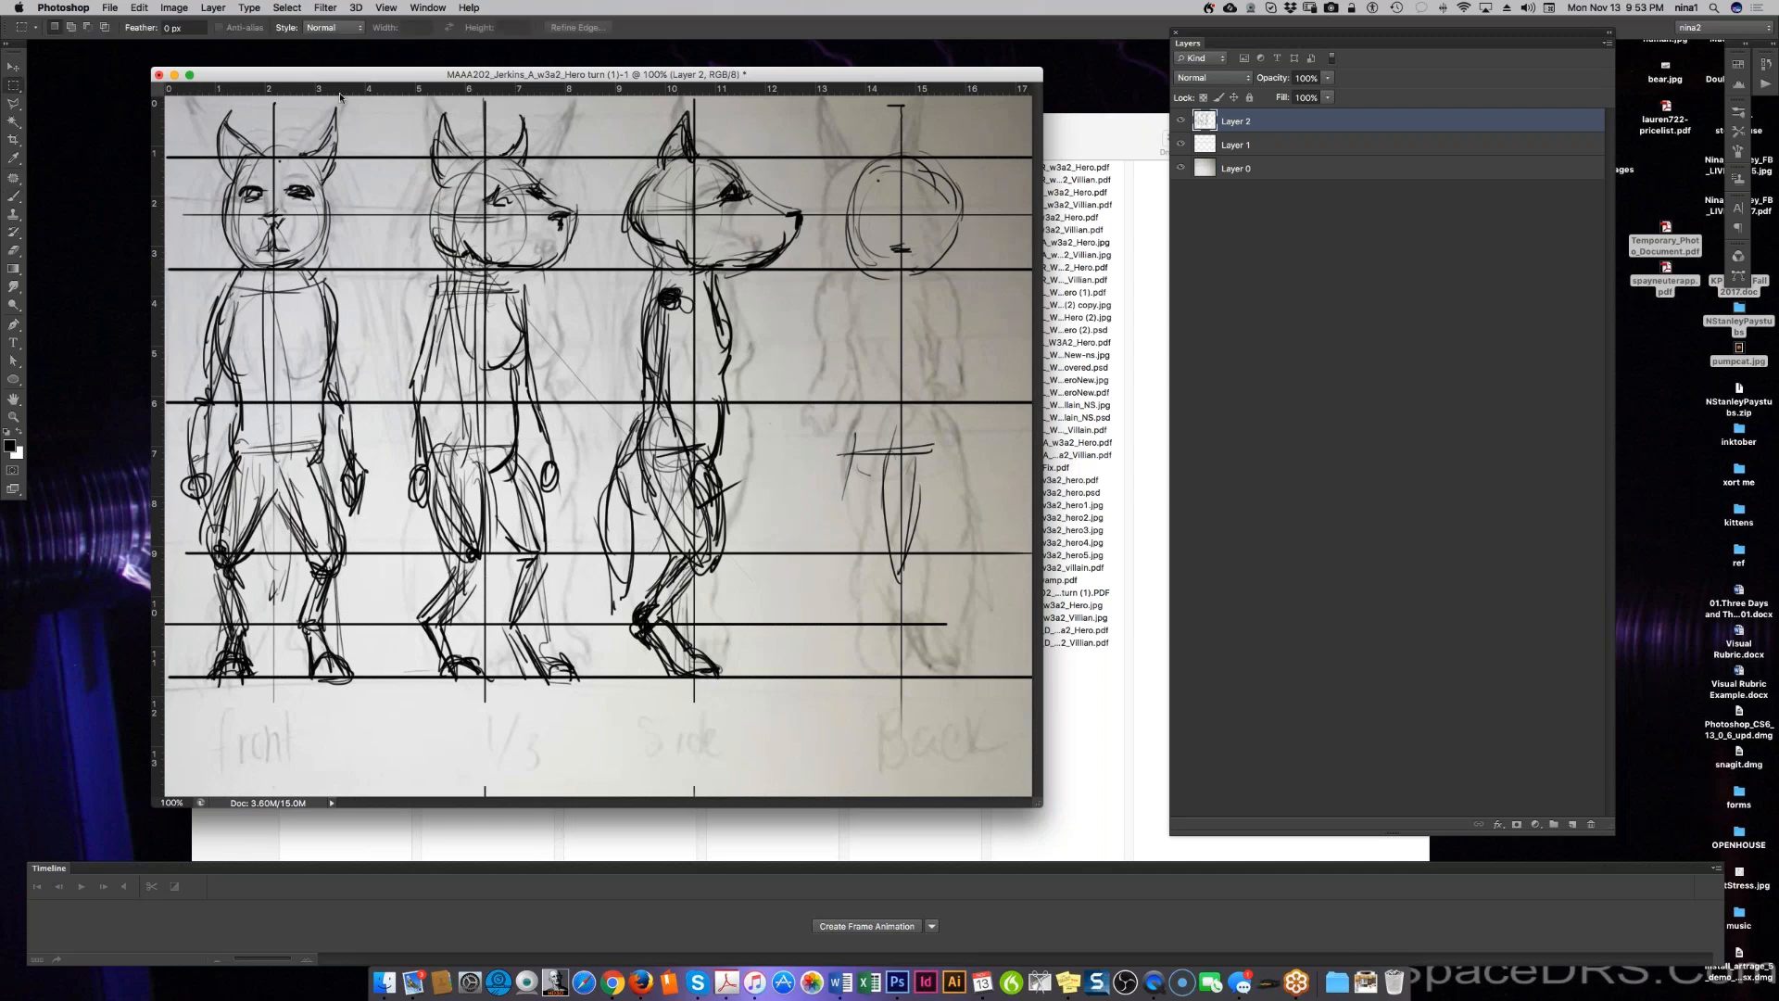
drag(362, 100, 168, 844)
drag(280, 758, 290, 765)
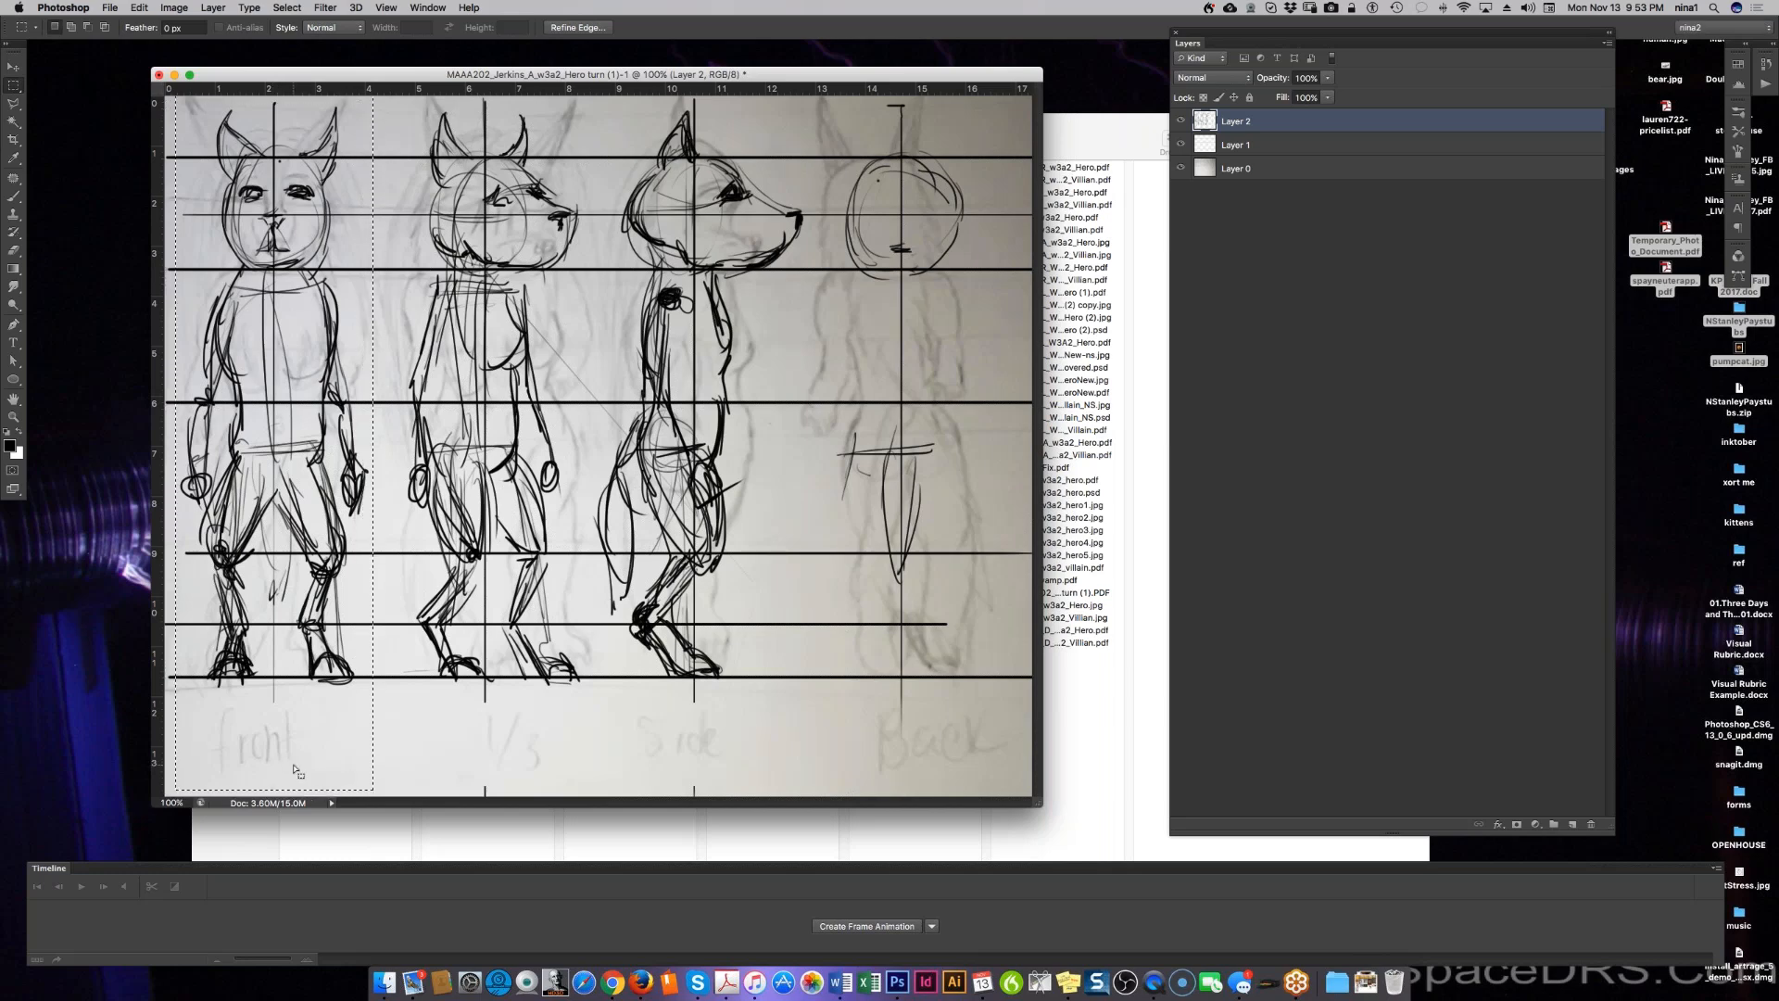
drag(294, 771, 933, 780)
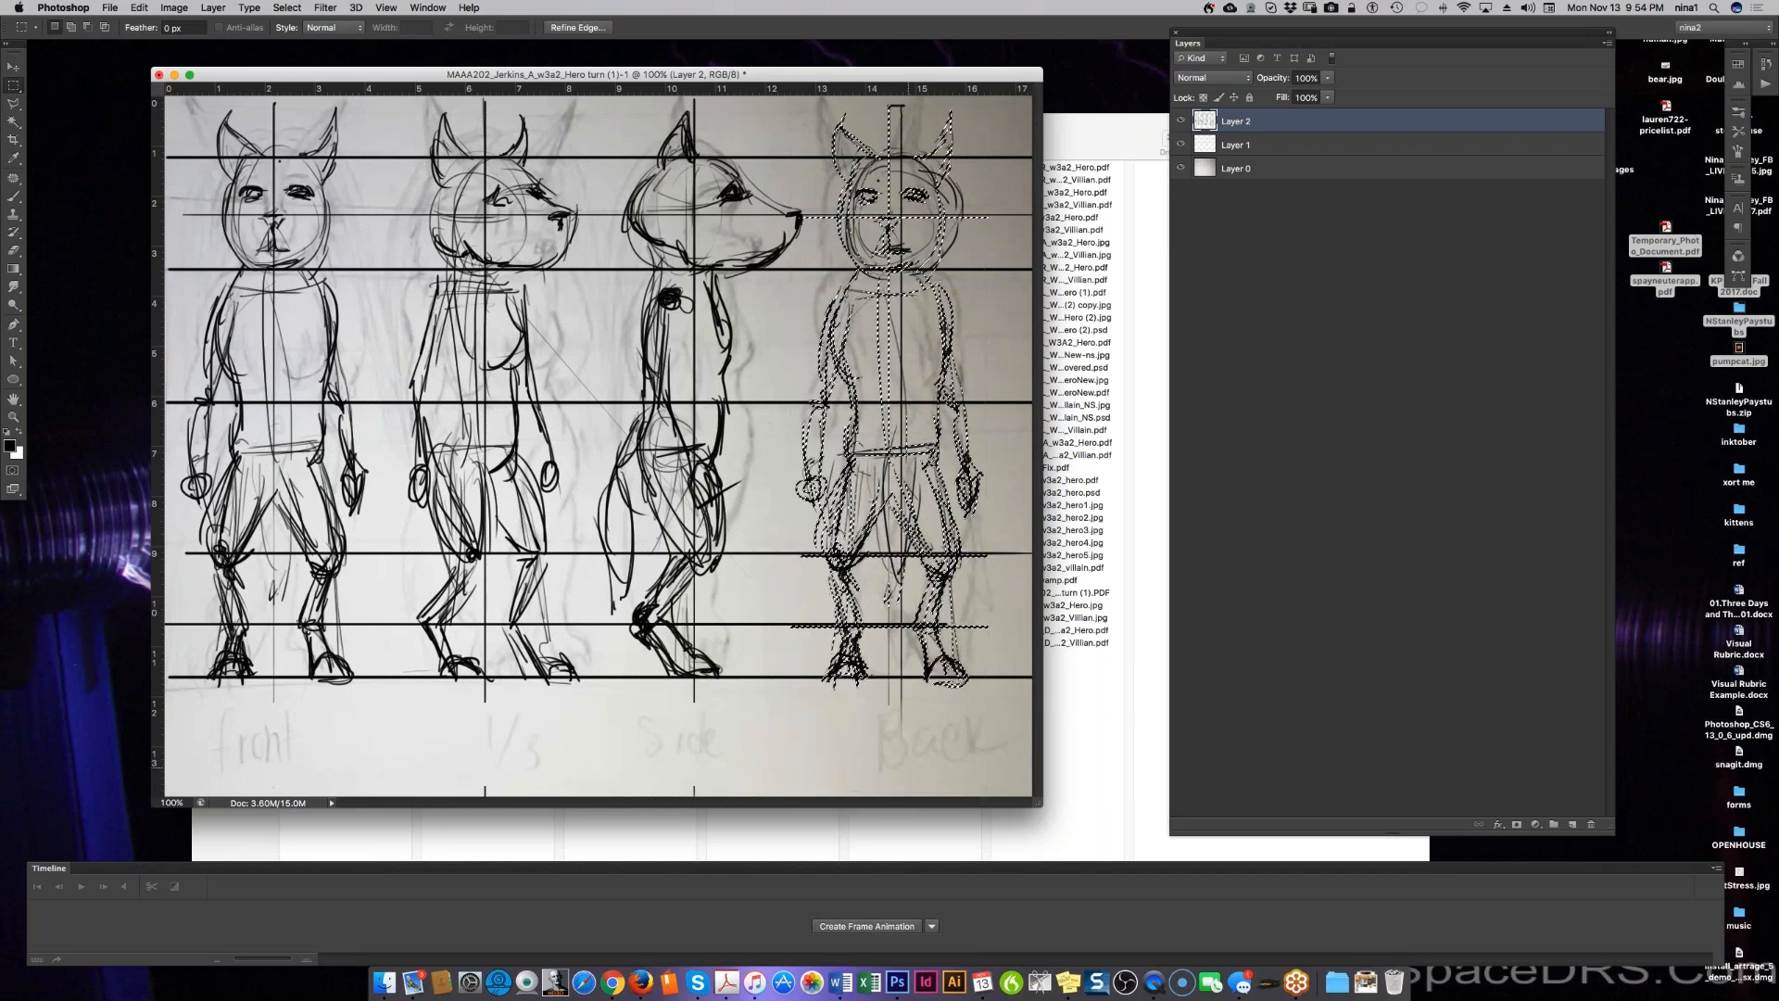
Step: Flip the copied figure horizontally, align it with the back view's vertical guide and deselect it
key(super+t)
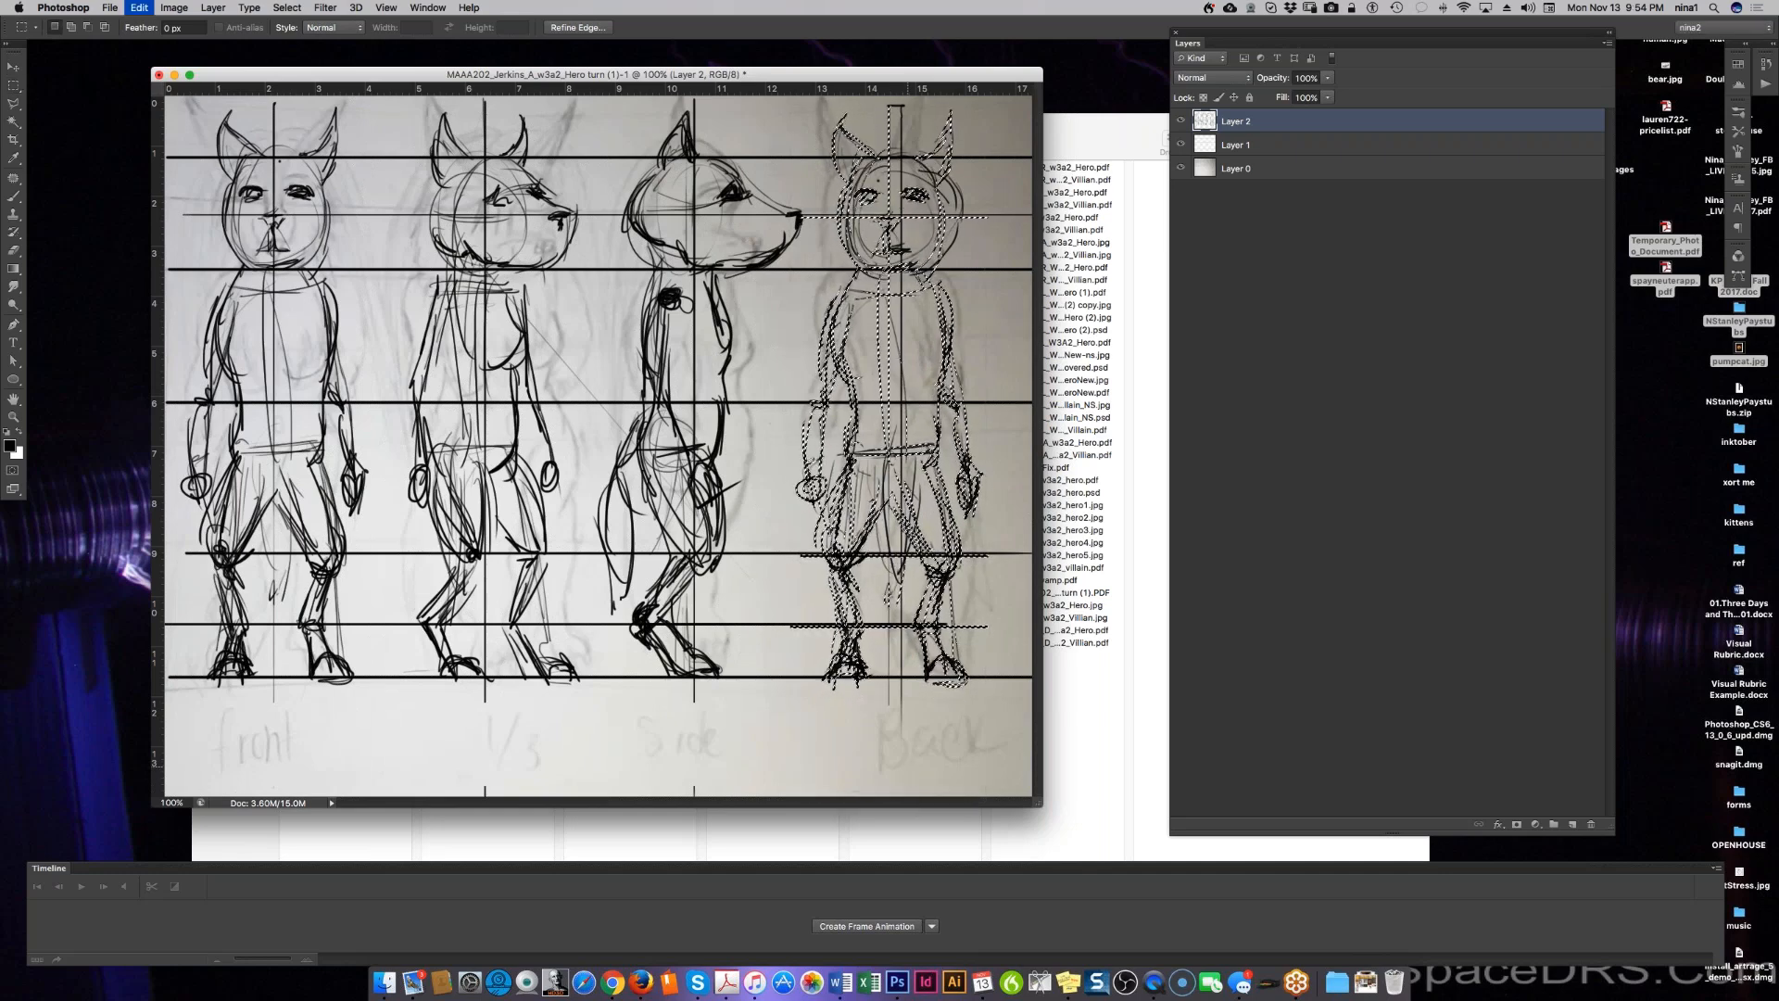
right_click(905, 759)
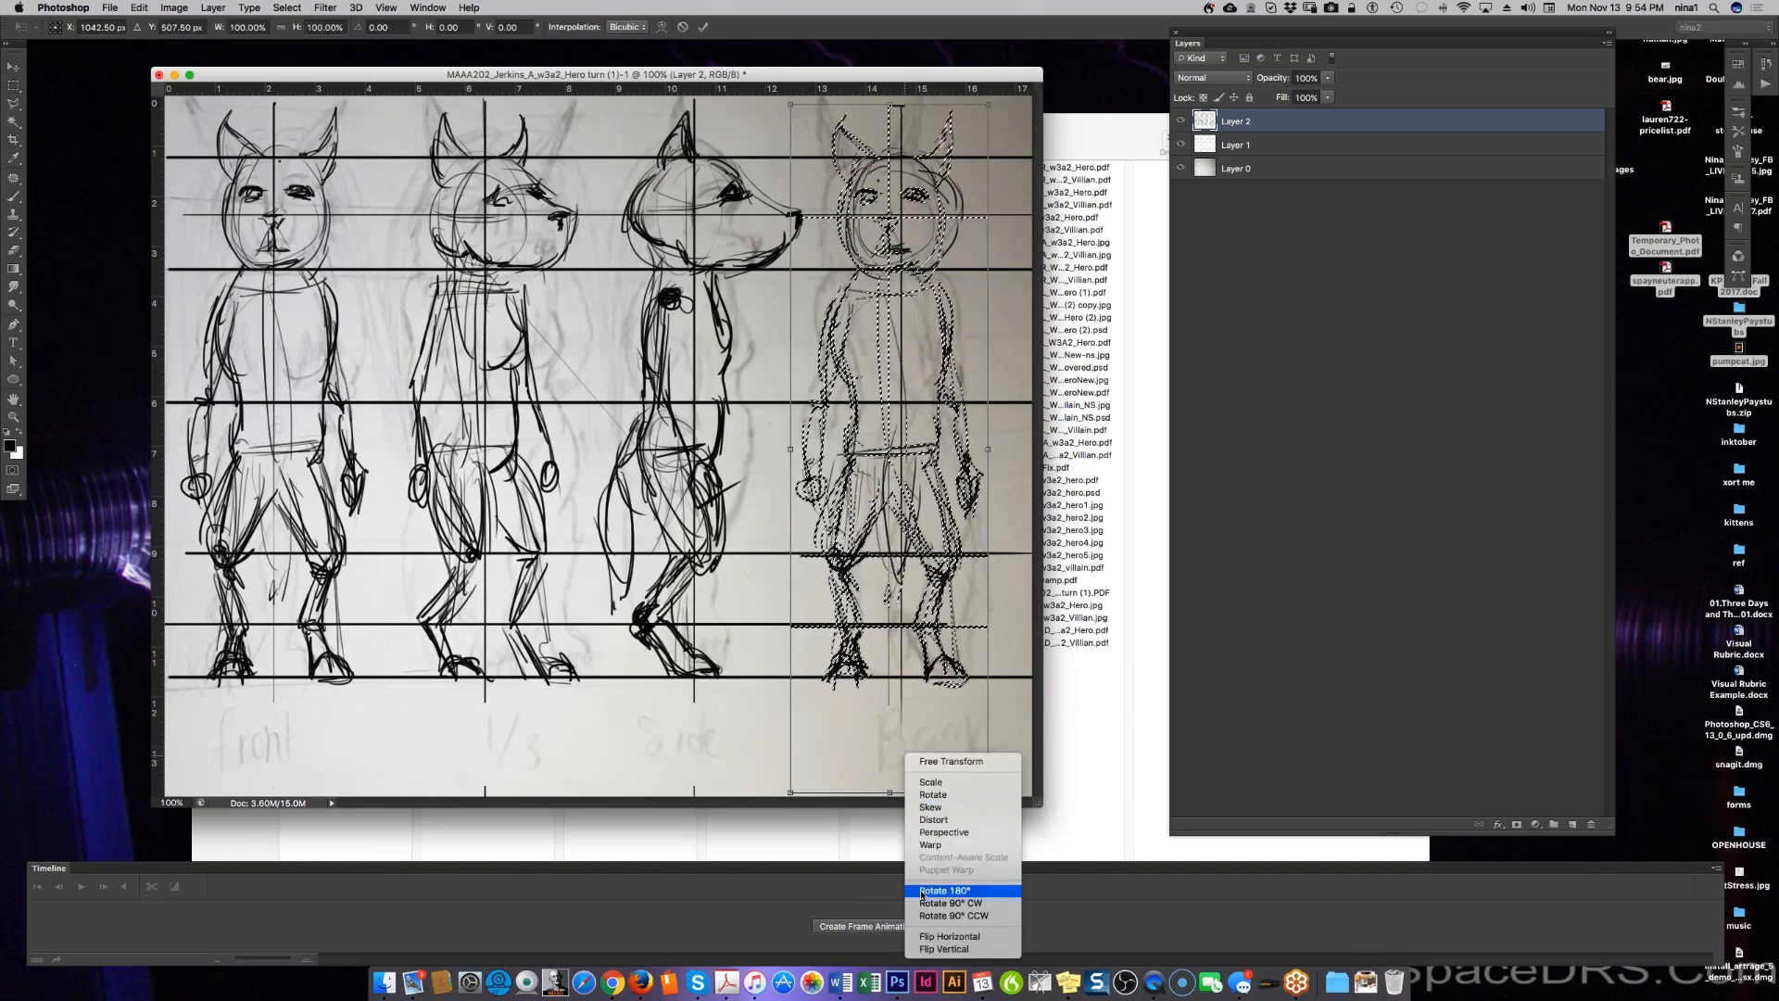
click(922, 936)
drag(938, 550, 954, 544)
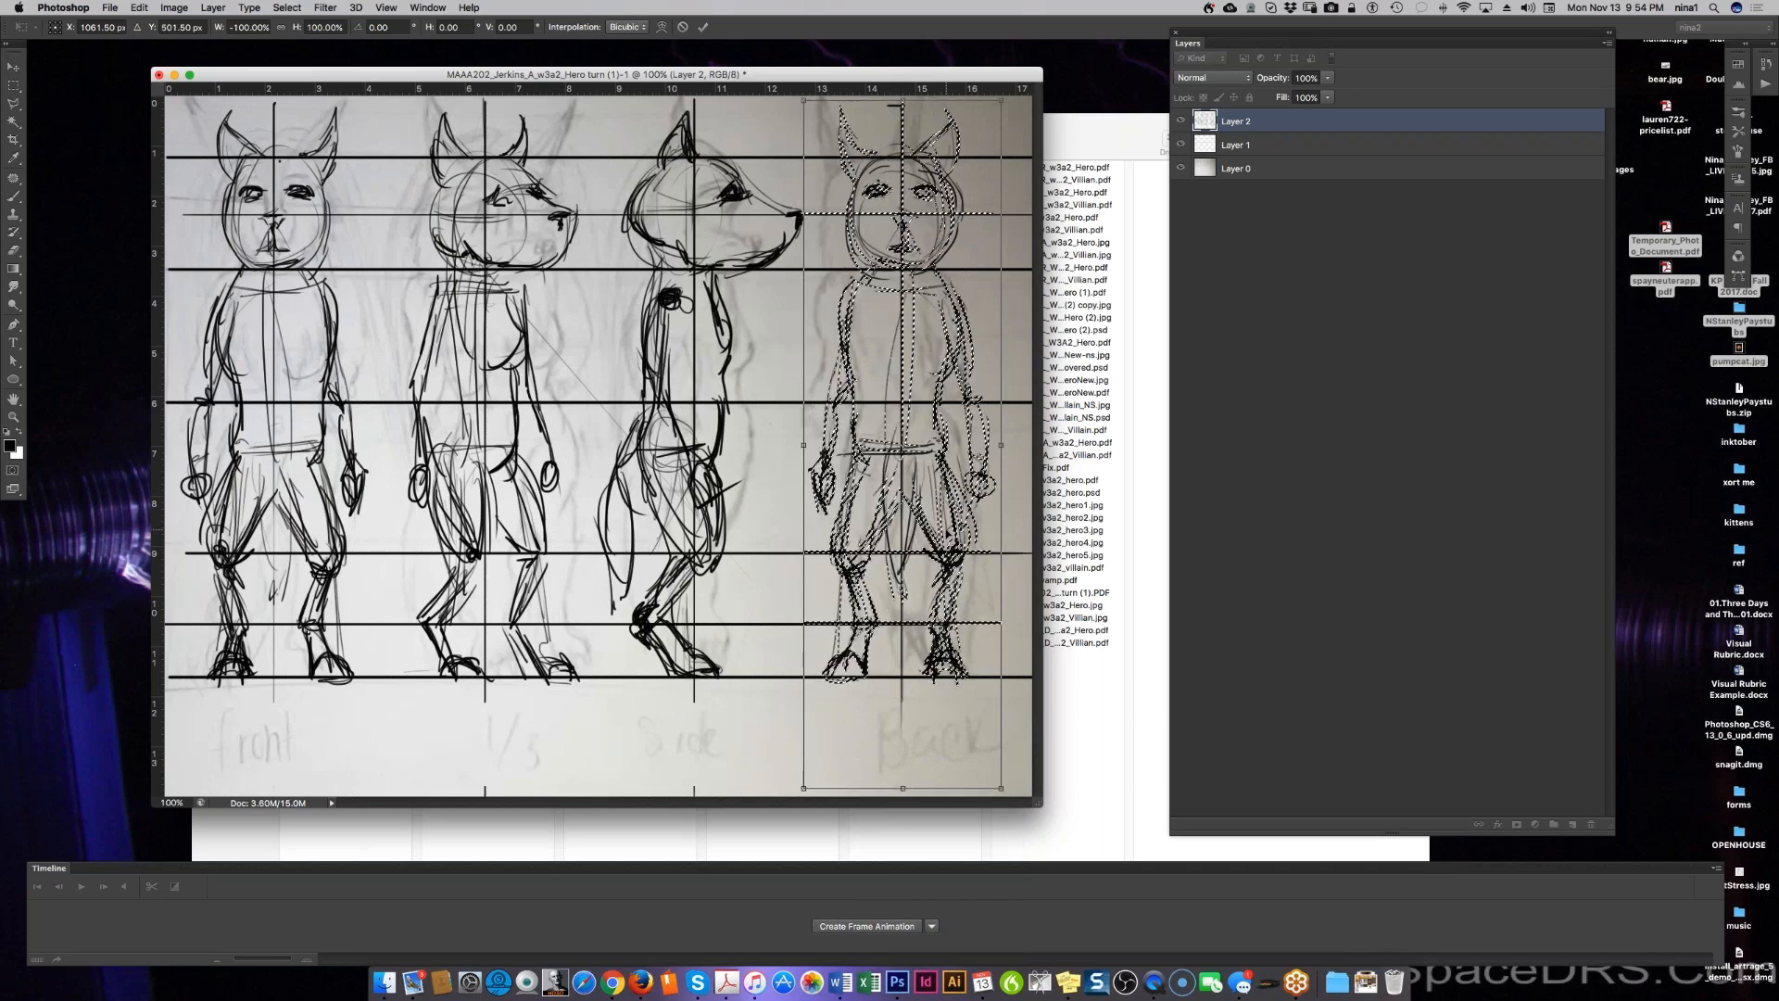
key(Return)
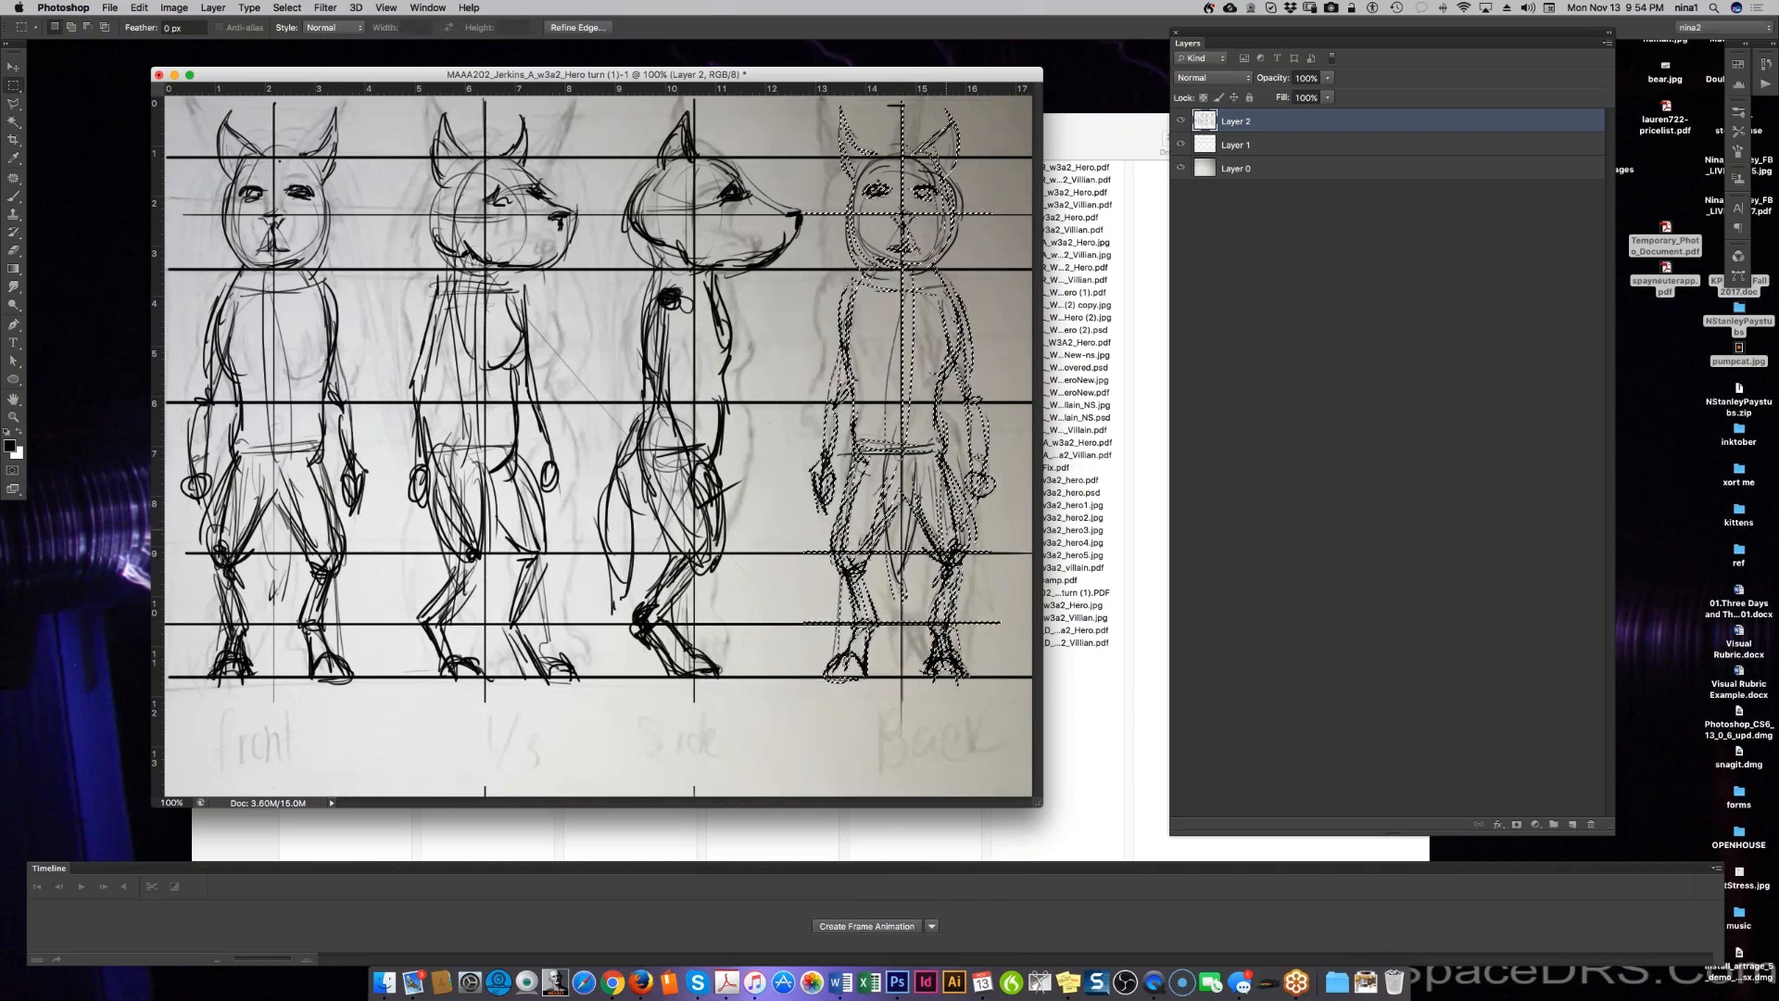
key(super+d)
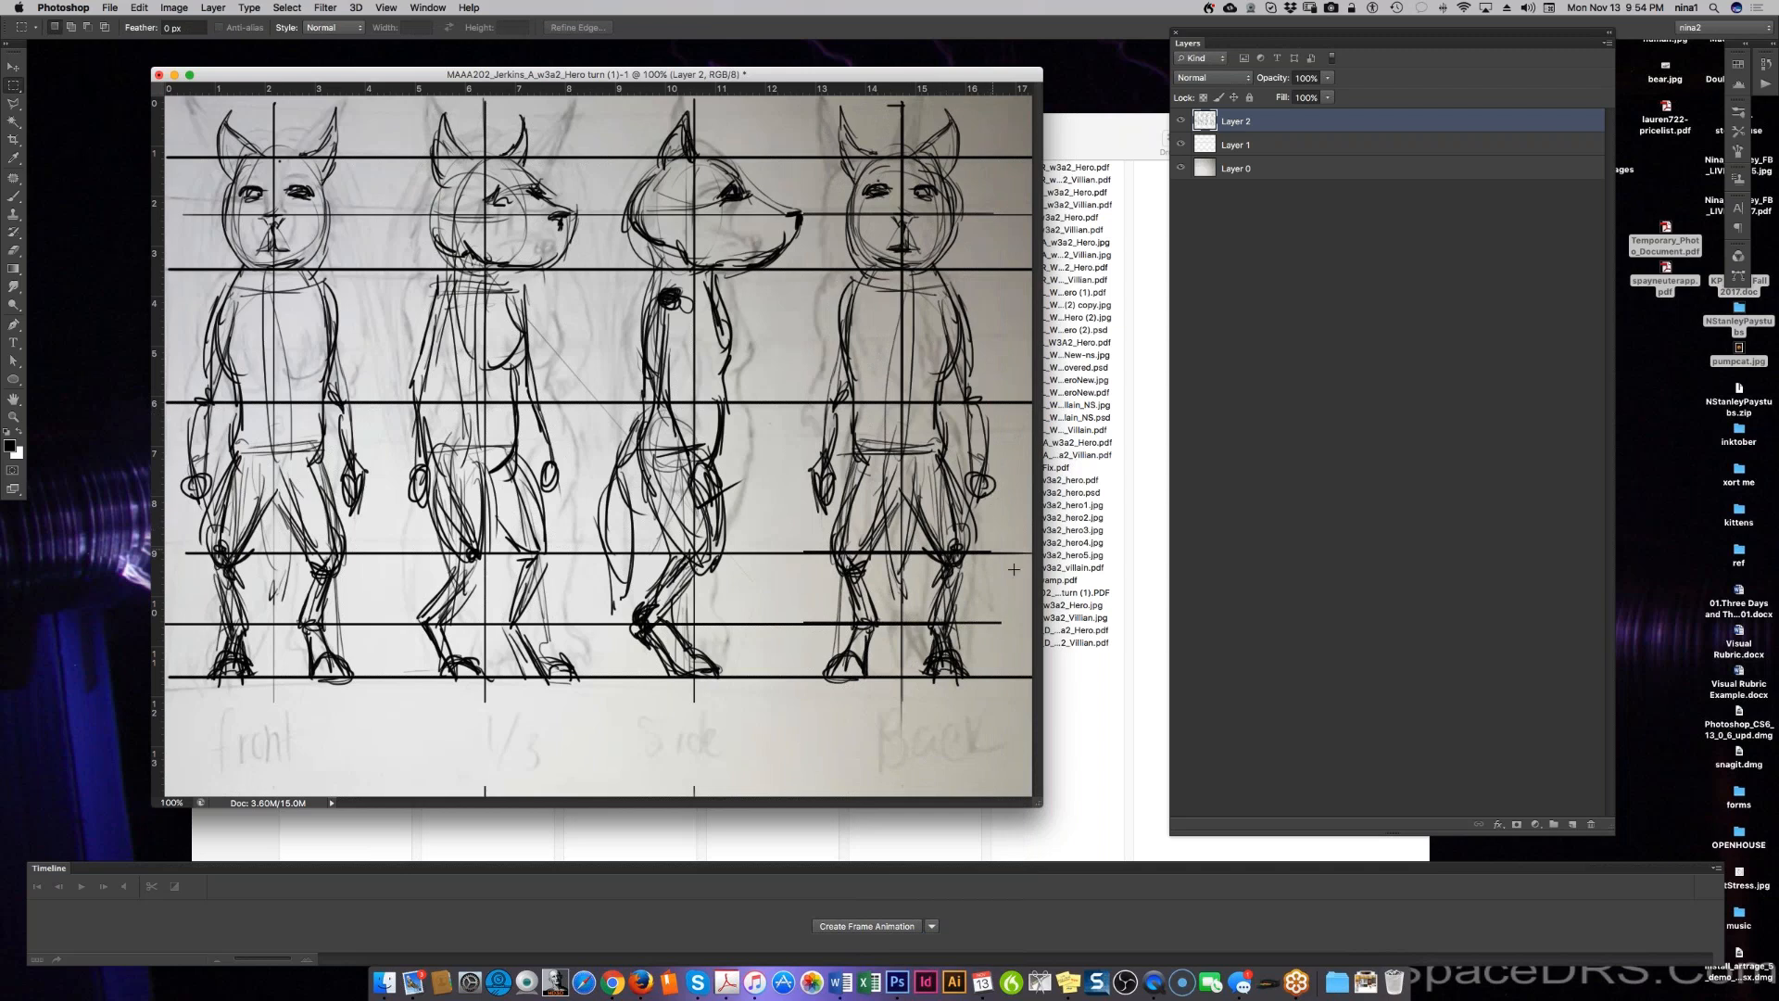
Step: Erase the eyes, nose and mouth from the back view's head with an enlarged eraser
key(e)
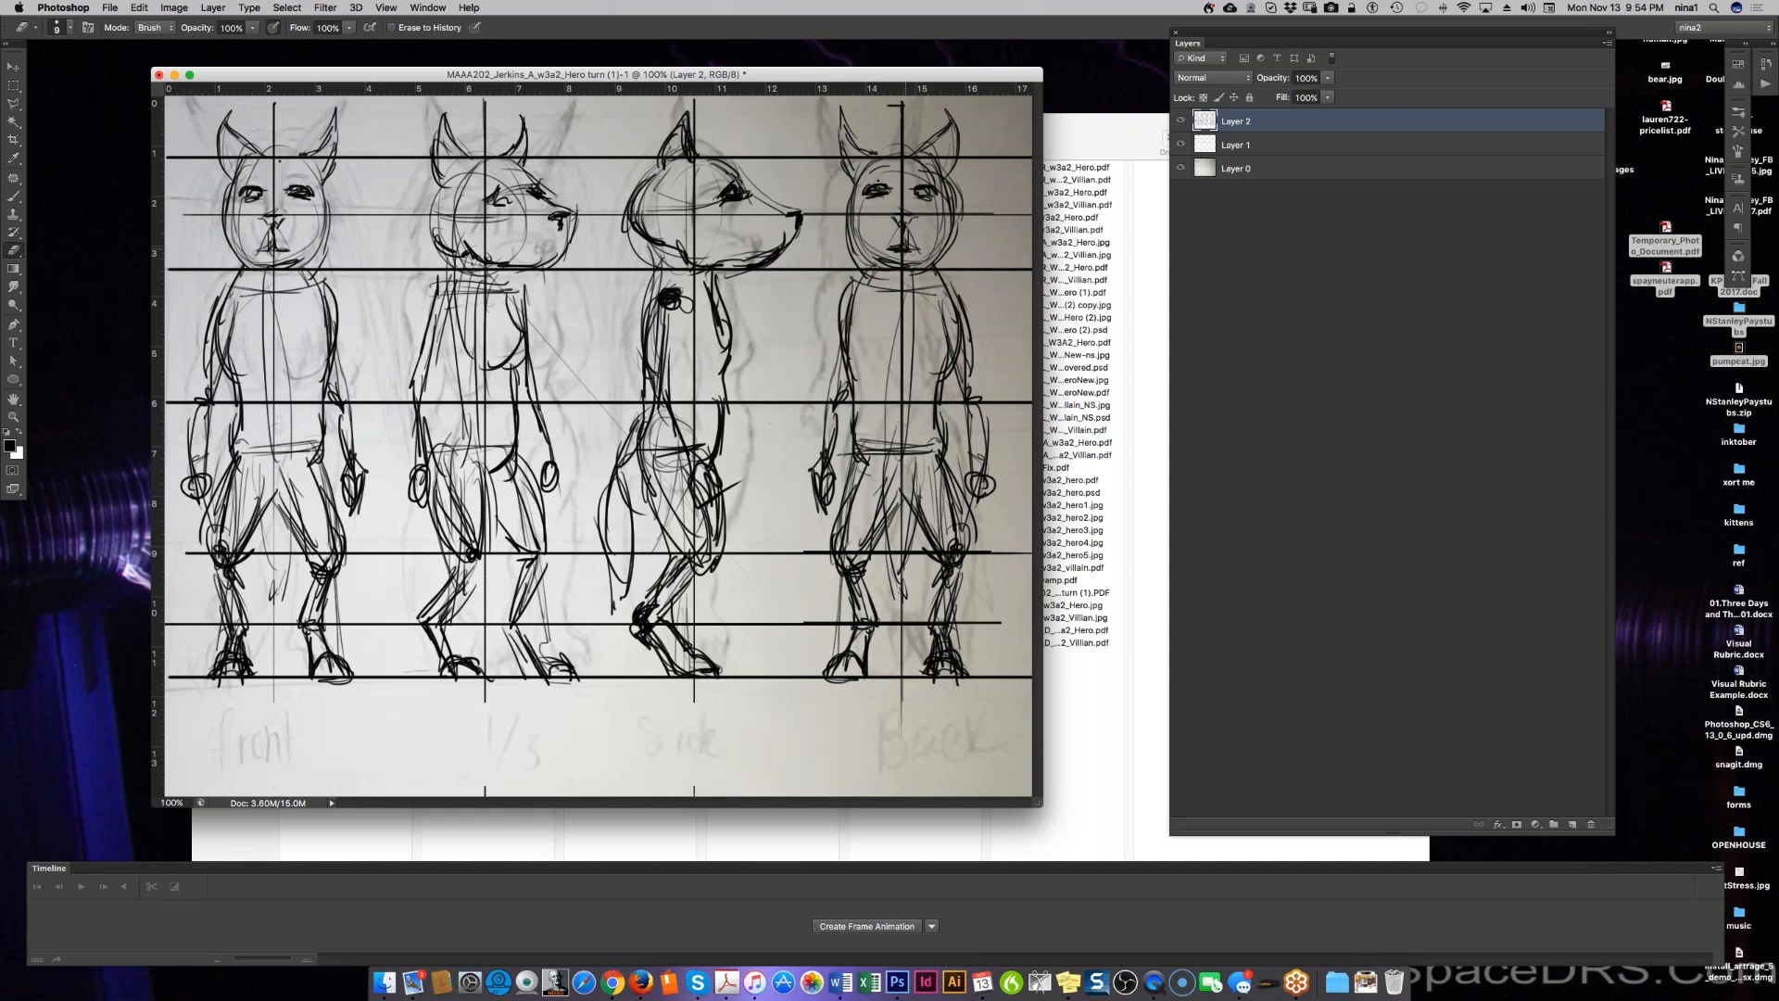
key(bracketright)
key(bracketright)
drag(872, 192, 887, 189)
mouse_move(937, 189)
mouse_down()
mouse_move(919, 186)
mouse_move(908, 243)
mouse_move(886, 247)
mouse_up()
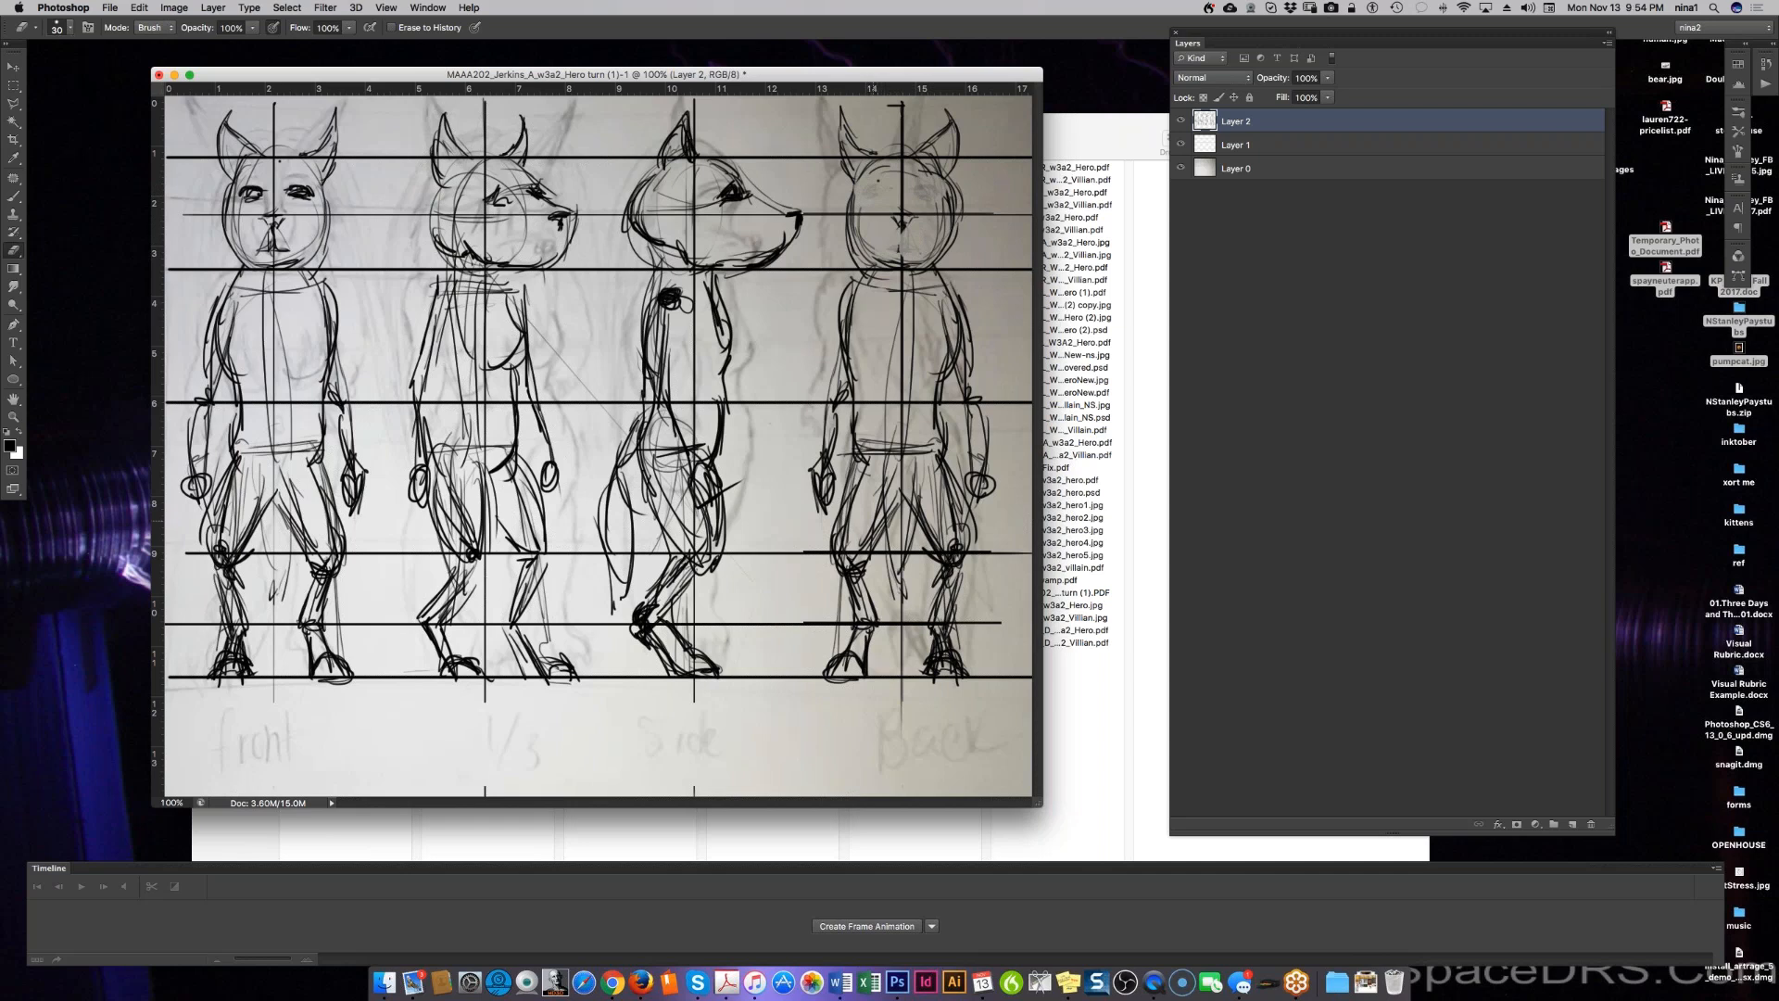
Step: Erase the copied crotch and toe lines on the back view, then redraw one foot and its knee joint
mouse_move(903, 478)
mouse_down()
mouse_move(902, 560)
mouse_move(905, 491)
mouse_up()
drag(859, 652, 944, 658)
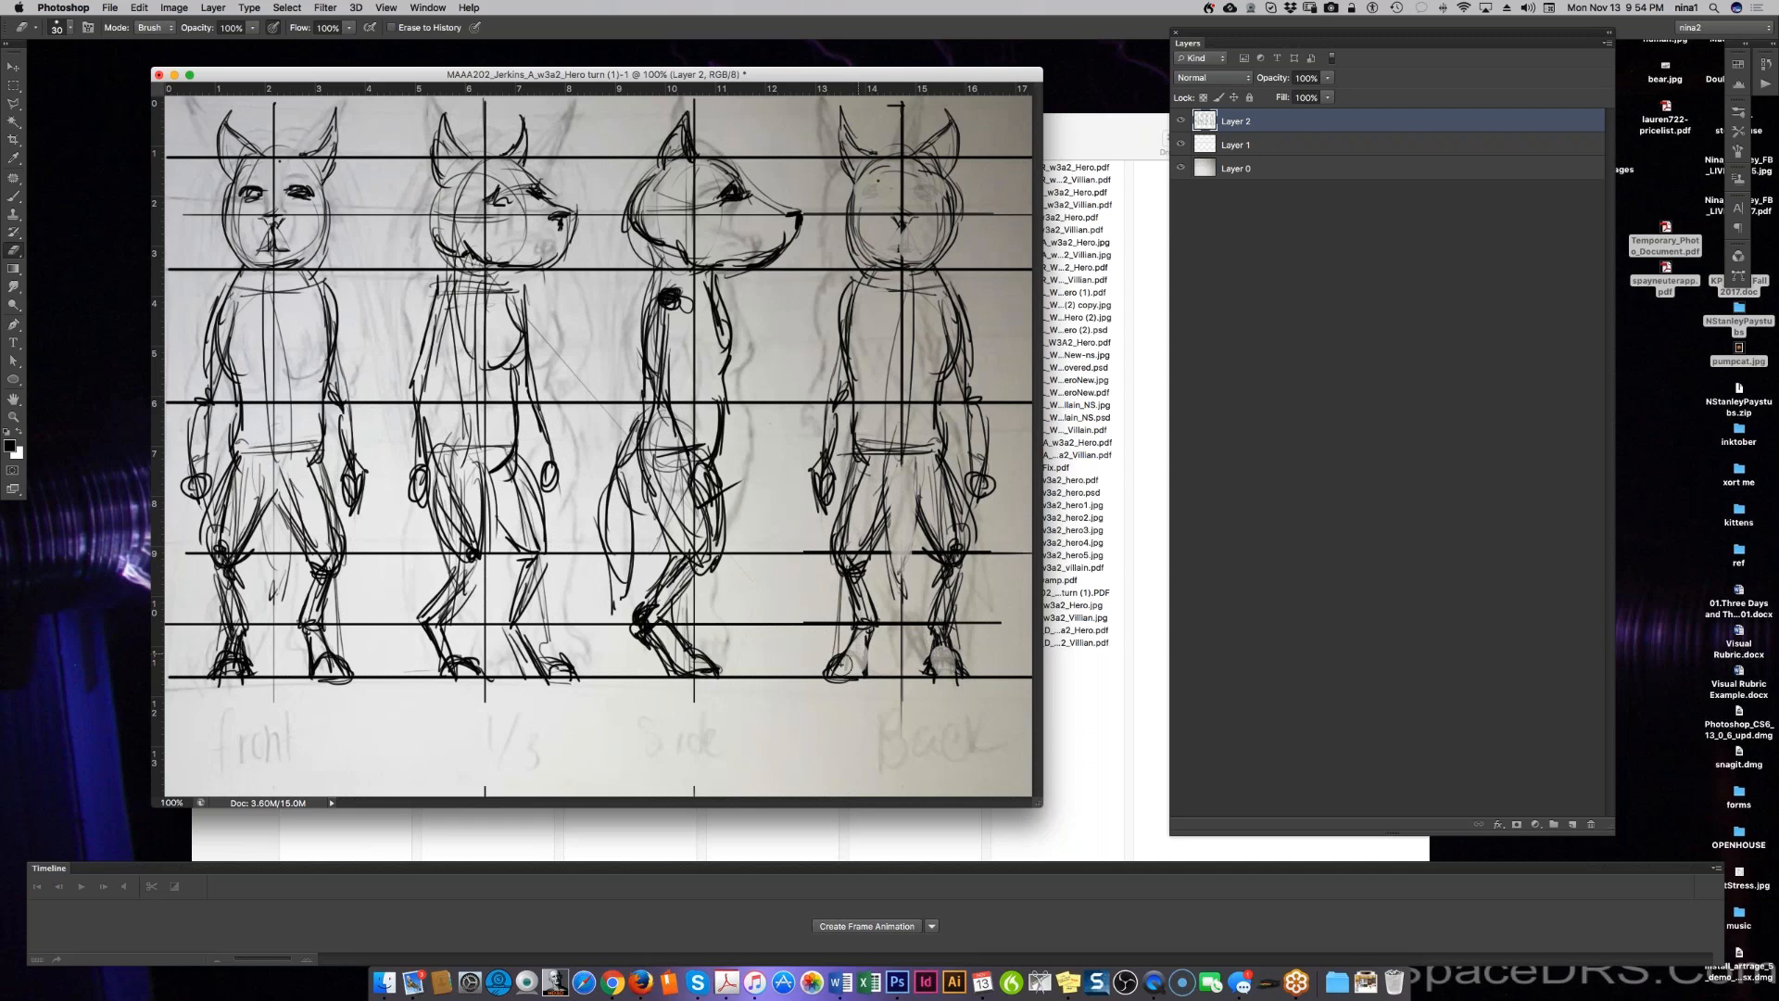
key(b)
mouse_move(843, 649)
mouse_down()
mouse_move(823, 674)
mouse_move(858, 676)
mouse_move(861, 639)
mouse_up()
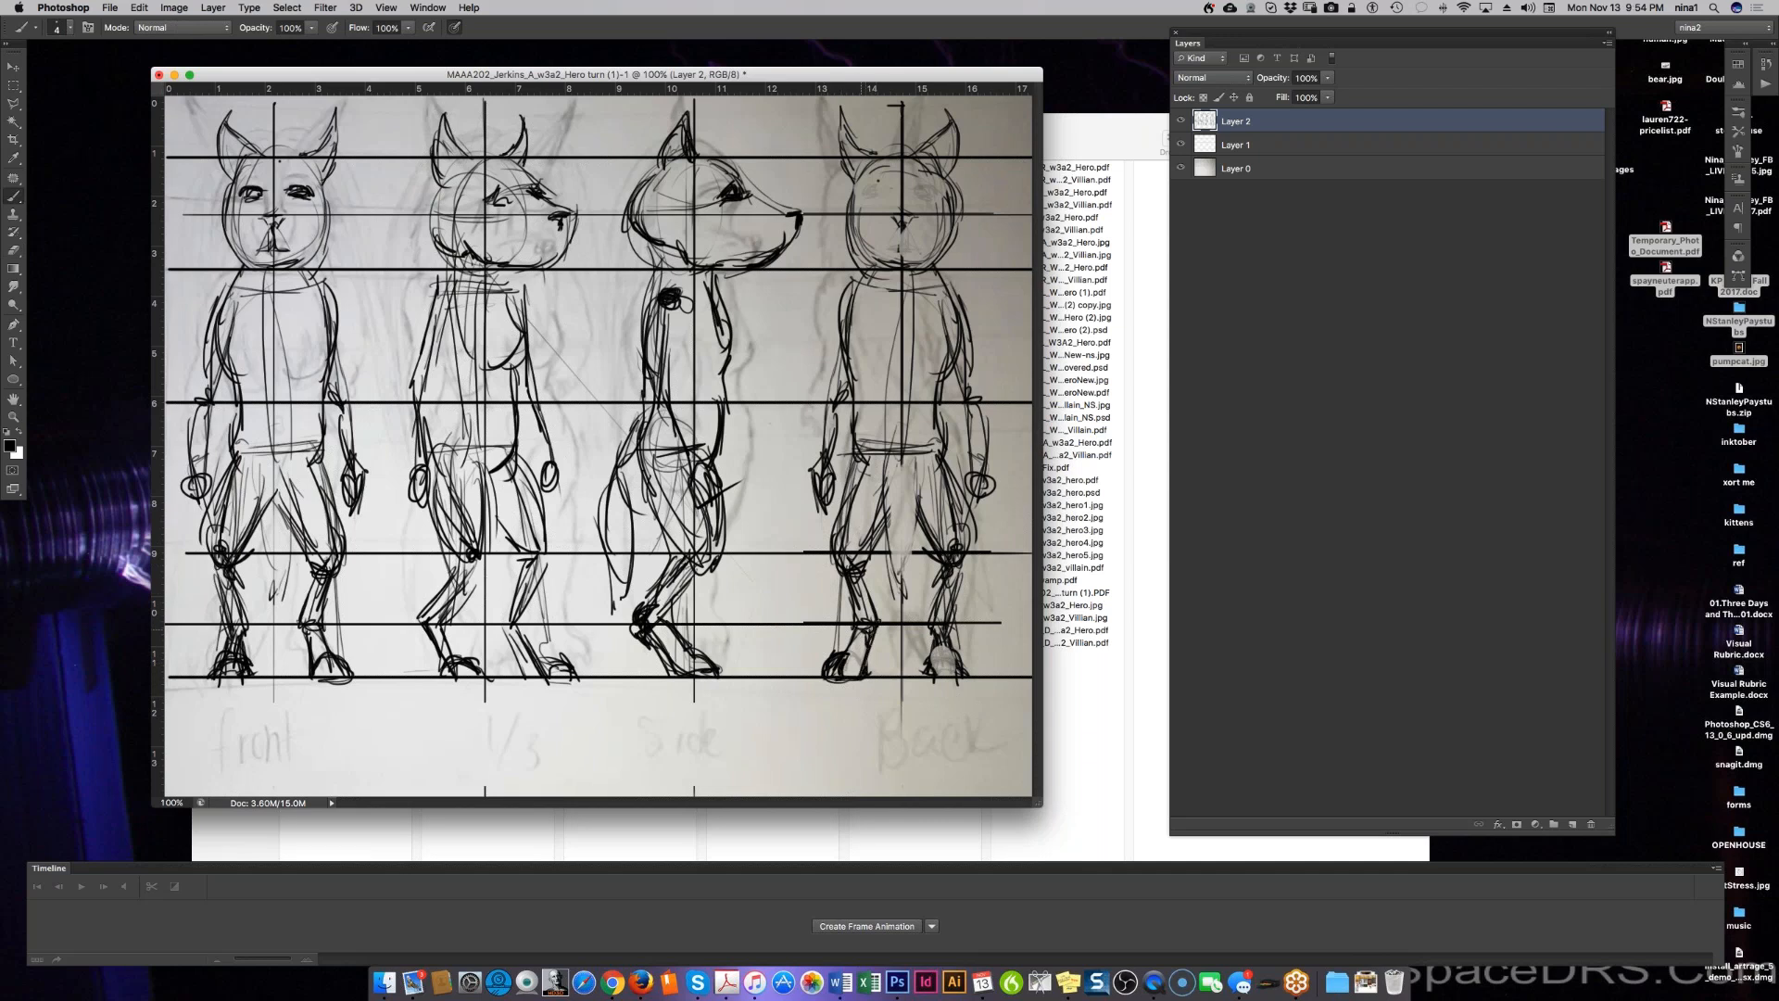
drag(860, 546, 845, 562)
Step: Erase the back view's knee details, the inner lines of one leg and part of the waistline
key(e)
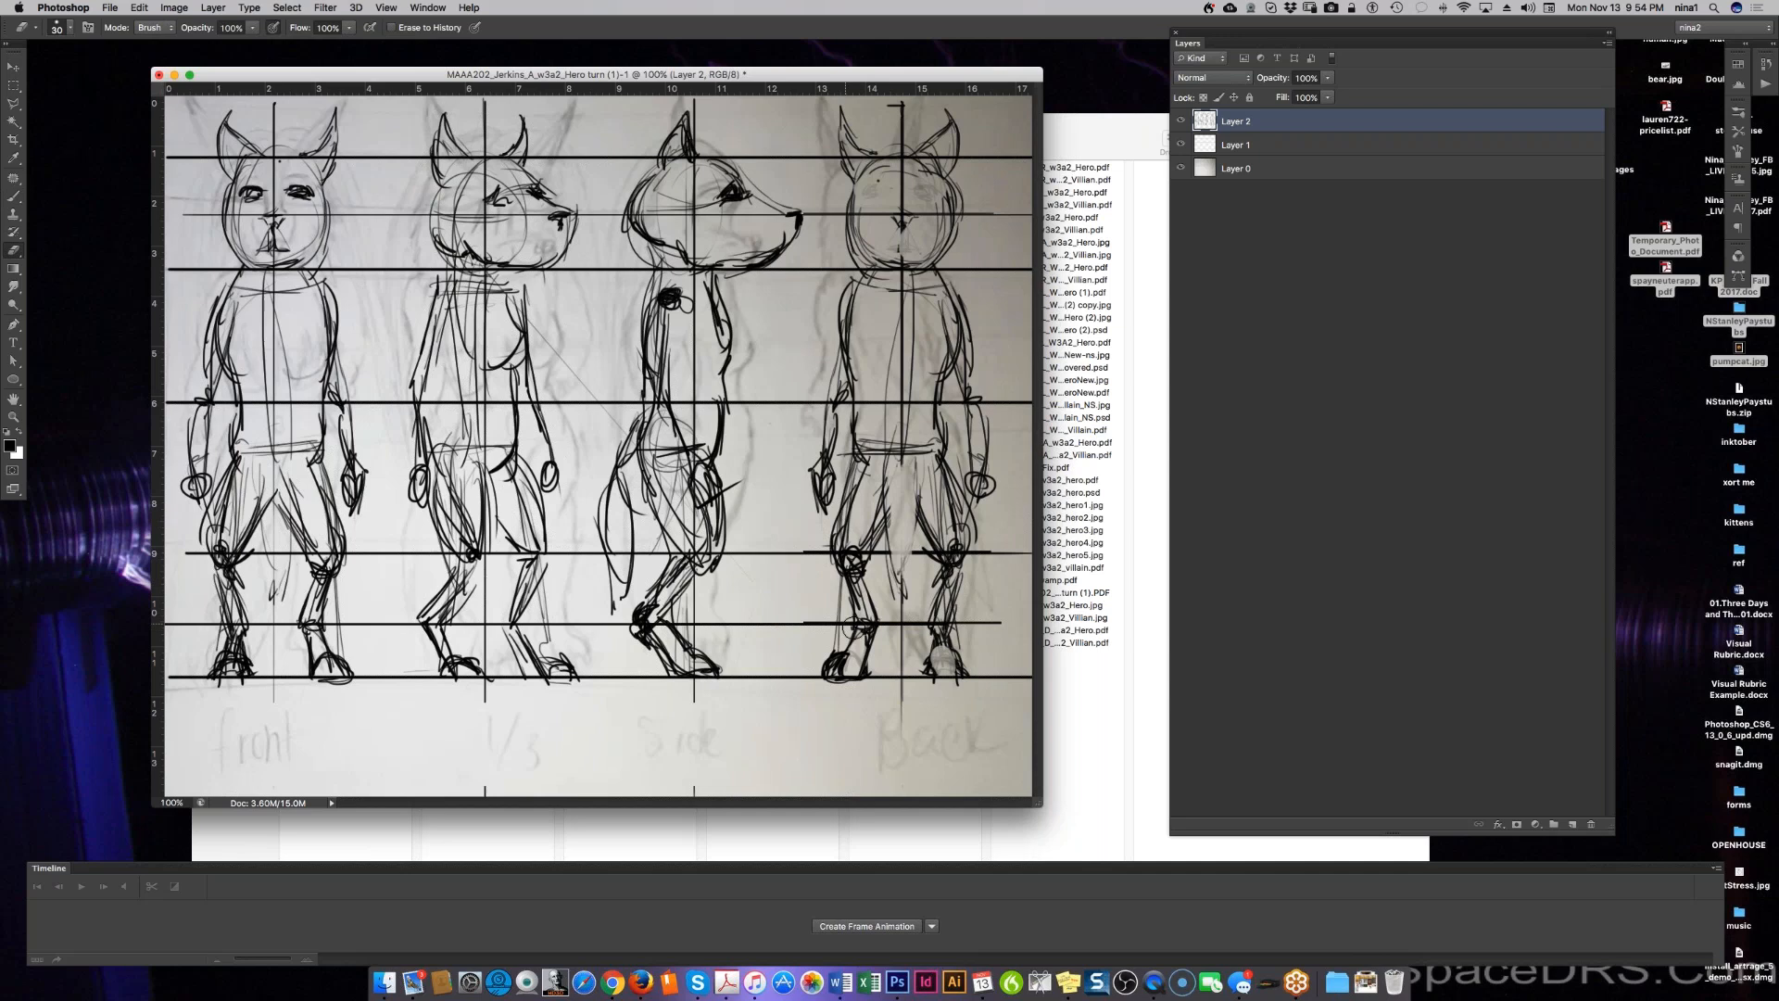
drag(851, 560, 857, 585)
mouse_move(955, 570)
mouse_down()
mouse_move(936, 641)
mouse_move(937, 500)
mouse_move(880, 451)
mouse_move(933, 448)
mouse_up()
Step: Redraw the back view's thighs, the tail hanging between the legs, and the erased lower leg and foot
key(b)
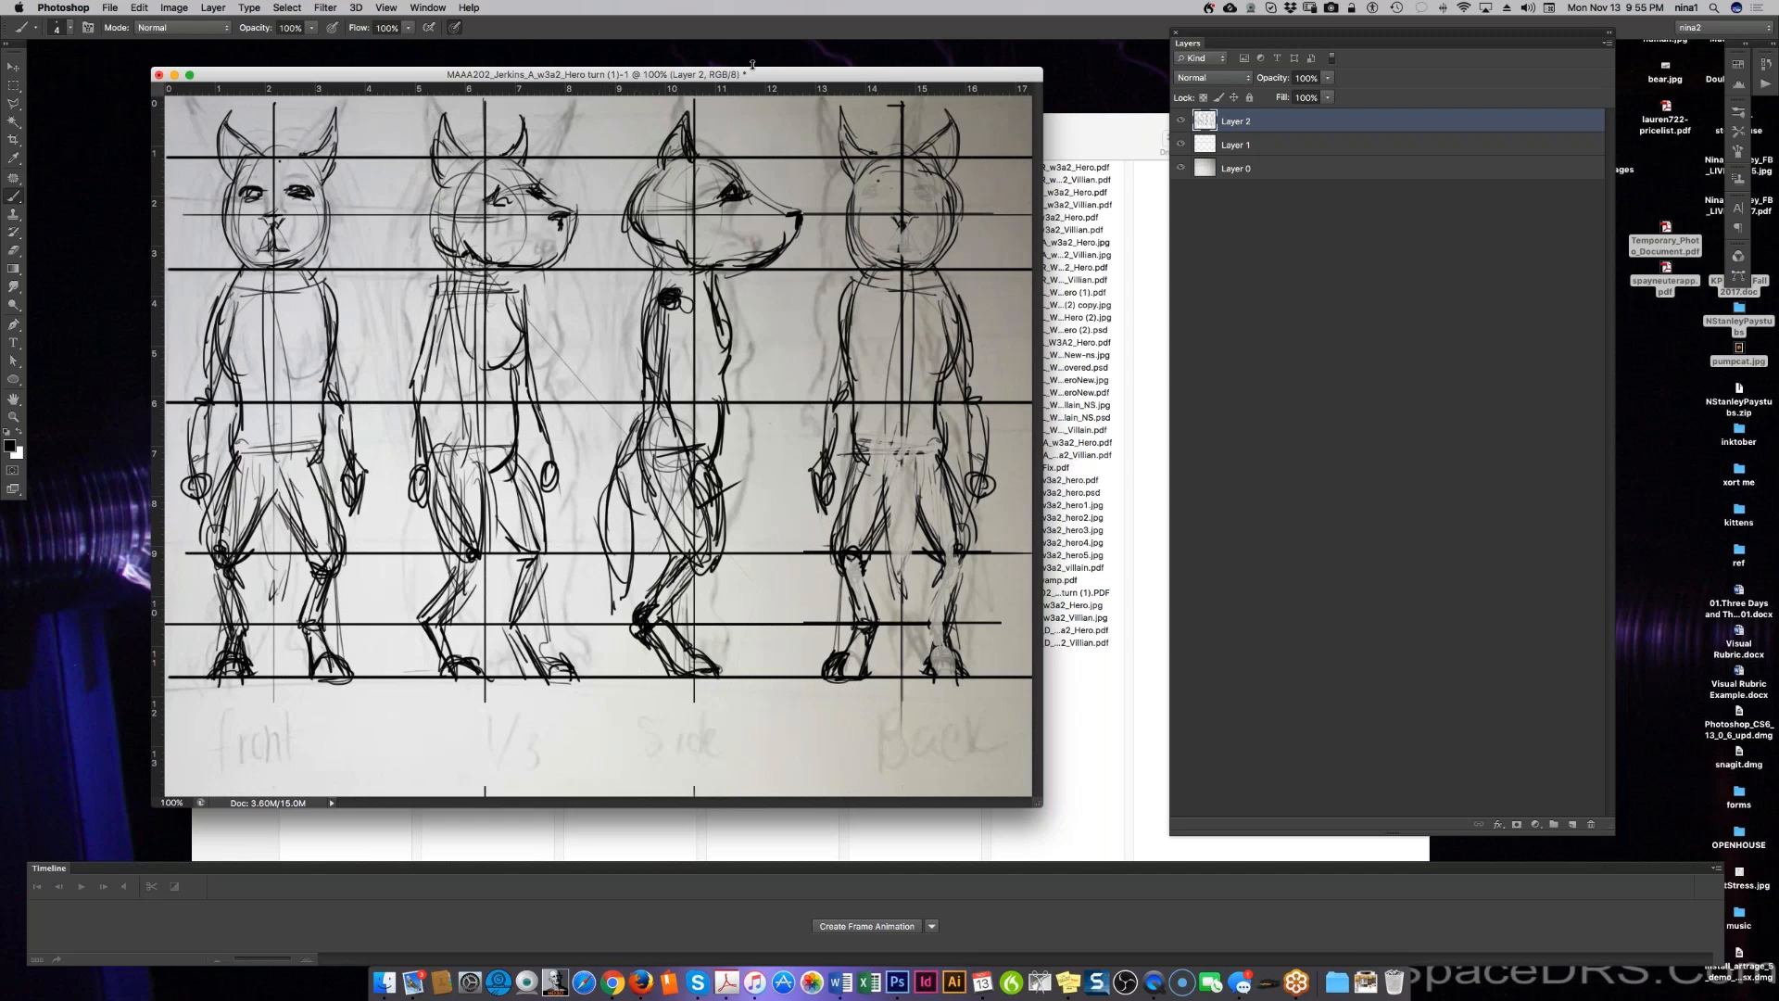
drag(767, 74, 767, 75)
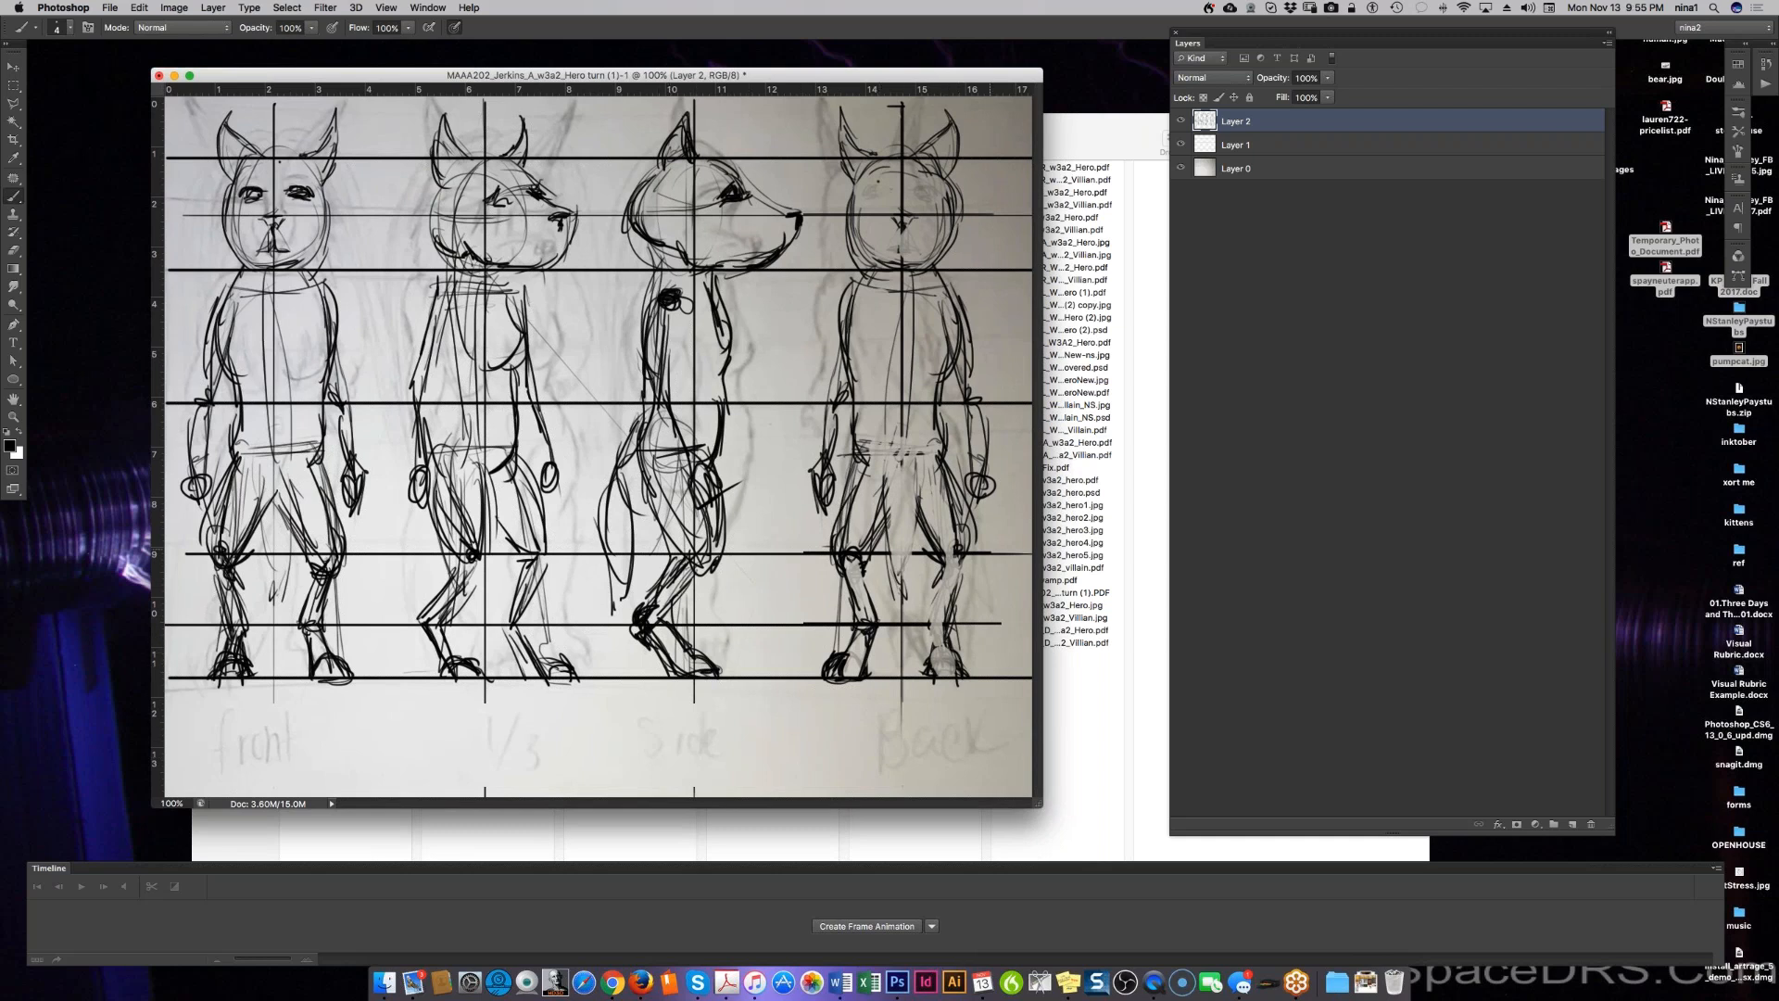
drag(946, 77, 948, 73)
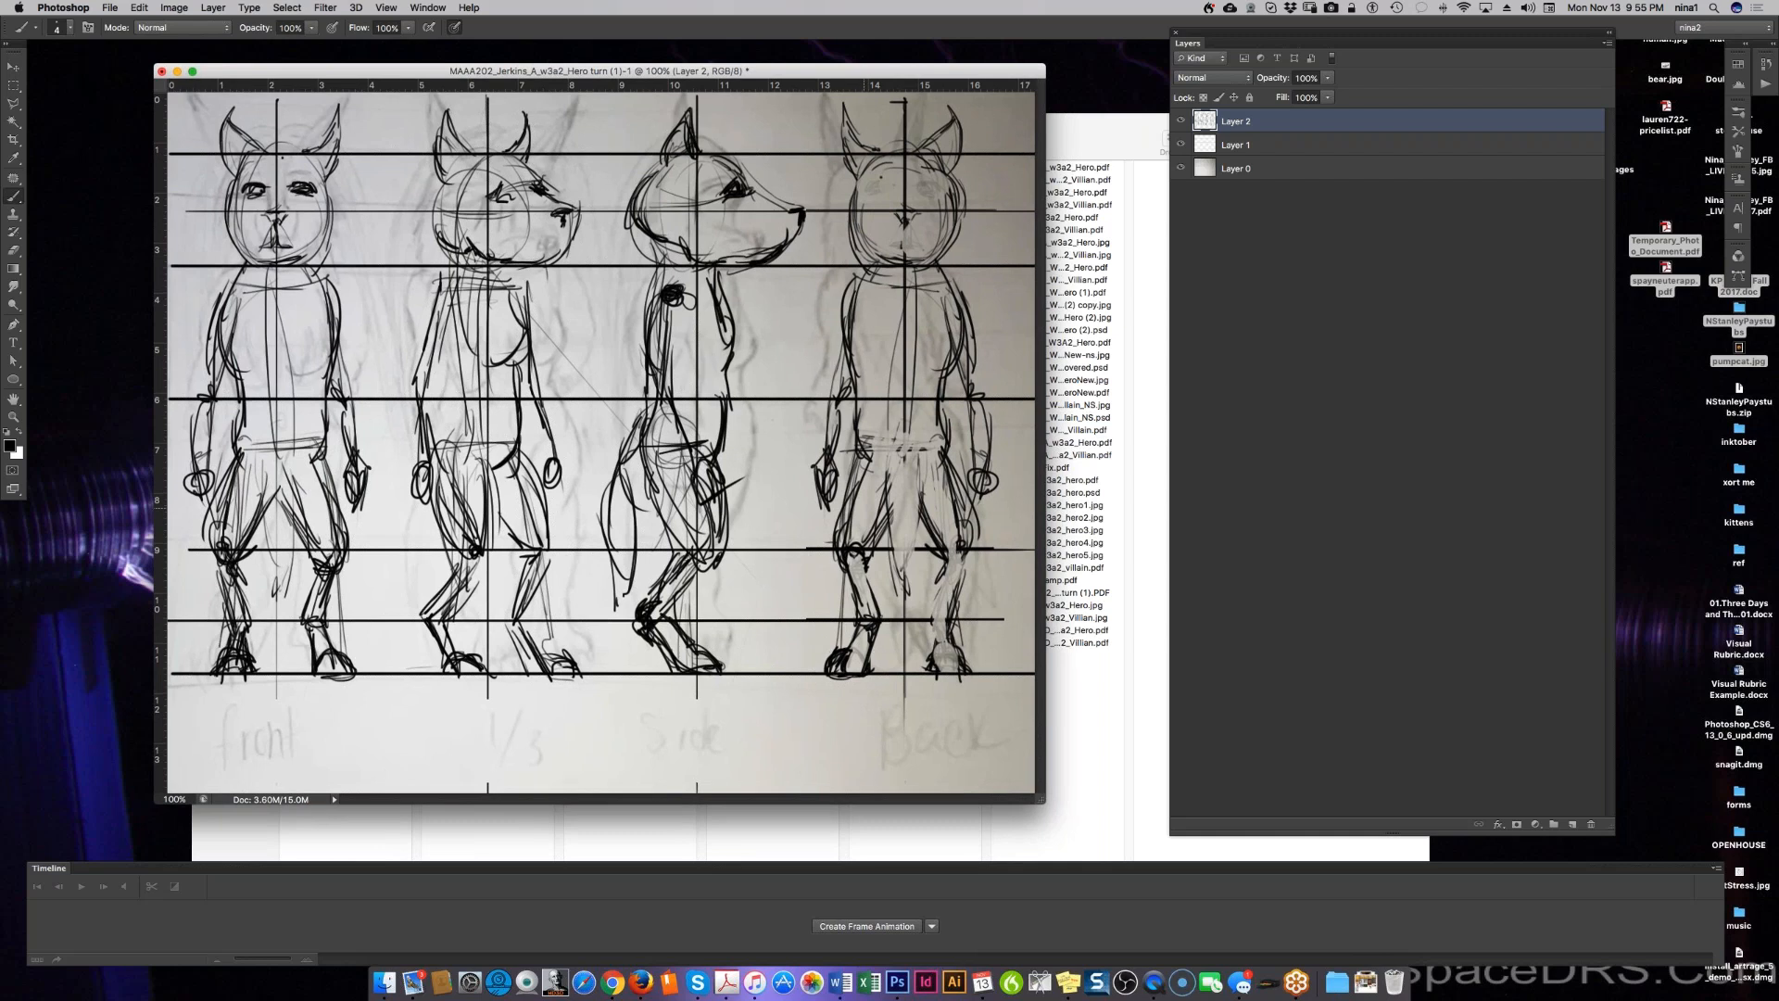
drag(856, 458, 833, 530)
mouse_move(891, 450)
mouse_down()
mouse_move(872, 527)
mouse_move(899, 604)
mouse_move(925, 534)
mouse_move(916, 464)
mouse_up()
mouse_move(950, 558)
mouse_down()
mouse_move(924, 619)
mouse_move(931, 658)
mouse_move(969, 654)
mouse_move(956, 669)
mouse_up()
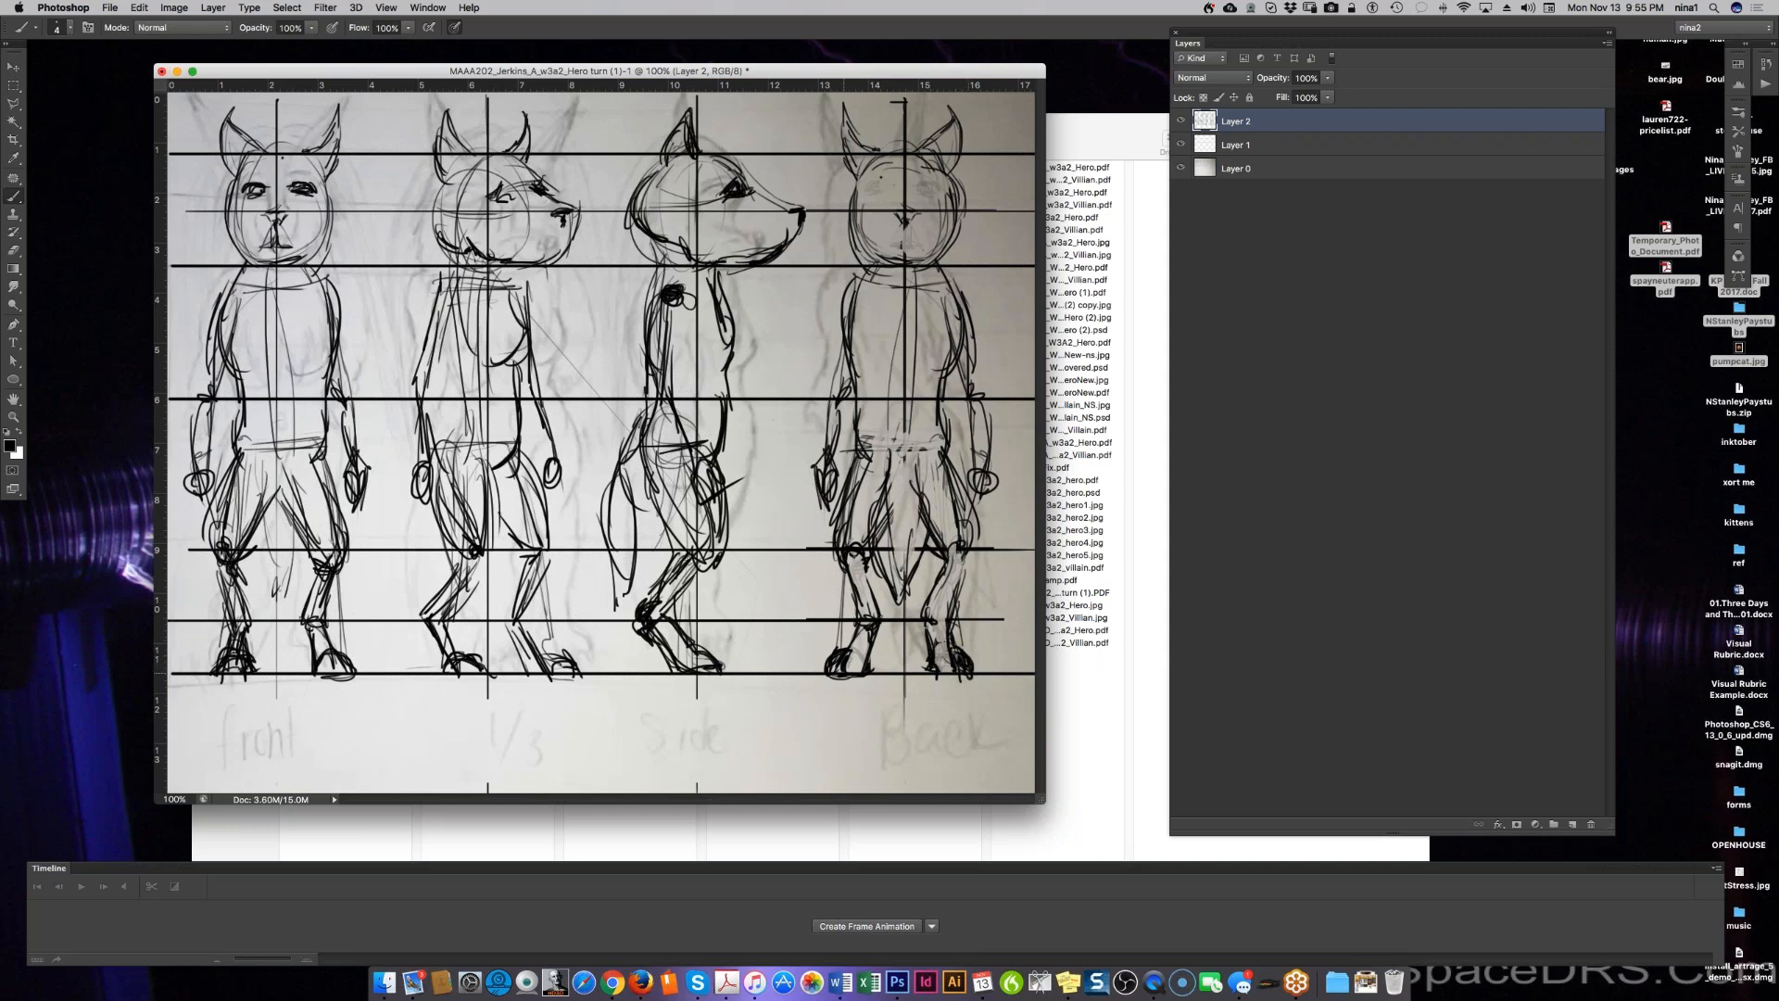
Step: Darken the three-quarter view's rear lower leg and foot and add contour strokes along its arm and thigh
drag(447, 630, 486, 671)
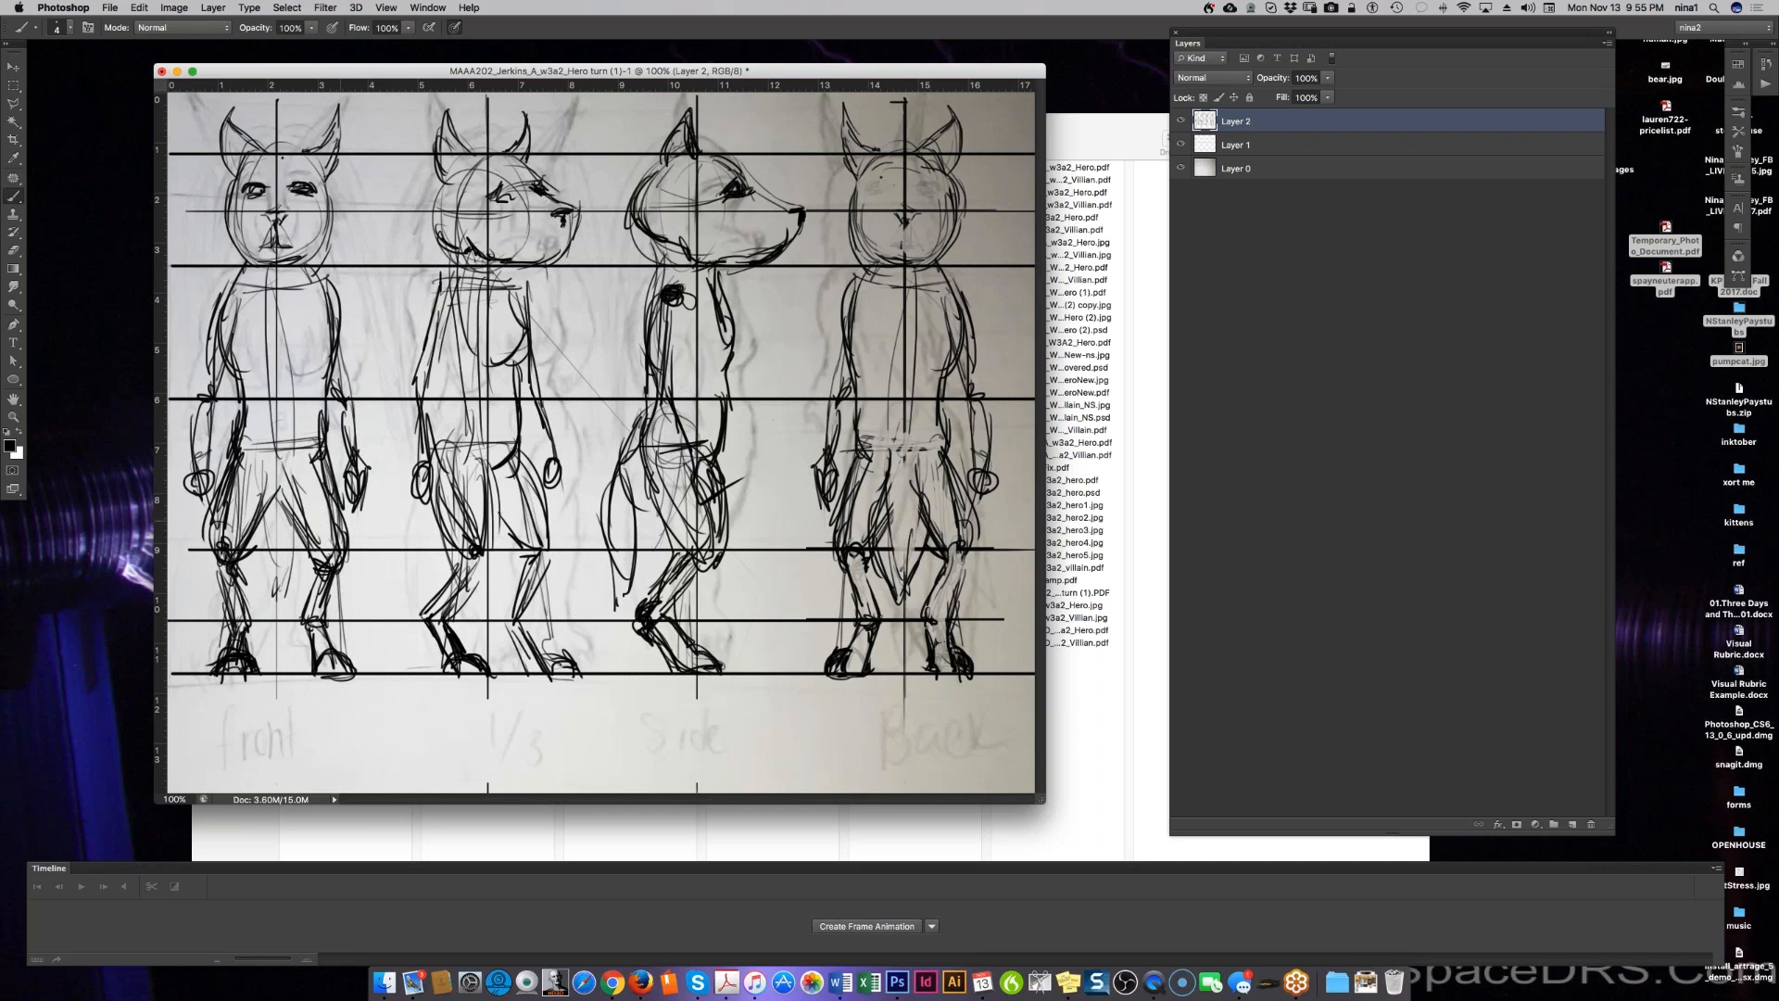
drag(446, 343, 424, 602)
Step: Reinforce the back view's torso sides and its arm contours from the shoulders to the hands
drag(892, 398, 885, 455)
mouse_move(851, 268)
mouse_down()
mouse_move(827, 367)
mouse_move(825, 453)
mouse_move(842, 446)
mouse_up()
mouse_move(982, 373)
mouse_down()
mouse_move(986, 453)
mouse_move(989, 437)
mouse_up()
drag(979, 400, 966, 523)
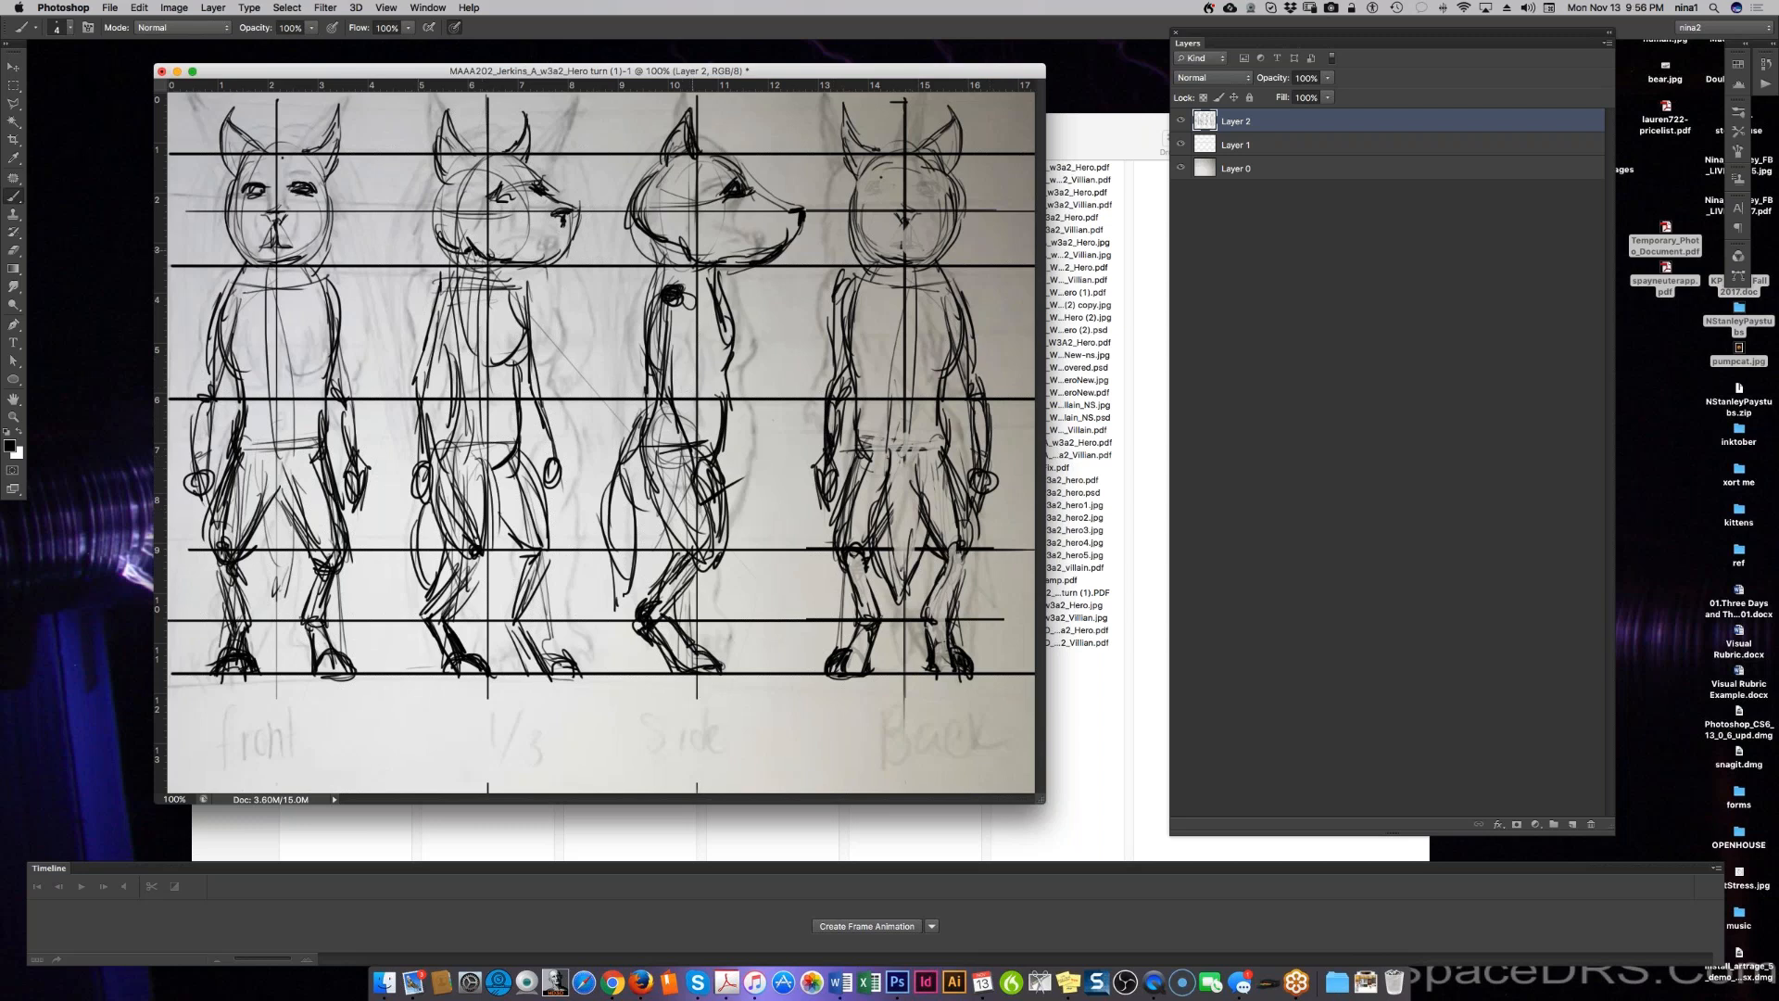
Step: Select the front view's head, scale it down proportionally around its vertical guide and deselect it
key(m)
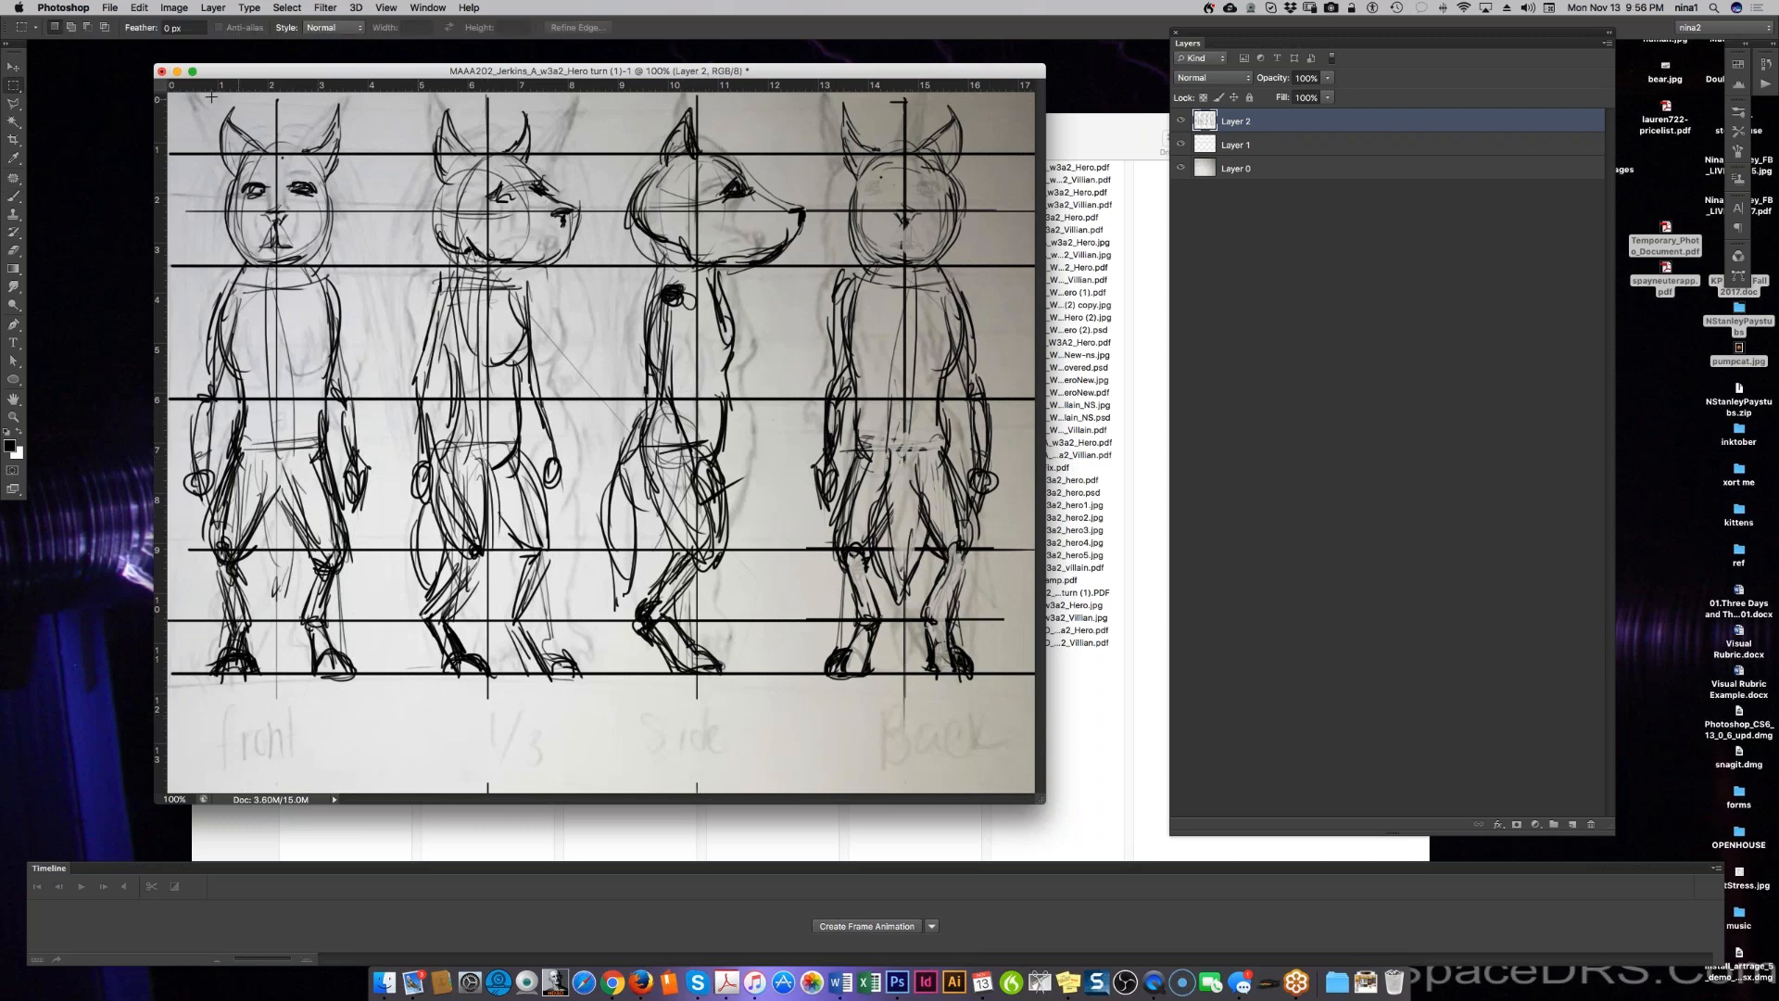
drag(185, 102, 387, 262)
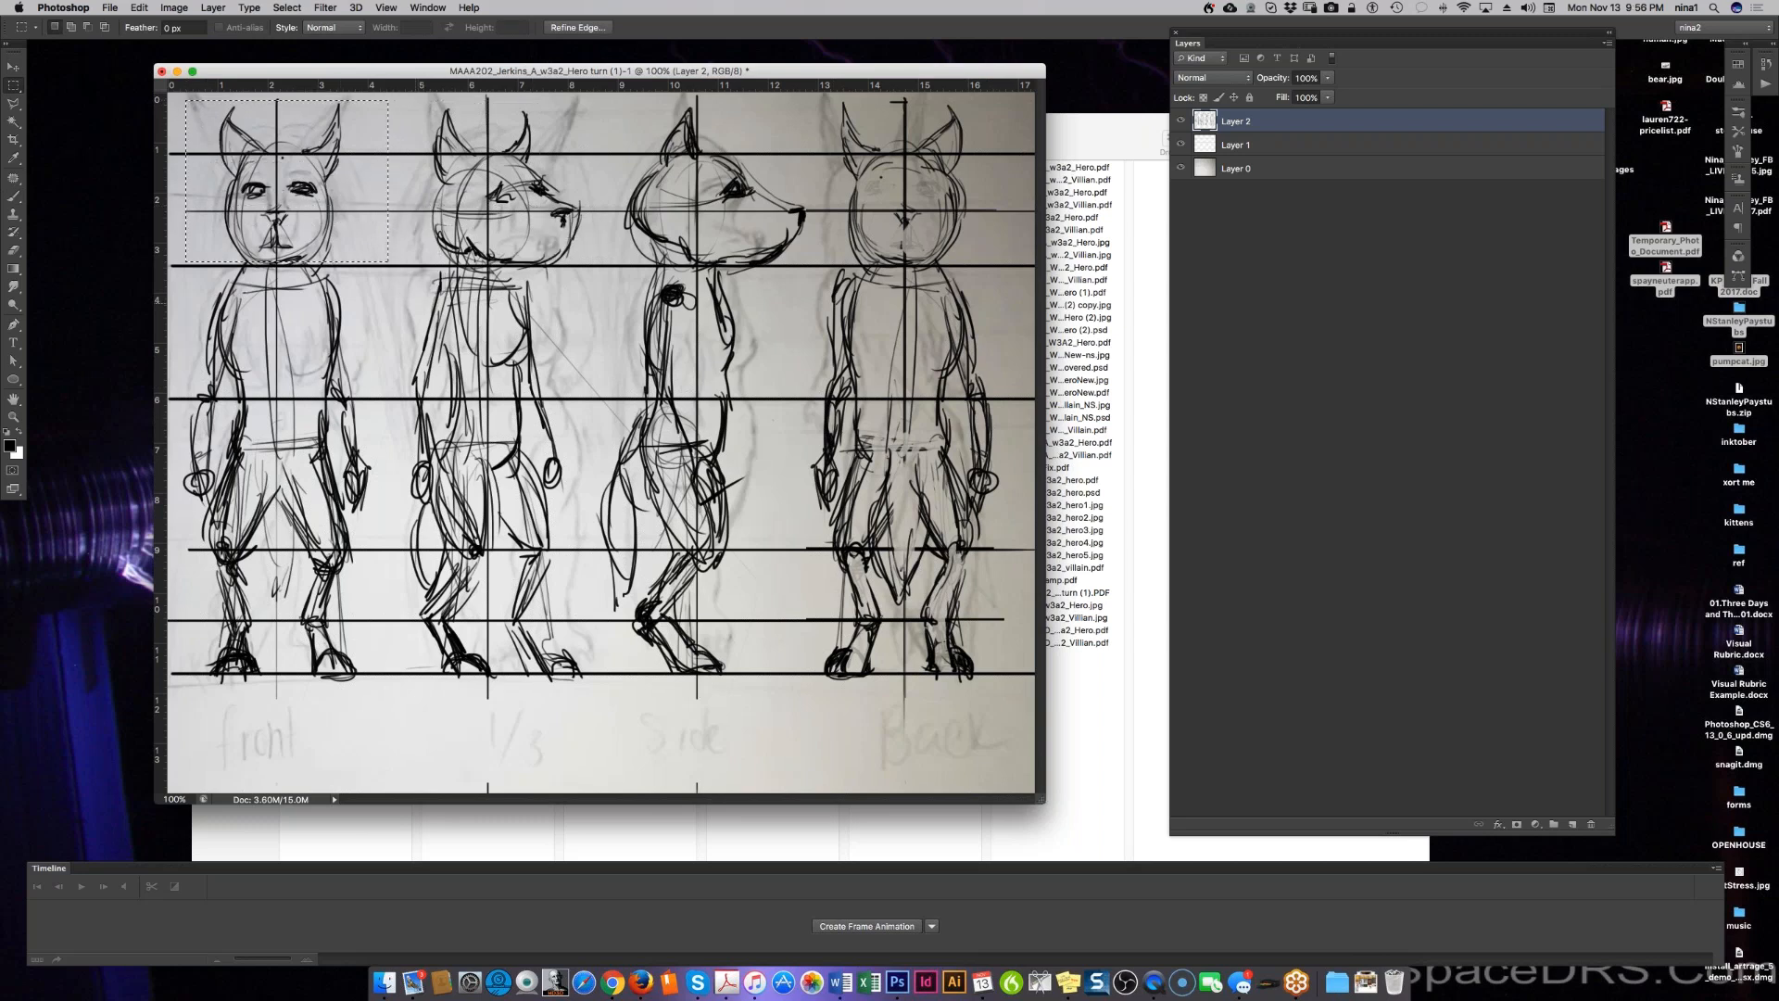
key(ctrl+t)
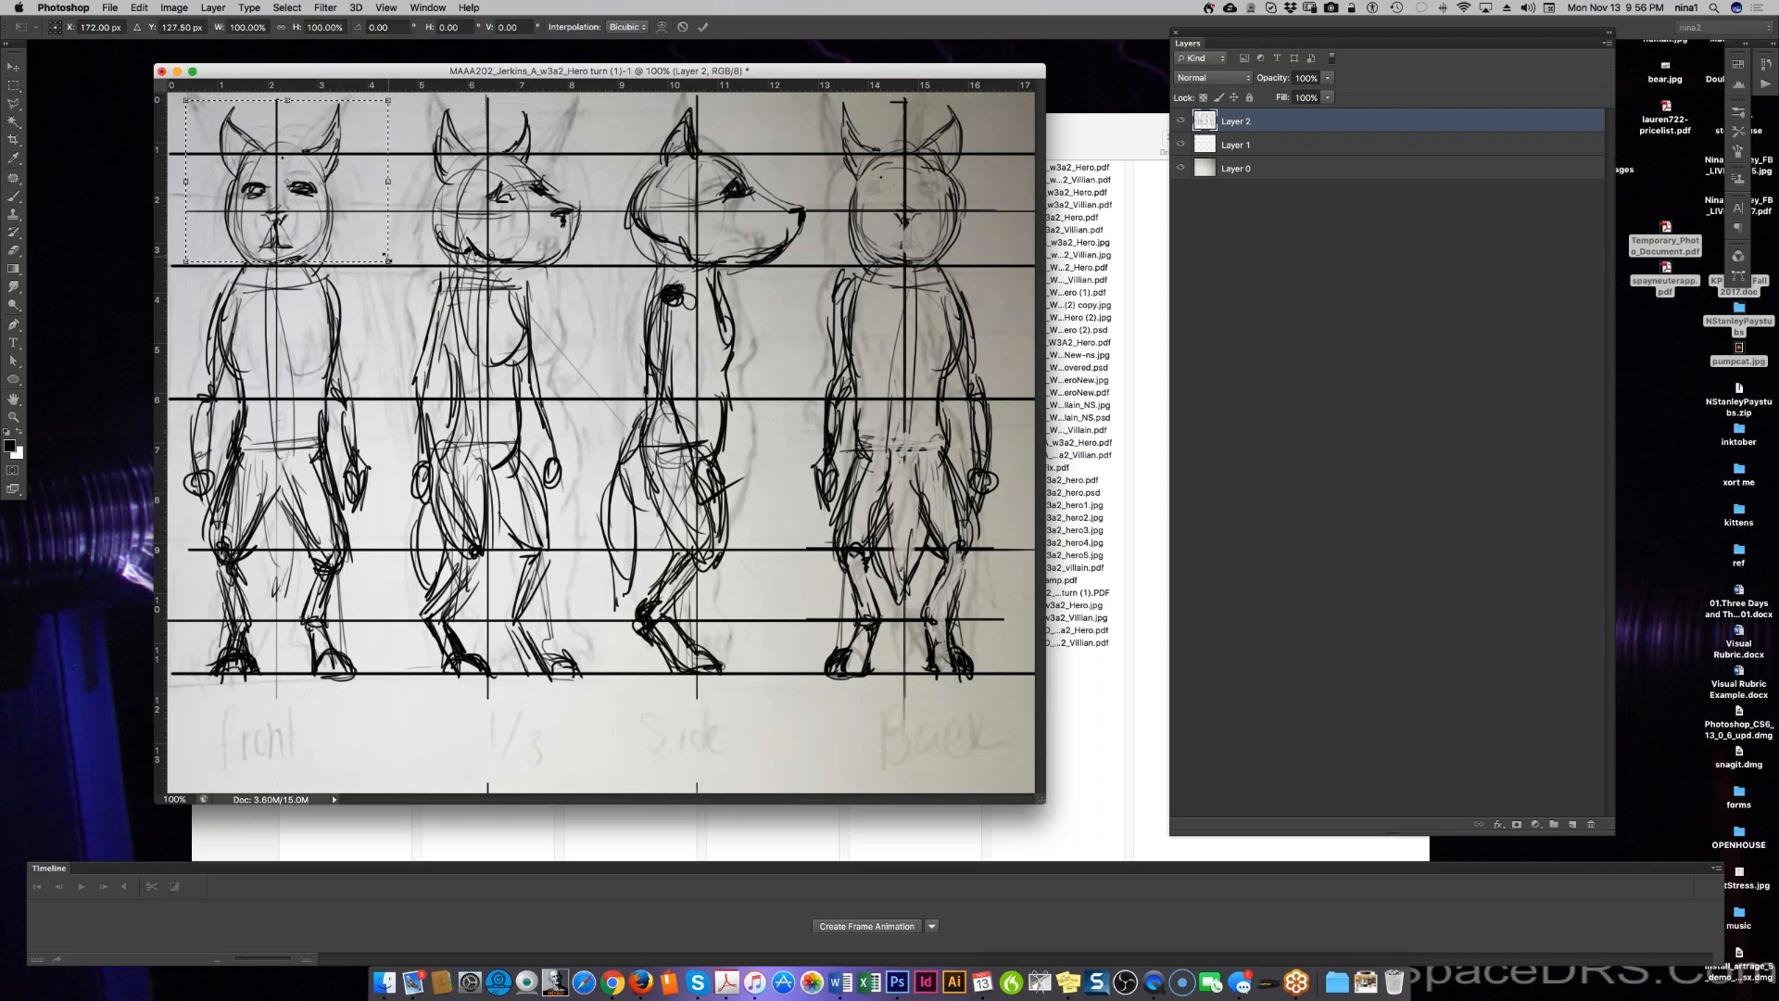
drag(387, 261, 299, 233)
key(Return)
key(super+d)
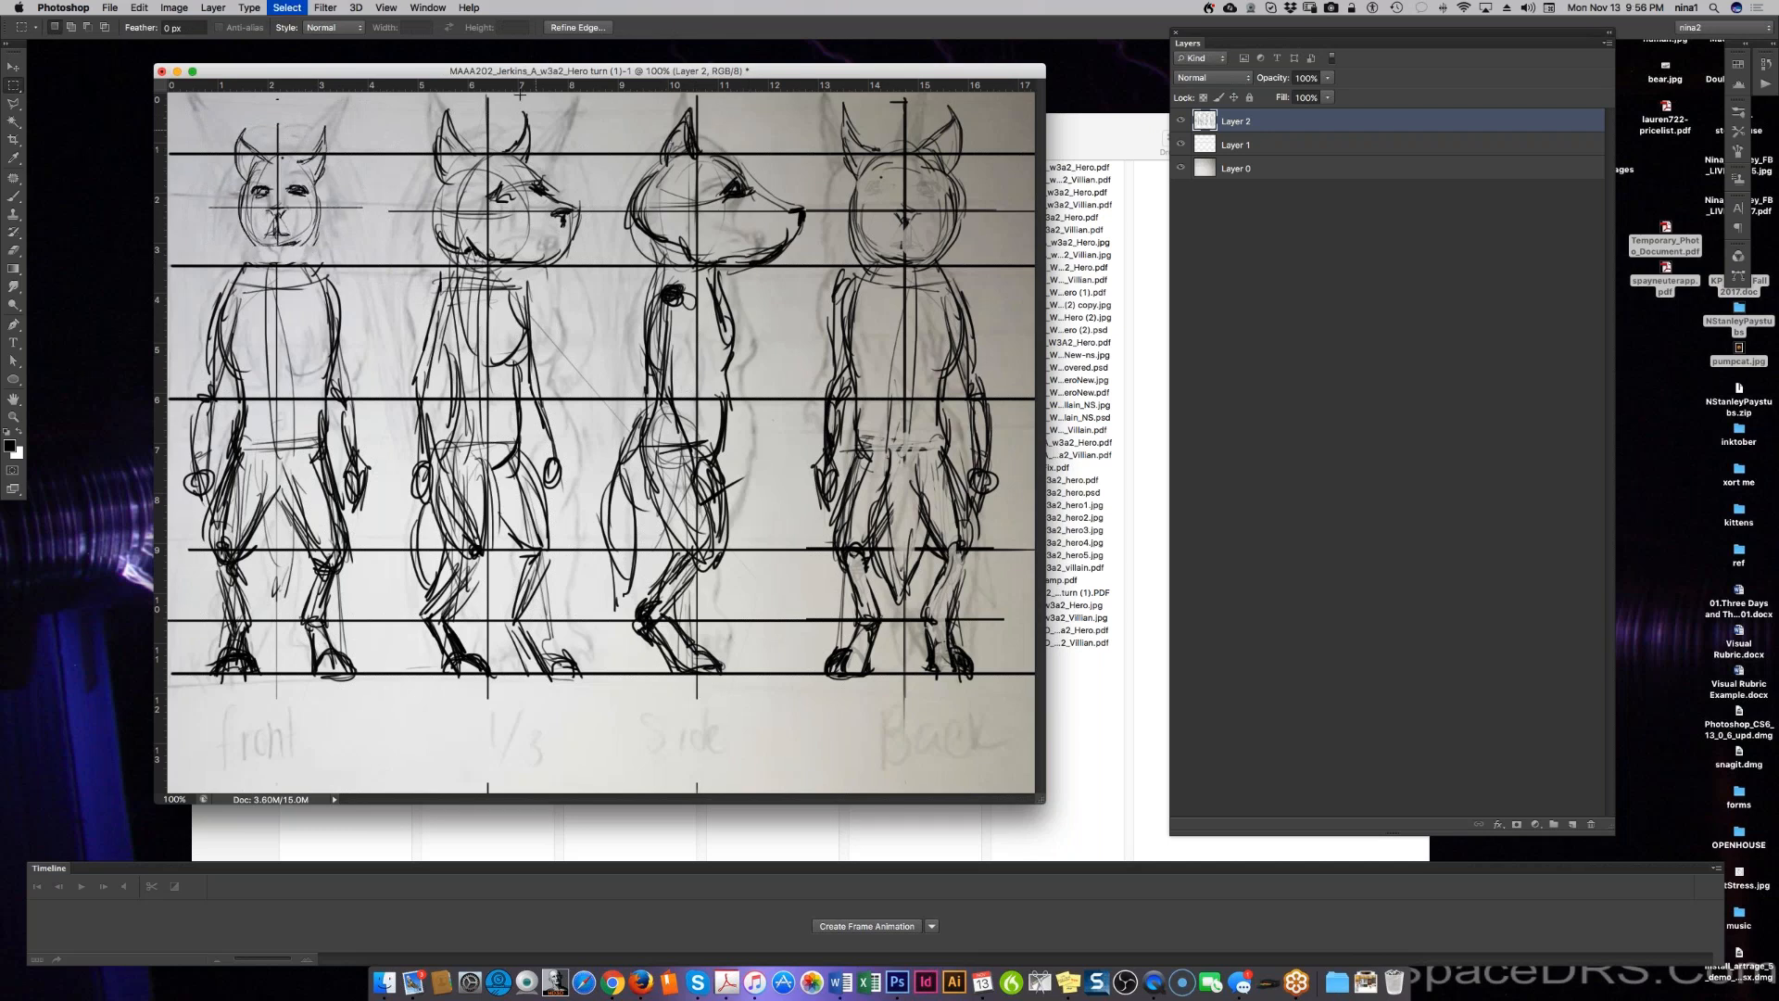
Step: Scale the three-quarter view's head to 81.98%, position it above the neck and deselect it
drag(413, 103, 594, 264)
key(super+t)
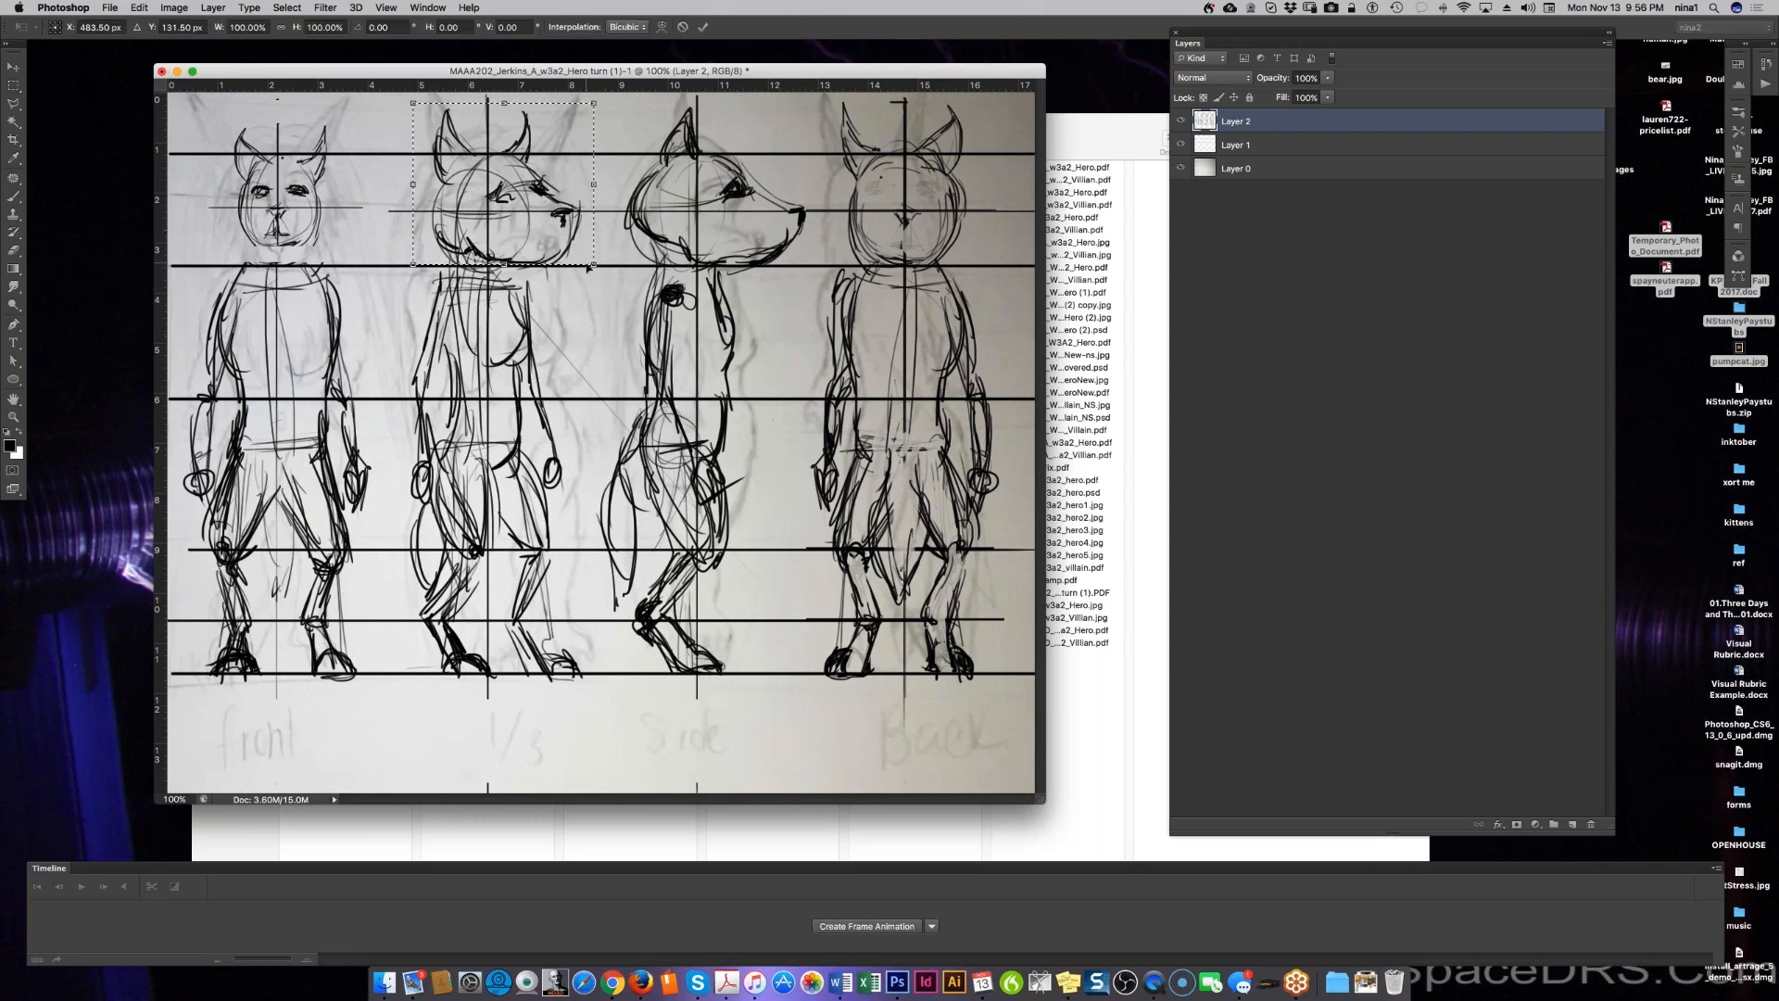
mouse_move(594, 264)
mouse_down()
mouse_move(543, 243)
mouse_move(568, 261)
mouse_up()
drag(504, 208, 504, 225)
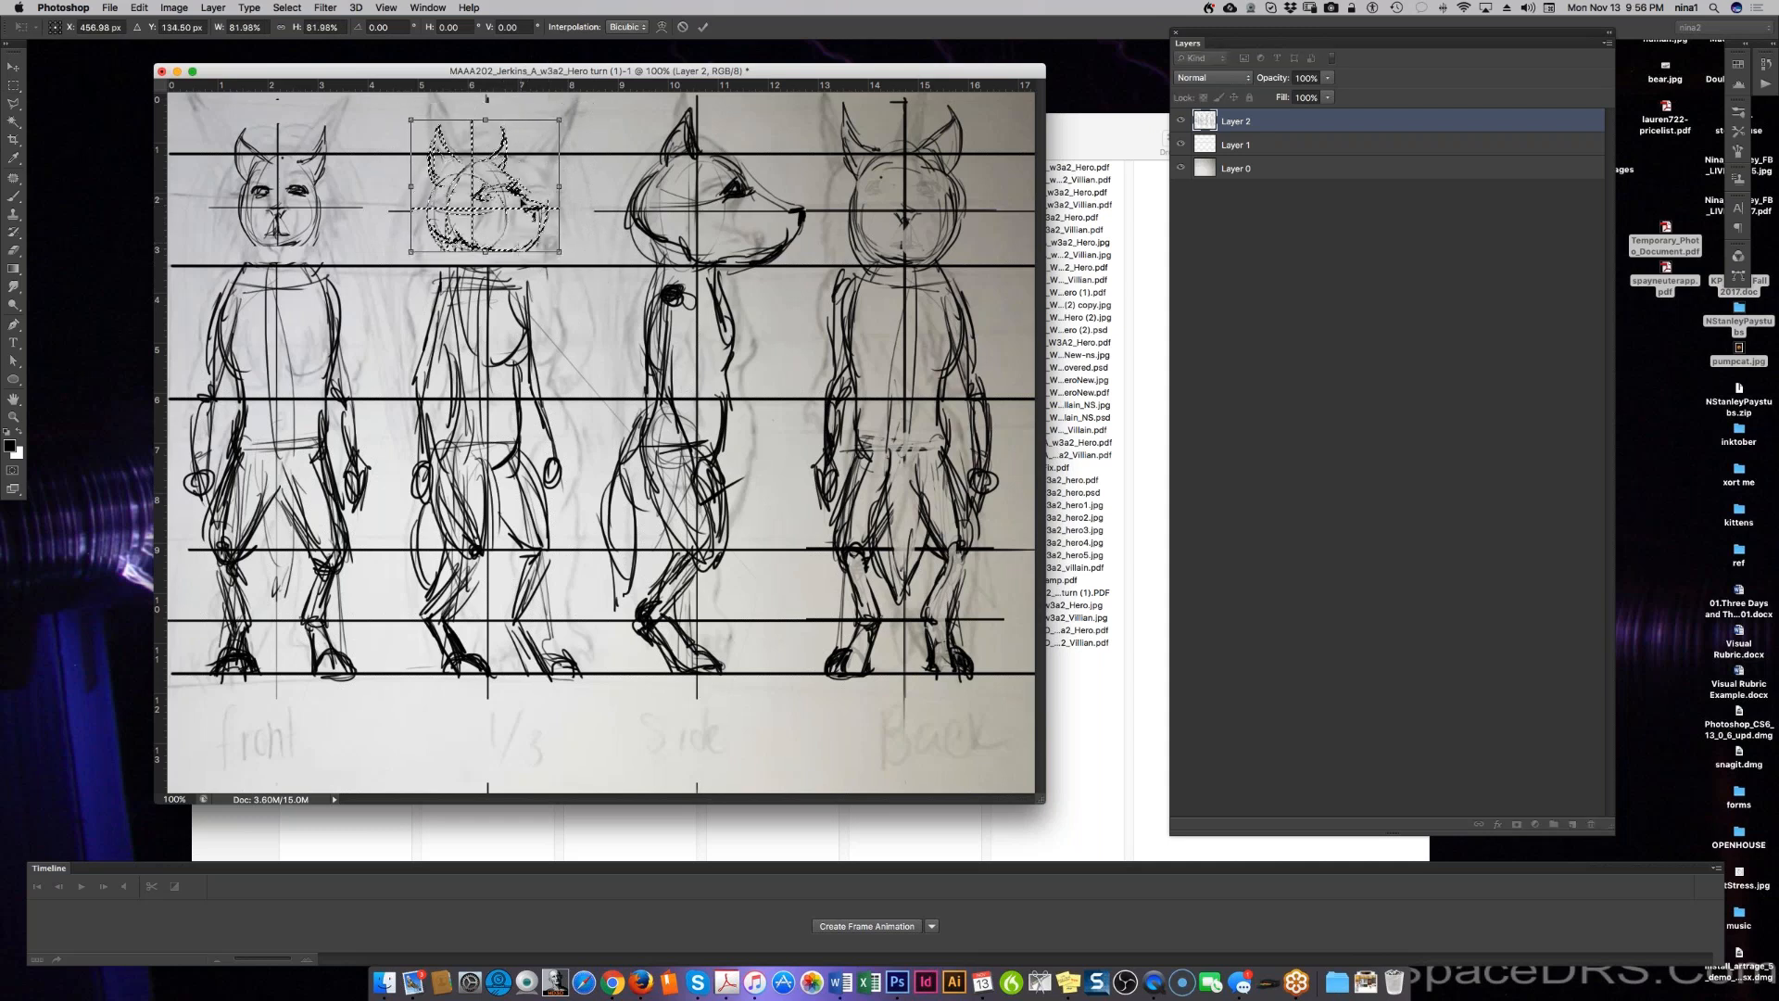
key(Return)
key(cmd+d)
Step: Select the side view's head, scale it proportionally to 79.84% and move it over the neck
drag(603, 101, 816, 265)
key(super+t)
drag(815, 266, 788, 250)
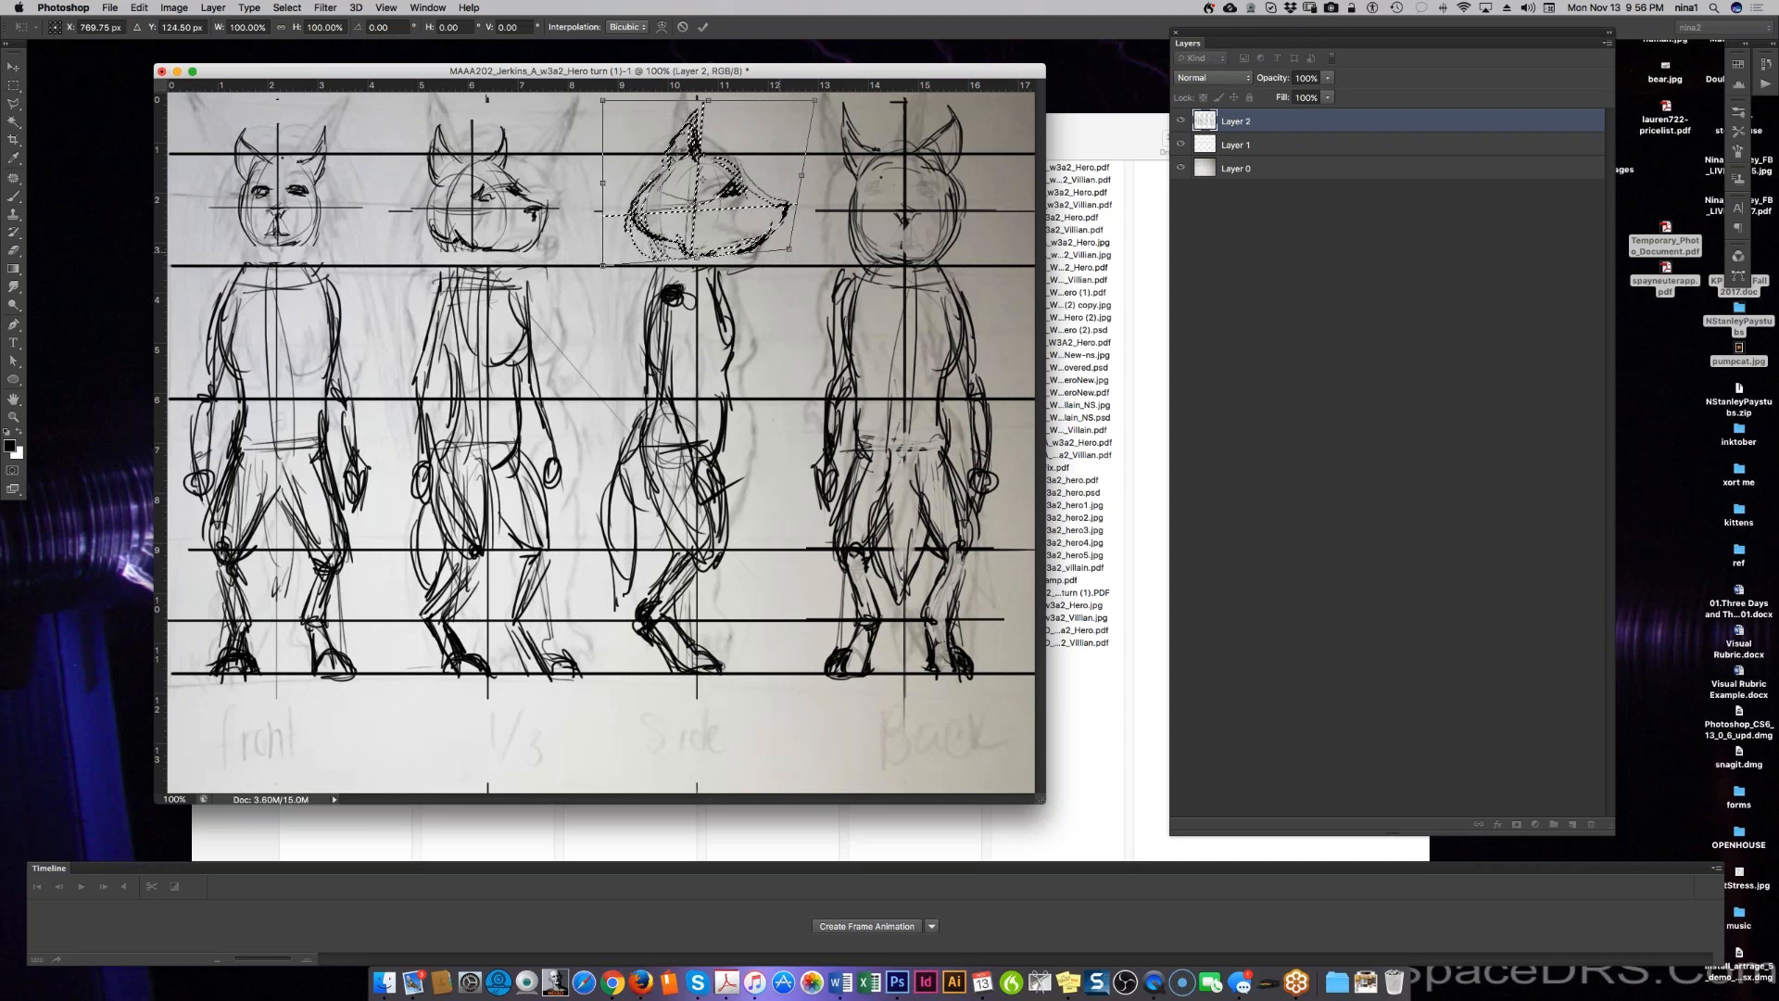
key(Escape)
key(super+t)
drag(815, 266, 736, 233)
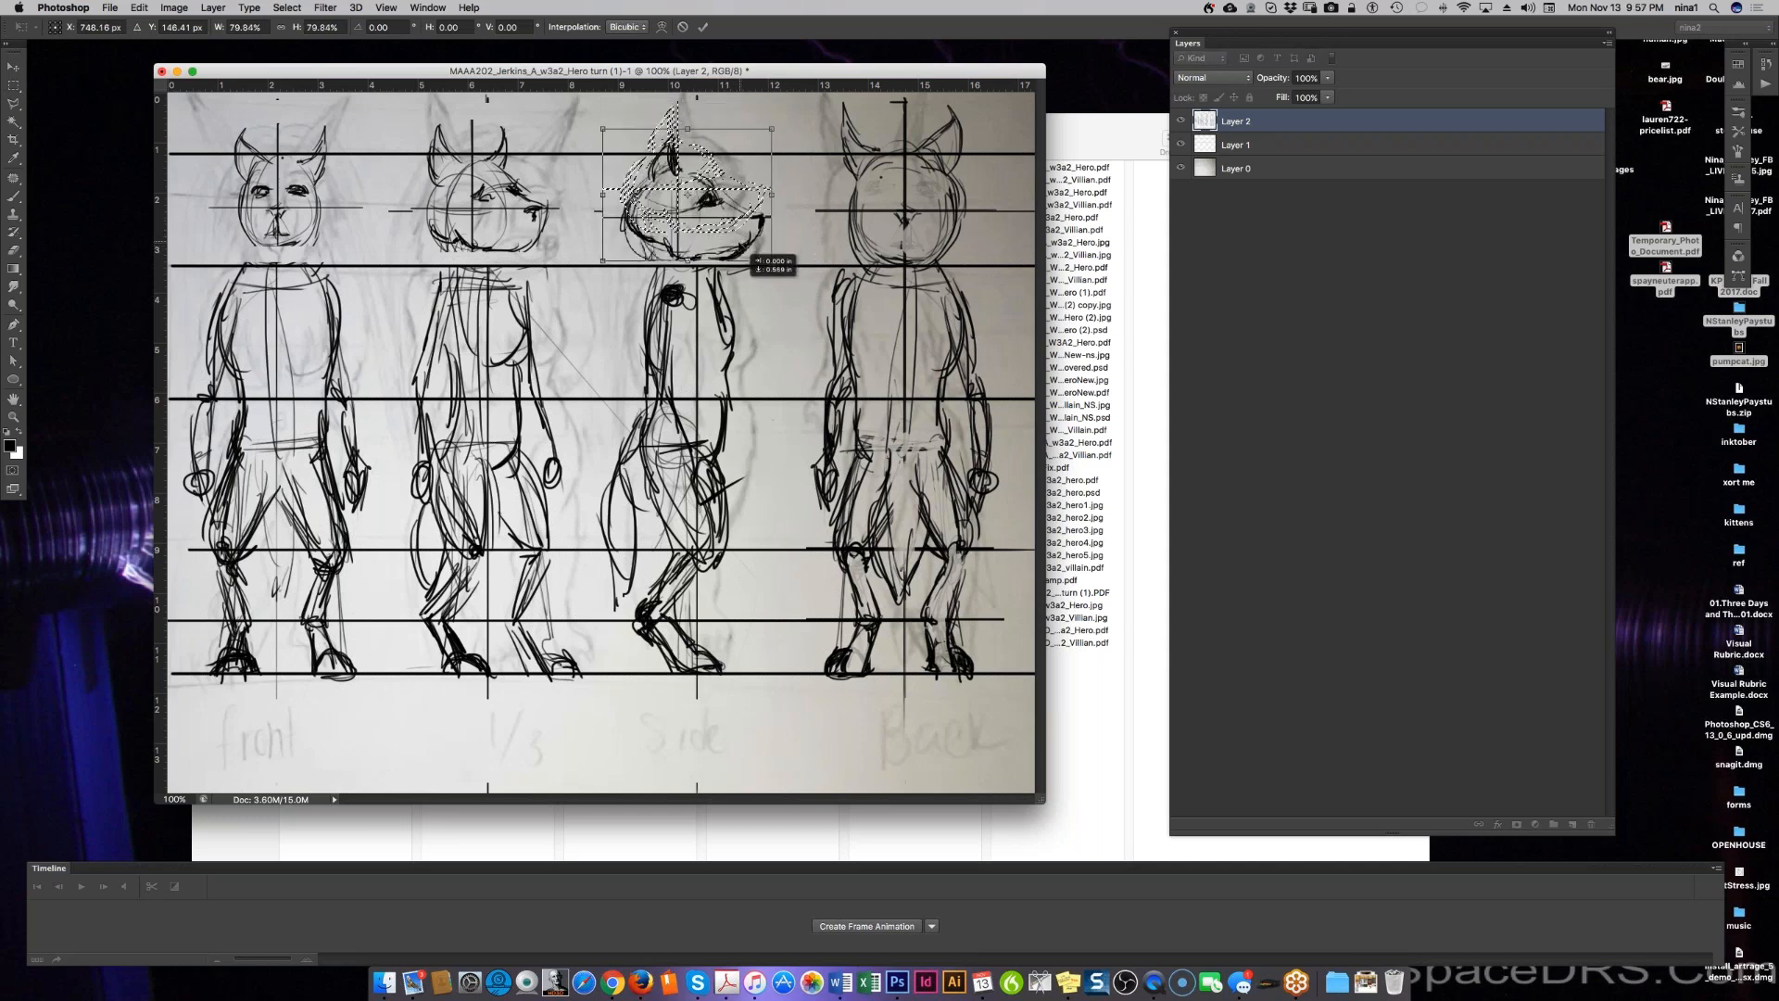
drag(746, 233, 747, 234)
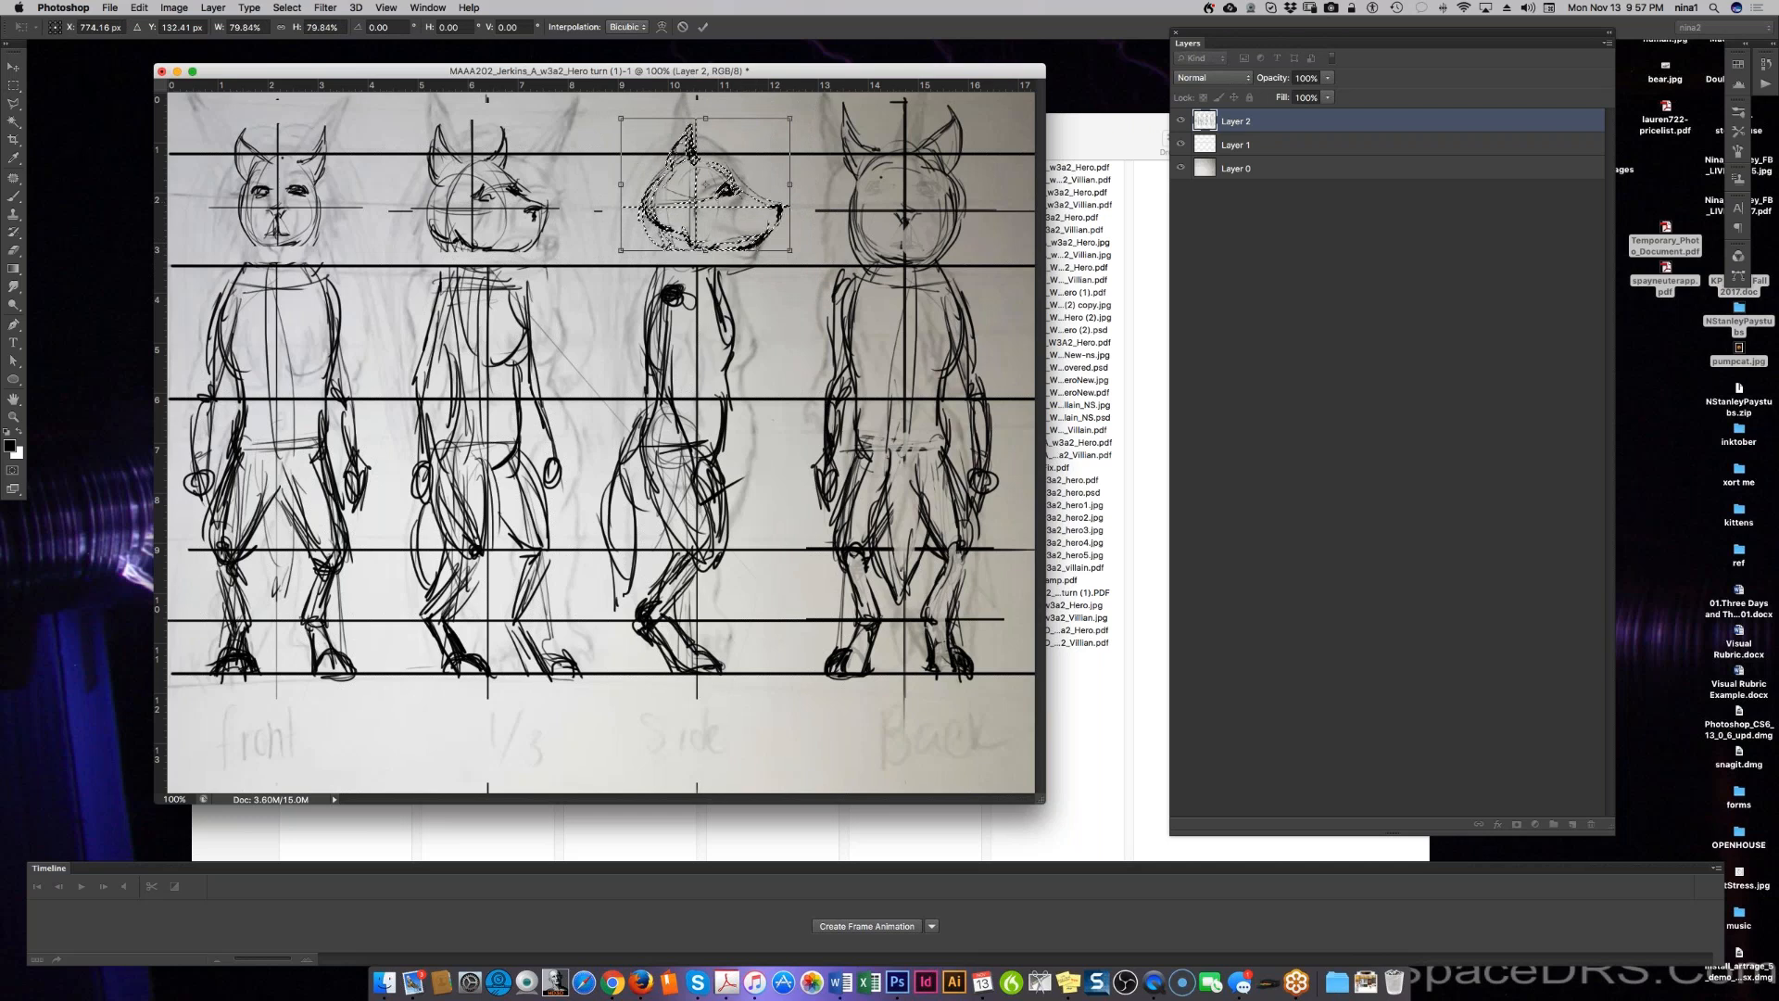
click(385, 7)
mouse_move(430, 303)
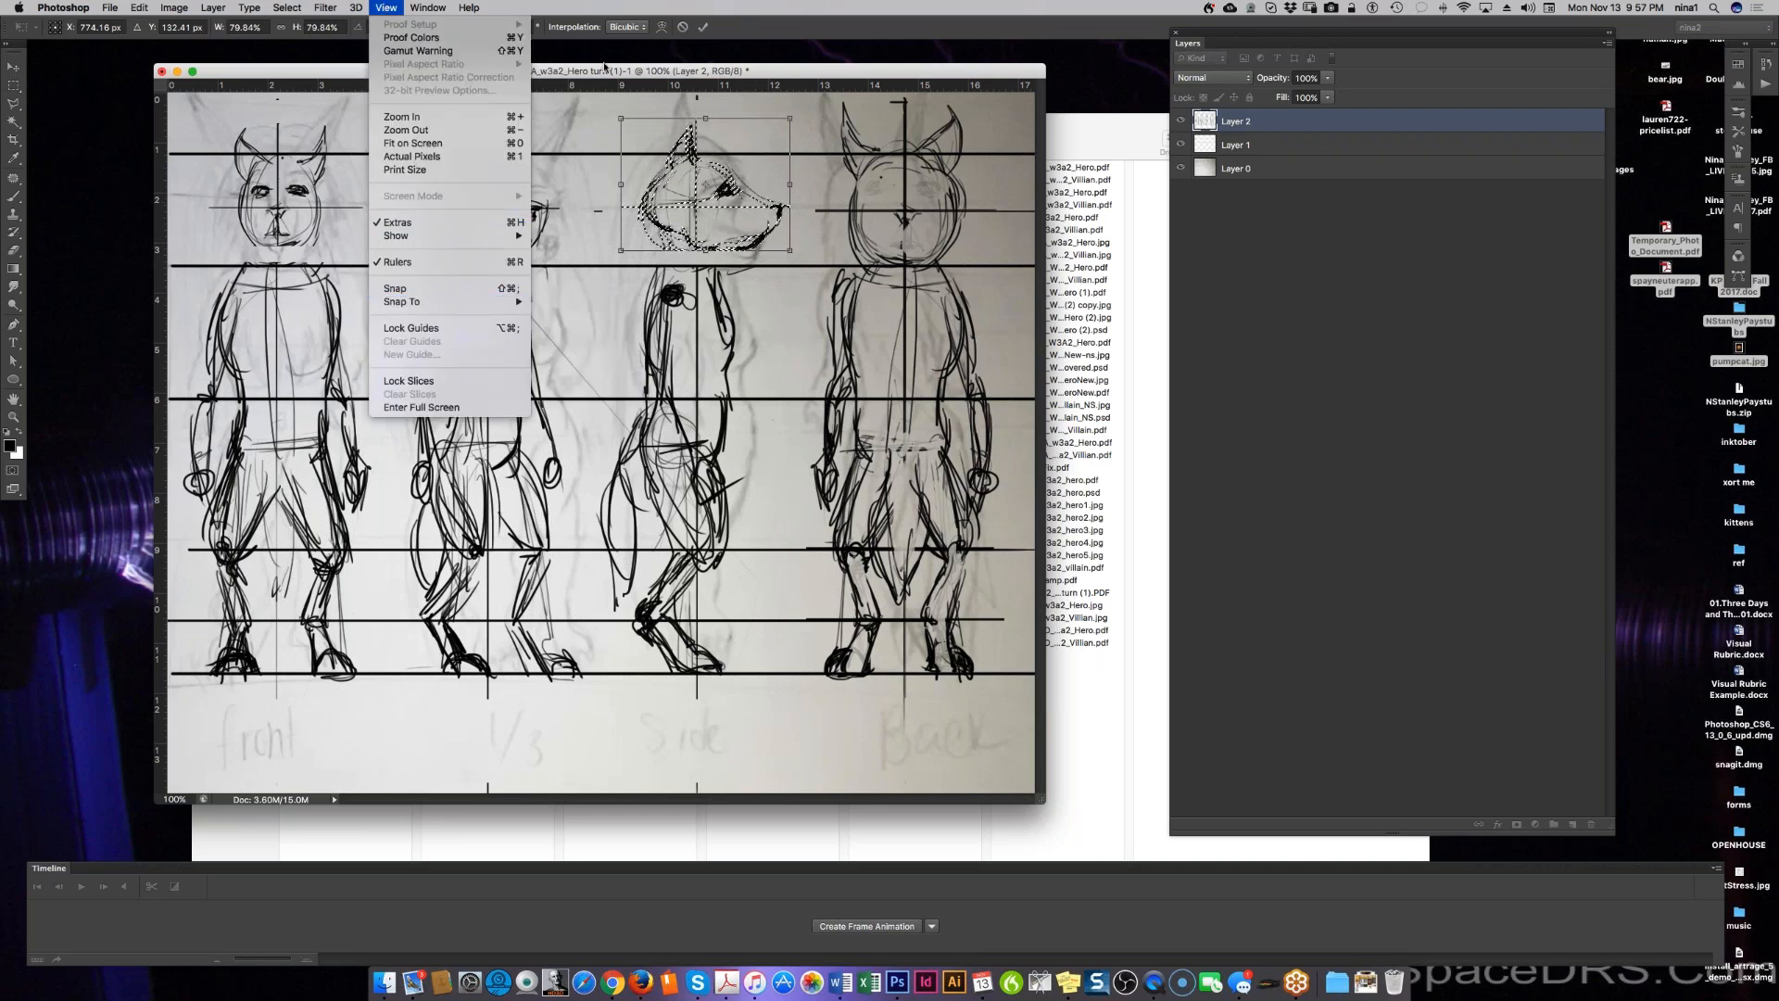
click(786, 22)
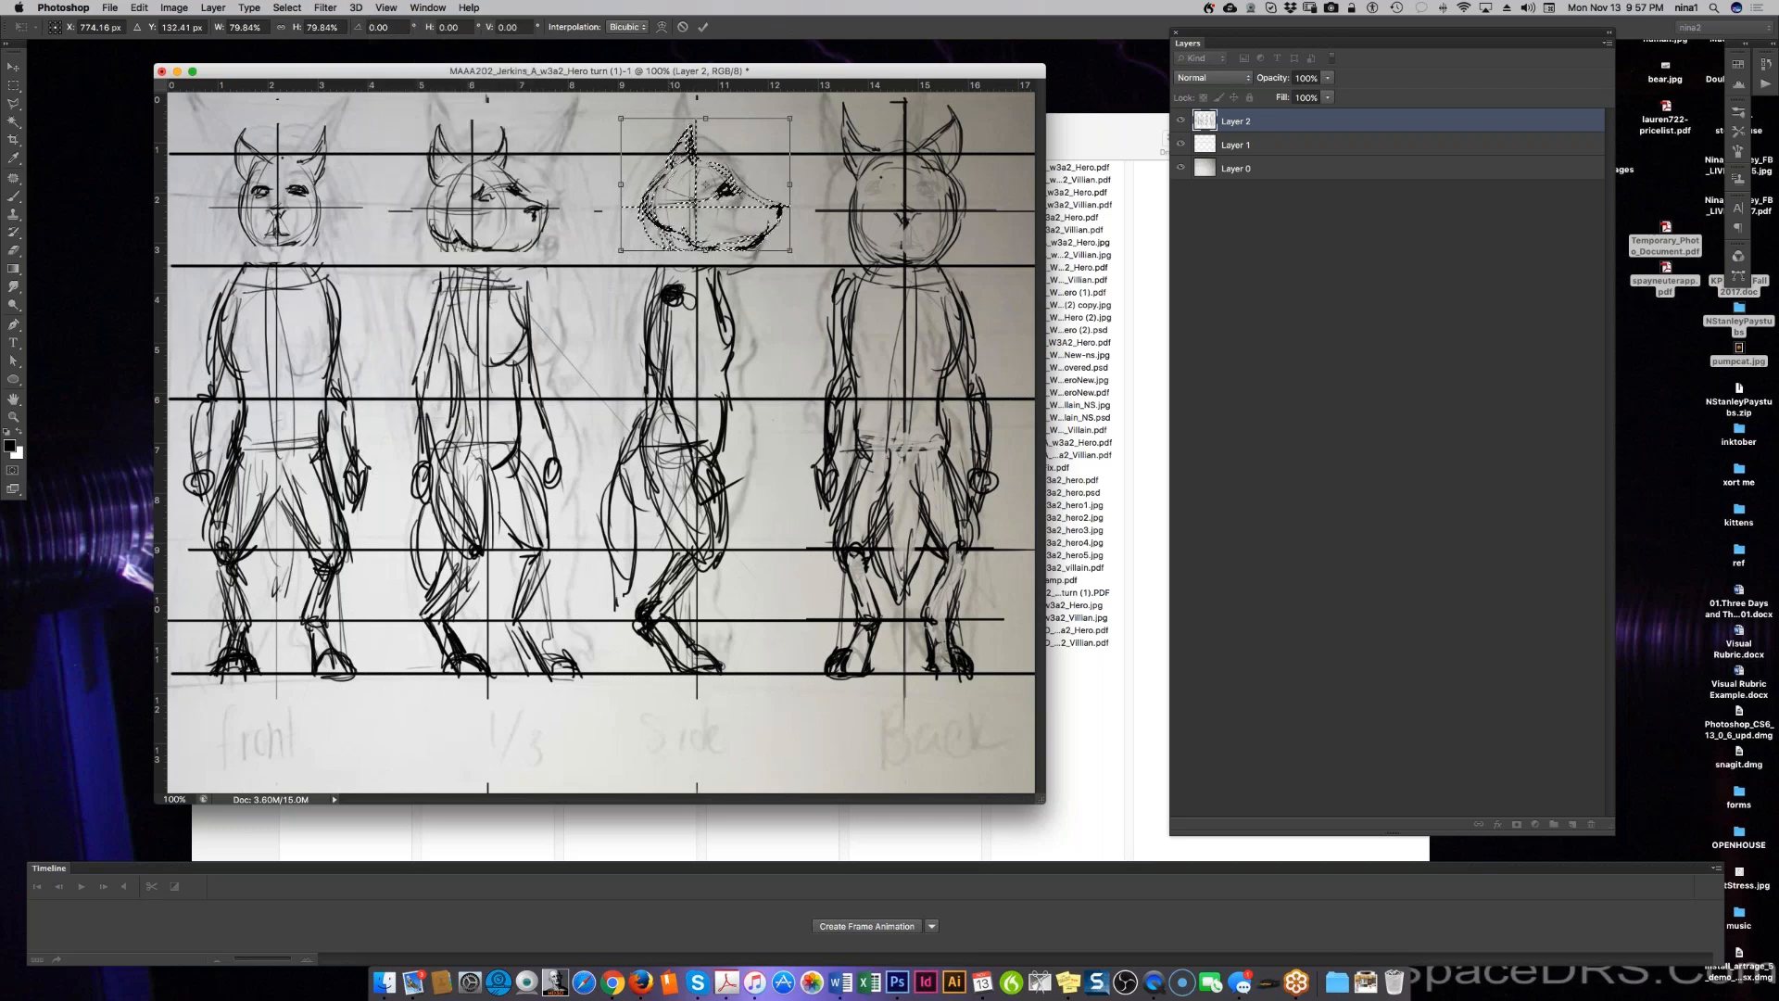
Step: Nudge the side view's head down and left to about X 761 px, Y 137 px, apply the transform and deselect
key(Down)
key(Down)
key(Left)
key(Left)
key(Left)
key(Left)
key(Left)
key(Left)
key(Left)
key(Left)
key(Left)
key(Left)
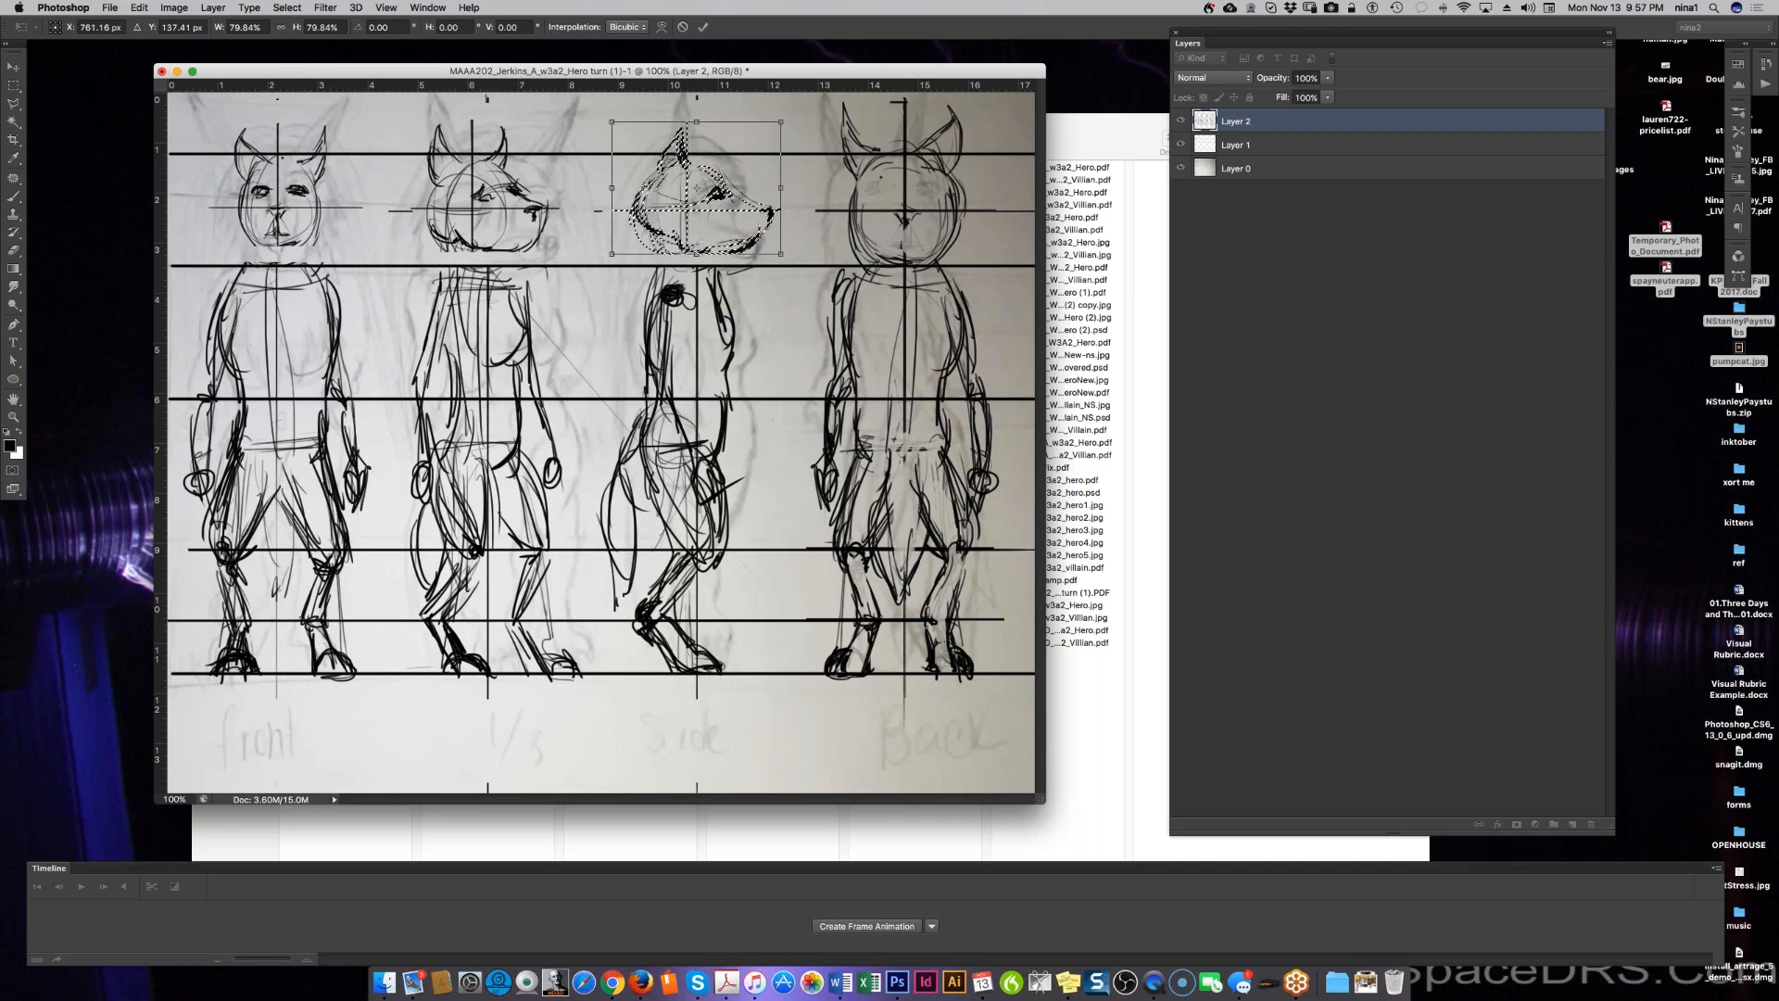
key(Return)
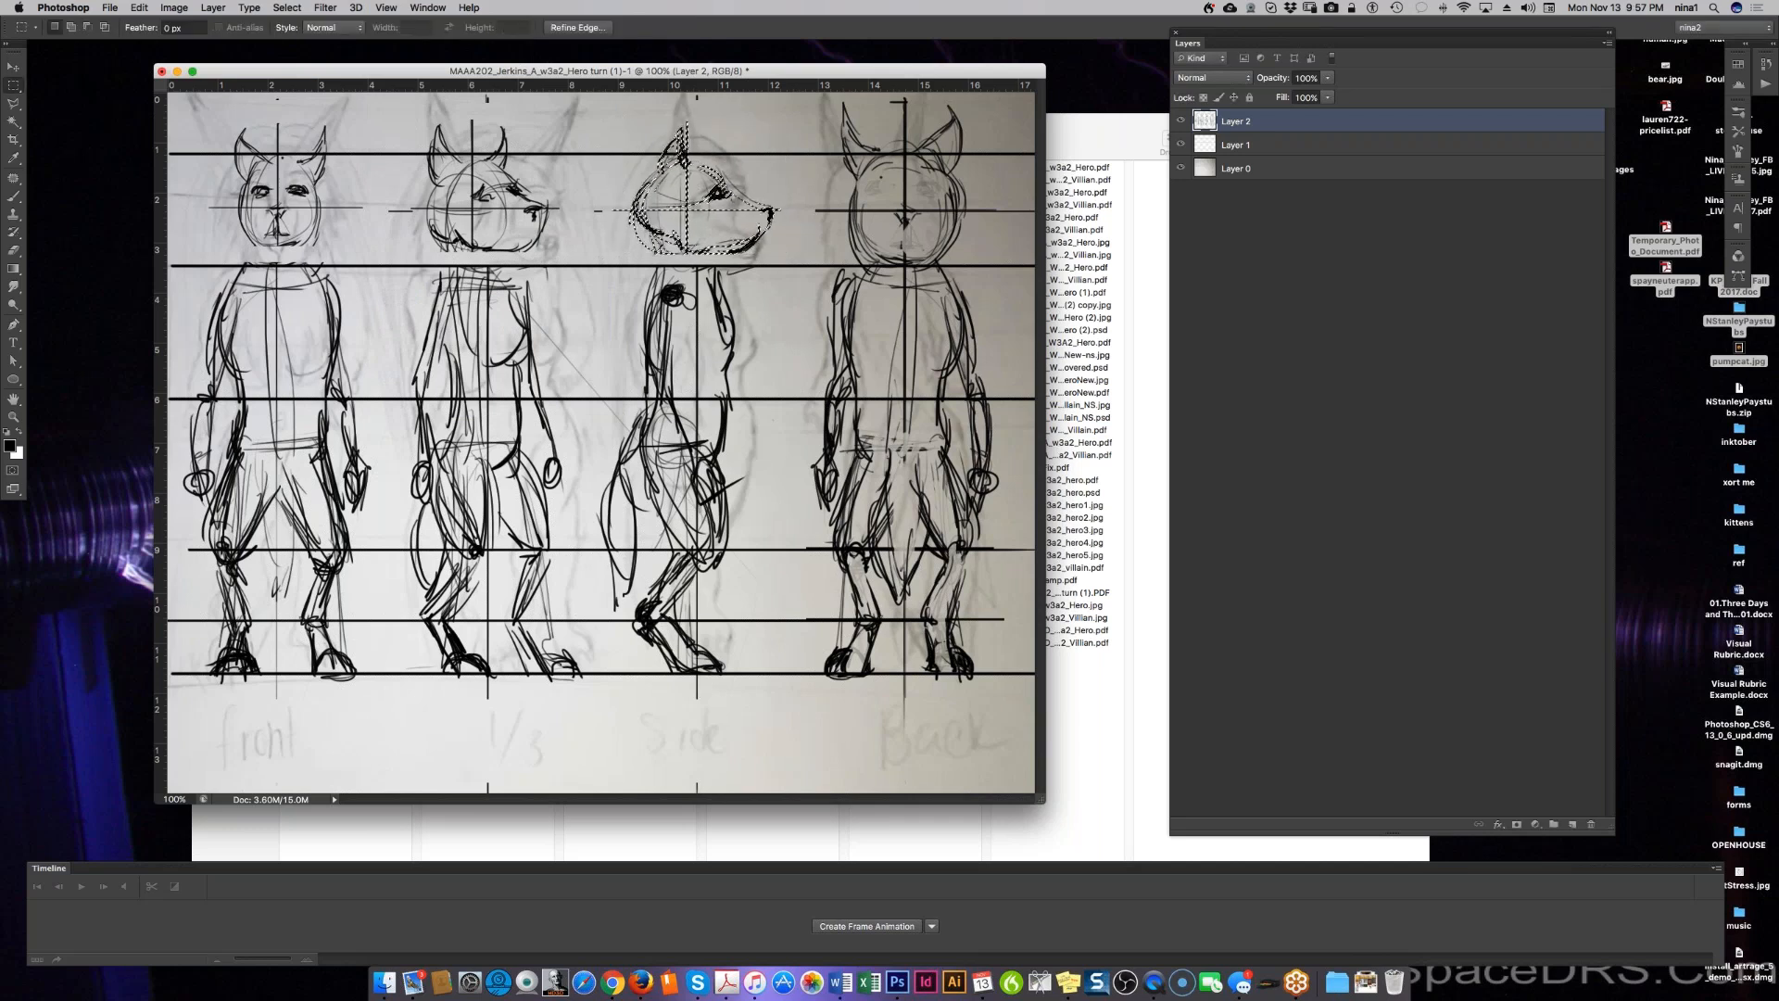
key(super+d)
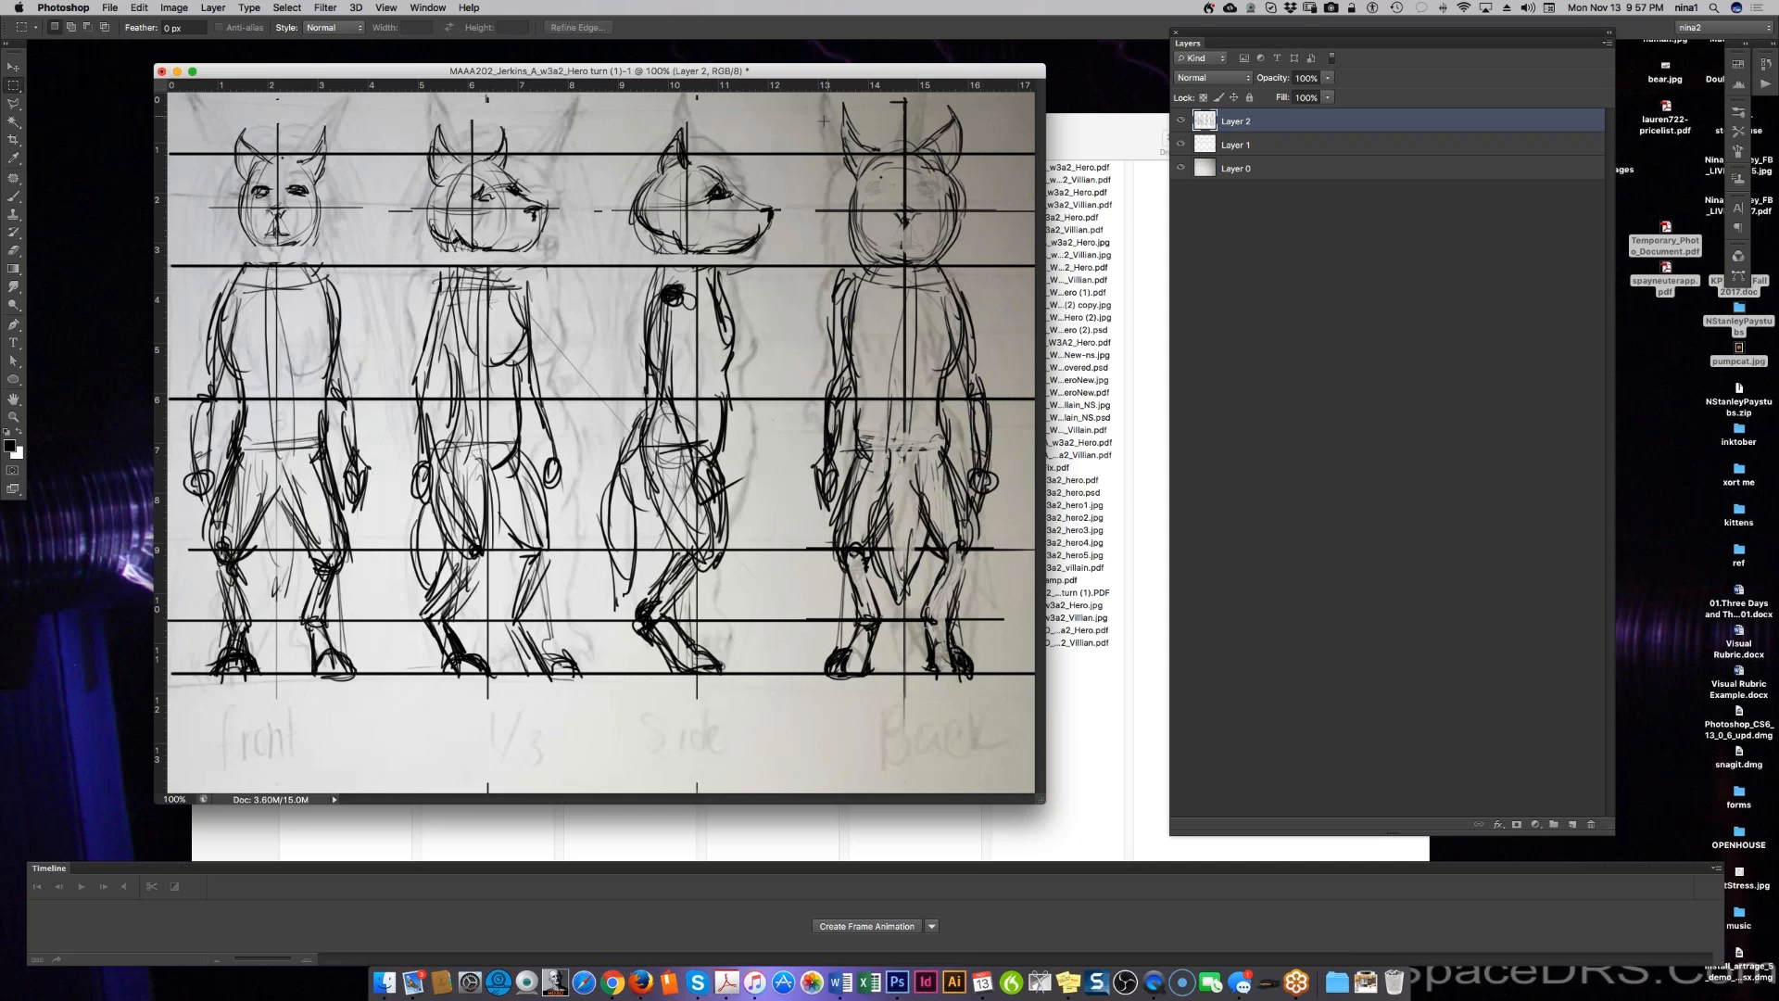
Step: Select the back view's head, scale it proportionally to 79.83% above the neck, apply the transform and deselect
drag(816, 94, 987, 259)
key(super+t)
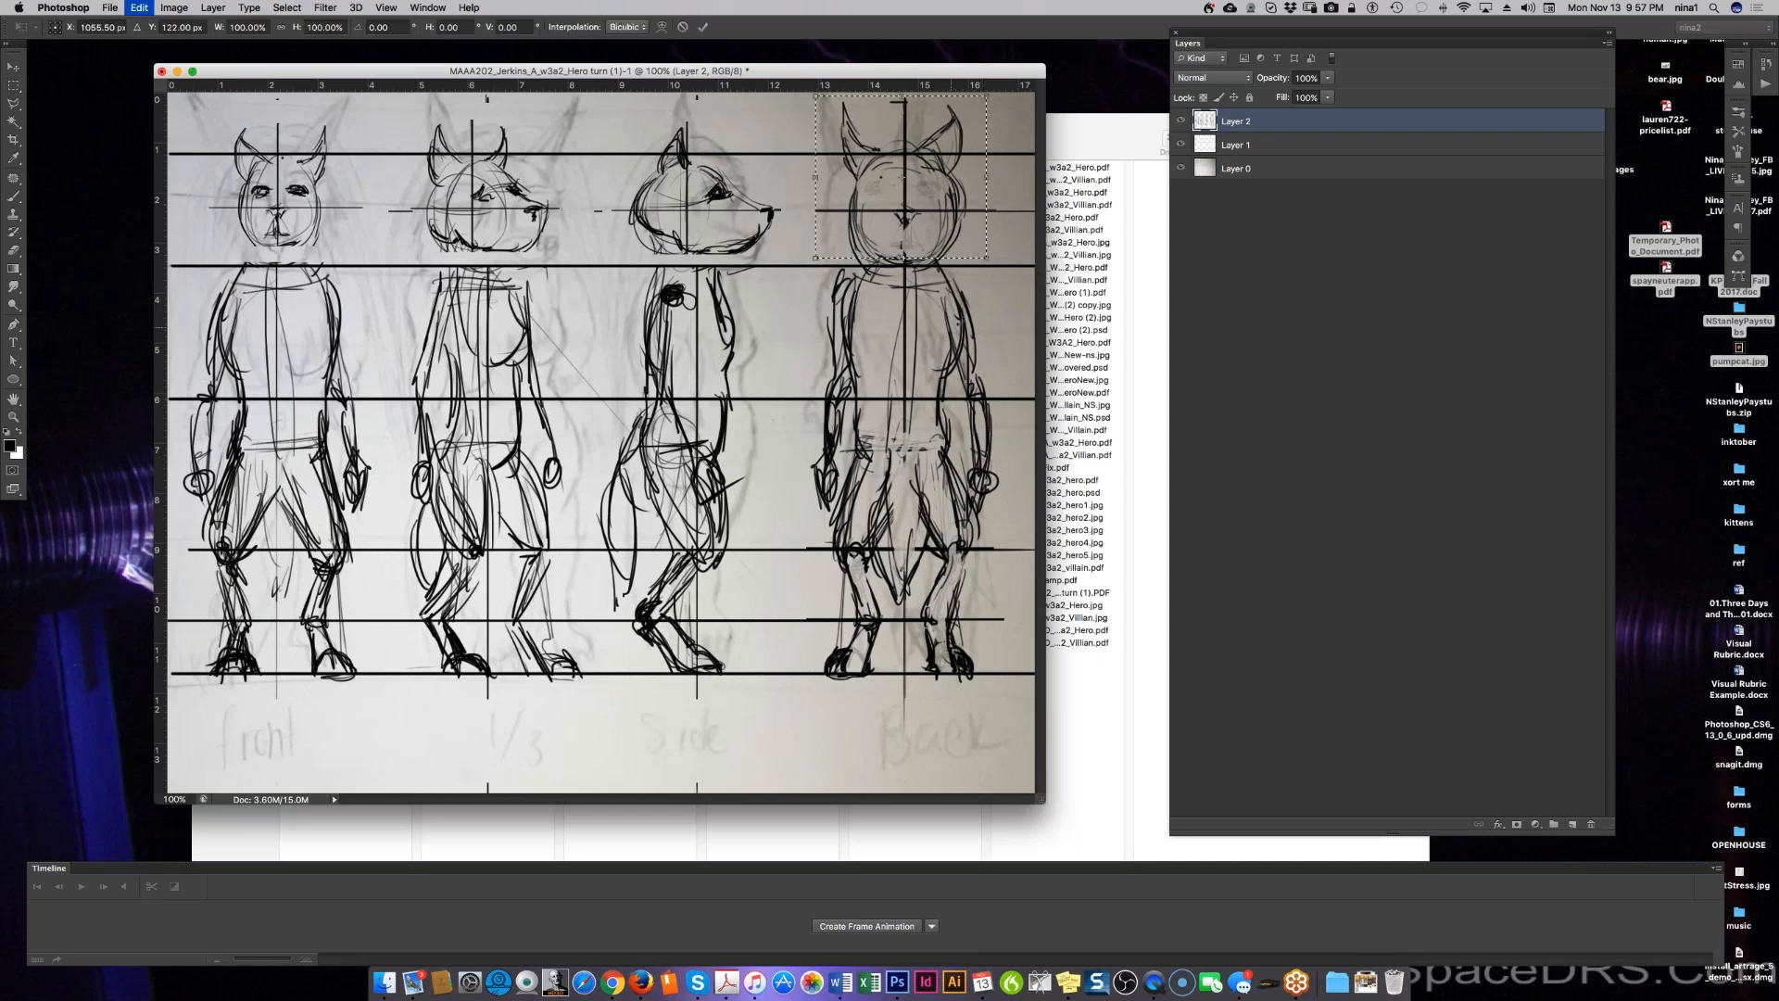
drag(985, 258, 930, 211)
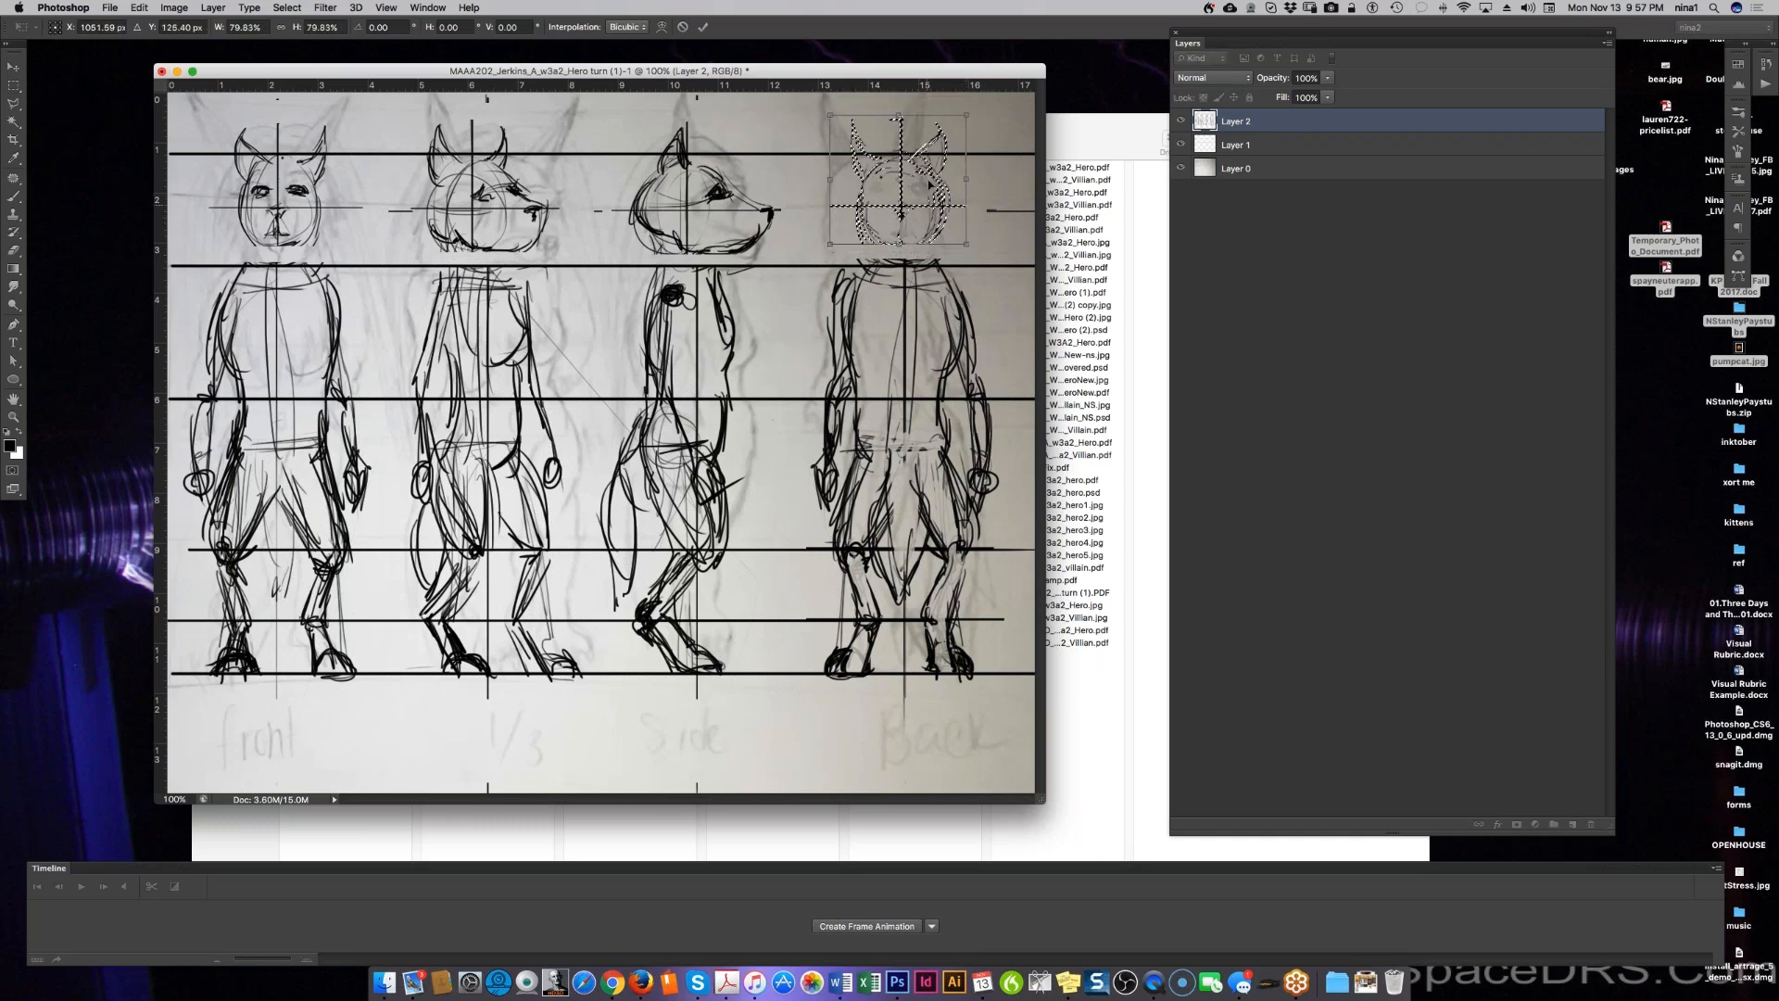
key(Return)
key(ctrl+d)
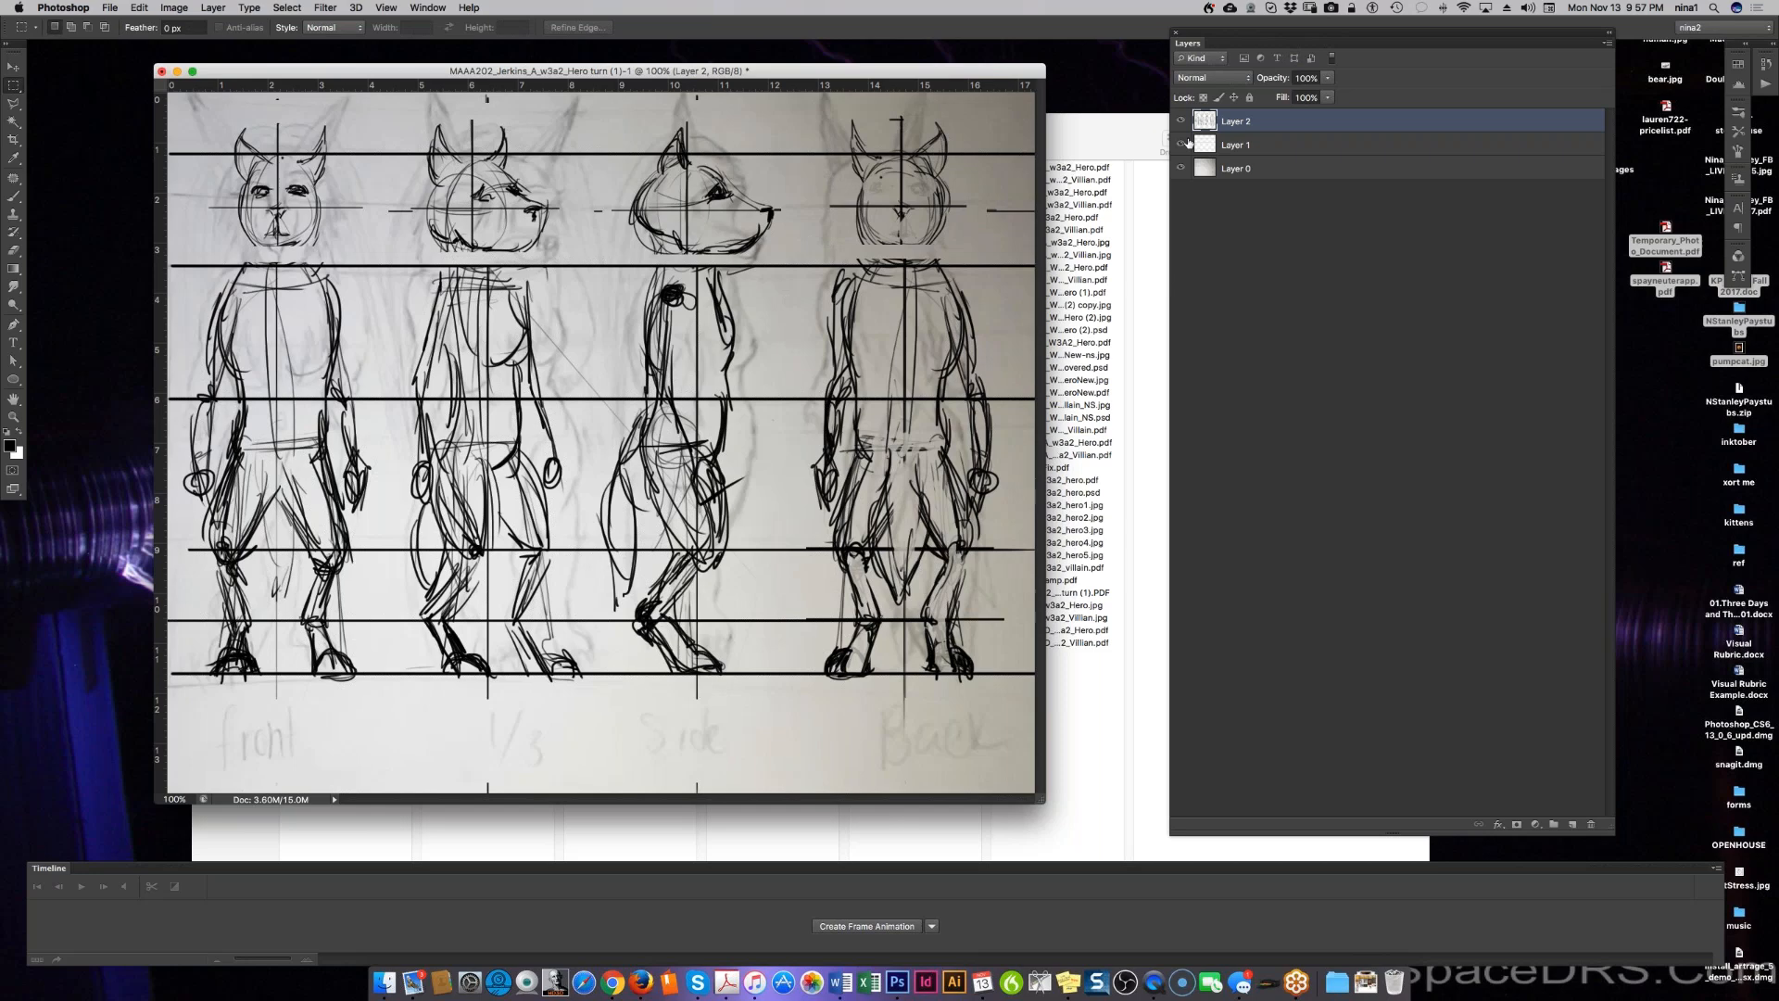
Step: Add a new layer above the sketch layers and lower Layer 2's opacity to 15%
click(1572, 824)
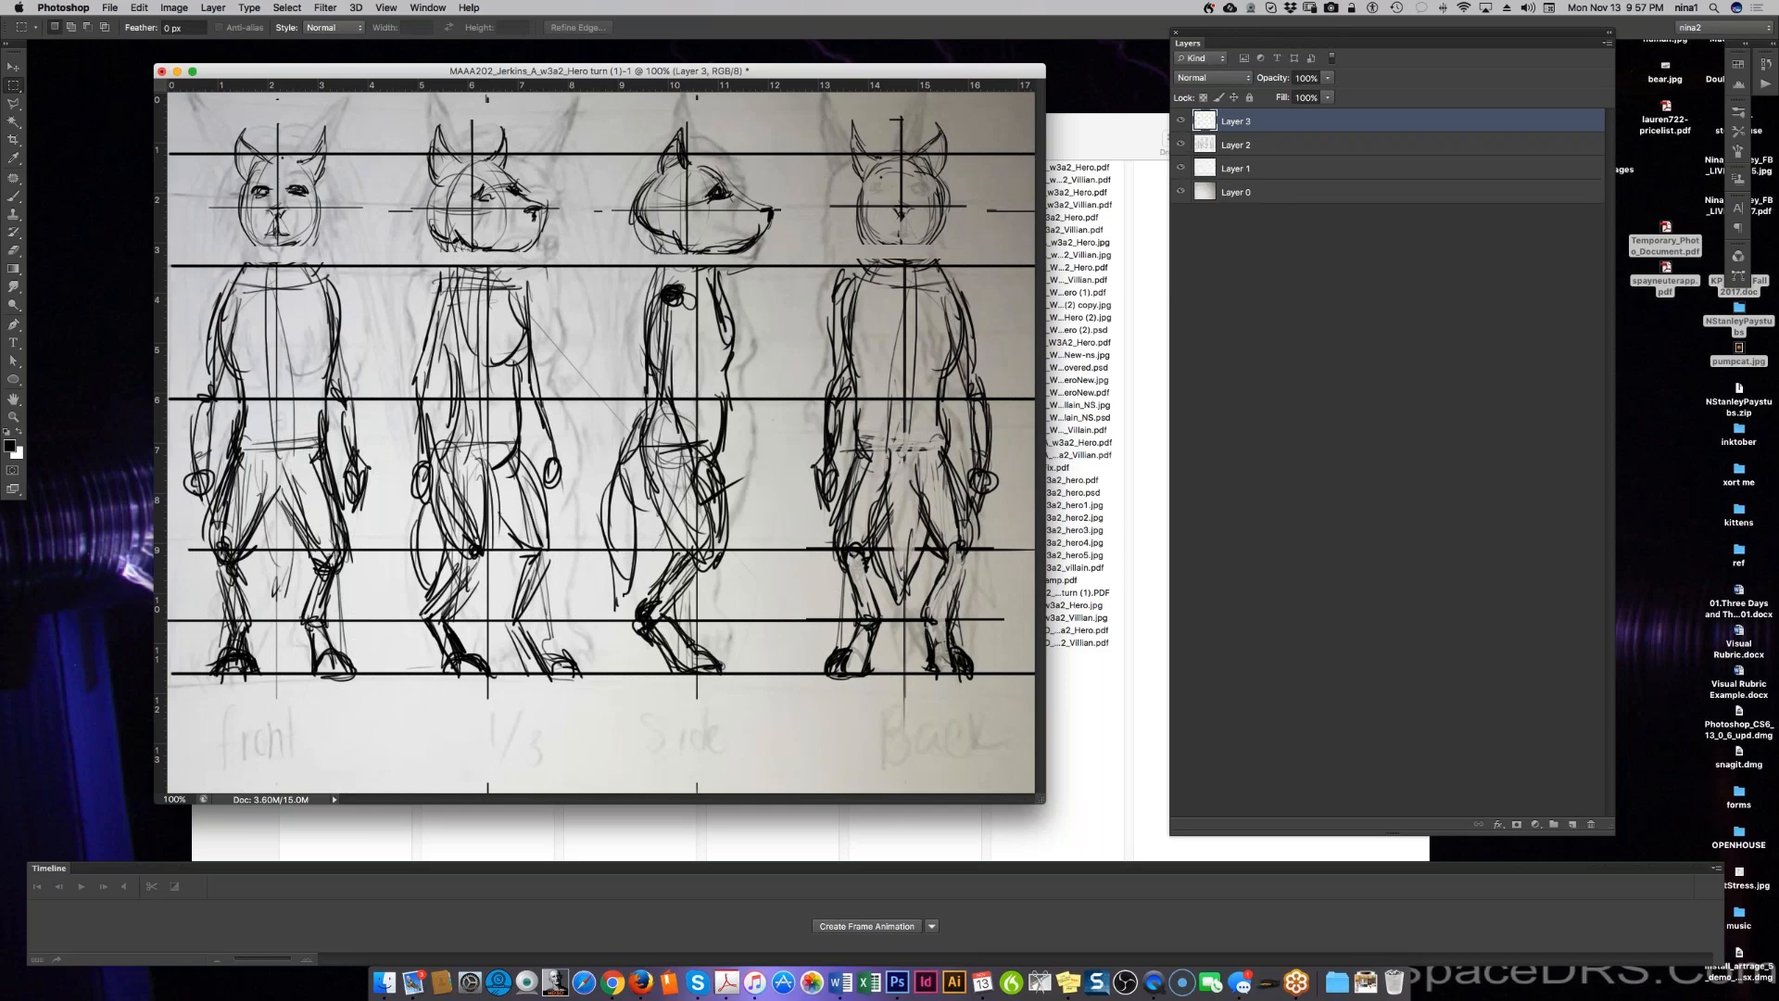
click(1180, 144)
click(1236, 146)
click(1180, 144)
click(1328, 79)
click(1280, 93)
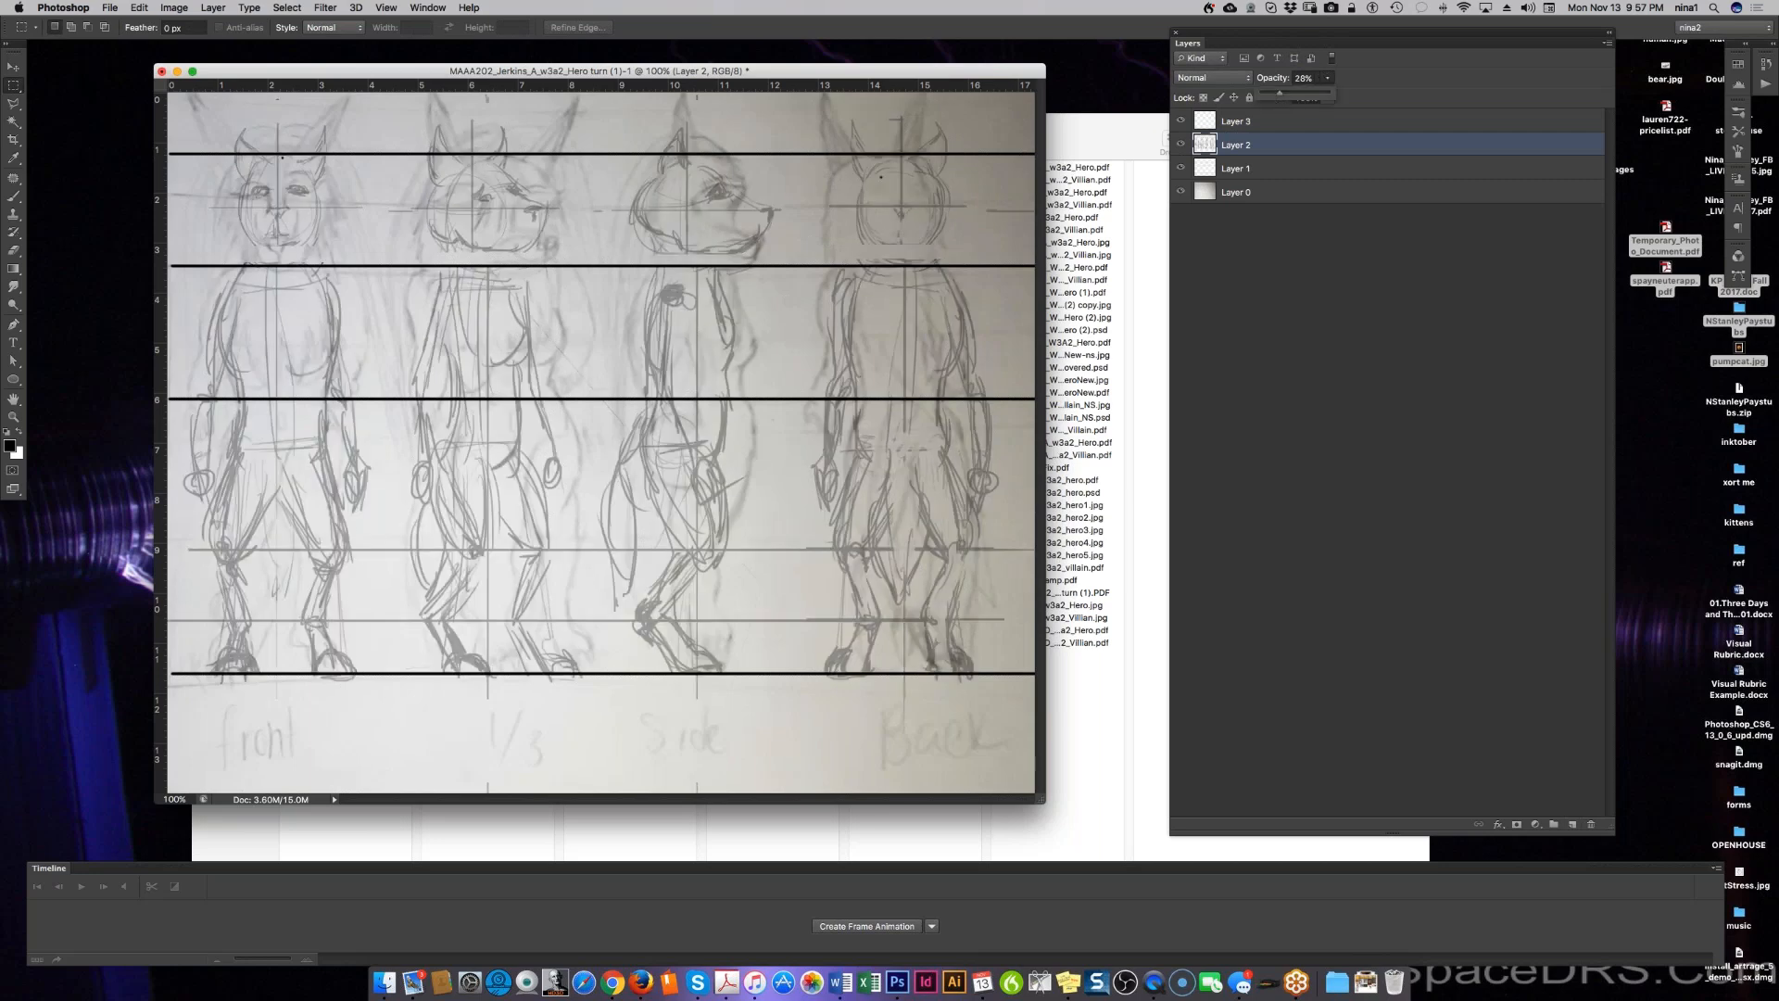
drag(1271, 93, 1268, 96)
click(1260, 166)
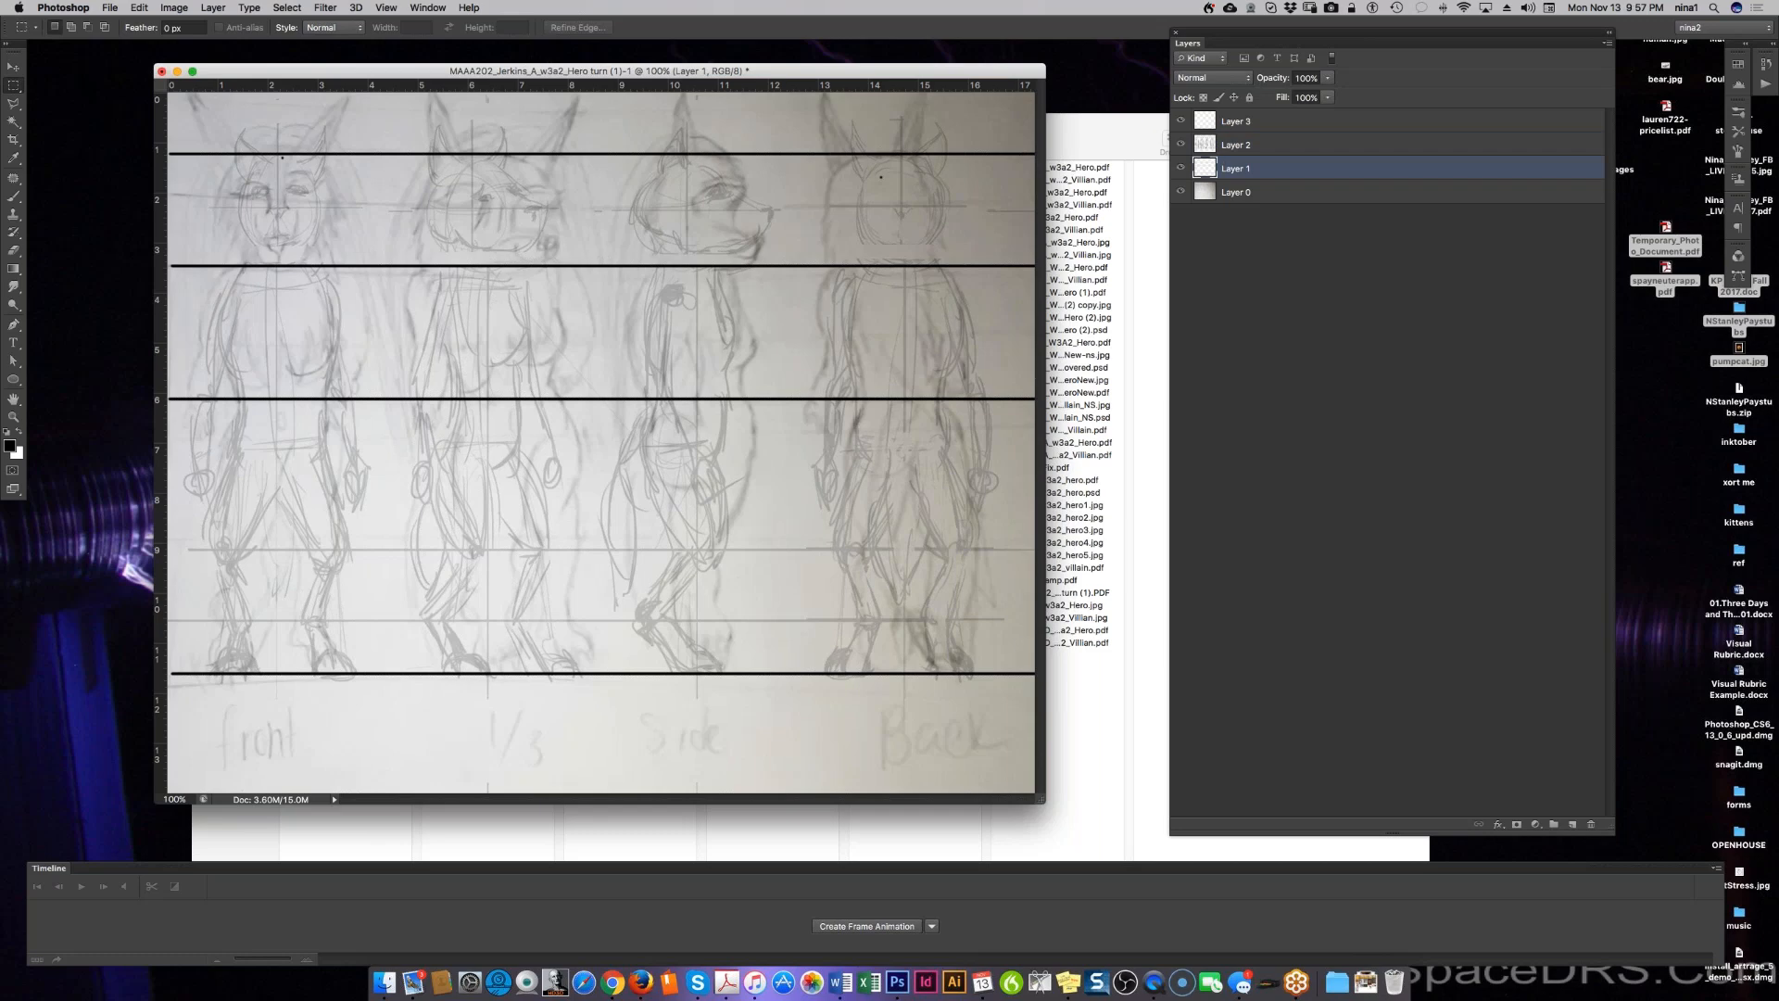
click(1260, 121)
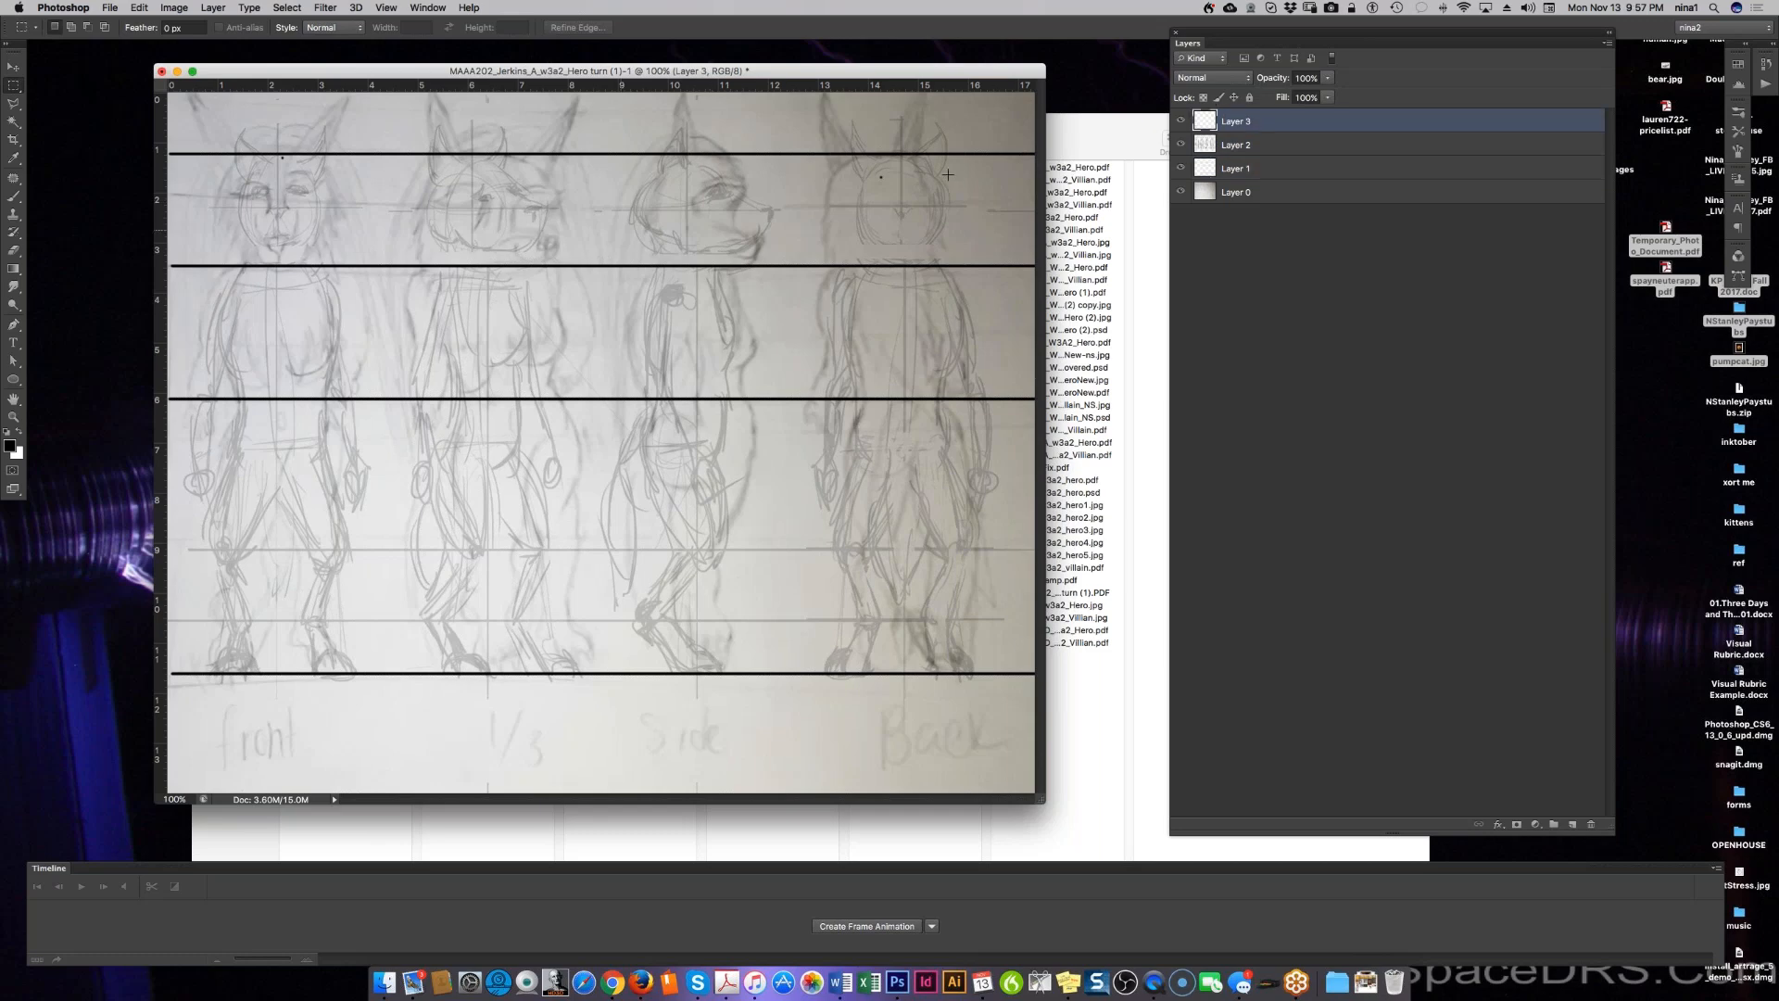
Step: Set Layer 2's opacity to 54% and make Layer 3 the active layer
click(1236, 145)
click(1327, 78)
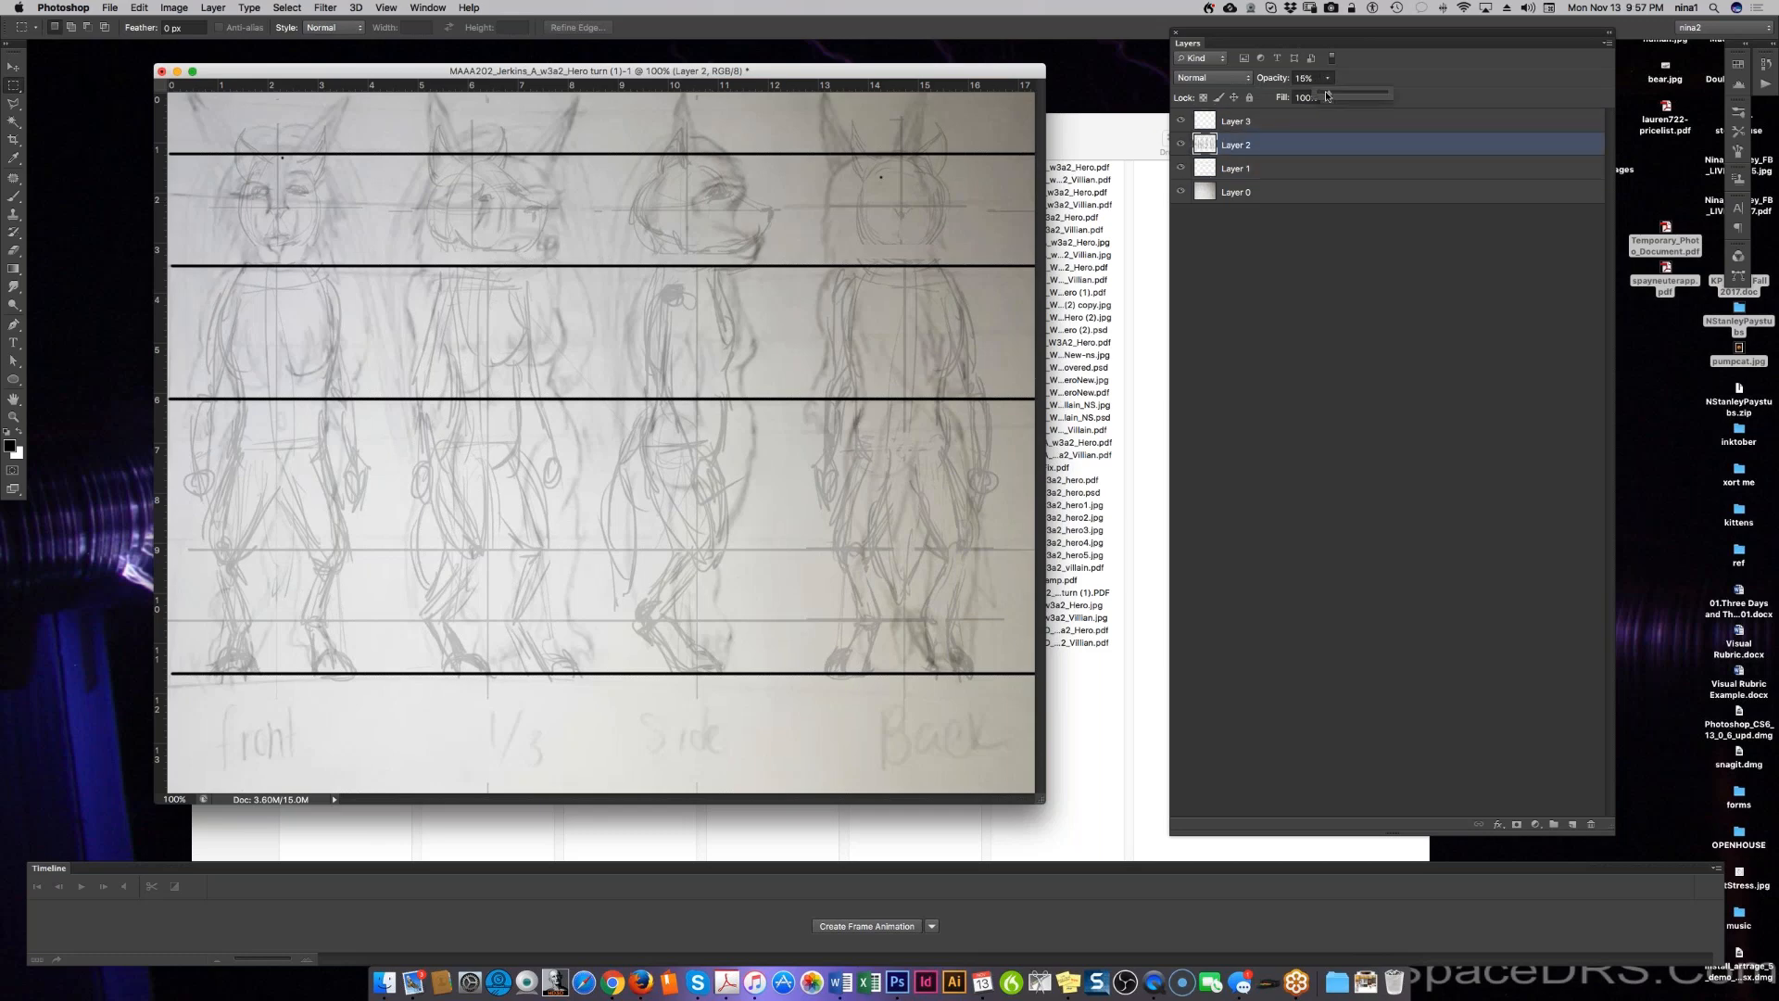
drag(1341, 97, 1357, 92)
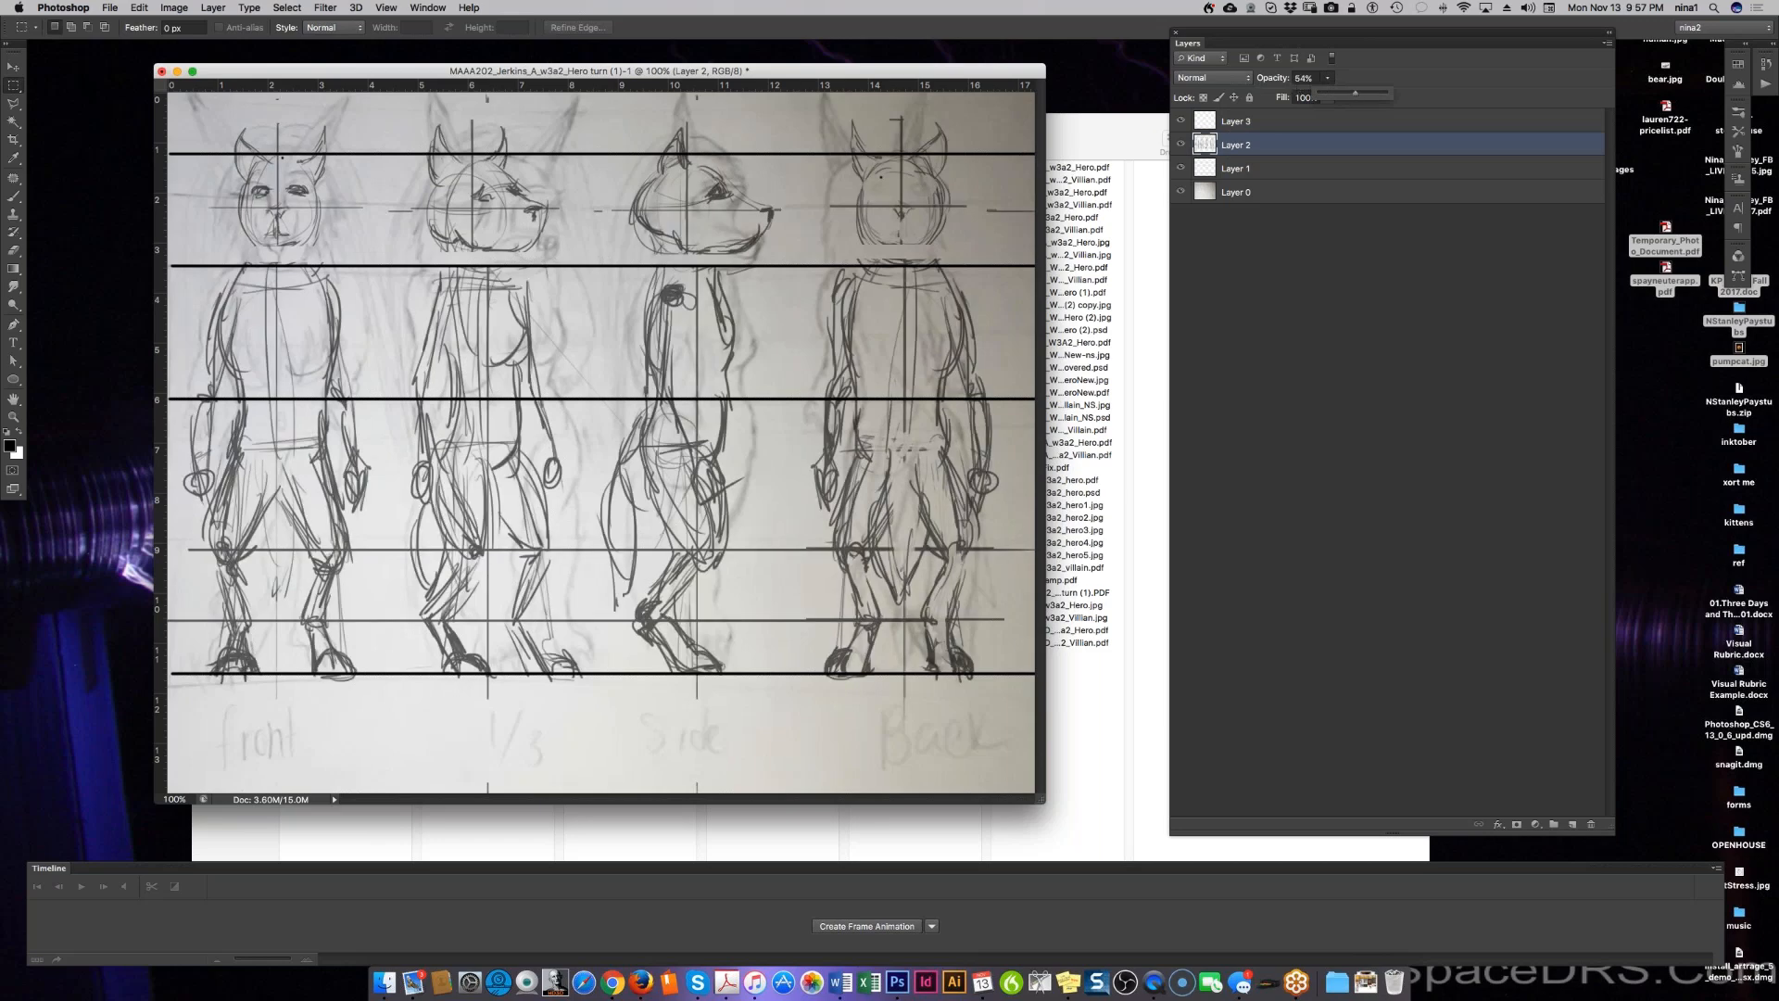
click(1266, 122)
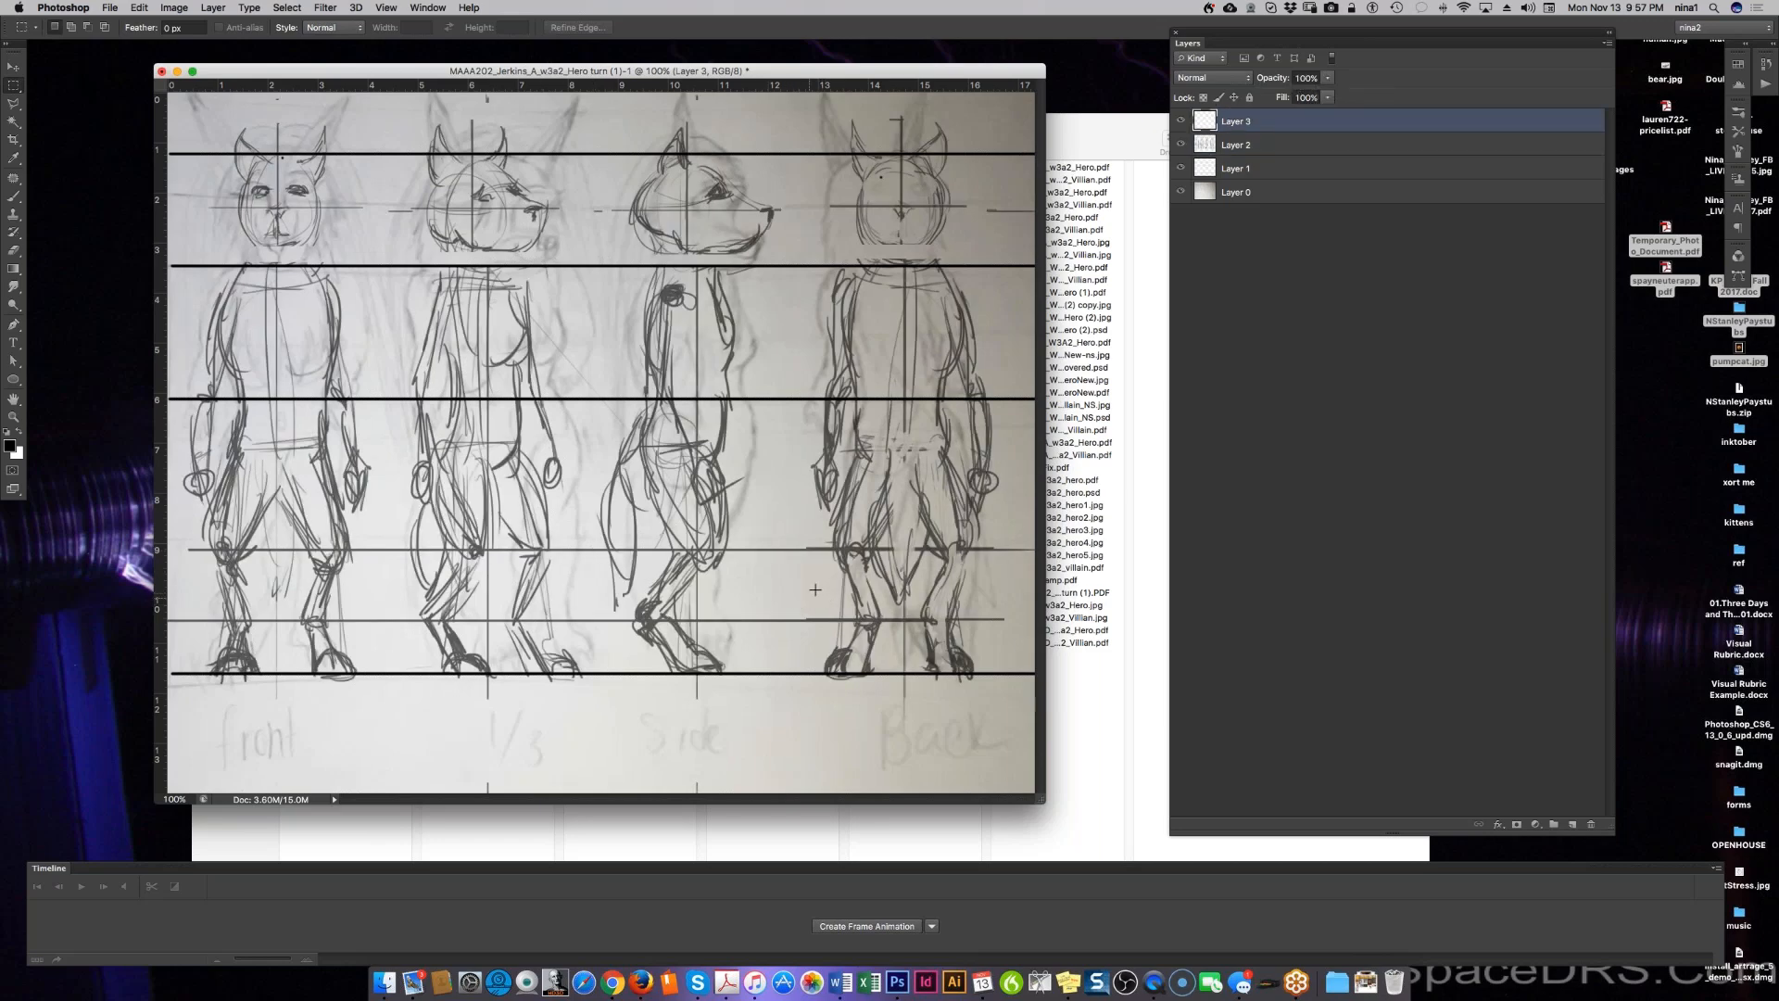
Step: Brush a first stroke on the front view's ear, fade the guide lines on Layer 1 to 24% opacity and reactivate Layer 3
key(b)
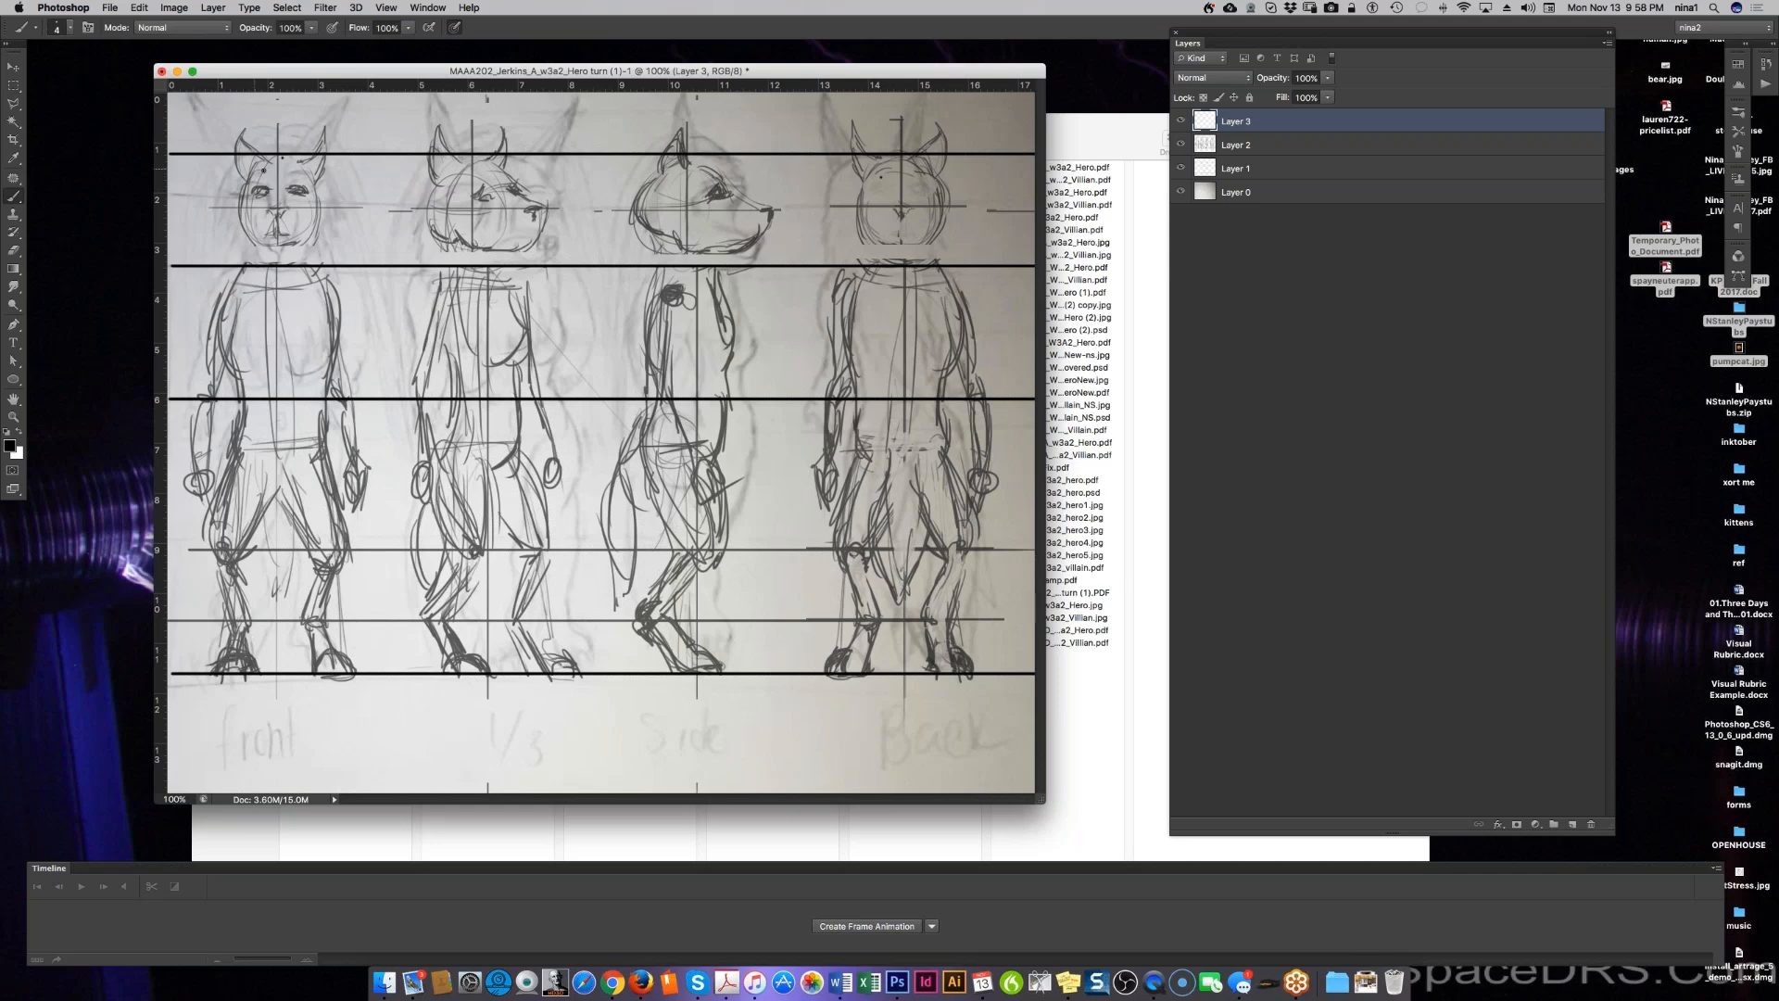
mouse_move(241, 134)
mouse_down()
mouse_move(257, 163)
mouse_move(244, 149)
mouse_up()
click(1279, 168)
click(1326, 79)
drag(1284, 95, 1279, 98)
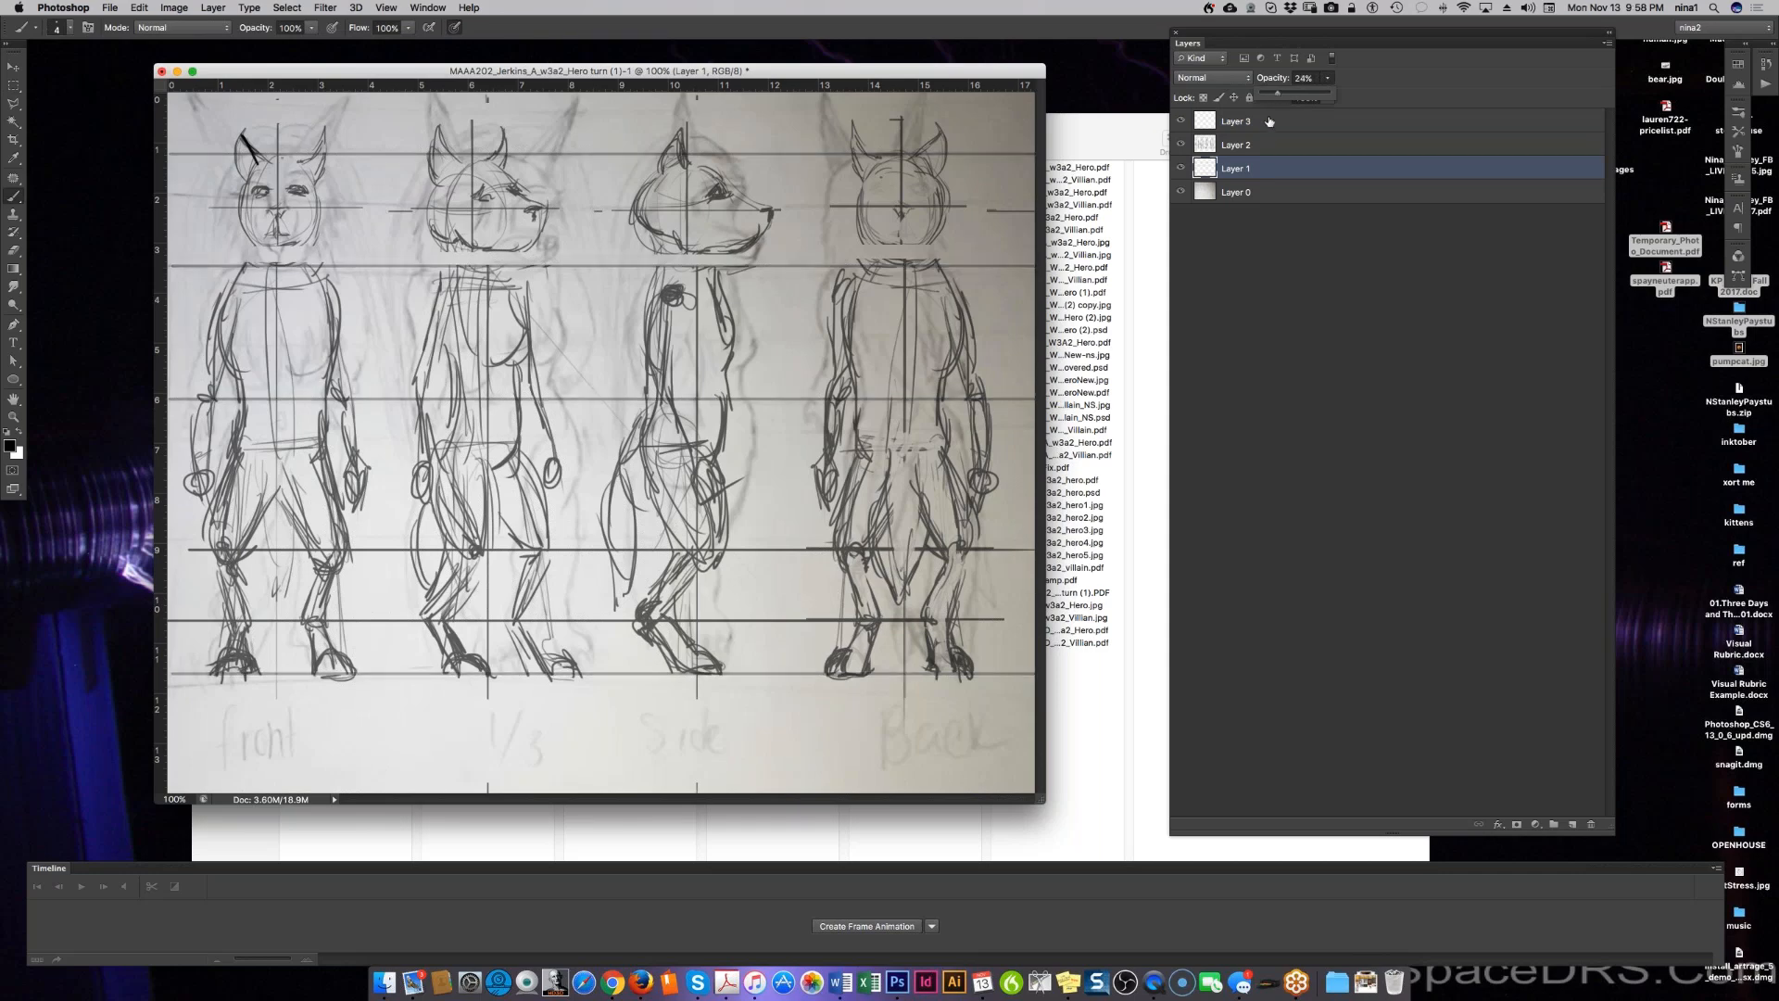
click(1270, 121)
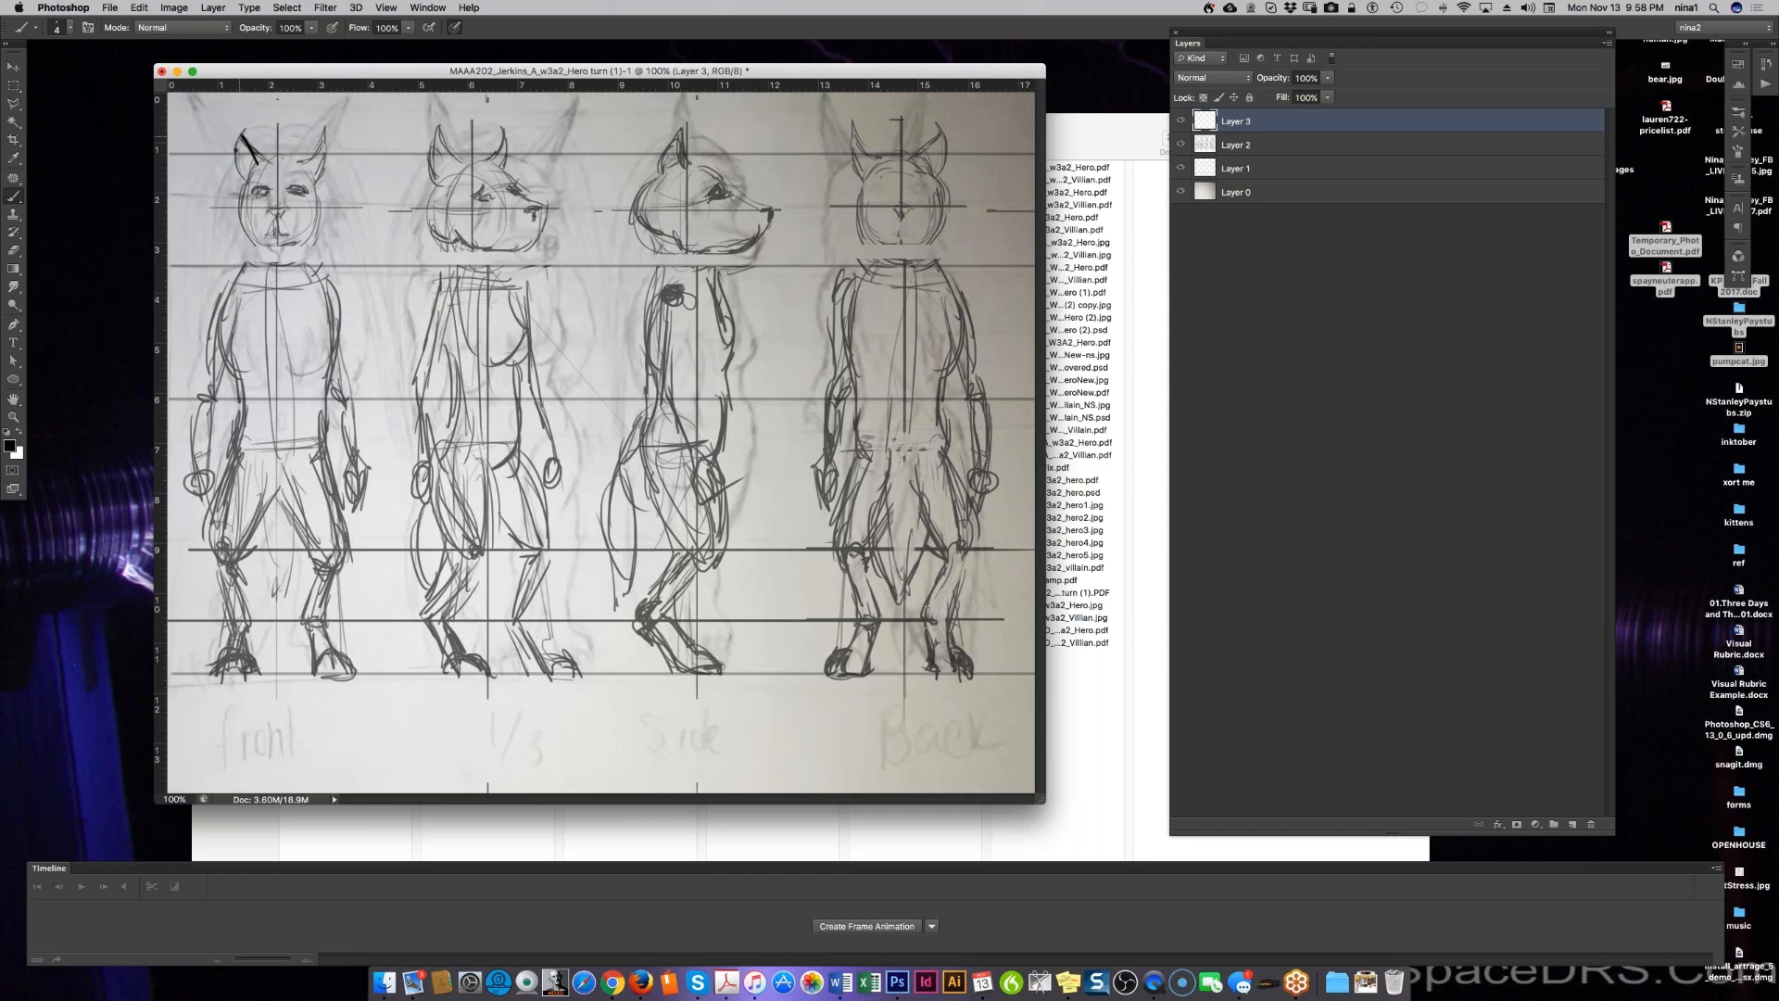
Step: Draw the front view's head over the sketch with ears, shaggy fur outline, dark nose, mouth, eyes and a fur tuft on top
mouse_move(241, 140)
mouse_down()
mouse_move(218, 227)
mouse_move(248, 263)
mouse_up()
mouse_move(298, 146)
mouse_down()
mouse_move(327, 250)
mouse_move(257, 240)
mouse_move(292, 251)
mouse_move(271, 247)
mouse_move(286, 213)
mouse_up()
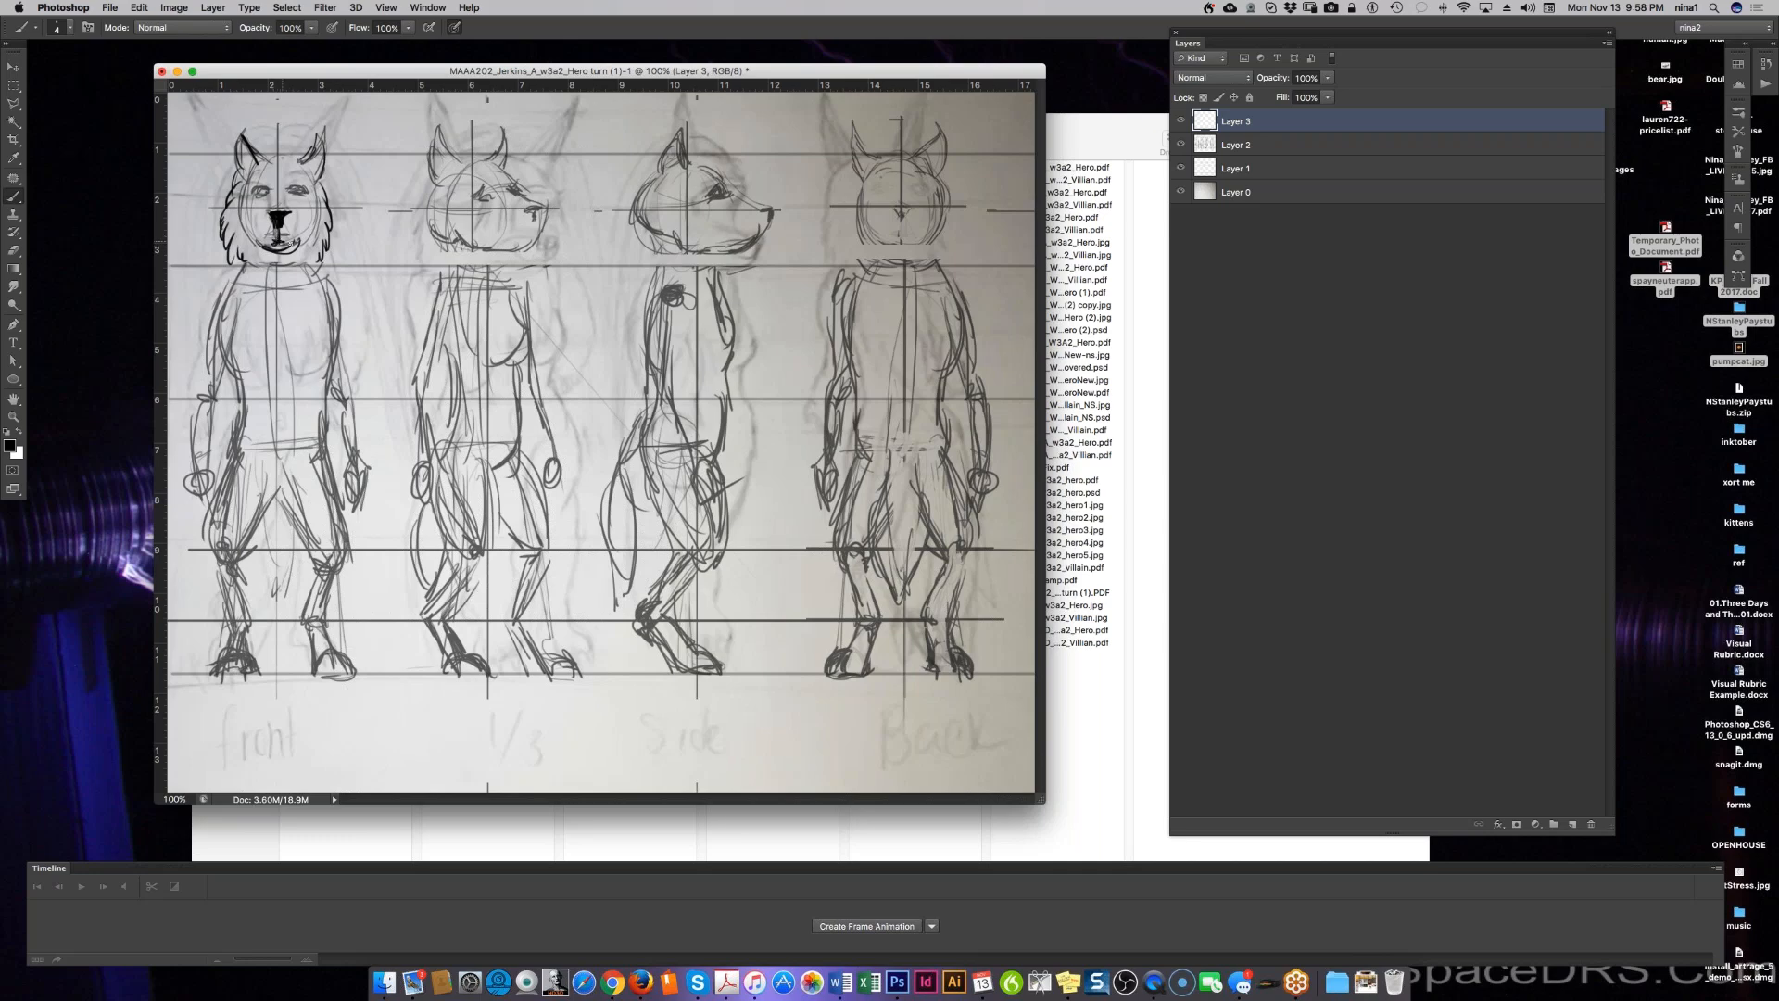
drag(260, 243, 277, 237)
drag(242, 252, 317, 264)
drag(271, 185, 251, 199)
drag(312, 186, 291, 196)
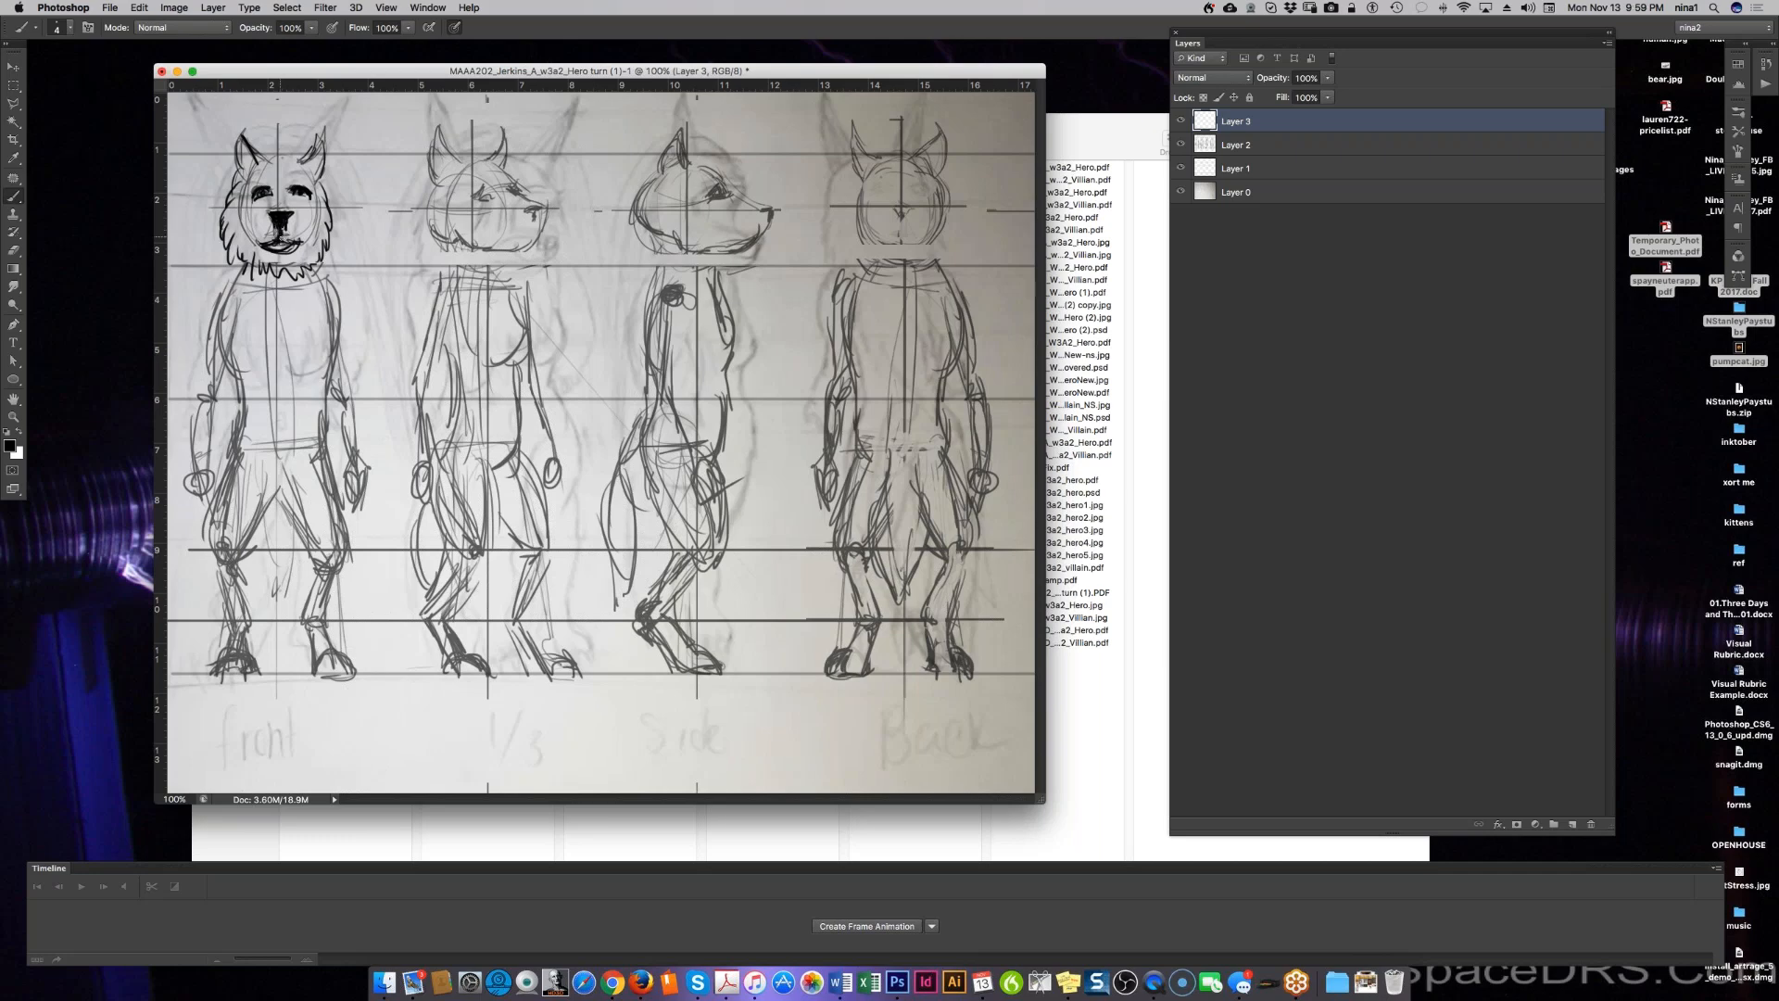
mouse_move(262, 159)
mouse_down()
mouse_move(242, 136)
mouse_move(297, 152)
mouse_up()
Step: Ink both arms of the front view from the shoulders down to the clawed hands
mouse_move(237, 269)
mouse_down()
mouse_move(207, 331)
mouse_move(192, 456)
mouse_up()
mouse_move(202, 445)
mouse_down()
mouse_move(191, 492)
mouse_move(213, 526)
mouse_up()
drag(219, 454, 203, 515)
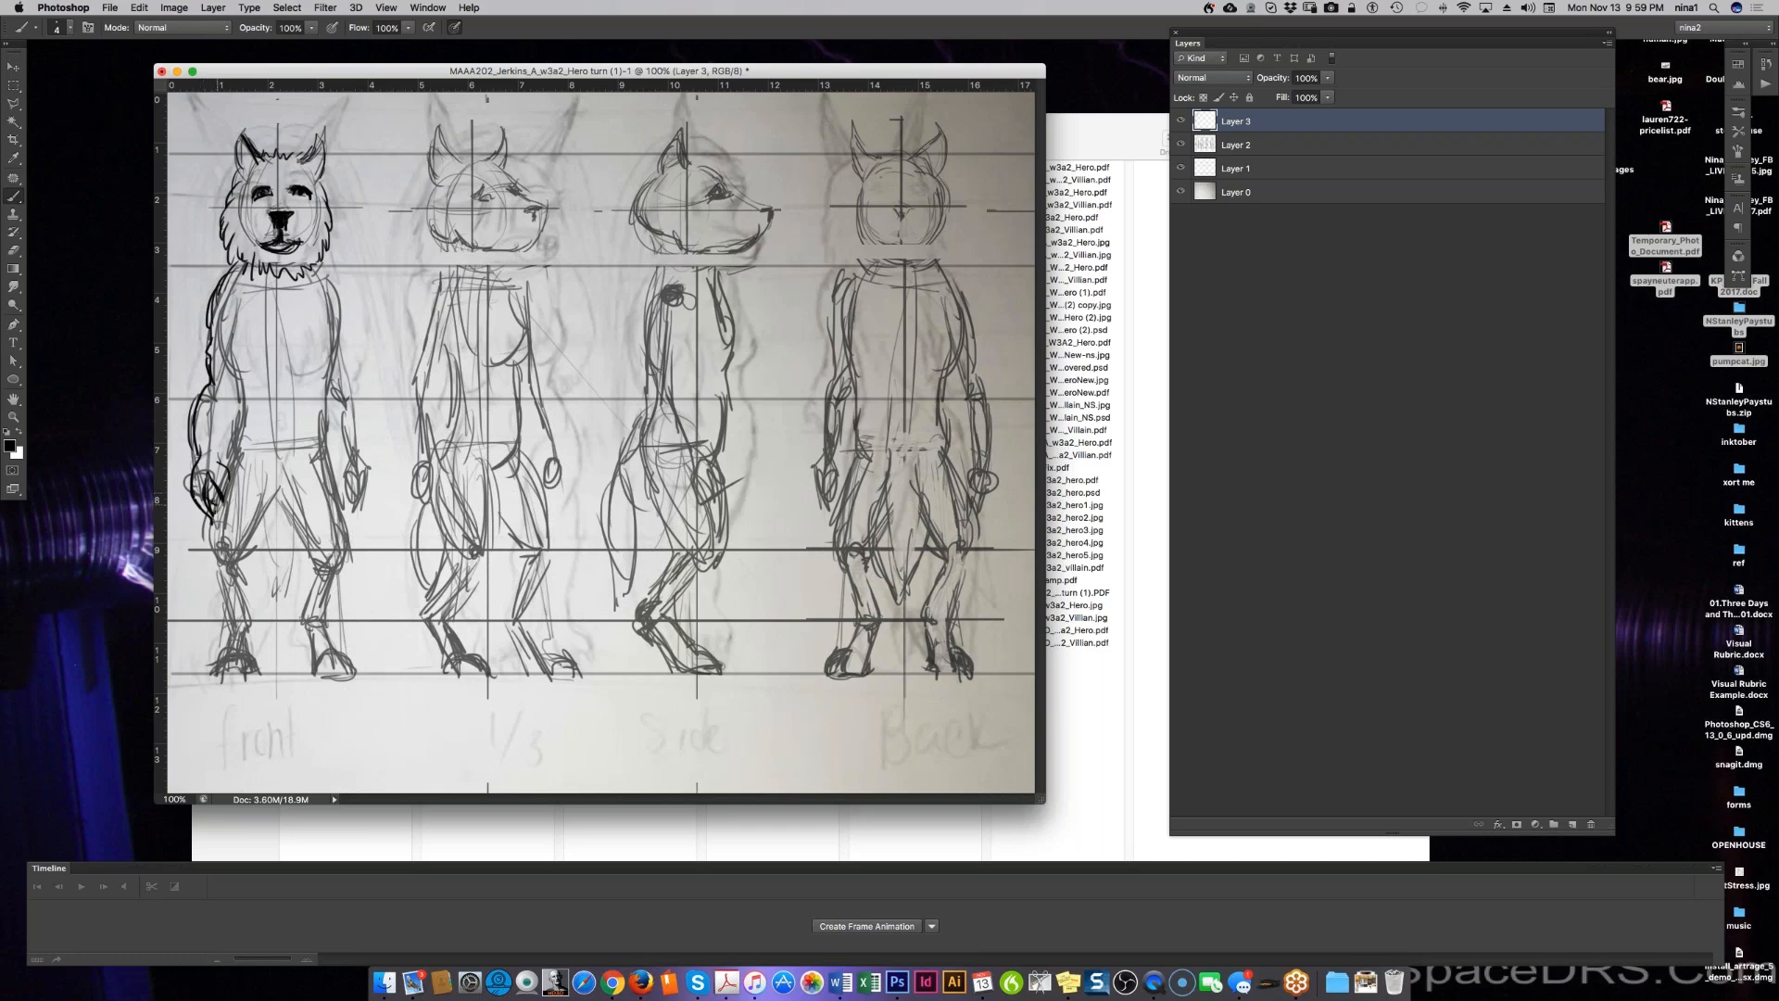
mouse_move(330, 268)
mouse_down()
mouse_move(366, 444)
mouse_move(368, 500)
mouse_move(358, 512)
mouse_move(350, 480)
mouse_move(348, 496)
mouse_move(368, 503)
mouse_up()
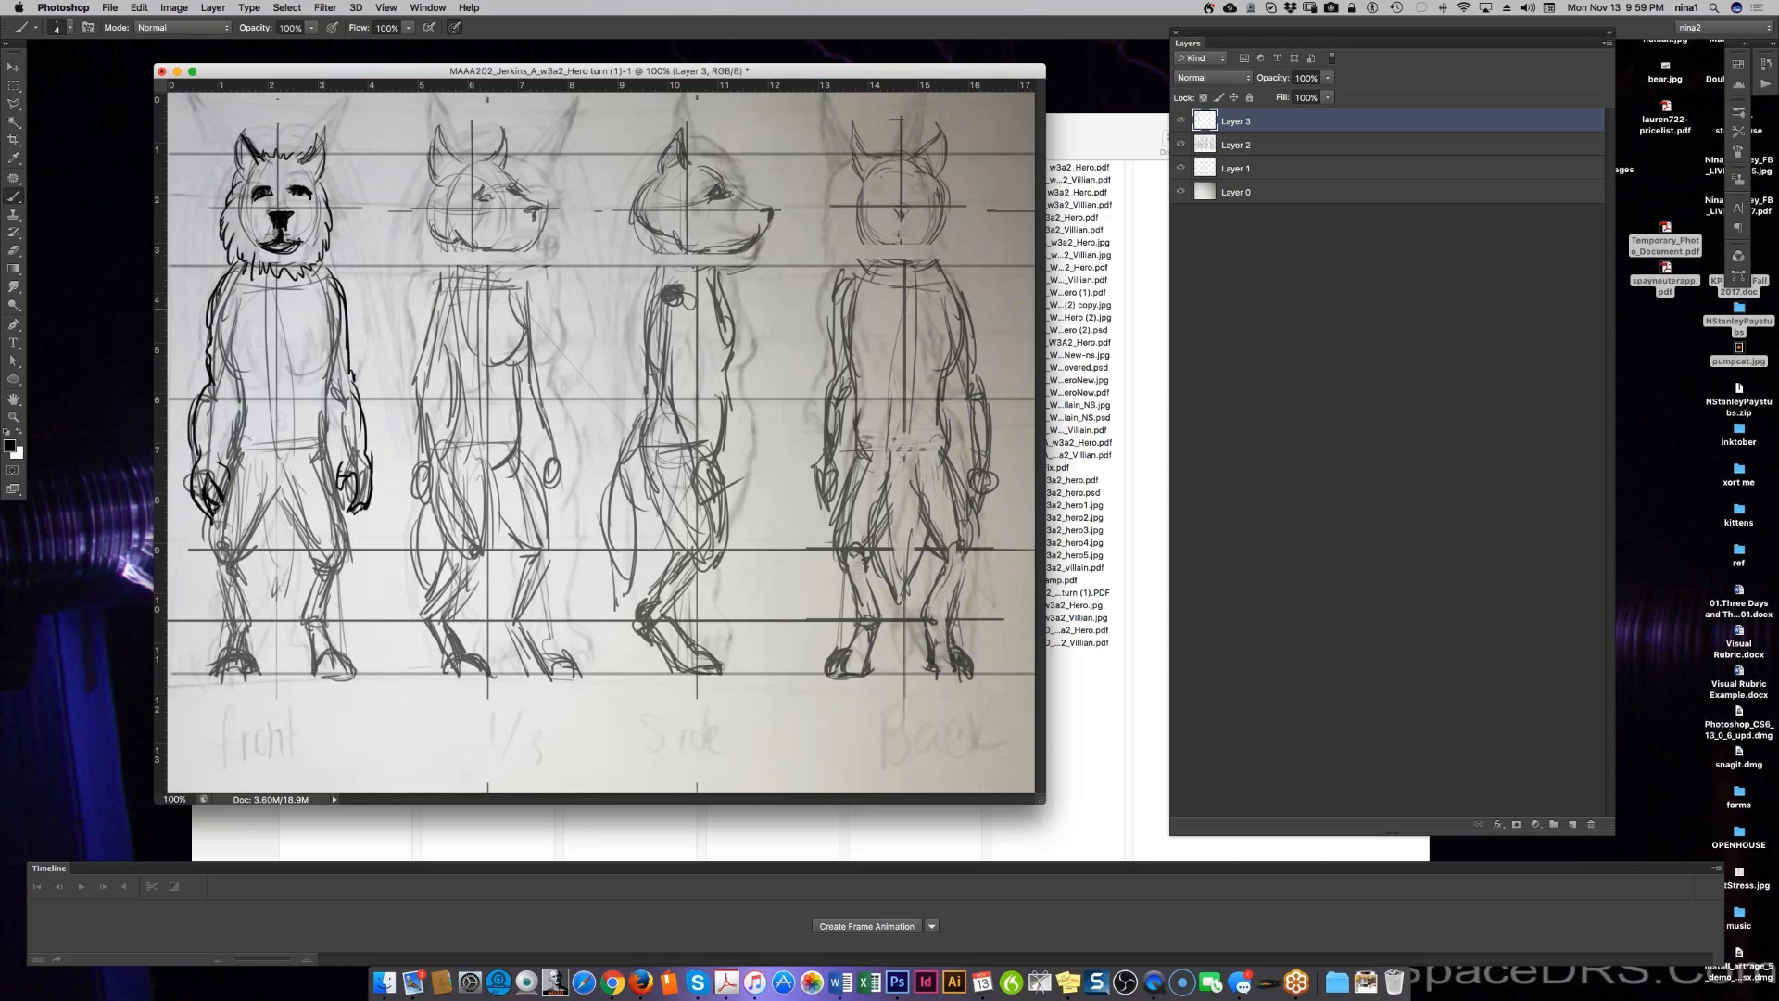
Step: Draw the front view's chest sides and a jagged fur edge across the lower chest
mouse_move(327, 272)
mouse_down()
mouse_move(335, 337)
mouse_move(311, 377)
mouse_up()
mouse_move(226, 282)
mouse_down()
mouse_move(219, 320)
mouse_move(242, 353)
mouse_up()
mouse_move(240, 341)
mouse_down()
mouse_move(266, 376)
mouse_move(330, 330)
mouse_up()
Step: Outline the front view's waist and draw the leg on the viewer's left down to its toed paw
drag(232, 383, 226, 475)
drag(330, 367, 340, 475)
mouse_move(213, 466)
mouse_down()
mouse_move(232, 444)
mouse_move(206, 533)
mouse_move(208, 565)
mouse_move(234, 547)
mouse_move(230, 606)
mouse_move(204, 673)
mouse_move(257, 653)
mouse_move(216, 661)
mouse_move(263, 672)
mouse_move(224, 643)
mouse_move(205, 674)
mouse_move(262, 680)
mouse_up()
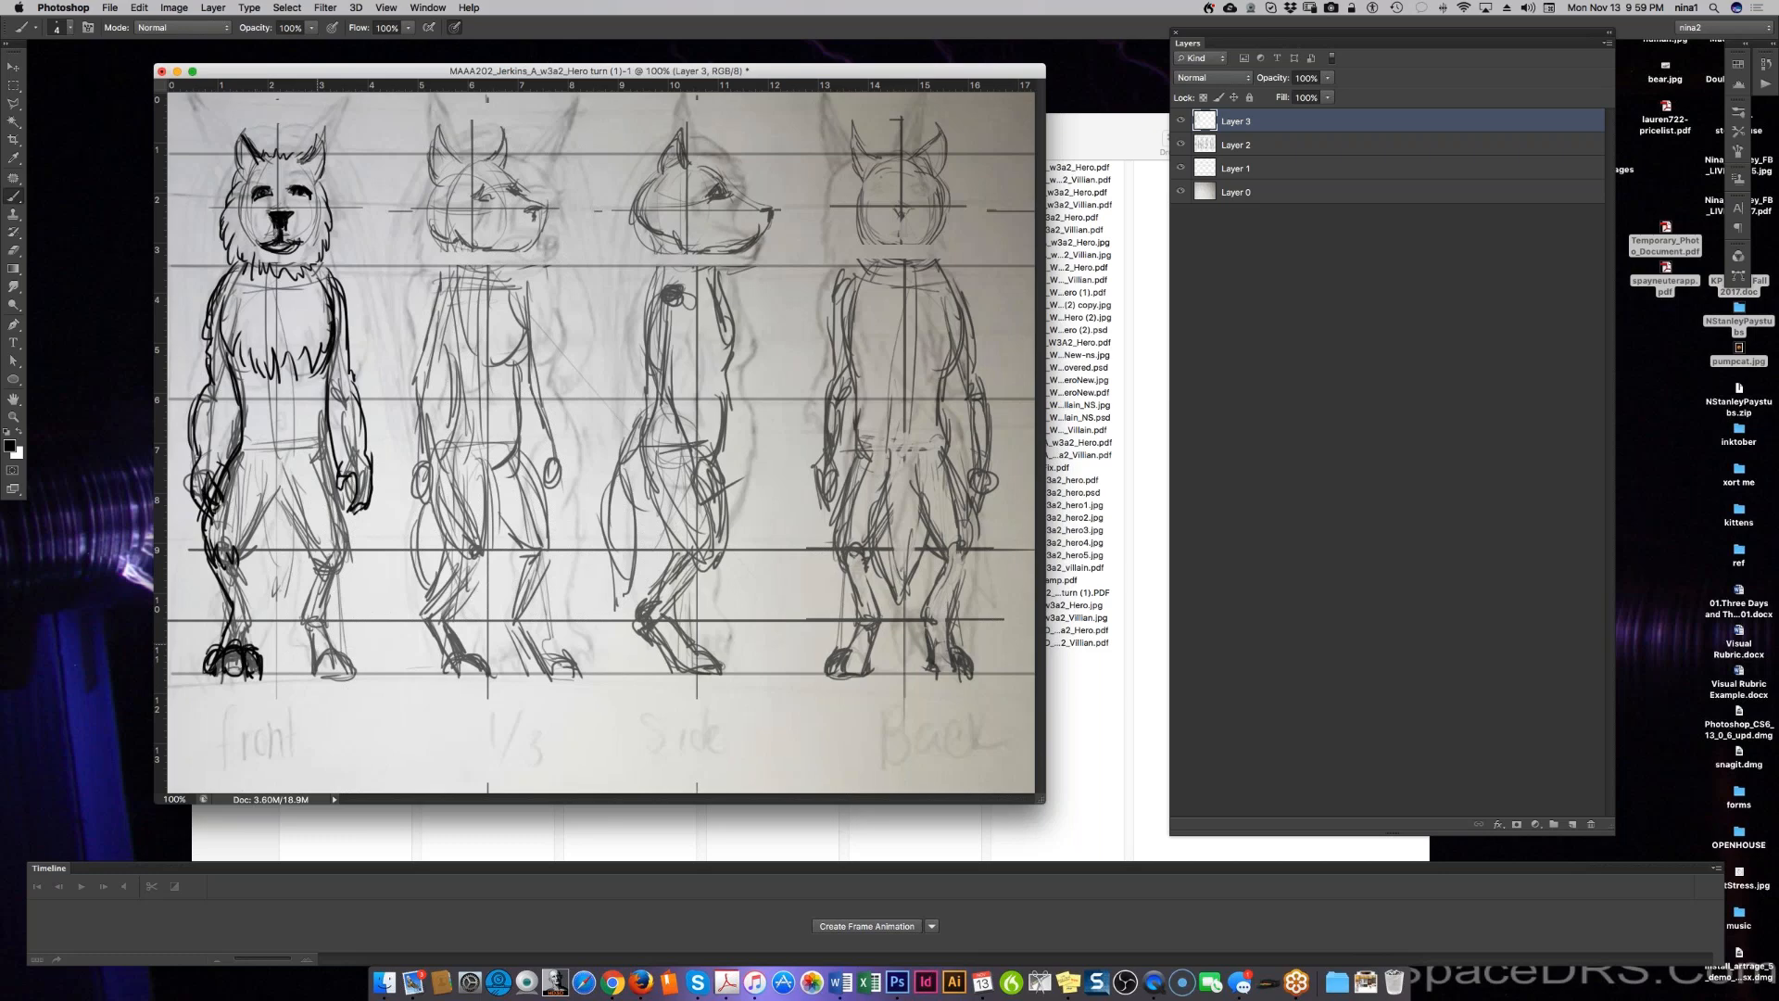
mouse_move(283, 481)
mouse_down()
mouse_move(241, 570)
mouse_move(243, 647)
mouse_up()
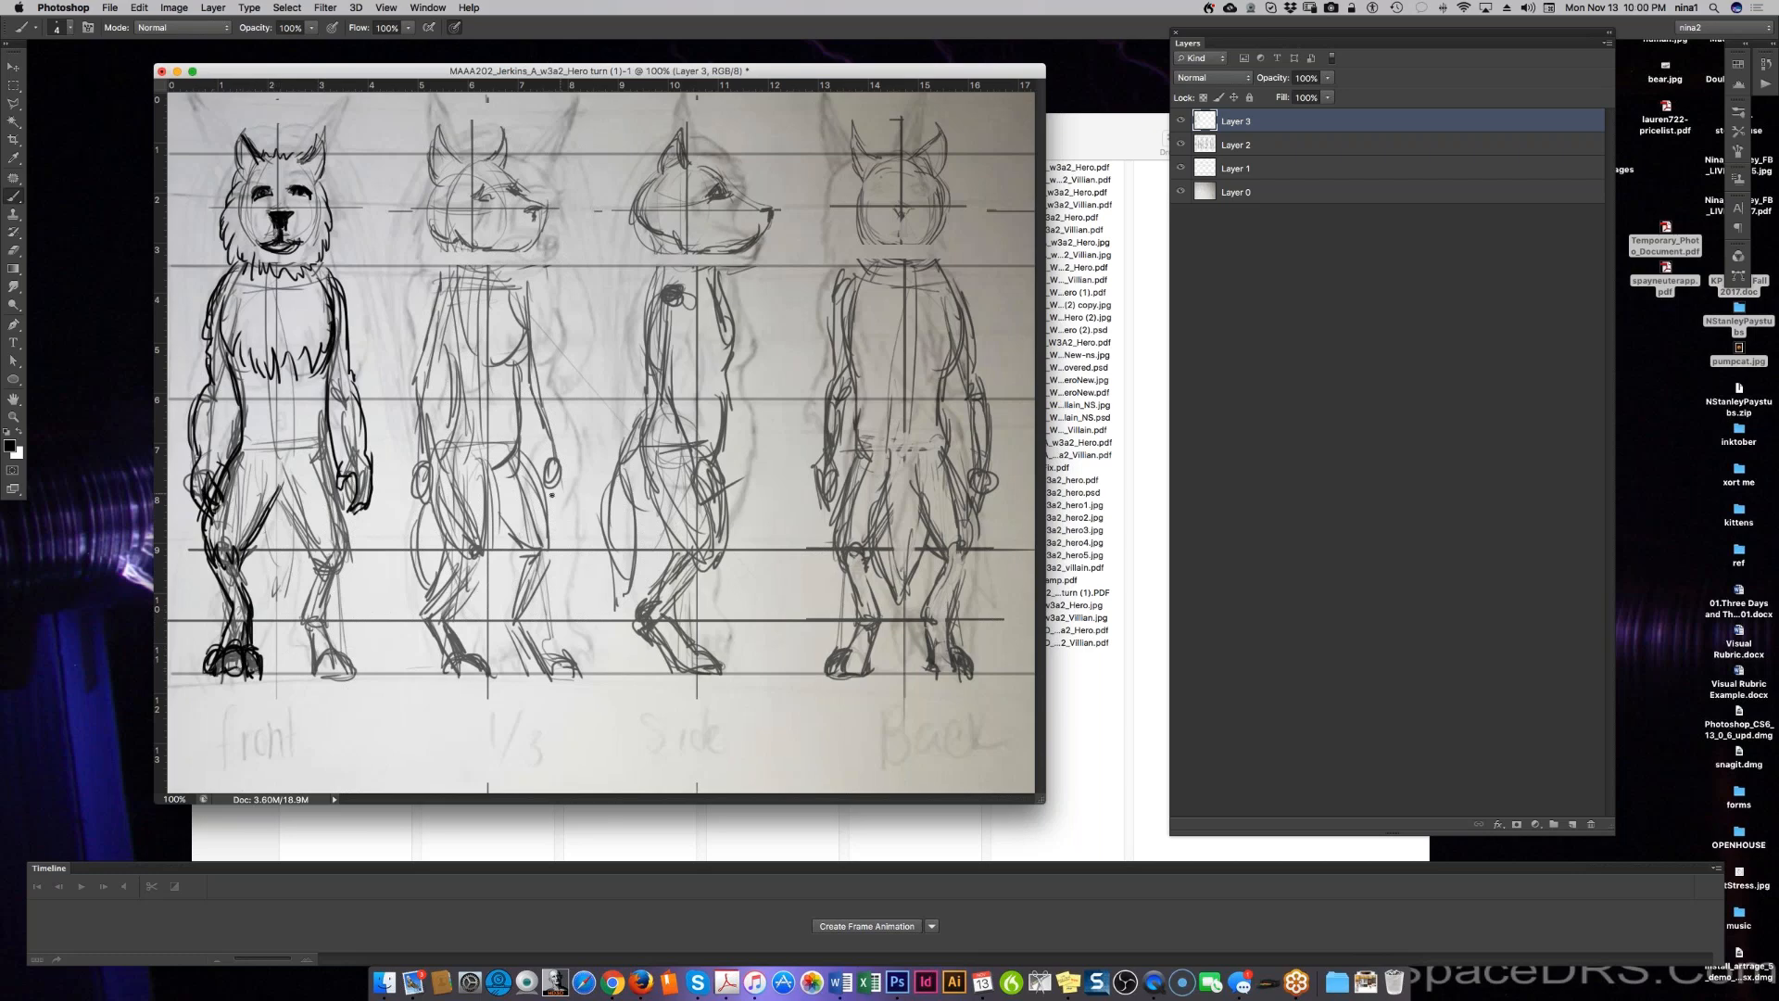
Step: Draw the side view's head over the sketch with its ear, forehead, muzzle, eye and shaggy neck fur
click(407, 29)
click(663, 144)
mouse_move(663, 144)
mouse_down()
mouse_move(660, 170)
mouse_move(682, 126)
mouse_move(664, 151)
mouse_up()
mouse_move(681, 129)
mouse_down()
mouse_move(679, 171)
mouse_move(727, 171)
mouse_move(766, 211)
mouse_up()
mouse_move(718, 189)
mouse_down()
mouse_move(754, 236)
mouse_move(728, 245)
mouse_up()
mouse_move(658, 173)
mouse_down()
mouse_move(633, 212)
mouse_move(643, 270)
mouse_up()
mouse_move(651, 243)
mouse_down()
mouse_move(665, 282)
mouse_move(721, 283)
mouse_up()
drag(721, 256, 700, 293)
mouse_move(702, 267)
mouse_down()
mouse_move(694, 291)
mouse_move(674, 282)
mouse_up()
Step: Draw the side view's back, hanging arm with hand, and the chest and belly contour
mouse_move(676, 274)
mouse_down()
mouse_move(634, 314)
mouse_move(644, 384)
mouse_move(668, 399)
mouse_up()
mouse_move(687, 303)
mouse_down()
mouse_move(674, 371)
mouse_move(715, 482)
mouse_up()
mouse_move(657, 387)
mouse_down()
mouse_move(649, 416)
mouse_move(680, 469)
mouse_move(708, 466)
mouse_move(675, 494)
mouse_move(703, 503)
mouse_move(679, 502)
mouse_move(717, 495)
mouse_up()
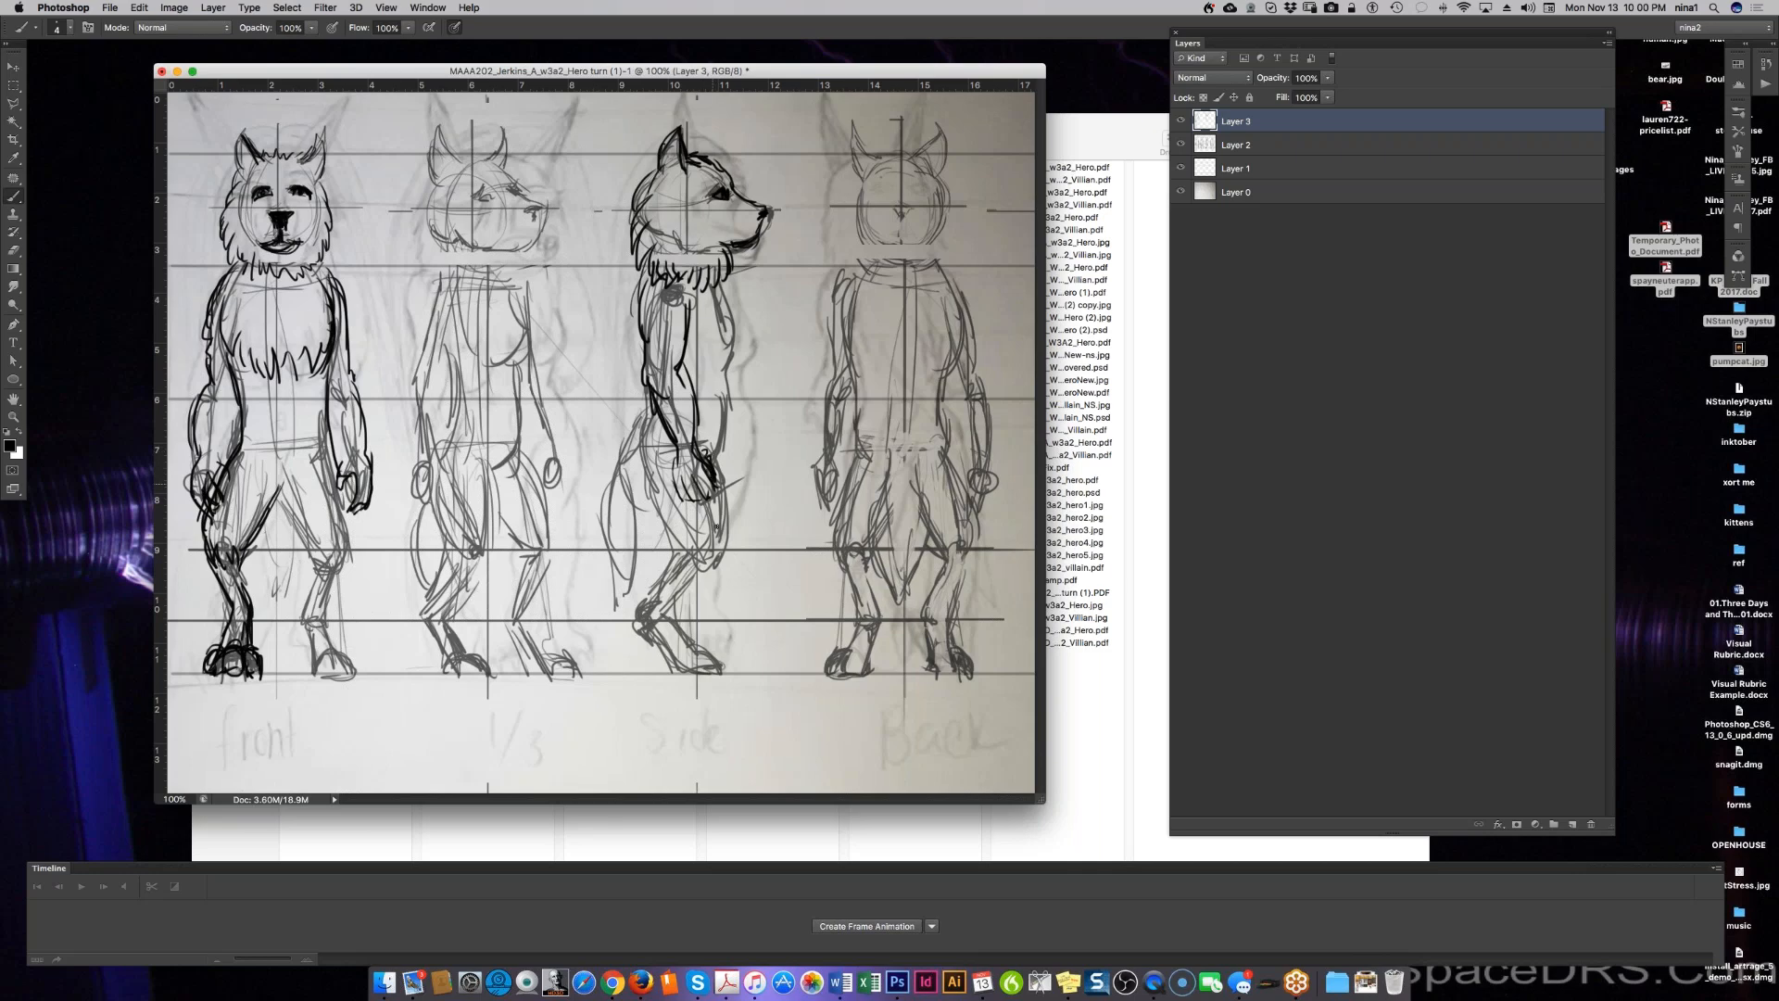
drag(680, 375, 698, 411)
mouse_move(720, 278)
mouse_down()
mouse_move(744, 386)
mouse_move(724, 461)
mouse_up()
drag(730, 400, 721, 465)
drag(725, 453, 713, 481)
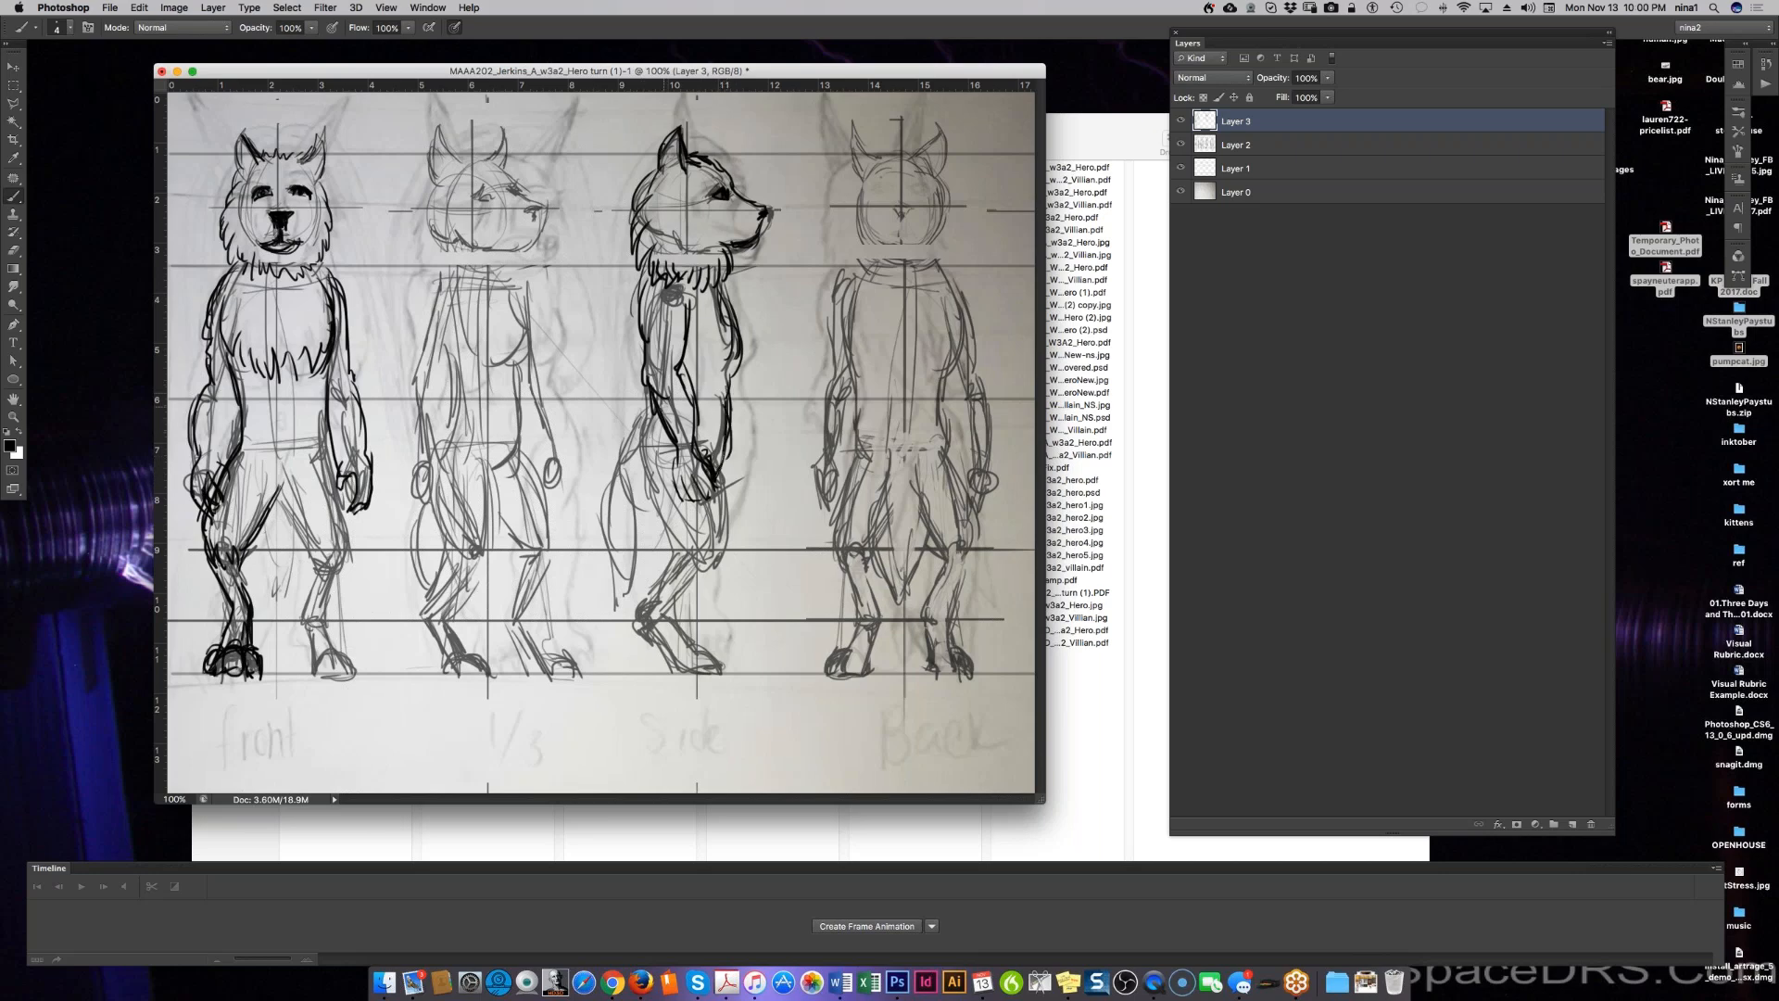
Step: Draw the bushy tail behind the side view and add the matching tail between the front view's legs
mouse_move(657, 397)
mouse_down()
mouse_move(584, 481)
mouse_move(598, 562)
mouse_up()
mouse_move(598, 561)
mouse_down()
mouse_move(598, 518)
mouse_move(613, 589)
mouse_up()
mouse_move(261, 590)
mouse_down()
mouse_move(274, 613)
mouse_move(311, 537)
mouse_up()
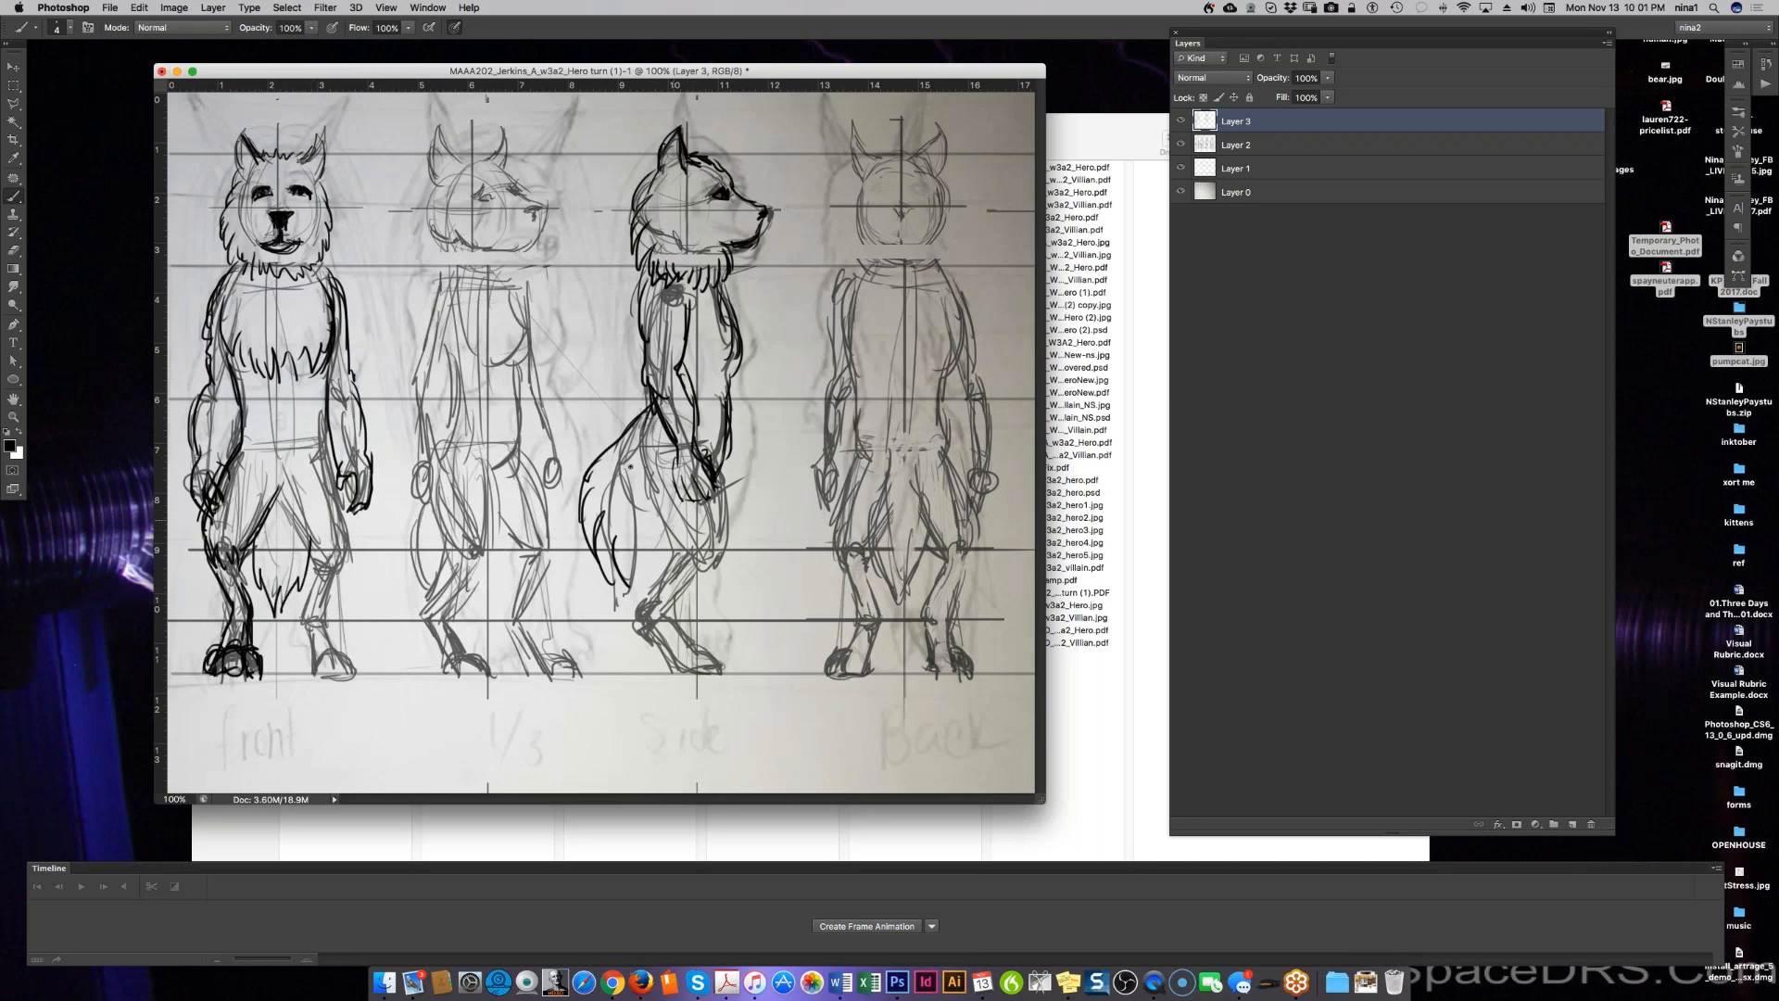
drag(632, 548, 616, 579)
drag(646, 481, 624, 580)
Step: Draw the side view's leg from the hip through the bent knee and hock to the paw
drag(641, 444, 691, 555)
drag(711, 438, 722, 554)
mouse_move(726, 503)
mouse_down()
mouse_move(719, 562)
mouse_move(630, 617)
mouse_move(689, 677)
mouse_move(729, 677)
mouse_up()
mouse_move(714, 557)
mouse_down()
mouse_move(665, 608)
mouse_move(697, 647)
mouse_up()
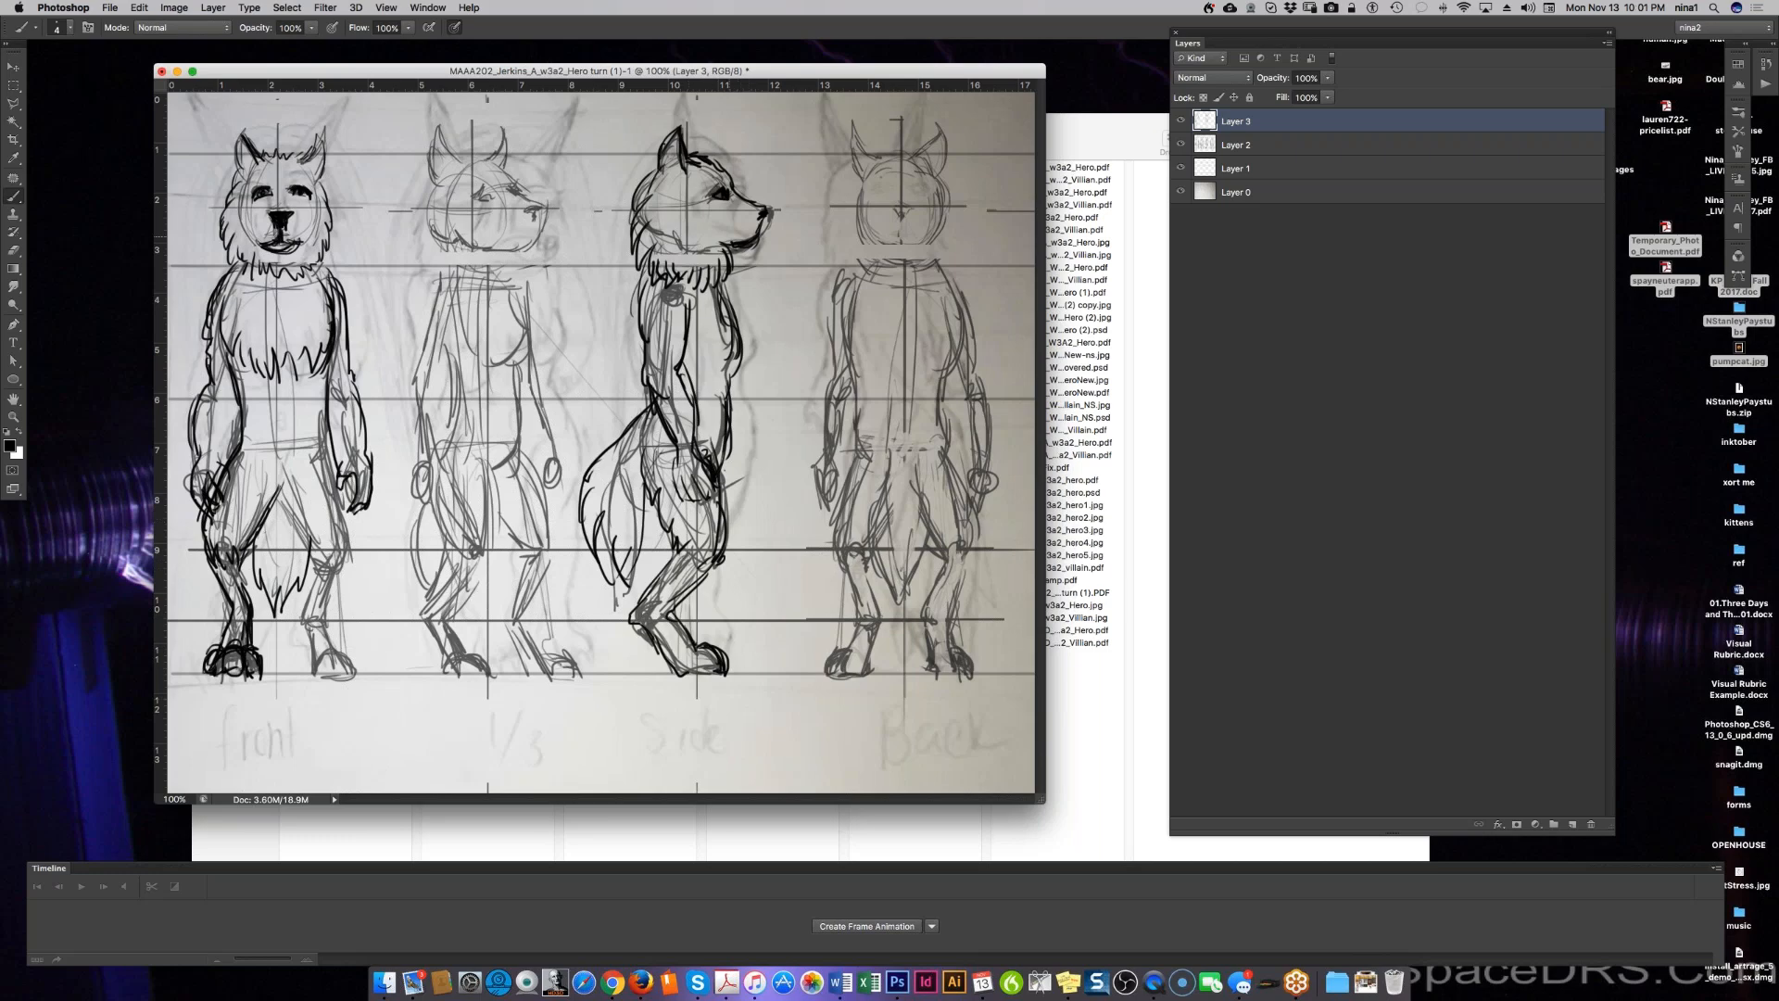
Step: Darken the side view's mouth, erase the excess lines around the lower jaw and redraw the jaw line
right_click(675, 157)
click(660, 187)
mouse_move(730, 243)
mouse_down()
mouse_move(747, 236)
mouse_move(705, 248)
mouse_move(738, 242)
mouse_up()
key(e)
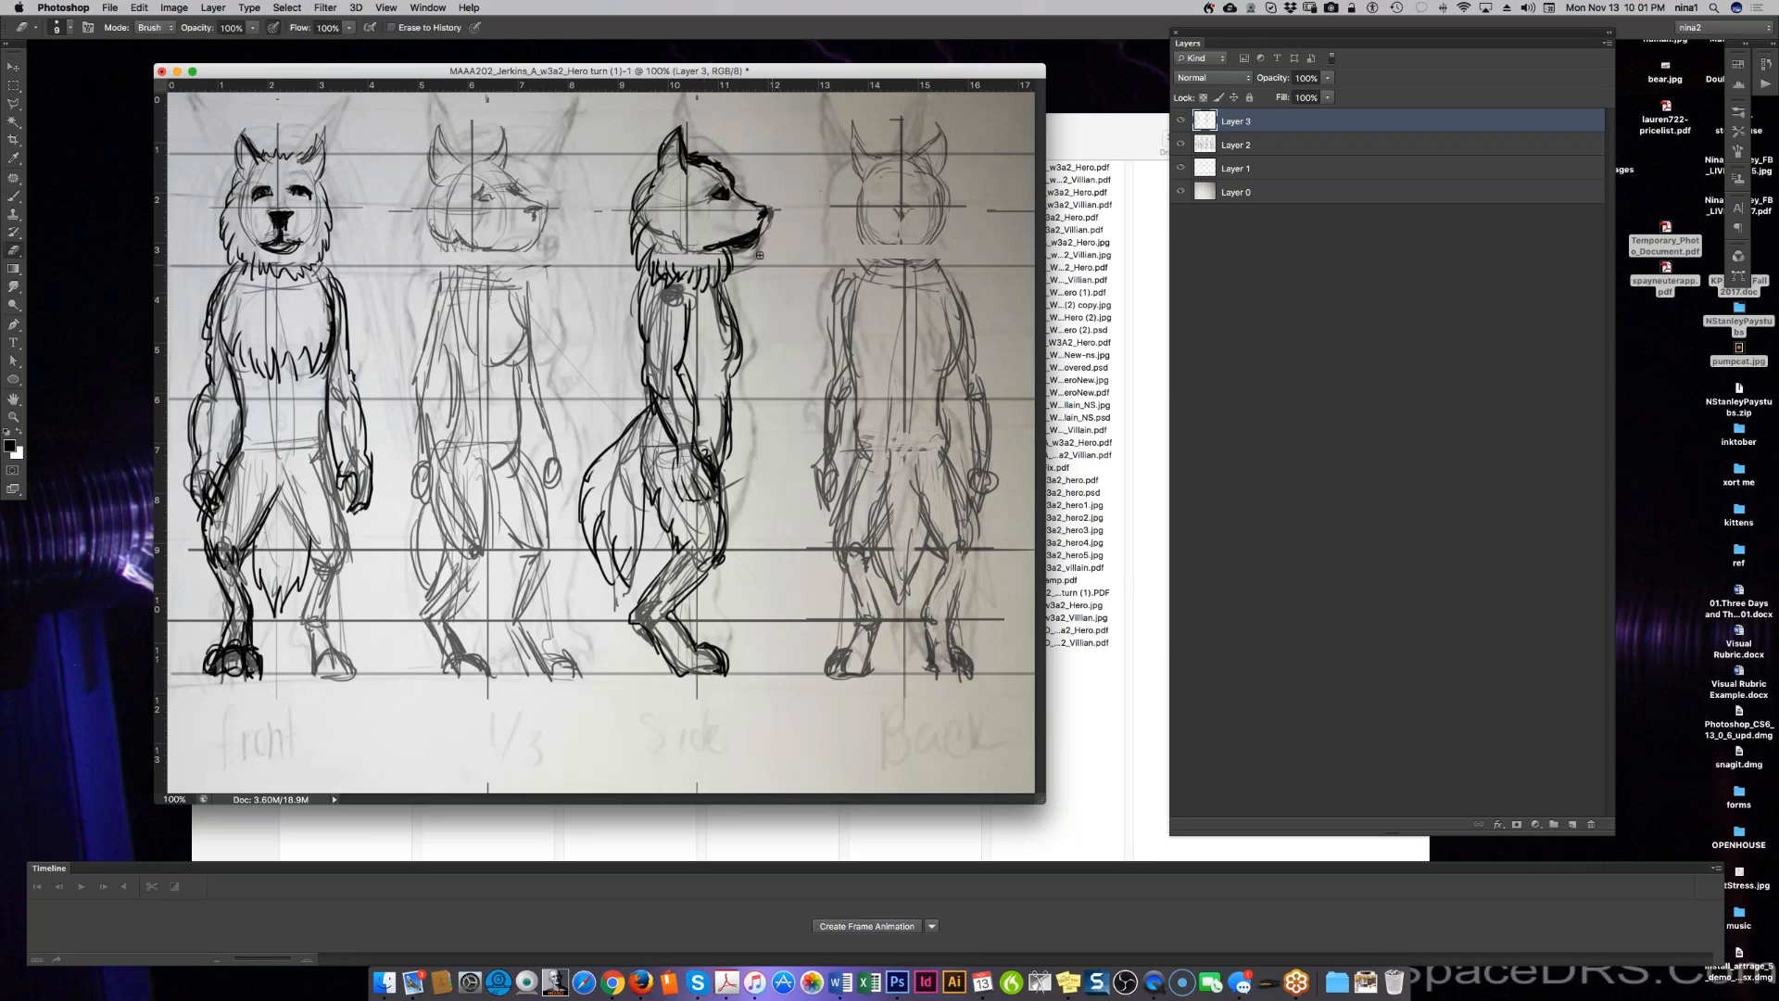
mouse_move(756, 241)
mouse_down()
mouse_move(723, 283)
mouse_move(719, 269)
mouse_up()
key(b)
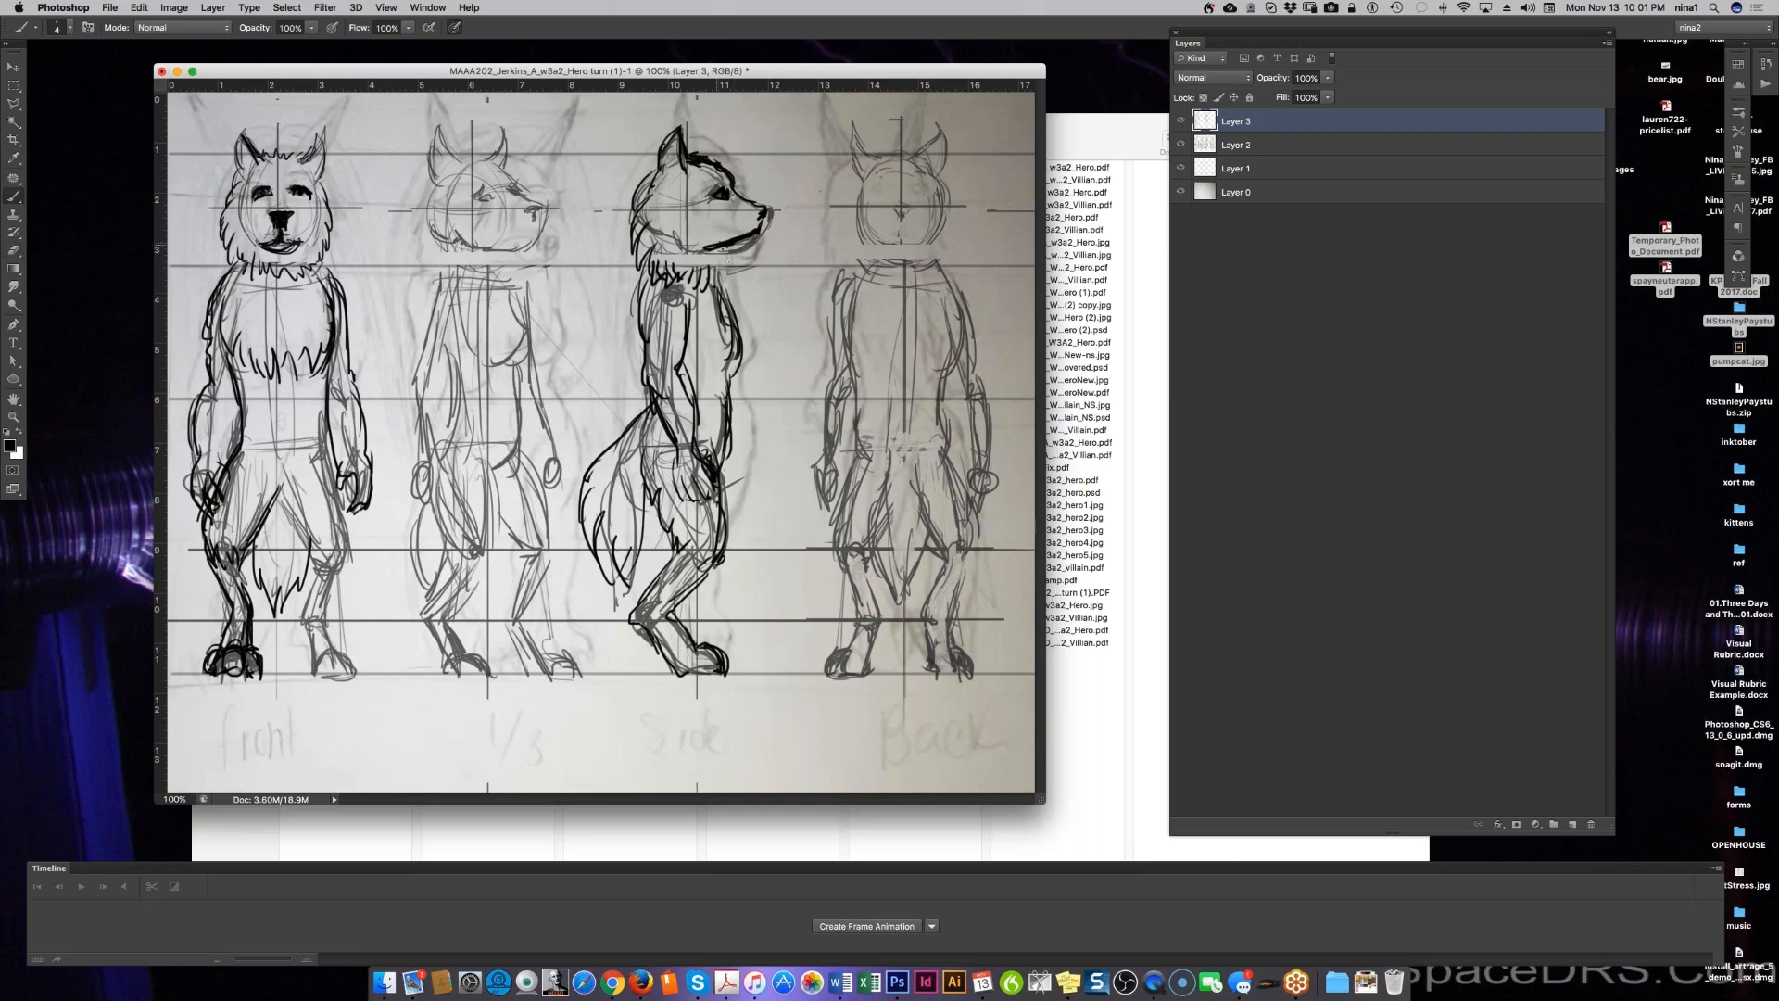
mouse_move(726, 243)
mouse_down()
mouse_move(721, 283)
mouse_move(757, 233)
mouse_up()
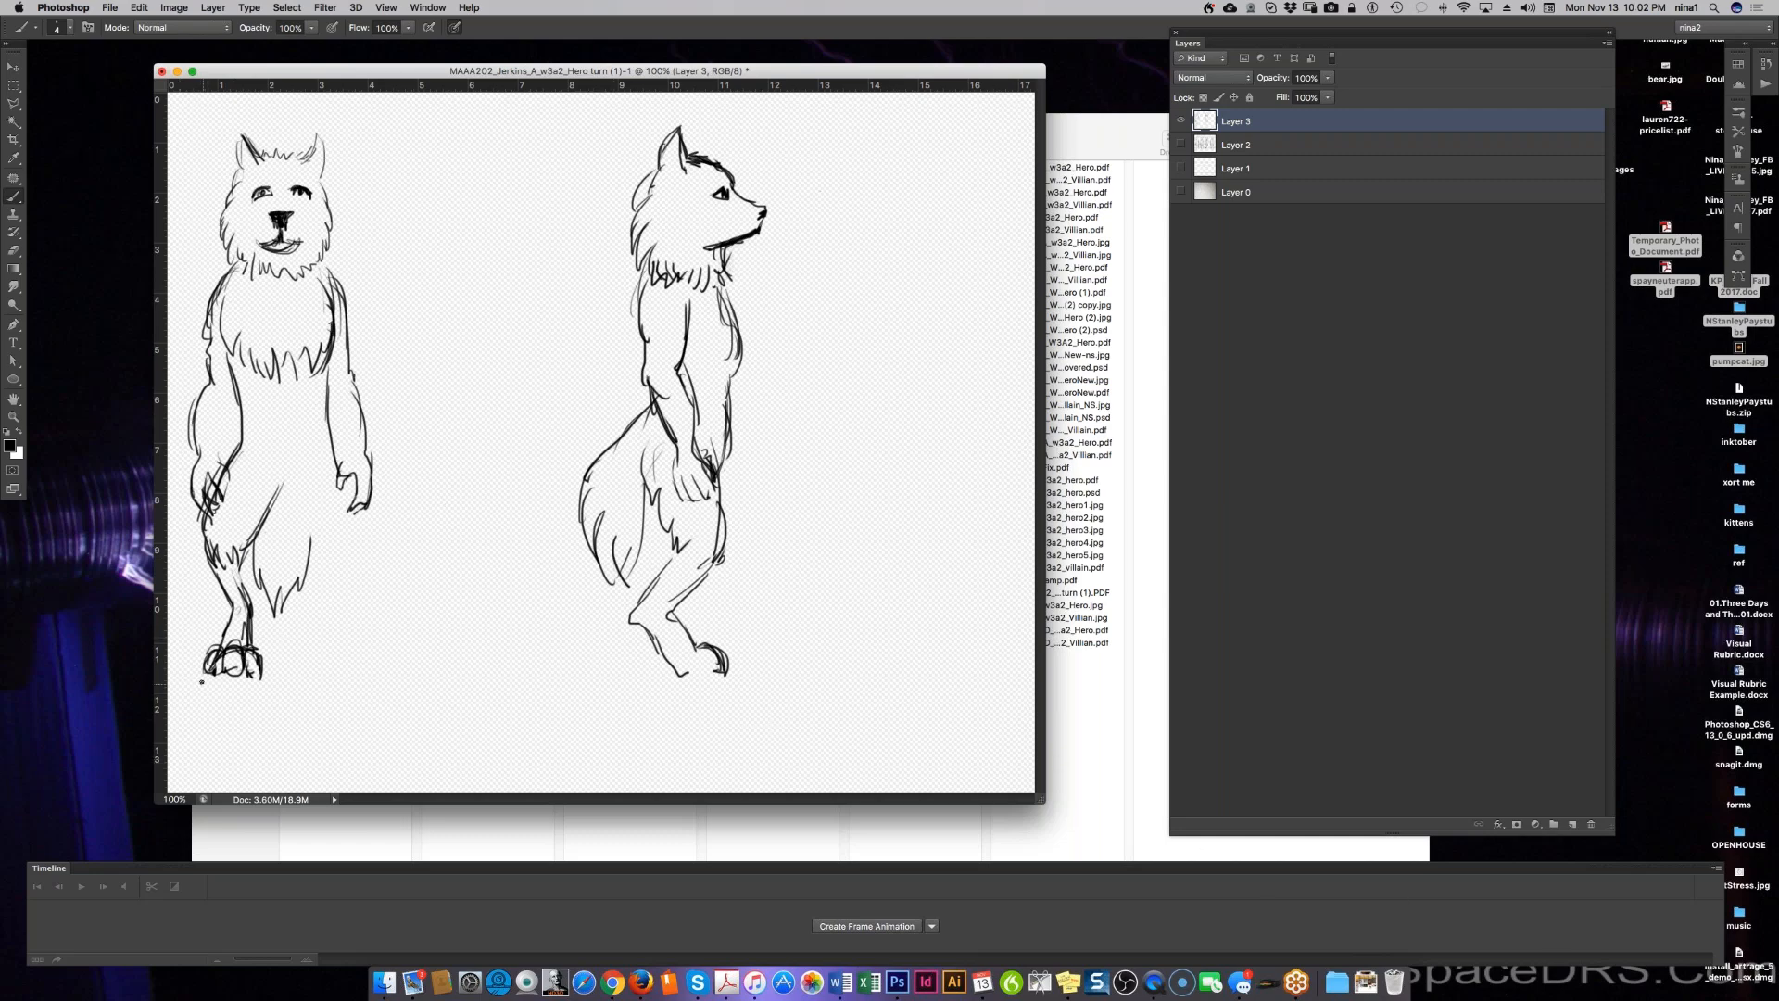
Step: Draw a straight horizontal ground line under the figures' feet across the canvas and switch to another application
drag(183, 674, 1153, 781)
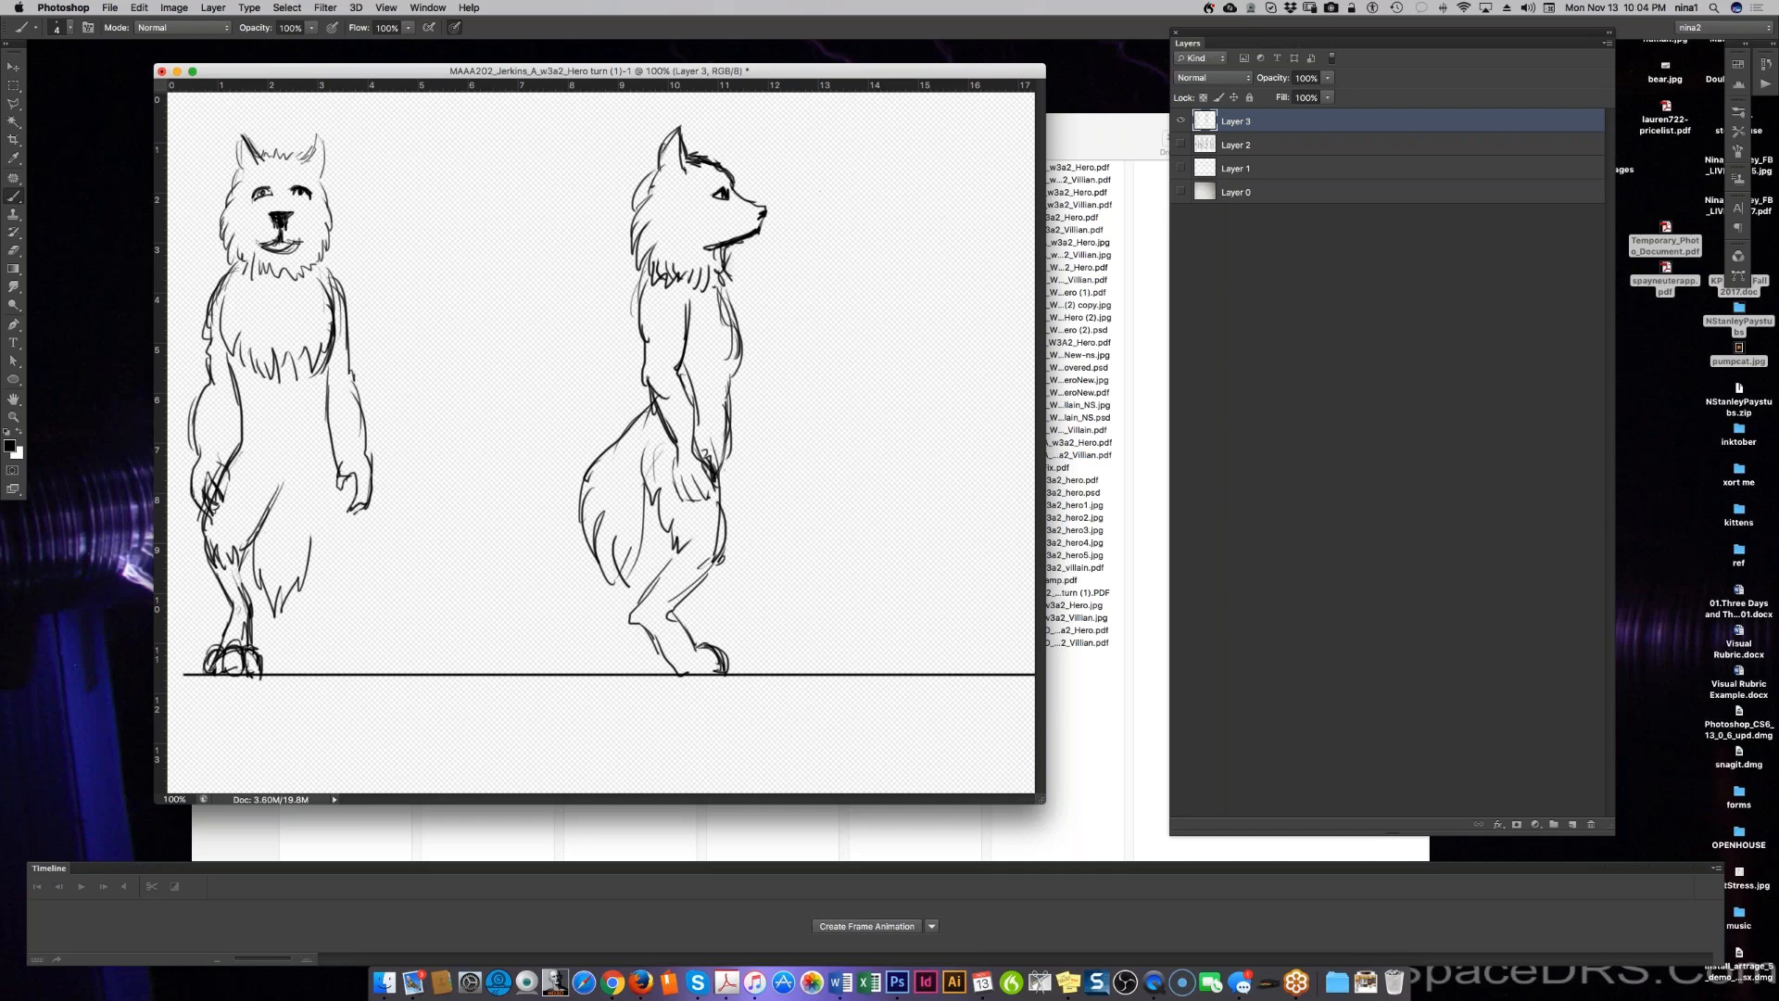
key(super+Tab)
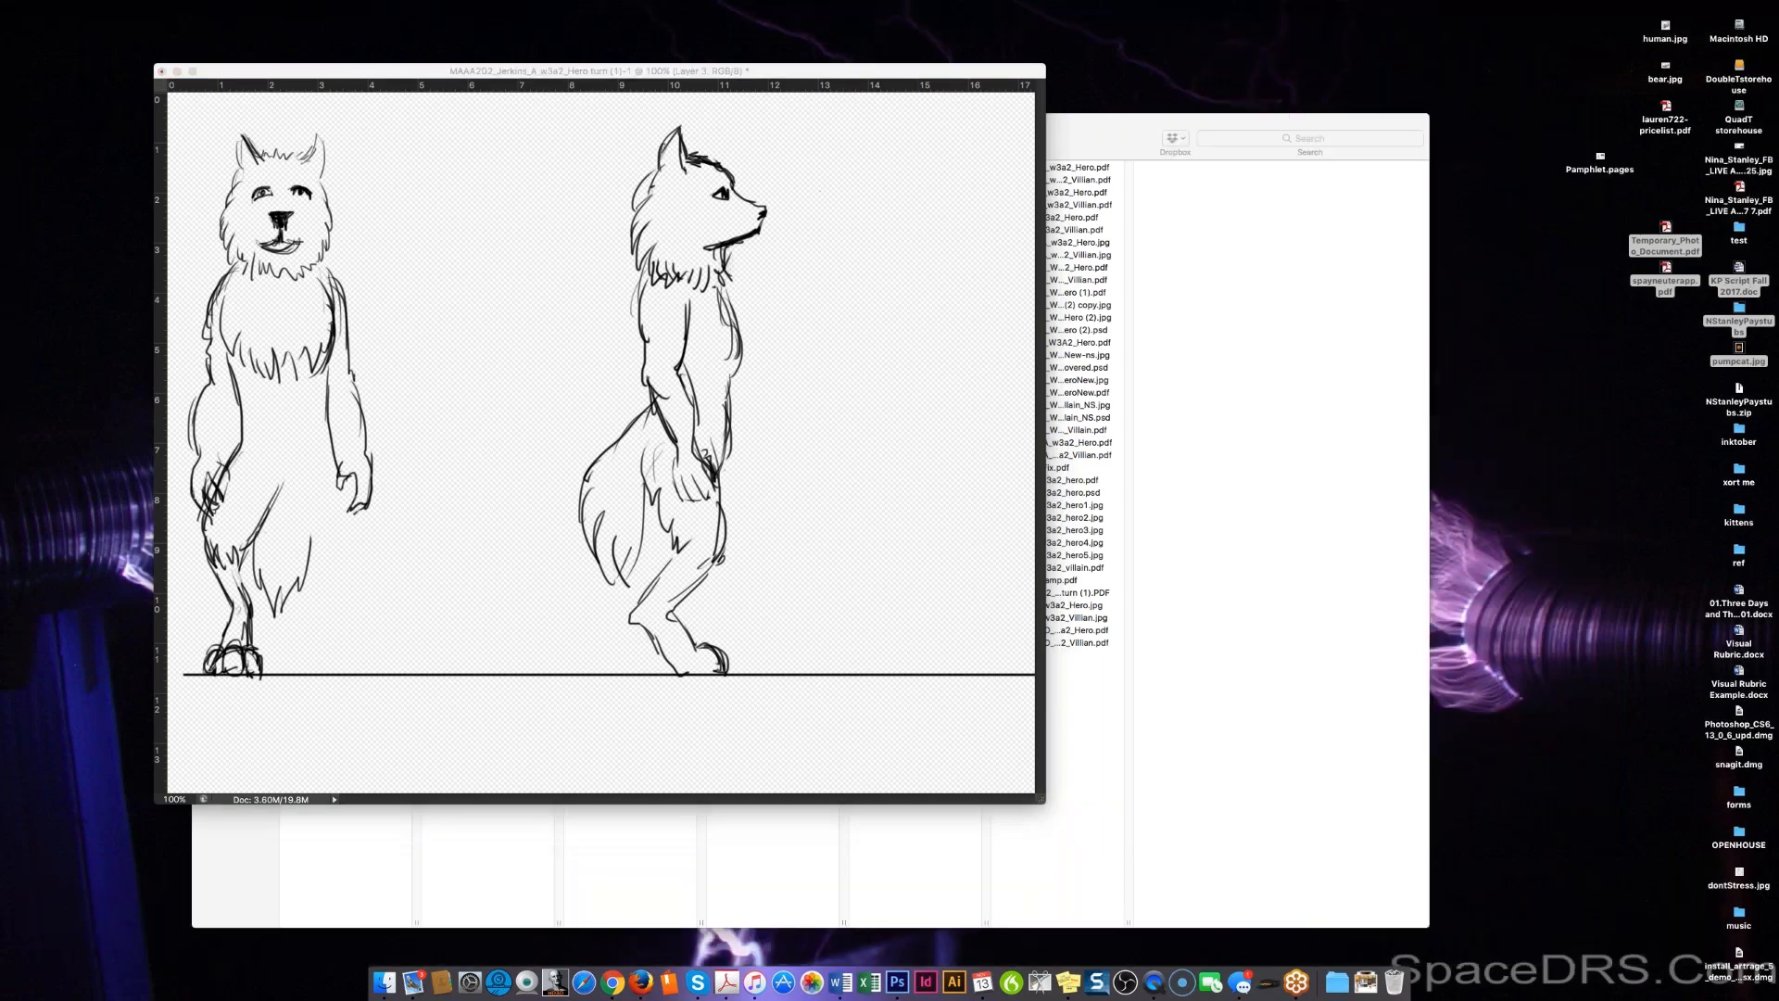